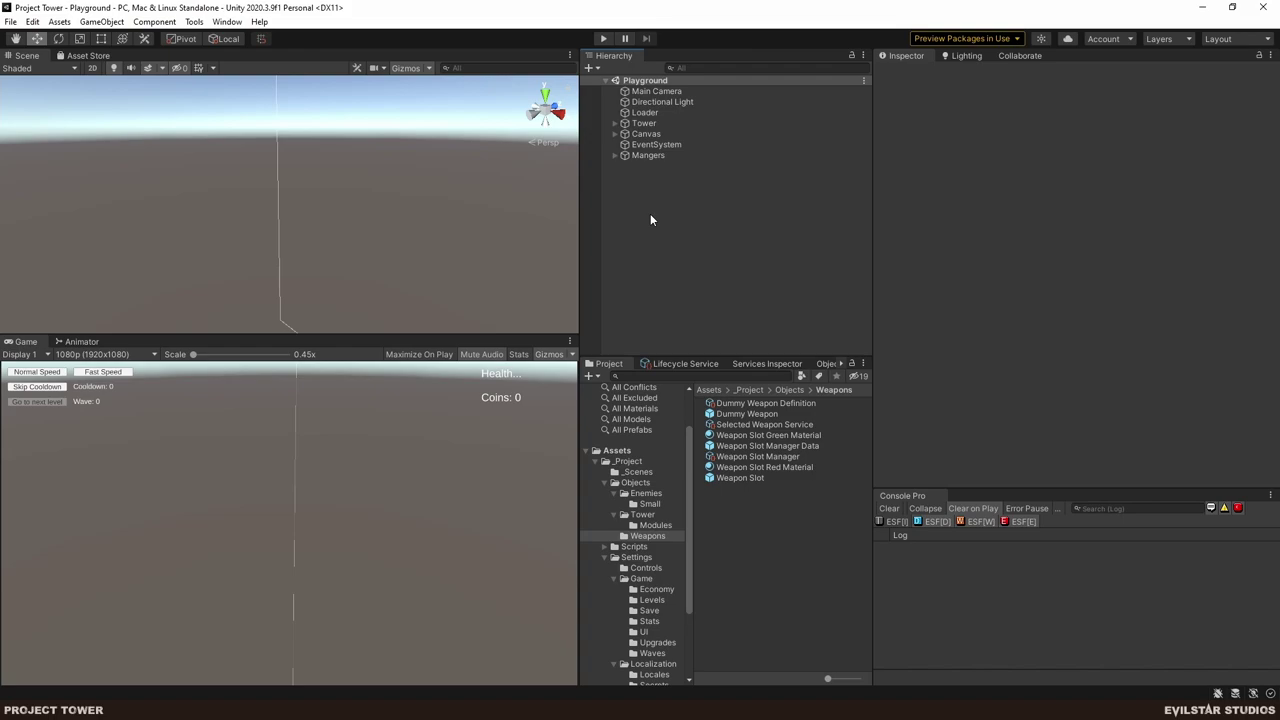
- Run the game and expand the stack trace of the 'No runtime entity defined' exception
{"action": "left_click", "coordinate": [603, 39]}
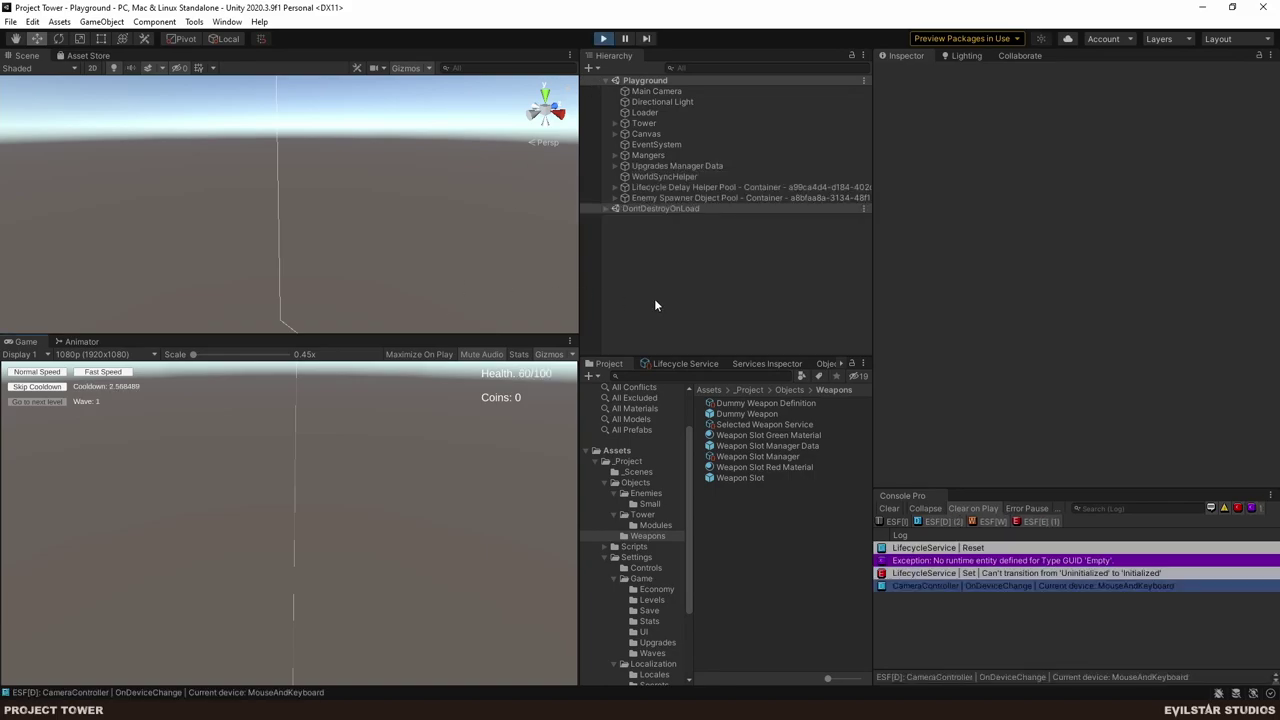
{"action": "left_click", "coordinate": [987, 562]}
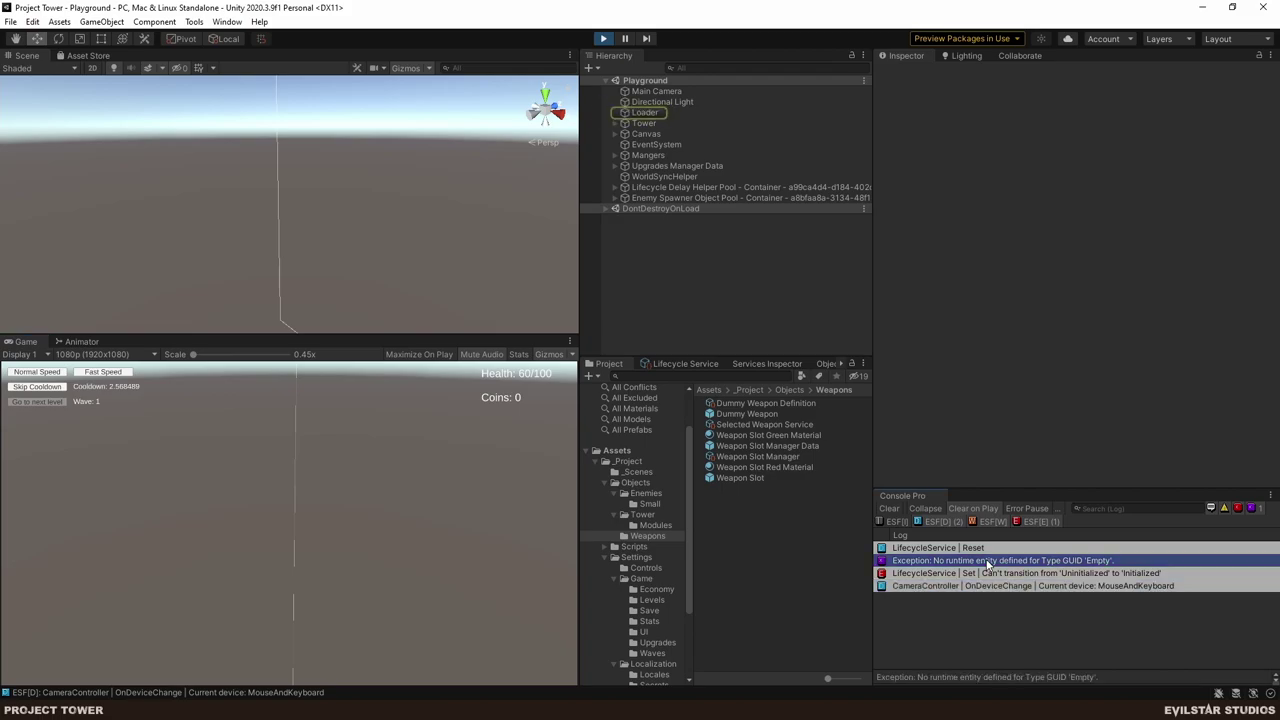
{"action": "mouse_move", "coordinate": [1018, 669]}
{"action": "left_mouse_down"}
{"action": "mouse_move", "coordinate": [1004, 598]}
{"action": "mouse_move", "coordinate": [1004, 622]}
{"action": "left_mouse_up"}
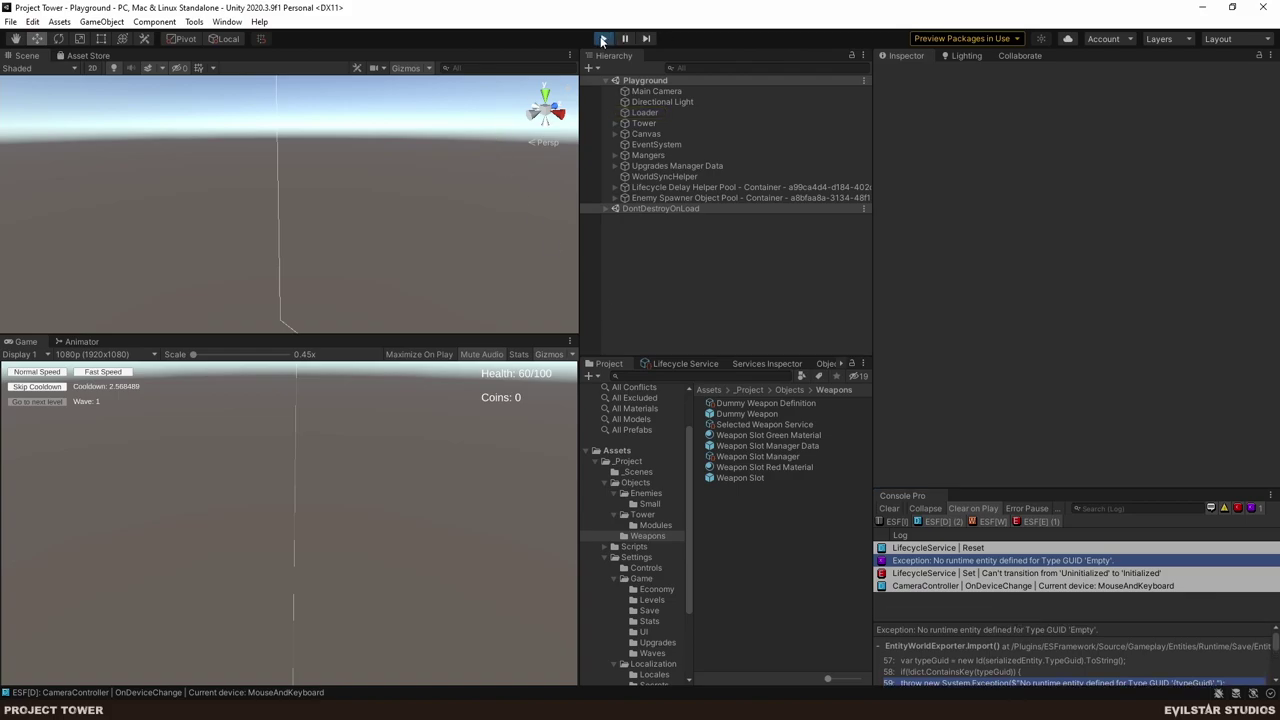
- Stop Play mode and look through the editor's menus
{"action": "left_click", "coordinate": [603, 38]}
{"action": "left_click", "coordinate": [101, 21]}
{"action": "mouse_move", "coordinate": [51, 24]}
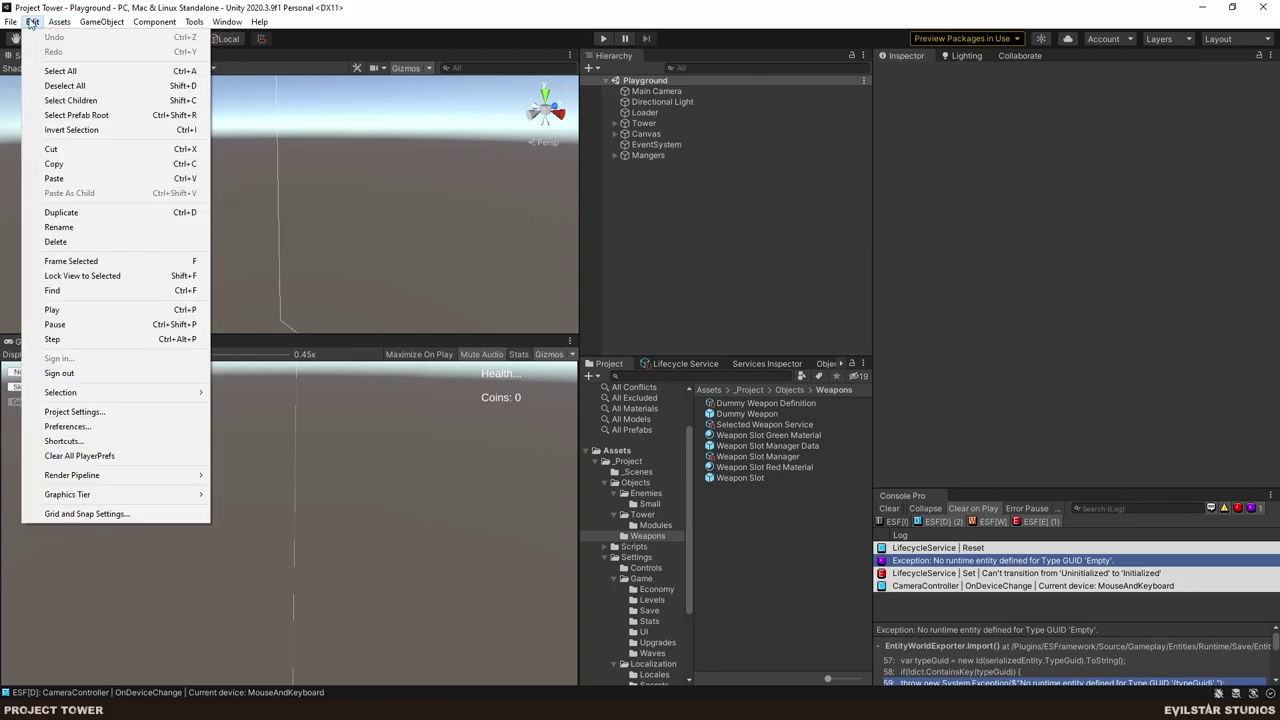
- Delete the stale Project Tower-Save.ess save file and start the game again in Unity
{"action": "left_click", "coordinate": [472, 464]}
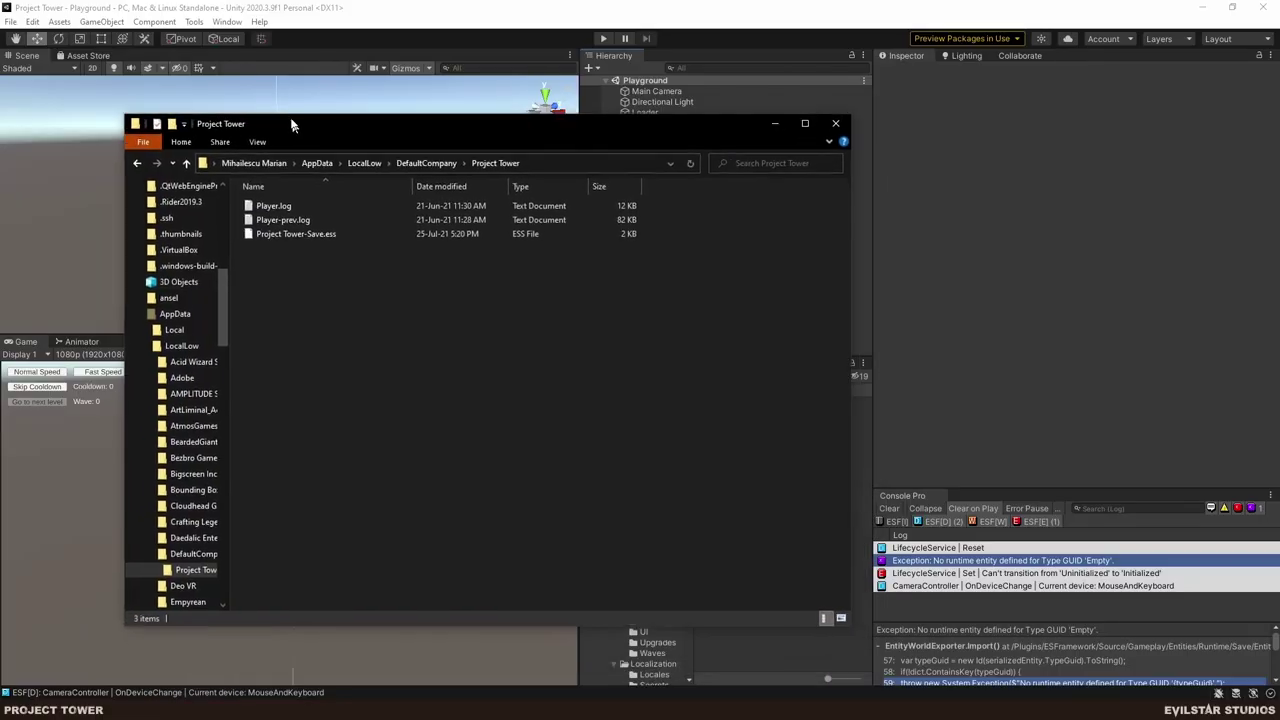
{"action": "left_click", "coordinate": [287, 228]}
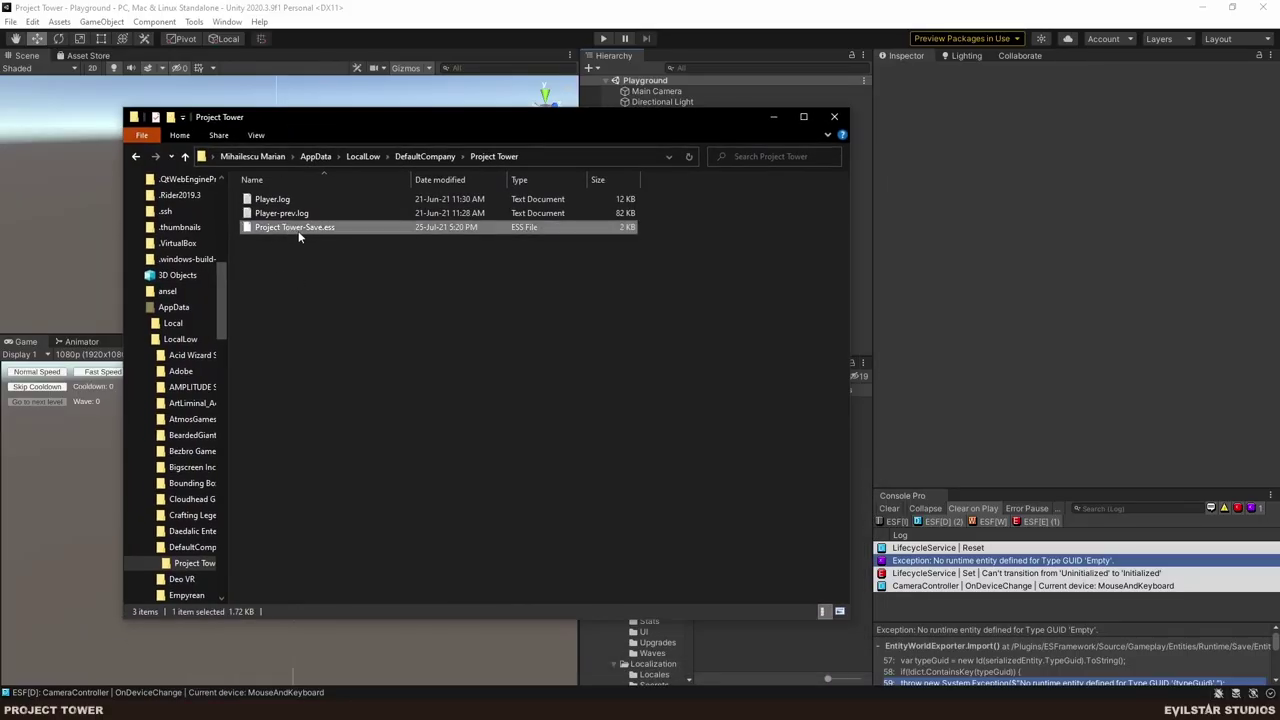
{"action": "key", "text": "Delete"}
{"action": "left_click", "coordinate": [965, 334]}
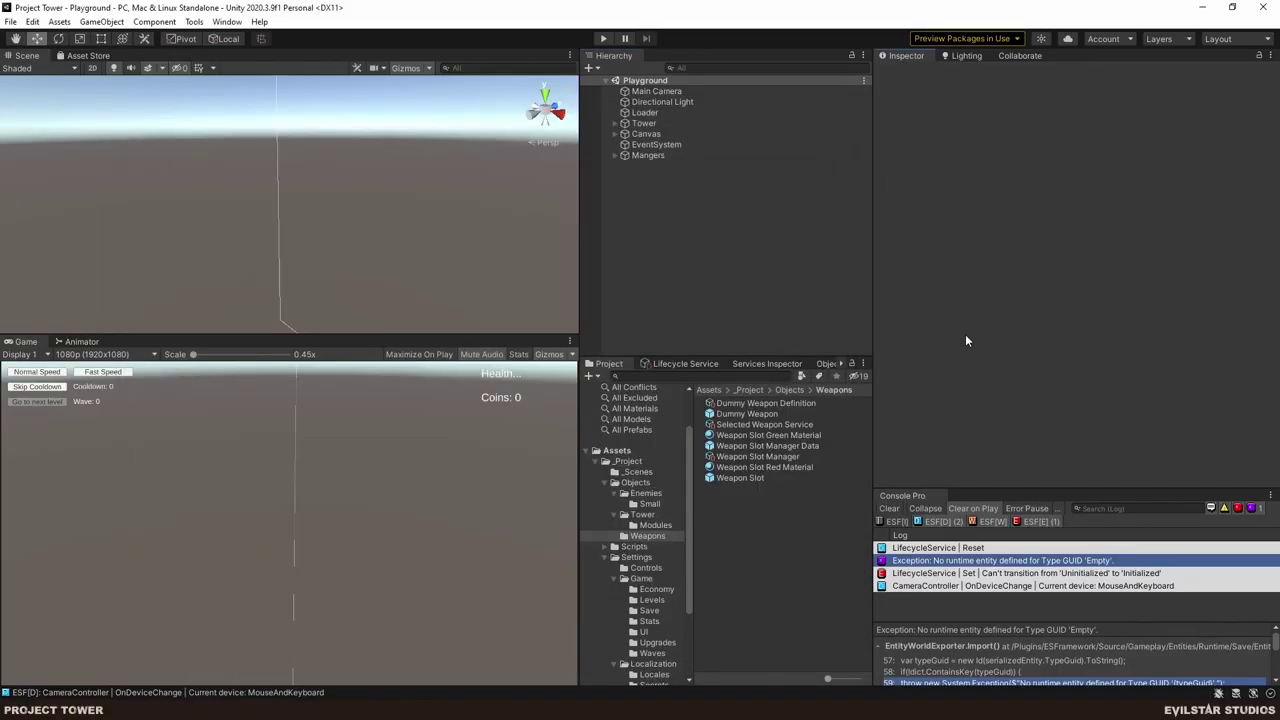
{"action": "left_click", "coordinate": [604, 39]}
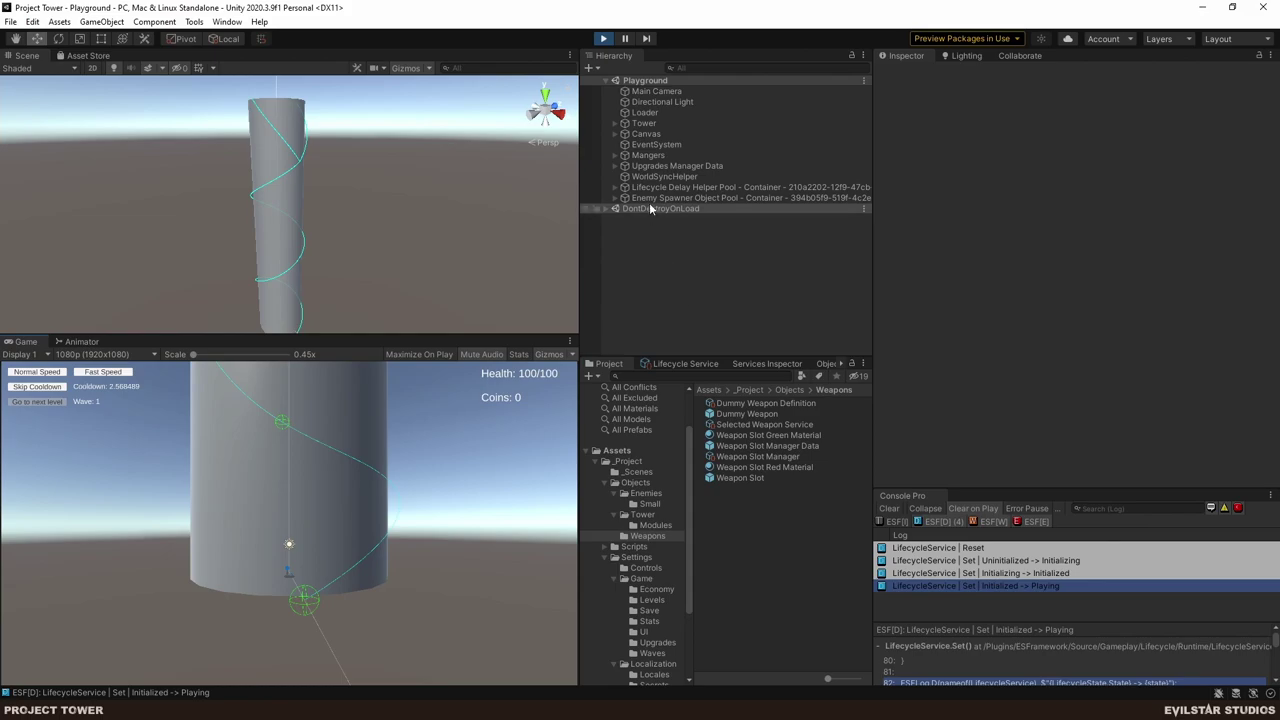
- Expand the Mangers group in the Hierarchy to list its manager objects
{"action": "left_click", "coordinate": [615, 156]}
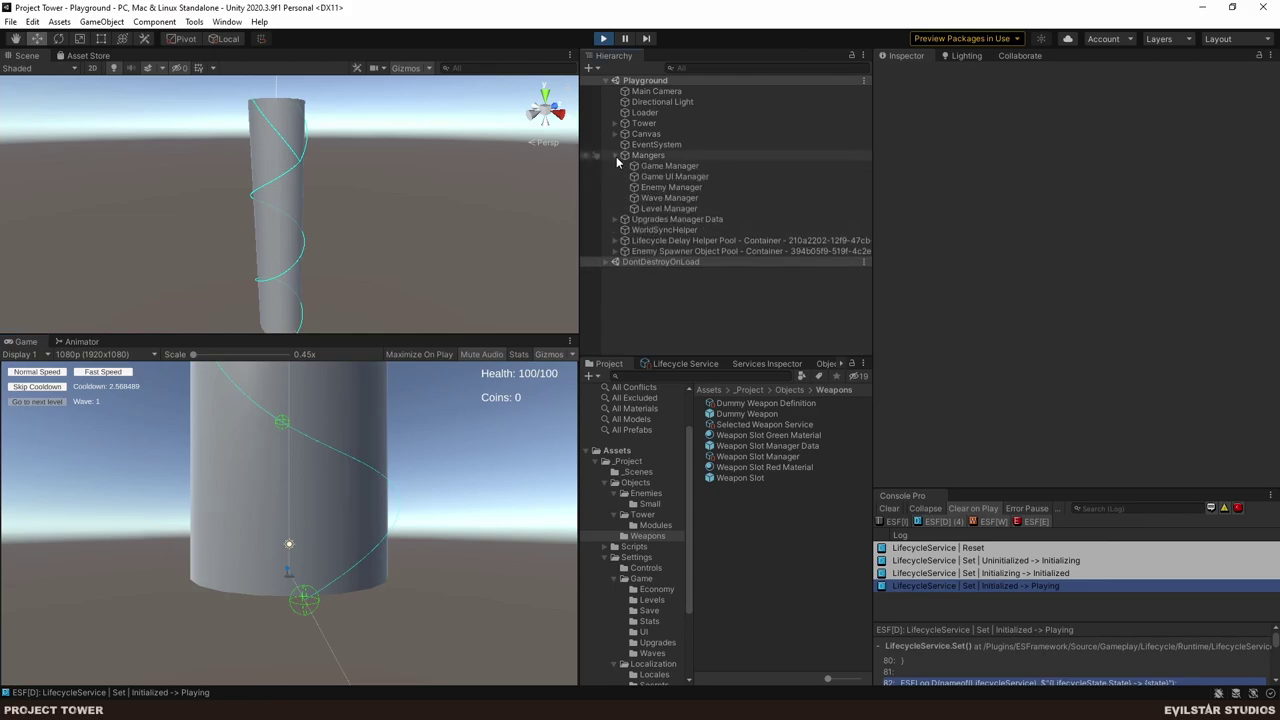
- Set Level Manager's Setup to the Level Definition asset and invoke it to spawn waves
{"action": "left_click", "coordinate": [662, 207]}
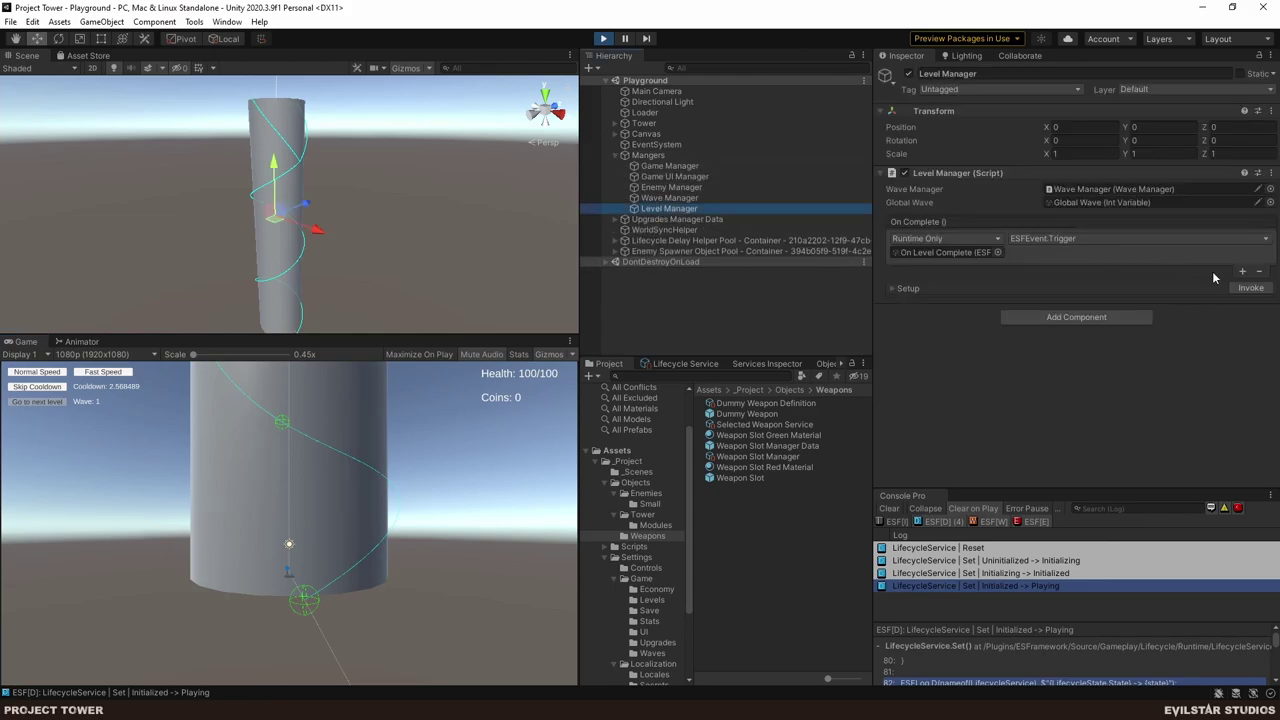
{"action": "left_click", "coordinate": [893, 288]}
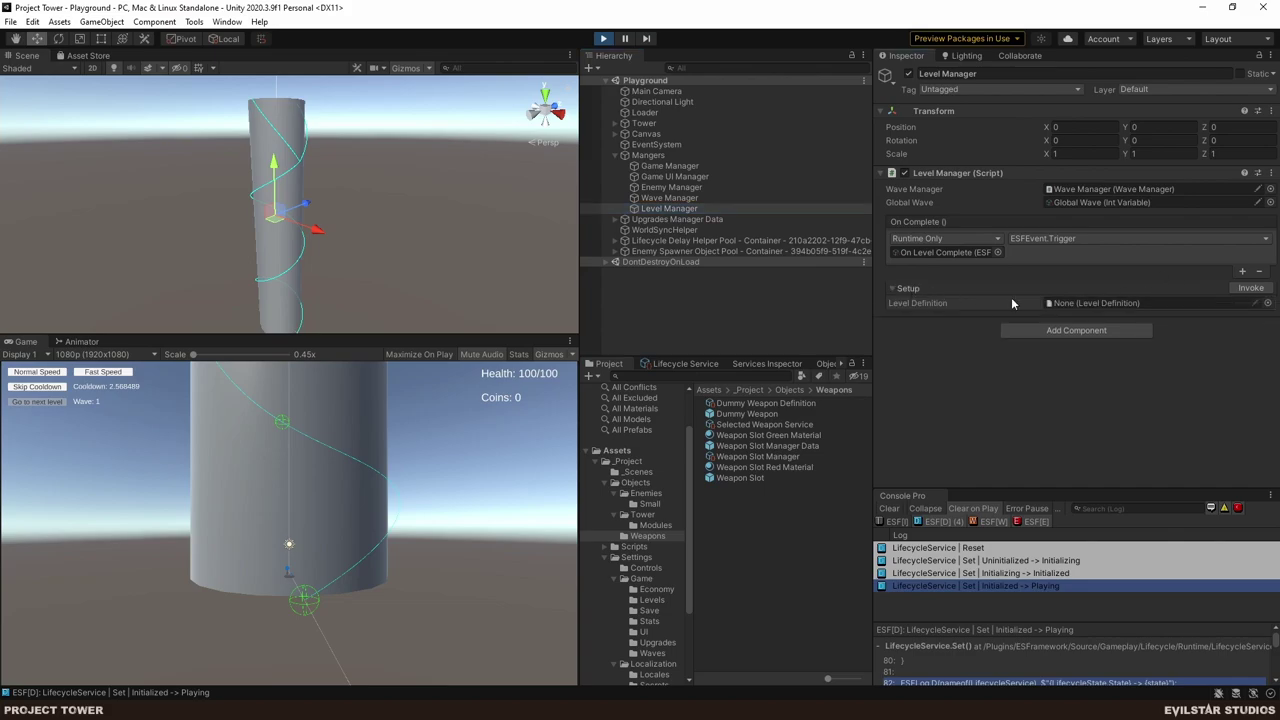
{"action": "left_click", "coordinate": [1268, 303]}
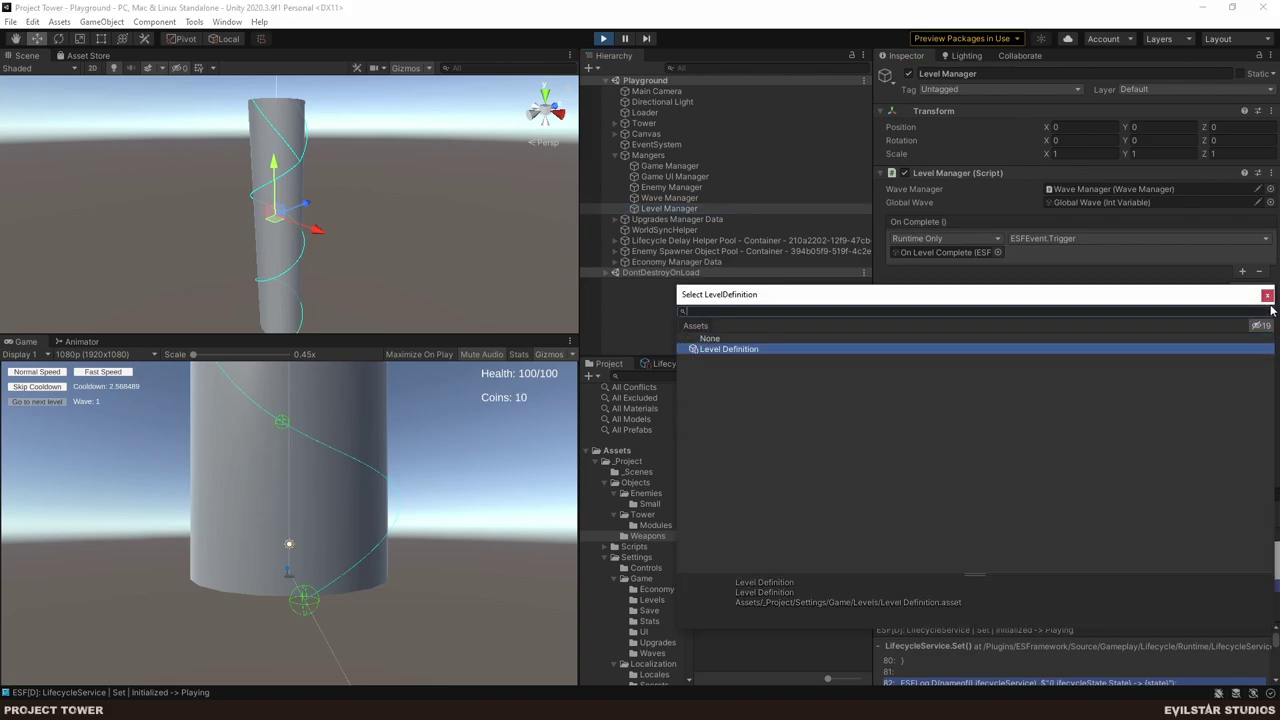
{"action": "left_click", "coordinate": [1267, 295]}
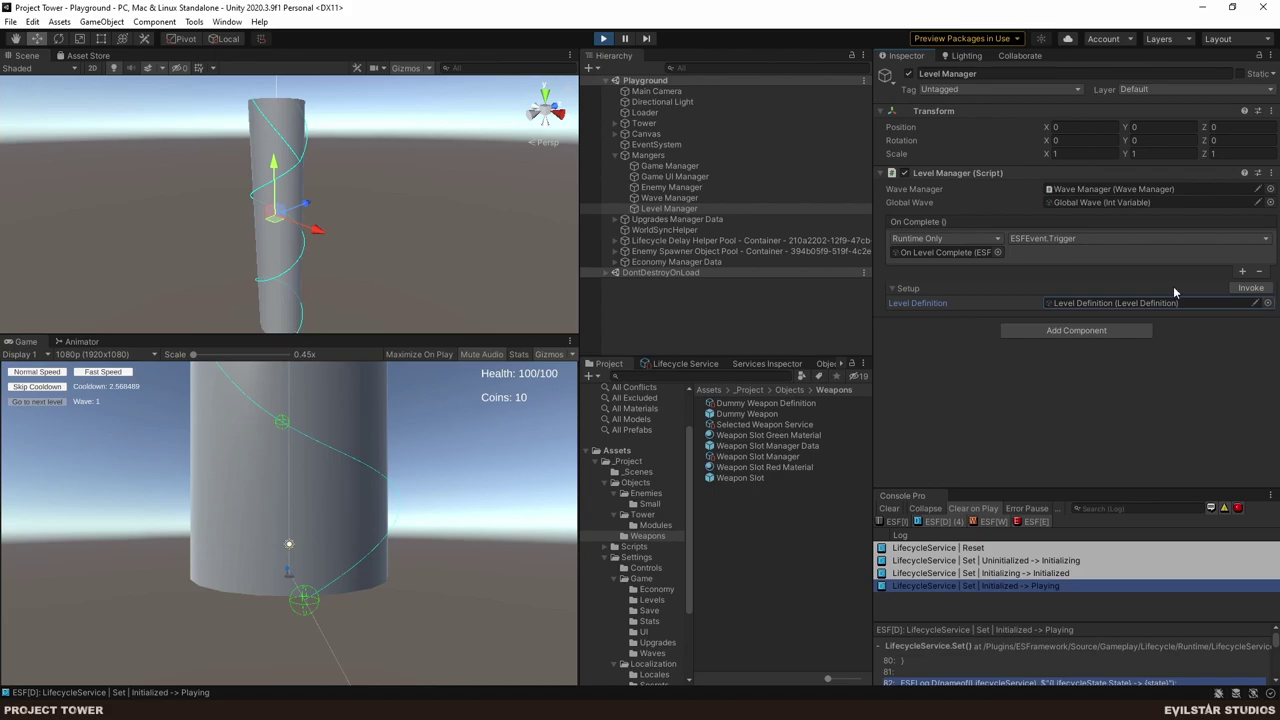
{"action": "left_click", "coordinate": [1251, 289]}
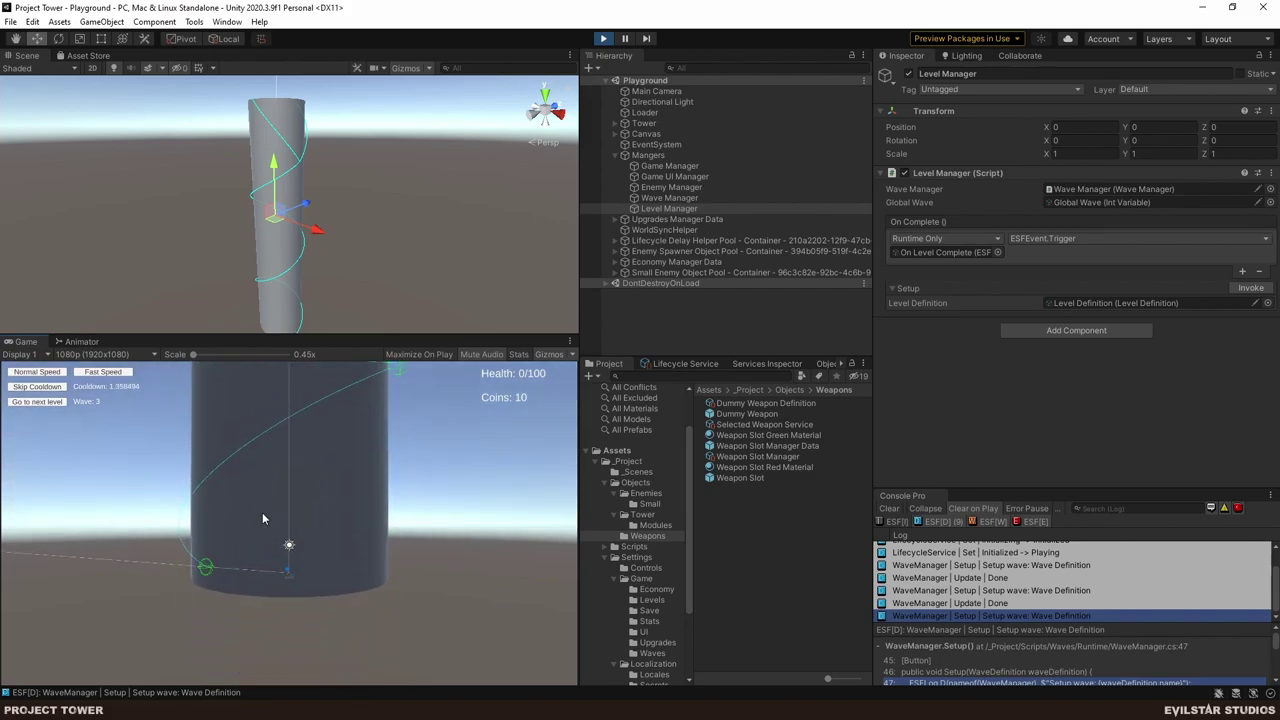
- Pause and exit Play mode, then open the Enemies > Small folder
{"action": "left_click", "coordinate": [62, 401]}
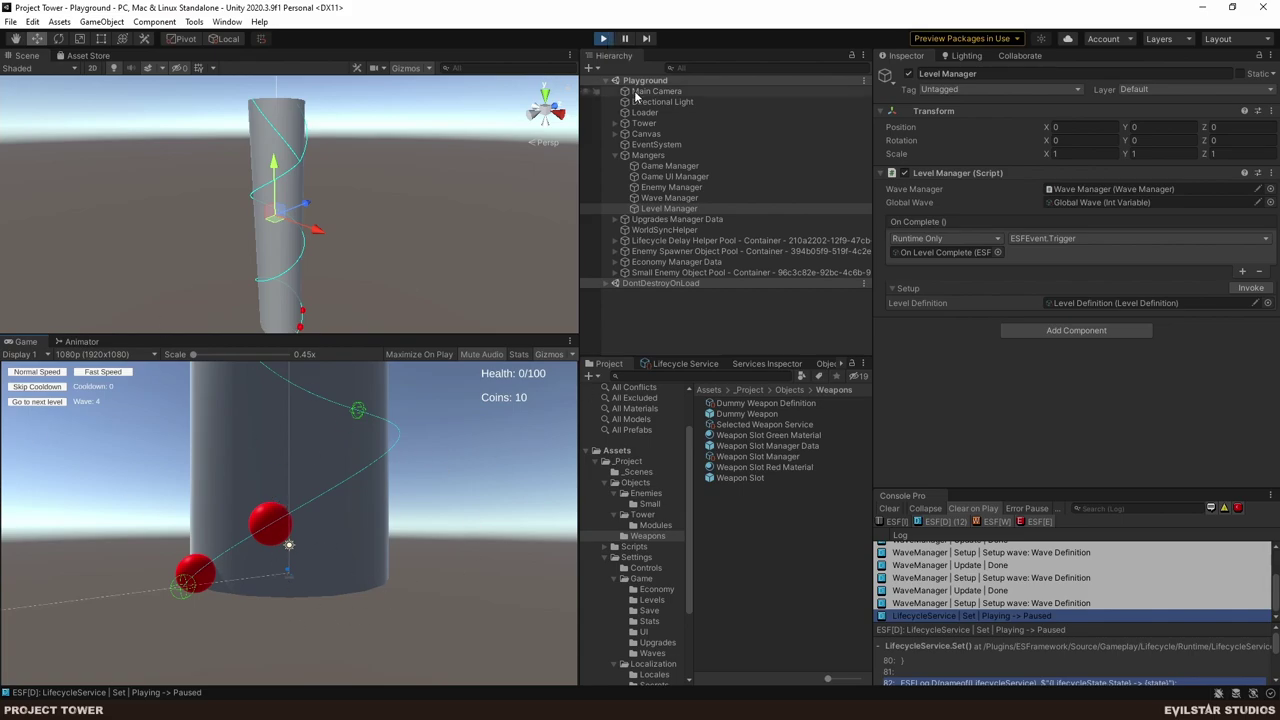
{"action": "left_click", "coordinate": [603, 39]}
{"action": "left_click", "coordinate": [650, 503]}
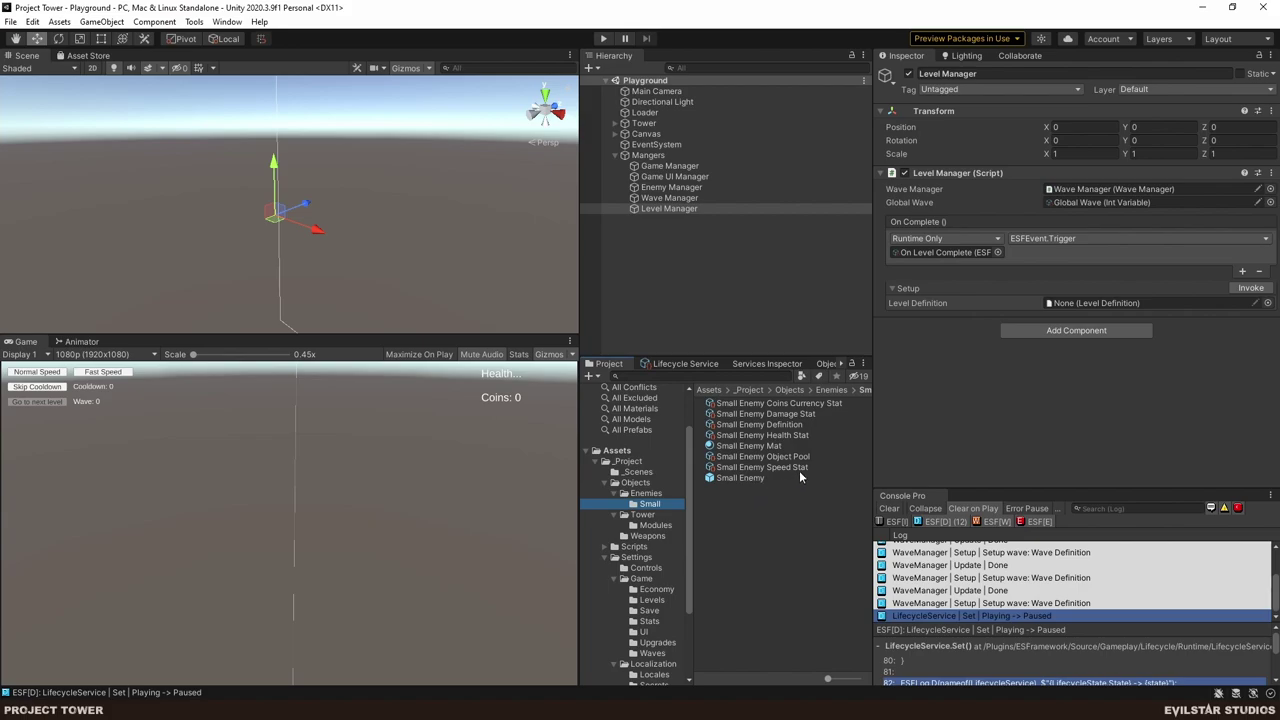
{"action": "left_click", "coordinate": [779, 424]}
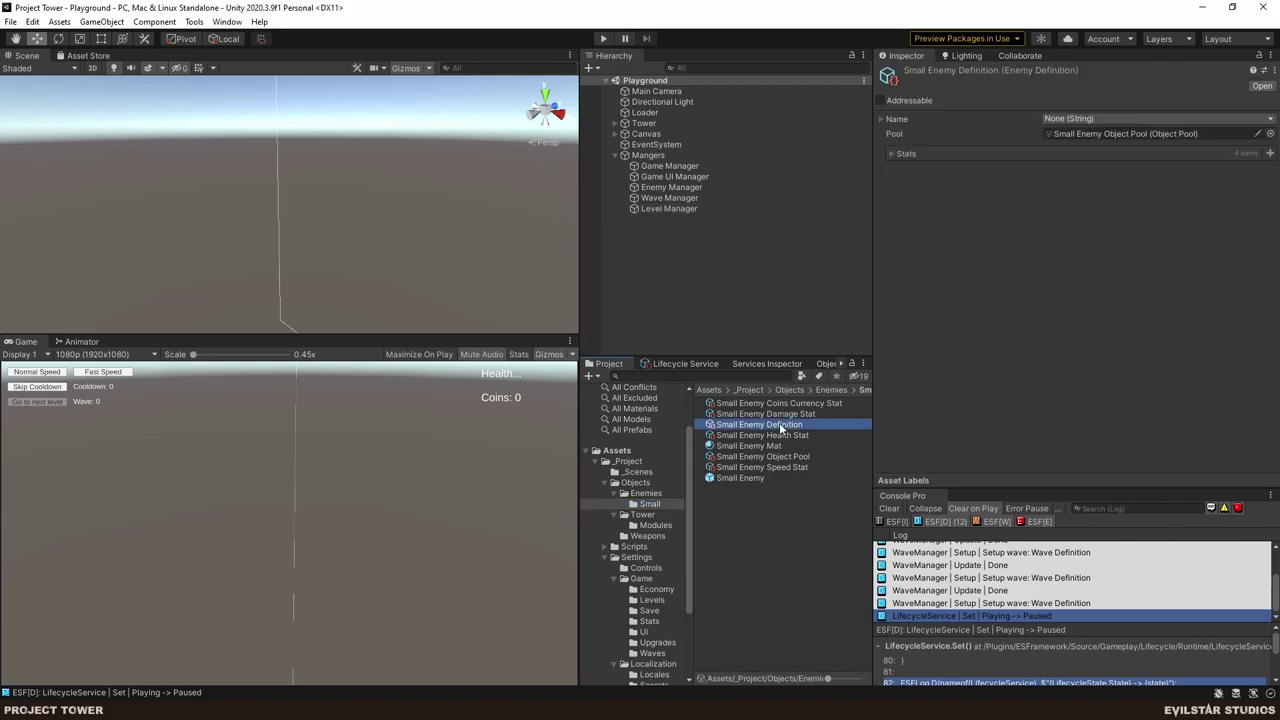
{"action": "left_click", "coordinate": [889, 153]}
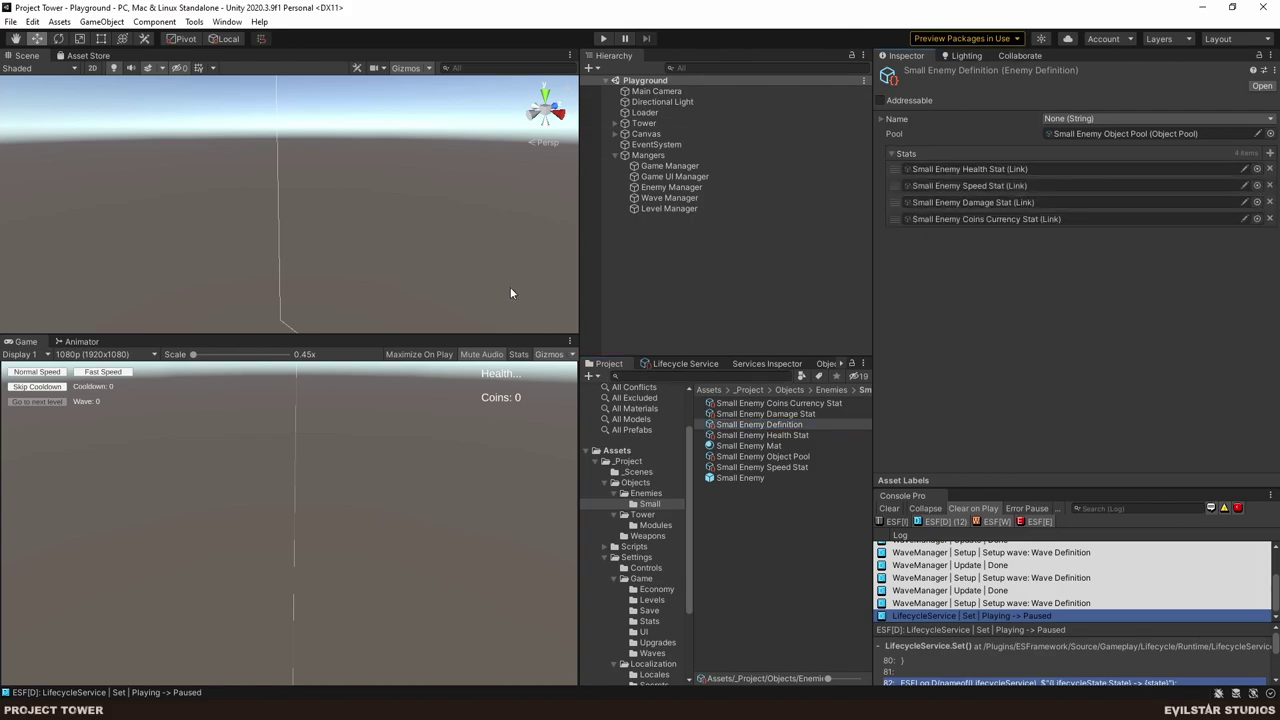
{"action": "left_click", "coordinate": [697, 277]}
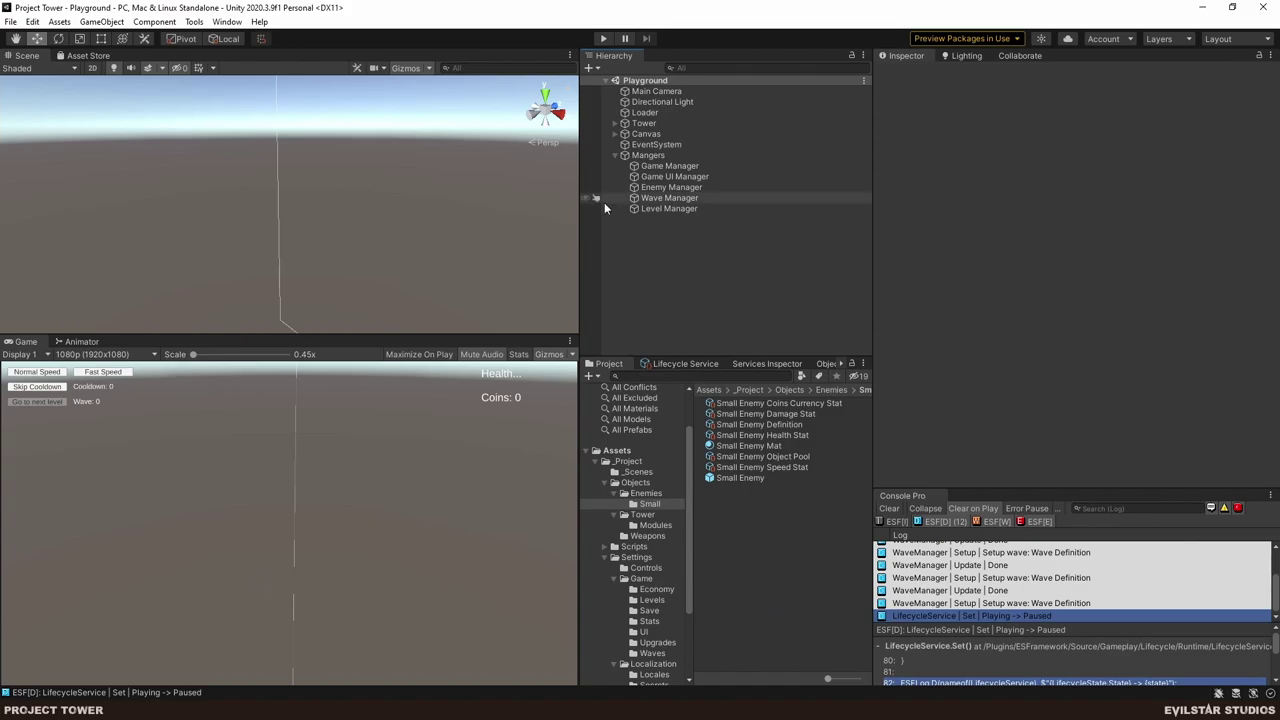
- Start the game and place a Dummy Weapon on a green tower slot for 10 coins
{"action": "left_click", "coordinate": [603, 39]}
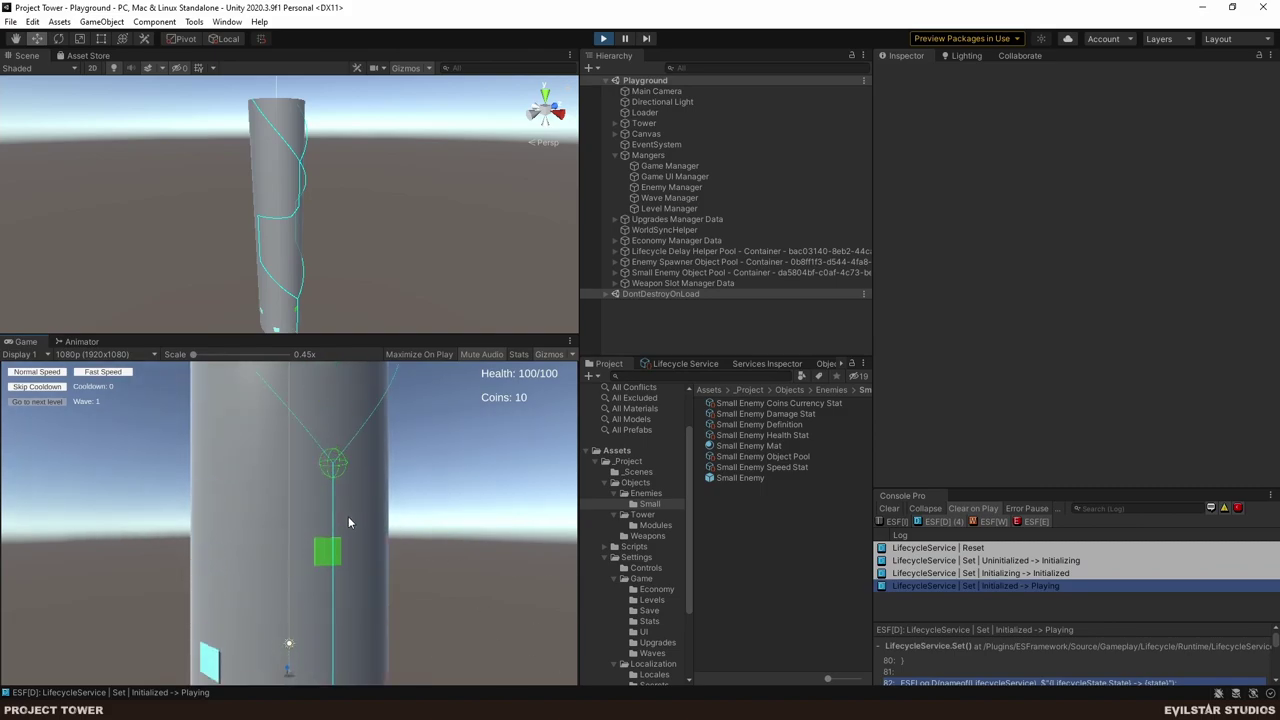
{"action": "left_click_drag", "start_coordinate": [421, 553], "coordinate": [251, 497]}
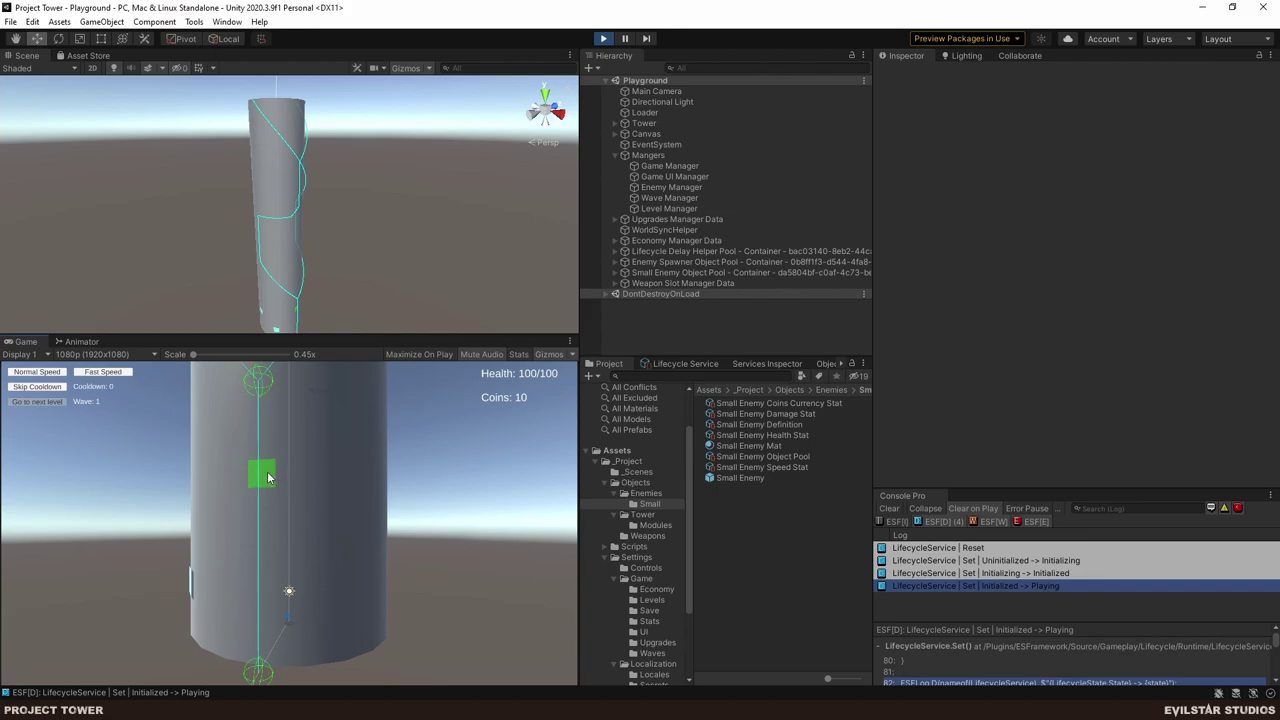
{"action": "left_click", "coordinate": [267, 475]}
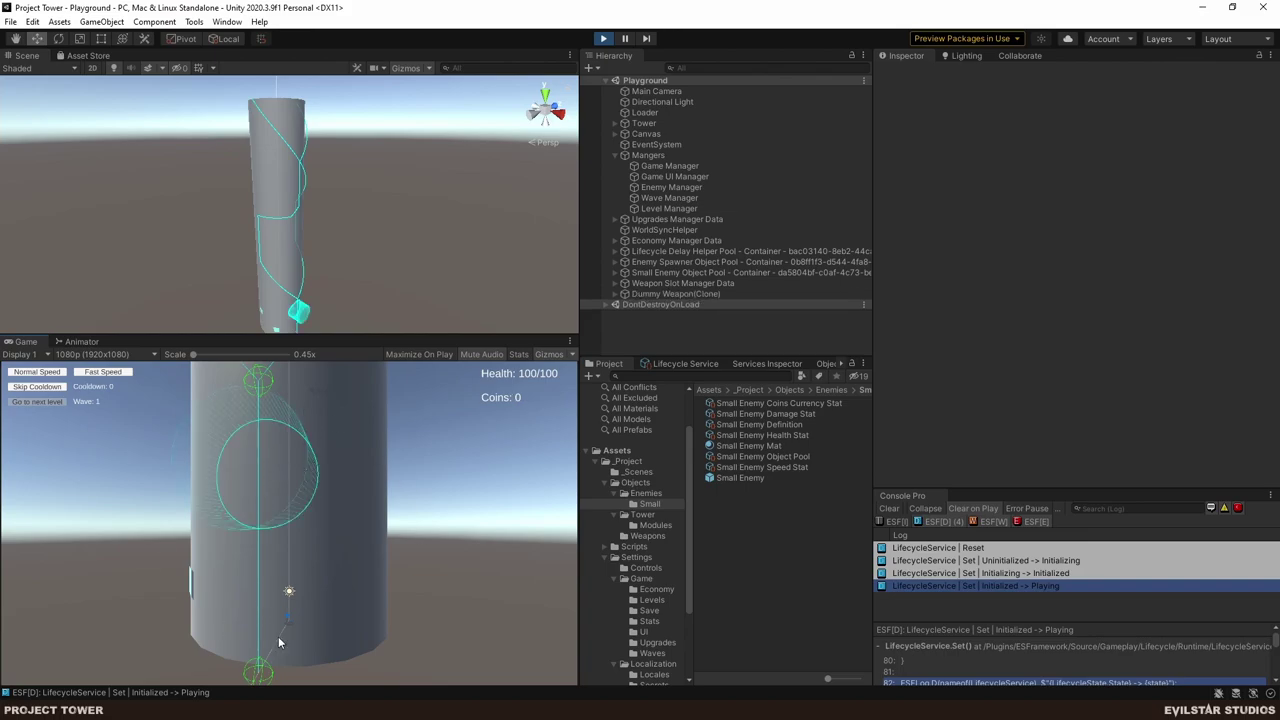
{"action": "left_click_drag", "start_coordinate": [225, 585], "coordinate": [272, 418]}
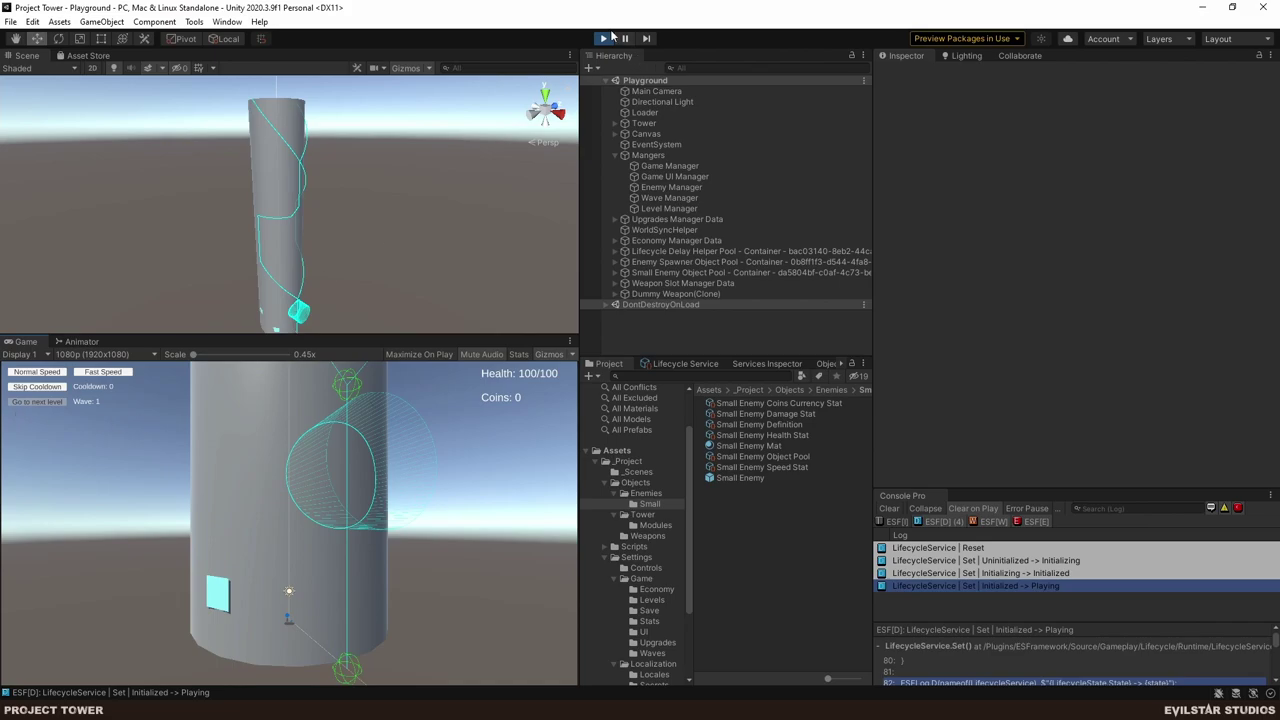
- Assign the Level Definition to Level Manager and invoke its setup to start the first wave
{"action": "left_click", "coordinate": [690, 208]}
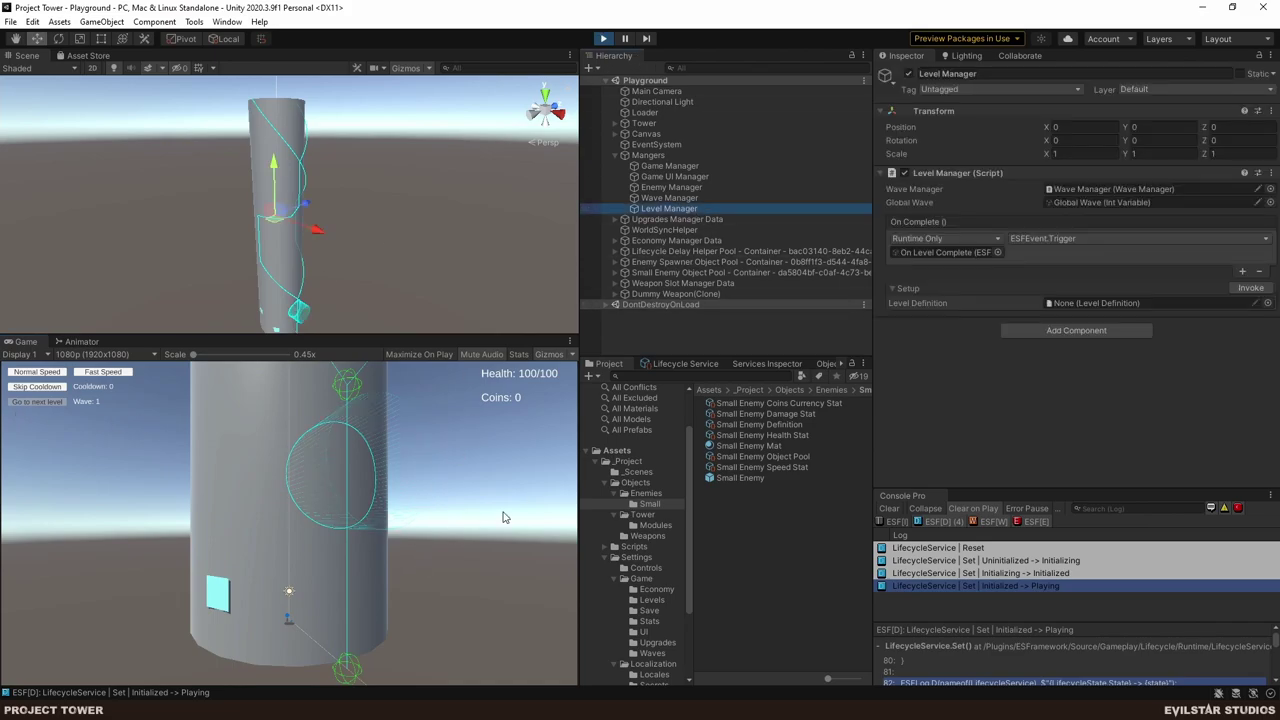
{"action": "left_click", "coordinate": [1267, 302]}
{"action": "key", "text": "Down"}
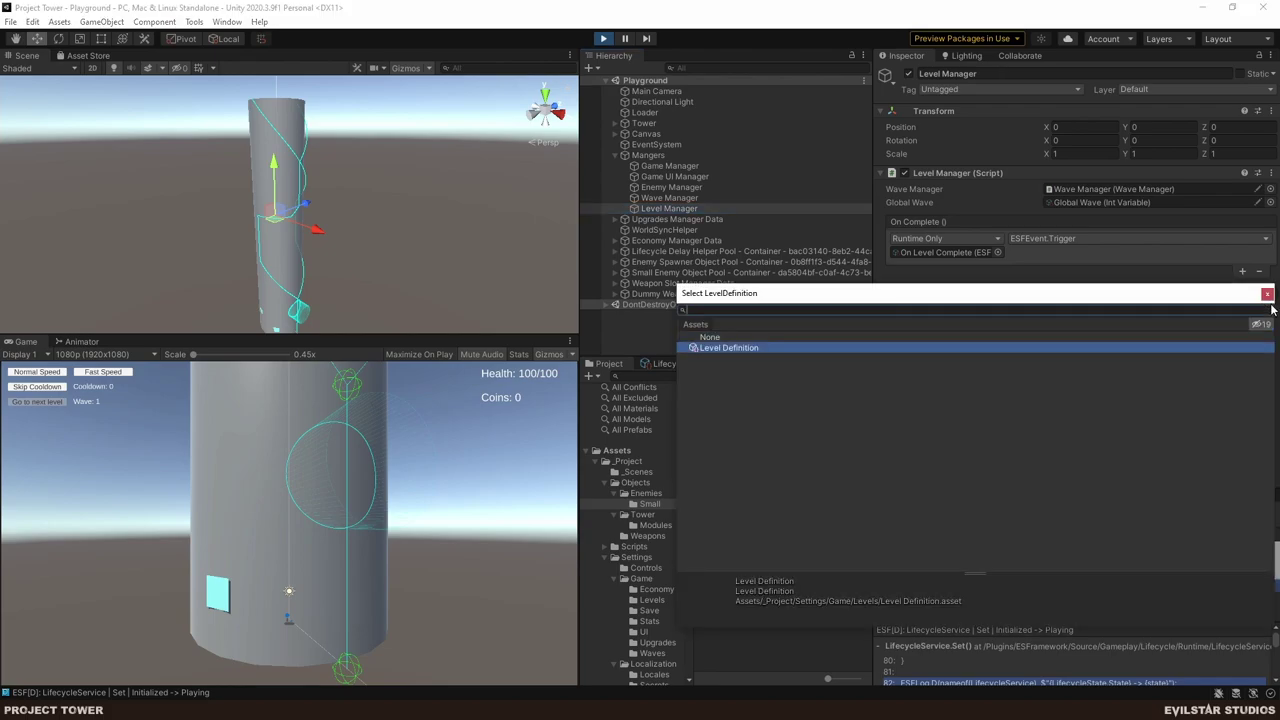
{"action": "key", "text": "Return"}
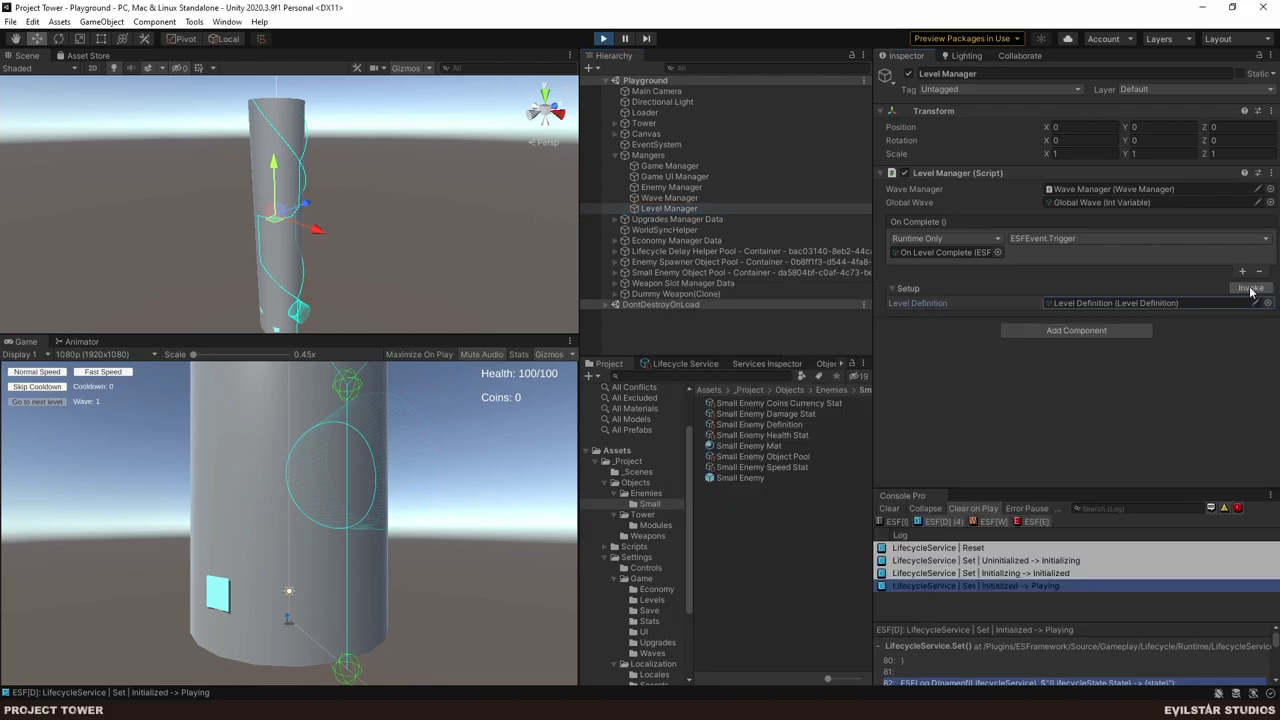
{"action": "left_click", "coordinate": [1250, 289]}
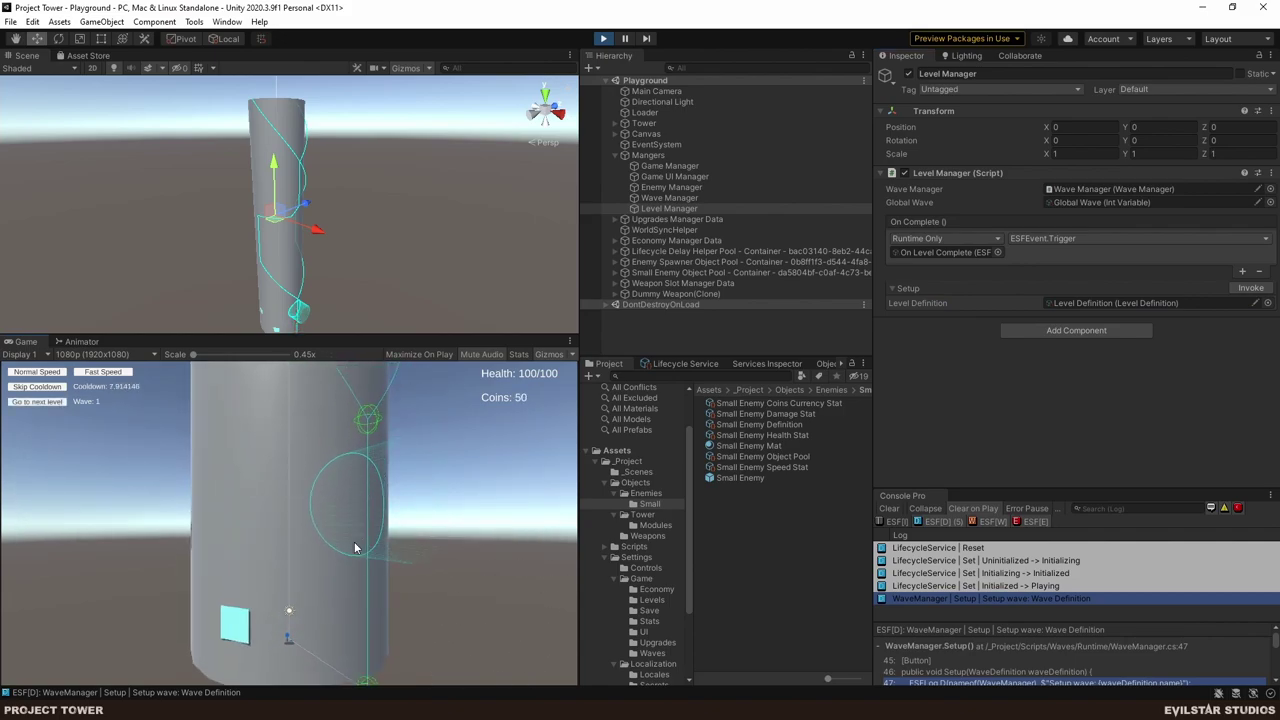
- Zoom in on the tower, stop Play mode, and switch to the HacknPlan board
{"action": "middle_click_drag", "start_coordinate": [326, 222], "coordinate": [351, 197]}
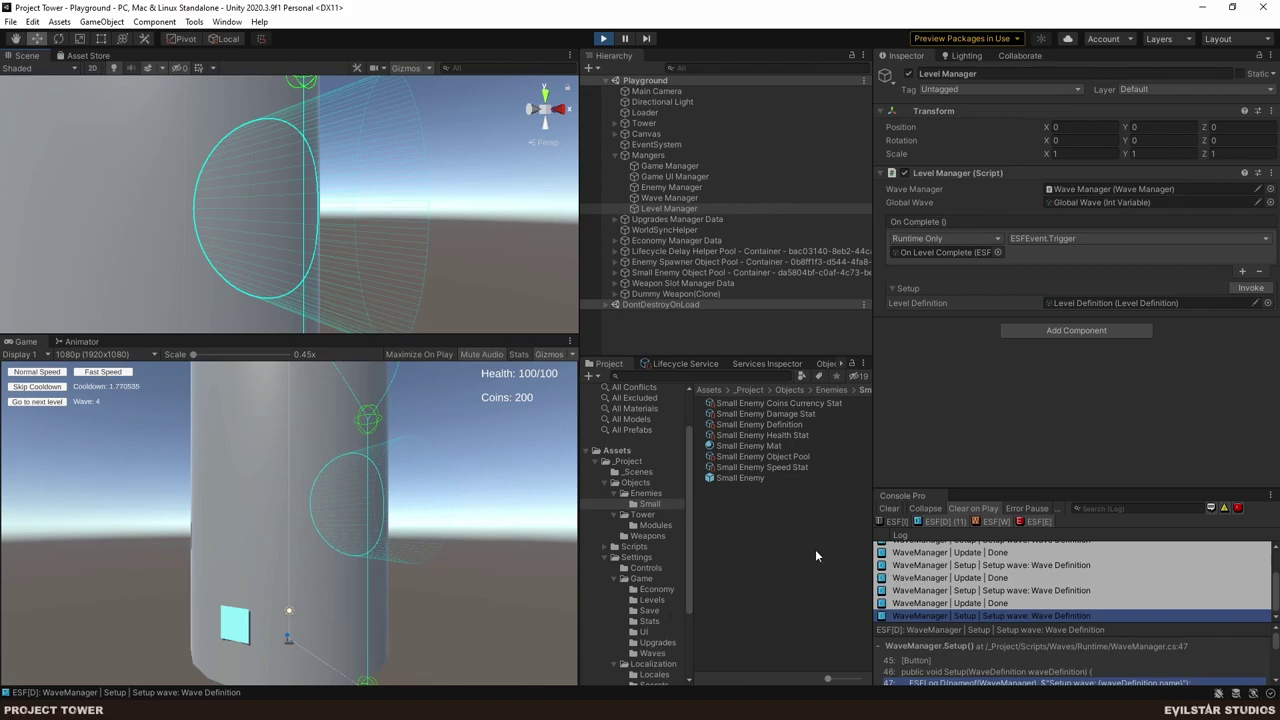
{"action": "left_click", "coordinate": [603, 38]}
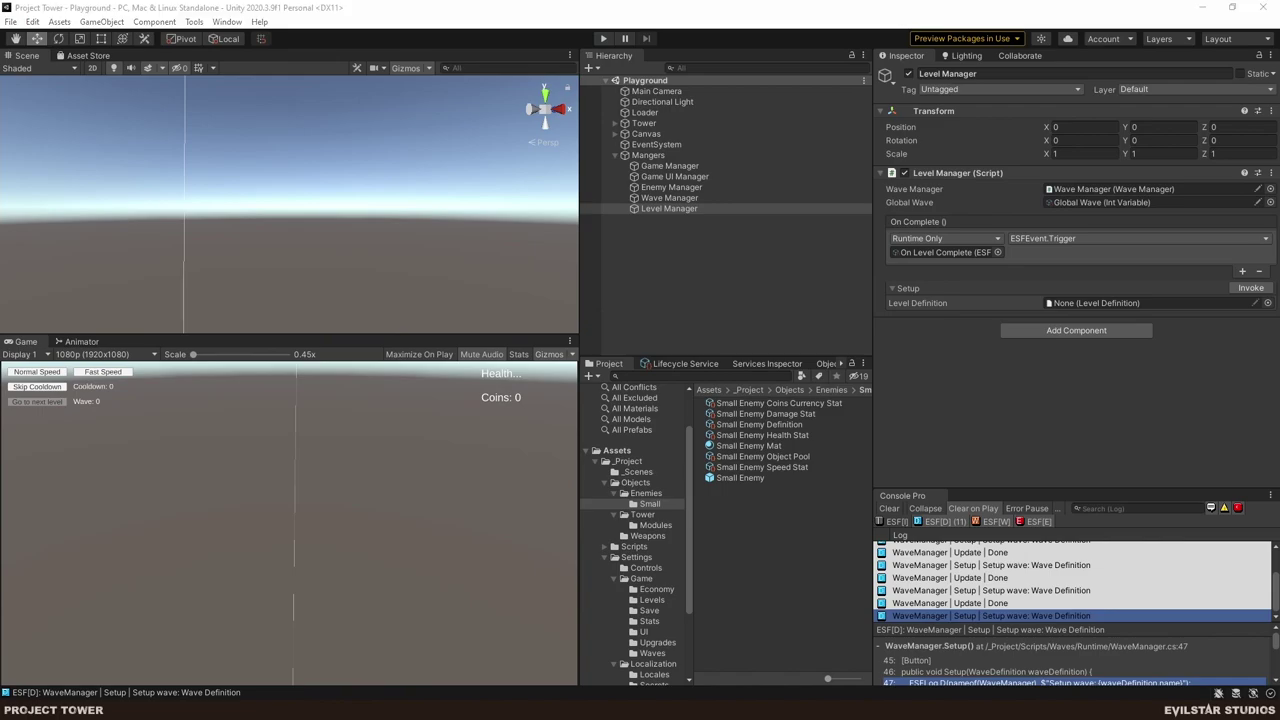
{"action": "key", "text": "alt+Tab"}
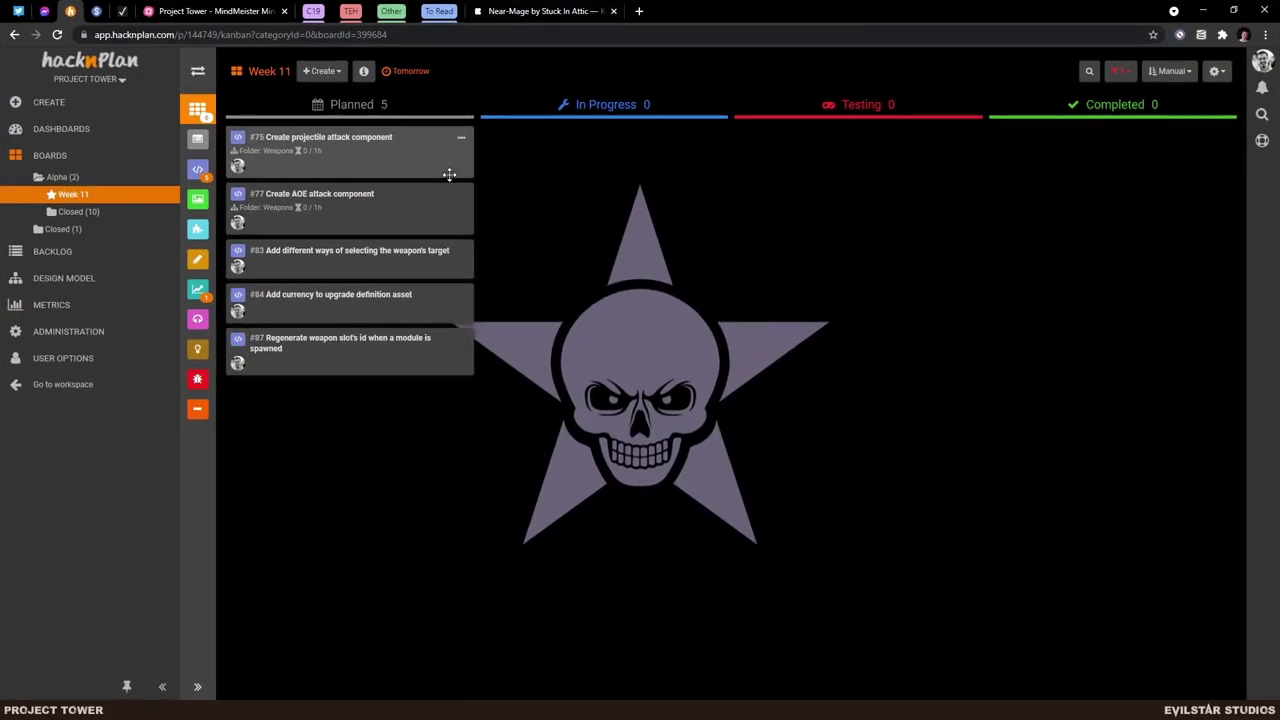
- Review task #75, then open task #77 'Create AOE attack component'
{"action": "left_click", "coordinate": [381, 154]}
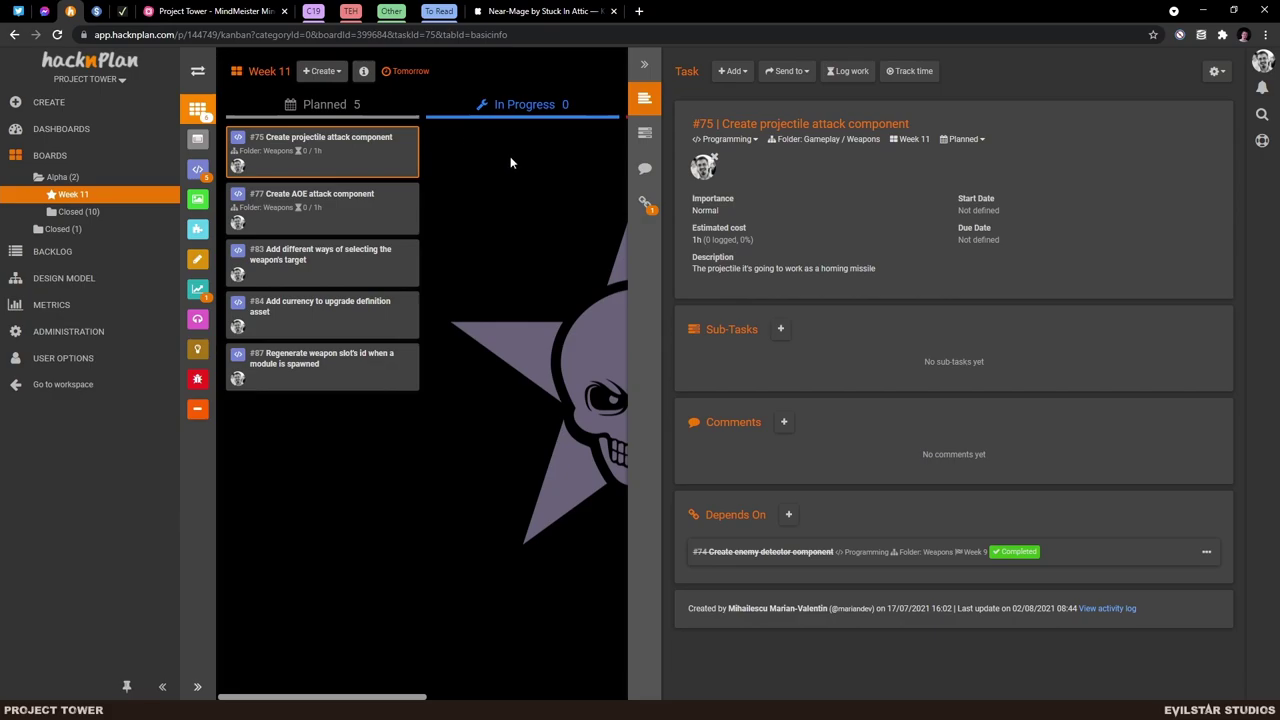
{"action": "left_click", "coordinate": [337, 207]}
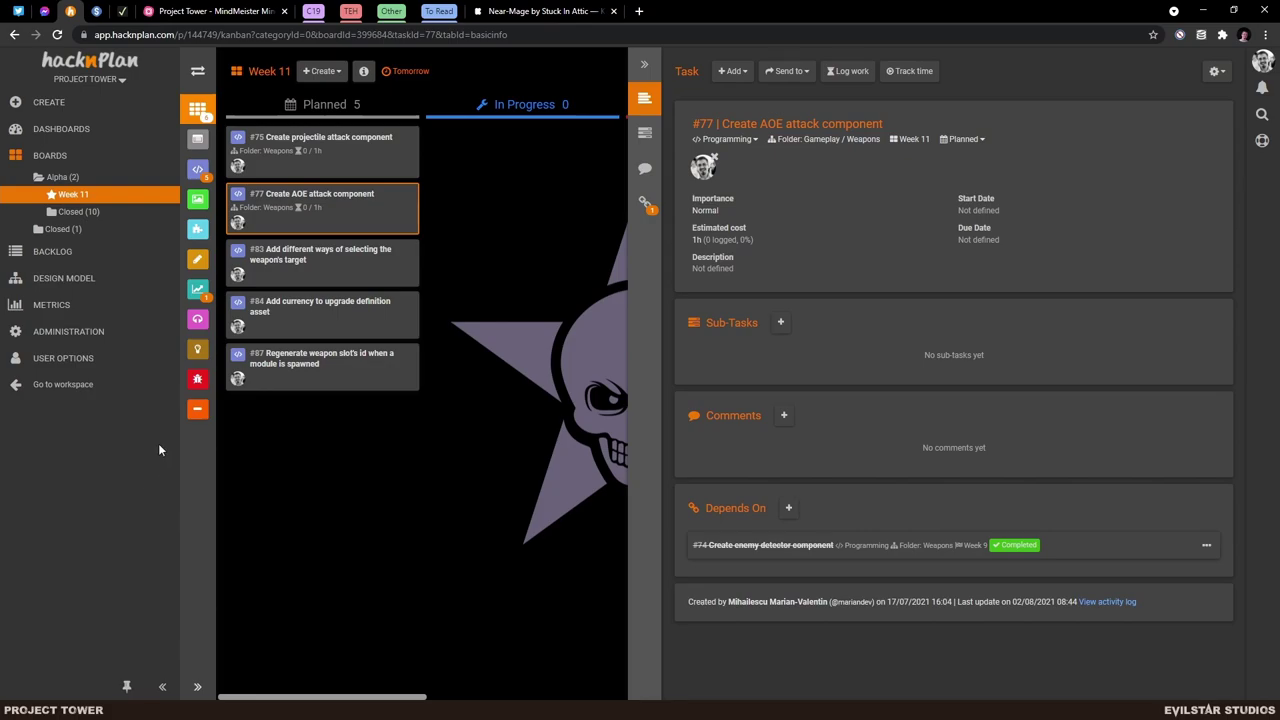
- View the Pump design element under Gameplay Core > Weapons, then expand the Alpha boards
{"action": "left_click", "coordinate": [81, 283]}
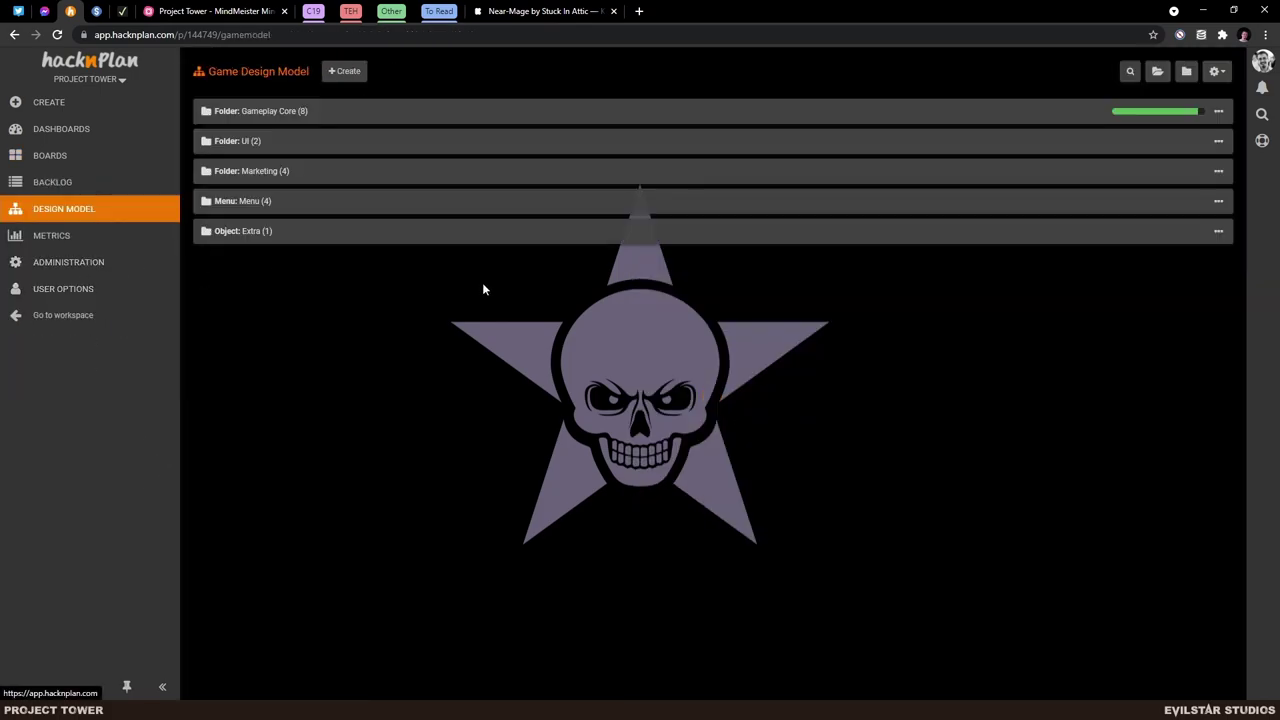
{"action": "left_click", "coordinate": [206, 114]}
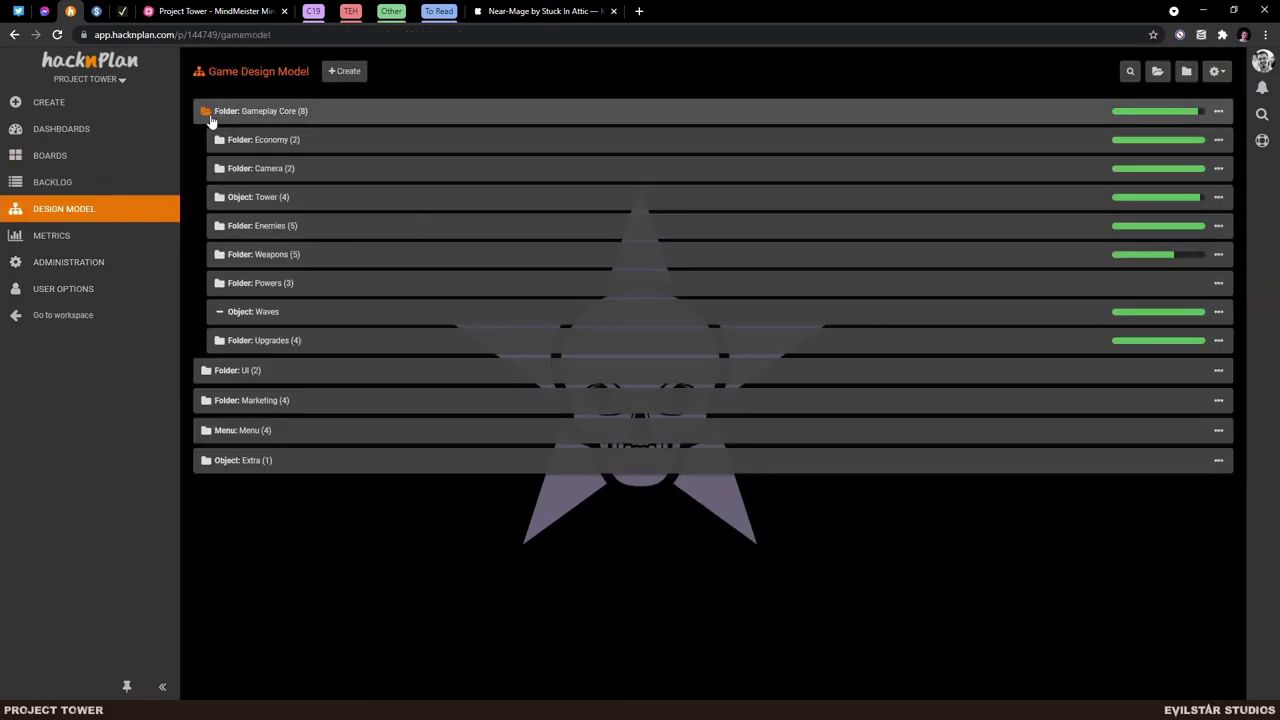
{"action": "left_click", "coordinate": [216, 255]}
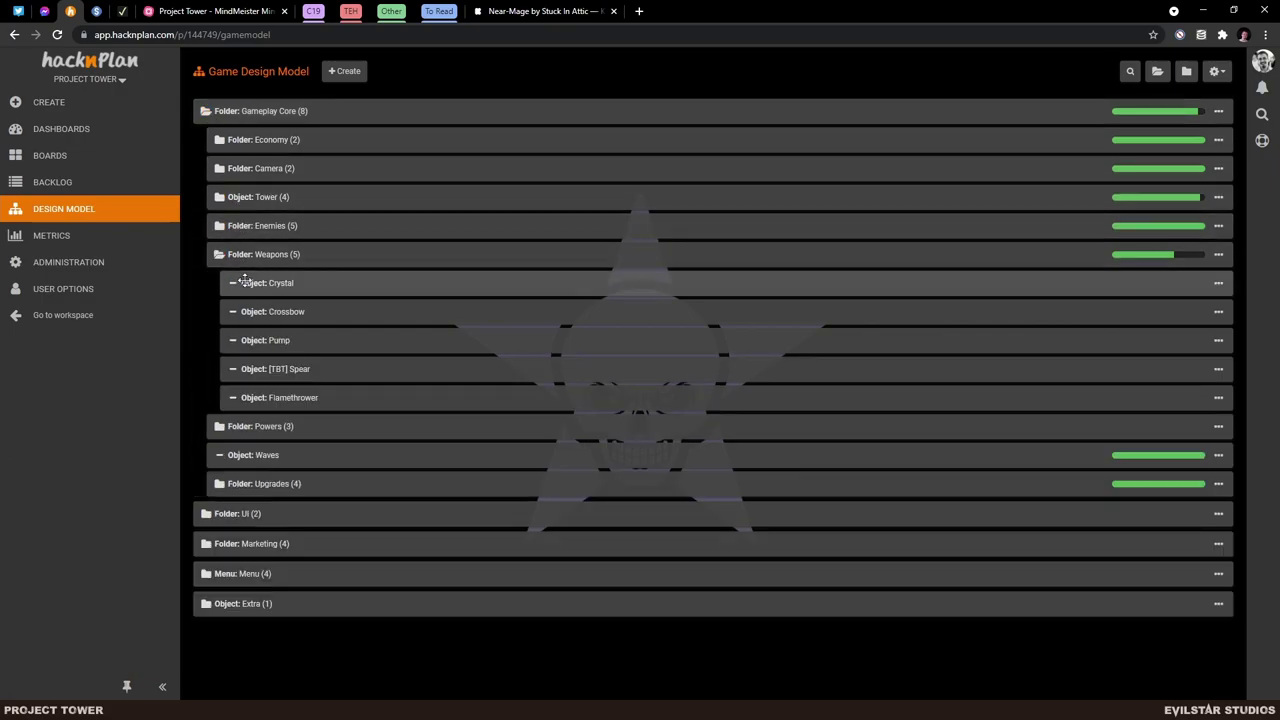
{"action": "left_click", "coordinate": [296, 339]}
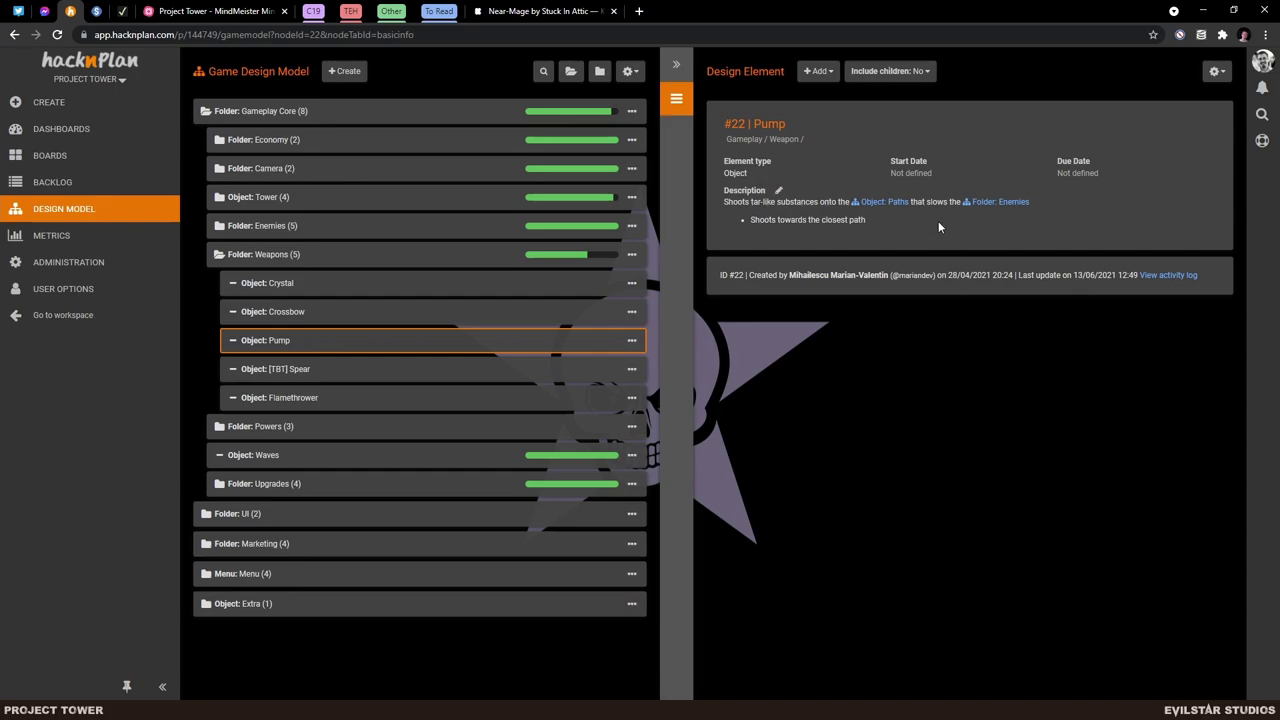
{"action": "left_click", "coordinate": [45, 158]}
{"action": "left_click", "coordinate": [76, 177]}
- Open the Week 11 board and read the details of tasks #83 and #84
{"action": "left_click", "coordinate": [78, 194]}
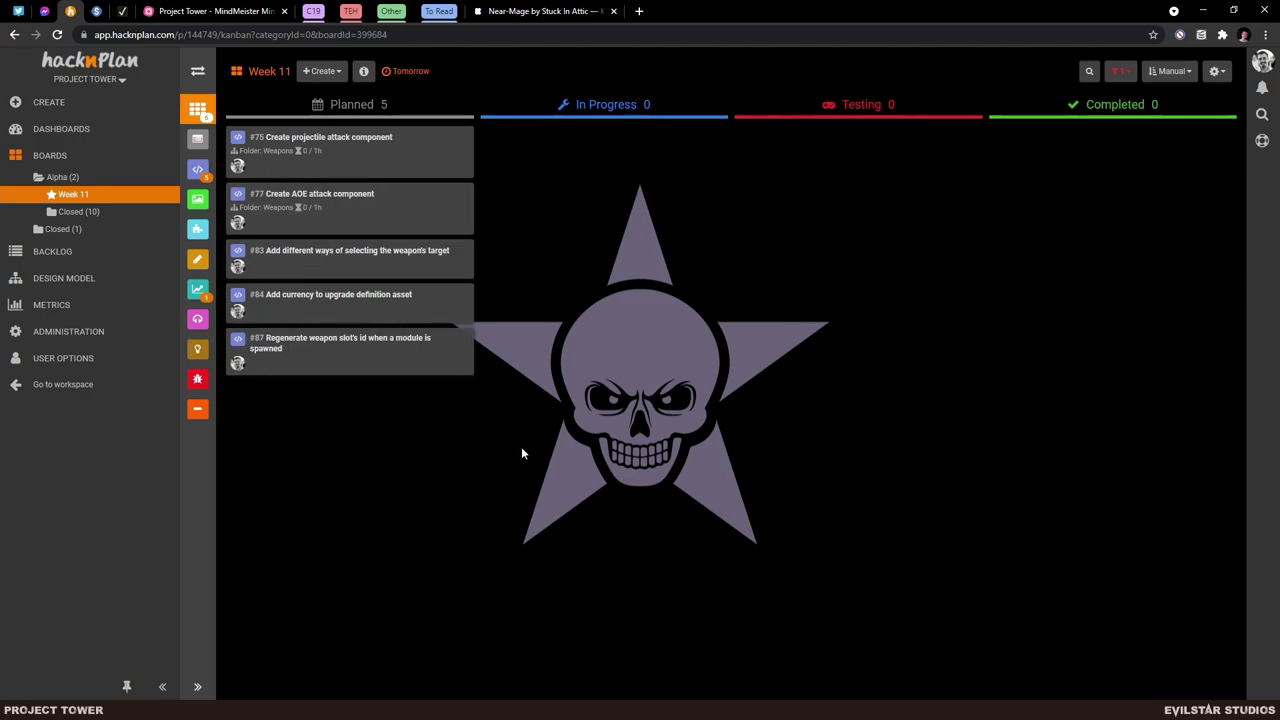
{"action": "left_click", "coordinate": [330, 264]}
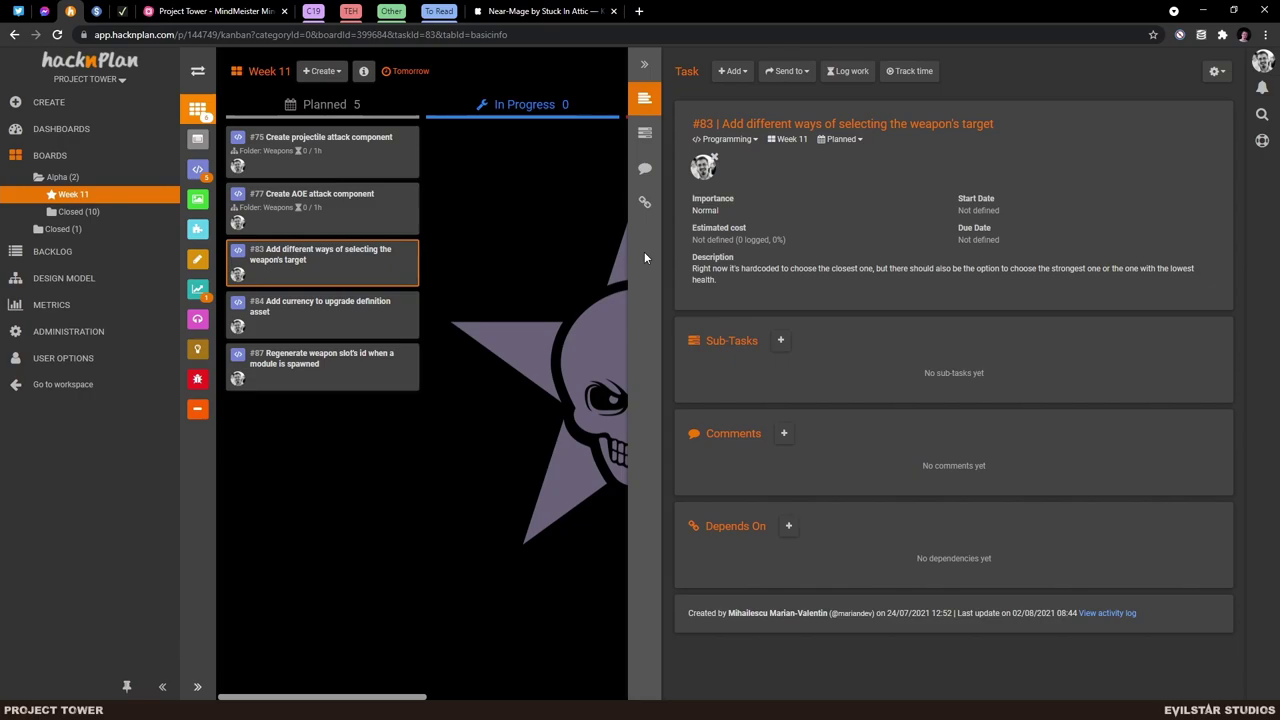
{"action": "mouse_move", "coordinate": [1113, 269]}
{"action": "left_click", "coordinate": [305, 320]}
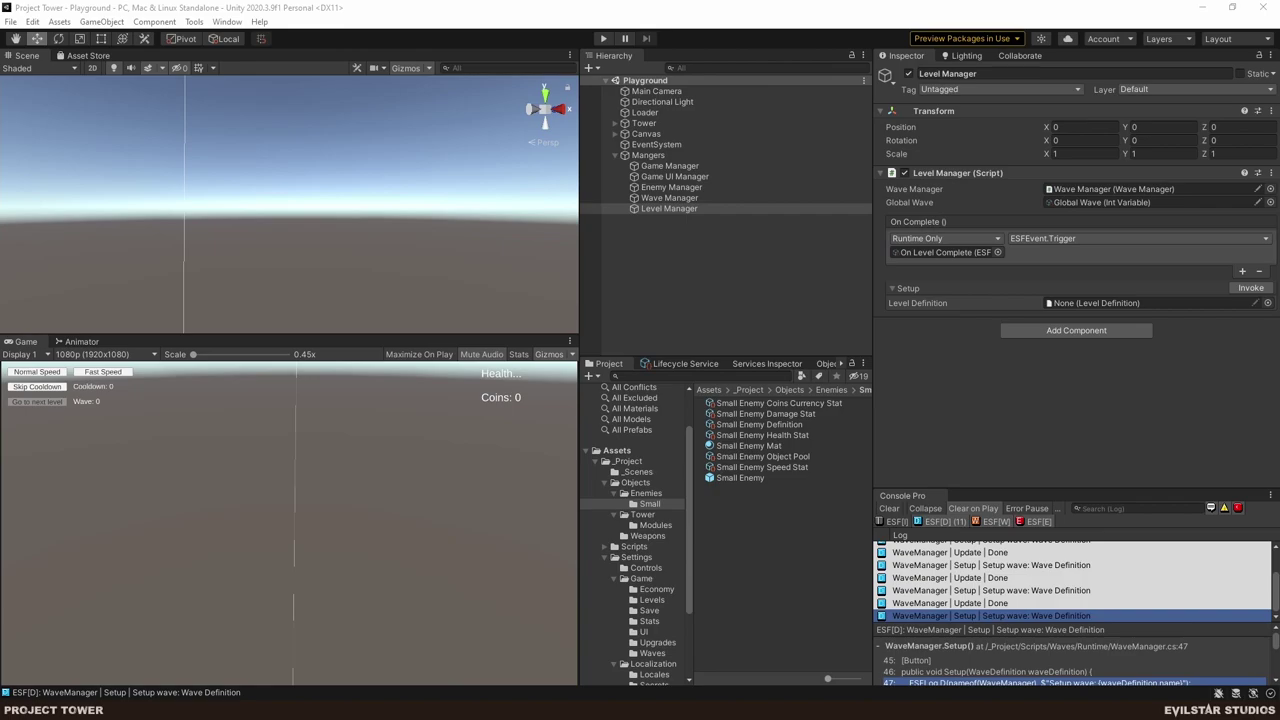
- Open the Tower Health Upgrade Definition asset in the Settings > Game > Upgrades folder
{"action": "scroll", "coordinate": [670, 562], "scroll_direction": "down", "scroll_amount": 4}
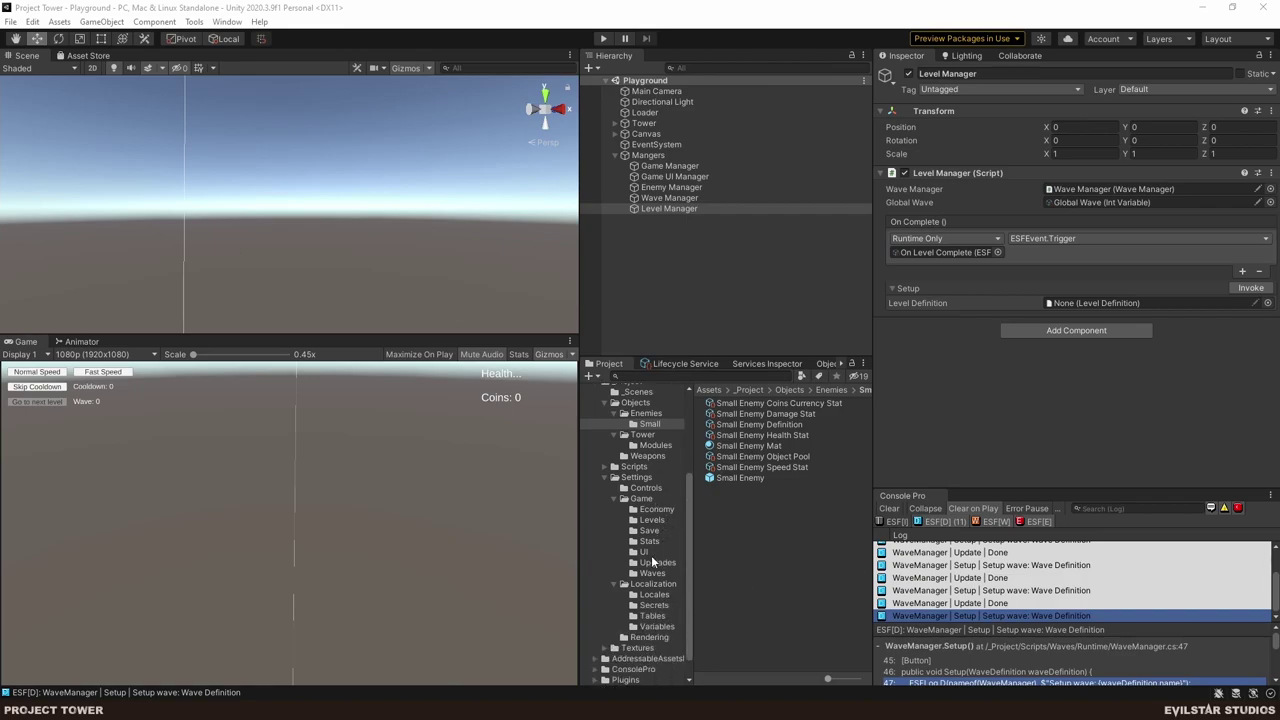
{"action": "left_click", "coordinate": [656, 564]}
{"action": "left_click", "coordinate": [794, 402]}
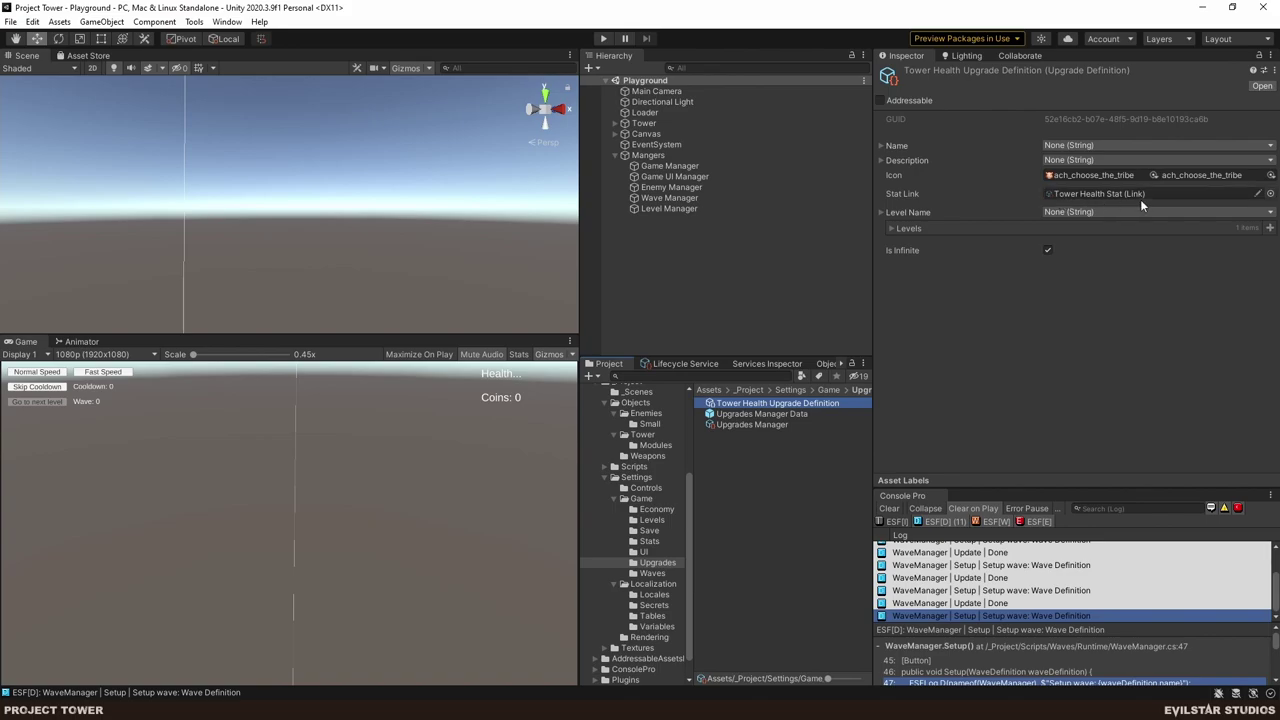
- Expand the Levels list, check the 1.2 multiplier and cost fields, and toggle Is Infinite
{"action": "left_click", "coordinate": [889, 227]}
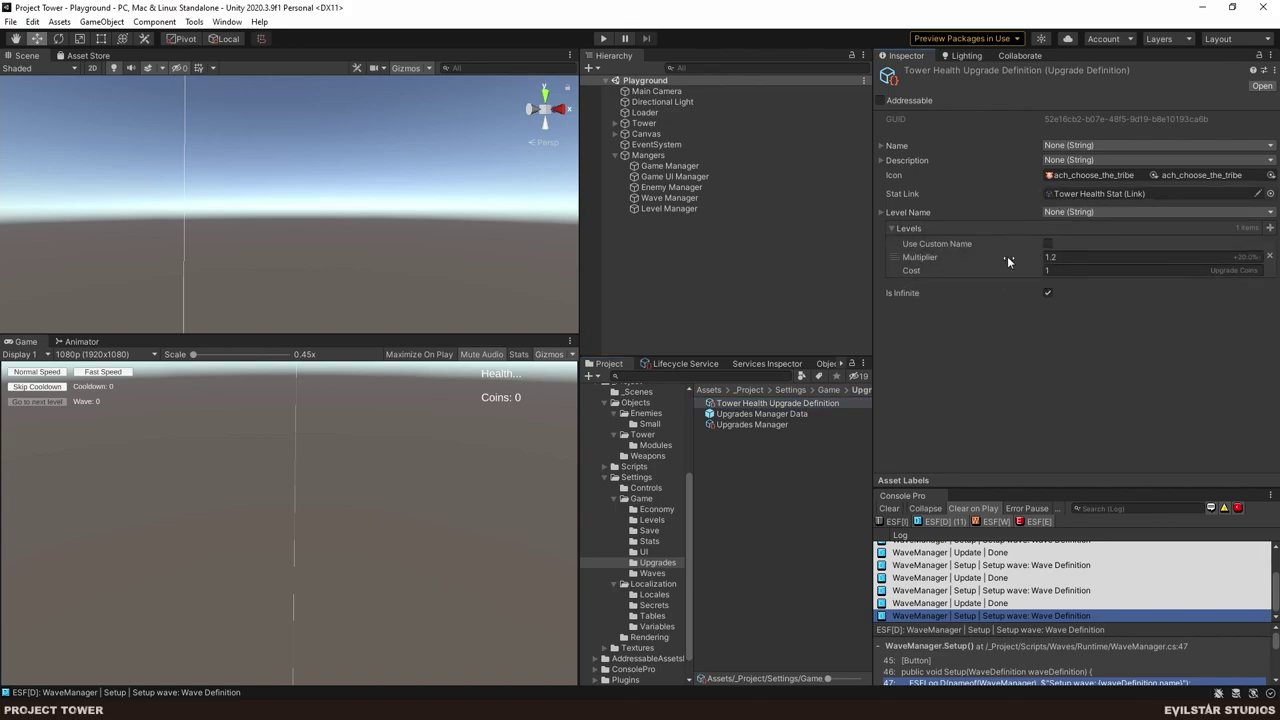
{"action": "left_click", "coordinate": [1064, 256]}
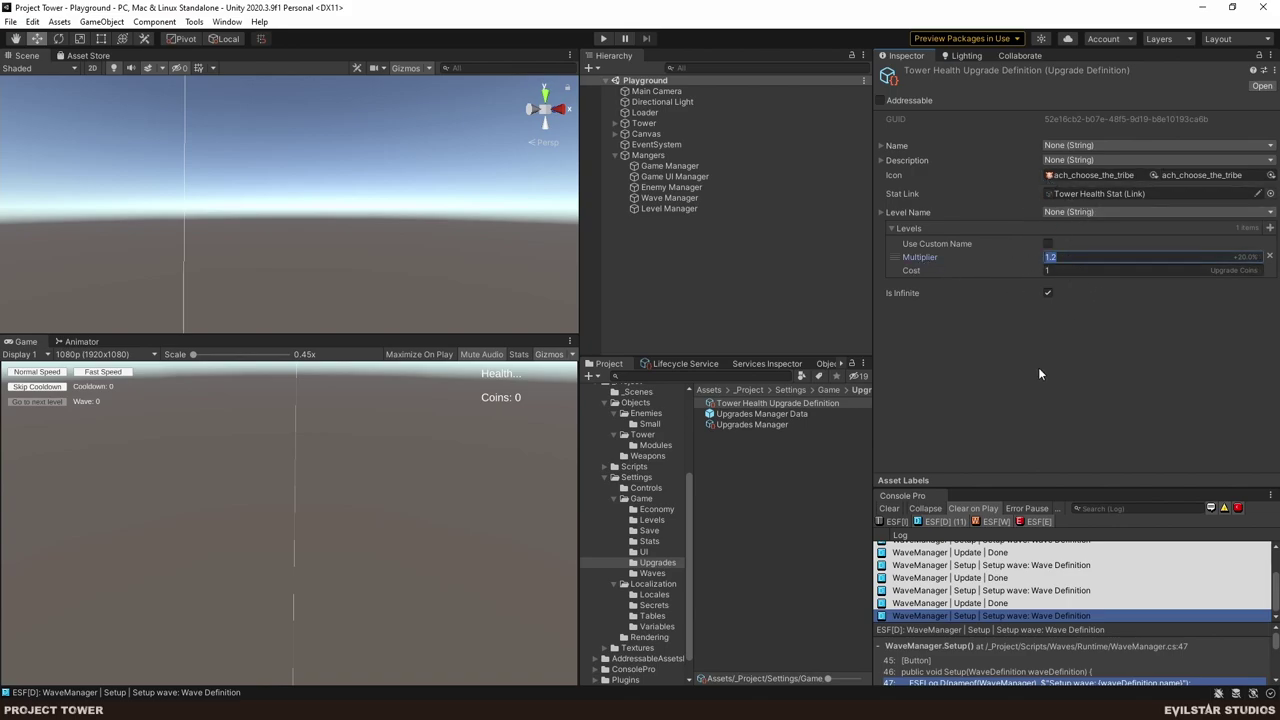
{"action": "left_click", "coordinate": [1022, 268]}
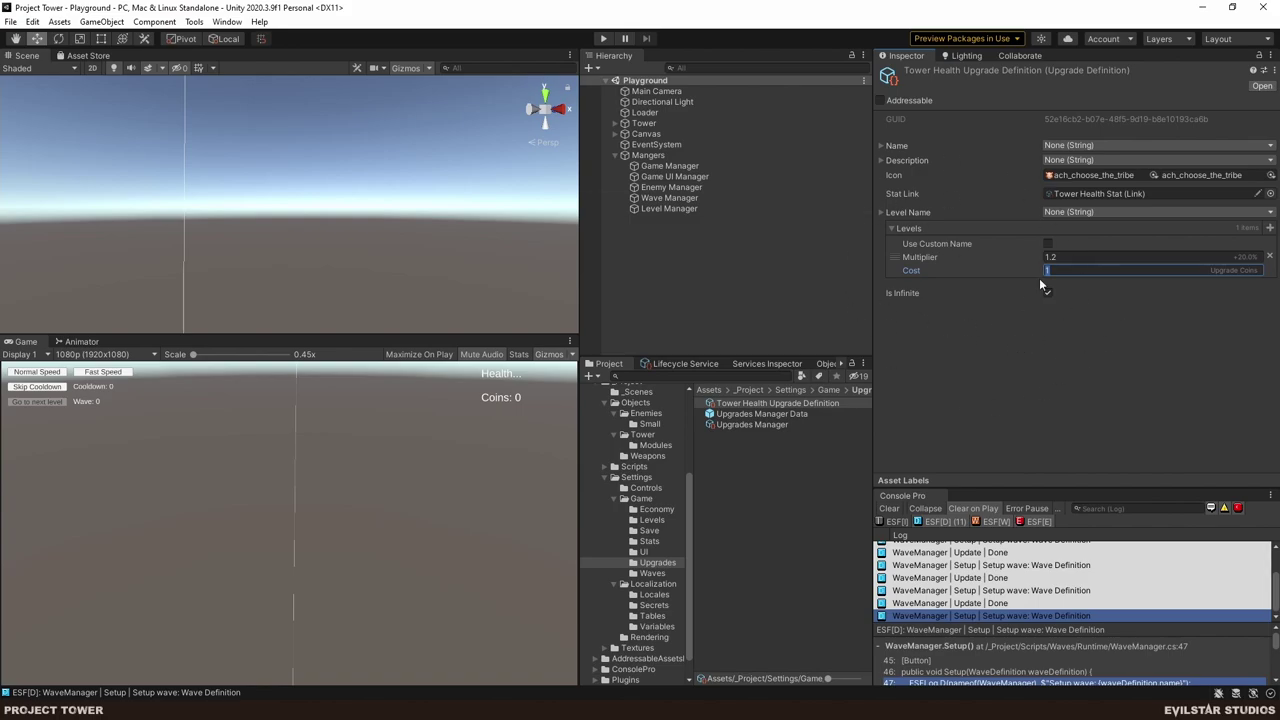
{"action": "left_click", "coordinate": [1047, 292]}
- Re-enter the level's Cost value (1 Upgrade Coin) and put away the task board
{"action": "scroll", "coordinate": [529, 473], "scroll_direction": "up", "scroll_amount": 1}
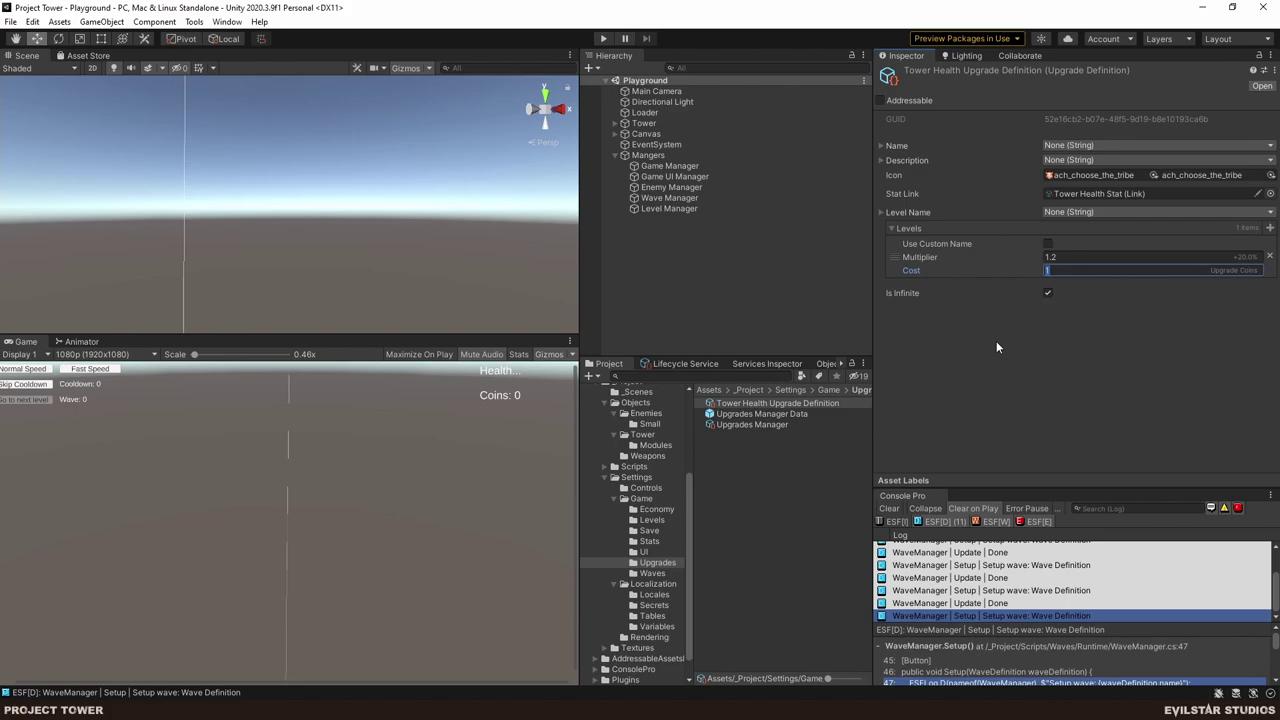
{"action": "key", "text": "Return"}
{"action": "left_click", "coordinate": [1068, 270]}
{"action": "type", "text": "2"}
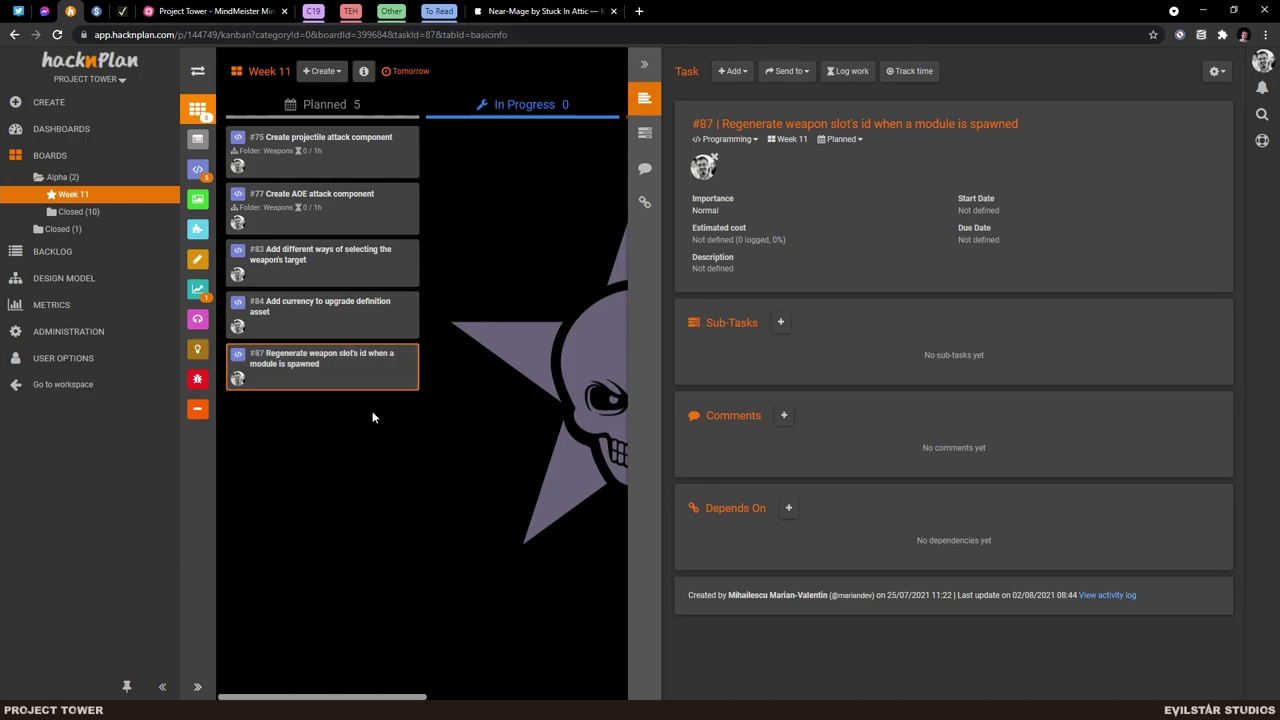
{"action": "left_click", "coordinate": [1206, 12]}
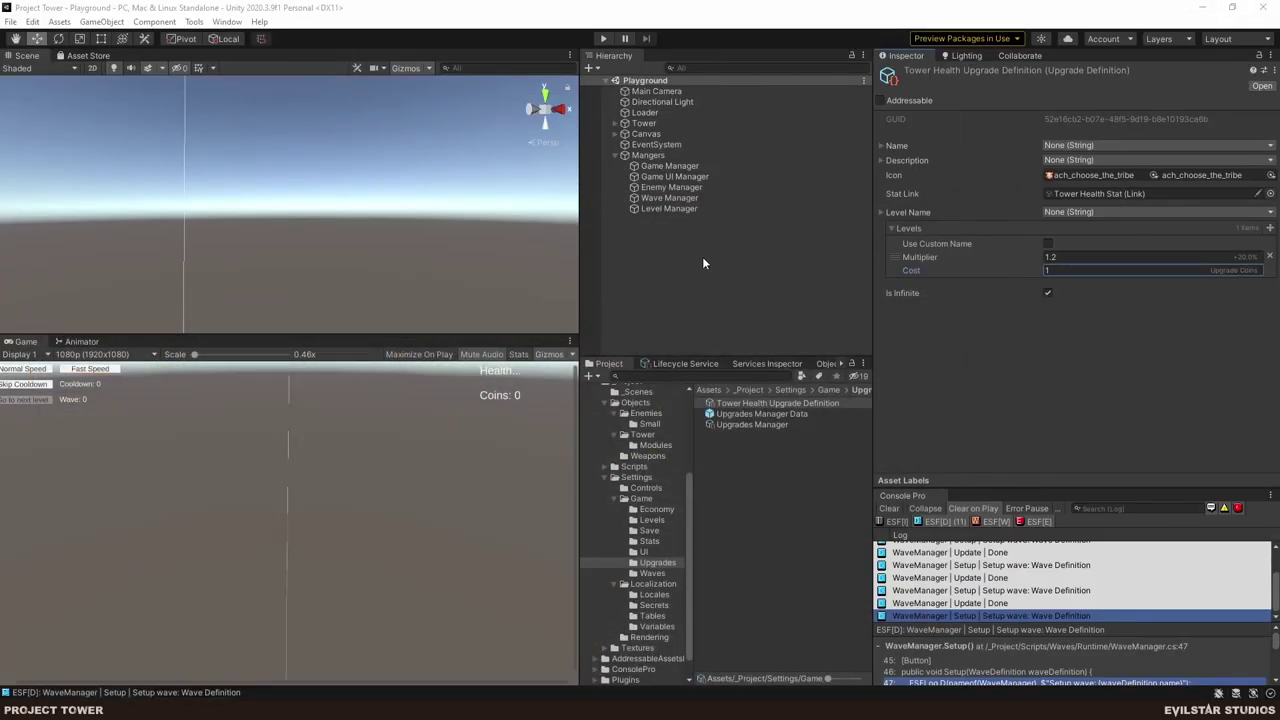
- Open the Module - Straight prefab and frame its Weapon Slot object in the Scene view
{"action": "scroll", "coordinate": [658, 540], "scroll_direction": "up", "scroll_amount": 2}
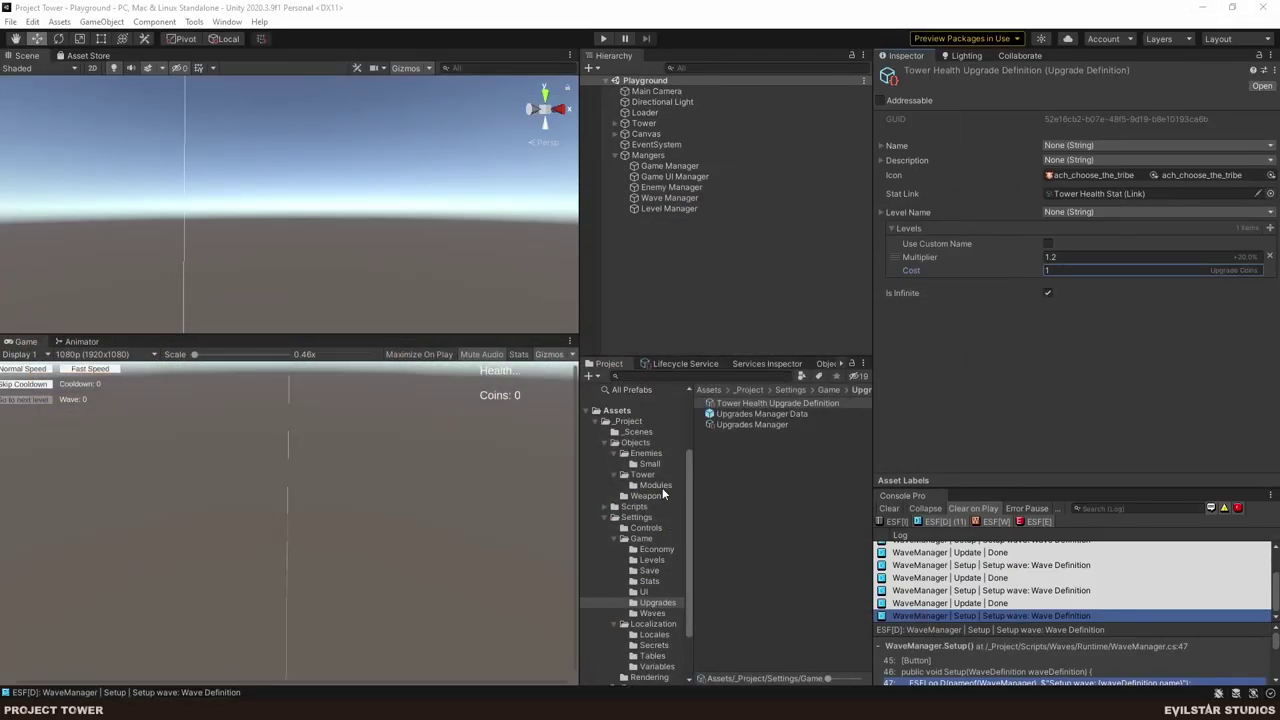
{"action": "left_click", "coordinate": [657, 485]}
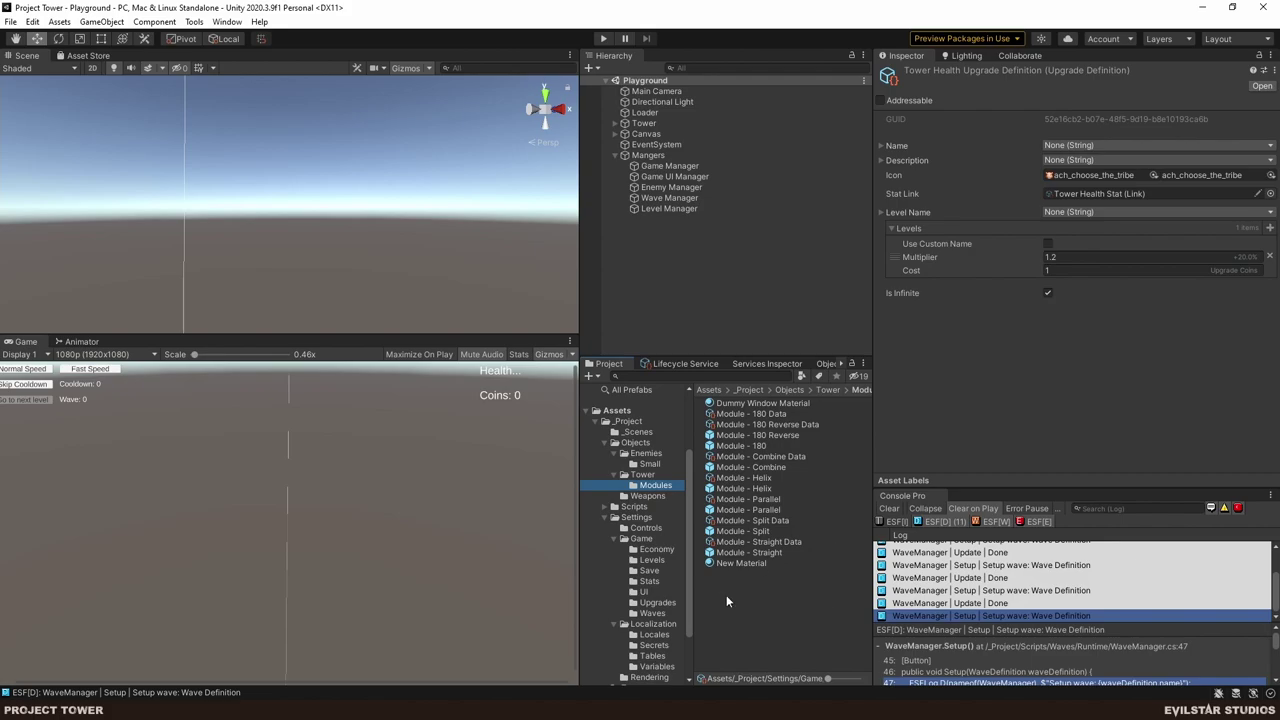
{"action": "double_click", "coordinate": [758, 553]}
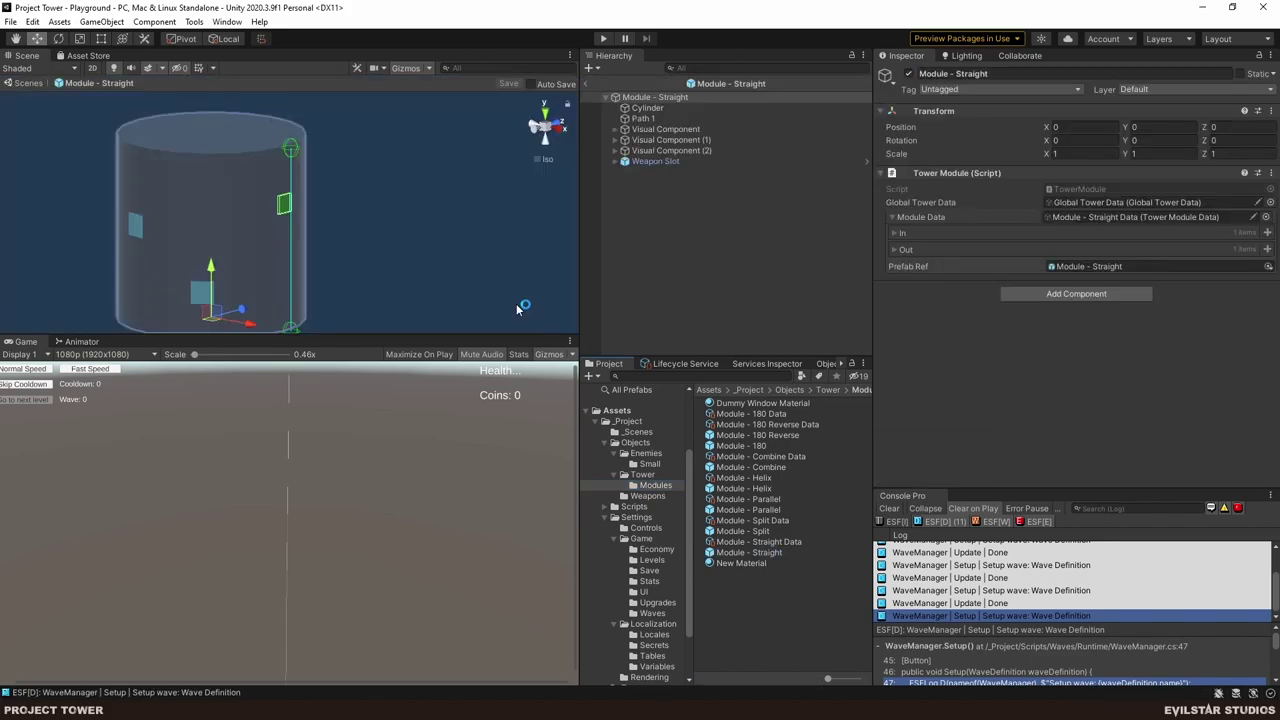
{"action": "left_click", "coordinate": [673, 163]}
{"action": "key", "text": "f"}
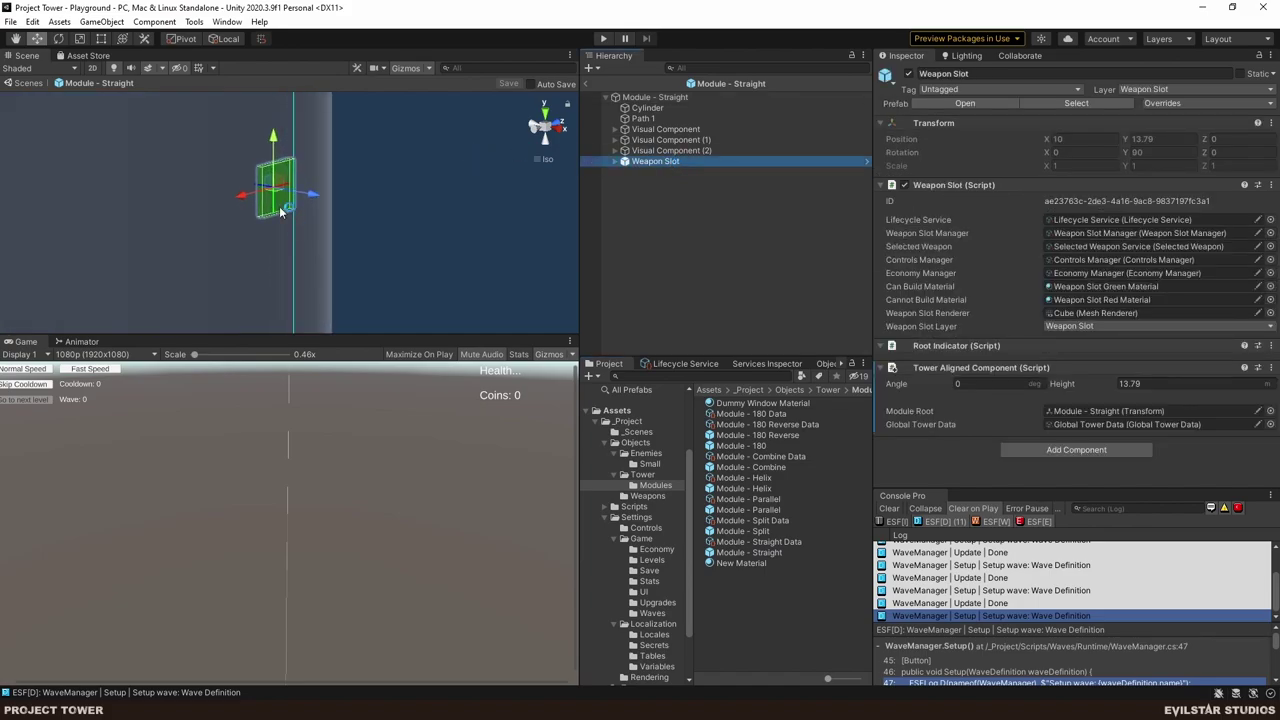
{"action": "scroll", "coordinate": [282, 211], "scroll_direction": "up", "scroll_amount": 3}
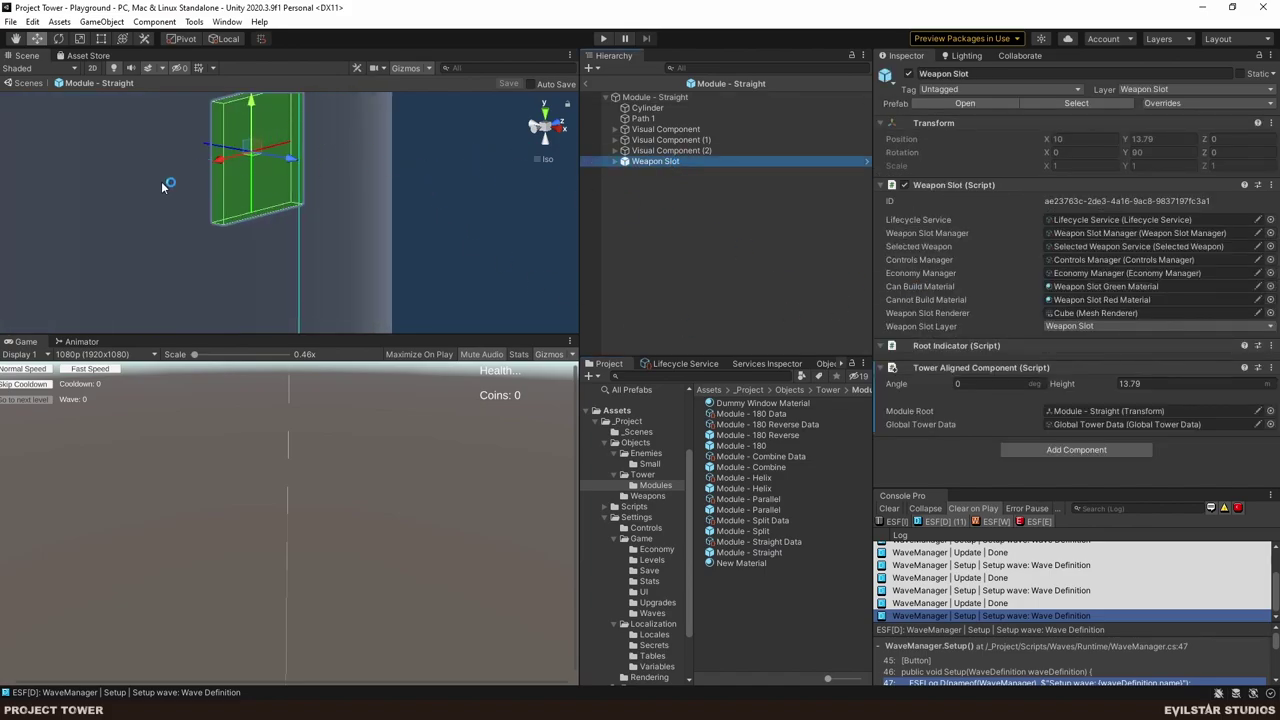
{"action": "right_click_drag", "start_coordinate": [290, 200], "coordinate": [259, 183]}
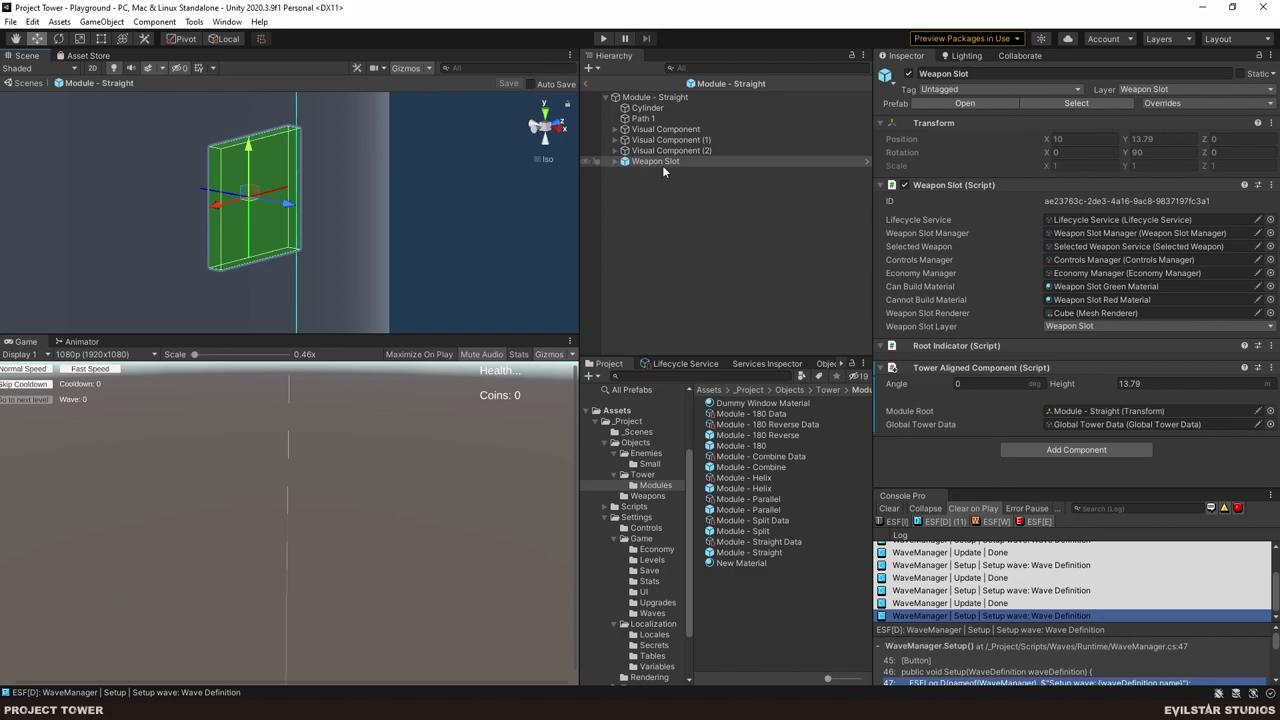
- Exit prefab editing back to the Playground scene and switch to the HacknPlan browser tab
{"action": "right_click", "coordinate": [1112, 202]}
{"action": "left_click", "coordinate": [1074, 192]}
{"action": "left_click", "coordinate": [585, 89]}
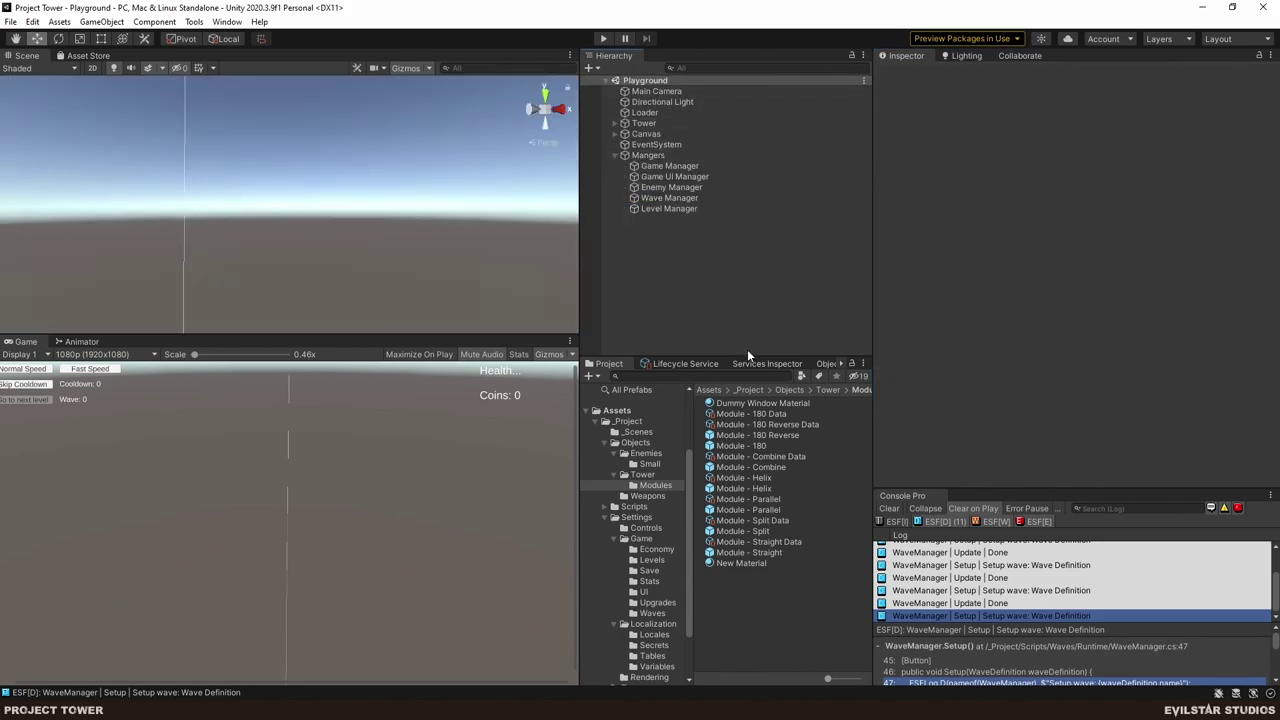
{"action": "key", "text": "alt+Tab"}
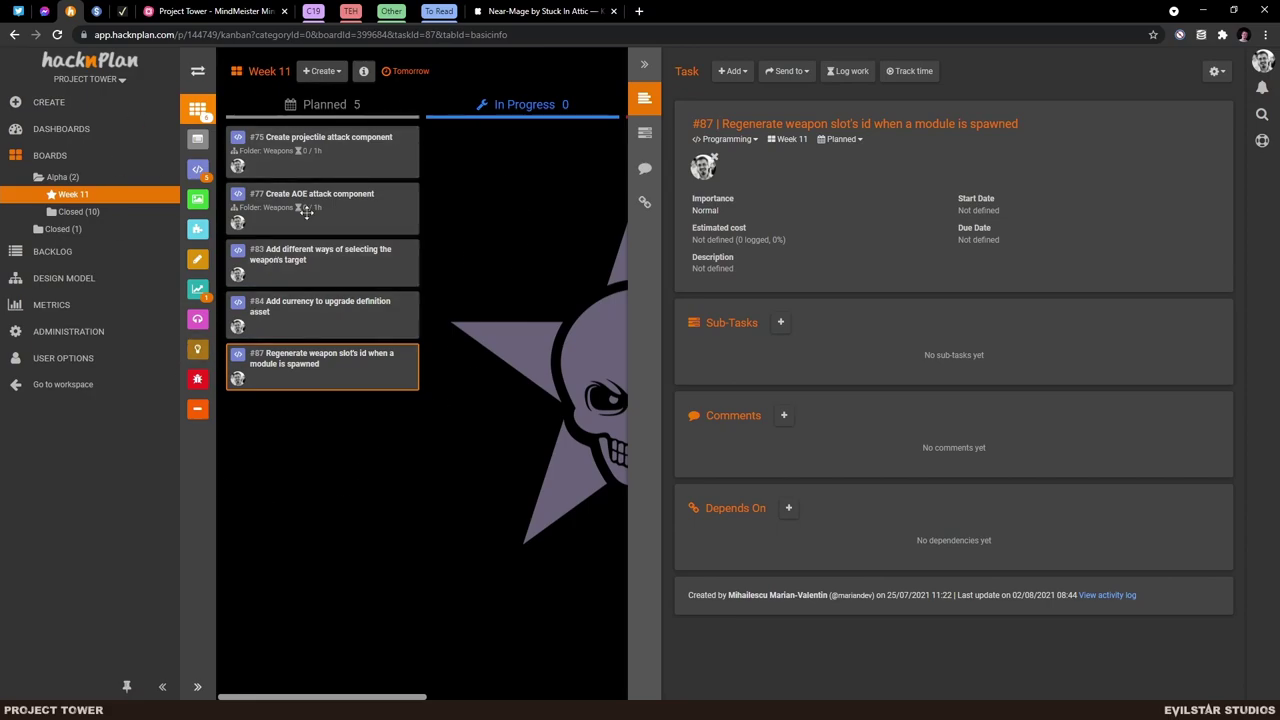
- Switch to the Project Tower mind map and browse its Tower and Level branches
{"action": "left_click", "coordinate": [229, 10]}
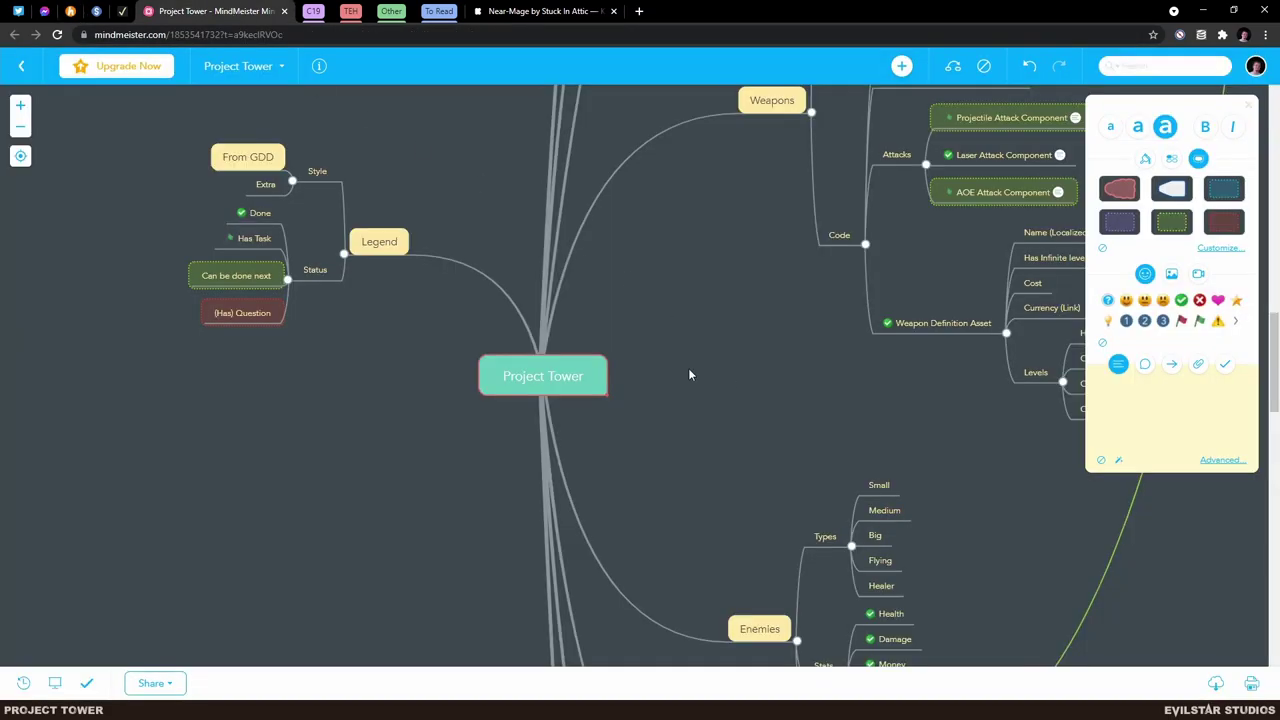
{"action": "scroll", "coordinate": [769, 371], "scroll_direction": "down", "scroll_amount": 5}
{"action": "left_click_drag", "start_coordinate": [994, 410], "coordinate": [791, 542]}
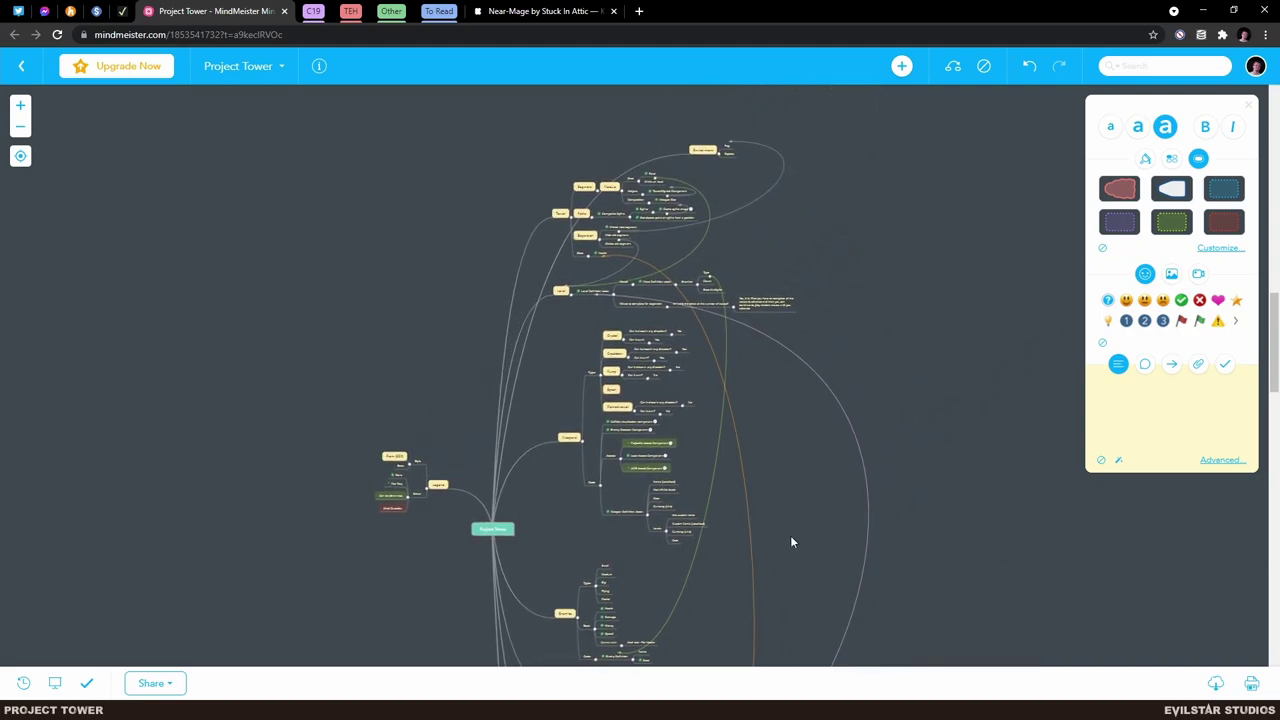
{"action": "scroll", "coordinate": [784, 375], "scroll_direction": "up", "scroll_amount": 5}
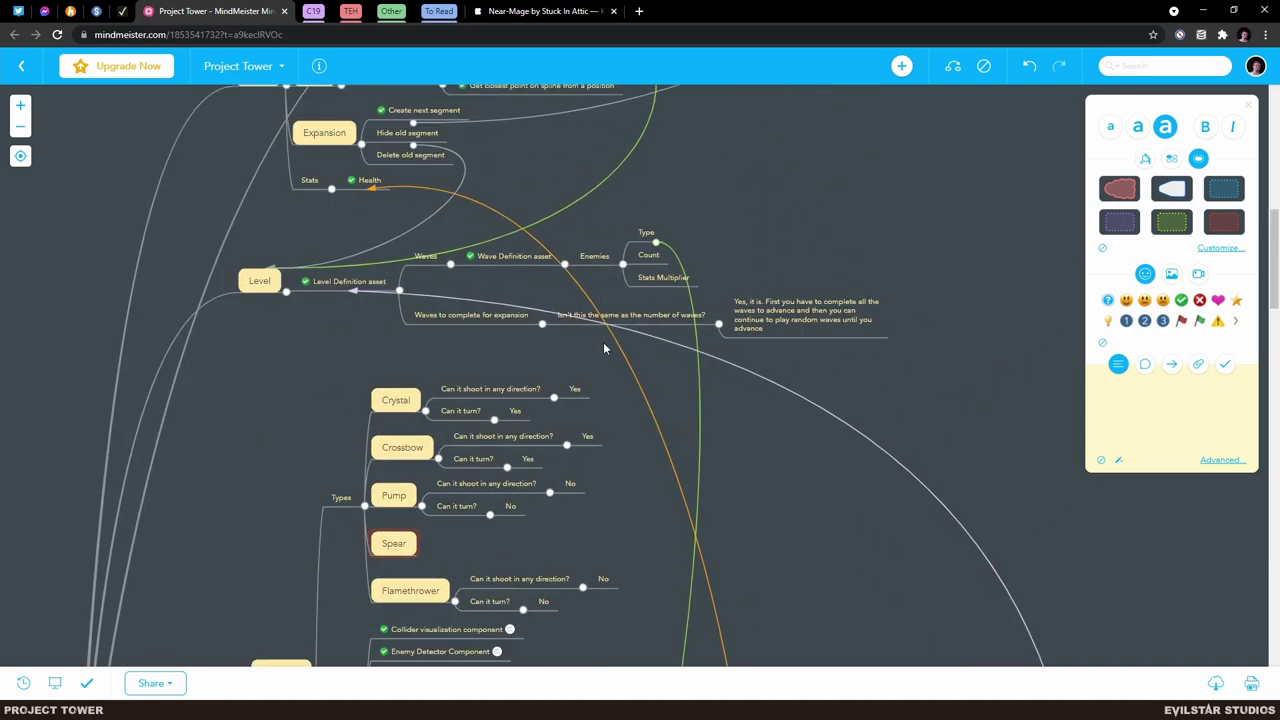
{"action": "left_click_drag", "start_coordinate": [876, 204], "coordinate": [840, 409]}
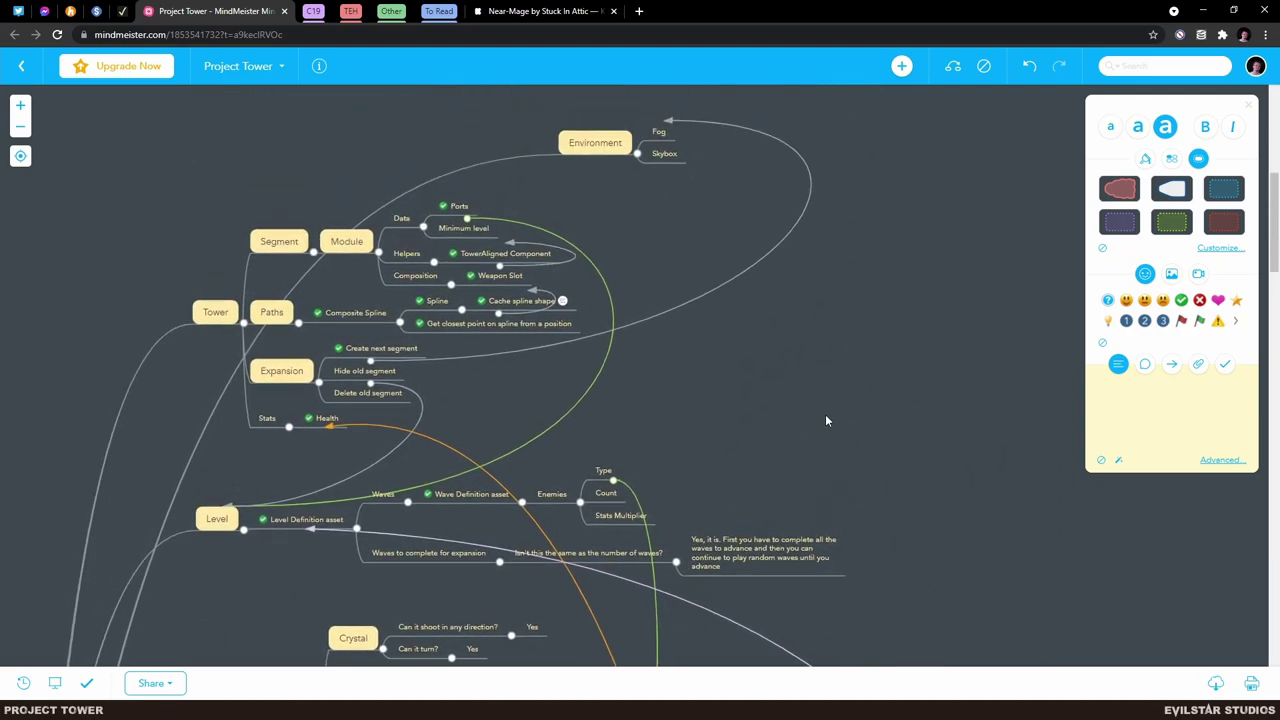
{"action": "scroll", "coordinate": [886, 383], "scroll_direction": "down", "scroll_amount": 8}
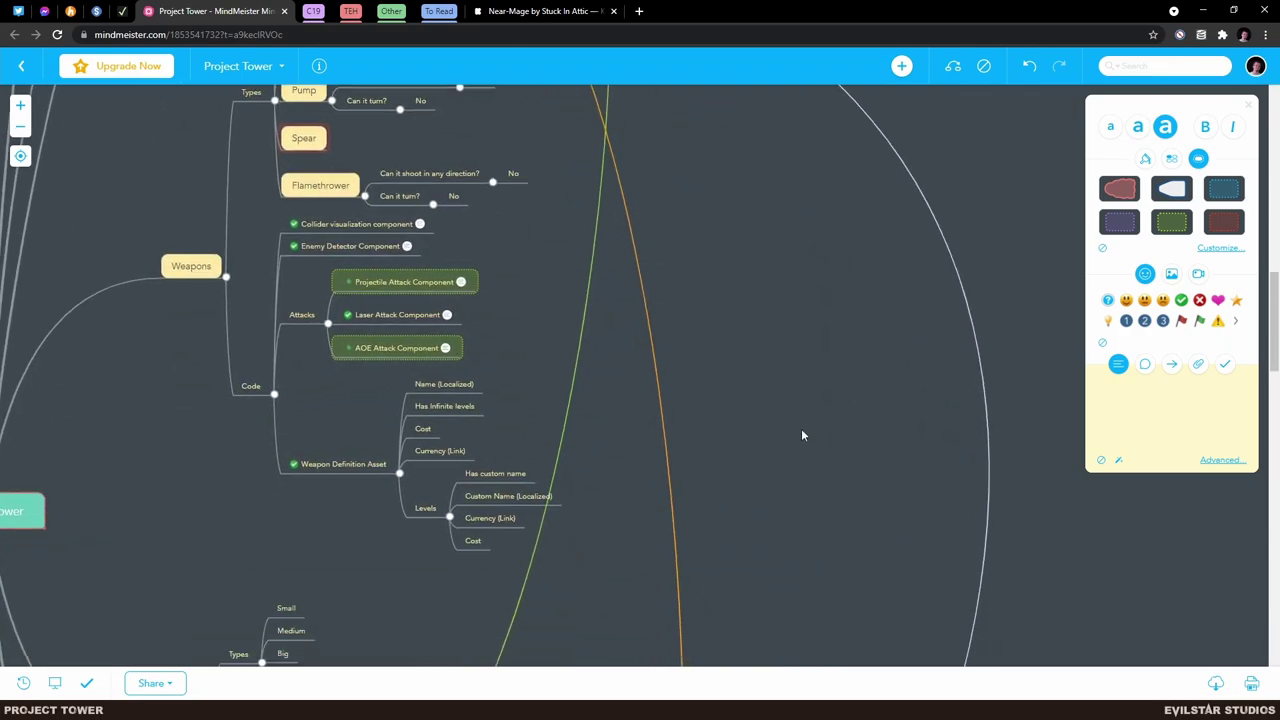
{"action": "scroll", "coordinate": [852, 392], "scroll_direction": "up", "scroll_amount": 2}
{"action": "scroll", "coordinate": [814, 431], "scroll_direction": "down", "scroll_amount": 3}
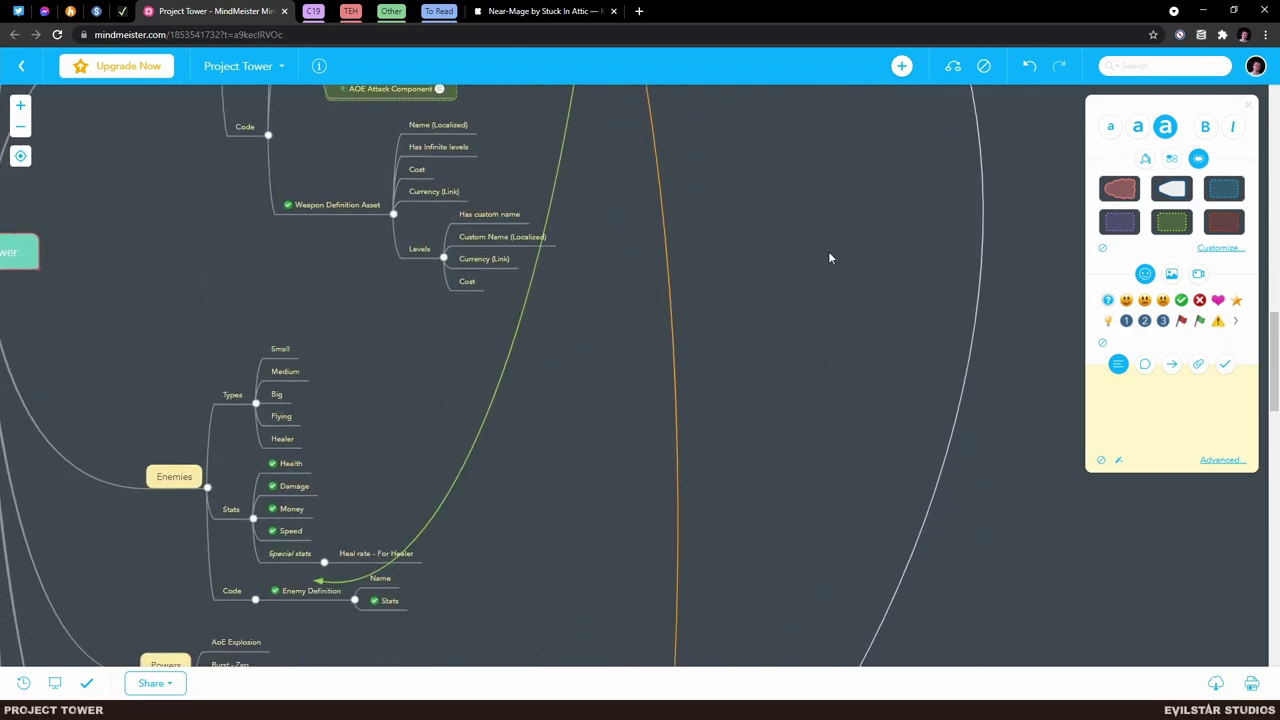
{"action": "scroll", "coordinate": [717, 423], "scroll_direction": "up", "scroll_amount": 3}
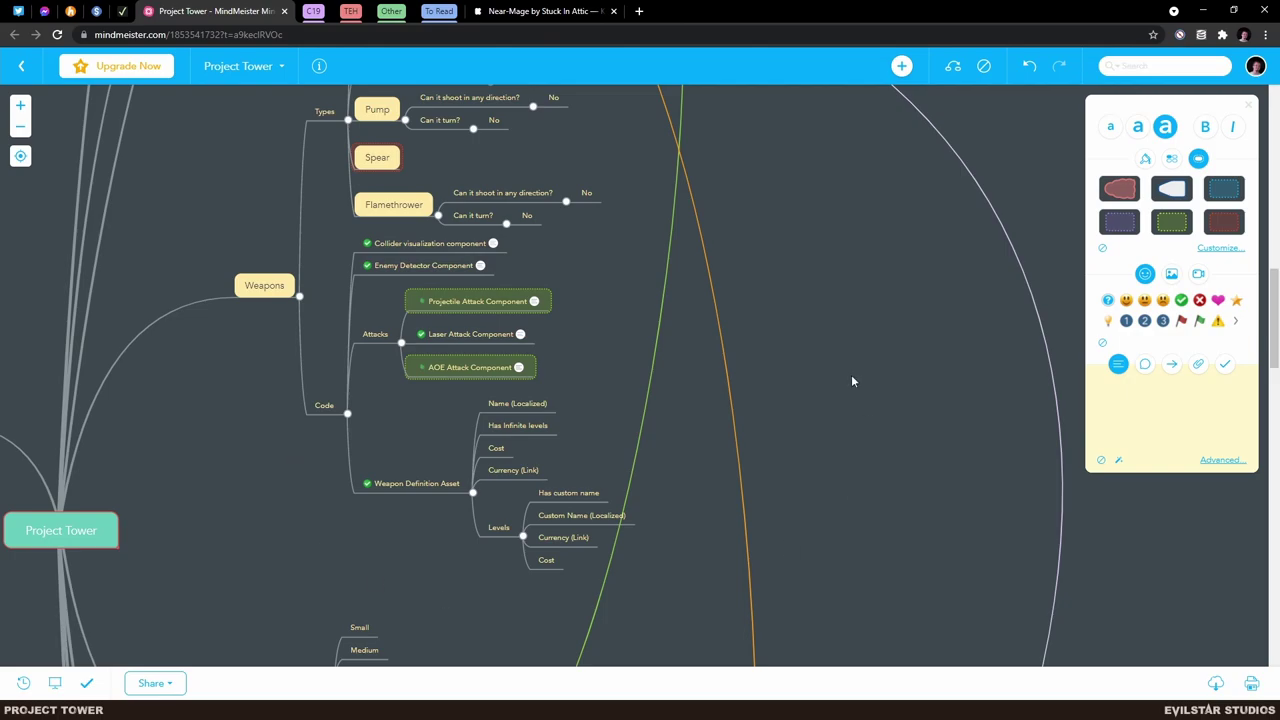
{"action": "scroll", "coordinate": [720, 555], "scroll_direction": "down", "scroll_amount": 1}
- Review the Enemies, Powers and Upgrades branches, then return to HacknPlan and close task #87
{"action": "left_click_drag", "start_coordinate": [720, 555], "coordinate": [722, 178]}
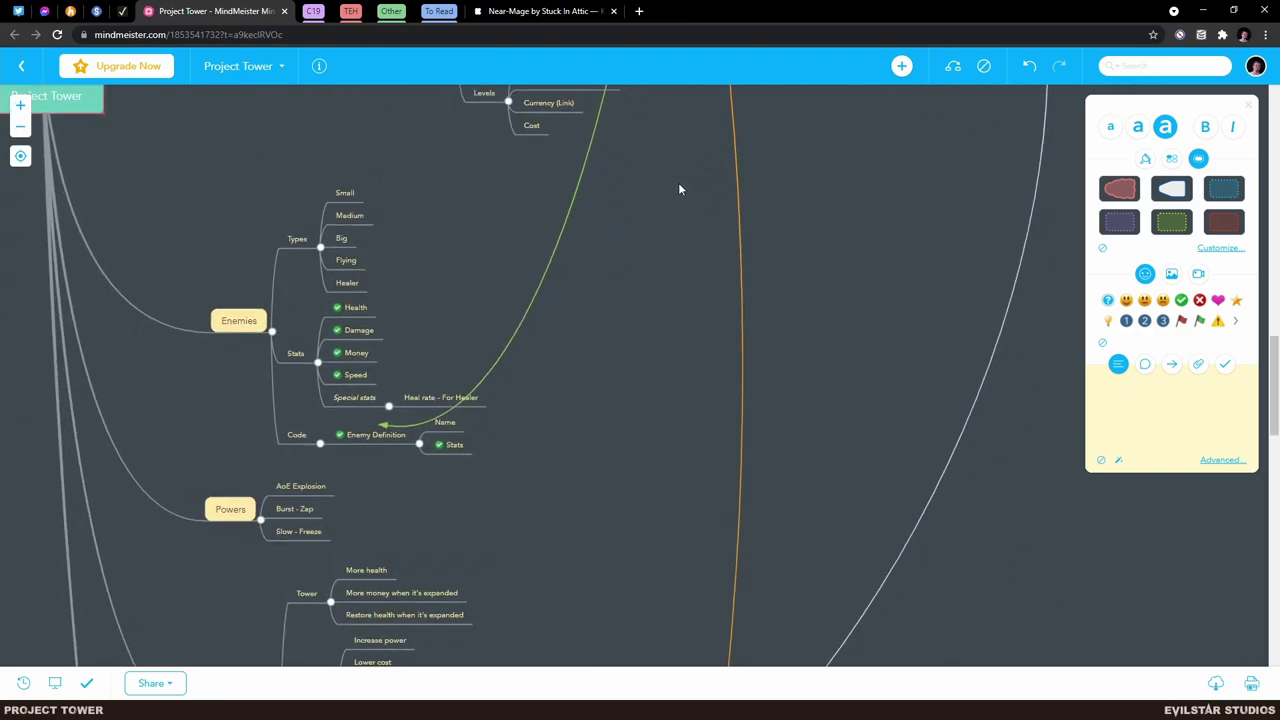
{"action": "scroll", "coordinate": [678, 178], "scroll_direction": "up", "scroll_amount": 3}
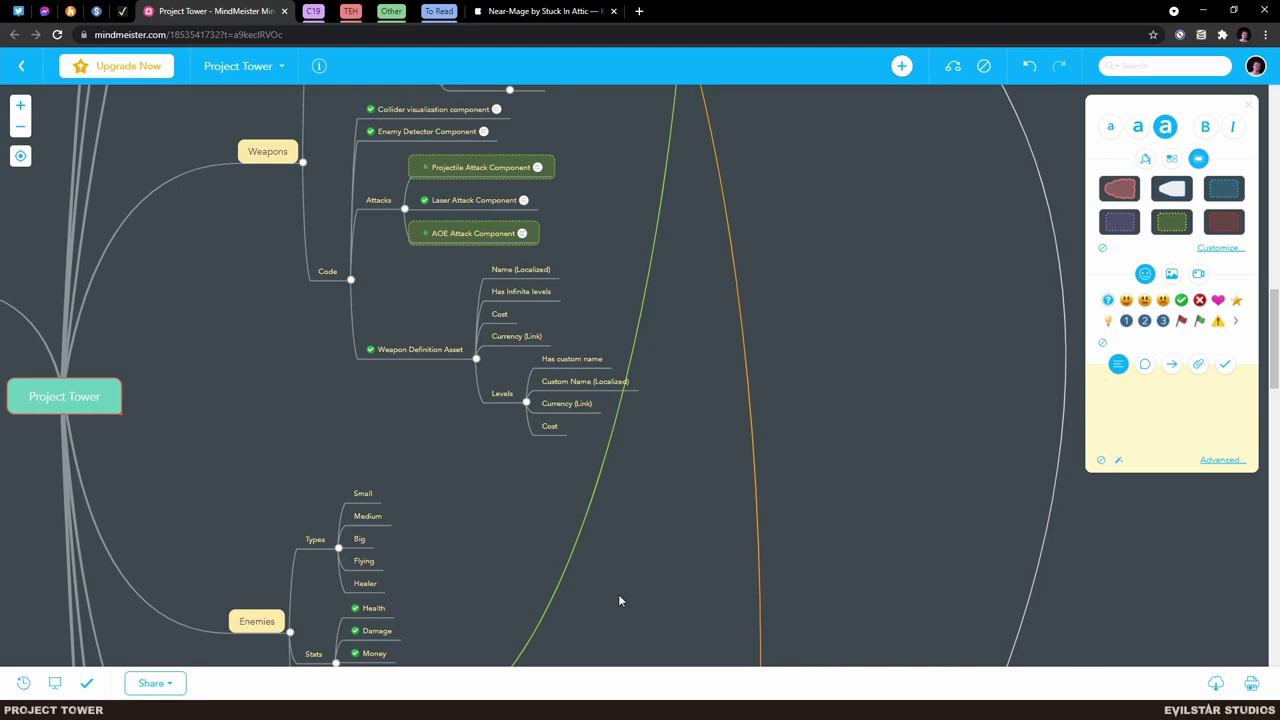
{"action": "left_click_drag", "start_coordinate": [618, 600], "coordinate": [667, 161]}
{"action": "scroll", "coordinate": [640, 468], "scroll_direction": "down", "scroll_amount": 3}
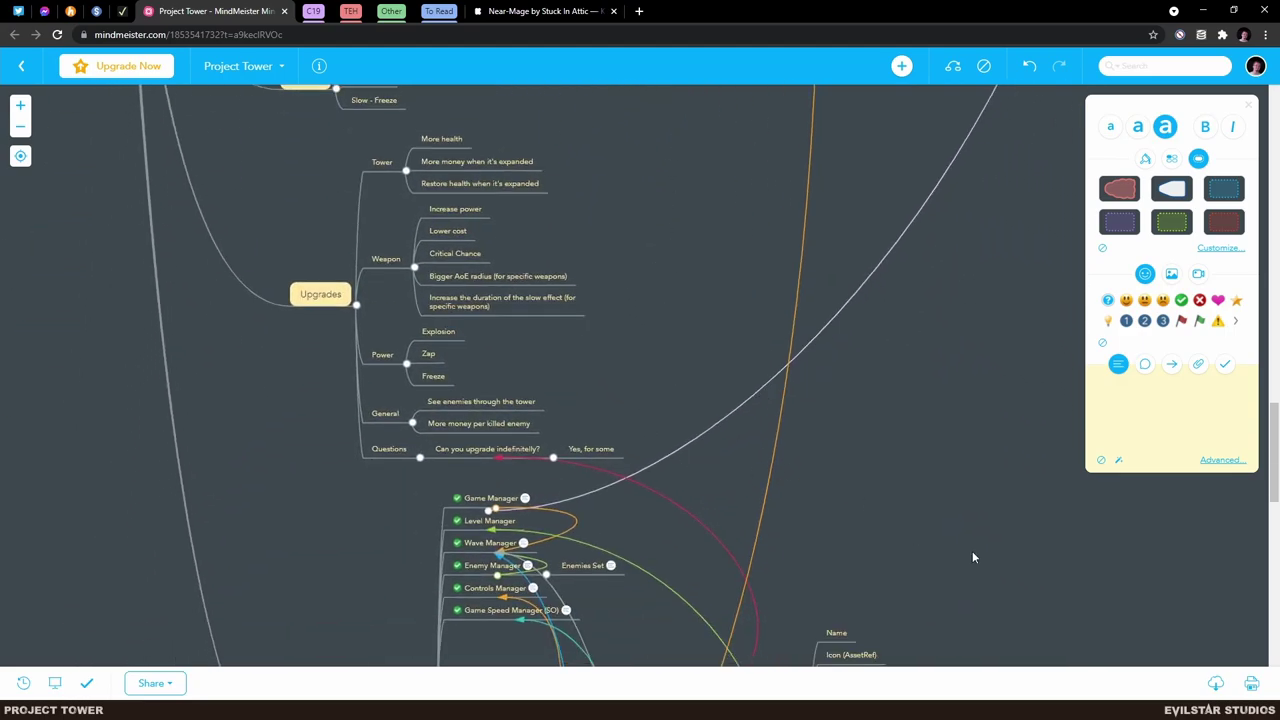
{"action": "scroll", "coordinate": [908, 473], "scroll_direction": "down", "scroll_amount": 3}
{"action": "scroll", "coordinate": [838, 450], "scroll_direction": "down", "scroll_amount": 4}
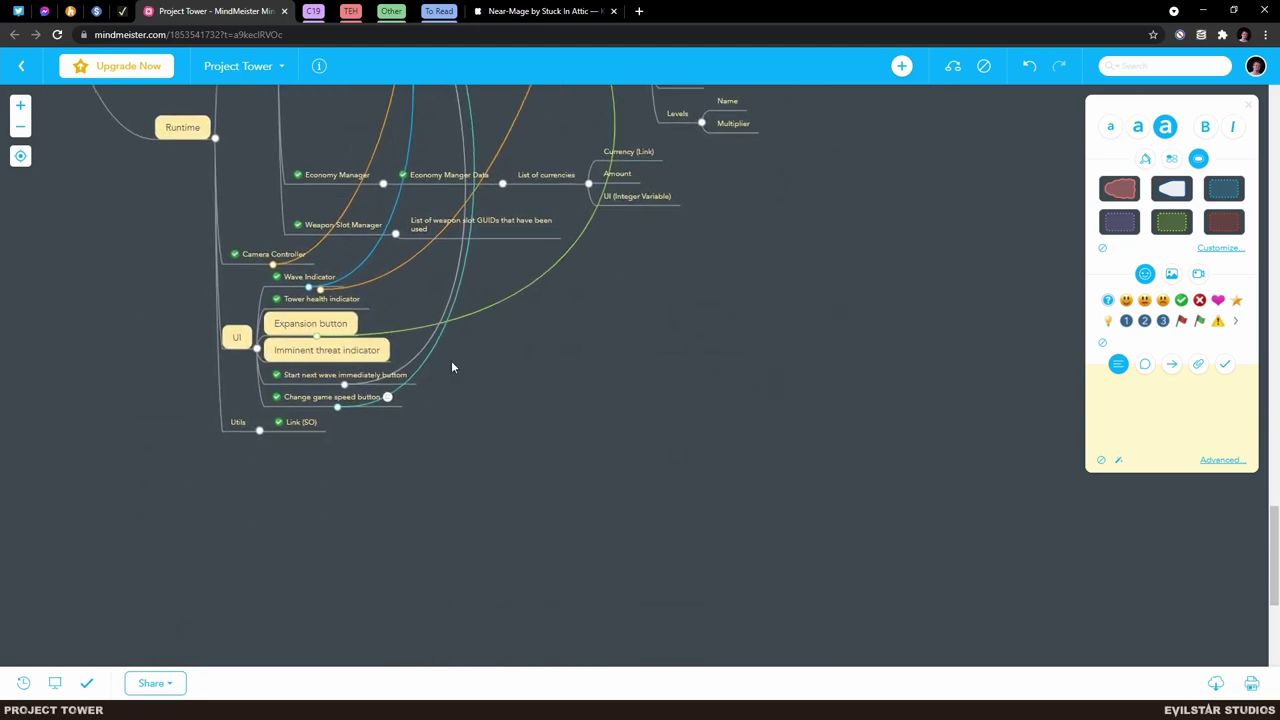
{"action": "left_click", "coordinate": [75, 14]}
{"action": "left_click", "coordinate": [506, 293]}
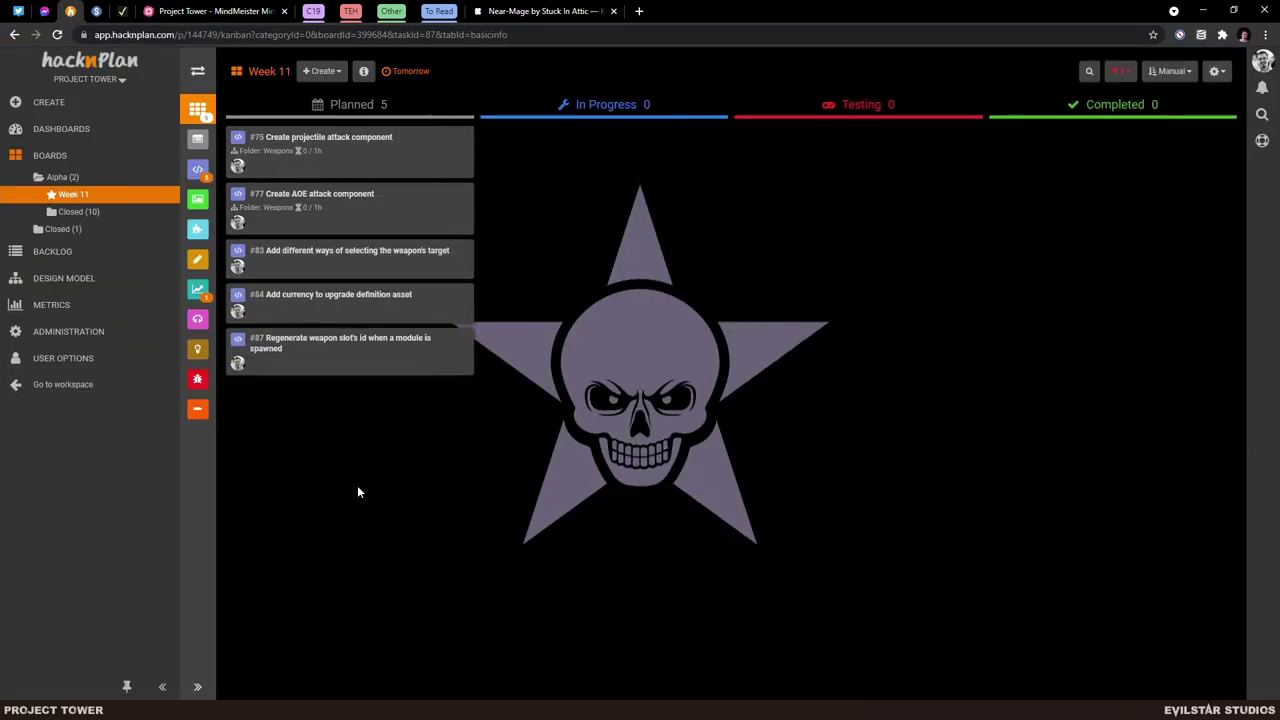
- Move task #75 'Create projectile attack component' to In Progress, start its timer, and minimize the browser
{"action": "left_click", "coordinate": [350, 160]}
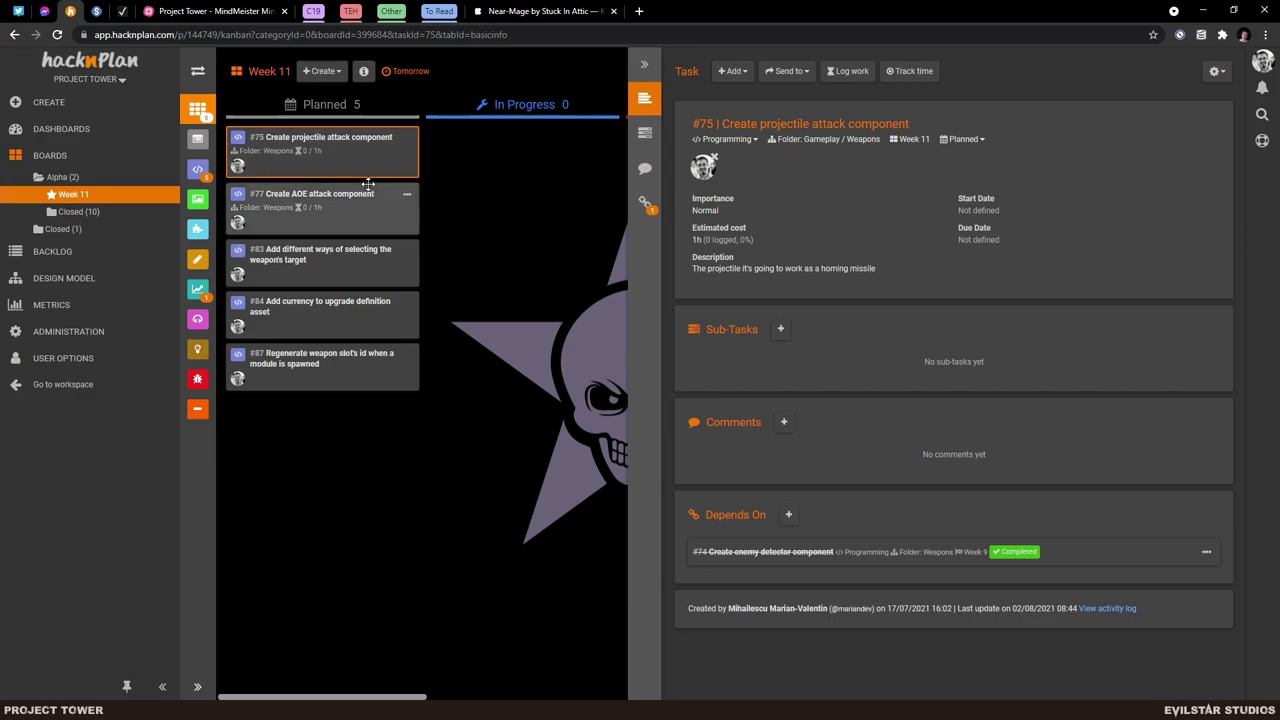
{"action": "left_click_drag", "start_coordinate": [340, 170], "coordinate": [562, 217]}
{"action": "left_click", "coordinate": [562, 217]}
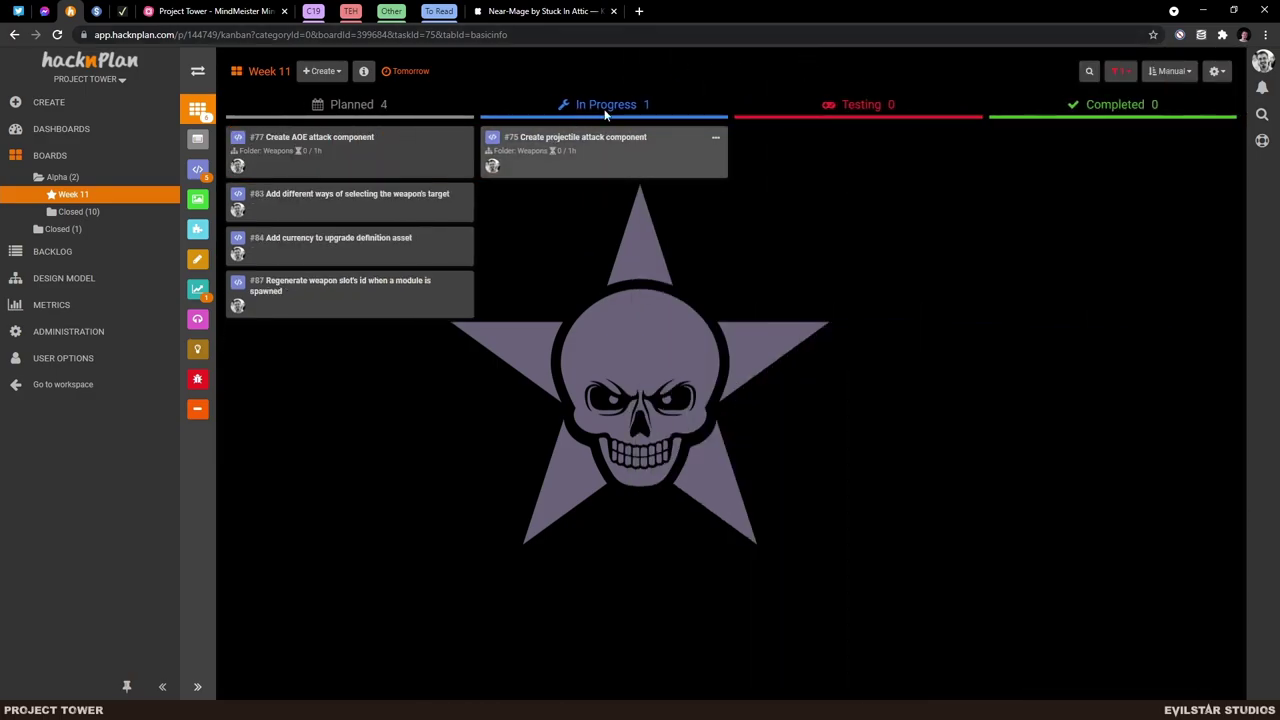
{"action": "left_click", "coordinate": [590, 165]}
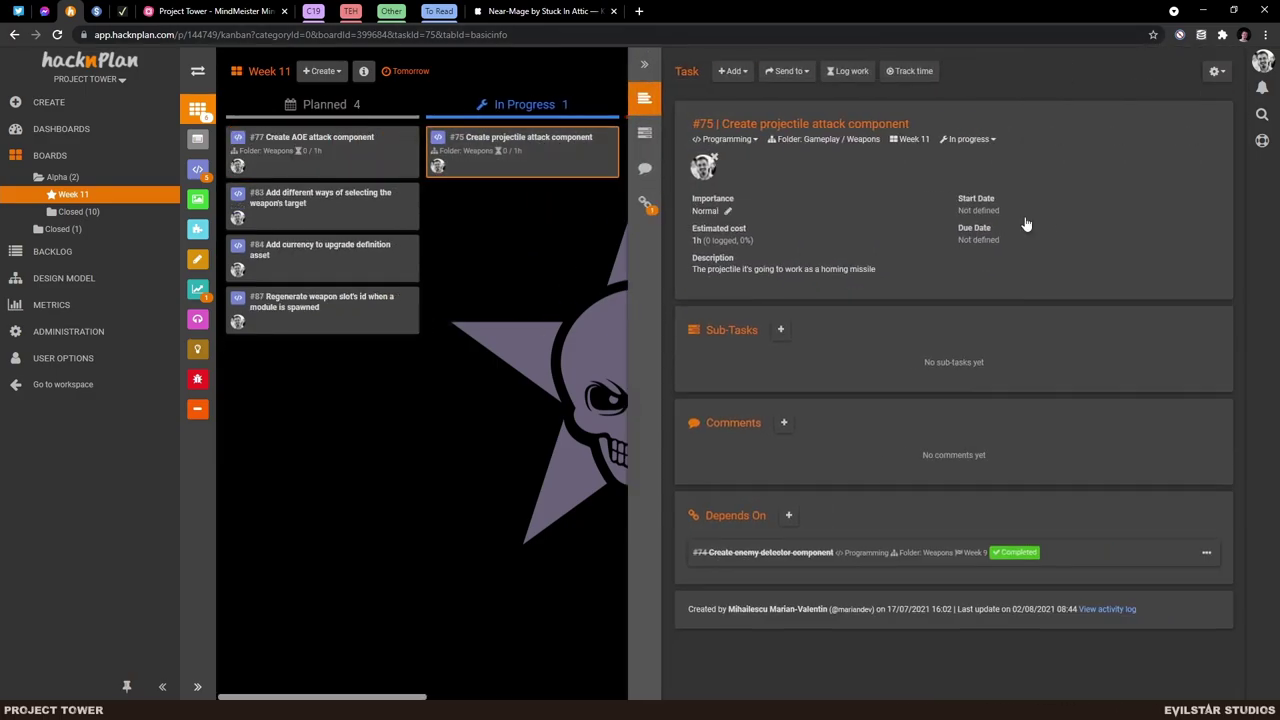
{"action": "left_click", "coordinate": [912, 71]}
{"action": "left_click", "coordinate": [1203, 10]}
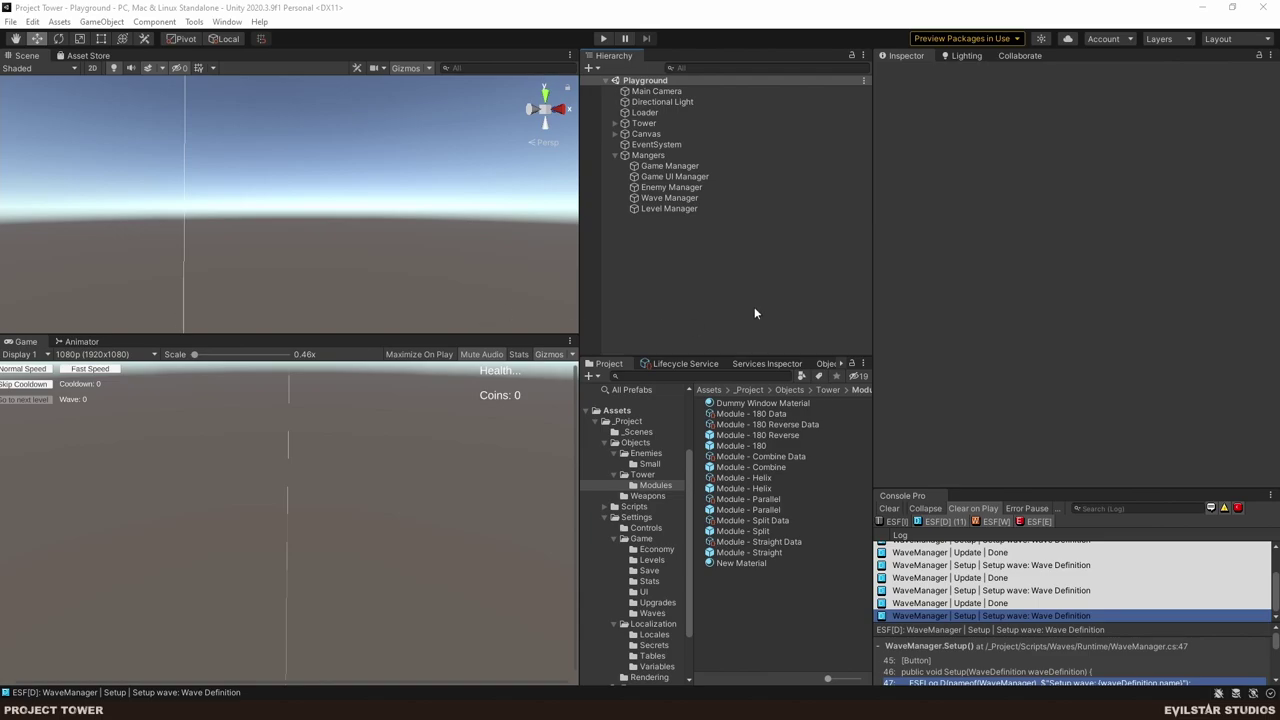
- Alt-Tab from Unity to JetBrains Rider's Project Tower solution
{"action": "key", "text": "alt+Tab"}
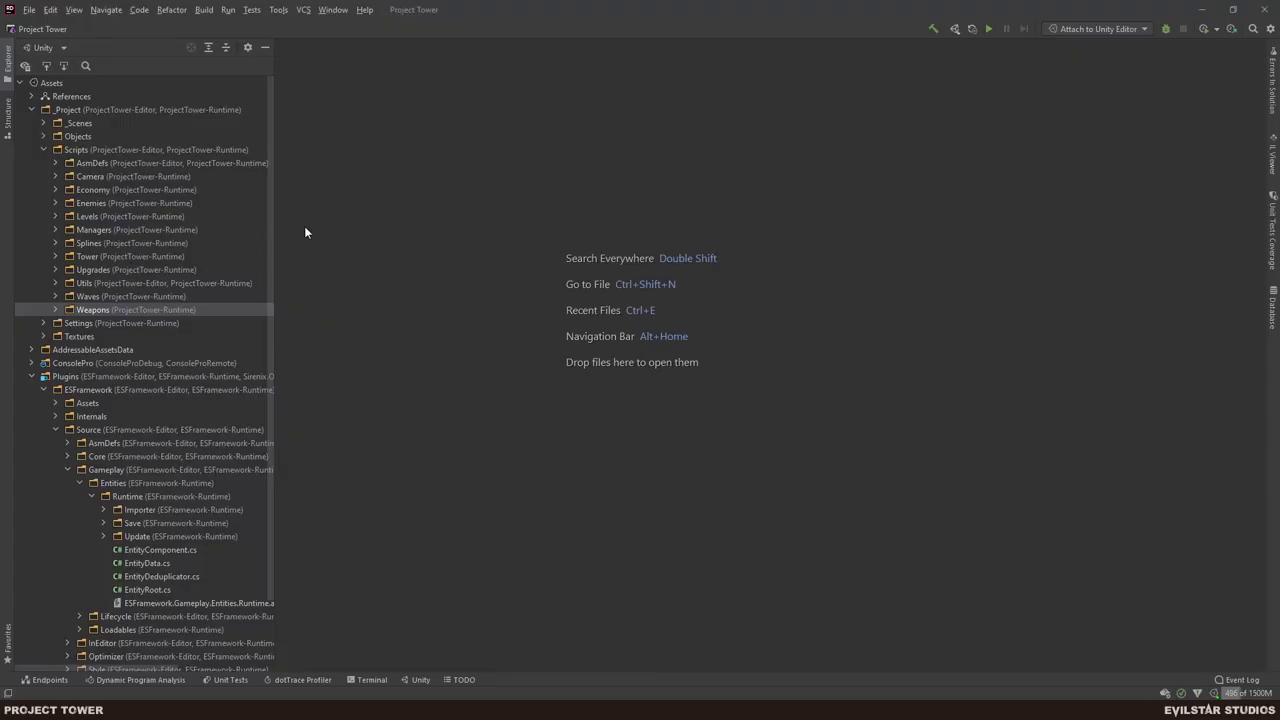
- Open LaserAttack.cs under Scripts > Weapons > Attacks > Laser and highlight the line-14 enemy detection check
{"action": "left_click", "coordinate": [32, 377]}
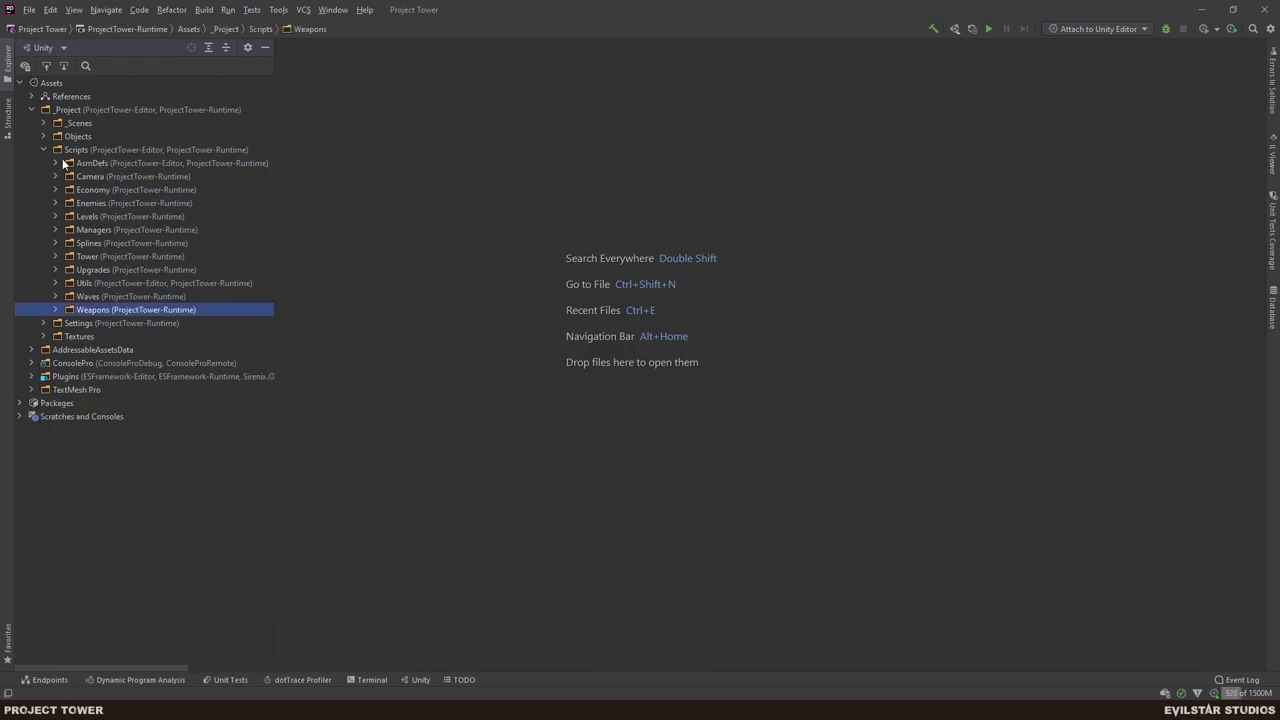
{"action": "left_click", "coordinate": [56, 309]}
{"action": "key", "text": "Right"}
{"action": "key", "text": "Right"}
{"action": "key", "text": "Right"}
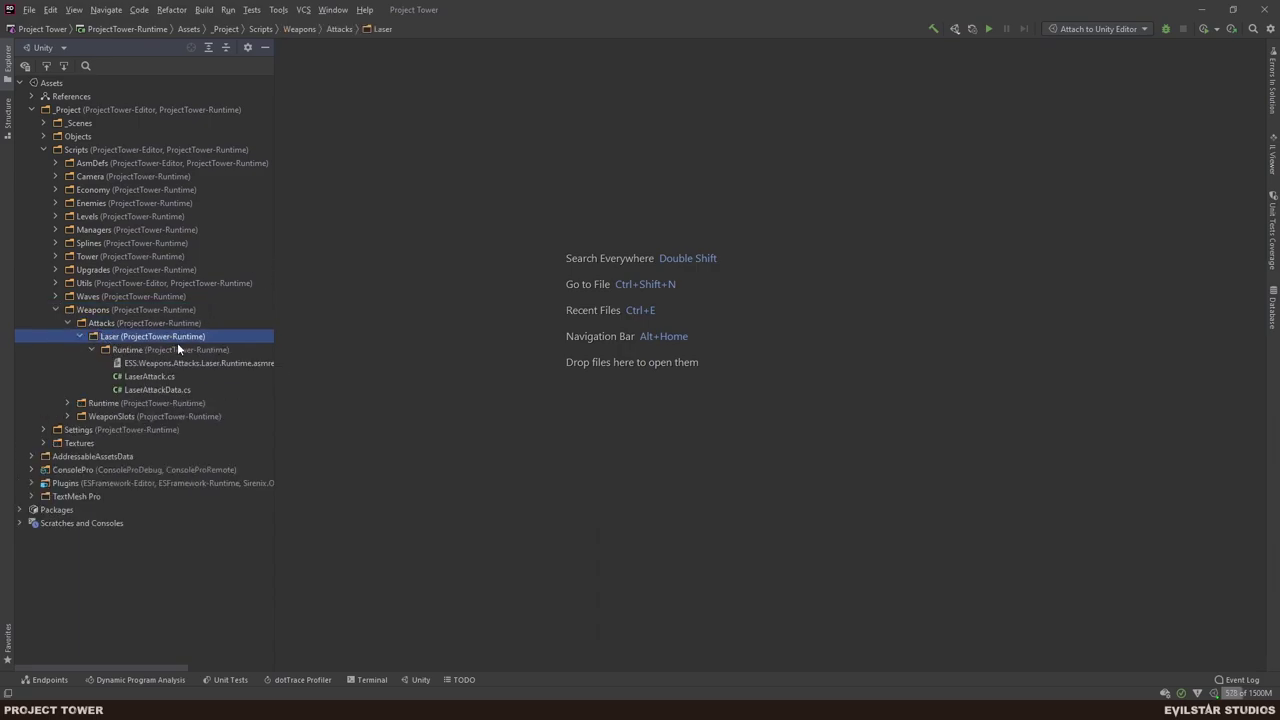
{"action": "double_click", "coordinate": [141, 377]}
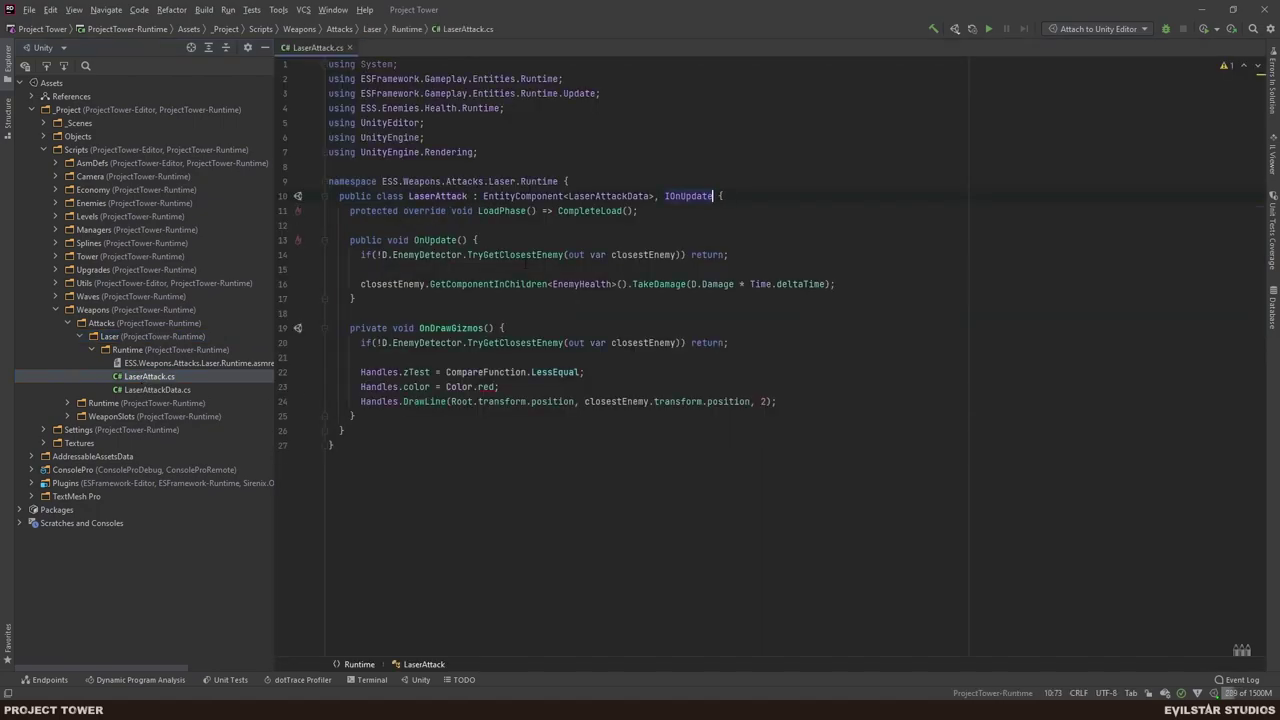
{"action": "left_click_drag", "start_coordinate": [749, 254], "coordinate": [361, 254]}
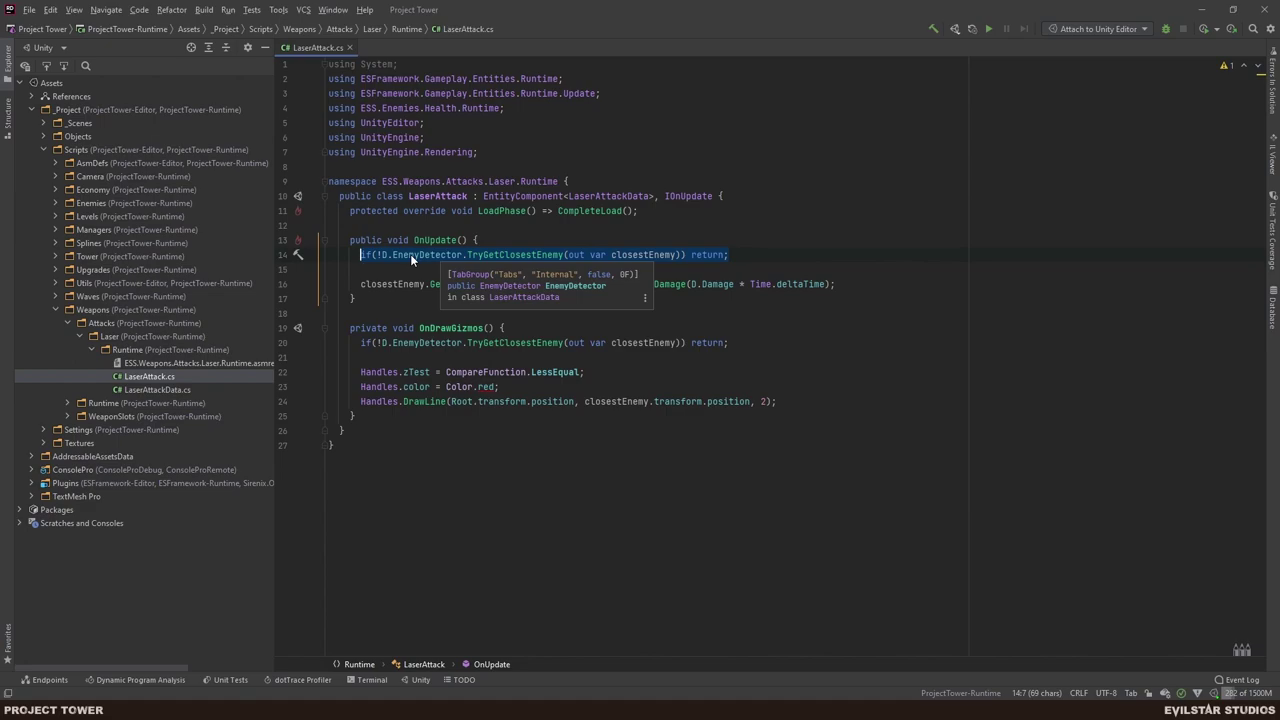
{"action": "left_click", "coordinate": [733, 255]}
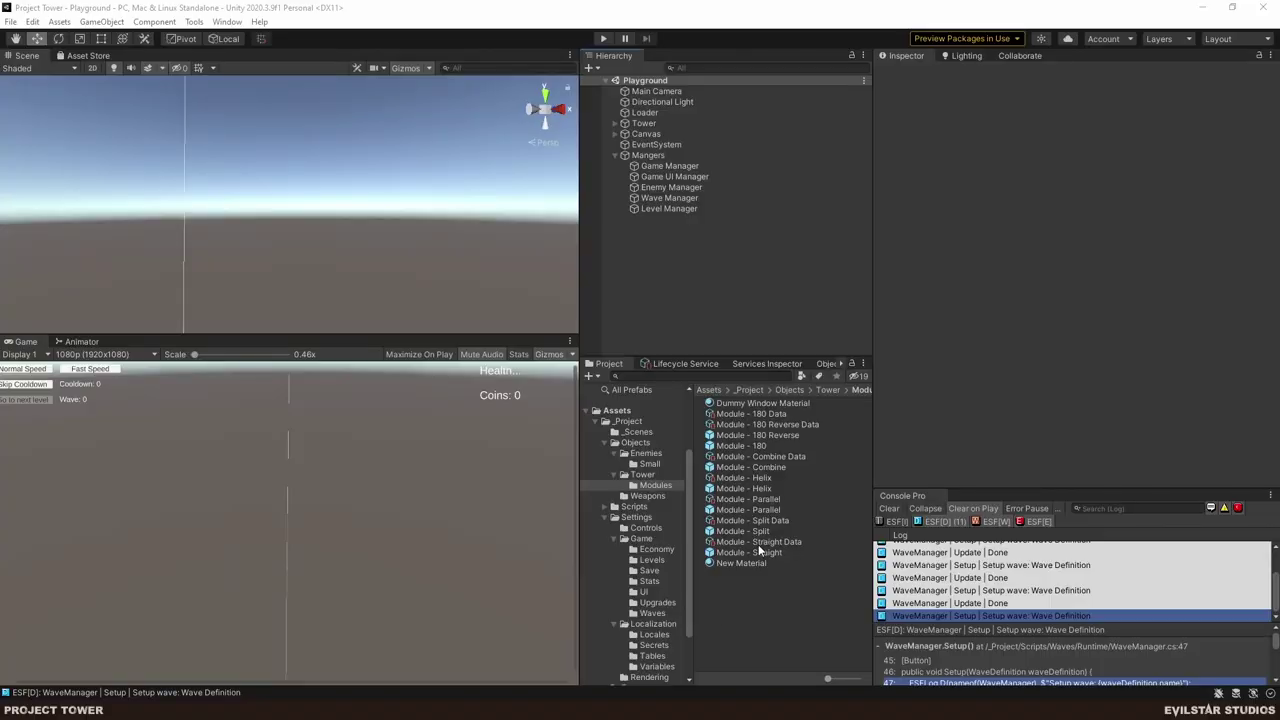
- Open the Dummy Weapon prefab and orbit it to check radius 3.92 and damage 500
{"action": "left_click", "coordinate": [650, 496]}
{"action": "double_click", "coordinate": [746, 414]}
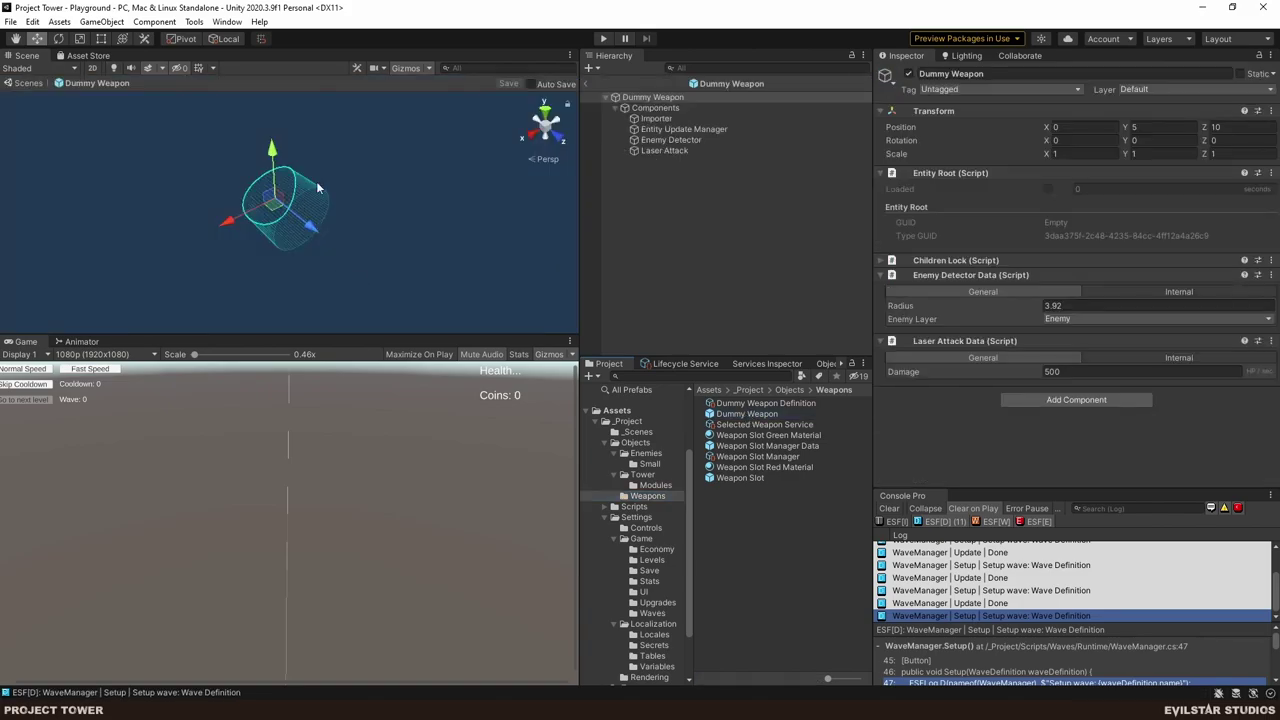
{"action": "scroll", "coordinate": [305, 209], "scroll_direction": "up", "scroll_amount": 3}
{"action": "left_click_drag", "start_coordinate": [311, 234], "coordinate": [360, 237], "text": "alt"}
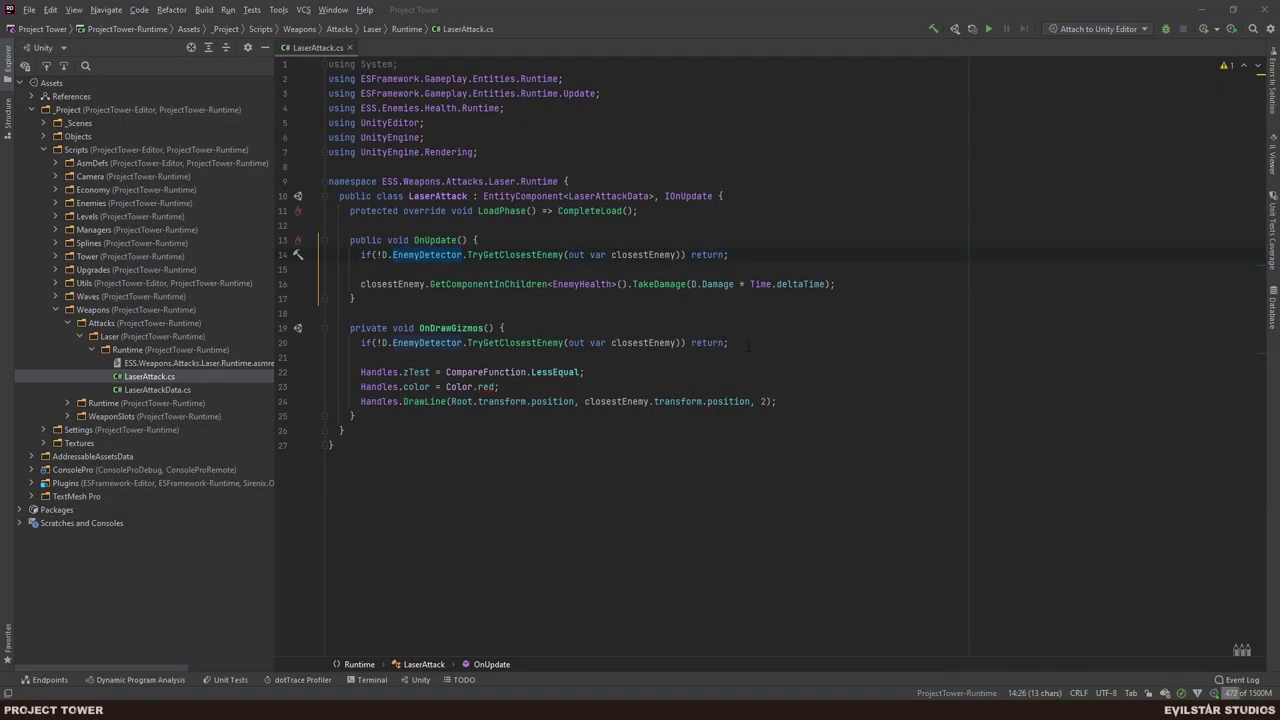
{"action": "left_click", "coordinate": [749, 347]}
{"action": "double_click", "coordinate": [515, 255]}
{"action": "key", "text": "End"}
{"action": "double_click", "coordinate": [643, 255]}
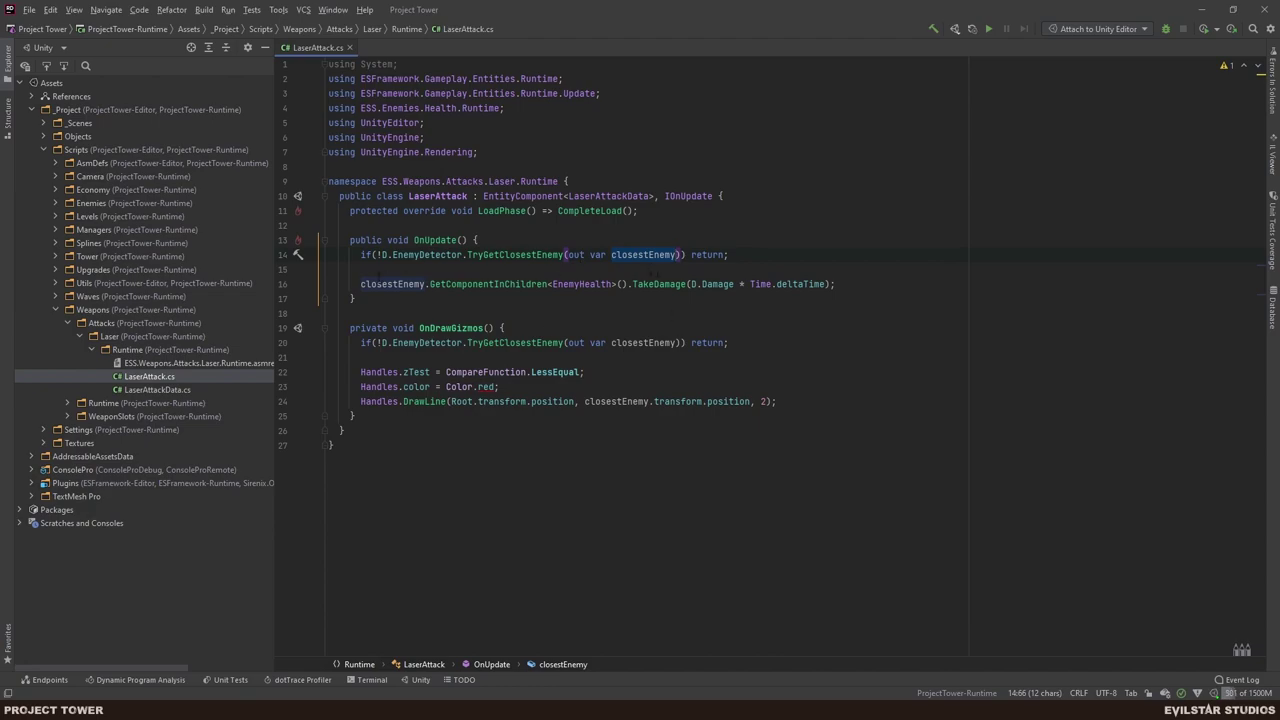
{"action": "triple_click", "coordinate": [652, 284]}
{"action": "left_click", "coordinate": [864, 284]}
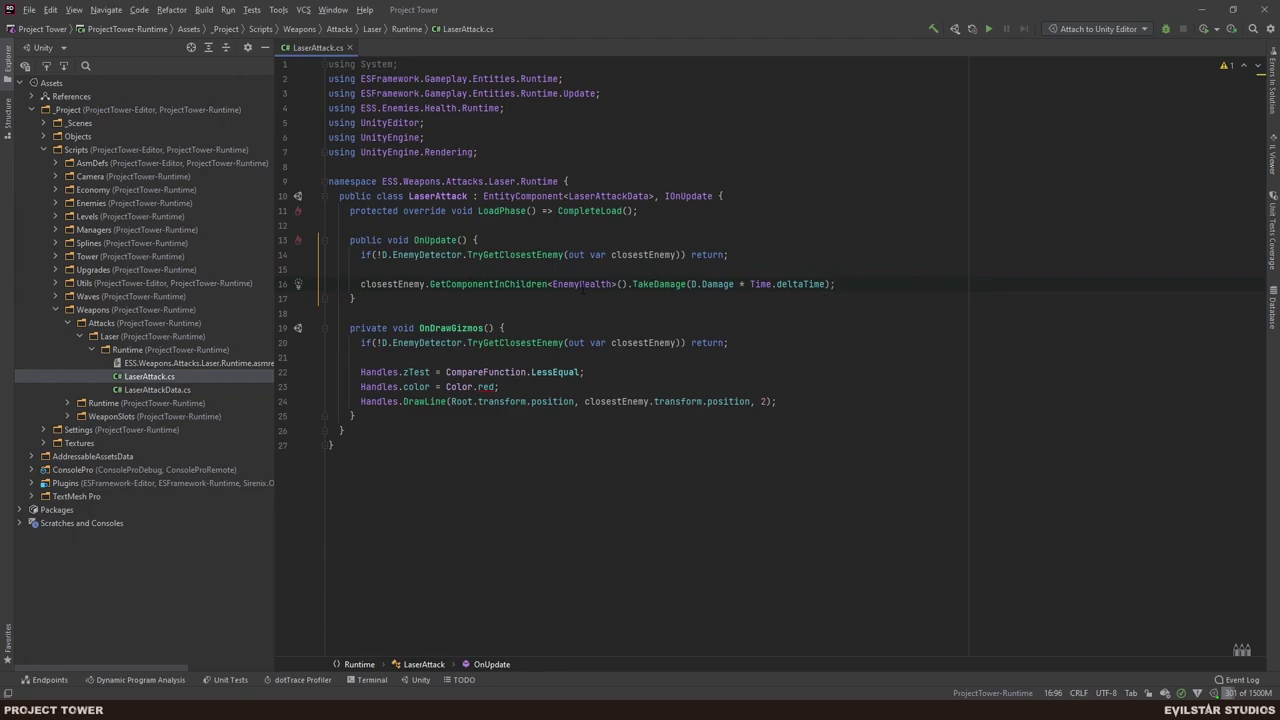
{"action": "double_click", "coordinate": [583, 284]}
{"action": "double_click", "coordinate": [684, 284]}
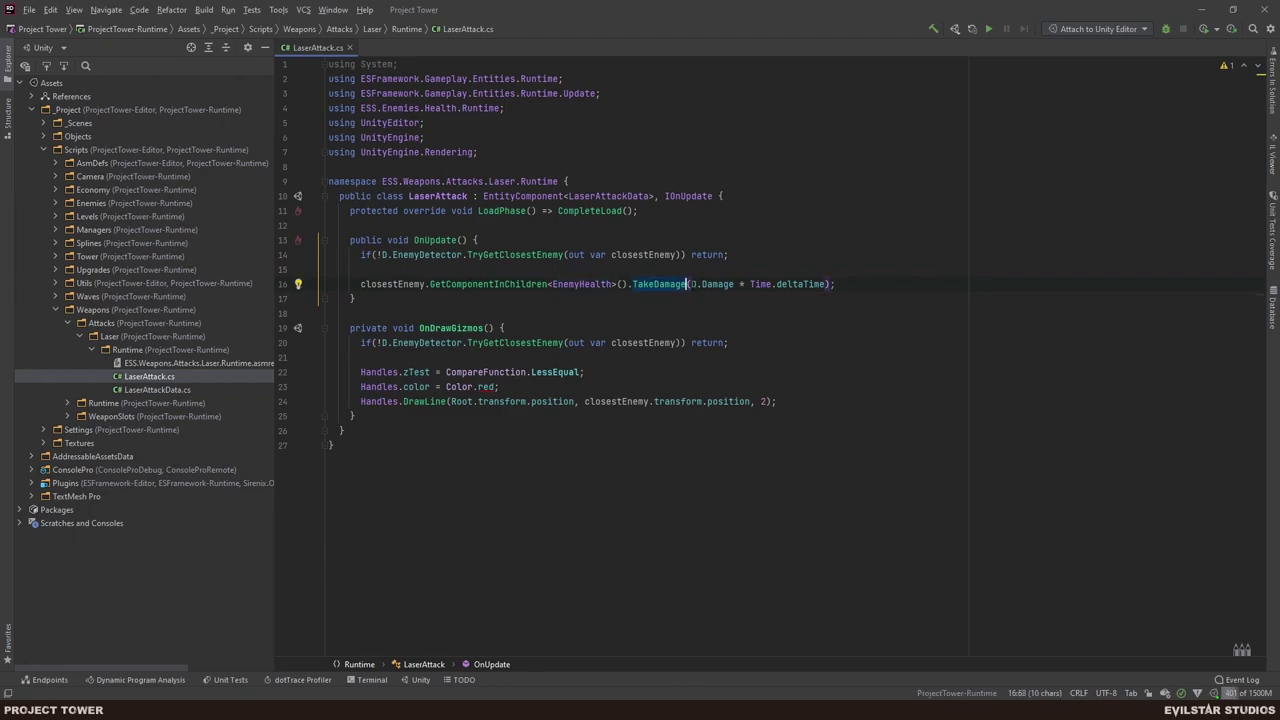
{"action": "left_click", "coordinate": [872, 288]}
{"action": "left_click_drag", "start_coordinate": [329, 328], "coordinate": [355, 416]}
{"action": "left_click", "coordinate": [500, 459]}
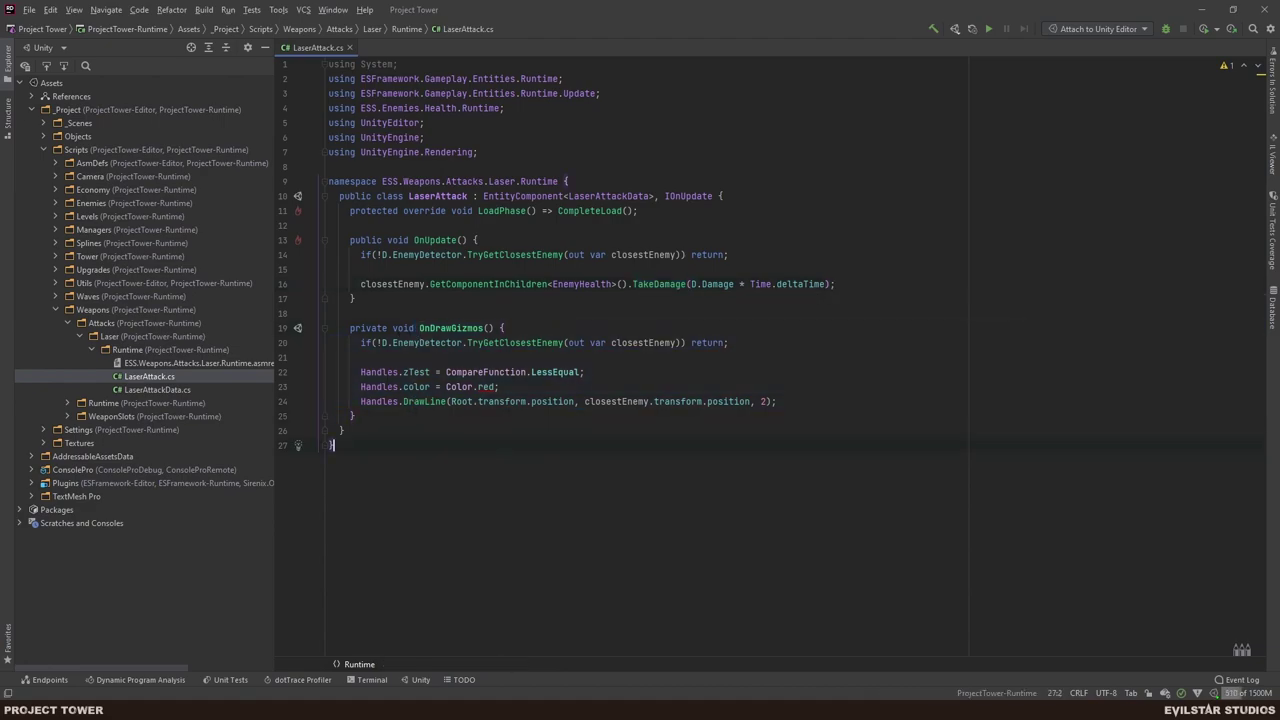
{"action": "left_click_drag", "start_coordinate": [331, 372], "coordinate": [808, 399]}
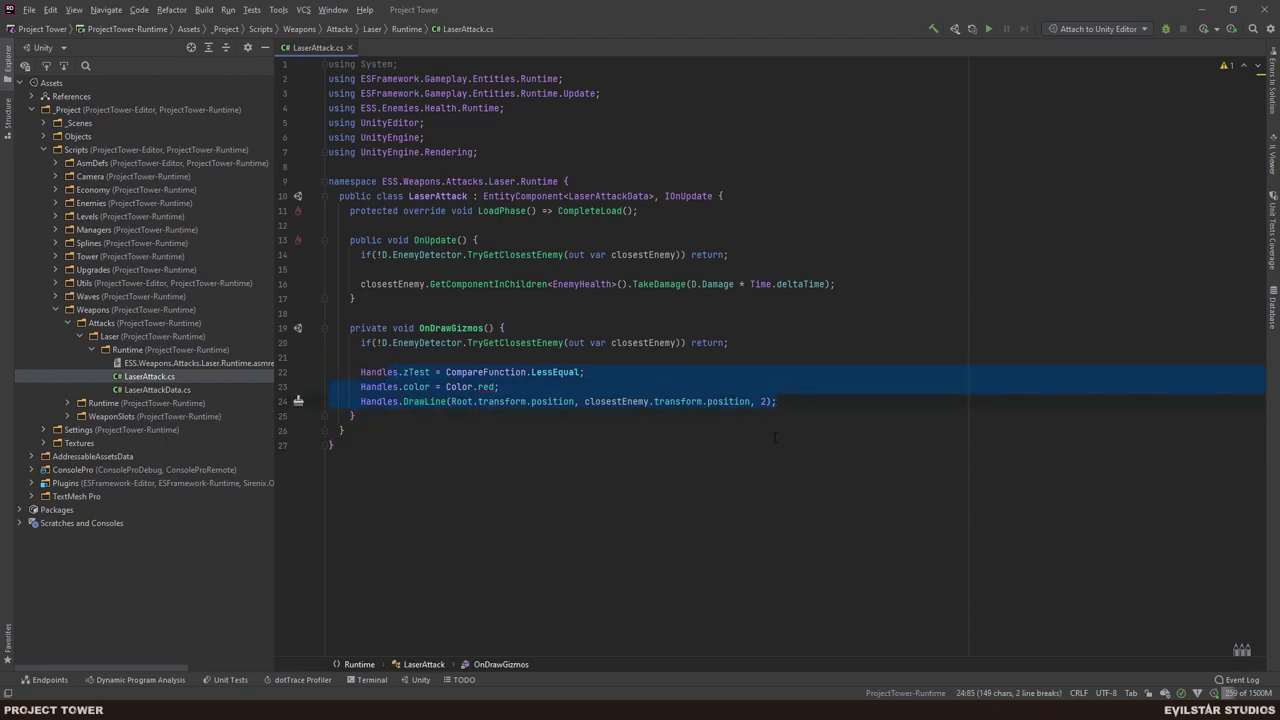
{"action": "key", "text": "Up"}
{"action": "key", "text": "Up"}
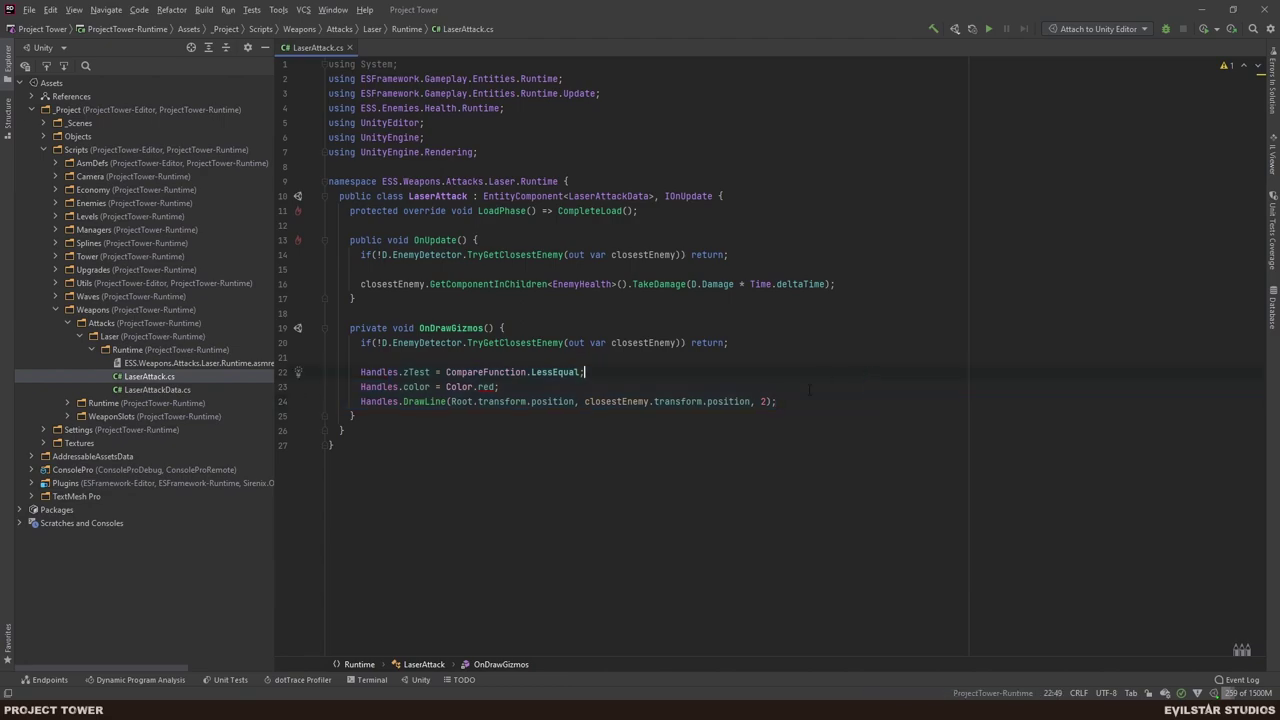
{"action": "left_click", "coordinate": [101, 323]}
- Create a new directory named Projectile inside the Attacks folder
{"action": "right_click", "coordinate": [101, 323]}
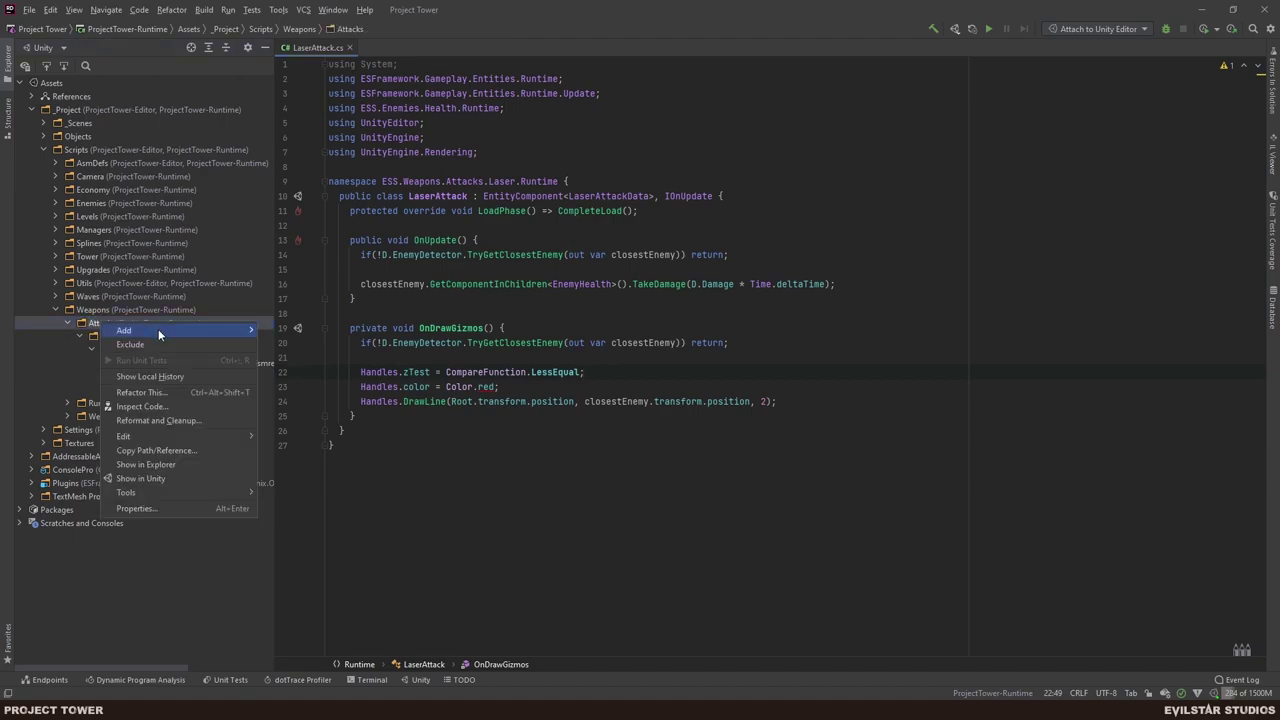
{"action": "mouse_move", "coordinate": [158, 329]}
{"action": "left_click", "coordinate": [300, 497]}
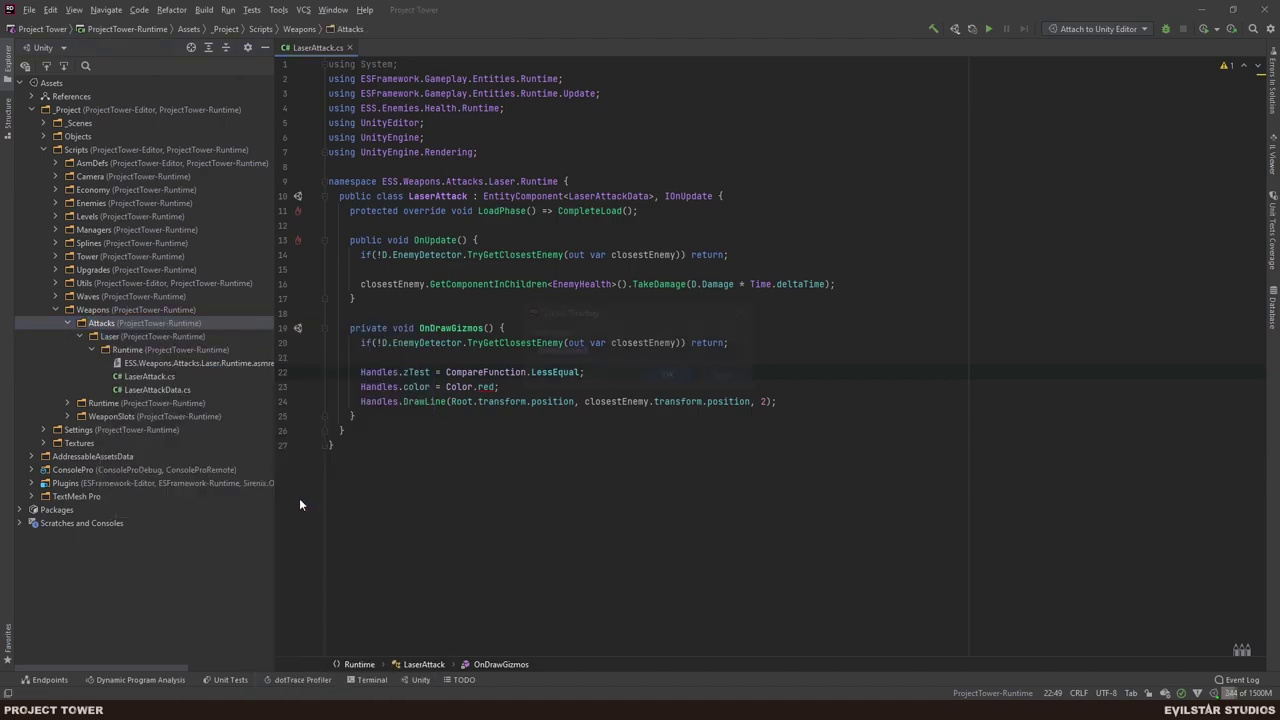
{"action": "type", "text": "Projectile"}
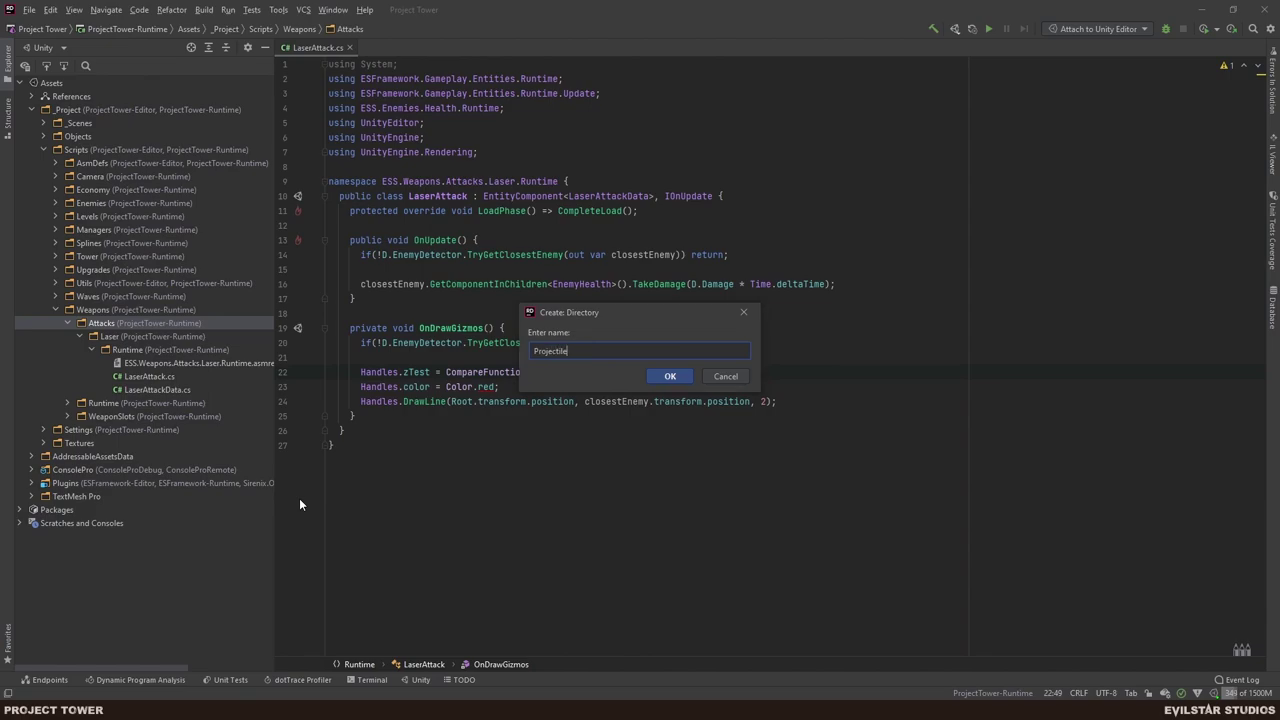
{"action": "key", "text": "Return"}
- Add a Runtime subfolder inside the Projectile folder
{"action": "right_click", "coordinate": [118, 404]}
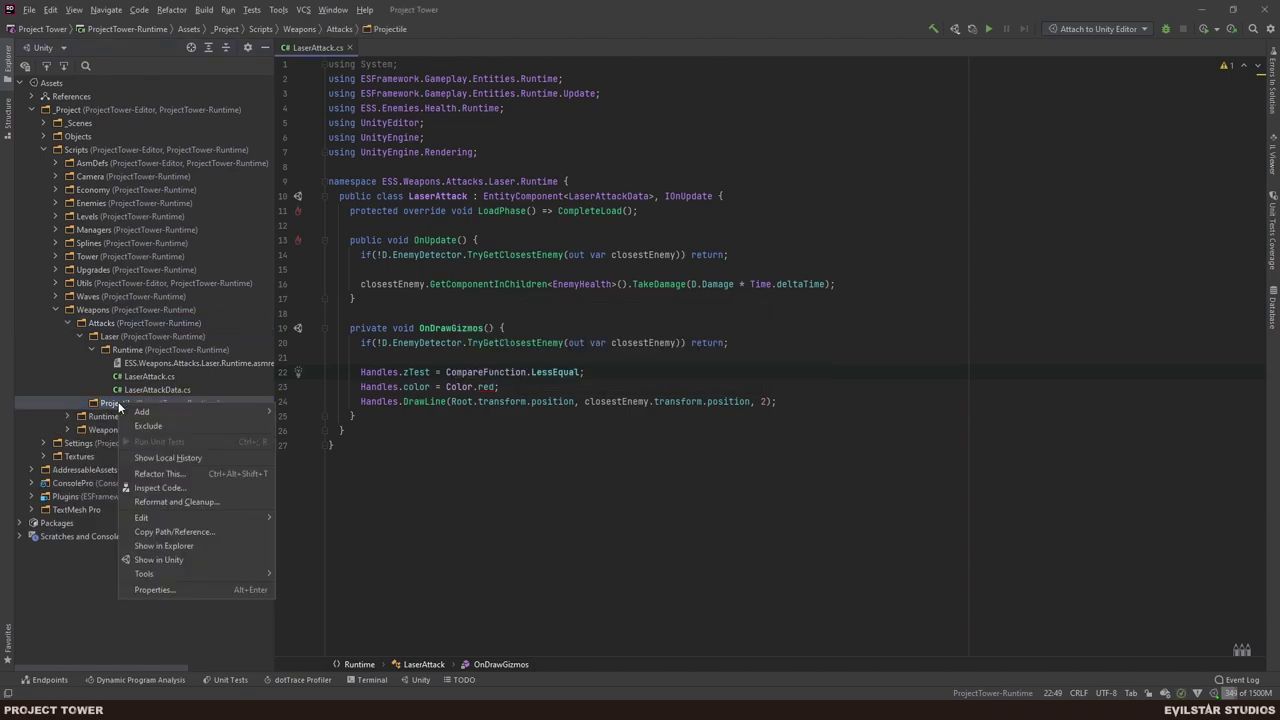
{"action": "mouse_move", "coordinate": [188, 412]}
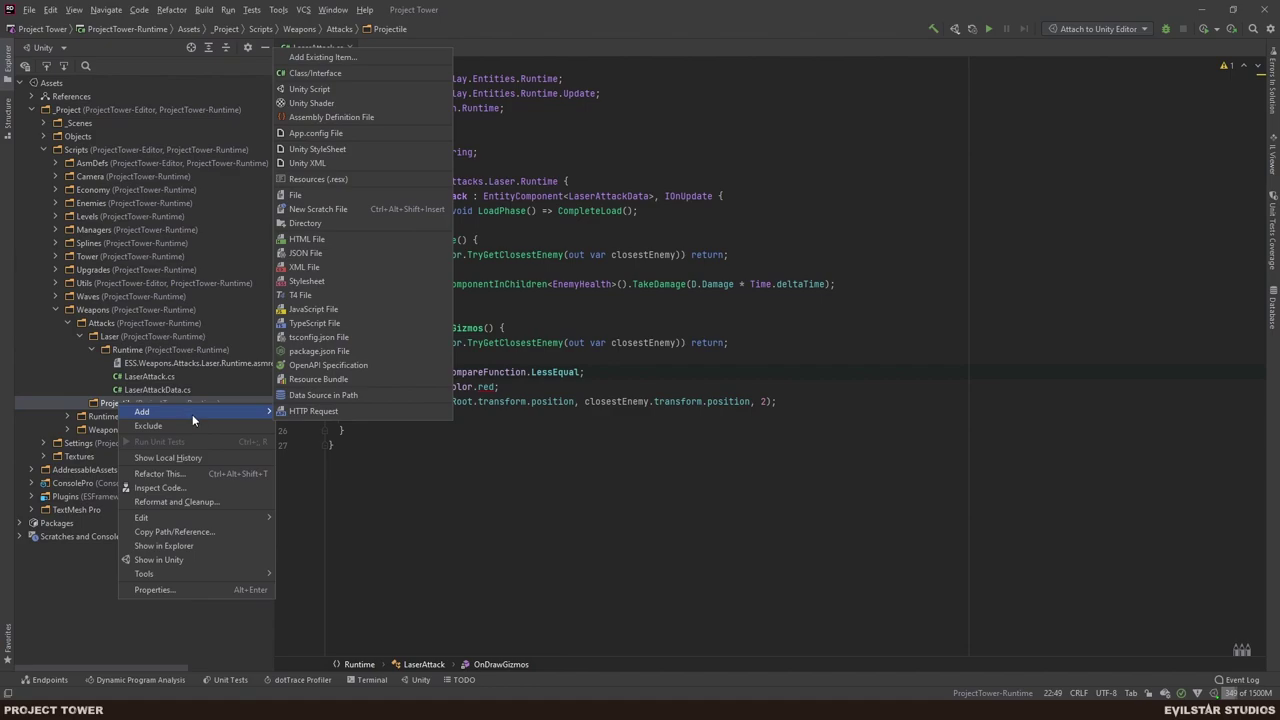
{"action": "left_click", "coordinate": [322, 224]}
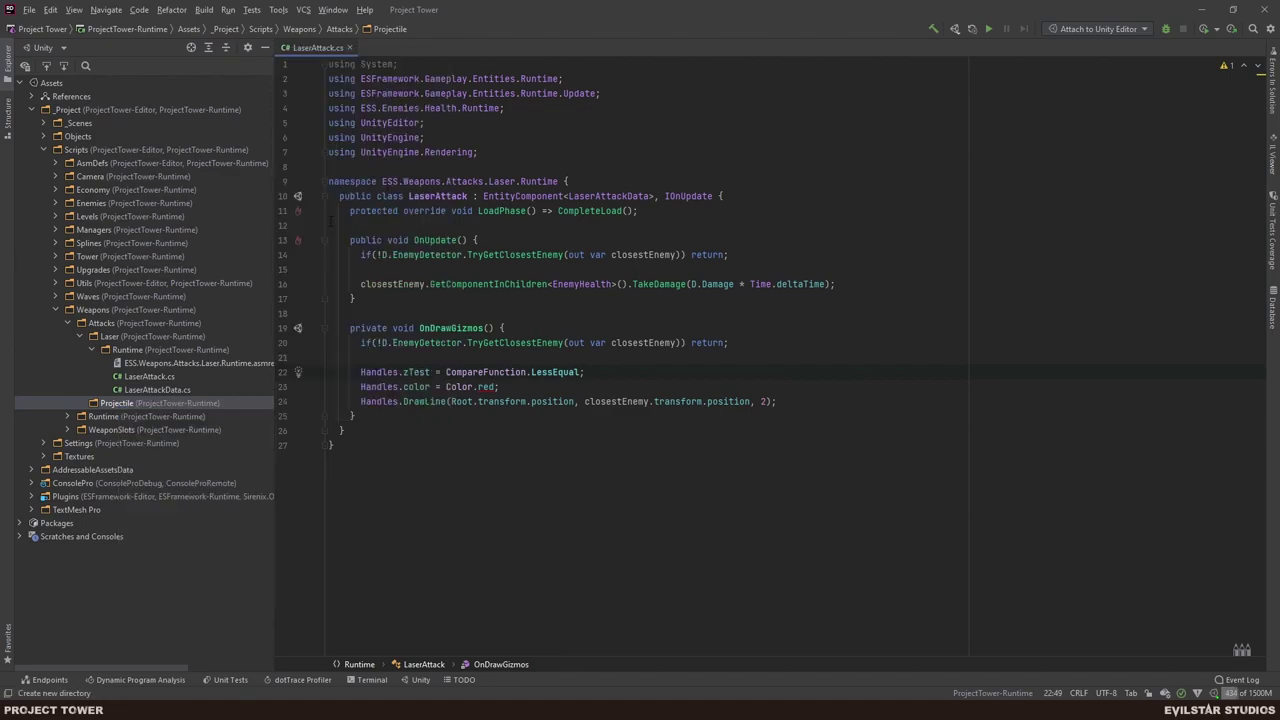
{"action": "type", "text": "Runt"}
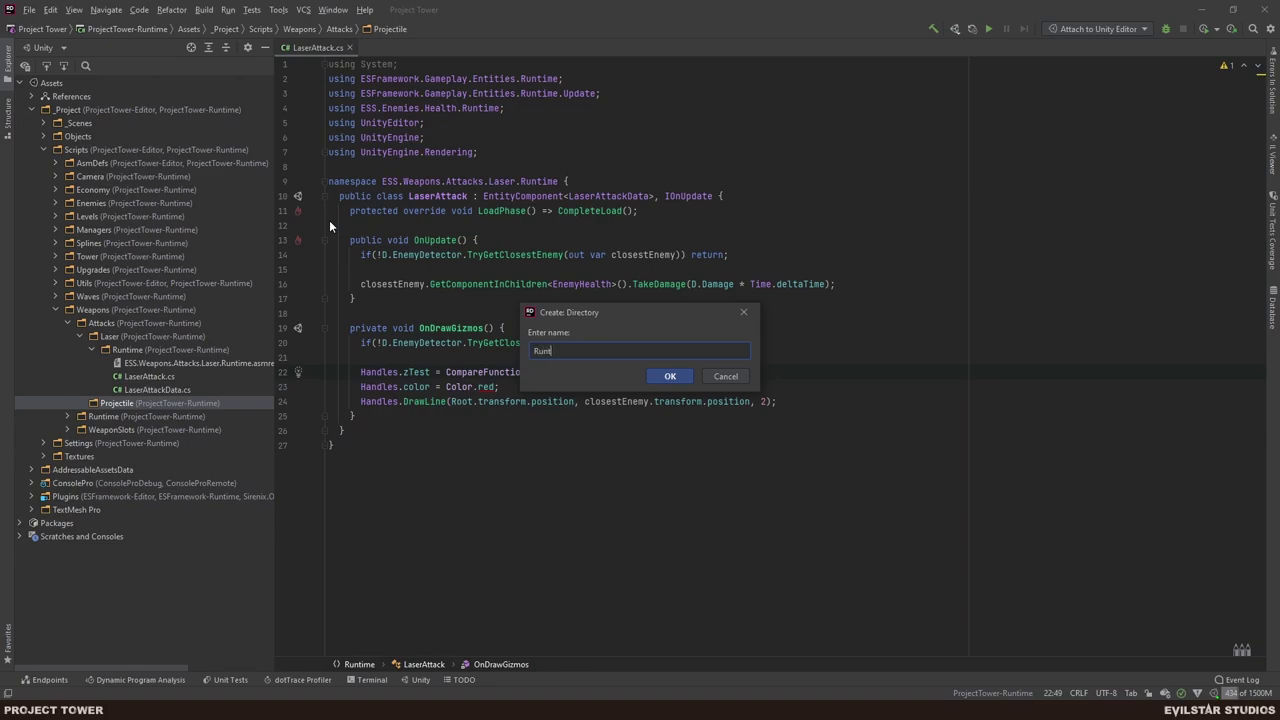
{"action": "type", "text": "ime"}
{"action": "key", "text": "Return"}
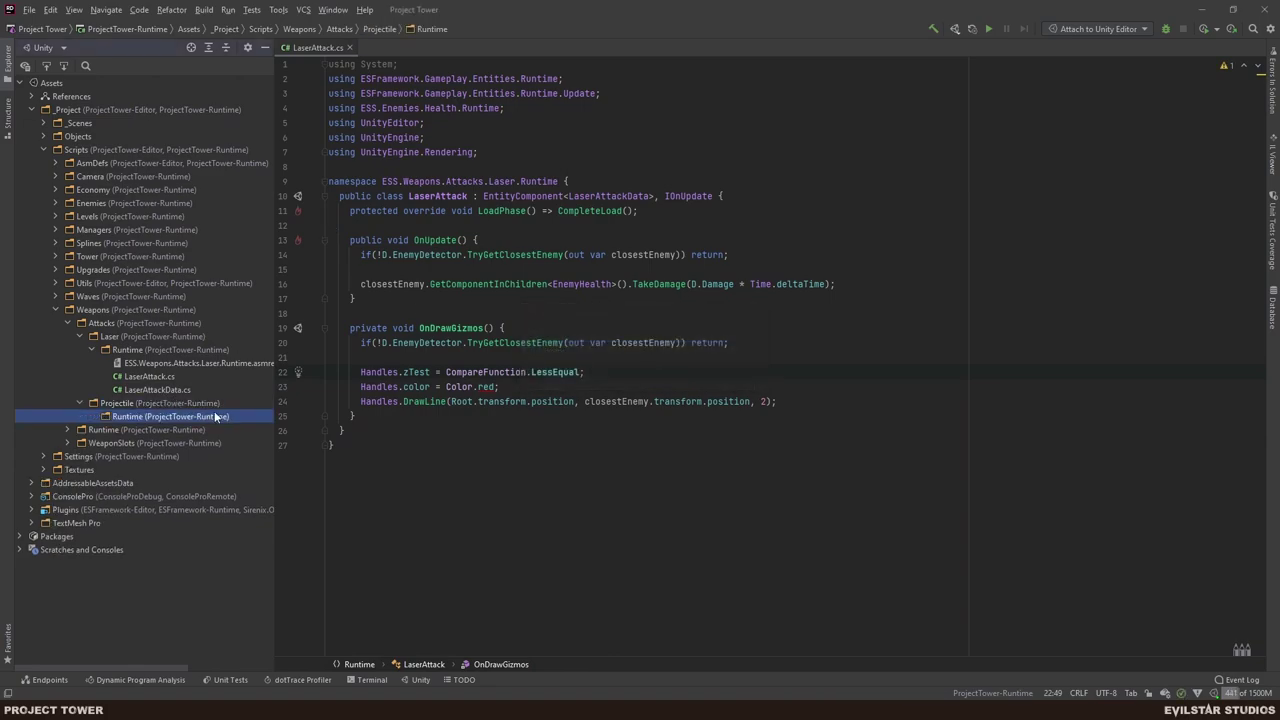
{"action": "right_click", "coordinate": [121, 416]}
- Create a new ProjectileAttack class in the Projectile/Runtime folder
{"action": "mouse_move", "coordinate": [142, 425]}
{"action": "left_click", "coordinate": [357, 88]}
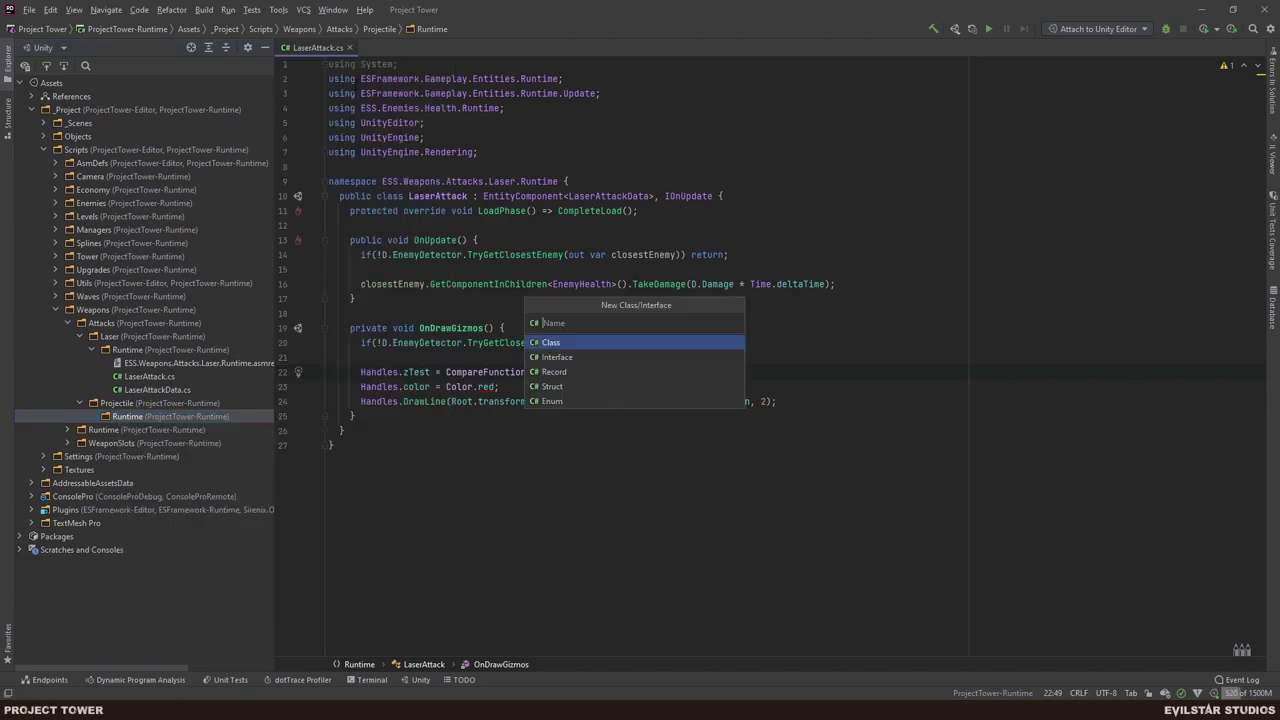
{"action": "type", "text": "Projectile"}
{"action": "type", "text": "Attack"}
{"action": "key", "text": "Return"}
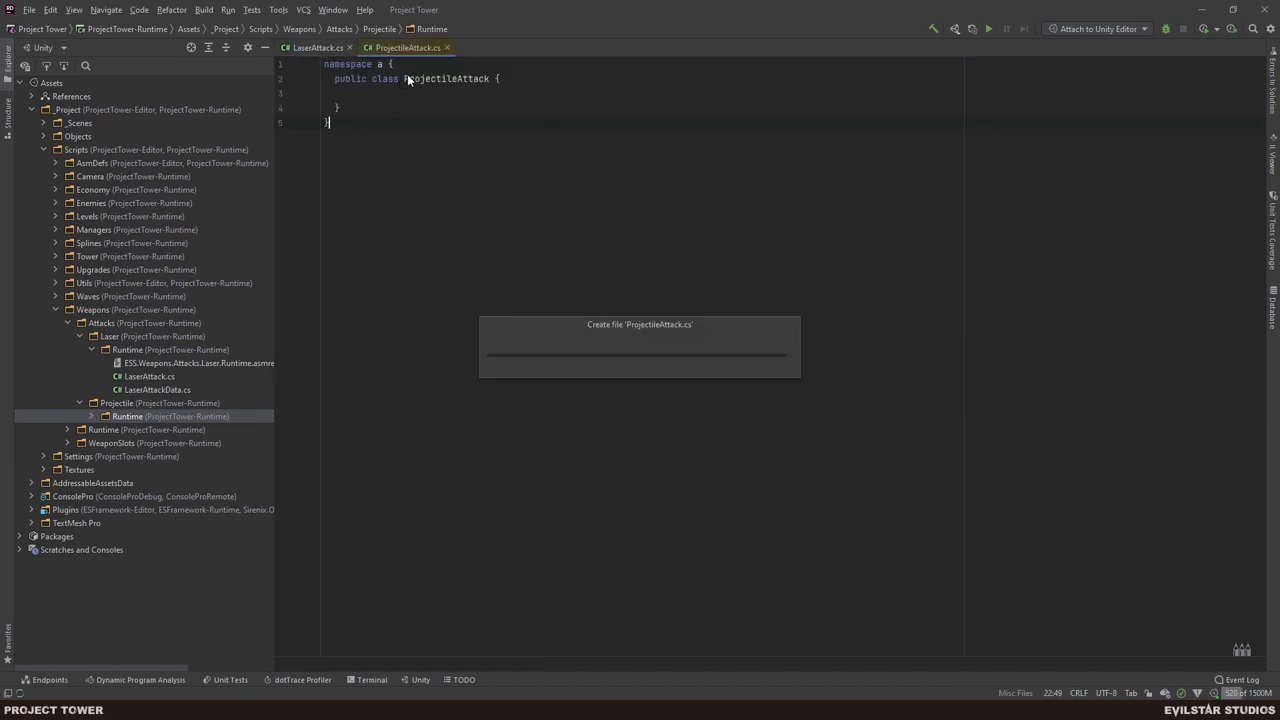
- Remove _Project.Scripts. from the namespace, leaving ESS.Weapons.Attacks.Projectile.Runtime
{"action": "key", "text": "Up"}
{"action": "key", "text": "Up"}
{"action": "key", "text": "End"}
{"action": "key", "text": "ctrl+Left"}
{"action": "key", "text": "ctrl+Left"}
{"action": "key", "text": "ctrl+Left"}
{"action": "key", "text": "ctrl+Left"}
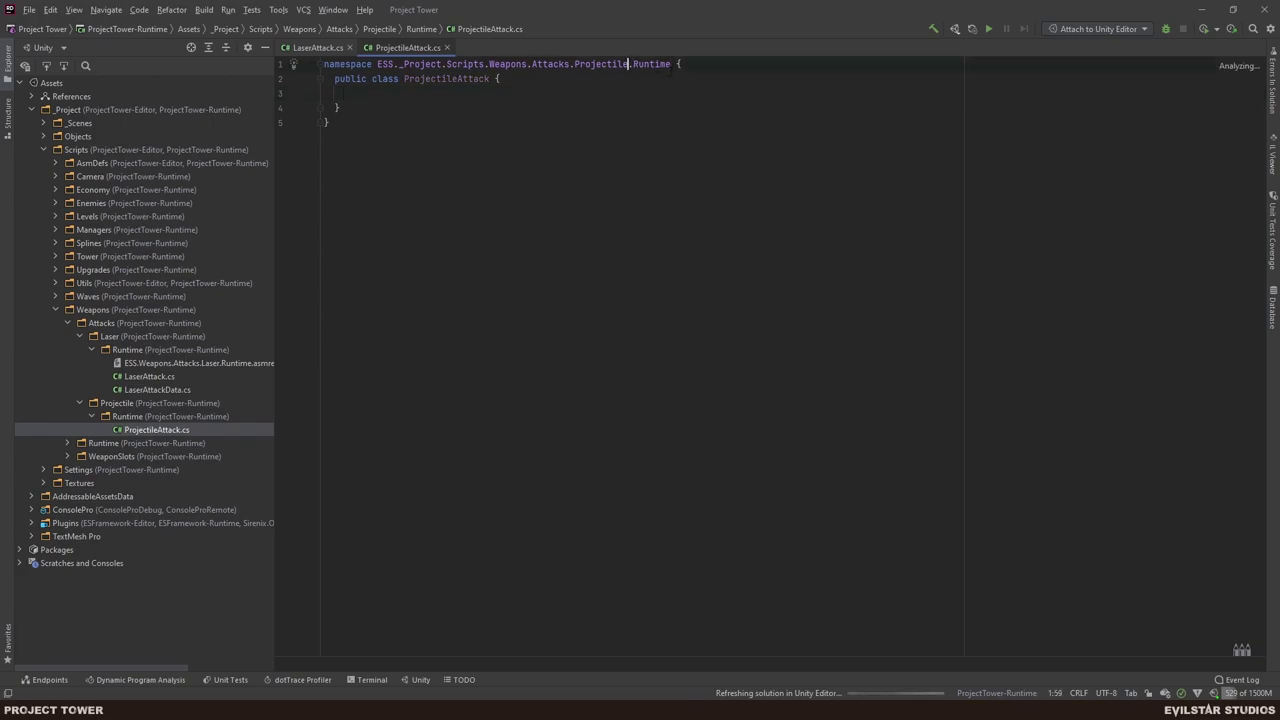
{"action": "key", "text": "ctrl+shift+Left"}
{"action": "key", "text": "ctrl+shift+Left"}
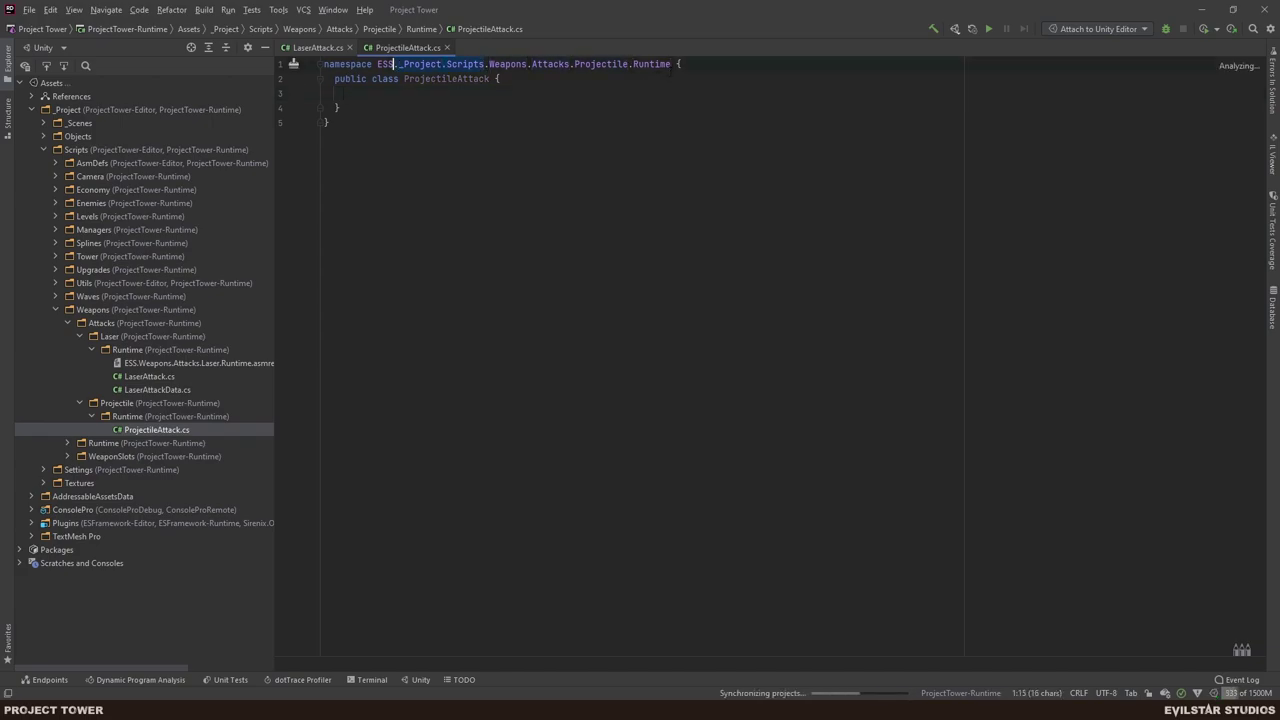
{"action": "key", "text": "BackSpace"}
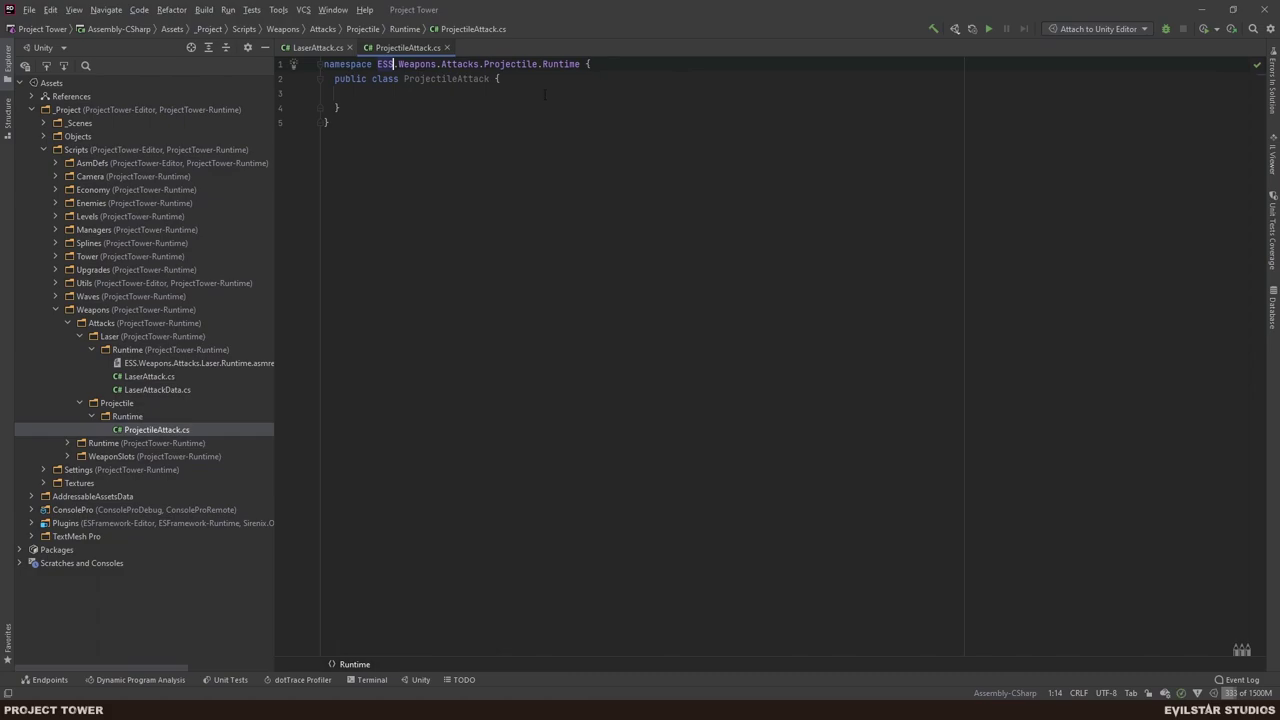
- Compare the new ProjectileAttack code against the existing LaserAttack.cs
{"action": "left_click", "coordinate": [533, 84]}
{"action": "right_click", "coordinate": [528, 137]}
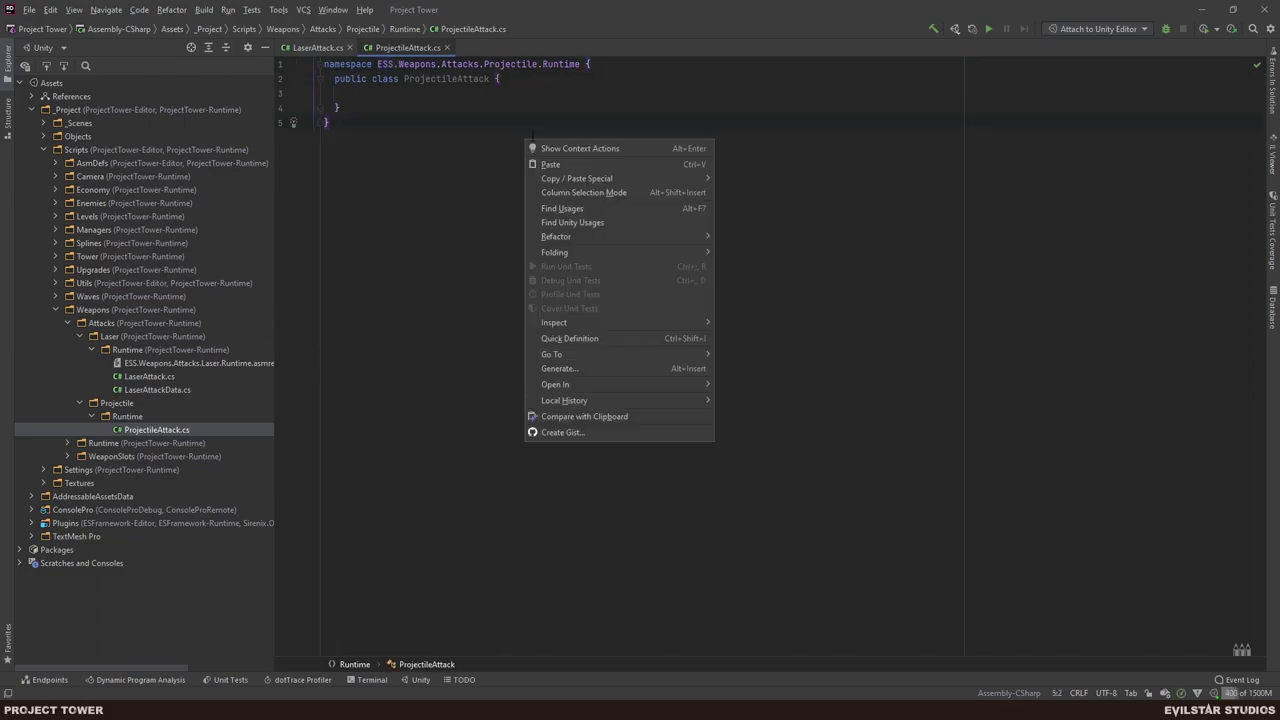
{"action": "left_click", "coordinate": [310, 45]}
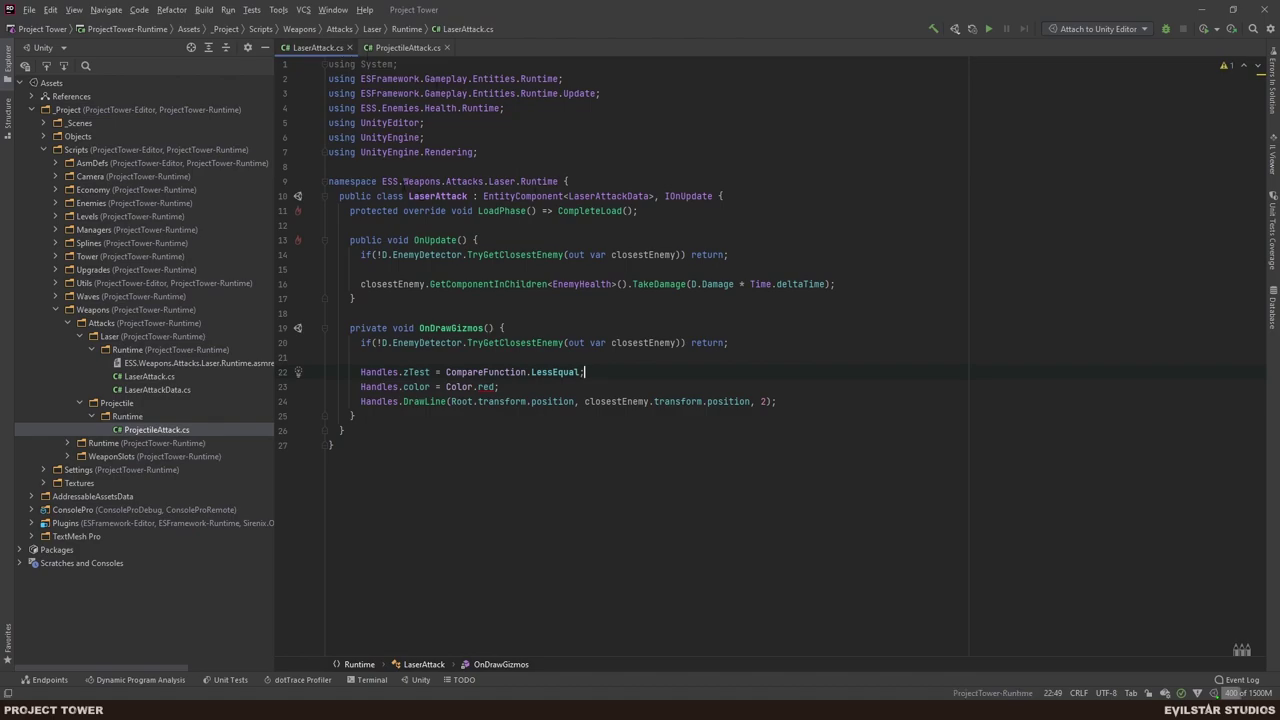
{"action": "left_click", "coordinate": [404, 47]}
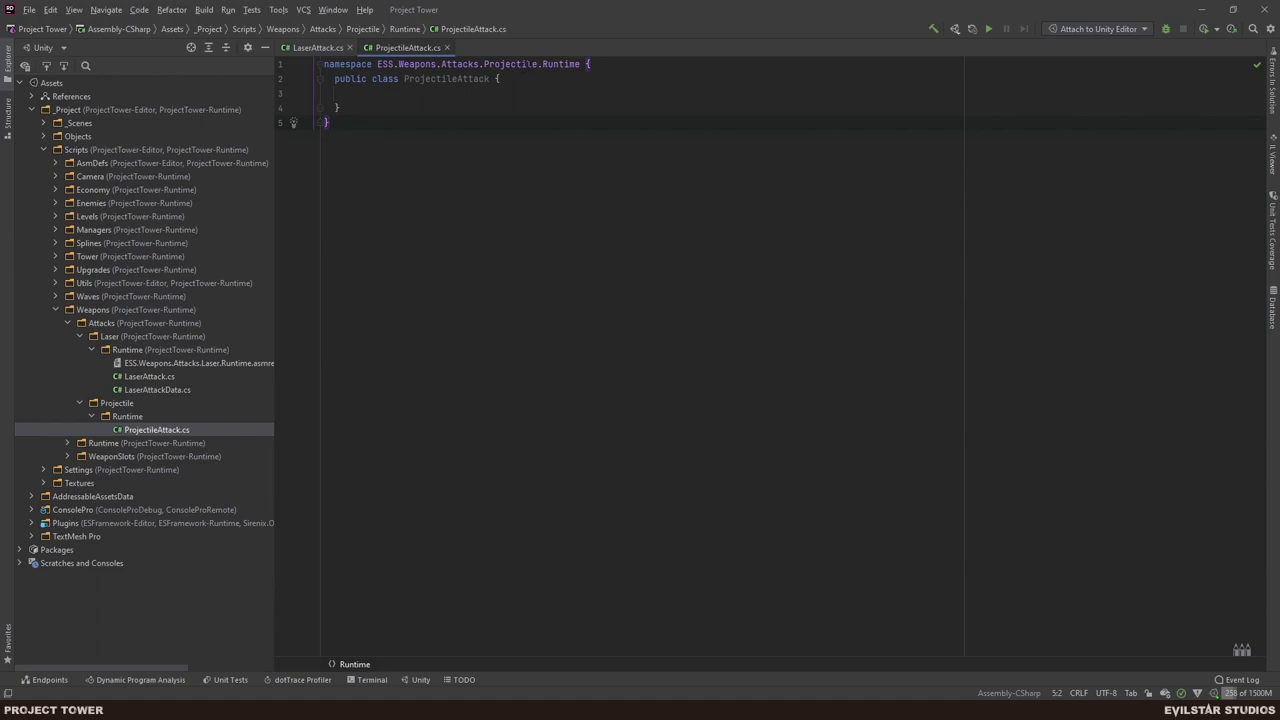
{"action": "left_click", "coordinate": [316, 47]}
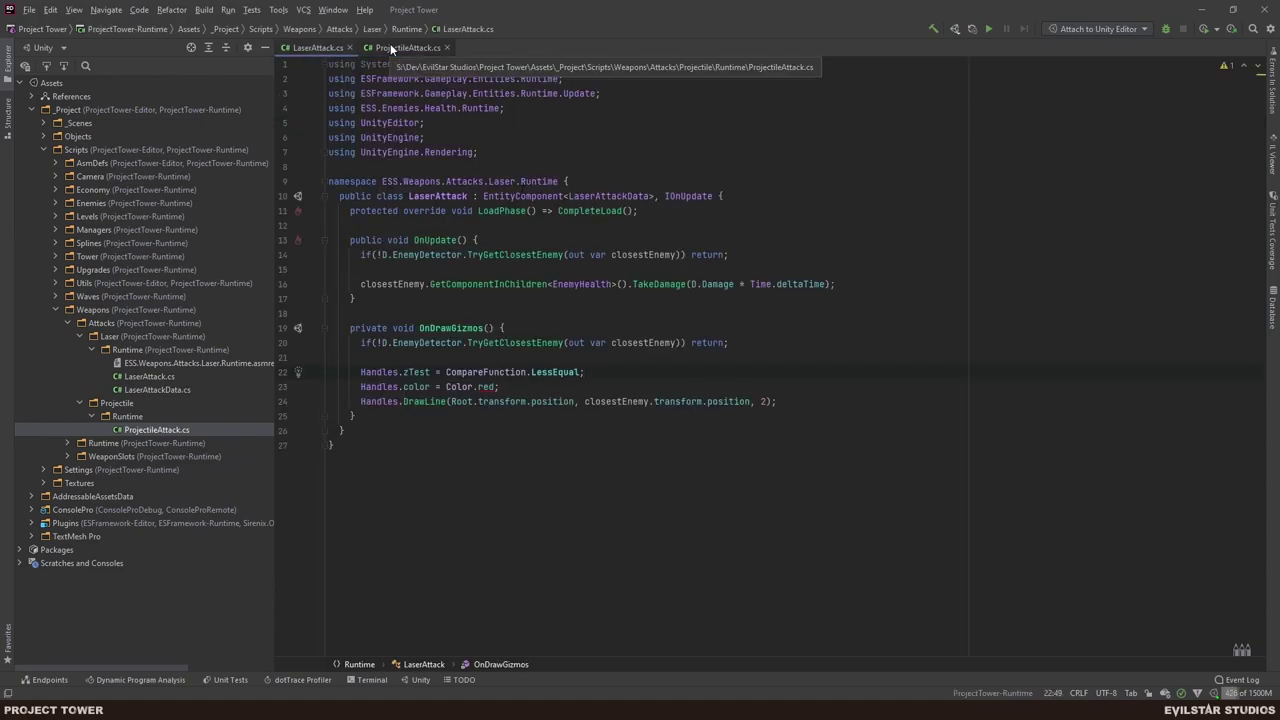
{"action": "left_click", "coordinate": [391, 46]}
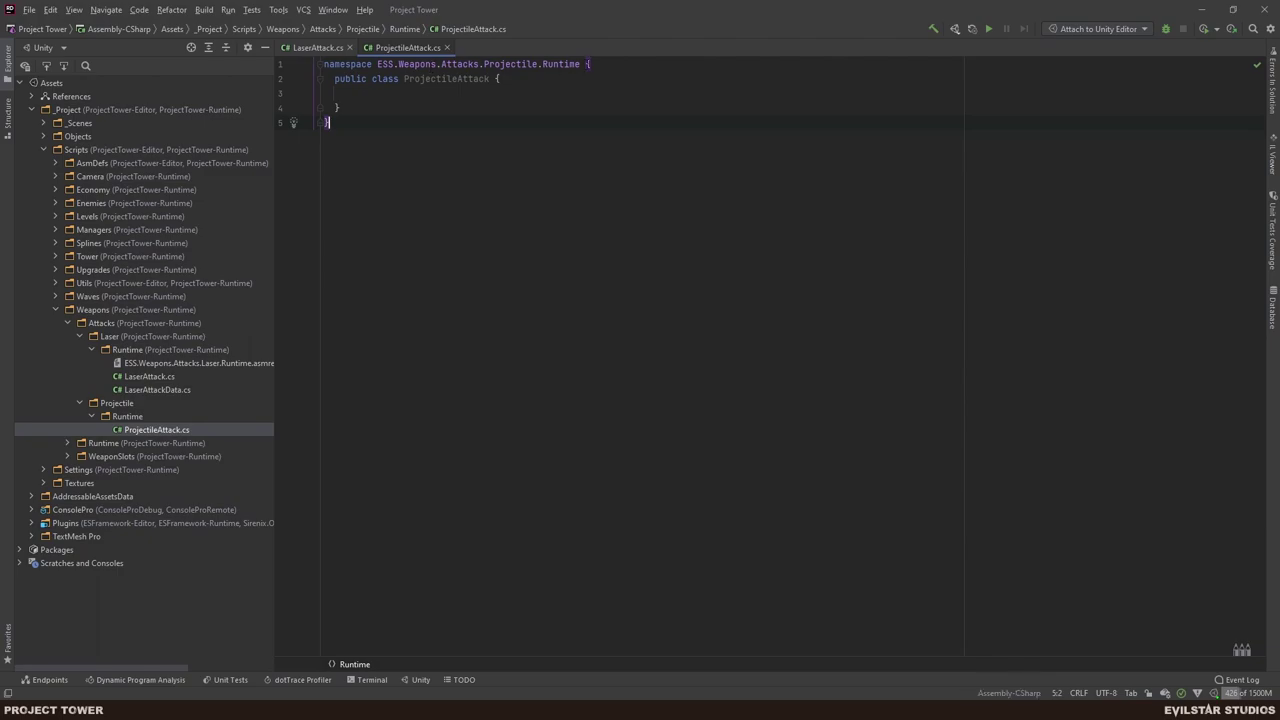
{"action": "left_click_drag", "start_coordinate": [581, 64], "coordinate": [376, 64]}
{"action": "key", "text": "ctrl+c"}
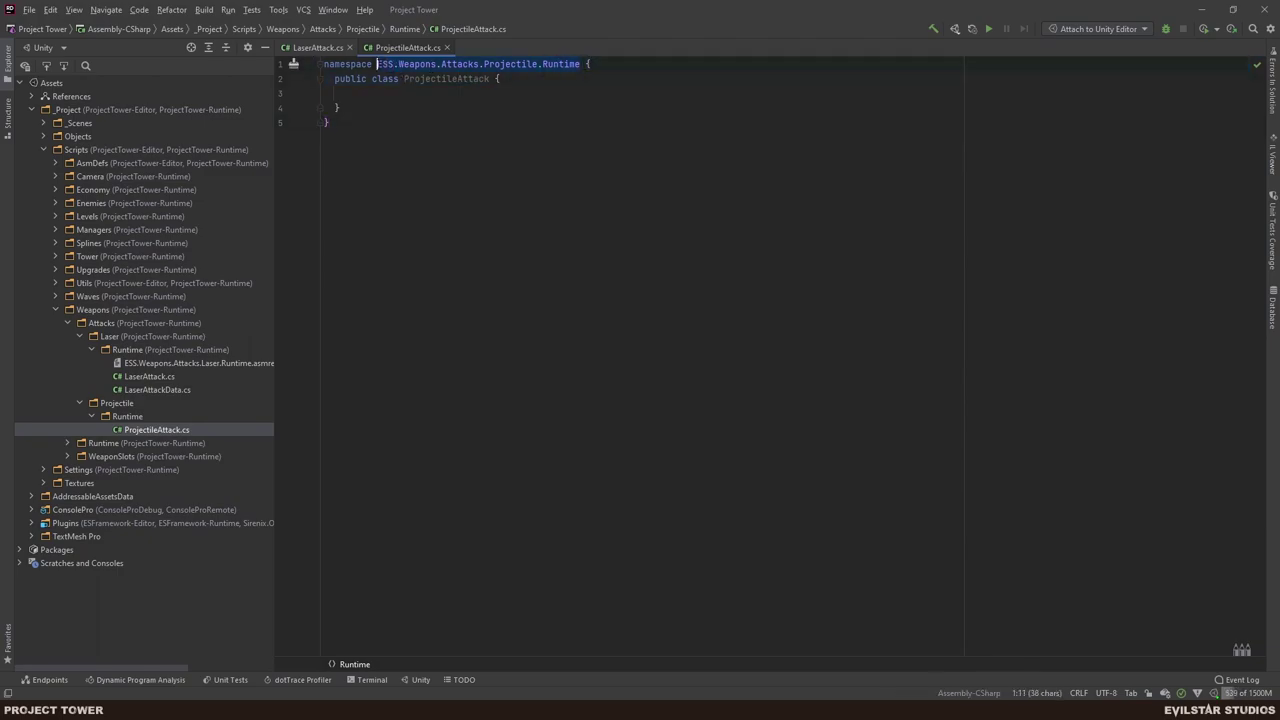
{"action": "left_click", "coordinate": [600, 181]}
- Reveal ProjectileAttack.cs in Unity's project assets
{"action": "key", "text": "alt+Tab"}
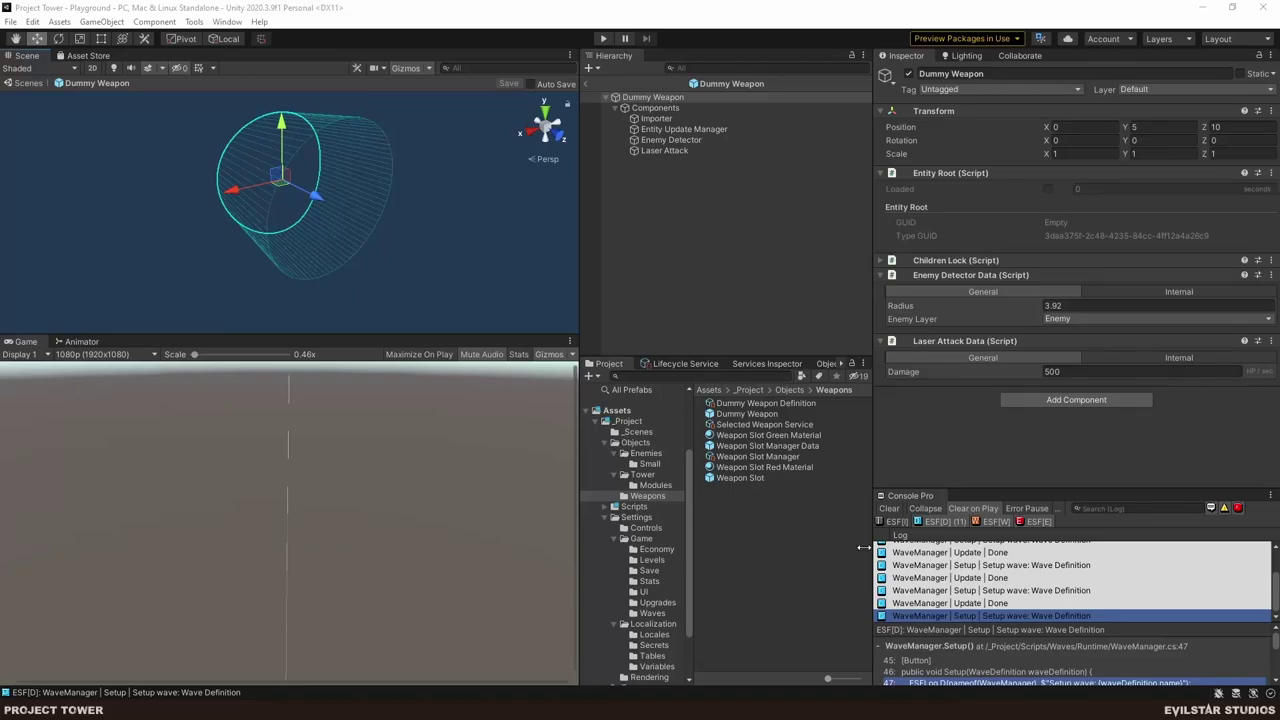
{"action": "key", "text": "alt+Tab"}
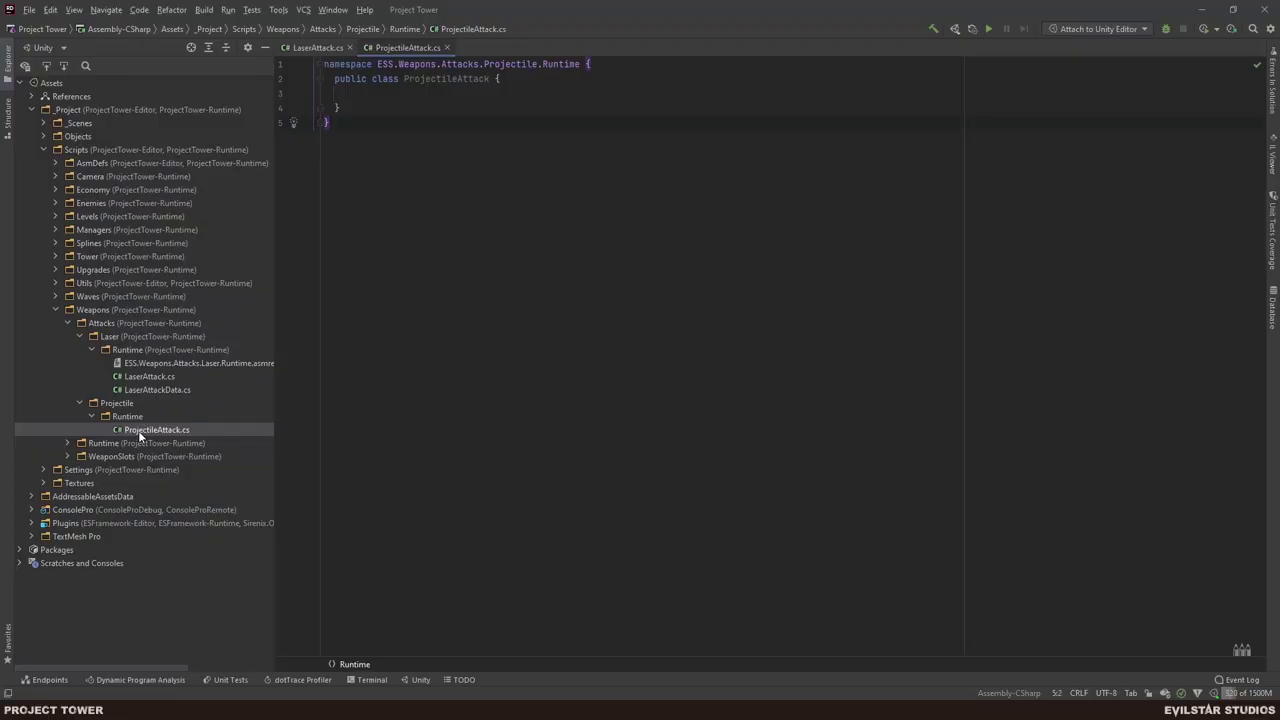
{"action": "right_click", "coordinate": [138, 430]}
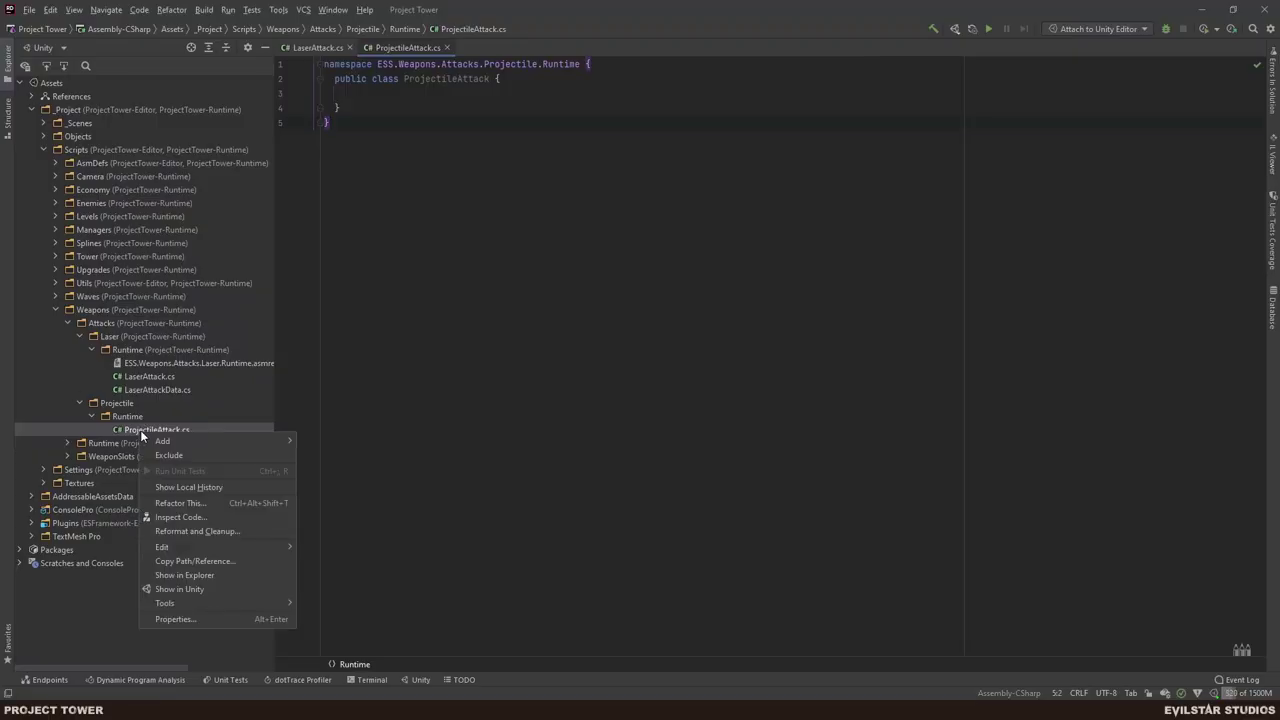
{"action": "left_click", "coordinate": [180, 588]}
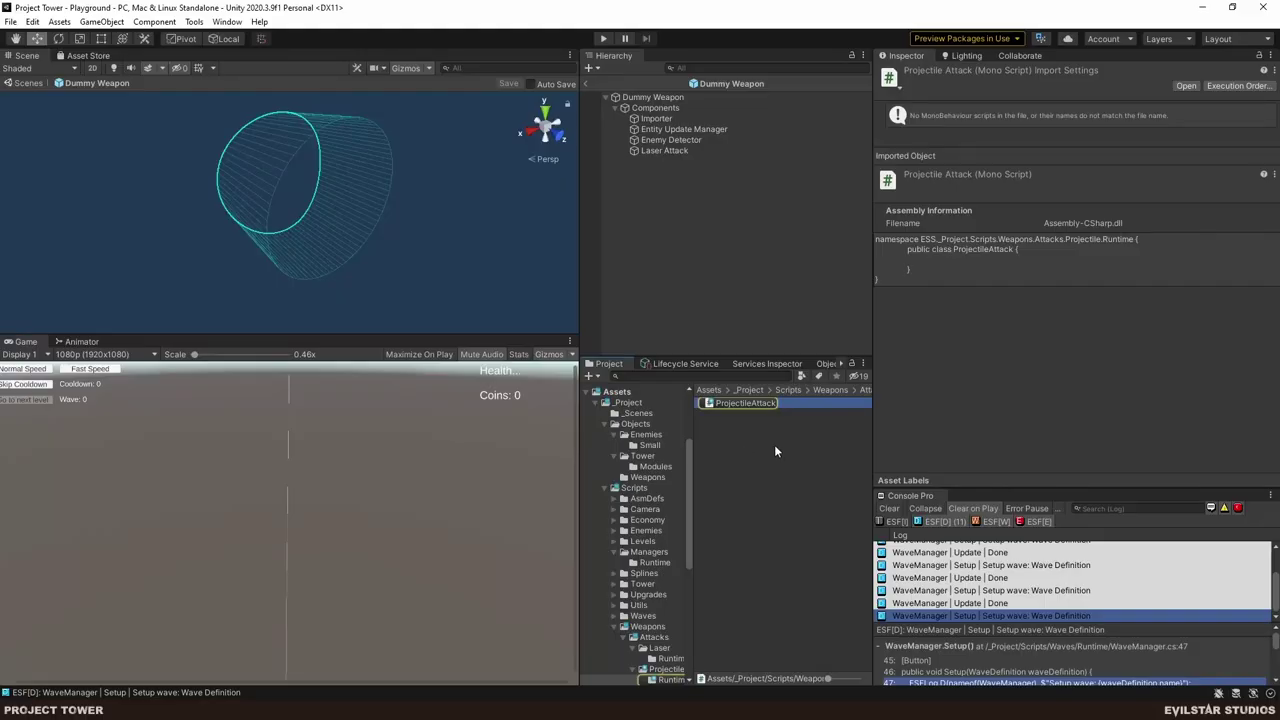
{"action": "right_click", "coordinate": [774, 444]}
- Add assembly definition reference ESS.Weapons.Attacks.Projectile.Runtime pointing to _ProjectTower-Runtime and apply
{"action": "mouse_move", "coordinate": [900, 58]}
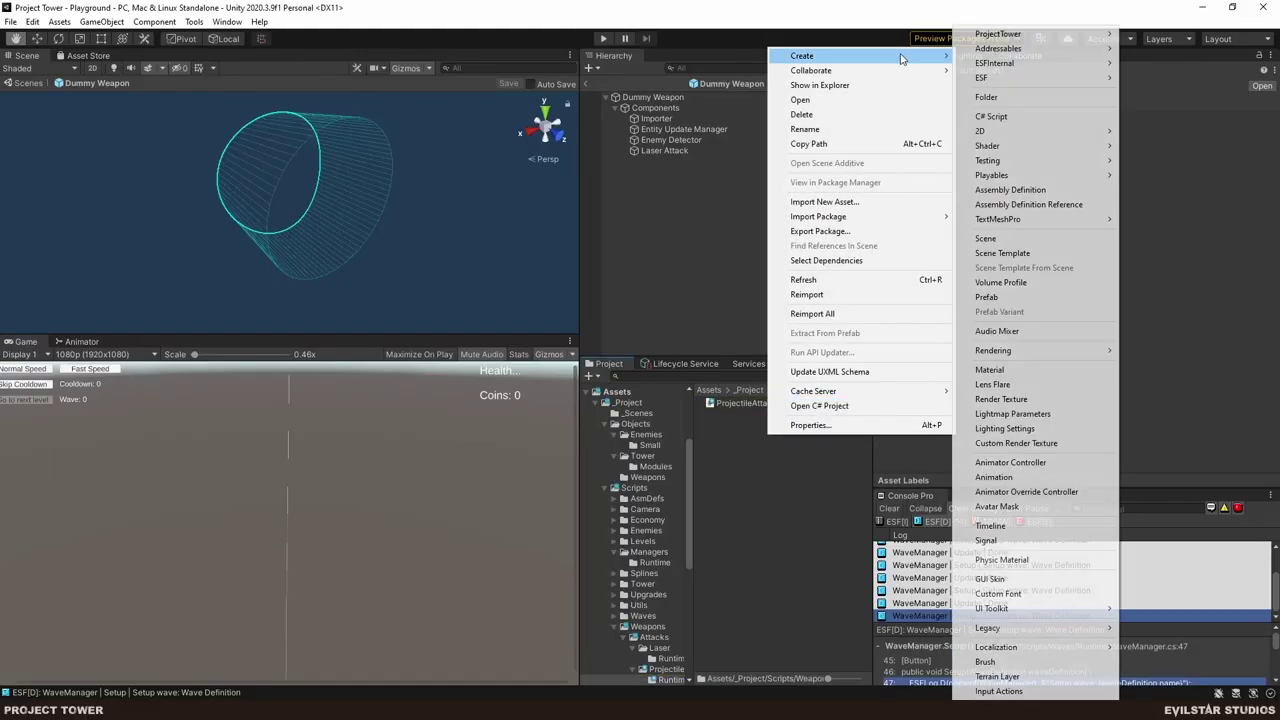
{"action": "left_click", "coordinate": [1027, 206]}
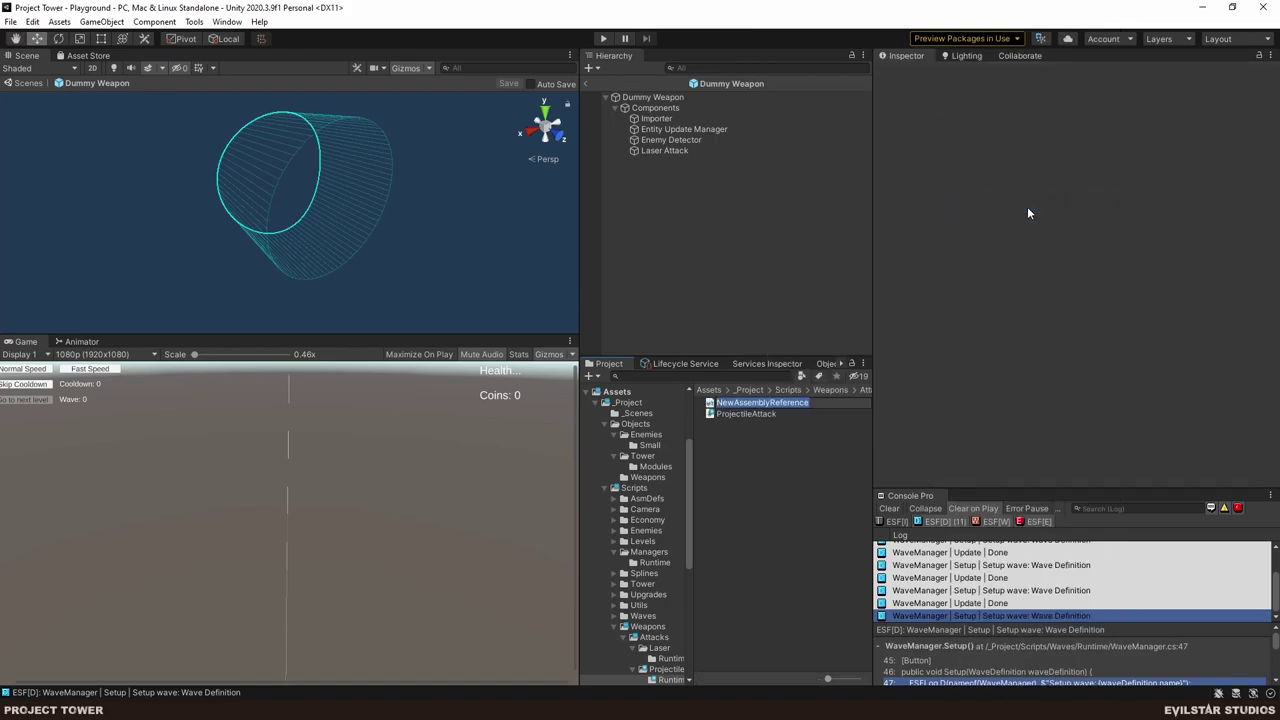
{"action": "key", "text": "ctrl+v"}
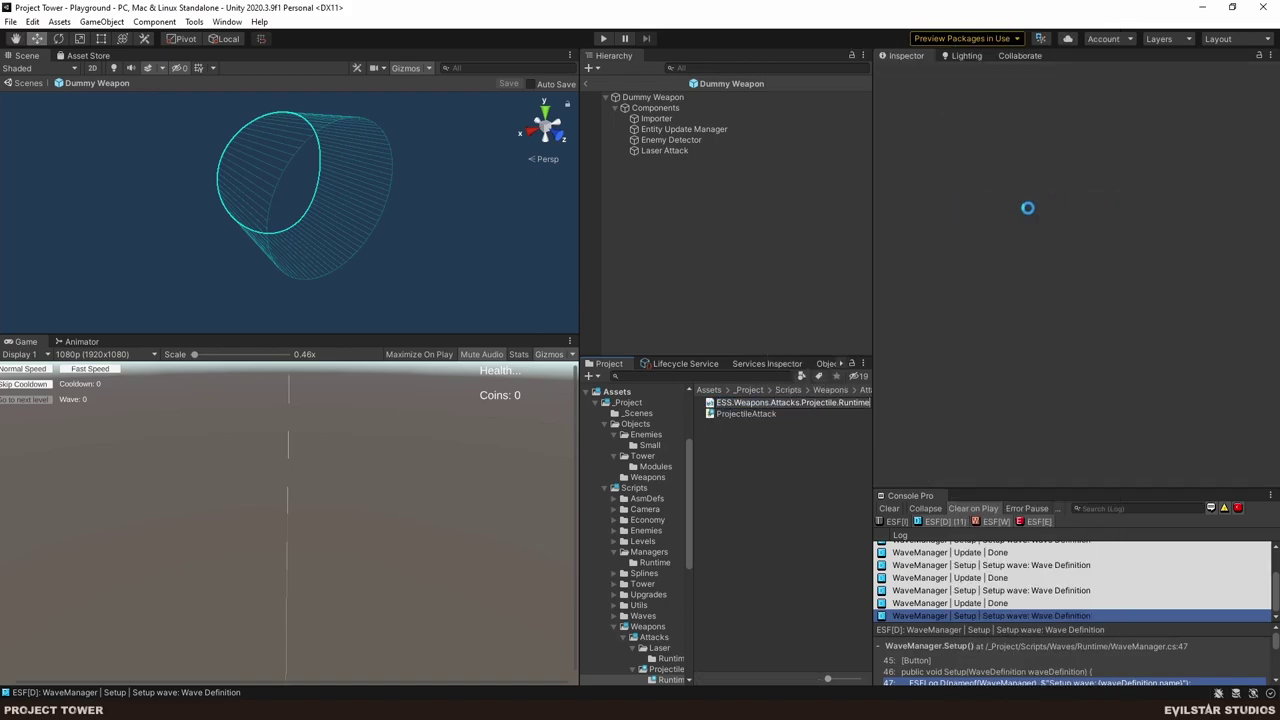
{"action": "left_click", "coordinate": [1269, 131]}
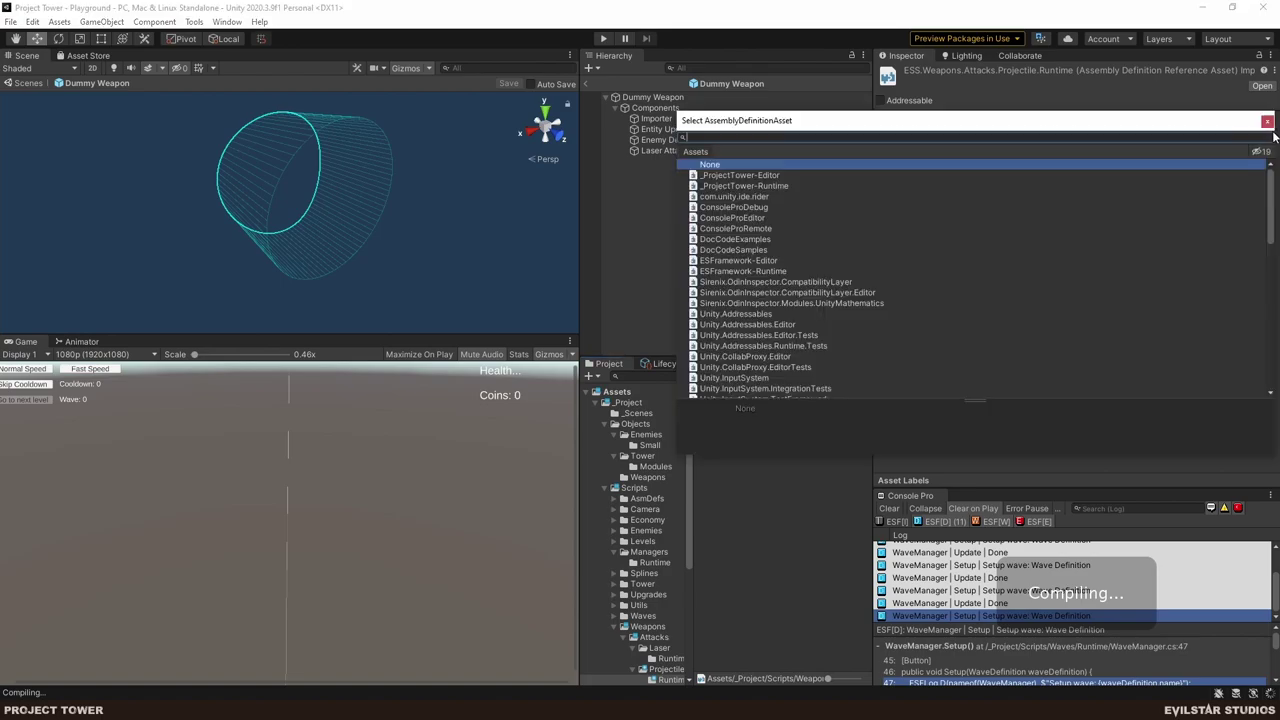
{"action": "key", "text": "Down"}
{"action": "key", "text": "Down"}
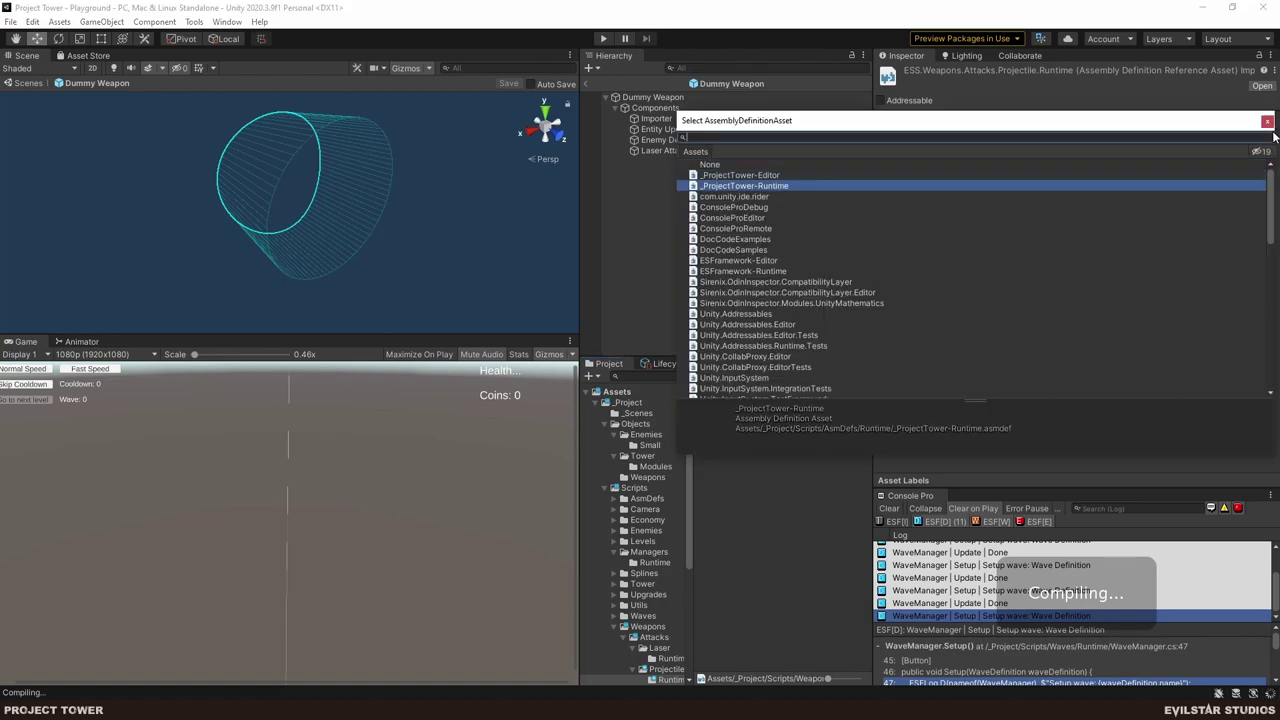
{"action": "key", "text": "Return"}
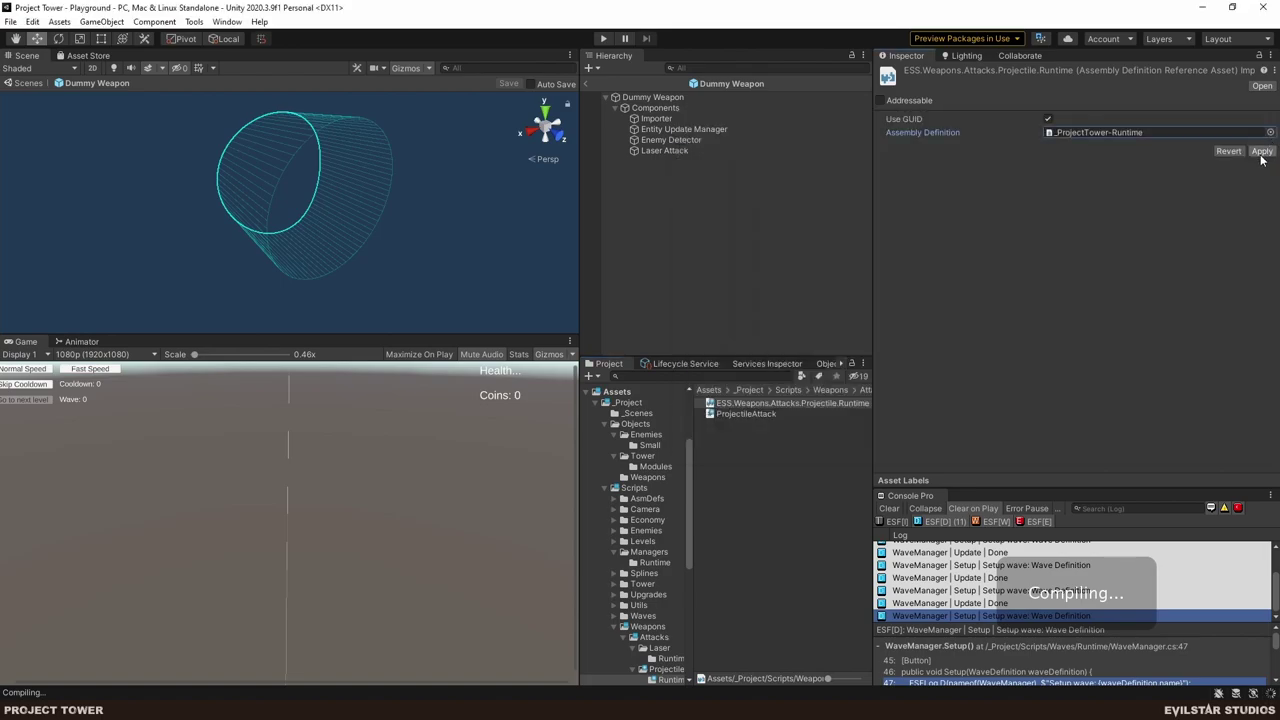
{"action": "left_click", "coordinate": [1261, 152]}
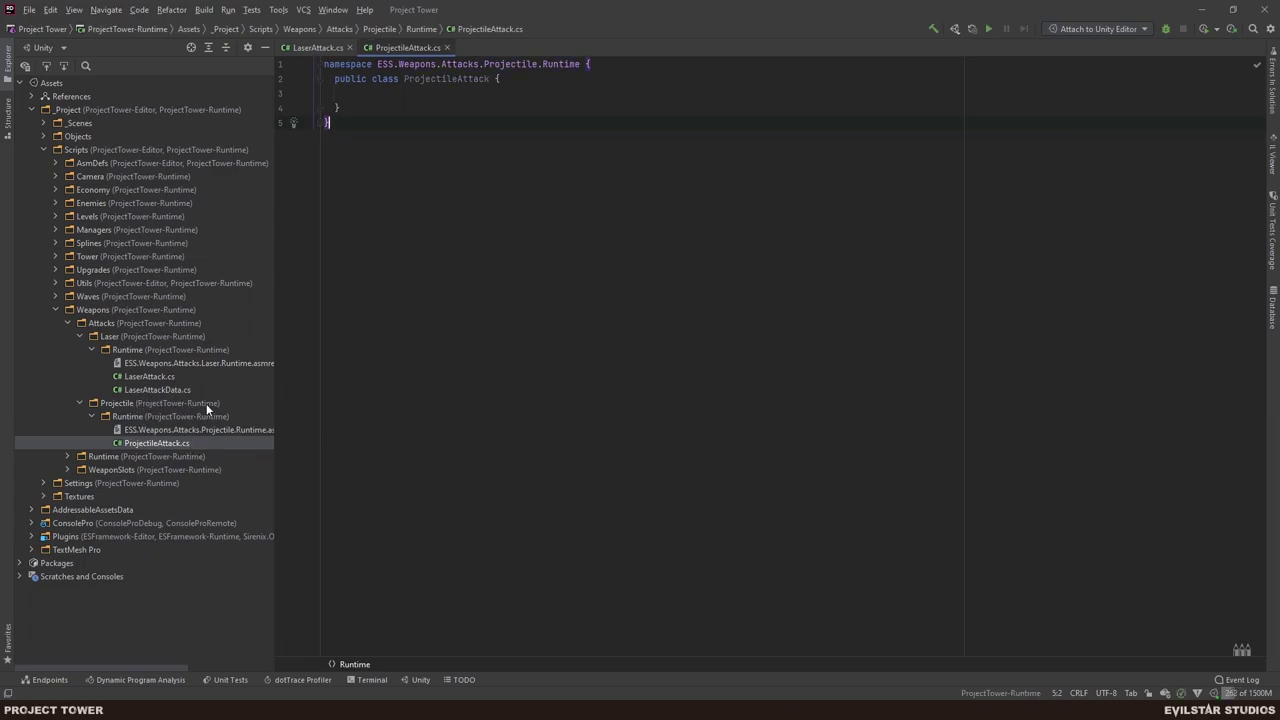
- Make ProjectileAttack inherit from EntityComponent
{"action": "left_click", "coordinate": [540, 78]}
{"action": "key", "text": "Left"}
{"action": "type", "text": ":  "}
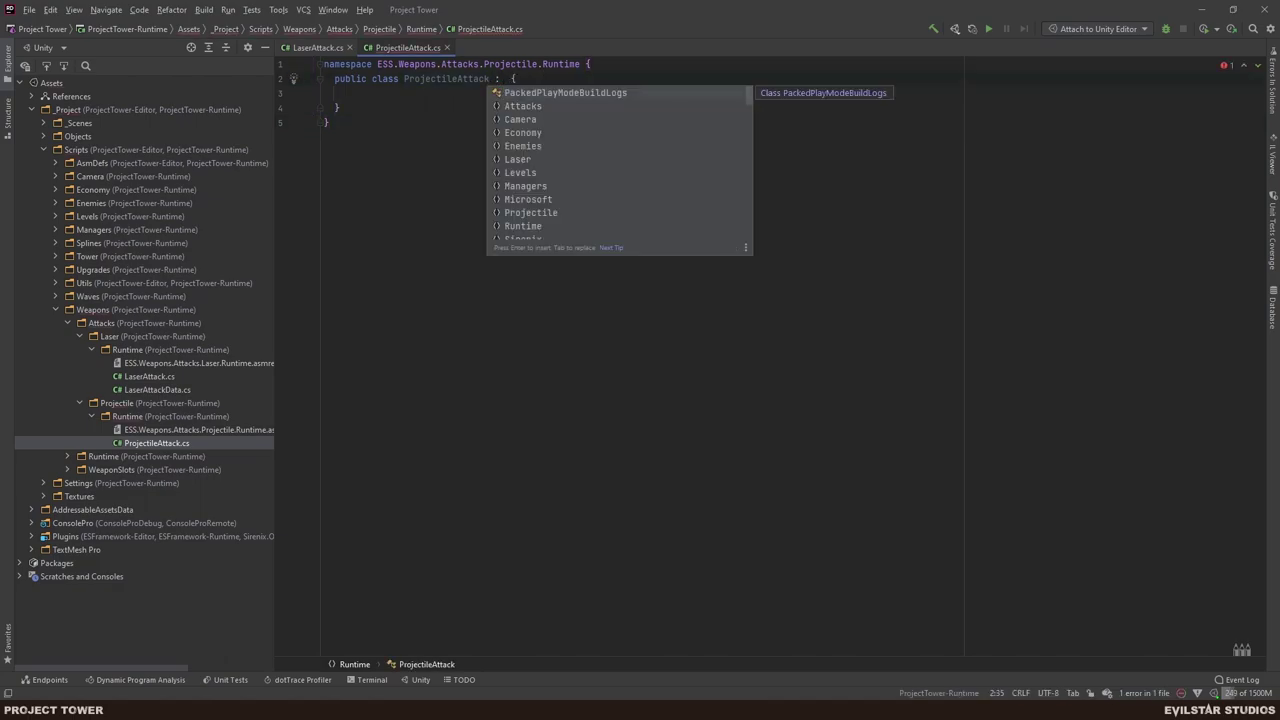
{"action": "type", "text": "EntityComponent"}
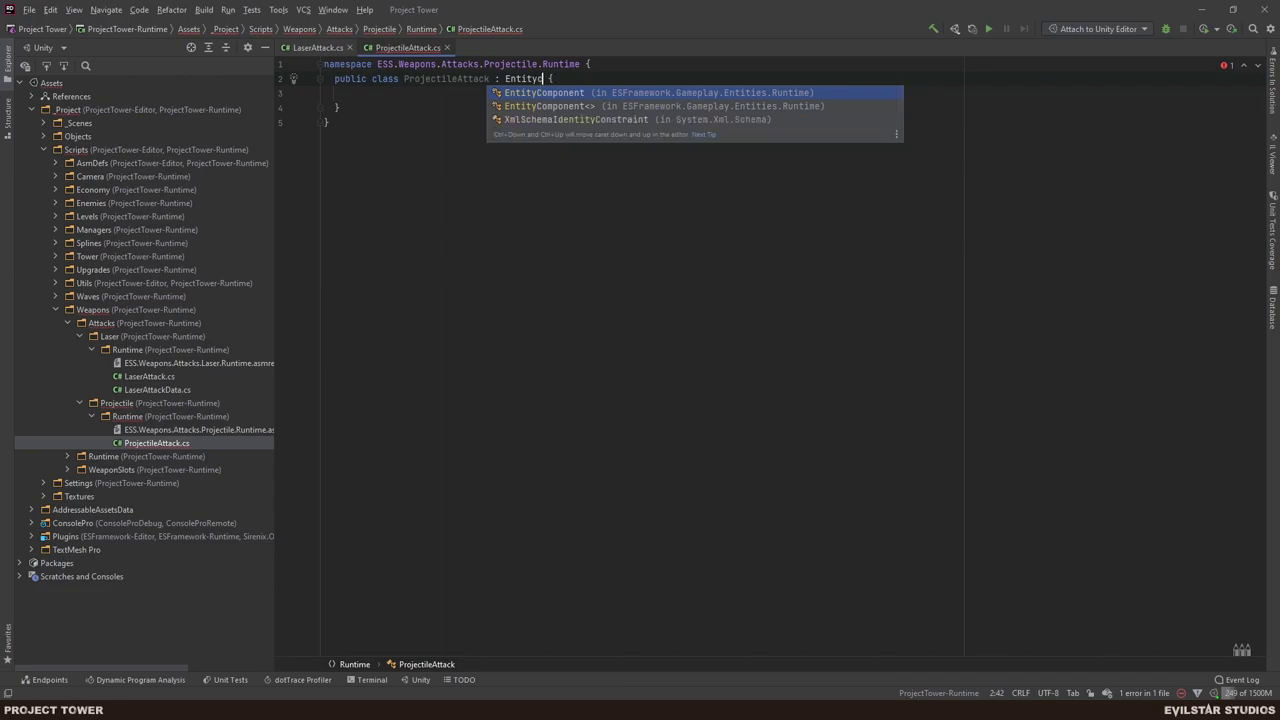
{"action": "key", "text": "Return"}
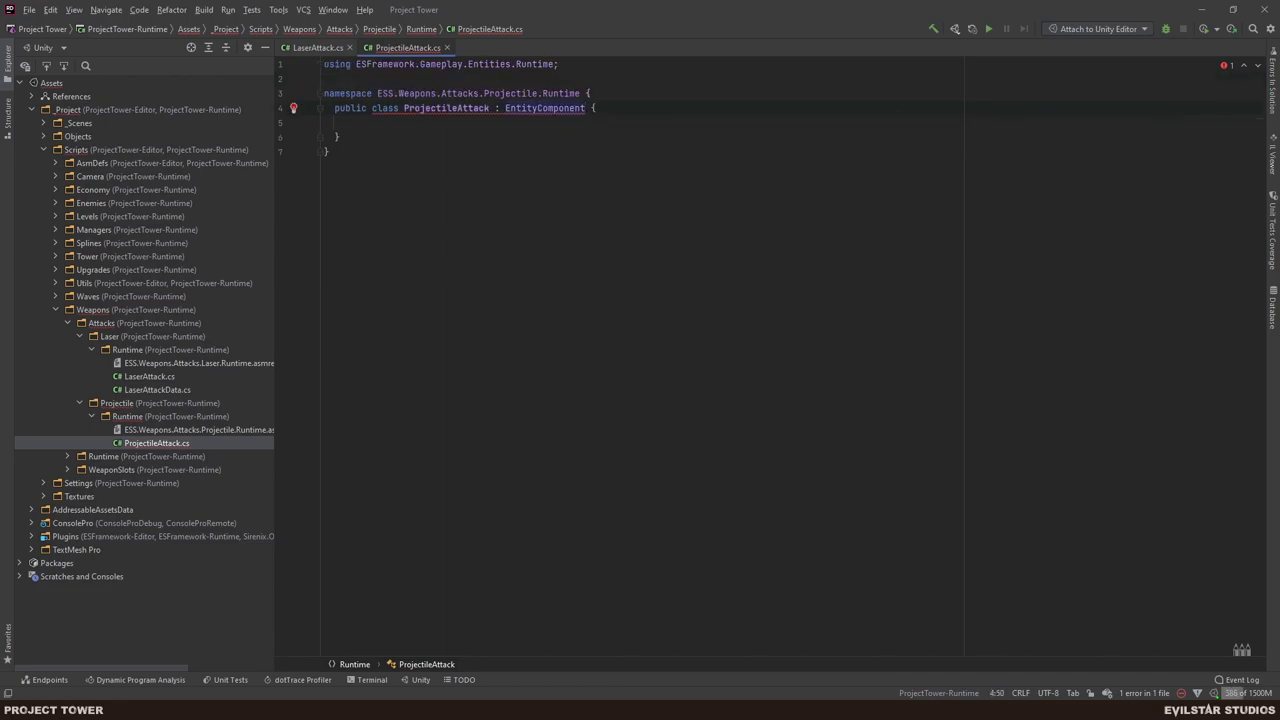
- Implement the LoadPhase override with the expression body '=> CompleteLoad();'
{"action": "key", "text": "alt+Return"}
{"action": "key", "text": "Return"}
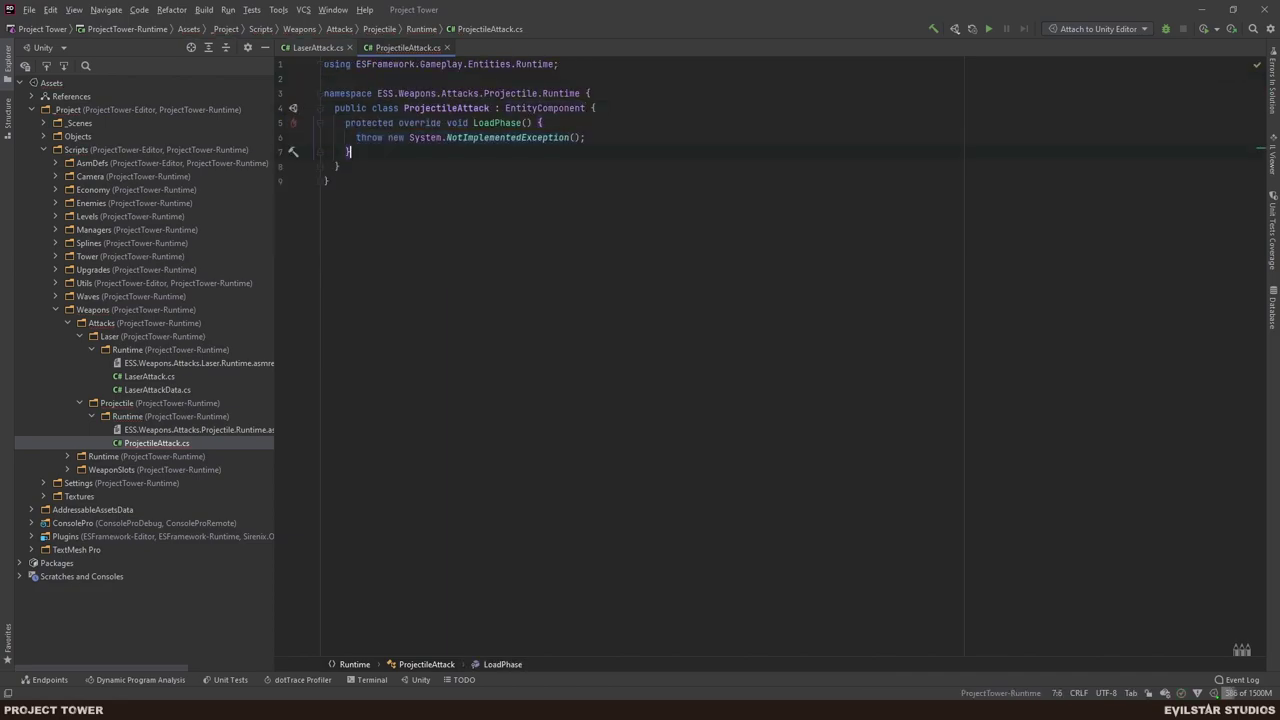
{"action": "key", "text": "ctrl+w"}
{"action": "key", "text": "ctrl+w"}
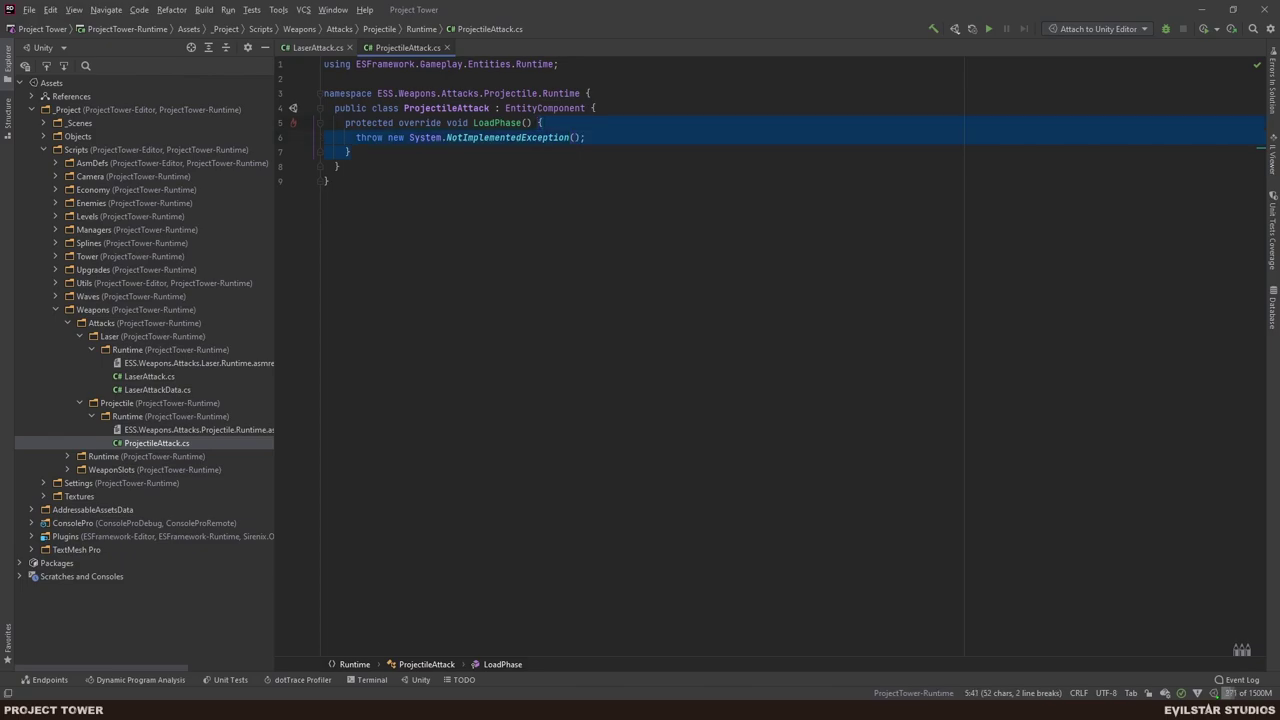
{"action": "type", "text": "=>"}
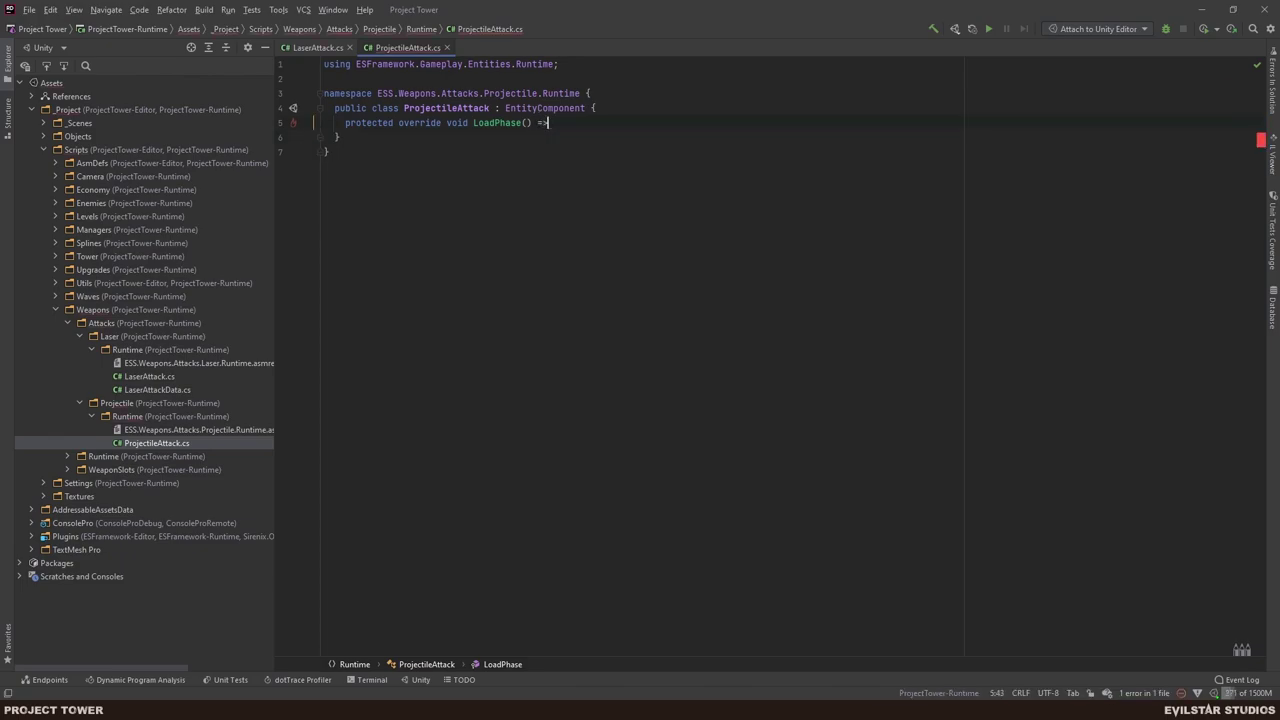
{"action": "type", "text": " Com"}
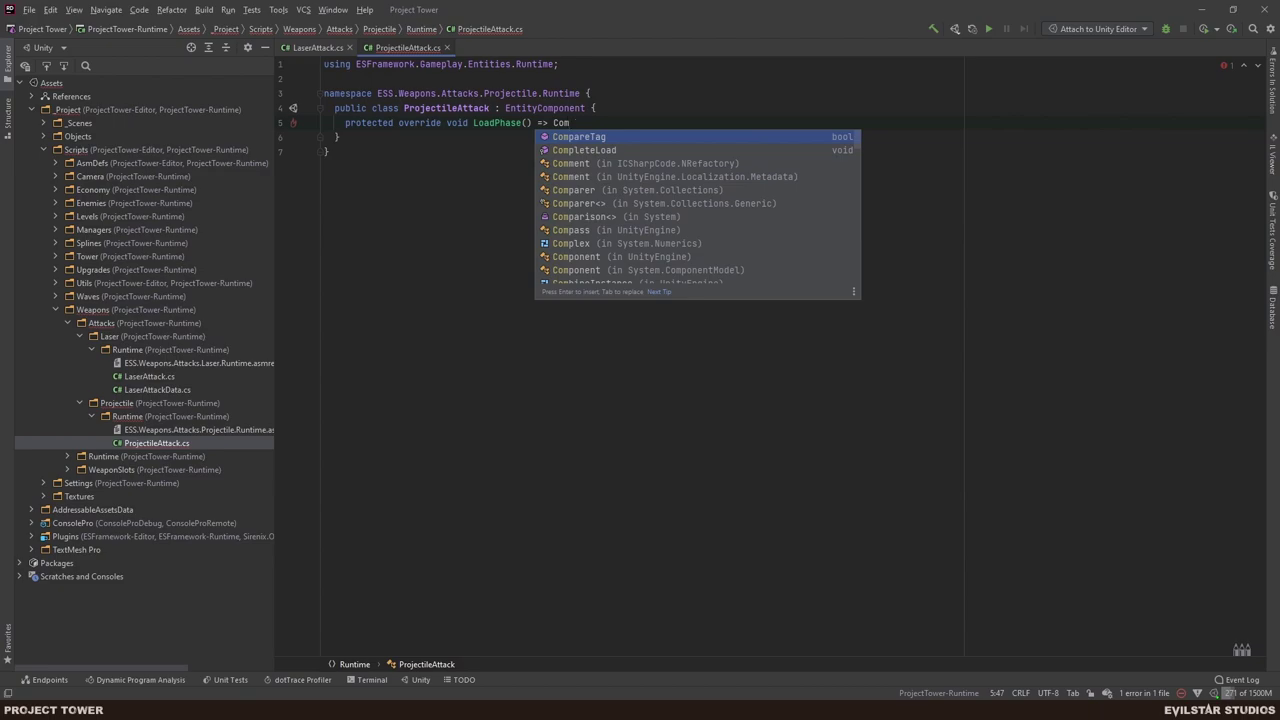
{"action": "key", "text": "Down"}
{"action": "key", "text": "Return"}
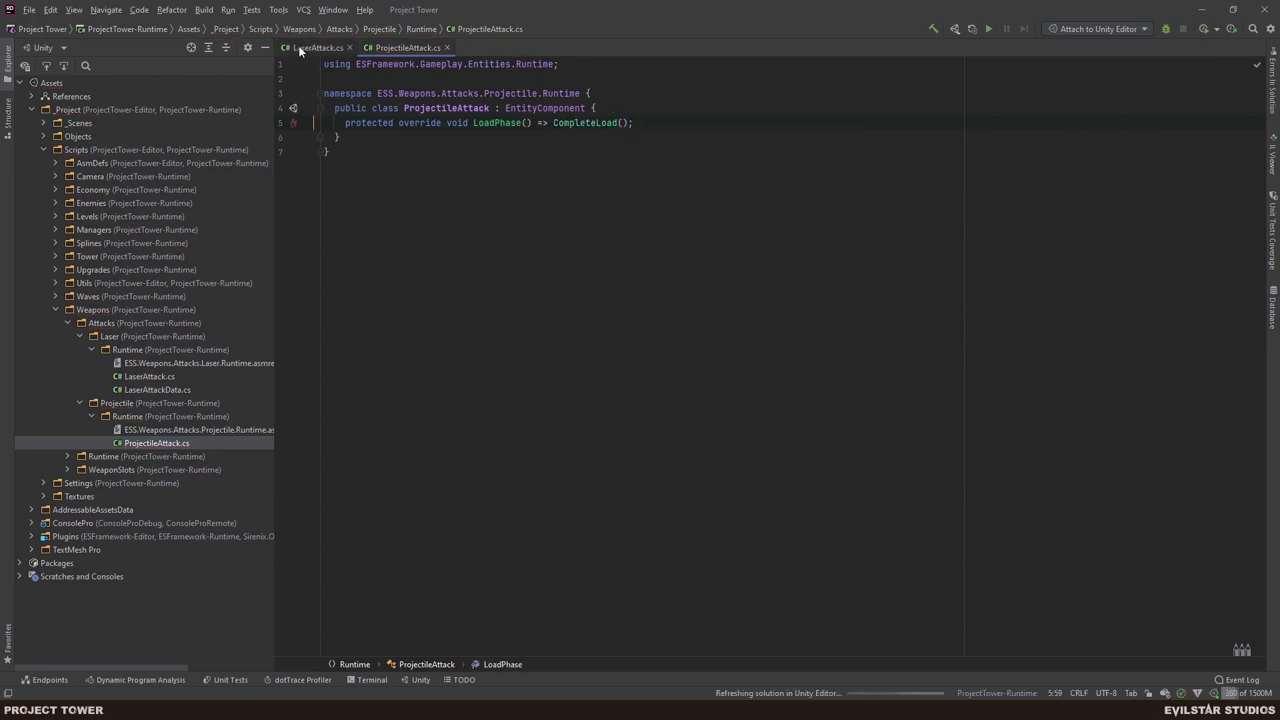
- Open LaserAttackData.cs and select its Damage and EnemyDetector field declarations
{"action": "left_click", "coordinate": [297, 48]}
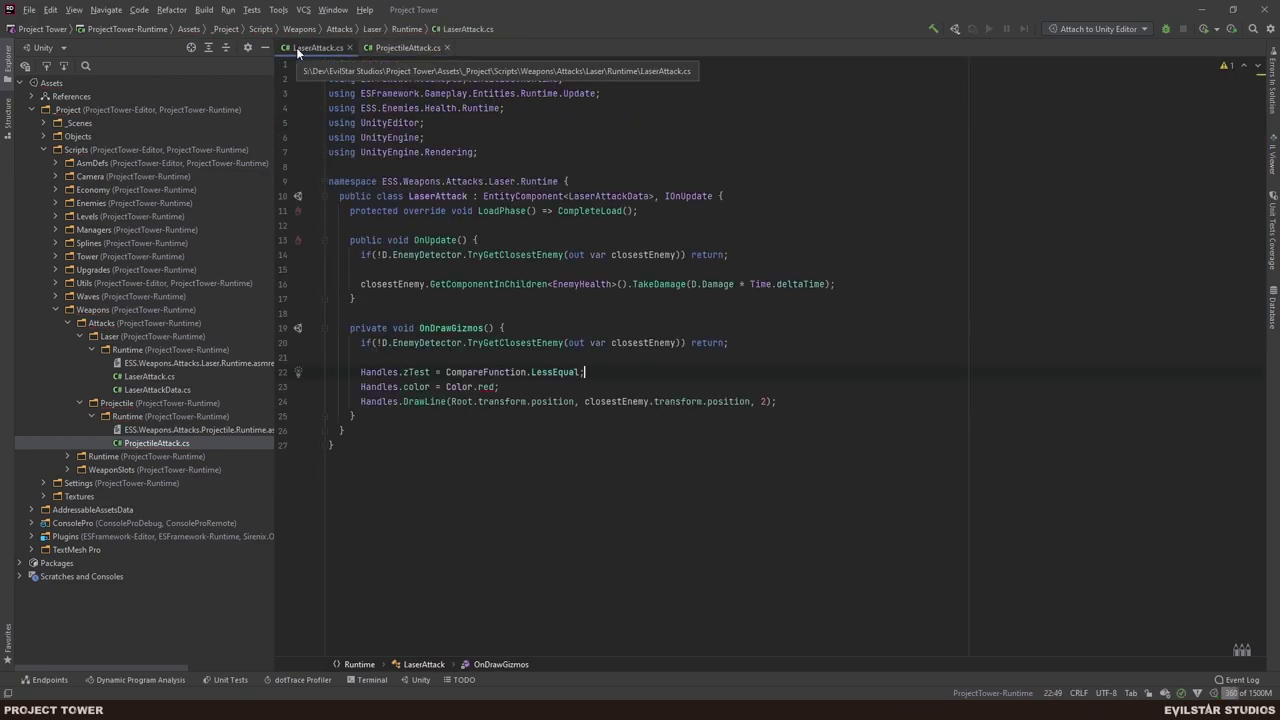
{"action": "left_click", "coordinate": [137, 417]}
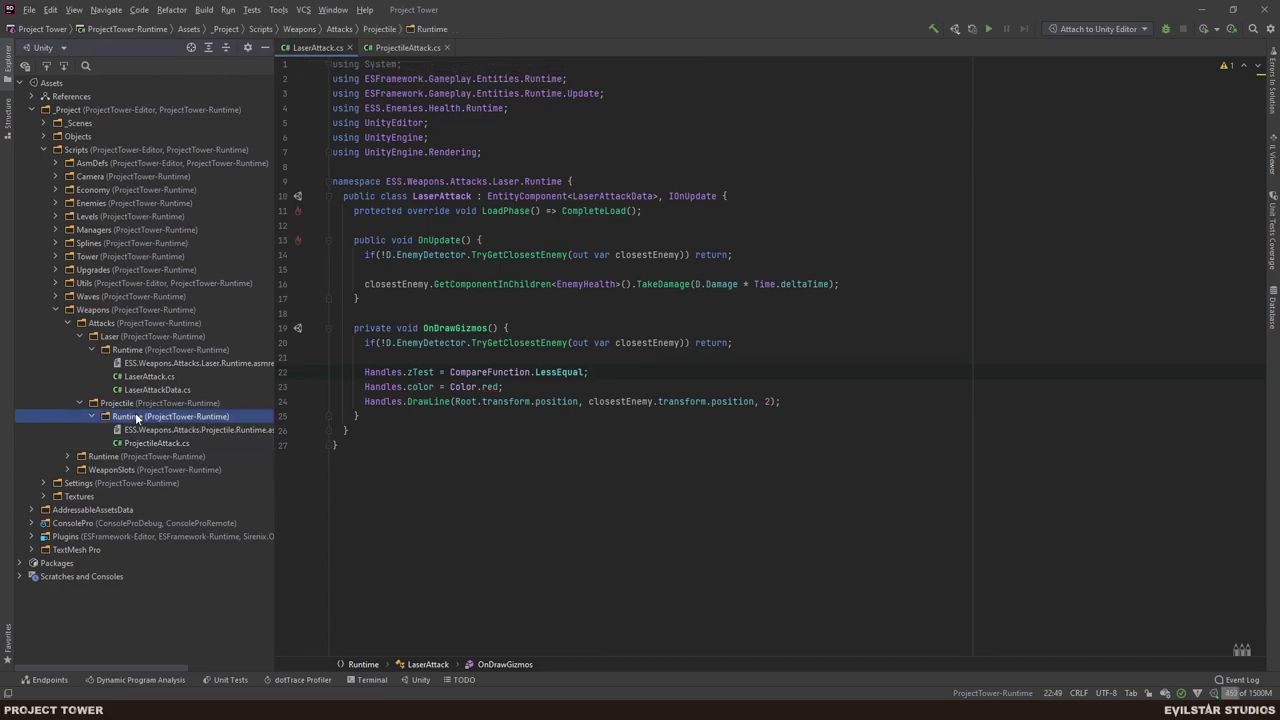
{"action": "double_click", "coordinate": [147, 389]}
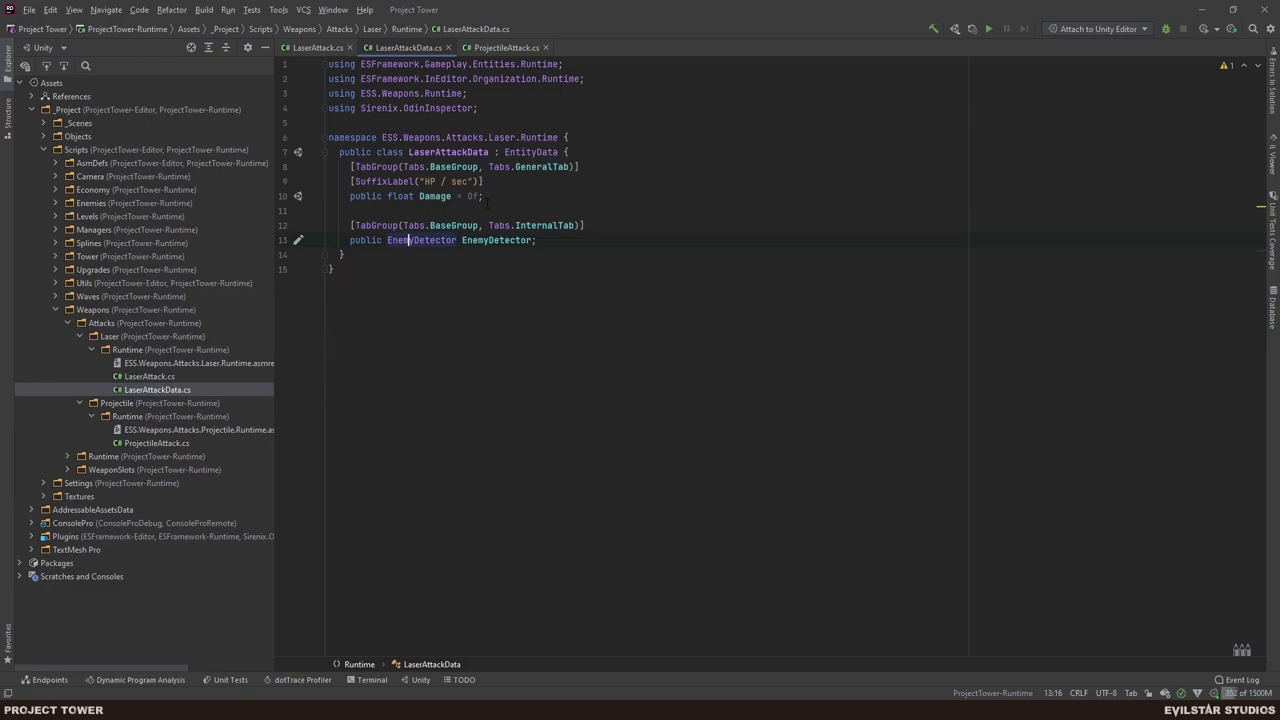
{"action": "key", "text": "End"}
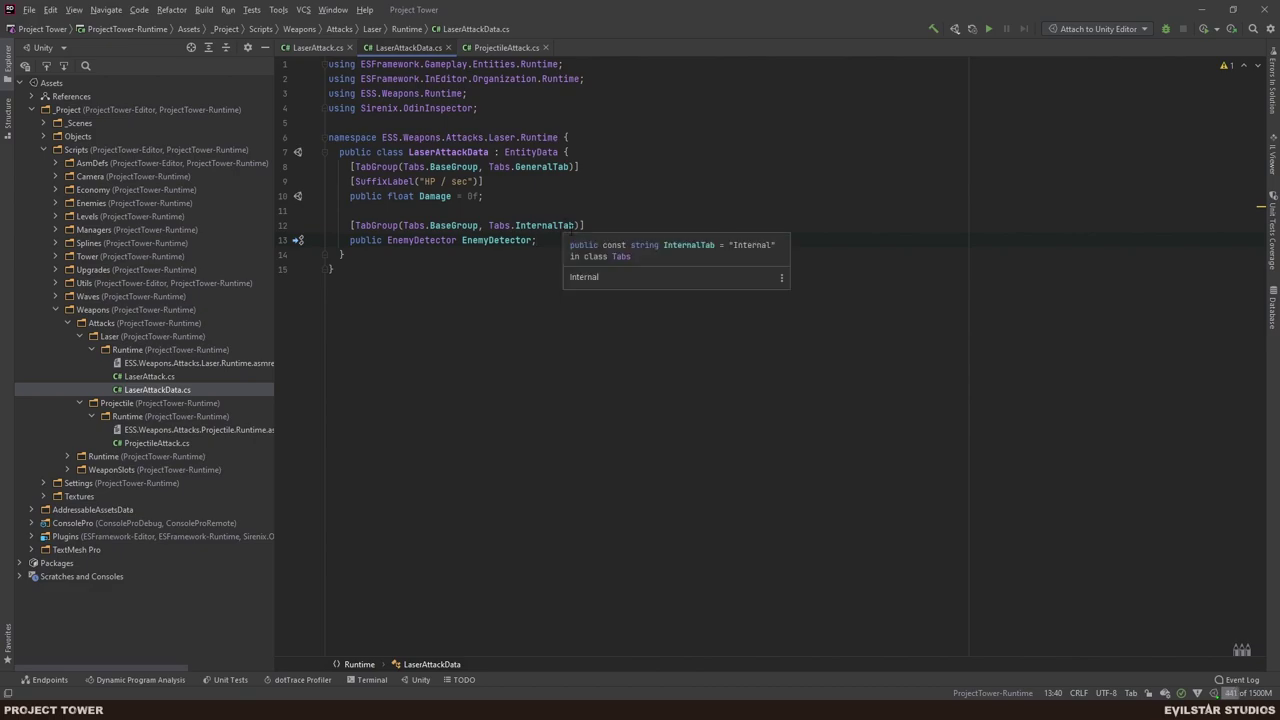
{"action": "key", "text": "alt+Tab"}
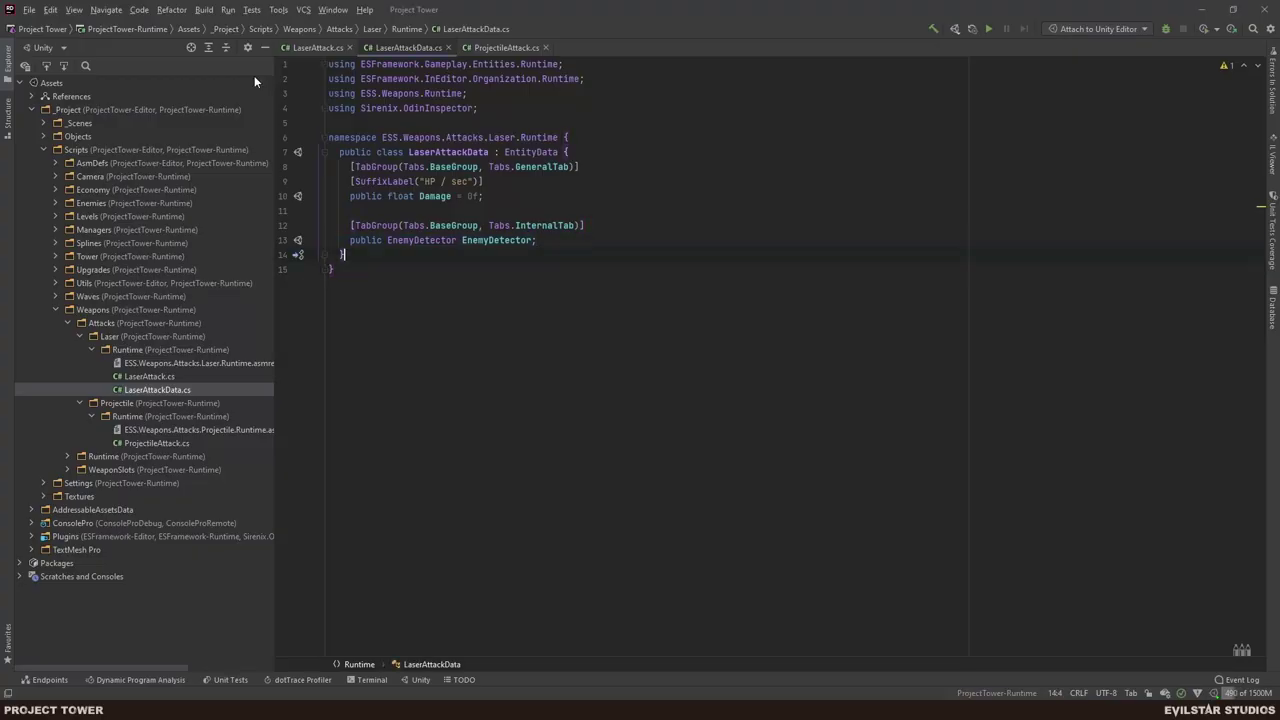
{"action": "left_click_drag", "start_coordinate": [536, 240], "coordinate": [350, 166]}
{"action": "key", "text": "ctrl+c"}
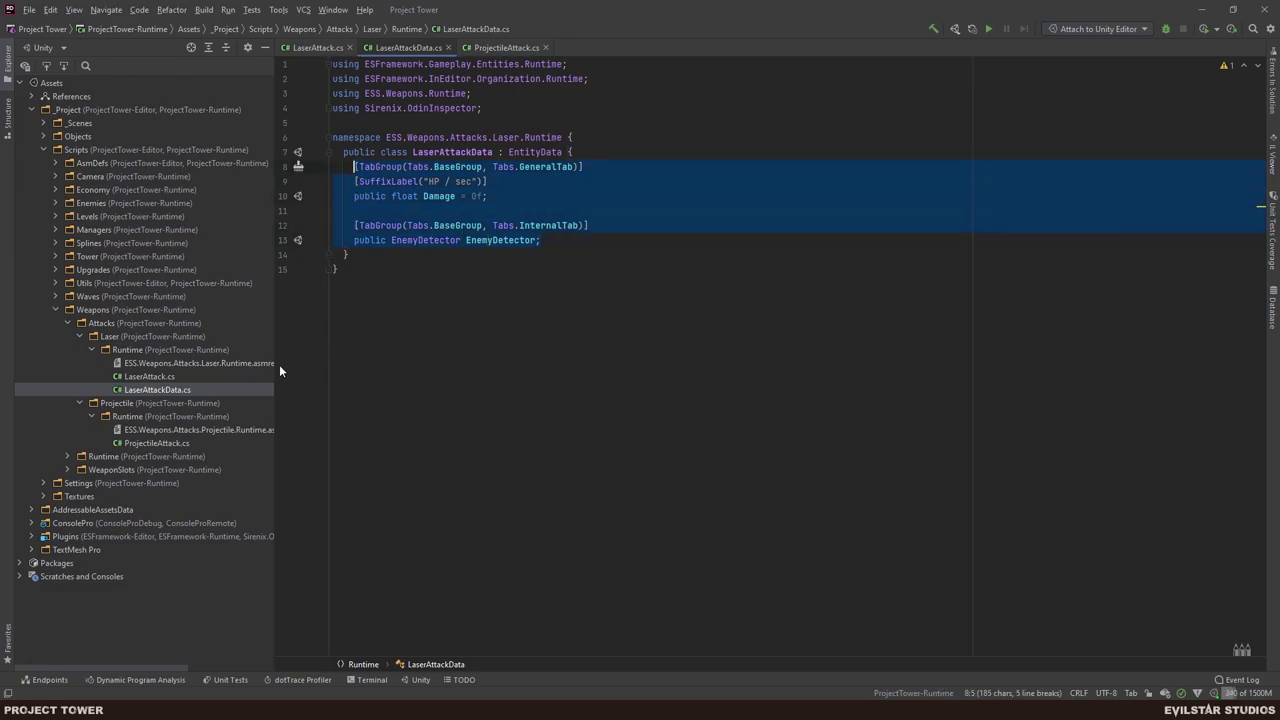
- Create a ProjectileAttackData class in Projectile/Runtime deriving from EntityData
{"action": "right_click", "coordinate": [137, 414]}
{"action": "mouse_move", "coordinate": [140, 428]}
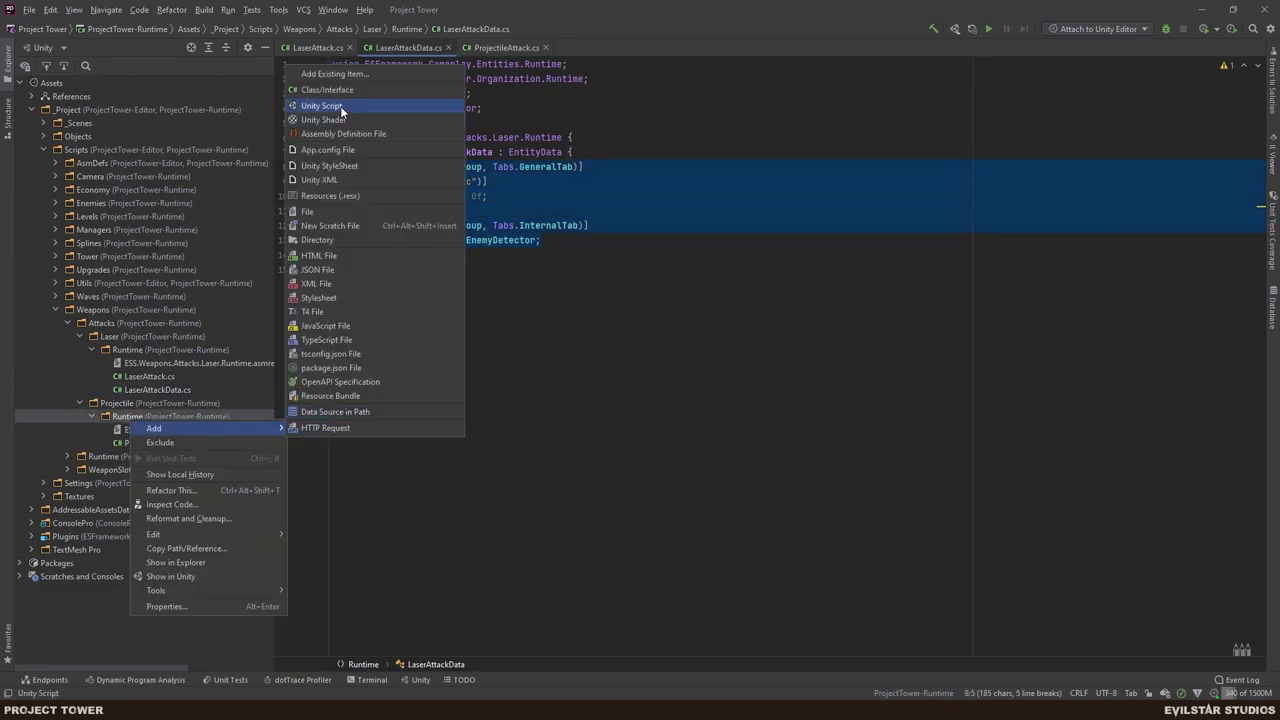
{"action": "left_click", "coordinate": [360, 89]}
{"action": "type", "text": "Proj"}
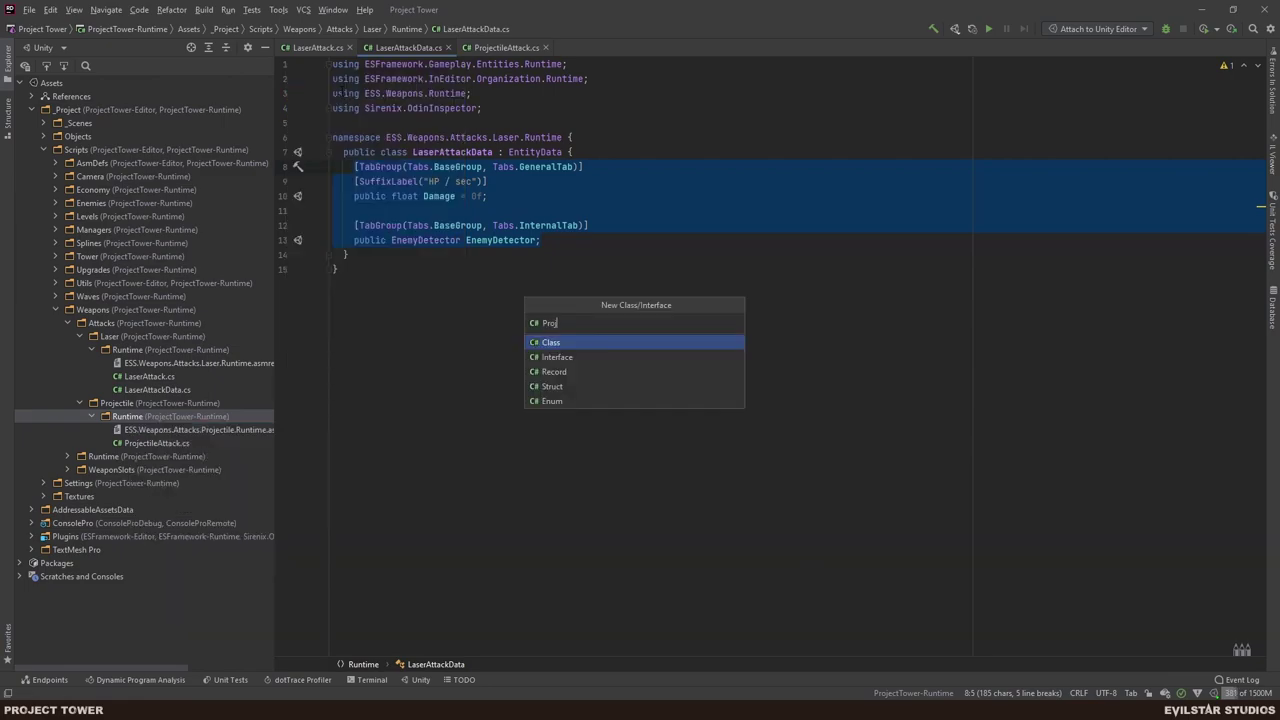
{"action": "type", "text": "ectileAttackData"}
{"action": "key", "text": "Return"}
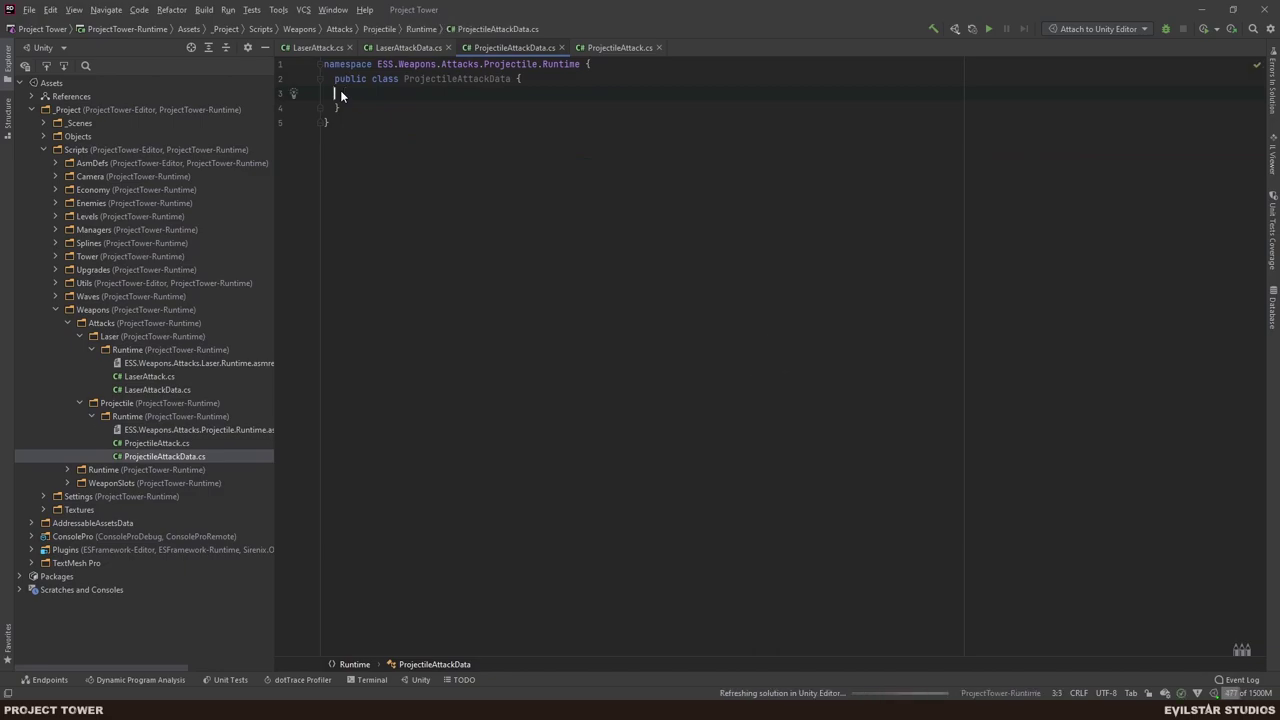
{"action": "type", "text": ": EntityData"}
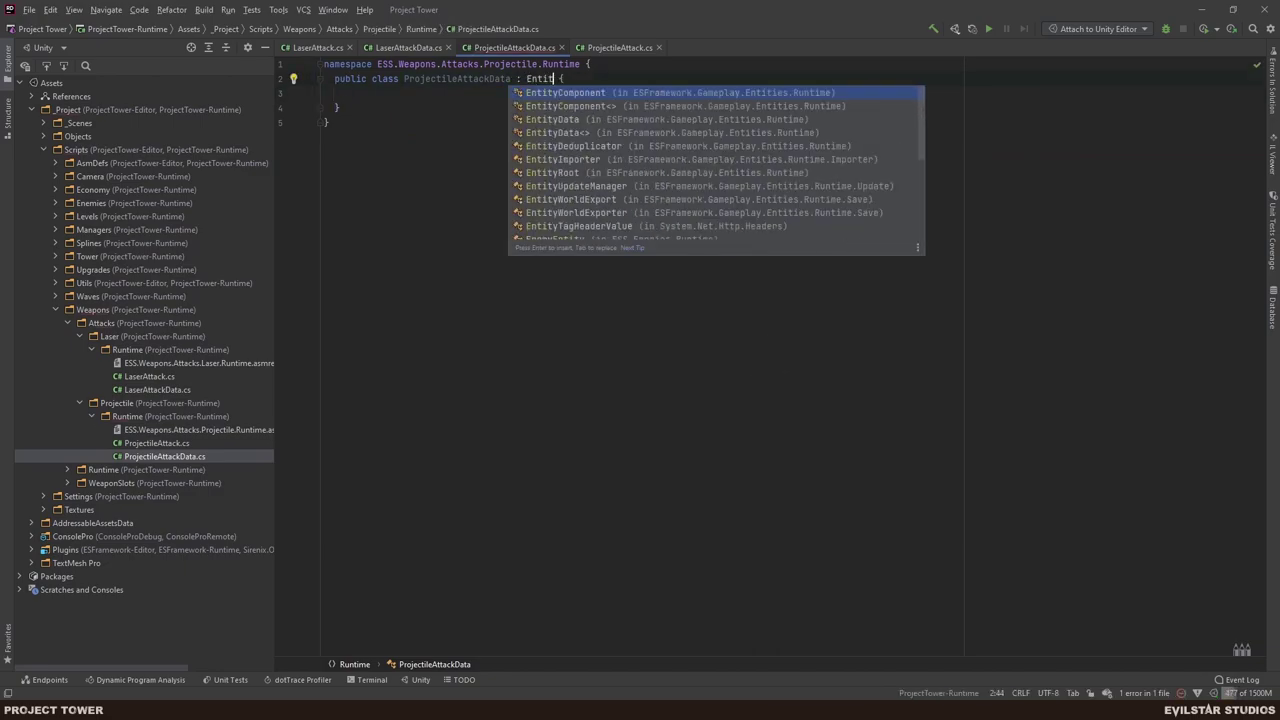
{"action": "key", "text": "alt+Return"}
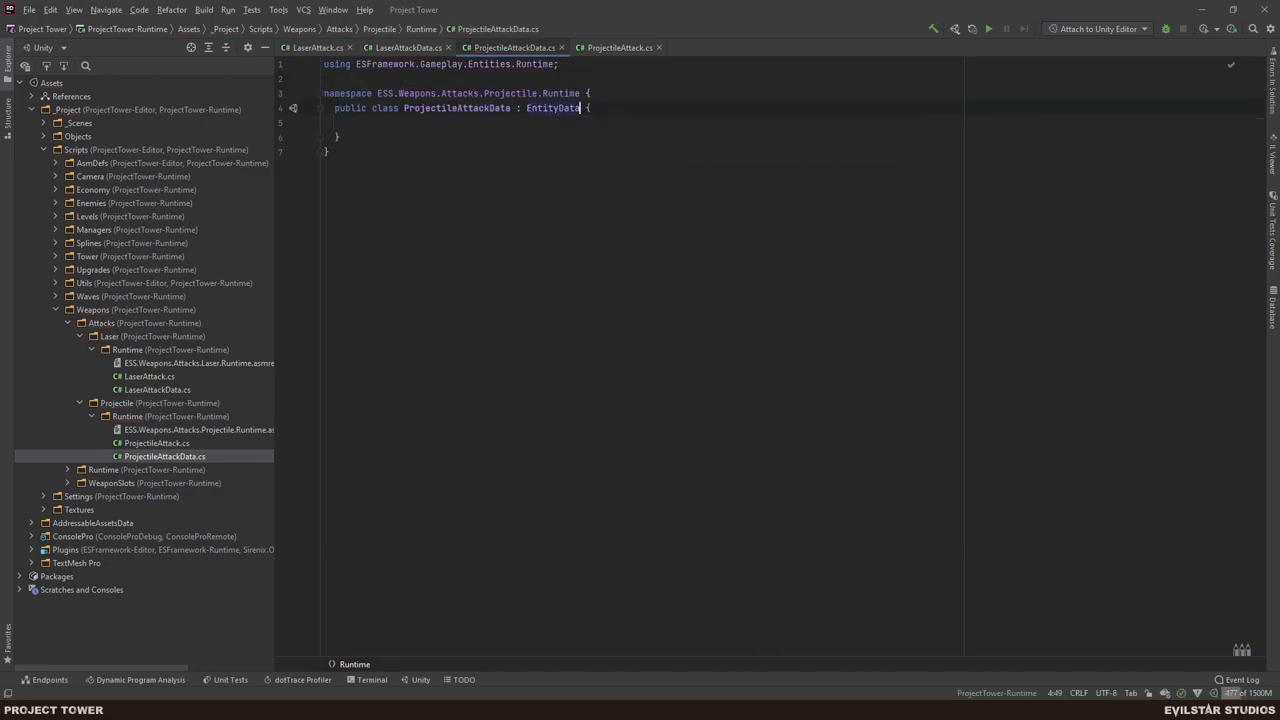
- Paste the Damage and EnemyDetector fields and import the missing namespaces
{"action": "left_click", "coordinate": [324, 122]}
{"action": "key", "text": "ctrl+v"}
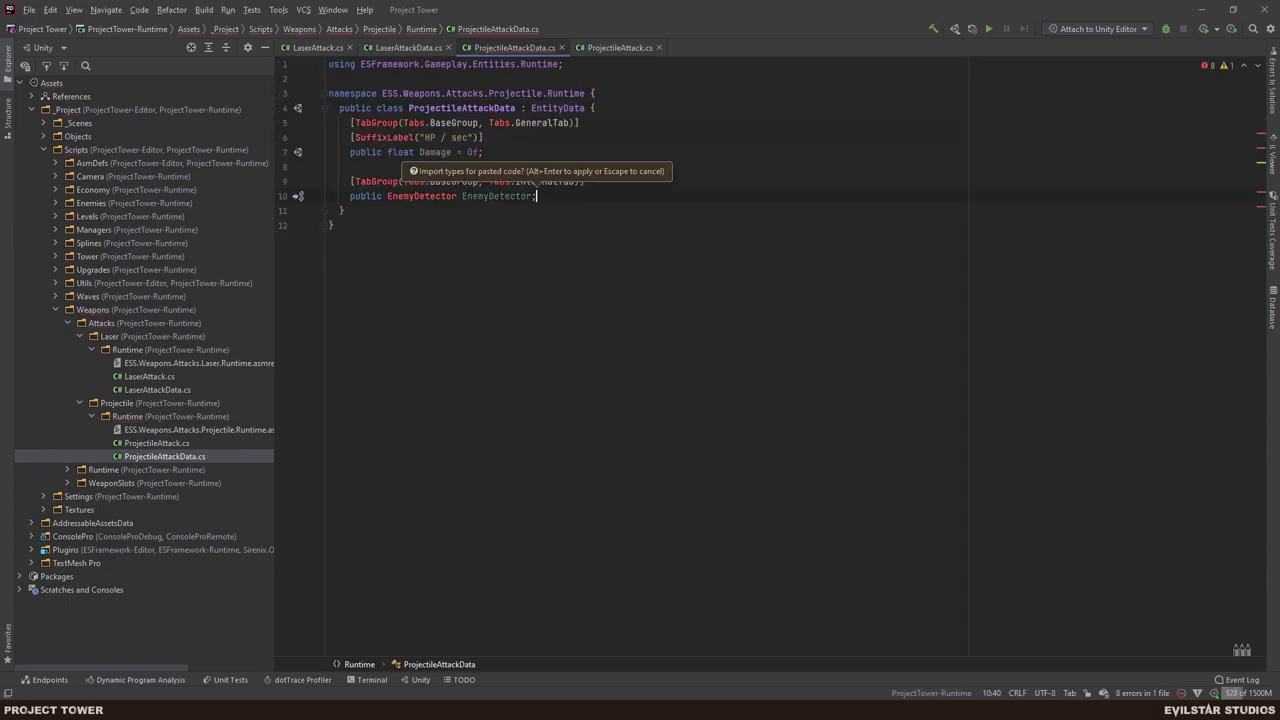
{"action": "left_click", "coordinate": [510, 122]}
{"action": "key", "text": "alt+Return"}
{"action": "key", "text": "Return"}
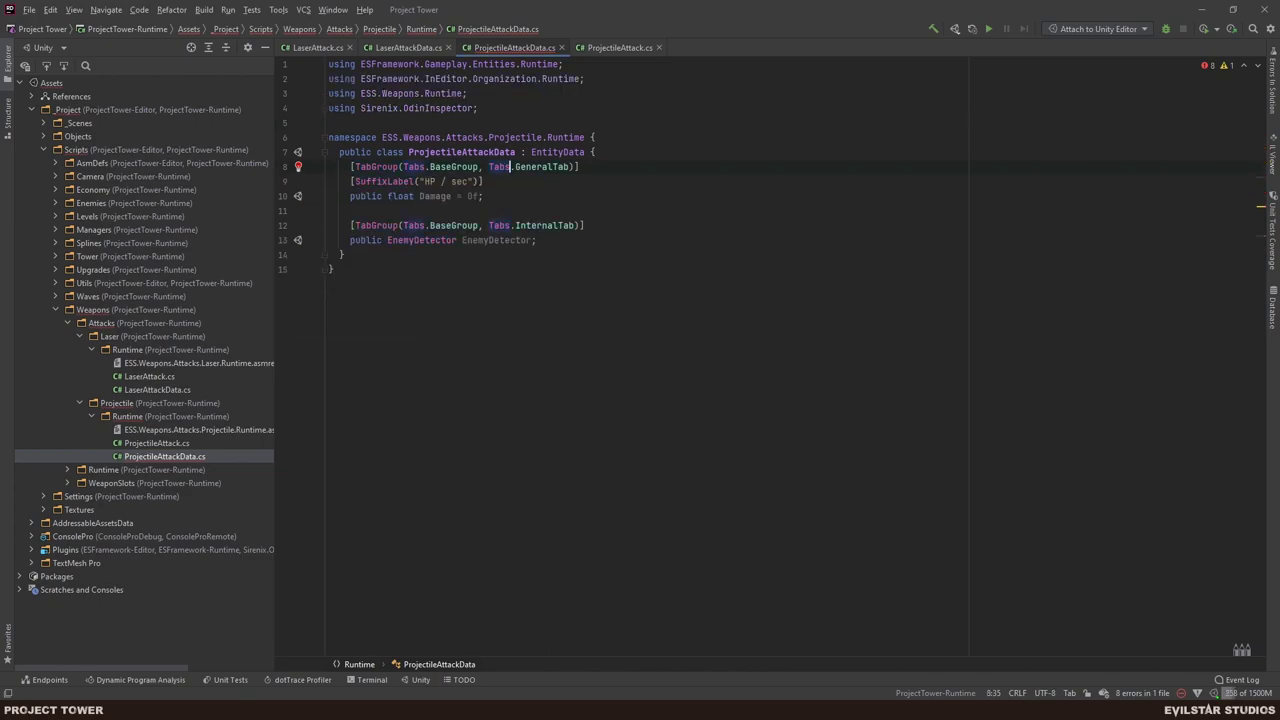
- Change the Damage suffix label from 'HP / sec' to 'HP'
{"action": "left_click_drag", "start_coordinate": [490, 197], "coordinate": [316, 164]}
{"action": "left_click", "coordinate": [506, 190]}
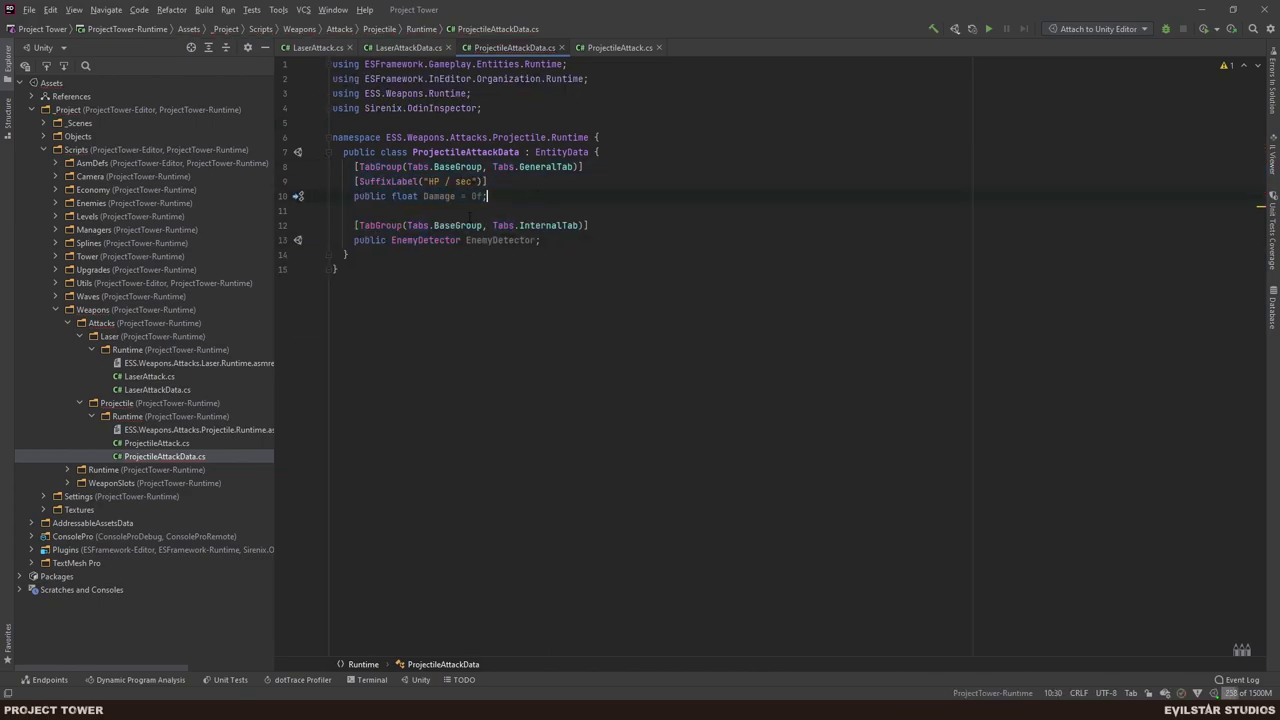
{"action": "left_click", "coordinate": [477, 182]}
{"action": "key", "text": "ctrl+shift+Left"}
{"action": "key", "text": "shift+Left"}
{"action": "key", "text": "BackSpace"}
{"action": "key", "text": "End"}
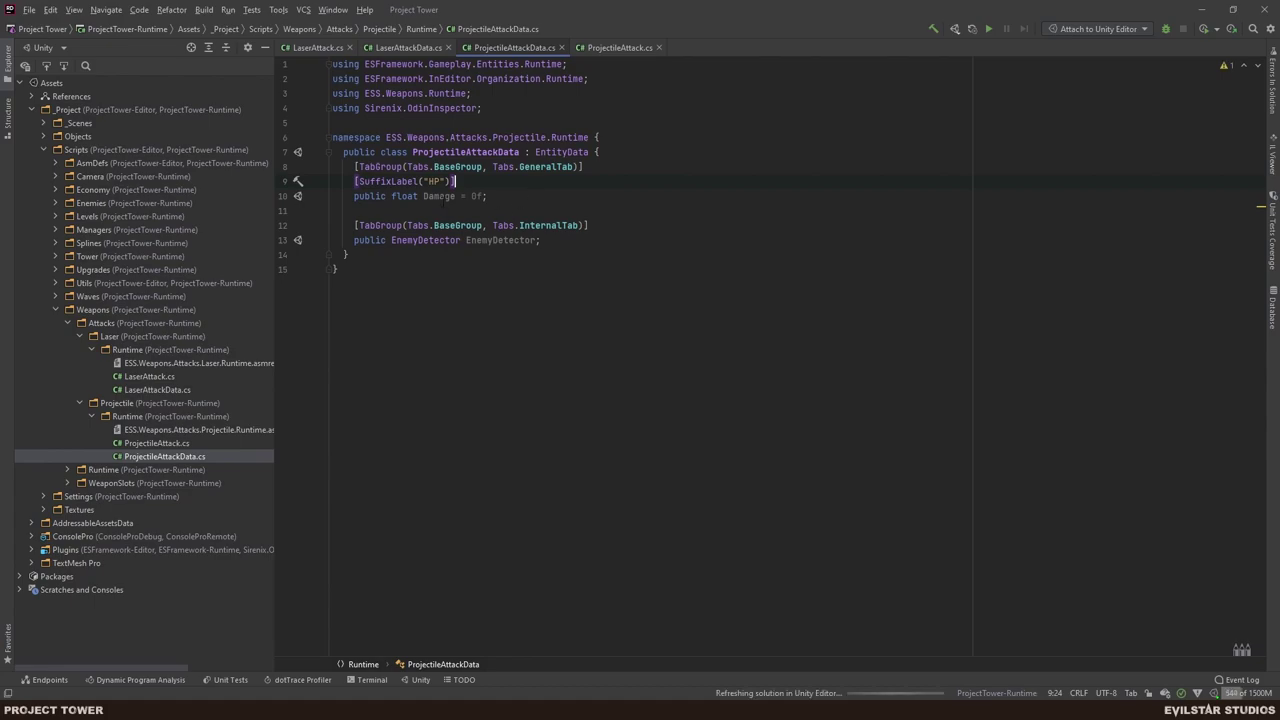
{"action": "double_click", "coordinate": [436, 196]}
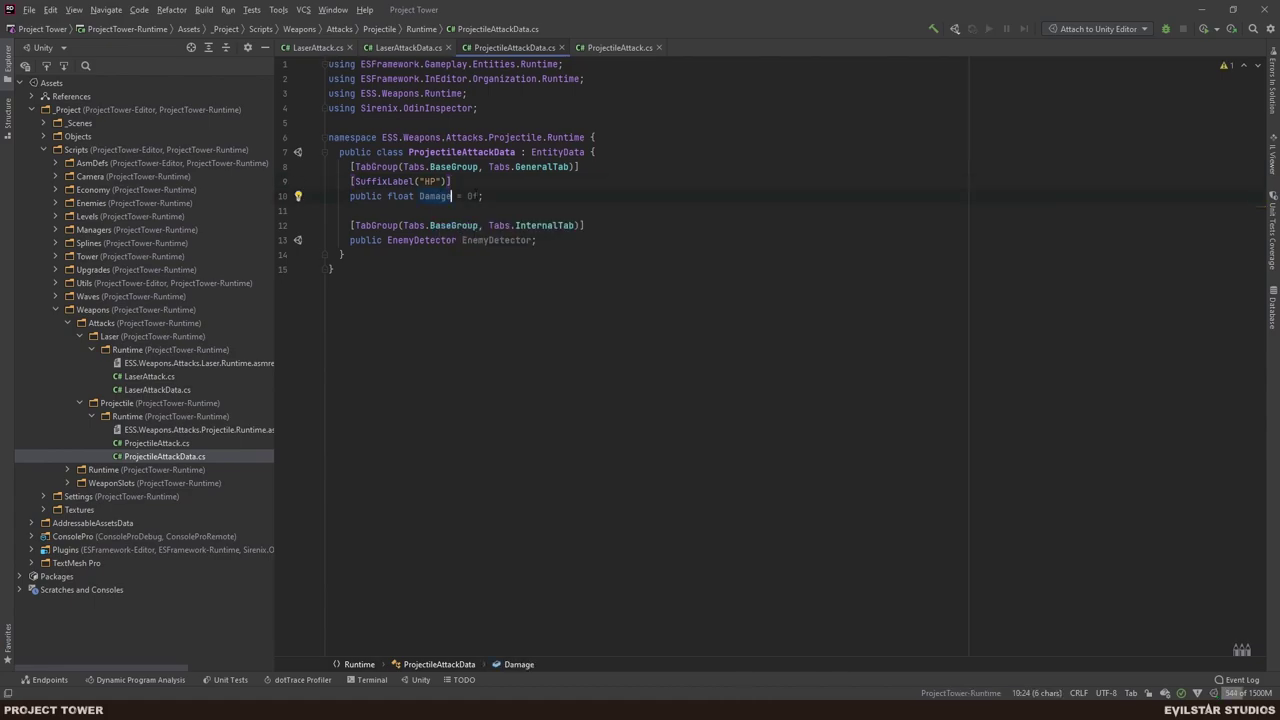
{"action": "left_click", "coordinate": [505, 196]}
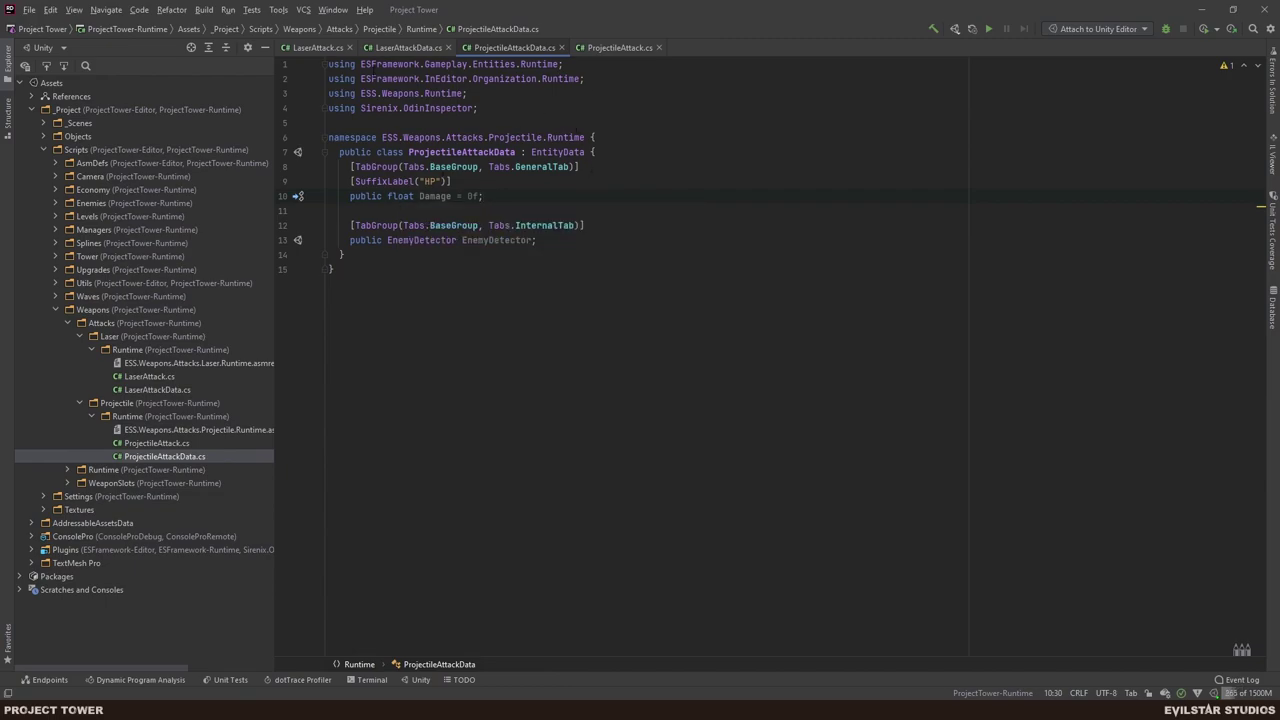
{"action": "double_click", "coordinate": [460, 152]}
{"action": "key", "text": "ctrl+c"}
- Make ProjectileAttack derive from EntityComponent<ProjectileAttackData>
{"action": "left_click", "coordinate": [606, 47]}
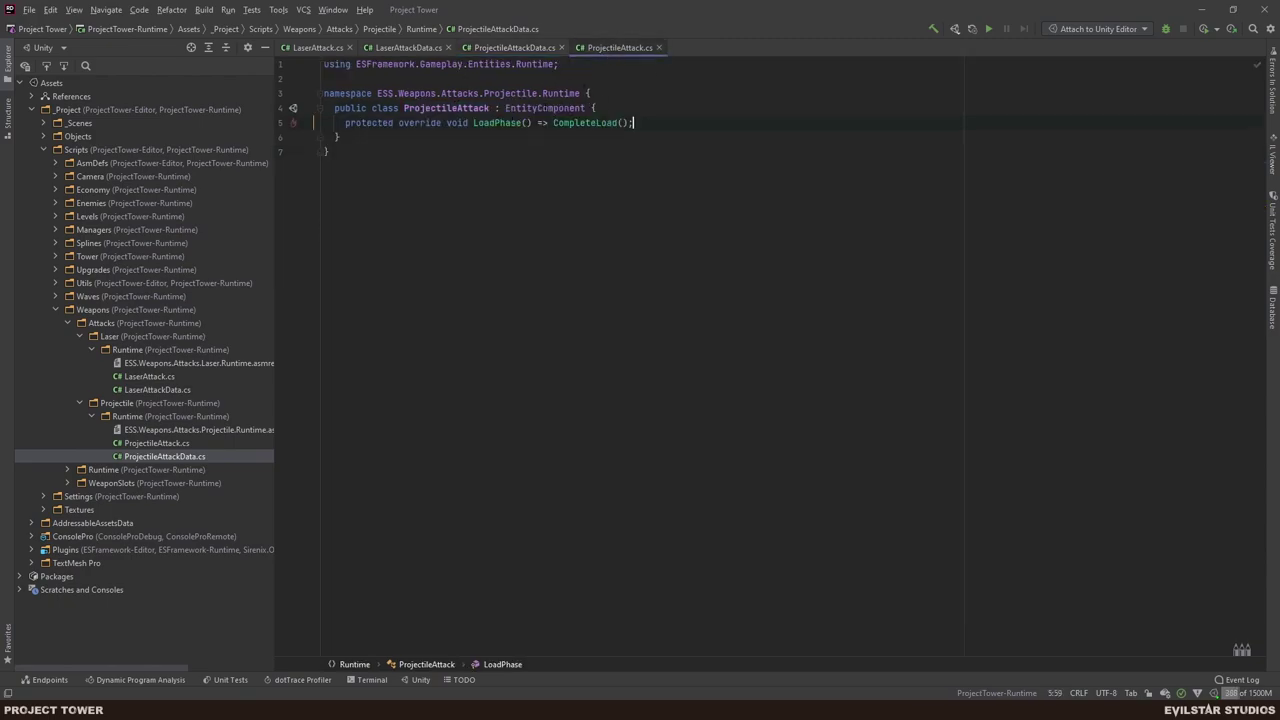
{"action": "left_click", "coordinate": [590, 108]}
{"action": "type", "text": "<>"}
{"action": "key", "text": "ctrl+v"}
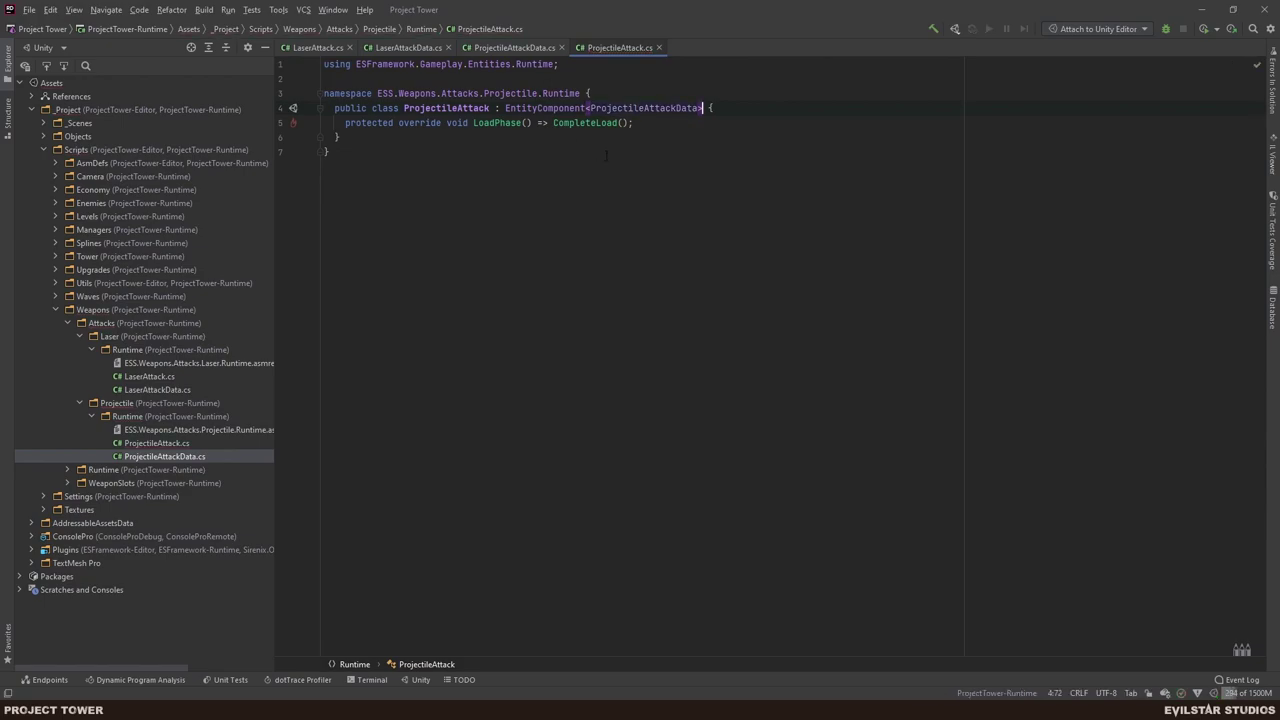
- Duplicate the Damage field block and rename the copy to FireRate
{"action": "left_click", "coordinate": [514, 47]}
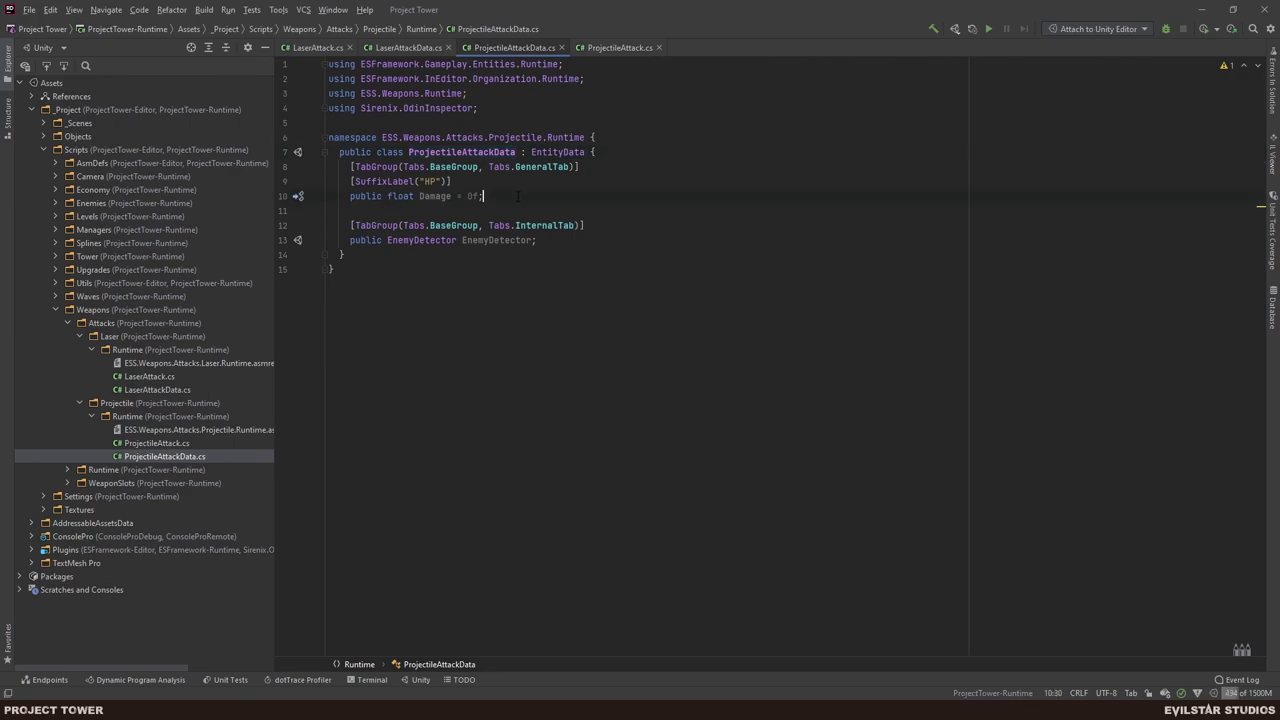
{"action": "key", "text": "shift+Up"}
{"action": "key", "text": "shift+Up"}
{"action": "key", "text": "ctrl+shift+Left"}
{"action": "key", "text": "ctrl+shift+Left"}
{"action": "key", "text": "ctrl+shift+Left"}
{"action": "key", "text": "ctrl+shift+Left"}
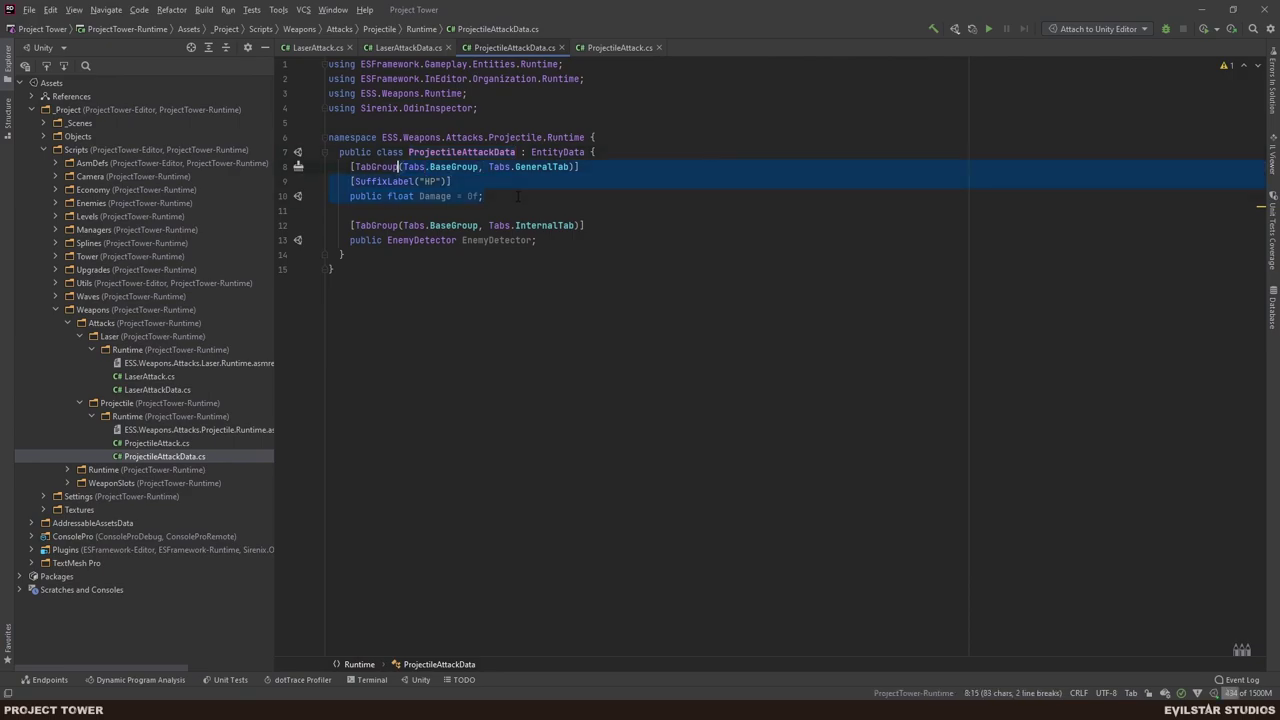
{"action": "key", "text": "ctrl+c"}
{"action": "key", "text": "End"}
{"action": "key", "text": "Return"}
{"action": "key", "text": "Return"}
{"action": "key", "text": "ctrl+v"}
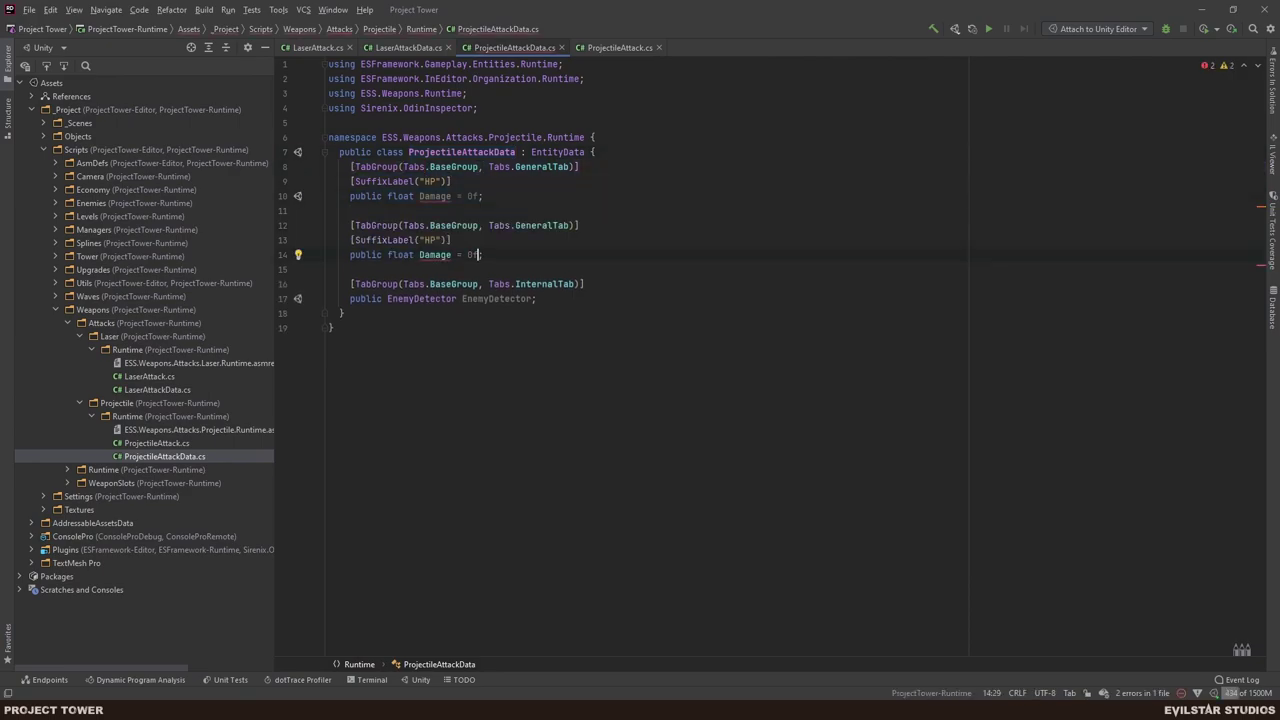
{"action": "key", "text": "ctrl+Left"}
{"action": "key", "text": "ctrl+Left"}
{"action": "key", "text": "ctrl+Left"}
{"action": "key", "text": "ctrl+shift+Left"}
{"action": "type", "text": "FireRate"}
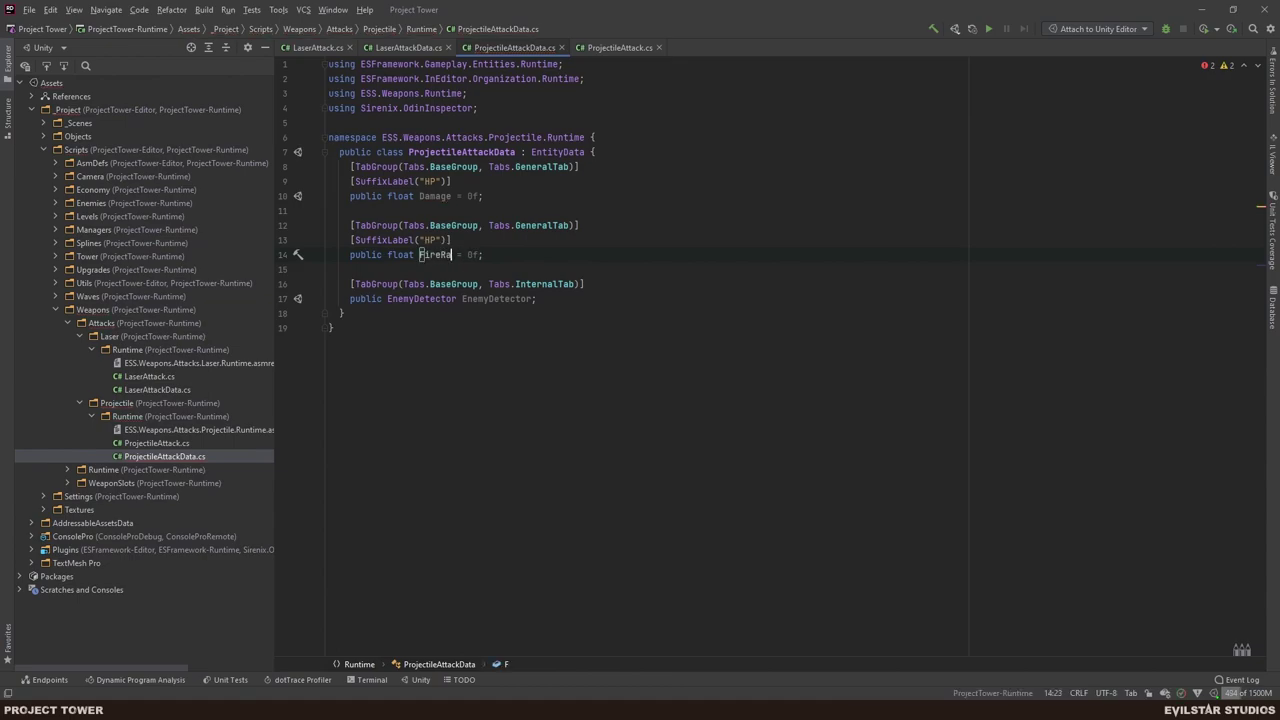
- Set the FireRate suffix label to 'Shots / sec'
{"action": "key", "text": "Up"}
{"action": "key", "text": "Left"}
{"action": "key", "text": "Left"}
{"action": "key", "text": "Delete"}
{"action": "key", "text": "BackSpace"}
{"action": "type", "text": "Shots "}
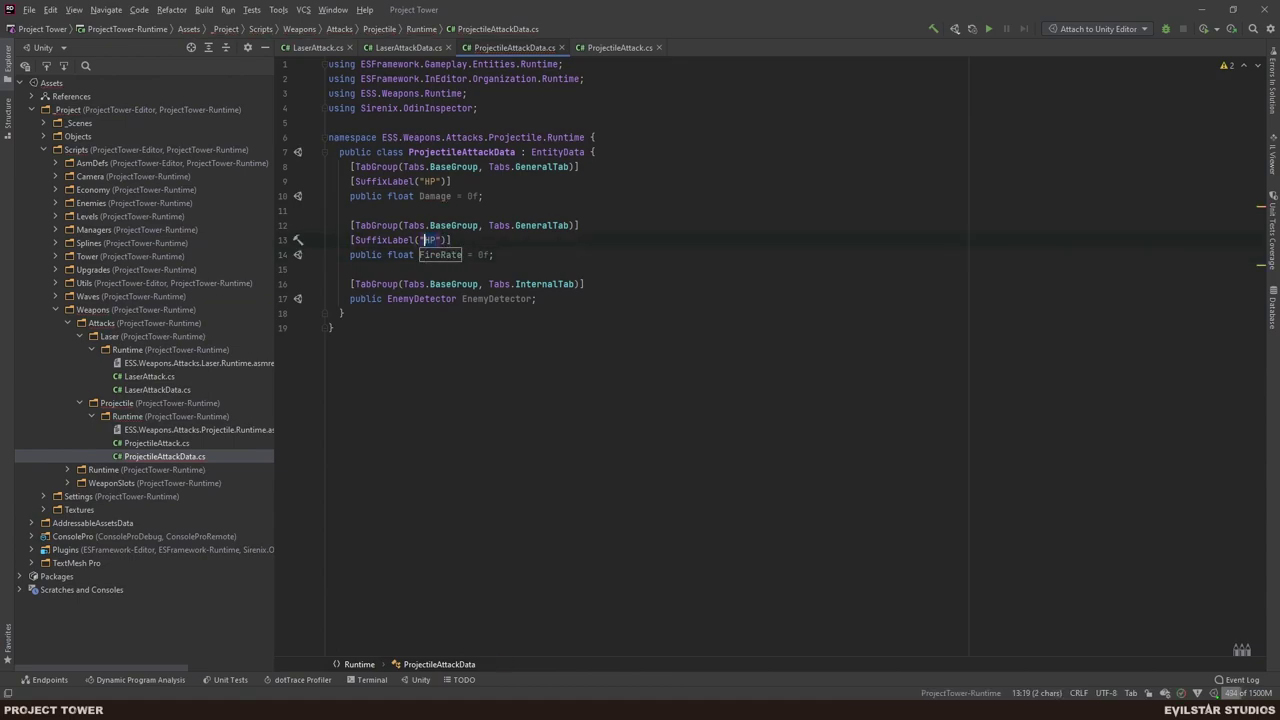
{"action": "type", "text": "/ second"}
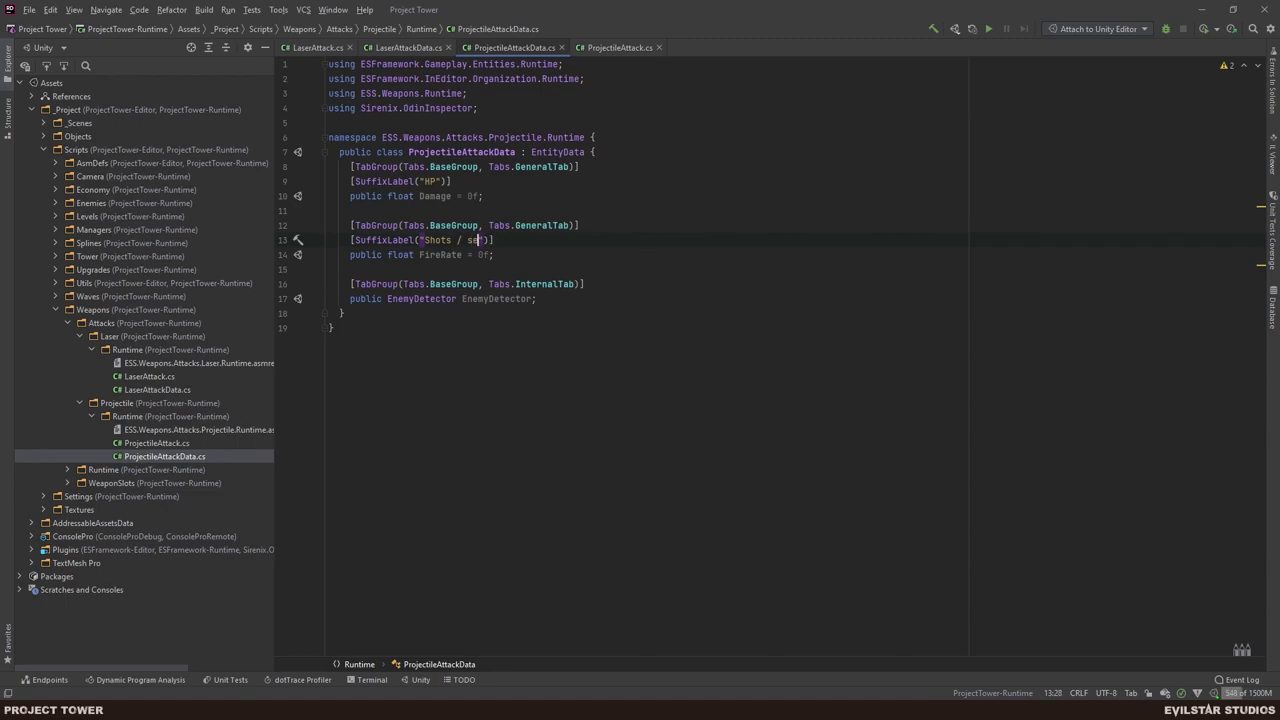
{"action": "key", "text": "BackSpace"}
{"action": "key", "text": "BackSpace"}
{"action": "key", "text": "BackSpace"}
{"action": "key", "text": "shift+Left"}
{"action": "key", "text": "shift+Left"}
{"action": "key", "text": "shift+Left"}
{"action": "key", "text": "shift+Left"}
{"action": "left_click", "coordinate": [421, 240]}
{"action": "key", "text": "End"}
{"action": "key", "text": "alt+Tab"}
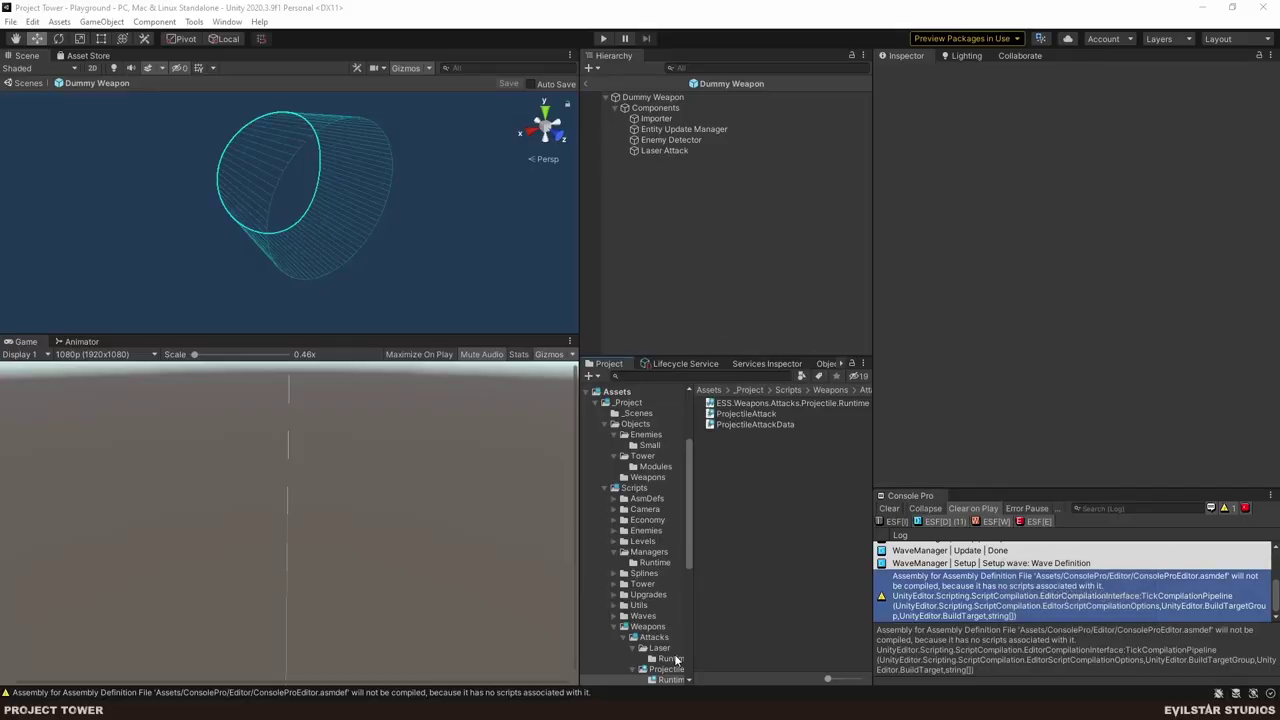
- Create a Weapon Slot folder inside the Weapons folder
{"action": "left_click", "coordinate": [650, 477]}
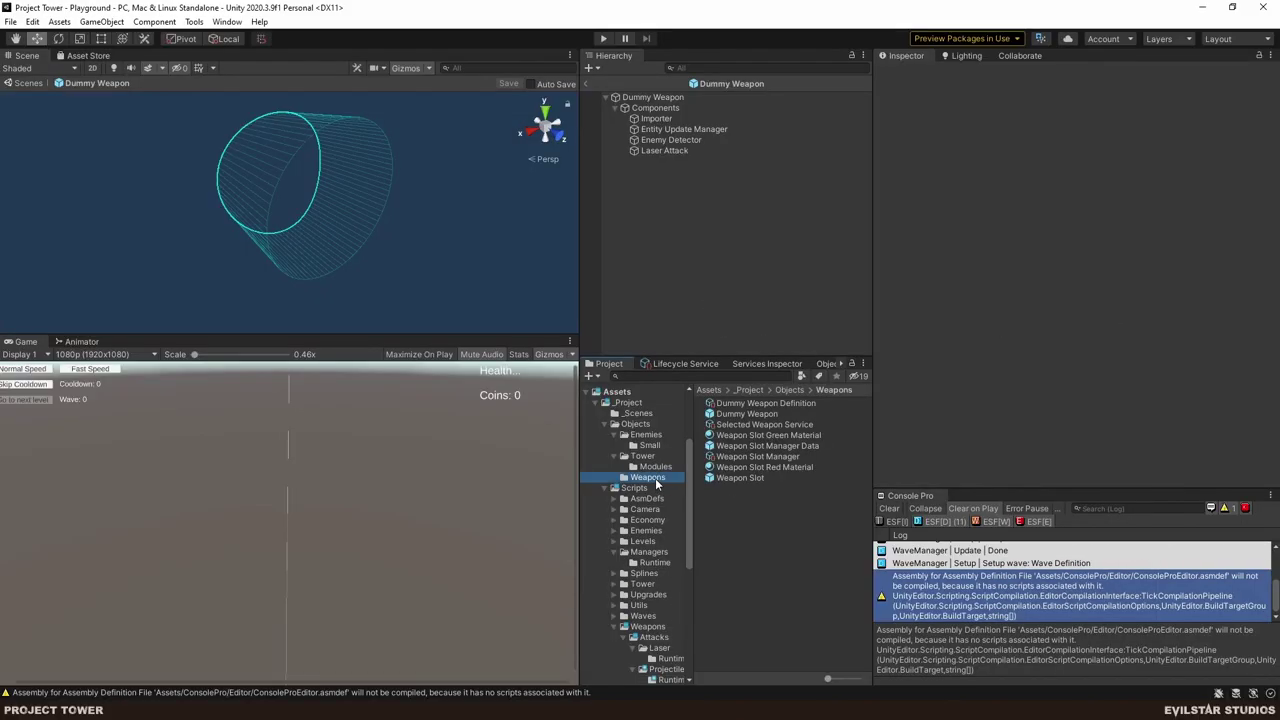
{"action": "right_click", "coordinate": [736, 535]}
{"action": "mouse_move", "coordinate": [860, 152]}
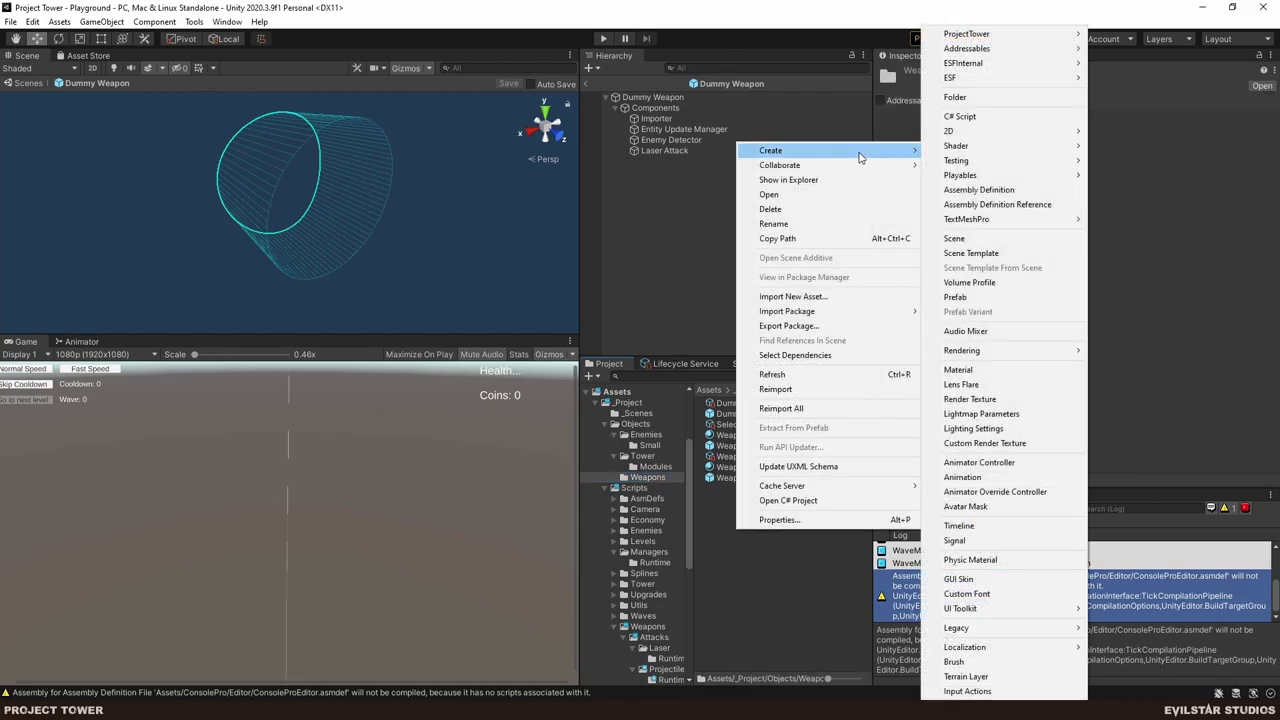
{"action": "left_click", "coordinate": [984, 96]}
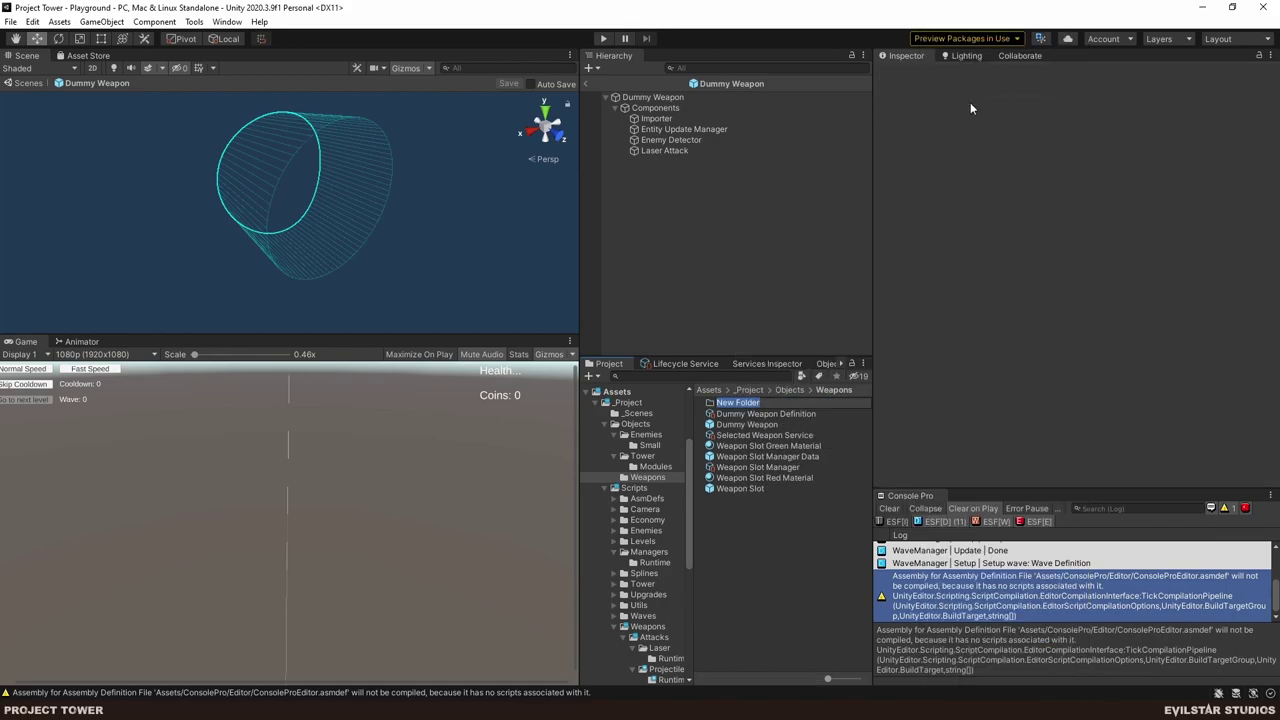
{"action": "type", "text": "Weapon SLot"}
{"action": "key", "text": "BackSpace"}
{"action": "key", "text": "BackSpace"}
{"action": "key", "text": "BackSpace"}
{"action": "type", "text": "lot"}
{"action": "key", "text": "Return"}
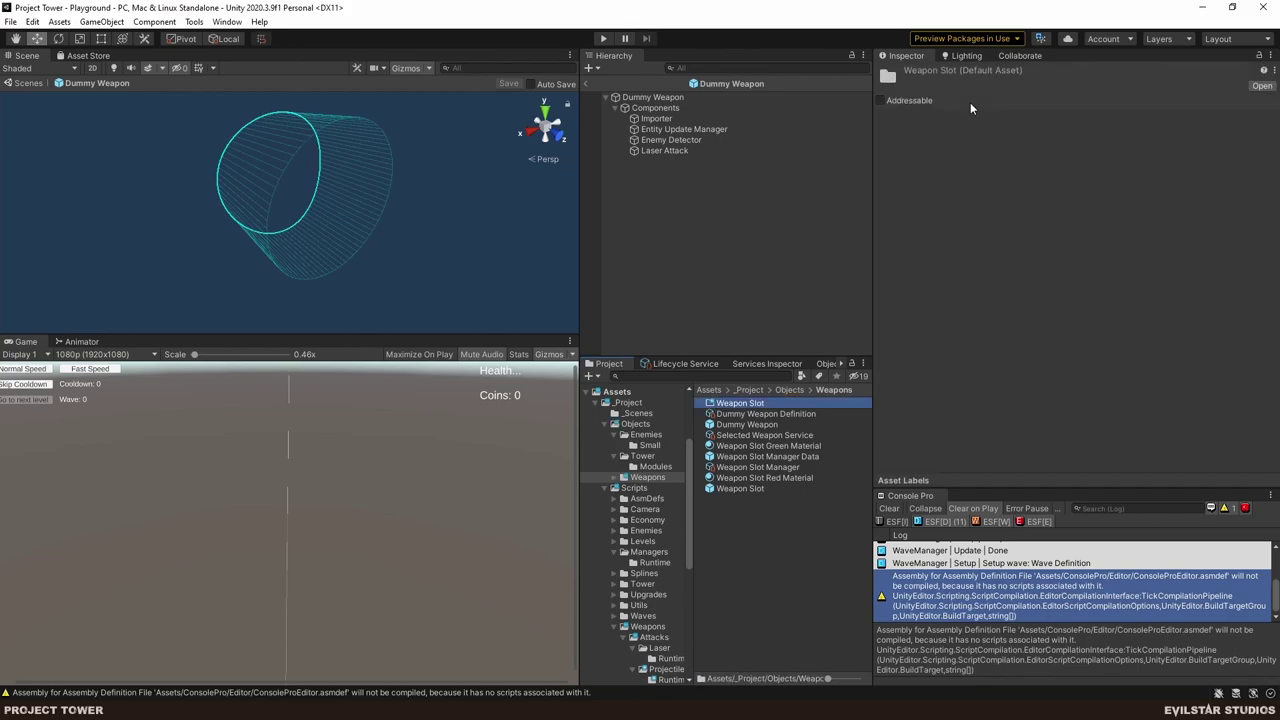
- Move the Weapon Slot prefab, material, manager and manager data into Weapon Slot
{"action": "left_click", "coordinate": [753, 488], "text": "ctrl"}
{"action": "left_click", "coordinate": [766, 477], "text": "ctrl"}
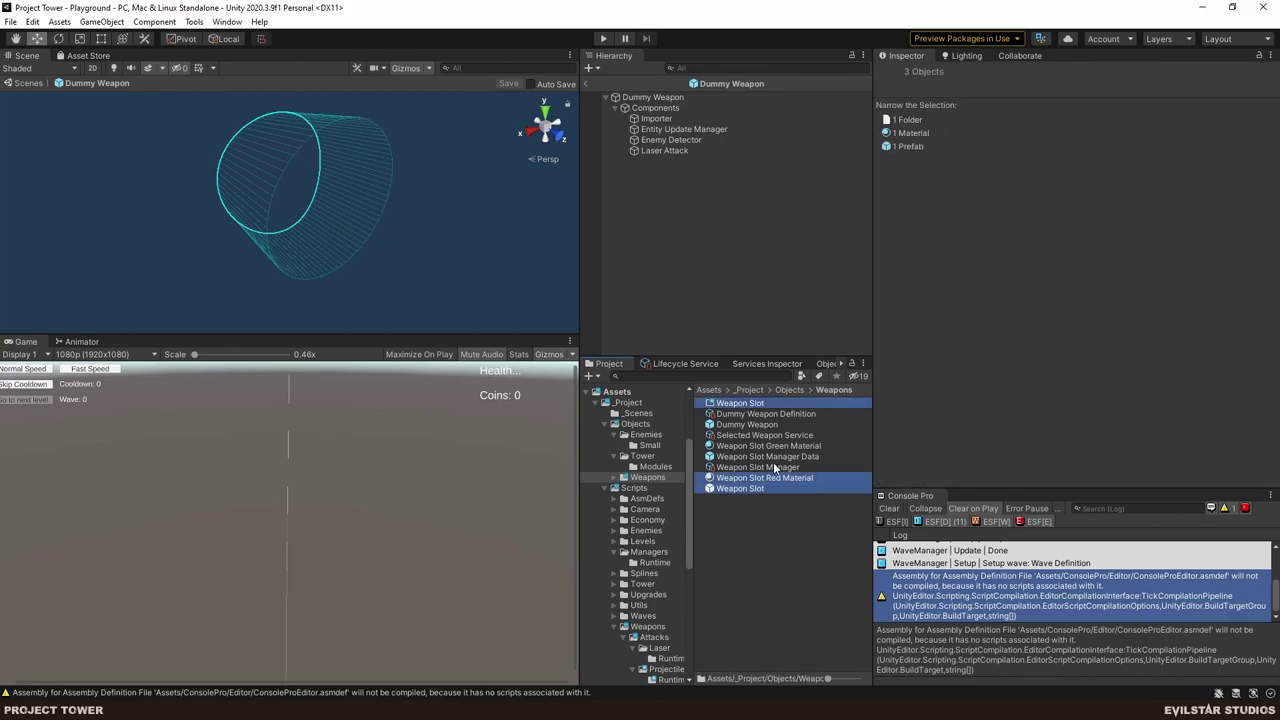
{"action": "left_click", "coordinate": [772, 467], "text": "ctrl"}
{"action": "left_click", "coordinate": [773, 456], "text": "ctrl"}
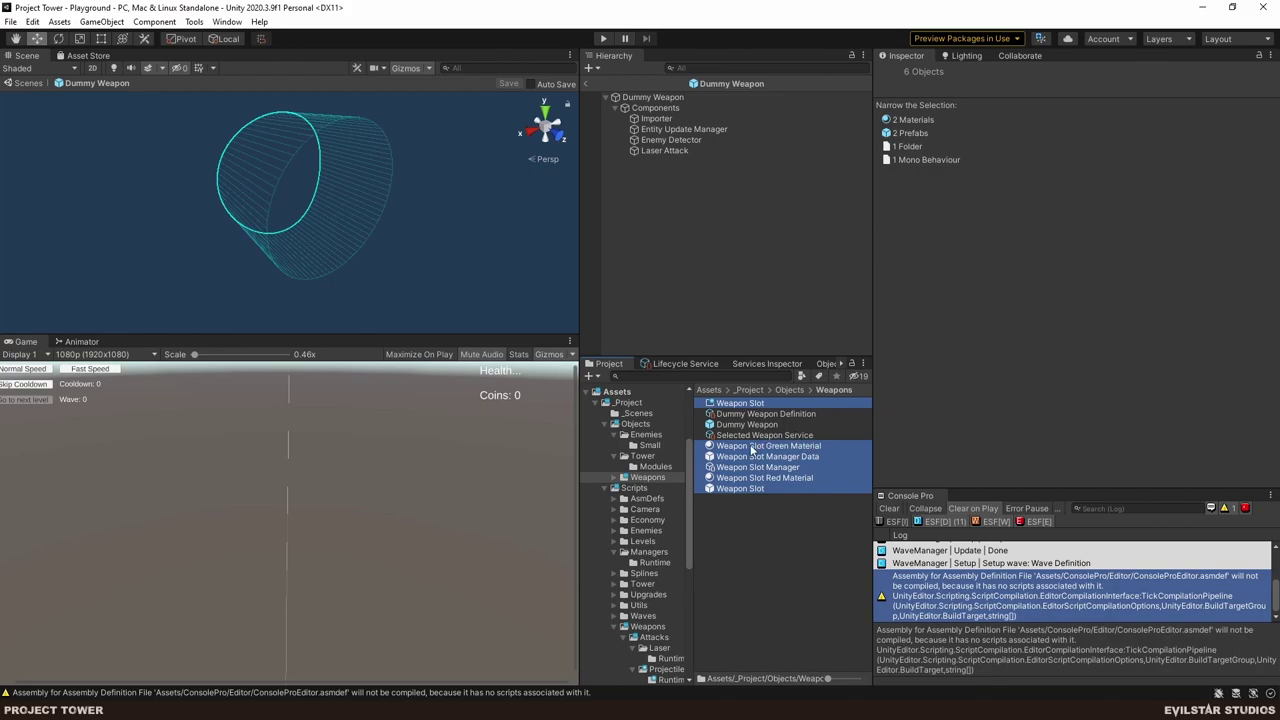
{"action": "left_click_drag", "start_coordinate": [752, 446], "coordinate": [741, 410]}
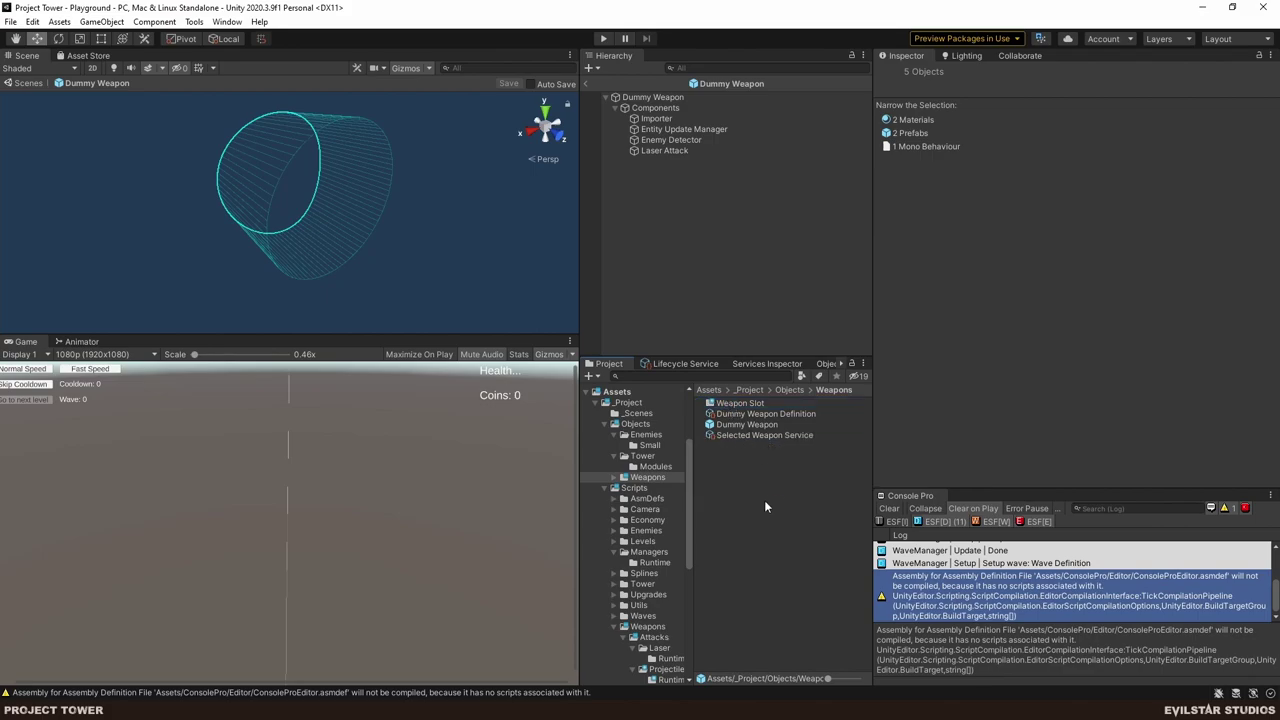
- Create a Dummy Weapon folder and move Dummy Weapon Definition and prefab into it
{"action": "right_click", "coordinate": [764, 500]}
{"action": "mouse_move", "coordinate": [830, 111]}
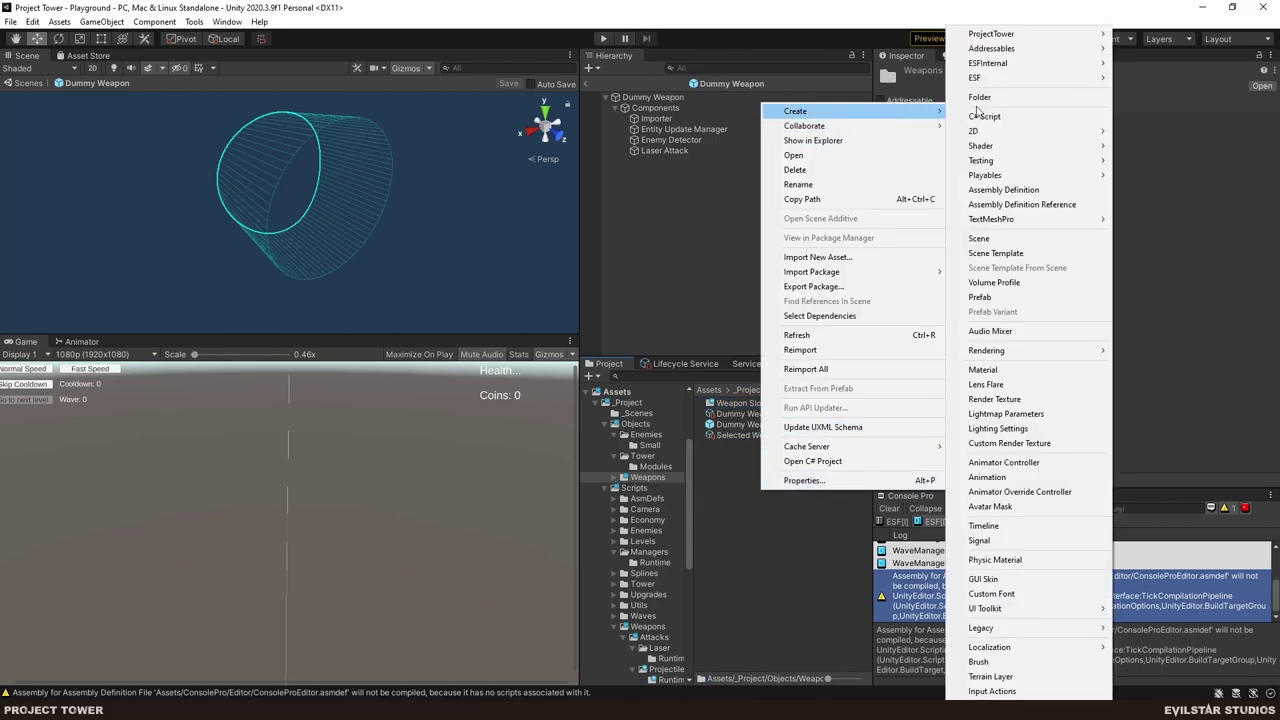
{"action": "left_click", "coordinate": [1027, 96]}
{"action": "type", "text": "Dummy "}
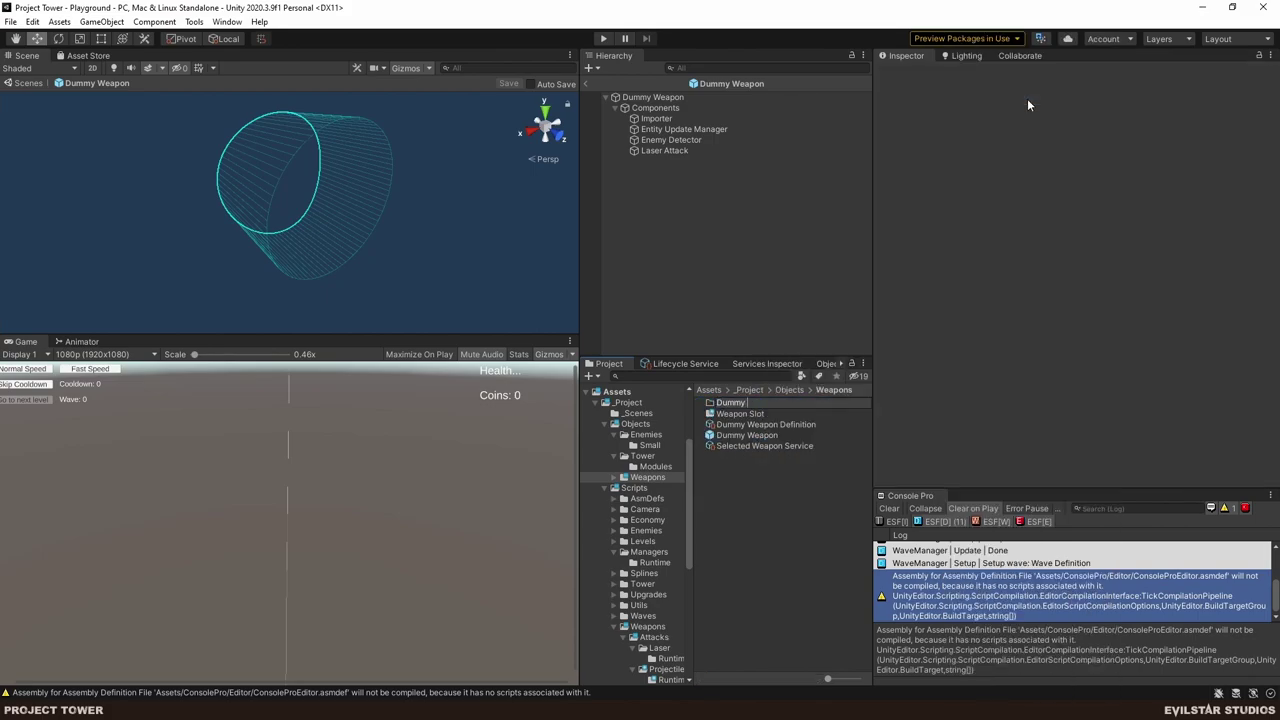
{"action": "type", "text": "Weapon"}
{"action": "key", "text": "Return"}
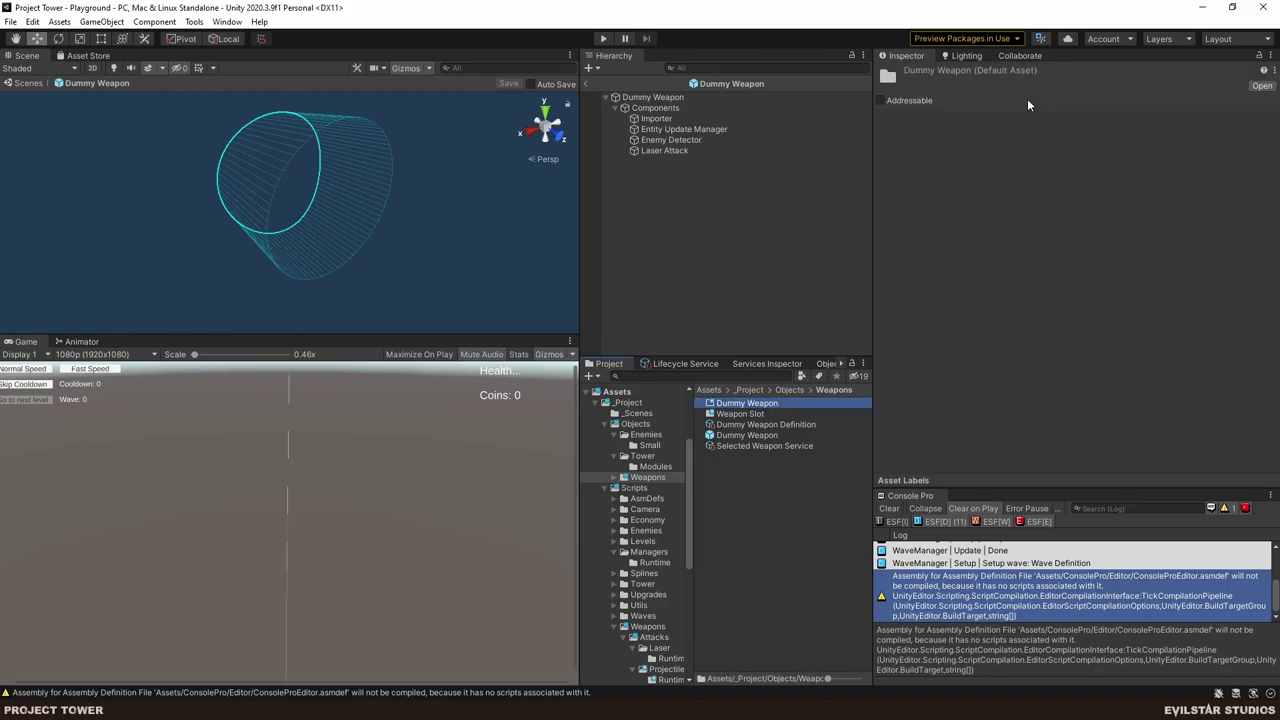
{"action": "left_click", "coordinate": [770, 424]}
{"action": "left_click", "coordinate": [760, 435], "text": "ctrl"}
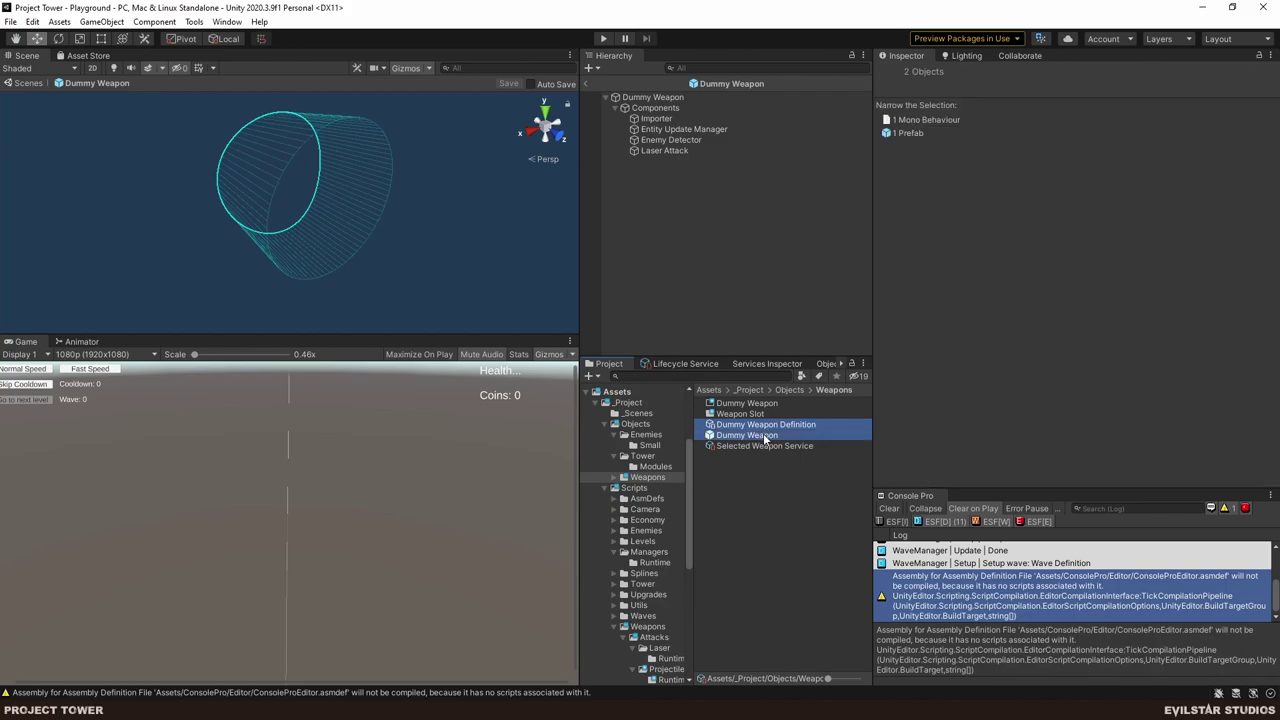
{"action": "left_click_drag", "start_coordinate": [756, 426], "coordinate": [752, 403]}
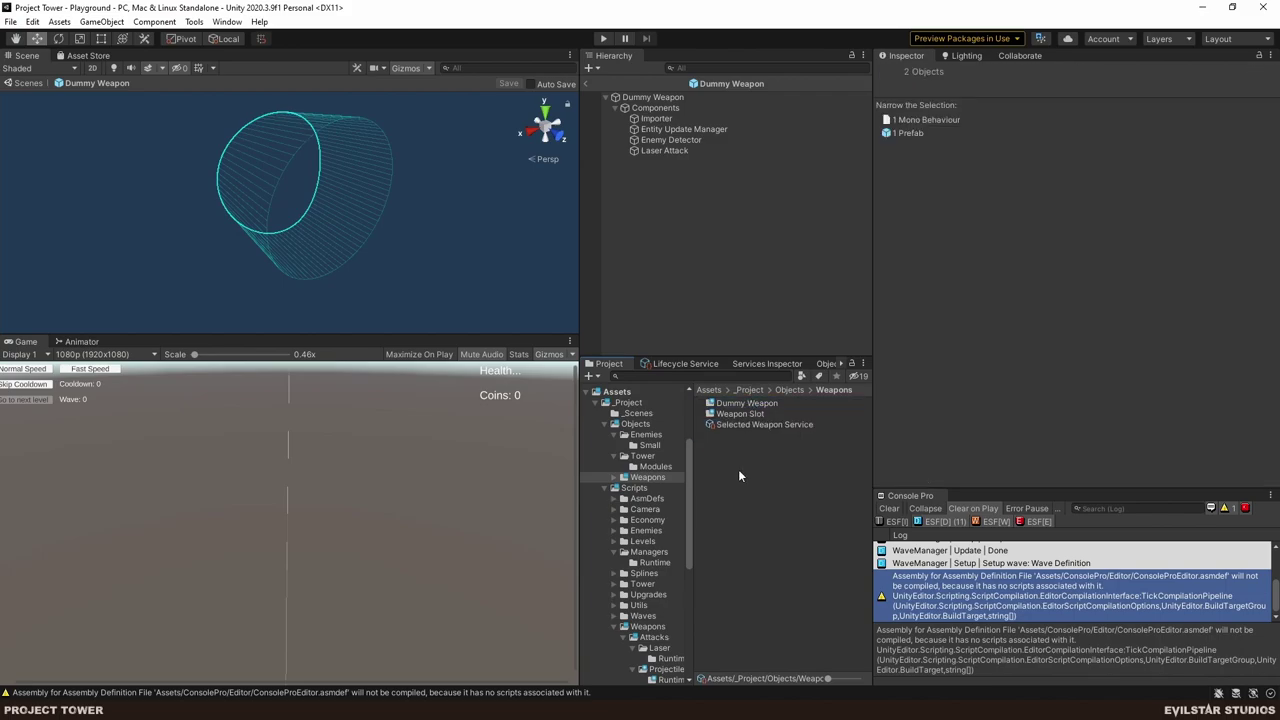
- Create a new Dummy Projectile Weapon folder inside Weapons
{"action": "right_click", "coordinate": [739, 469]}
{"action": "mouse_move", "coordinate": [838, 90]}
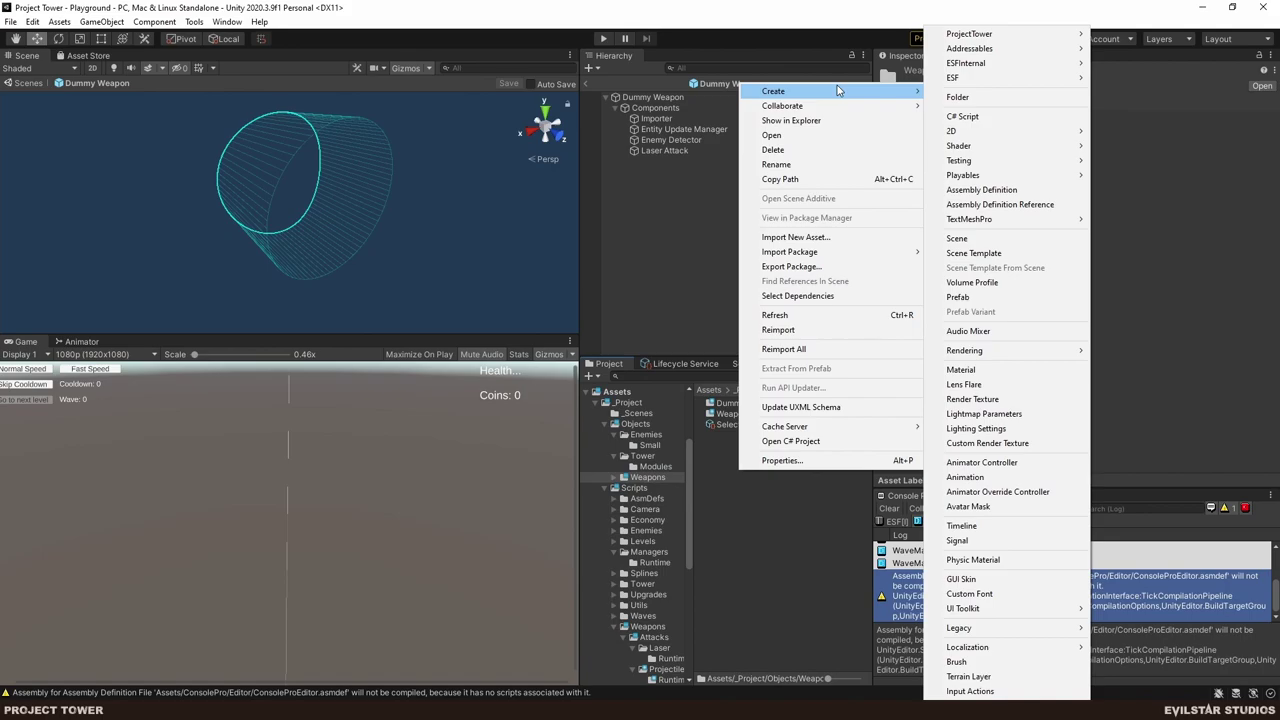
{"action": "left_click", "coordinate": [966, 97]}
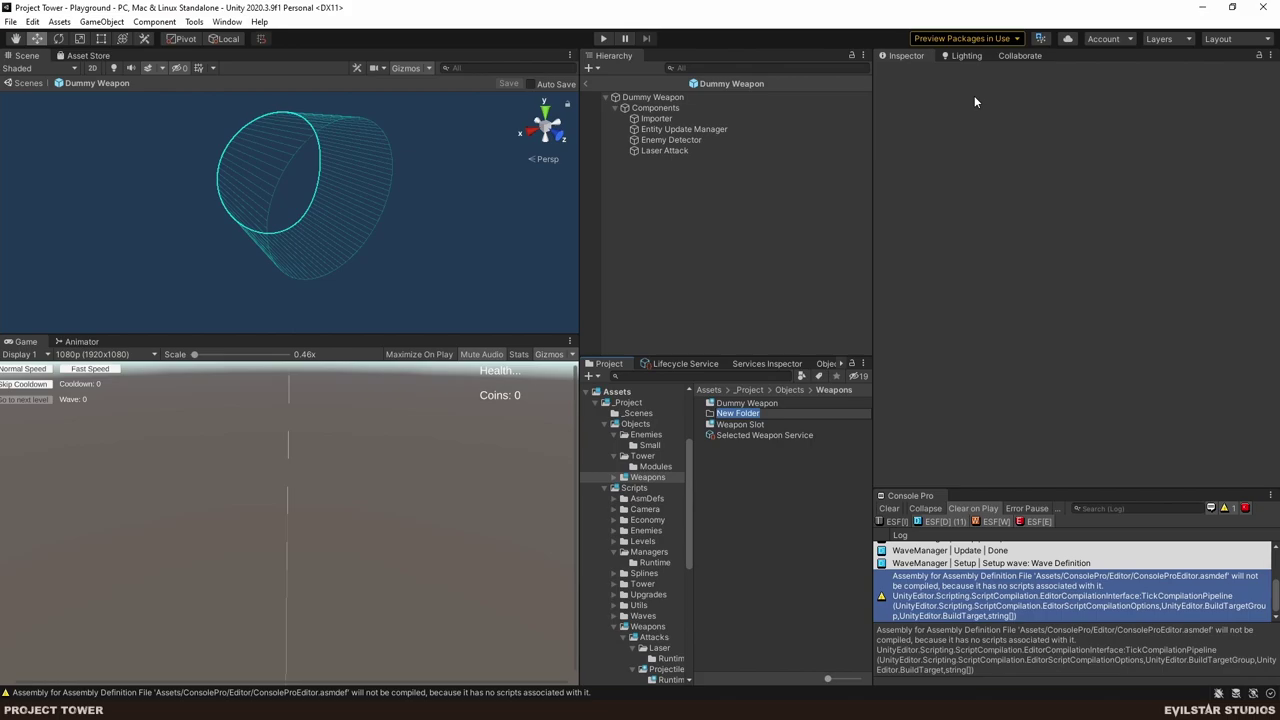
{"action": "type", "text": "Dummy Projectile Weapon"}
{"action": "key", "text": "Return"}
{"action": "key", "text": "Return"}
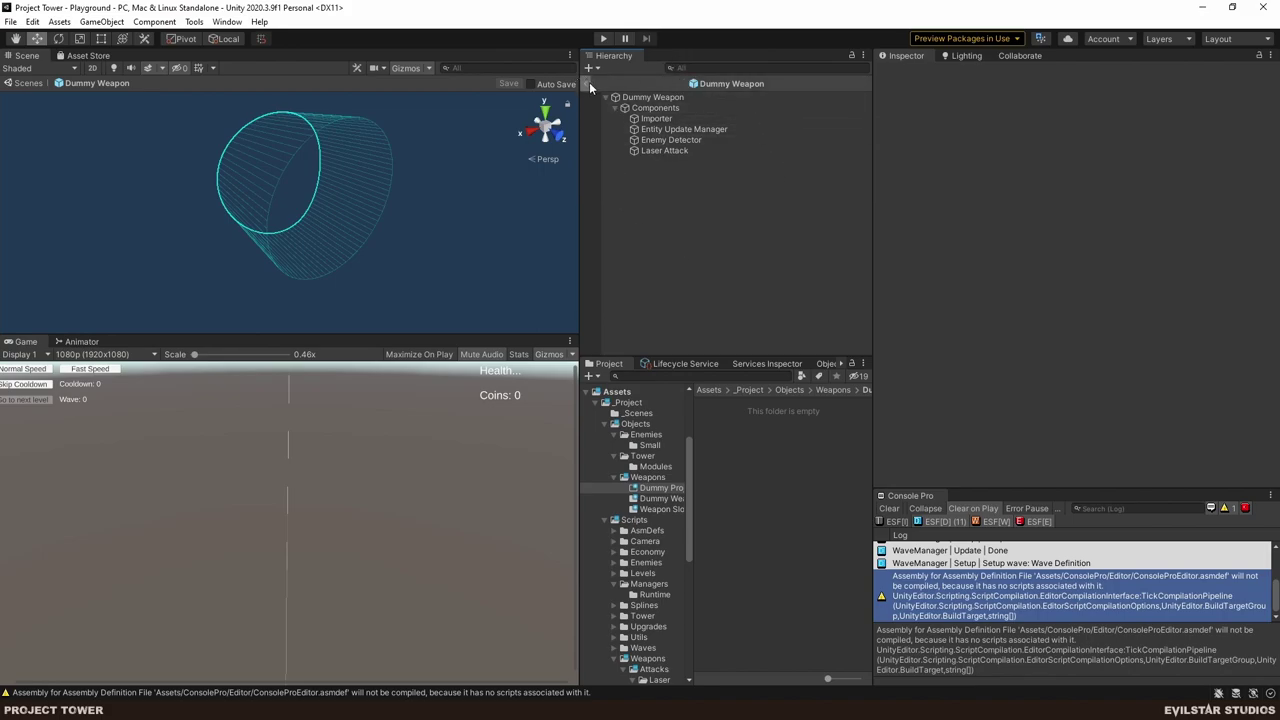
- Exit the Dummy Weapon prefab and create an empty scene object named 'Dummy Projectile Weapon'
{"action": "left_click", "coordinate": [647, 99]}
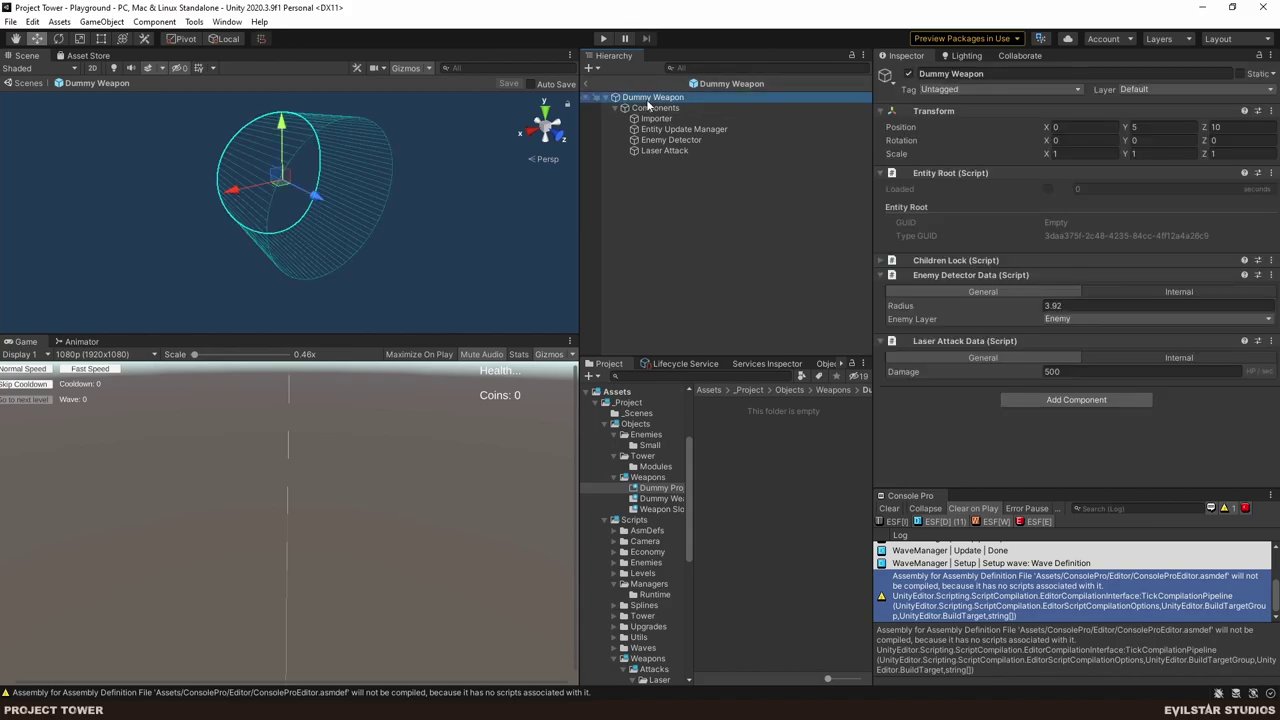
{"action": "left_click", "coordinate": [587, 84]}
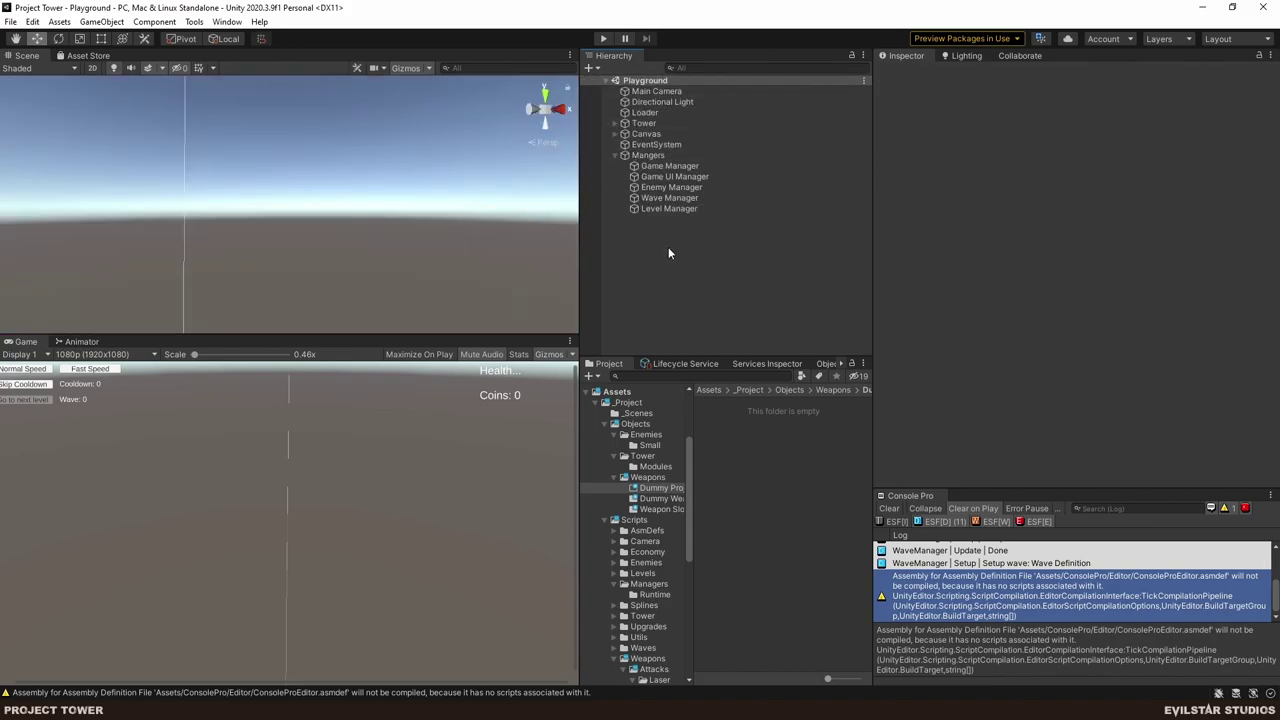
{"action": "right_click", "coordinate": [654, 252]}
{"action": "left_click", "coordinate": [699, 406]}
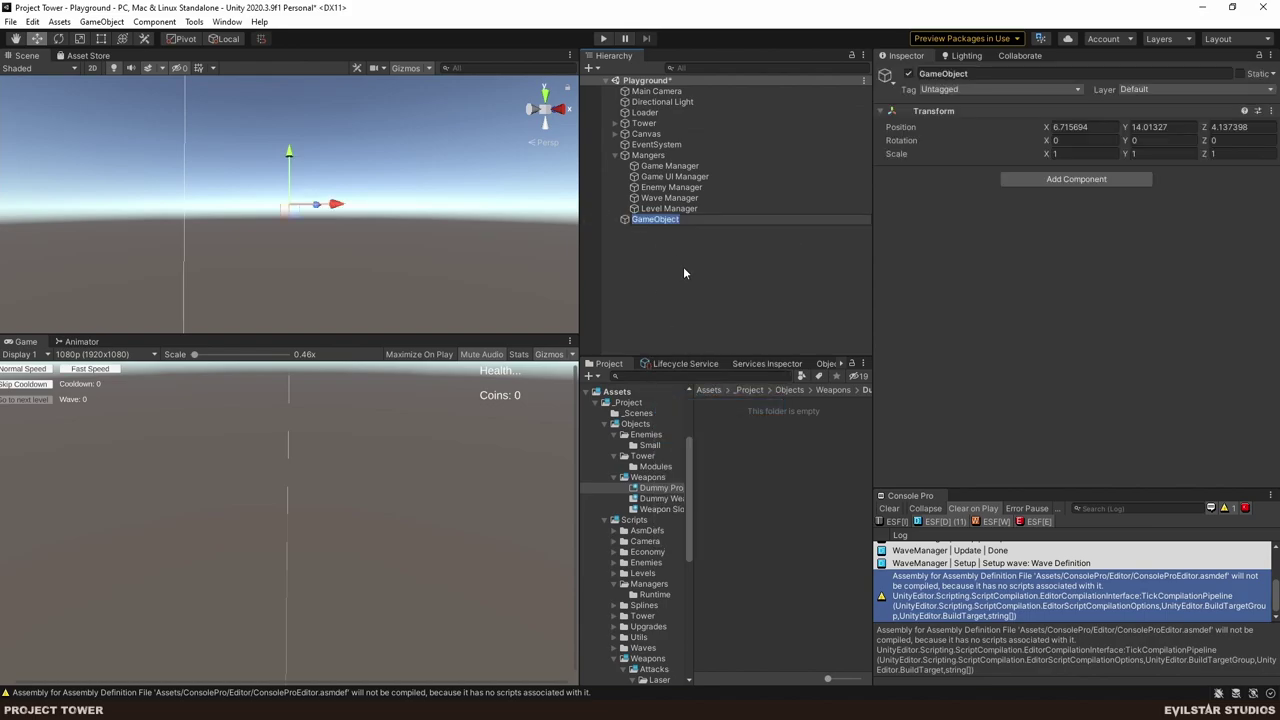
{"action": "type", "text": "Dummy Projectile Weapon"}
{"action": "key", "text": "Return"}
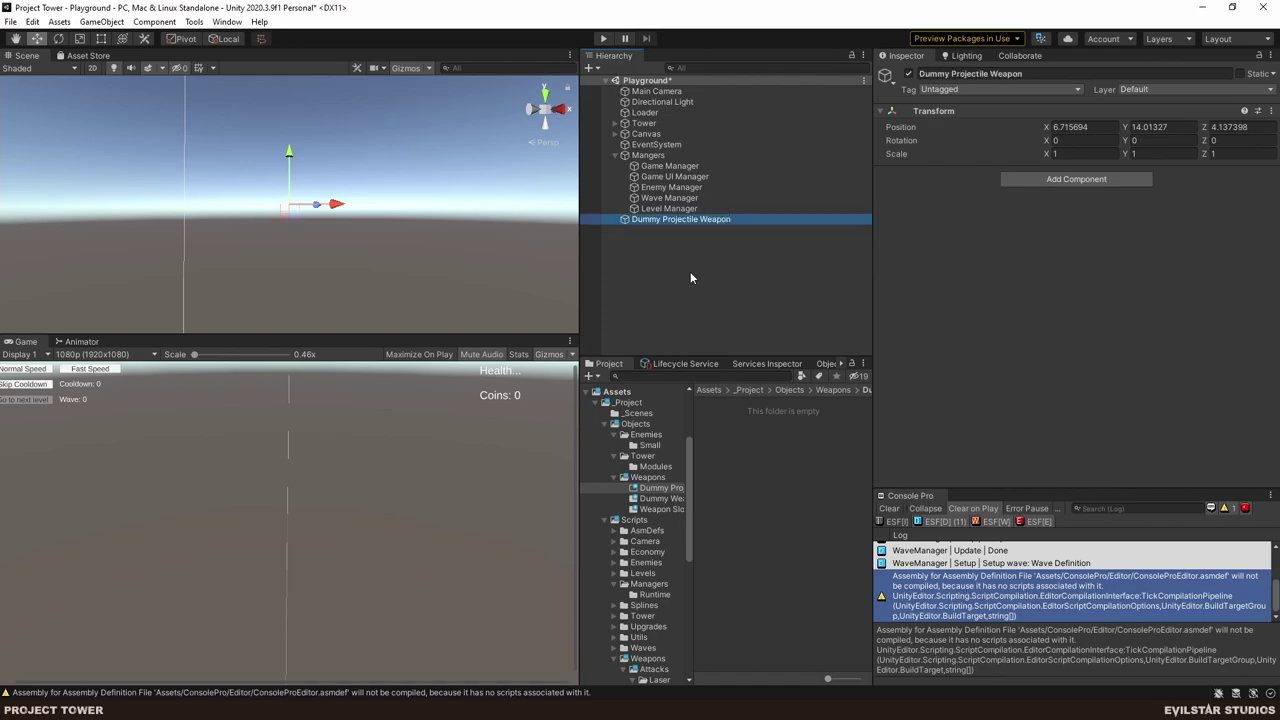
- Browse the Project window into the Weapons > Dummy Projectile Weapon folder
{"action": "left_click", "coordinate": [833, 389]}
{"action": "left_click", "coordinate": [761, 436]}
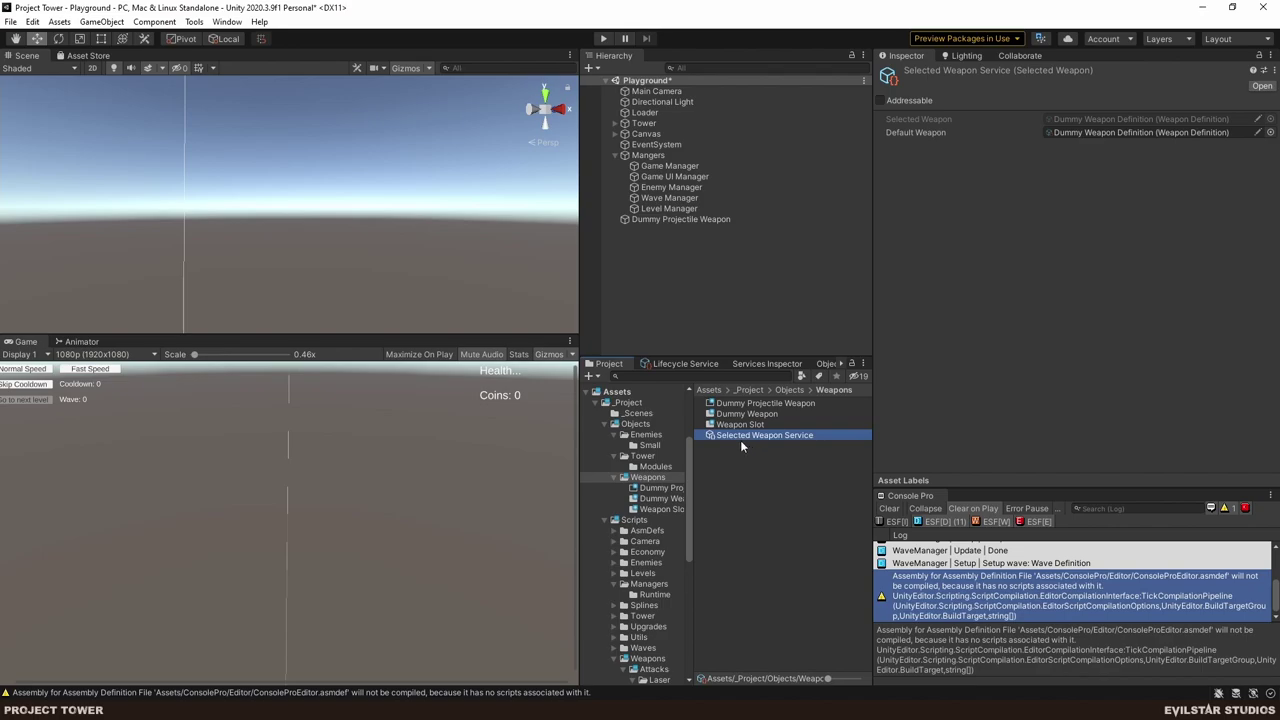
{"action": "scroll", "coordinate": [297, 468], "scroll_direction": "down", "scroll_amount": 1}
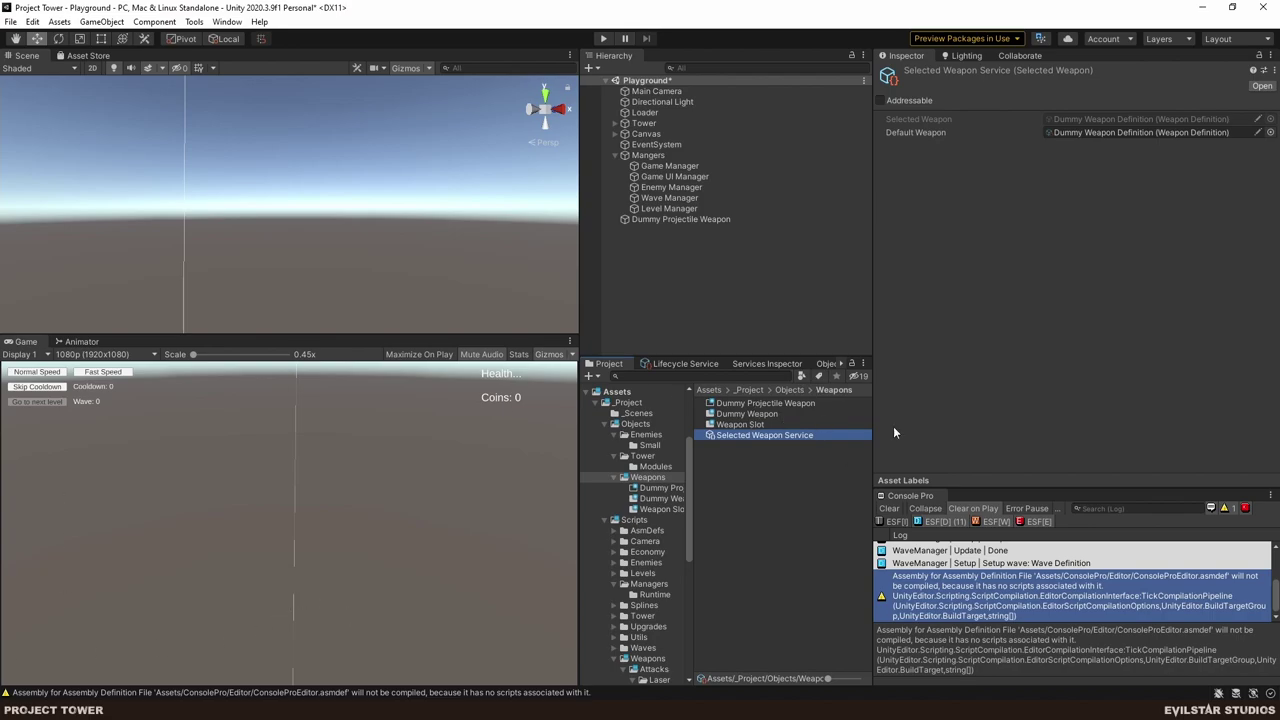
{"action": "left_click", "coordinate": [782, 404]}
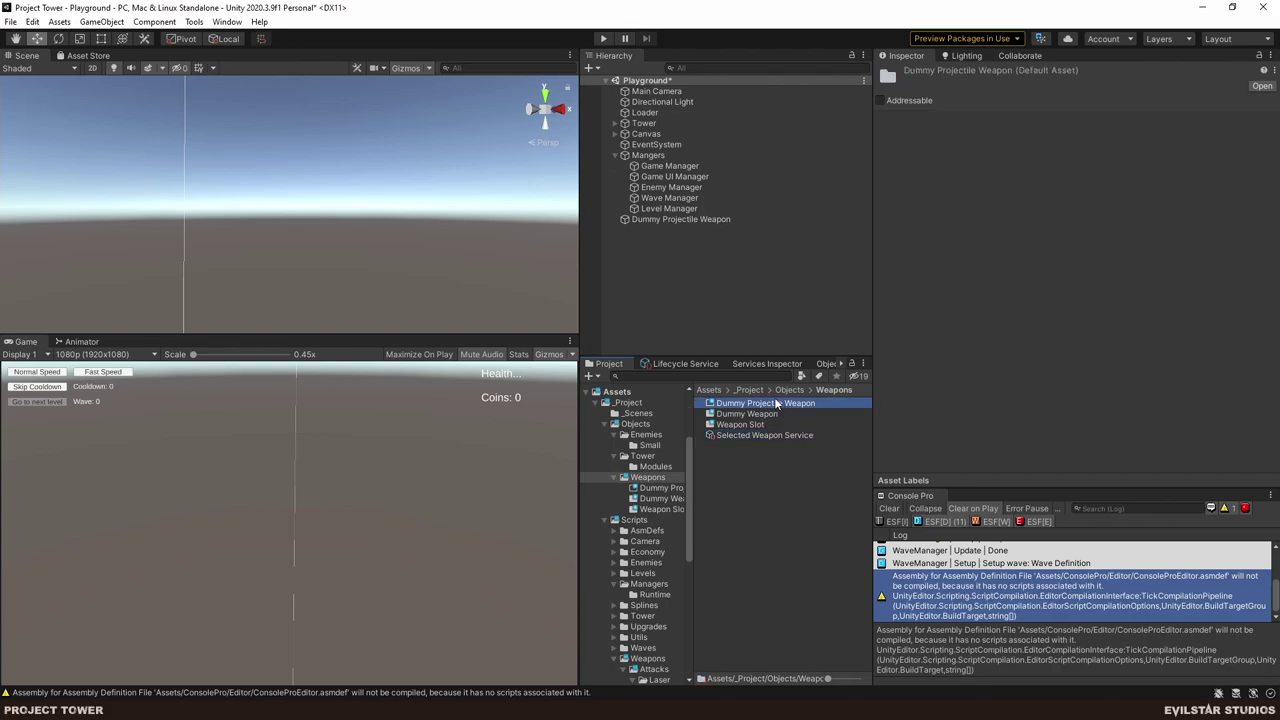
{"action": "double_click", "coordinate": [737, 406]}
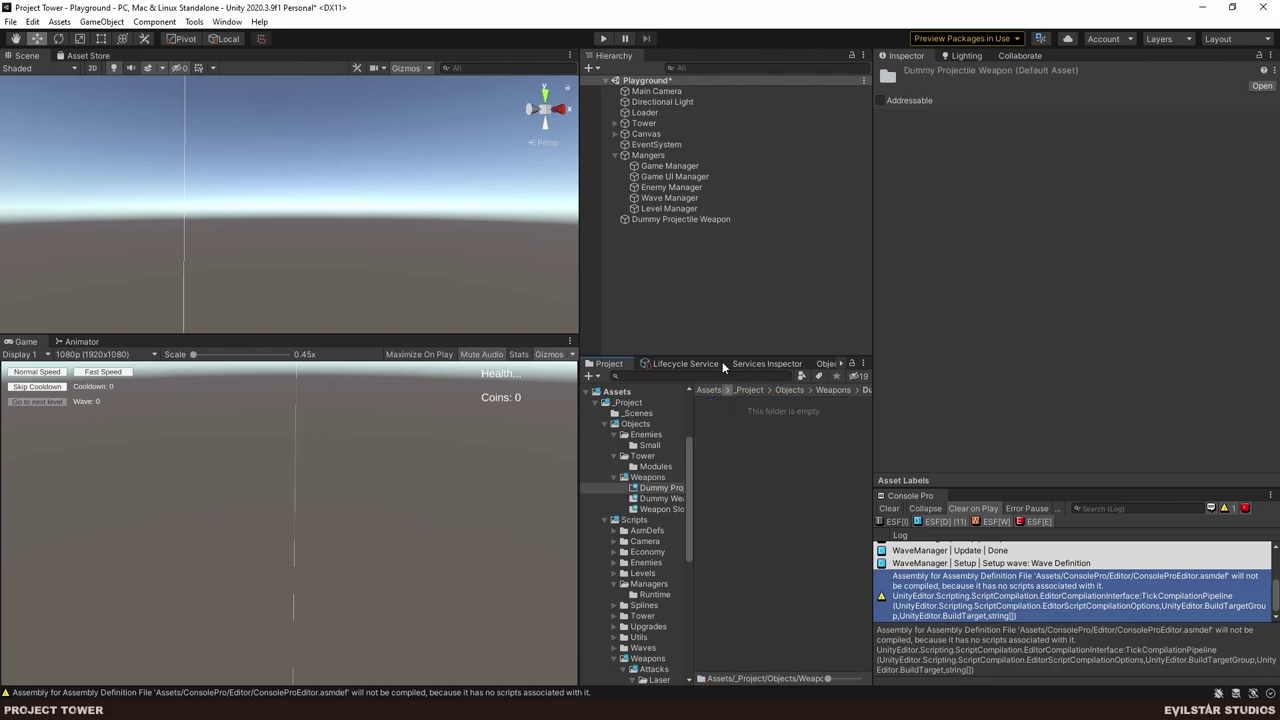
- Add Entity Root, Children Lock and Projectile Attack Data components to Dummy Projectile Weapon
{"action": "left_click", "coordinate": [708, 220]}
{"action": "left_click", "coordinate": [1060, 180]}
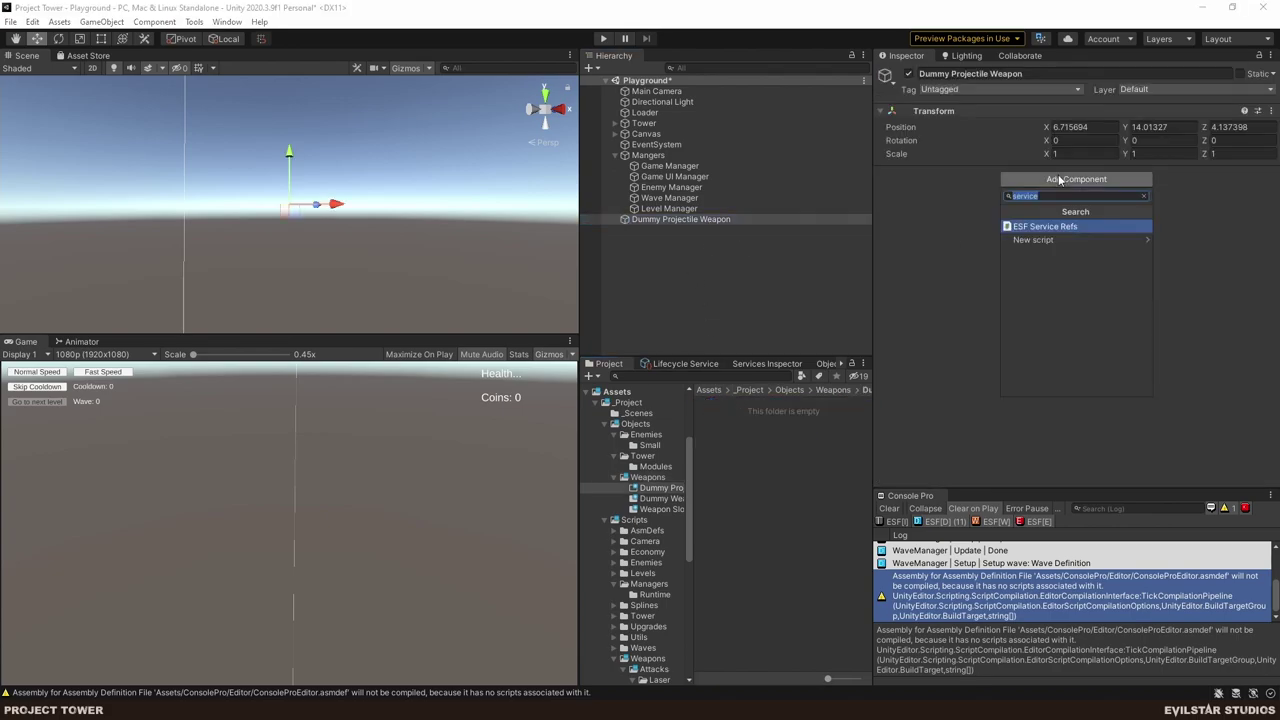
{"action": "type", "text": "root"}
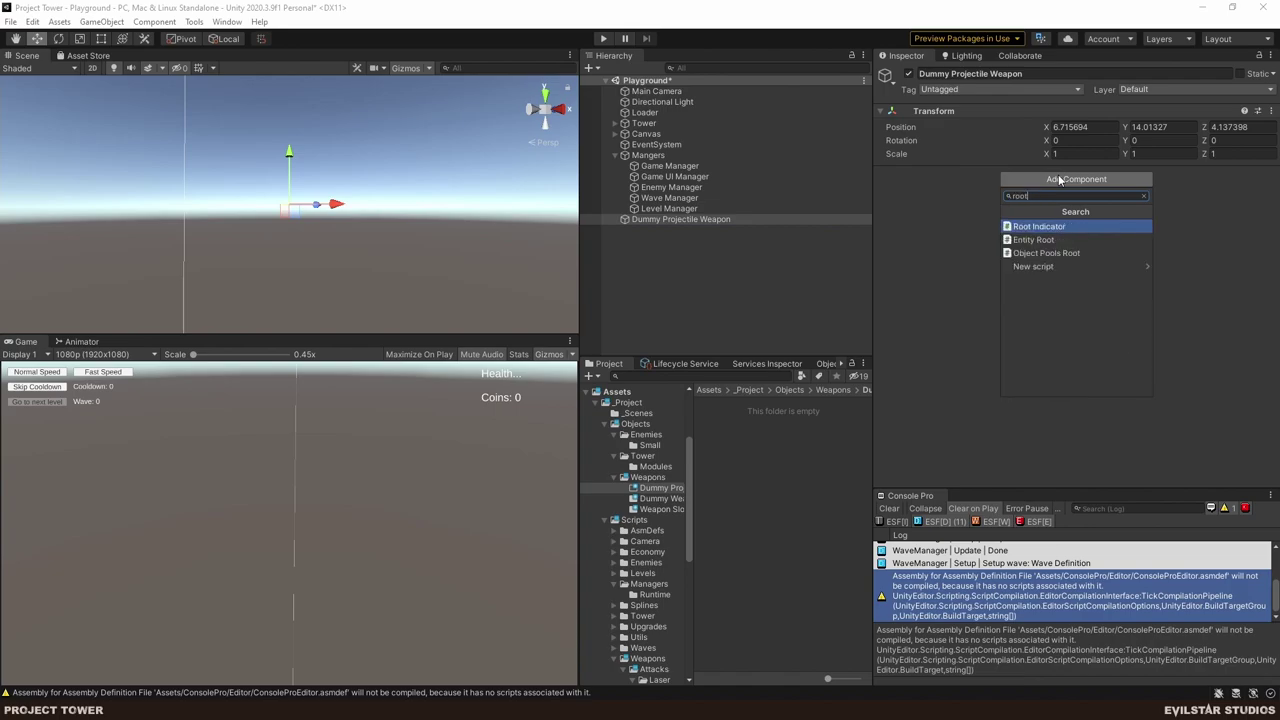
{"action": "key", "text": "Down"}
{"action": "key", "text": "Return"}
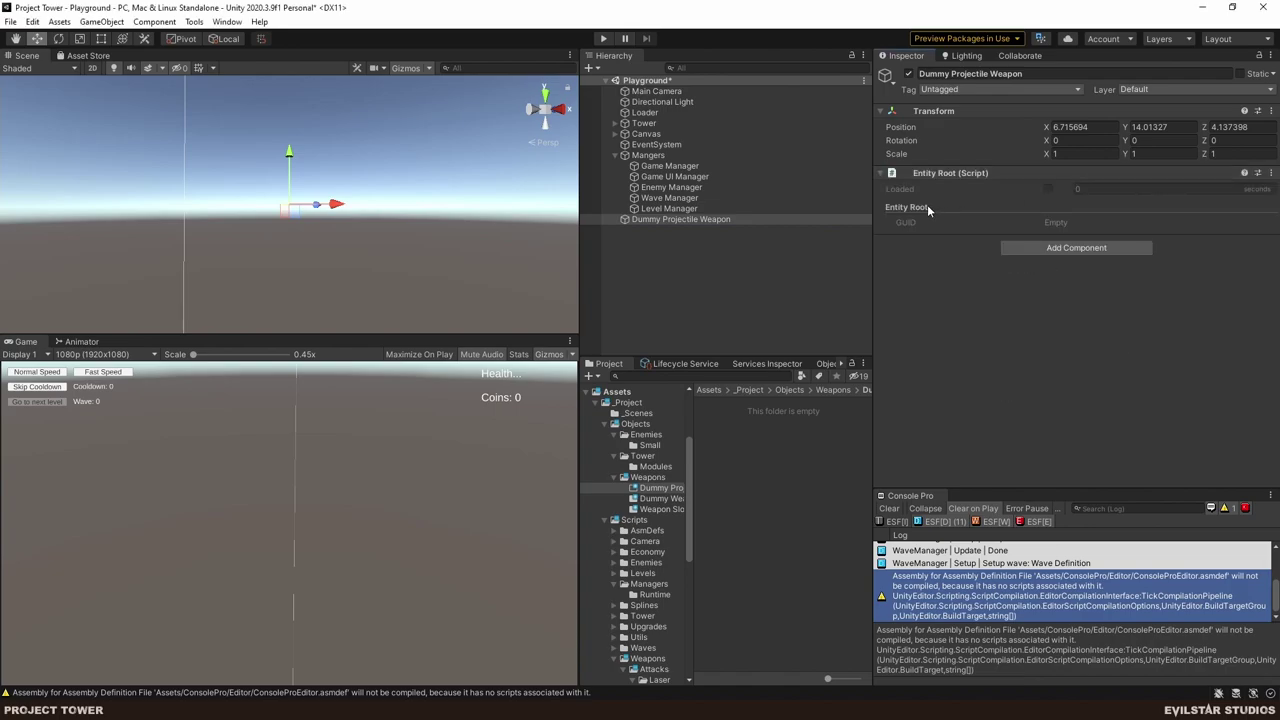
{"action": "left_click", "coordinate": [1048, 247]}
{"action": "type", "text": "children"}
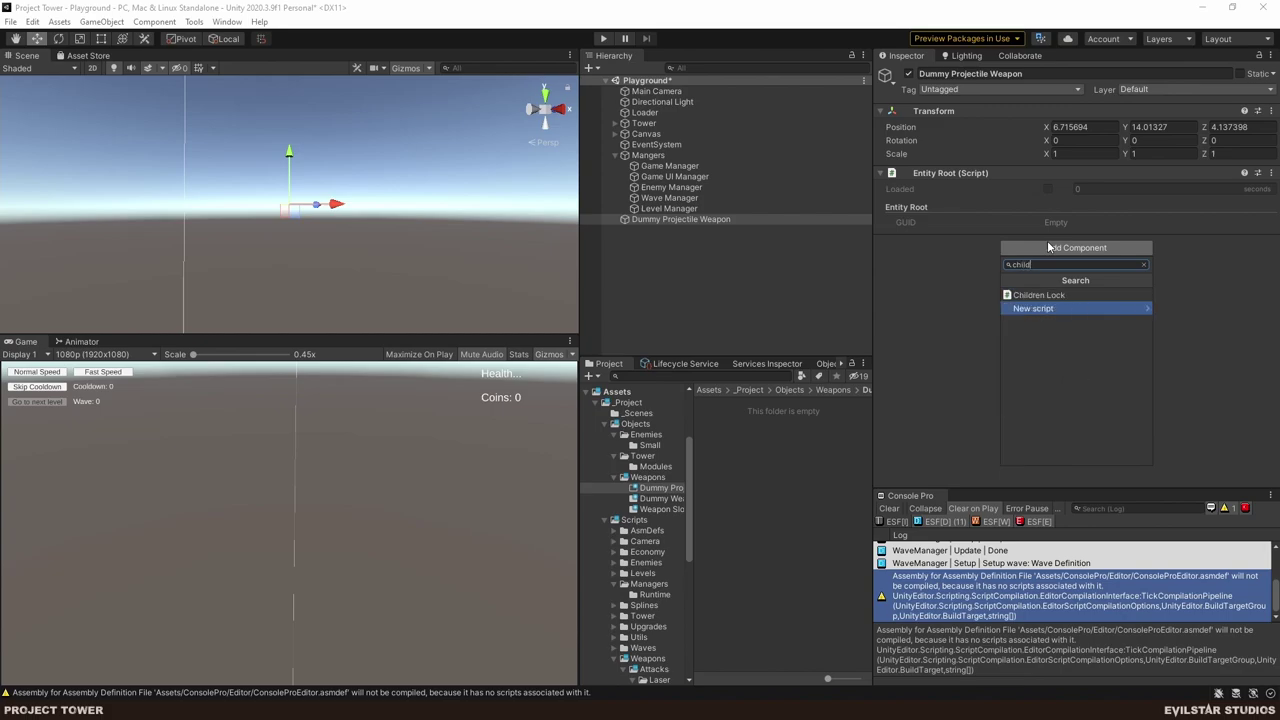
{"action": "key", "text": "Return"}
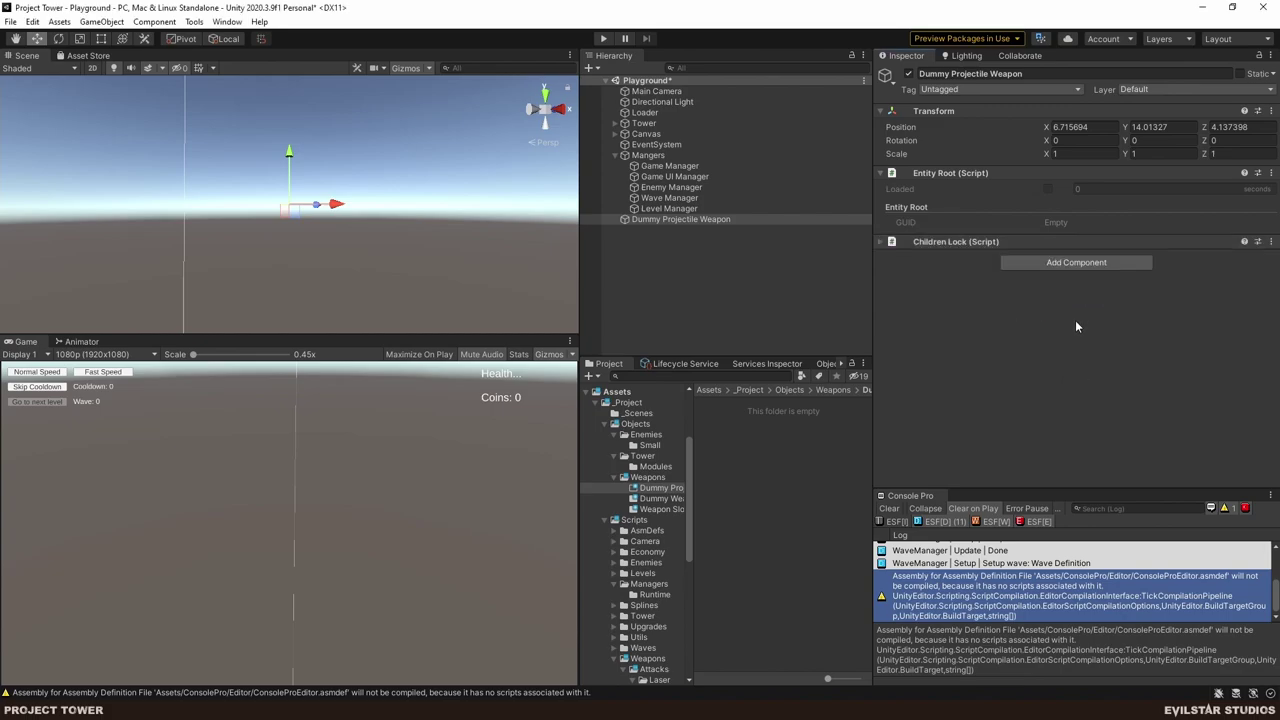
{"action": "left_click", "coordinate": [1037, 261]}
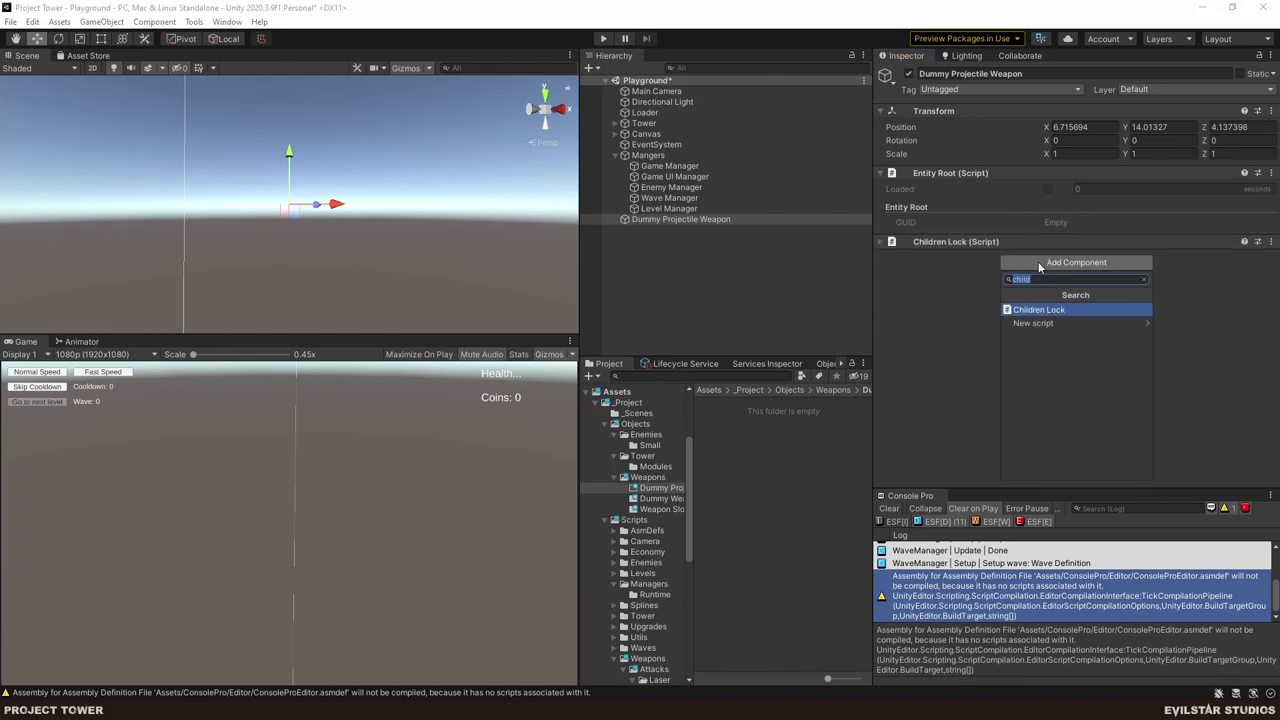
{"action": "type", "text": "pro"}
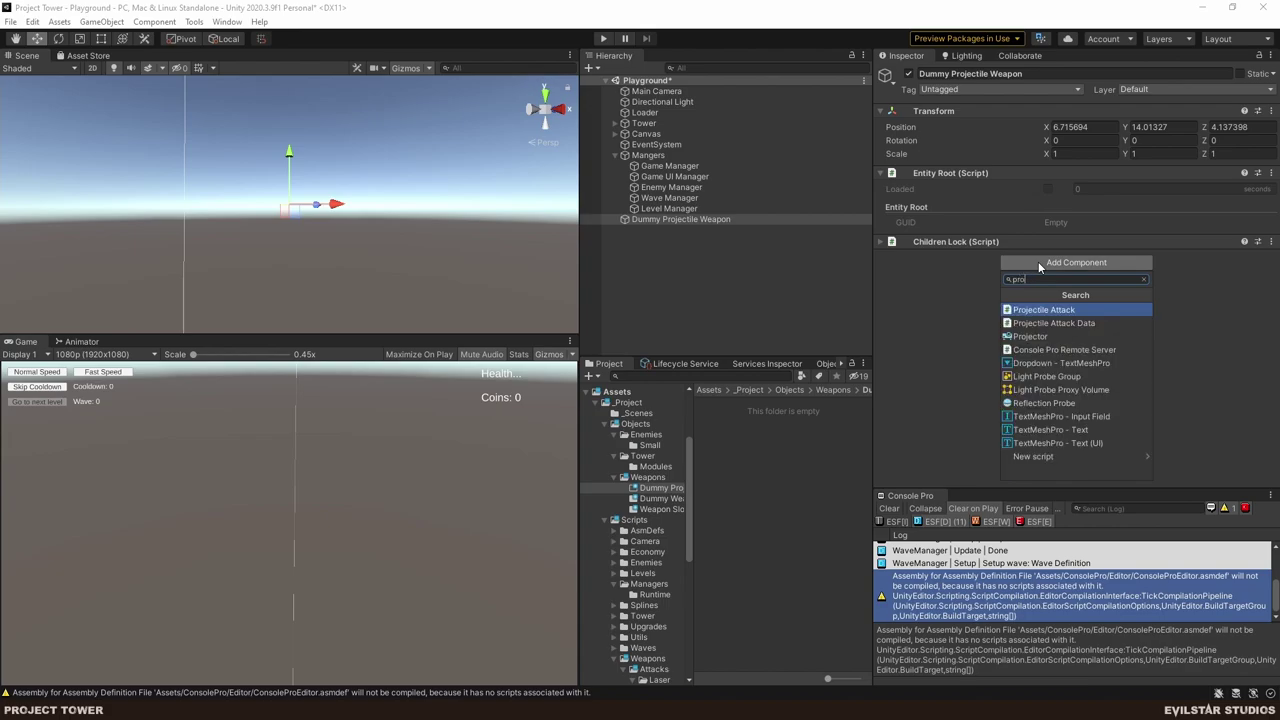
{"action": "type", "text": "jectile"}
{"action": "key", "text": "Down"}
{"action": "key", "text": "Return"}
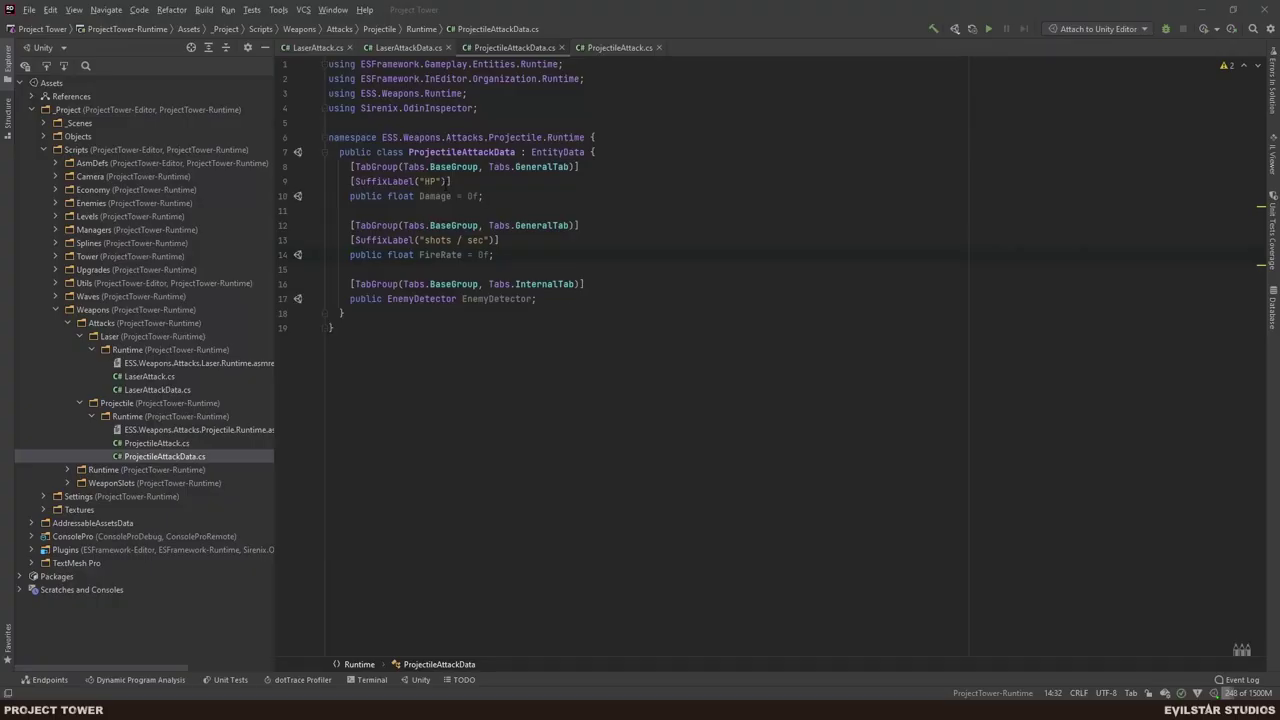
- Append ', true' to the HP and 'shots / sec' SuffixLabel attributes, then return to Unity
{"action": "type", "text": ", true"}
{"action": "left_click", "coordinate": [350, 211]}
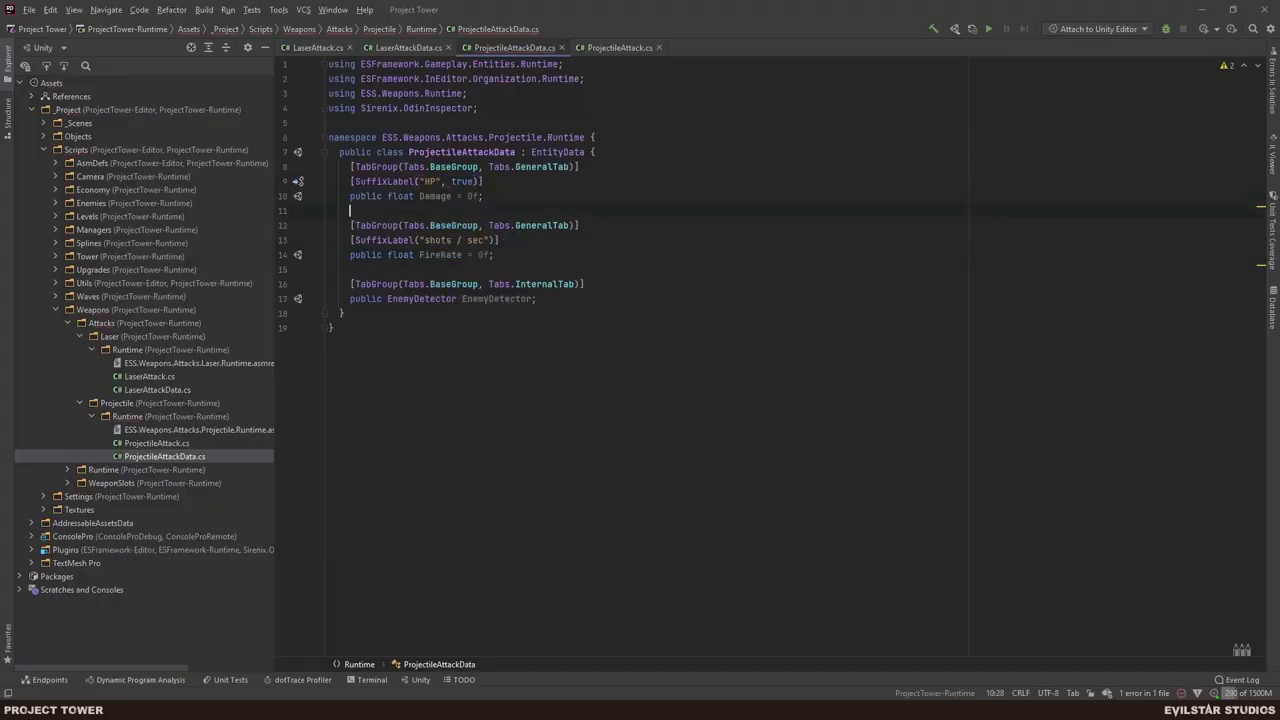
{"action": "left_click", "coordinate": [488, 240]}
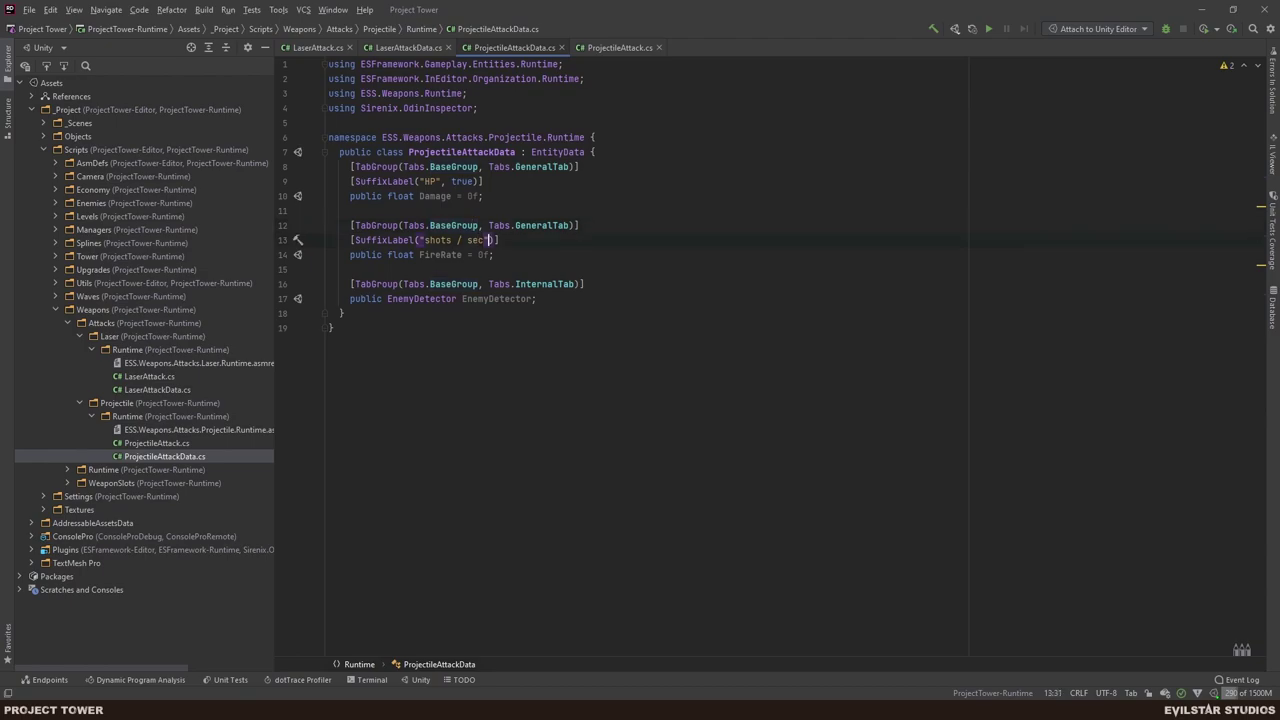
{"action": "type", "text": ", true"}
{"action": "key", "text": "End"}
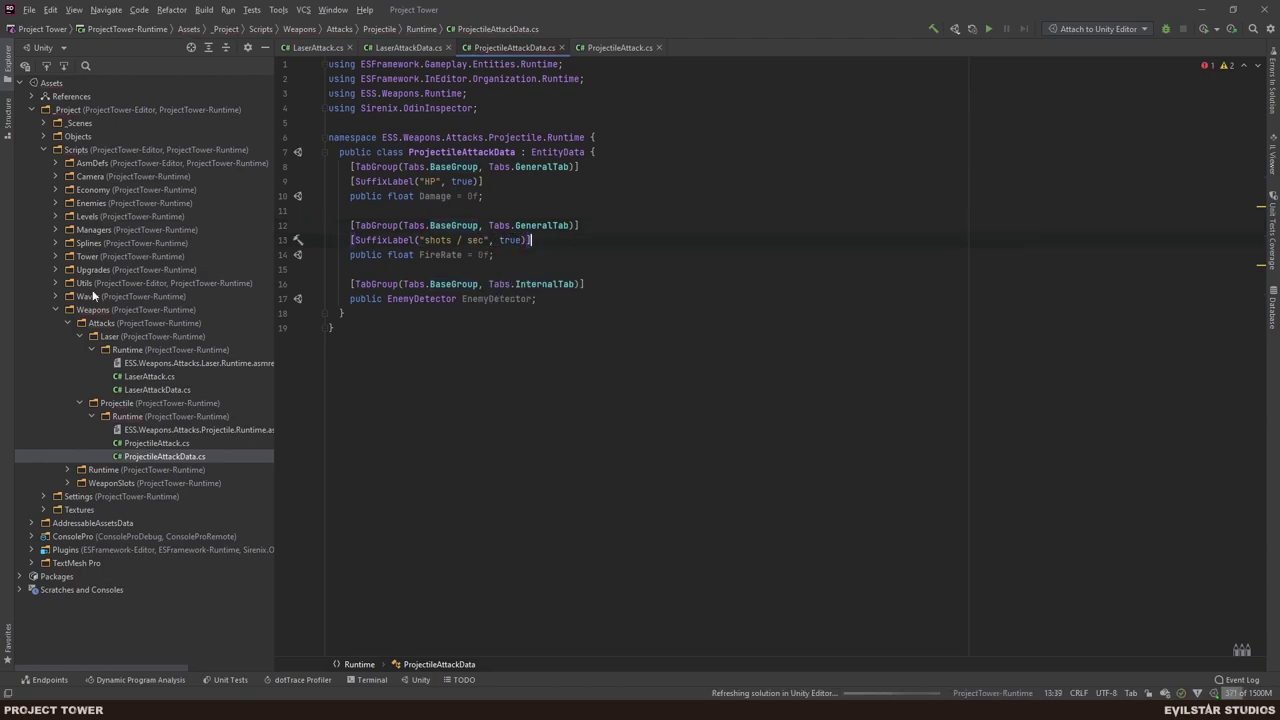
{"action": "key", "text": "alt+Tab"}
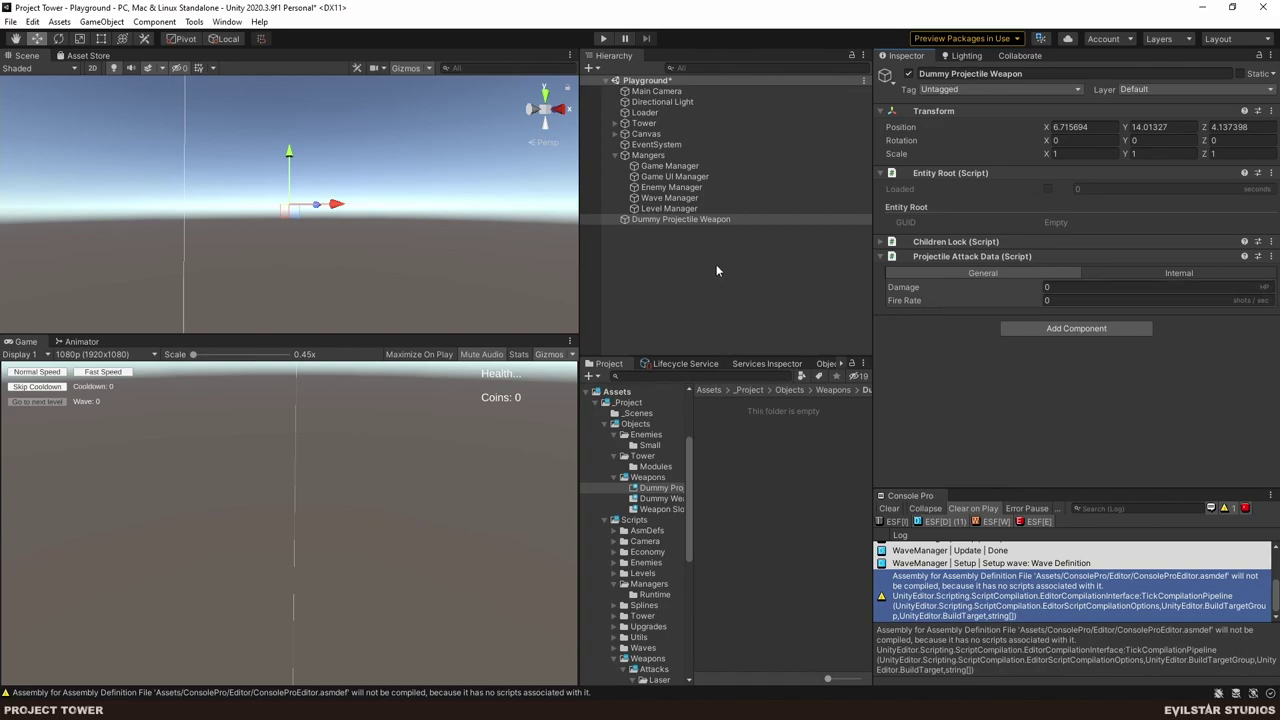
- Add a Components child holding an Importer child with the Entity Importer component
{"action": "right_click", "coordinate": [677, 220]}
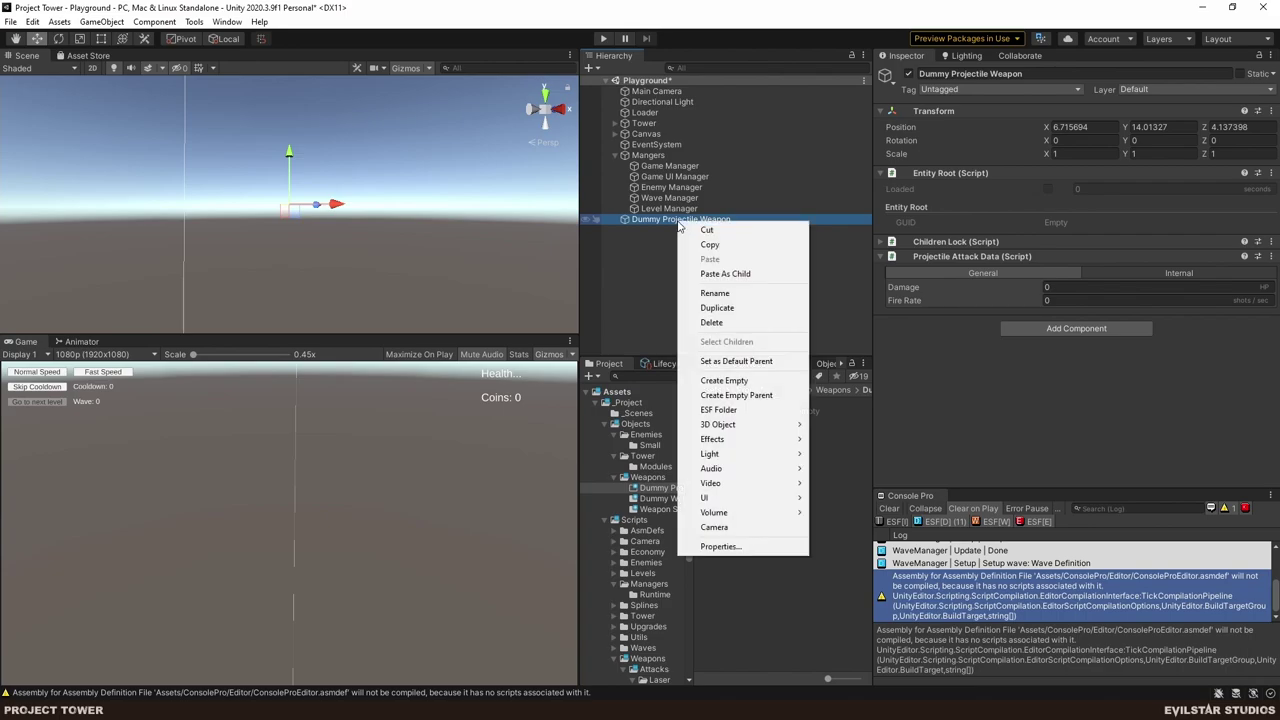
{"action": "left_click", "coordinate": [724, 381]}
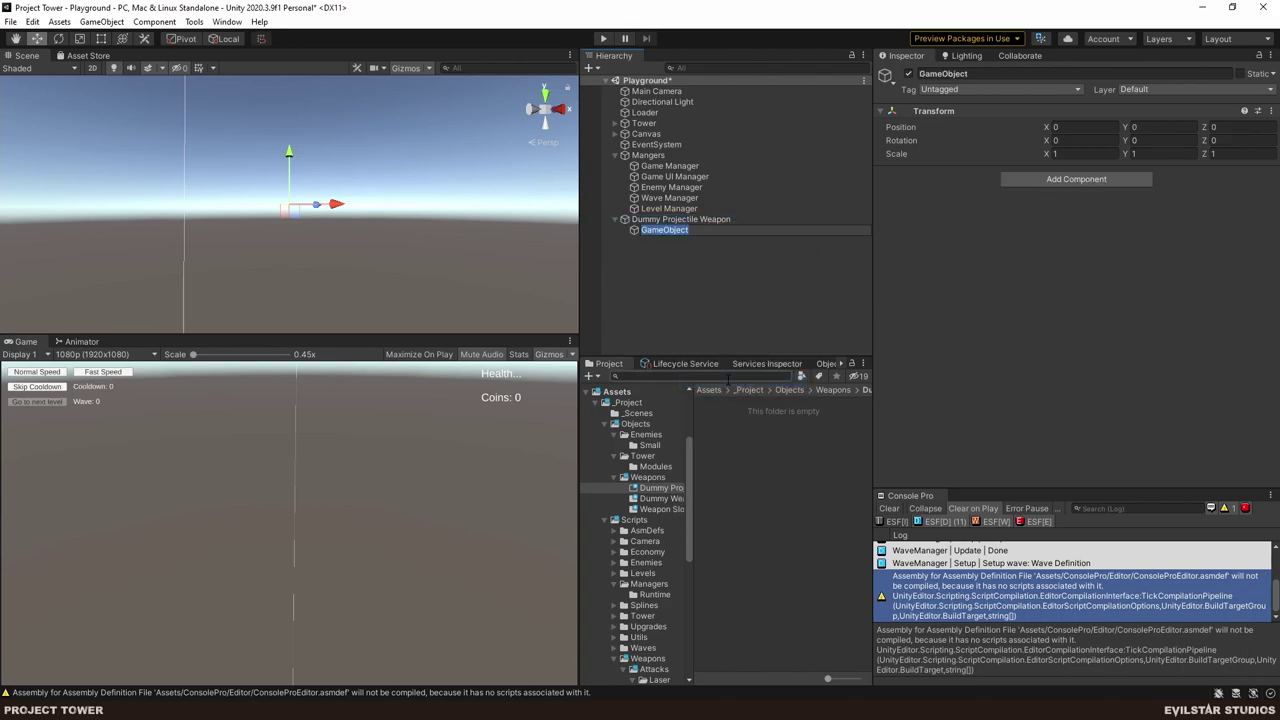
{"action": "type", "text": "Components"}
{"action": "key", "text": "Return"}
{"action": "right_click", "coordinate": [650, 234]}
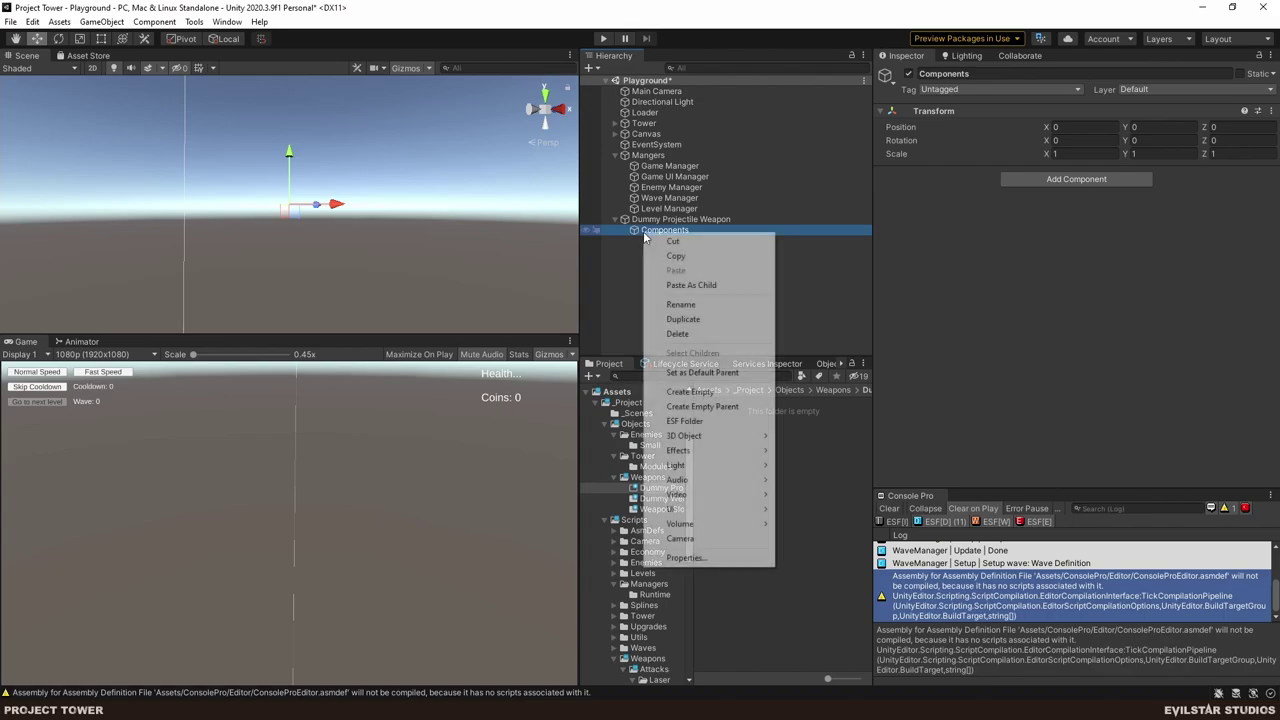
{"action": "left_click", "coordinate": [713, 394]}
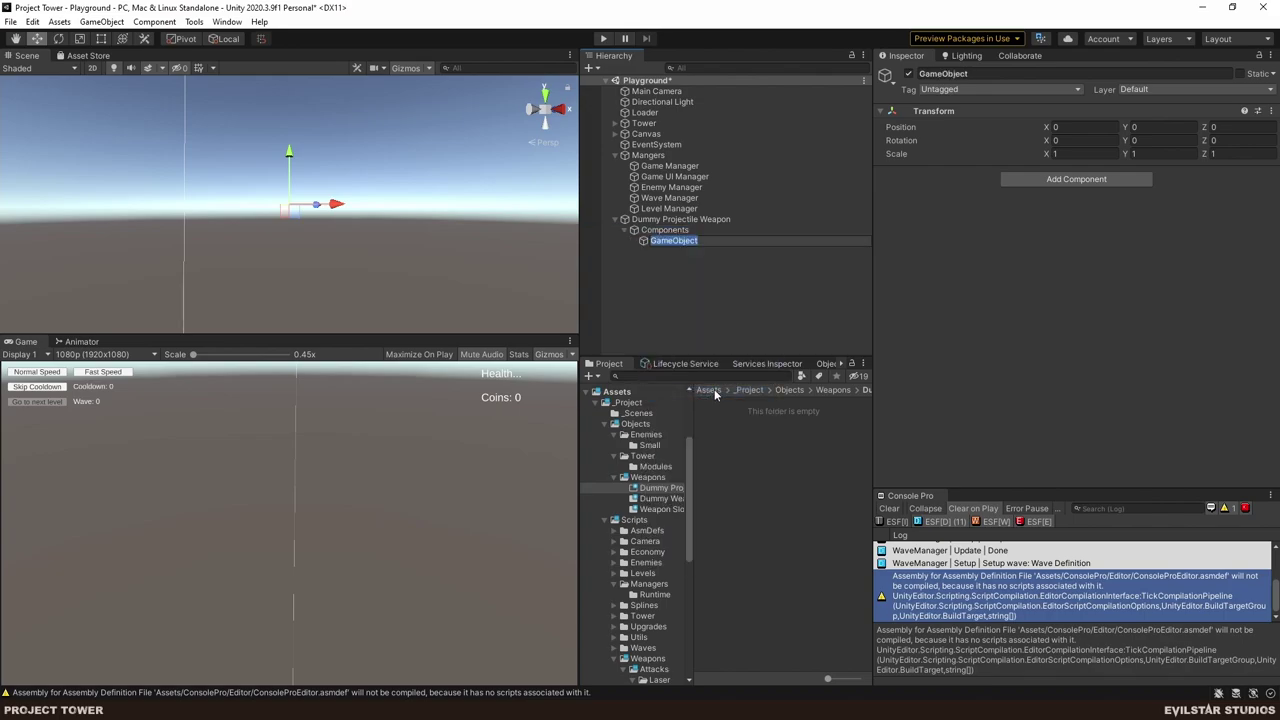
{"action": "type", "text": "Importer"}
{"action": "key", "text": "Return"}
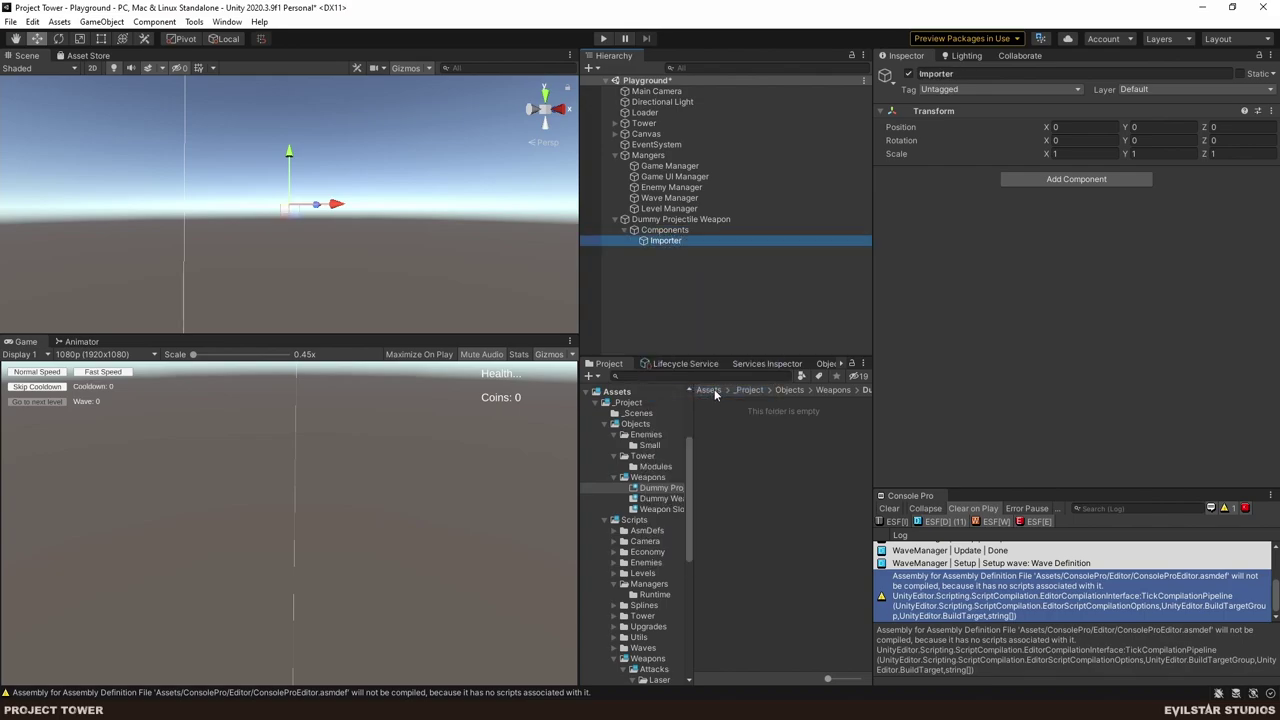
{"action": "left_click", "coordinate": [1043, 181]}
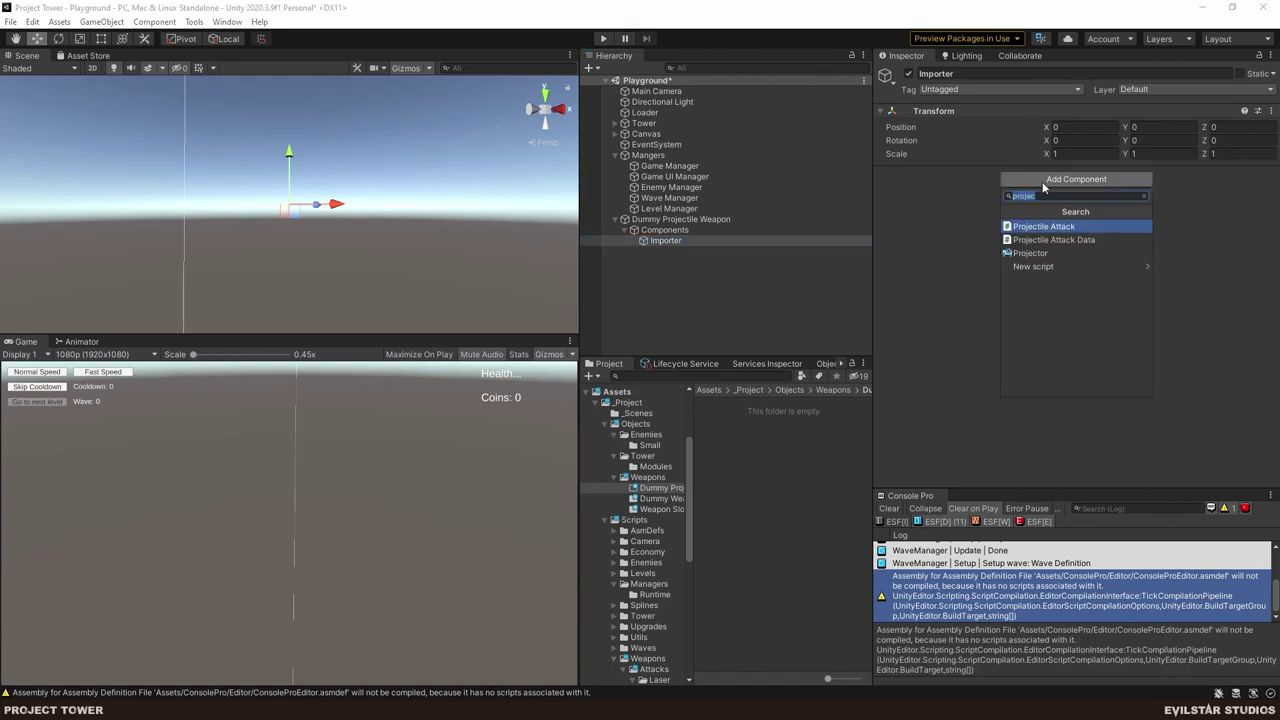
{"action": "type", "text": "importer"}
{"action": "key", "text": "Return"}
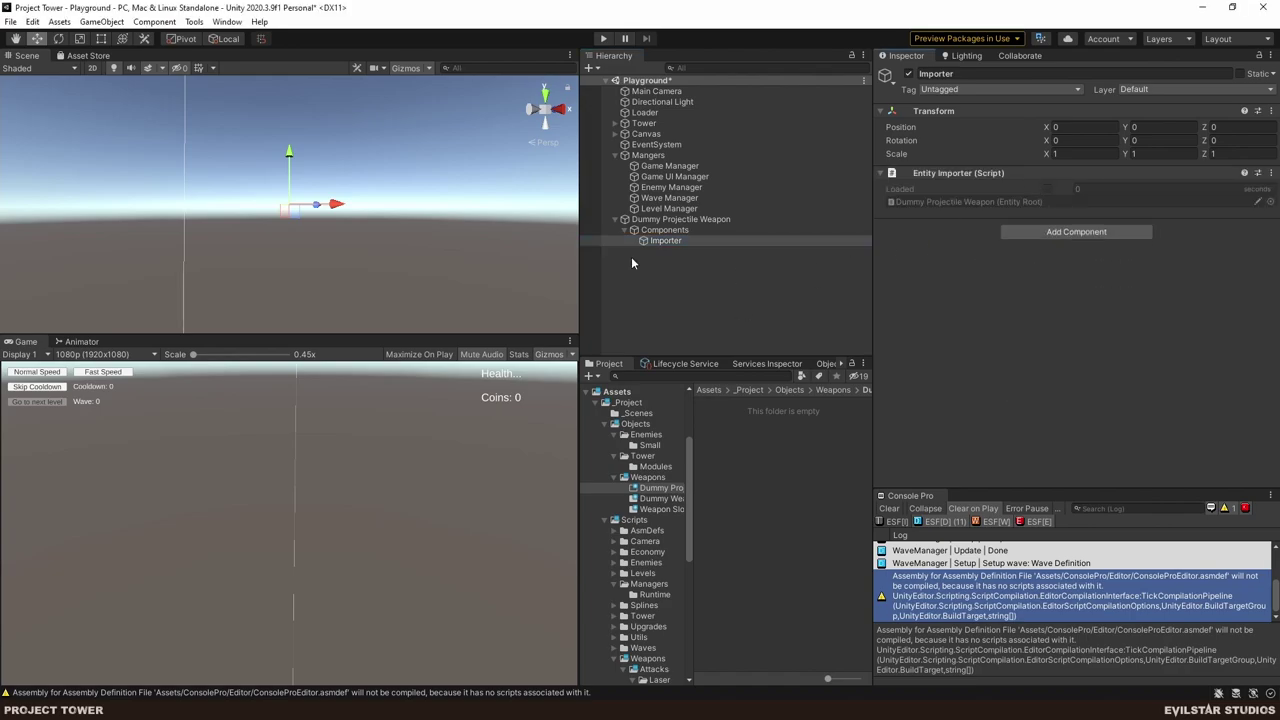
- Add a 'Projectile Attack' child under Components with the Projectile Attack script
{"action": "right_click", "coordinate": [660, 240]}
{"action": "left_click", "coordinate": [680, 219]}
{"action": "left_click", "coordinate": [645, 231]}
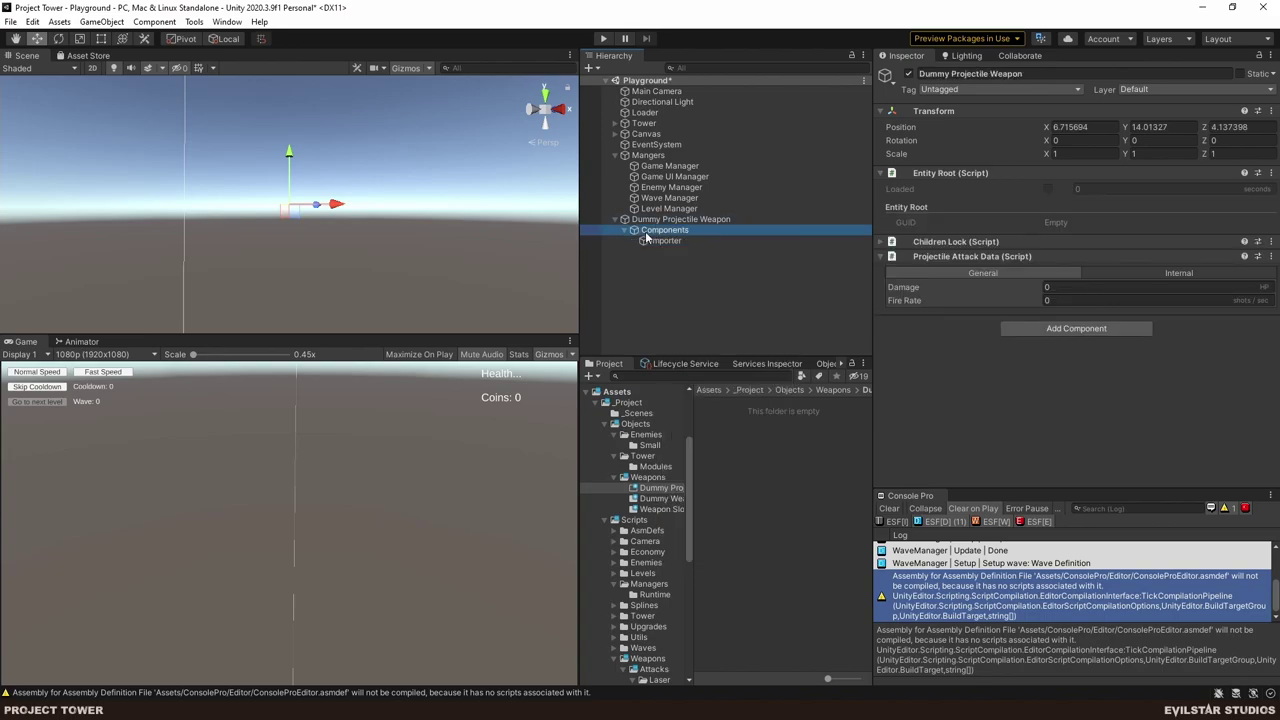
{"action": "right_click", "coordinate": [645, 231]}
{"action": "left_click", "coordinate": [705, 396]}
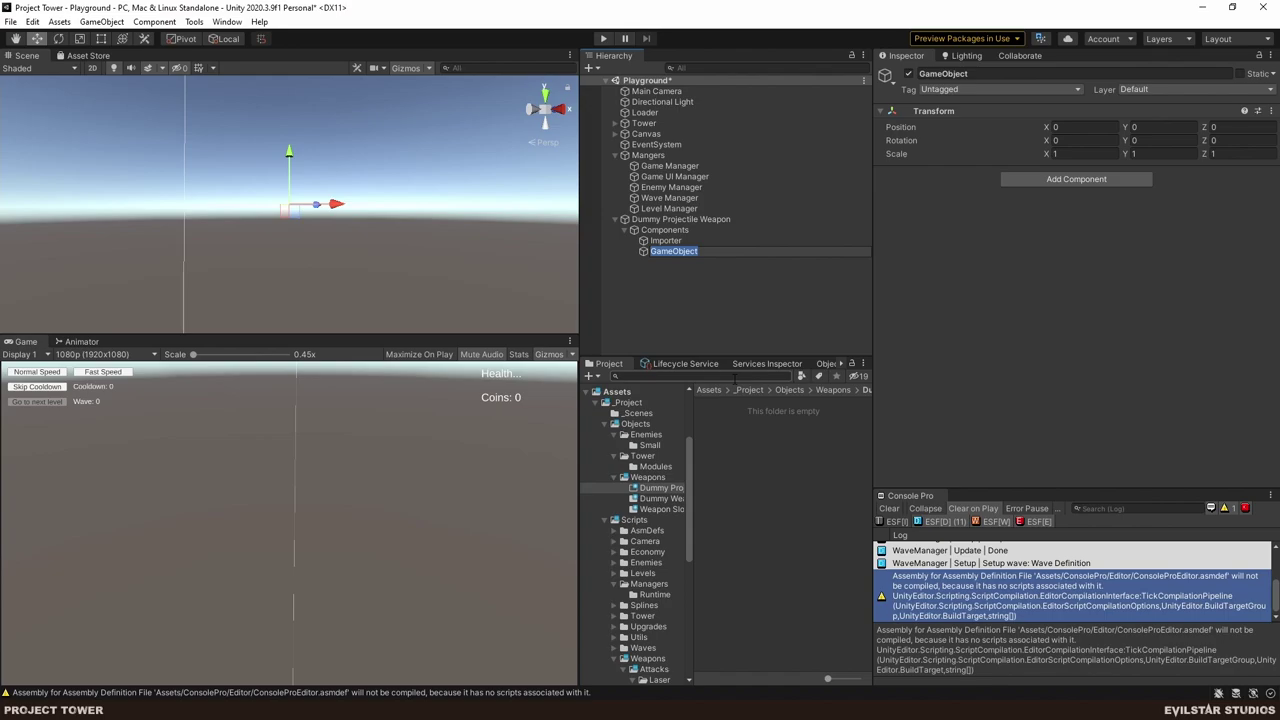
{"action": "type", "text": "Projectile Attack"}
{"action": "key", "text": "Return"}
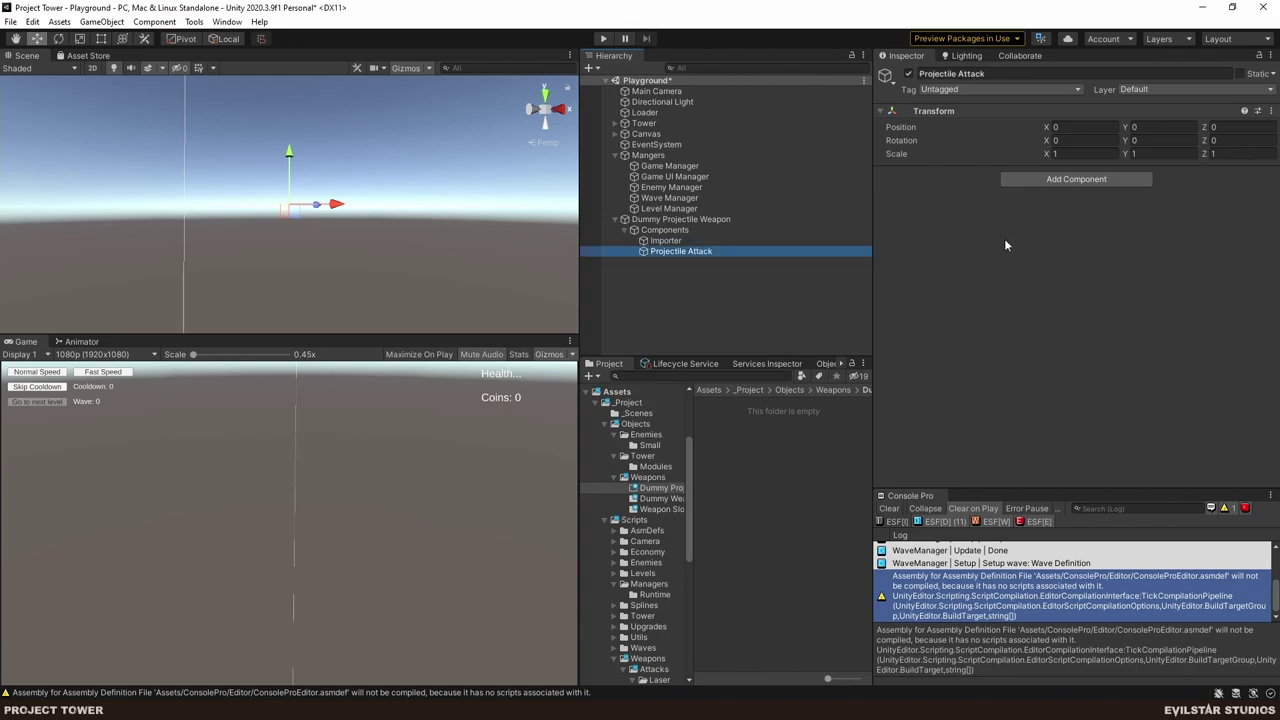
{"action": "left_click", "coordinate": [1047, 181]}
{"action": "type", "text": "projectile"}
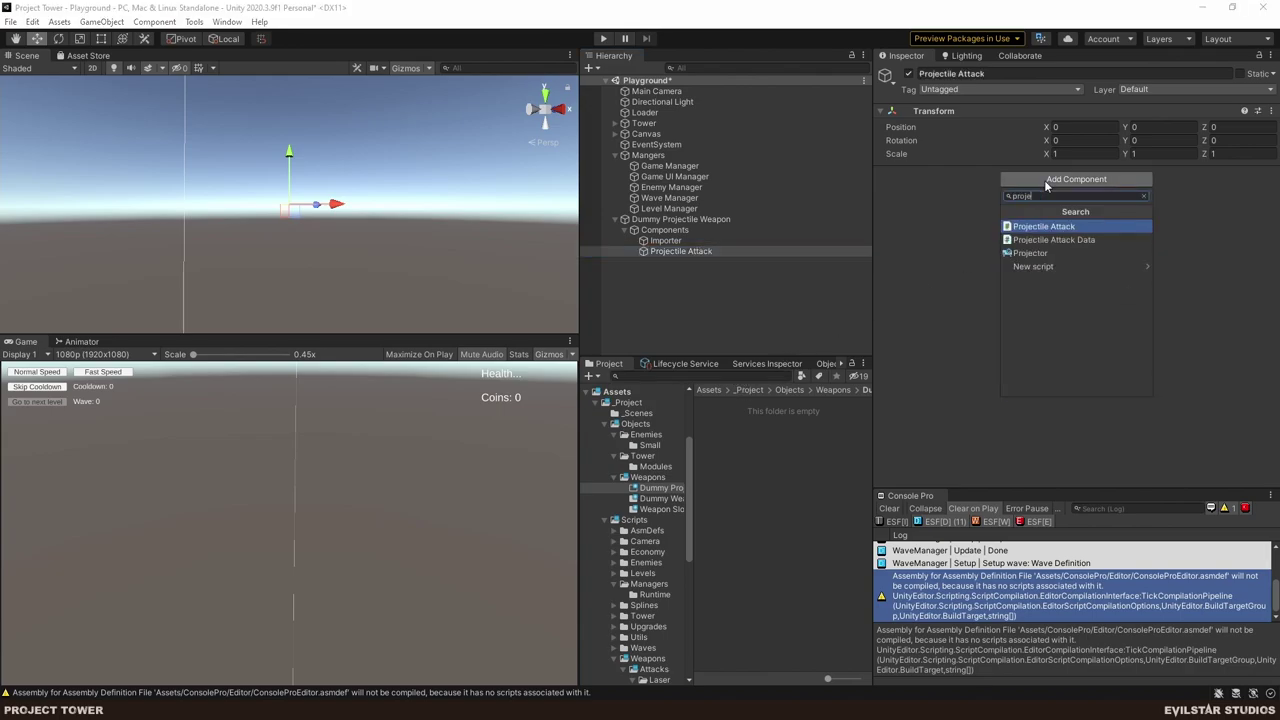
{"action": "key", "text": "Return"}
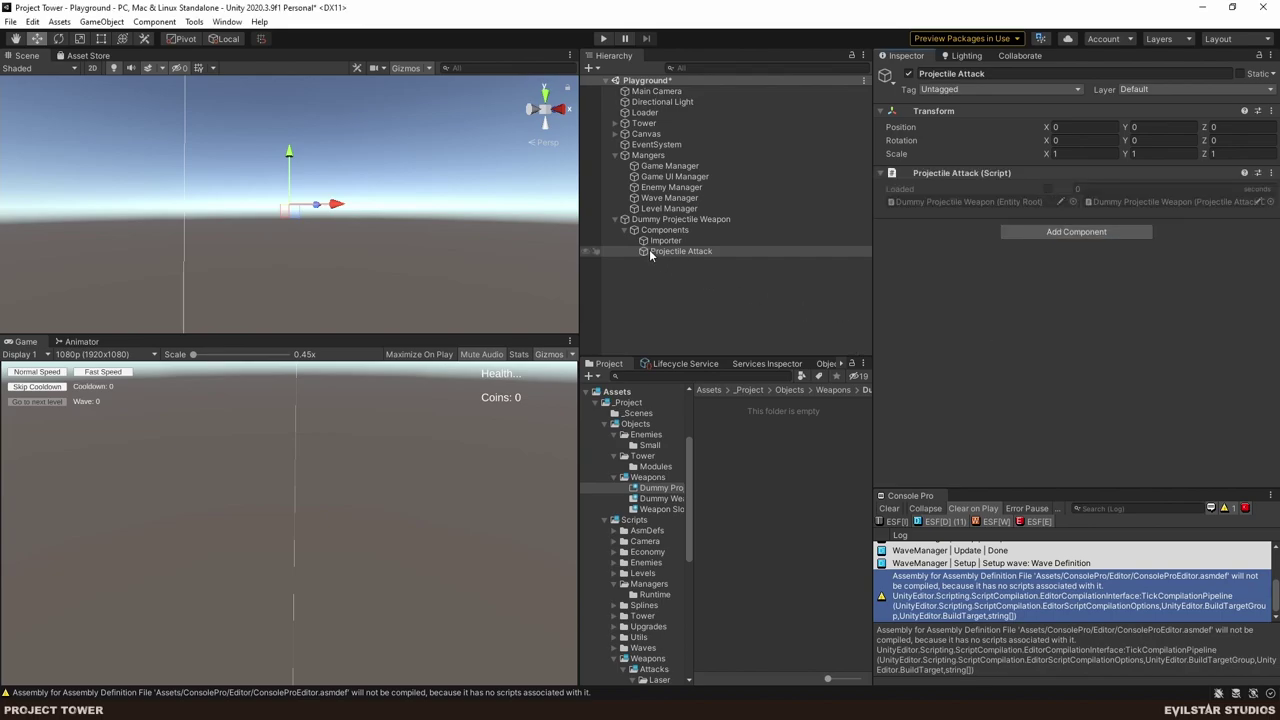
{"action": "left_click", "coordinate": [700, 220]}
{"action": "left_click", "coordinate": [1038, 330]}
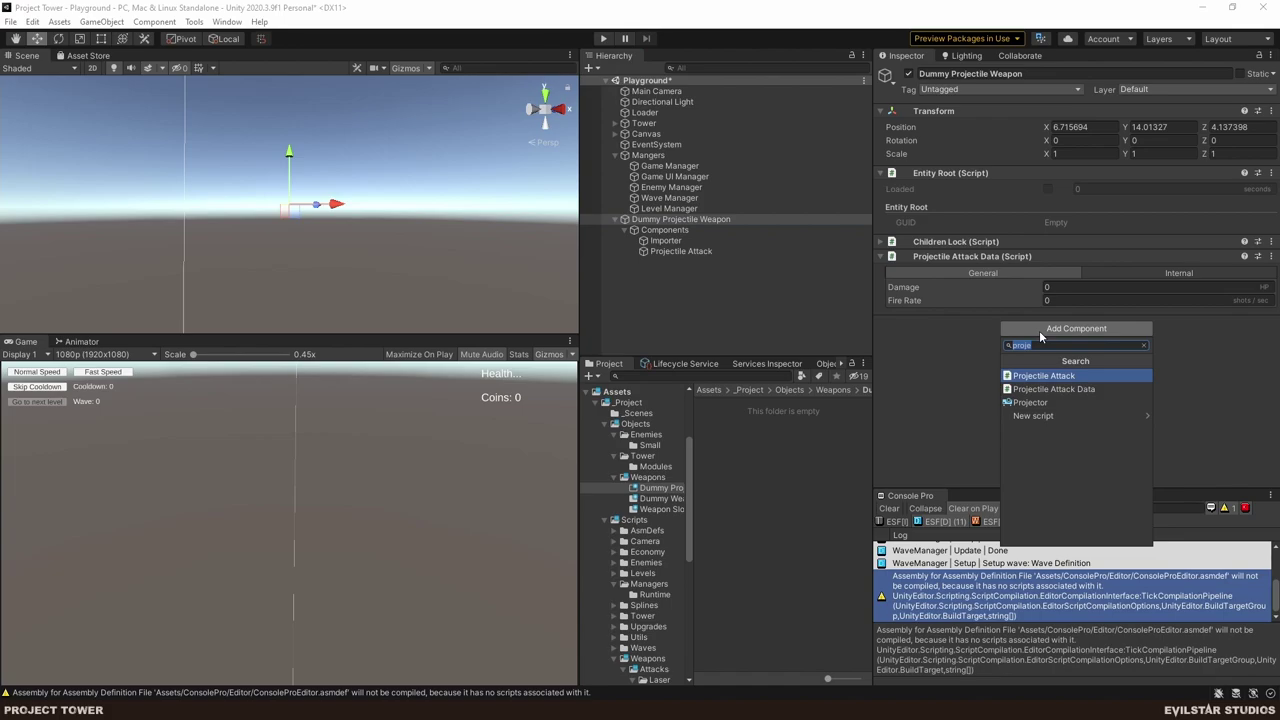
- Replace the mistaken Enemy Detector with Enemy Detector Data, placed above Projectile Attack Data
{"action": "type", "text": "e"}
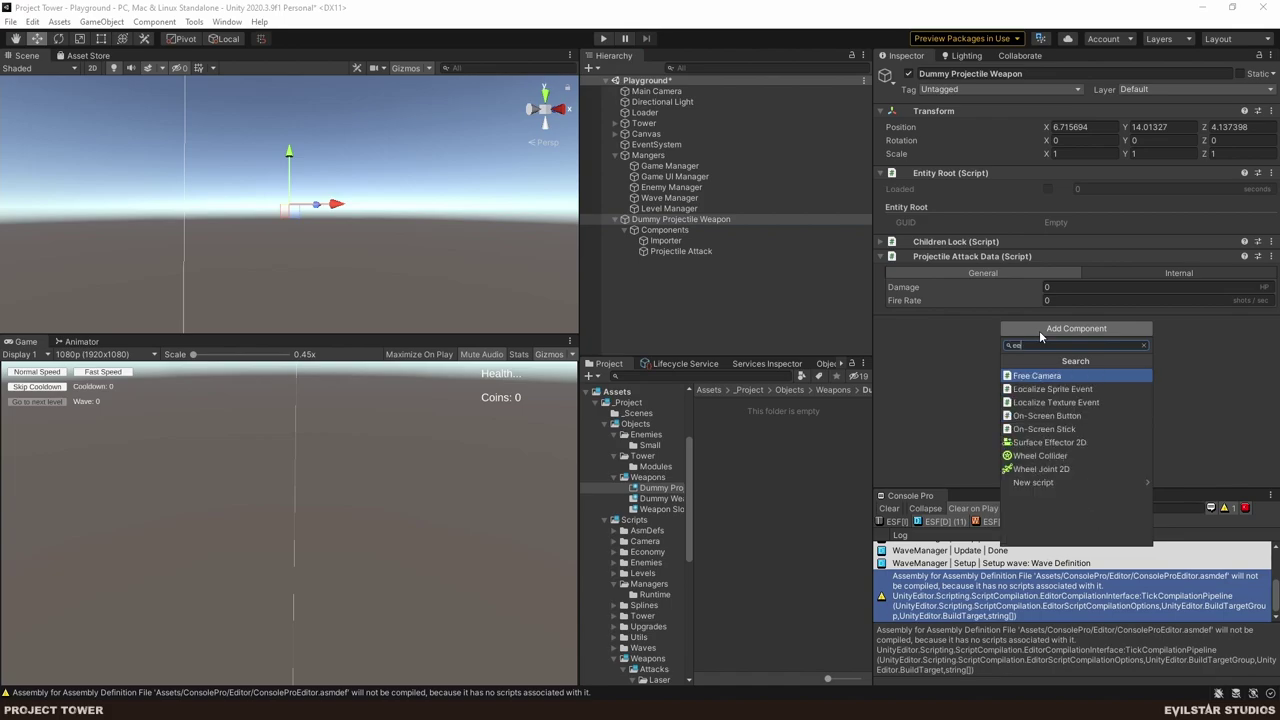
{"action": "type", "text": "nemy de"}
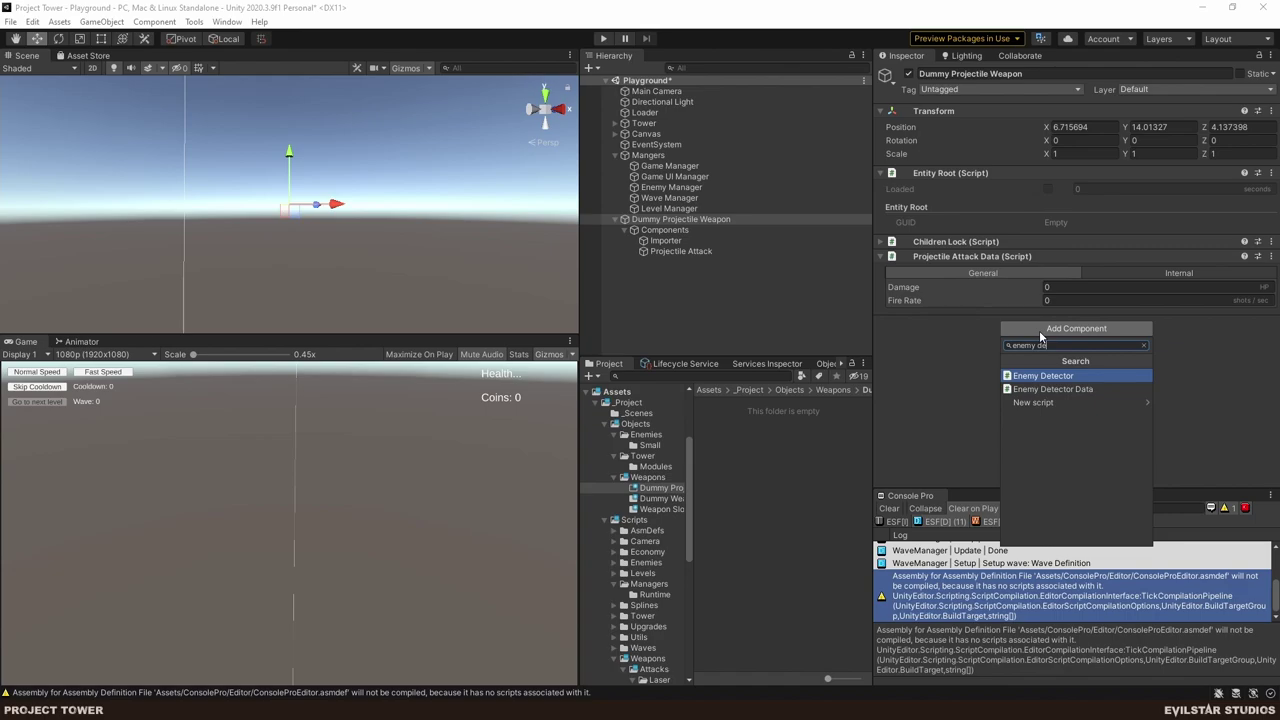
{"action": "key", "text": "Return"}
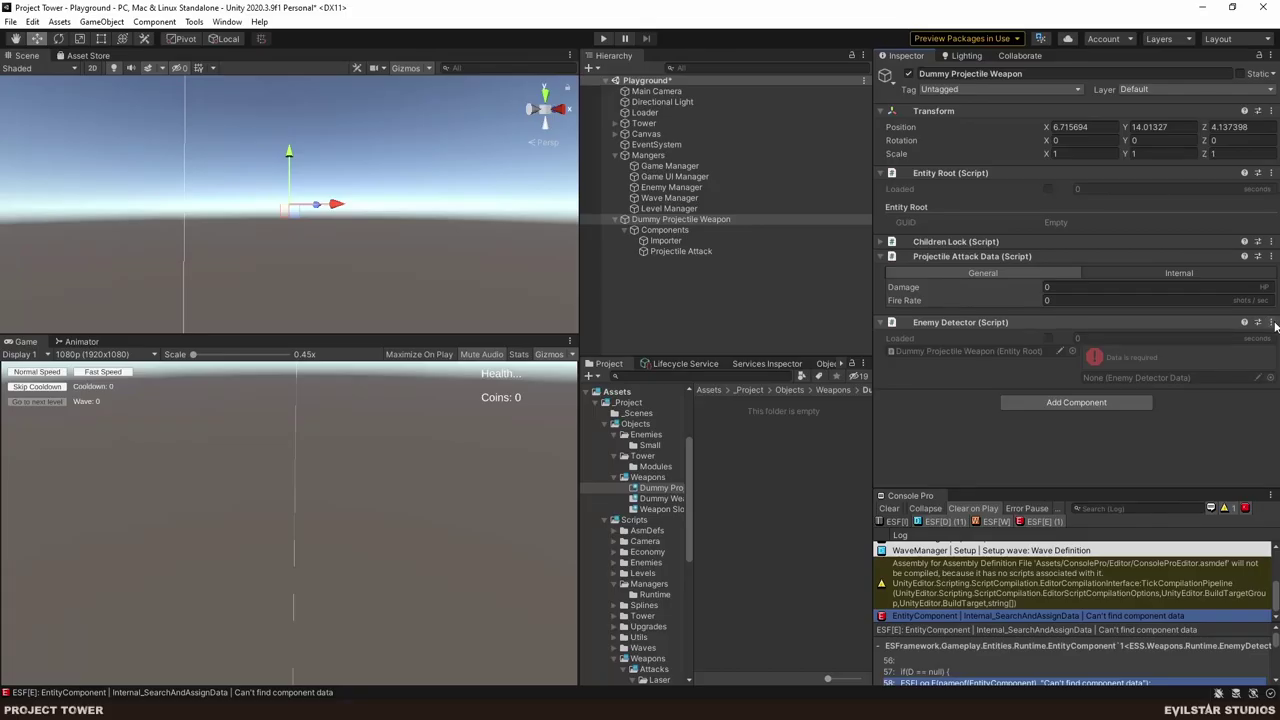
{"action": "left_click", "coordinate": [1271, 322]}
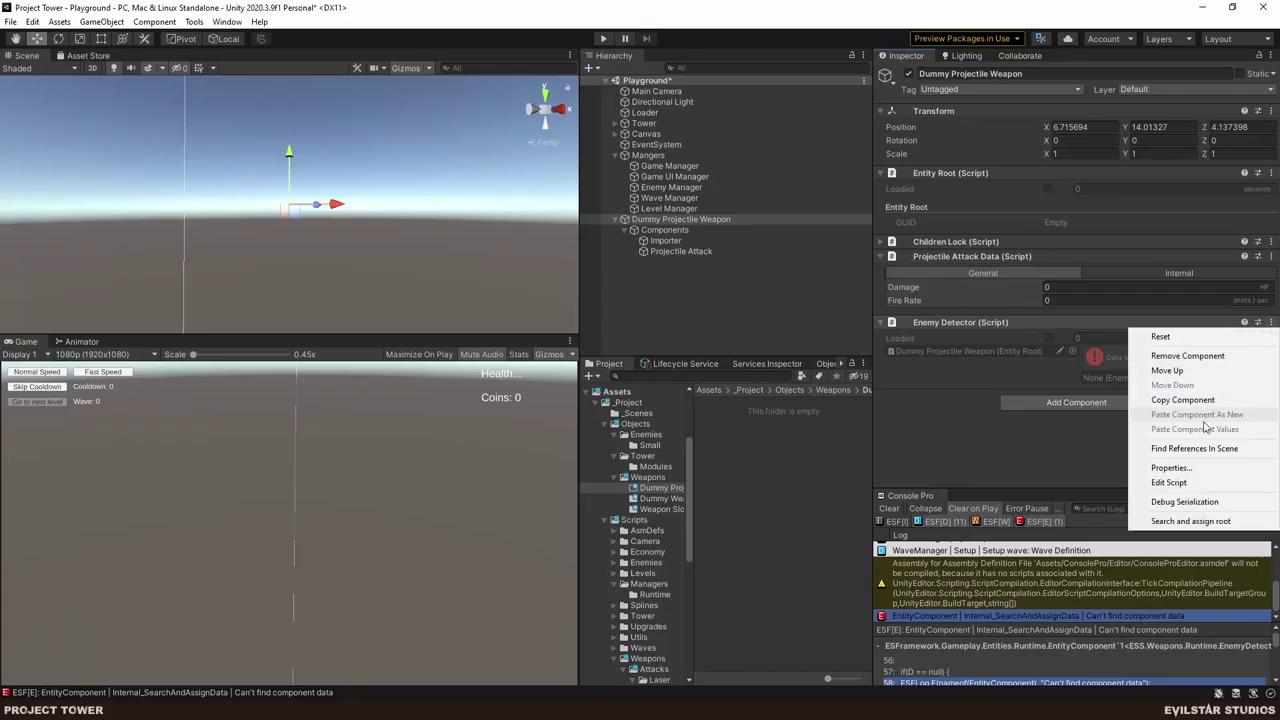
{"action": "left_click", "coordinate": [1187, 355]}
{"action": "left_click", "coordinate": [1100, 330]}
{"action": "key", "text": "Down"}
{"action": "key", "text": "Return"}
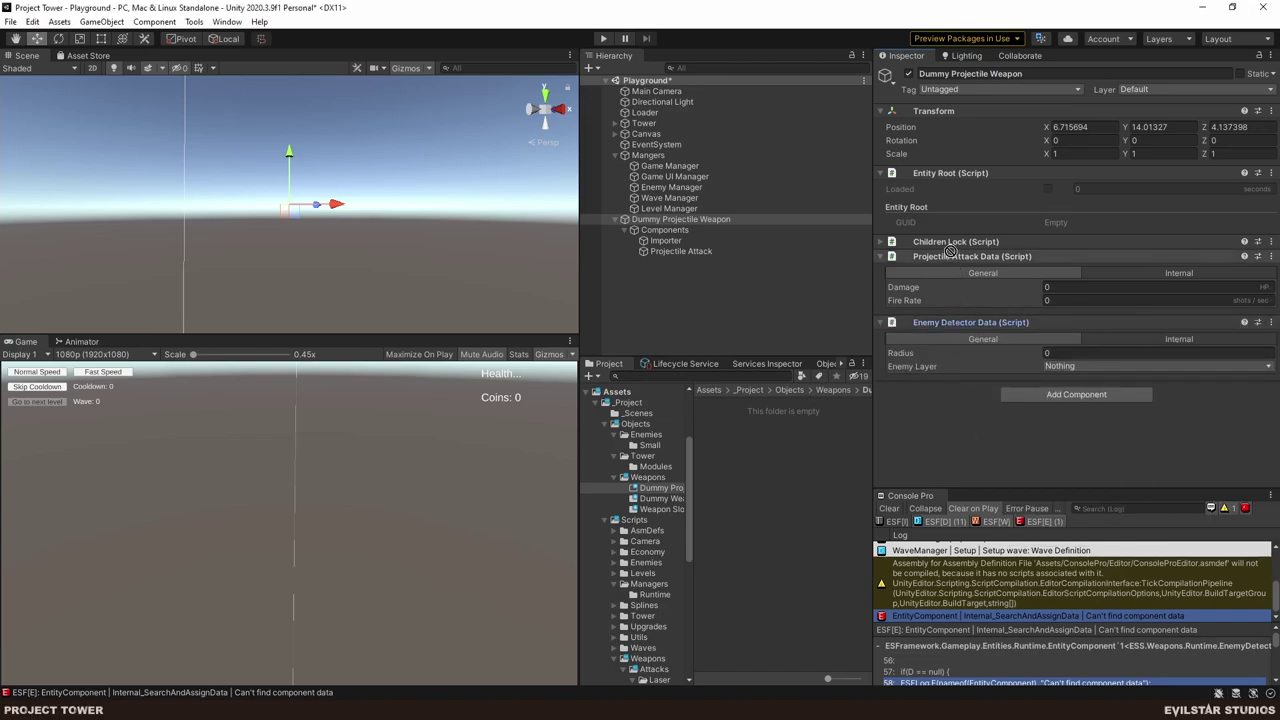
{"action": "left_click_drag", "start_coordinate": [931, 253], "coordinate": [933, 257]}
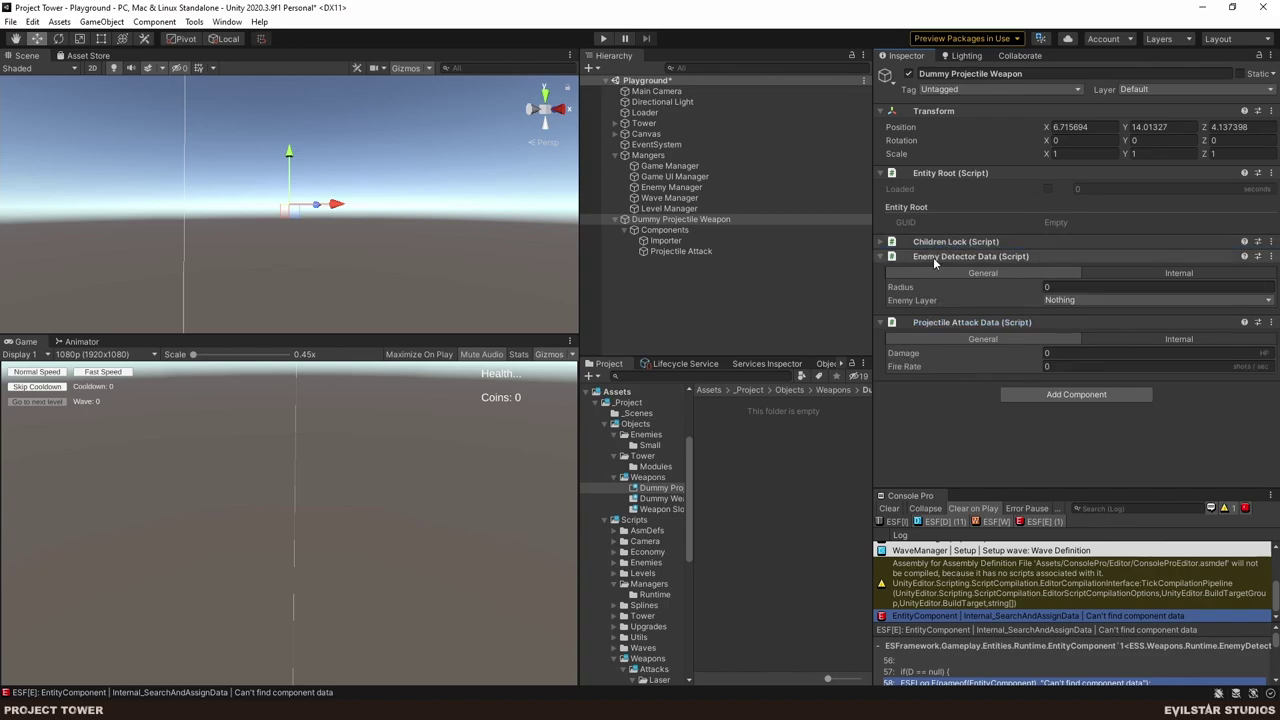
- Set Enemy Detector Data's Enemy Layer to Enemy and Radius to 1
{"action": "left_click", "coordinate": [1089, 300]}
{"action": "left_click", "coordinate": [1081, 418]}
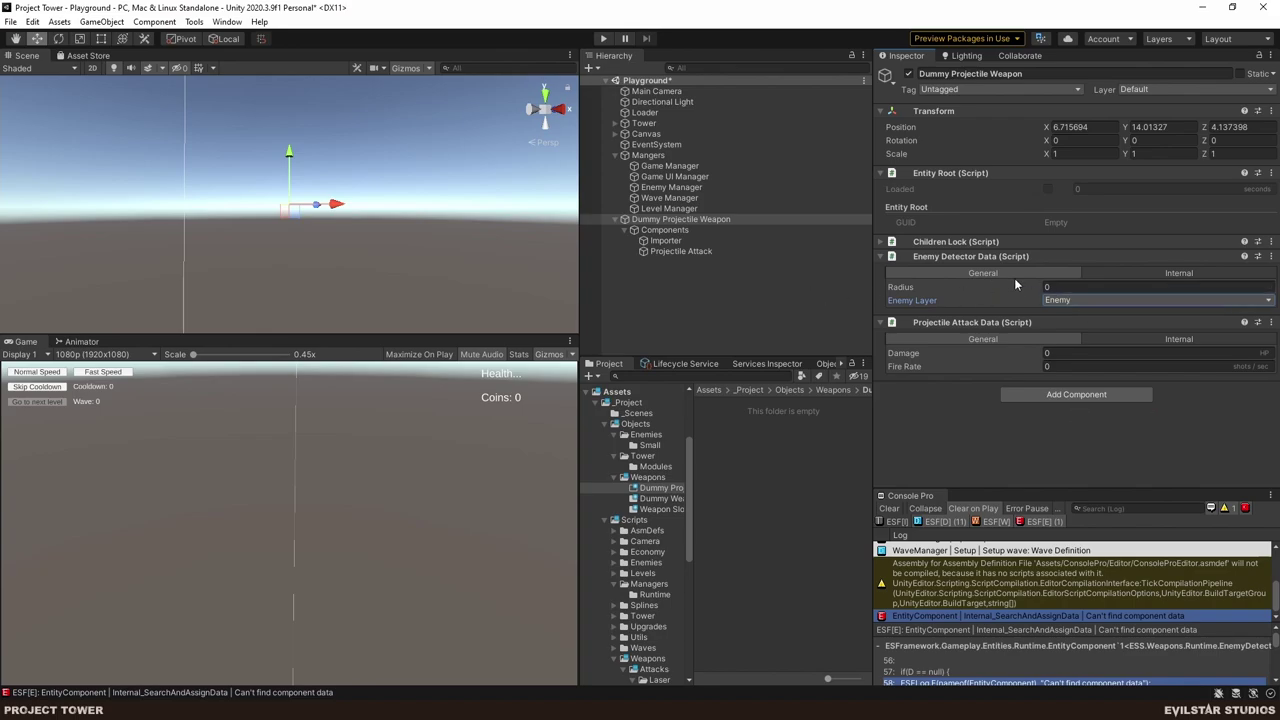
{"action": "left_click", "coordinate": [1060, 287]}
{"action": "type", "text": "1"}
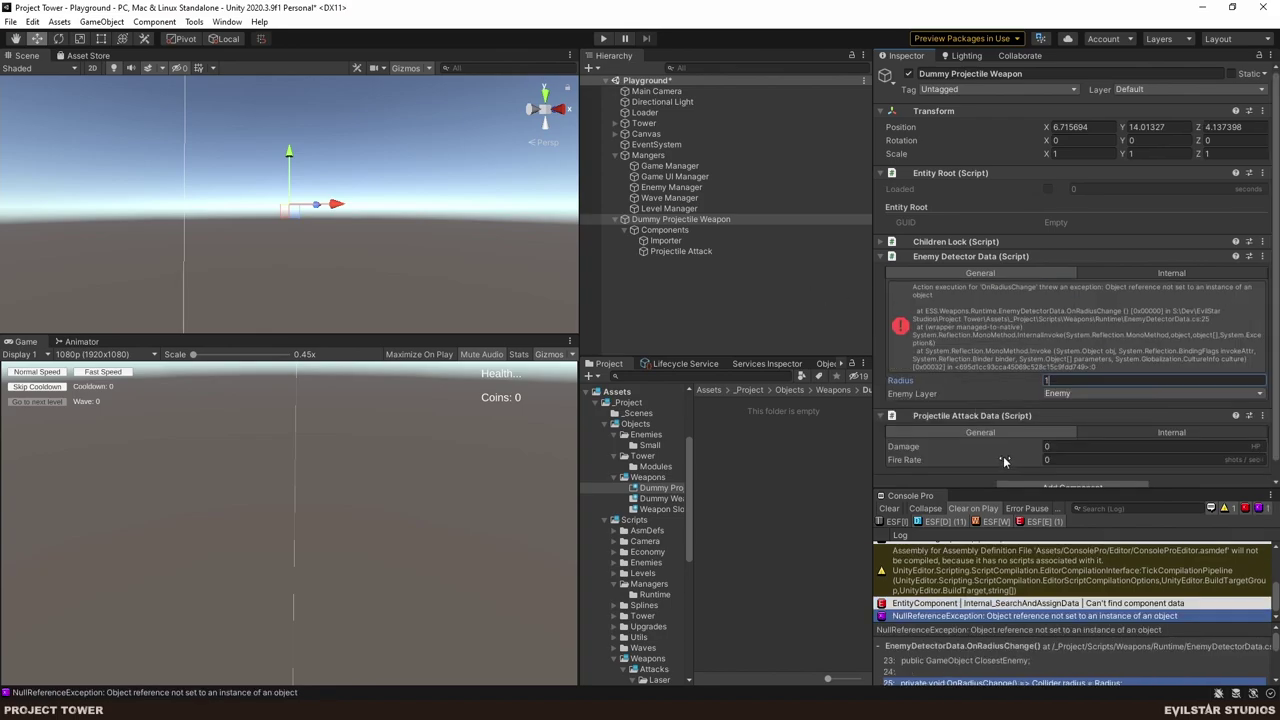
{"action": "left_click", "coordinate": [1170, 274]}
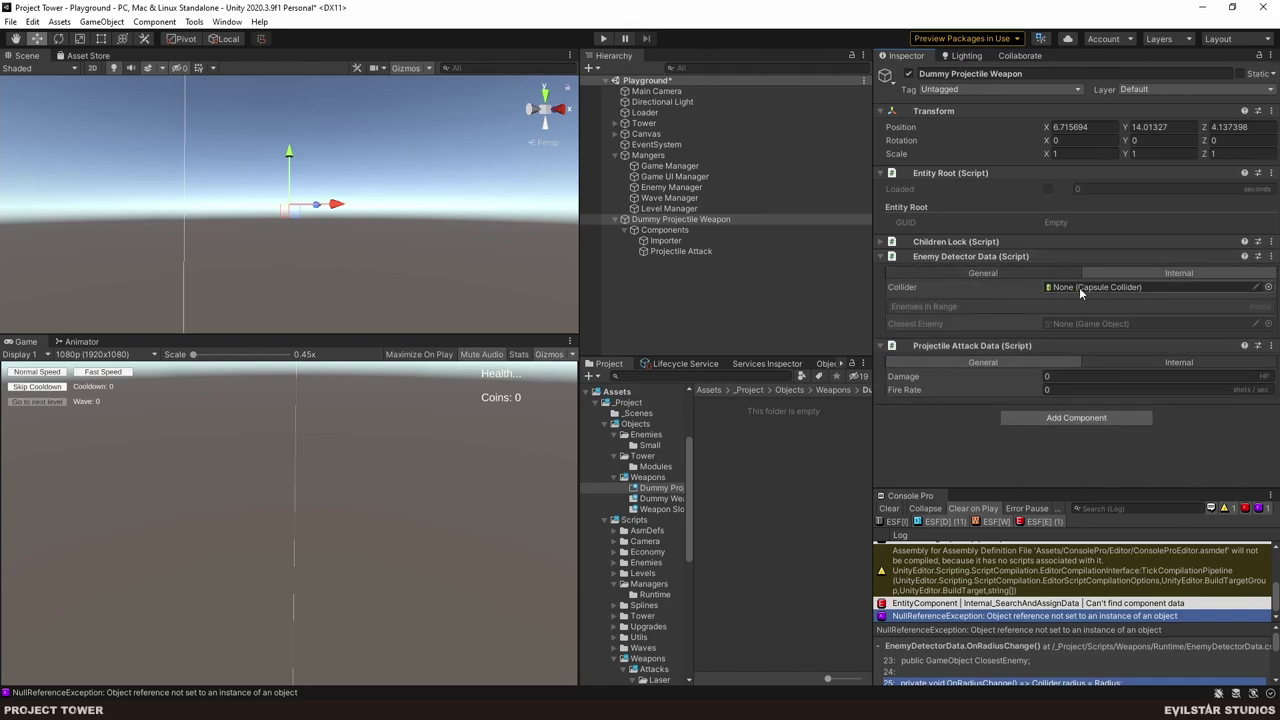
{"action": "left_click", "coordinate": [678, 322]}
- Create an 'Enemy Detector' child under Components with the Enemy Detector script
{"action": "left_click", "coordinate": [664, 231]}
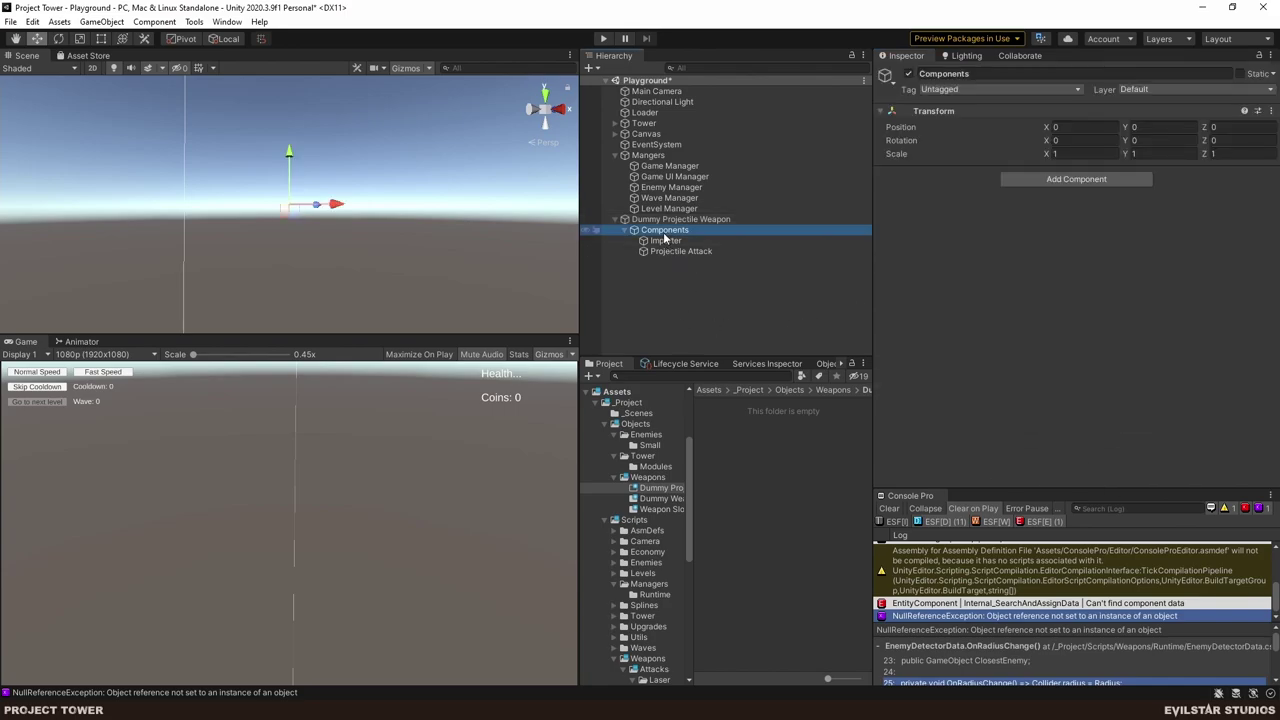
{"action": "right_click", "coordinate": [664, 232]}
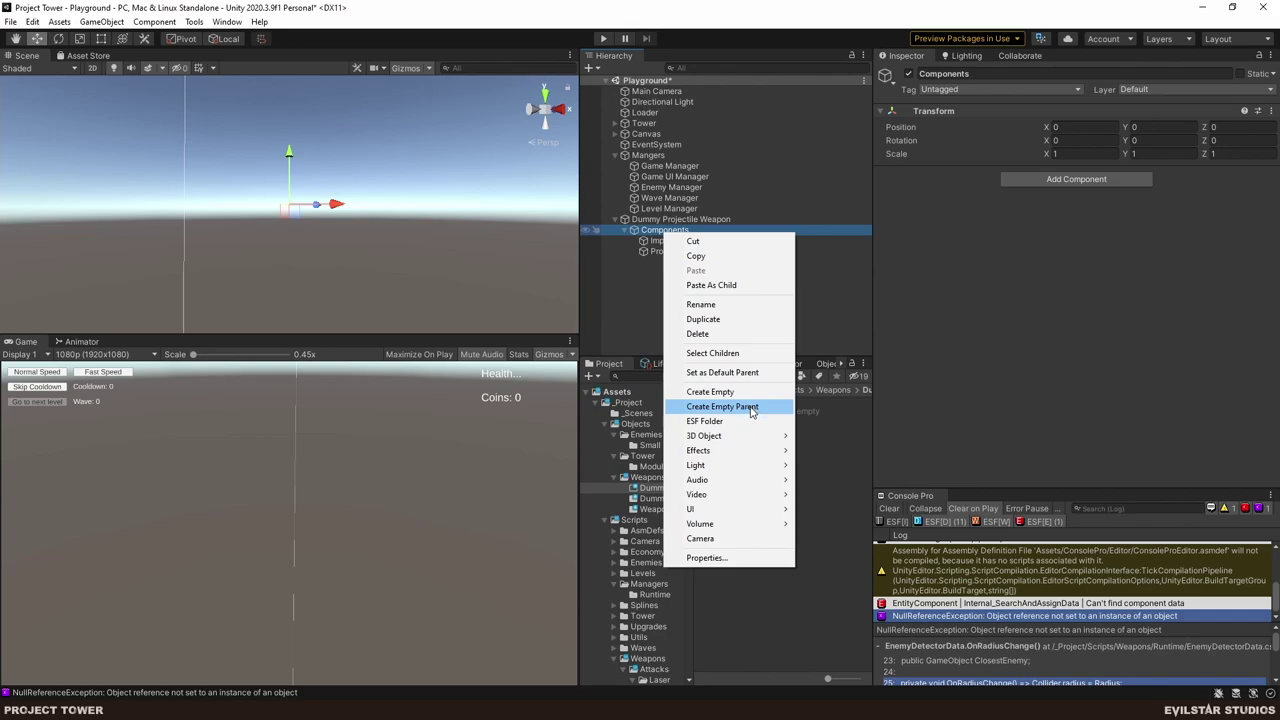
{"action": "left_click", "coordinate": [724, 393]}
{"action": "type", "text": "Ene"}
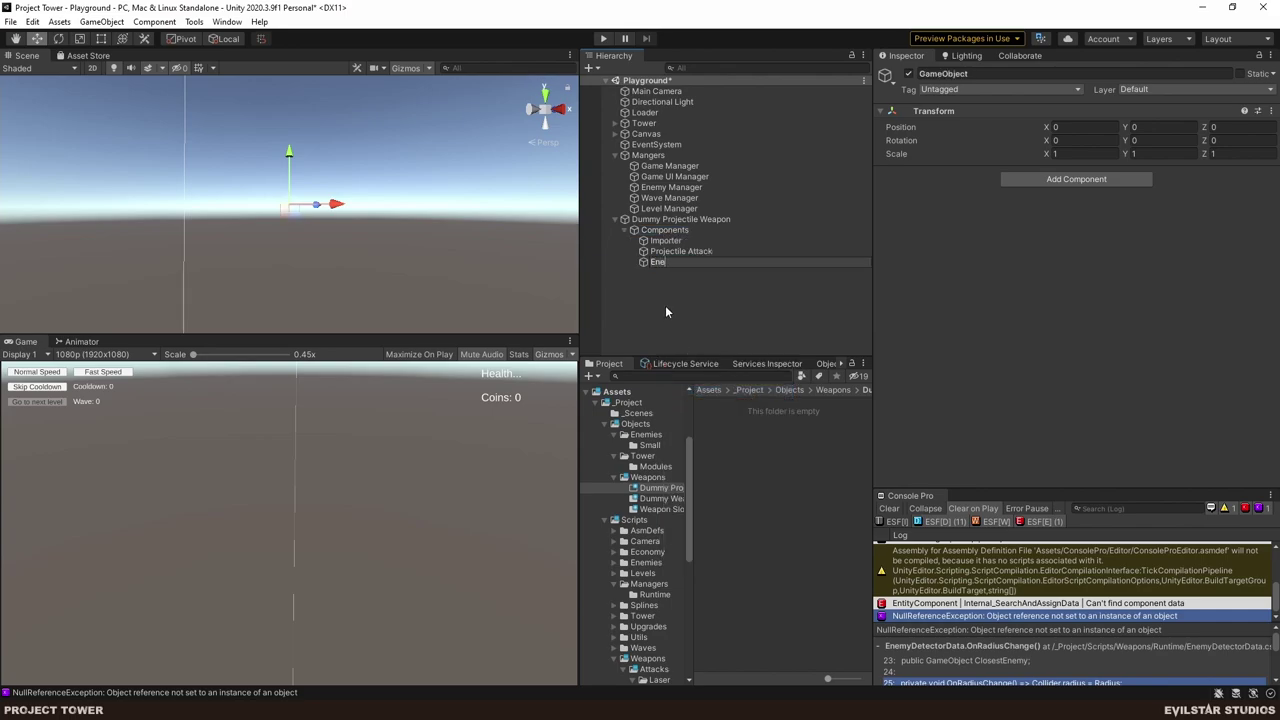
{"action": "type", "text": "my Detector"}
{"action": "key", "text": "Return"}
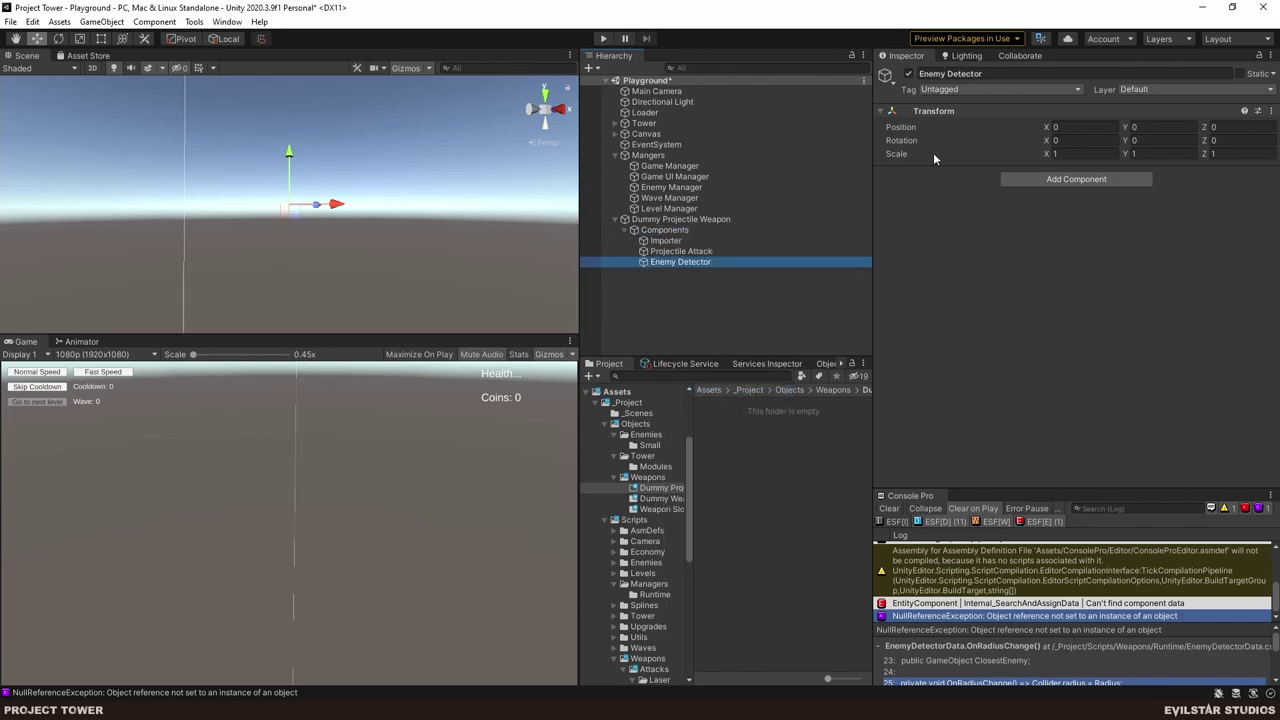
{"action": "left_click", "coordinate": [1065, 181]}
{"action": "key", "text": "Up"}
{"action": "key", "text": "Return"}
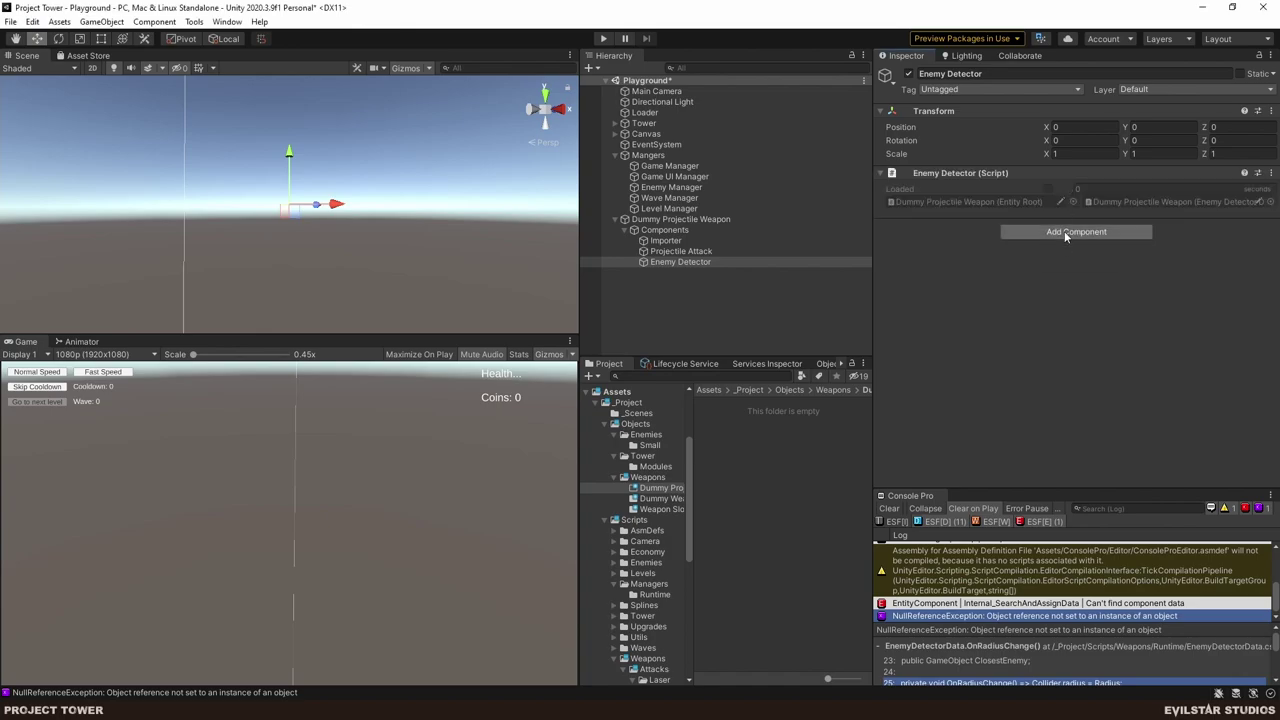
- Place the old Dummy Weapon prefab in the scene and inspect its Enemy Detector for reference
{"action": "left_click", "coordinate": [689, 262]}
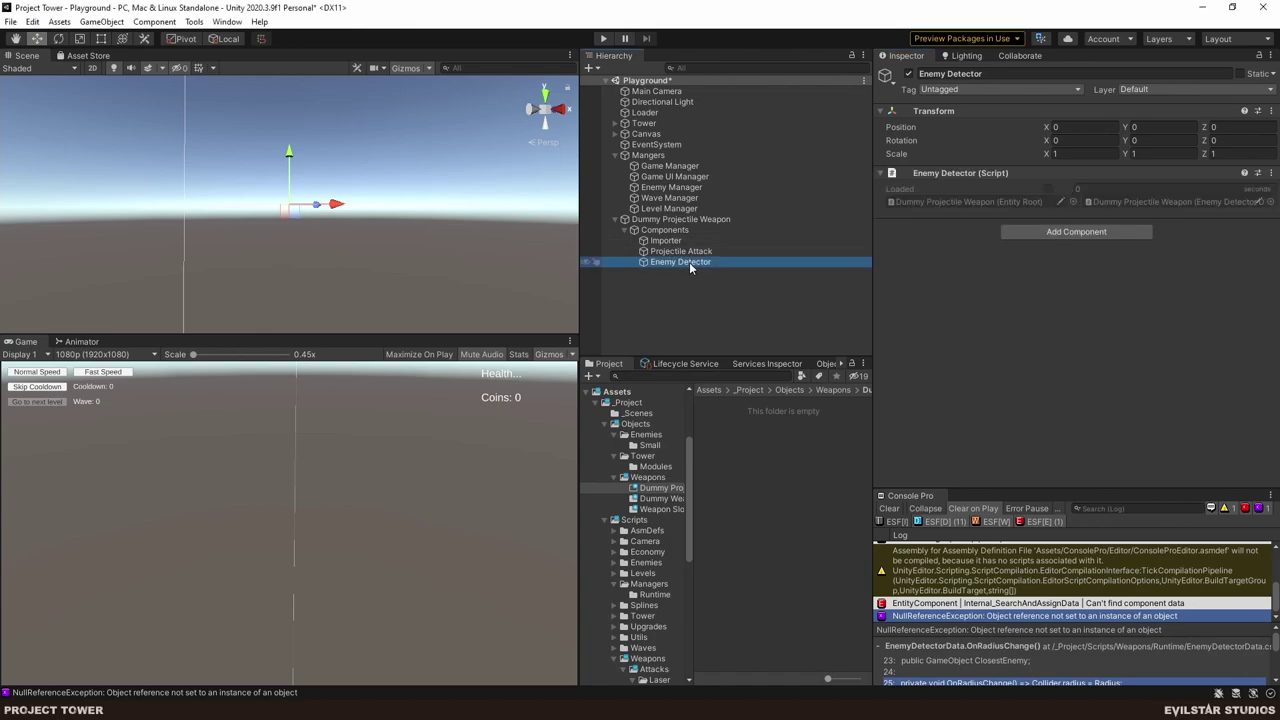
{"action": "left_click", "coordinate": [1083, 231]}
{"action": "left_click", "coordinate": [1031, 236]}
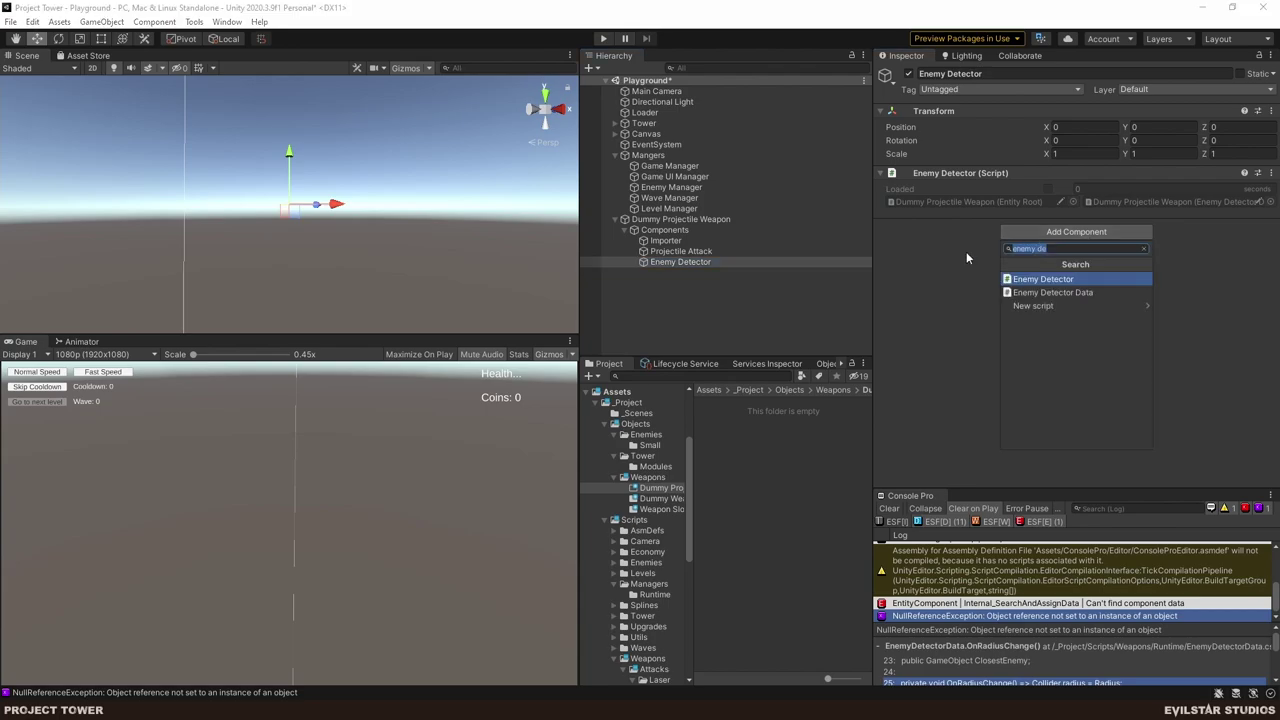
{"action": "left_click", "coordinate": [966, 251]}
{"action": "left_click", "coordinate": [718, 496]}
{"action": "left_click", "coordinate": [830, 391]}
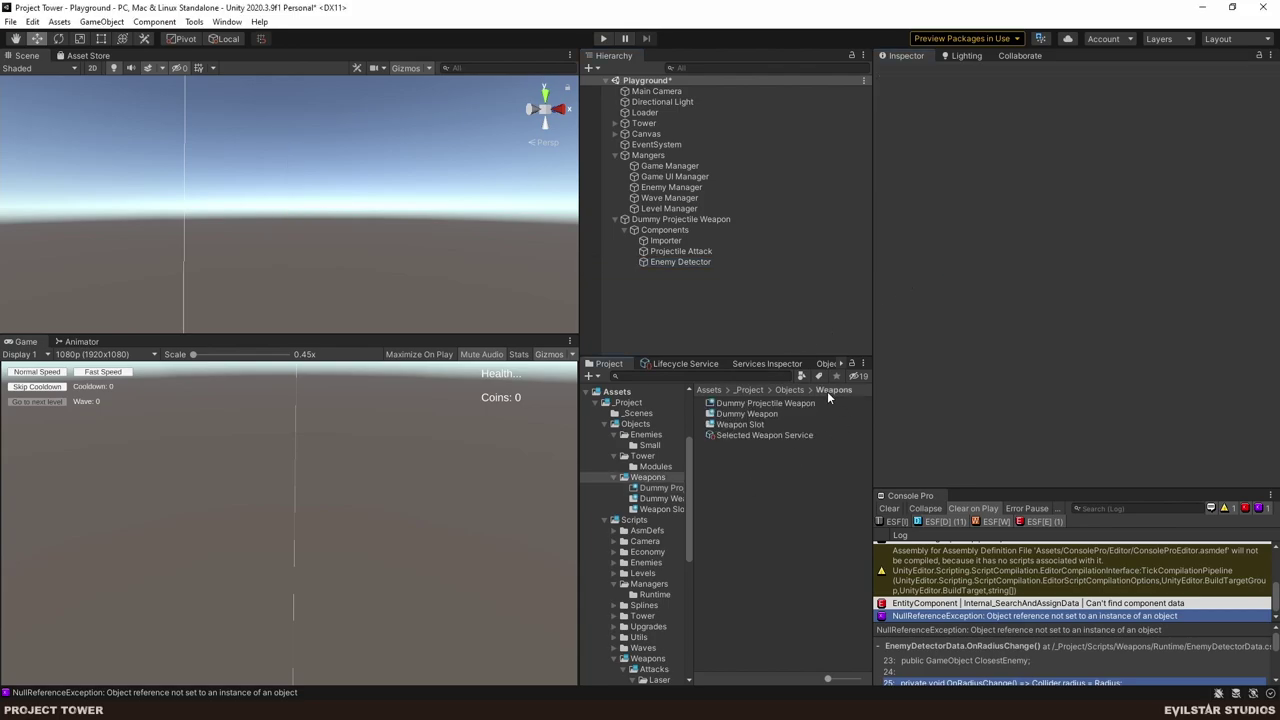
{"action": "double_click", "coordinate": [746, 413]}
{"action": "left_click_drag", "start_coordinate": [741, 414], "coordinate": [675, 313]}
{"action": "left_click", "coordinate": [614, 272]}
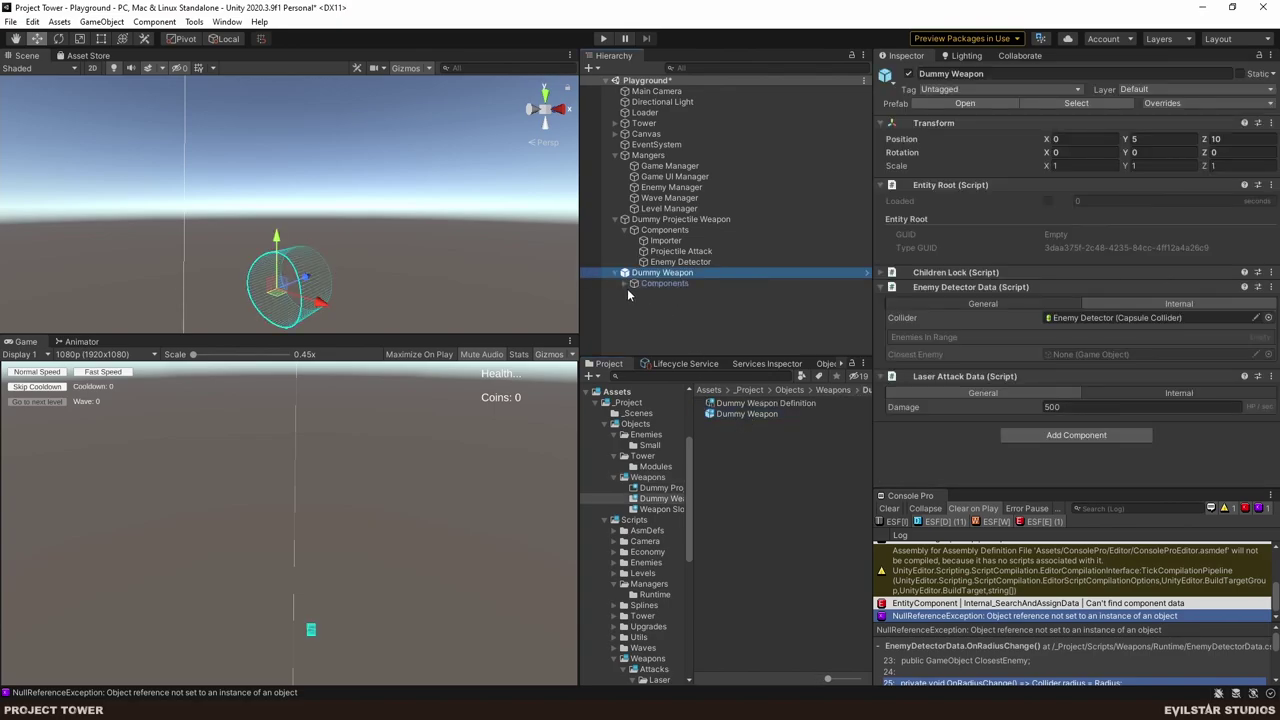
{"action": "left_click", "coordinate": [633, 283]}
{"action": "left_click", "coordinate": [691, 326]}
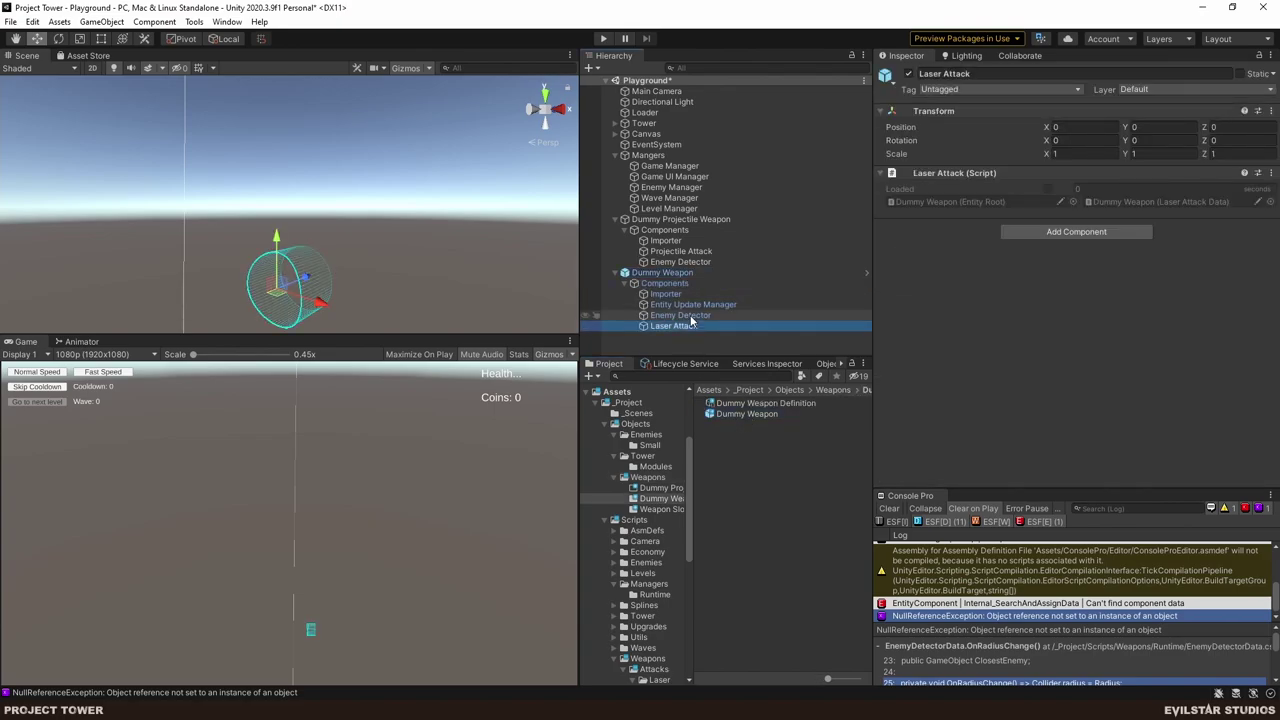
{"action": "left_click", "coordinate": [682, 315]}
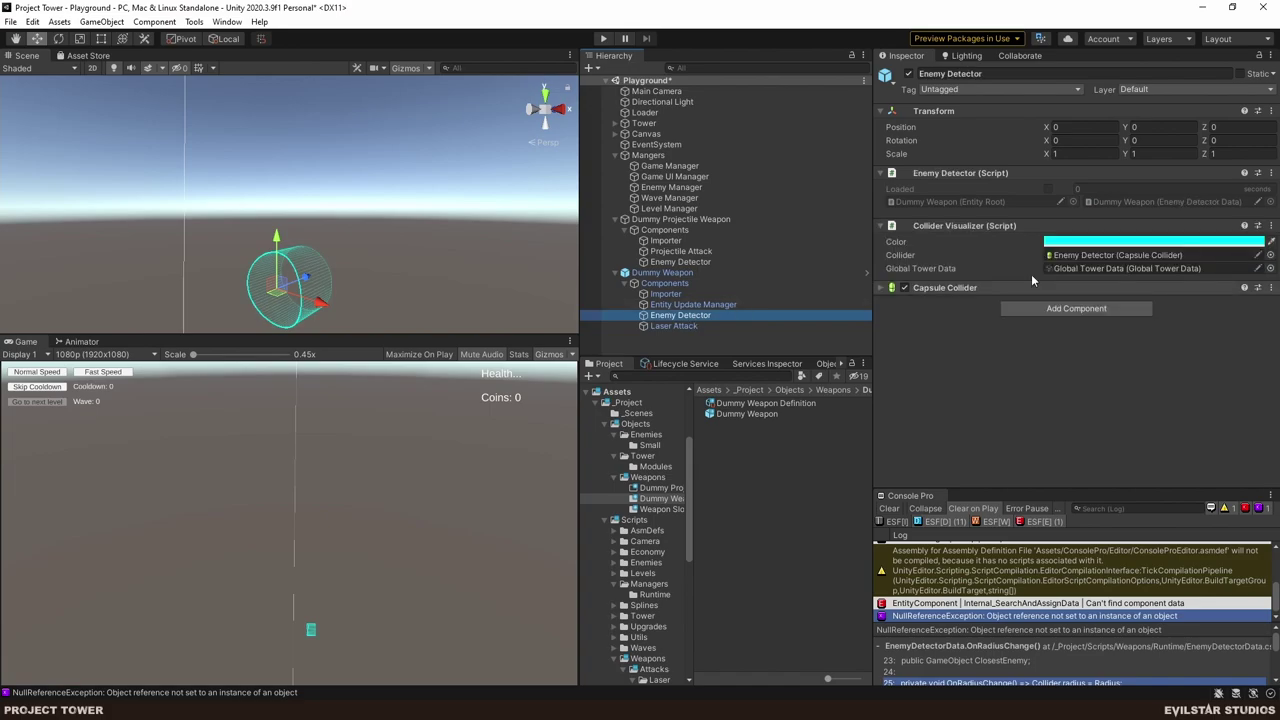
- Give Enemy Detector a Capsule Collider, Collider Visualizer and Global Tower Data, then delete old Dummy Weapon
{"action": "left_click", "coordinate": [689, 262]}
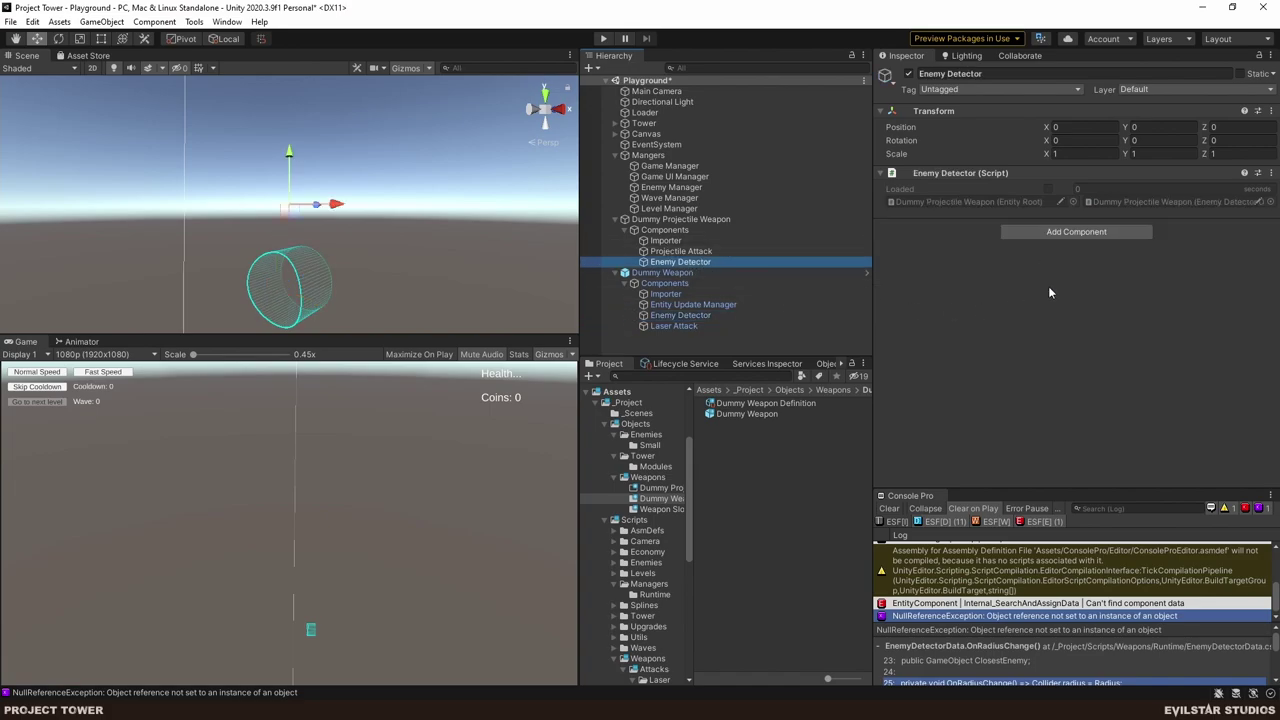
{"action": "left_click", "coordinate": [1052, 234]}
{"action": "type", "text": "cap"}
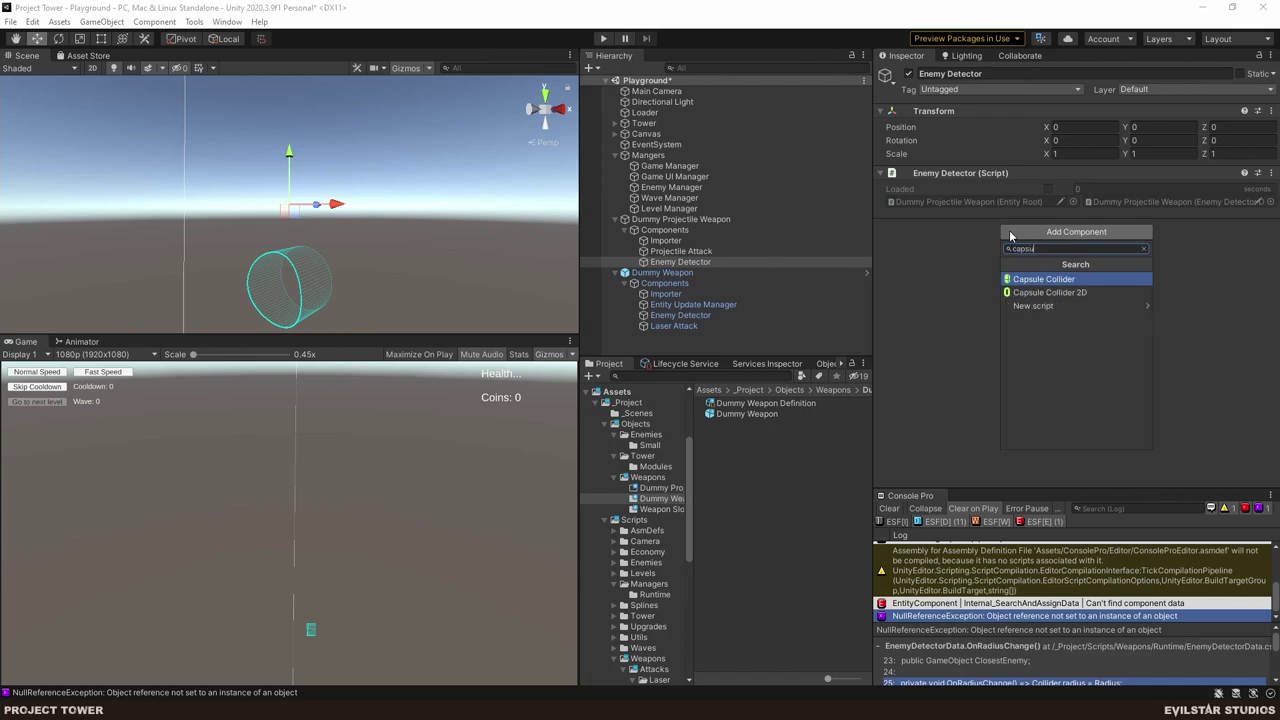
{"action": "type", "text": "su"}
{"action": "key", "text": "Return"}
{"action": "left_click", "coordinate": [1024, 244]}
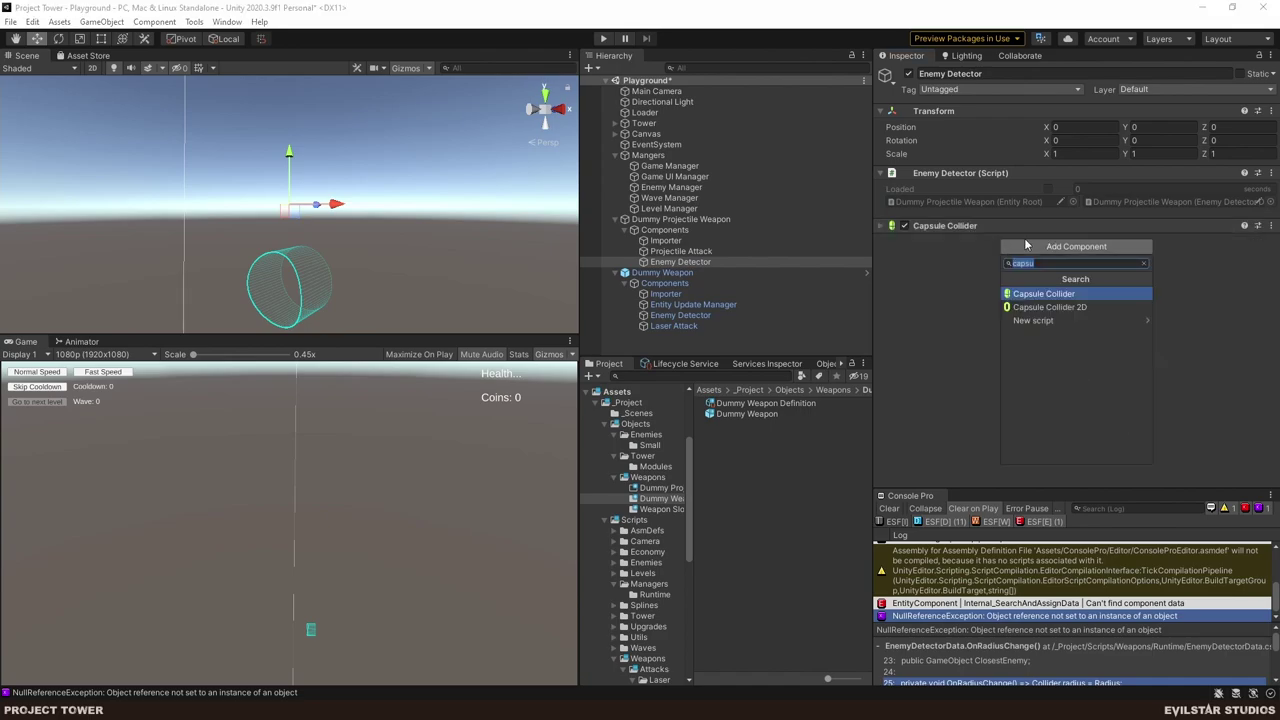
{"action": "type", "text": "visual"}
{"action": "key", "text": "Down"}
{"action": "key", "text": "Return"}
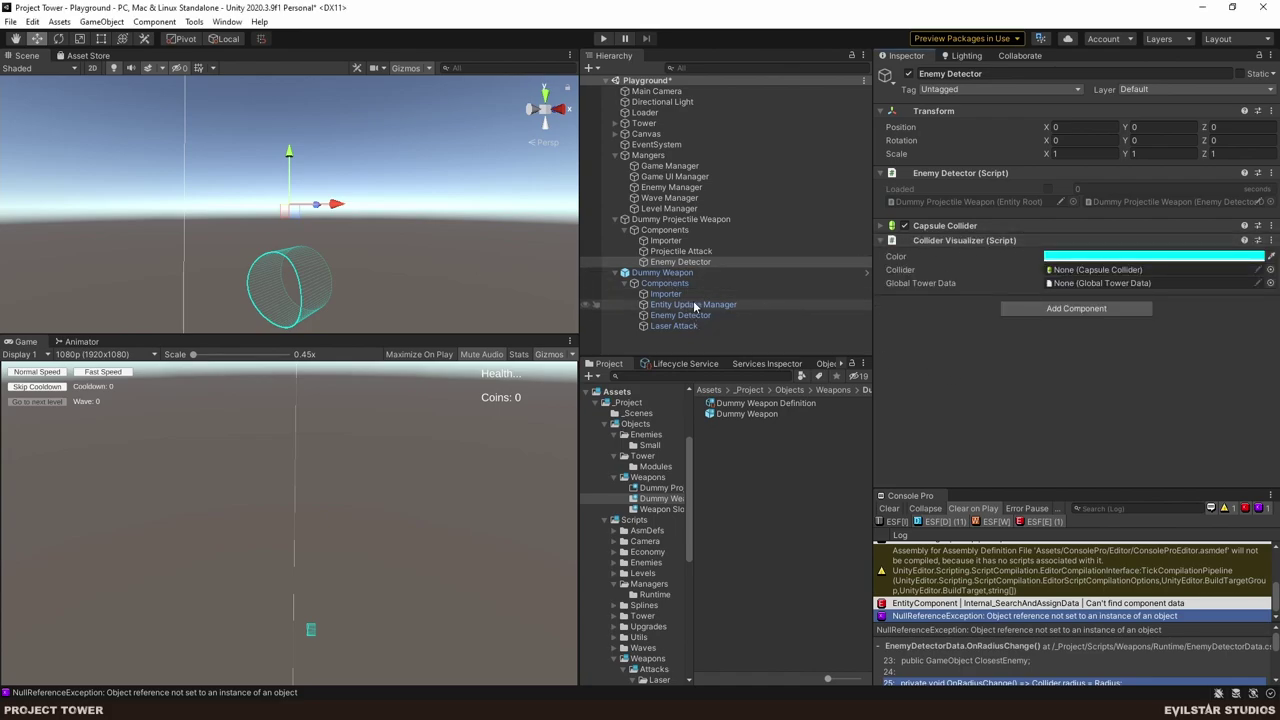
{"action": "left_click_drag", "start_coordinate": [945, 226], "coordinate": [1104, 277]}
{"action": "left_click", "coordinate": [1269, 283]}
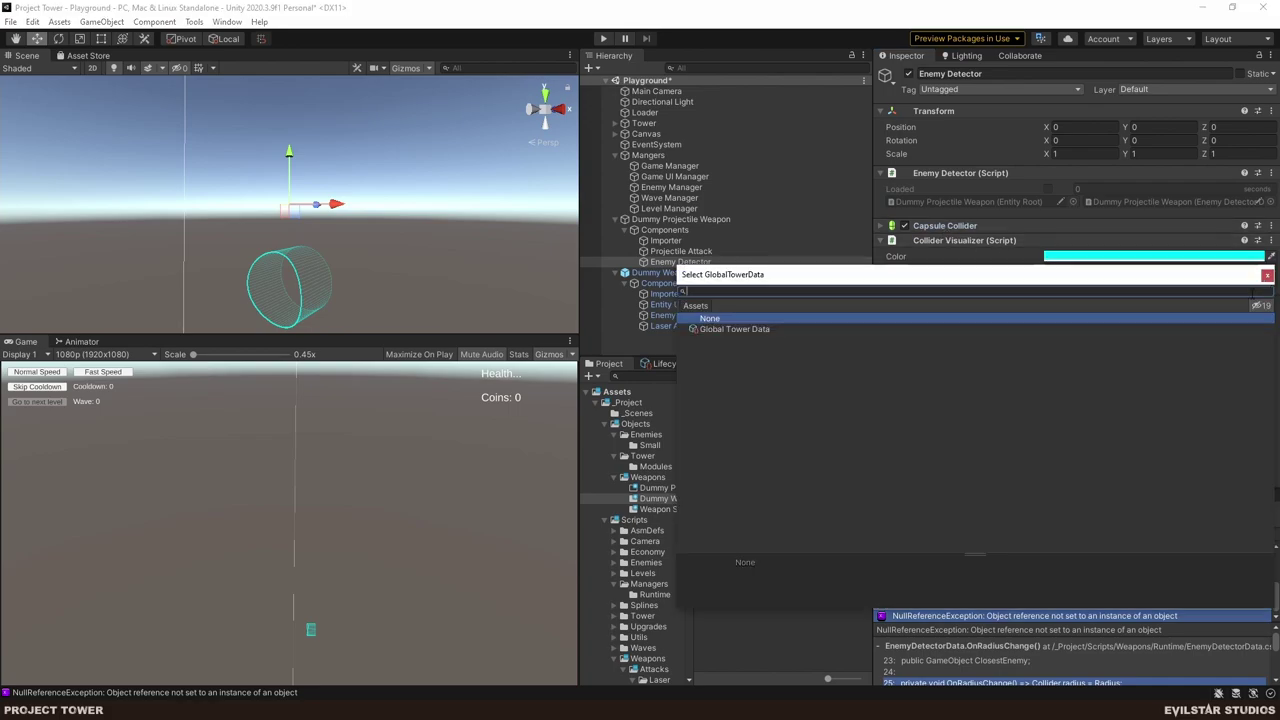
{"action": "double_click", "coordinate": [1250, 325]}
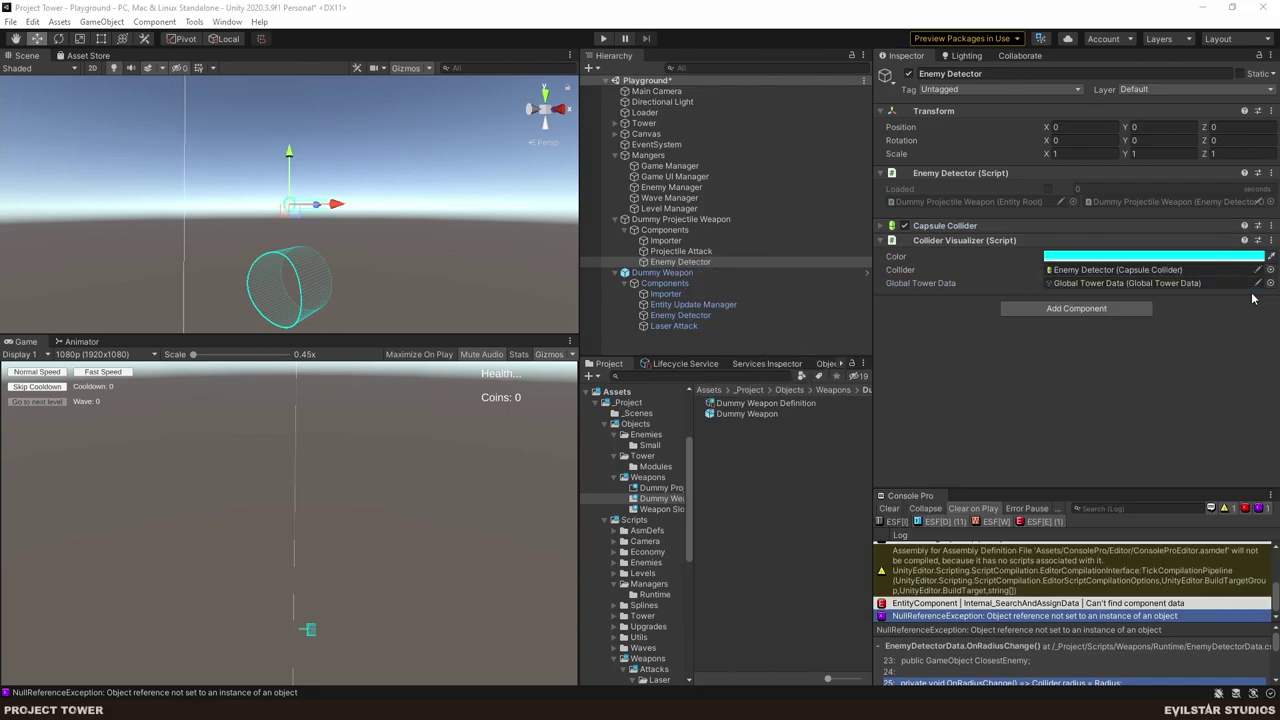
{"action": "left_click", "coordinate": [662, 273]}
{"action": "key", "text": "Delete"}
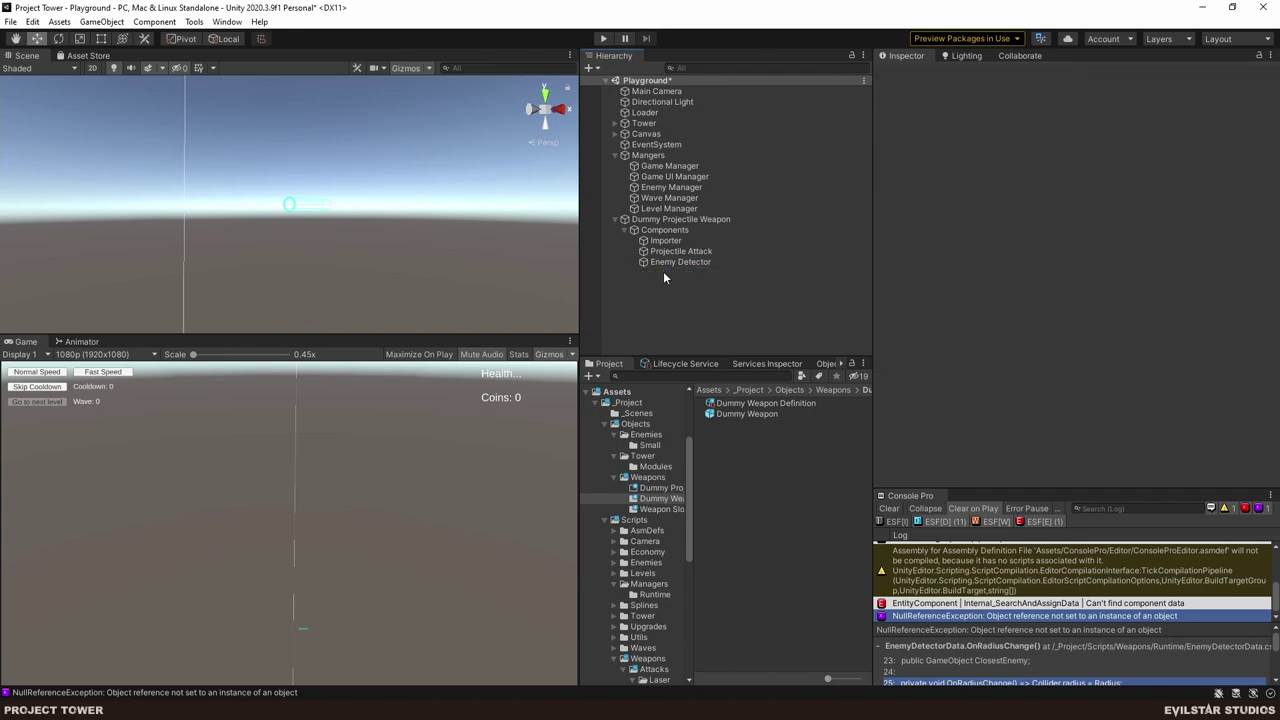
- Link the Enemy Detector collider to the detector data and set its Radius to 5
{"action": "left_click", "coordinate": [680, 219]}
{"action": "left_click_drag", "start_coordinate": [709, 260], "coordinate": [1096, 290]}
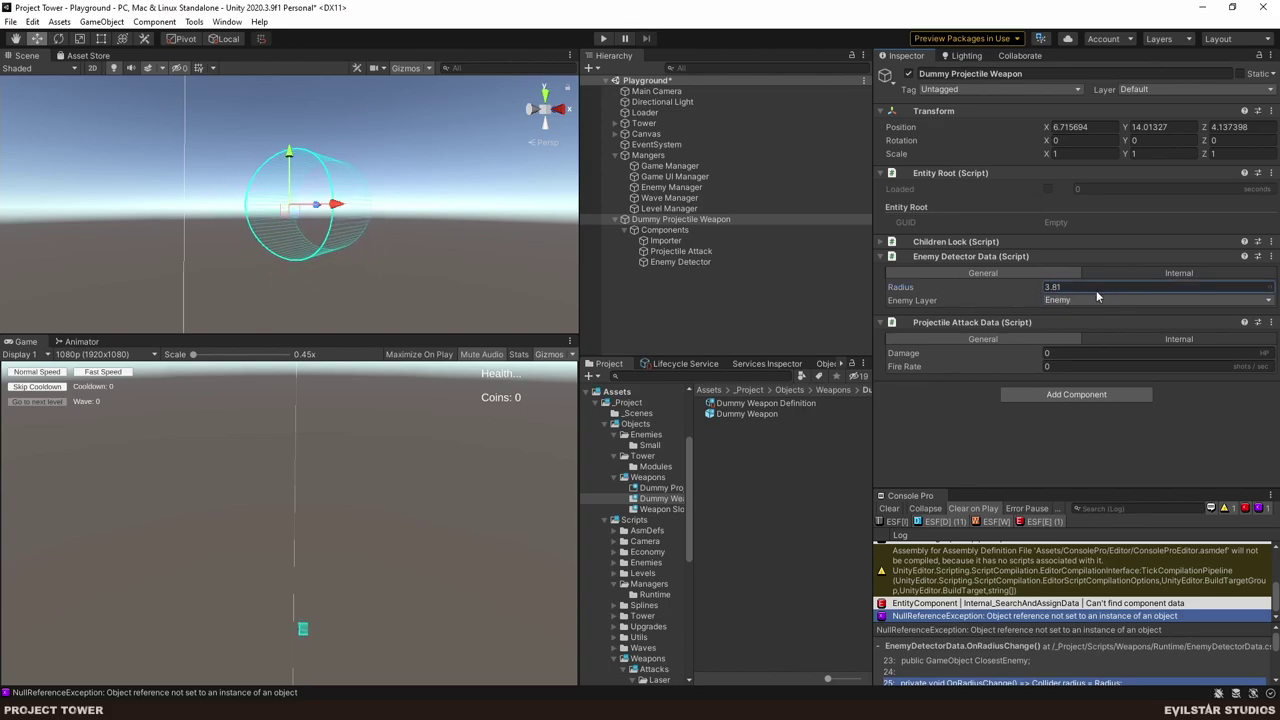
{"action": "left_click", "coordinate": [1096, 290]}
{"action": "type", "text": "5"}
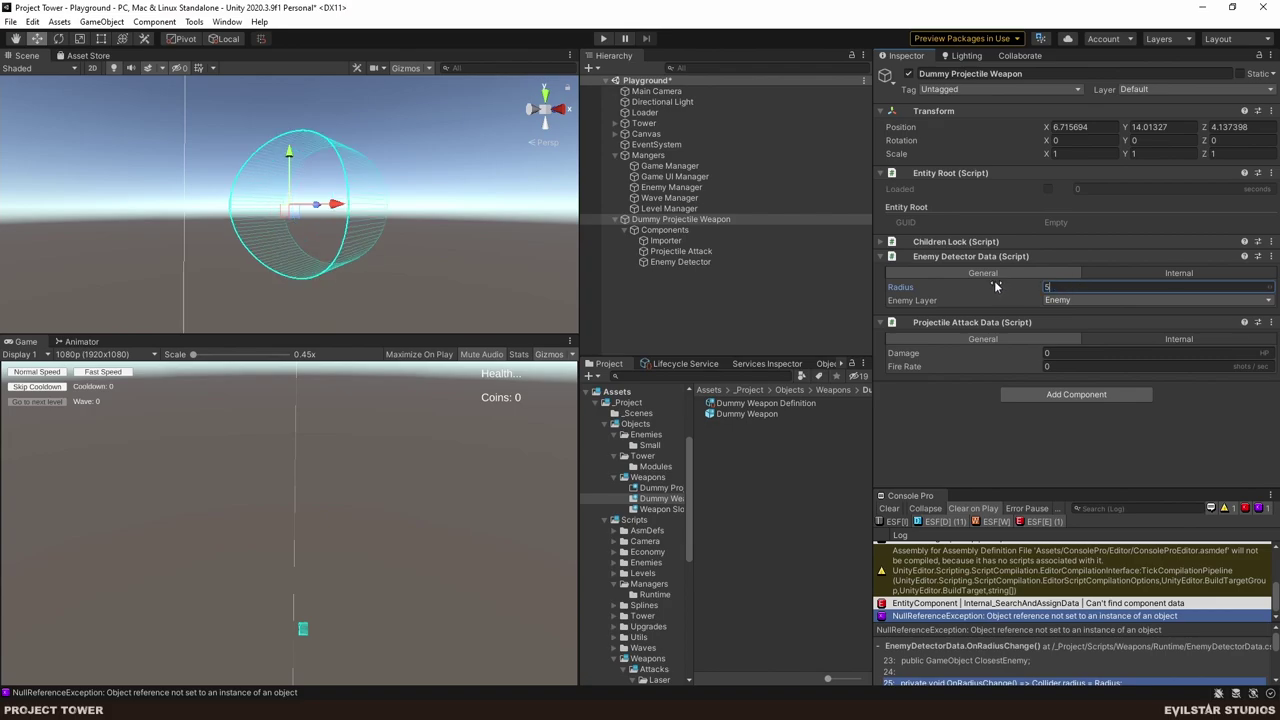
{"action": "right_click_drag", "start_coordinate": [204, 224], "coordinate": [264, 236]}
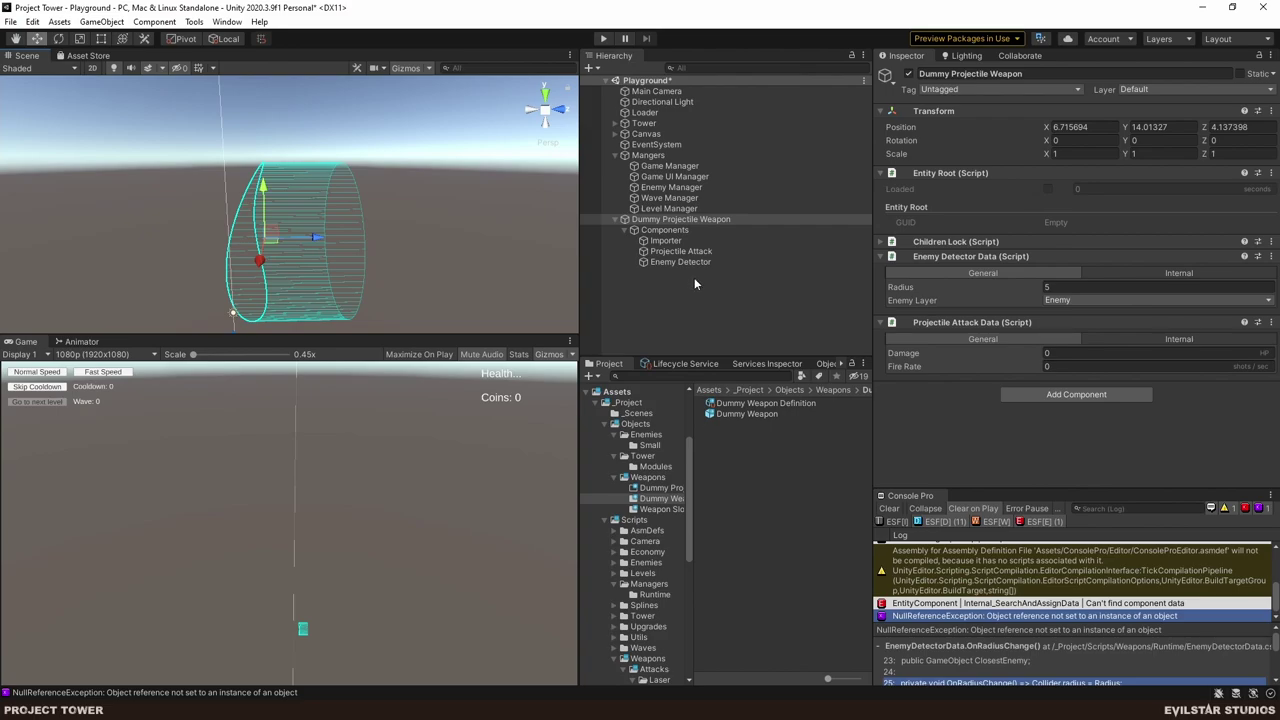
{"action": "left_click", "coordinate": [1132, 273]}
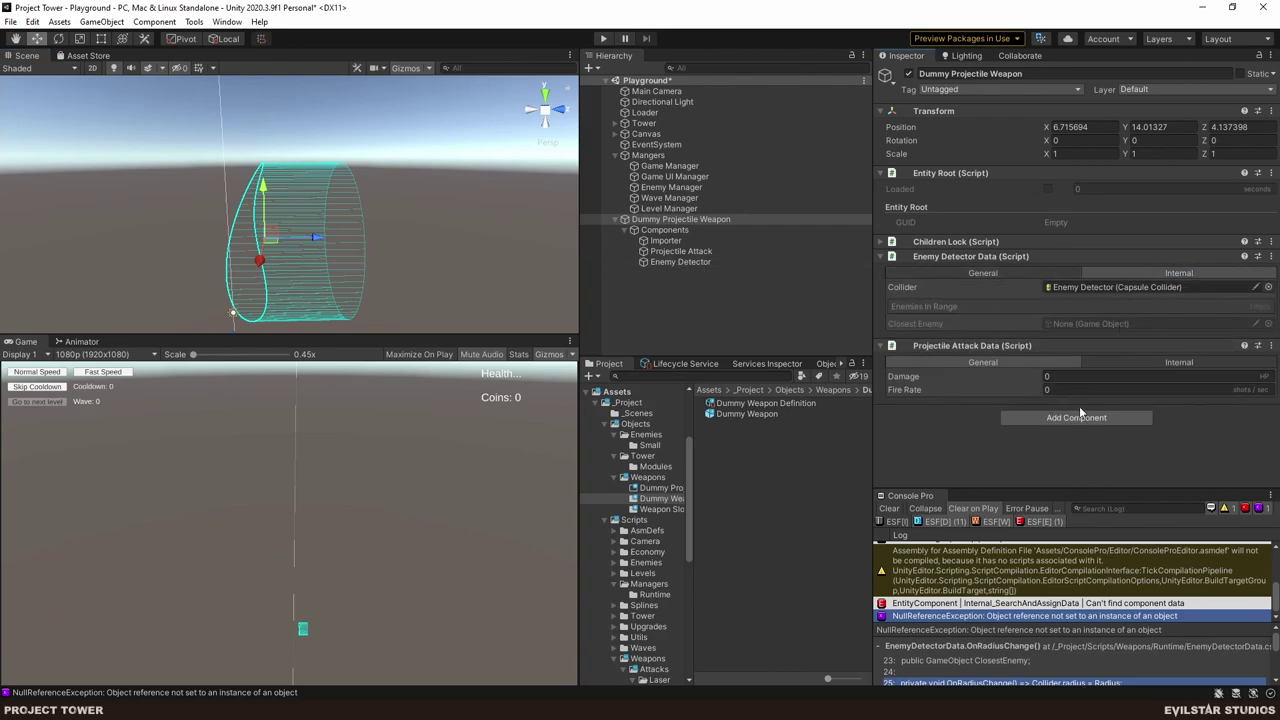
{"action": "left_click", "coordinate": [1012, 274]}
- Link Enemy Detector to the projectile attack, set Damage 2.5 and Fire Rate 4, and save
{"action": "left_click", "coordinate": [1142, 337]}
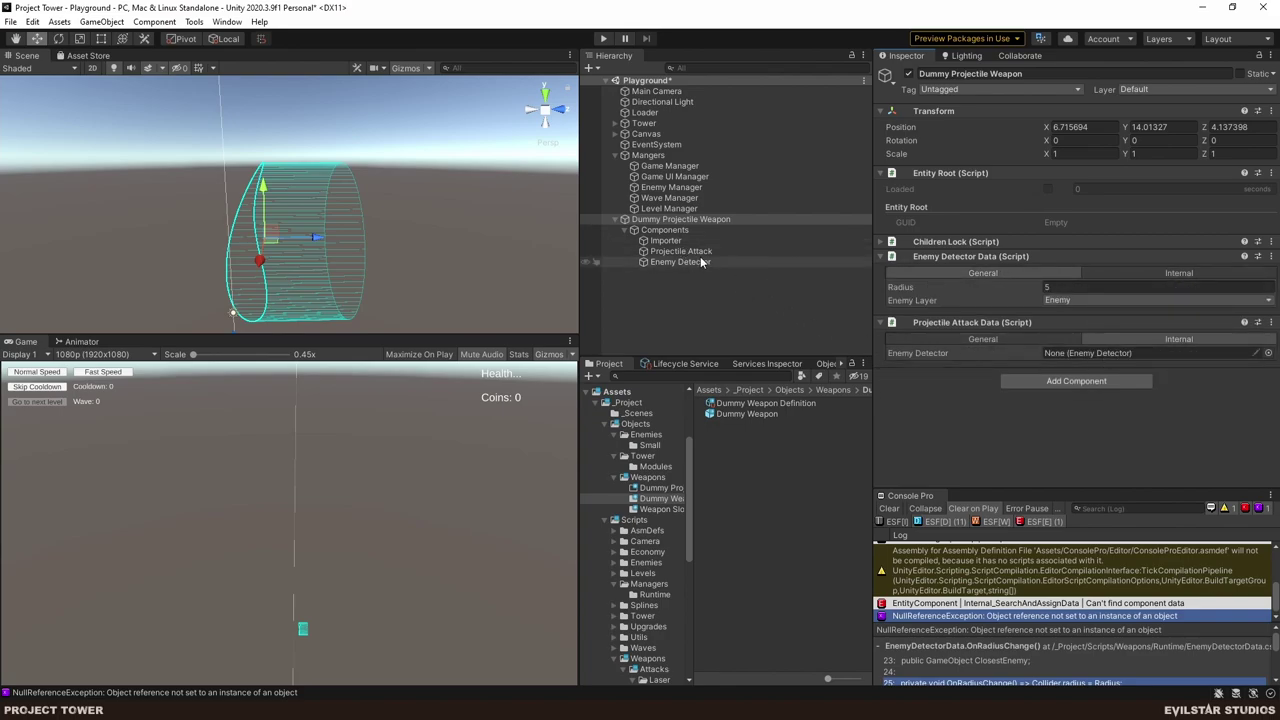
{"action": "left_click_drag", "start_coordinate": [706, 265], "coordinate": [1101, 352]}
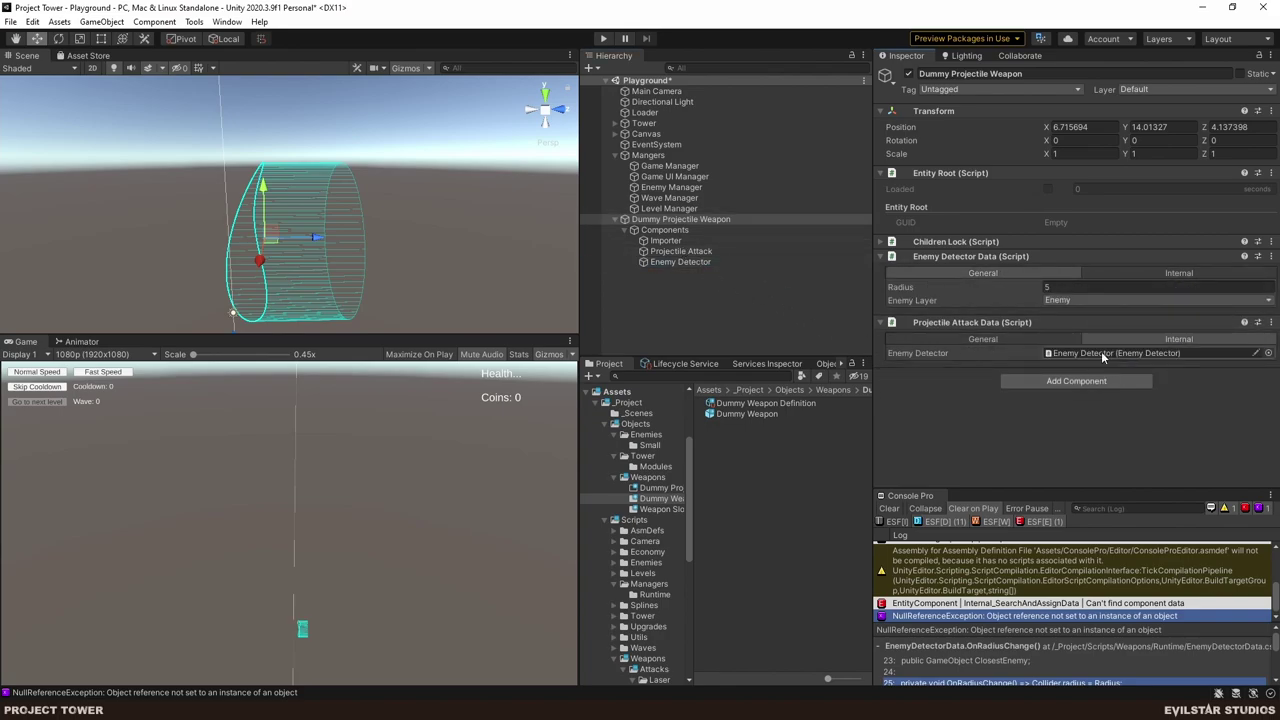
{"action": "left_click", "coordinate": [1011, 340]}
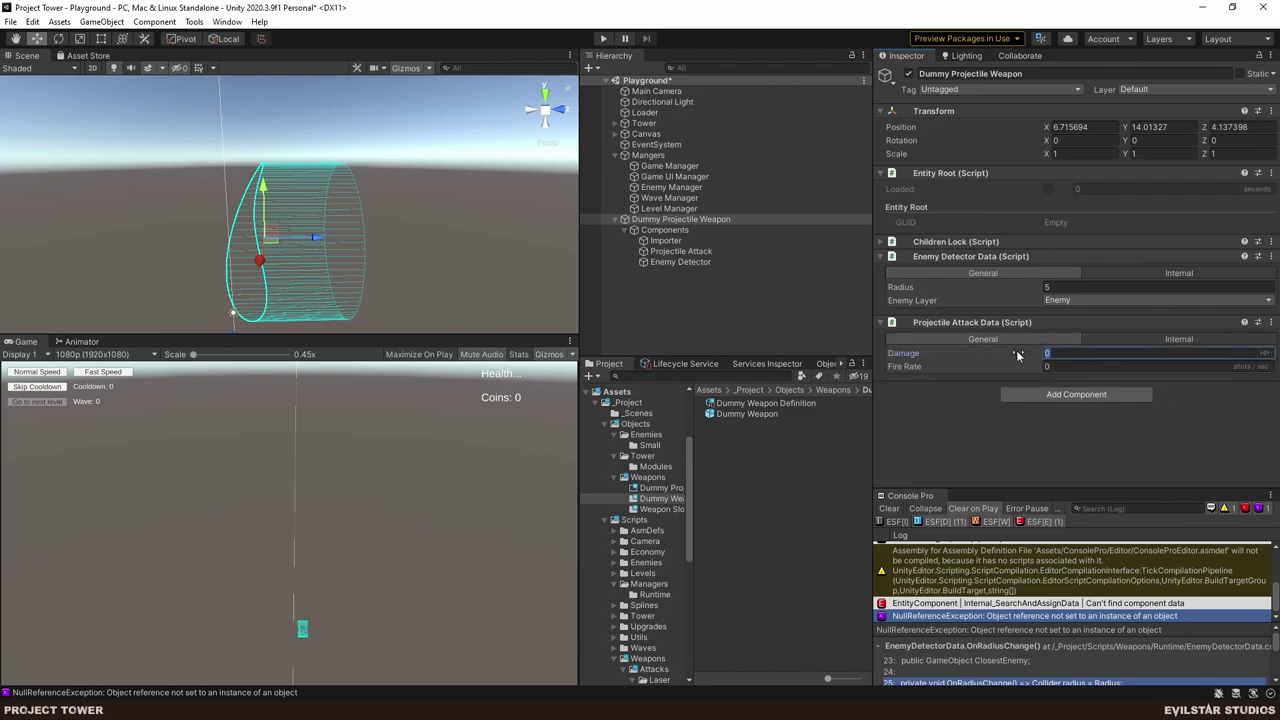
{"action": "type", "text": "10"}
{"action": "type", "text": "5"}
{"action": "key", "text": "Return"}
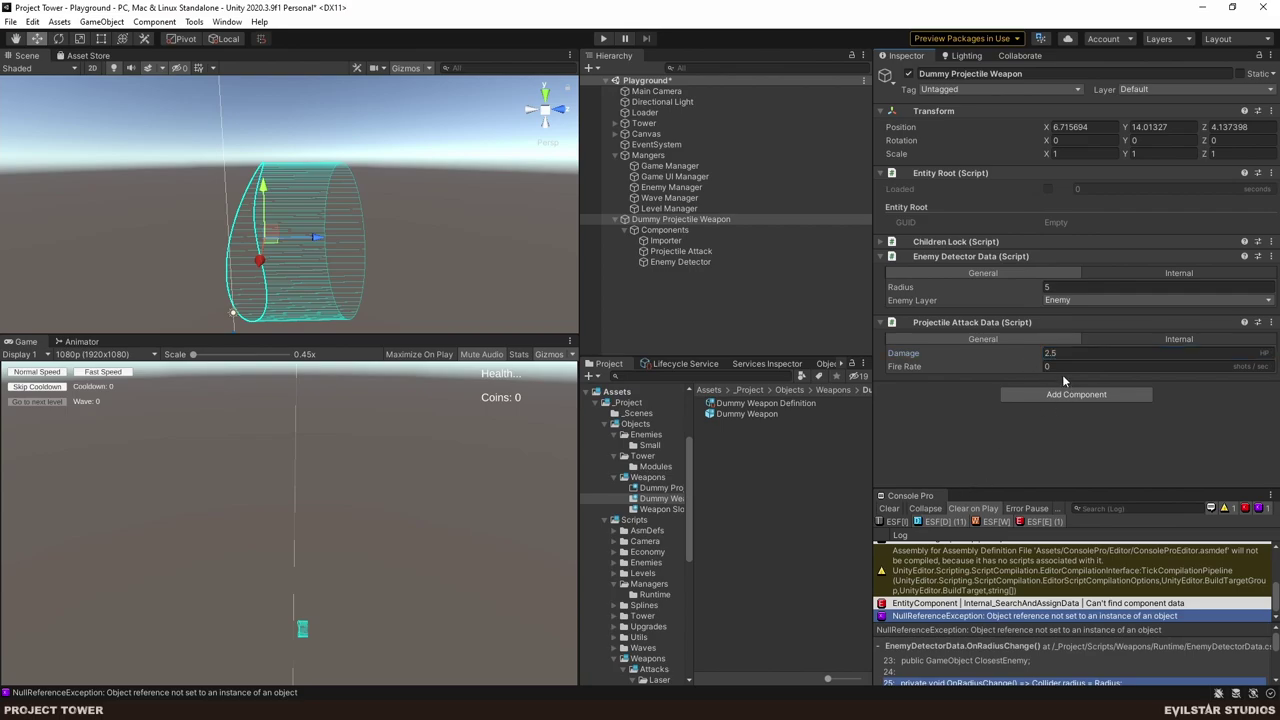
{"action": "left_click", "coordinate": [1040, 366]}
{"action": "type", "text": "4"}
{"action": "key", "text": "Return"}
{"action": "left_click", "coordinate": [703, 301]}
{"action": "key", "text": "ctrl+s"}
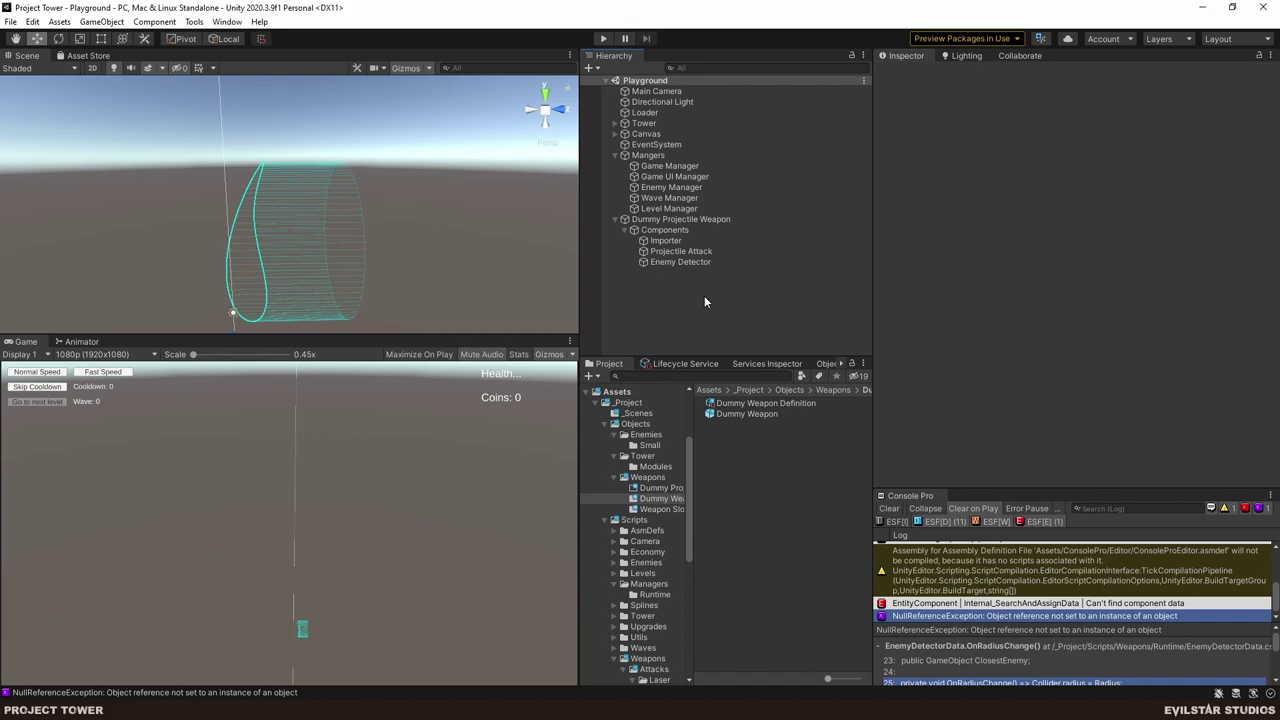
- Save Dummy Projectile Weapon as a prefab in Weapons/Dummy Projectile Weapon and delete the scene instance
{"action": "left_click", "coordinate": [696, 220]}
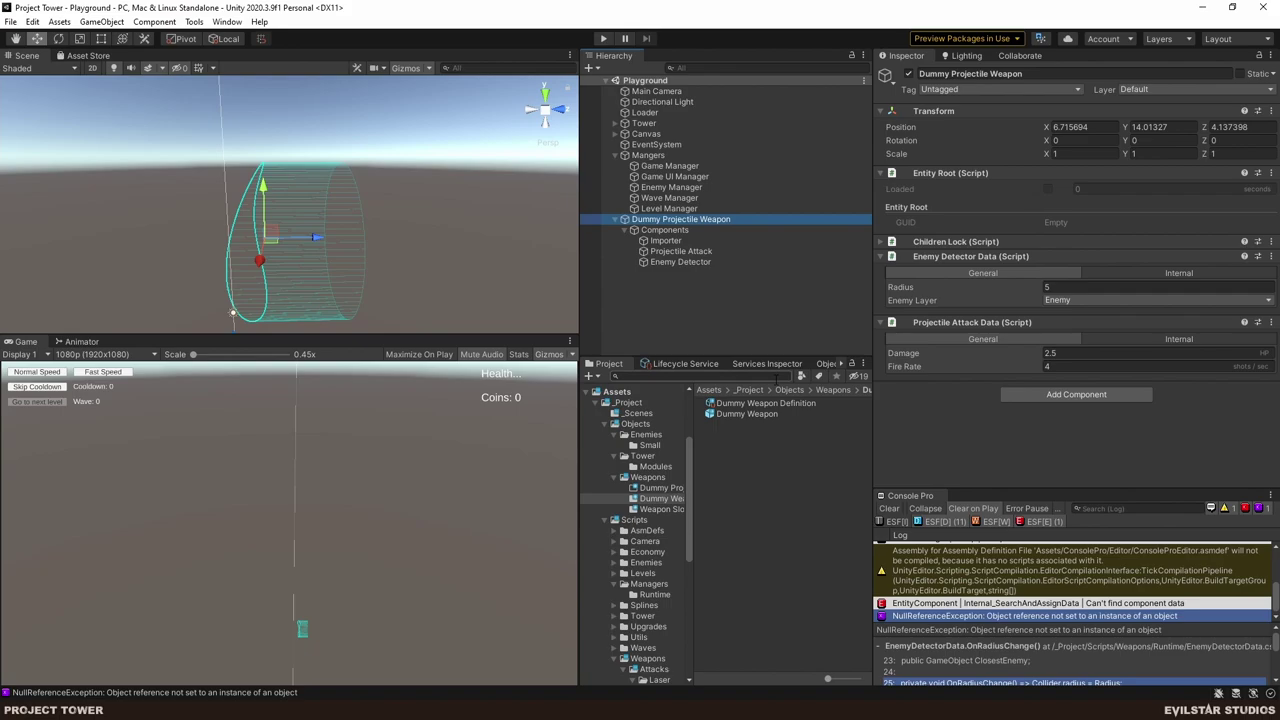
{"action": "left_click", "coordinate": [753, 283]}
{"action": "left_click", "coordinate": [647, 477]}
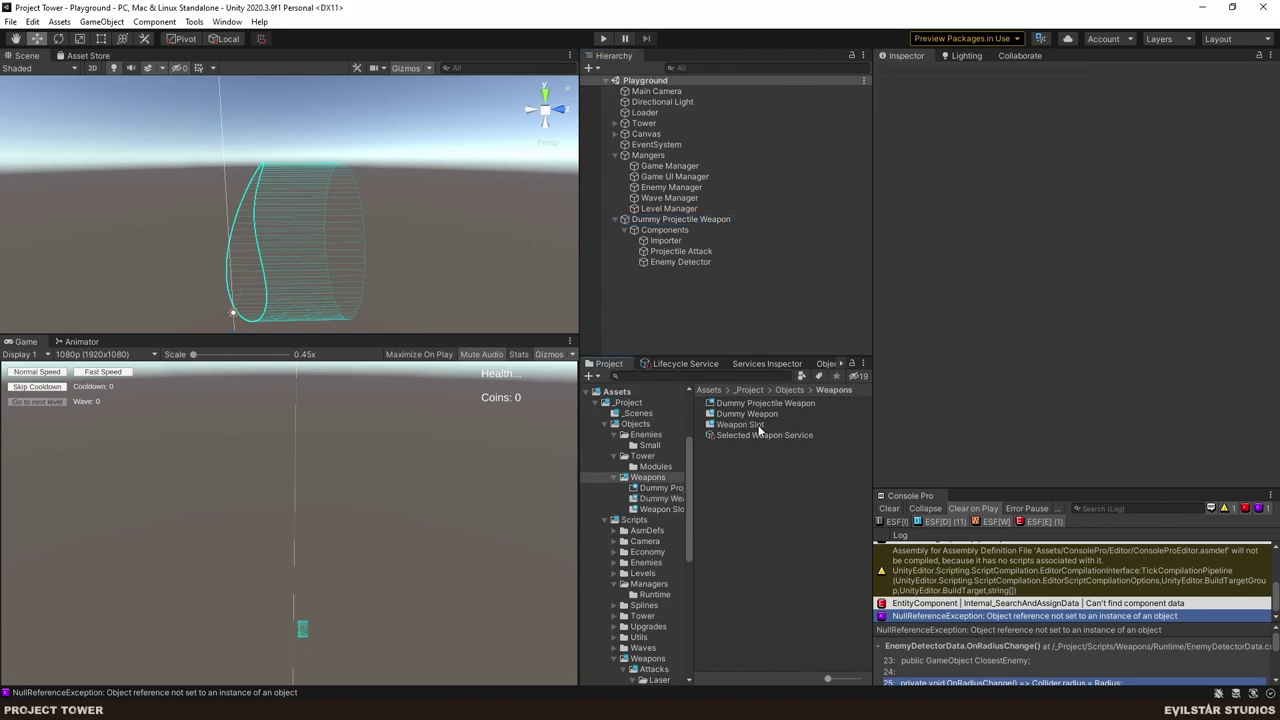
{"action": "double_click", "coordinate": [760, 403]}
{"action": "left_click_drag", "start_coordinate": [668, 219], "coordinate": [745, 450]}
{"action": "left_click", "coordinate": [756, 470]}
{"action": "left_click", "coordinate": [720, 219]}
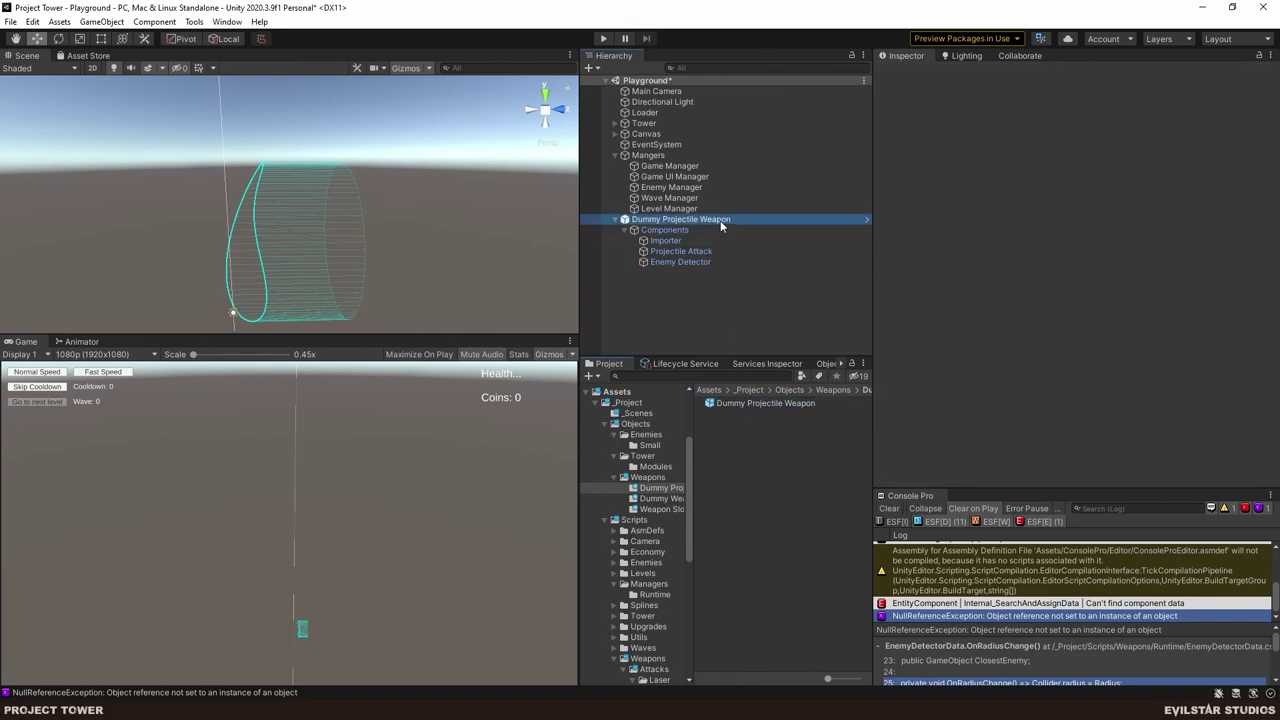
{"action": "key", "text": "Delete"}
- Create a Weapon Definition asset named Dummy Projectile Weapon Definition in the prefab's folder
{"action": "right_click", "coordinate": [757, 455]}
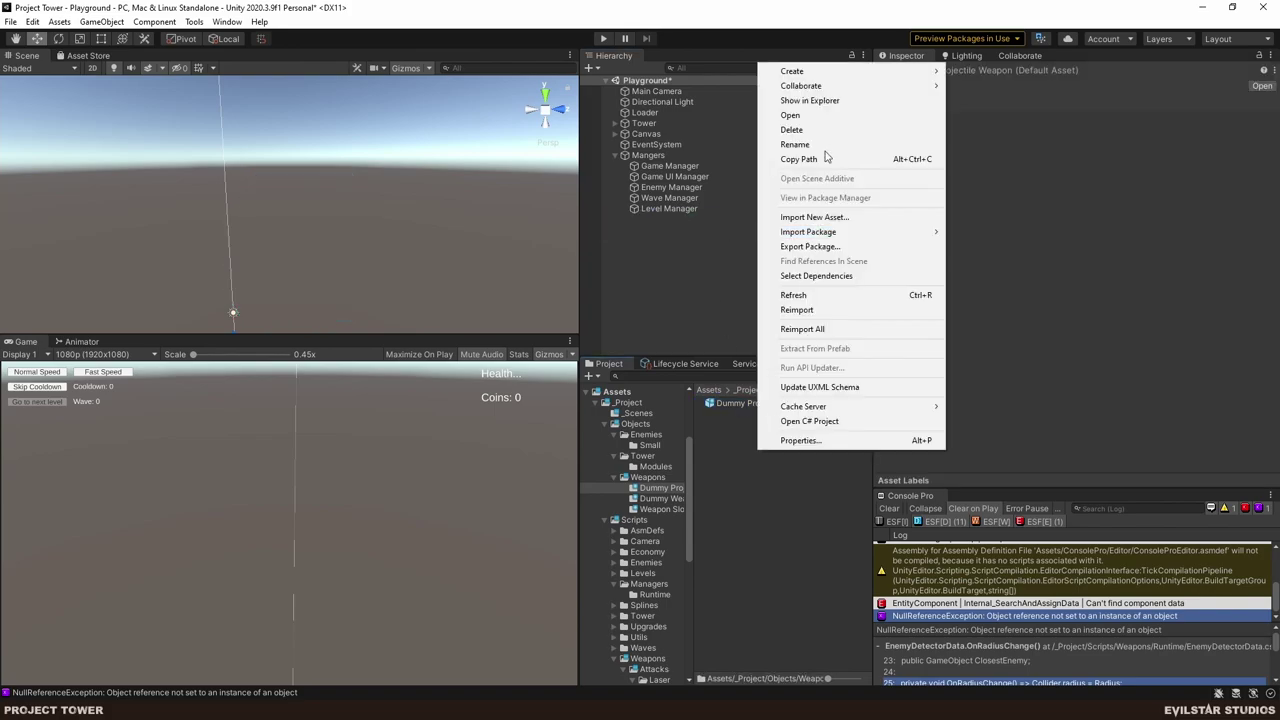
{"action": "mouse_move", "coordinate": [850, 71]}
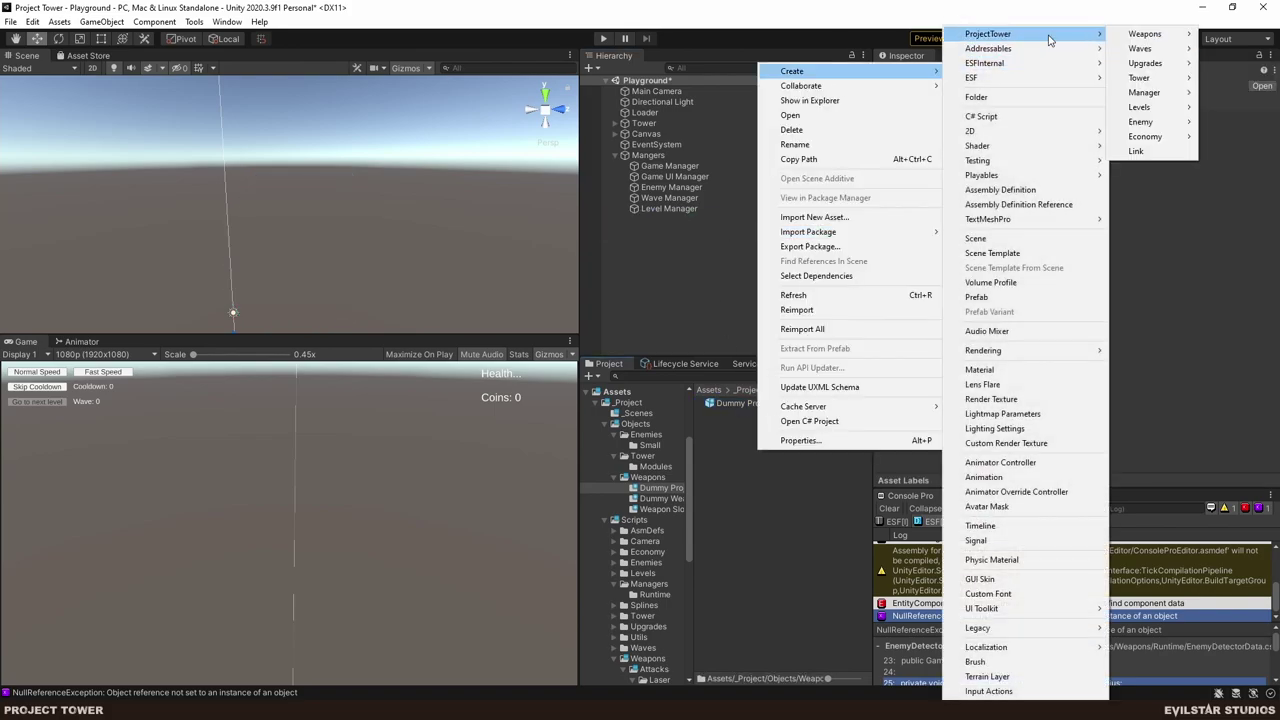
{"action": "mouse_move", "coordinate": [1093, 34]}
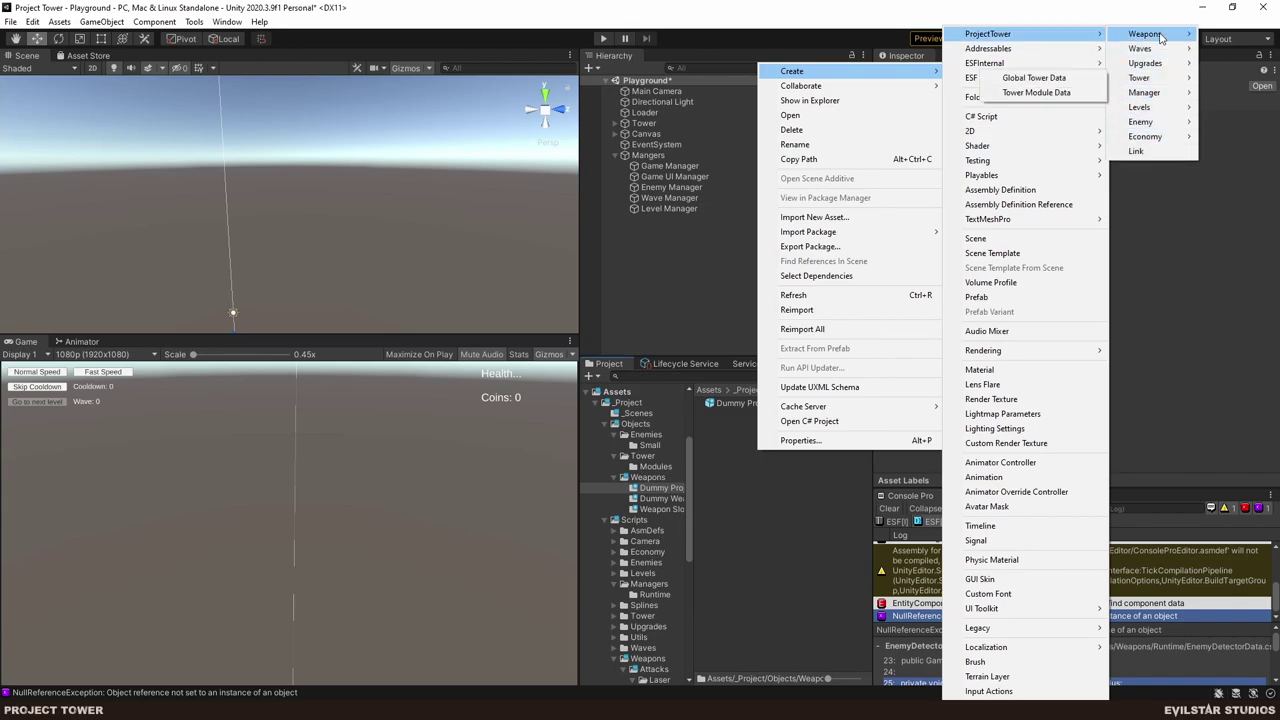
{"action": "mouse_move", "coordinate": [1148, 34]}
{"action": "left_click", "coordinate": [1030, 64]}
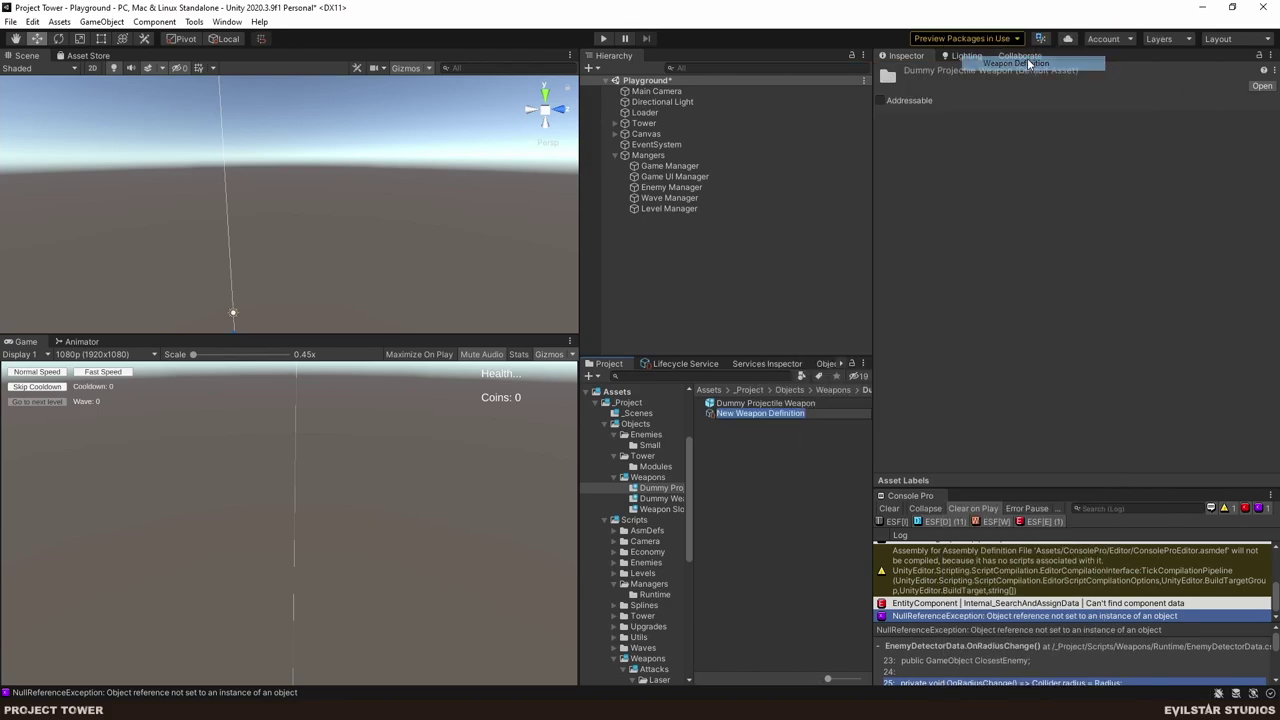
{"action": "type", "text": "Dummy P"}
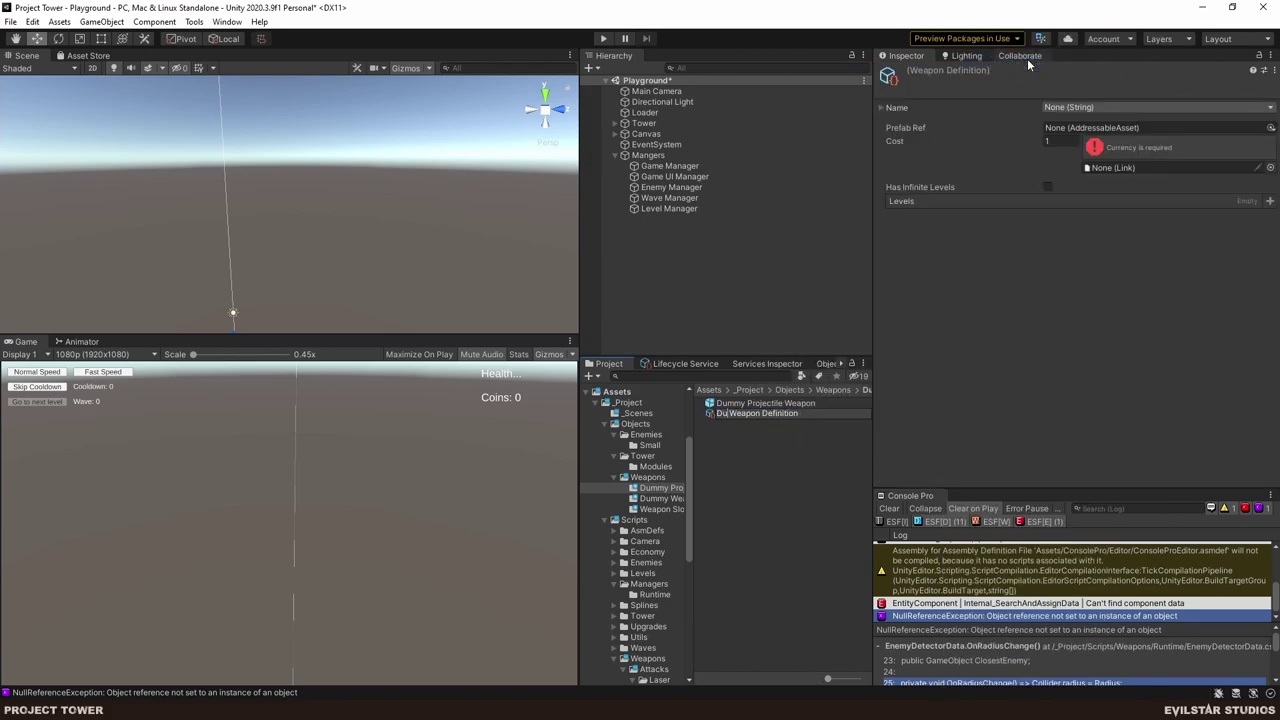
{"action": "type", "text": "rojectile"}
{"action": "key", "text": "Return"}
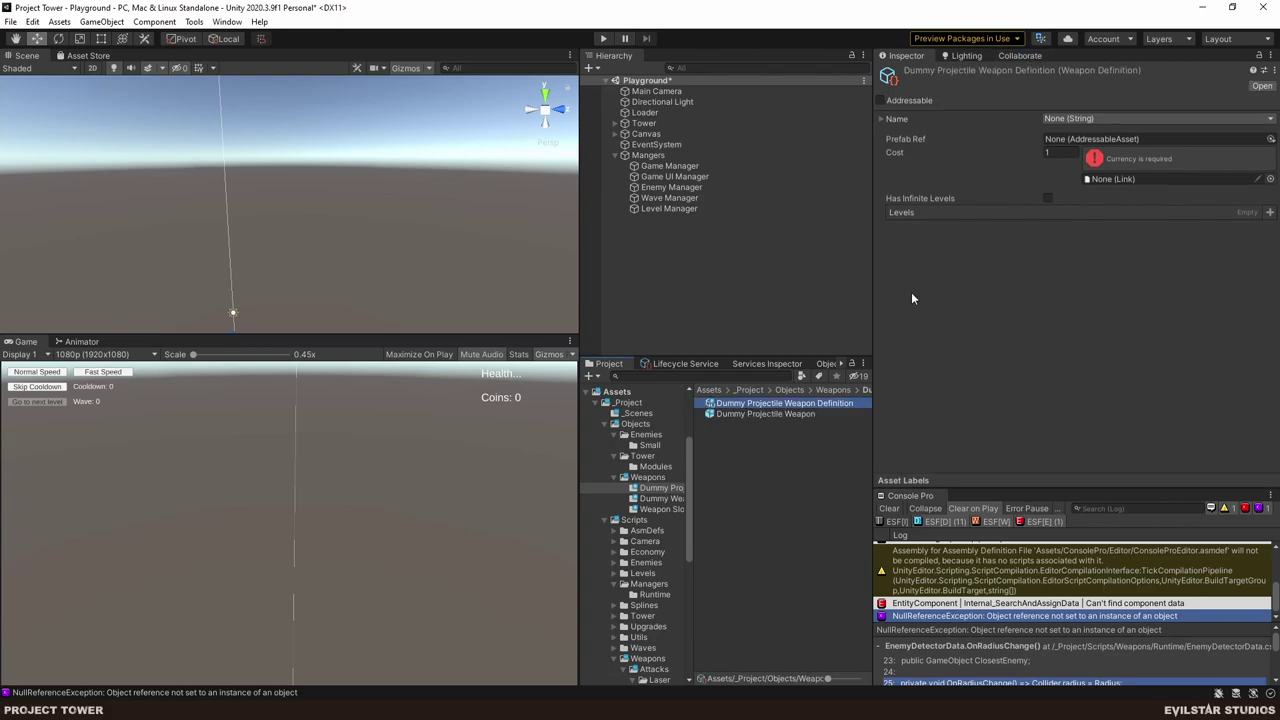
- Reference the Dummy Projectile Weapon prefab, set Cost 5 in Coins Currency, and save
{"action": "left_click_drag", "start_coordinate": [788, 409], "coordinate": [1068, 145]}
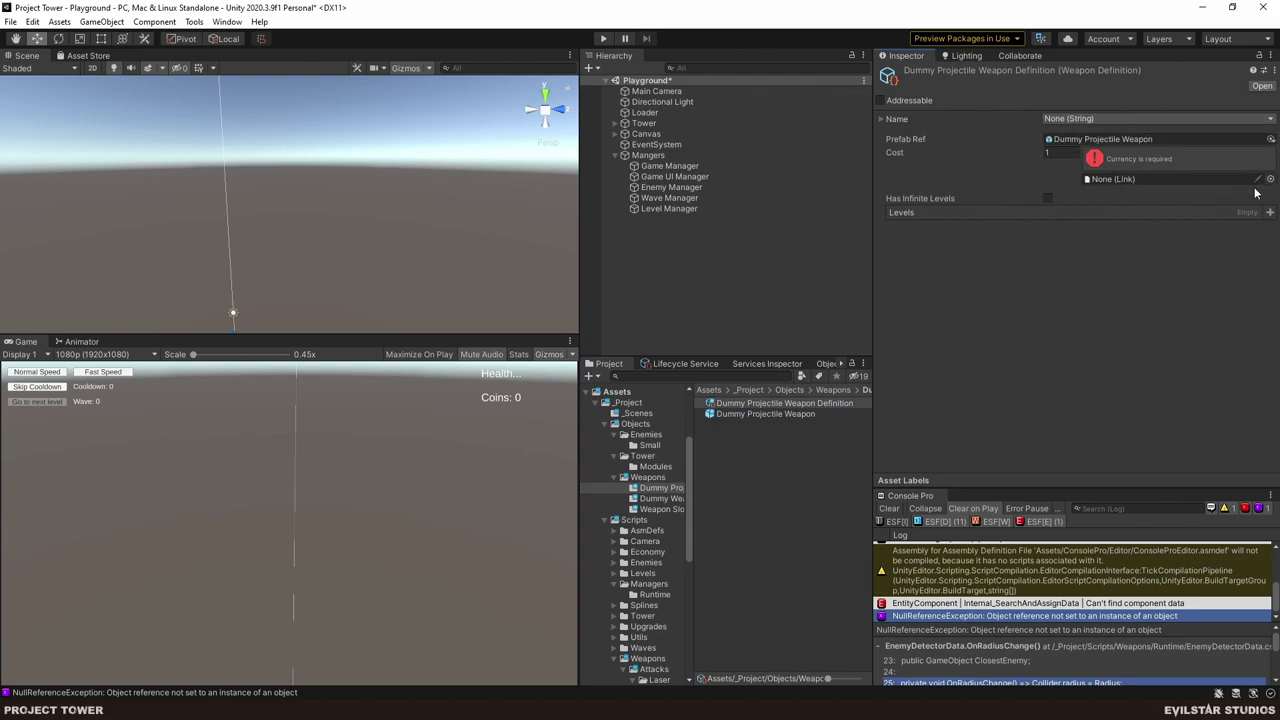
{"action": "left_click", "coordinate": [1050, 152]}
{"action": "type", "text": "5"}
{"action": "left_click", "coordinate": [1270, 179]}
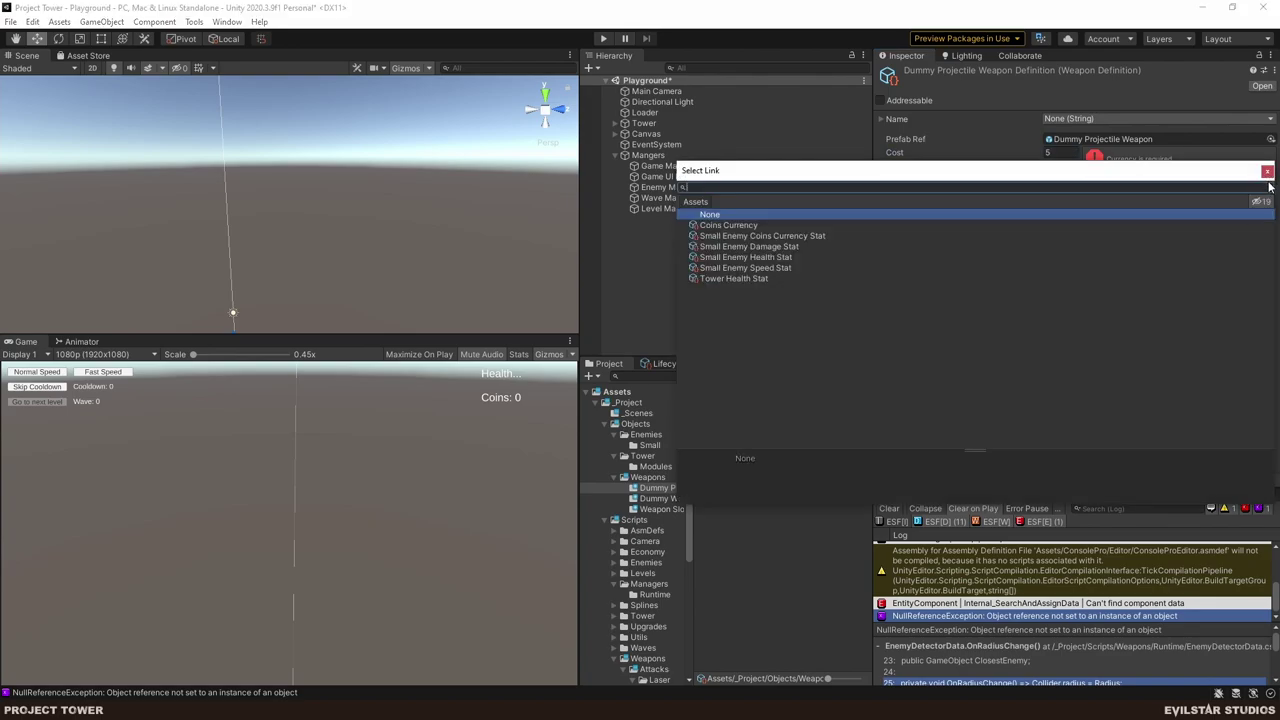
{"action": "key", "text": "Down"}
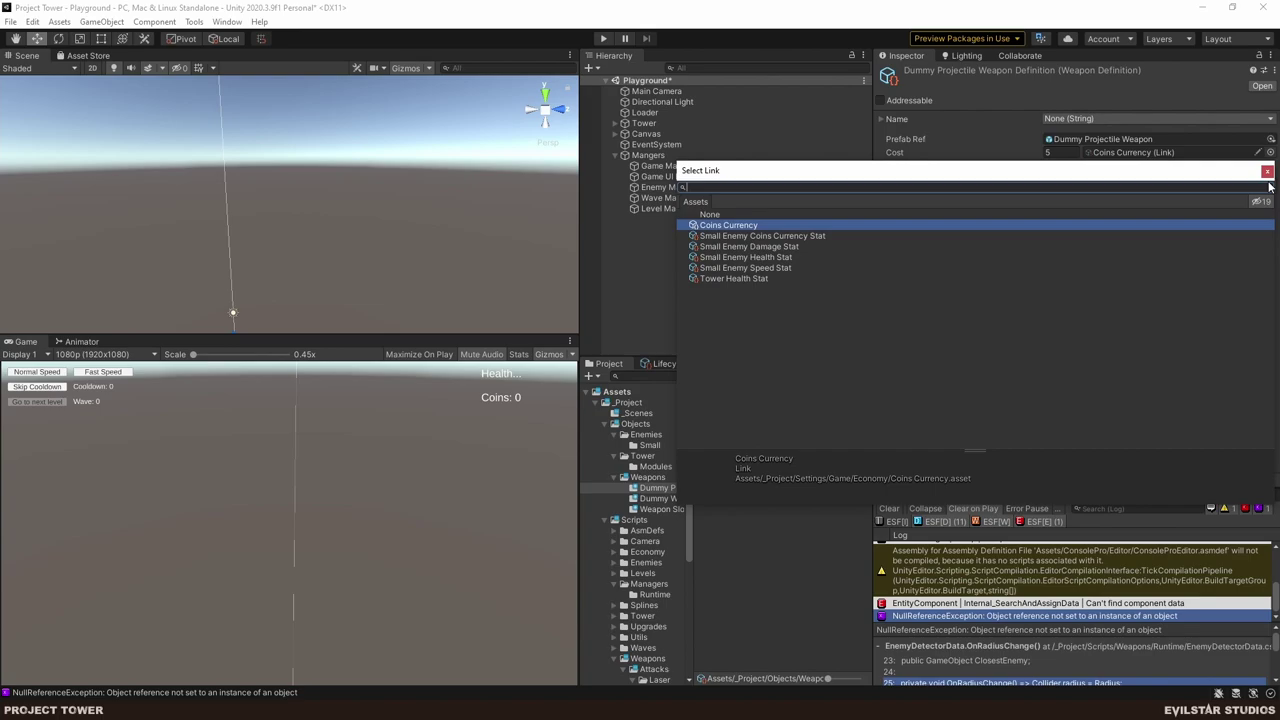
{"action": "key", "text": "Return"}
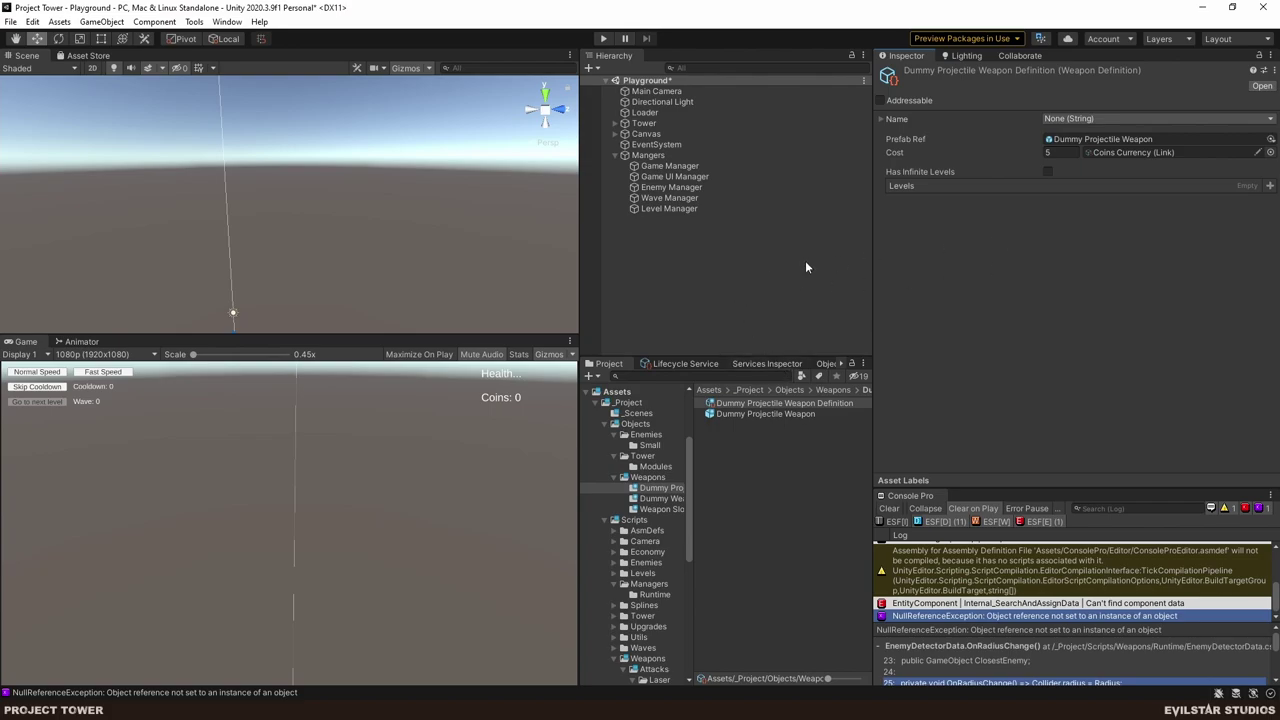
{"action": "left_click", "coordinate": [710, 313]}
{"action": "key", "text": "ctrl+s"}
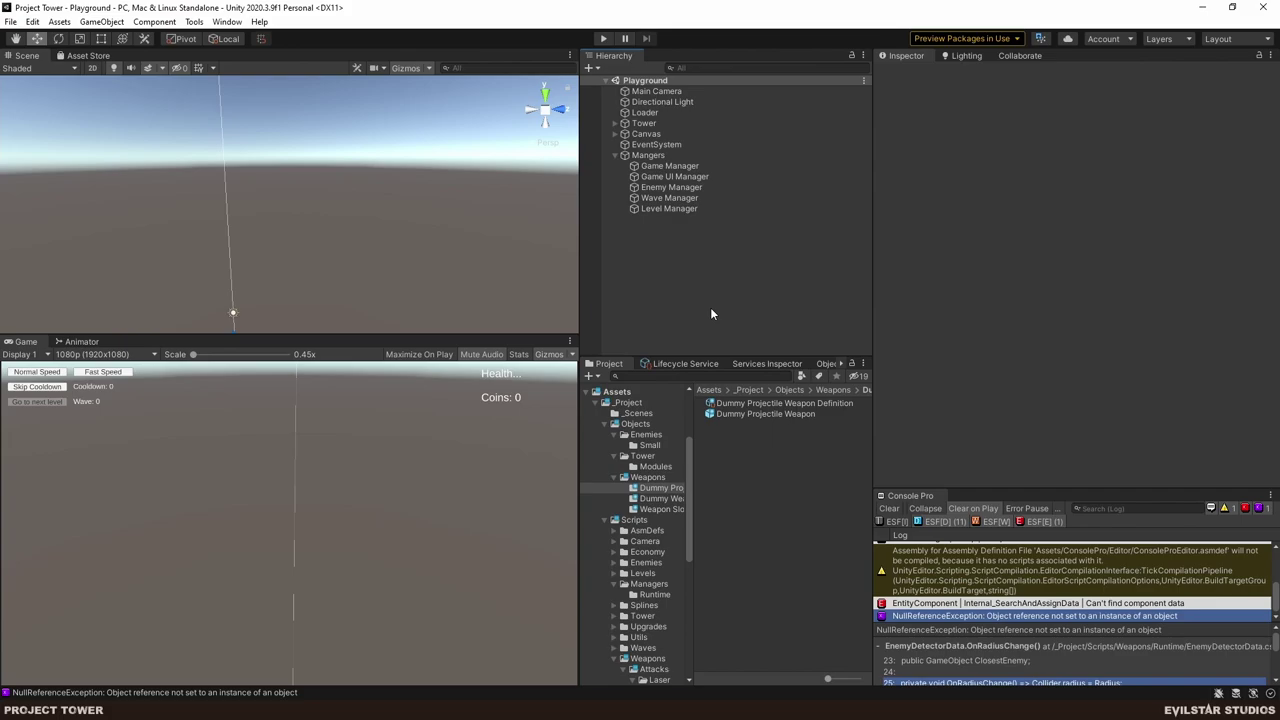
- Close the Laser files in Rider and duplicate the FireRate field without its SuffixLabel line
{"action": "key", "text": "alt+Tab"}
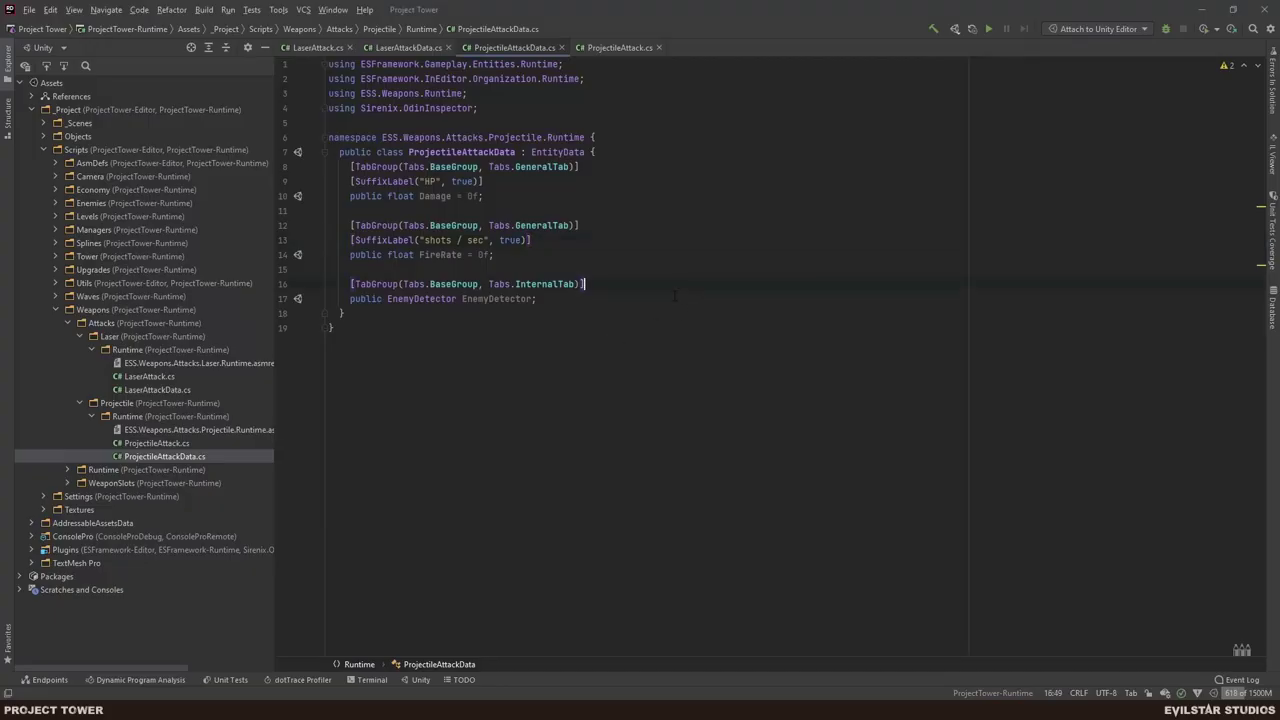
{"action": "middle_click", "coordinate": [290, 45]}
{"action": "middle_click", "coordinate": [293, 46]}
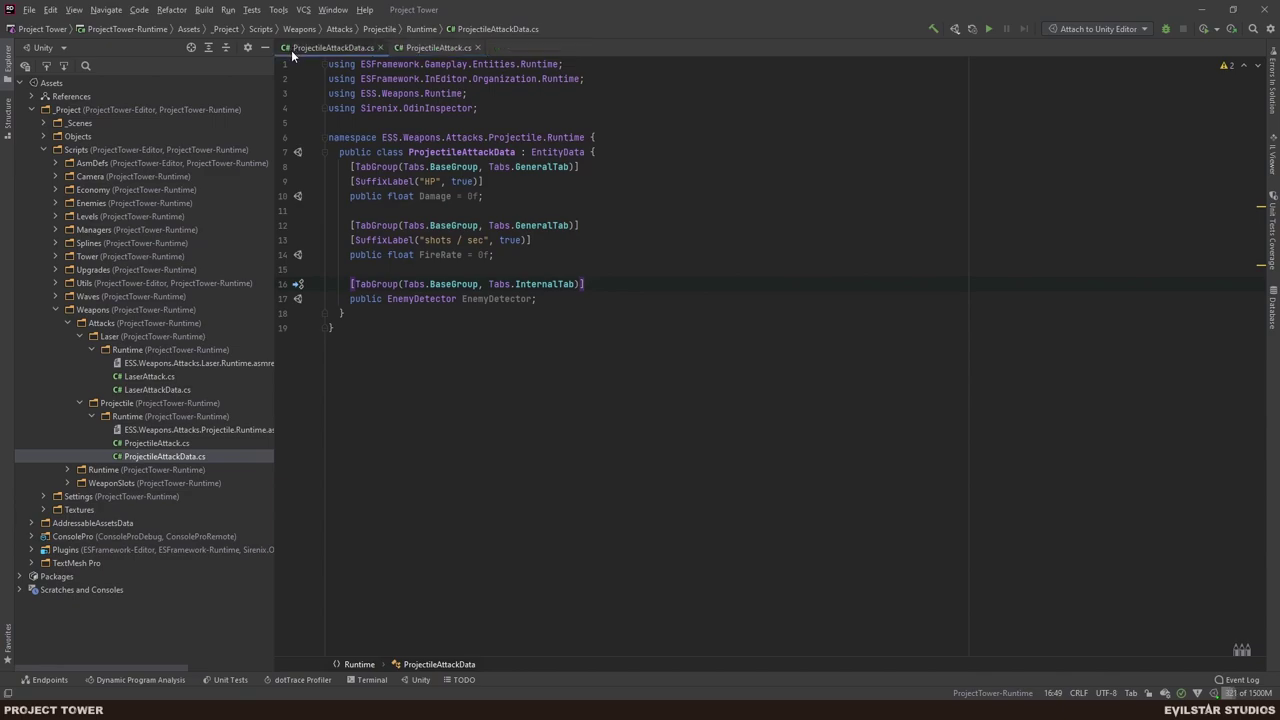
{"action": "left_click_drag", "start_coordinate": [494, 255], "coordinate": [350, 230]}
{"action": "key", "text": "ctrl+c"}
{"action": "left_click", "coordinate": [500, 255]}
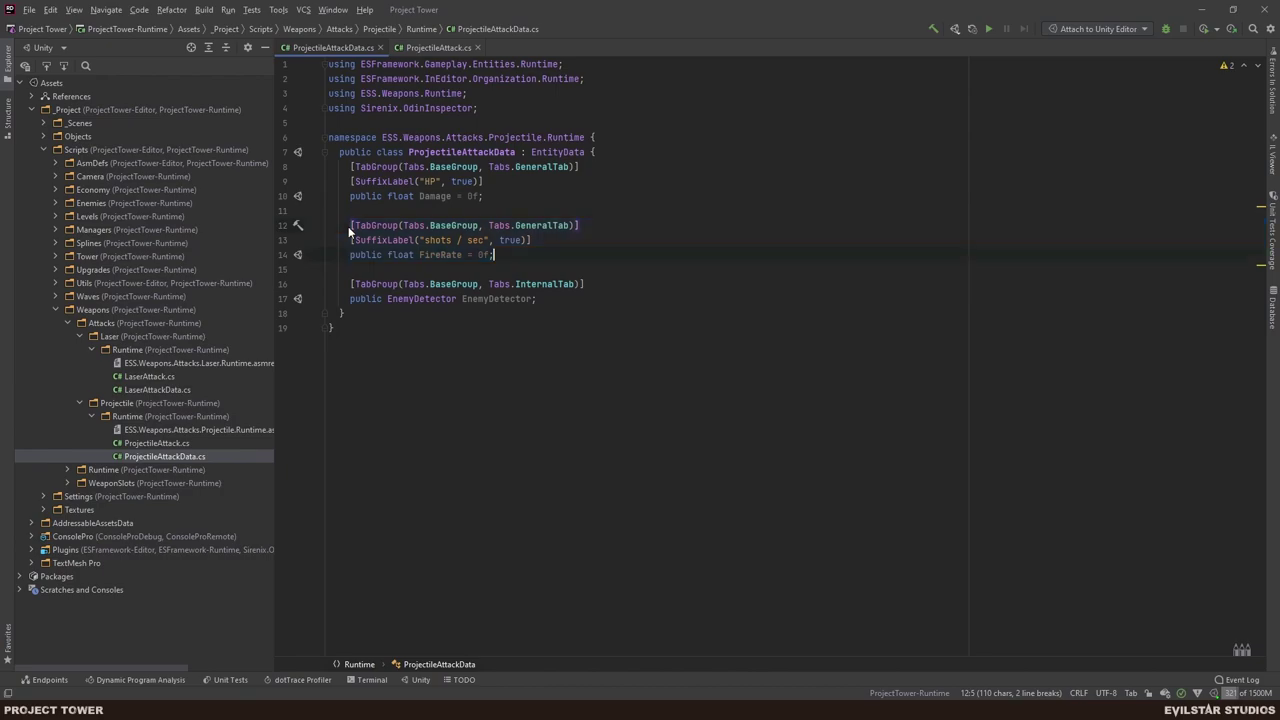
{"action": "key", "text": "Return"}
{"action": "key", "text": "Return"}
{"action": "key", "text": "ctrl+v"}
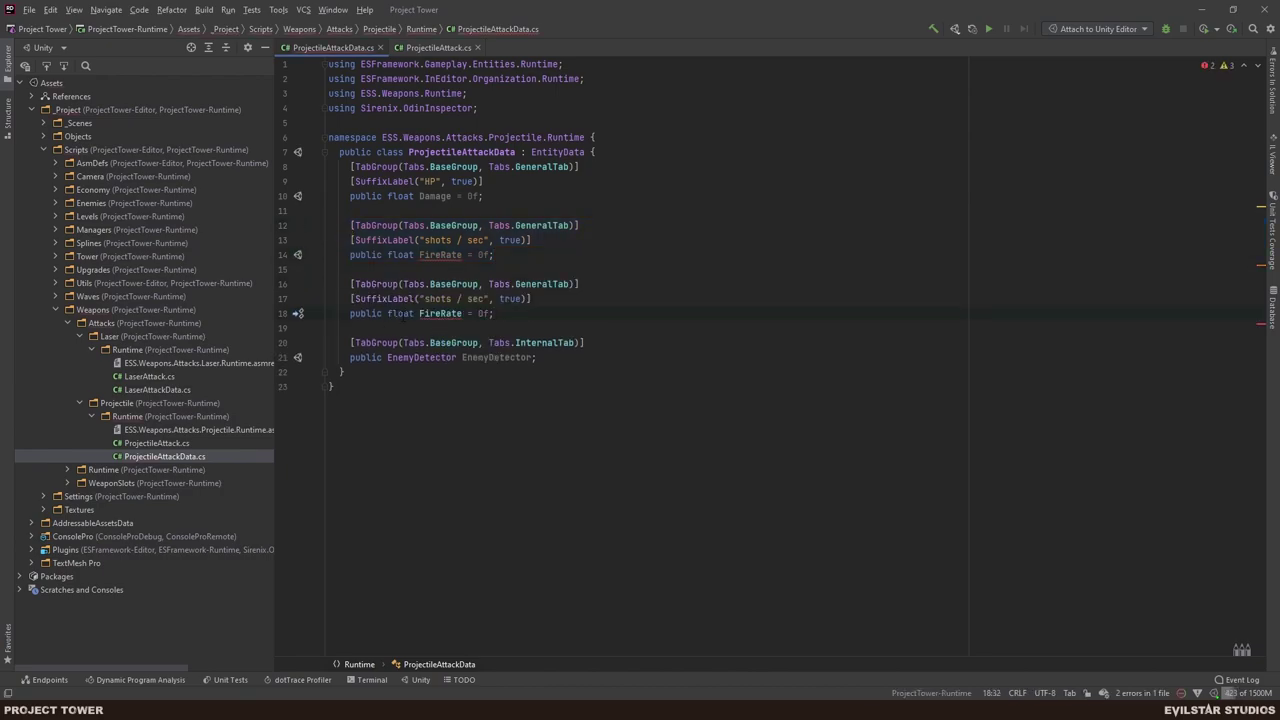
{"action": "left_click_drag", "start_coordinate": [544, 298], "coordinate": [639, 286]}
{"action": "key", "text": "BackSpace"}
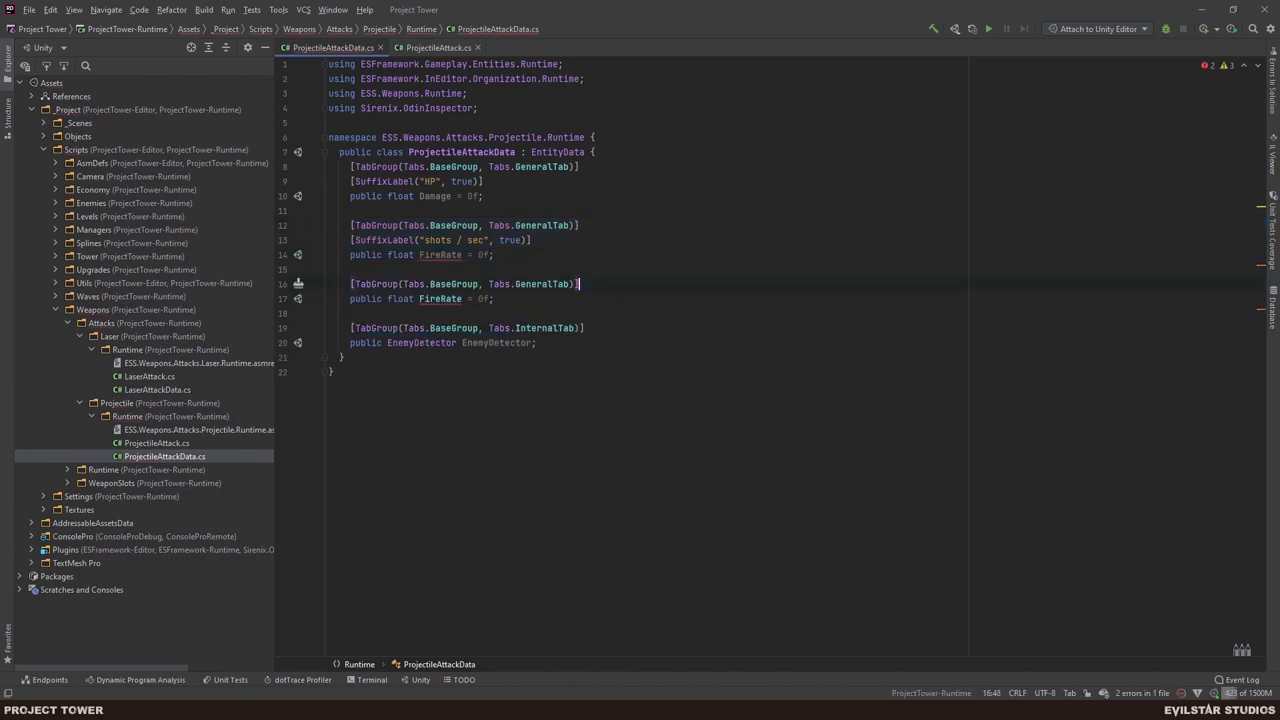
- Turn the copy into 'public ObjectPool ProjectilesPool = default;'
{"action": "left_click_drag", "start_coordinate": [388, 299], "coordinate": [460, 299]}
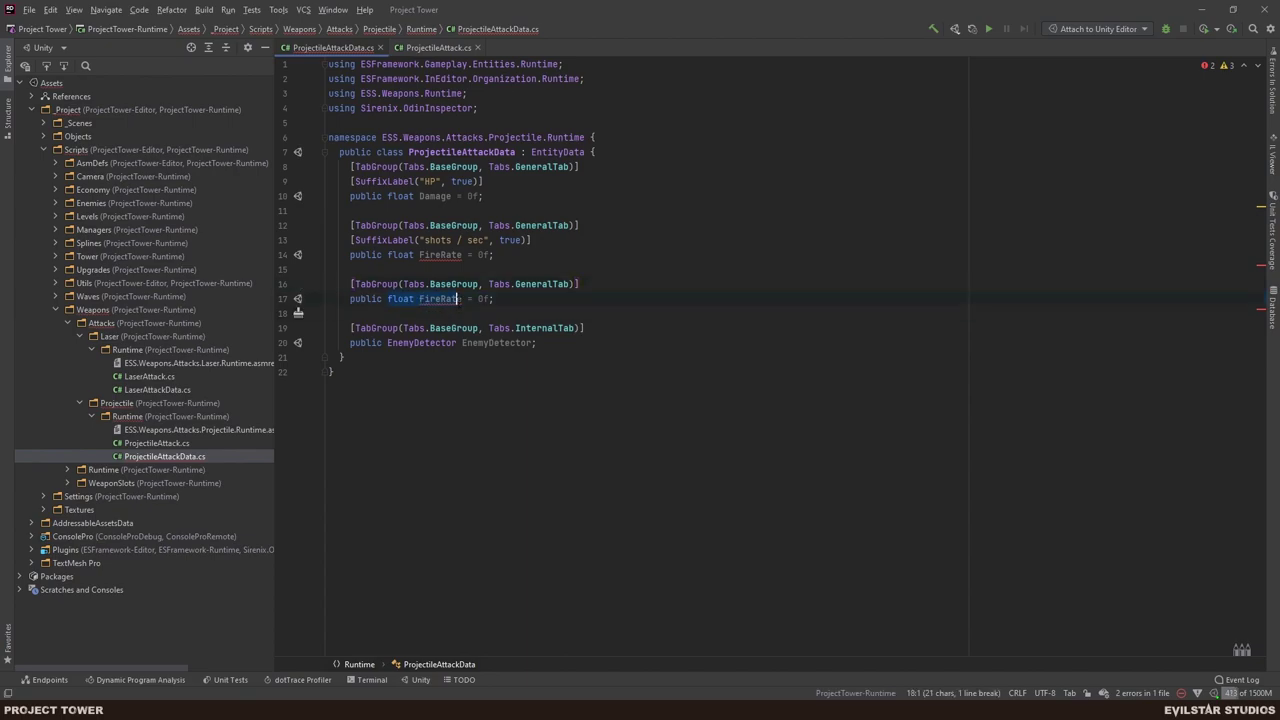
{"action": "type", "text": "ObjectPool"}
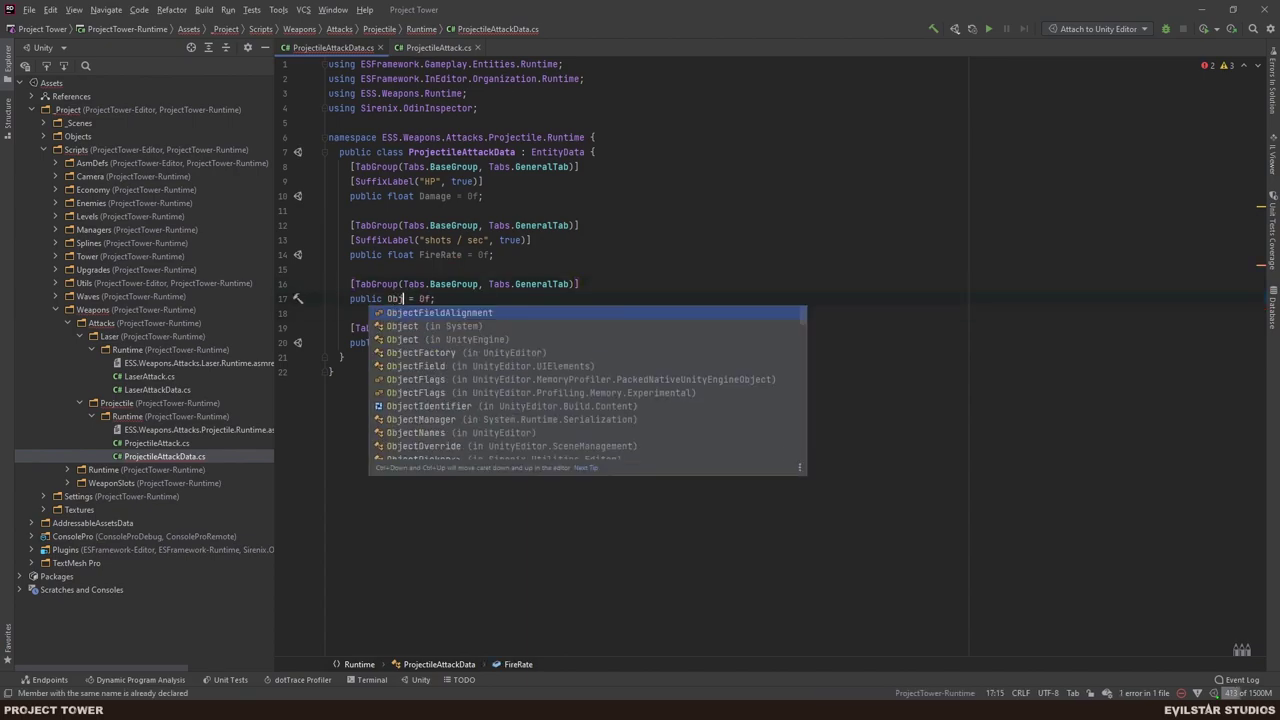
{"action": "key", "text": "Return"}
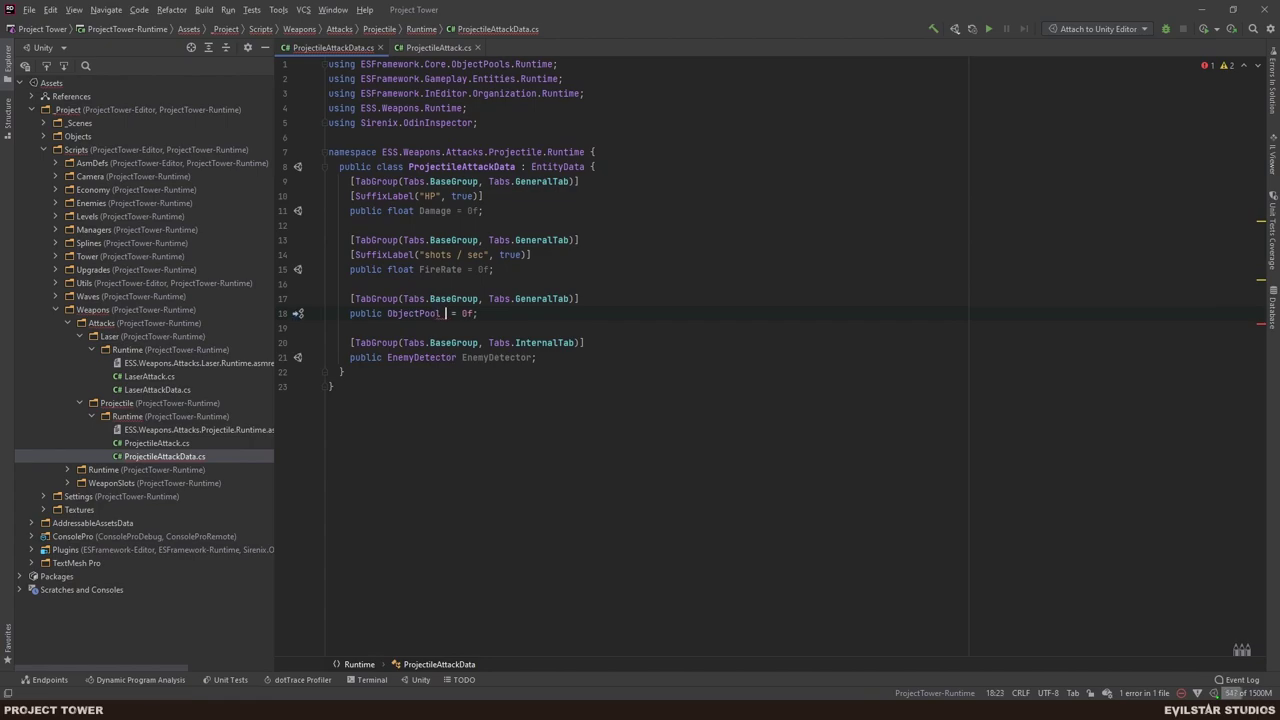
{"action": "type", "text": "ProjectilesPool"}
{"action": "key", "text": "Delete"}
{"action": "key", "text": "Delete"}
{"action": "key", "text": "Delete"}
{"action": "key", "text": "Delete"}
{"action": "key", "text": "Delete"}
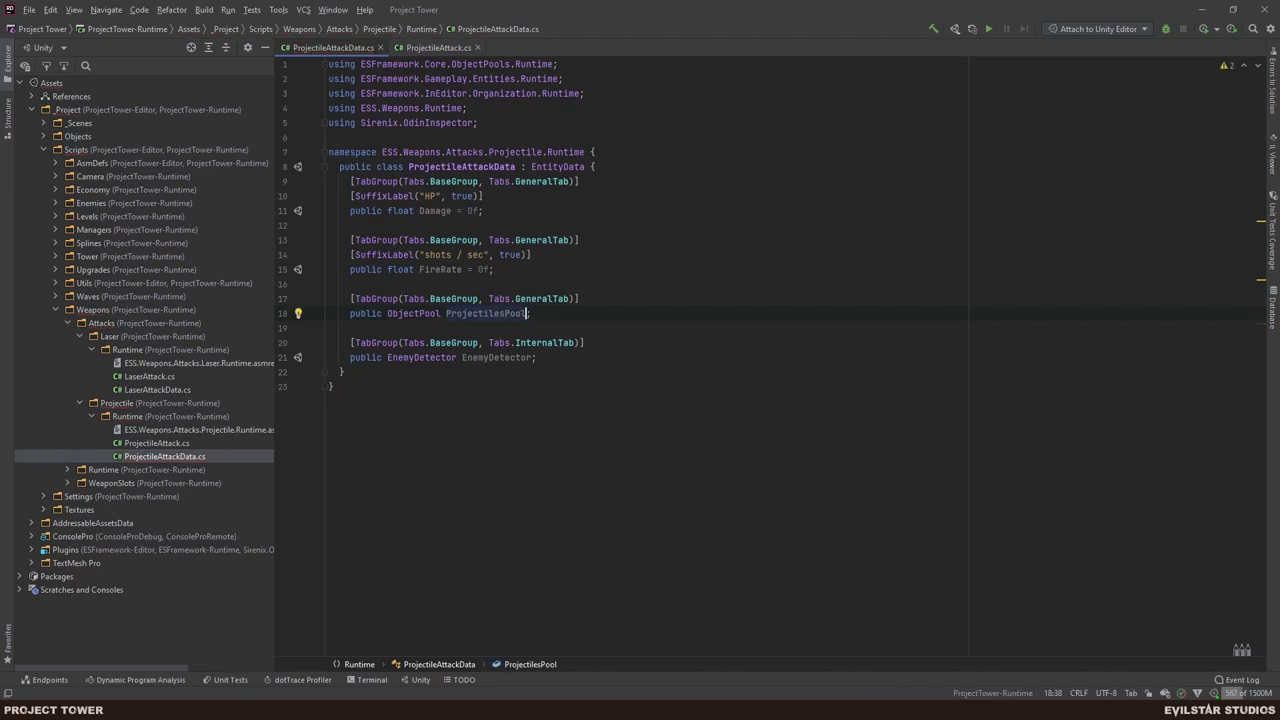
{"action": "type", "text": "= def"}
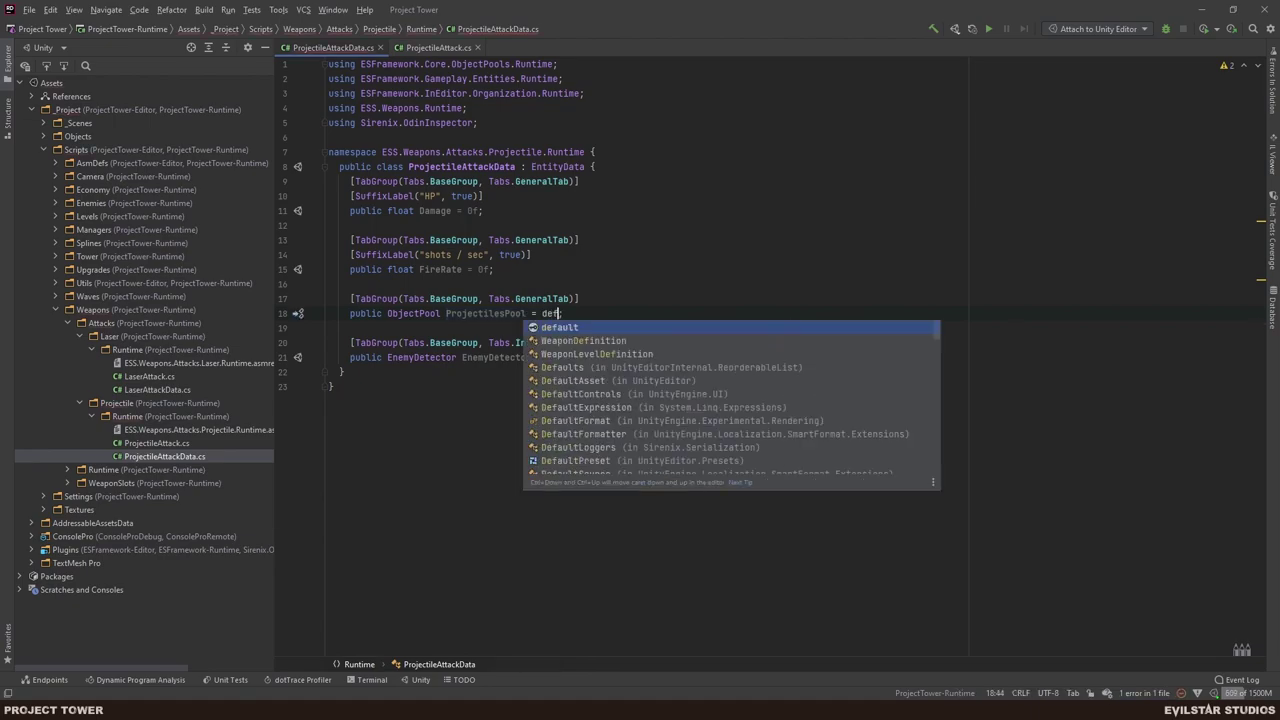
{"action": "key", "text": "Return"}
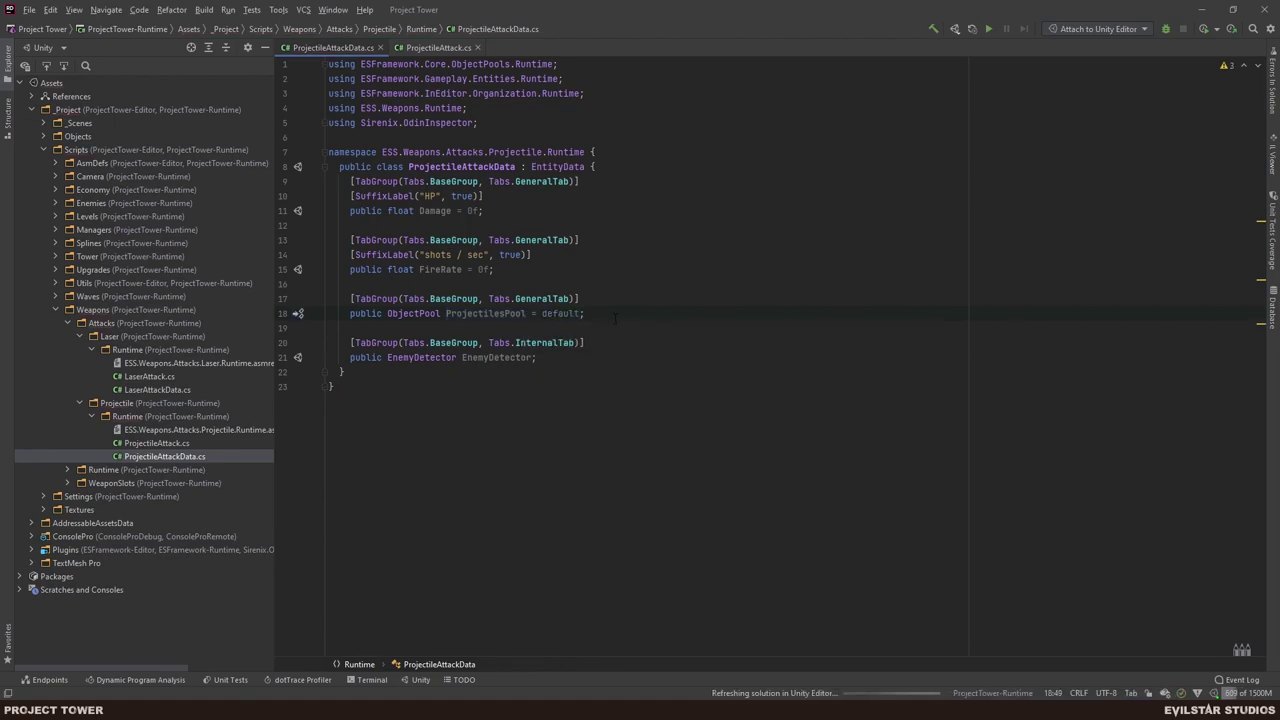
- Add a [Space] attribute above the ProjectilesPool field
{"action": "key", "text": "Up"}
{"action": "key", "text": "Return"}
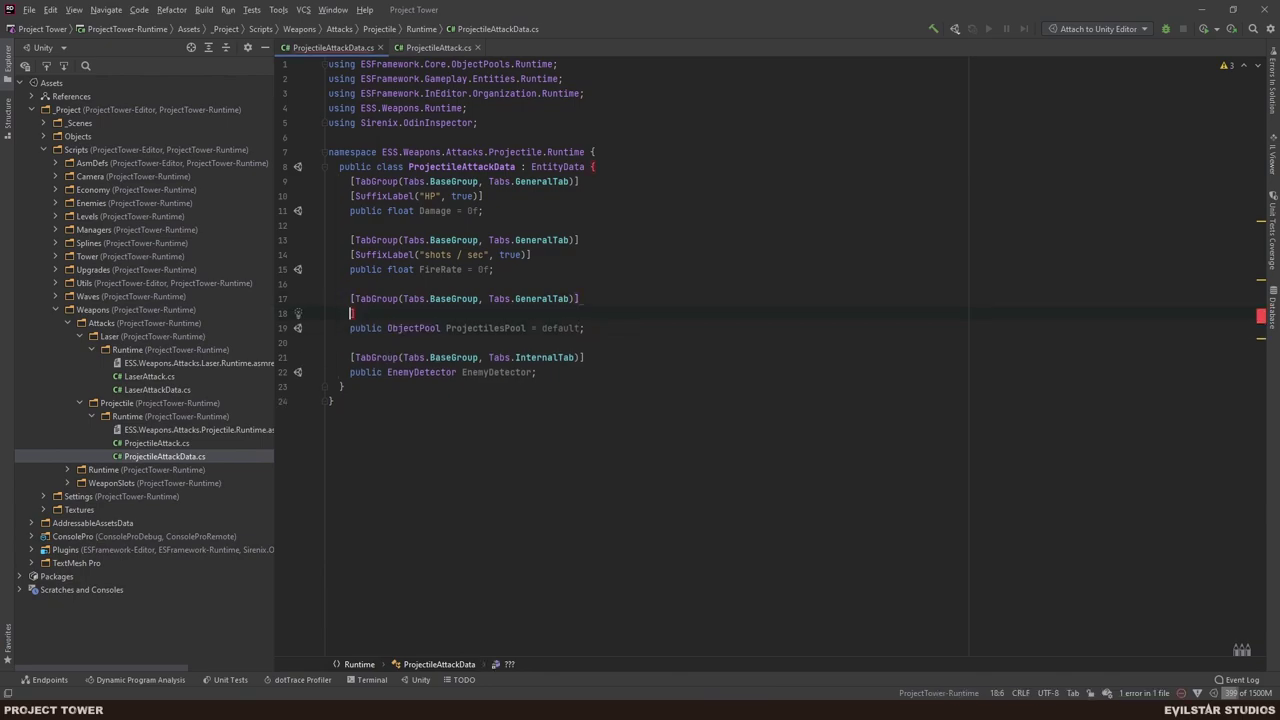
{"action": "type", "text": "[Spa"}
{"action": "key", "text": "Escape"}
{"action": "key", "text": "ctrl+space"}
{"action": "key", "text": "Return"}
{"action": "key", "text": "Down"}
{"action": "key", "text": "Home"}
- Add 'using UnityEngine' so Space resolves, then go back to Unity to recompile
{"action": "key", "text": "Up"}
{"action": "key", "text": "End"}
{"action": "key", "text": "Left"}
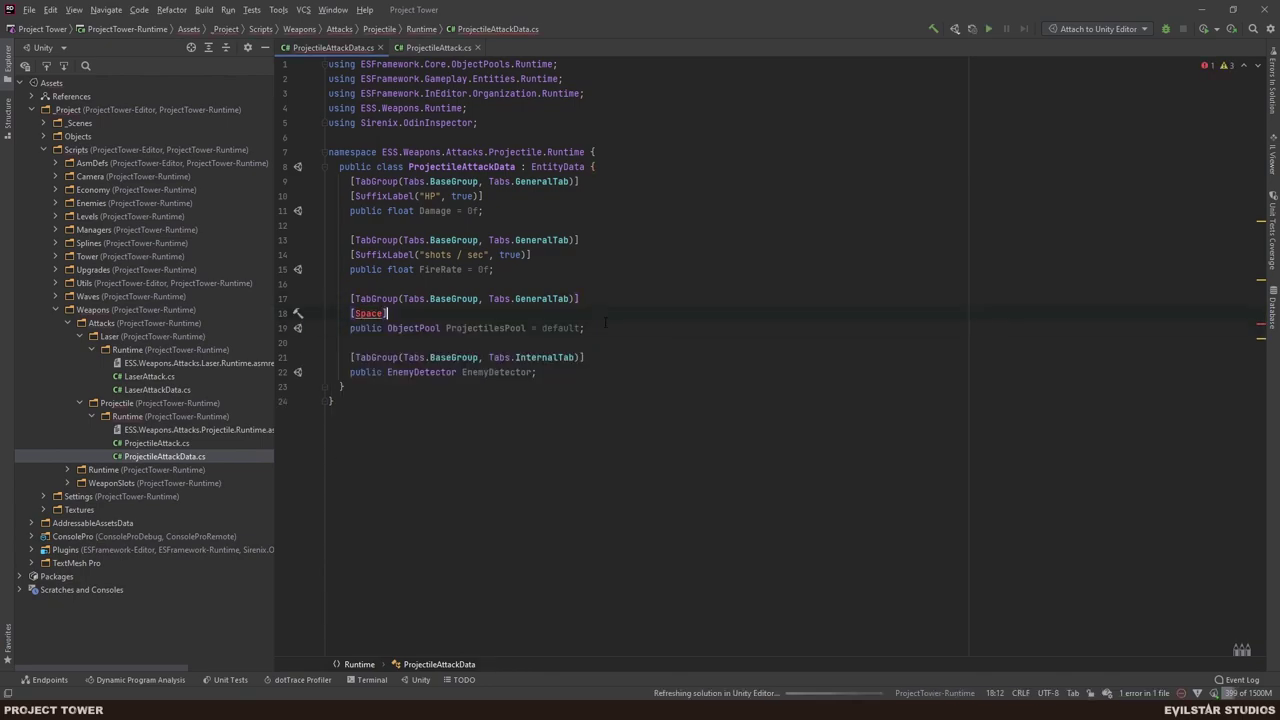
{"action": "key", "text": "alt+Return"}
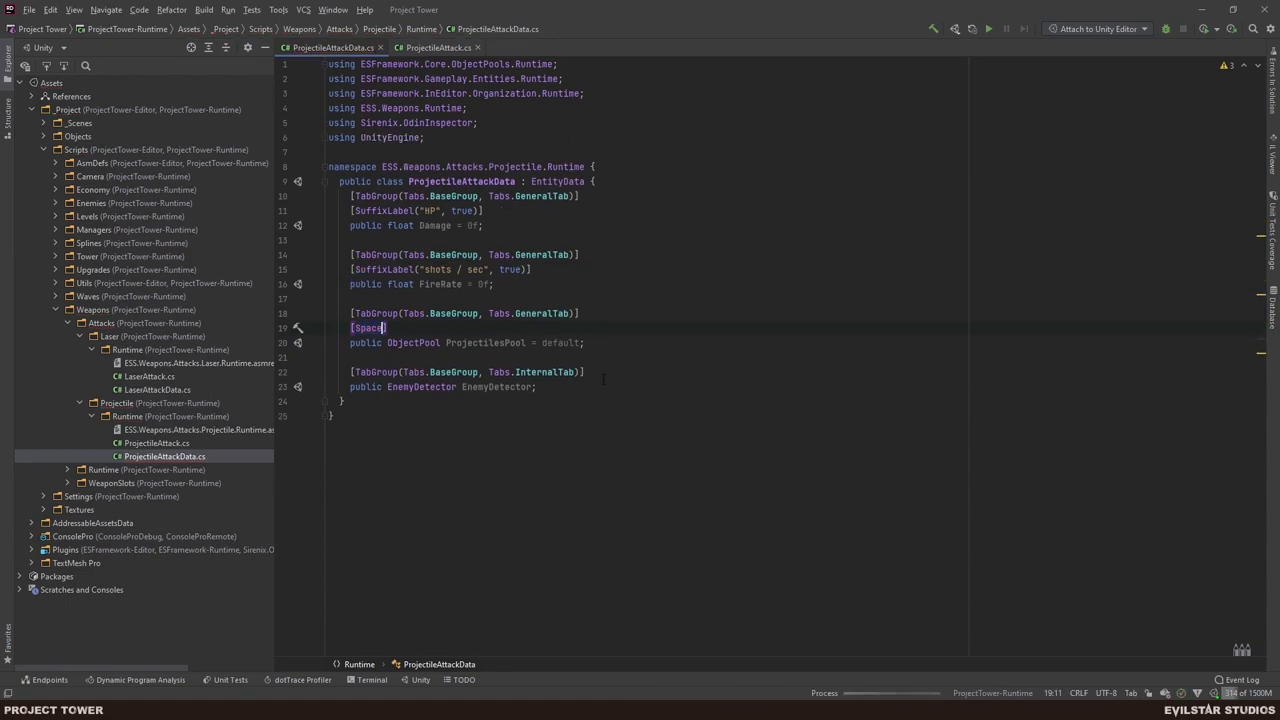
{"action": "left_click", "coordinate": [592, 389]}
{"action": "key", "text": "alt+Tab"}
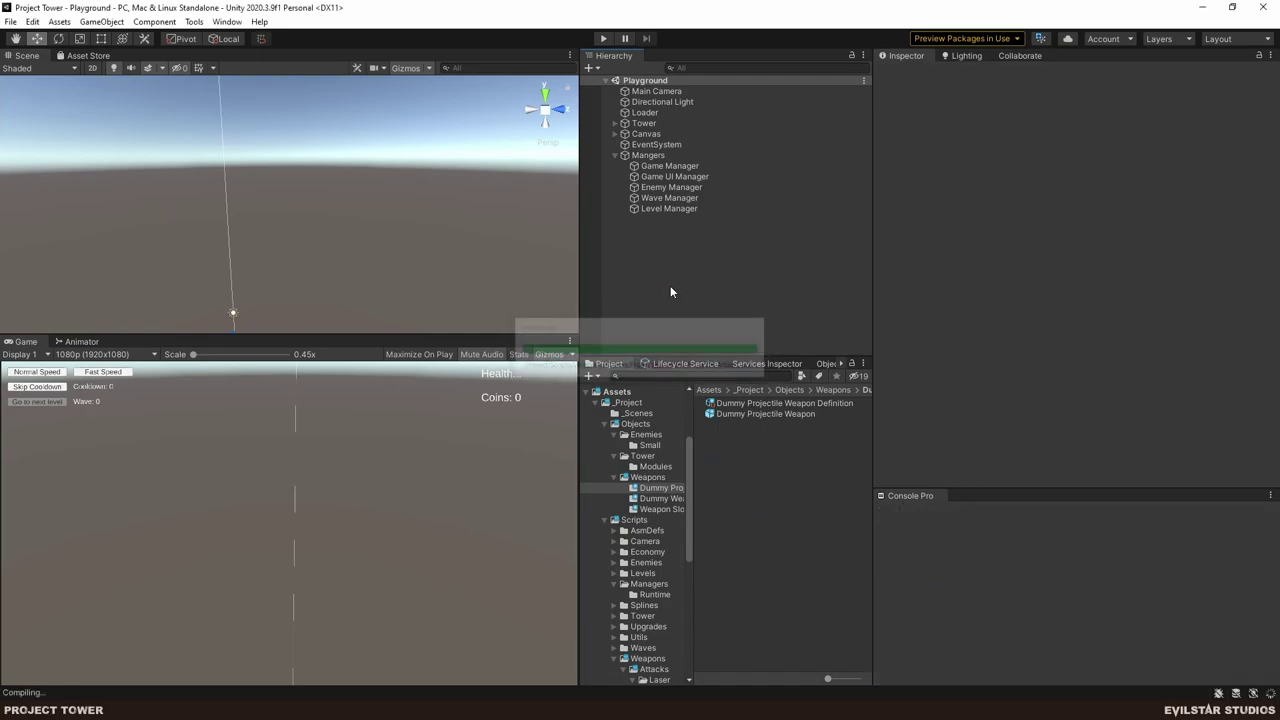
- Create an empty organizing object named Dummy Projectile in the Hierarchy
{"action": "right_click", "coordinate": [634, 256]}
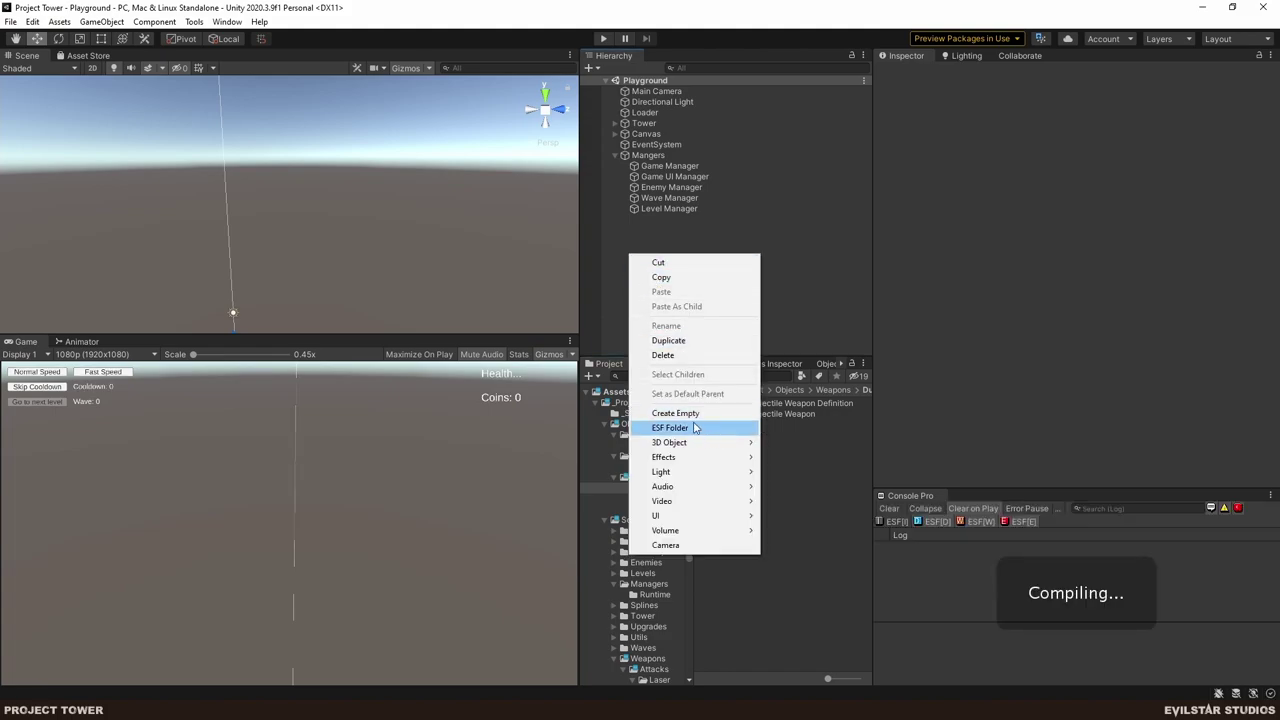
{"action": "left_click", "coordinate": [696, 428]}
{"action": "type", "text": "Projectile"}
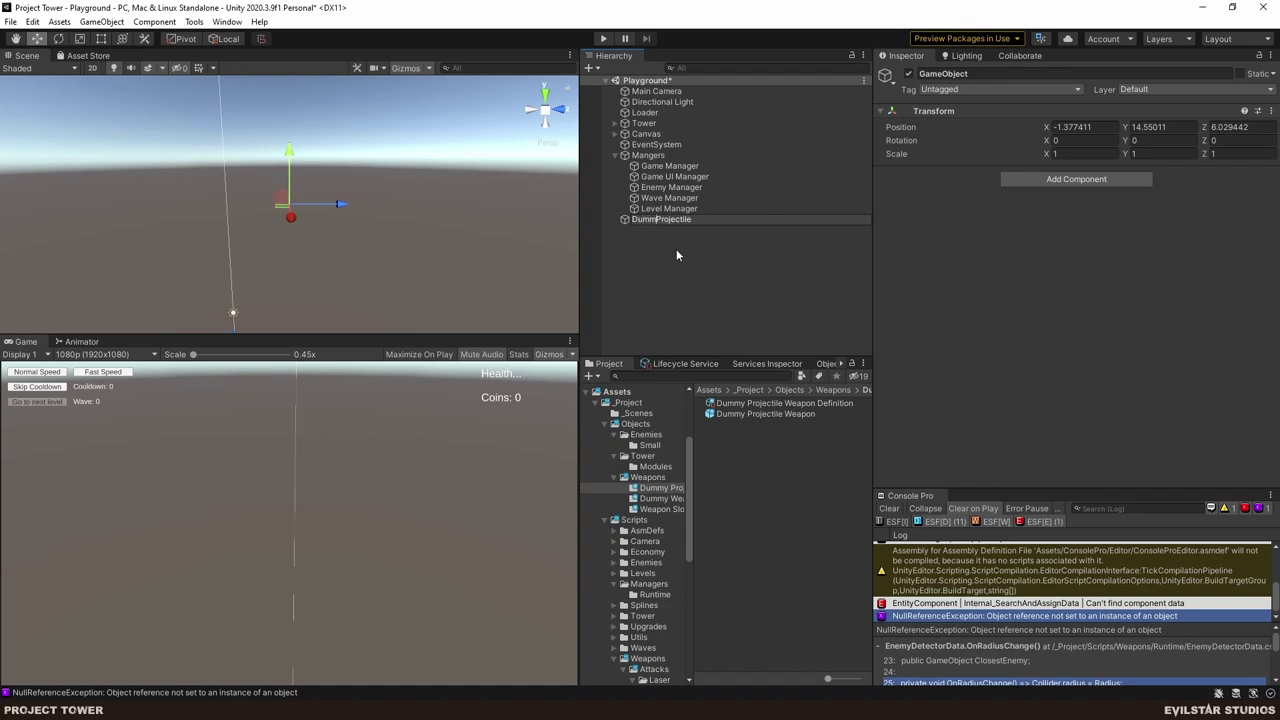
{"action": "type", "text": "y"}
{"action": "key", "text": "Return"}
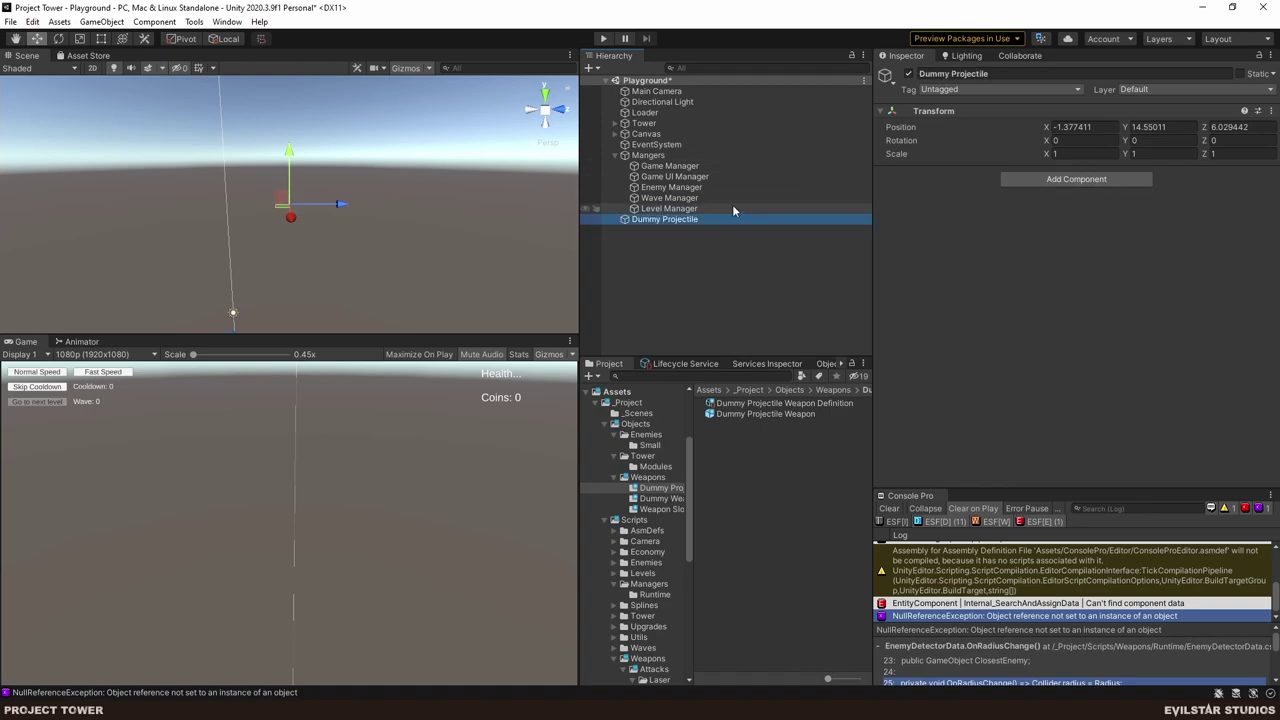
- Add a child cube named Renderer under Dummy Projectile
{"action": "right_click", "coordinate": [668, 219]}
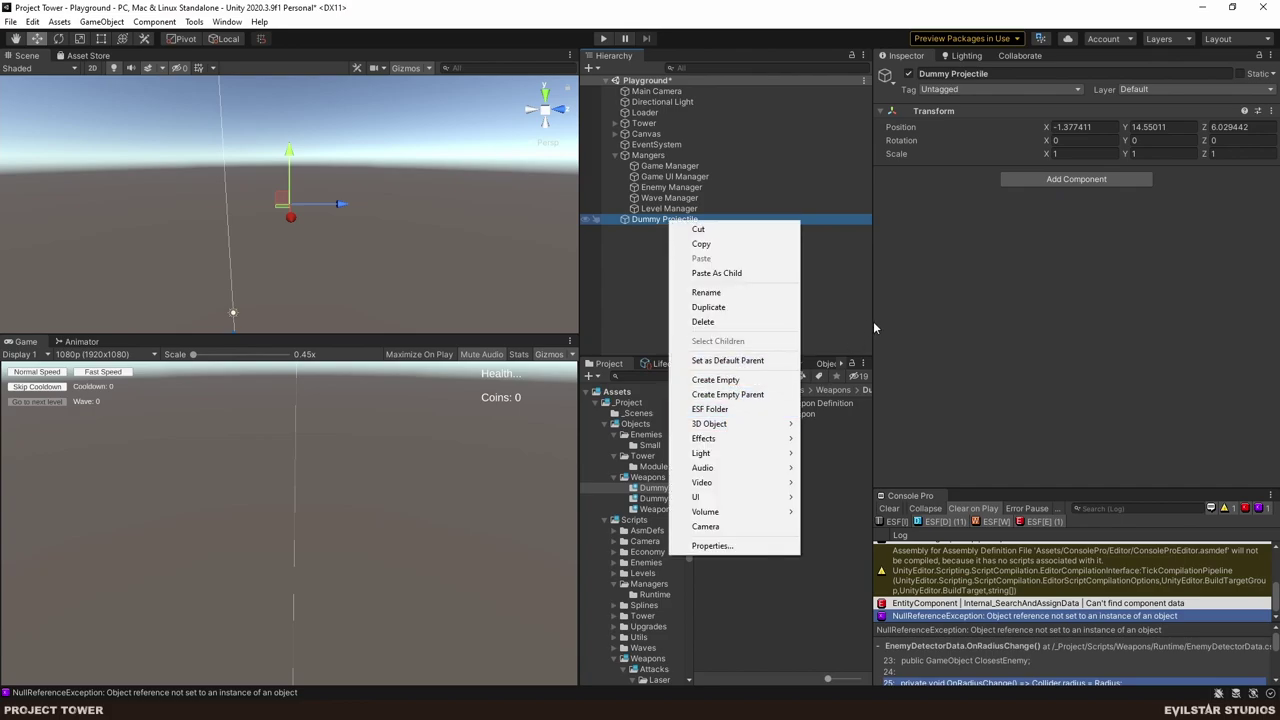
{"action": "mouse_move", "coordinate": [745, 424]}
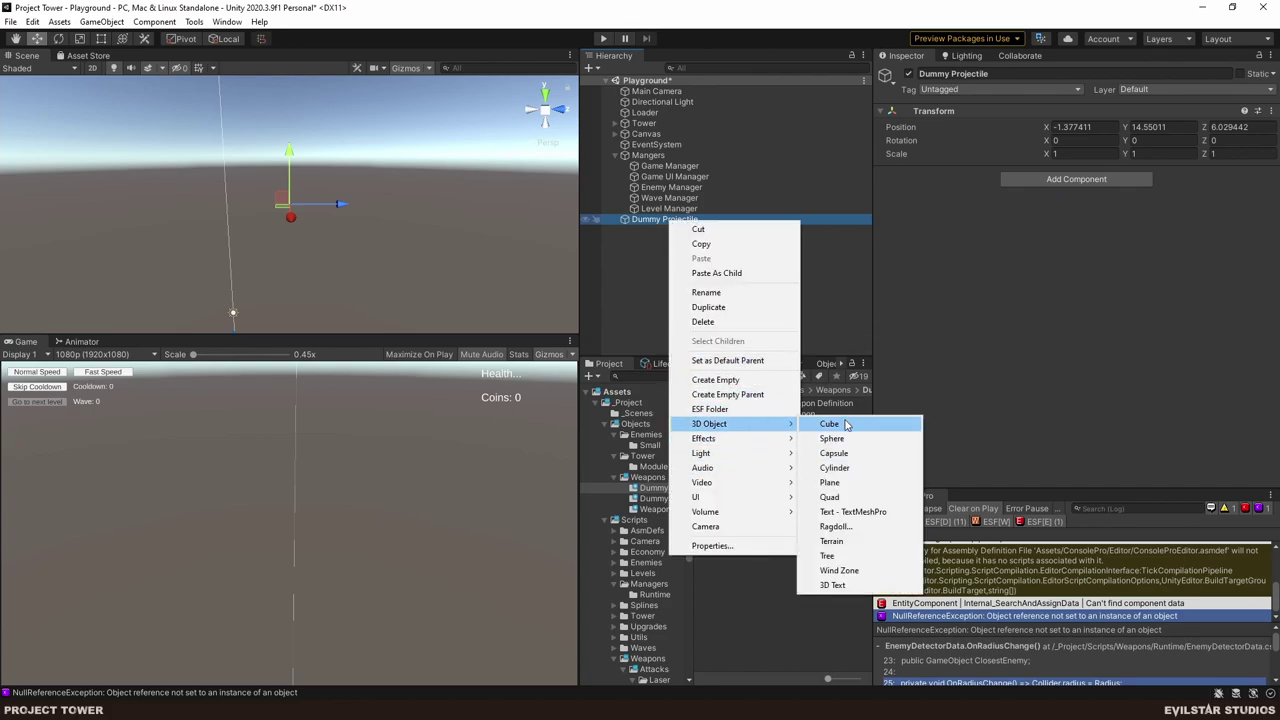
{"action": "left_click", "coordinate": [830, 423]}
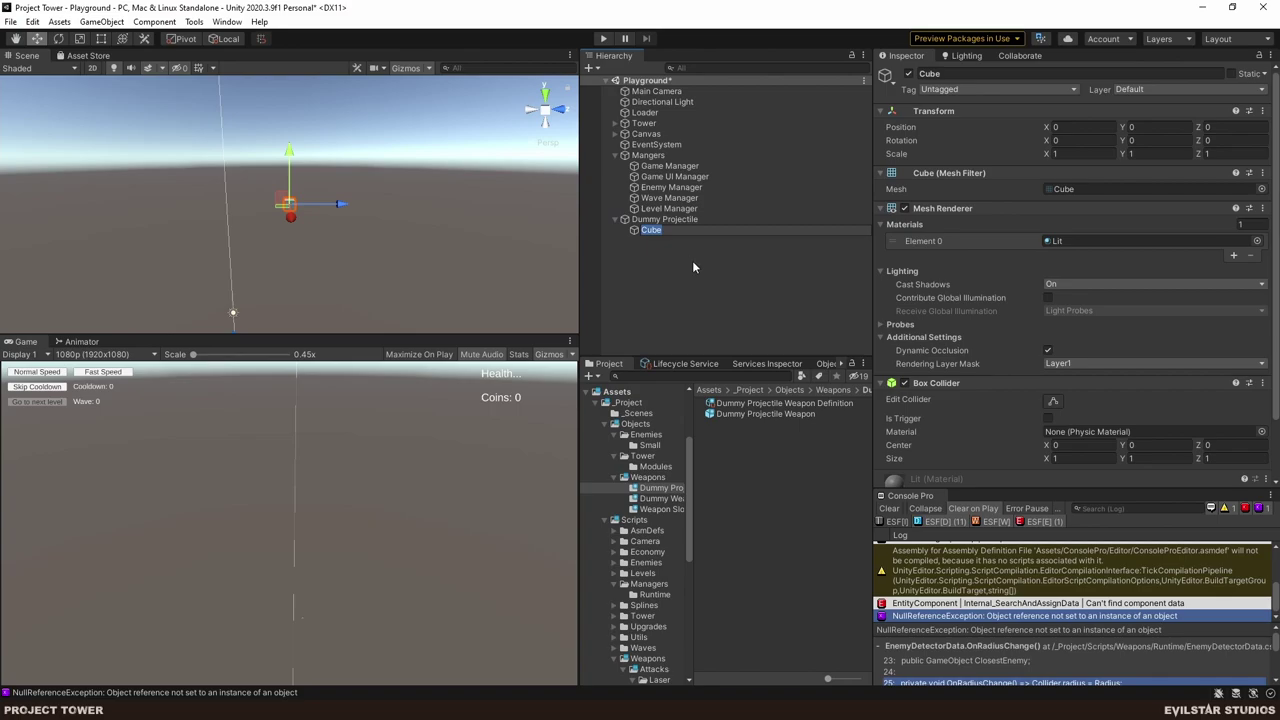
{"action": "type", "text": "A"}
{"action": "key", "text": "BackSpace"}
{"action": "type", "text": "Renderer"}
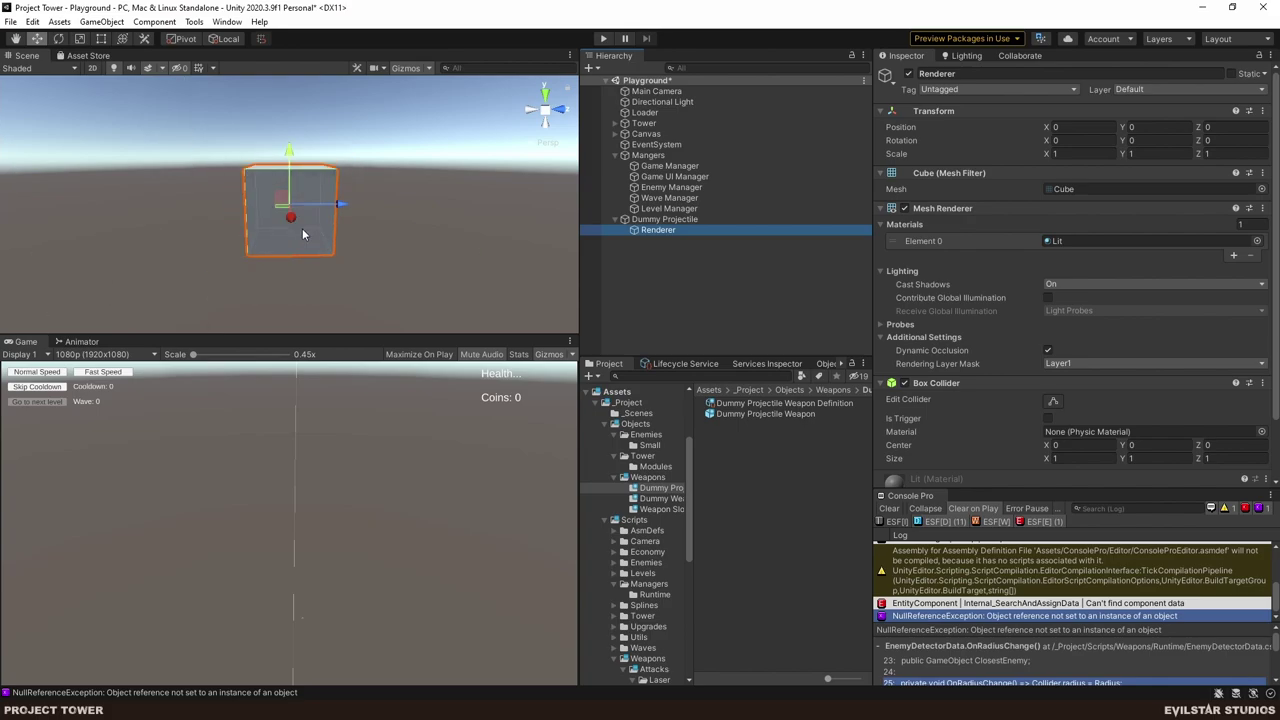
{"action": "left_click", "coordinate": [302, 228]}
- Scale the Renderer cube to 0.25, 0.25, 2 to make a thin bar
{"action": "left_click", "coordinate": [1066, 154]}
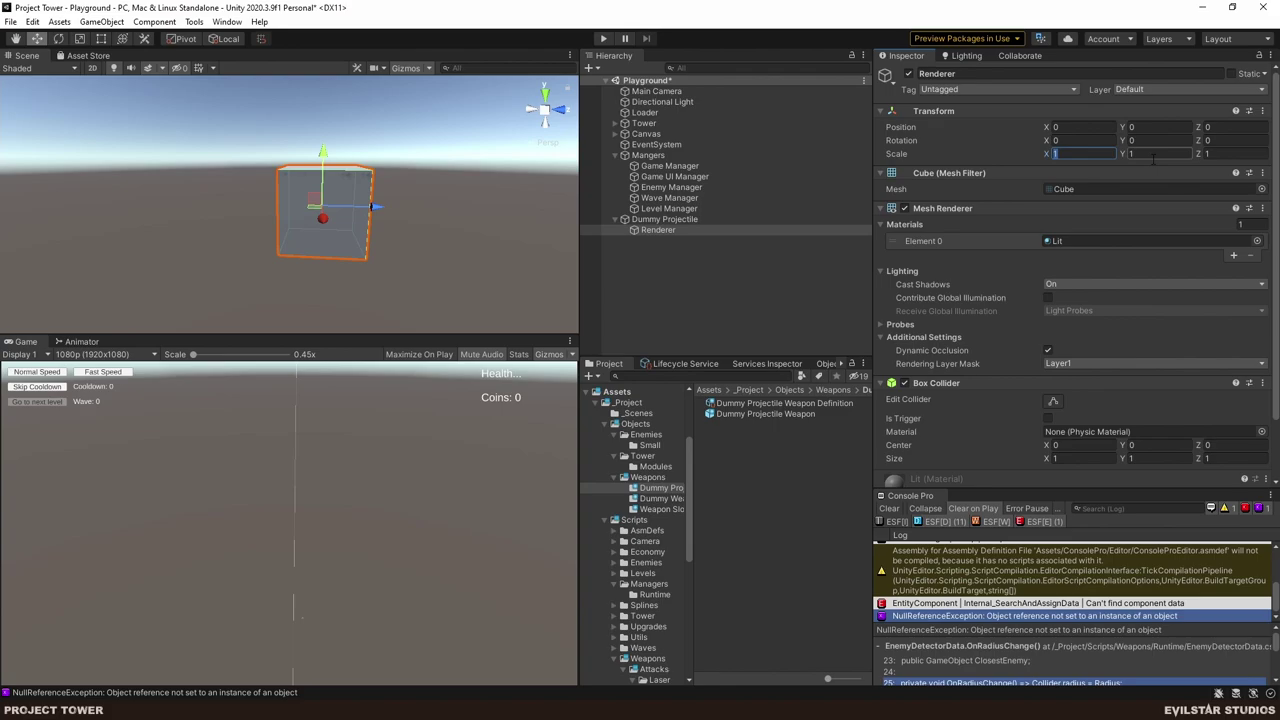
{"action": "type", "text": "0.25"}
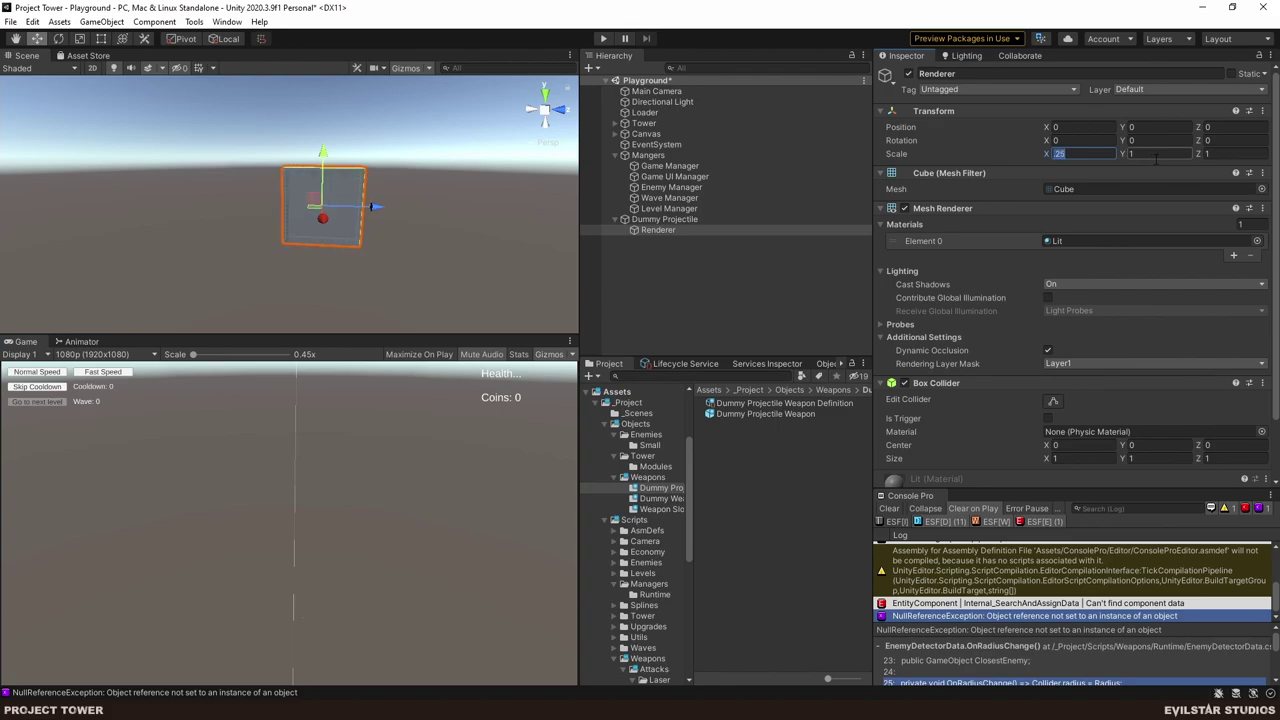
{"action": "left_click", "coordinate": [1150, 154]}
{"action": "type", "text": "0.25"}
{"action": "left_click_drag", "start_coordinate": [464, 218], "coordinate": [570, 245], "text": "alt"}
{"action": "left_click", "coordinate": [1205, 154]}
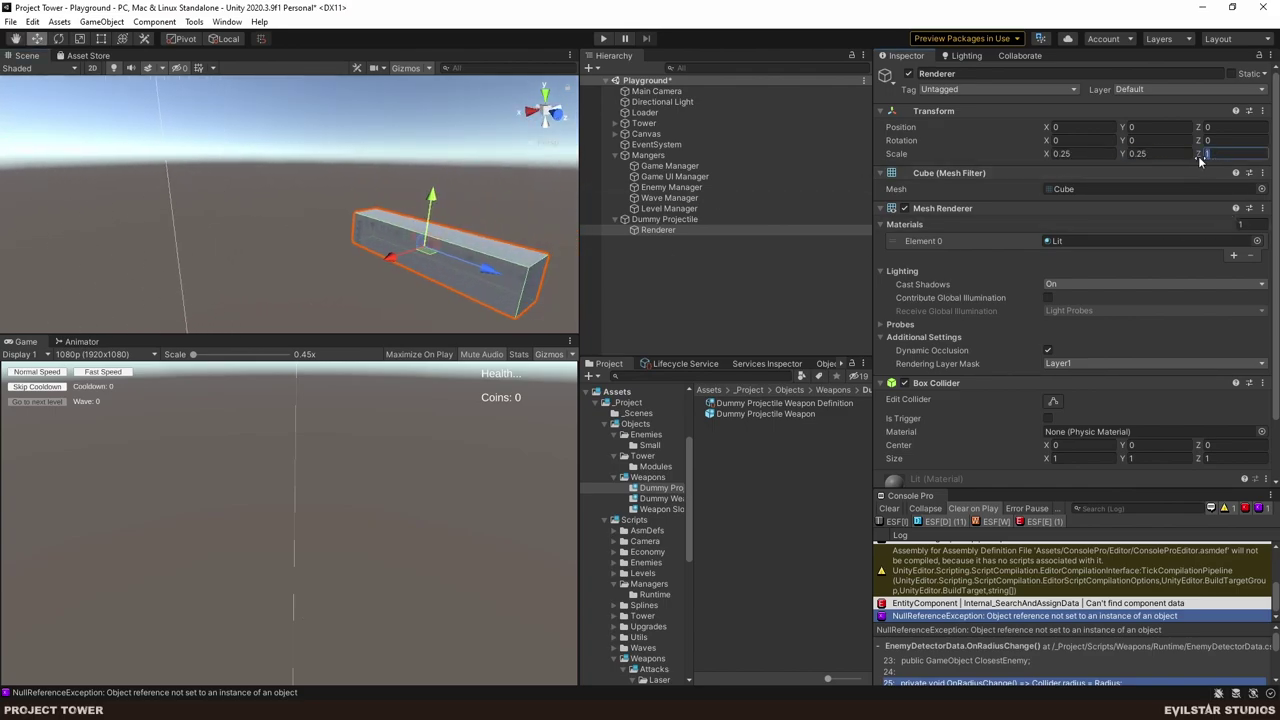
{"action": "type", "text": "2"}
{"action": "left_click_drag", "start_coordinate": [420, 215], "coordinate": [367, 226], "text": "alt"}
{"action": "left_click", "coordinate": [367, 226]}
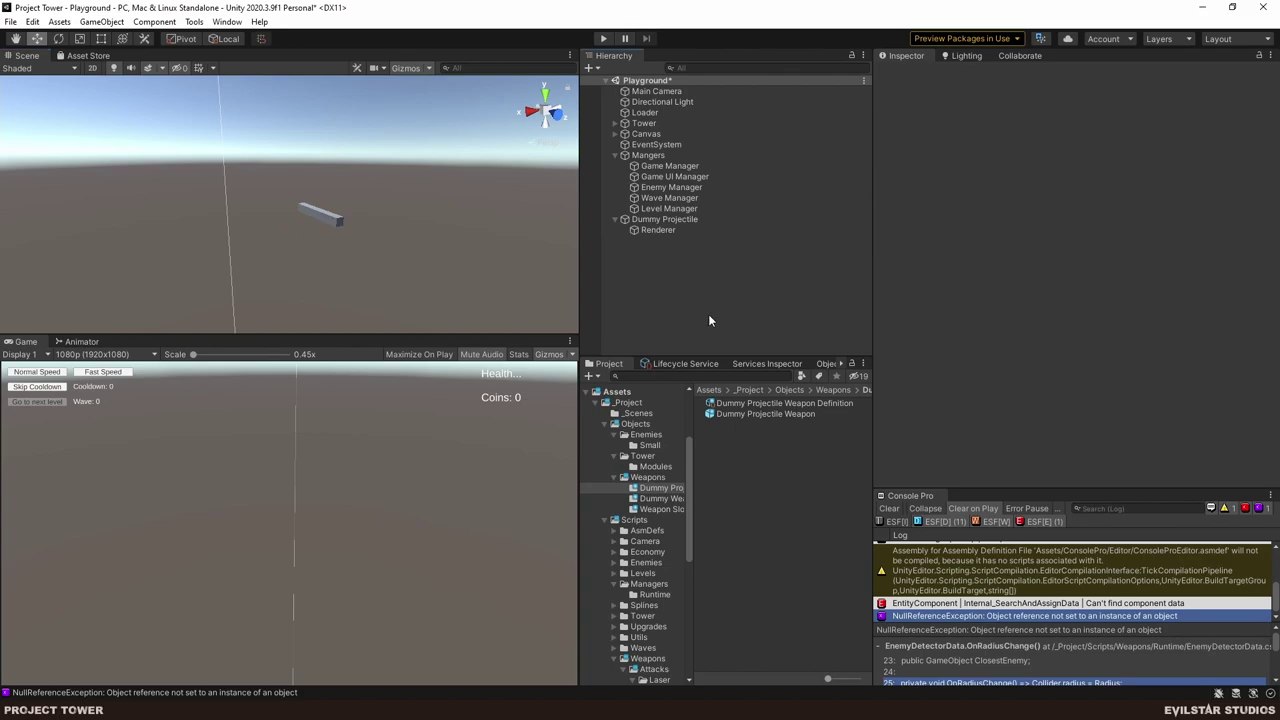
{"action": "left_click_drag", "start_coordinate": [430, 300], "coordinate": [260, 240], "text": "alt"}
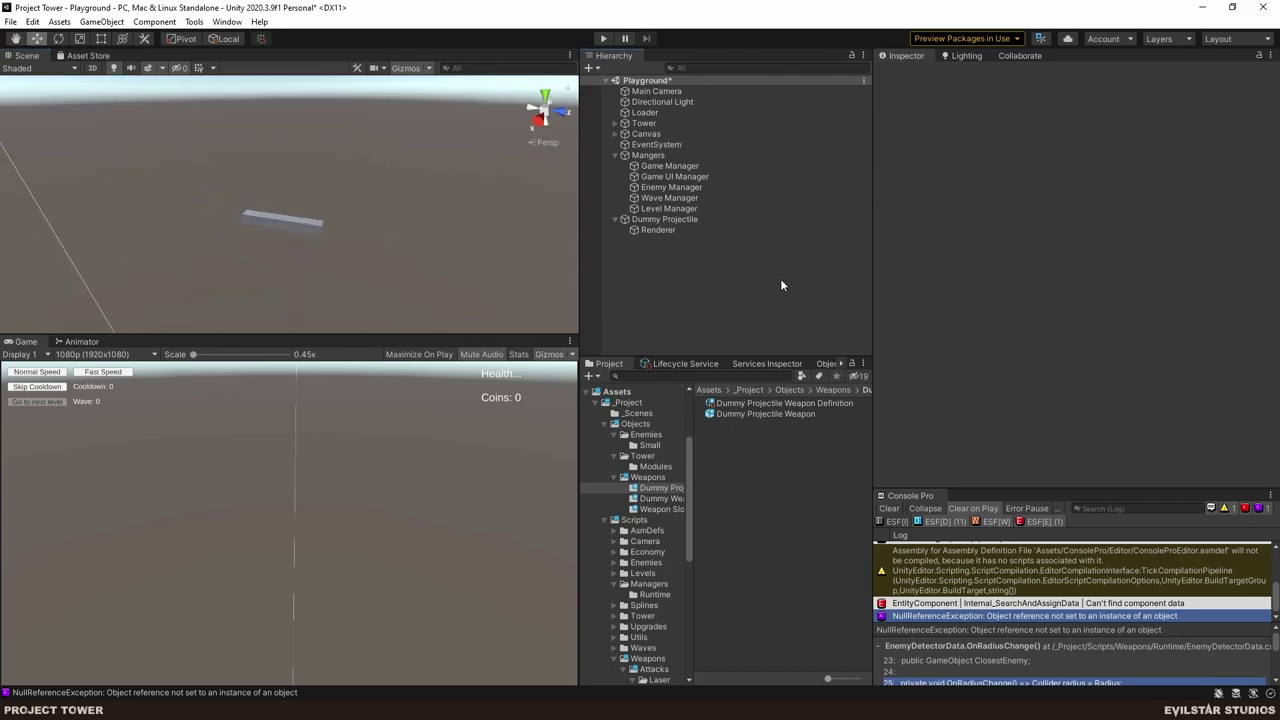
{"action": "left_click", "coordinate": [658, 230]}
- Create a Dummy Projectile Mat material and apply it to the Renderer bar
{"action": "right_click", "coordinate": [738, 449]}
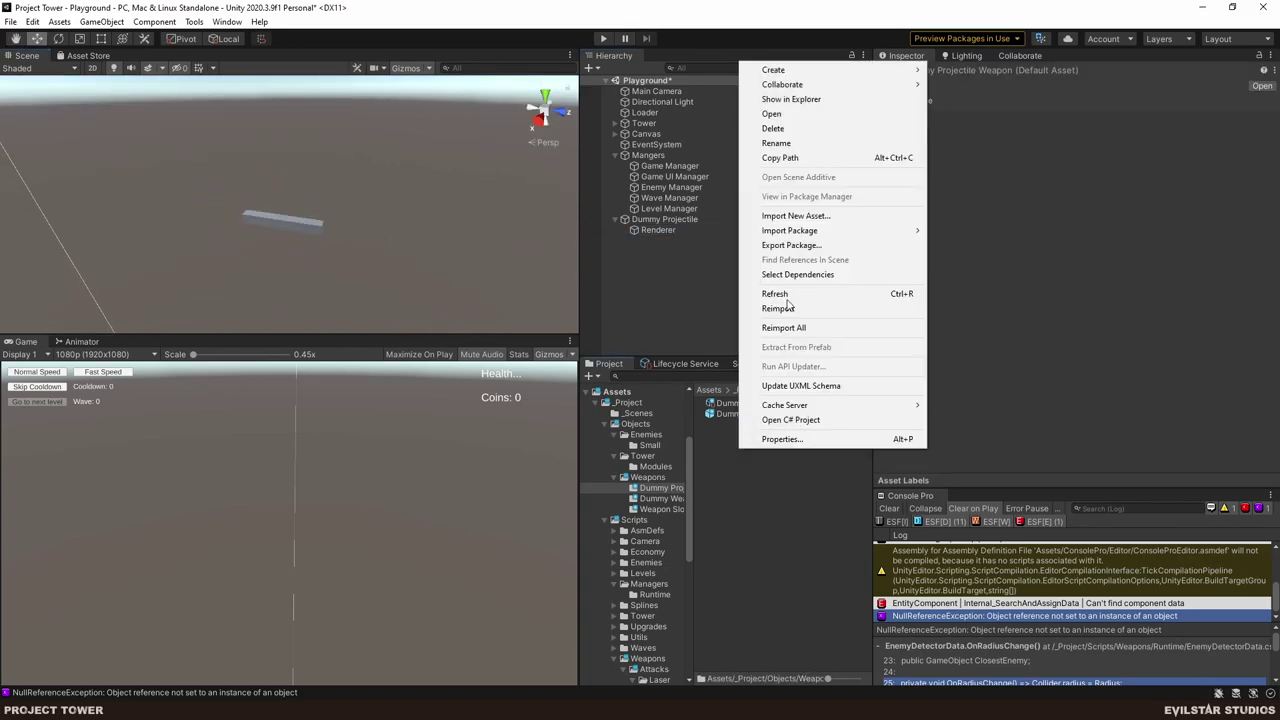
{"action": "mouse_move", "coordinate": [815, 69]}
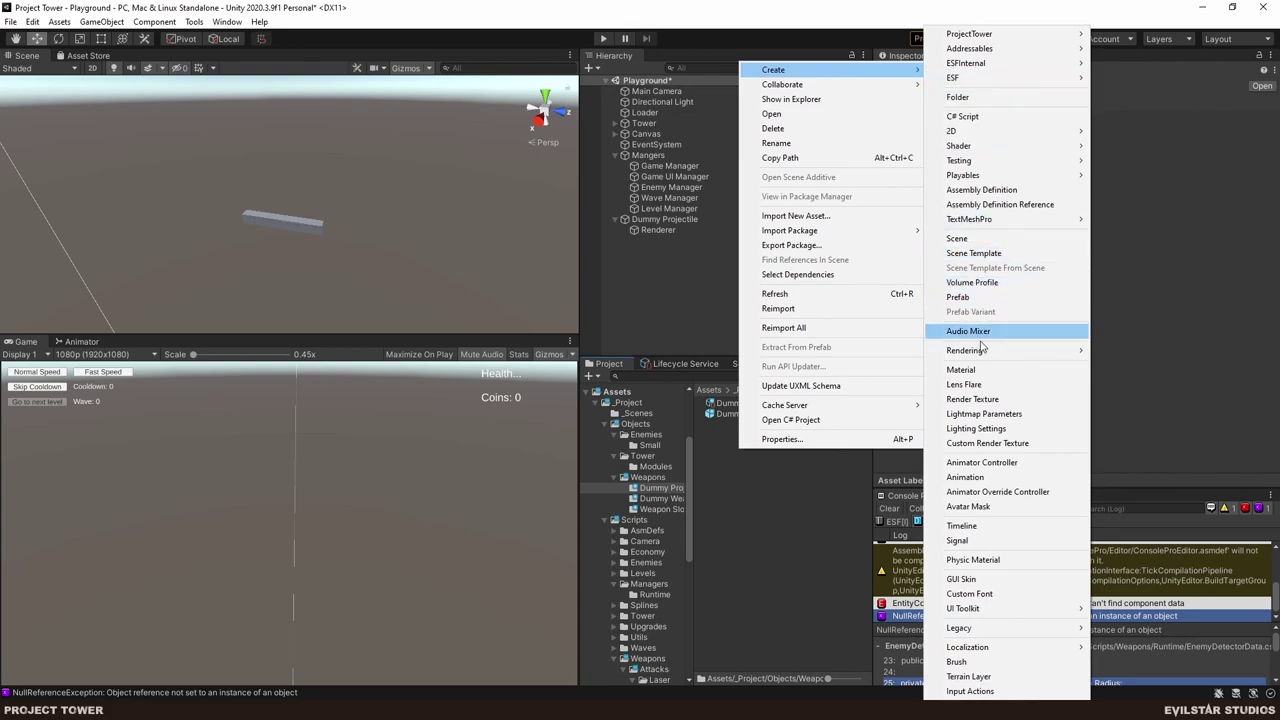
{"action": "left_click", "coordinate": [987, 370]}
{"action": "type", "text": "Dummy Pro"}
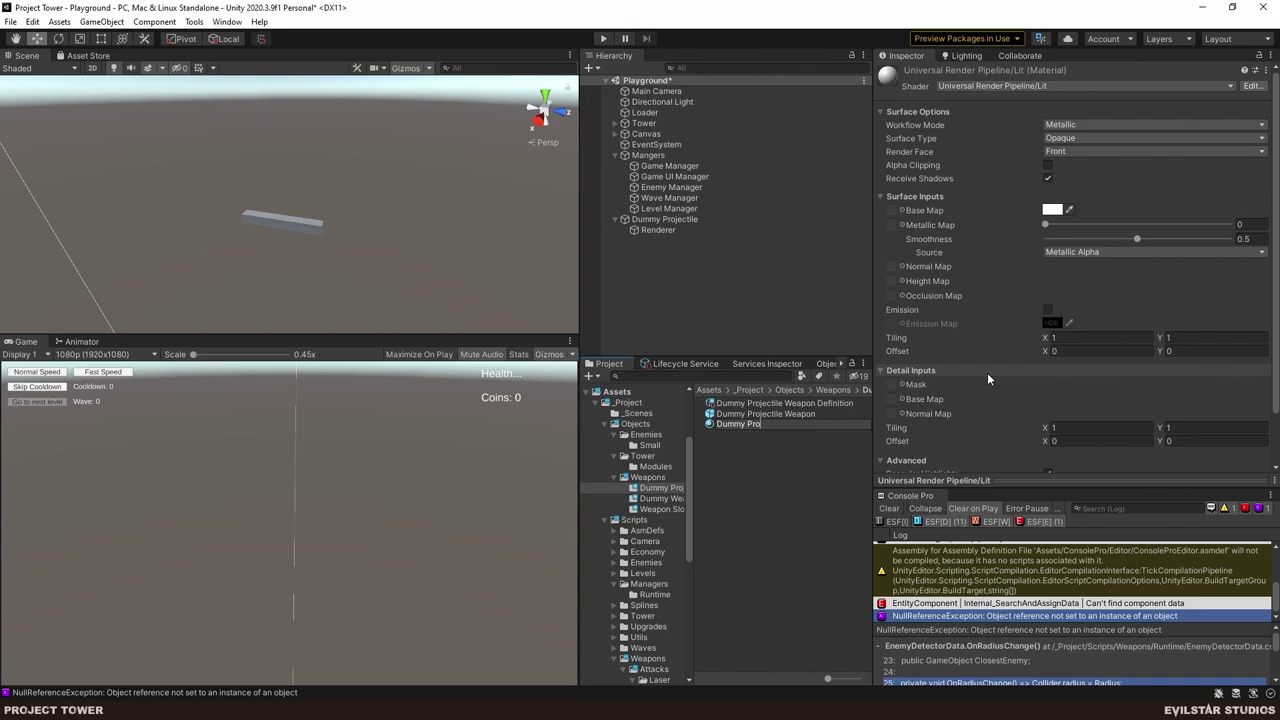
{"action": "type", "text": "jectile Mat"}
{"action": "key", "text": "Return"}
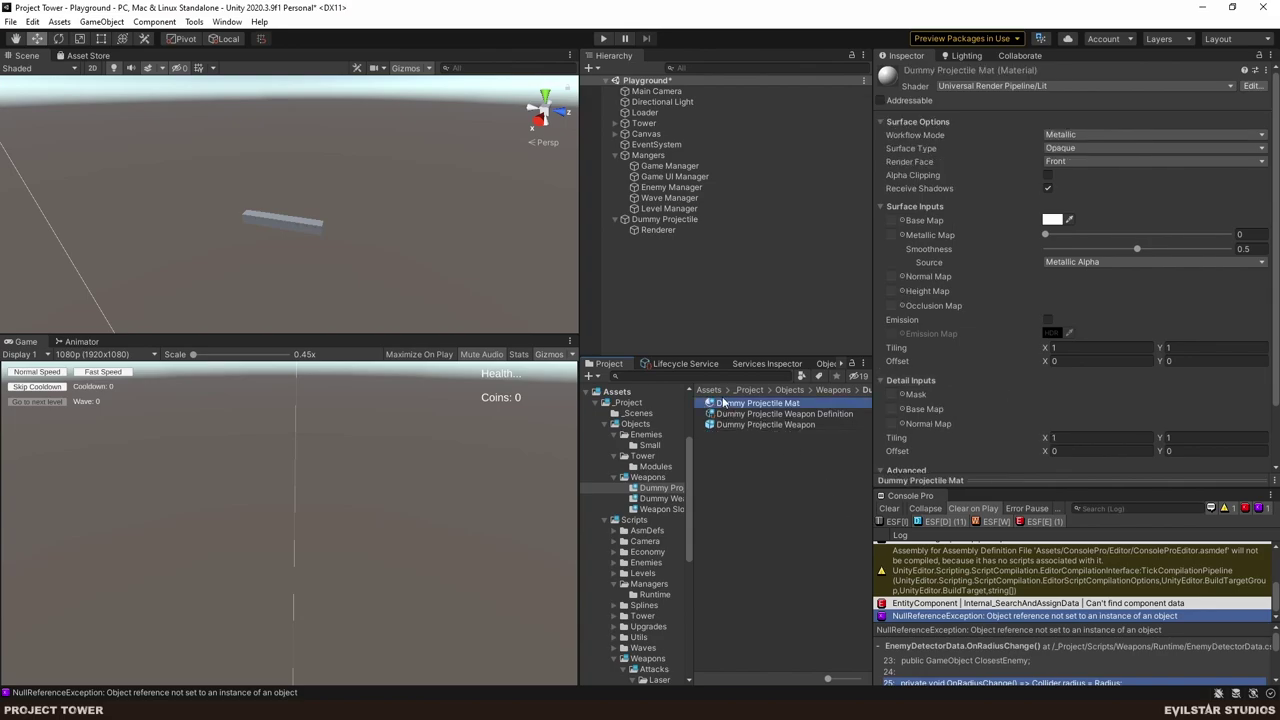
{"action": "left_click_drag", "start_coordinate": [722, 402], "coordinate": [312, 232]}
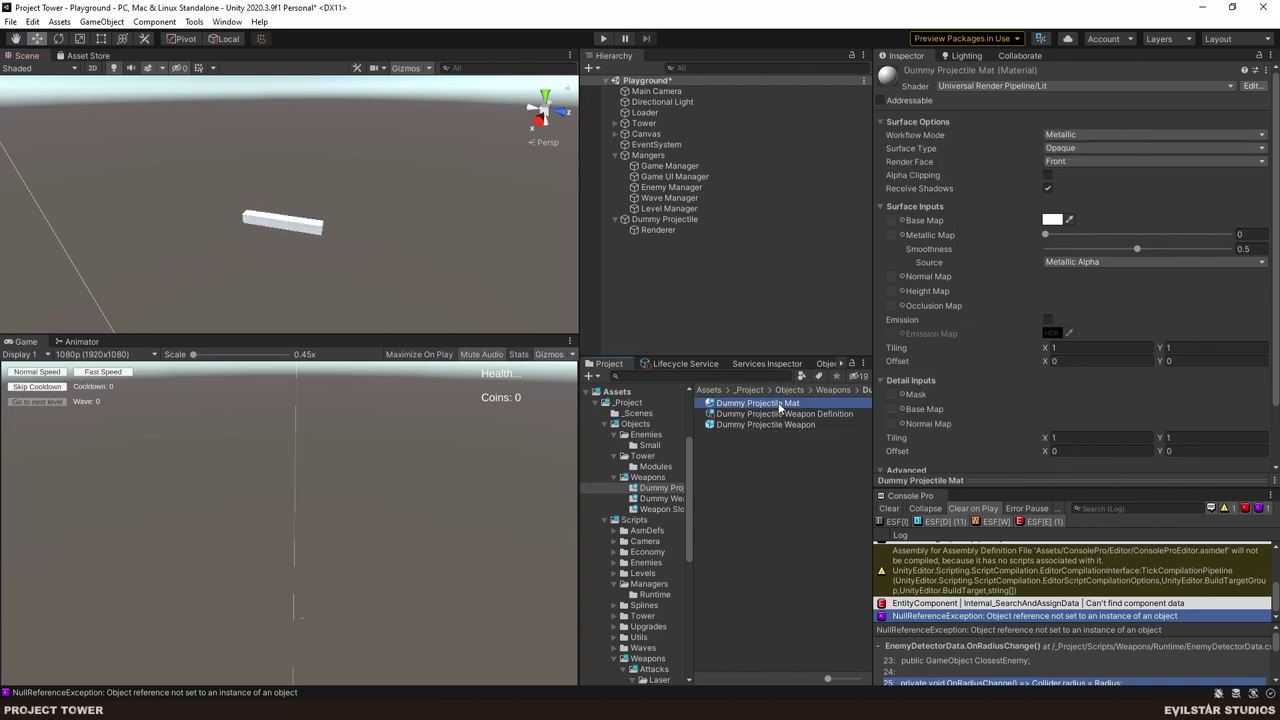
- Try an orange-brown base colour on Dummy Projectile Mat
{"action": "left_click", "coordinate": [1052, 220]}
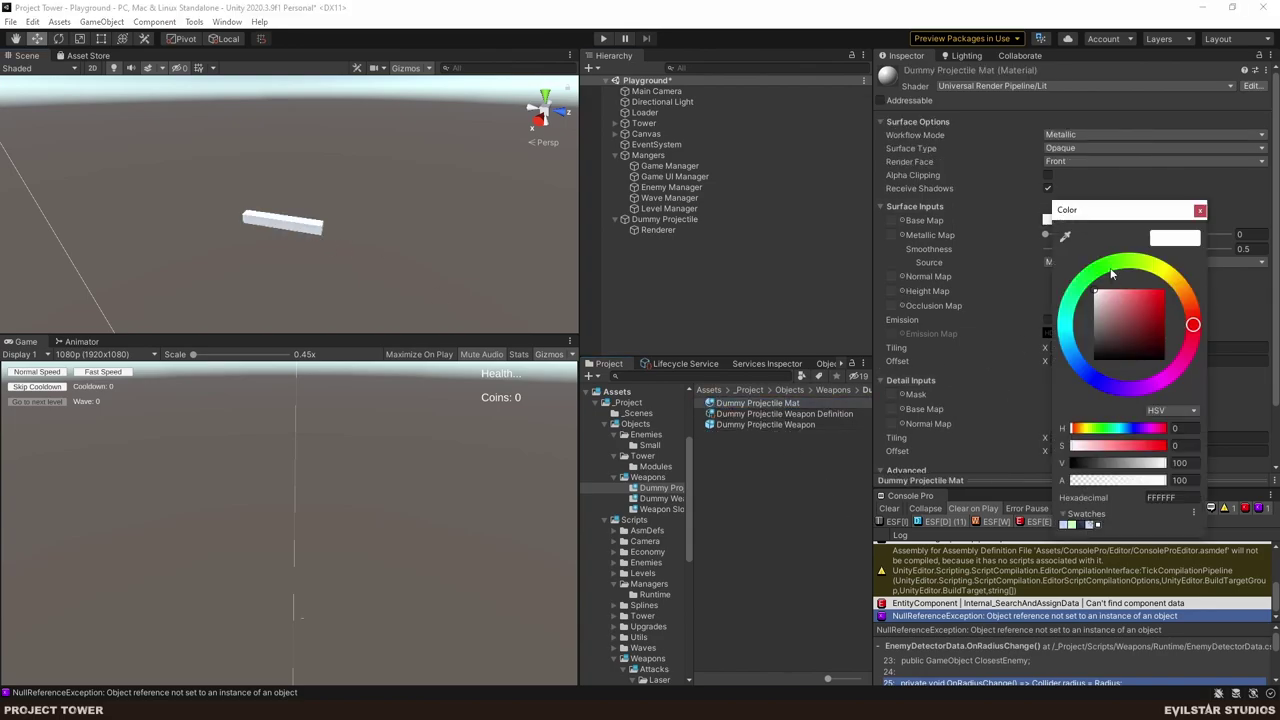
{"action": "left_click", "coordinate": [1111, 273]}
{"action": "mouse_move", "coordinate": [1141, 326]}
{"action": "left_mouse_down"}
{"action": "mouse_move", "coordinate": [1184, 334]}
{"action": "mouse_move", "coordinate": [1186, 320]}
{"action": "mouse_move", "coordinate": [1149, 333]}
{"action": "left_mouse_up"}
{"action": "left_click", "coordinate": [1183, 290]}
{"action": "left_click", "coordinate": [1156, 344]}
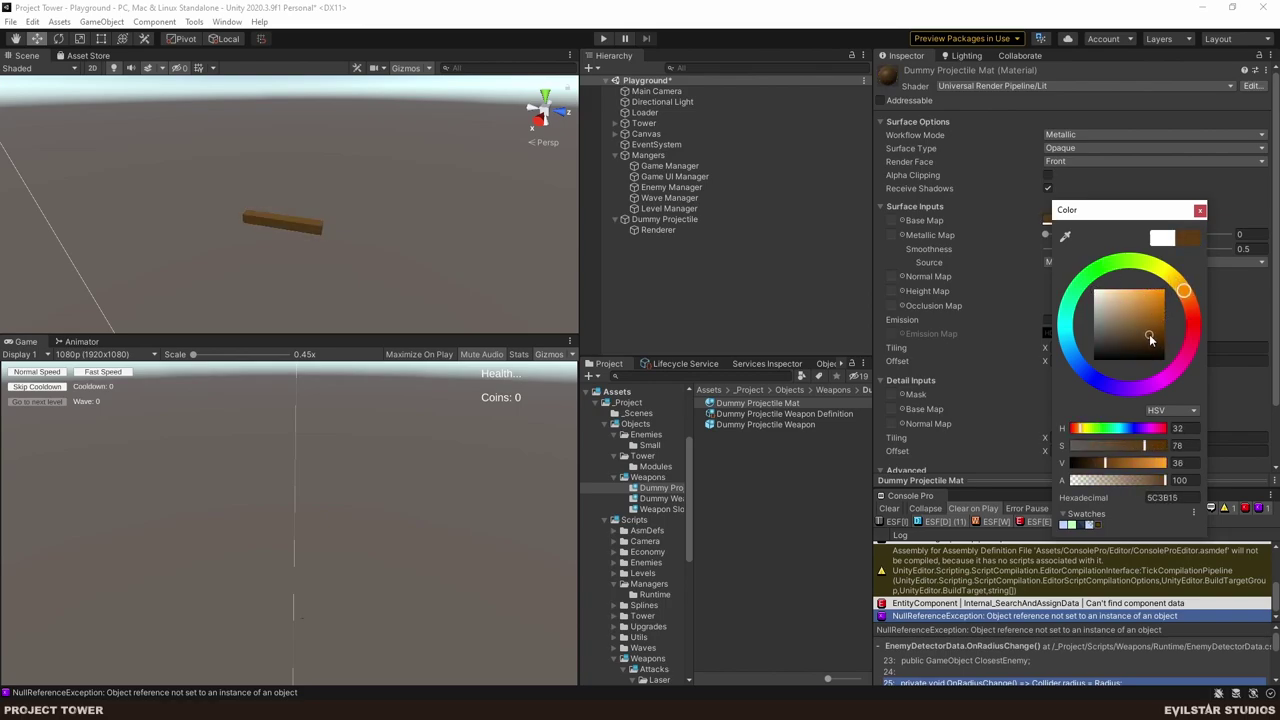
{"action": "left_click", "coordinate": [1200, 211]}
{"action": "left_click", "coordinate": [677, 218]}
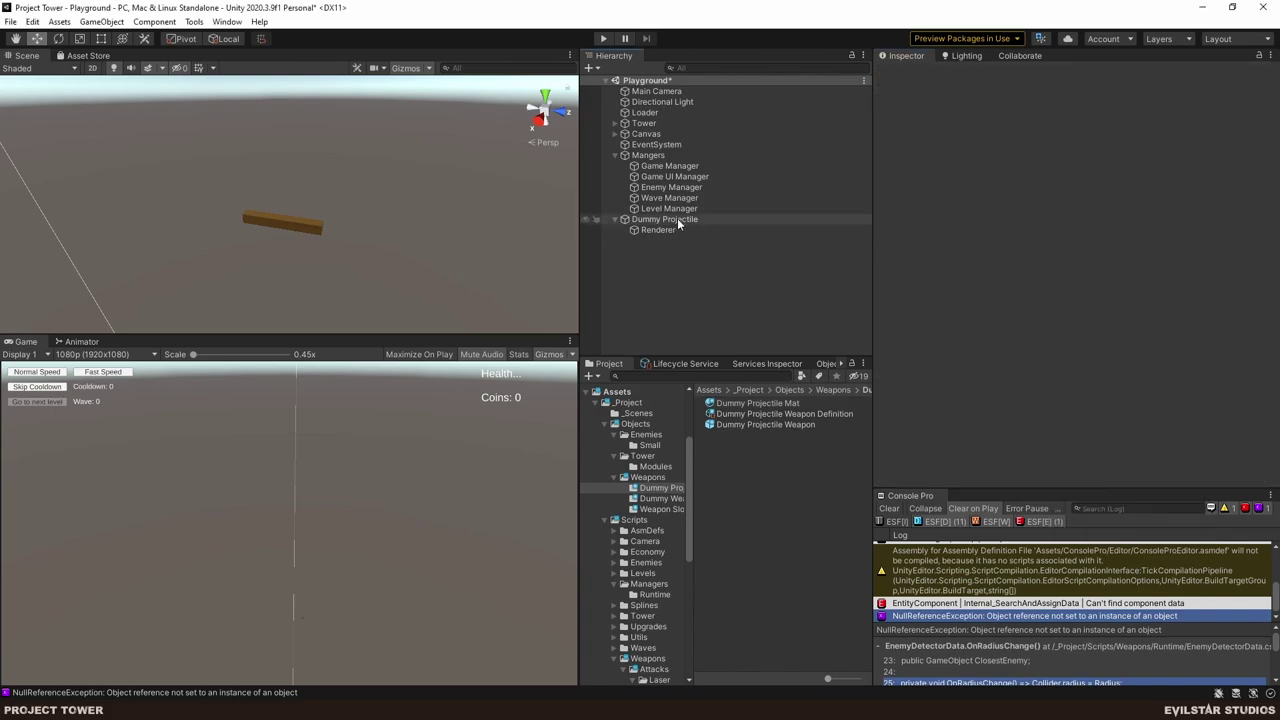
{"action": "left_click", "coordinate": [757, 403]}
- Set the material's base colour to blue (0077FF) and reselect Dummy Projectile
{"action": "left_click", "coordinate": [1049, 221]}
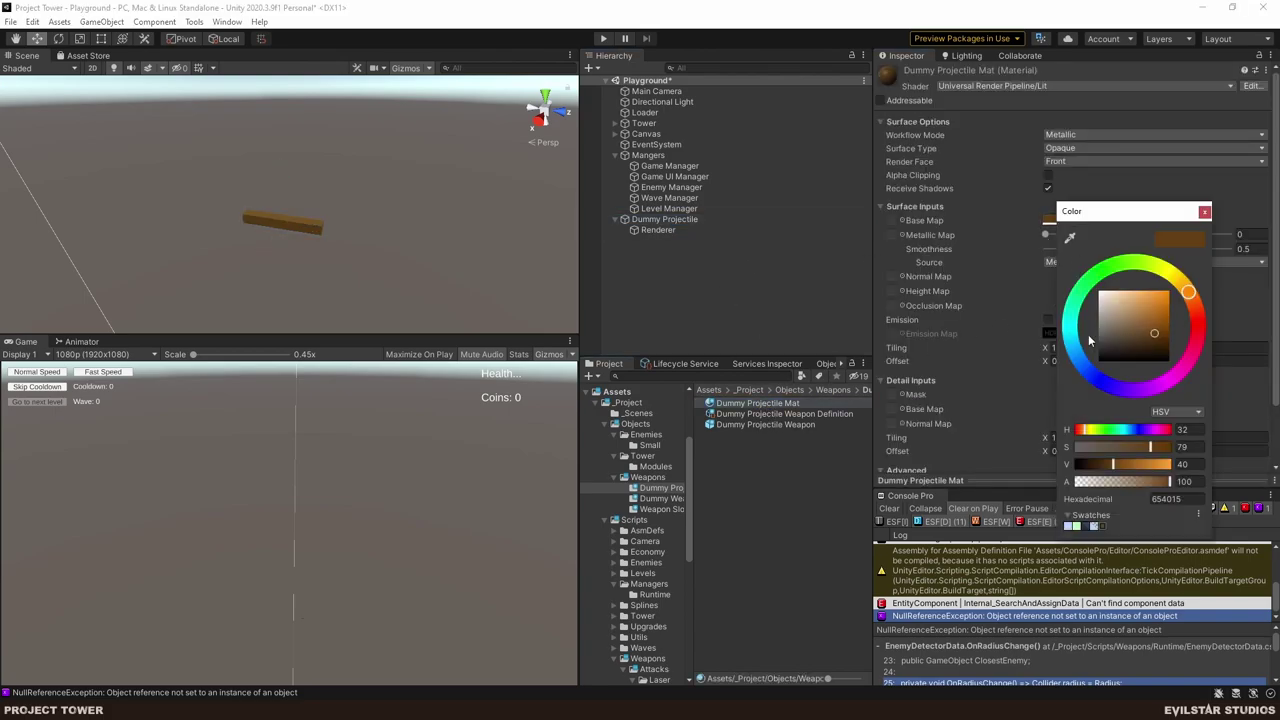
{"action": "mouse_move", "coordinate": [1090, 342]}
{"action": "left_mouse_down"}
{"action": "mouse_move", "coordinate": [1072, 316]}
{"action": "mouse_move", "coordinate": [1150, 306]}
{"action": "mouse_move", "coordinate": [1163, 327]}
{"action": "mouse_move", "coordinate": [1158, 311]}
{"action": "left_mouse_up"}
{"action": "mouse_move", "coordinate": [1091, 381]}
{"action": "left_mouse_down"}
{"action": "mouse_move", "coordinate": [1073, 322]}
{"action": "mouse_move", "coordinate": [1087, 281]}
{"action": "mouse_move", "coordinate": [1142, 256]}
{"action": "mouse_move", "coordinate": [1184, 259]}
{"action": "left_mouse_up"}
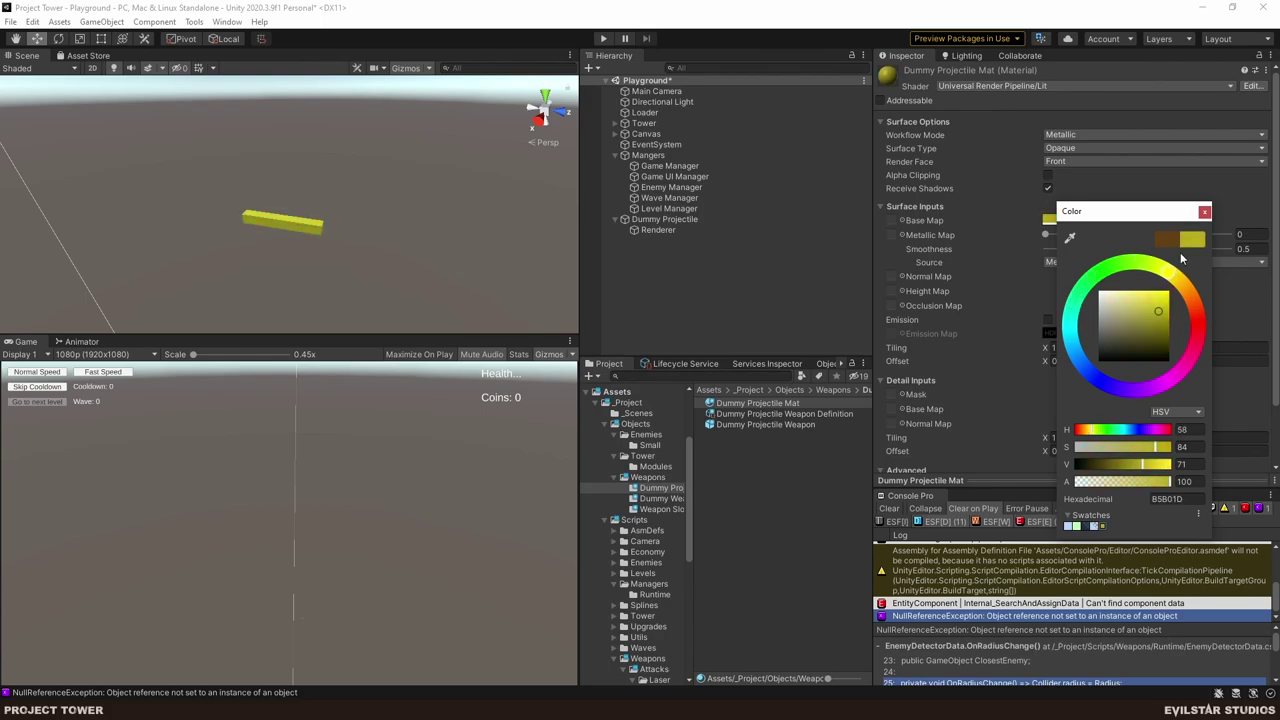
{"action": "left_click", "coordinate": [1176, 284]}
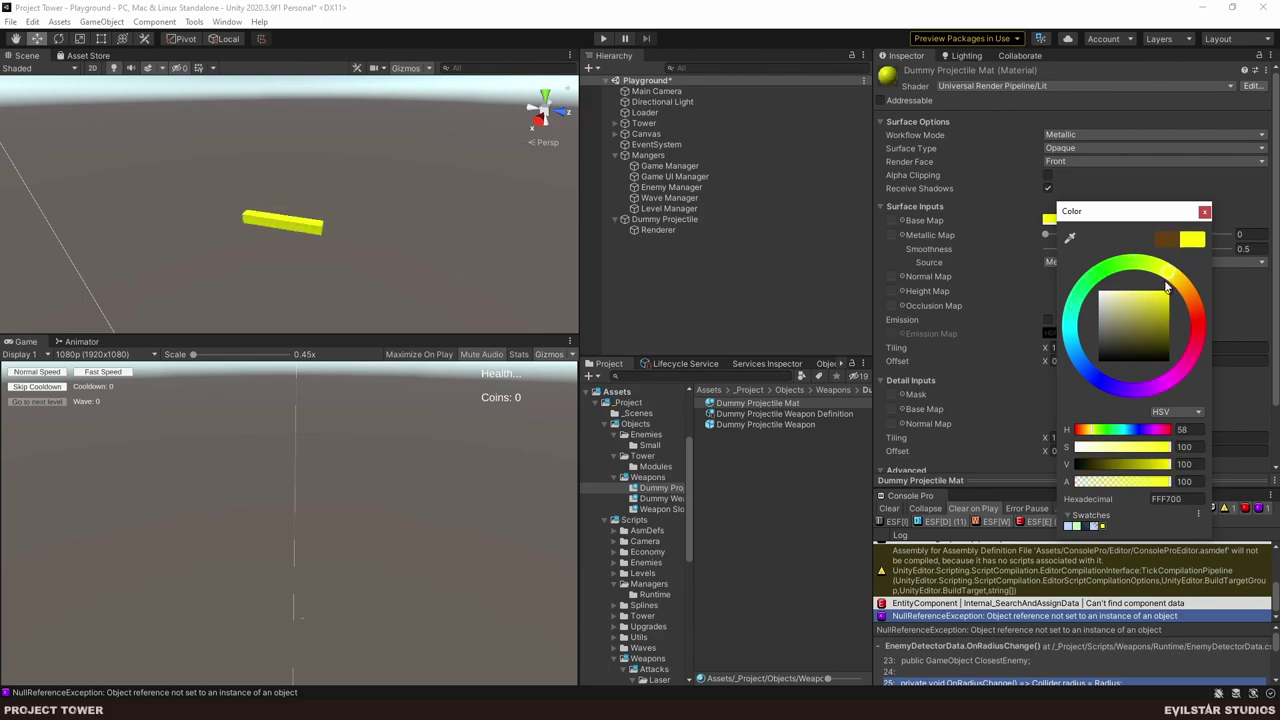
{"action": "left_click_drag", "start_coordinate": [1174, 276], "coordinate": [1122, 259]}
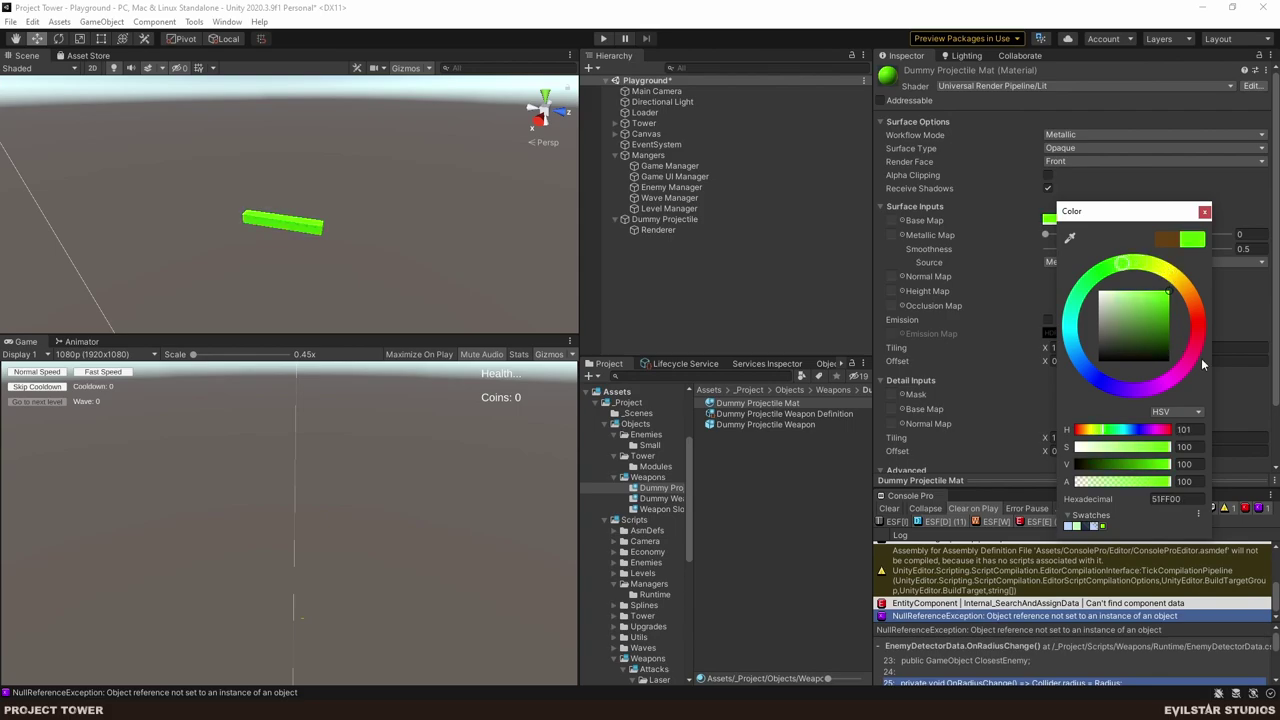
{"action": "left_click_drag", "start_coordinate": [1190, 366], "coordinate": [1070, 372]}
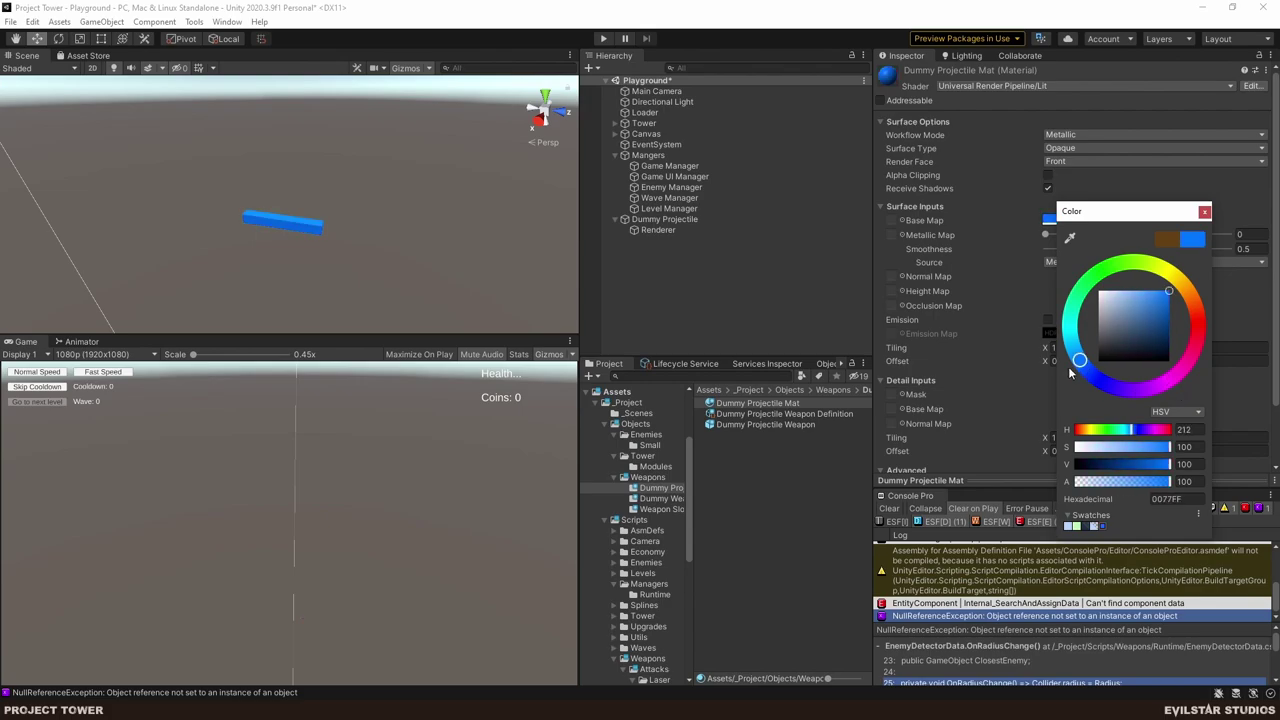
{"action": "left_click", "coordinate": [1204, 211]}
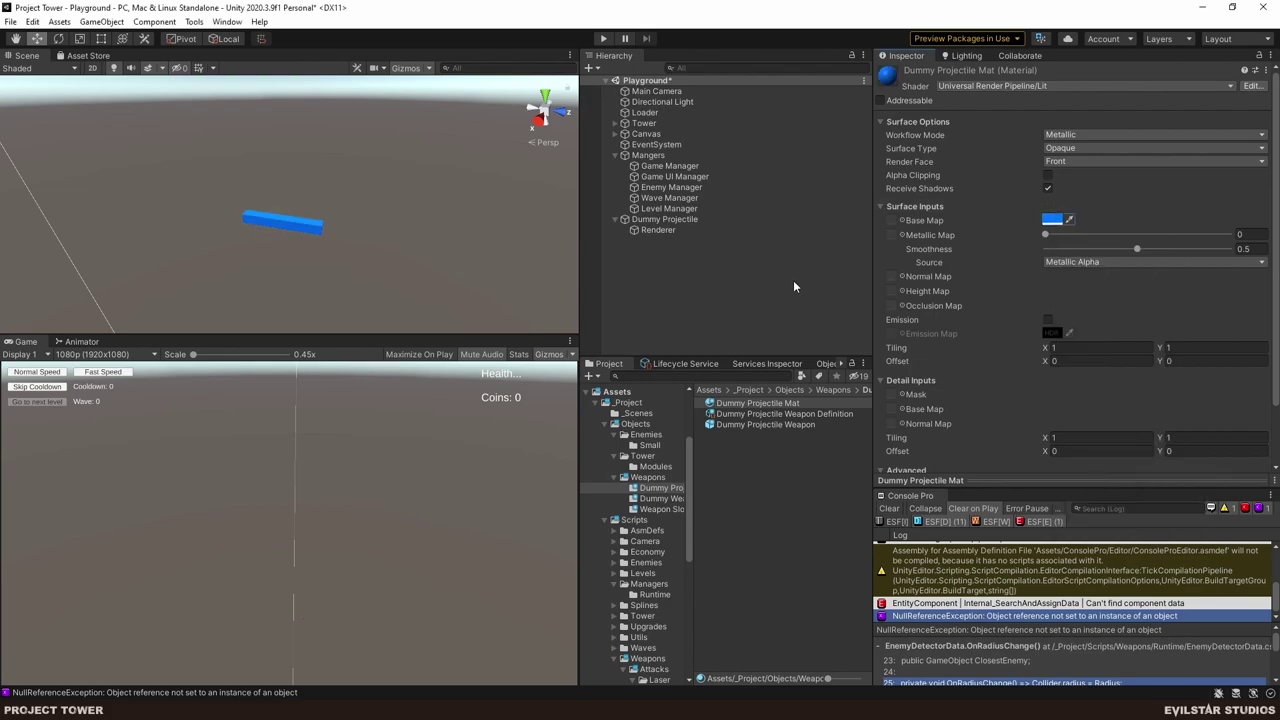
{"action": "left_click", "coordinate": [683, 251]}
{"action": "left_click", "coordinate": [658, 229]}
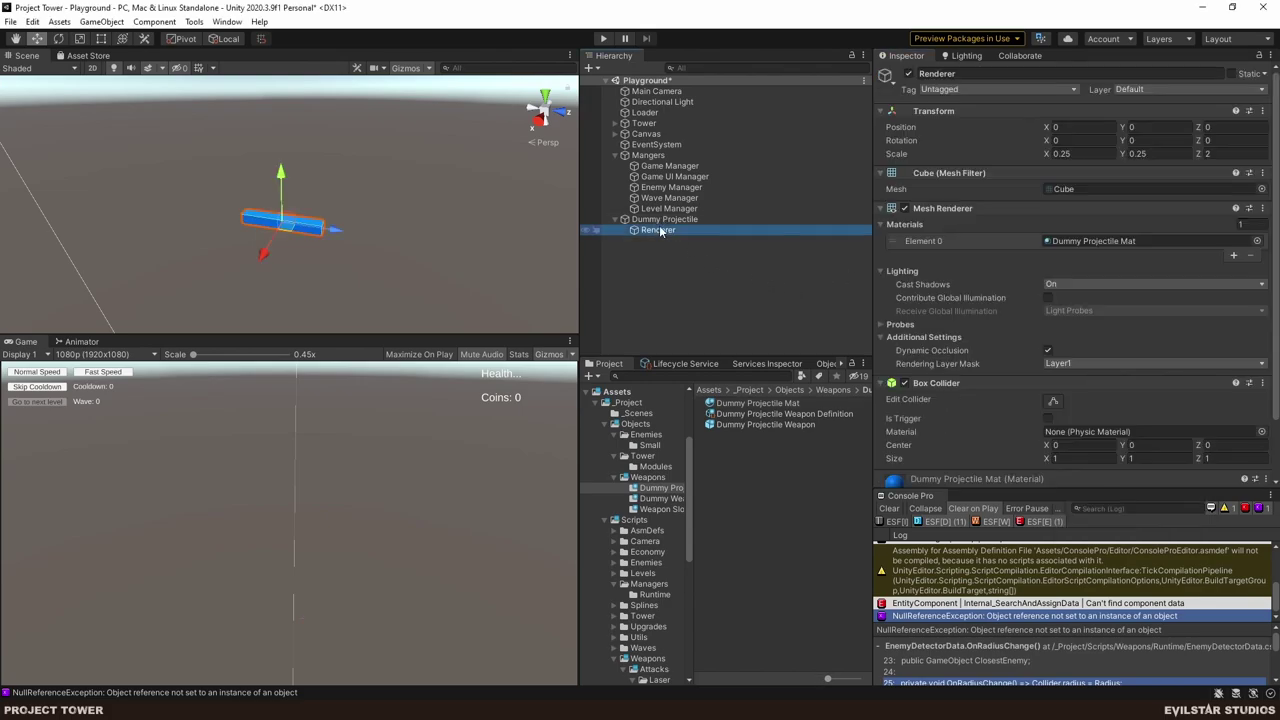
{"action": "left_click", "coordinate": [657, 220]}
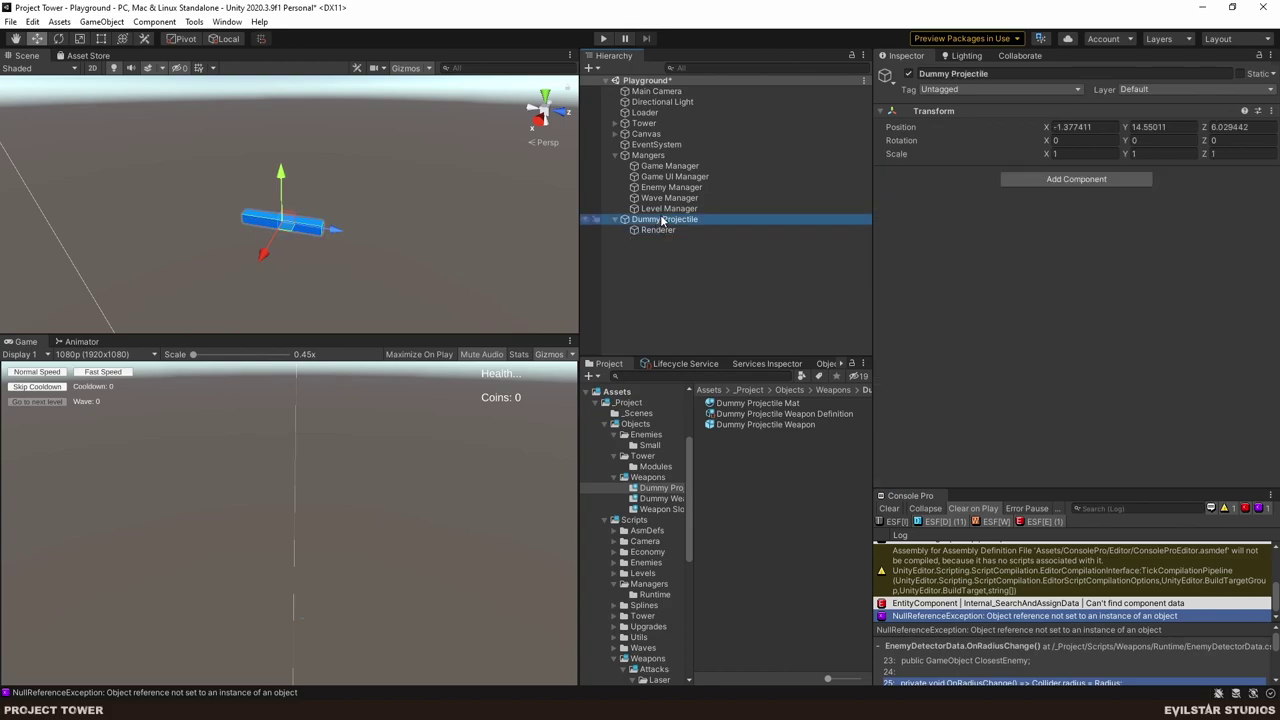
- Save Dummy Projectile as a prefab and create an object pool named Dummy Projectile Pool
{"action": "left_click_drag", "start_coordinate": [673, 224], "coordinate": [762, 466]}
{"action": "left_click", "coordinate": [762, 470]}
{"action": "right_click", "coordinate": [762, 470]}
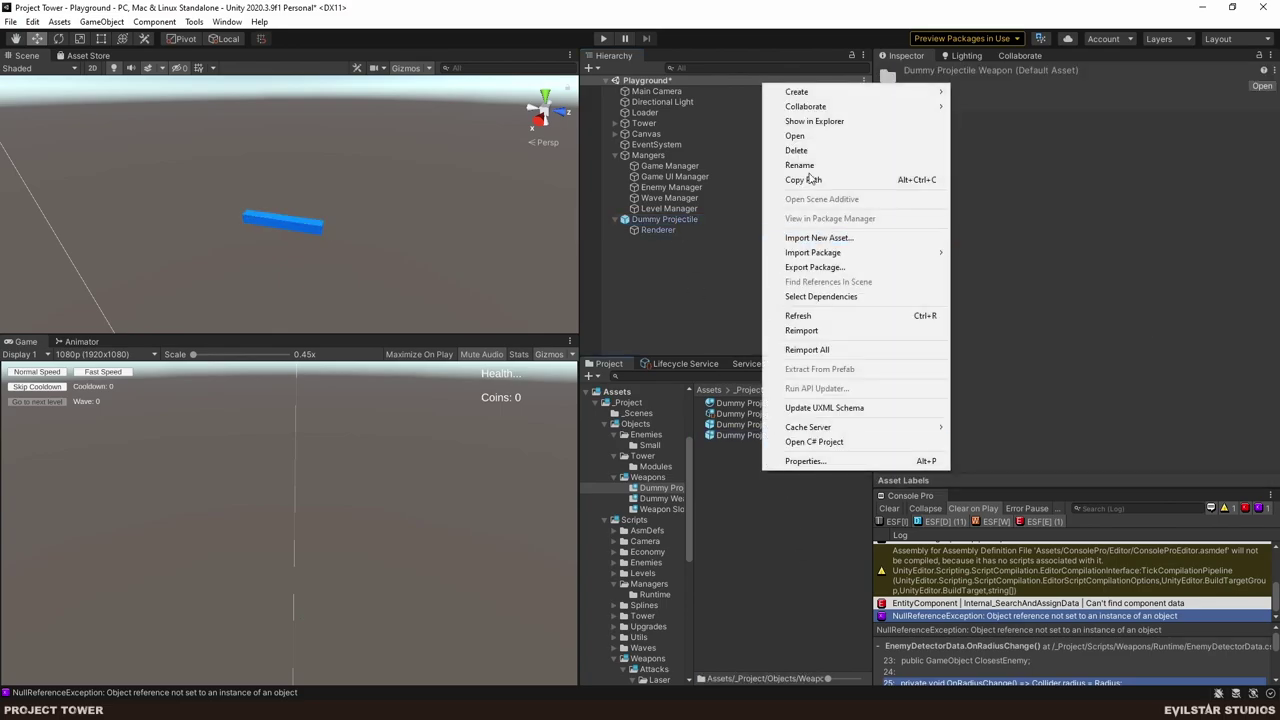
{"action": "mouse_move", "coordinate": [800, 91]}
{"action": "mouse_move", "coordinate": [1056, 85]}
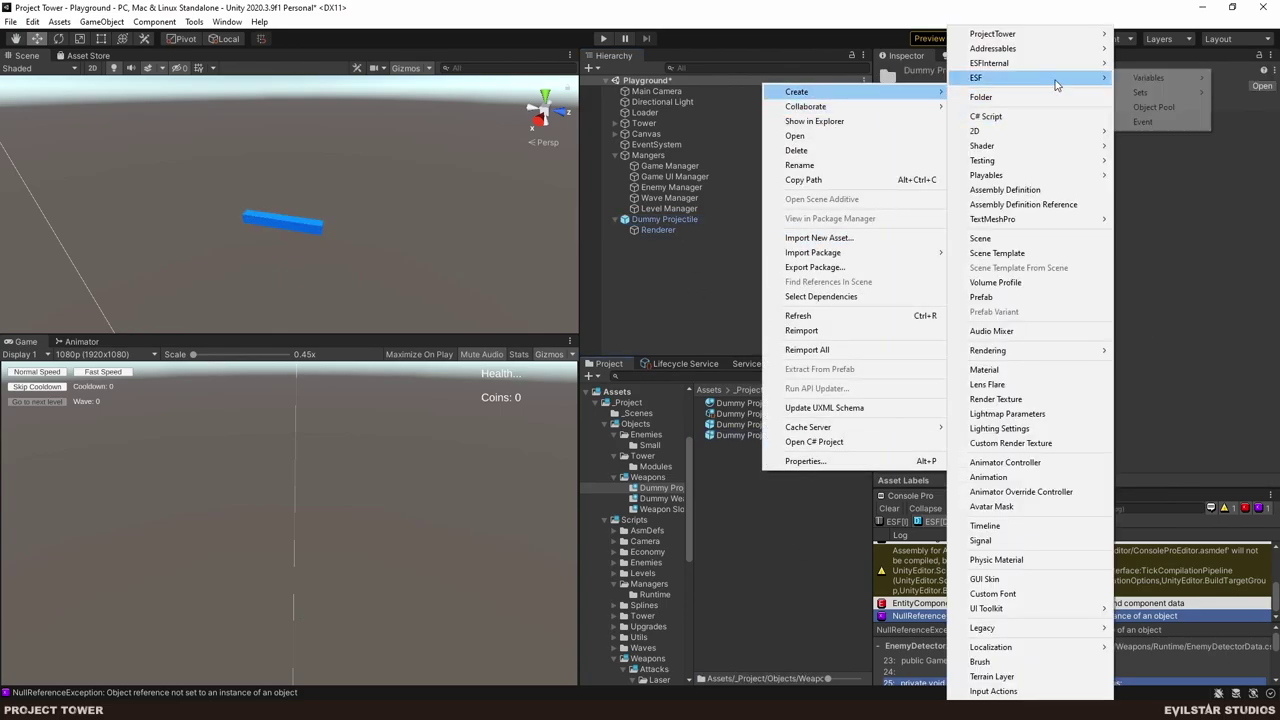
{"action": "left_click", "coordinate": [1158, 106]}
{"action": "key", "text": "Home"}
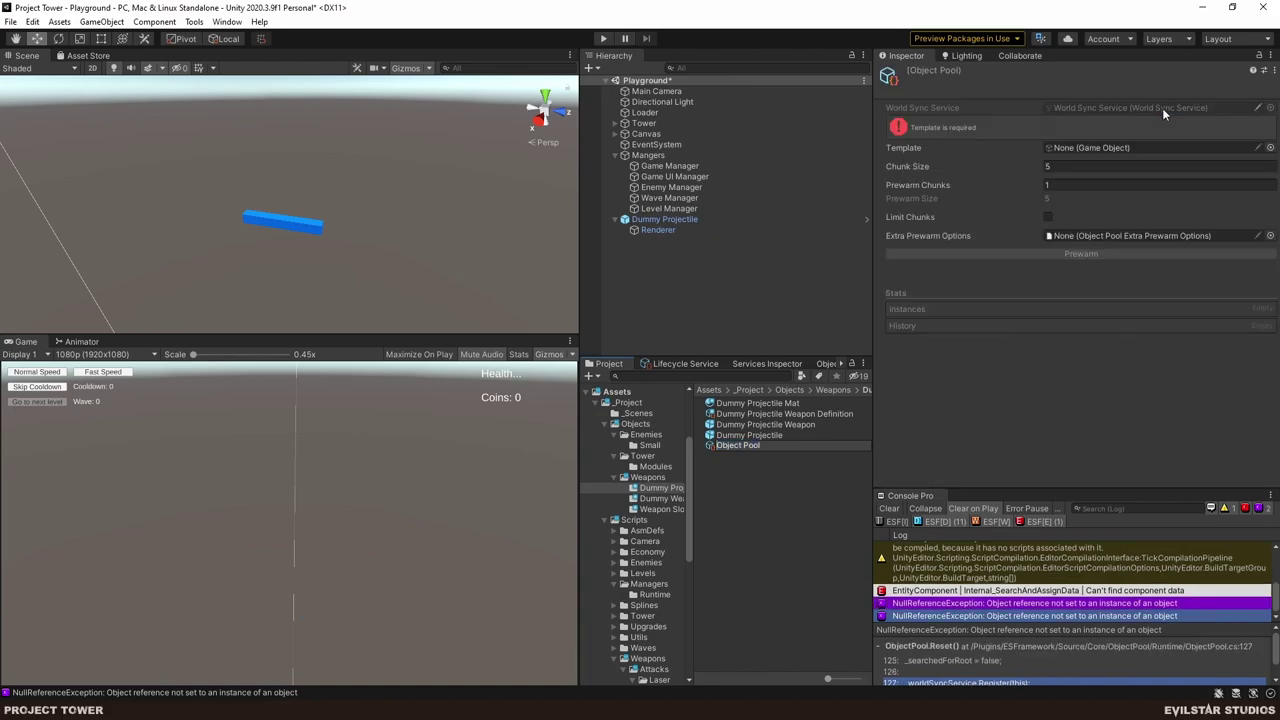
{"action": "type", "text": "Dummy Projectile"}
{"action": "key", "text": "shift+Right"}
{"action": "key", "text": "shift+Right"}
{"action": "key", "text": "shift+Right"}
{"action": "key", "text": "shift+Right"}
{"action": "key", "text": "shift+Right"}
{"action": "key", "text": "shift+Right"}
{"action": "key", "text": "shift+Right"}
{"action": "key", "text": "Delete"}
{"action": "key", "text": "Return"}
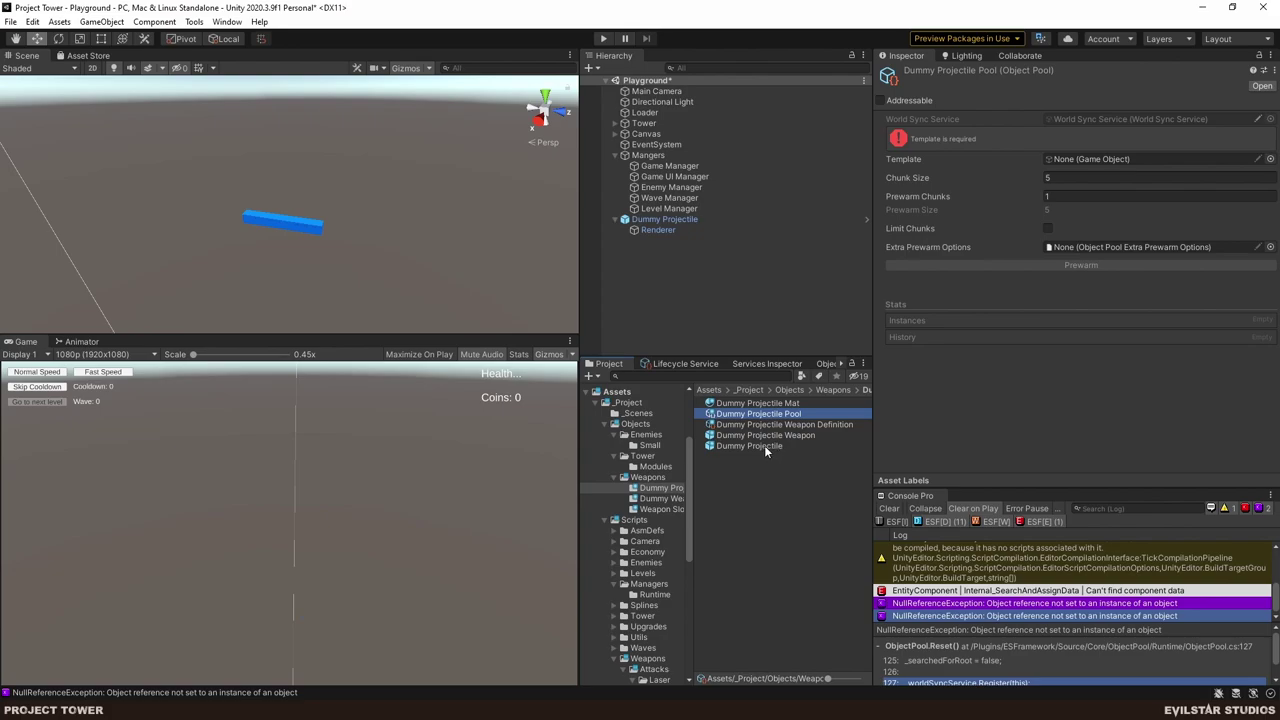
- Use the Dummy Projectile prefab as the pool's template and set chunk size 20
{"action": "left_click_drag", "start_coordinate": [764, 445], "coordinate": [1066, 160]}
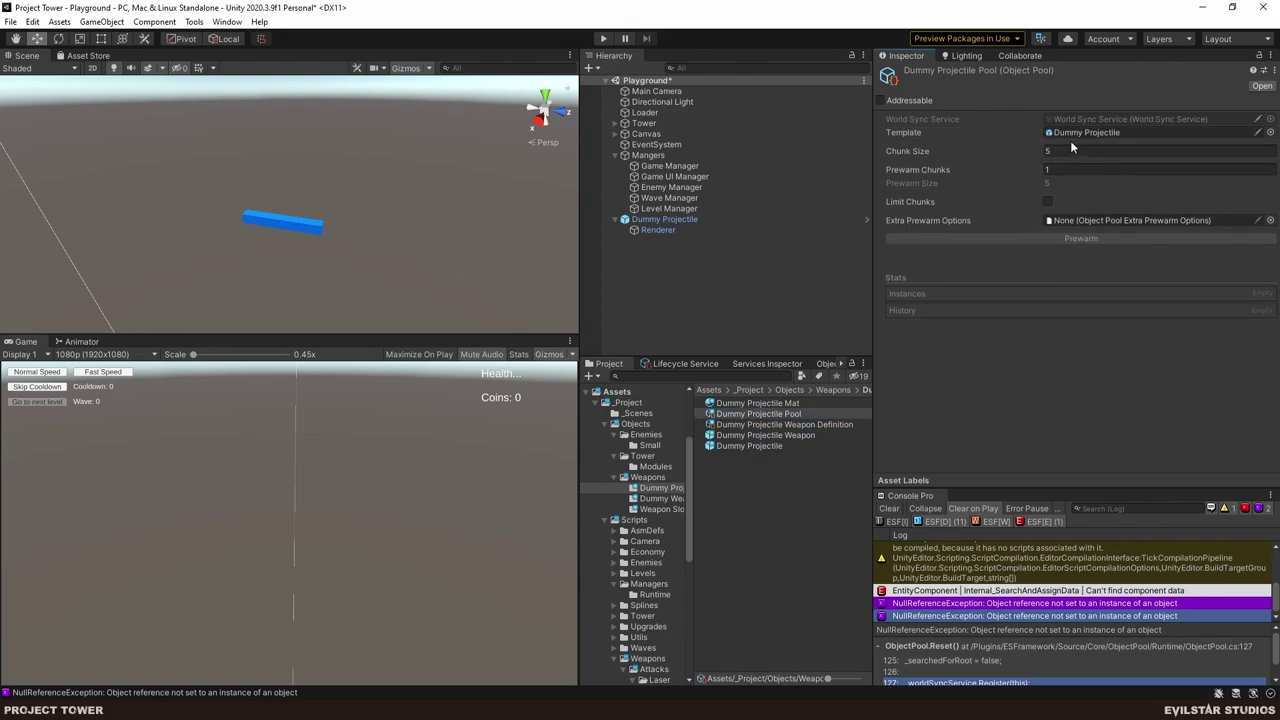
{"action": "left_click", "coordinate": [1071, 149]}
{"action": "type", "text": "20"}
- Confirm chunk size 20, then refresh services to find the Dummy Projectile Pool entry
{"action": "left_click", "coordinate": [1069, 378]}
{"action": "left_click", "coordinate": [659, 300]}
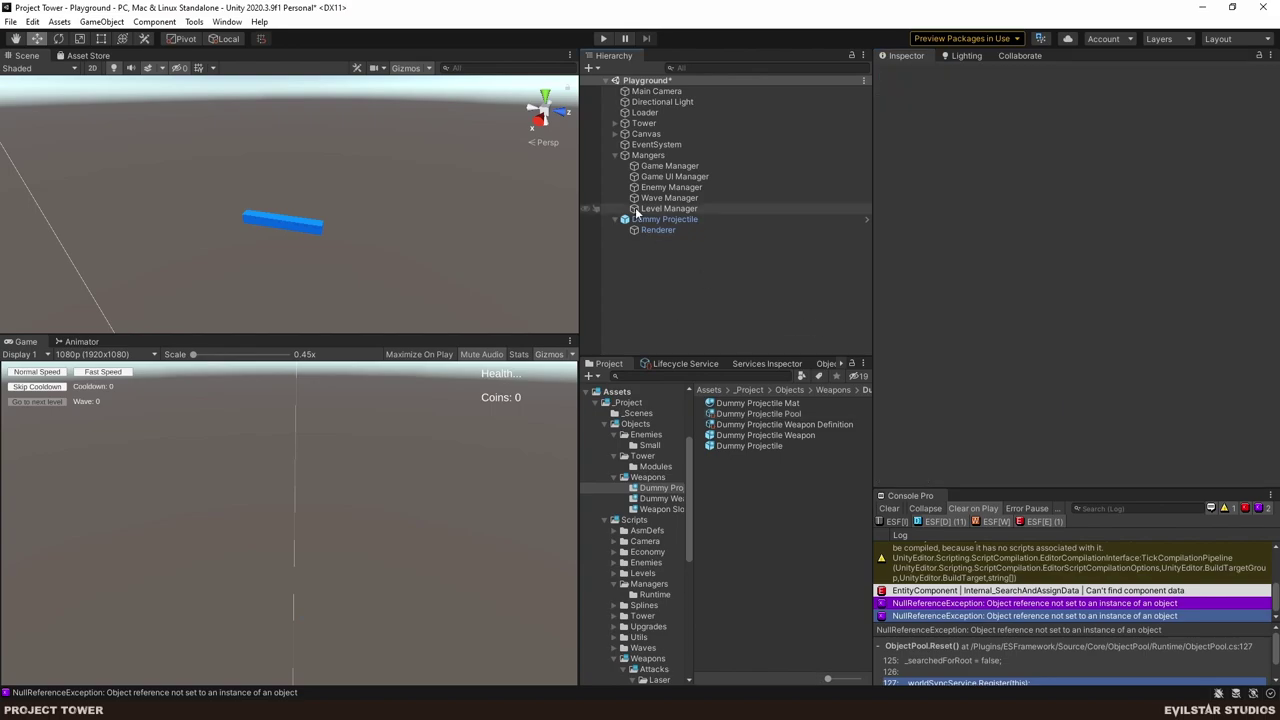
{"action": "left_click", "coordinate": [747, 365]}
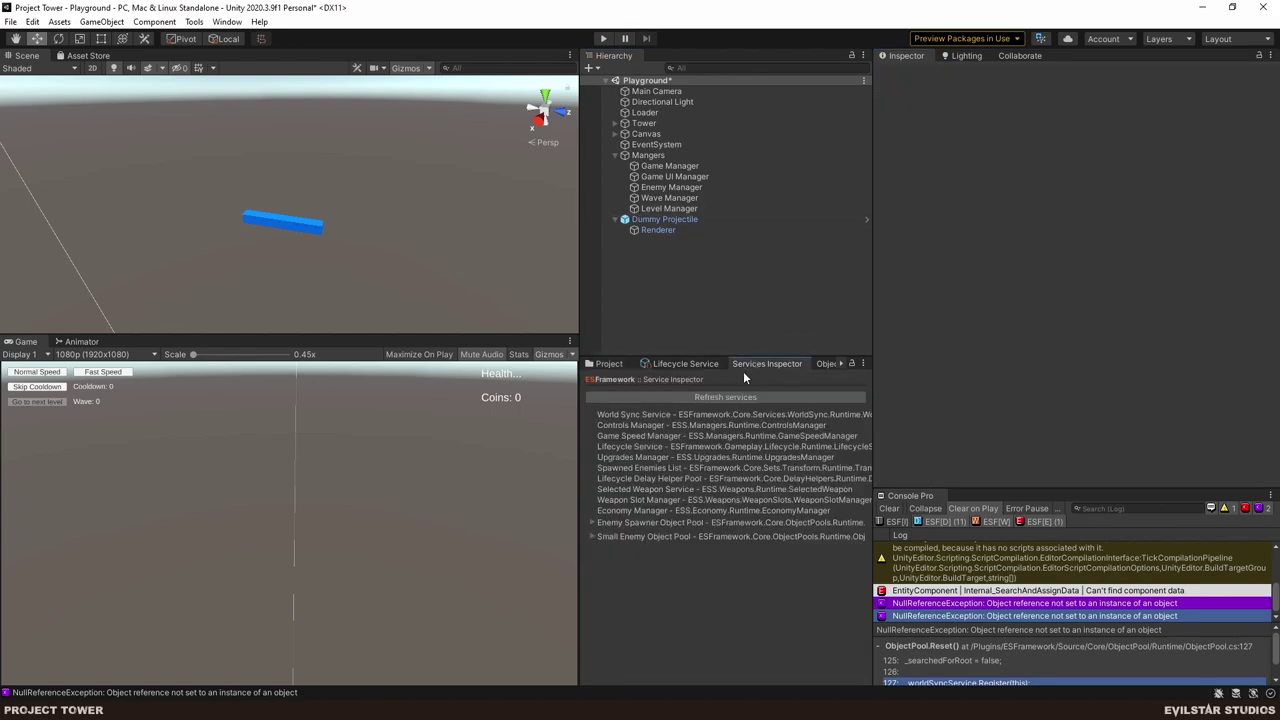
{"action": "left_click", "coordinate": [700, 399]}
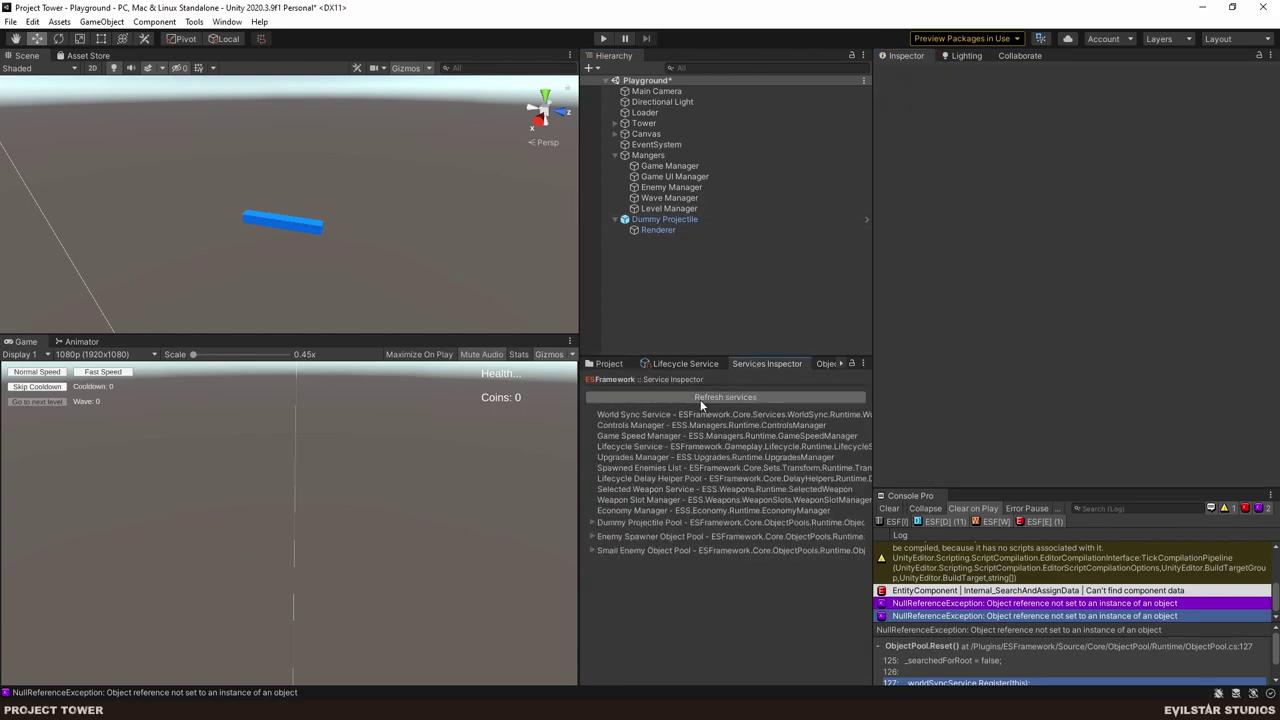
{"action": "left_click", "coordinate": [640, 524]}
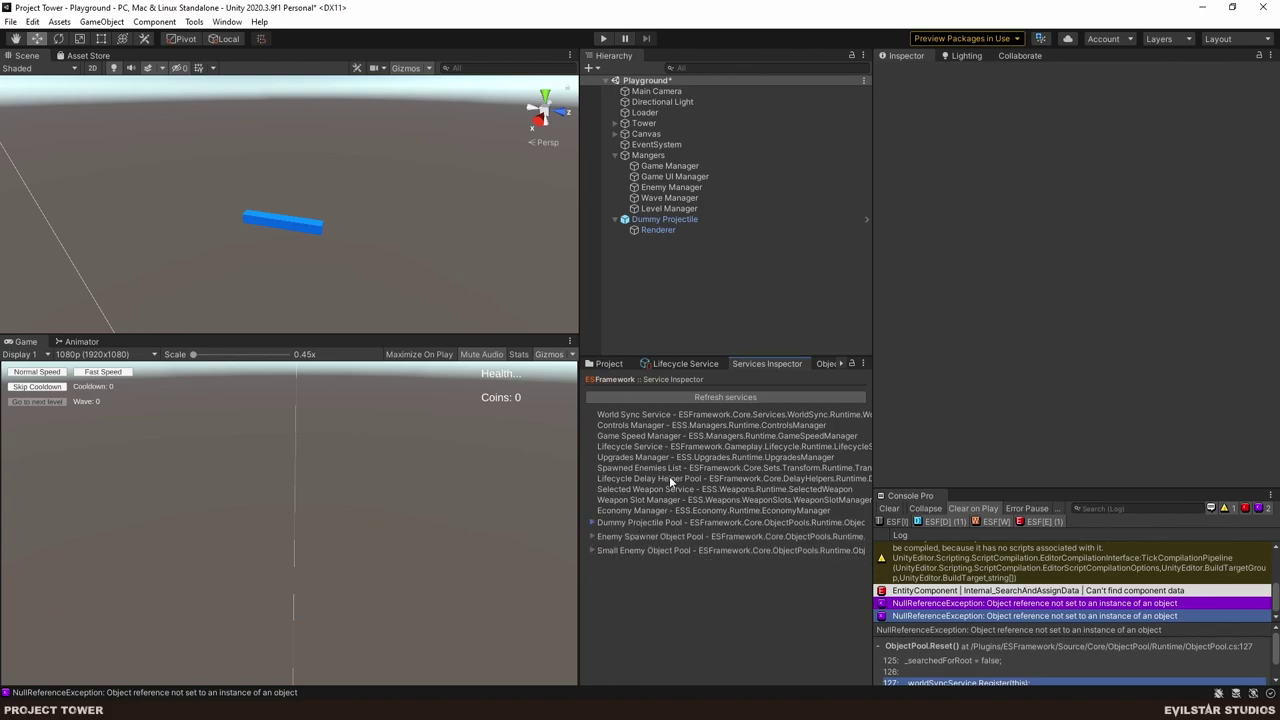
- Delete the Dummy Projectile object from the Playground scene
{"action": "left_click", "coordinate": [609, 364]}
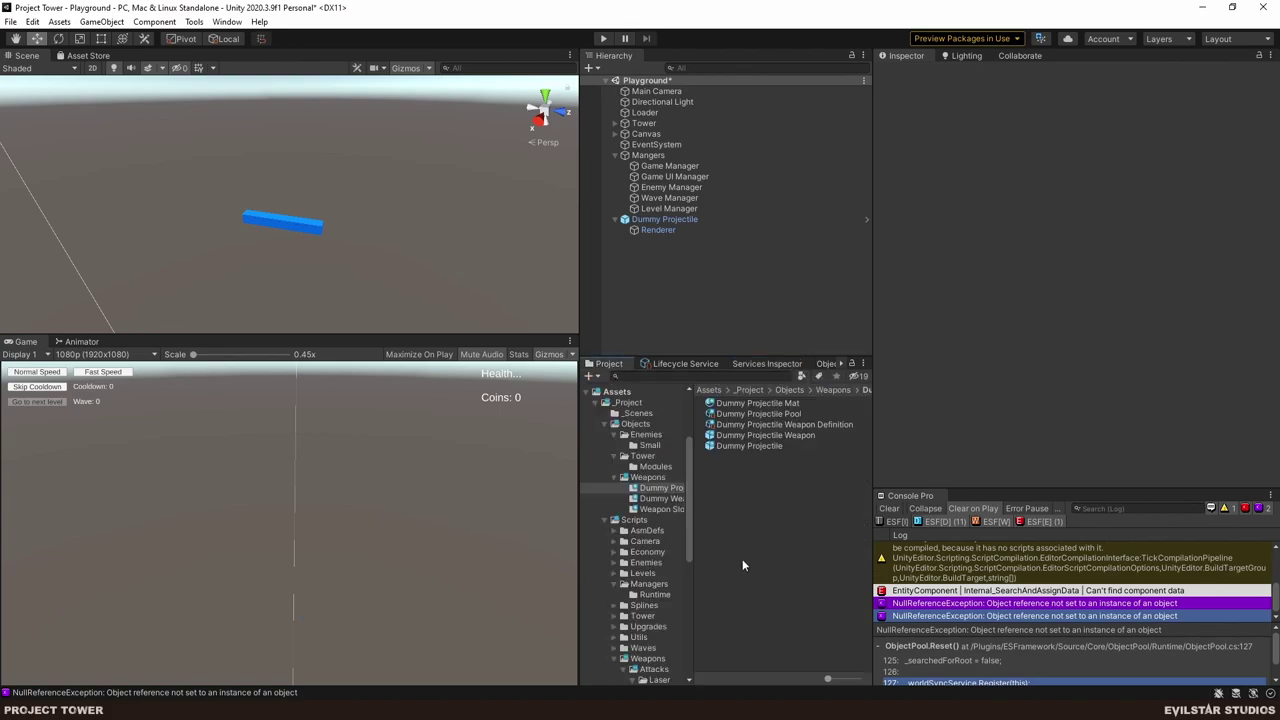
{"action": "left_click", "coordinate": [671, 222]}
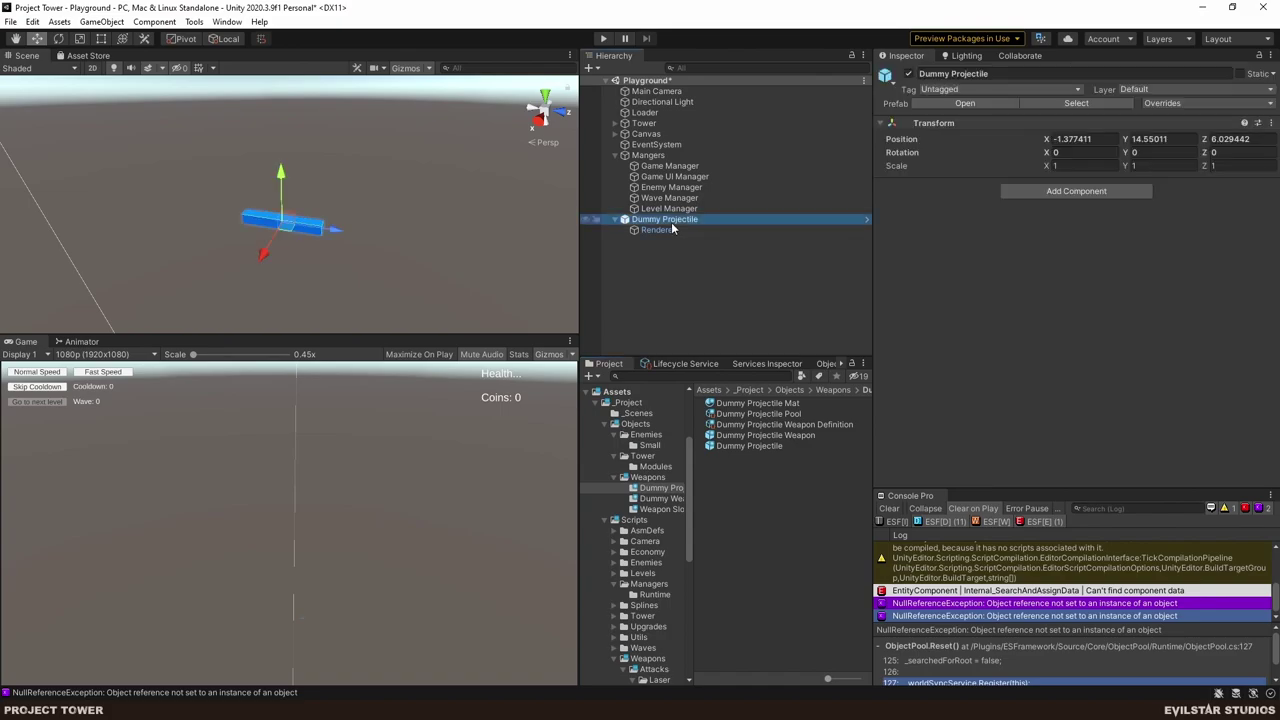
{"action": "key", "text": "Delete"}
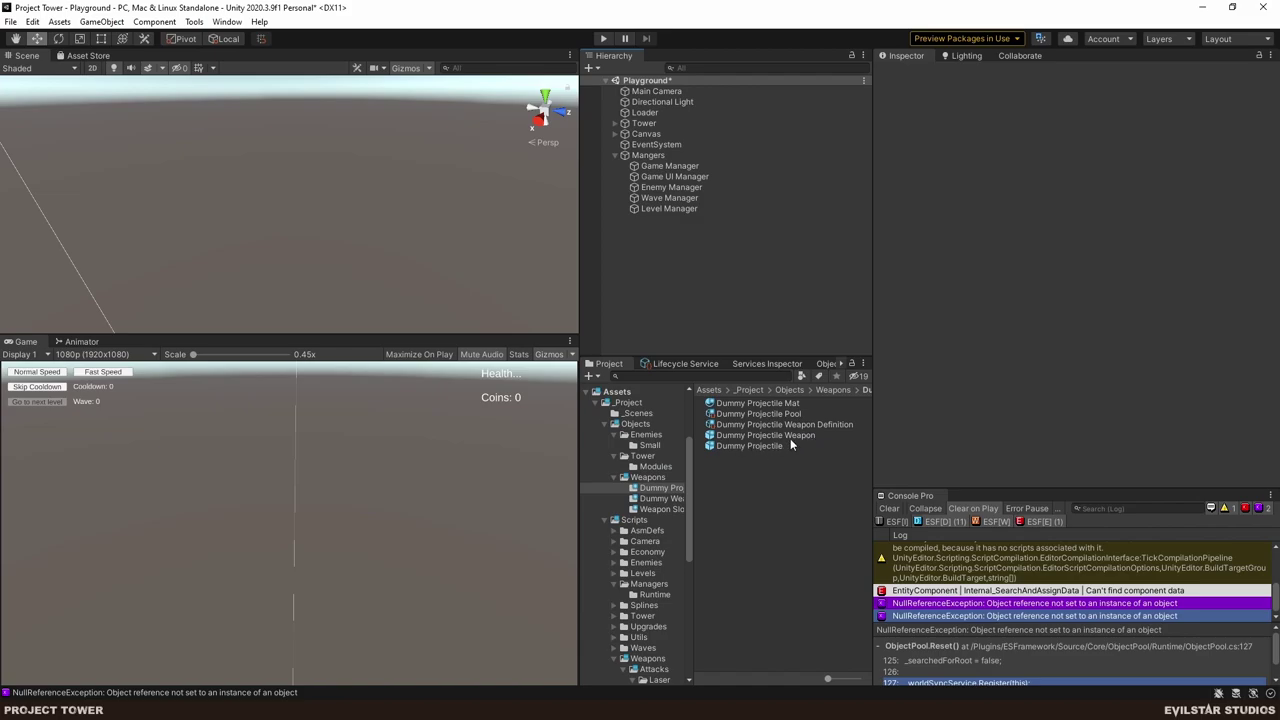
- Assign Dummy Projectile Pool as the Dummy Projectile Weapon's projectiles pool
{"action": "left_click", "coordinate": [790, 437]}
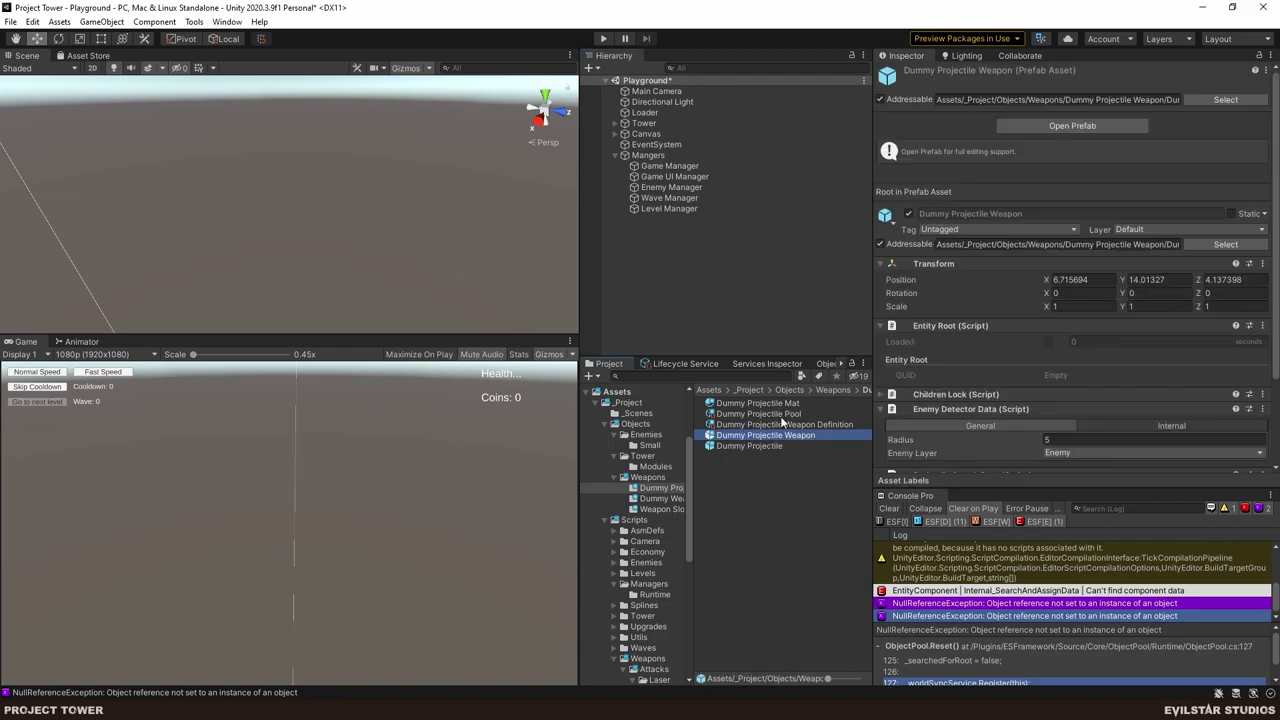
{"action": "scroll", "coordinate": [977, 367], "scroll_direction": "down", "scroll_amount": 3}
{"action": "left_click_drag", "start_coordinate": [776, 415], "coordinate": [1120, 430]}
{"action": "left_click", "coordinate": [746, 508]}
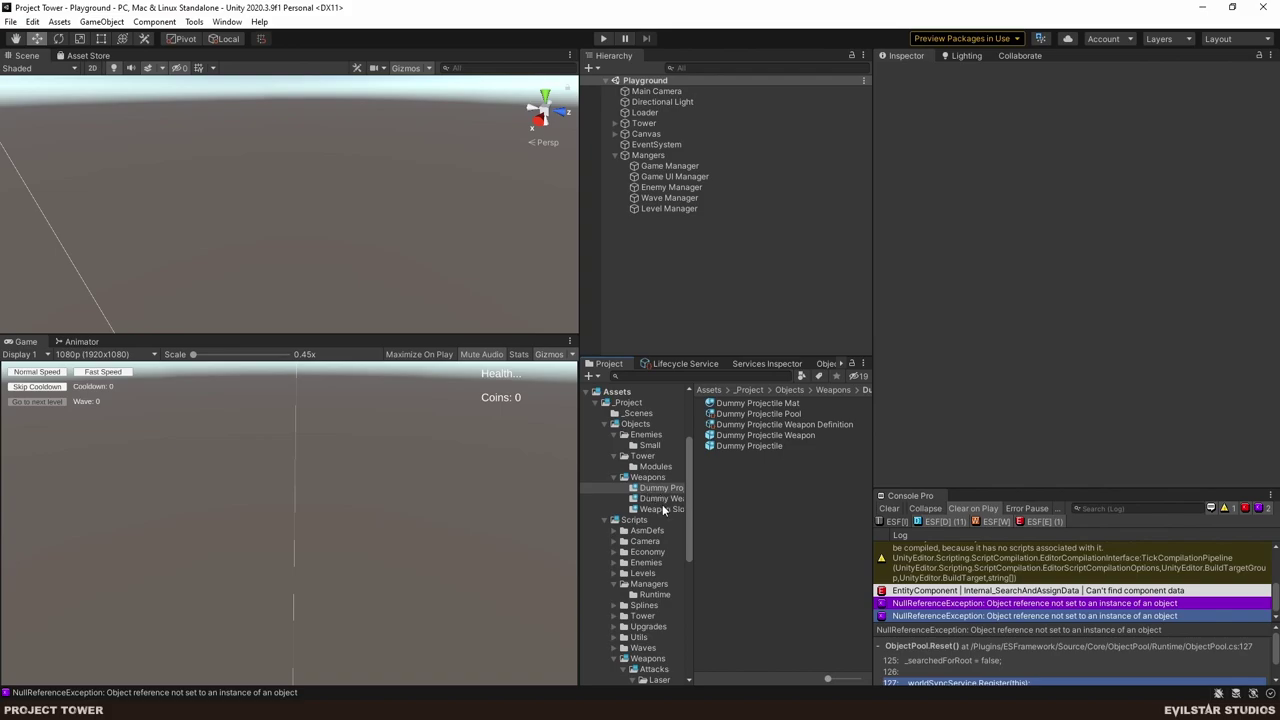
- Set Selected Weapon Service's Default Weapon to Dummy Projectile Weapon Definition
{"action": "left_click", "coordinate": [647, 477]}
{"action": "left_click", "coordinate": [756, 437]}
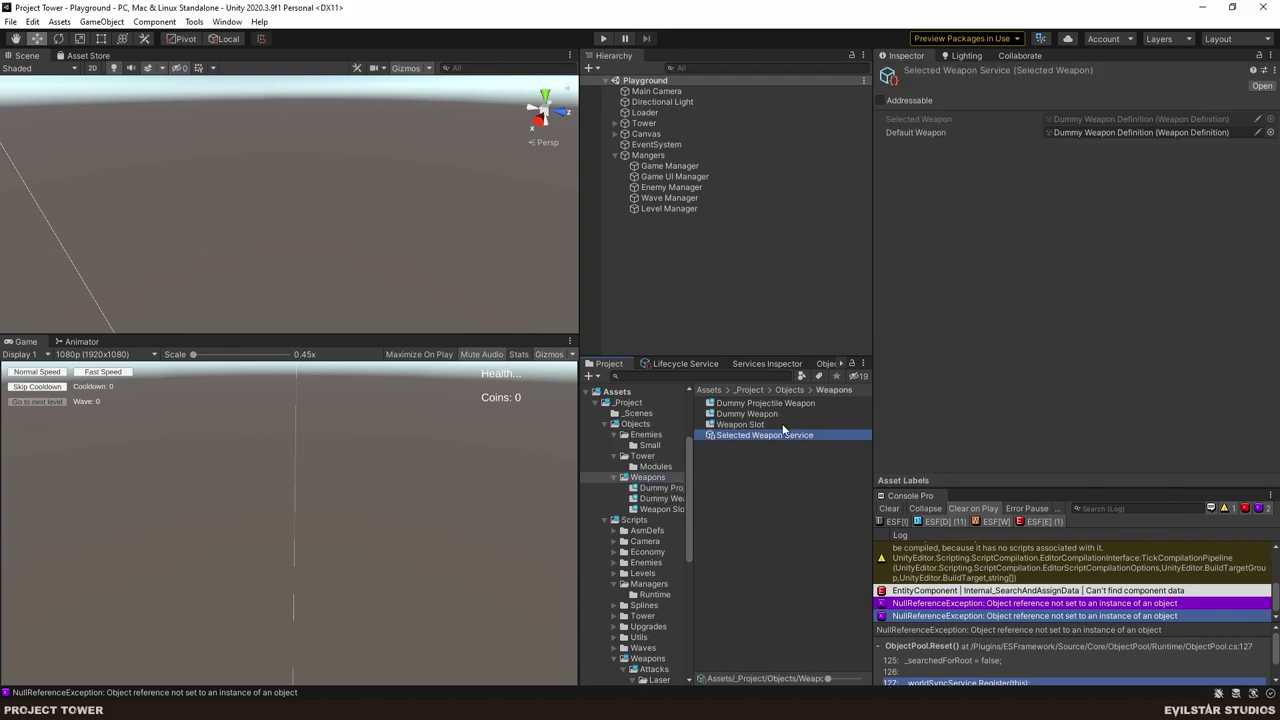
{"action": "left_click", "coordinate": [1266, 133]}
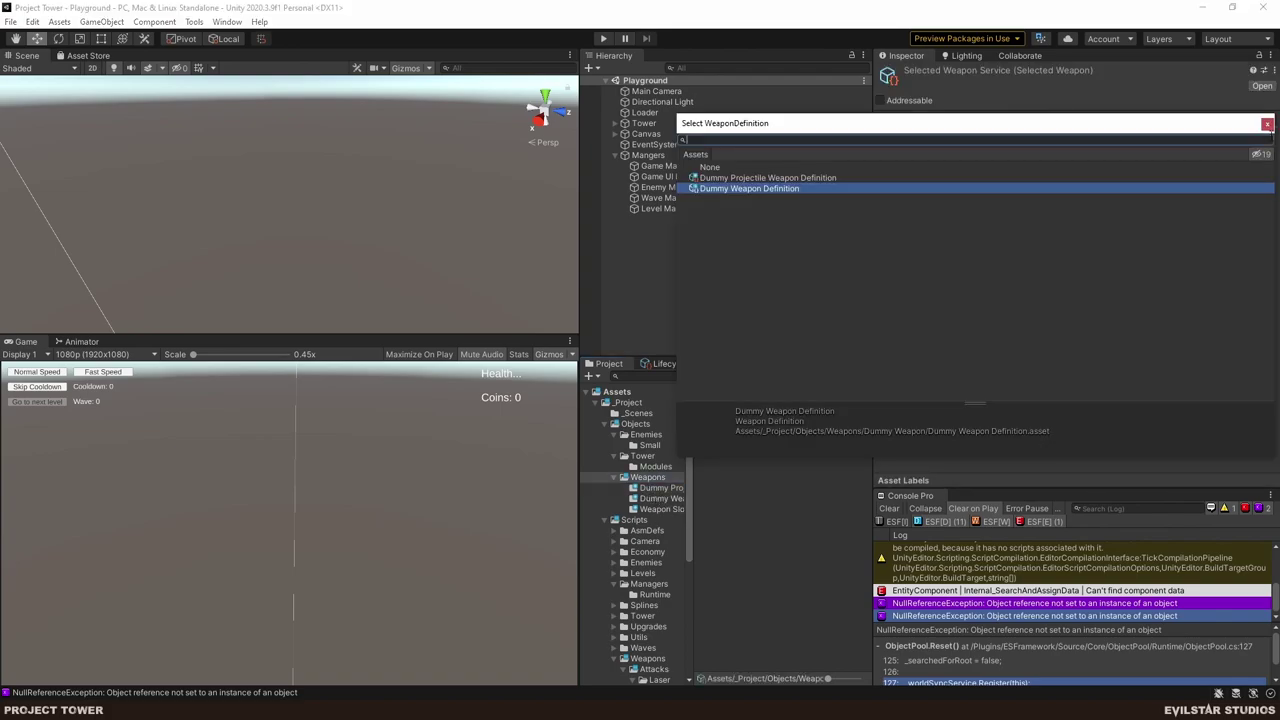
{"action": "key", "text": "Up"}
{"action": "key", "text": "Return"}
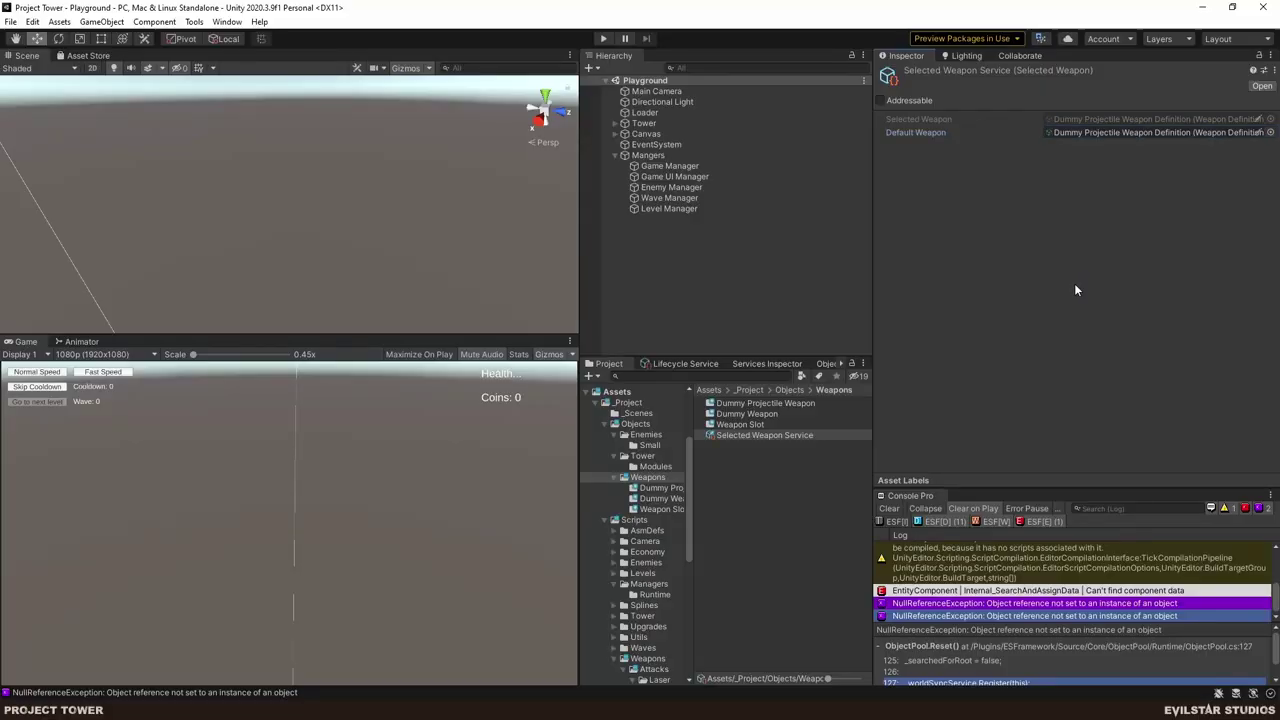
{"action": "left_click", "coordinate": [700, 268]}
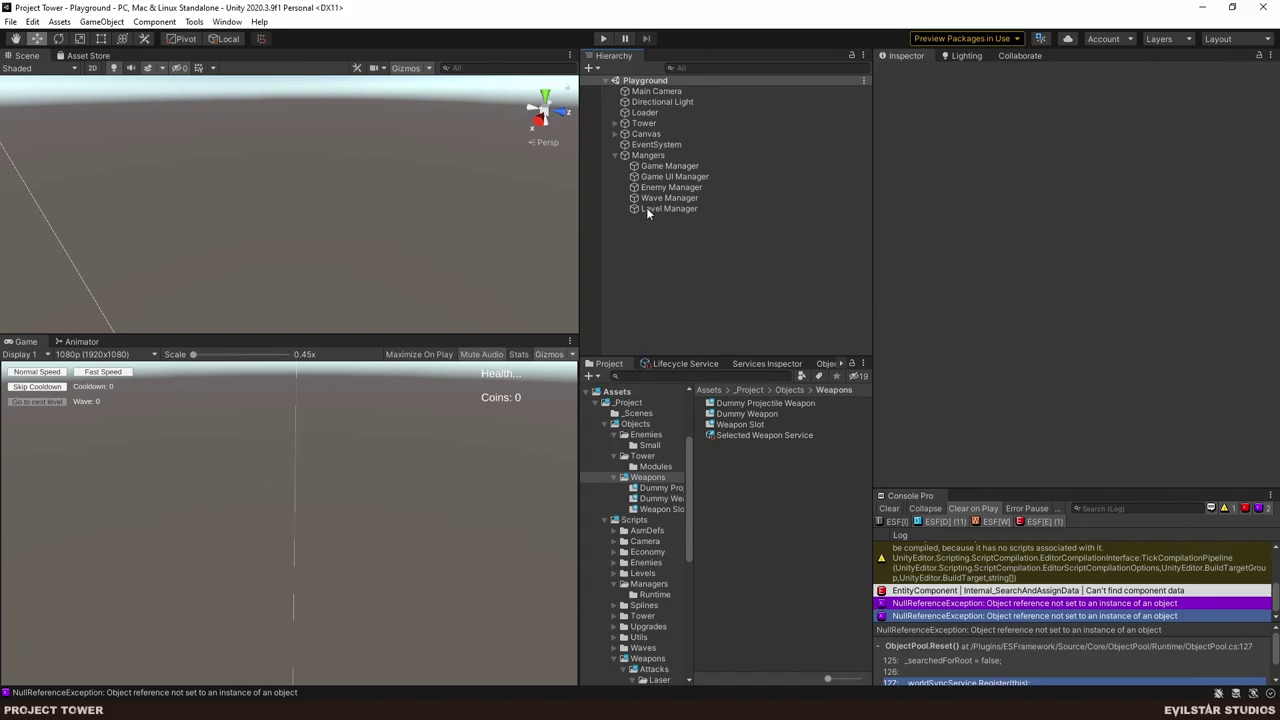
- Make ProjectileAttack implement IOnUpdate with an empty generated OnUpdate method
{"action": "key", "text": "alt+Tab"}
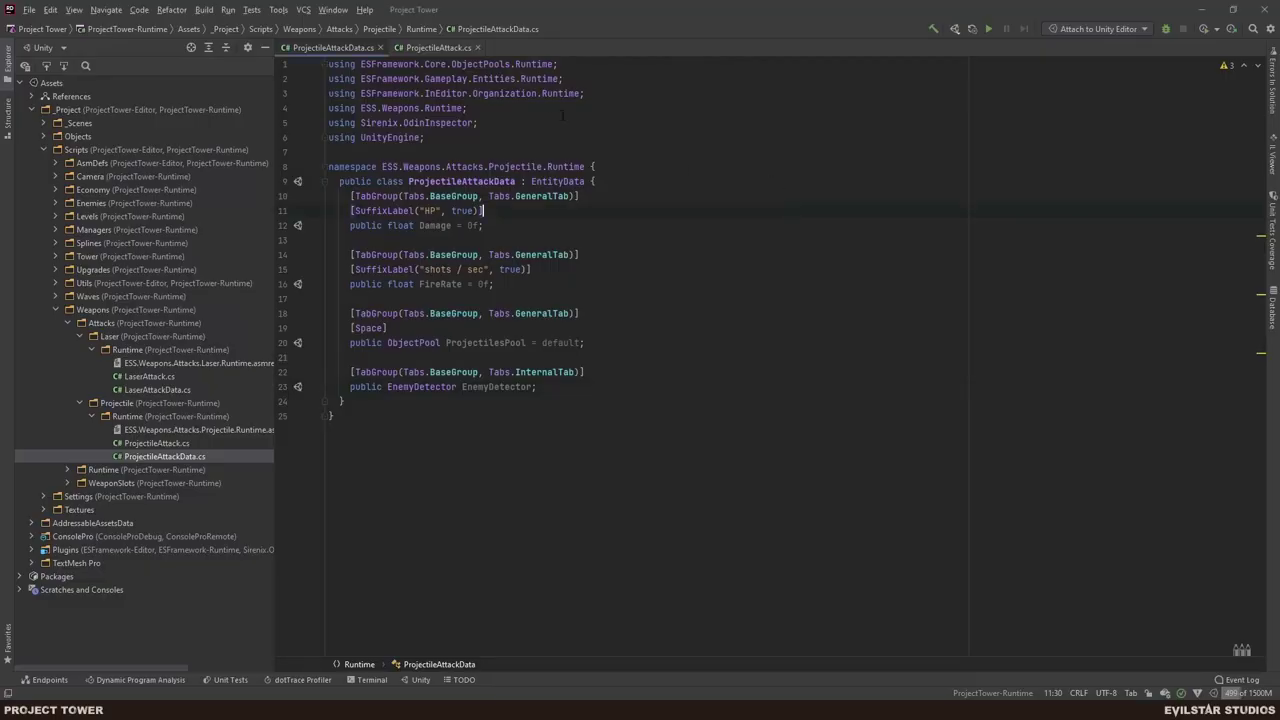
{"action": "left_click", "coordinate": [428, 48]}
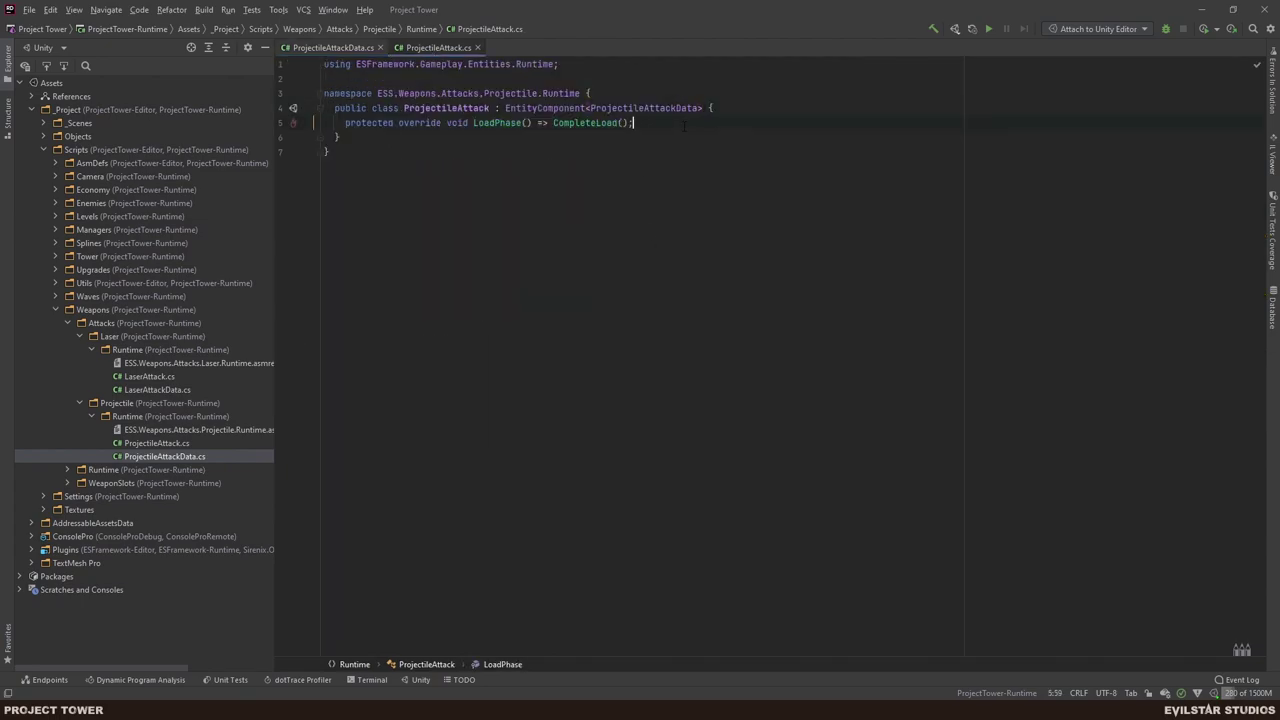
{"action": "key", "text": "Return"}
{"action": "key", "text": "Return"}
{"action": "key", "text": "Up"}
{"action": "key", "text": "Up"}
{"action": "key", "text": "Up"}
{"action": "key", "text": "End"}
{"action": "key", "text": "Left"}
{"action": "key", "text": "Left"}
{"action": "type", "text": ", IO"}
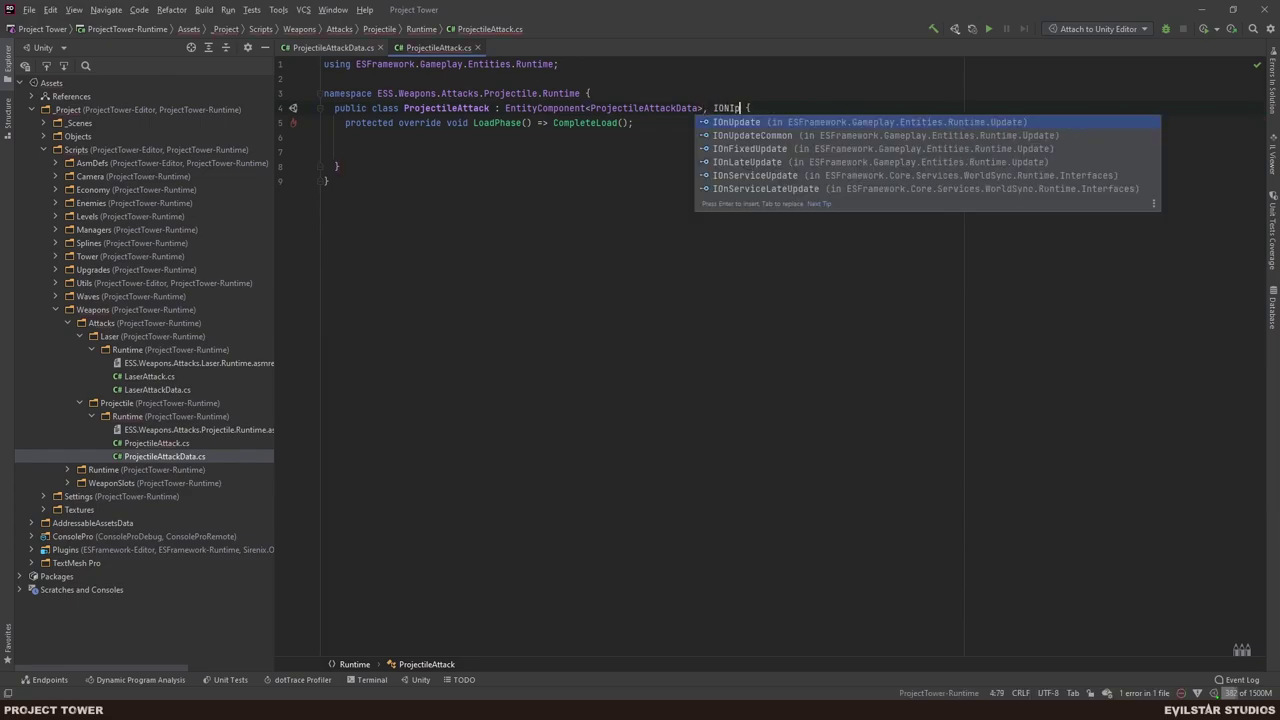
{"action": "type", "text": "nUpda"}
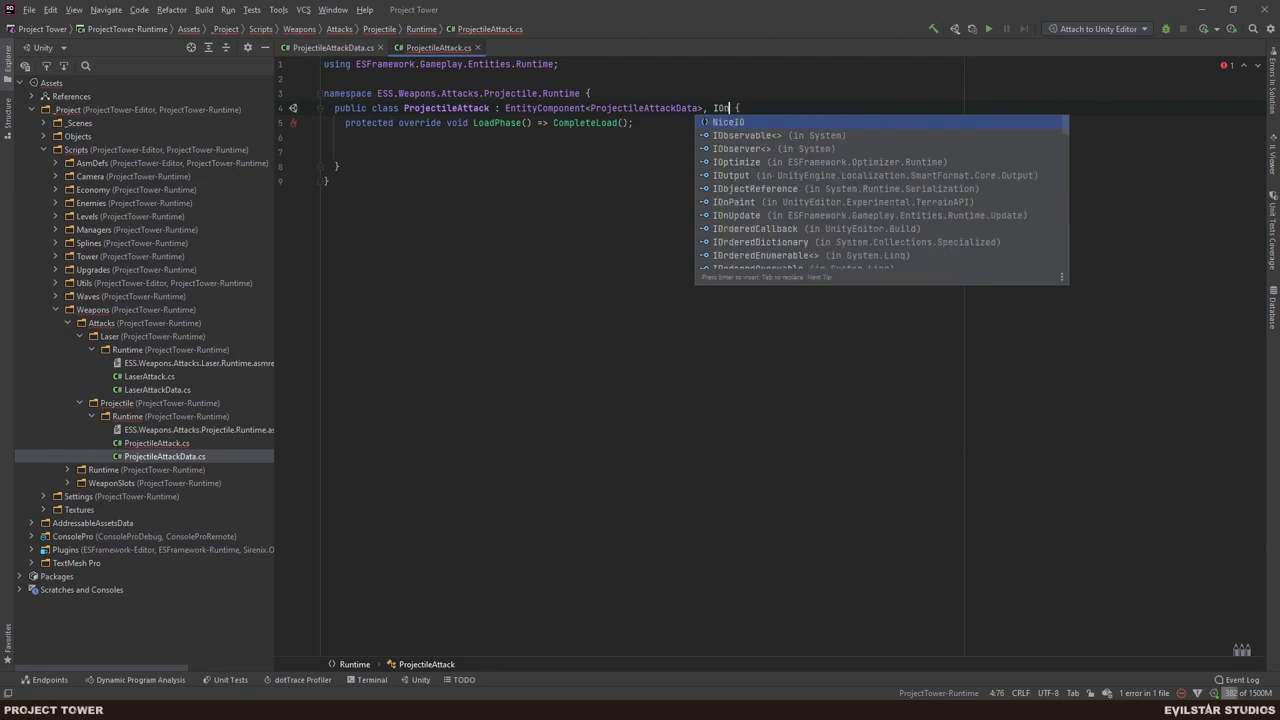
{"action": "key", "text": "Return"}
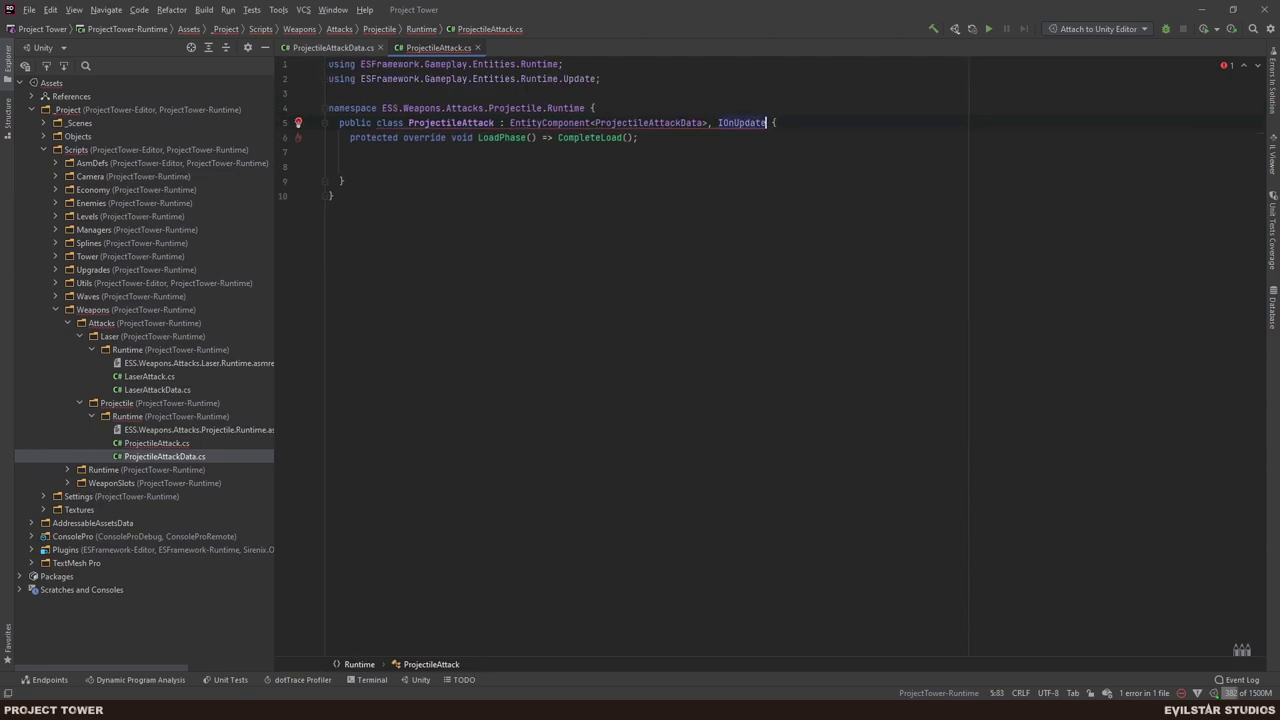
{"action": "key", "text": "alt+Return"}
{"action": "key", "text": "Return"}
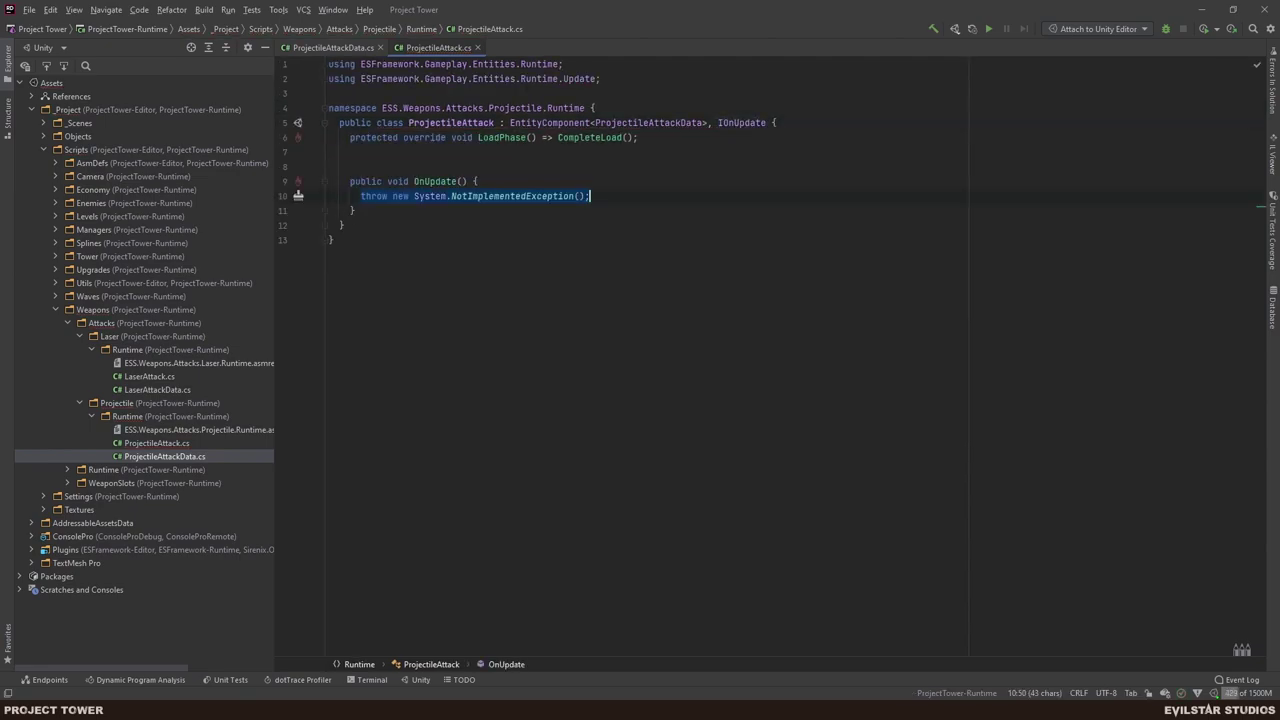
{"action": "key", "text": "BackSpace"}
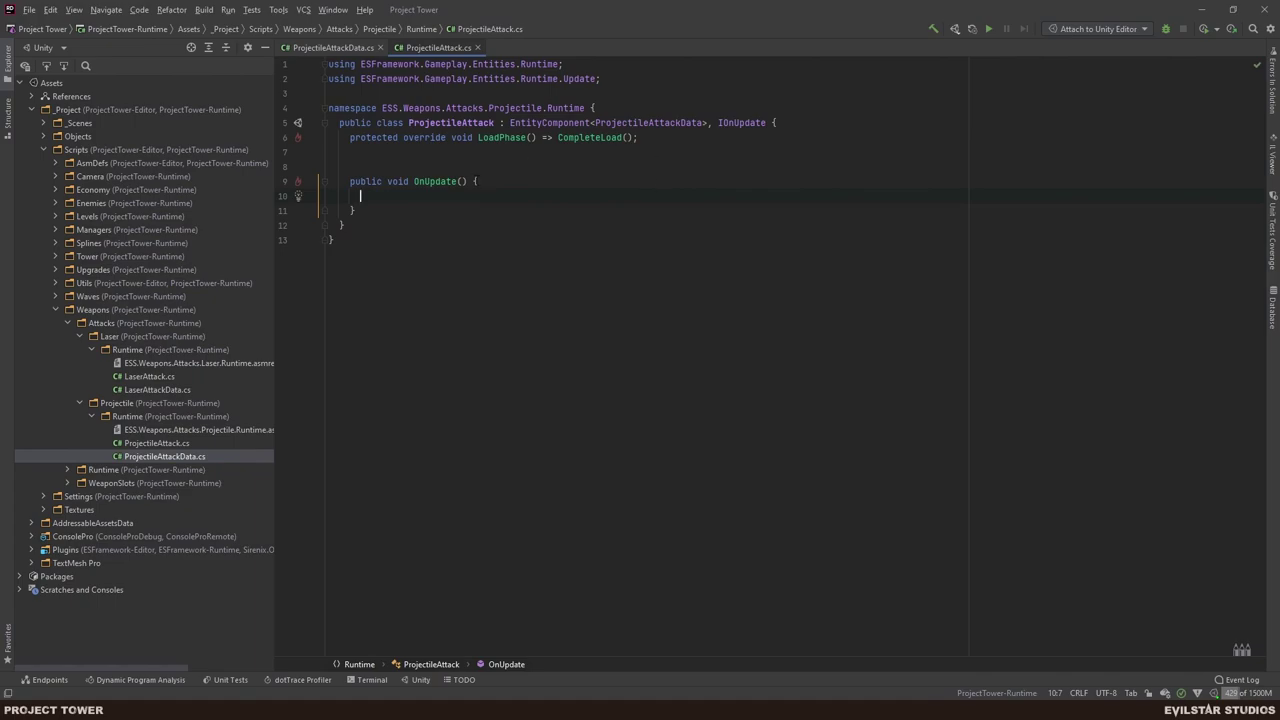
- Declare 'private Timer _shootTimer;' above LoadPhase, importing the framework Timer type
{"action": "key", "text": "Up"}
{"action": "key", "text": "Up"}
{"action": "key", "text": "ctrl+alt+Return"}
{"action": "key", "text": "ctrl+alt+Return"}
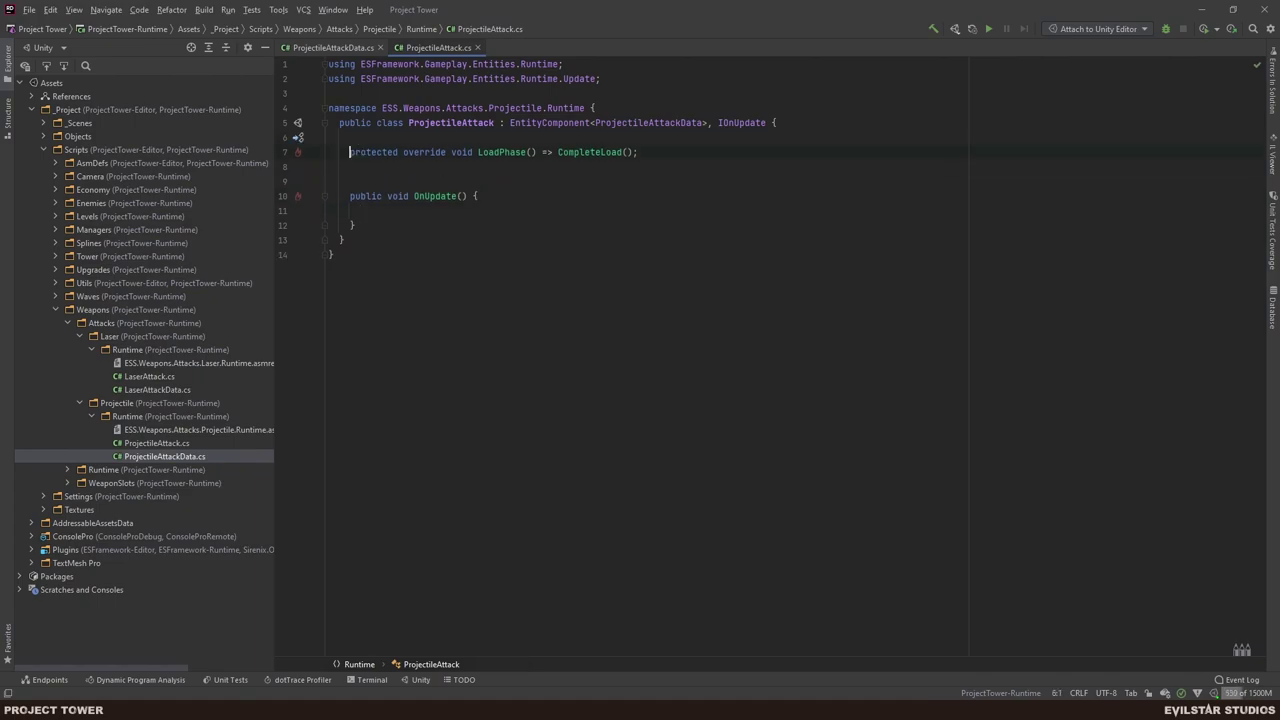
{"action": "type", "text": "private Timer"}
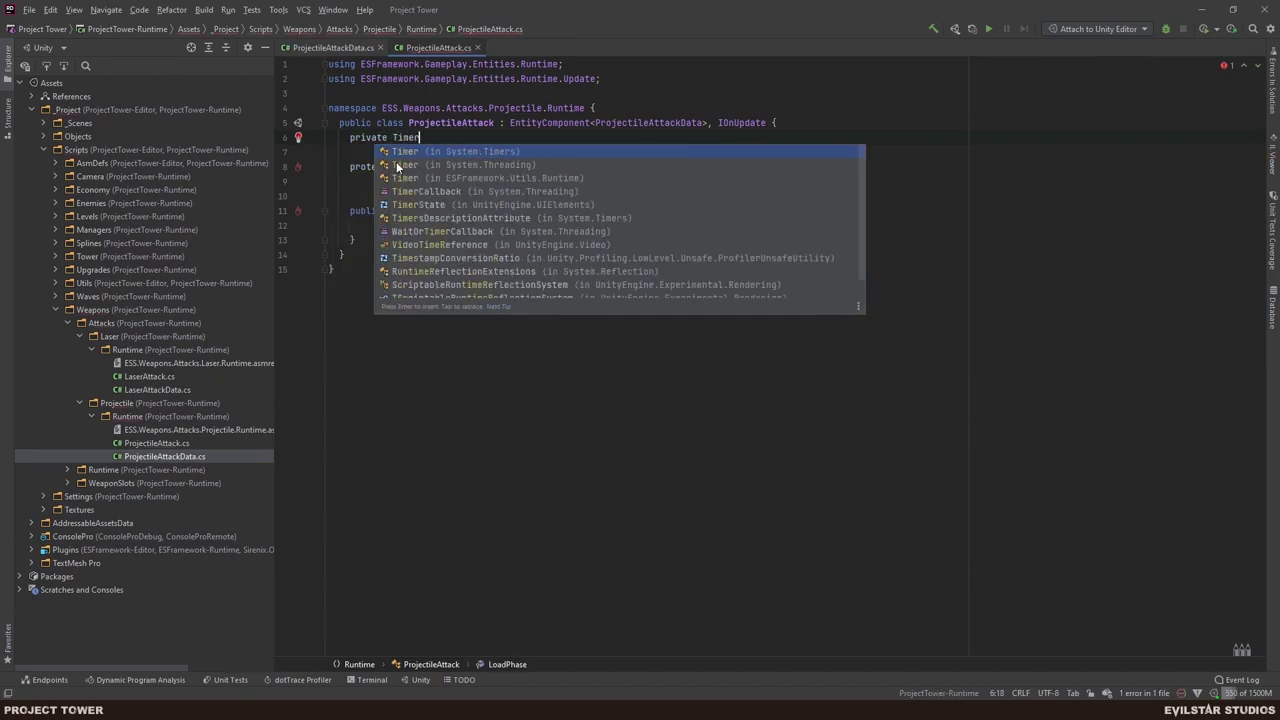
{"action": "key", "text": "Down"}
{"action": "key", "text": "Down"}
{"action": "key", "text": "Return"}
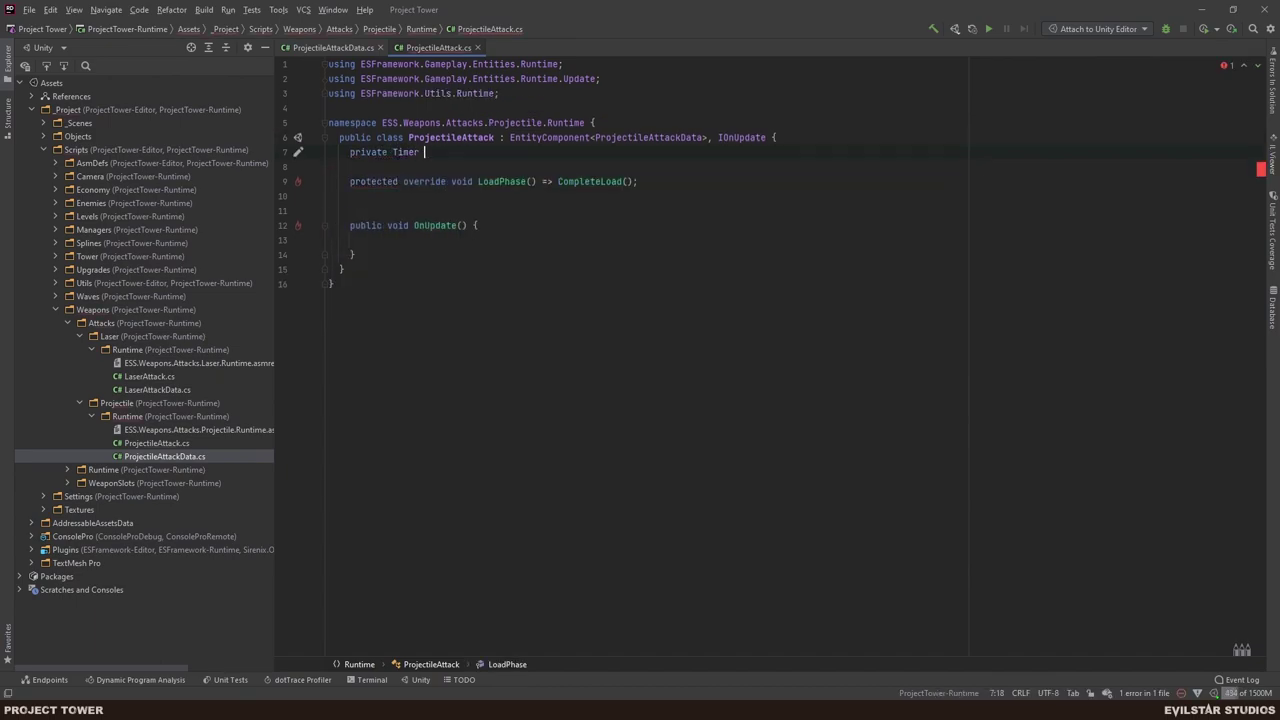
{"action": "type", "text": "_"}
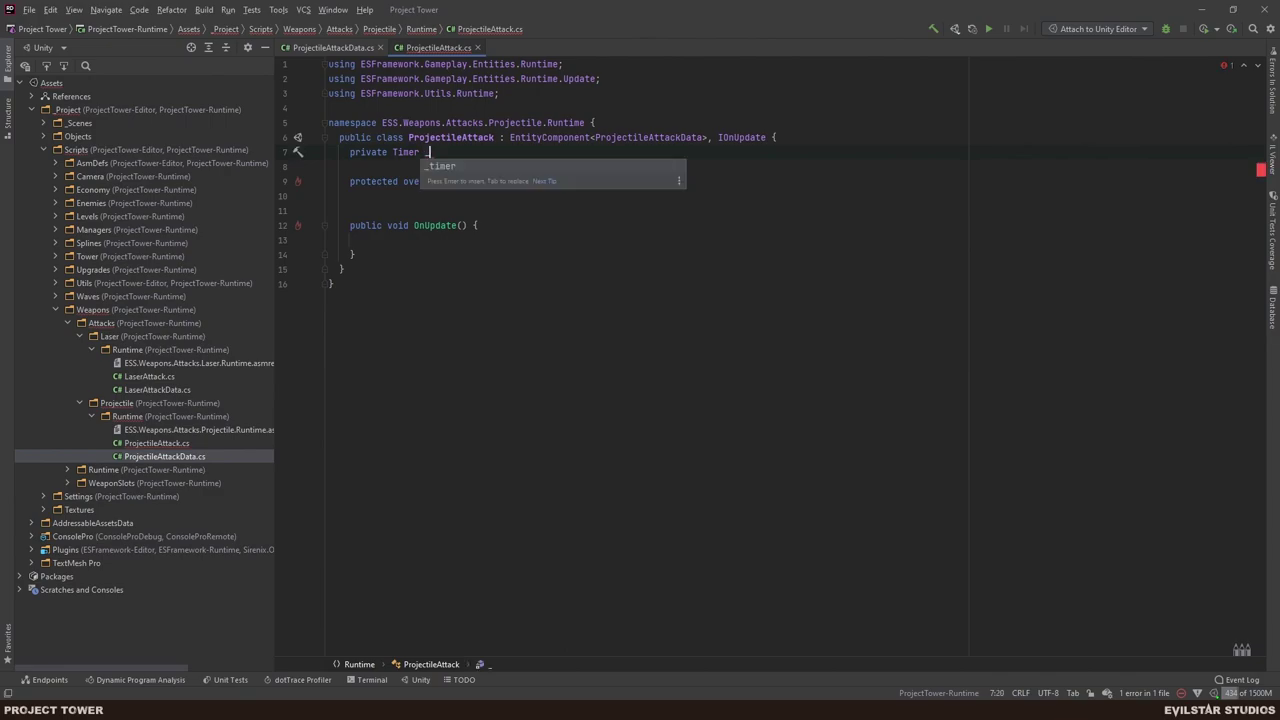
{"action": "type", "text": "shootTimer;"}
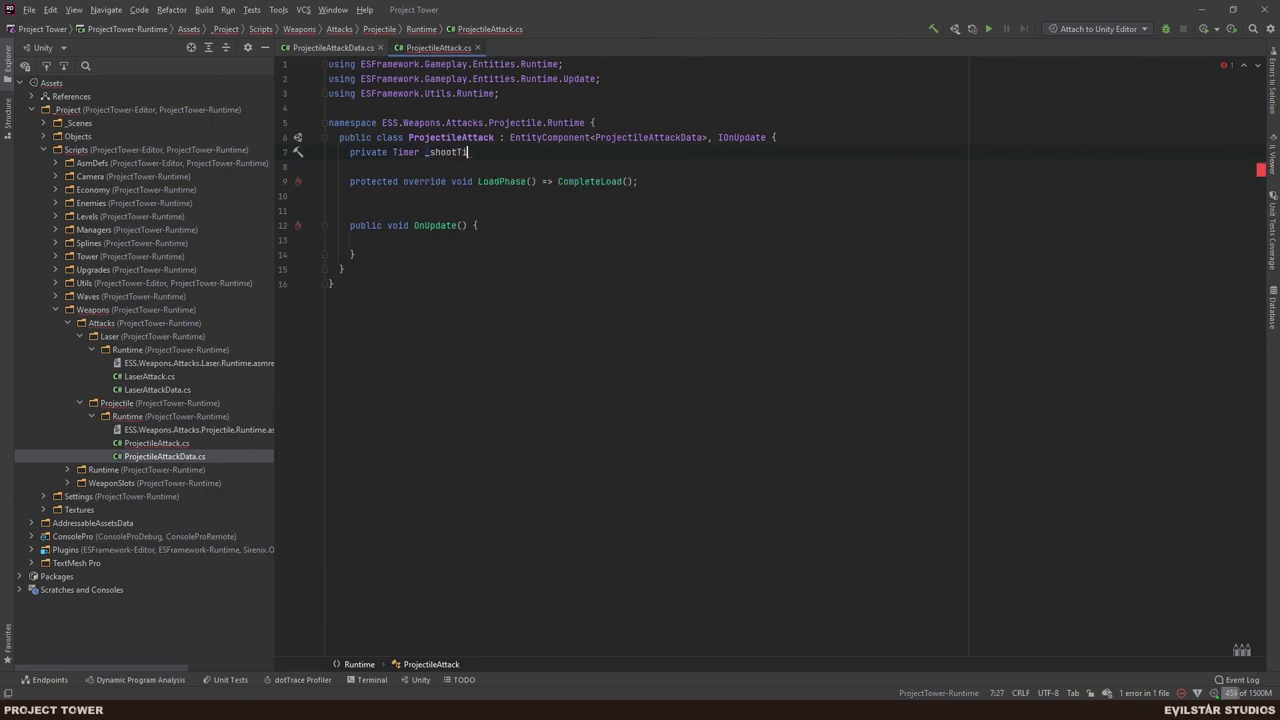
- Remove the extra blank line and convert LoadPhase into a block-bodied method
{"action": "left_click", "coordinate": [329, 196]}
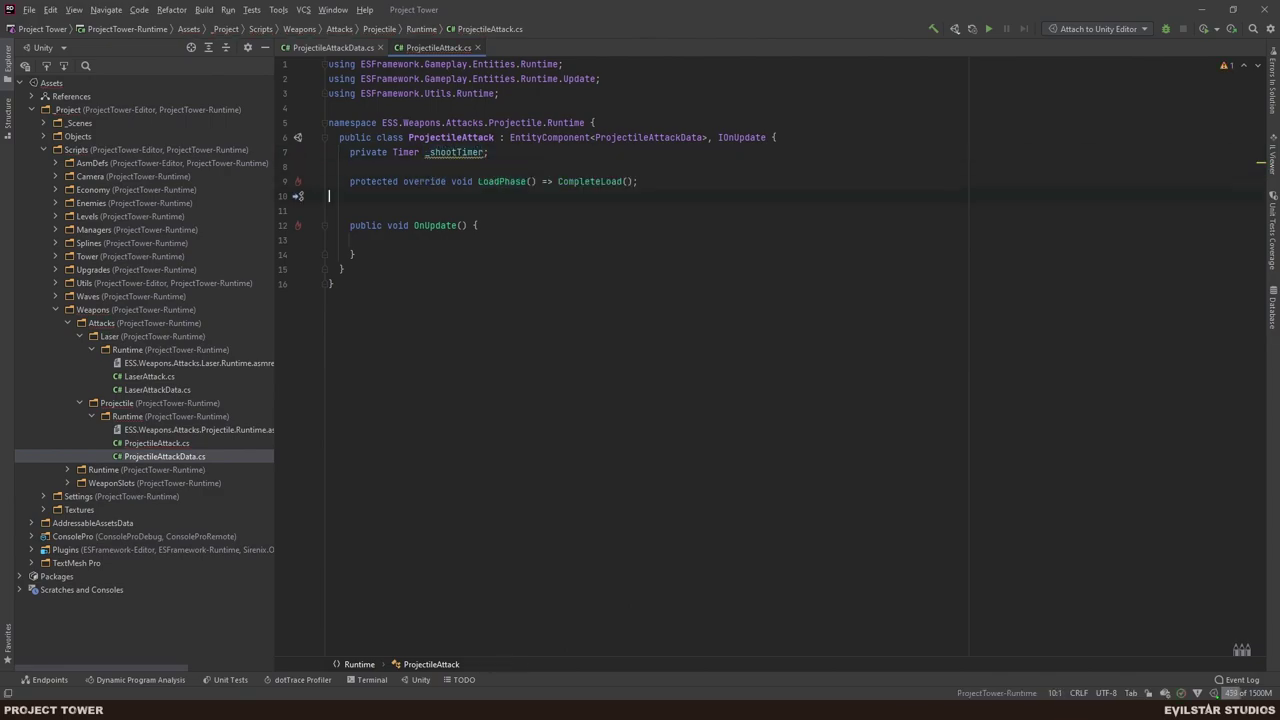
{"action": "key", "text": "BackSpace"}
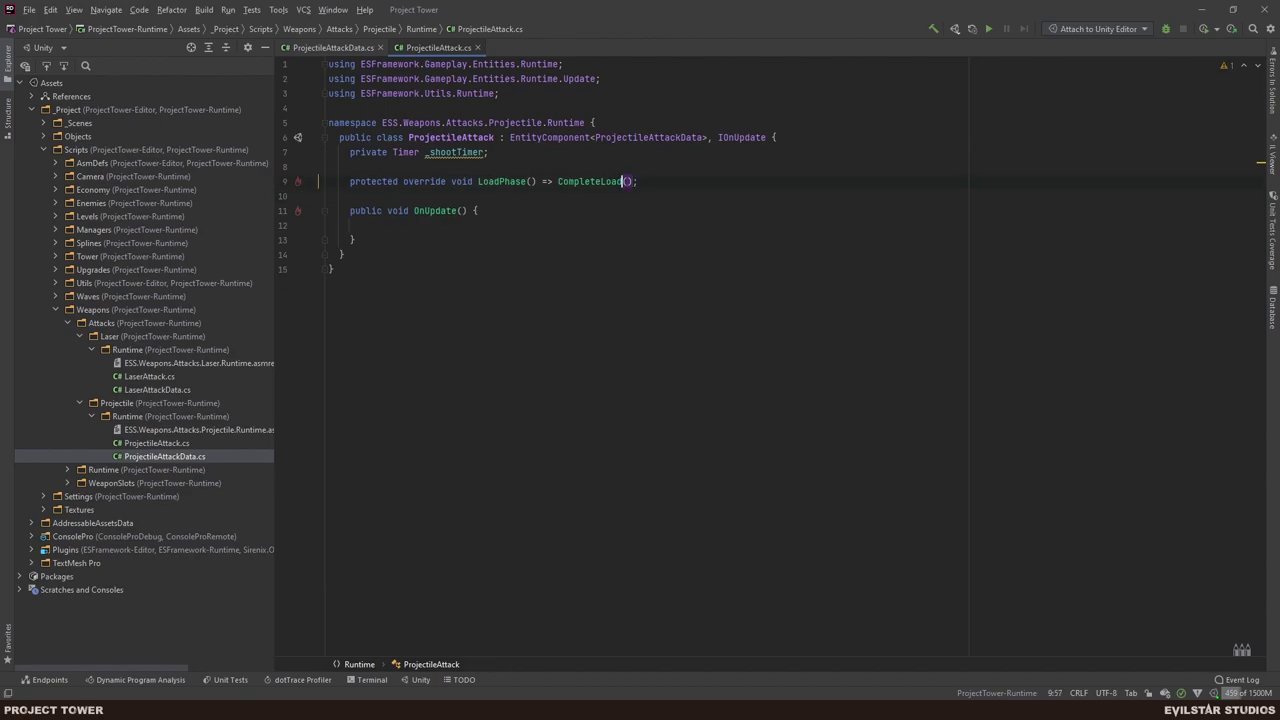
{"action": "left_click", "coordinate": [552, 181]}
{"action": "key", "text": "alt+Return"}
{"action": "key", "text": "Return"}
{"action": "key", "text": "Return"}
{"action": "key", "text": "Return"}
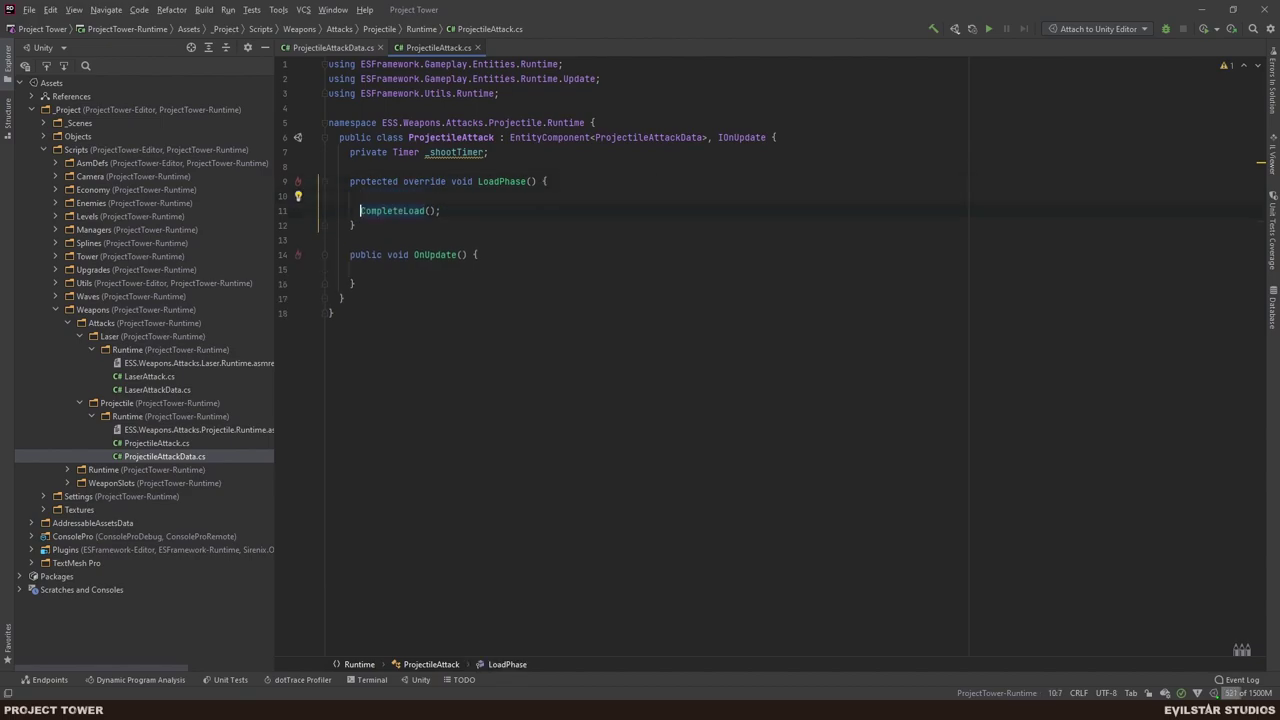
{"action": "key", "text": "Up"}
- Assign _shootTimer a new Timer(1 / D.FireRate) with an empty lambda callback
{"action": "type", "text": "_shootTimer ="}
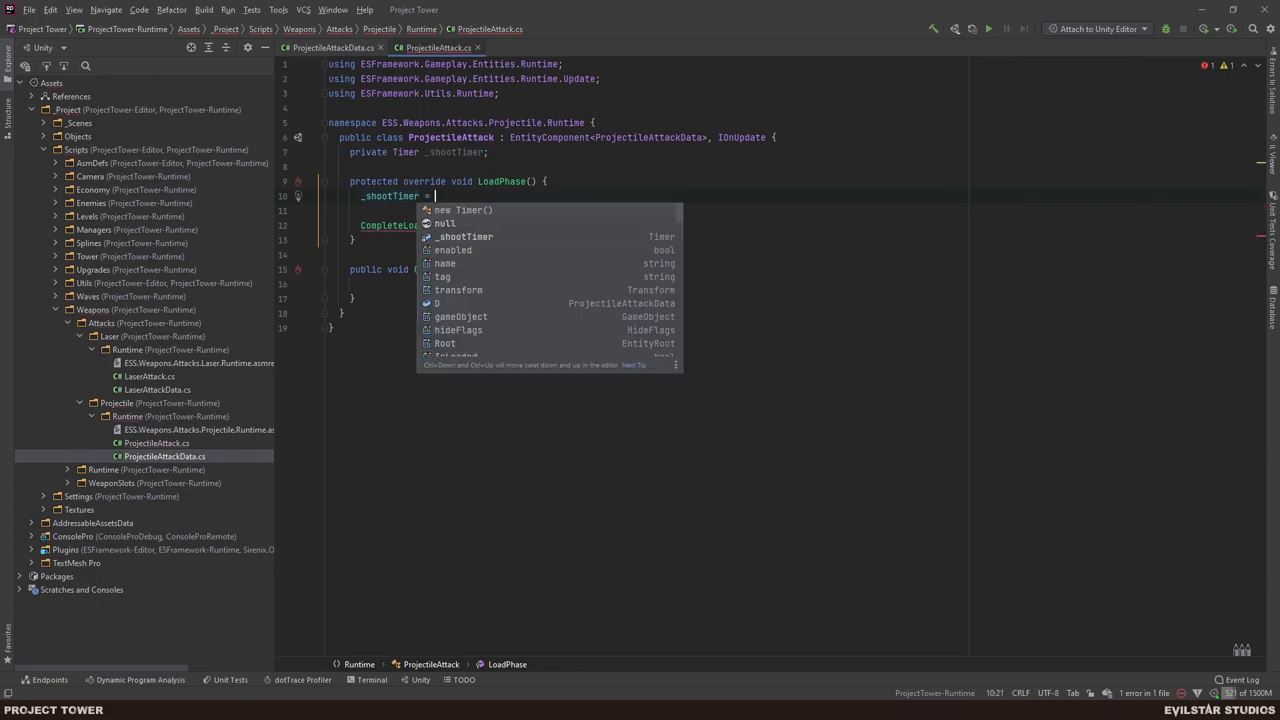
{"action": "key", "text": "Return"}
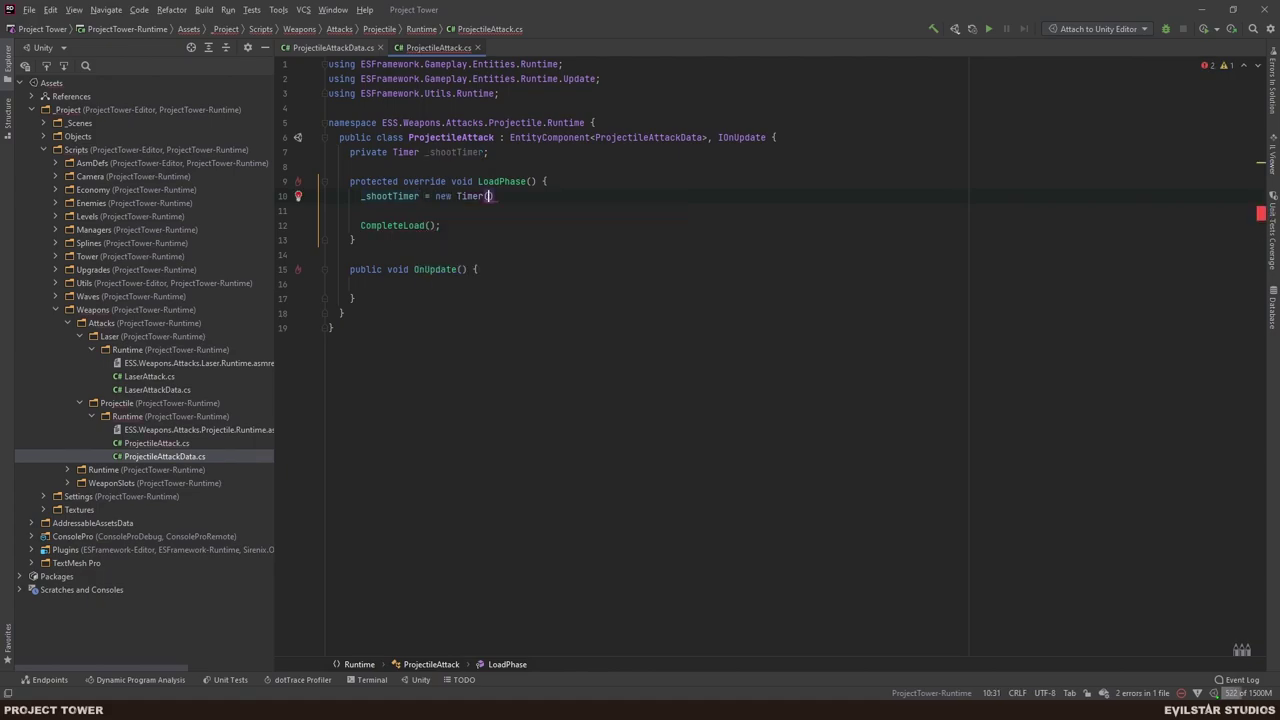
{"action": "type", "text": "1 / "}
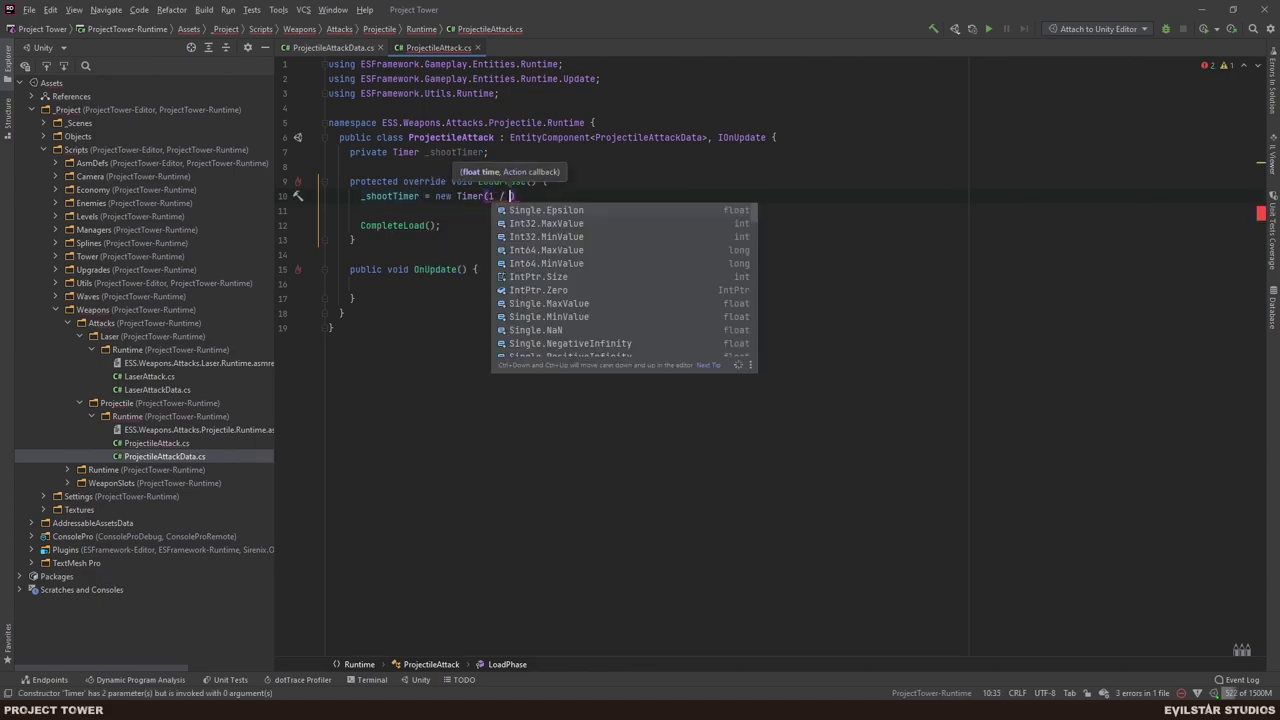
{"action": "type", "text": "D."}
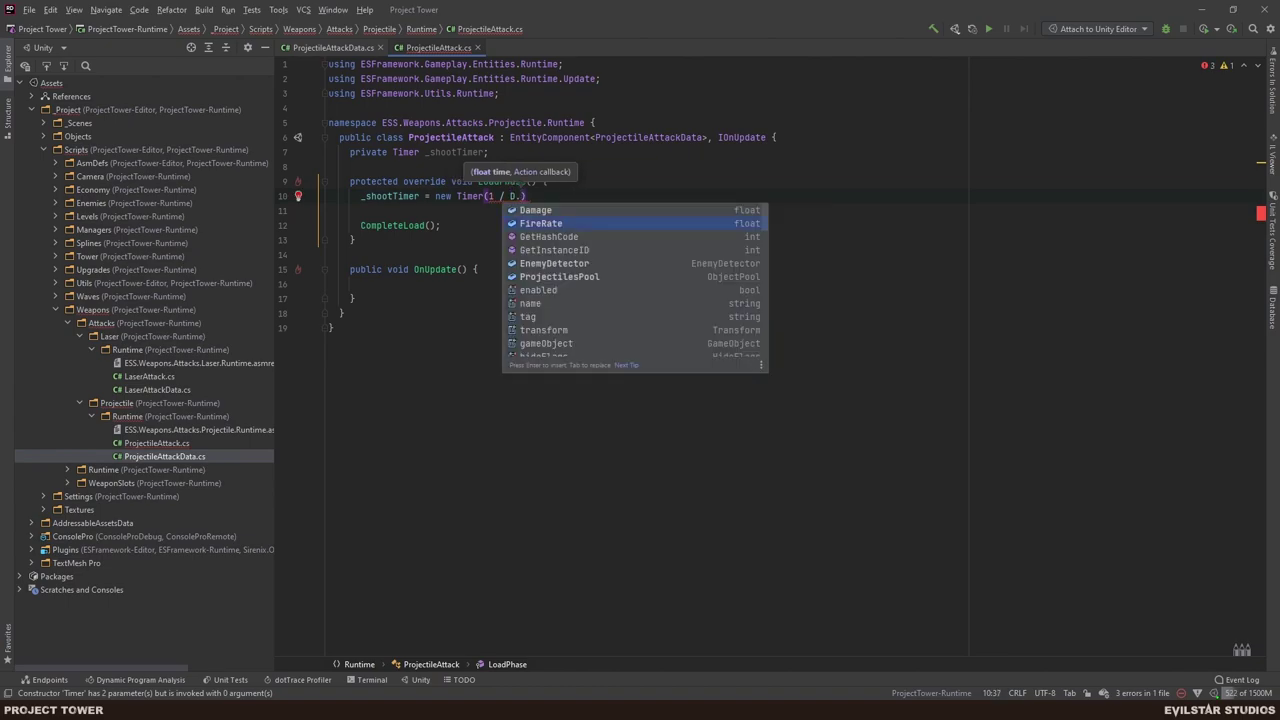
{"action": "key", "text": "Return"}
{"action": "type", "text": ","}
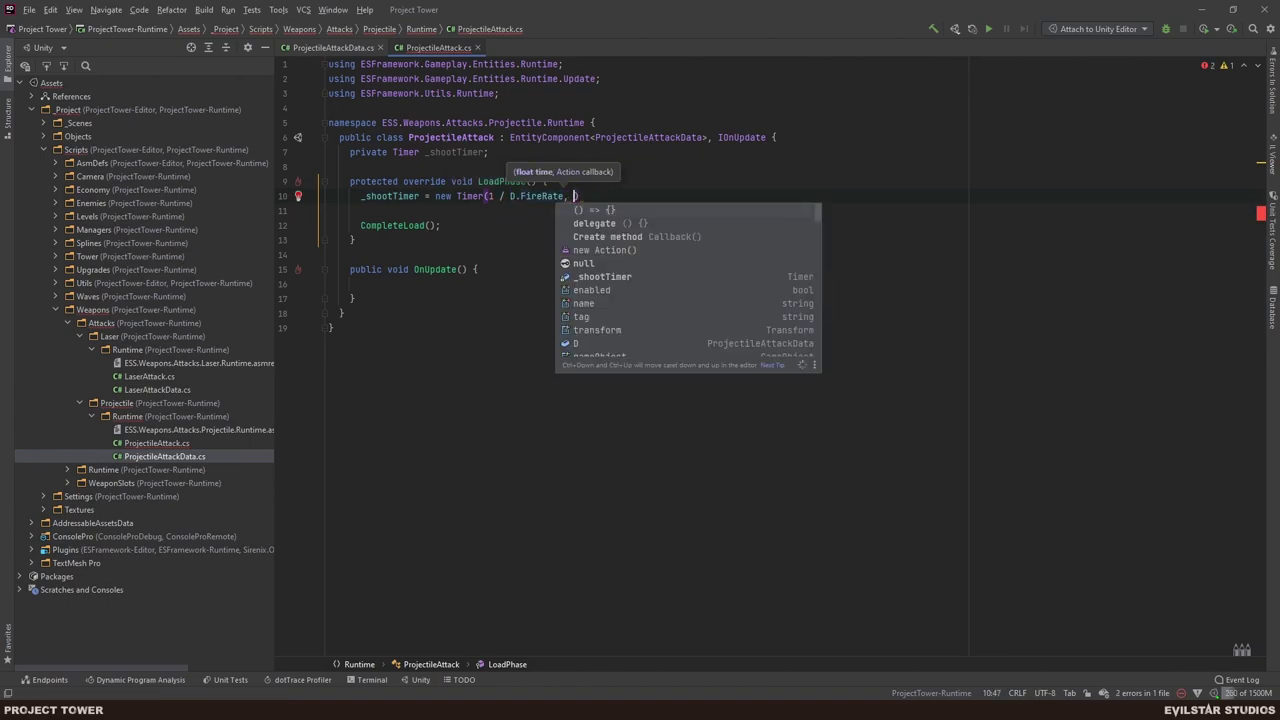
{"action": "key", "text": "Return"}
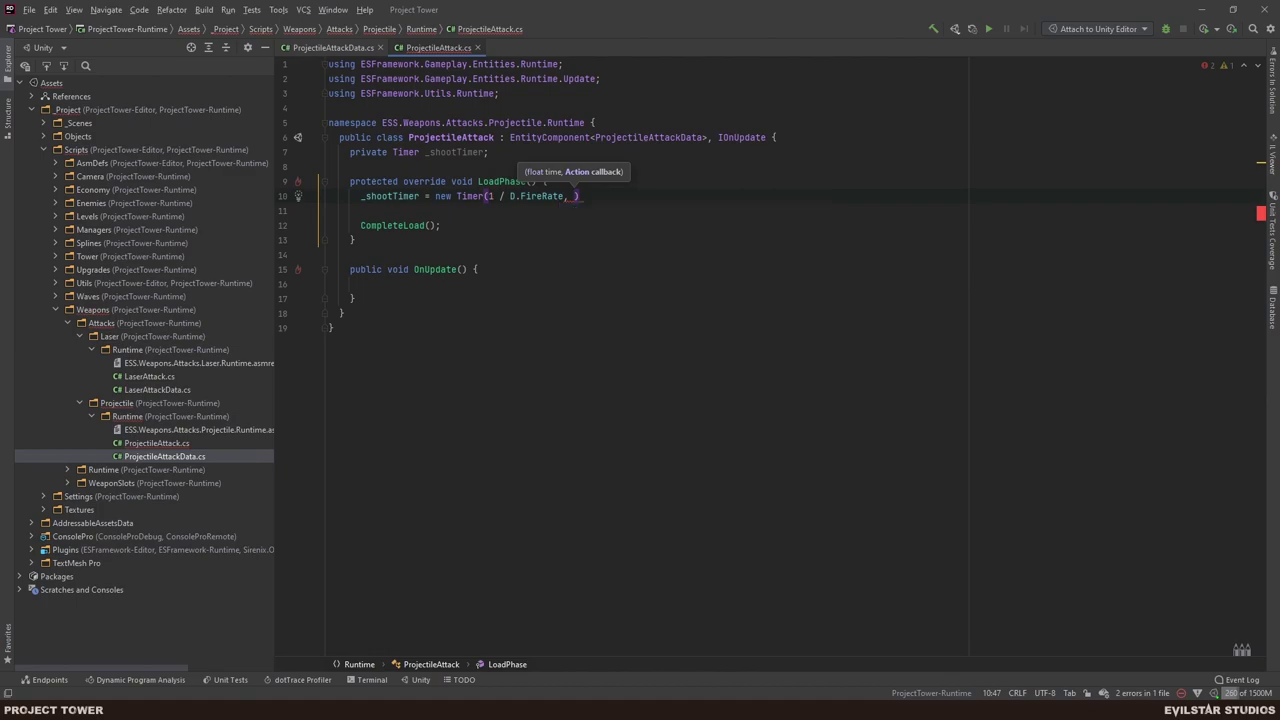
{"action": "key", "text": "ctrl+shift+Return"}
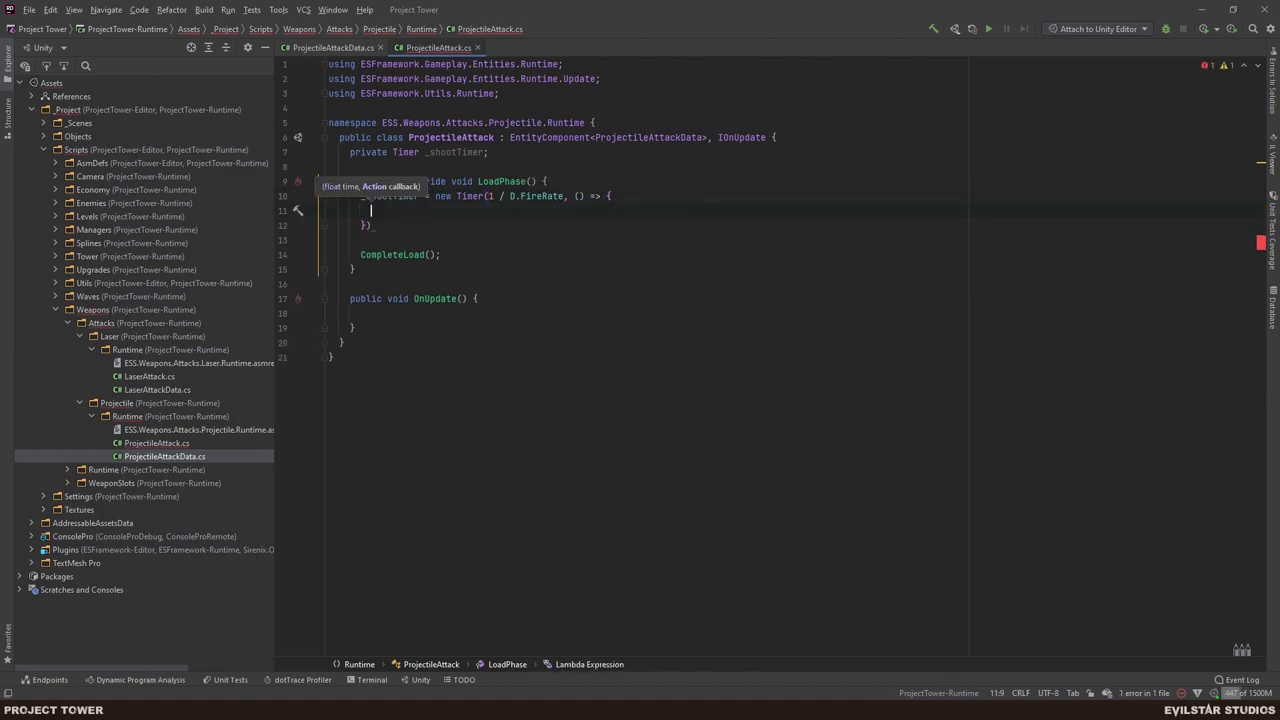
{"action": "key", "text": "ctrl+z"}
{"action": "key", "text": "Up"}
- Add an ESFLog.D call logging "Shoot" inside the timer callback
{"action": "left_click", "coordinate": [617, 196]}
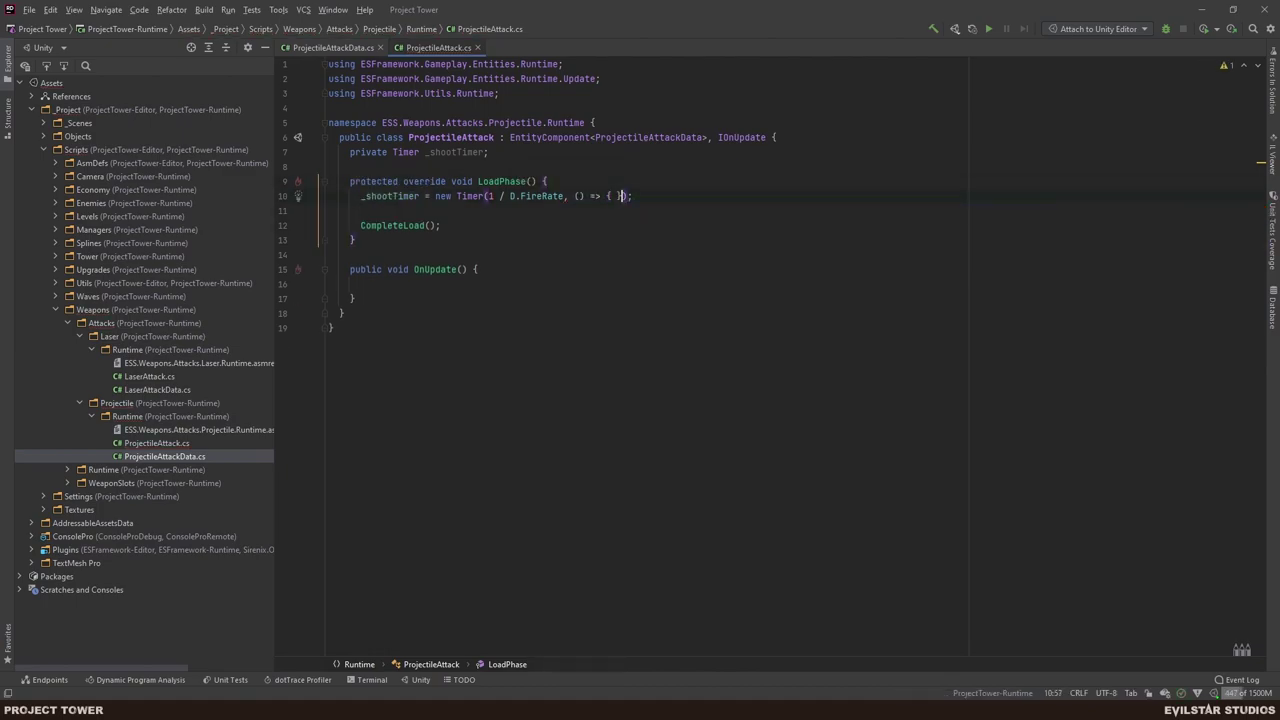
{"action": "key", "text": "Return"}
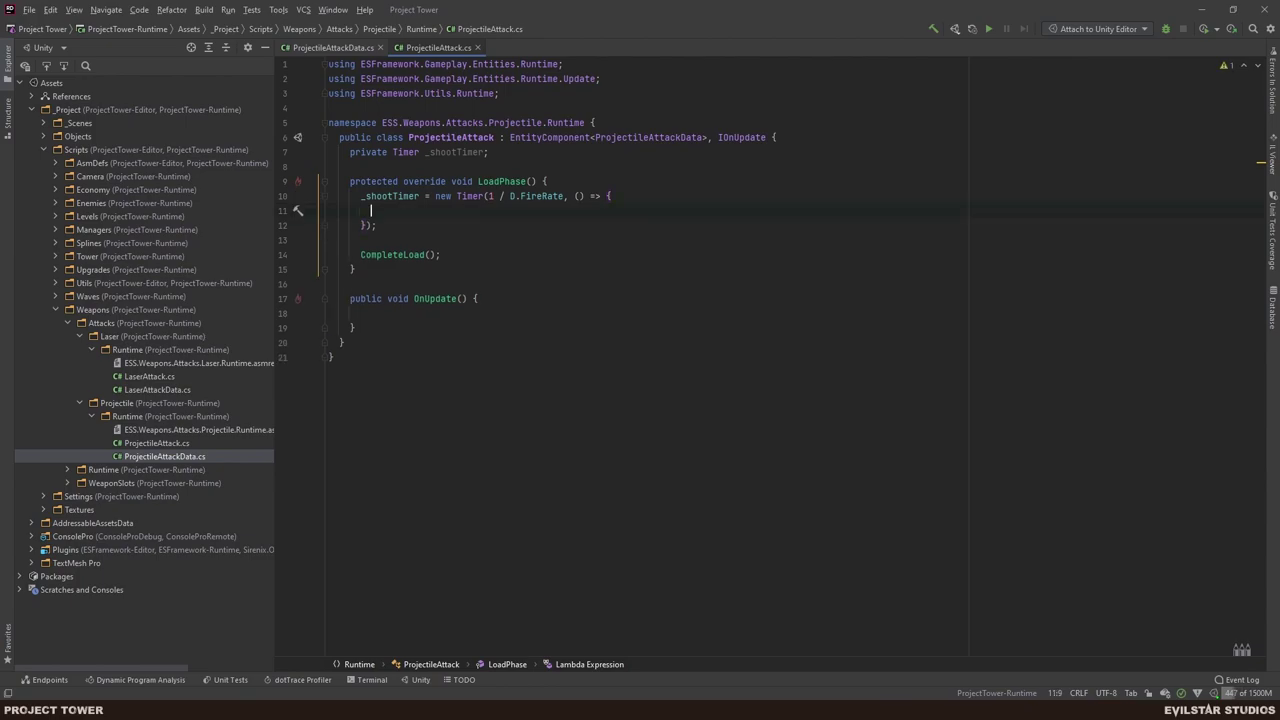
{"action": "type", "text": "log"}
{"action": "key", "text": "Return"}
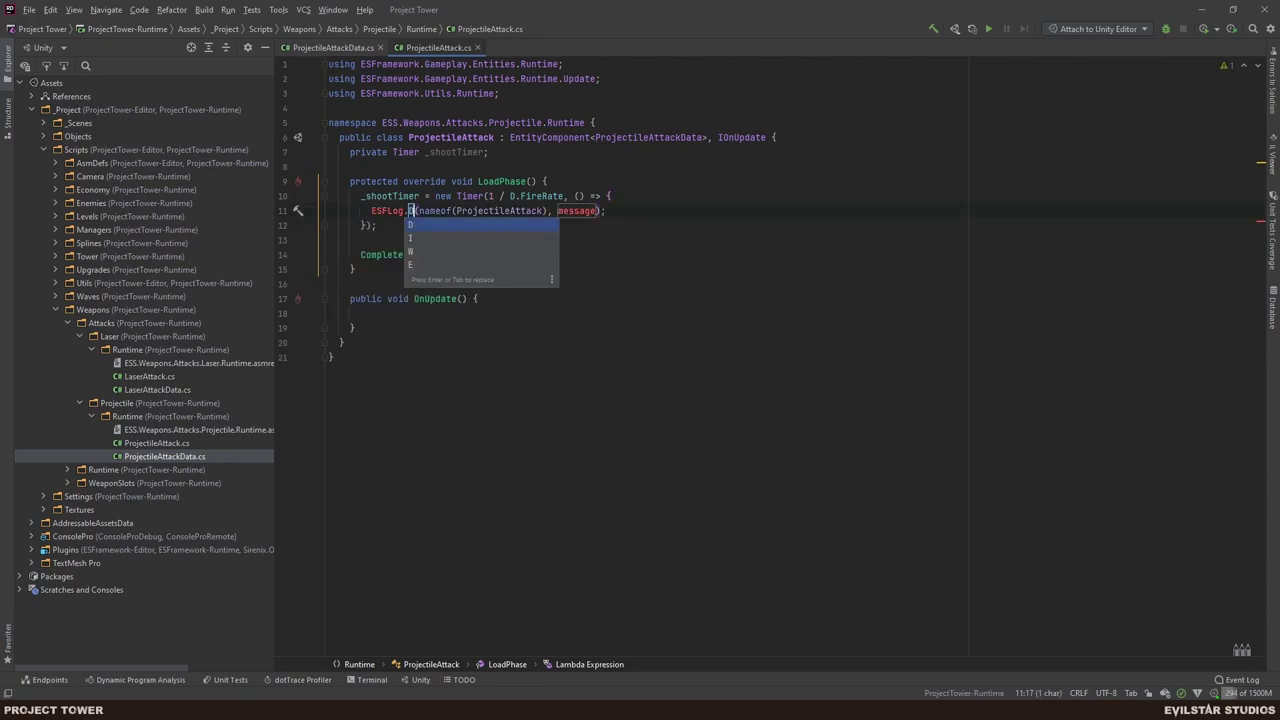
{"action": "type", "text": "\"S"}
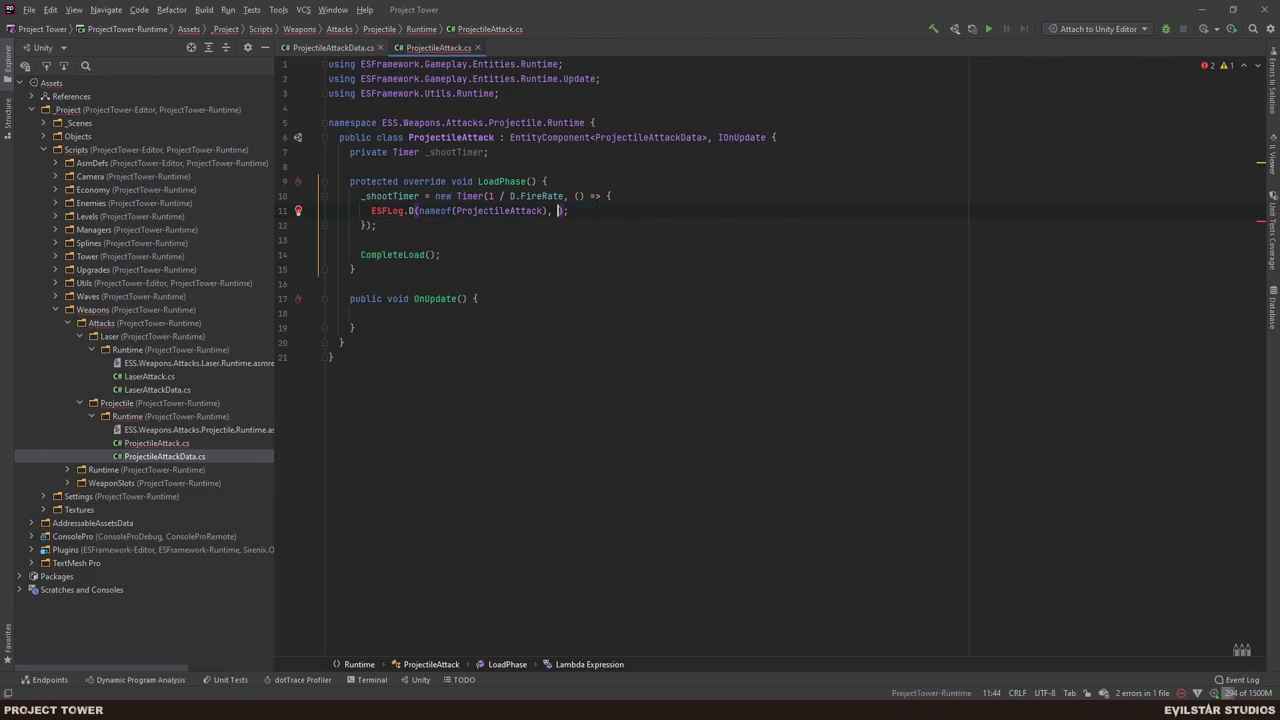
{"action": "type", "text": "hoot"}
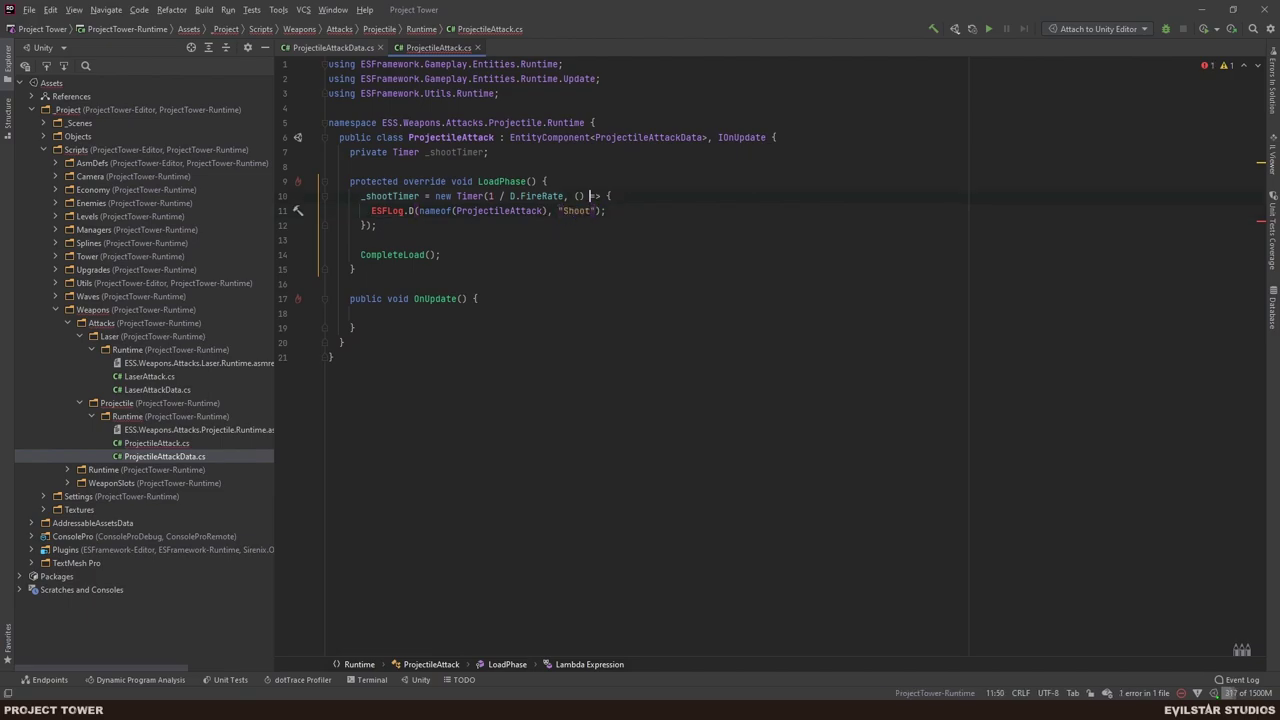
- Import the ESFLog namespace and call _shootTimer.Update(Time.deltaTime) in OnUpdate
{"action": "left_click", "coordinate": [404, 210]}
{"action": "key", "text": "alt+Return"}
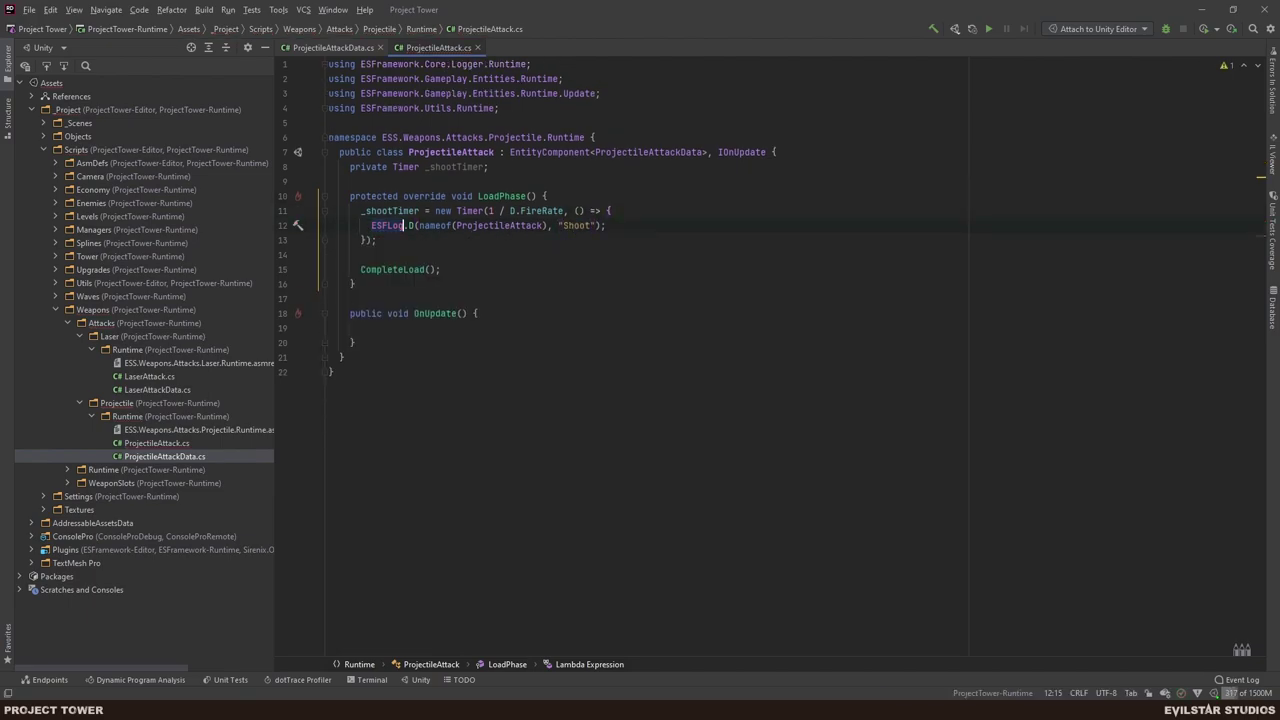
{"action": "left_click", "coordinate": [400, 328]}
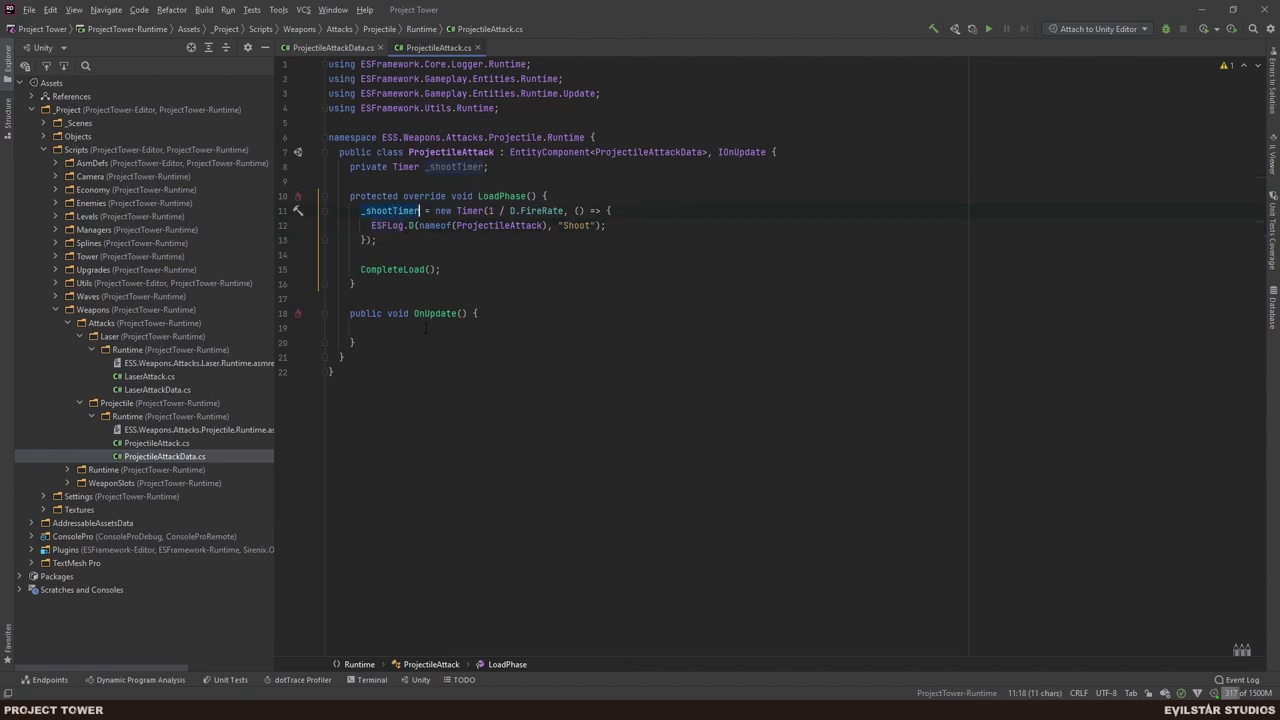
{"action": "type", "text": "_shootTimer.Up"}
{"action": "key", "text": "Return"}
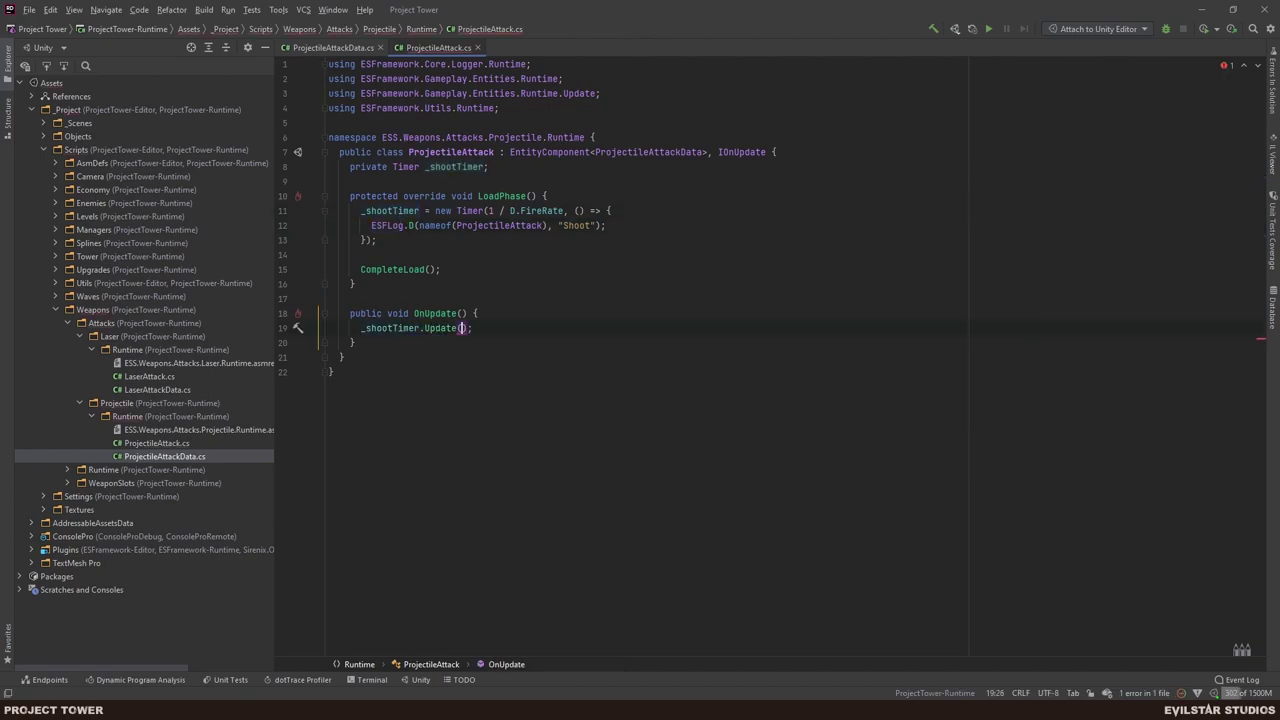
{"action": "type", "text": "Time"}
{"action": "key", "text": "Return"}
{"action": "type", "text": ".d"}
{"action": "key", "text": "Return"}
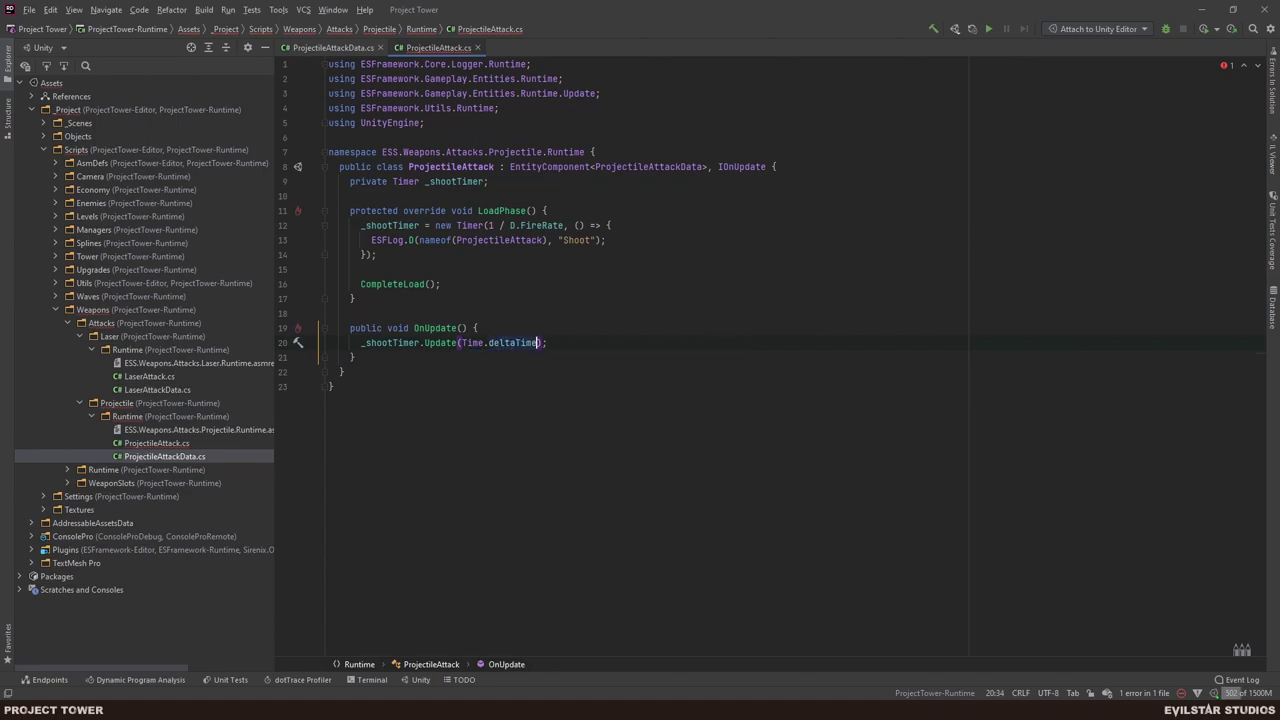
- Convert OnUpdate to an expression-bodied method
{"action": "key", "text": "Up"}
{"action": "key", "text": "alt+Return"}
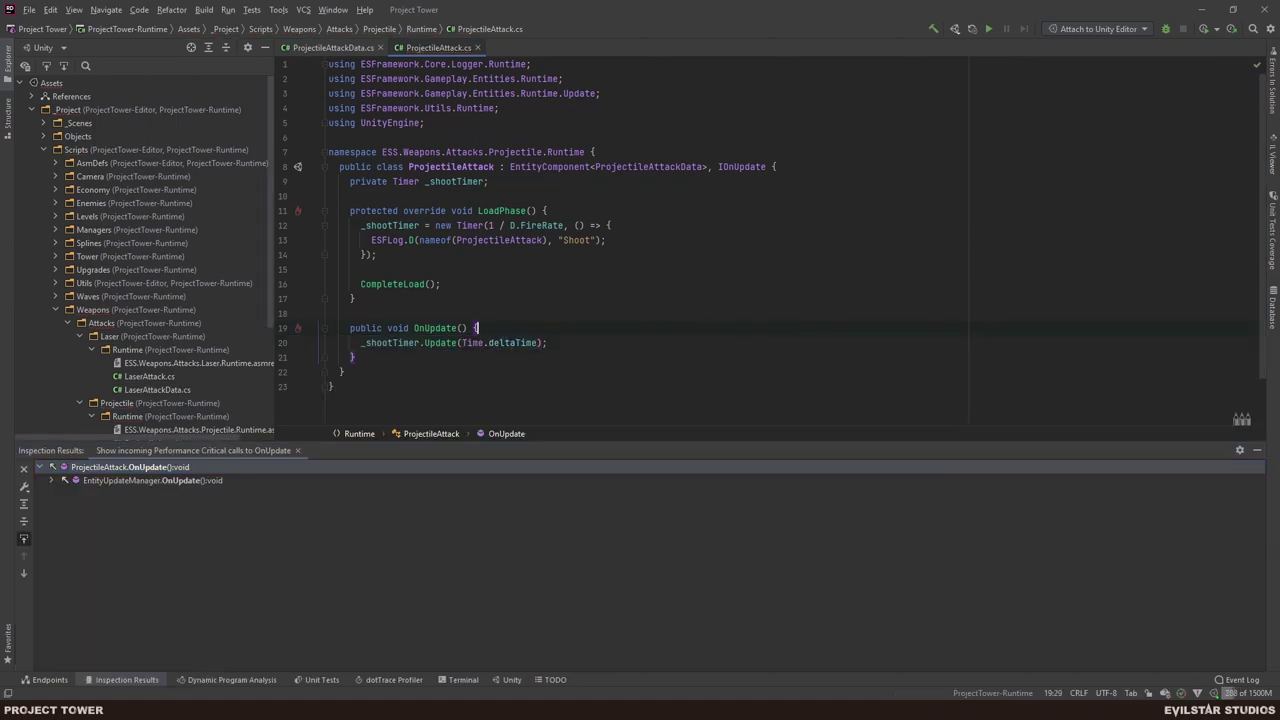
{"action": "left_click", "coordinate": [297, 450]}
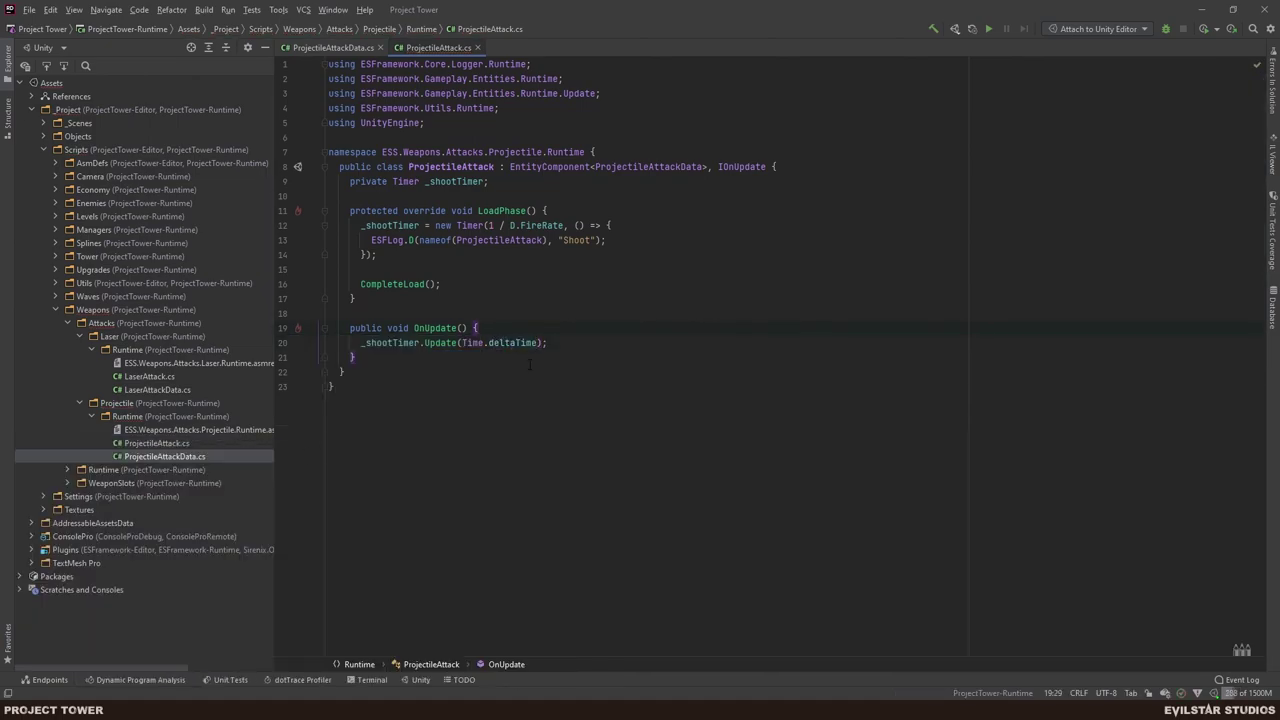
{"action": "key", "text": "alt+Return"}
{"action": "key", "text": "Down"}
{"action": "key", "text": "Down"}
{"action": "key", "text": "Down"}
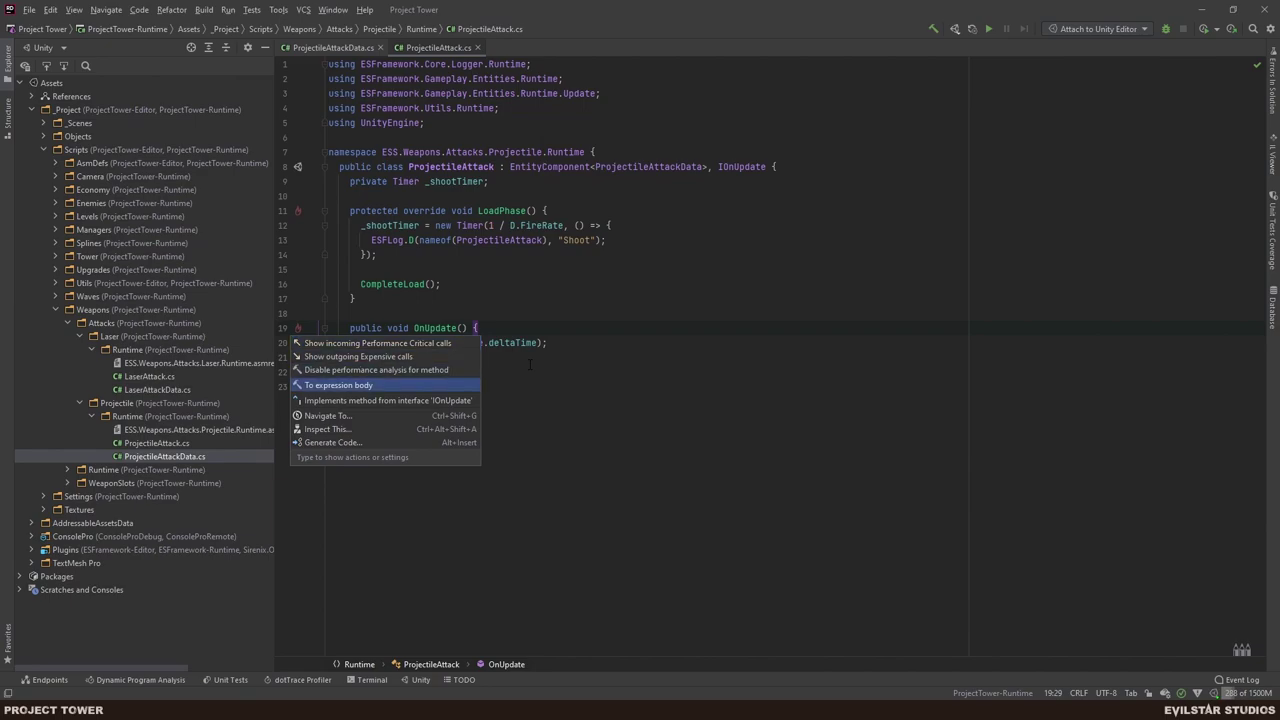
{"action": "key", "text": "Return"}
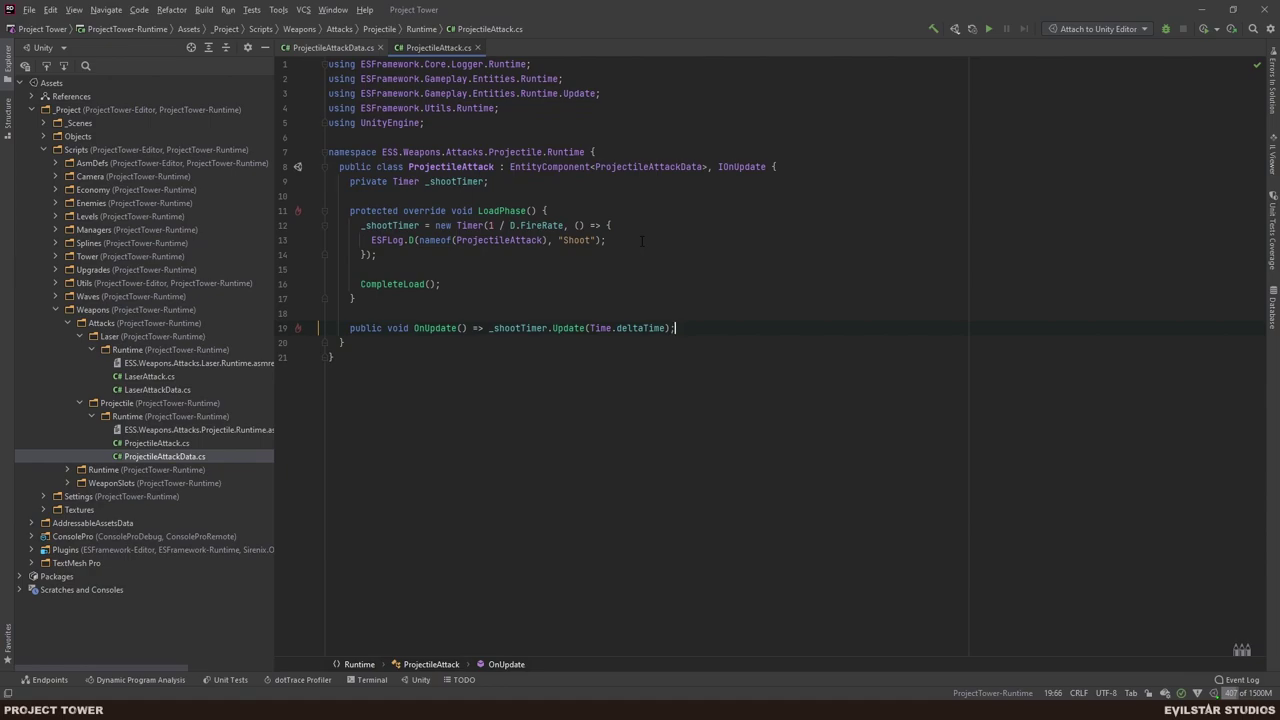
- Open the Dummy Projectile Weapon prefab in Unity and unlock its children
{"action": "key", "text": "alt+Tab"}
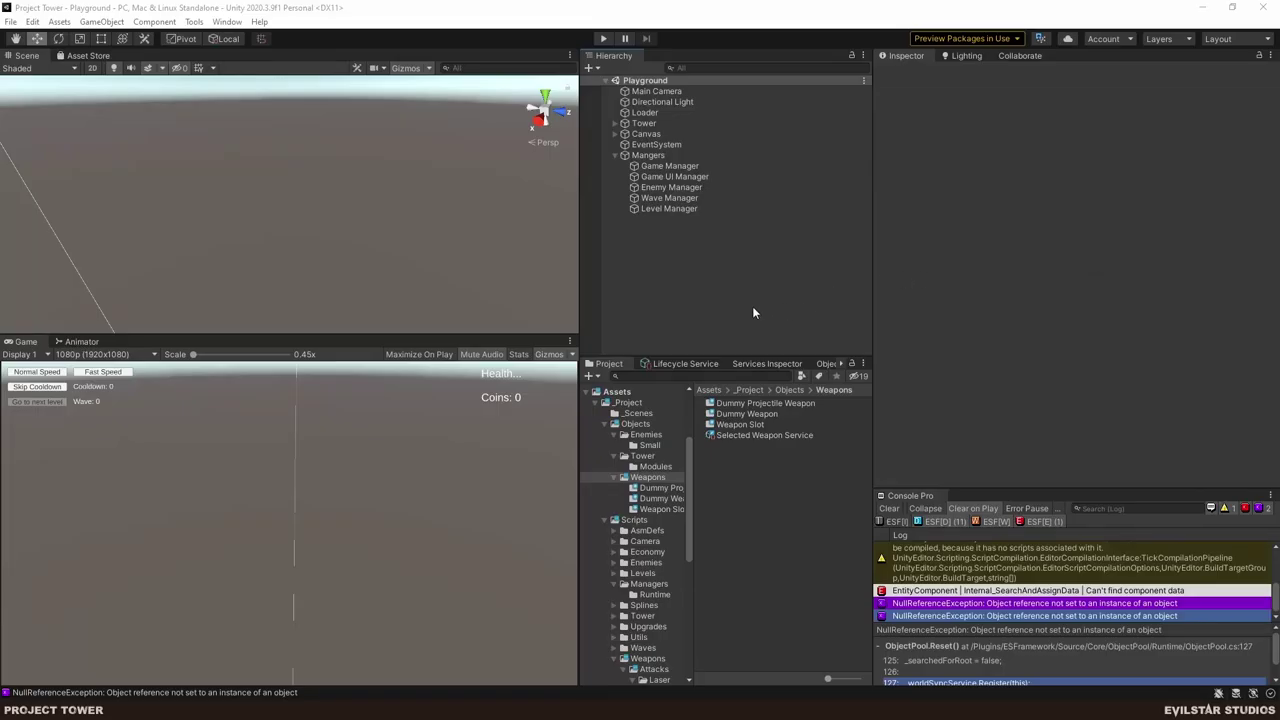
{"action": "left_click", "coordinate": [751, 404]}
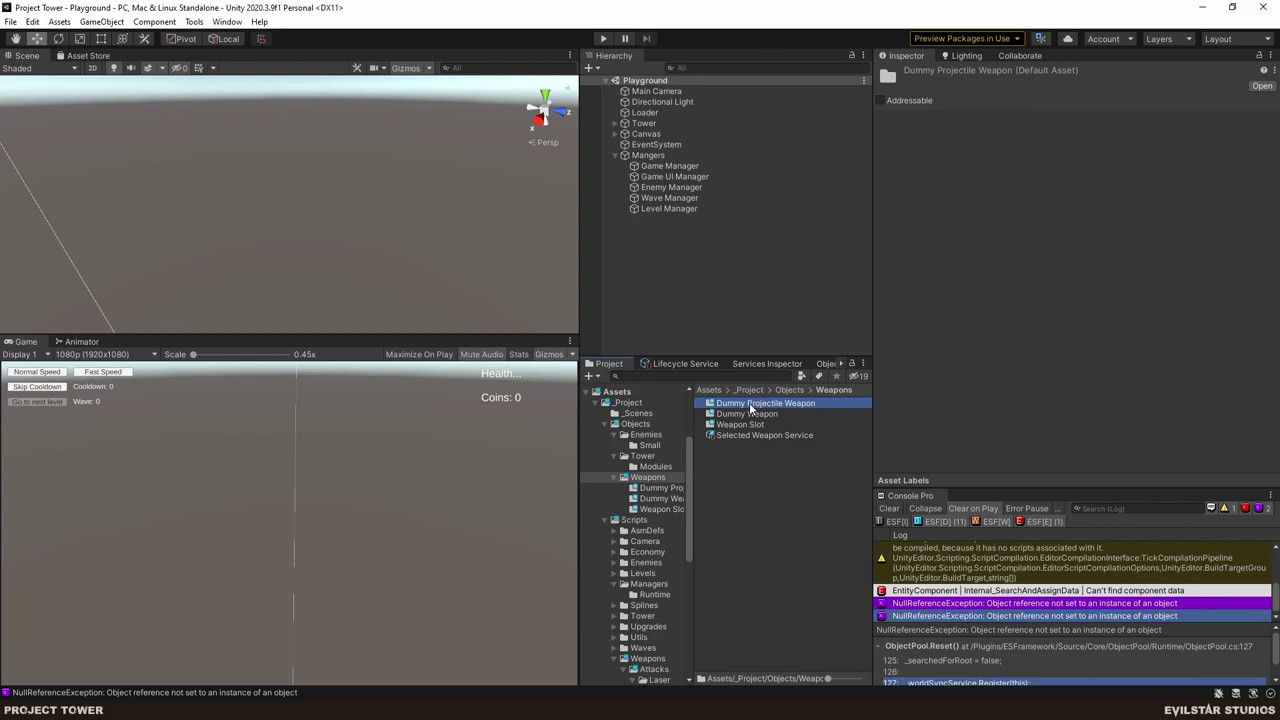
{"action": "double_click", "coordinate": [750, 405]}
{"action": "double_click", "coordinate": [776, 435]}
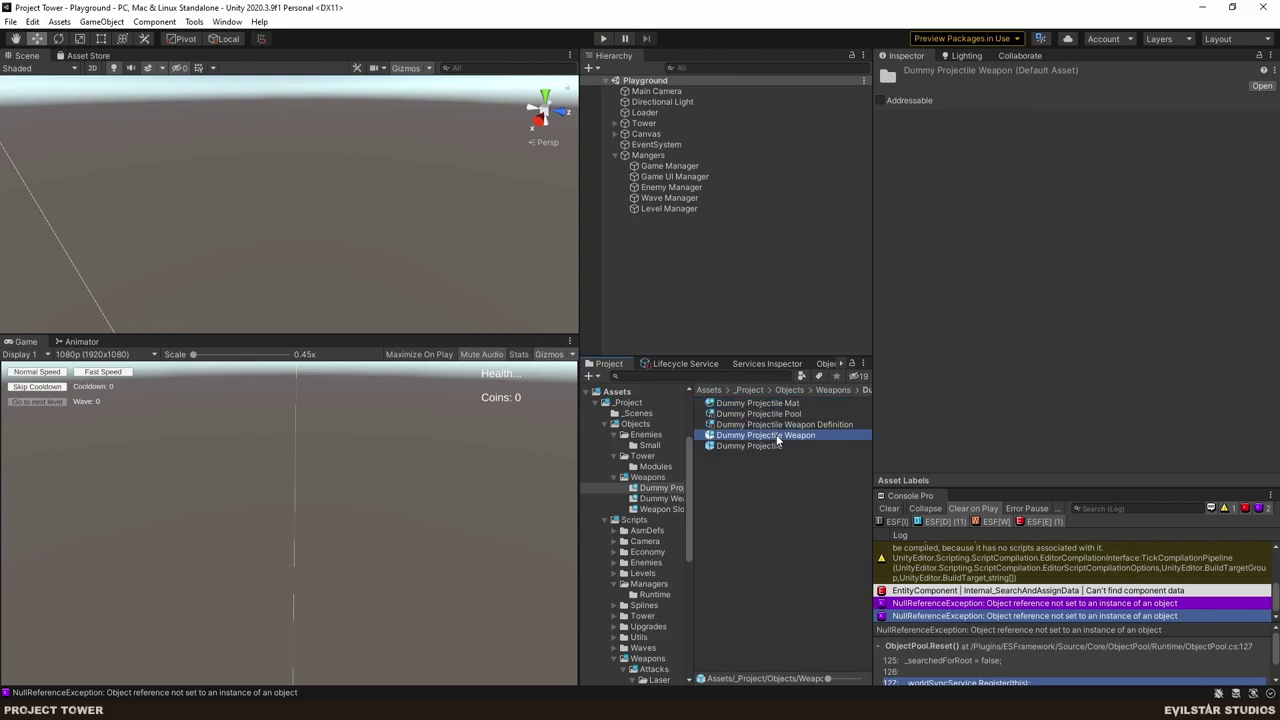
{"action": "left_click", "coordinate": [644, 96]}
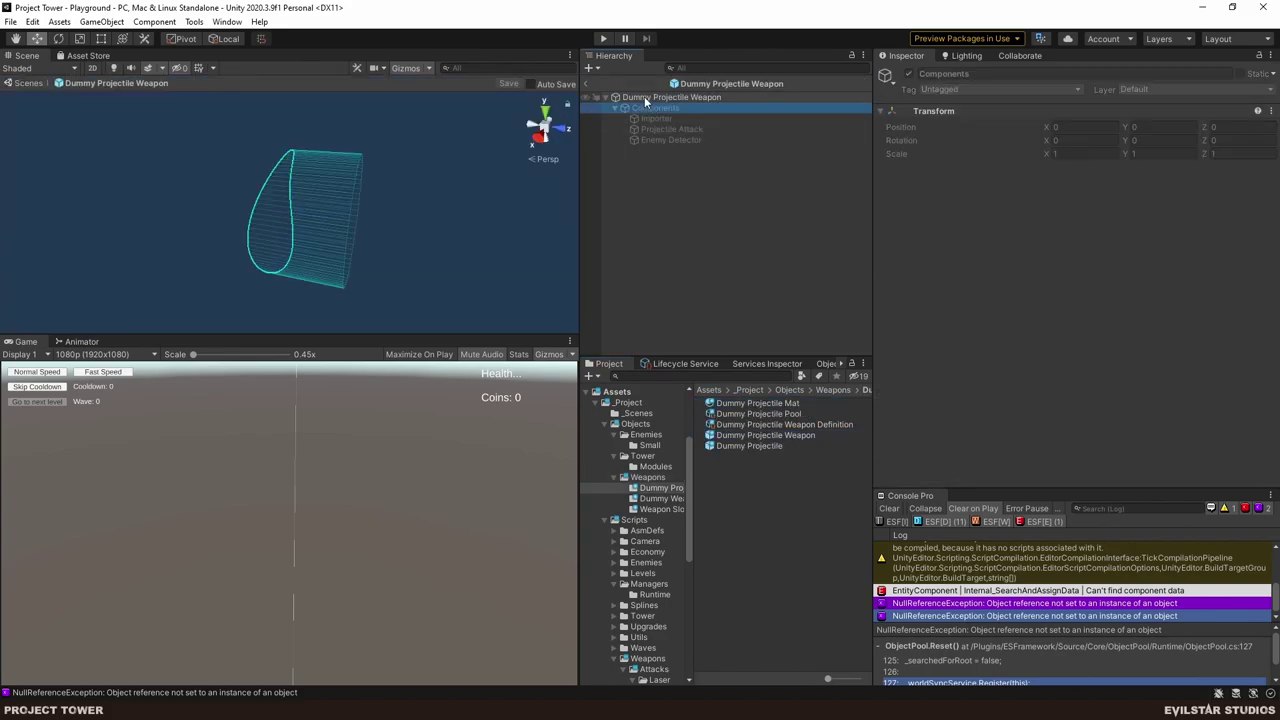
{"action": "right_click", "coordinate": [956, 243]}
{"action": "left_click", "coordinate": [1034, 446]}
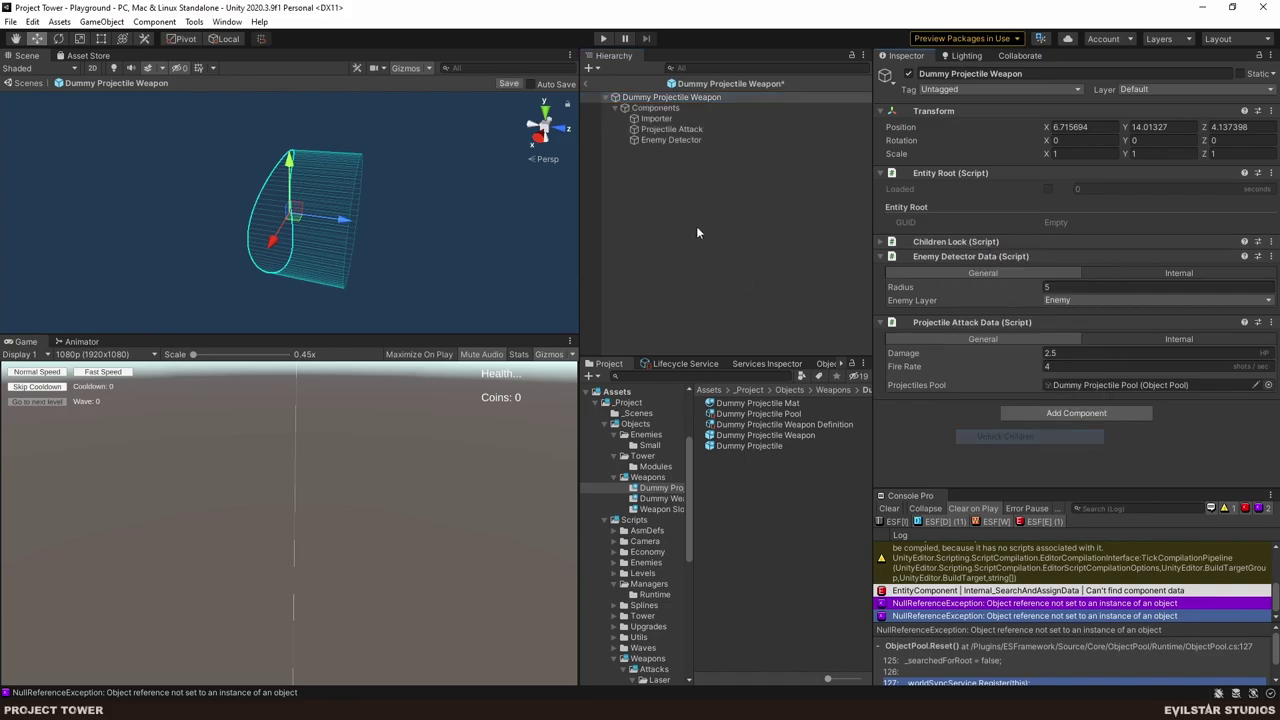
- Create an empty 'Entity Update Manager' child under Components with the Entity Update Manager component
{"action": "right_click", "coordinate": [653, 108]}
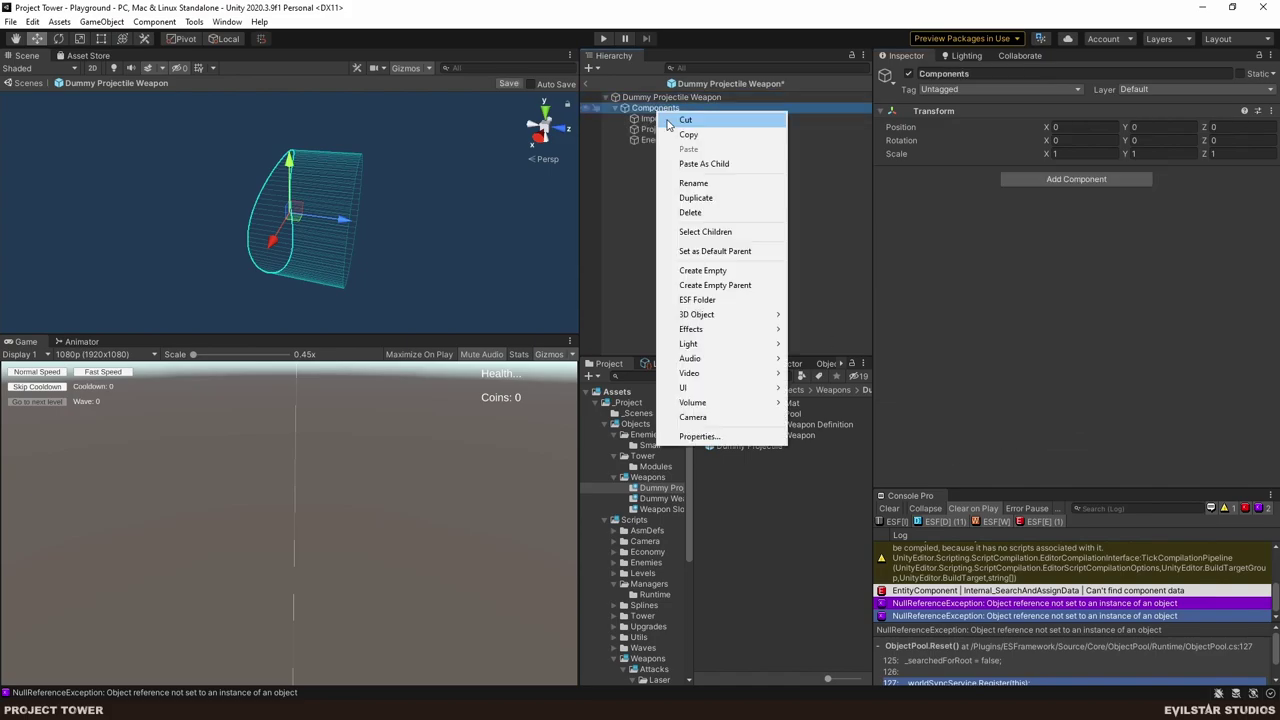
{"action": "left_click", "coordinate": [722, 271]}
{"action": "type", "text": "Entit"}
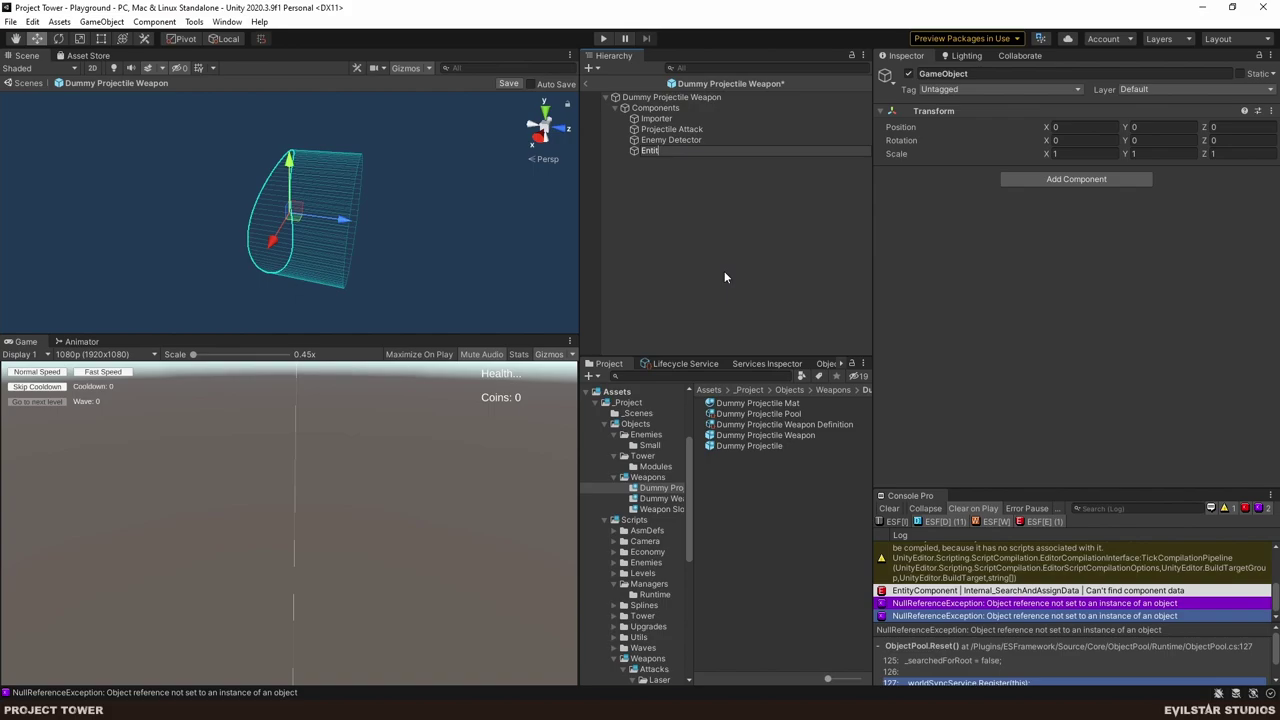
{"action": "type", "text": "y Update Manager"}
{"action": "key", "text": "Return"}
{"action": "left_click", "coordinate": [1032, 180]}
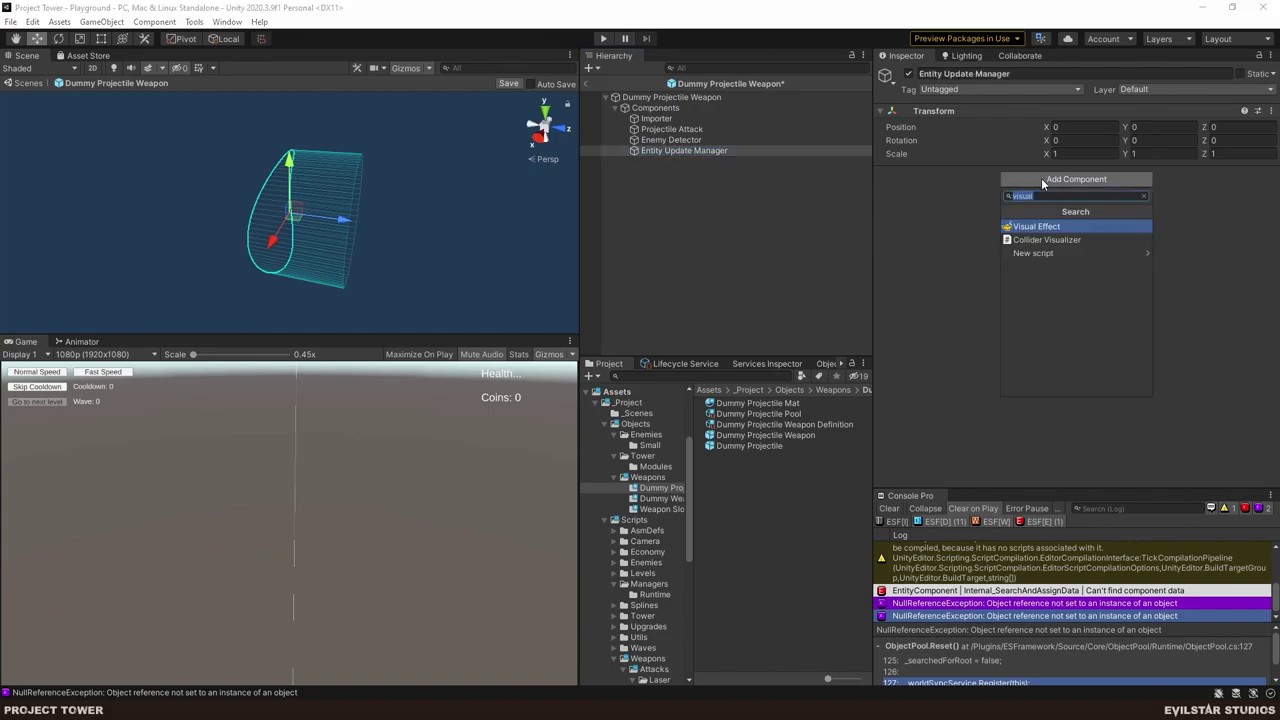
{"action": "type", "text": "update"}
{"action": "key", "text": "Down"}
{"action": "key", "text": "Return"}
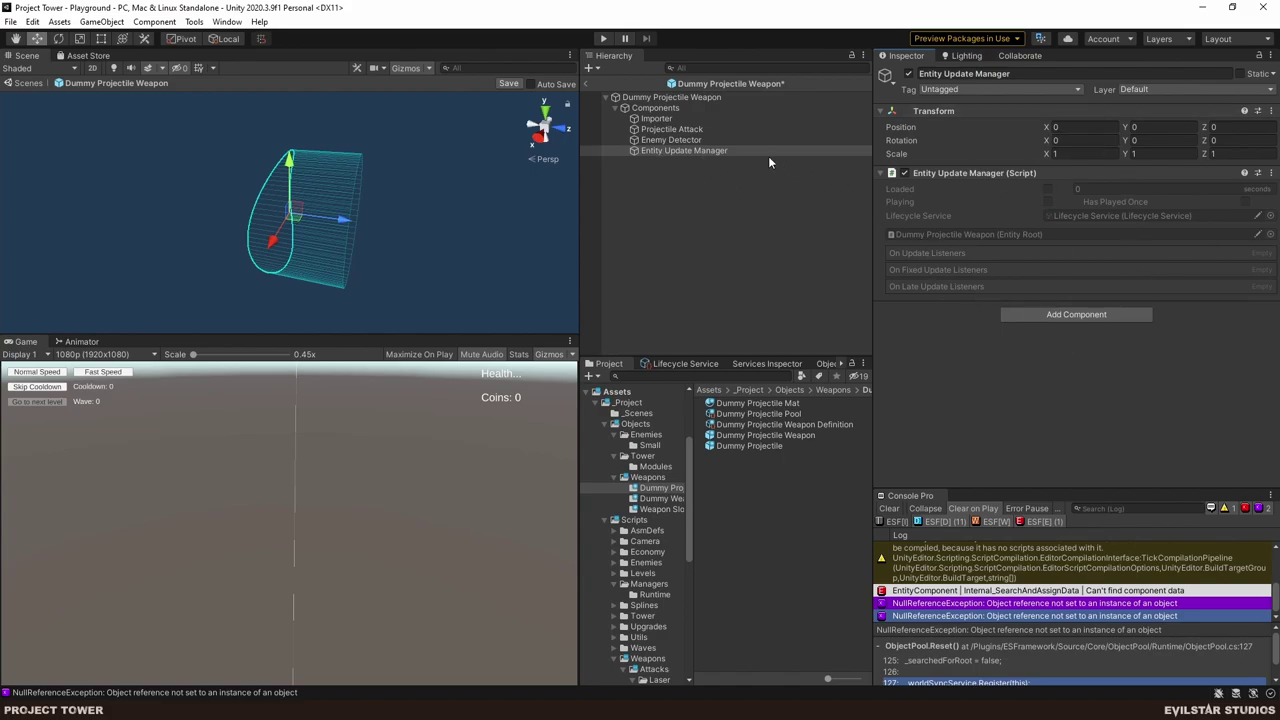
- Move Entity Update Manager right below Importer and save the prefab
{"action": "left_click_drag", "start_coordinate": [662, 152], "coordinate": [668, 126]}
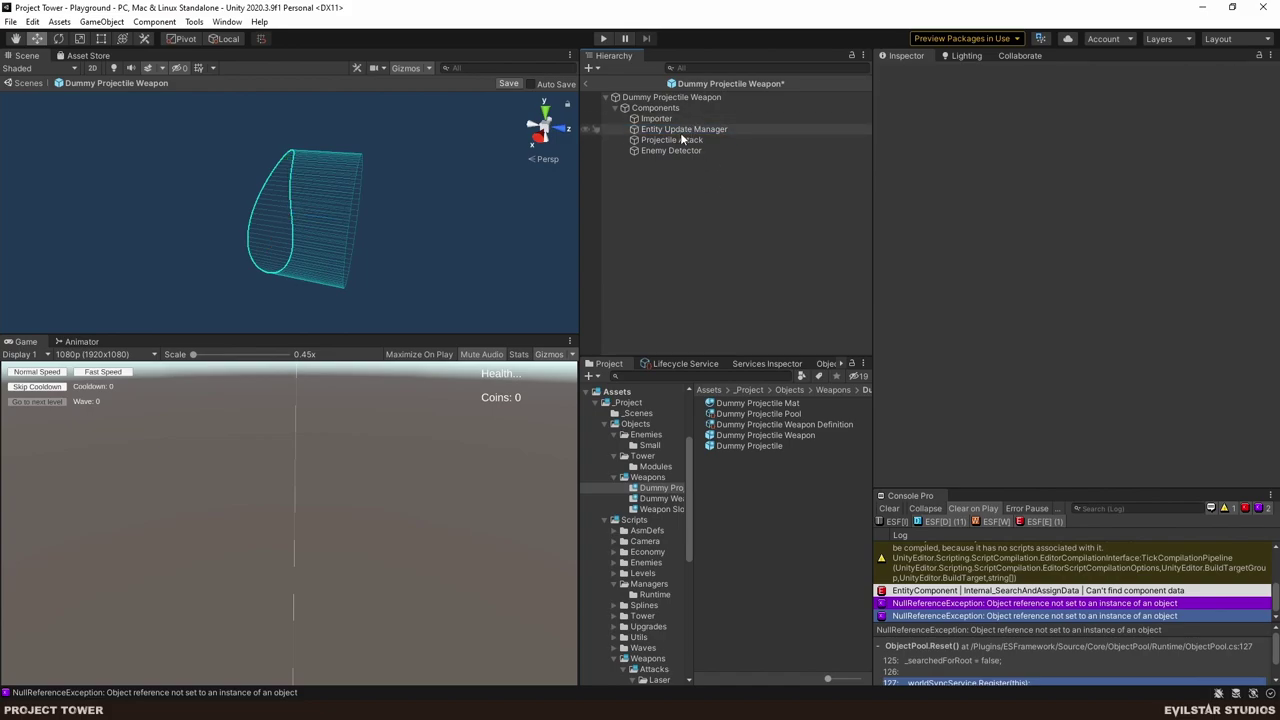
{"action": "left_click", "coordinate": [754, 206]}
{"action": "key", "text": "ctrl+s"}
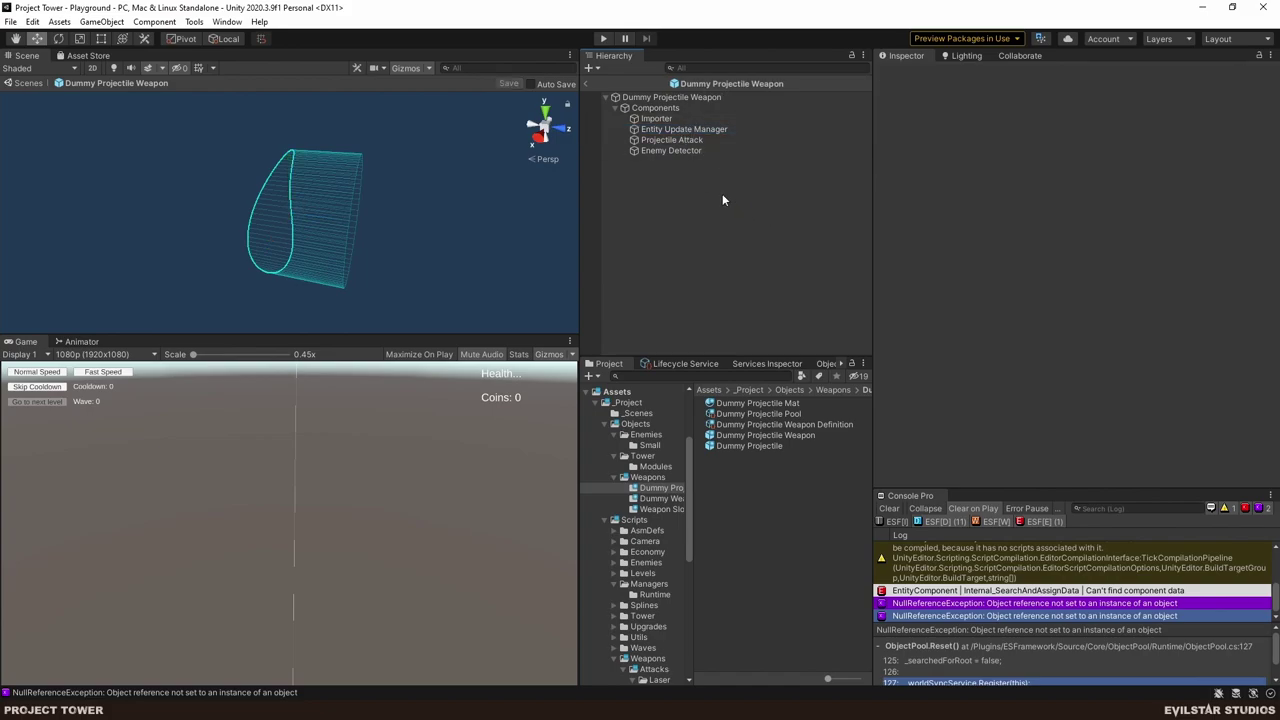
- Play-test the projectile weapon on the green slot, confirm repeated Shoot logs, and return to Rider
{"action": "left_click", "coordinate": [588, 84]}
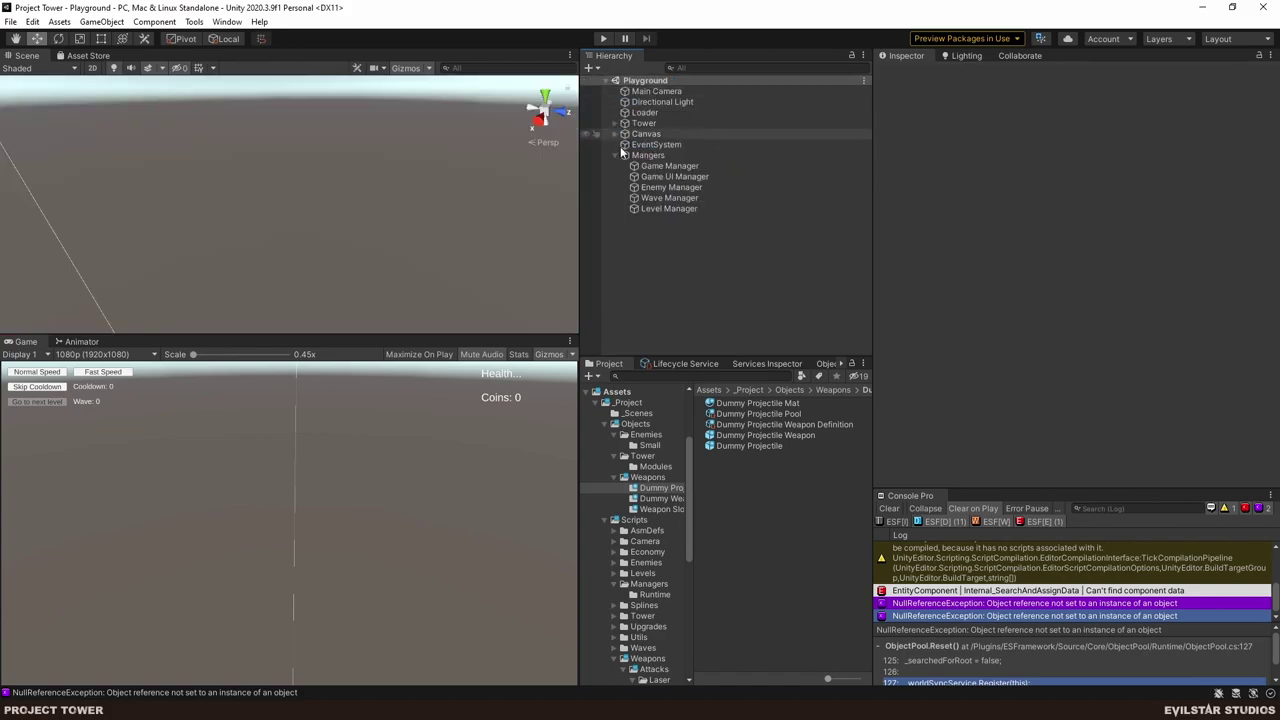
{"action": "left_click", "coordinate": [603, 38]}
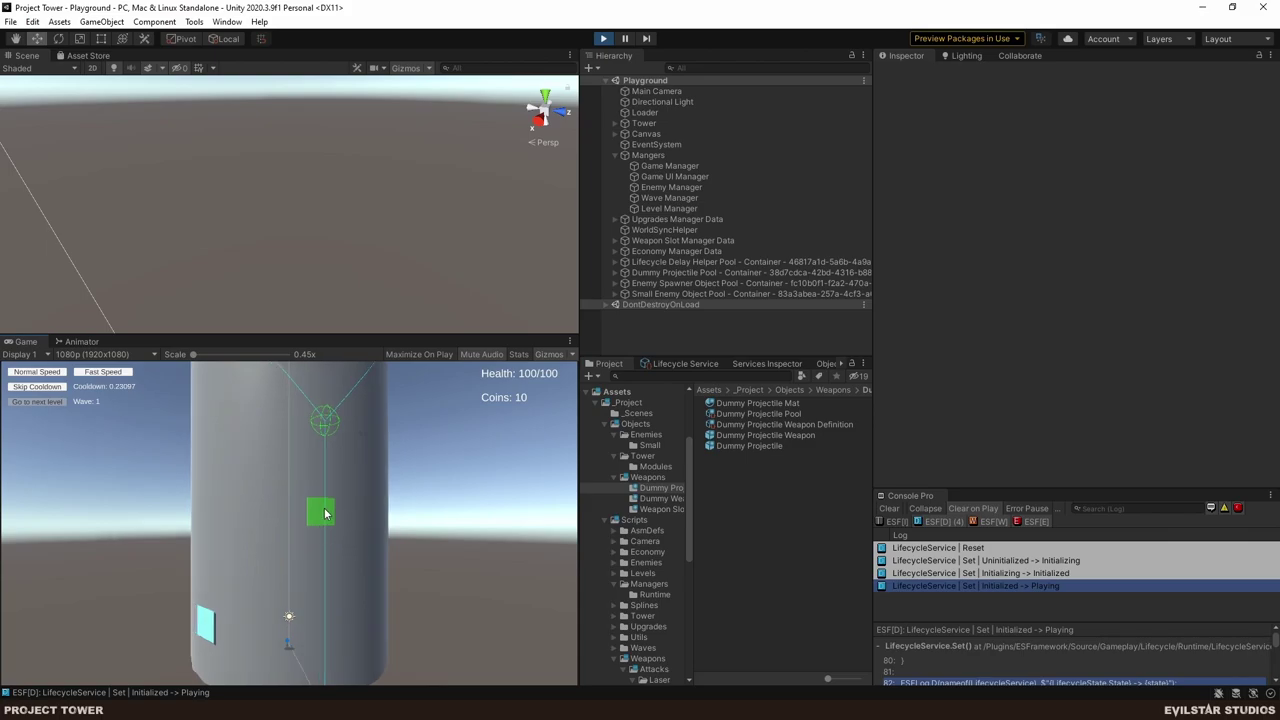
{"action": "left_click", "coordinate": [322, 512]}
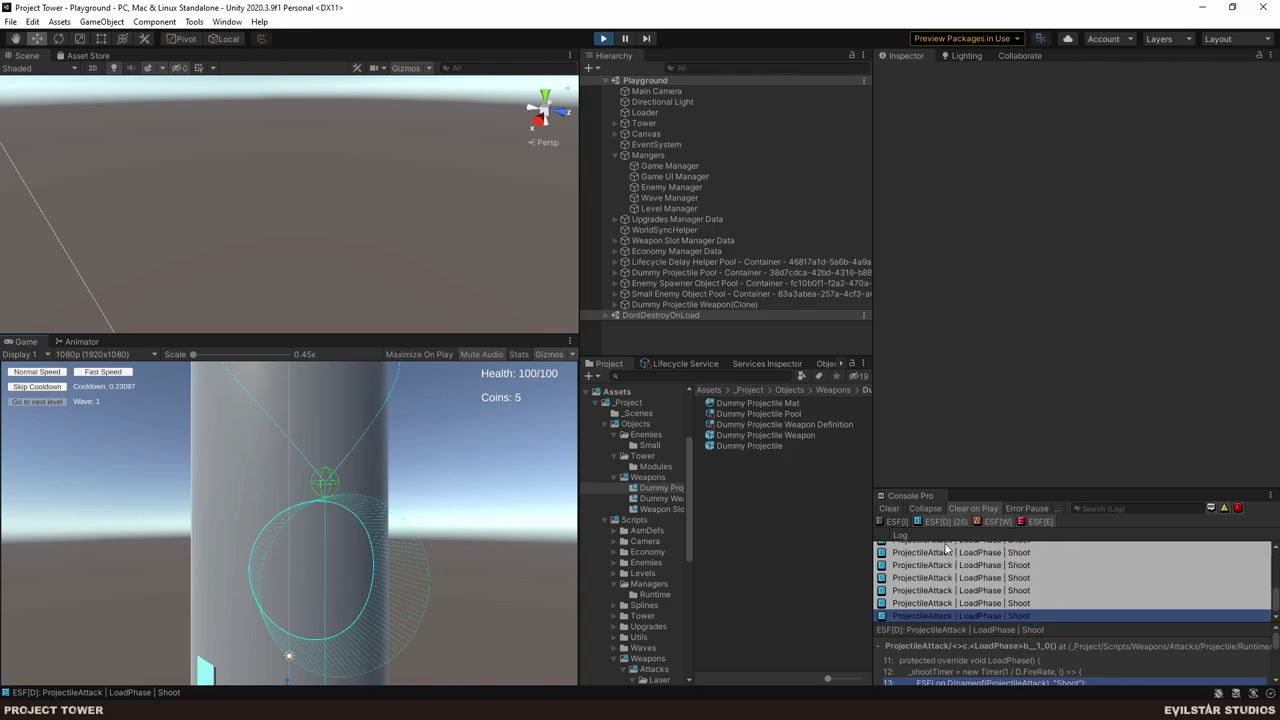
{"action": "left_click", "coordinate": [889, 508]}
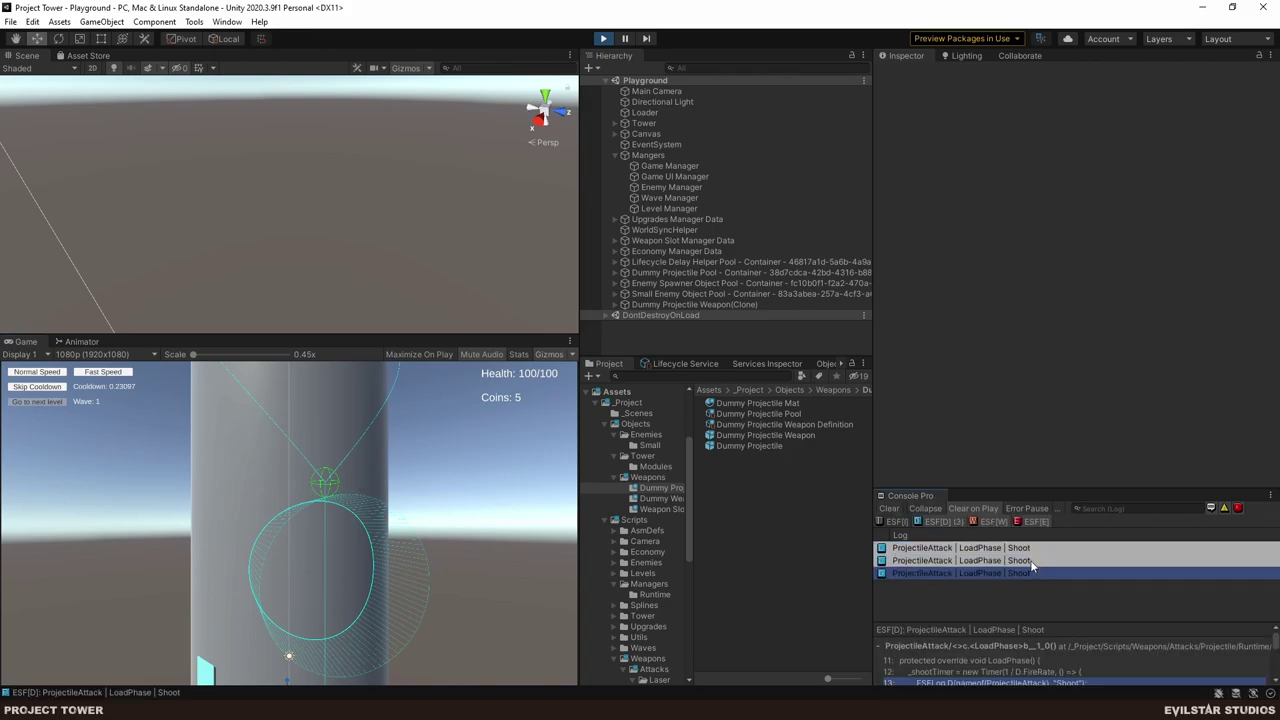
{"action": "left_click", "coordinate": [605, 40]}
{"action": "key", "text": "alt+Tab"}
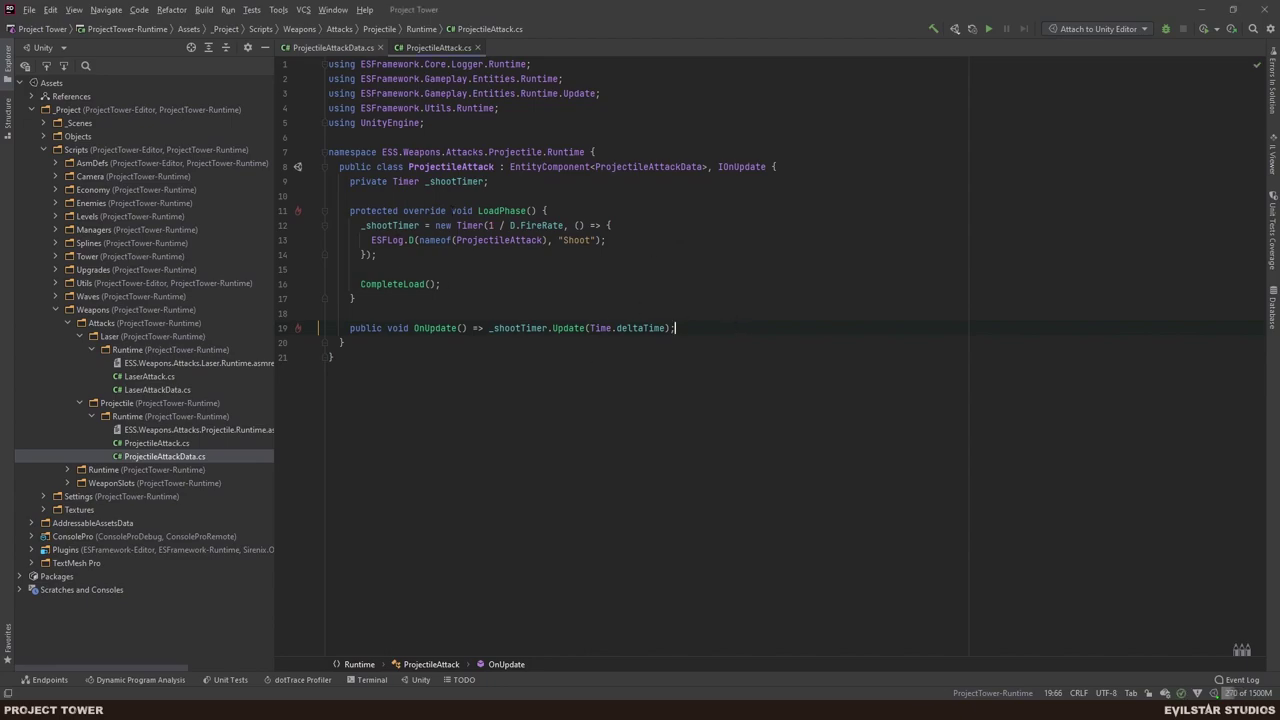
- Paste LaserAttack's closest-enemy check and damage code into the ProjectileAttack timer callback
{"action": "left_click", "coordinate": [647, 229]}
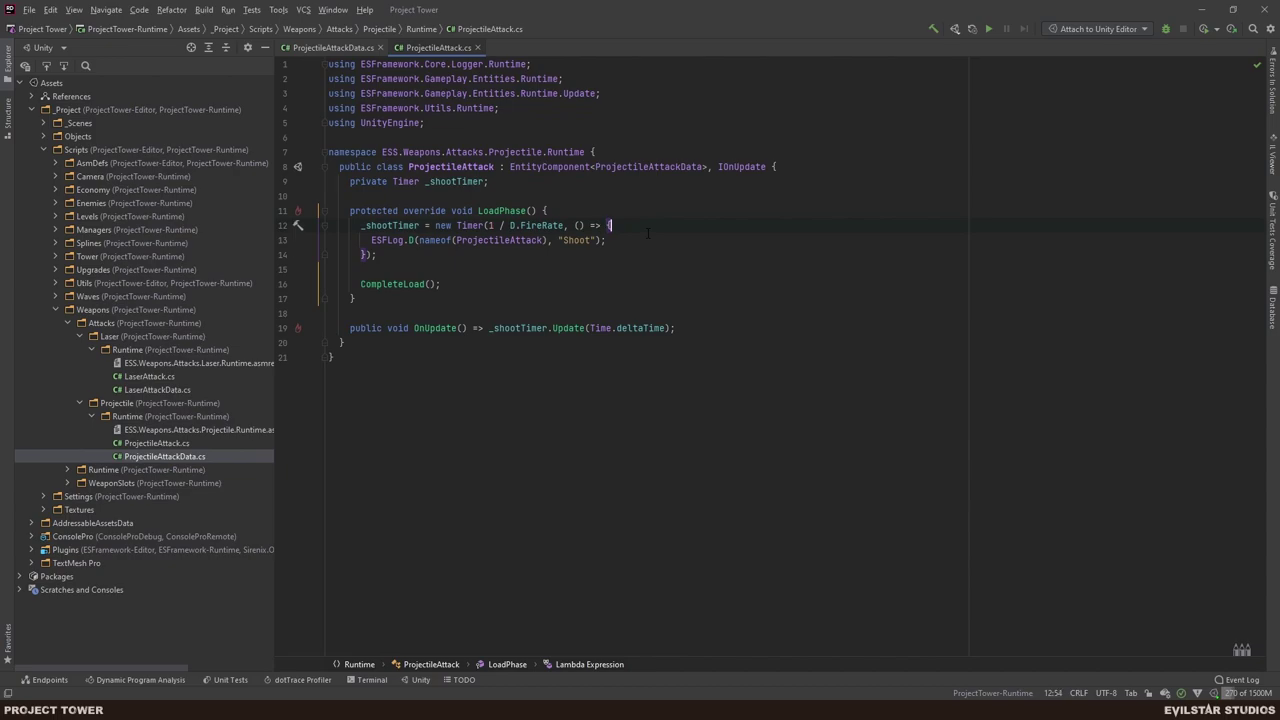
{"action": "key", "text": "Return"}
{"action": "key", "text": "Return"}
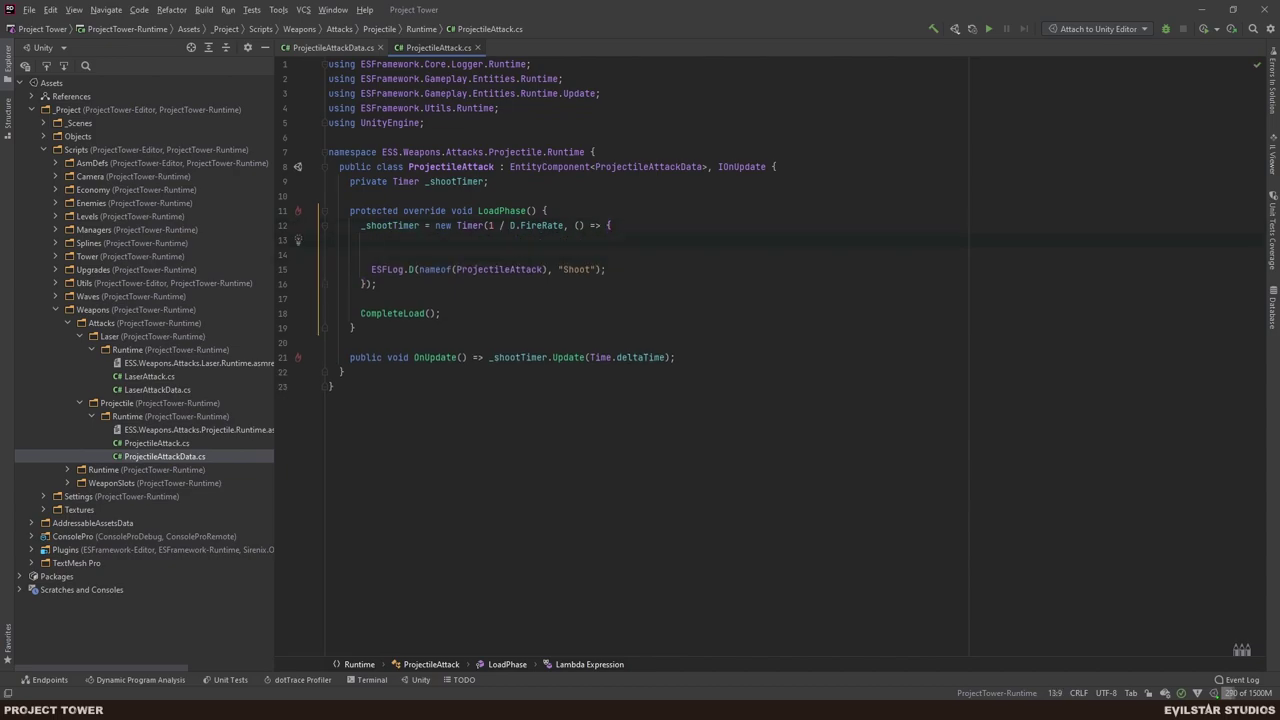
{"action": "type", "text": "D."}
{"action": "key", "text": "Return"}
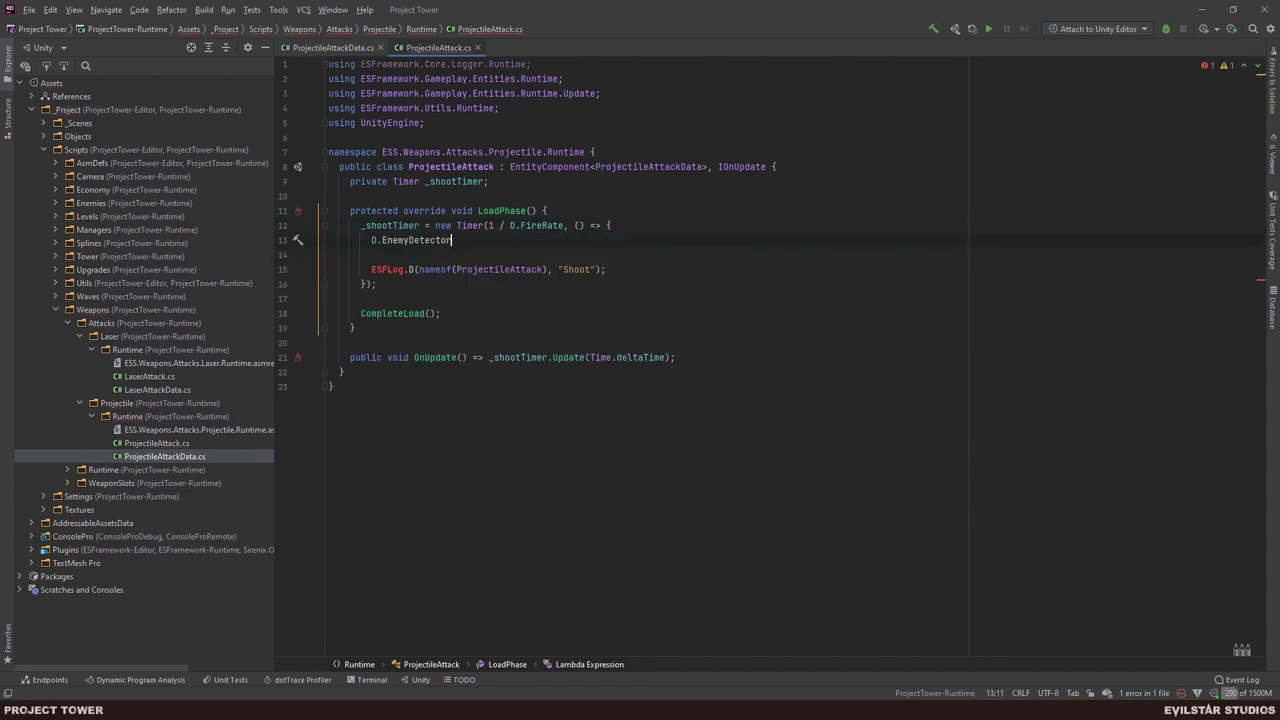
{"action": "double_click", "coordinate": [150, 377]}
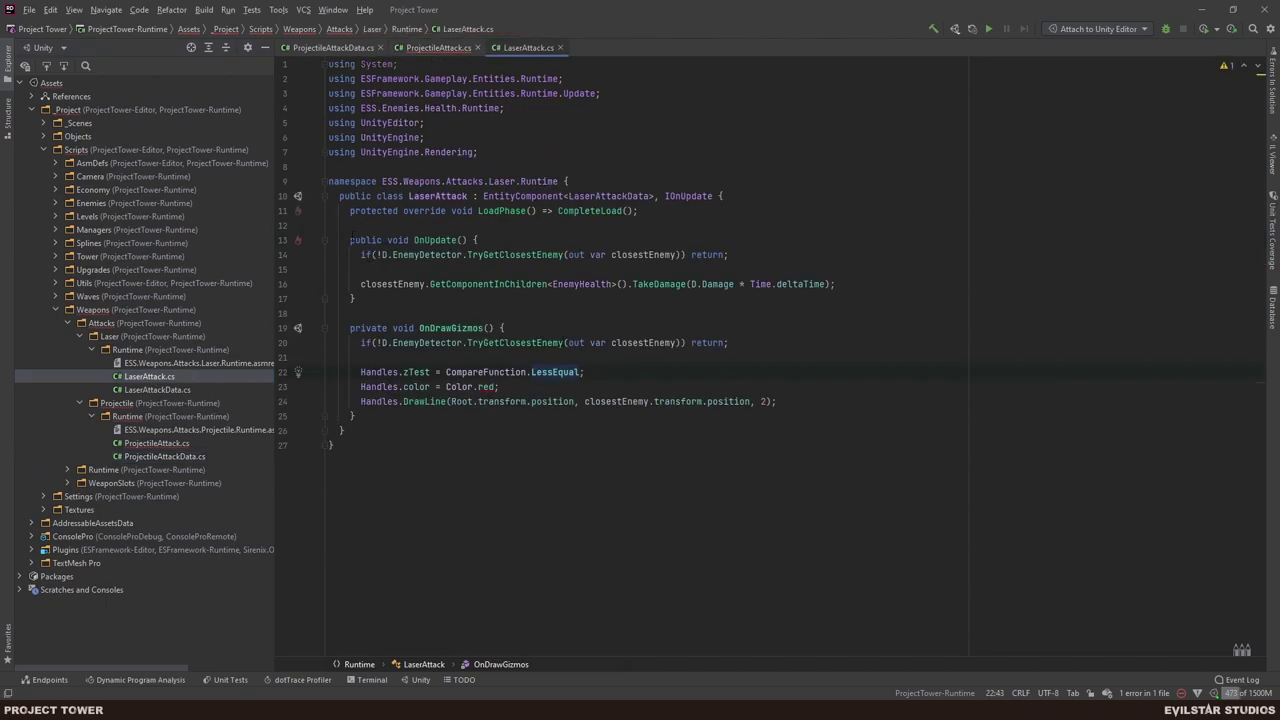
{"action": "key", "text": "End"}
{"action": "key", "text": "shift+Up"}
{"action": "key", "text": "shift+Up"}
{"action": "key", "text": "shift+Home"}
{"action": "key", "text": "ctrl+c"}
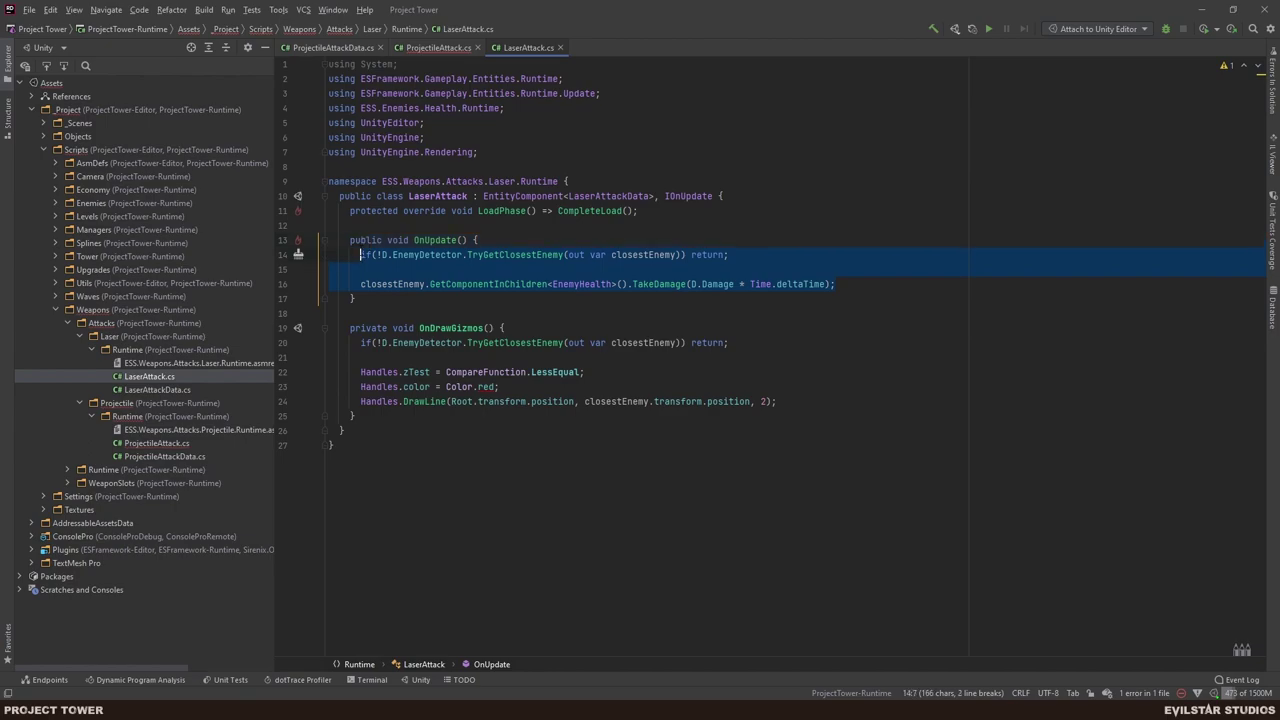
{"action": "left_click", "coordinate": [436, 47]}
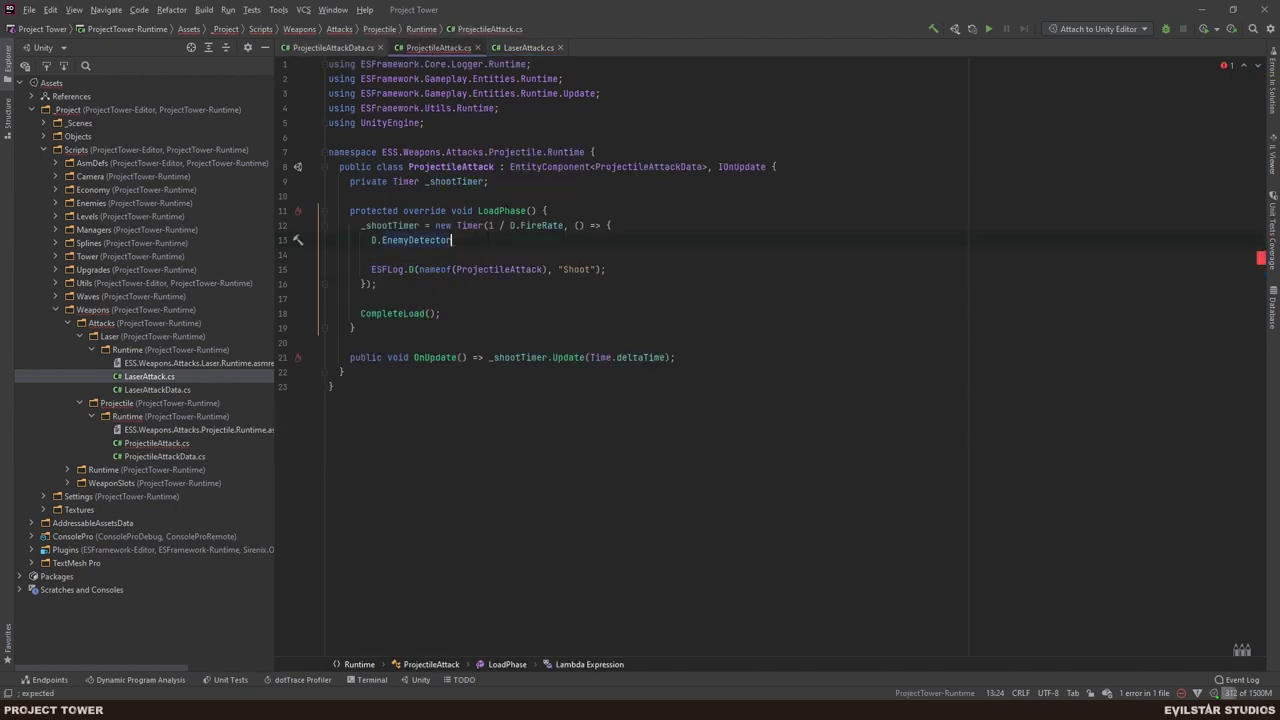
{"action": "key", "text": "shift+Home"}
{"action": "key", "text": "ctrl+v"}
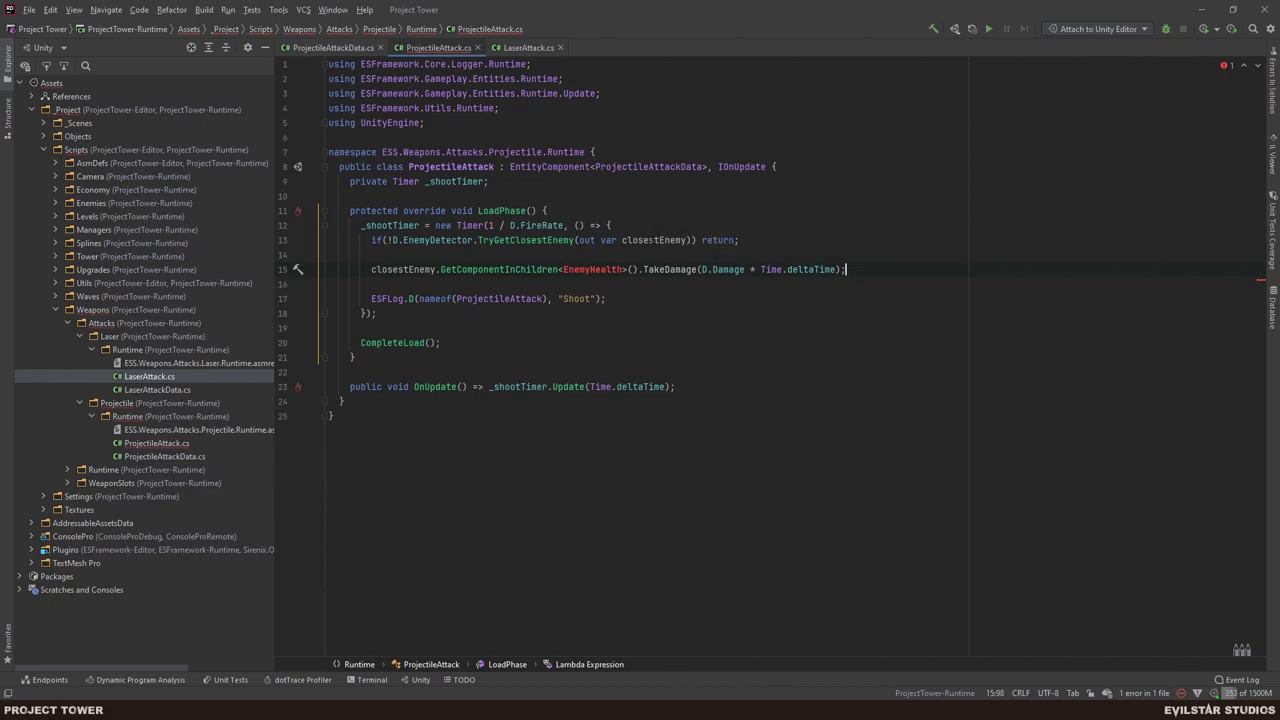
- Delete the pasted TakeDamage line from the callback
{"action": "left_click", "coordinate": [579, 269]}
{"action": "key", "text": "Home"}
{"action": "key", "text": "ctrl+shift+Right"}
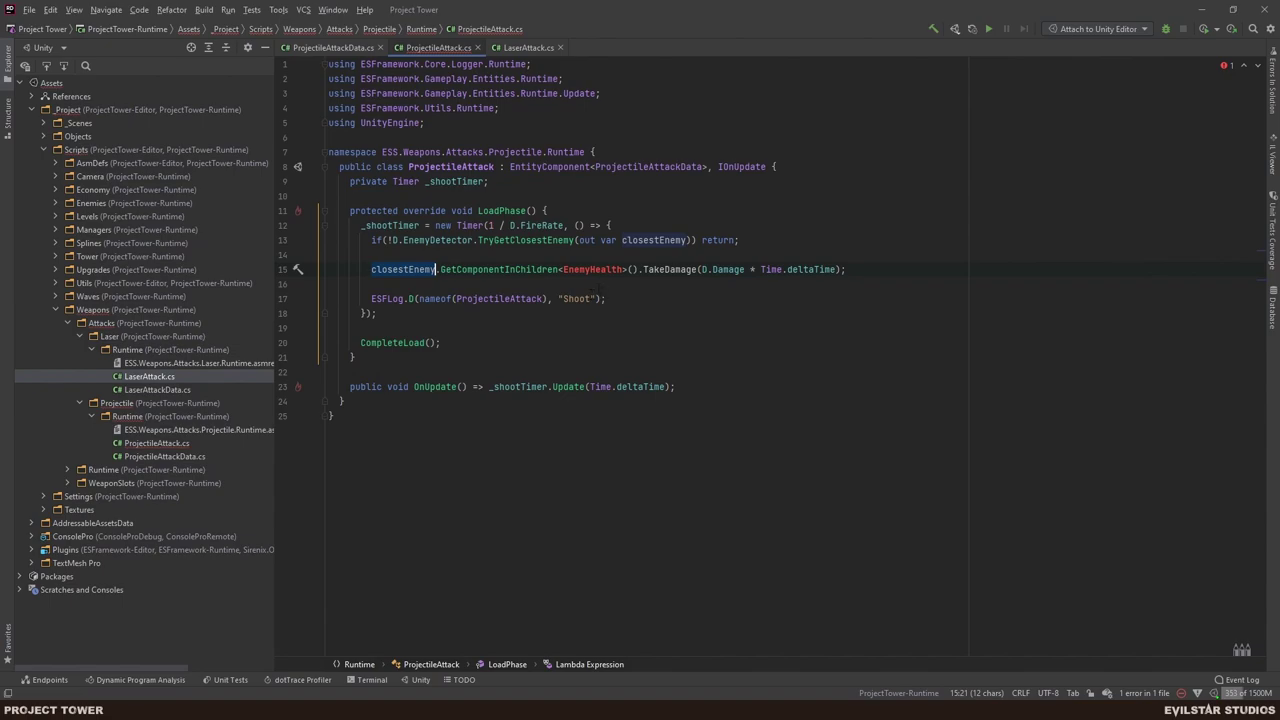
{"action": "key", "text": "Escape"}
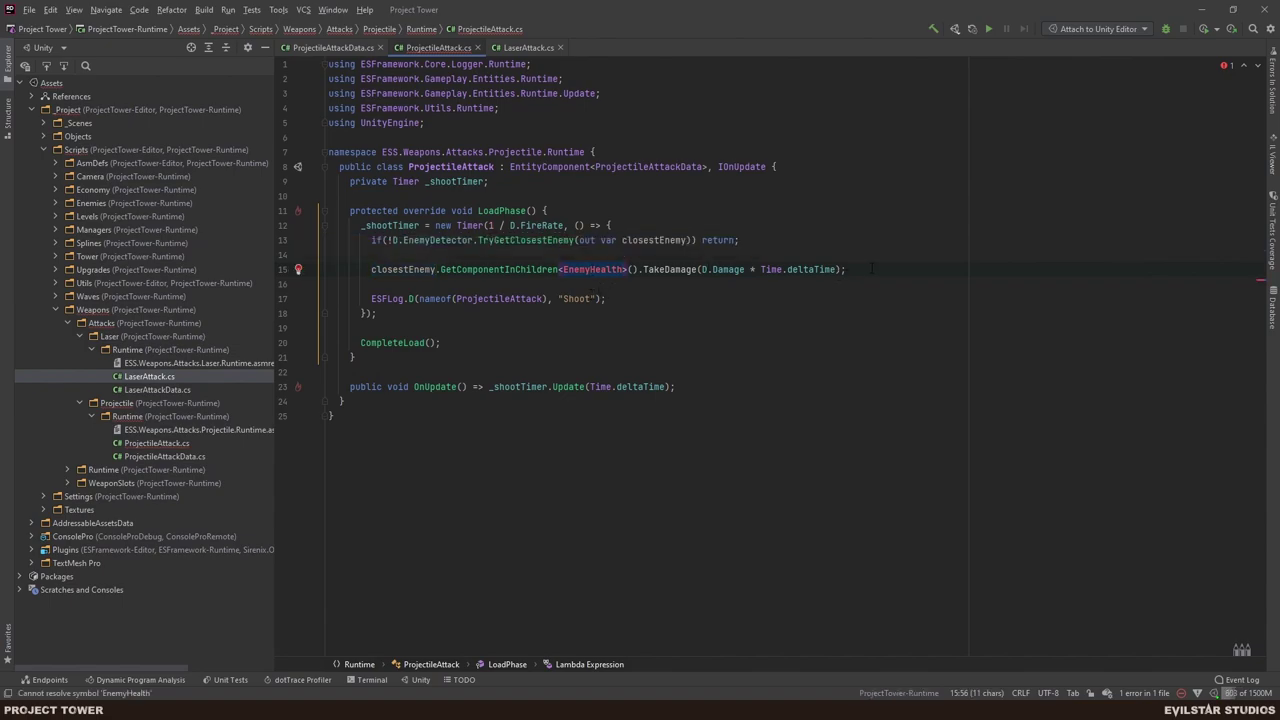
{"action": "left_click_drag", "start_coordinate": [850, 270], "coordinate": [541, 285]}
{"action": "left_click", "coordinate": [435, 269]}
{"action": "key", "text": "shift+End"}
{"action": "key", "text": "Delete"}
{"action": "key", "text": "ctrl+shift+Left"}
{"action": "key", "text": "Left"}
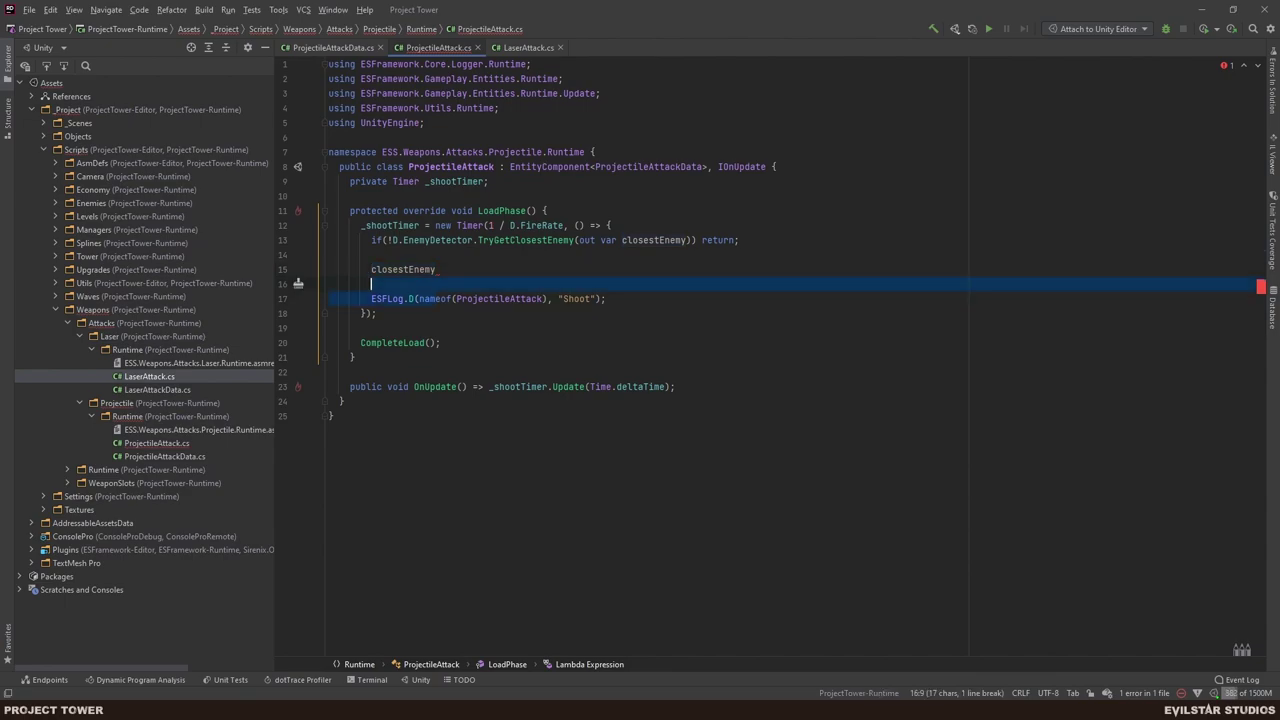
{"action": "key", "text": "shift+Down"}
{"action": "key", "text": "shift+Down"}
{"action": "key", "text": "Delete"}
- Make the log message $"Shoot {closestEnemy.name}" with closestEnemy as context, and save
{"action": "key", "text": "ctrl+Right"}
{"action": "key", "text": "ctrl+Right"}
{"action": "key", "text": "ctrl+Right"}
{"action": "key", "text": "ctrl+Right"}
{"action": "key", "text": "ctrl+Right"}
{"action": "key", "text": "ctrl+Right"}
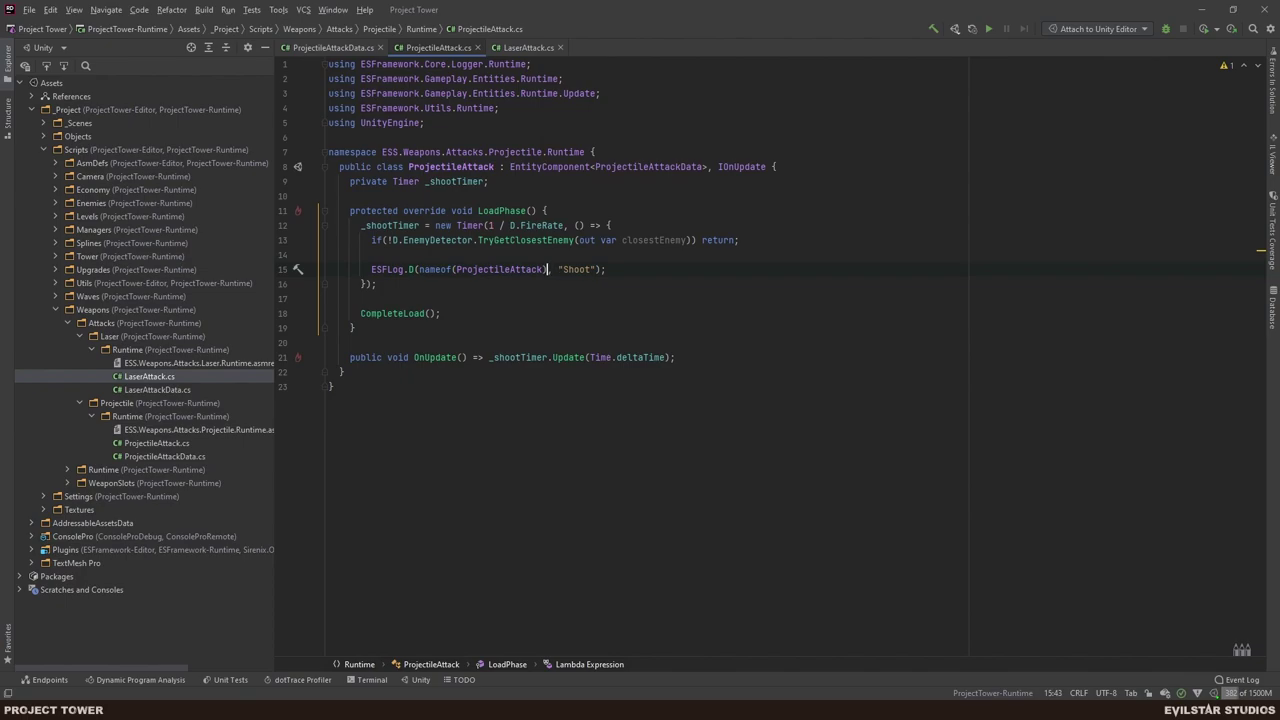
{"action": "type", "text": "$"}
{"action": "key", "text": "ctrl+Right"}
{"action": "type", "text": "{closestEnemy.n"}
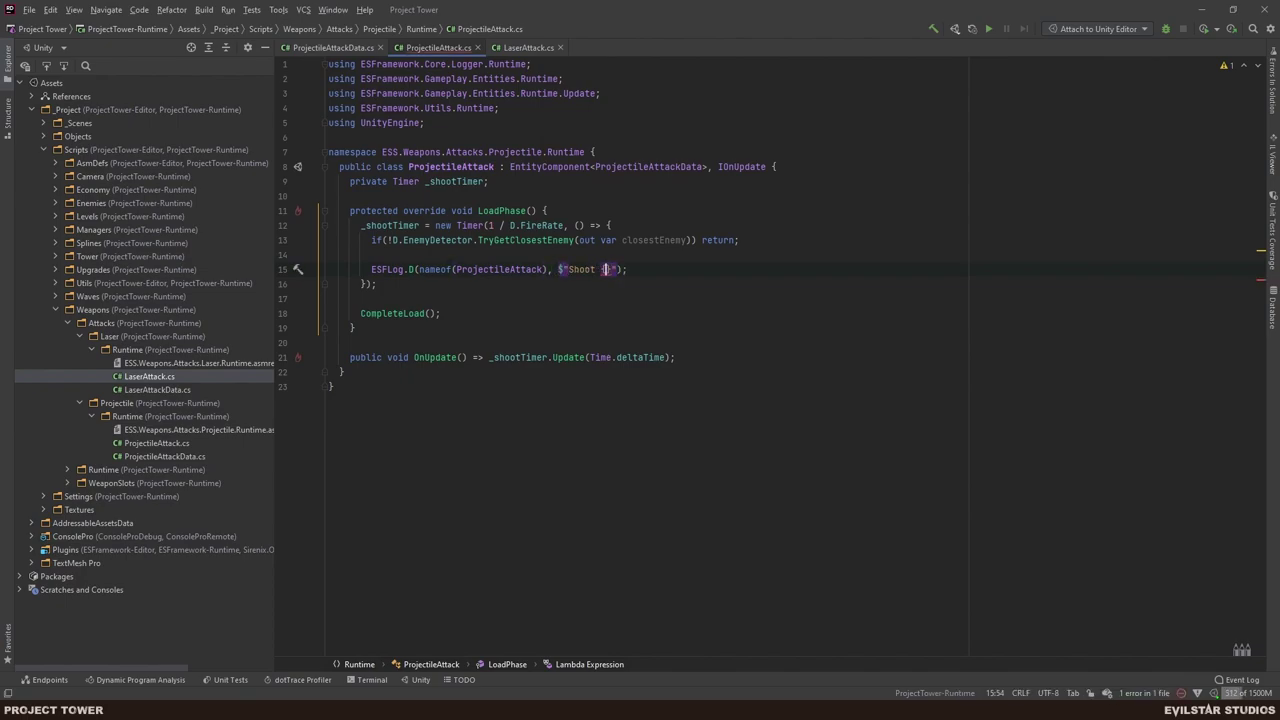
{"action": "key", "text": "Return"}
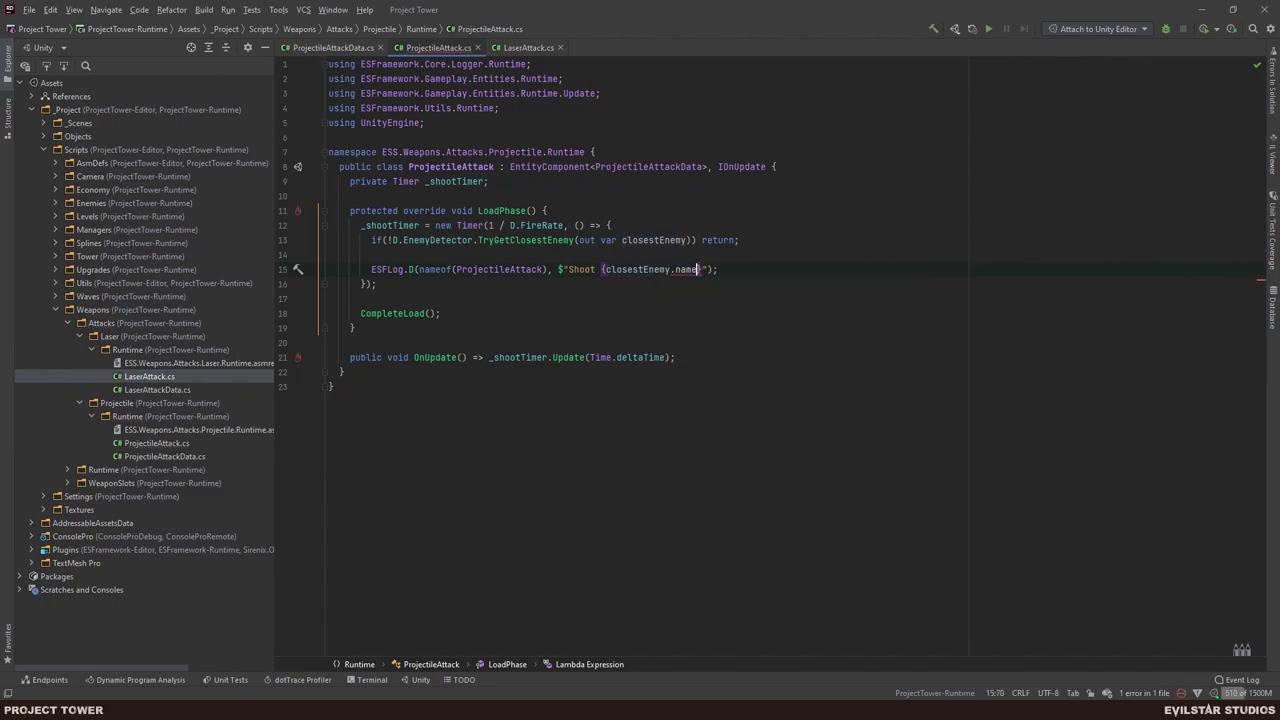
{"action": "key", "text": "Right"}
{"action": "key", "text": "Right"}
{"action": "type", "text": ", c"}
{"action": "key", "text": "Return"}
{"action": "key", "text": "End"}
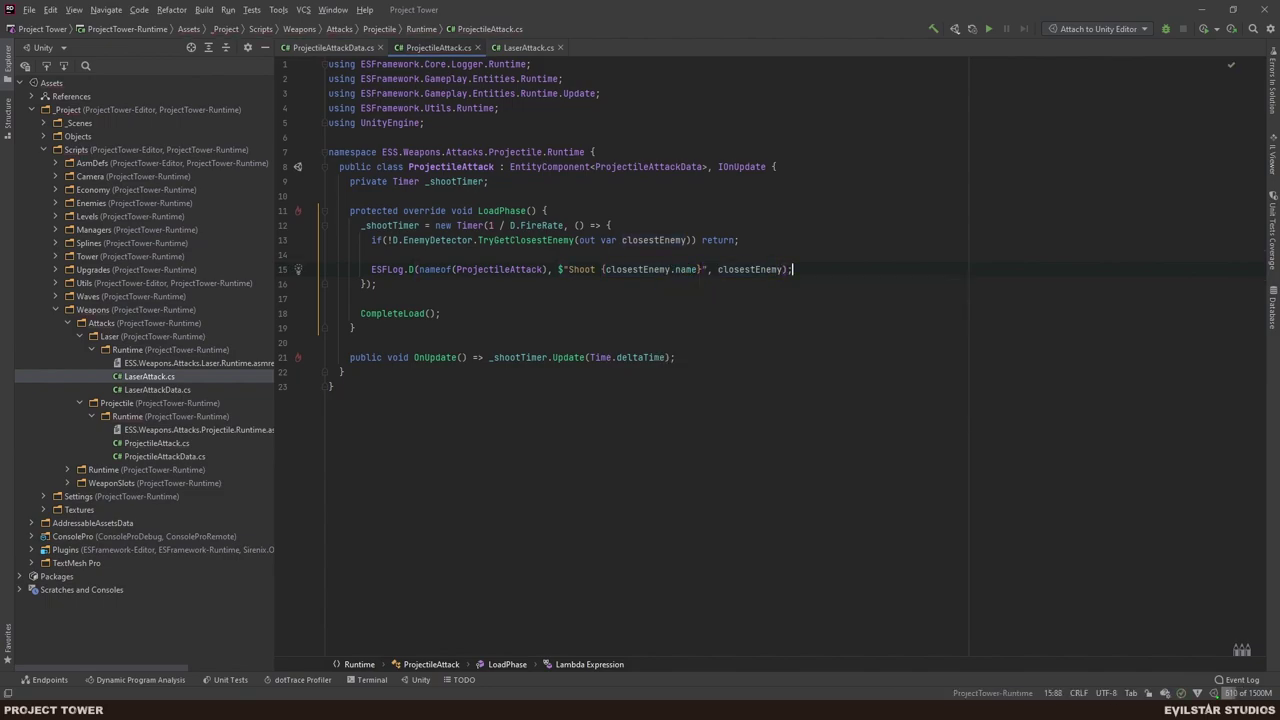
{"action": "key", "text": "ctrl+s"}
{"action": "key", "text": "alt+Tab"}
- Restart Play mode, place the Dummy Projectile Weapon on the tower, and select Level Manager
{"action": "left_click", "coordinate": [604, 40]}
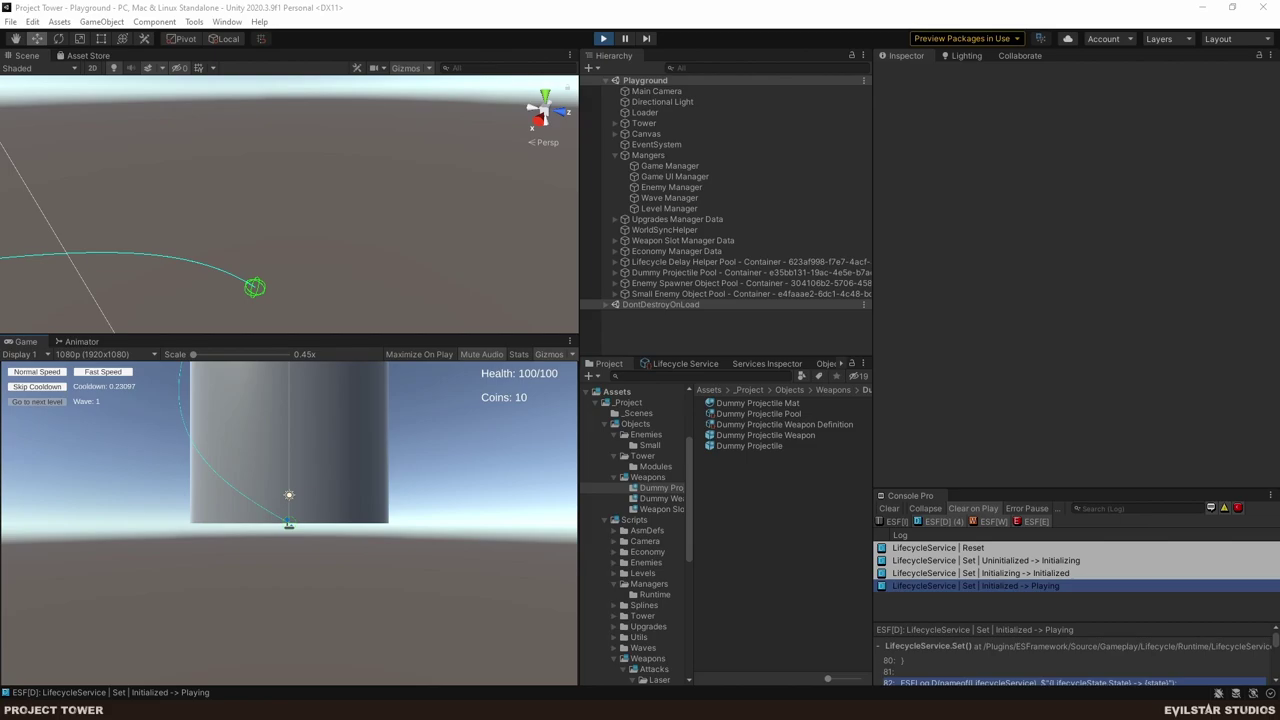
{"action": "key", "text": "alt+Tab"}
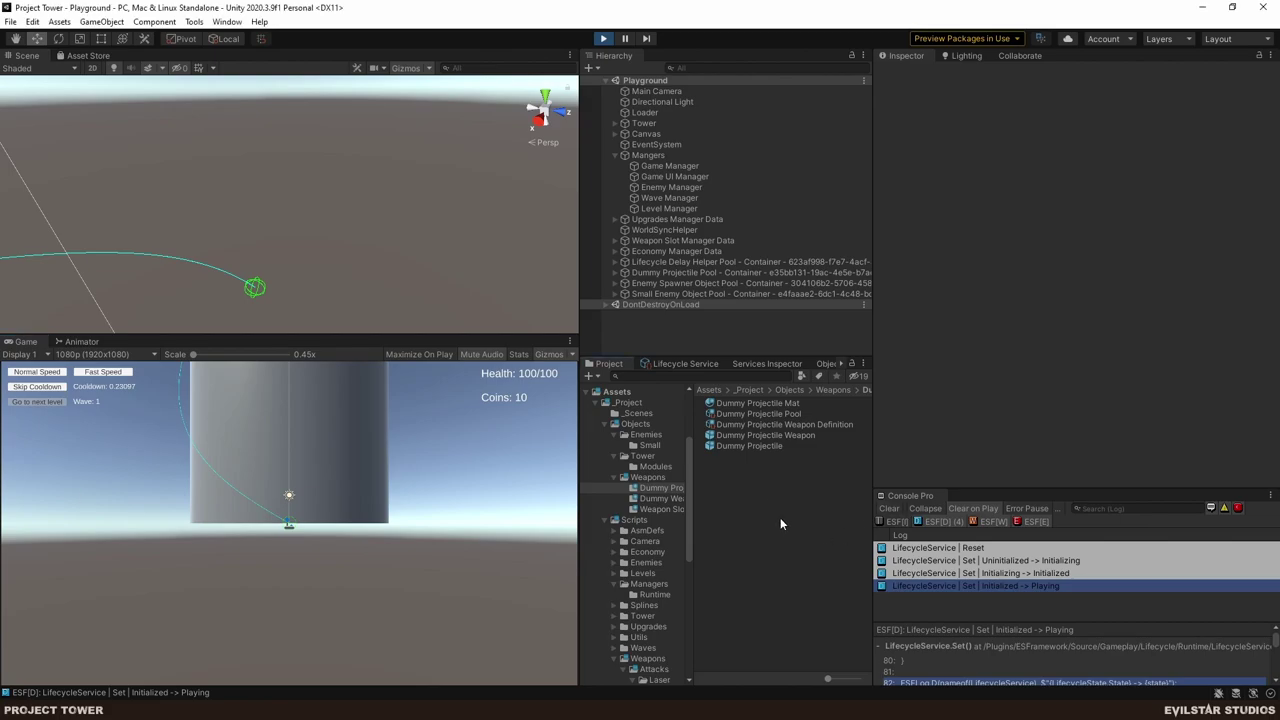
{"action": "left_click", "coordinate": [604, 39]}
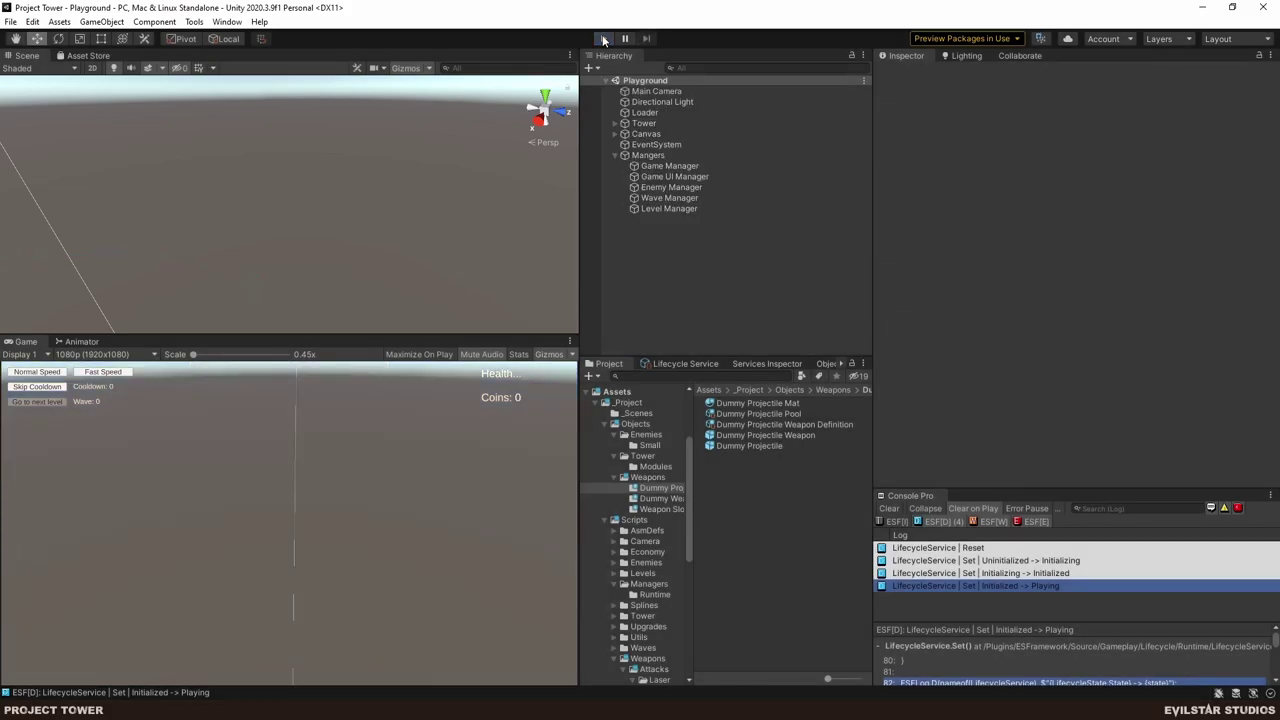
{"action": "left_click", "coordinate": [604, 39]}
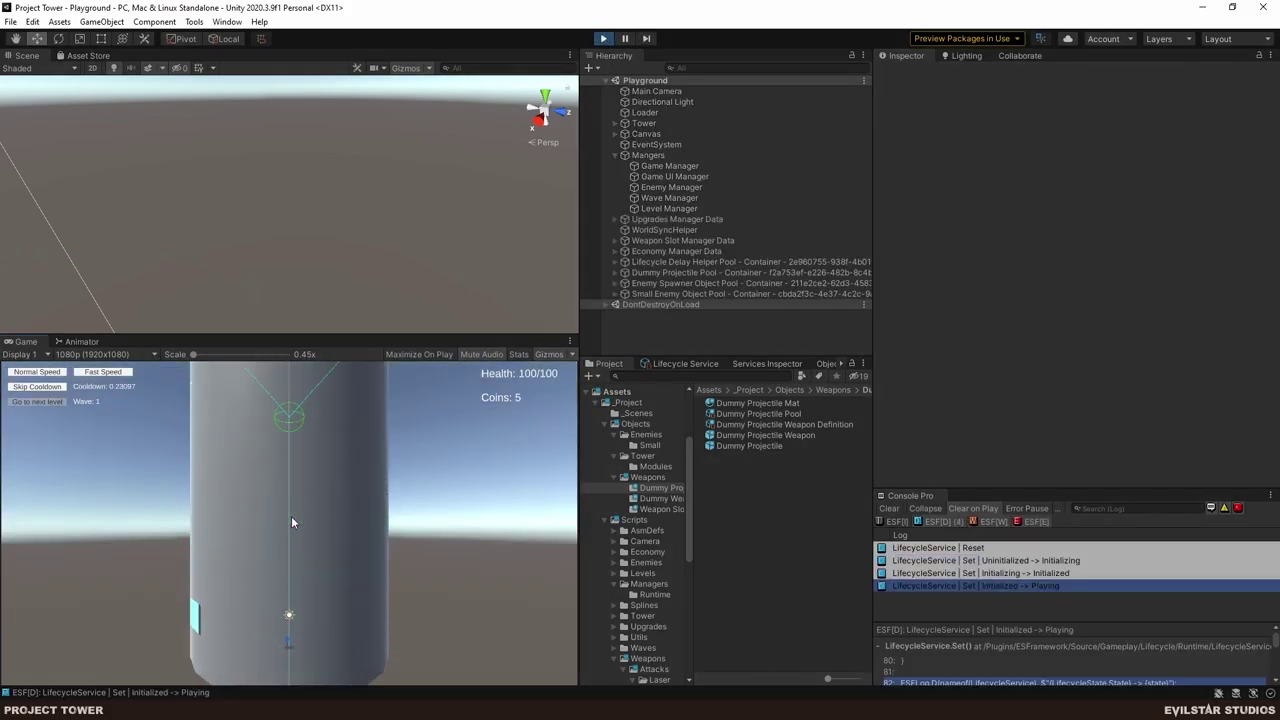
{"action": "left_click", "coordinate": [291, 516]}
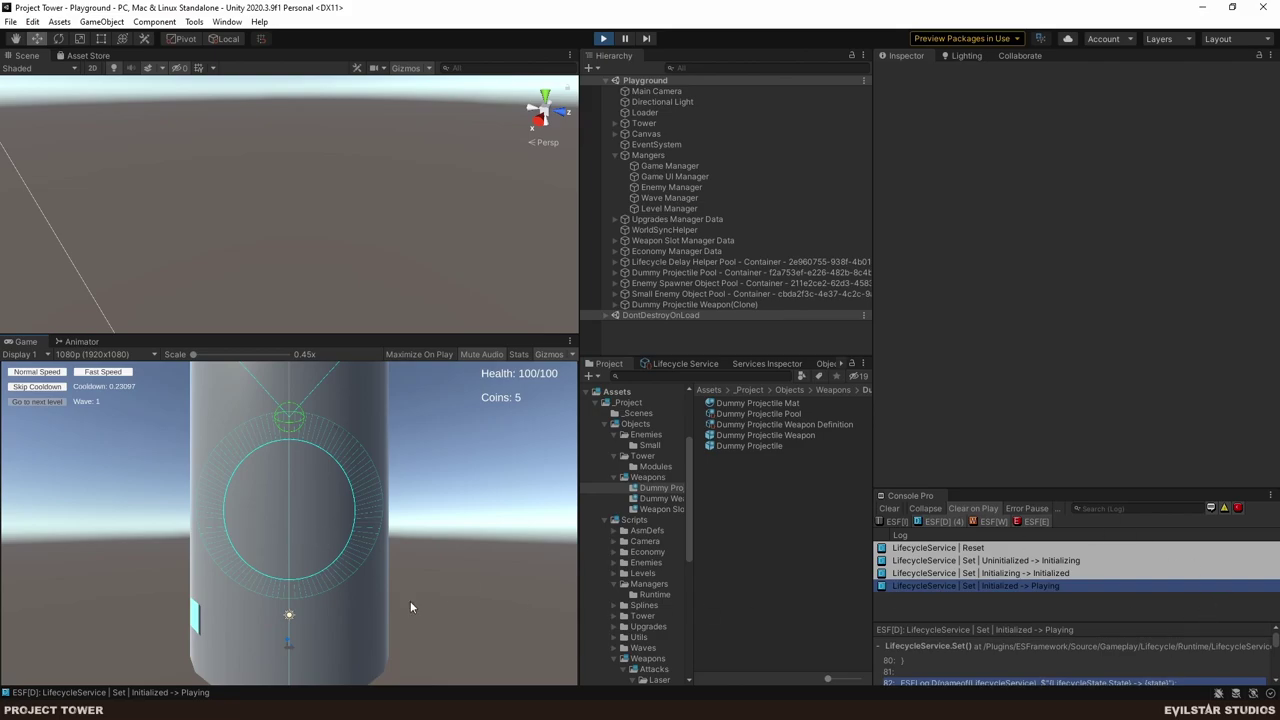
{"action": "left_click", "coordinate": [684, 206]}
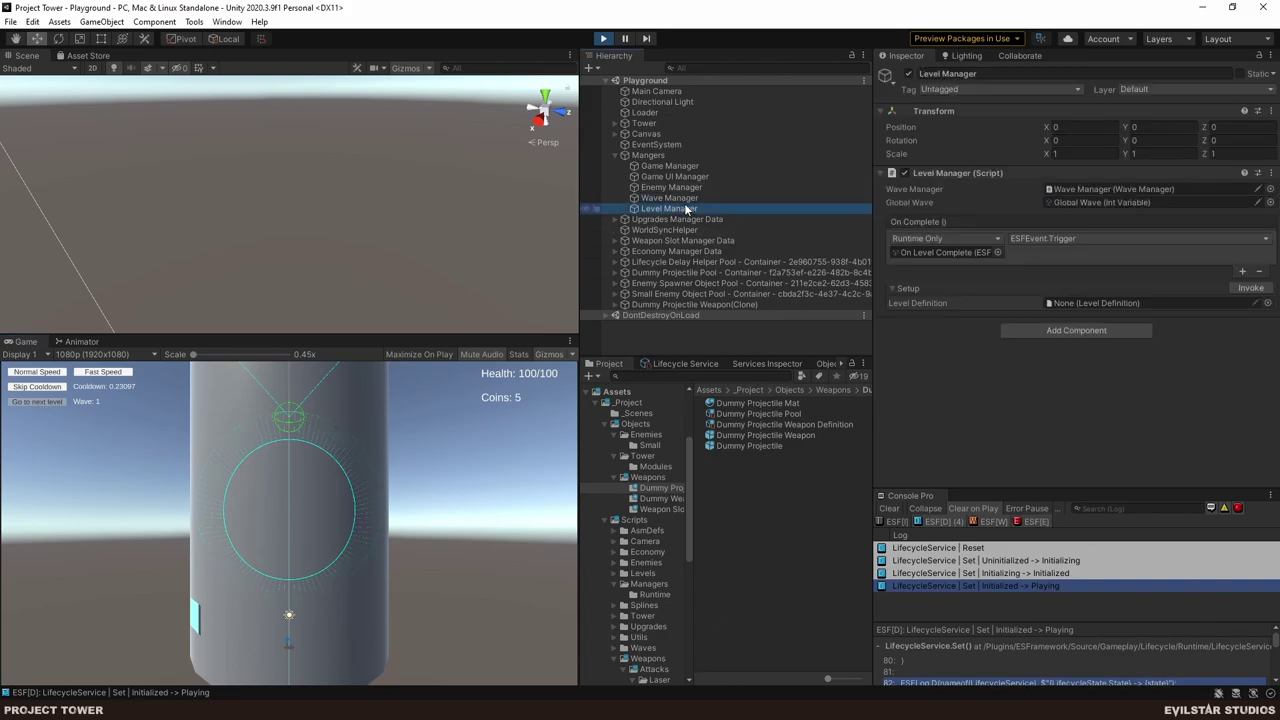
- Assign the Level Definition asset, invoke Setup to spawn a wave, then pause
{"action": "left_click", "coordinate": [1268, 302]}
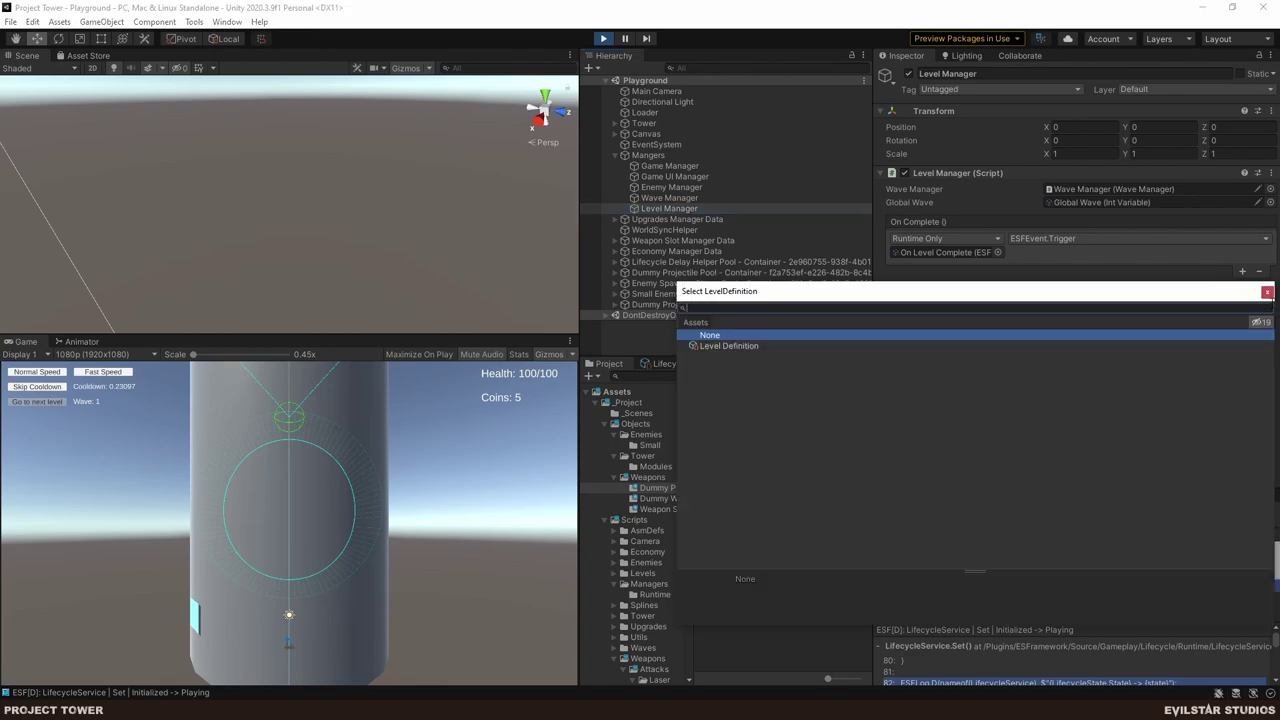
{"action": "key", "text": "Down"}
{"action": "key", "text": "Return"}
{"action": "left_click", "coordinate": [1250, 287]}
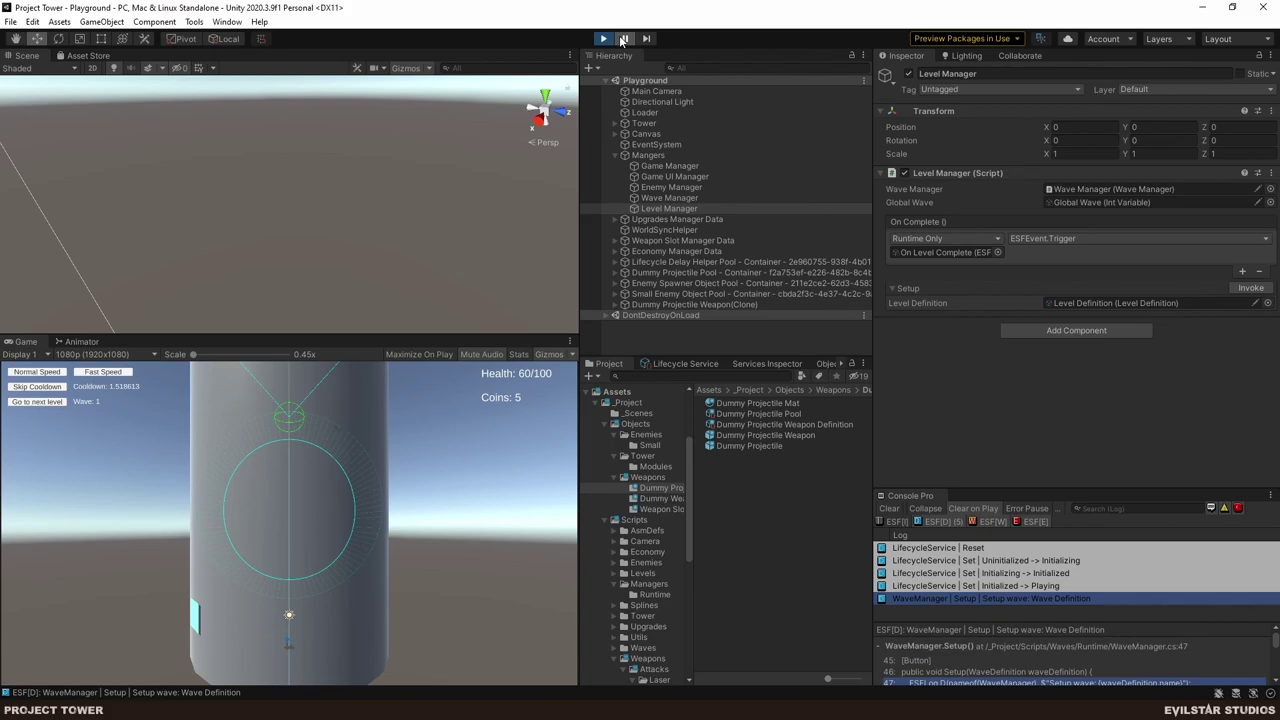
{"action": "left_click", "coordinate": [622, 39]}
- Inspect the weapon clone's Enemy Detector Data General and Internal tabs and layer list
{"action": "left_click", "coordinate": [690, 305]}
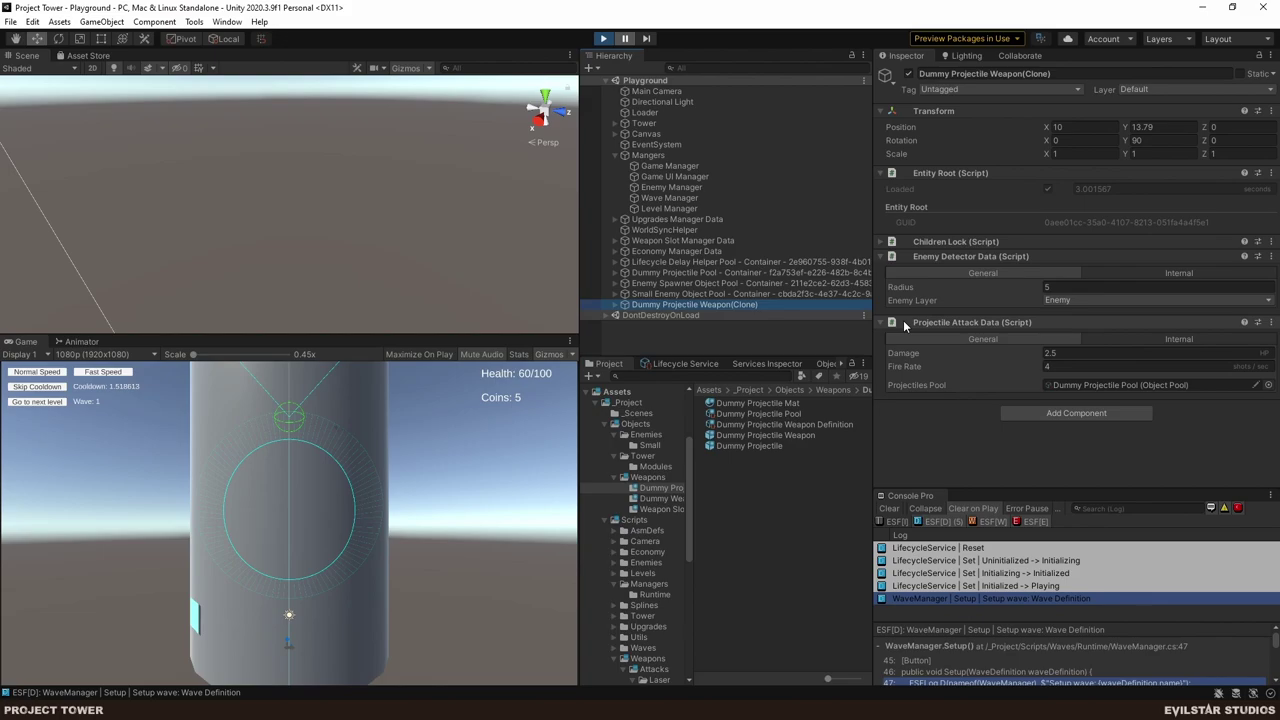
{"action": "left_click", "coordinate": [1147, 274]}
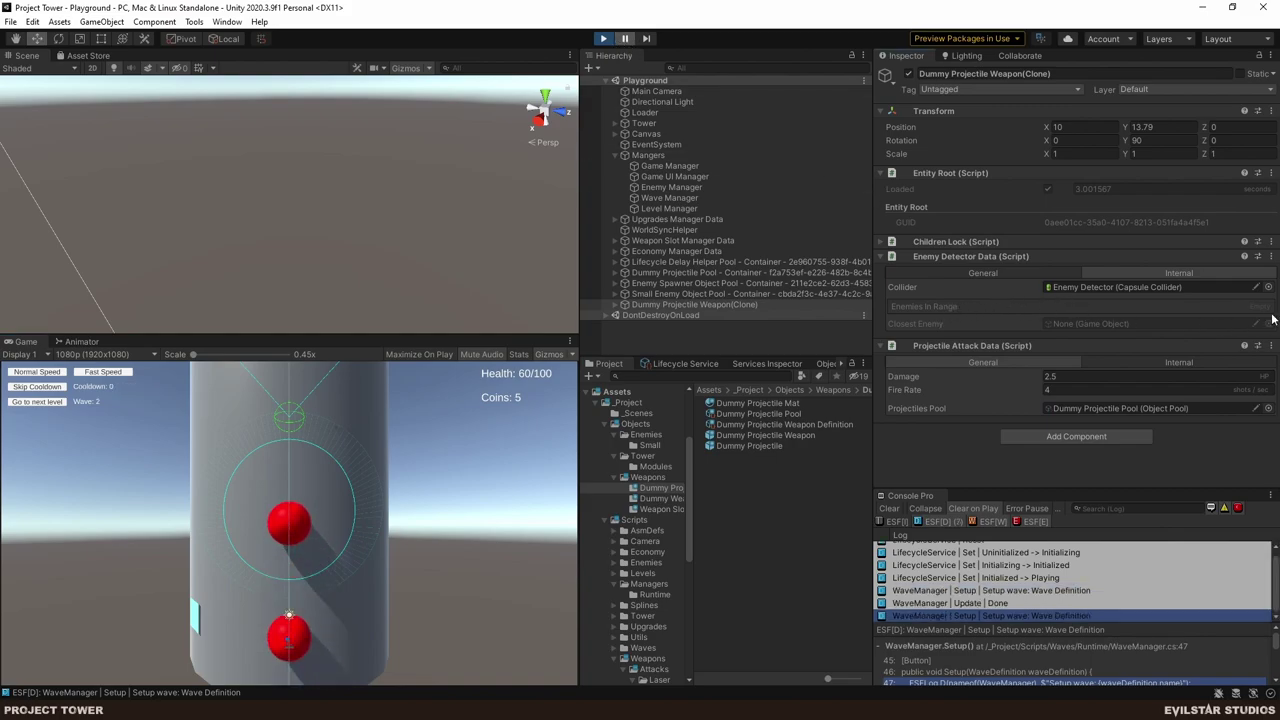
{"action": "left_click", "coordinate": [981, 272]}
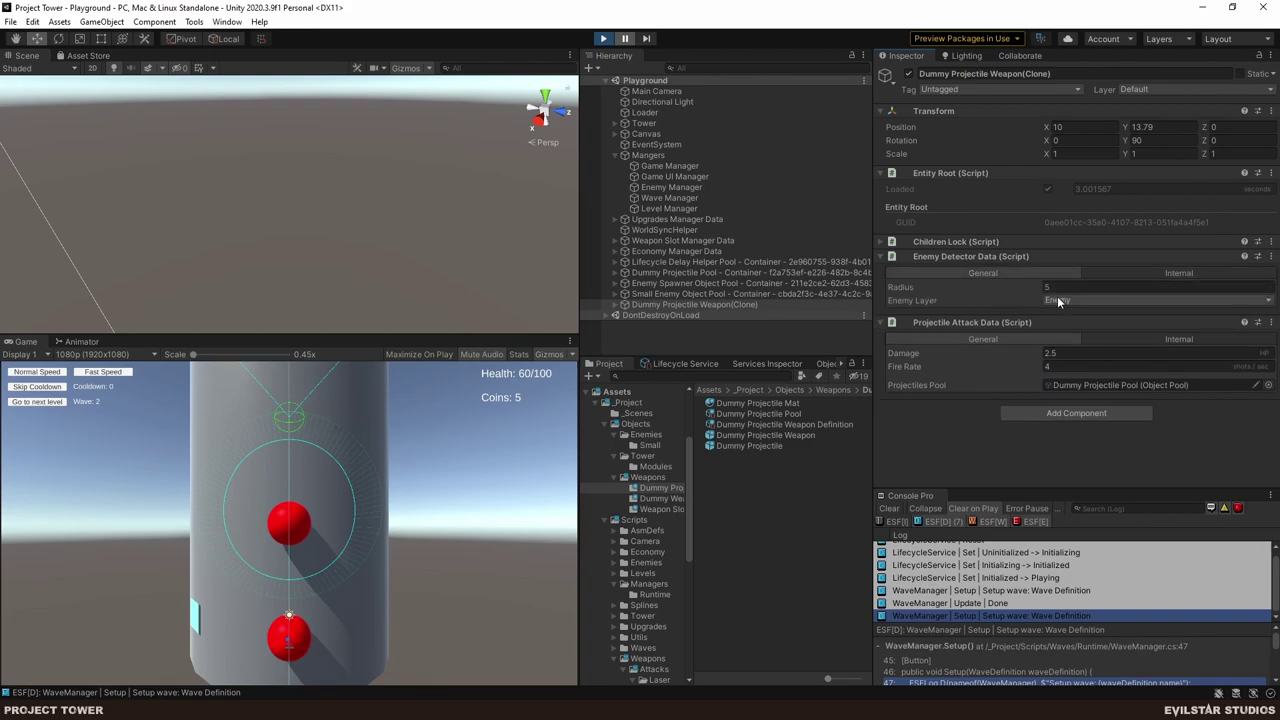
{"action": "left_click", "coordinate": [1130, 272]}
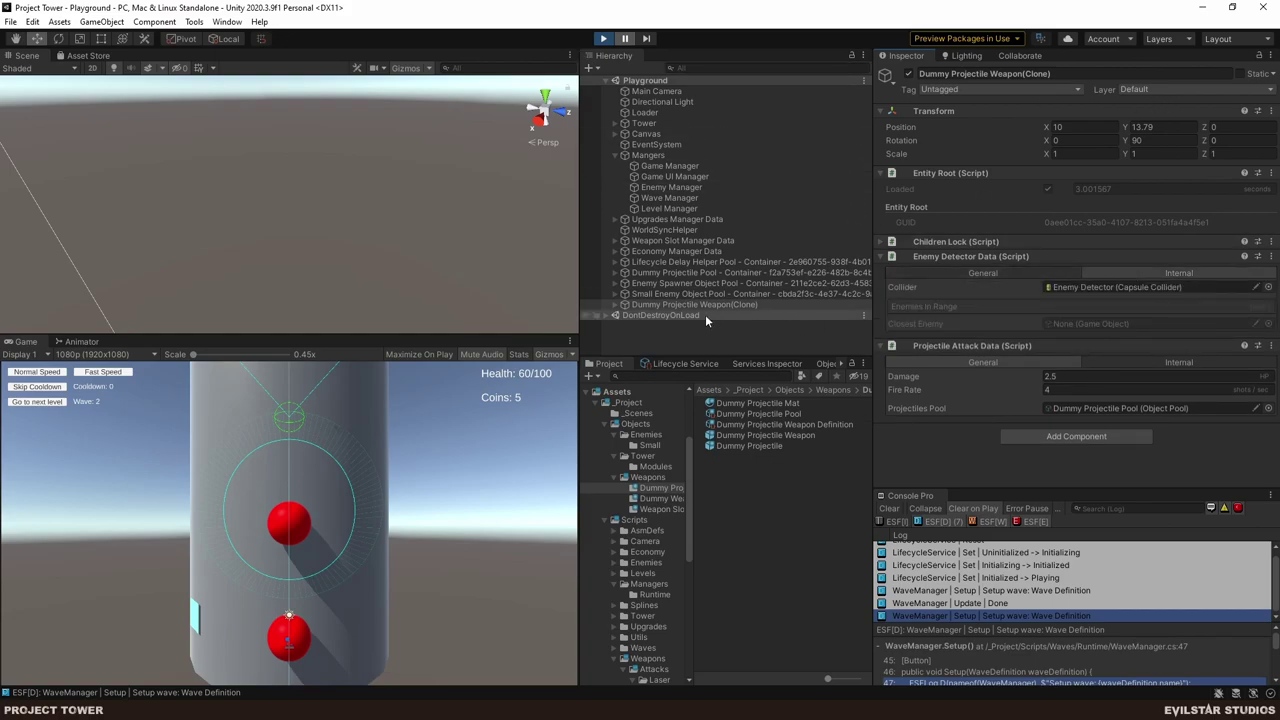
{"action": "left_click", "coordinate": [1170, 89]}
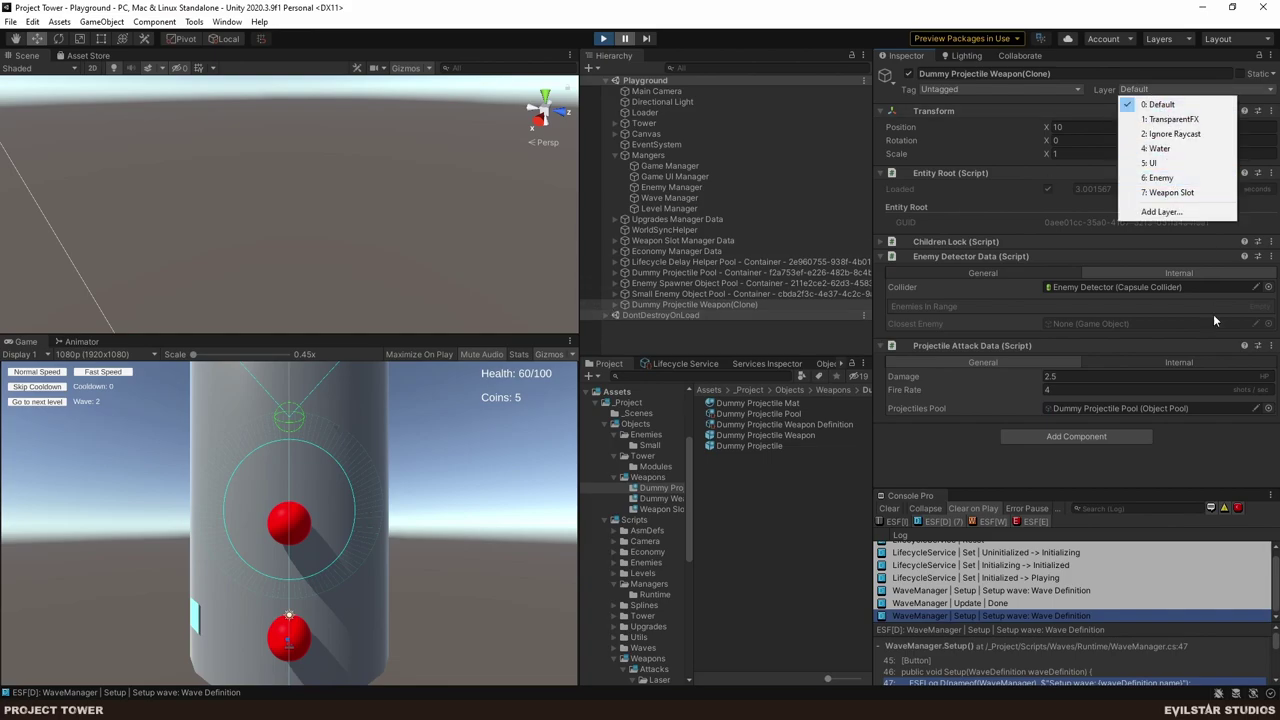
{"action": "left_click", "coordinate": [1012, 408]}
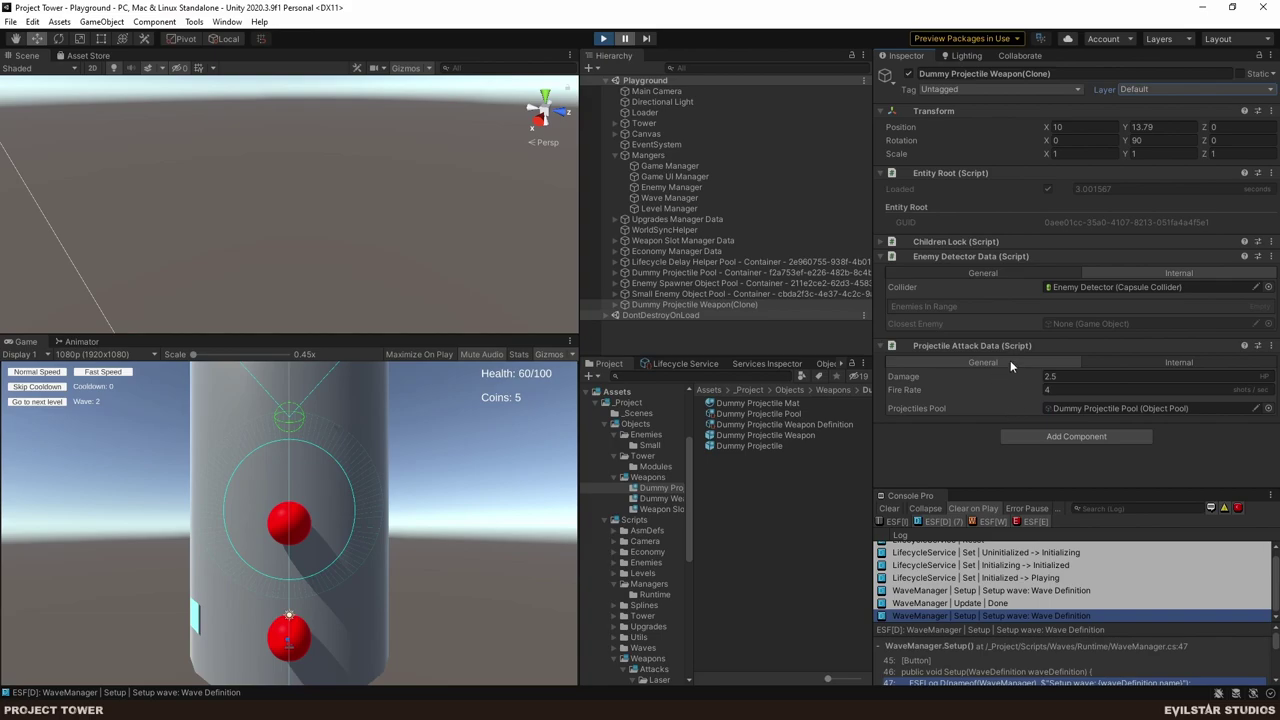
- Check the Enemy Detector's capsule collider, resume until Small Enemy shots log, then exit Play mode
{"action": "left_click", "coordinate": [1074, 286]}
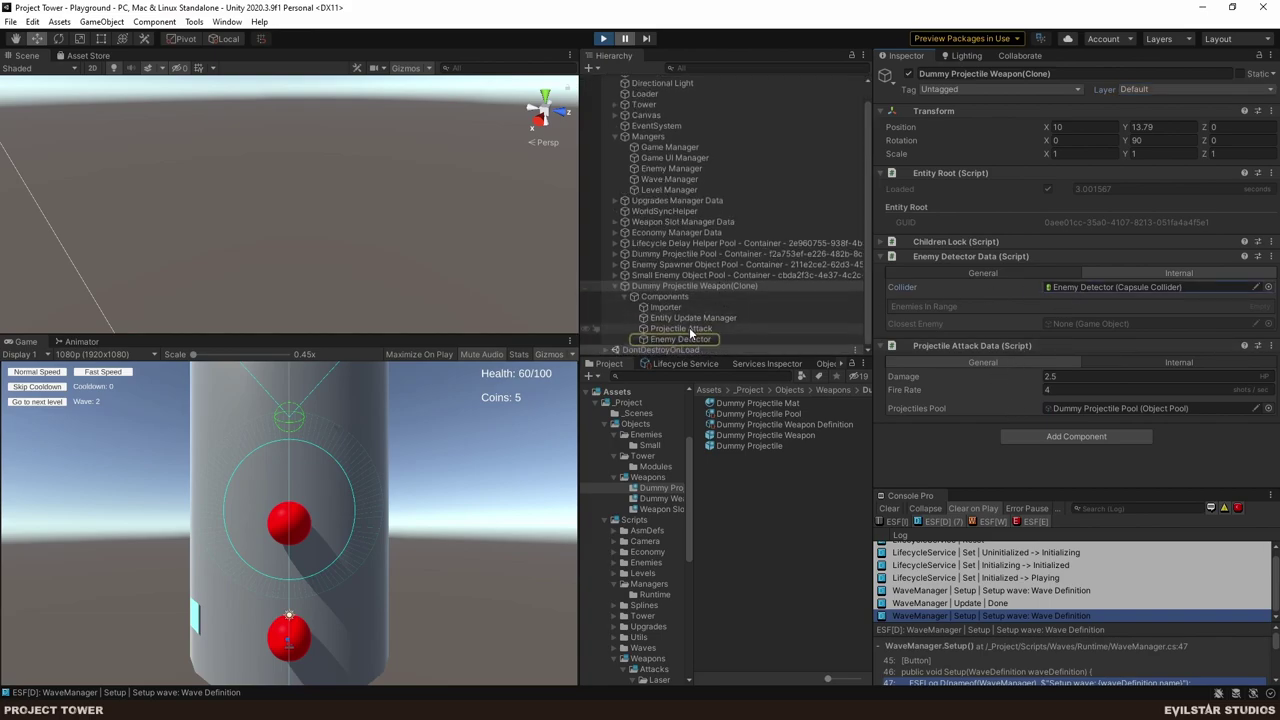
{"action": "left_click", "coordinate": [689, 339]}
{"action": "left_click", "coordinate": [880, 226]}
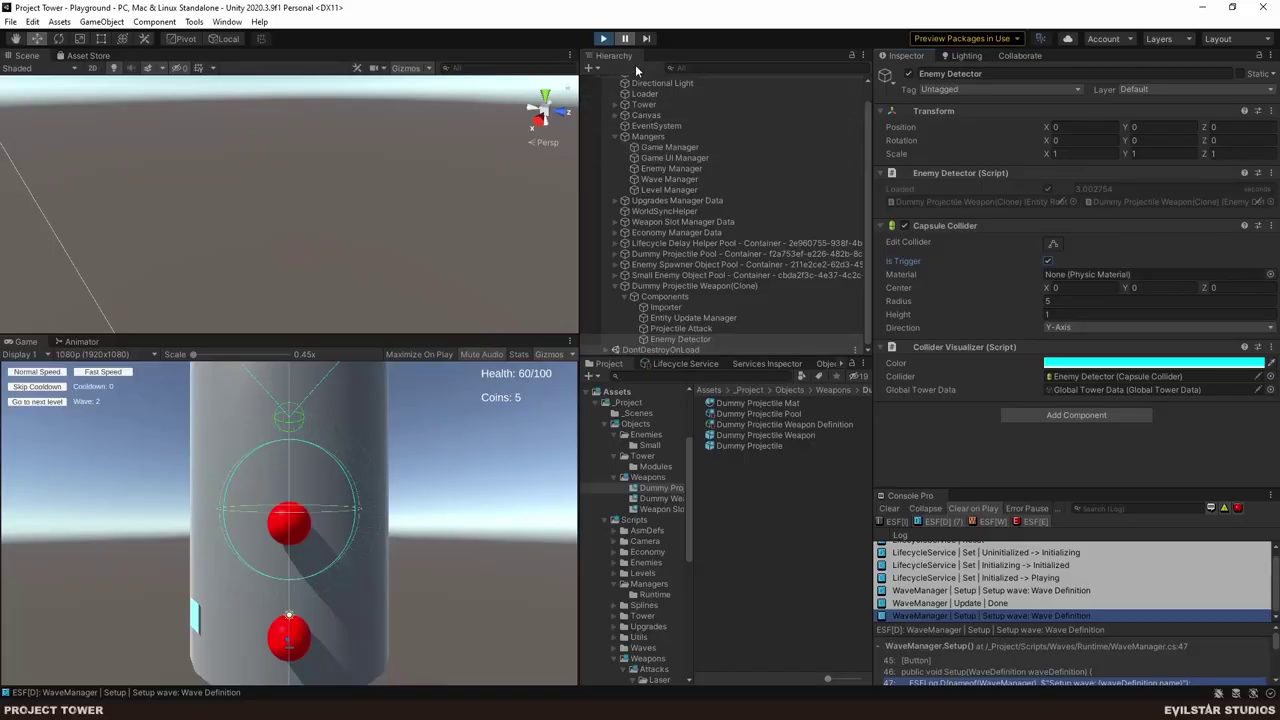
{"action": "left_click", "coordinate": [625, 40]}
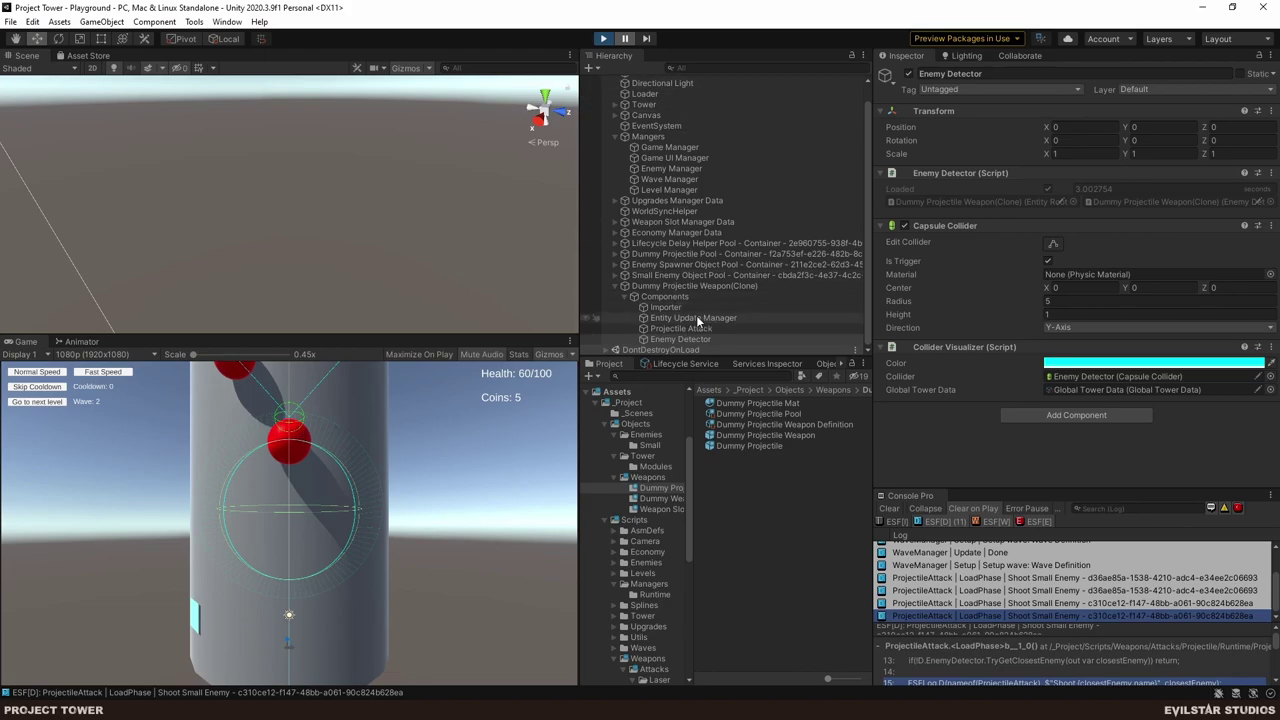
{"action": "left_click", "coordinate": [654, 285]}
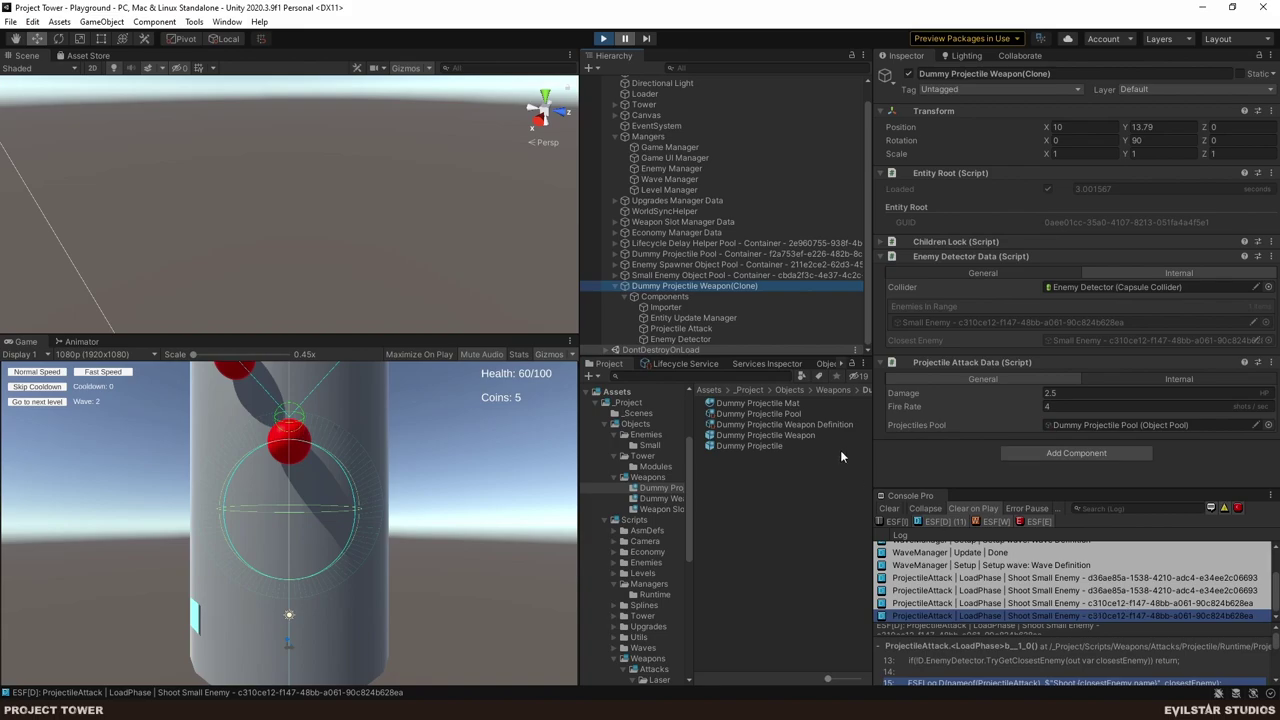
{"action": "key", "text": "ctrl+p"}
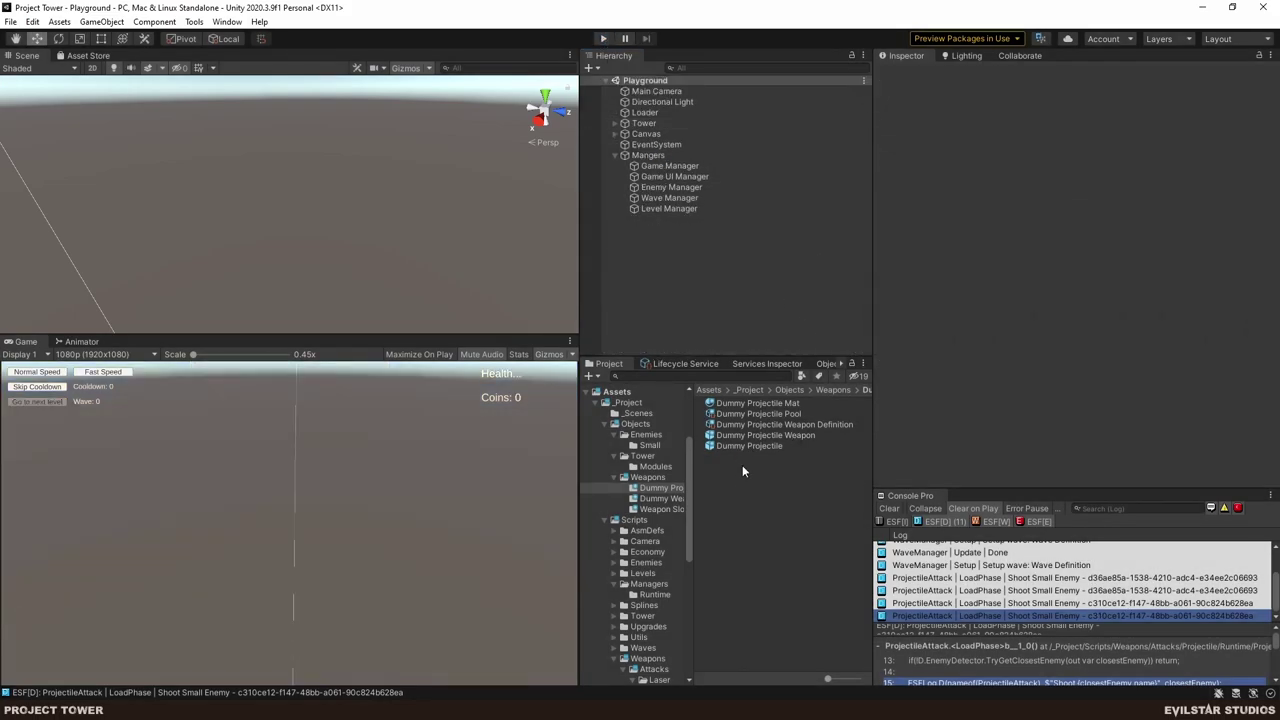
- Tick Is Trigger on the Dummy Projectile Weapon's Enemy Detector collider and save the prefab
{"action": "double_click", "coordinate": [755, 436]}
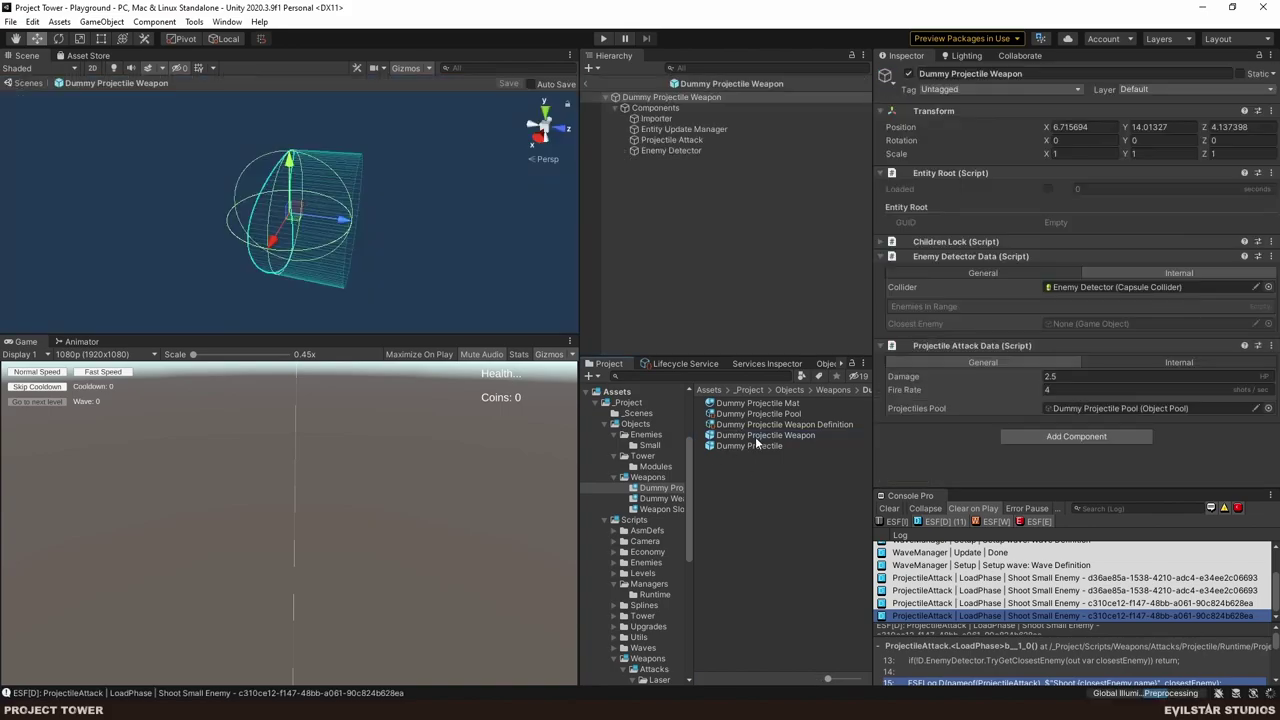
{"action": "left_click", "coordinate": [660, 150]}
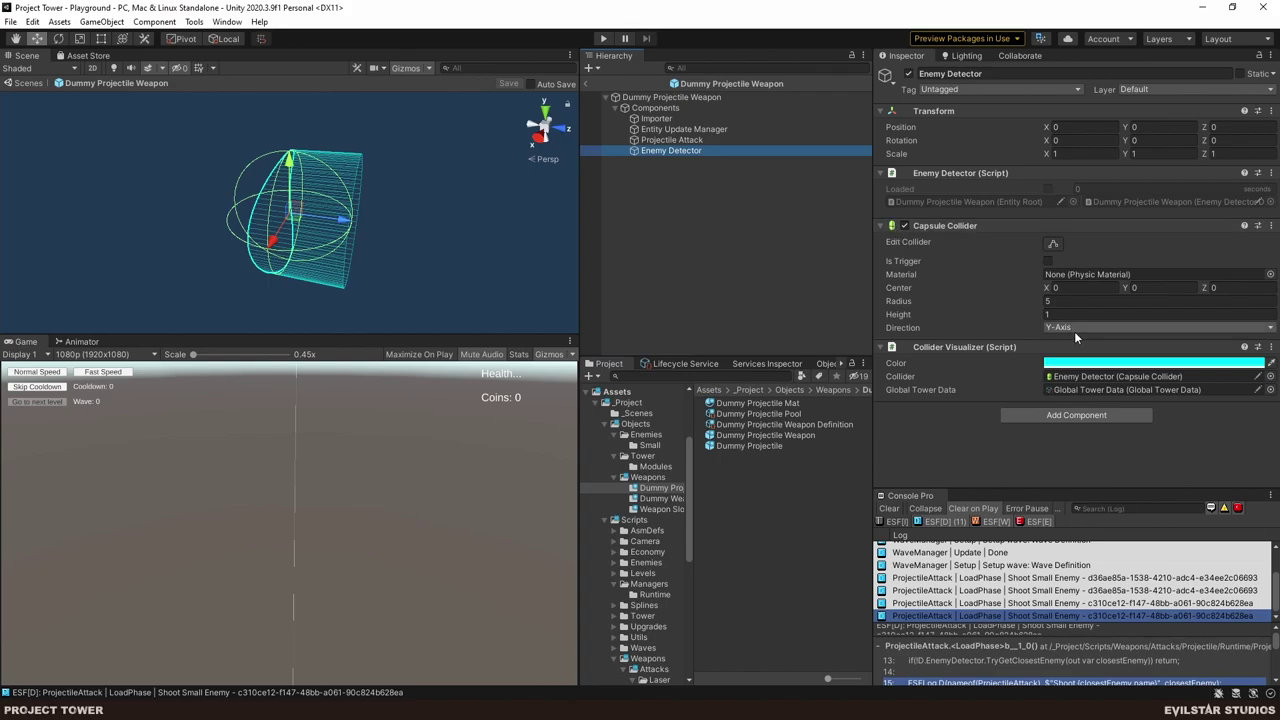
{"action": "left_click", "coordinate": [1049, 261]}
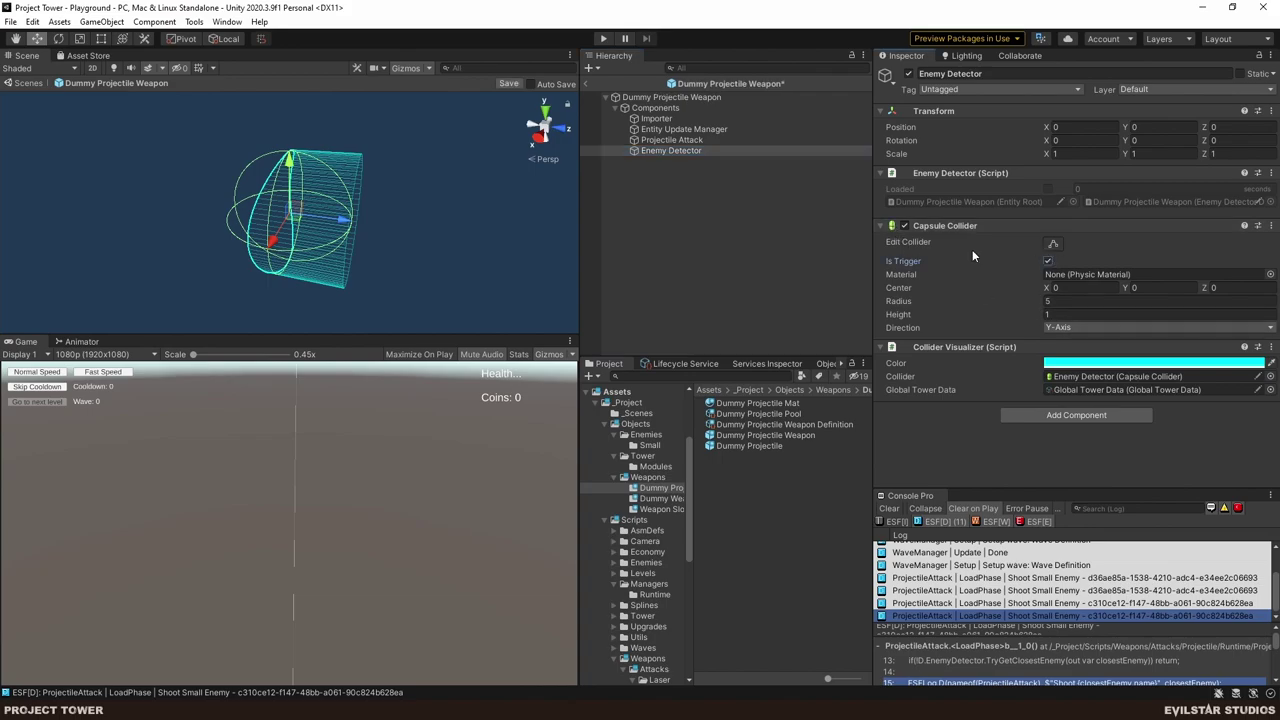
{"action": "left_click", "coordinate": [664, 150]}
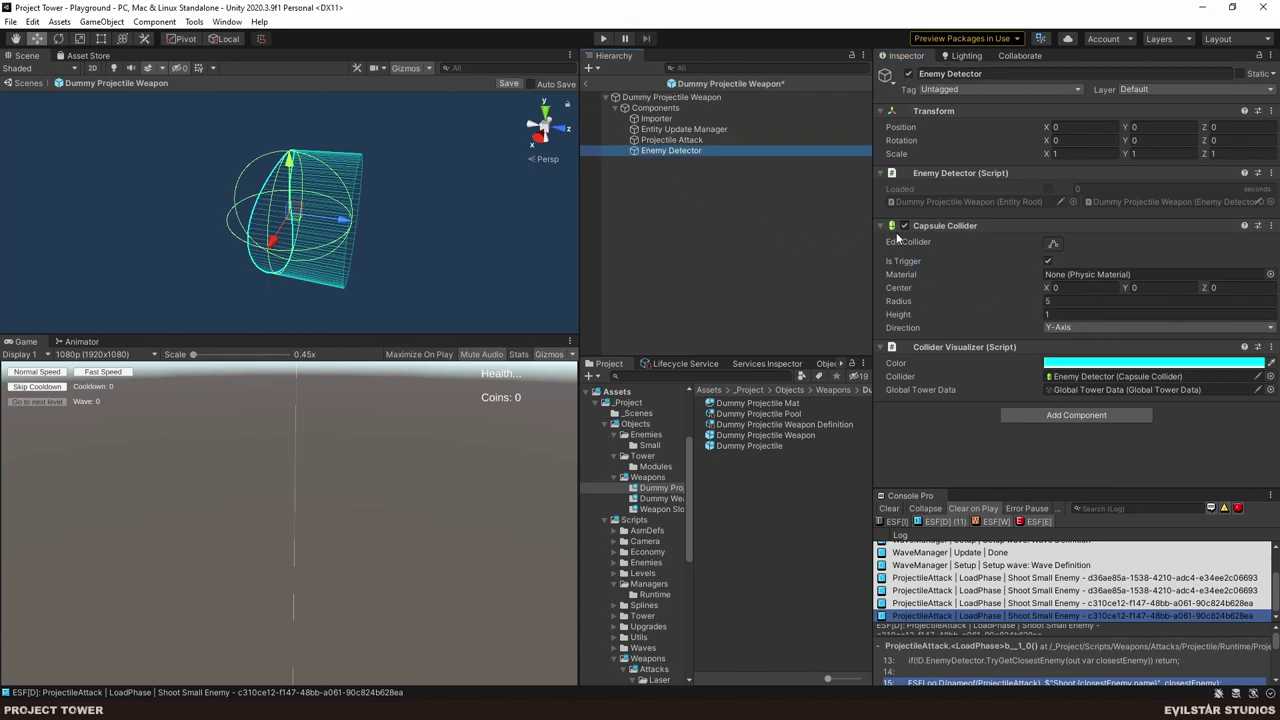
{"action": "key", "text": "ctrl+s"}
{"action": "left_click", "coordinate": [682, 228]}
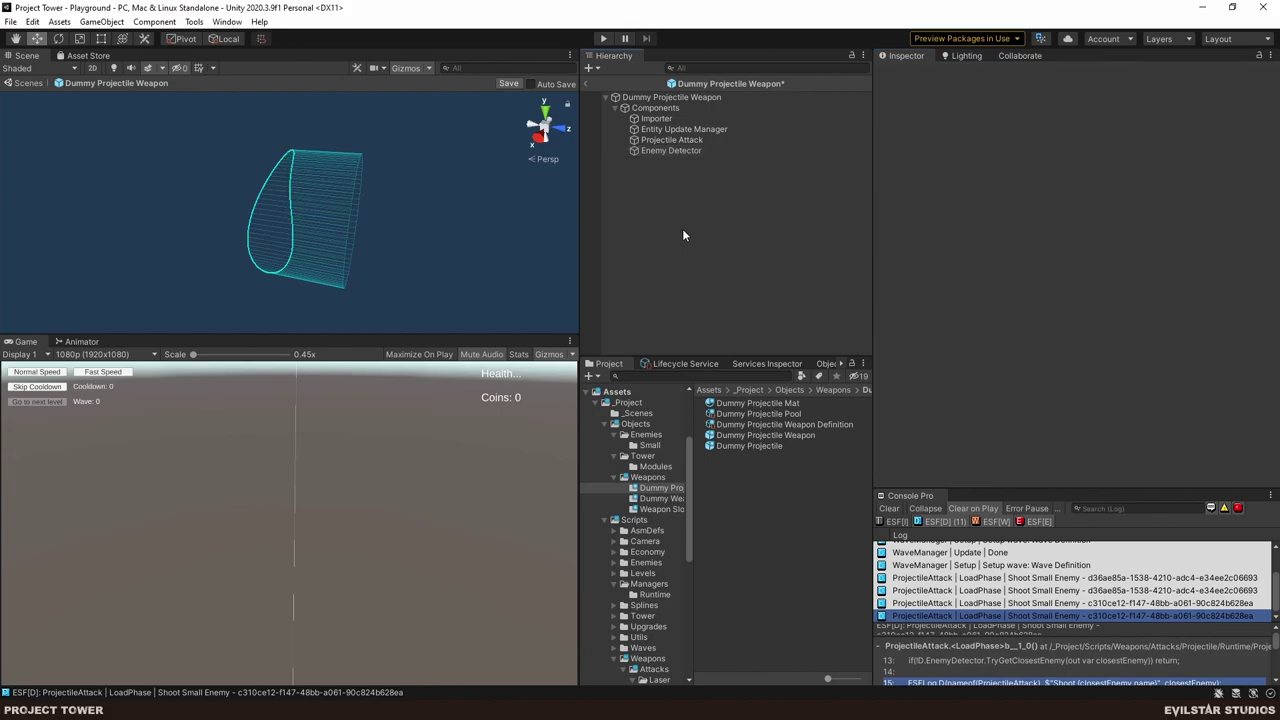
- Return to the Playground scene, briefly run Play mode, and open the Tower folder
{"action": "left_click", "coordinate": [586, 84]}
{"action": "key", "text": "ctrl+p"}
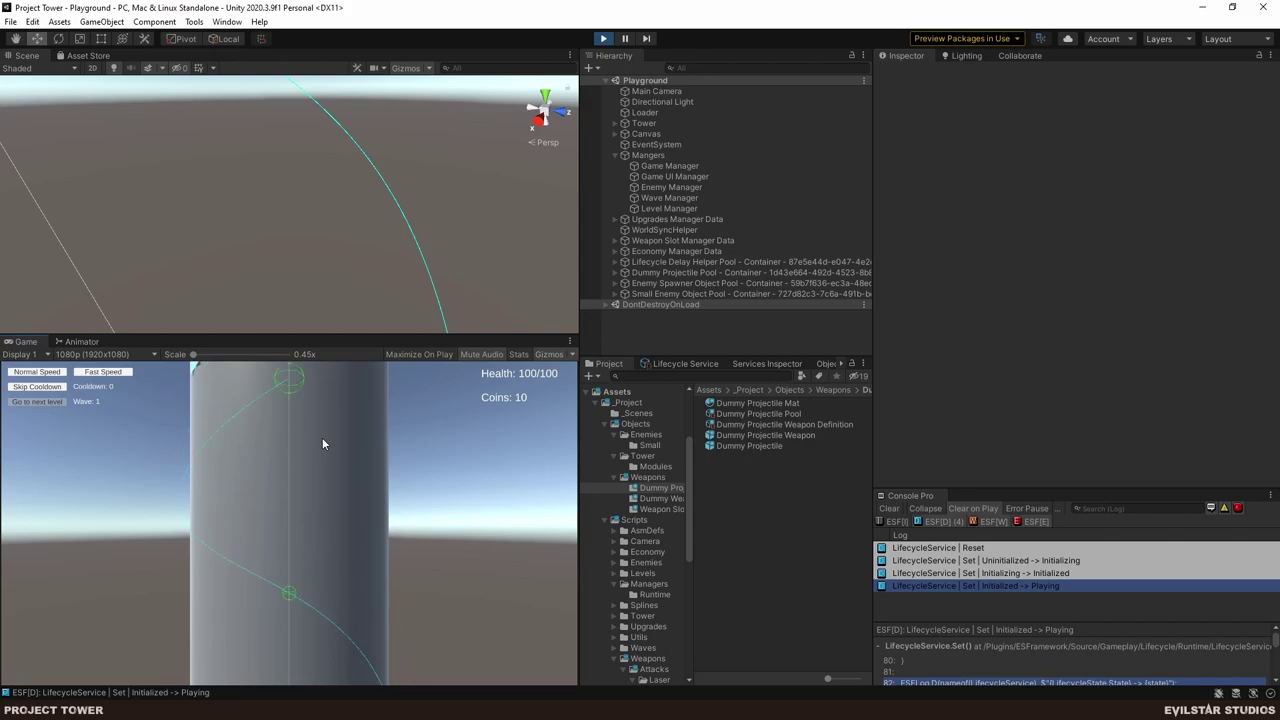
{"action": "left_click", "coordinate": [603, 38]}
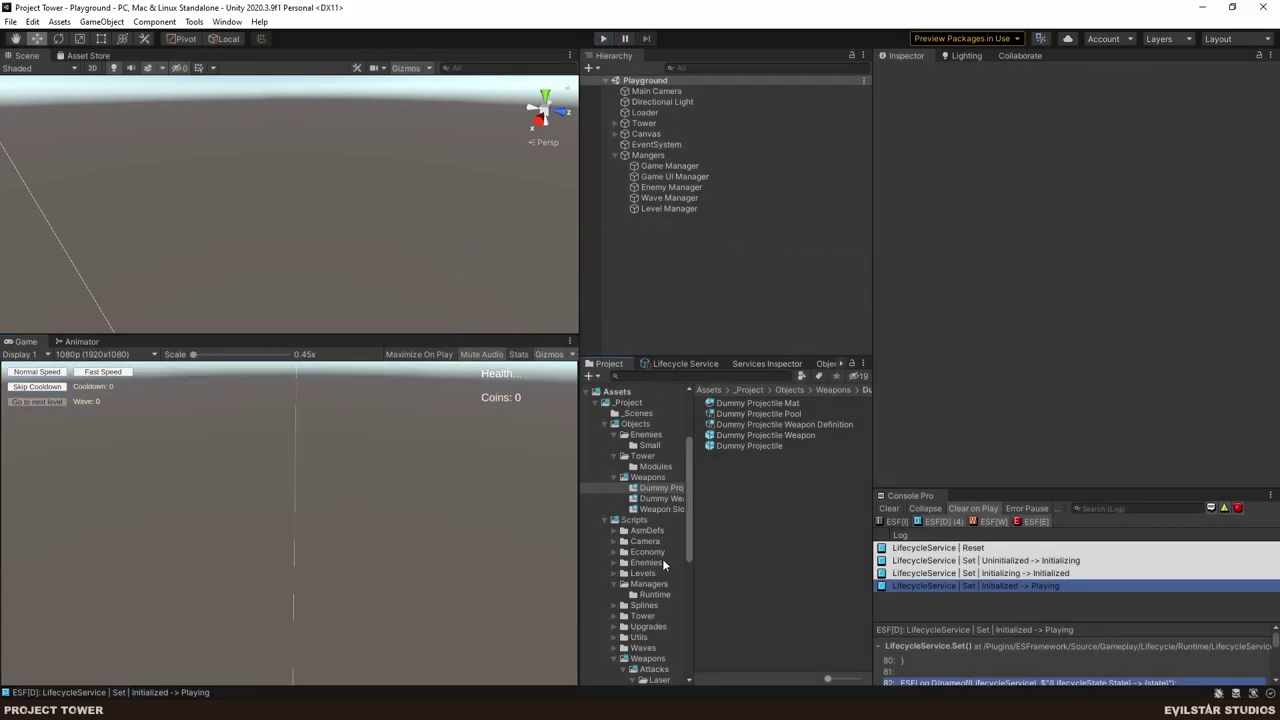
{"action": "left_click", "coordinate": [655, 458]}
- Open Module - Split and drop a Weapon Slot prefab into its hierarchy to view it
{"action": "left_click", "coordinate": [648, 468]}
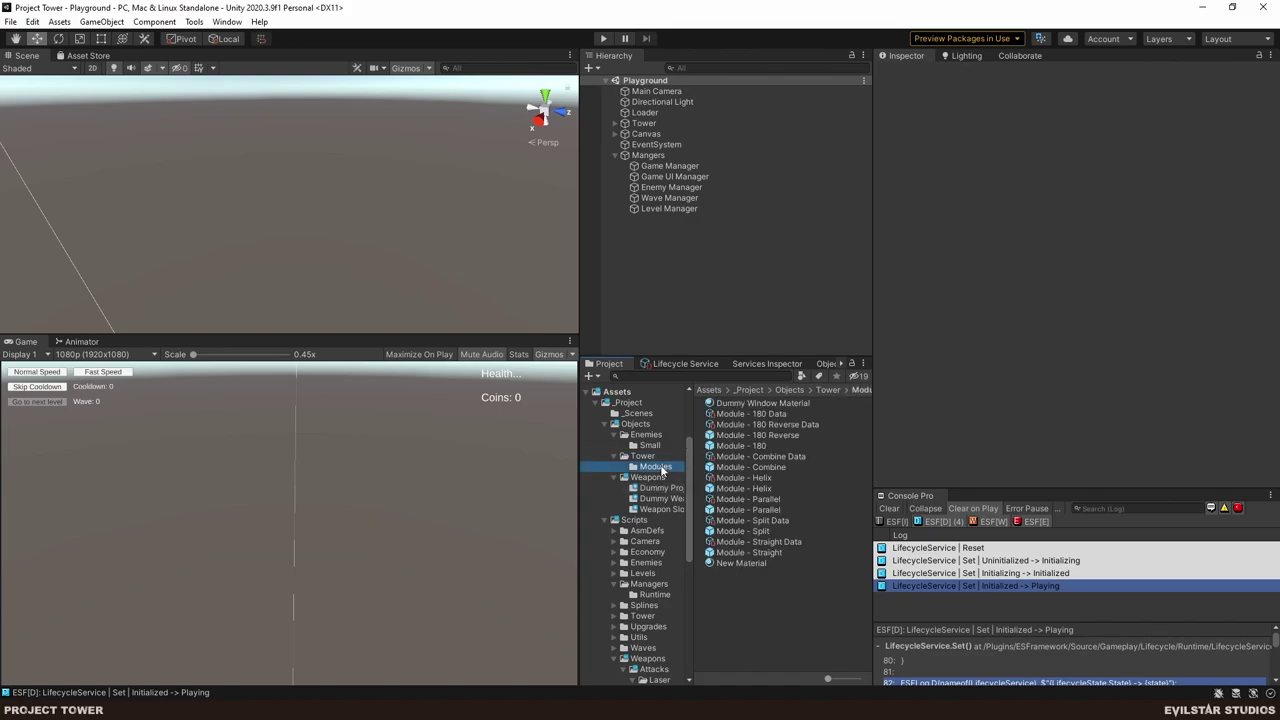
{"action": "double_click", "coordinate": [748, 531]}
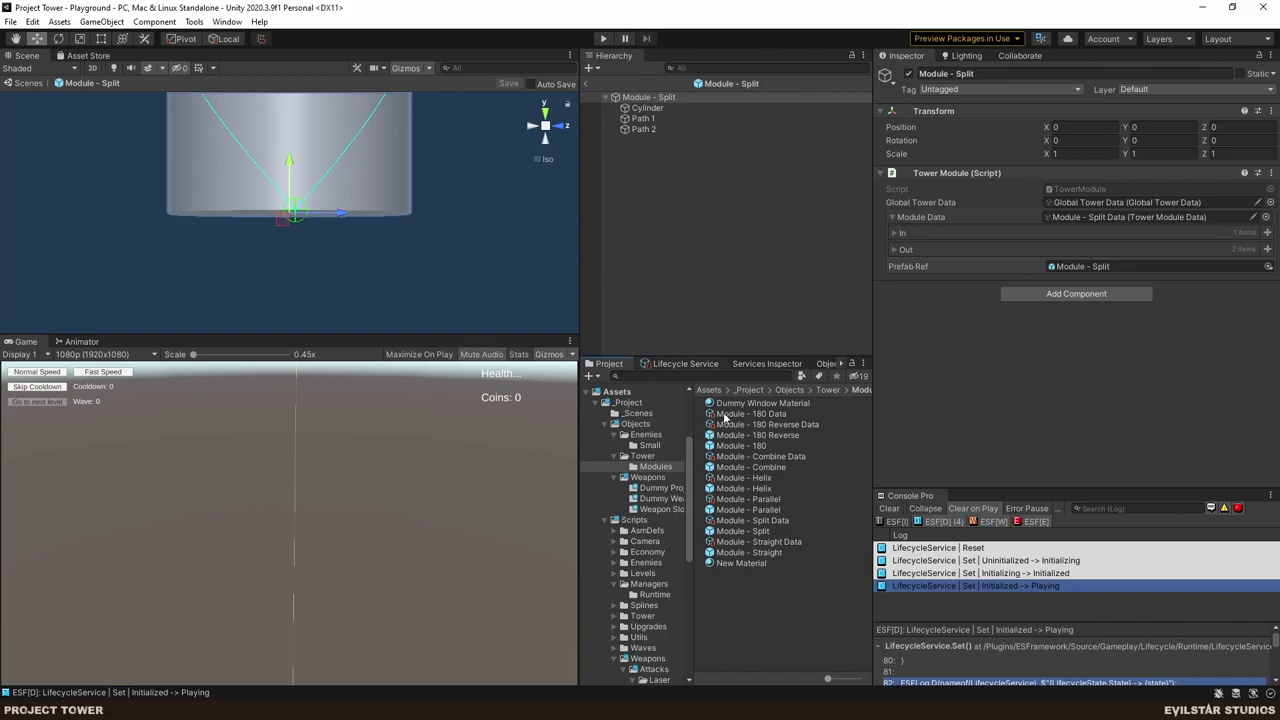
{"action": "left_click", "coordinate": [665, 510]}
{"action": "left_click_drag", "start_coordinate": [723, 447], "coordinate": [666, 183]}
{"action": "key", "text": "f"}
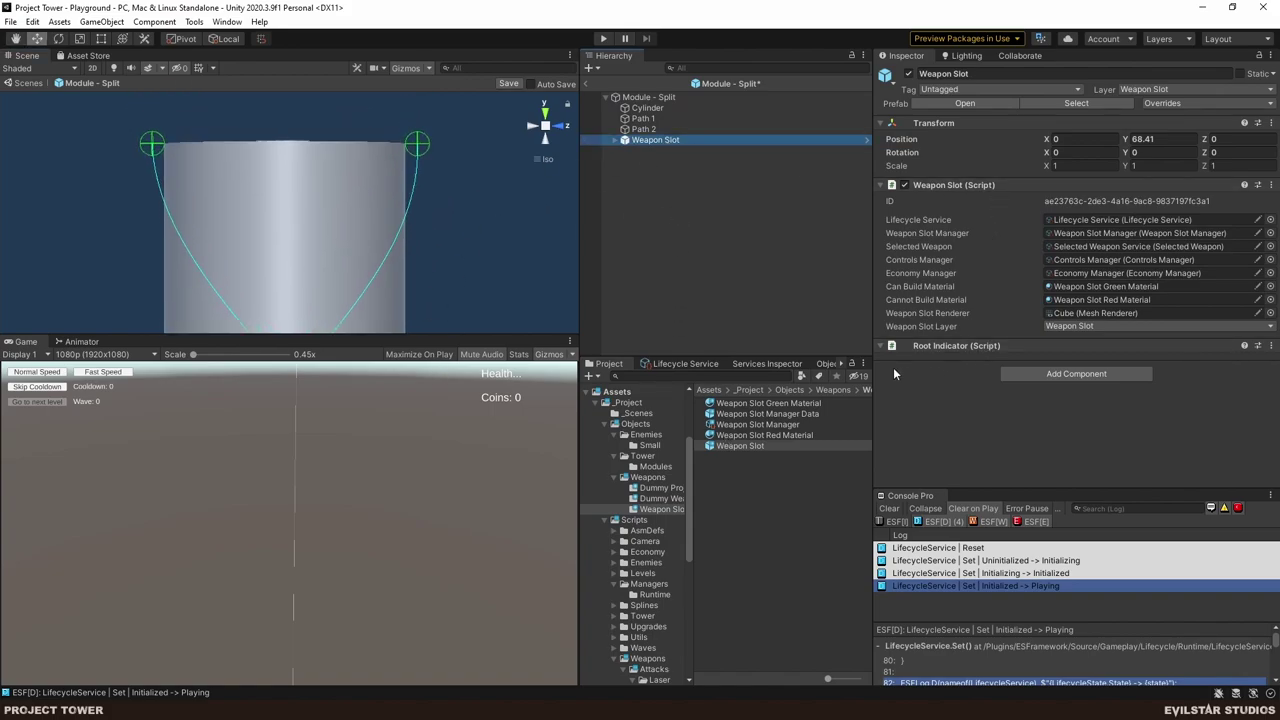
{"action": "left_click_drag", "start_coordinate": [277, 189], "coordinate": [340, 240], "text": "alt"}
{"action": "double_click", "coordinate": [669, 140]}
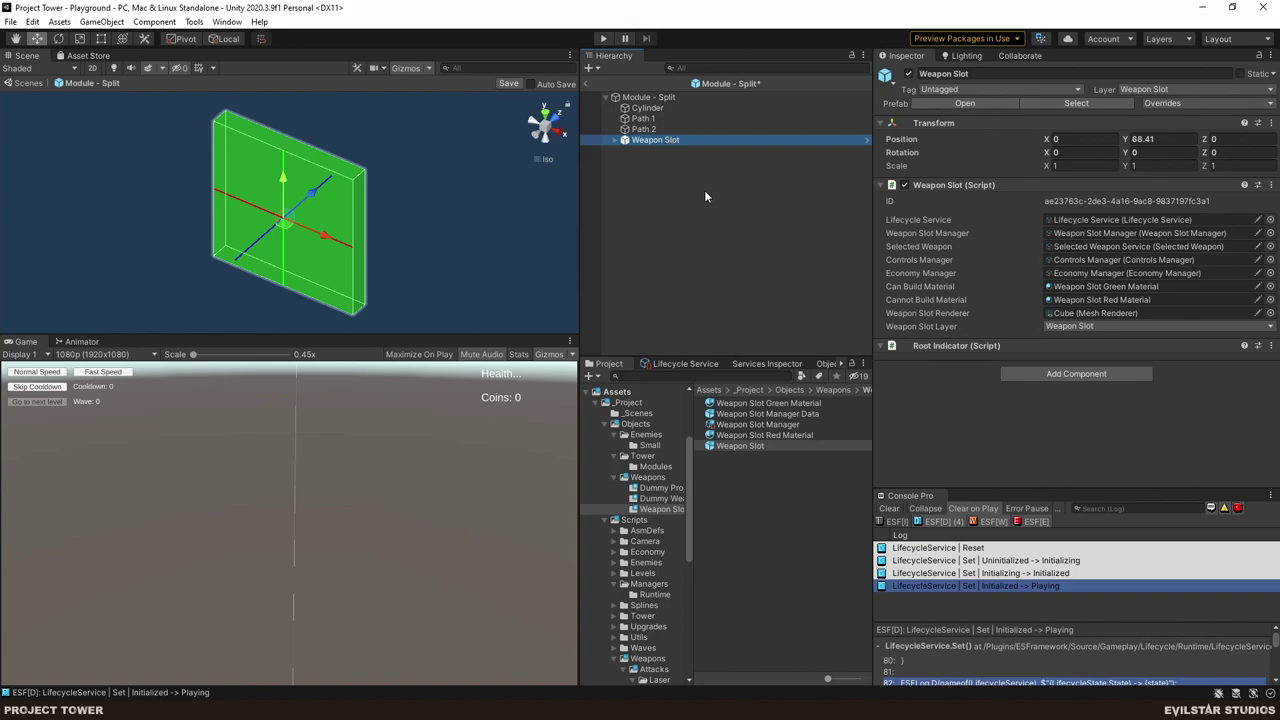
- Undo the added Weapon Slot and open the Module - Straight prefab
{"action": "key", "text": "ctrl+z"}
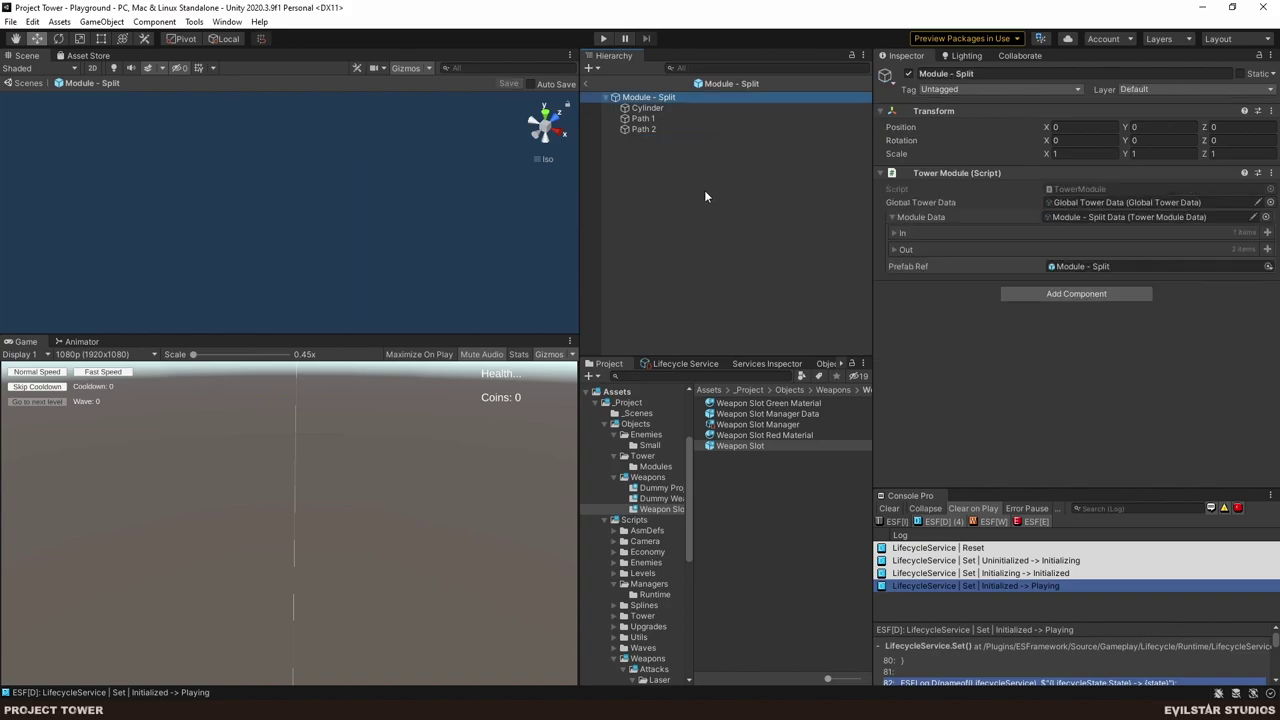
{"action": "left_click", "coordinate": [655, 467]}
{"action": "double_click", "coordinate": [754, 551]}
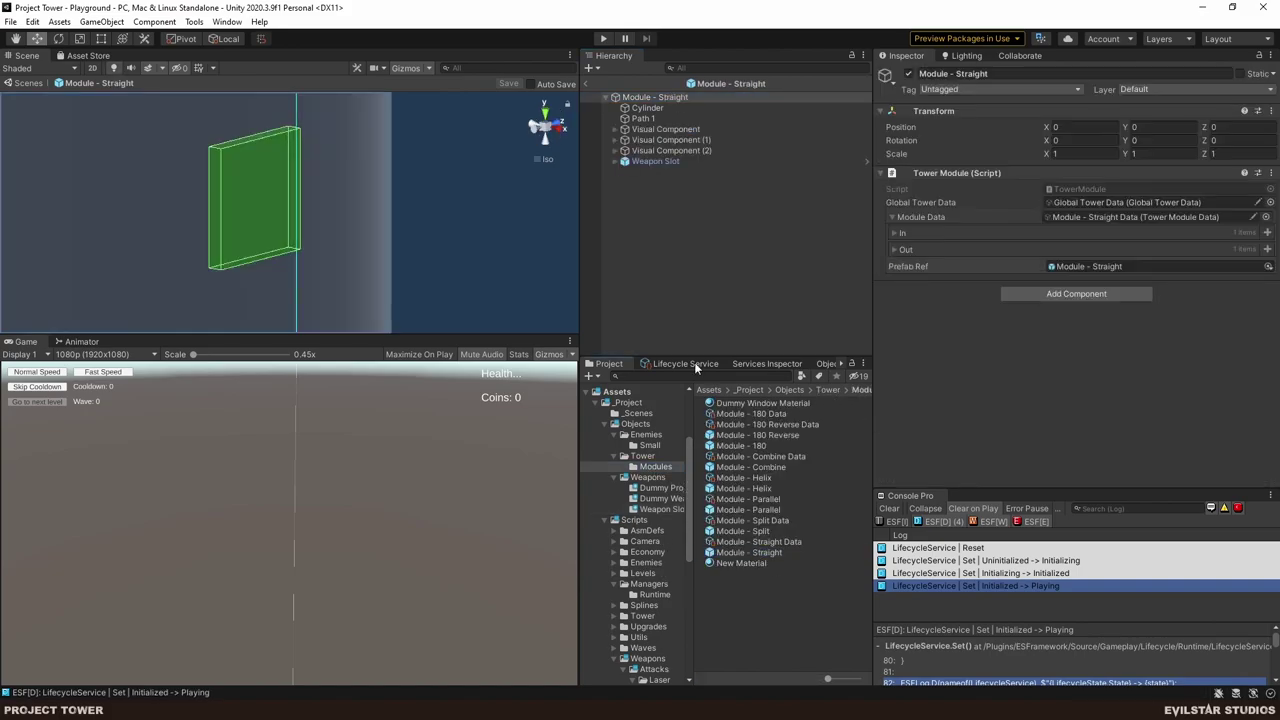
- Add a Tower Aligned Component to the Weapon Slot prefab asset
{"action": "left_click", "coordinate": [668, 162]}
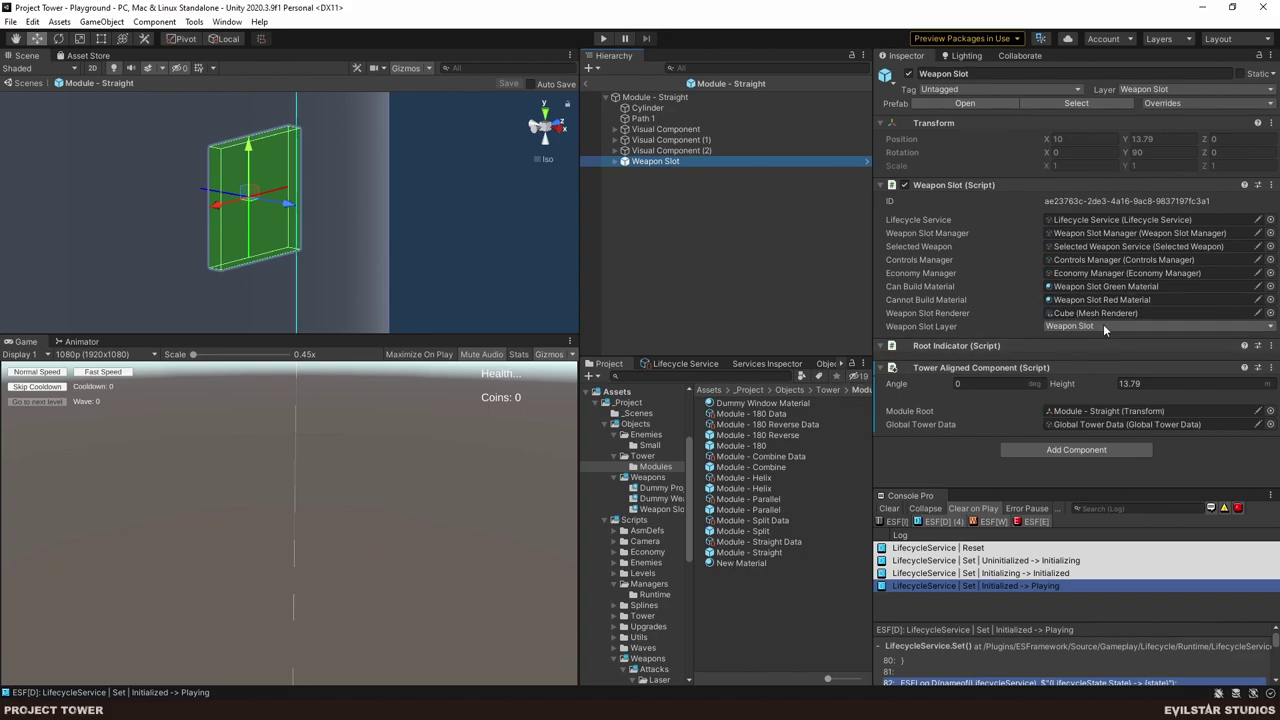
{"action": "left_click", "coordinate": [661, 509]}
{"action": "left_click", "coordinate": [766, 446]}
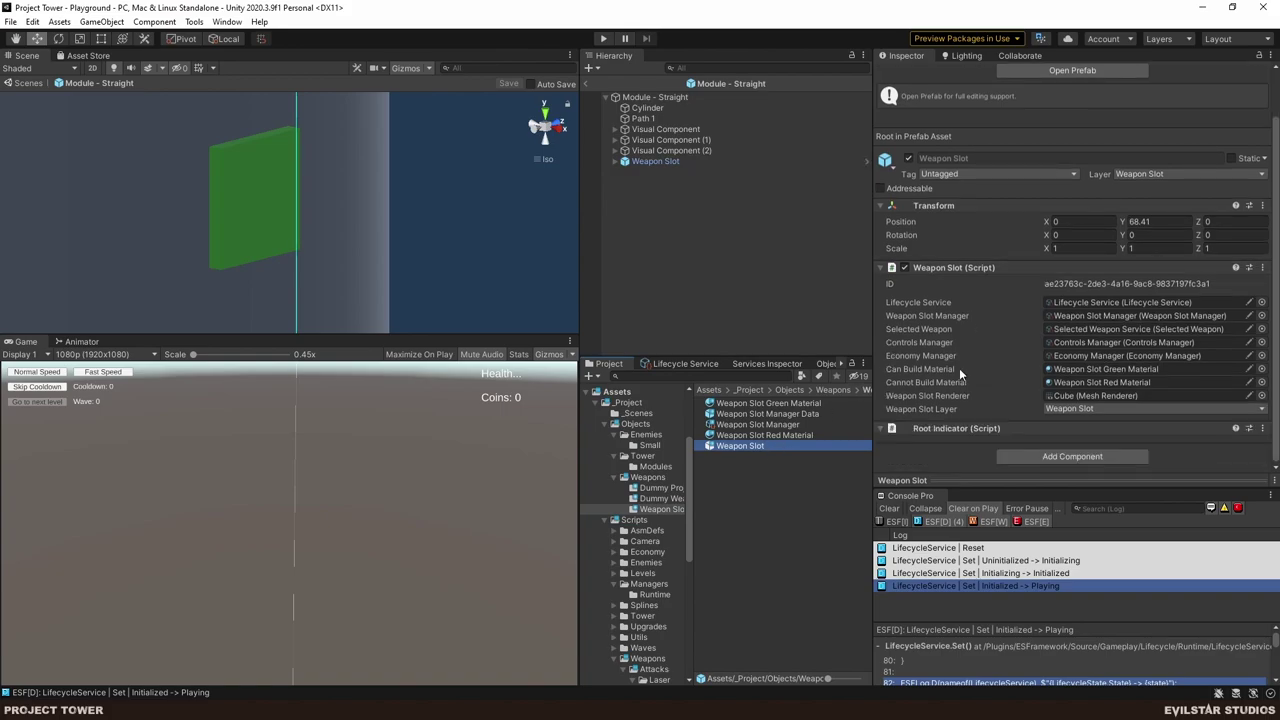
{"action": "left_click", "coordinate": [1072, 456]}
{"action": "type", "text": "t"}
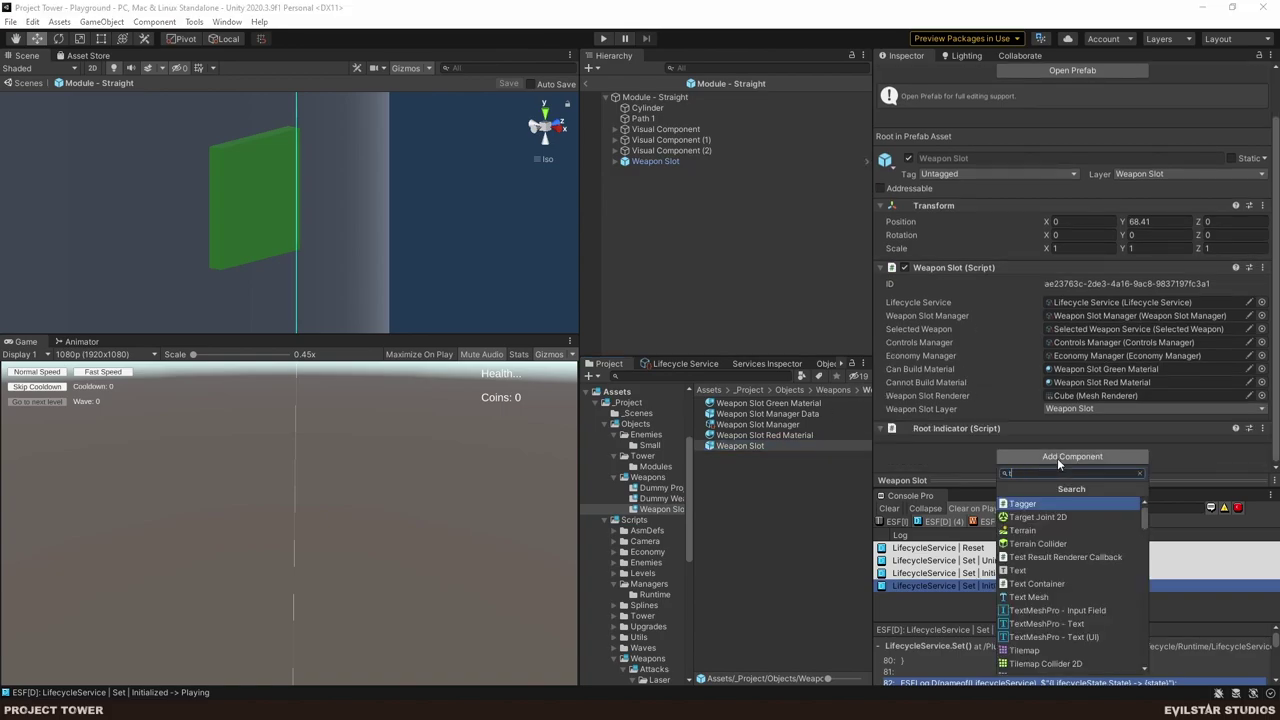
{"action": "type", "text": "ower"}
{"action": "key", "text": "Down"}
{"action": "key", "text": "Return"}
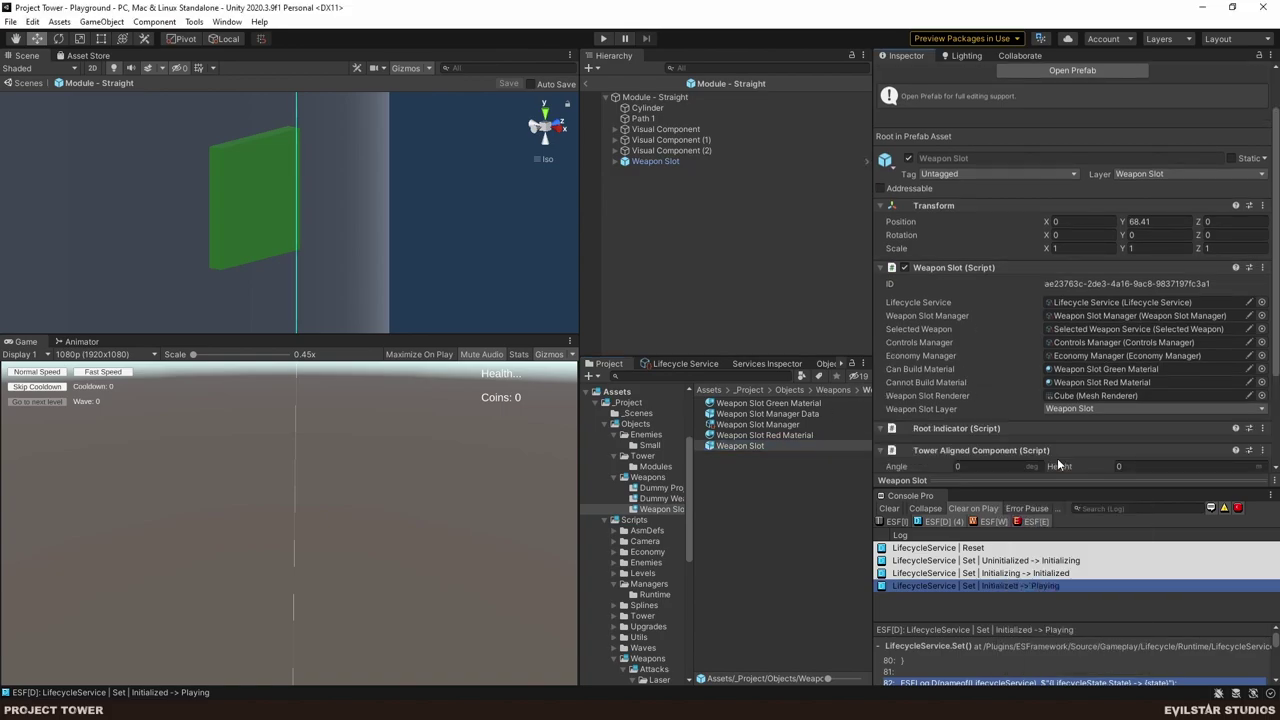
- Assign Global Tower Data to the component, then reselect Module - Straight's Weapon Slot
{"action": "scroll", "coordinate": [1125, 414], "scroll_direction": "down", "scroll_amount": 3}
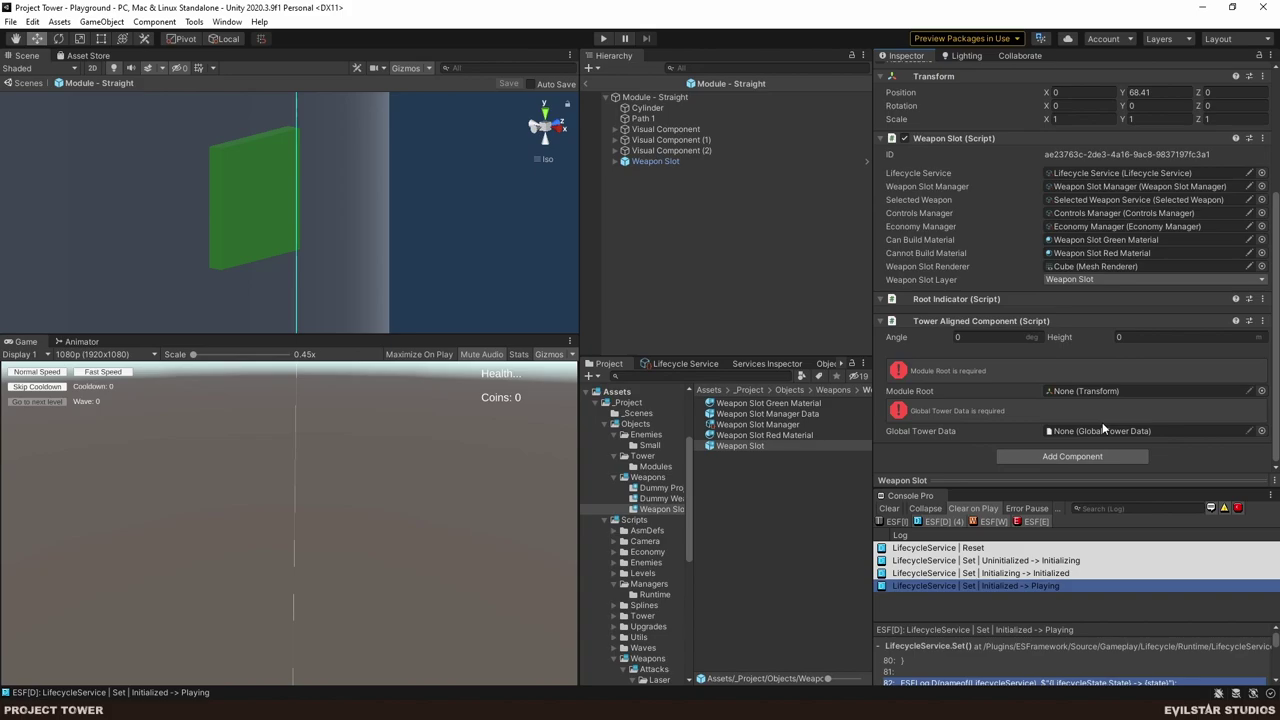
{"action": "left_click", "coordinate": [1262, 432]}
{"action": "key", "text": "Down"}
{"action": "key", "text": "Return"}
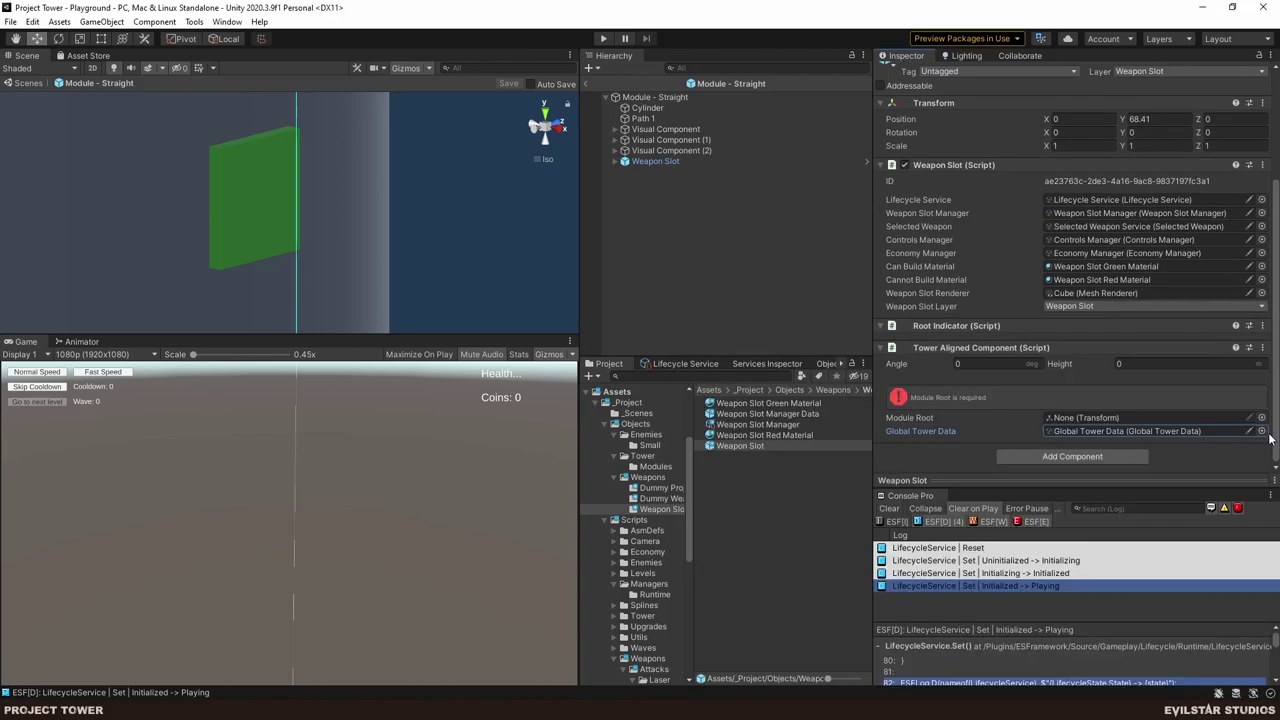
{"action": "left_click", "coordinate": [717, 206]}
{"action": "left_click", "coordinate": [655, 161]}
- Copy height 13.79 into the first Tower Aligned Component and root it to Module - Straight
{"action": "scroll", "coordinate": [997, 397], "scroll_direction": "down", "scroll_amount": 3}
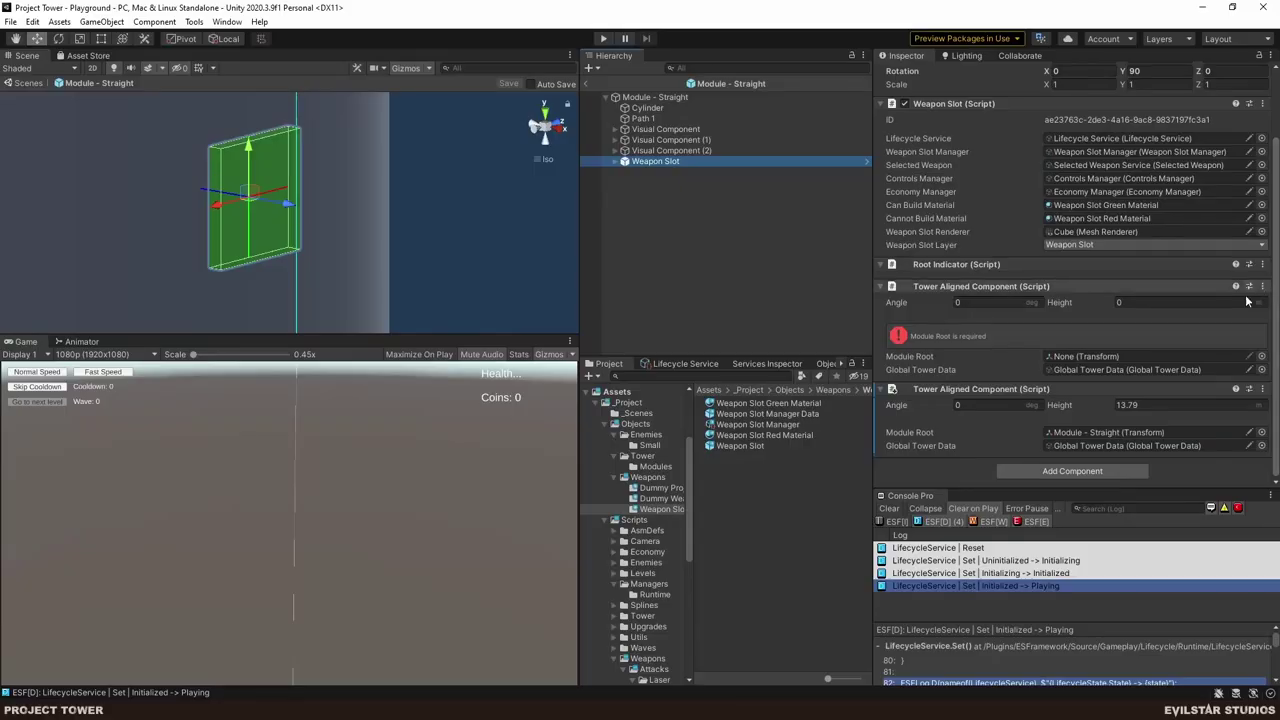
{"action": "left_click", "coordinate": [1160, 405]}
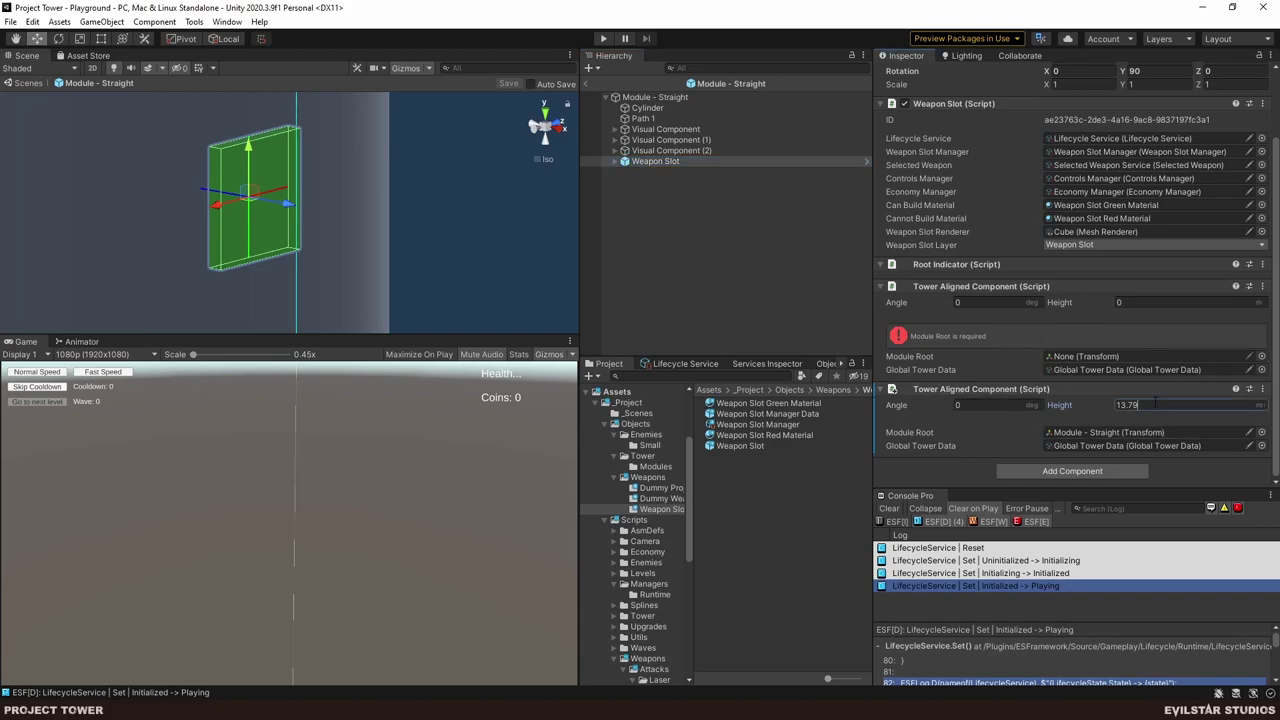
{"action": "key", "text": "ctrl+c"}
{"action": "left_click", "coordinate": [1148, 302]}
{"action": "key", "text": "ctrl+v"}
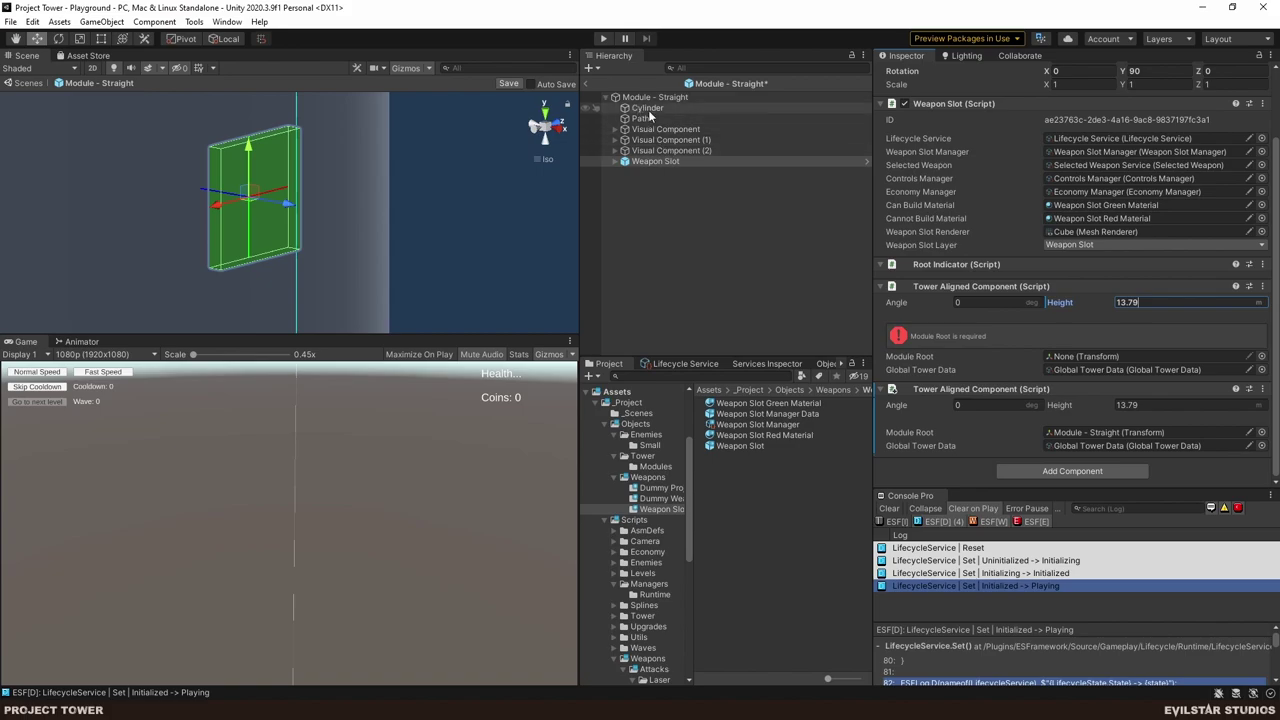
{"action": "left_click_drag", "start_coordinate": [662, 102], "coordinate": [1108, 357]}
- Remove the duplicate Tower Aligned Component, set Angle to 0, and return to Playground
{"action": "right_click", "coordinate": [1130, 389]}
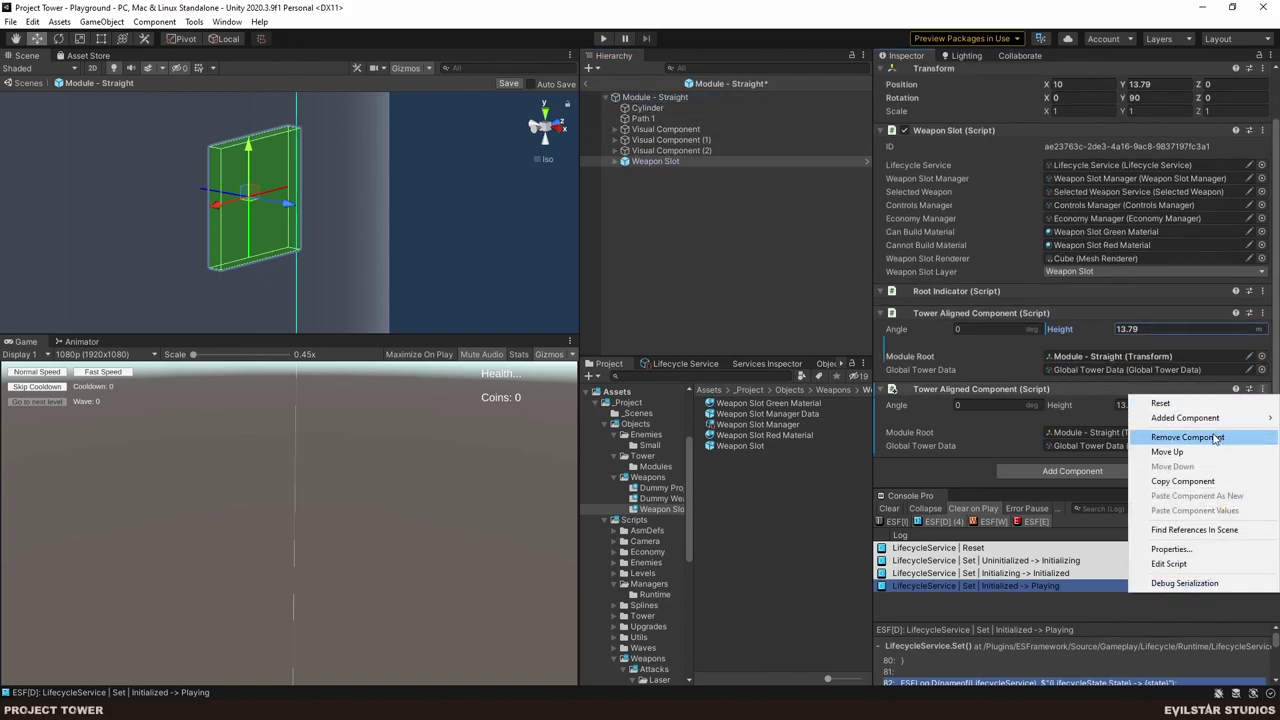
{"action": "left_click", "coordinate": [1160, 438]}
{"action": "left_click", "coordinate": [978, 386]}
{"action": "type", "text": "358"}
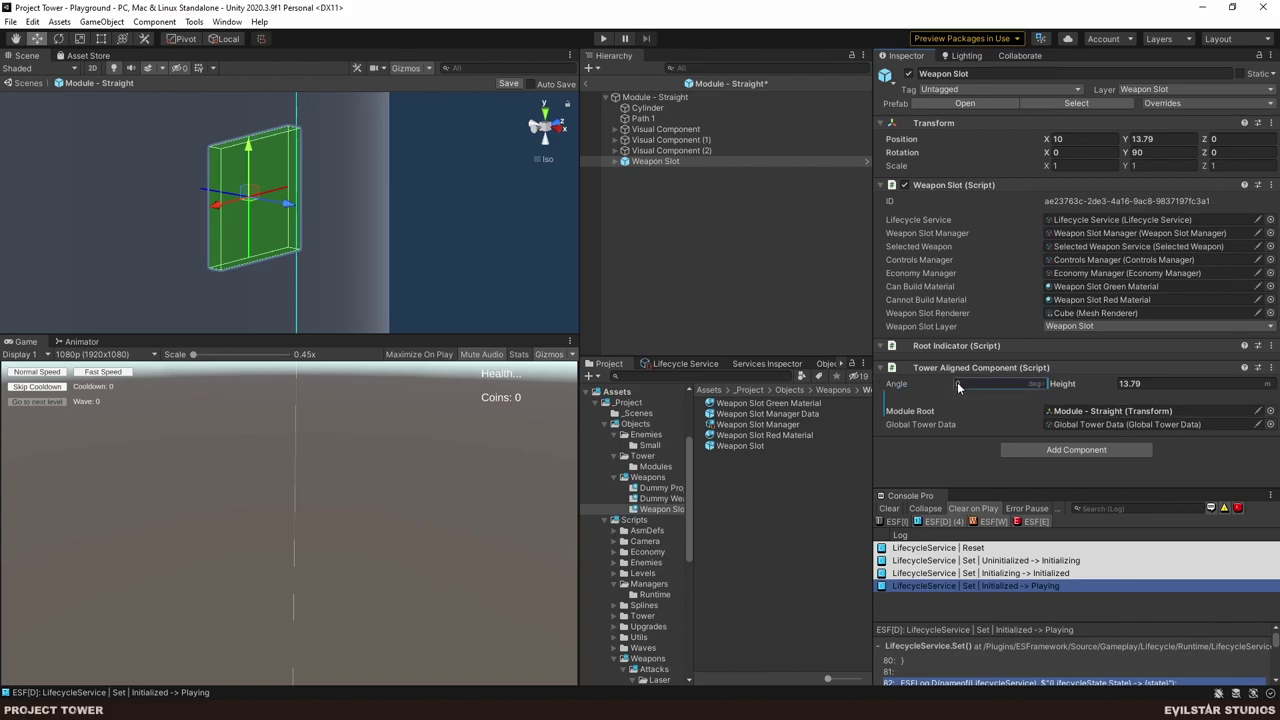
{"action": "key", "text": "Return"}
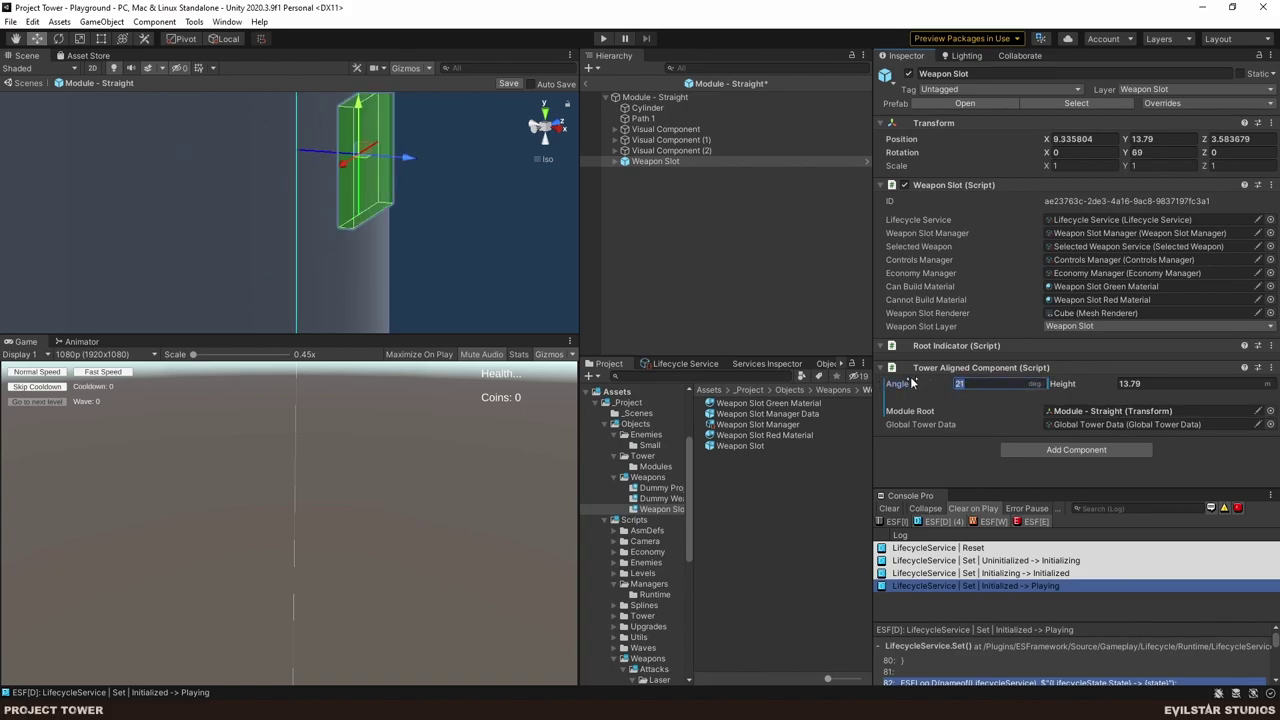
{"action": "type", "text": "0"}
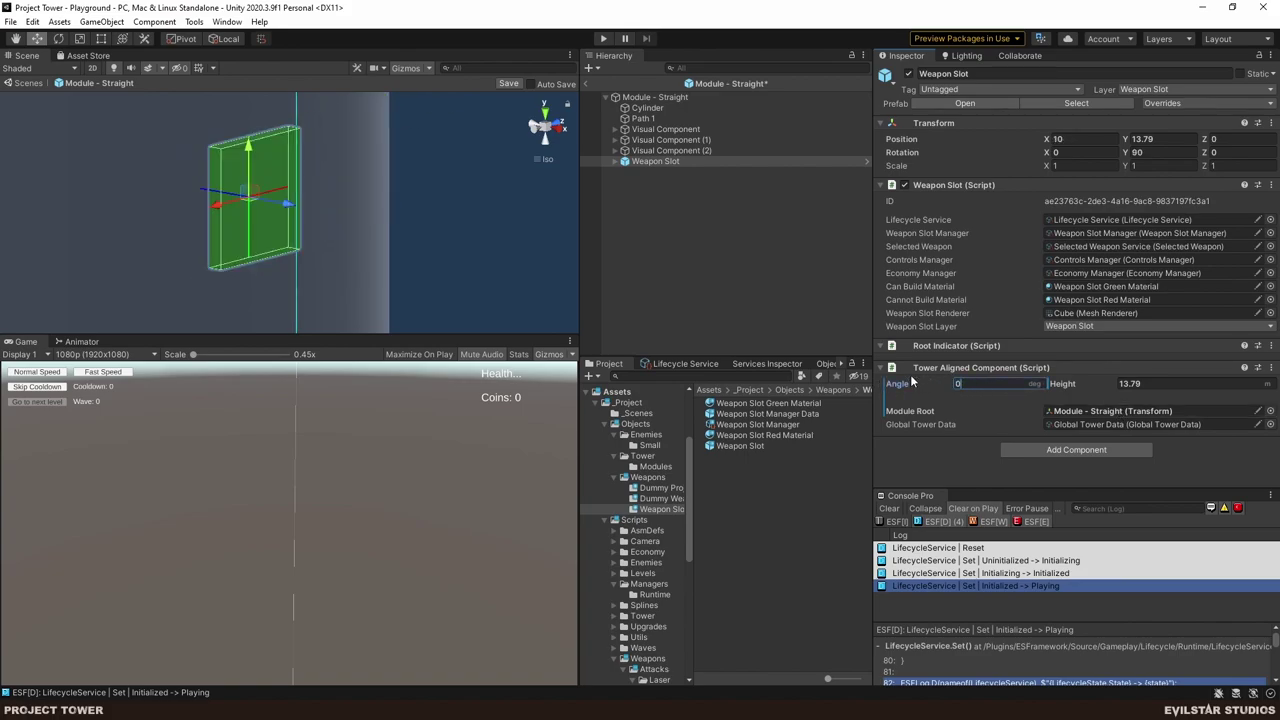
{"action": "left_click", "coordinate": [713, 225]}
{"action": "left_click", "coordinate": [590, 83]}
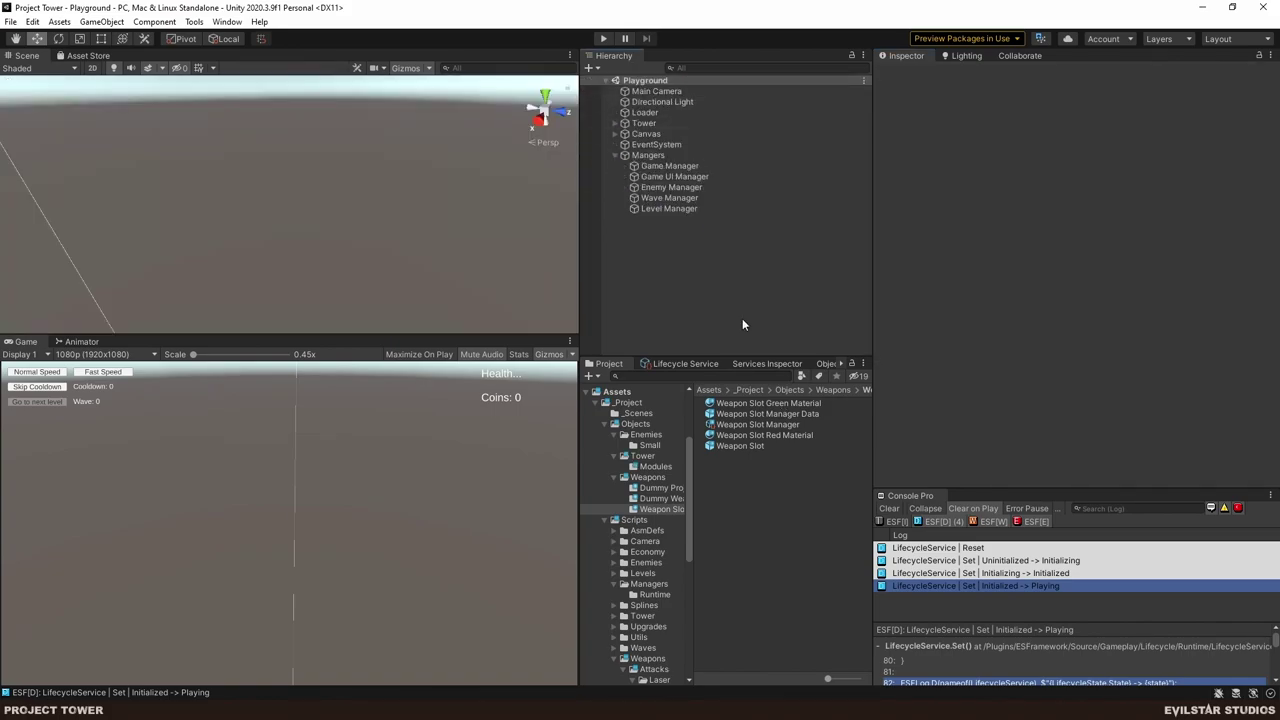
- Add a Weapon Slot to Module - Split, rooted to the module at height 4.18
{"action": "left_click", "coordinate": [655, 467]}
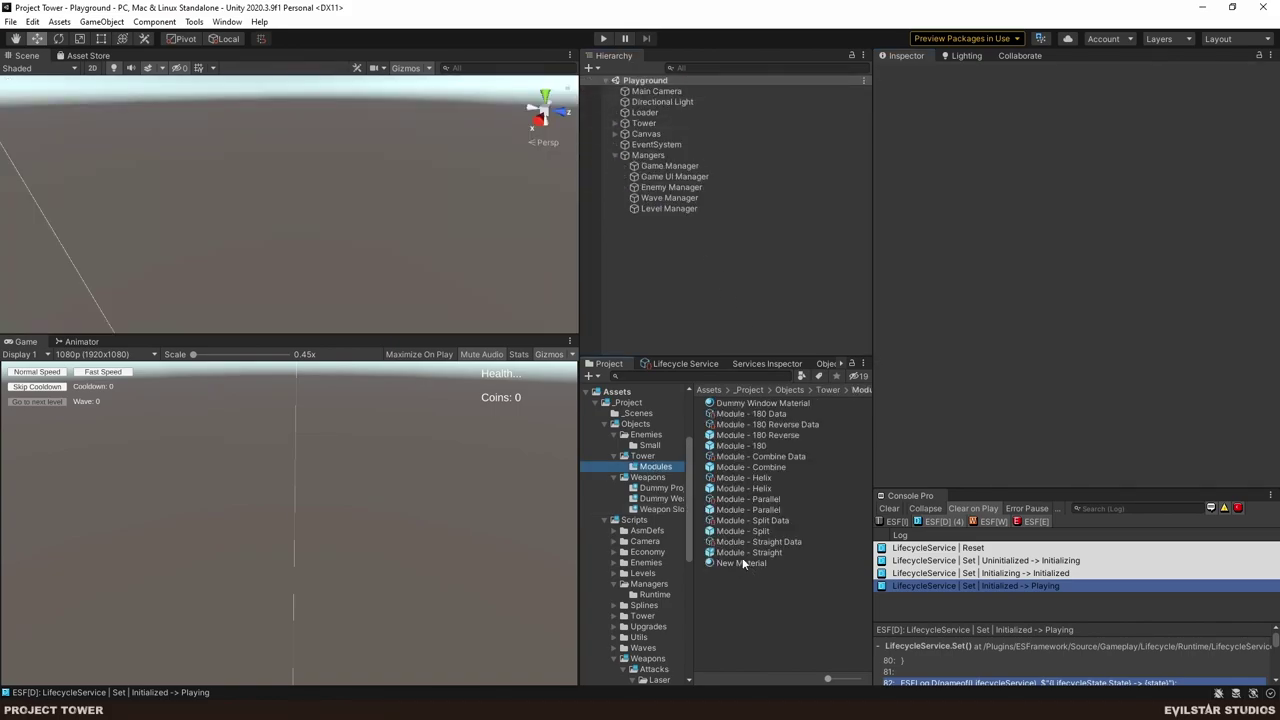
{"action": "double_click", "coordinate": [746, 531]}
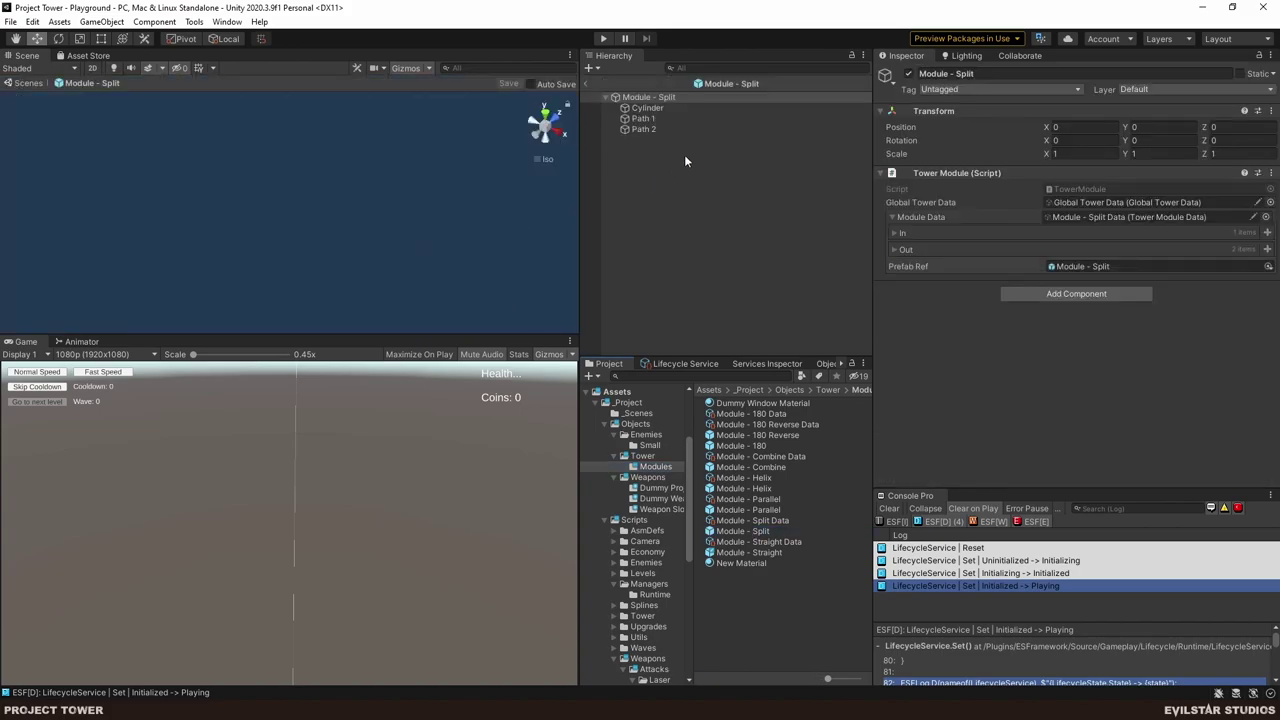
{"action": "double_click", "coordinate": [660, 129]}
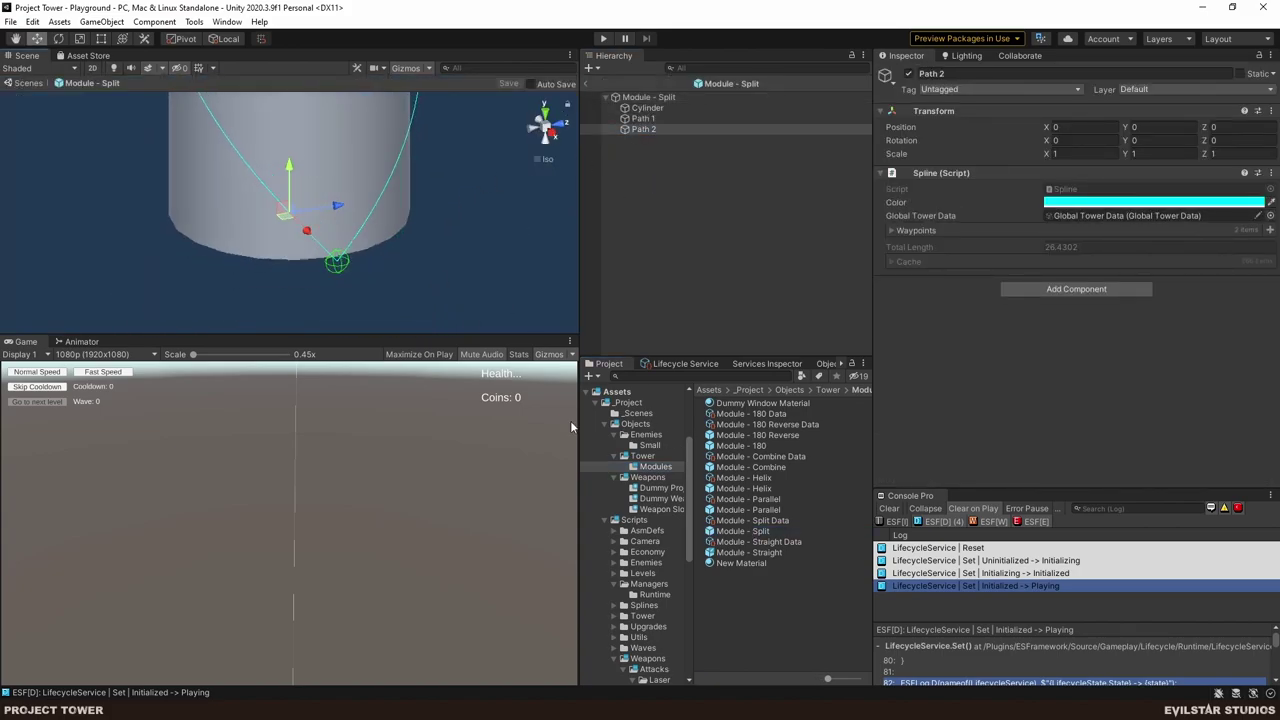
{"action": "left_click", "coordinate": [658, 510]}
{"action": "left_click_drag", "start_coordinate": [740, 449], "coordinate": [700, 251]}
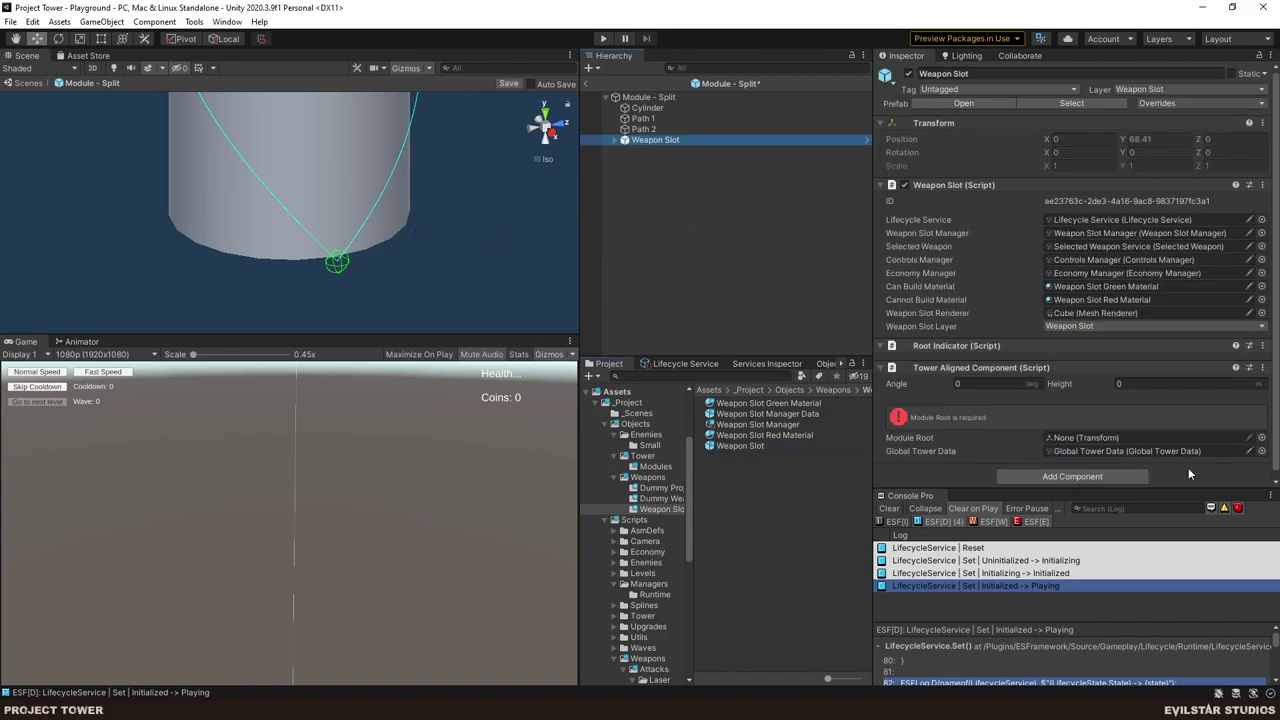
{"action": "left_click_drag", "start_coordinate": [650, 97], "coordinate": [1109, 436]}
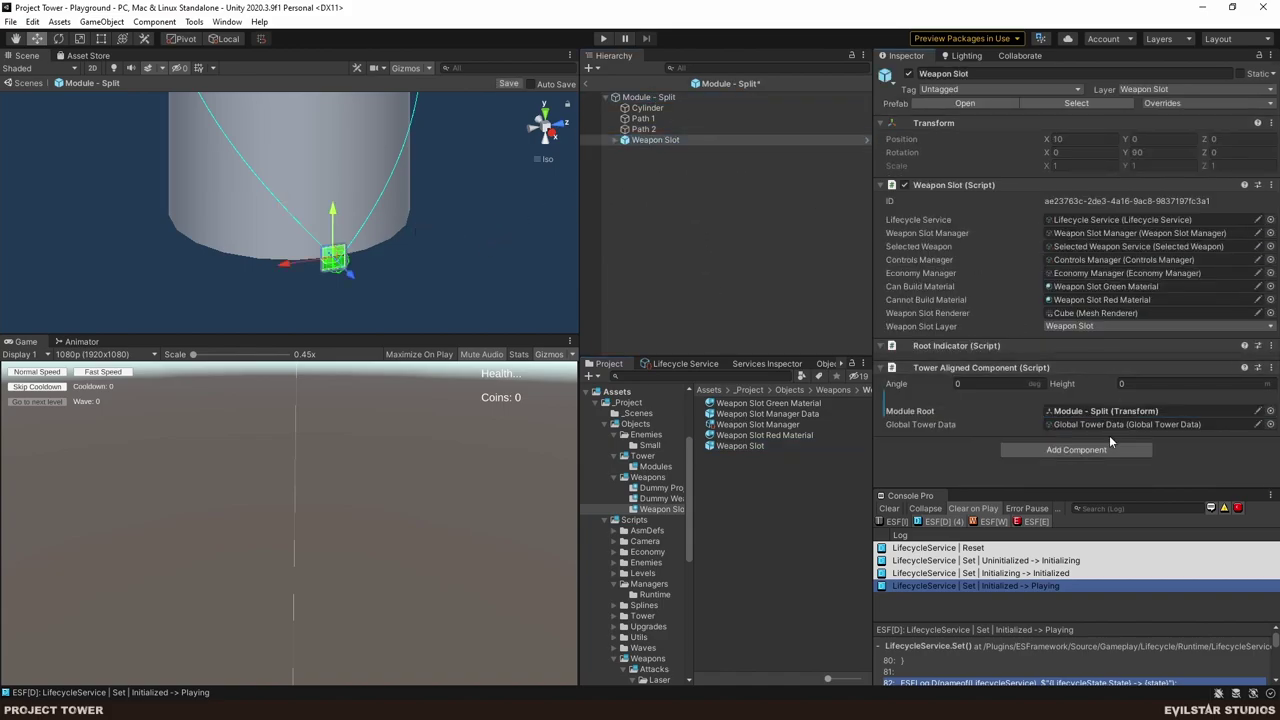
{"action": "left_click_drag", "start_coordinate": [1103, 386], "coordinate": [1206, 394]}
{"action": "left_click_drag", "start_coordinate": [505, 241], "coordinate": [489, 220], "text": "alt"}
{"action": "left_click", "coordinate": [700, 208]}
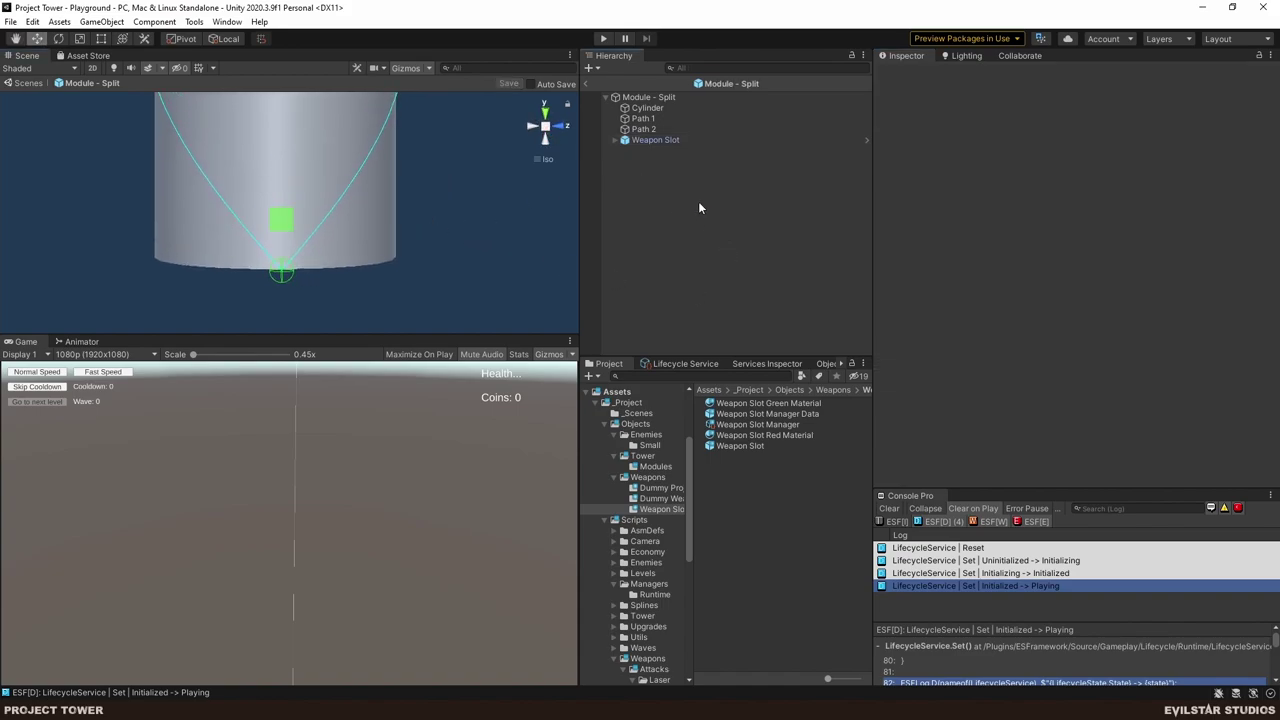
{"action": "left_click", "coordinate": [586, 83]}
- Add two Weapon Slots to Module - Parallel, both rooted to the module
{"action": "left_click", "coordinate": [656, 467]}
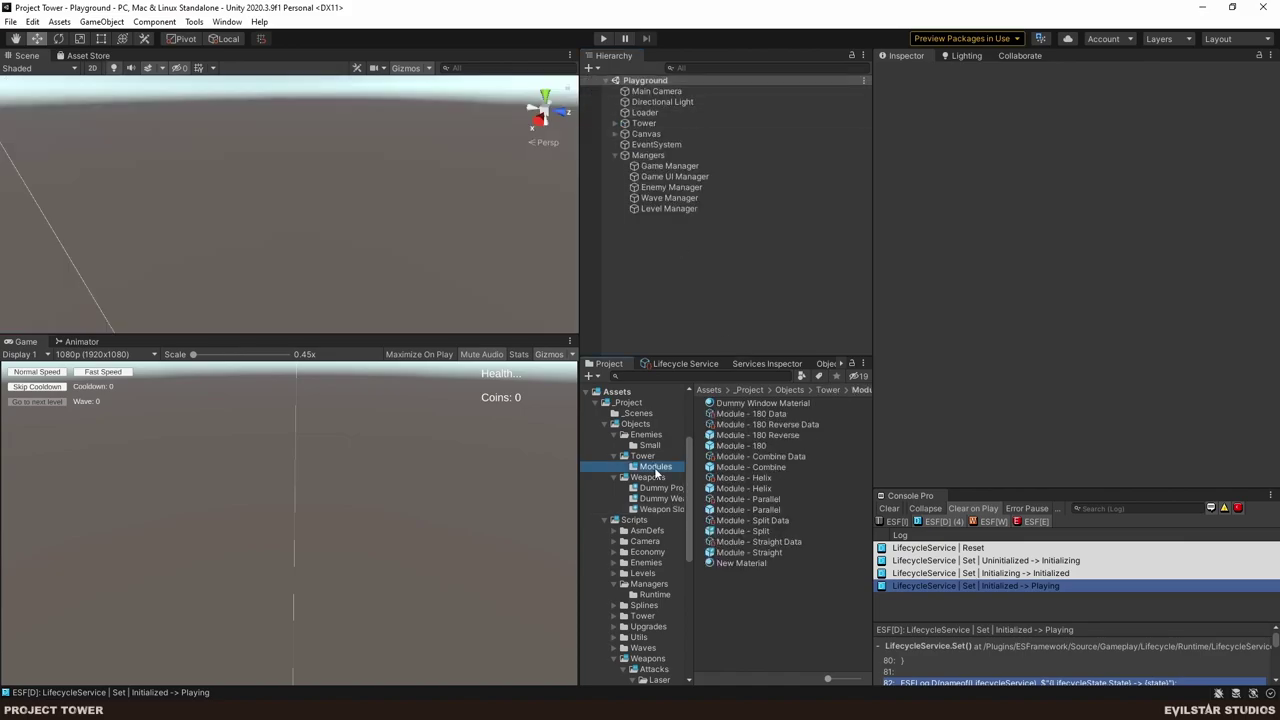
{"action": "double_click", "coordinate": [757, 511]}
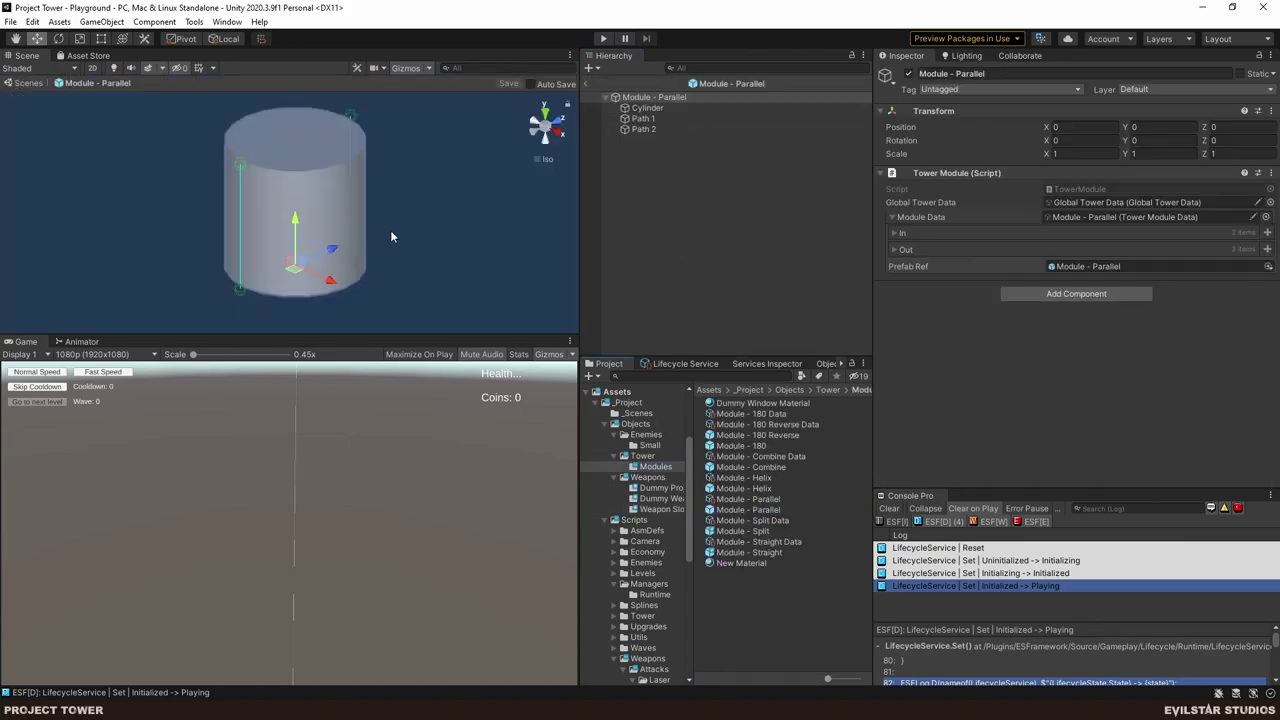
{"action": "left_click", "coordinate": [662, 510]}
{"action": "left_click_drag", "start_coordinate": [738, 446], "coordinate": [731, 340]}
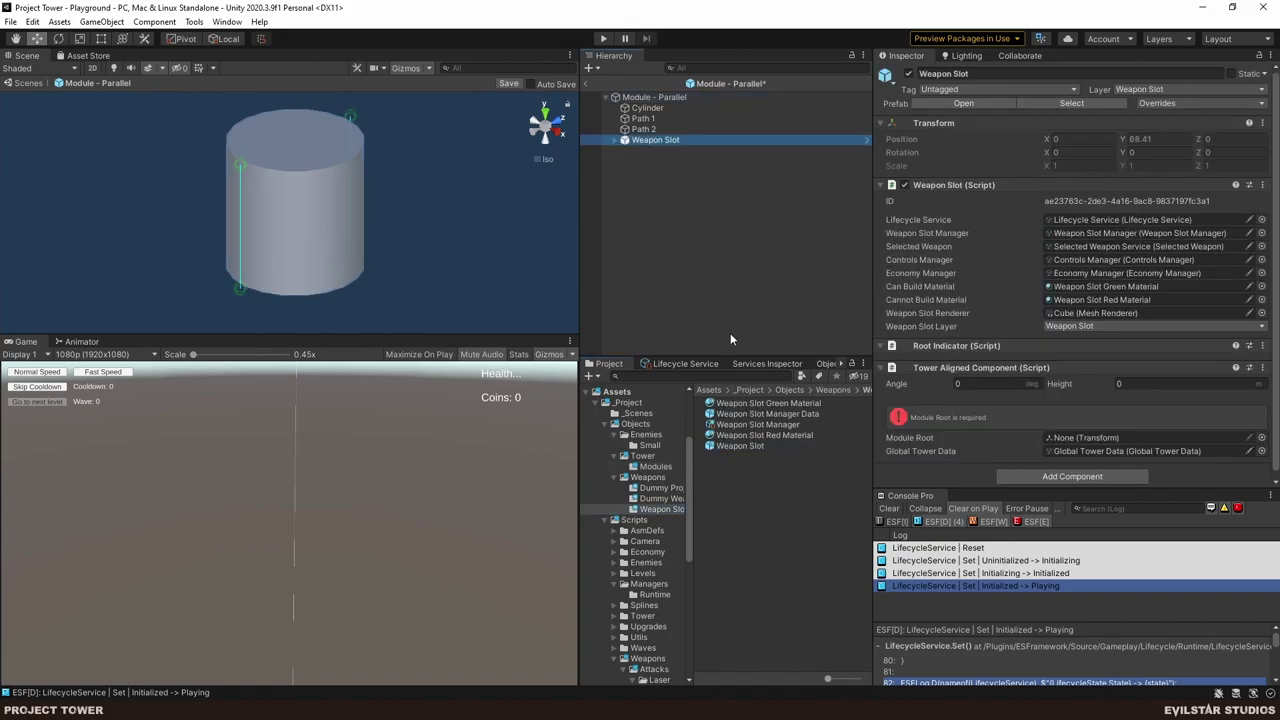
{"action": "left_click_drag", "start_coordinate": [747, 446], "coordinate": [732, 180]}
{"action": "left_click", "coordinate": [674, 150], "text": "ctrl"}
{"action": "left_click_drag", "start_coordinate": [655, 97], "coordinate": [1127, 441]}
- Set the first weapon slot's angle to 90
{"action": "left_click", "coordinate": [631, 227]}
{"action": "left_click", "coordinate": [656, 140]}
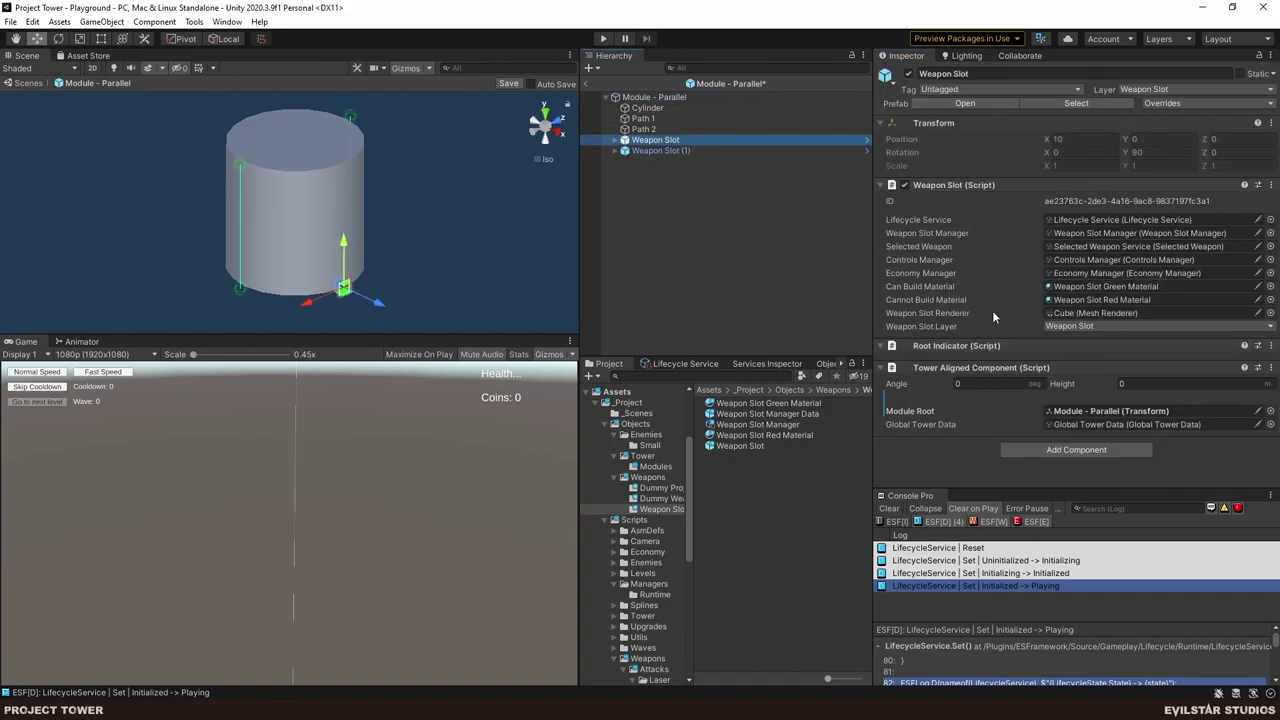
{"action": "left_click", "coordinate": [990, 383]}
{"action": "type", "text": "90"}
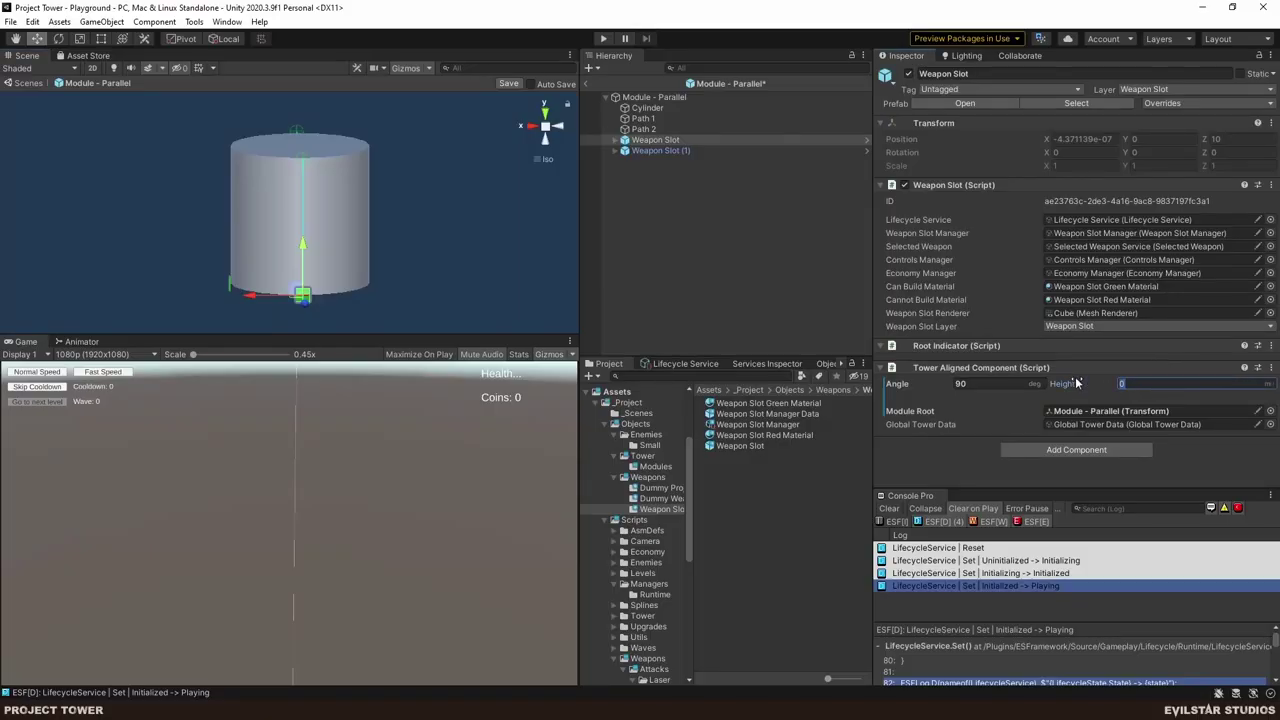
- Give the second slot angle -90 and height 10, then return to Playground
{"action": "left_click", "coordinate": [688, 151]}
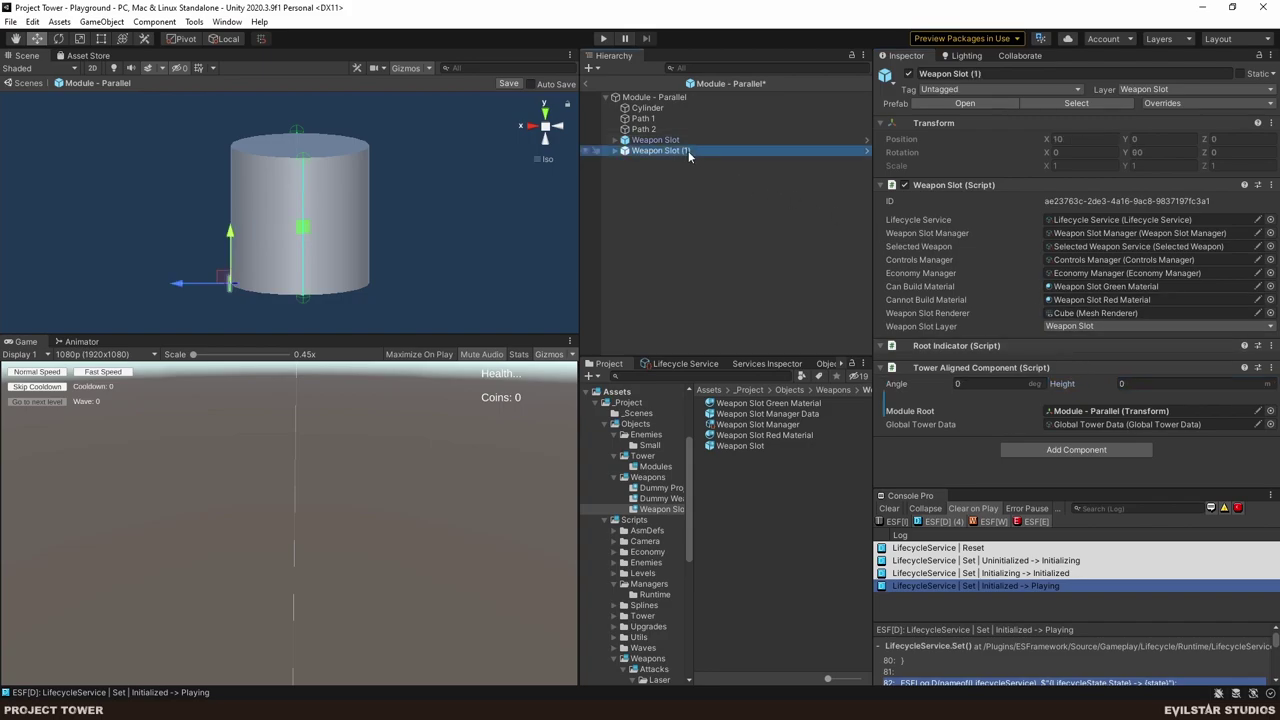
{"action": "key", "text": "f"}
{"action": "left_click", "coordinate": [988, 388]}
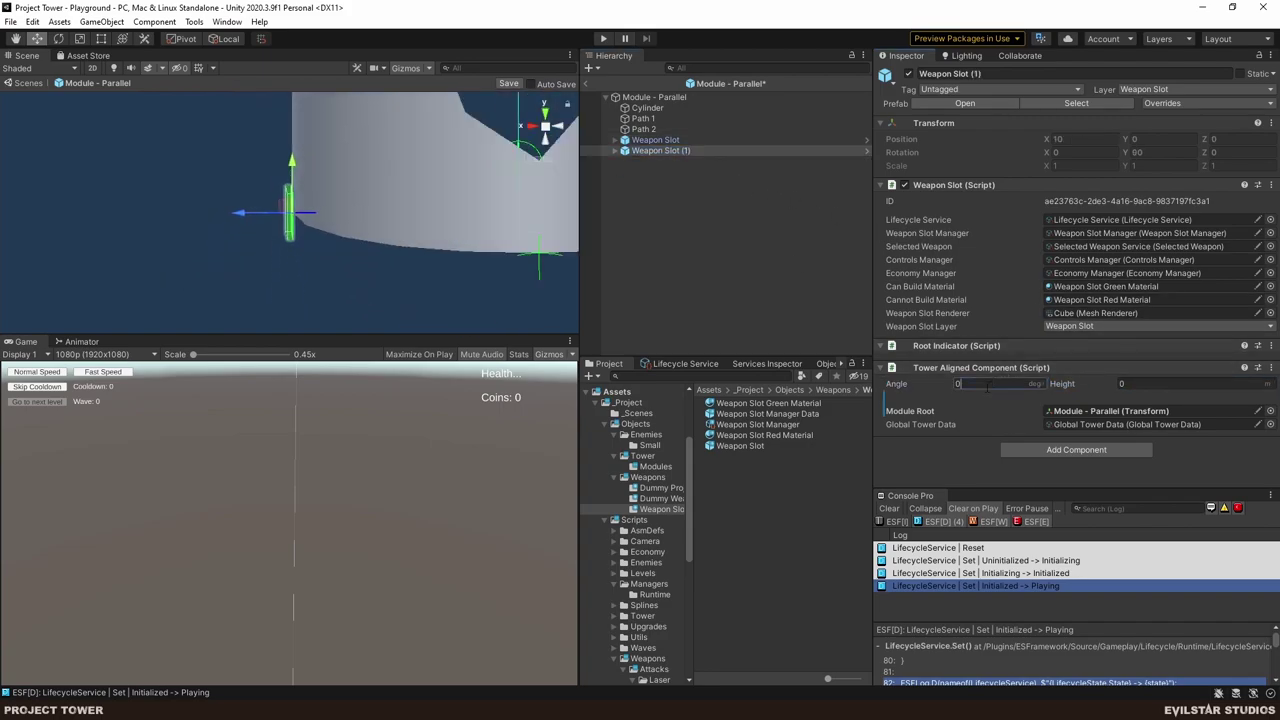
{"action": "type", "text": "-90"}
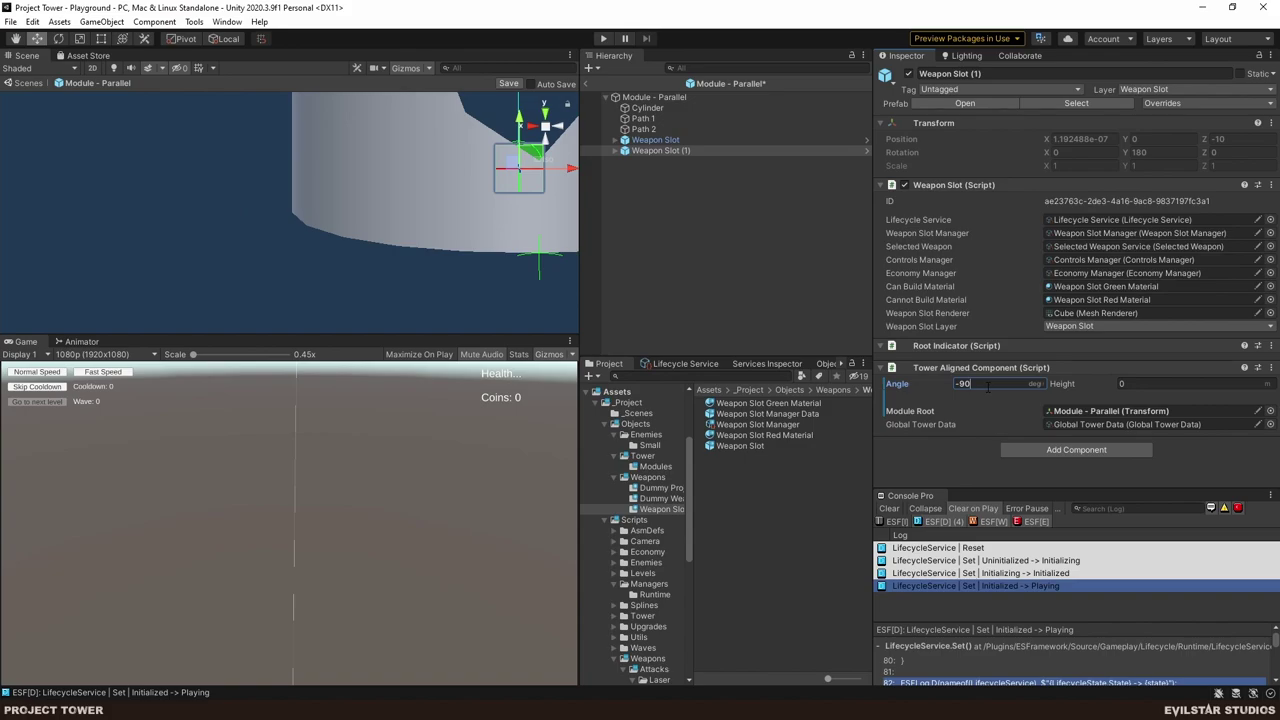
{"action": "left_click", "coordinate": [1112, 384]}
{"action": "type", "text": "10"}
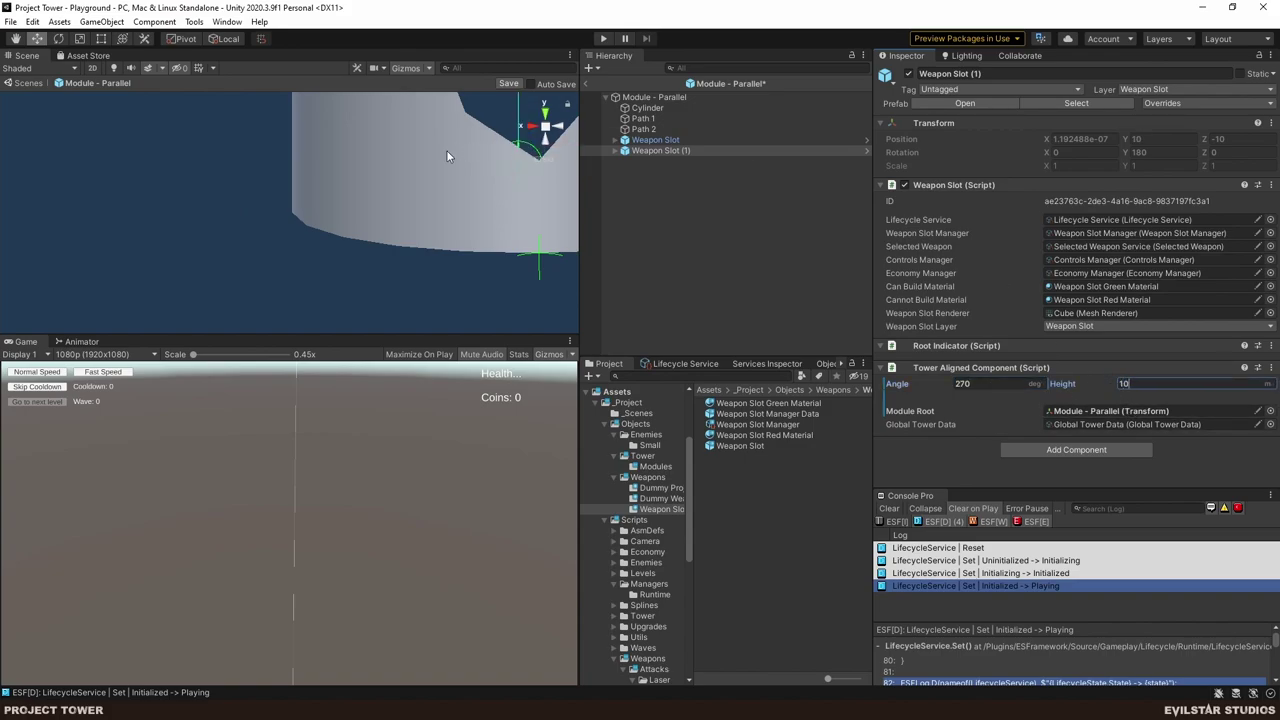
{"action": "left_click_drag", "start_coordinate": [447, 156], "coordinate": [540, 168], "text": "alt"}
{"action": "left_click_drag", "start_coordinate": [538, 187], "coordinate": [545, 190], "text": "alt"}
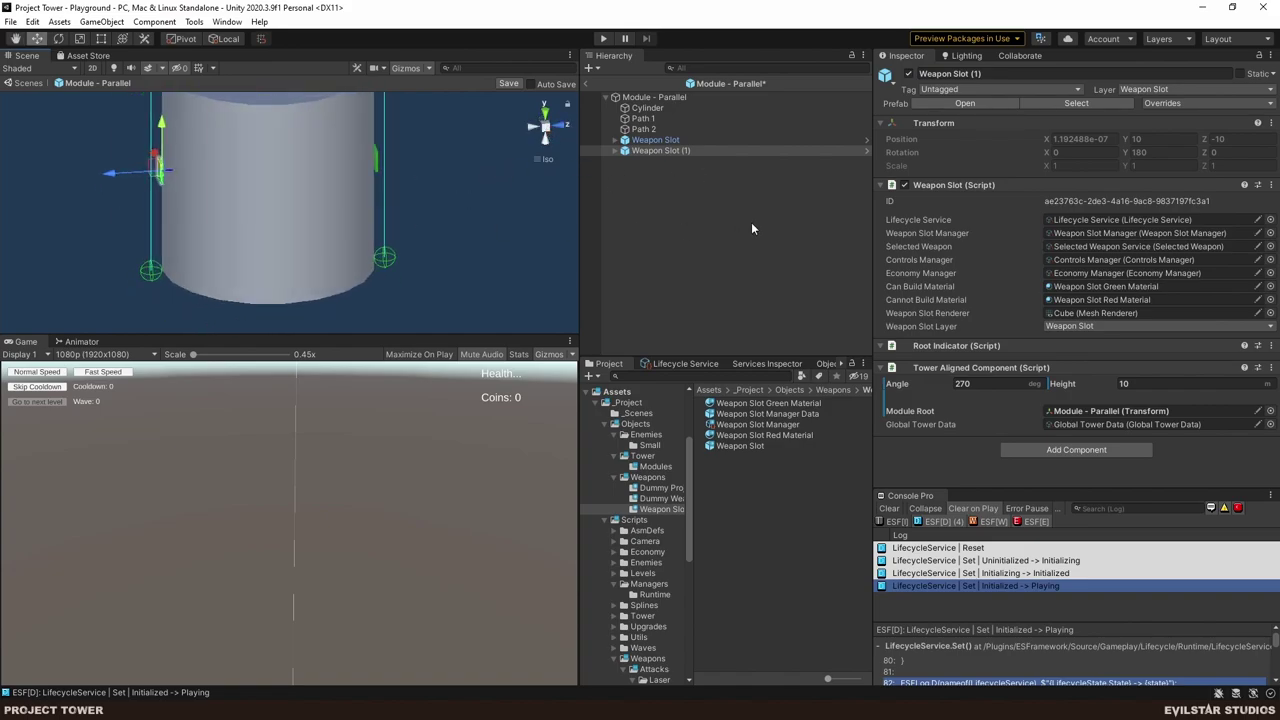
{"action": "left_click", "coordinate": [751, 226]}
{"action": "left_click", "coordinate": [588, 83]}
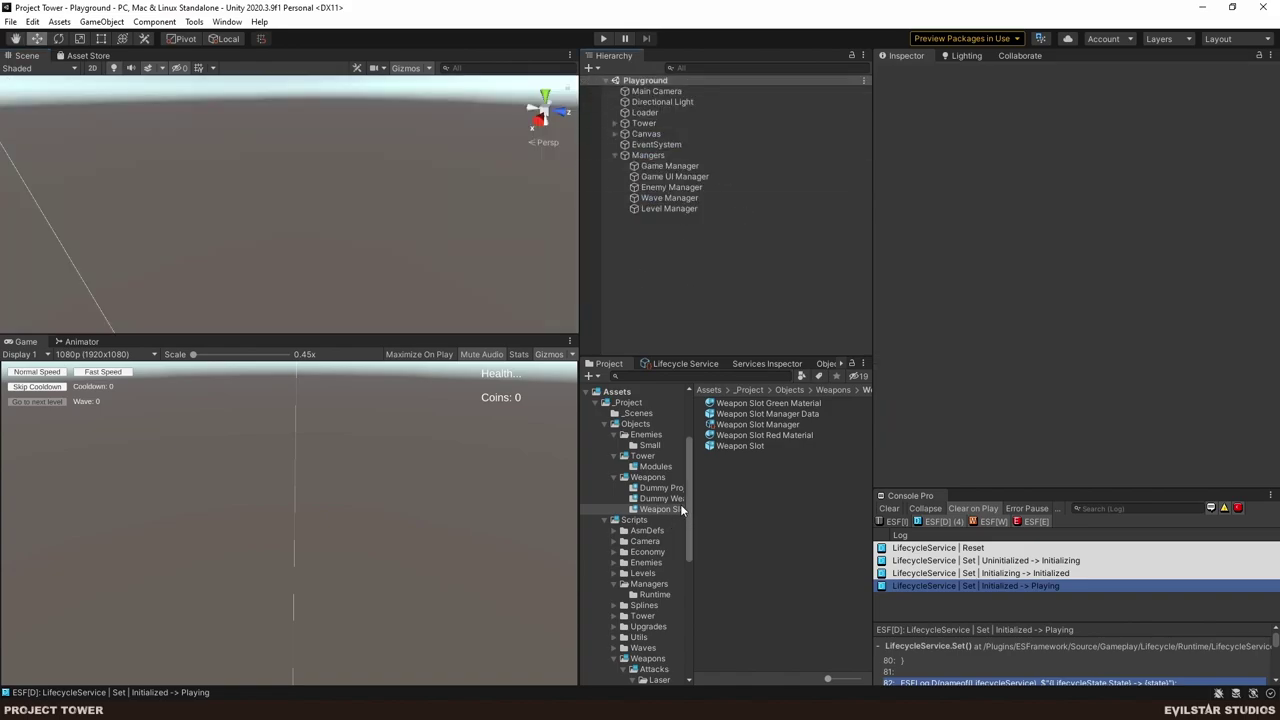
- Add a Weapon Slot to Module - Helix, duplicate it, and root both to the module
{"action": "left_click", "coordinate": [655, 466]}
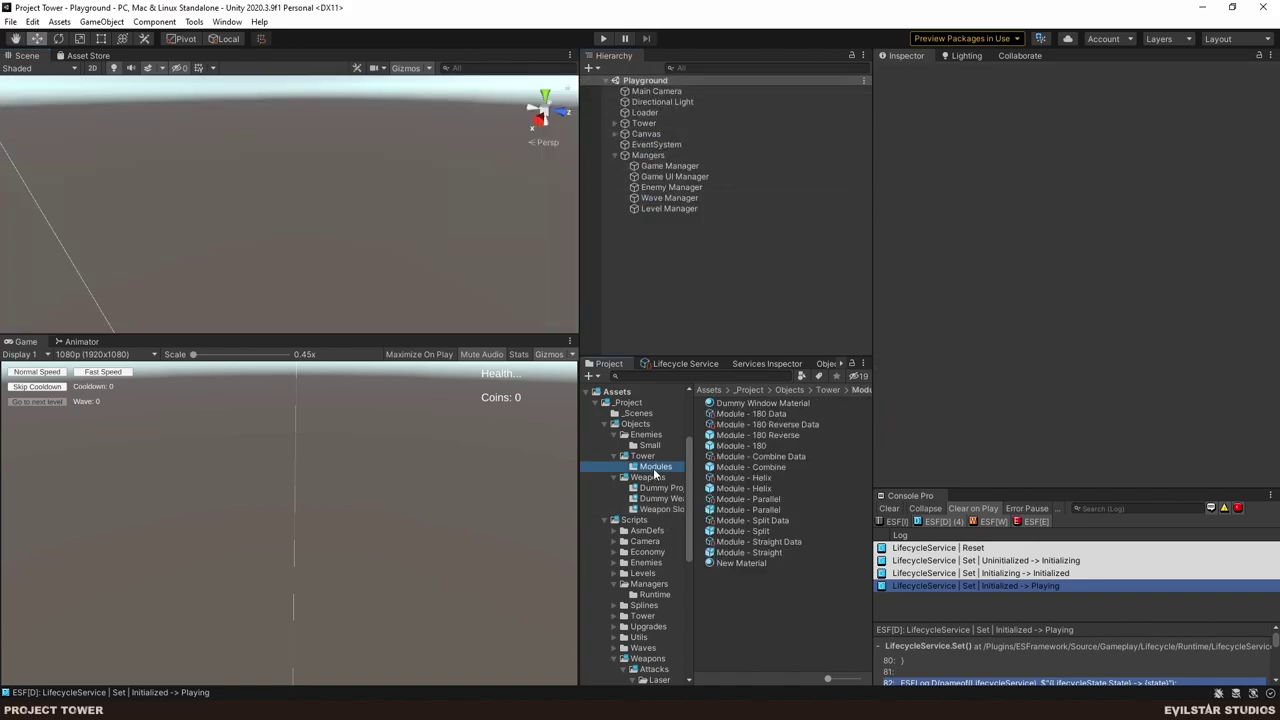
{"action": "double_click", "coordinate": [751, 494]}
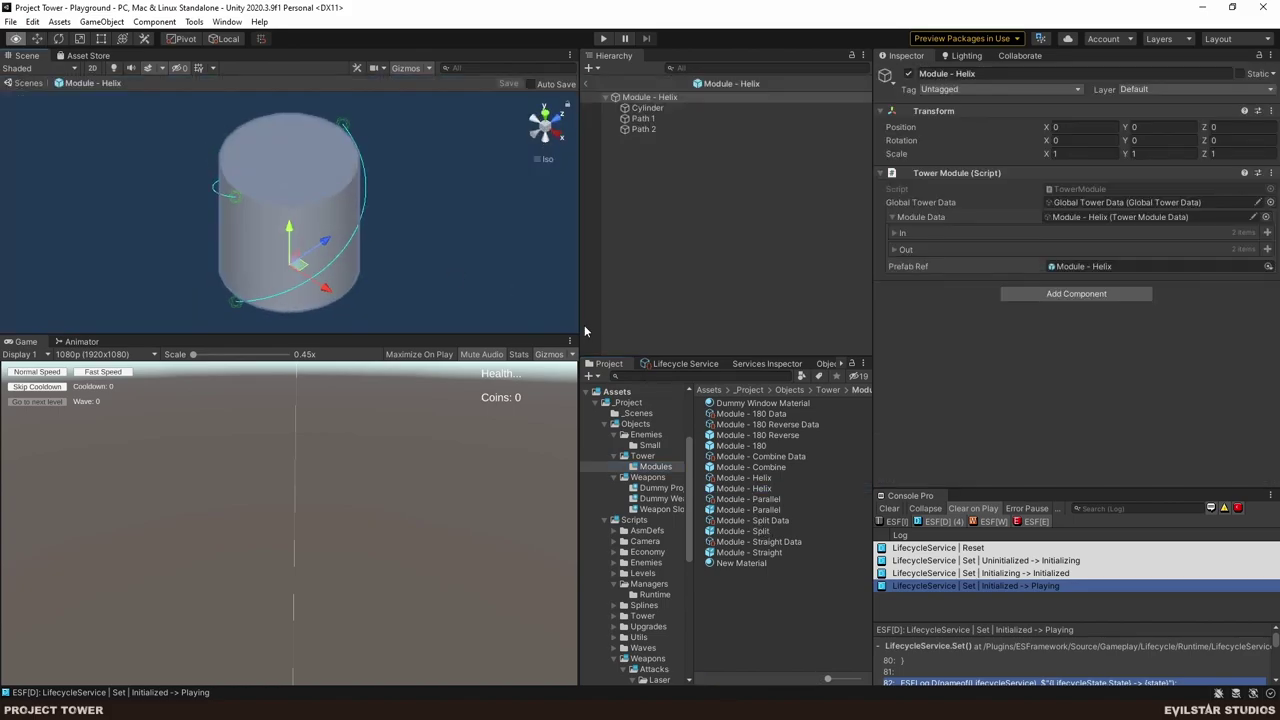
{"action": "left_click_drag", "start_coordinate": [434, 220], "coordinate": [330, 190], "text": "alt"}
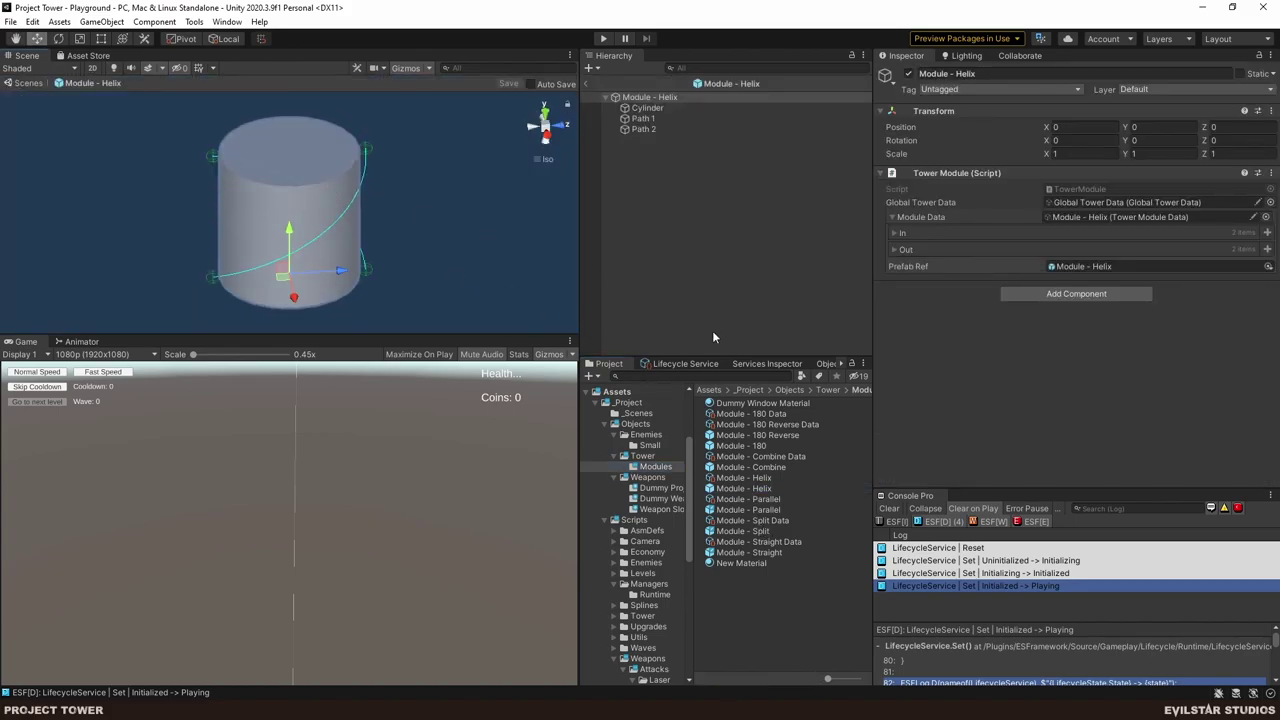
{"action": "left_click", "coordinate": [662, 508]}
{"action": "left_click_drag", "start_coordinate": [770, 446], "coordinate": [674, 216]}
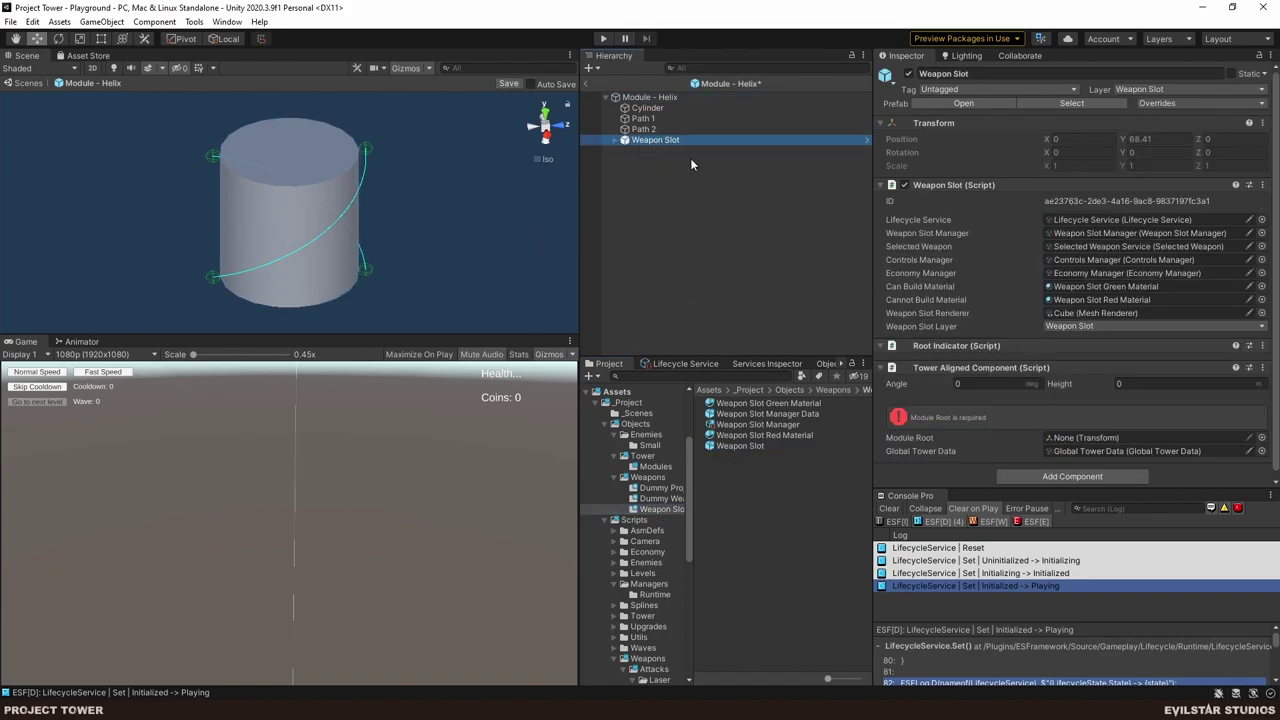
{"action": "key", "text": "ctrl+d"}
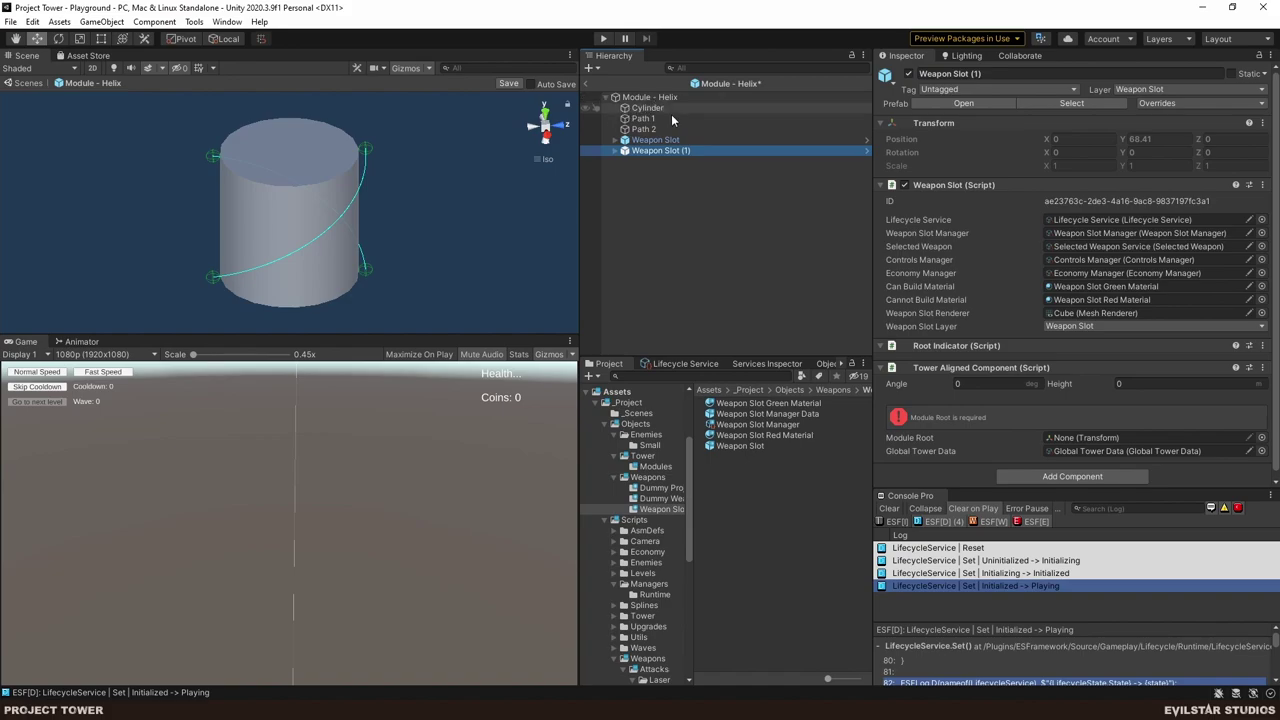
{"action": "left_click", "coordinate": [655, 140], "text": "shift"}
{"action": "left_click_drag", "start_coordinate": [650, 97], "coordinate": [1118, 437]}
- Set both slots to height 10, turn the second to 180°, and save the prefab
{"action": "left_click", "coordinate": [1186, 389]}
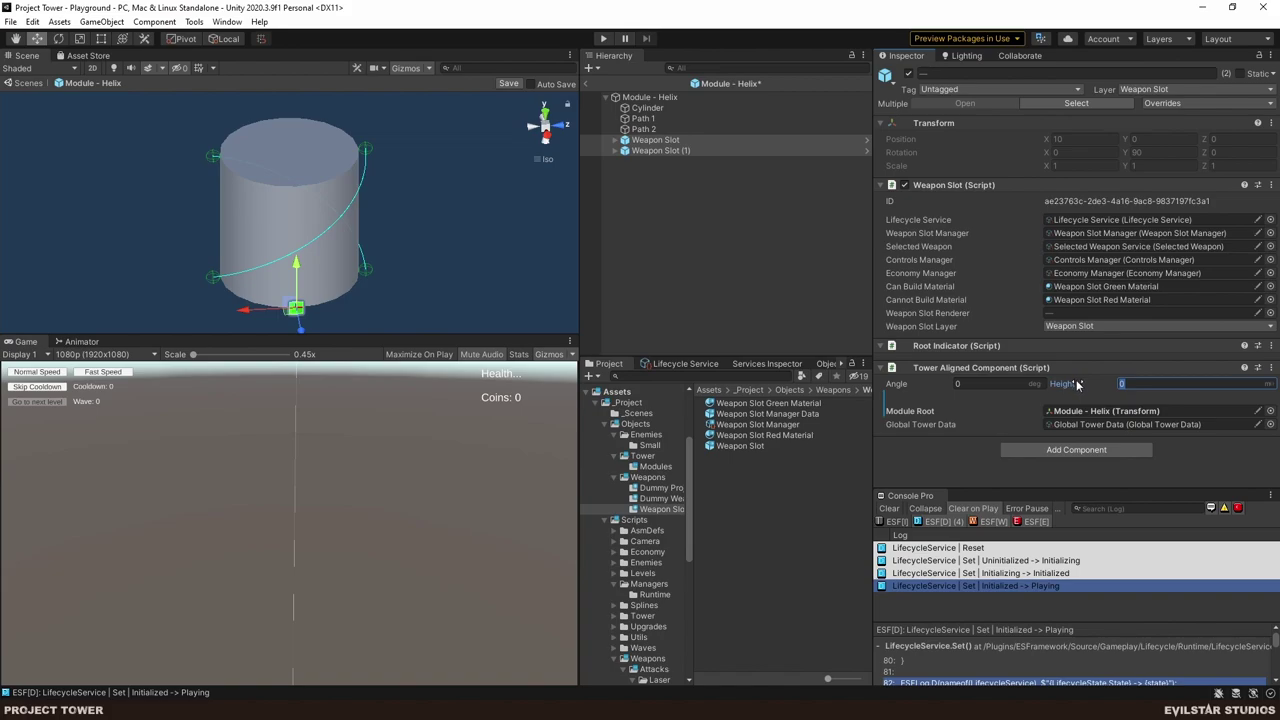
{"action": "type", "text": "10"}
{"action": "key", "text": "Return"}
{"action": "left_click", "coordinate": [600, 166]}
{"action": "left_click", "coordinate": [680, 150]}
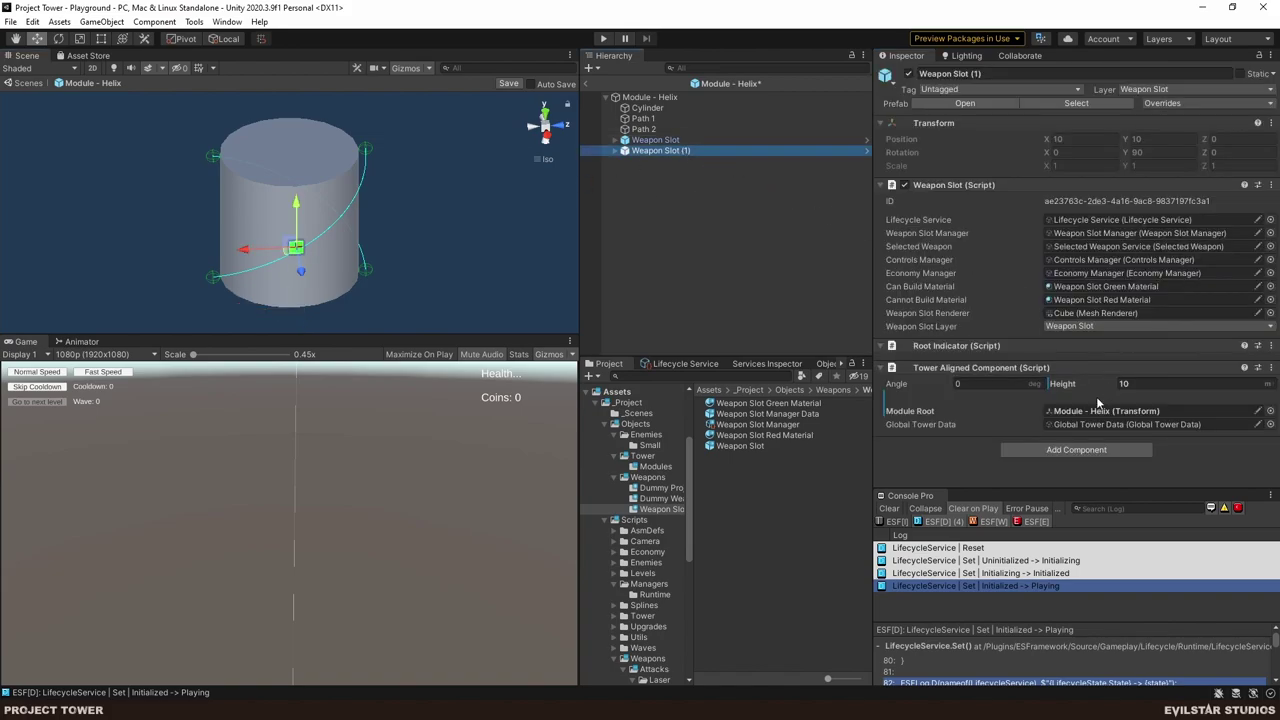
{"action": "left_click", "coordinate": [990, 384]}
{"action": "type", "text": "180"}
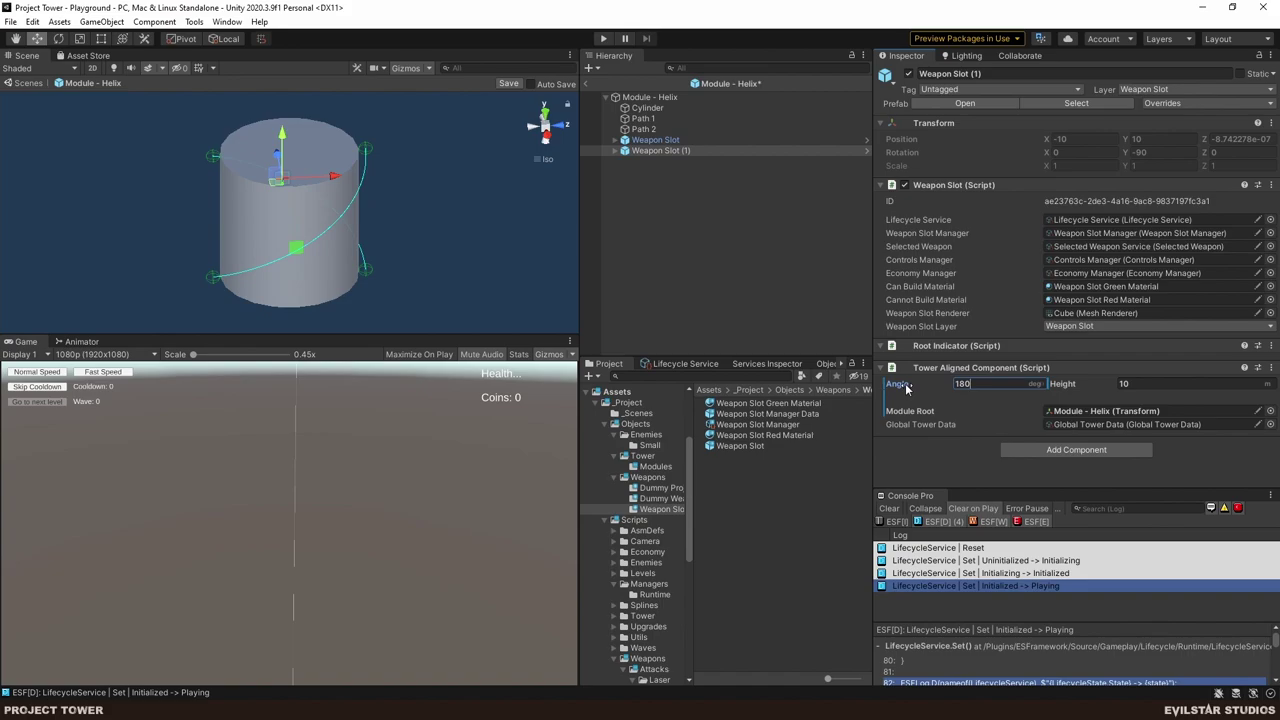
{"action": "key", "text": "Return"}
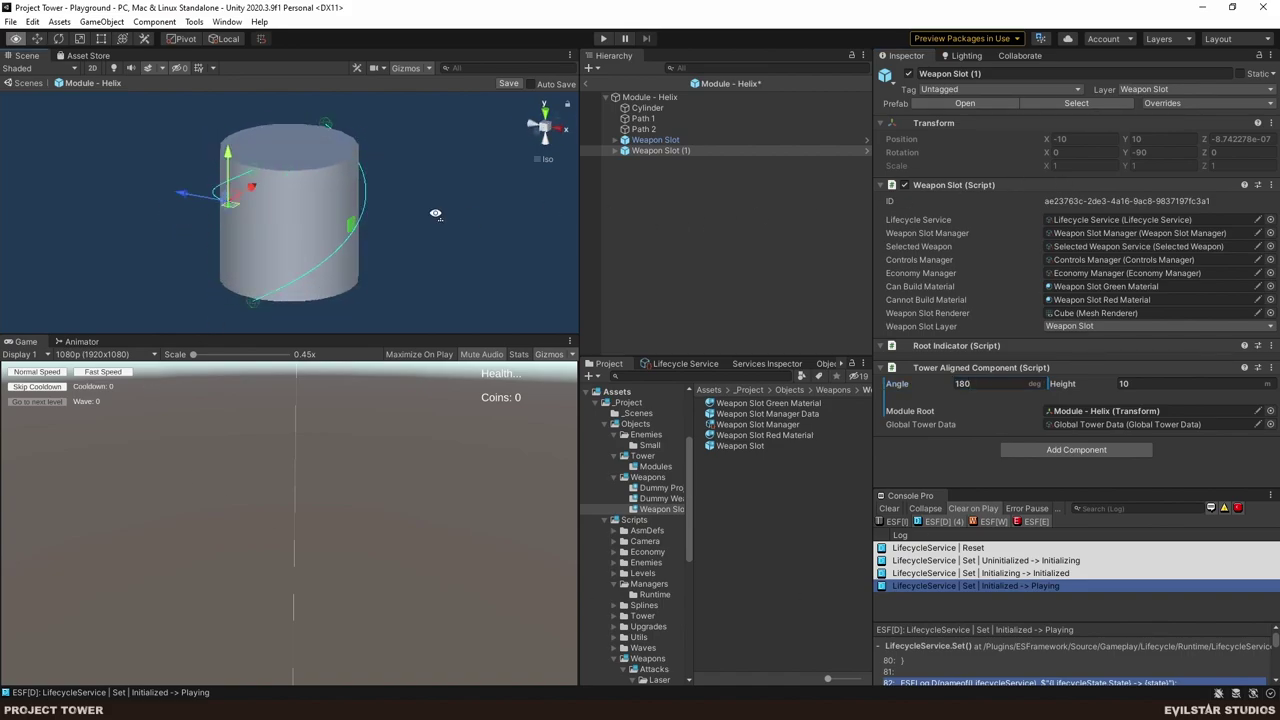
{"action": "left_click", "coordinate": [536, 151]}
{"action": "key", "text": "ctrl+s"}
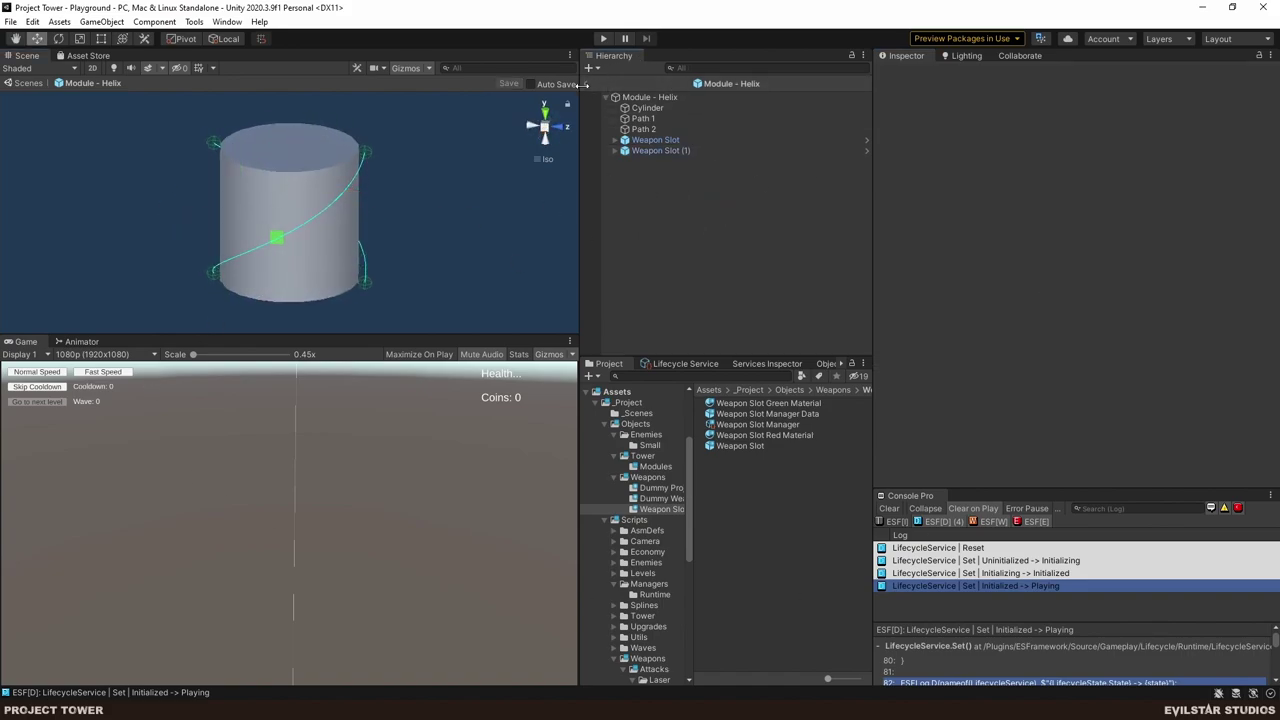
{"action": "left_click", "coordinate": [589, 84]}
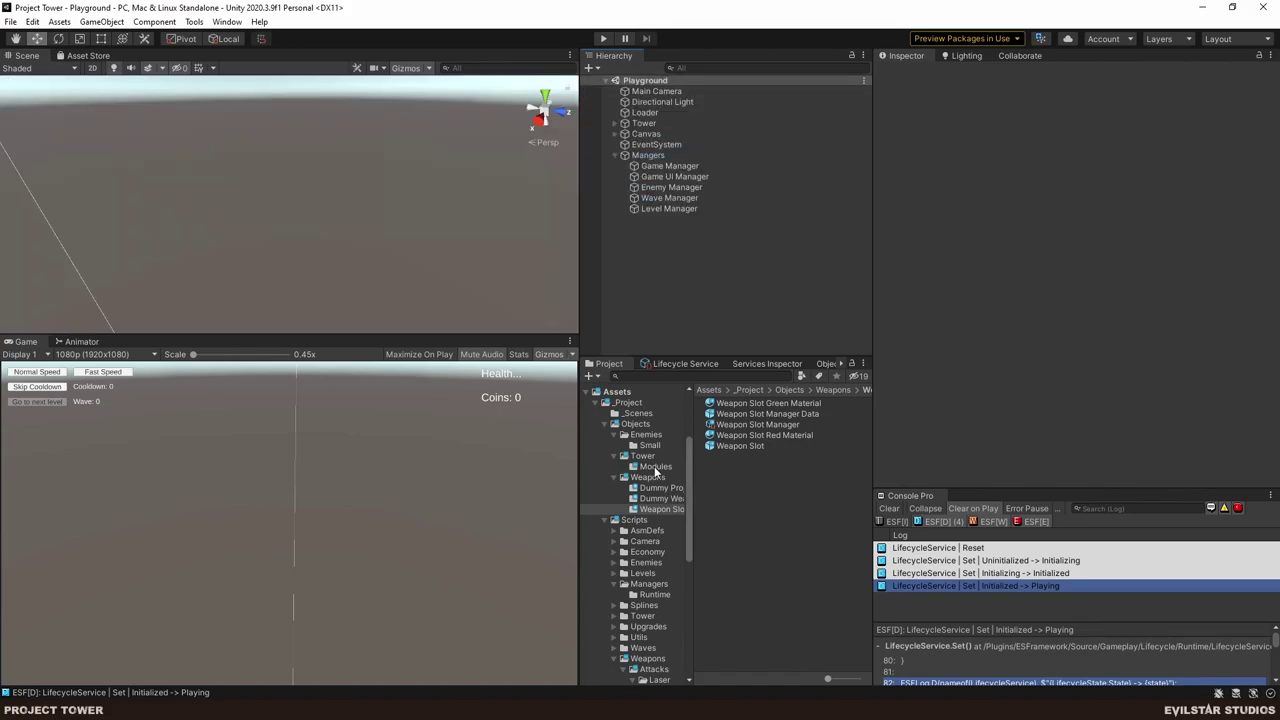
- Add a Weapon Slot to Module - Combine, rooted to it at height 15
{"action": "left_click", "coordinate": [655, 466]}
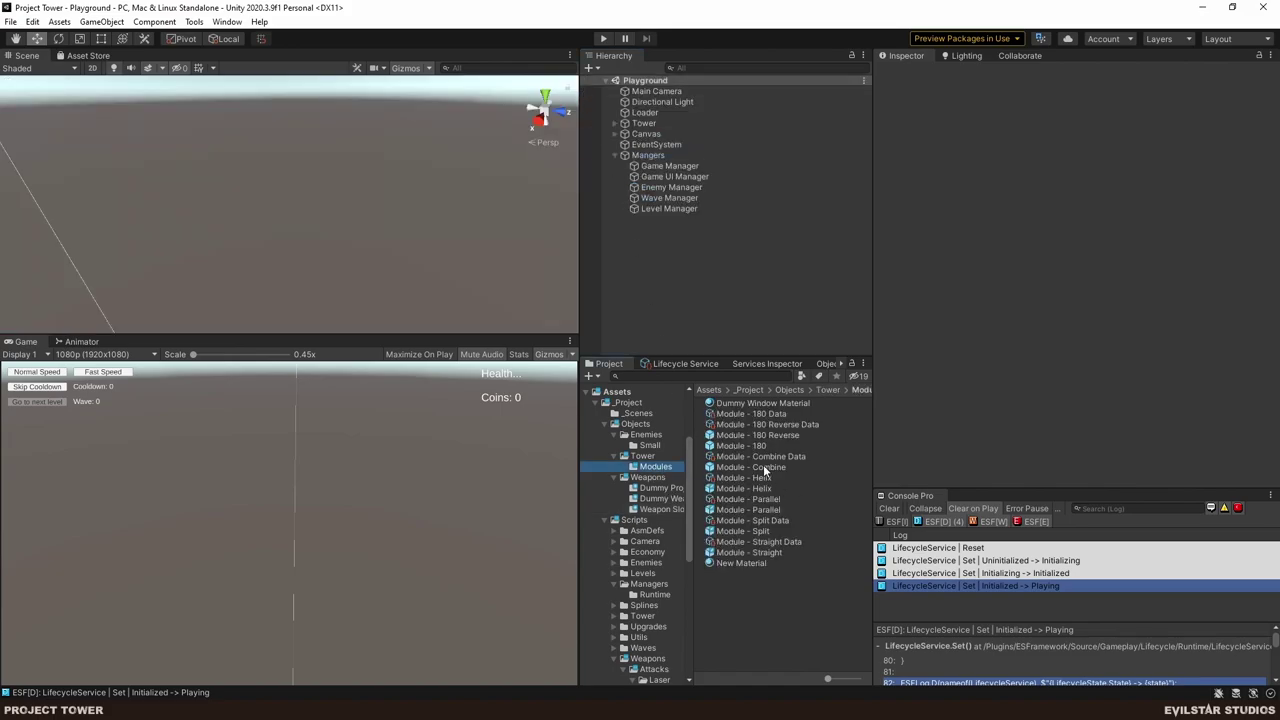
{"action": "double_click", "coordinate": [763, 466]}
{"action": "left_click", "coordinate": [638, 197]}
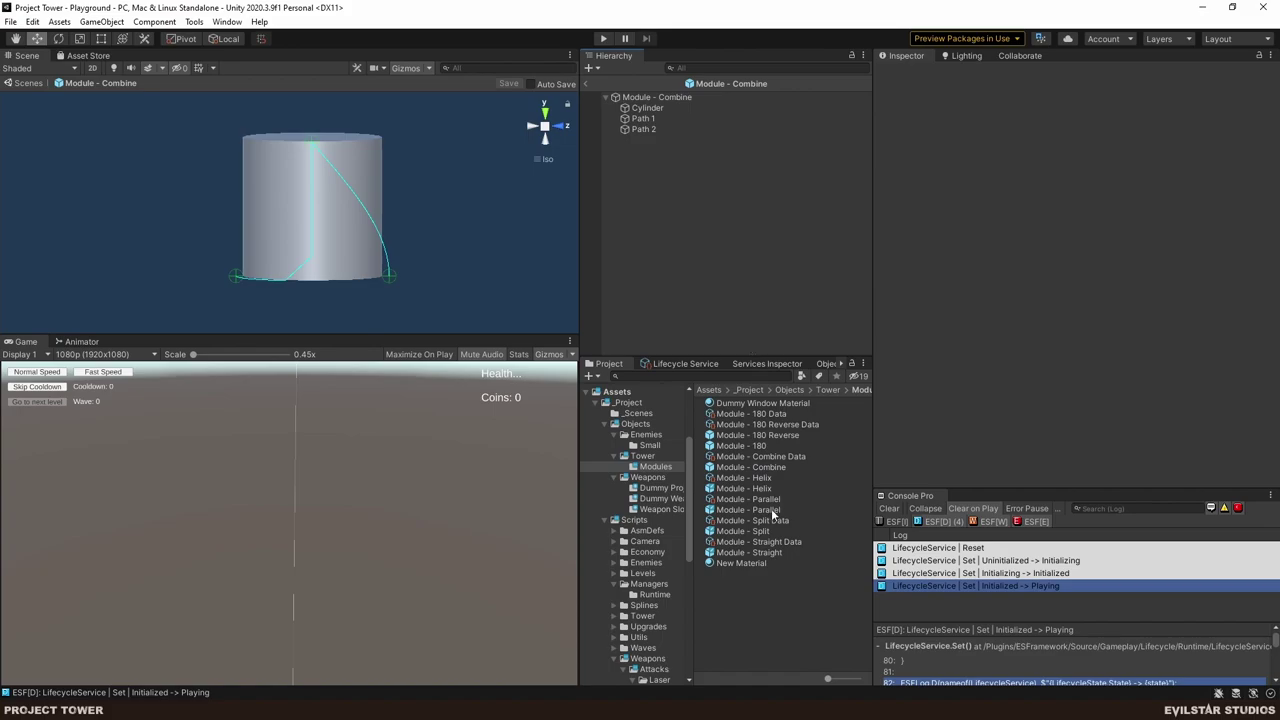
{"action": "left_click", "coordinate": [661, 509]}
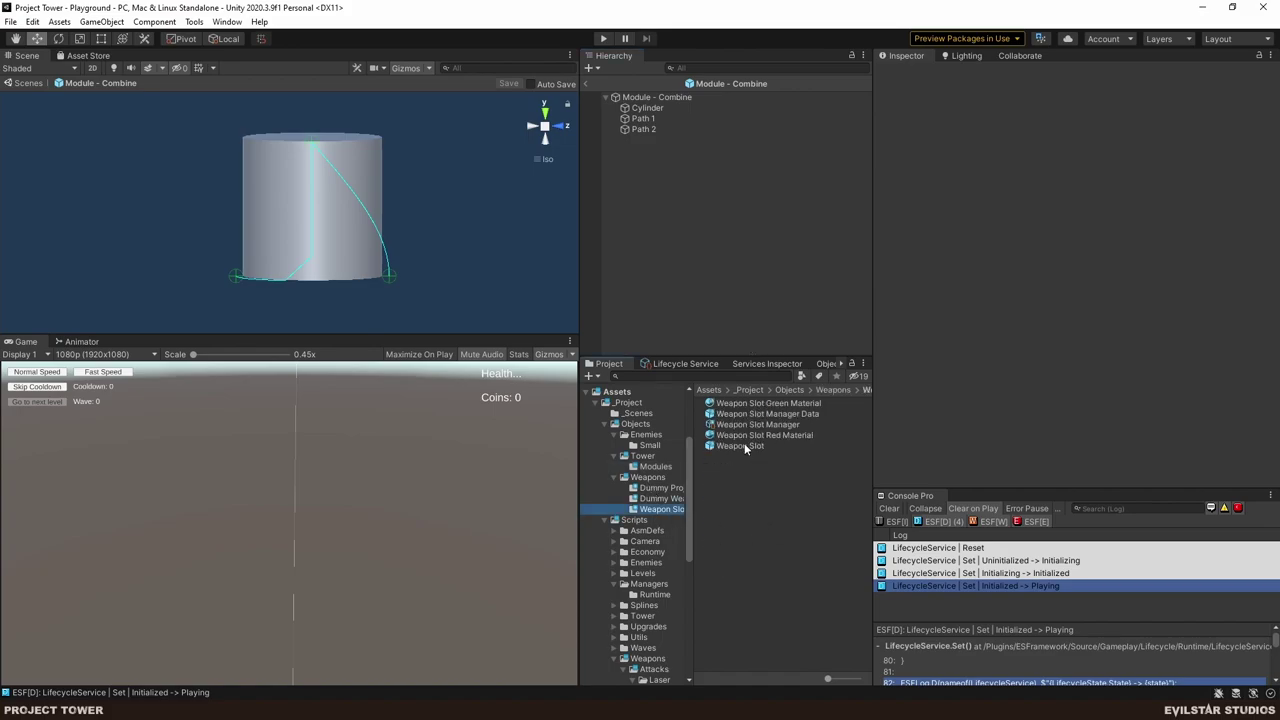
{"action": "left_click_drag", "start_coordinate": [735, 446], "coordinate": [710, 247]}
{"action": "left_click_drag", "start_coordinate": [680, 100], "coordinate": [1150, 437]}
{"action": "left_click", "coordinate": [1125, 384]}
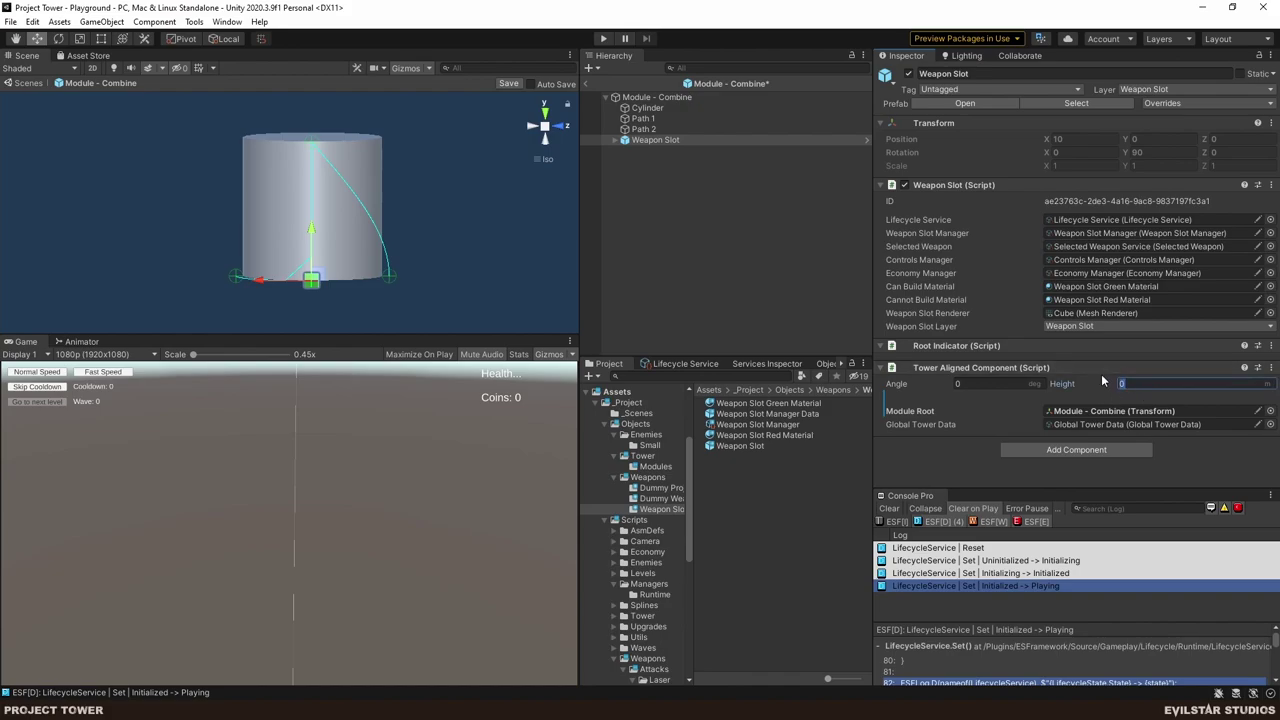
{"action": "type", "text": "150"}
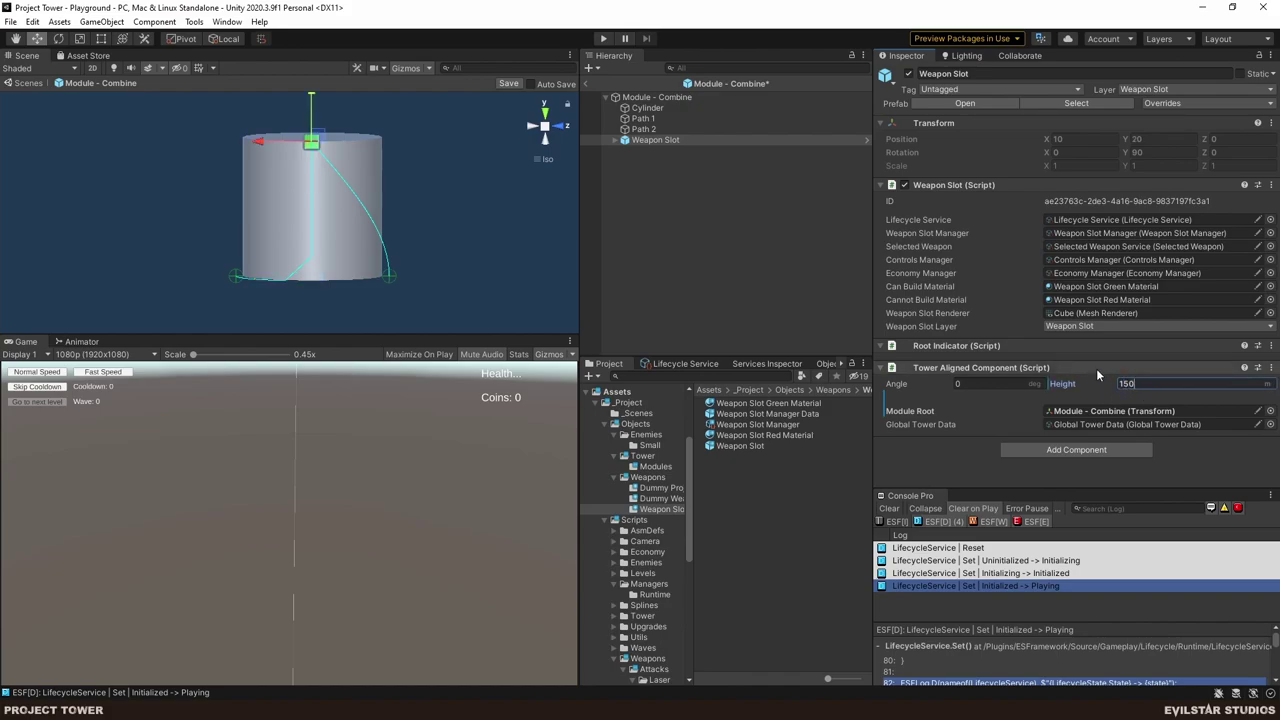
{"action": "key", "text": "BackSpace"}
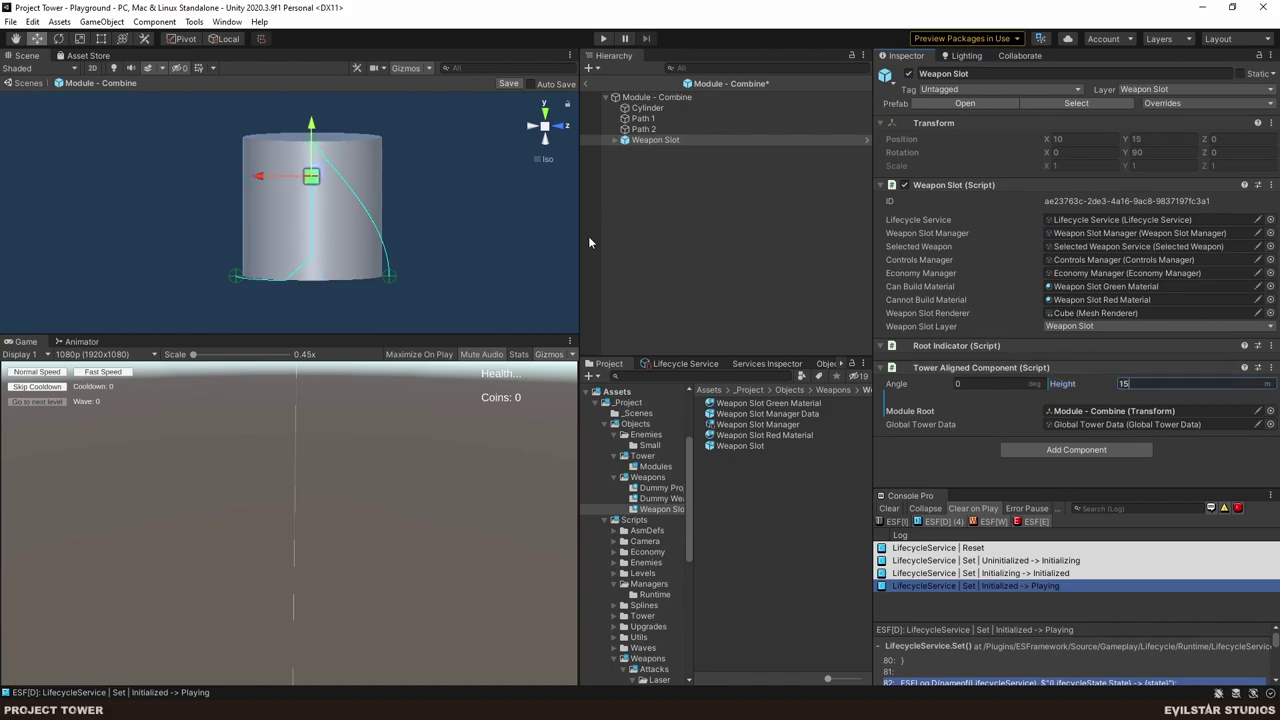
{"action": "left_click", "coordinate": [714, 221]}
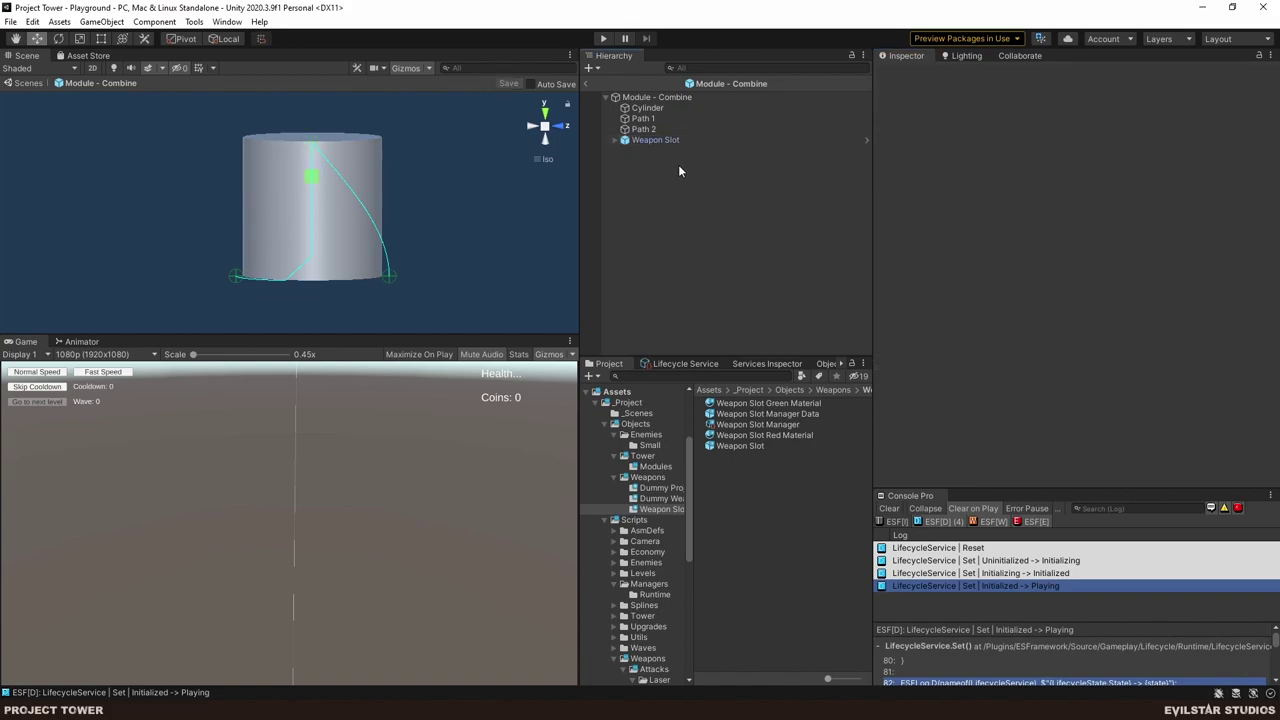
{"action": "left_click", "coordinate": [586, 83]}
- Add a Weapon Slot to Module - 180 at angle 90 and height 10
{"action": "left_click", "coordinate": [655, 466]}
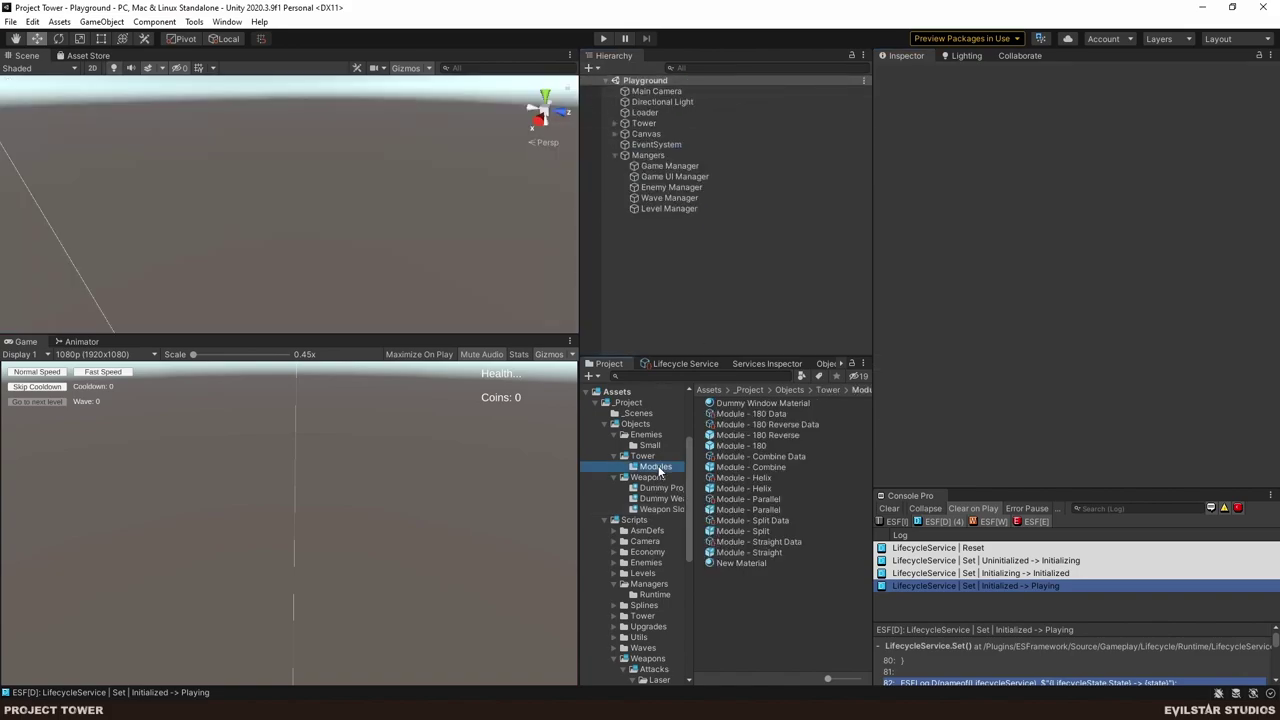
{"action": "double_click", "coordinate": [760, 442]}
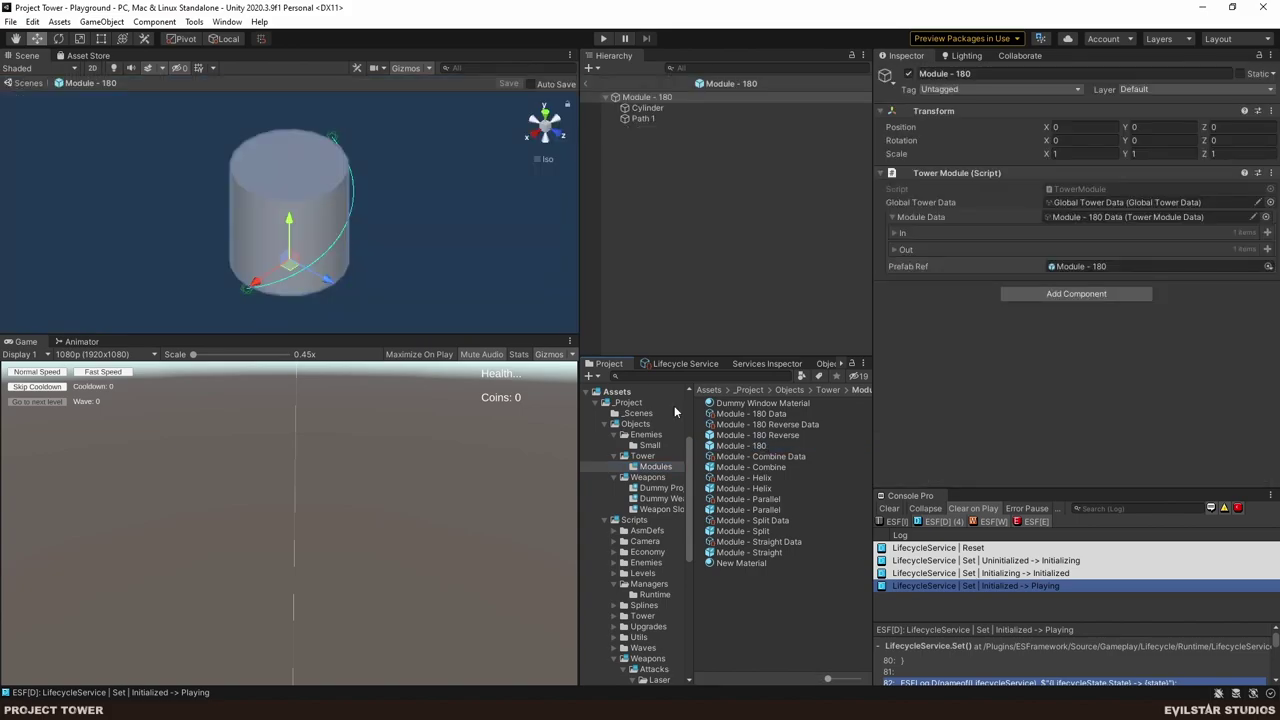
{"action": "left_click_drag", "start_coordinate": [443, 266], "coordinate": [480, 150], "text": "alt"}
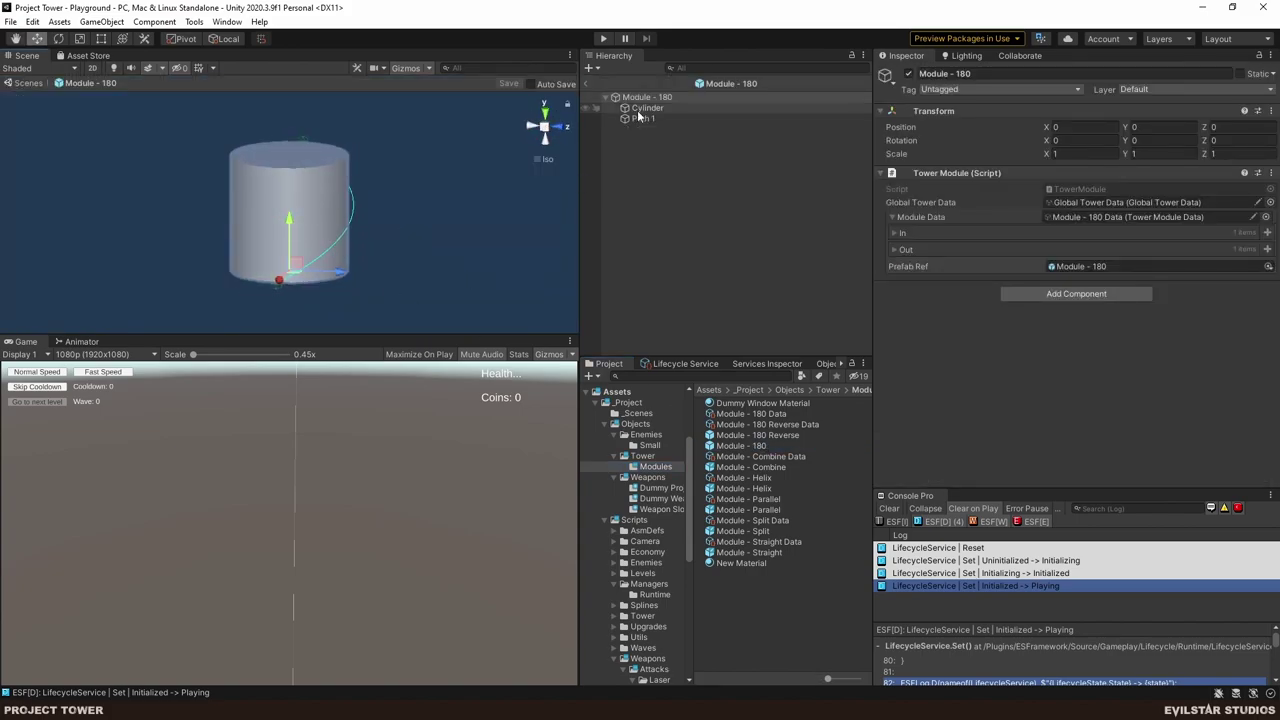
{"action": "left_click", "coordinate": [662, 509]}
{"action": "left_click_drag", "start_coordinate": [734, 455], "coordinate": [1150, 437]}
{"action": "type", "text": "90"}
{"action": "key", "text": "Tab"}
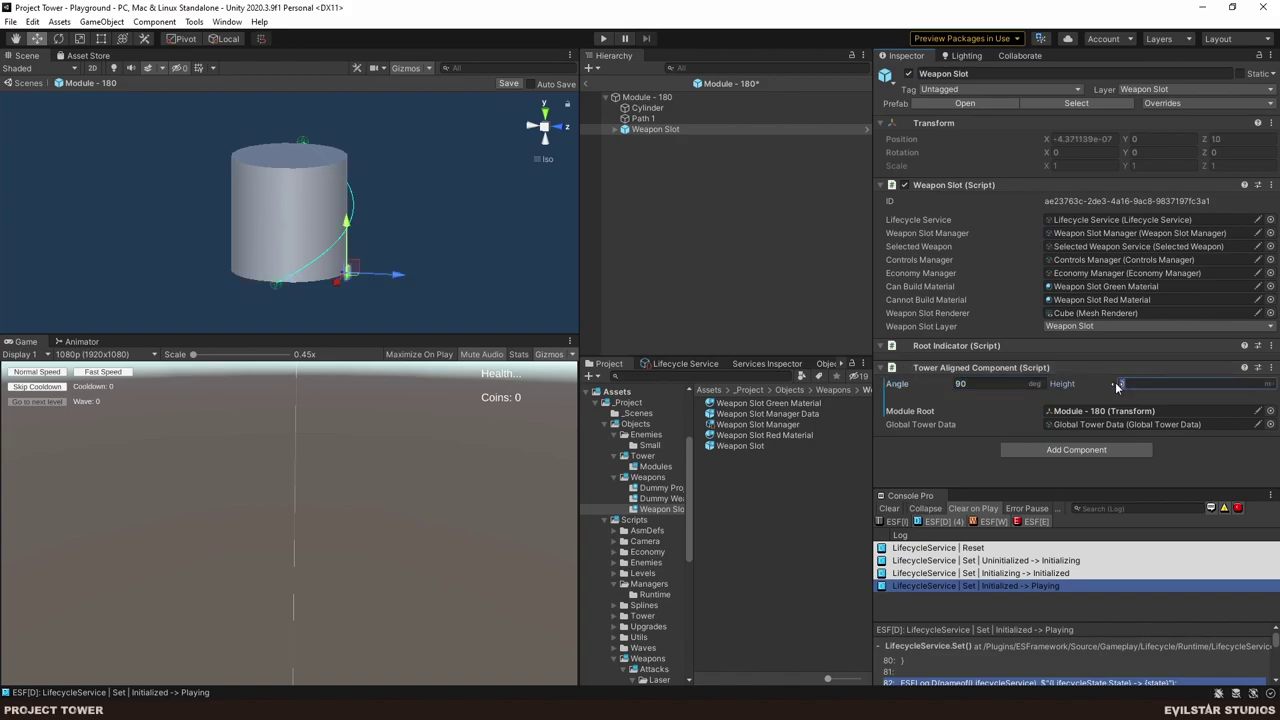
{"action": "type", "text": "10"}
{"action": "left_click", "coordinate": [751, 263]}
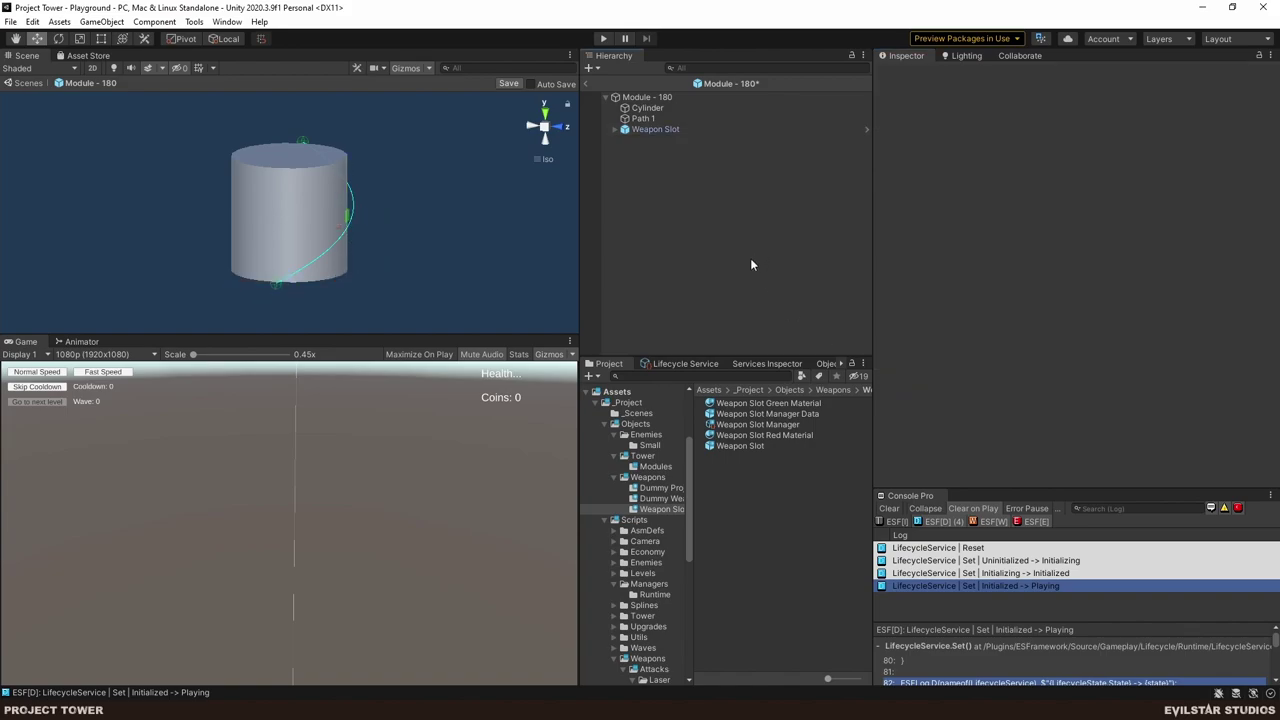
{"action": "left_click", "coordinate": [587, 83]}
{"action": "left_click", "coordinate": [650, 466]}
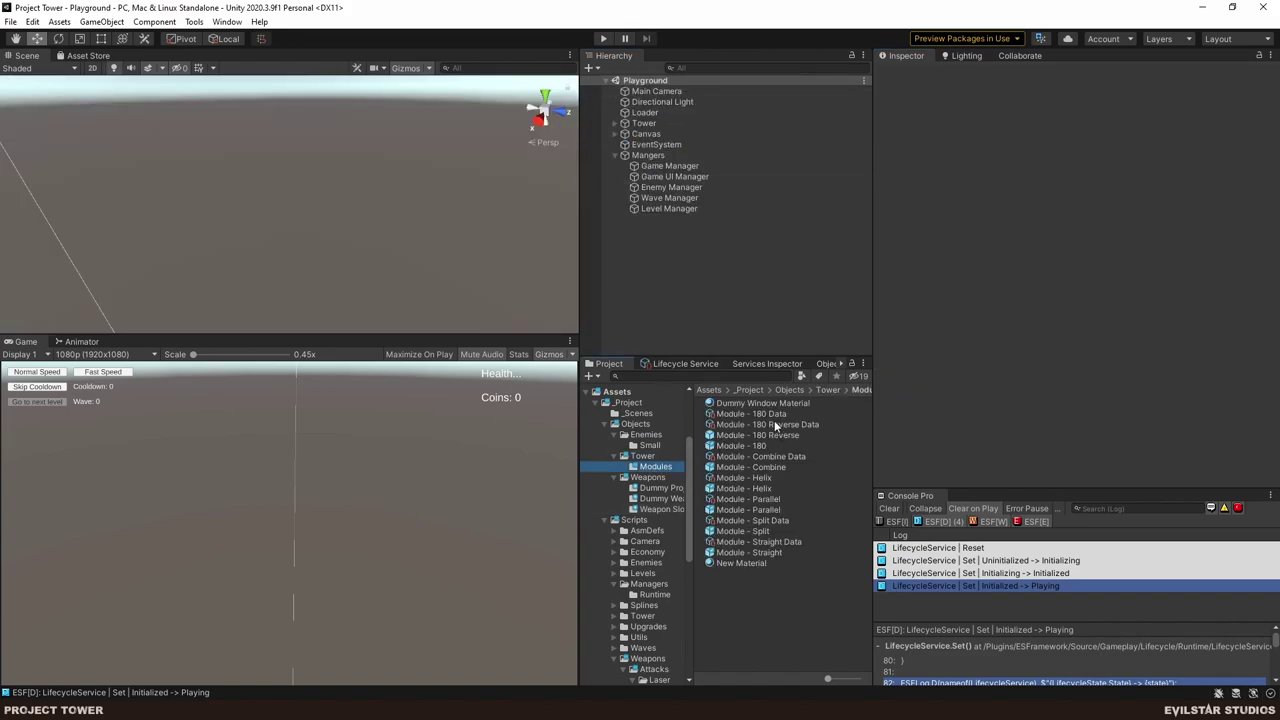
- Add a Weapon Slot to Module - 180 Reverse at 270° and height 10
{"action": "double_click", "coordinate": [784, 437]}
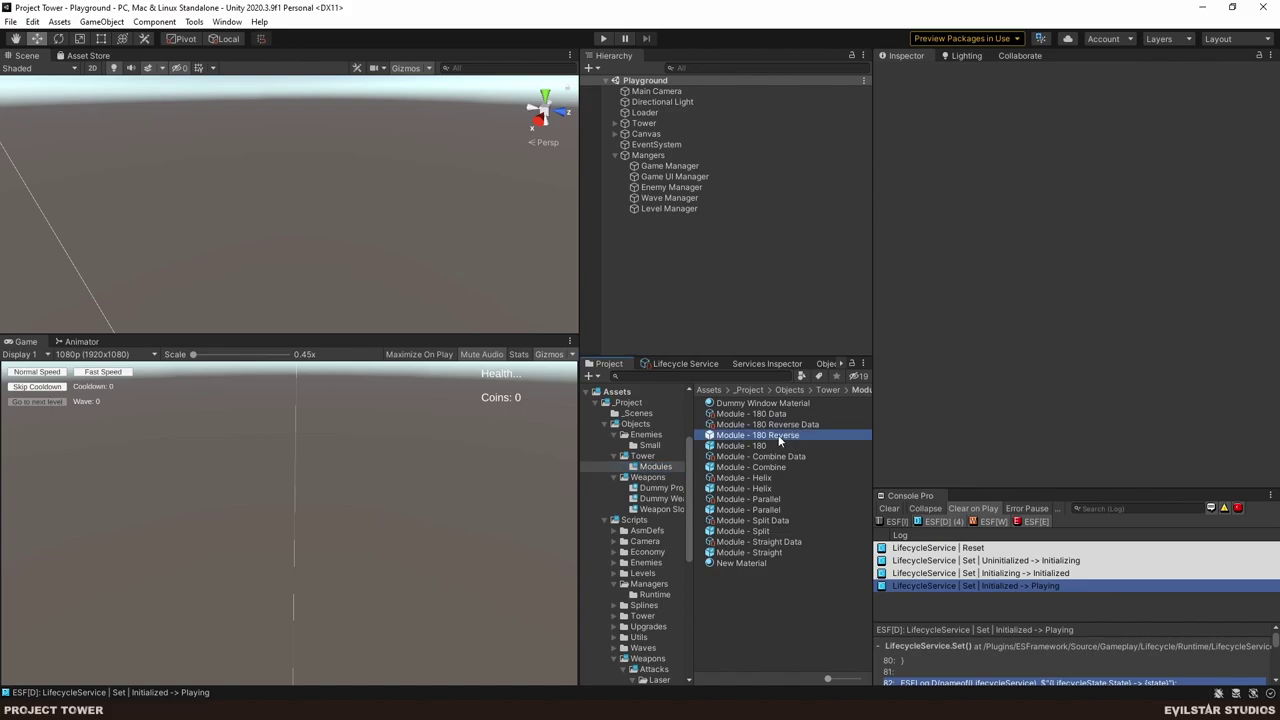
{"action": "left_click", "coordinate": [660, 509]}
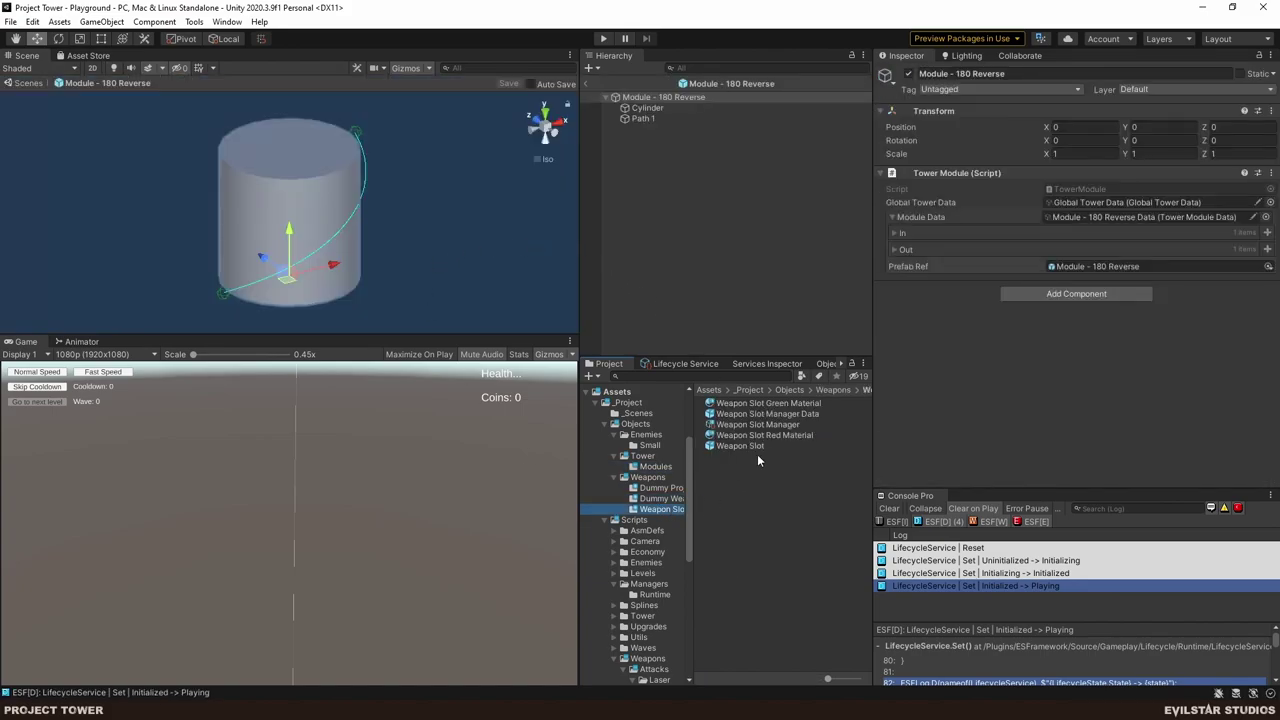
{"action": "left_click_drag", "start_coordinate": [745, 446], "coordinate": [646, 97]}
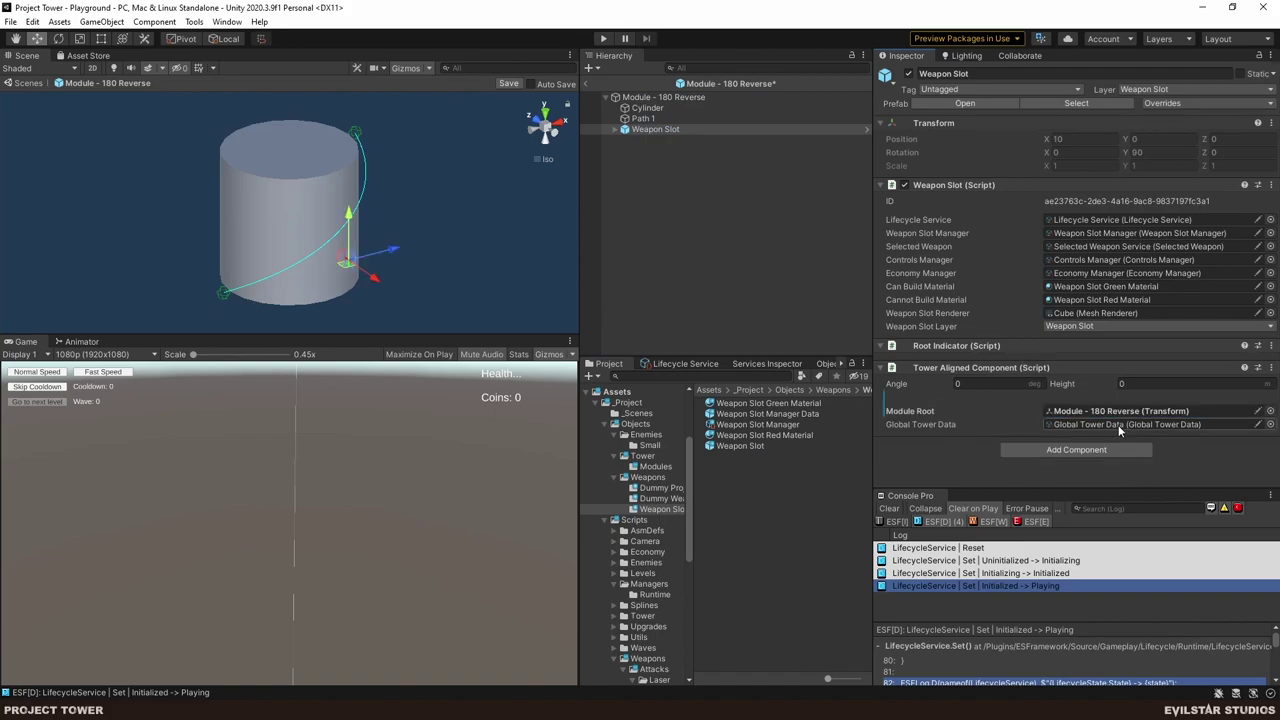
{"action": "left_click", "coordinate": [890, 384]}
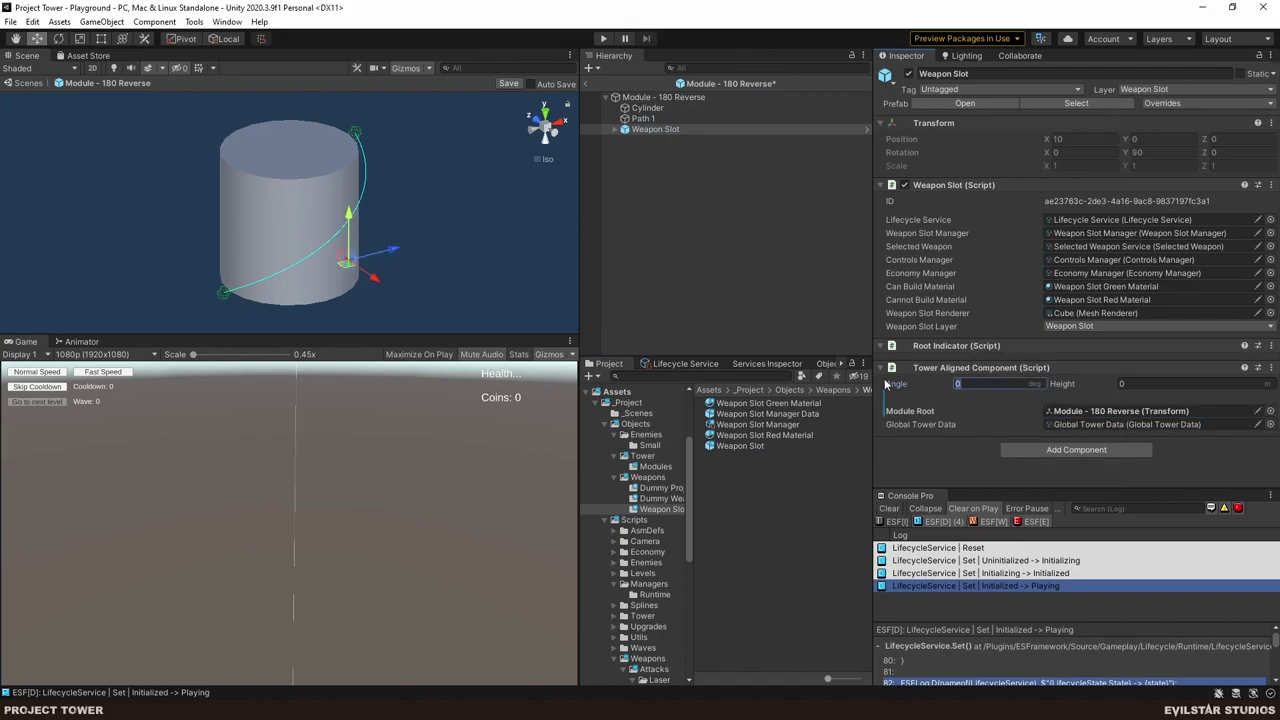
{"action": "key", "text": "Return"}
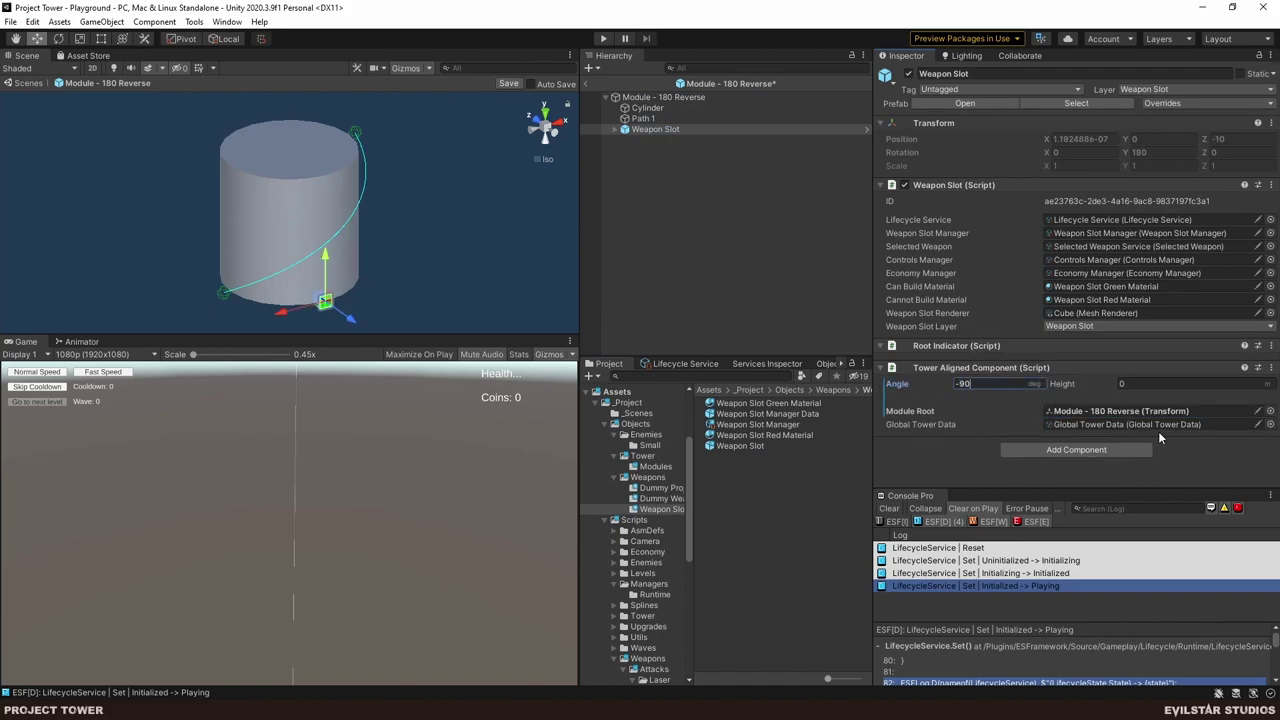
{"action": "left_click", "coordinate": [1113, 383]}
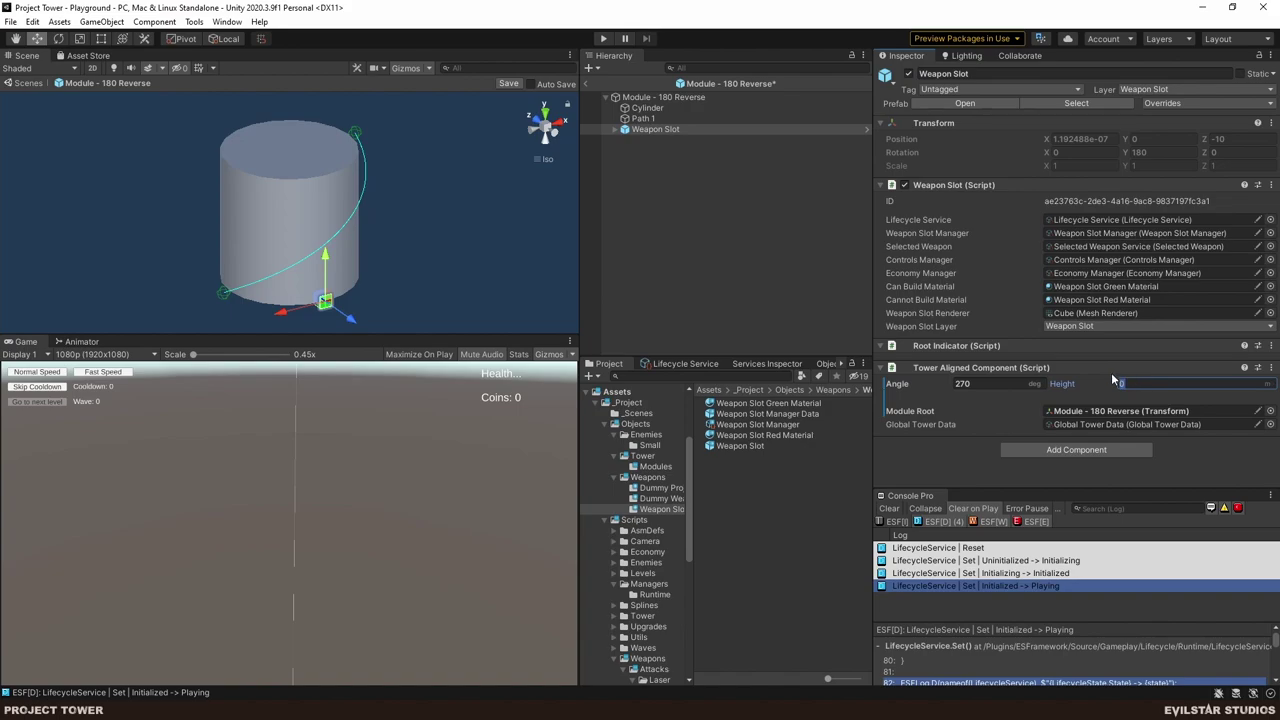
- Save the Module - 180 Reverse prefab and start Play mode from Playground
{"action": "left_click", "coordinate": [674, 180]}
{"action": "key", "text": "ctrl+s"}
{"action": "left_click", "coordinate": [588, 83]}
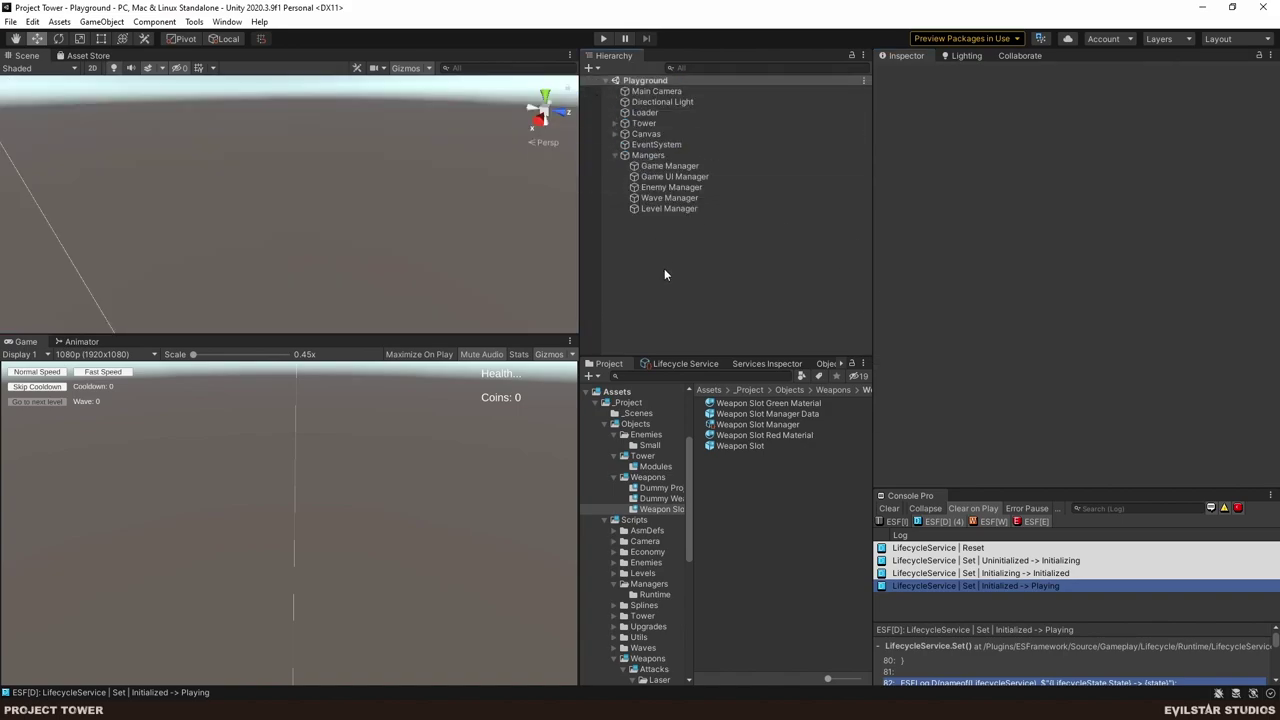
{"action": "left_click", "coordinate": [603, 38]}
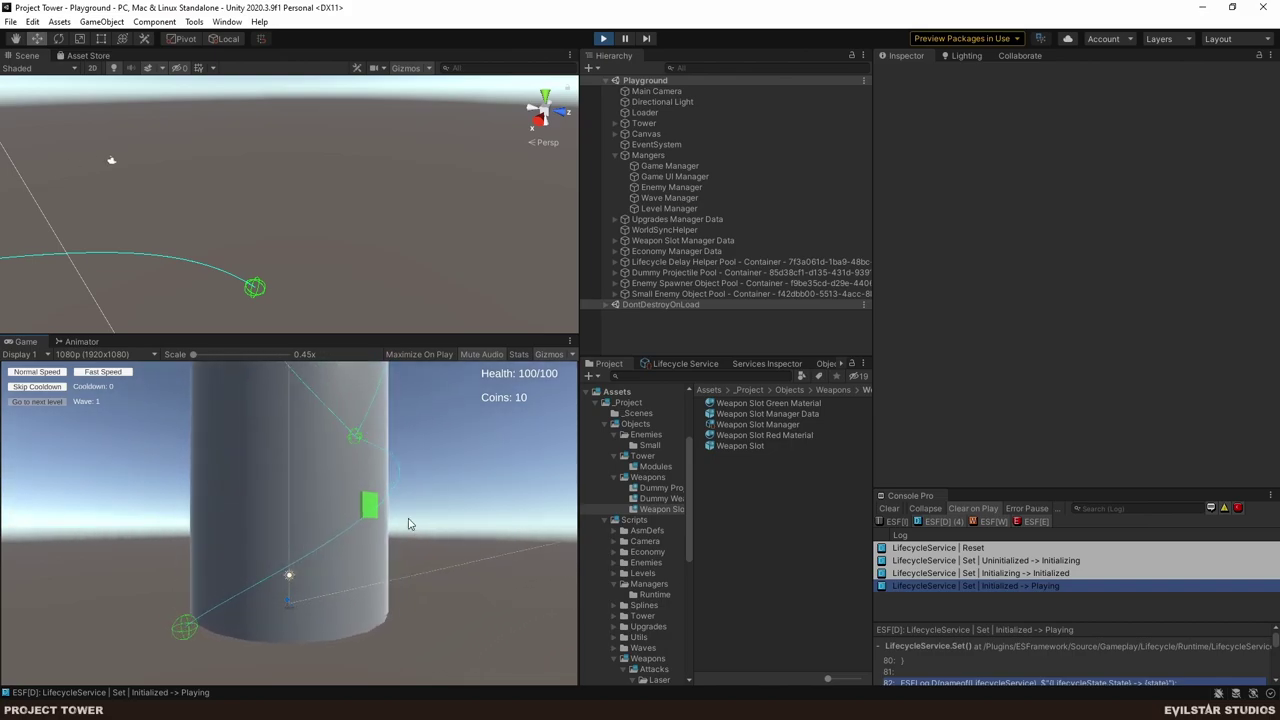
- Buy a projectile weapon for the green slot, run the Level Definition setup, then stop playing
{"action": "left_click", "coordinate": [372, 507]}
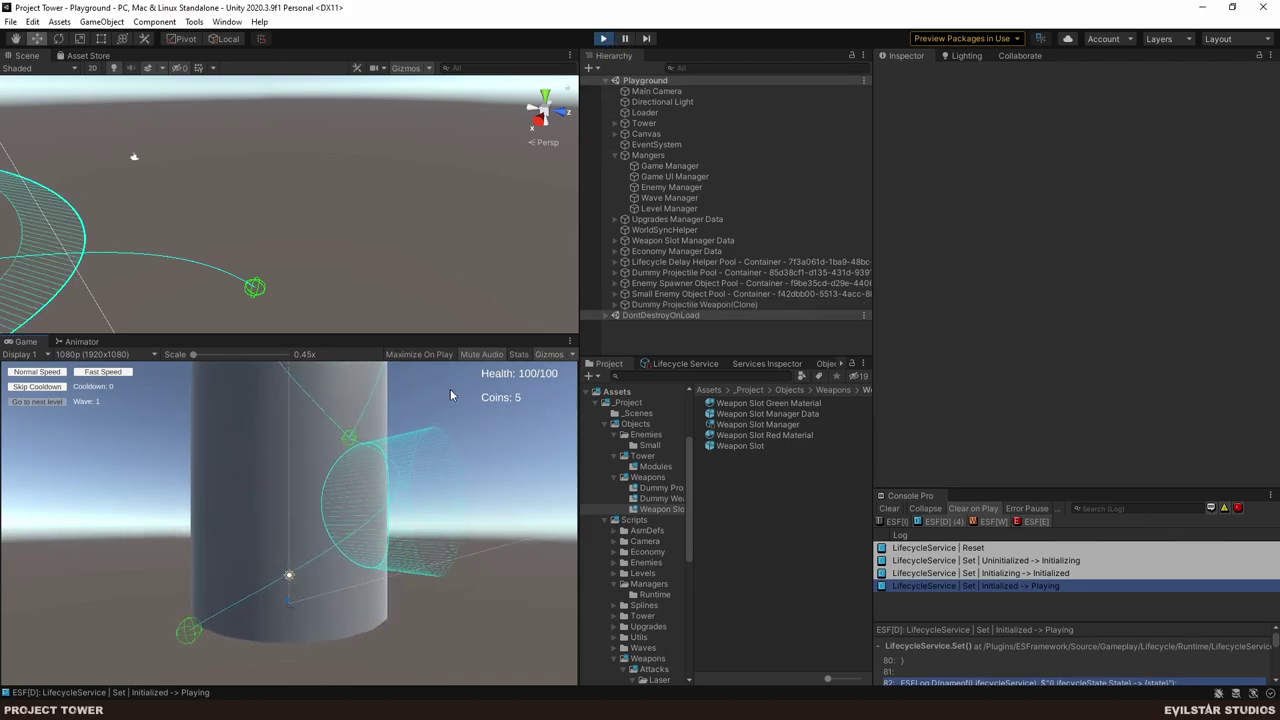
{"action": "left_click", "coordinate": [715, 208]}
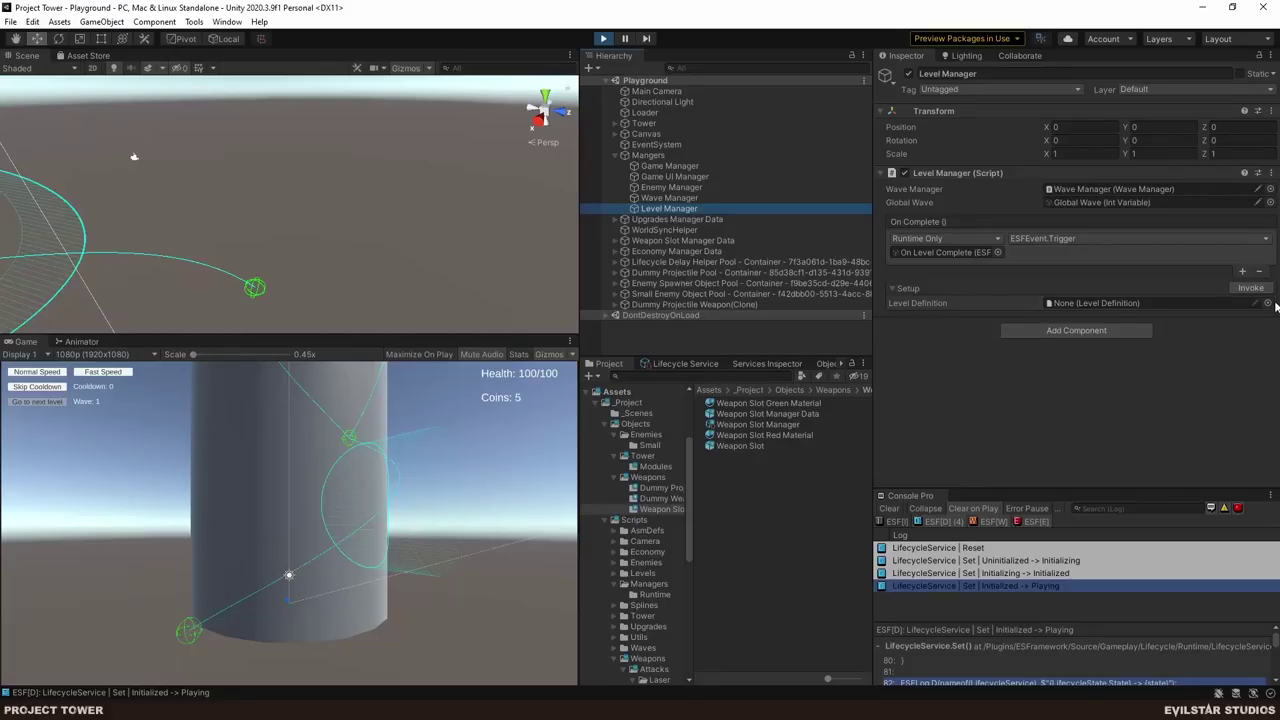
{"action": "left_click", "coordinate": [1267, 303]}
{"action": "double_click", "coordinate": [1250, 344]}
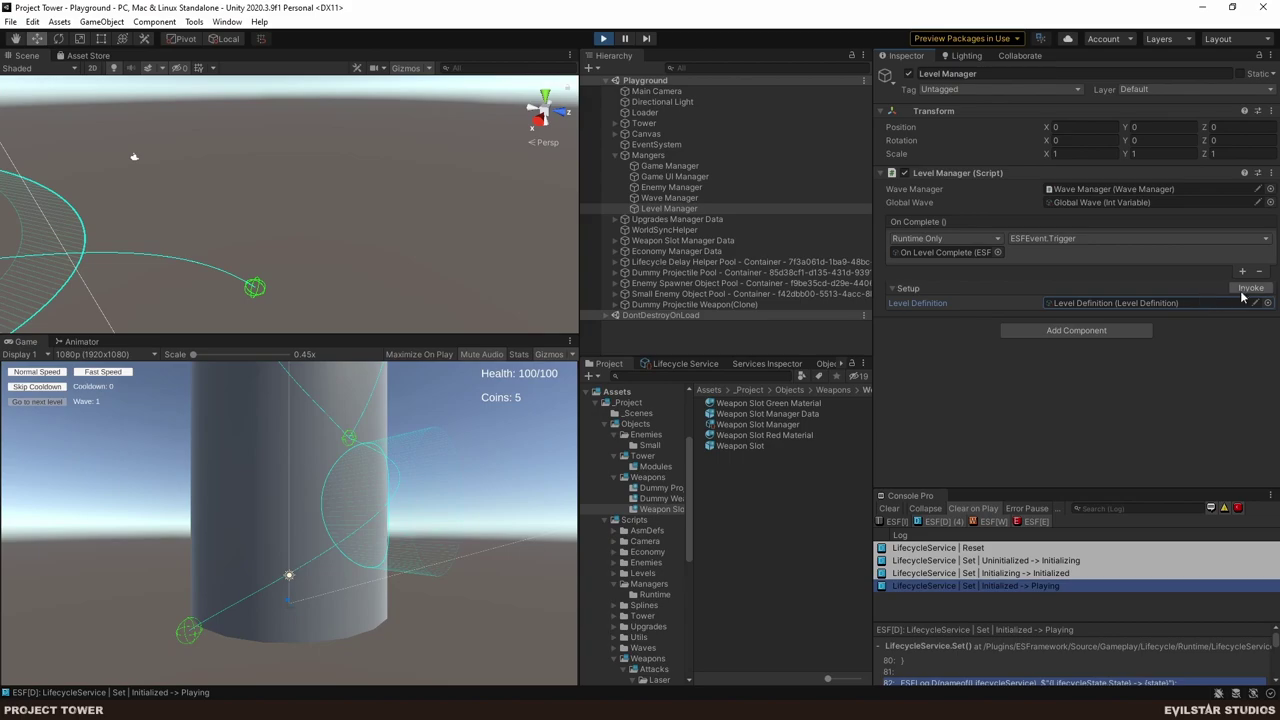
{"action": "left_click", "coordinate": [1248, 289]}
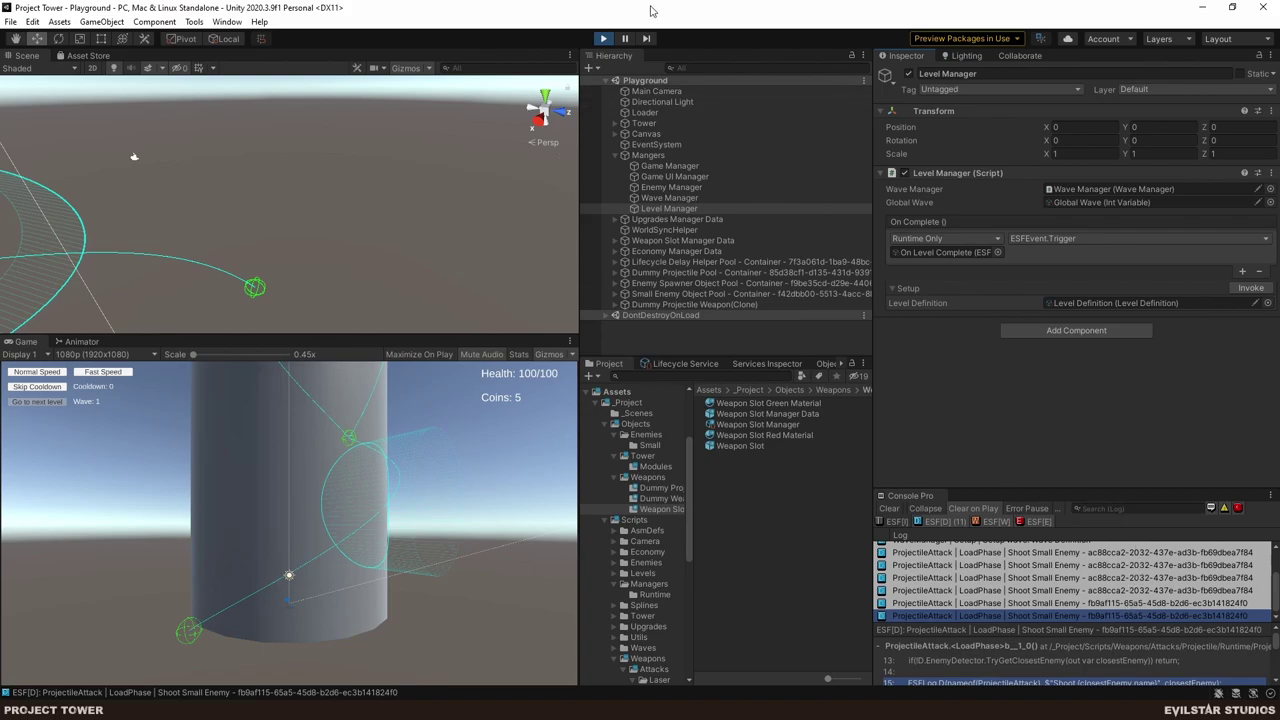
{"action": "left_click", "coordinate": [605, 40]}
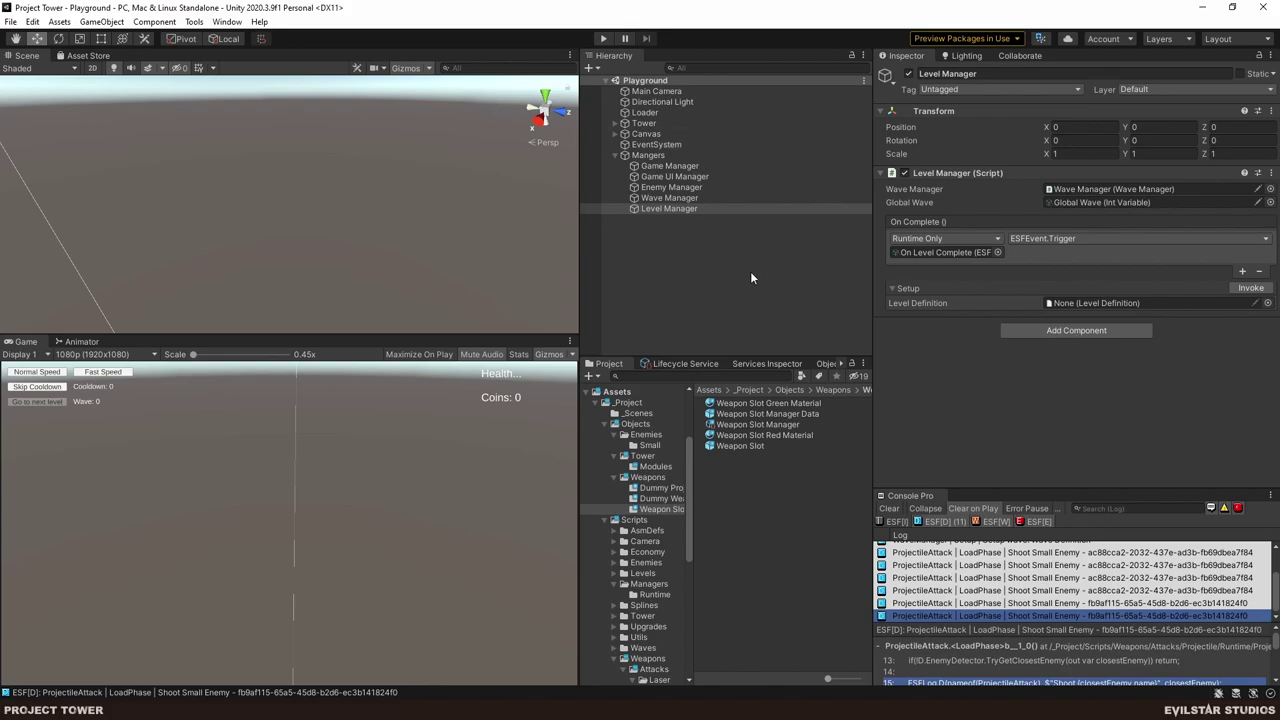
- Insert a D.ProjectilesPool.Get() call with no argument above the shoot log
{"action": "key", "text": "alt+Tab"}
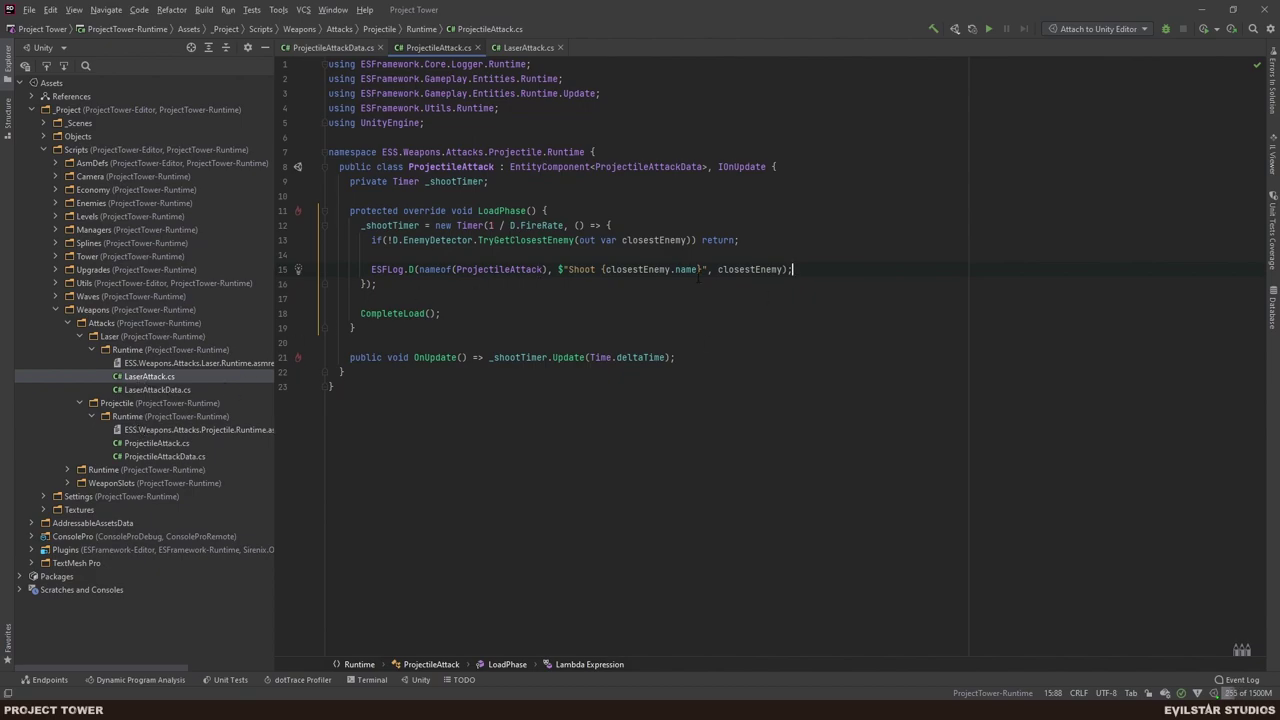
{"action": "key", "text": "Up"}
{"action": "key", "text": "Up"}
{"action": "key", "text": "Return"}
{"action": "key", "text": "Return"}
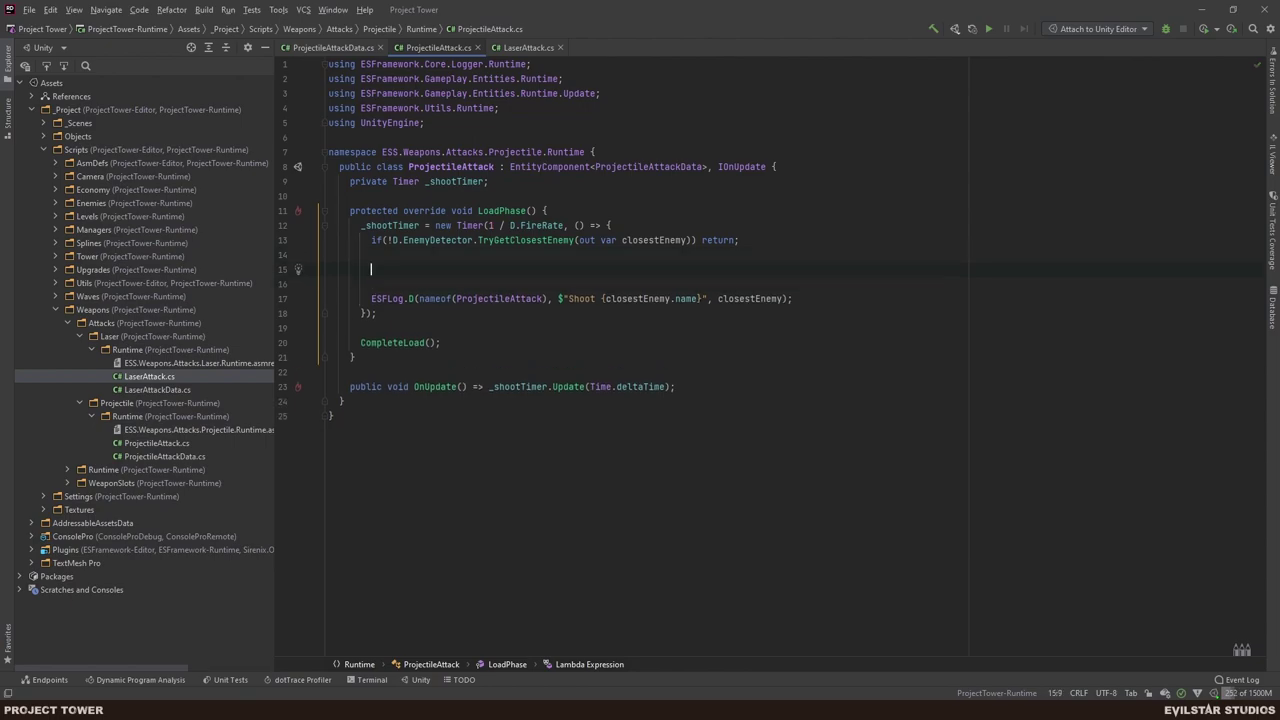
{"action": "type", "text": "D."}
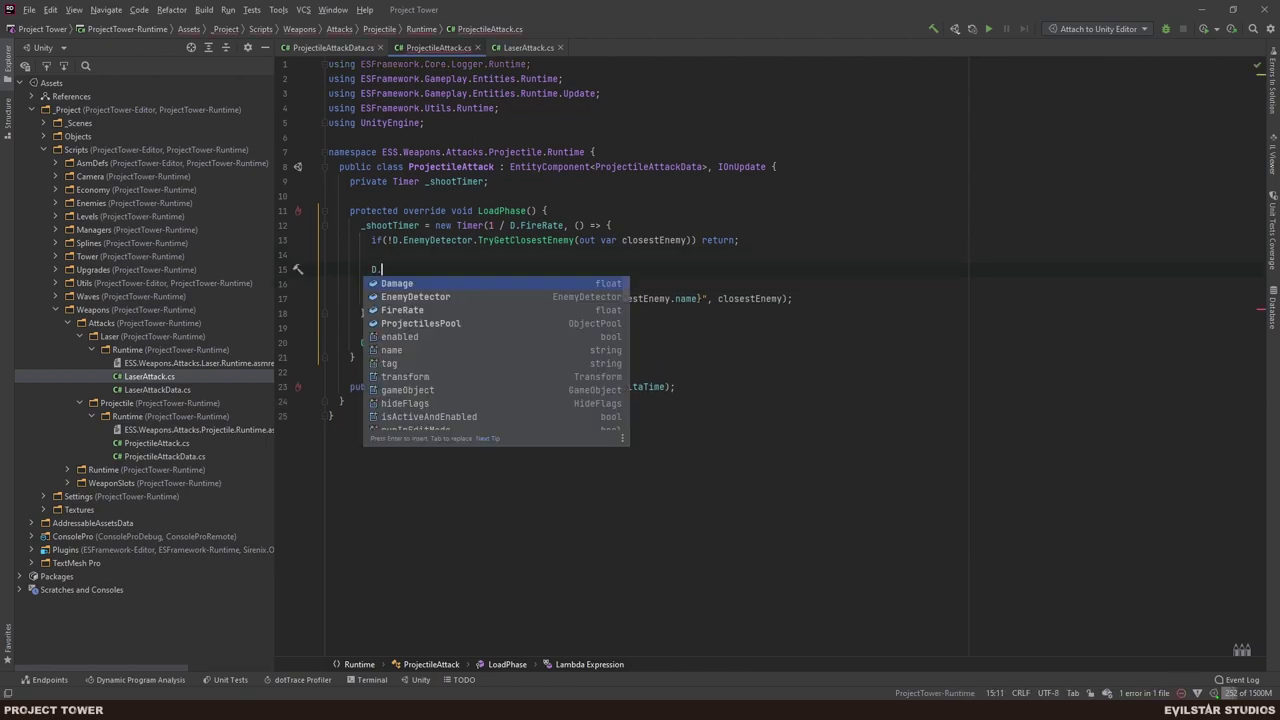
{"action": "type", "text": "ProjectilesPool.Get"}
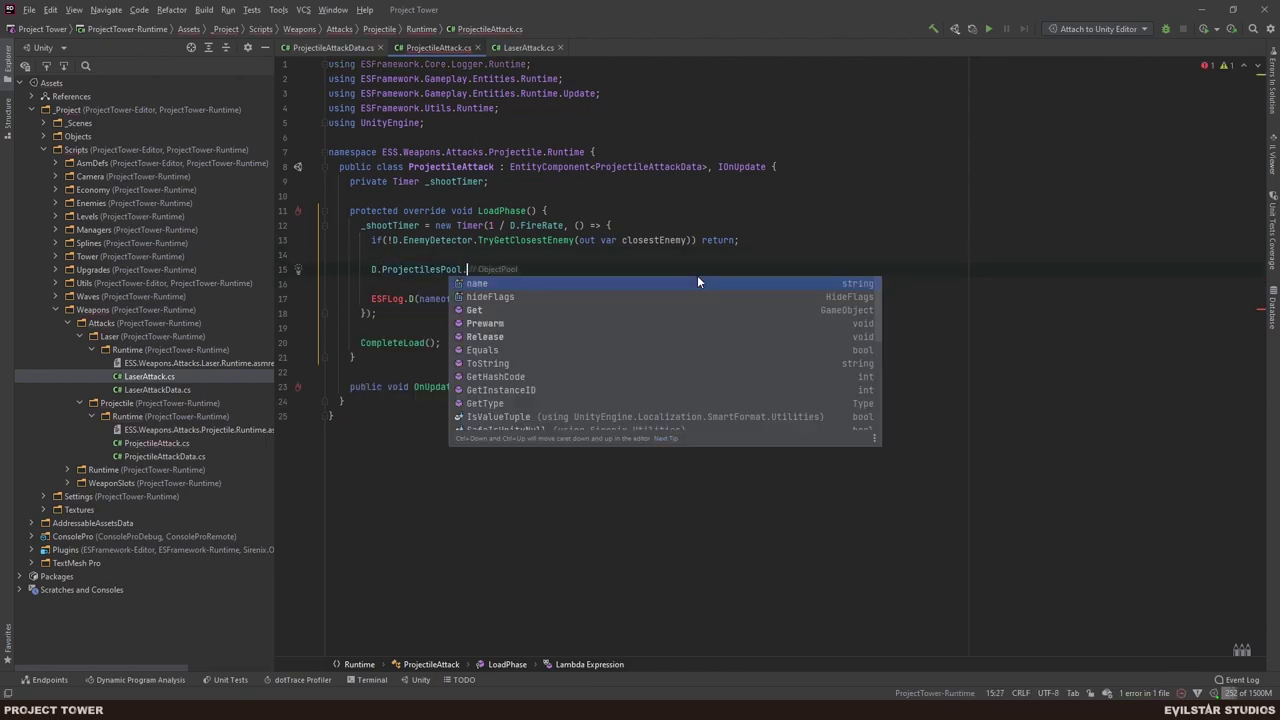
{"action": "key", "text": "Return"}
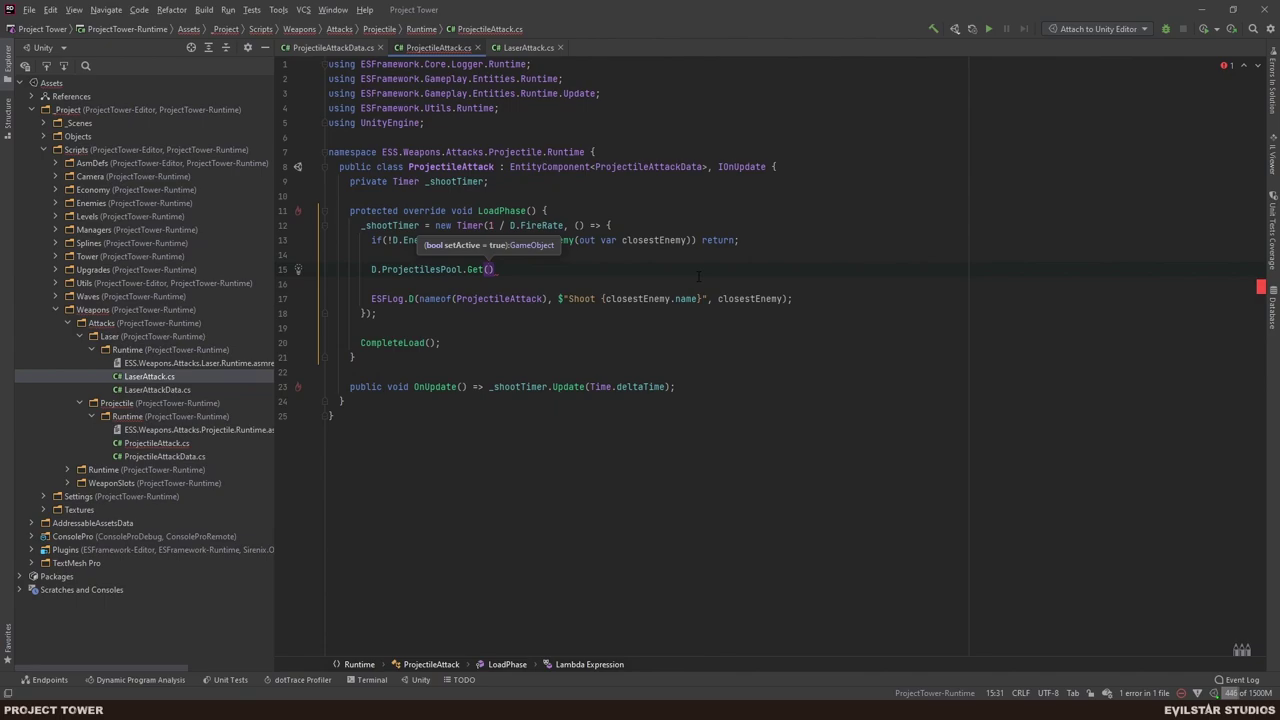
{"action": "type", "text": "false"}
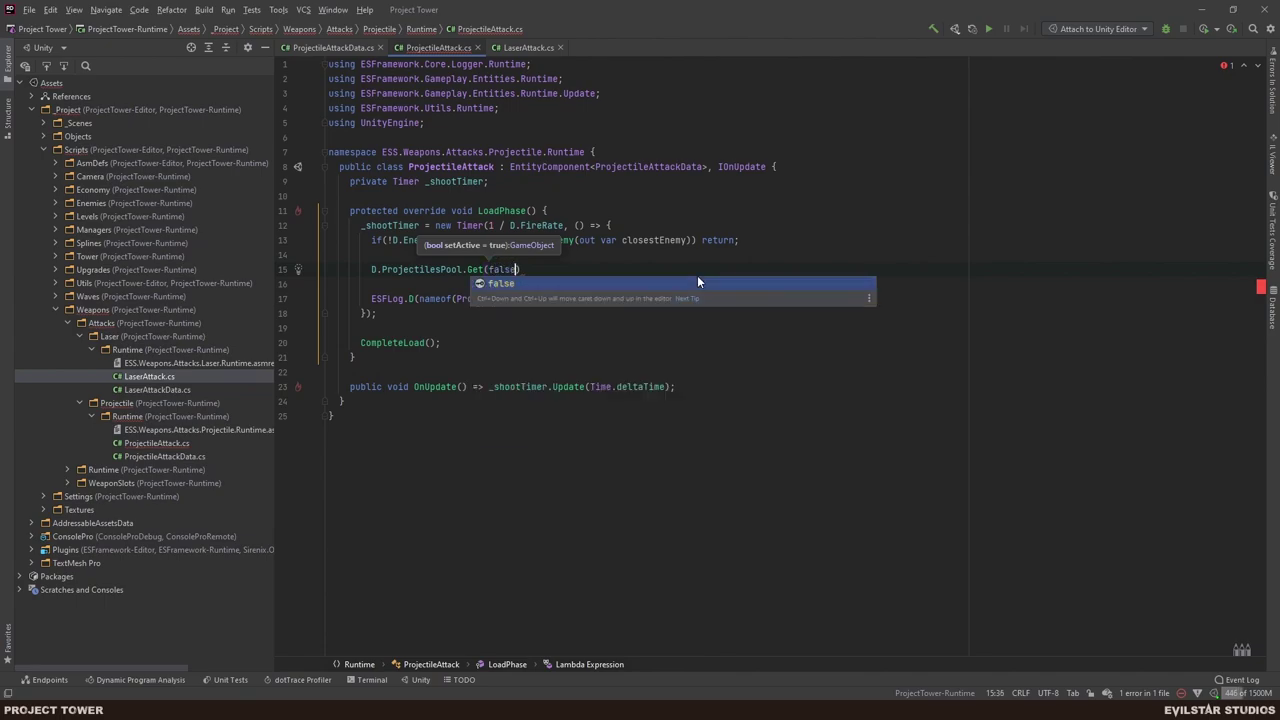
{"action": "key", "text": "Return"}
{"action": "key", "text": "ctrl+shift+Left"}
{"action": "key", "text": "BackSpace"}
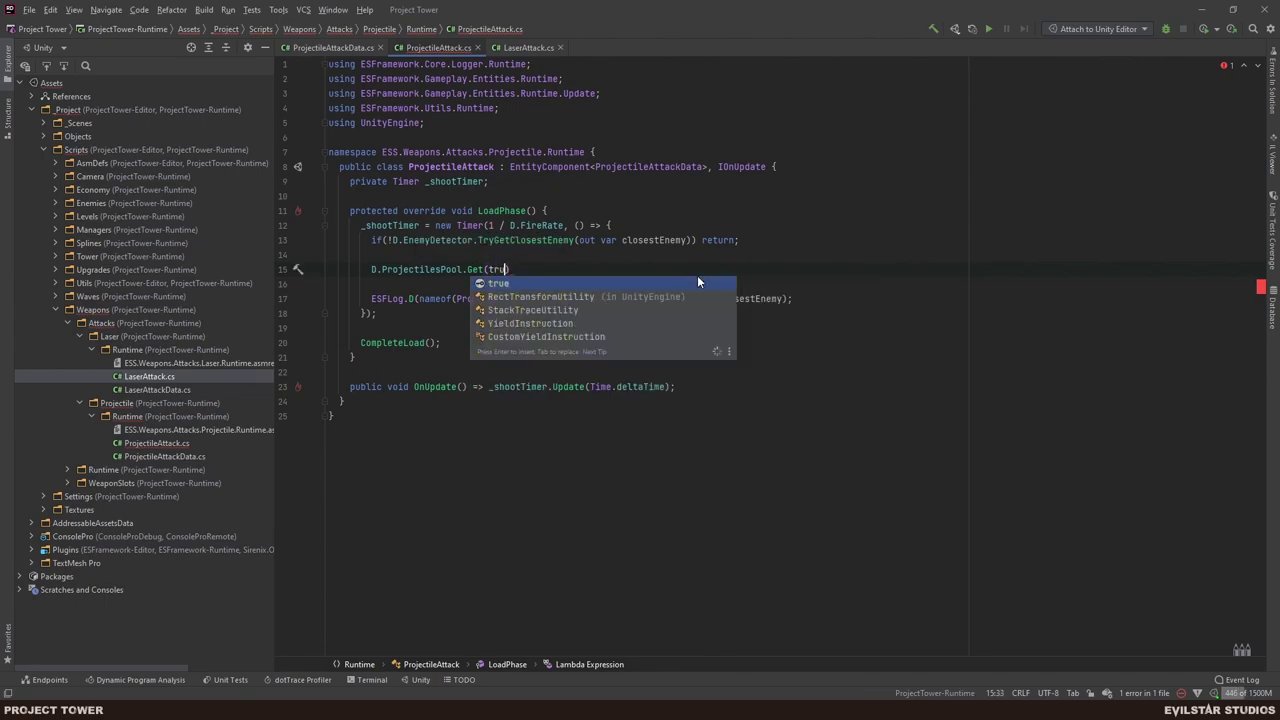
{"action": "key", "text": "Escape"}
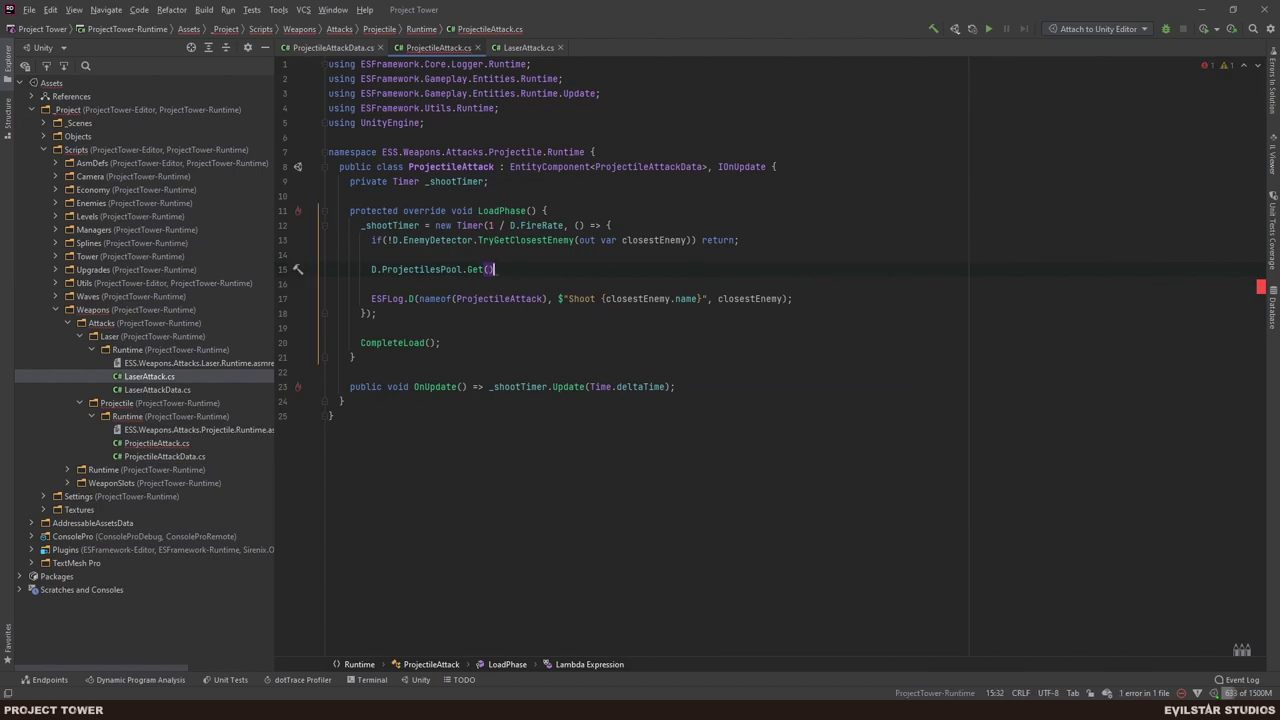
- Store the result in 'var go =' and end the statement with a semicolon
{"action": "key", "text": "Home"}
{"action": "type", "text": "var  go ="}
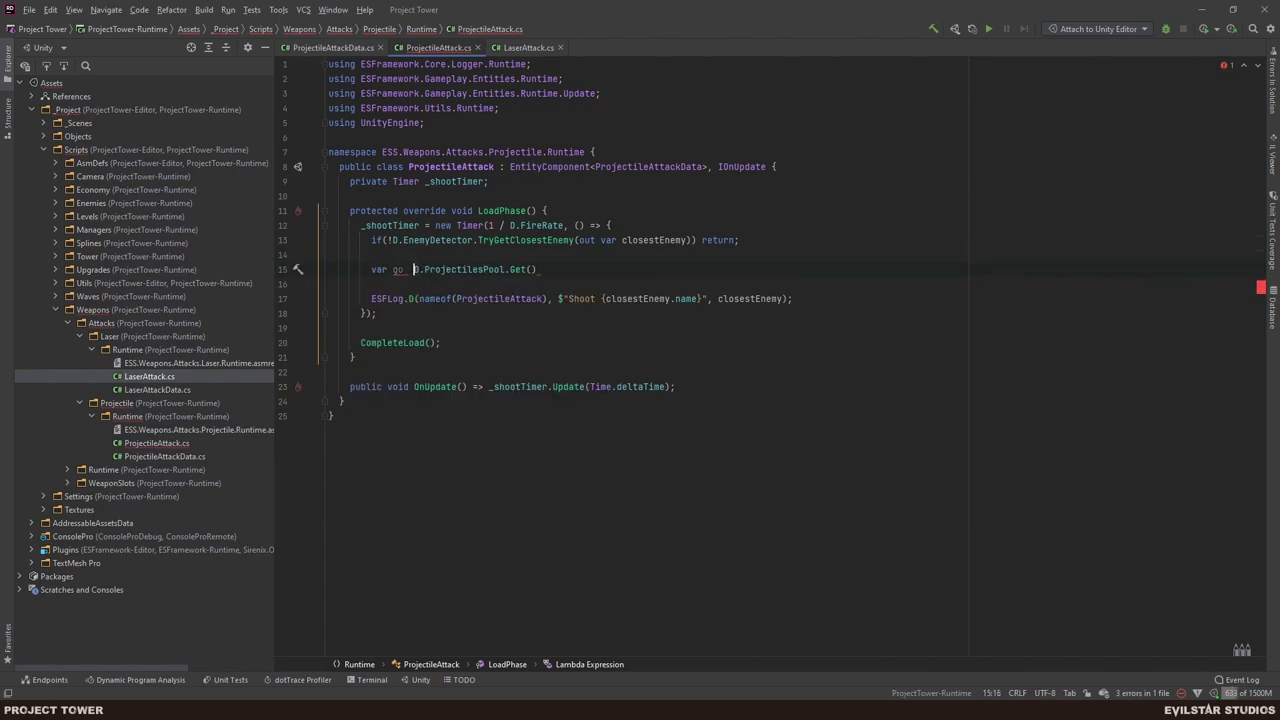
{"action": "key", "text": "Return"}
{"action": "key", "text": "Up"}
{"action": "key", "text": "End"}
{"action": "type", "text": ";"}
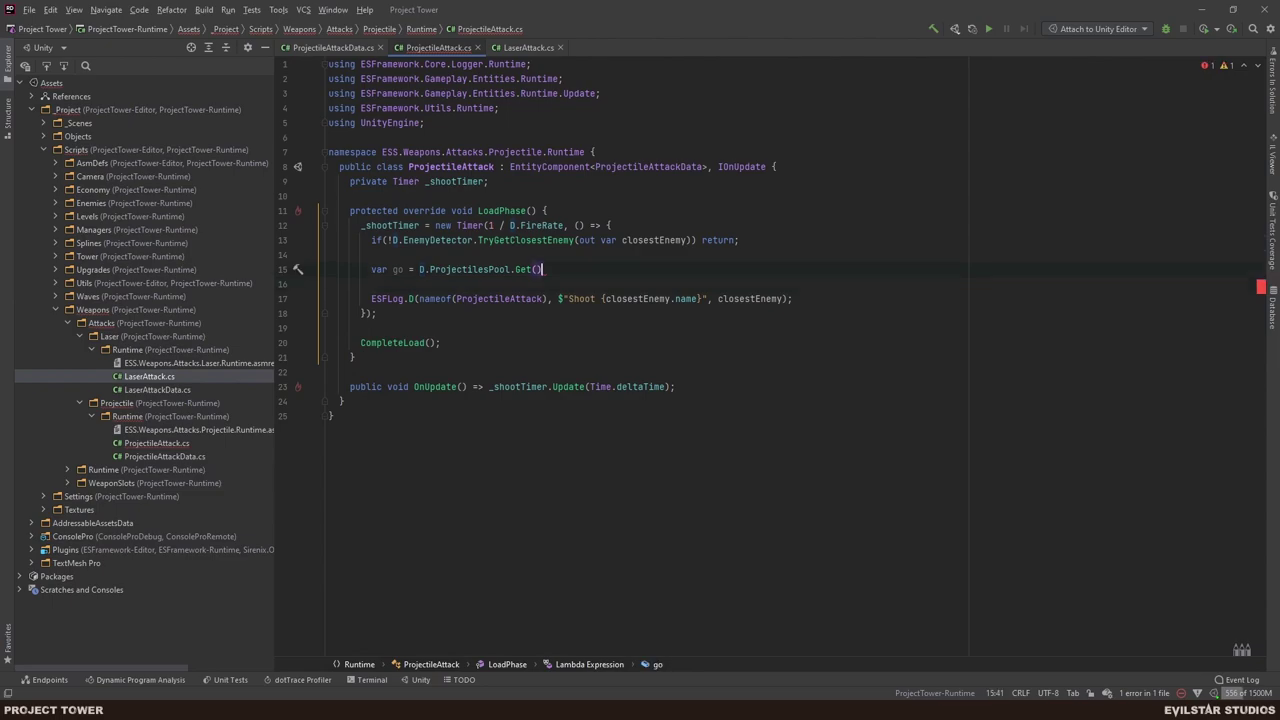
{"action": "key", "text": "ctrl+End"}
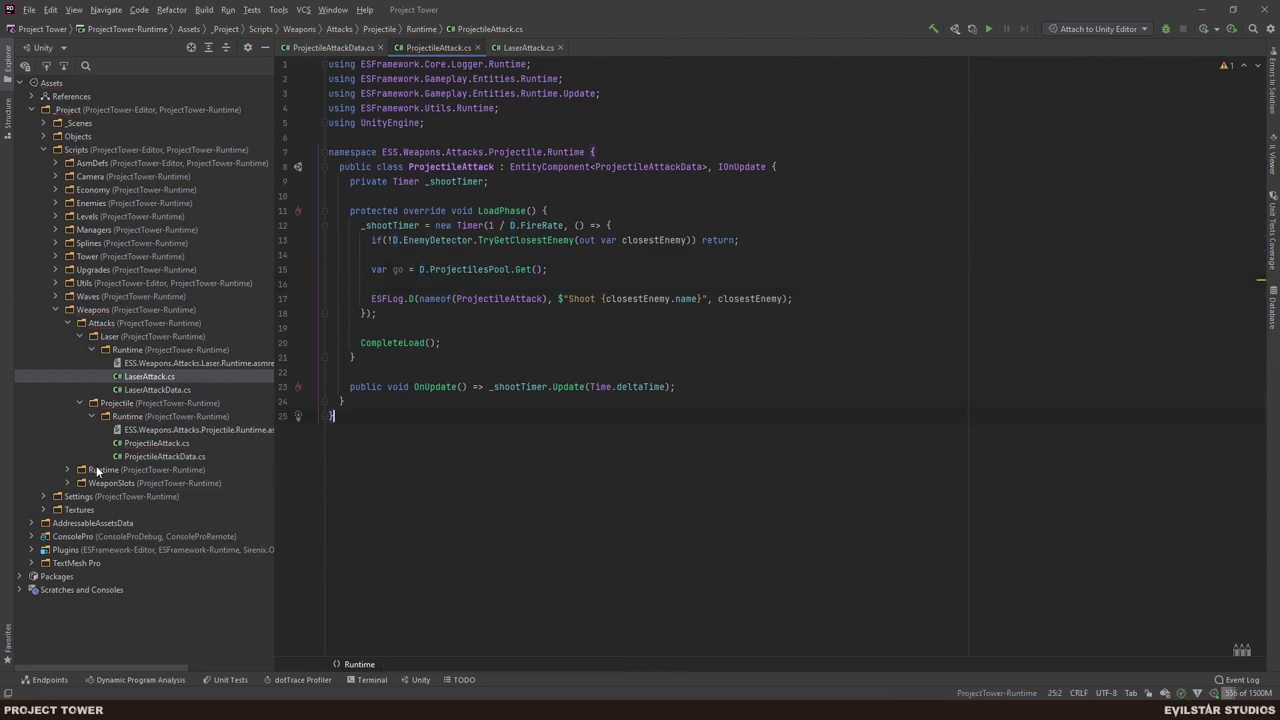
- Add a Projectile class in the Projectile Runtime folder deriving from LifecycleComponent
{"action": "right_click", "coordinate": [127, 415]}
{"action": "mouse_move", "coordinate": [194, 427]}
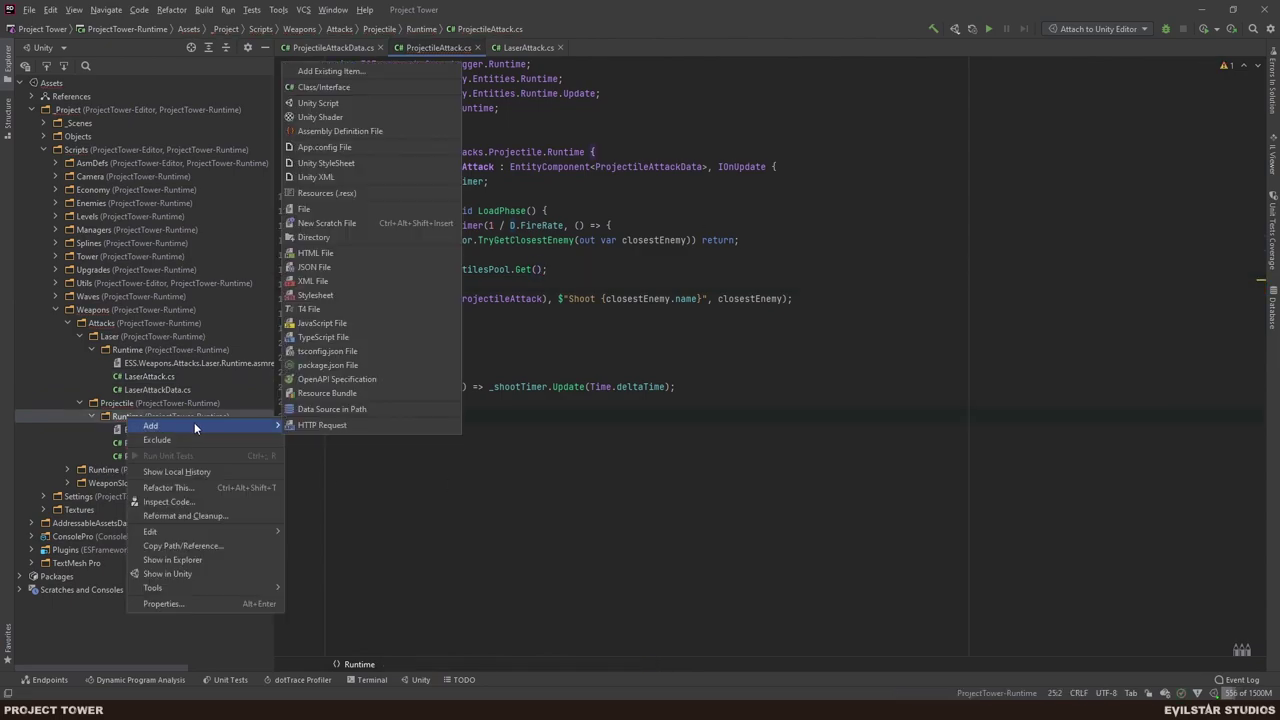
{"action": "left_click", "coordinate": [330, 87]}
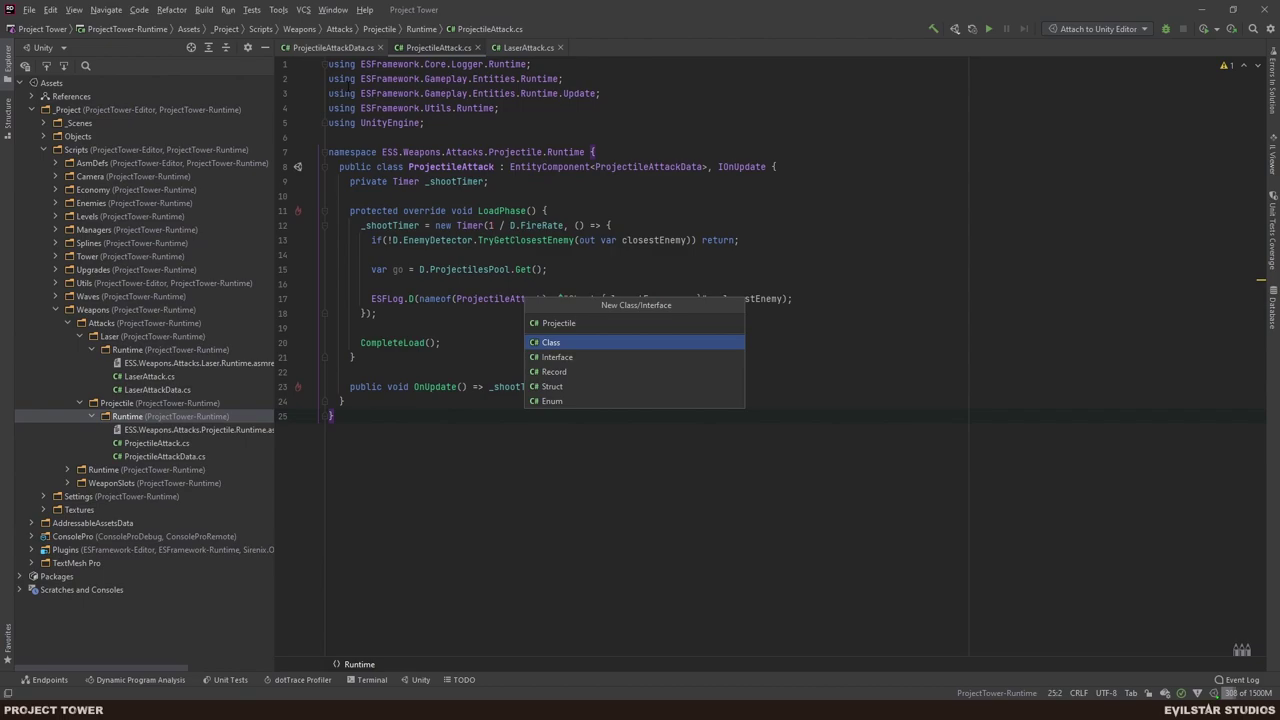
{"action": "key", "text": "Return"}
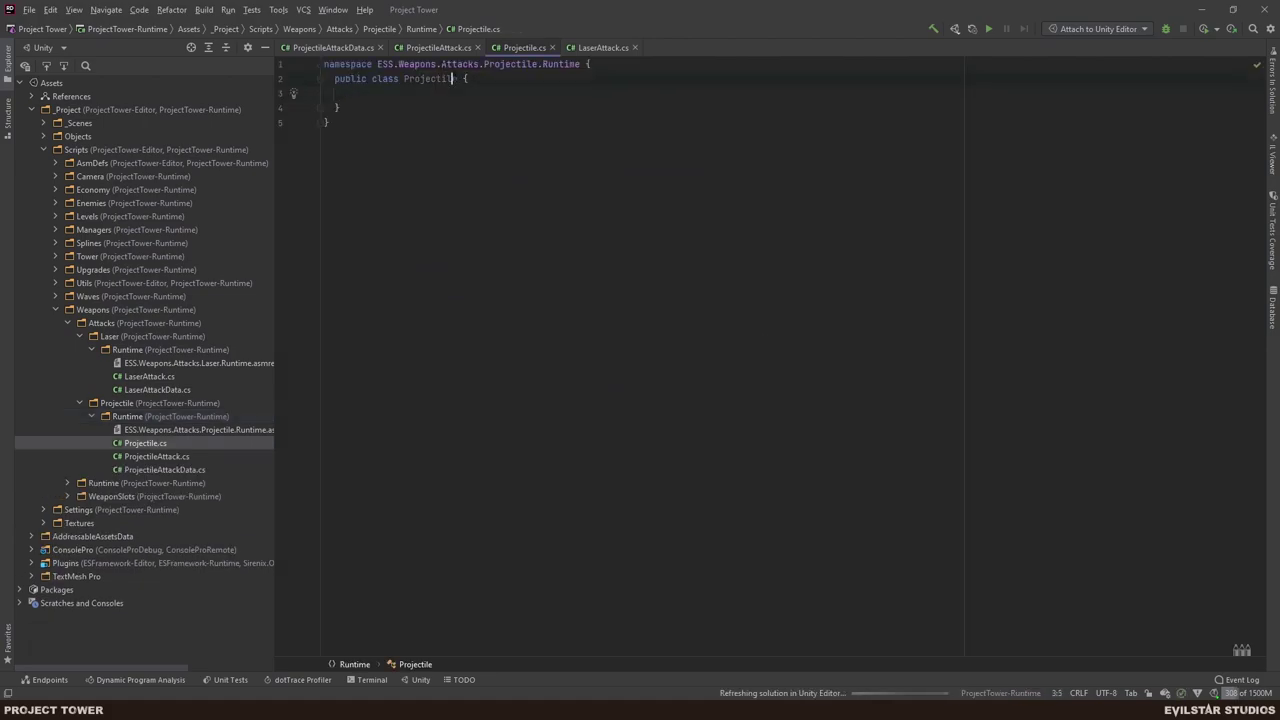
{"action": "type", "text": ": Mono"}
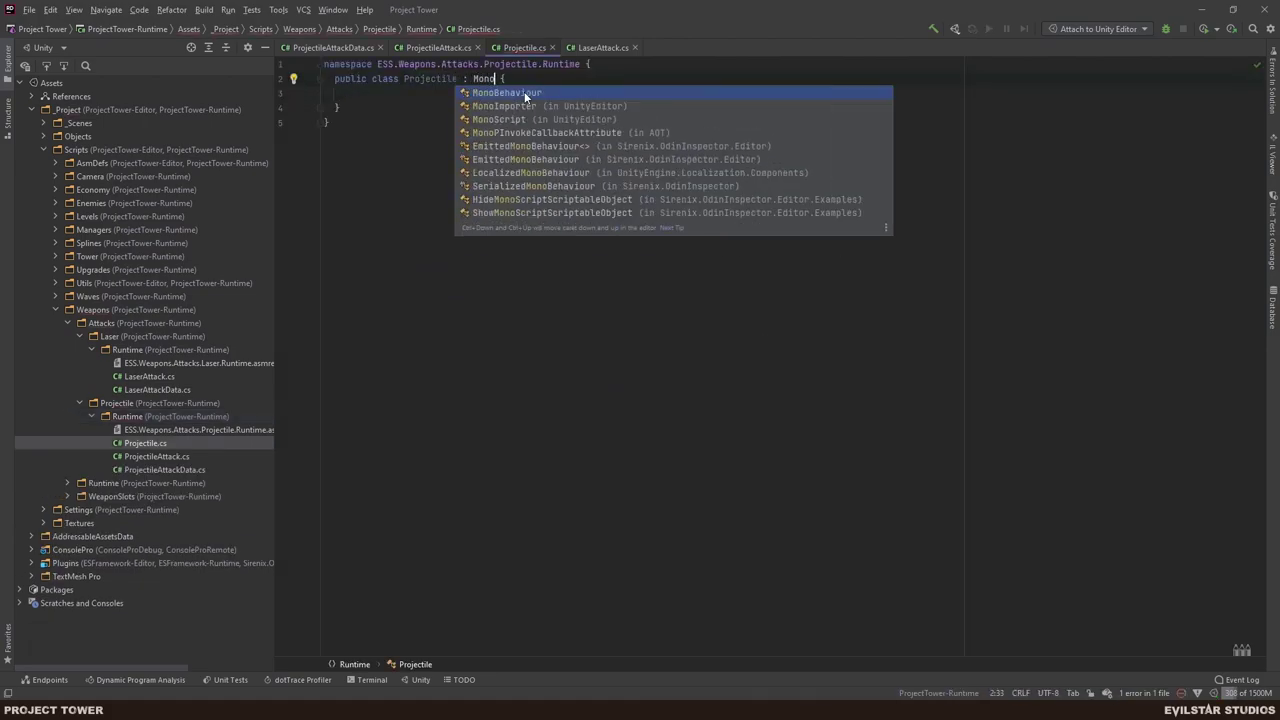
{"action": "key", "text": "Return"}
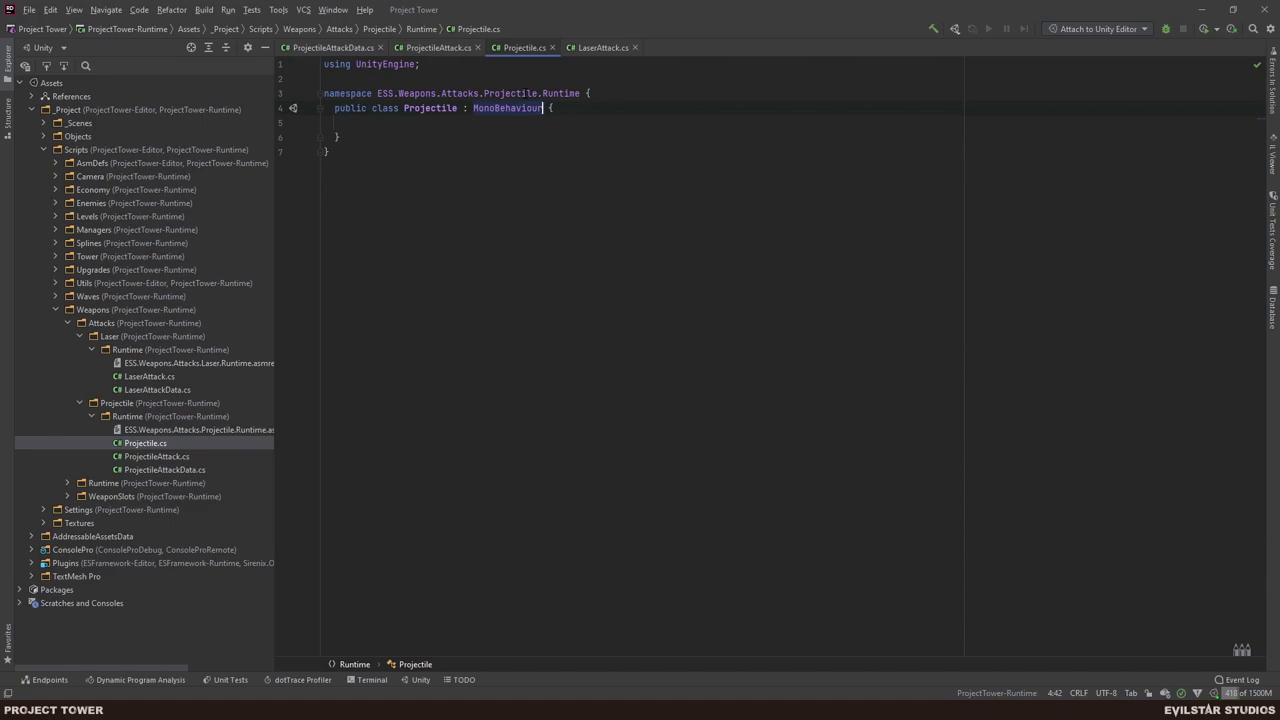
{"action": "key", "text": "ctrl+shift+Left"}
{"action": "type", "text": "Life"}
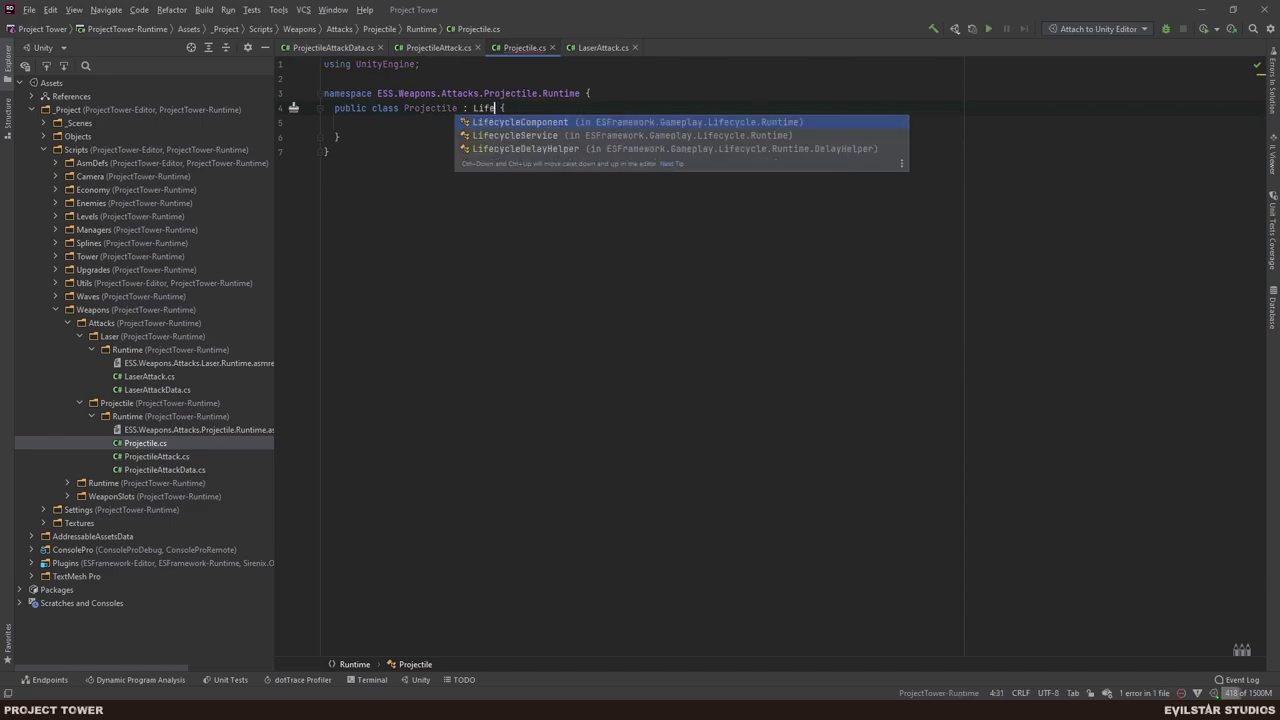
{"action": "type", "text": "c"}
{"action": "key", "text": "Return"}
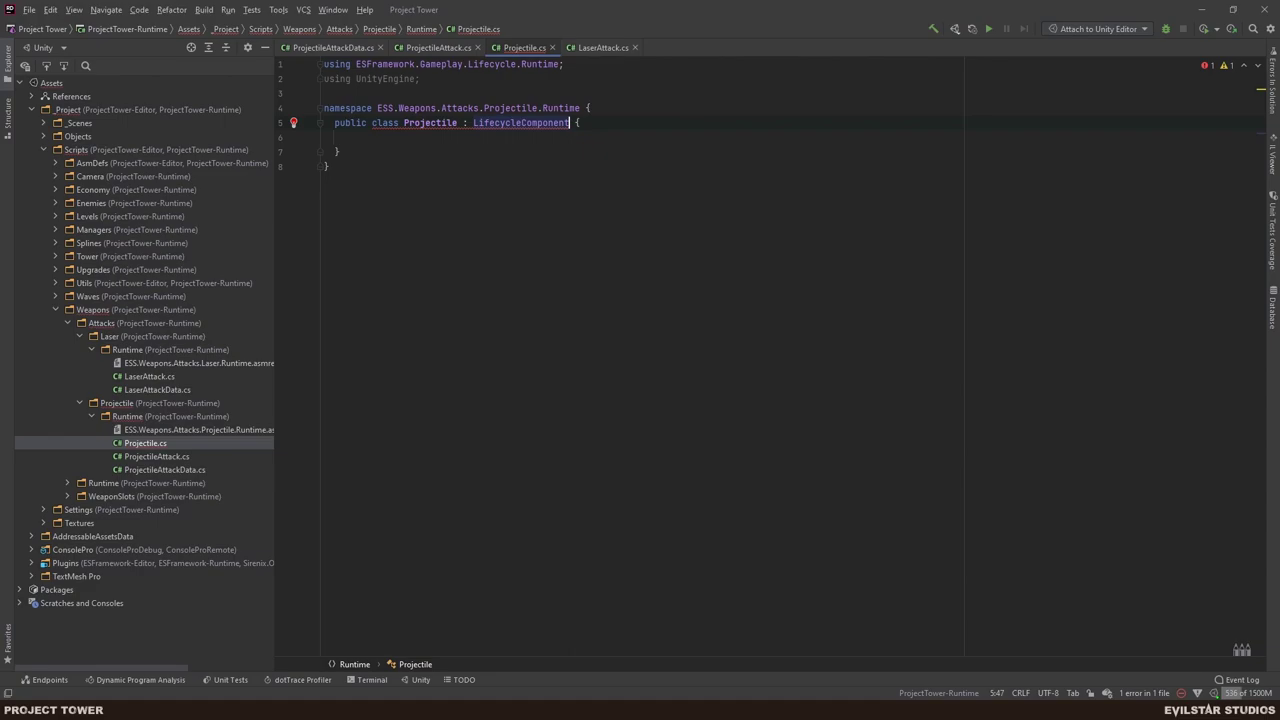
- Generate the missing LoadPhase override and start rewriting it as an expression body
{"action": "key", "text": "alt+Return"}
{"action": "key", "text": "Return"}
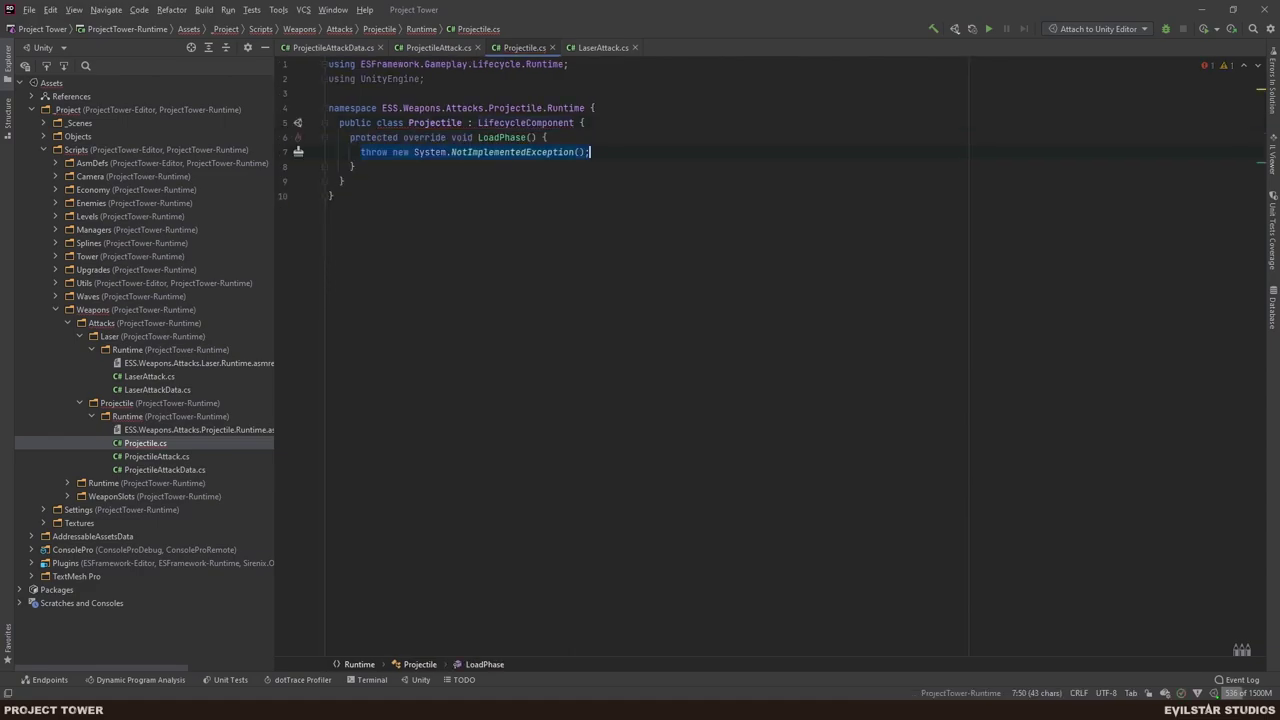
{"action": "key", "text": "Up"}
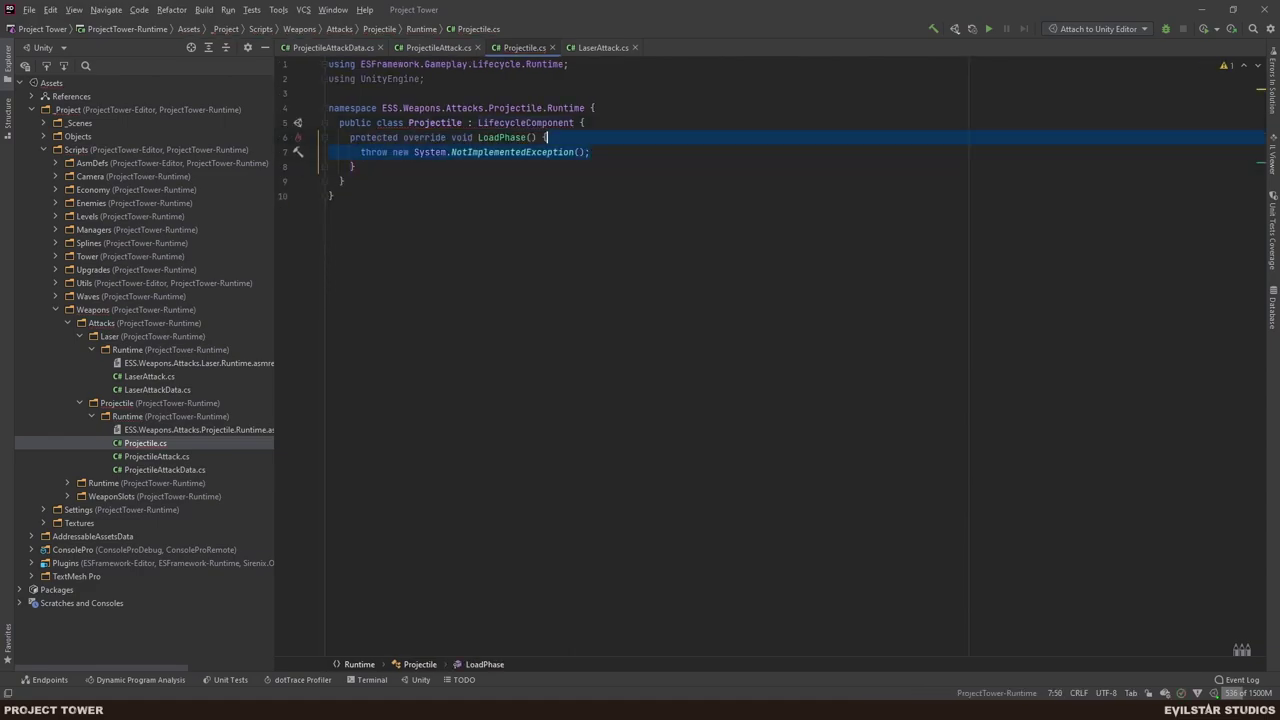
{"action": "key", "text": "Down"}
{"action": "key", "text": "Down"}
{"action": "key", "text": "shift+Up"}
{"action": "key", "text": "shift+Up"}
{"action": "key", "text": "shift+End"}
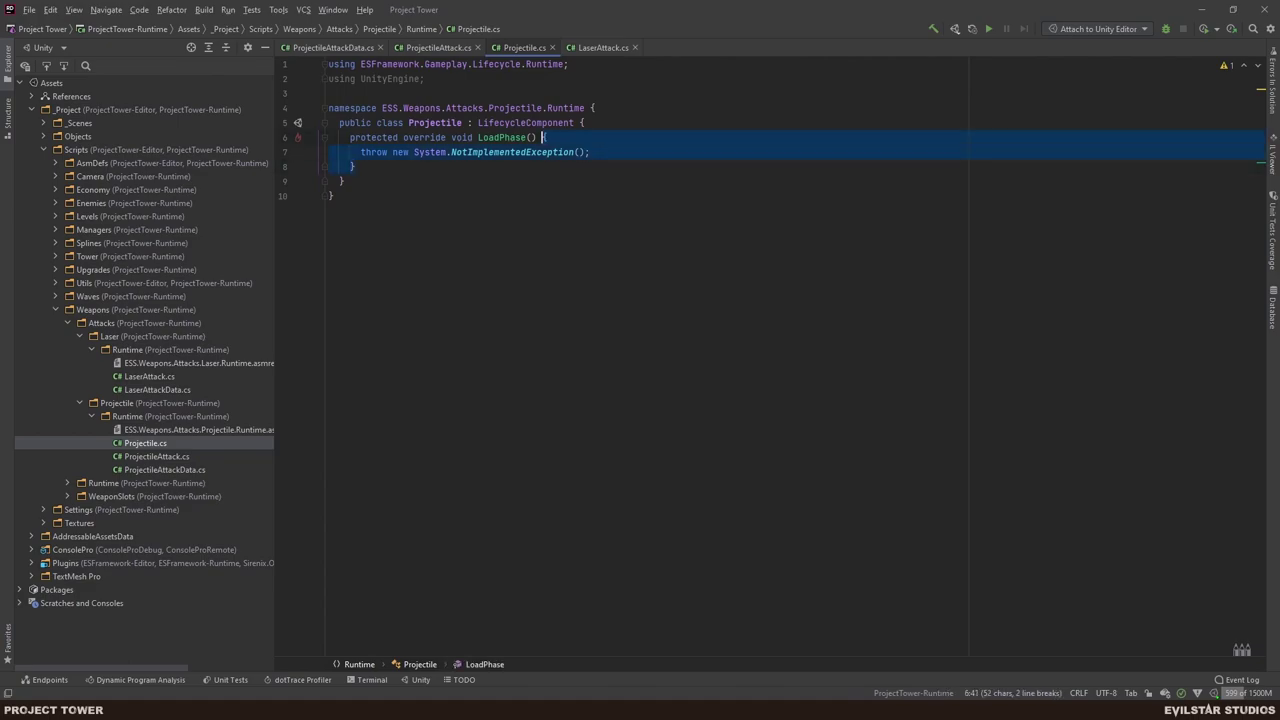
{"action": "key", "text": "BackSpace"}
{"action": "type", "text": "=> "}
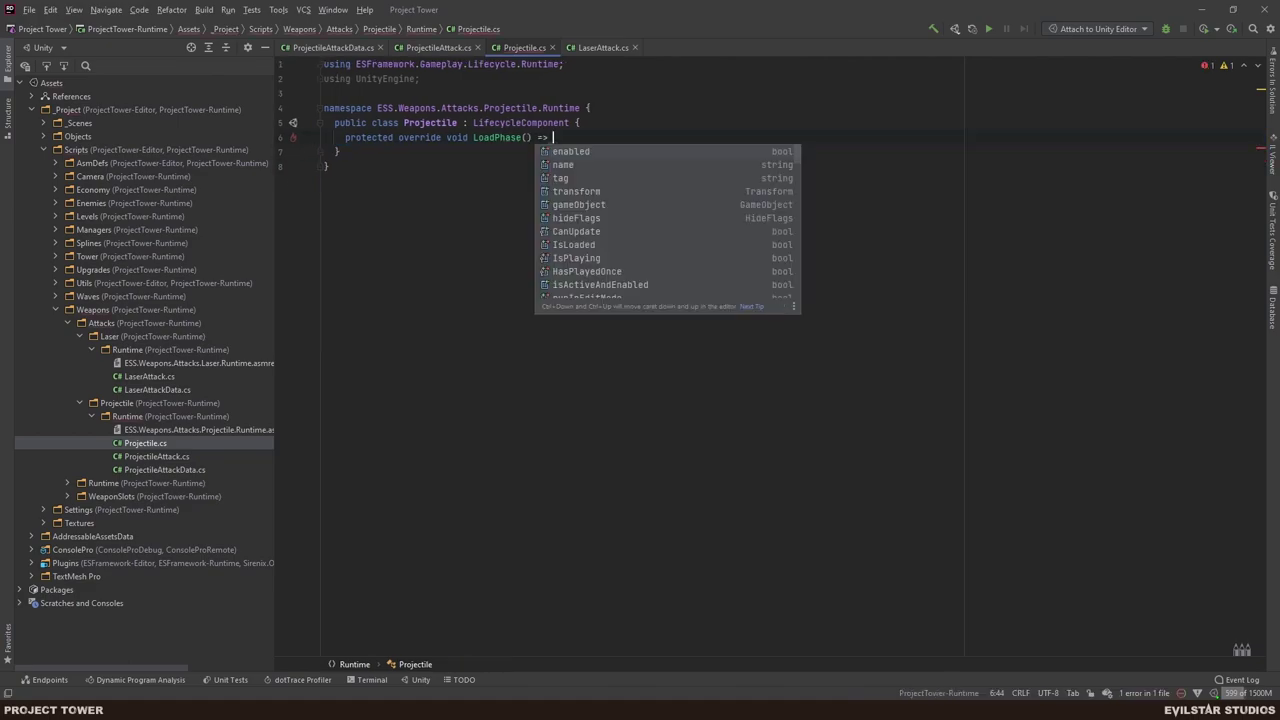
{"action": "type", "text": "Lo"}
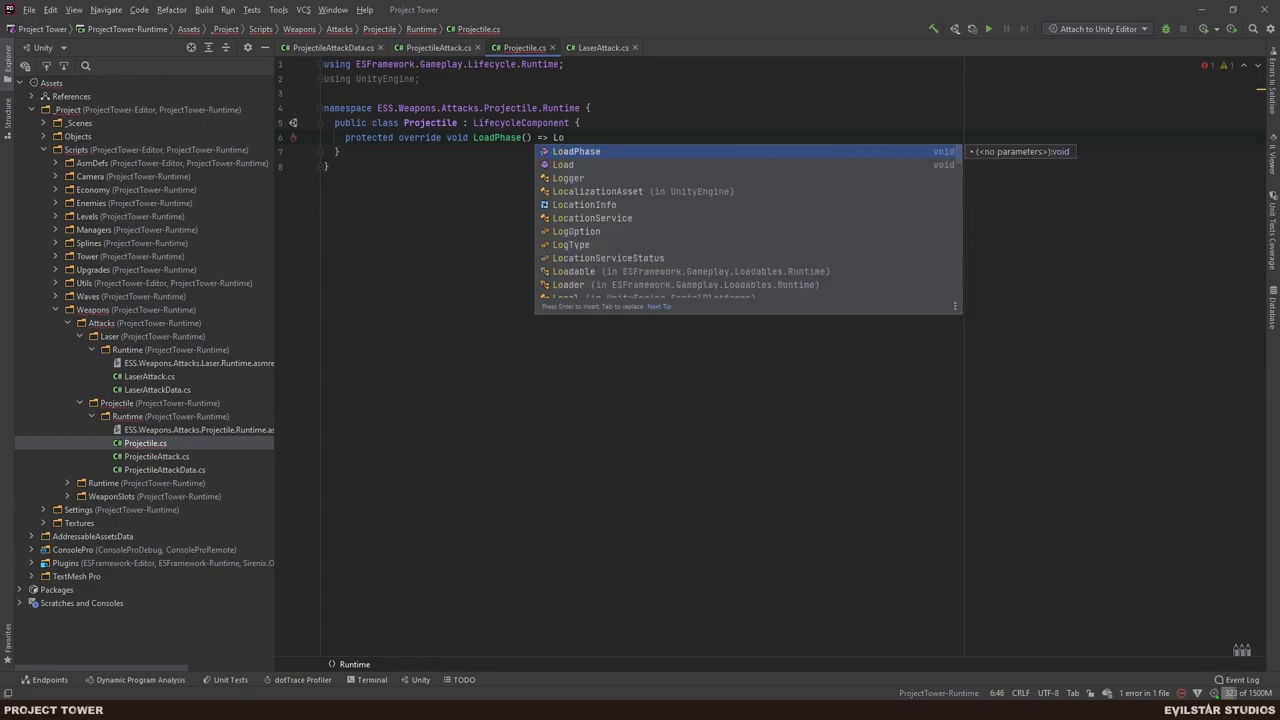
{"action": "key", "text": "Escape"}
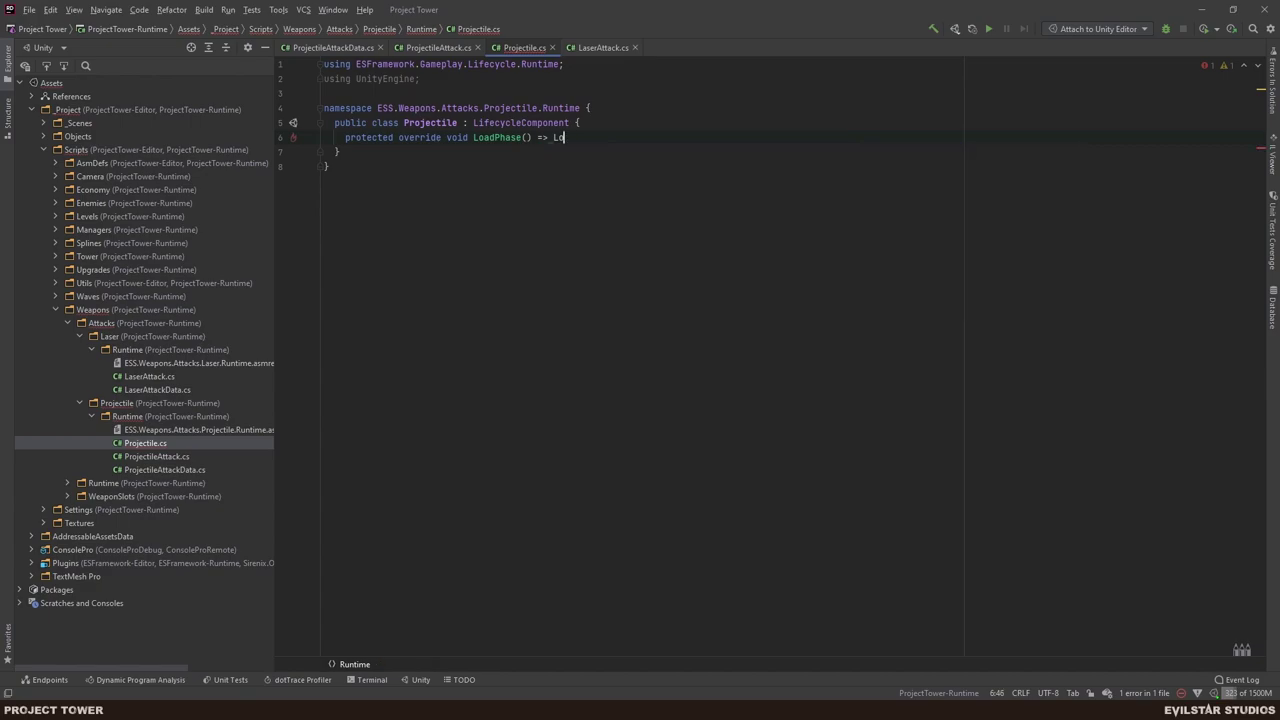
- Check LifecycleComponent's Loadable base, then revert Projectile to MonoBehaviour and delete the LoadPhase line
{"action": "left_click", "coordinate": [515, 124], "text": "ctrl"}
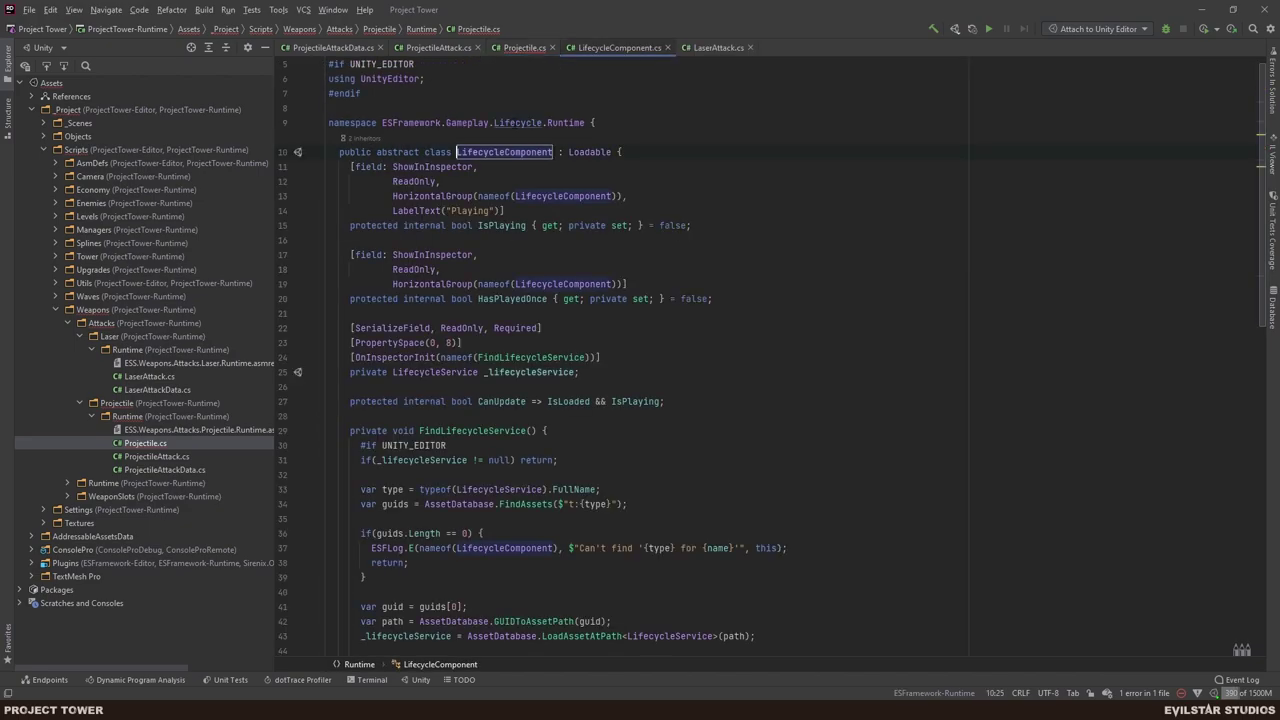
{"action": "double_click", "coordinate": [591, 122]}
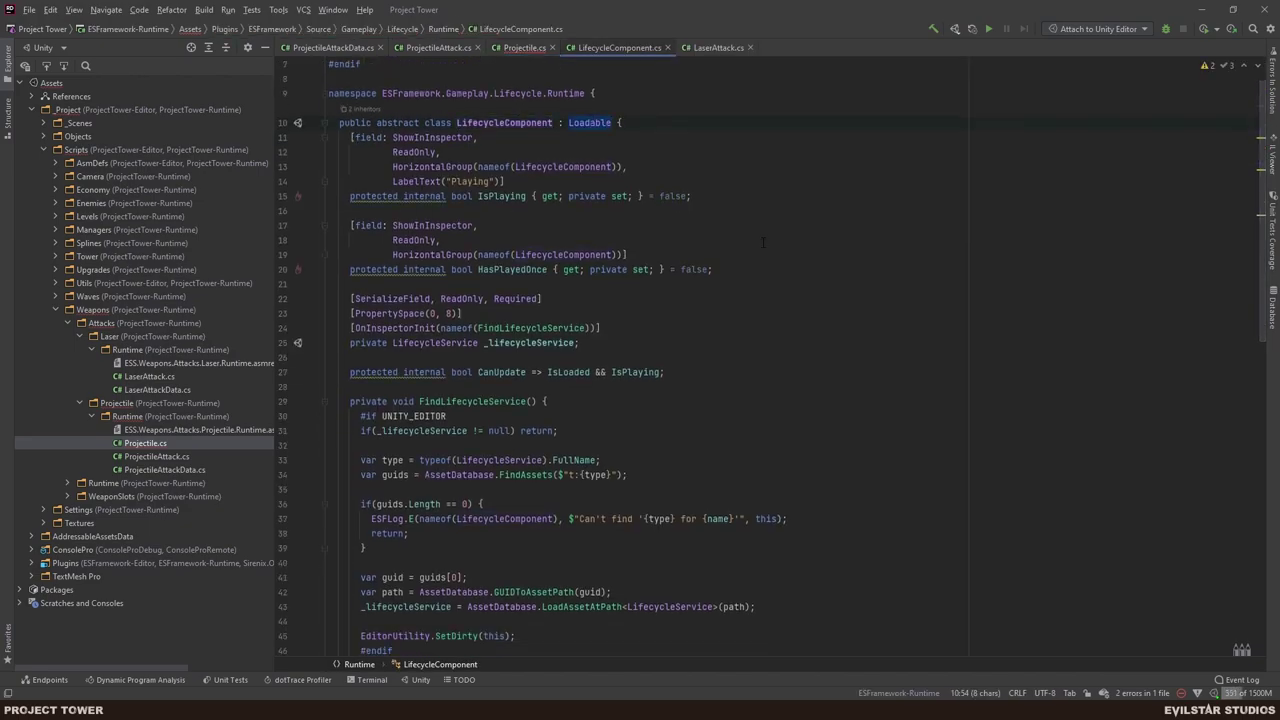
{"action": "key", "text": "ctrl+Tab"}
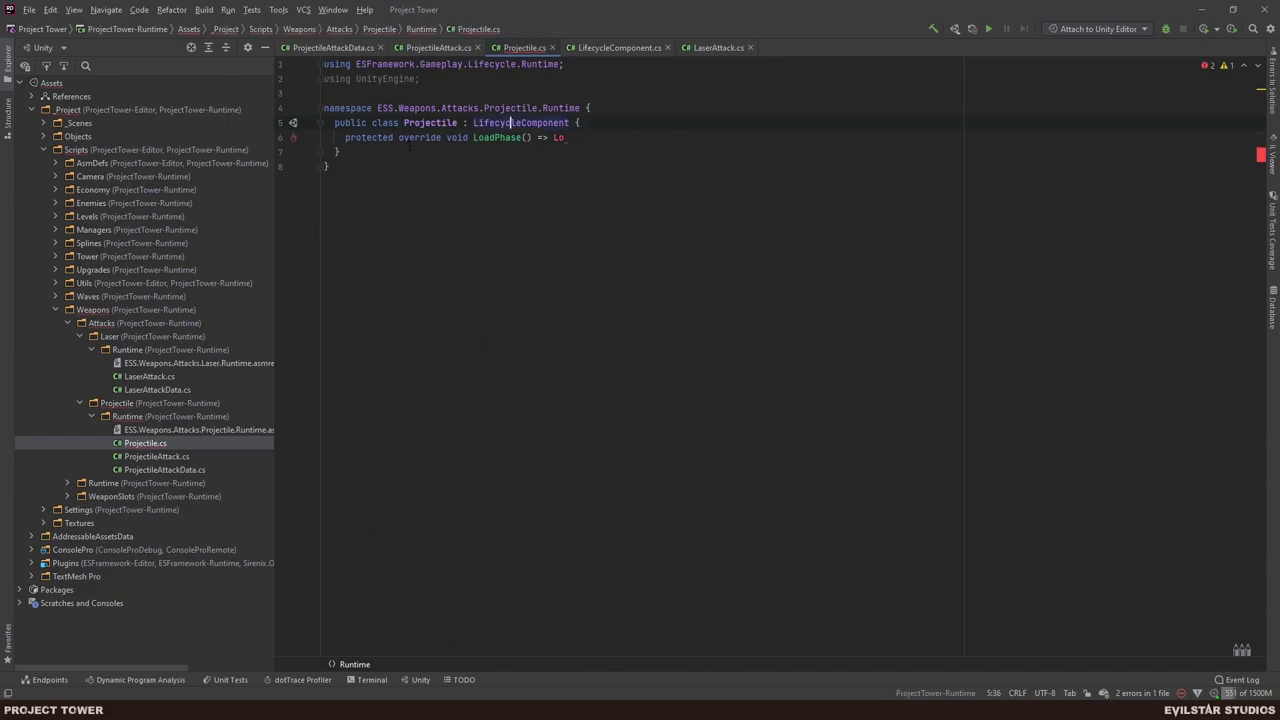
{"action": "key", "text": "ctrl+w"}
{"action": "key", "text": "BackSpace"}
{"action": "type", "text": "Mono"}
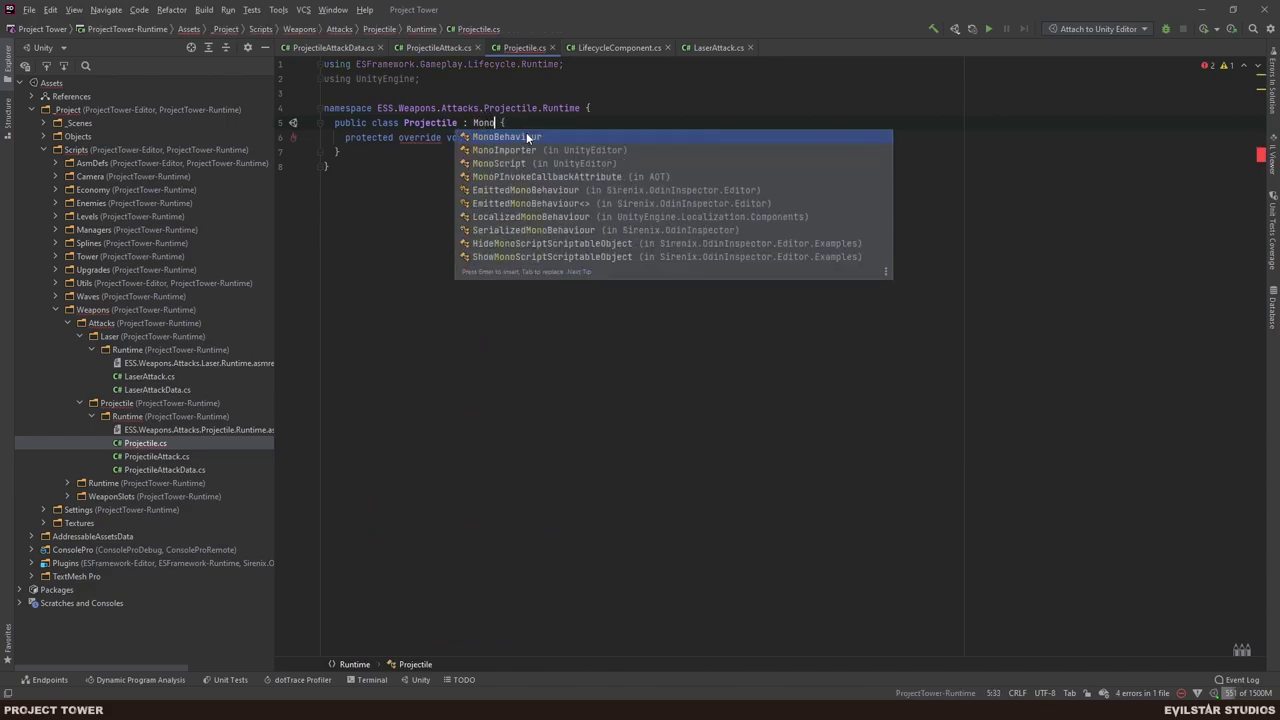
{"action": "key", "text": "Return"}
{"action": "left_click_drag", "start_coordinate": [329, 149], "coordinate": [293, 137]}
{"action": "key", "text": "BackSpace"}
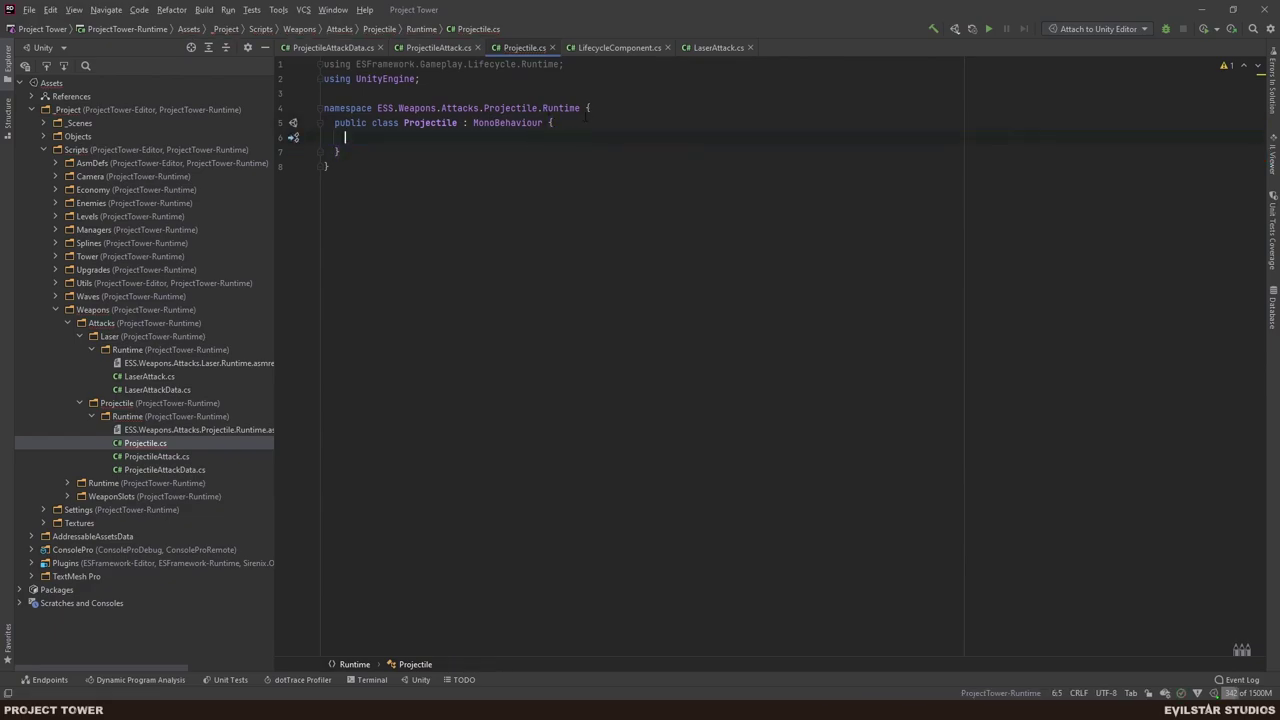
- Copy the attributed _lifecycleService field from LifecycleComponent.cs into Projectile.cs
{"action": "left_click", "coordinate": [616, 48]}
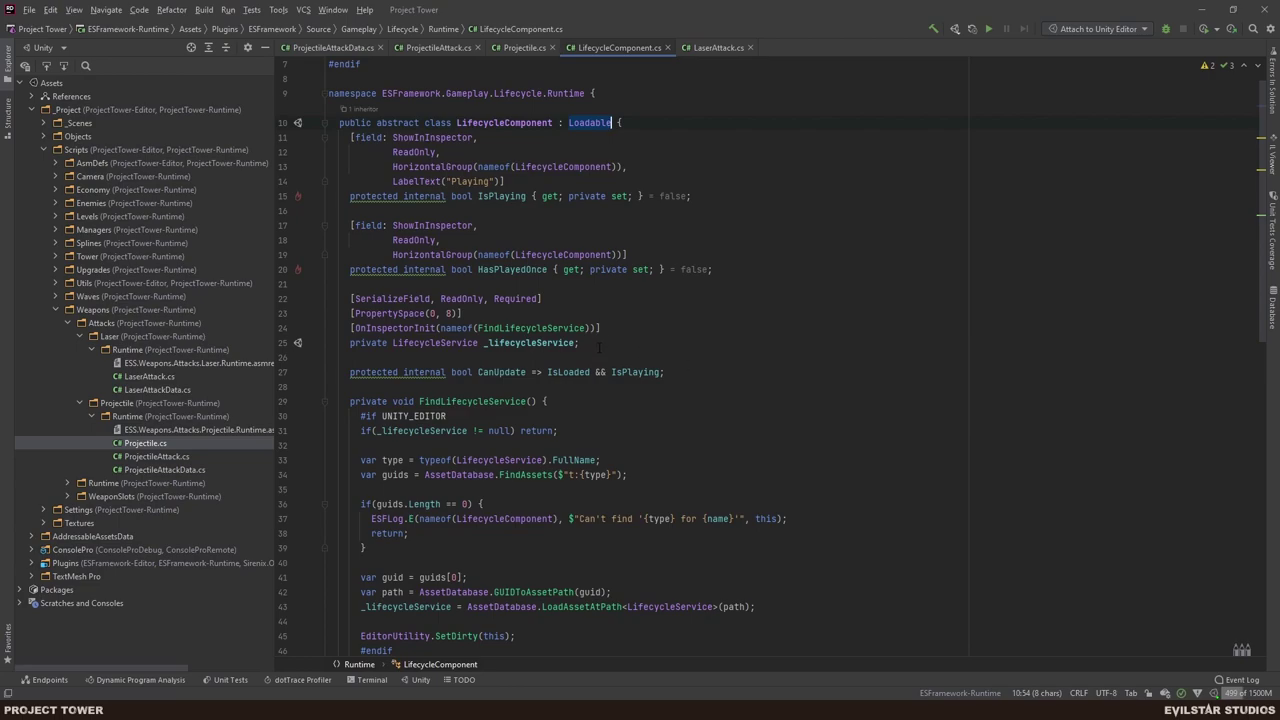
{"action": "left_click_drag", "start_coordinate": [599, 347], "coordinate": [349, 298]}
{"action": "key", "text": "ctrl+c"}
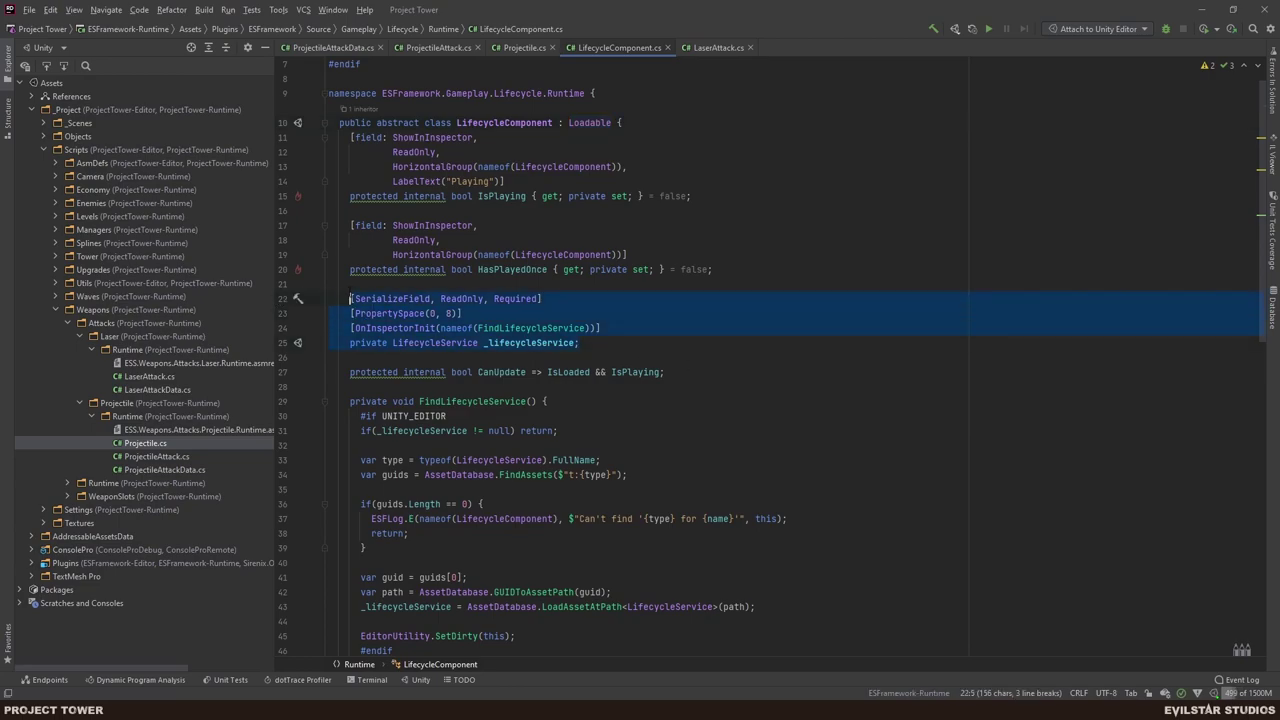
{"action": "left_click", "coordinate": [519, 47]}
{"action": "key", "text": "ctrl+v"}
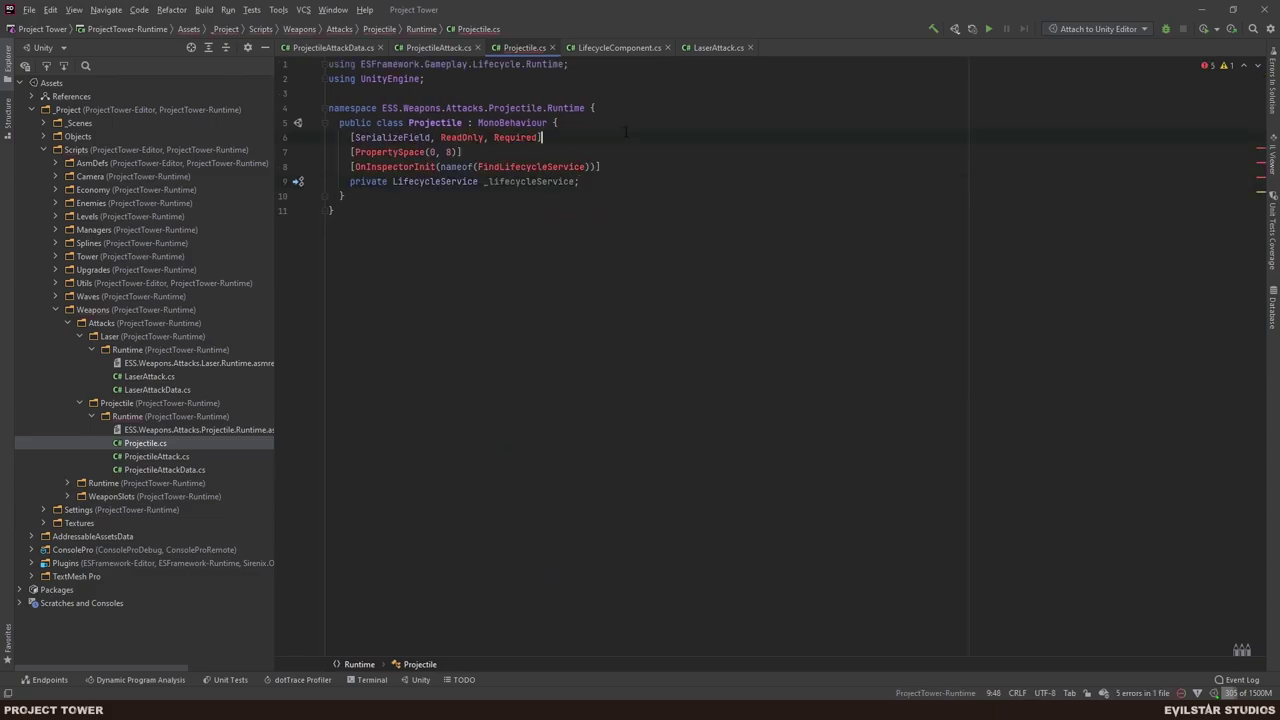
{"action": "left_click", "coordinate": [616, 47]}
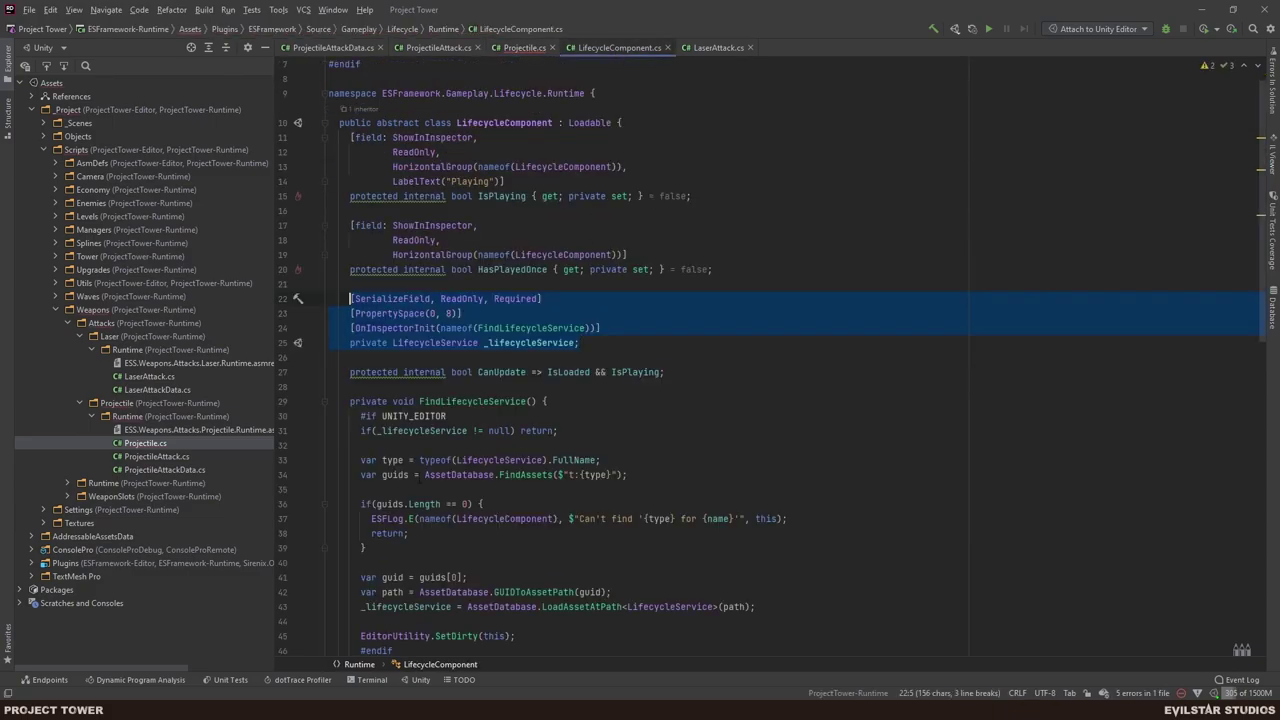
{"action": "scroll", "coordinate": [443, 470], "scroll_direction": "down", "scroll_amount": 5}
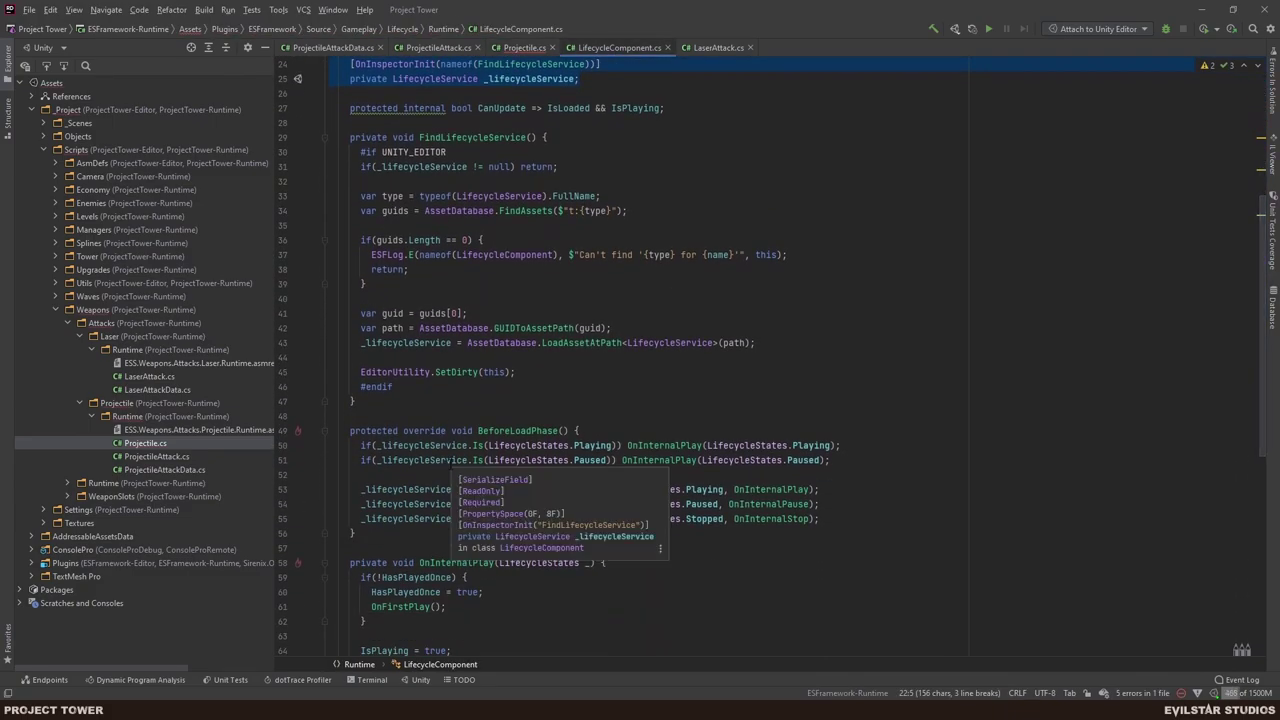
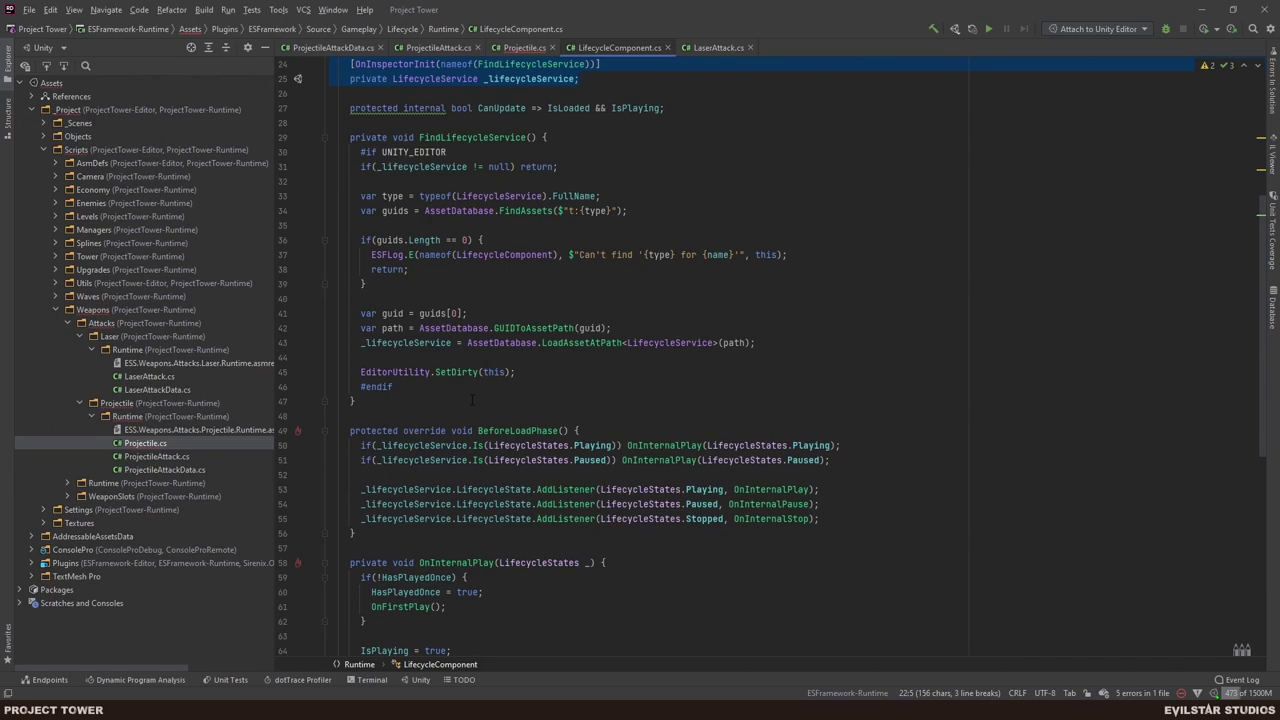
- Copy FindLifecycleService from LifecycleComponent.cs and paste it after Set() in LifecycleService.cs
{"action": "left_click", "coordinate": [665, 343], "text": "ctrl"}
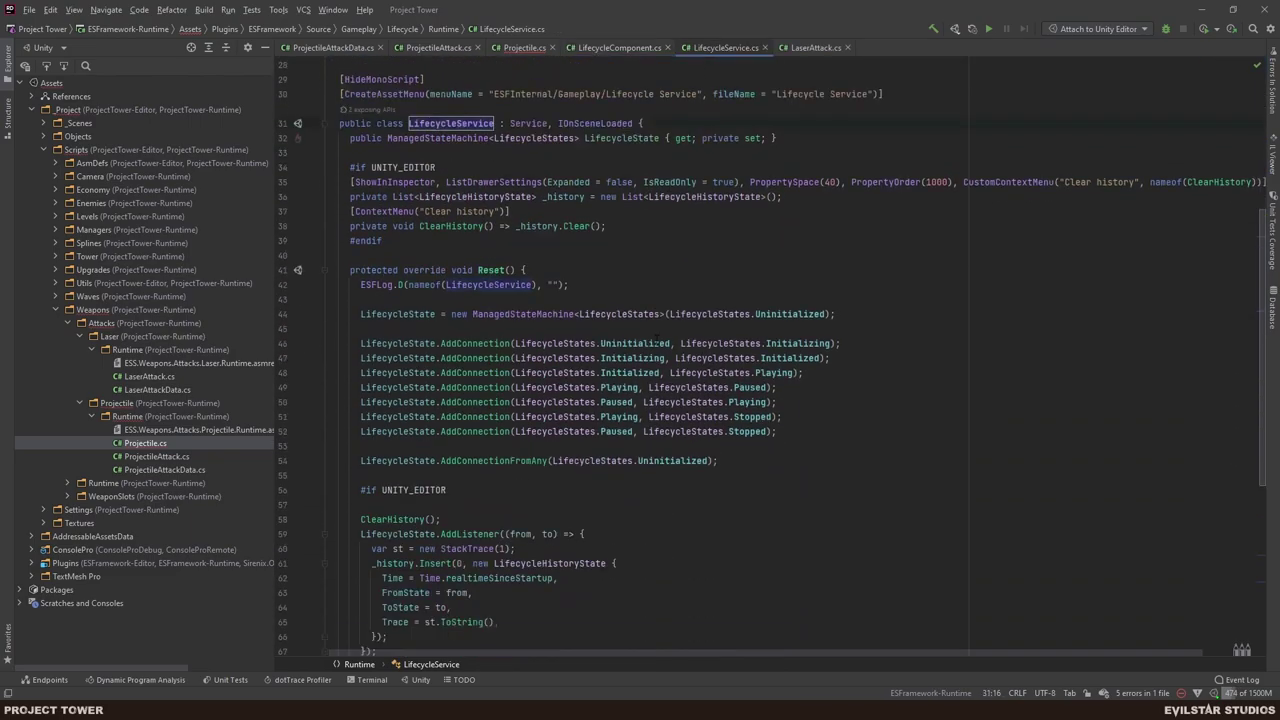
{"action": "scroll", "coordinate": [760, 350], "scroll_direction": "down", "scroll_amount": 10}
{"action": "left_click", "coordinate": [620, 47]}
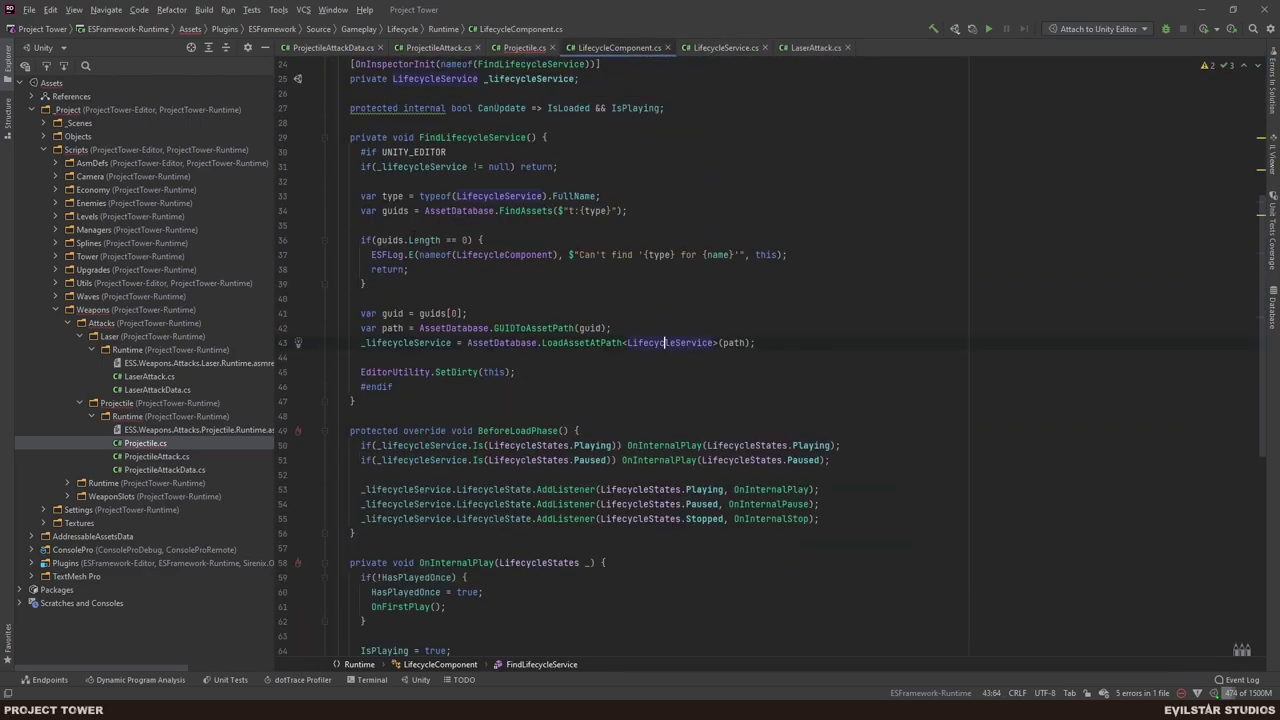
{"action": "key", "text": "ctrl+w"}
{"action": "key", "text": "ctrl+w"}
{"action": "key", "text": "ctrl+w"}
{"action": "key", "text": "ctrl+w"}
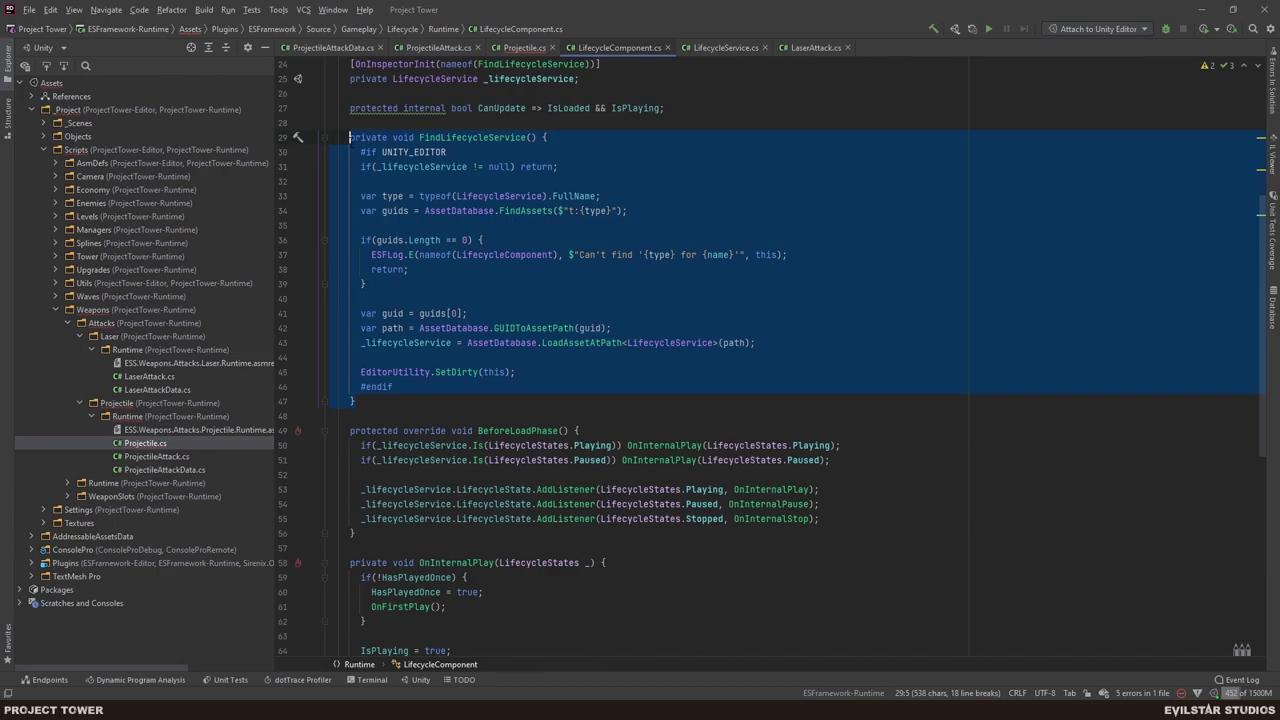
{"action": "left_click", "coordinate": [720, 47]}
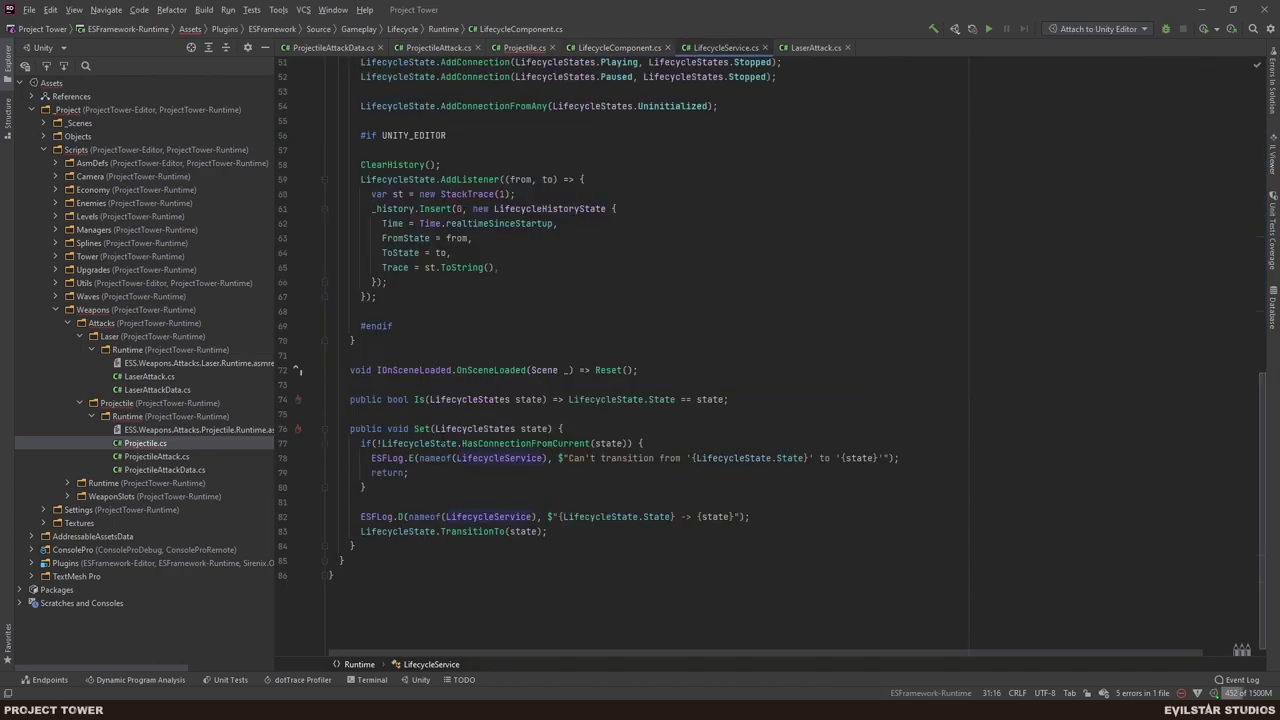
{"action": "left_click", "coordinate": [428, 551]}
{"action": "type", "text": "private void FindLifecycleService() { #if UNITY_EDITOR if(_lifecycleService != null) return;  var type = typeof(LifecycleService).FullName; var guids = AssetDatabase.FindAssets($\"t:{type}\");  if(guids.Length == 0) { ESFLog.E(nameof(LifecycleComponent), $\"Can't find '{type} for {name}'\", this); return; }  var guid = guids[0]; var path = AssetDatabase.GUIDToAssetPath(guid); _lifecycleService = AssetDatabase.LoadAssetAtPath<LifecycleService>(path);  EditorUtility.SetDirty(this); #endif }"}
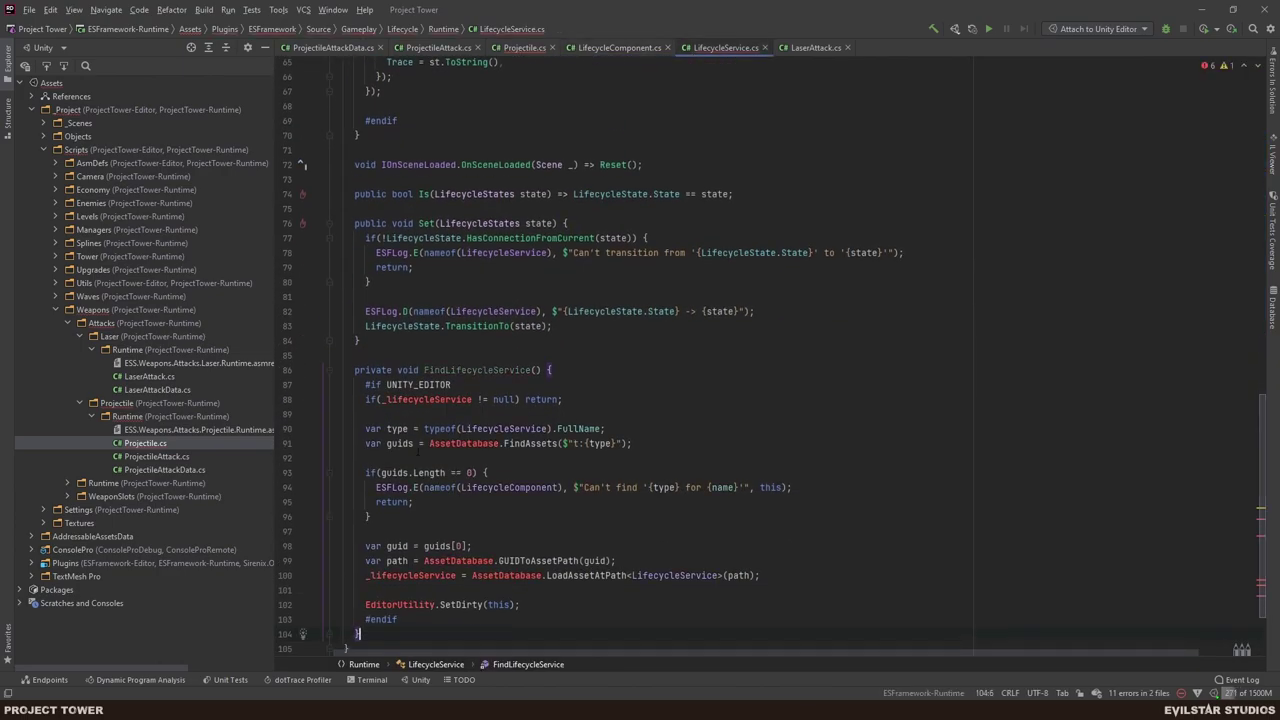
- Make the pasted method static with a ref LifecycleService lifecycleService parameter
{"action": "type", "text": "static"}
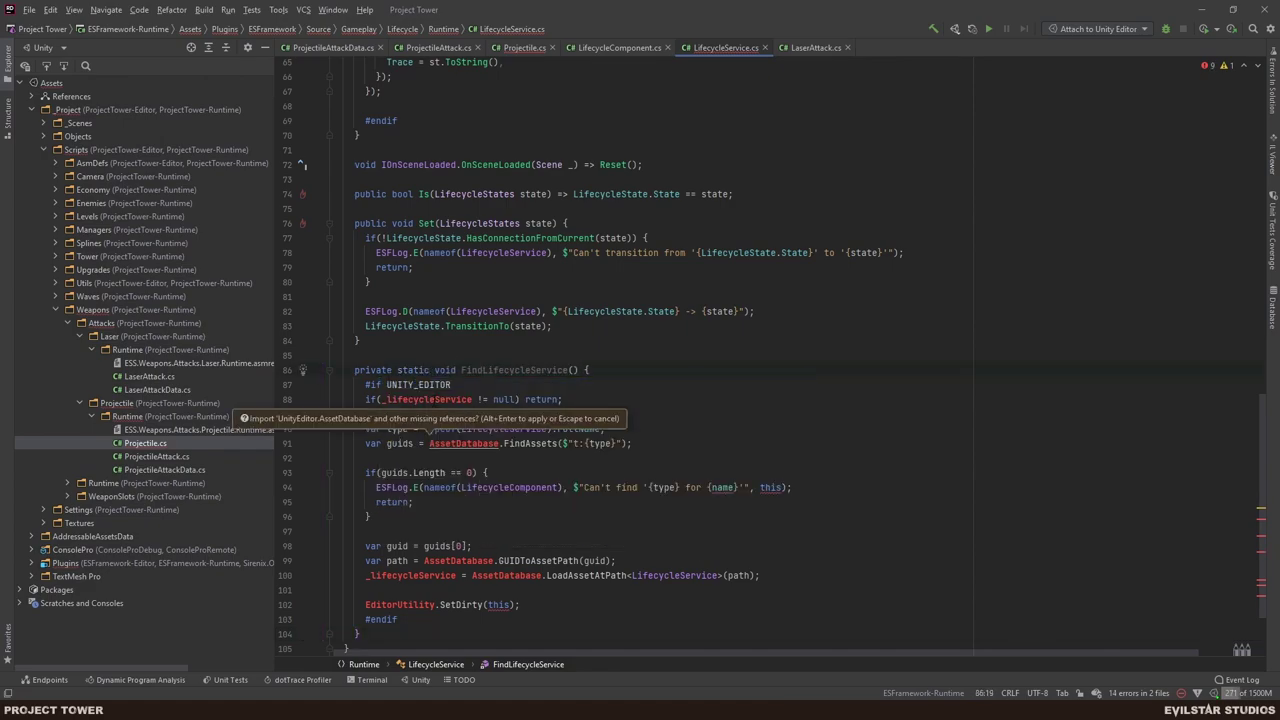
{"action": "double_click", "coordinate": [430, 399]}
{"action": "scroll", "coordinate": [460, 398], "scroll_direction": "down", "scroll_amount": 2}
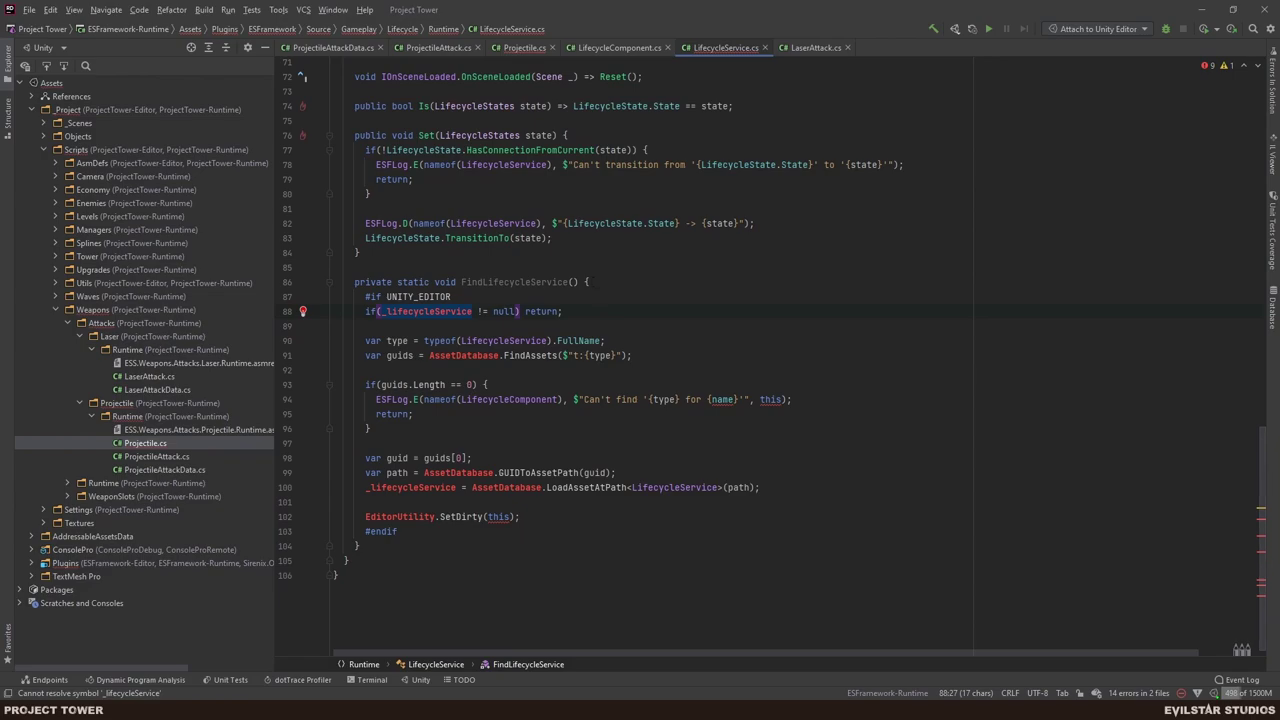
{"action": "left_click", "coordinate": [573, 282]}
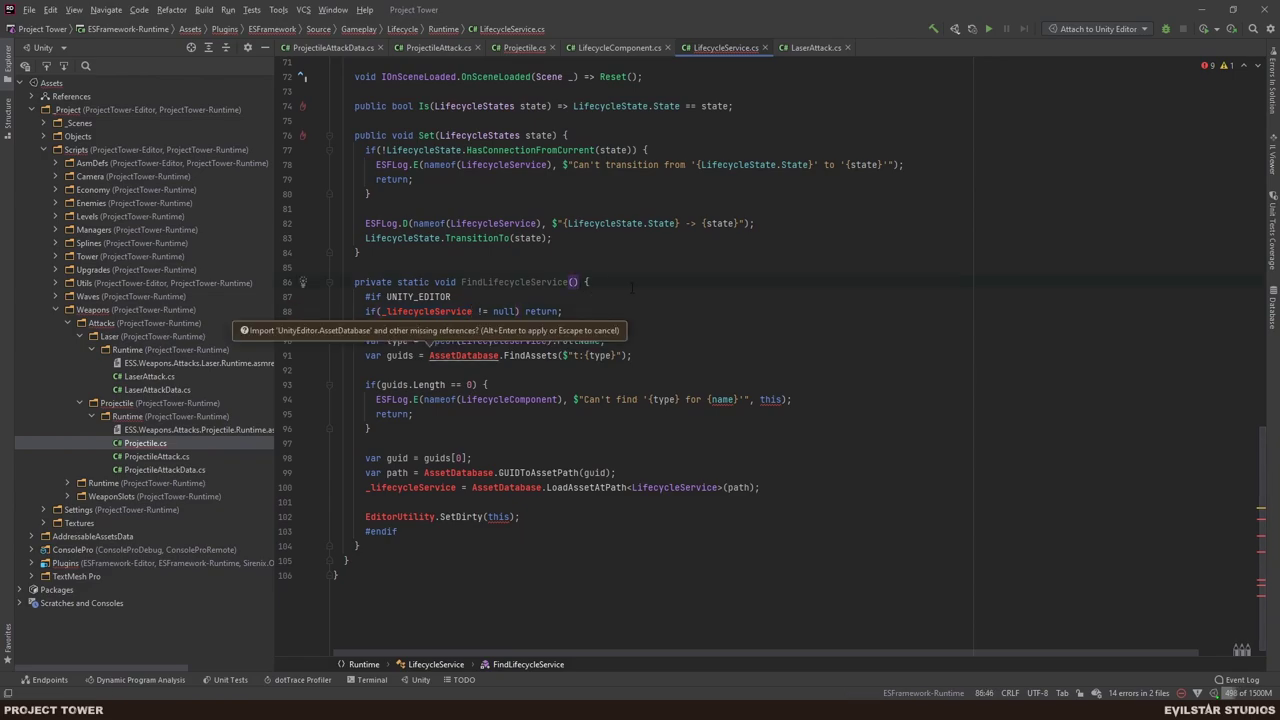
{"action": "type", "text": "ref "}
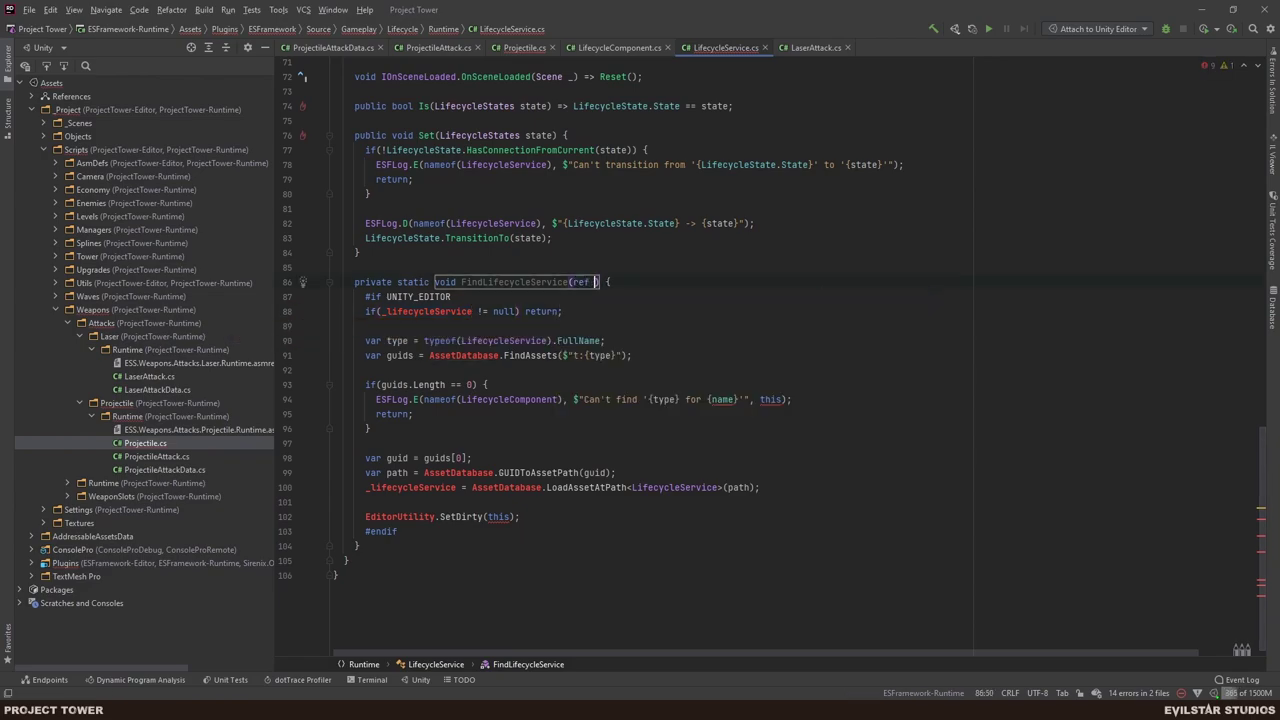
{"action": "type", "text": "Lifecycle"}
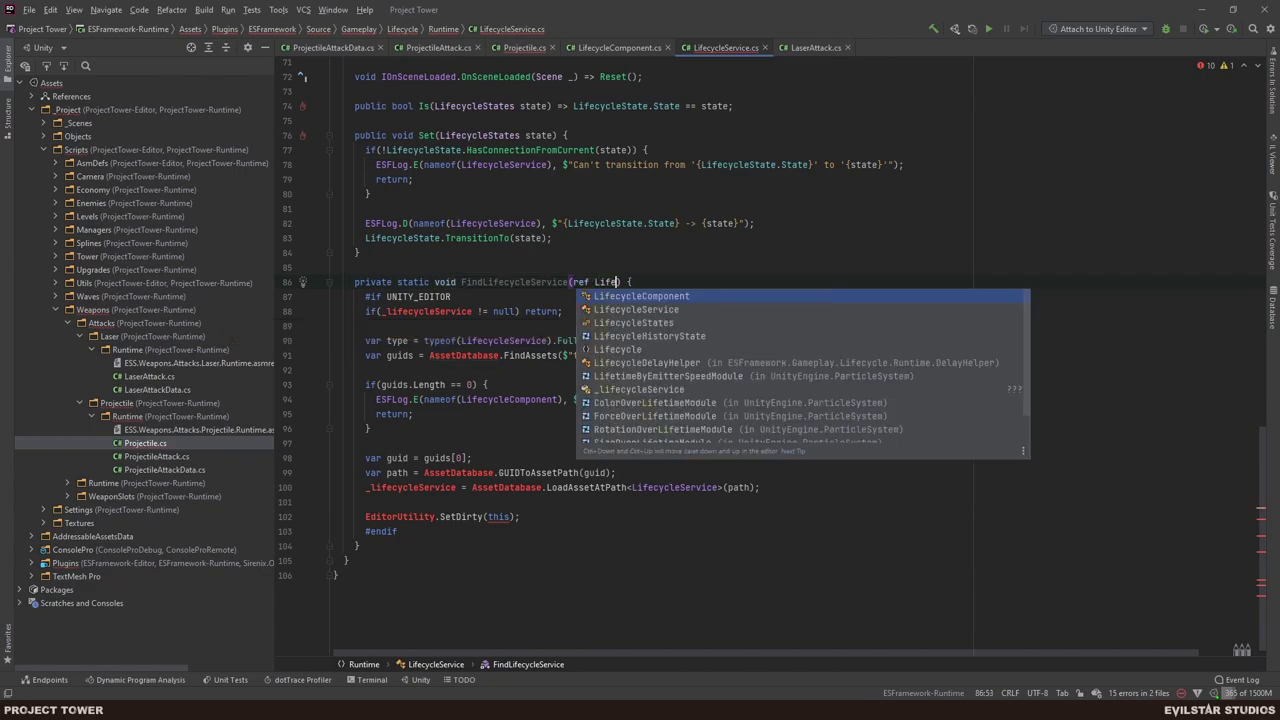
{"action": "key", "text": "Return"}
{"action": "type", "text": "li"}
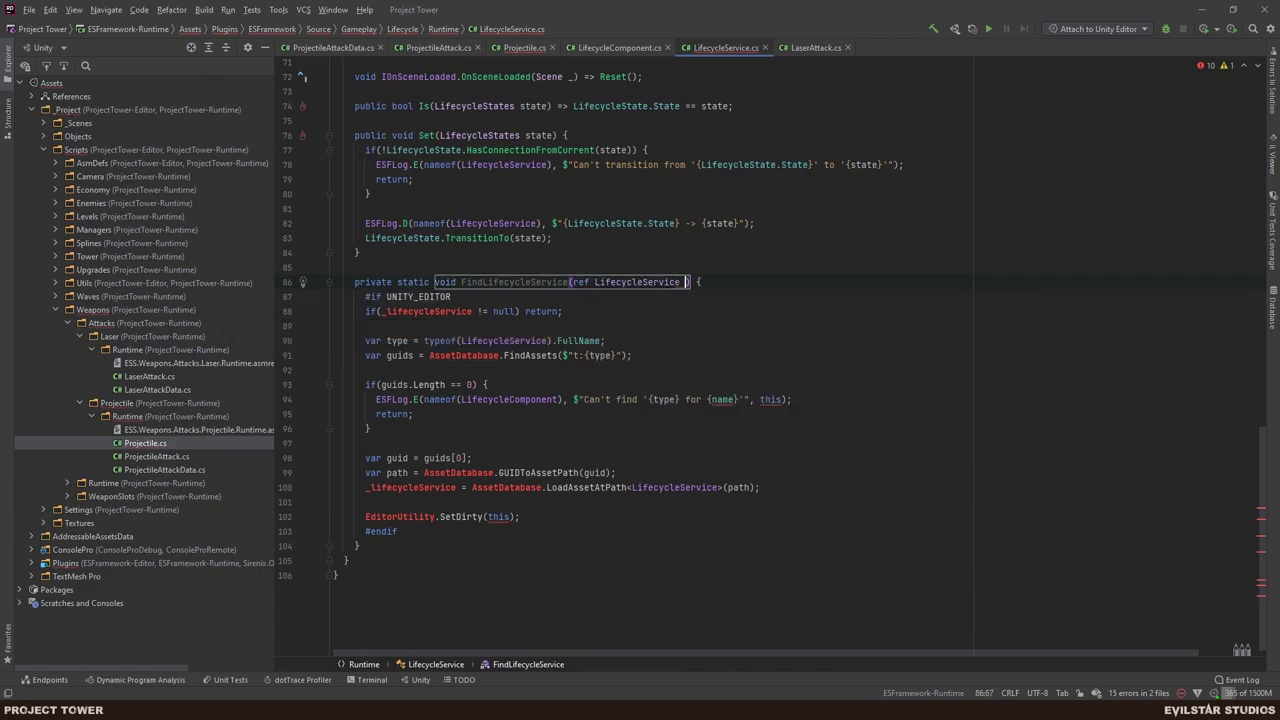
{"action": "type", "text": "fec"}
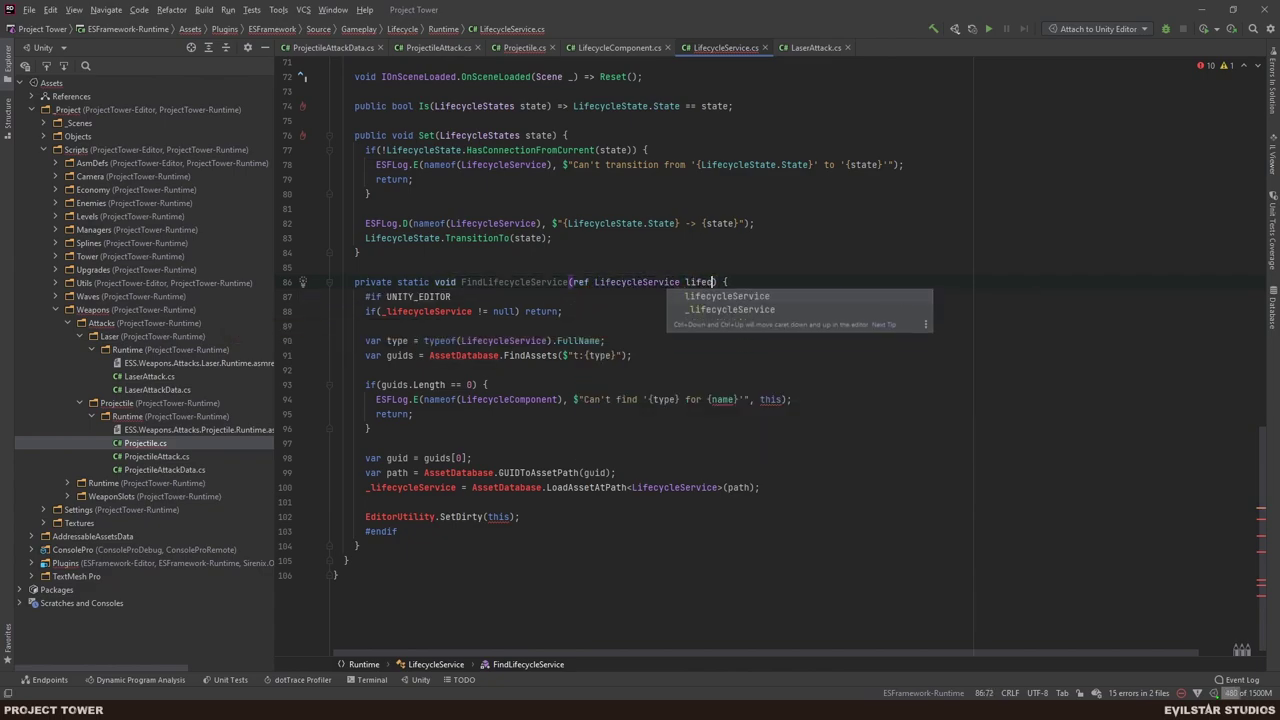
{"action": "key", "text": "Return"}
- Replace _lifecycleService with lifecycleService on lines 88 and 100
{"action": "double_click", "coordinate": [428, 311]}
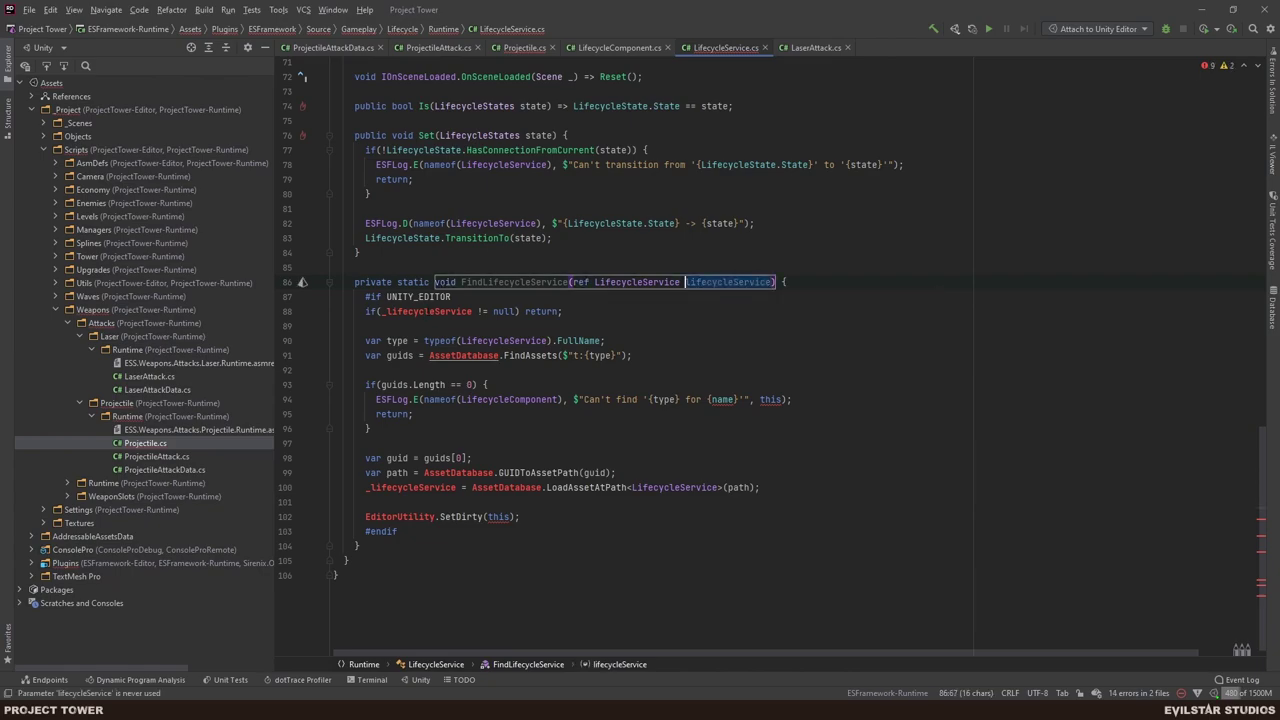
{"action": "type", "text": "lifecycleService"}
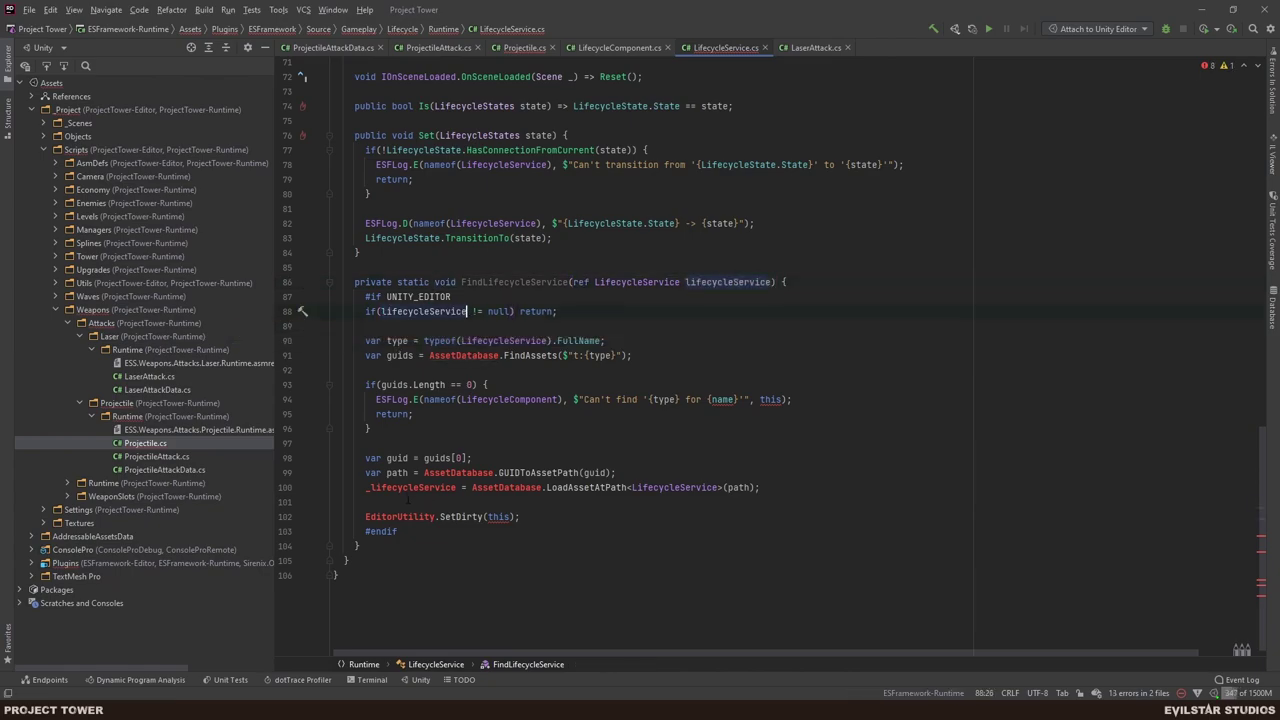
{"action": "double_click", "coordinate": [412, 487]}
{"action": "type", "text": "lifecycleService"}
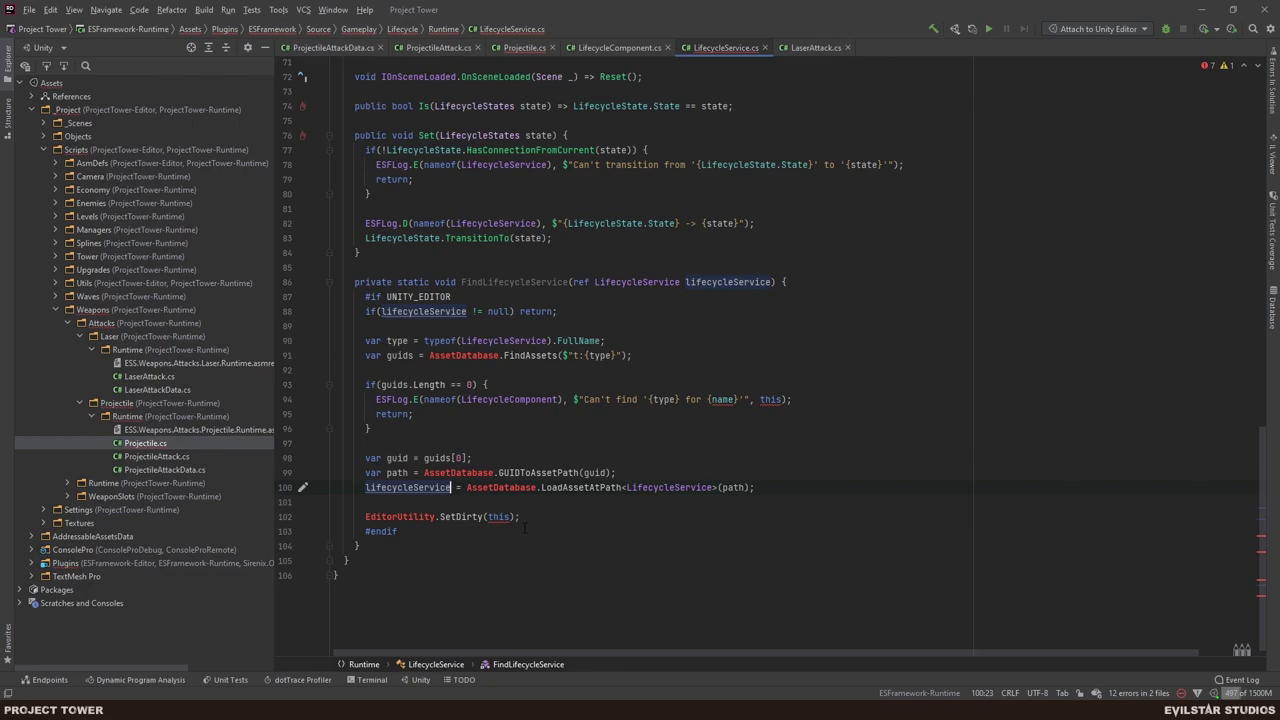
{"action": "left_click", "coordinate": [740, 282]}
{"action": "double_click", "coordinate": [637, 282]}
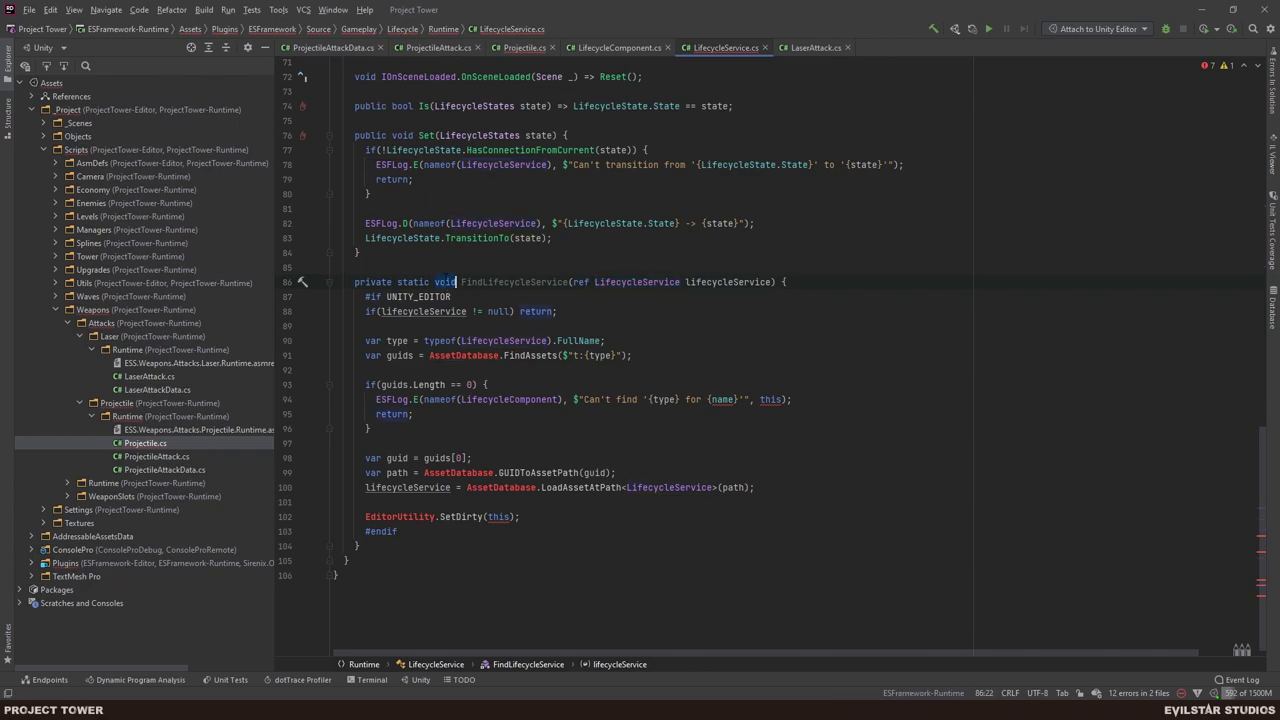
{"action": "key", "text": "alt+Return"}
{"action": "key", "text": "Return"}
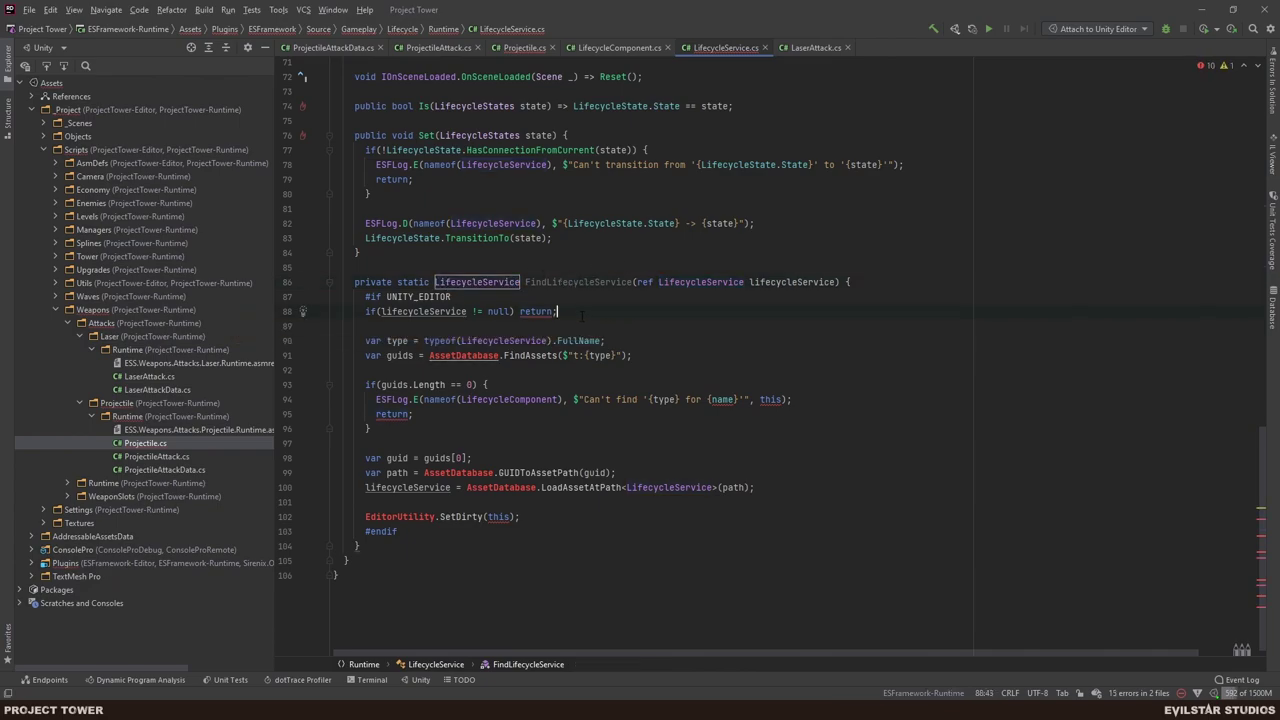
{"action": "key", "text": "Down"}
{"action": "key", "text": "Down"}
{"action": "key", "text": "shift+Up"}
{"action": "key", "text": "shift+Up"}
{"action": "key", "text": "BackSpace"}
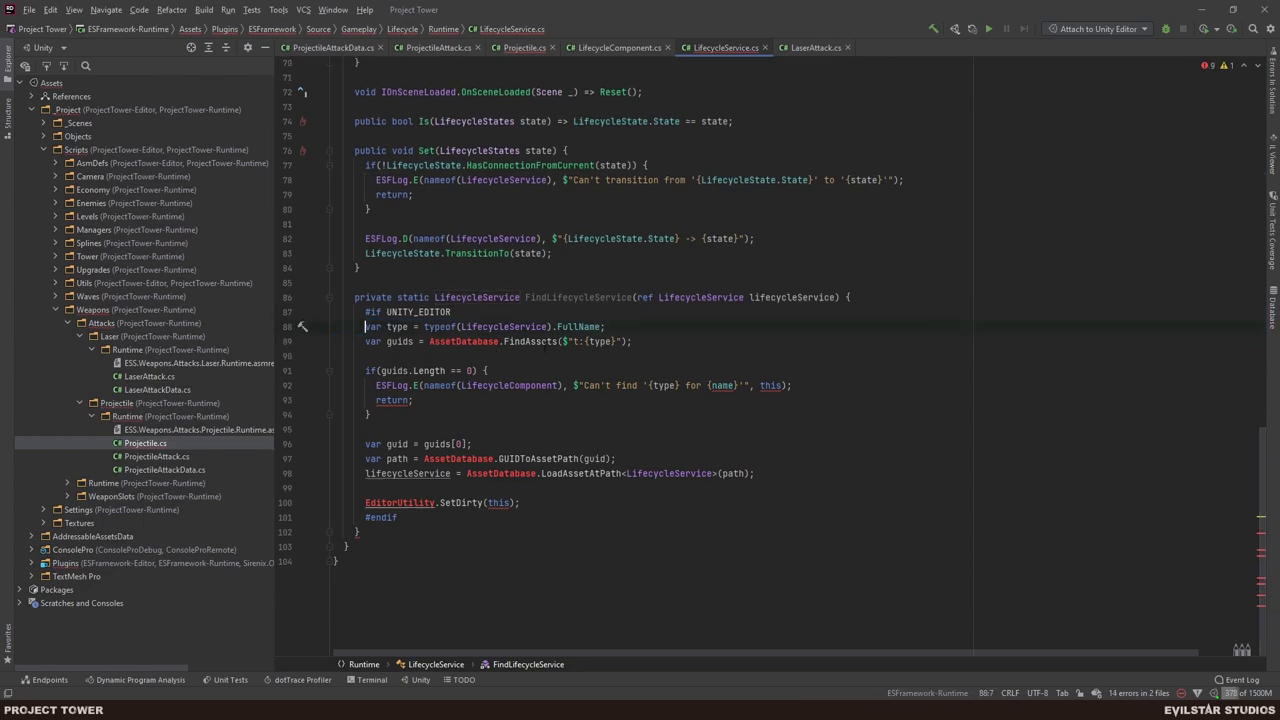
{"action": "left_click", "coordinate": [537, 508]}
{"action": "key", "text": "alt+Return"}
{"action": "key", "text": "shift+Up"}
{"action": "key", "text": "shift+Up"}
{"action": "key", "text": "BackSpace"}
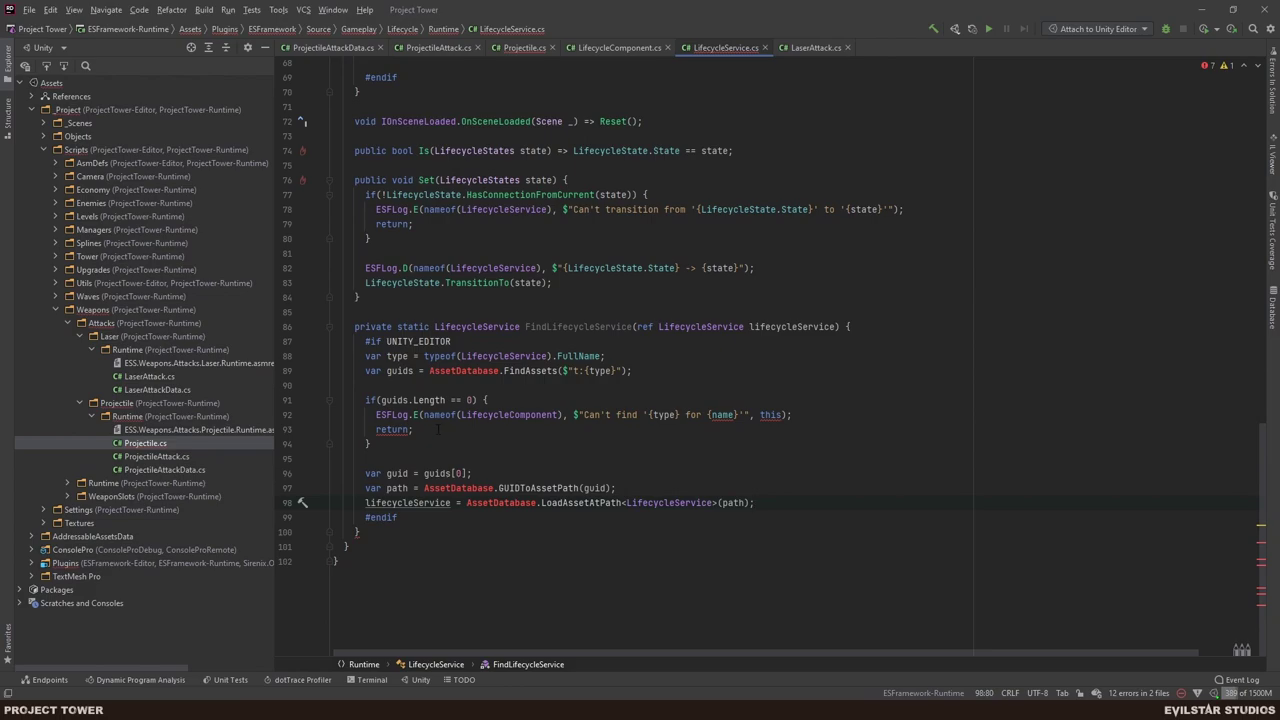
{"action": "left_click_drag", "start_coordinate": [437, 429], "coordinate": [376, 429]}
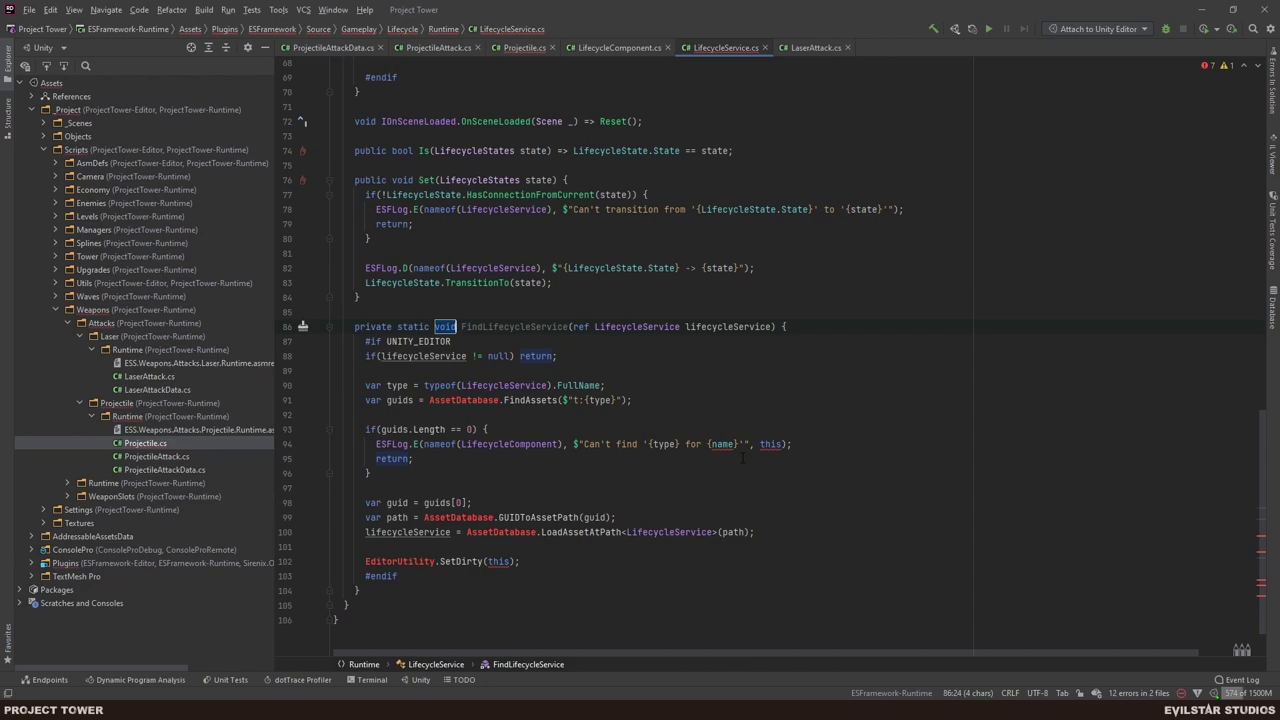
- Add an Object target parameter at the start of FindLifecycleService's parameter list
{"action": "left_click", "coordinate": [570, 326]}
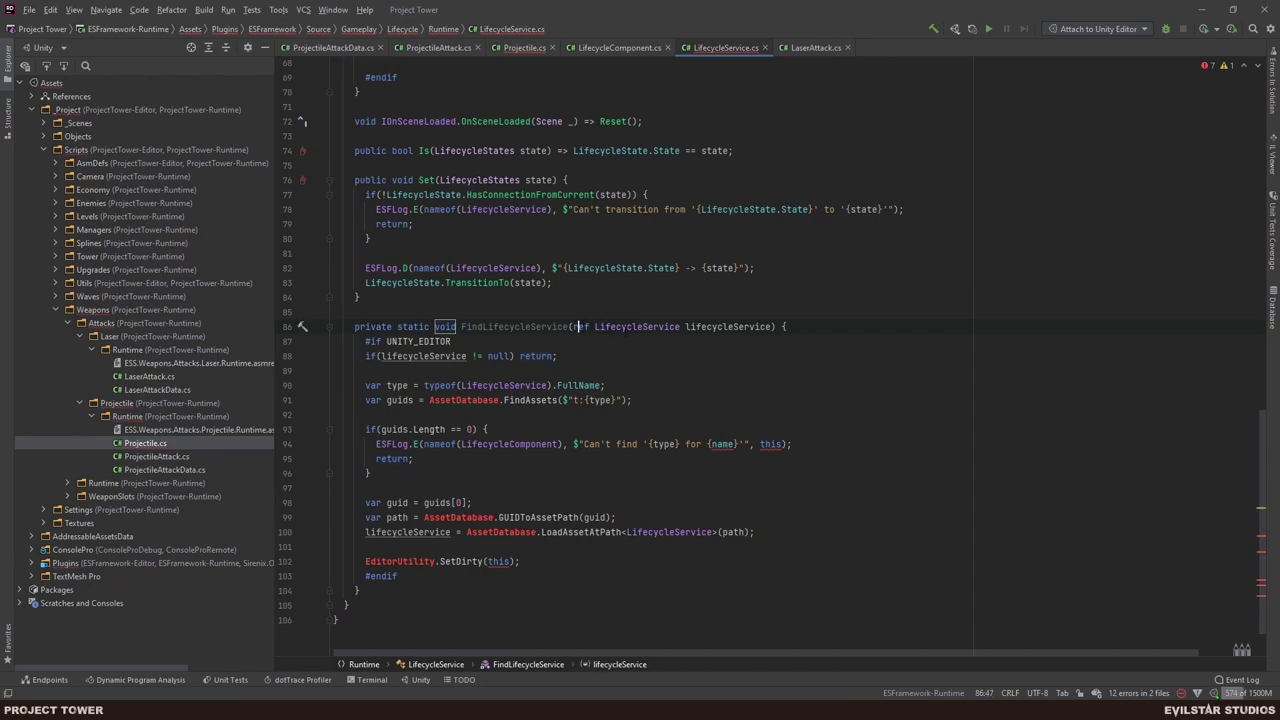
{"action": "type", "text": "ref Ob"}
{"action": "key", "text": "Down"}
{"action": "key", "text": "Return"}
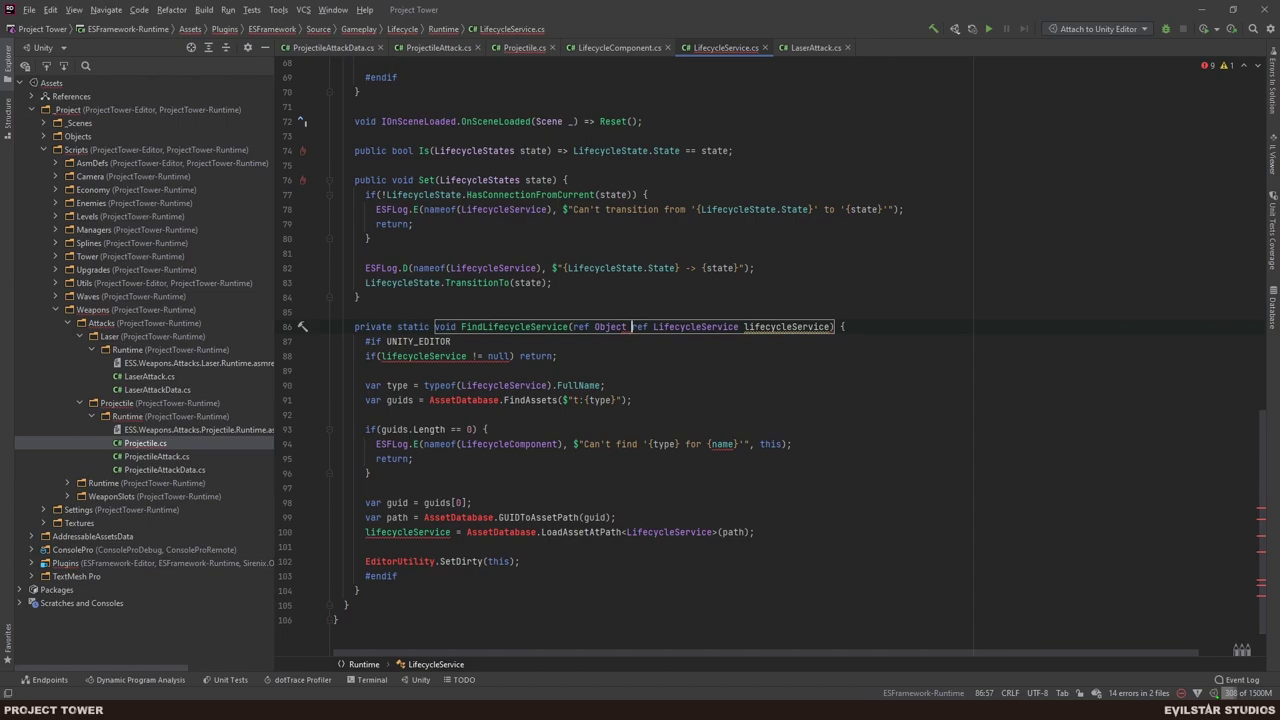
{"action": "type", "text": "target,"}
{"action": "key", "text": "Left"}
{"action": "key", "text": "Left"}
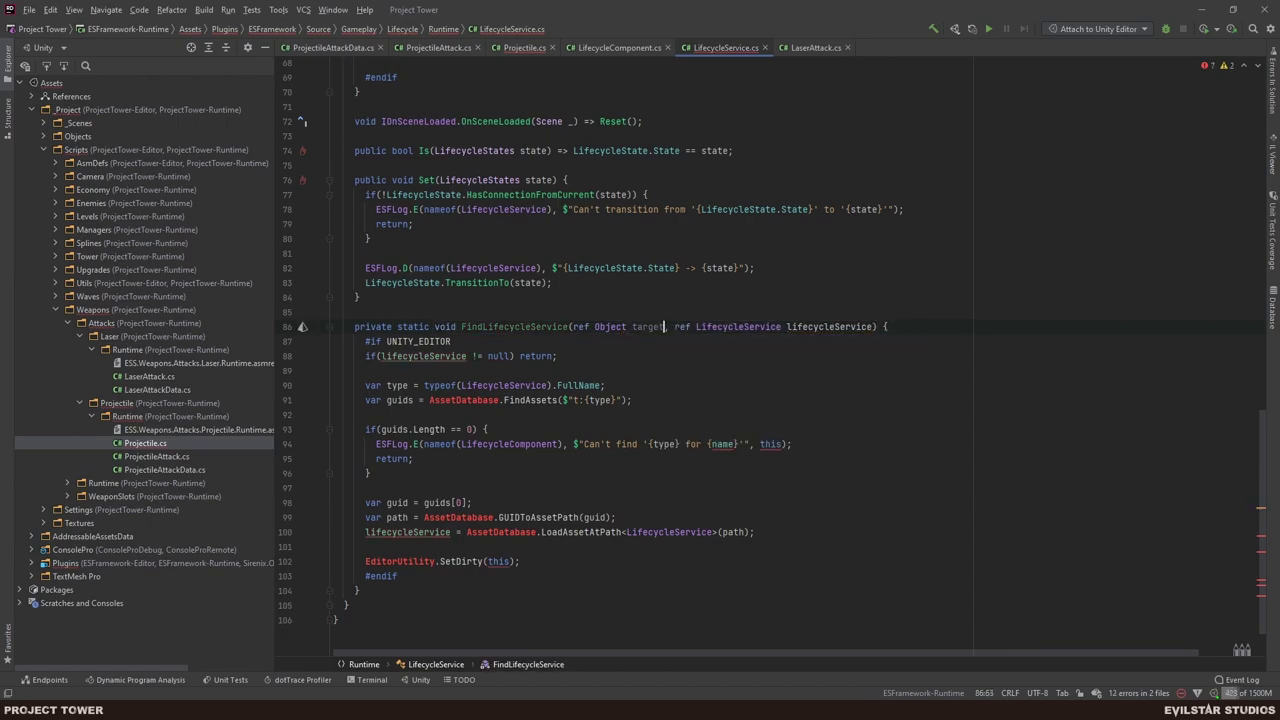
{"action": "key", "text": "ctrl+shift+Left"}
- Use target instead of this in the error log message and the SetDirty call
{"action": "key", "text": "ctrl+c"}
{"action": "double_click", "coordinate": [770, 444]}
{"action": "key", "text": "ctrl+v"}
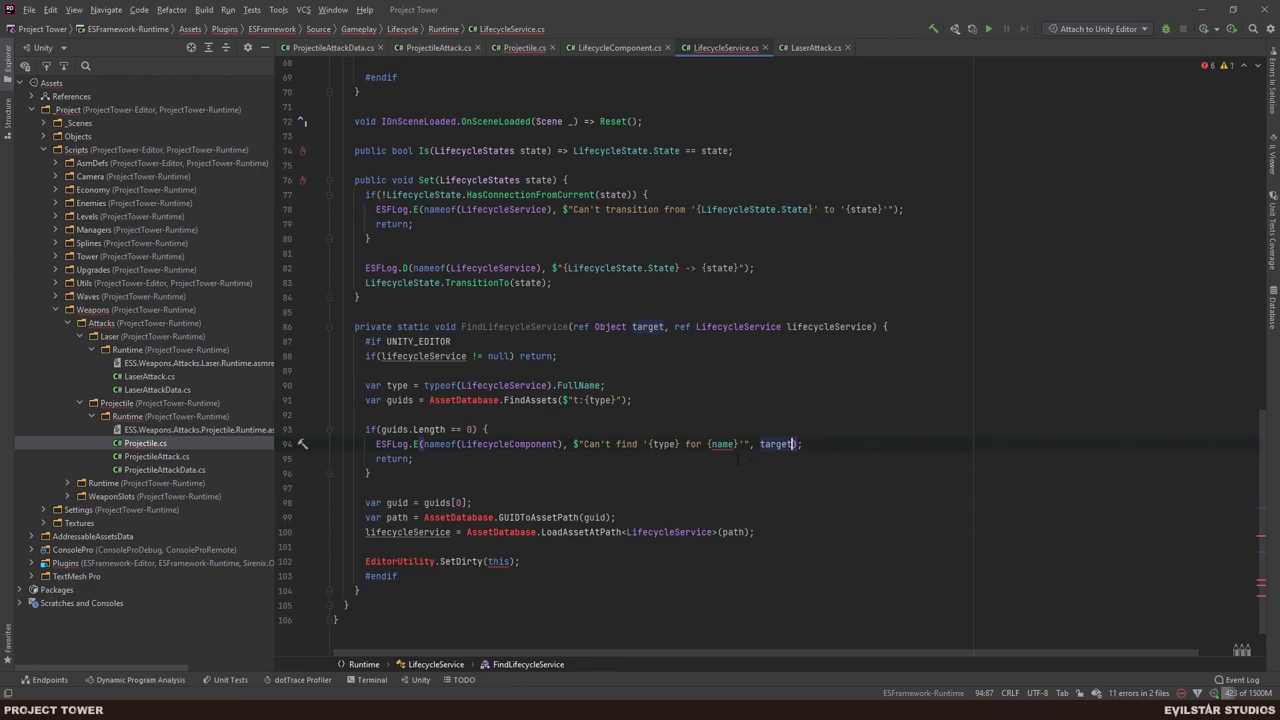
{"action": "left_click", "coordinate": [711, 444]}
{"action": "type", "text": "target."}
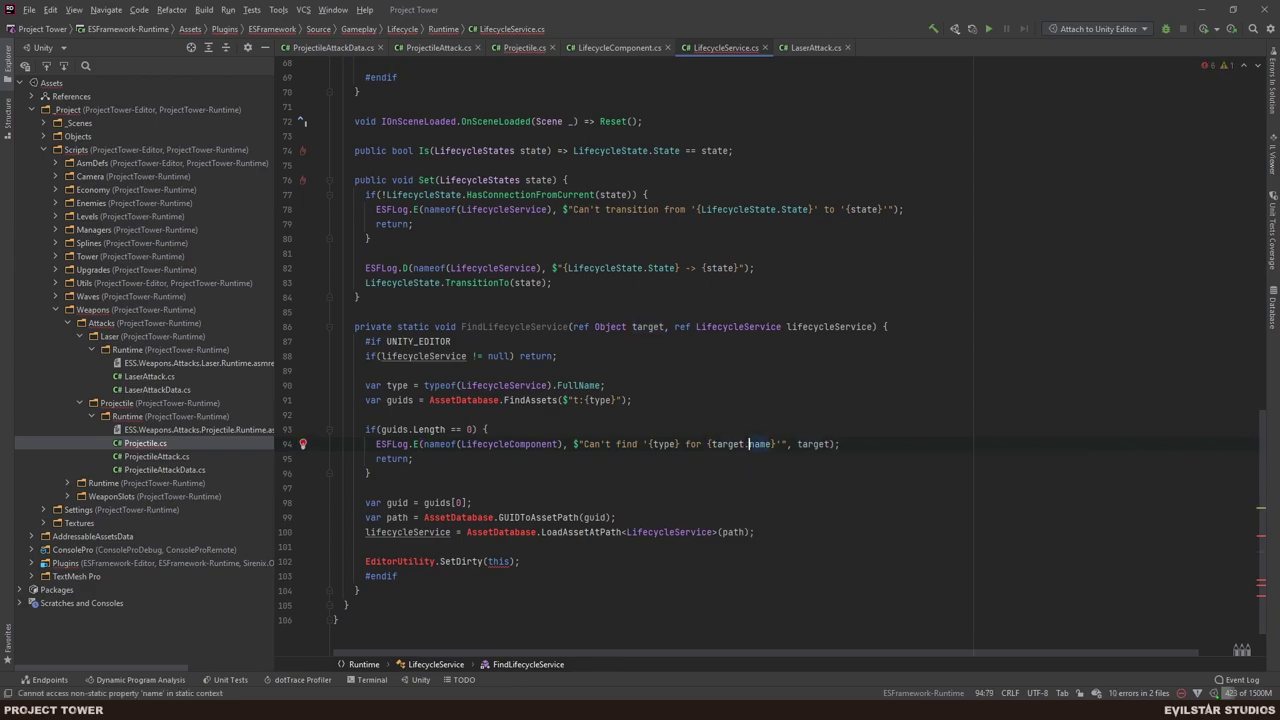
{"action": "double_click", "coordinate": [496, 561]}
{"action": "key", "text": "ctrl+v"}
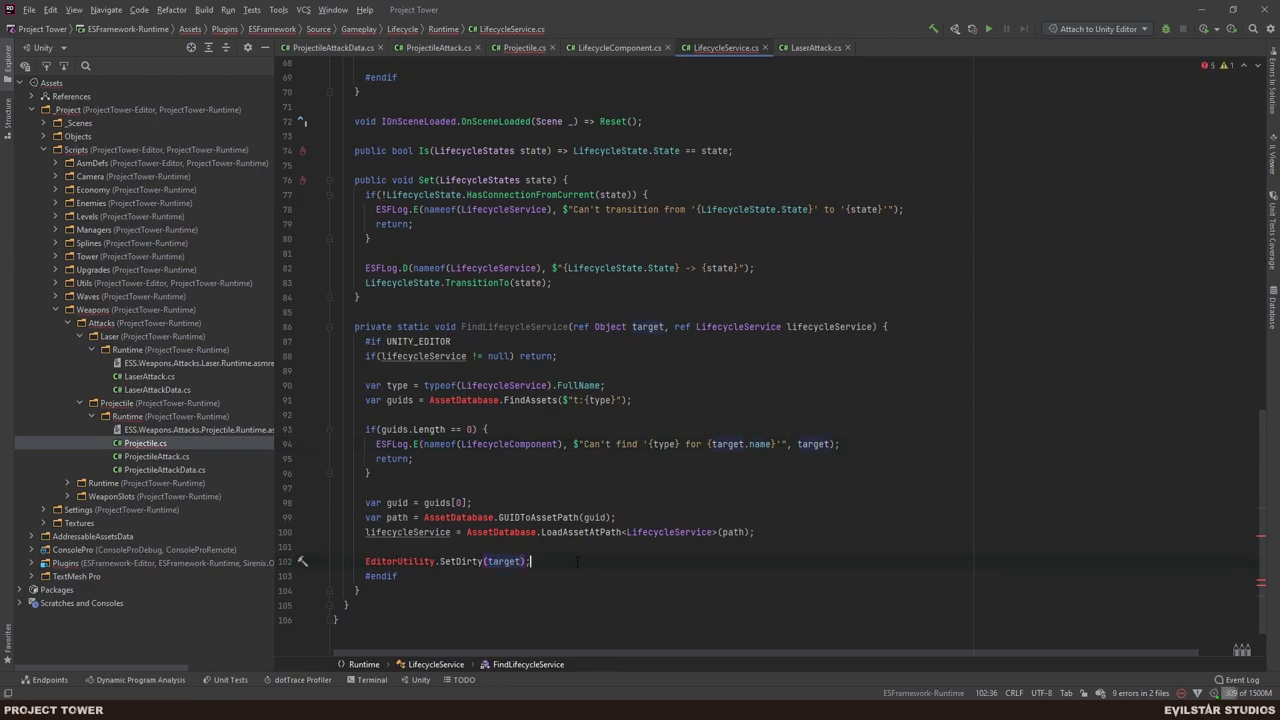
- Write a UnityEditor. namespace prefix on the AssetDatabase.FindAssets line
{"action": "left_click", "coordinate": [432, 400]}
{"action": "type", "text": "Unity.Engi"}
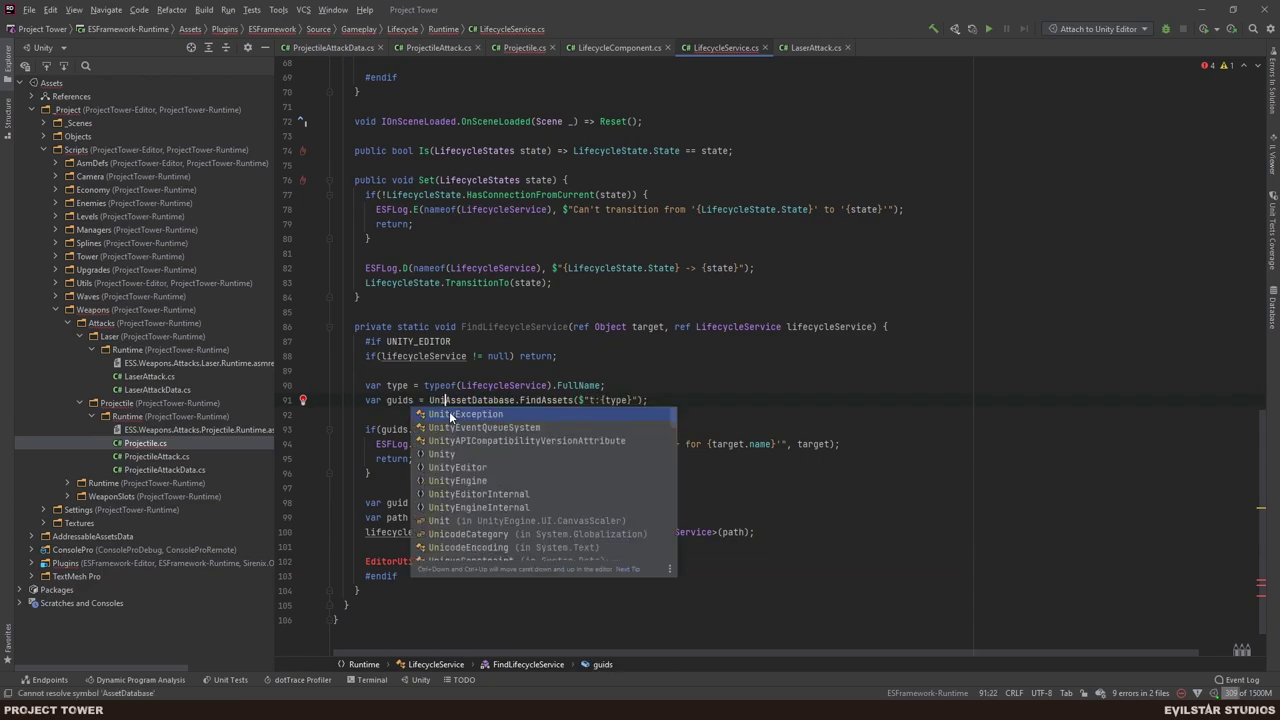
{"action": "key", "text": "BackSpace"}
{"action": "key", "text": "BackSpace"}
{"action": "key", "text": "BackSpace"}
{"action": "key", "text": "BackSpace"}
{"action": "key", "text": "BackSpace"}
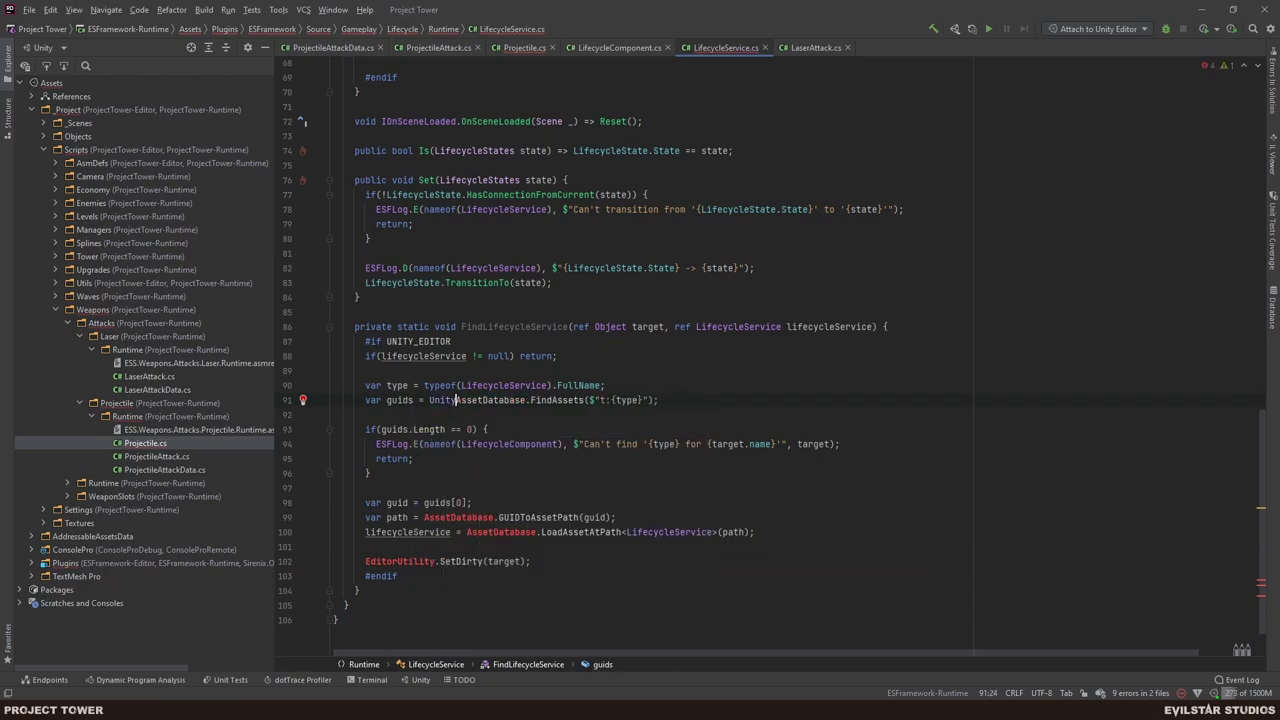
{"action": "type", "text": "Engine."}
{"action": "key", "text": "ctrl+shift+Left"}
{"action": "key", "text": "ctrl+shift+Left"}
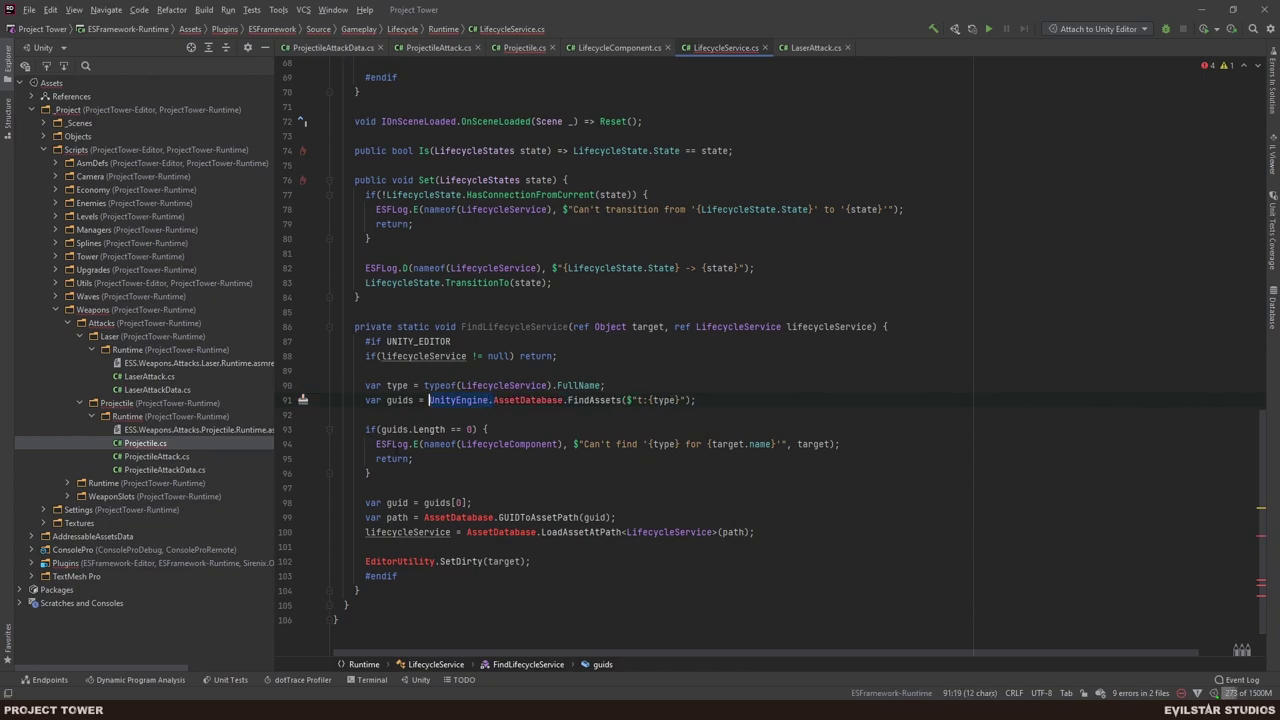
{"action": "type", "text": "UnityEditor"}
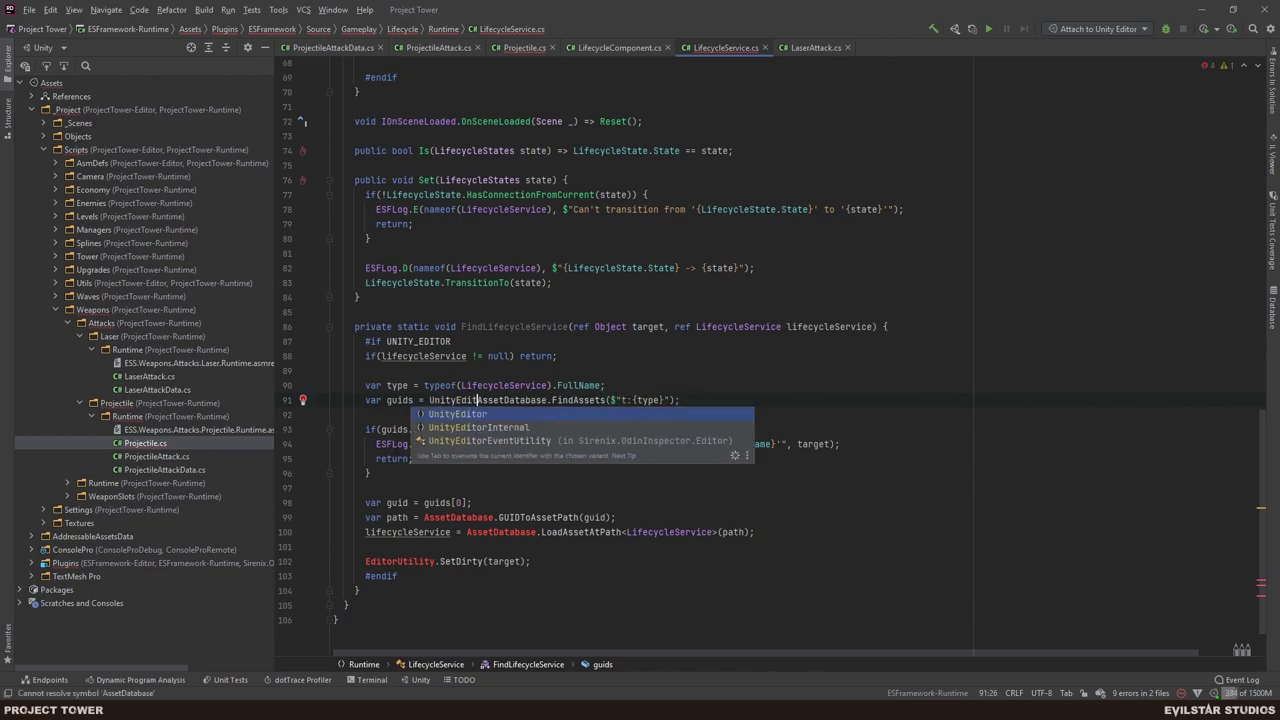
{"action": "type", "text": "."}
{"action": "key", "text": "ctrl+shift+Left"}
{"action": "key", "text": "ctrl+shift+Left"}
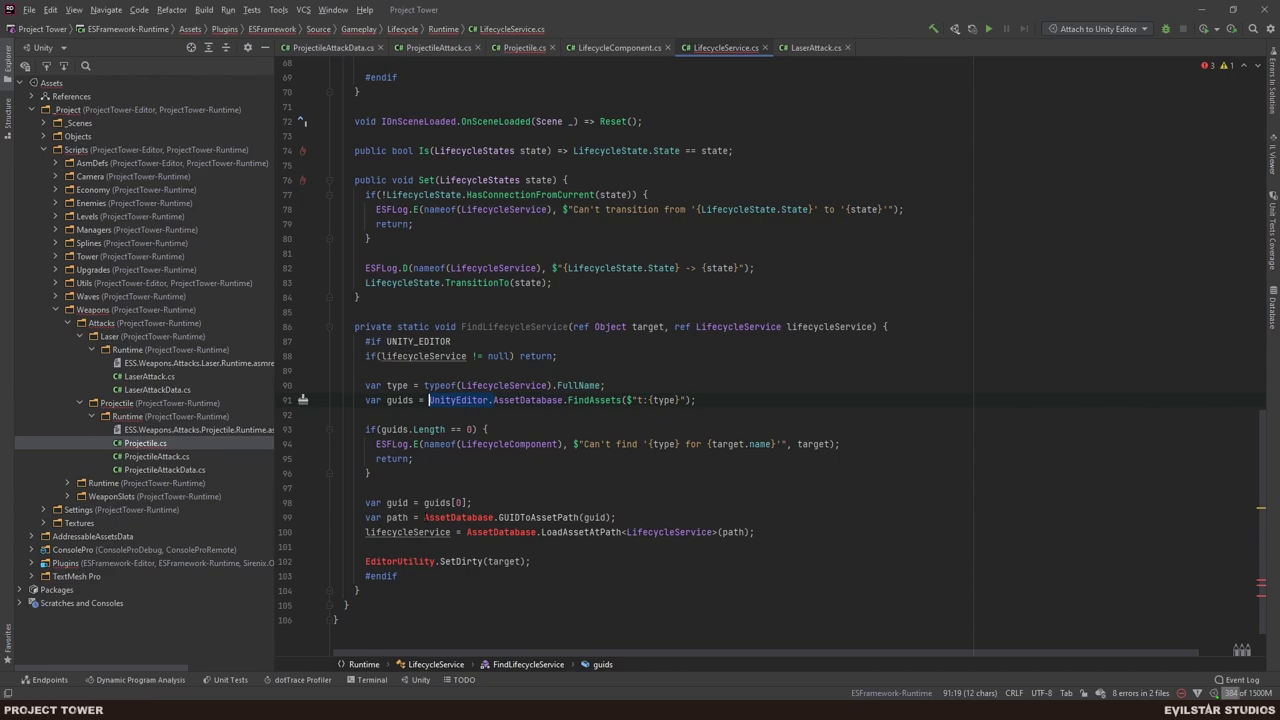
{"action": "key", "text": "ctrl+c"}
- Prefix the AssetDatabase calls on lines 99–100 and EditorUtility with UnityEditor
{"action": "left_click", "coordinate": [424, 517]}
{"action": "key", "text": "ctrl+v"}
{"action": "left_click", "coordinate": [467, 532]}
{"action": "key", "text": "ctrl+v"}
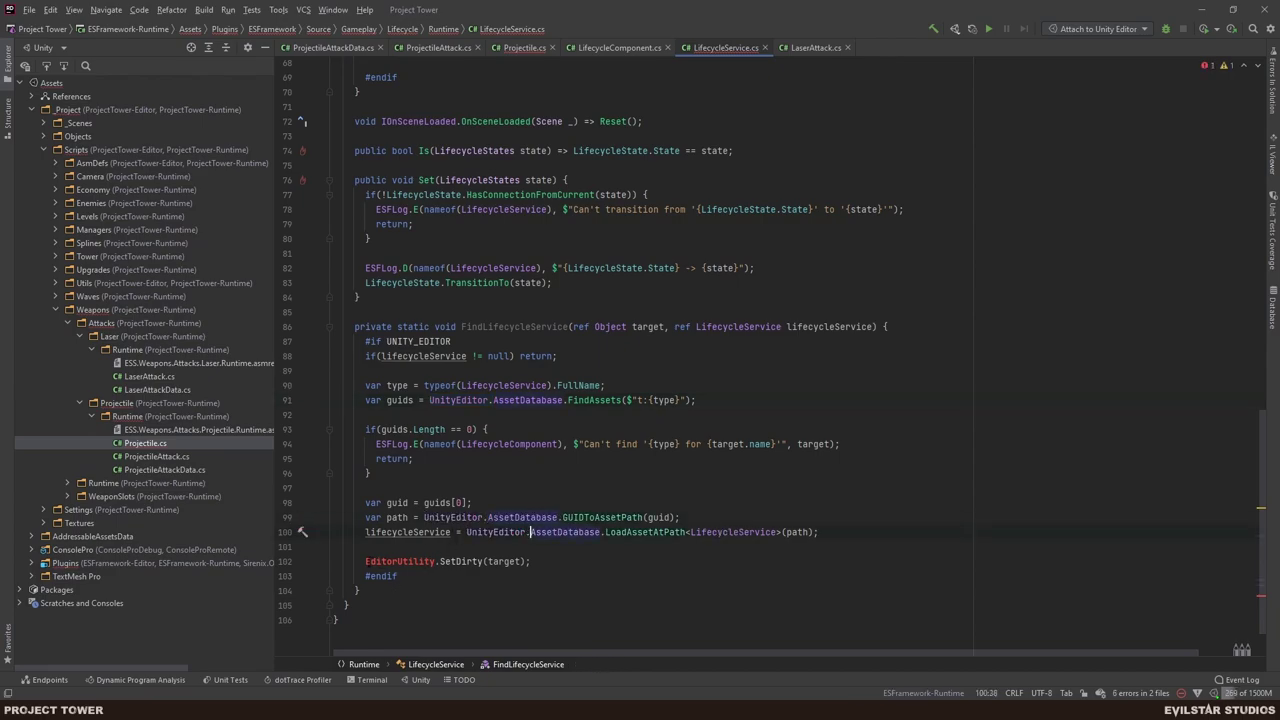
{"action": "key", "text": "Down"}
{"action": "key", "text": "Down"}
{"action": "key", "text": "Home"}
{"action": "key", "text": "ctrl+v"}
{"action": "key", "text": "End"}
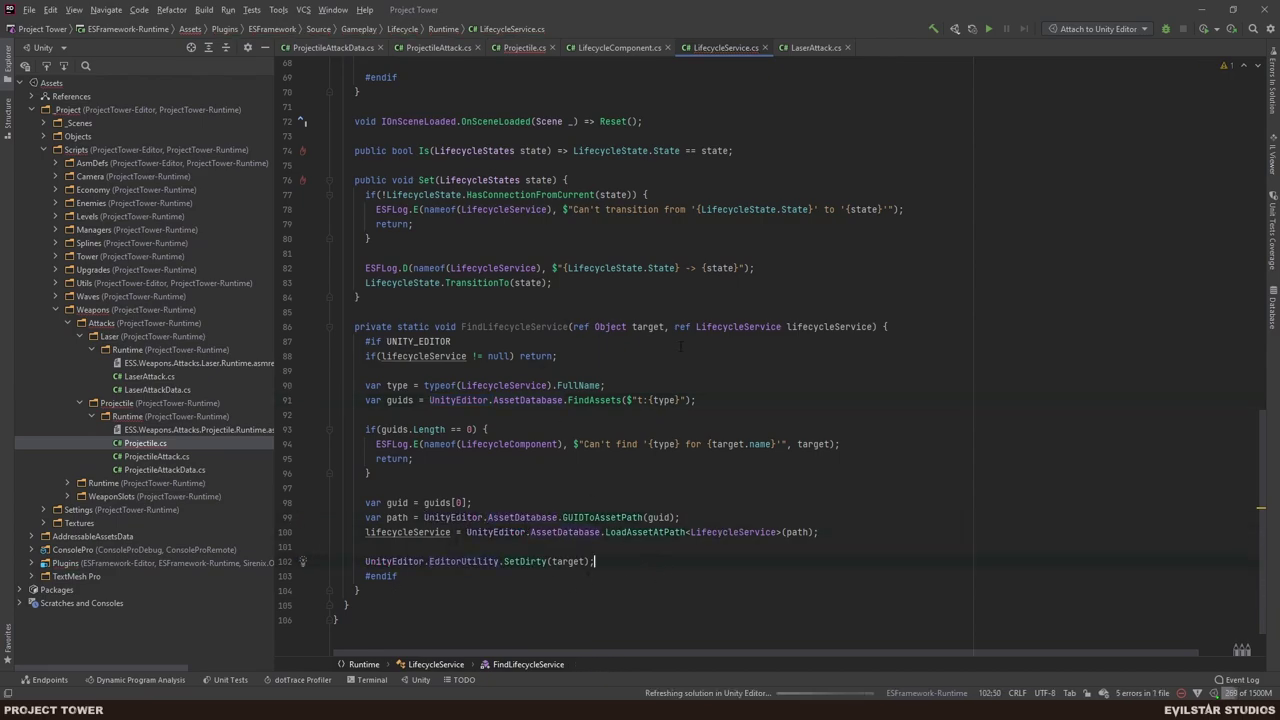
- Remove ref from the target parameter, then select the method body in LifecycleComponent.cs
{"action": "left_click", "coordinate": [591, 326]}
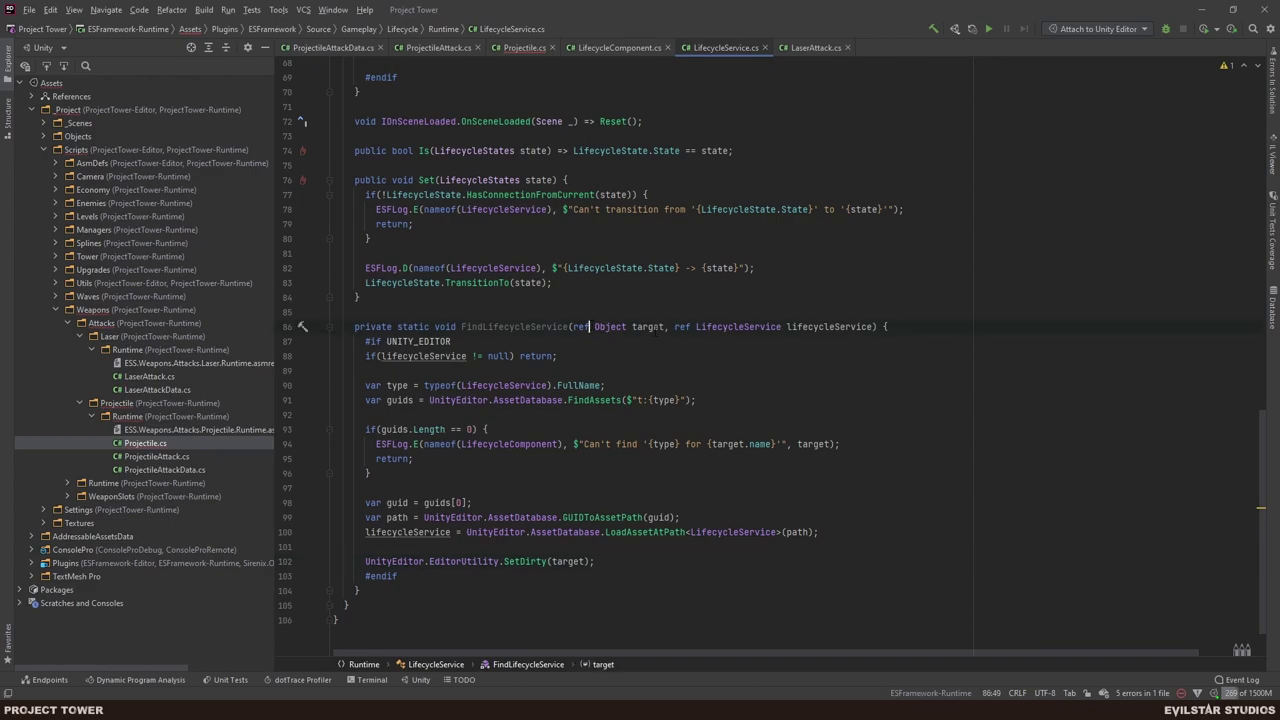
{"action": "key", "text": "BackSpace"}
{"action": "key", "text": "BackSpace"}
{"action": "key", "text": "BackSpace"}
{"action": "key", "text": "Delete"}
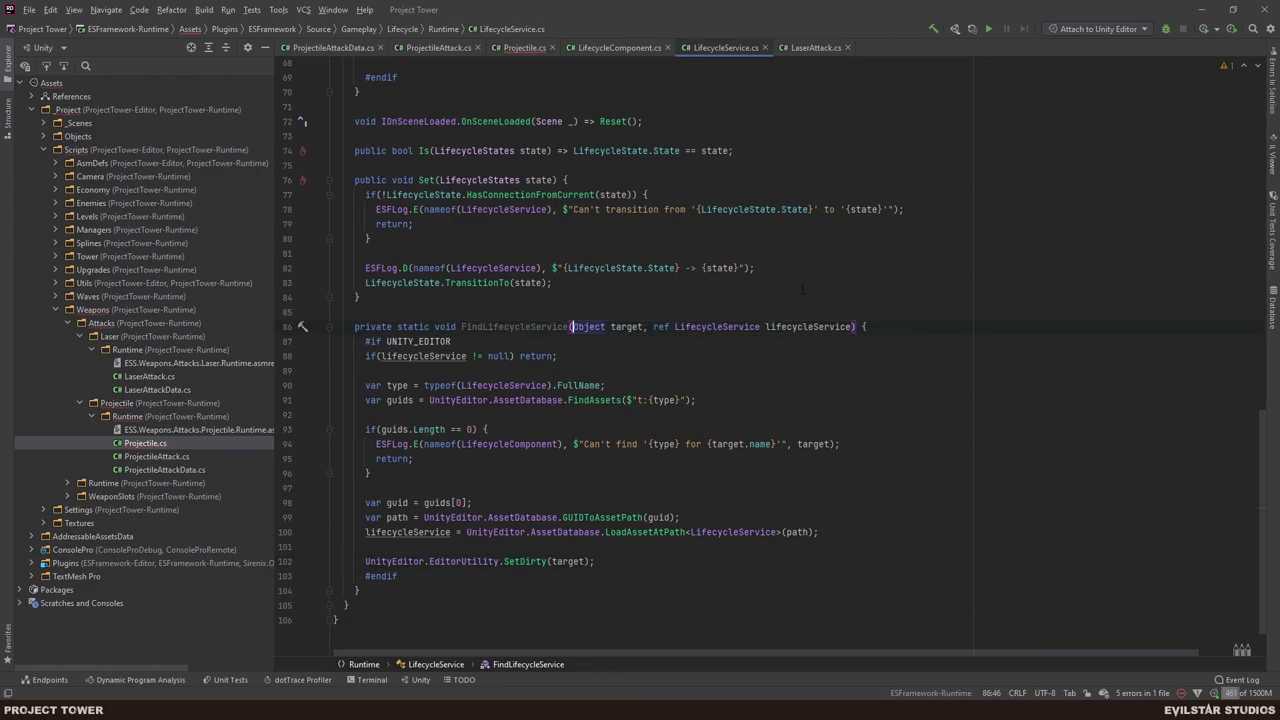
{"action": "key", "text": "ctrl+Right"}
{"action": "key", "text": "ctrl+Right"}
{"action": "key", "text": "ctrl+Right"}
{"action": "key", "text": "ctrl+Right"}
{"action": "key", "text": "ctrl+Right"}
{"action": "key", "text": "ctrl+Right"}
{"action": "key", "text": "ctrl+Right"}
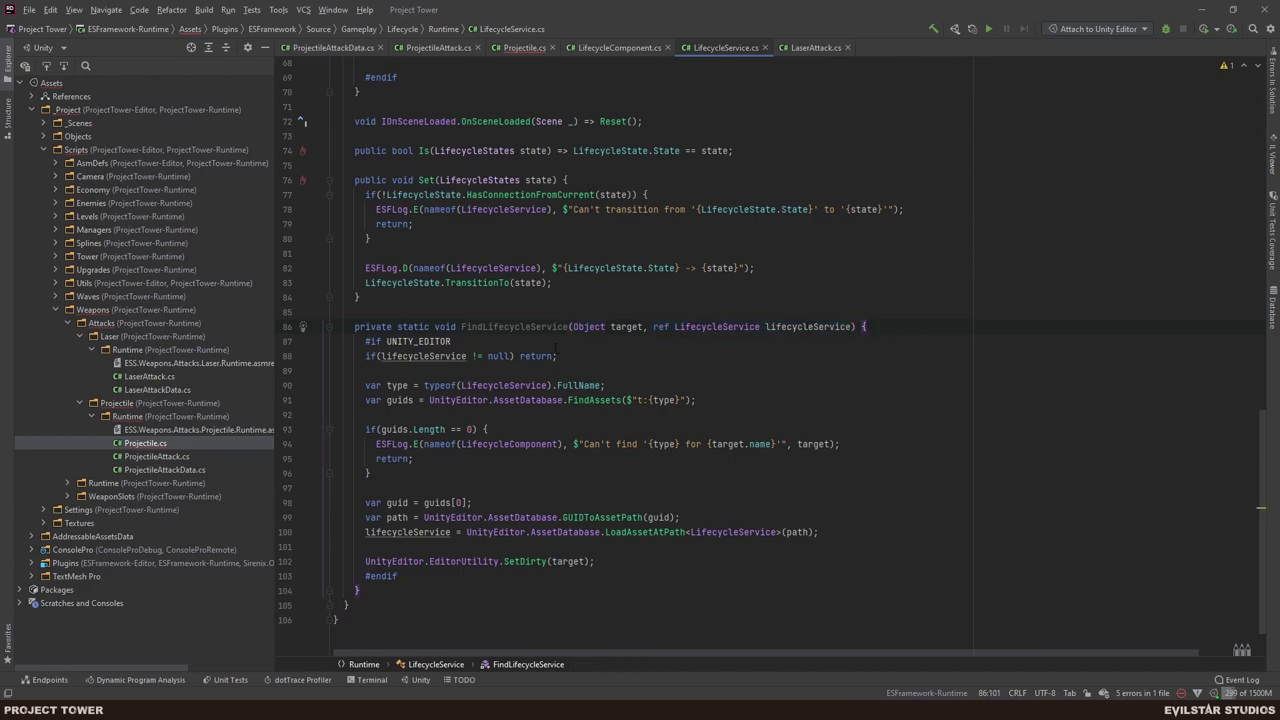
{"action": "mouse_move", "coordinate": [514, 327]}
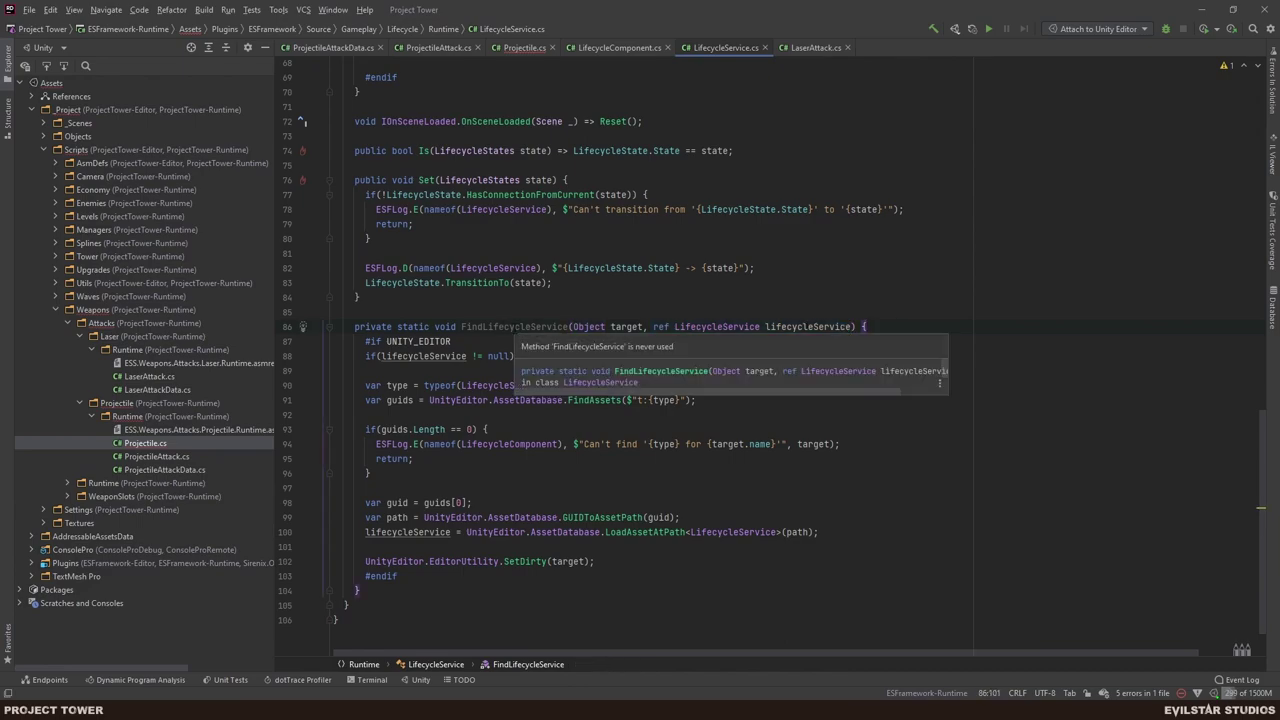
{"action": "double_click", "coordinate": [514, 327]}
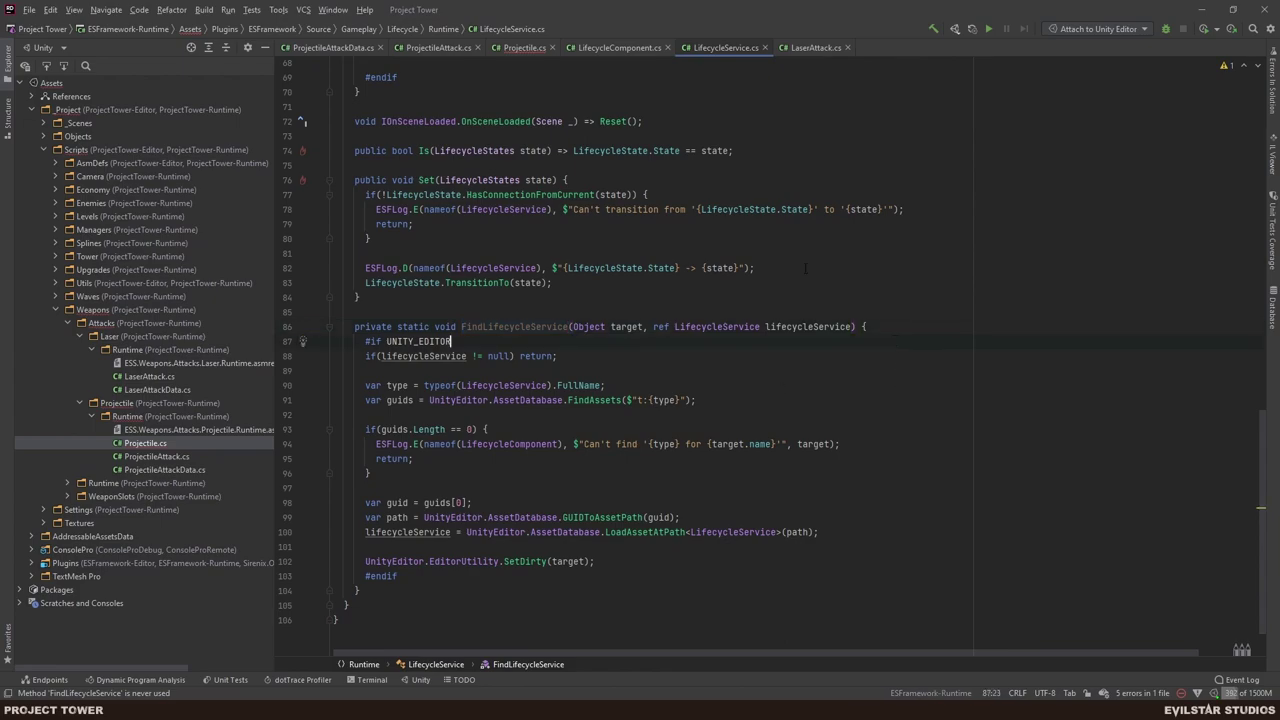
{"action": "left_click", "coordinate": [621, 48]}
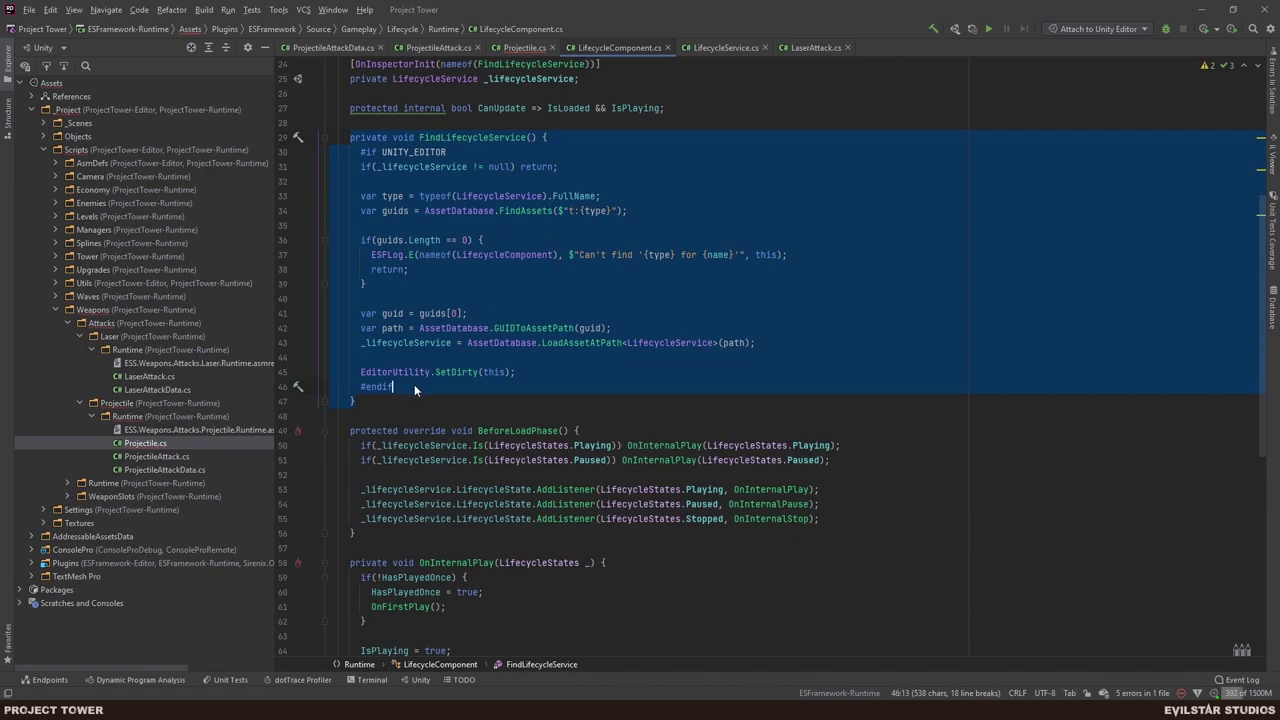
{"action": "key", "text": "ctrl+shift+w"}
{"action": "key", "text": "ctrl+shift+w"}
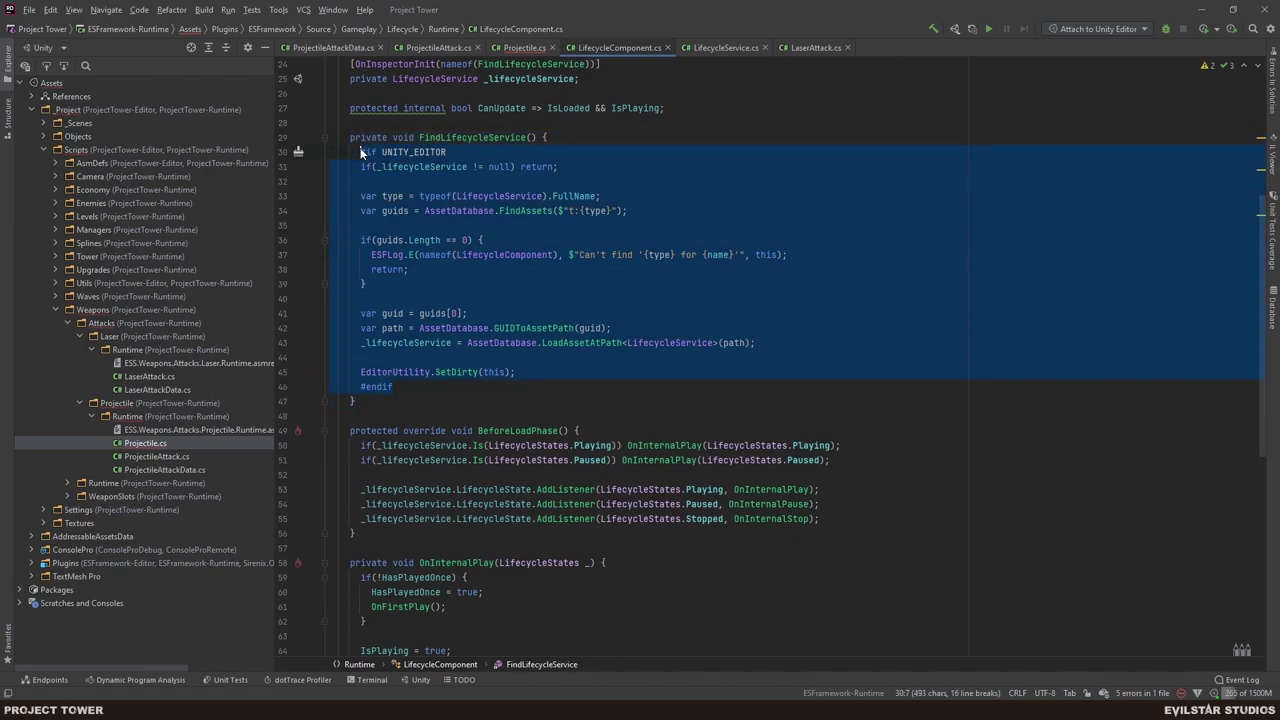
- Replace the component's FindLifecycleService body with a LifecycleService.Find… call
{"action": "key", "text": "BackSpace"}
{"action": "type", "text": "Lifec"}
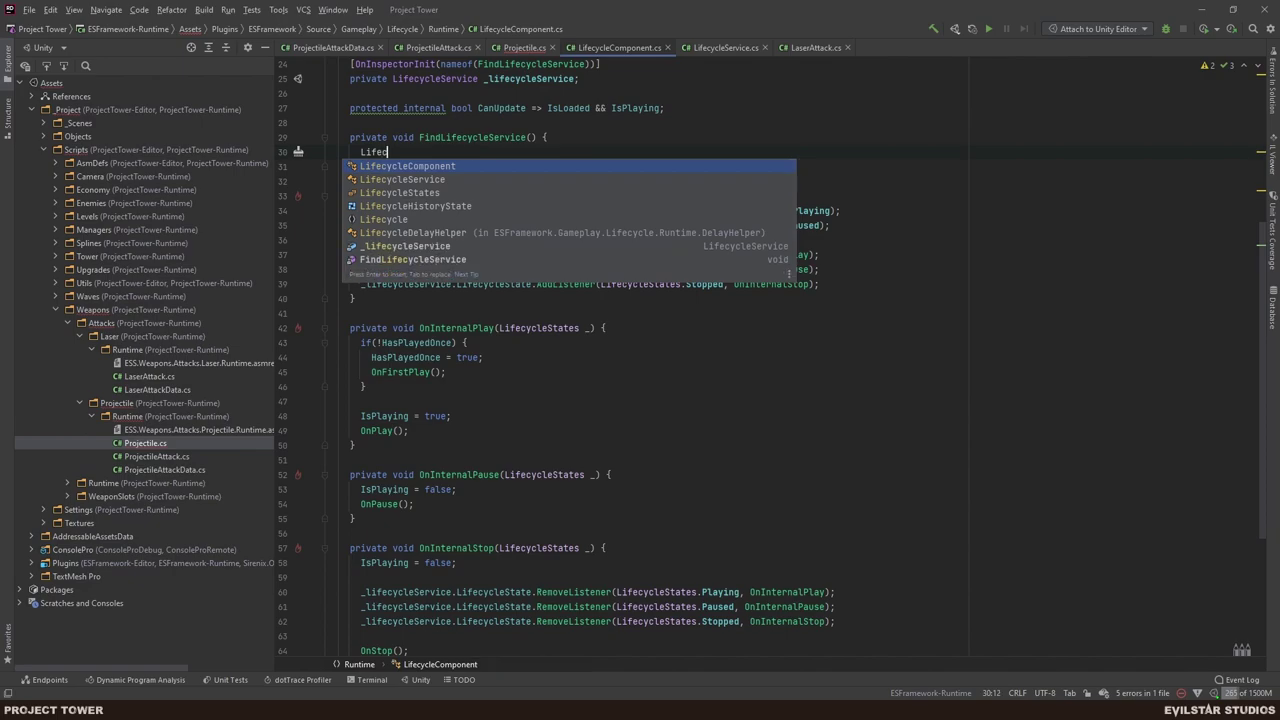
{"action": "key", "text": "Return"}
{"action": "type", "text": ".Find"}
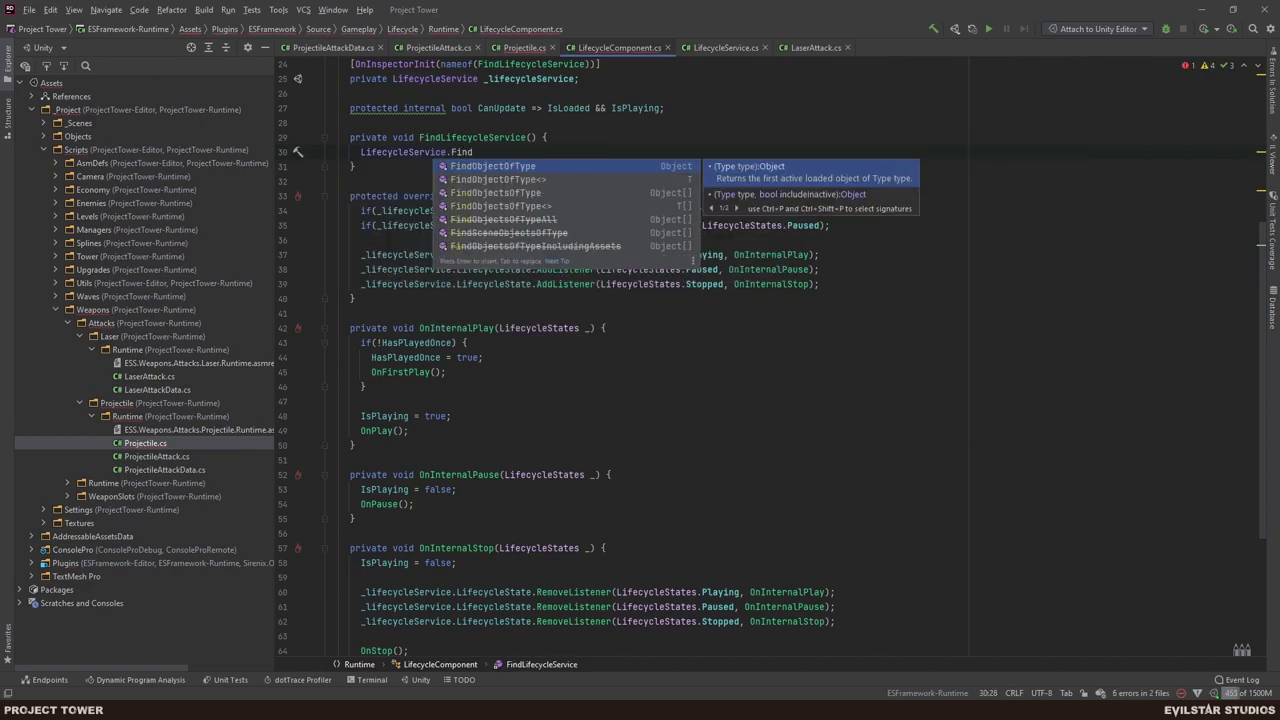
- Make FindLifecycleService in LifecycleService.cs public
{"action": "left_click", "coordinate": [723, 47]}
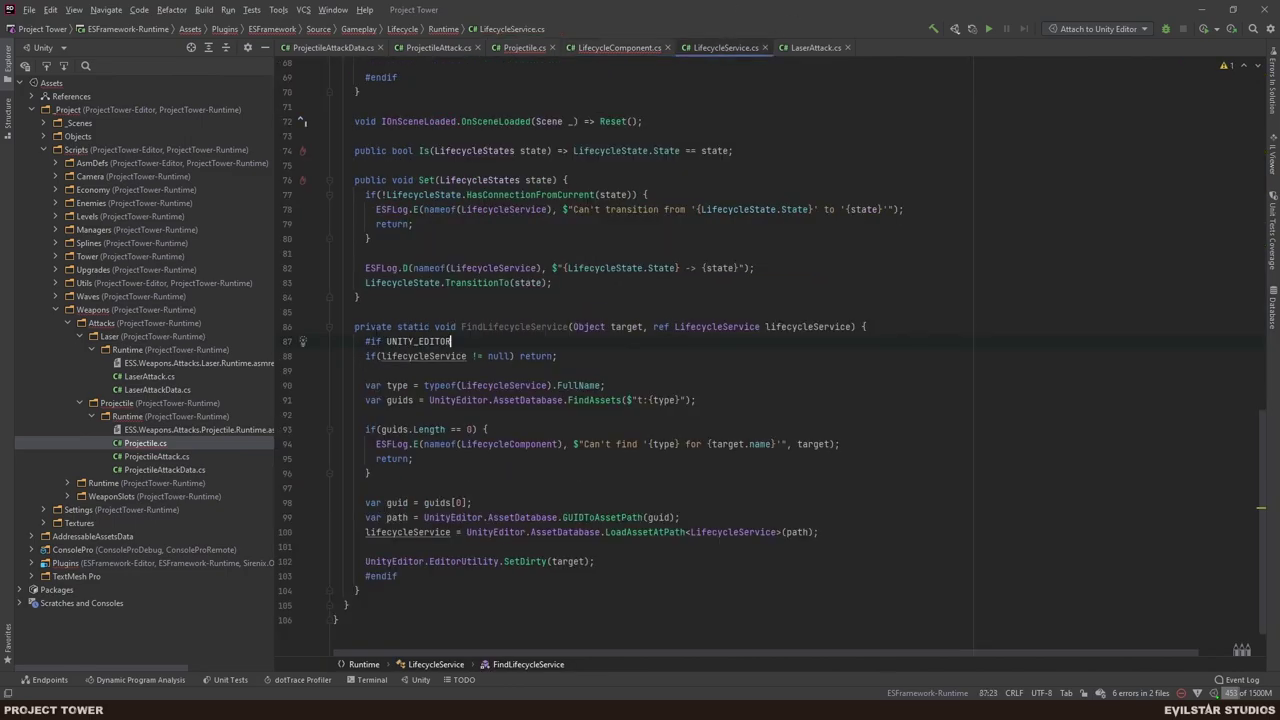
{"action": "double_click", "coordinate": [375, 330]}
{"action": "type", "text": "publ"}
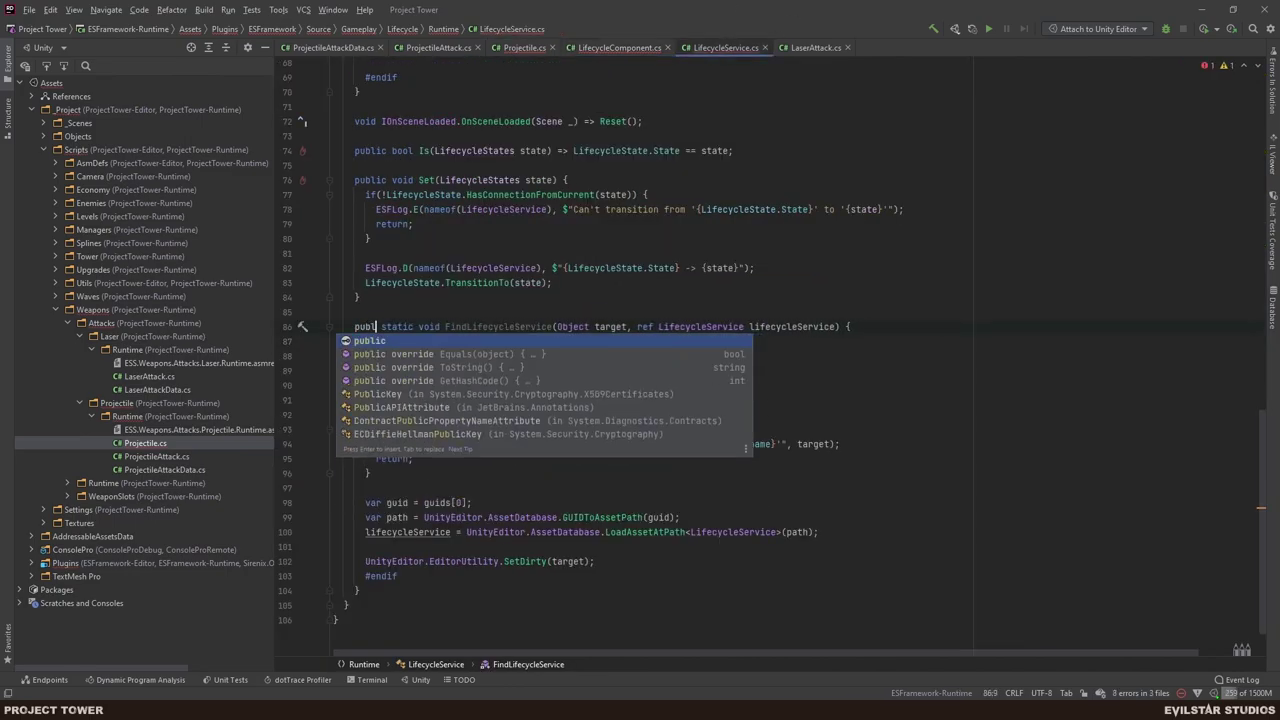
{"action": "key", "text": "Return"}
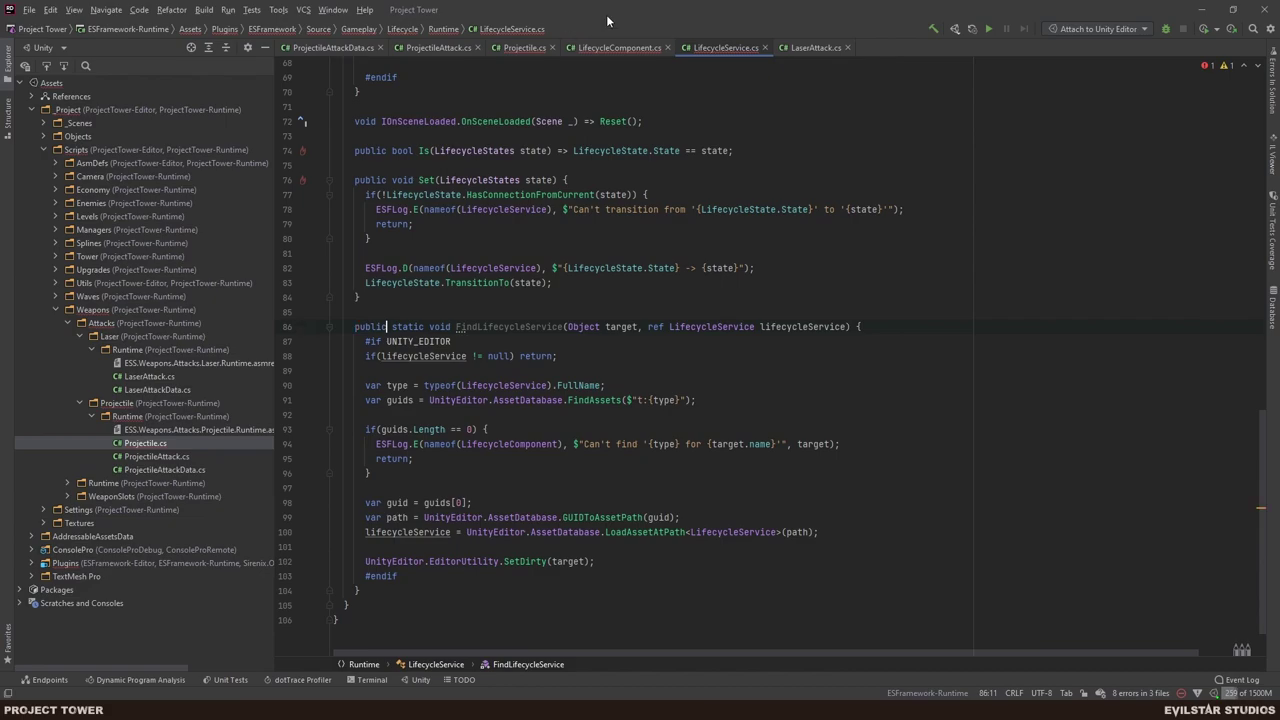
- Complete the call as LifecycleService.FindLifecycleService(this, ref _lifecycleService)
{"action": "left_click", "coordinate": [596, 47]}
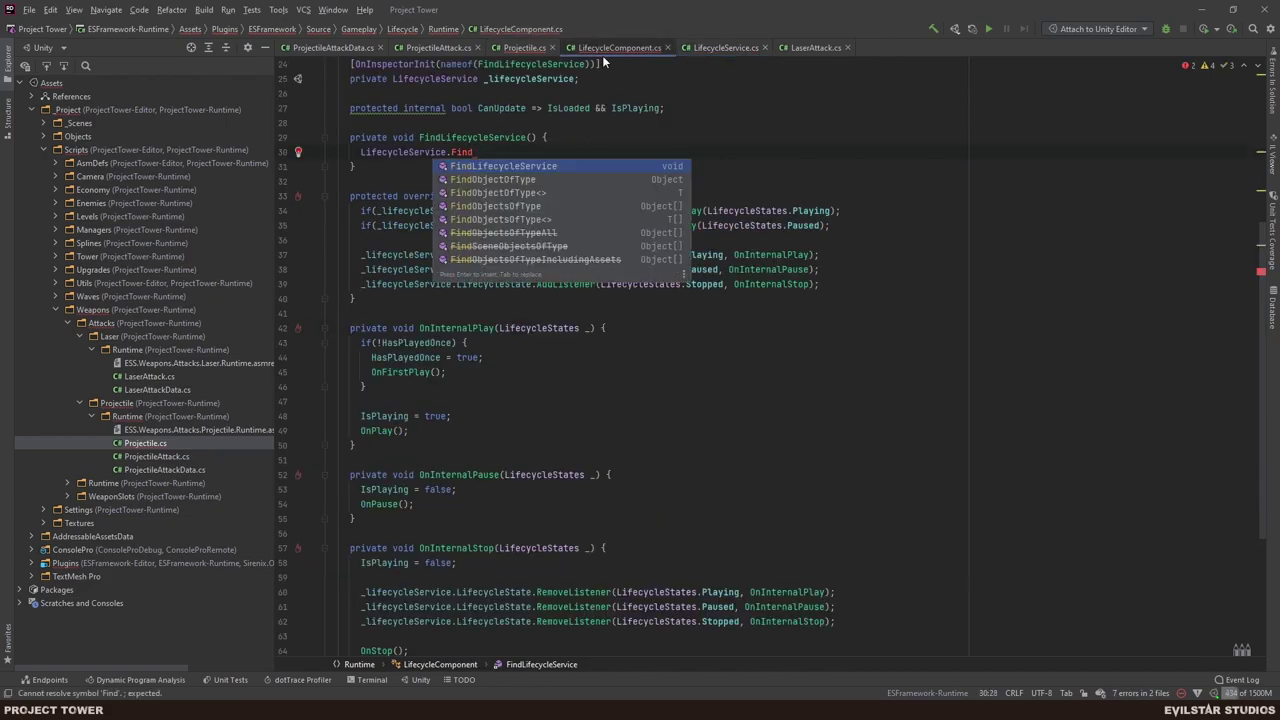
{"action": "key", "text": "Return"}
{"action": "type", "text": "this"}
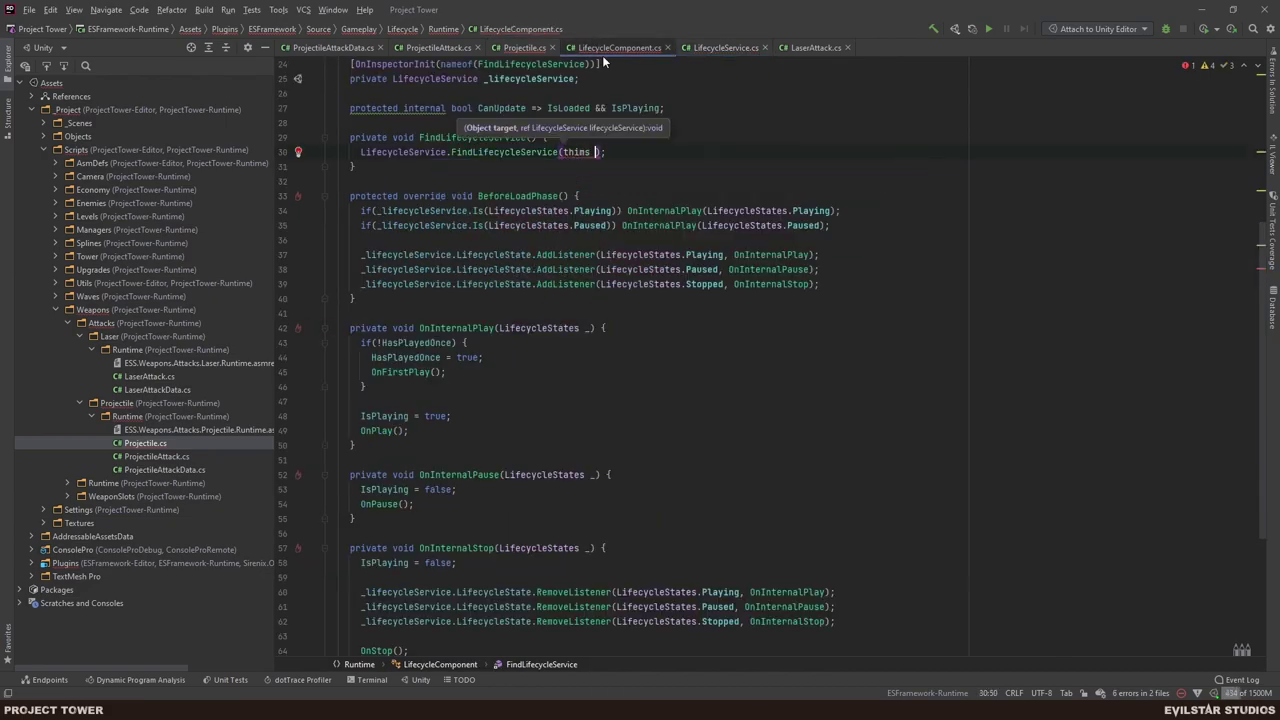
{"action": "type", "text": ","}
{"action": "type", "text": "ref "}
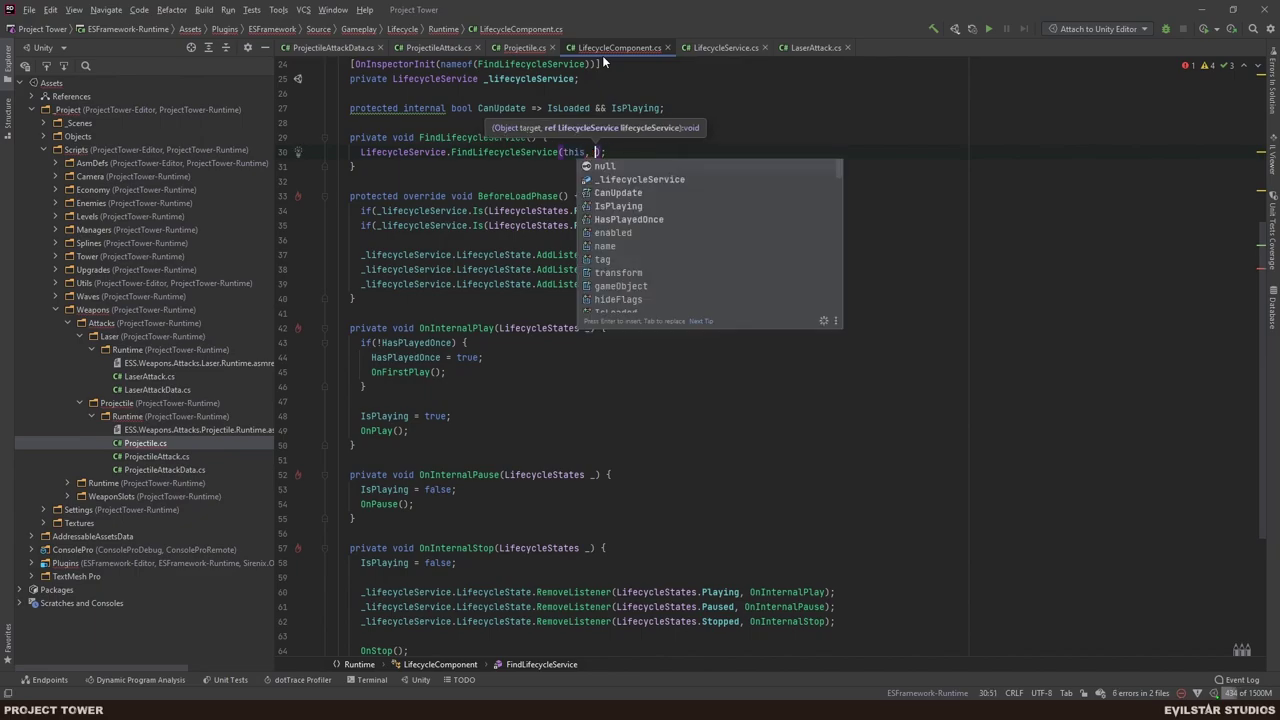
{"action": "type", "text": "_"}
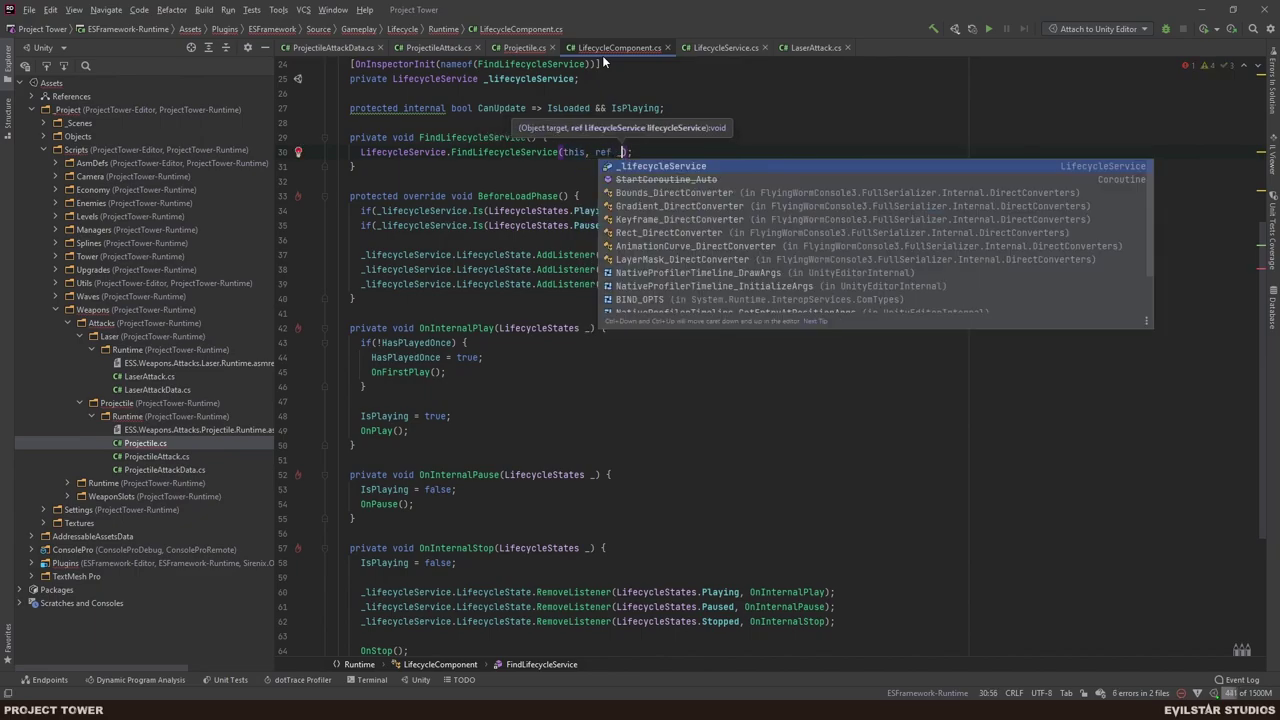
{"action": "key", "text": "Return"}
{"action": "key", "text": "End"}
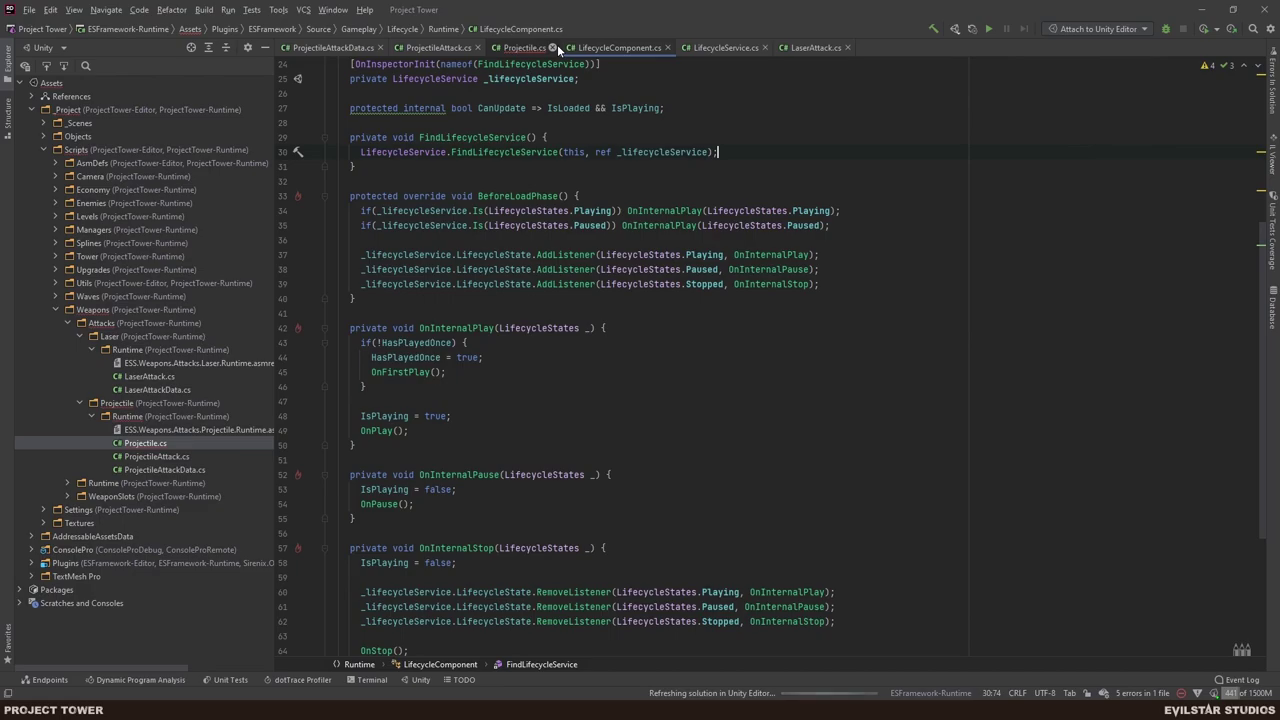
- Convert the component's FindLifecycleService to an expression body
{"action": "key", "text": "Up"}
{"action": "key", "text": "alt+Return"}
{"action": "key", "text": "Return"}
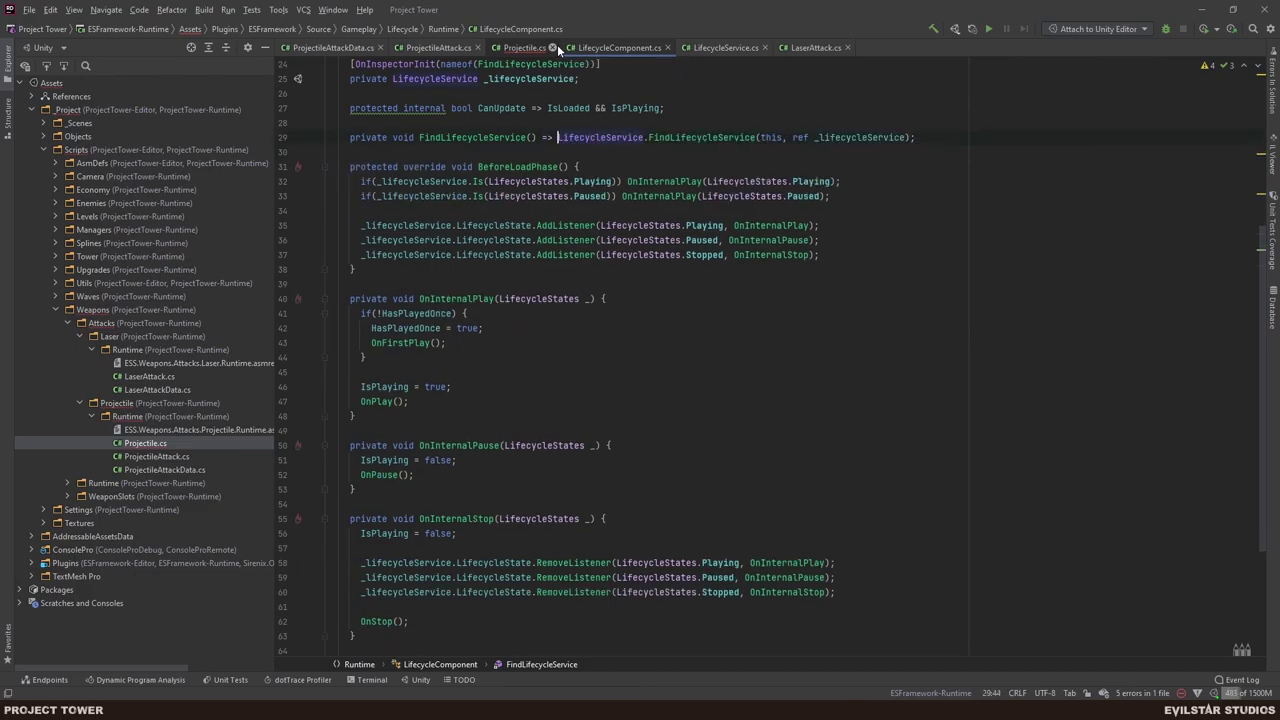
{"action": "key", "text": "shift+End"}
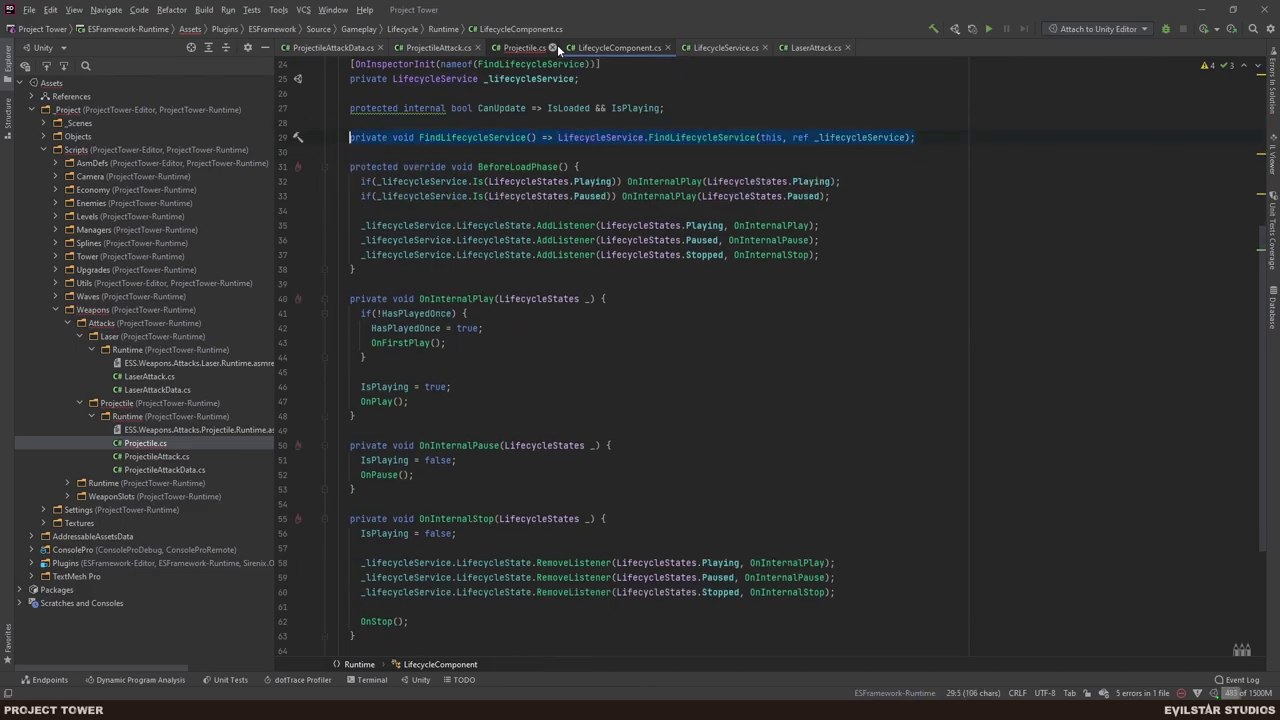
- Move the one-line FindLifecycleService into Projectile.cs and import Sirenix.OdinInspector
{"action": "key", "text": "ctrl+x"}
{"action": "left_click", "coordinate": [523, 44]}
{"action": "left_click", "coordinate": [622, 180]}
{"action": "key", "text": "Return"}
{"action": "key", "text": "Return"}
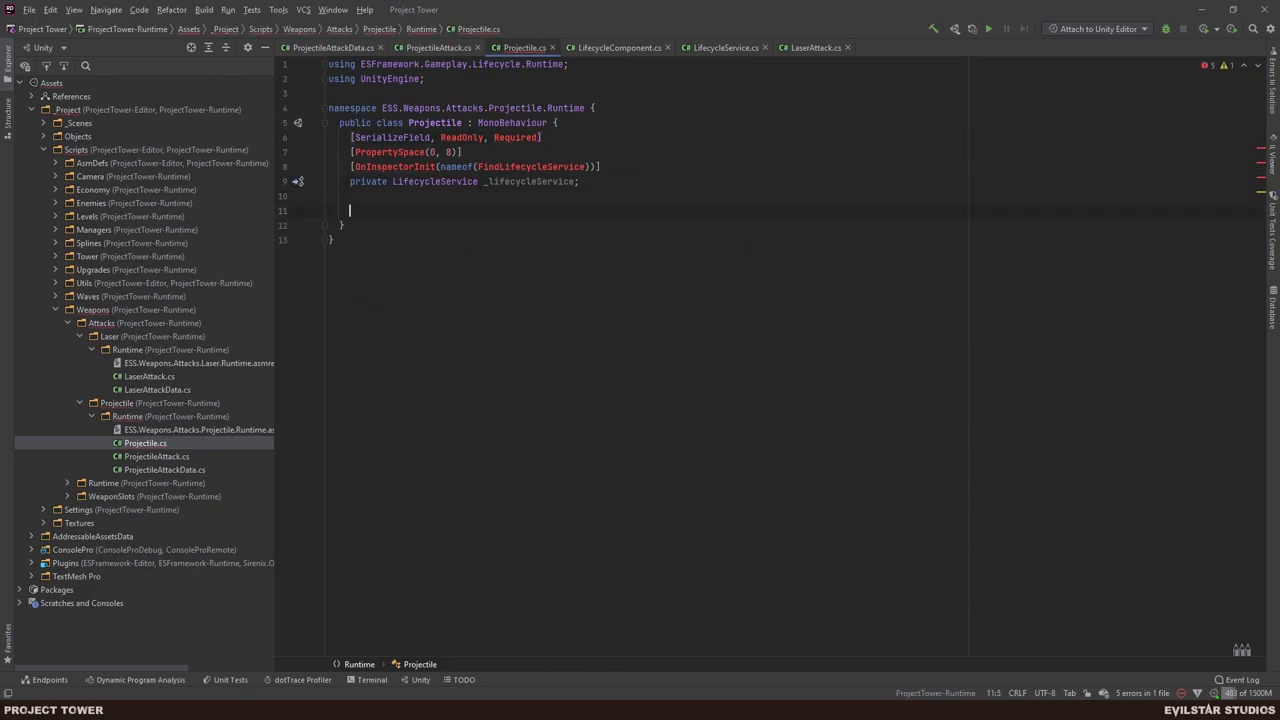
{"action": "key", "text": "ctrl+v"}
{"action": "key", "text": "alt+Return"}
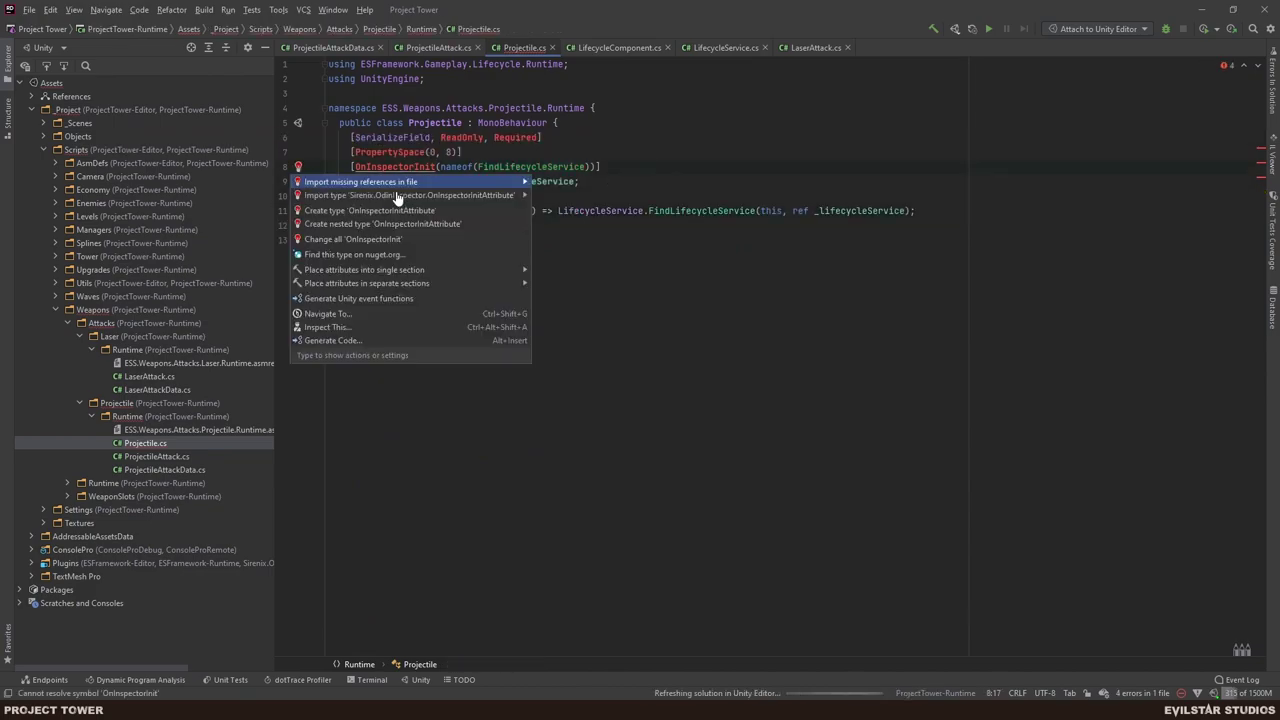
{"action": "key", "text": "Return"}
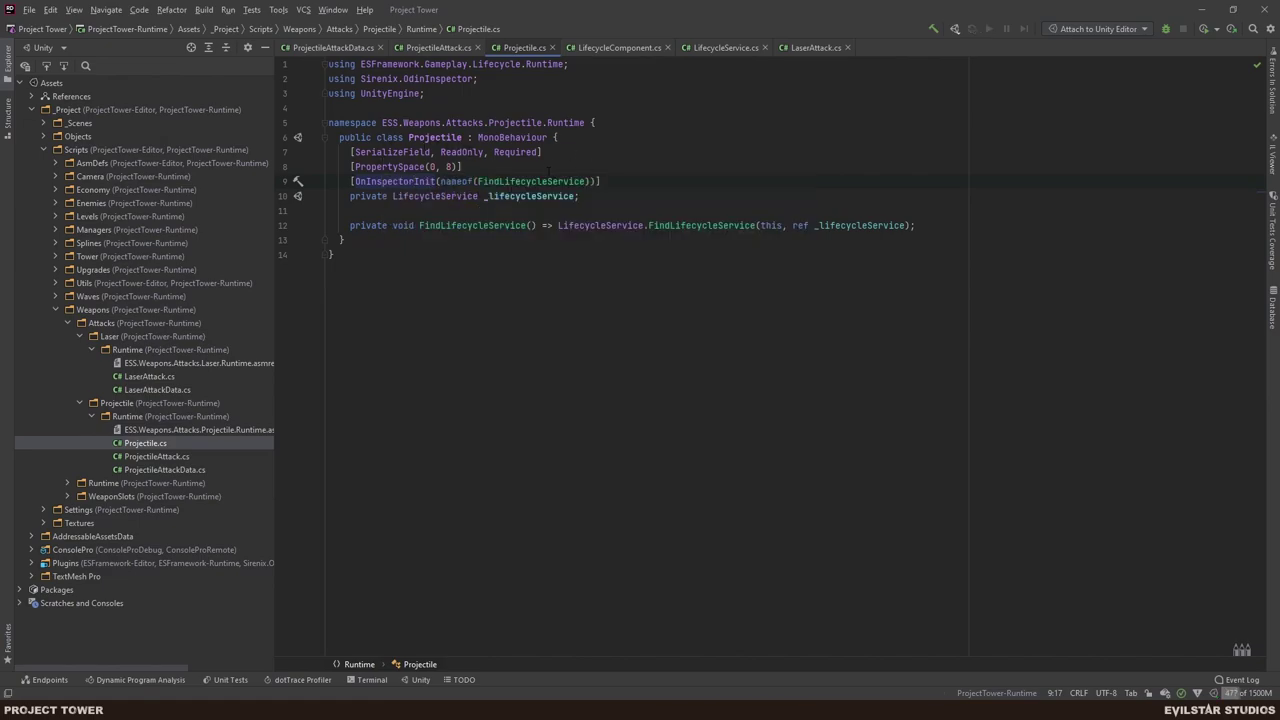
{"action": "left_click_drag", "start_coordinate": [570, 167], "coordinate": [596, 152]}
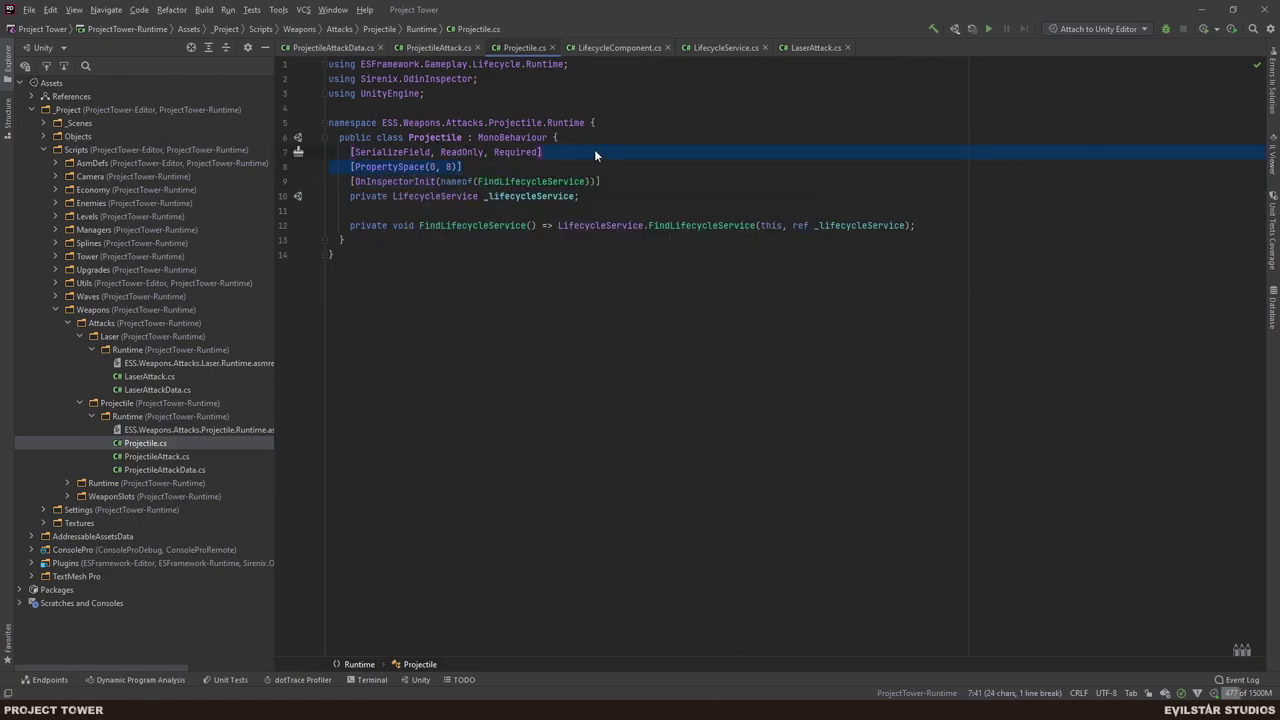
- Add a private float Damage; field below _lifecycleService
{"action": "left_click", "coordinate": [613, 195]}
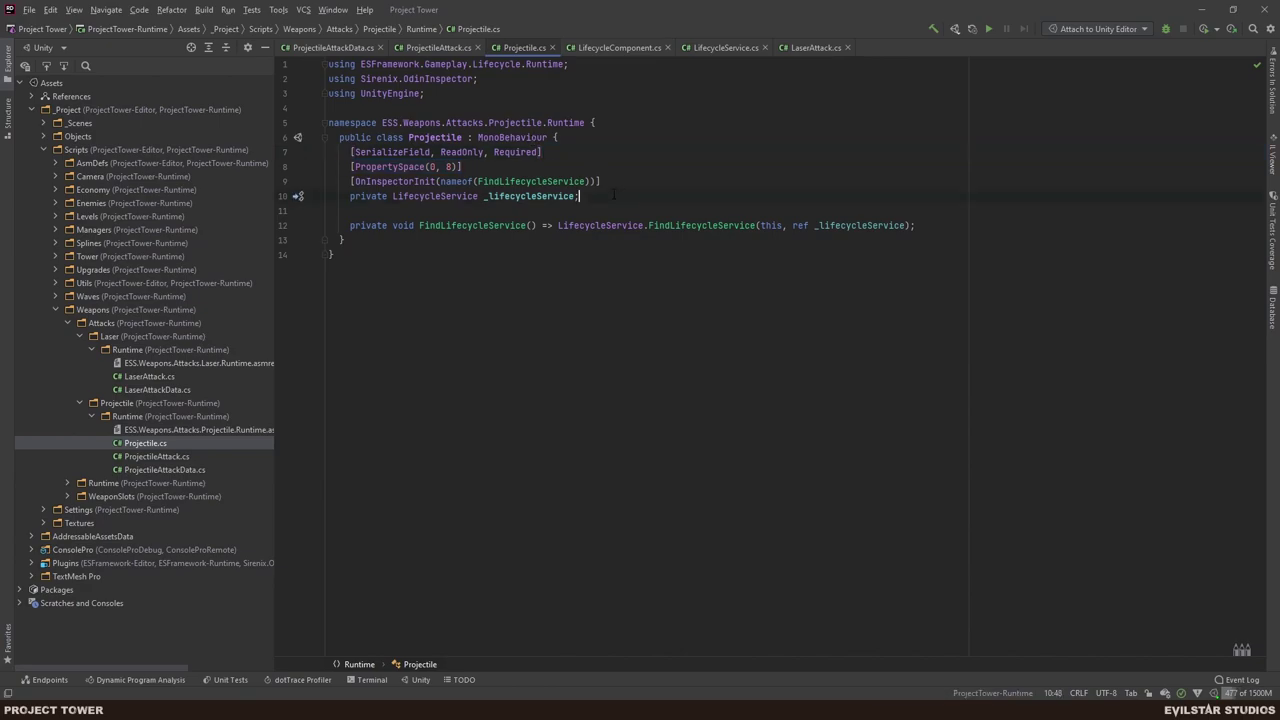
{"action": "key", "text": "Return"}
{"action": "key", "text": "Return"}
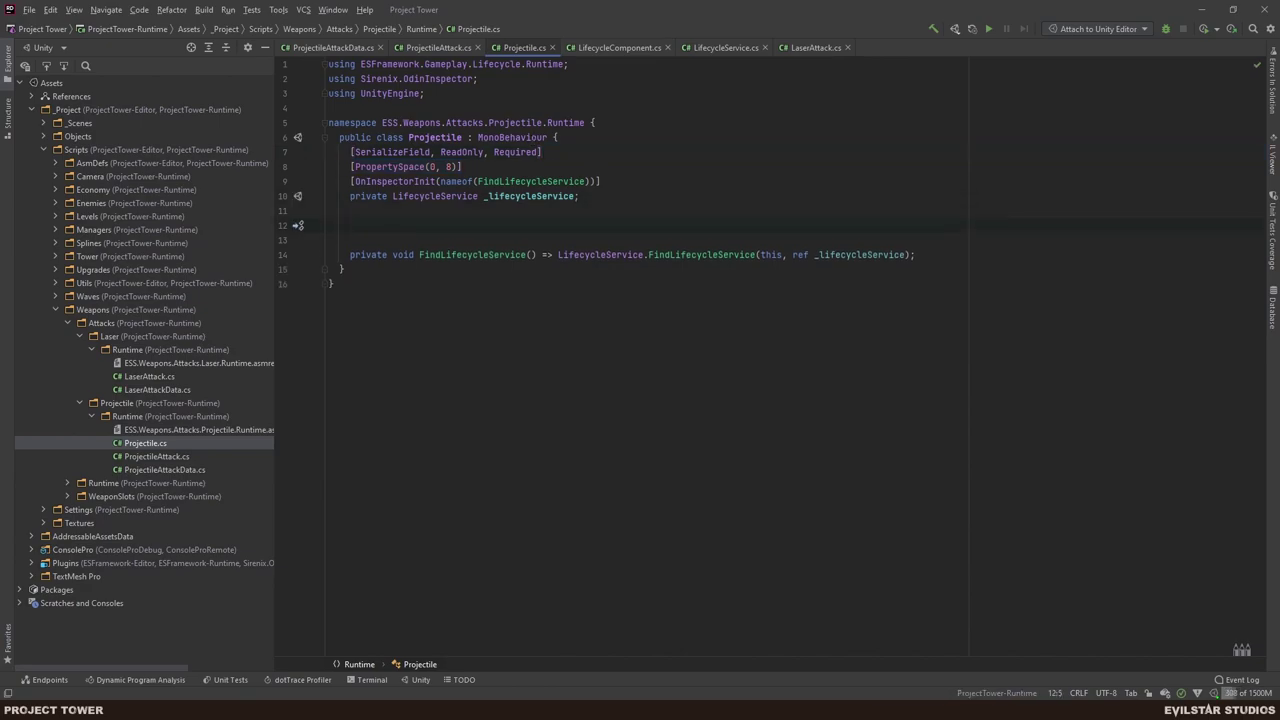
{"action": "type", "text": "private "}
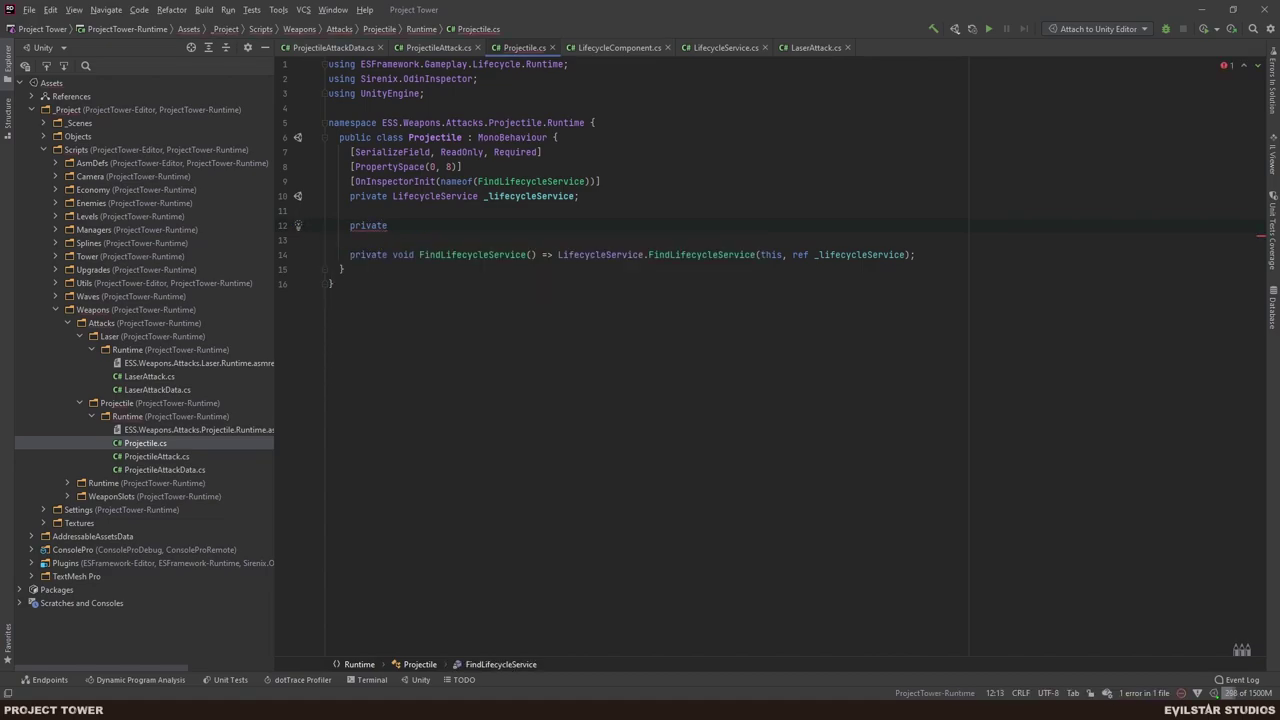
{"action": "type", "text": "float Damage;"}
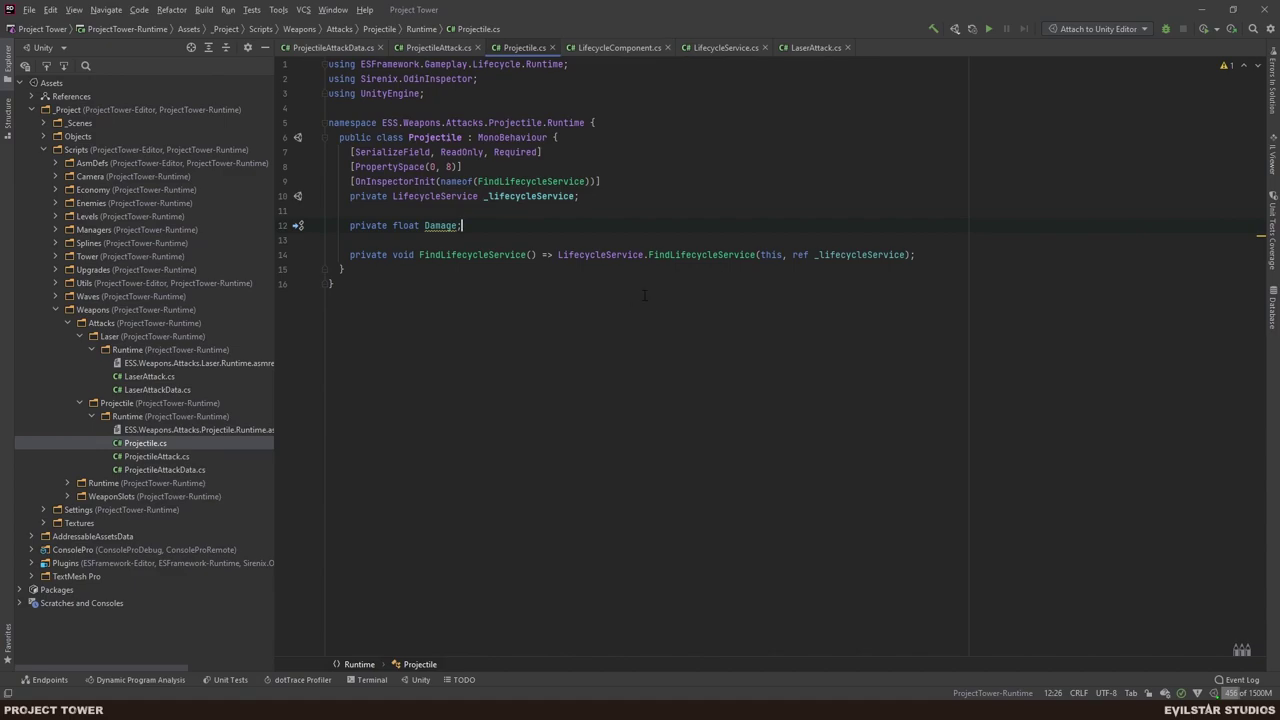
- Review LifecycleComponent.cs, LifecycleService.cs and LaserAttack.cs, then return to Projectile.cs
{"action": "left_click", "coordinate": [614, 51]}
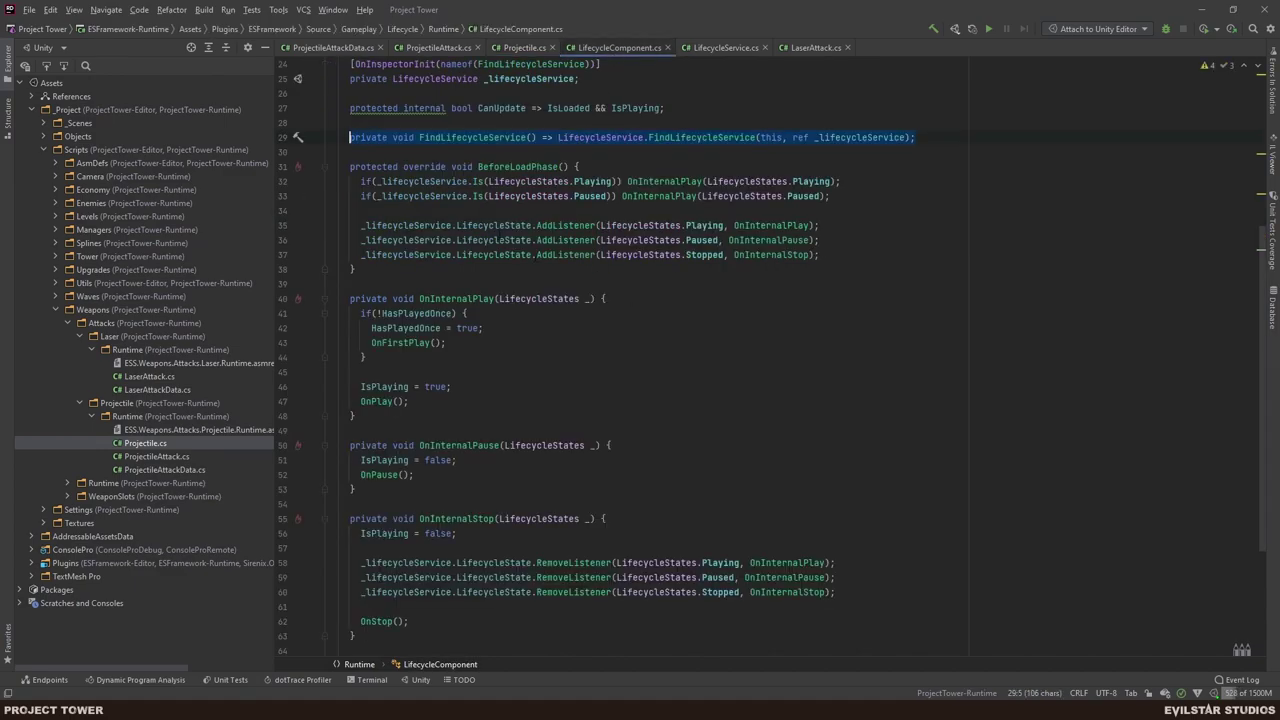
{"action": "left_click", "coordinate": [716, 40]}
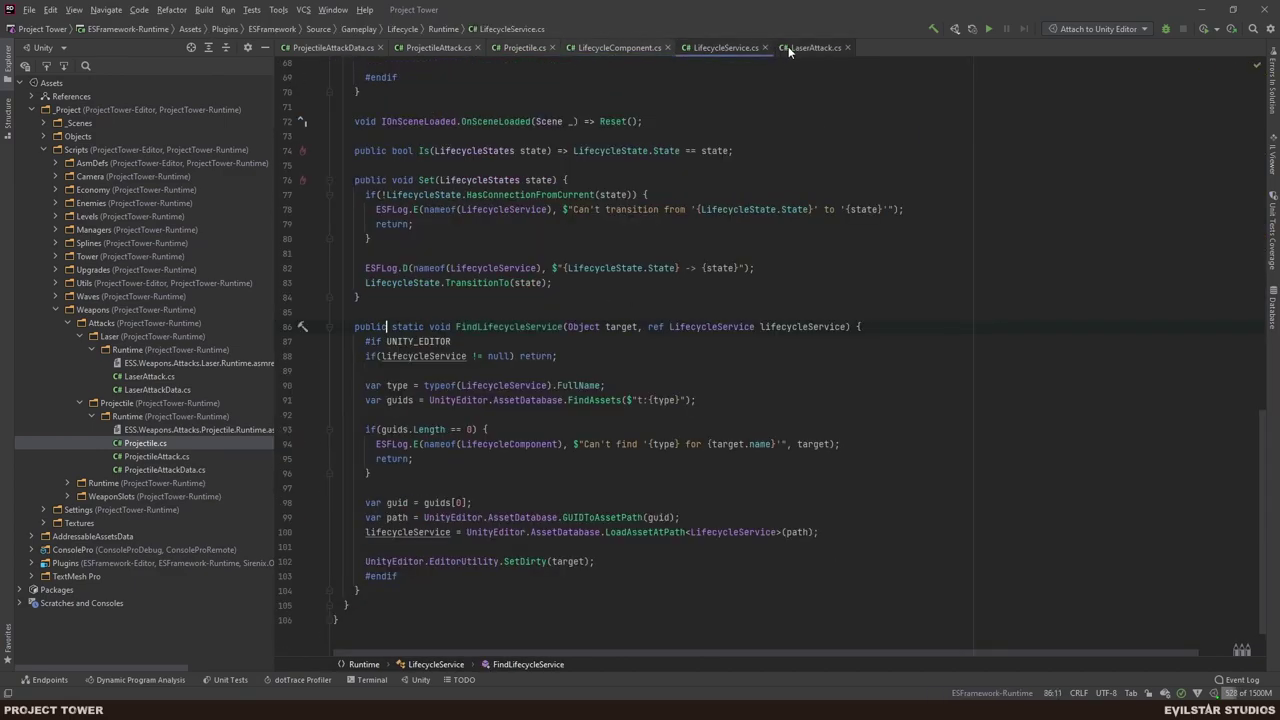
{"action": "left_click", "coordinate": [788, 46]}
{"action": "left_click", "coordinate": [706, 47]}
{"action": "left_click", "coordinate": [633, 50]}
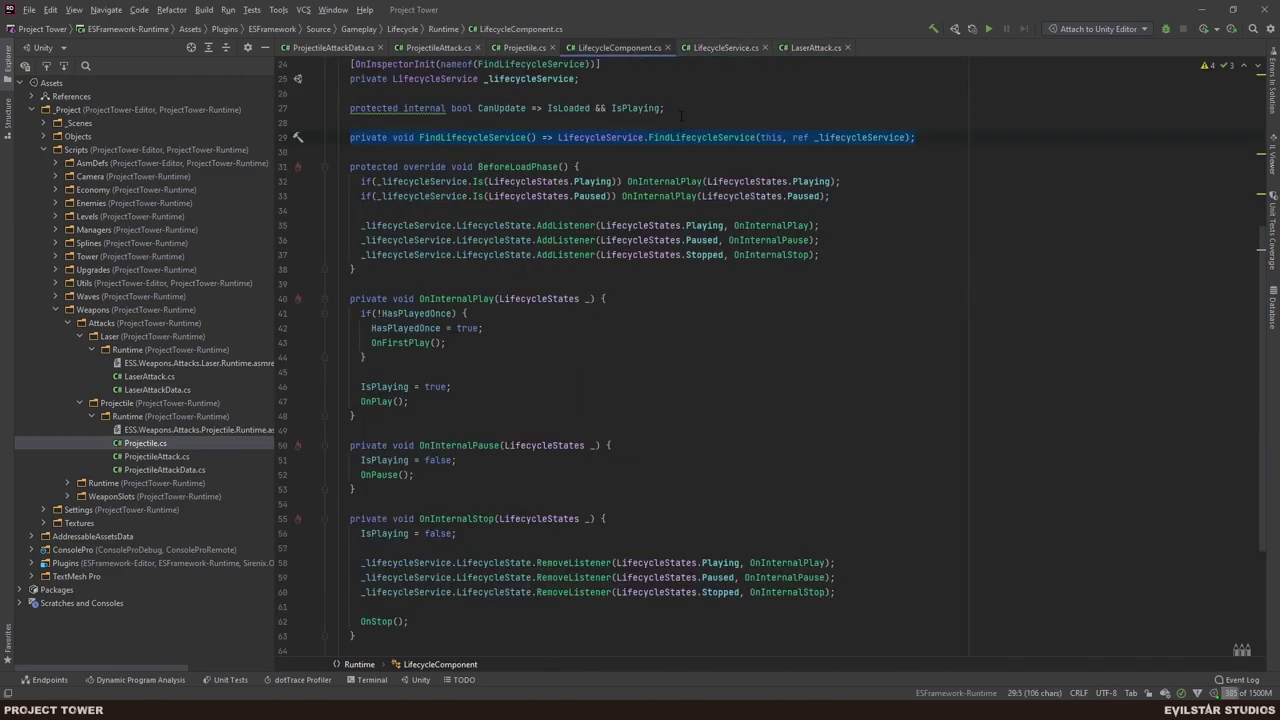
{"action": "left_click", "coordinate": [715, 45]}
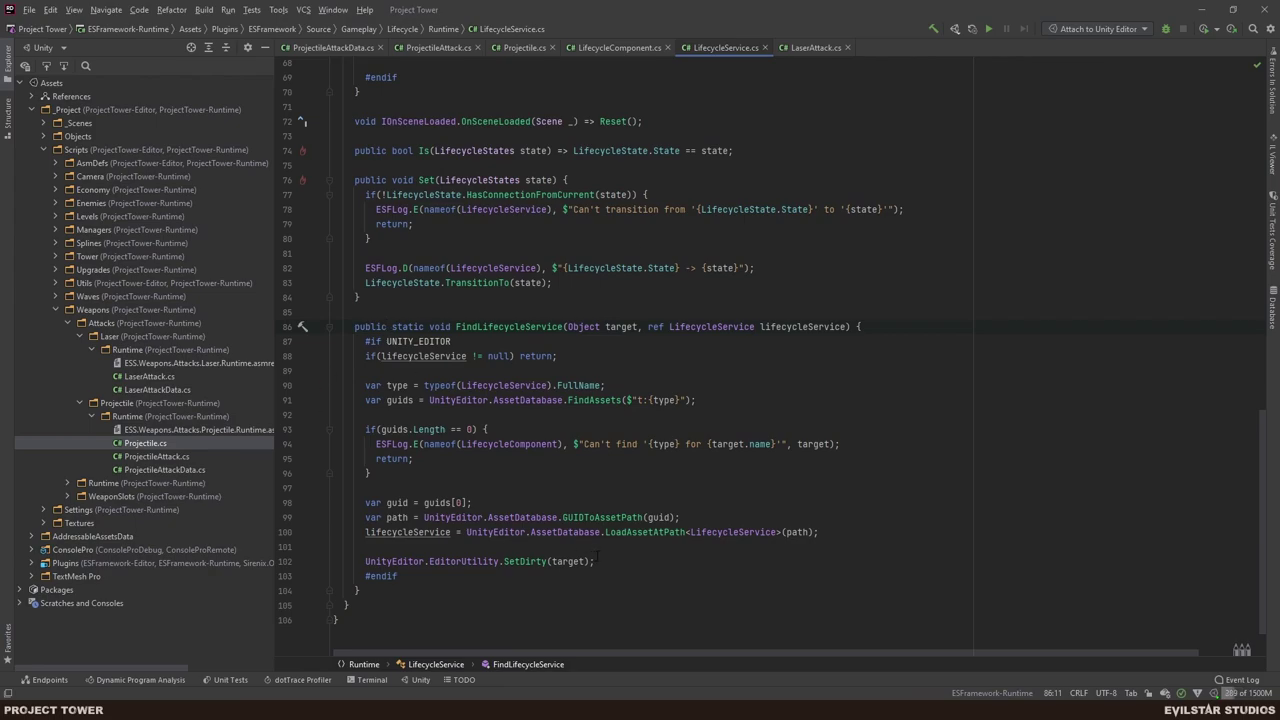
{"action": "left_click", "coordinate": [523, 48]}
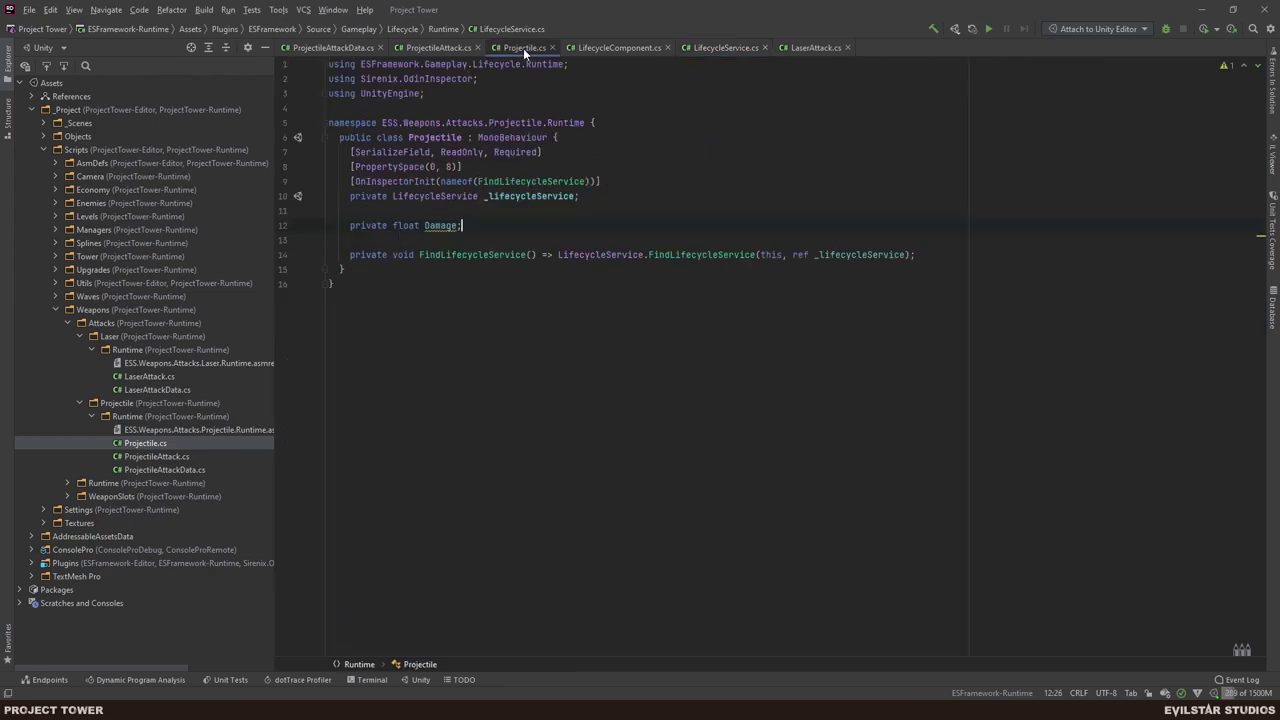
- Add a private Transform Target; field below Damage
{"action": "left_click", "coordinate": [482, 230]}
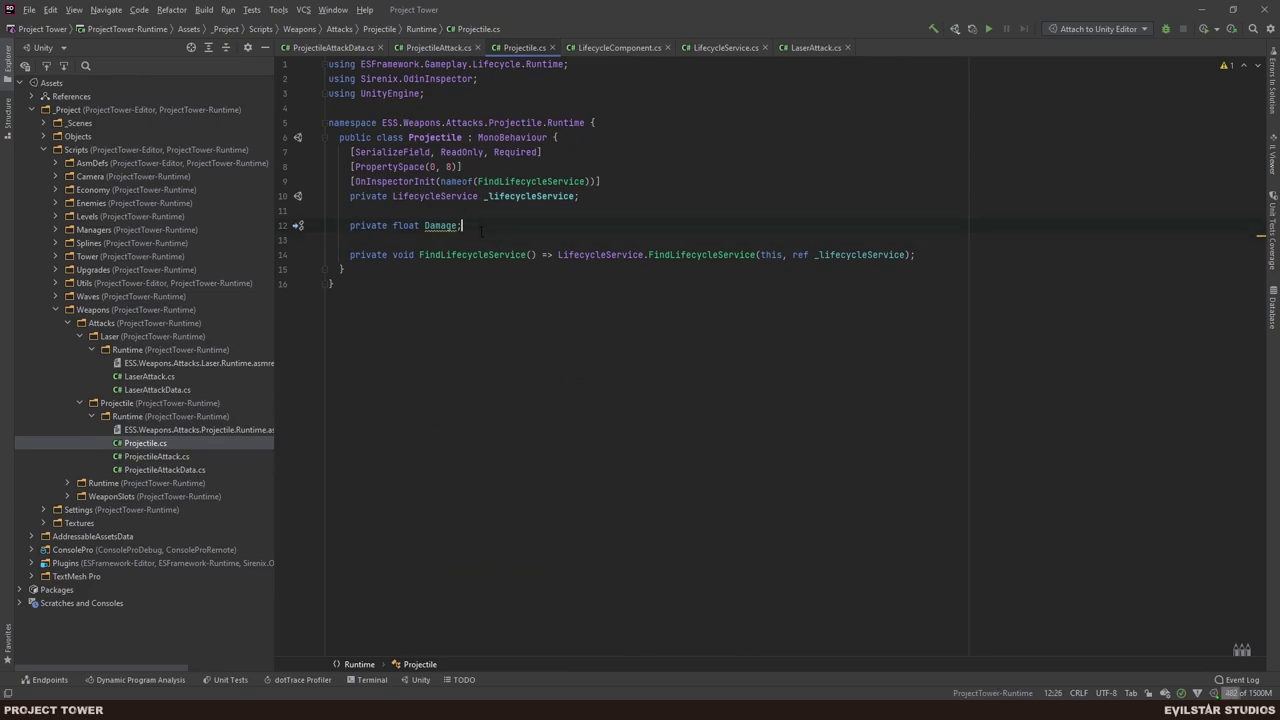
{"action": "key", "text": "Return"}
{"action": "type", "text": "priva"}
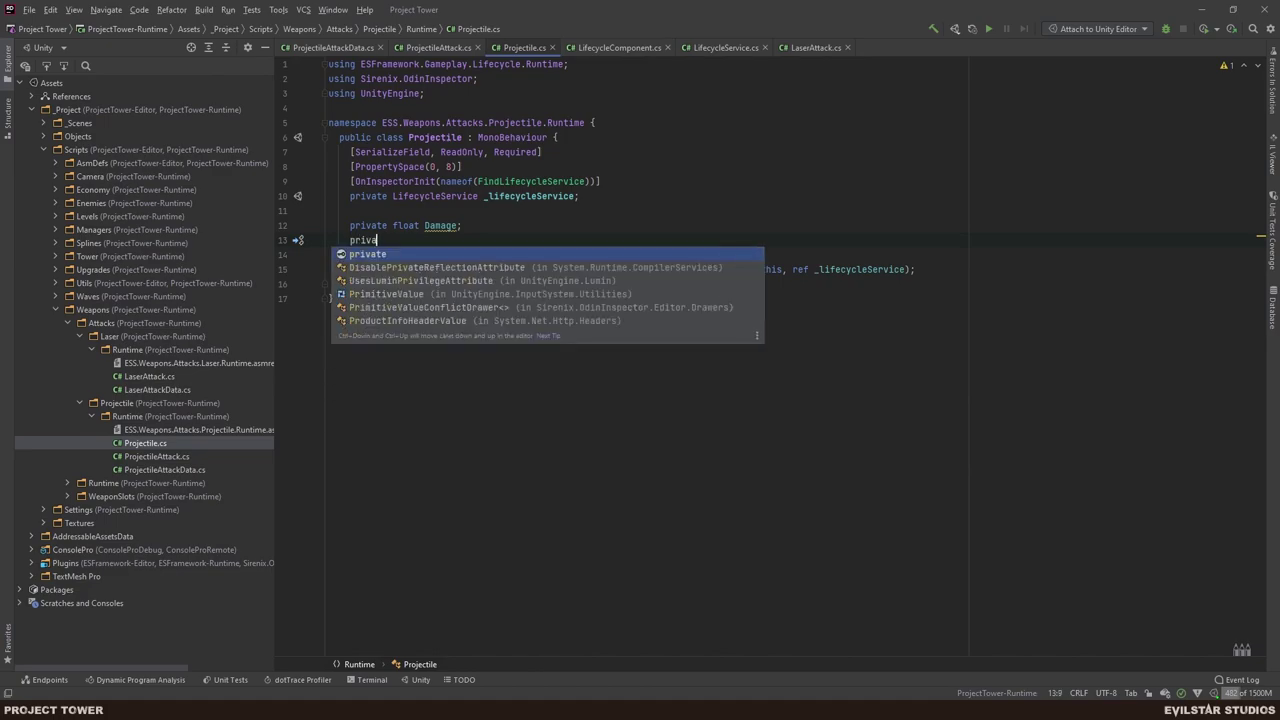
{"action": "type", "text": "te Transform "}
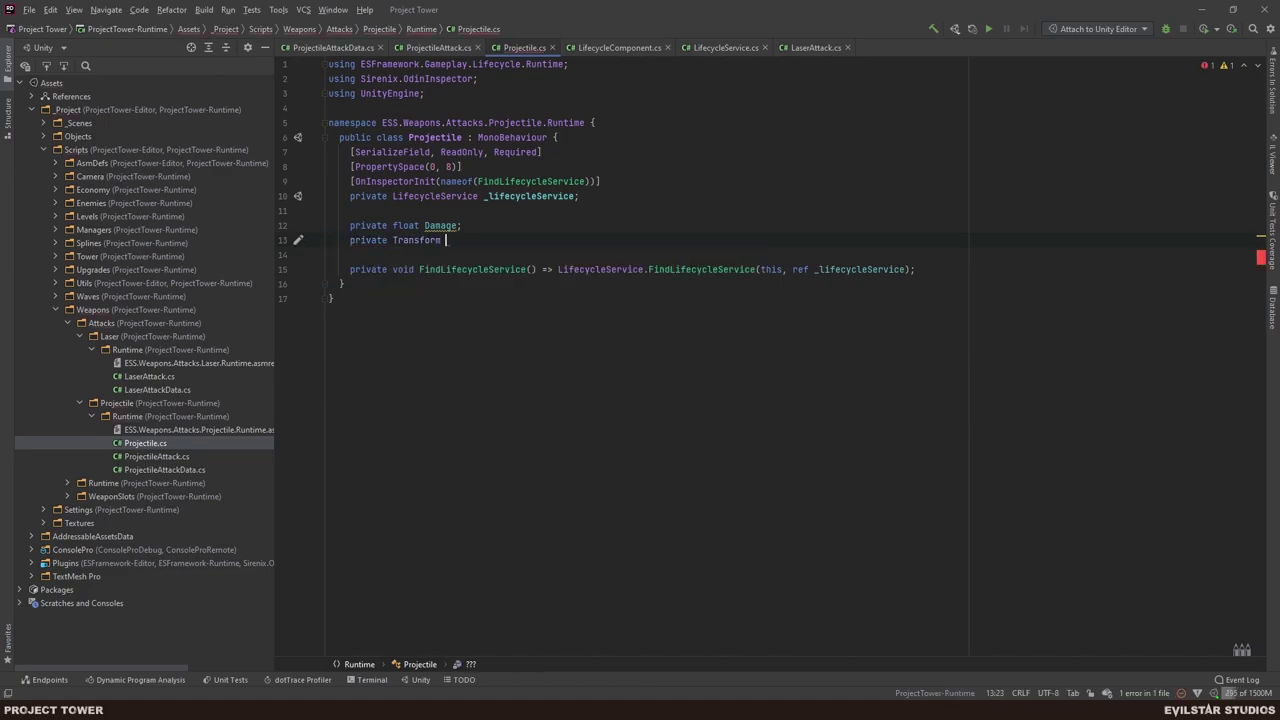
{"action": "type", "text": "Target;"}
{"action": "key", "text": "Return"}
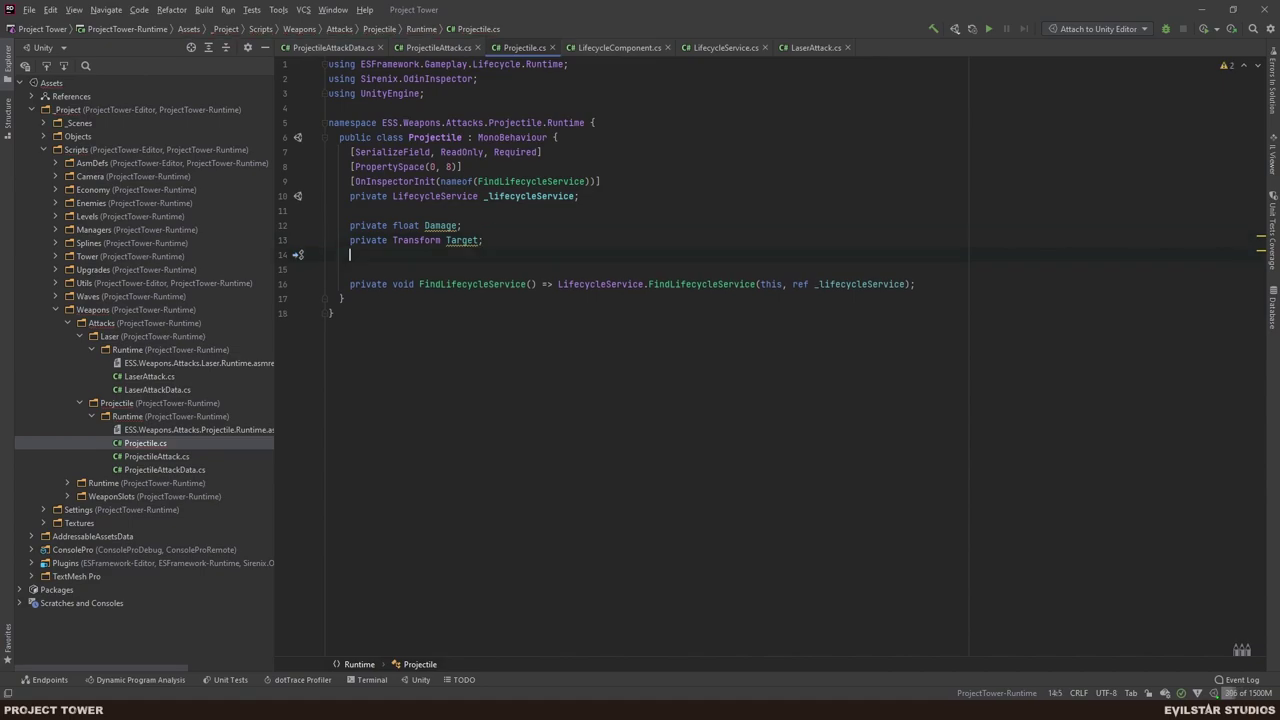
- Rename Damage to _damage and Target to _target
{"action": "key", "text": "Up"}
{"action": "left_click", "coordinate": [426, 225]}
{"action": "key", "text": "shift+F6"}
{"action": "type", "text": "_damage"}
{"action": "key", "text": "Return"}
{"action": "left_click", "coordinate": [447, 240]}
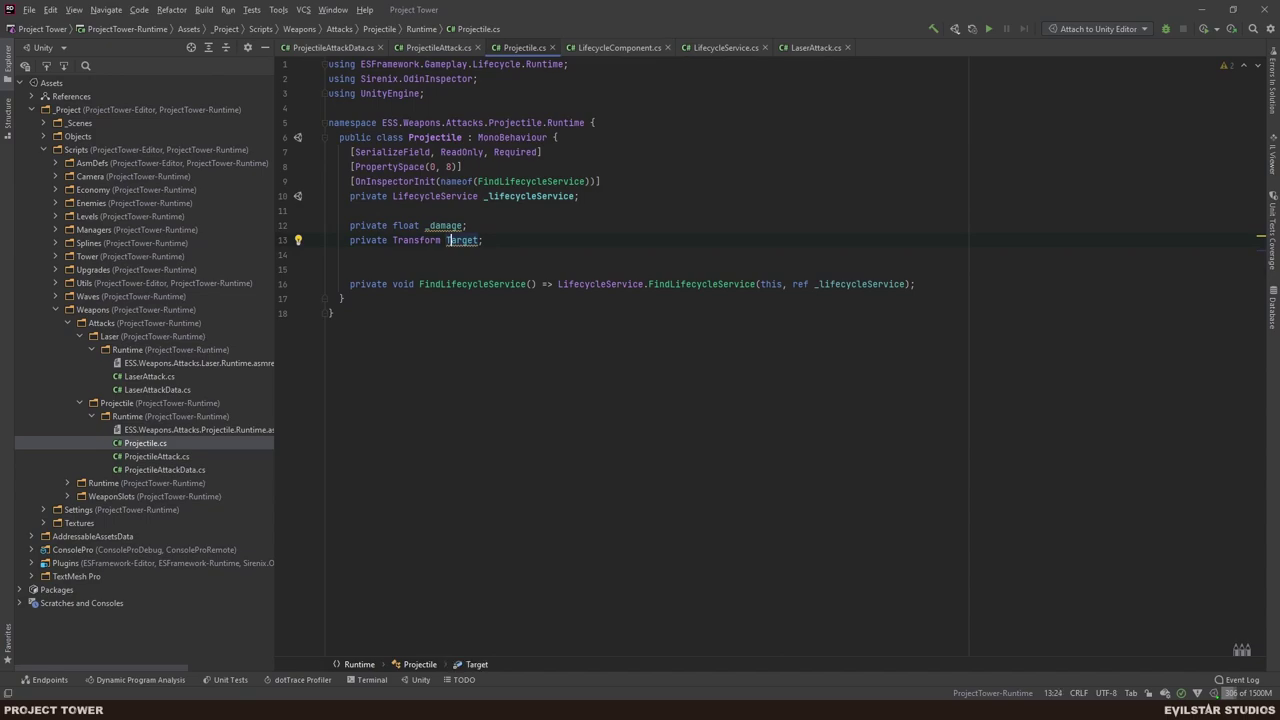
{"action": "type", "text": "_t"}
{"action": "left_click", "coordinate": [489, 240]}
- Add private float _lifetime and private ObjectPool _pool fields, importing ObjectPools
{"action": "key", "text": "Return"}
{"action": "type", "text": "pri"}
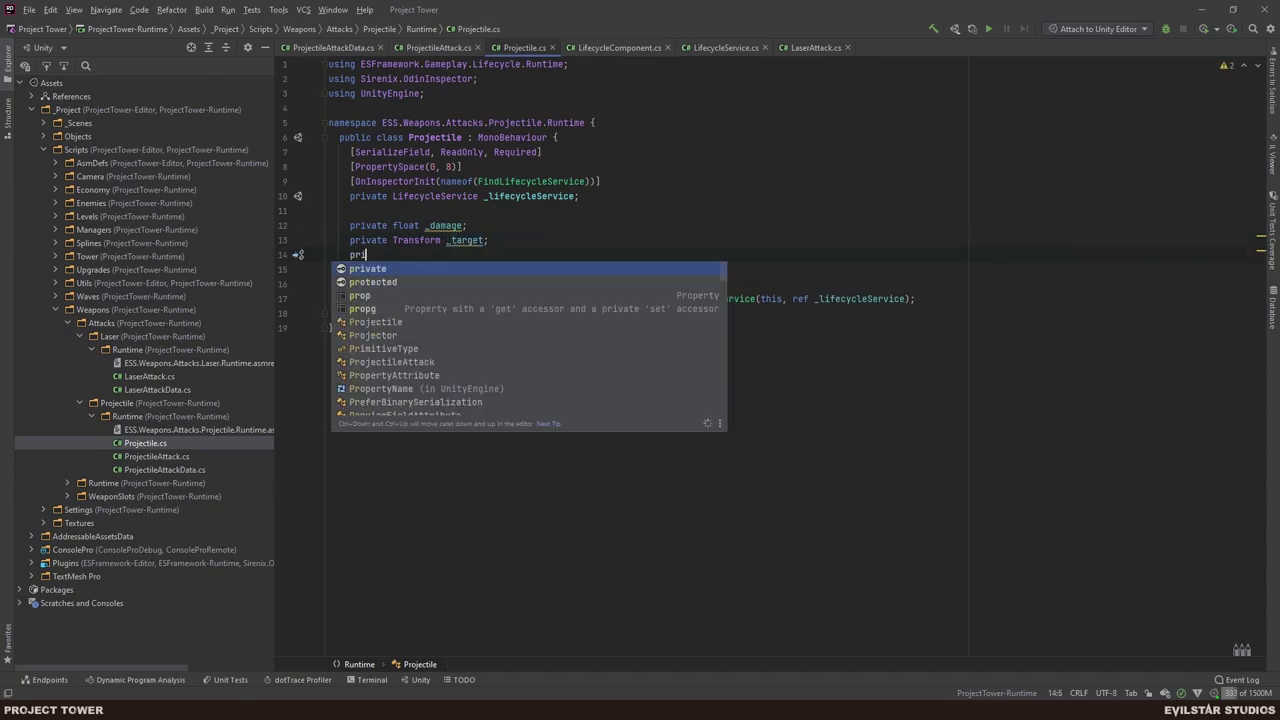
{"action": "type", "text": "vate float "}
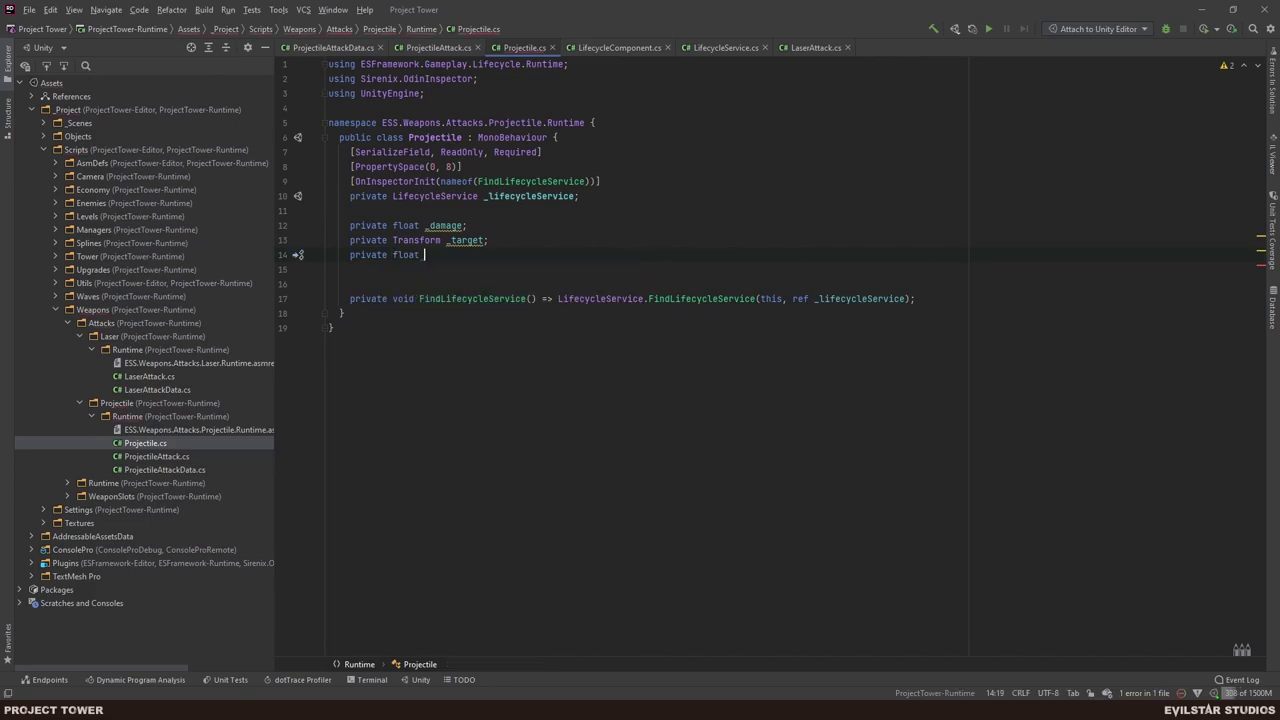
{"action": "type", "text": "_lifetime;"}
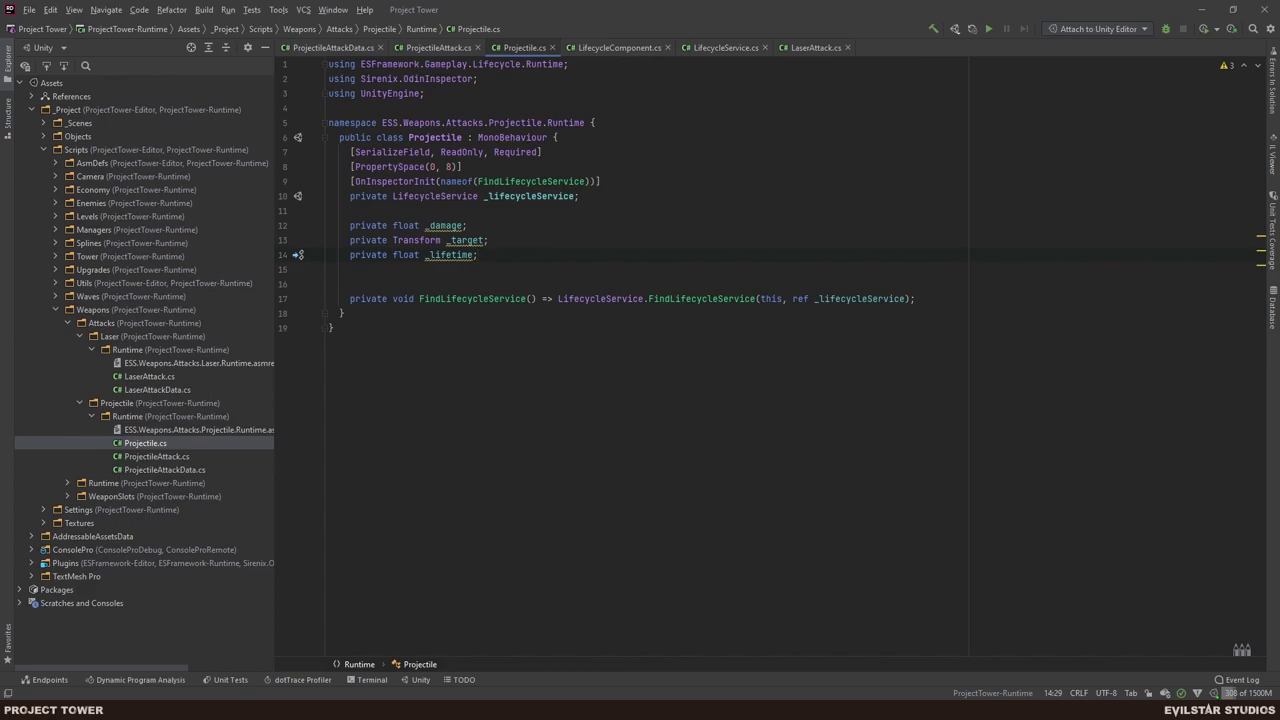
{"action": "key", "text": "Return"}
{"action": "type", "text": "priv"}
{"action": "key", "text": "Return"}
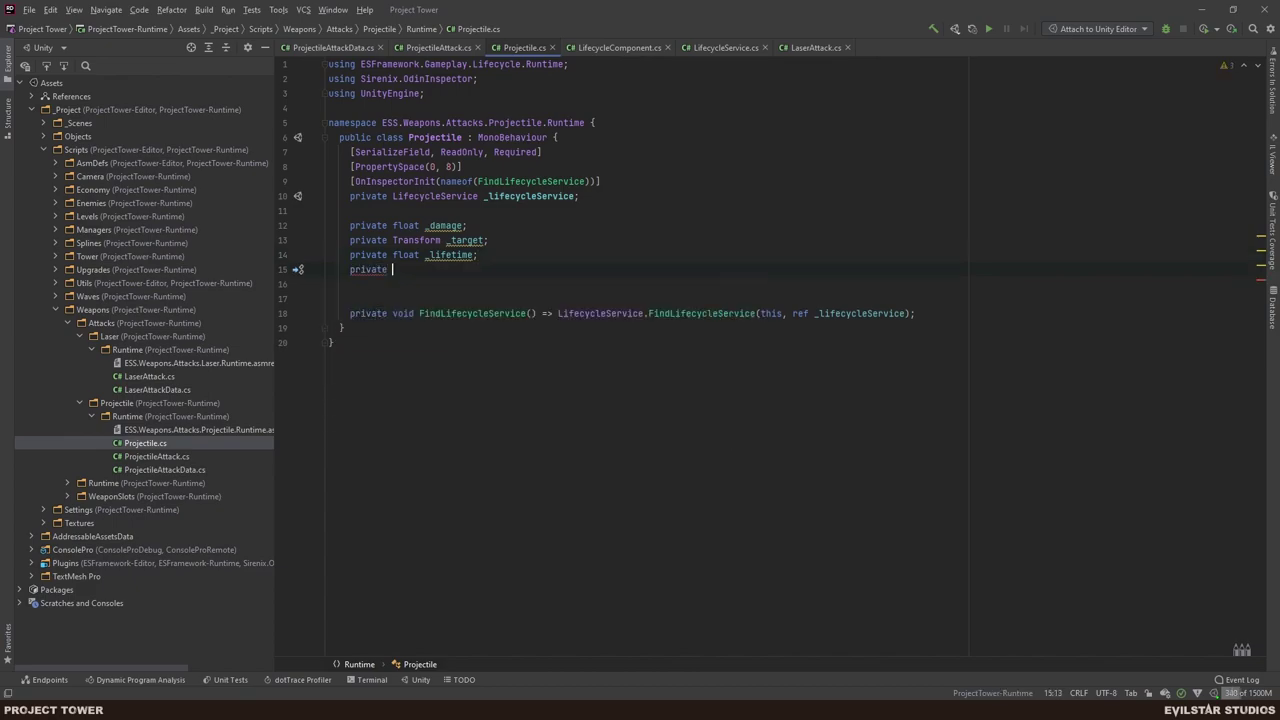
{"action": "type", "text": "Object"}
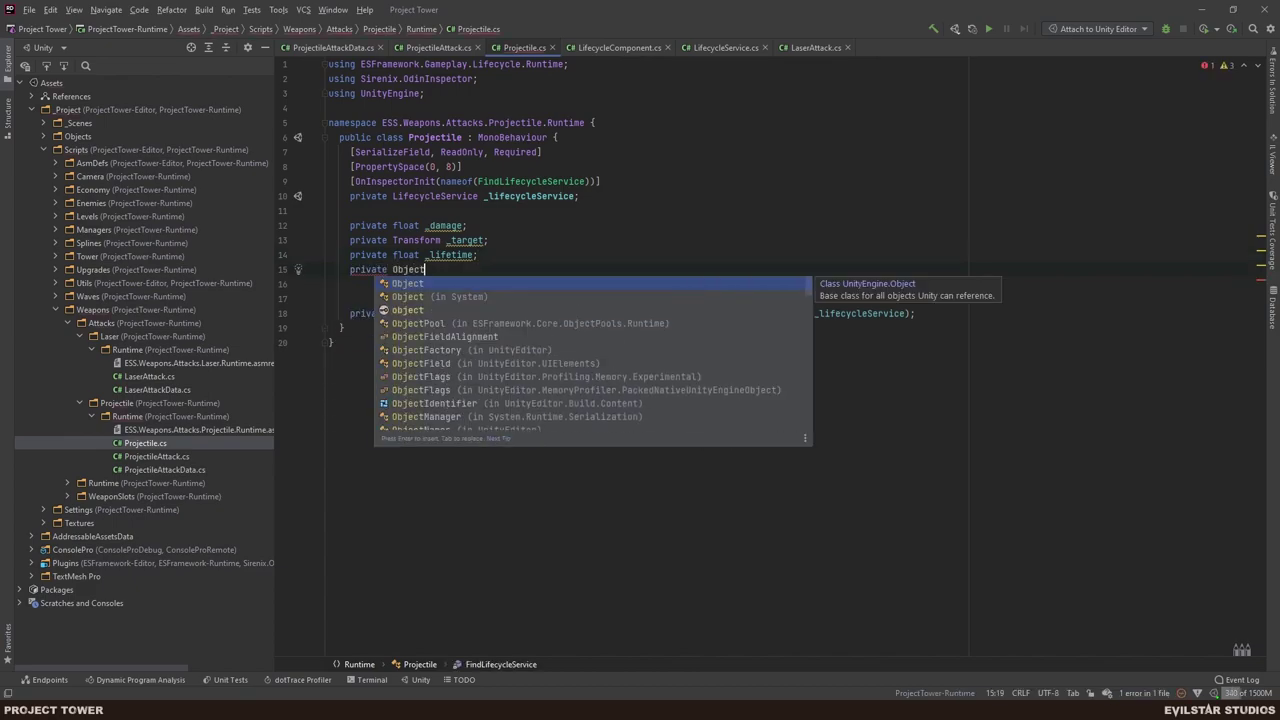
{"action": "key", "text": "Down"}
{"action": "key", "text": "Down"}
{"action": "key", "text": "Down"}
{"action": "key", "text": "Return"}
{"action": "type", "text": "_po"}
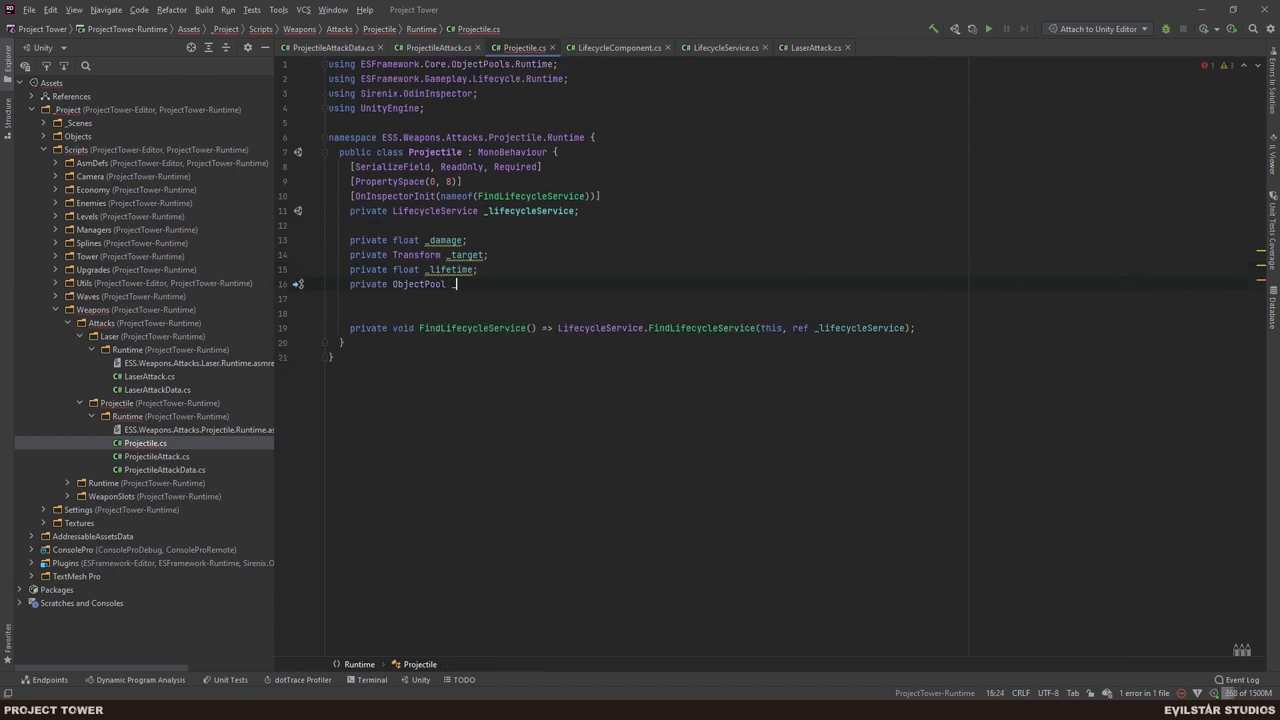
{"action": "type", "text": "ol"}
{"action": "key", "text": "Escape"}
{"action": "type", "text": ";"}
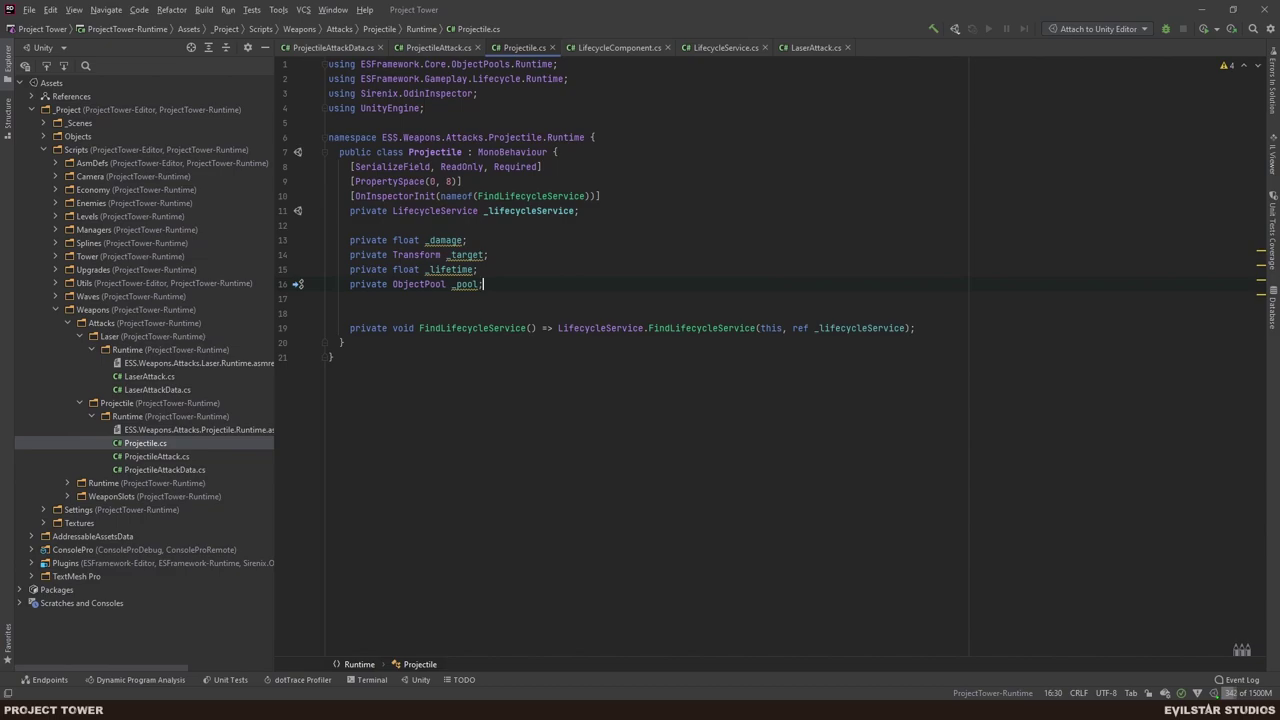
{"action": "key", "text": "alt+Tab"}
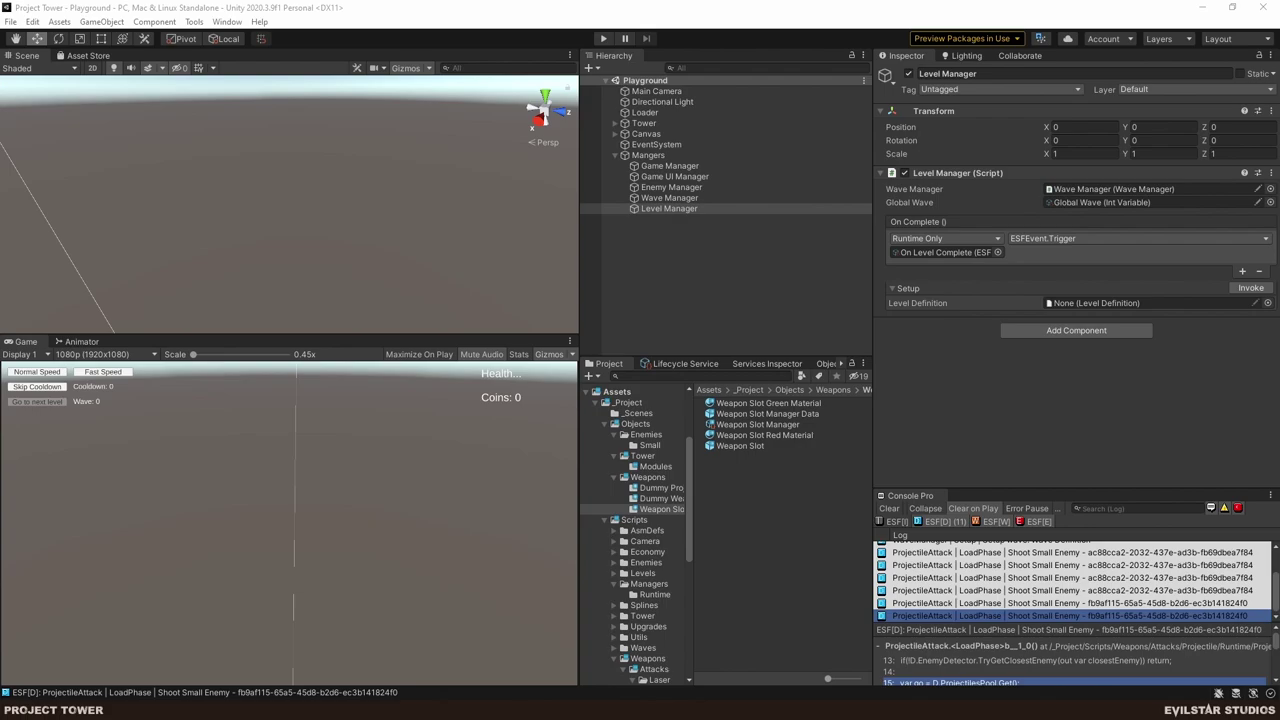
- Bring up the Project Tower mind map and zoom around the Upgrades > Weapon node
{"action": "key", "text": "alt+Tab"}
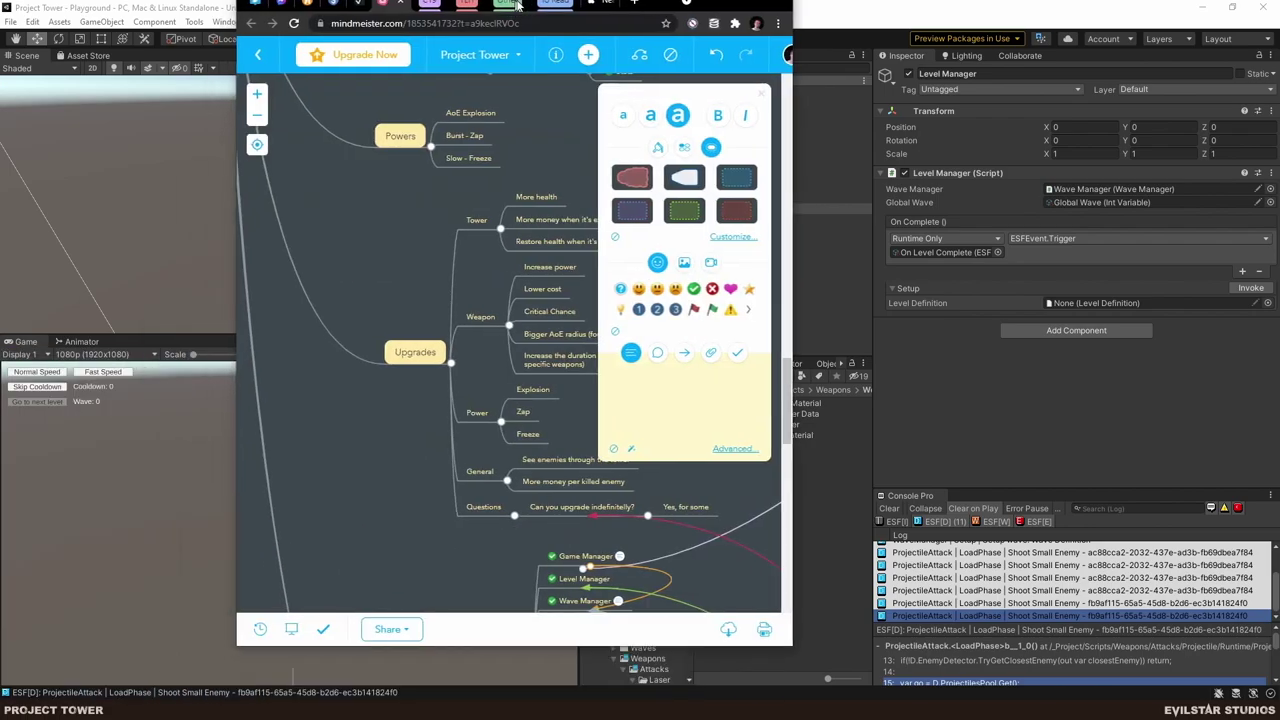
{"action": "scroll", "coordinate": [263, 328], "scroll_direction": "up", "scroll_amount": 3}
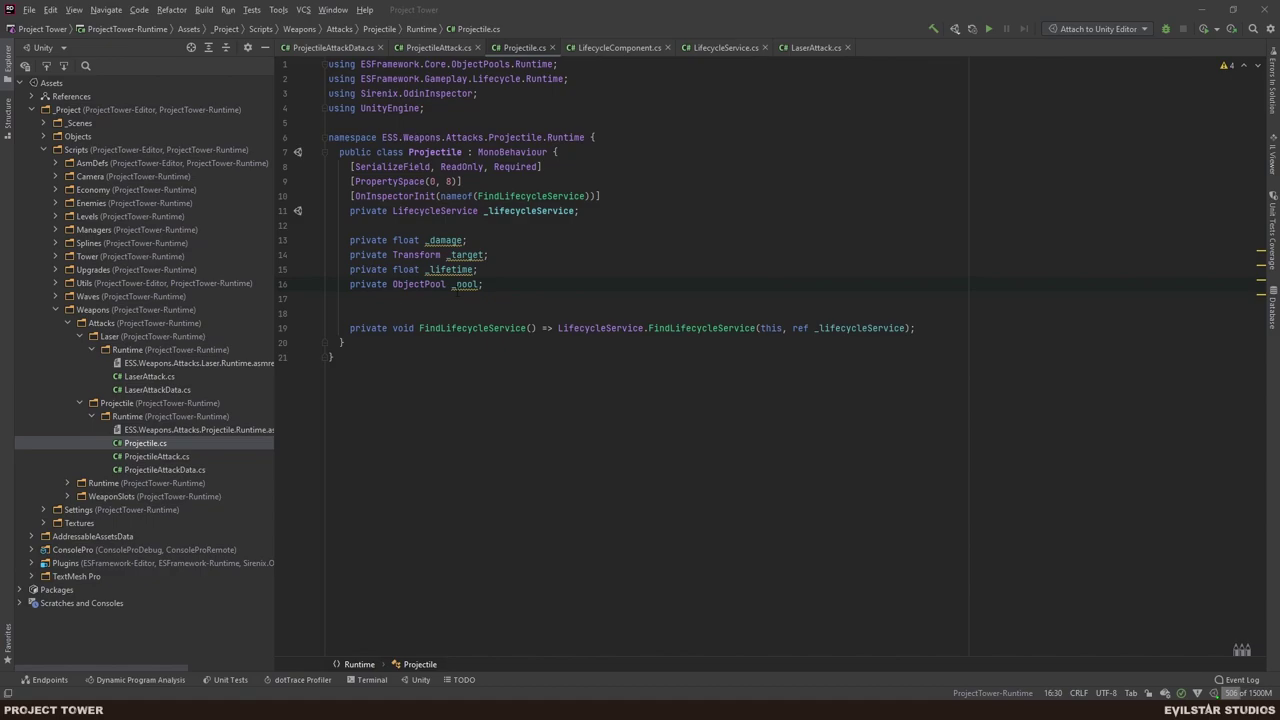
- Select the private float _lifetime; declaration on line 15
{"action": "left_click_drag", "start_coordinate": [490, 269], "coordinate": [492, 260]}
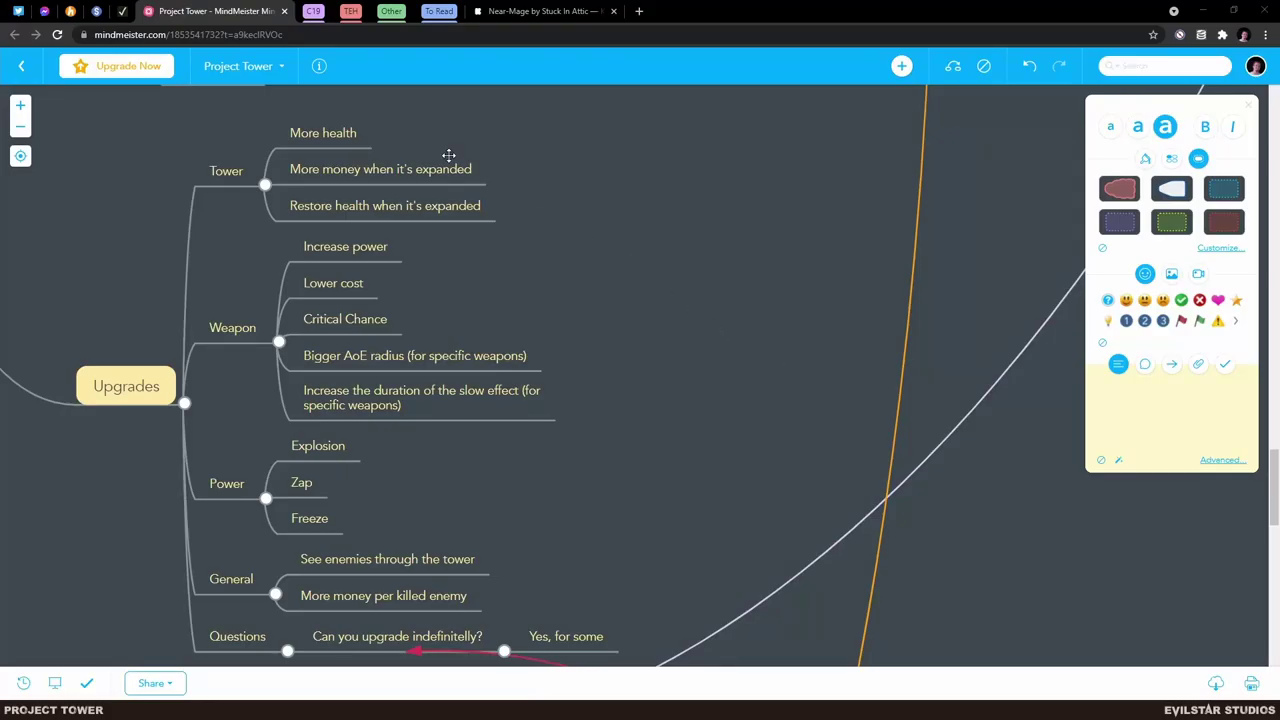
- Leave the MindMeister map and return to Projectile.cs in Rider
{"action": "key", "text": "alt+Tab"}
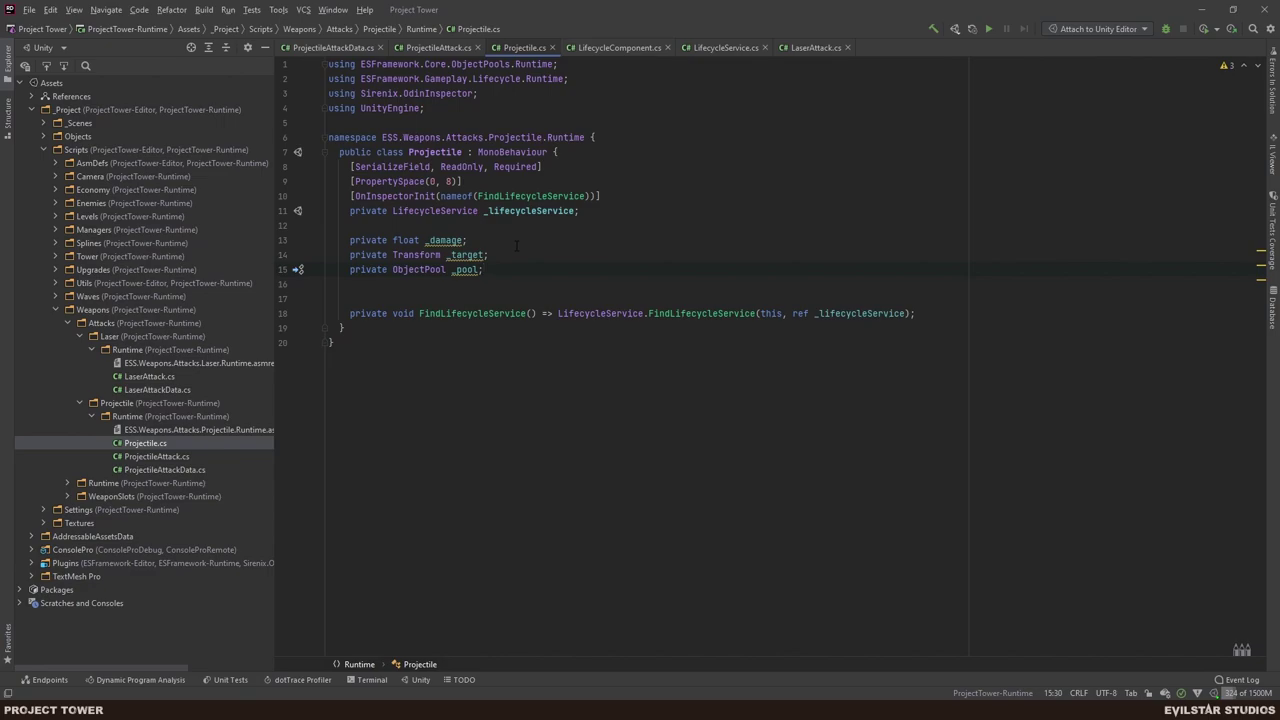
- Add a generated Awake method below FindLifecycleService
{"action": "key", "text": "Down"}
{"action": "key", "text": "Down"}
{"action": "key", "text": "End"}
{"action": "key", "text": "Return"}
{"action": "key", "text": "Return"}
{"action": "type", "text": "Awa"}
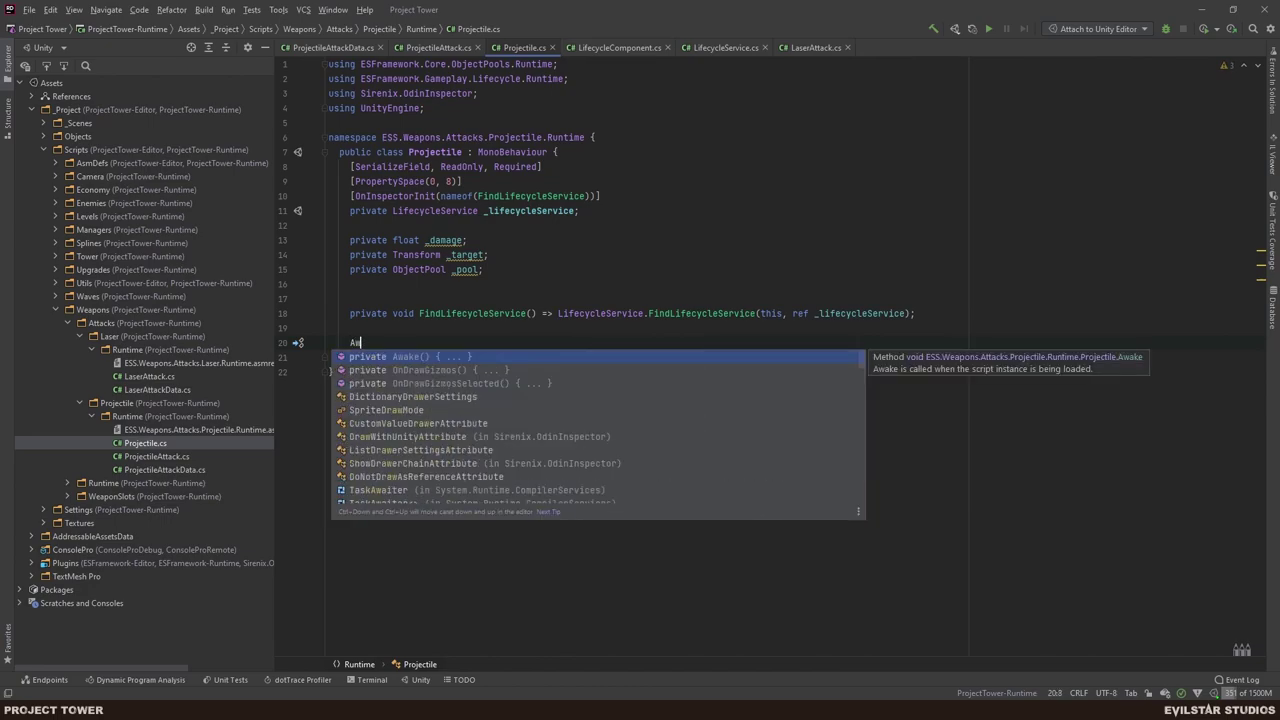
{"action": "key", "text": "BackSpace"}
{"action": "key", "text": "BackSpace"}
{"action": "key", "text": "BackSpace"}
{"action": "type", "text": "Awa"}
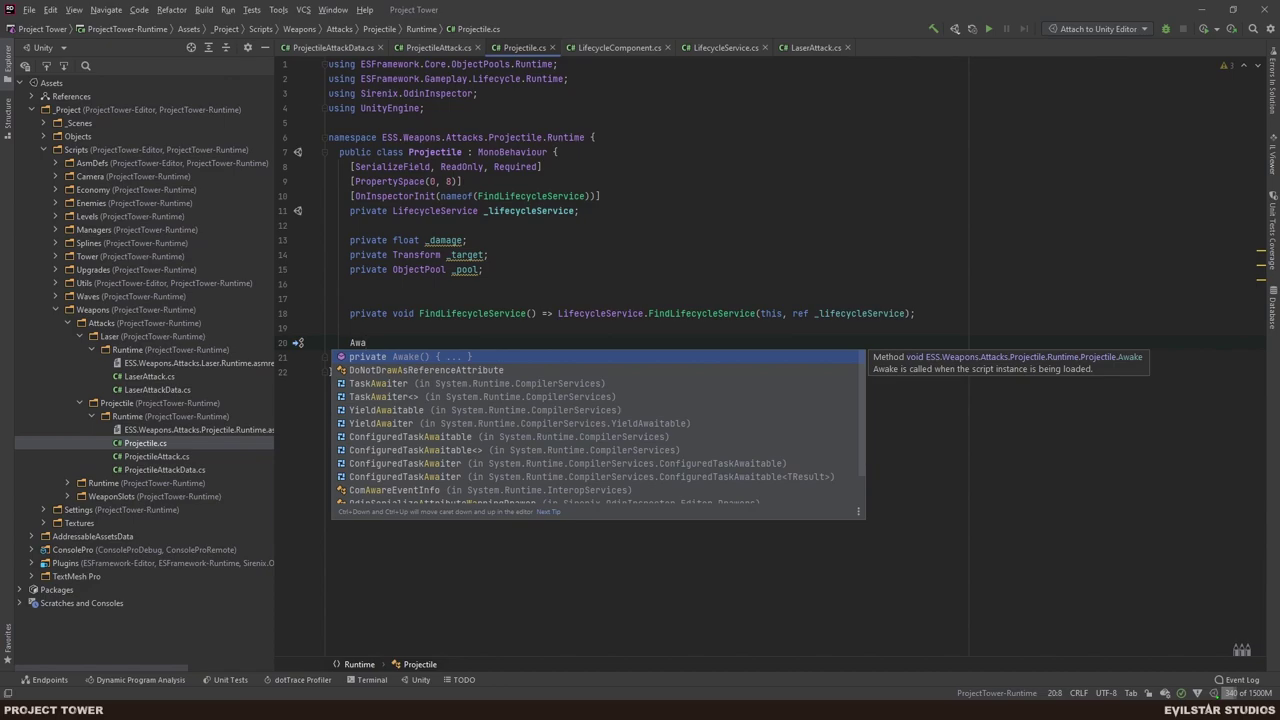
{"action": "type", "text": "ke"}
{"action": "key", "text": "Return"}
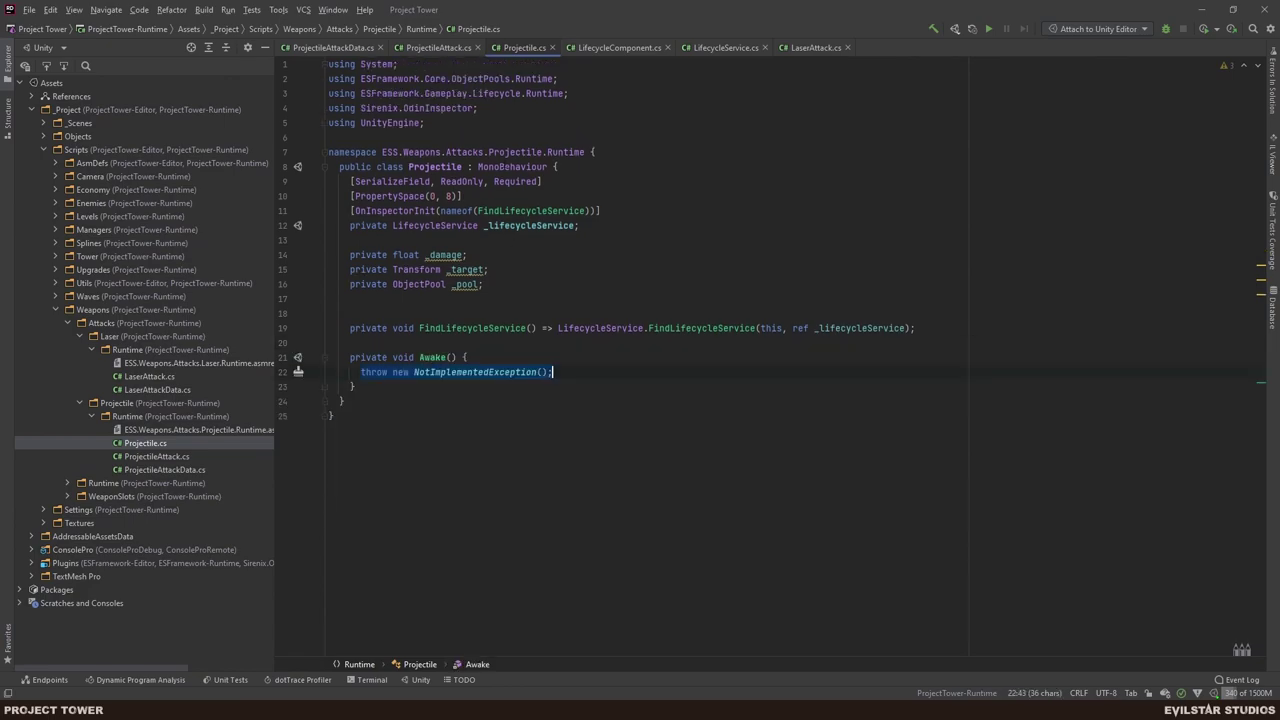
- Rename the Awake method to Start using code completion
{"action": "left_click", "coordinate": [621, 48]}
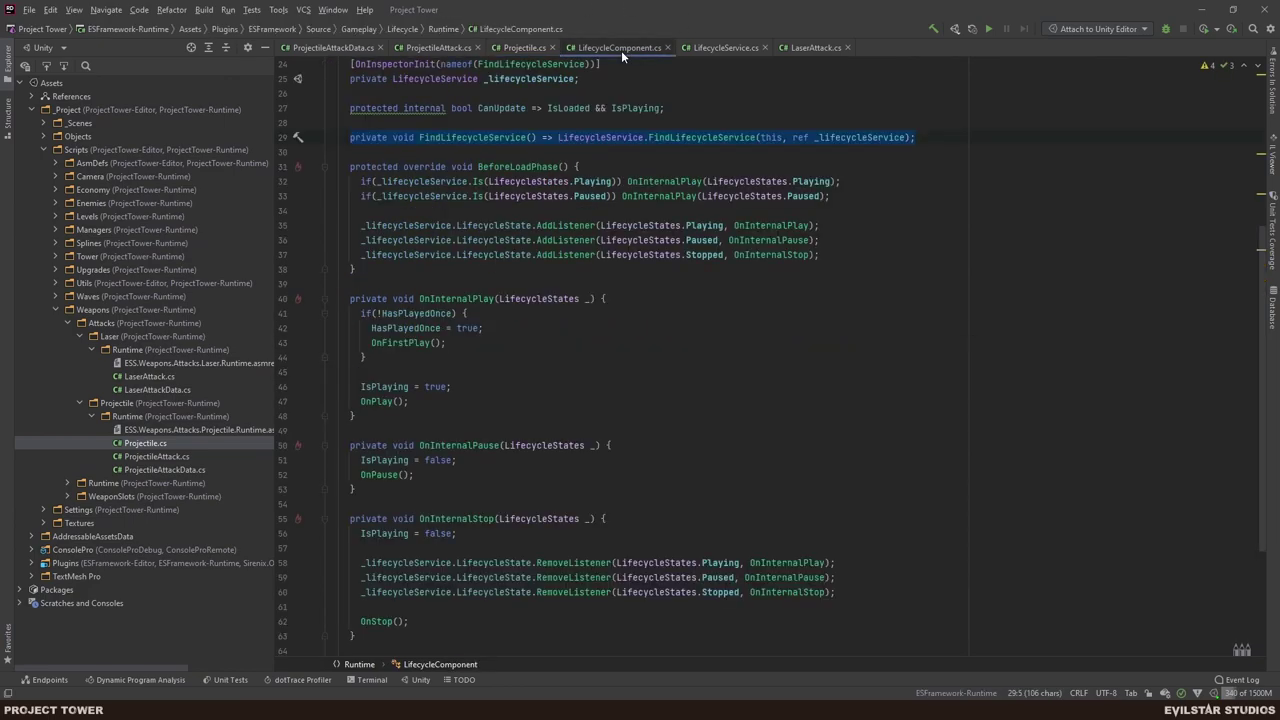
{"action": "left_click", "coordinate": [521, 47]}
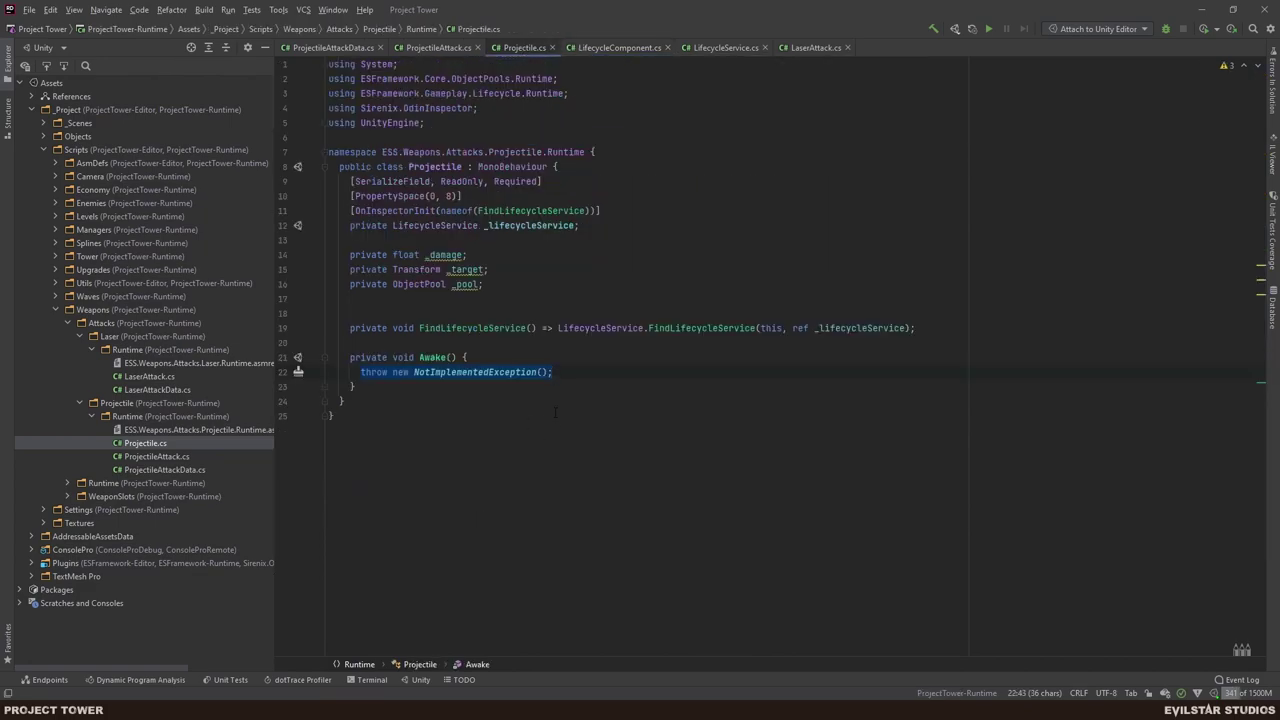
{"action": "key", "text": "Up"}
{"action": "key", "text": "Left"}
{"action": "key", "text": "Left"}
{"action": "key", "text": "Left"}
{"action": "key", "text": "Left"}
{"action": "key", "text": "ctrl+shift+Left"}
{"action": "type", "text": "St"}
{"action": "key", "text": "Return"}
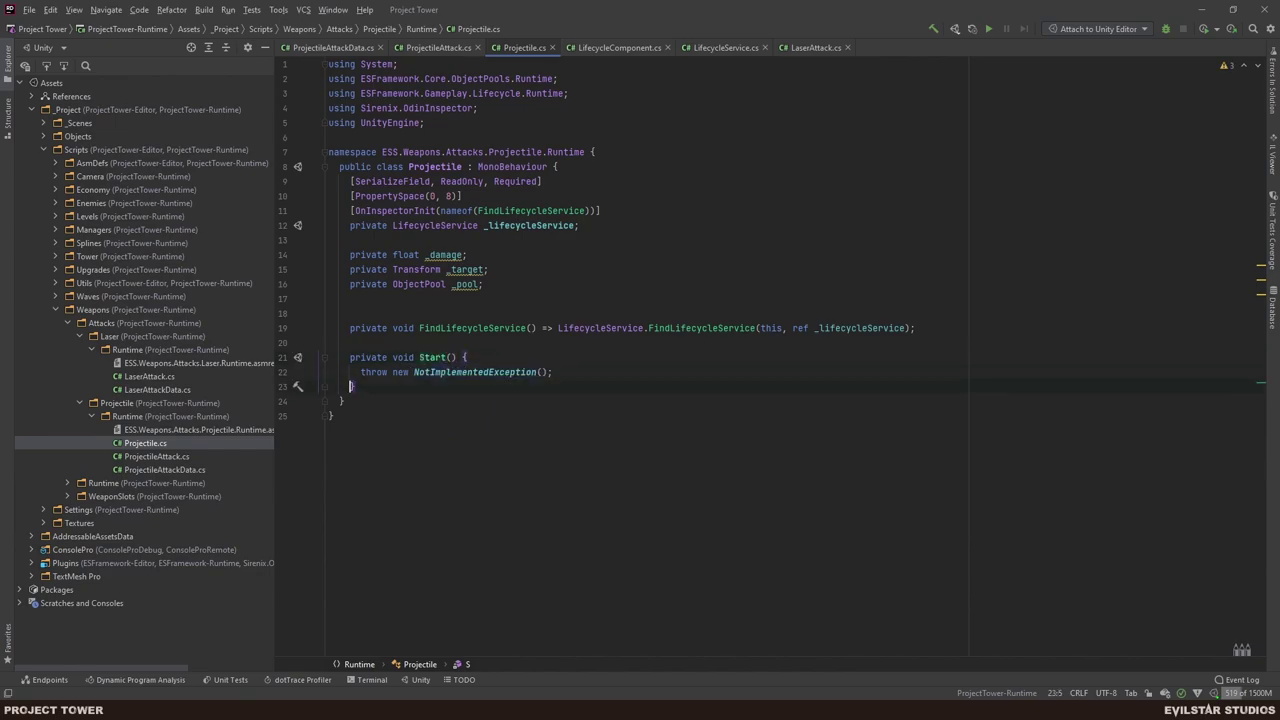
- Replace Start's throw with _lifecycleService.LifecycleState.AddListener(LifecycleStates.Playing, OnPlay), generating the OnPlay stub
{"action": "key", "text": "BackSpace"}
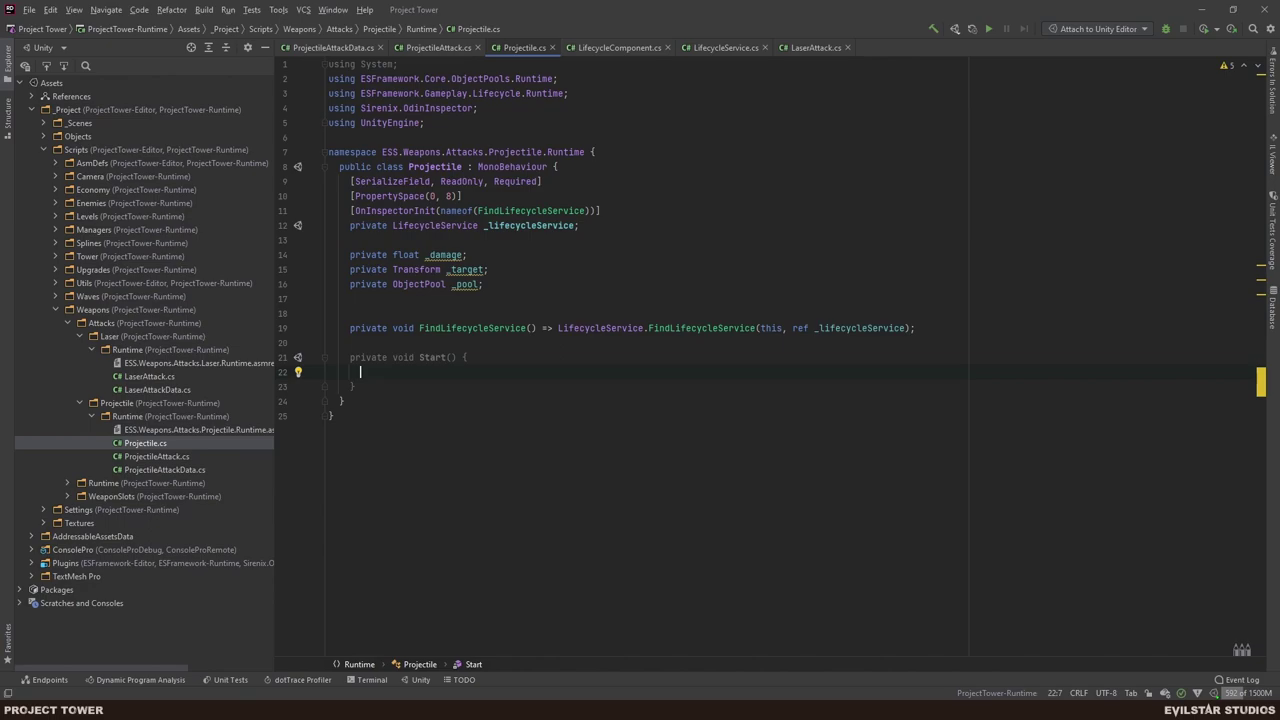
{"action": "type", "text": "_l"}
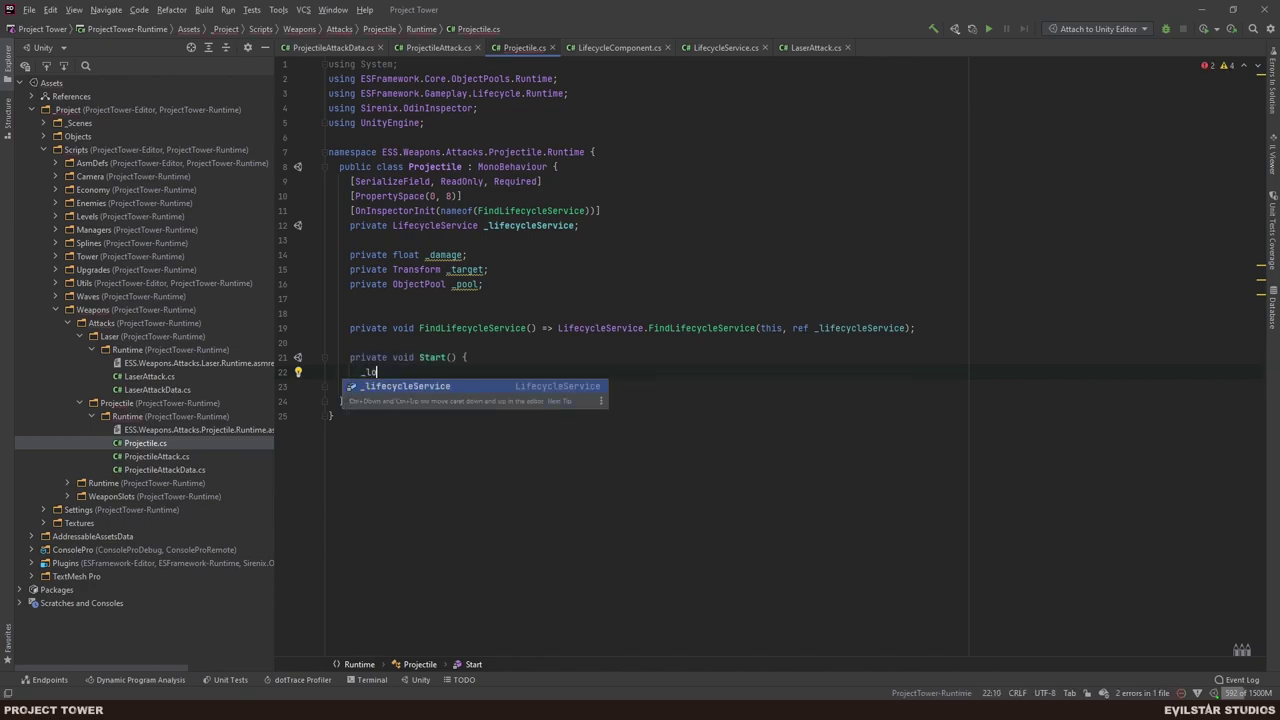
{"action": "key", "text": "Return"}
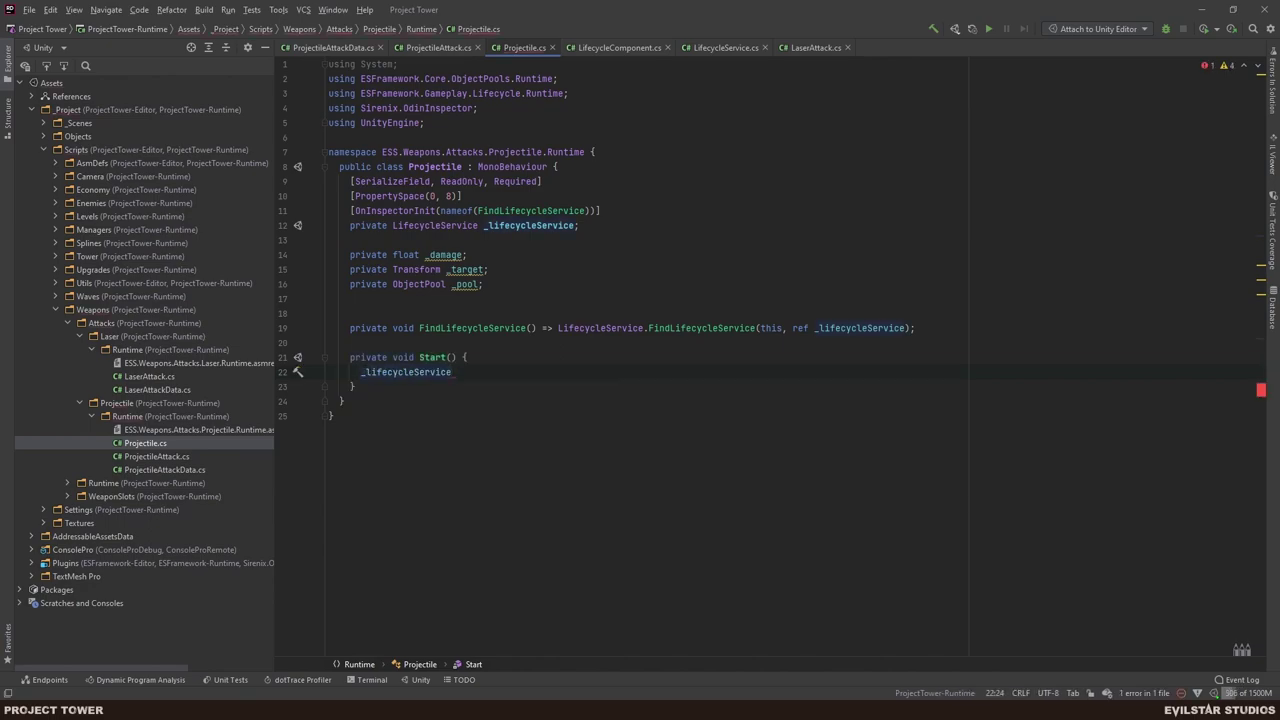
{"action": "type", "text": "."}
{"action": "key", "text": "Return"}
{"action": "type", "text": "."}
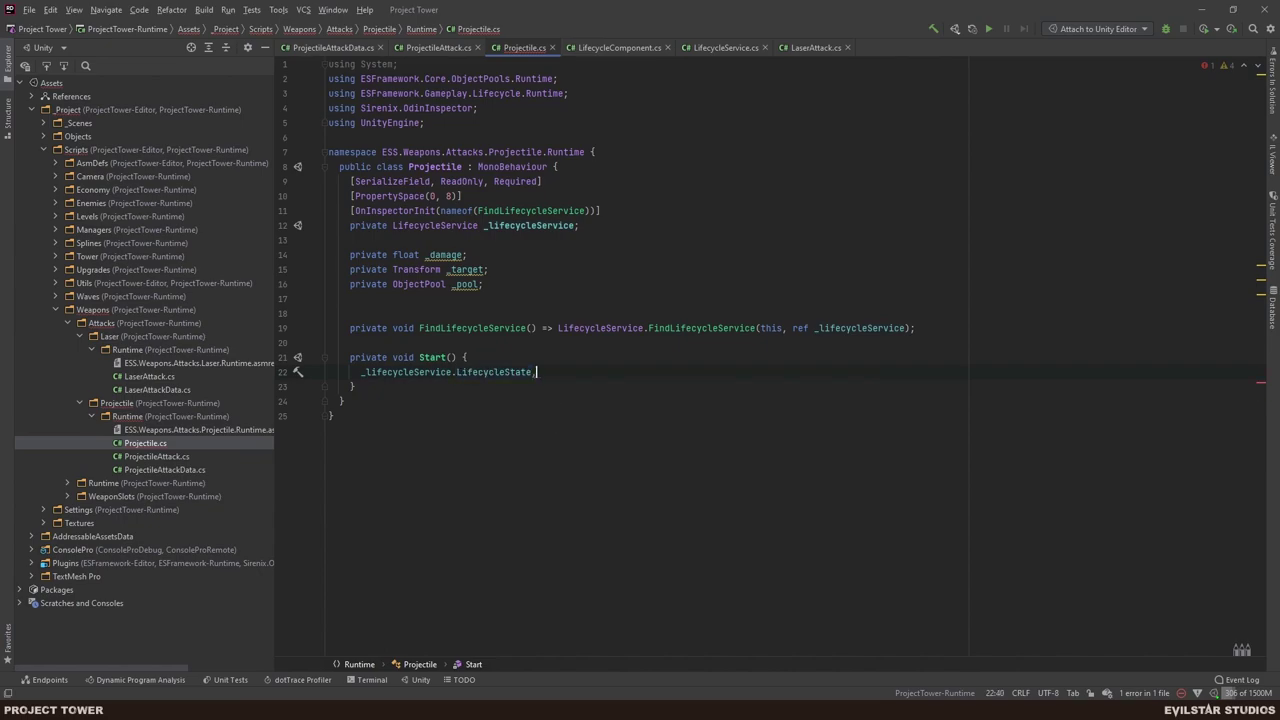
{"action": "type", "text": "Add"}
{"action": "key", "text": "Return"}
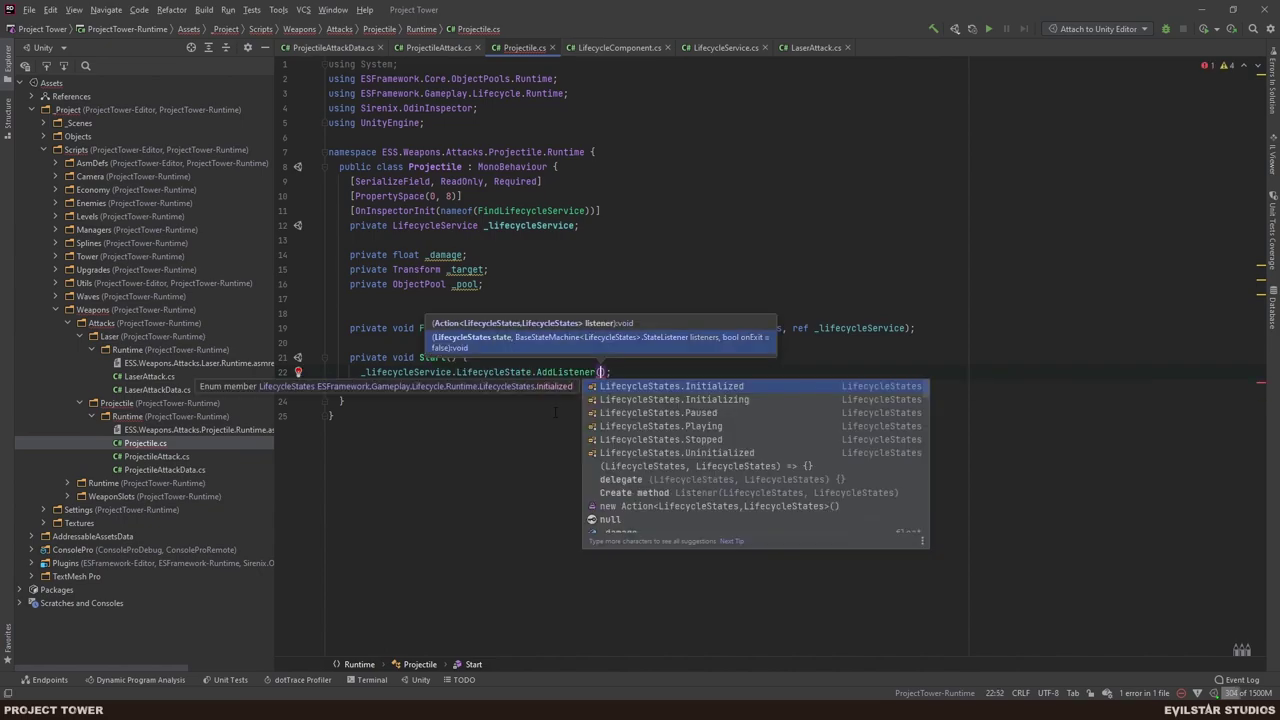
{"action": "key", "text": "Down"}
{"action": "key", "text": "Down"}
{"action": "key", "text": "Down"}
{"action": "key", "text": "Return"}
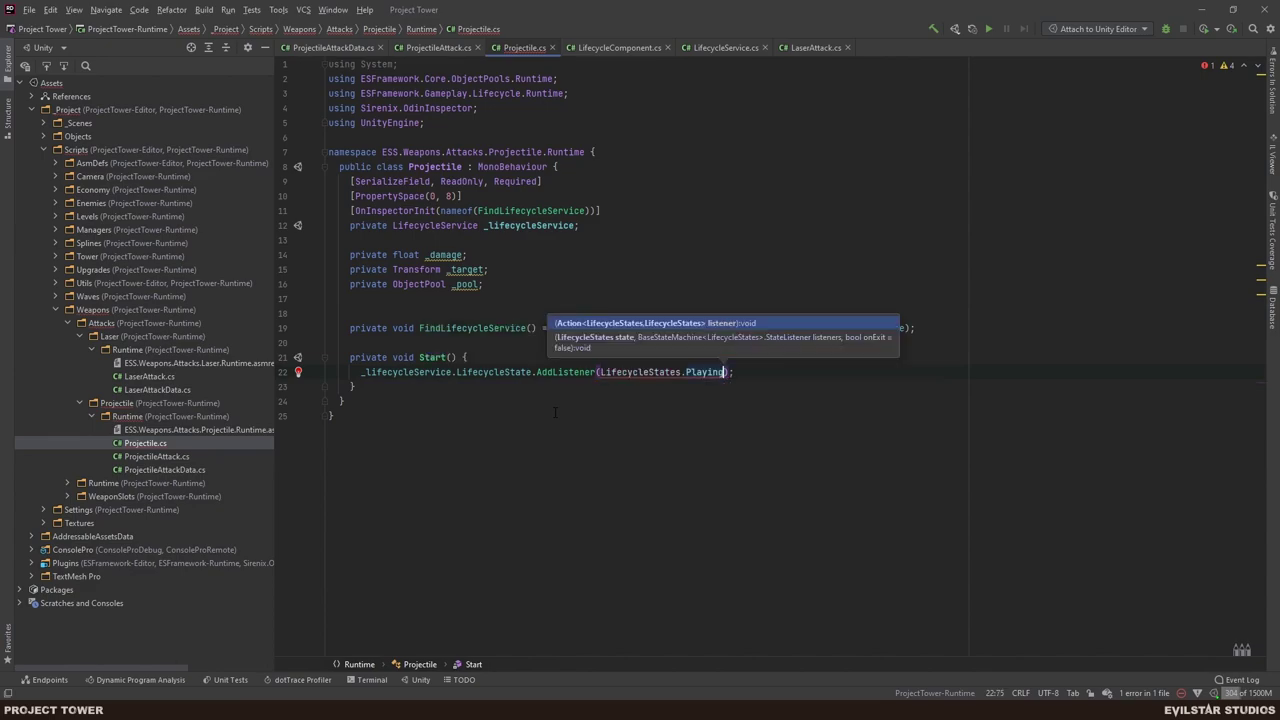
{"action": "type", "text": ","}
{"action": "key", "text": "Escape"}
{"action": "key", "text": "Escape"}
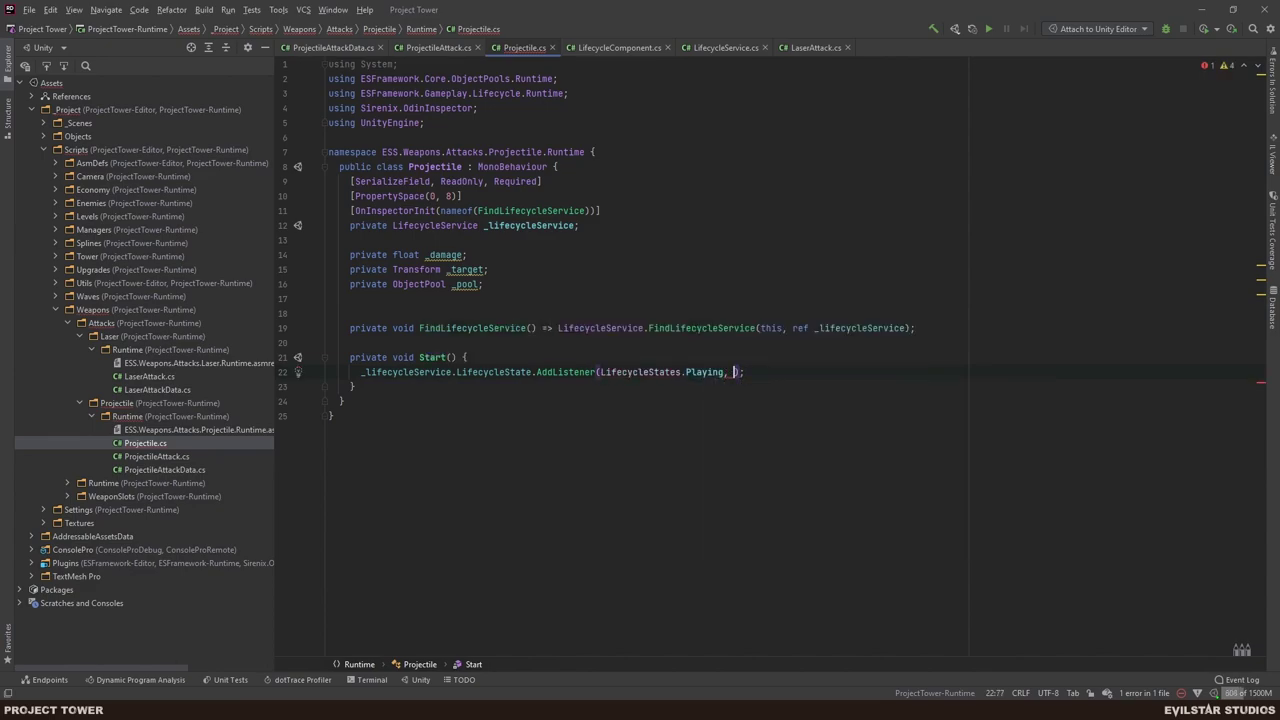
{"action": "key", "text": "ctrl+space"}
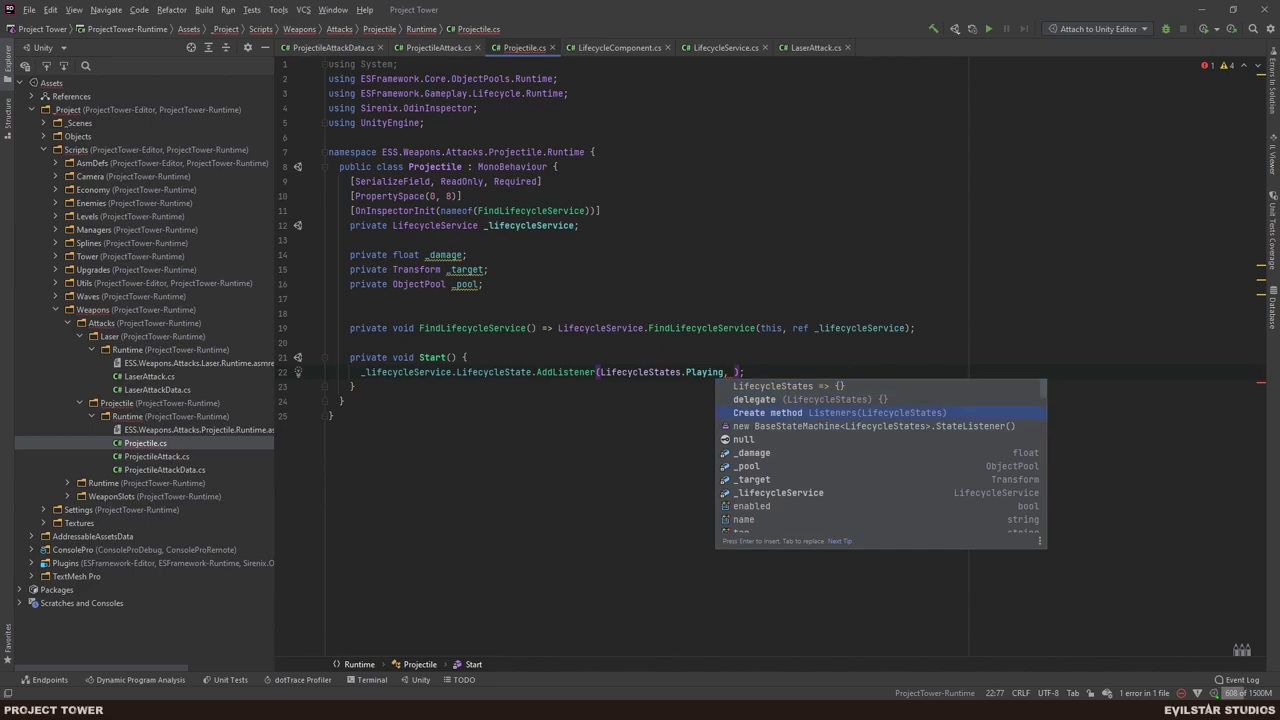
{"action": "key", "text": "Return"}
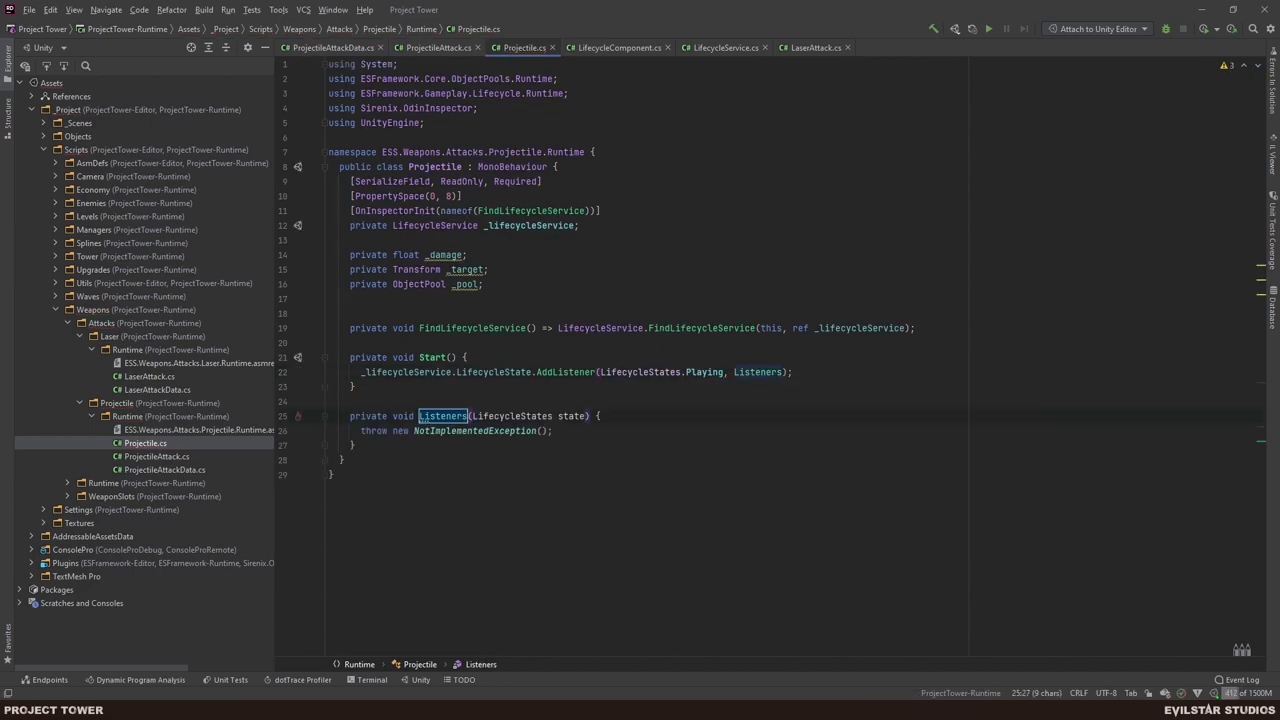
{"action": "type", "text": "OnPlay"}
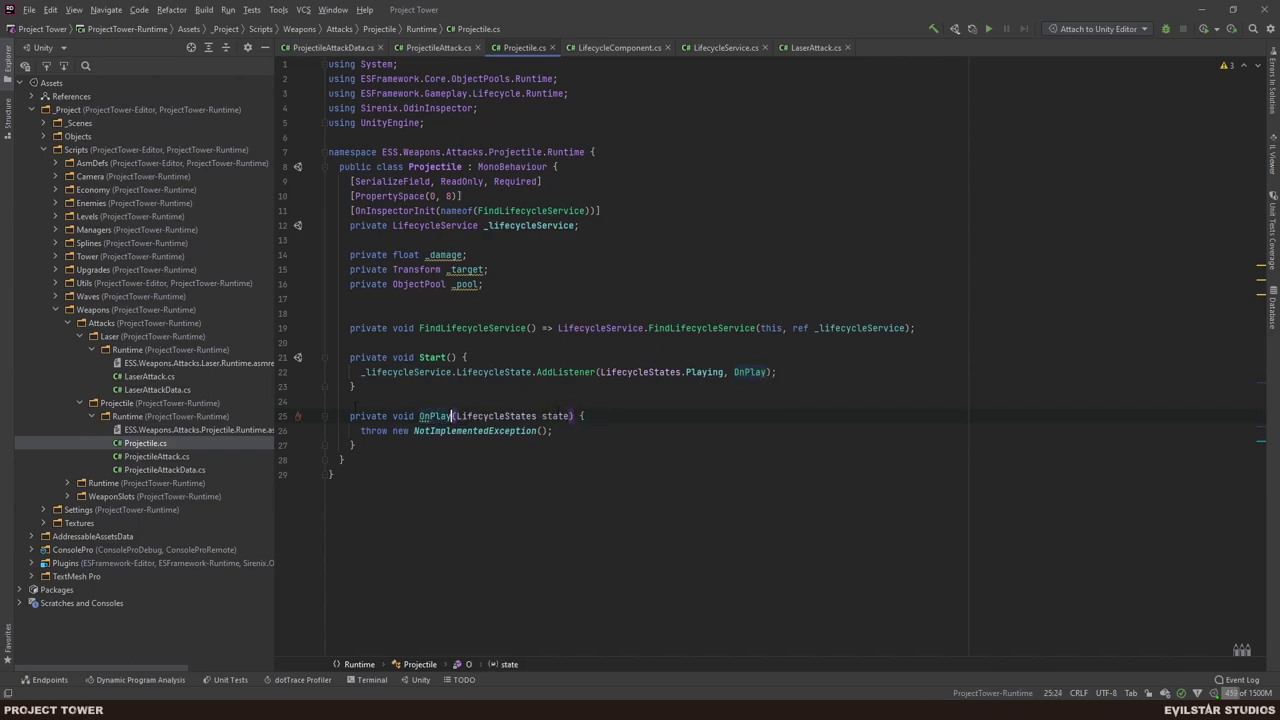
- Duplicate the listener line for the Paused state with a newly generated OnPause handler
{"action": "left_click", "coordinate": [452, 372]}
{"action": "key", "text": "ctrl+d"}
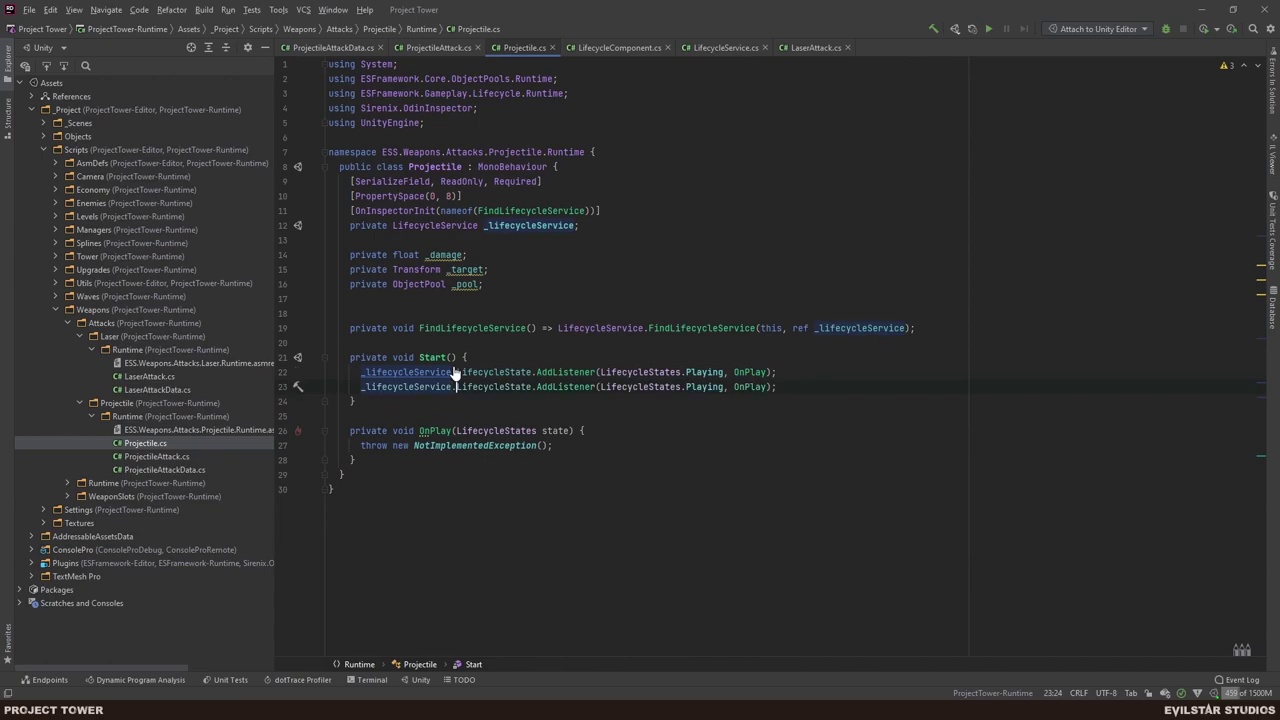
{"action": "key", "text": "ctrl+Right"}
{"action": "key", "text": "ctrl+Right"}
{"action": "key", "text": "ctrl+Right"}
{"action": "key", "text": "ctrl+Right"}
{"action": "key", "text": "ctrl+shift+Left"}
{"action": "type", "text": "Pause"}
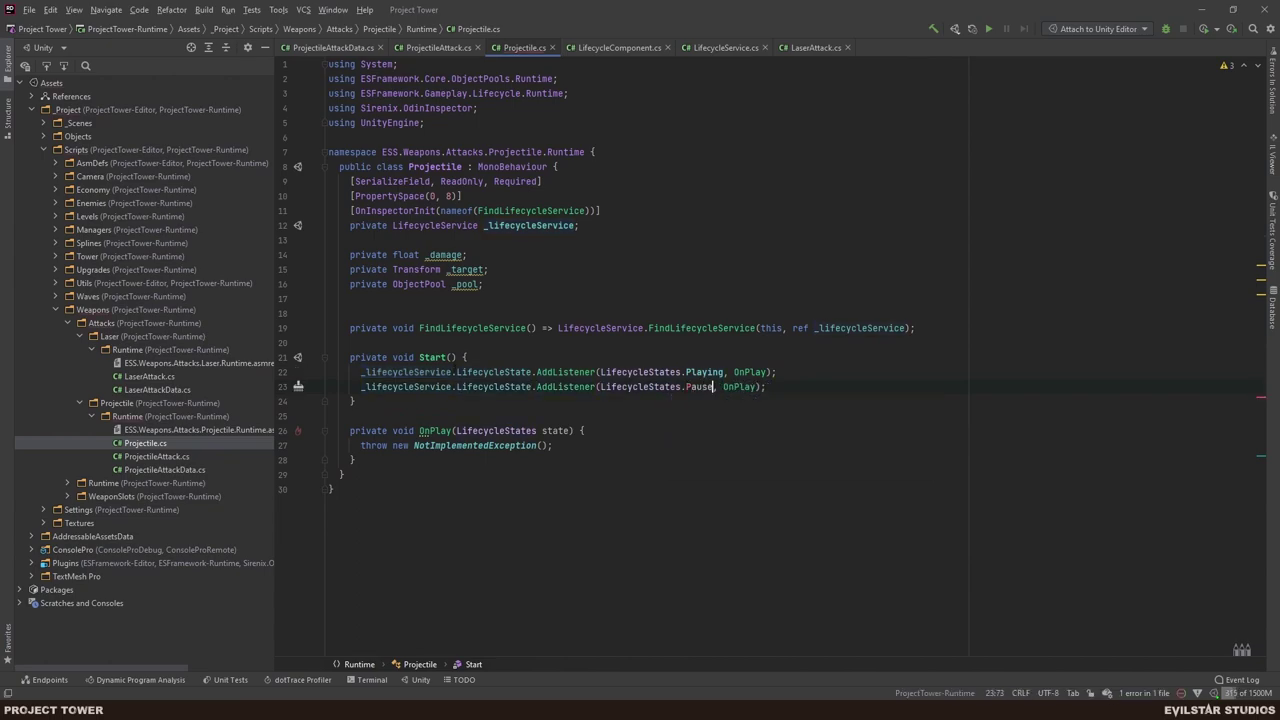
{"action": "type", "text": "d"}
{"action": "key", "text": "ctrl+Right"}
{"action": "key", "text": "ctrl+Right"}
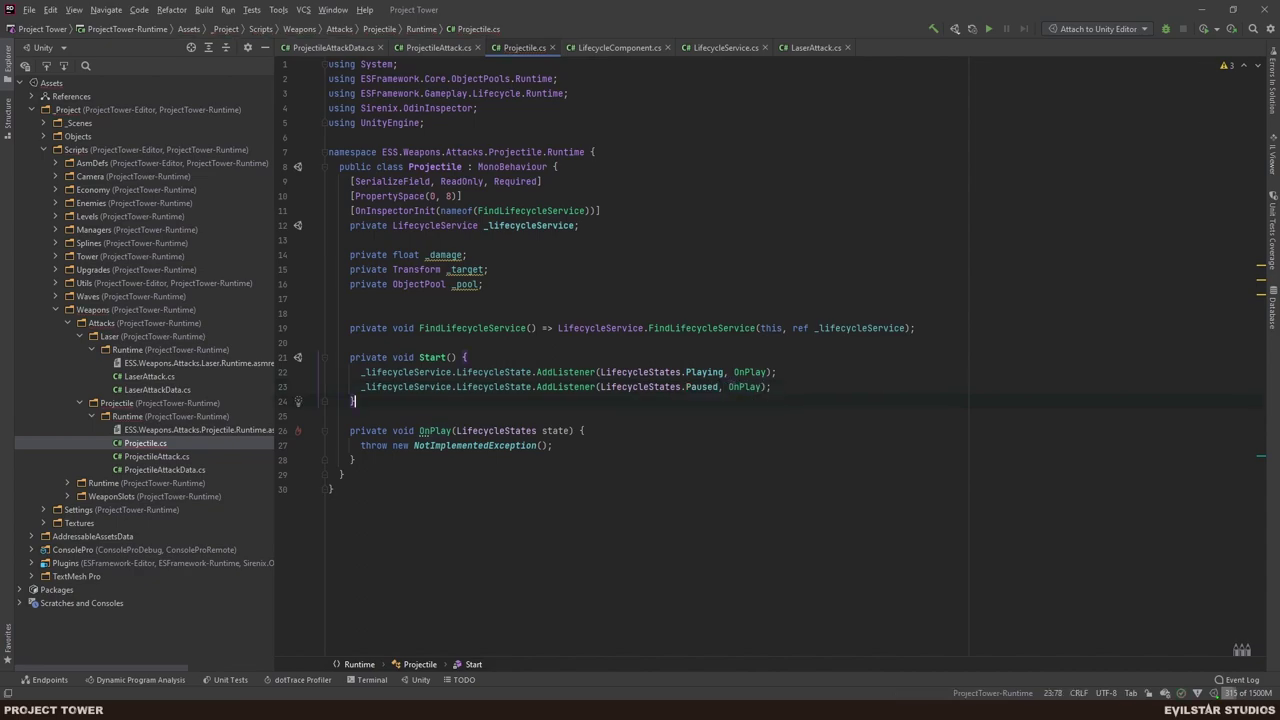
{"action": "key", "text": "ctrl+shift+Right"}
{"action": "key", "text": "BackSpace"}
{"action": "key", "text": "BackSpace"}
{"action": "key", "text": "BackSpace"}
{"action": "key", "text": "ctrl+space"}
{"action": "key", "text": "Return"}
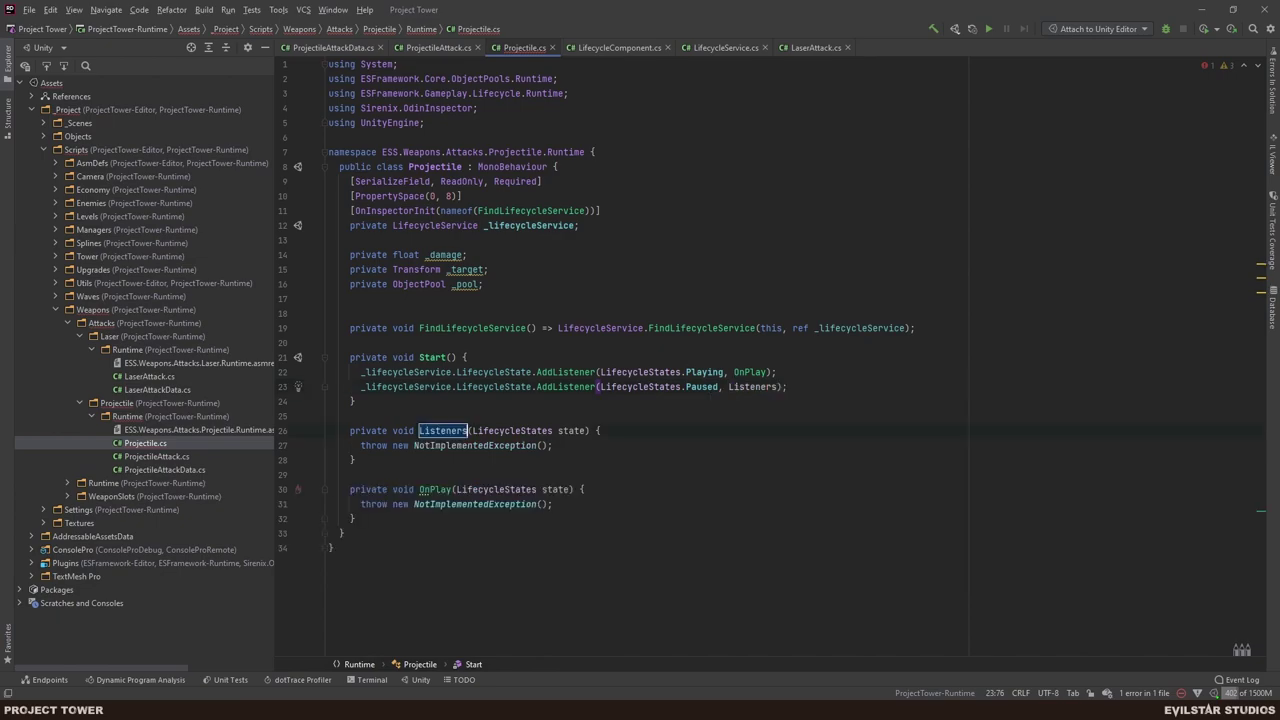
{"action": "type", "text": "OnP"}
{"action": "type", "text": "ause"}
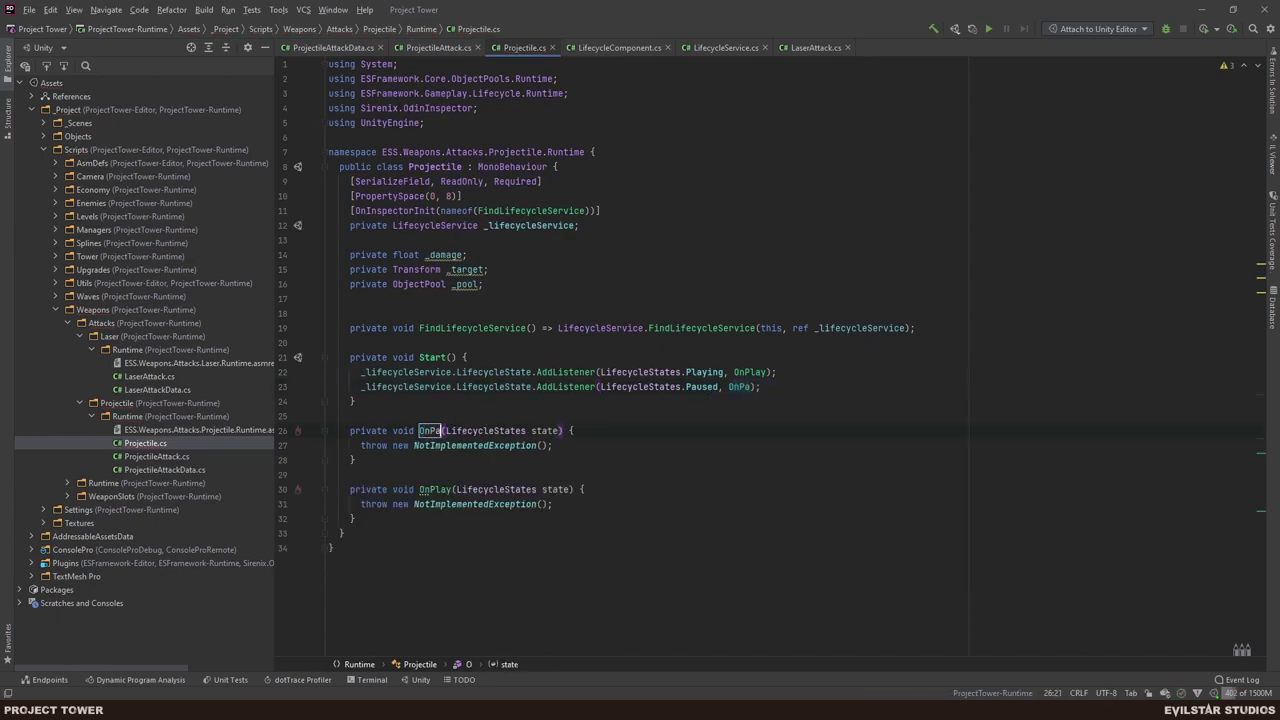
{"action": "key", "text": "Return"}
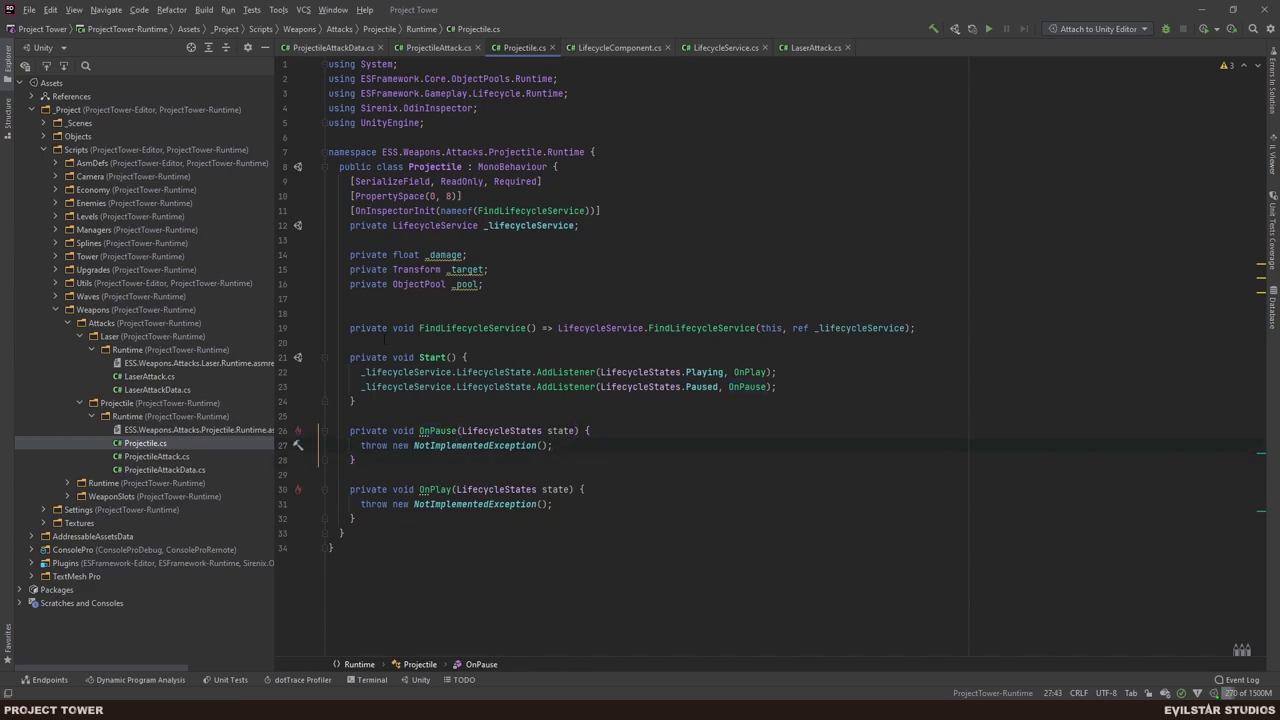
- Add a private bool IsPlaying field to Projectile
{"action": "left_click", "coordinate": [520, 293]}
{"action": "key", "text": "Return"}
{"action": "type", "text": "pri"}
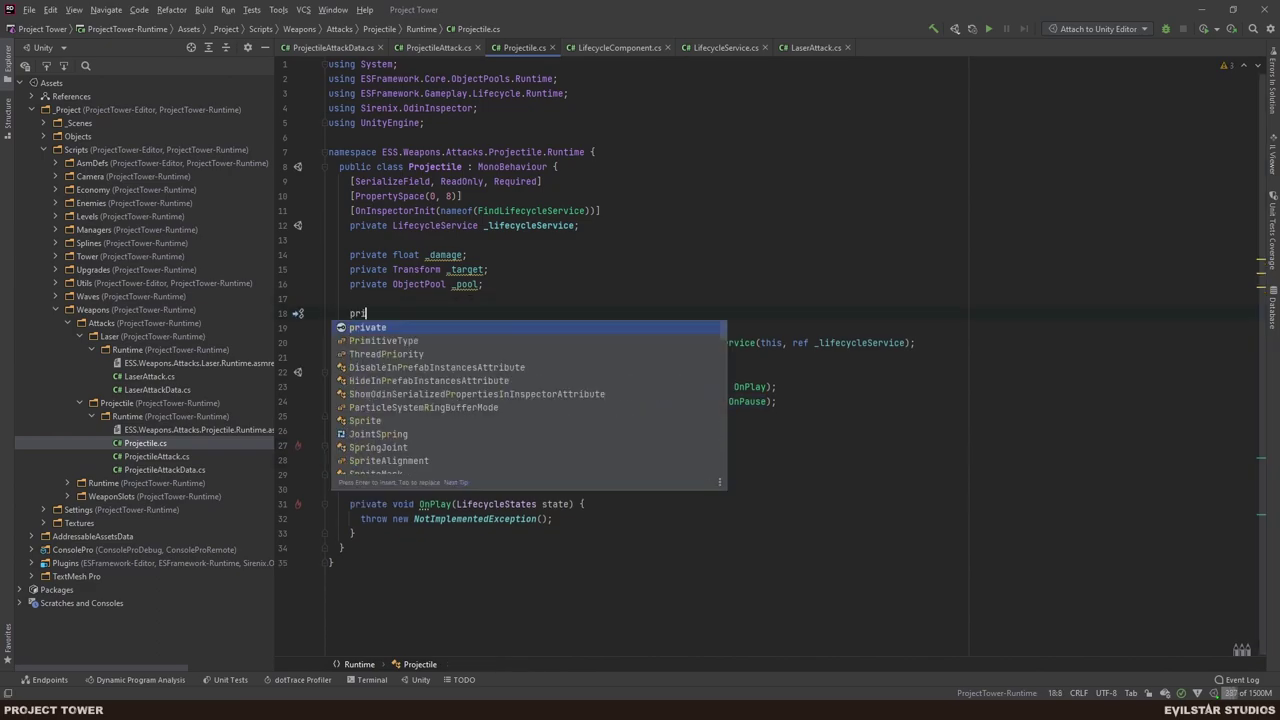
{"action": "type", "text": "vate bool I"}
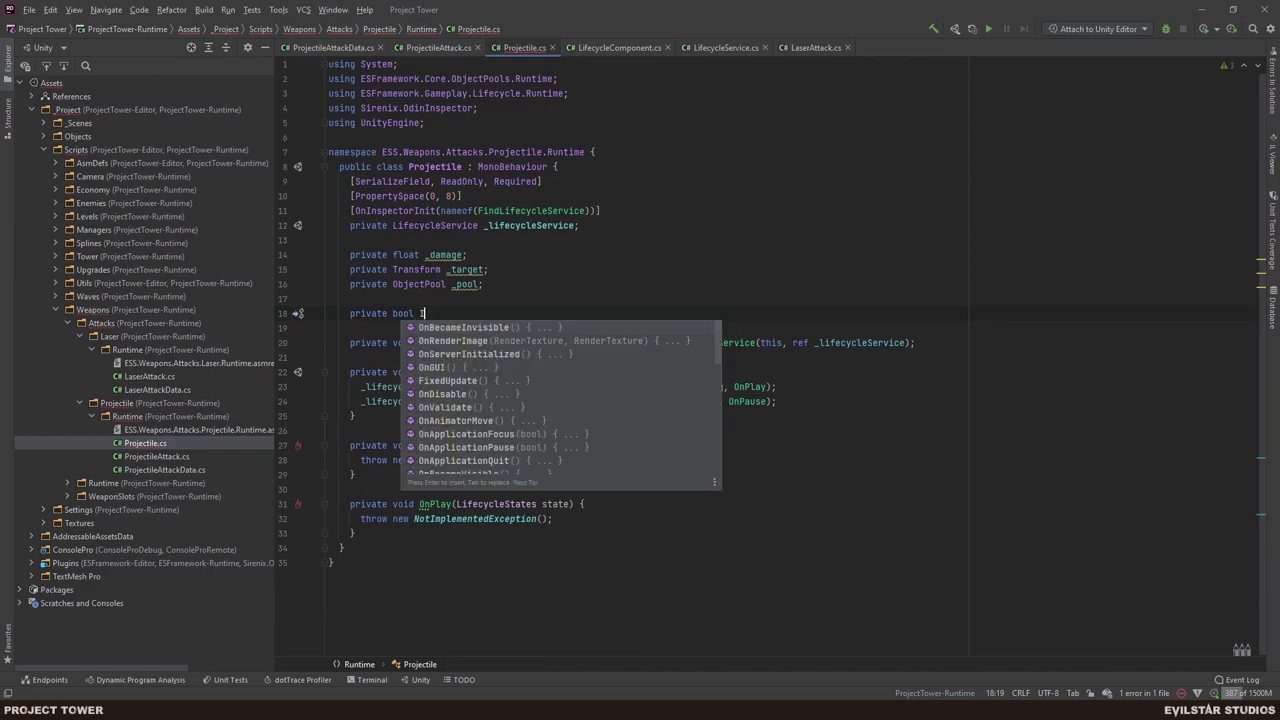
{"action": "type", "text": "sPlaying;"}
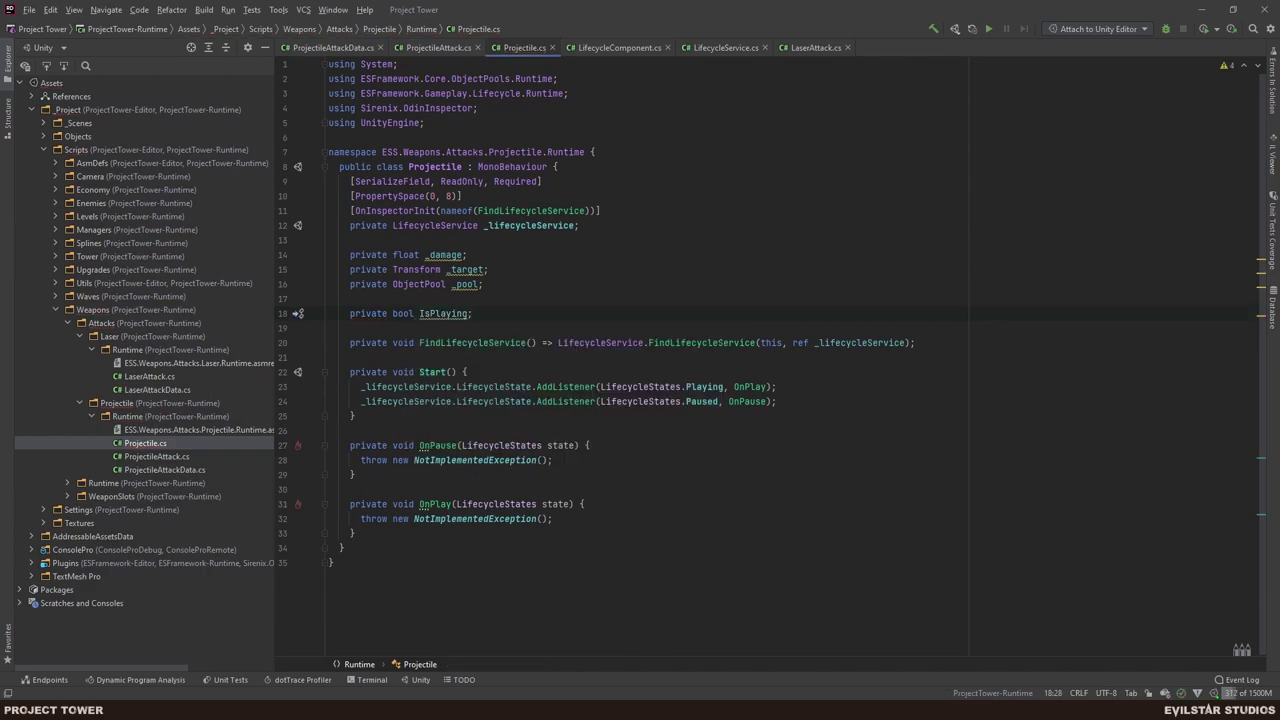
{"action": "key", "text": "Left"}
{"action": "key", "text": "ctrl+shift+Left"}
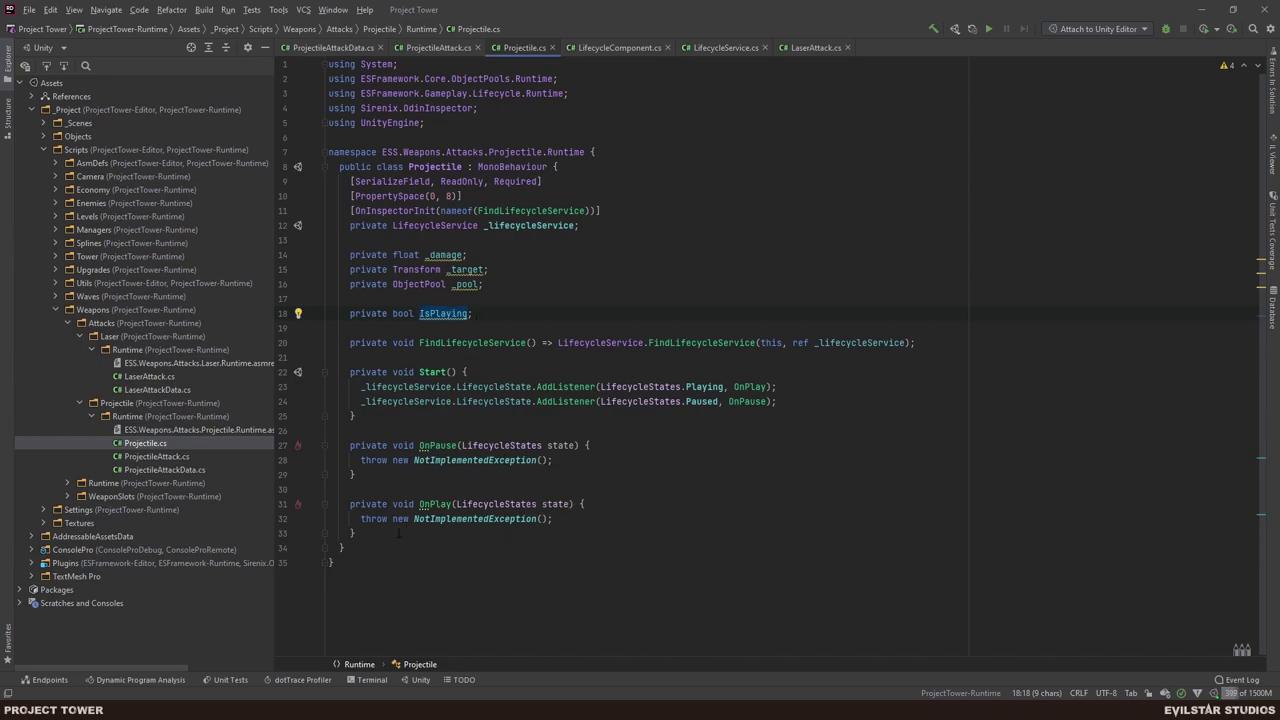
- Generate an Update method stub below OnPlay
{"action": "left_click", "coordinate": [357, 533]}
{"action": "key", "text": "Return"}
{"action": "key", "text": "Return"}
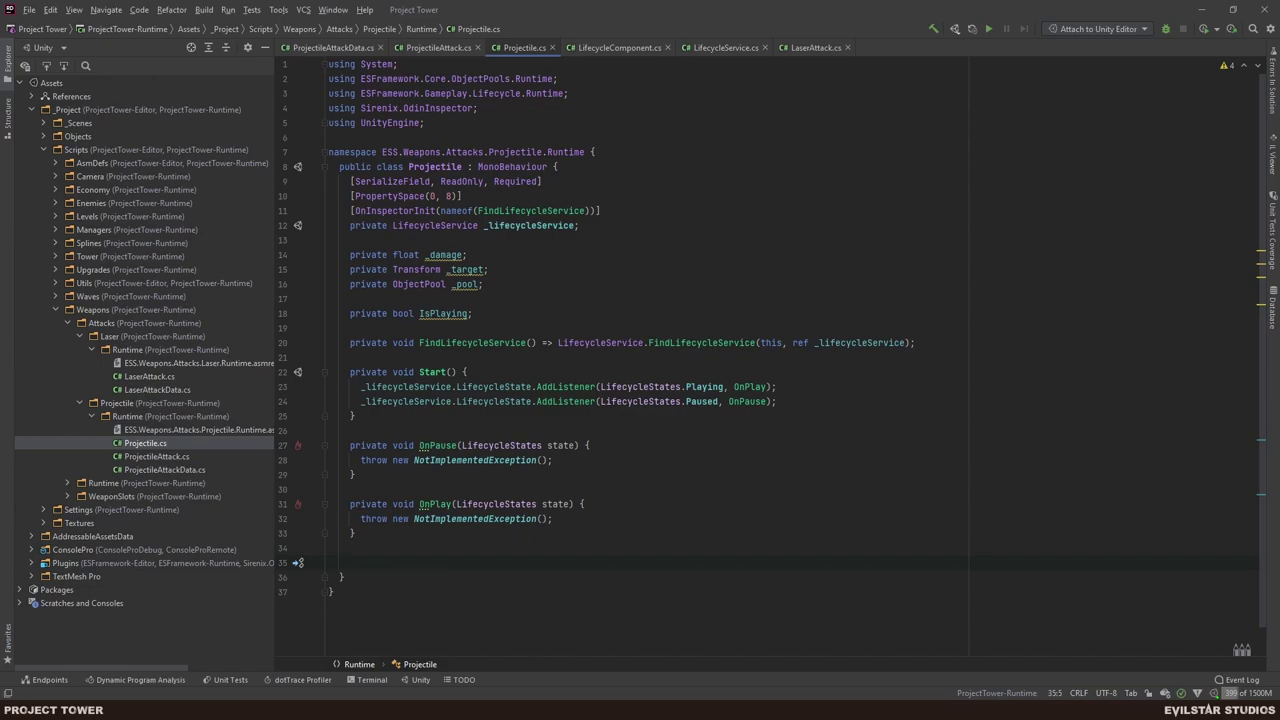
{"action": "type", "text": "Udpla"}
{"action": "key", "text": "BackSpace"}
{"action": "key", "text": "BackSpace"}
{"action": "key", "text": "BackSpace"}
{"action": "key", "text": "BackSpace"}
{"action": "type", "text": "pda"}
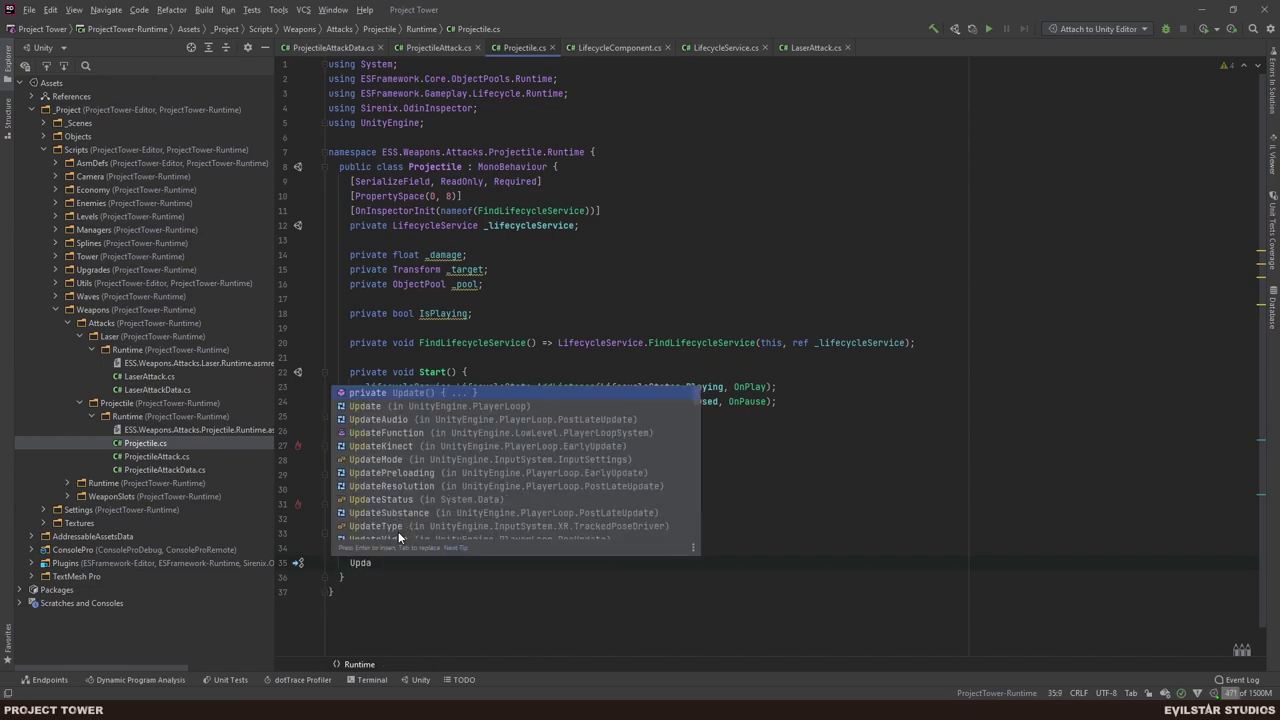
{"action": "key", "text": "Return"}
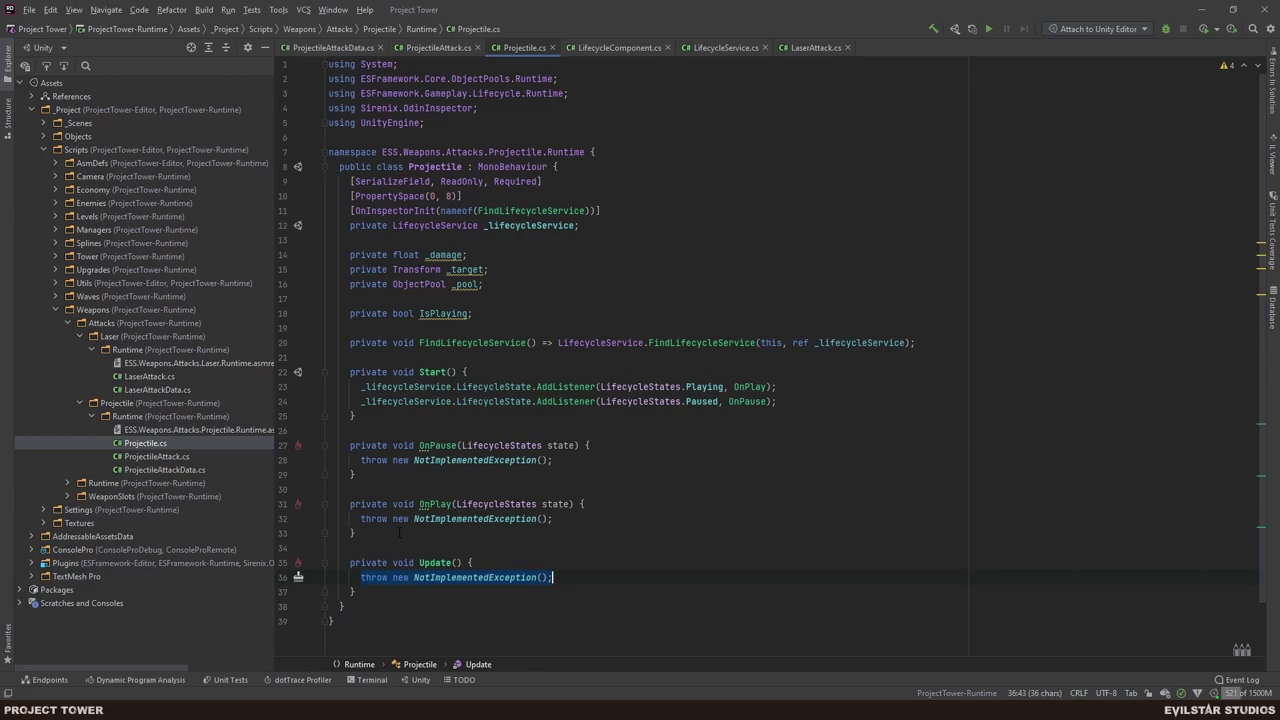
- Replace Update's throw with an early return unless _lifecycleService.LifecycleState is Playing
{"action": "key", "text": "BackSpace"}
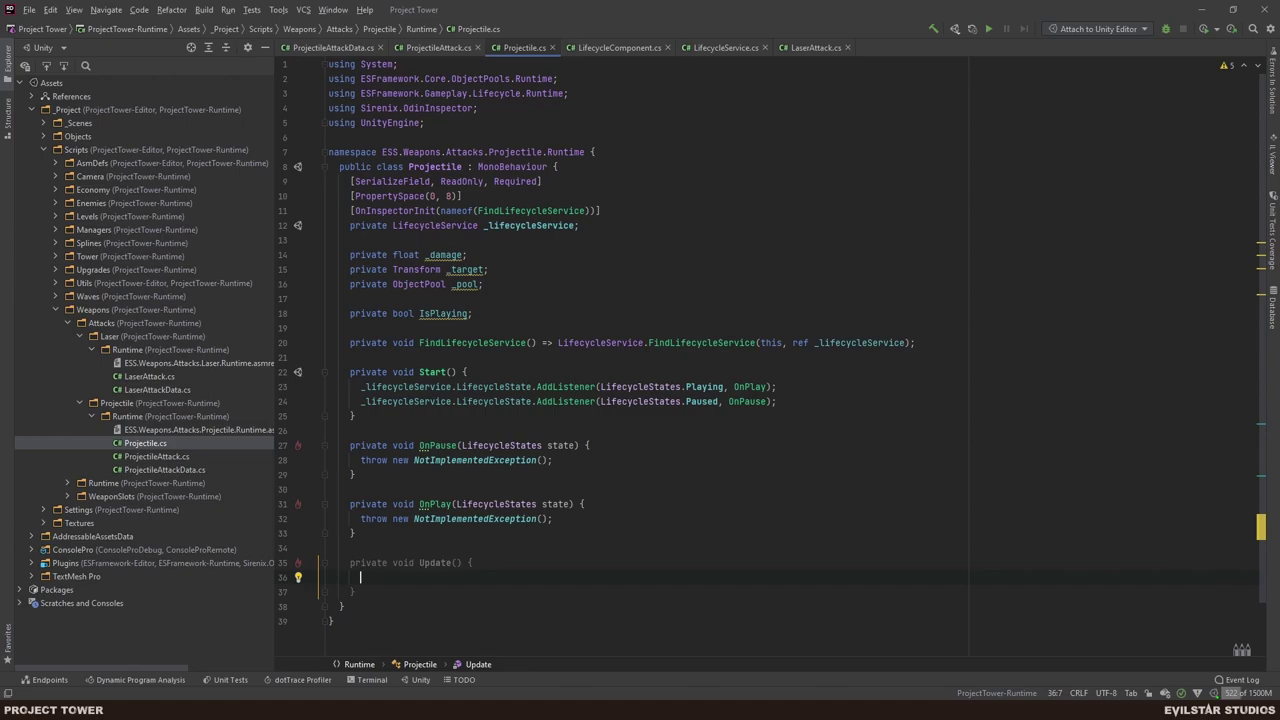
{"action": "type", "text": "if(_li"}
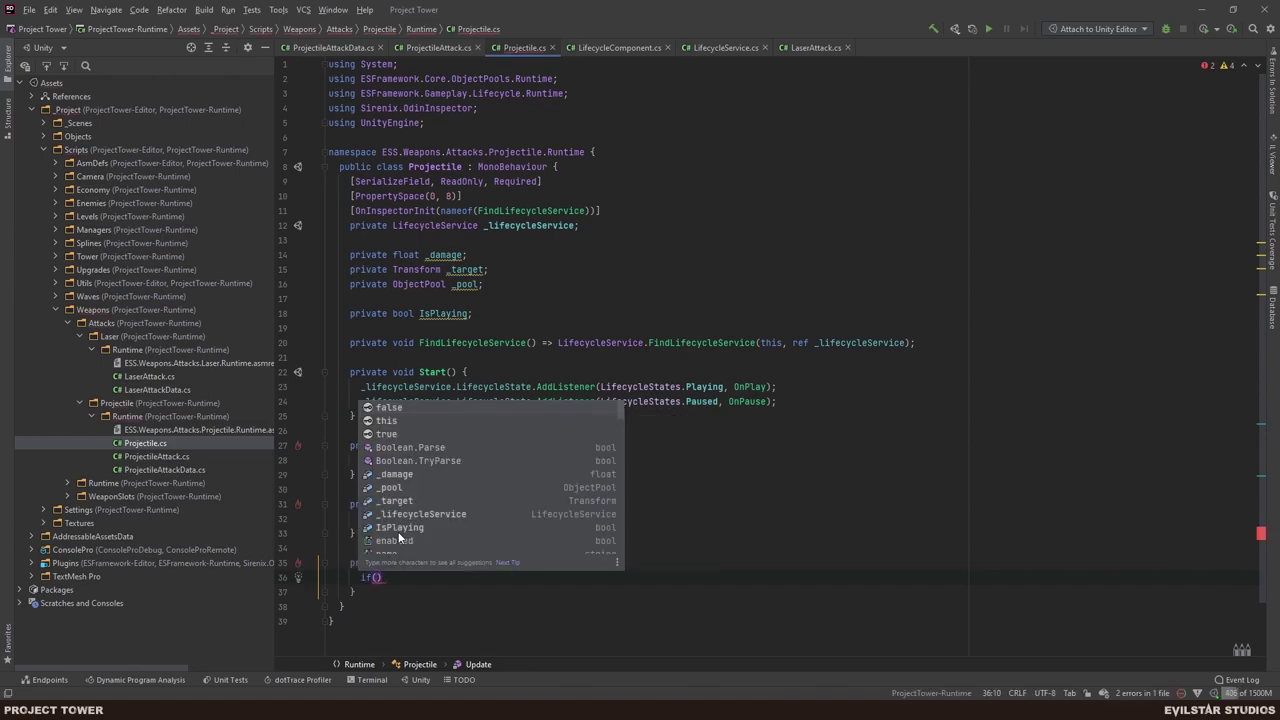
{"action": "key", "text": "Return"}
{"action": "type", "text": "."}
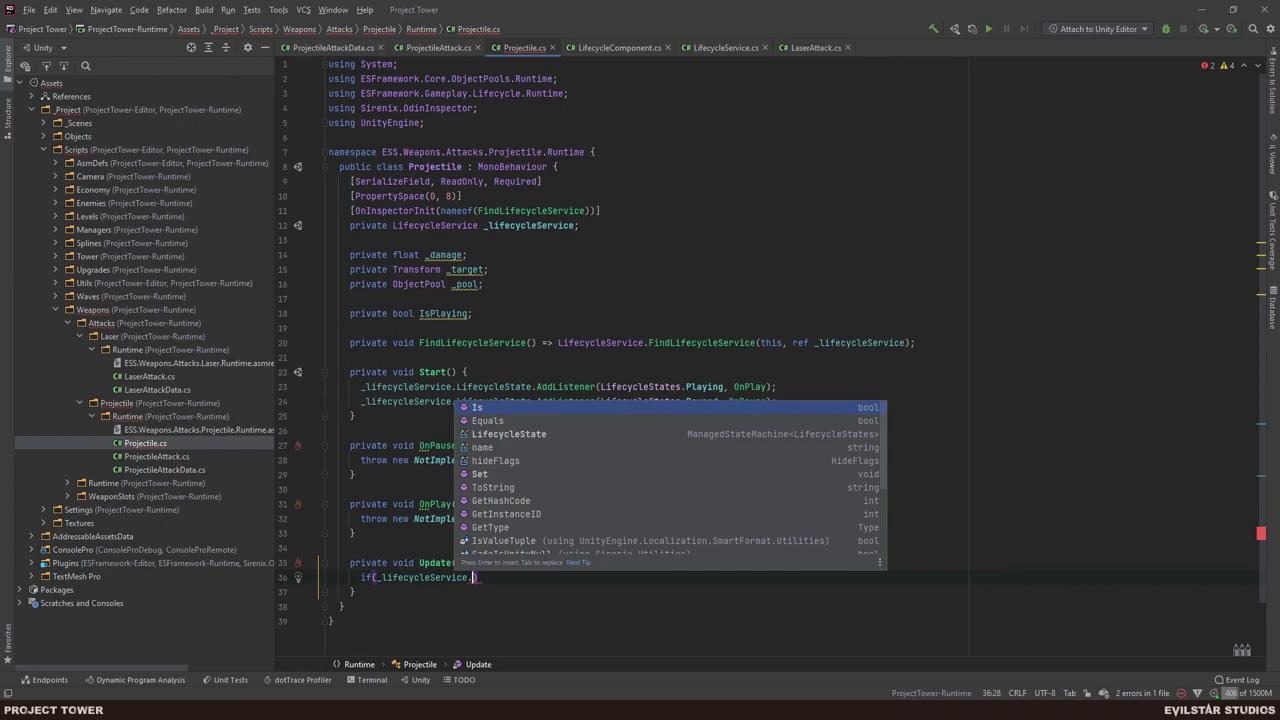
{"action": "key", "text": "Return"}
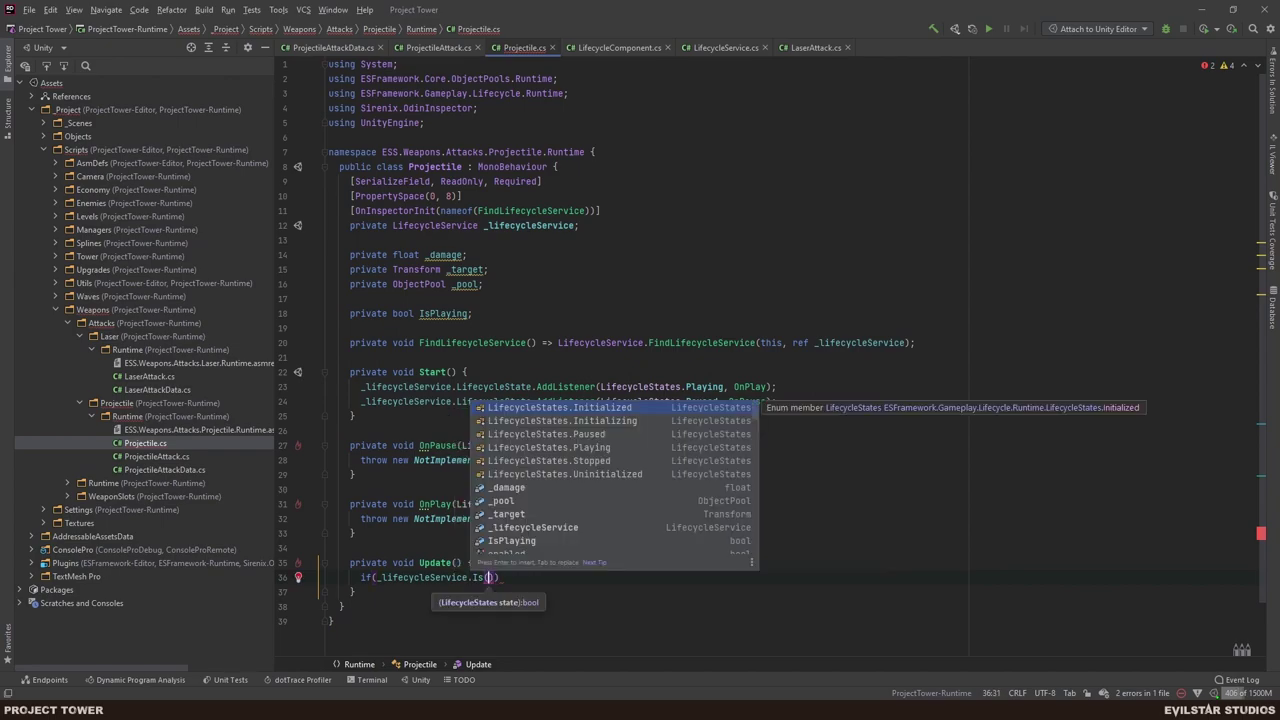
{"action": "key", "text": "Down"}
{"action": "key", "text": "Down"}
{"action": "key", "text": "Down"}
{"action": "key", "text": "Return"}
{"action": "left_click", "coordinate": [377, 577]}
{"action": "type", "text": "!"}
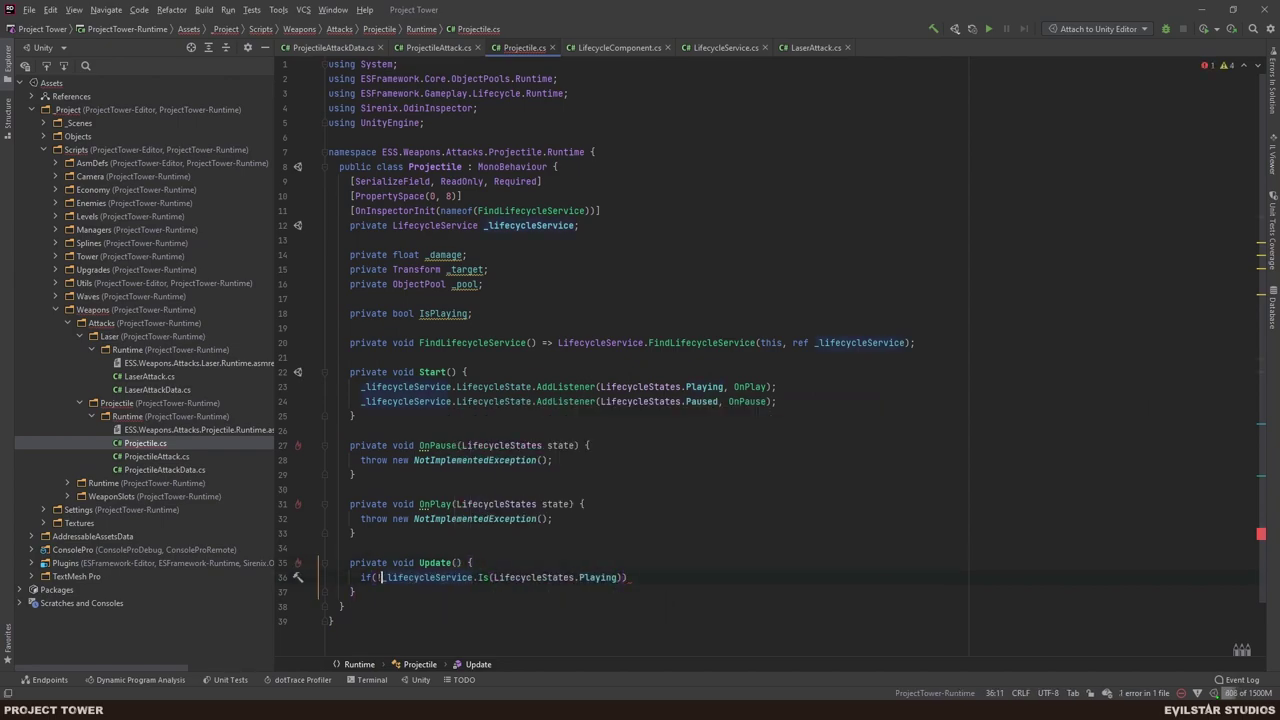
{"action": "left_click", "coordinate": [628, 577]}
{"action": "type", "text": "return;"}
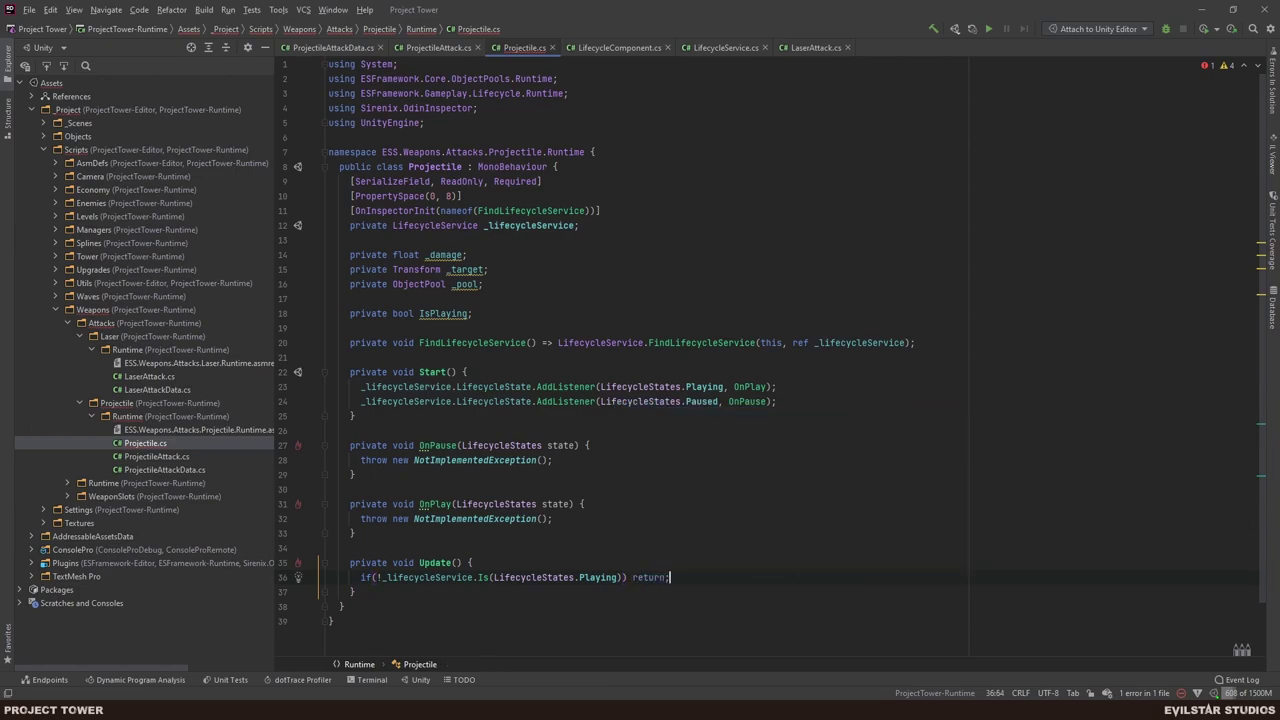
{"action": "key", "text": "Return"}
{"action": "key", "text": "Return"}
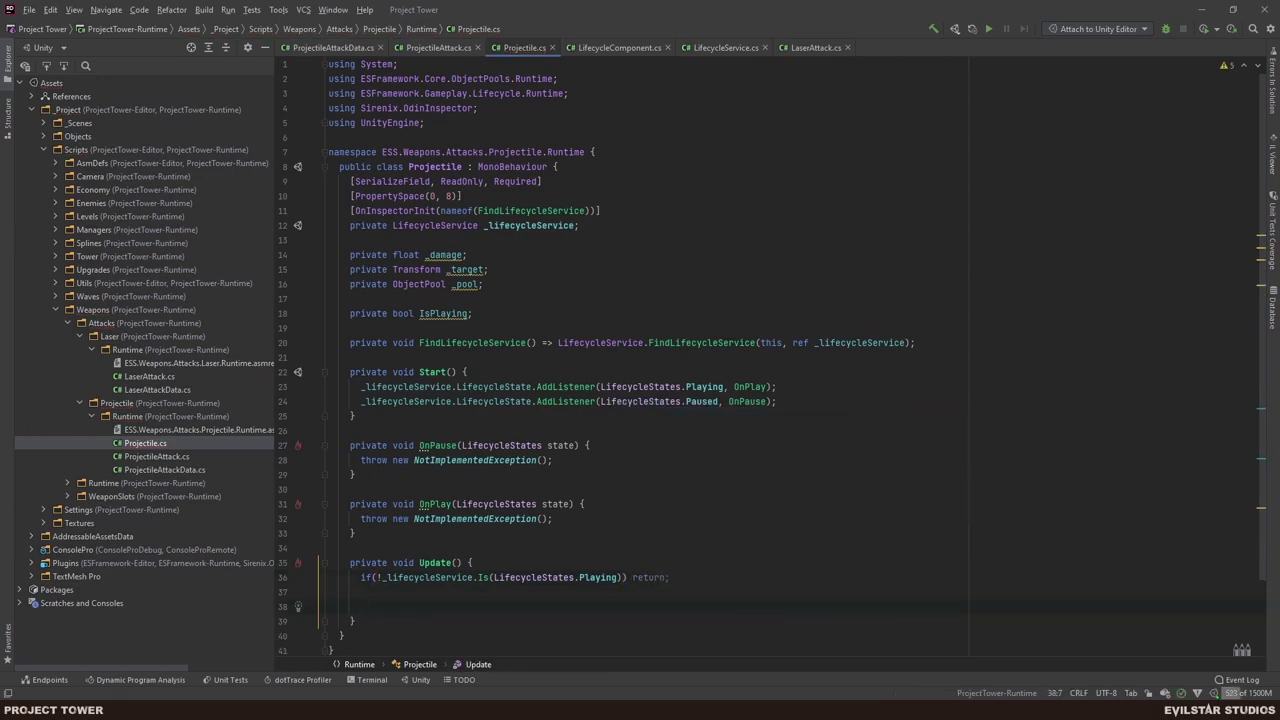
- Delete the OnPlay and OnPause handler methods
{"action": "key", "text": "Up"}
{"action": "key", "text": "Up"}
{"action": "key", "text": "Up"}
{"action": "key", "text": "Up"}
{"action": "key", "text": "Up"}
{"action": "key", "text": "Home"}
{"action": "key", "text": "shift+Down"}
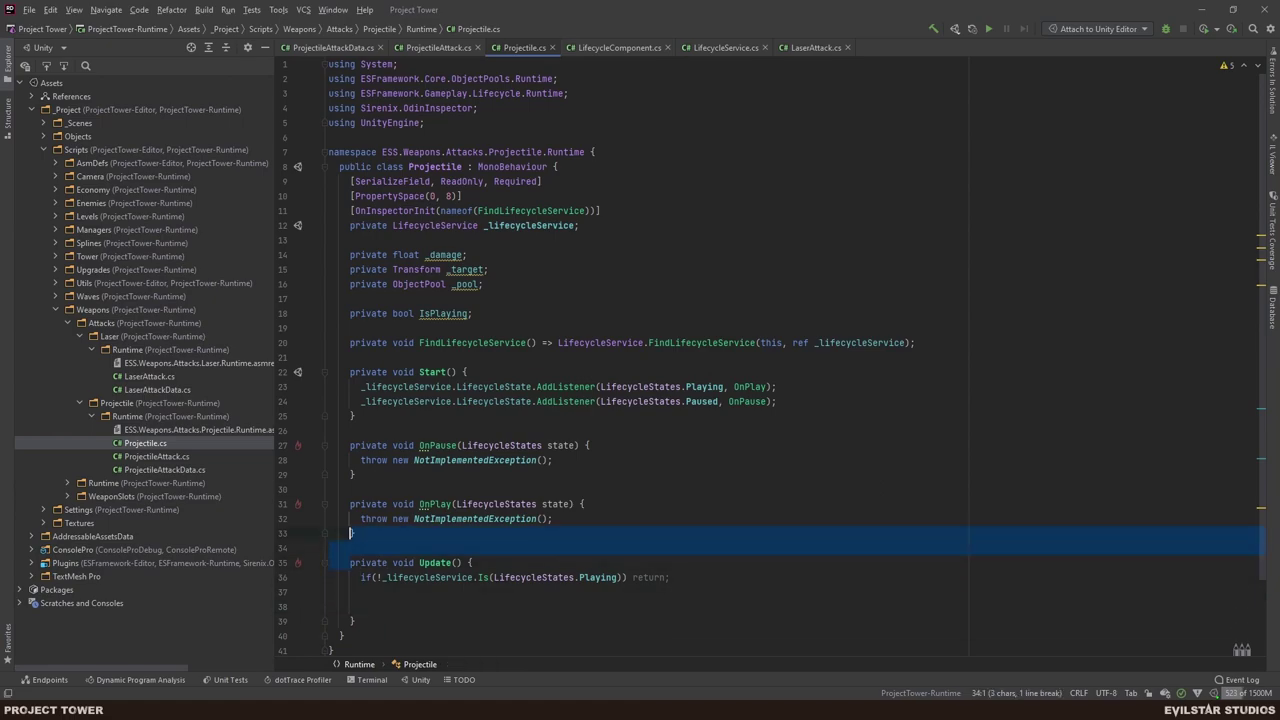
{"action": "key", "text": "shift+Up"}
{"action": "key", "text": "shift+Up"}
{"action": "key", "text": "shift+Up"}
{"action": "key", "text": "shift+Up"}
{"action": "key", "text": "shift+Up"}
{"action": "key", "text": "shift+Up"}
{"action": "key", "text": "BackSpace"}
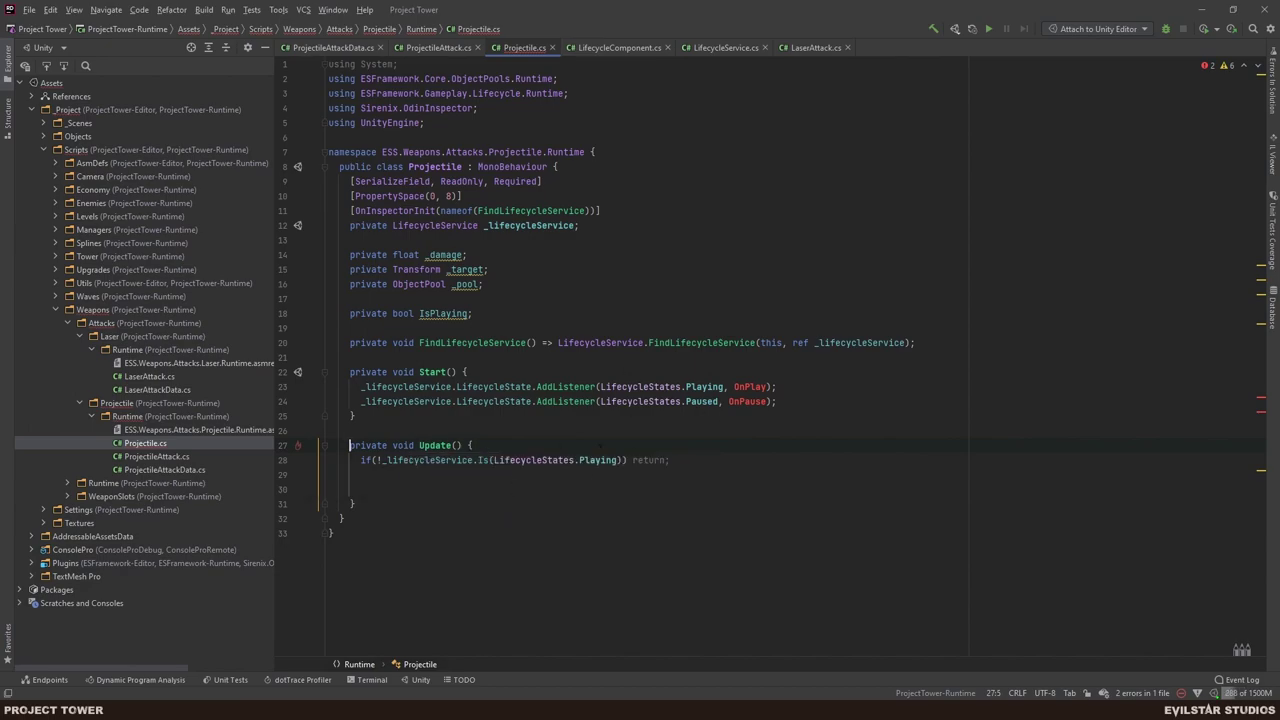
- Delete the entire Start() method with both AddListener calls, returning to Update's body
{"action": "key", "text": "shift+Up"}
{"action": "key", "text": "shift+Up"}
{"action": "key", "text": "shift+Up"}
{"action": "key", "text": "shift+Up"}
{"action": "key", "text": "shift+Up"}
{"action": "key", "text": "BackSpace"}
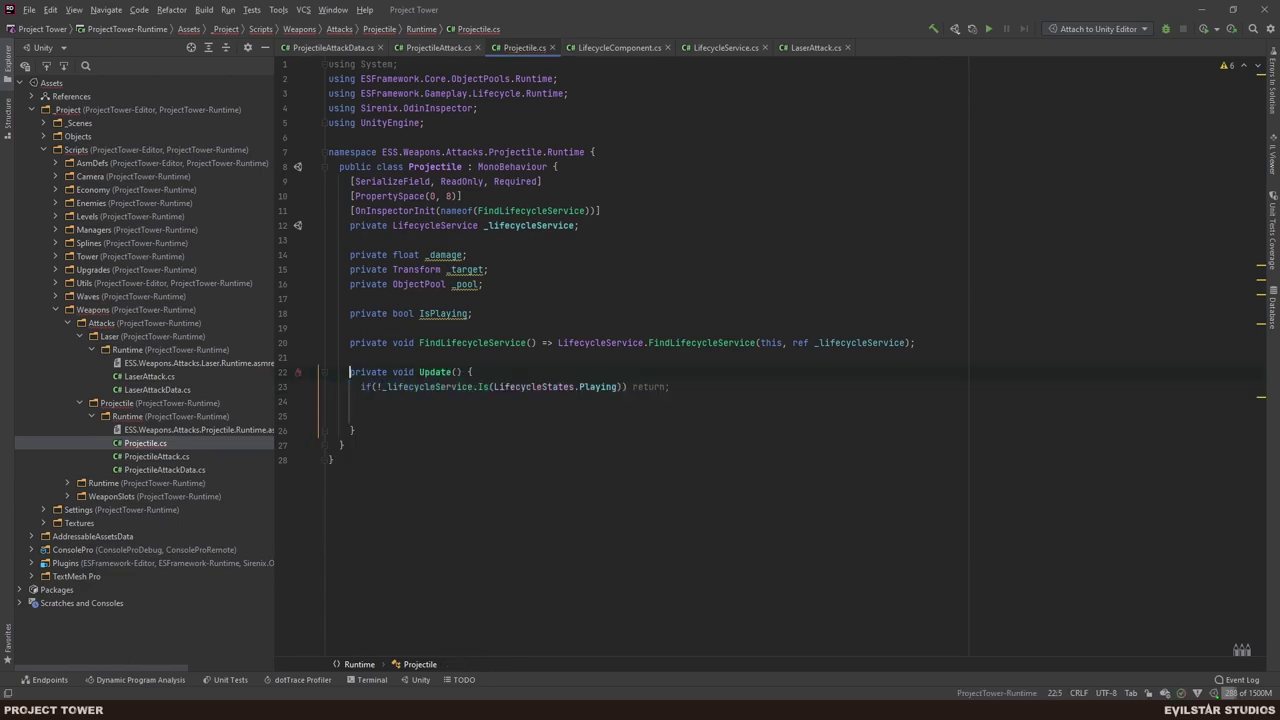
{"action": "left_click", "coordinate": [458, 415]}
- Start var pos = Vector3.Lerp(transform.position, _target.position) in Update
{"action": "type", "text": "transform.po"}
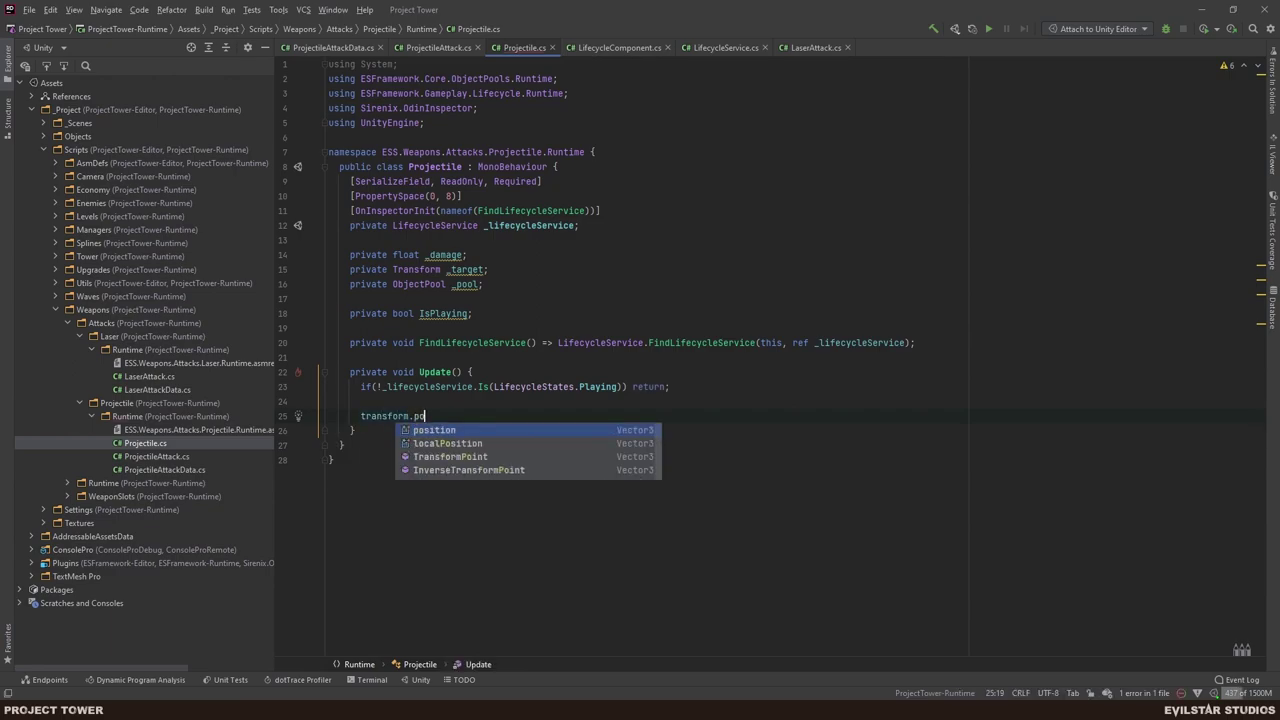
{"action": "key", "text": "Return"}
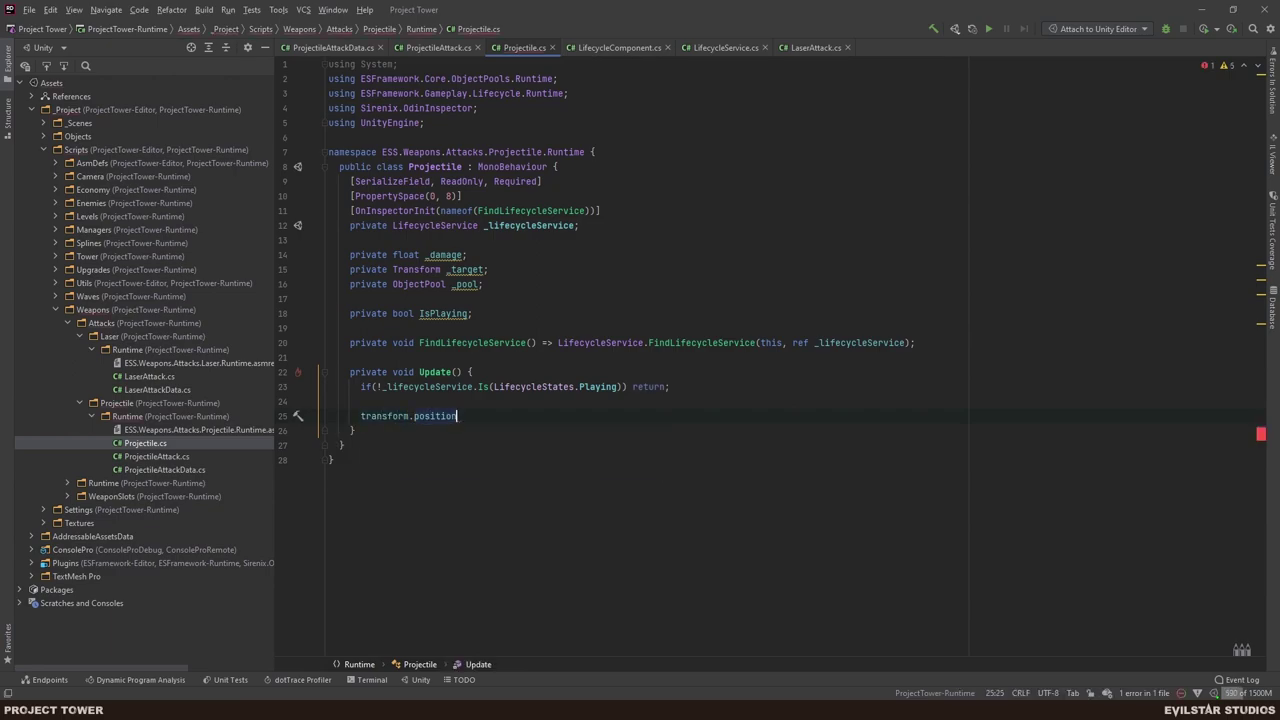
{"action": "key", "text": "shift+Home"}
{"action": "key", "text": "BackSpace"}
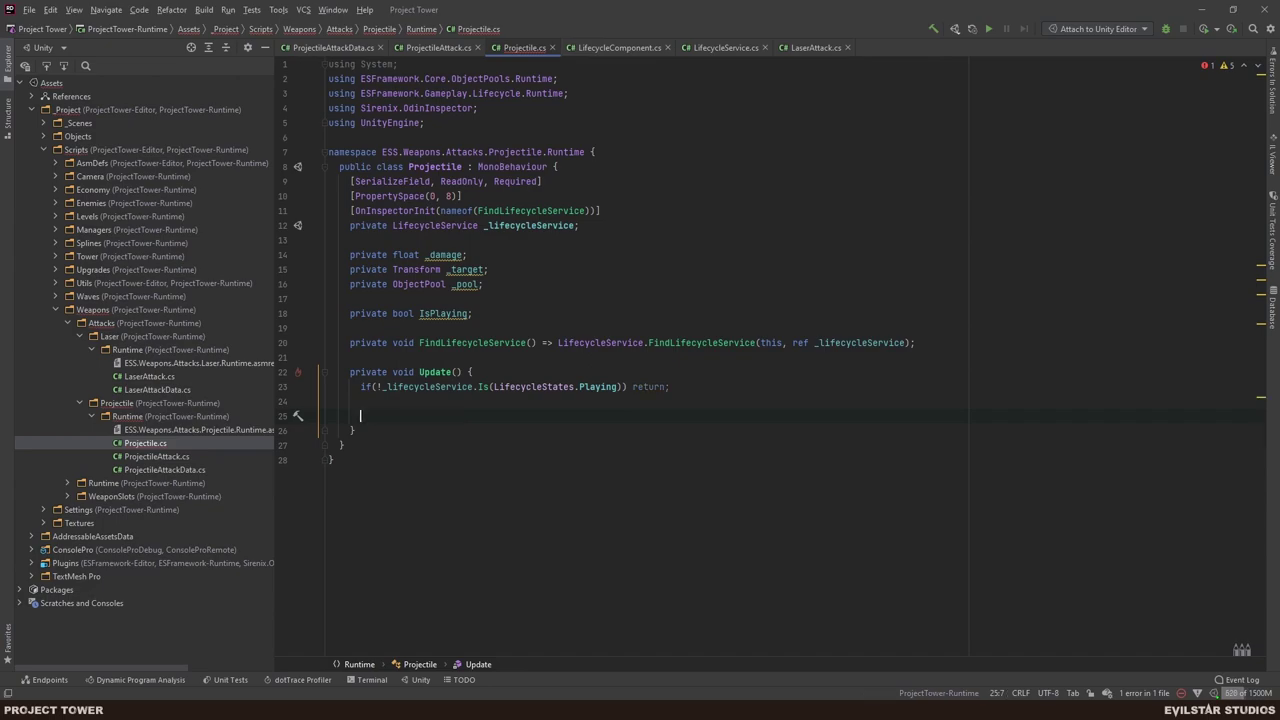
{"action": "type", "text": "var pos = Vector3.lEr"}
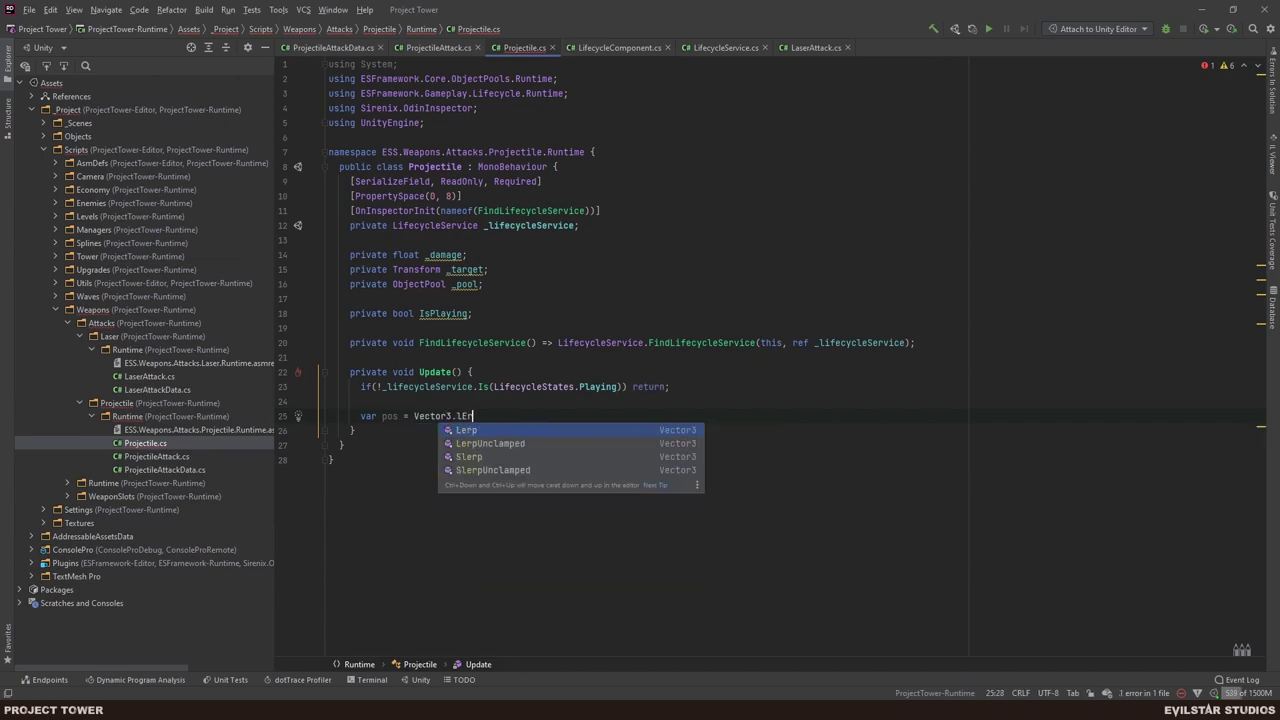
{"action": "key", "text": "Return"}
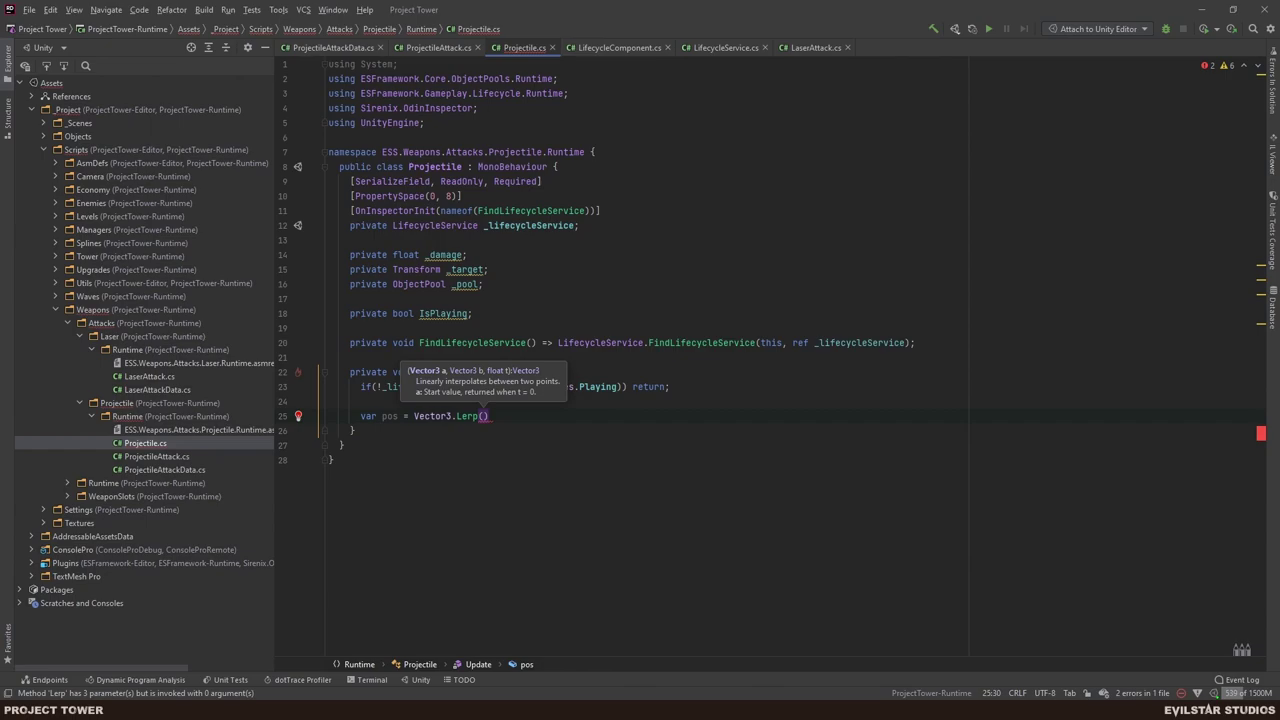
{"action": "type", "text": "trans"}
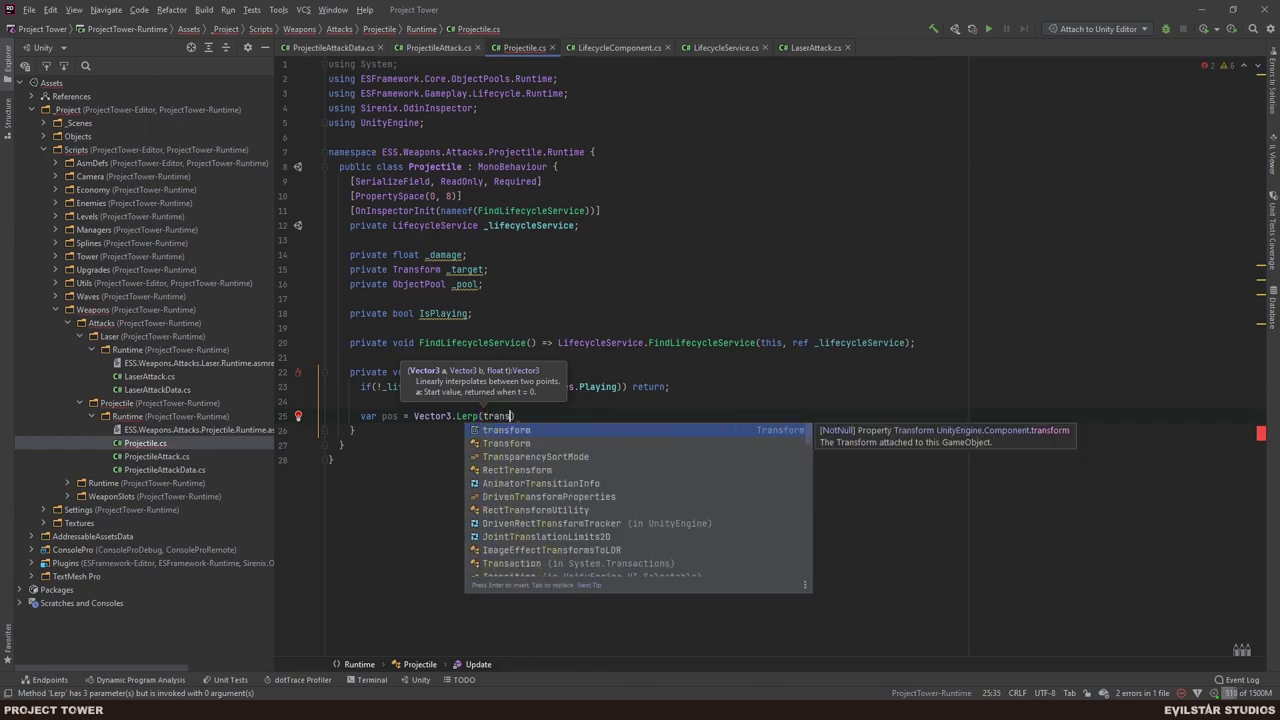
{"action": "key", "text": "Return"}
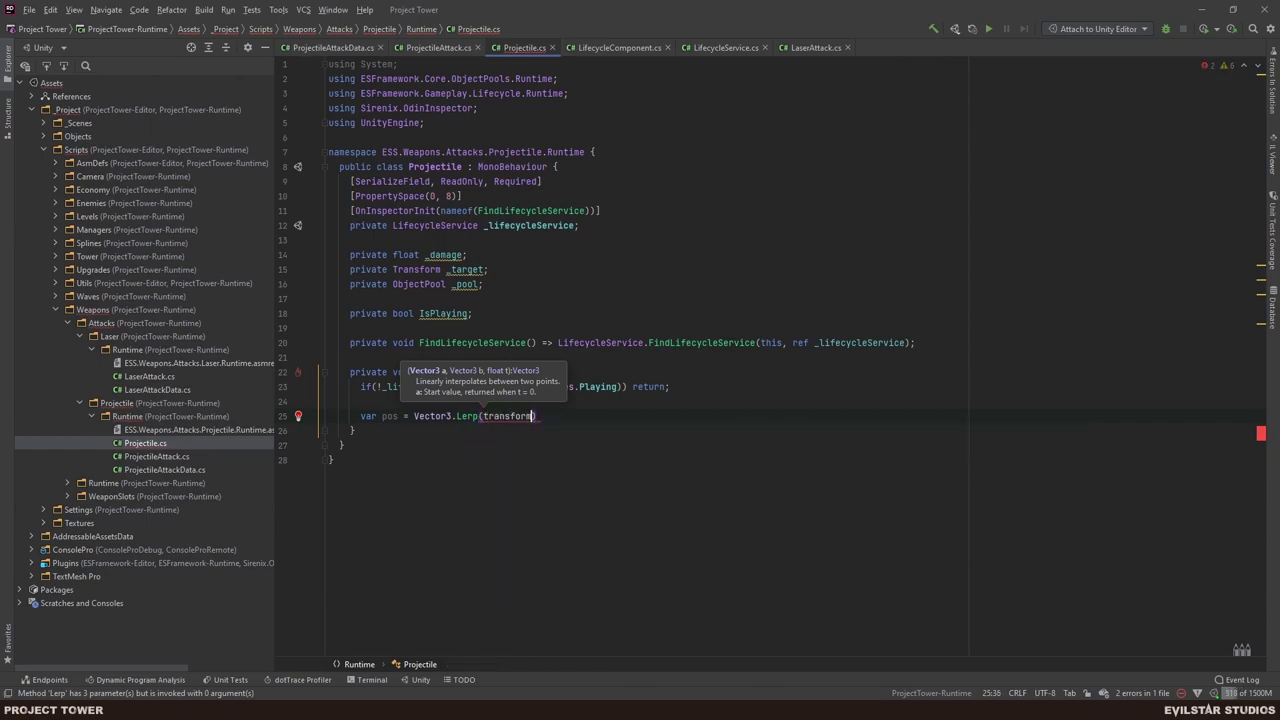
{"action": "type", "text": ".position,"}
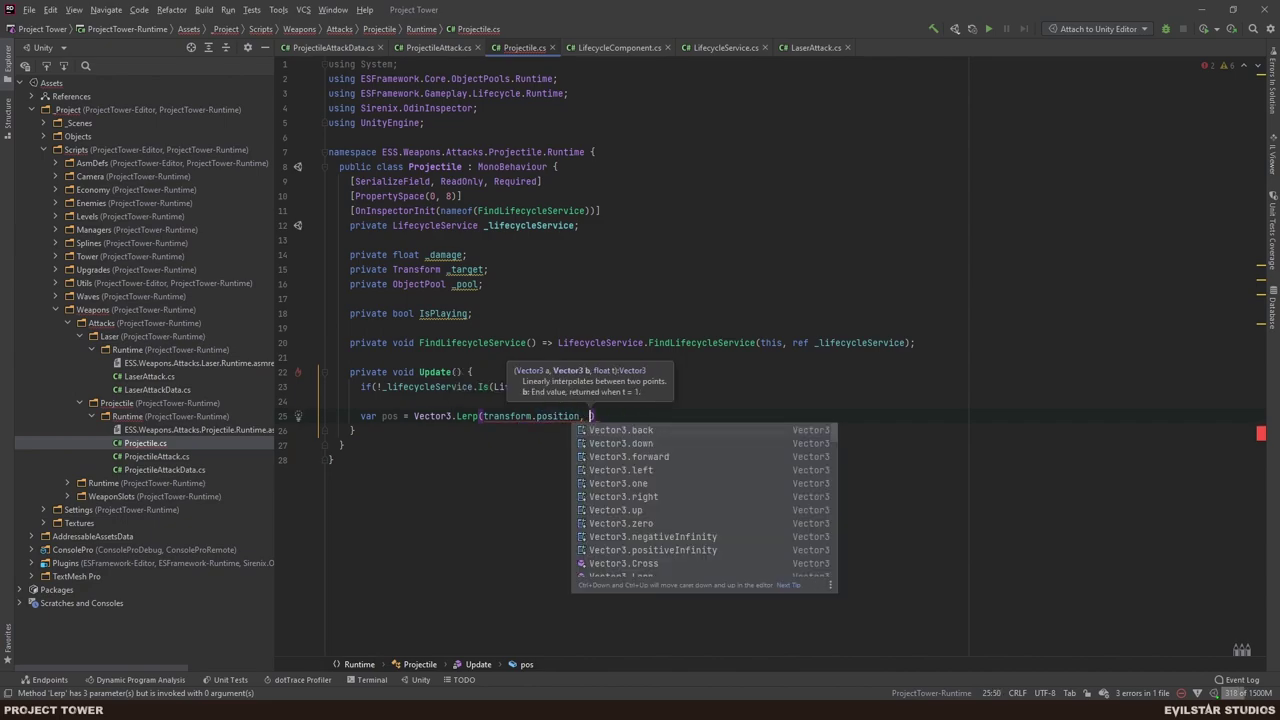
{"action": "type", "text": "Tar"}
{"action": "key", "text": "BackSpace"}
{"action": "key", "text": "BackSpace"}
{"action": "key", "text": "BackSpace"}
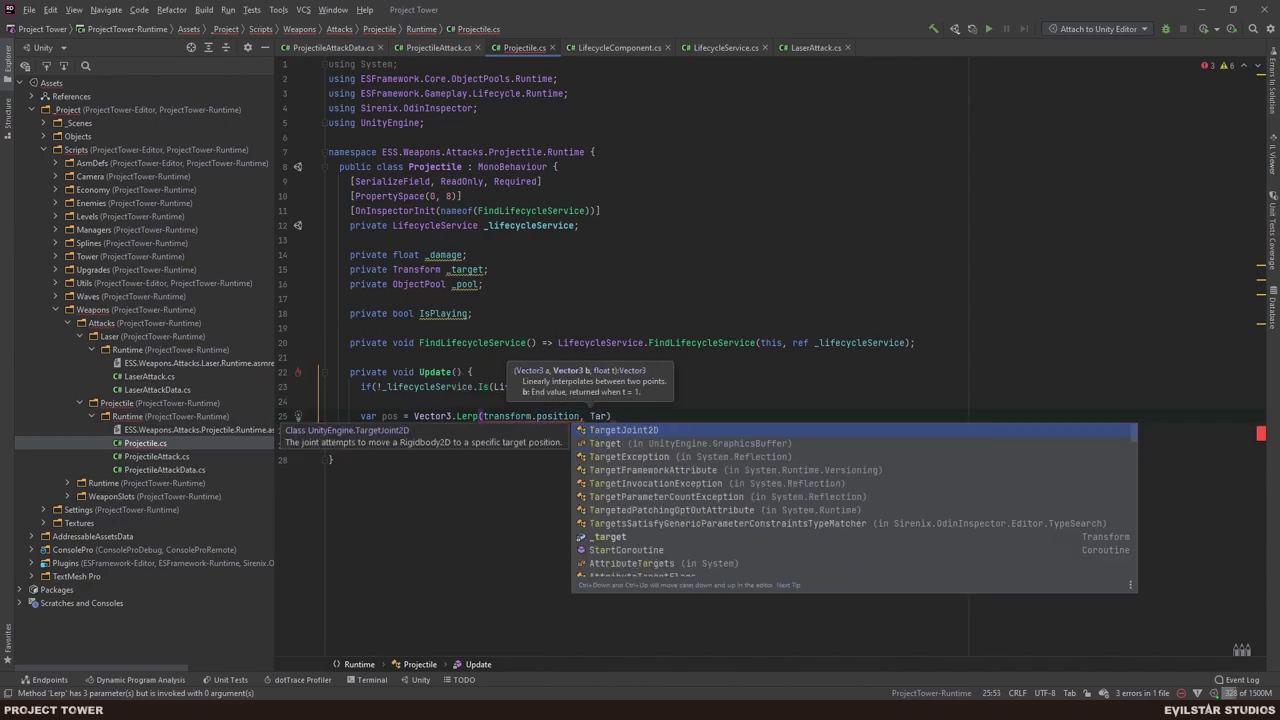
{"action": "type", "text": "_tar"}
{"action": "key", "text": "Return"}
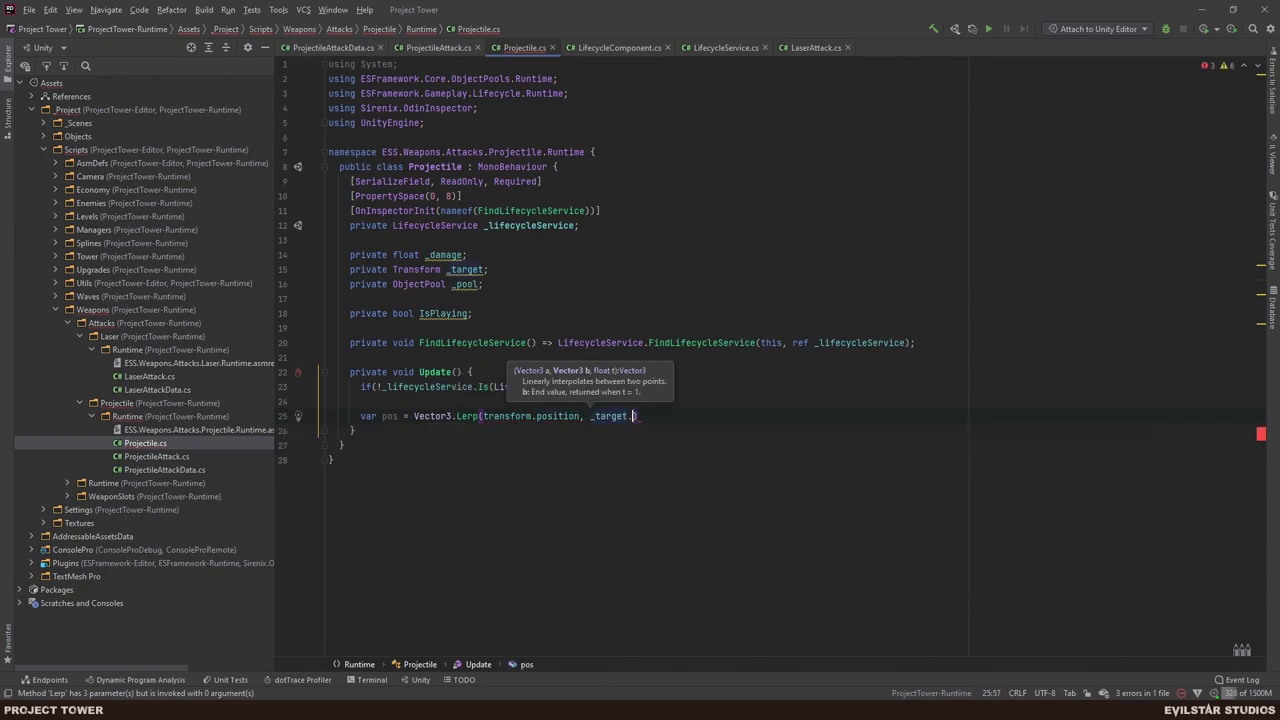
{"action": "type", "text": ".po"}
{"action": "key", "text": "Return"}
{"action": "key", "text": "Right"}
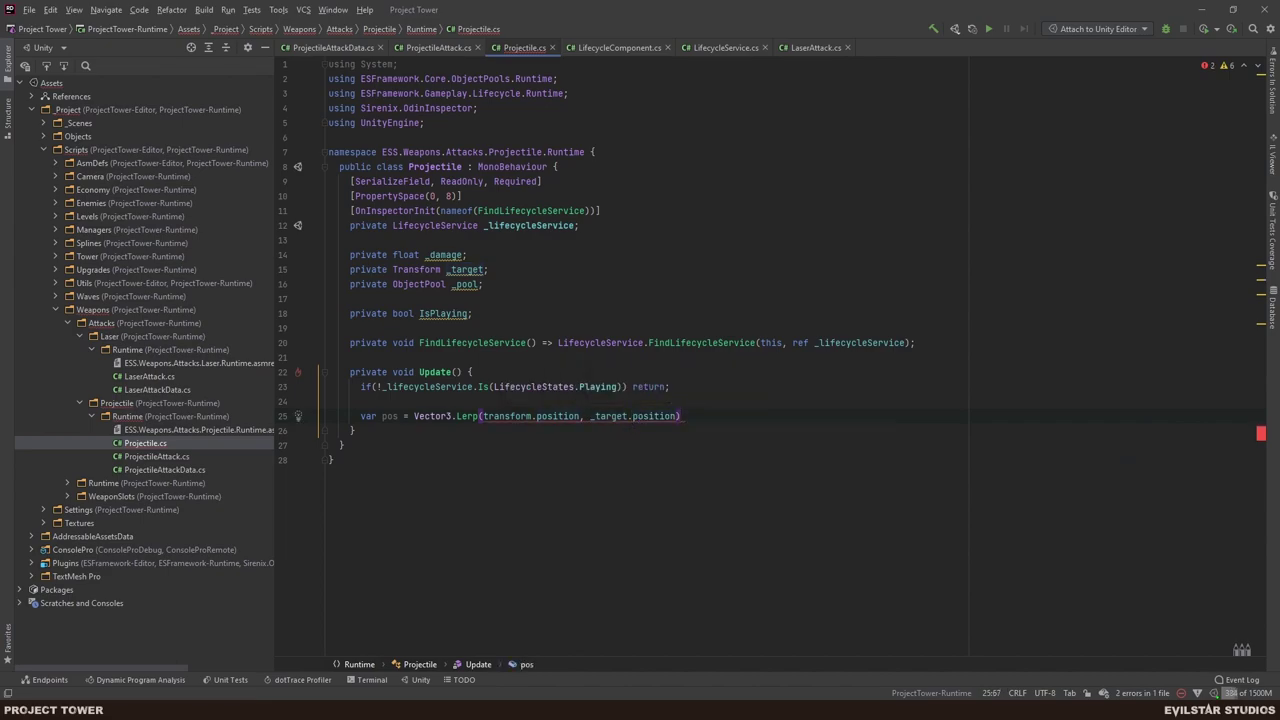
- Give the Lerp a 0.1f * Time.deltaTime interpolation factor
{"action": "key", "text": "Left"}
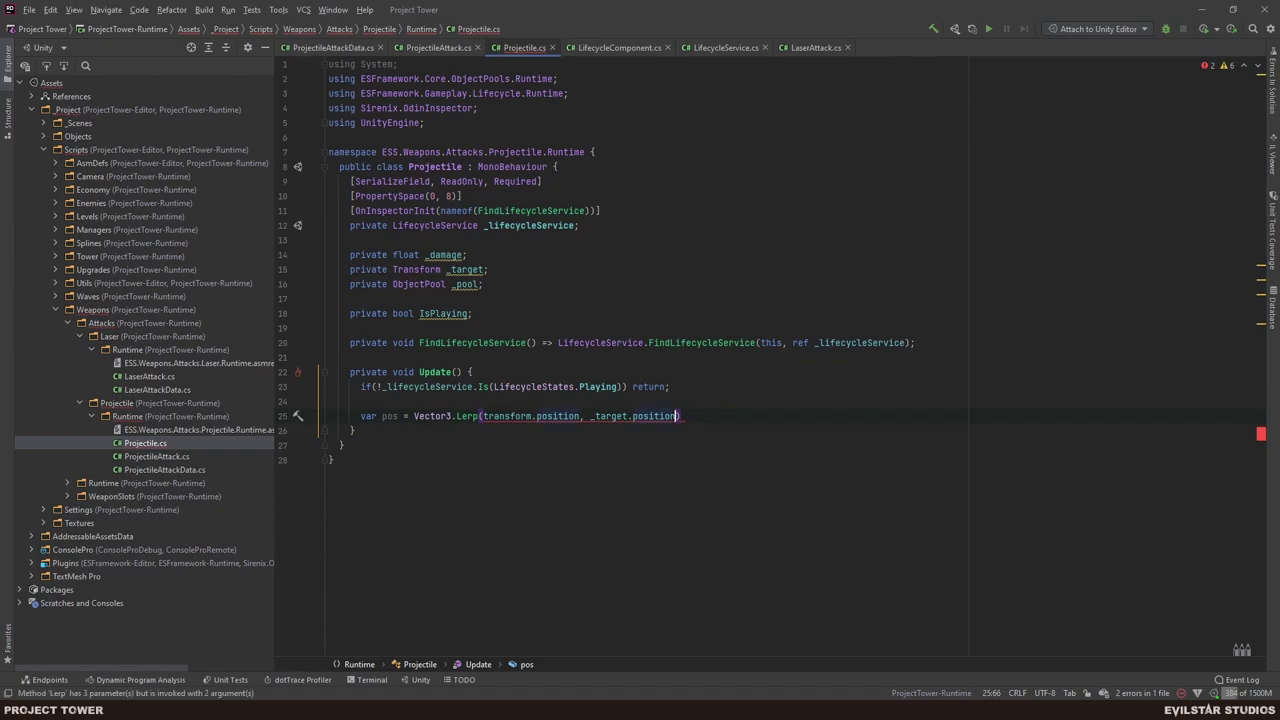
{"action": "type", "text": ", 0.9f"}
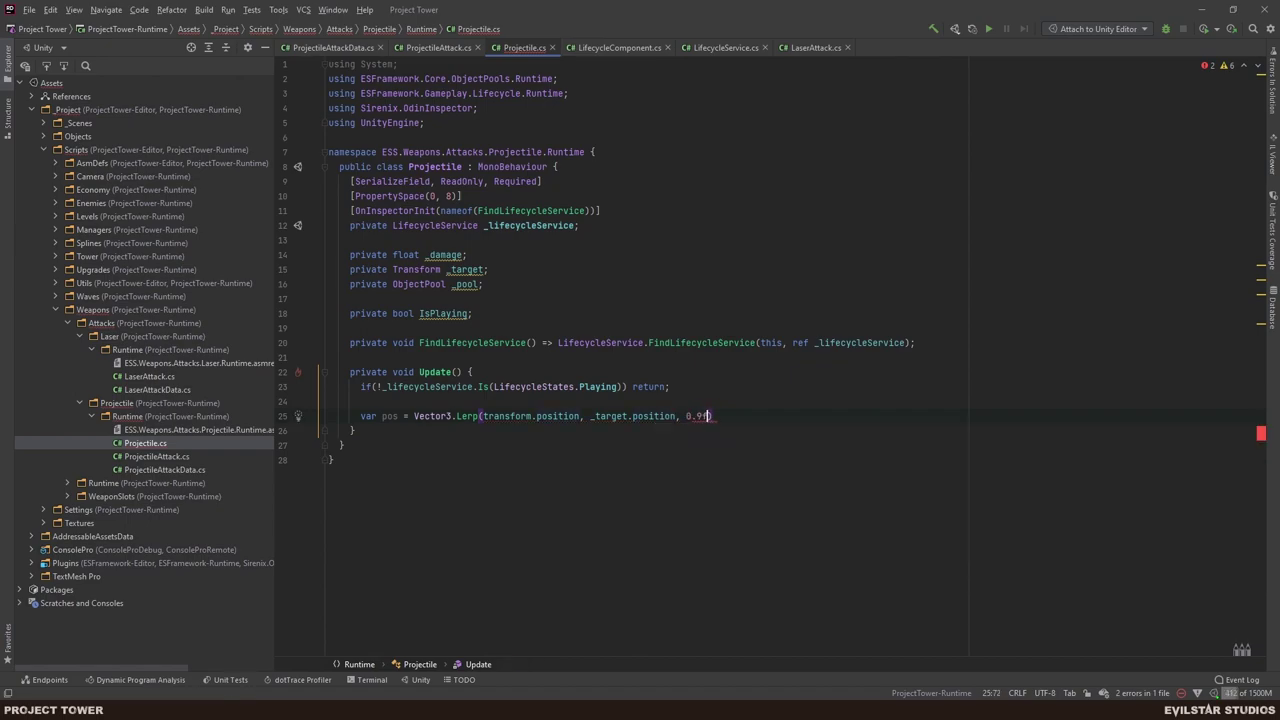
{"action": "key", "text": "Right"}
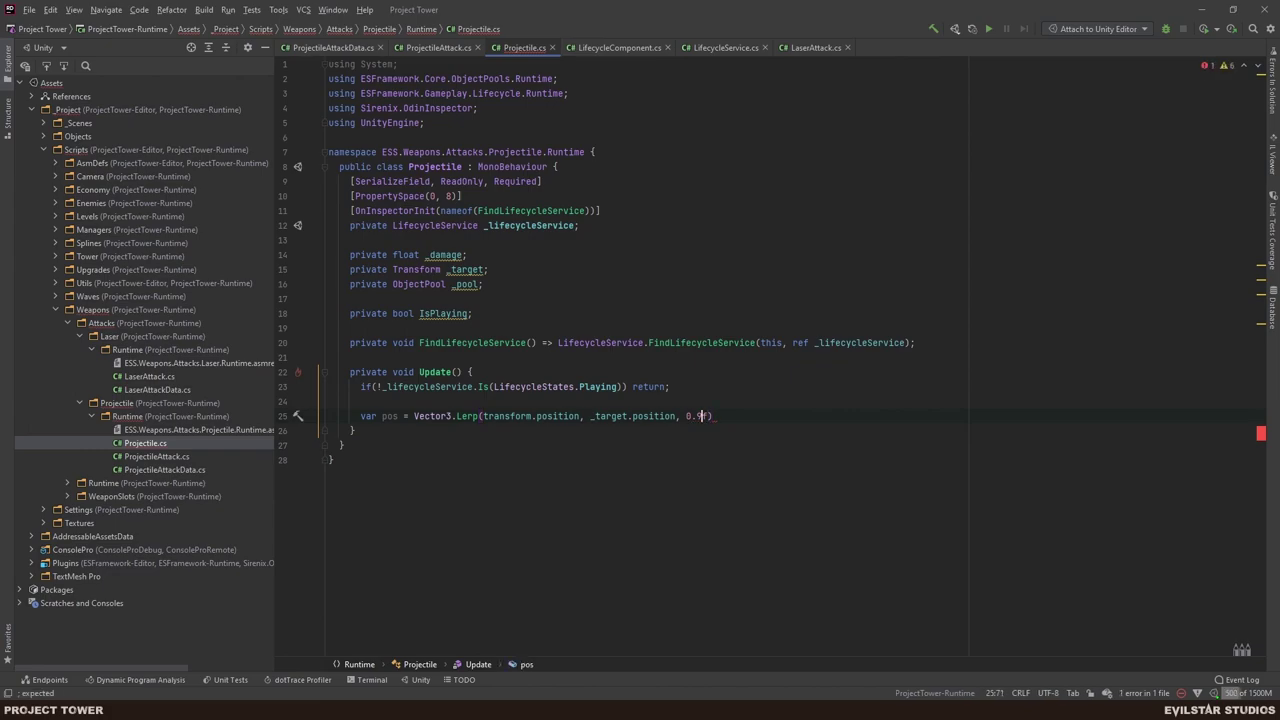
{"action": "key", "text": "Left"}
{"action": "key", "text": "Left"}
{"action": "key", "text": "shift+Left"}
{"action": "type", "text": "1"}
{"action": "key", "text": "Right"}
{"action": "key", "text": "Right"}
{"action": "type", "text": "* "}
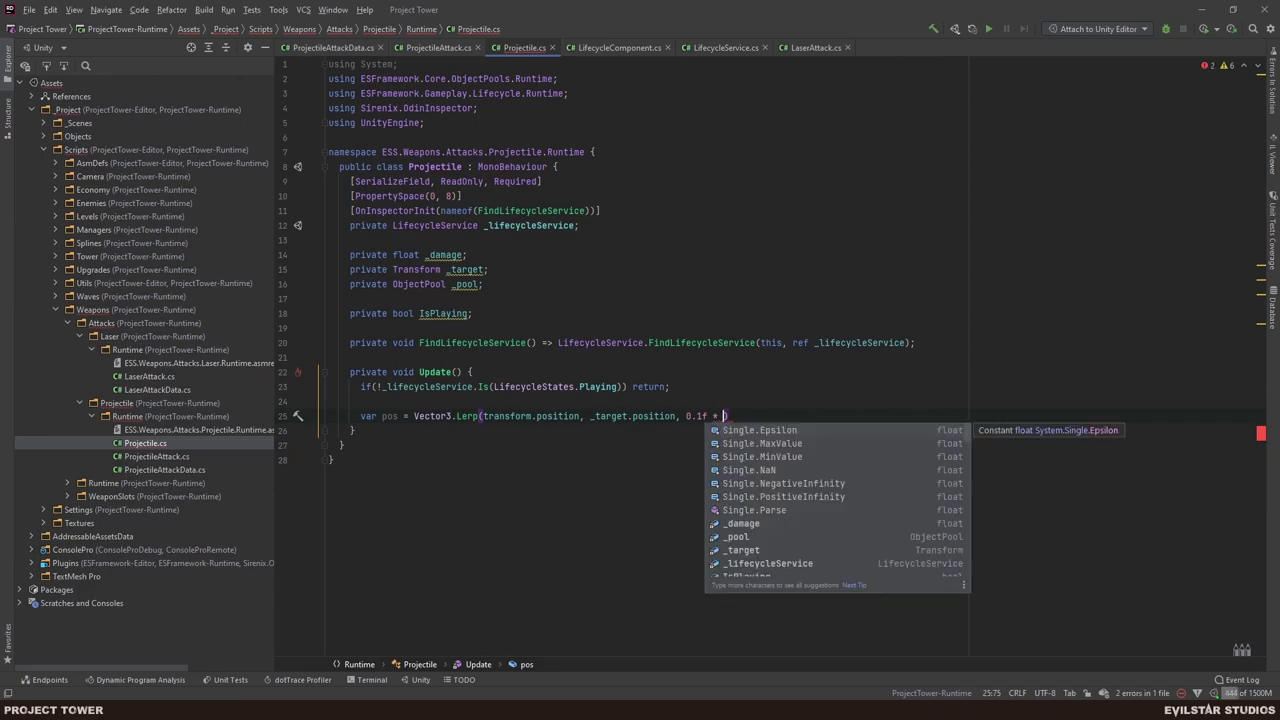
{"action": "type", "text": "T"}
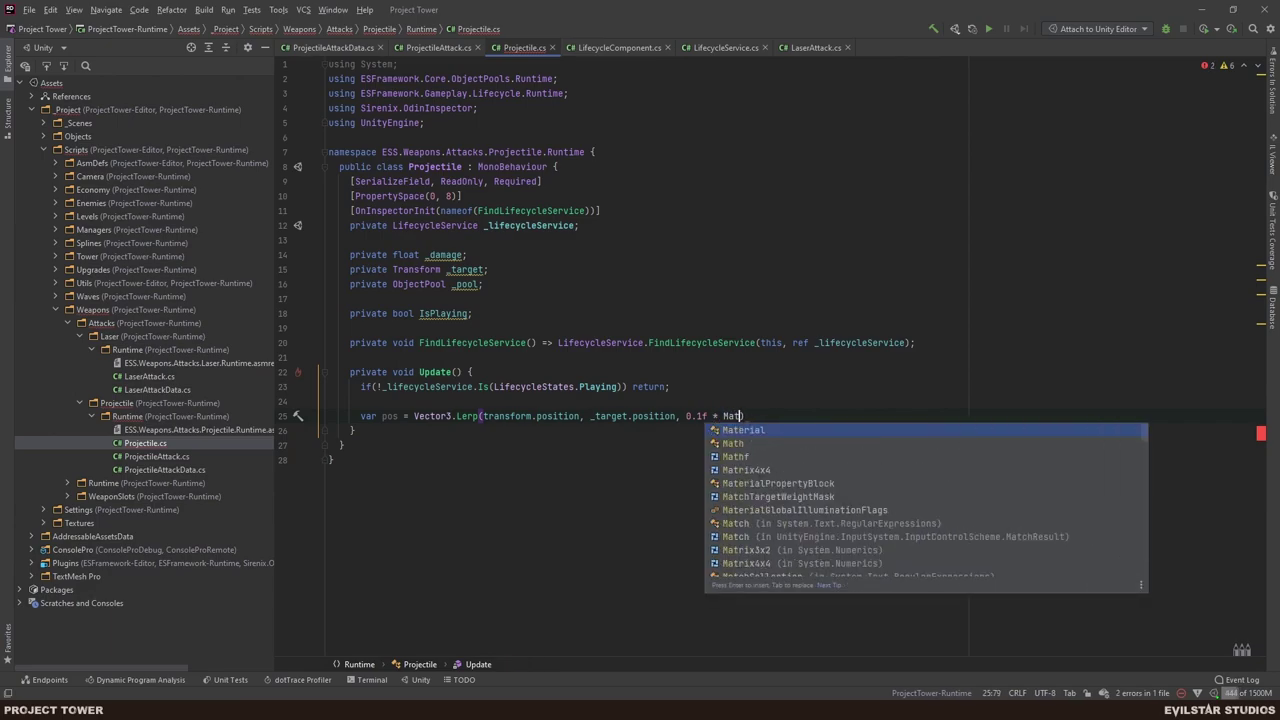
{"action": "key", "text": "BackSpace"}
{"action": "type", "text": "Time.del"}
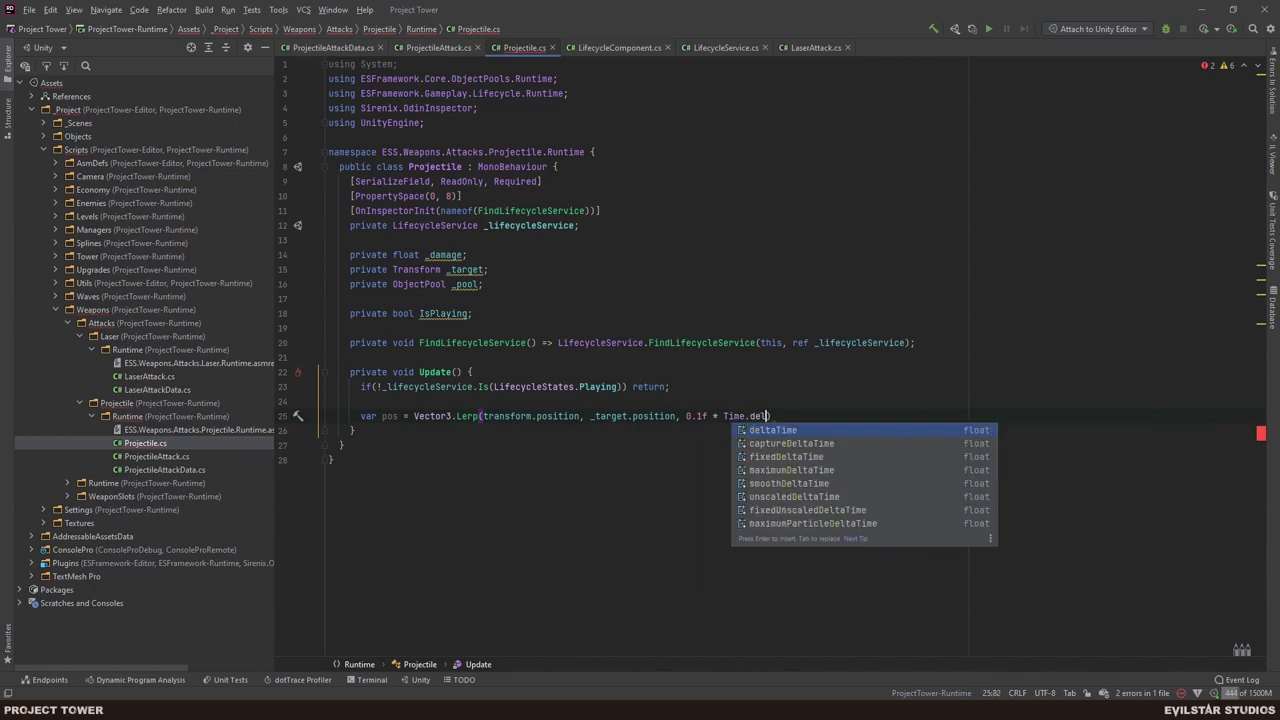
{"action": "key", "text": "Return"}
{"action": "type", "text": ";"}
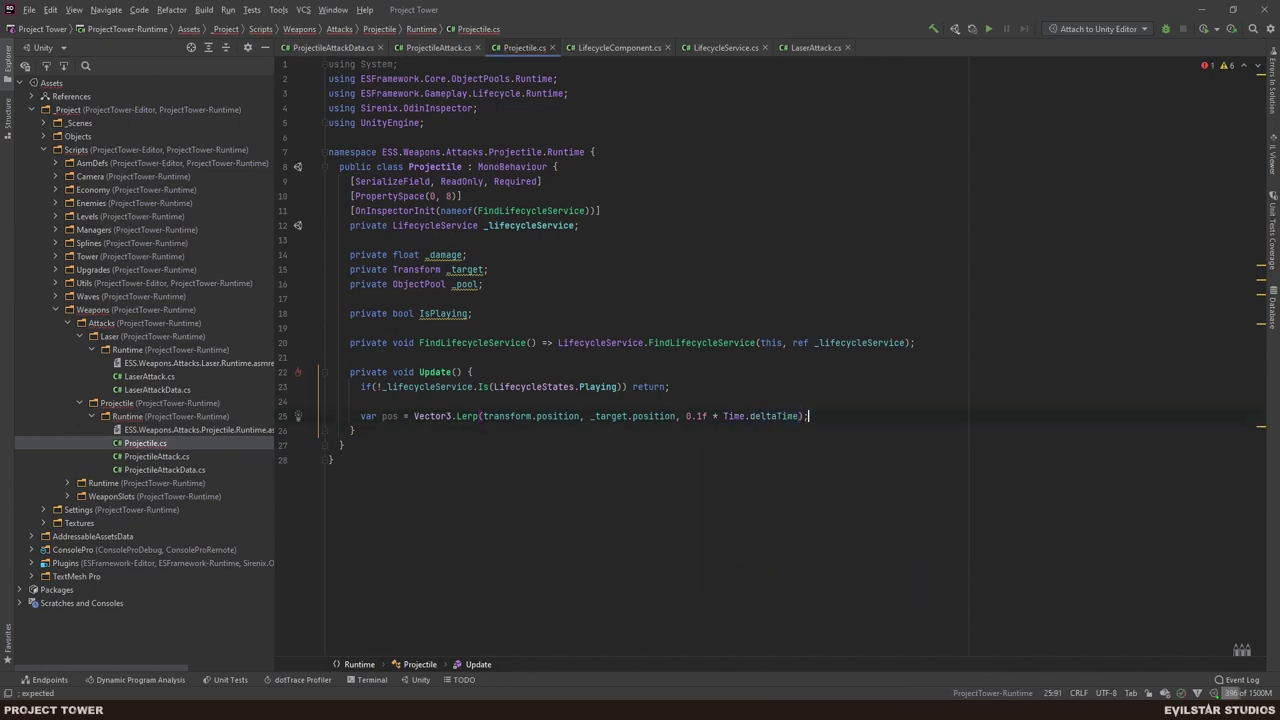
- Change the Lerp factor to Time.deltaTime * 5f
{"action": "left_click", "coordinate": [712, 416]}
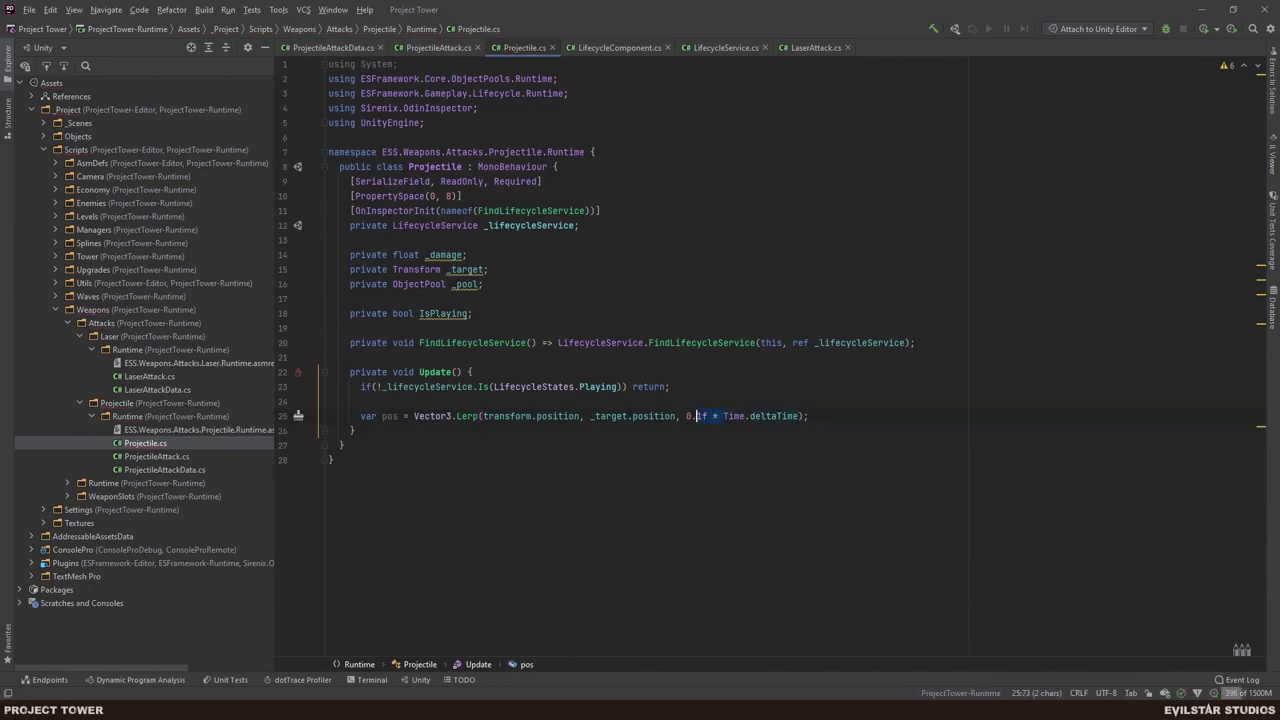
{"action": "key", "text": "BackSpace"}
{"action": "key", "text": "BackSpace"}
{"action": "key", "text": "BackSpace"}
{"action": "key", "text": "BackSpace"}
{"action": "key", "text": "BackSpace"}
{"action": "key", "text": "Delete"}
{"action": "key", "text": "Delete"}
{"action": "left_click", "coordinate": [763, 416]}
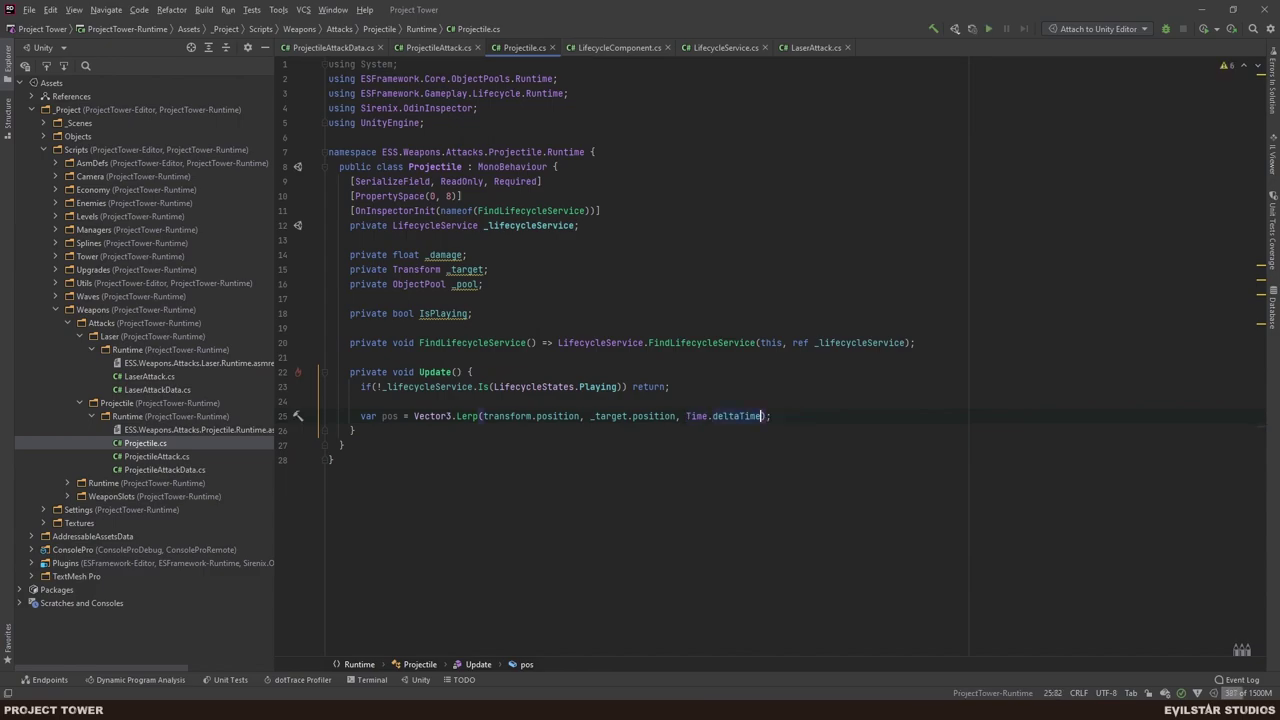
{"action": "type", "text": "* 5f"}
{"action": "key", "text": "End"}
{"action": "key", "text": "Return"}
- Add a Quaternion.LookRotation rot line and extract targetPosition and currentPosition variables from the Lerp
{"action": "type", "text": "var "}
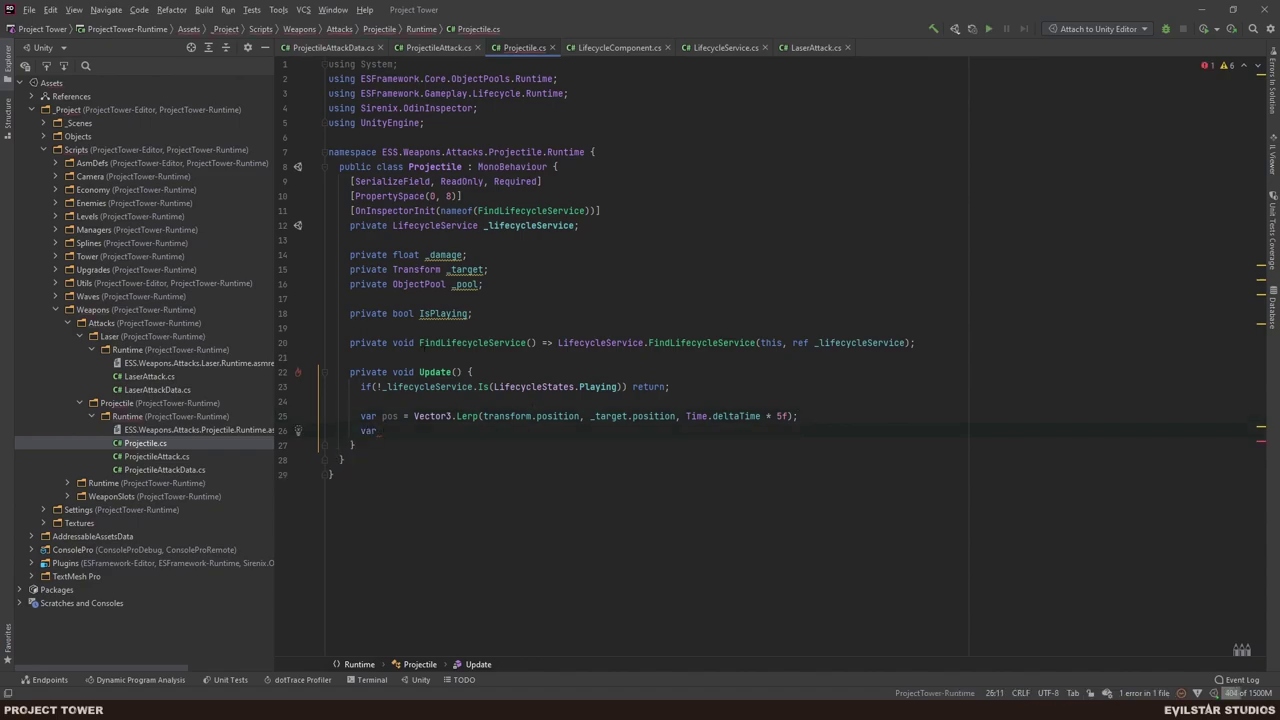
{"action": "type", "text": "rot = "}
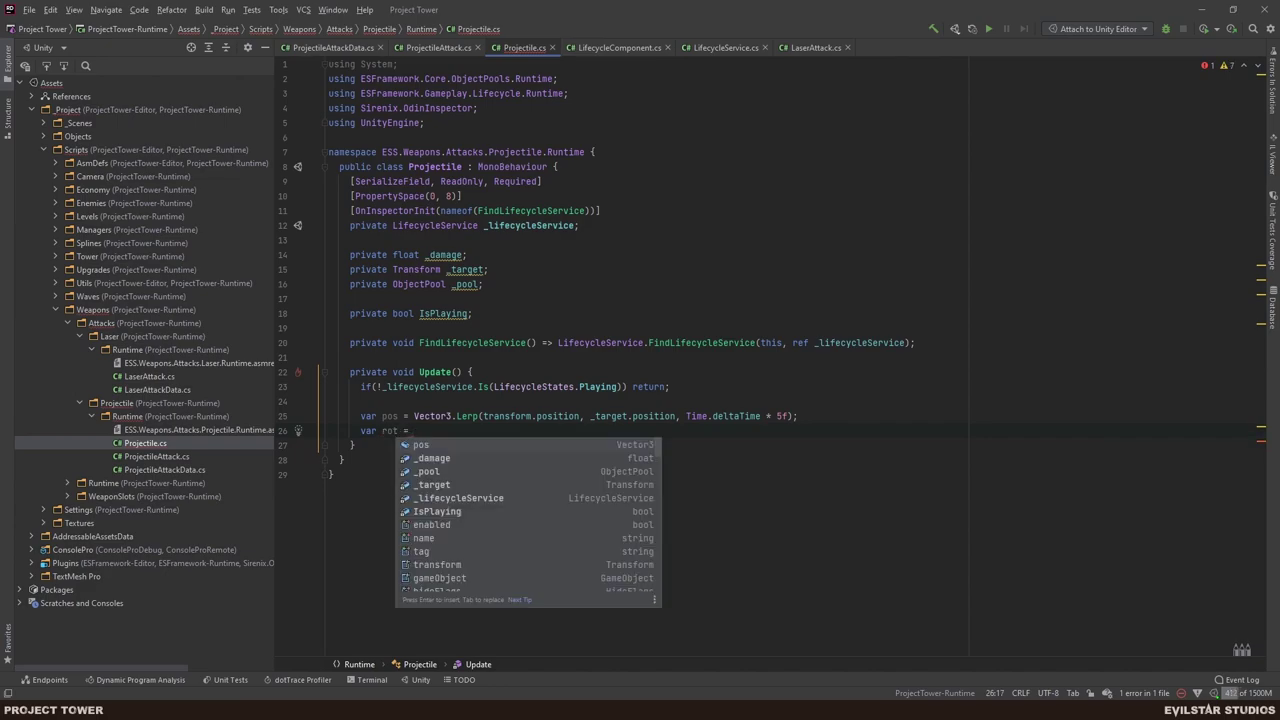
{"action": "type", "text": "Quaternion."}
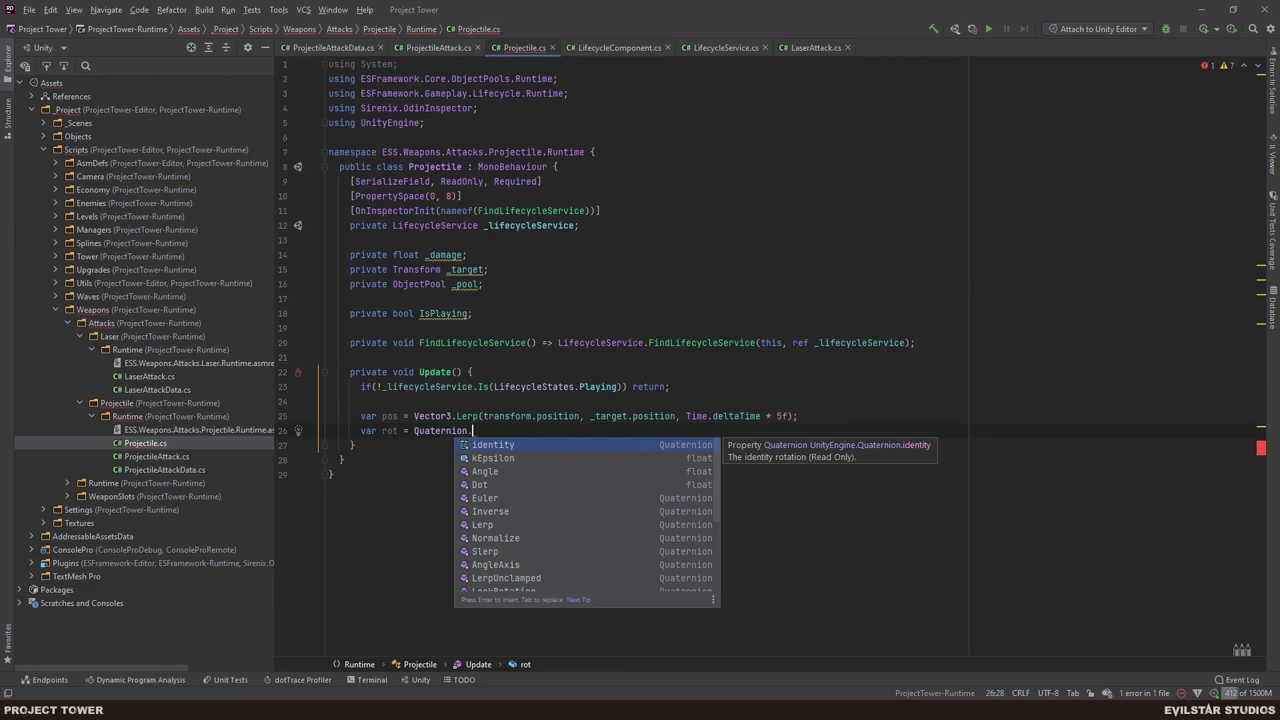
{"action": "type", "text": "Loo"}
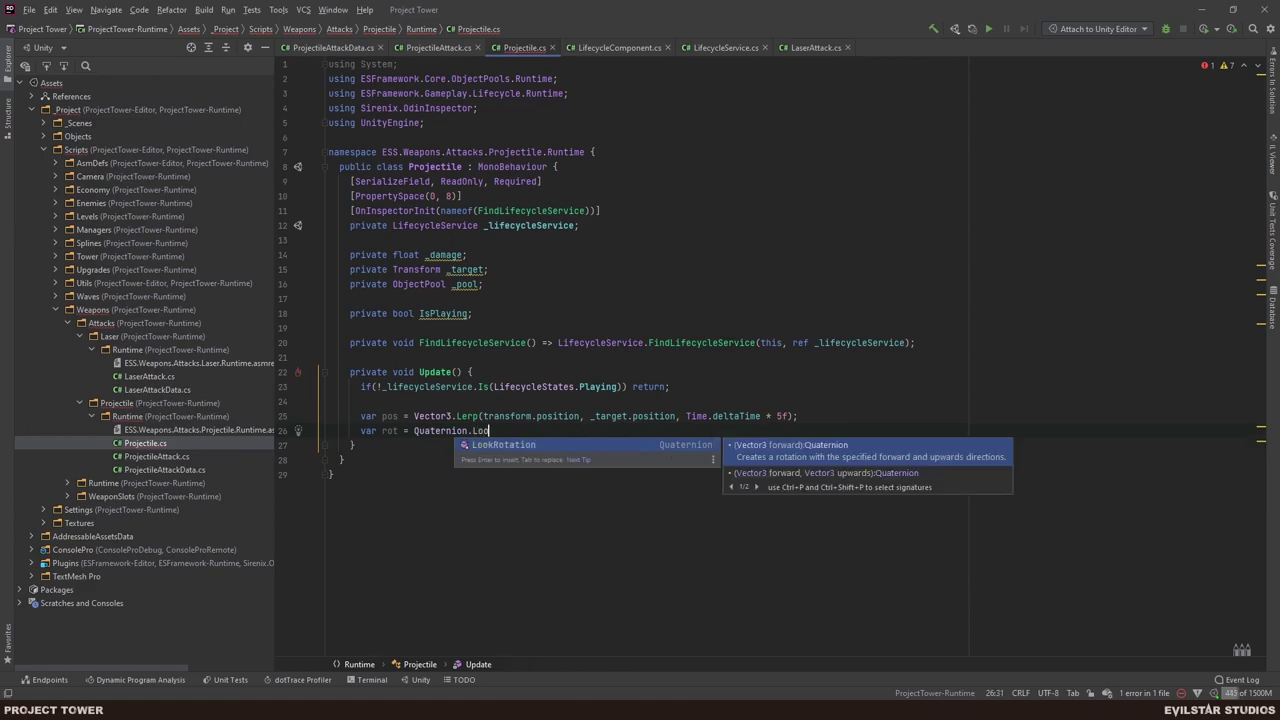
{"action": "key", "text": "Return"}
{"action": "left_click", "coordinate": [580, 415]}
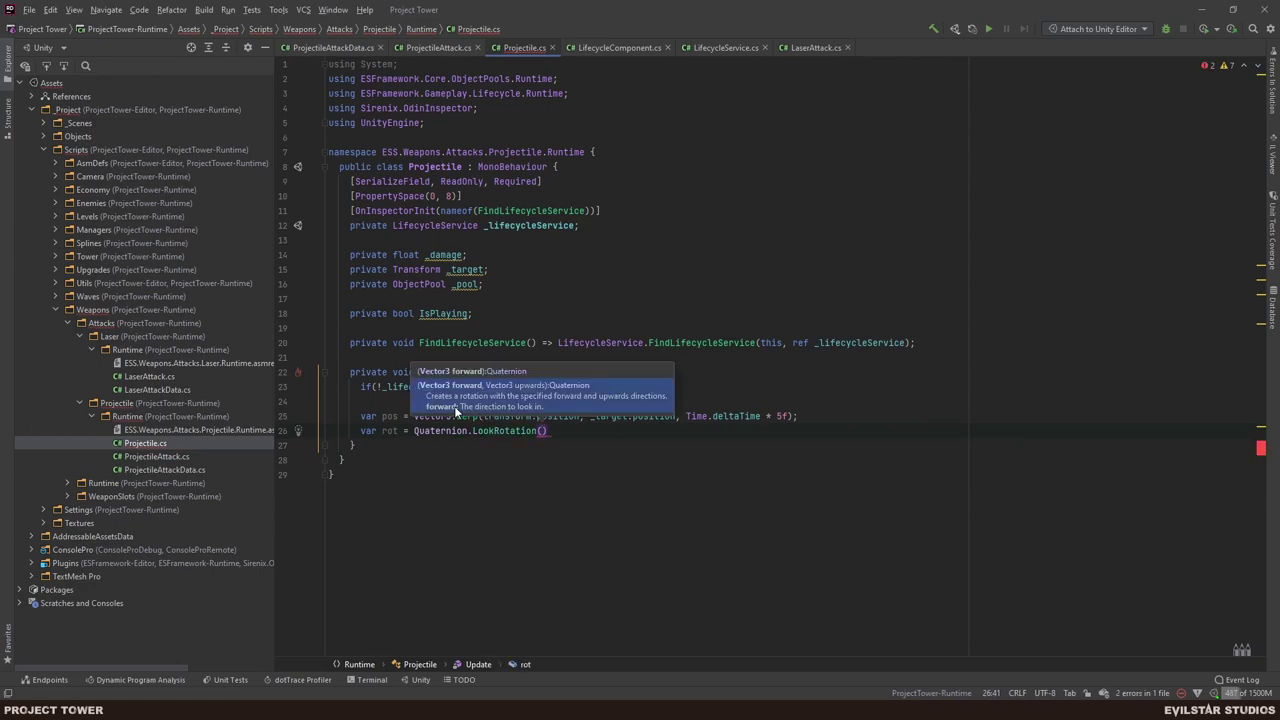
{"action": "key", "text": "ctrl+Right"}
{"action": "key", "text": "ctrl+w"}
{"action": "key", "text": "ctrl+w"}
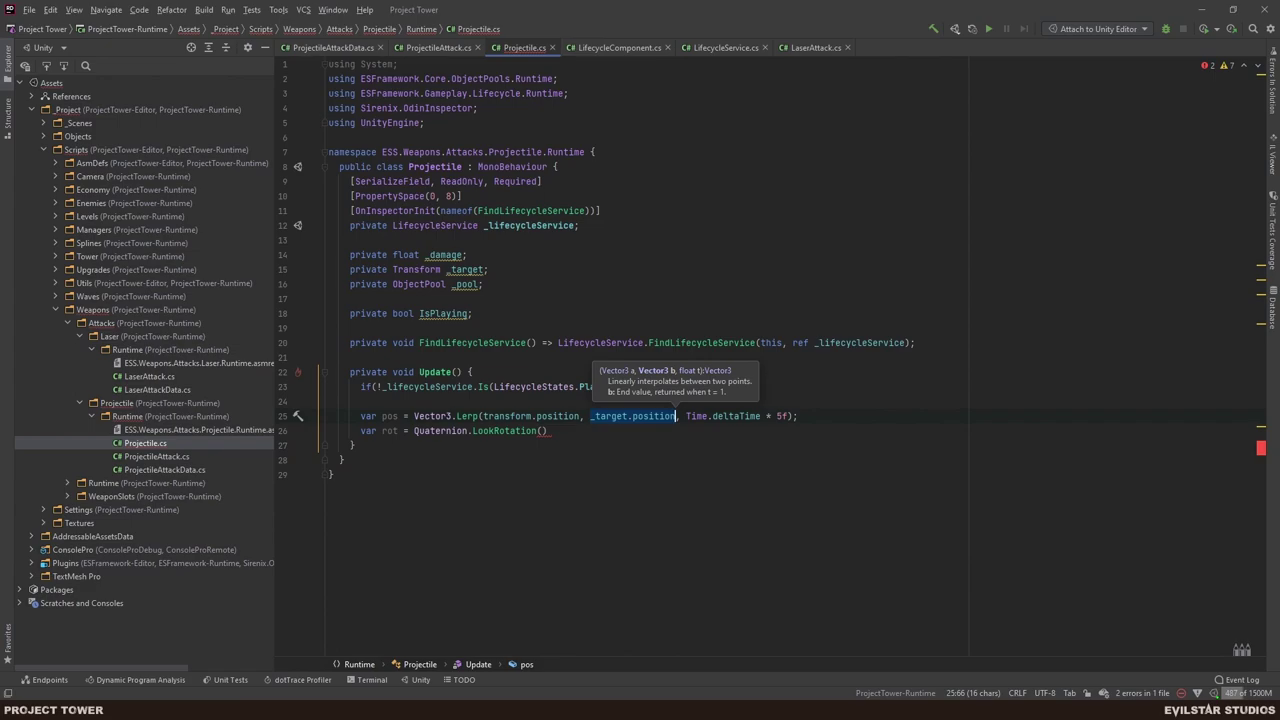
{"action": "key", "text": "ctrl+alt+v"}
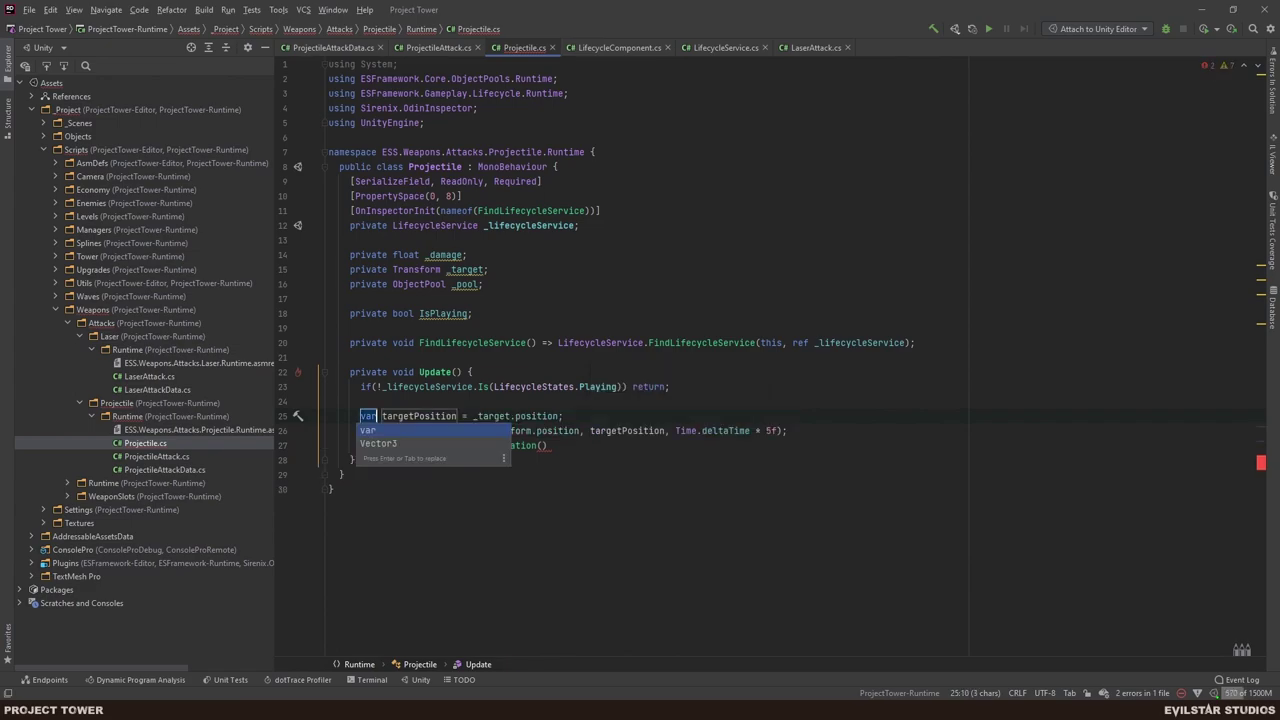
{"action": "key", "text": "Return"}
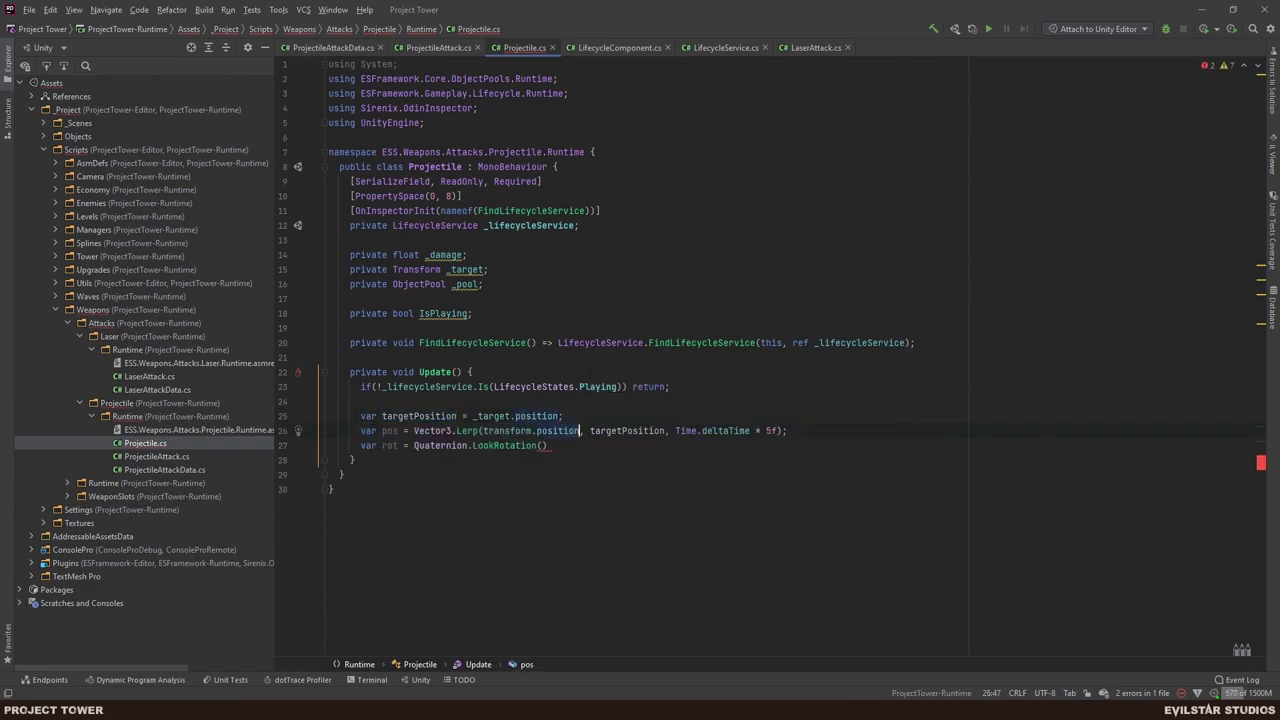
{"action": "key", "text": "ctrl+w"}
{"action": "key", "text": "ctrl+w"}
{"action": "key", "text": "ctrl+alt+v"}
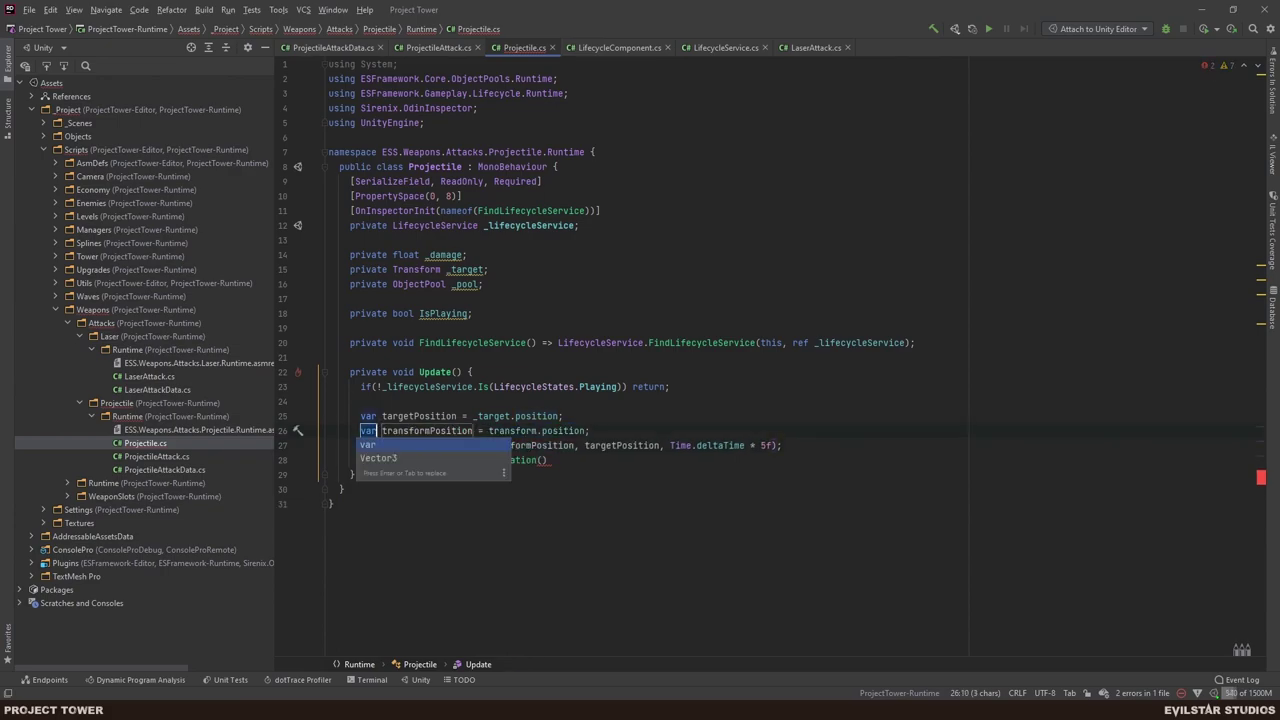
{"action": "key", "text": "Return"}
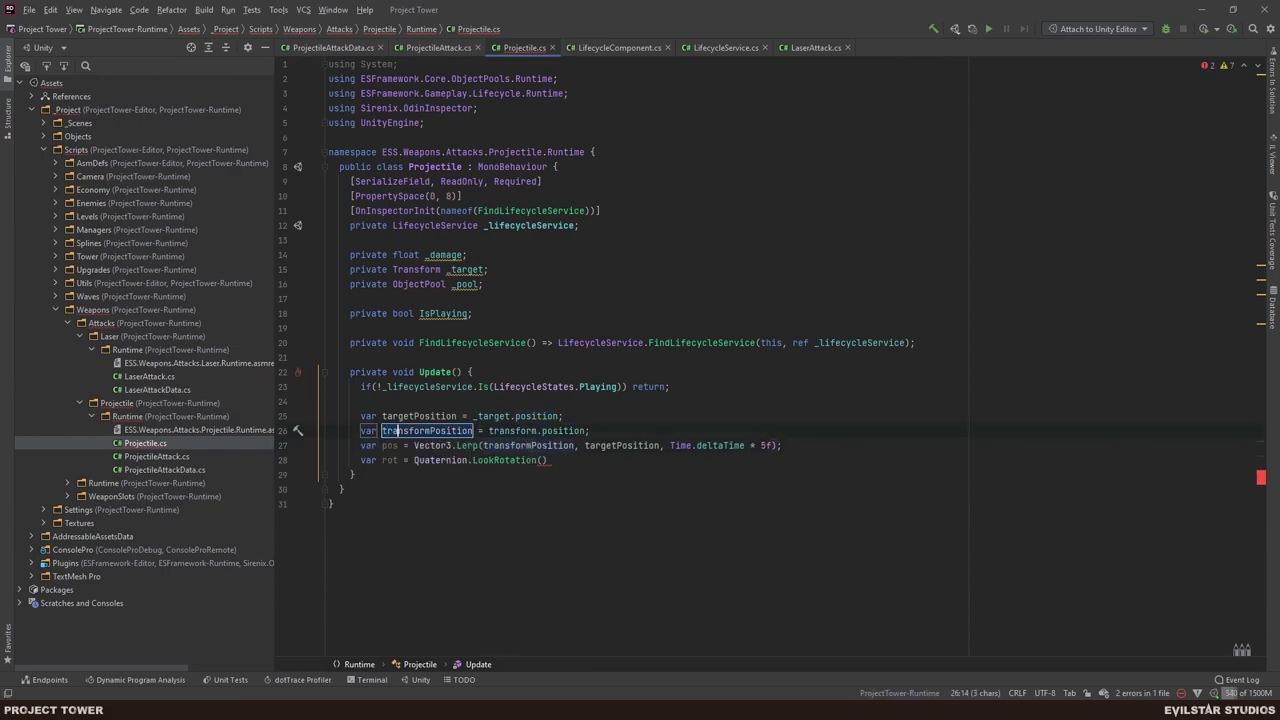
{"action": "type", "text": "currr"}
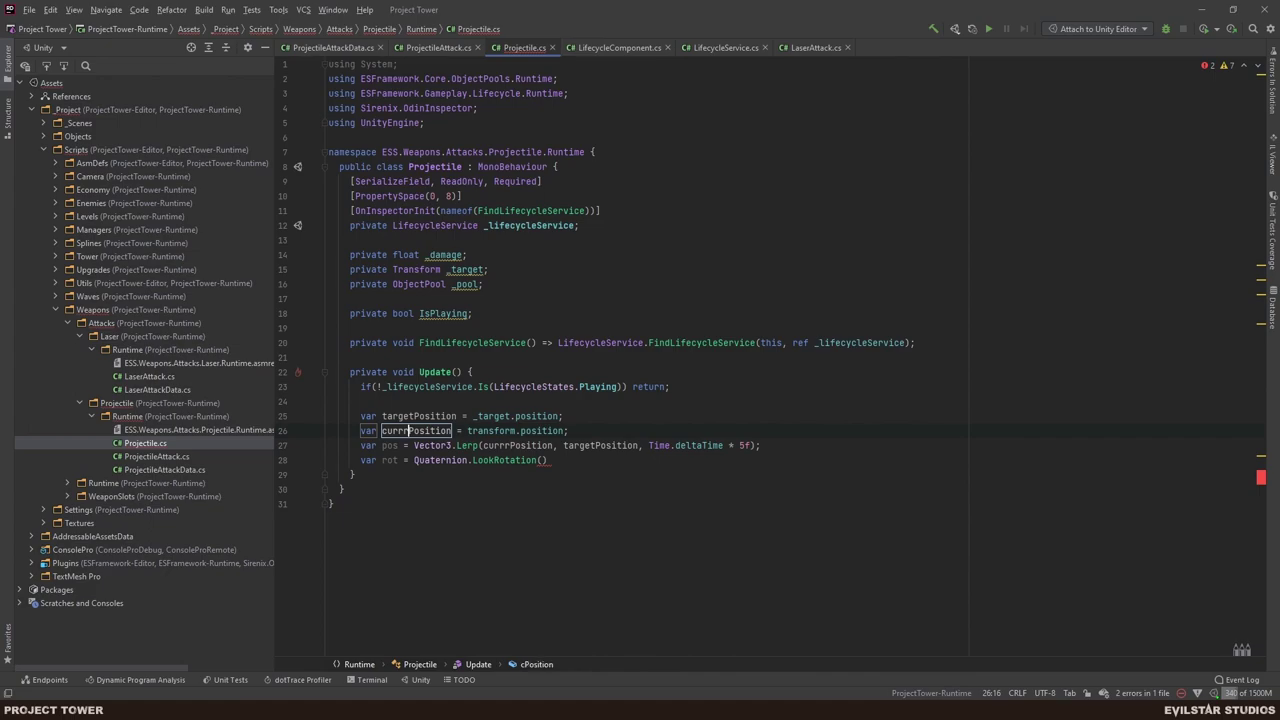
{"action": "key", "text": "BackSpace"}
{"action": "type", "text": "ent"}
{"action": "key", "text": "Return"}
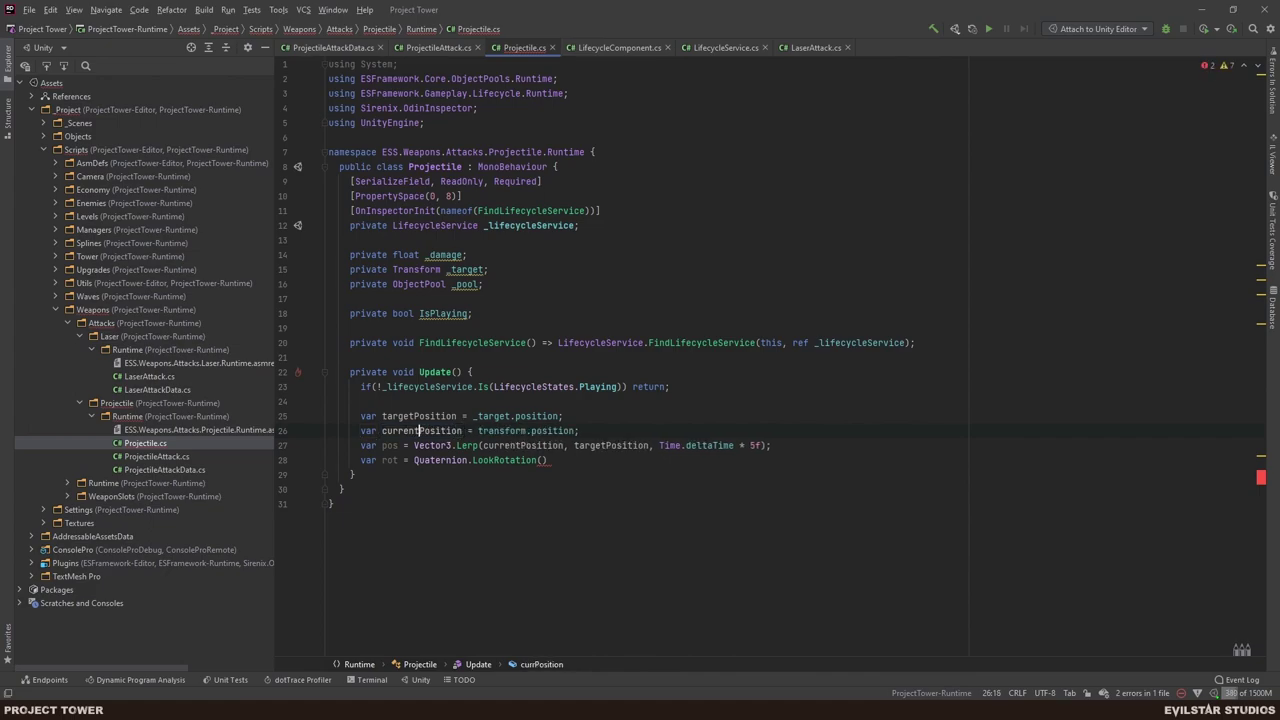
- Compute rot from targetPosition - currentPosition and call transform.SetPositionAndRotation(pos, rot)
{"action": "key", "text": "Up"}
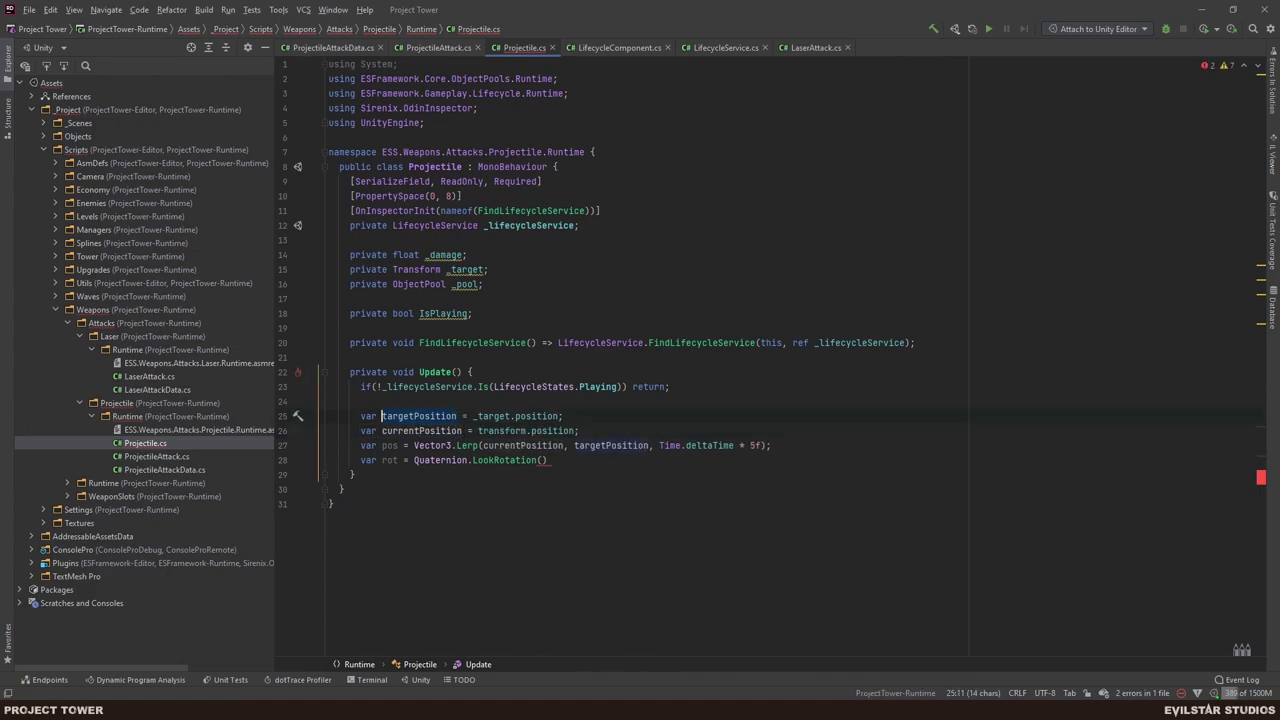
{"action": "key", "text": "Down"}
{"action": "key", "text": "Down"}
{"action": "key", "text": "Down"}
{"action": "left_click", "coordinate": [541, 460]}
{"action": "type", "text": "targetPosition"}
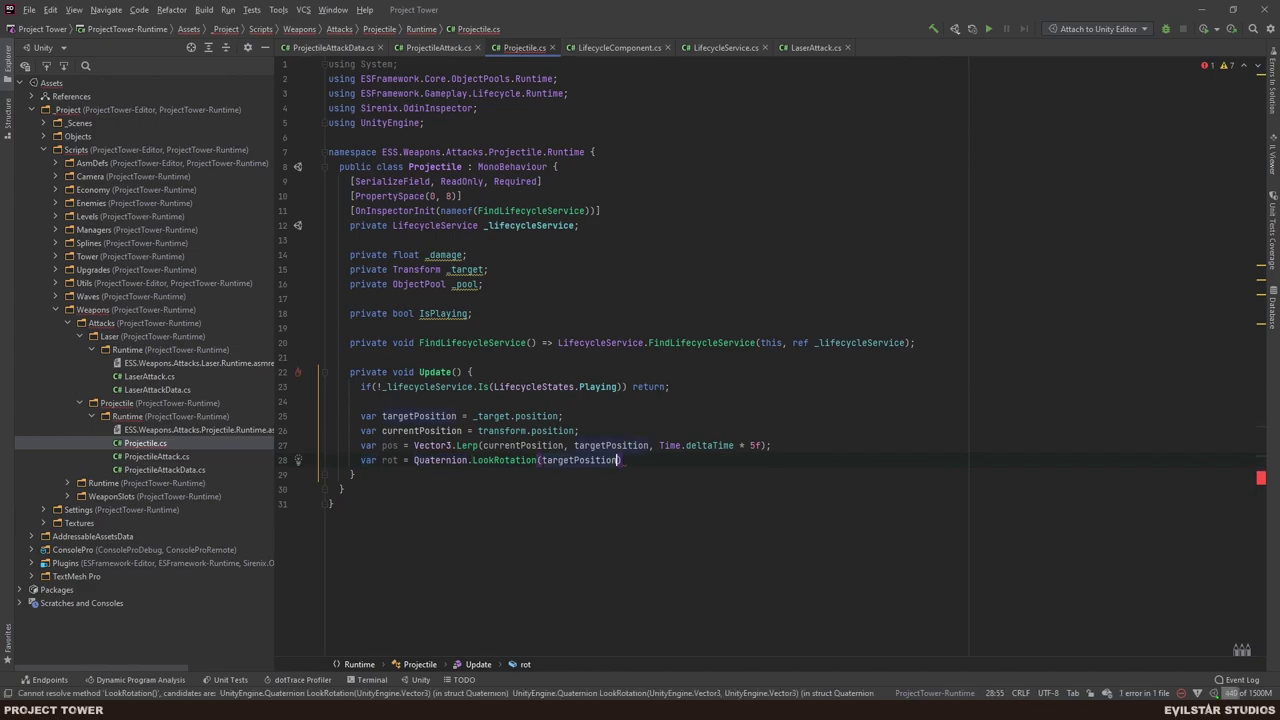
{"action": "type", "text": " - currentPosition)"}
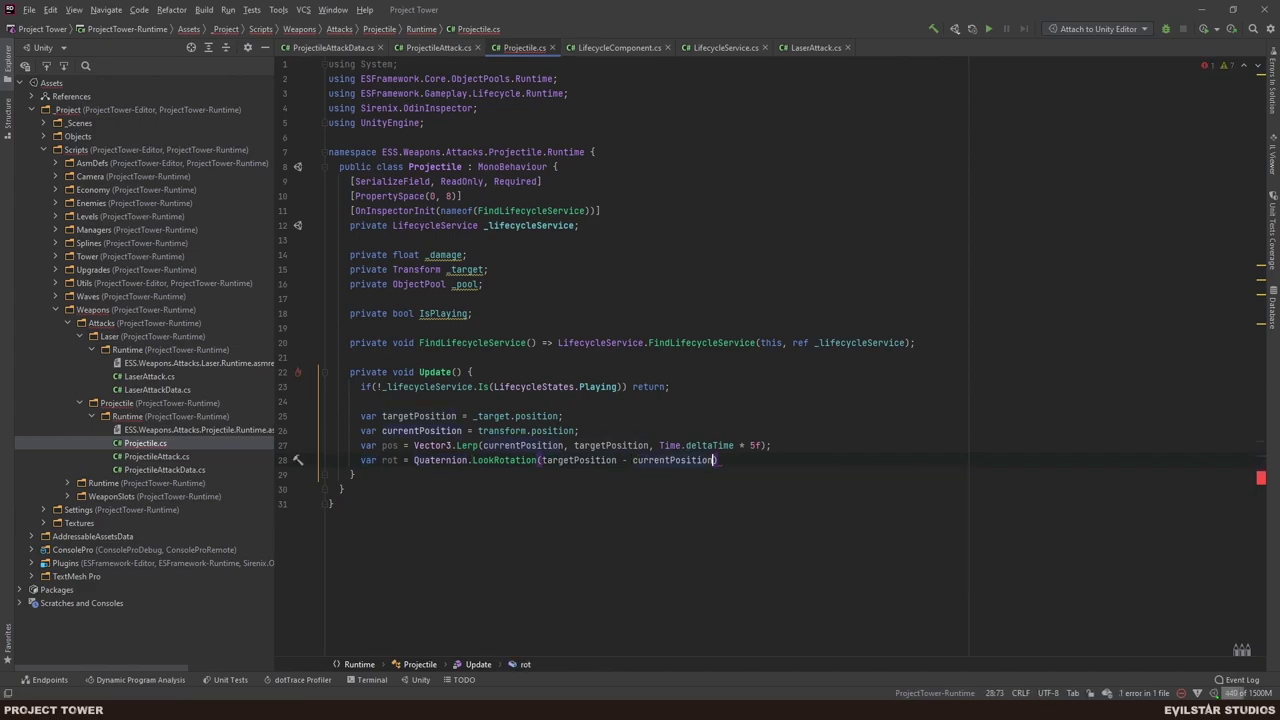
{"action": "type", "text": ";"}
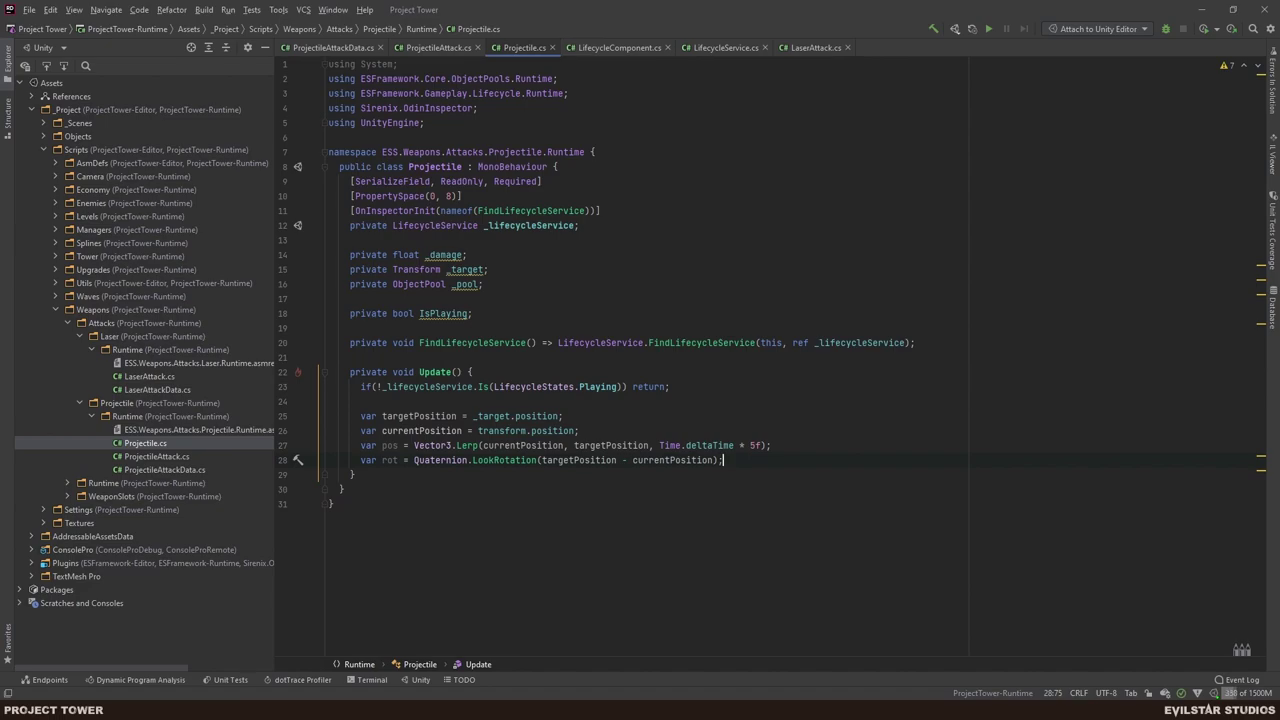
{"action": "key", "text": "Return"}
{"action": "key", "text": "Return"}
{"action": "type", "text": "transform.Set"}
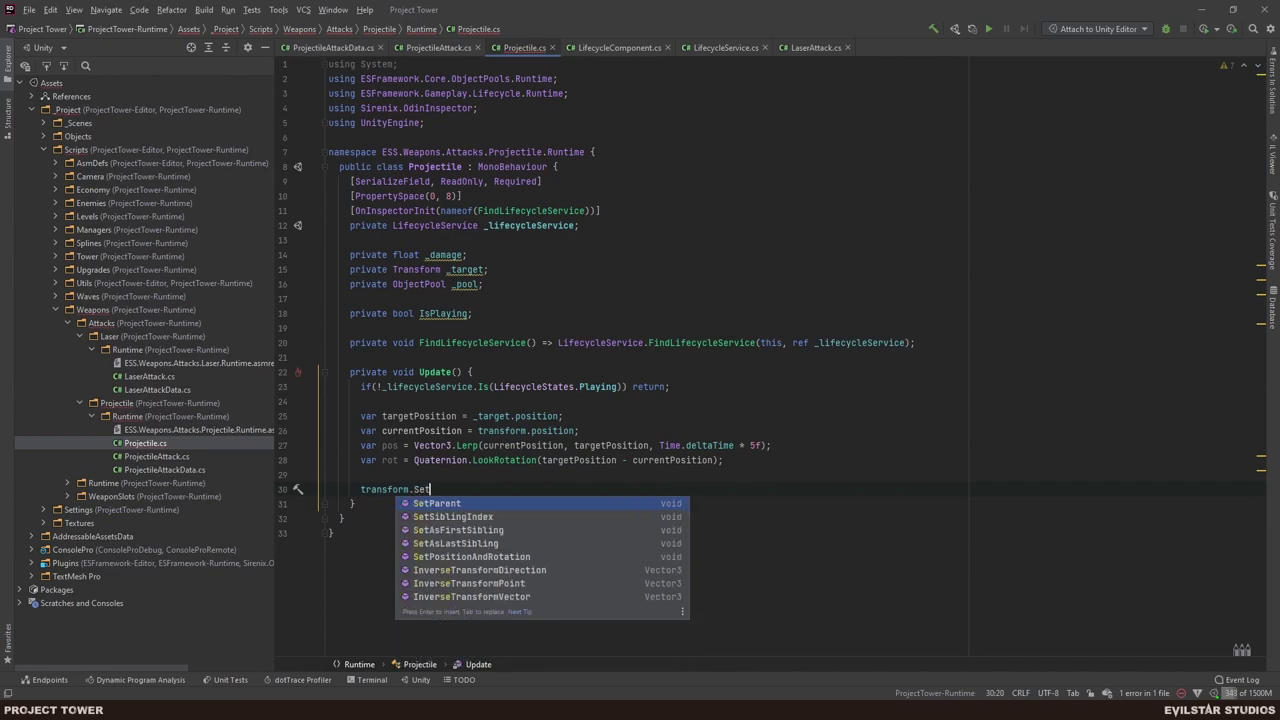
{"action": "key", "text": "Down"}
{"action": "key", "text": "Return"}
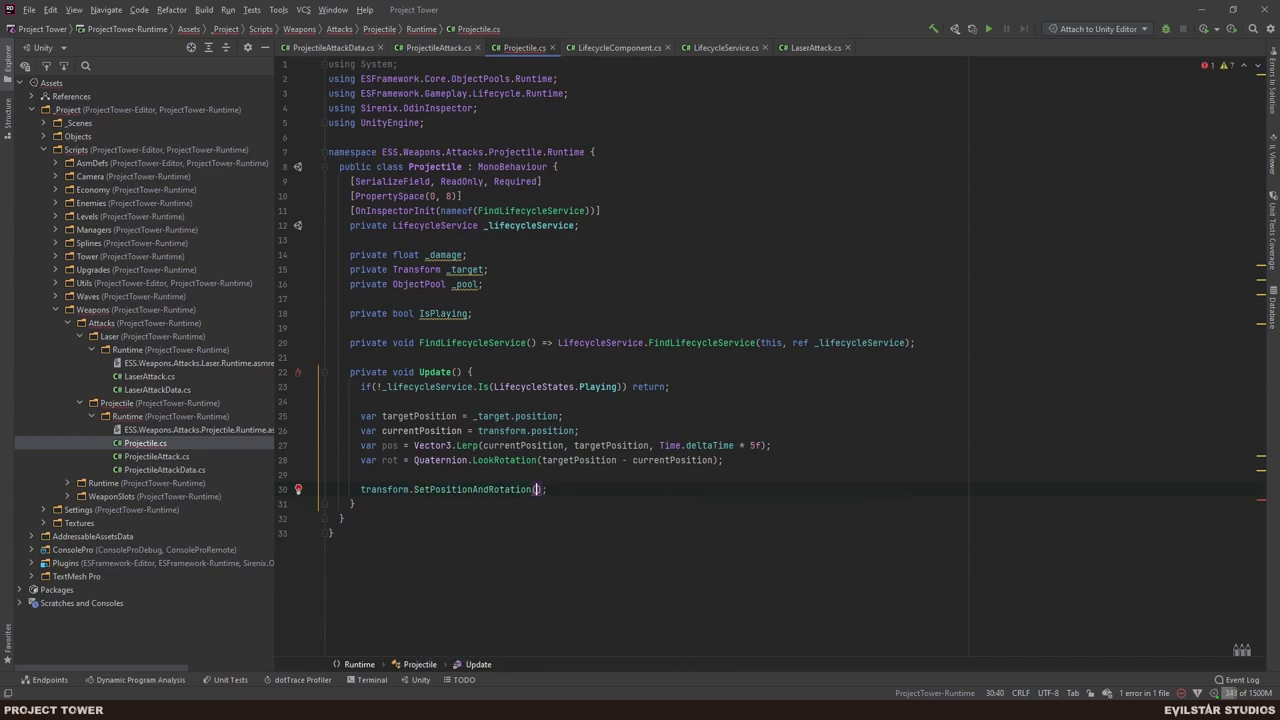
{"action": "type", "text": "pos, rot);"}
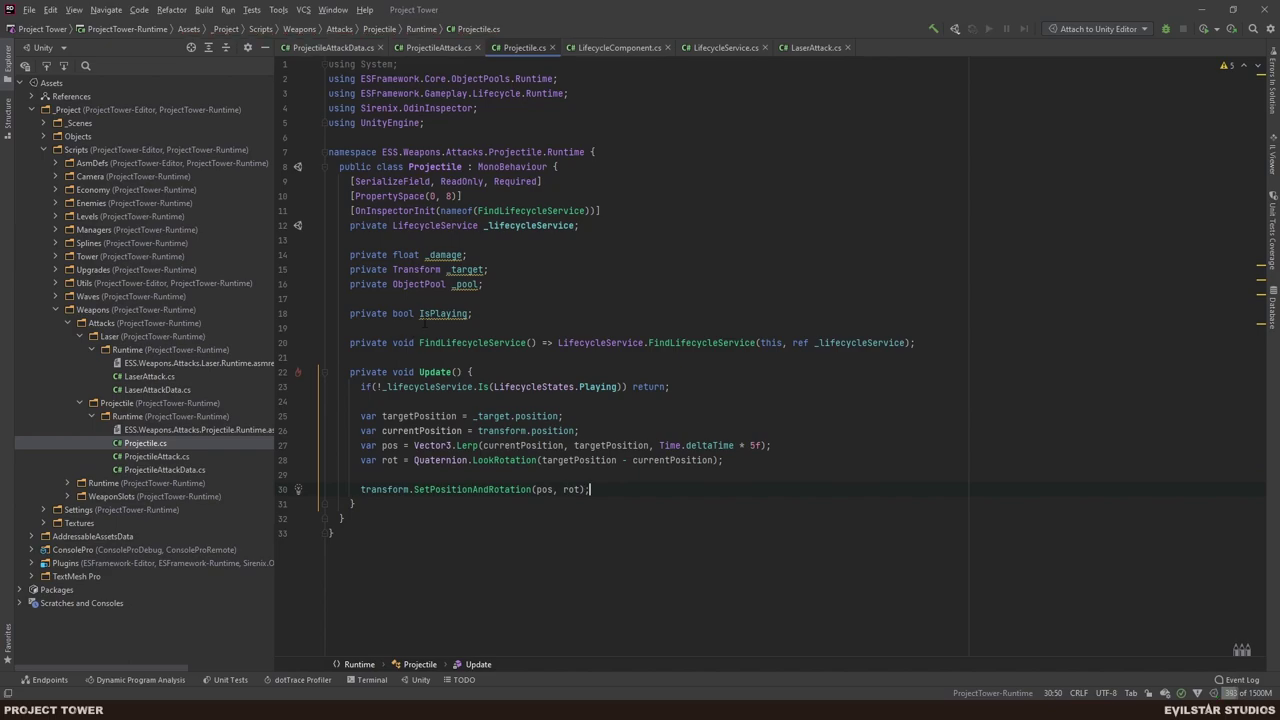
- Change the Lerp speed multiplier from 5f to 1f
{"action": "left_click", "coordinate": [493, 316]}
{"action": "left_click", "coordinate": [767, 445]}
{"action": "key", "text": "shift+Left"}
{"action": "key", "text": "shift+Left"}
{"action": "key", "text": "shift+Left"}
{"action": "key", "text": "shift+Left"}
{"action": "key", "text": "shift+Left"}
{"action": "key", "text": "Left"}
{"action": "key", "text": "Right"}
{"action": "key", "text": "Right"}
{"action": "key", "text": "Right"}
{"action": "key", "text": "BackSpace"}
{"action": "type", "text": "1"}
{"action": "key", "text": "Right"}
{"action": "key", "text": "Right"}
{"action": "key", "text": "Down"}
{"action": "key", "text": "Down"}
{"action": "key", "text": "Down"}
{"action": "left_click", "coordinate": [461, 364]}
- Declare a public Setup(Transform target, float damage, ObjectPool pool) method above Update
{"action": "key", "text": "Return"}
{"action": "key", "text": "Return"}
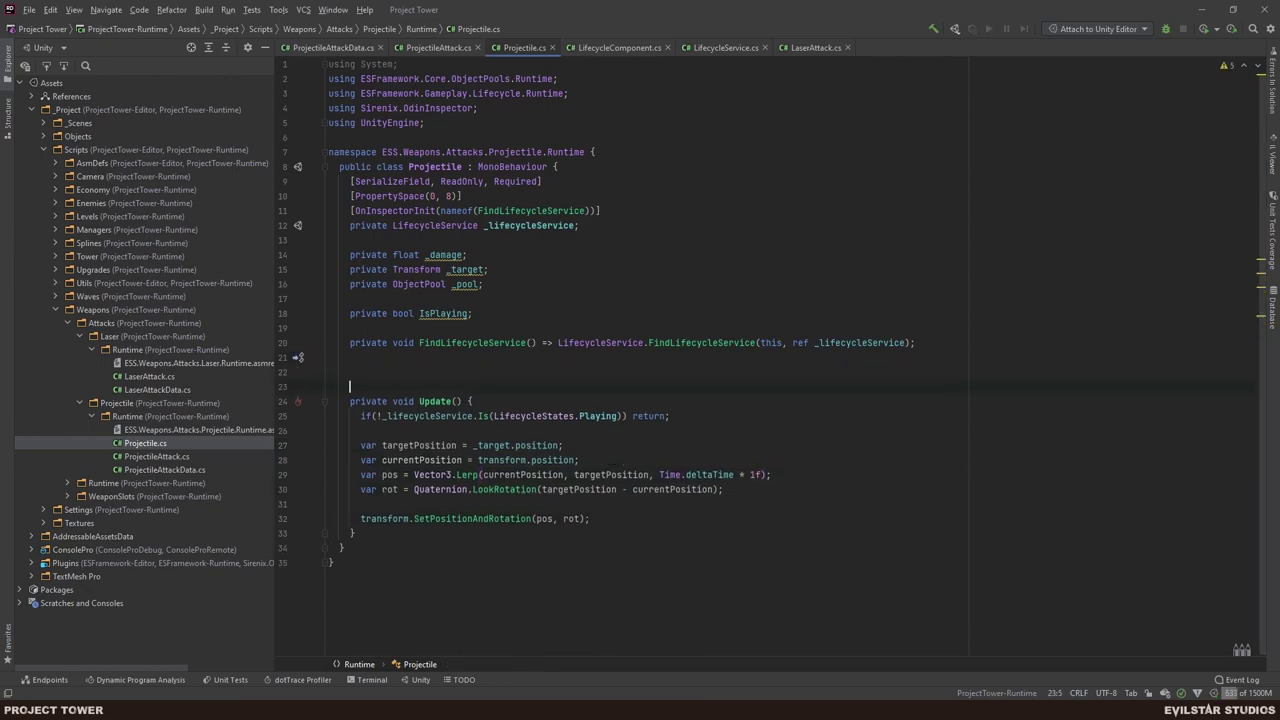
{"action": "key", "text": "Up"}
{"action": "type", "text": "public voi"}
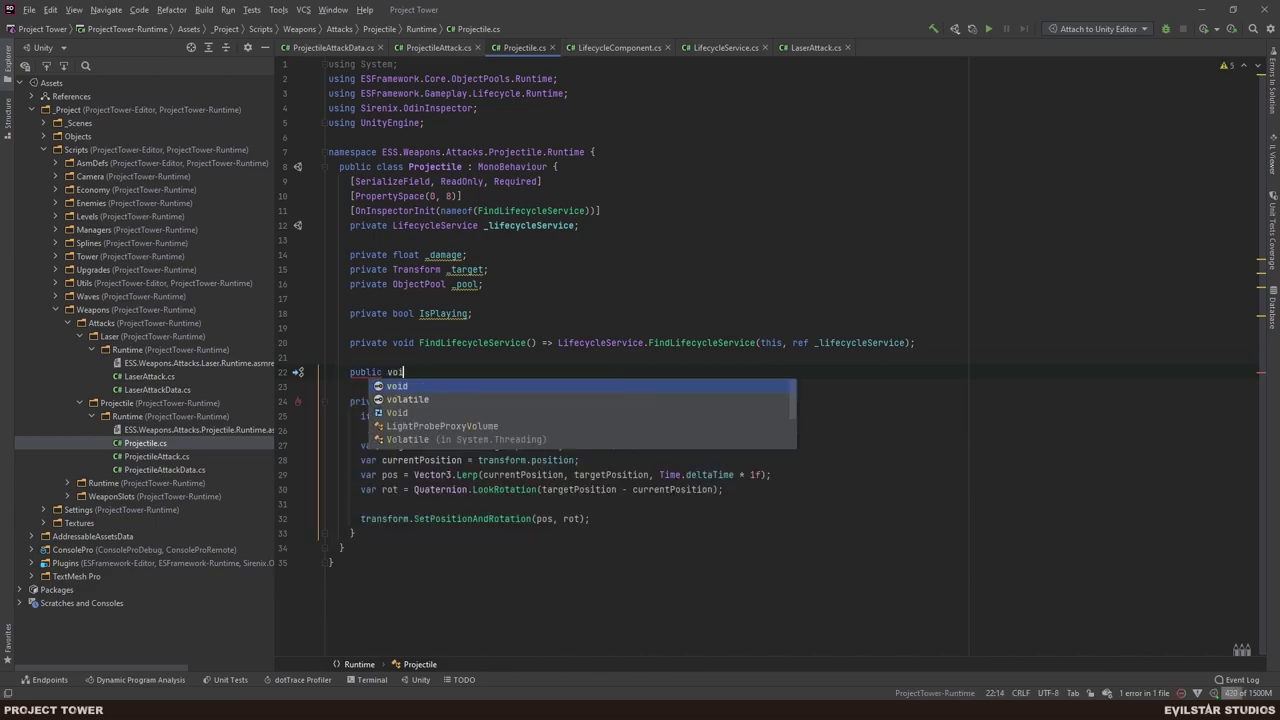
{"action": "type", "text": "d Setup() {"}
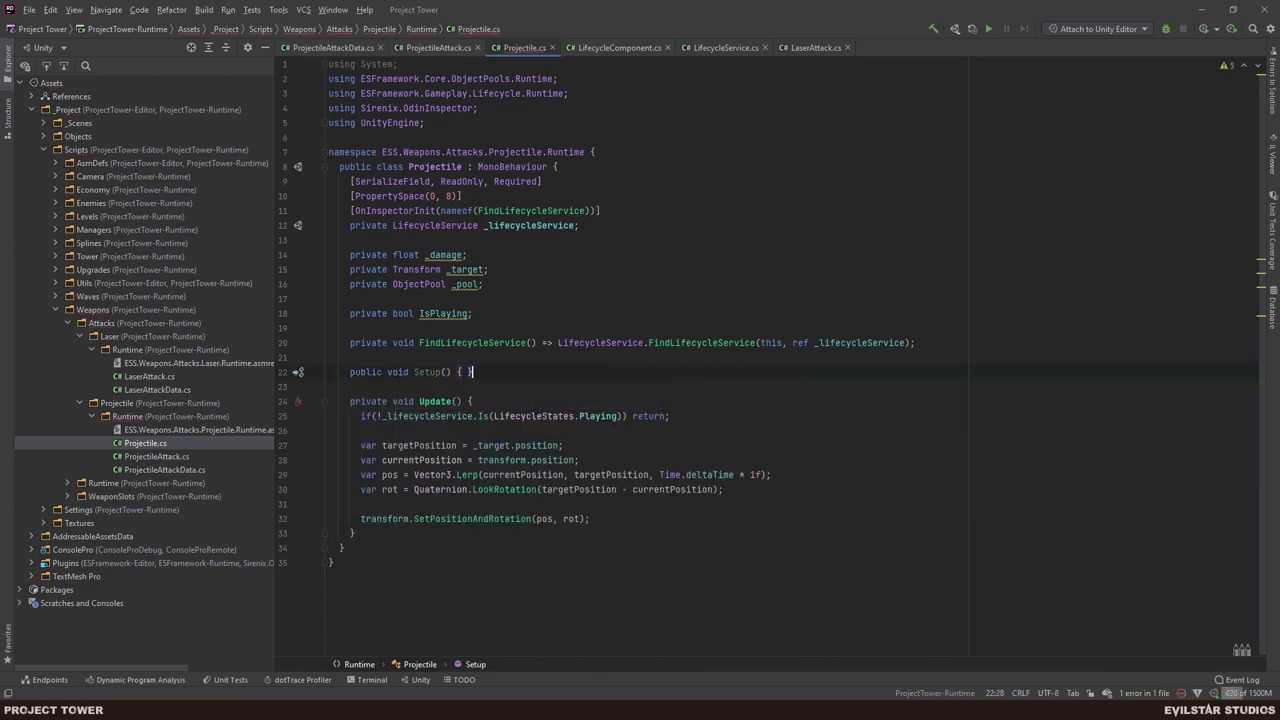
{"action": "key", "text": "Return"}
{"action": "left_click", "coordinate": [444, 372]}
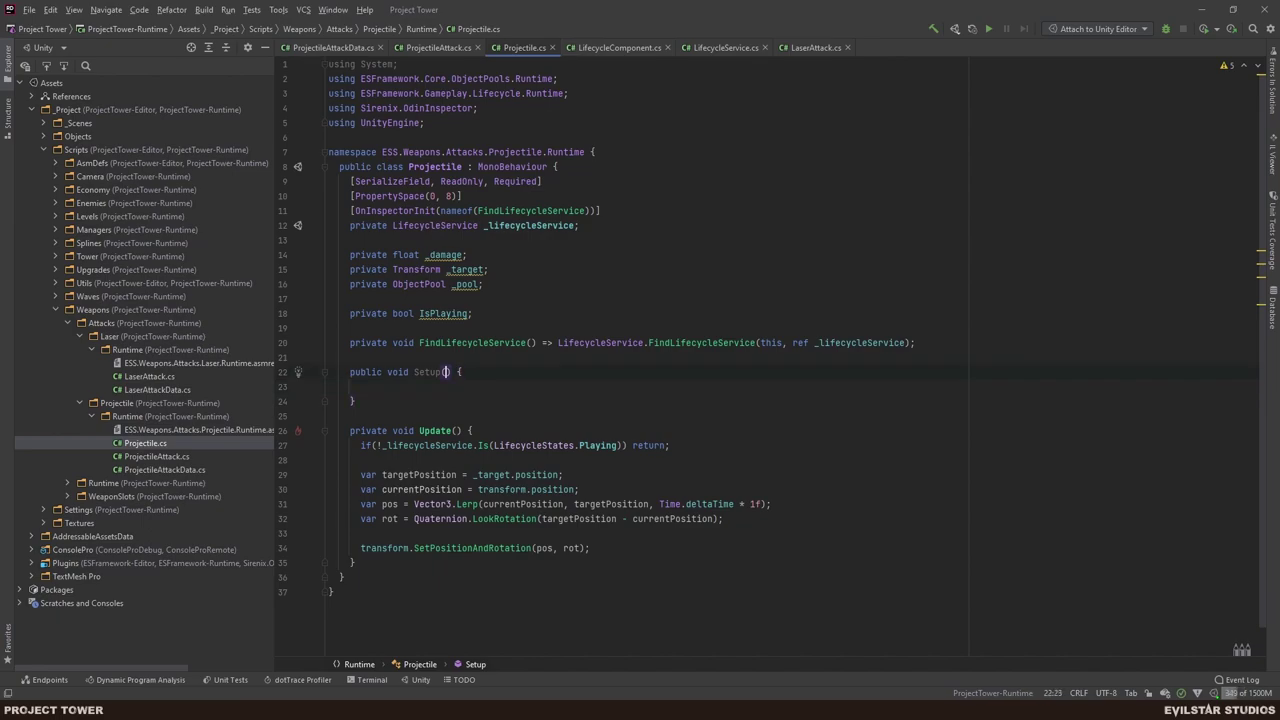
{"action": "type", "text": "Transform targe"}
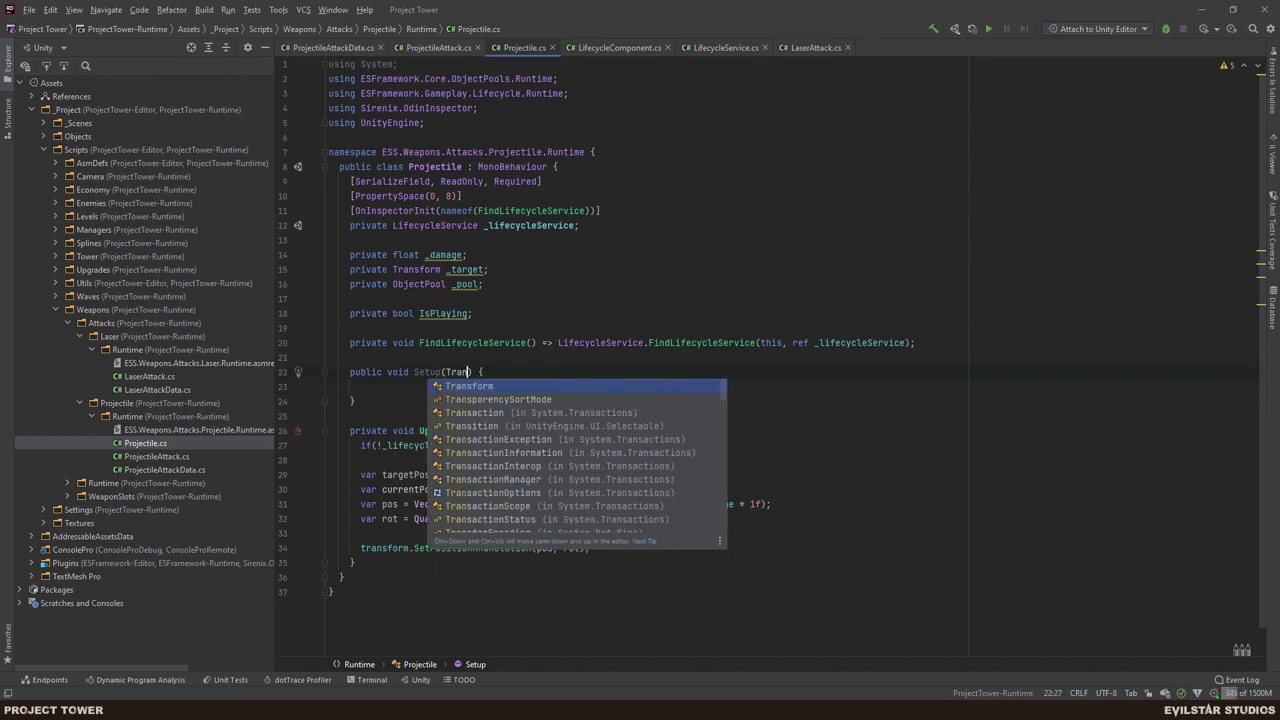
{"action": "type", "text": "t, "}
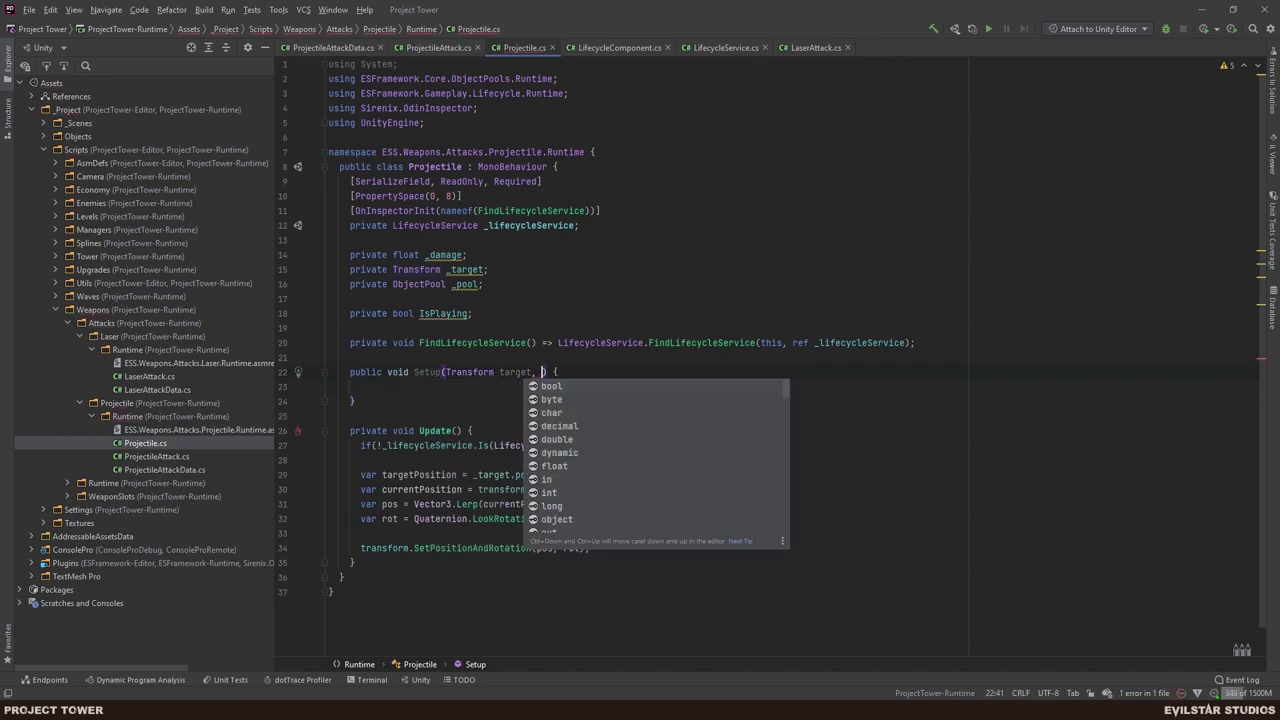
{"action": "type", "text": "float damdage, "}
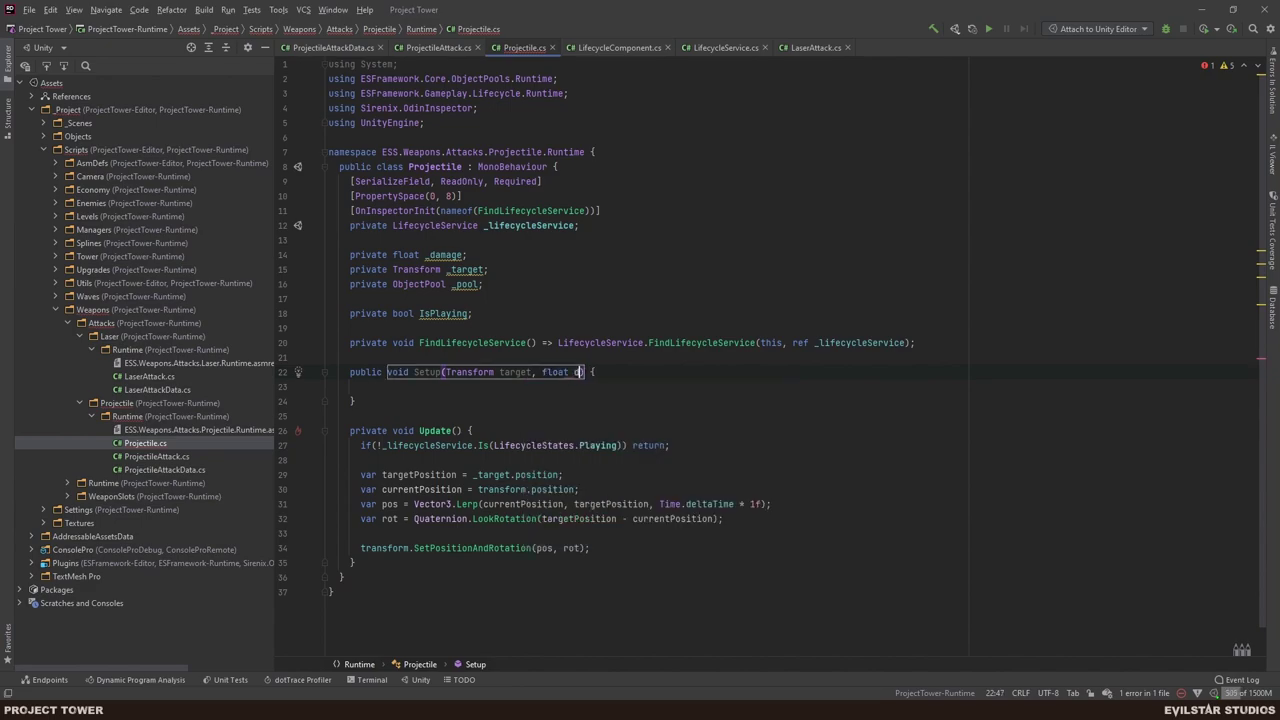
{"action": "type", "text": "ObjectPool"}
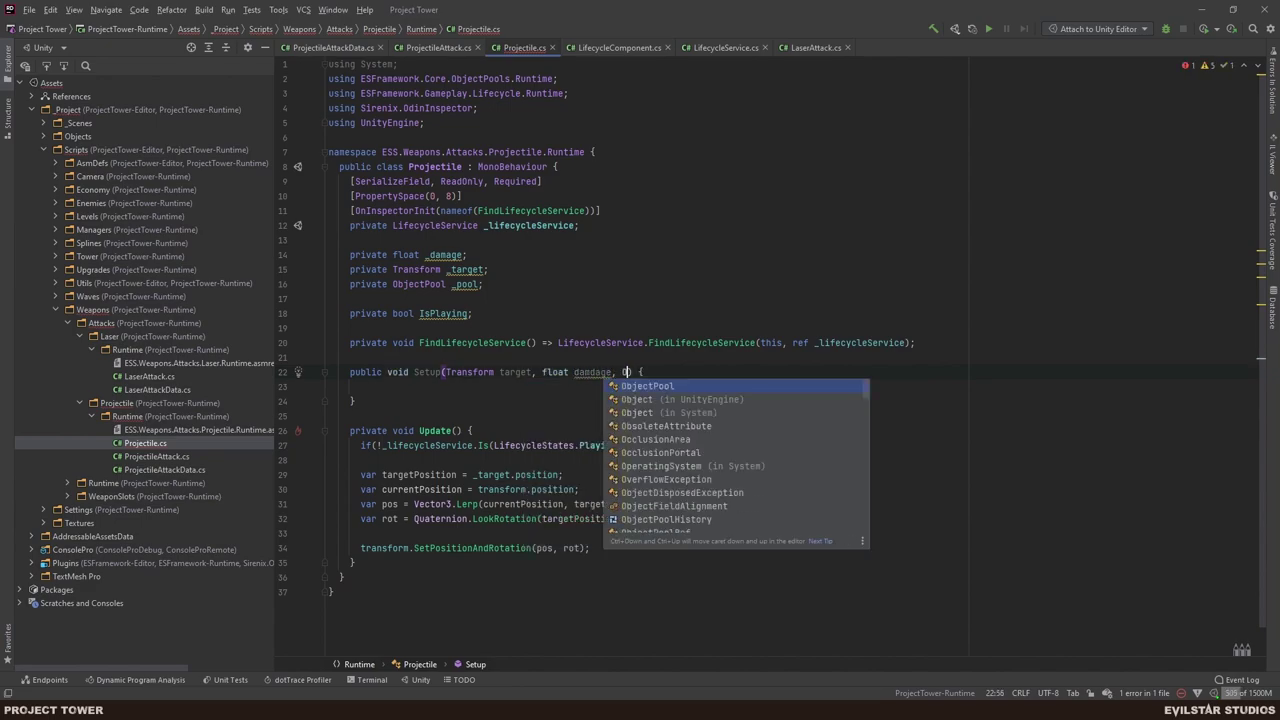
{"action": "key", "text": "Return"}
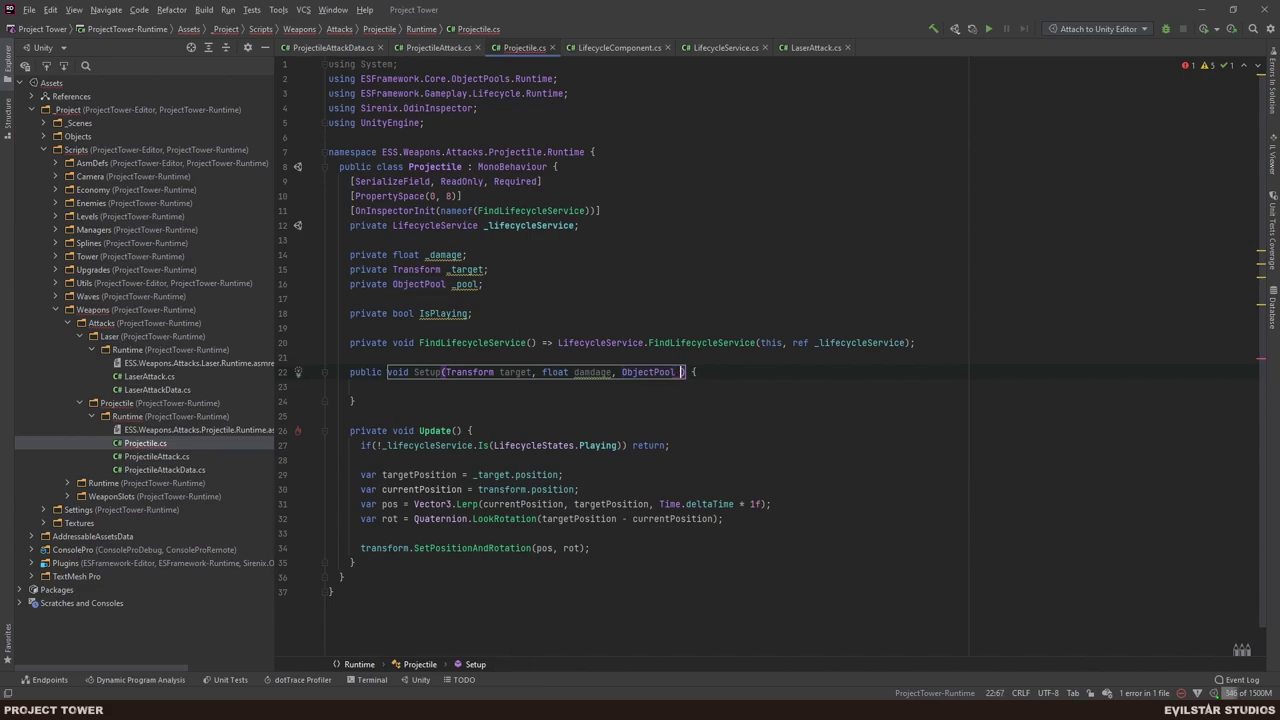
{"action": "type", "text": "pool"}
{"action": "key", "text": "Down"}
{"action": "left_click", "coordinate": [622, 372]}
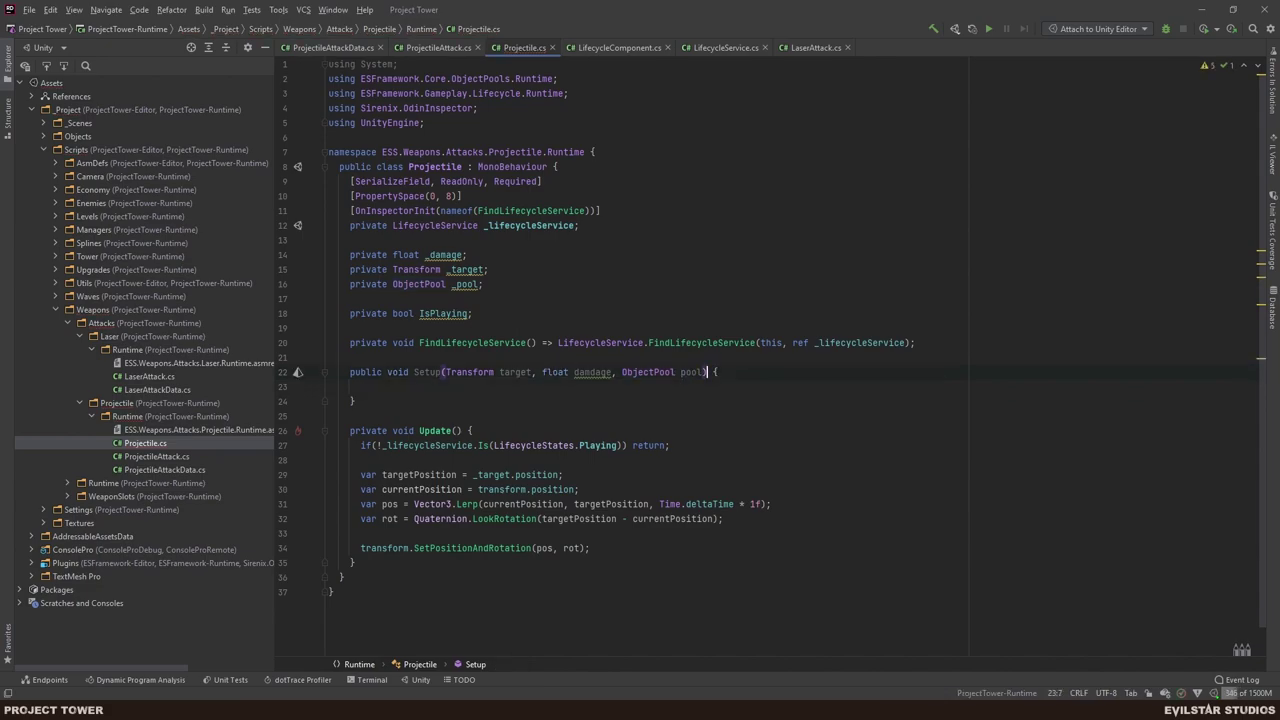
{"action": "key", "text": "BackSpace"}
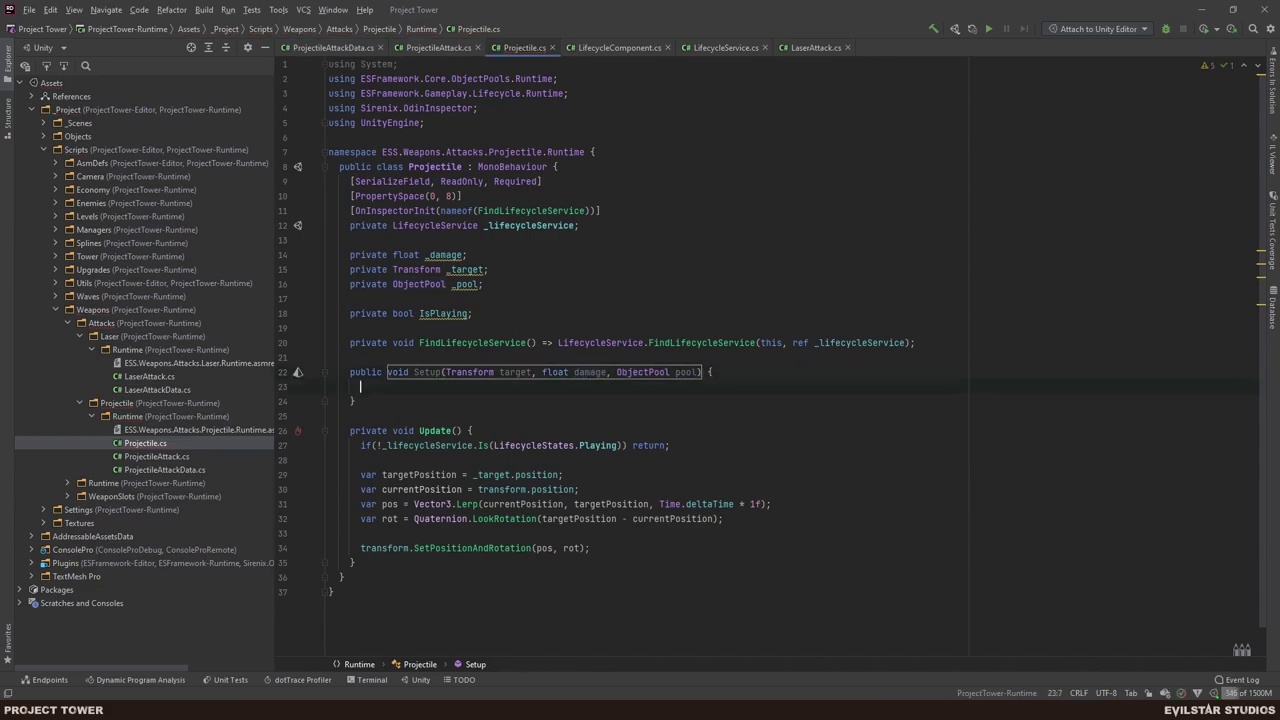
{"action": "key", "text": "Down"}
- Fill Setup's body with _target = target;, _damage = damage; and _pool = pool;
{"action": "type", "text": "_target = target;"}
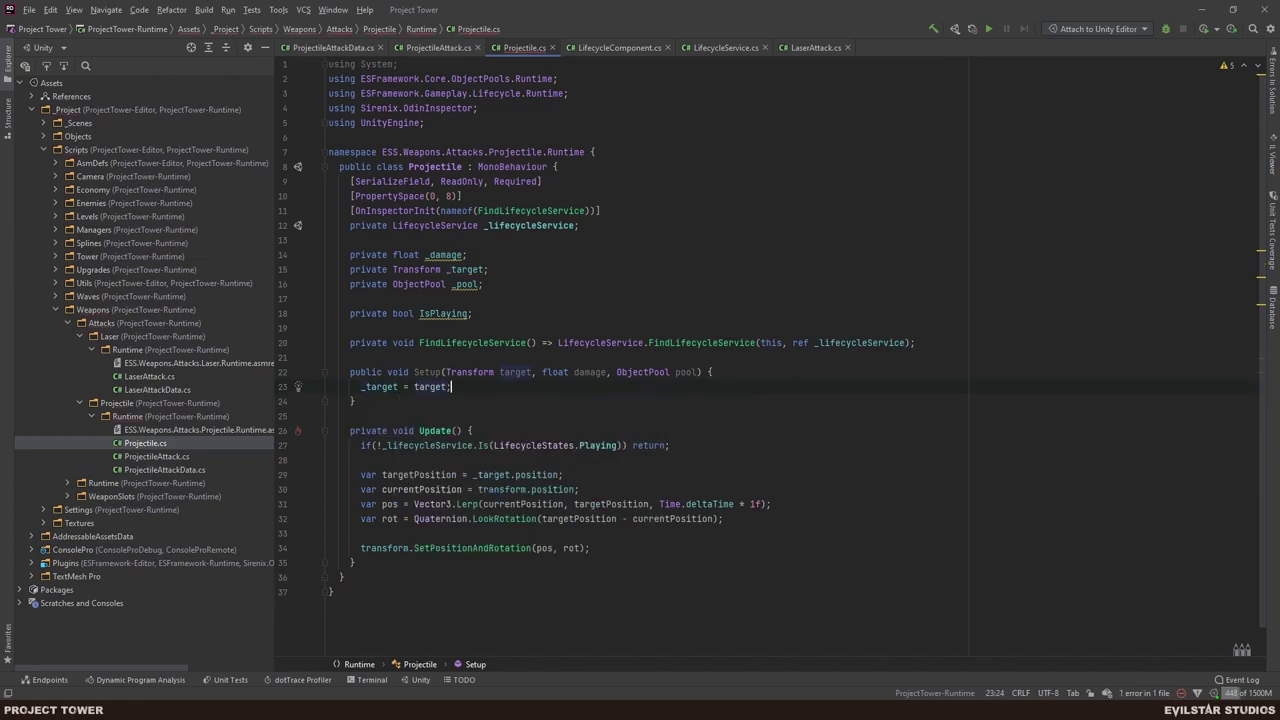
{"action": "key", "text": "Return"}
{"action": "type", "text": "_da"}
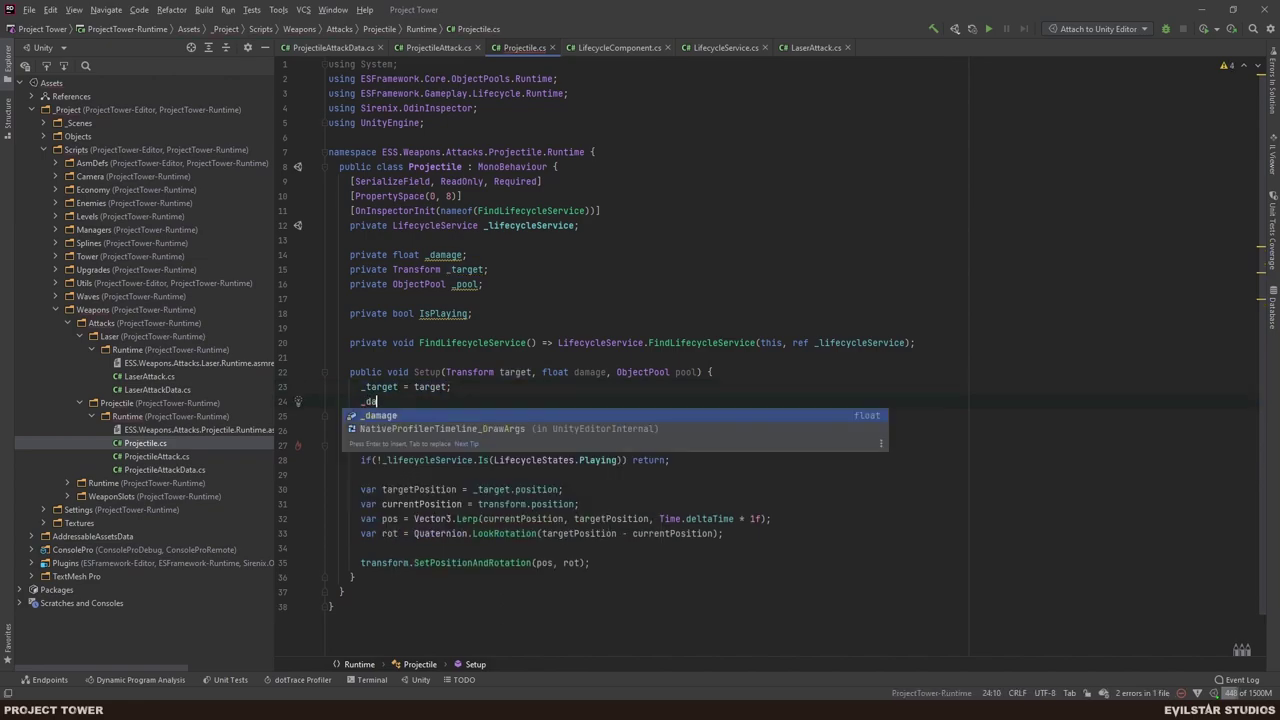
{"action": "type", "text": "mage = damage;"}
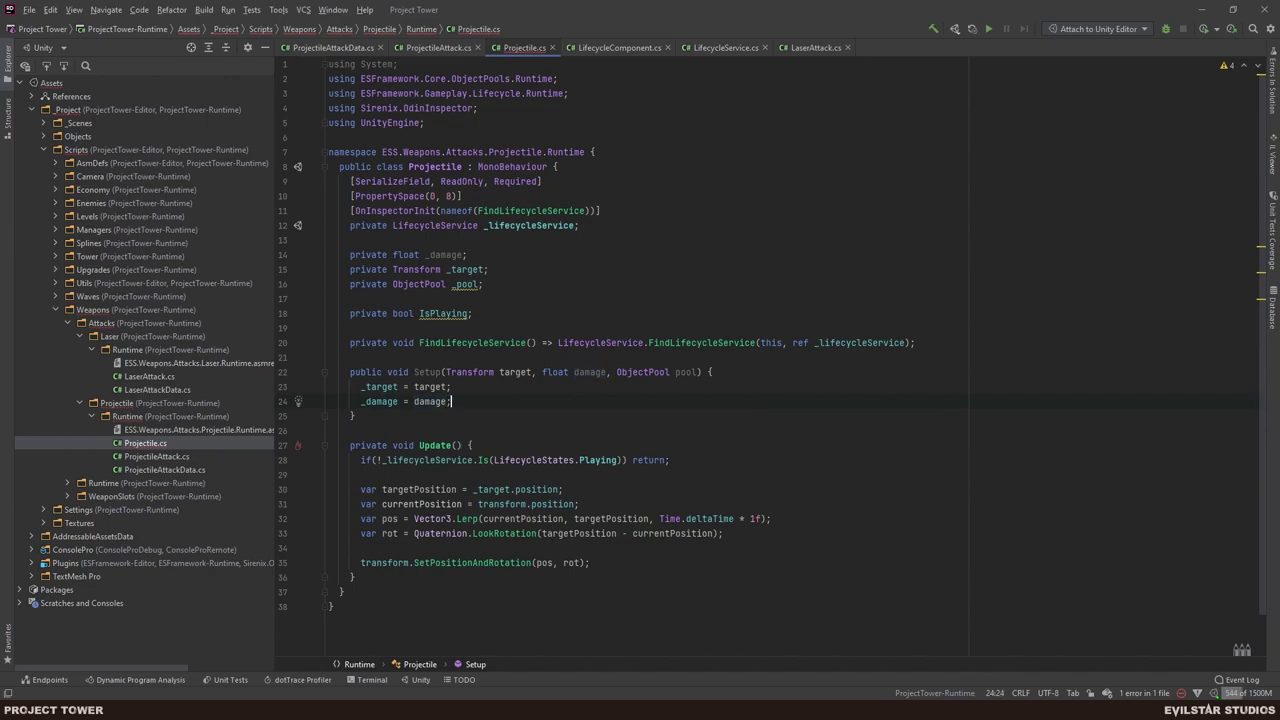
{"action": "key", "text": "Return"}
{"action": "type", "text": "_pool"}
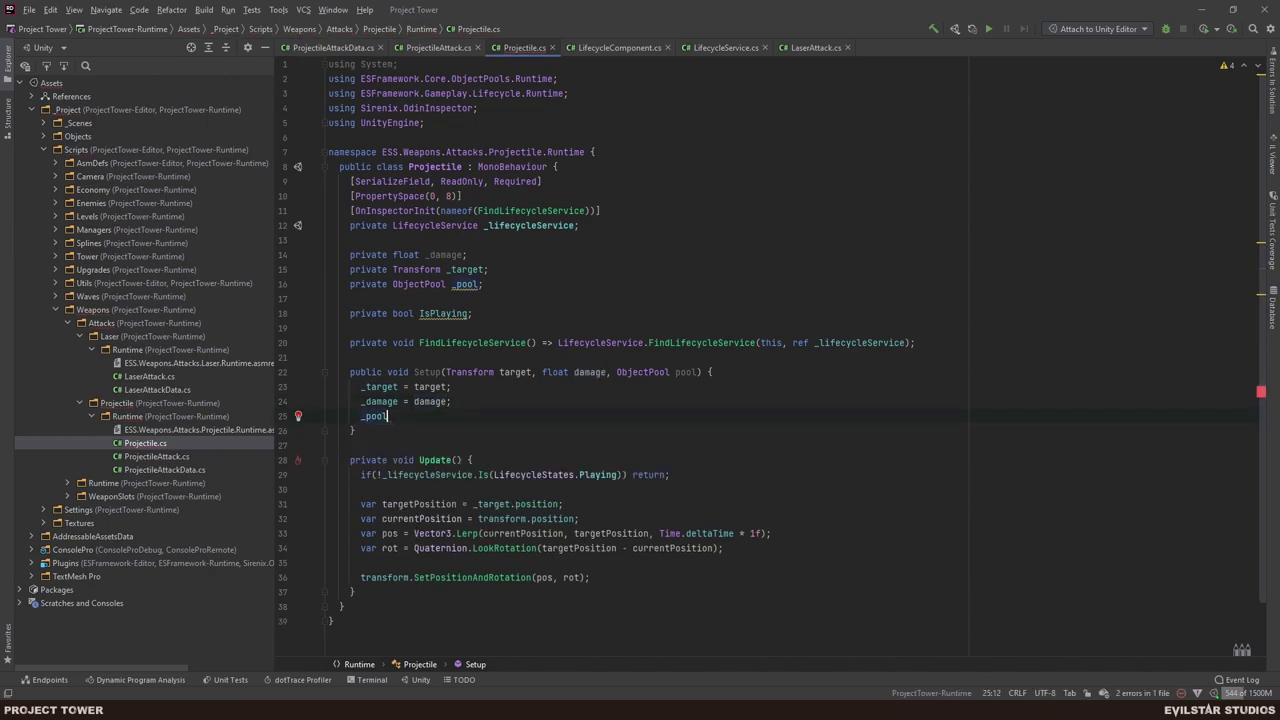
{"action": "type", "text": " = pool;"}
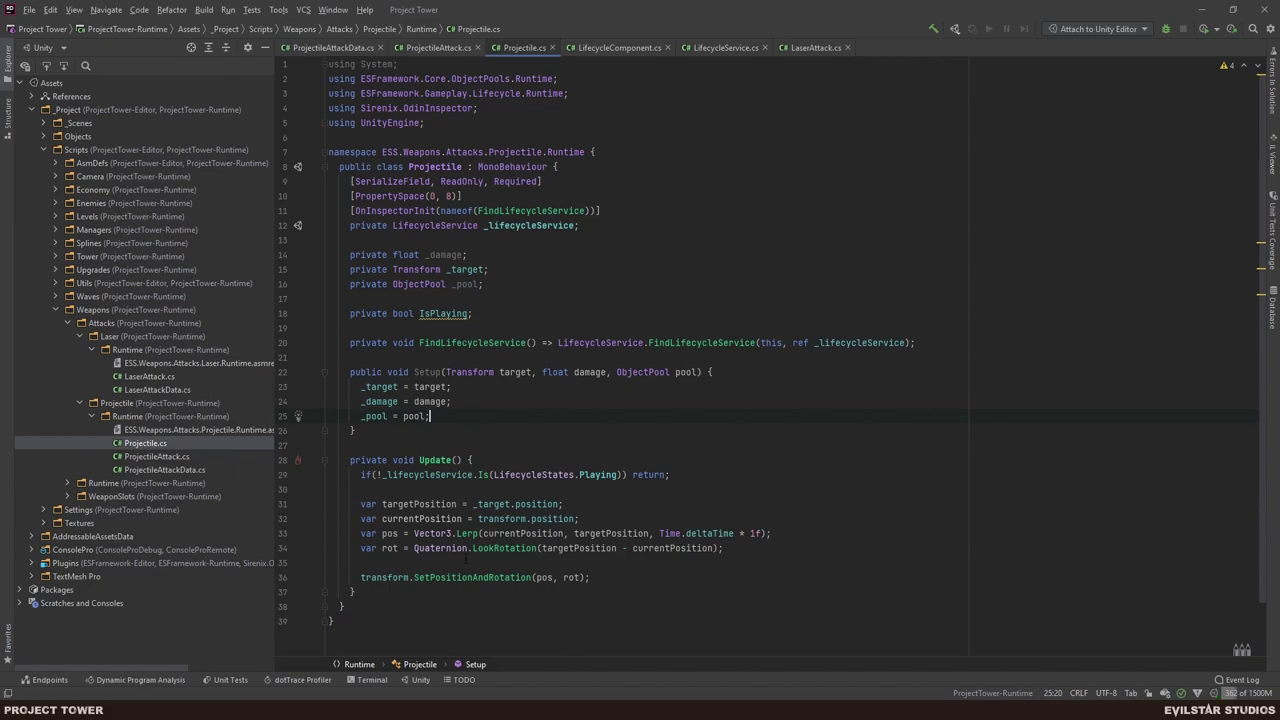
{"action": "left_click", "coordinate": [396, 590]}
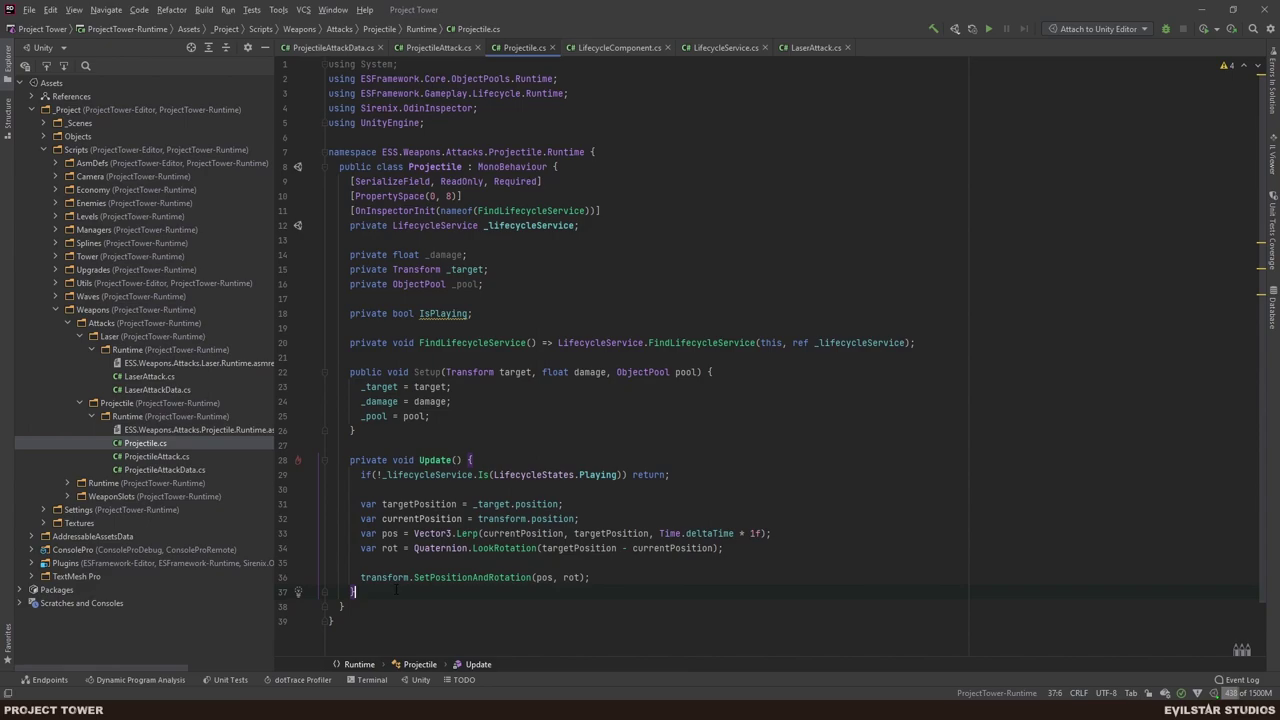
- Insert an OnCollisionEnter(Collision other) method stub below Update and delete its placeholder throw line
{"action": "key", "text": "Return"}
{"action": "key", "text": "Return"}
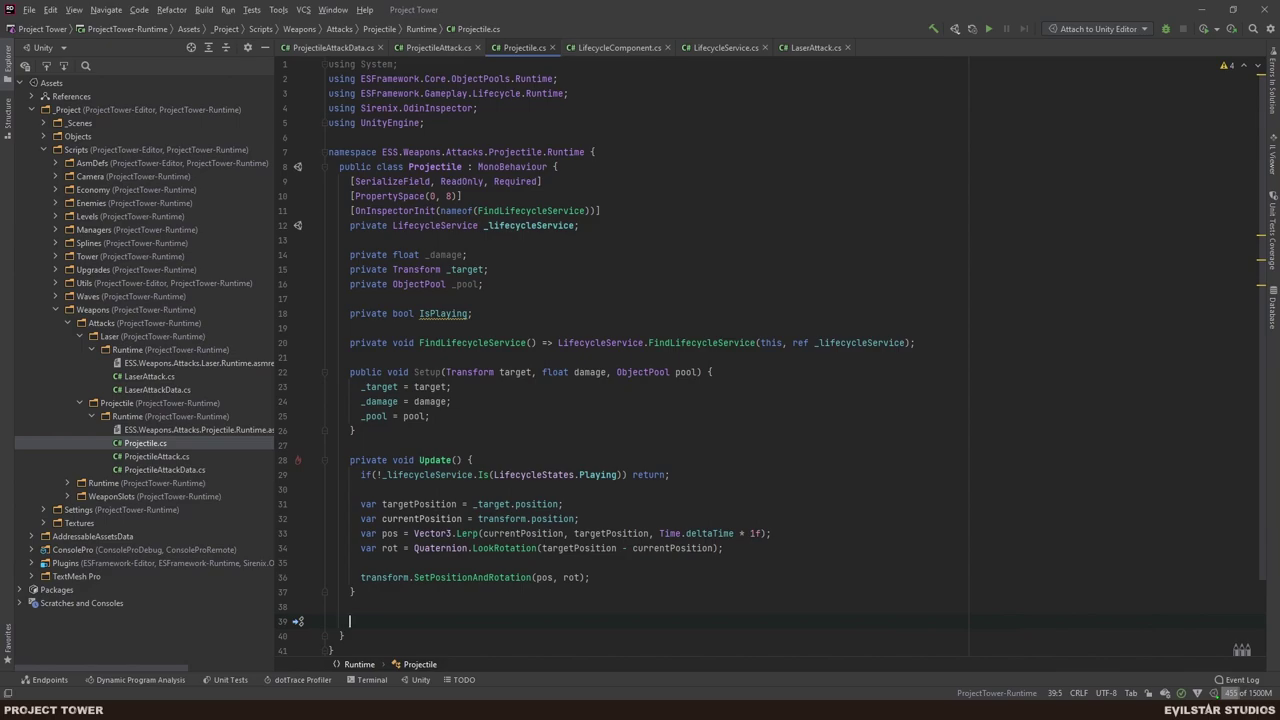
{"action": "type", "text": "On"}
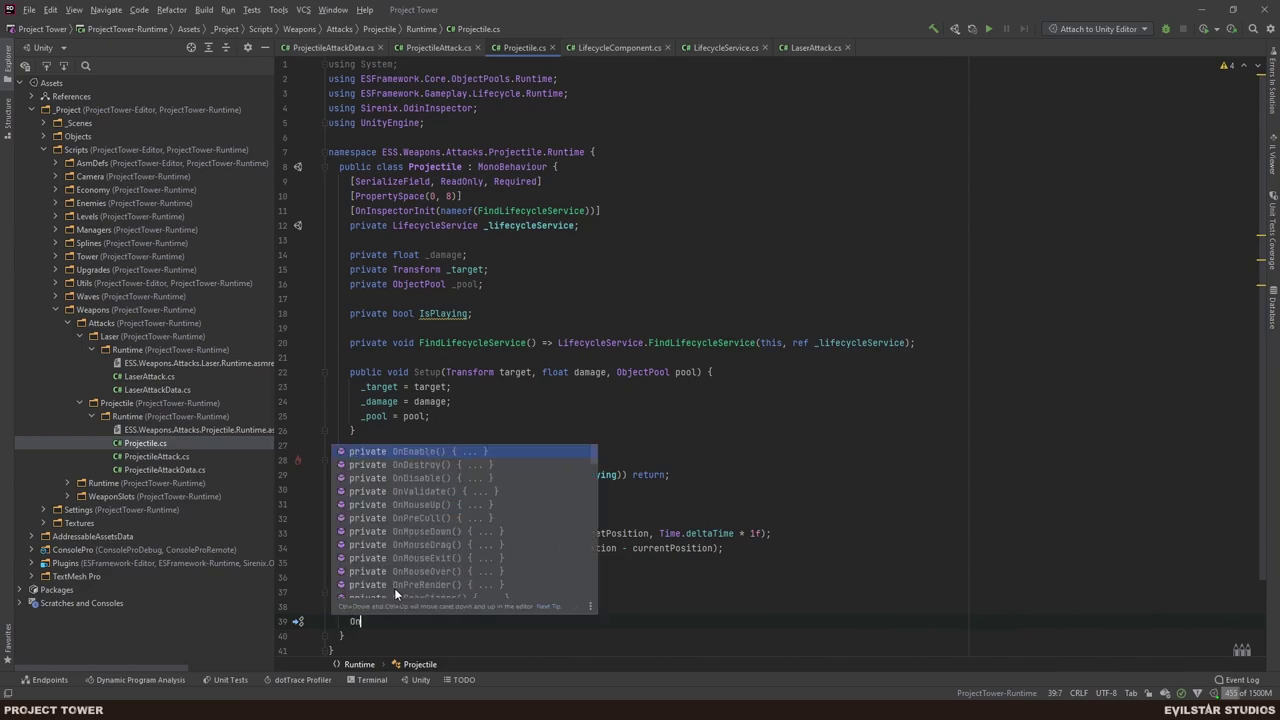
{"action": "key", "text": "BackSpace"}
{"action": "key", "text": "BackSpace"}
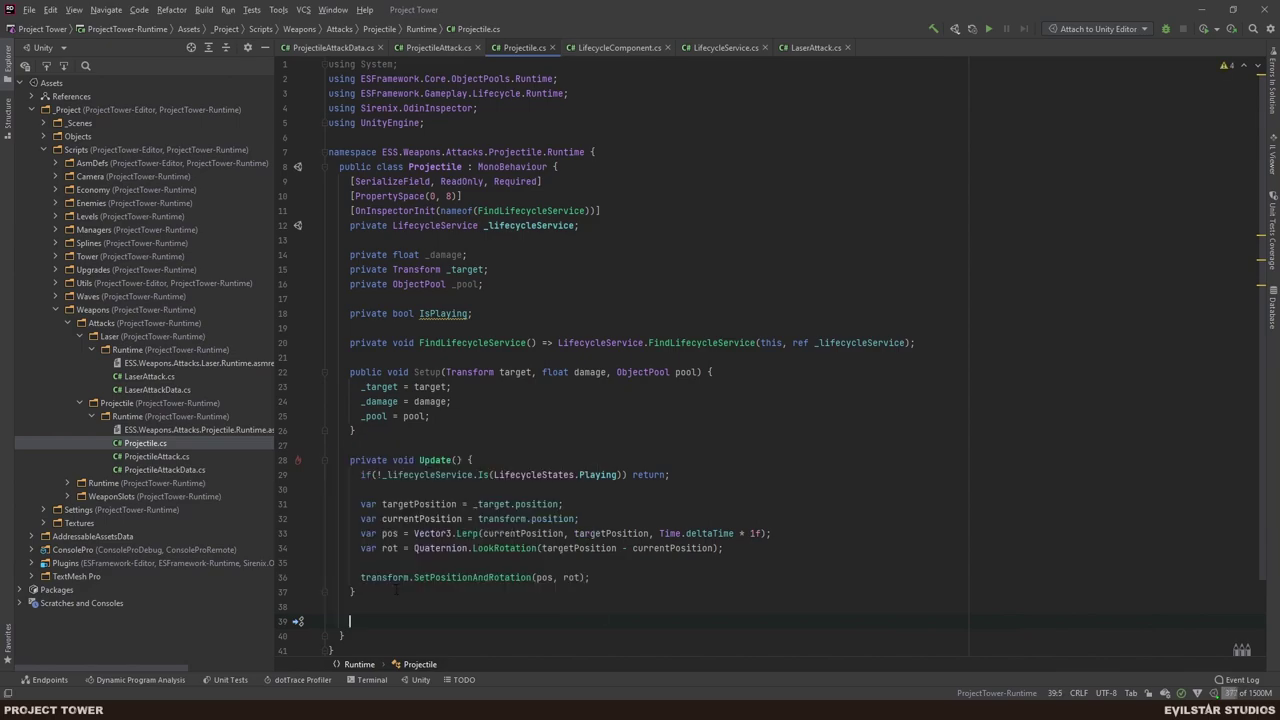
{"action": "type", "text": "OnEnet"}
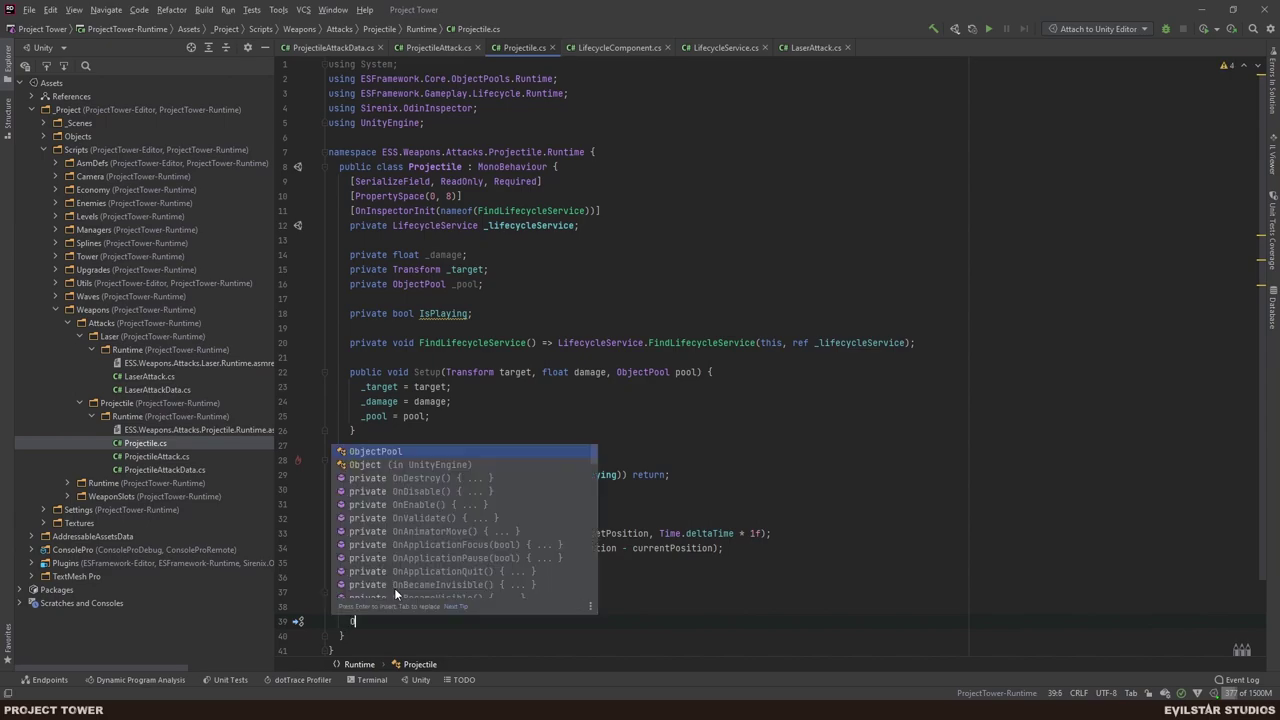
{"action": "key", "text": "BackSpace"}
{"action": "key", "text": "BackSpace"}
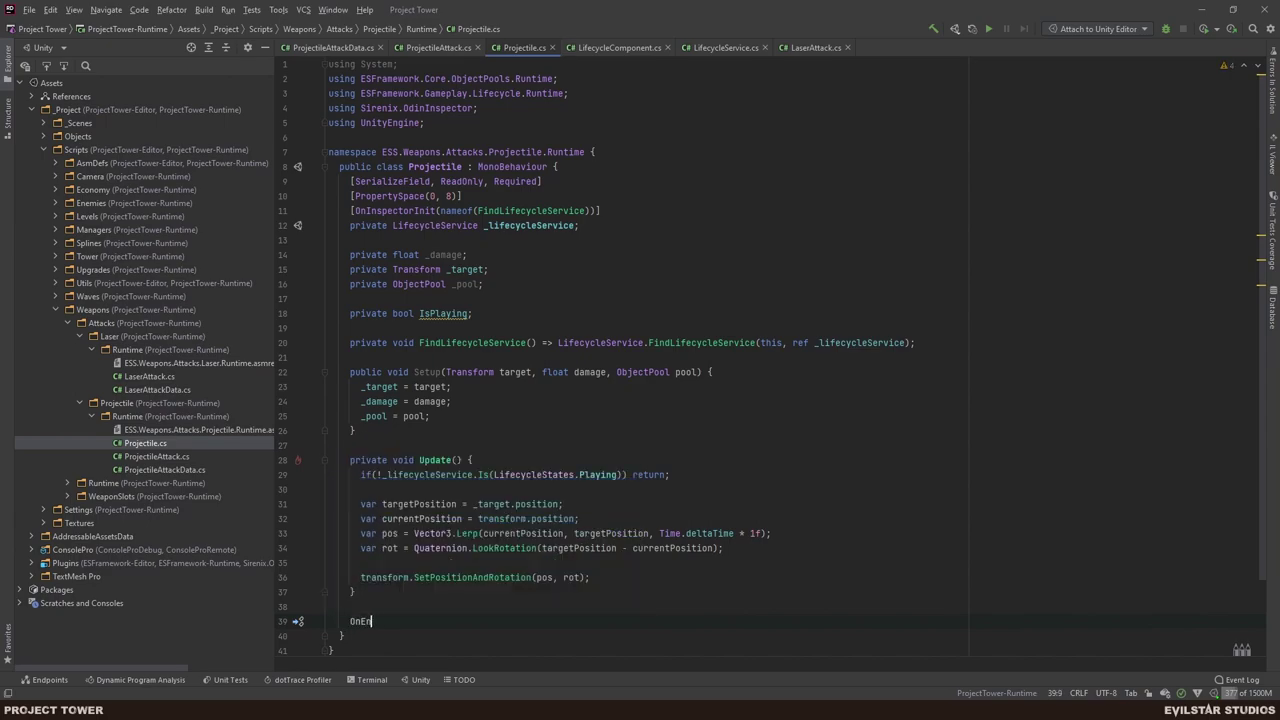
{"action": "type", "text": "ter"}
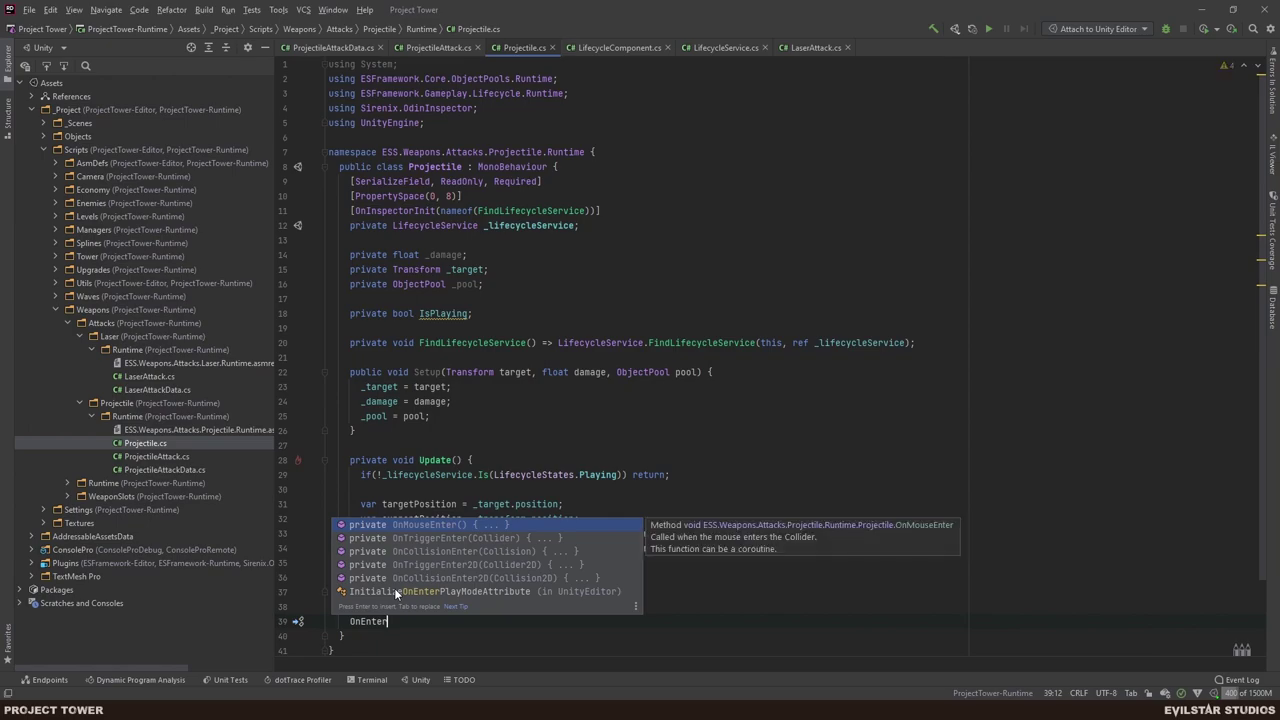
{"action": "key", "text": "Down"}
{"action": "key", "text": "Down"}
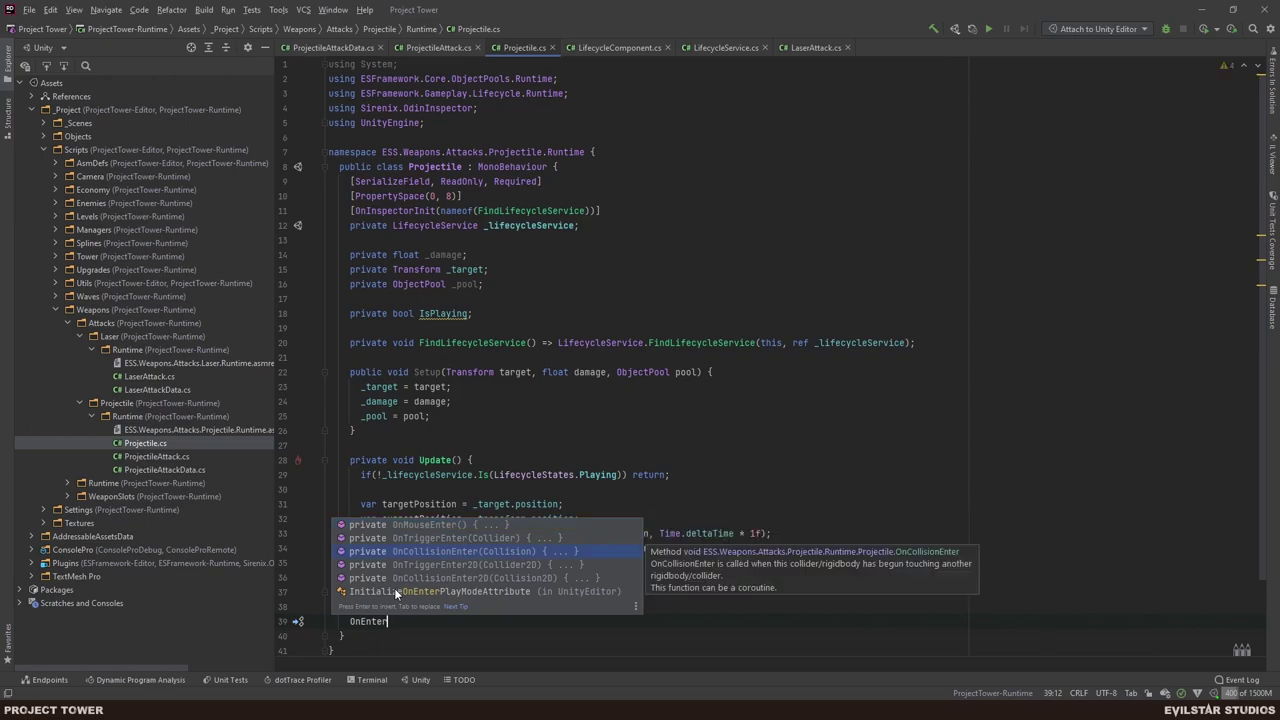
{"action": "key", "text": "Return"}
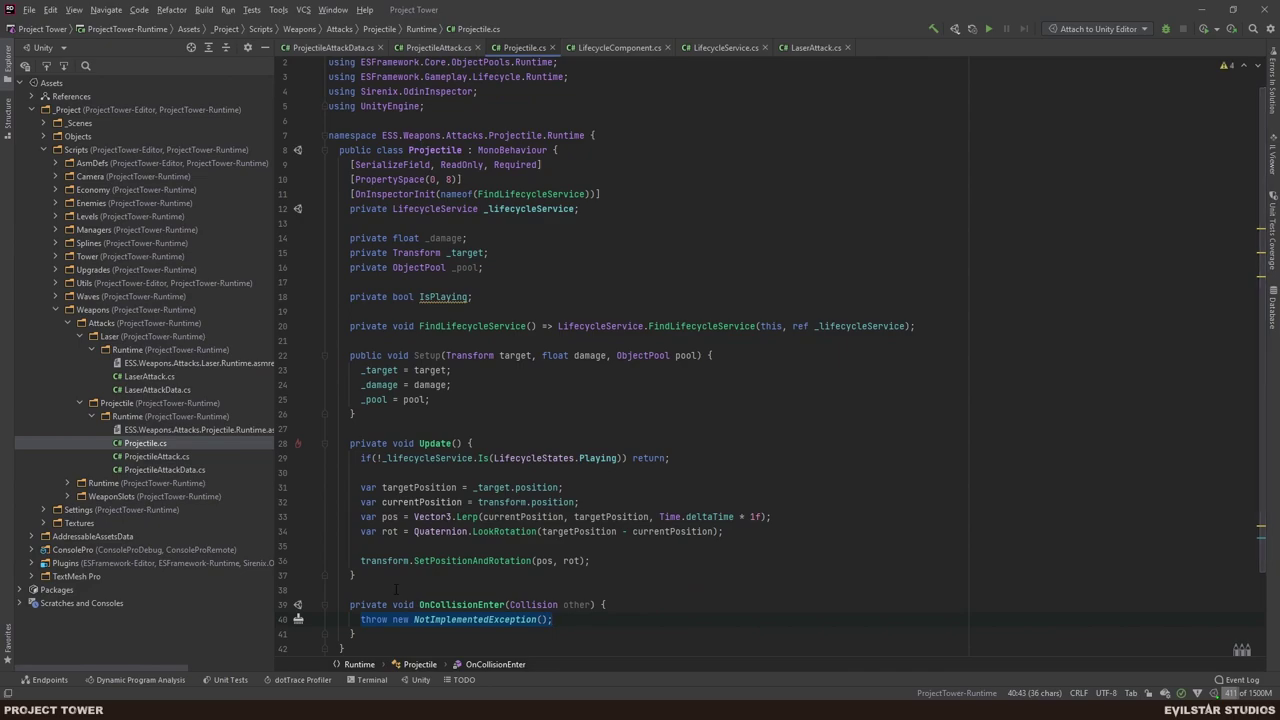
{"action": "key", "text": "BackSpace"}
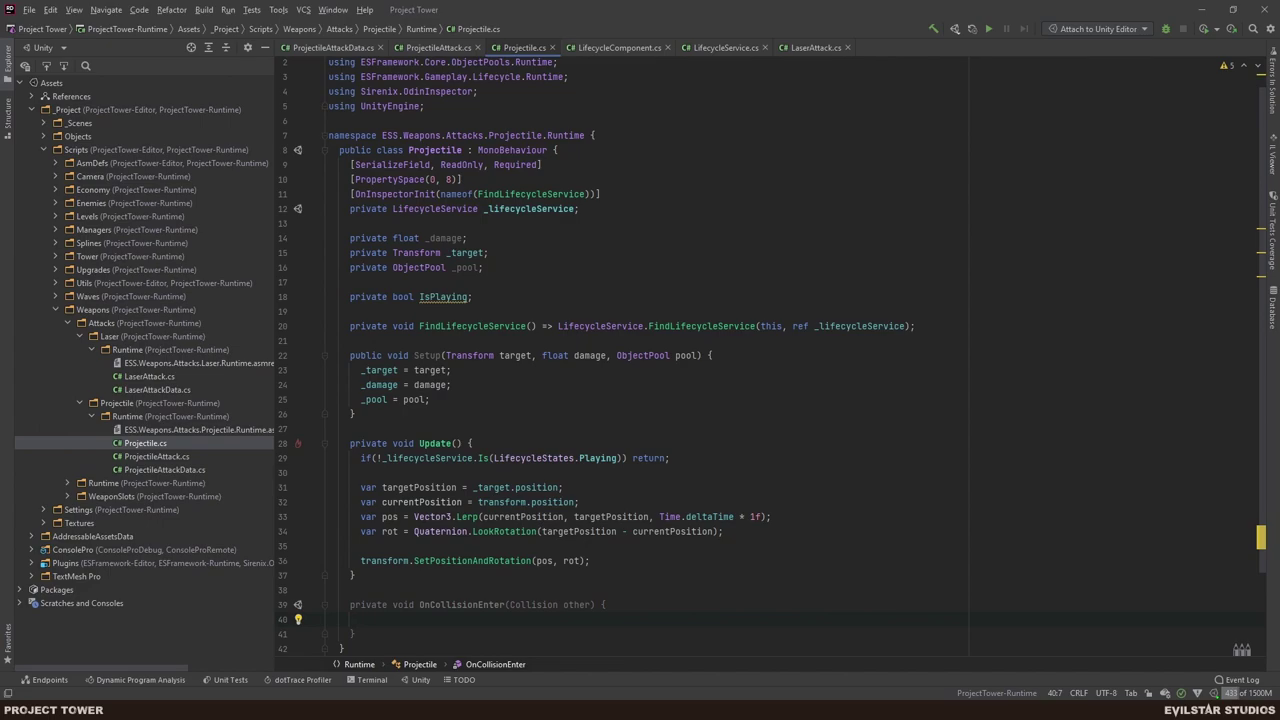
- Begin the handler with an if(_target.IsChildOf()) check using code completion
{"action": "type", "text": "if() { }"}
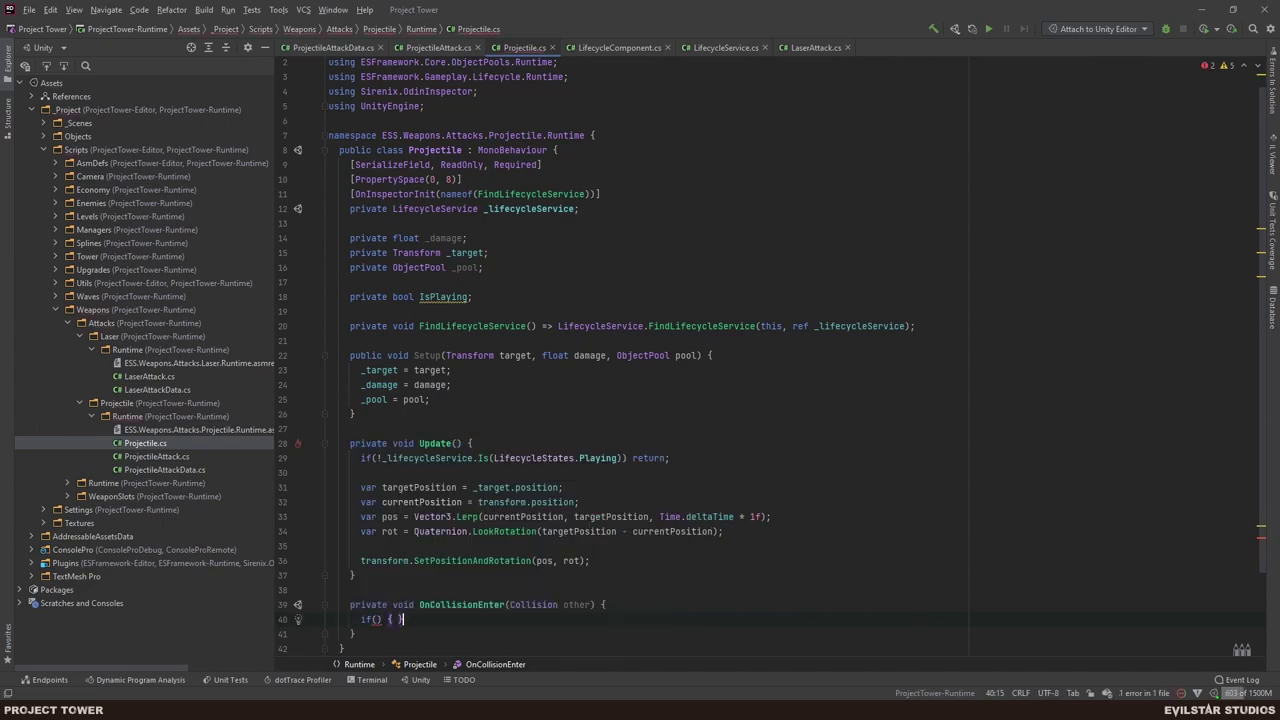
{"action": "key", "text": "BackSpace"}
{"action": "key", "text": "BackSpace"}
{"action": "key", "text": "BackSpace"}
{"action": "key", "text": "BackSpace"}
{"action": "key", "text": "BackSpace"}
{"action": "key", "text": "BackSpace"}
{"action": "key", "text": "BackSpace"}
{"action": "key", "text": "BackSpace"}
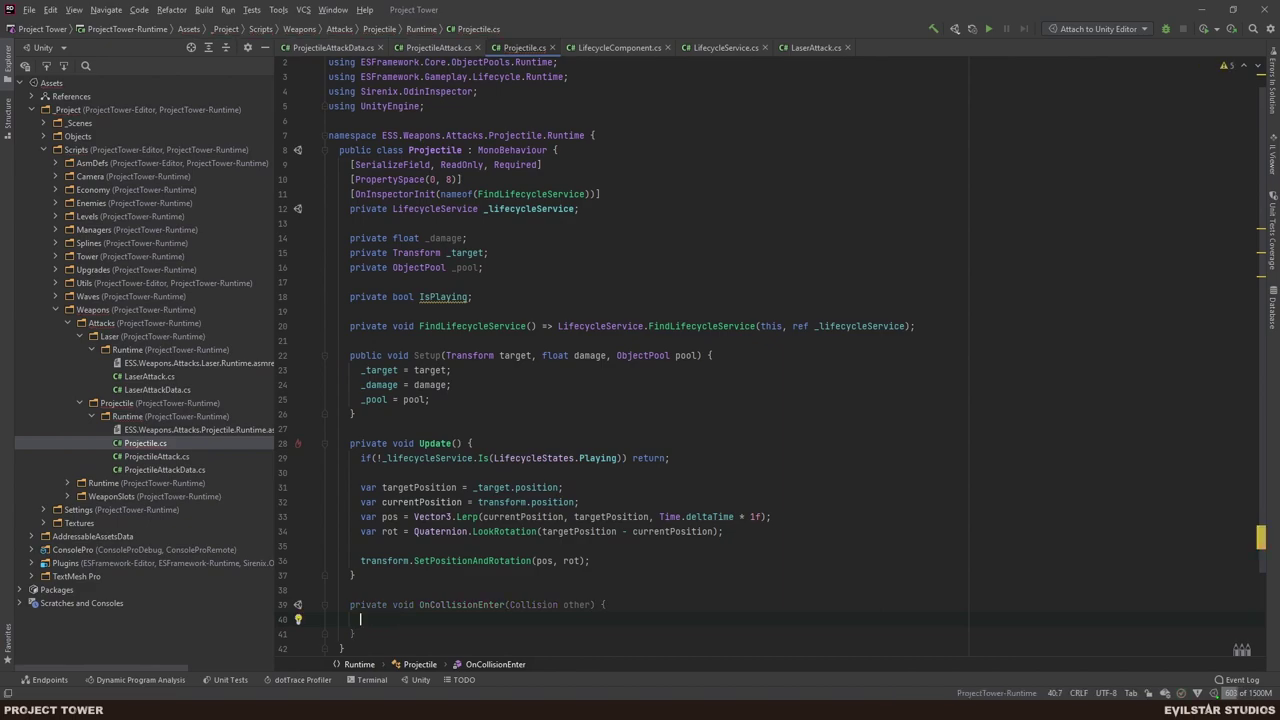
{"action": "type", "text": "if("}
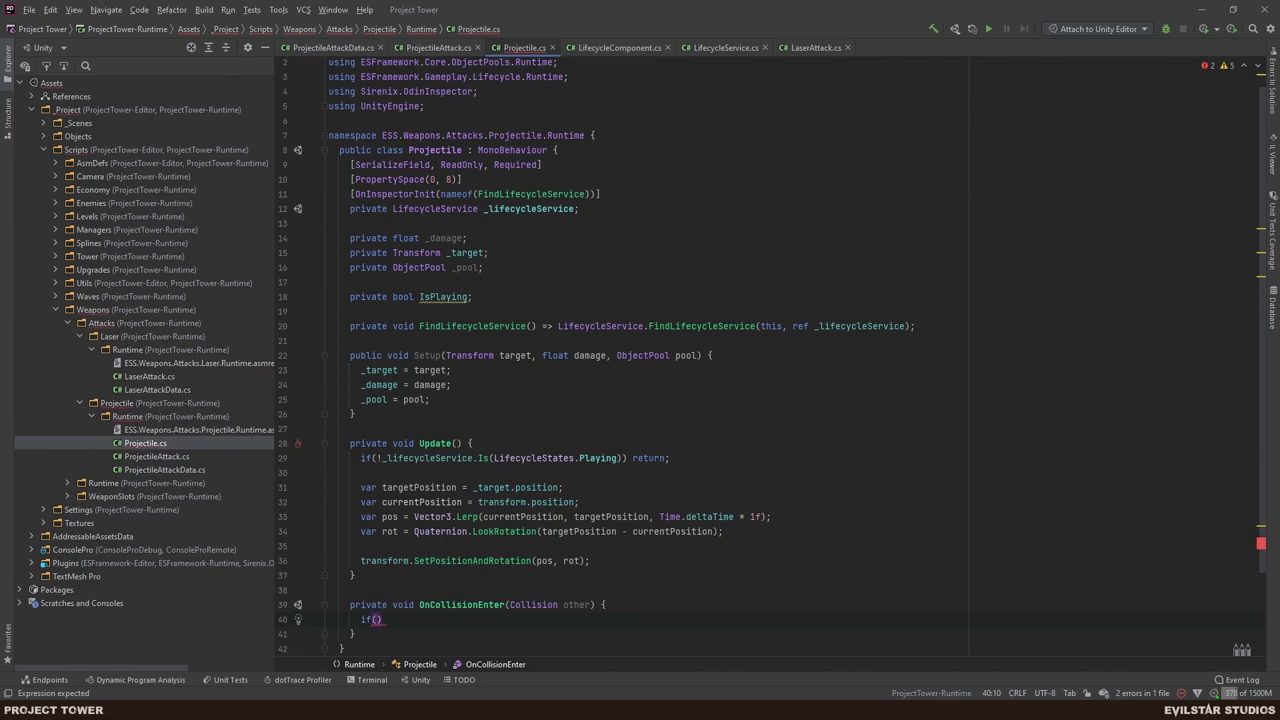
{"action": "type", "text": "_target,"}
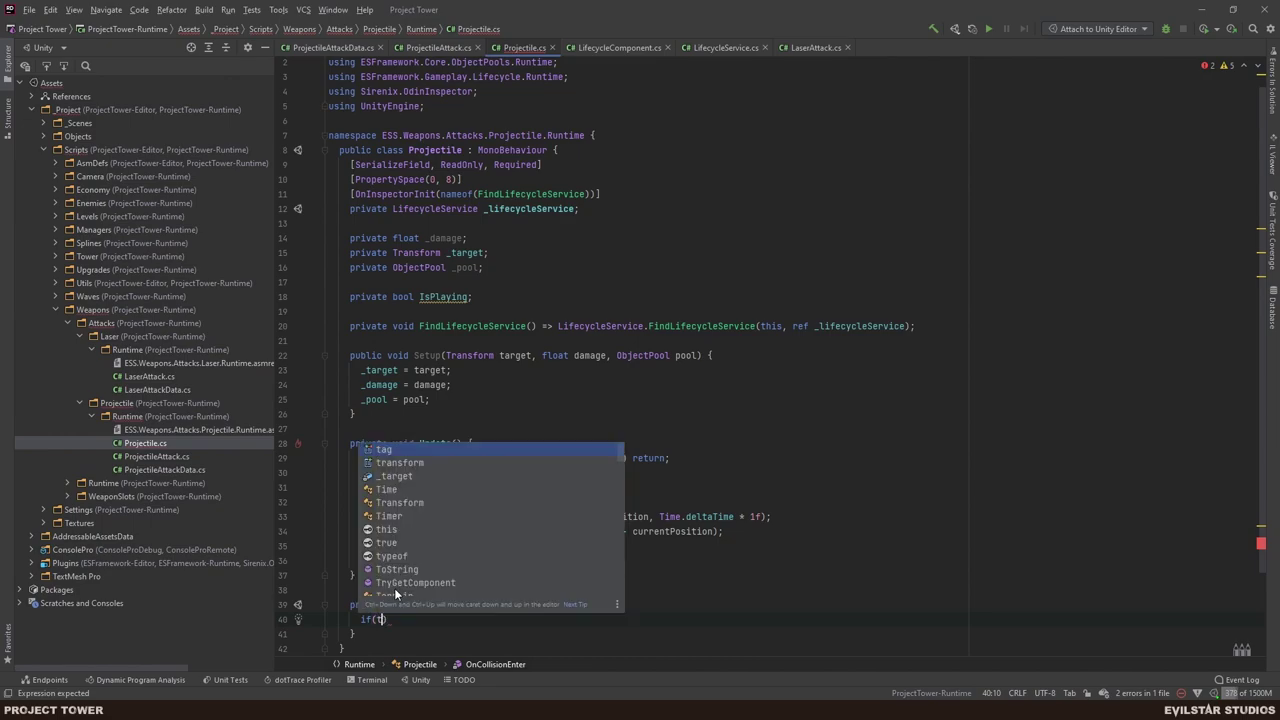
{"action": "key", "text": "BackSpace"}
{"action": "type", "text": ".Pare"}
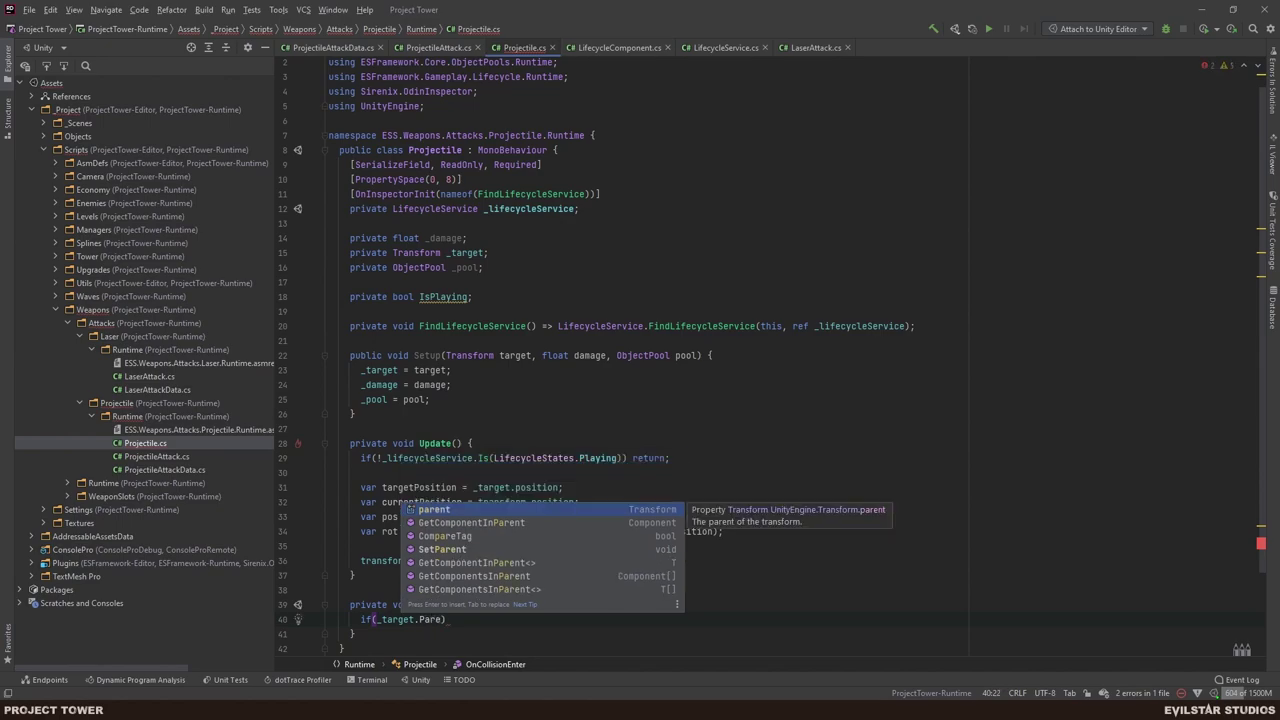
{"action": "key", "text": "BackSpace"}
{"action": "key", "text": "BackSpace"}
{"action": "key", "text": "BackSpace"}
{"action": "key", "text": "BackSpace"}
{"action": "type", "text": "isP"}
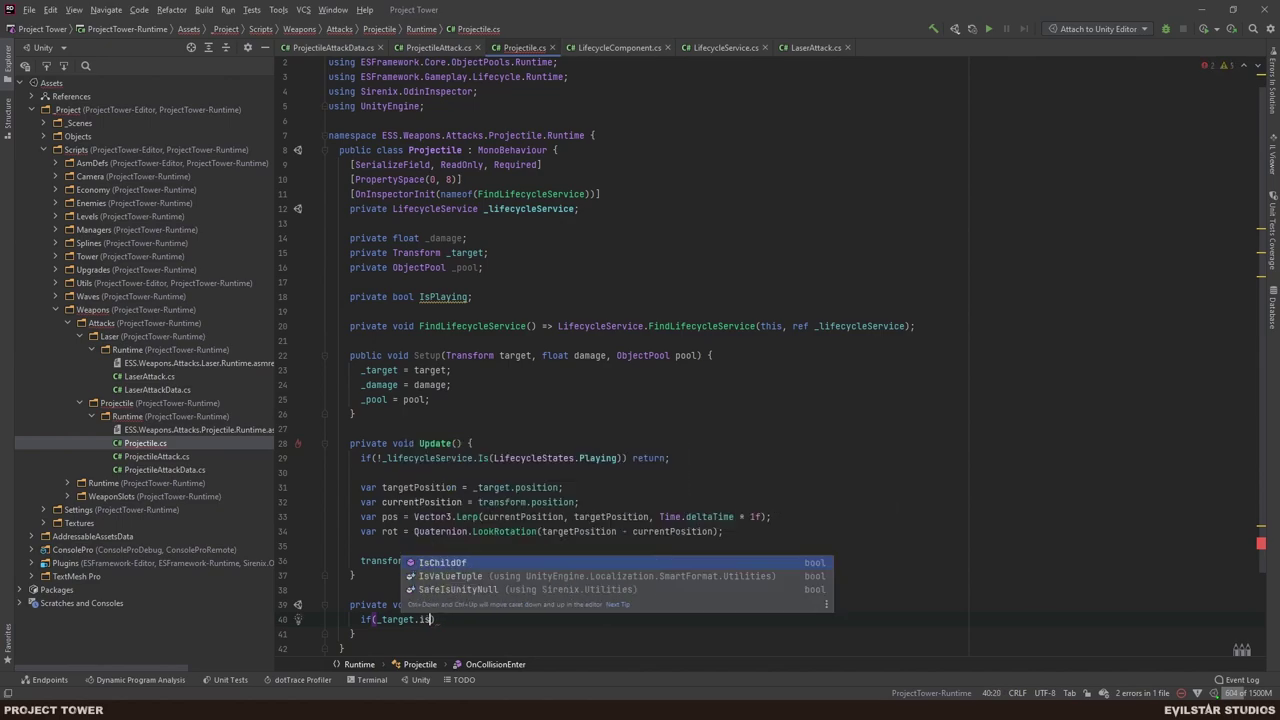
{"action": "key", "text": "BackSpace"}
{"action": "key", "text": "BackSpace"}
{"action": "key", "text": "BackSpace"}
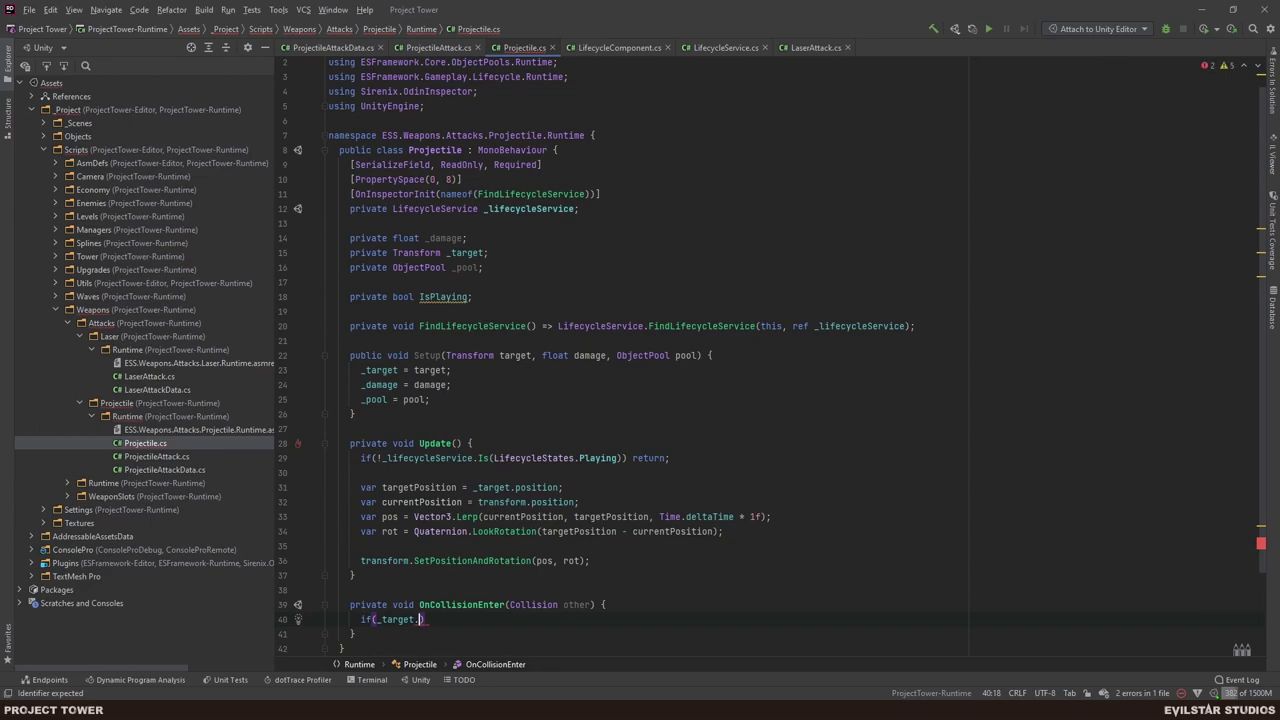
{"action": "key", "text": "ctrl+space"}
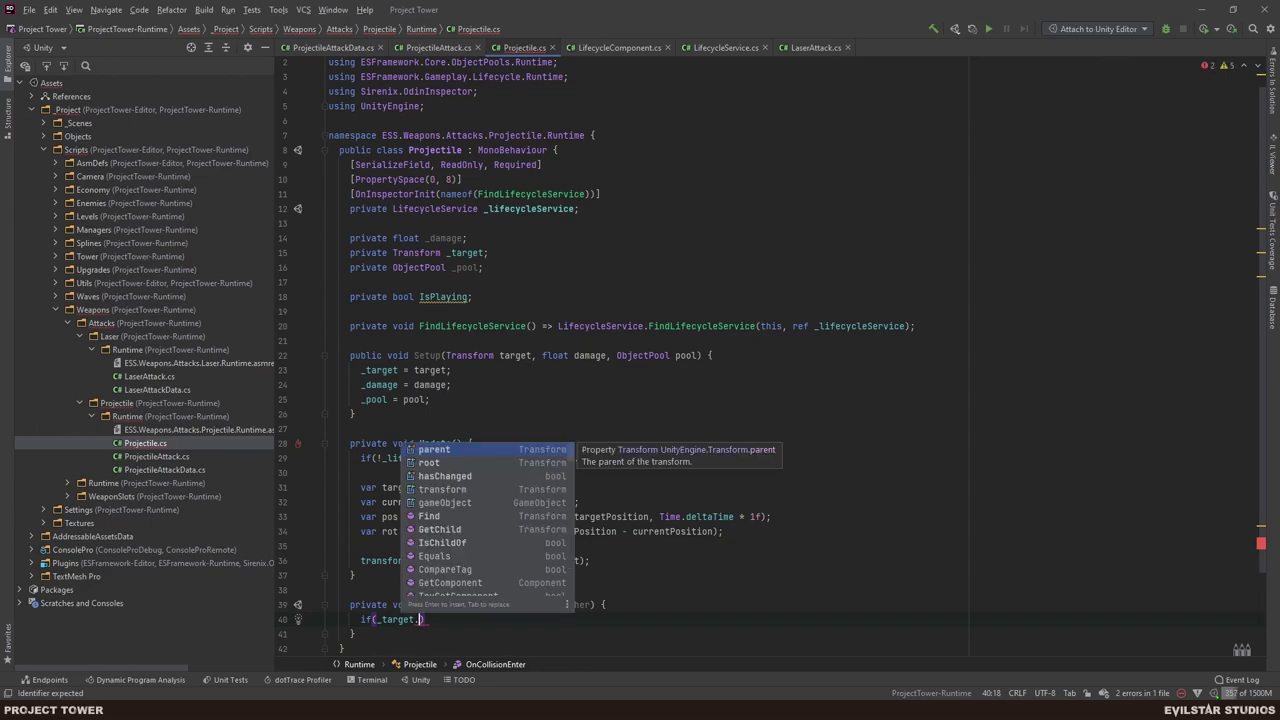
{"action": "key", "text": "Down"}
{"action": "key", "text": "Down"}
{"action": "key", "text": "Down"}
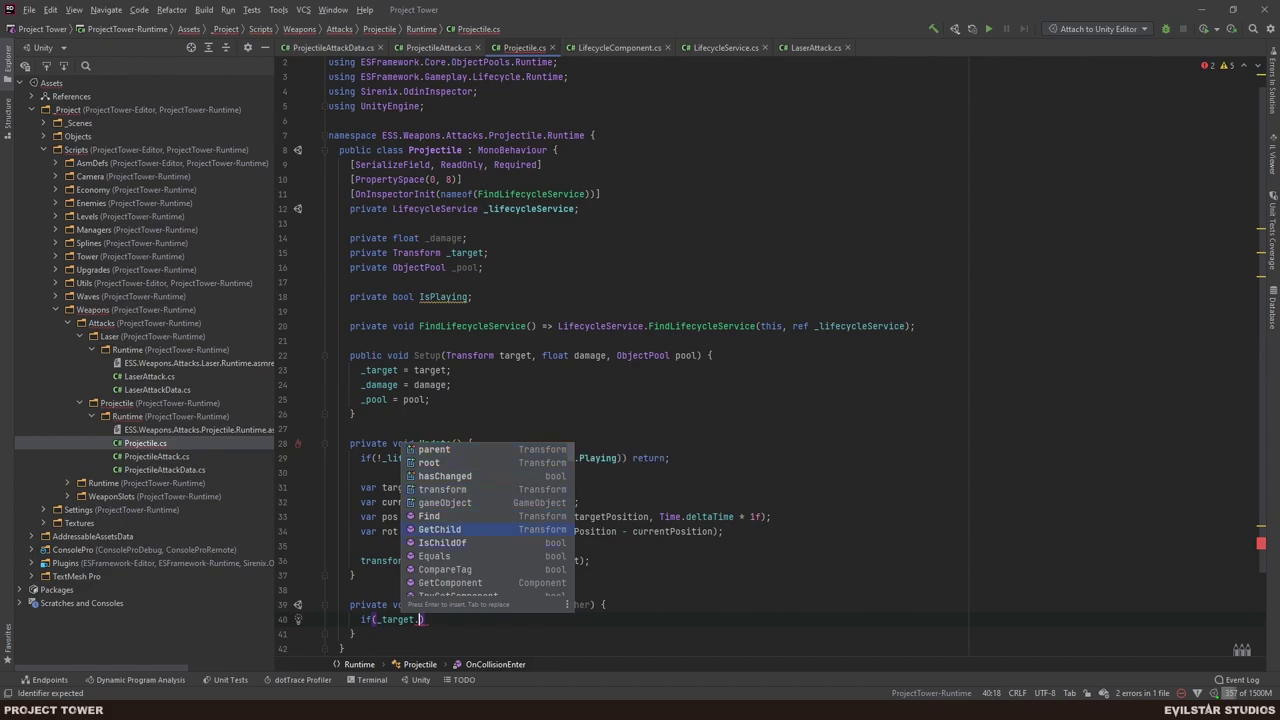
{"action": "key", "text": "Return"}
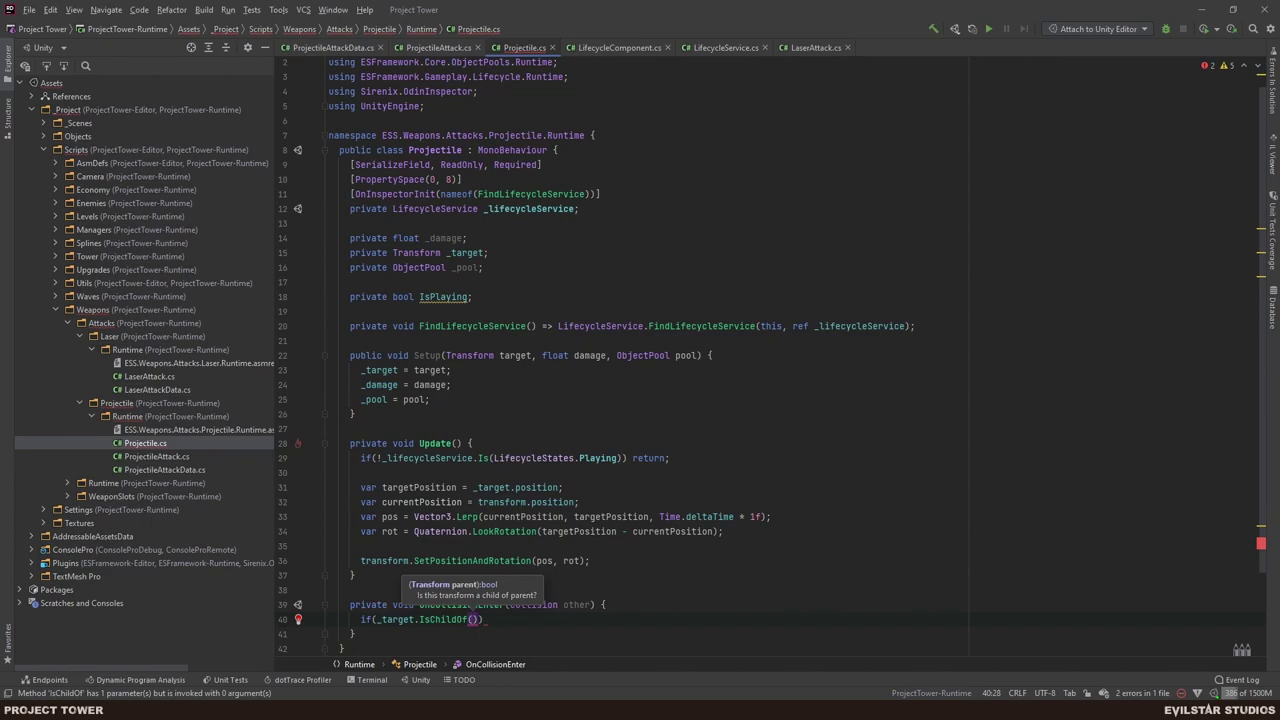
{"action": "left_click", "coordinate": [373, 619]}
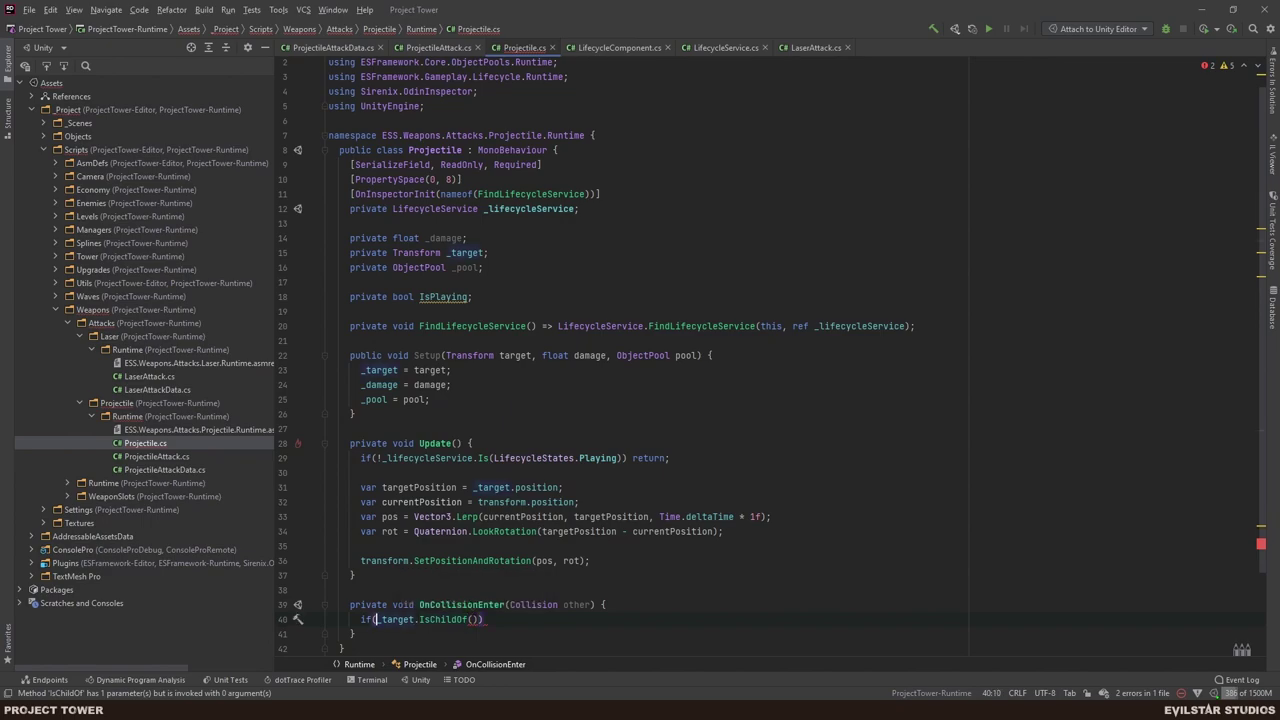
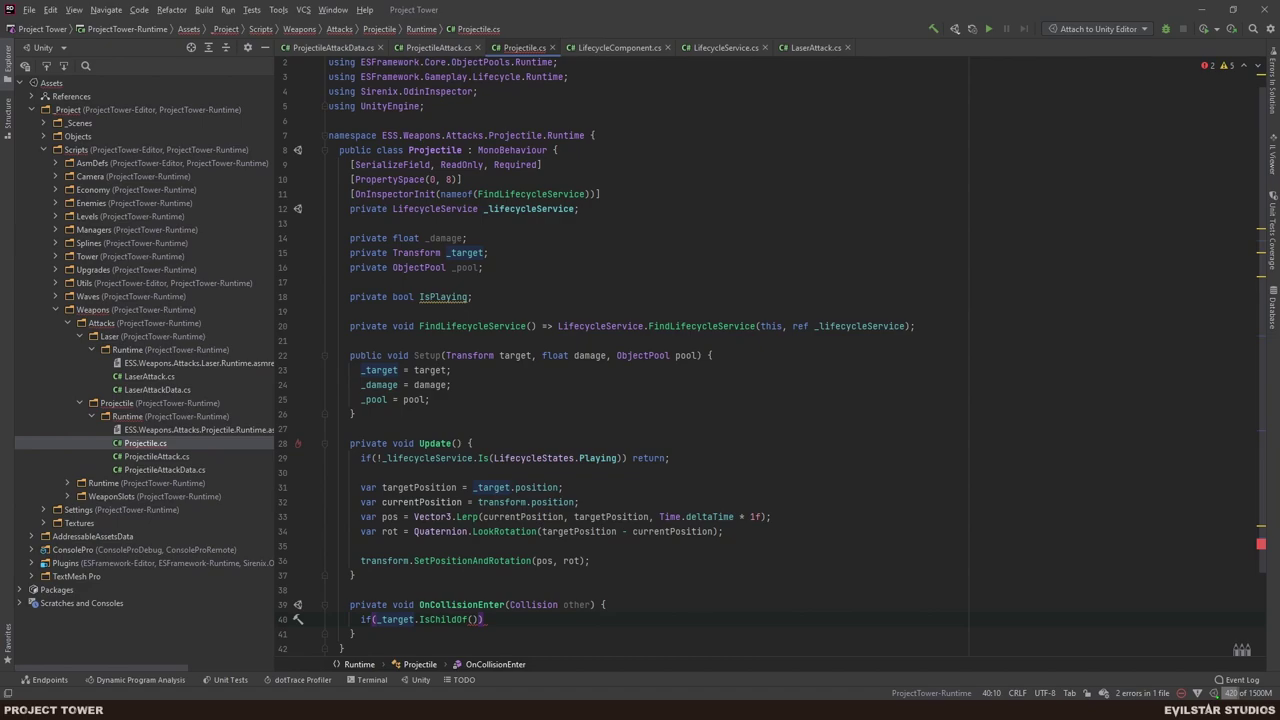
- Write the if condition other.transform.IsChildOf(_target) and open its block
{"action": "type", "text": "other."}
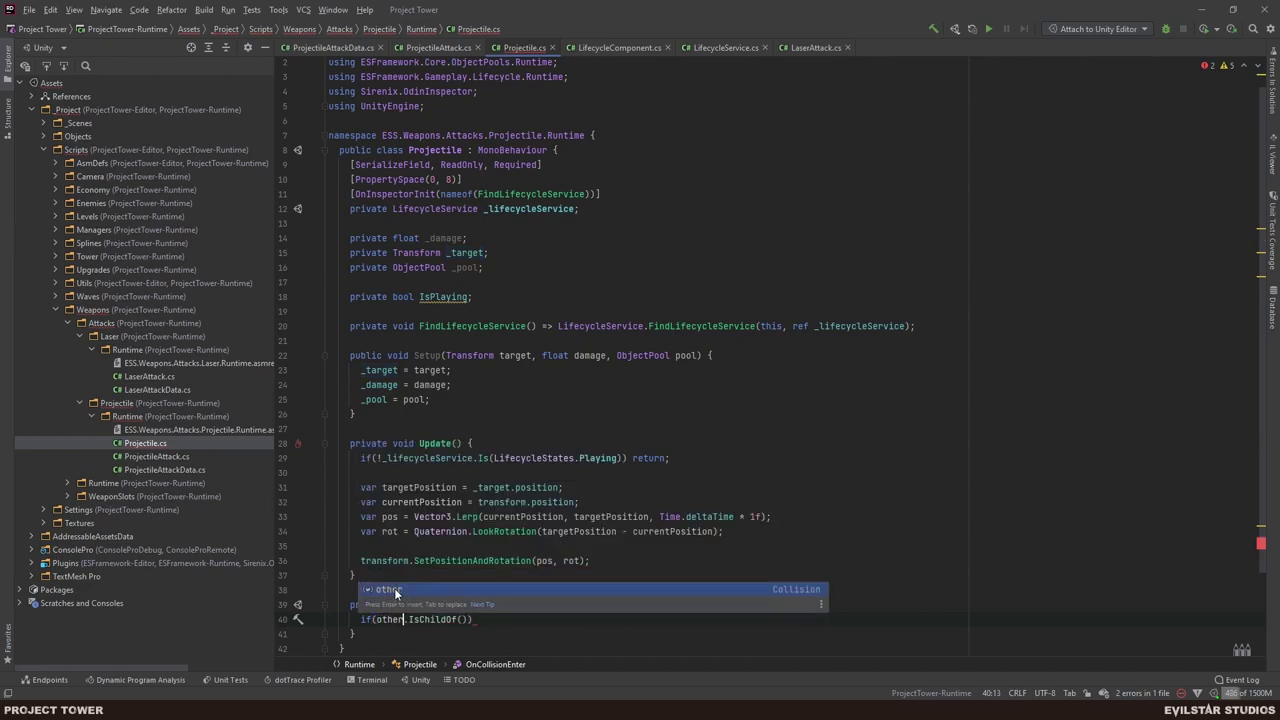
{"action": "key", "text": "Down"}
{"action": "key", "text": "Down"}
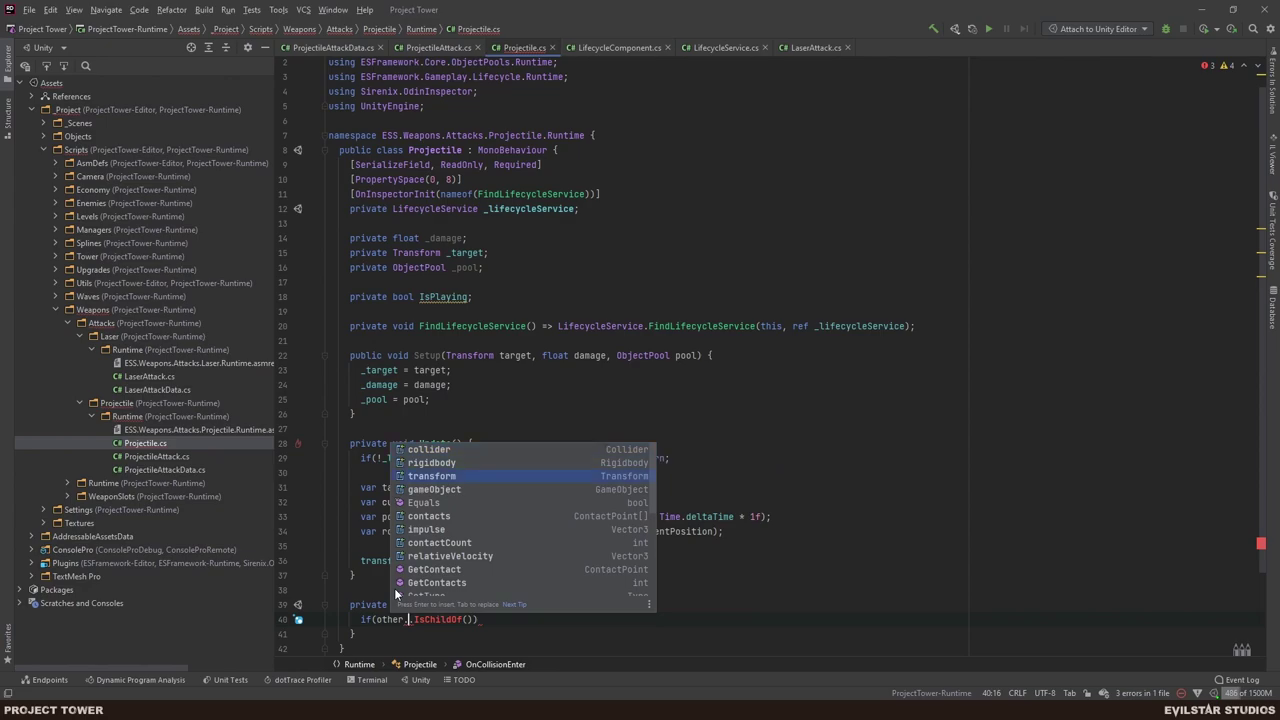
{"action": "type", "text": "."}
{"action": "key", "text": "End"}
{"action": "key", "text": "Left"}
{"action": "key", "text": "Left"}
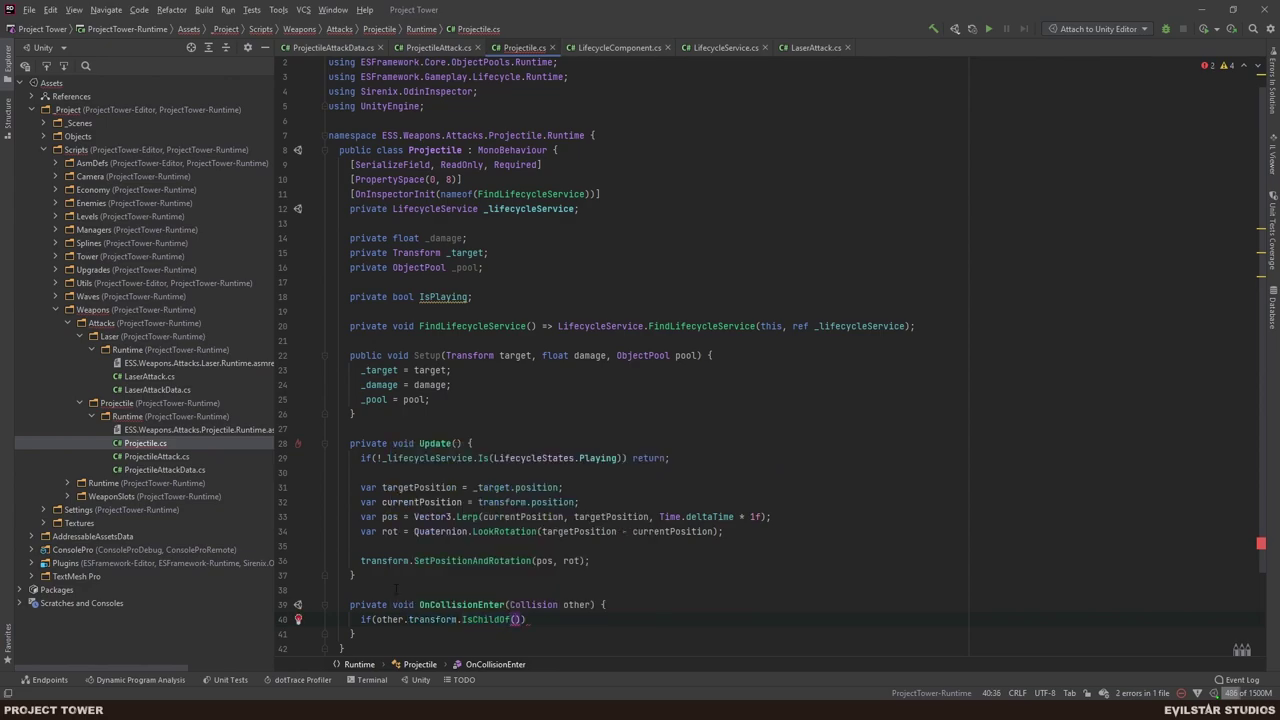
{"action": "type", "text": "_tar"}
{"action": "key", "text": "Return"}
{"action": "key", "text": "End"}
{"action": "type", "text": "{"}
{"action": "key", "text": "Return"}
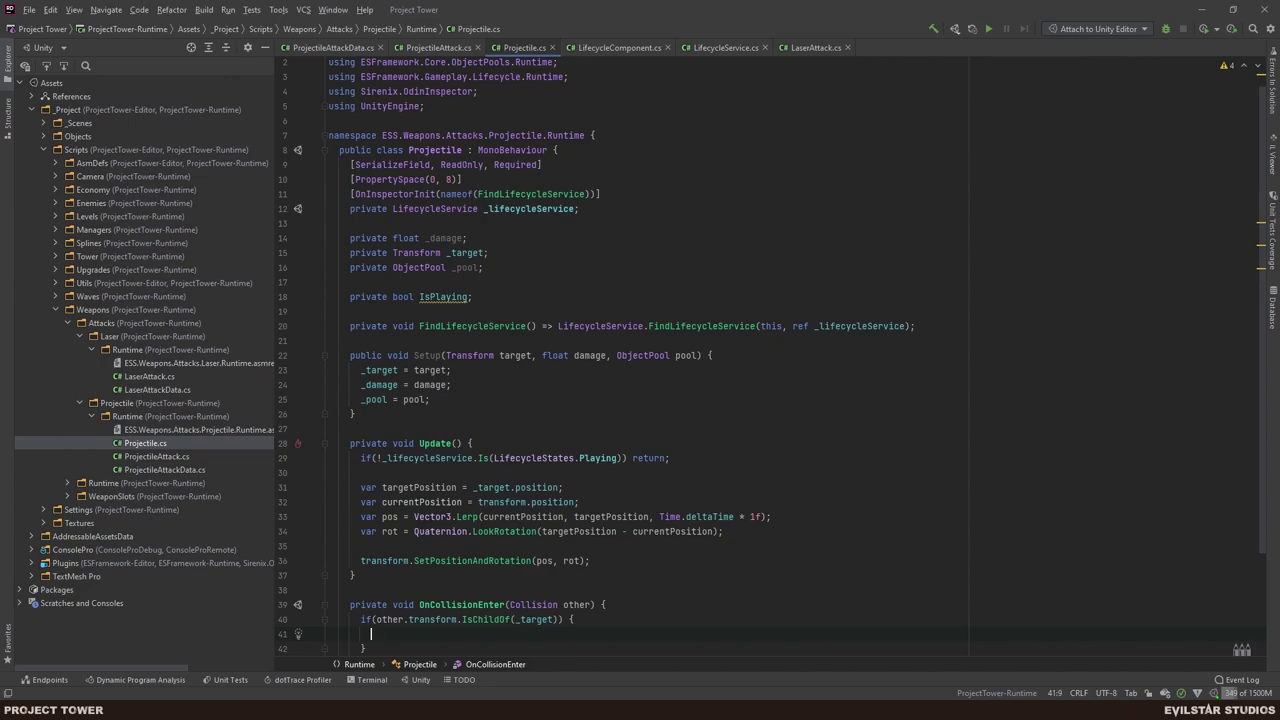
{"action": "key", "text": "ctrl+space"}
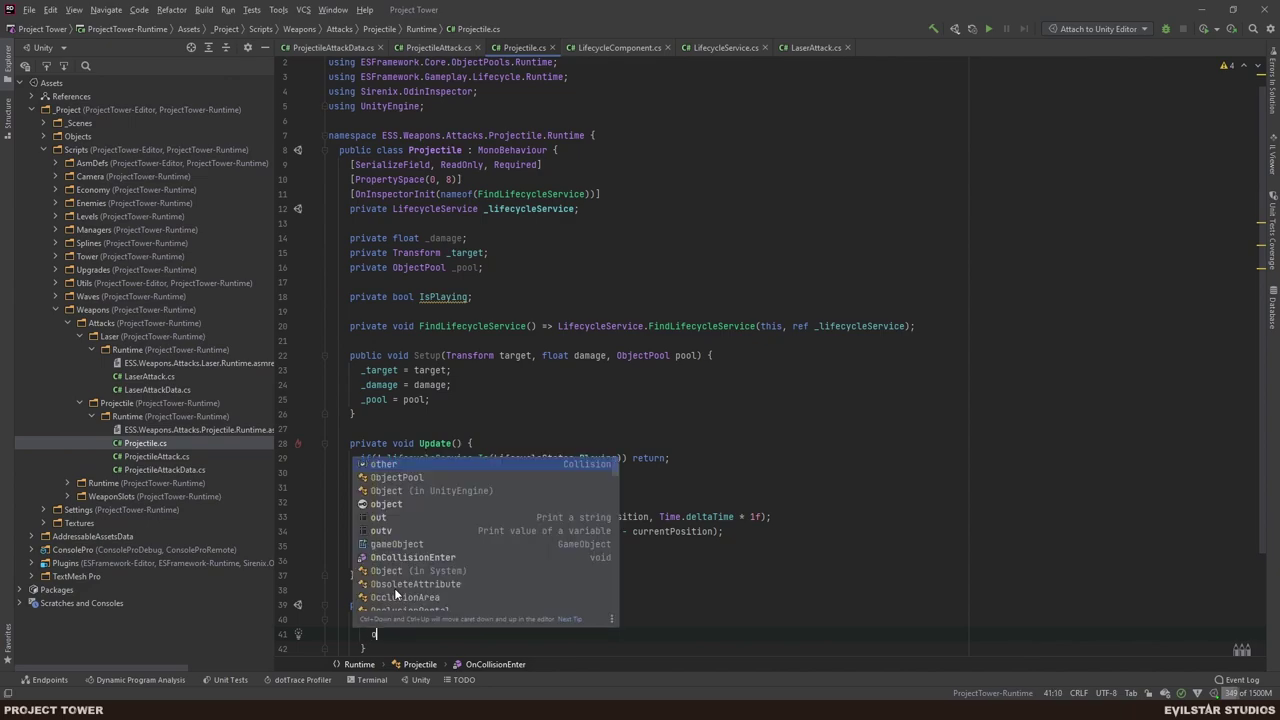
{"action": "key", "text": "Escape"}
- Extract other.transform into a local var named otherTransform with Introduce Variable
{"action": "double_click", "coordinate": [388, 619]}
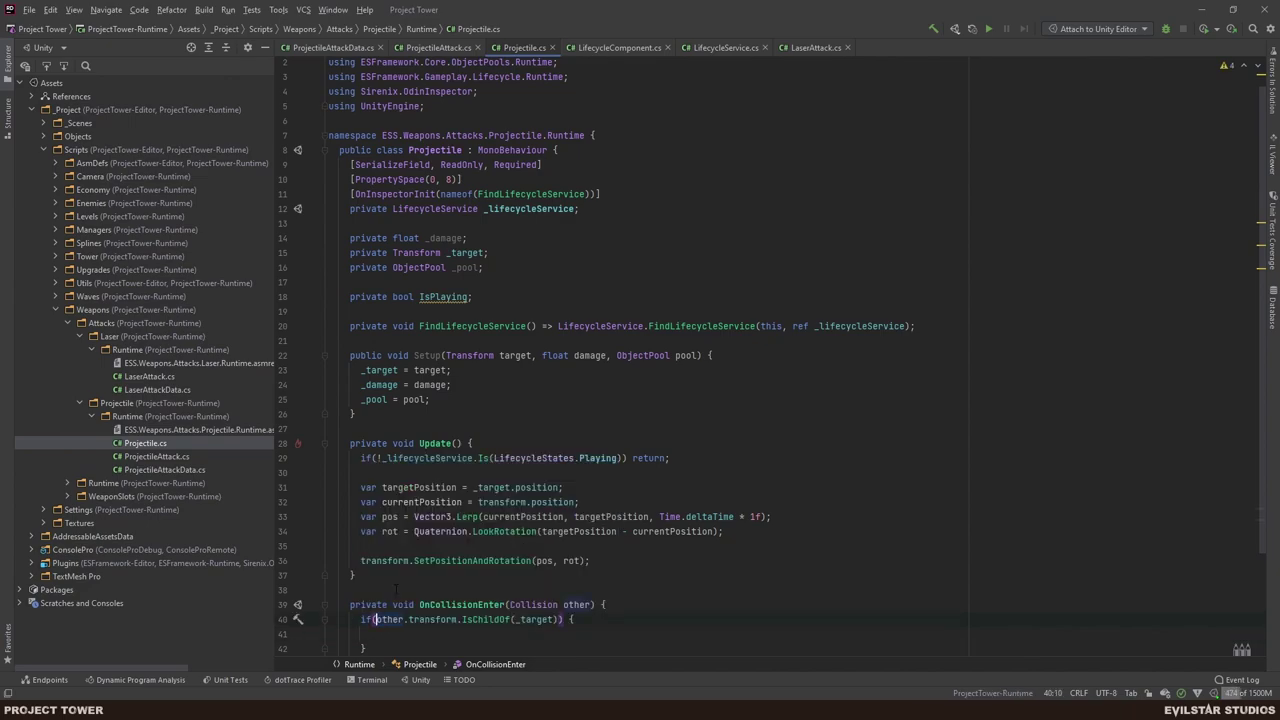
{"action": "key", "text": "Left"}
{"action": "key", "text": "ctrl+alt+v"}
{"action": "key", "text": "Return"}
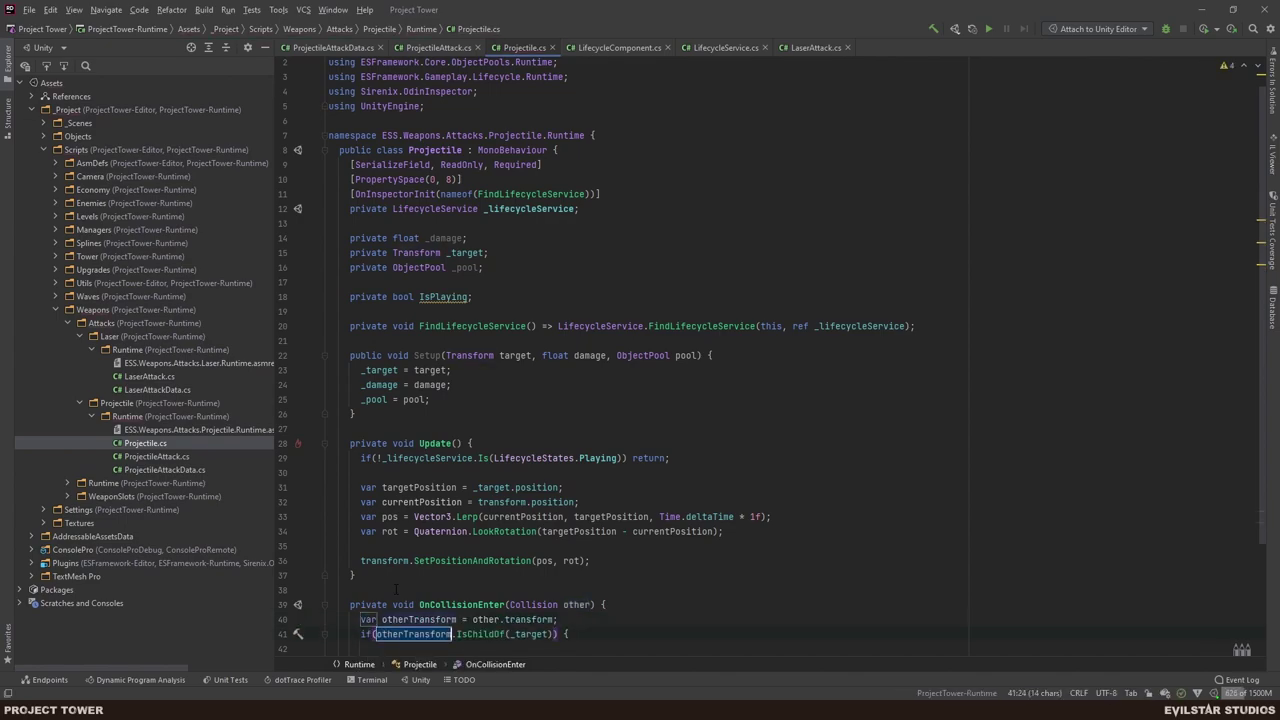
{"action": "key", "text": "Left"}
{"action": "type", "text": "otherTransform =="}
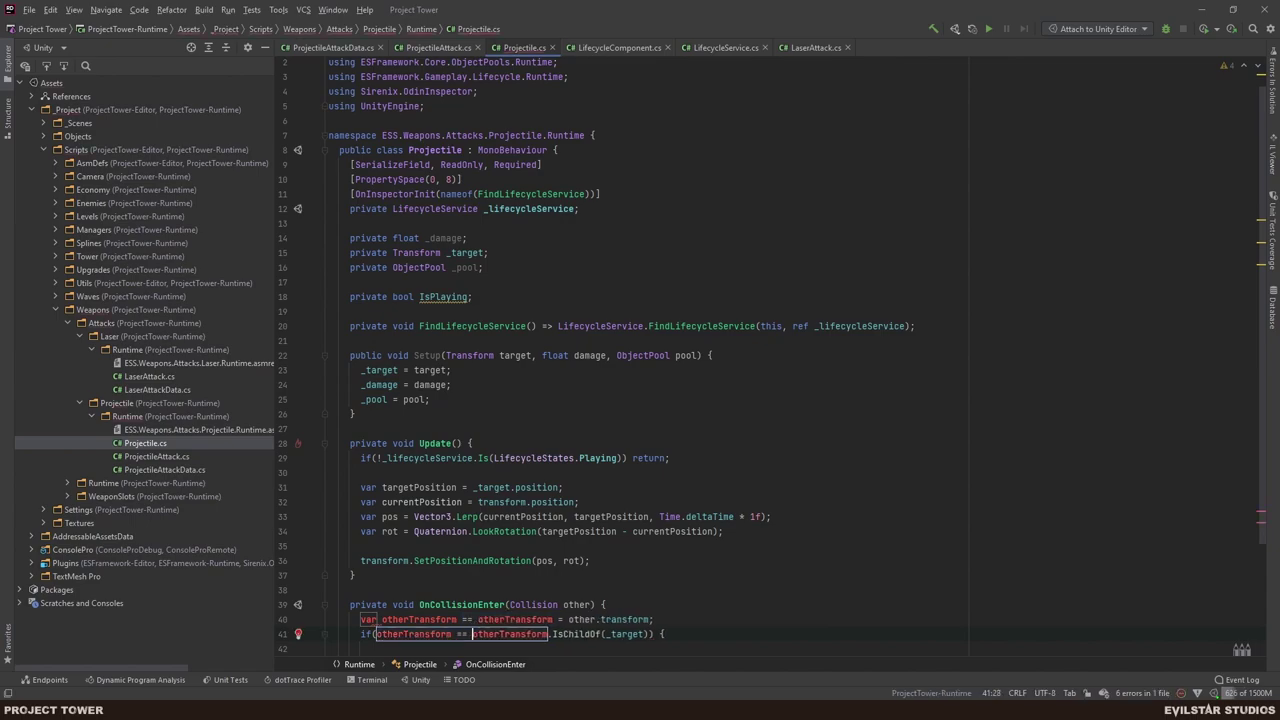
- Prepend 'otherTransform == _target ||' to the condition and go to IsChildOf's declaration
{"action": "key", "text": "BackSpace"}
{"action": "key", "text": "BackSpace"}
{"action": "key", "text": "BackSpace"}
{"action": "key", "text": "BackSpace"}
{"action": "key", "text": "BackSpace"}
{"action": "key", "text": "BackSpace"}
{"action": "key", "text": "BackSpace"}
{"action": "key", "text": "BackSpace"}
{"action": "key", "text": "BackSpace"}
{"action": "key", "text": "BackSpace"}
{"action": "key", "text": "BackSpace"}
{"action": "key", "text": "BackSpace"}
{"action": "key", "text": "BackSpace"}
{"action": "key", "text": "BackSpace"}
{"action": "key", "text": "BackSpace"}
{"action": "key", "text": "BackSpace"}
{"action": "key", "text": "BackSpace"}
{"action": "key", "text": "BackSpace"}
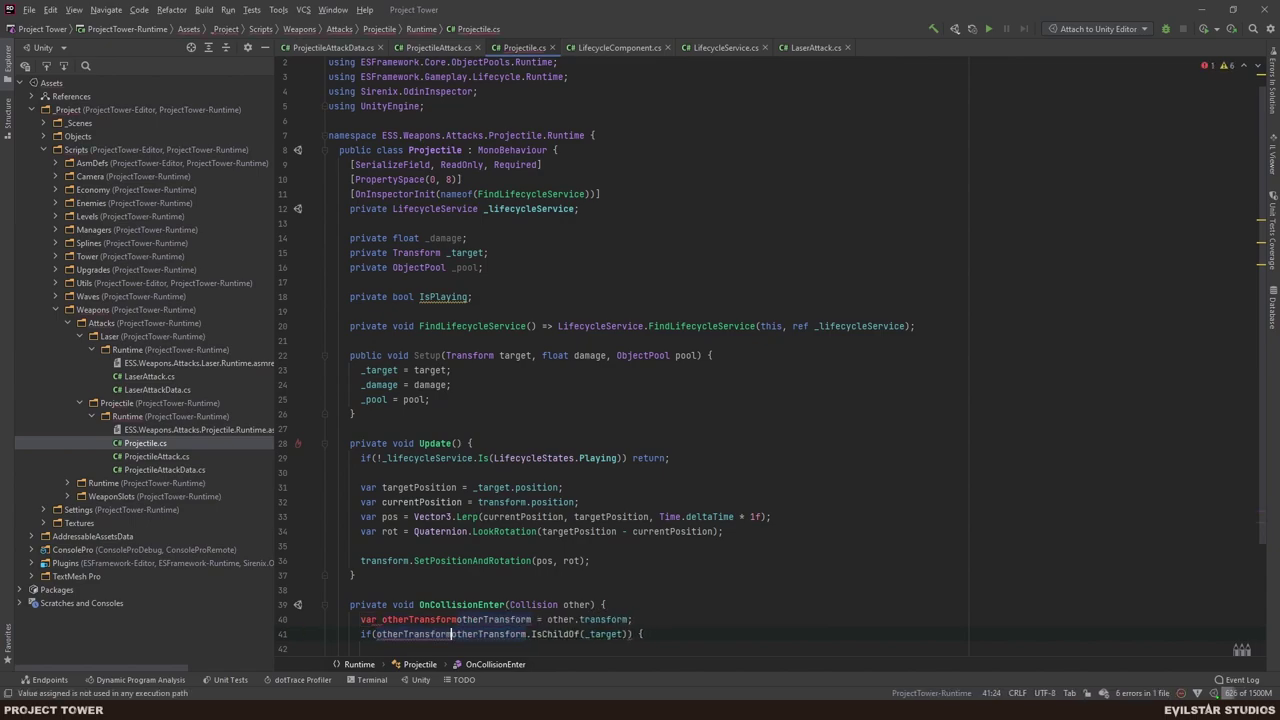
{"action": "type", "text": "otherTransform =="}
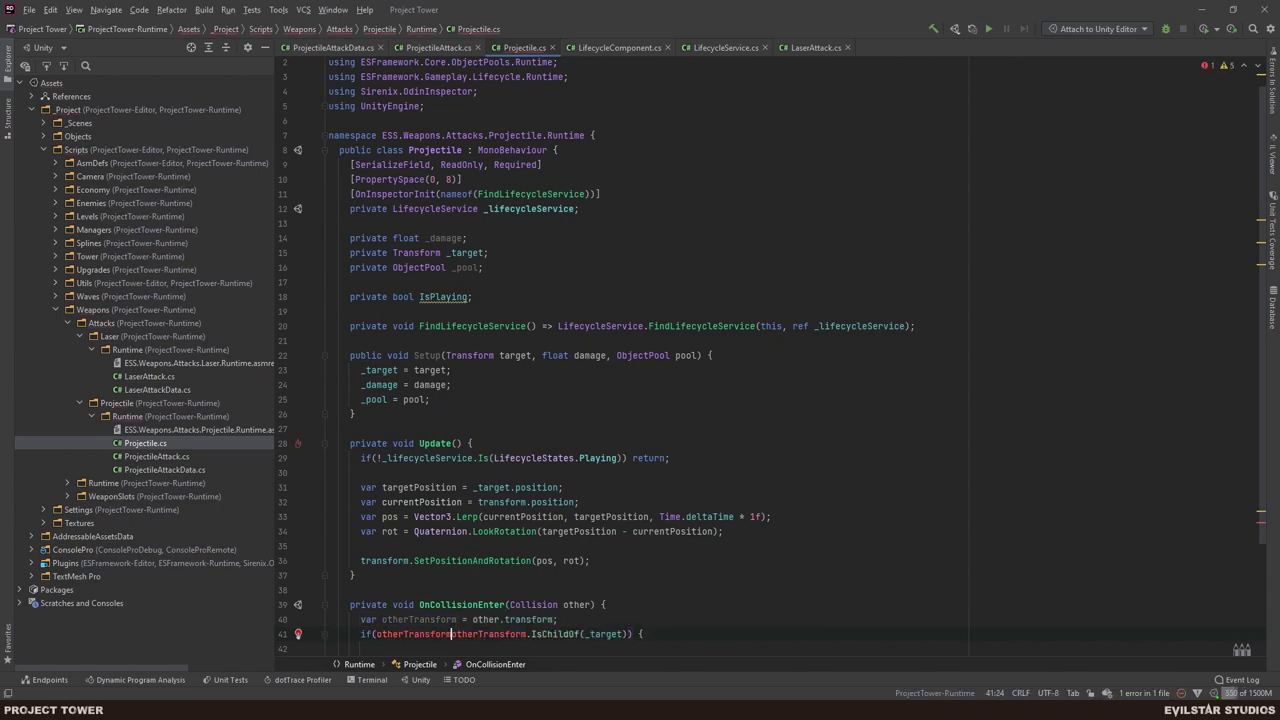
{"action": "type", "text": " _target "}
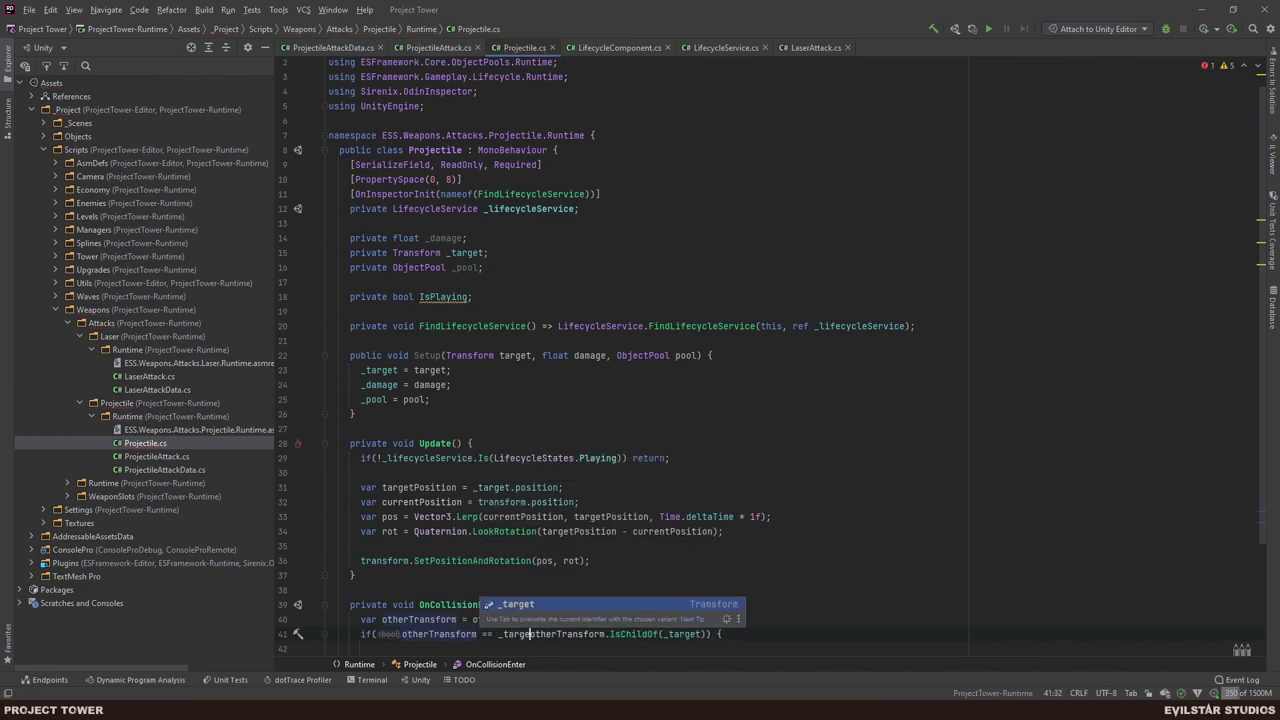
{"action": "type", "text": "||"}
{"action": "key", "text": "Down"}
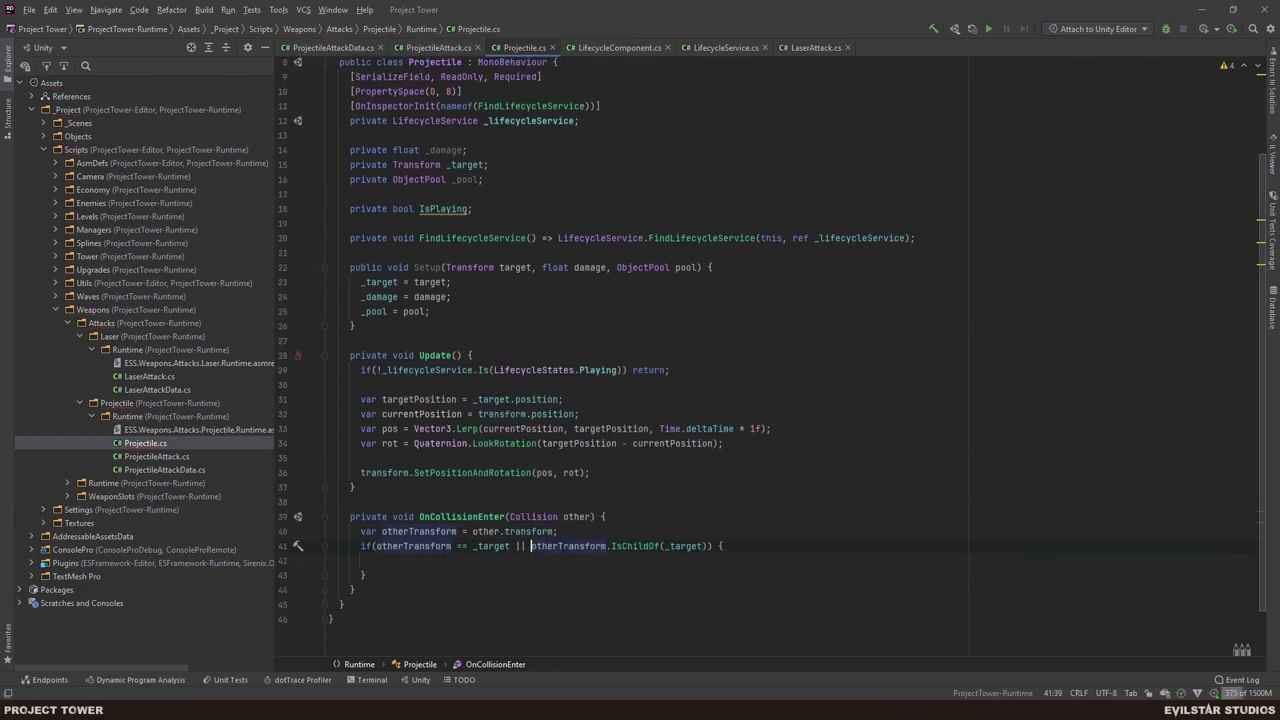
{"action": "left_click", "coordinate": [628, 546], "text": "ctrl"}
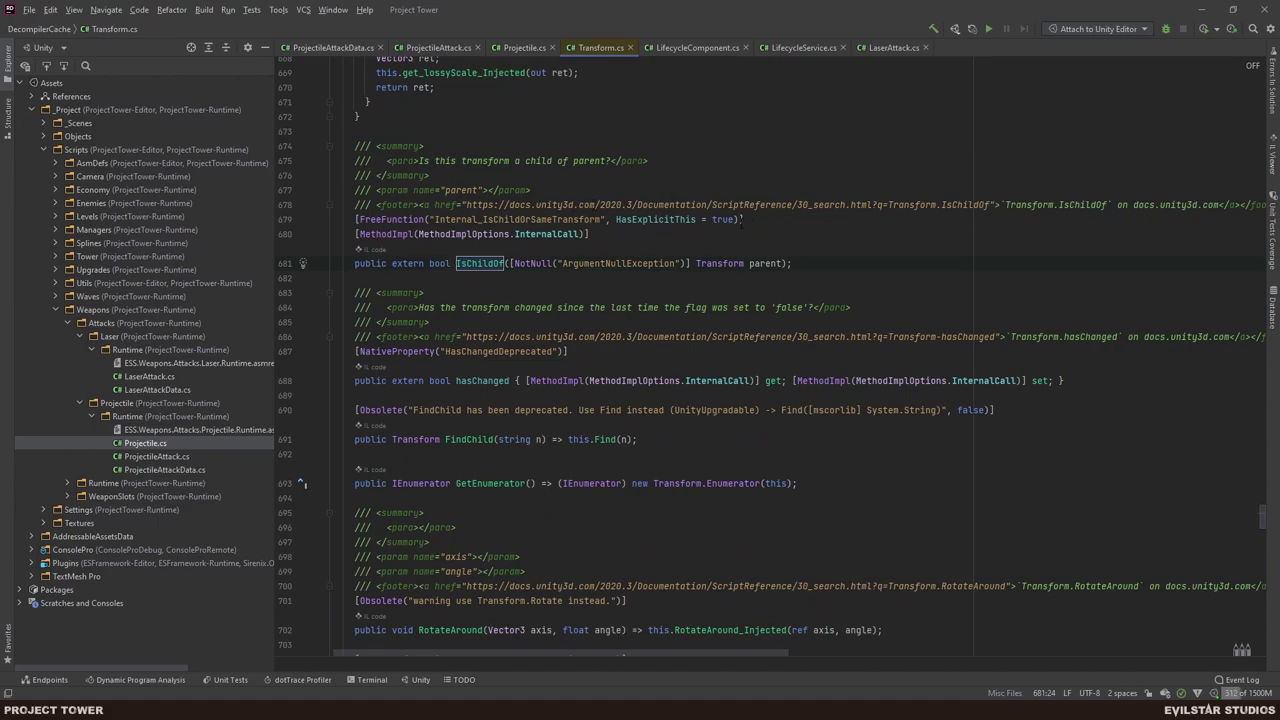
- Follow the online documentation link in the decompiled IsChildOf summary
{"action": "left_click", "coordinate": [736, 205]}
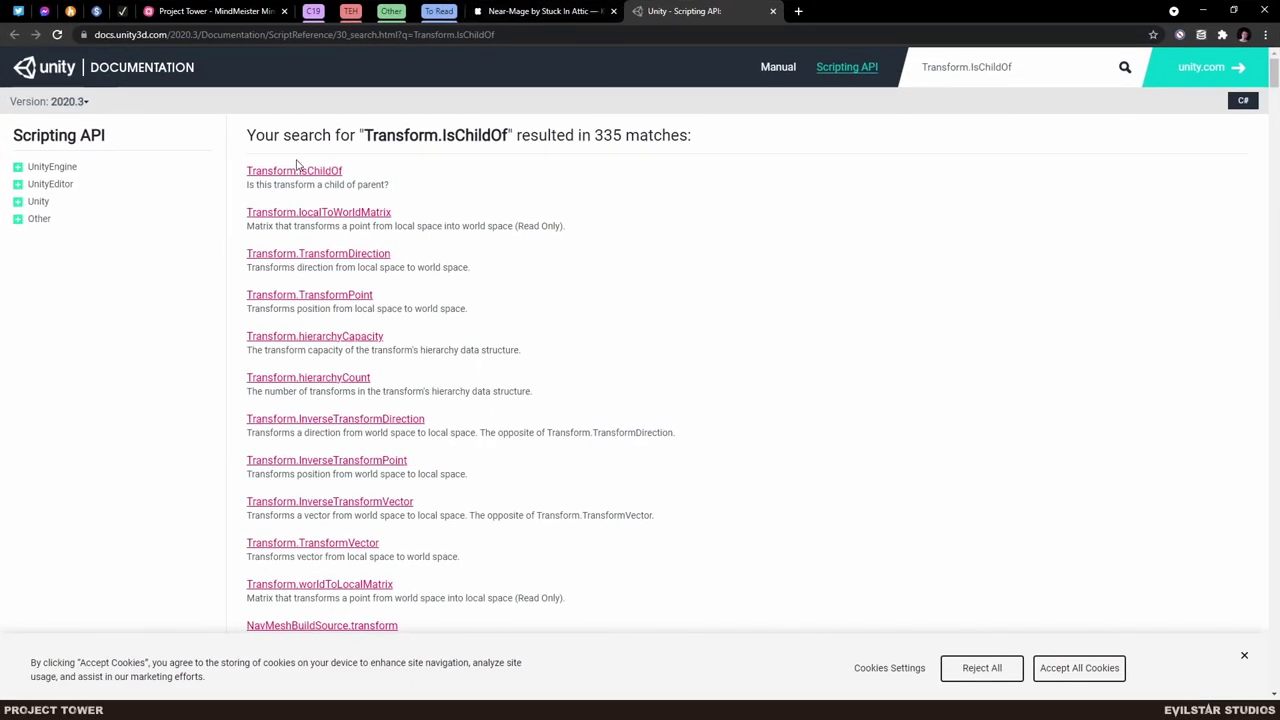
- Read the Transform.IsChildOf page confirming identical transforms also count, then return to Rider
{"action": "left_click", "coordinate": [313, 176]}
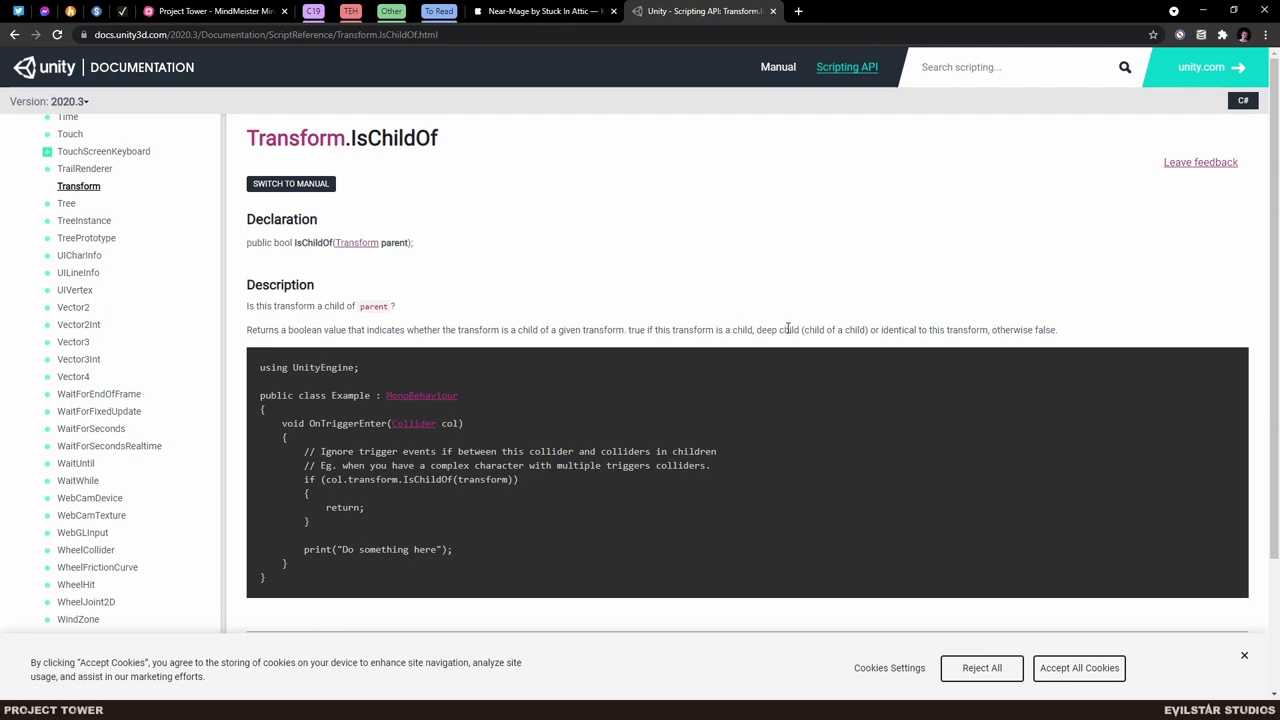
{"action": "left_click_drag", "start_coordinate": [881, 330], "coordinate": [970, 332]}
{"action": "left_click", "coordinate": [1066, 346]}
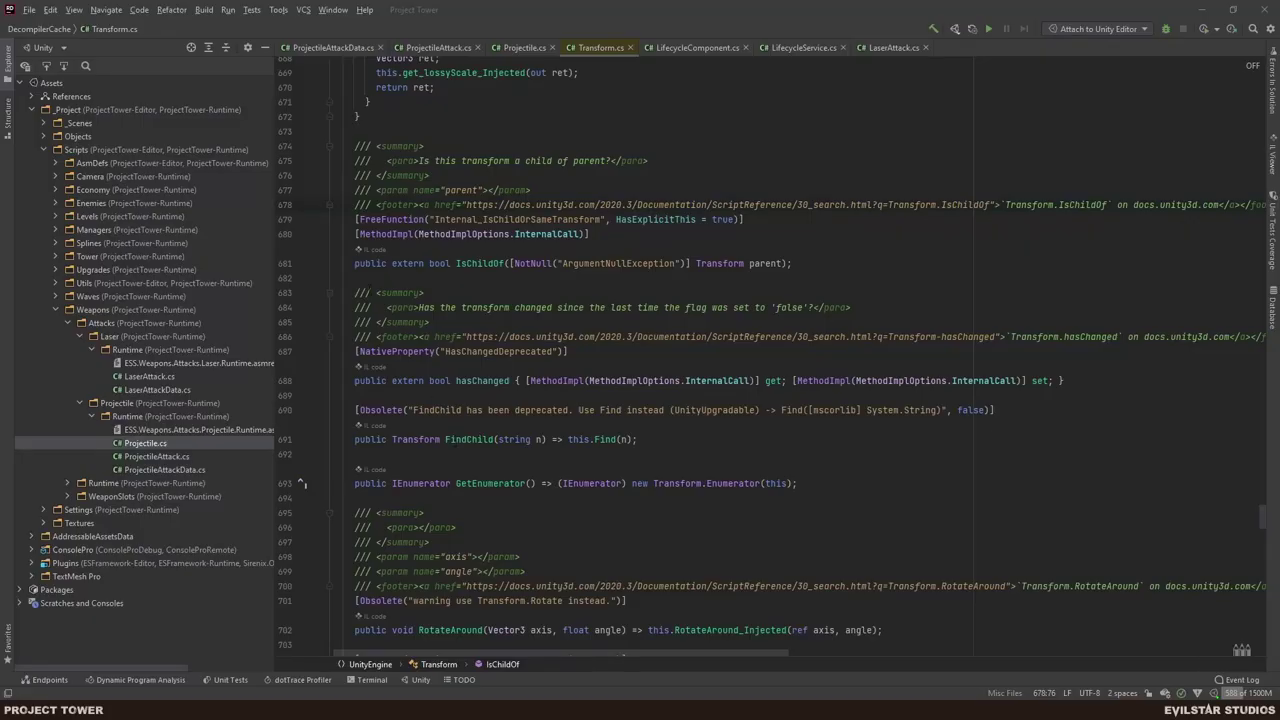
{"action": "key", "text": "alt+Tab"}
{"action": "left_click", "coordinate": [545, 47]}
- Drop the redundant 'otherTransform == _target' check, leaving only the IsChildOf condition
{"action": "left_click", "coordinate": [536, 546]}
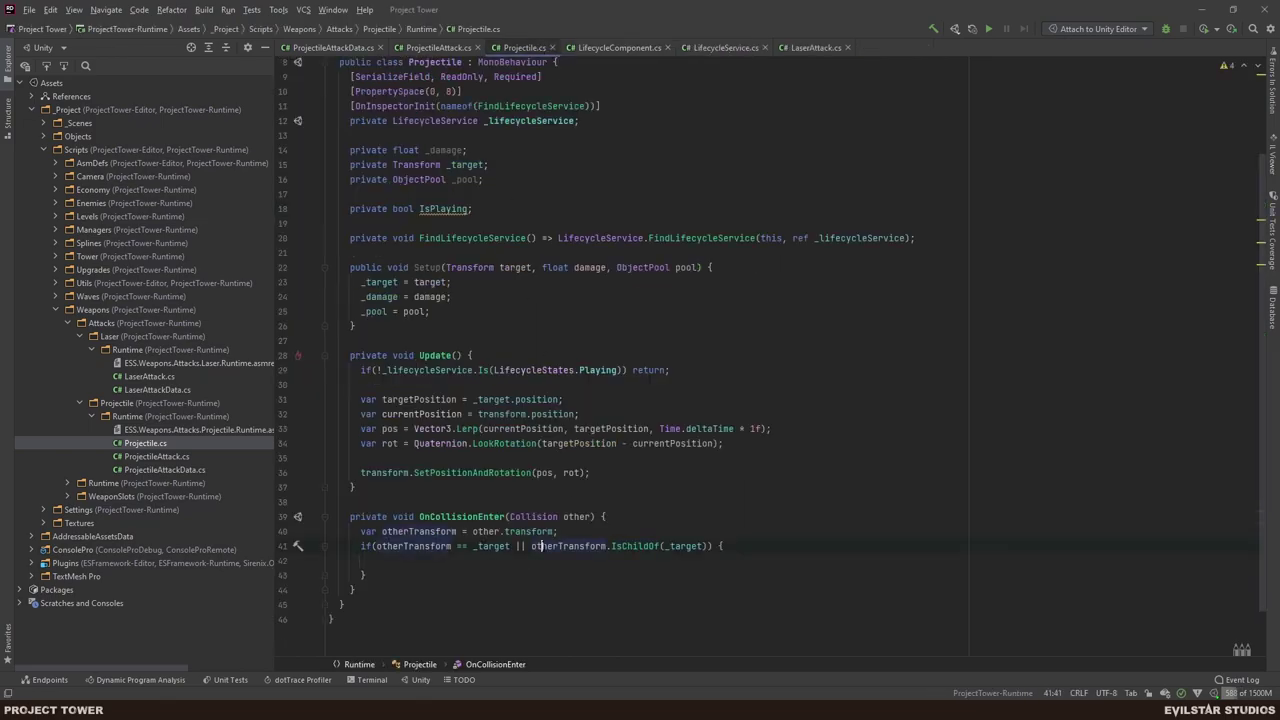
{"action": "key", "text": "ctrl+shift+Left"}
{"action": "key", "text": "ctrl+shift+Left"}
{"action": "key", "text": "ctrl+shift+Left"}
{"action": "key", "text": "ctrl+shift+Left"}
{"action": "key", "text": "BackSpace"}
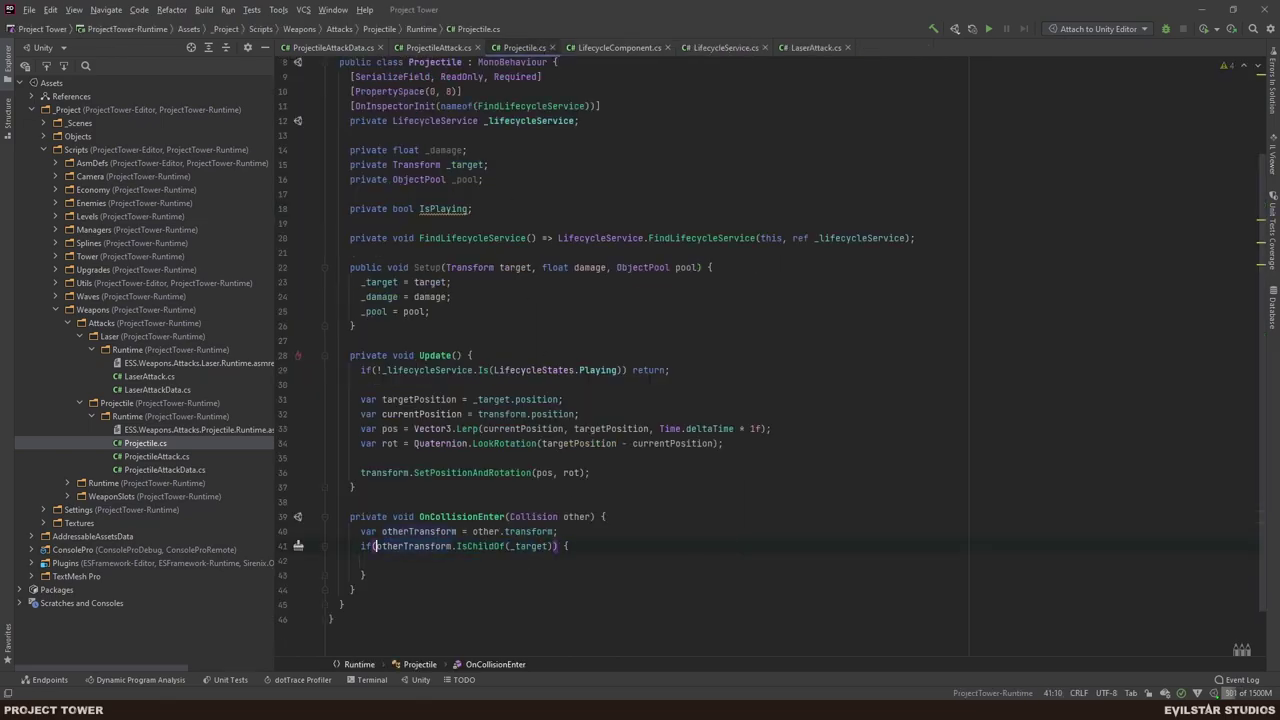
{"action": "left_click", "coordinate": [537, 561]}
{"action": "key", "text": "Up"}
{"action": "key", "text": "Up"}
{"action": "key", "text": "ctrl+Right"}
{"action": "key", "text": "ctrl+shift+Right"}
{"action": "key", "text": "ctrl+c"}
{"action": "key", "text": "Down"}
{"action": "key", "text": "Down"}
{"action": "key", "text": "ctrl+v"}
{"action": "type", "text": "."}
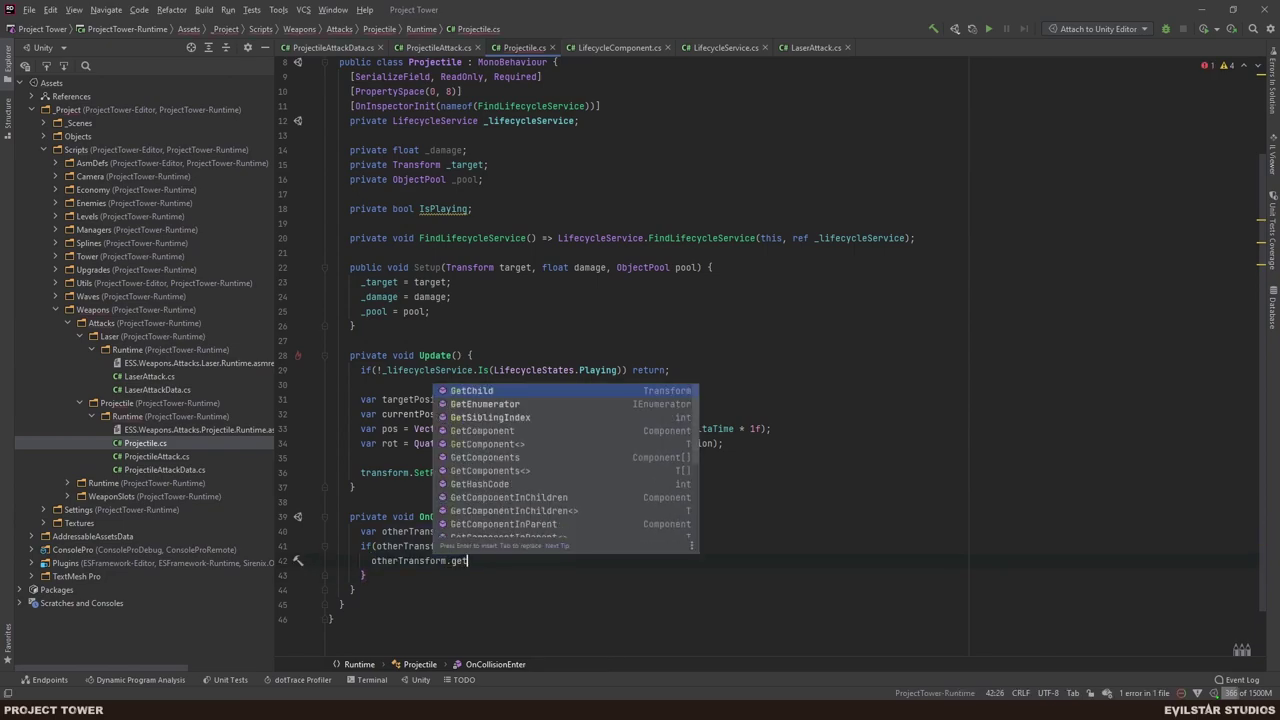
{"action": "key", "text": "BackSpace"}
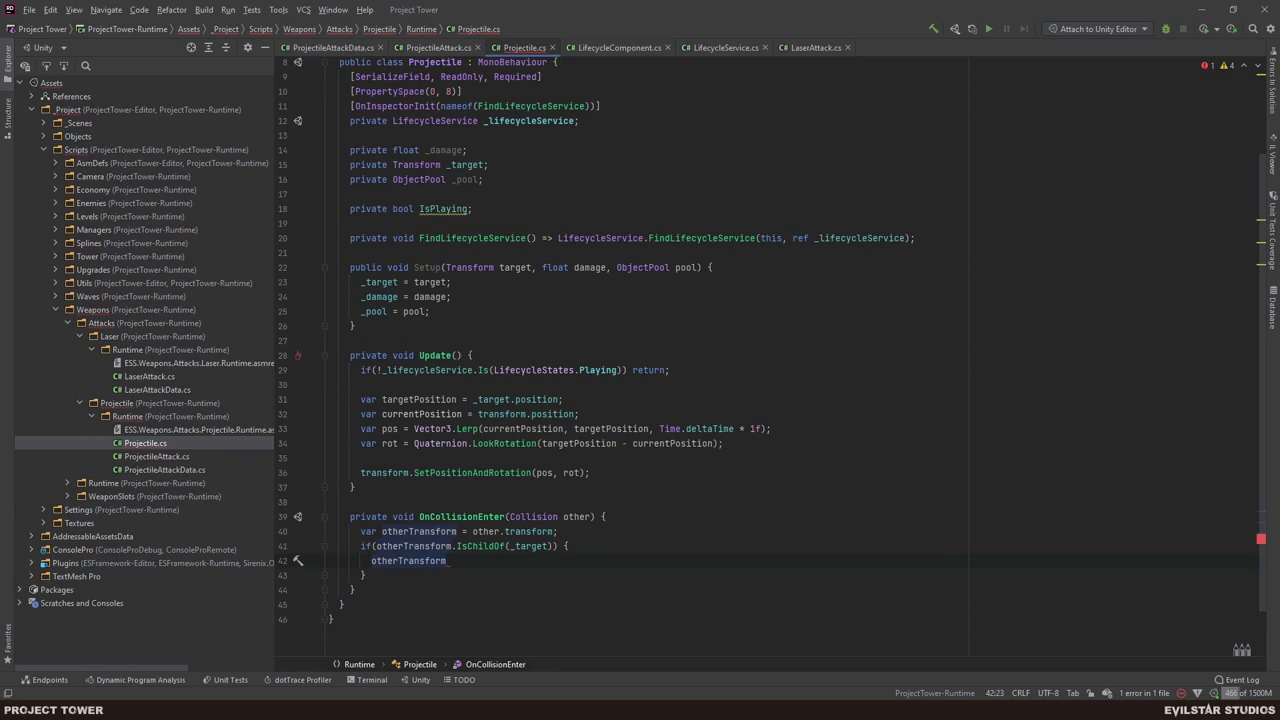
- Inside the if block, call _target.GetComponent<EnemyHealth>().TakeDamage(_damage)
{"action": "key", "text": "ctrl+shift+Left"}
{"action": "type", "text": "_target.GetCom"}
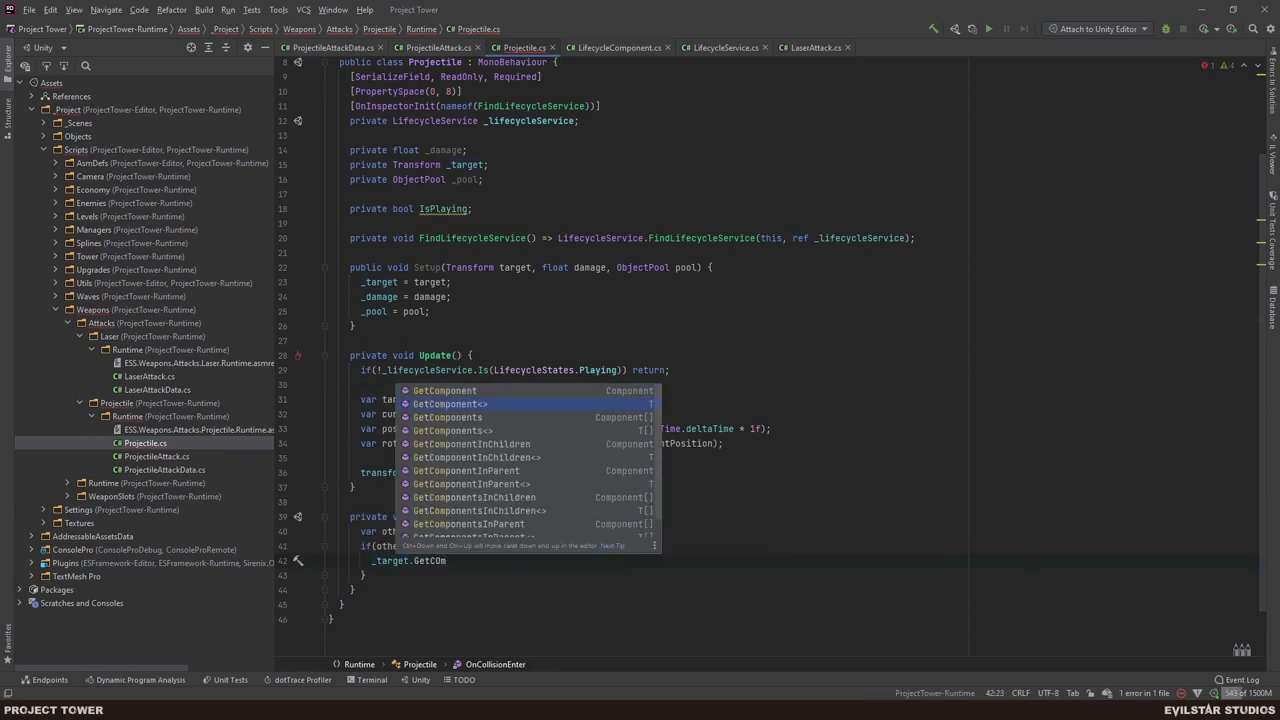
{"action": "key", "text": "Return"}
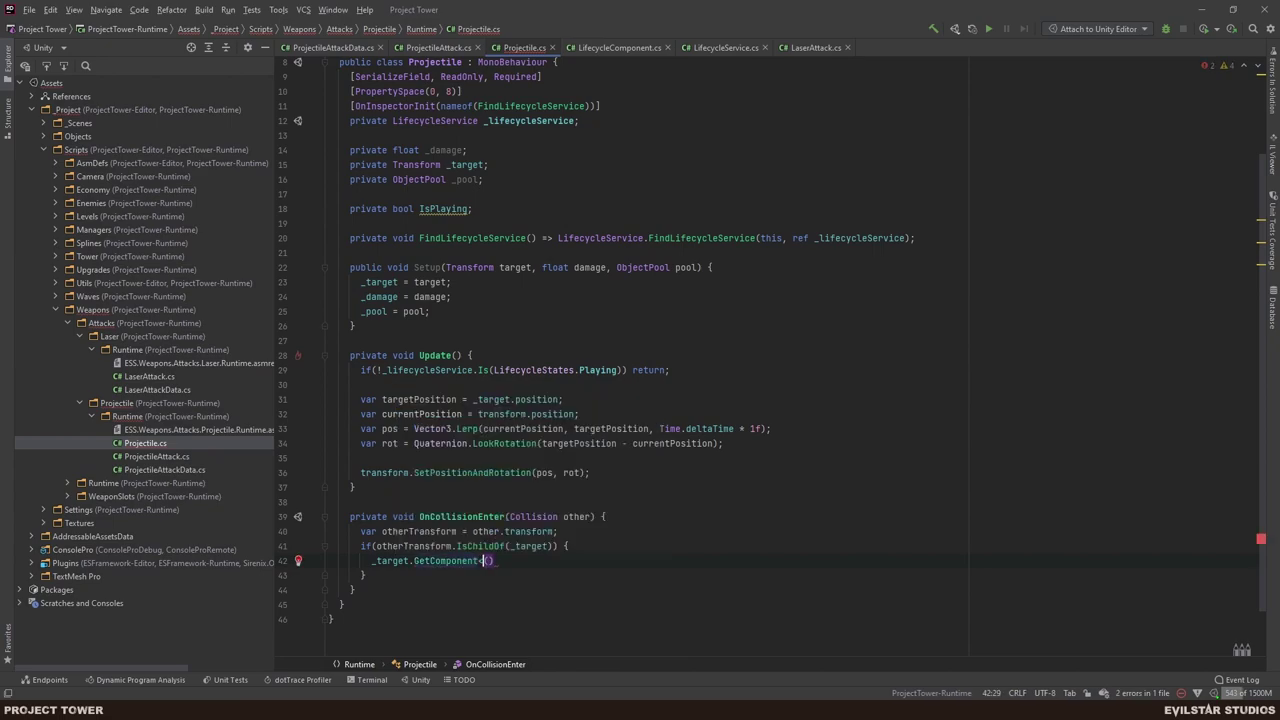
{"action": "type", "text": "LEnemyHealth"}
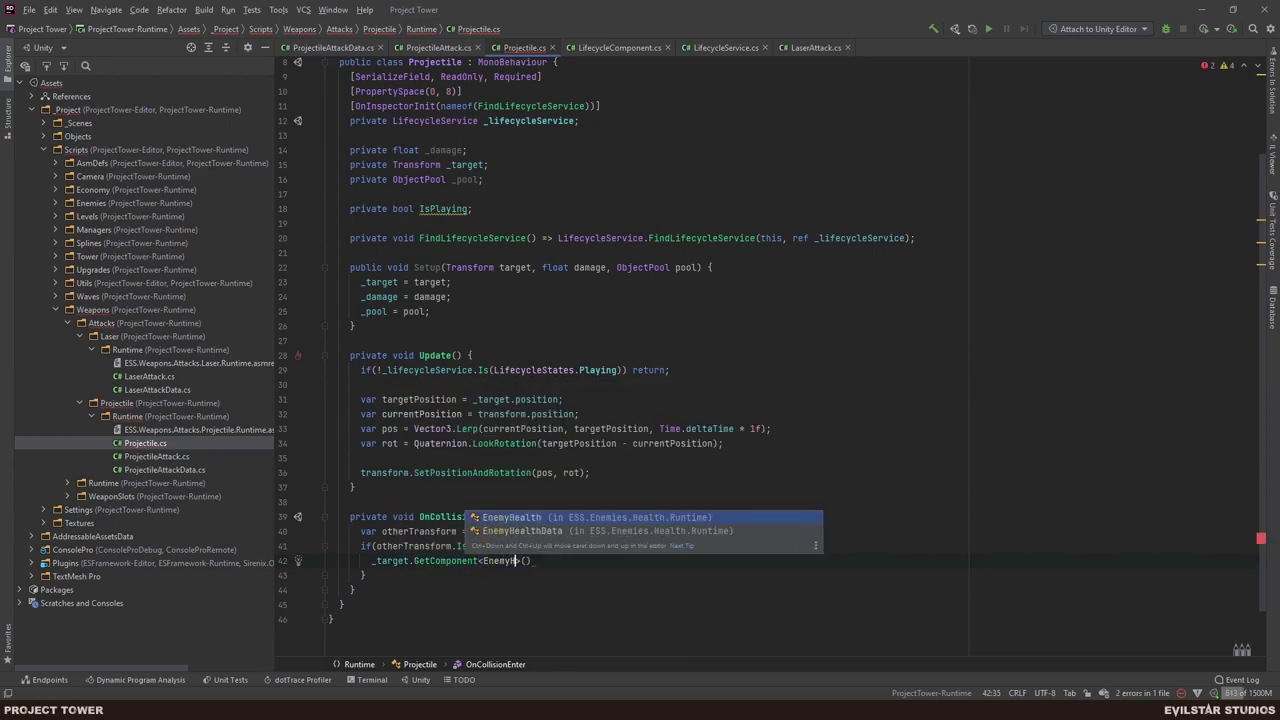
{"action": "key", "text": "Return"}
{"action": "type", "text": ".TakeDamage"}
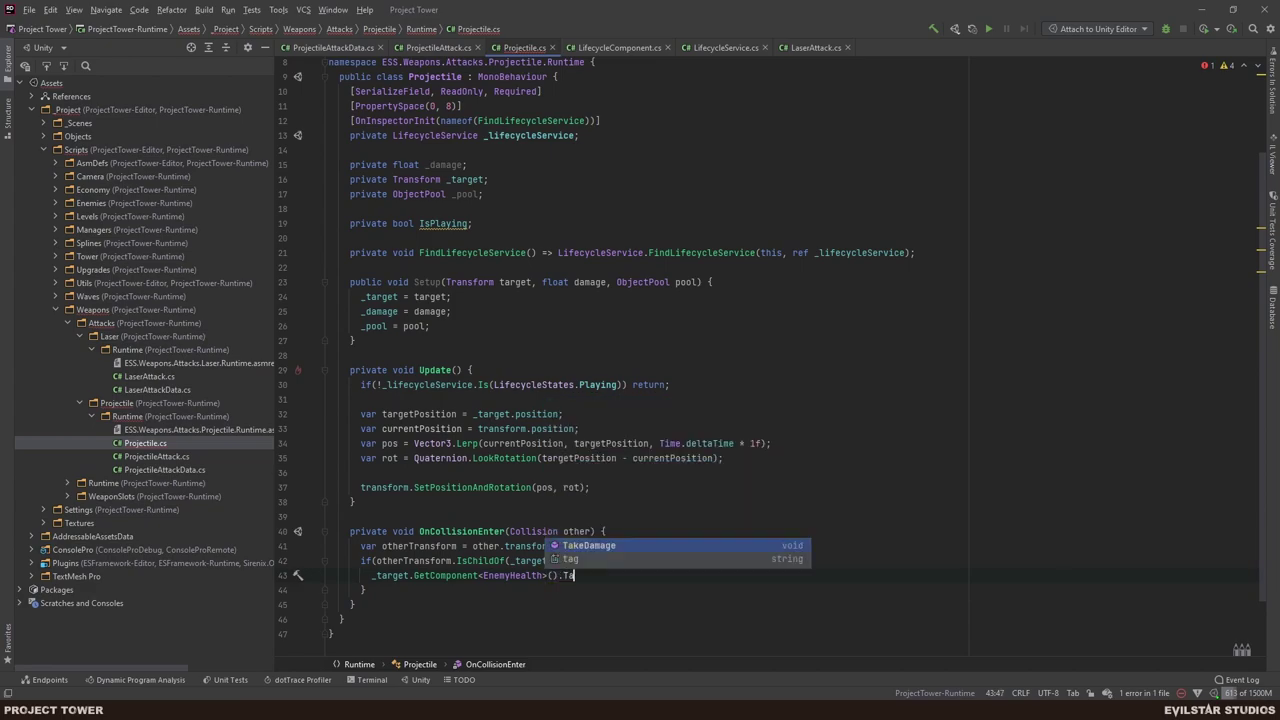
{"action": "key", "text": "Return"}
{"action": "type", "text": "_damage);"}
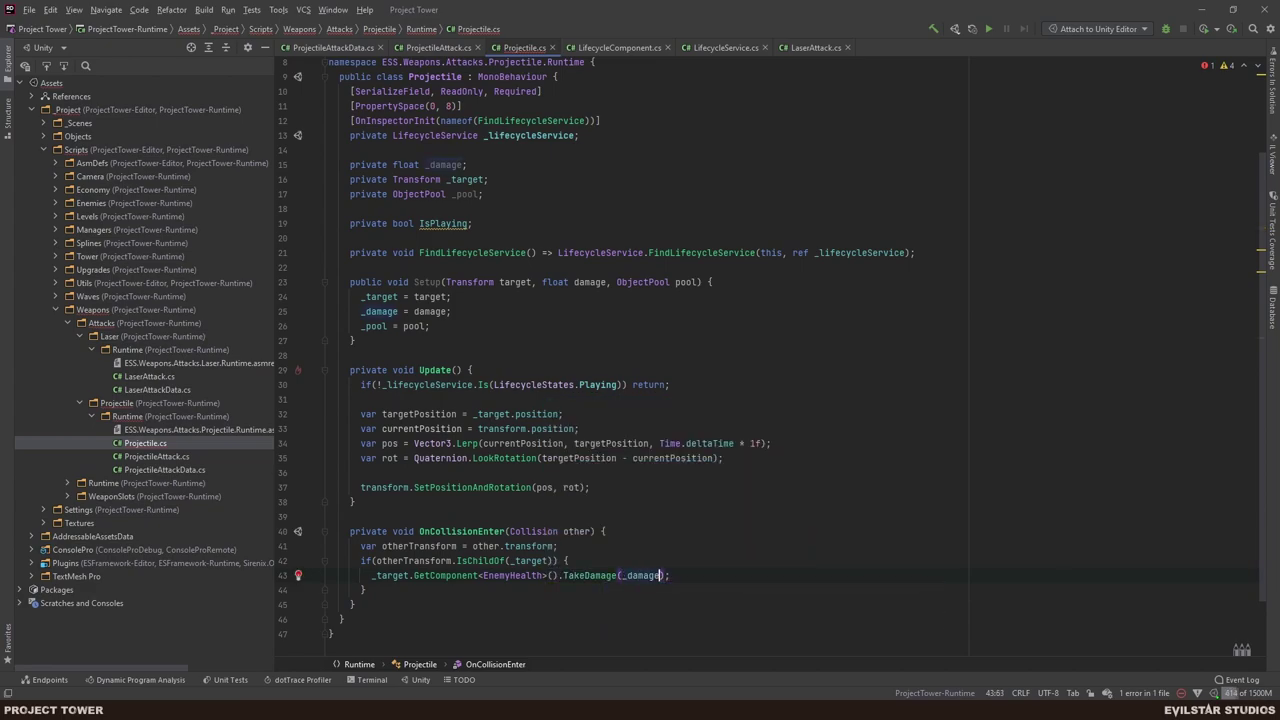
- Add _pool.Release(gameObject) after the if block and save the script
{"action": "left_click", "coordinate": [364, 590]}
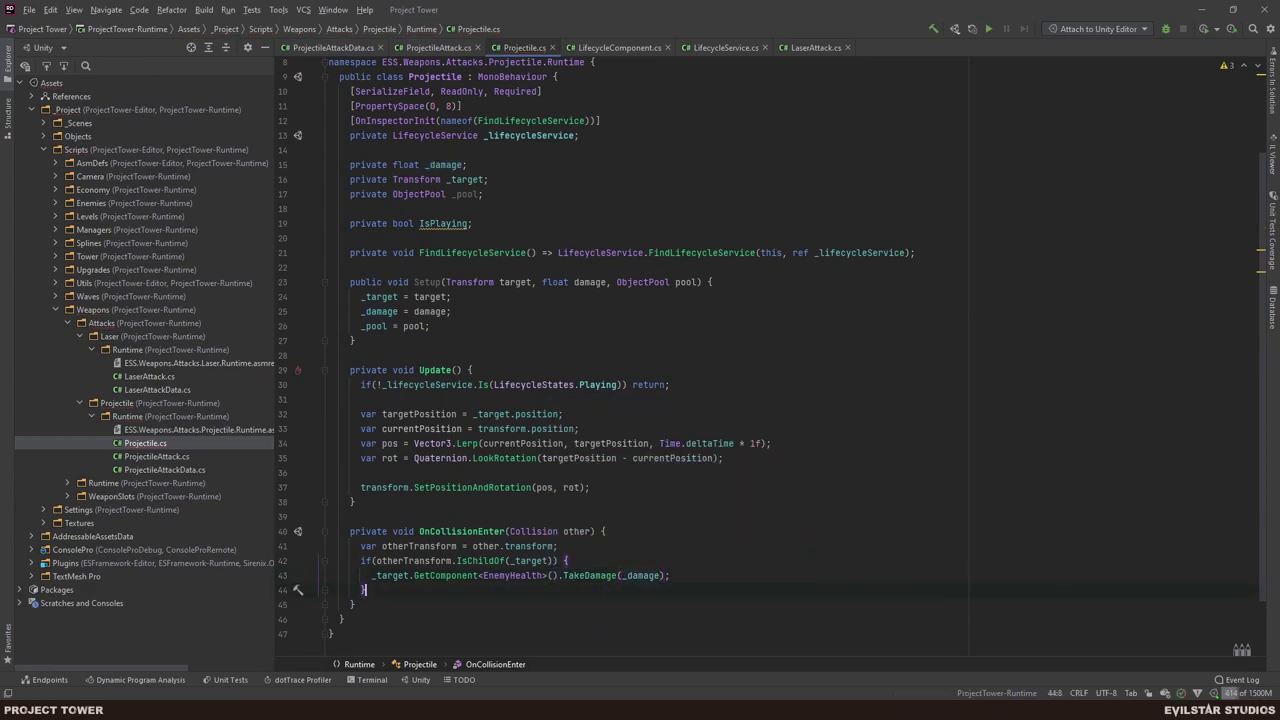
{"action": "key", "text": "Return"}
{"action": "key", "text": "Return"}
{"action": "type", "text": "_p"}
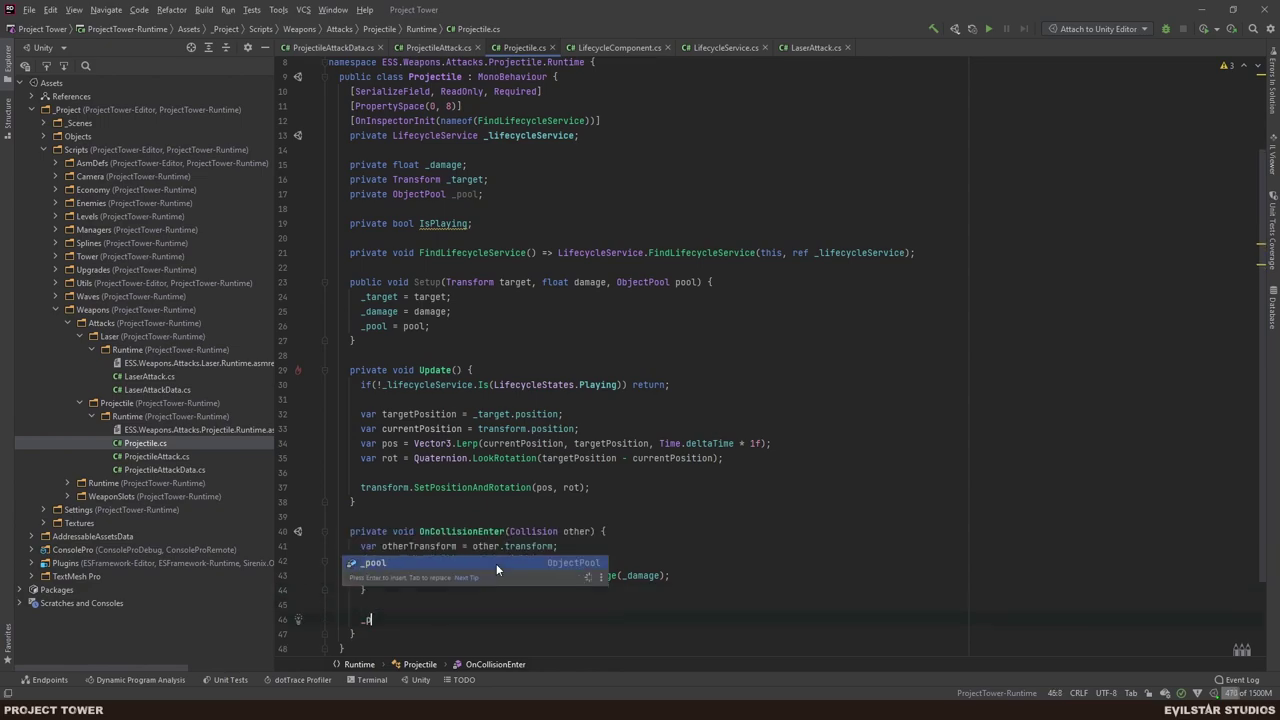
{"action": "type", "text": "ool.Rele"}
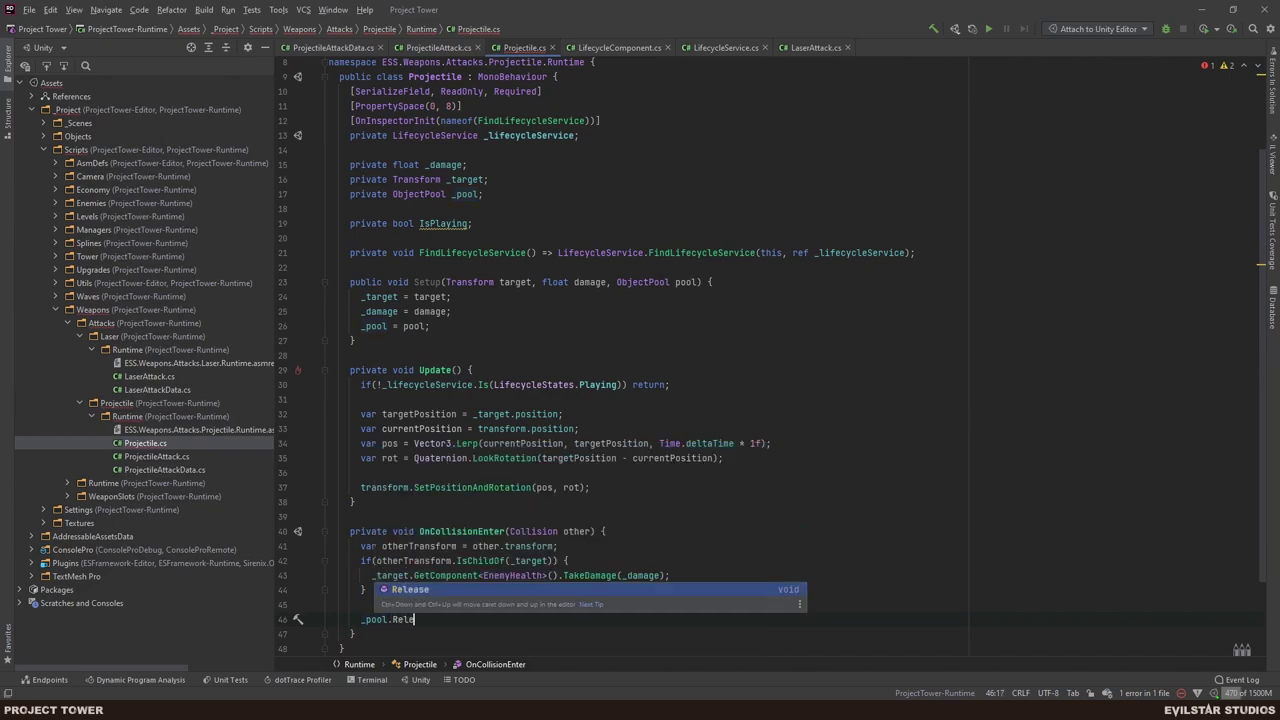
{"action": "key", "text": "Return"}
{"action": "type", "text": "gameObject);"}
{"action": "key", "text": "End"}
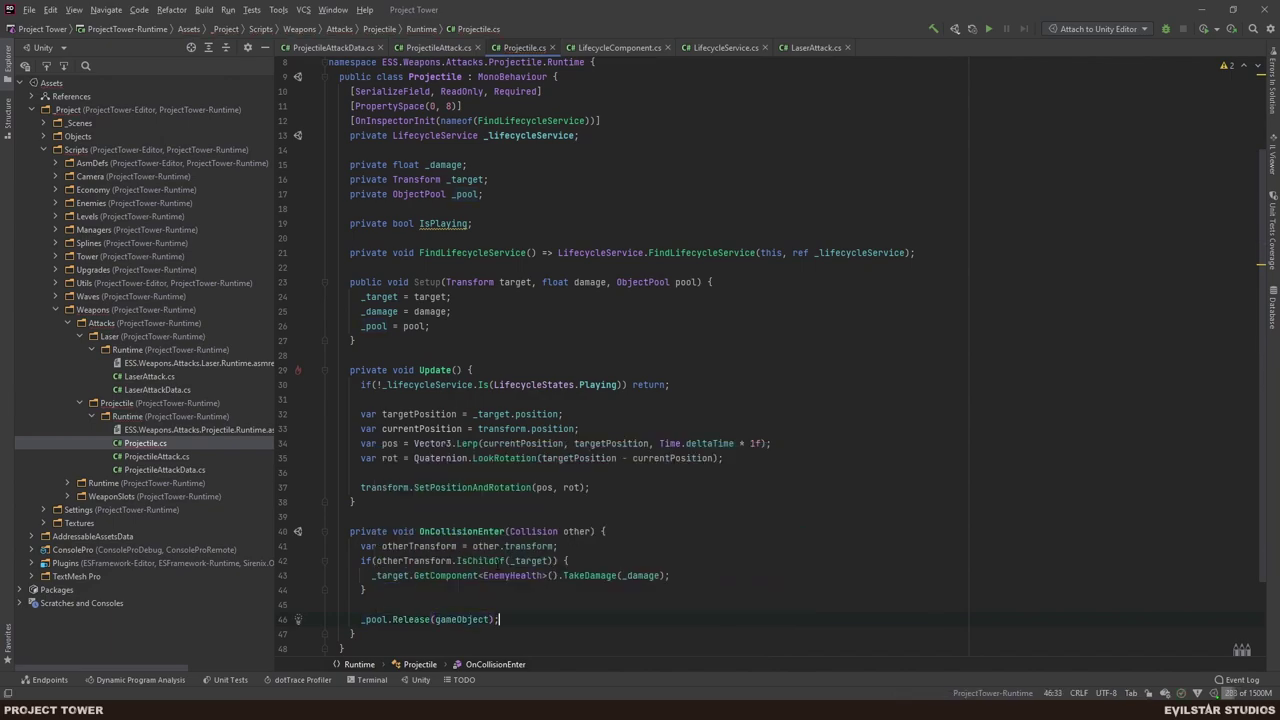
{"action": "key", "text": "ctrl+s"}
- In ProjectileAttack, add 'var projectile = go.GetComponent<Projectile>();' after the pool Get call
{"action": "left_click", "coordinate": [445, 48]}
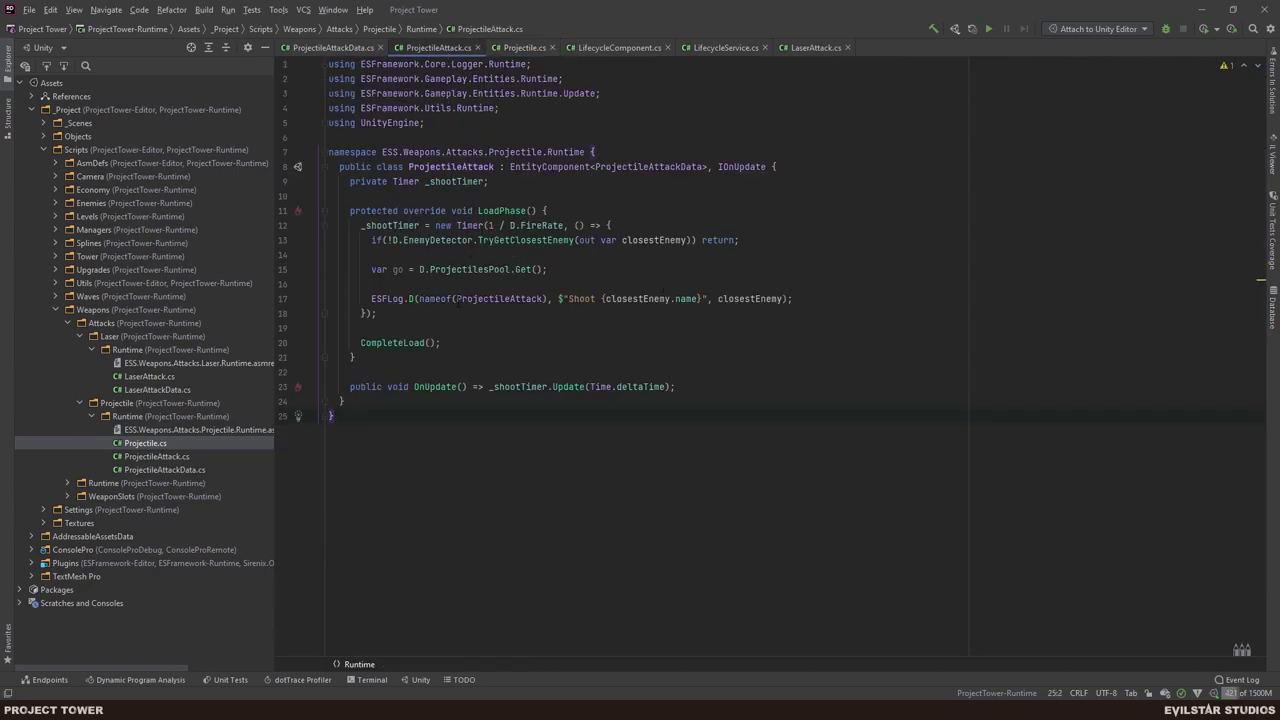
{"action": "left_click", "coordinate": [535, 269]}
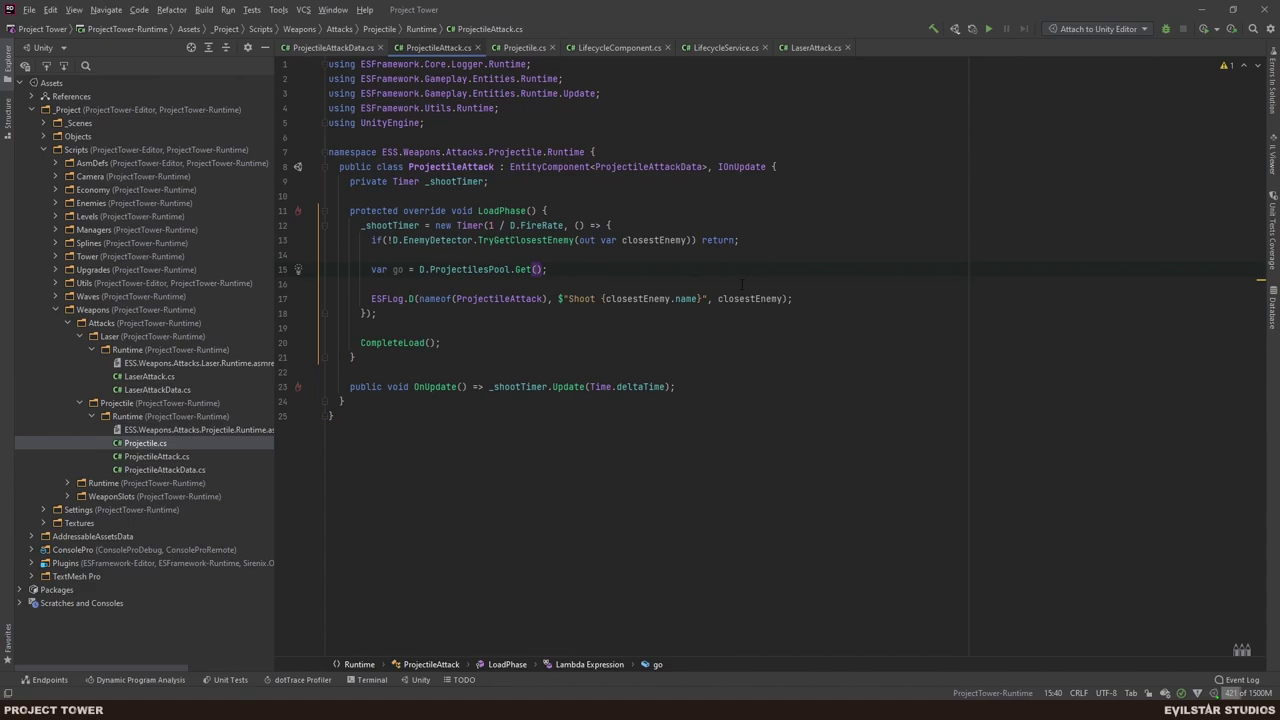
{"action": "type", "text": "false"}
{"action": "key", "text": "Return"}
{"action": "type", "text": "var pro"}
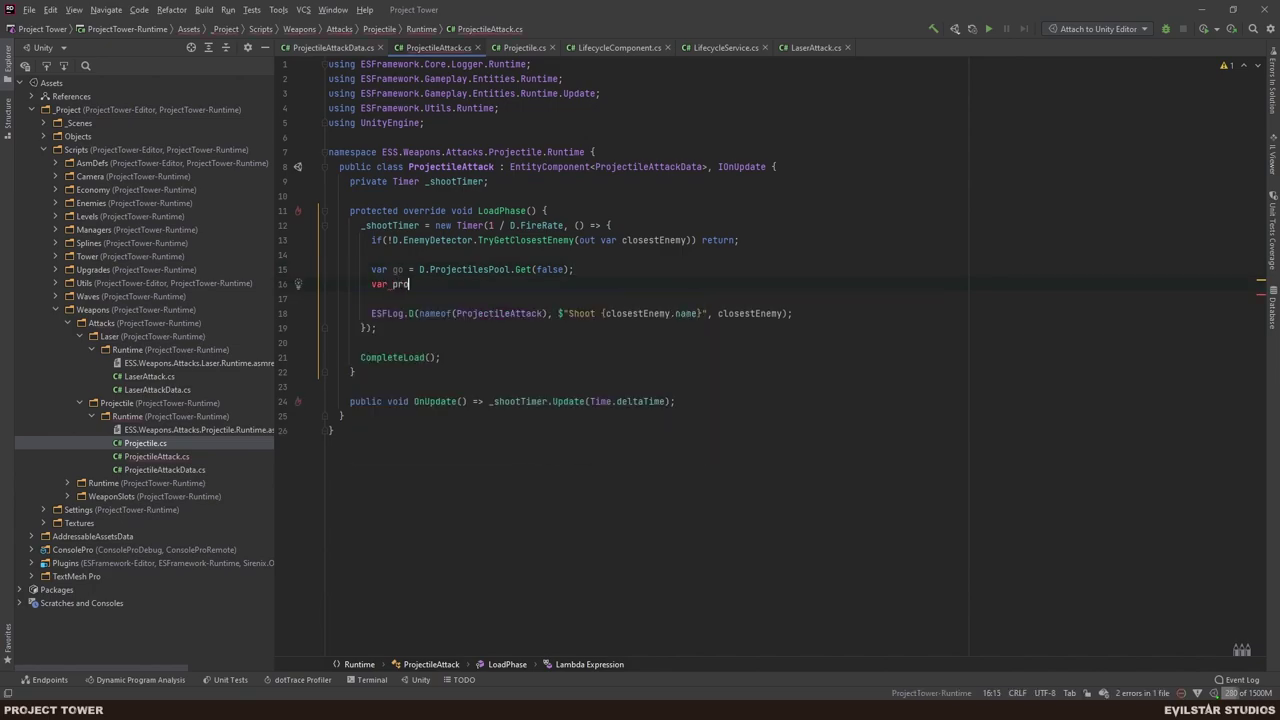
{"action": "type", "text": "jectile = "}
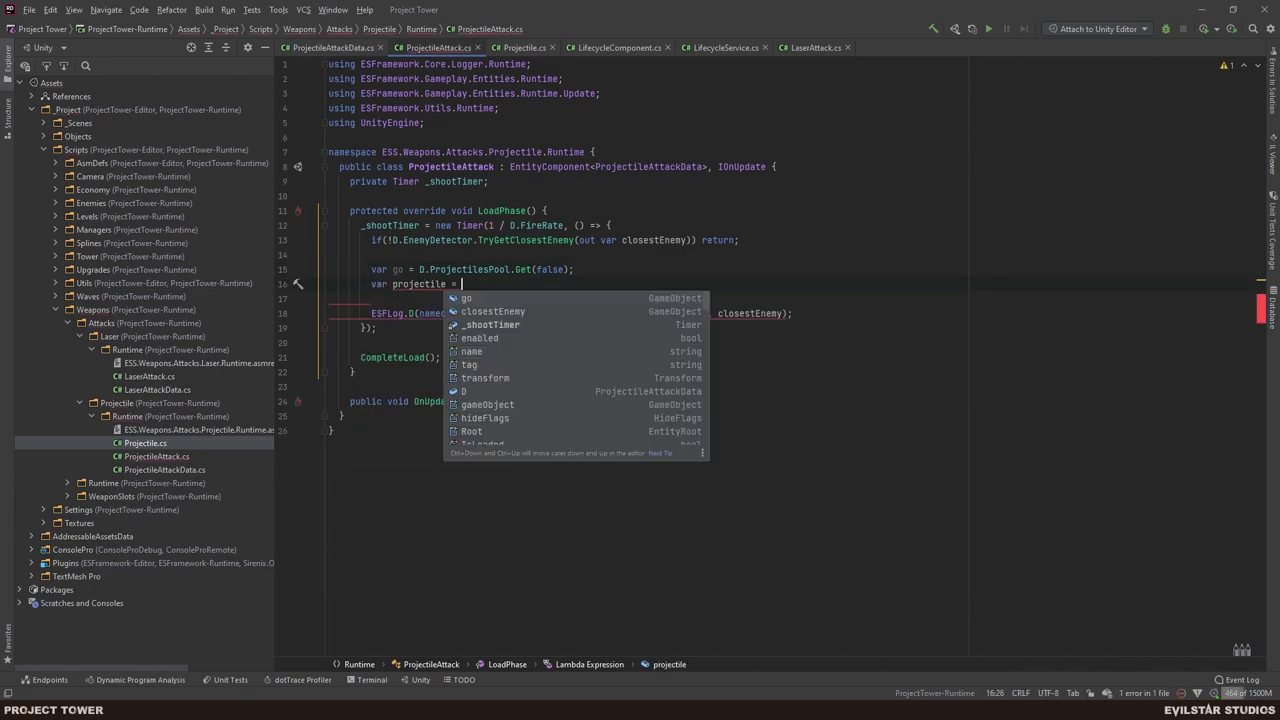
{"action": "type", "text": "go.GetC"}
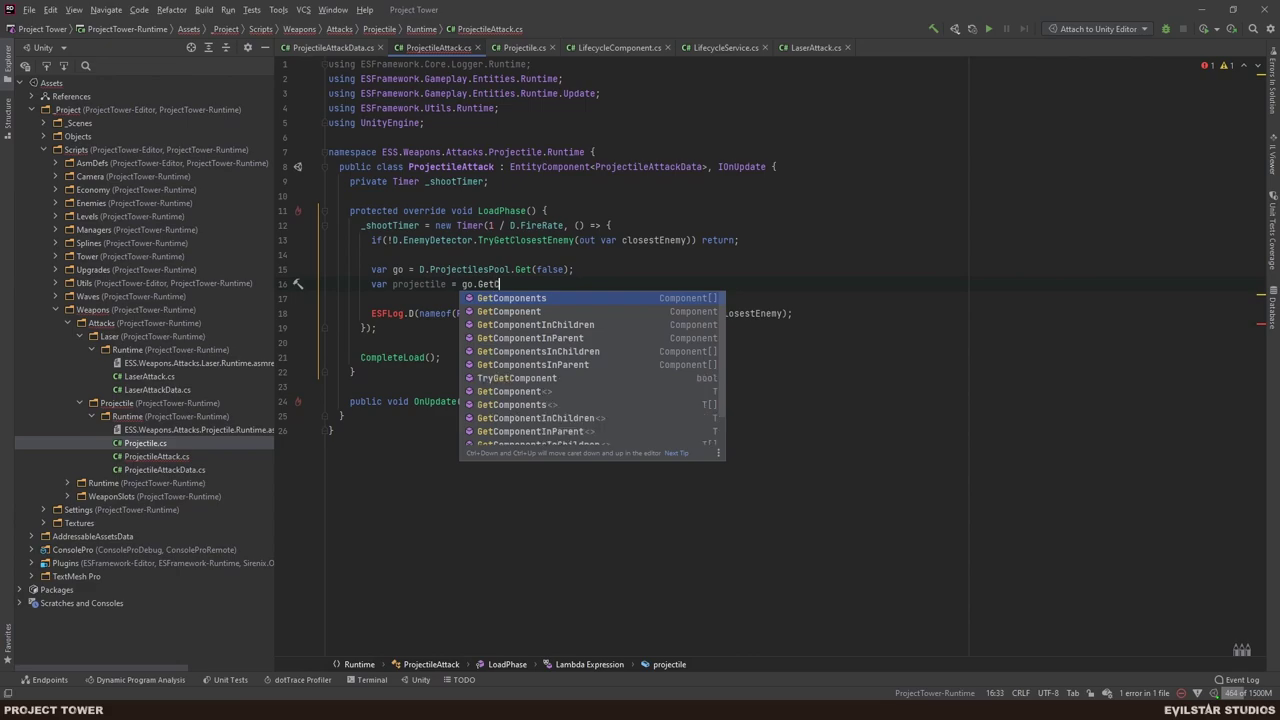
{"action": "key", "text": "Return"}
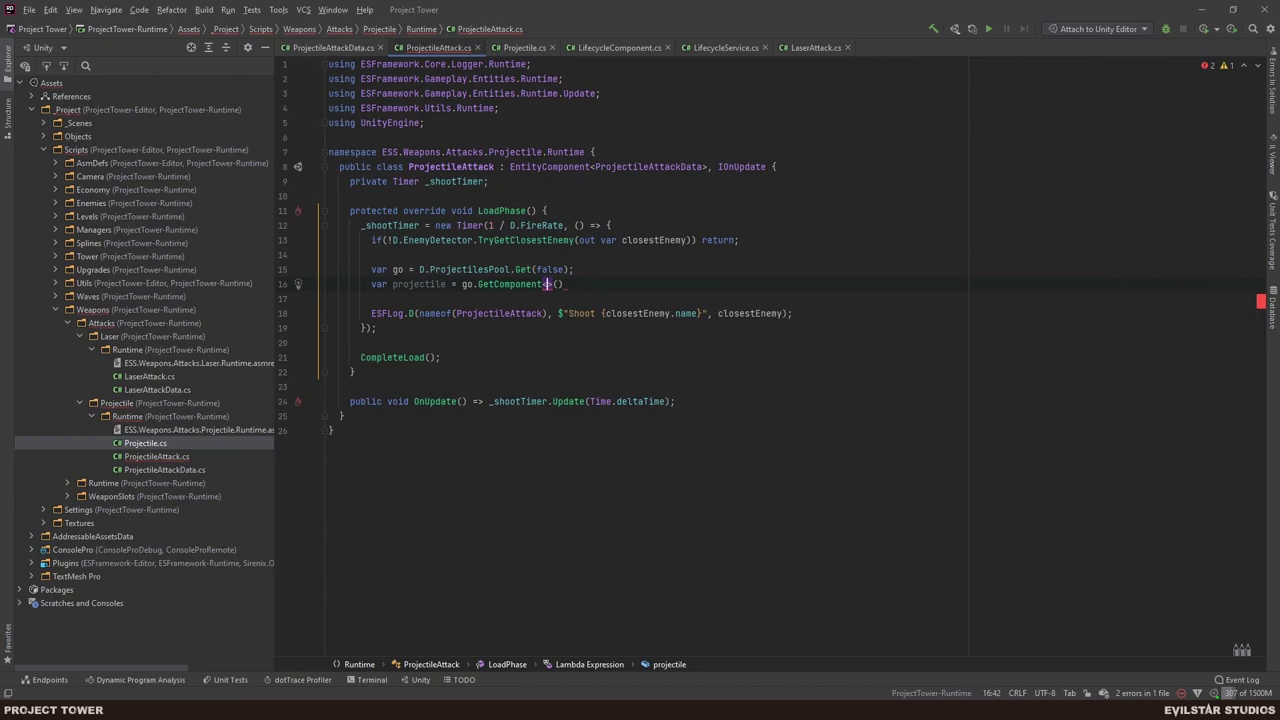
{"action": "type", "text": "Projec"}
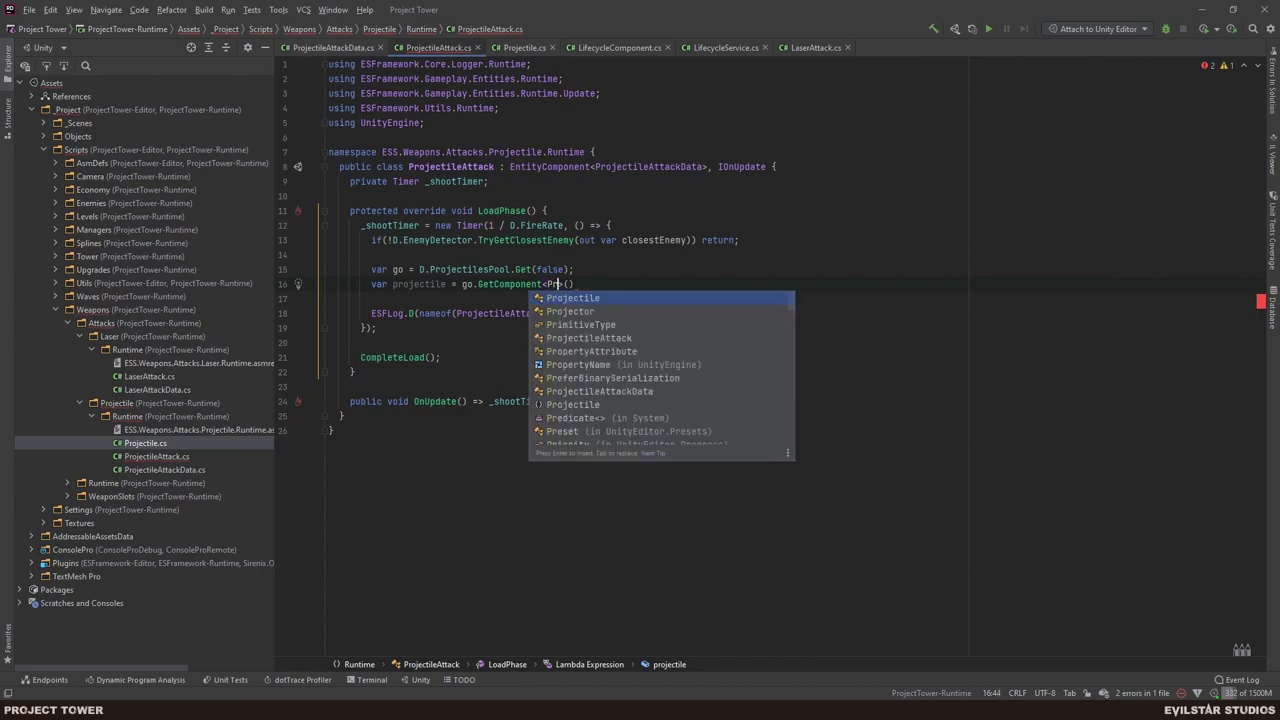
{"action": "key", "text": "Return"}
{"action": "left_click", "coordinate": [618, 284]}
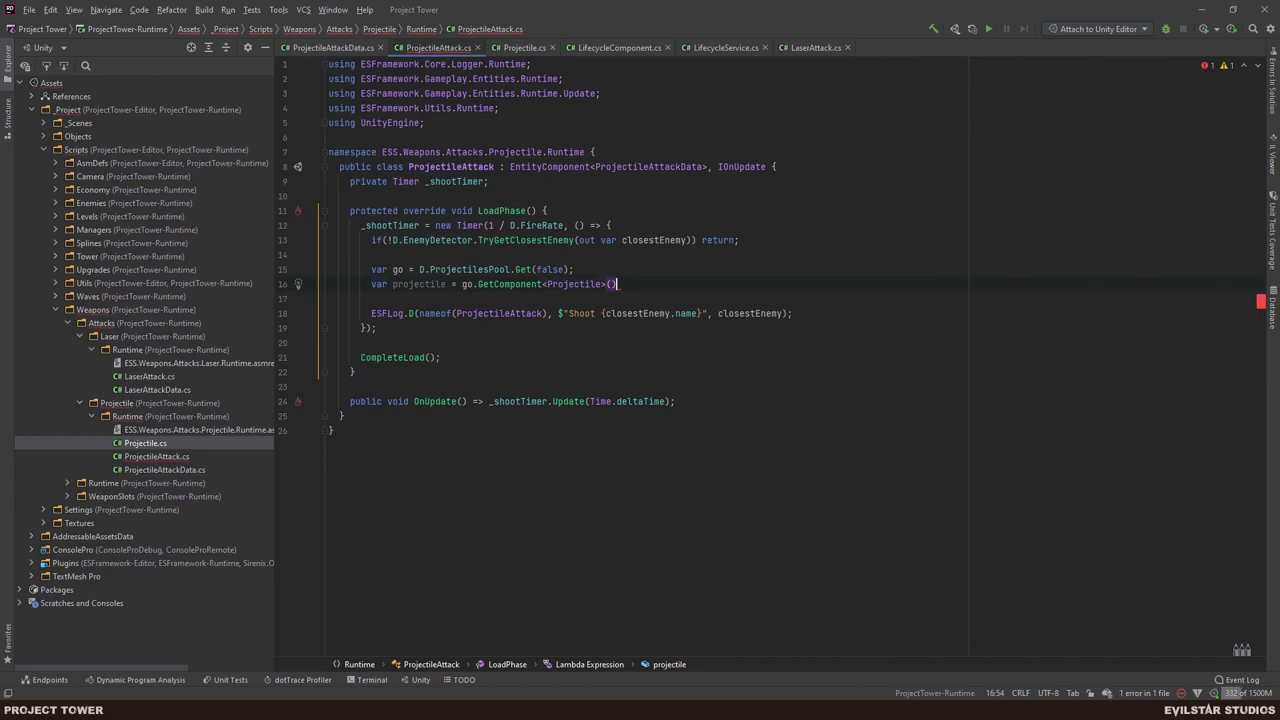
{"action": "type", "text": ";"}
- Add projectile.Setup(closestEnemy.transform, D.Damage, D.ProjectilesPool) on the next line
{"action": "key", "text": "Return"}
{"action": "type", "text": "pro"}
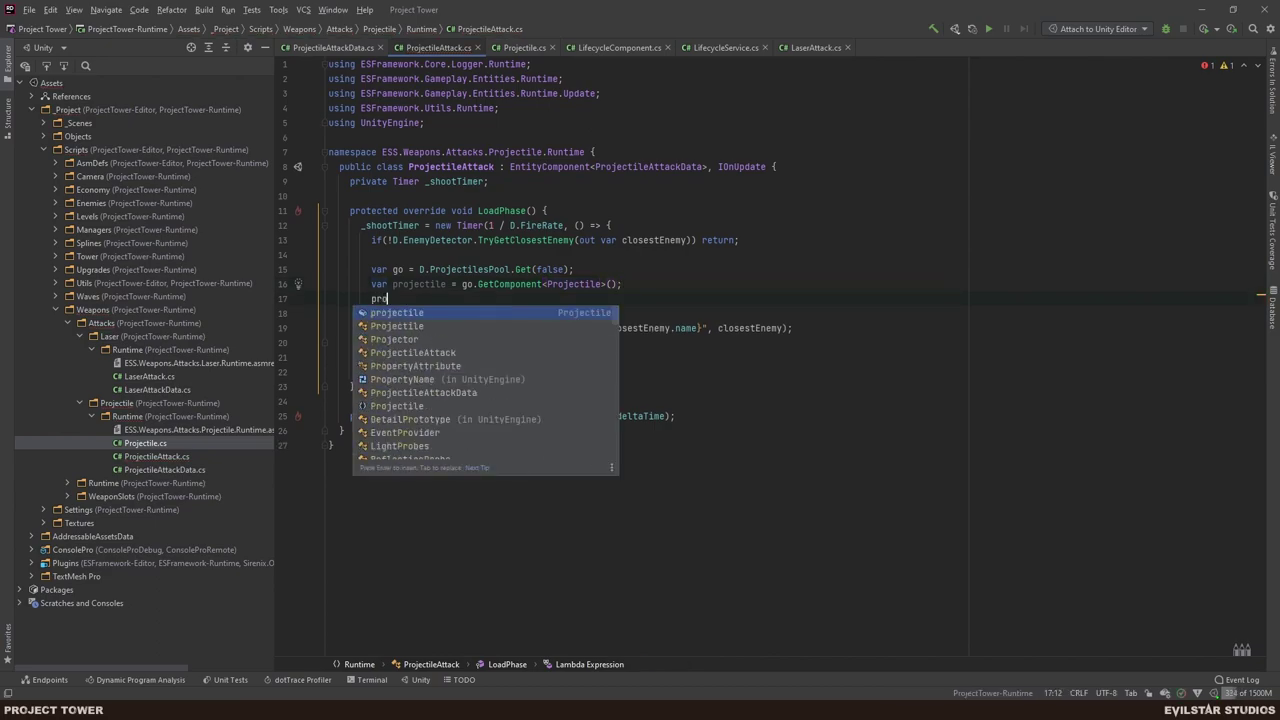
{"action": "type", "text": "jectile.Se"}
{"action": "key", "text": "Return"}
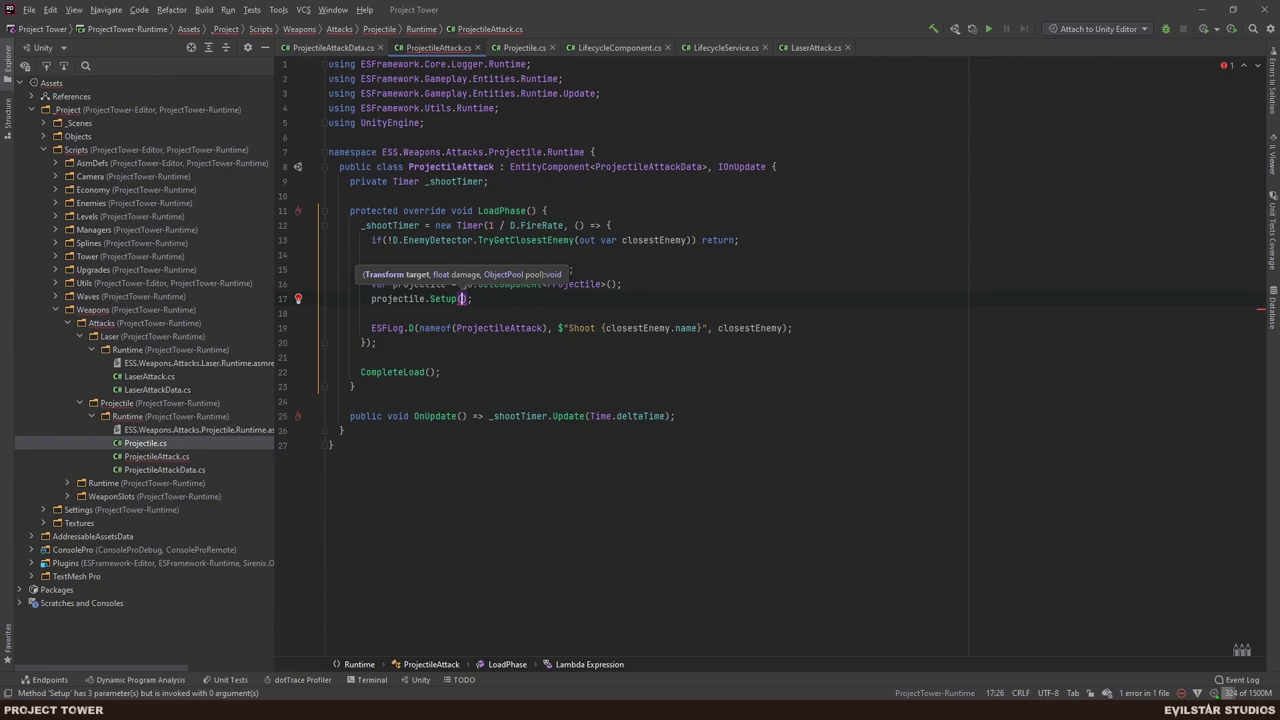
{"action": "type", "text": "close"}
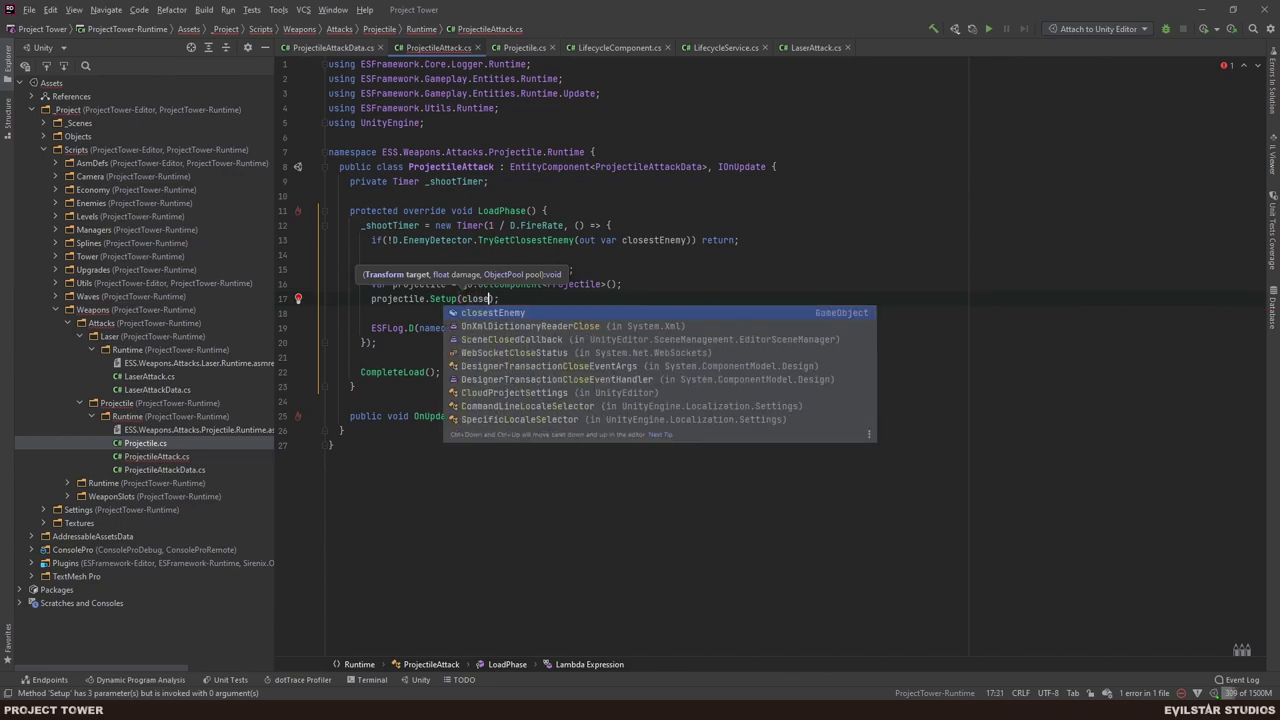
{"action": "key", "text": "Return"}
{"action": "type", "text": ".tr"}
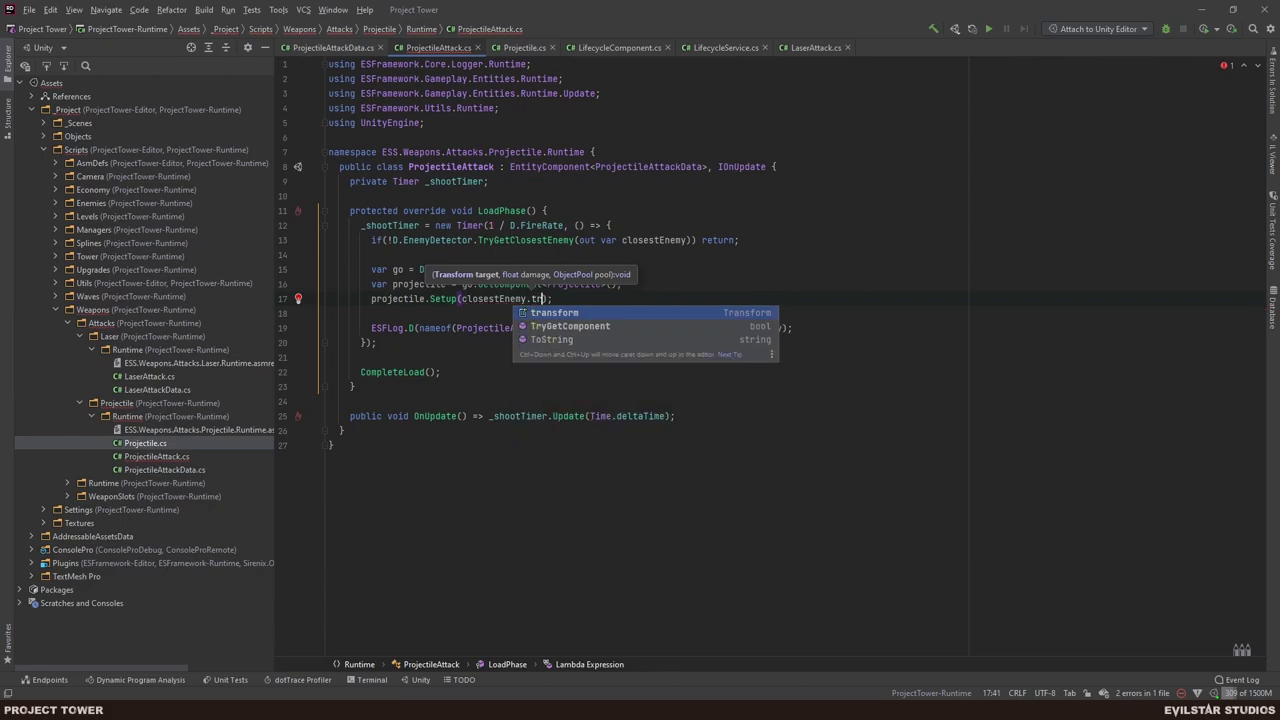
{"action": "key", "text": "Return"}
{"action": "type", "text": ", "}
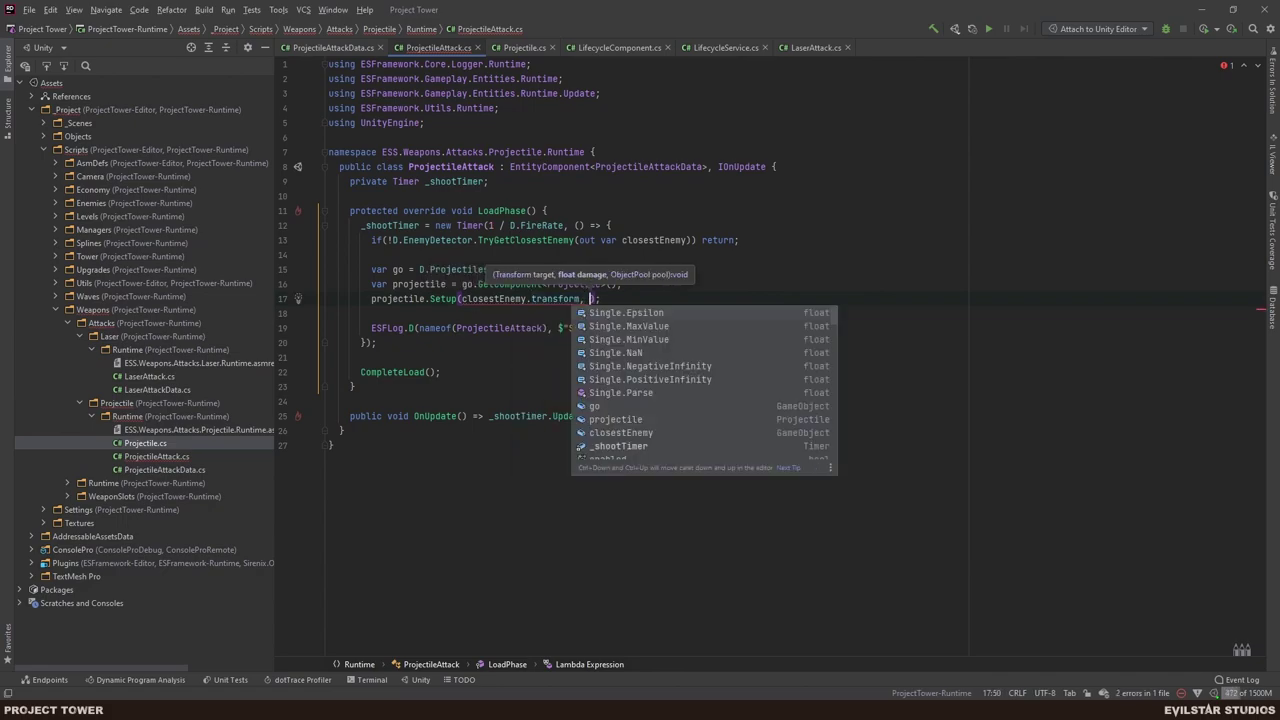
{"action": "type", "text": "D.Da"}
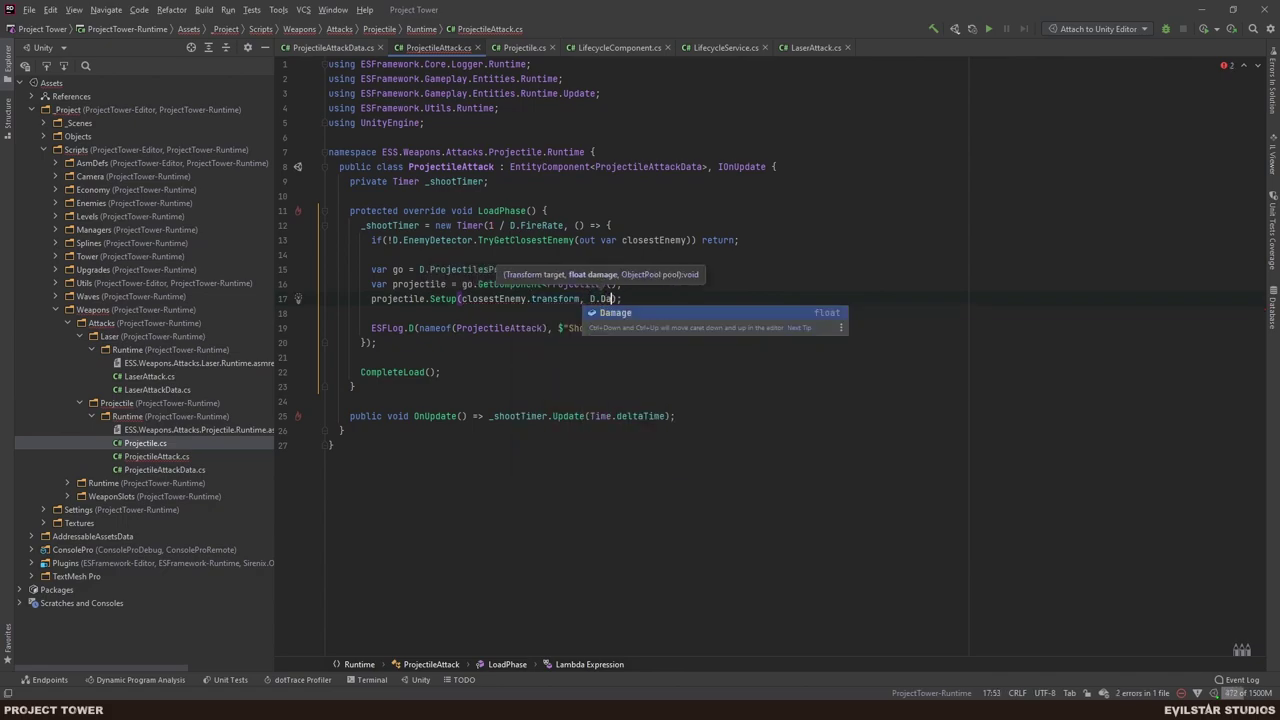
{"action": "key", "text": "Return"}
{"action": "type", "text": ", D."}
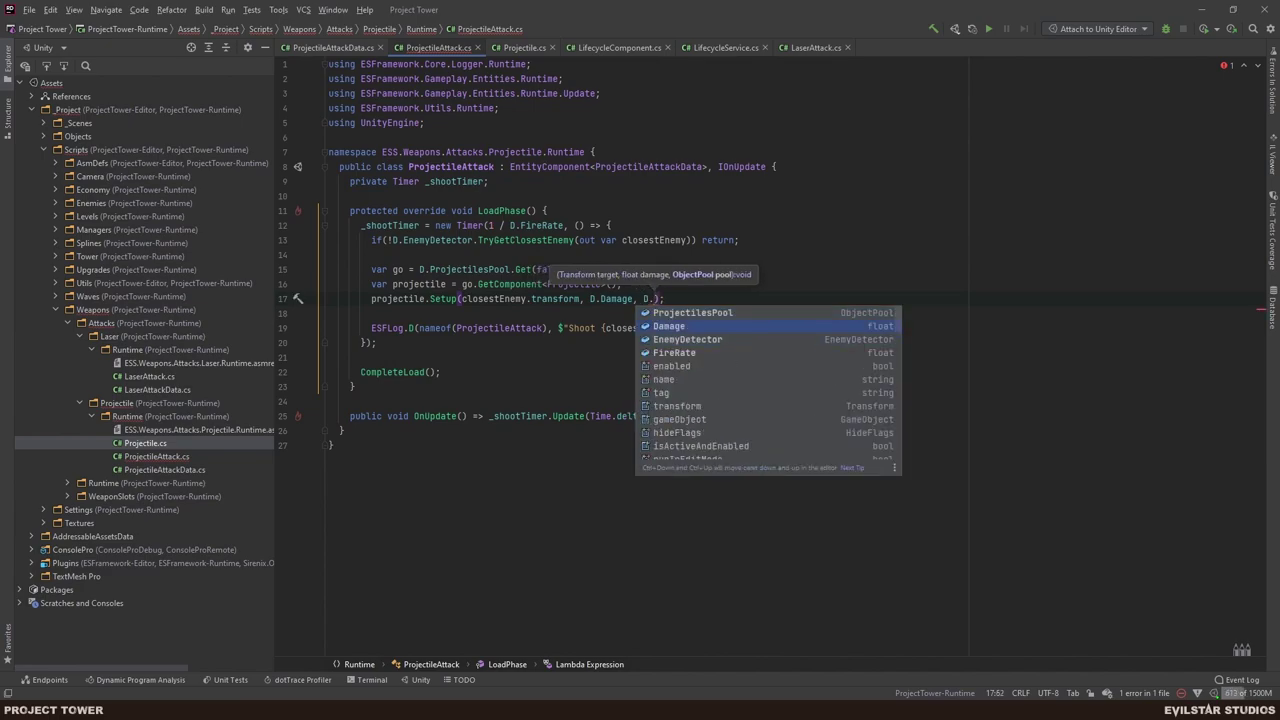
{"action": "type", "text": "P"}
{"action": "key", "text": "Return"}
{"action": "key", "text": "End"}
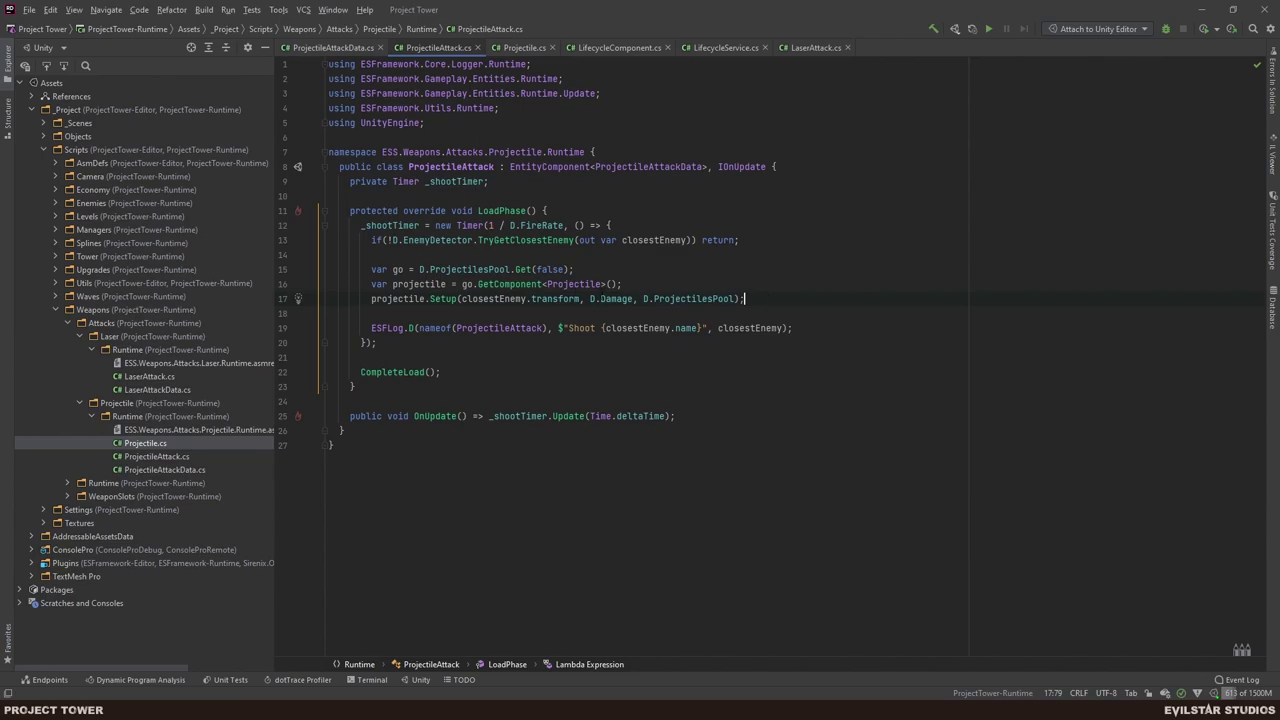
- Delete the false argument so the pool Get call takes no argument
{"action": "left_click", "coordinate": [849, 270]}
{"action": "left_click", "coordinate": [768, 298]}
{"action": "key", "text": "Up"}
{"action": "key", "text": "Up"}
{"action": "key", "text": "Left"}
{"action": "key", "text": "Left"}
{"action": "key", "text": "BackSpace"}
{"action": "key", "text": "BackSpace"}
{"action": "key", "text": "BackSpace"}
{"action": "key", "text": "BackSpace"}
{"action": "key", "text": "BackSpace"}
{"action": "key", "text": "End"}
- Close the Chrome IsChildOf docs tab and switch to the Unity Editor to recompile
{"action": "key", "text": "alt+Tab"}
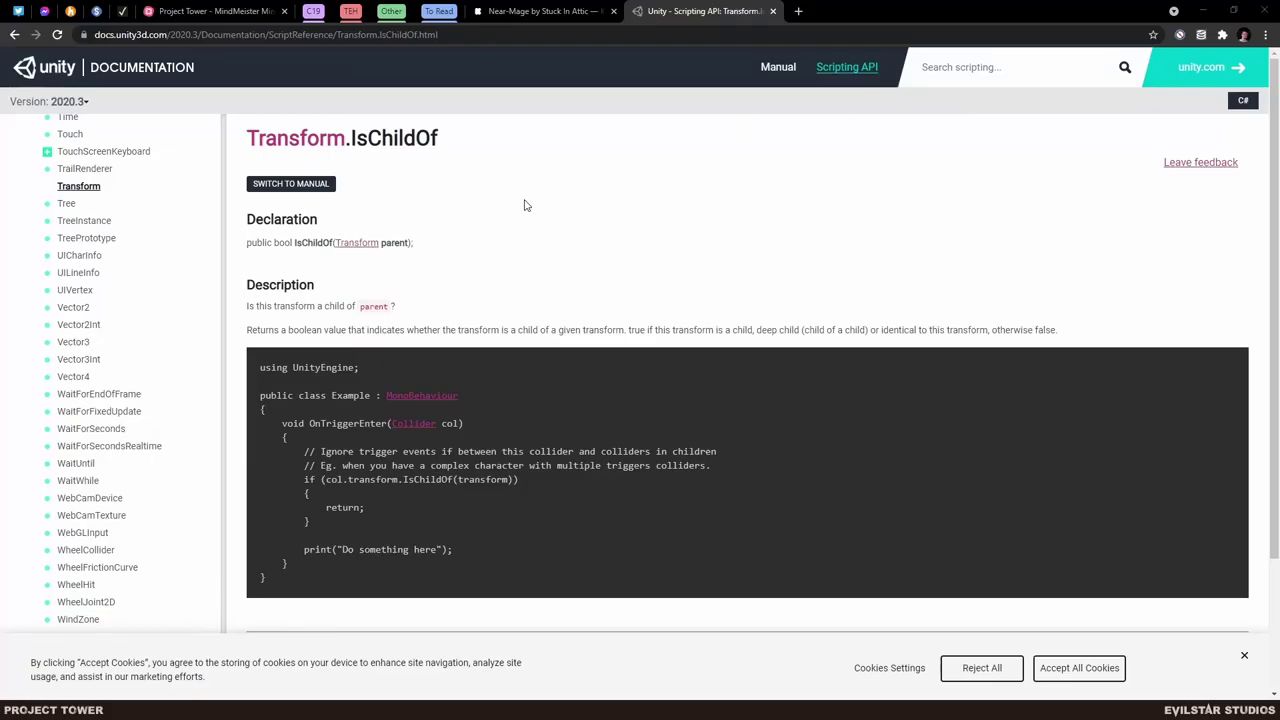
{"action": "key", "text": "ctrl+w"}
{"action": "key", "text": "alt+Tab"}
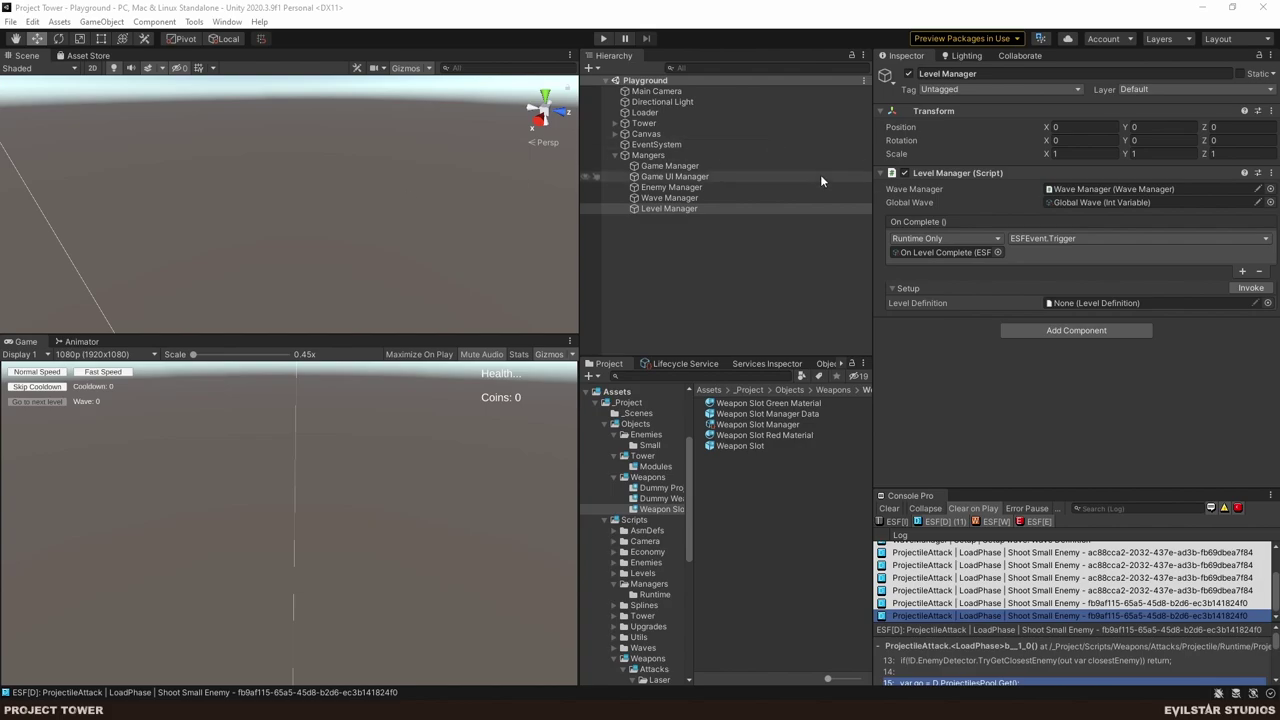
- Open the Dummy Projectile prefab from the Dummy Projectile assets folder
{"action": "left_click", "coordinate": [716, 291]}
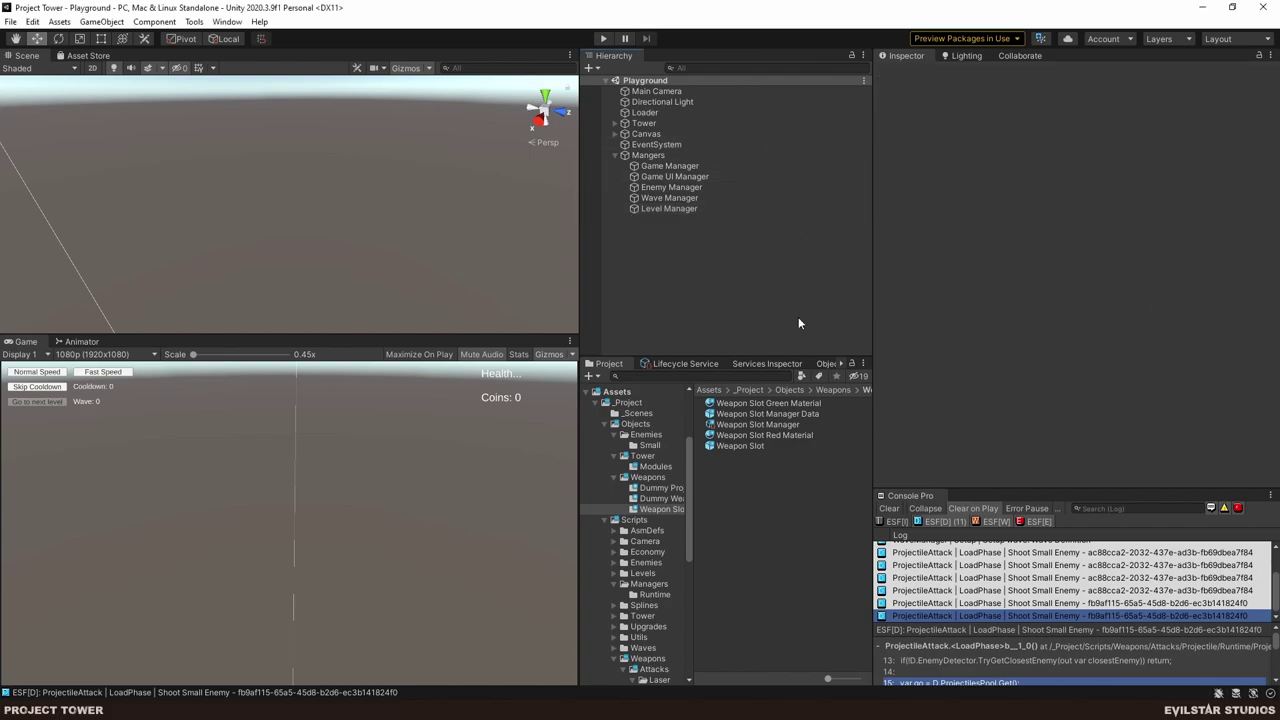
{"action": "left_click", "coordinate": [781, 475]}
{"action": "left_click", "coordinate": [662, 488]}
{"action": "left_click", "coordinate": [782, 435]}
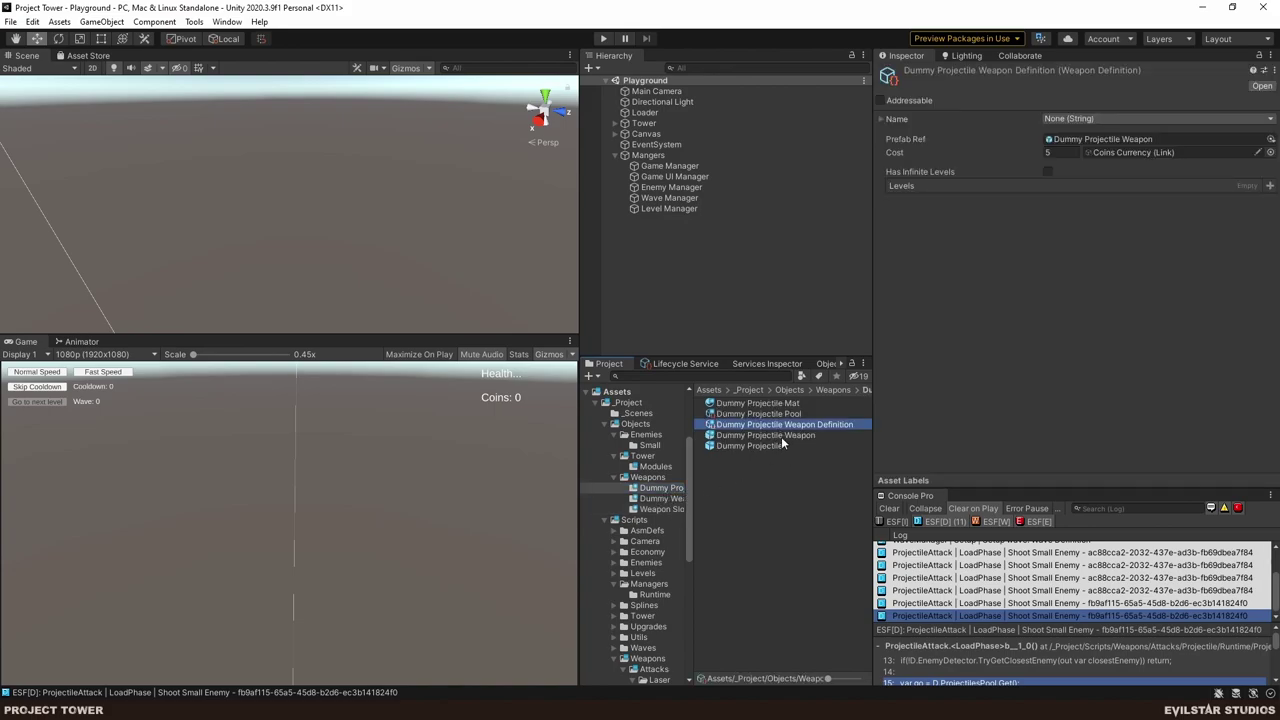
{"action": "double_click", "coordinate": [781, 436]}
{"action": "left_click", "coordinate": [651, 97]}
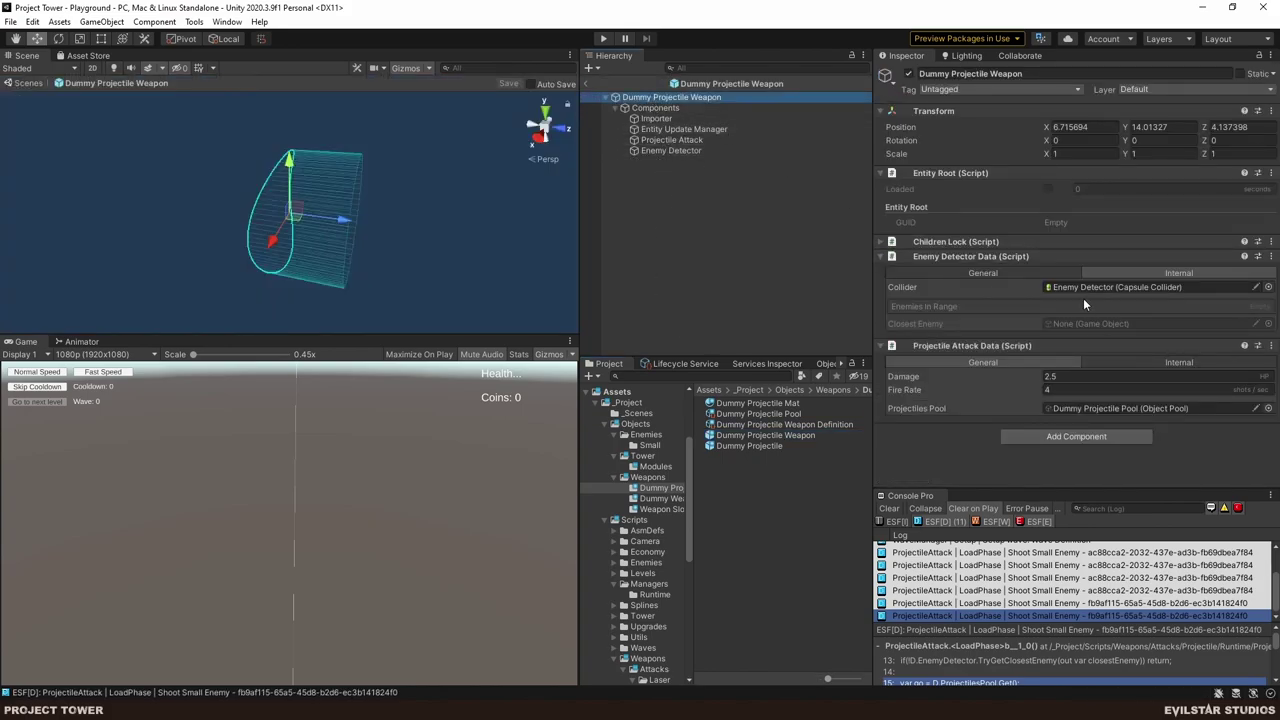
{"action": "double_click", "coordinate": [763, 445]}
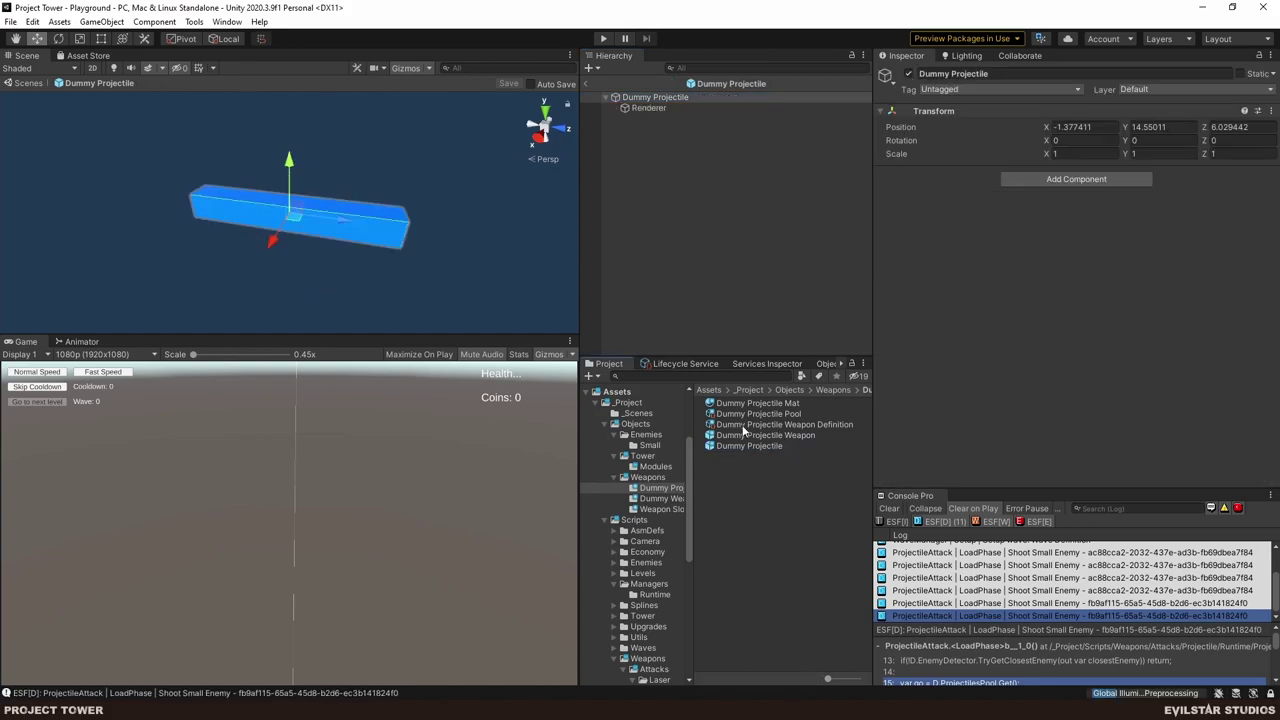
- Add the Projectile (Script) component to the prefab via Add Component
{"action": "left_click", "coordinate": [1061, 182]}
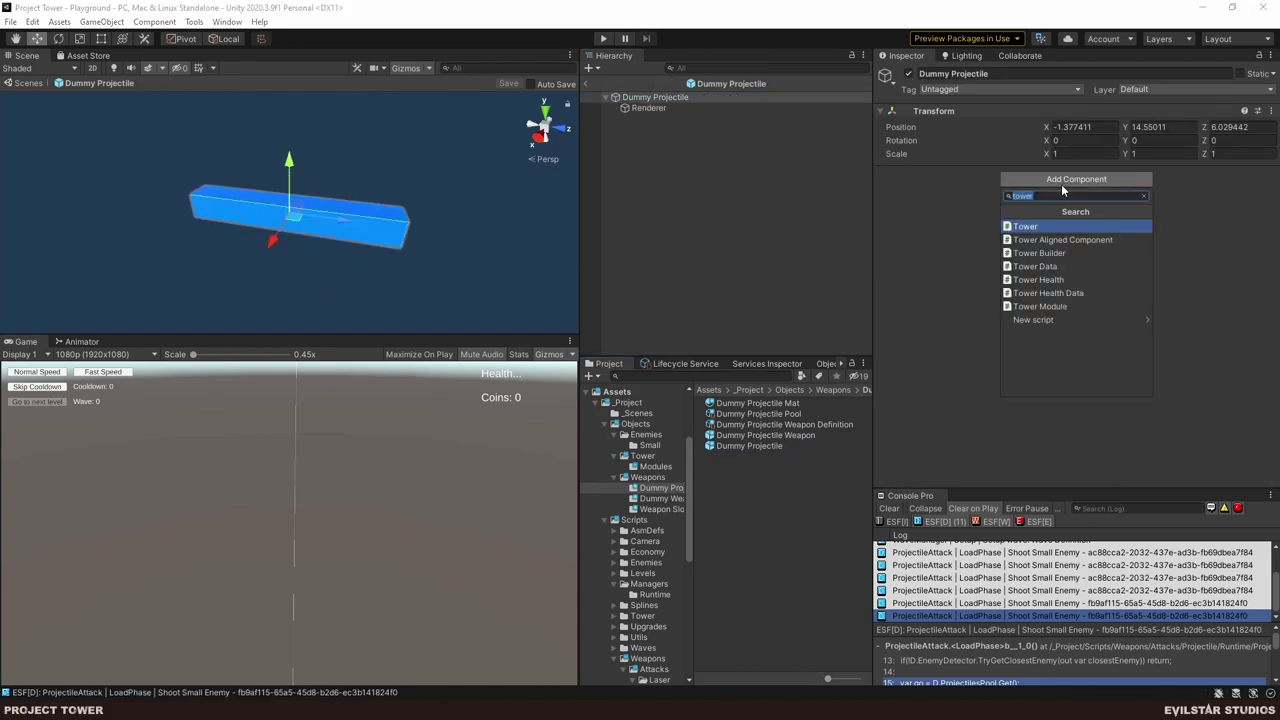
{"action": "type", "text": "projectile"}
{"action": "key", "text": "Return"}
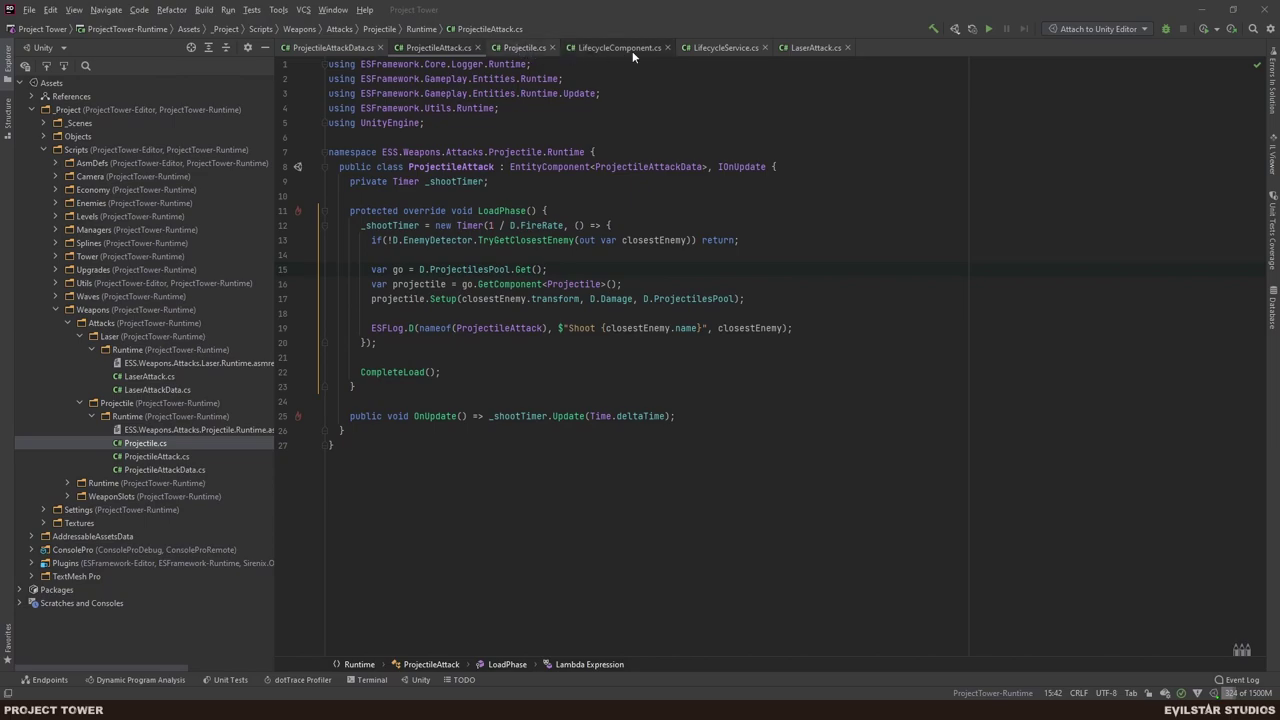
- Add the [HideMonoScript] attribute above the Projectile class in Projectile.cs
{"action": "left_click", "coordinate": [535, 48]}
{"action": "scroll", "coordinate": [532, 175], "scroll_direction": "up", "scroll_amount": 2}
{"action": "scroll", "coordinate": [533, 175], "scroll_direction": "up", "scroll_amount": 3}
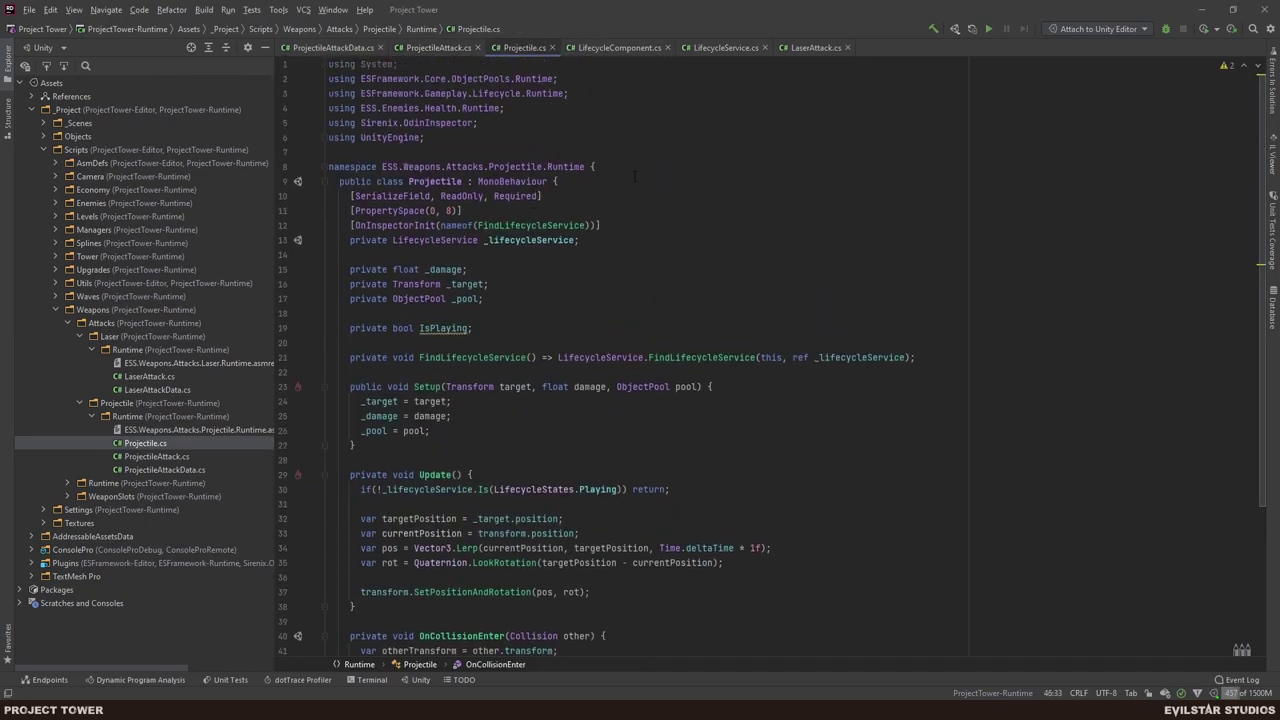
{"action": "left_click", "coordinate": [605, 166]}
{"action": "key", "text": "Return"}
{"action": "type", "text": "[HideMonoScript"}
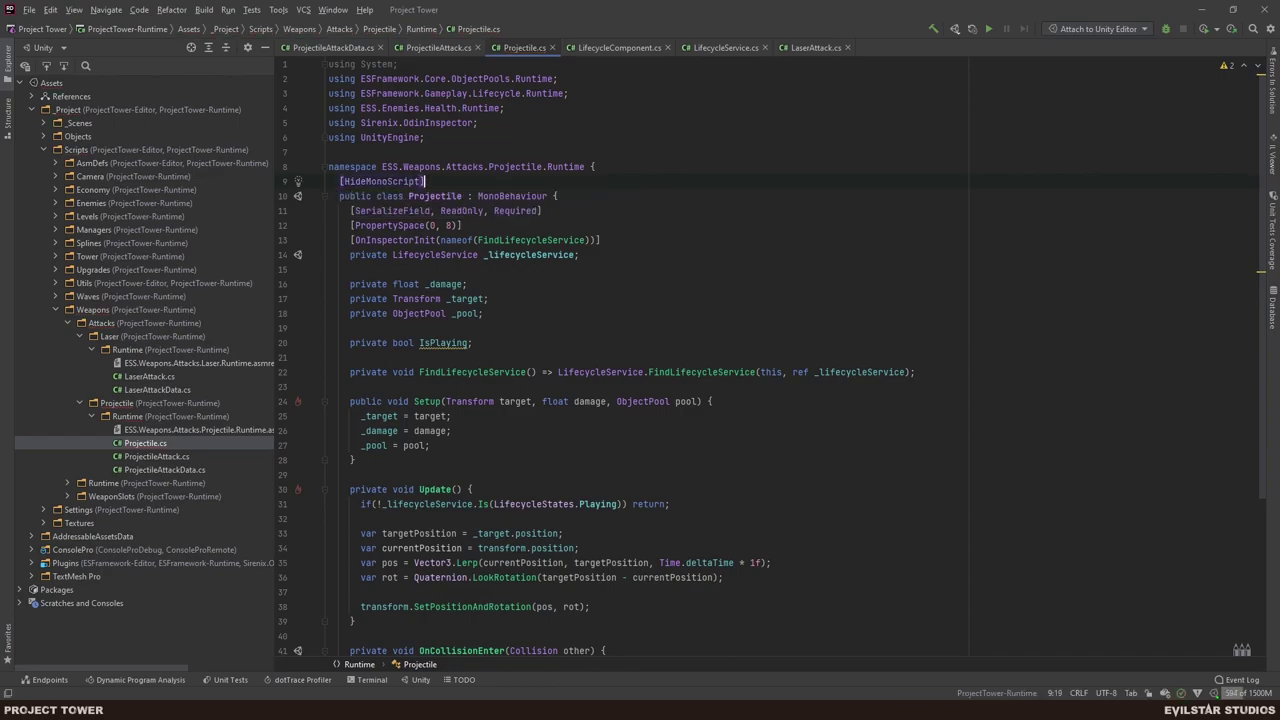
{"action": "key", "text": "alt+Tab"}
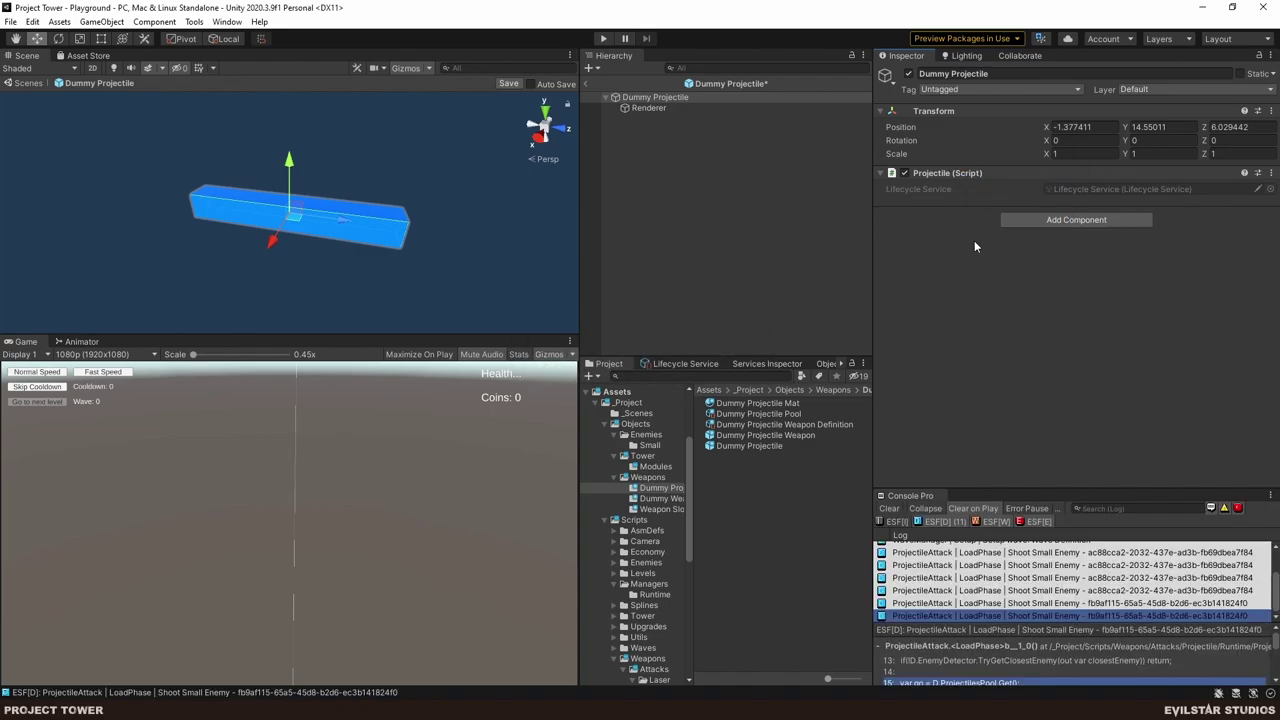
{"action": "key", "text": "alt+Tab"}
- Delete the [PropertySpace(0, 8)] line, then save the Dummy Projectile prefab in Unity
{"action": "left_click_drag", "start_coordinate": [470, 225], "coordinate": [602, 205]}
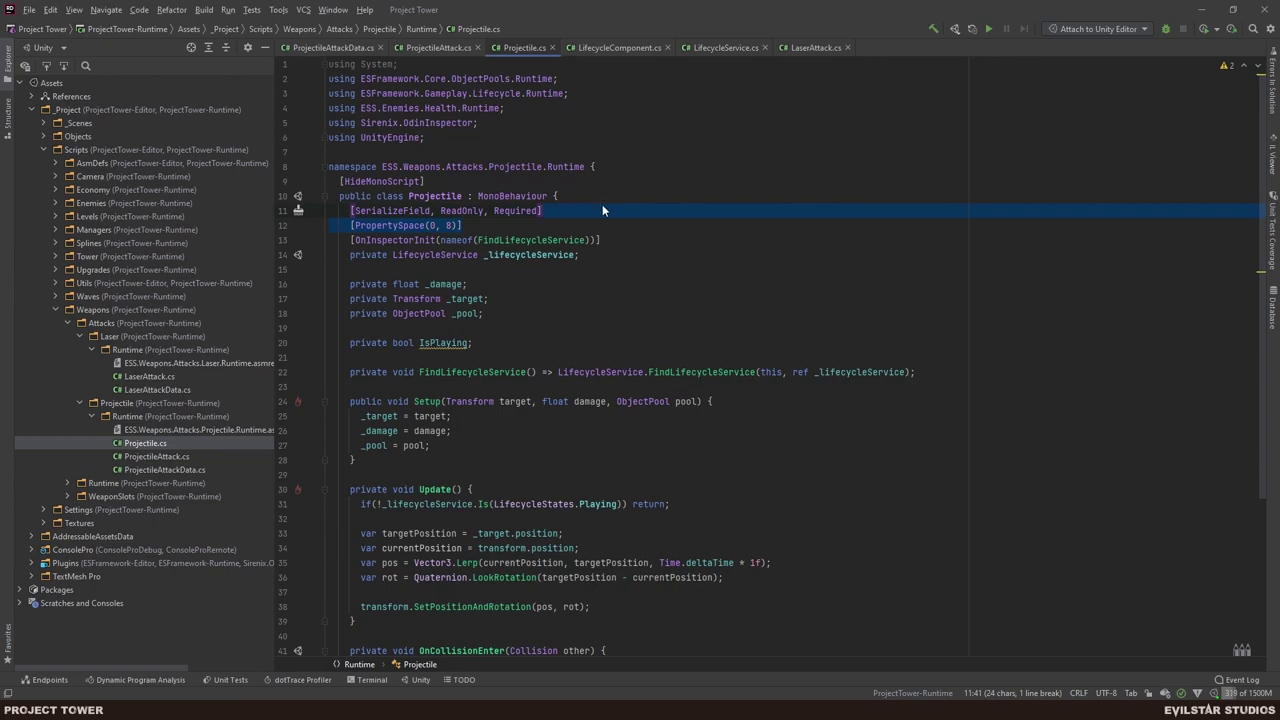
{"action": "key", "text": "BackSpace"}
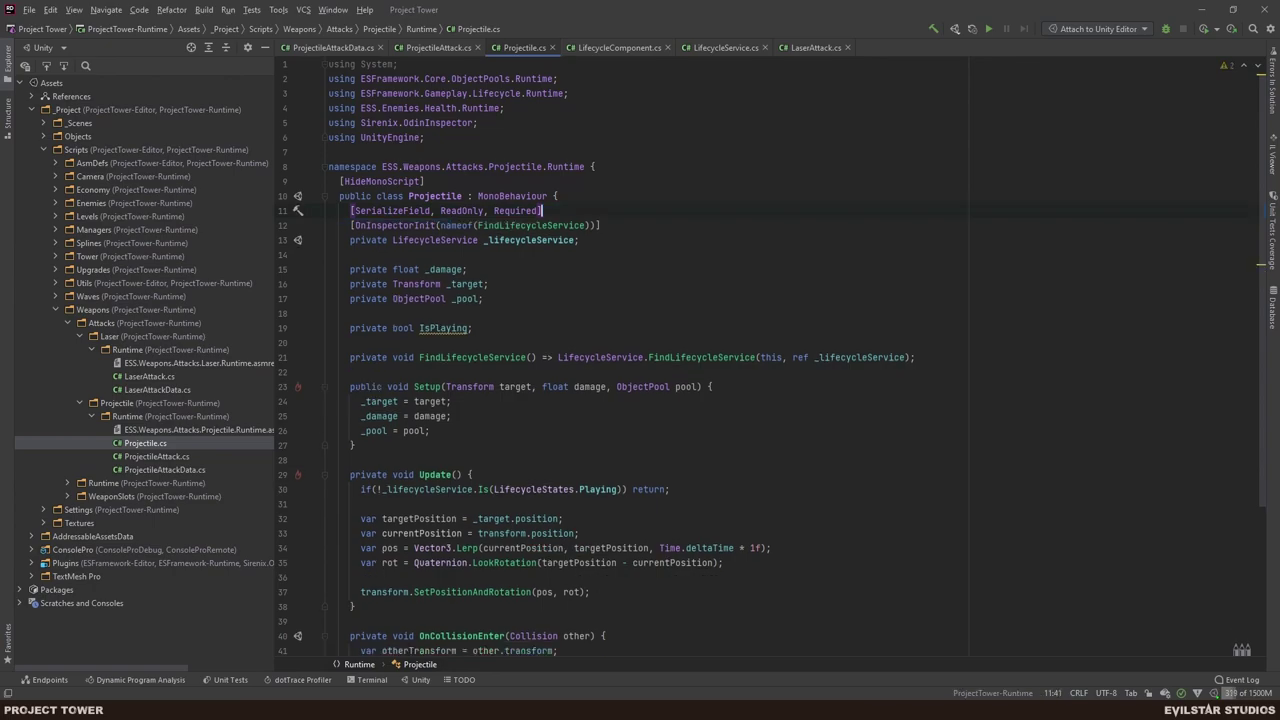
{"action": "key", "text": "alt+Tab"}
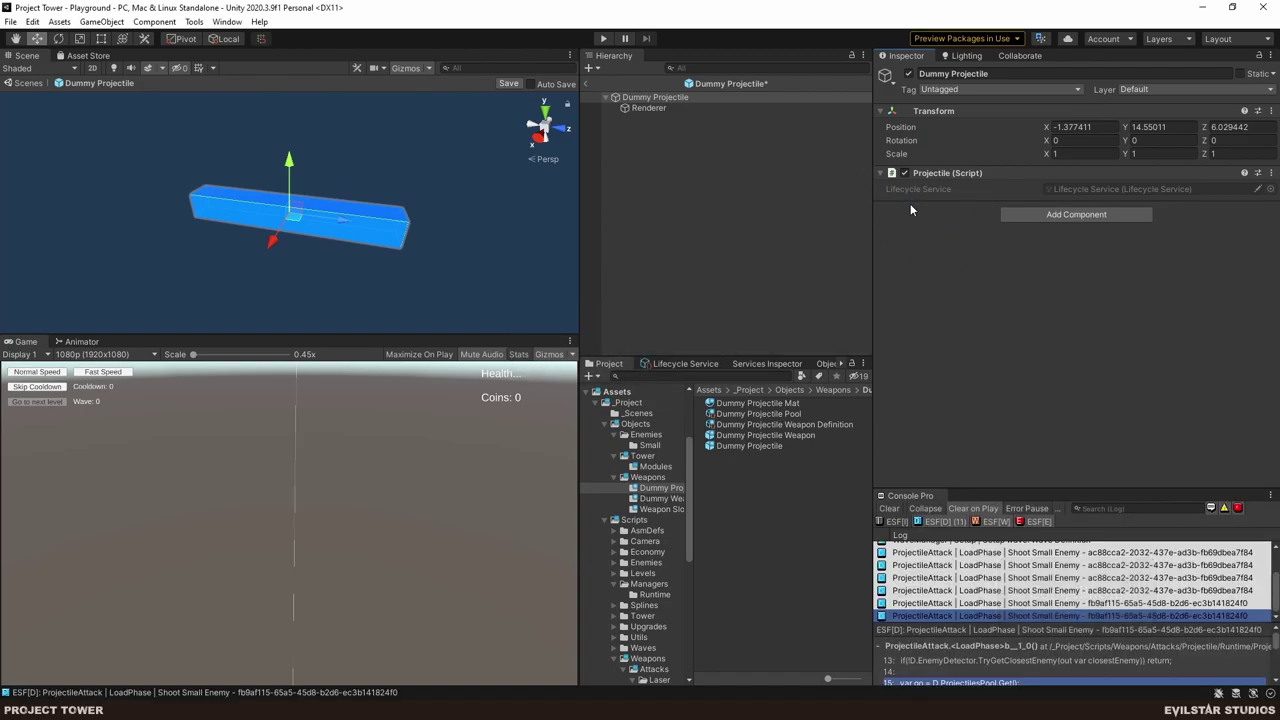
{"action": "left_click", "coordinate": [632, 198]}
{"action": "key", "text": "ctrl+s"}
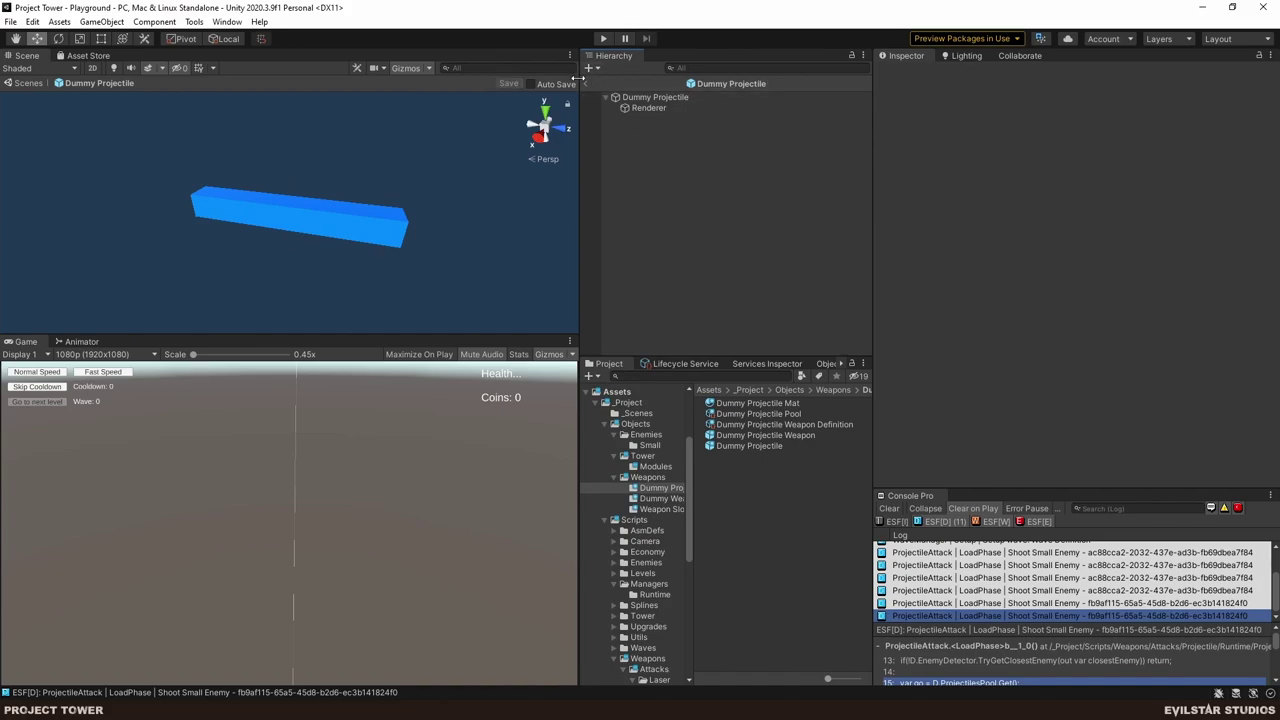
{"action": "left_click", "coordinate": [655, 108]}
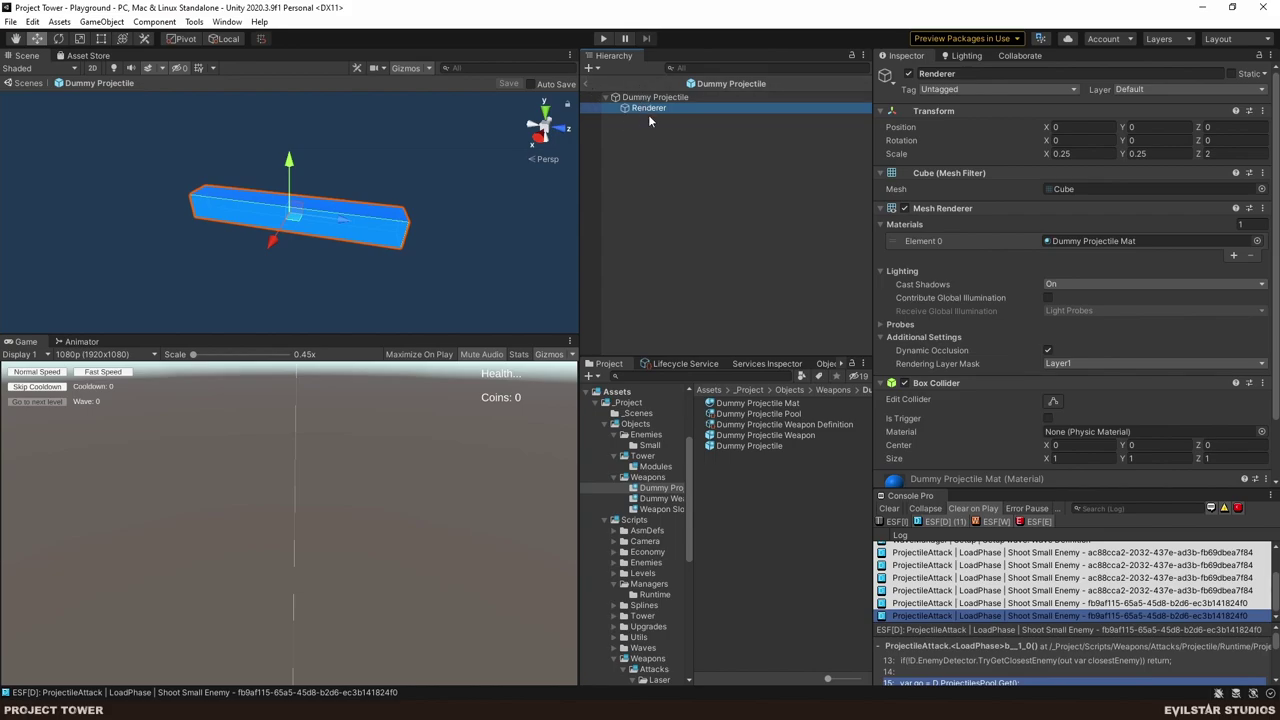
- Exit prefab mode, enter play mode and place two projectile weapons on the tower
{"action": "left_click", "coordinate": [588, 86]}
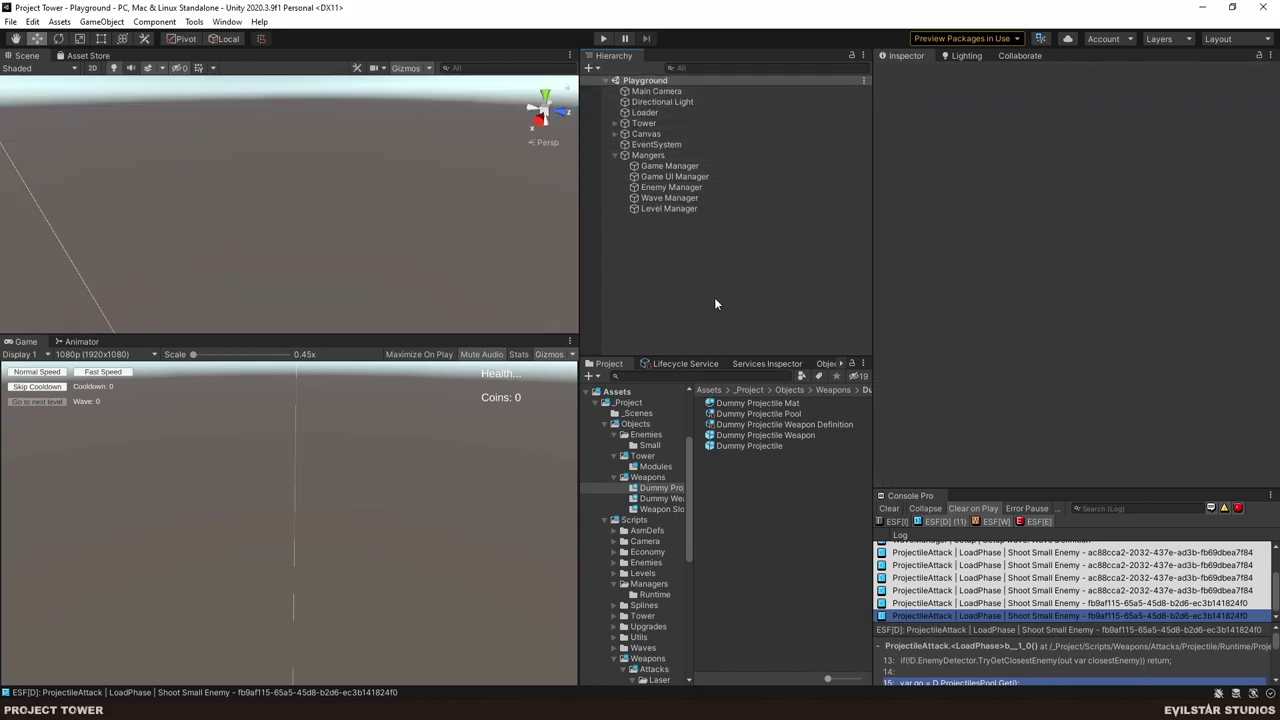
{"action": "left_click", "coordinate": [603, 38]}
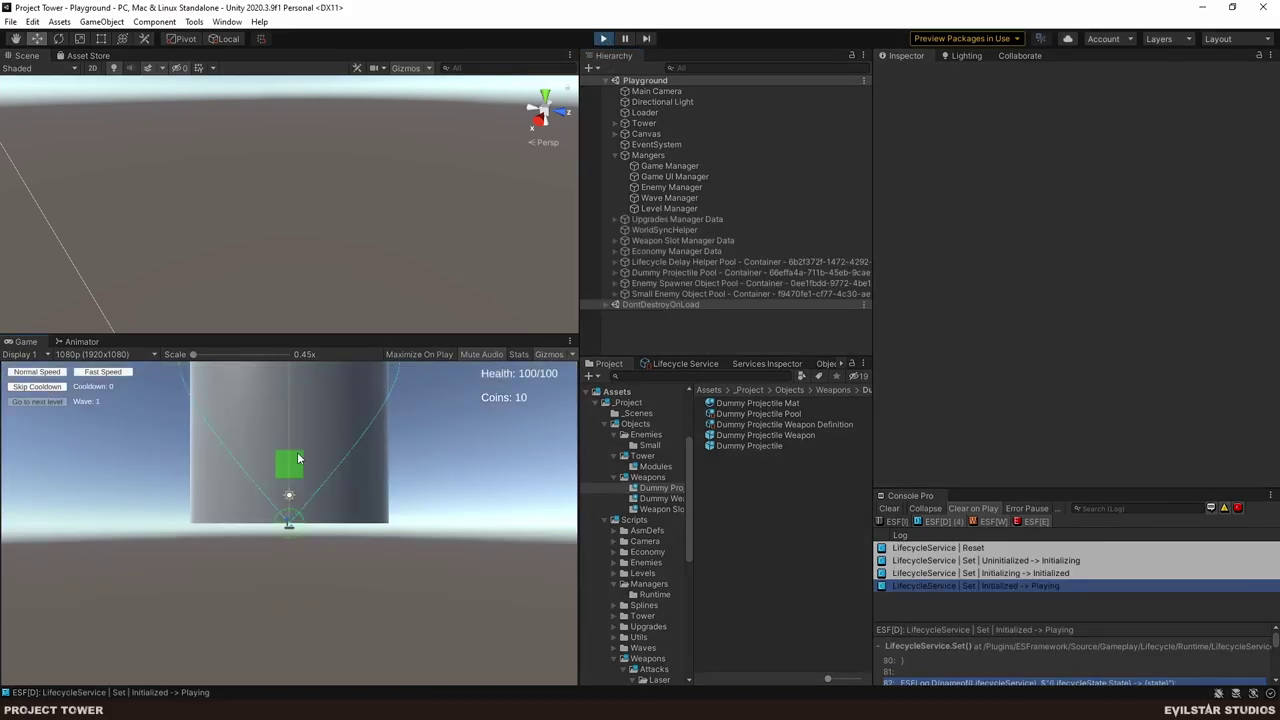
{"action": "left_click", "coordinate": [361, 425]}
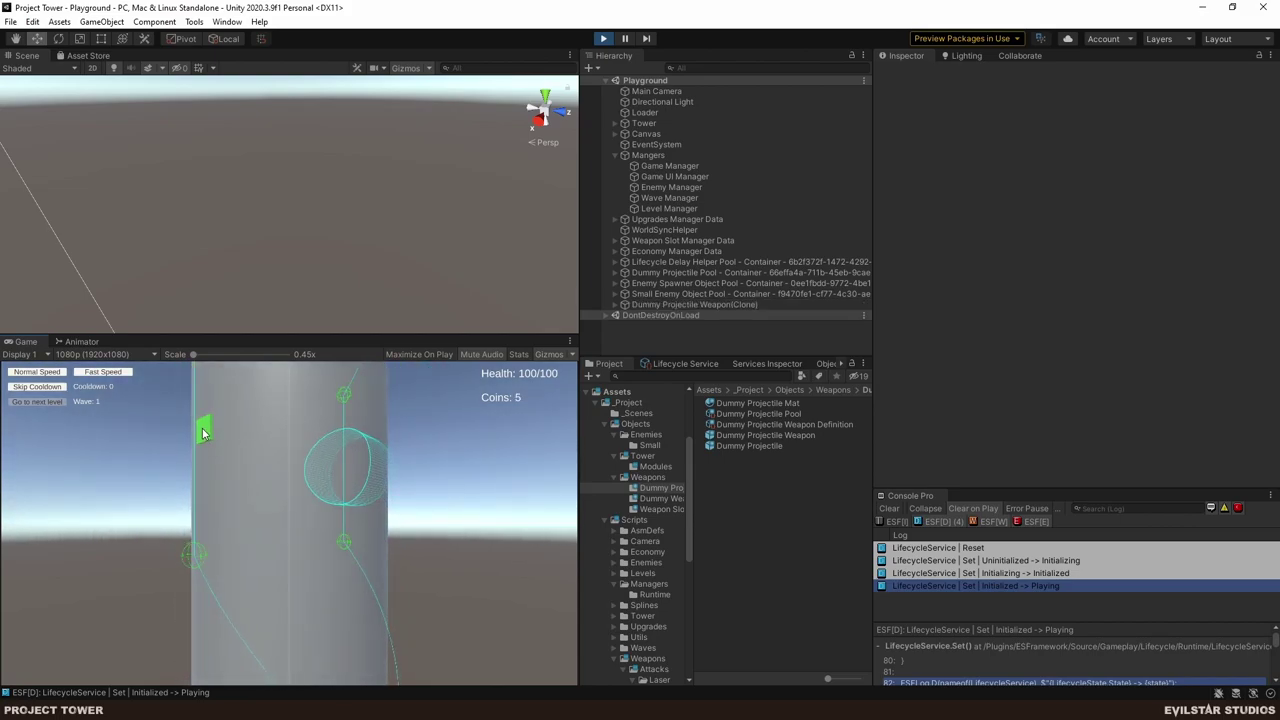
{"action": "left_click", "coordinate": [205, 433]}
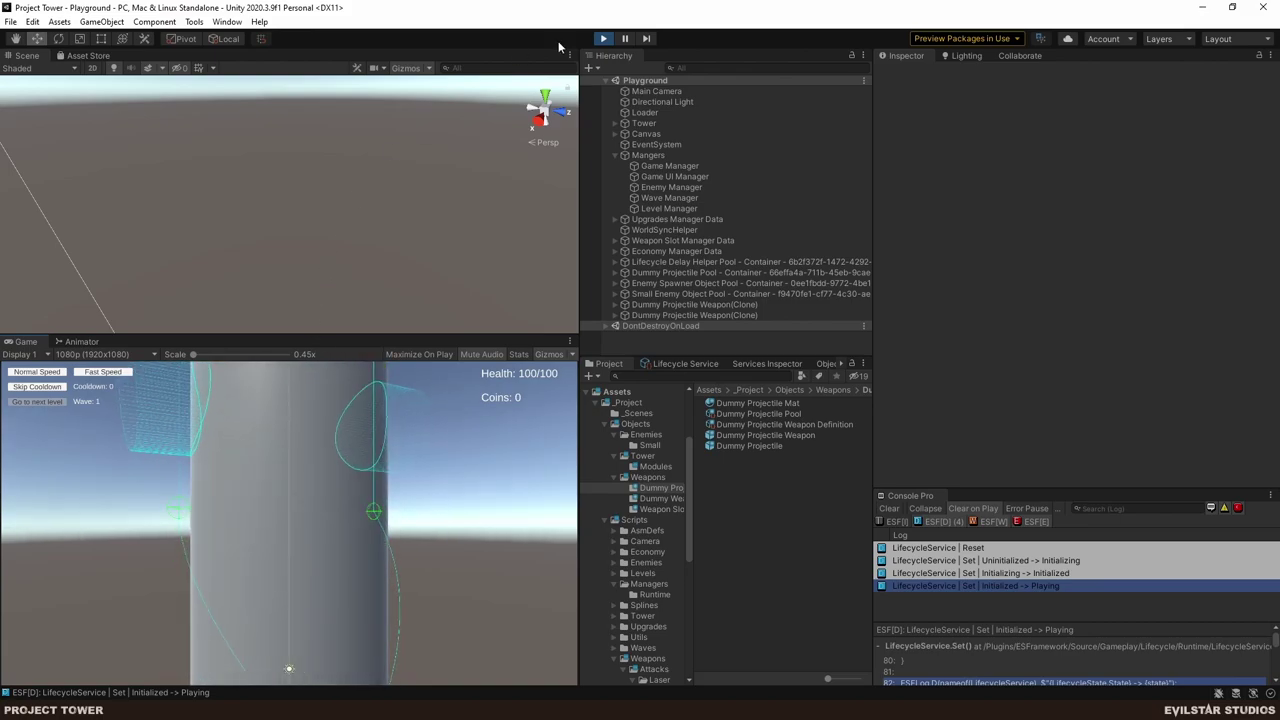
- Assign the Level Definition asset on Level Manager and Invoke setup to spawn the enemy wave
{"action": "left_click", "coordinate": [860, 210]}
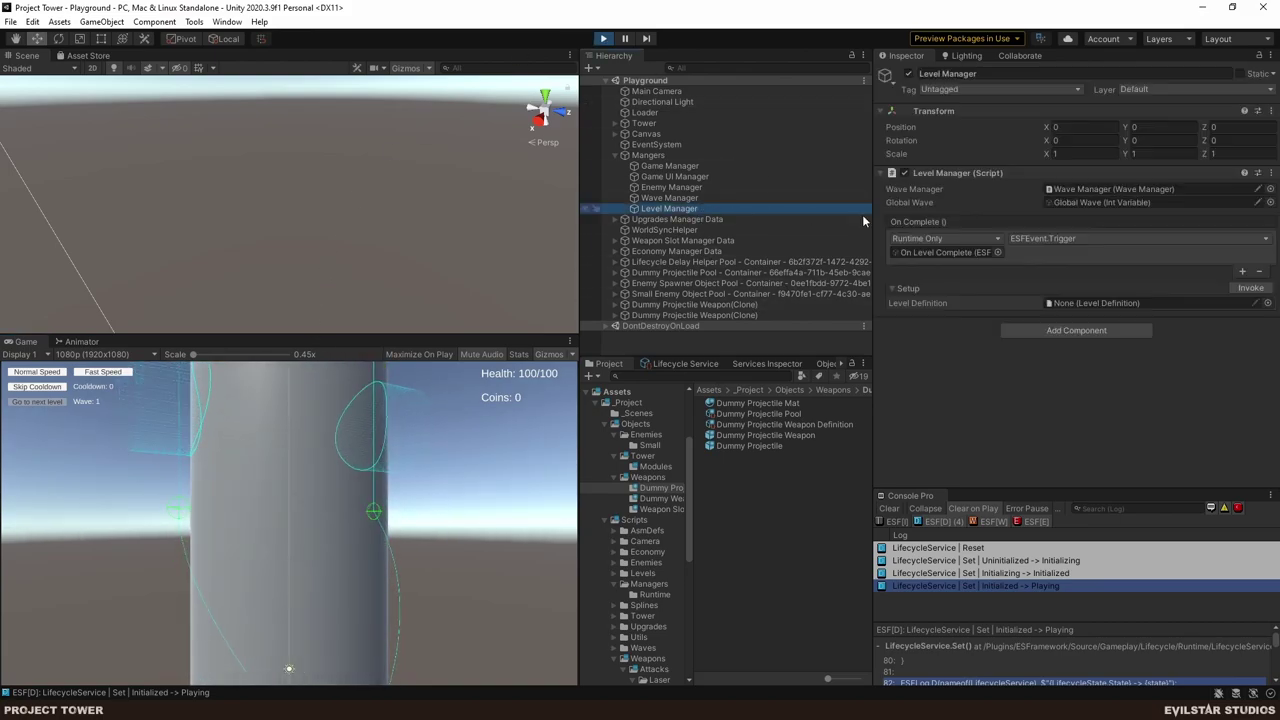
{"action": "left_click", "coordinate": [1268, 303]}
{"action": "key", "text": "Down"}
{"action": "key", "text": "Return"}
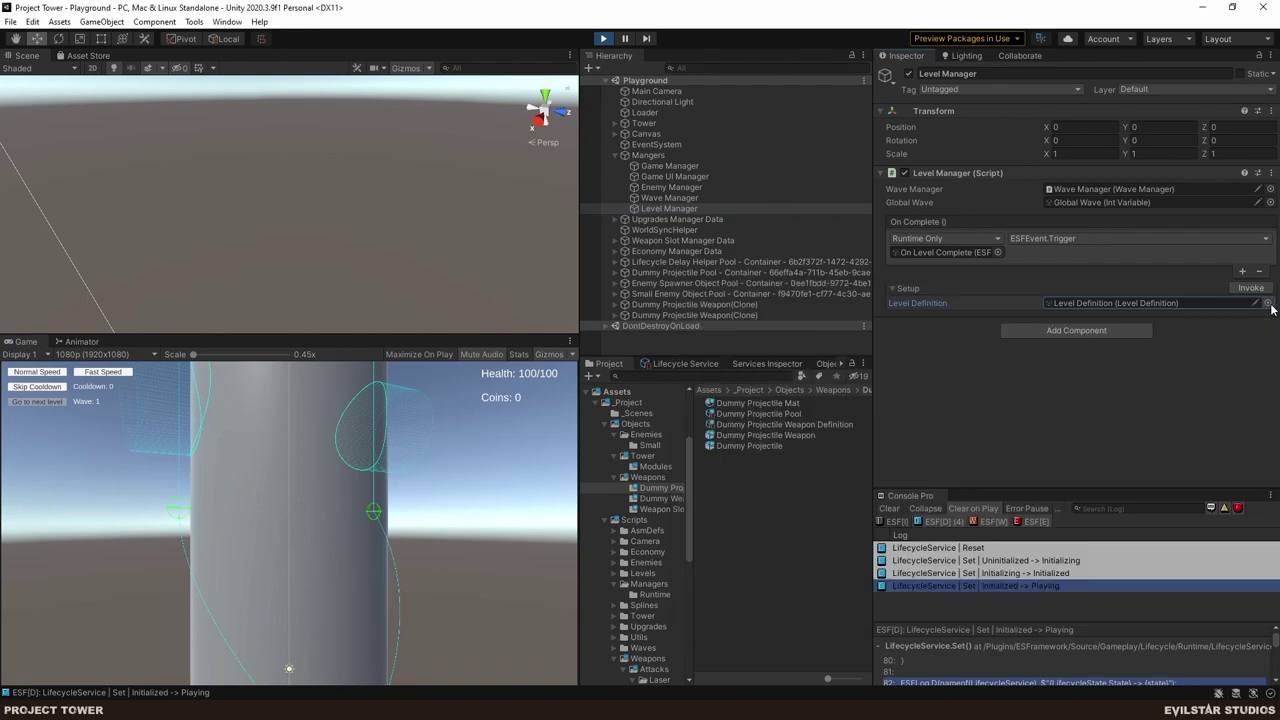
{"action": "left_click", "coordinate": [1250, 287]}
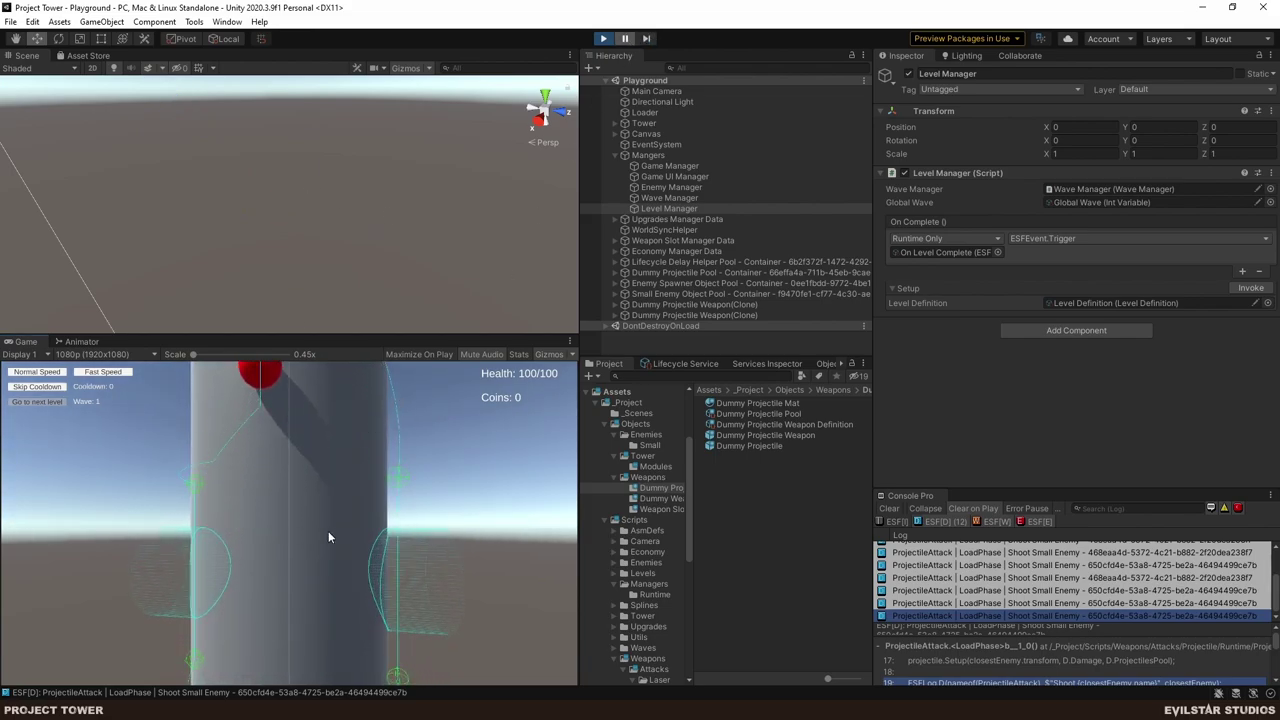
- Select a pooled Dummy Projectile and frame it up close in the scene view
{"action": "right_click_drag", "start_coordinate": [404, 188], "coordinate": [332, 206]}
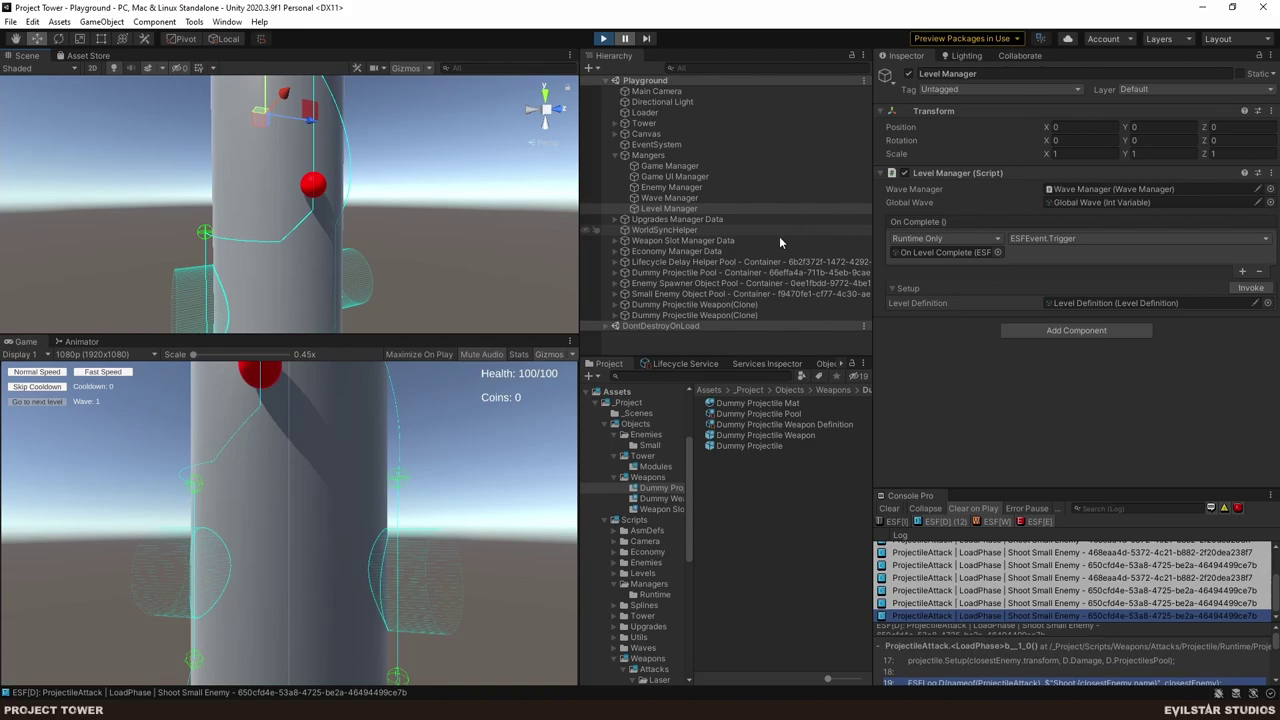
{"action": "left_click", "coordinate": [743, 272]}
{"action": "scroll", "coordinate": [770, 290], "scroll_direction": "down", "scroll_amount": 6}
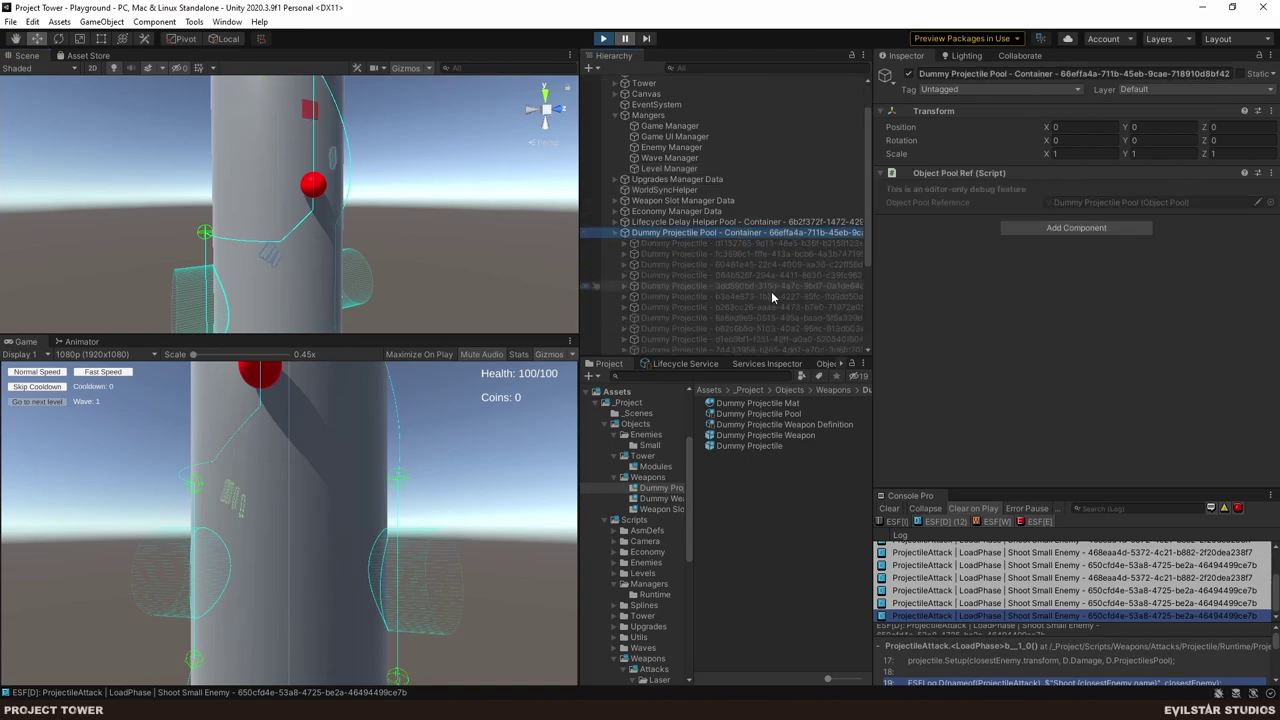
{"action": "left_click", "coordinate": [750, 234]}
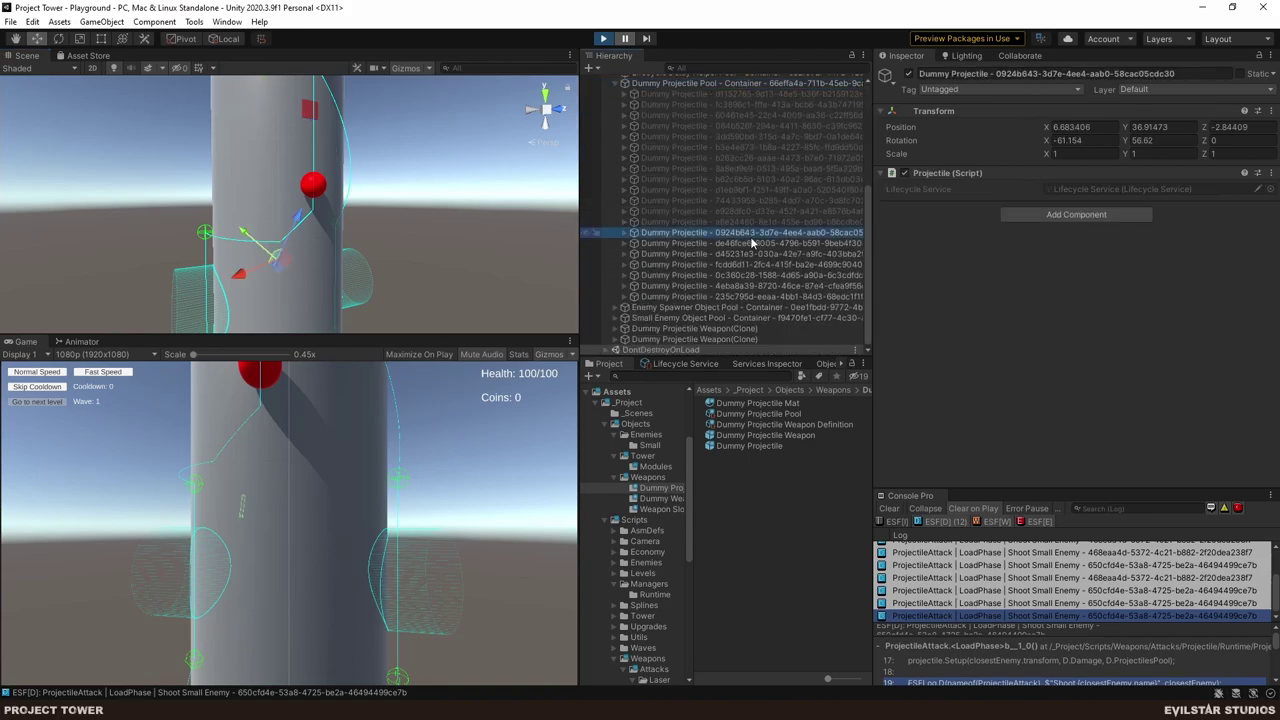
{"action": "key", "text": "f"}
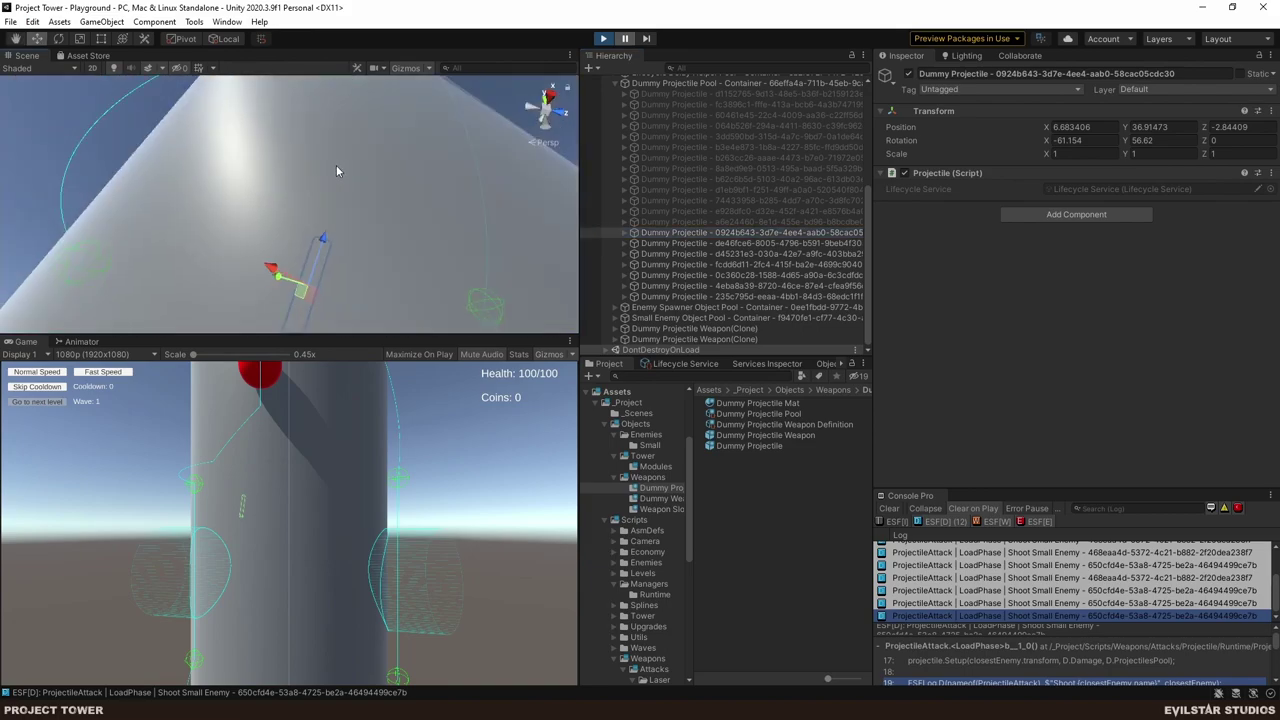
{"action": "left_click_drag", "start_coordinate": [336, 165], "coordinate": [357, 103], "text": "alt"}
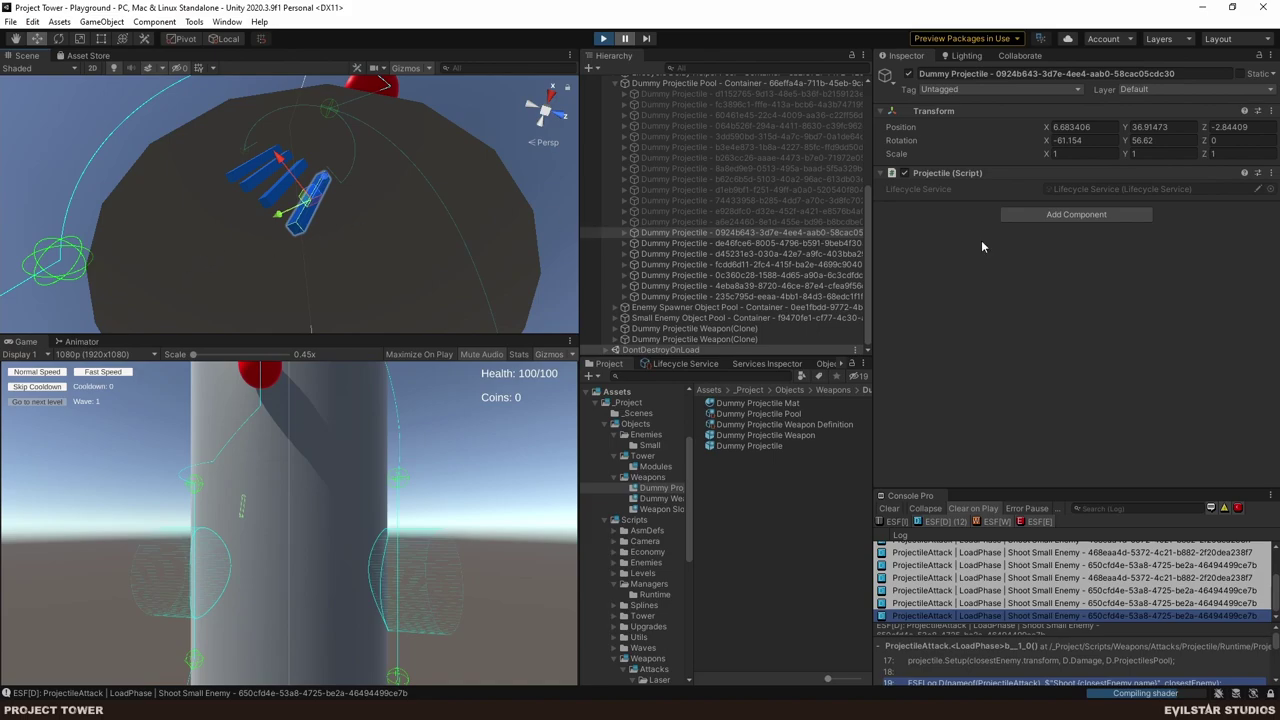
{"action": "key", "text": "alt+Tab"}
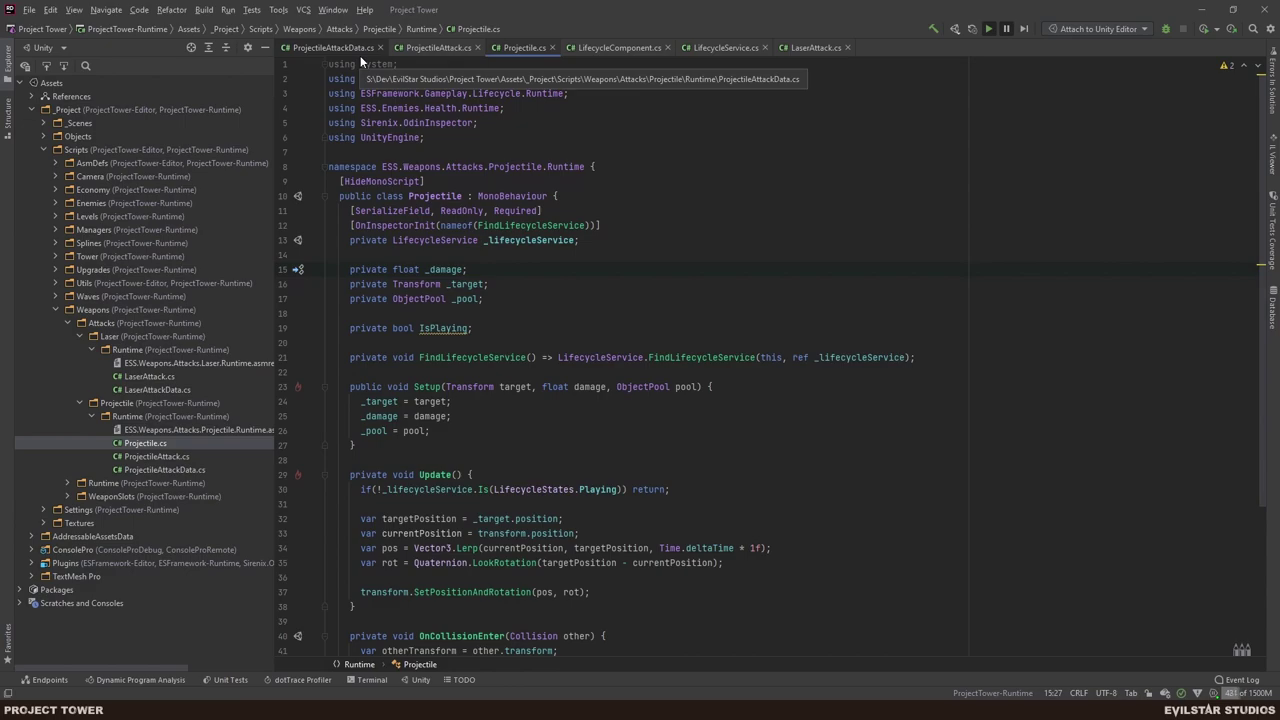
- Add a 'Vector3 position' parameter as the first parameter of the projectile's Setup method
{"action": "left_click", "coordinate": [436, 48]}
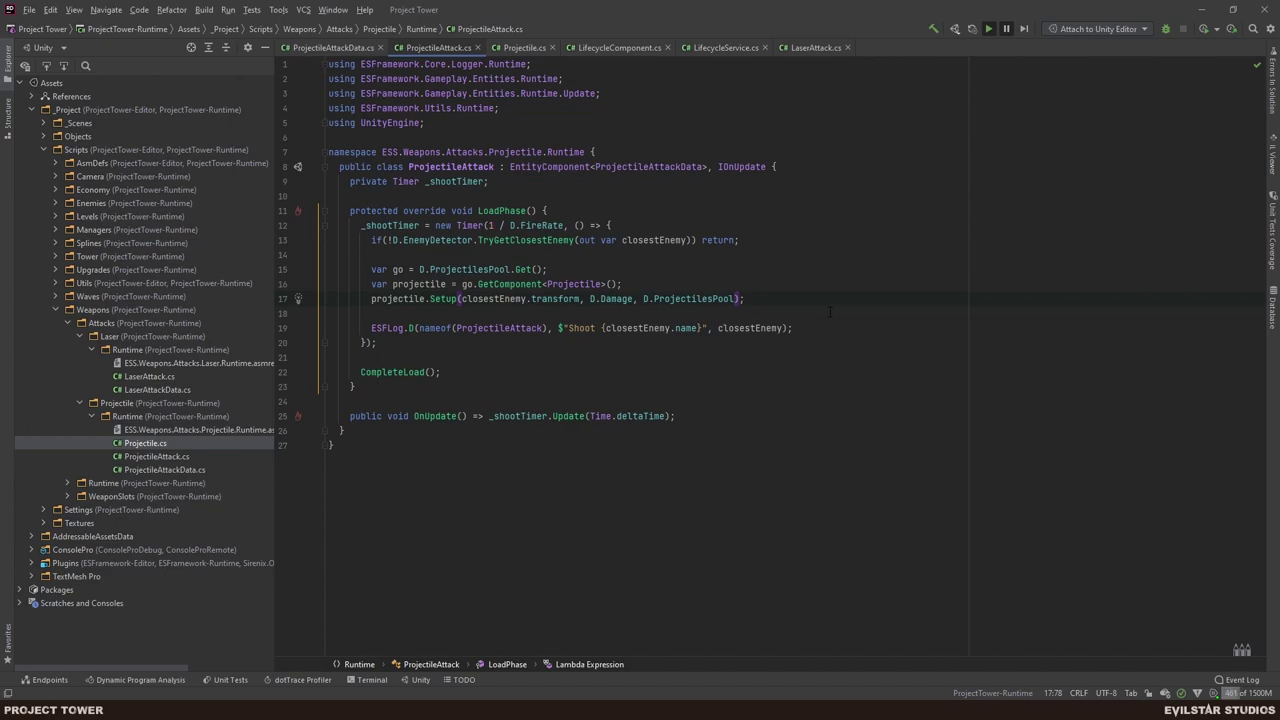
{"action": "left_click", "coordinate": [443, 299], "text": "ctrl"}
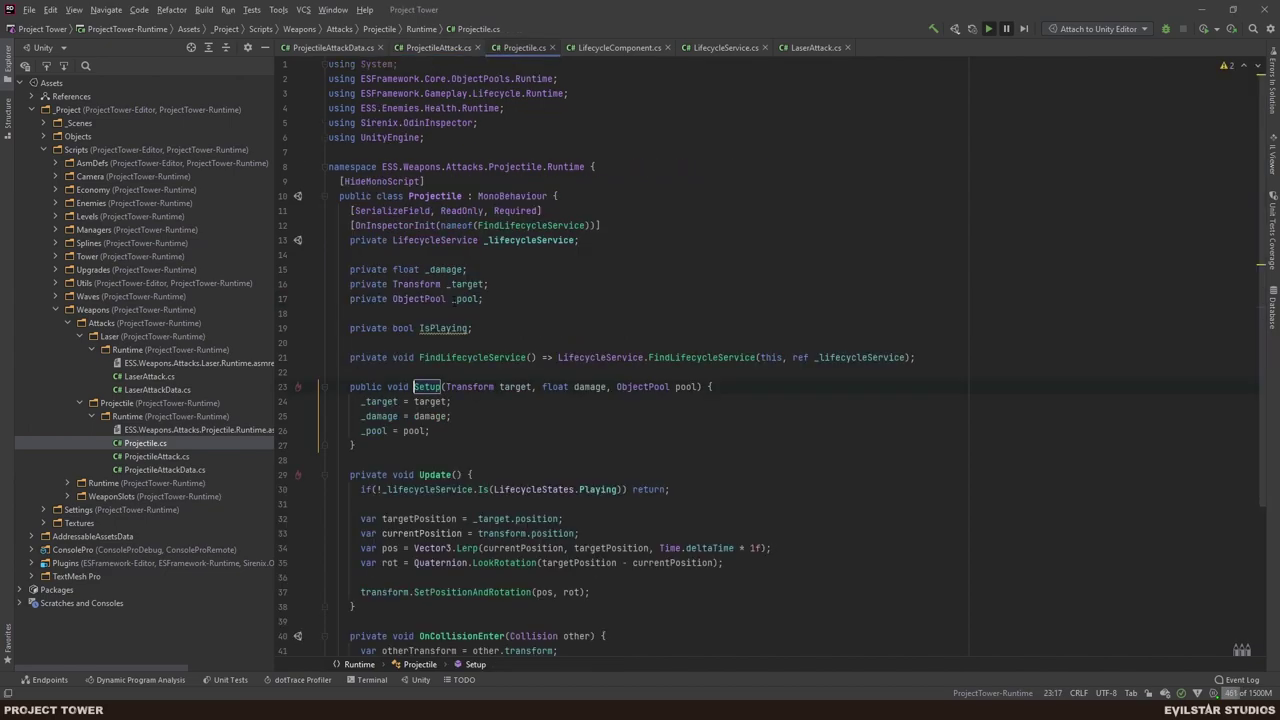
{"action": "left_click", "coordinate": [444, 386]}
{"action": "type", "text": "Vector3"}
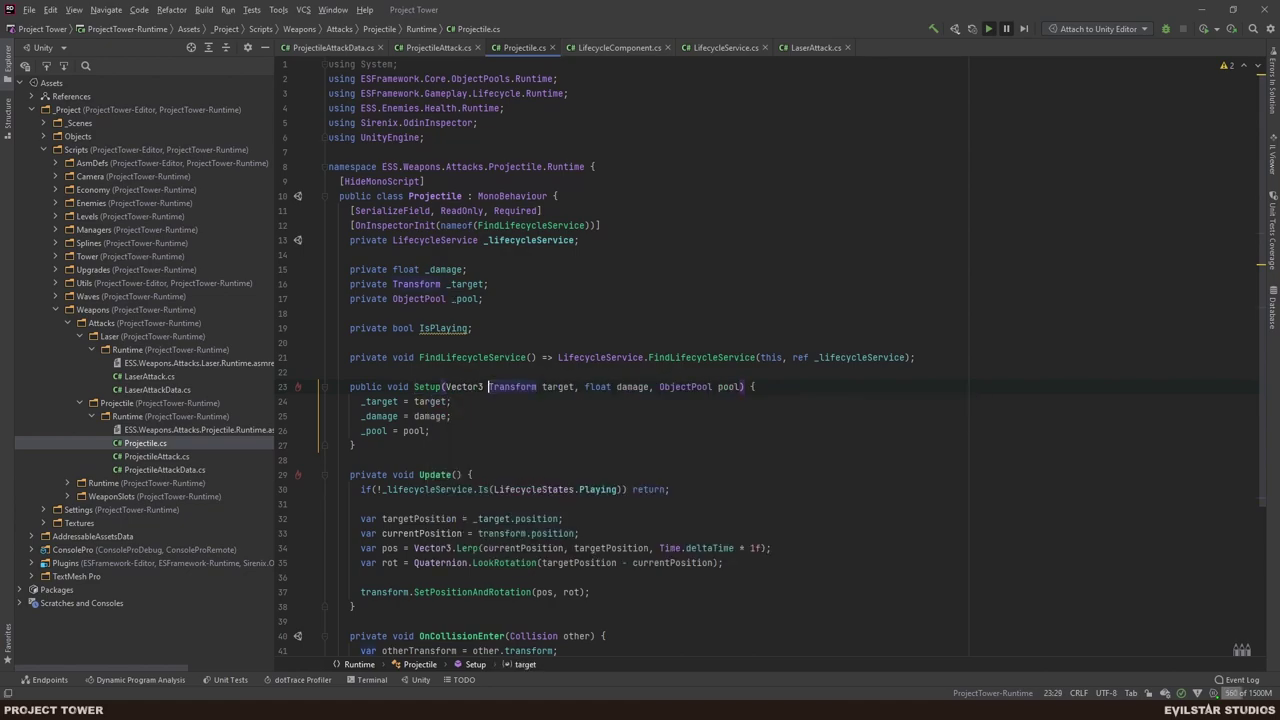
{"action": "type", "text": " position,"}
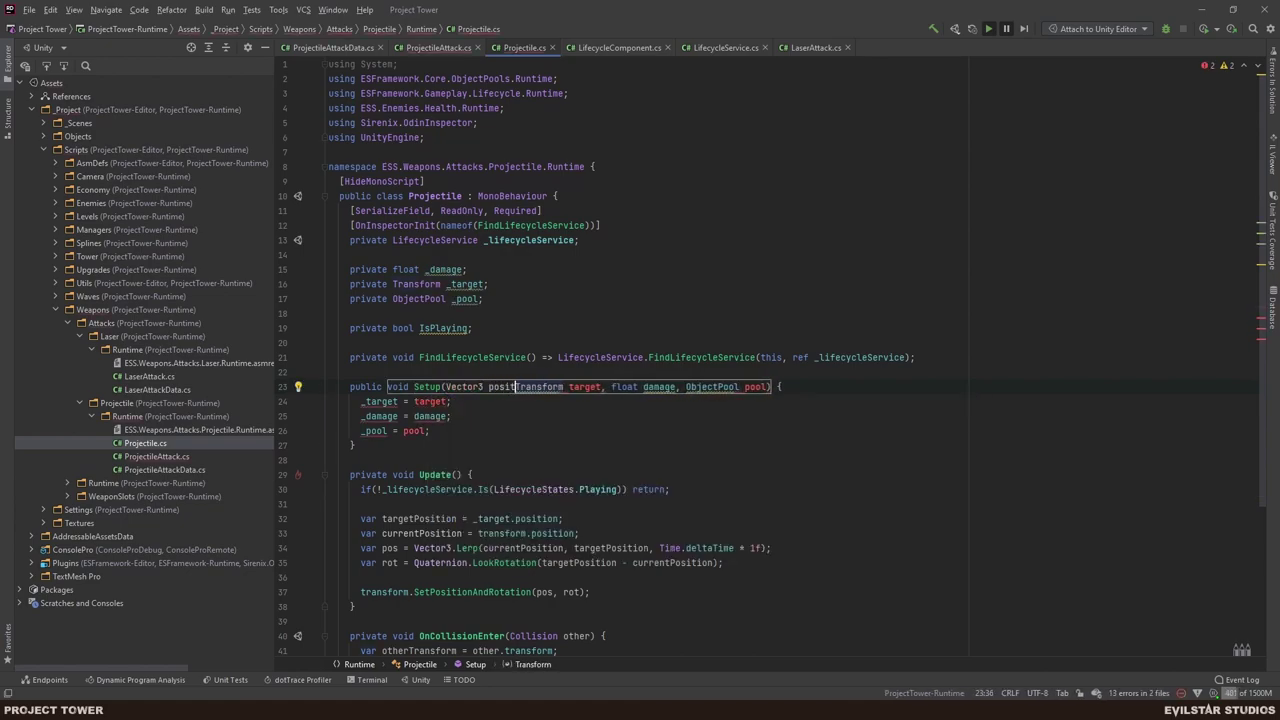
- Write 'transform.position = position;' as the first line of Setup's body
{"action": "key", "text": "Down"}
{"action": "key", "text": "Home"}
{"action": "key", "text": "Return"}
{"action": "key", "text": "Return"}
{"action": "key", "text": "Up"}
{"action": "key", "text": "Up"}
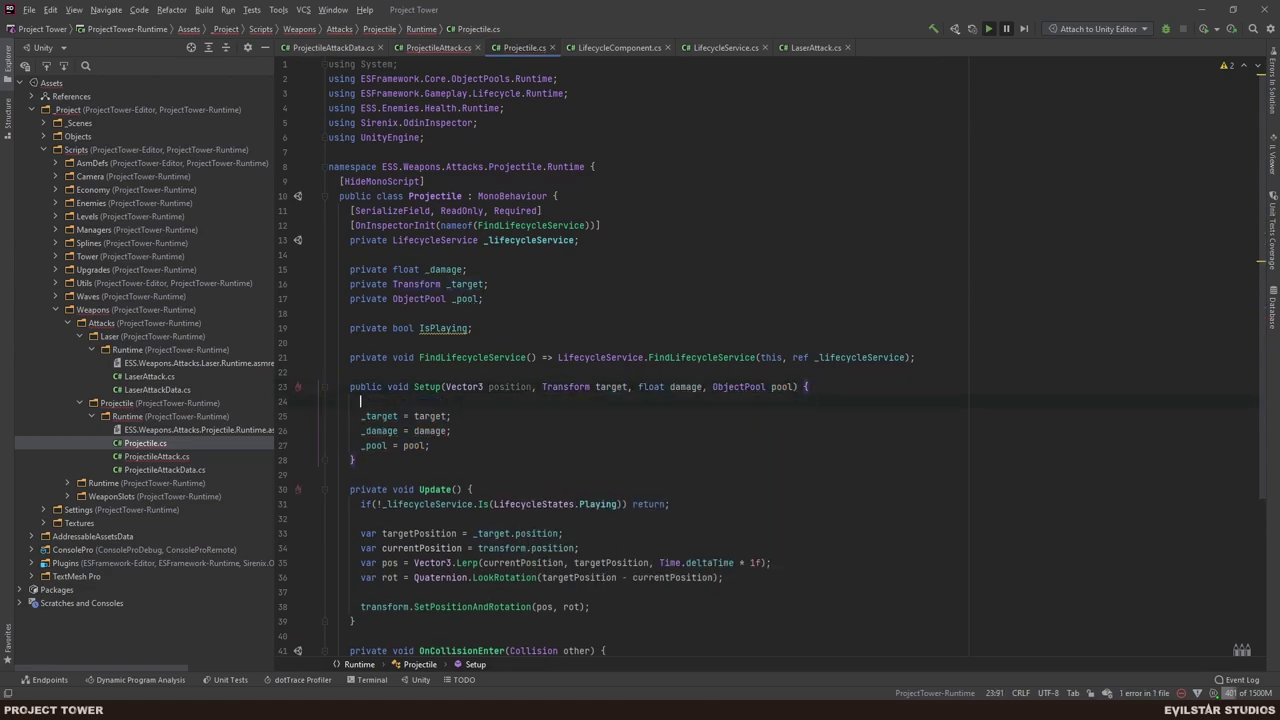
{"action": "type", "text": "r"}
{"action": "key", "text": "Return"}
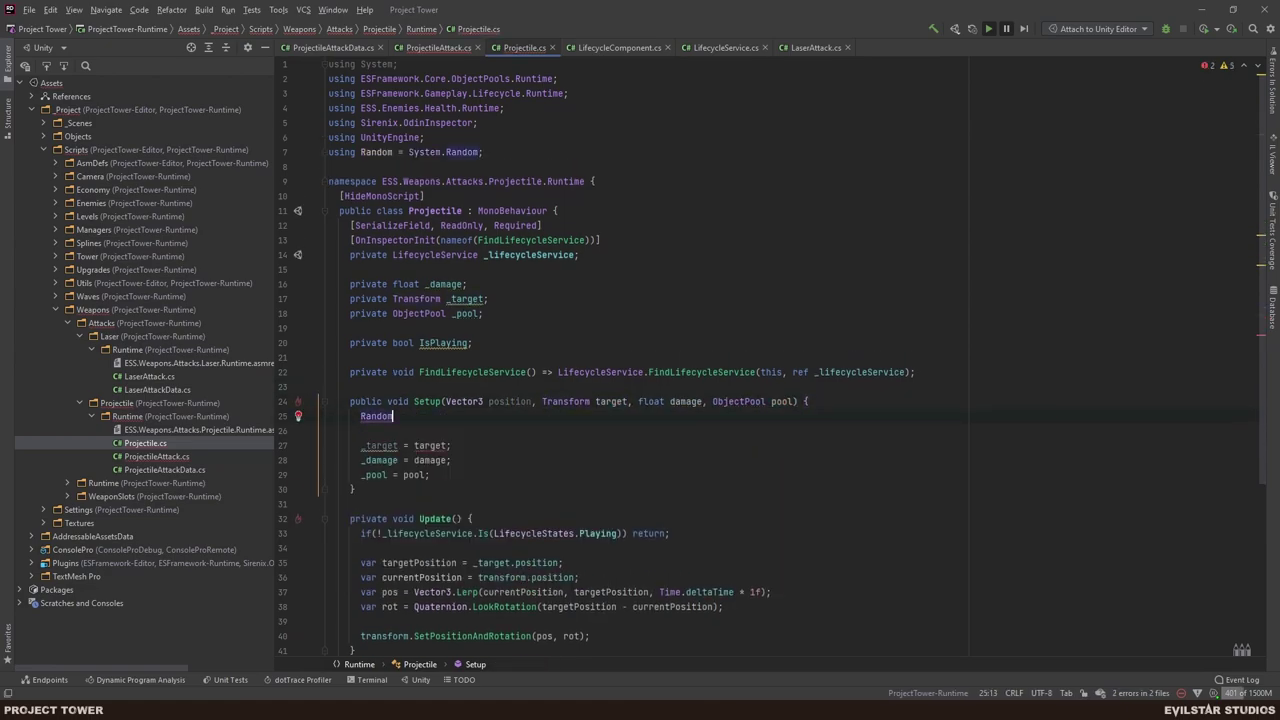
{"action": "key", "text": "ctrl+z"}
{"action": "key", "text": "BackSpace"}
{"action": "type", "text": "transform"}
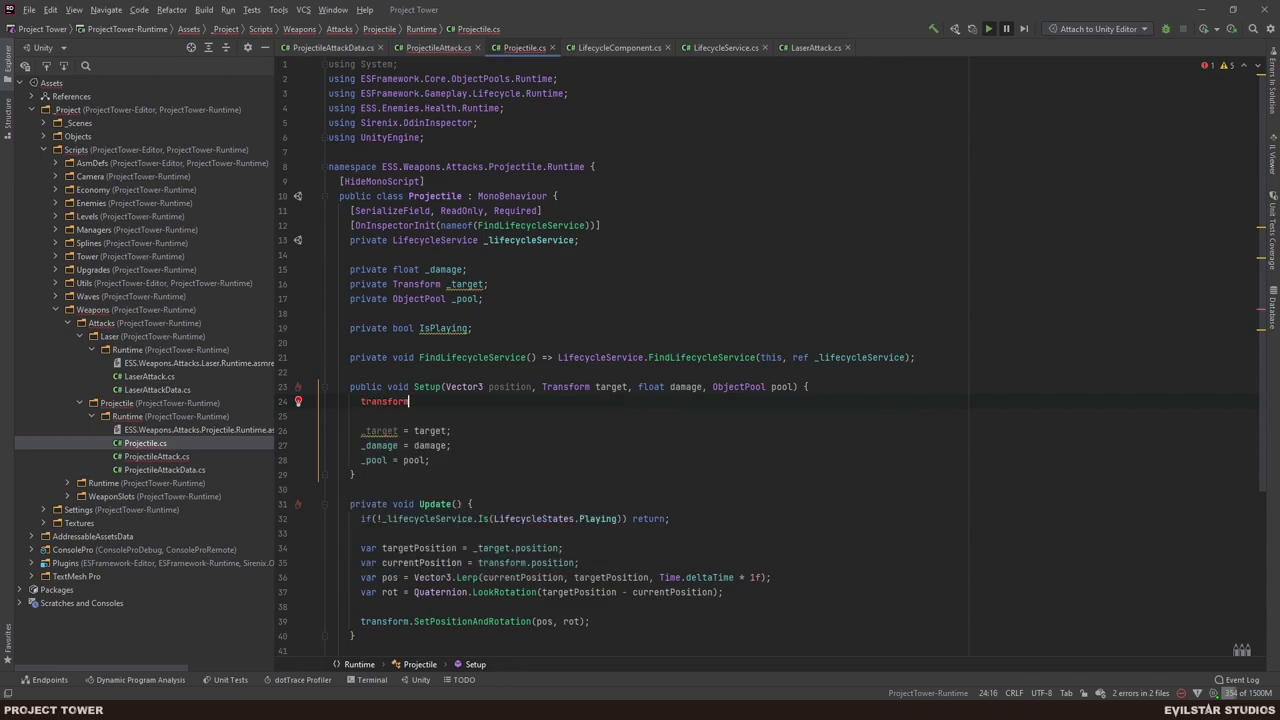
{"action": "type", "text": ".po"}
{"action": "type", "text": "s"}
{"action": "key", "text": "Return"}
{"action": "type", "text": "= pos"}
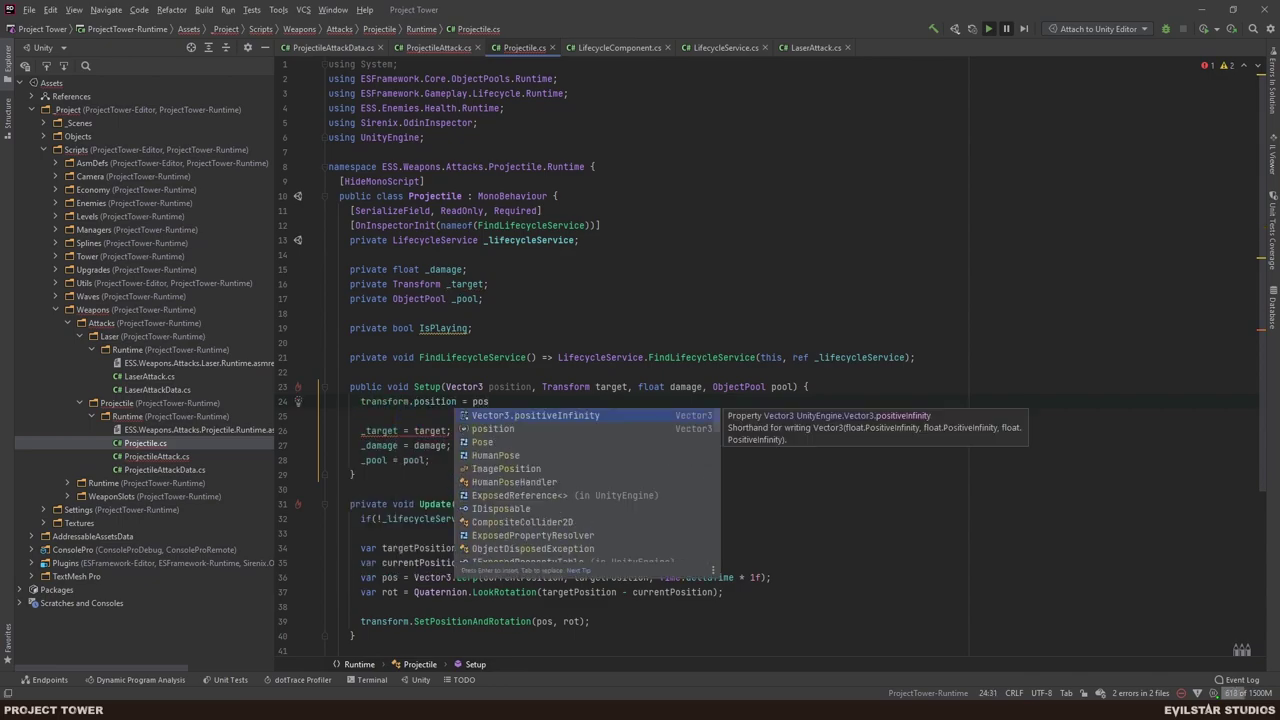
{"action": "key", "text": "Down"}
{"action": "key", "text": "Return"}
{"action": "type", "text": ";"}
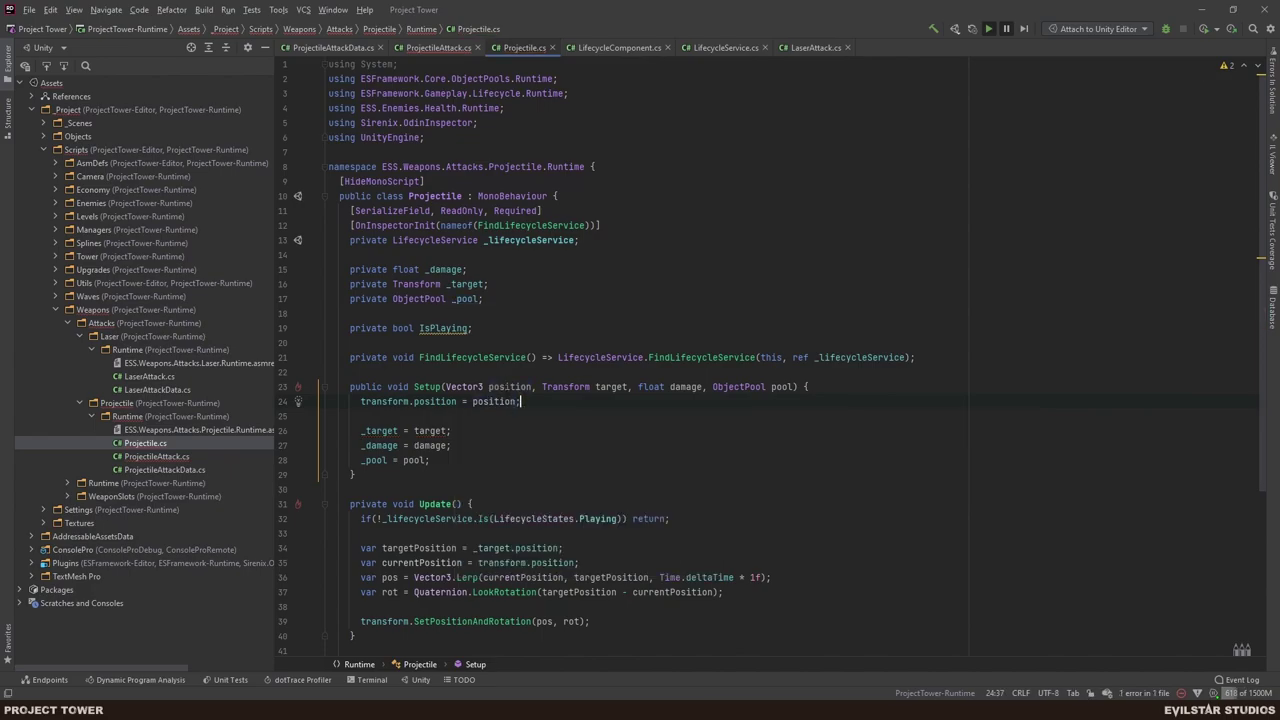
{"action": "scroll", "coordinate": [551, 471], "scroll_direction": "down", "scroll_amount": 3}
- Create a new private void Destroy() method below OnCollisionEnter
{"action": "scroll", "coordinate": [404, 537], "scroll_direction": "down", "scroll_amount": 2}
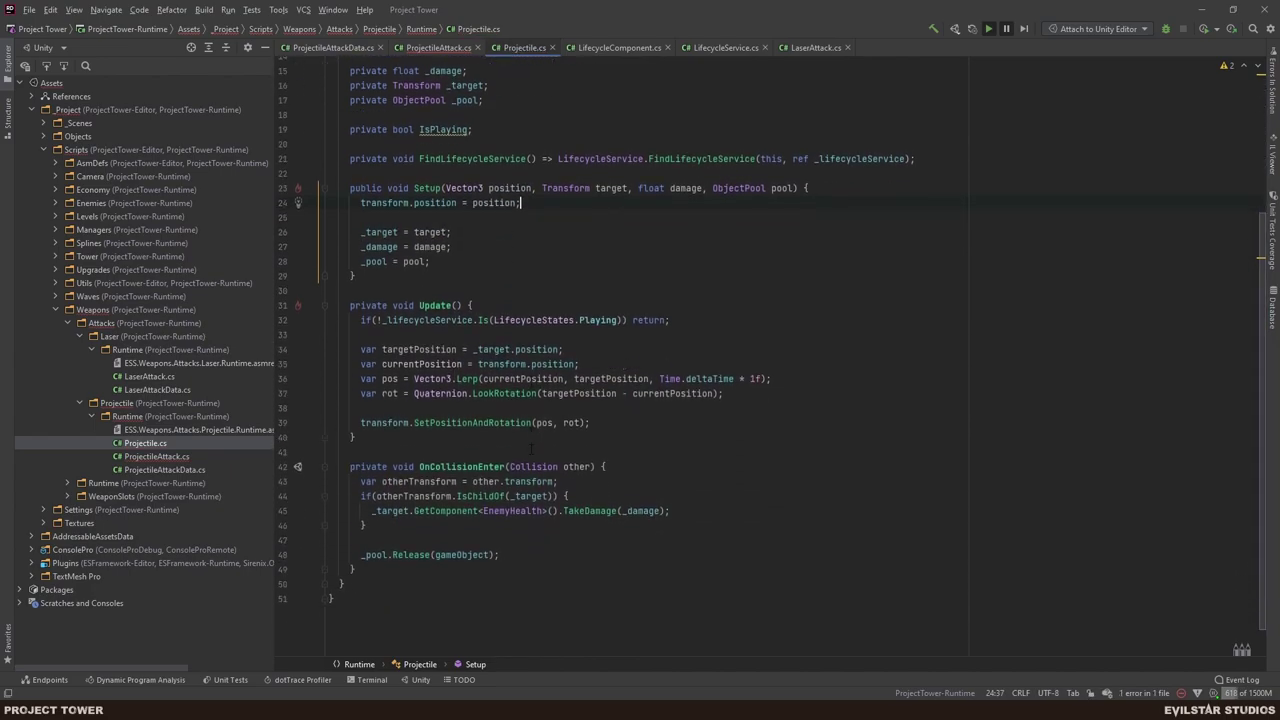
{"action": "left_click", "coordinate": [404, 537]}
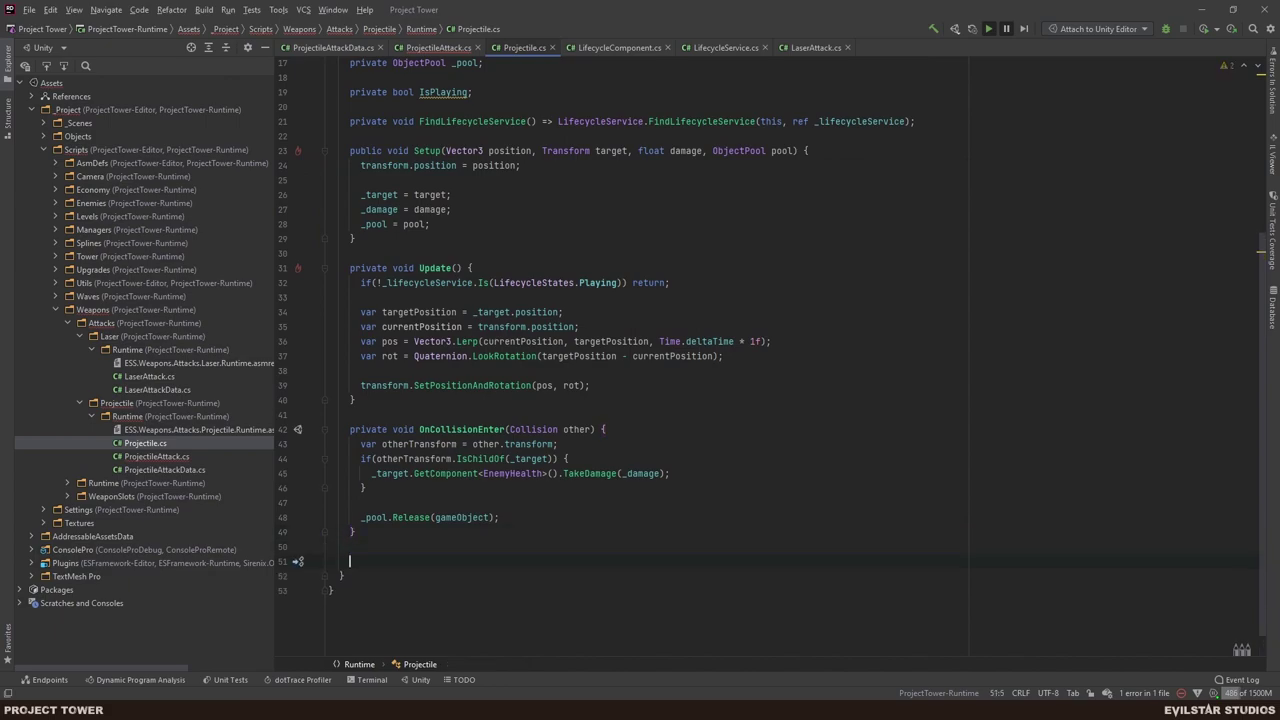
{"action": "key", "text": "Return"}
{"action": "key", "text": "Return"}
{"action": "type", "text": "private void"}
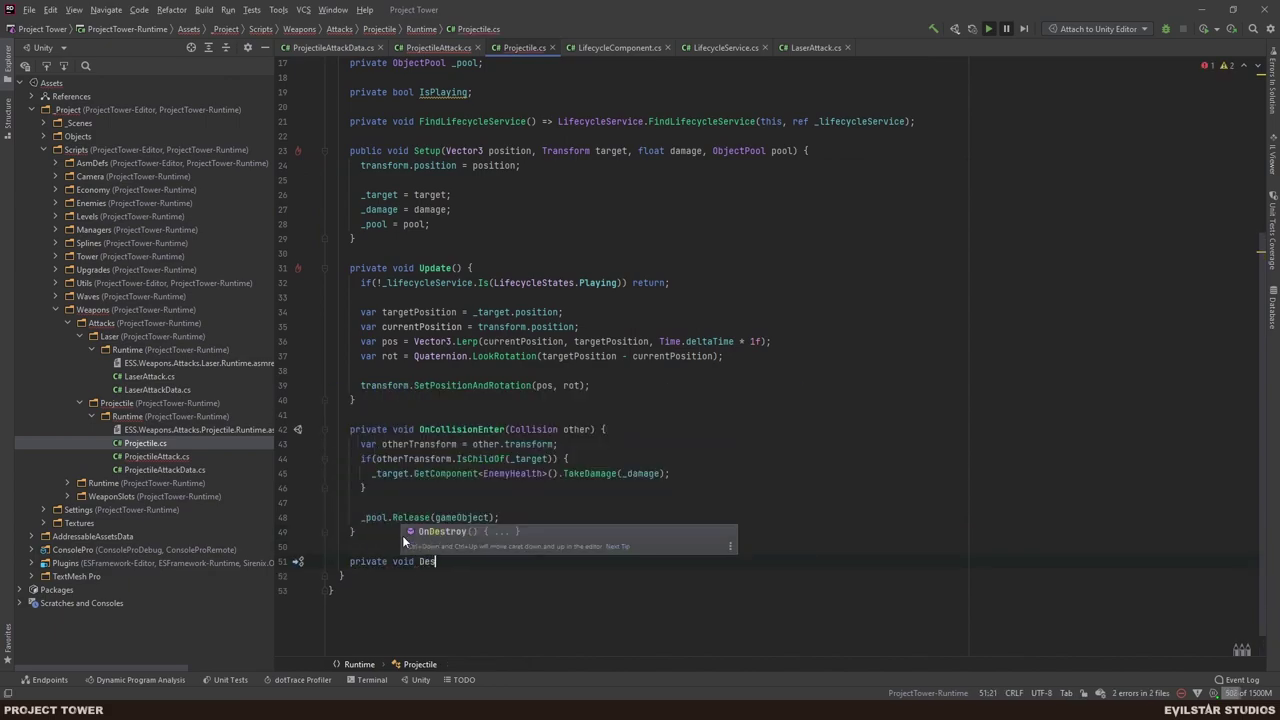
{"action": "type", "text": " Rel"}
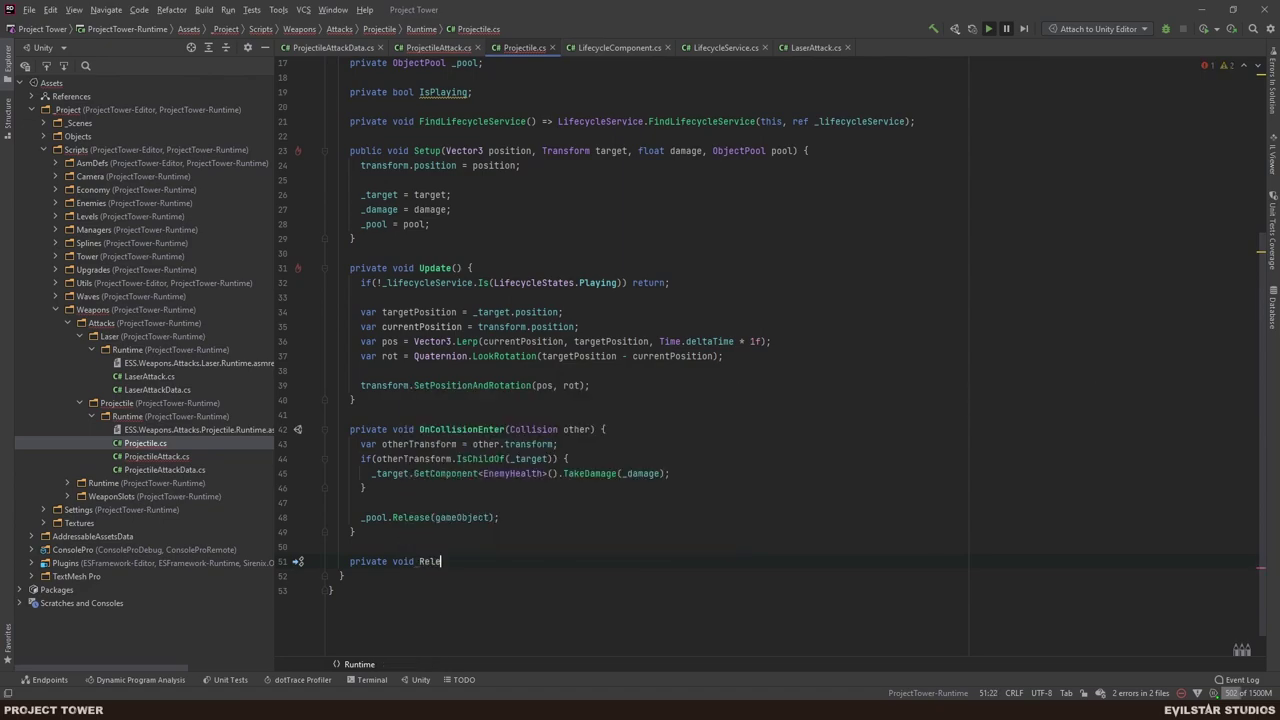
{"action": "type", "text": "e"}
{"action": "type", "text": "as"}
{"action": "key", "text": "BackSpace"}
{"action": "key", "text": "BackSpace"}
{"action": "key", "text": "BackSpace"}
{"action": "key", "text": "BackSpace"}
{"action": "key", "text": "BackSpace"}
{"action": "key", "text": "BackSpace"}
{"action": "type", "text": "Oestroy"}
{"action": "key", "text": "BackSpace"}
{"action": "type", "text": "() {"}
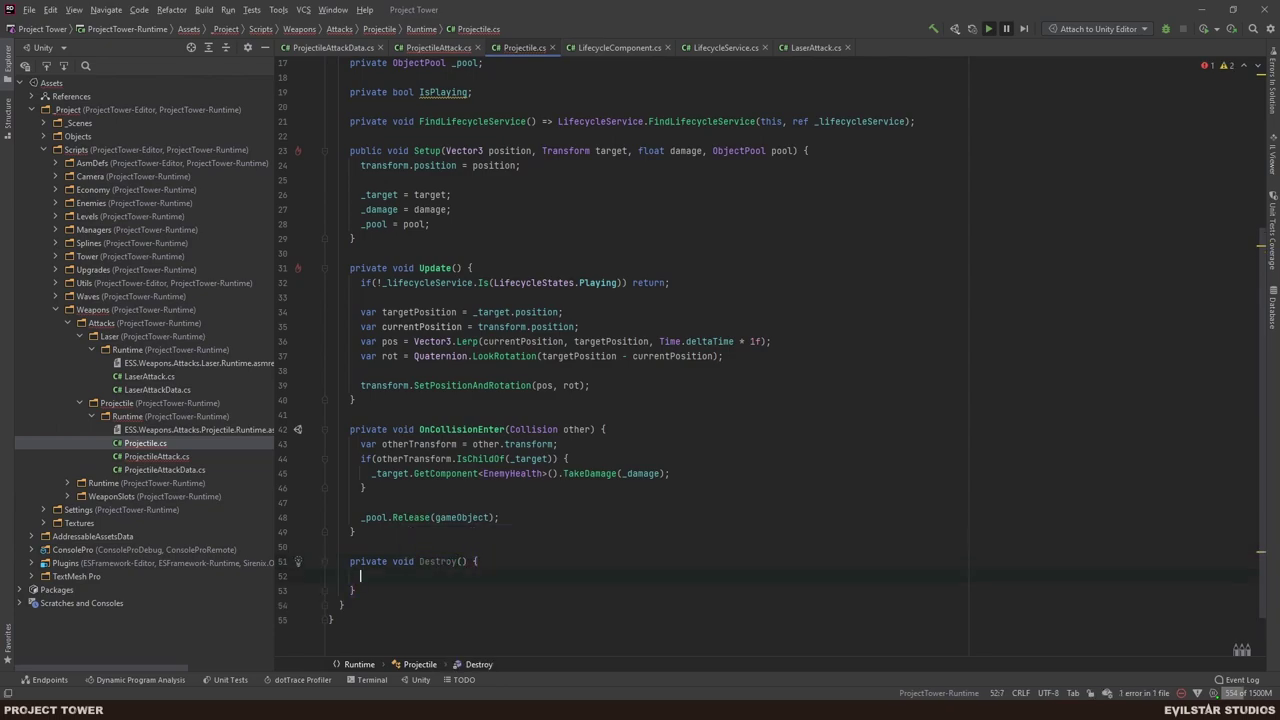
{"action": "key", "text": "Return"}
- Move the pool release line into Destroy() and call Destroy() from OnCollisionEnter instead
{"action": "left_click_drag", "start_coordinate": [556, 510], "coordinate": [361, 517]}
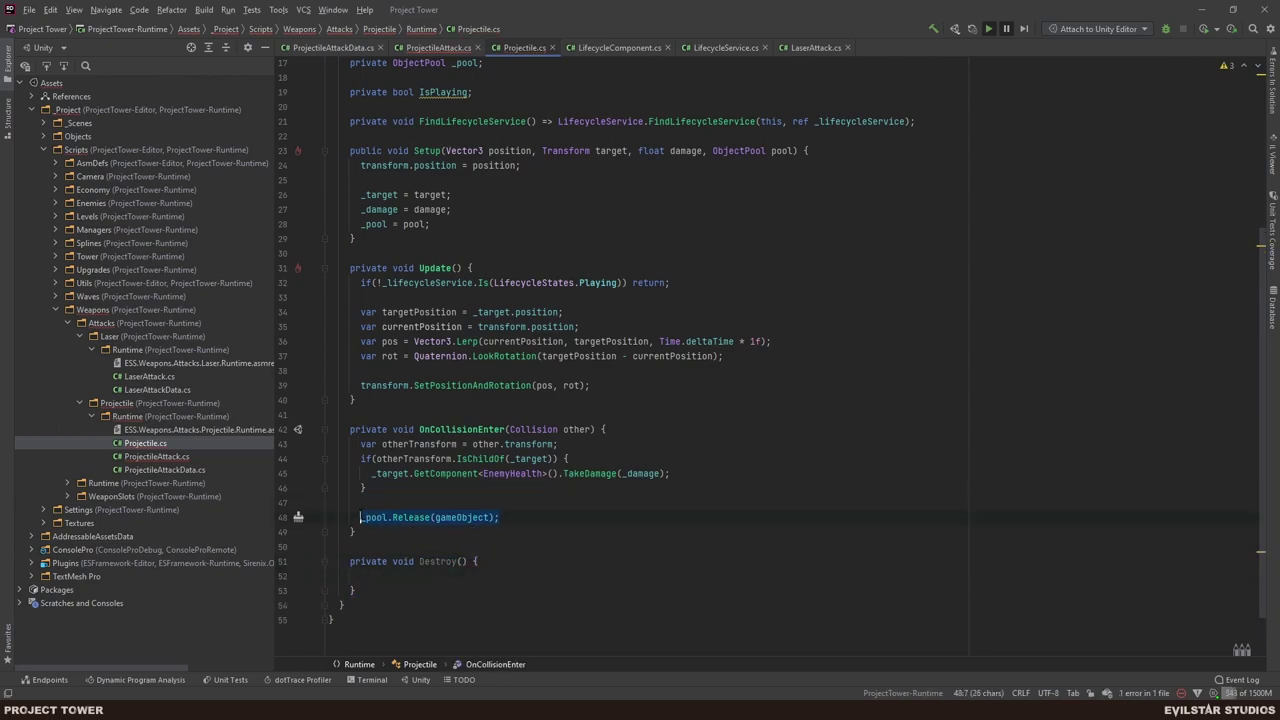
{"action": "key", "text": "ctrl+x"}
{"action": "left_click", "coordinate": [400, 576]}
{"action": "key", "text": "ctrl+v"}
{"action": "left_click", "coordinate": [400, 515]}
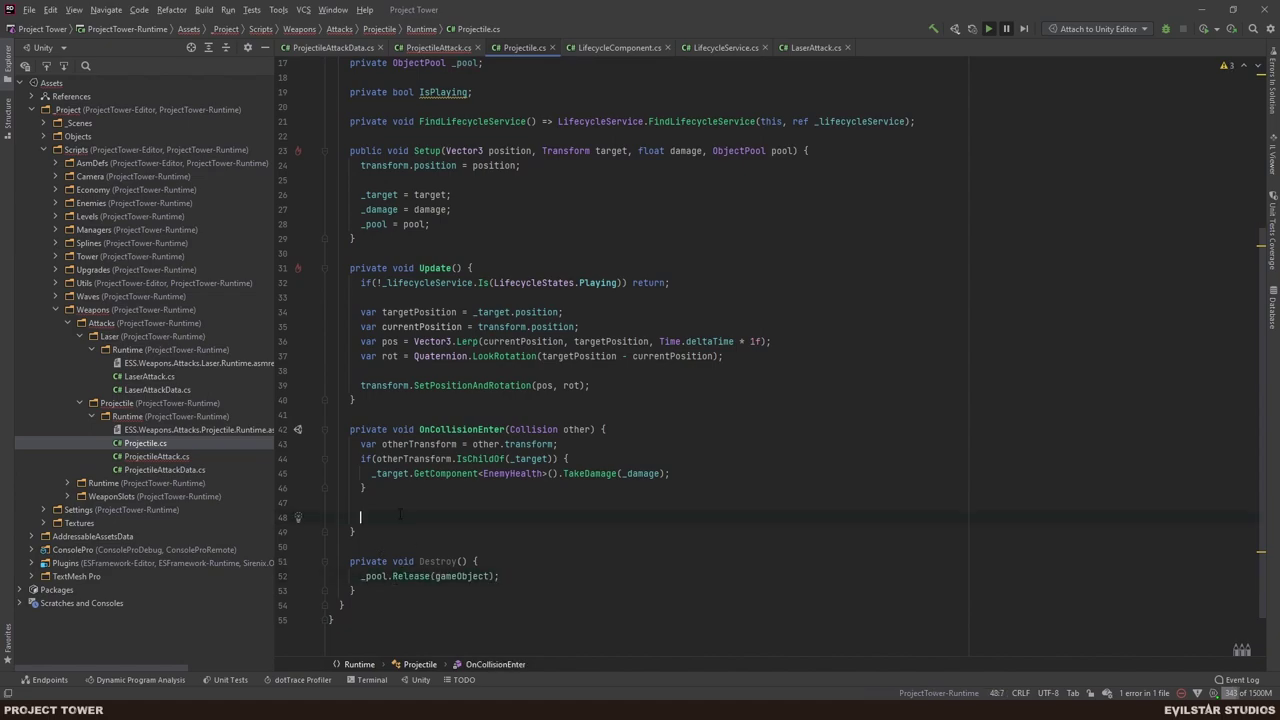
{"action": "type", "text": "Destroy"}
{"action": "key", "text": "Return"}
- Add 'transform.position = new Vector3(0, -100, 0);' at the top of Destroy()
{"action": "left_click", "coordinate": [479, 561]}
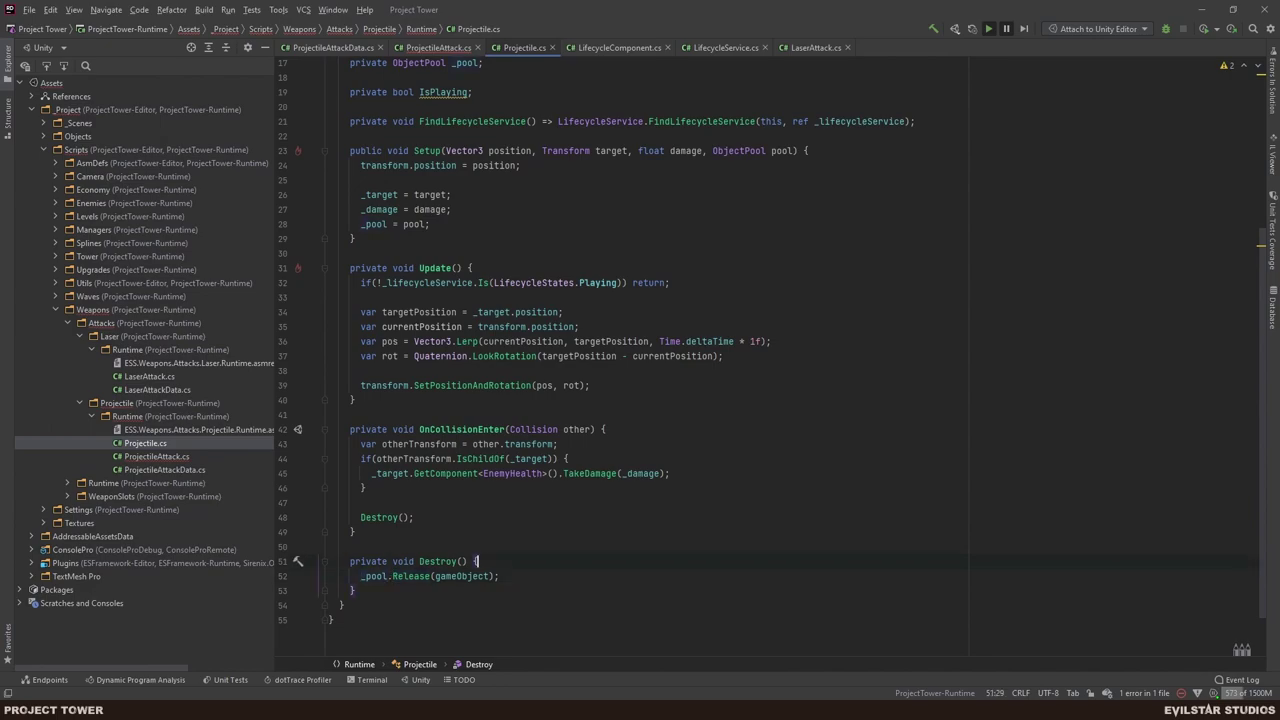
{"action": "key", "text": "Return"}
{"action": "key", "text": "Return"}
{"action": "type", "text": "transform.position ="}
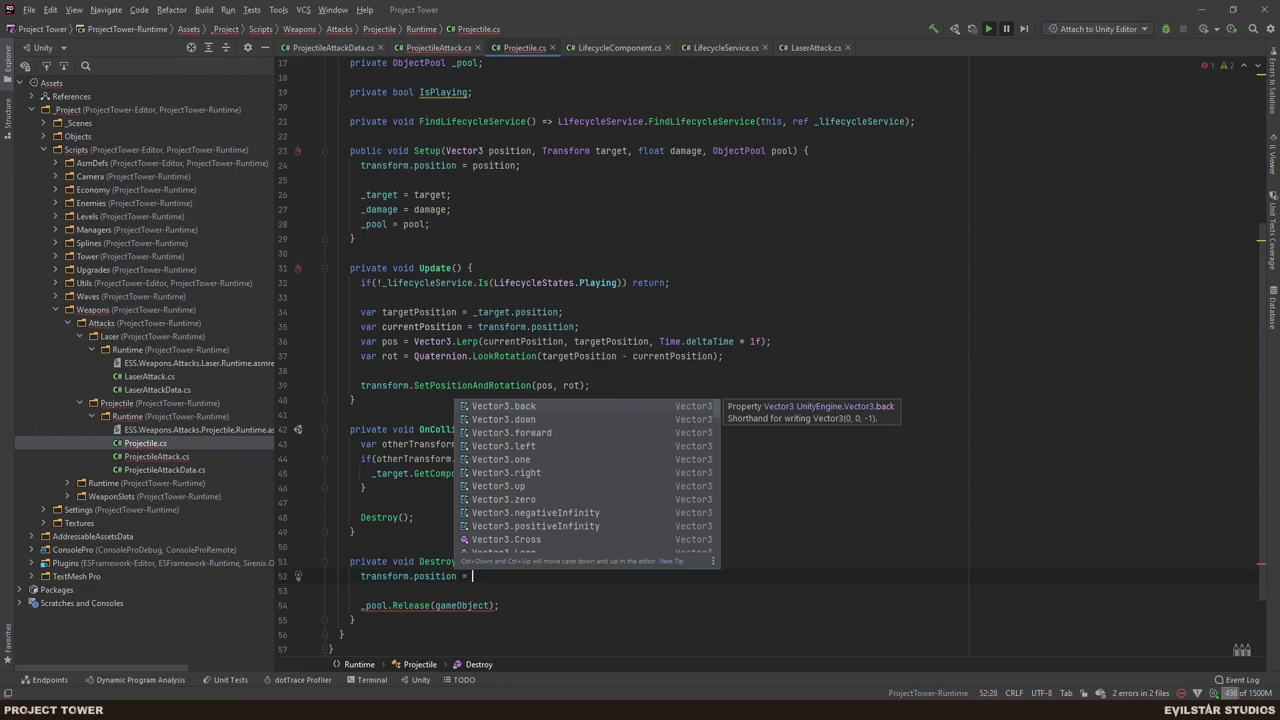
{"action": "type", "text": " new Vector3("}
{"action": "key", "text": "Escape"}
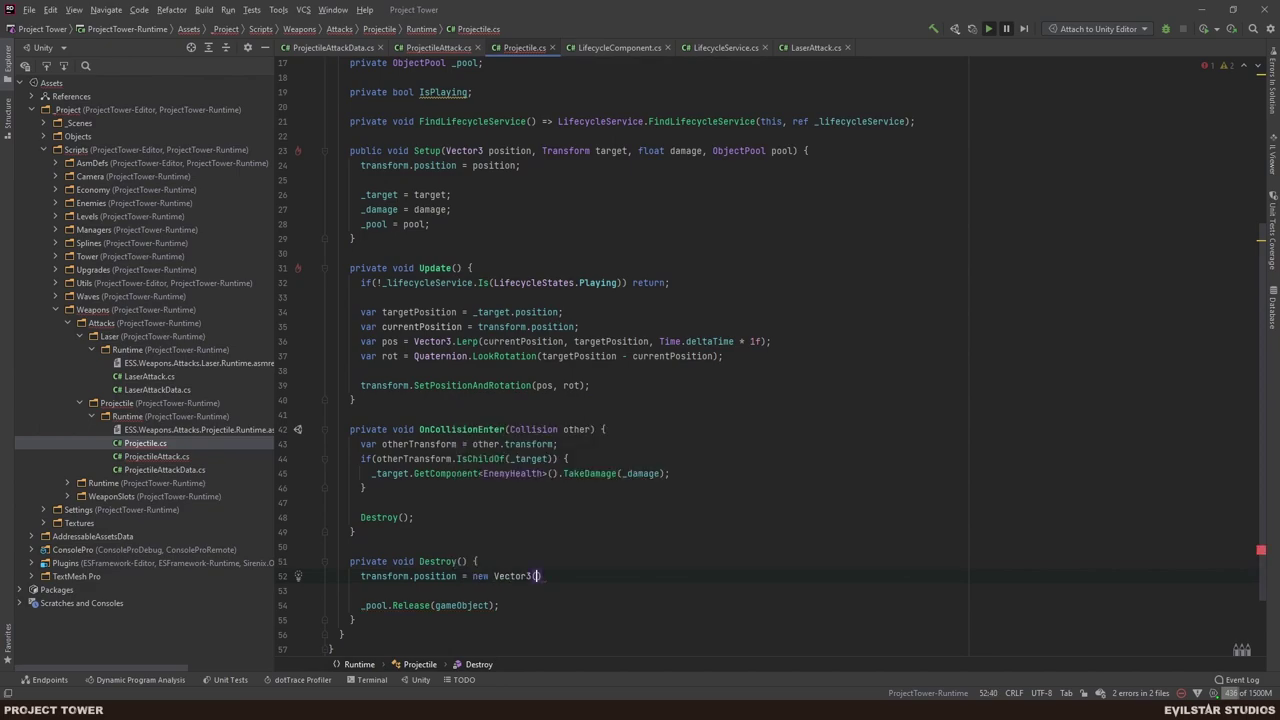
{"action": "type", "text": "0, -1"}
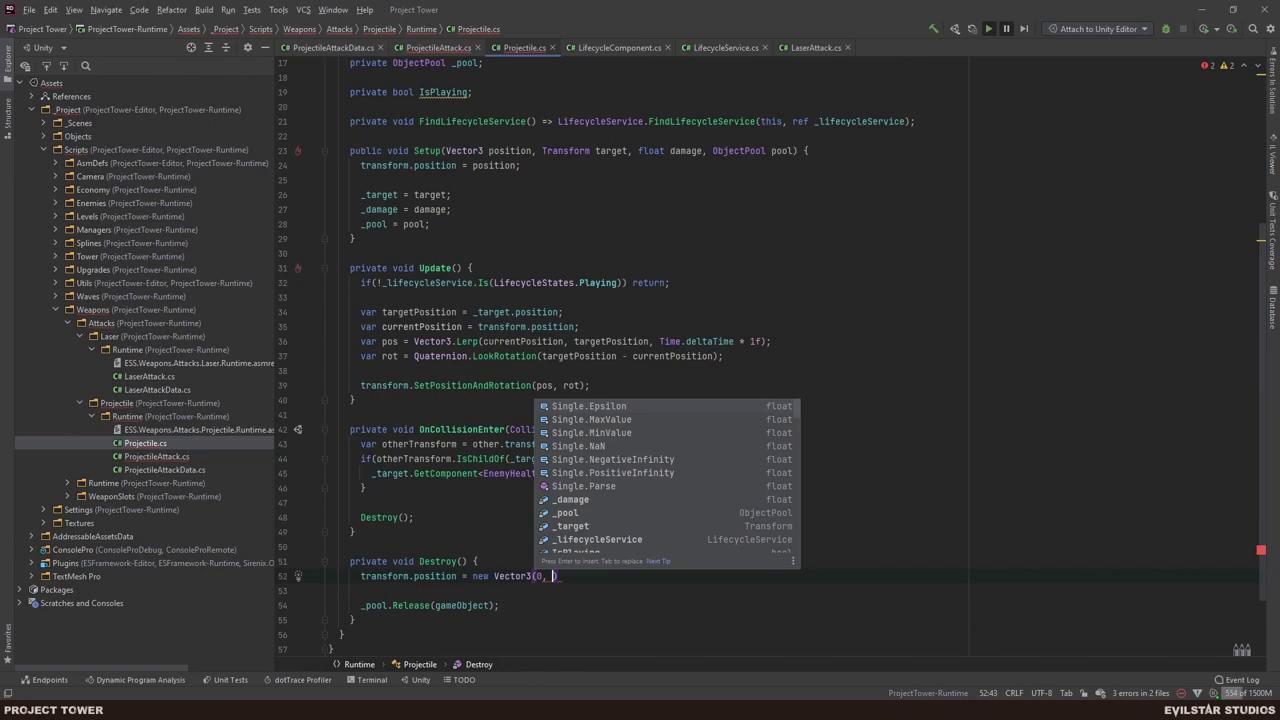
{"action": "type", "text": "00, 0);"}
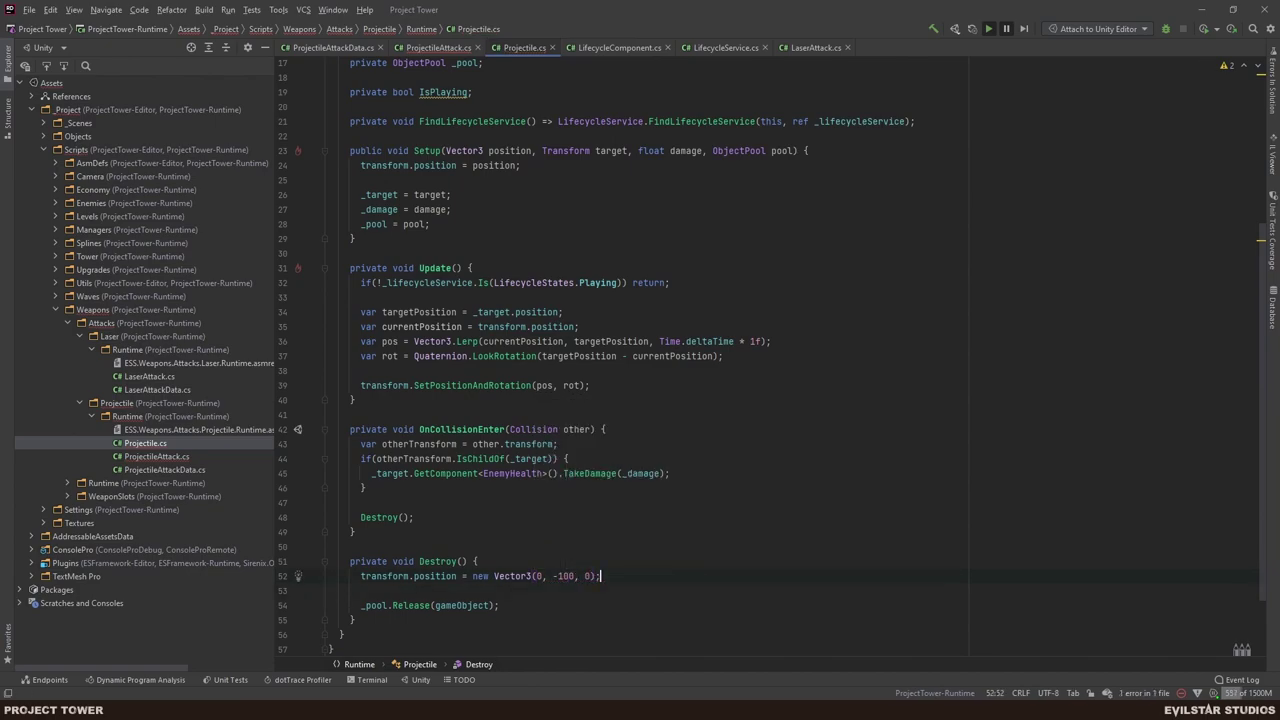
{"action": "key", "text": "alt+Tab"}
{"action": "key", "text": "alt+Tab"}
{"action": "scroll", "coordinate": [490, 190], "scroll_direction": "up", "scroll_amount": 4}
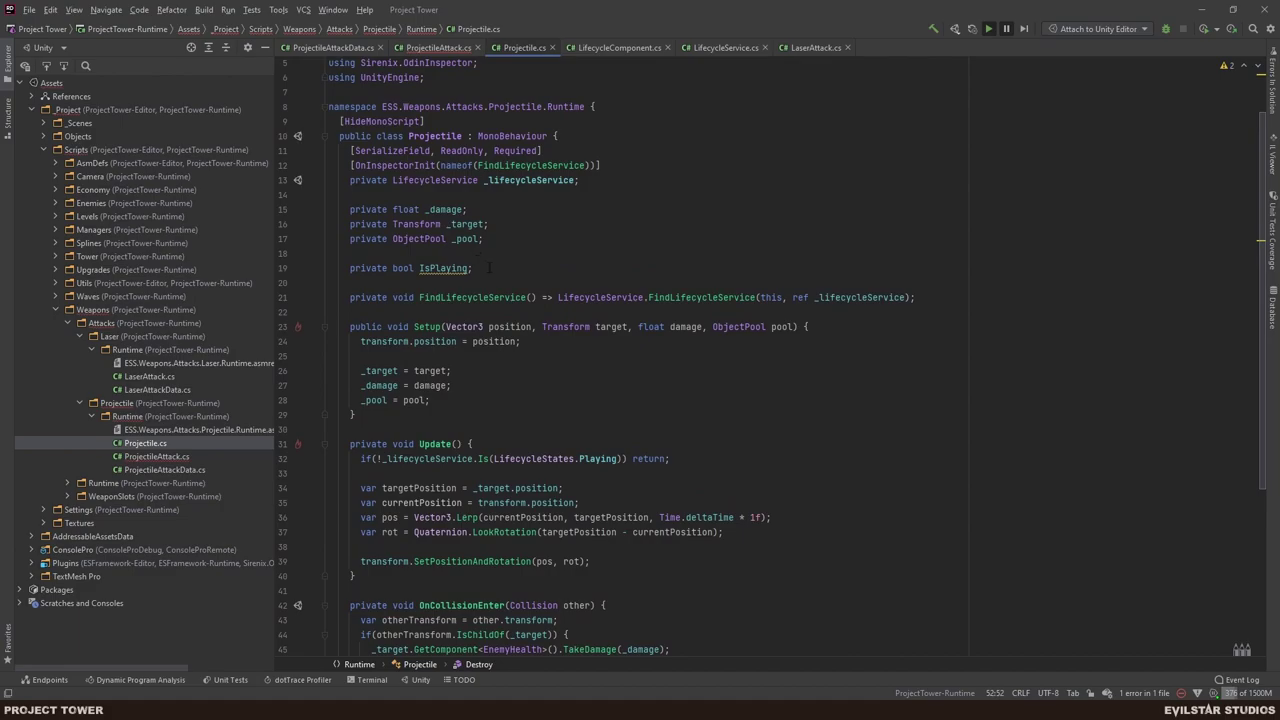
- Delete the unused IsPlaying field from Projectile.cs and stop the running play session
{"action": "left_click_drag", "start_coordinate": [350, 264], "coordinate": [525, 240]}
{"action": "key", "text": "Delete"}
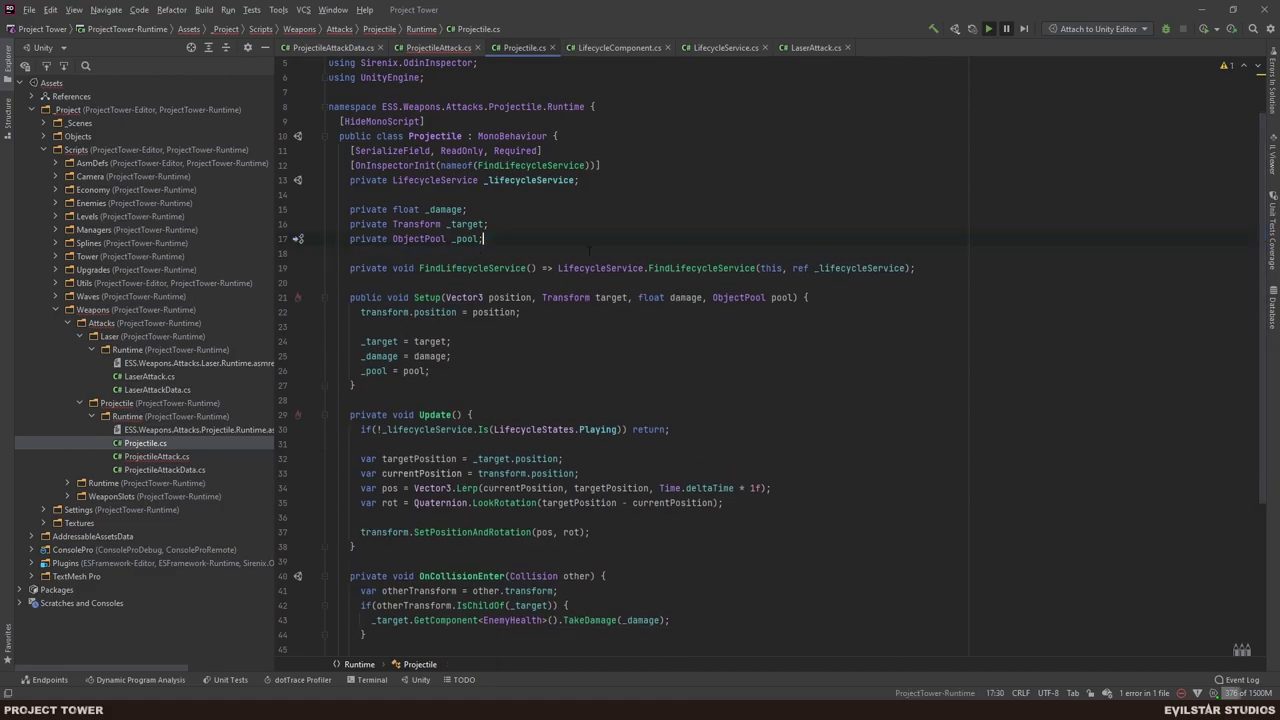
{"action": "key", "text": "alt+Tab"}
{"action": "key", "text": "alt+Tab"}
{"action": "scroll", "coordinate": [537, 432], "scroll_direction": "down", "scroll_amount": 5}
{"action": "left_click", "coordinate": [609, 490]}
{"action": "key", "text": "Return"}
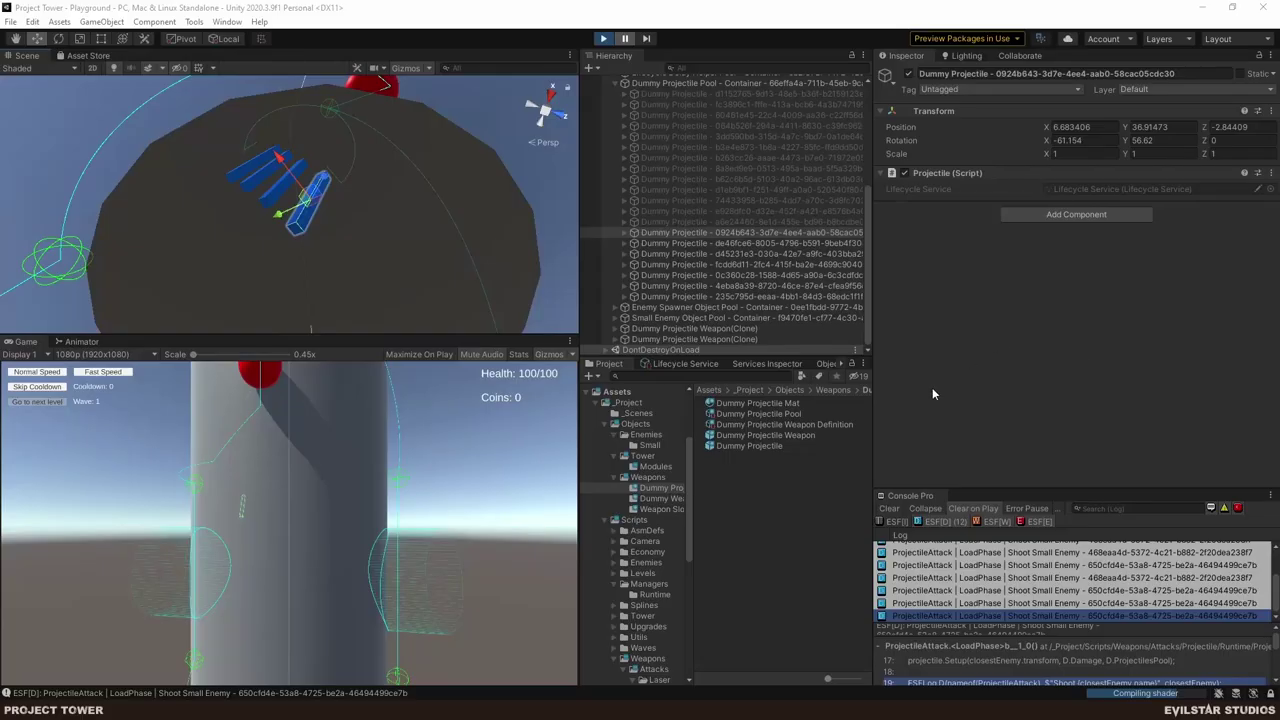
{"action": "left_click", "coordinate": [602, 39]}
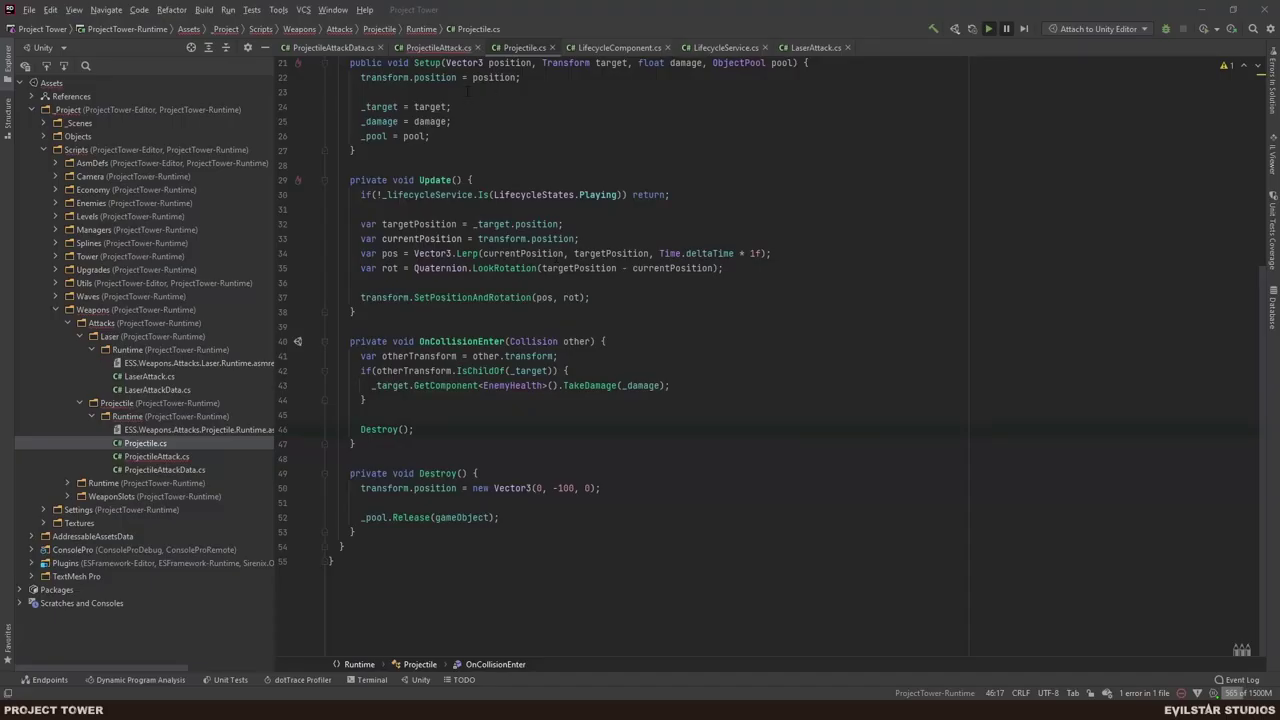
- Pass Root.transform.position as the first argument of the Setup call in ProjectileAttack.cs
{"action": "left_click", "coordinate": [445, 50]}
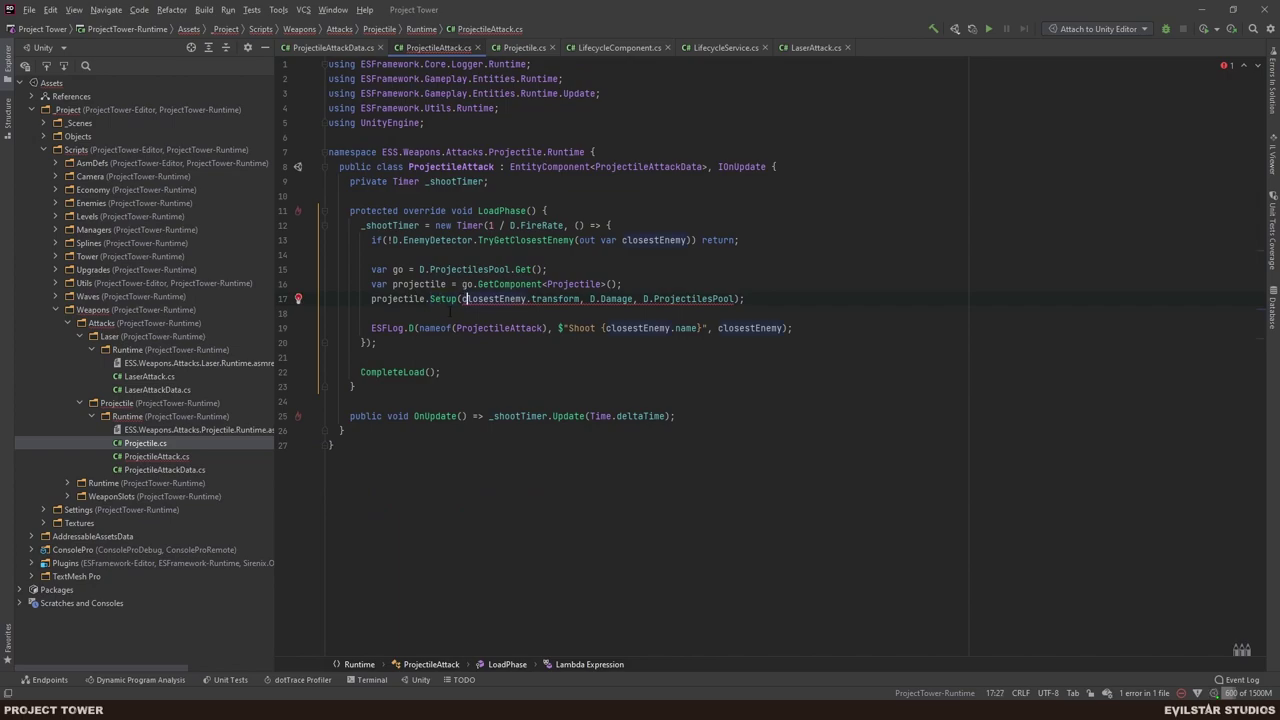
{"action": "type", "text": "Root.pos"}
{"action": "key", "text": "Return"}
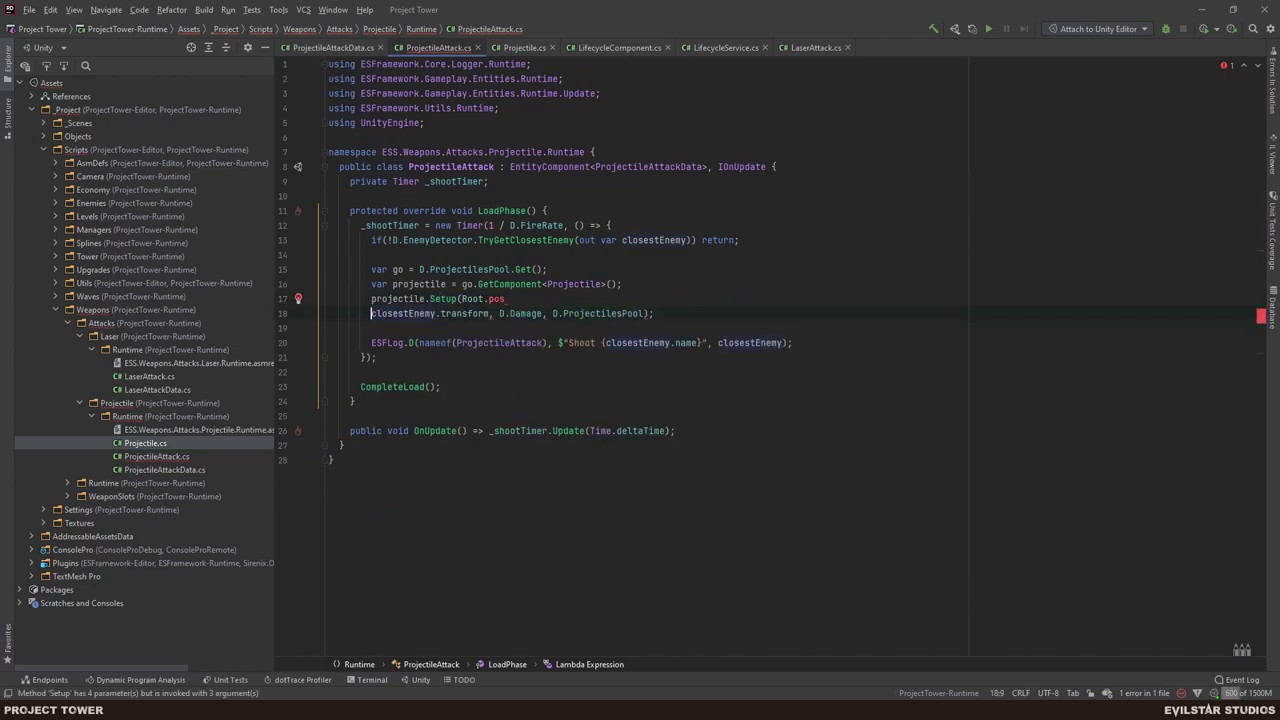
{"action": "key", "text": "BackSpace"}
{"action": "key", "text": "BackSpace"}
{"action": "key", "text": "BackSpace"}
{"action": "key", "text": "BackSpace"}
{"action": "type", "text": "transform.poclosestEnemy.transform, D.Damage, D.ProjectilesPool);"}
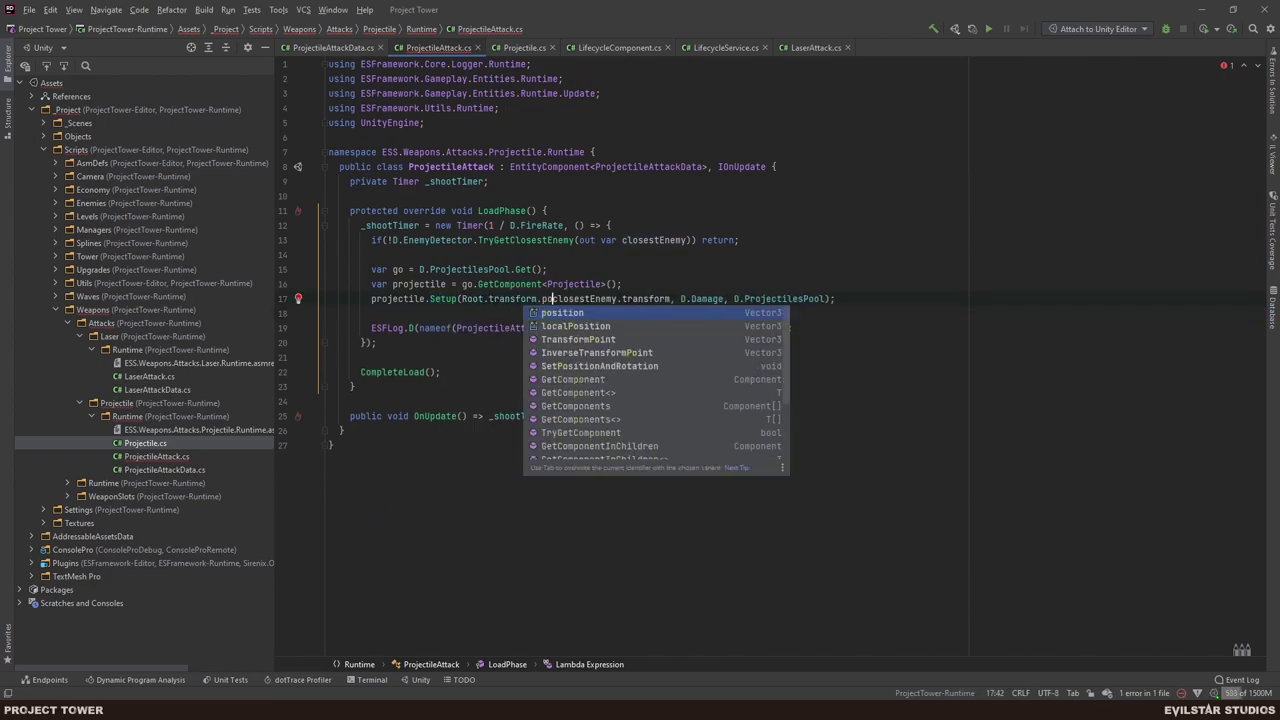
{"action": "key", "text": "Return"}
{"action": "type", "text": ","}
{"action": "key", "text": "alt+Tab"}
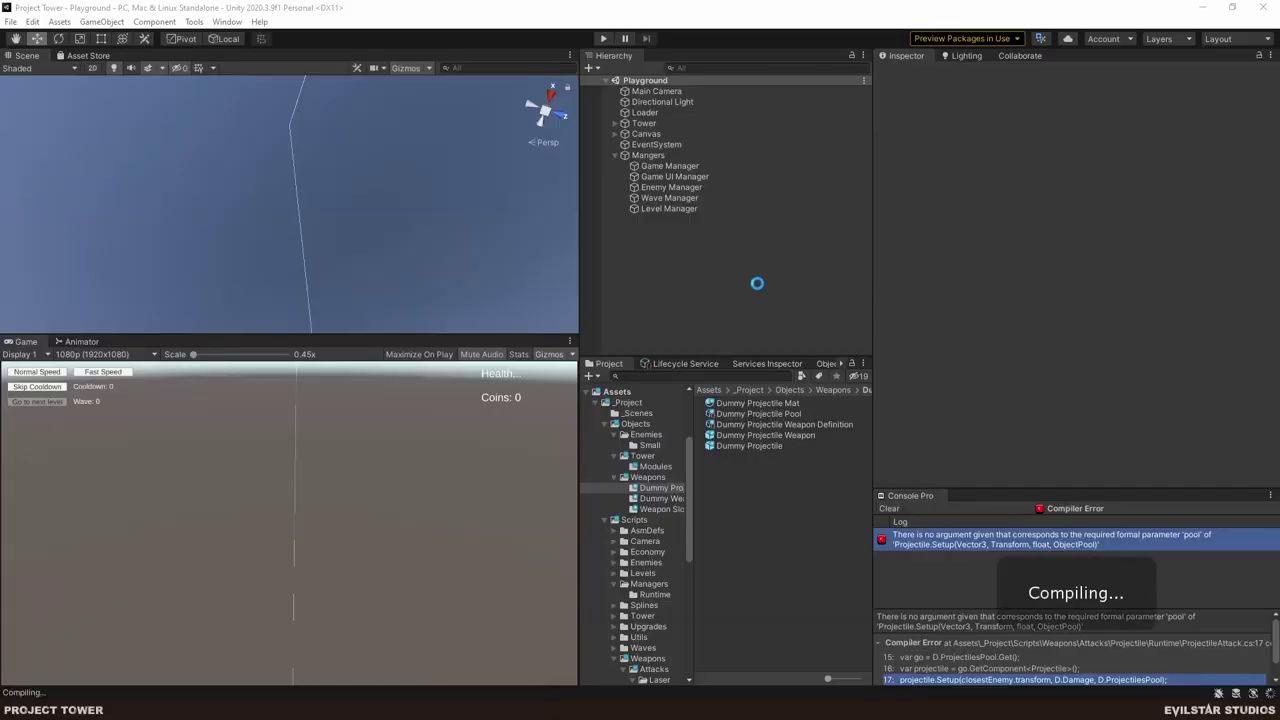
- Play-test by placing the projectile weapon on the green slot, assigning Level Definition to Level Manager, and starting the wave
{"action": "key", "text": "ctrl+p"}
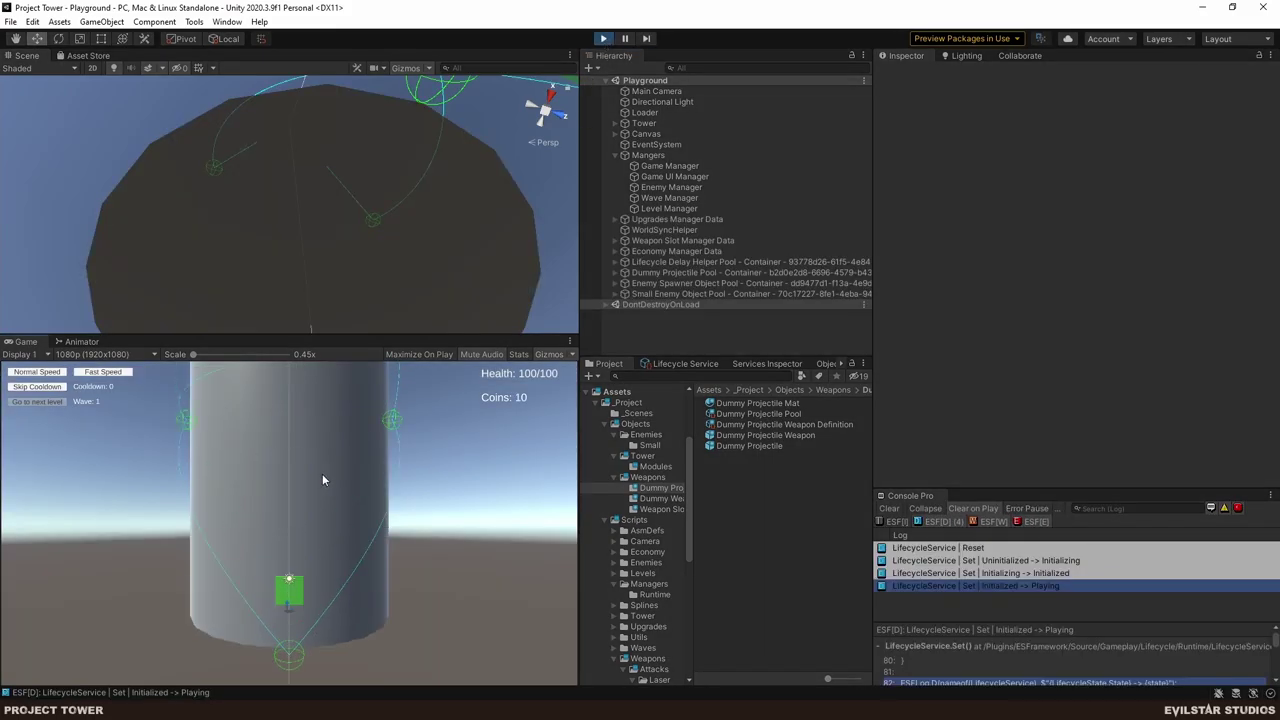
{"action": "left_click", "coordinate": [290, 462]}
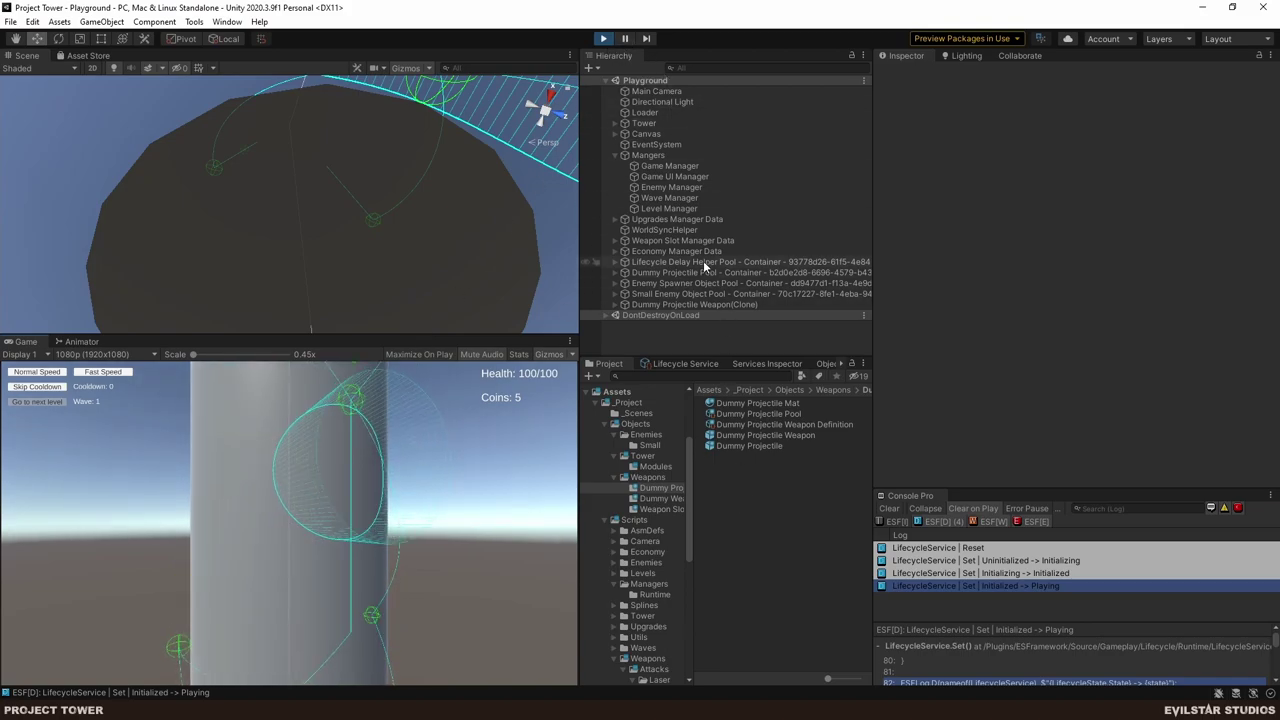
{"action": "left_click", "coordinate": [669, 208]}
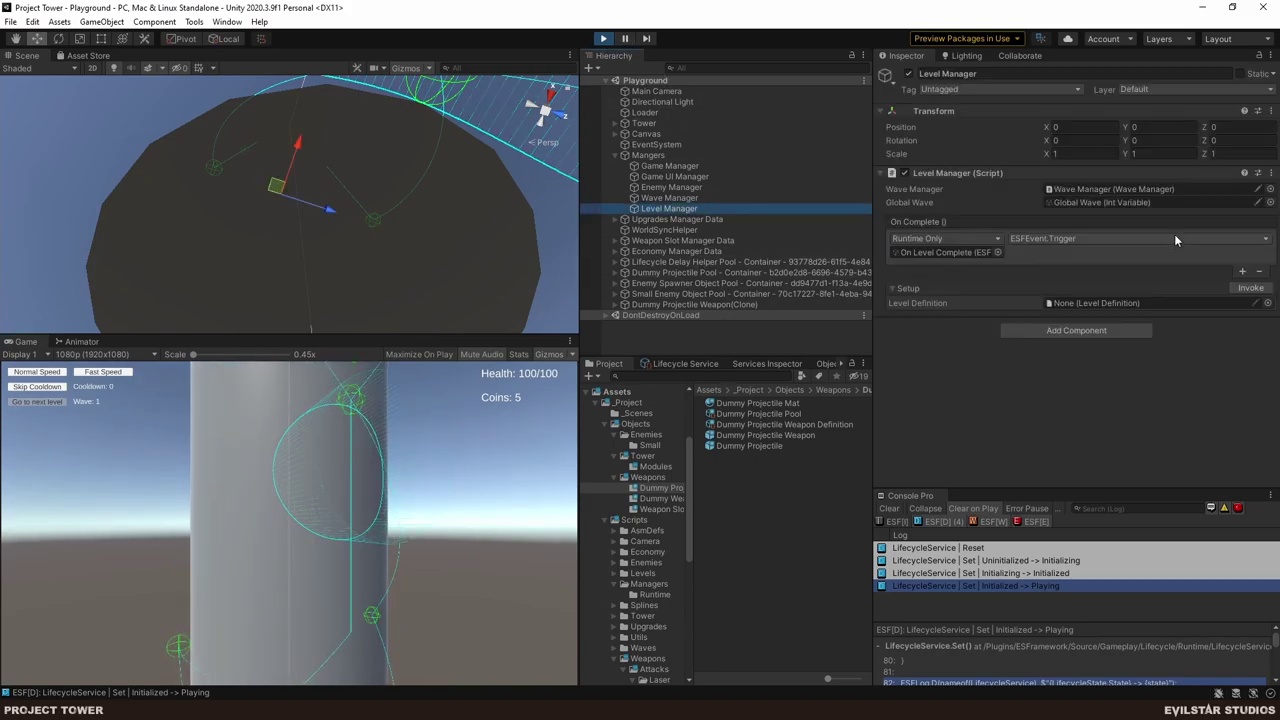
{"action": "left_click", "coordinate": [1266, 304]}
{"action": "double_click", "coordinate": [1268, 345]}
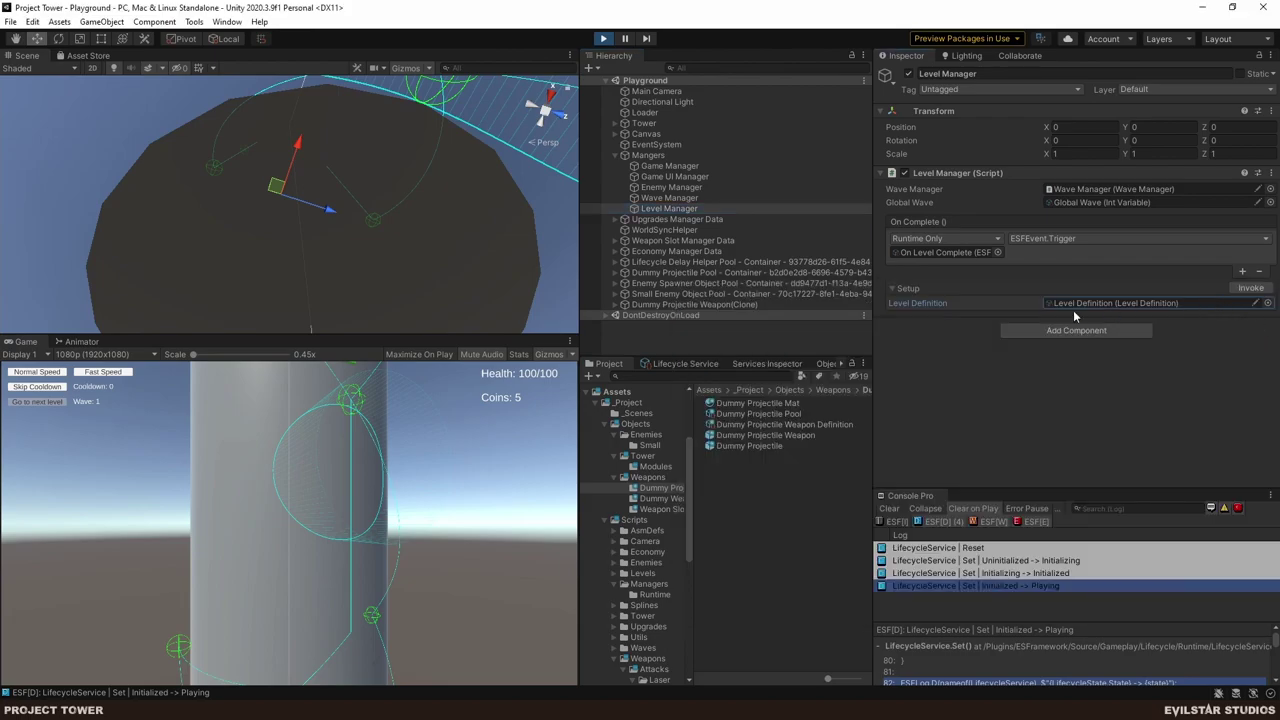
{"action": "left_click", "coordinate": [1251, 288]}
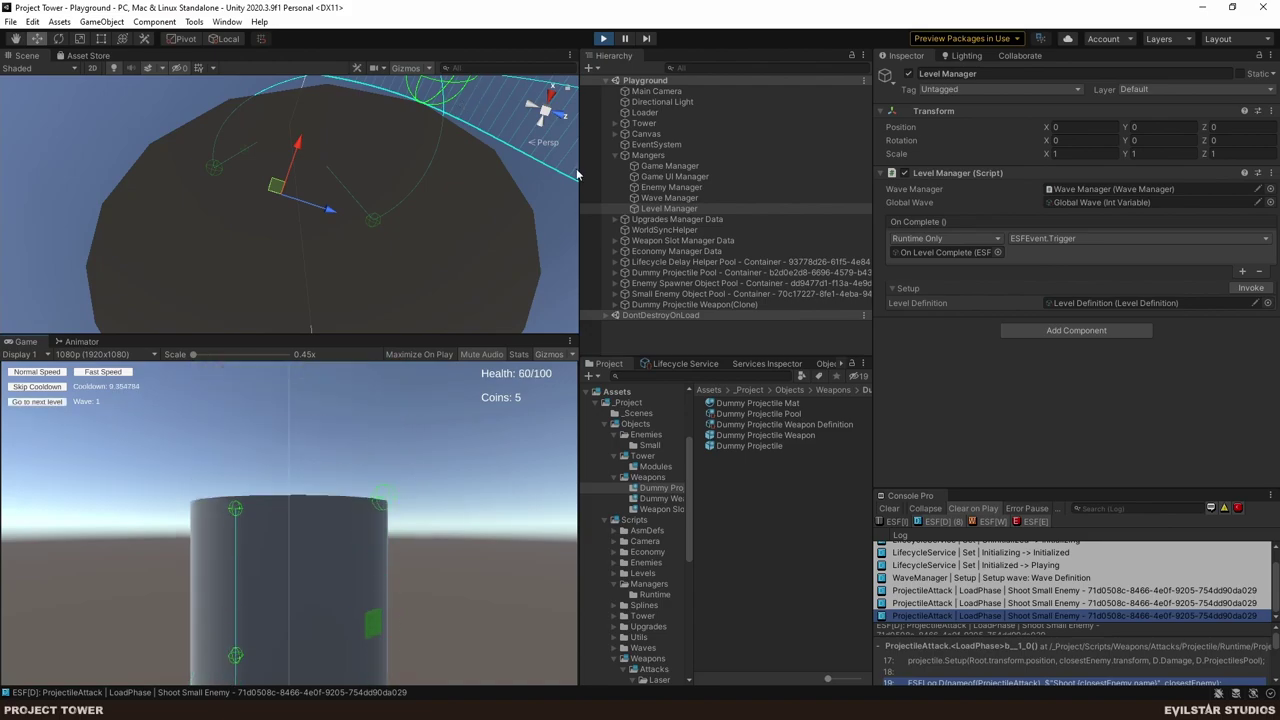
{"action": "key", "text": "ctrl+p"}
{"action": "key", "text": "alt+Tab"}
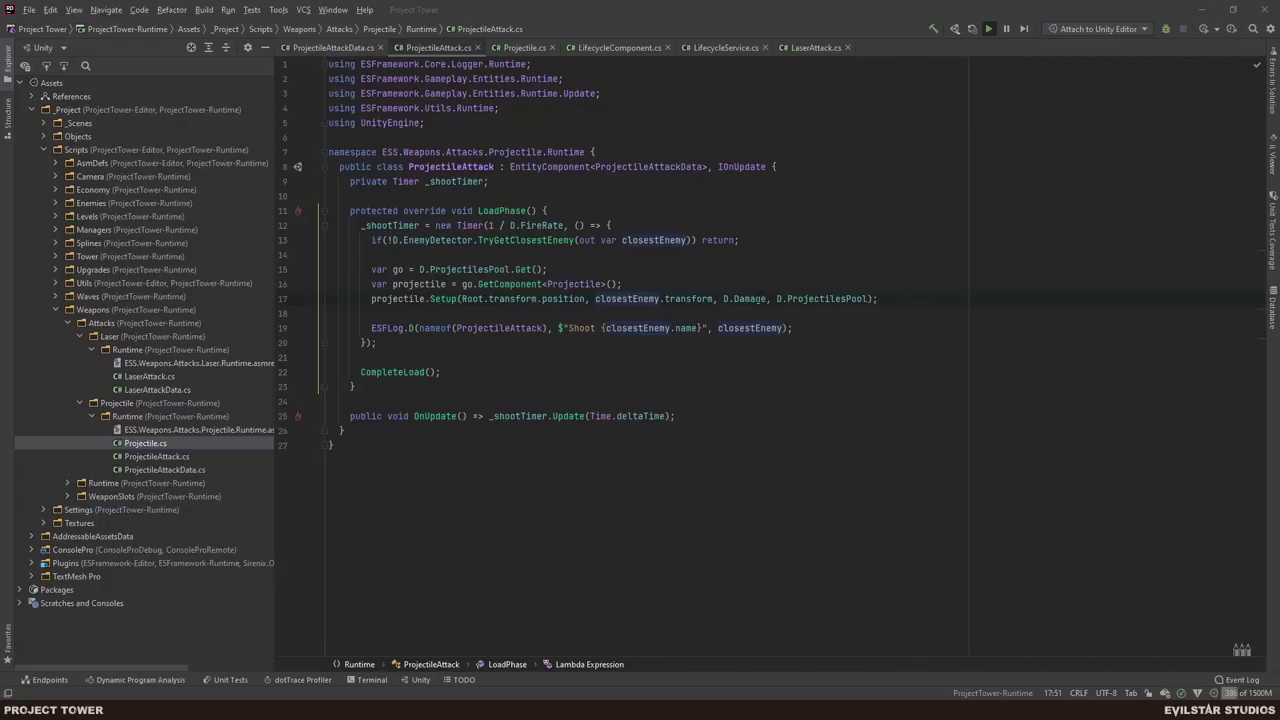
- Change the Lerp multiplier on line 34 of Projectile.cs from 1f to 5f
{"action": "left_click", "coordinate": [344, 48]}
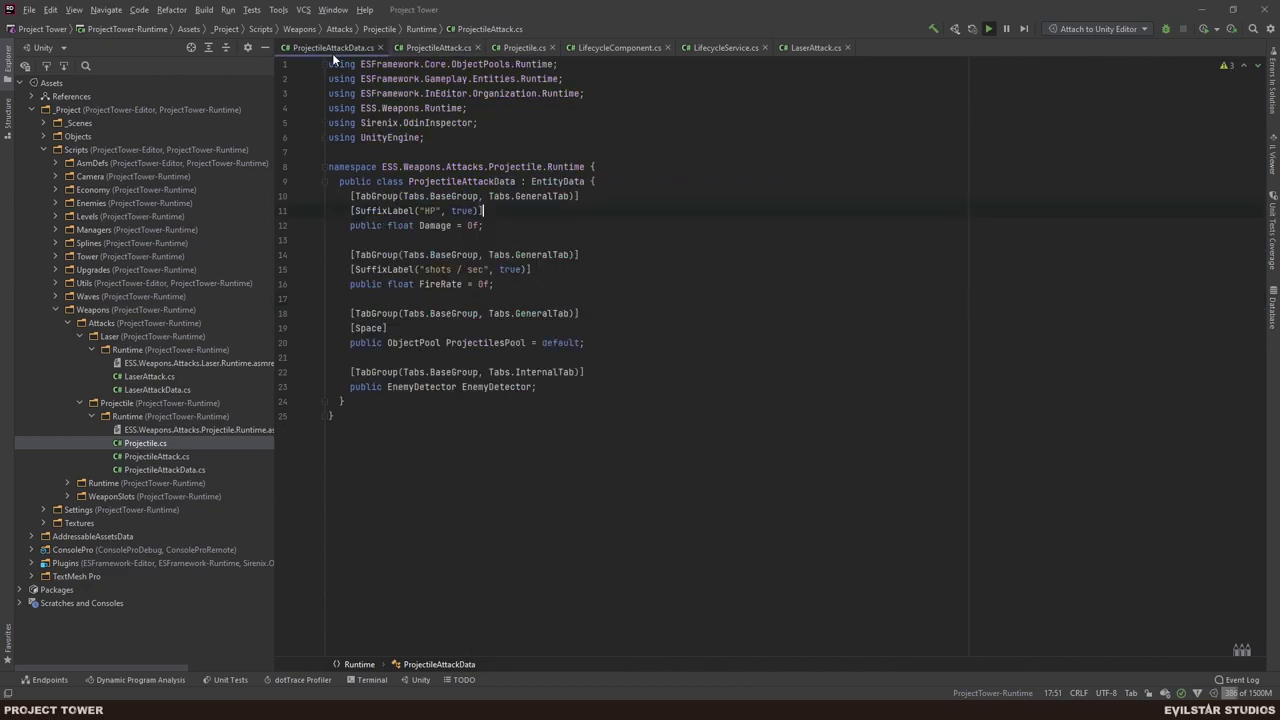
{"action": "left_click", "coordinate": [438, 48]}
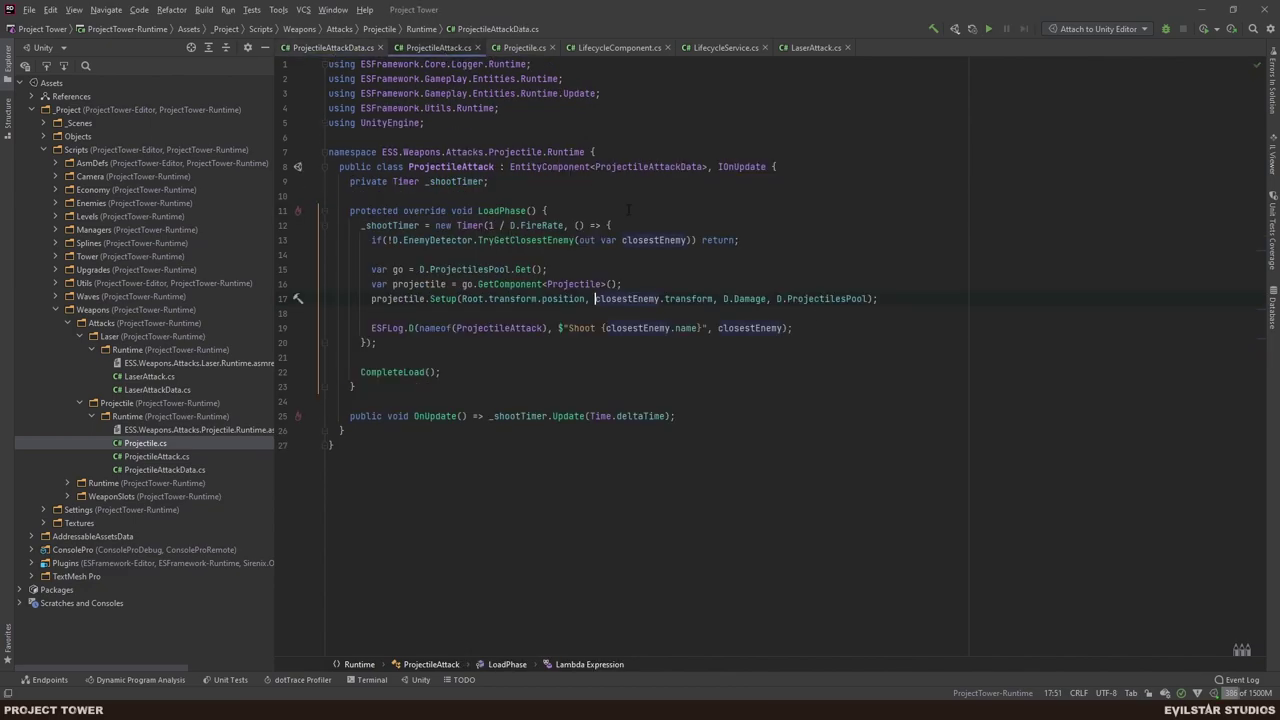
{"action": "left_click", "coordinate": [530, 50]}
{"action": "left_click", "coordinate": [754, 267]}
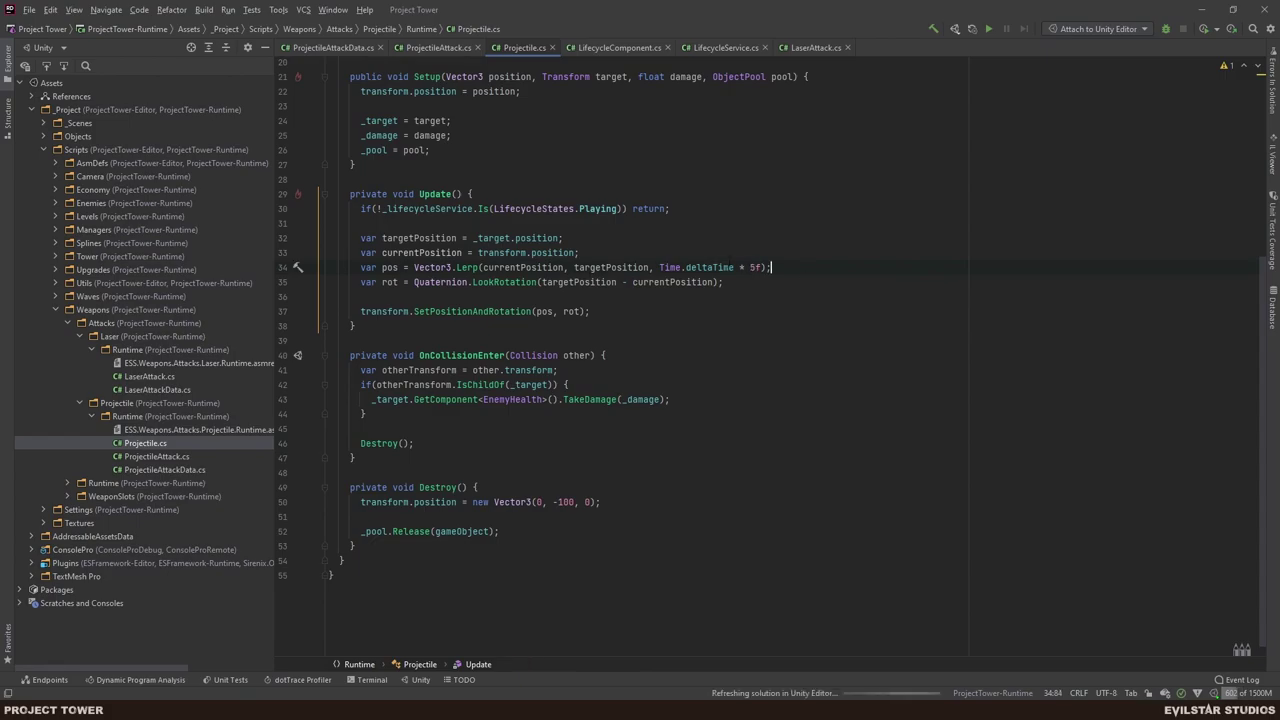
{"action": "key", "text": "alt+Tab"}
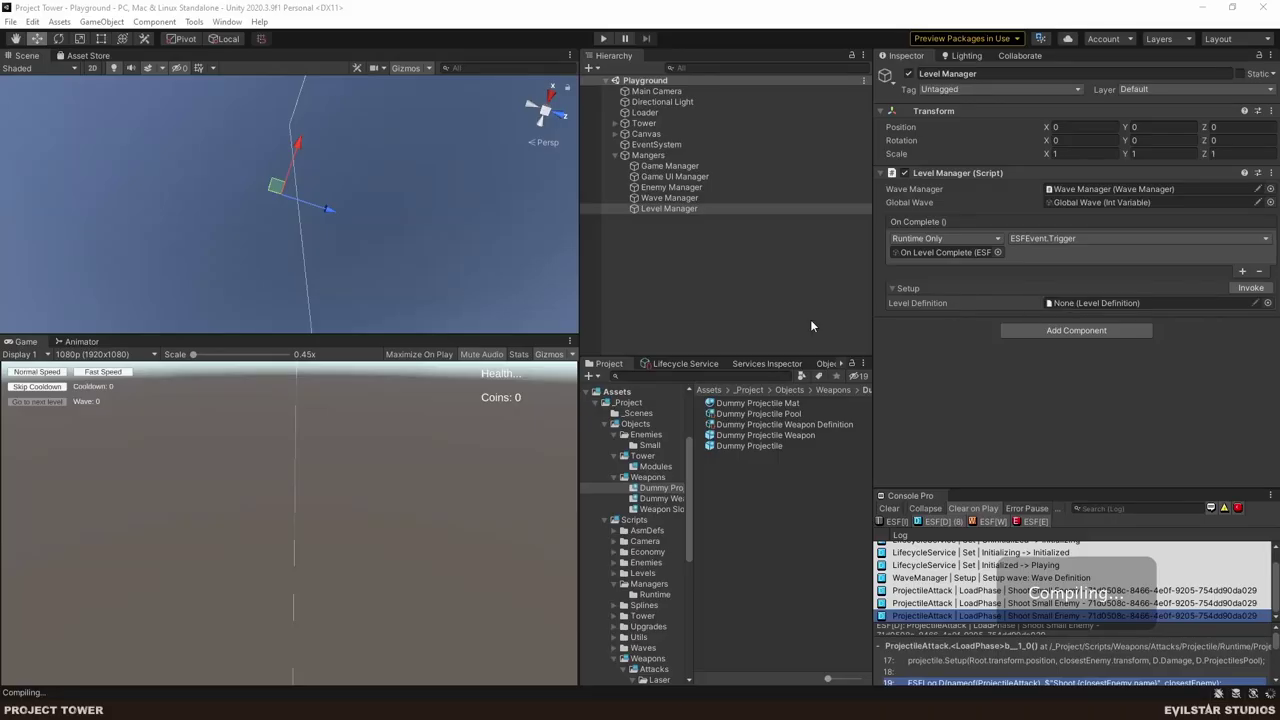
- Play-test the faster projectile: place the weapon, assign Level Definition to Level Manager, start the wave
{"action": "left_click", "coordinate": [604, 39]}
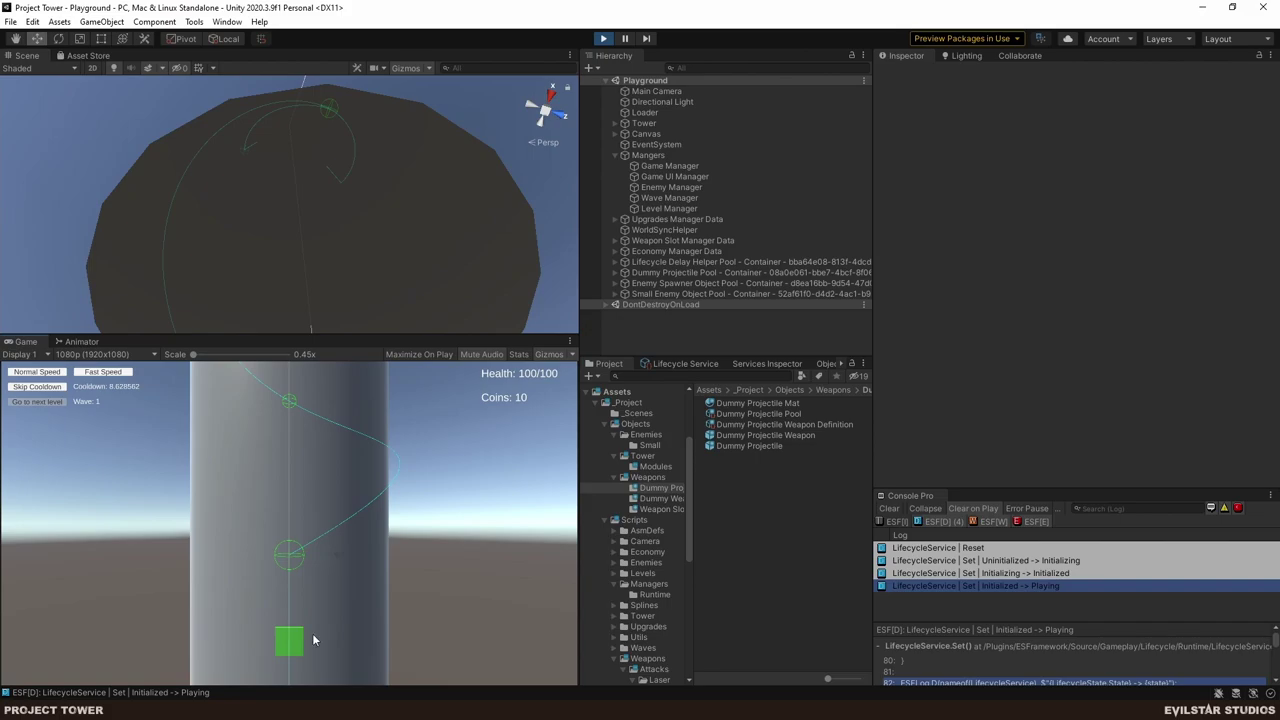
{"action": "left_click", "coordinate": [295, 456]}
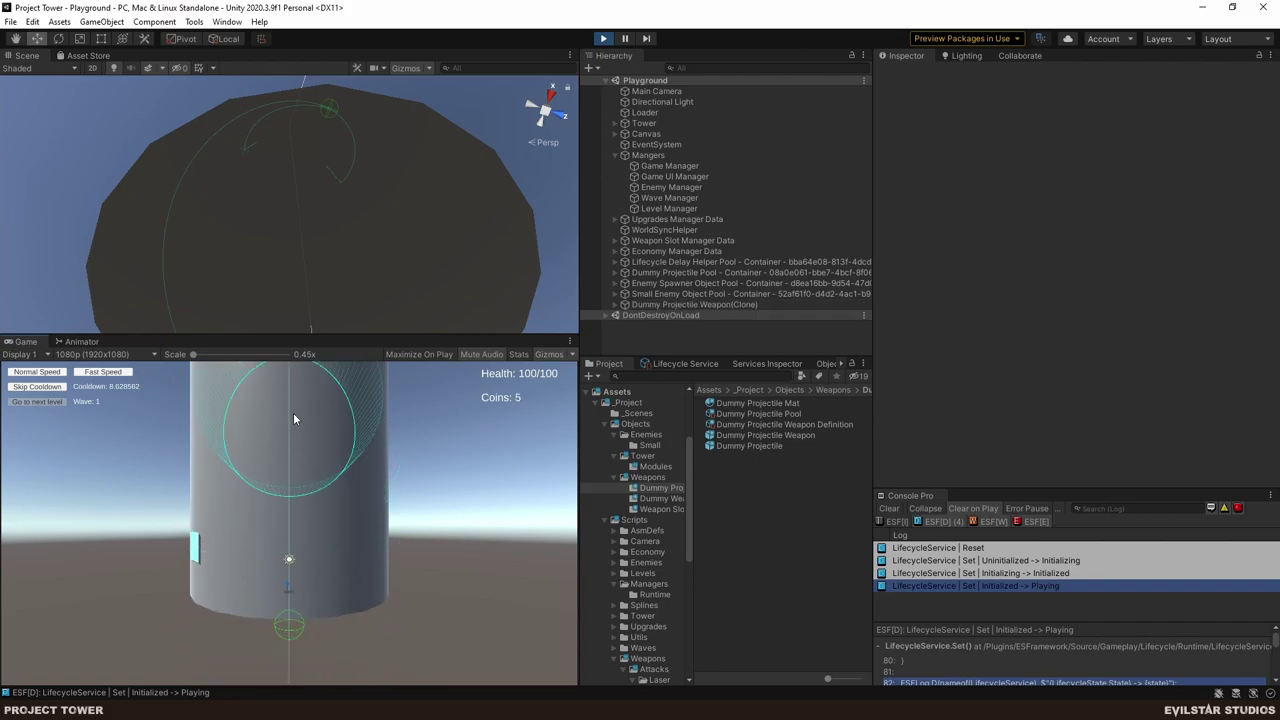
{"action": "left_click", "coordinate": [668, 208]}
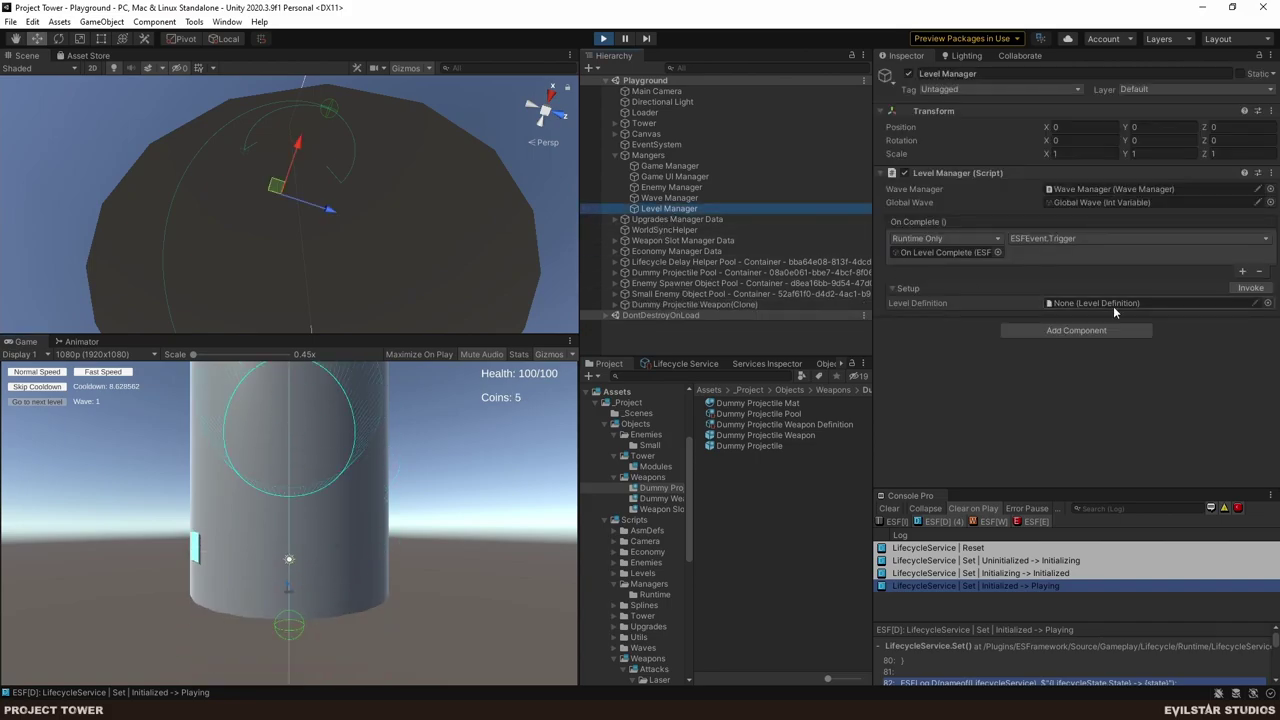
{"action": "left_click", "coordinate": [1267, 303]}
{"action": "key", "text": "Down"}
{"action": "key", "text": "Return"}
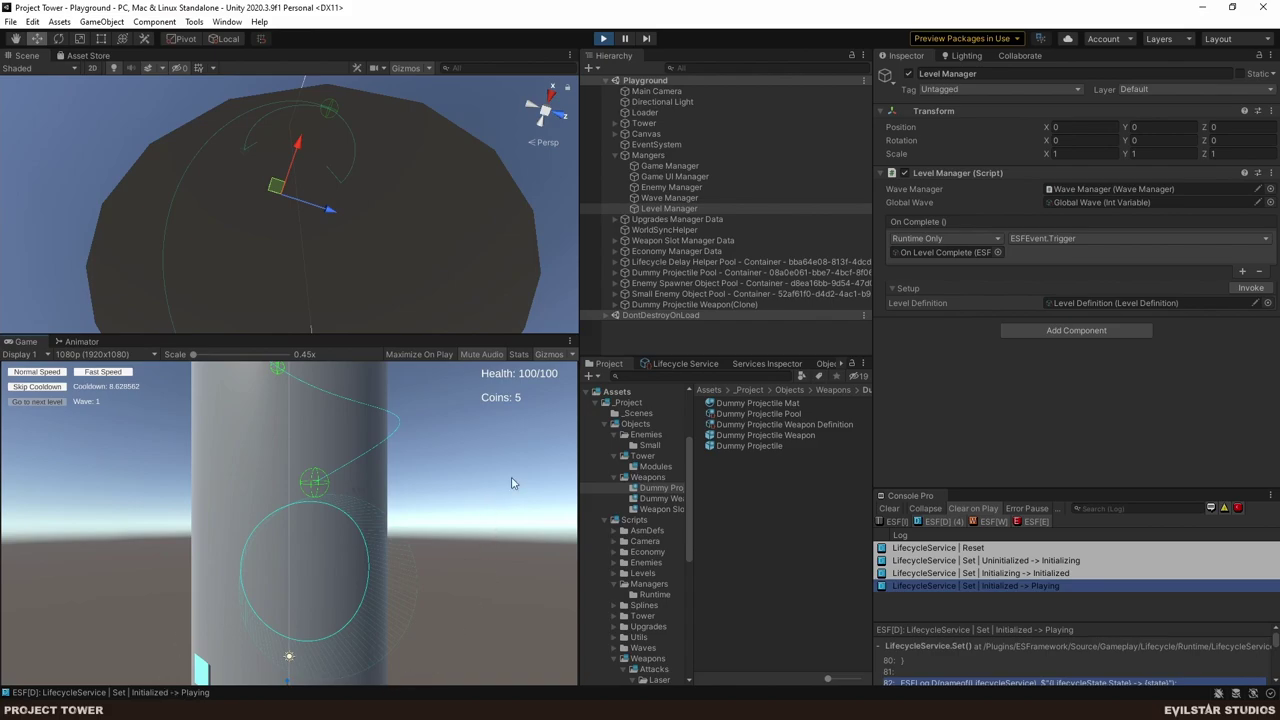
{"action": "left_click", "coordinate": [1248, 289]}
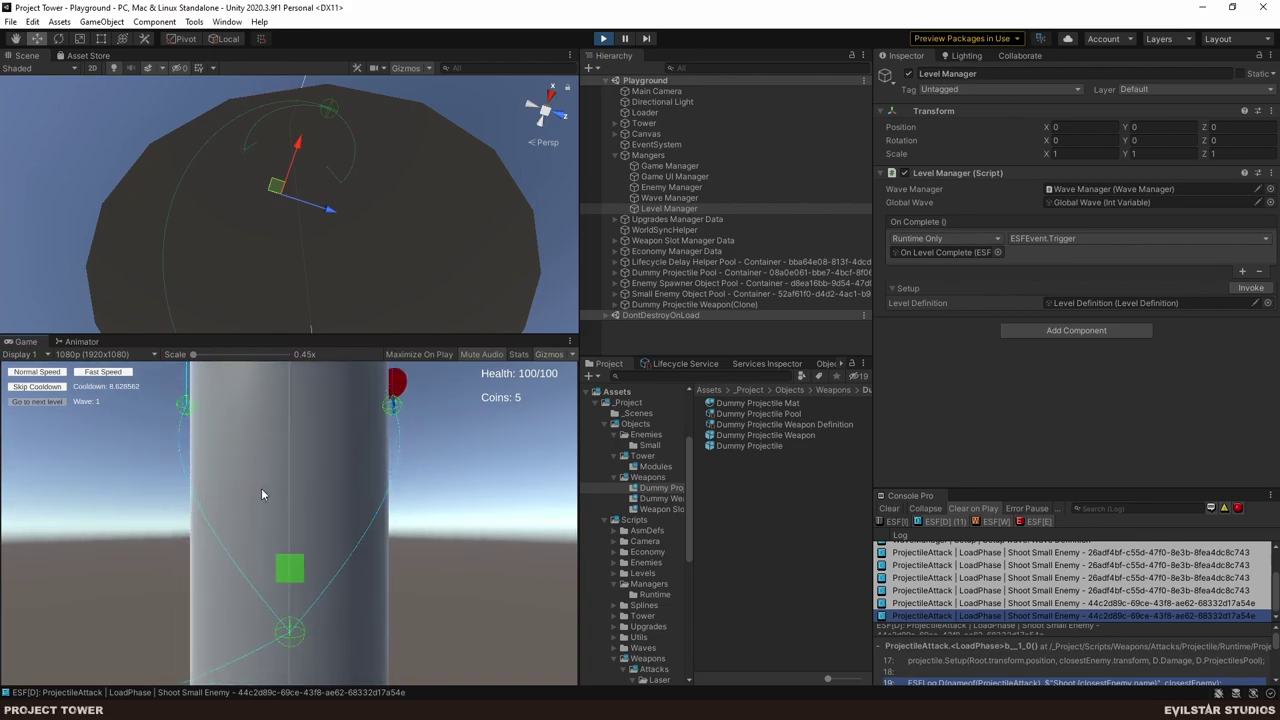
{"action": "left_click", "coordinate": [606, 38]}
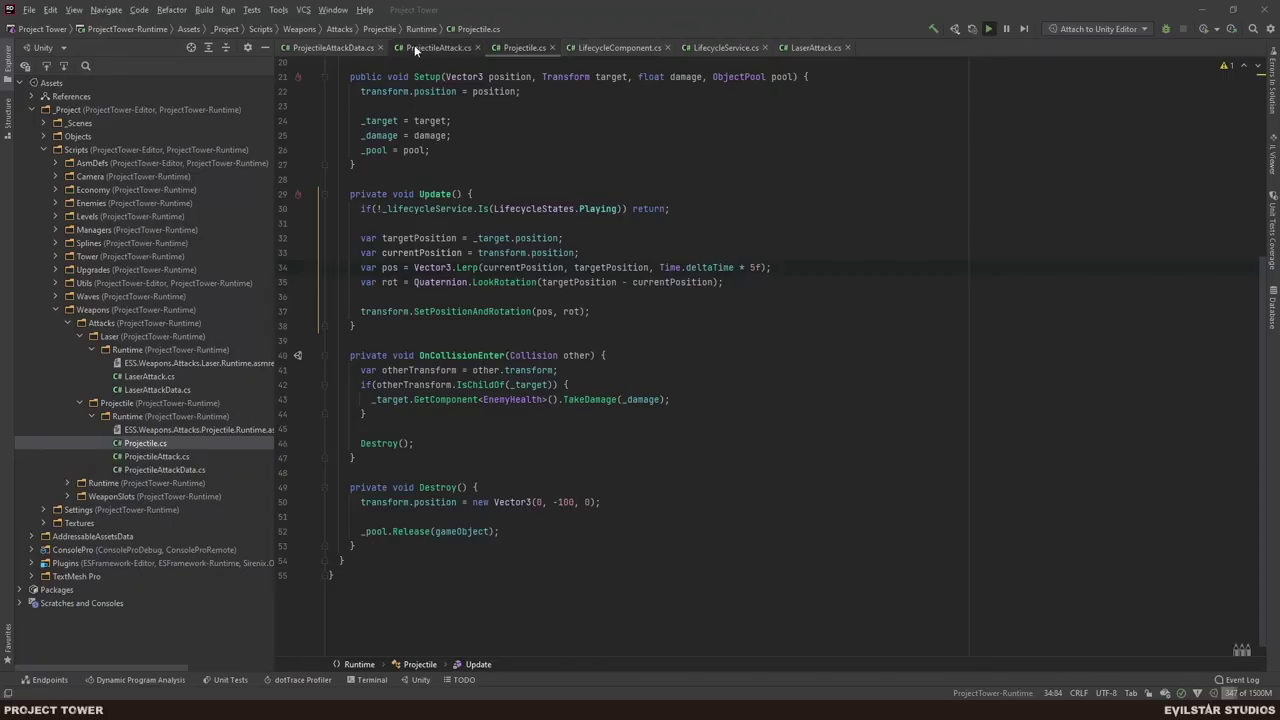
- Remove the old debug log line and the unused logger using directive from ProjectileAttack.cs
{"action": "left_click_drag", "start_coordinate": [797, 328], "coordinate": [360, 313]}
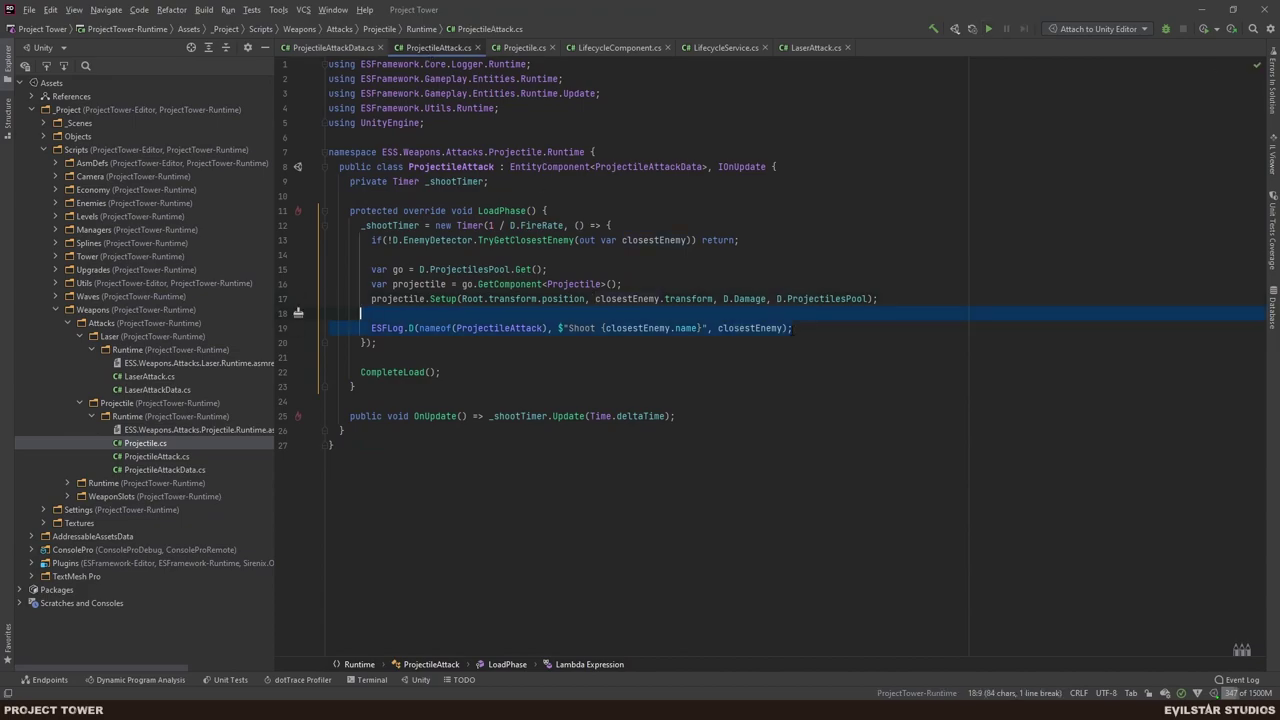
{"action": "key", "text": "BackSpace"}
{"action": "key", "text": "BackSpace"}
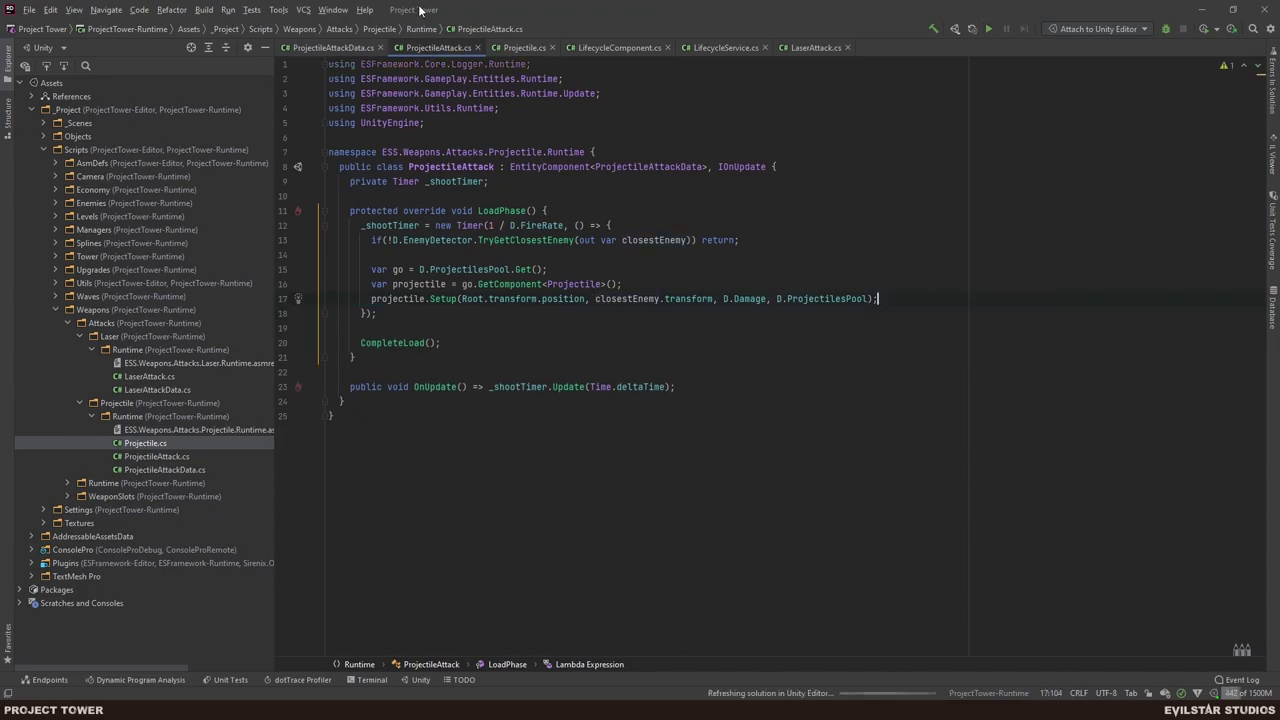
{"action": "key", "text": "F2"}
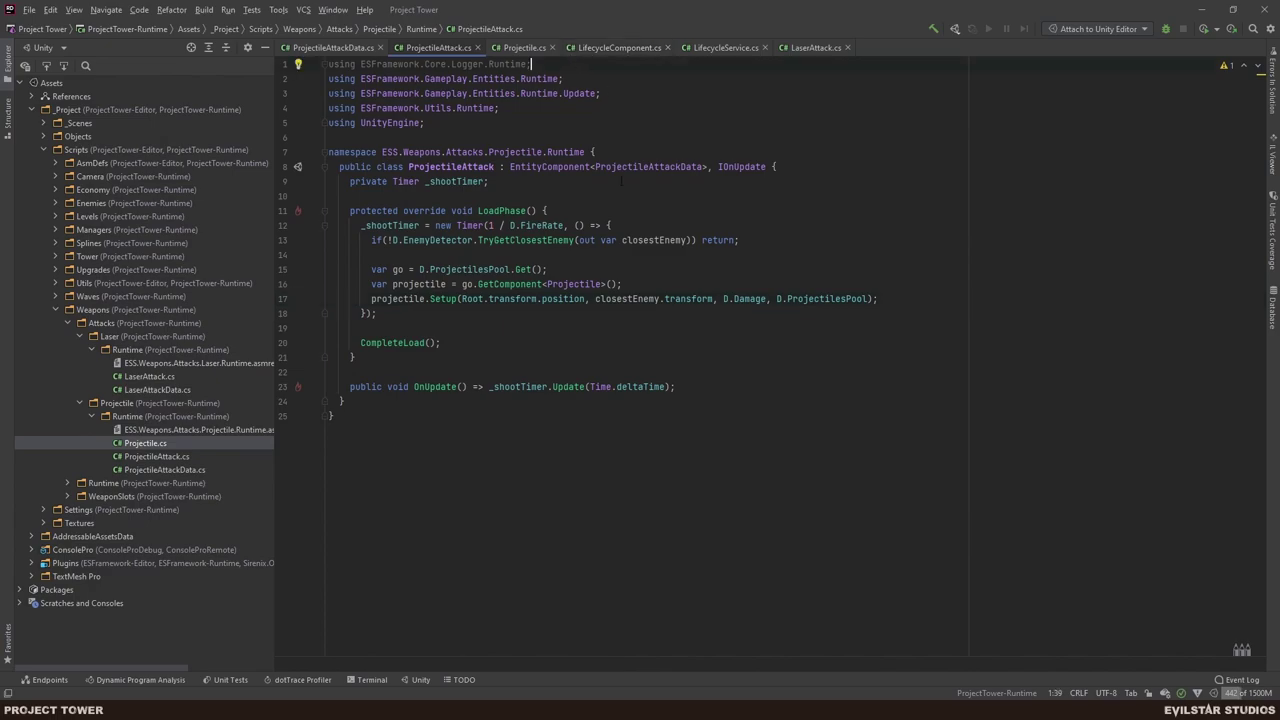
{"action": "key", "text": "alt+Return"}
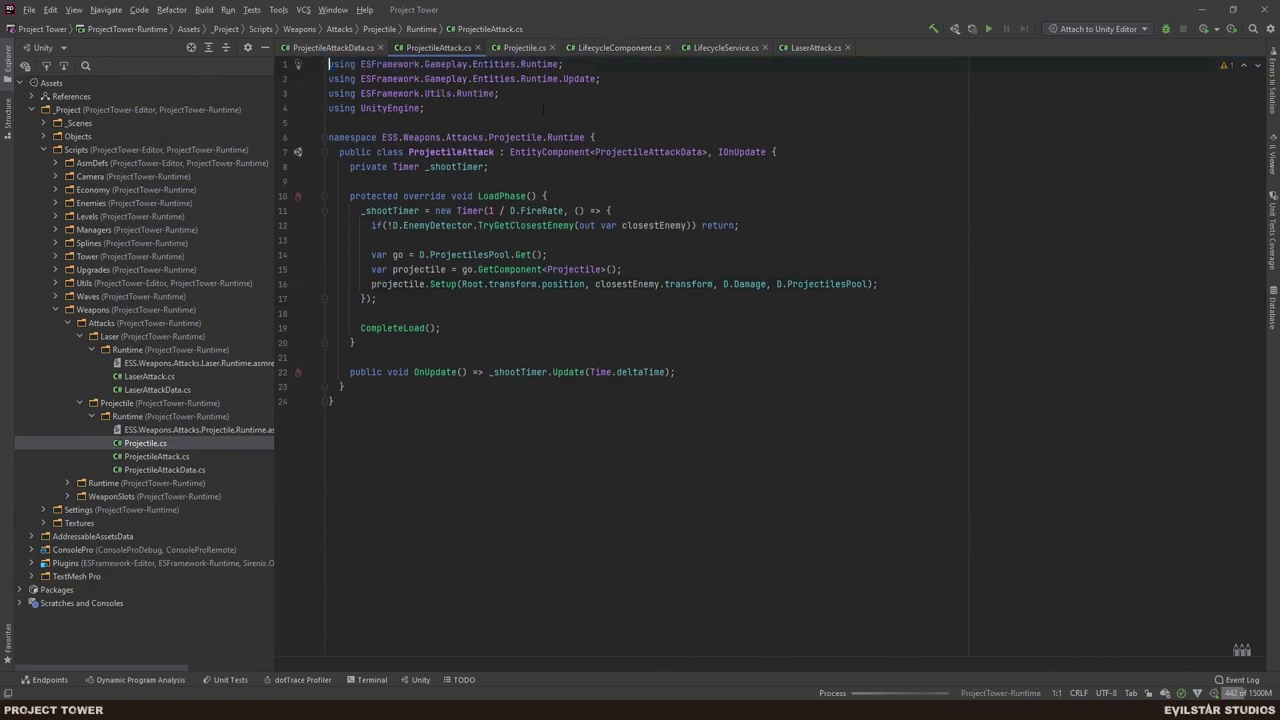
- Add an ESFLog debug call in OnCollisionEnter logging $"Collision with {other.gameObject.name}"
{"action": "left_click", "coordinate": [522, 48]}
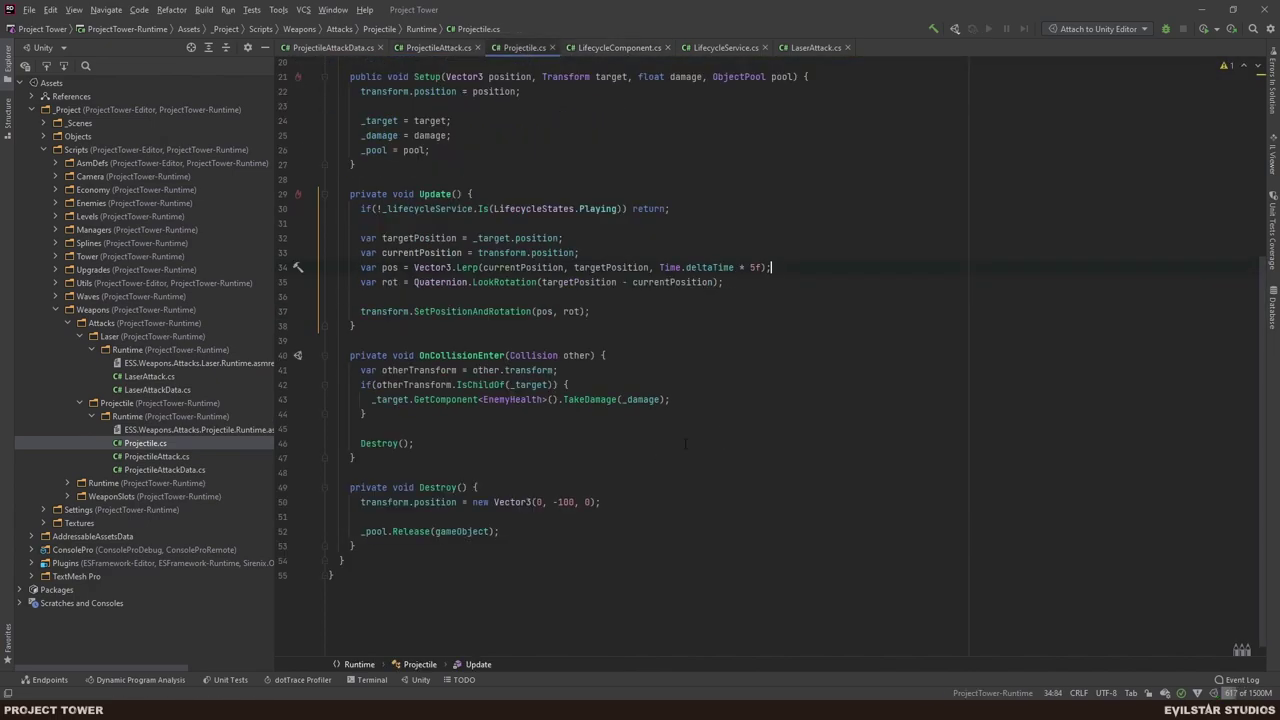
{"action": "left_click", "coordinate": [672, 376]}
{"action": "key", "text": "End"}
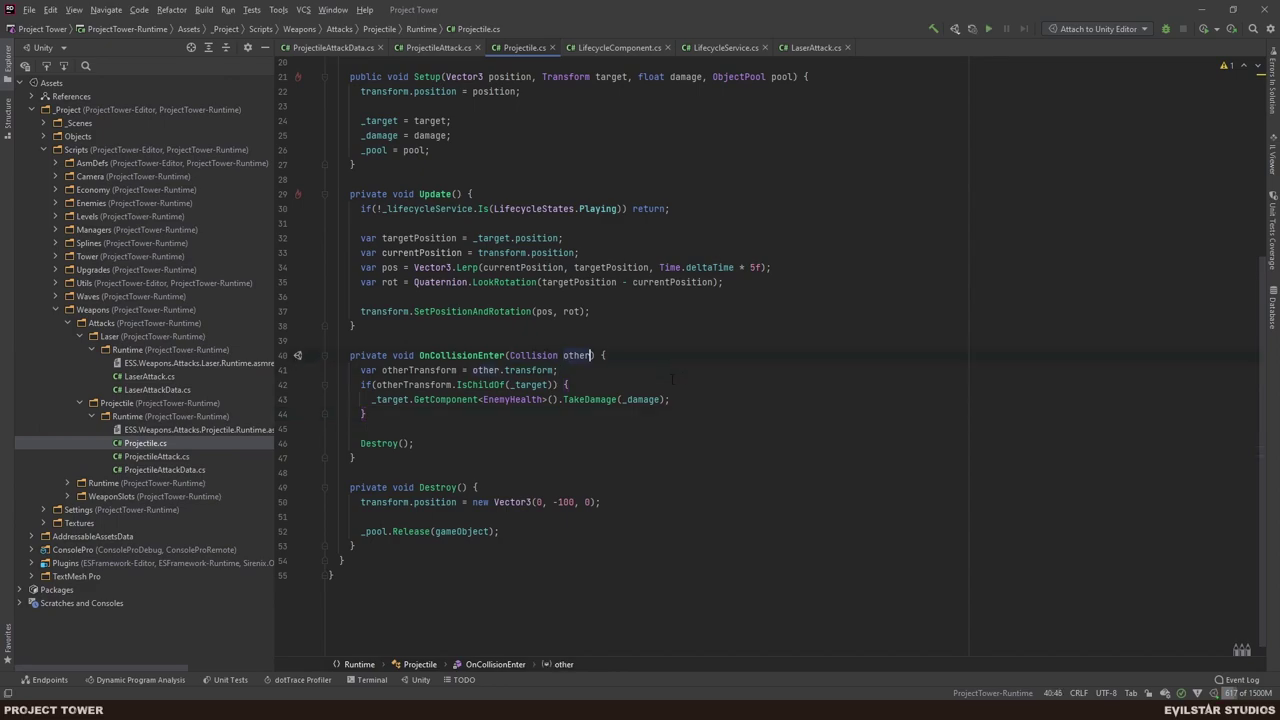
{"action": "key", "text": "Return"}
{"action": "key", "text": "Return"}
{"action": "key", "text": "Up"}
{"action": "type", "text": "log"}
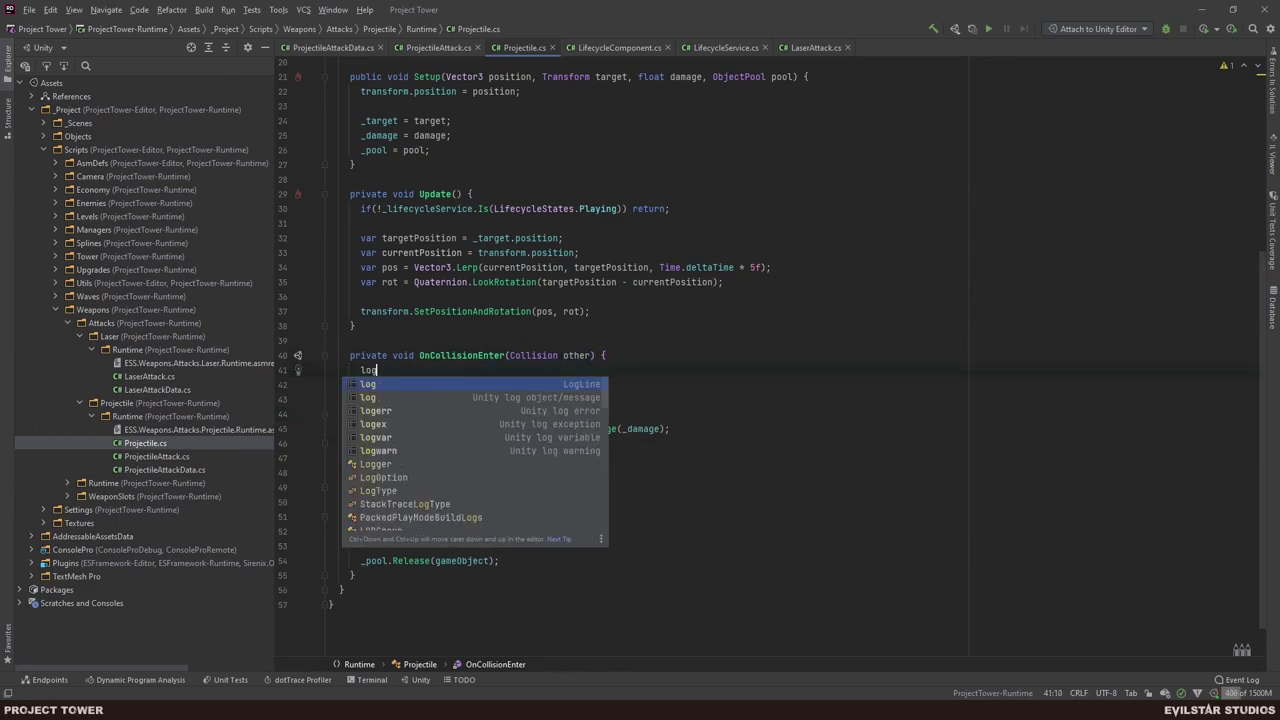
{"action": "key", "text": "Tab"}
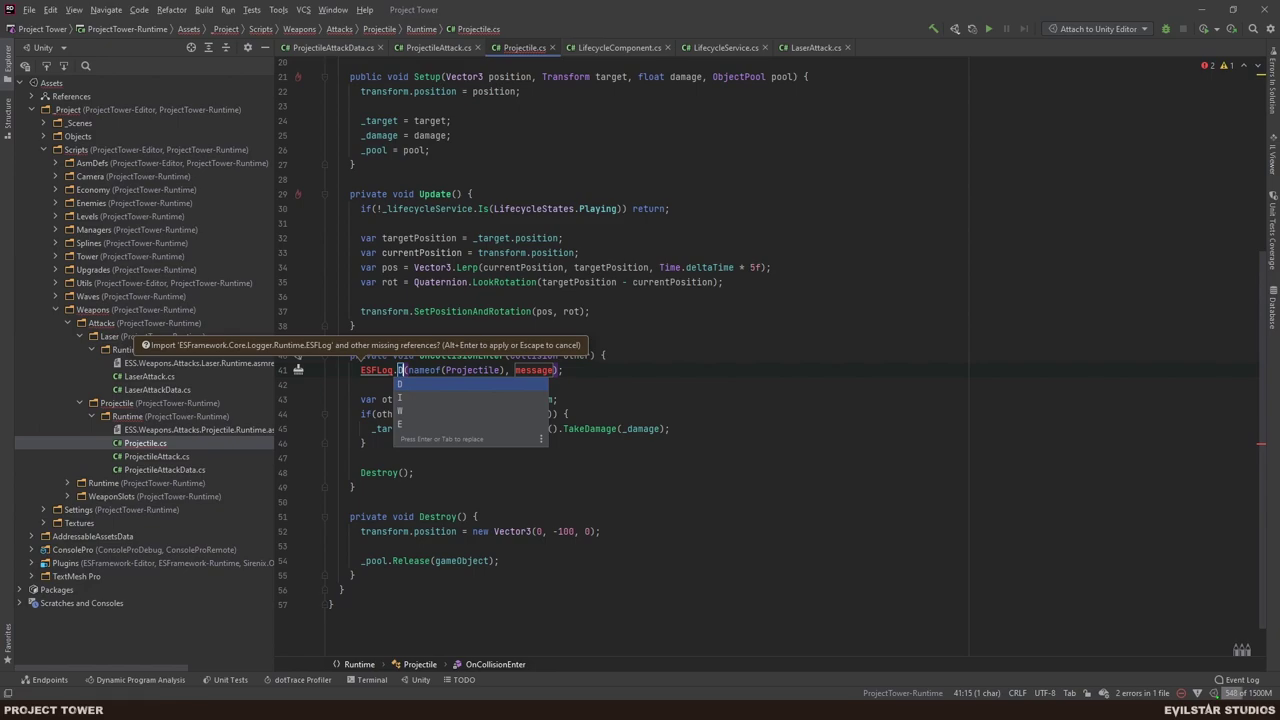
{"action": "key", "text": "Return"}
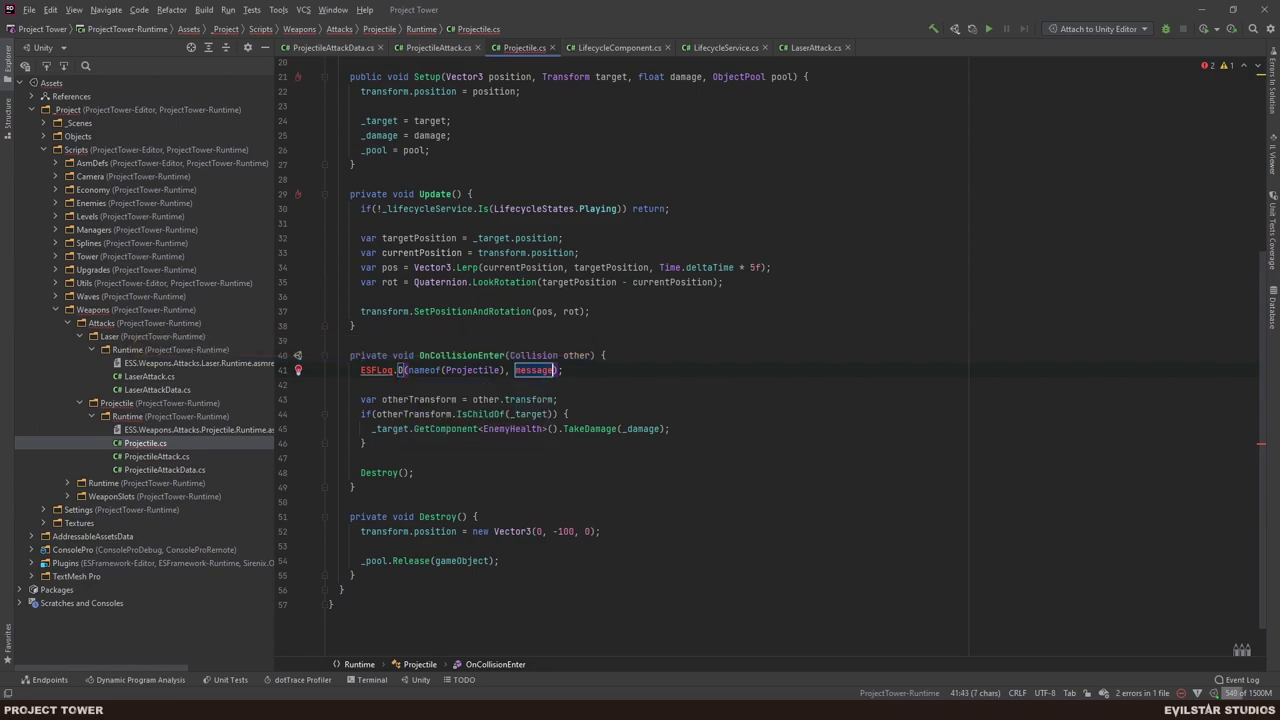
{"action": "type", "text": "$\"C"}
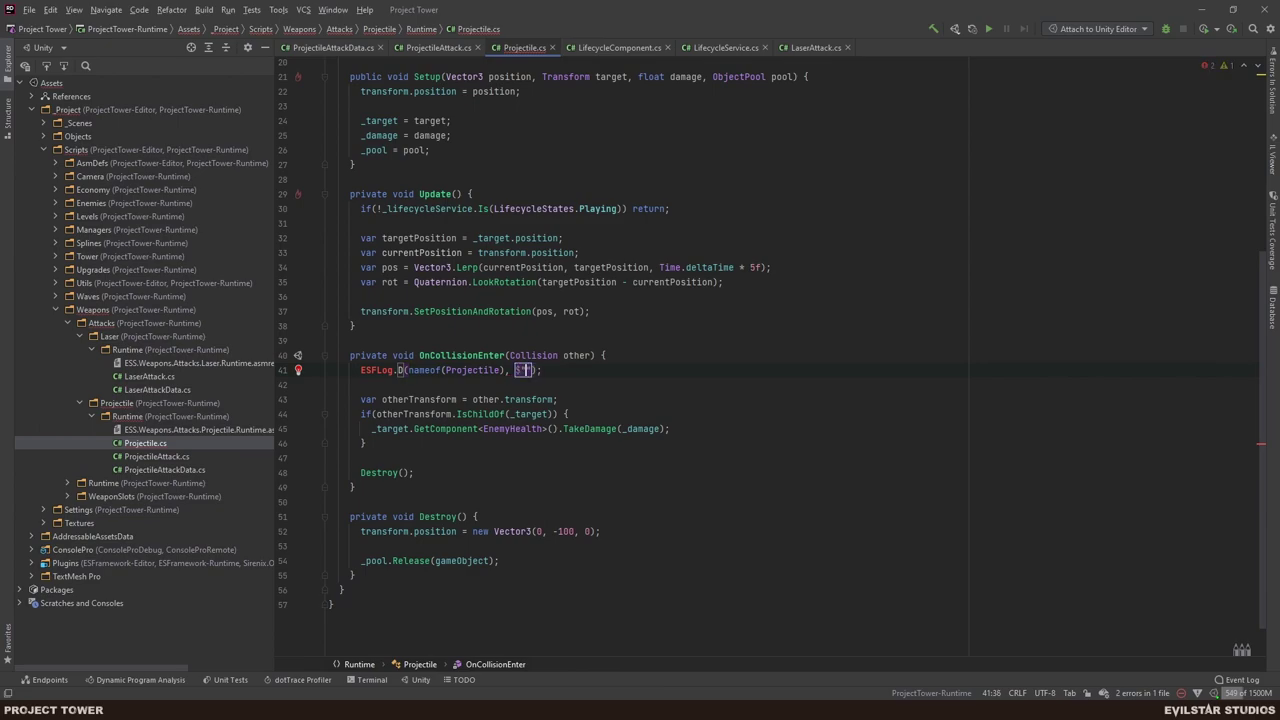
{"action": "type", "text": "ollision"}
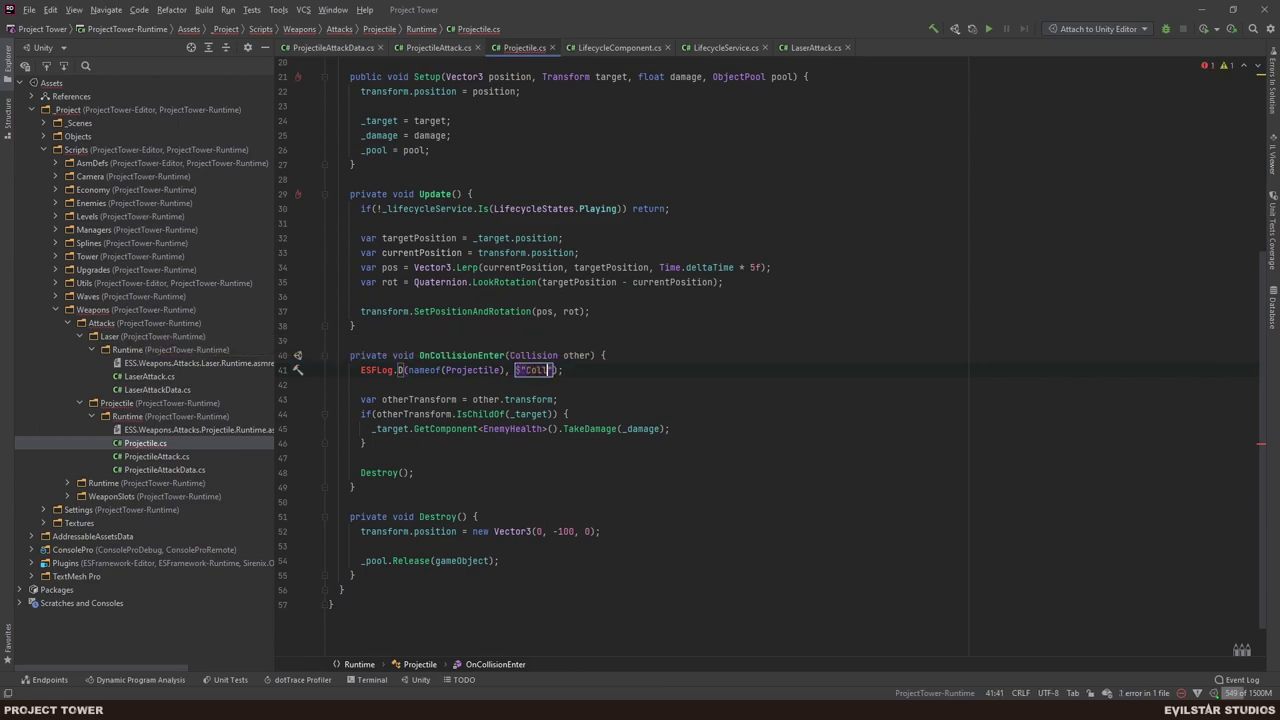
{"action": "type", "text": " with {other."}
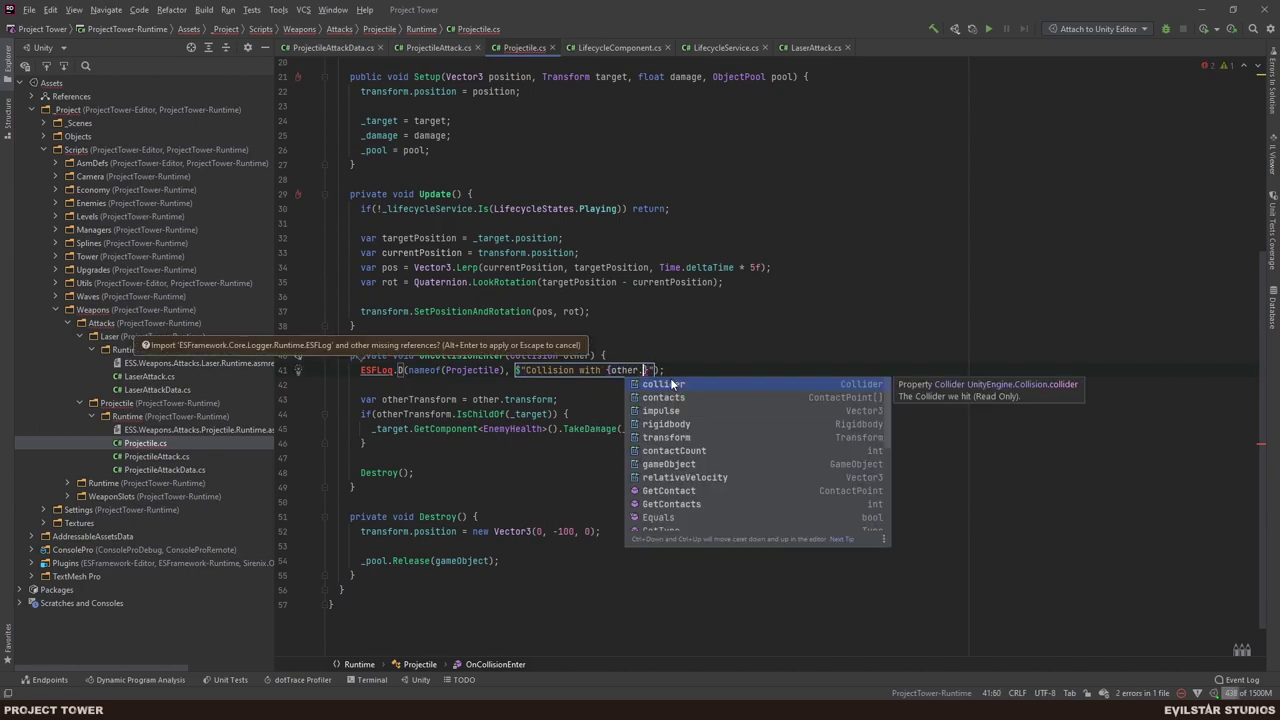
{"action": "type", "text": "gameObject"}
{"action": "key", "text": "Return"}
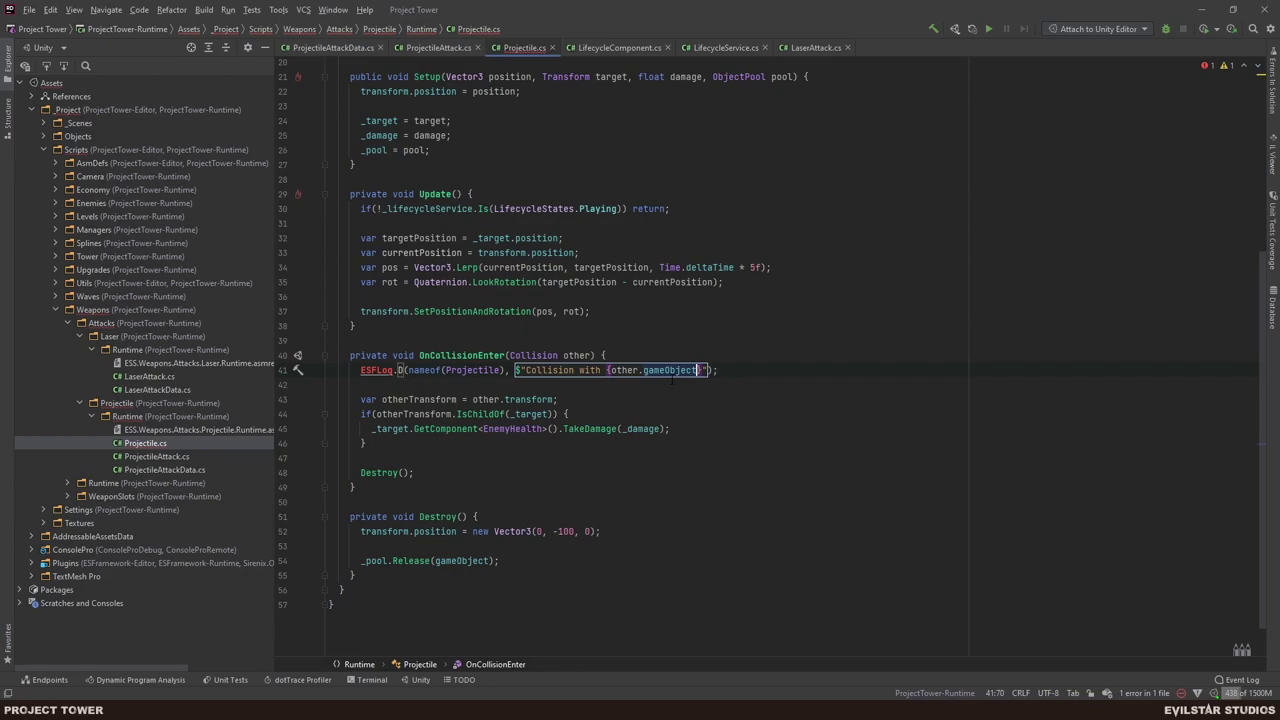
{"action": "type", "text": ".name"}
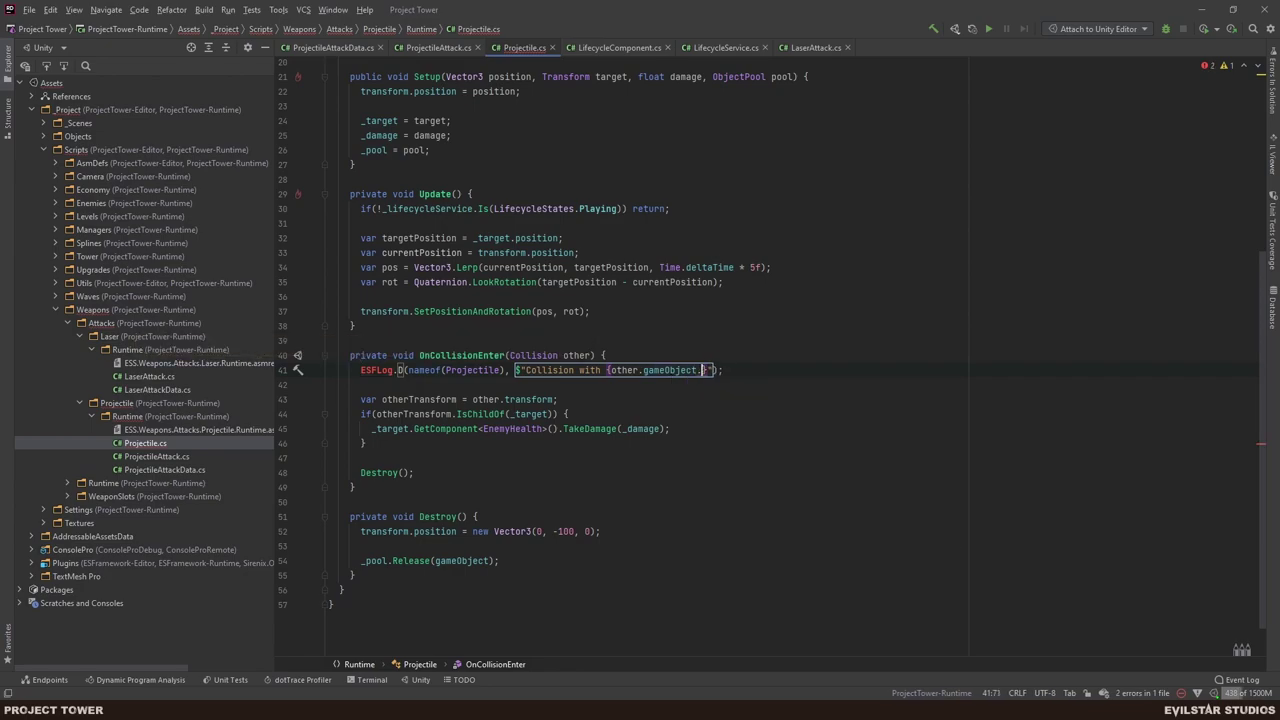
{"action": "key", "text": "Escape"}
- Import the missing namespace for ESFLog in Projectile.cs
{"action": "left_click", "coordinate": [394, 370]}
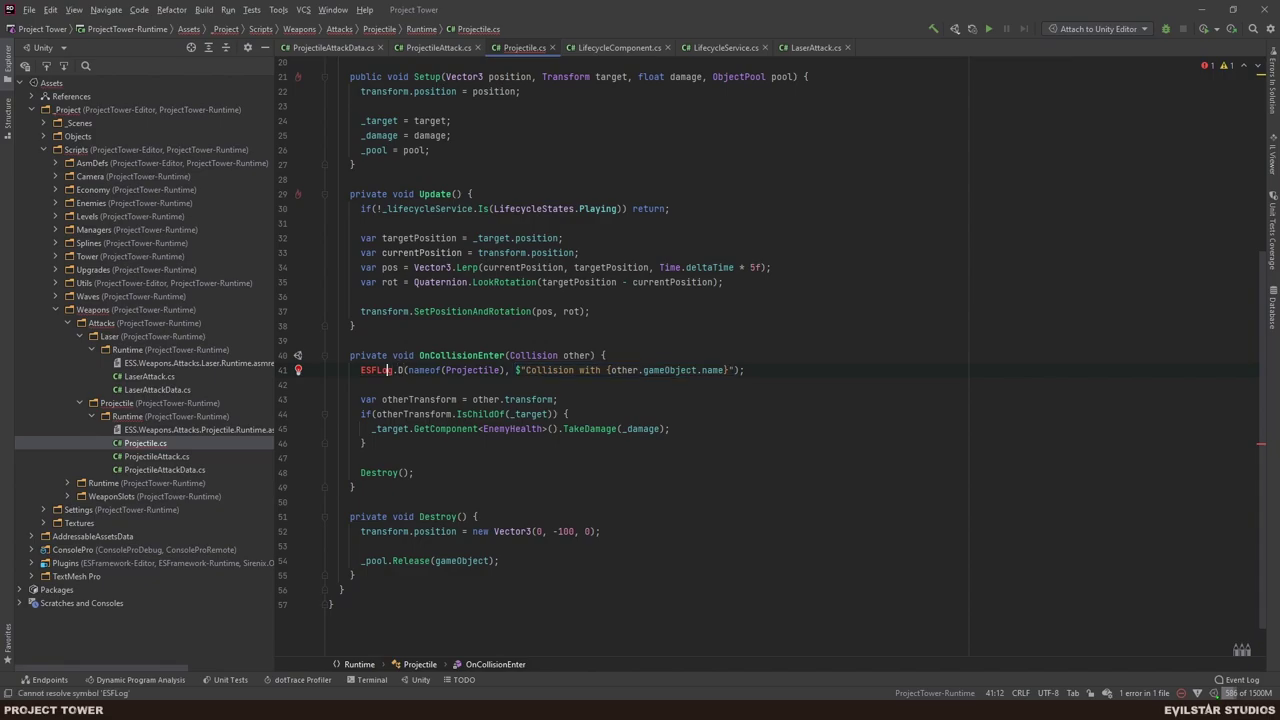
{"action": "key", "text": "alt+Return"}
{"action": "key", "text": "Return"}
{"action": "key", "text": "alt+Tab"}
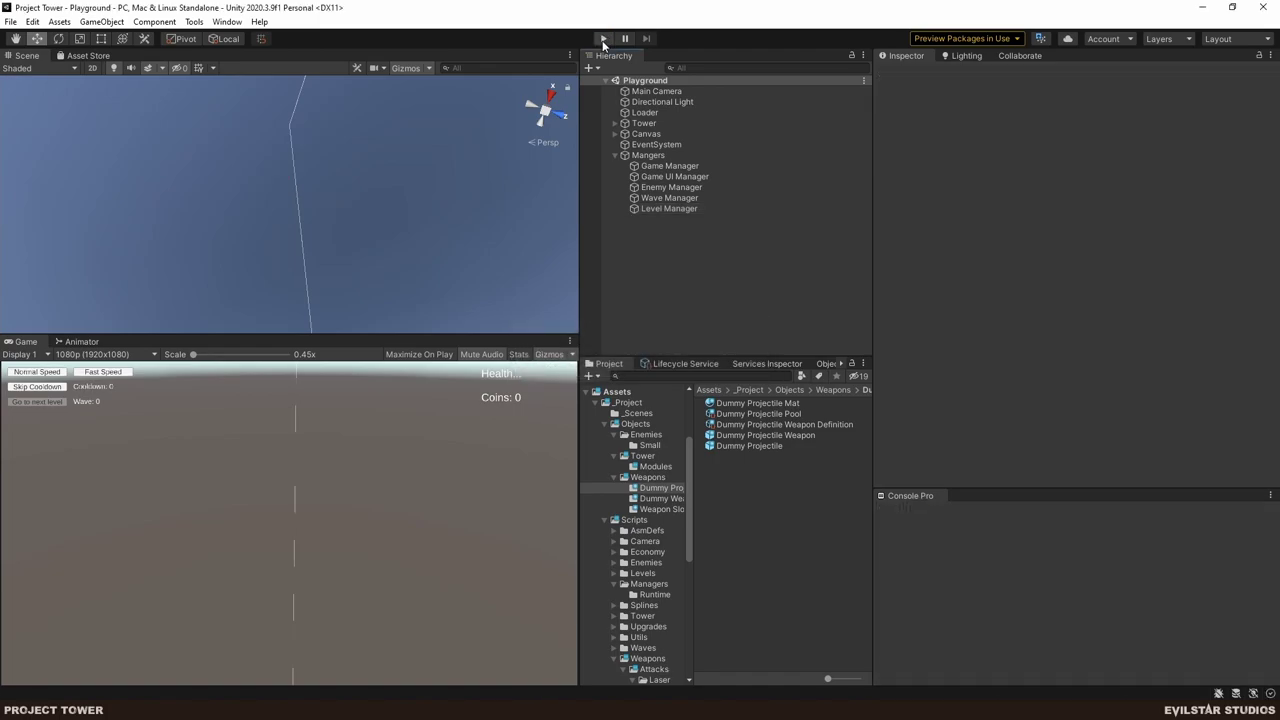
- Play-test with a projectile weapon on the tower and Level Definition assigned, starting a wave
{"action": "scroll", "coordinate": [388, 471], "scroll_direction": "up", "scroll_amount": 3}
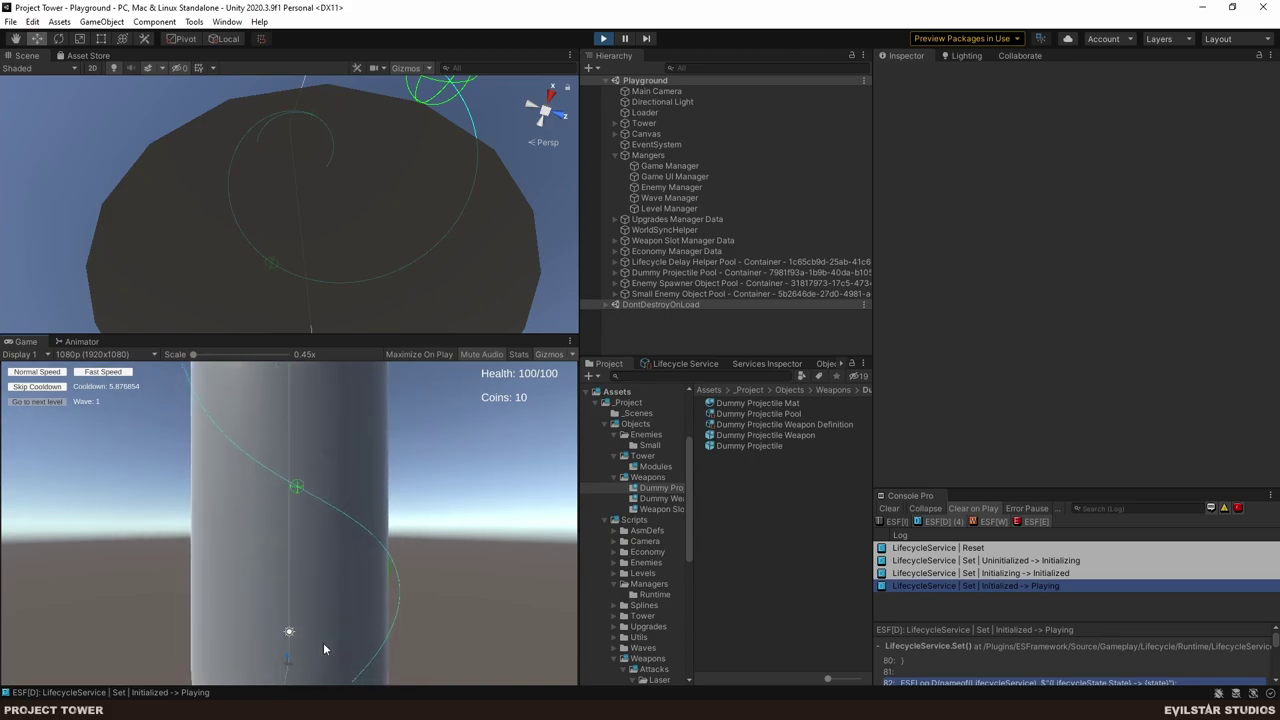
{"action": "left_click", "coordinate": [367, 585]}
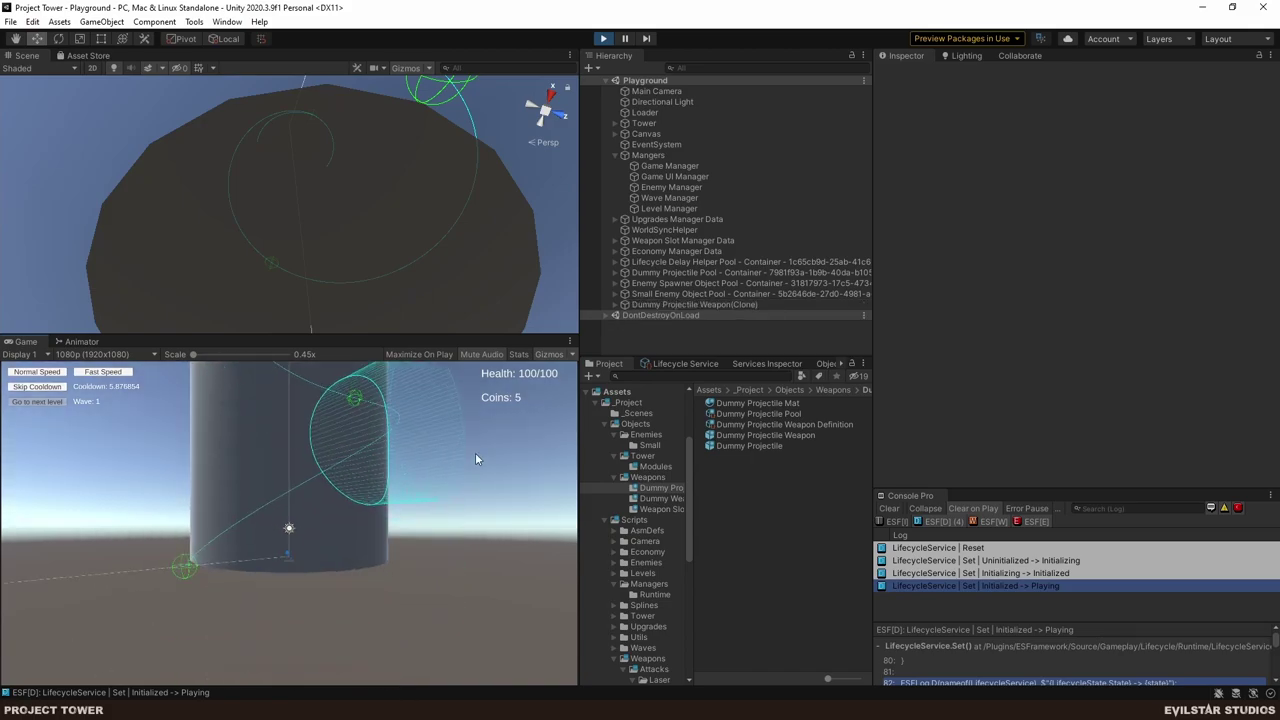
{"action": "left_click", "coordinate": [680, 209]}
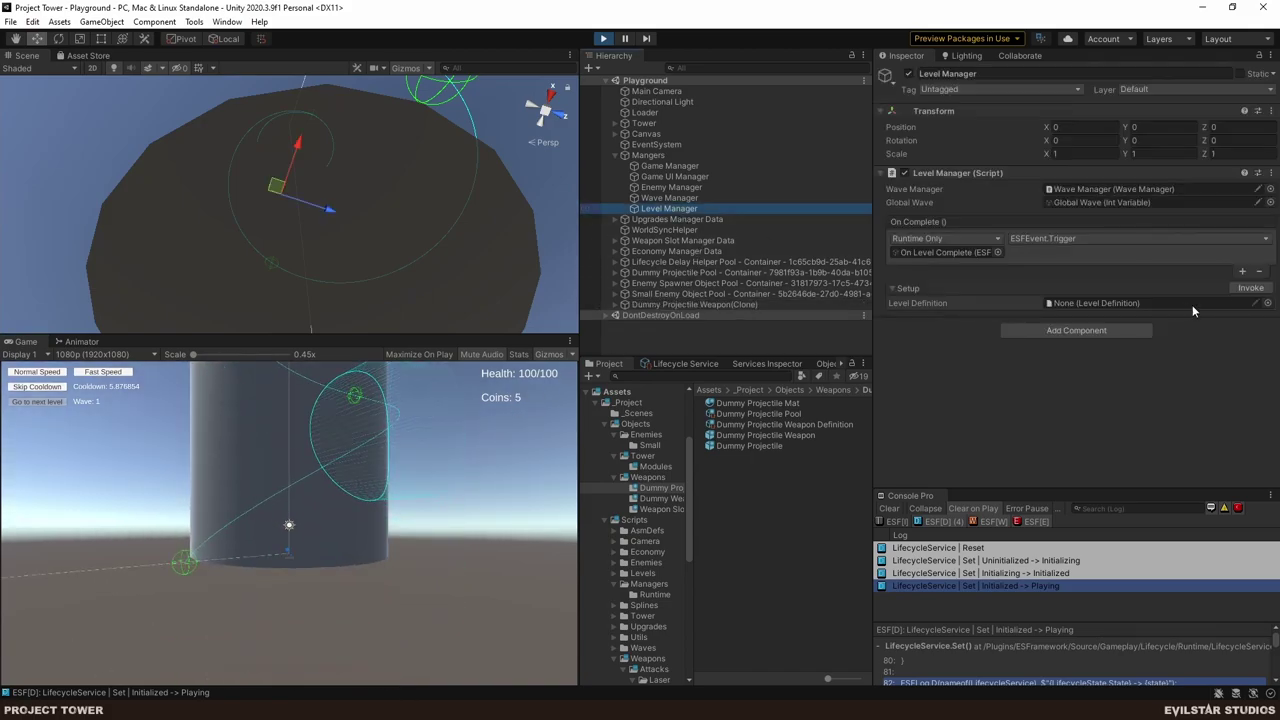
{"action": "left_click", "coordinate": [1268, 302]}
{"action": "key", "text": "Down"}
{"action": "key", "text": "Return"}
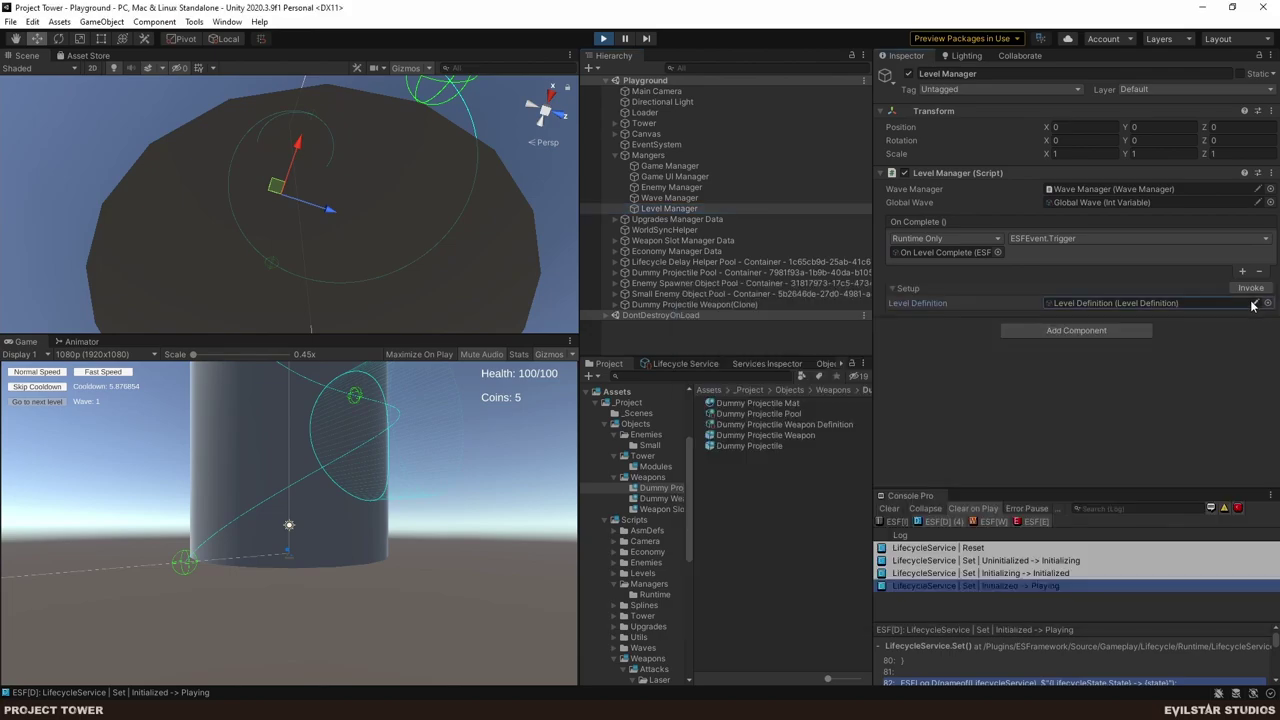
{"action": "left_click", "coordinate": [1248, 288]}
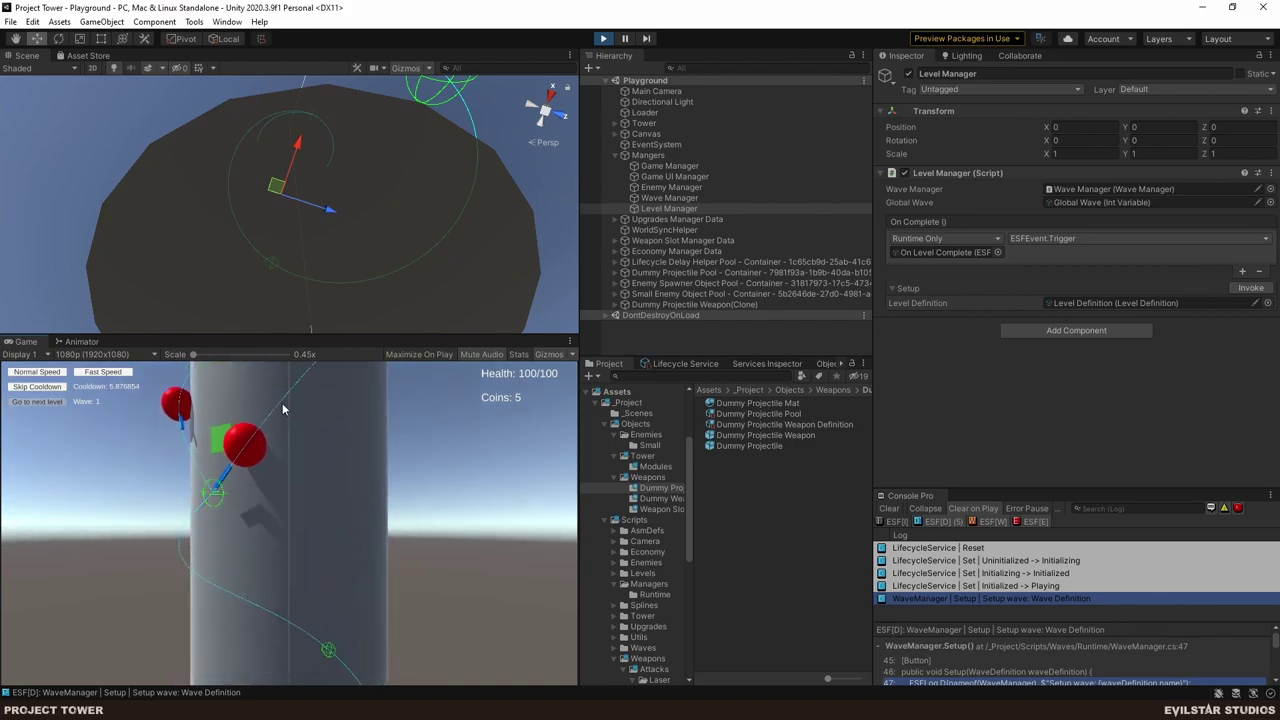
{"action": "left_click", "coordinate": [603, 38]}
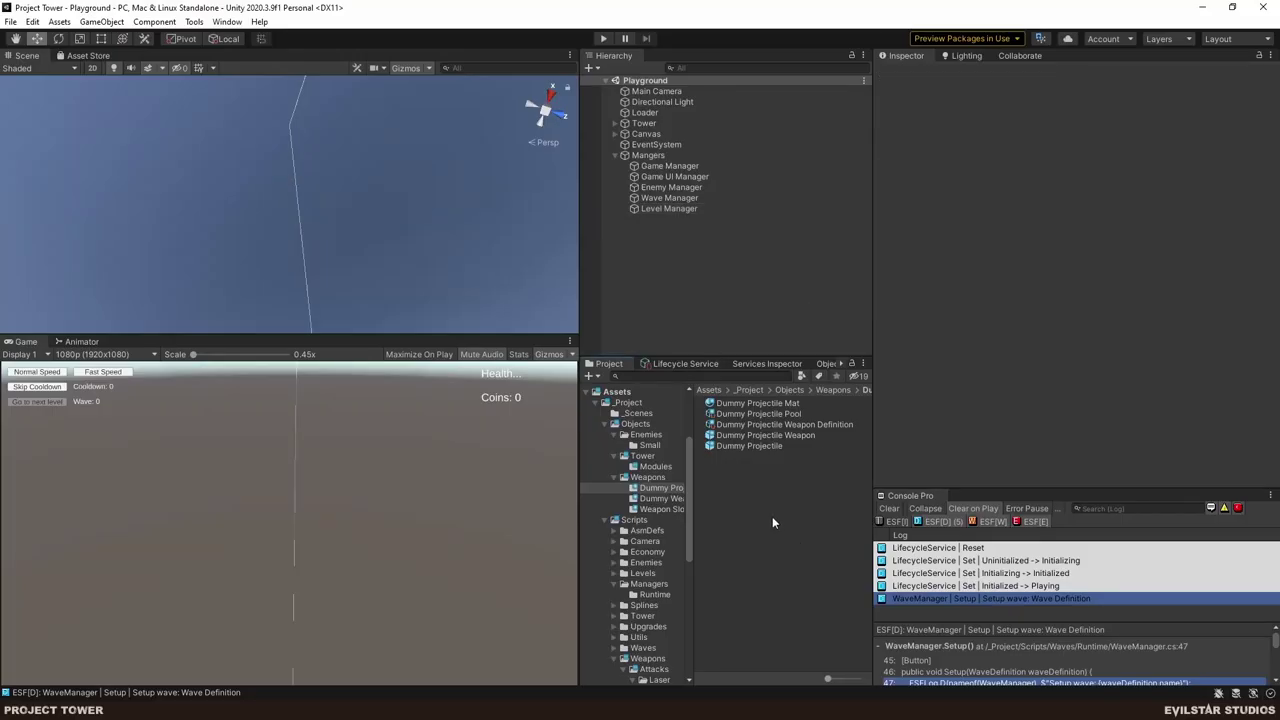
- Copy the Renderer child's Box Collider and paste it as a new component on the Dummy Projectile root
{"action": "double_click", "coordinate": [755, 445]}
{"action": "left_click", "coordinate": [656, 108]}
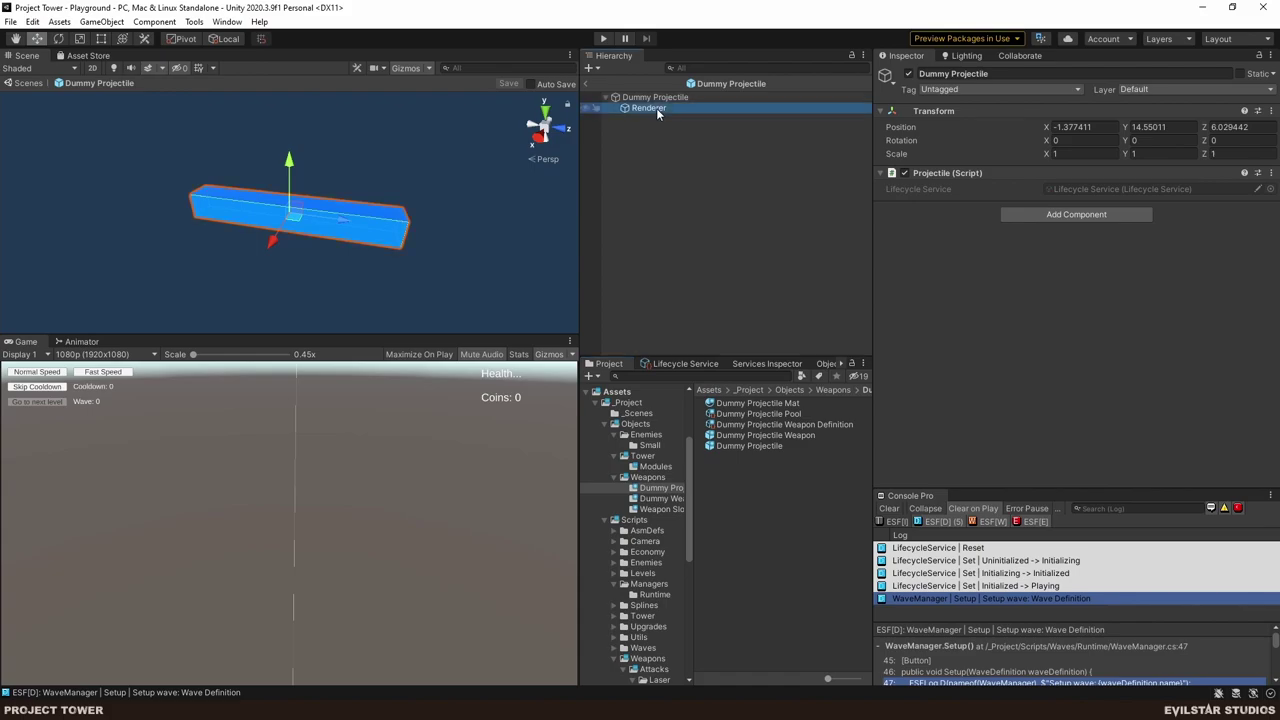
{"action": "scroll", "coordinate": [956, 379], "scroll_direction": "down", "scroll_amount": 3}
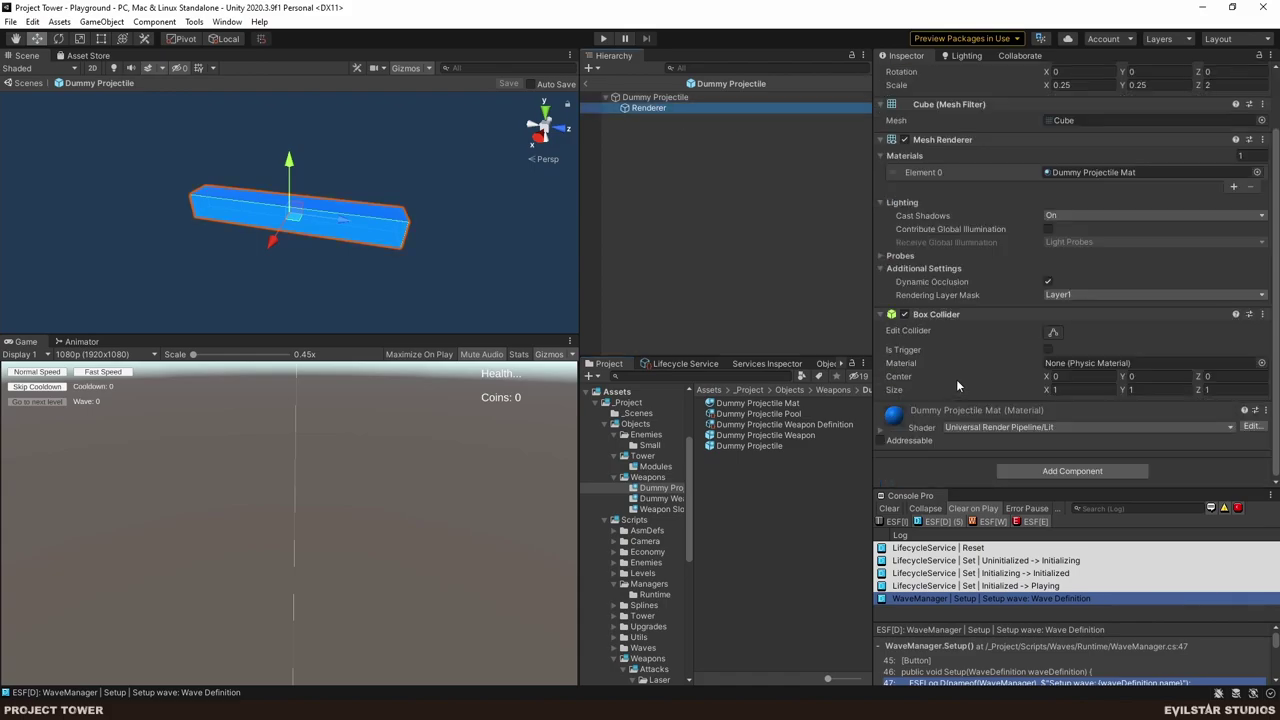
{"action": "left_click", "coordinate": [1262, 315]}
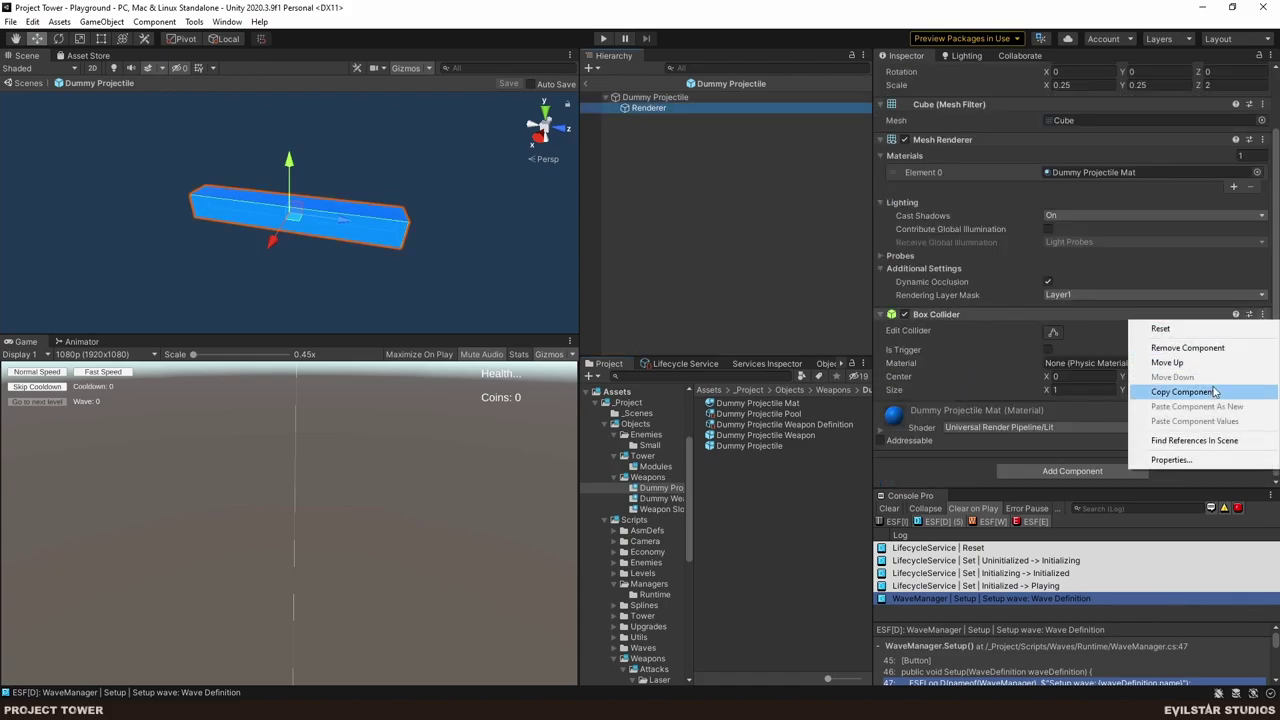
{"action": "left_click", "coordinate": [1183, 391]}
{"action": "left_click", "coordinate": [655, 97]}
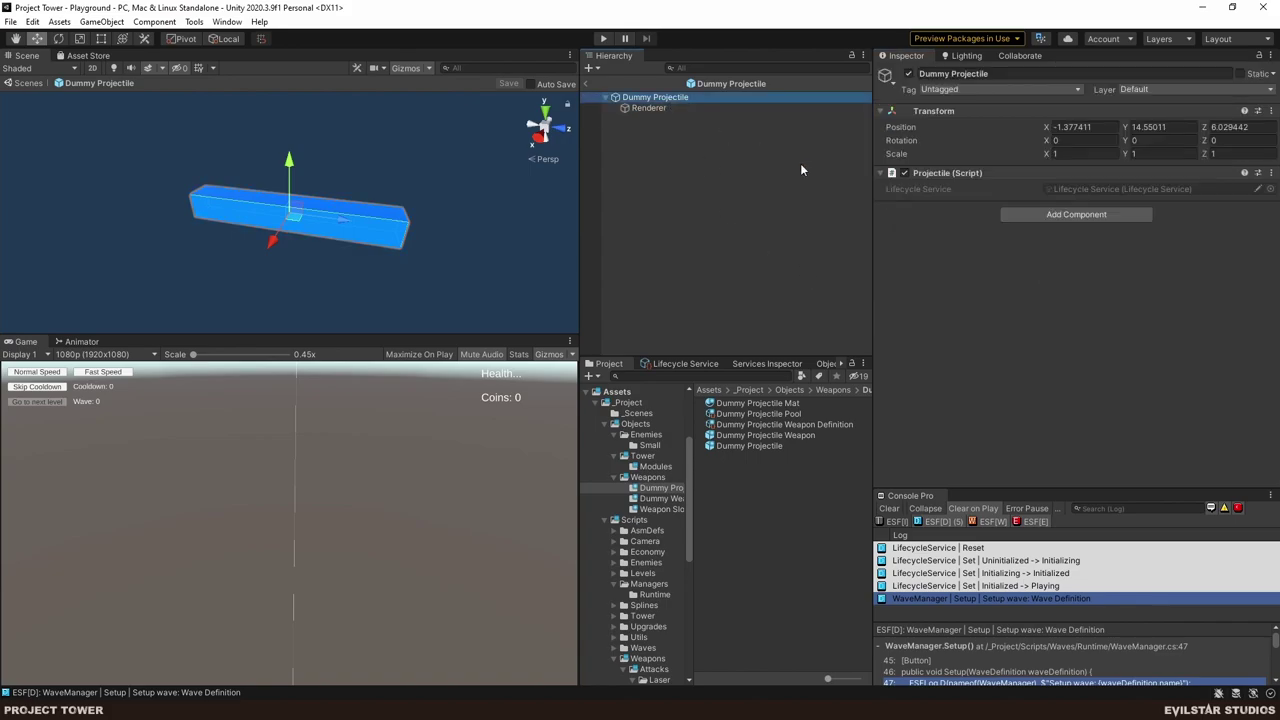
{"action": "left_click", "coordinate": [1270, 173]}
{"action": "left_click", "coordinate": [1238, 265]}
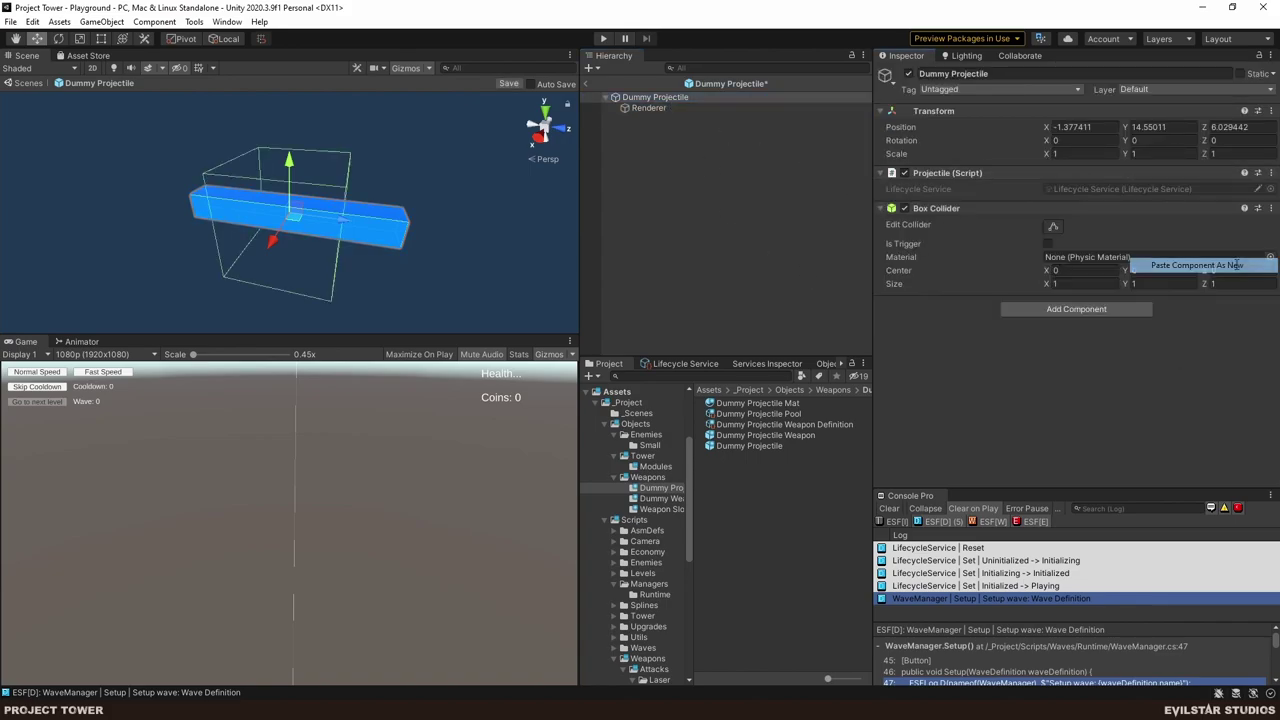
- Size the root Box Collider to 0.25 × 0.25 × 2
{"action": "left_click", "coordinate": [648, 108]}
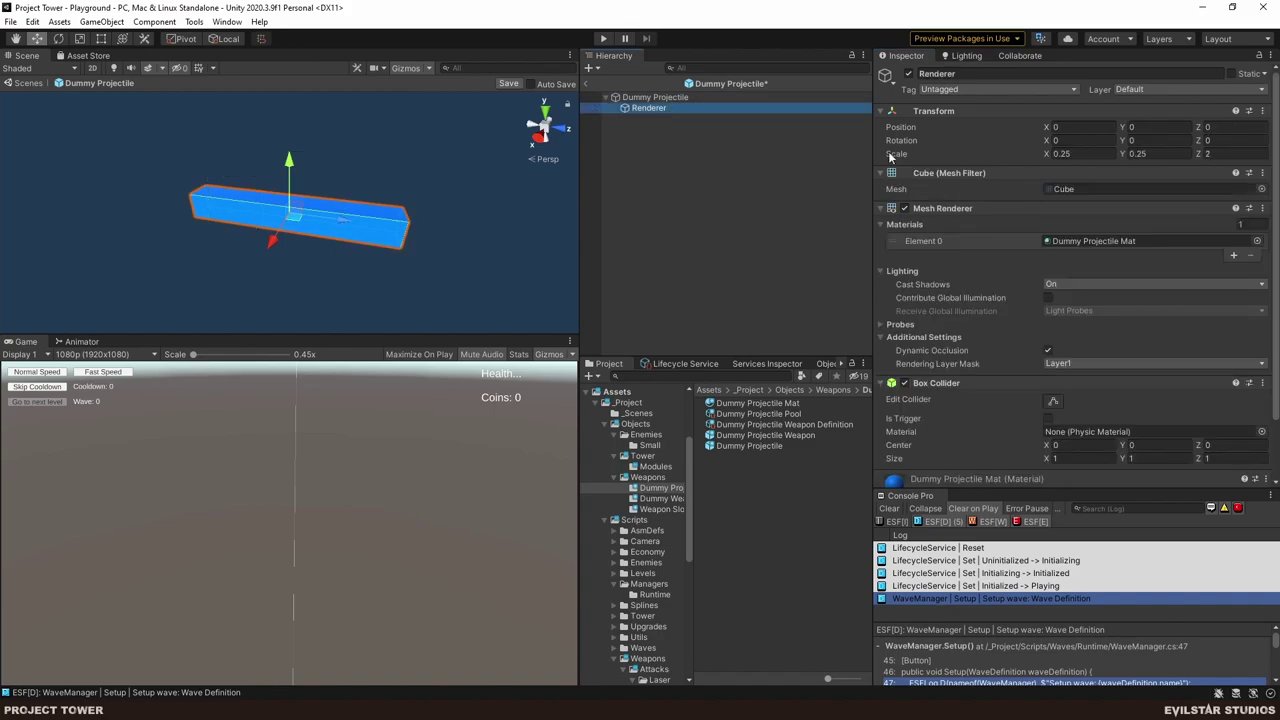
{"action": "left_click", "coordinate": [1078, 153]}
{"action": "left_click", "coordinate": [640, 97]}
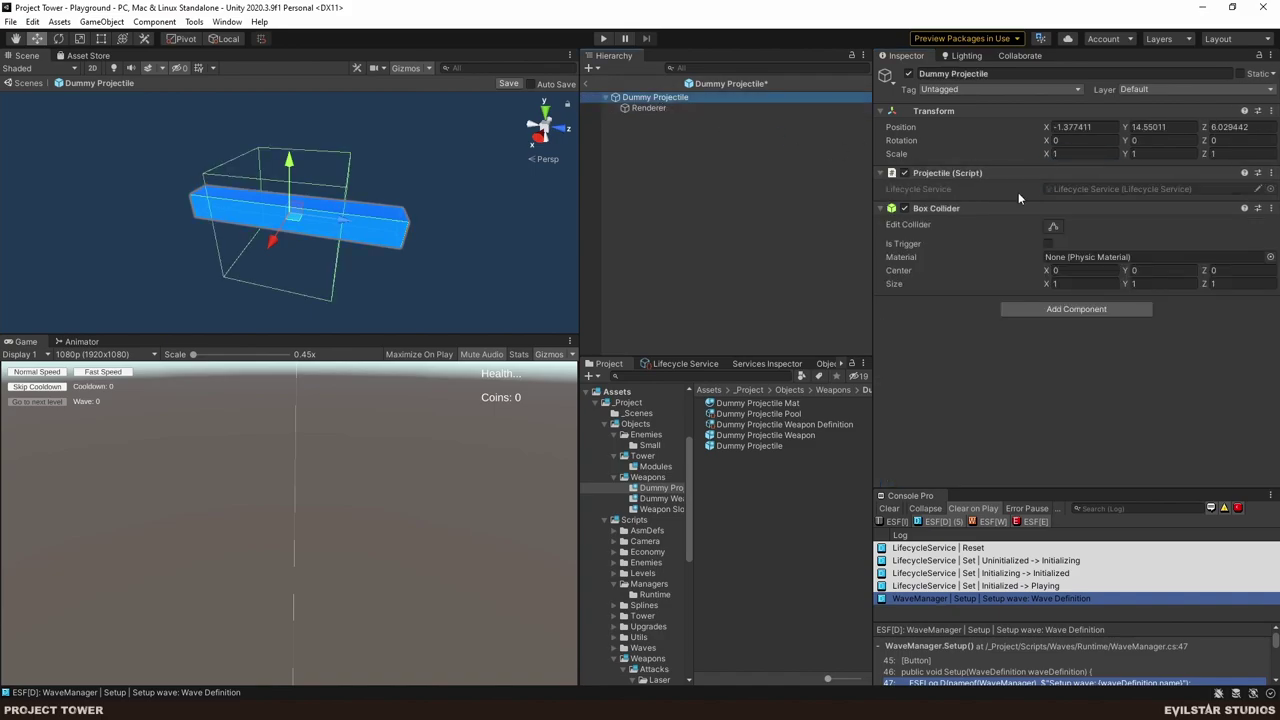
{"action": "key", "text": "ctrl+v"}
{"action": "left_click", "coordinate": [1150, 283]}
{"action": "key", "text": "ctrl+v"}
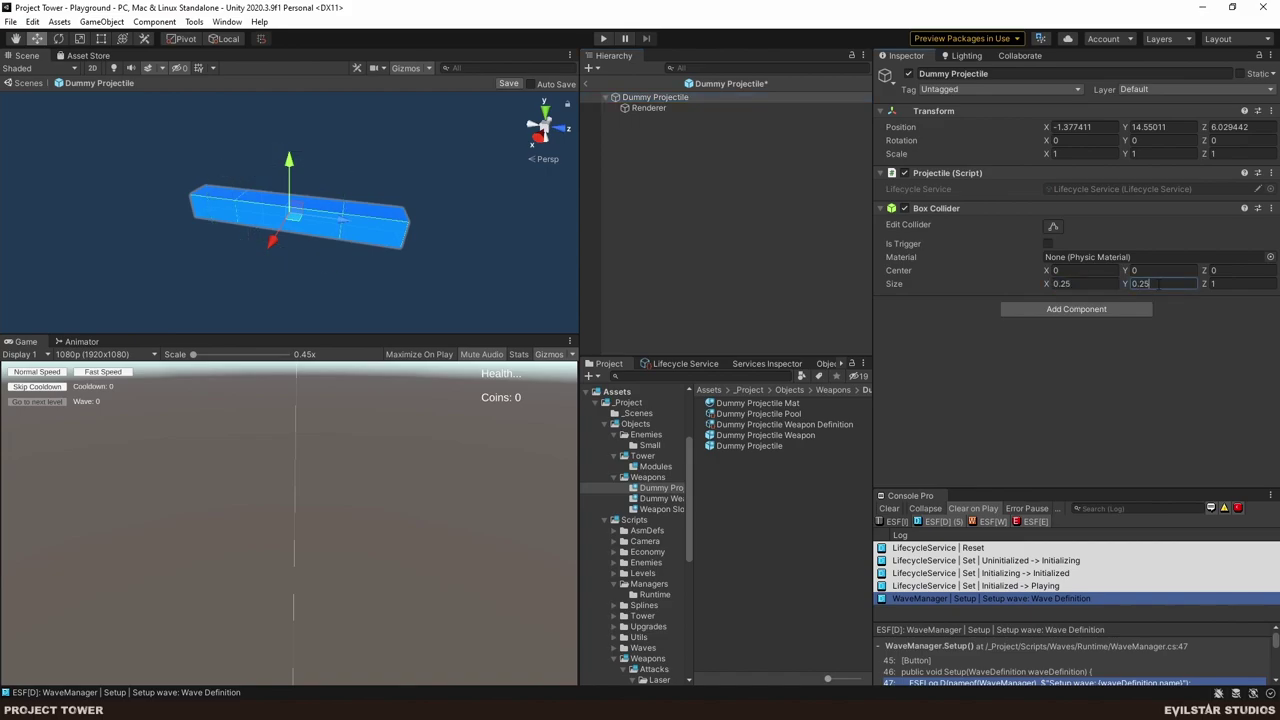
{"action": "left_click", "coordinate": [1217, 283]}
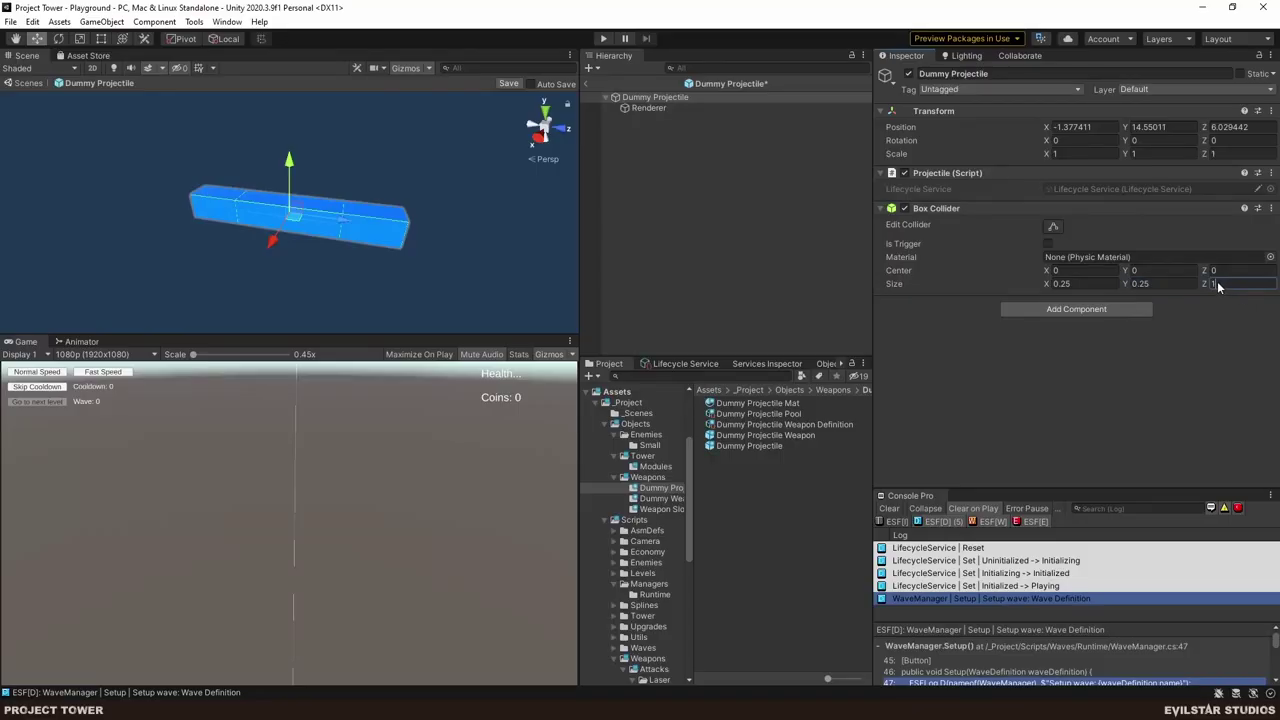
{"action": "type", "text": "2"}
- Remove the Box Collider from the Renderer child and return to the Playground scene
{"action": "left_click", "coordinate": [701, 110]}
{"action": "scroll", "coordinate": [946, 372], "scroll_direction": "down", "scroll_amount": 2}
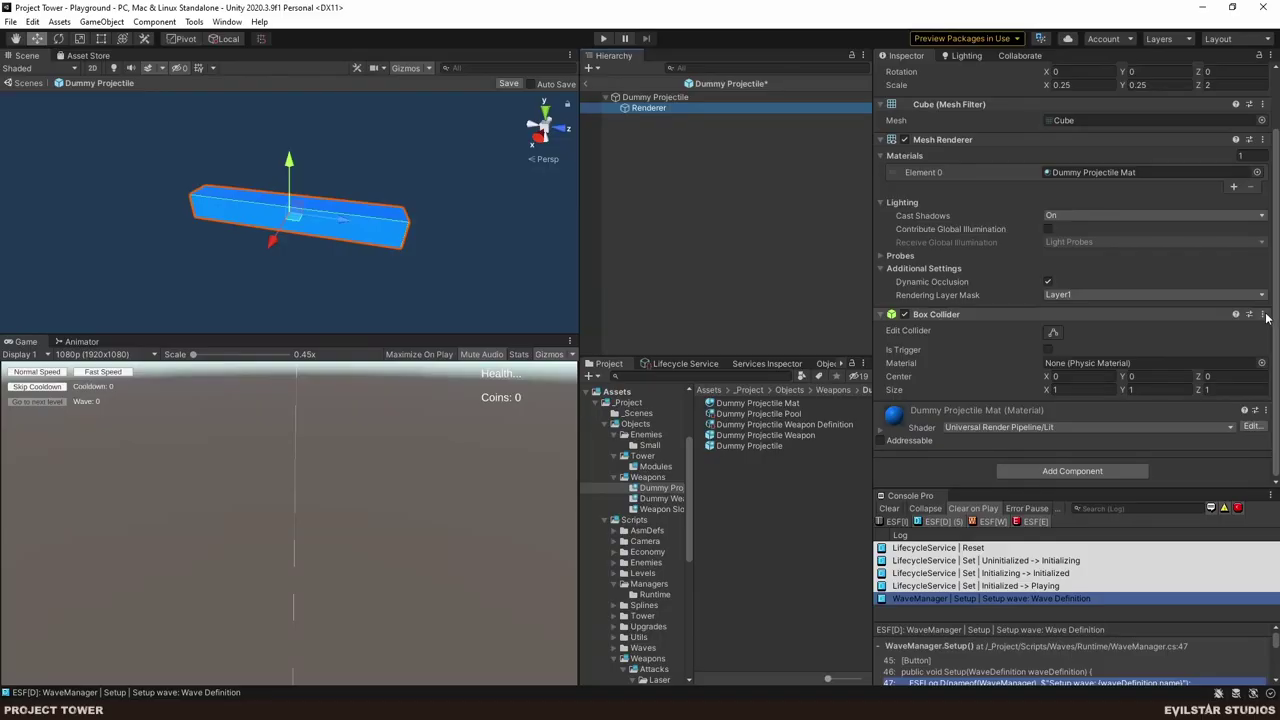
{"action": "left_click", "coordinate": [1262, 314]}
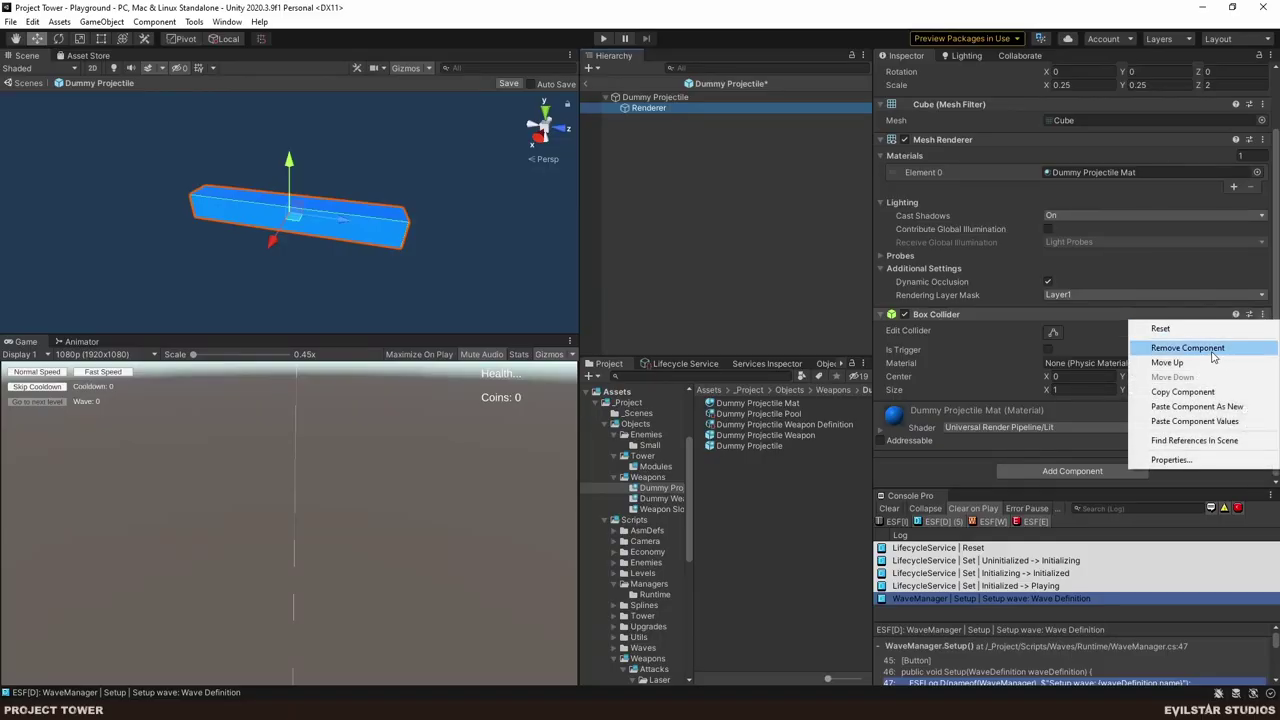
{"action": "left_click", "coordinate": [1211, 350]}
{"action": "left_click", "coordinate": [692, 140]}
{"action": "left_click", "coordinate": [672, 109]}
{"action": "left_click", "coordinate": [670, 96]}
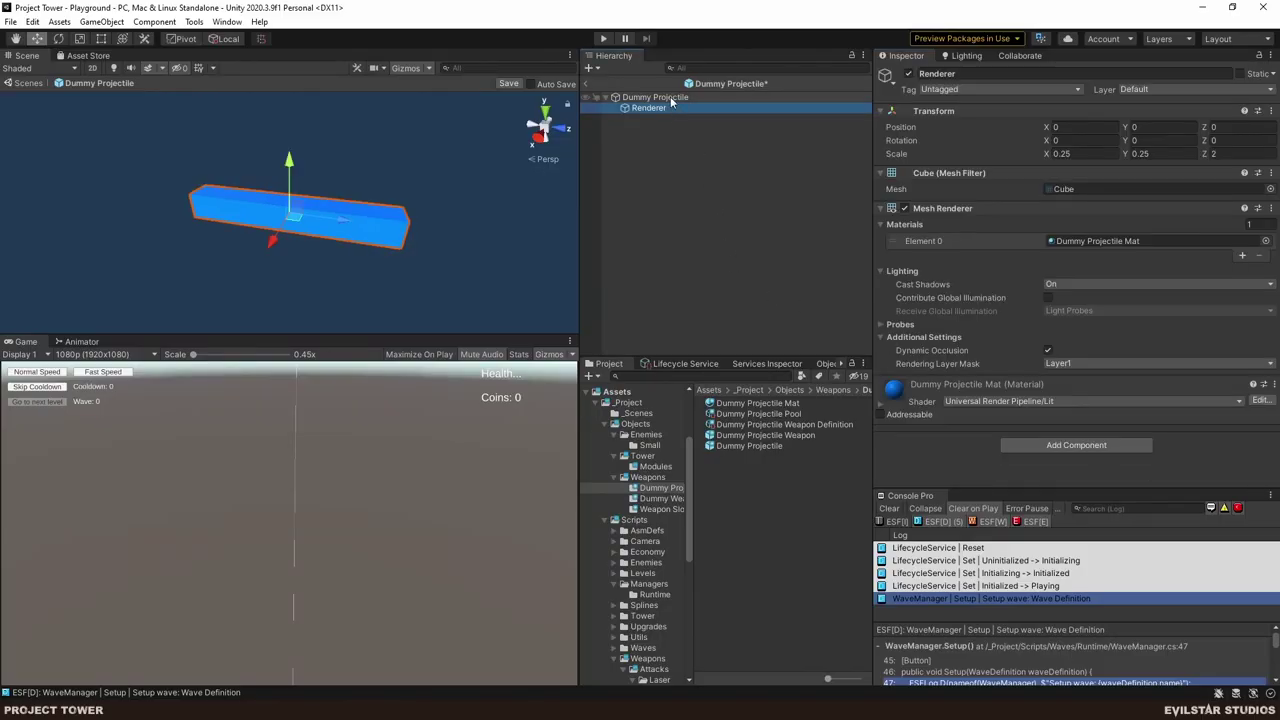
{"action": "right_click_drag", "start_coordinate": [201, 161], "coordinate": [400, 212]}
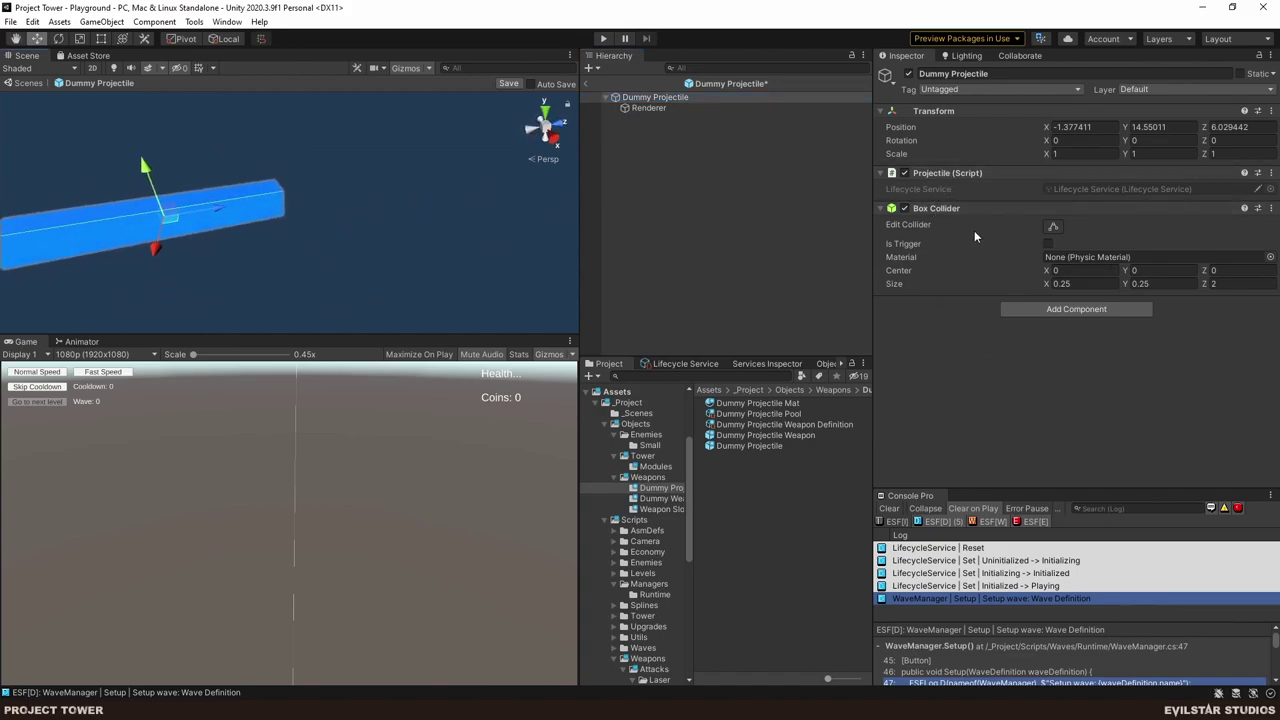
{"action": "left_click", "coordinate": [751, 224]}
{"action": "left_click", "coordinate": [585, 86]}
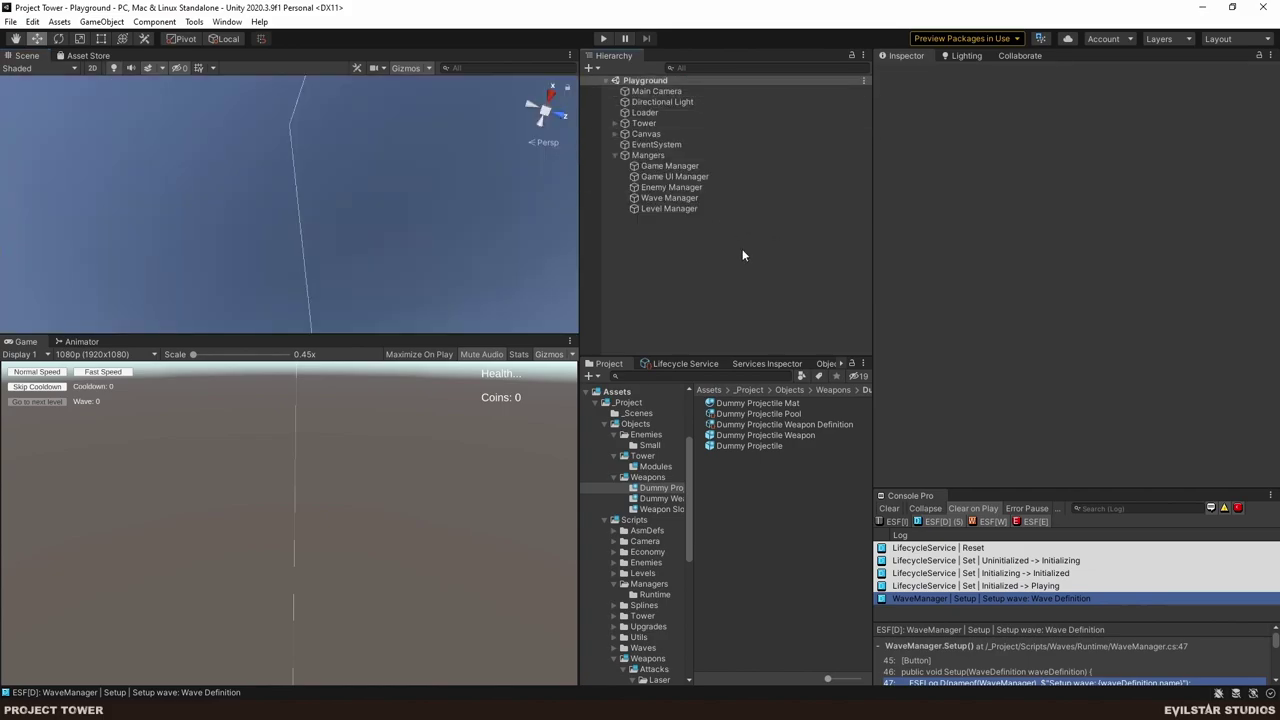
- Play-test with a weapon on the tower, Level Definition on Level Manager, and a launched wave
{"action": "left_click", "coordinate": [603, 39]}
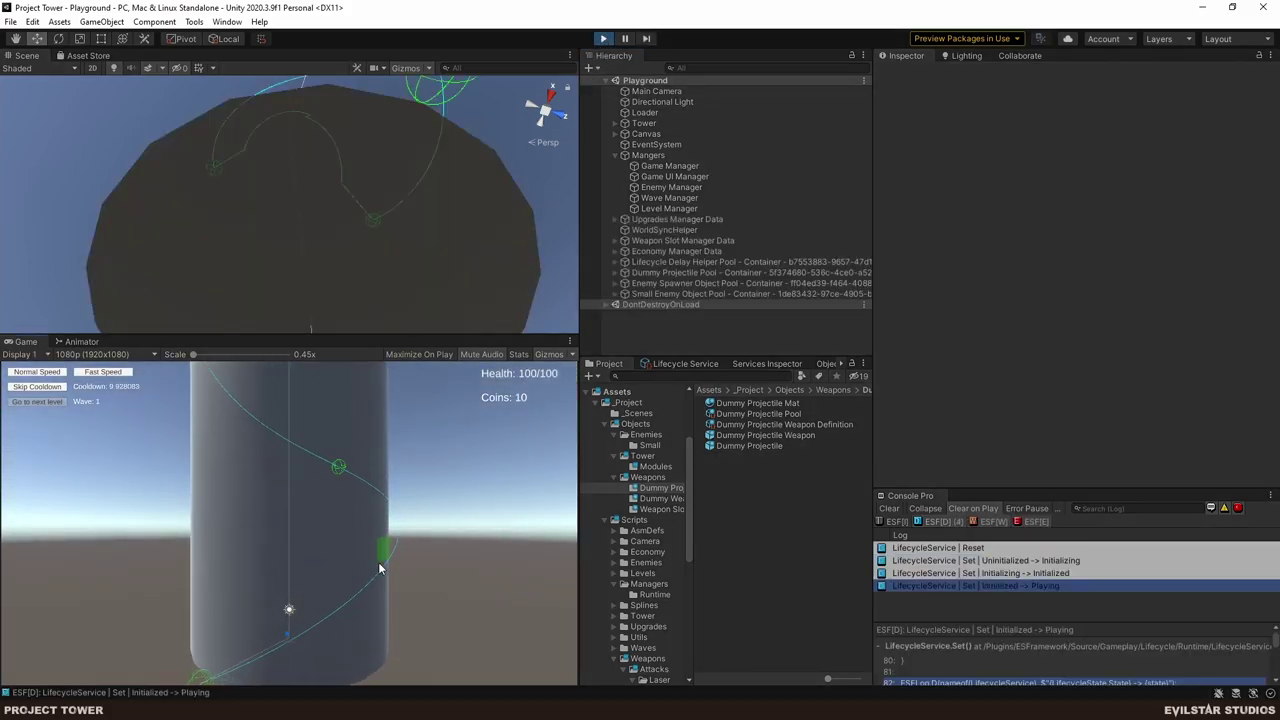
{"action": "left_click", "coordinate": [357, 560]}
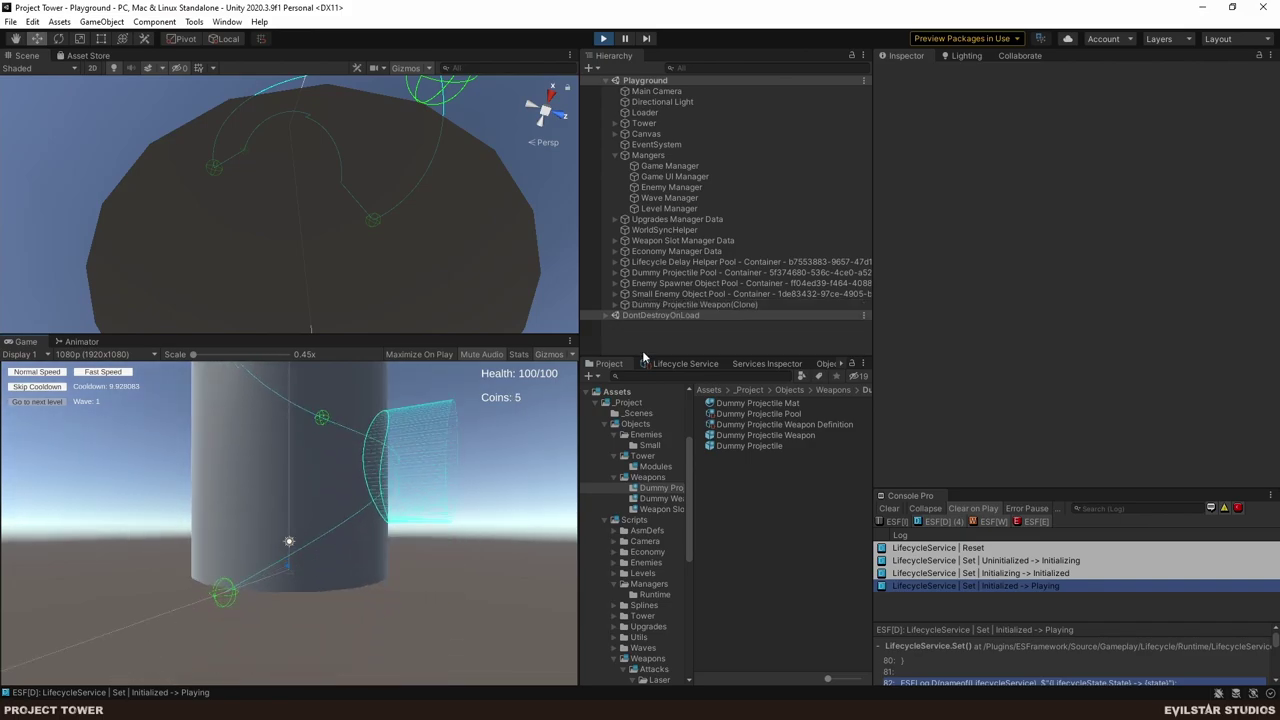
{"action": "left_click", "coordinate": [686, 208]}
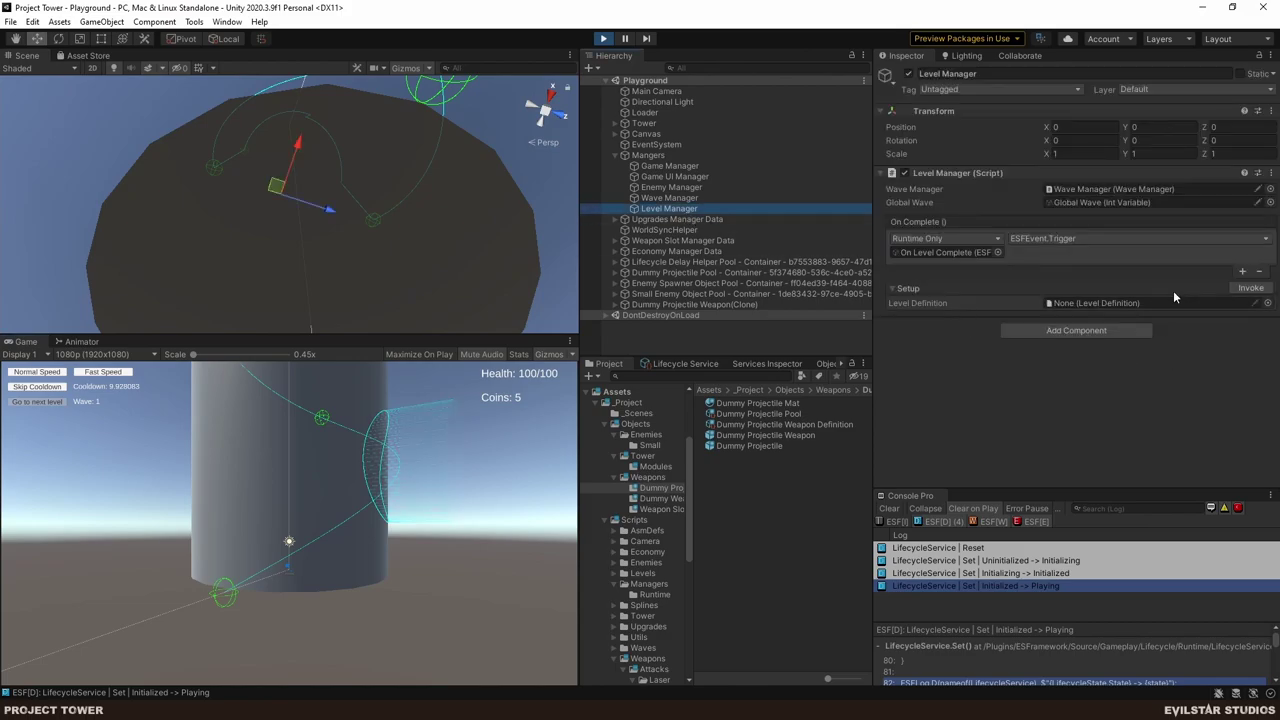
{"action": "left_click", "coordinate": [1267, 303]}
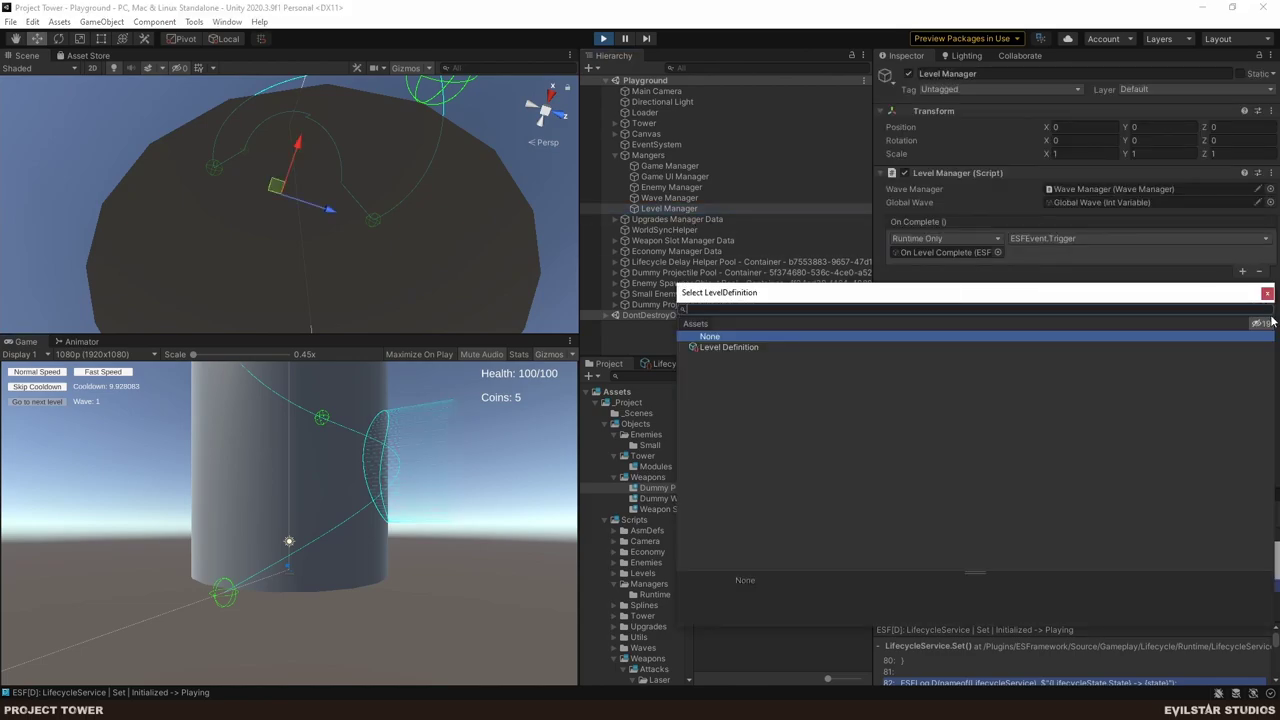
{"action": "key", "text": "Down"}
{"action": "key", "text": "Return"}
{"action": "left_click", "coordinate": [1250, 288]}
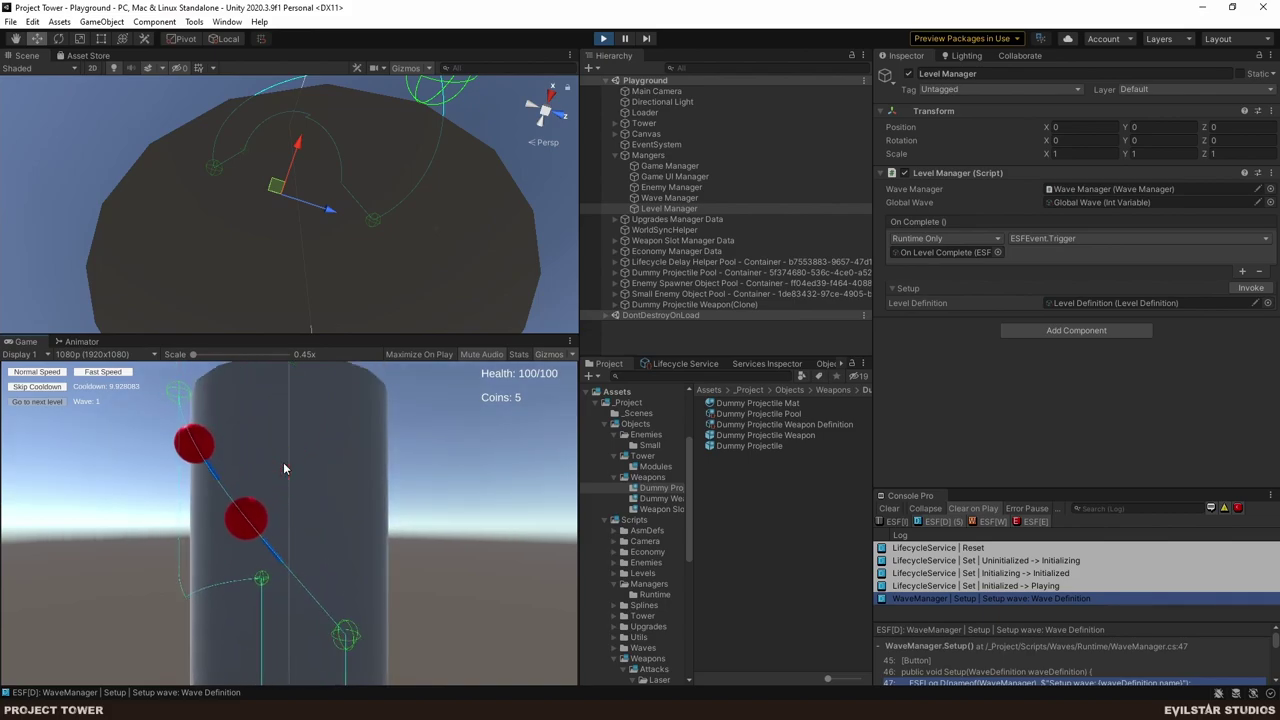
{"action": "left_click", "coordinate": [604, 39]}
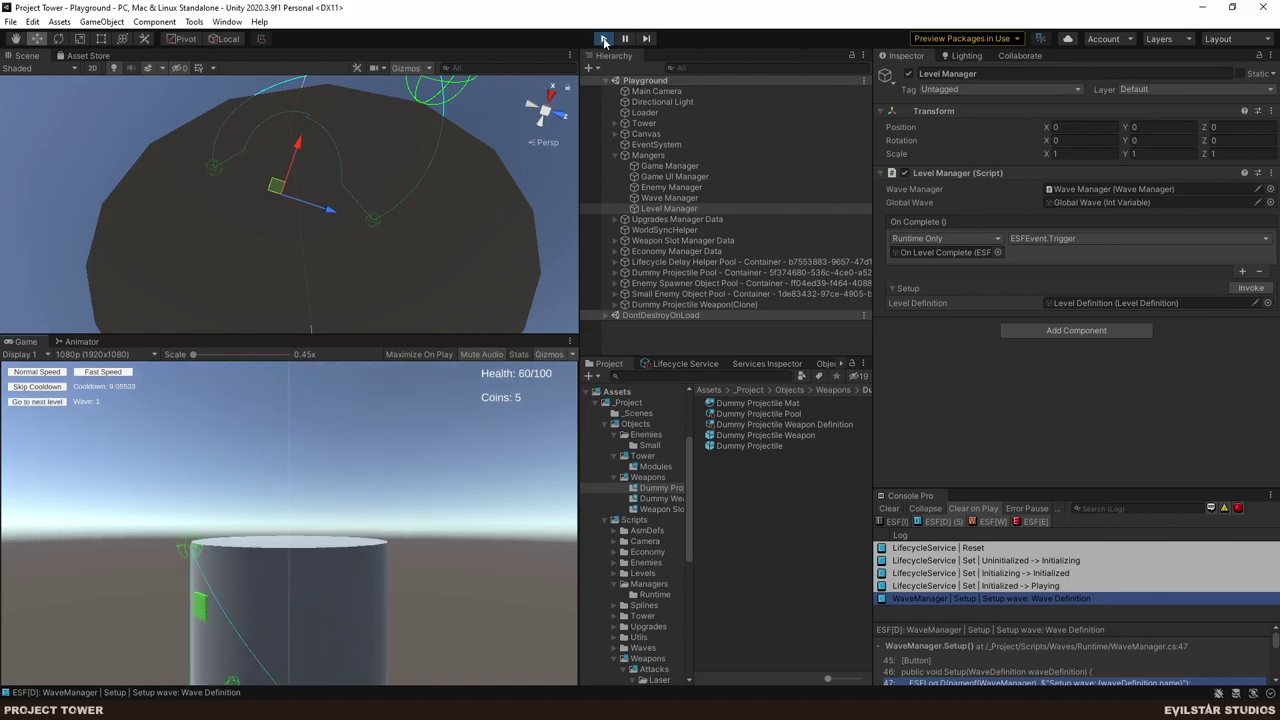
- Change the Lerp multiplier in Projectile's Update from Time.deltaTime * 5f to 25f
{"action": "key", "text": "alt+Tab"}
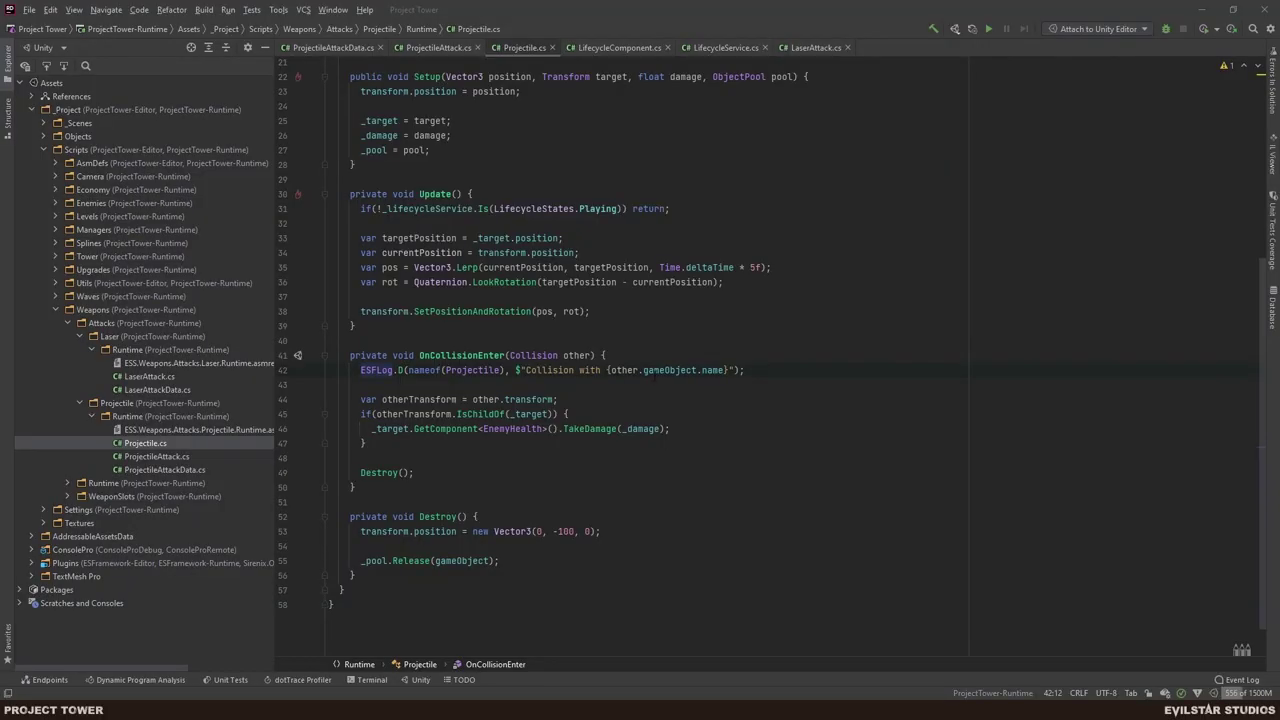
{"action": "left_click_drag", "start_coordinate": [758, 267], "coordinate": [751, 267]}
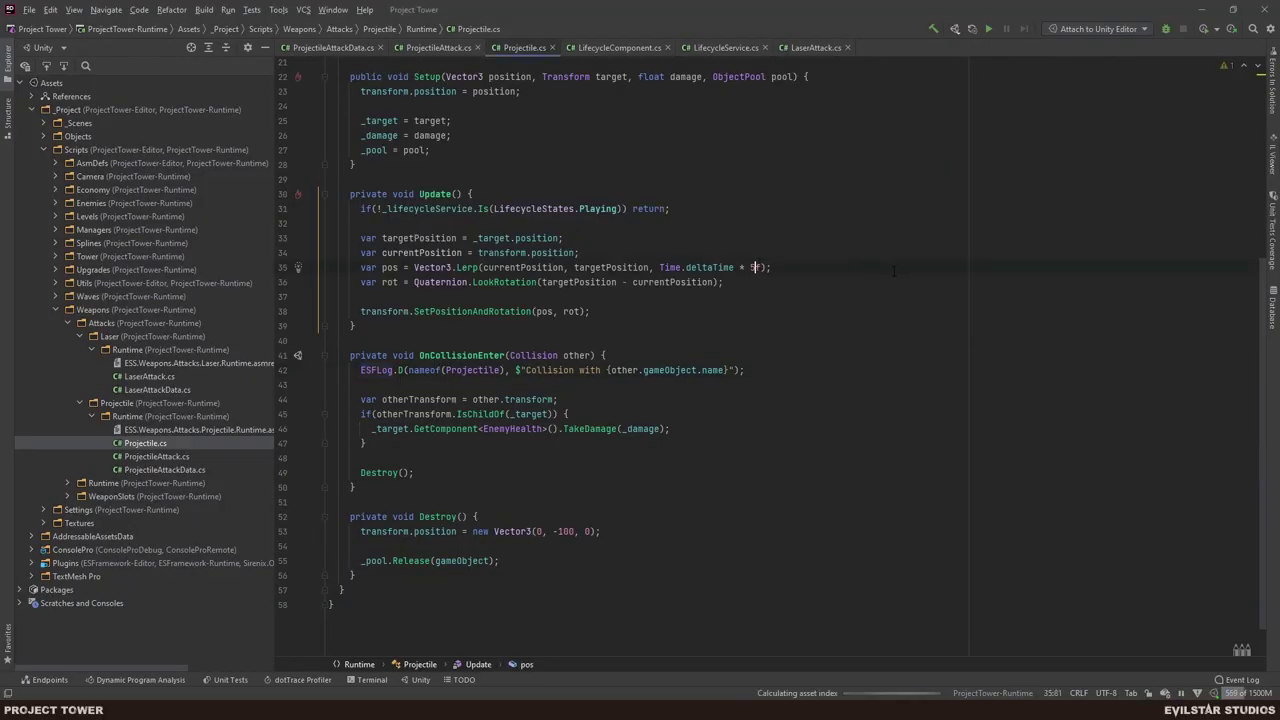
{"action": "key", "text": "Left"}
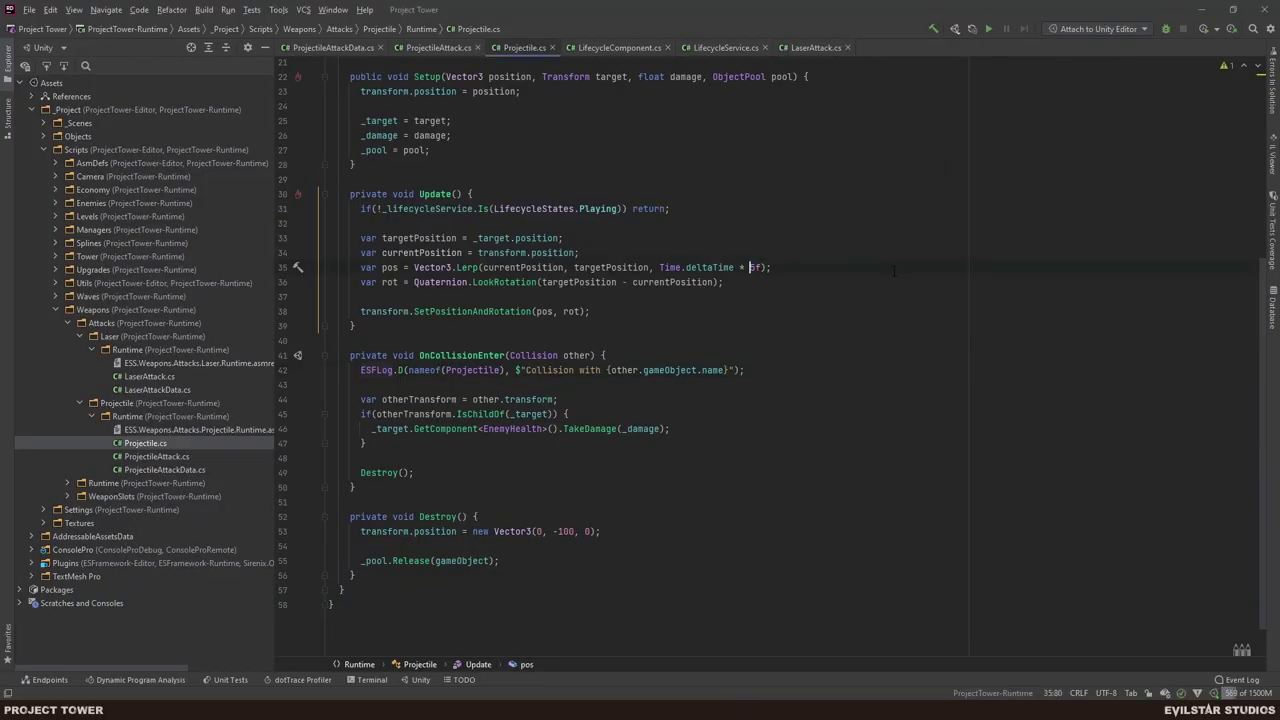
{"action": "type", "text": "25f);"}
{"action": "key", "text": "alt+Tab"}
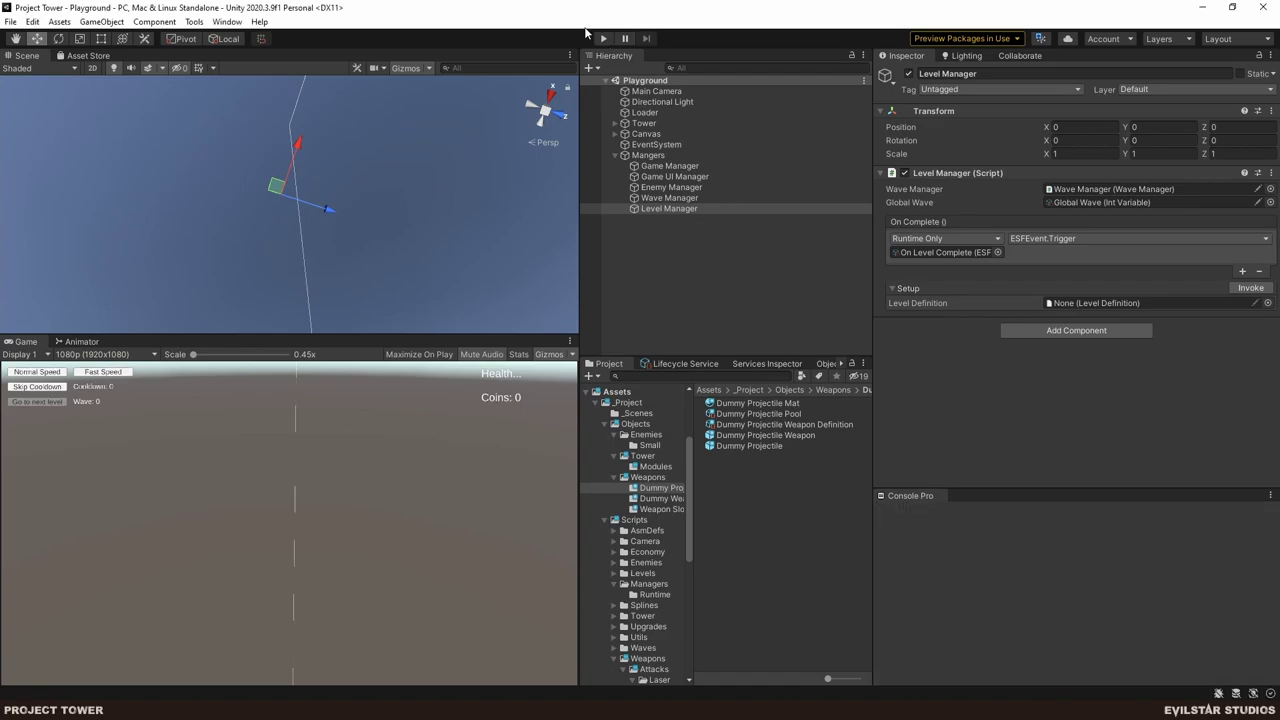
- Enter play mode, assign the Level Definition on Level Manager, and pause the game
{"action": "left_click", "coordinate": [603, 38]}
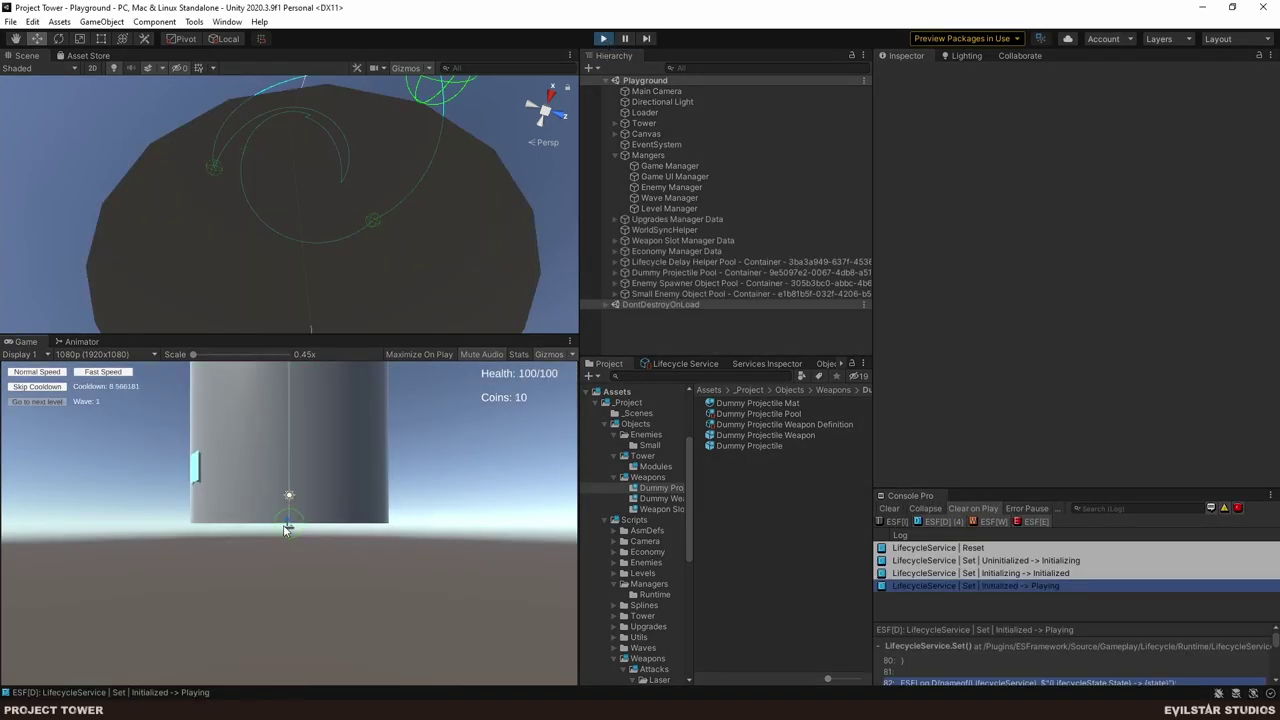
{"action": "left_click", "coordinate": [668, 208]}
{"action": "left_click", "coordinate": [1267, 303]}
{"action": "double_click", "coordinate": [714, 346]}
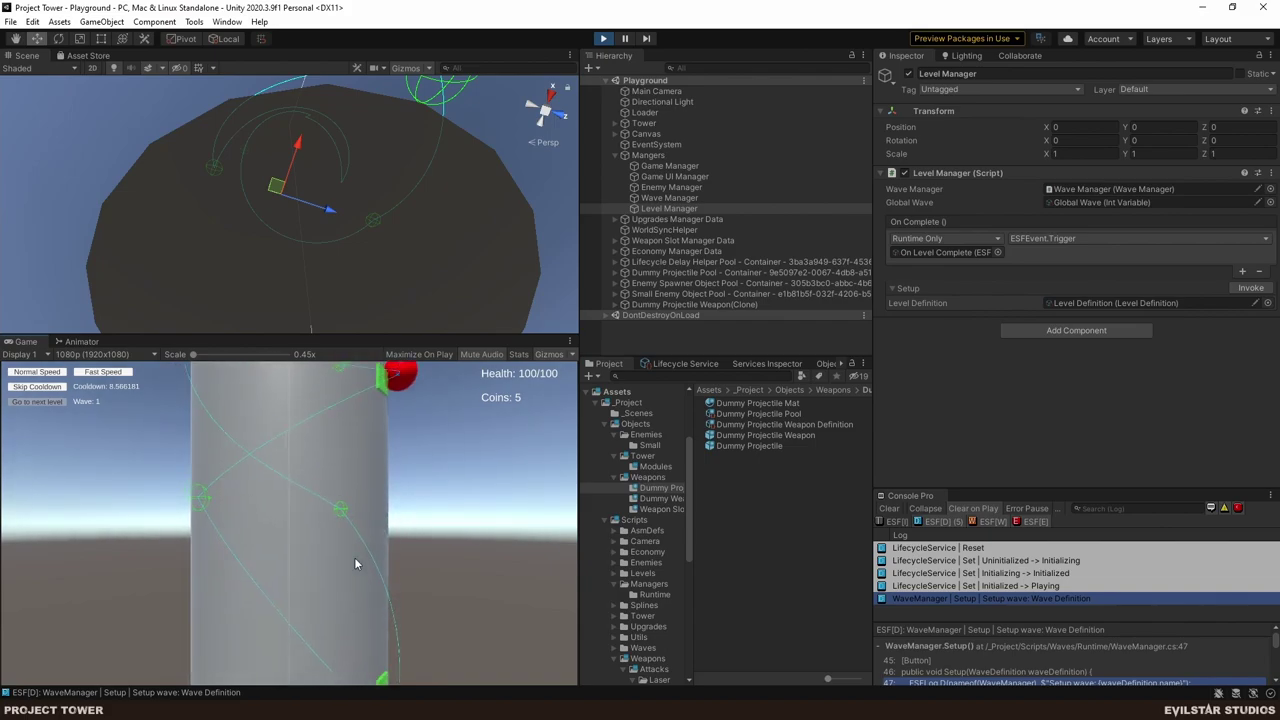
{"action": "left_click", "coordinate": [623, 40]}
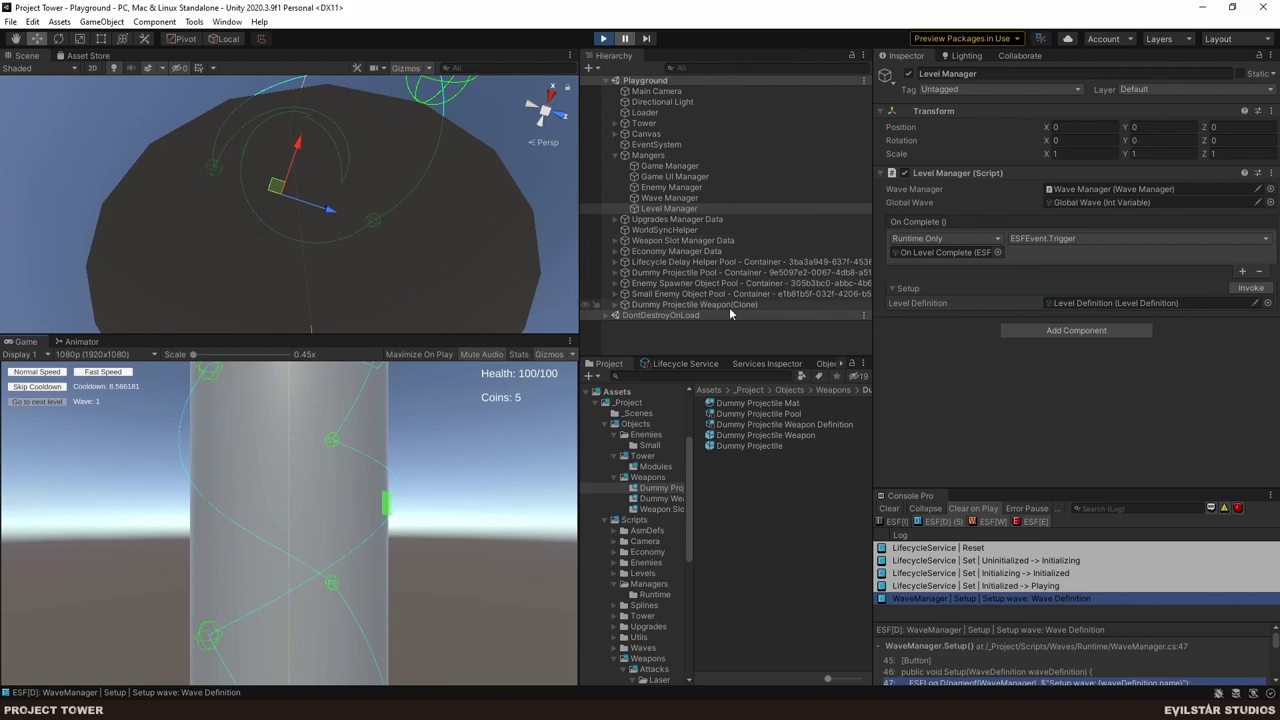
- Pick a Dummy Projectile from the Dummy Projectile Pool and frame it in the Scene view
{"action": "left_click", "coordinate": [680, 272]}
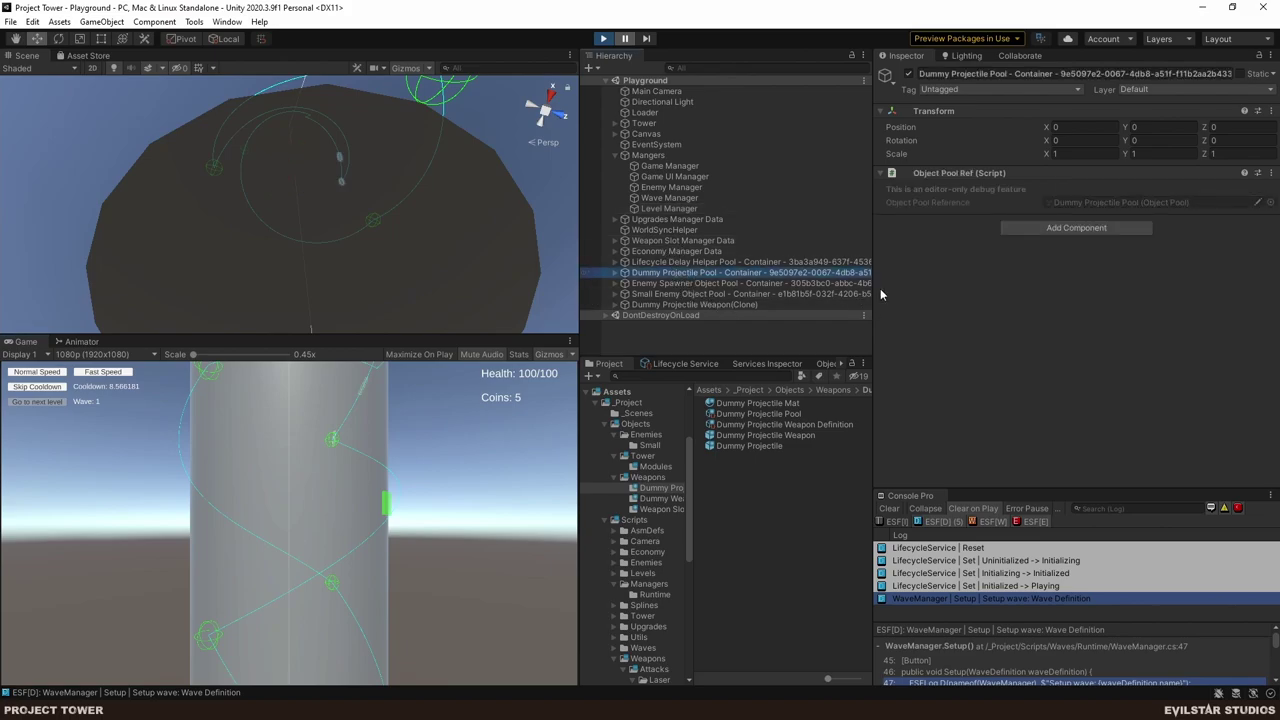
{"action": "key", "text": "Right"}
{"action": "key", "text": "Down"}
{"action": "key", "text": "Down"}
{"action": "key", "text": "Down"}
{"action": "key", "text": "Down"}
{"action": "key", "text": "Down"}
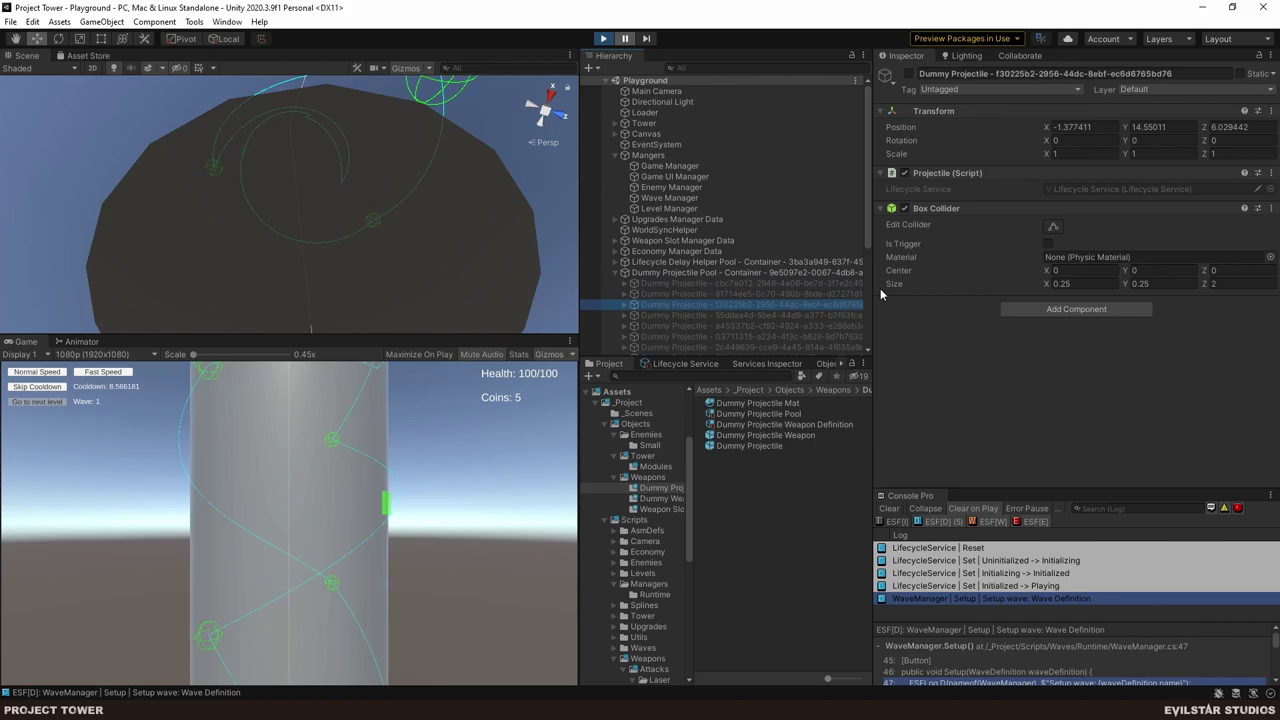
{"action": "scroll", "coordinate": [740, 268], "scroll_direction": "down", "scroll_amount": 5}
{"action": "scroll", "coordinate": [740, 268], "scroll_direction": "down", "scroll_amount": 2}
{"action": "left_click", "coordinate": [708, 265]}
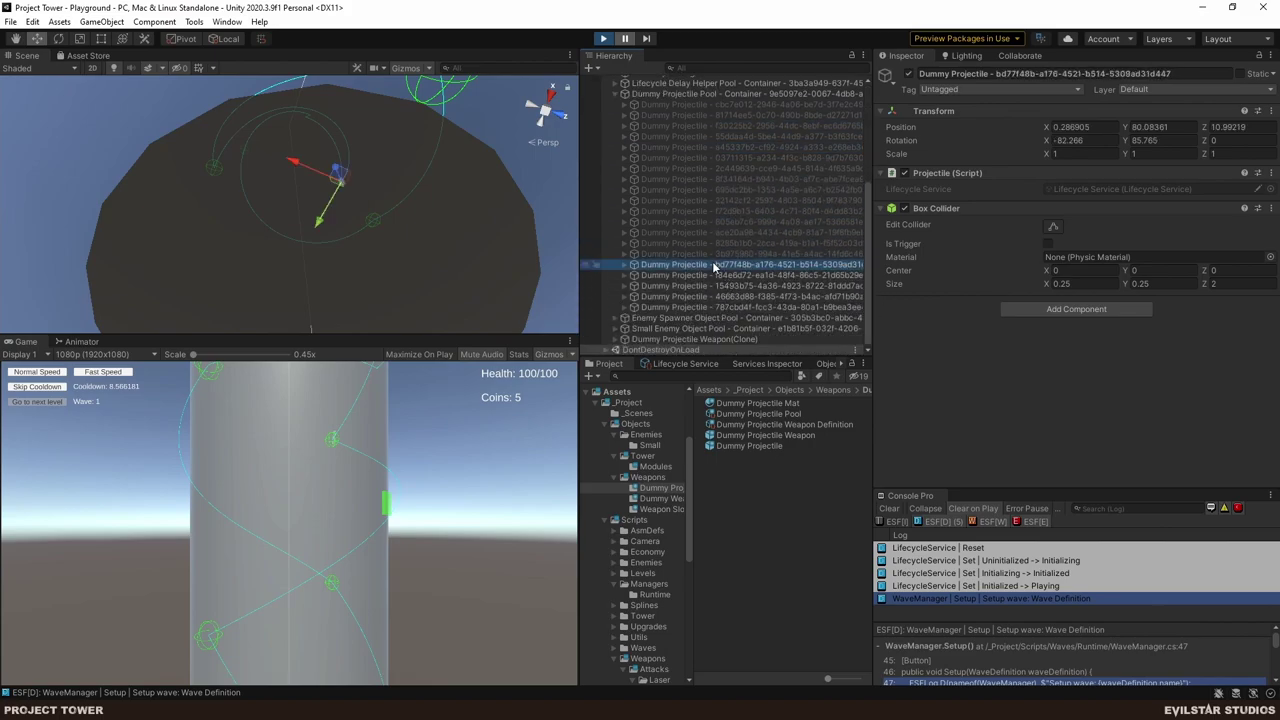
{"action": "double_click", "coordinate": [707, 266]}
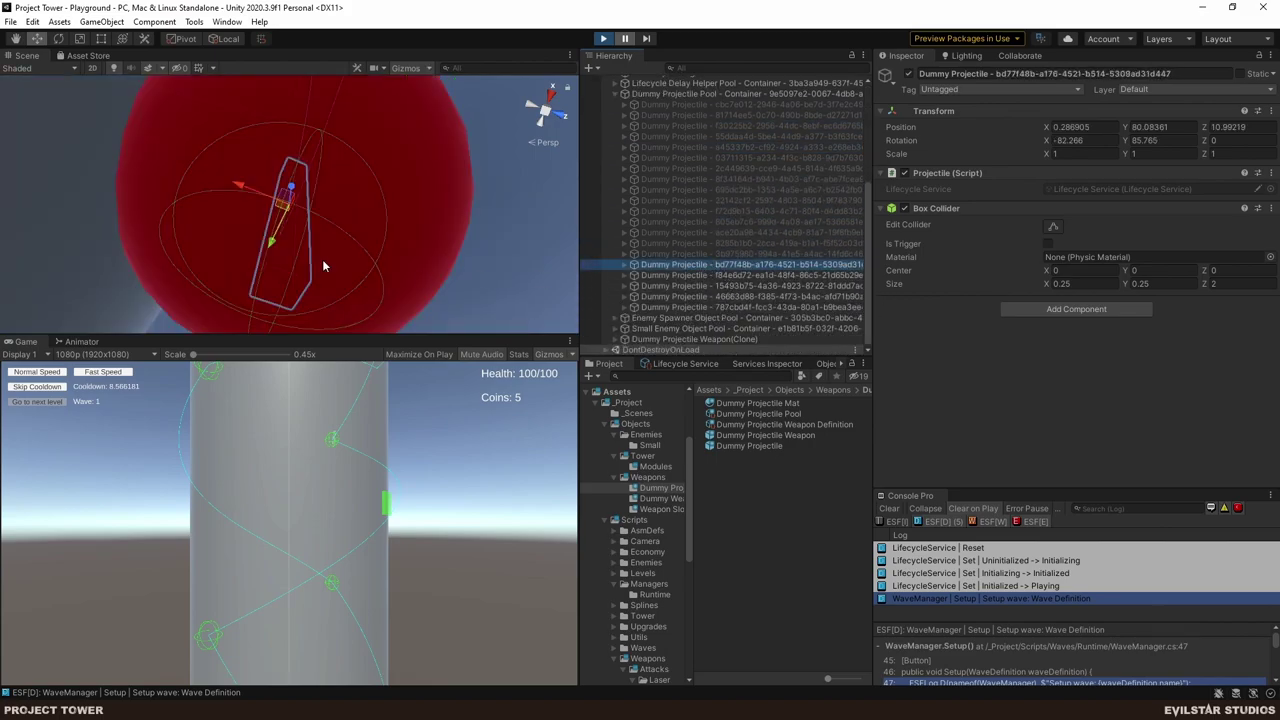
{"action": "left_click_drag", "start_coordinate": [346, 200], "coordinate": [361, 221], "text": "alt"}
{"action": "scroll", "coordinate": [361, 222], "scroll_direction": "down", "scroll_amount": 3}
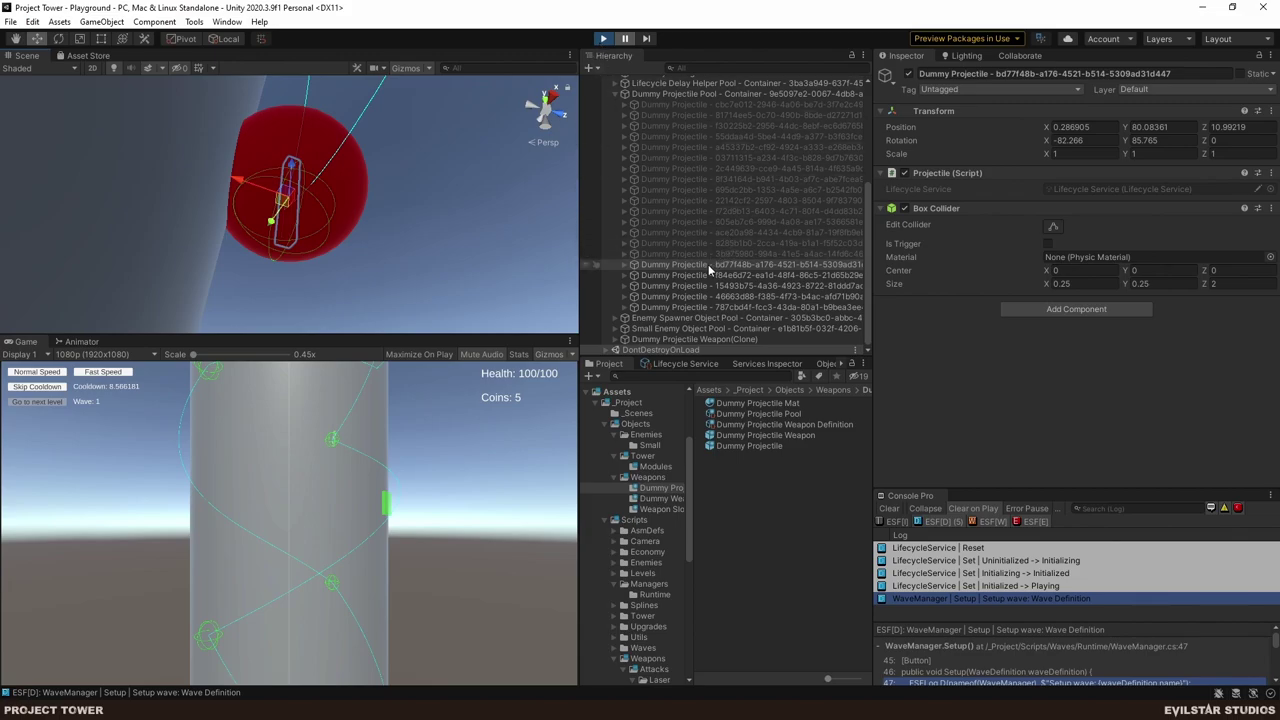
- Select the red Small Enemy sphere and inspect its kinematic, gravity-free Rigidbody from several angles
{"action": "left_click", "coordinate": [366, 164]}
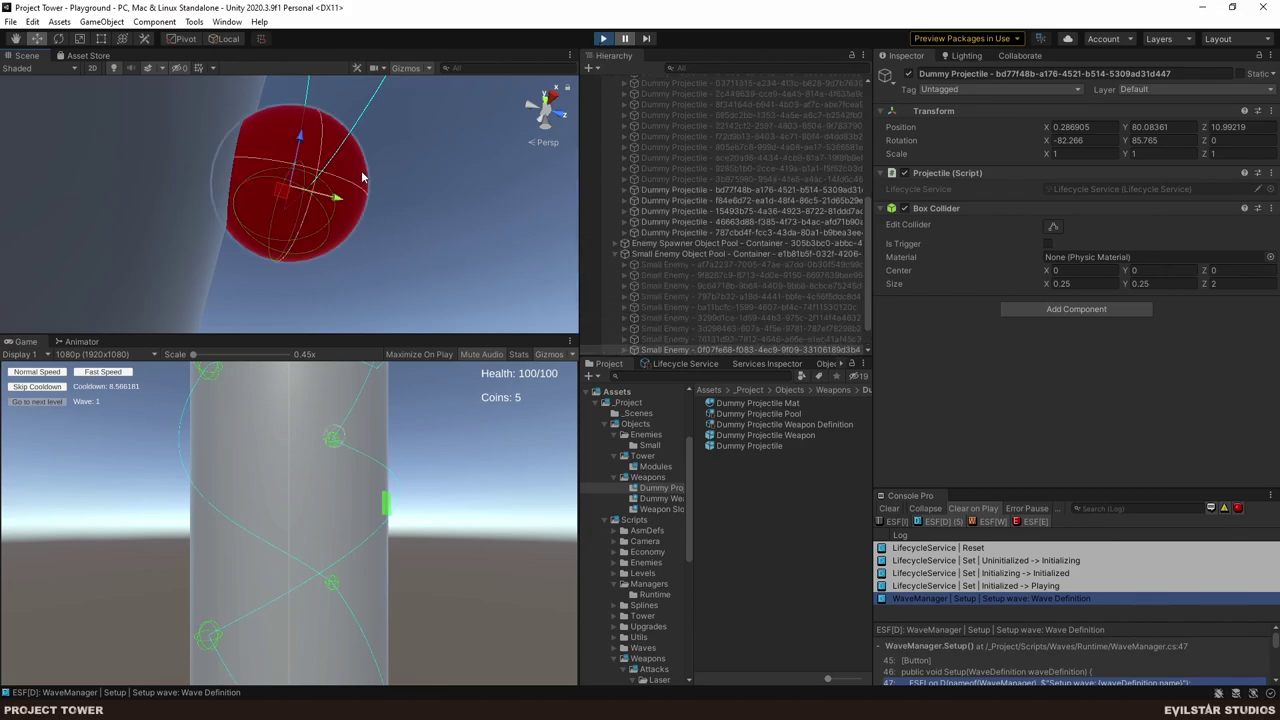
{"action": "scroll", "coordinate": [1097, 312], "scroll_direction": "down", "scroll_amount": 5}
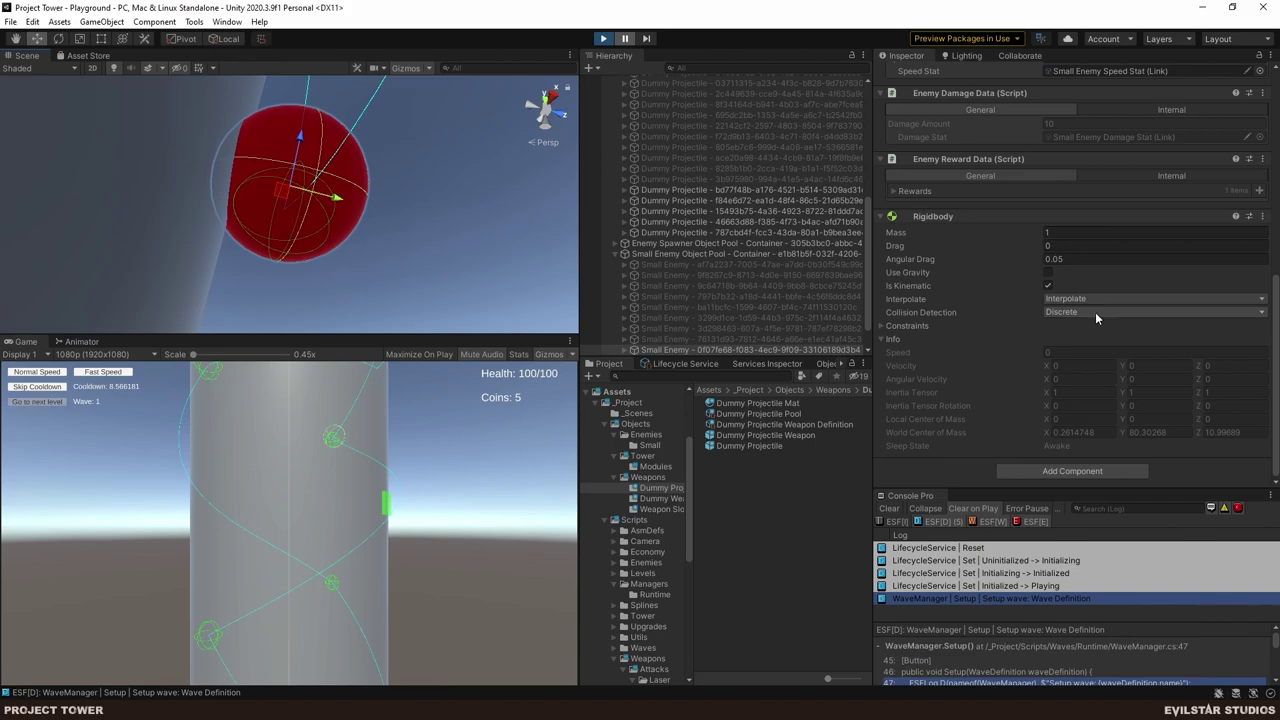
{"action": "left_click_drag", "start_coordinate": [347, 226], "coordinate": [389, 302], "text": "alt"}
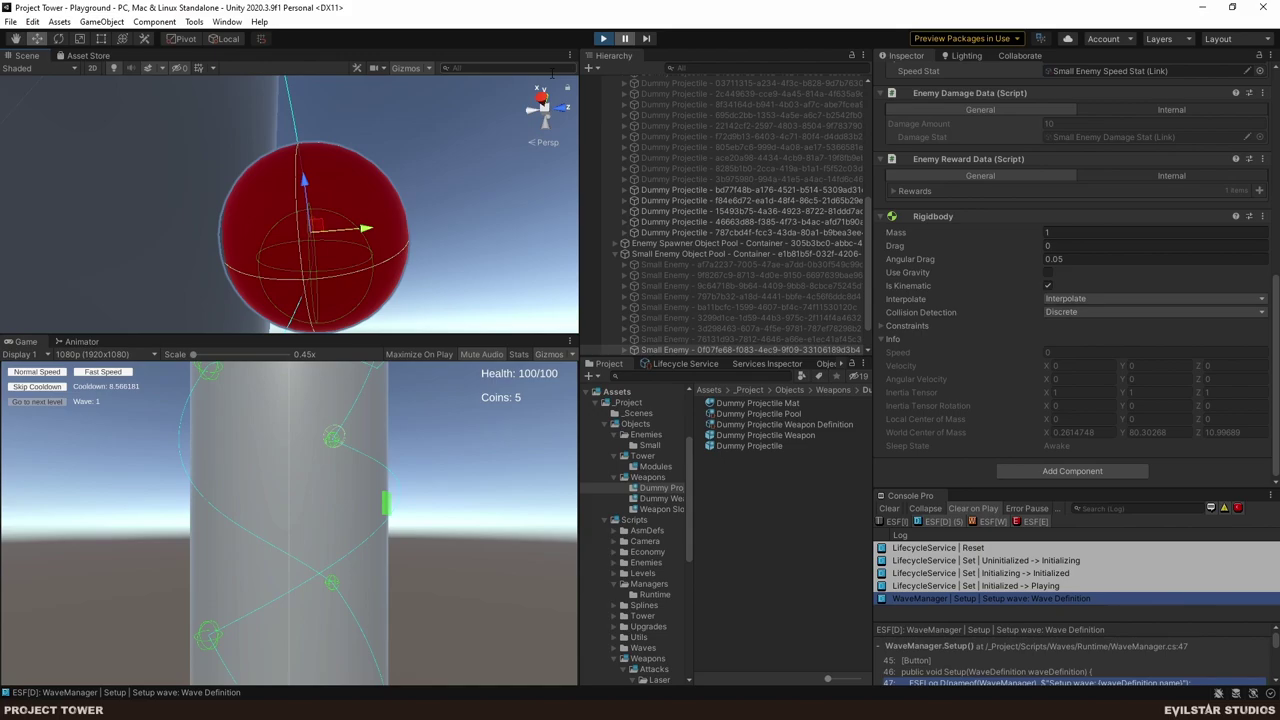
{"action": "left_click_drag", "start_coordinate": [551, 73], "coordinate": [350, 257], "text": "alt"}
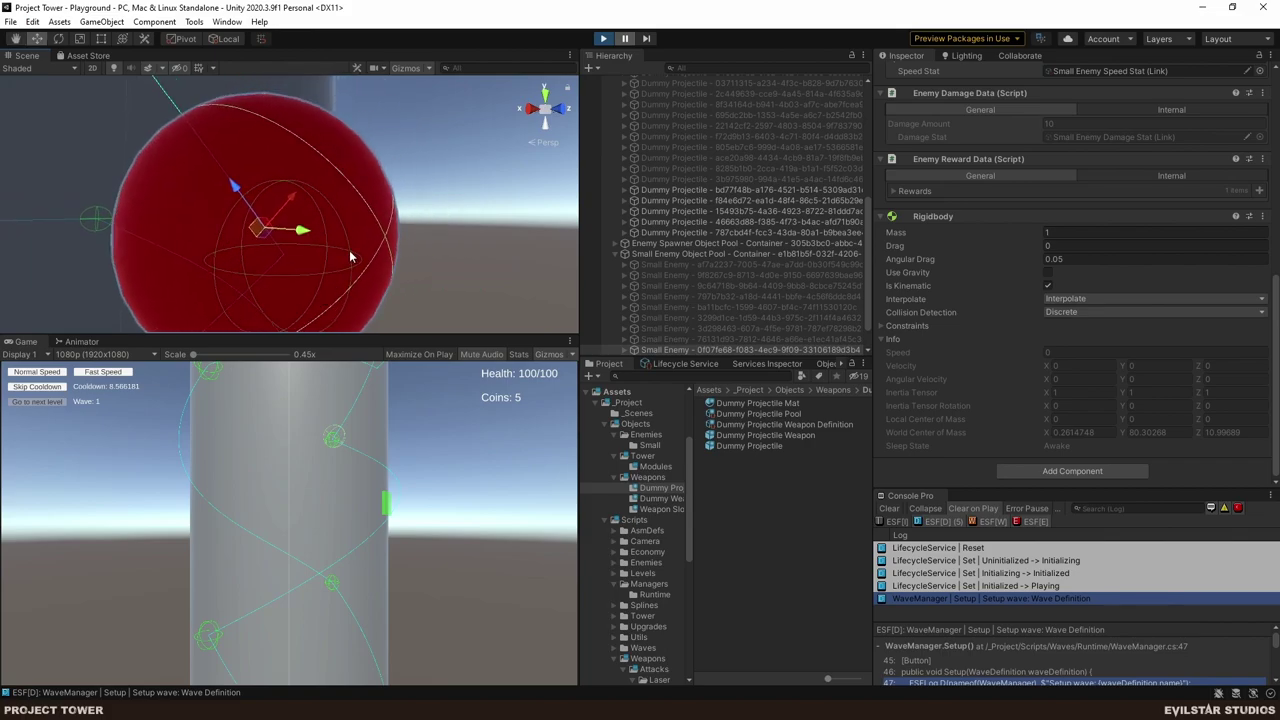
{"action": "scroll", "coordinate": [355, 248], "scroll_direction": "down", "scroll_amount": 5}
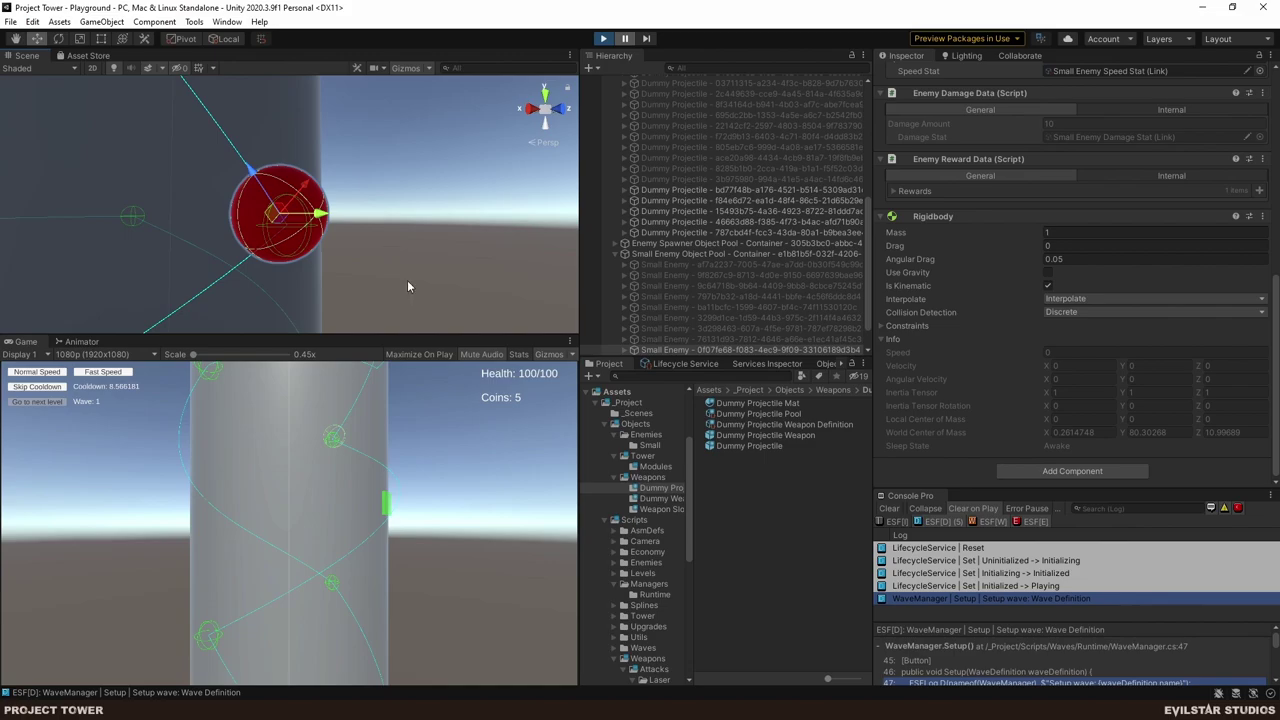
{"action": "left_click_drag", "start_coordinate": [390, 195], "coordinate": [270, 240], "text": "alt"}
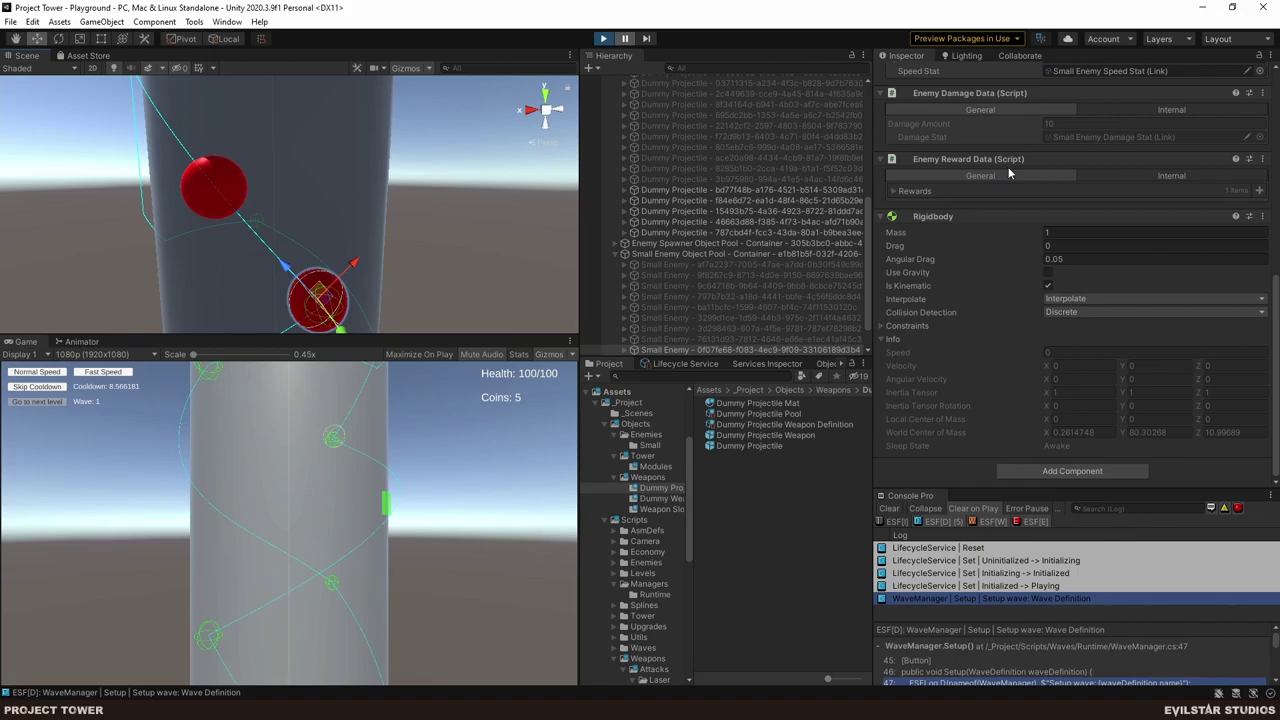
- Stop play mode and add an empty public Setup() method below the existing Setup
{"action": "left_click", "coordinate": [606, 39]}
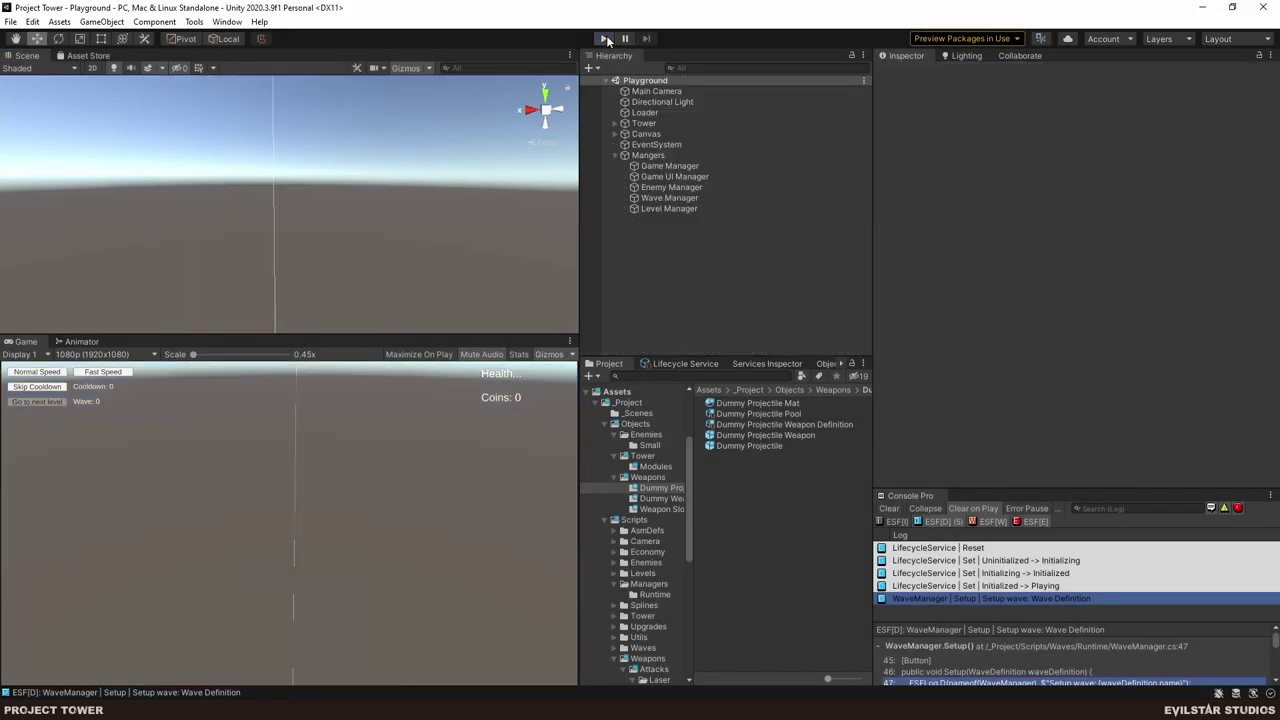
{"action": "key", "text": "alt+Tab"}
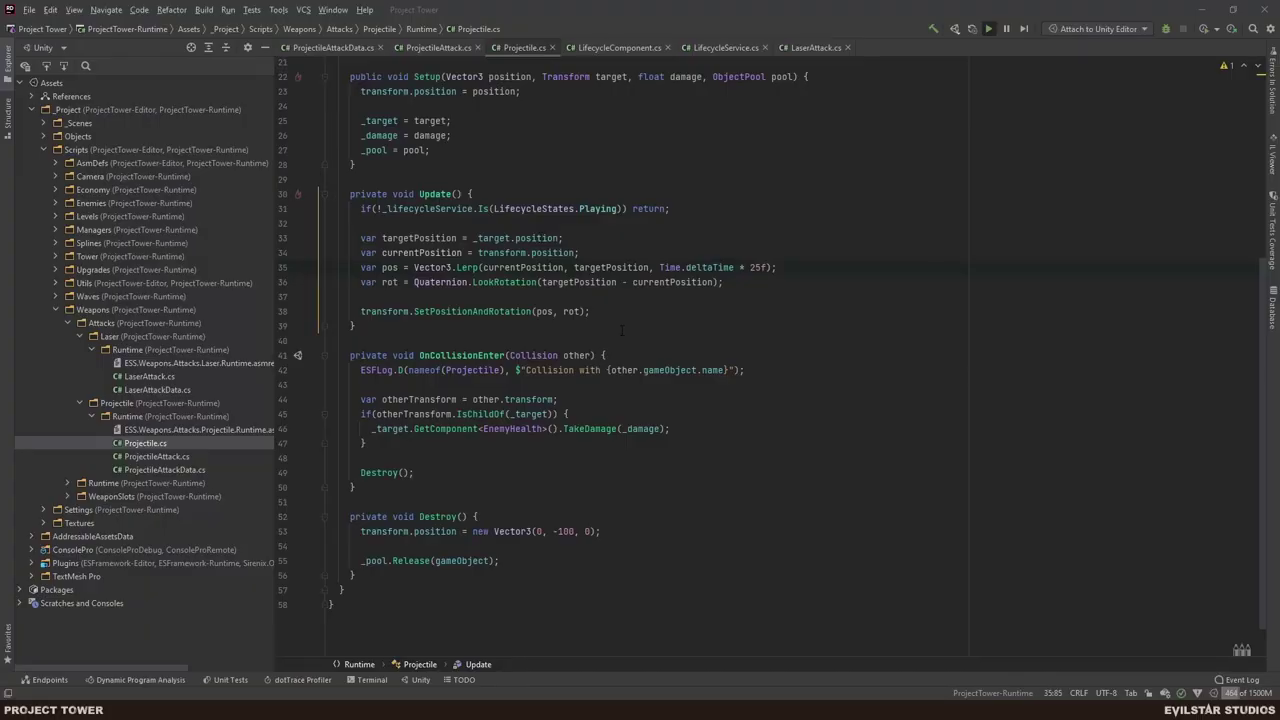
{"action": "key", "text": "alt+Tab"}
{"action": "key", "text": "alt+Tab"}
{"action": "scroll", "coordinate": [491, 441], "scroll_direction": "up", "scroll_amount": 6}
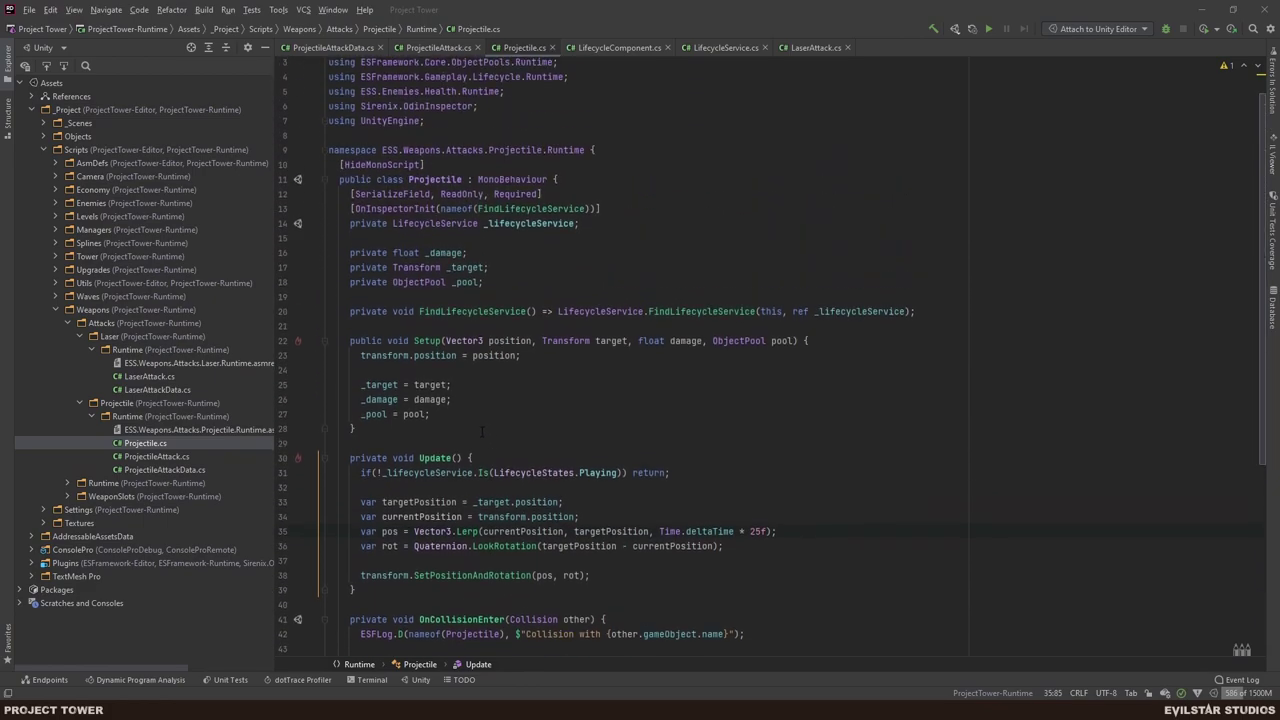
{"action": "left_click", "coordinate": [458, 428]}
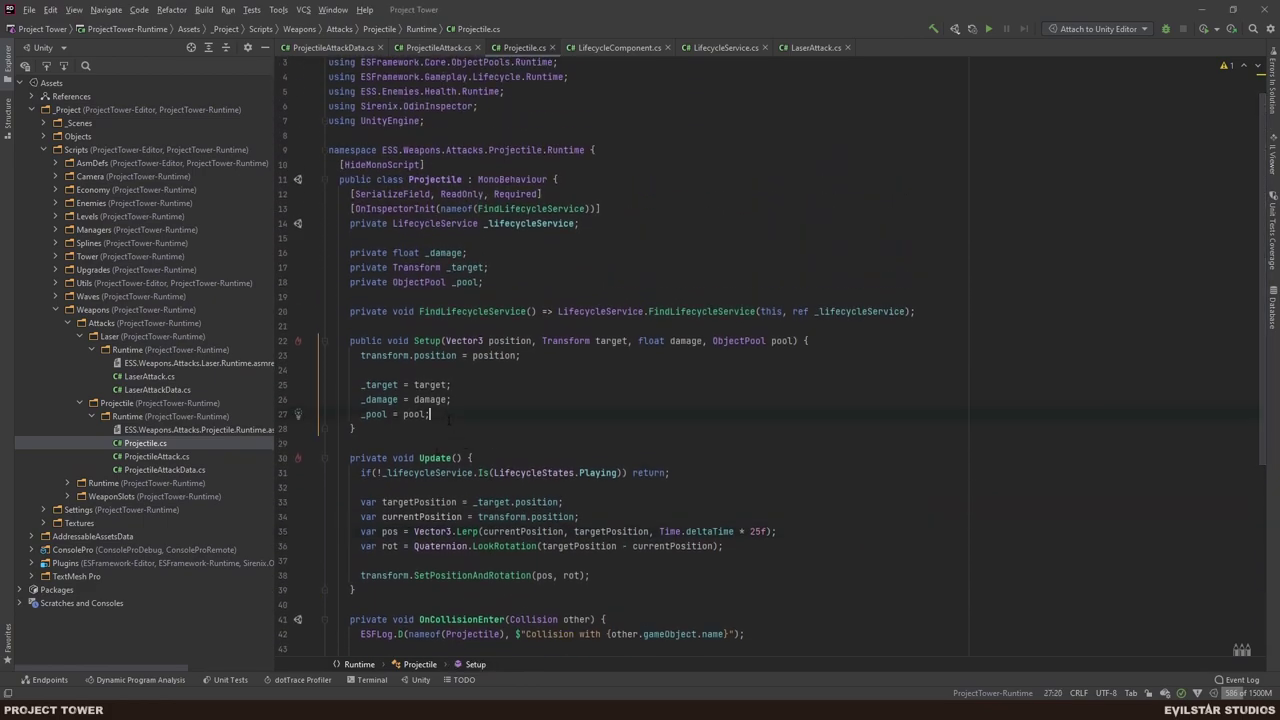
{"action": "key", "text": "Return"}
{"action": "key", "text": "Return"}
{"action": "type", "text": "public"}
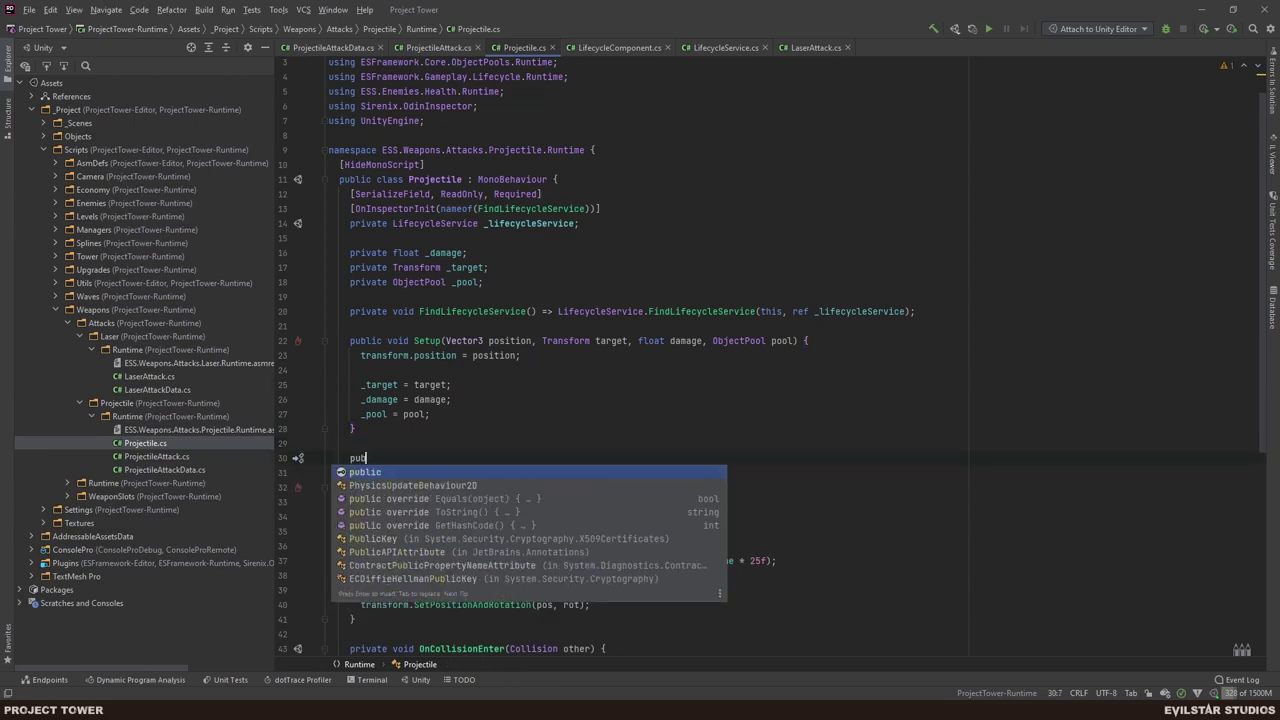
{"action": "type", "text": "Setup() { }"}
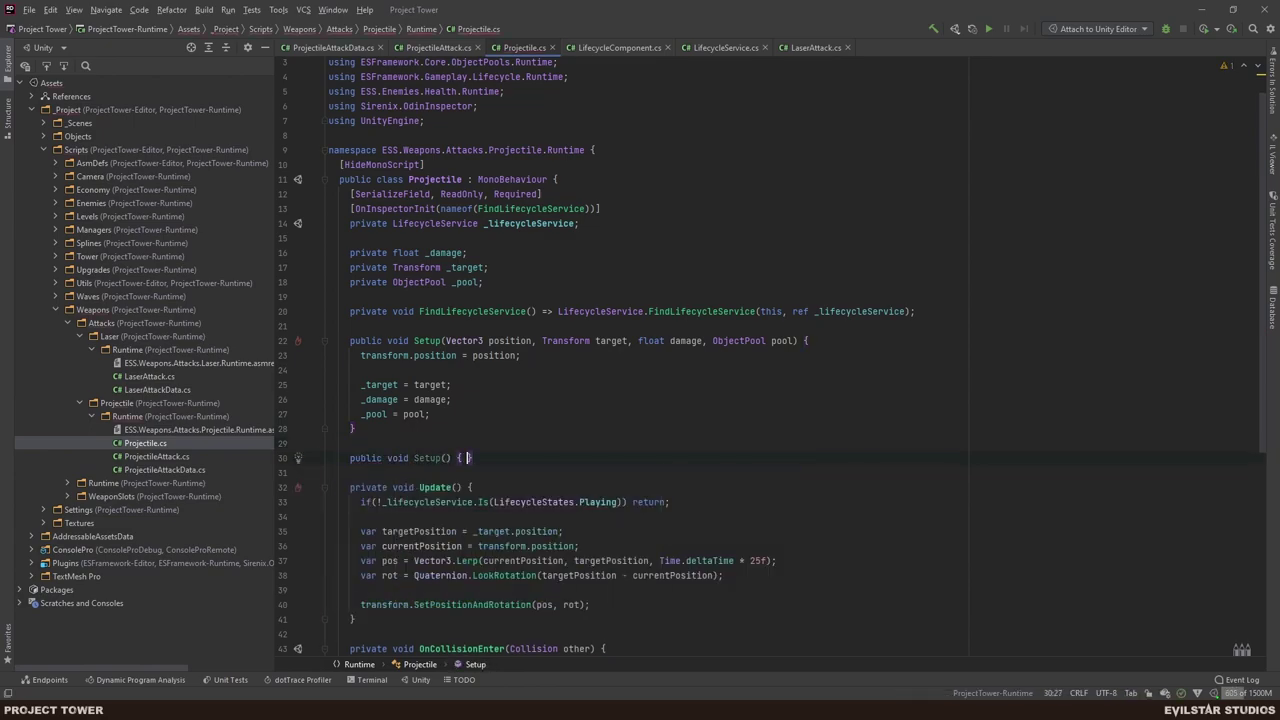
{"action": "key", "text": "Return"}
- Give the new Setup a Transform target parameter and forward transform.position to the full Setup
{"action": "type", "text": "Setup"}
{"action": "key", "text": "Return"}
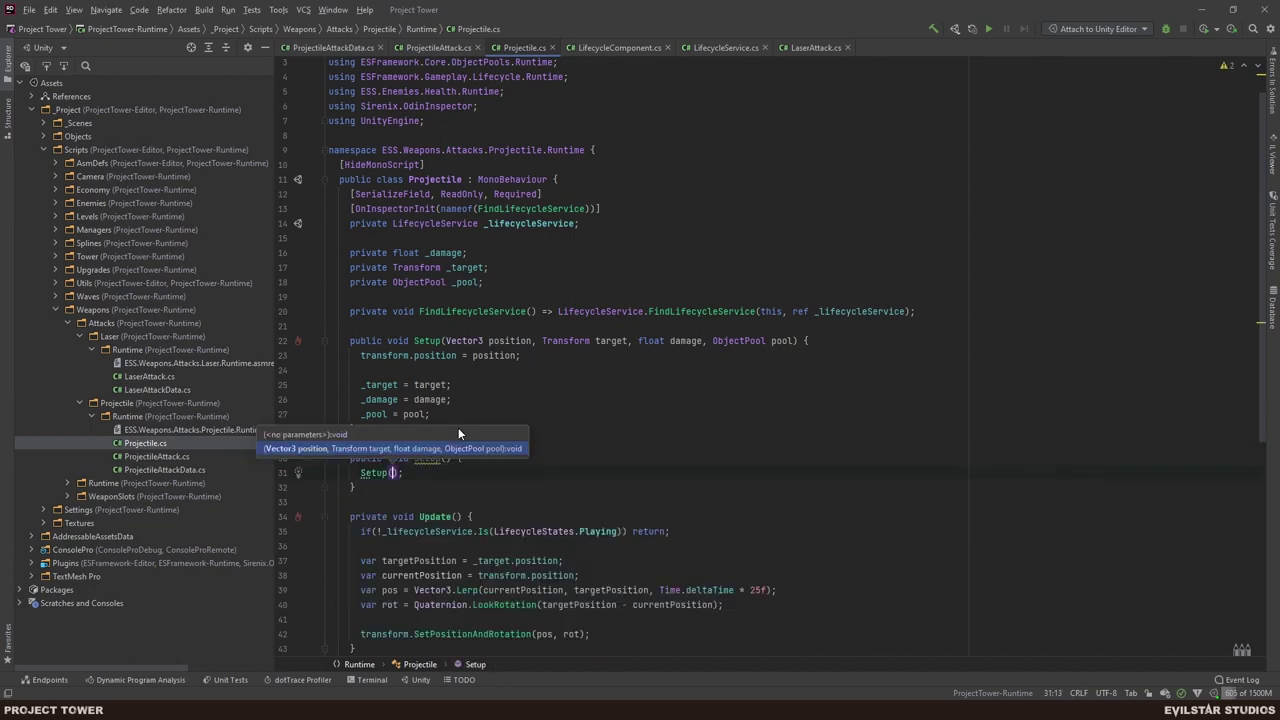
{"action": "type", "text": "default,"}
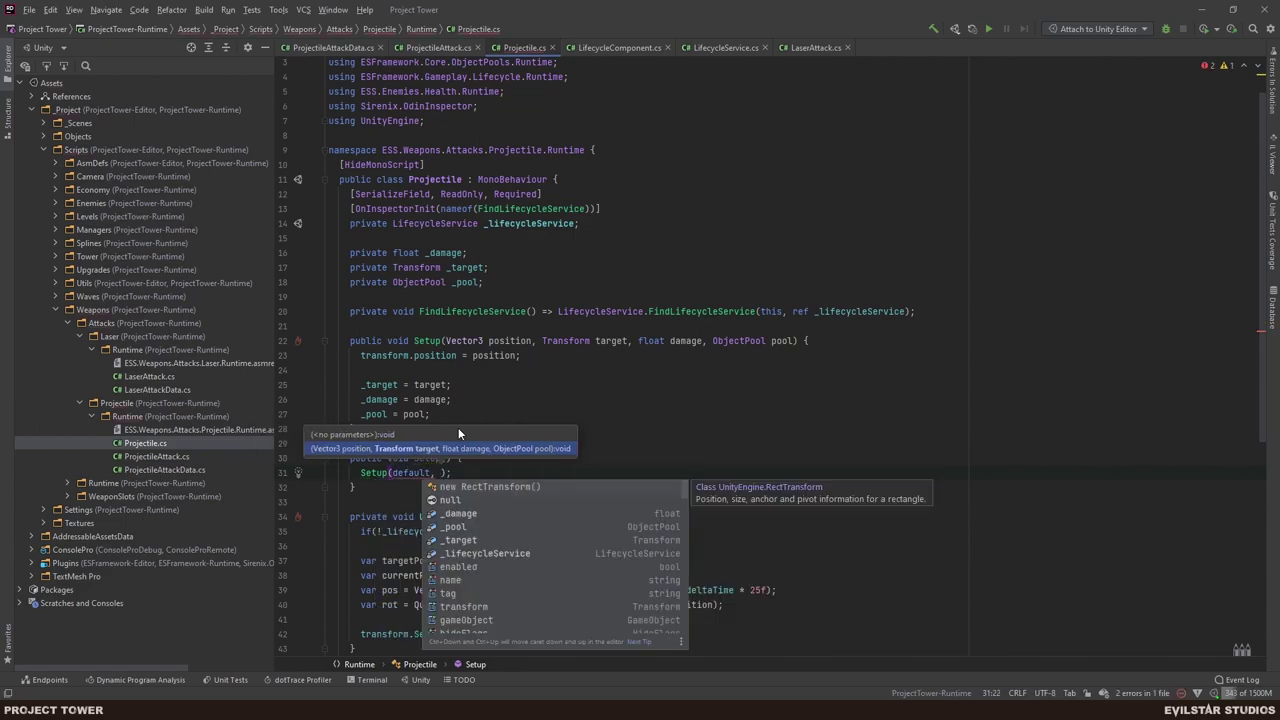
{"action": "key", "text": "BackSpace"}
{"action": "key", "text": "BackSpace"}
{"action": "key", "text": "BackSpace"}
{"action": "key", "text": "BackSpace"}
{"action": "key", "text": "BackSpace"}
{"action": "key", "text": "BackSpace"}
{"action": "key", "text": "BackSpace"}
{"action": "key", "text": "BackSpace"}
{"action": "key", "text": "BackSpace"}
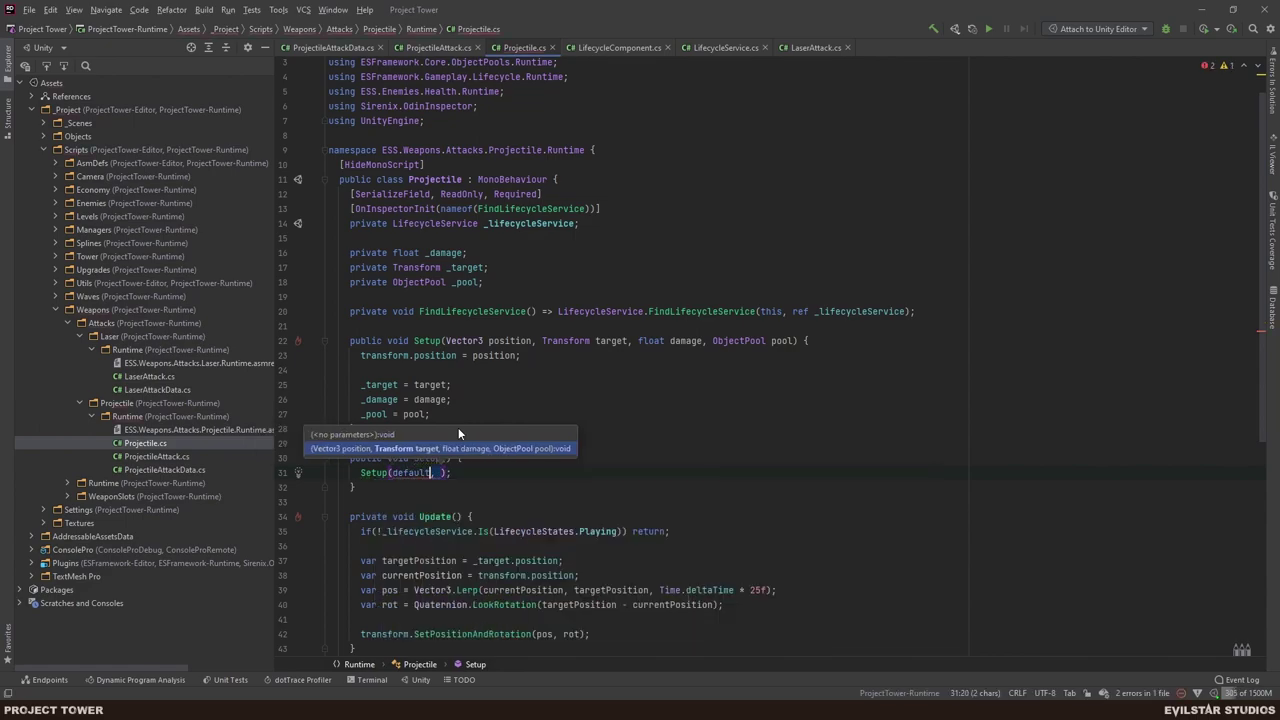
{"action": "type", "text": "transform.position,"}
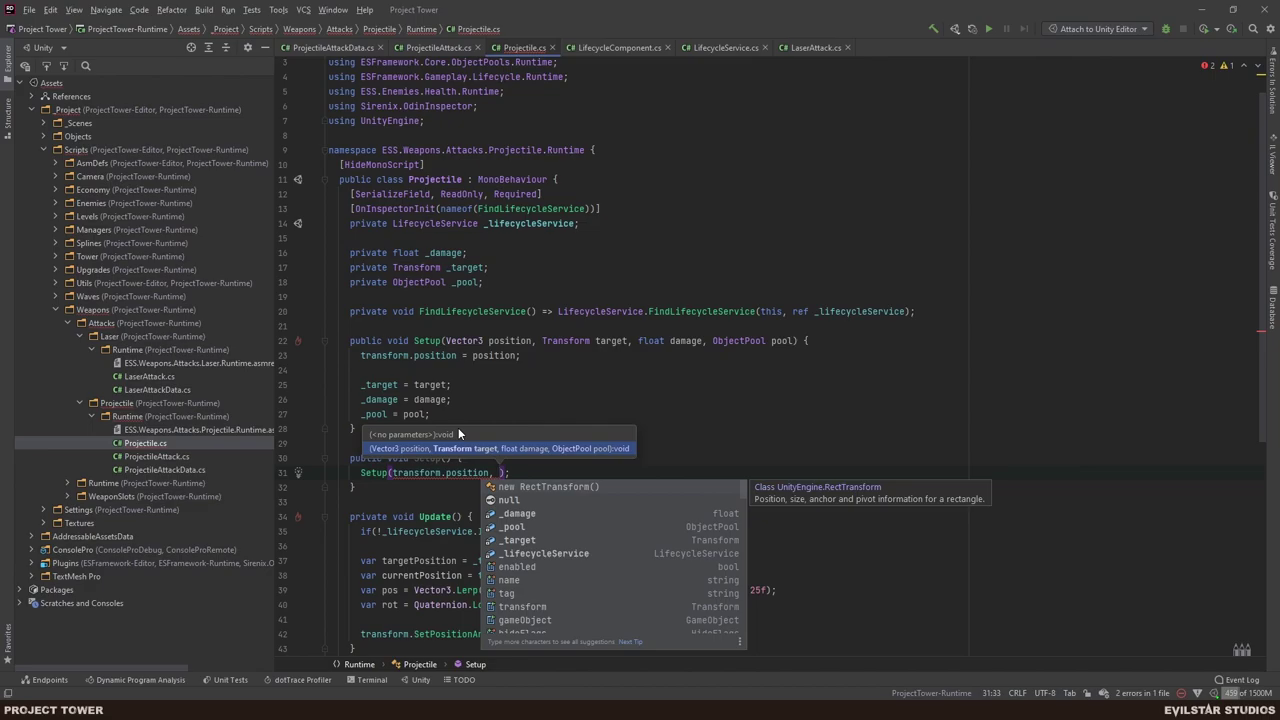
{"action": "left_click", "coordinate": [446, 457]}
{"action": "type", "text": "Transform "}
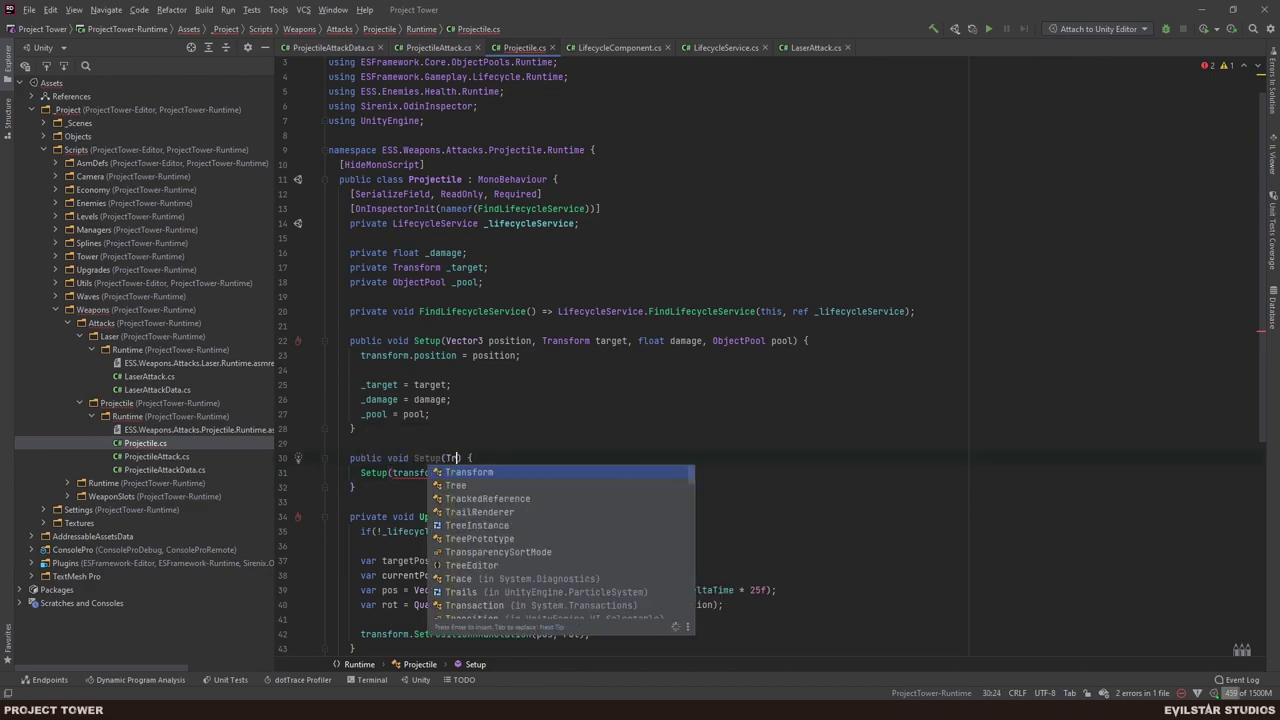
{"action": "type", "text": "tar"}
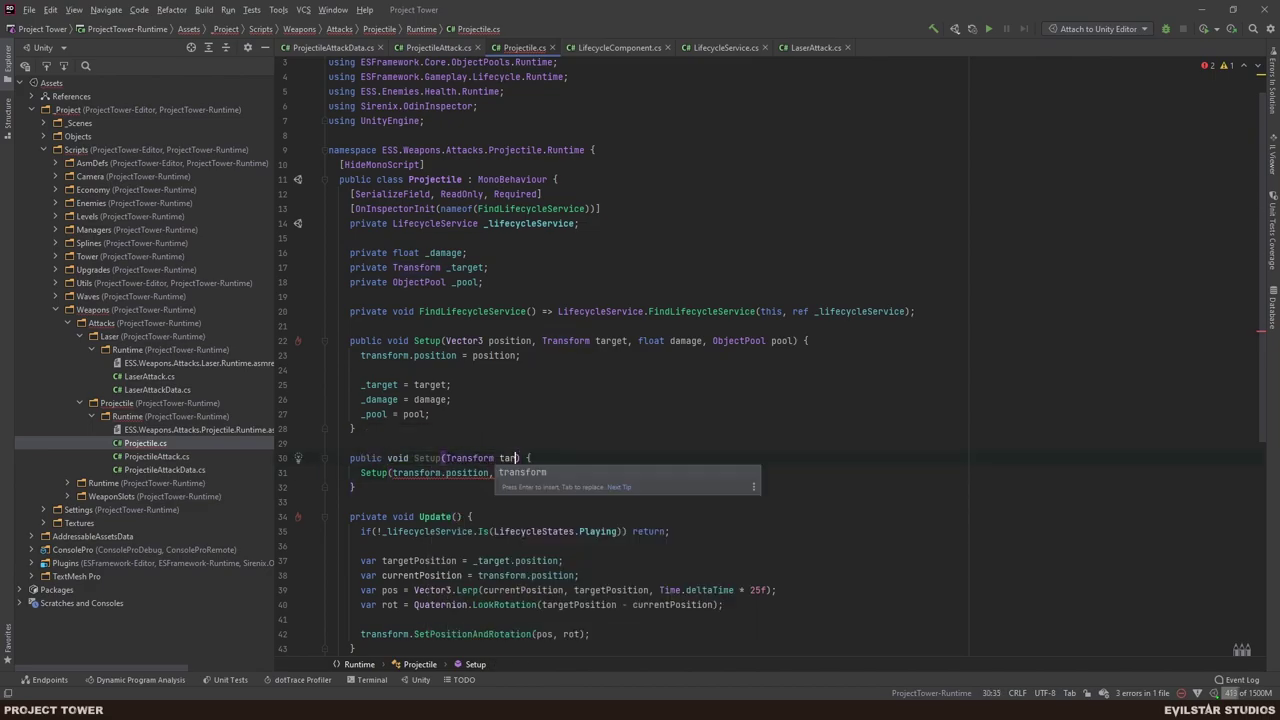
{"action": "type", "text": "get"}
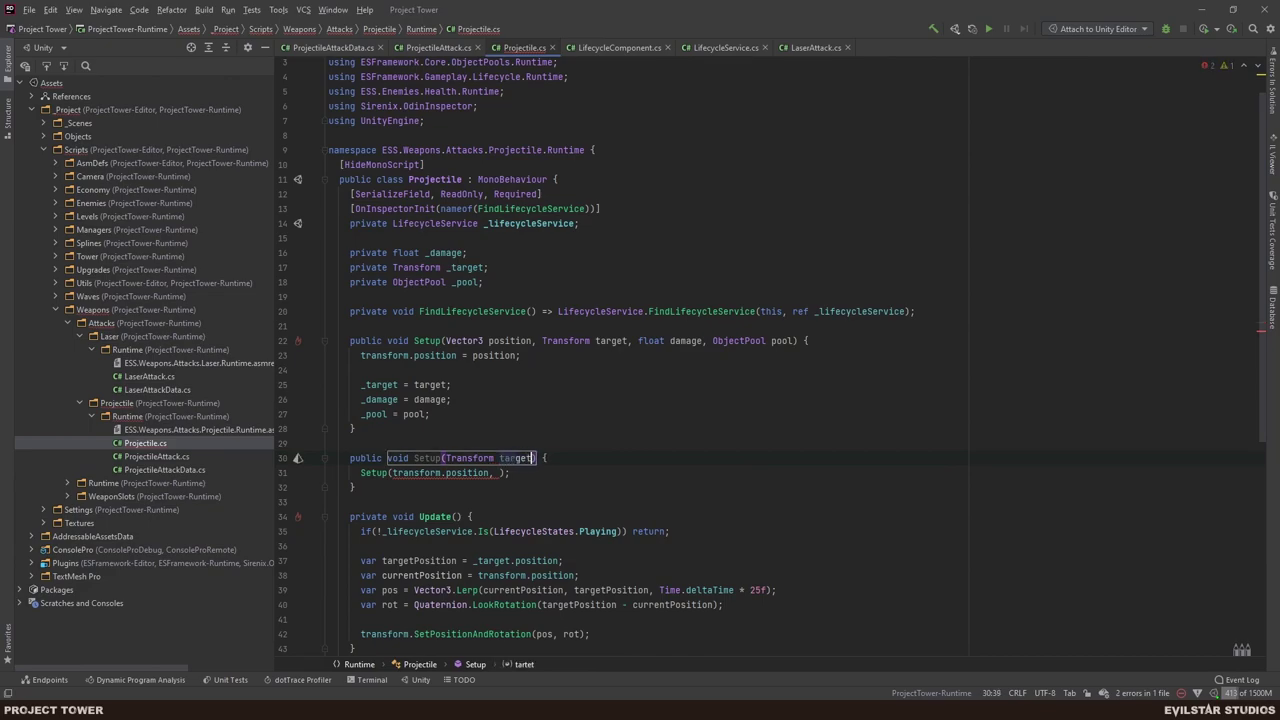
- Complete the forwarded Setup call with the arguments target, 10 and null
{"action": "left_click", "coordinate": [499, 472]}
{"action": "type", "text": "target, 10,"}
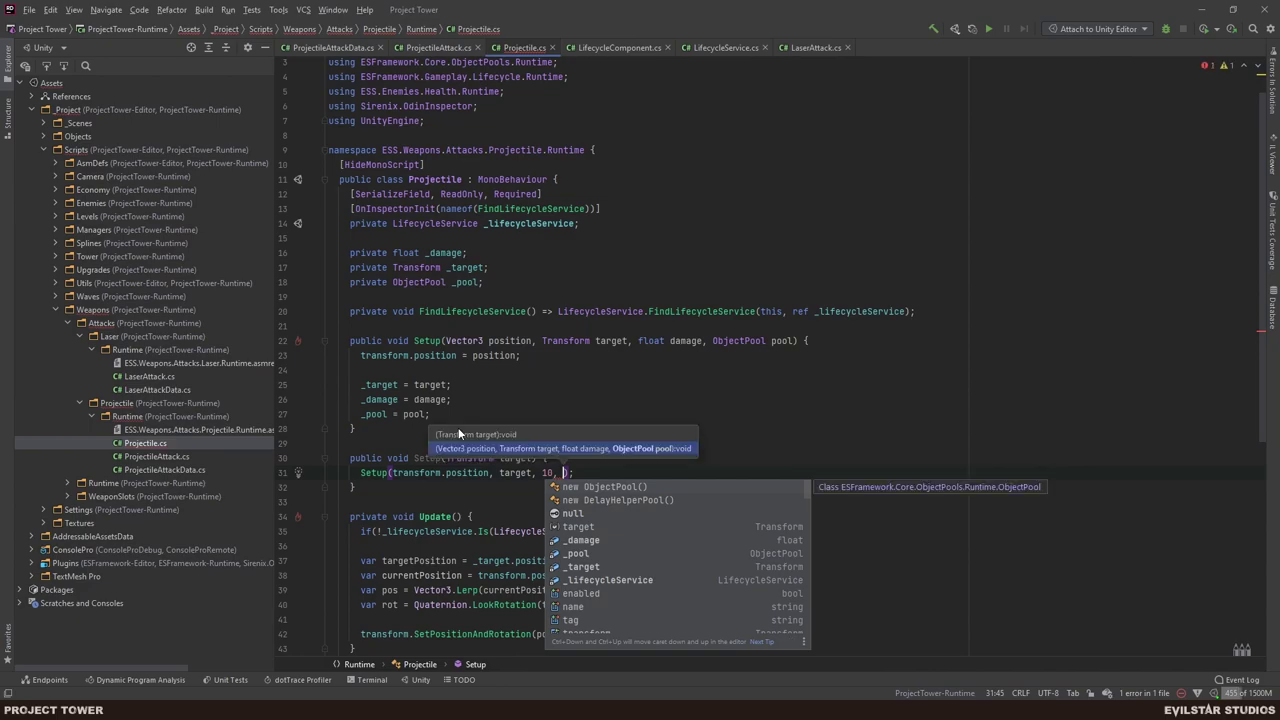
{"action": "key", "text": "Escape"}
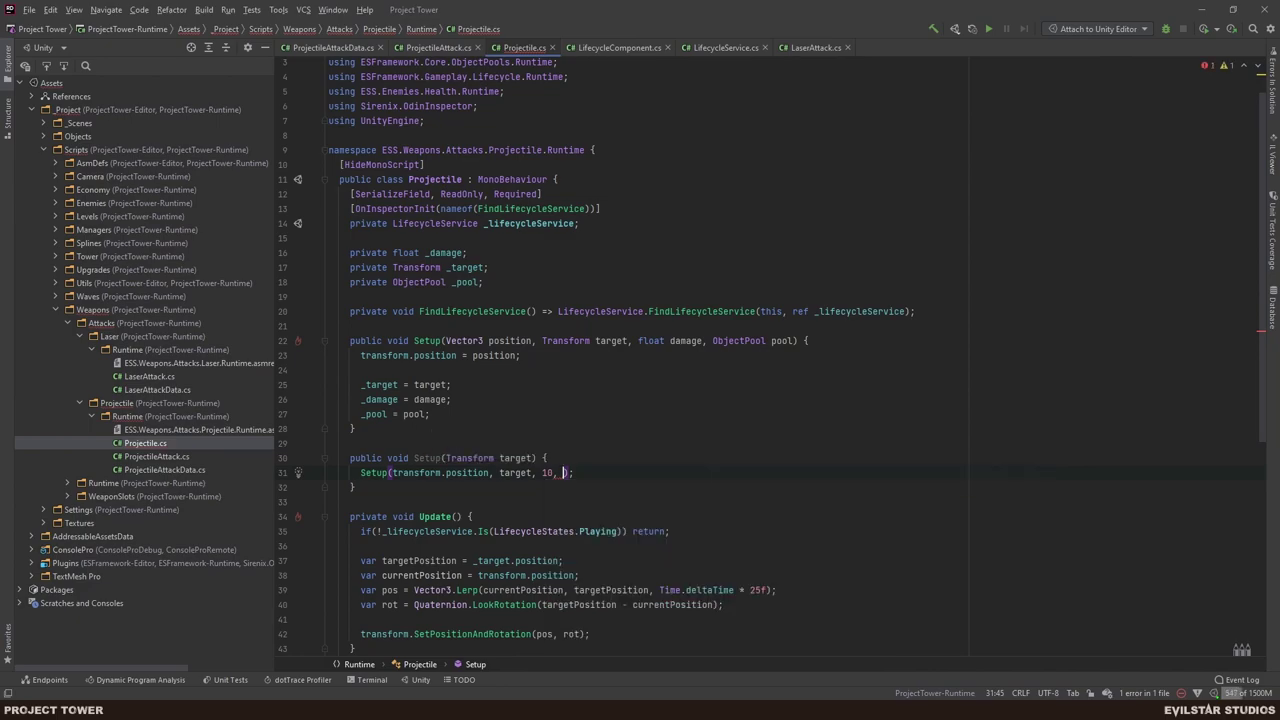
{"action": "left_click", "coordinate": [536, 472]}
{"action": "left_click", "coordinate": [564, 472]}
{"action": "type", "text": "null"}
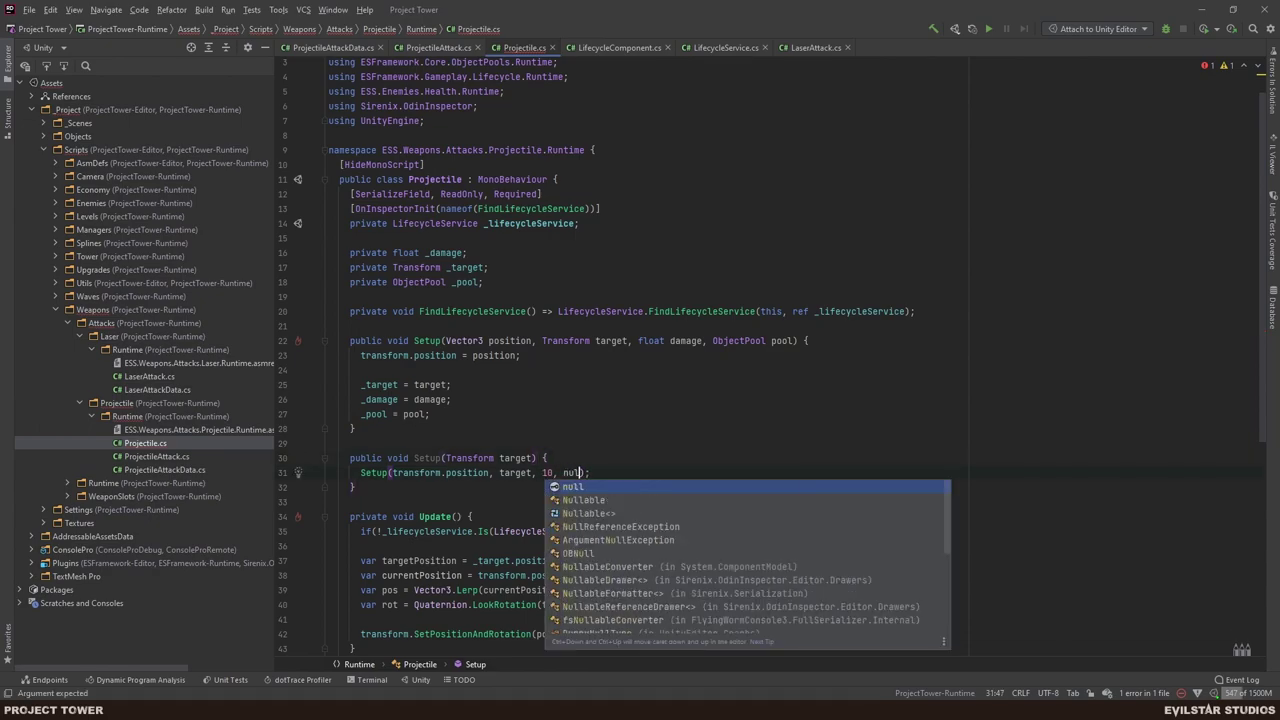
{"action": "key", "text": "Return"}
{"action": "key", "text": "End"}
- Mark the new Setup(Transform target) overload with the [Button] attribute
{"action": "left_click", "coordinate": [387, 443]}
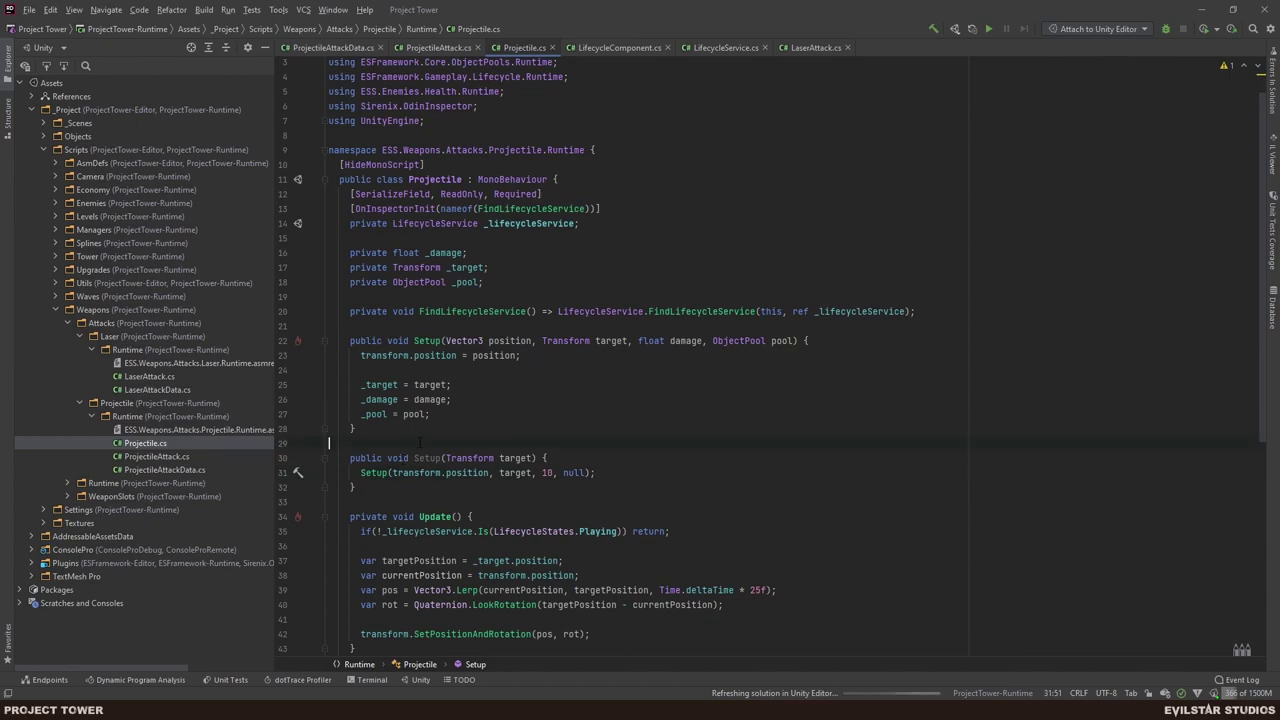
{"action": "key", "text": "Return"}
{"action": "type", "text": "[Butt"}
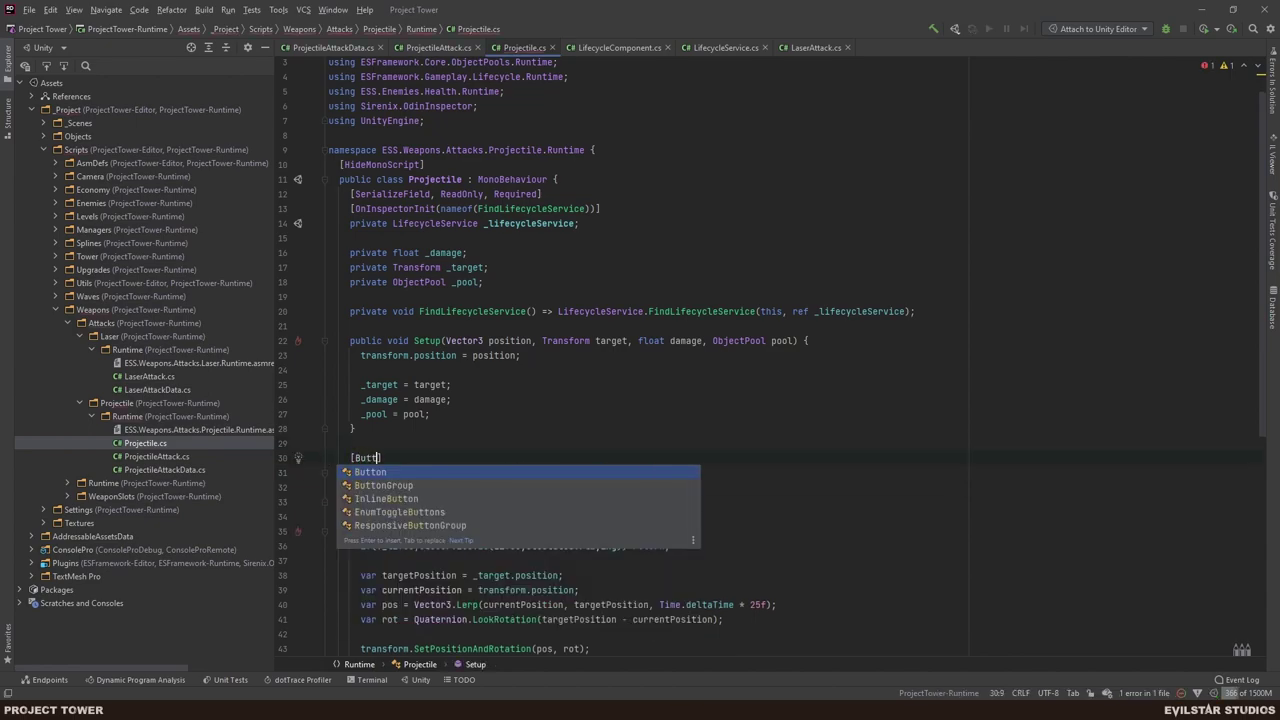
{"action": "key", "text": "Return"}
- Create a new Untitled scene from the Empty (Built-in) template with Ctrl+N
{"action": "key", "text": "alt+Tab"}
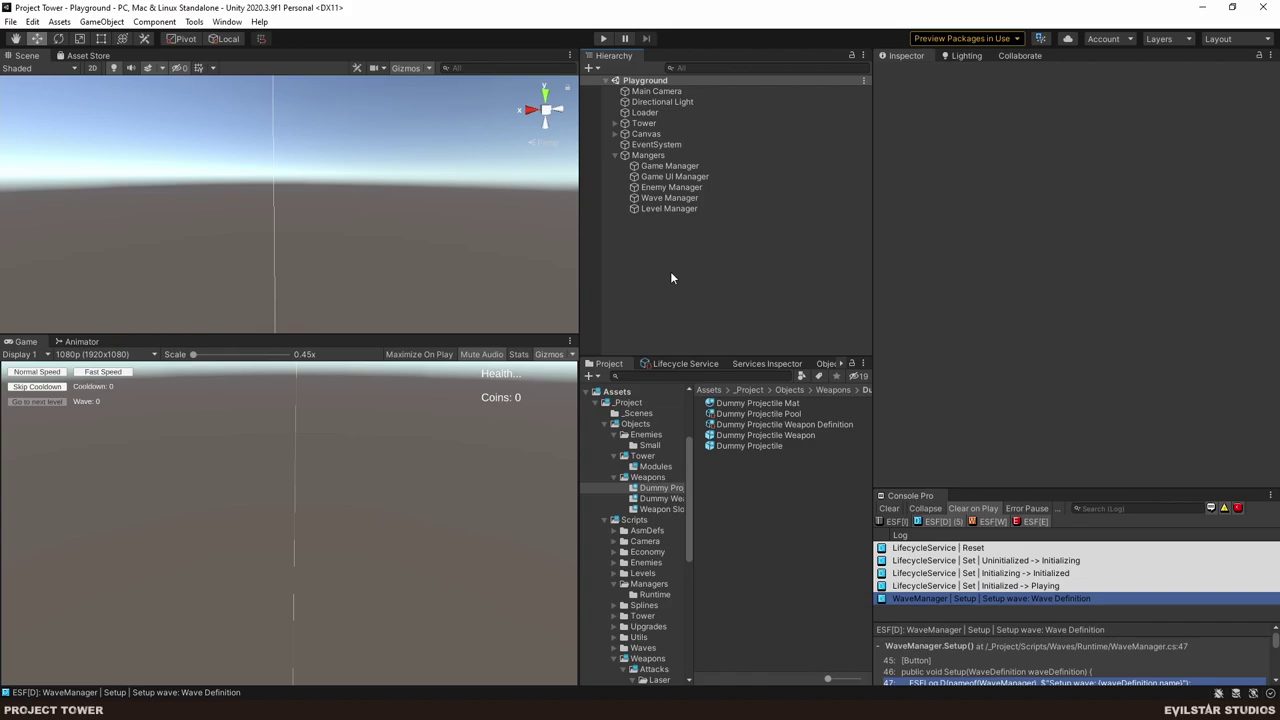
{"action": "key", "text": "ctrl+n"}
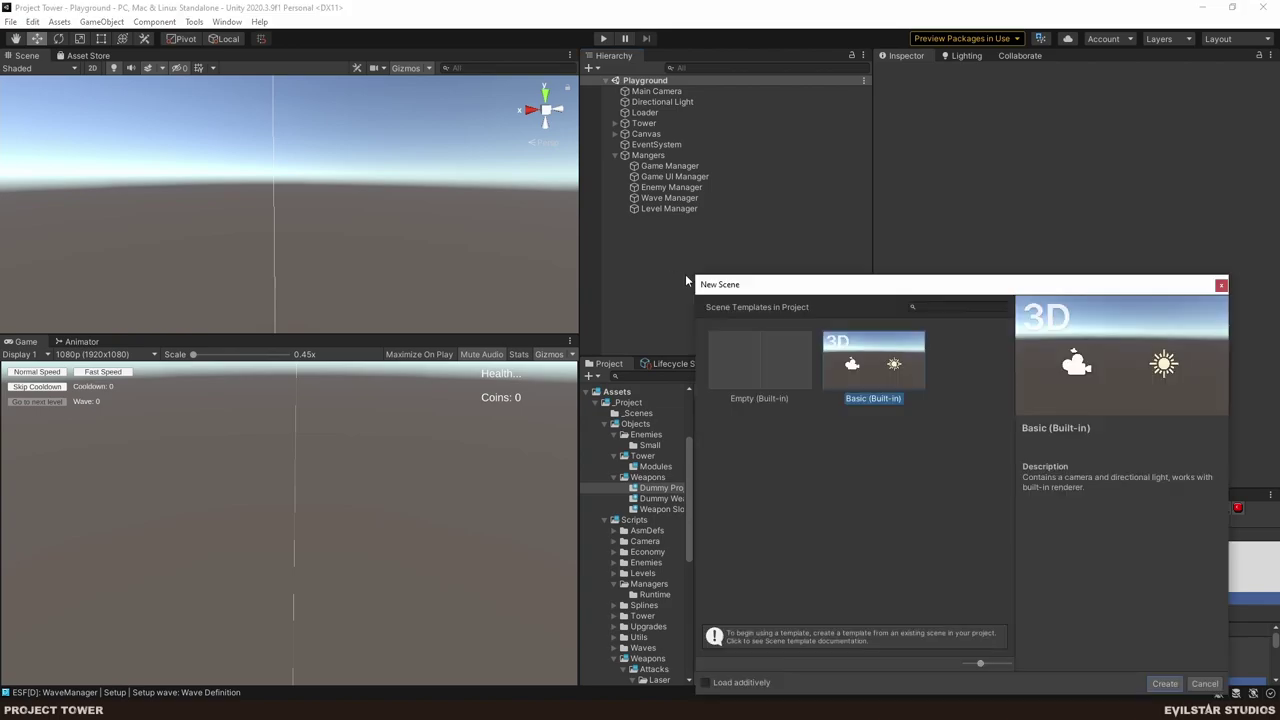
{"action": "double_click", "coordinate": [767, 369]}
{"action": "right_click", "coordinate": [677, 127]}
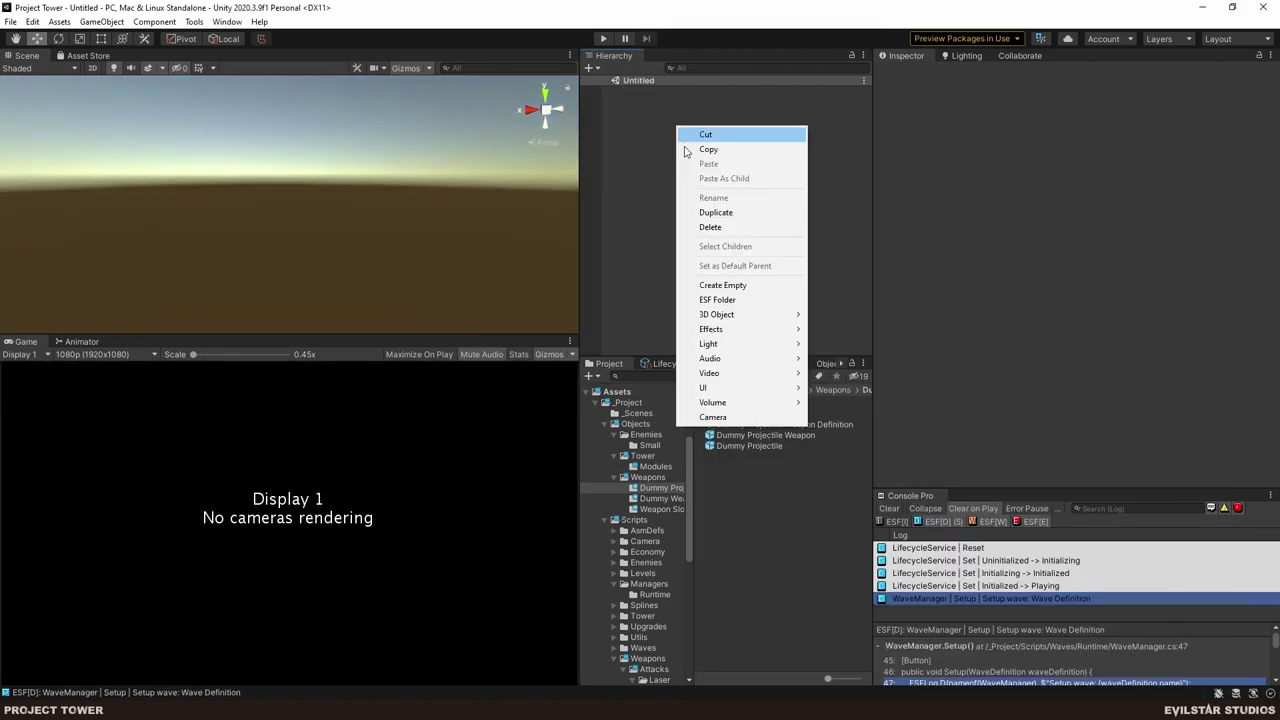
{"action": "left_click", "coordinate": [638, 214]}
{"action": "left_click", "coordinate": [680, 364]}
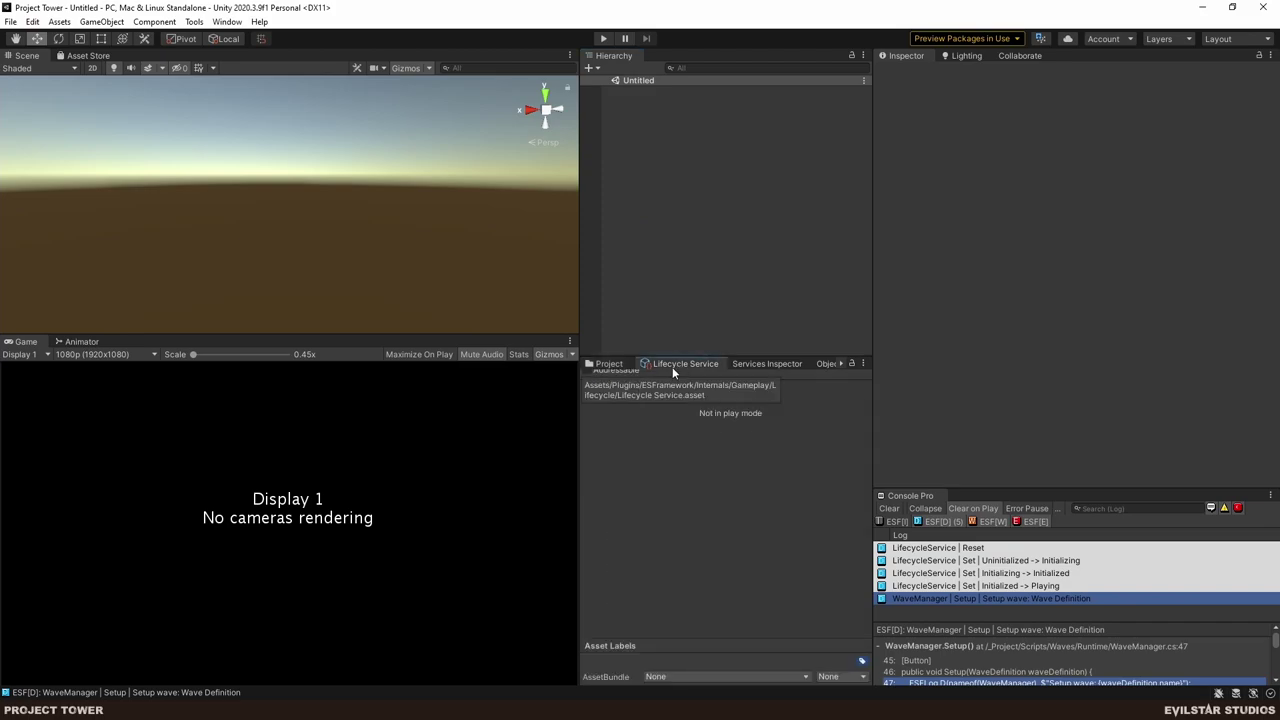
{"action": "left_click", "coordinate": [609, 364]}
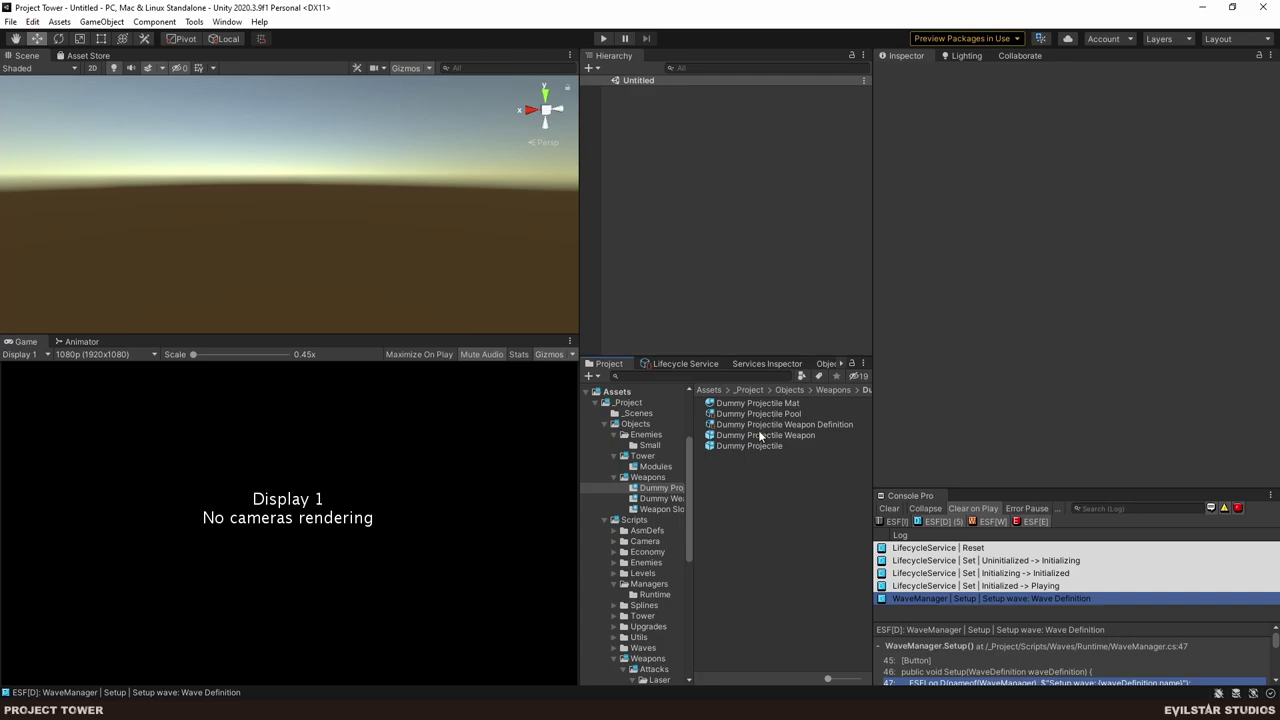
- Place the Dummy Projectile prefab in the scene and reset its position to the origin
{"action": "left_click_drag", "start_coordinate": [749, 446], "coordinate": [648, 146]}
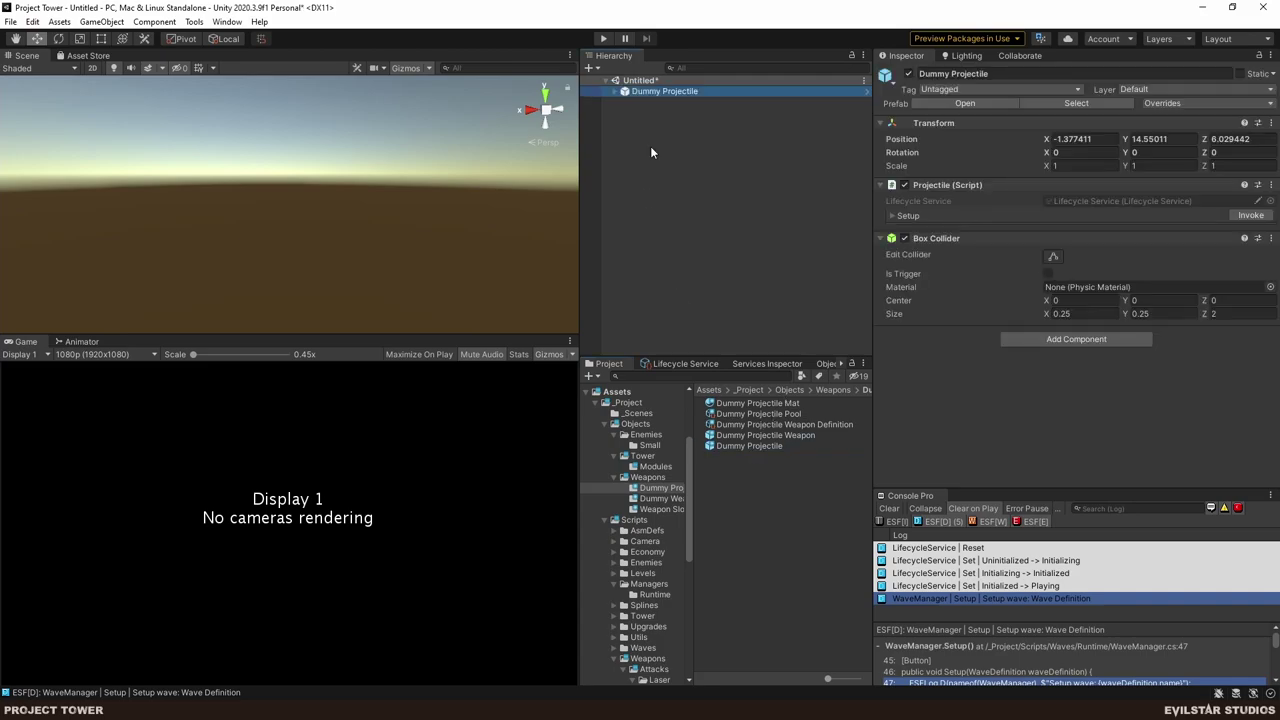
{"action": "left_click", "coordinate": [651, 152]}
{"action": "double_click", "coordinate": [675, 91]}
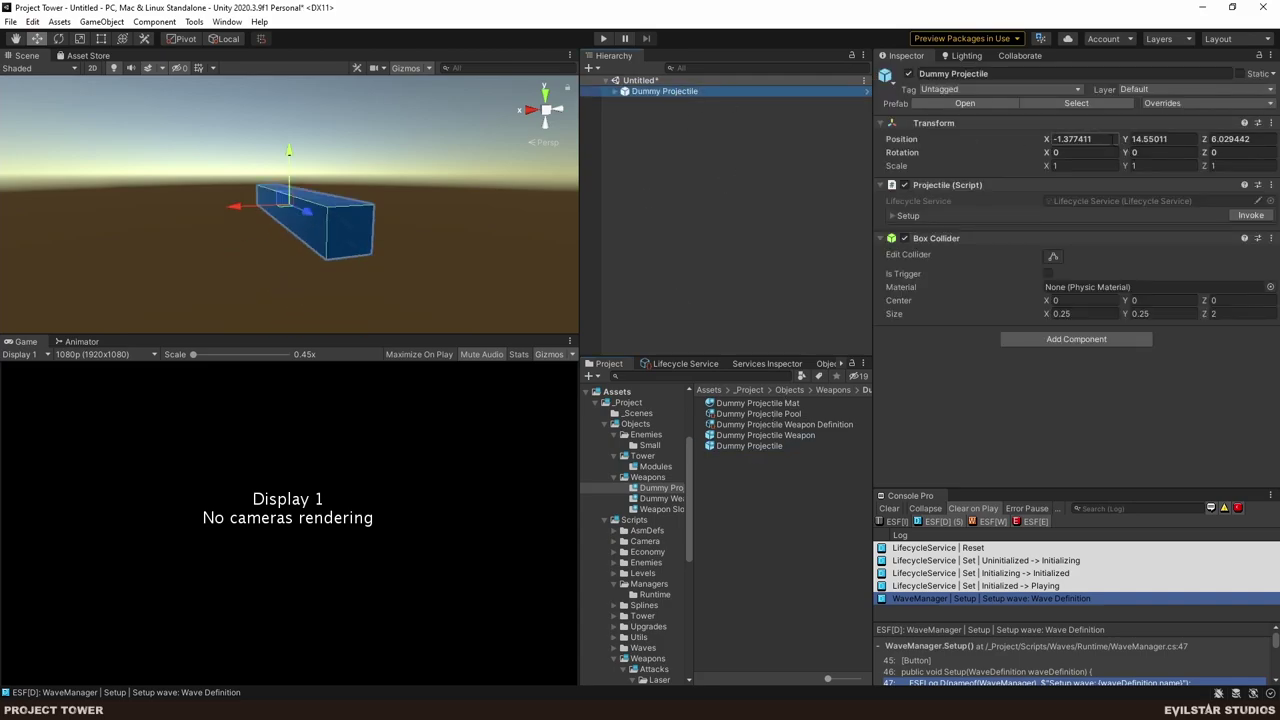
{"action": "left_click", "coordinate": [1270, 123]}
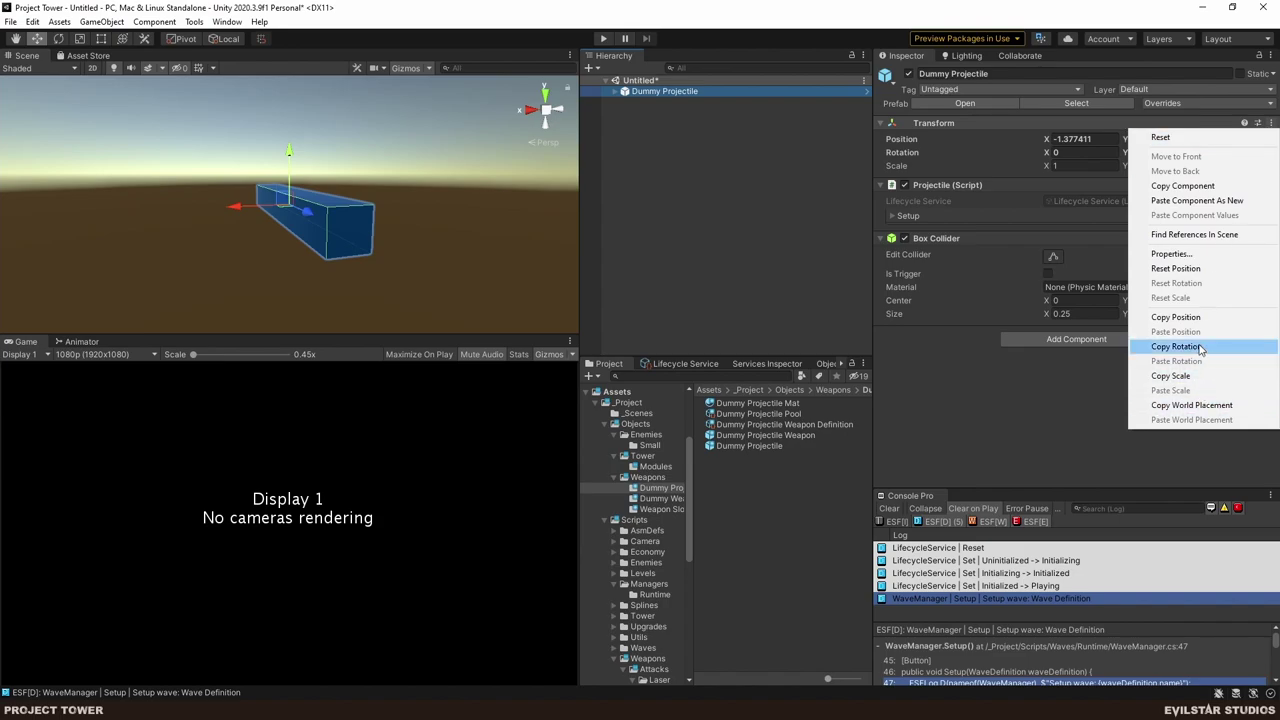
{"action": "left_click", "coordinate": [1175, 268]}
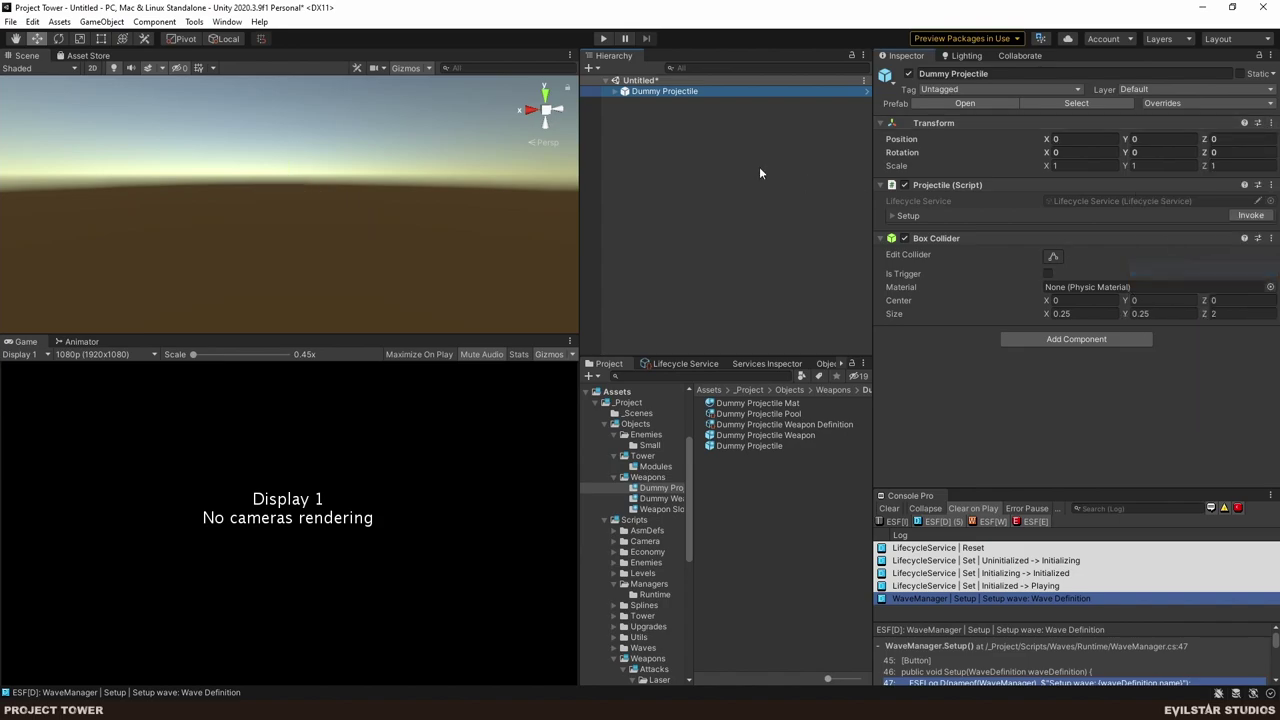
{"action": "double_click", "coordinate": [656, 90]}
{"action": "right_click_drag", "start_coordinate": [164, 211], "coordinate": [463, 277]}
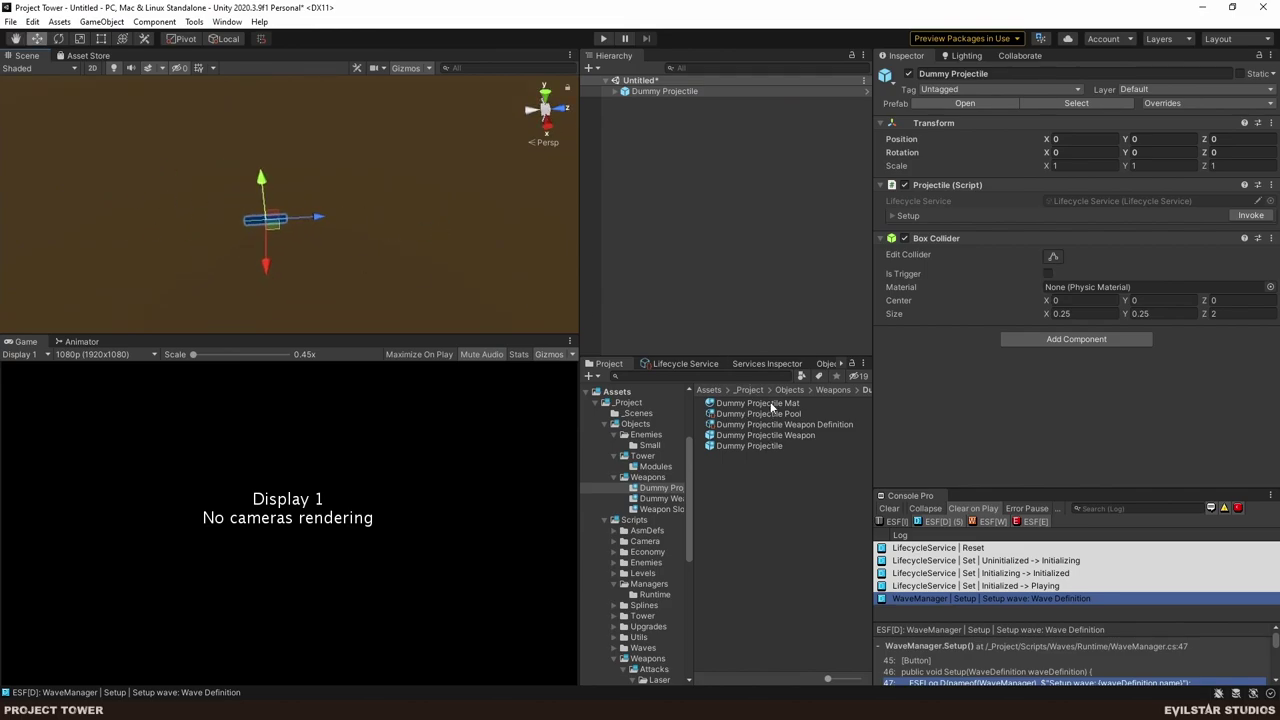
- Add a Sphere at the origin and move it 13.35 units along Z
{"action": "right_click", "coordinate": [722, 141]}
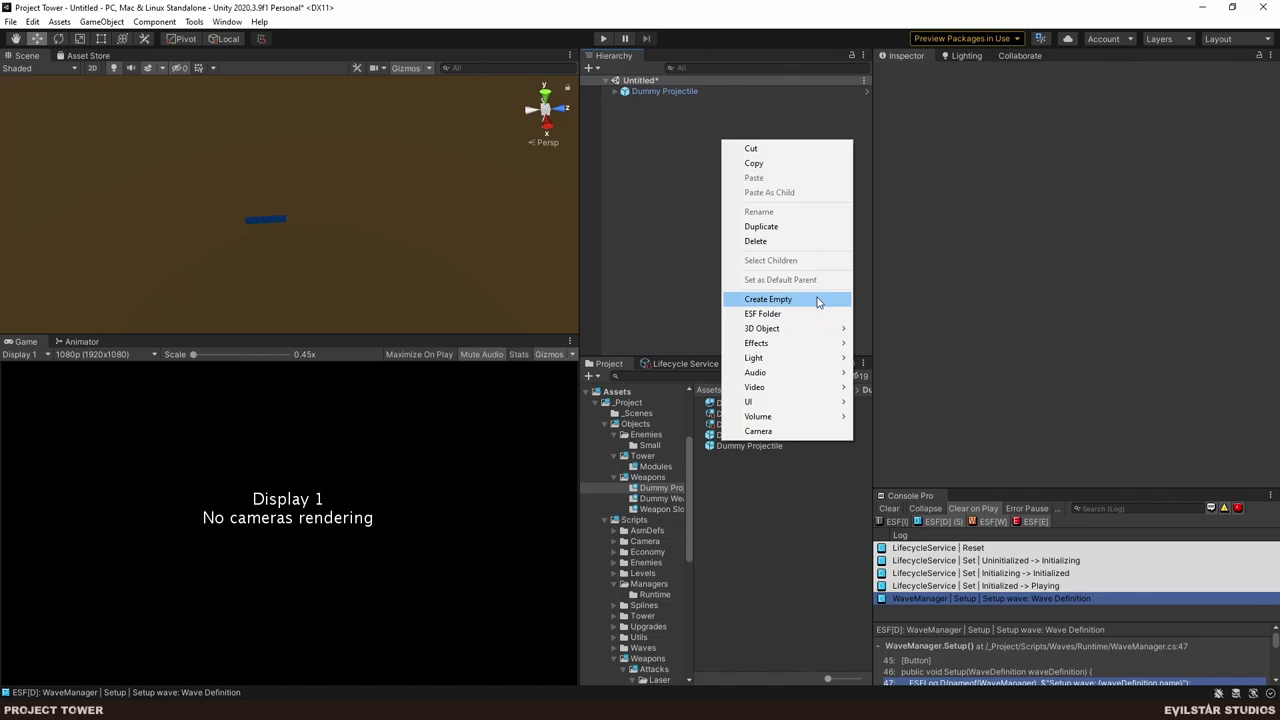
{"action": "mouse_move", "coordinate": [820, 328]}
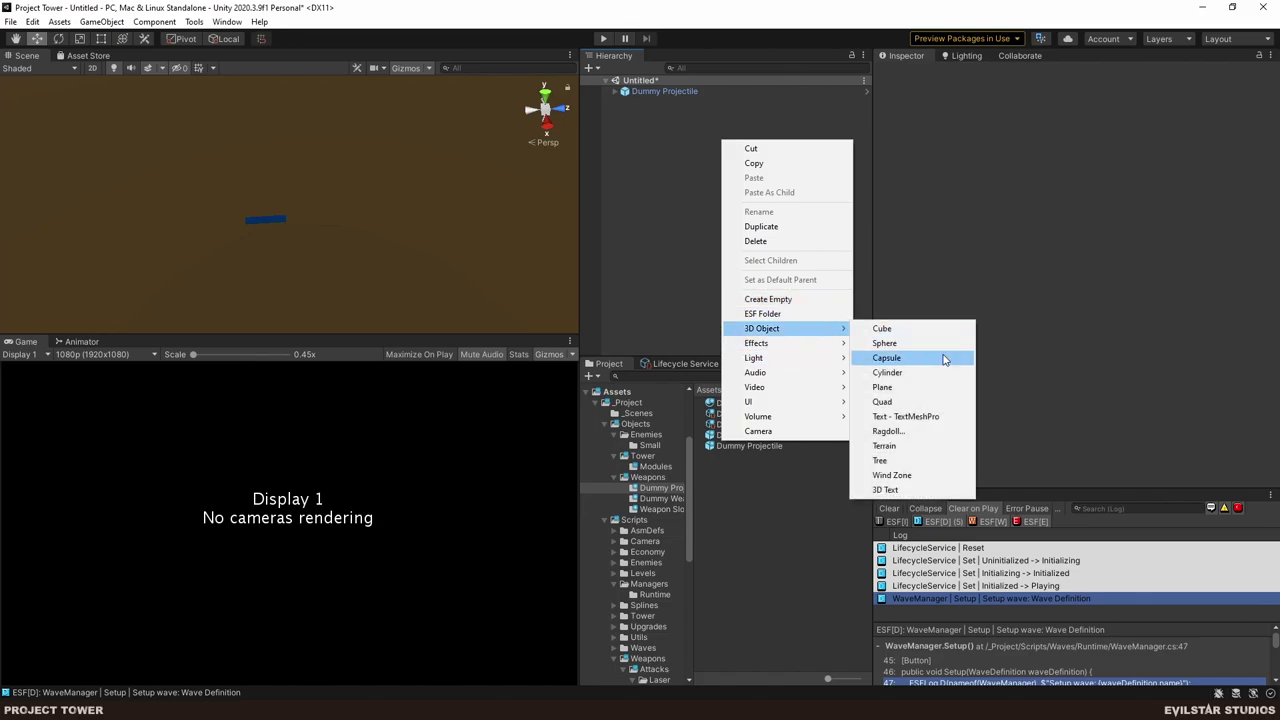
{"action": "left_click", "coordinate": [884, 343]}
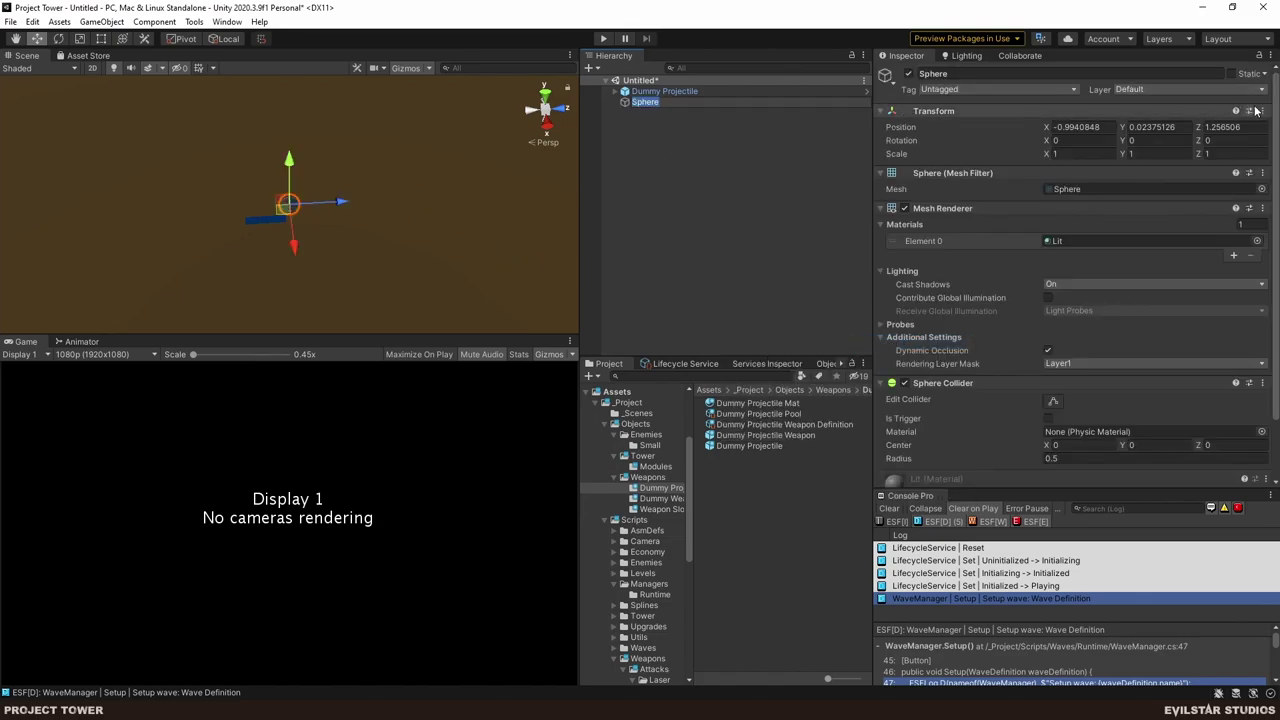
{"action": "left_click", "coordinate": [1258, 111]}
{"action": "left_click", "coordinate": [1196, 256]}
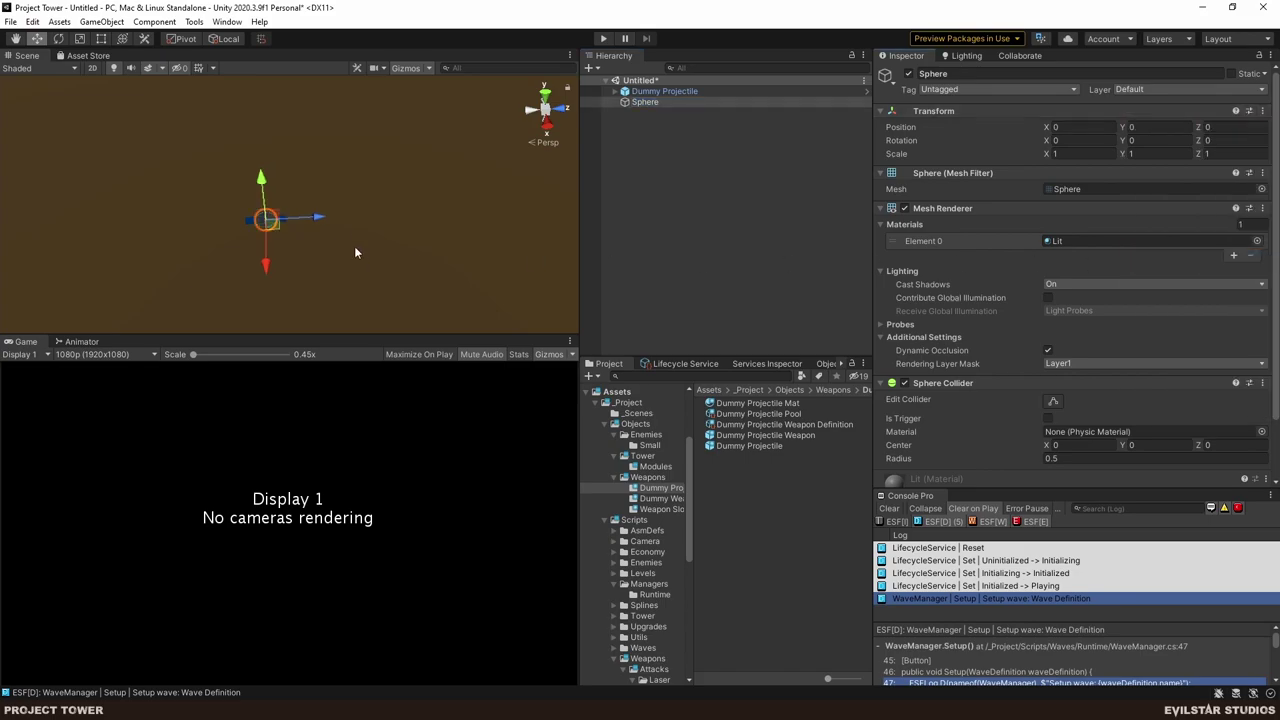
{"action": "left_click", "coordinate": [480, 200]}
{"action": "left_click", "coordinate": [268, 224]}
{"action": "left_click_drag", "start_coordinate": [323, 218], "coordinate": [555, 201]}
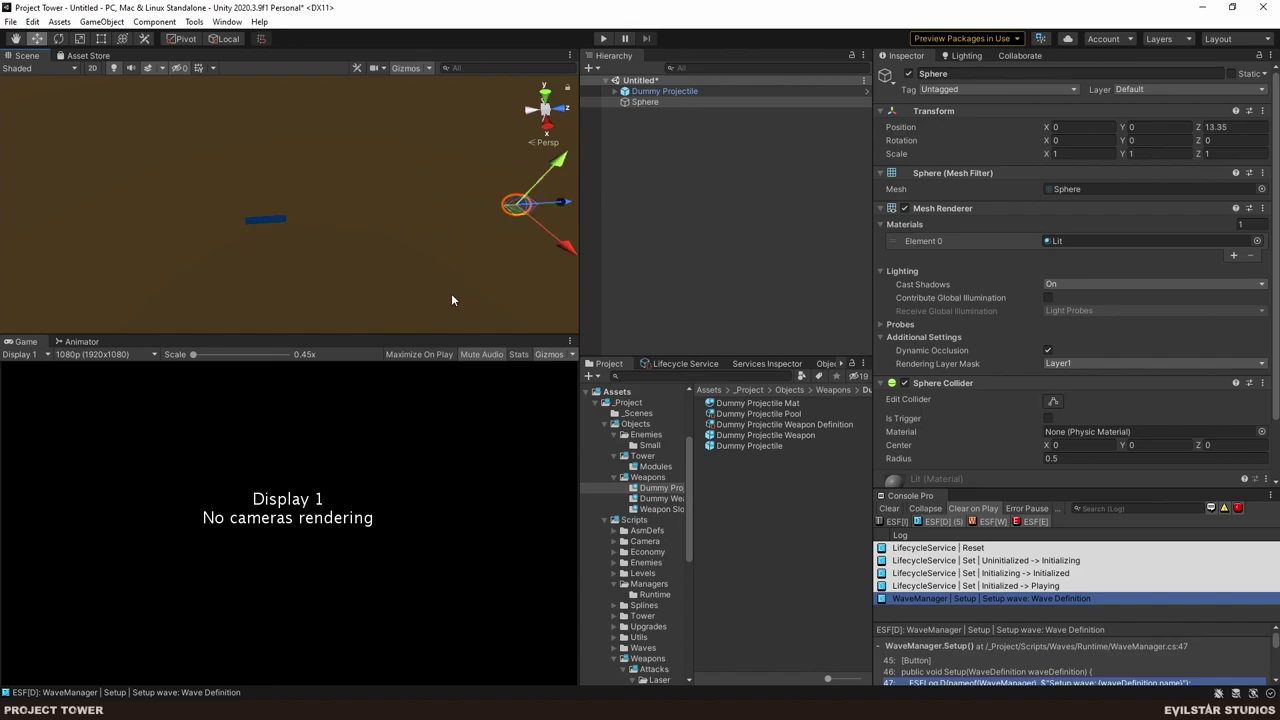
{"action": "middle_click_drag", "start_coordinate": [451, 293], "coordinate": [286, 305]}
- Set the Sphere as the Dummy Projectile's Setup Target and save the scene
{"action": "left_click", "coordinate": [692, 101], "text": "ctrl"}
{"action": "left_click", "coordinate": [674, 100]}
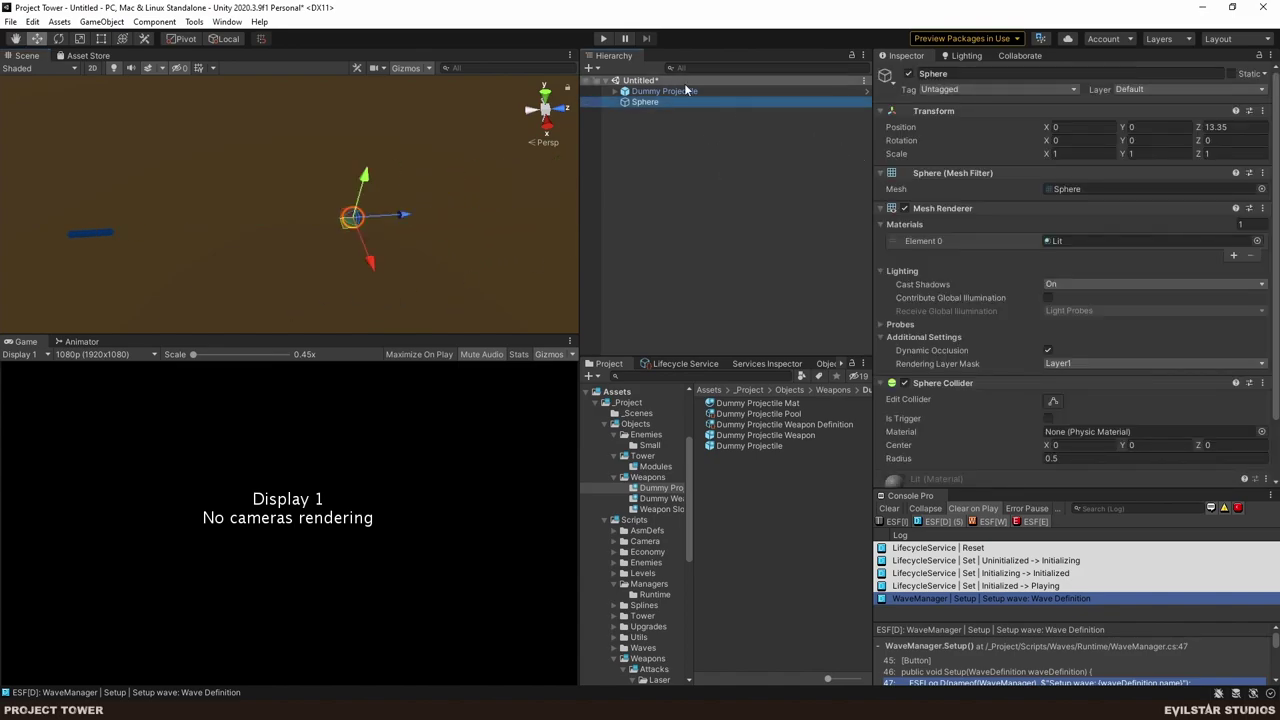
{"action": "left_click", "coordinate": [684, 91]}
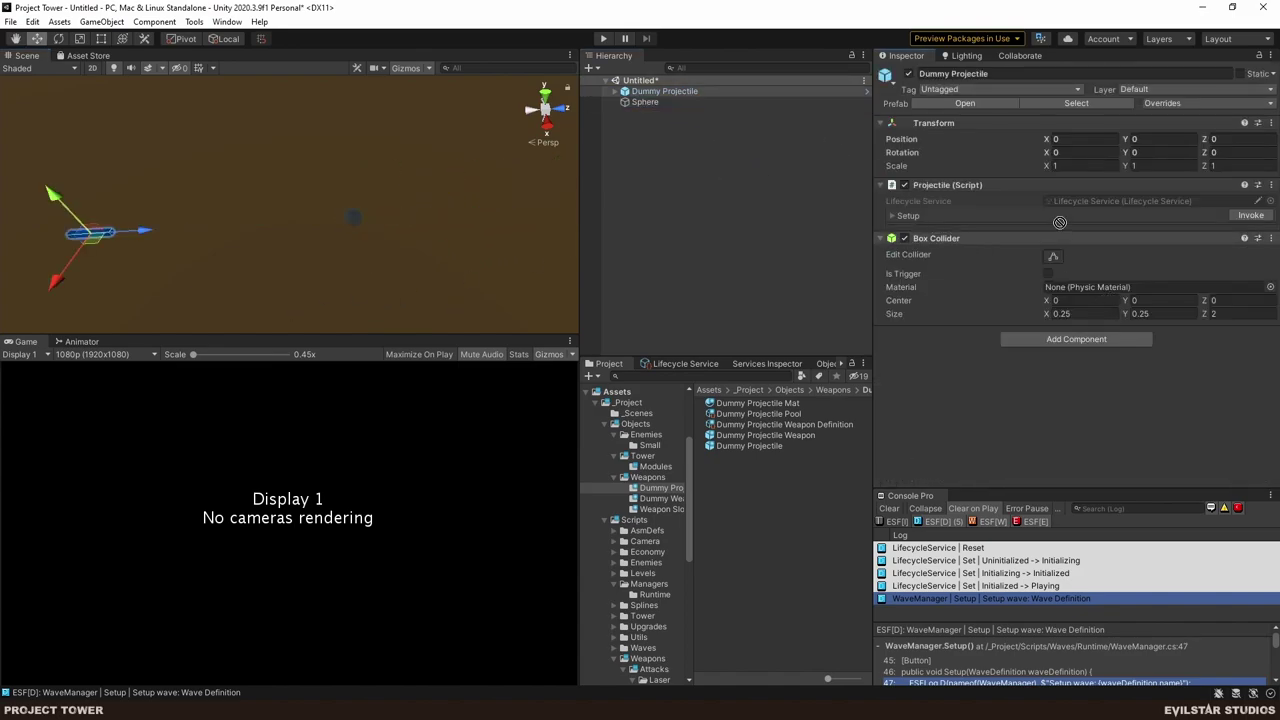
{"action": "left_click_drag", "start_coordinate": [1060, 222], "coordinate": [1135, 228]}
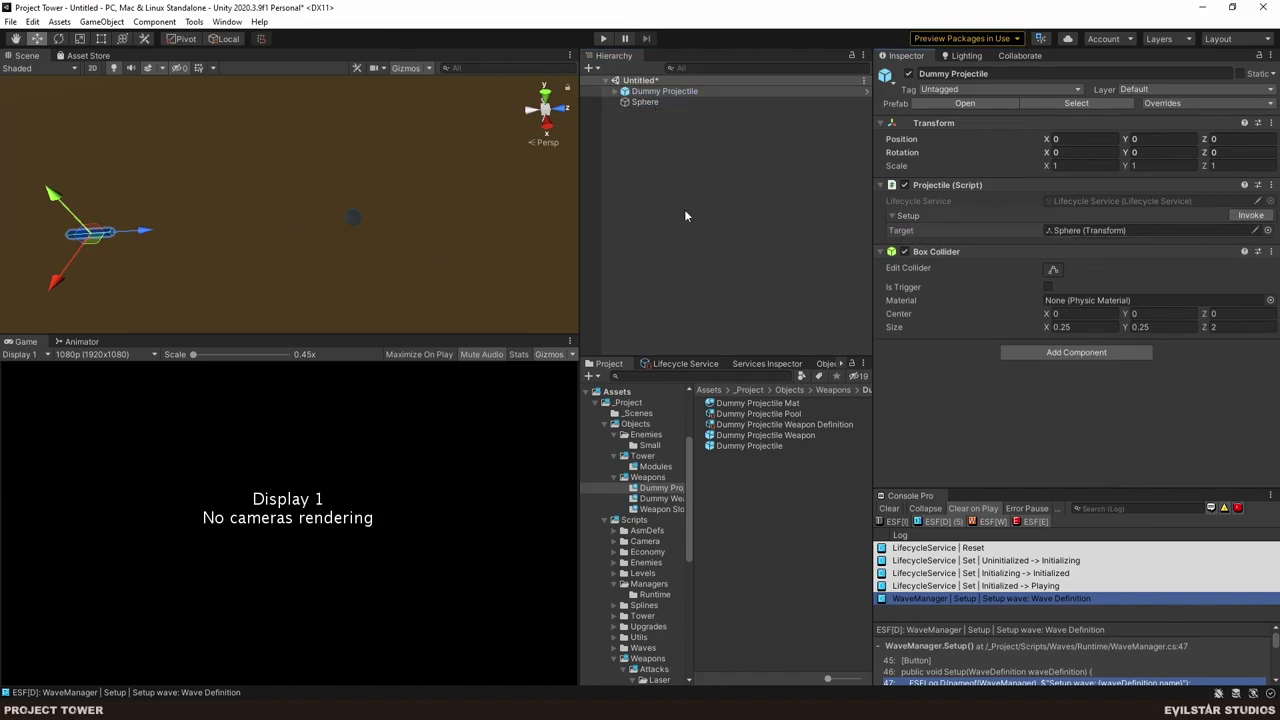
{"action": "key", "text": "ctrl+s"}
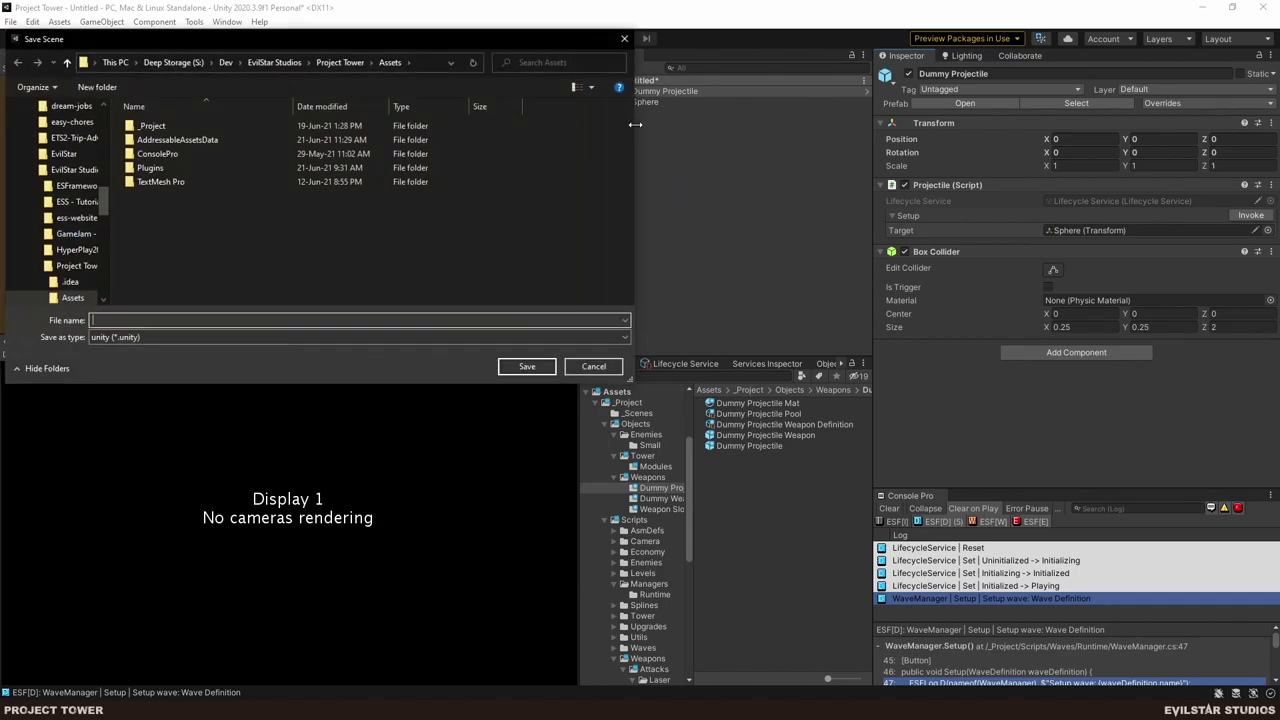
- Dismiss the save dialog, enter play mode and set the Dummy Projectile's Target to Sphere
{"action": "left_click", "coordinate": [600, 367]}
{"action": "key", "text": "ctrl+s"}
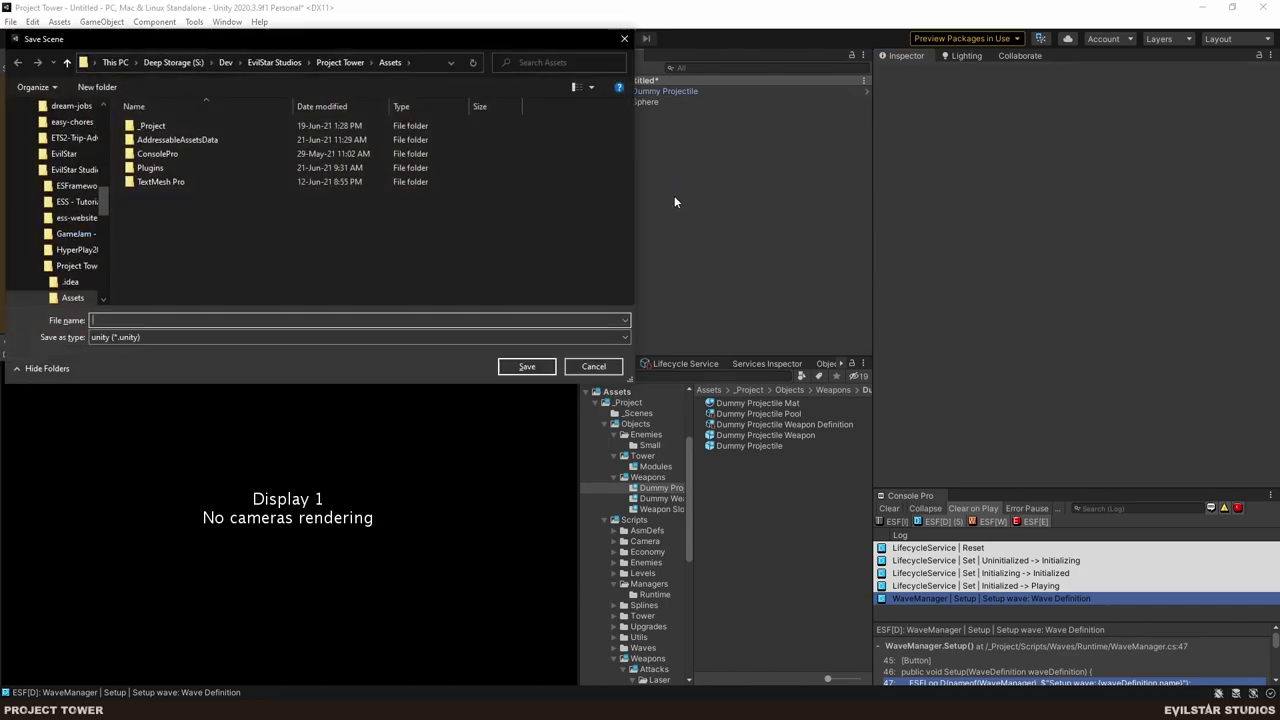
{"action": "left_click", "coordinate": [591, 366]}
{"action": "left_click", "coordinate": [603, 38]}
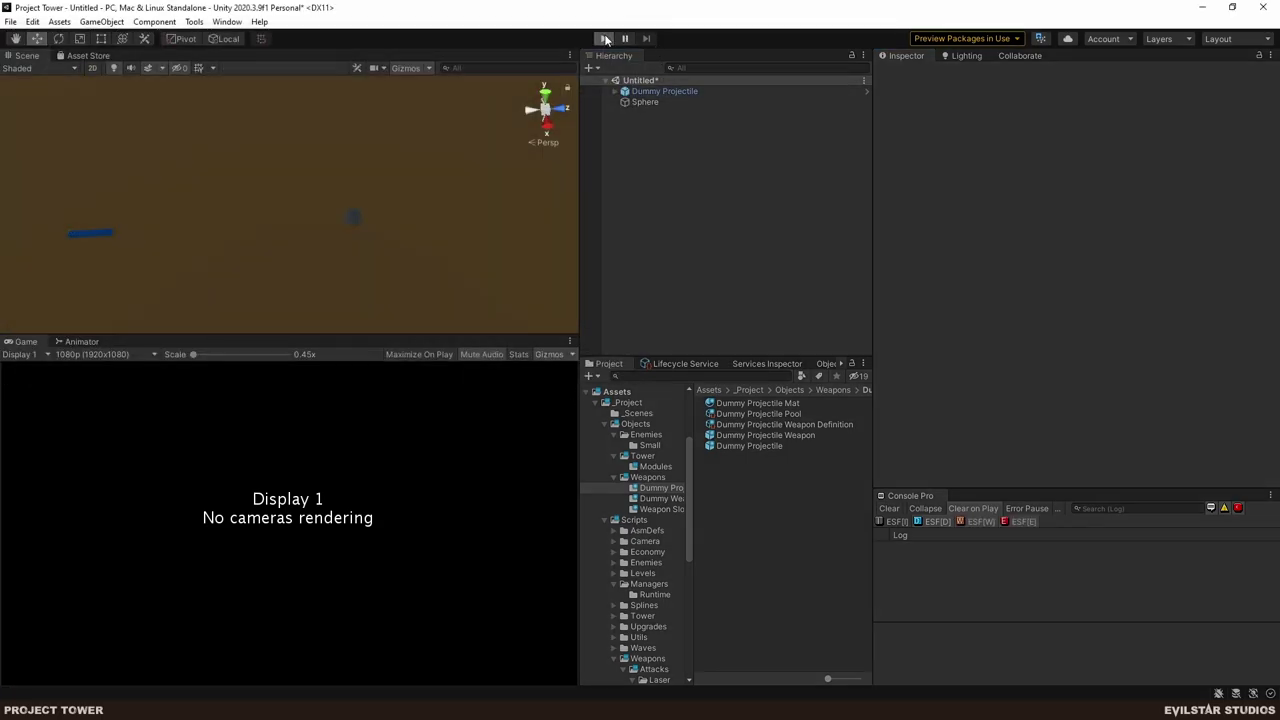
{"action": "left_click", "coordinate": [645, 102]}
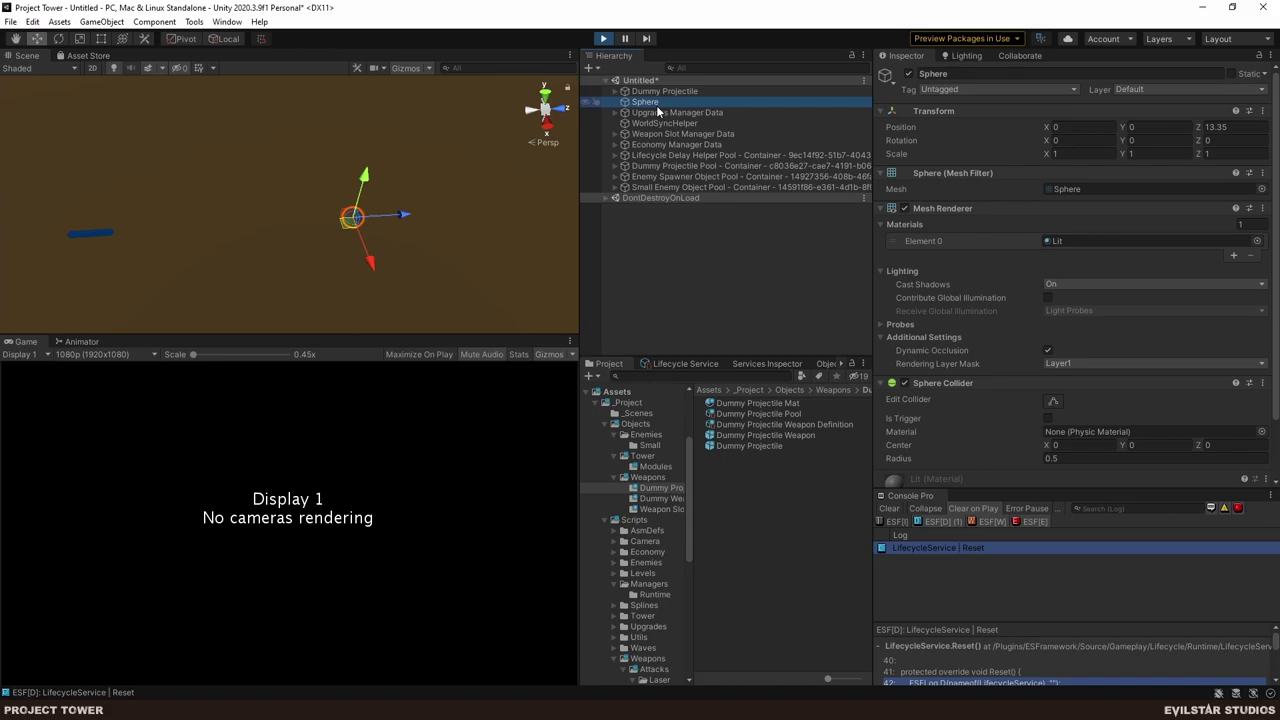
{"action": "left_click", "coordinate": [672, 92]}
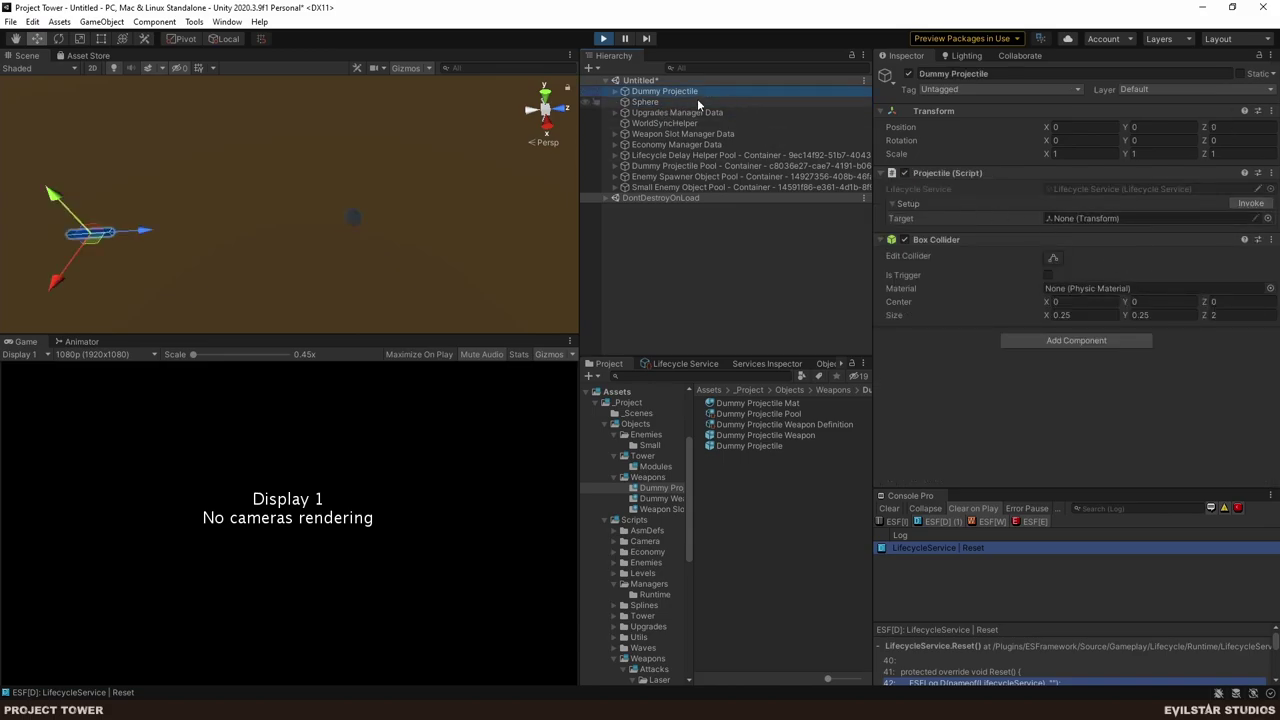
{"action": "left_click_drag", "start_coordinate": [697, 99], "coordinate": [1106, 219]}
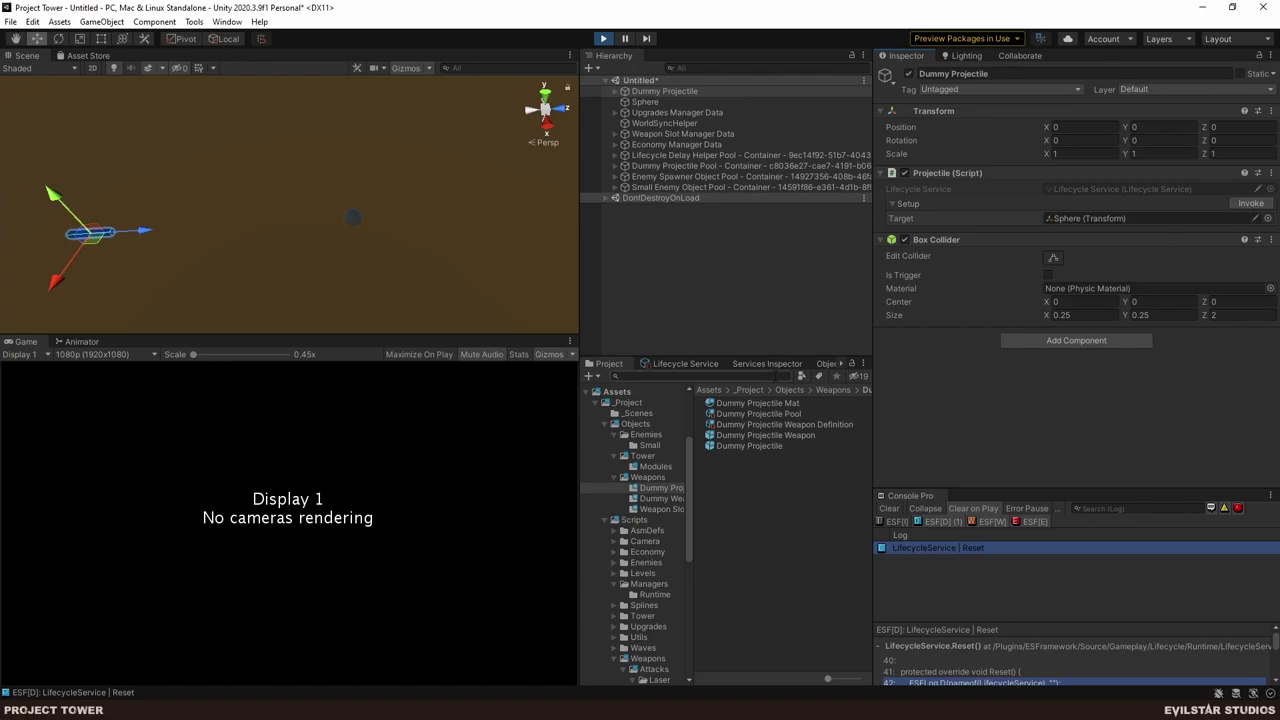
- Step Lifecycle Service through Initializing and Initialized to Playing, then pause the game
{"action": "left_click", "coordinate": [685, 363]}
{"action": "left_click", "coordinate": [733, 428]}
{"action": "left_click", "coordinate": [735, 442]}
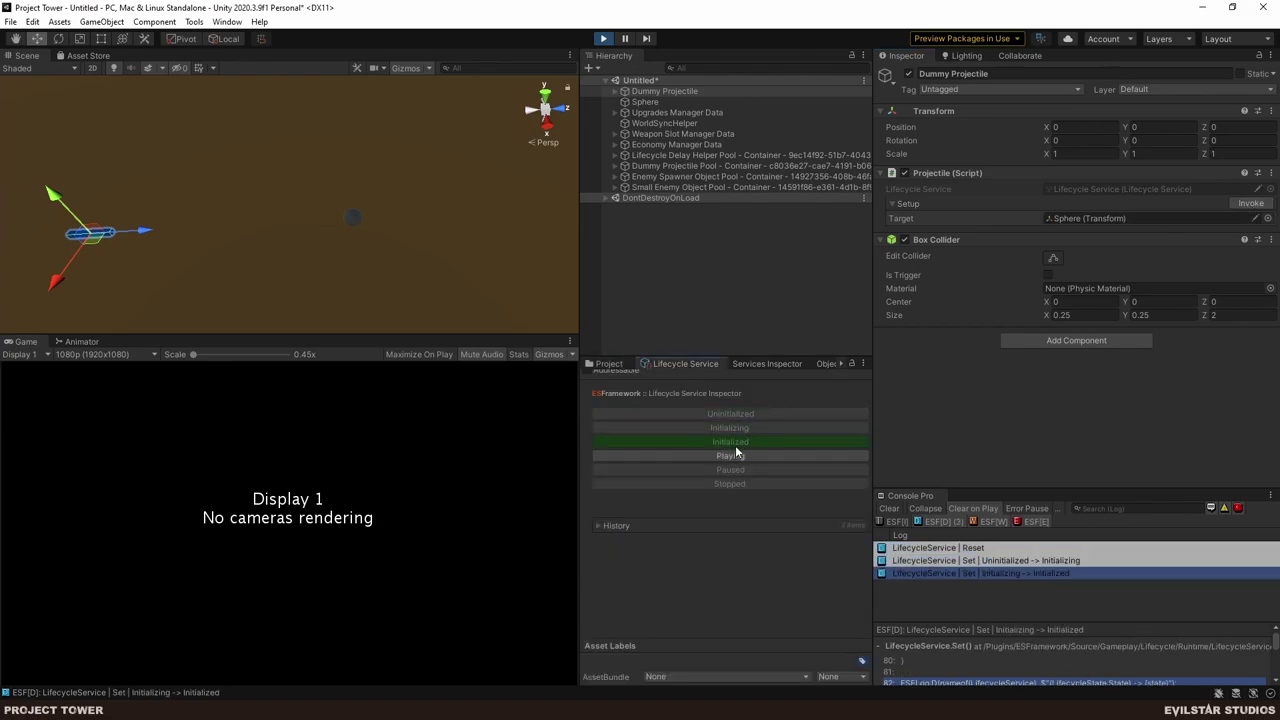
{"action": "left_click", "coordinate": [736, 456]}
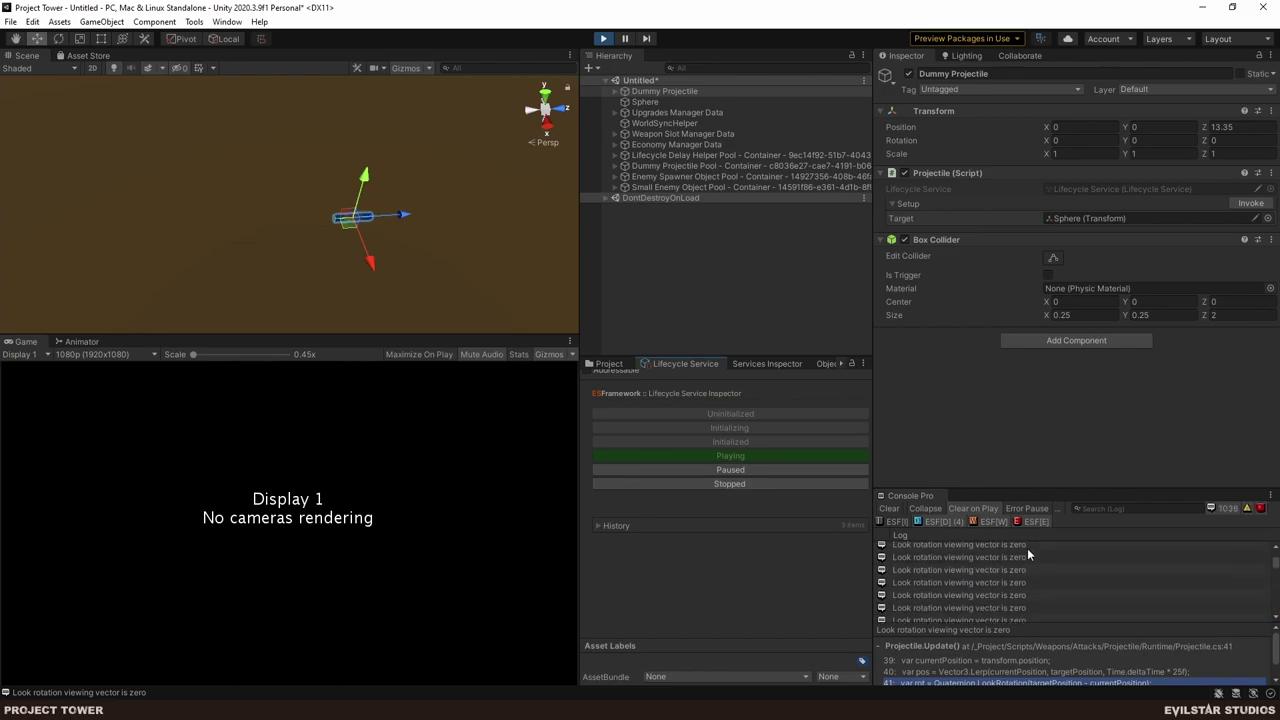
{"action": "scroll", "coordinate": [1022, 546], "scroll_direction": "up", "scroll_amount": 10}
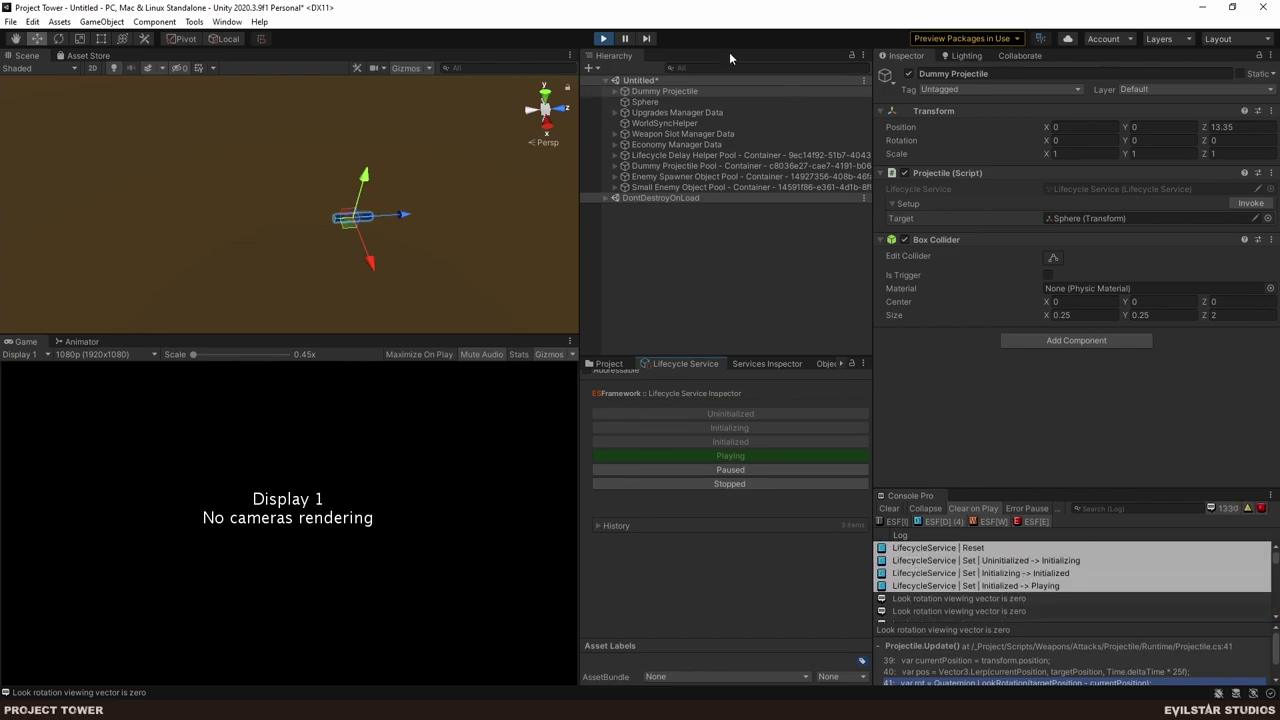
{"action": "left_click", "coordinate": [634, 39]}
{"action": "mouse_move", "coordinate": [1276, 553]}
{"action": "left_mouse_down"}
{"action": "mouse_move", "coordinate": [1276, 601]}
{"action": "mouse_move", "coordinate": [1276, 553]}
{"action": "left_mouse_up"}
{"action": "left_click", "coordinate": [227, 21]}
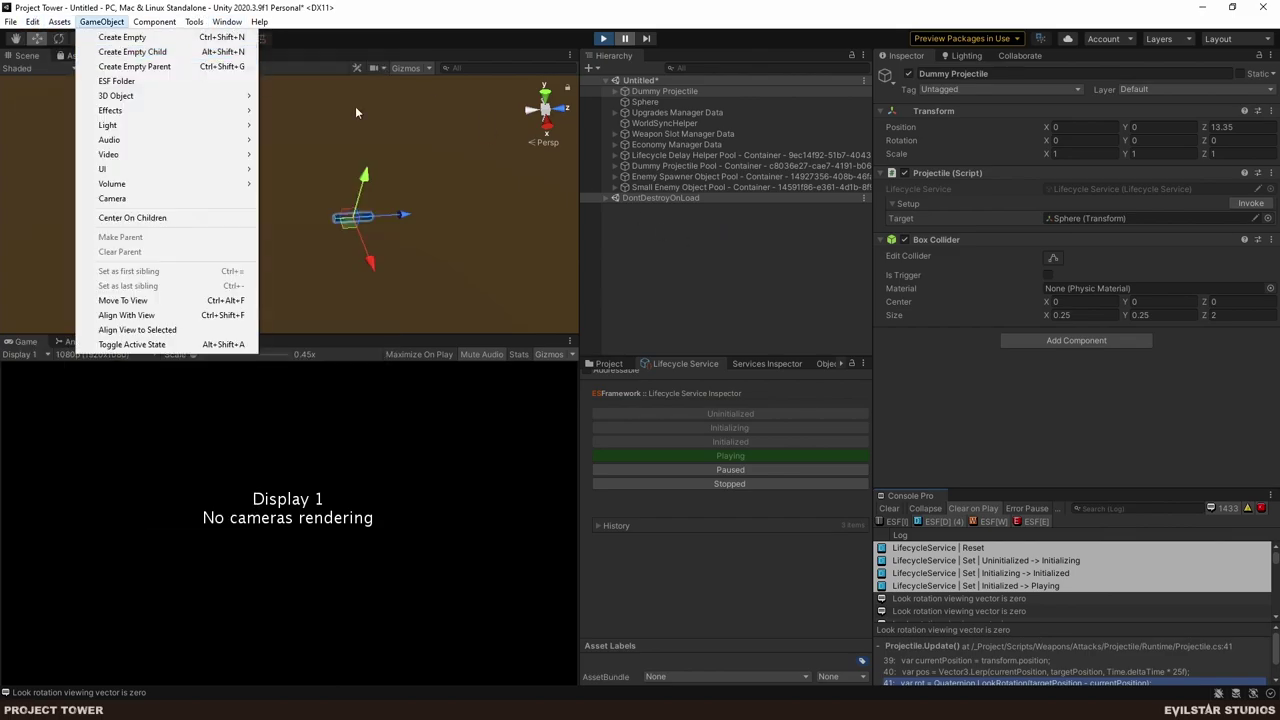
{"action": "left_click_drag", "start_coordinate": [685, 363], "coordinate": [683, 224]}
{"action": "left_click", "coordinate": [663, 90]}
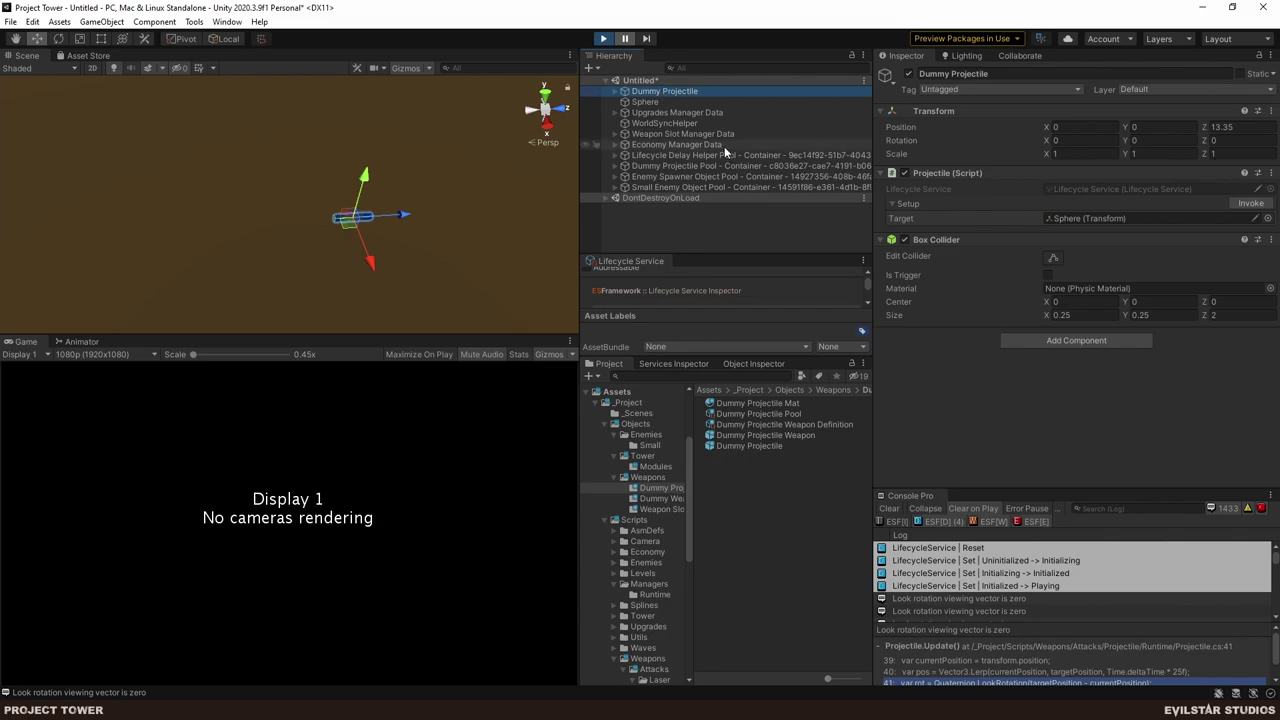
{"action": "left_click_drag", "start_coordinate": [628, 261], "coordinate": [654, 340]}
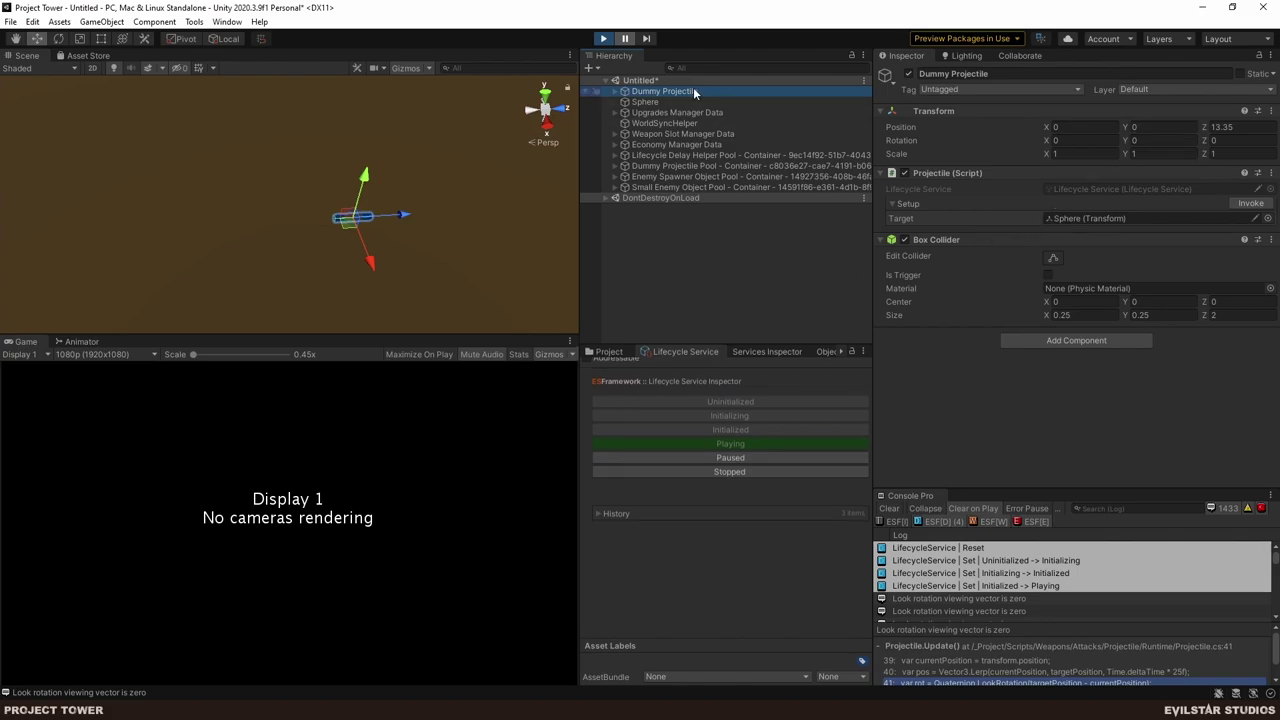
{"action": "left_click", "coordinate": [652, 102]}
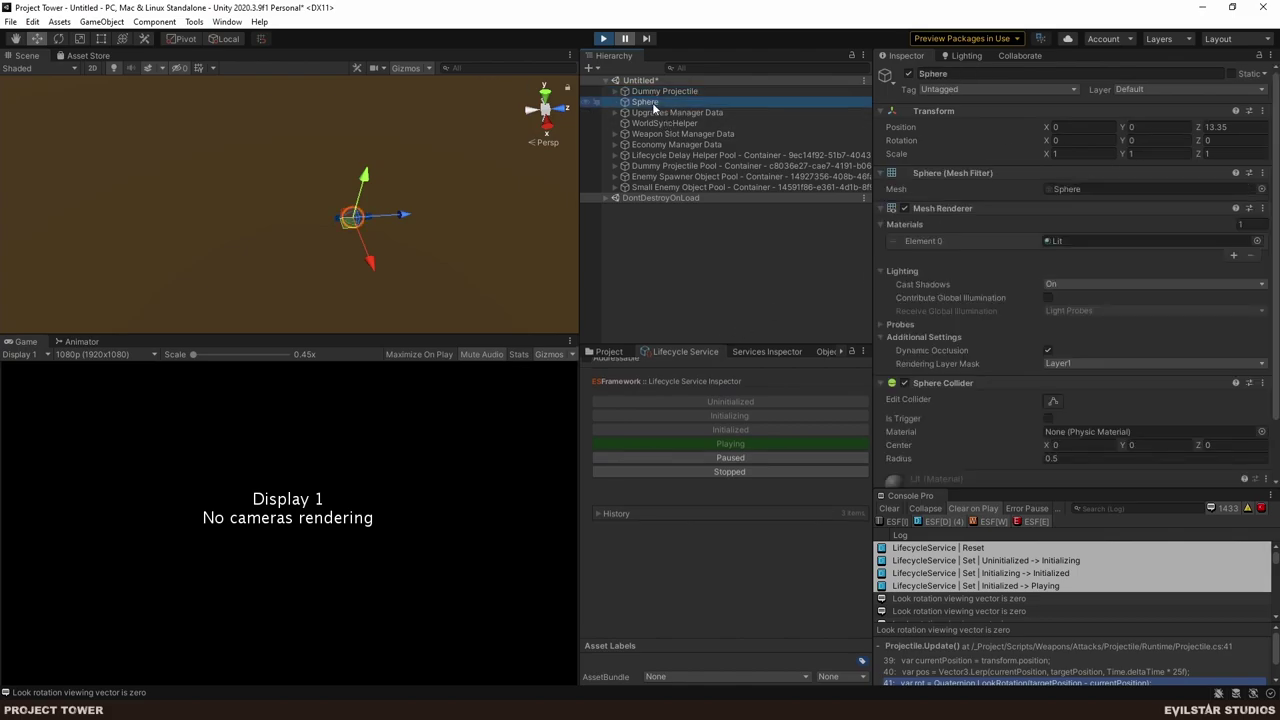
{"action": "left_click", "coordinate": [32, 21]}
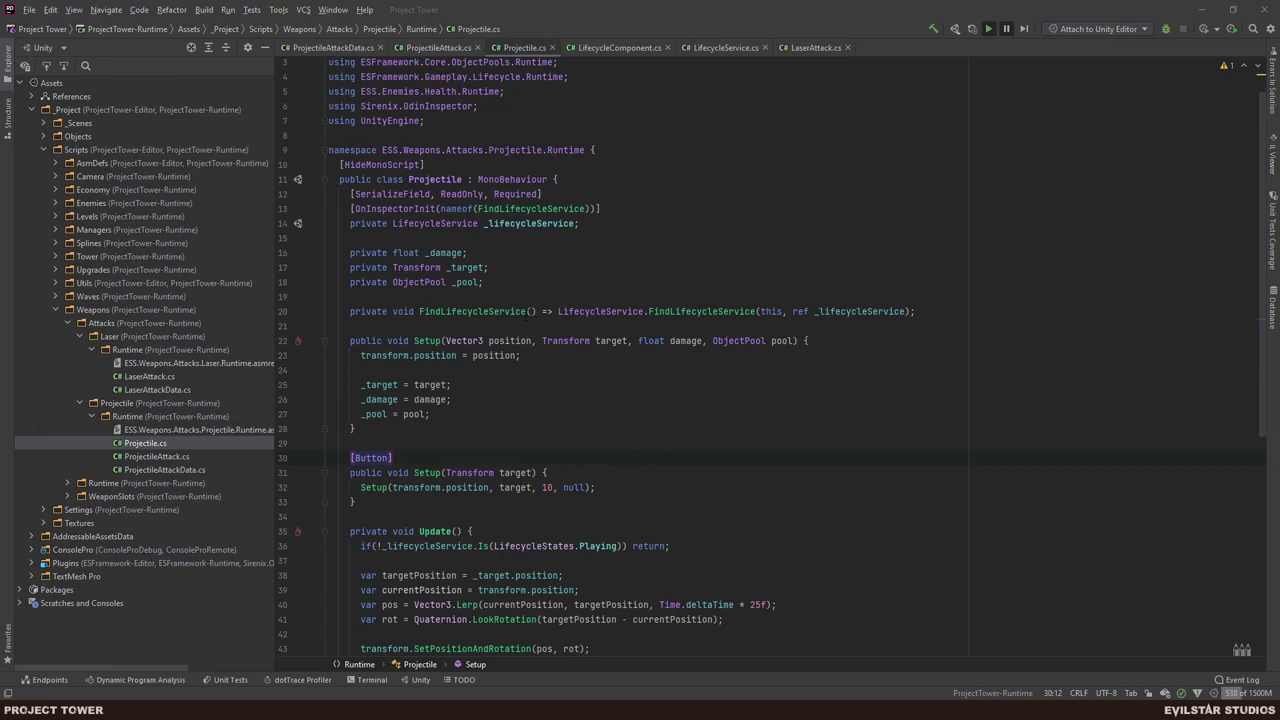
- Duplicate the OnCollisionEnter method in Projectile.cs and rename the copy OnCollisionStay
{"action": "scroll", "coordinate": [527, 313], "scroll_direction": "down", "scroll_amount": 5}
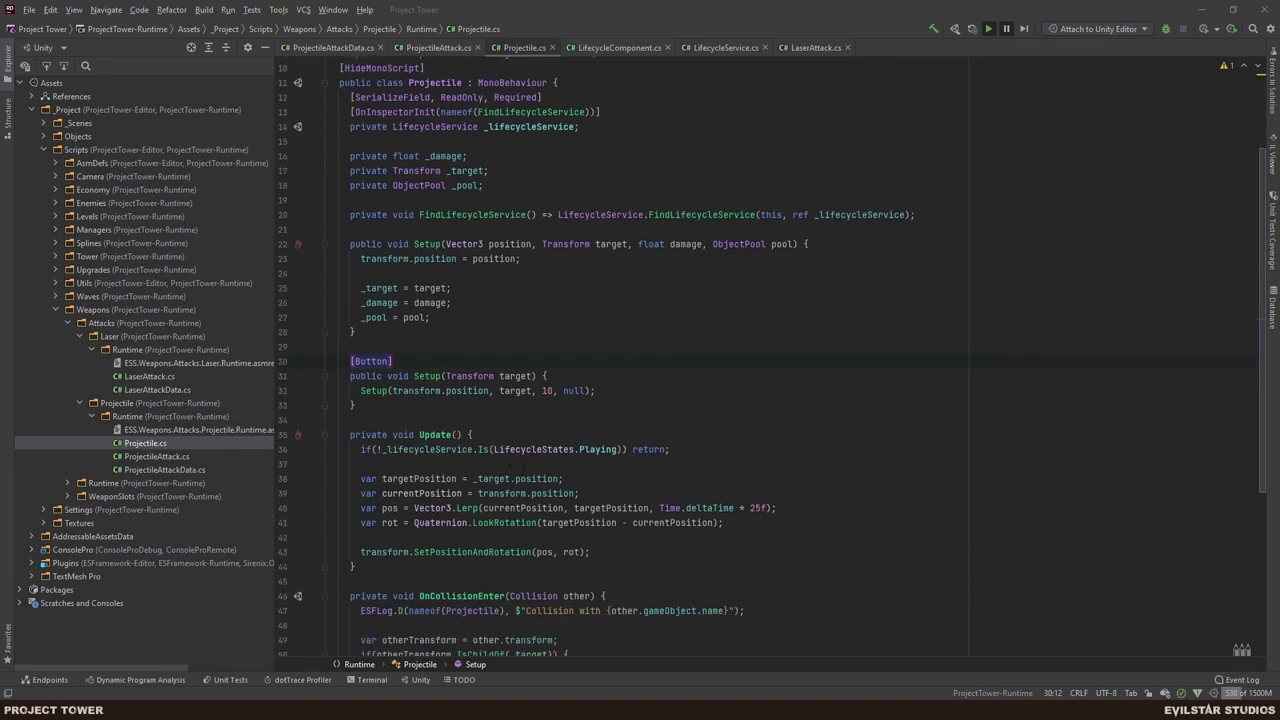
{"action": "double_click", "coordinate": [385, 428]}
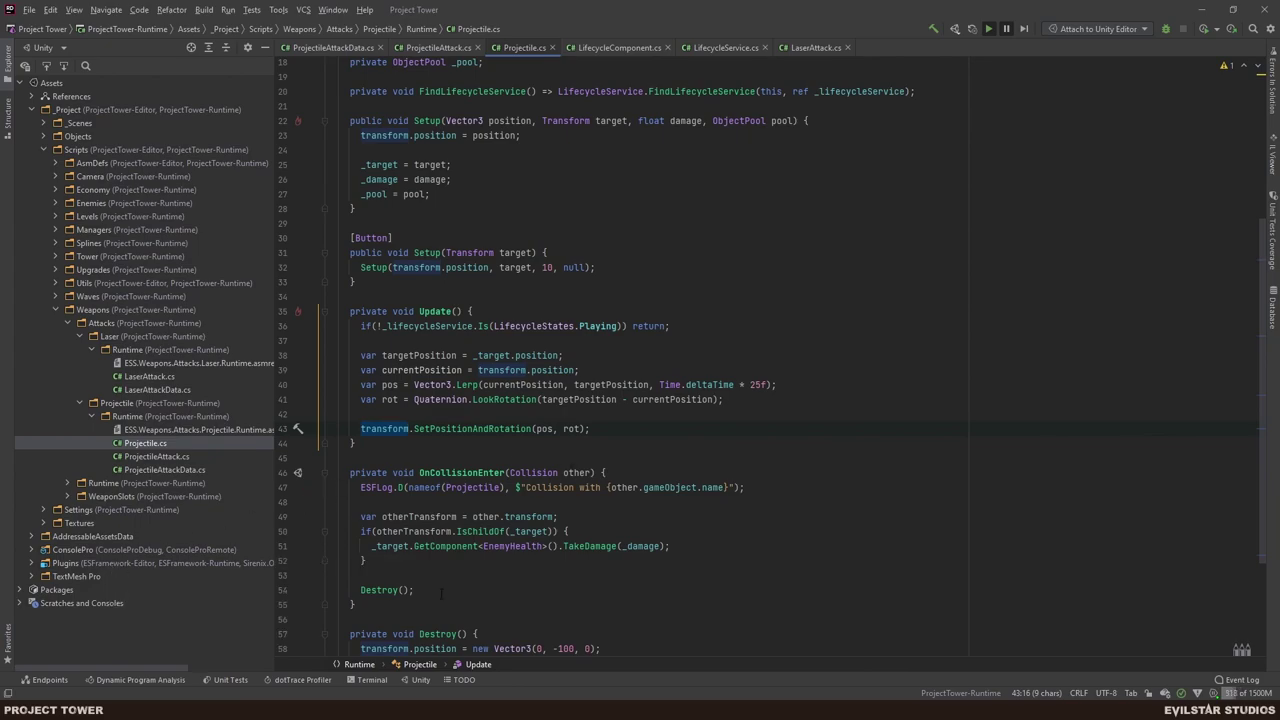
{"action": "left_click_drag", "start_coordinate": [364, 606], "coordinate": [352, 468]}
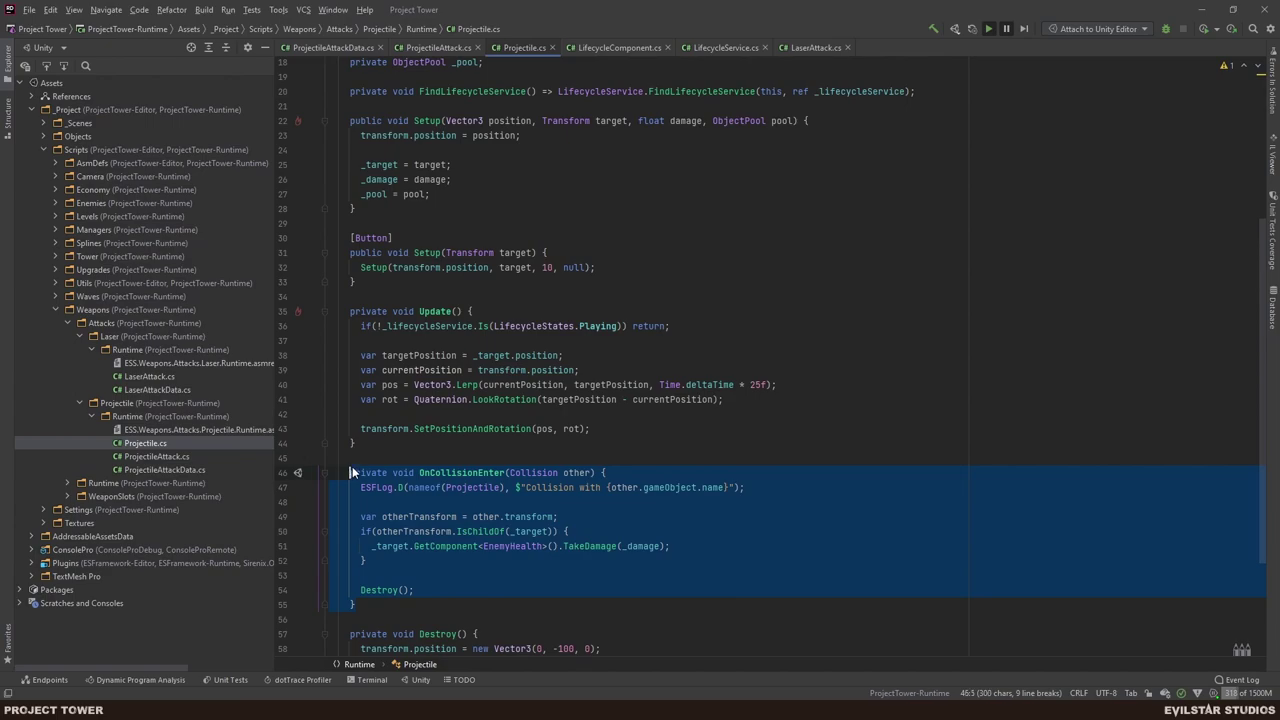
{"action": "key", "text": "ctrl+d"}
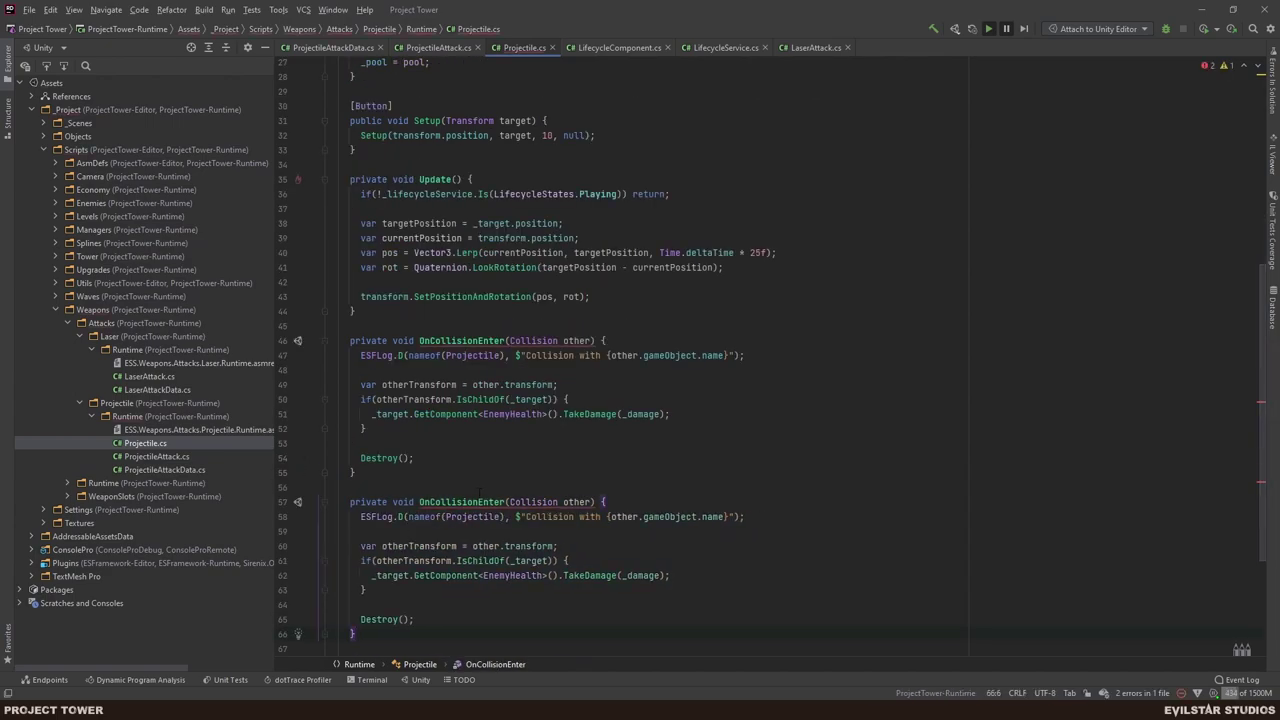
{"action": "left_click", "coordinate": [477, 502]}
{"action": "key", "text": "ctrl+shift+Right"}
{"action": "type", "text": "Stay"}
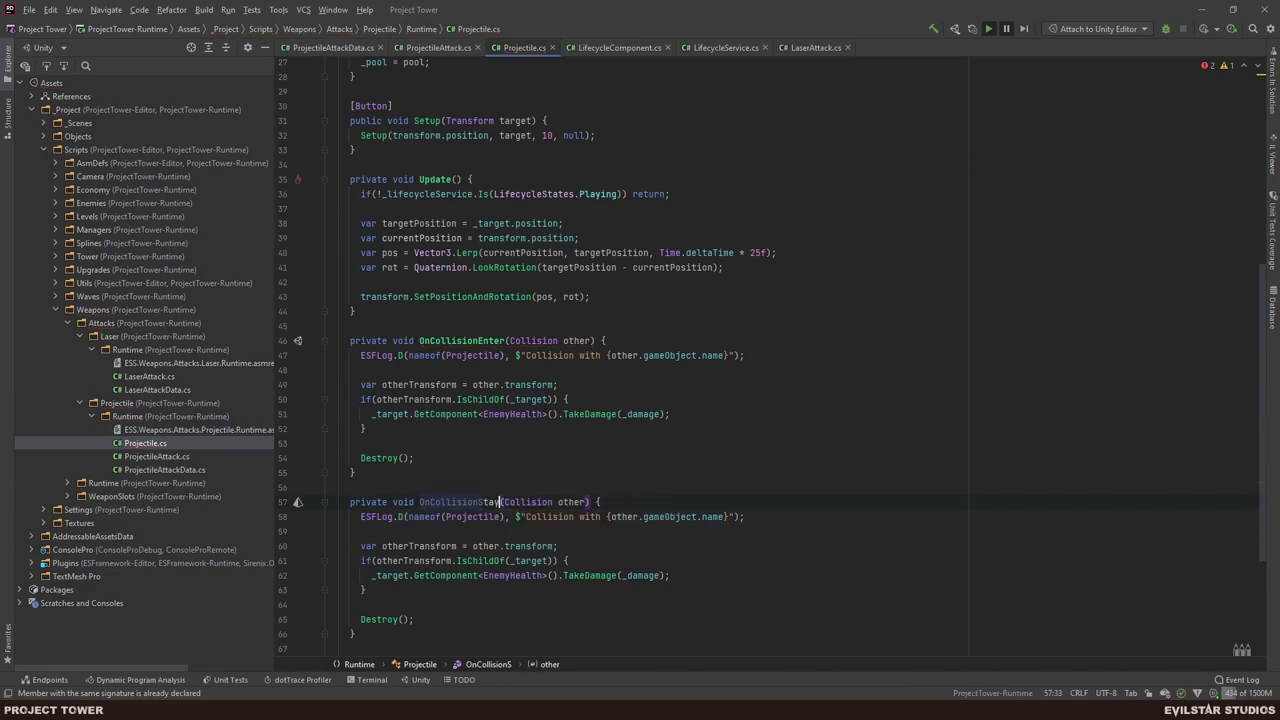
{"action": "left_click", "coordinate": [601, 502]}
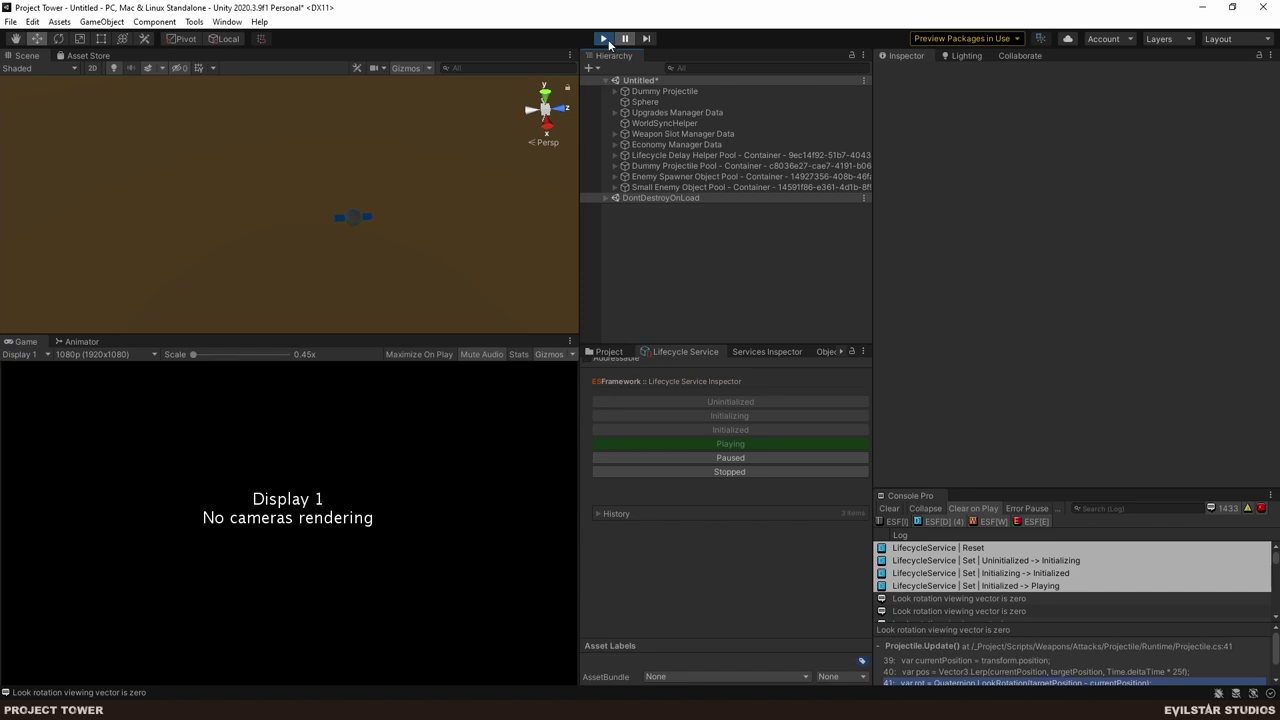
- Restart play mode, assign Sphere as the projectile's Target, set the lifecycle to Playing, and pause
{"action": "left_click", "coordinate": [604, 39]}
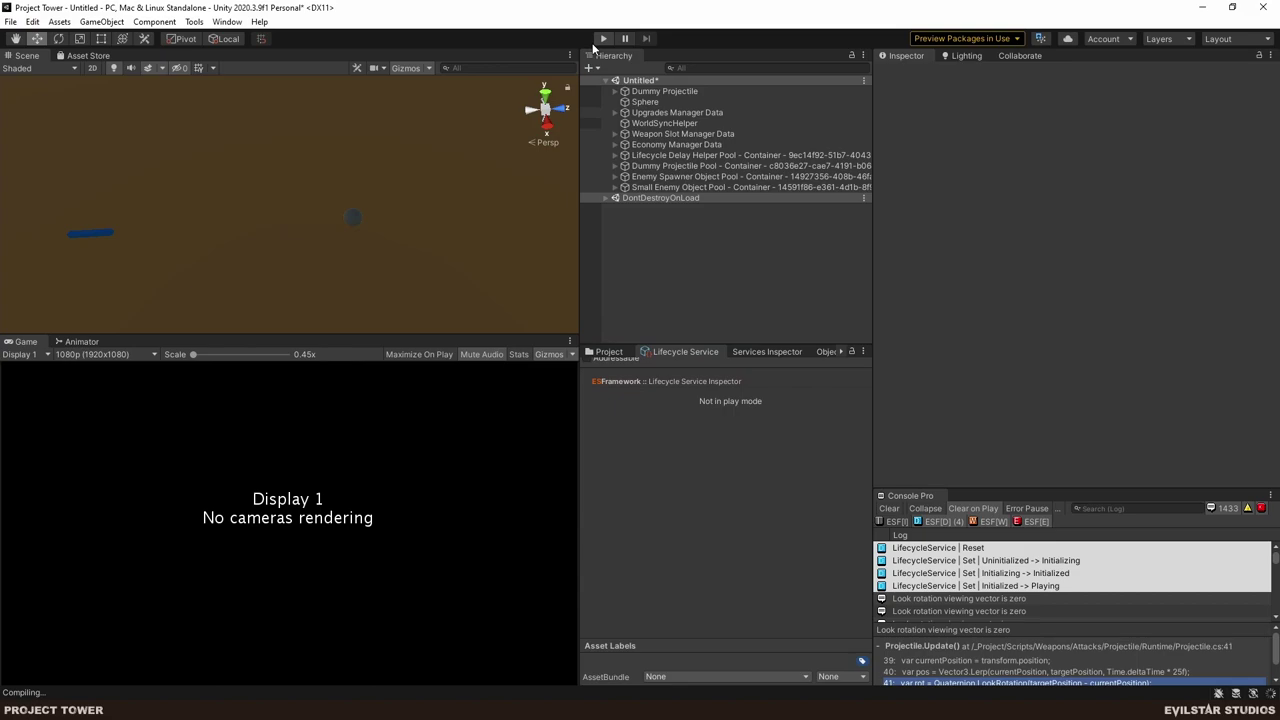
{"action": "left_click", "coordinate": [603, 38]}
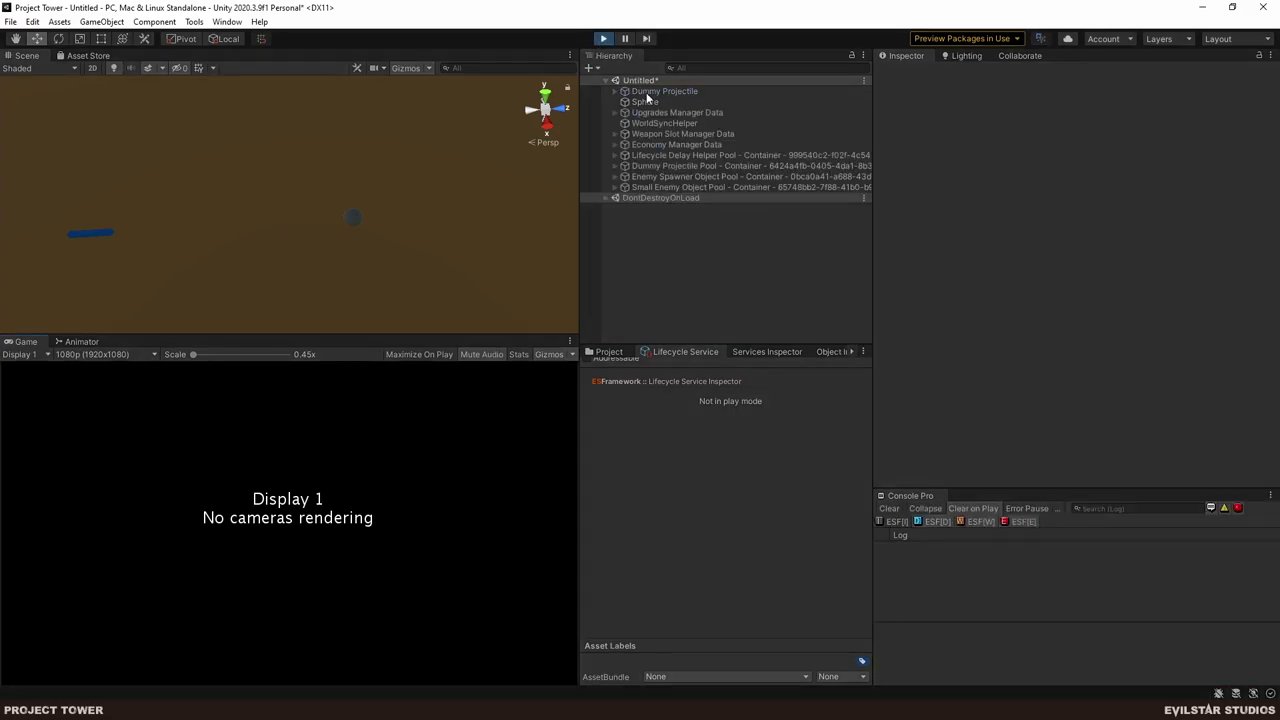
{"action": "left_click", "coordinate": [654, 101]}
{"action": "left_click", "coordinate": [662, 91]}
{"action": "left_click_drag", "start_coordinate": [645, 102], "coordinate": [1112, 218]}
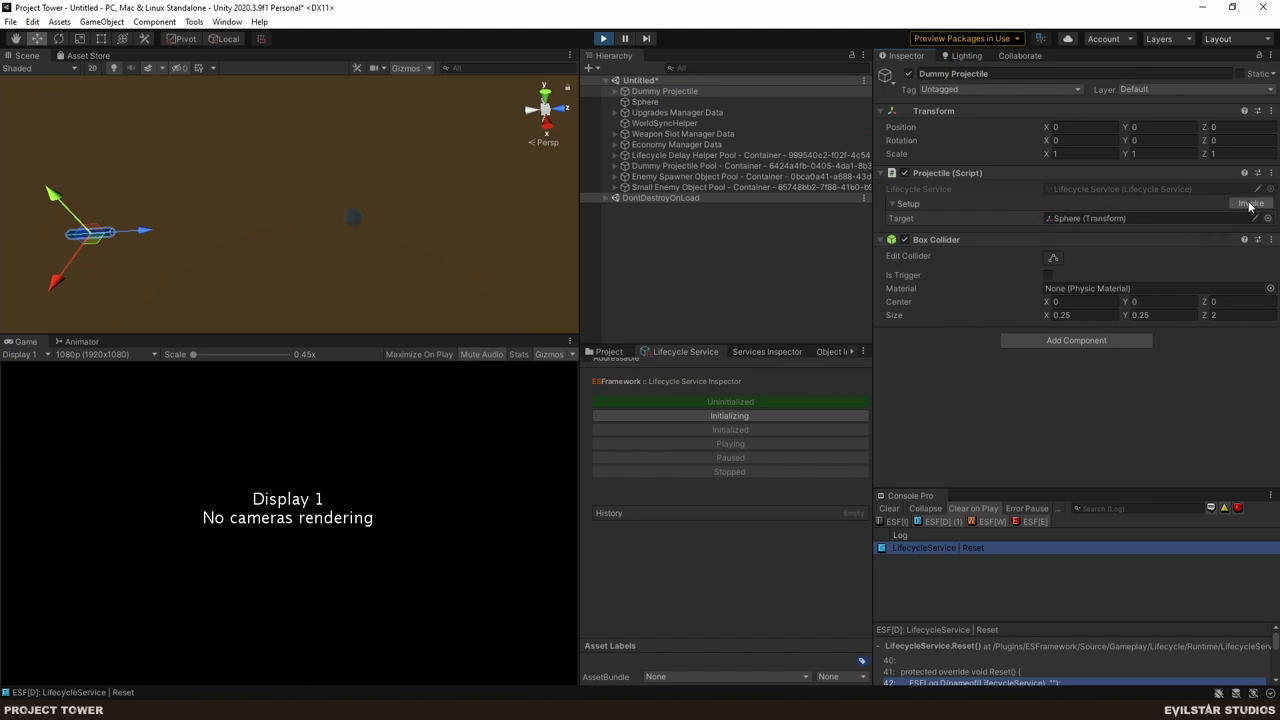
{"action": "left_click", "coordinate": [774, 415]}
{"action": "left_click", "coordinate": [766, 428]}
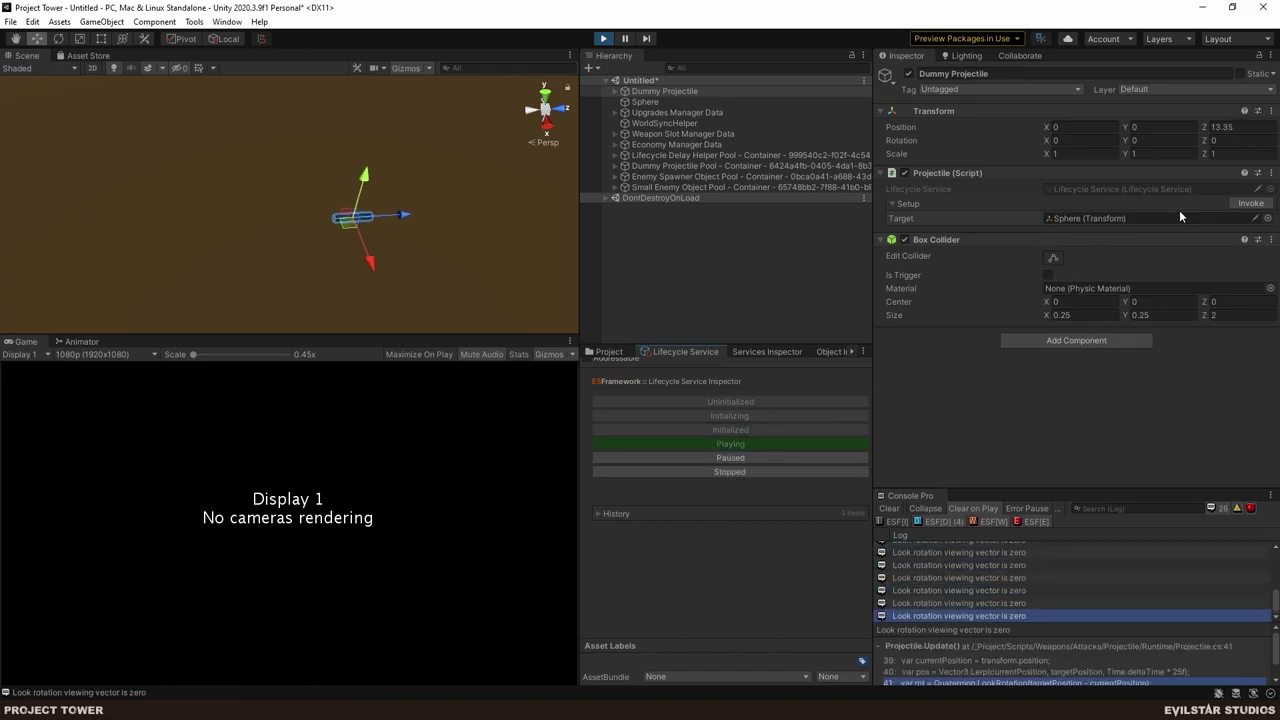
{"action": "left_click", "coordinate": [625, 40]}
- Open the logged console line's code in Rider, then select the Sphere in Unity
{"action": "left_click_drag", "start_coordinate": [1275, 612], "coordinate": [1275, 543]}
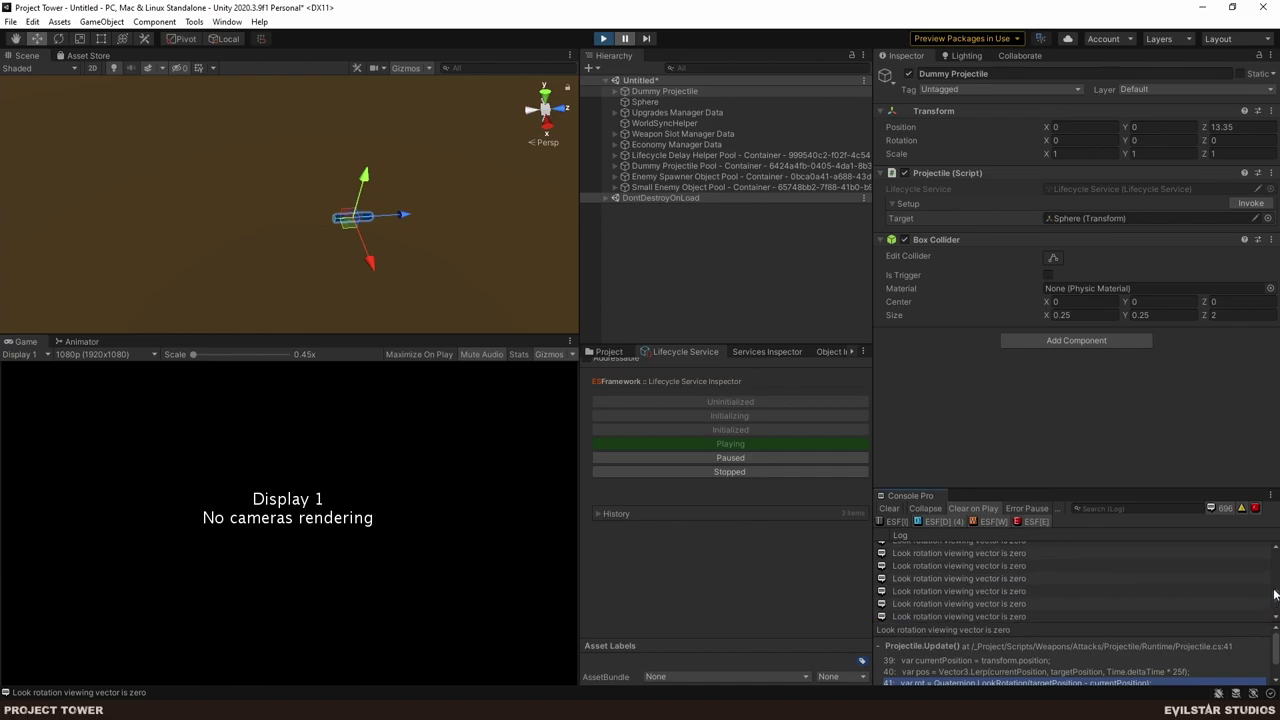
{"action": "double_click", "coordinate": [980, 599]}
{"action": "key", "text": "alt+Tab"}
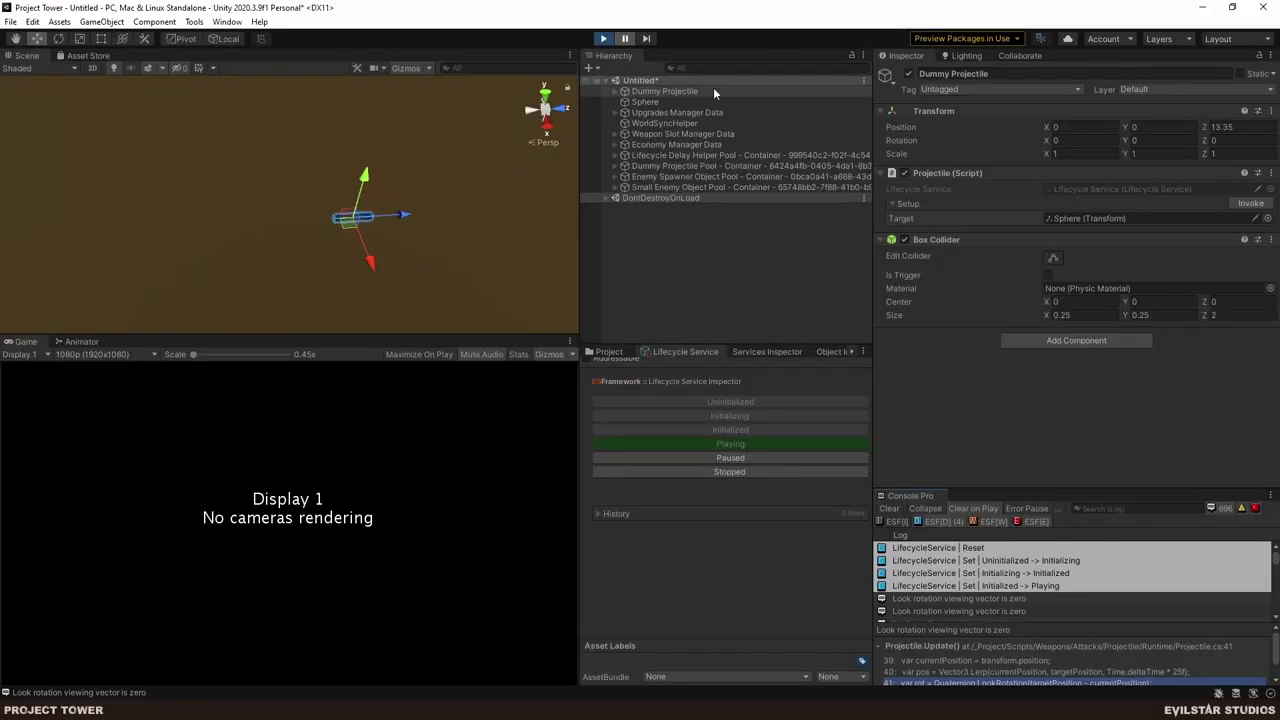
{"action": "left_click", "coordinate": [652, 92]}
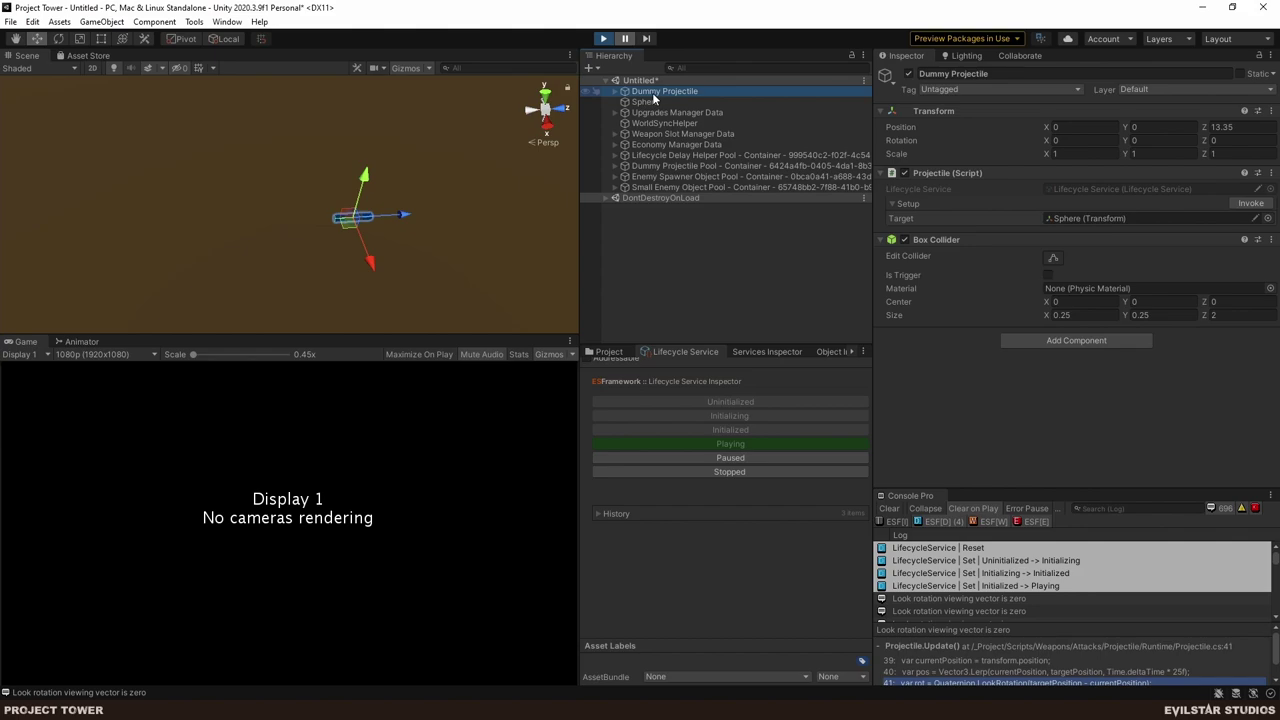
{"action": "left_click", "coordinate": [659, 99]}
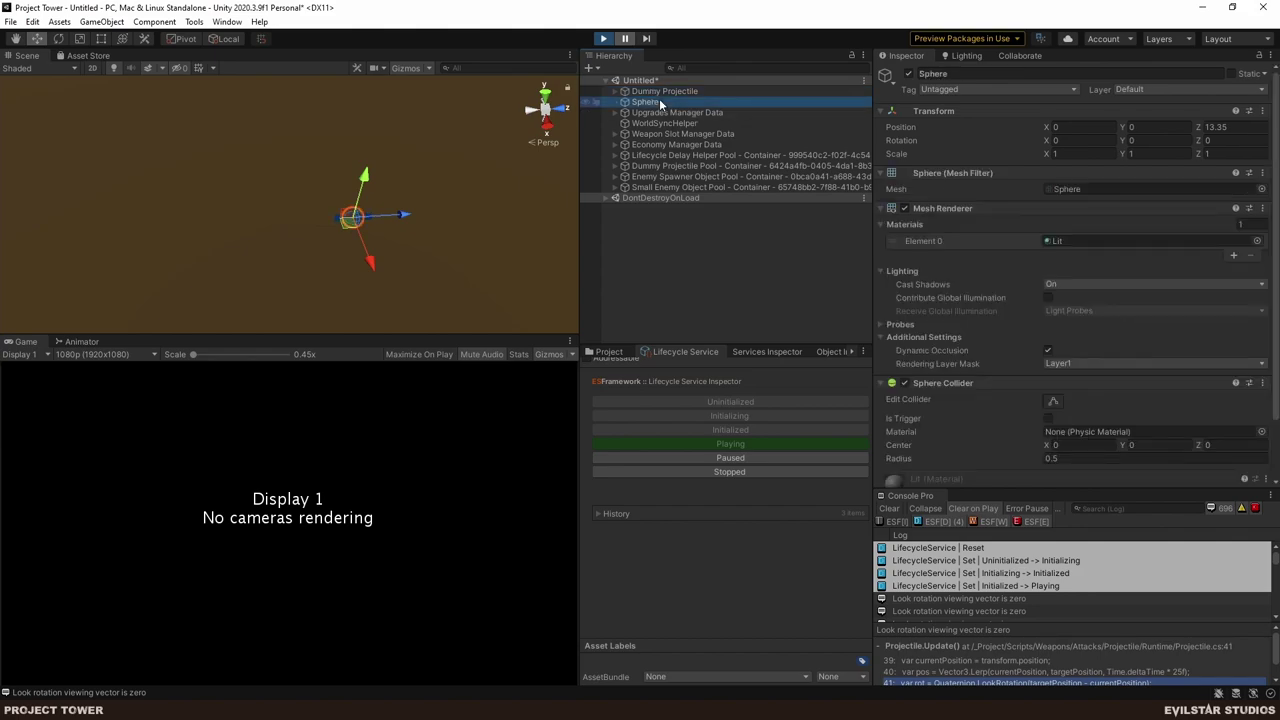
{"action": "key", "text": "alt+Tab"}
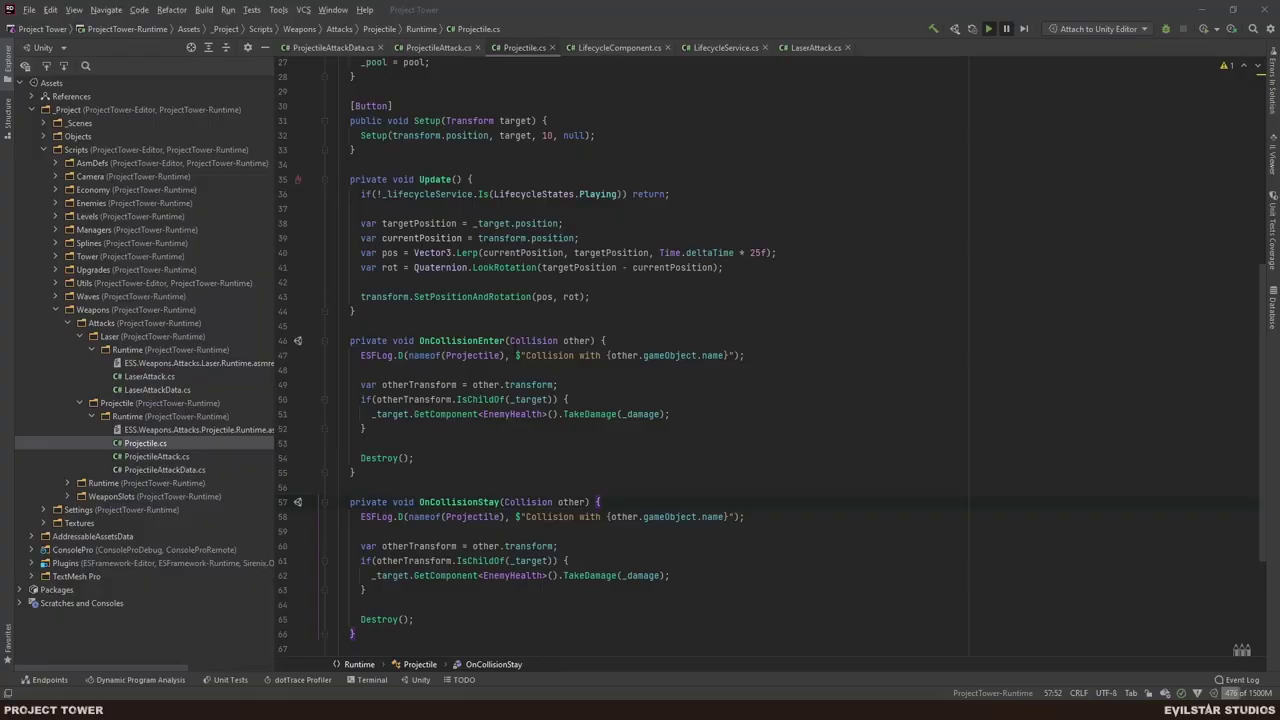
- Accept Google's cookie consent and open the Unity forum result about OnCollisionEnter without a rigidbody
{"action": "key", "text": "alt+Tab"}
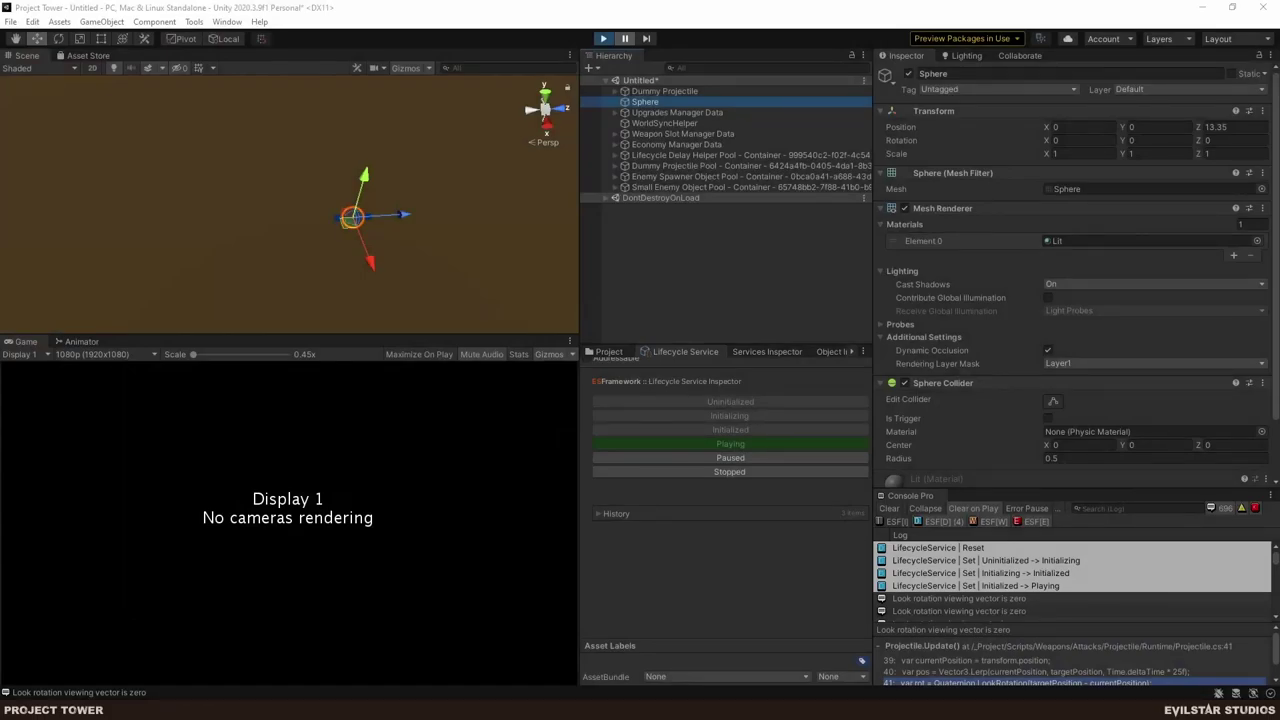
{"action": "key", "text": "alt+Tab"}
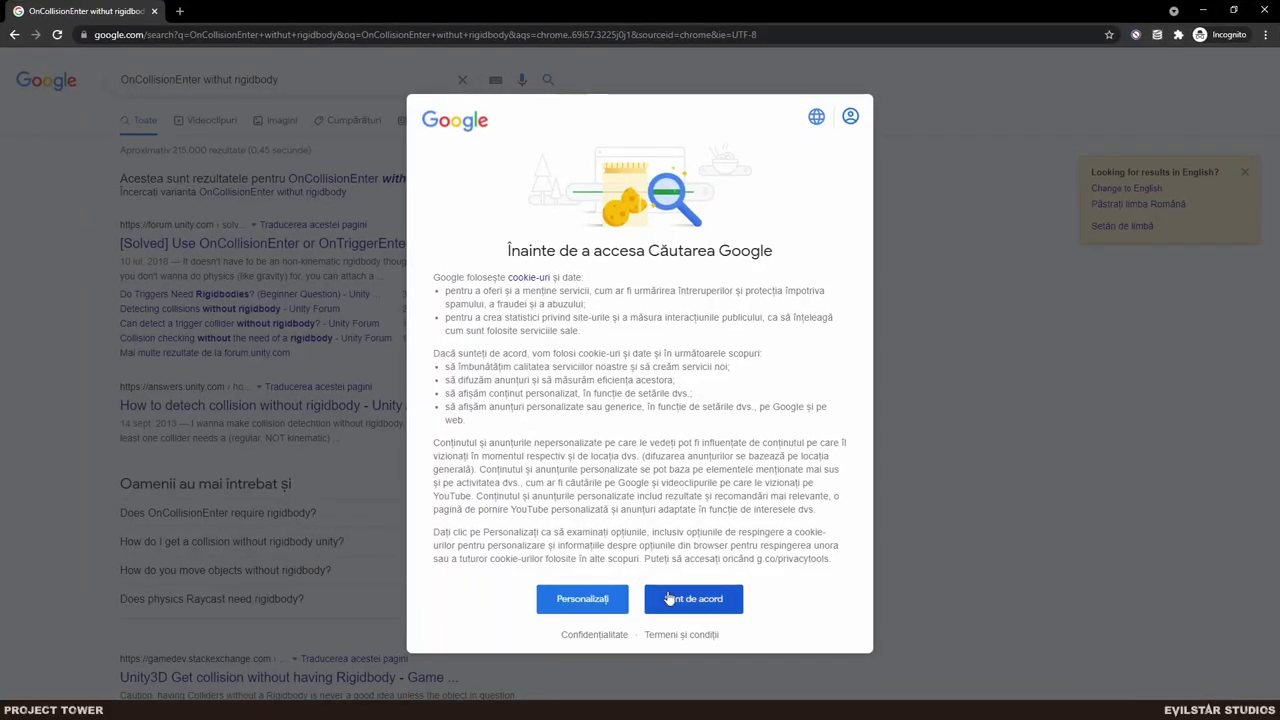
{"action": "left_click", "coordinate": [686, 598]}
{"action": "left_click", "coordinate": [379, 248]}
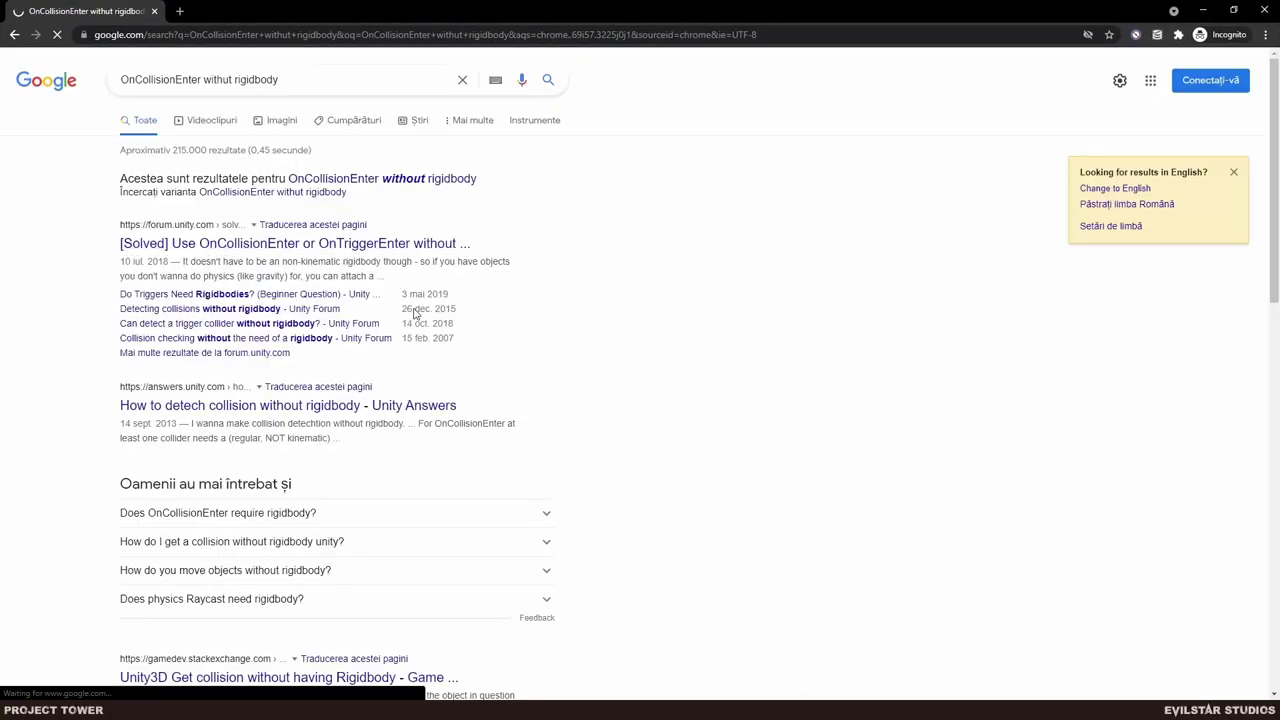
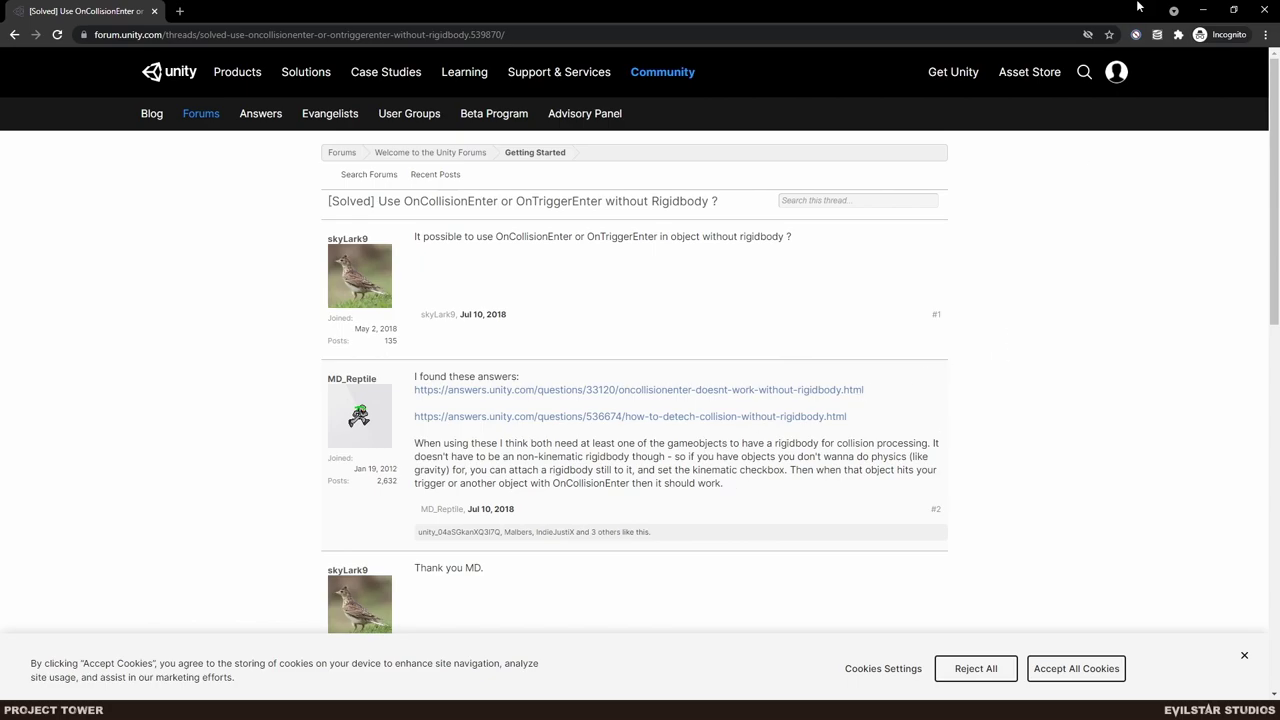
- Minimize Chrome so the Unity Editor running Project Tower is visible again
{"action": "left_click", "coordinate": [1209, 9]}
- Stop play mode and add a Rigidbody component to the Sphere
{"action": "left_click", "coordinate": [711, 242]}
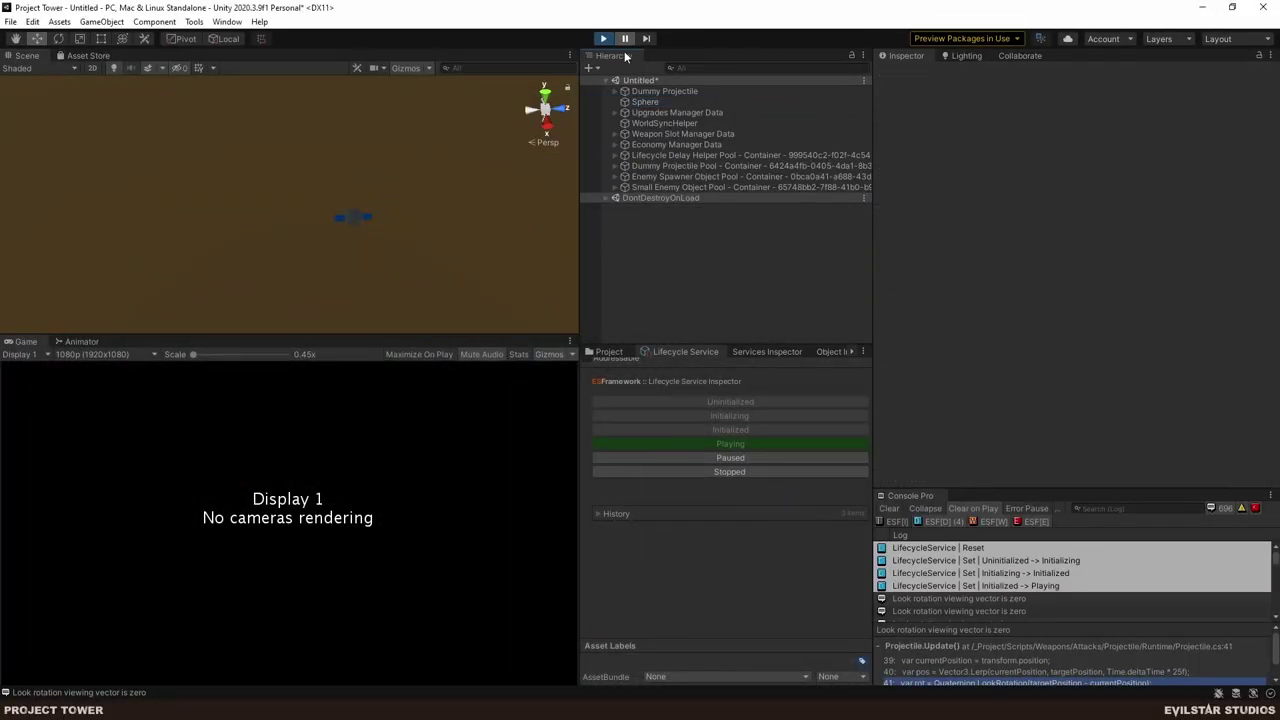
{"action": "left_click", "coordinate": [603, 38]}
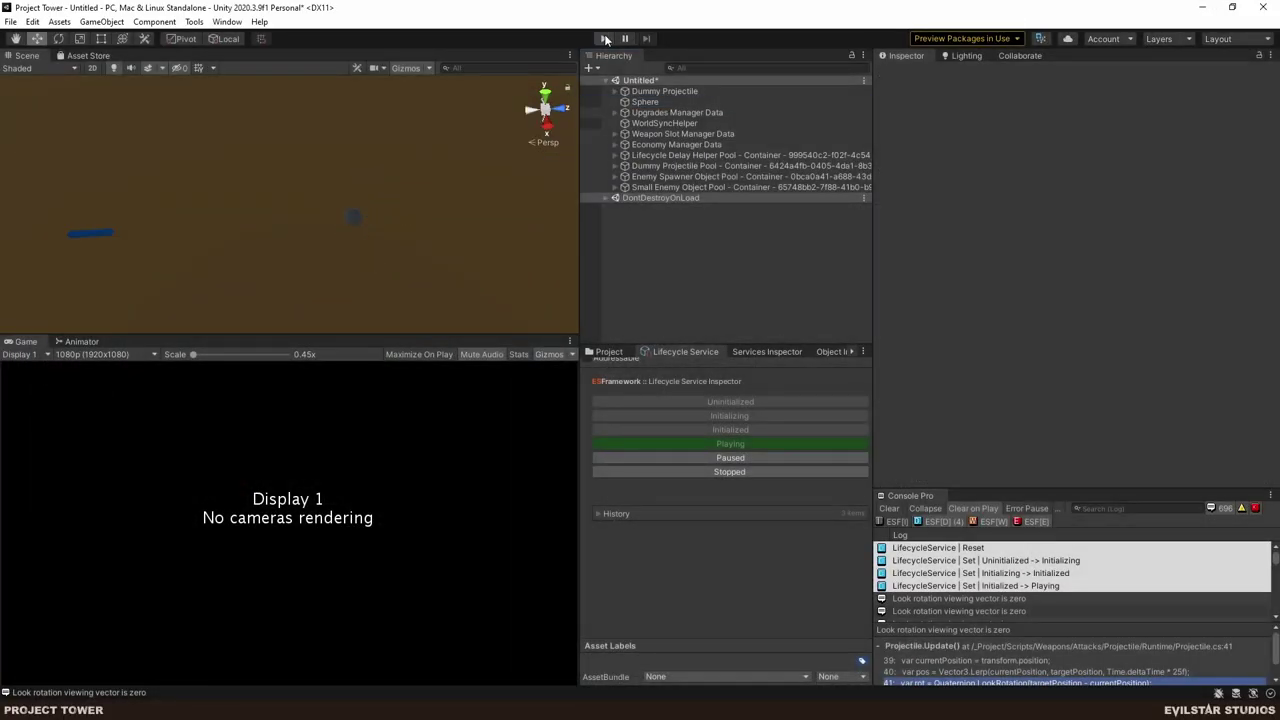
{"action": "left_click", "coordinate": [645, 102]}
{"action": "scroll", "coordinate": [1070, 300], "scroll_direction": "down", "scroll_amount": 5}
{"action": "left_click", "coordinate": [1068, 471]}
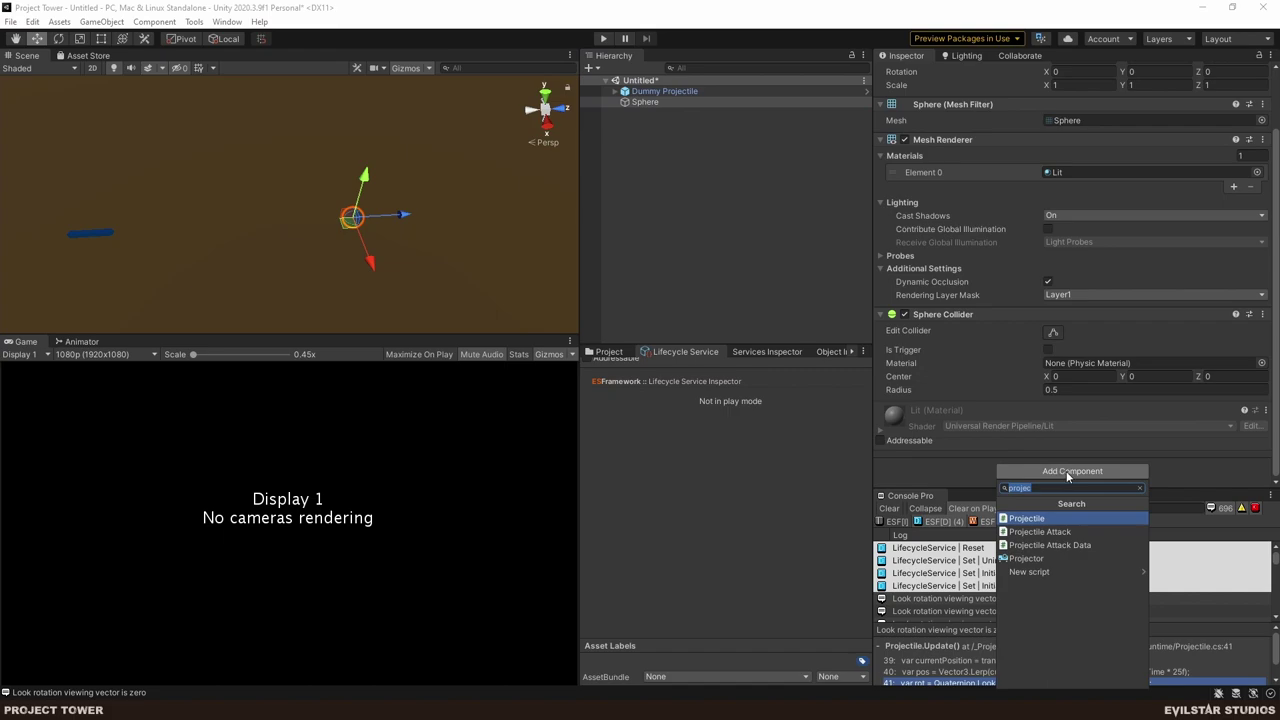
{"action": "type", "text": "rigid"}
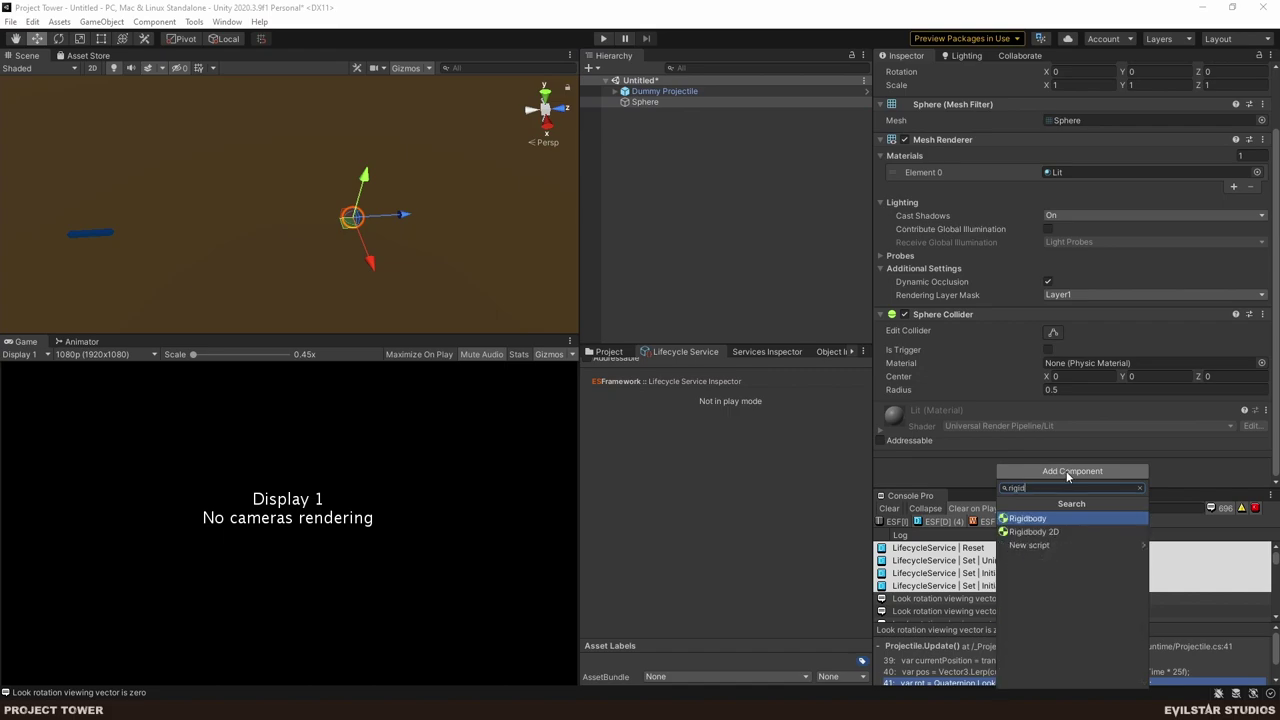
{"action": "key", "text": "Return"}
- Make the Sphere's Rigidbody kinematic with Use Gravity off, leaving the scene unsaved
{"action": "scroll", "coordinate": [1064, 462], "scroll_direction": "down", "scroll_amount": 3}
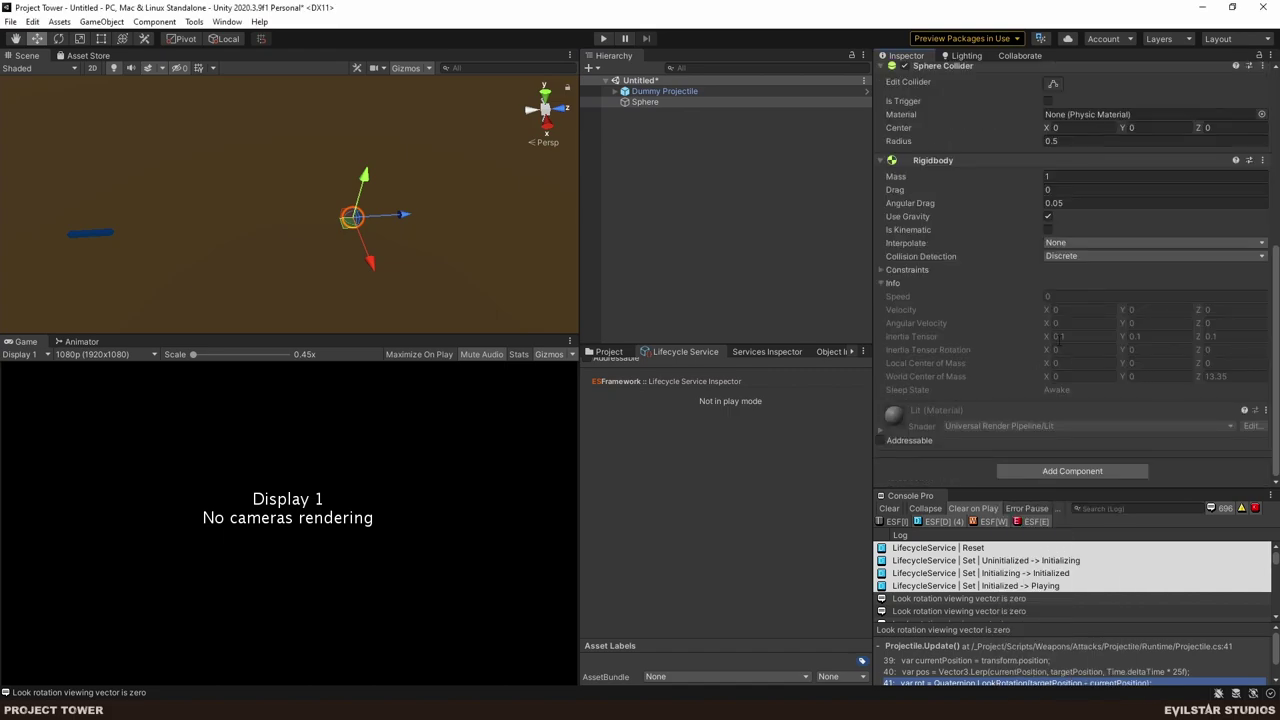
{"action": "left_click", "coordinate": [1048, 229]}
{"action": "left_click", "coordinate": [1048, 216]}
{"action": "left_click", "coordinate": [745, 257]}
{"action": "key", "text": "ctrl+s"}
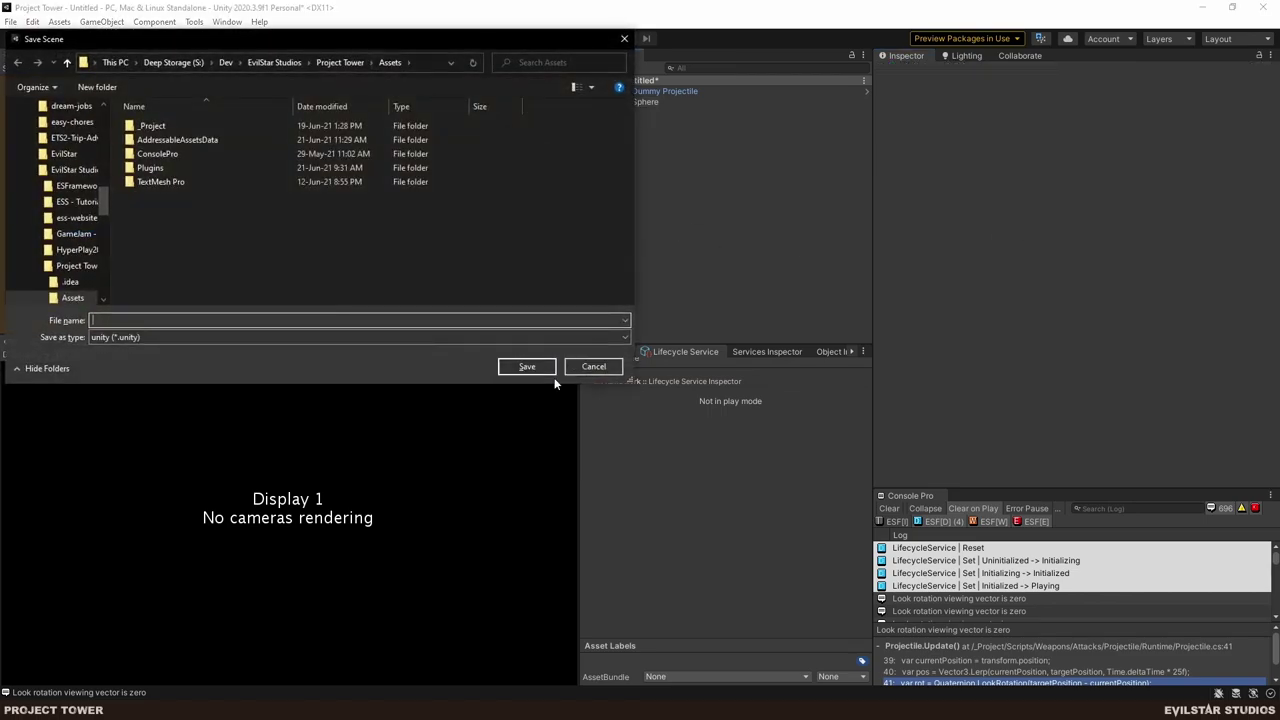
{"action": "left_click", "coordinate": [600, 369]}
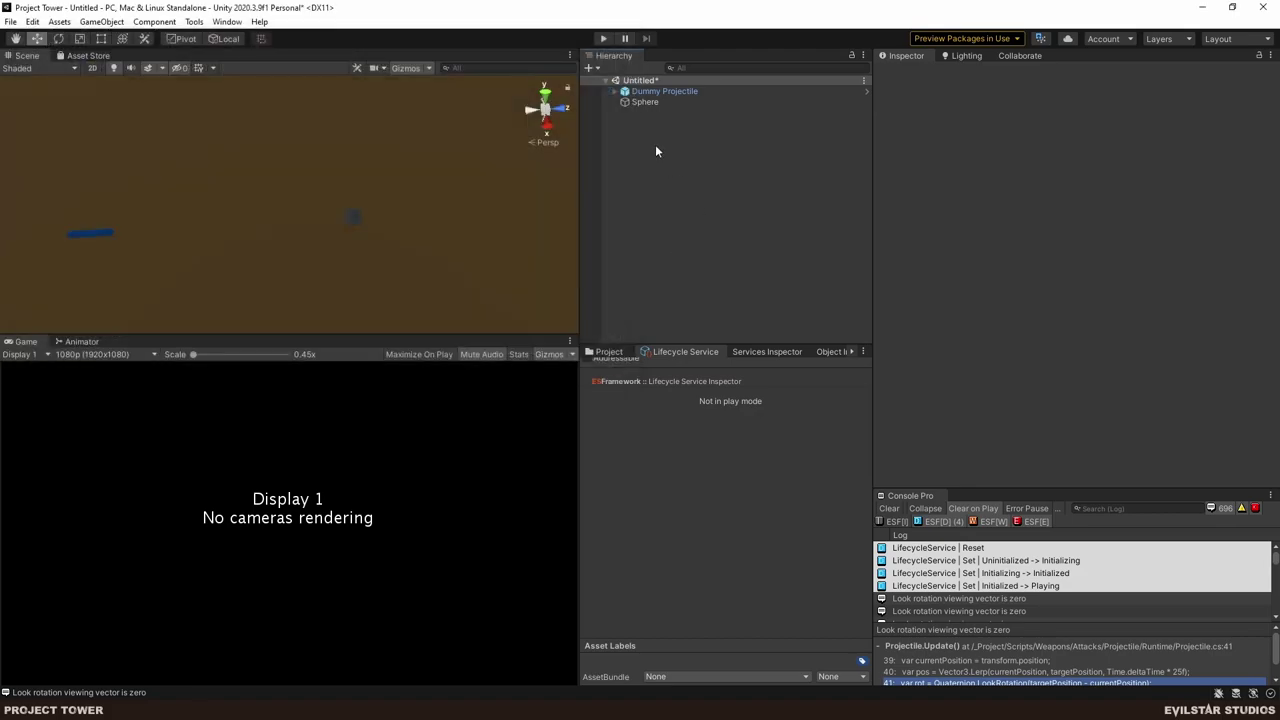
- In play mode, set the Sphere as the Dummy Projectile's Target and fire it with Invoke
{"action": "left_click", "coordinate": [604, 38]}
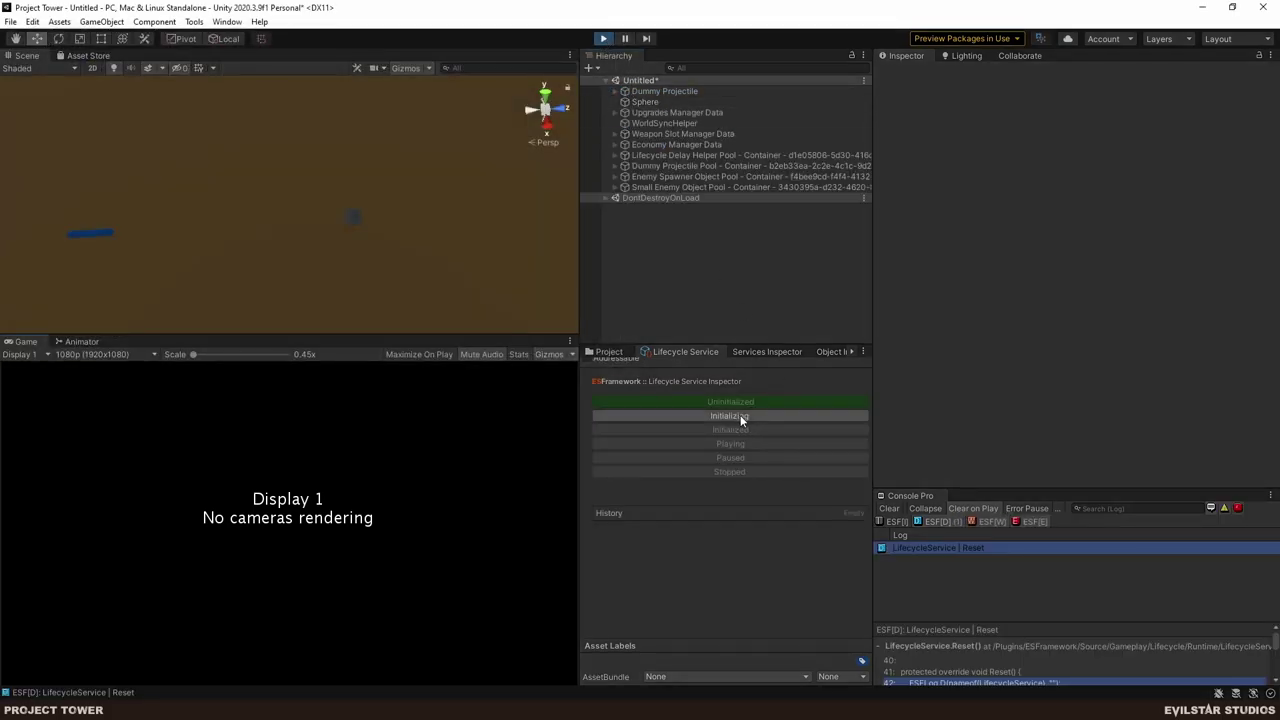
{"action": "left_click", "coordinate": [740, 443]}
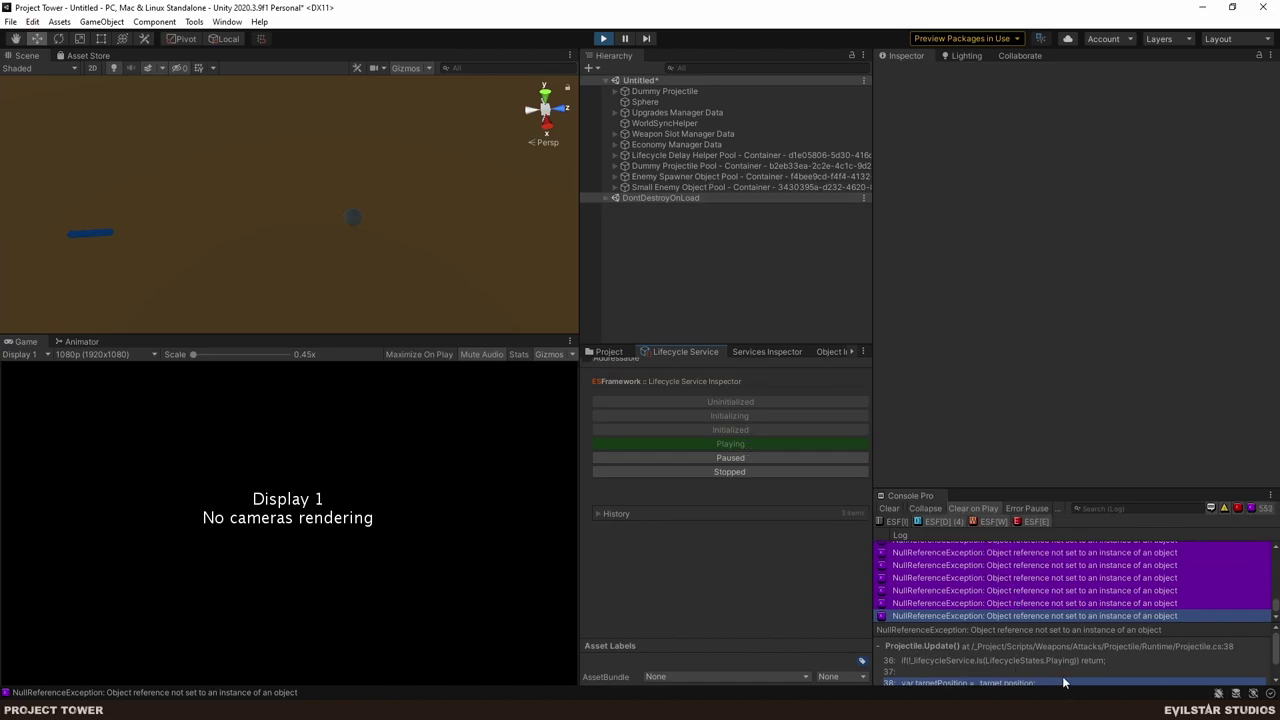
{"action": "left_click", "coordinate": [658, 92]}
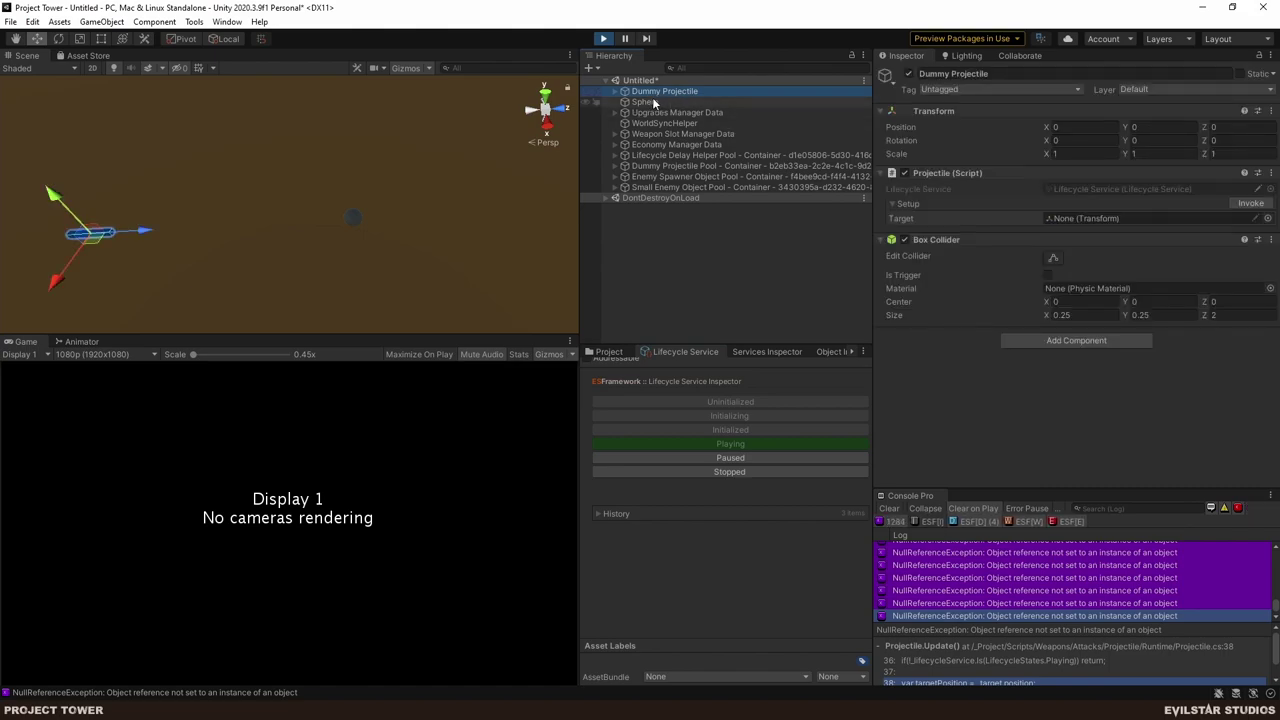
{"action": "left_click_drag", "start_coordinate": [652, 95], "coordinate": [1107, 222]}
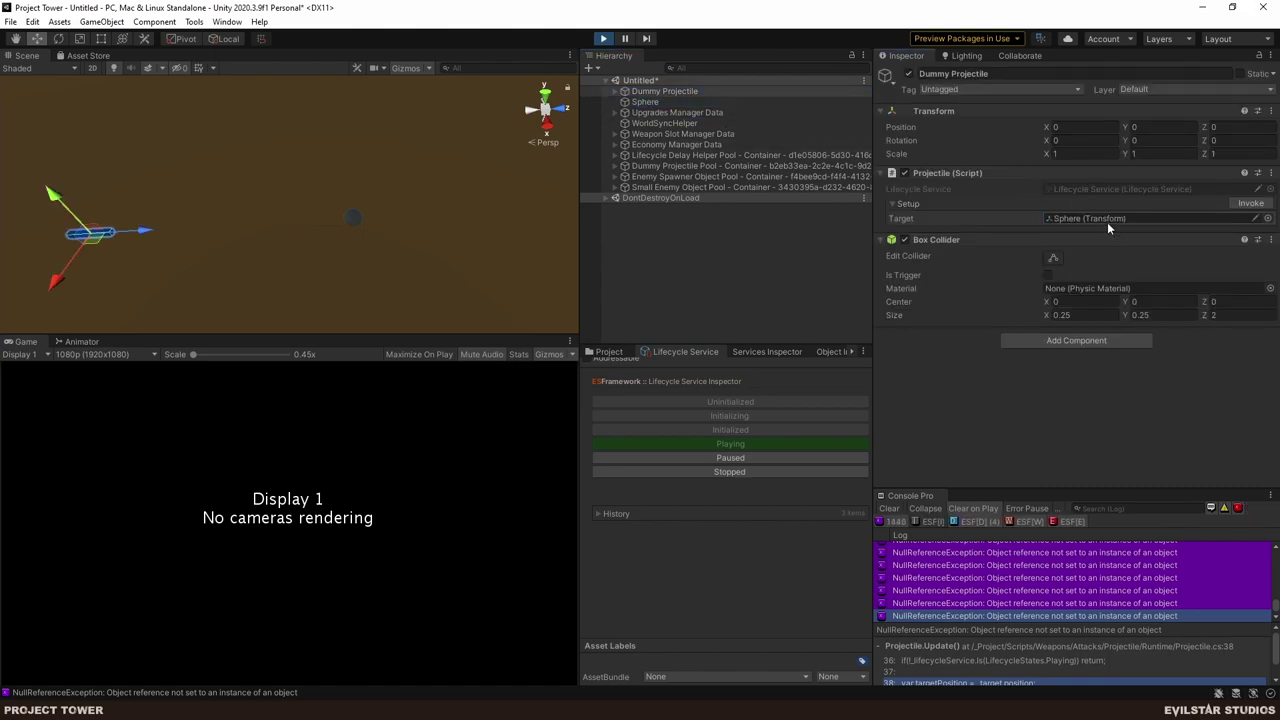
{"action": "left_click", "coordinate": [1250, 204]}
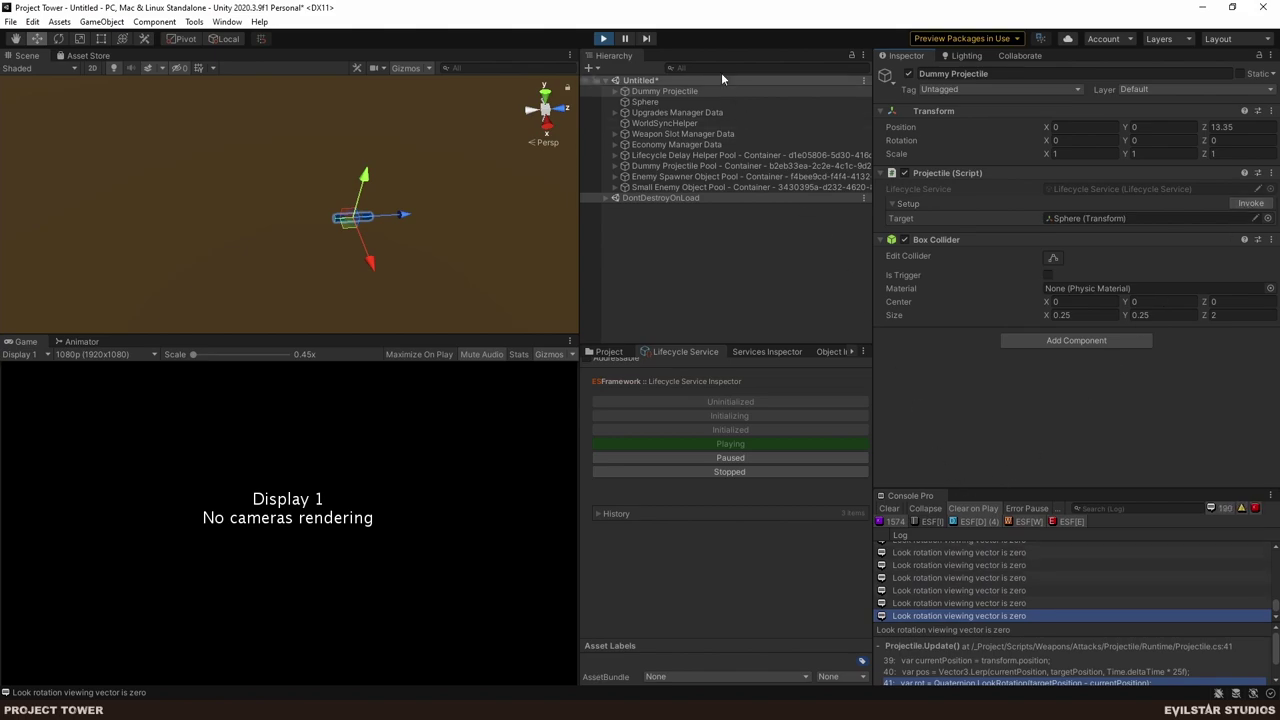
- Pause, inspect the NullReferenceException stack trace in Console Pro, then stop play mode
{"action": "left_click", "coordinate": [625, 38]}
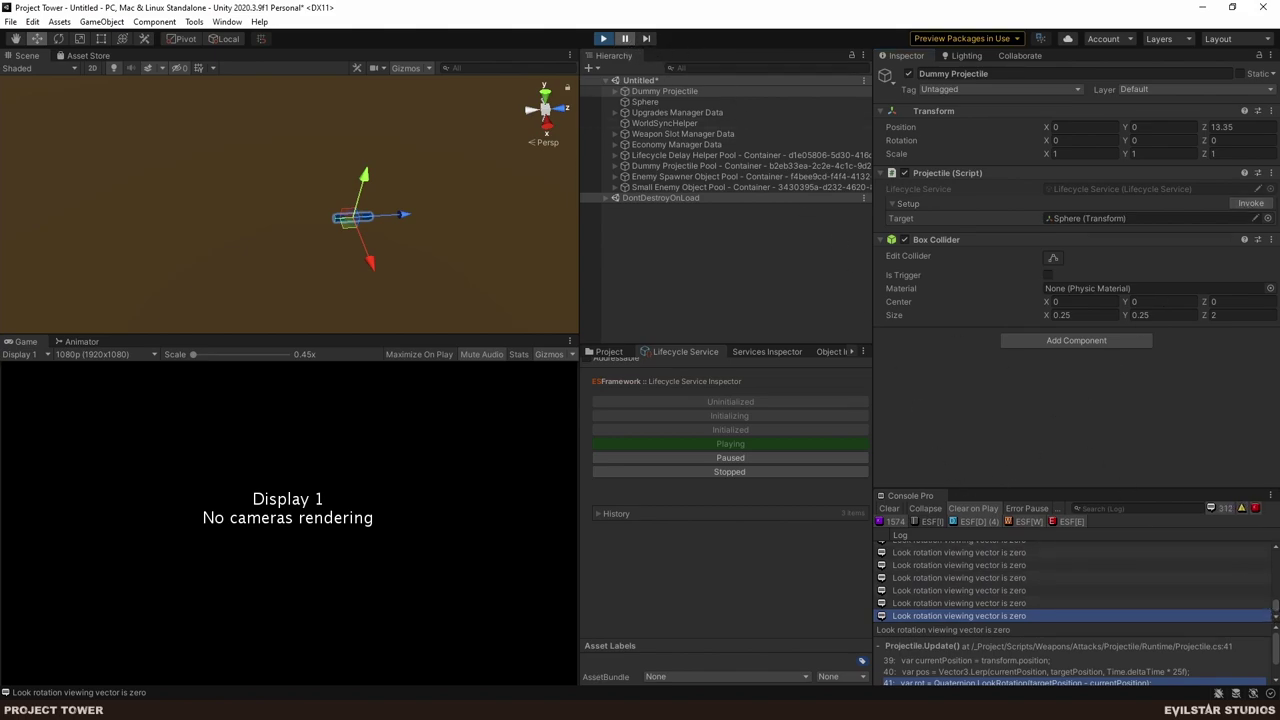
{"action": "scroll", "coordinate": [1277, 598], "scroll_direction": "up", "scroll_amount": 5}
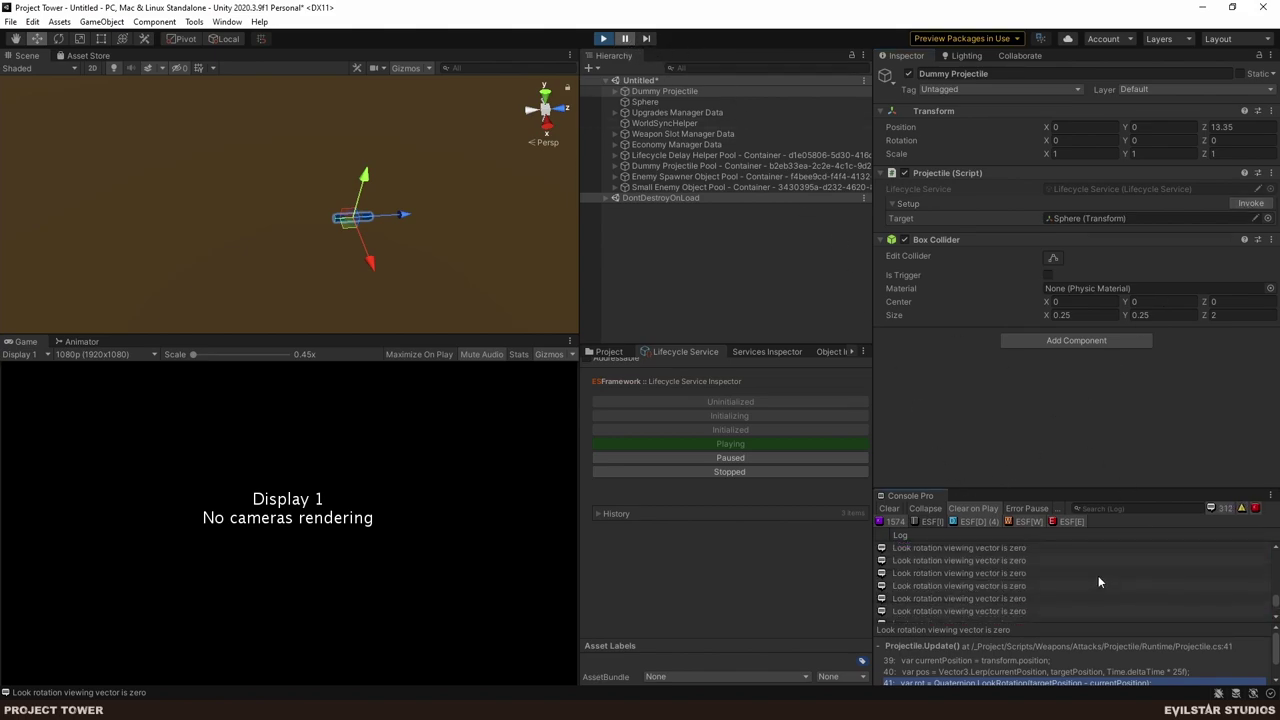
{"action": "scroll", "coordinate": [1096, 575], "scroll_direction": "up", "scroll_amount": 3}
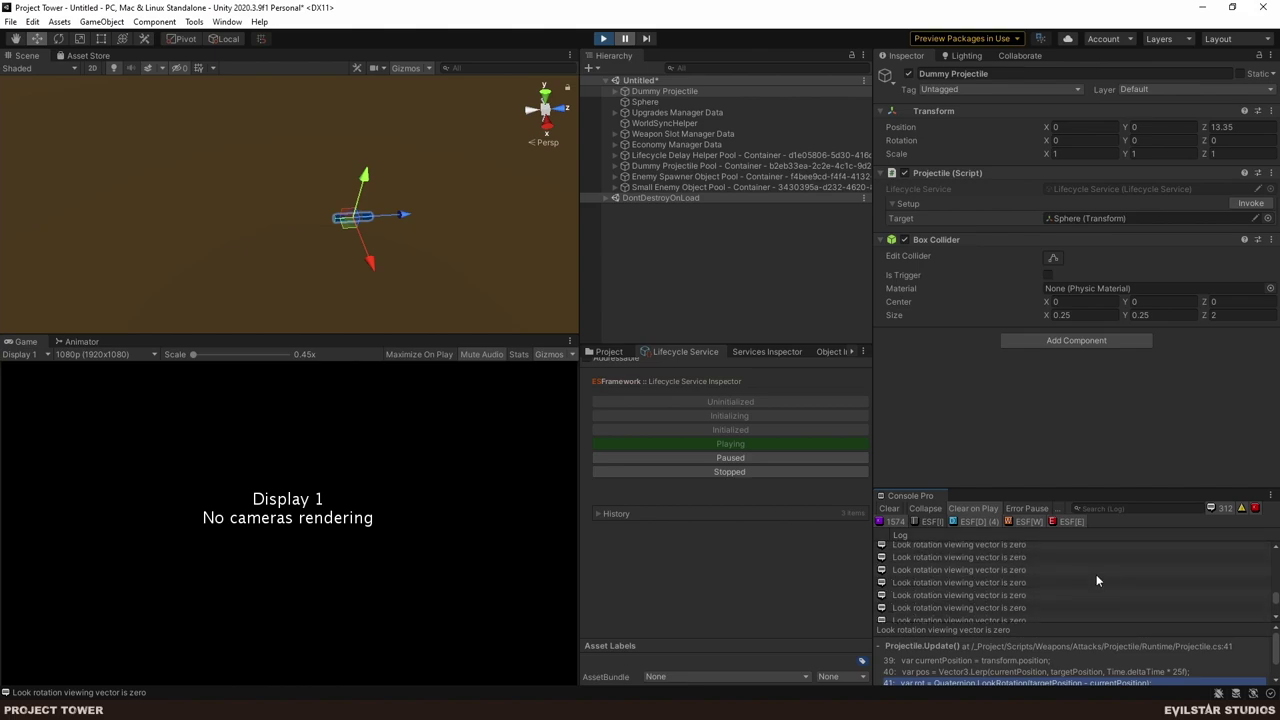
{"action": "scroll", "coordinate": [1095, 580], "scroll_direction": "up", "scroll_amount": 2}
{"action": "scroll", "coordinate": [1105, 590], "scroll_direction": "down", "scroll_amount": 1}
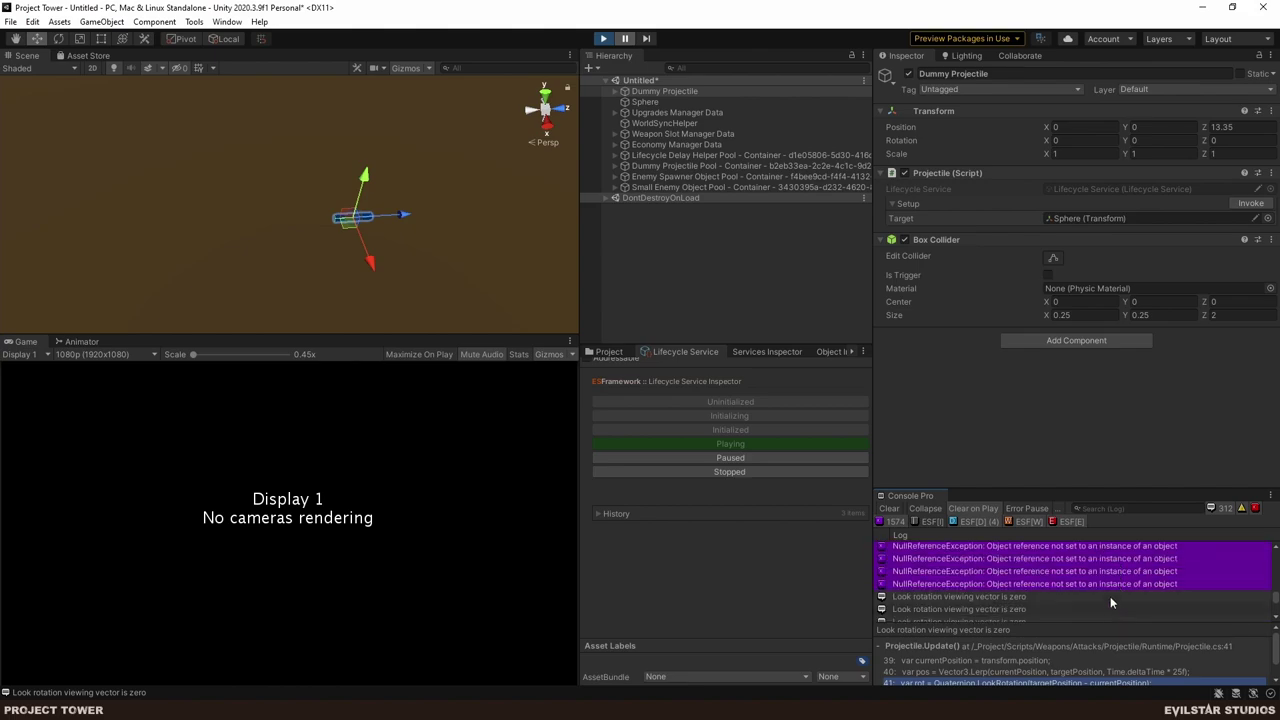
{"action": "left_click", "coordinate": [1101, 584]}
{"action": "scroll", "coordinate": [1100, 583], "scroll_direction": "down", "scroll_amount": 3}
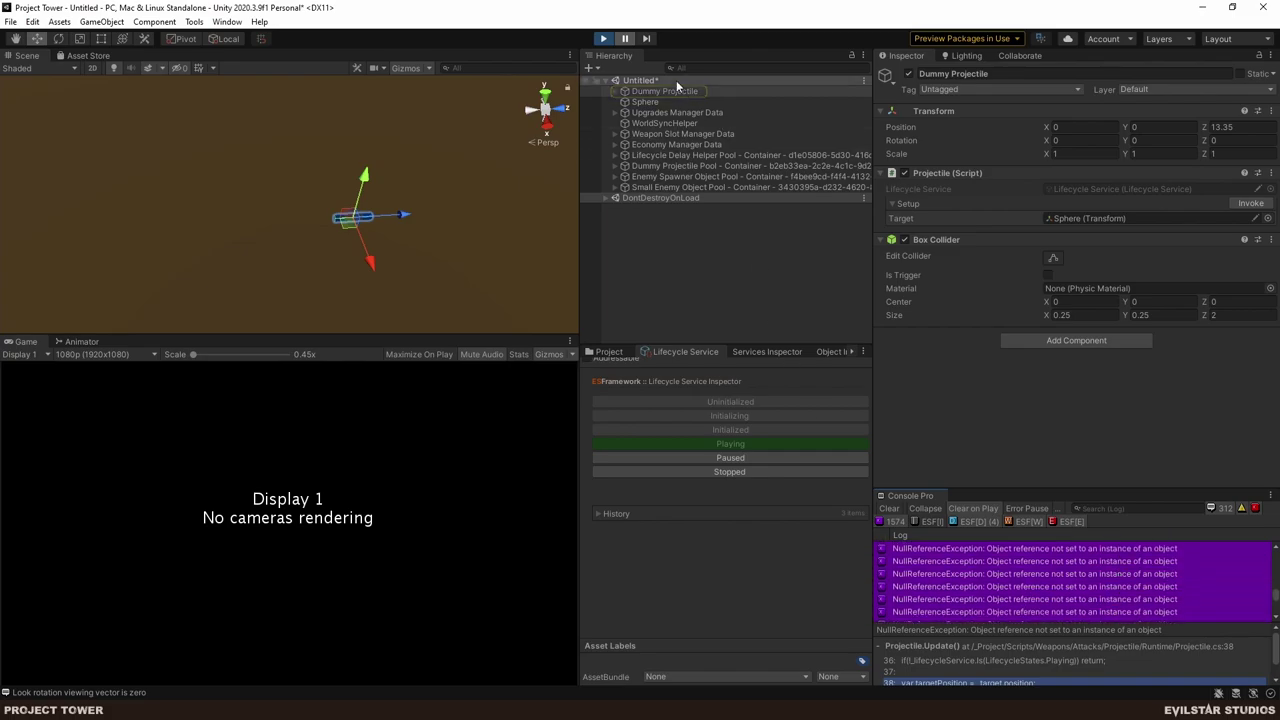
{"action": "left_click", "coordinate": [605, 39]}
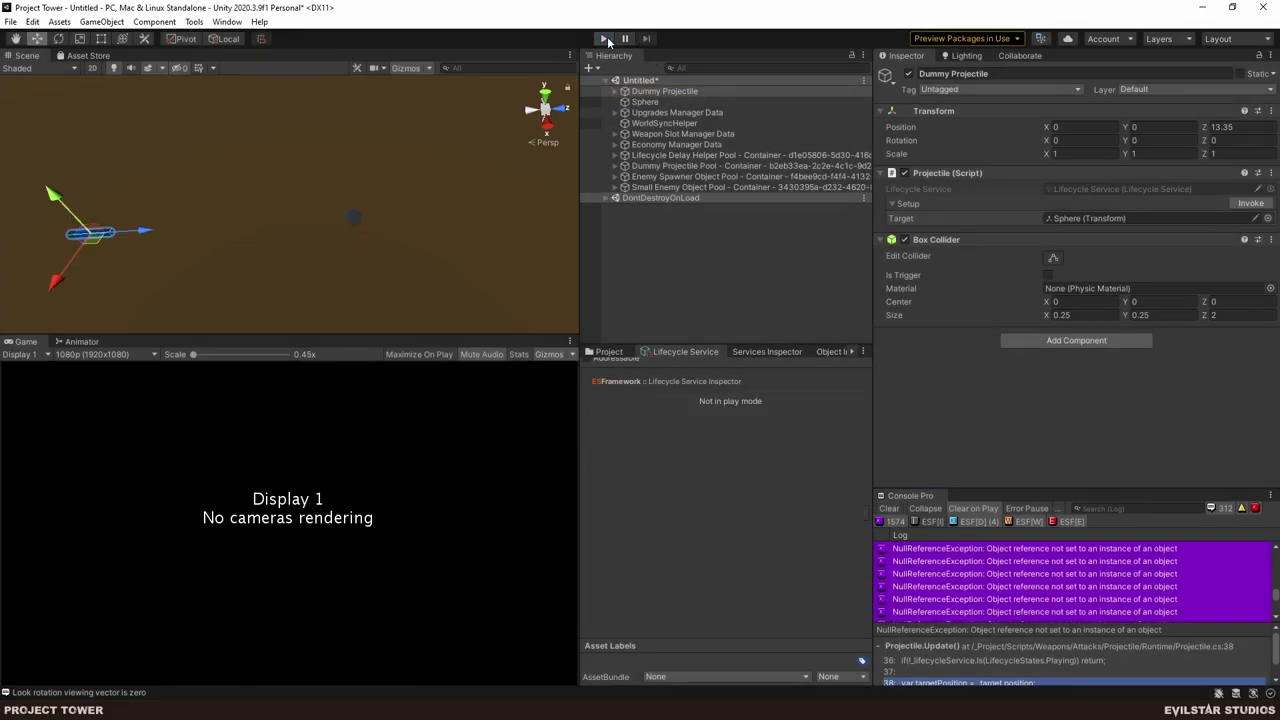
- Add a kinematic Rigidbody with gravity off to the Dummy Projectile, then return to the Chrome forum thread
{"action": "left_click", "coordinate": [1049, 352]}
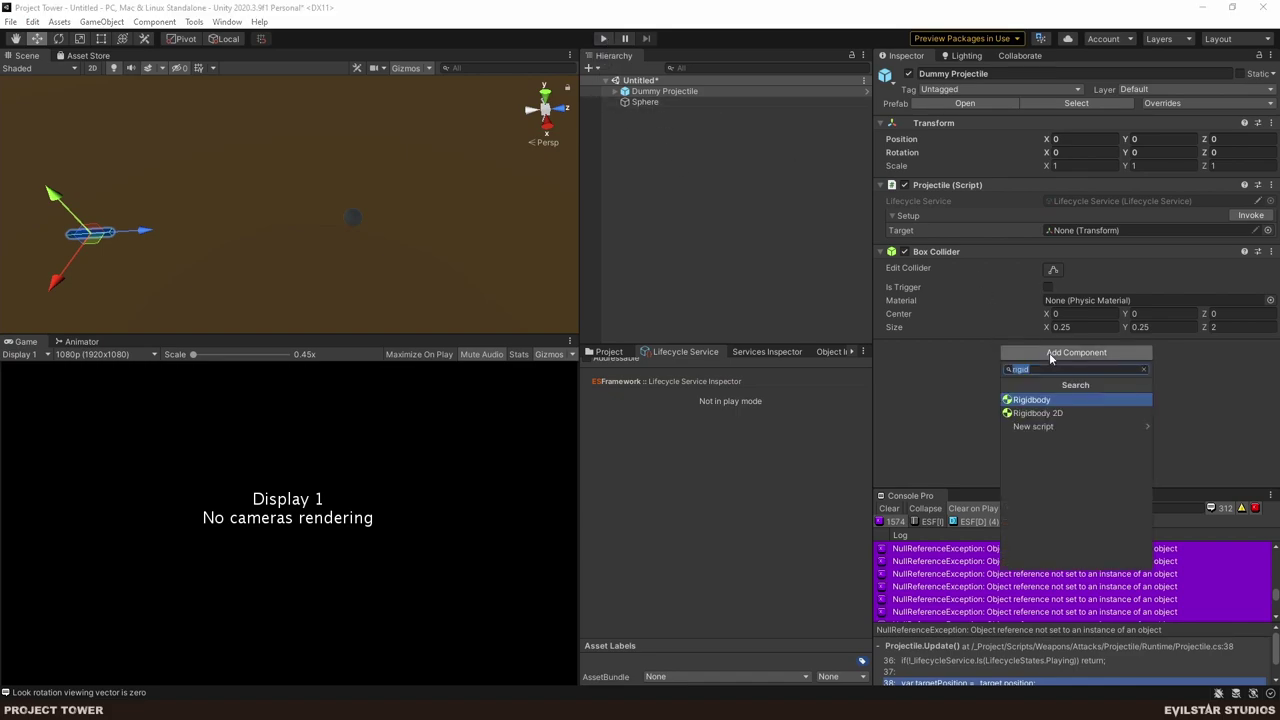
{"action": "key", "text": "Return"}
{"action": "scroll", "coordinate": [1015, 409], "scroll_direction": "down", "scroll_amount": 3}
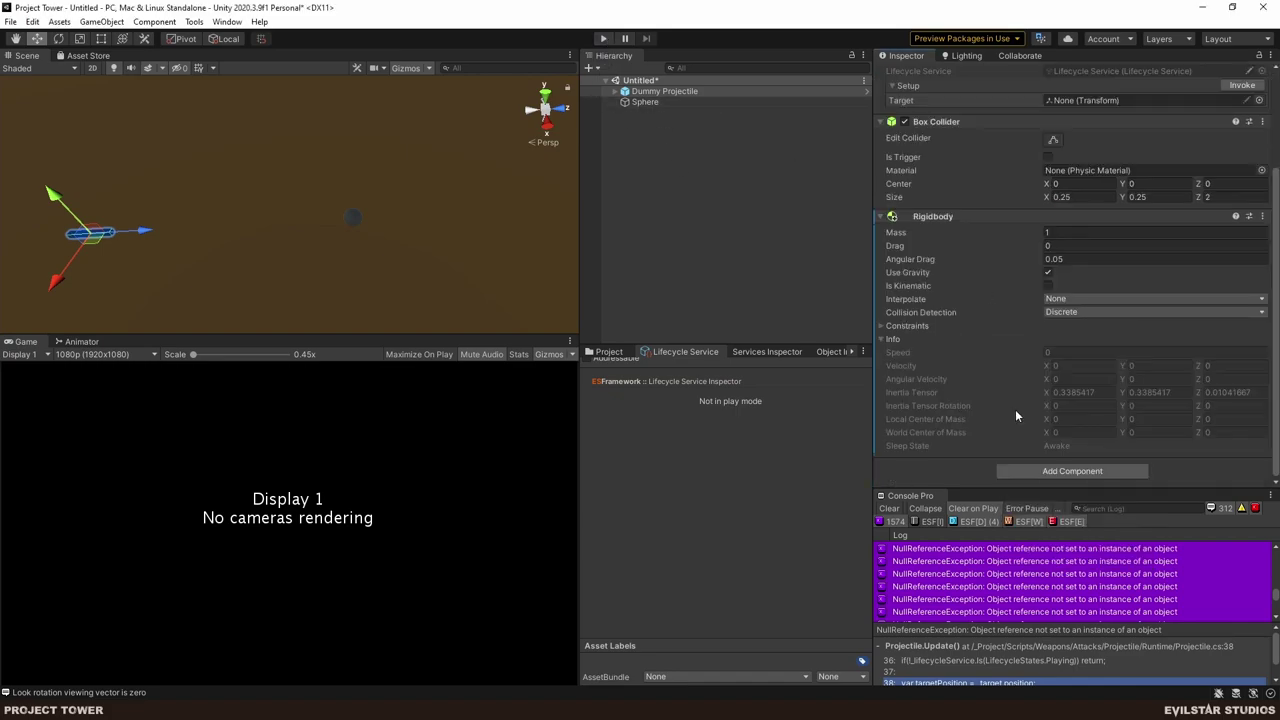
{"action": "left_click", "coordinate": [1048, 286]}
{"action": "left_click", "coordinate": [1048, 273]}
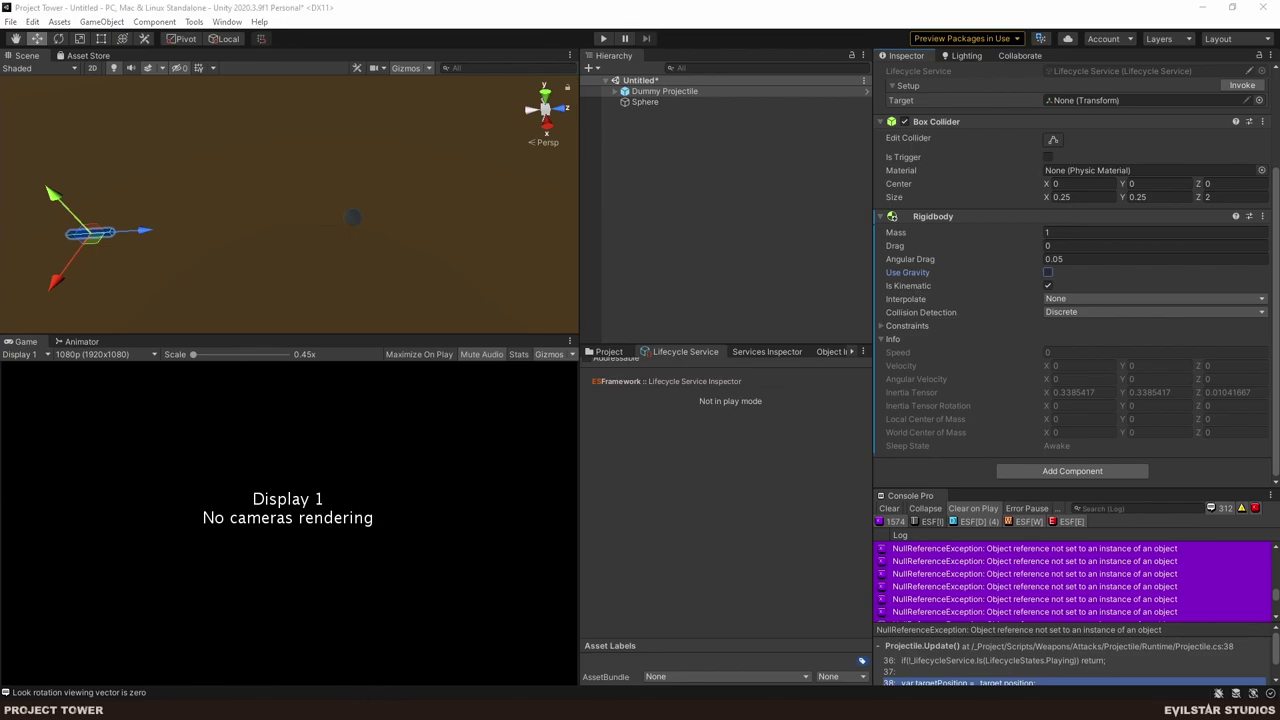
{"action": "left_click", "coordinate": [187, 643]}
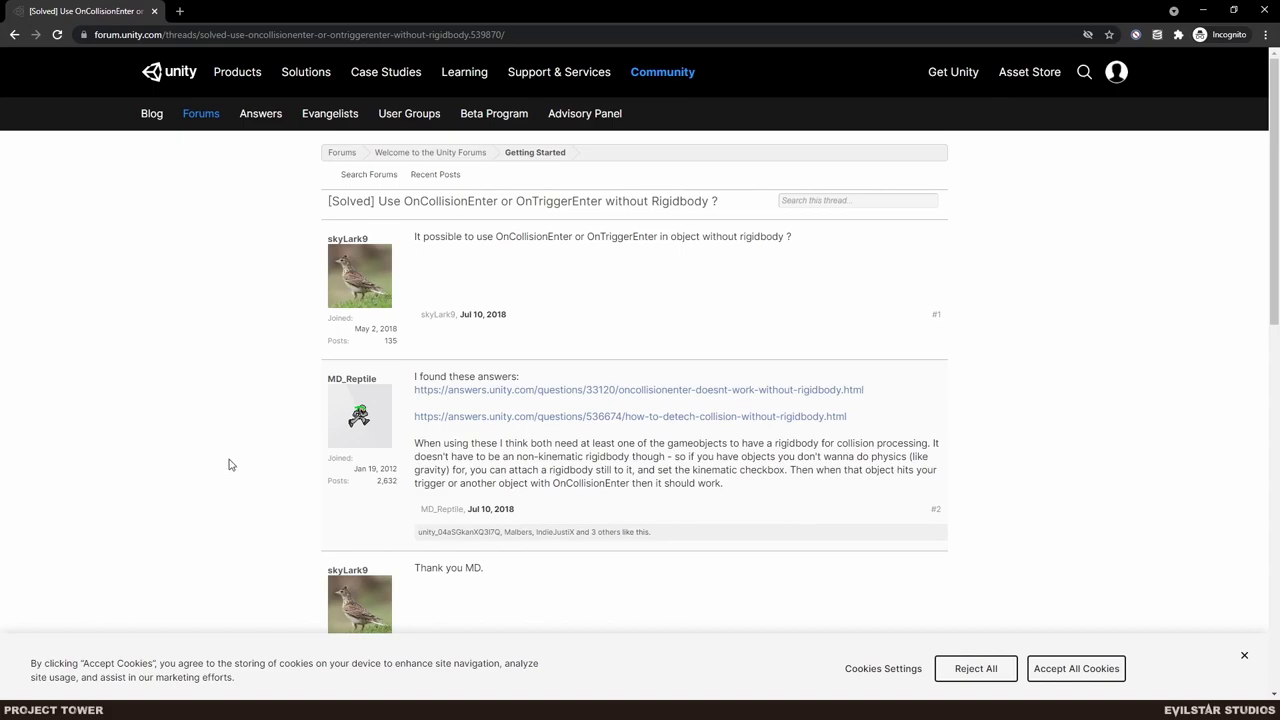
- Open the Unity Answers question 'How to detech collision without rigidbody' in a new tab
{"action": "middle_click", "coordinate": [801, 418]}
{"action": "left_click", "coordinate": [233, 10]}
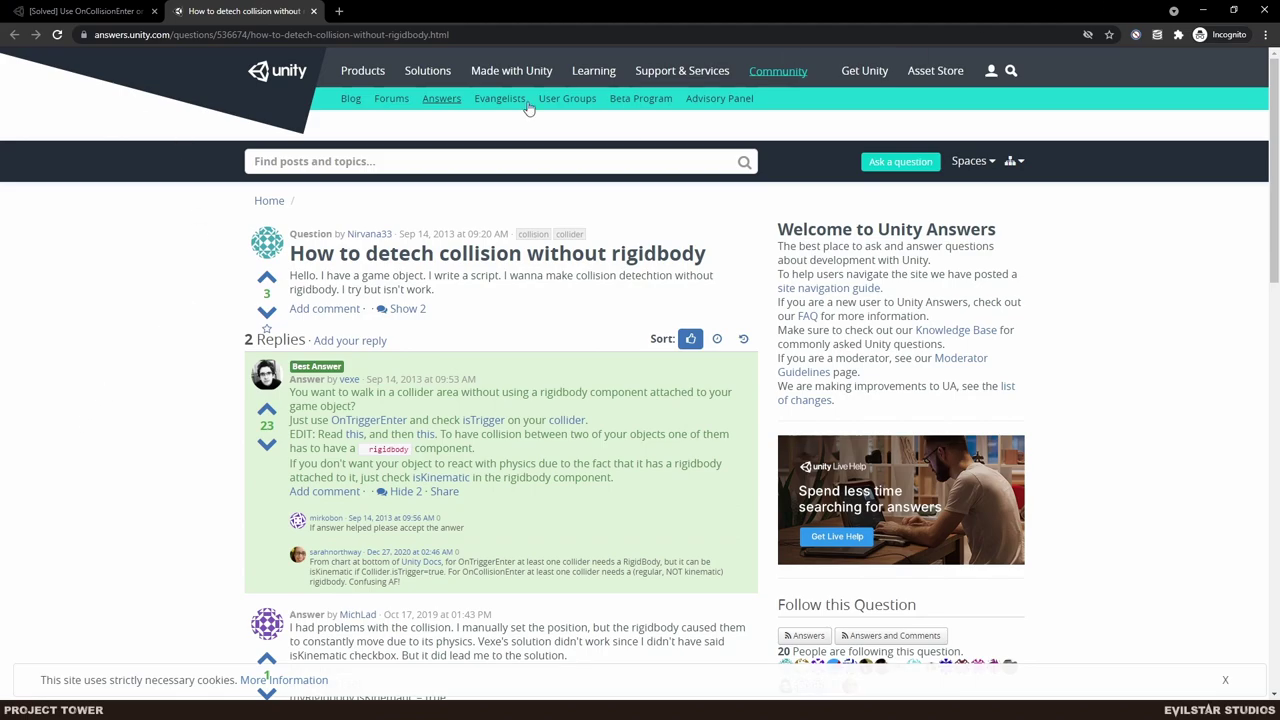
- Back in Unity, enter play mode and set the Sphere as the Dummy Projectile's Target
{"action": "left_click", "coordinate": [1203, 9]}
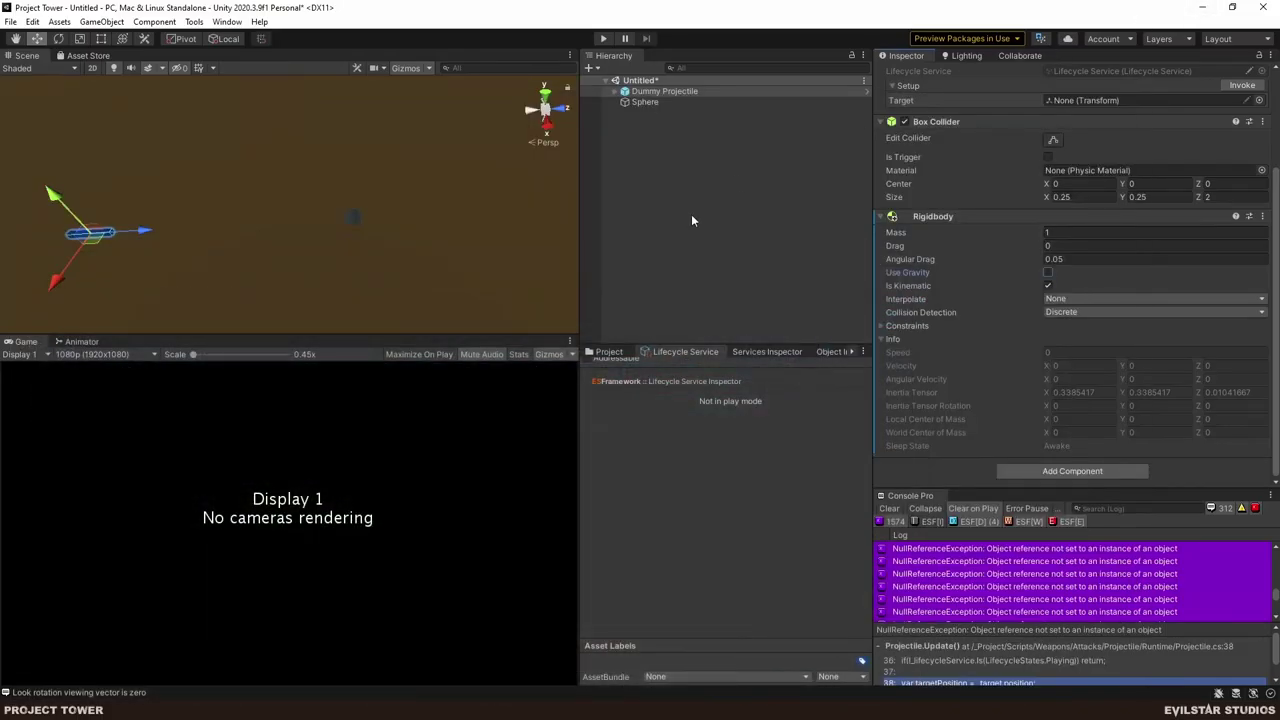
{"action": "left_click", "coordinate": [660, 182]}
{"action": "left_click", "coordinate": [603, 38]}
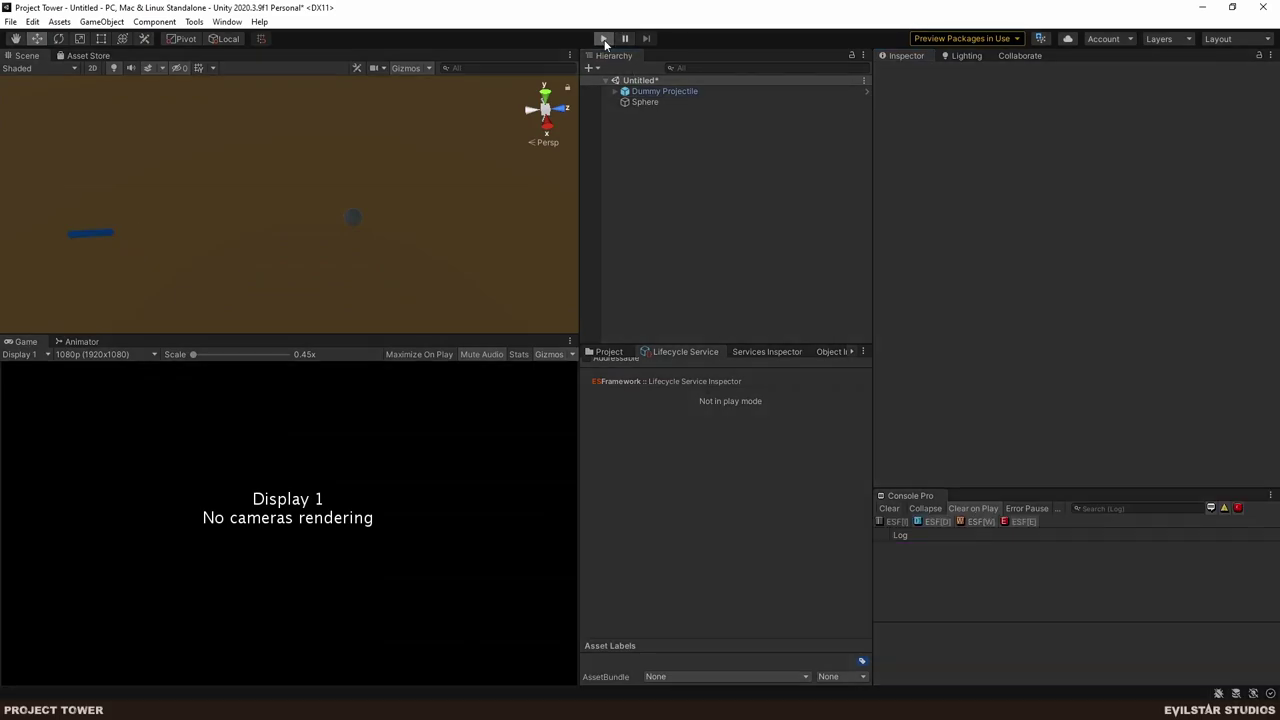
{"action": "left_click", "coordinate": [657, 103]}
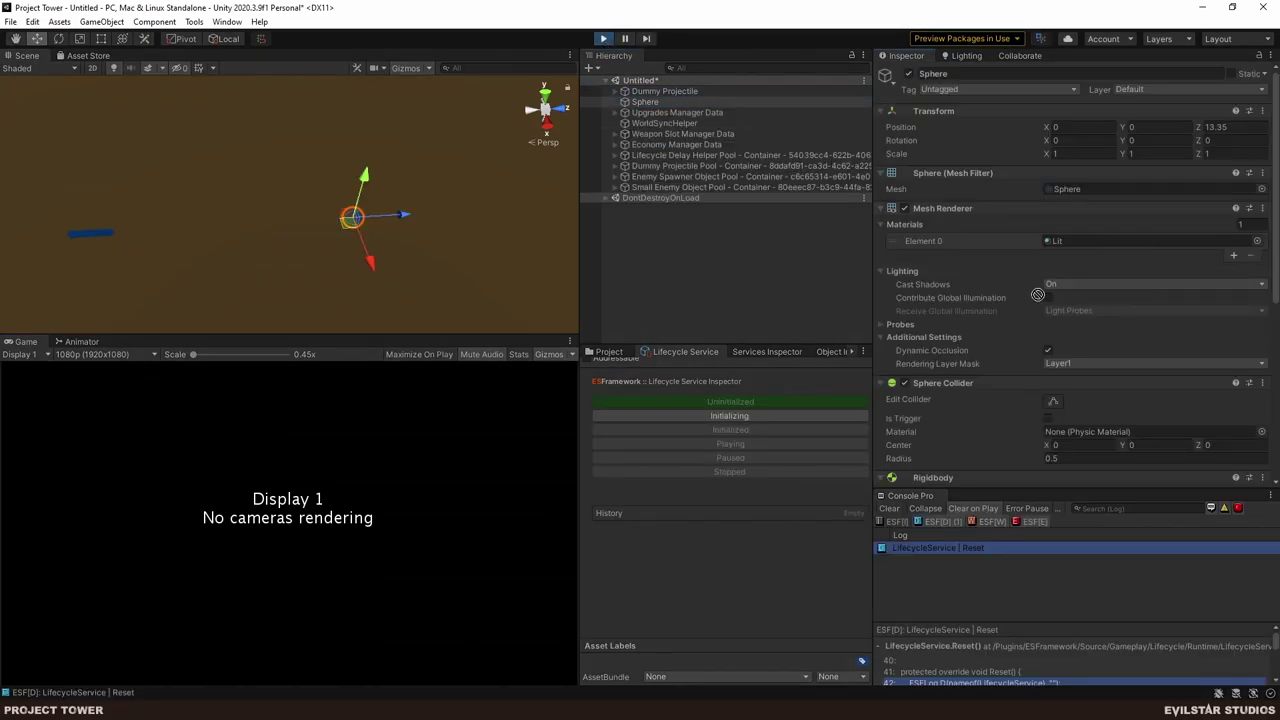
{"action": "left_click", "coordinate": [680, 91]}
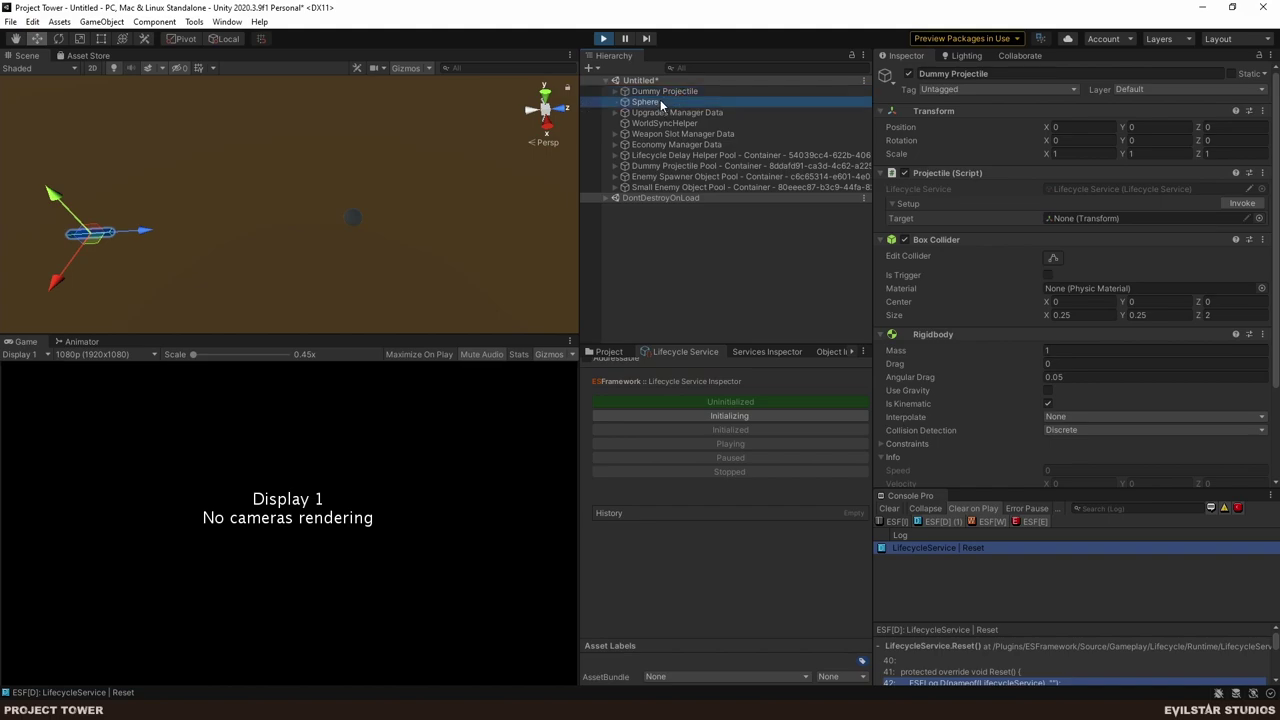
{"action": "left_click", "coordinate": [1068, 219]}
{"action": "left_click_drag", "start_coordinate": [1068, 224], "coordinate": [1068, 224]}
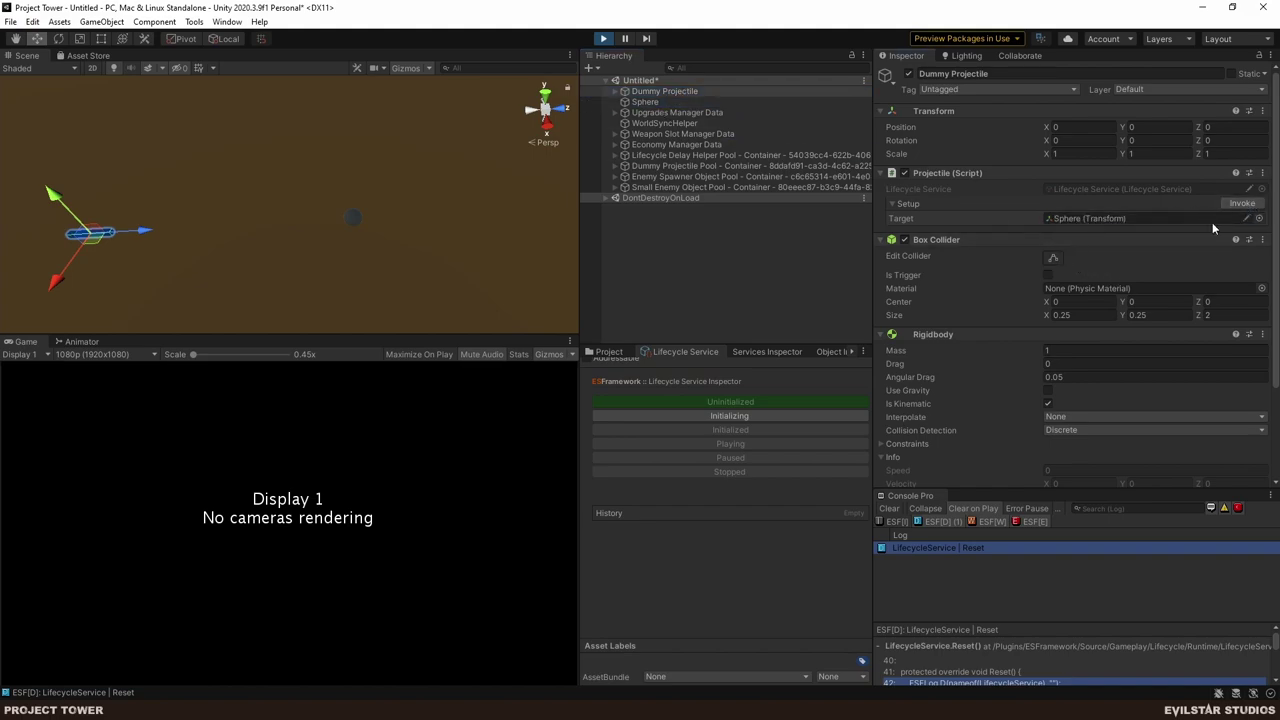
- Step the Lifecycle through Initializing, Initialized and Playing to launch the projectile, then stop play
{"action": "left_click", "coordinate": [720, 414]}
{"action": "left_click", "coordinate": [737, 430]}
{"action": "left_click", "coordinate": [746, 445]}
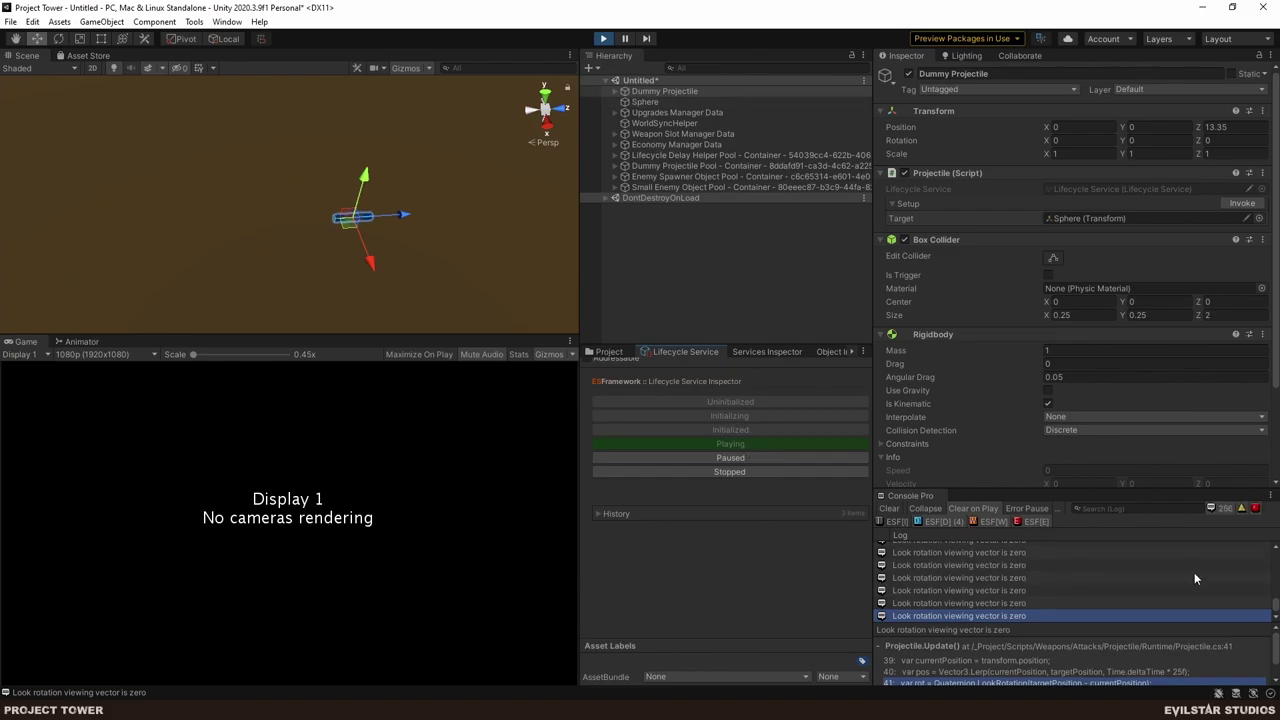
{"action": "left_click_drag", "start_coordinate": [1272, 610], "coordinate": [1272, 548]}
{"action": "left_click", "coordinate": [604, 38]}
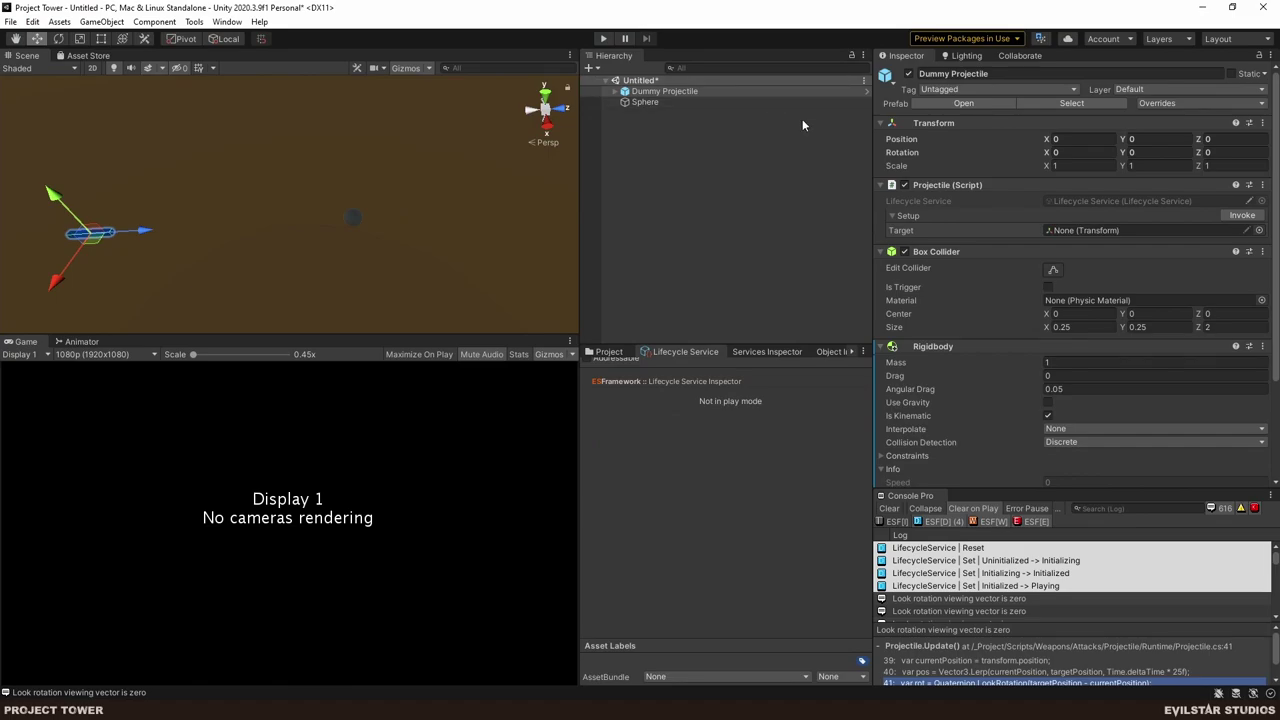
- After checking Projectile.cs, toggle Is Kinematic on the Dummy Projectile's Rigidbody
{"action": "key", "text": "alt+Tab"}
{"action": "key", "text": "alt+Tab"}
{"action": "left_click", "coordinate": [656, 91]}
{"action": "left_click", "coordinate": [1047, 415]}
- Remove the Rigidbody component from the Sphere, leaving the scene unsaved
{"action": "left_click", "coordinate": [650, 102]}
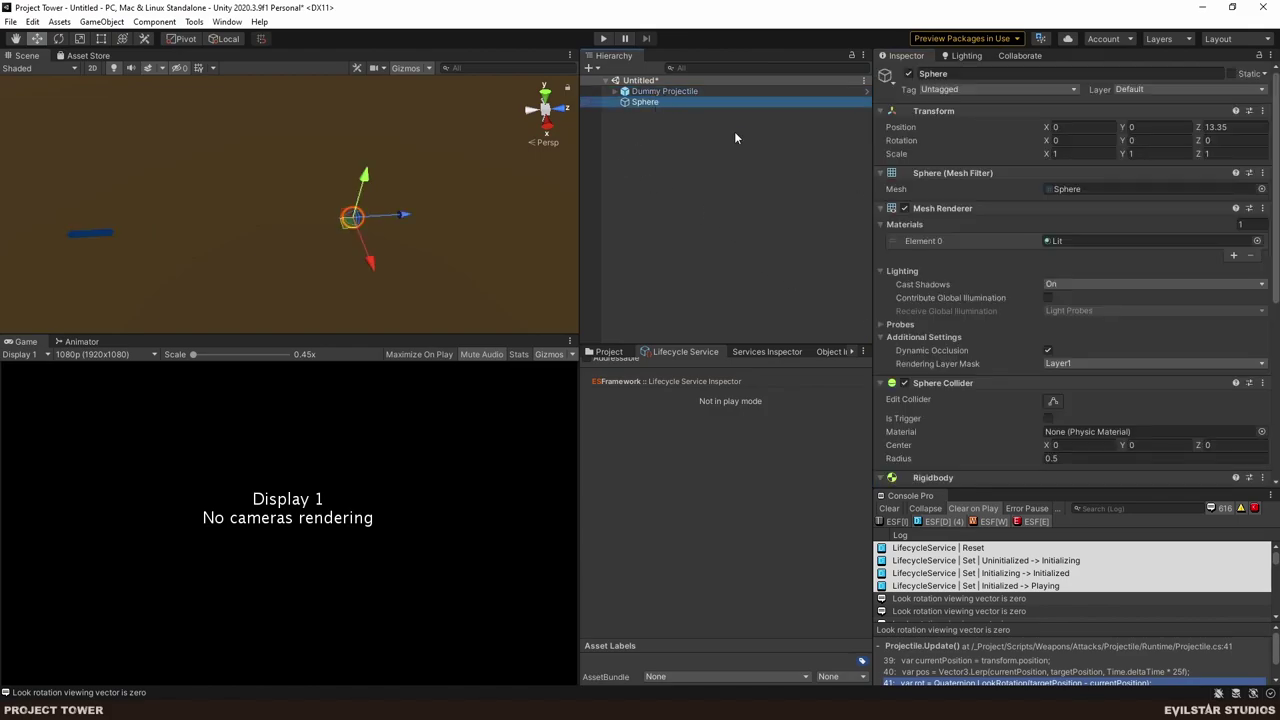
{"action": "scroll", "coordinate": [1048, 334], "scroll_direction": "down", "scroll_amount": 3}
{"action": "left_click", "coordinate": [1262, 357]}
{"action": "left_click", "coordinate": [1266, 390]}
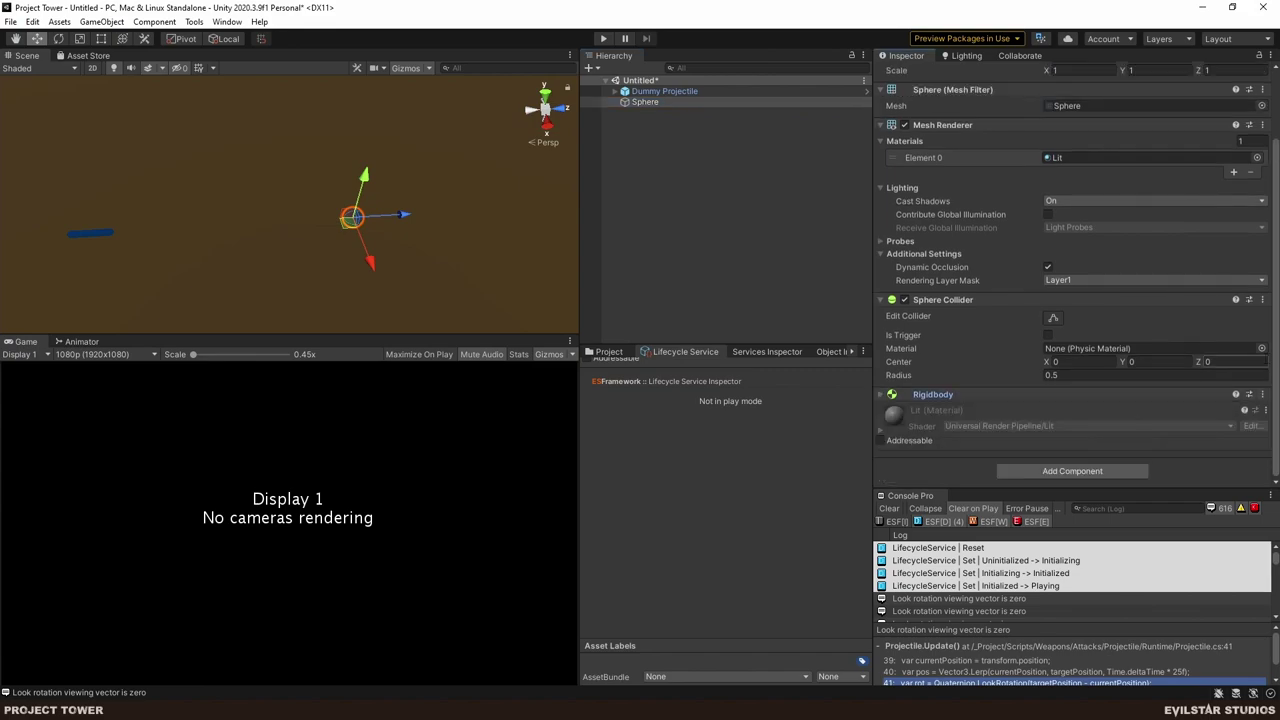
{"action": "left_click", "coordinate": [1262, 394]}
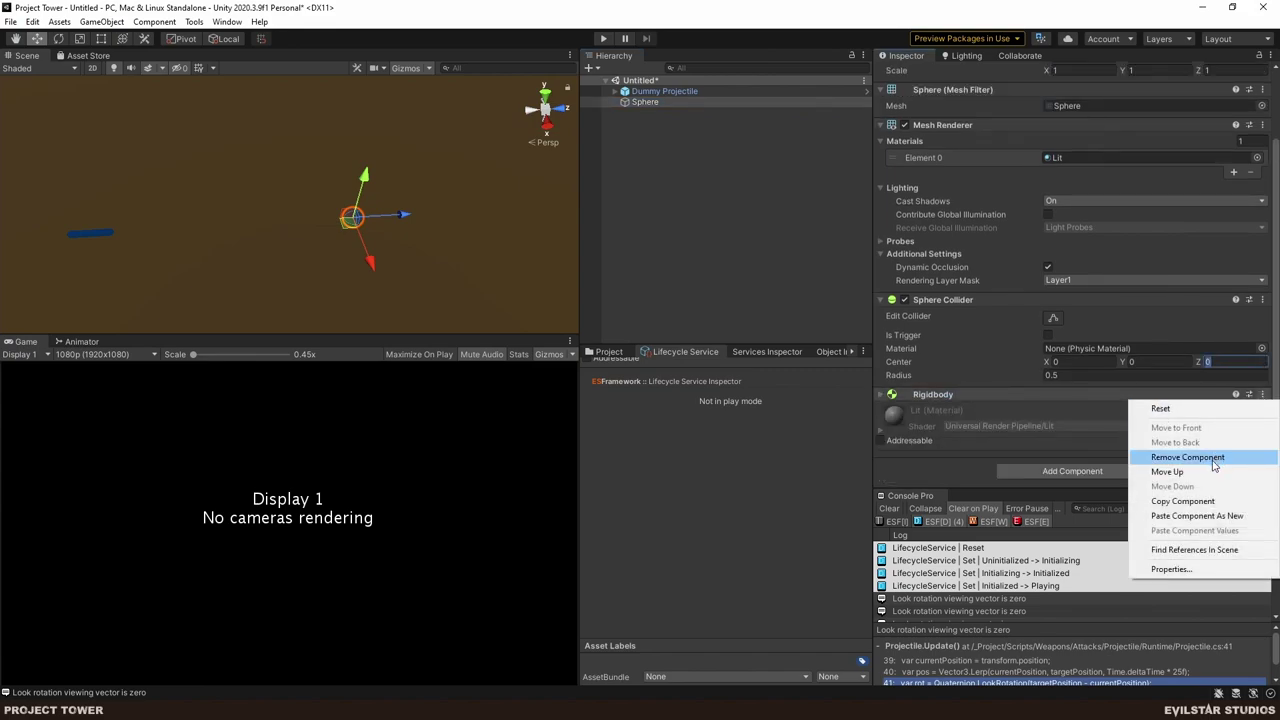
{"action": "left_click", "coordinate": [1150, 452]}
{"action": "left_click", "coordinate": [672, 188]}
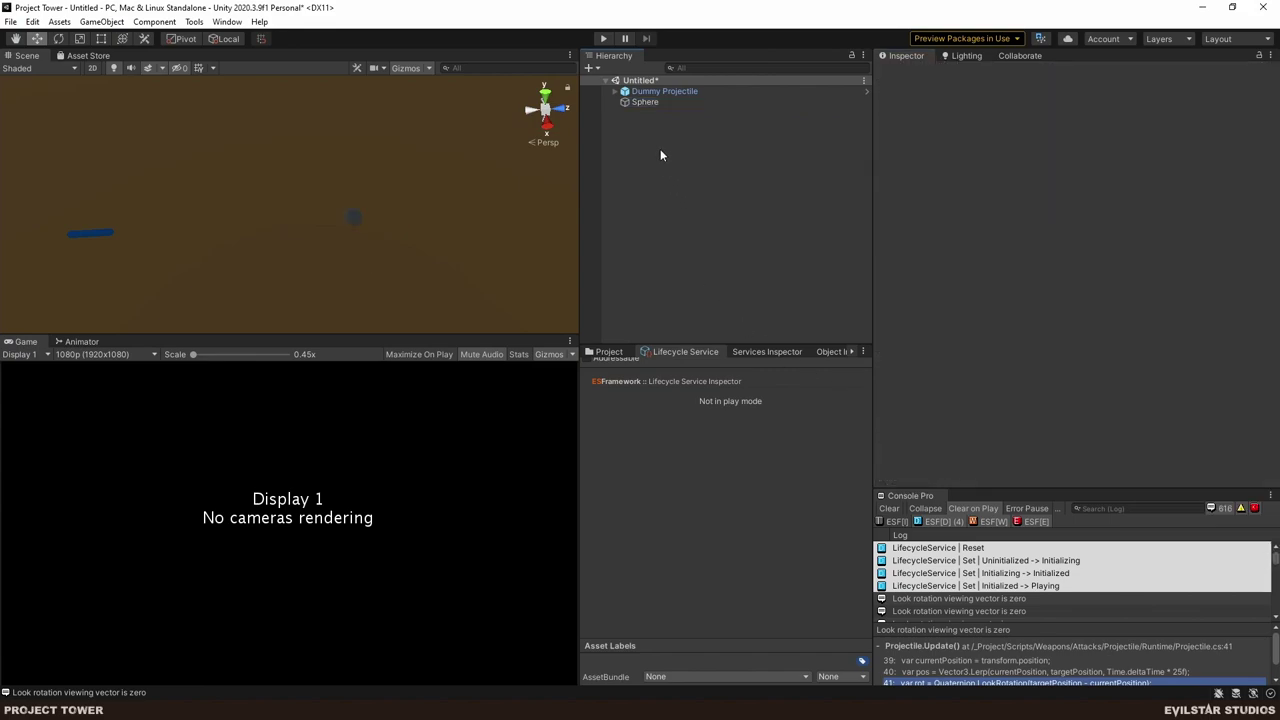
{"action": "key", "text": "ctrl+s"}
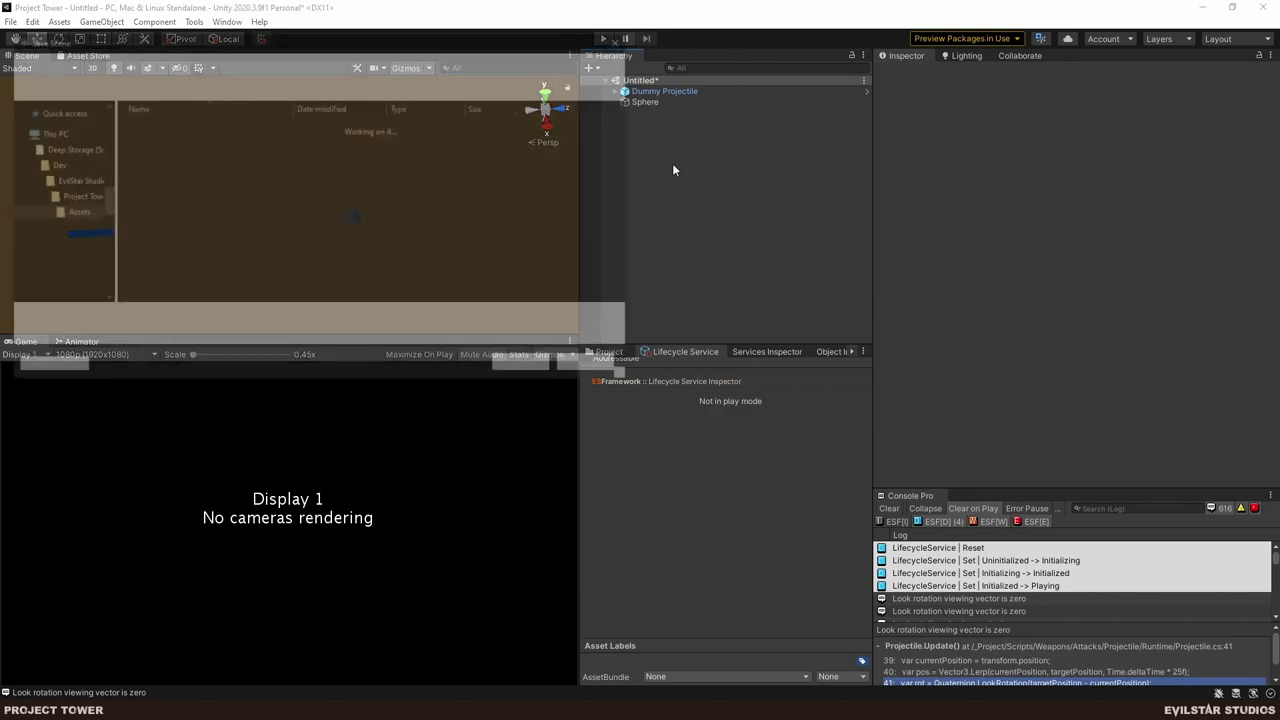
{"action": "left_click", "coordinate": [591, 366]}
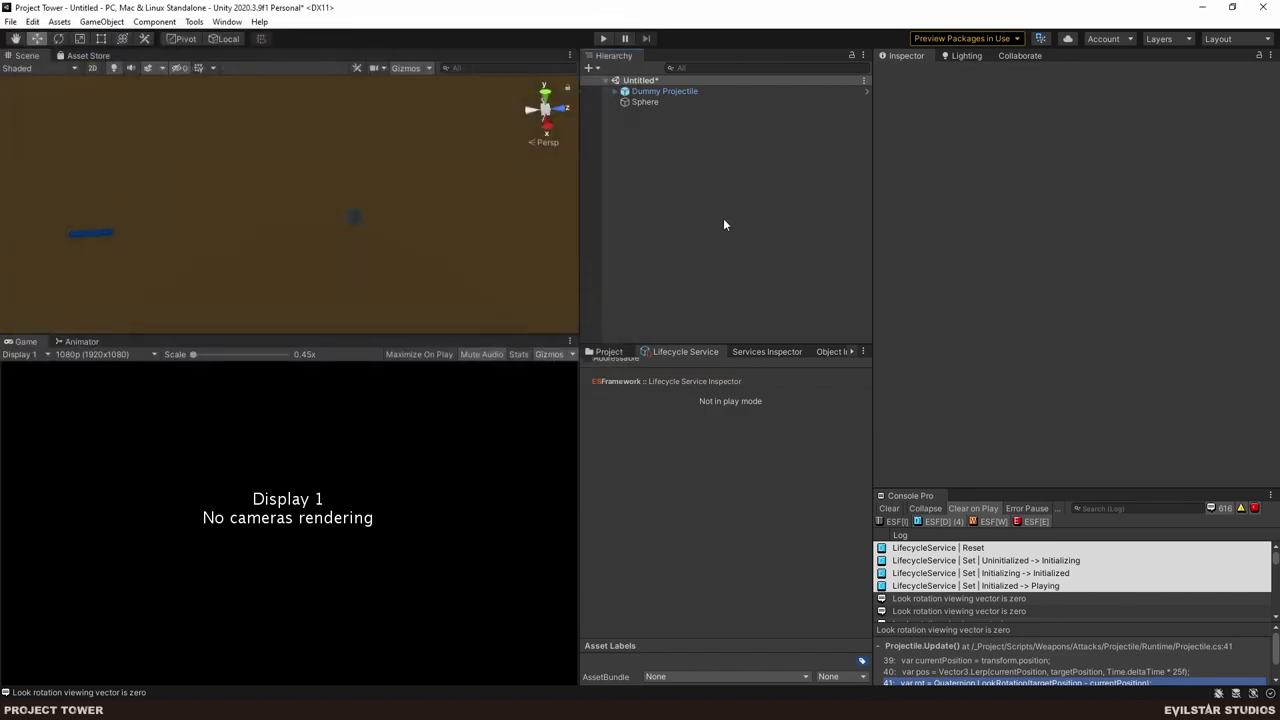
- In play mode, target the Sphere, run Invoke, and advance the Lifecycle to Playing
{"action": "left_click", "coordinate": [605, 39]}
{"action": "left_click", "coordinate": [665, 92]}
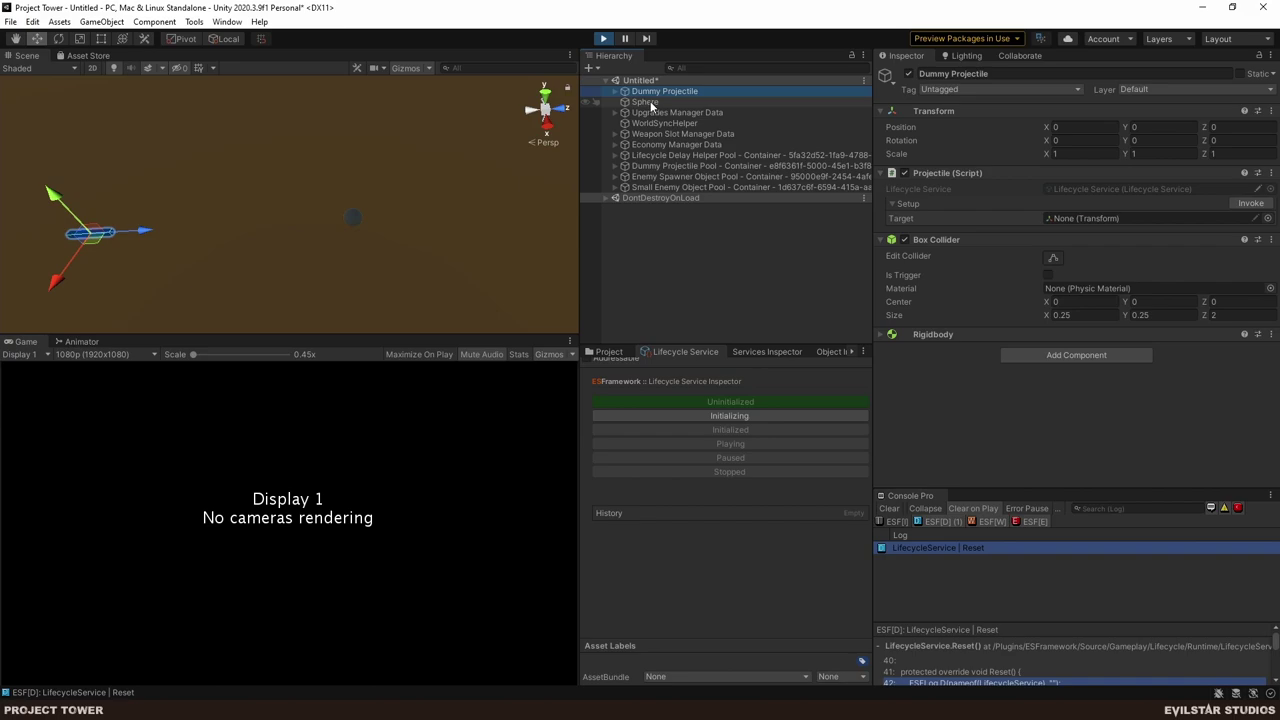
{"action": "left_click_drag", "start_coordinate": [650, 101], "coordinate": [1080, 219]}
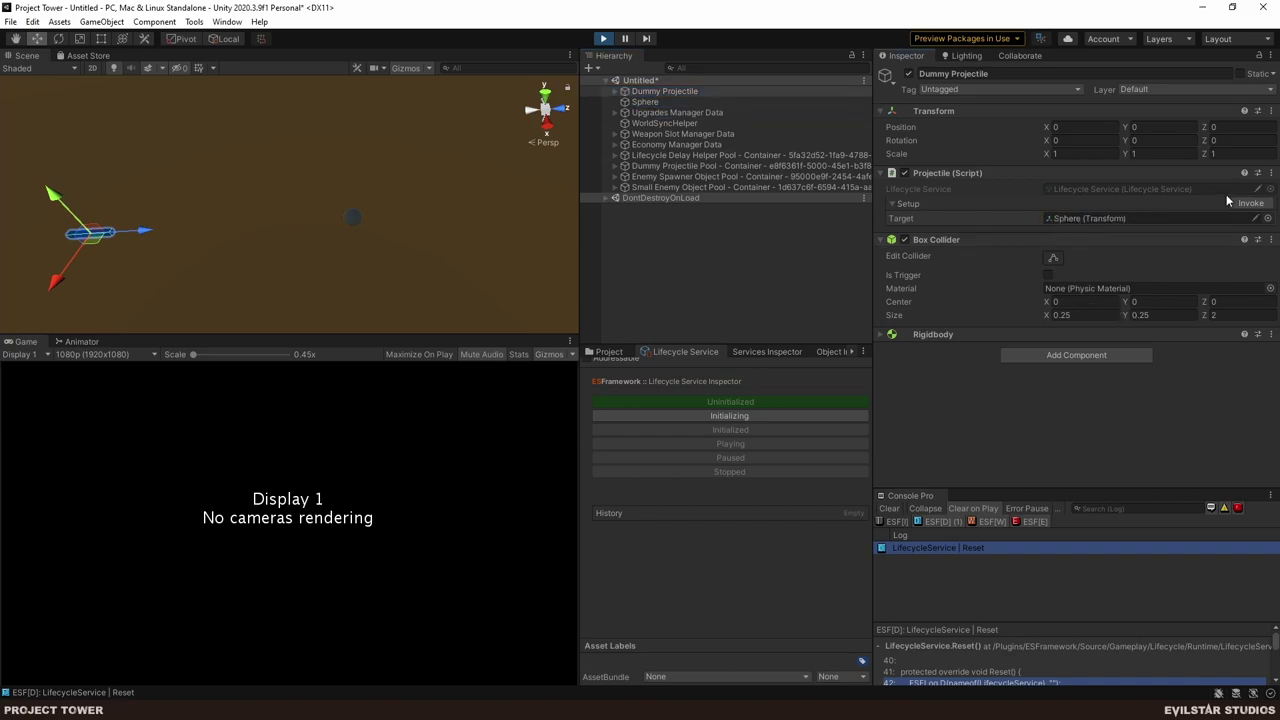
{"action": "left_click", "coordinate": [1250, 203]}
{"action": "left_click", "coordinate": [770, 416]}
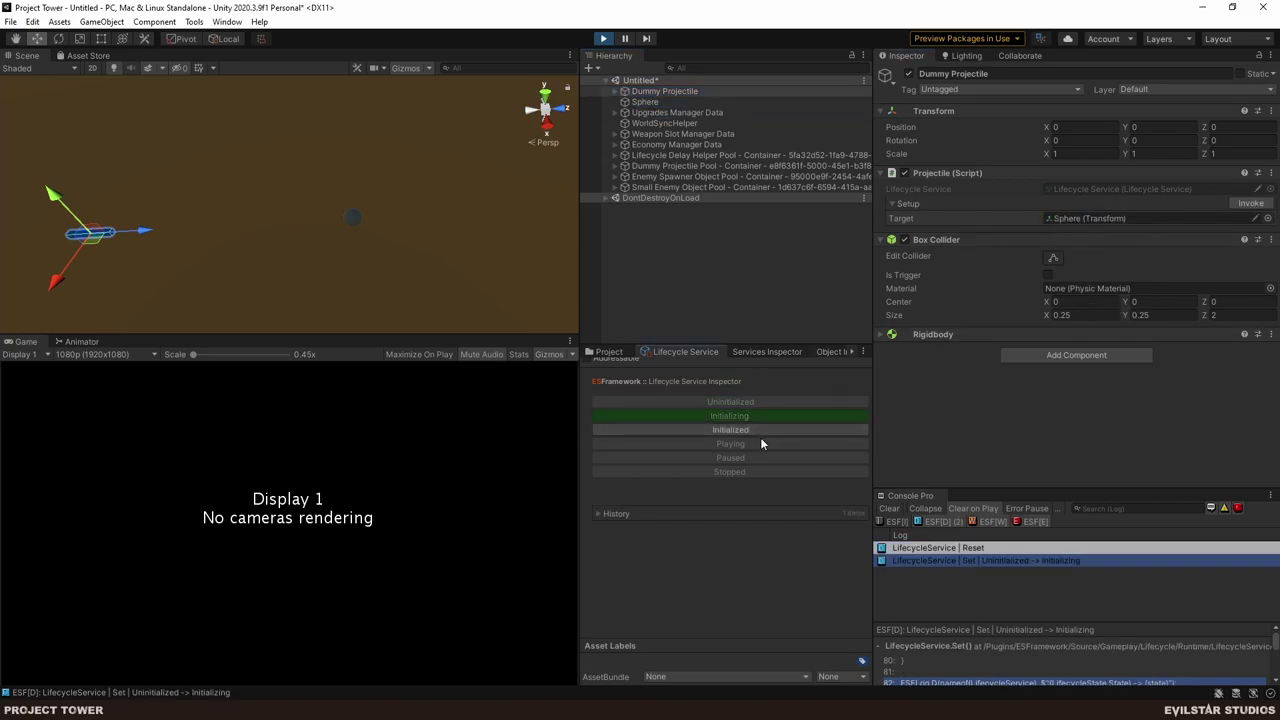
{"action": "left_click", "coordinate": [760, 434]}
{"action": "left_click", "coordinate": [754, 442]}
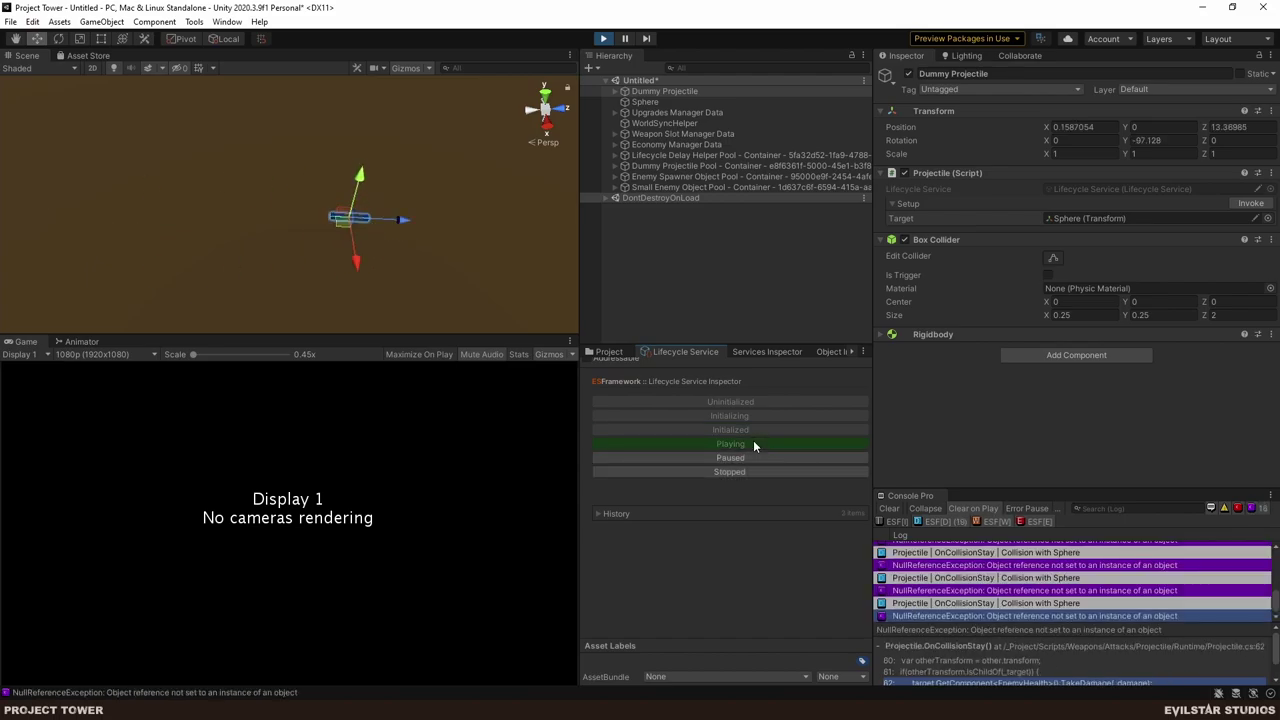
- Pause and inspect the 'Collision with Sphere' and NullReferenceException log entries
{"action": "left_click", "coordinate": [625, 38]}
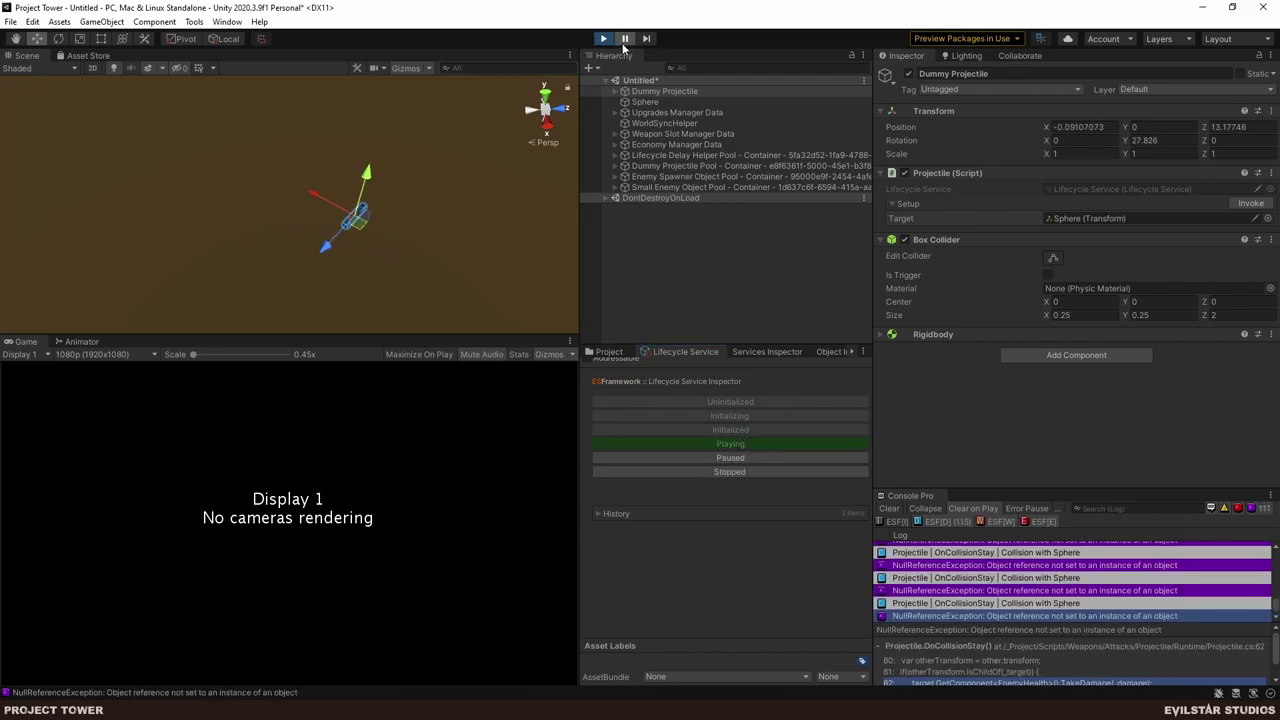
{"action": "left_click", "coordinate": [1041, 555]}
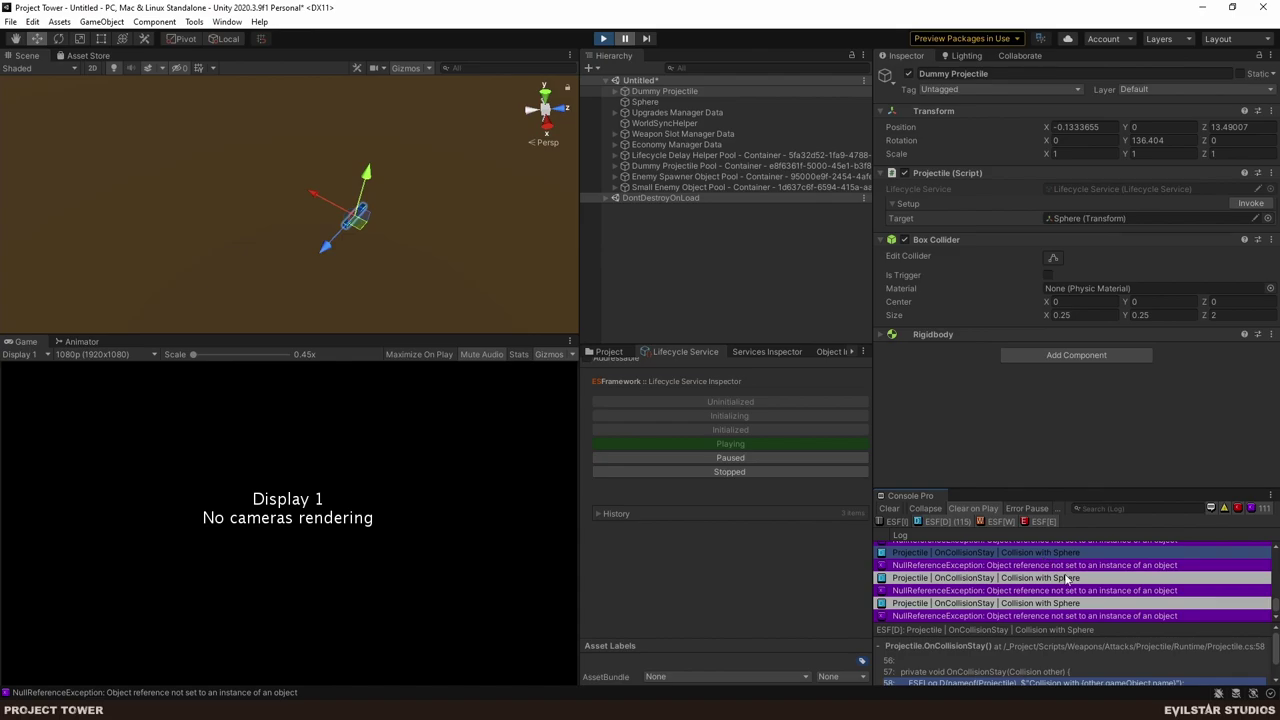
{"action": "left_click", "coordinate": [1056, 567]}
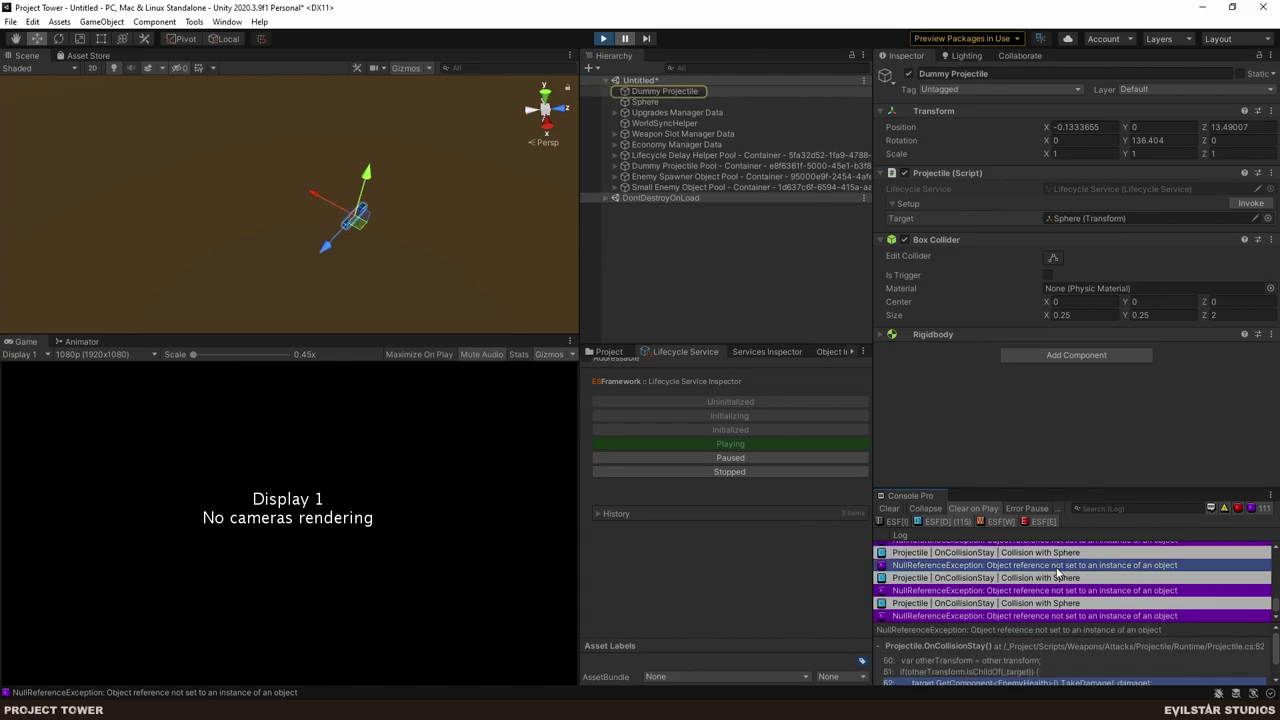
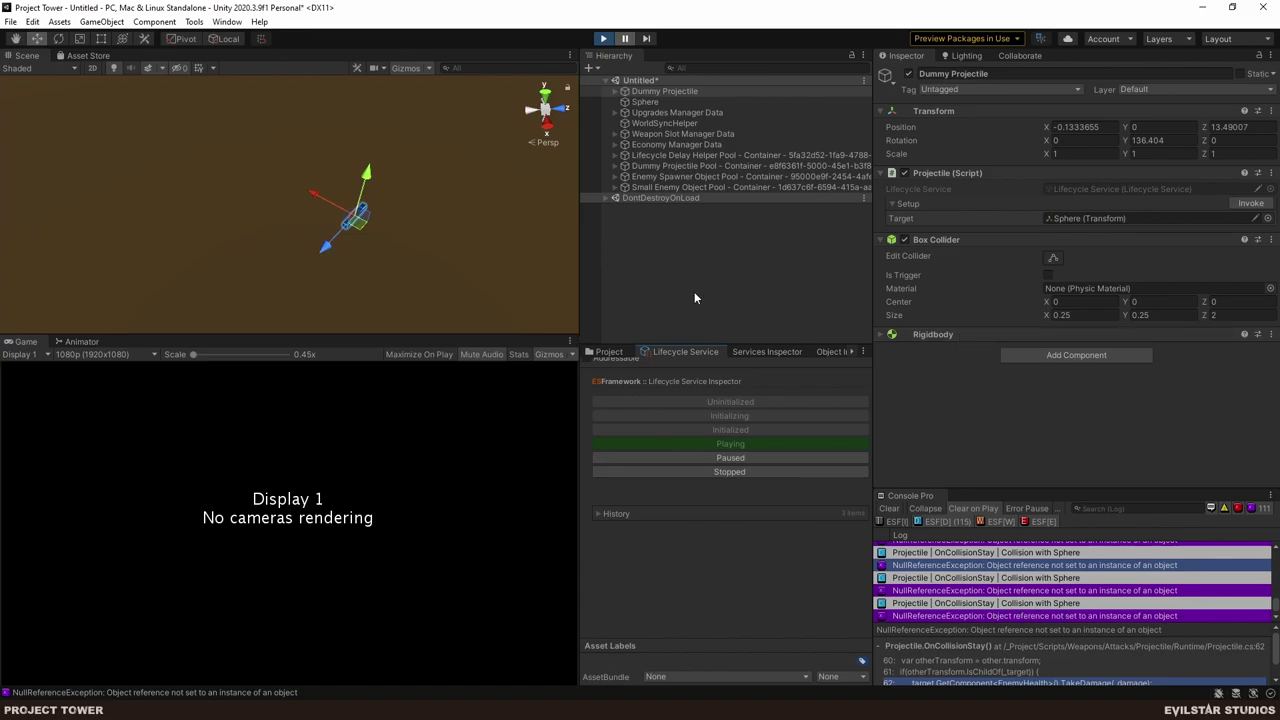
- Exit Play mode and give the Sphere a Rigidbody with Use Gravity unticked
{"action": "left_click", "coordinate": [603, 38]}
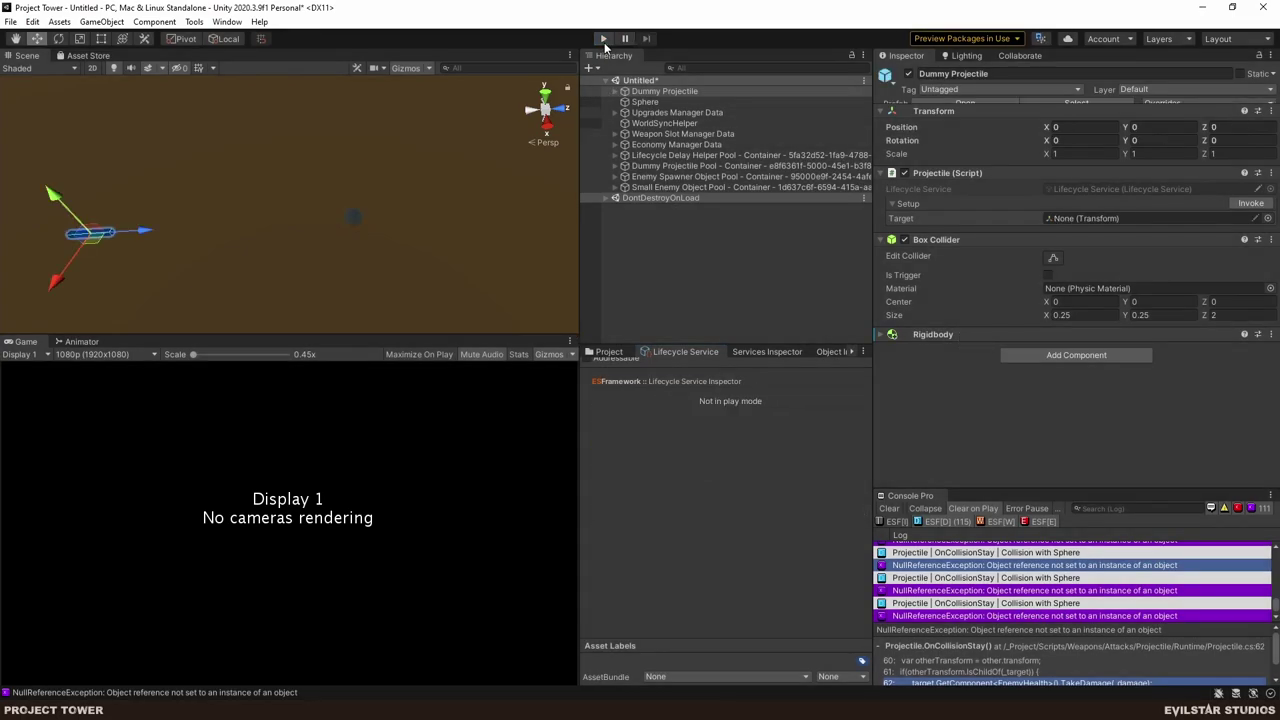
{"action": "left_click", "coordinate": [644, 101]}
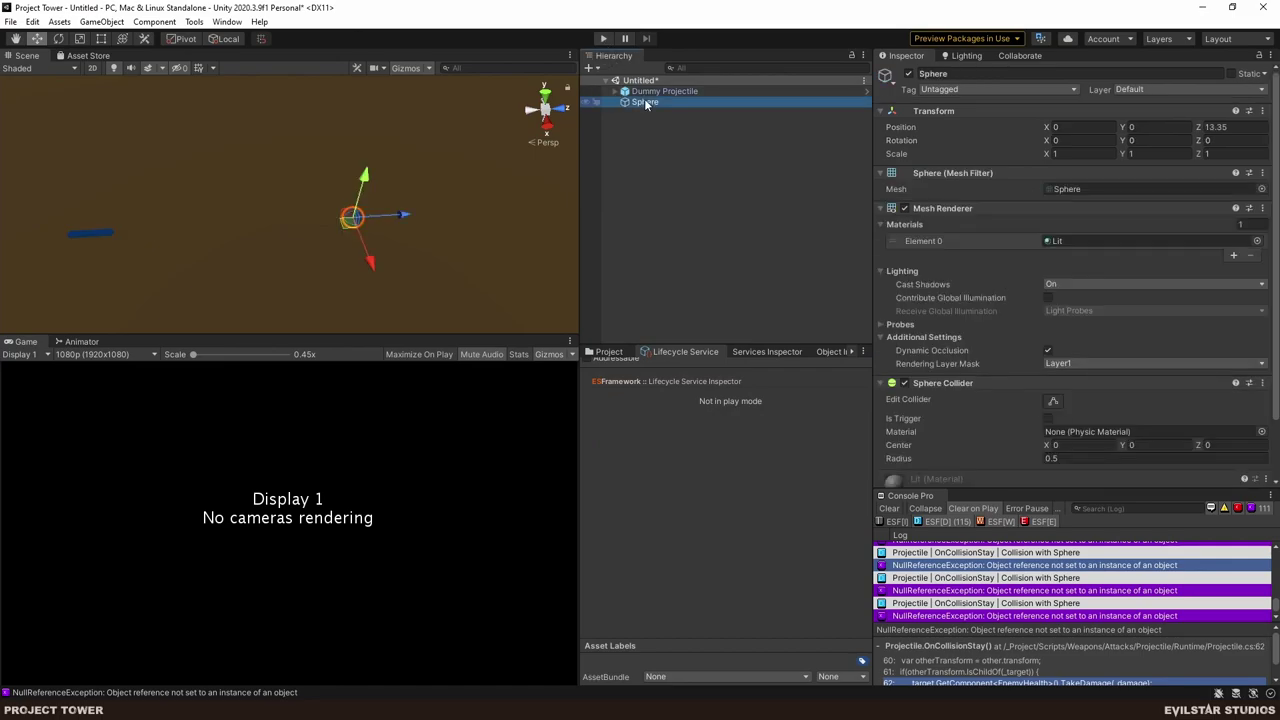
{"action": "scroll", "coordinate": [960, 225], "scroll_direction": "down", "scroll_amount": 3}
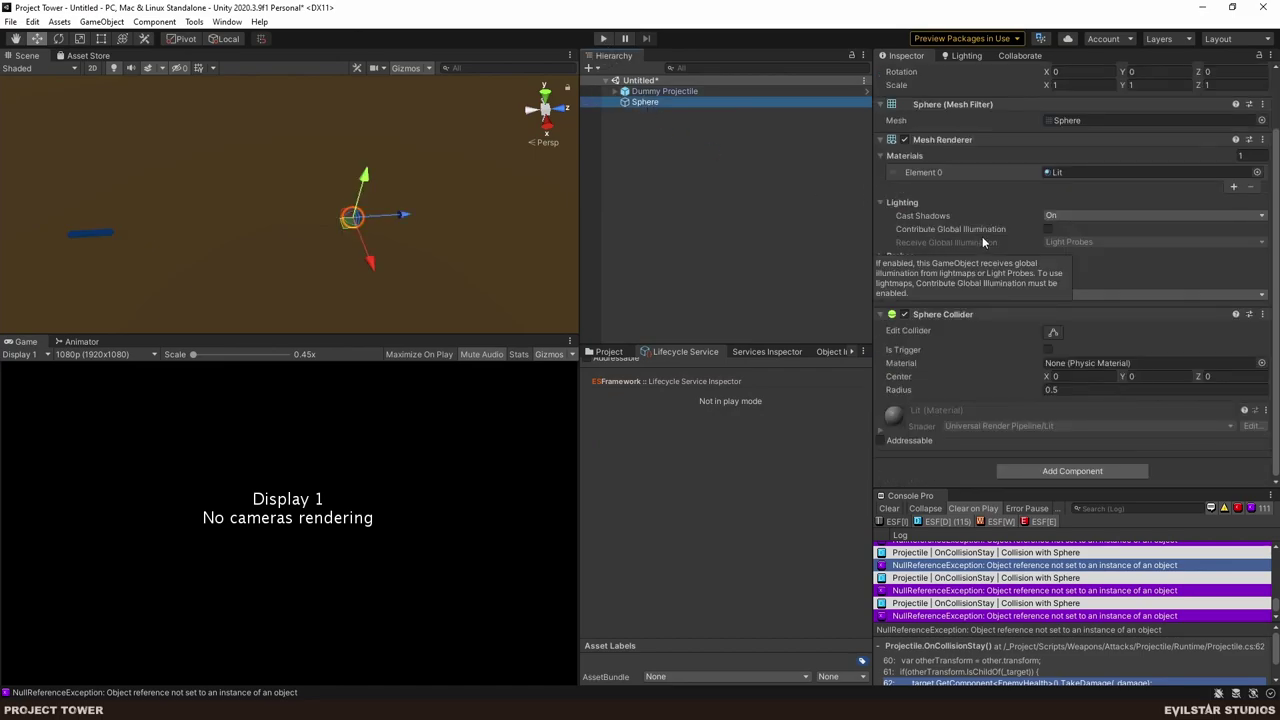
{"action": "left_click", "coordinate": [1065, 472]}
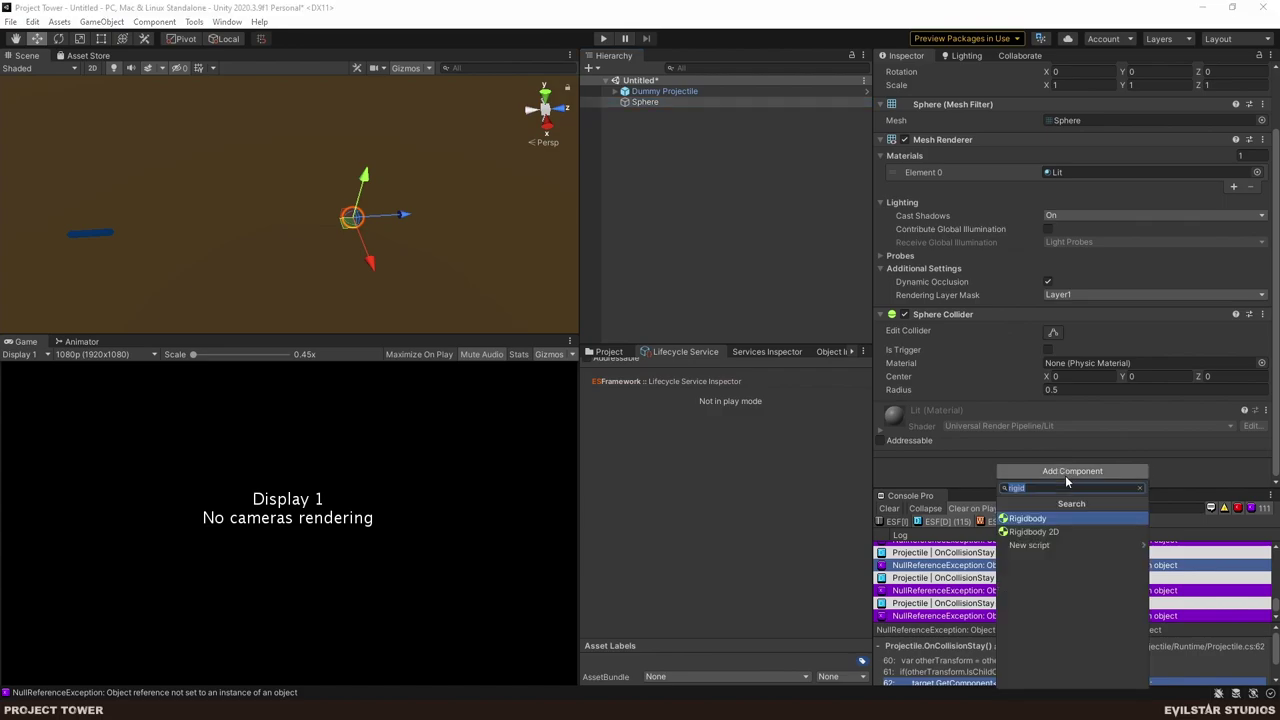
{"action": "key", "text": "Return"}
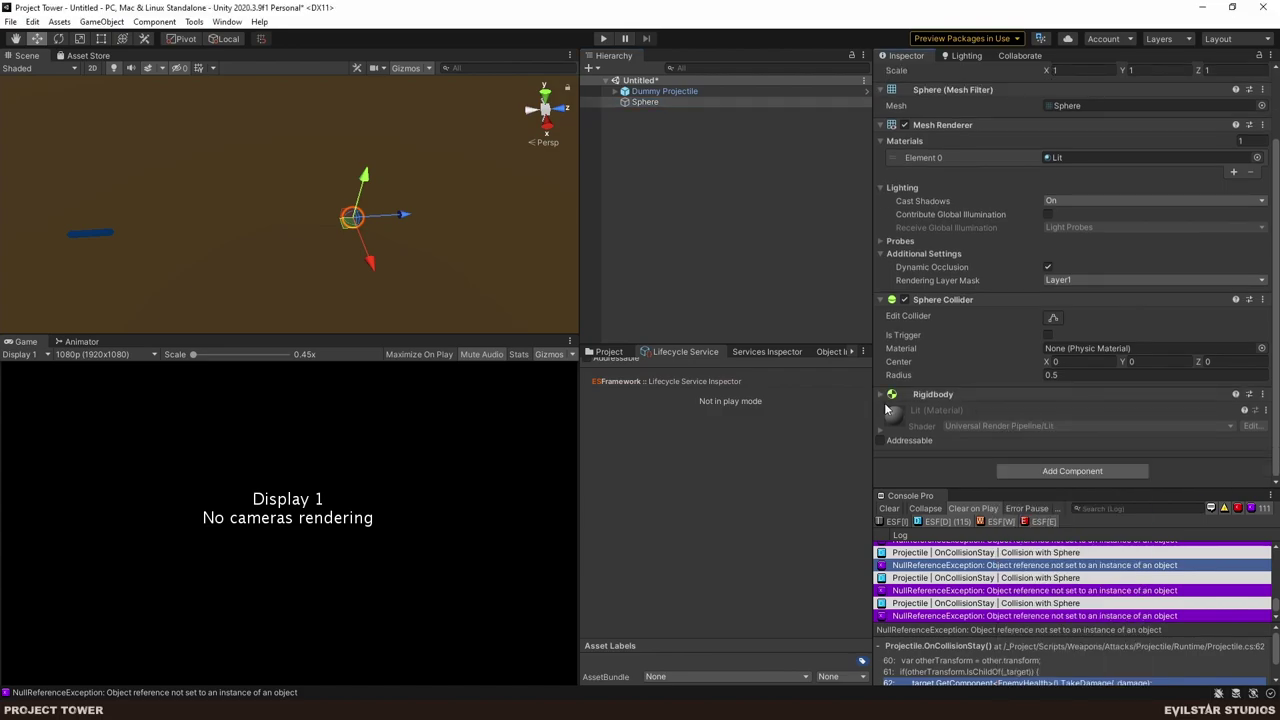
{"action": "scroll", "coordinate": [972, 363], "scroll_direction": "down", "scroll_amount": 10}
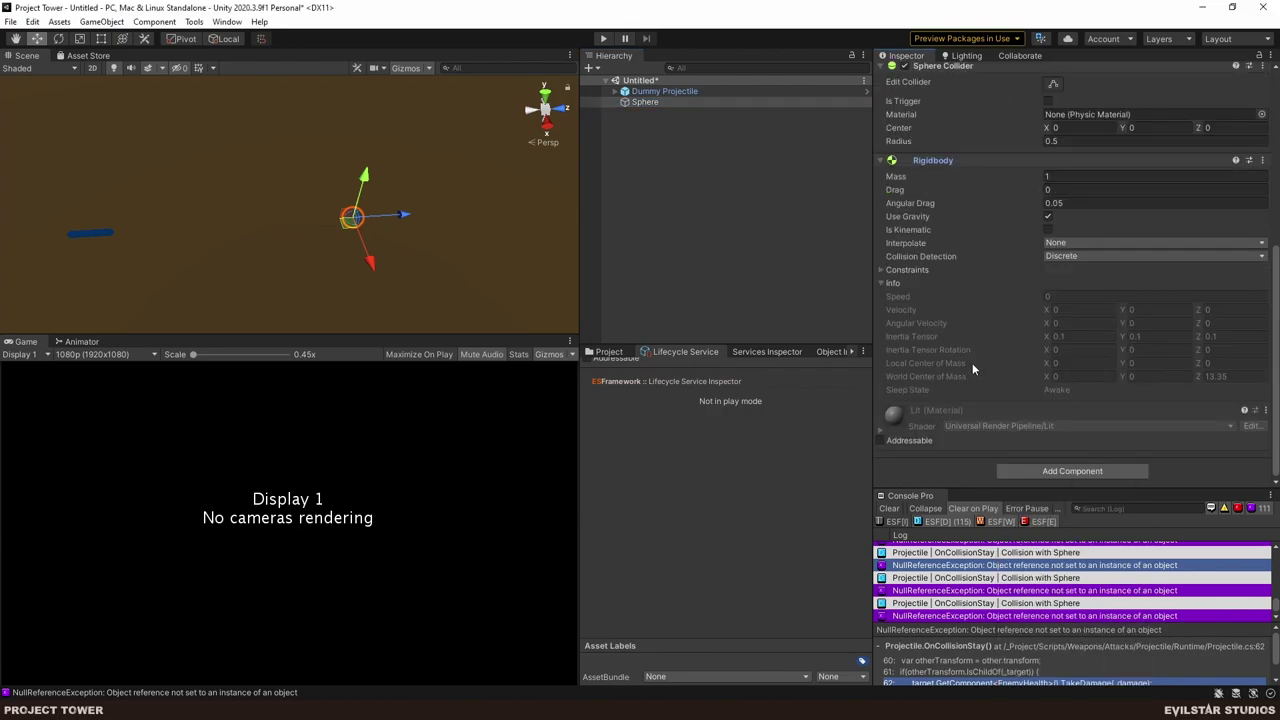
{"action": "left_click", "coordinate": [1047, 216]}
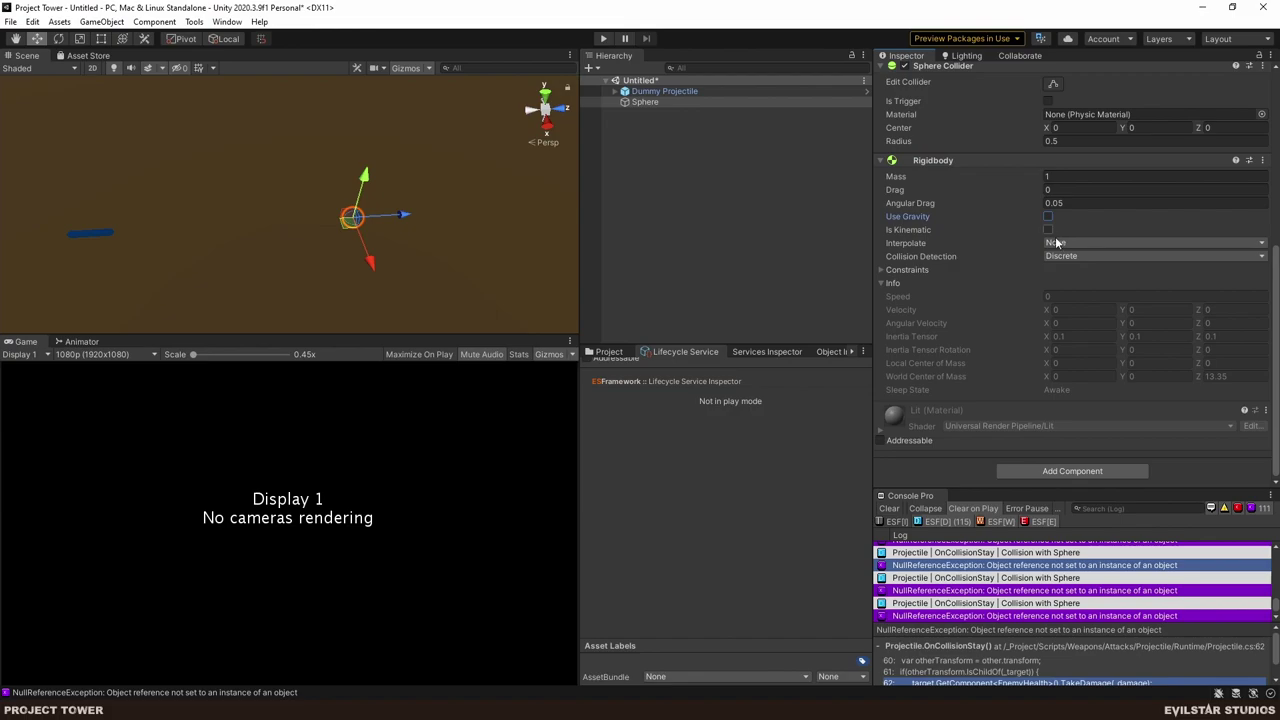
{"action": "left_click", "coordinate": [671, 93]}
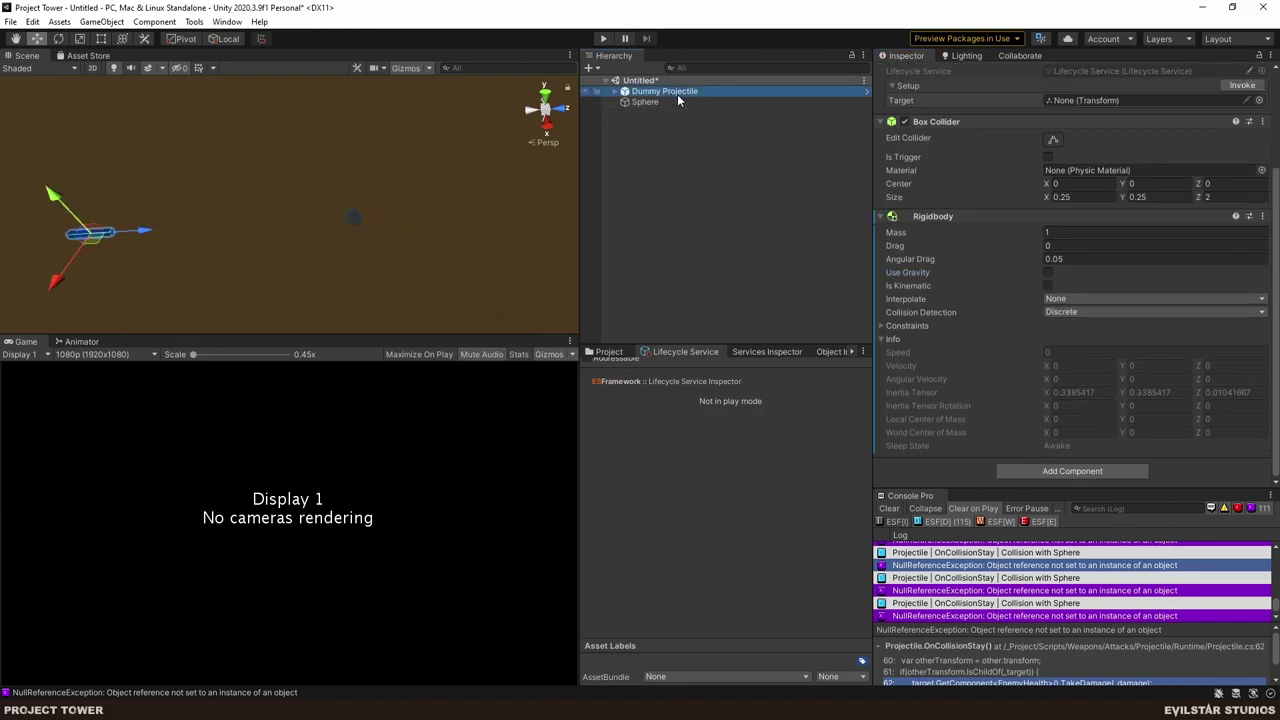
- Remove the Rigidbody component from Dummy Projectile, cancelling the untitled scene's save prompt
{"action": "left_click", "coordinate": [1262, 216]}
{"action": "left_click", "coordinate": [1204, 294]}
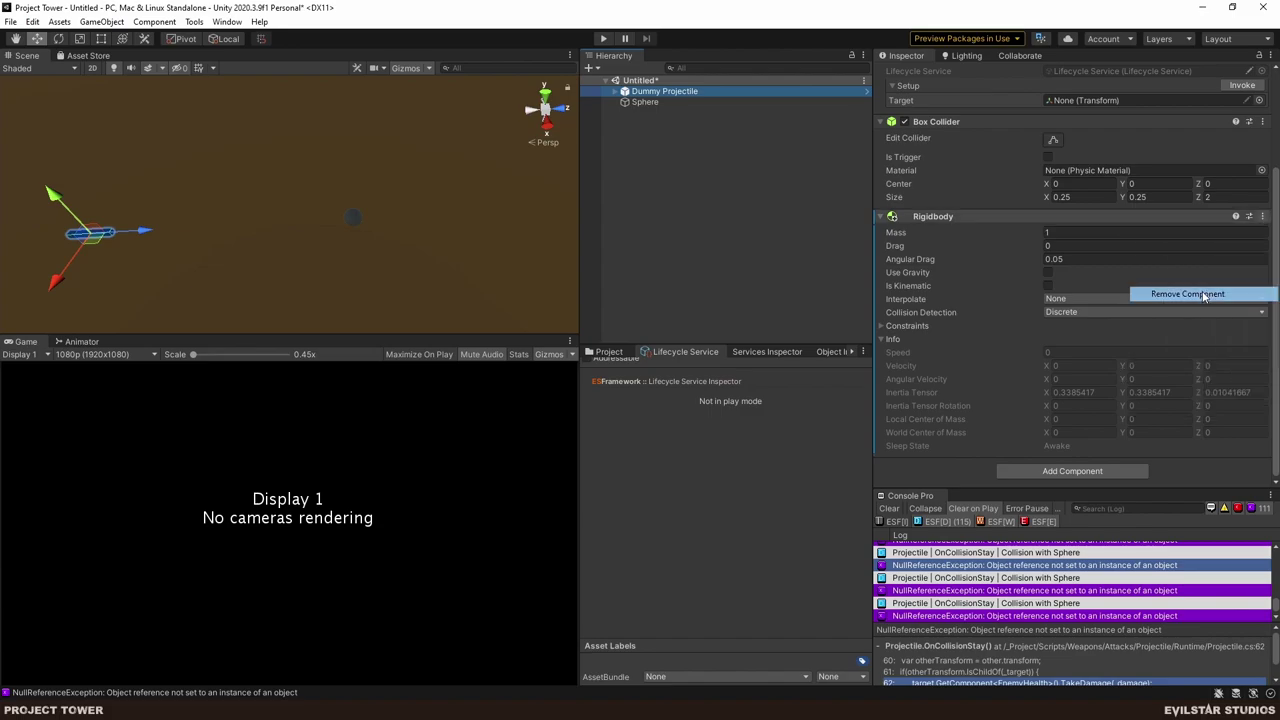
{"action": "left_click", "coordinate": [727, 222]}
{"action": "key", "text": "ctrl+s"}
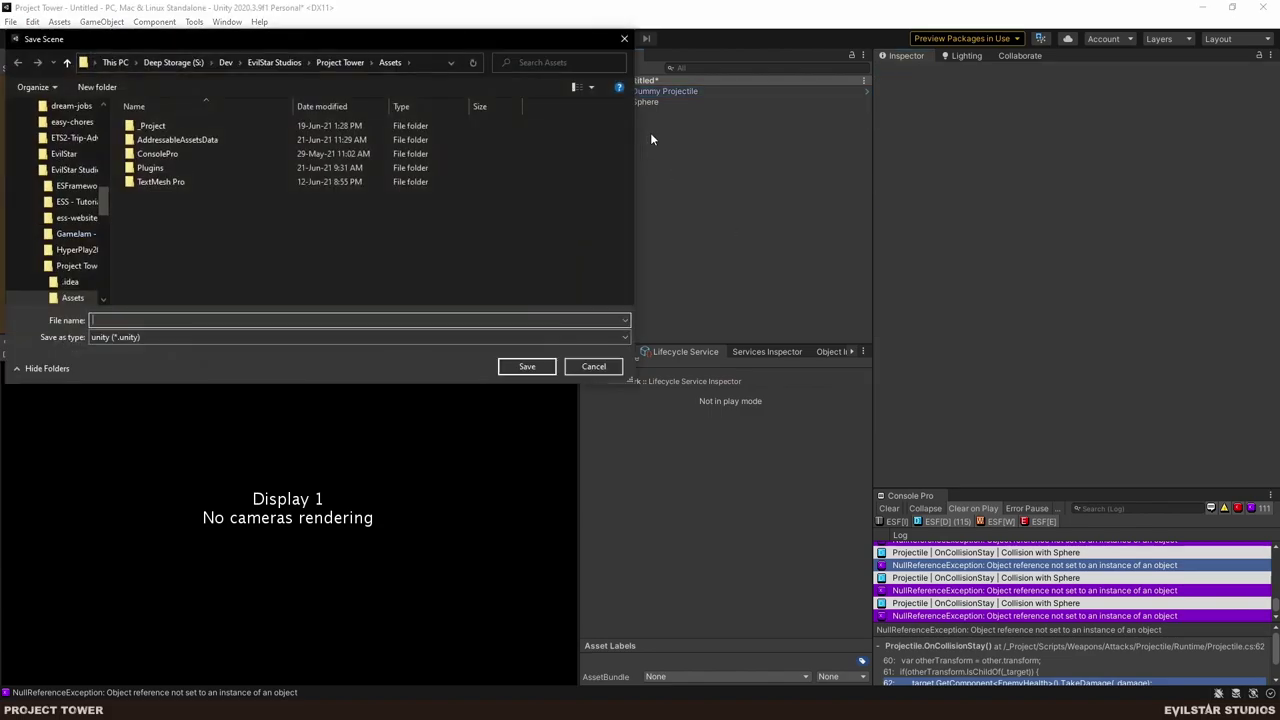
{"action": "left_click", "coordinate": [594, 366]}
- Enter Play mode, set the Sphere as Dummy Projectile's Target, and advance its lifecycle to Playing
{"action": "left_click", "coordinate": [603, 38]}
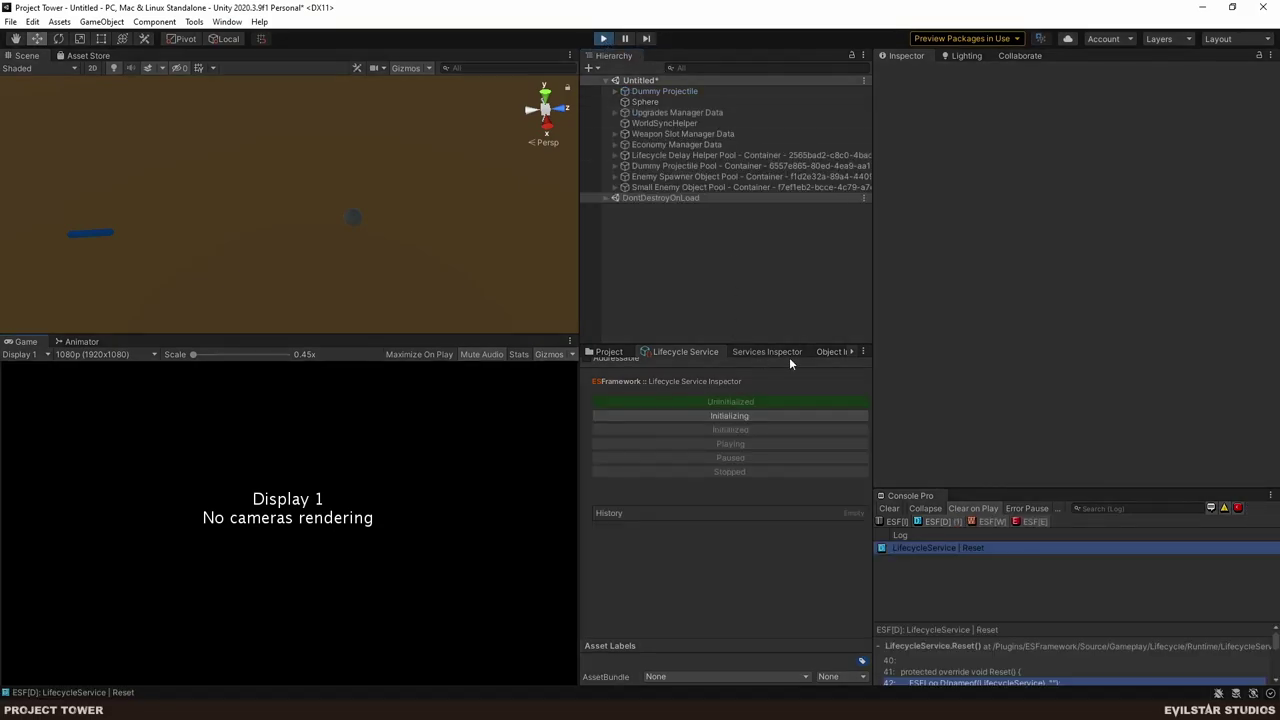
{"action": "left_click", "coordinate": [660, 91]}
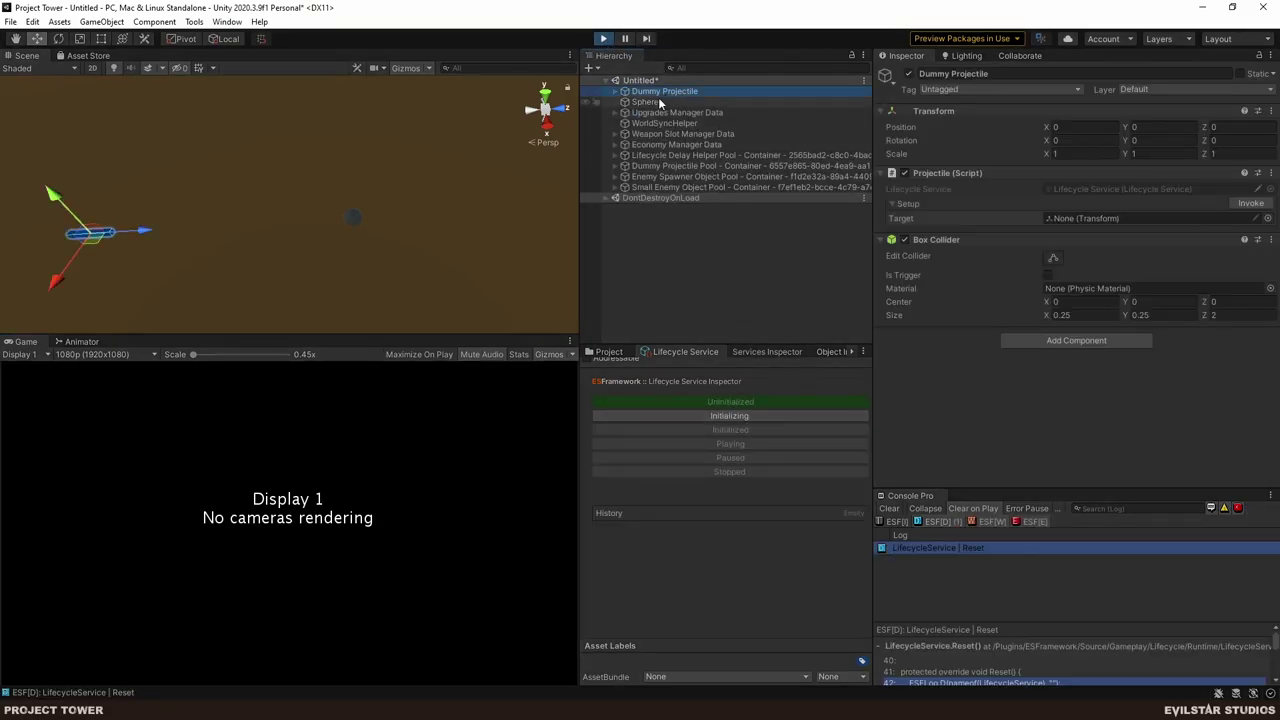
{"action": "left_click_drag", "start_coordinate": [655, 101], "coordinate": [1103, 220]}
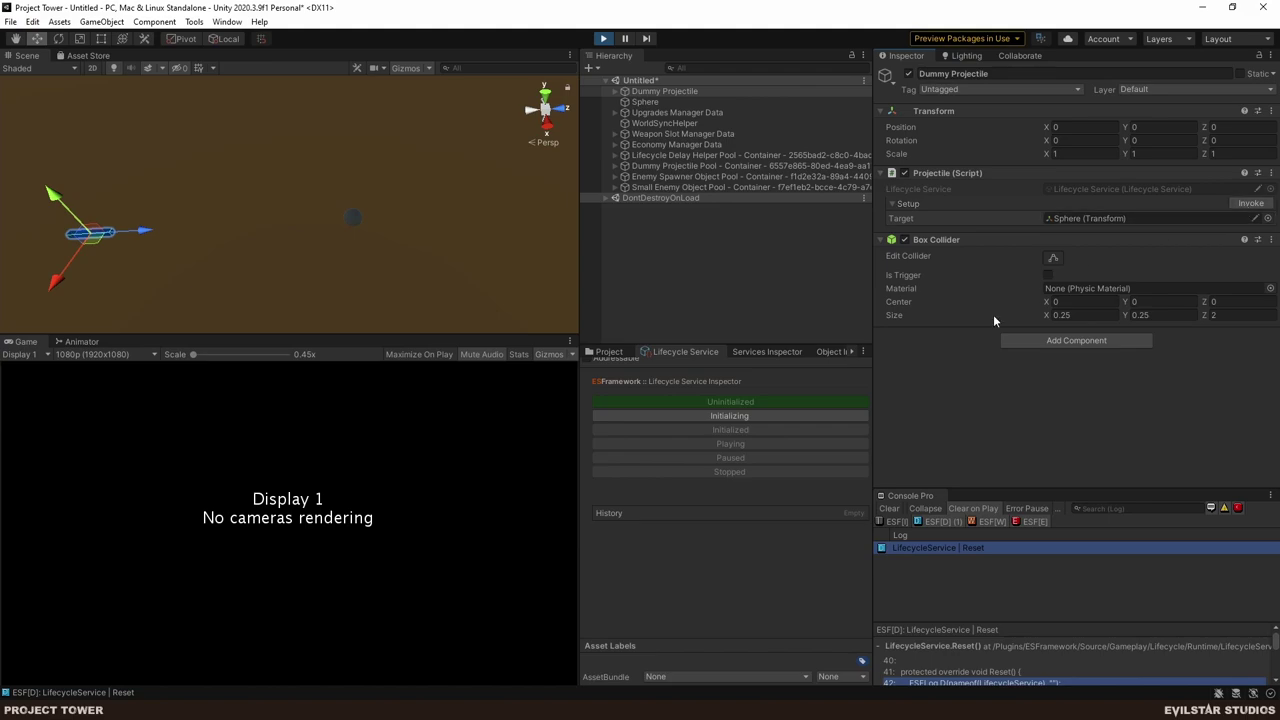
{"action": "left_click", "coordinate": [749, 415]}
{"action": "left_click", "coordinate": [746, 429]}
{"action": "left_click", "coordinate": [746, 442]}
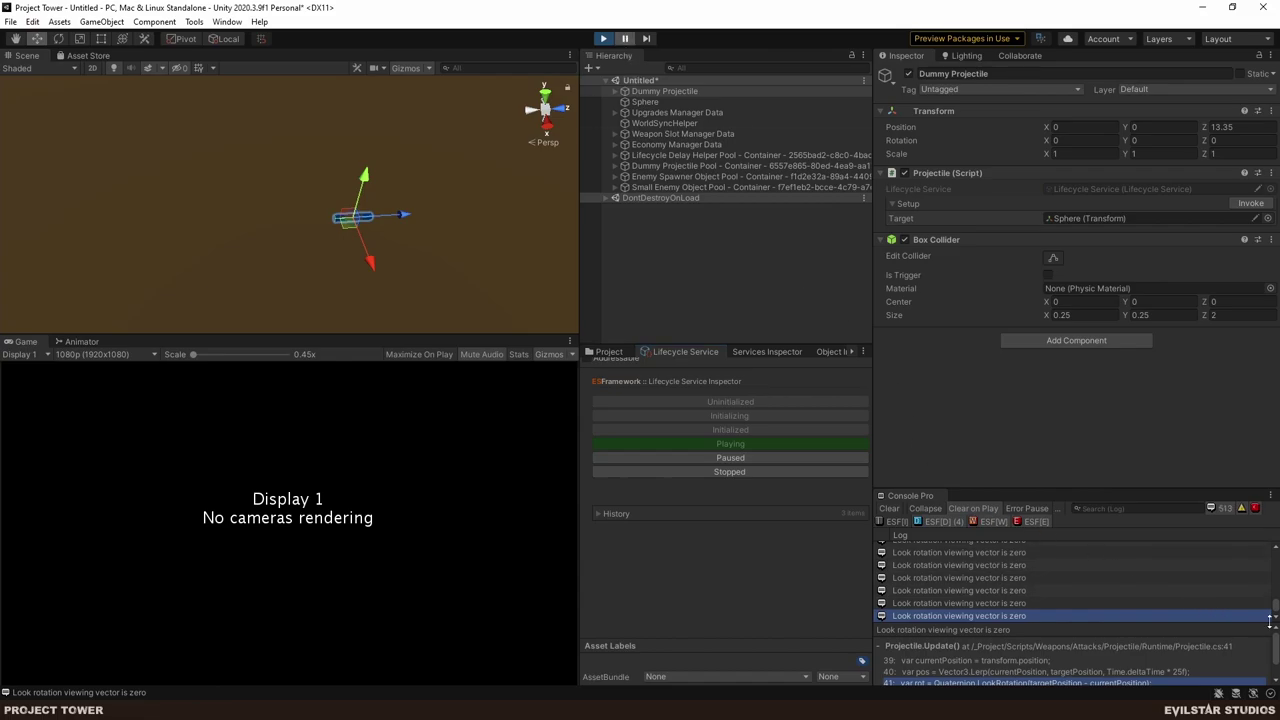
- Inspect Dummy Projectile and the Sphere during play, stop, then select OnCollisionEnter in Projectile.cs
{"action": "left_click", "coordinate": [3, 565]}
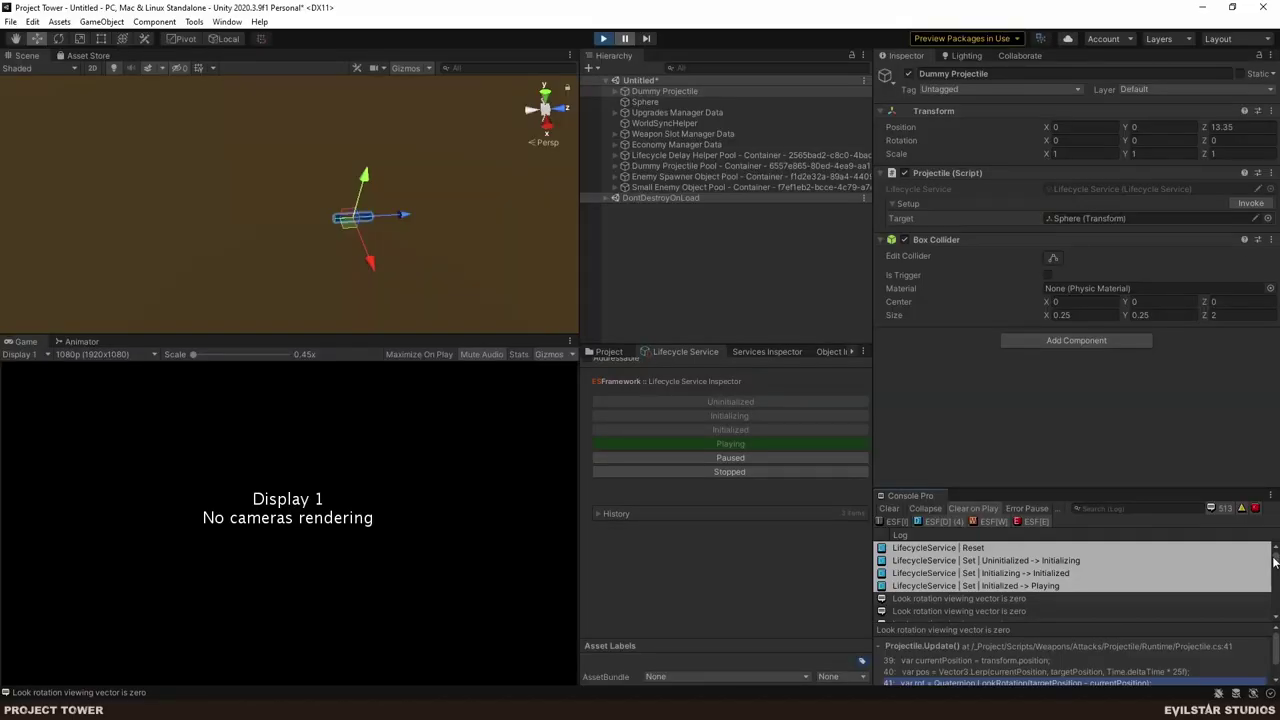
{"action": "left_click", "coordinate": [655, 93]}
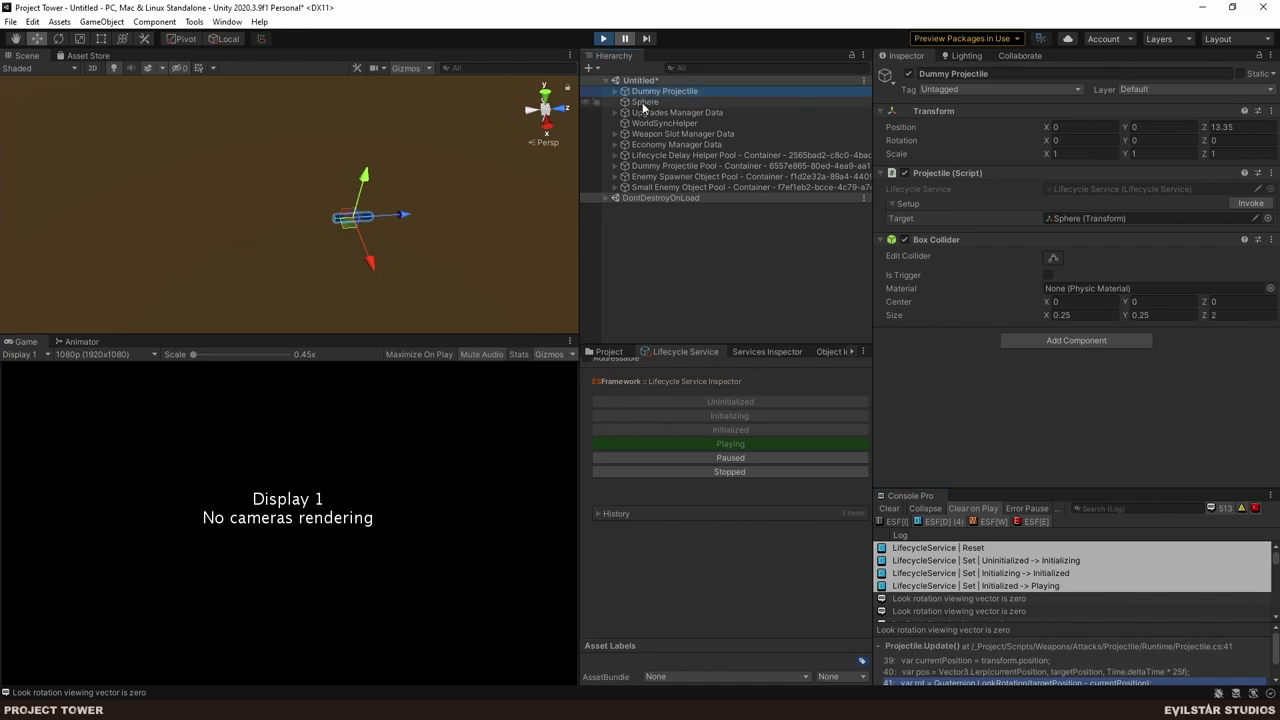
{"action": "left_click", "coordinate": [644, 103]}
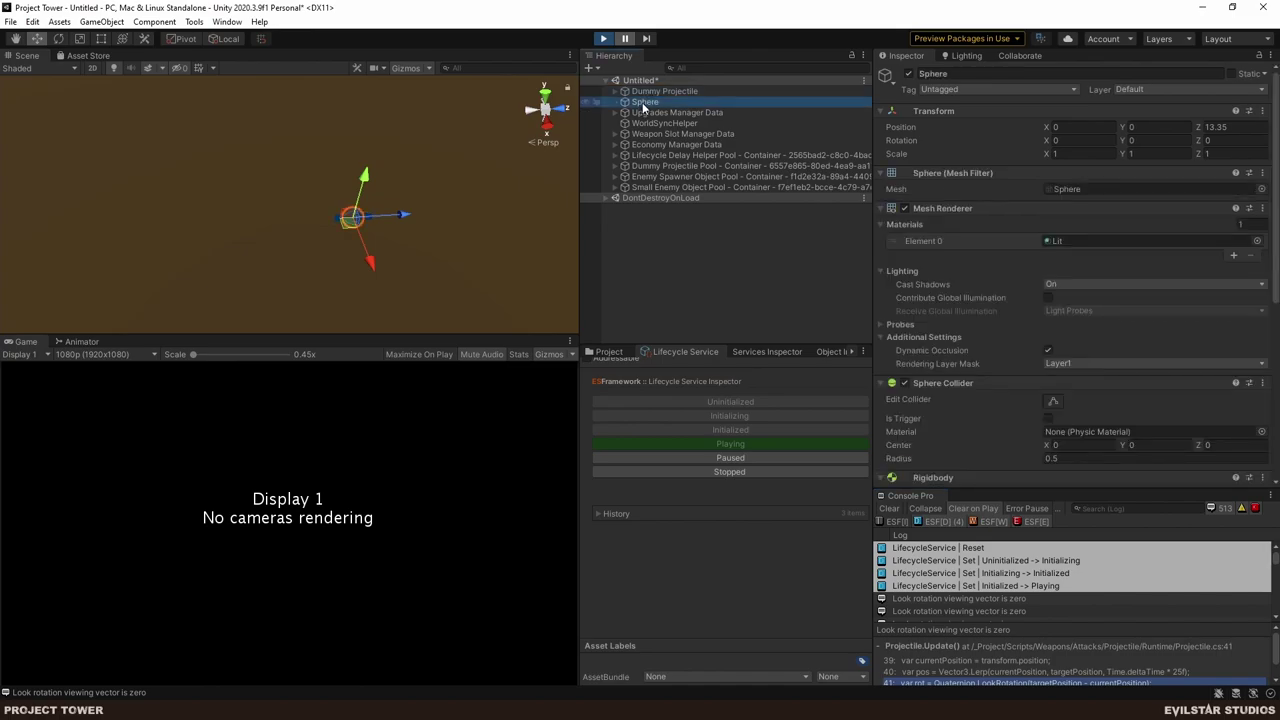
{"action": "left_click", "coordinate": [652, 90]}
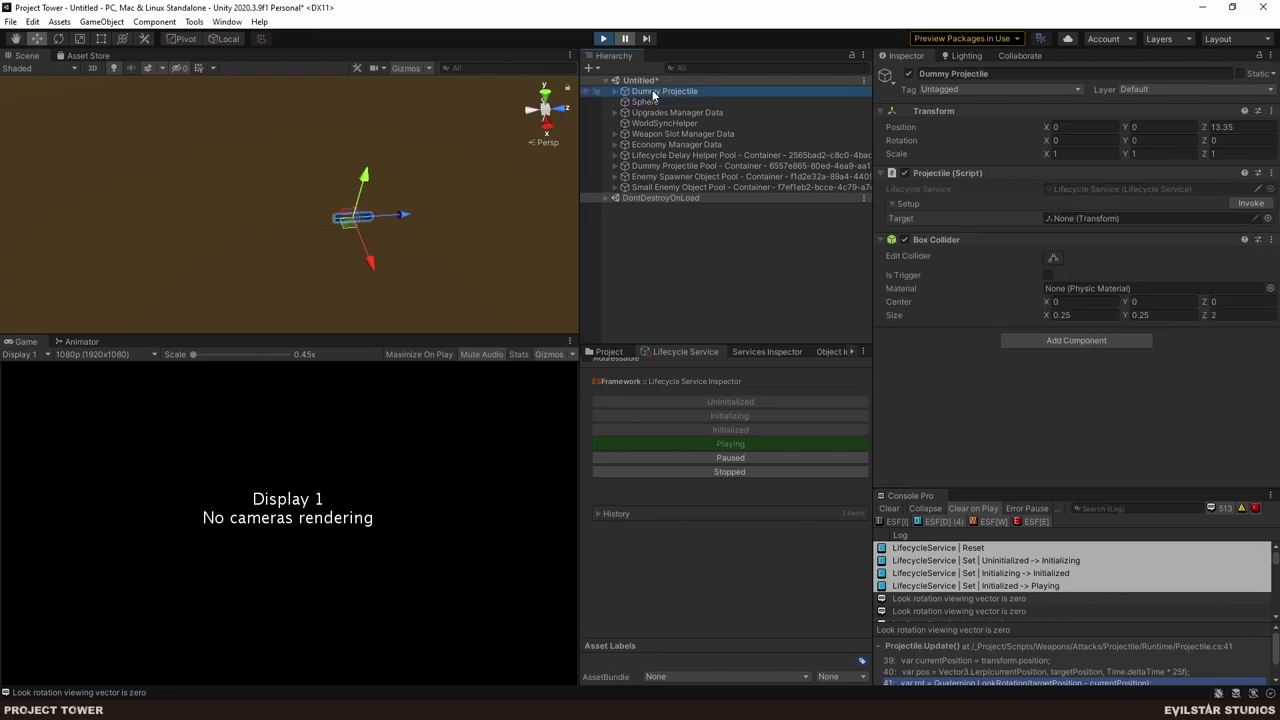
{"action": "left_click", "coordinate": [603, 41]}
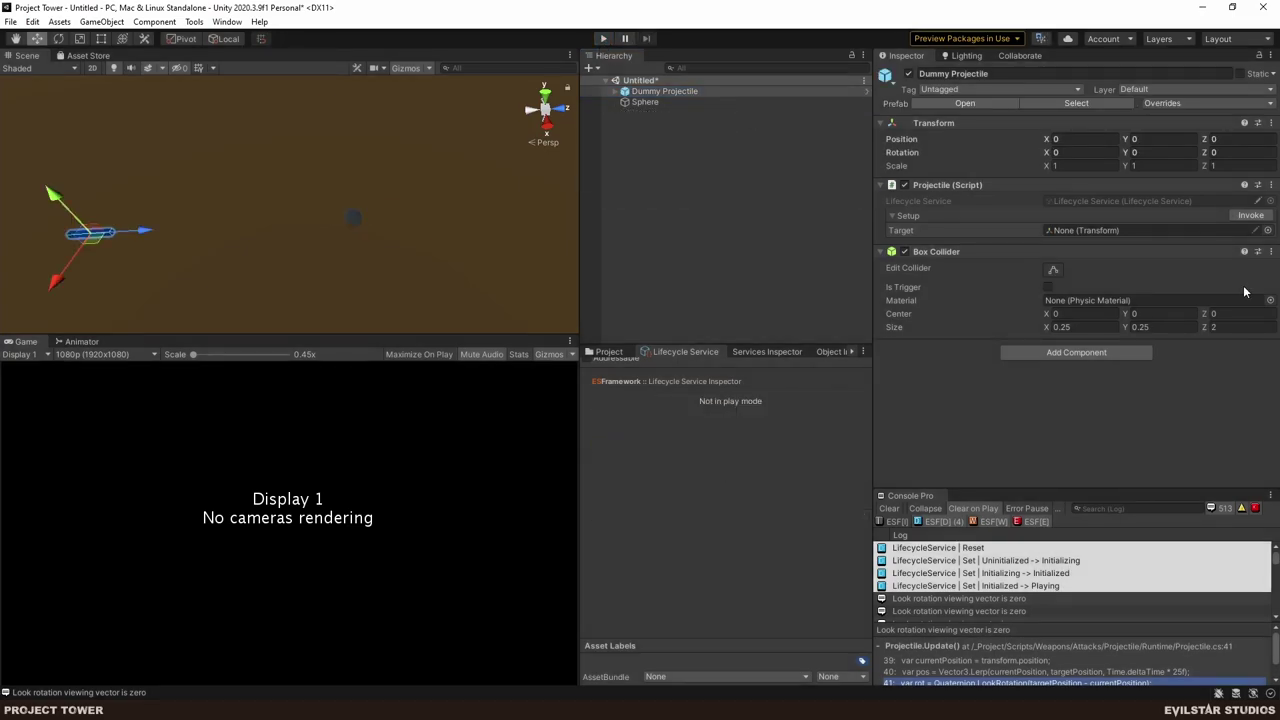
{"action": "key", "text": "alt+Tab"}
{"action": "left_click_drag", "start_coordinate": [367, 476], "coordinate": [350, 341]}
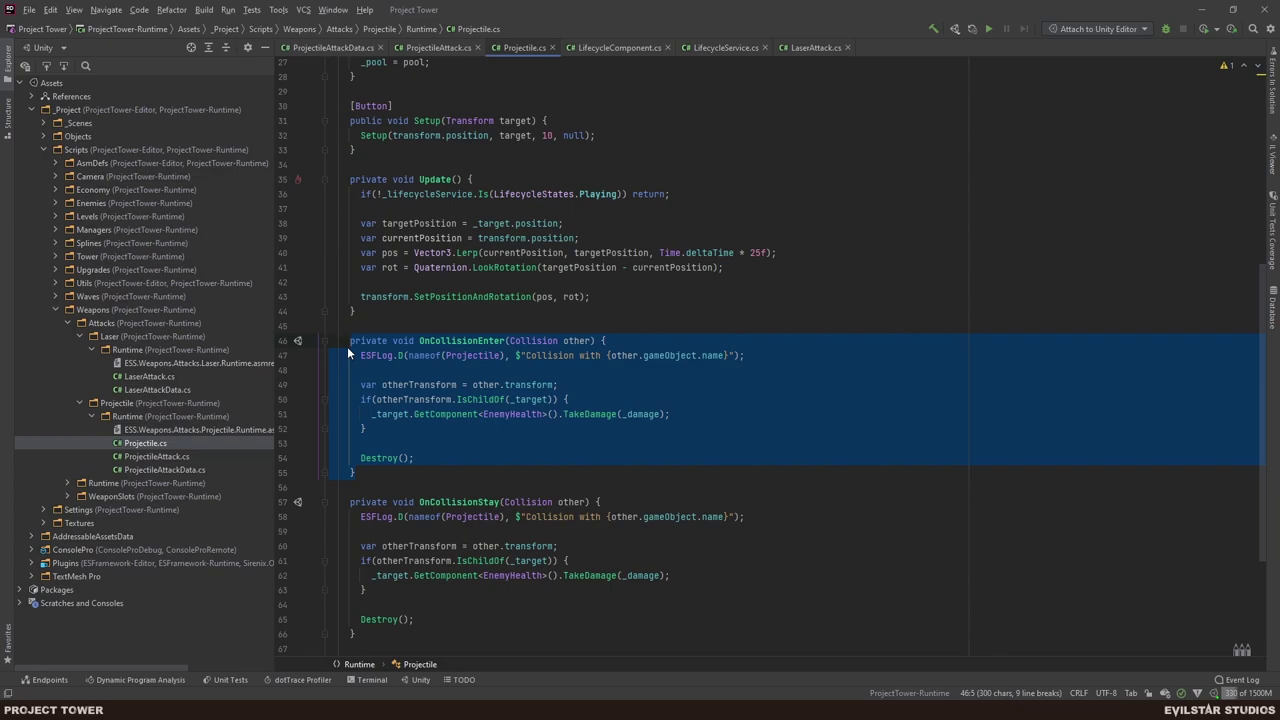
- Change OnCollisionStay(Collision) in Projectile.cs to OnTriggerEnter(Collider other), then return to Unity
{"action": "key", "text": "Right"}
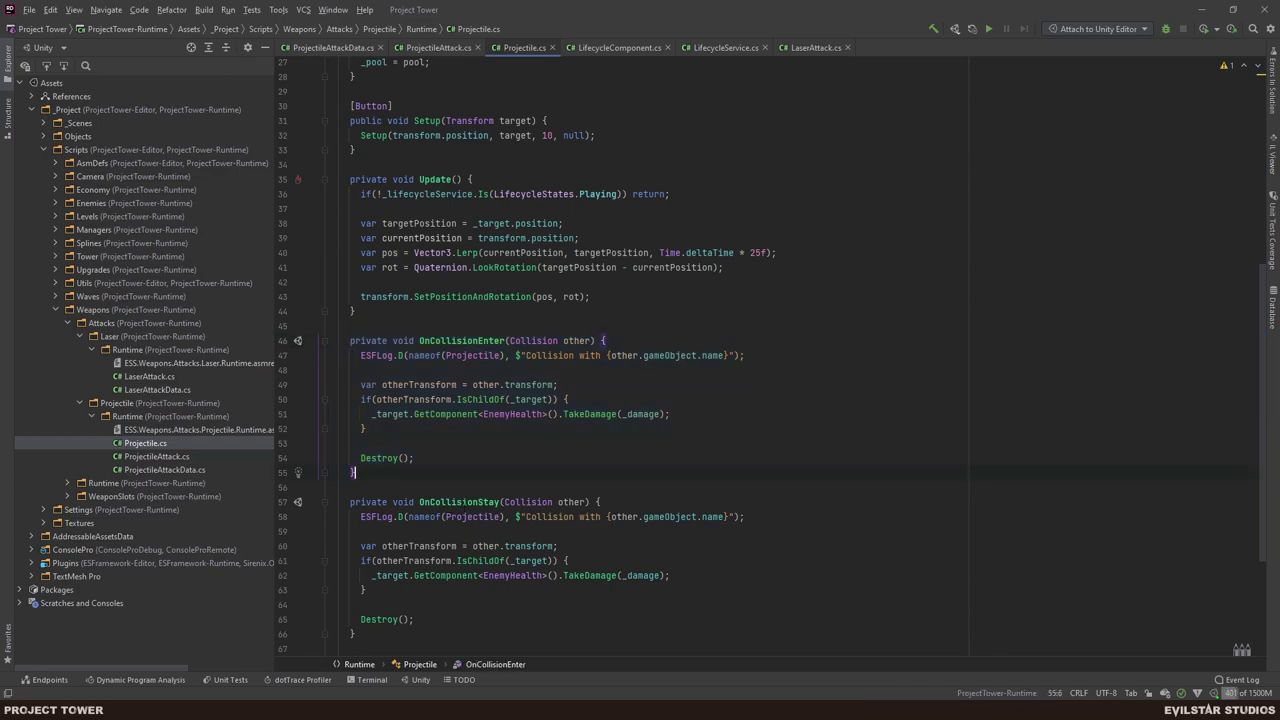
{"action": "left_click", "coordinate": [478, 502]}
{"action": "key", "text": "ctrl+shift+Right"}
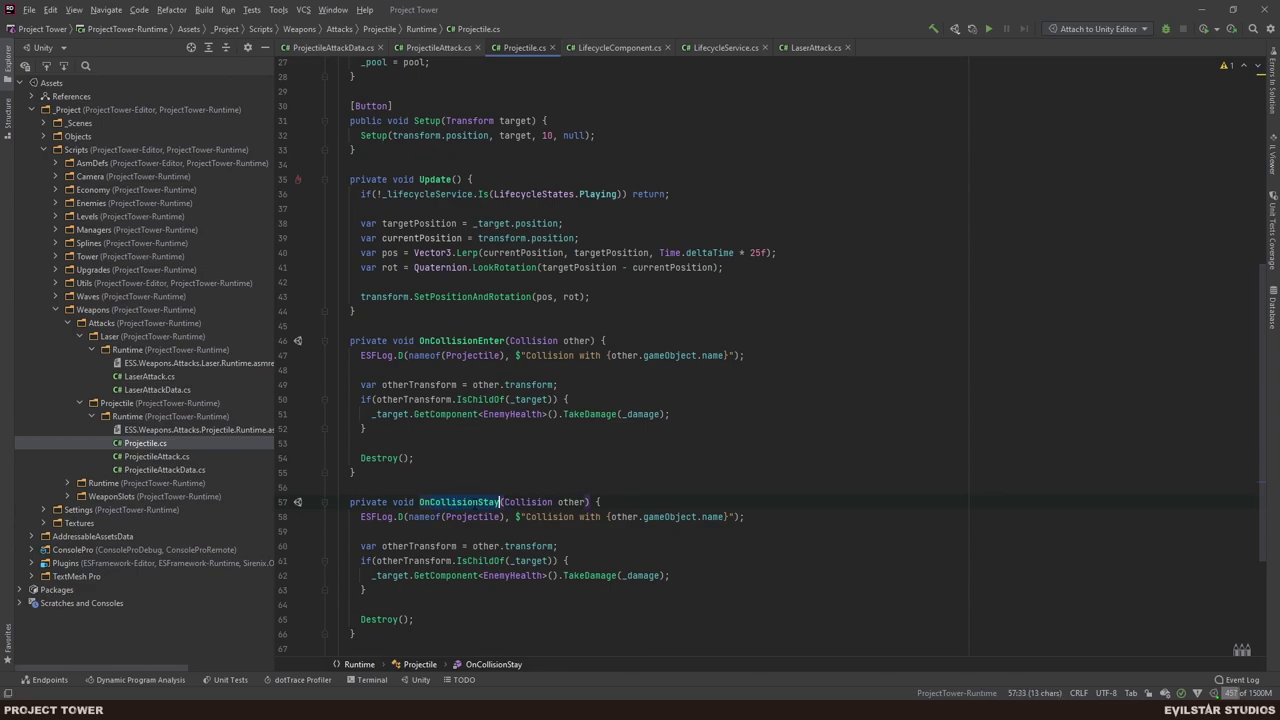
{"action": "type", "text": "TriggerEnt"}
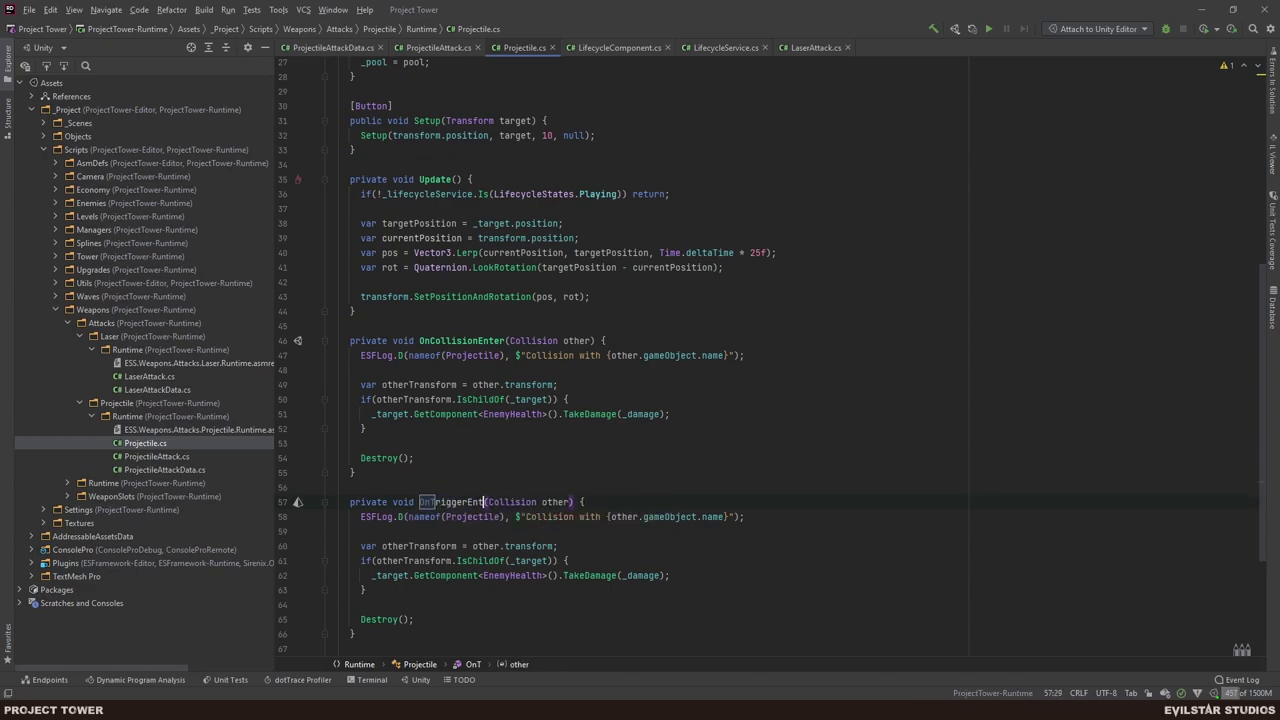
{"action": "type", "text": "er"}
{"action": "left_click", "coordinate": [690, 490]}
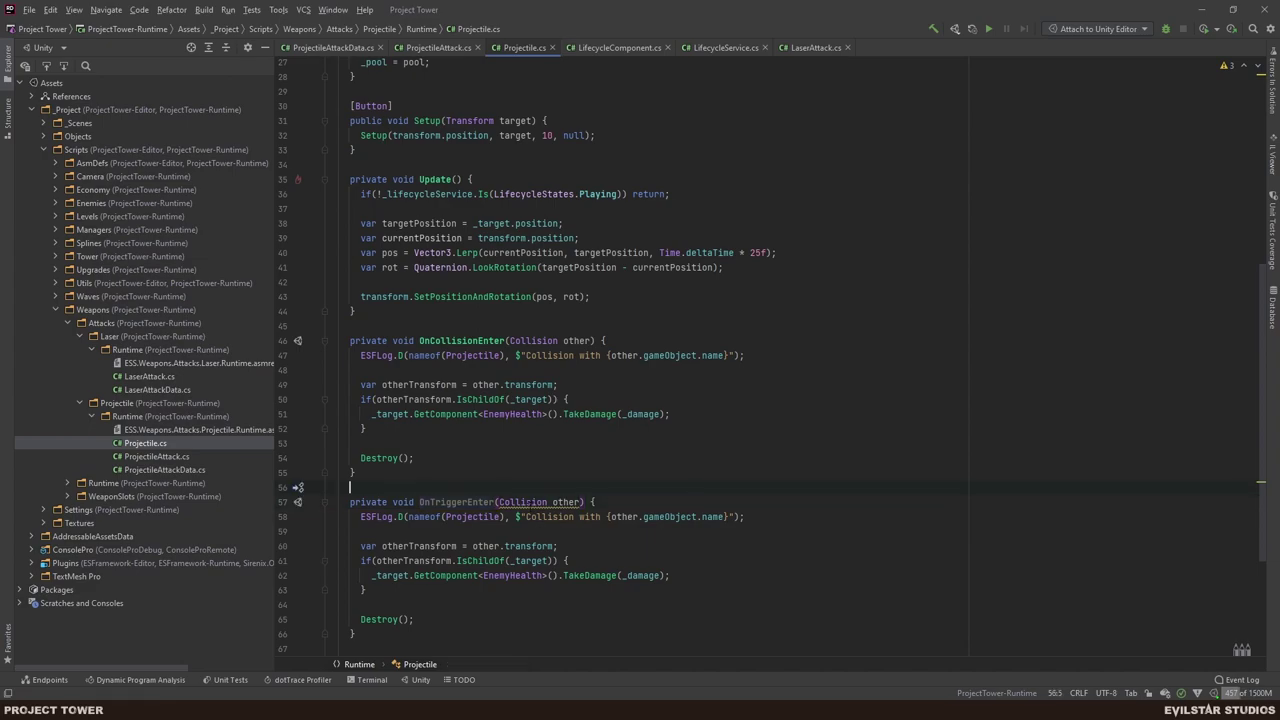
{"action": "double_click", "coordinate": [522, 502]}
{"action": "type", "text": "Col"}
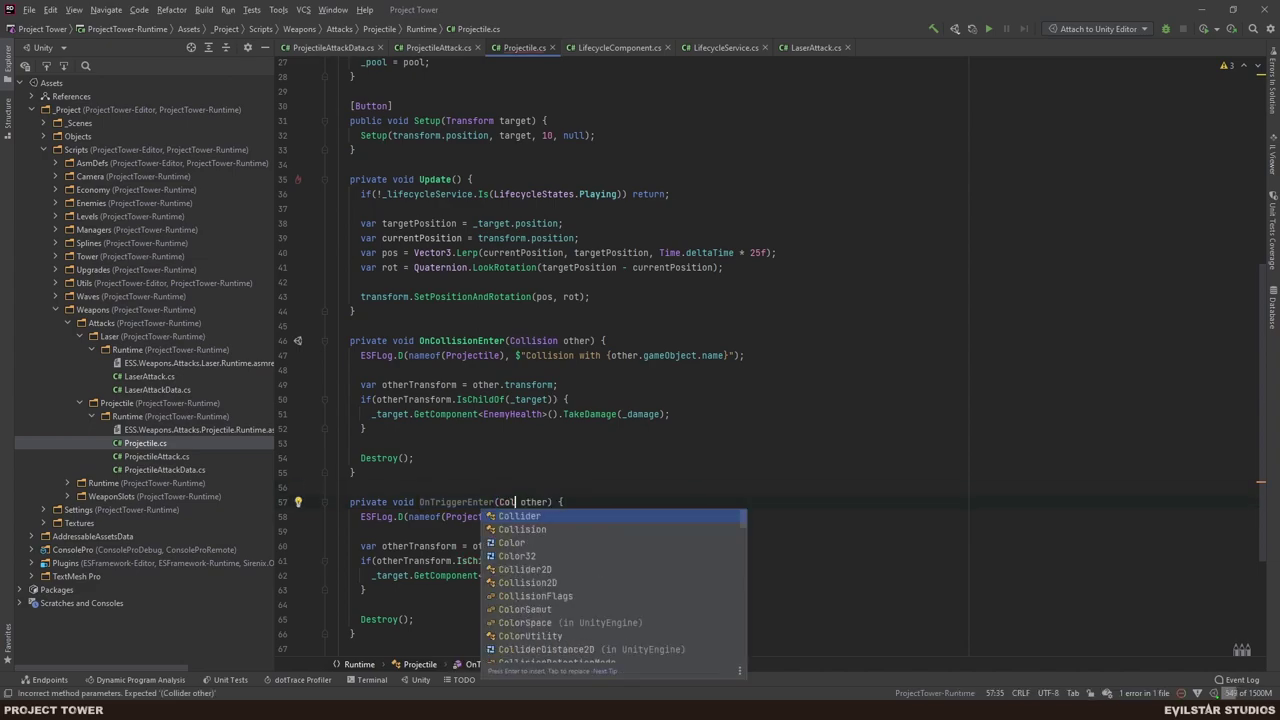
{"action": "key", "text": "Return"}
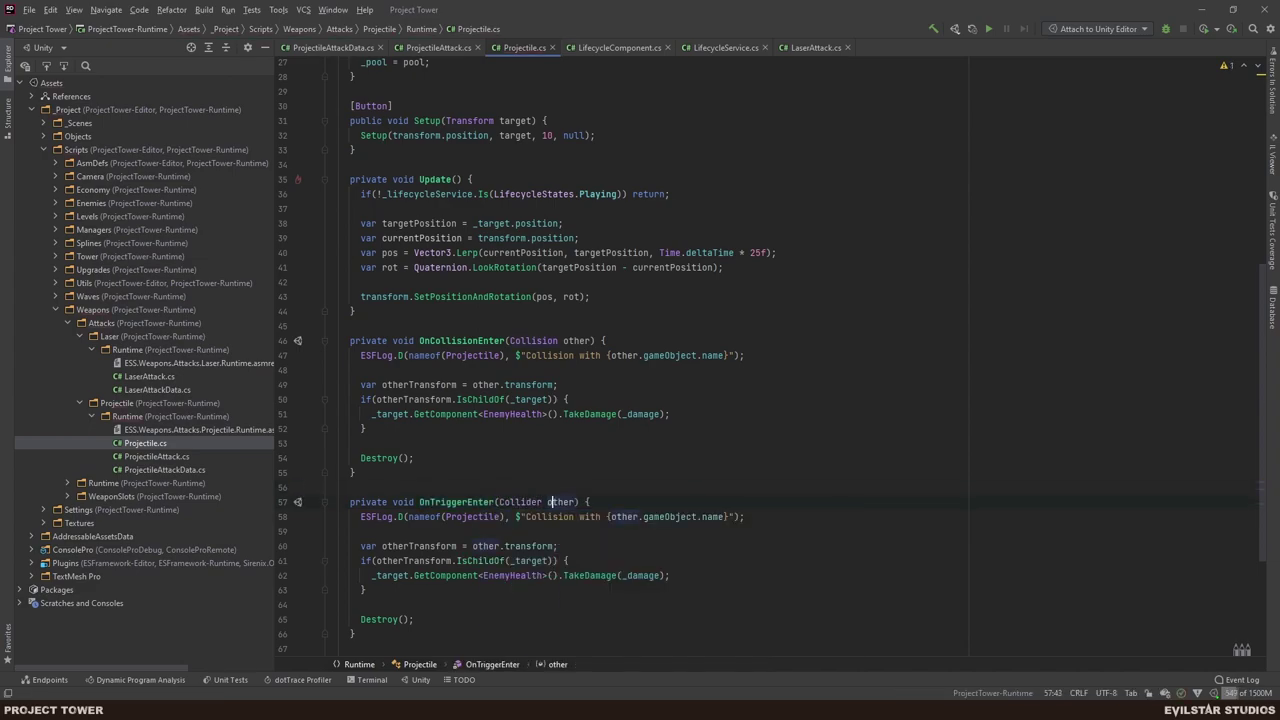
{"action": "left_click", "coordinate": [745, 516]}
{"action": "scroll", "coordinate": [748, 488], "scroll_direction": "down", "scroll_amount": 2}
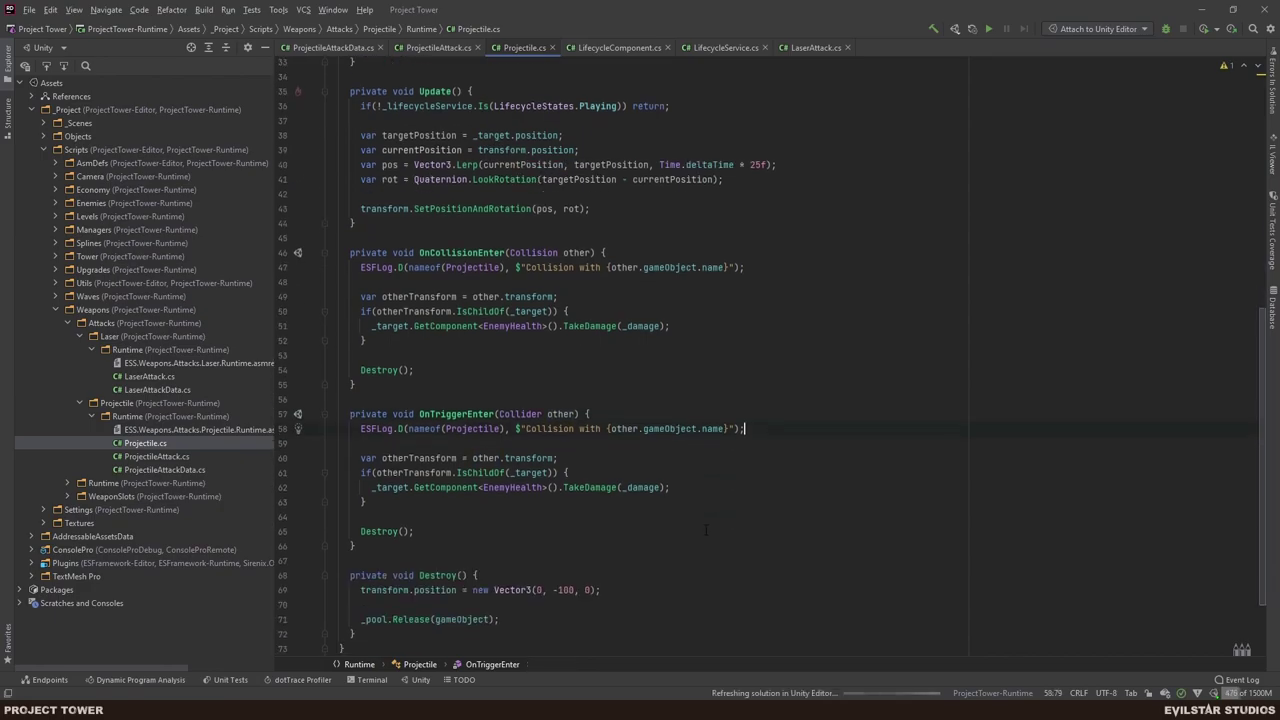
{"action": "key", "text": "alt+Tab"}
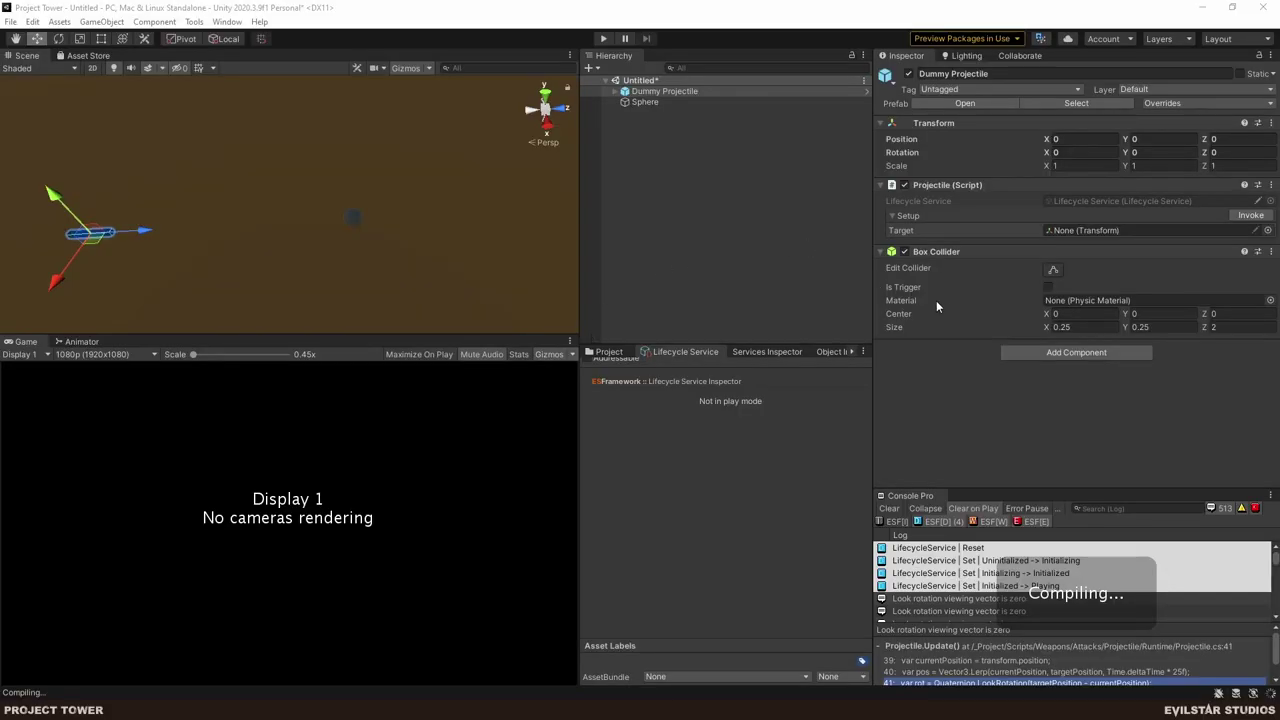
- Tick Is Trigger on the Dummy Projectile's Box Collider, dismissing the scene save prompt
{"action": "key", "text": "alt+Tab"}
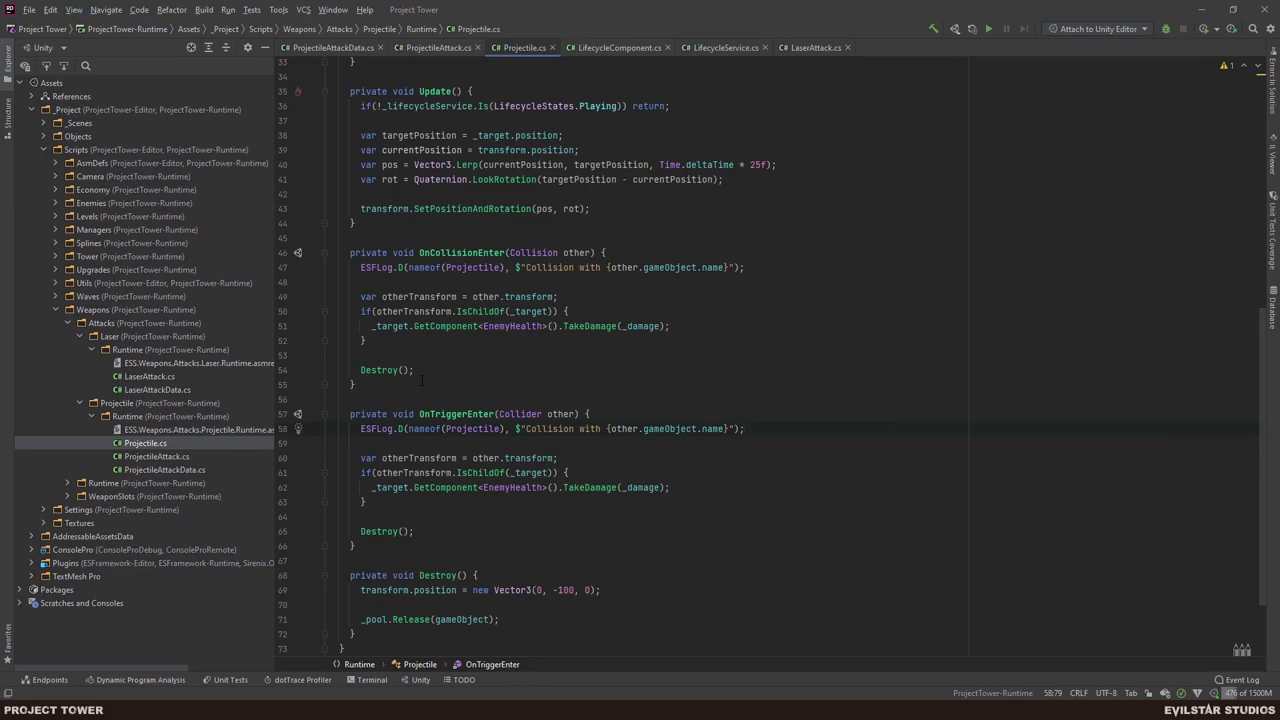
{"action": "key", "text": "alt+Tab"}
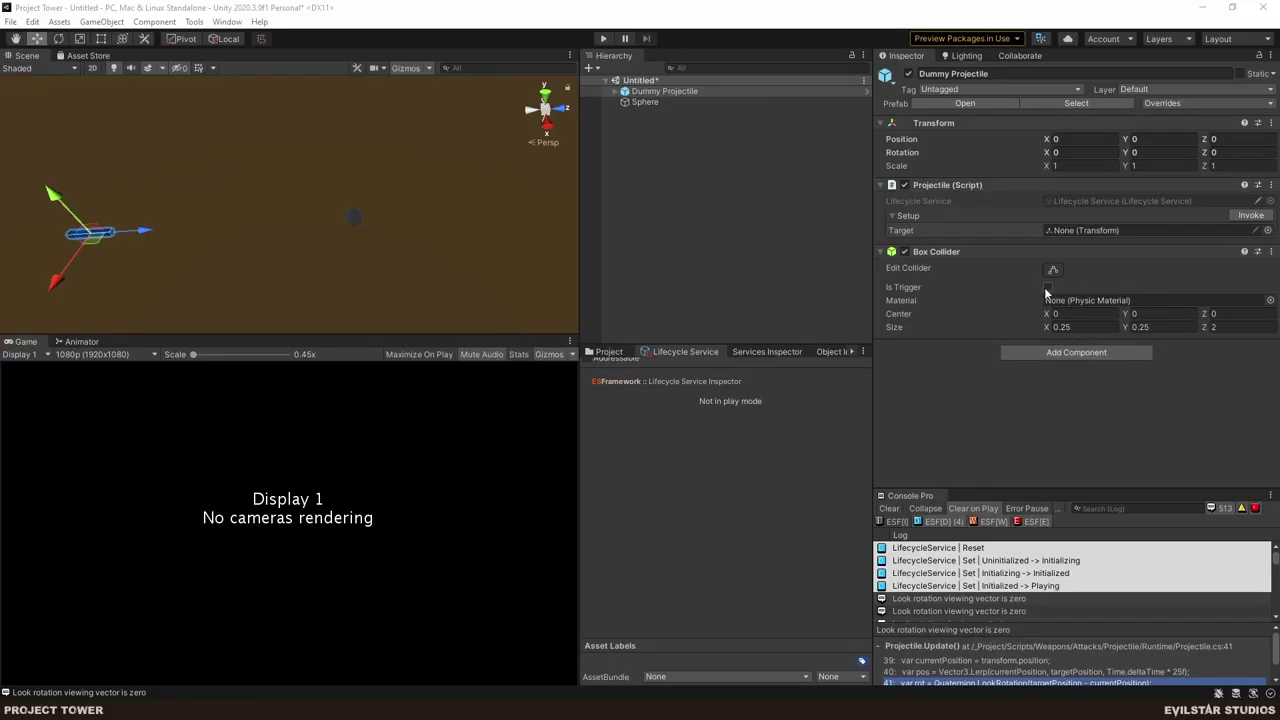
{"action": "left_click", "coordinate": [1005, 287]}
{"action": "left_click", "coordinate": [629, 240]}
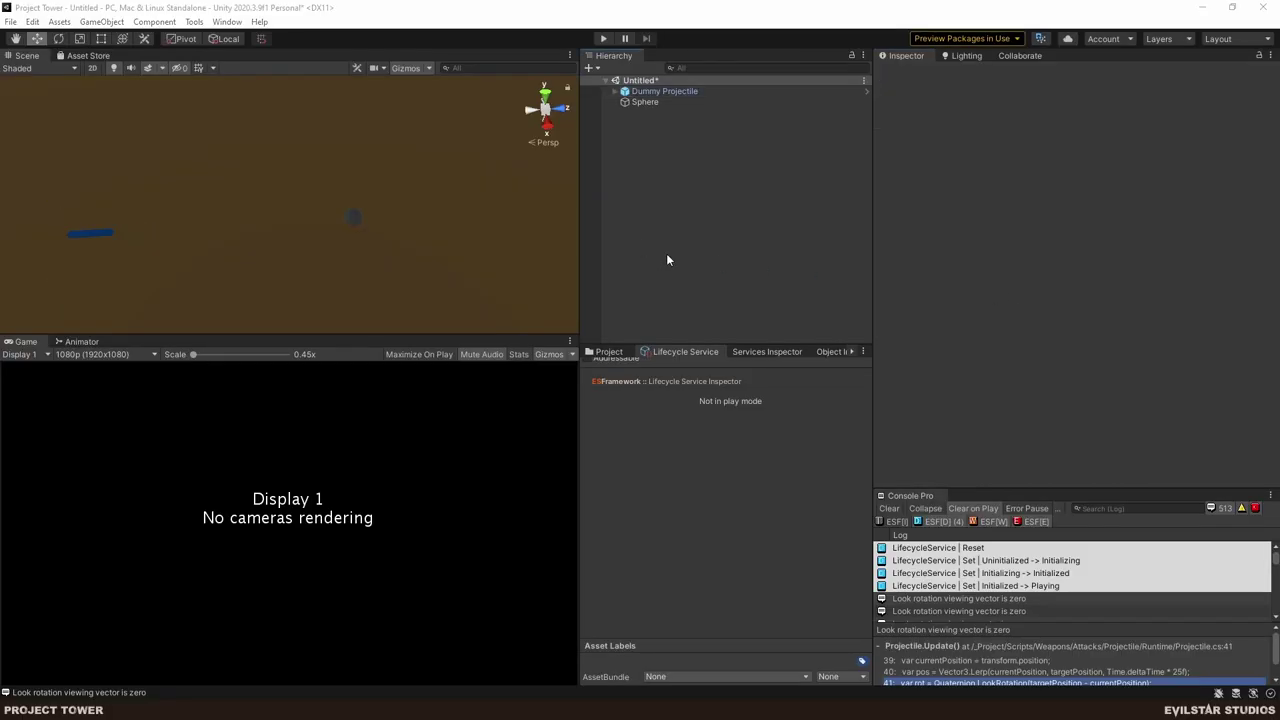
{"action": "key", "text": "ctrl+s"}
{"action": "left_click", "coordinate": [593, 366]}
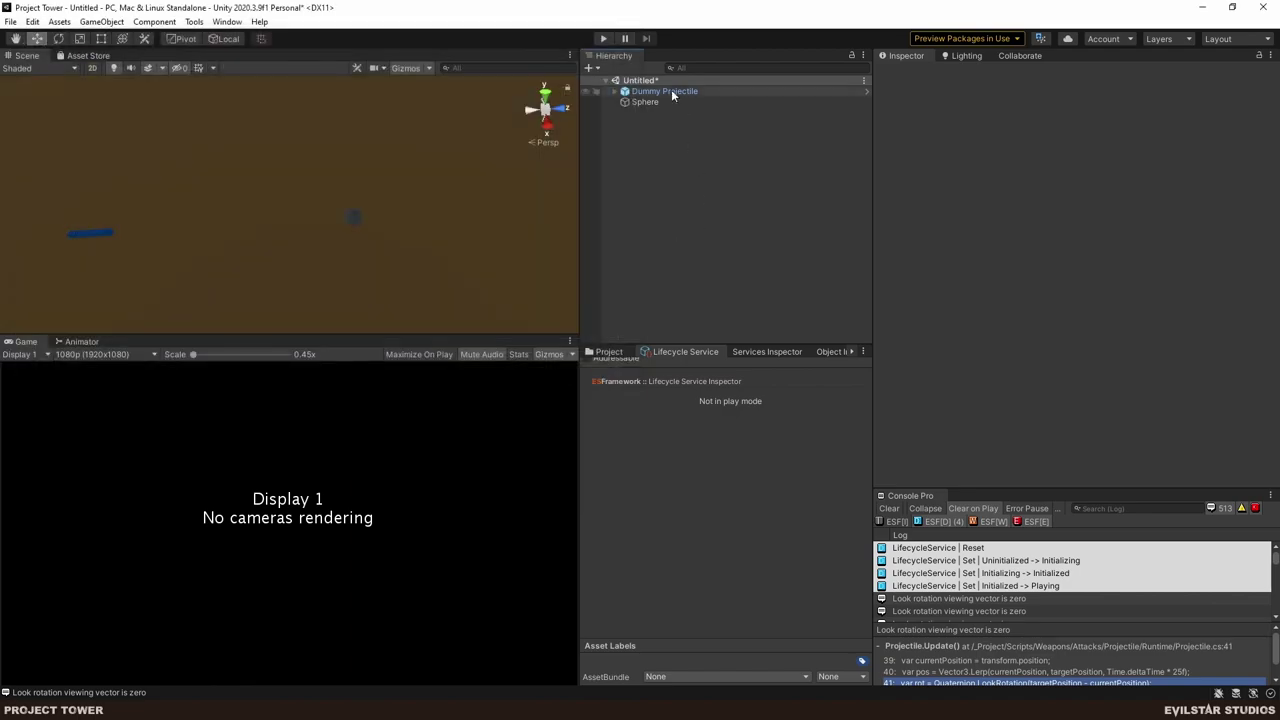
- Run the scene with lifecycle set to Playing, pause, and open the NullReferenceException's stack trace
{"action": "left_click", "coordinate": [602, 38]}
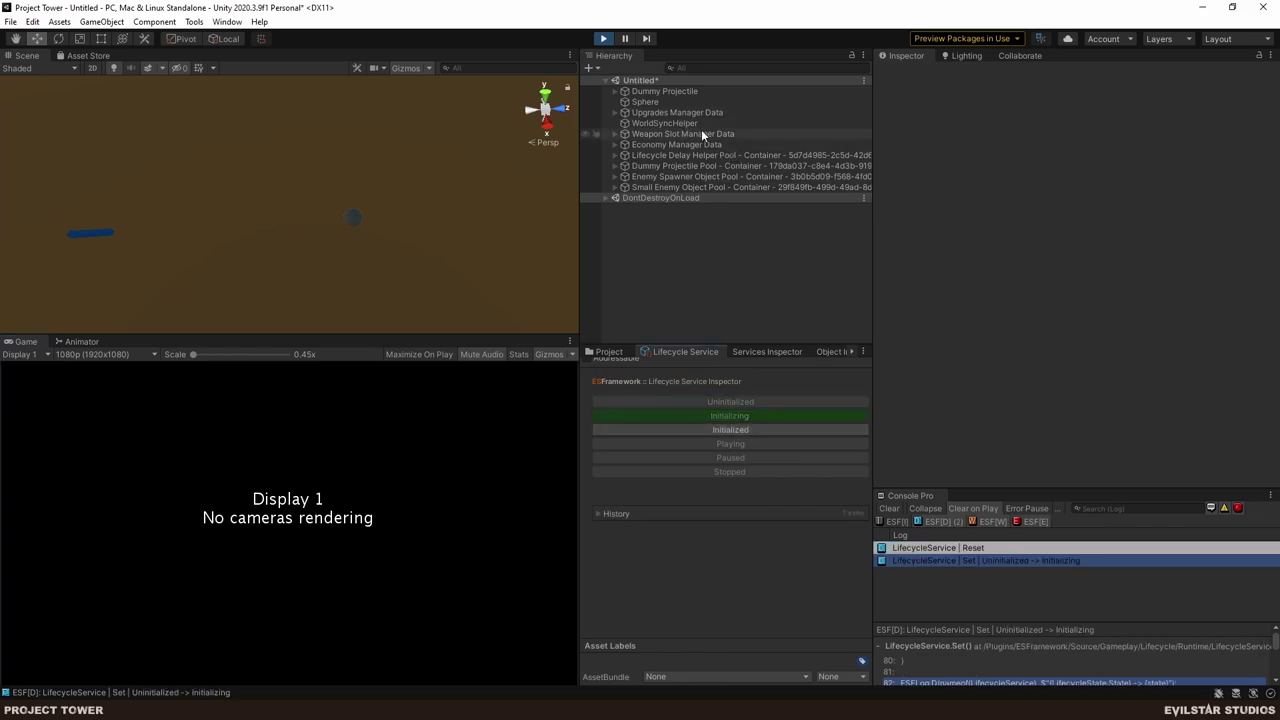
{"action": "left_click", "coordinate": [657, 93]}
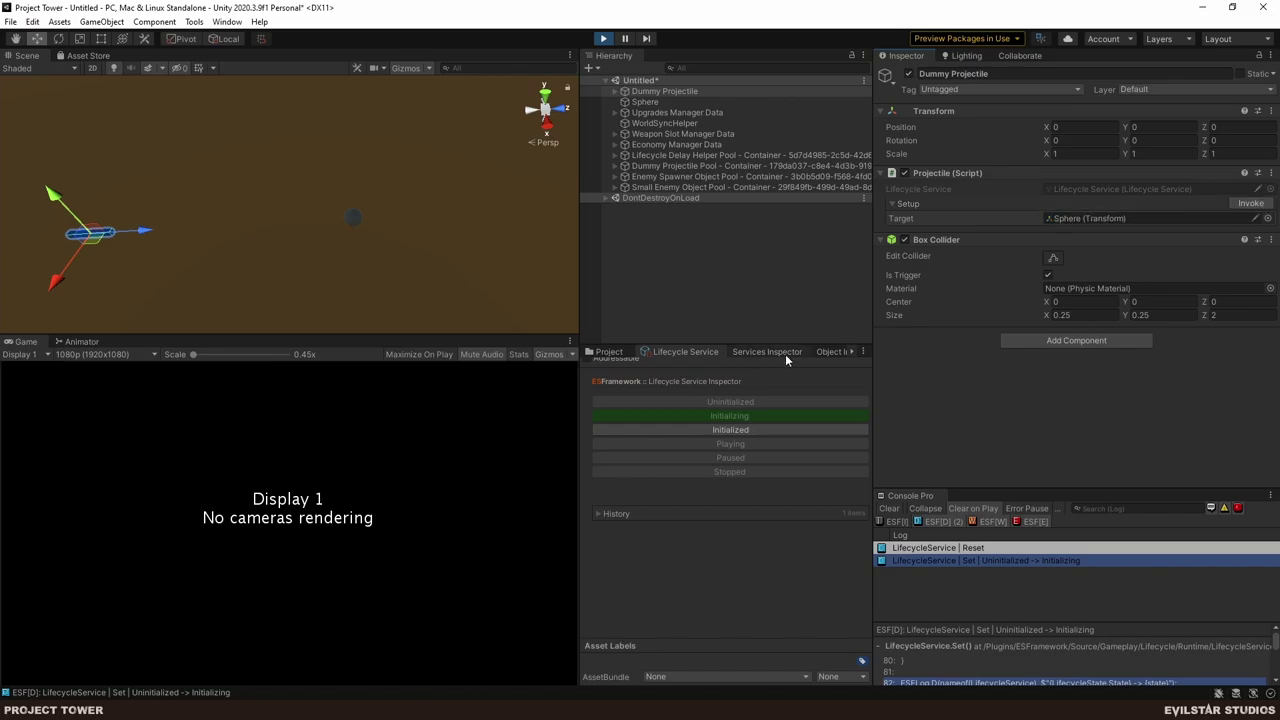
{"action": "left_click", "coordinate": [732, 430]}
{"action": "left_click", "coordinate": [745, 443]}
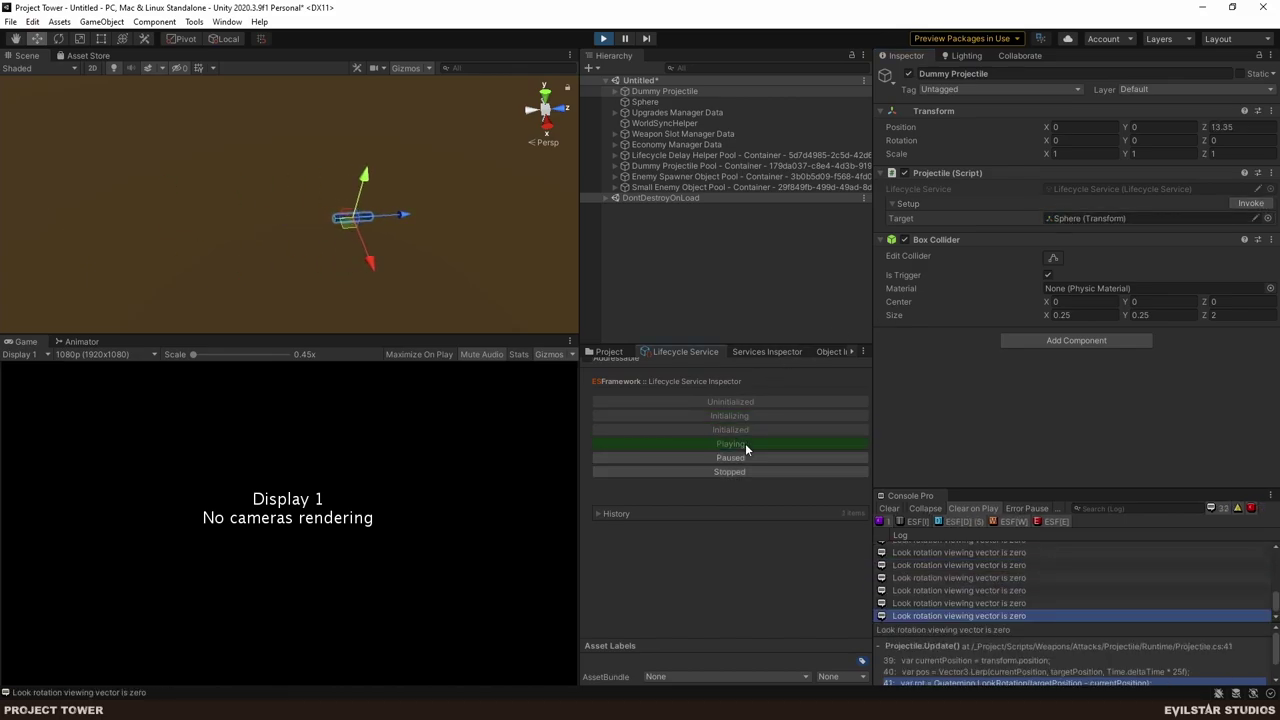
{"action": "left_click", "coordinate": [625, 38]}
{"action": "scroll", "coordinate": [1045, 575], "scroll_direction": "up", "scroll_amount": 10}
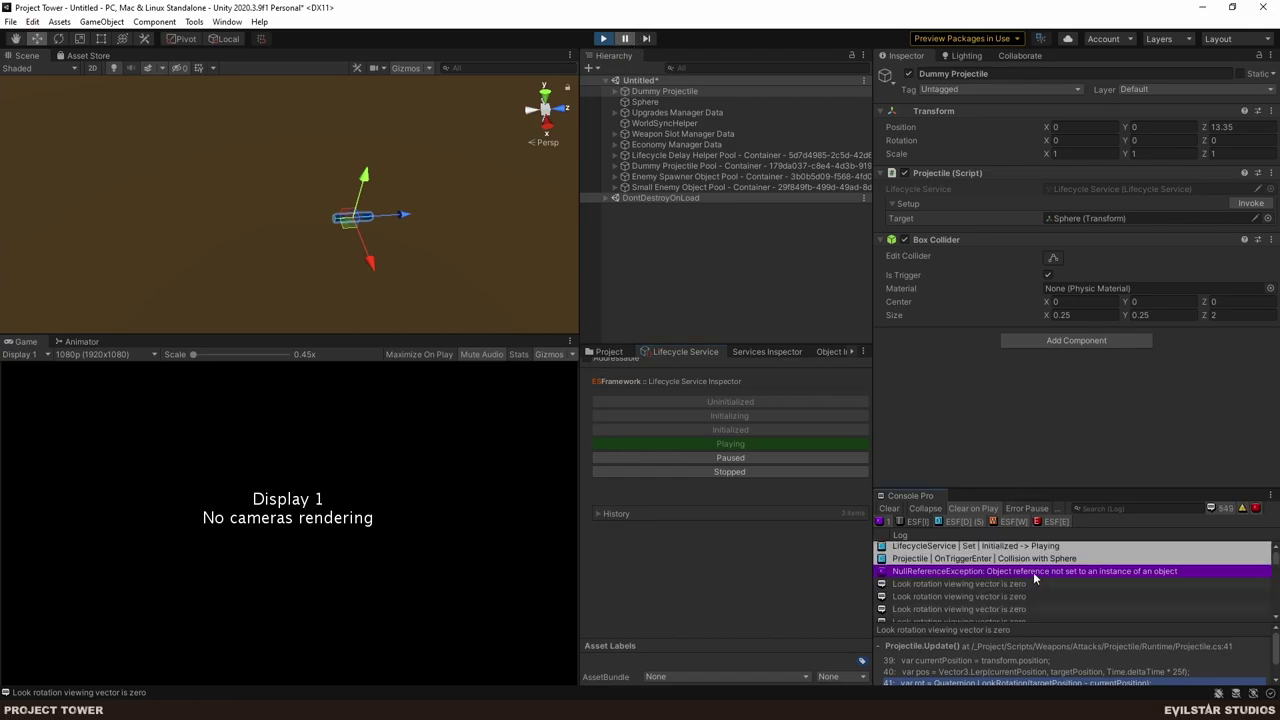
{"action": "left_click", "coordinate": [1033, 572]}
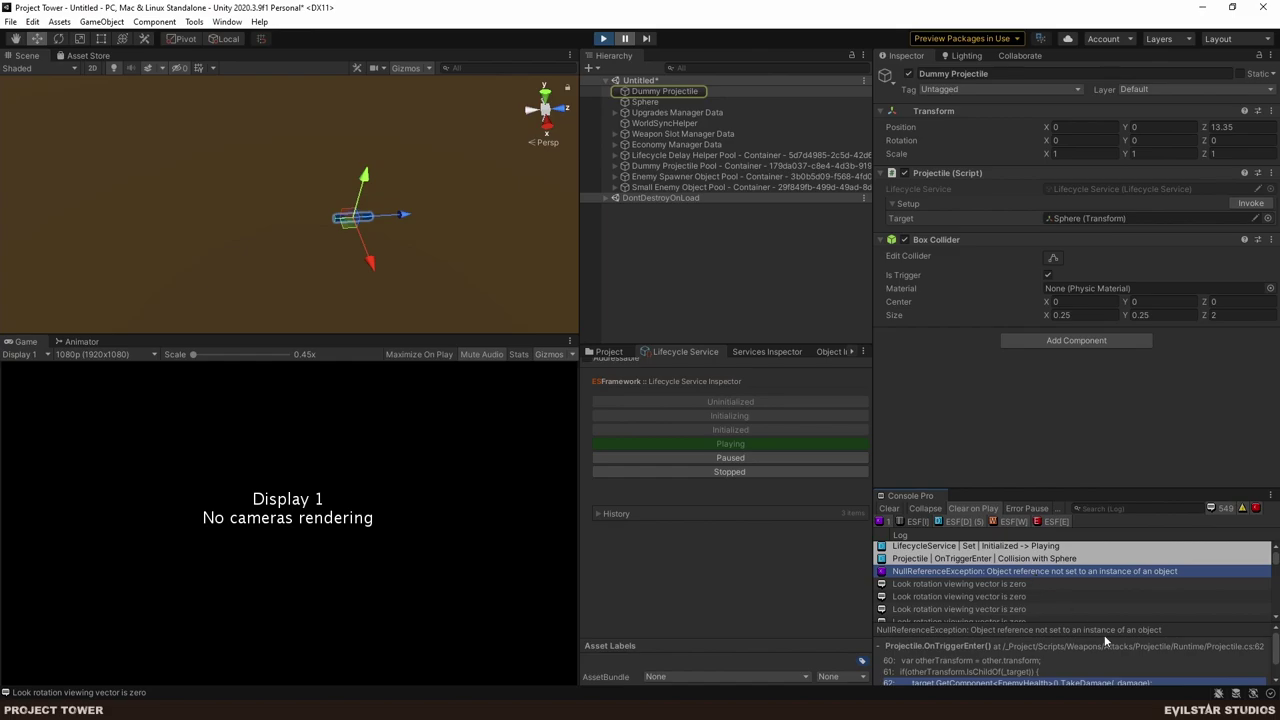
{"action": "scroll", "coordinate": [1049, 606], "scroll_direction": "down", "scroll_amount": 2}
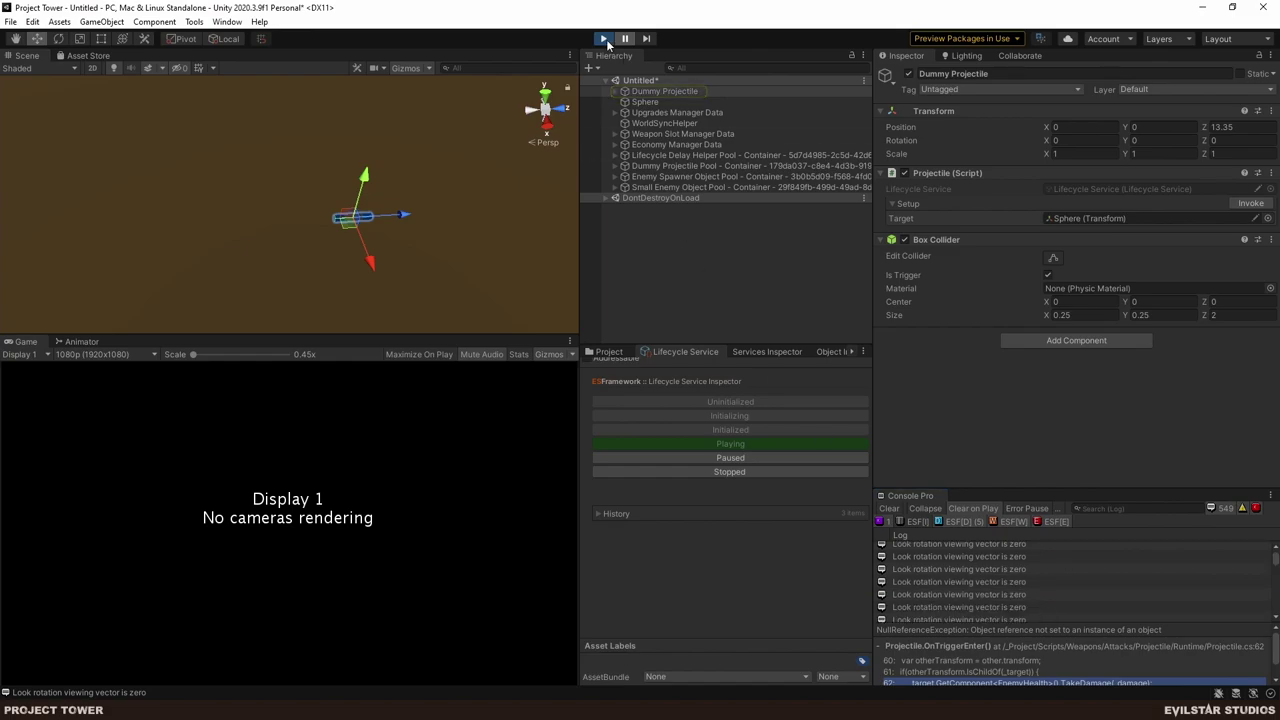
{"action": "key", "text": "alt+Tab"}
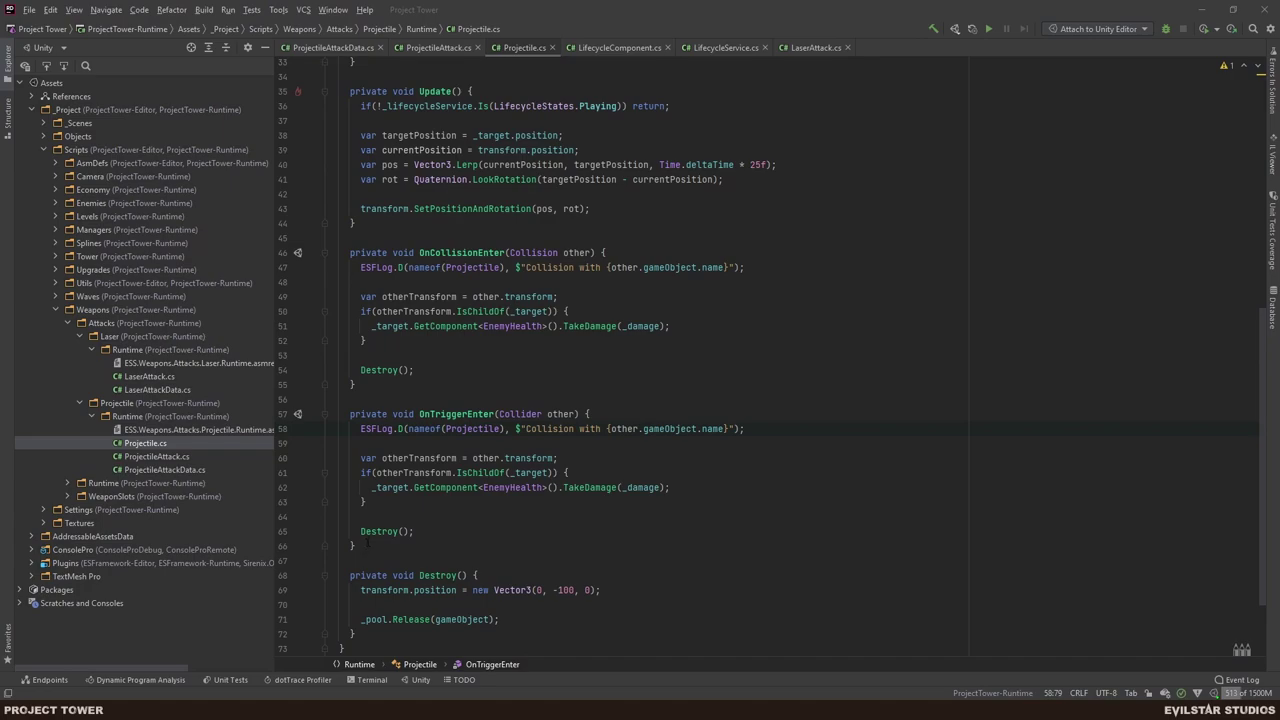
- Delete the OnCollisionEnter method from Projectile.cs and go back to Unity to recompile
{"action": "left_click_drag", "start_coordinate": [330, 413], "coordinate": [349, 253]}
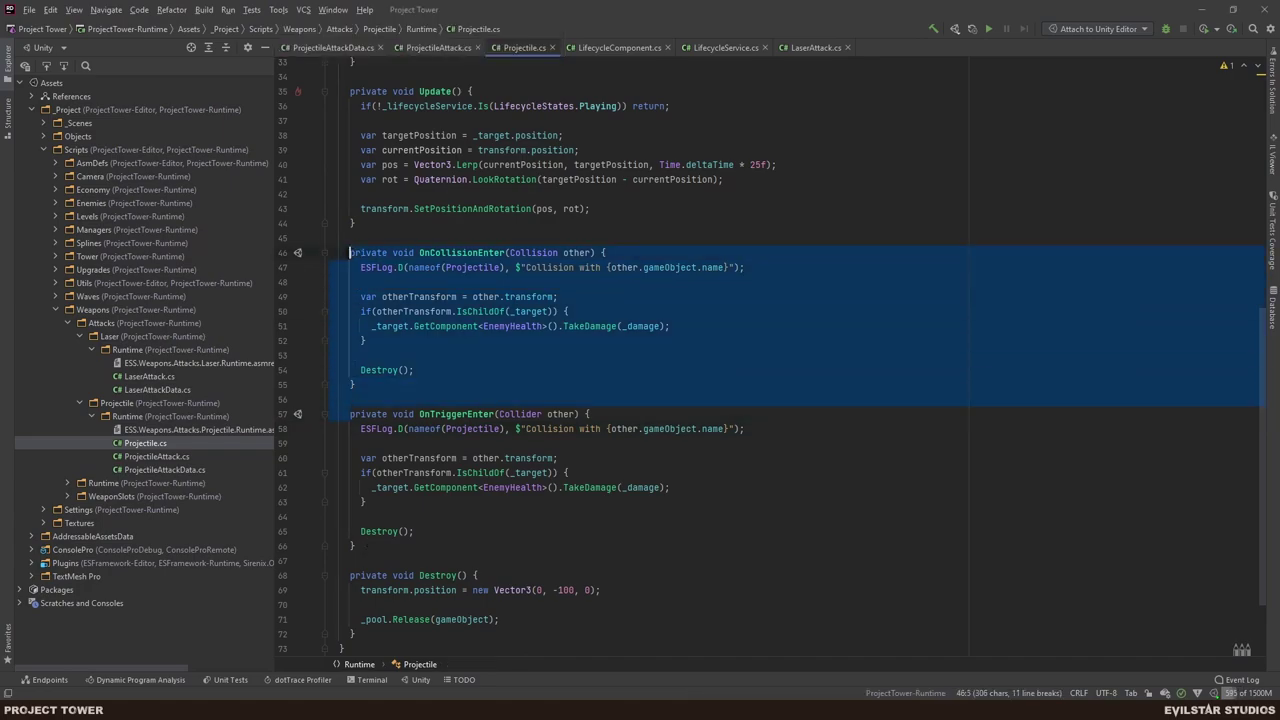
{"action": "key", "text": "BackSpace"}
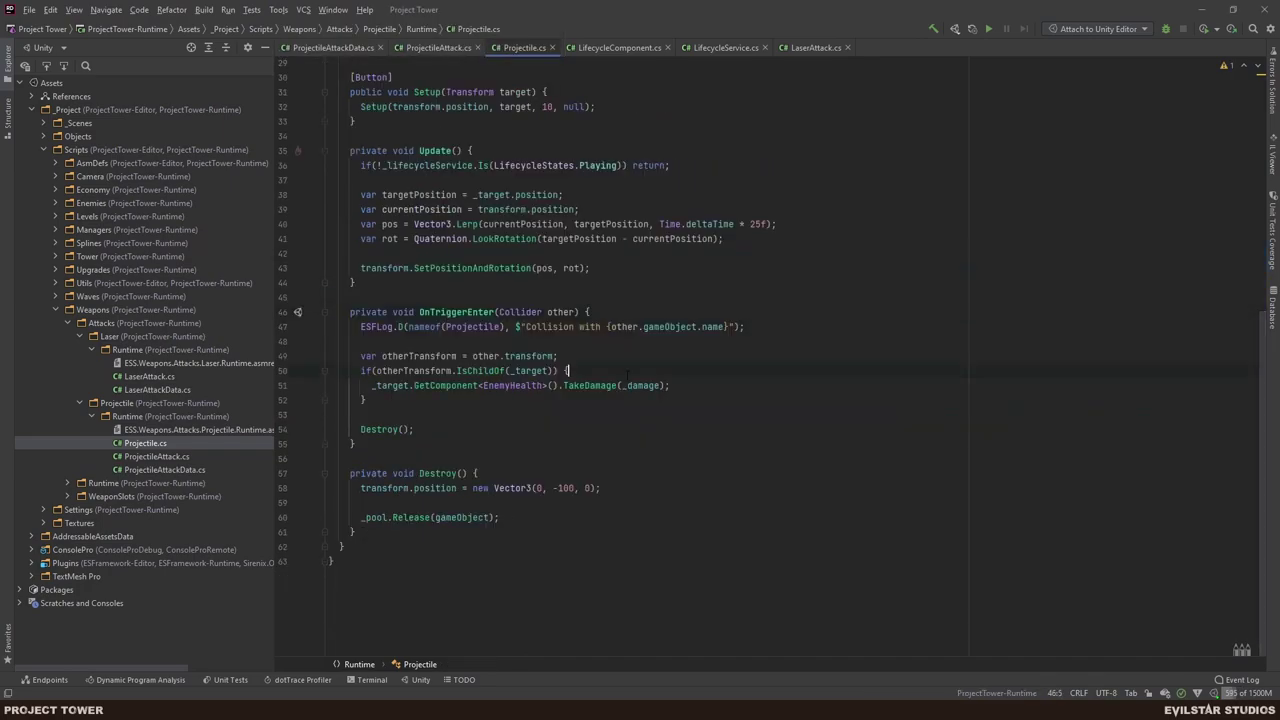
{"action": "key", "text": "alt+Tab"}
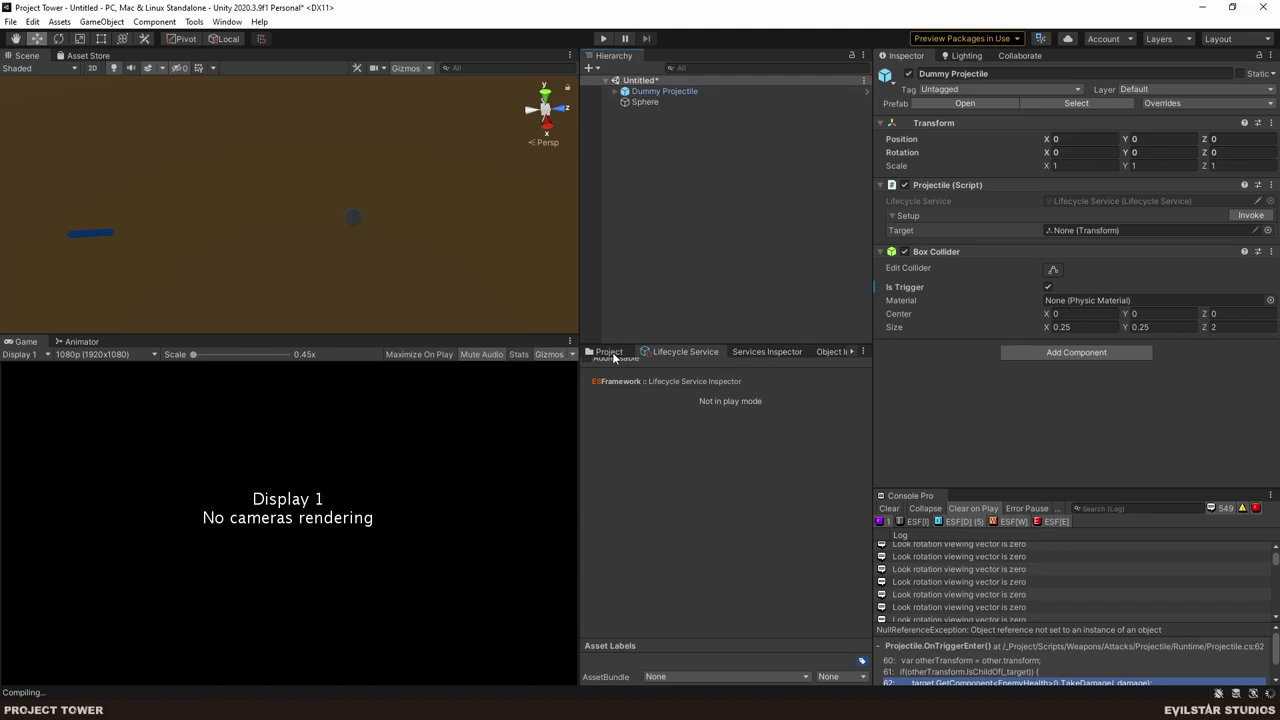
- Open the _Scenes/Playground scene, discarding the untitled test scene's changes
{"action": "left_click", "coordinate": [605, 352]}
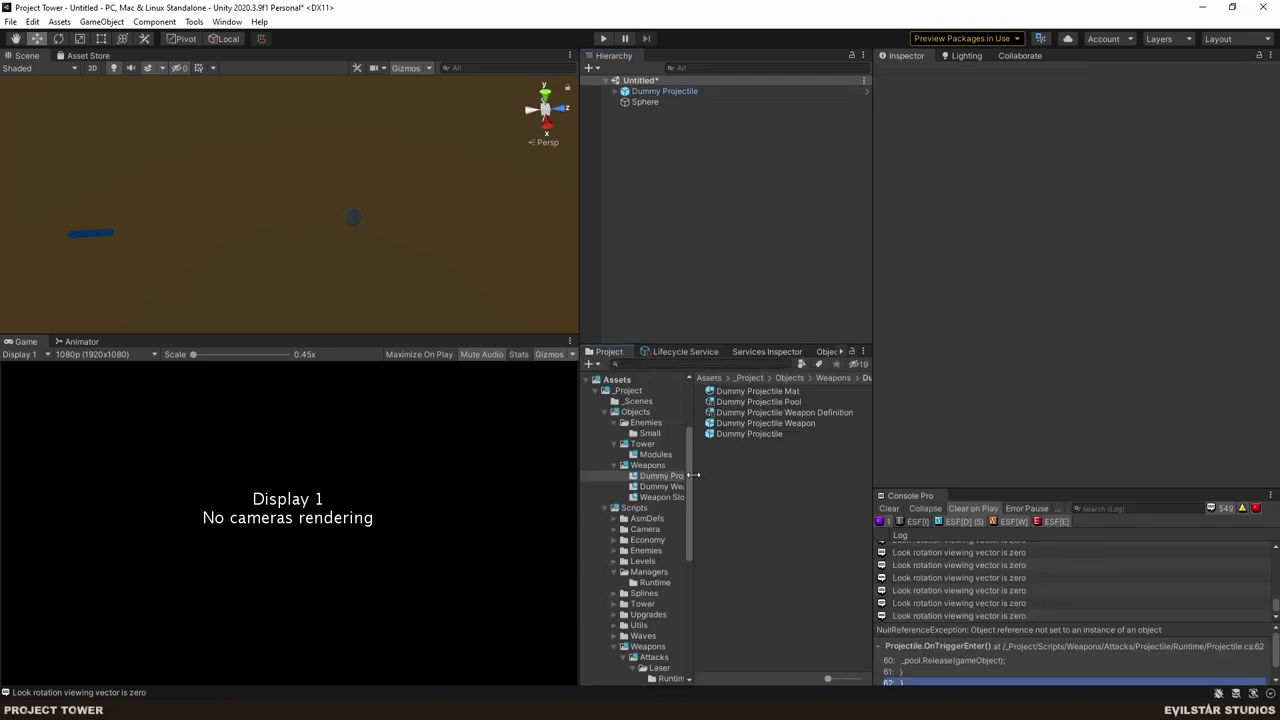
{"action": "left_click", "coordinate": [640, 403]}
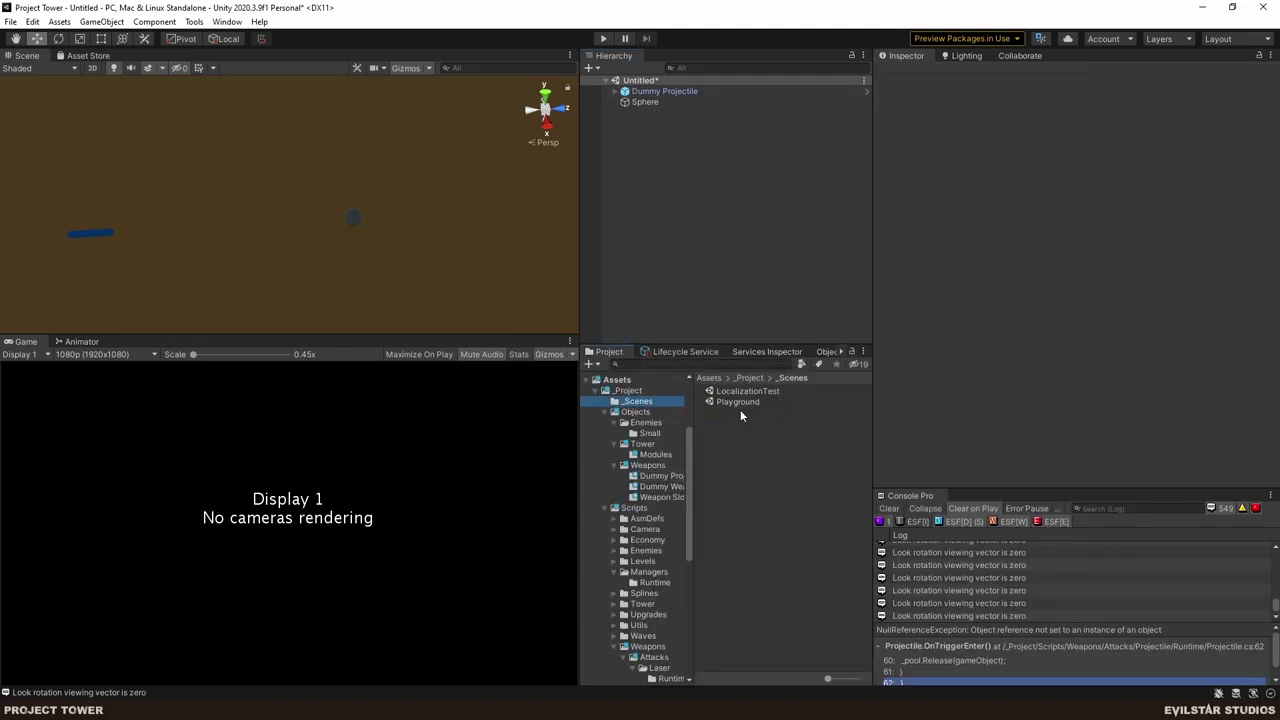
{"action": "double_click", "coordinate": [735, 401]}
{"action": "left_click", "coordinate": [676, 382]}
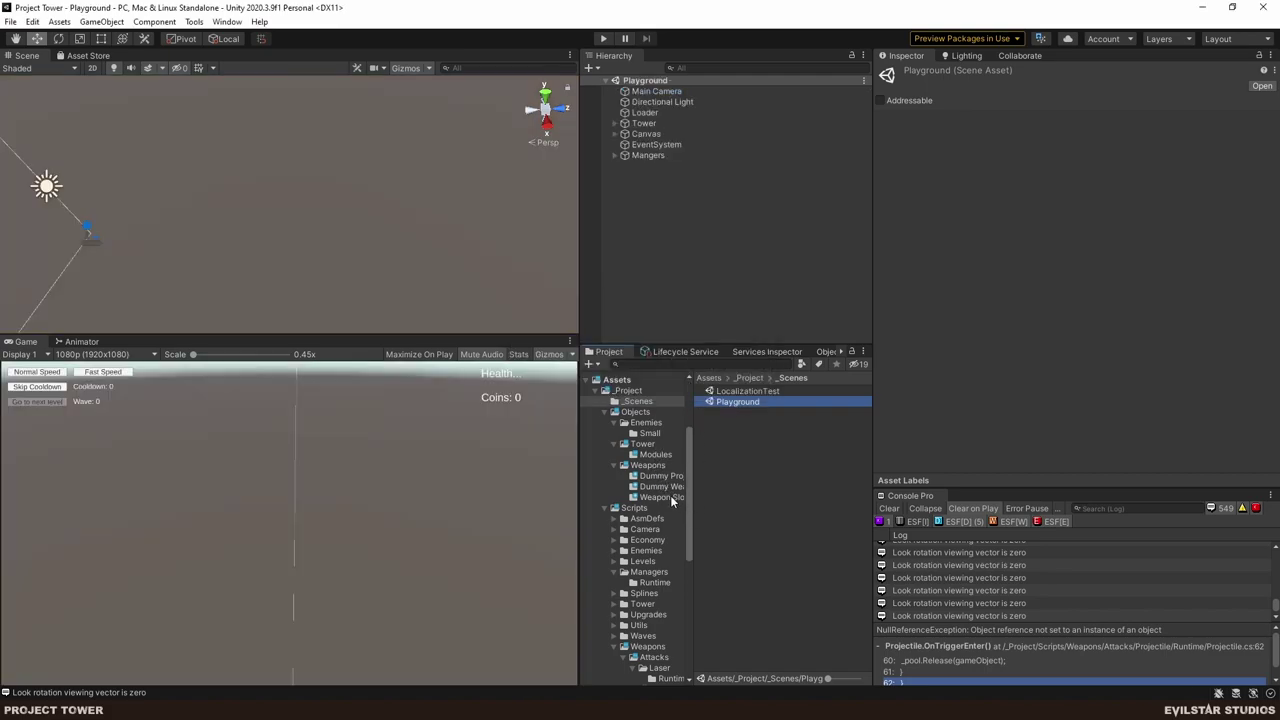
- Make the Dummy Projectile prefab's Box Collider a trigger, save the prefab, and play Playground
{"action": "left_click", "coordinate": [670, 498]}
{"action": "left_click", "coordinate": [662, 476]}
{"action": "double_click", "coordinate": [747, 434]}
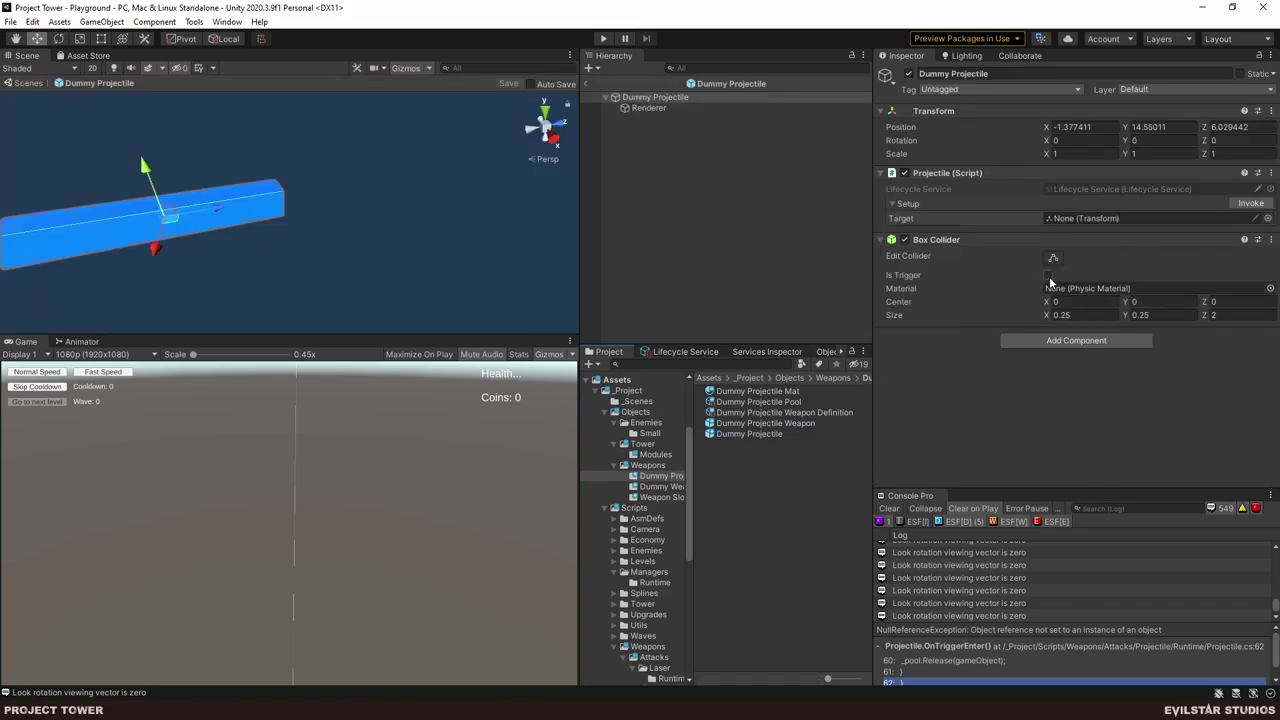
{"action": "left_click", "coordinate": [1048, 275]}
{"action": "key", "text": "ctrl+s"}
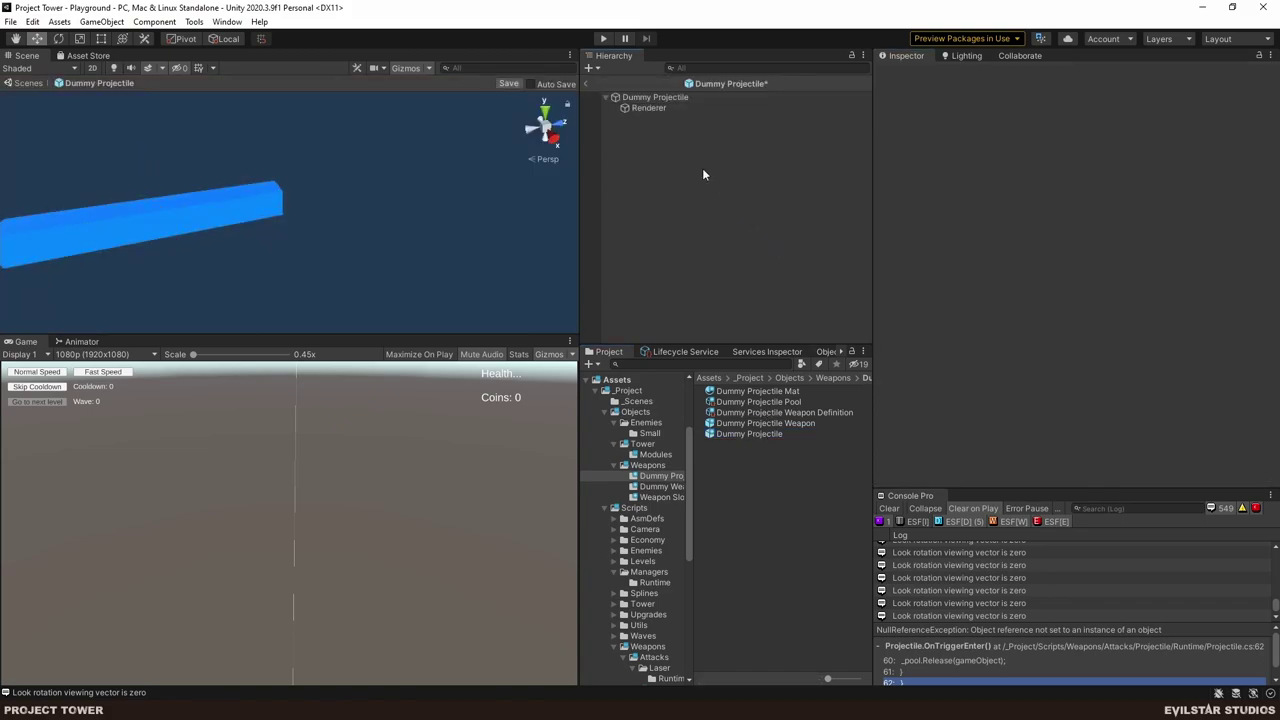
{"action": "left_click", "coordinate": [648, 108]}
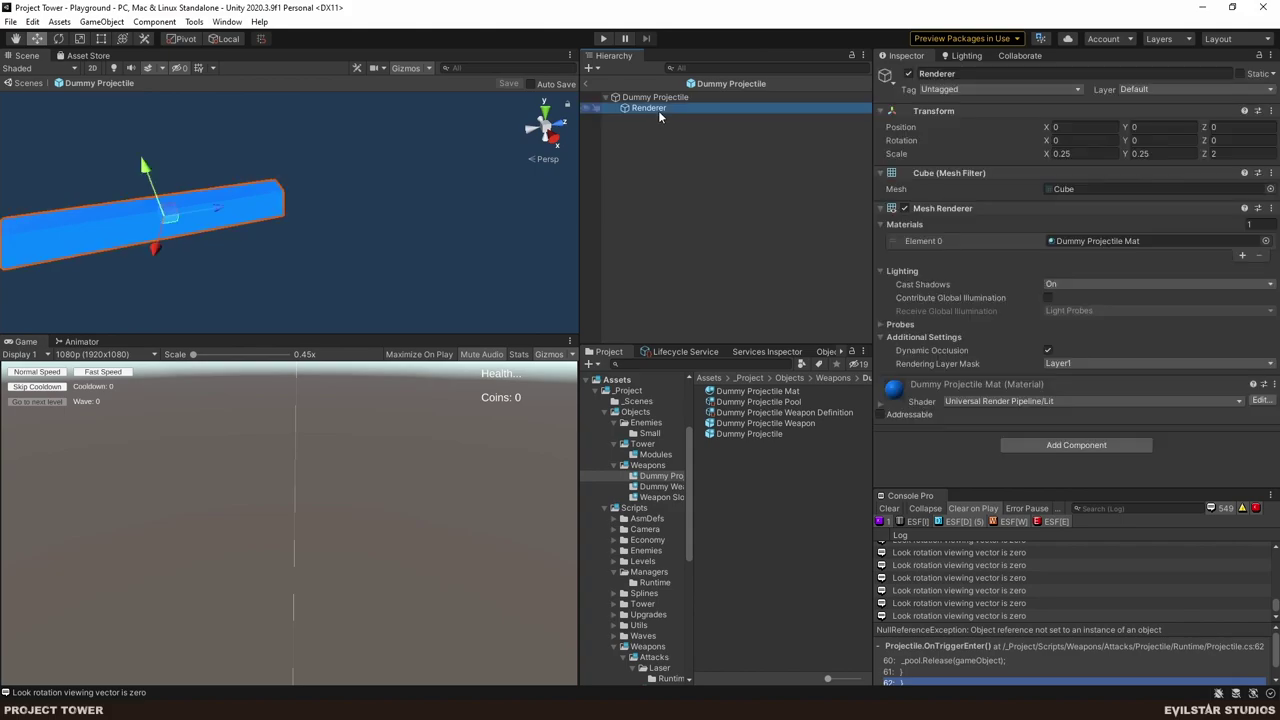
{"action": "left_click", "coordinate": [588, 84]}
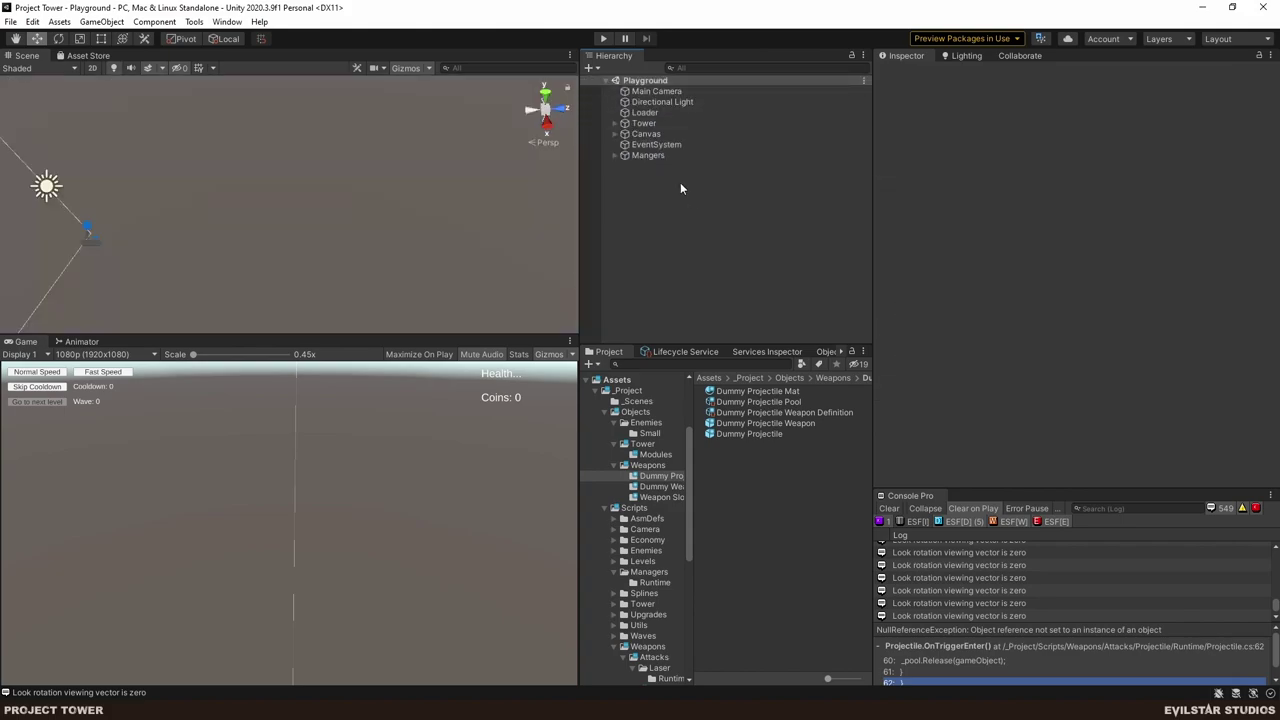
{"action": "left_click", "coordinate": [603, 39]}
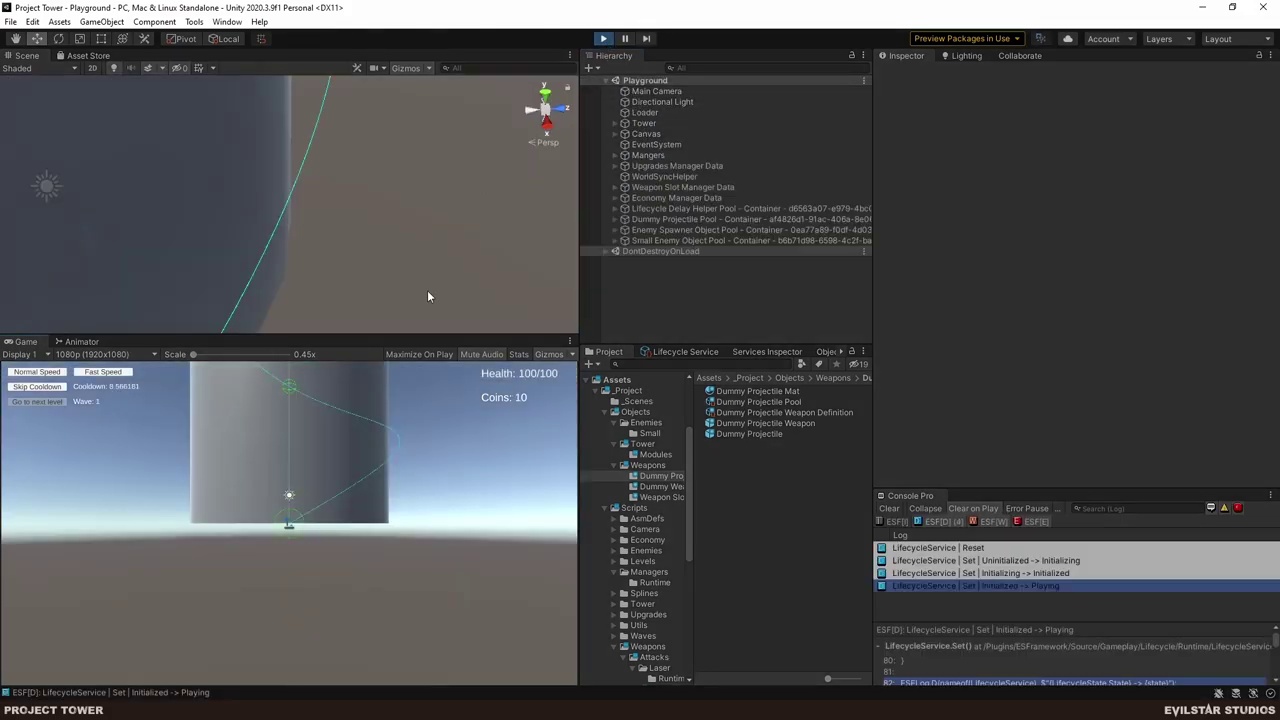
- Buy the Dummy Projectile Weapon for the tower, assign Level Definition to Level Manager, and Invoke
{"action": "left_click", "coordinate": [388, 465]}
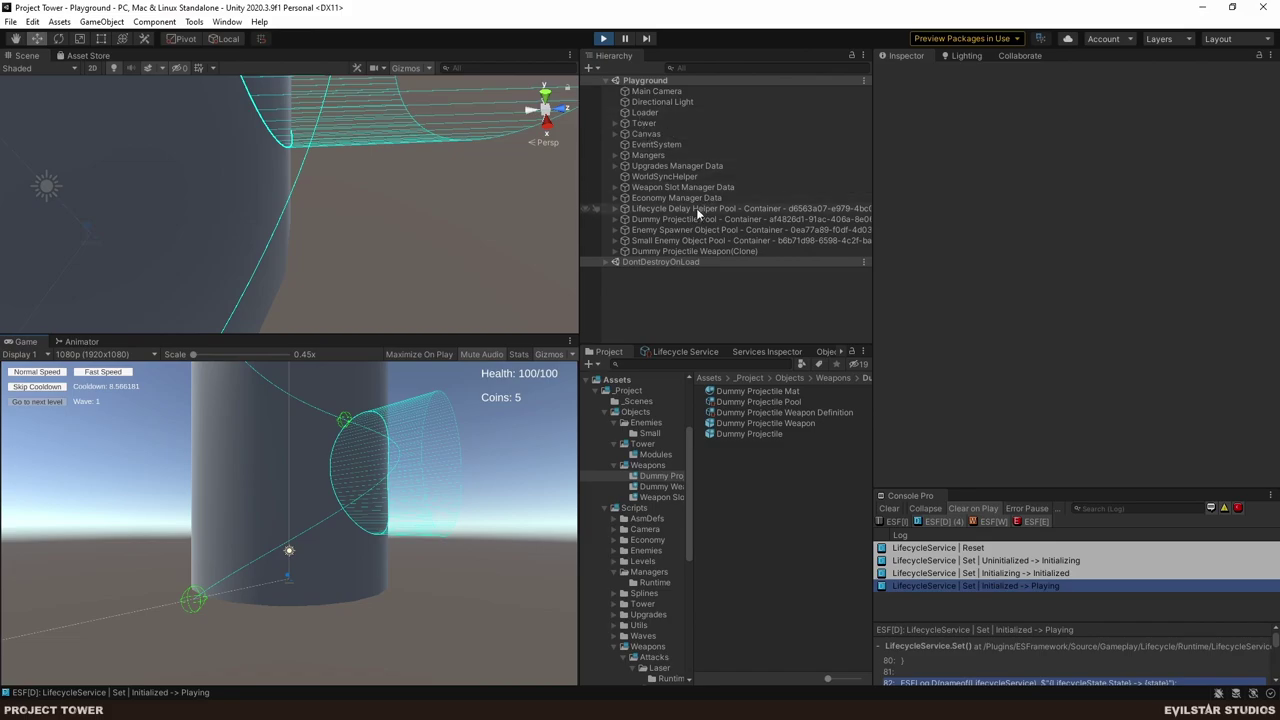
{"action": "left_click", "coordinate": [616, 156]}
{"action": "left_click", "coordinate": [684, 209]}
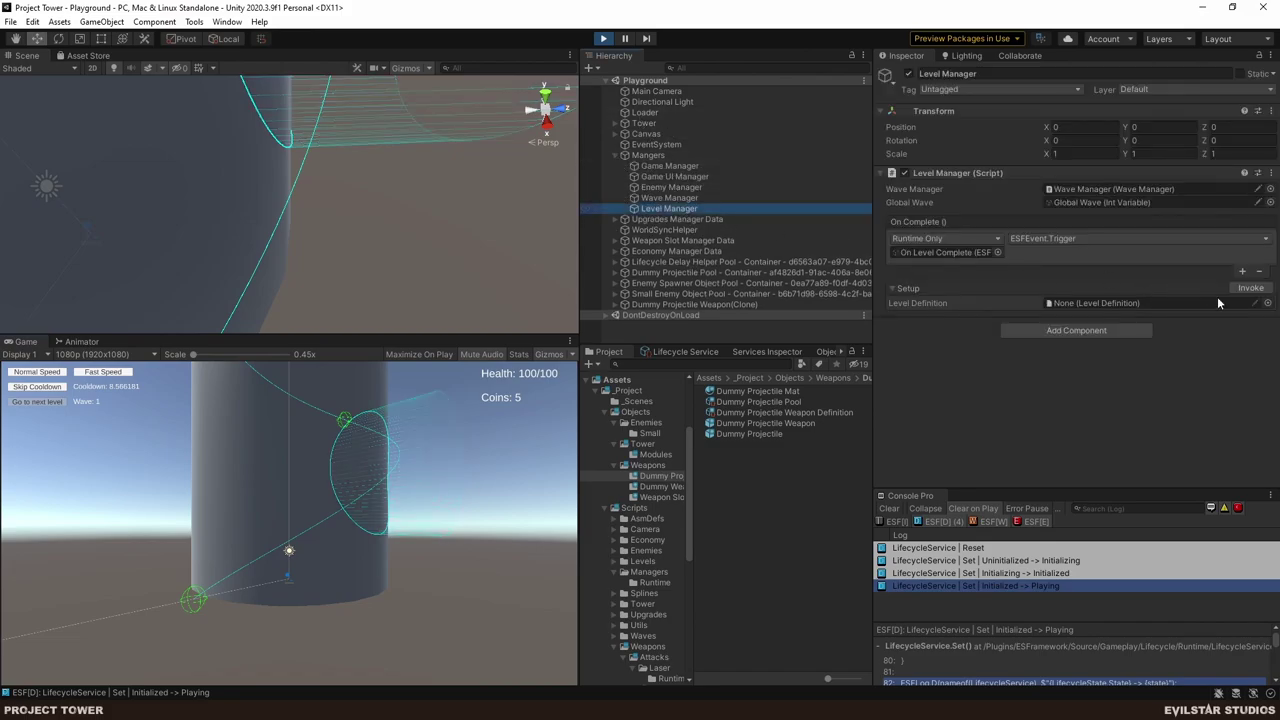
{"action": "left_click", "coordinate": [1268, 303]}
{"action": "double_click", "coordinate": [1265, 348]}
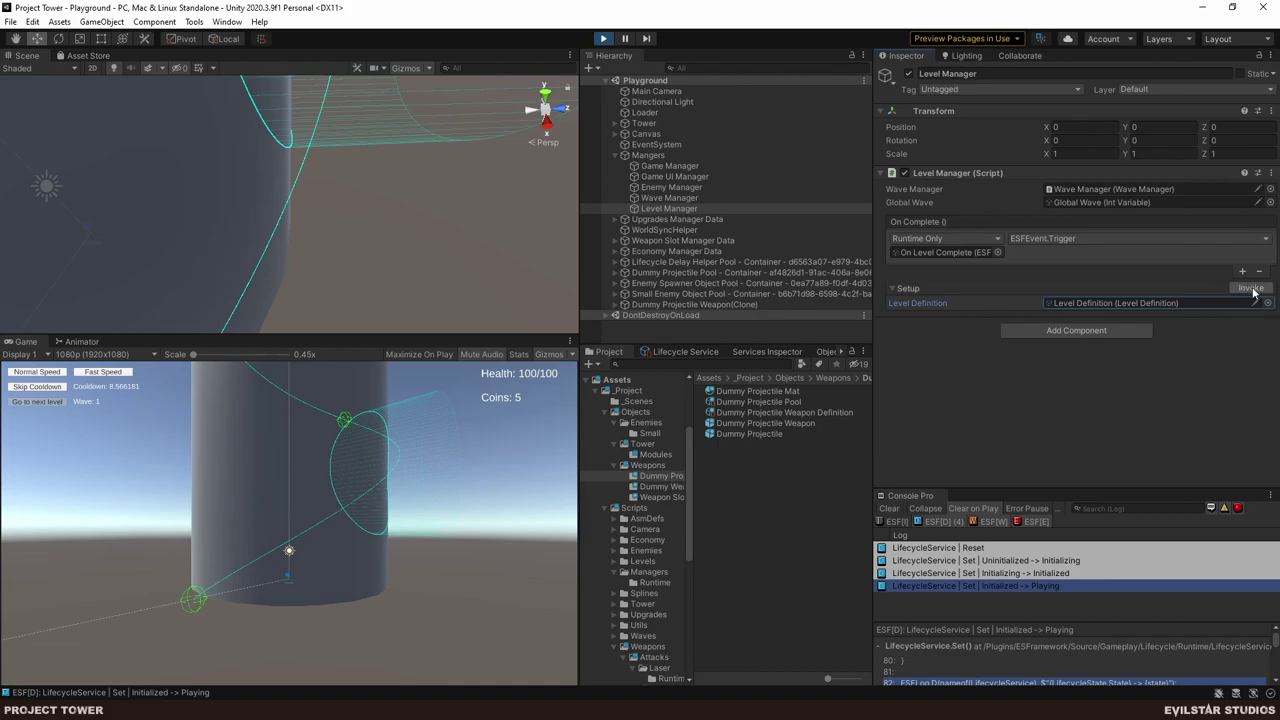
{"action": "left_click", "coordinate": [1251, 288]}
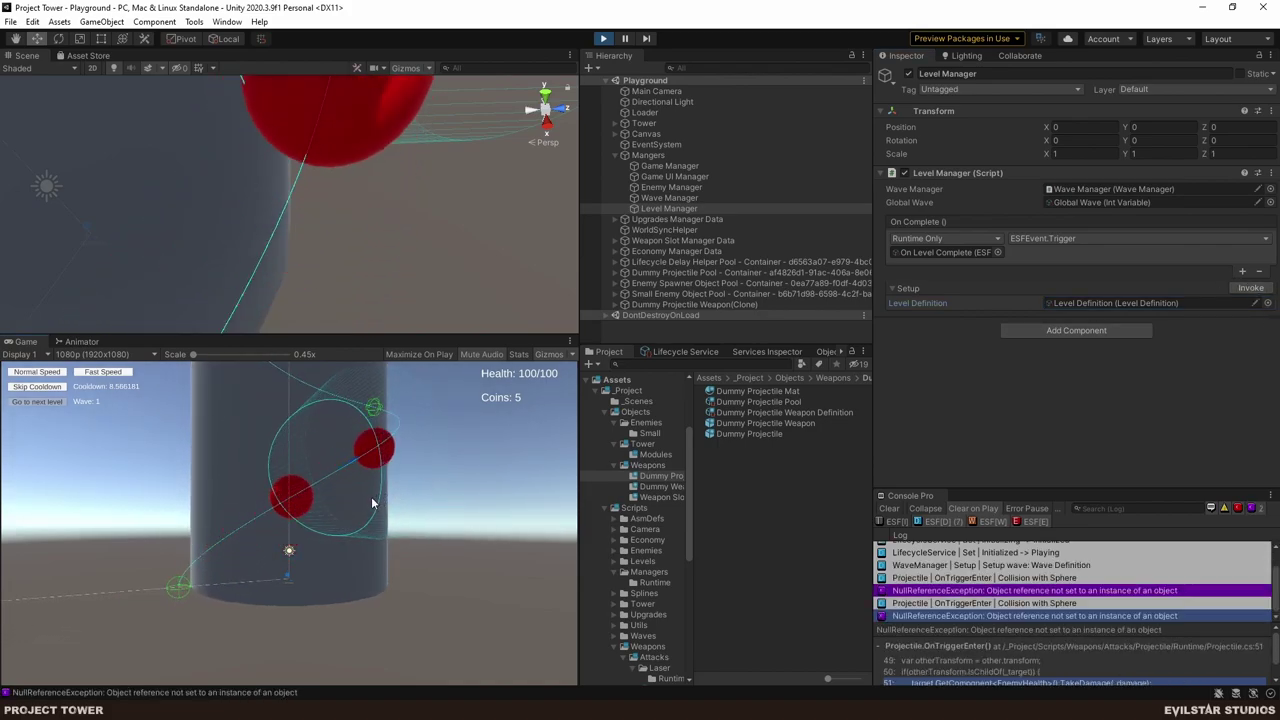
- Pause, jump from the NullReferenceException to line 51's TakeDamage call, and check a pooled projectile's empty Target
{"action": "left_click", "coordinate": [625, 39]}
{"action": "left_click", "coordinate": [1080, 593]}
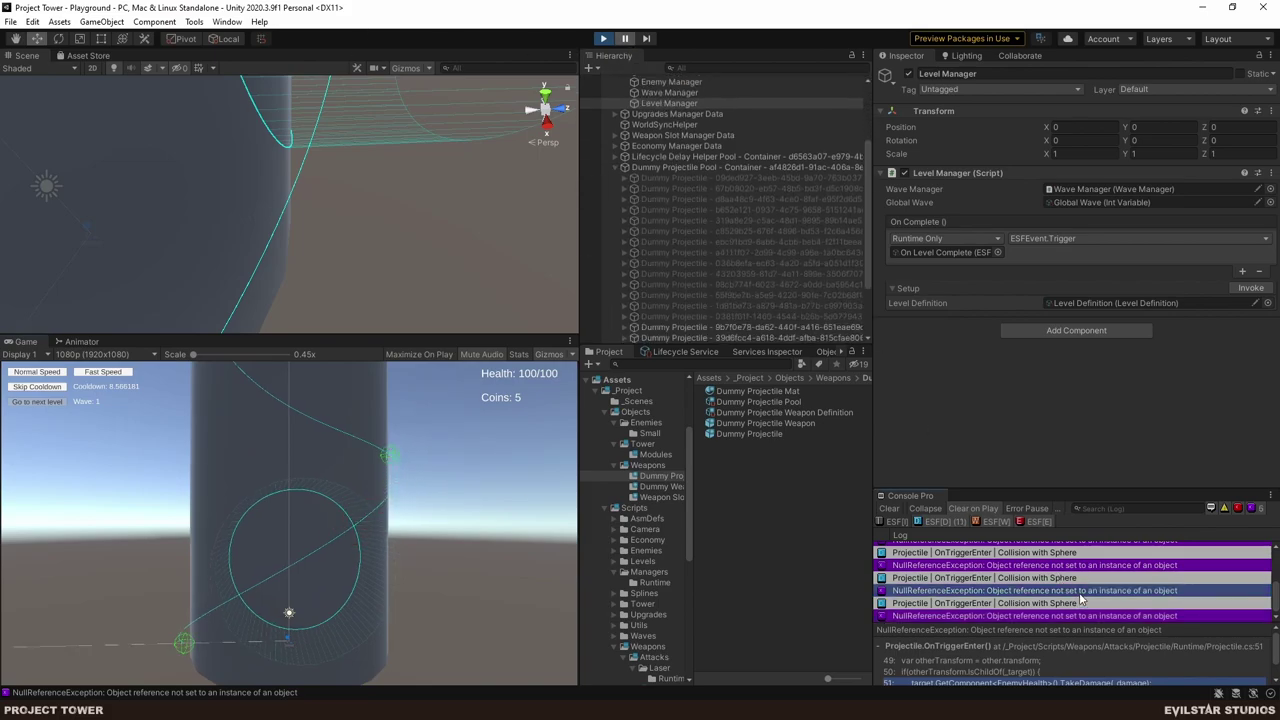
{"action": "scroll", "coordinate": [1051, 672], "scroll_direction": "down", "scroll_amount": 1}
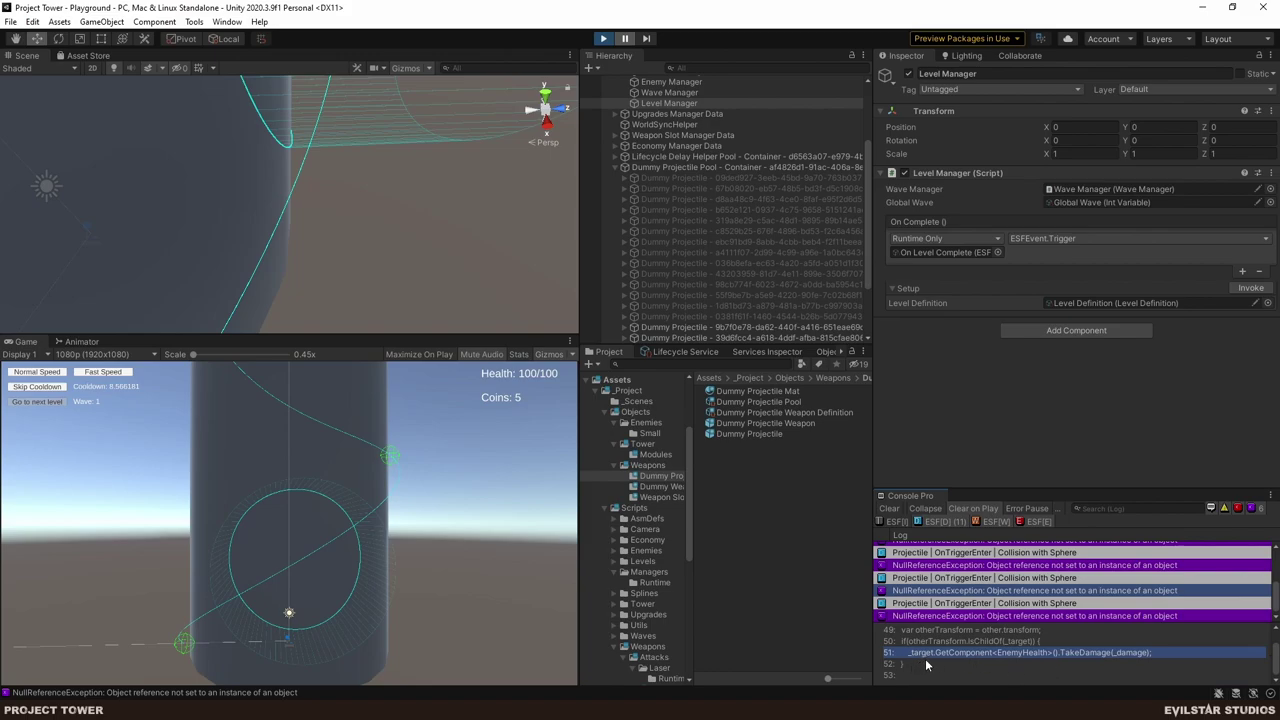
{"action": "double_click", "coordinate": [1099, 656]}
{"action": "scroll", "coordinate": [717, 310], "scroll_direction": "down", "scroll_amount": 2}
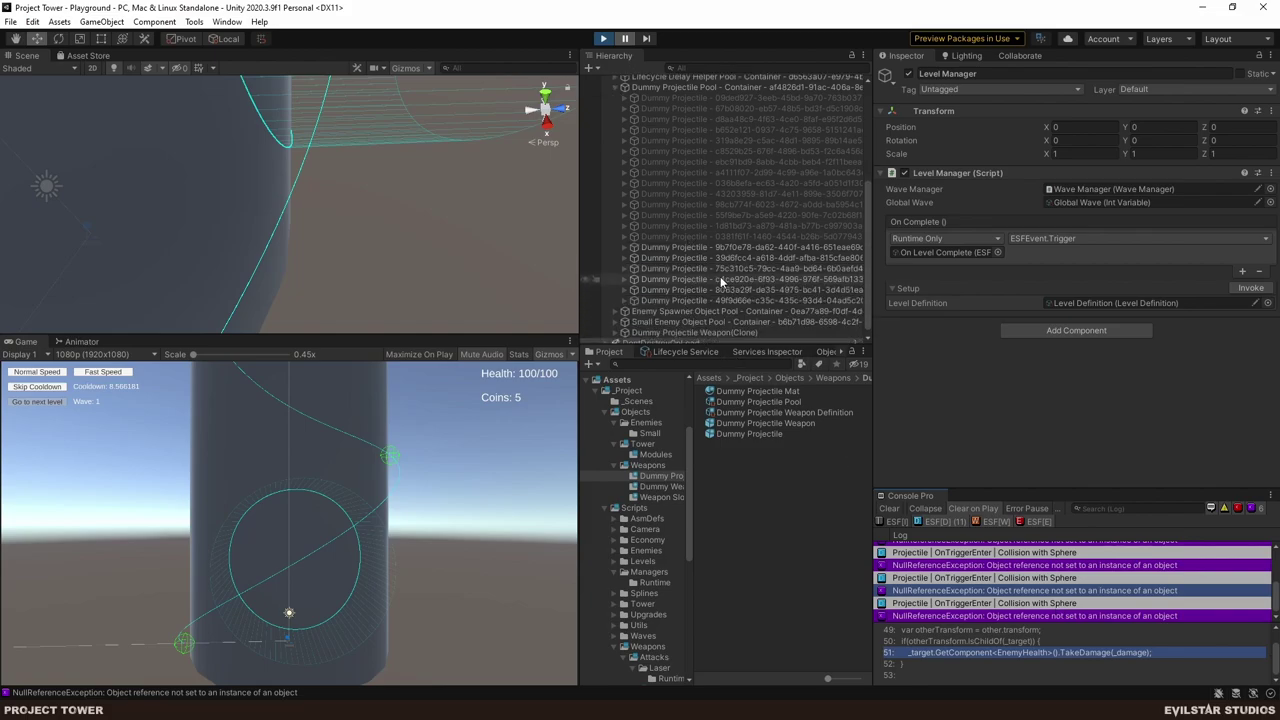
{"action": "left_click", "coordinate": [725, 249]}
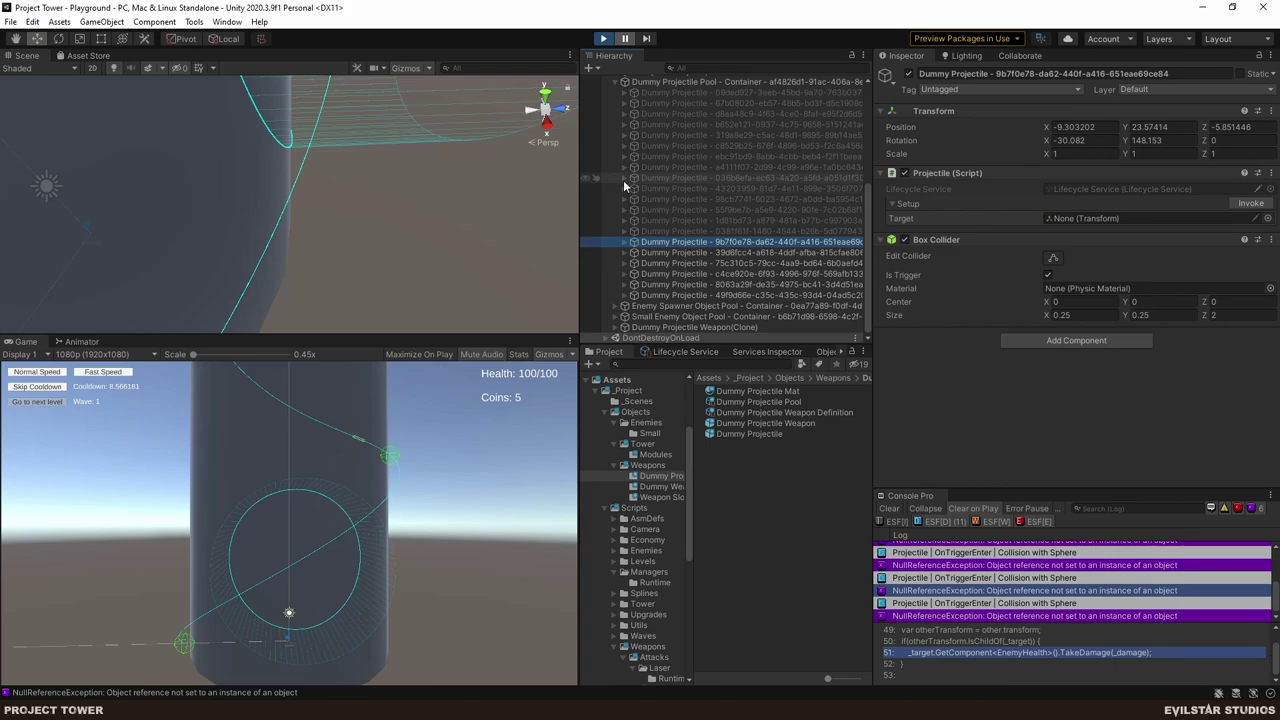
{"action": "scroll", "coordinate": [676, 211], "scroll_direction": "up", "scroll_amount": 5}
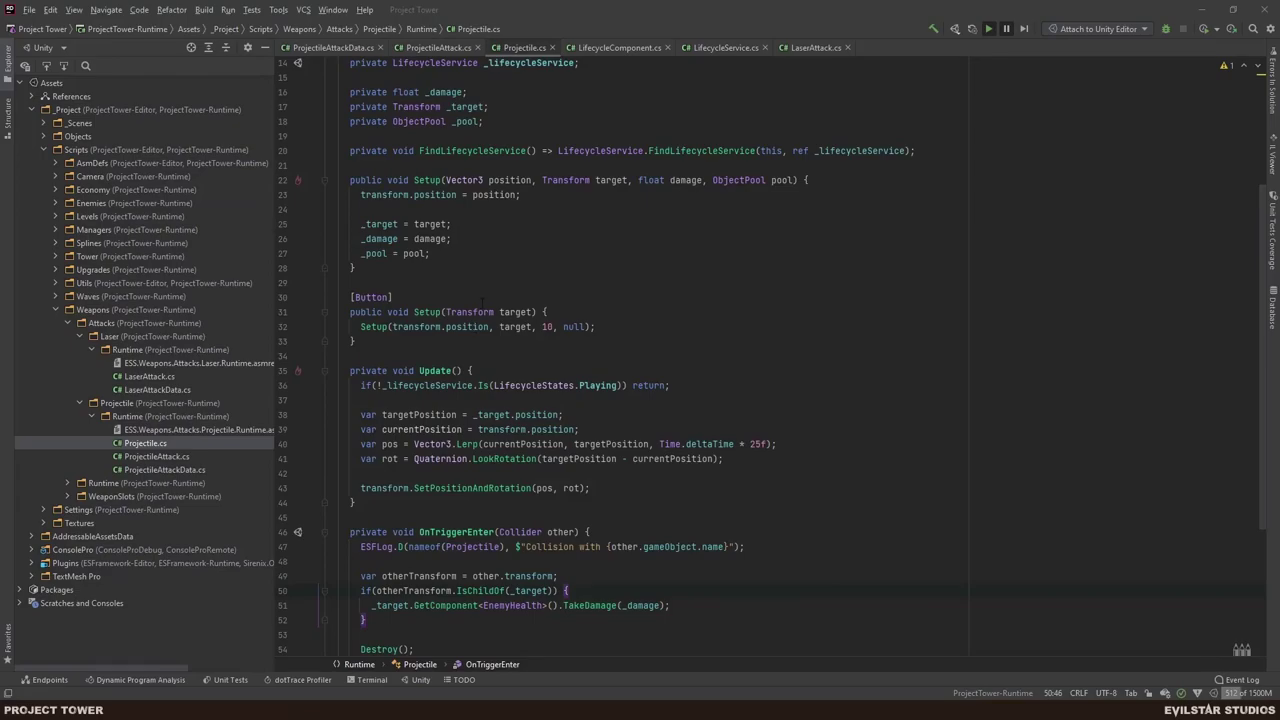
- Set a breakpoint on line 51's TakeDamage call and attach Rider's debugger to Unity for this session
{"action": "scroll", "coordinate": [300, 476], "scroll_direction": "down", "scroll_amount": 4}
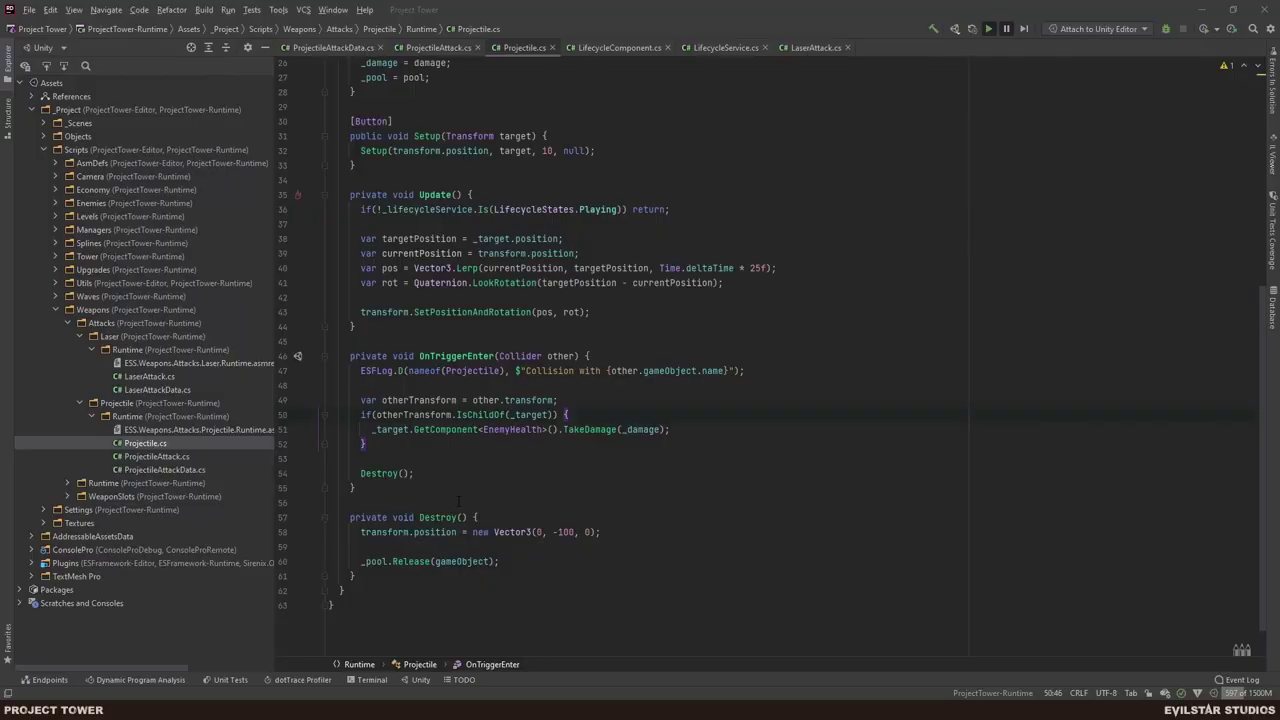
{"action": "left_click", "coordinate": [310, 429]}
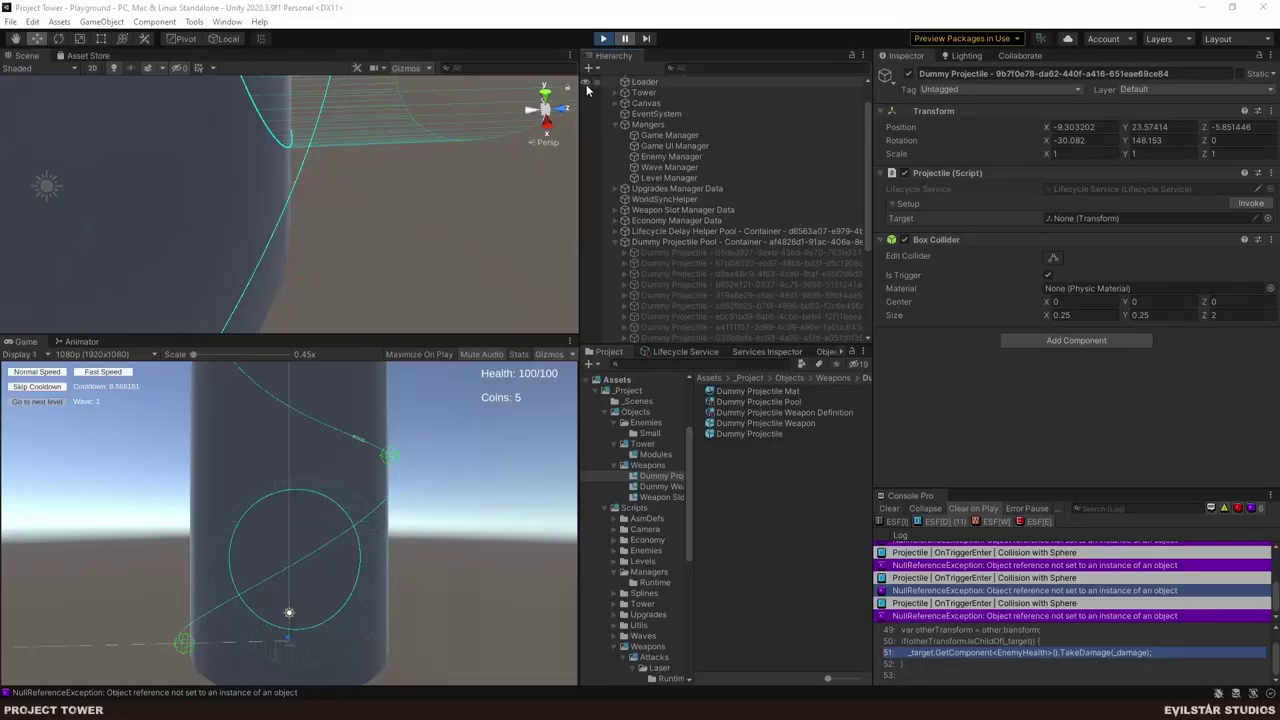
{"action": "left_click", "coordinate": [604, 42]}
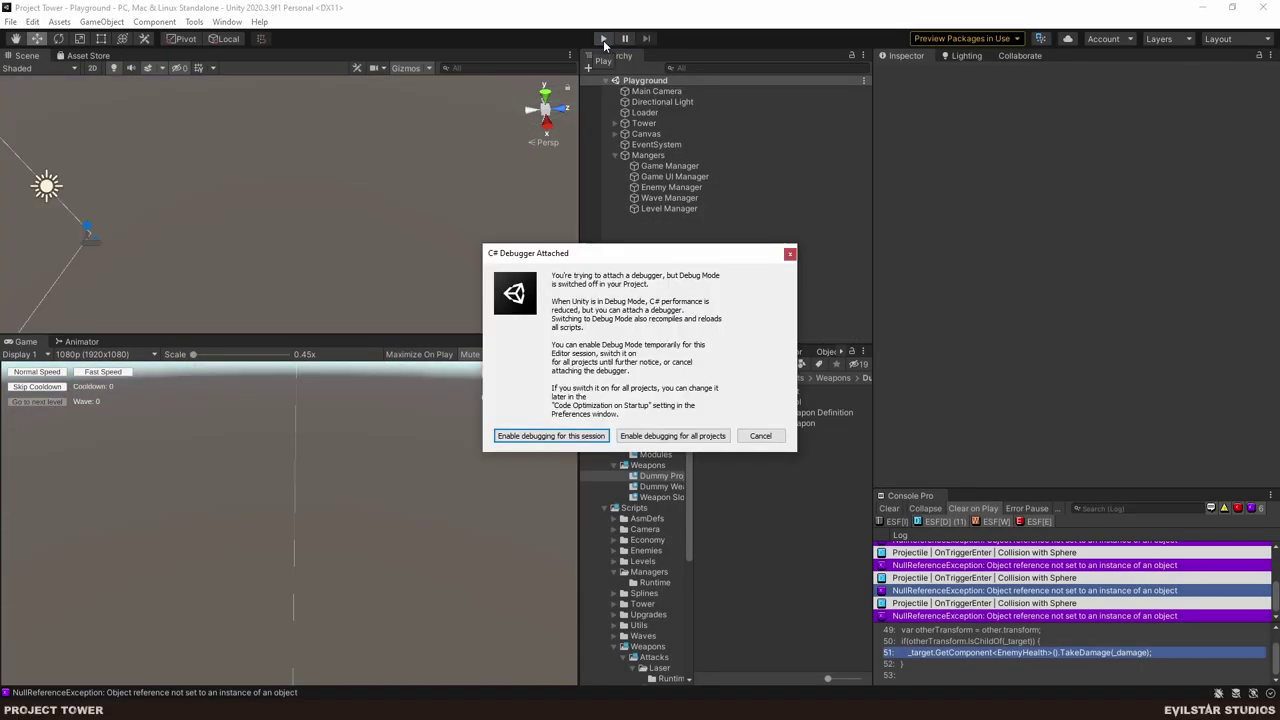
{"action": "left_click", "coordinate": [546, 436]}
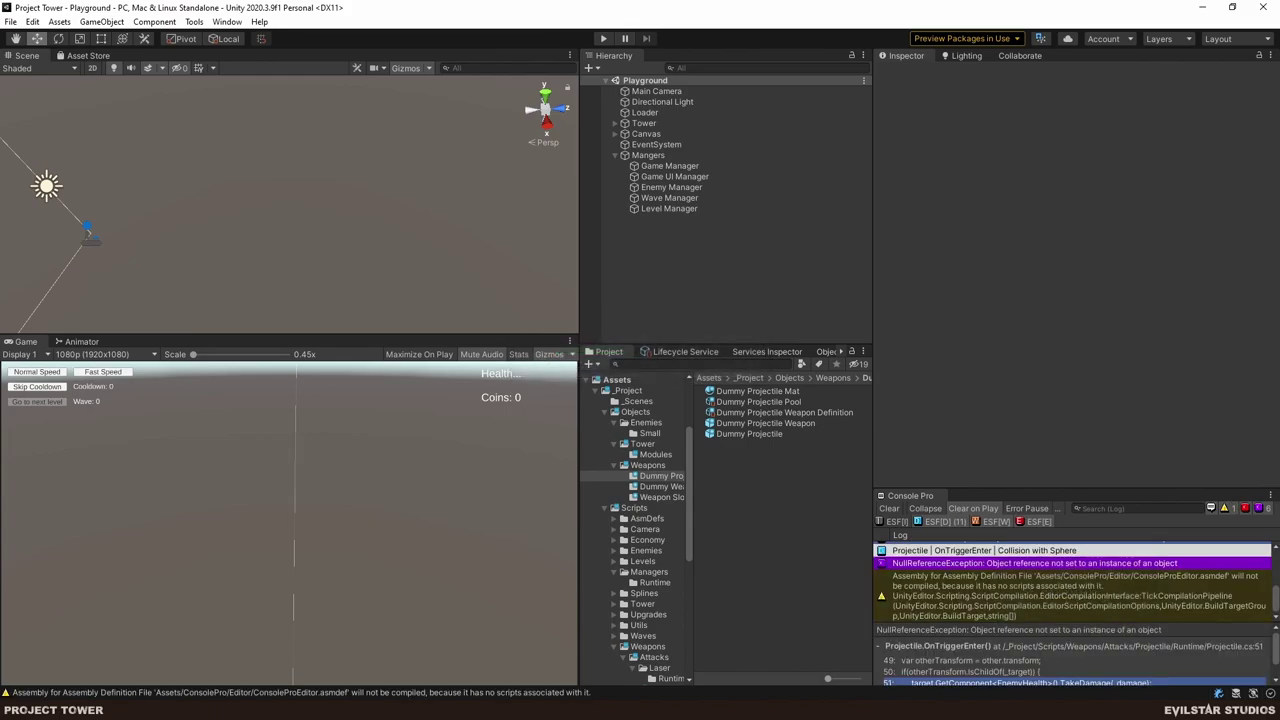
- Clear the Console, play, assign Level Definition to Level Manager, and Invoke to start the wave
{"action": "left_click", "coordinate": [889, 509]}
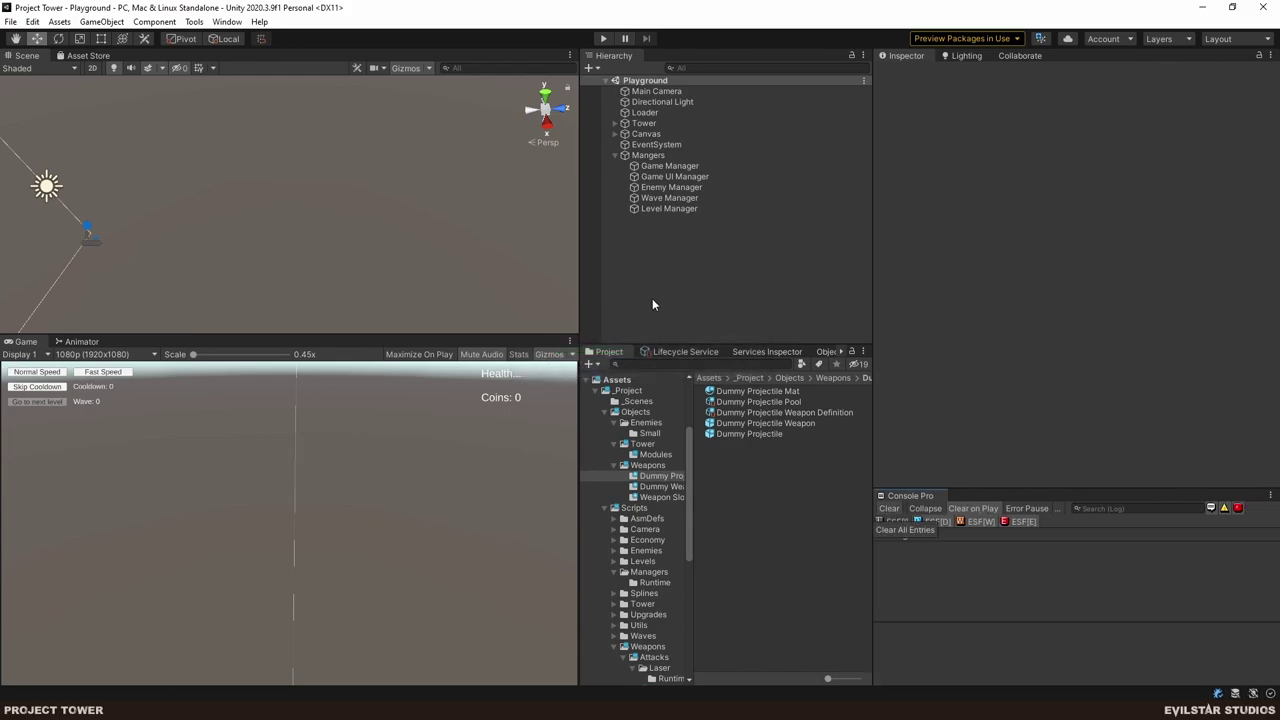
{"action": "left_click", "coordinate": [604, 40]}
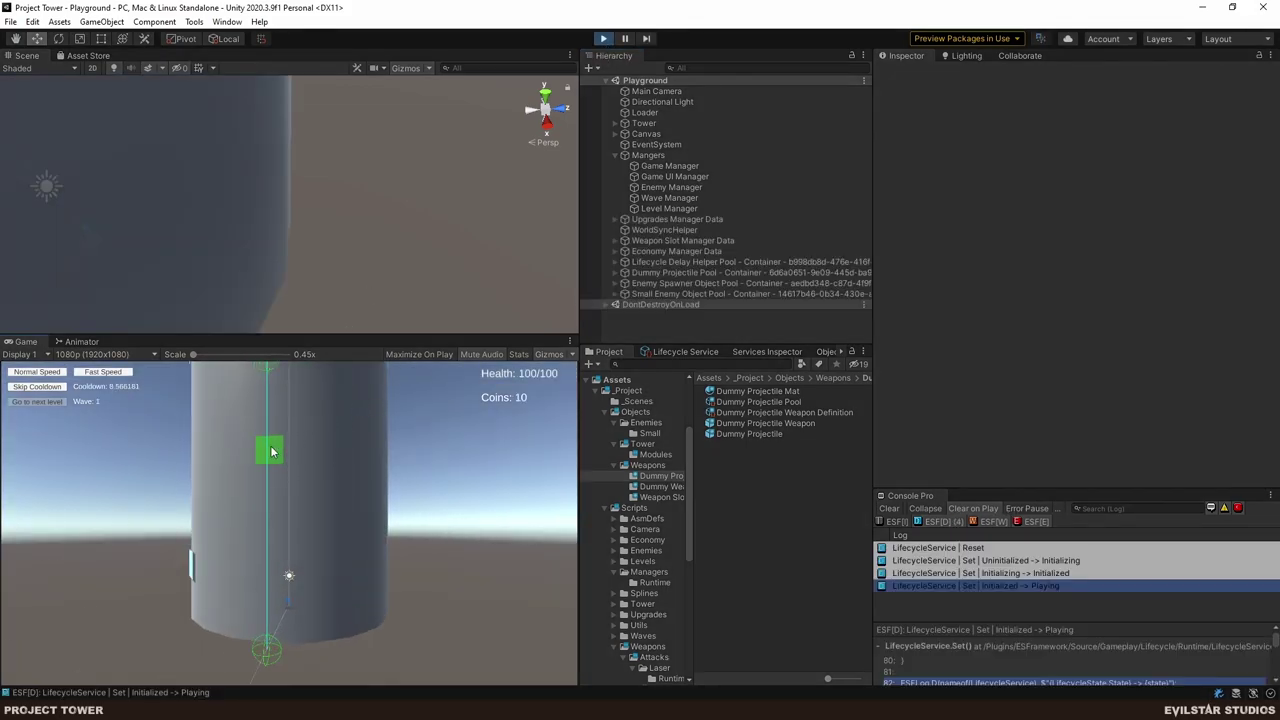
{"action": "left_click", "coordinate": [708, 209]}
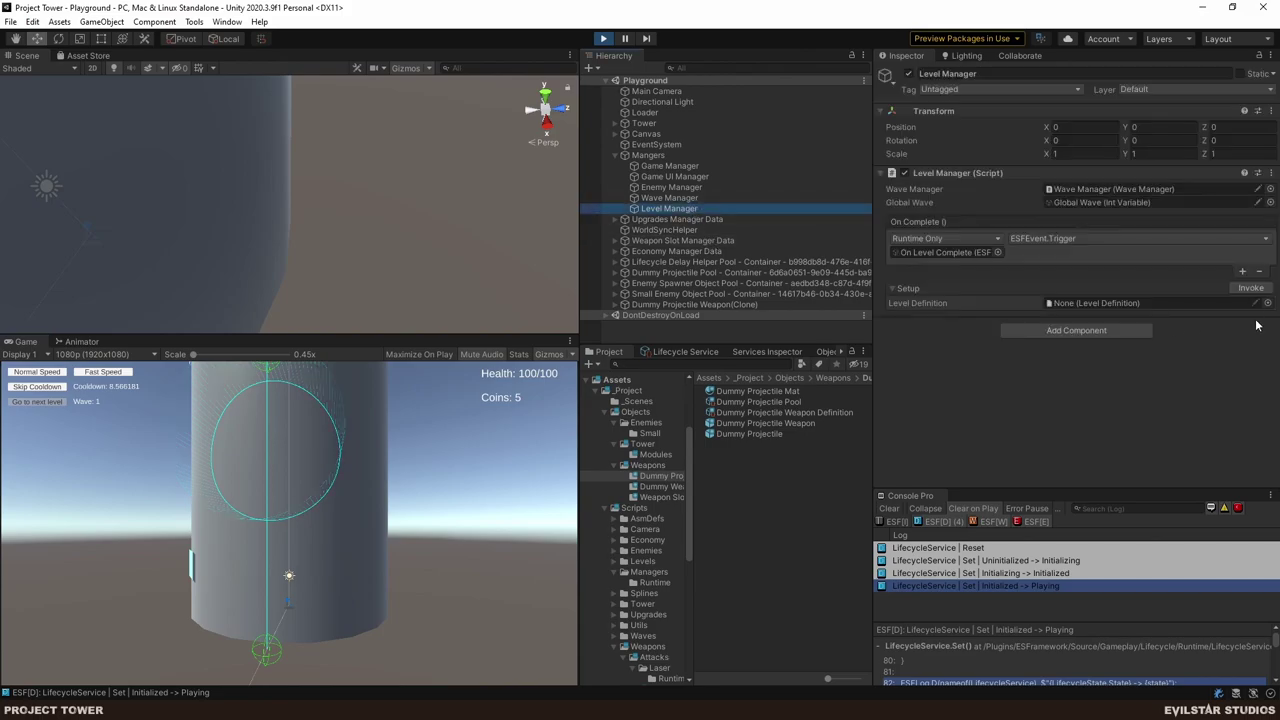
{"action": "left_click", "coordinate": [1267, 303]}
{"action": "double_click", "coordinate": [730, 345]}
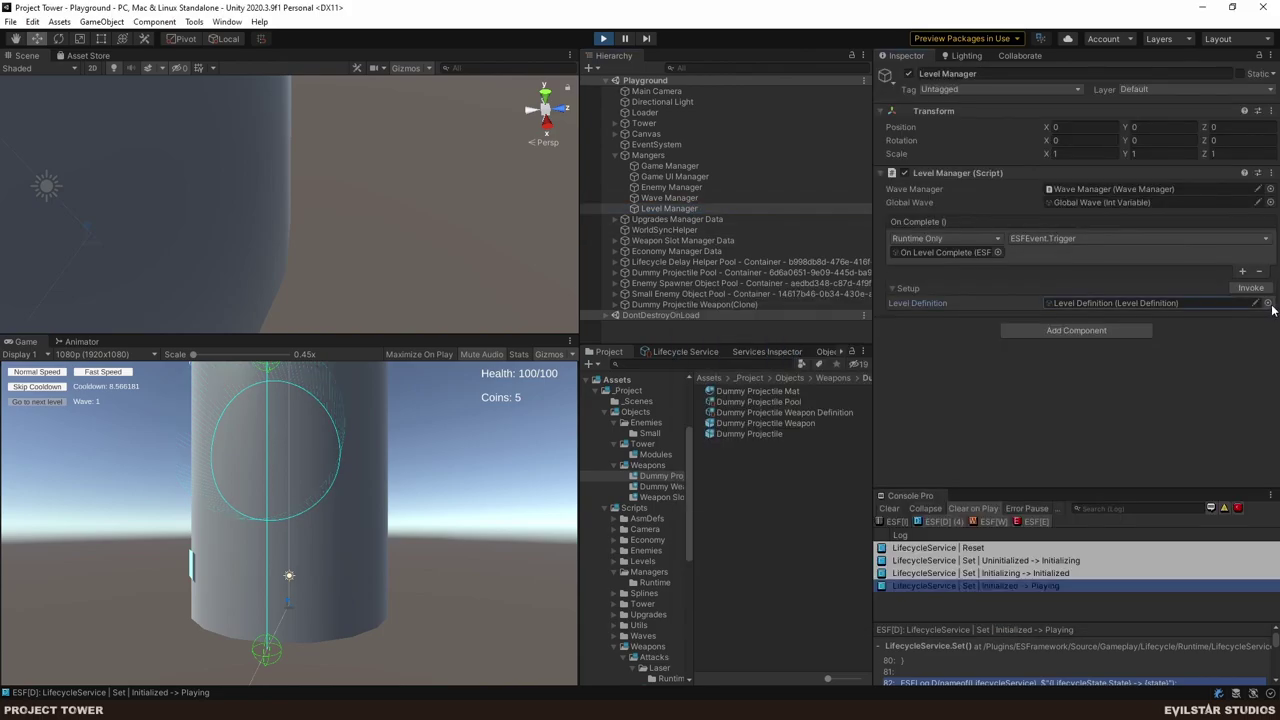
{"action": "left_click", "coordinate": [1248, 289]}
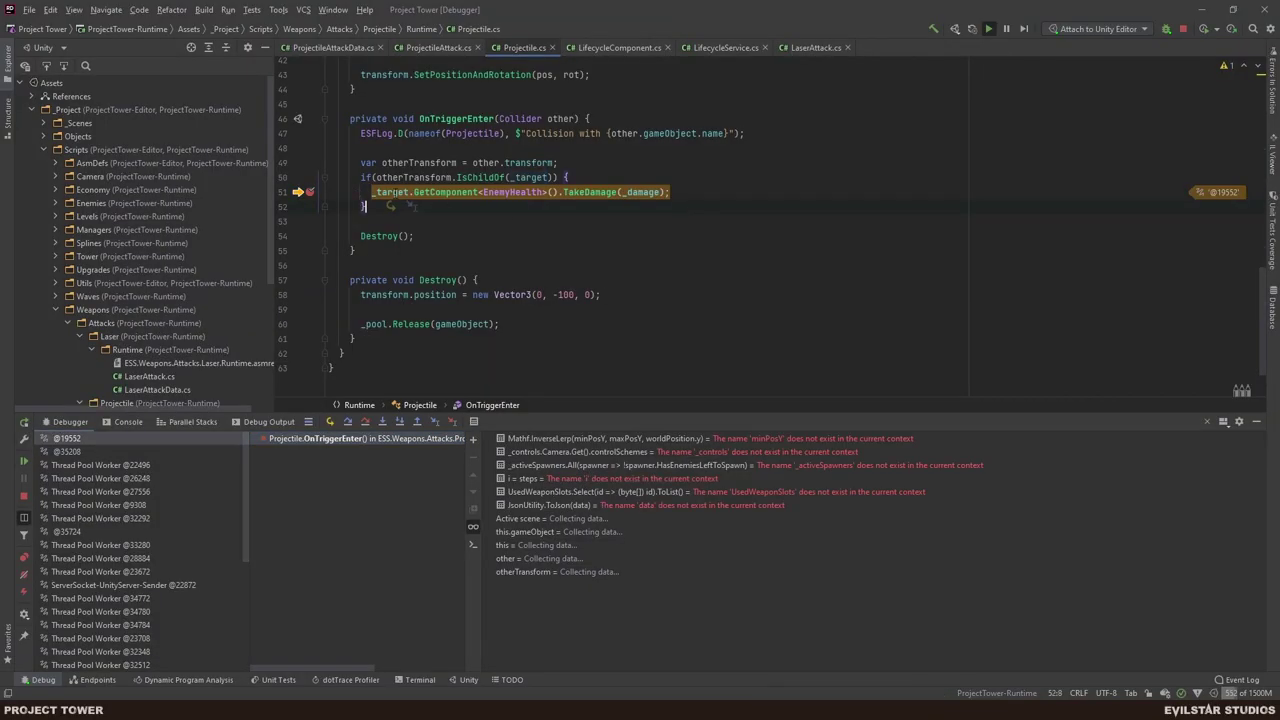
- Expand _target in the debugger data-tip, then select the GetComponent call on line 51
{"action": "mouse_move", "coordinate": [393, 195]}
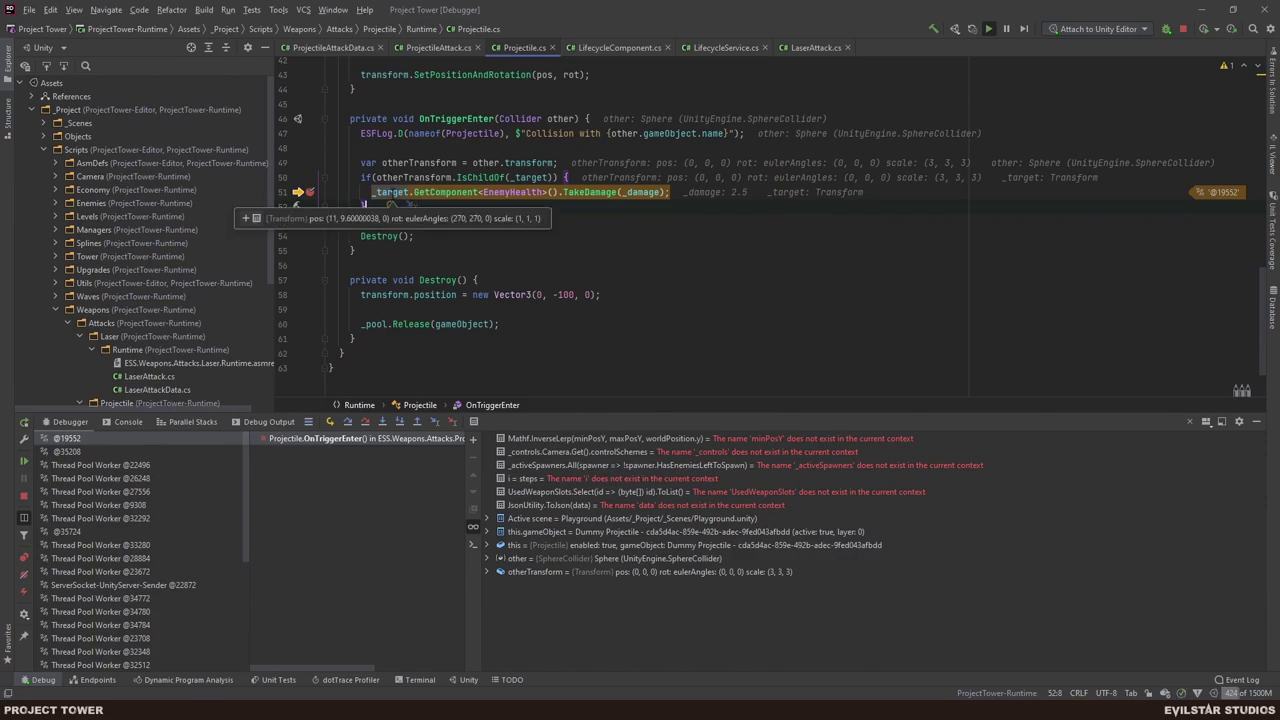
{"action": "left_click", "coordinate": [384, 219]}
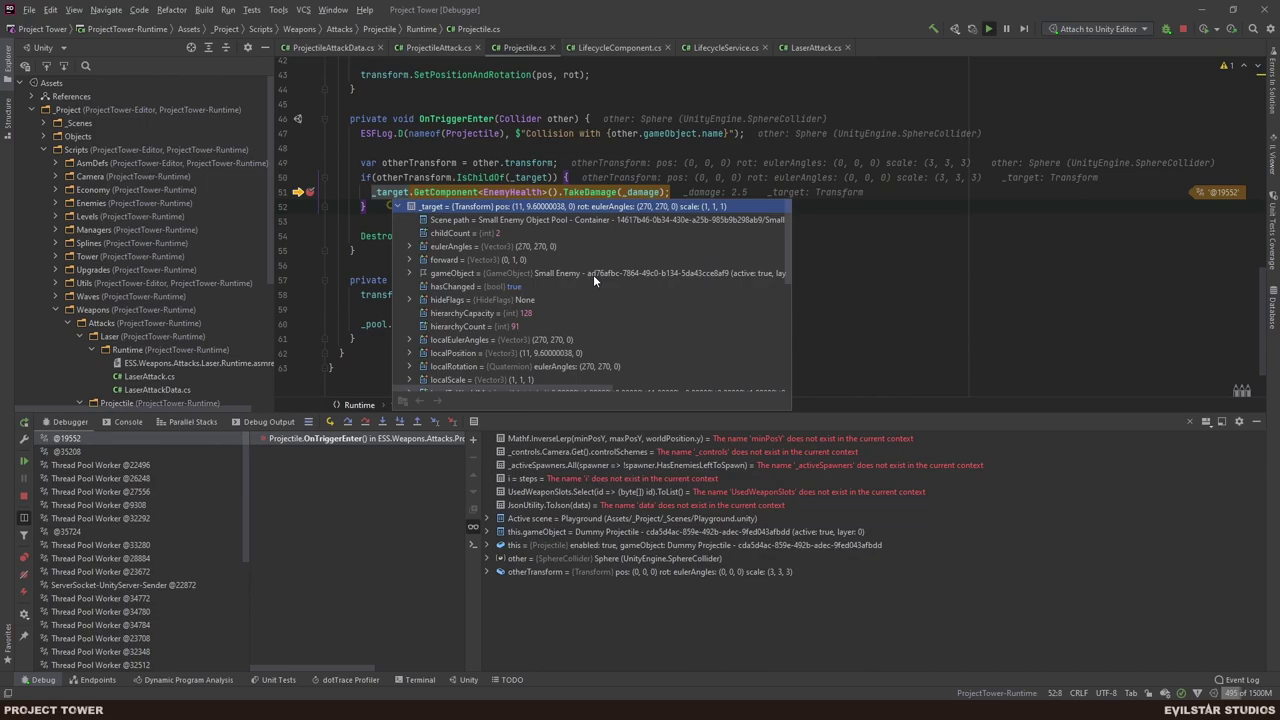
{"action": "left_click", "coordinate": [559, 192]}
{"action": "key", "text": "ctrl+shift+Left"}
{"action": "key", "text": "ctrl+shift+Left"}
{"action": "key", "text": "ctrl+shift+Left"}
{"action": "key", "text": "ctrl+shift+Left"}
{"action": "key", "text": "ctrl+shift+Left"}
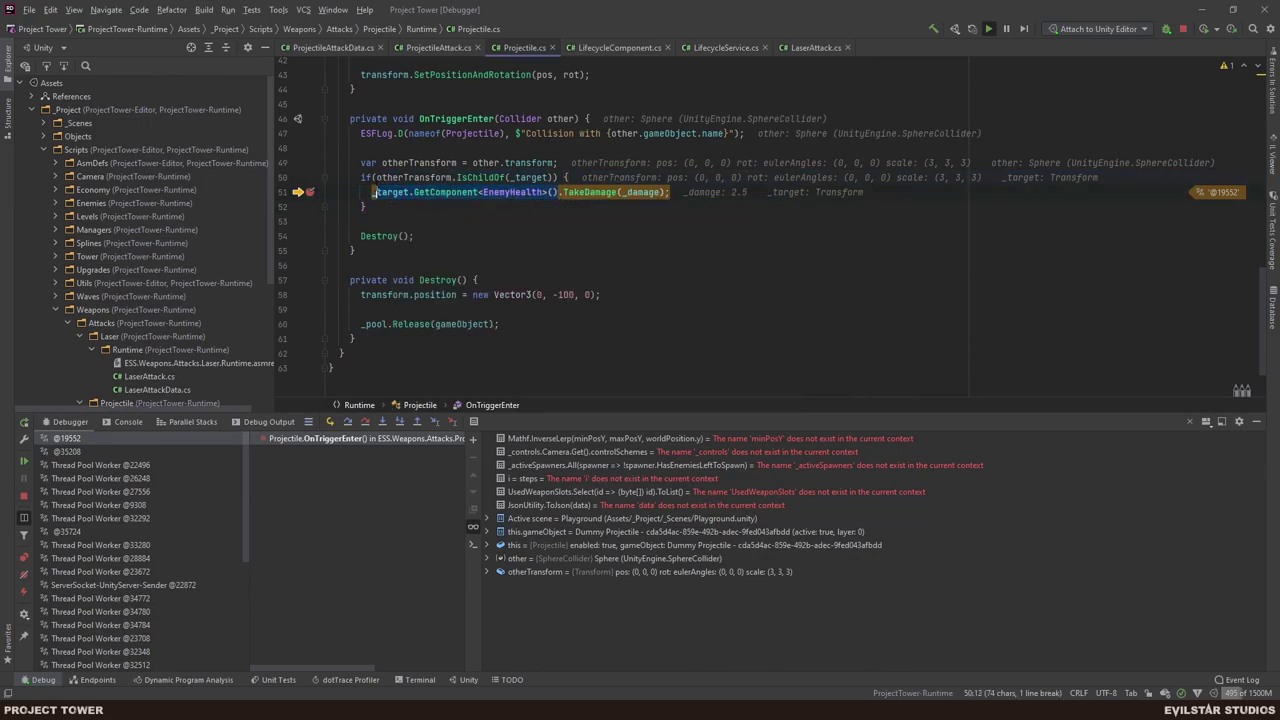
{"action": "left_click", "coordinate": [479, 192]}
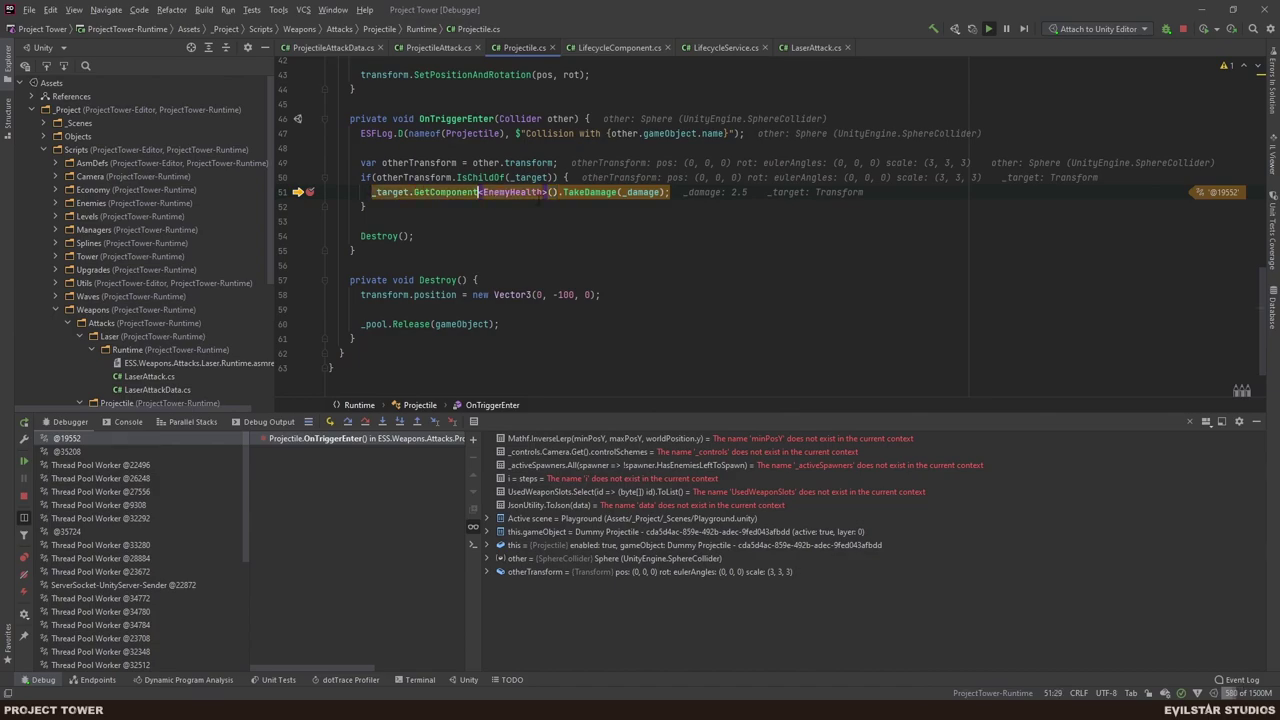
- Change it to GetComponentInChildren<EnemyHealth>() and stop Unity's play mode so the script reloads
{"action": "type", "text": "InCh"}
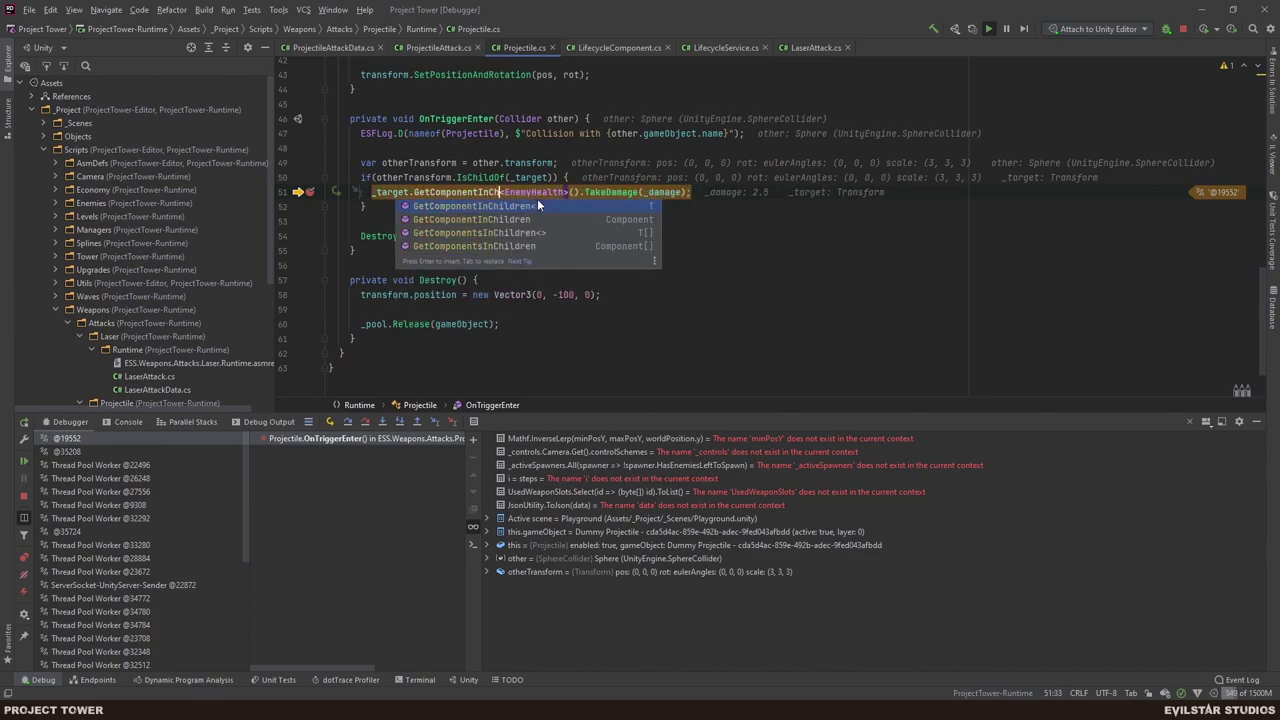
{"action": "key", "text": "Return"}
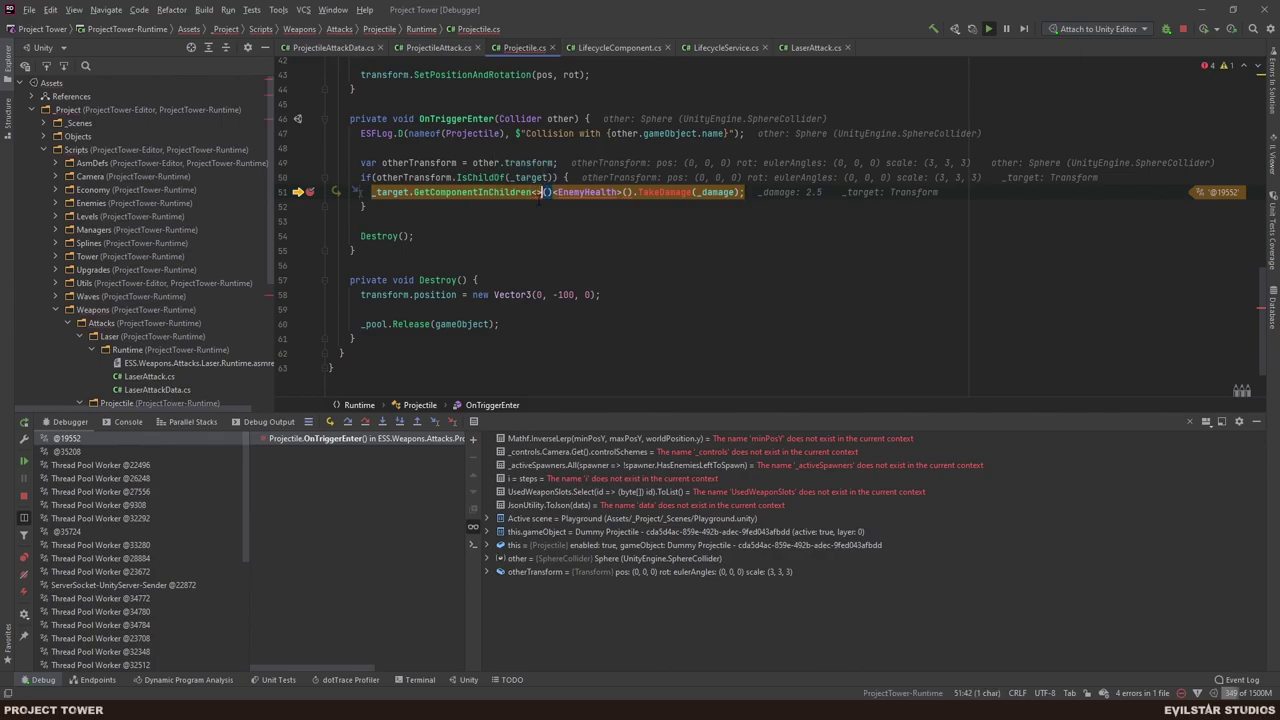
{"action": "key", "text": "BackSpace"}
{"action": "key", "text": "Delete"}
{"action": "key", "text": "Delete"}
{"action": "key", "text": "Down"}
{"action": "key", "text": "Down"}
{"action": "key", "text": "Down"}
{"action": "key", "text": "Down"}
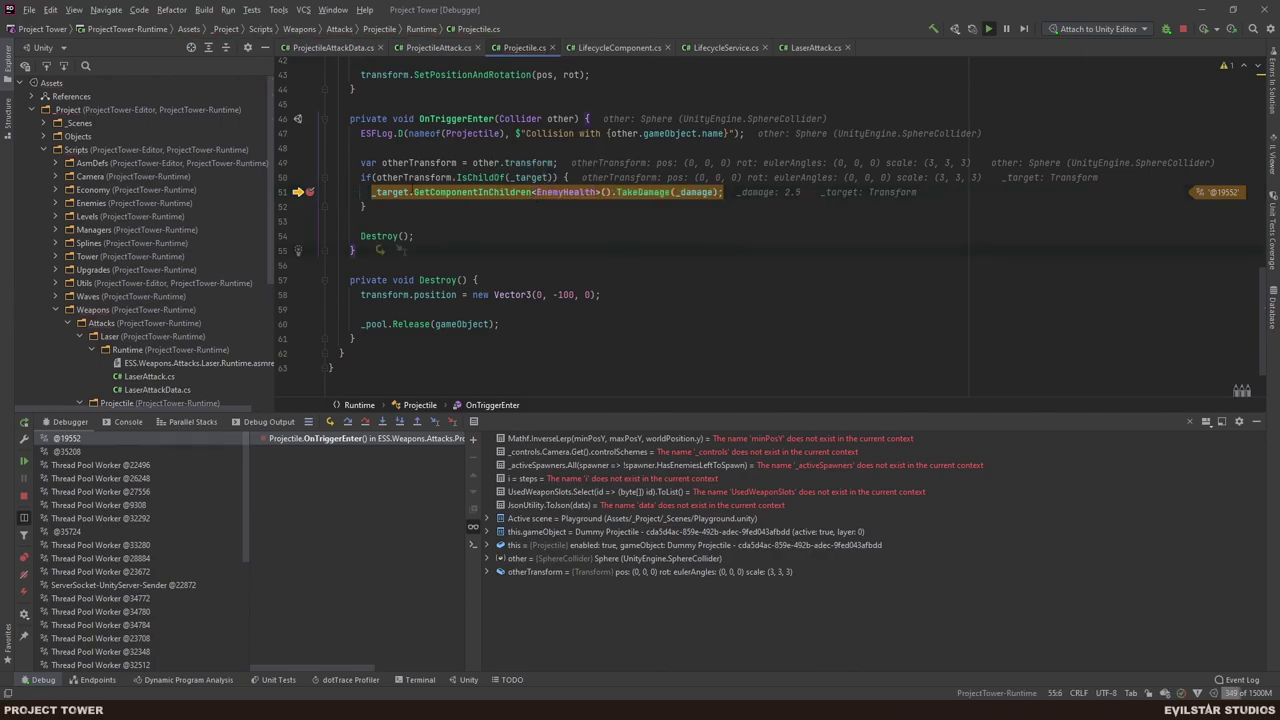
{"action": "key", "text": "alt+Tab"}
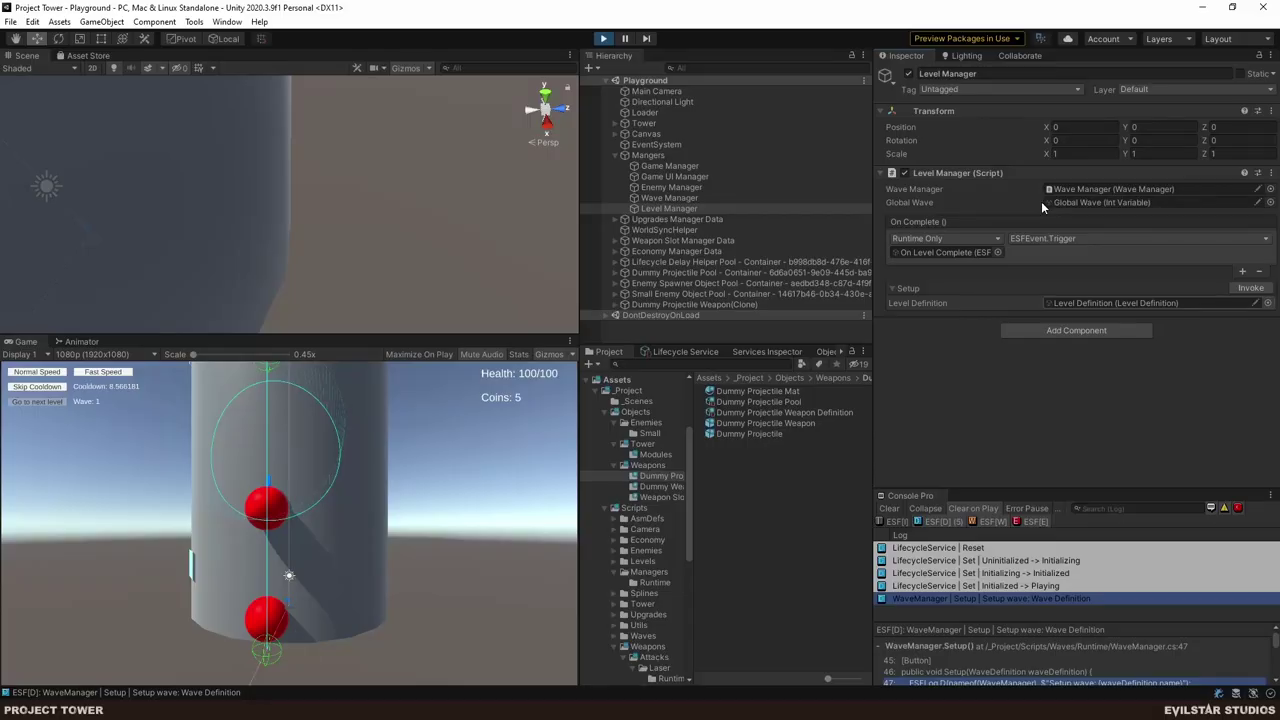
{"action": "left_click", "coordinate": [603, 38]}
{"action": "key", "text": "alt+Tab"}
{"action": "key", "text": "alt+Tab"}
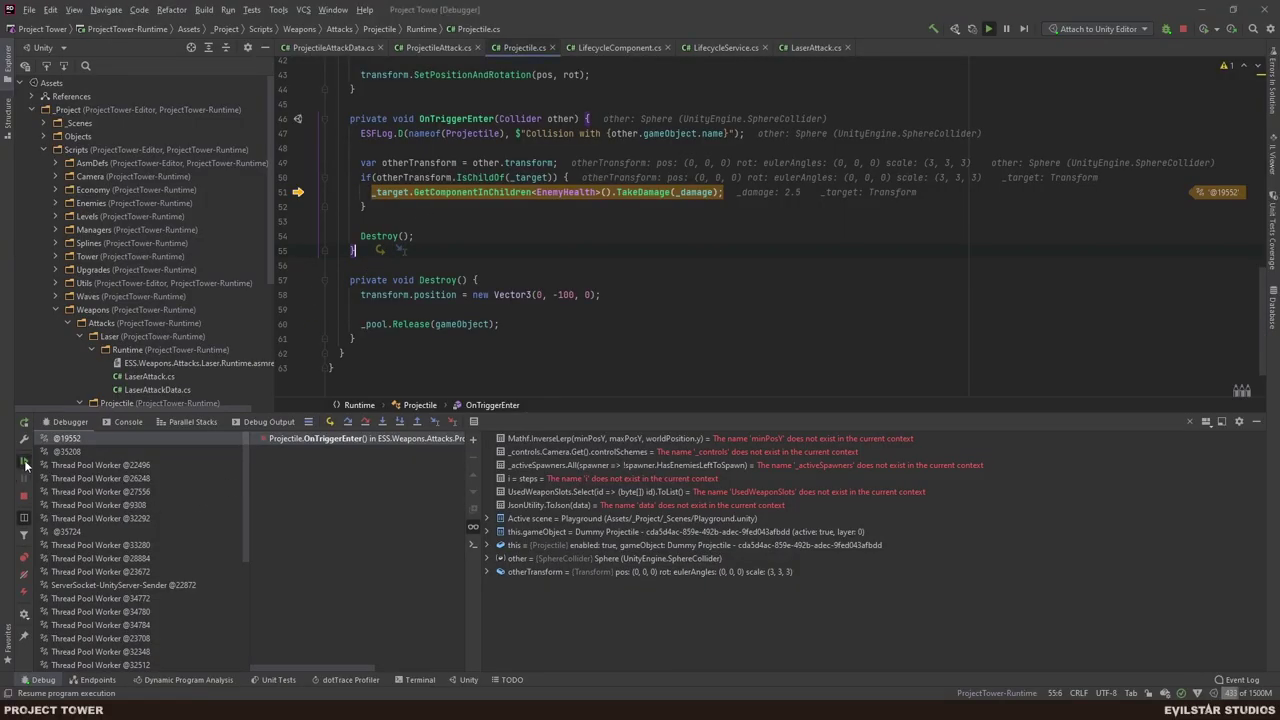
- Resume past the breakpoint and glance at ProjectileAttack.cs before returning to Projectile.cs
{"action": "left_click", "coordinate": [25, 465]}
{"action": "key", "text": "alt+Tab"}
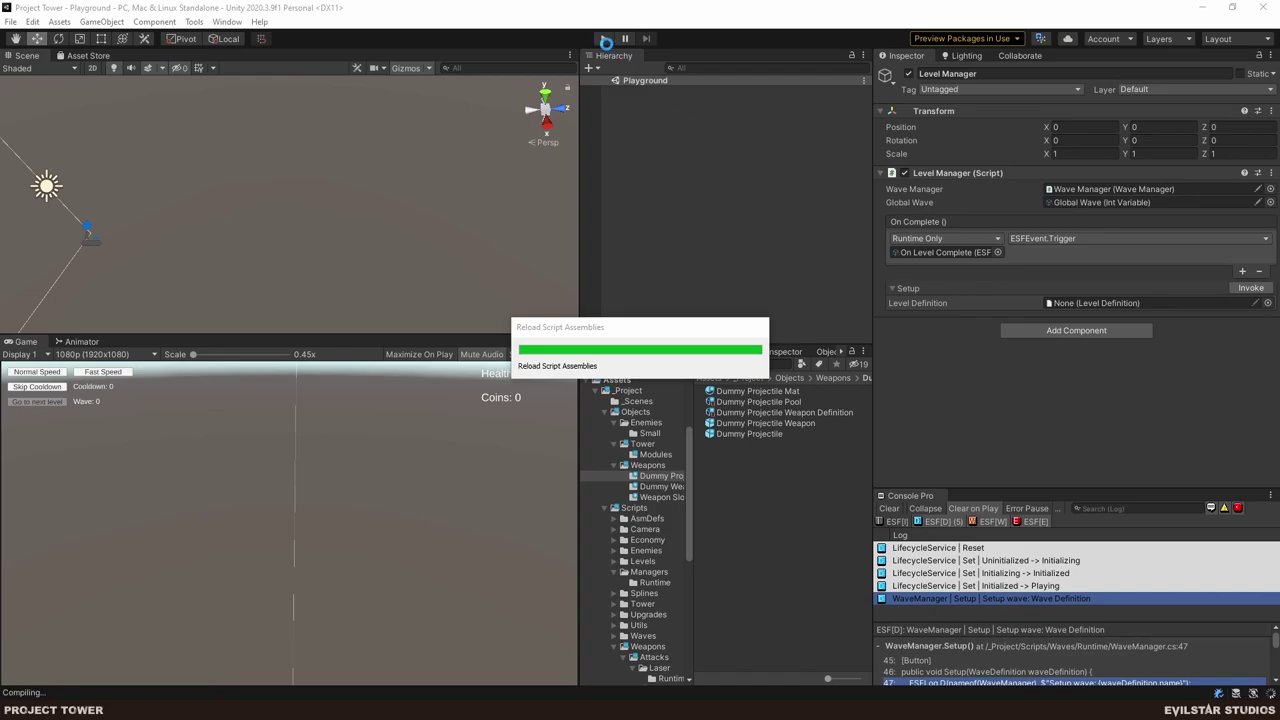
{"action": "key", "text": "alt+Tab"}
{"action": "left_click", "coordinate": [417, 48]}
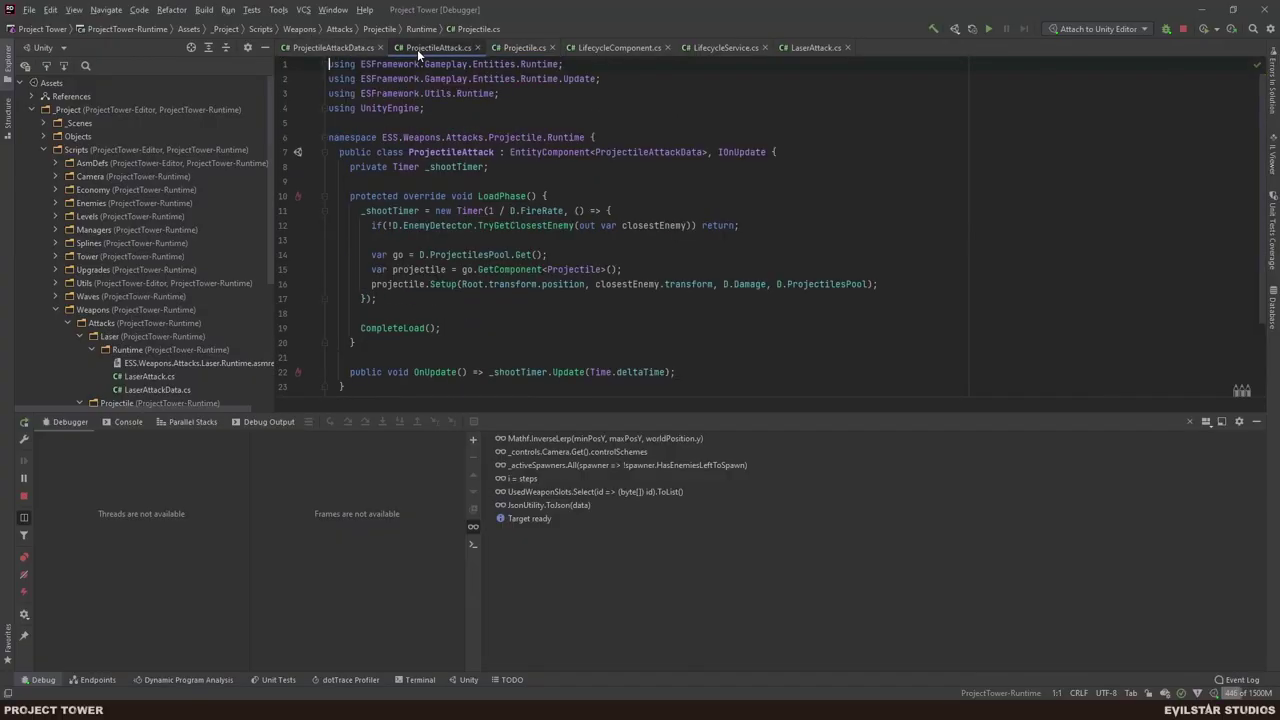
{"action": "scroll", "coordinate": [520, 180], "scroll_direction": "down", "scroll_amount": 2}
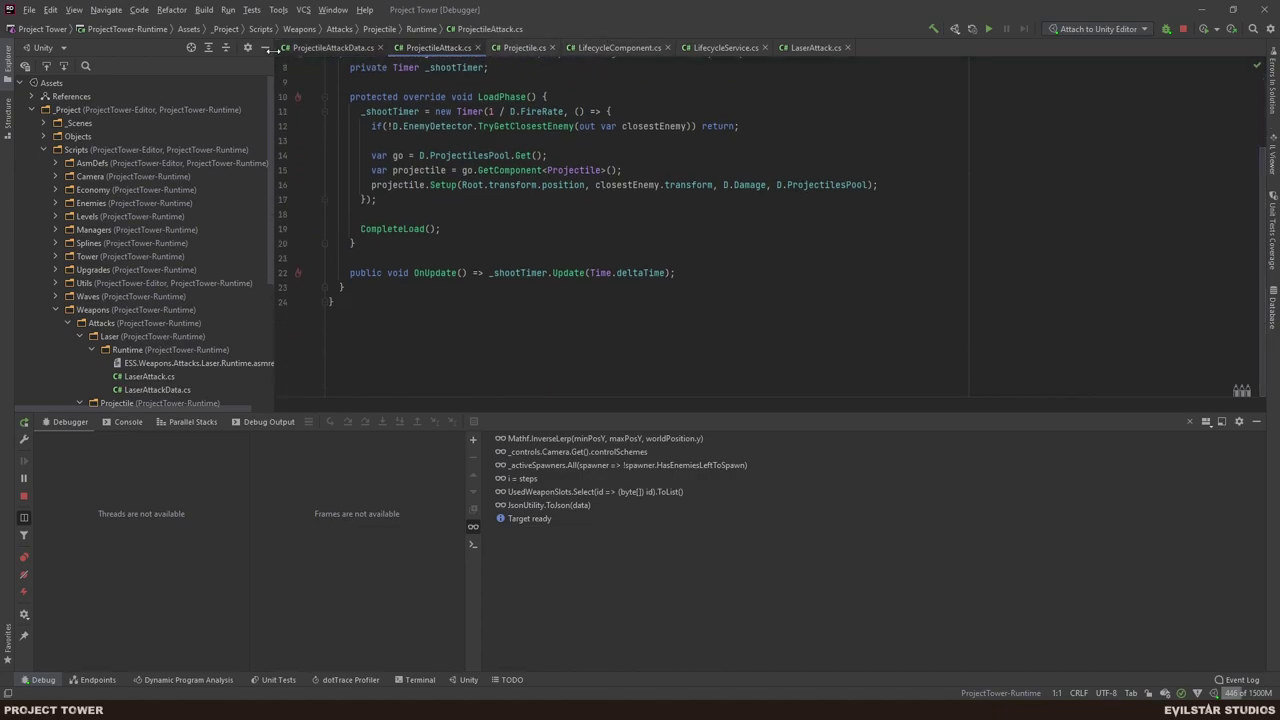
{"action": "left_click", "coordinate": [522, 48]}
- Change the line 40 Lerp speed factor from 25f to 5f and return to Unity
{"action": "scroll", "coordinate": [651, 208], "scroll_direction": "down", "scroll_amount": 3}
{"action": "scroll", "coordinate": [651, 208], "scroll_direction": "up", "scroll_amount": 5}
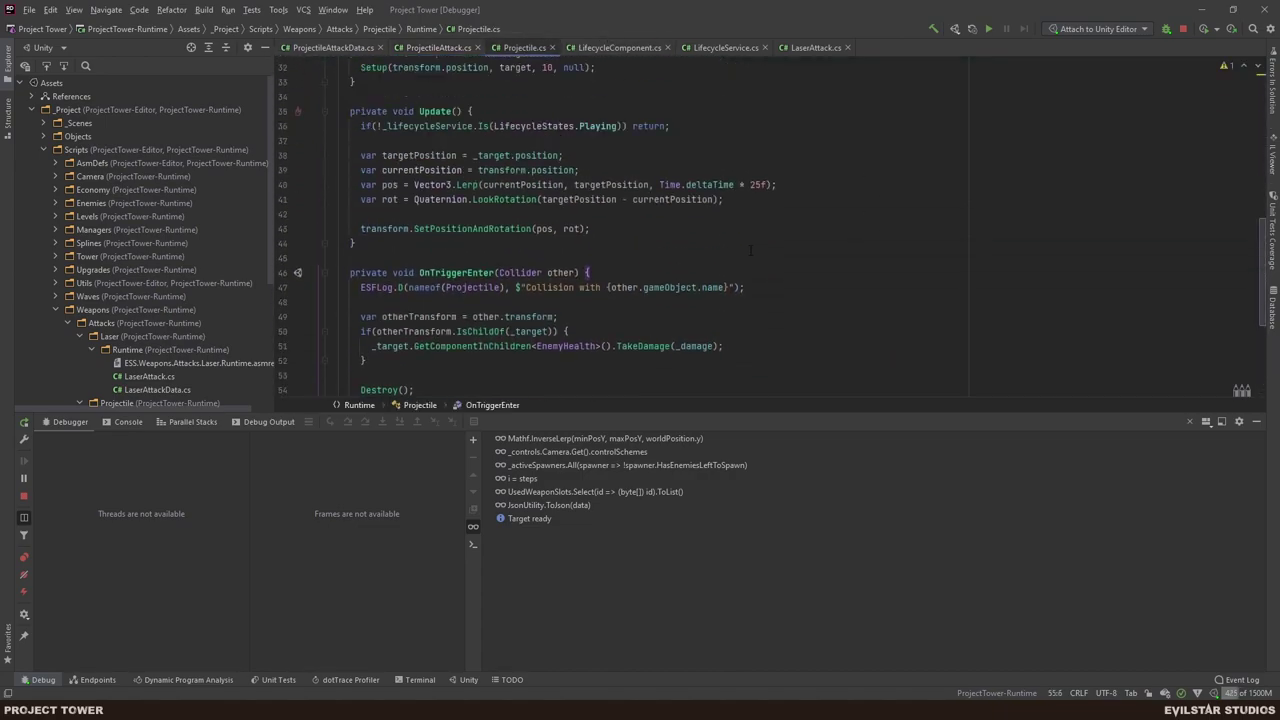
{"action": "left_click", "coordinate": [757, 184]}
{"action": "key", "text": "BackSpace"}
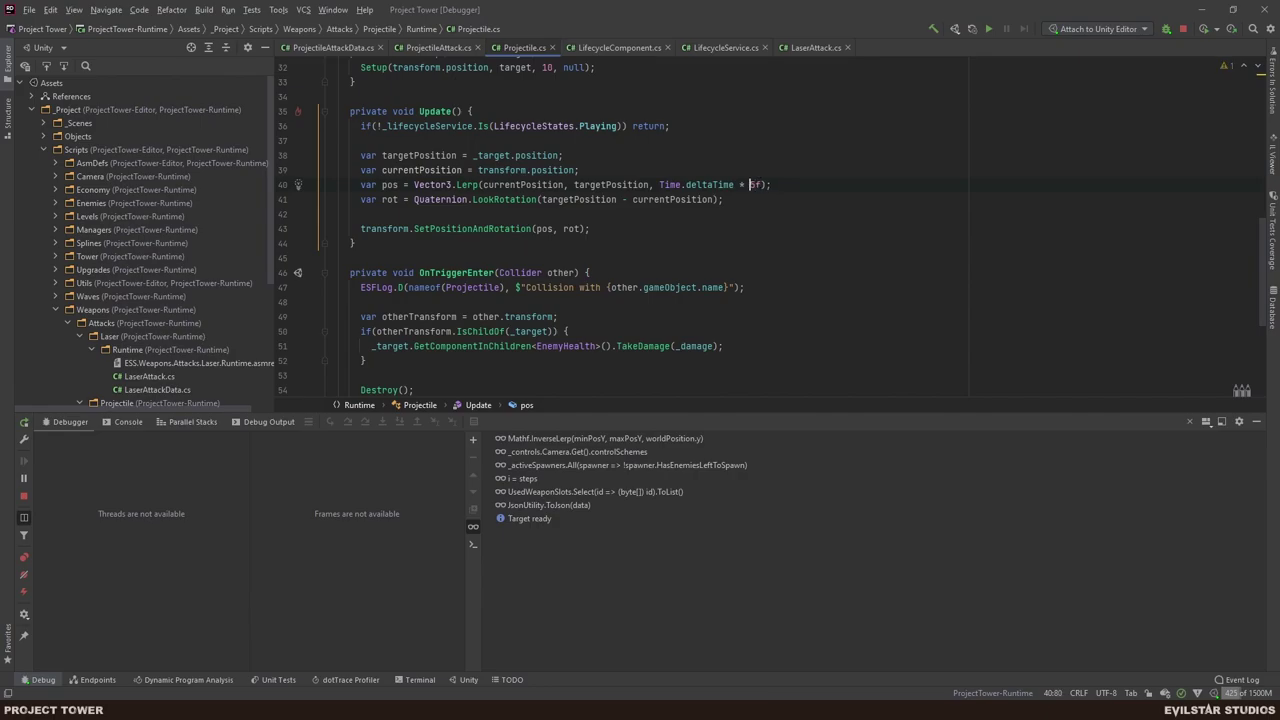
{"action": "key", "text": "alt+Tab"}
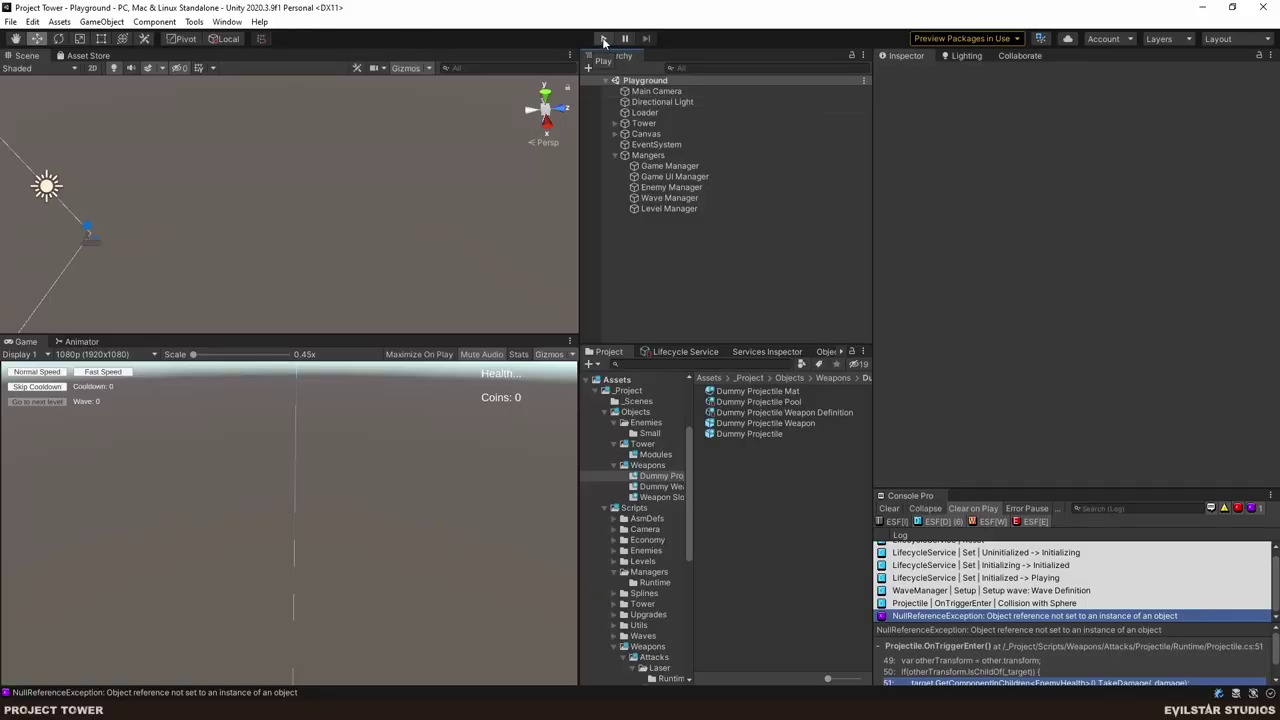
- Start play mode, place a projectile weapon, assign the Level Definition and start the enemy wave
{"action": "left_click", "coordinate": [603, 39]}
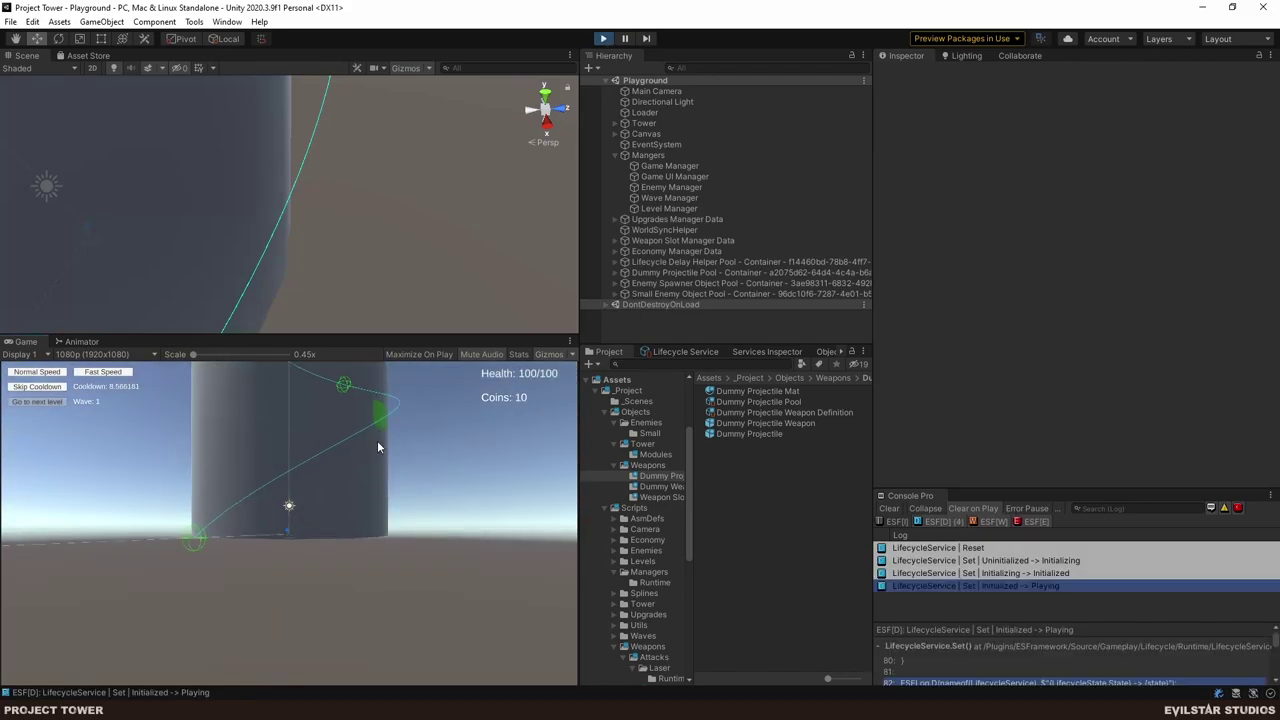
{"action": "left_click", "coordinate": [430, 432]}
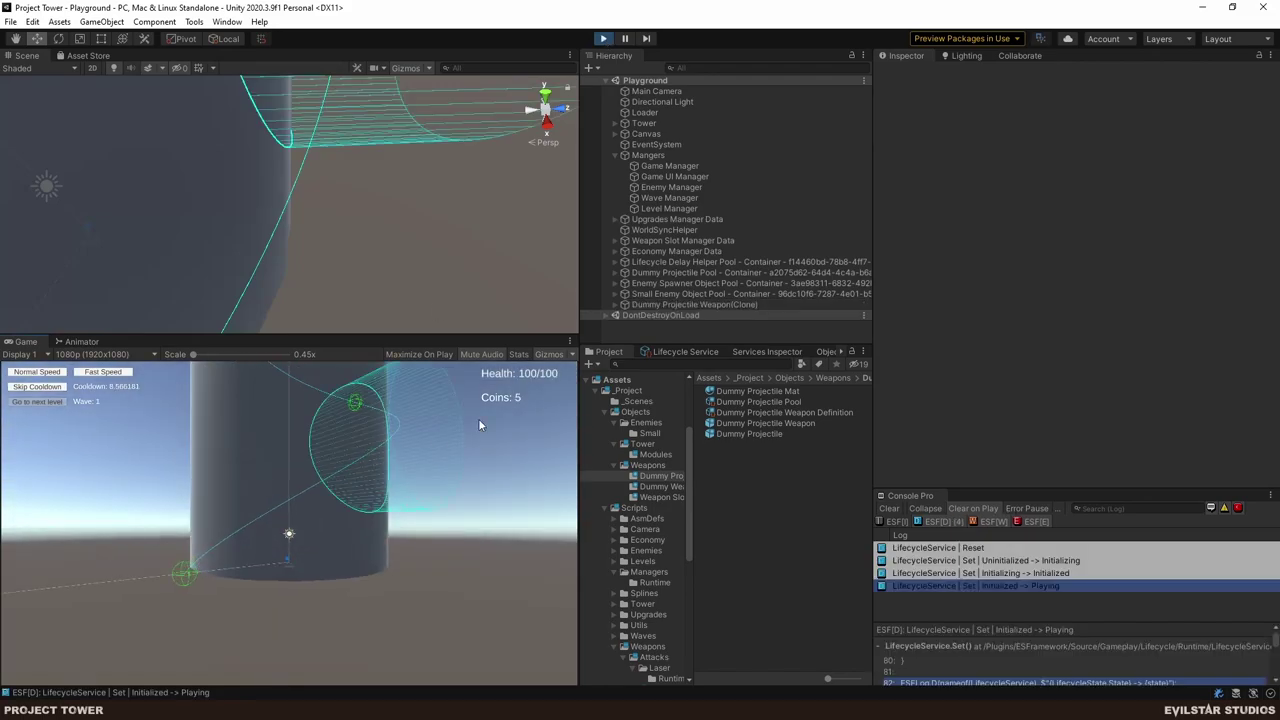
{"action": "left_click", "coordinate": [670, 208]}
{"action": "left_click", "coordinate": [1268, 305]}
{"action": "left_click", "coordinate": [720, 345]}
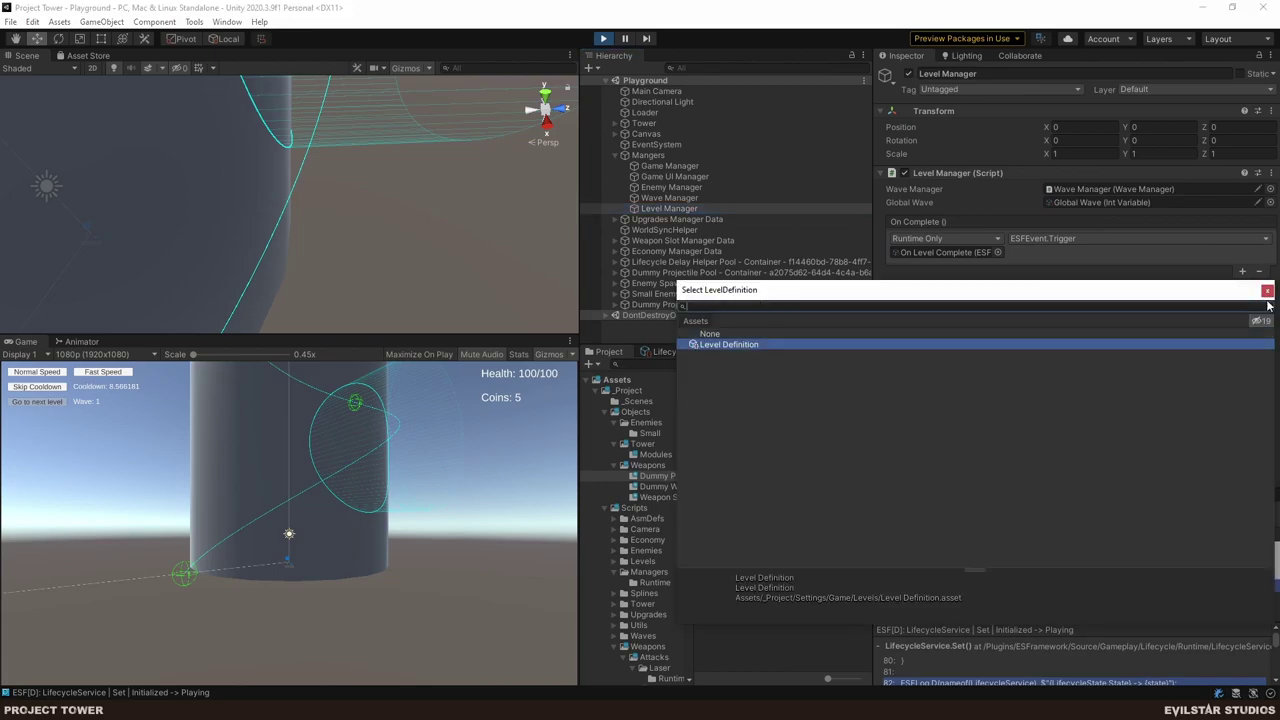
{"action": "double_click", "coordinate": [720, 345]}
{"action": "left_click", "coordinate": [1251, 288]}
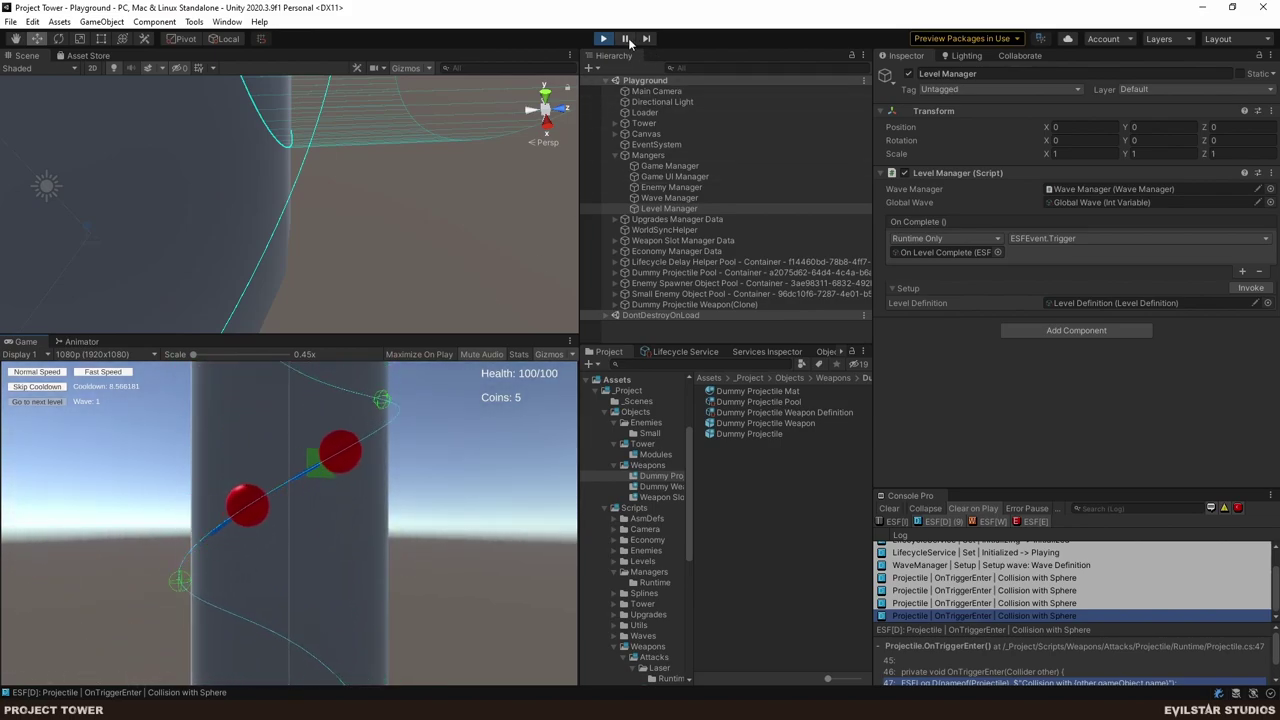
- Pause the game and select and frame a red enemy sphere and the Dummy Projectile
{"action": "key", "text": "ctrl+shift+p"}
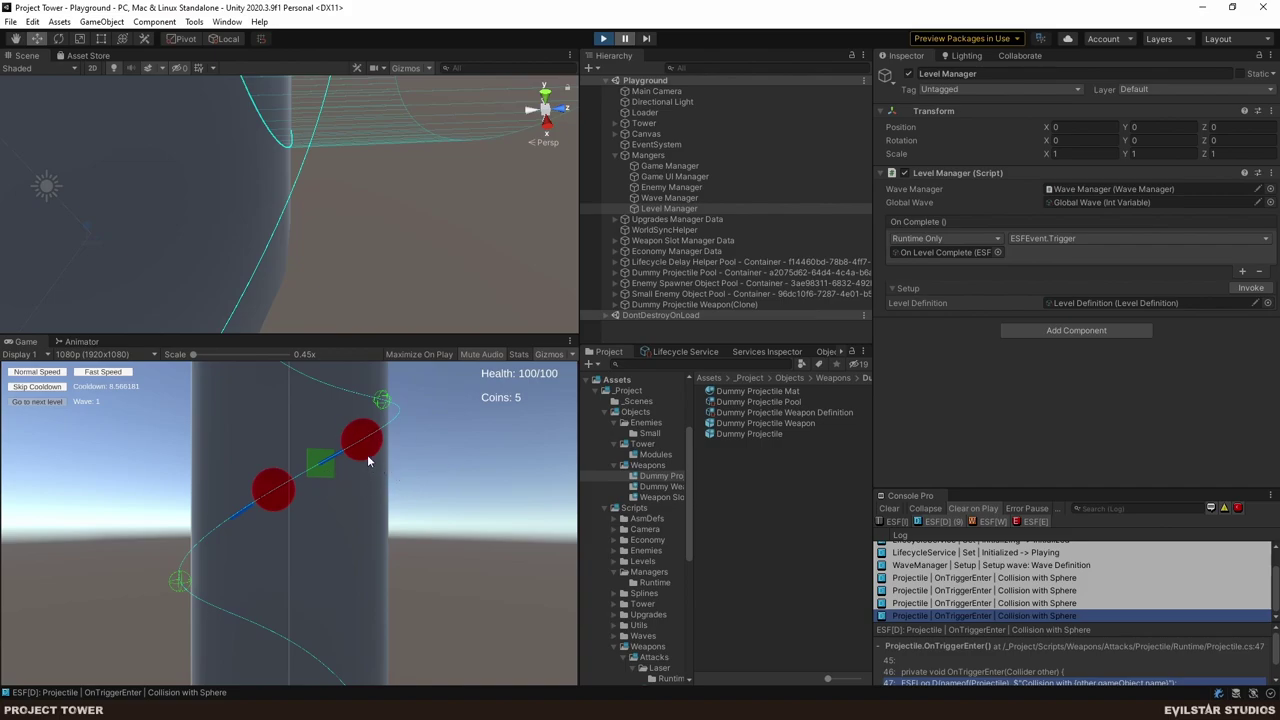
{"action": "right_click_drag", "start_coordinate": [361, 190], "coordinate": [230, 170]}
{"action": "left_click", "coordinate": [208, 151]}
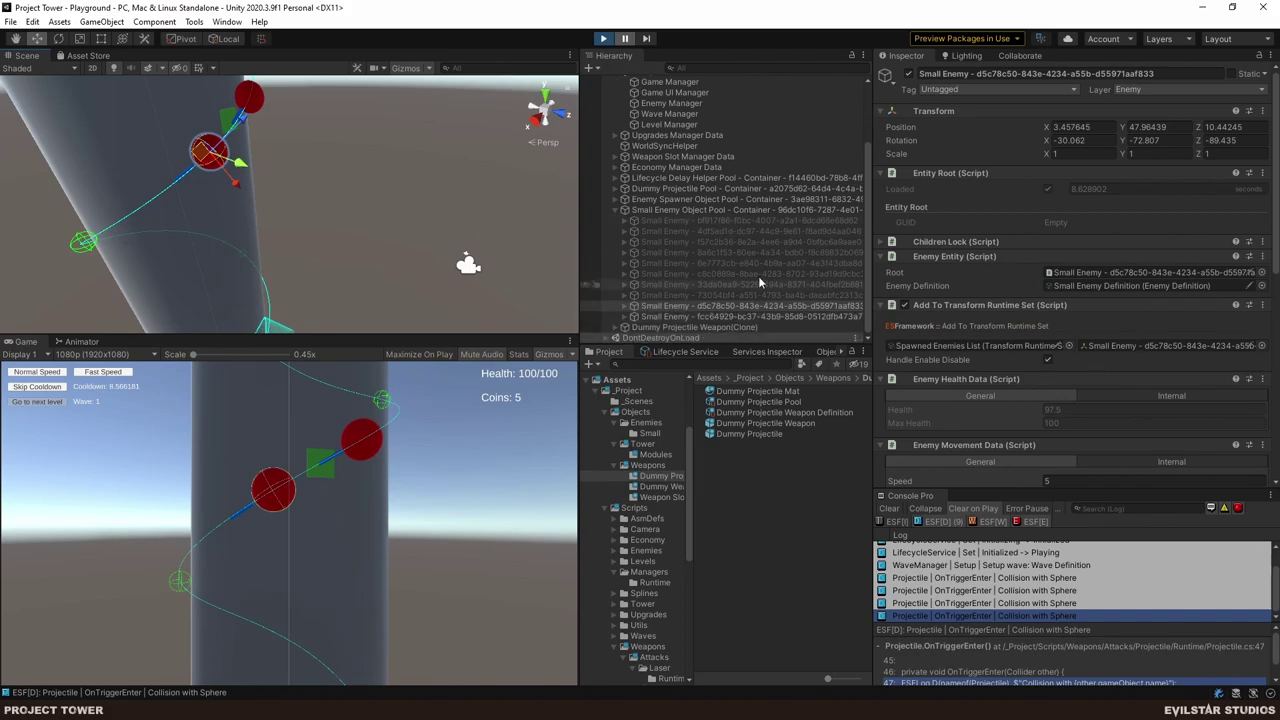
{"action": "left_click", "coordinate": [750, 316]}
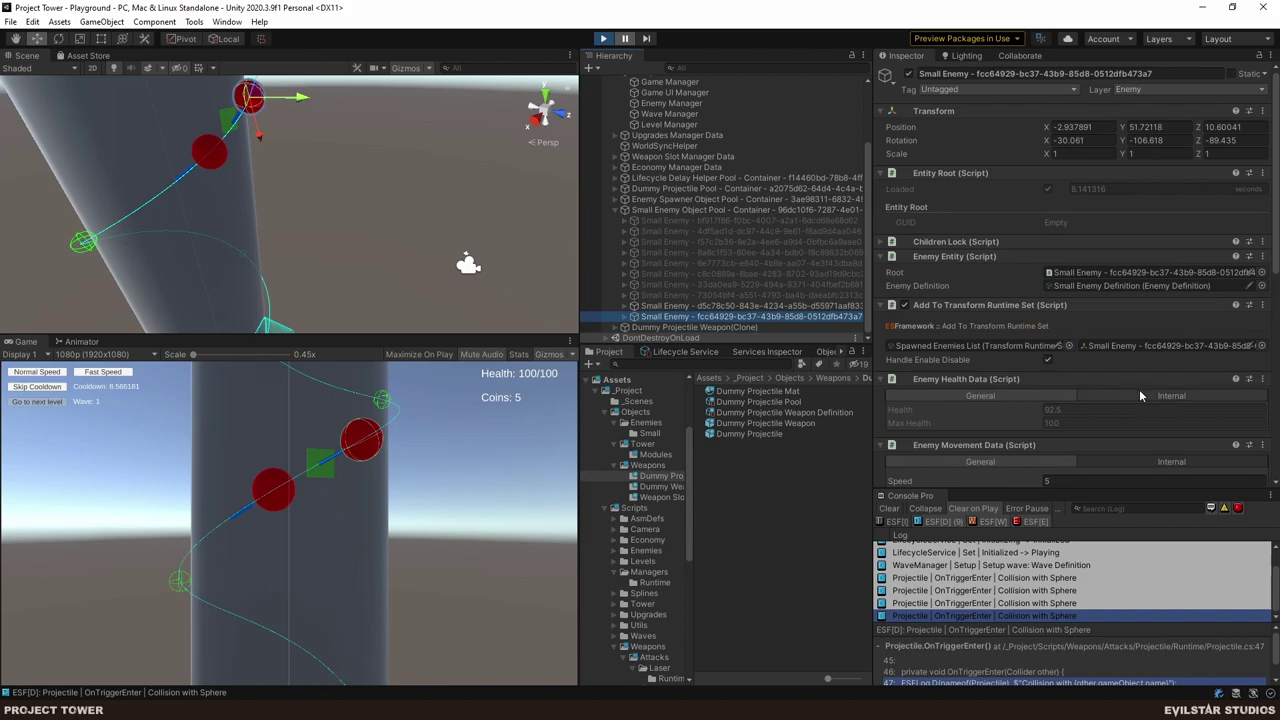
{"action": "key", "text": "f"}
{"action": "mouse_move", "coordinate": [414, 273]}
{"action": "left_mouse_down", "text": "alt"}
{"action": "mouse_move", "coordinate": [276, 195]}
{"action": "mouse_move", "coordinate": [372, 203]}
{"action": "mouse_move", "coordinate": [438, 270]}
{"action": "left_mouse_up", "text": "alt"}
{"action": "left_click", "coordinate": [456, 291]}
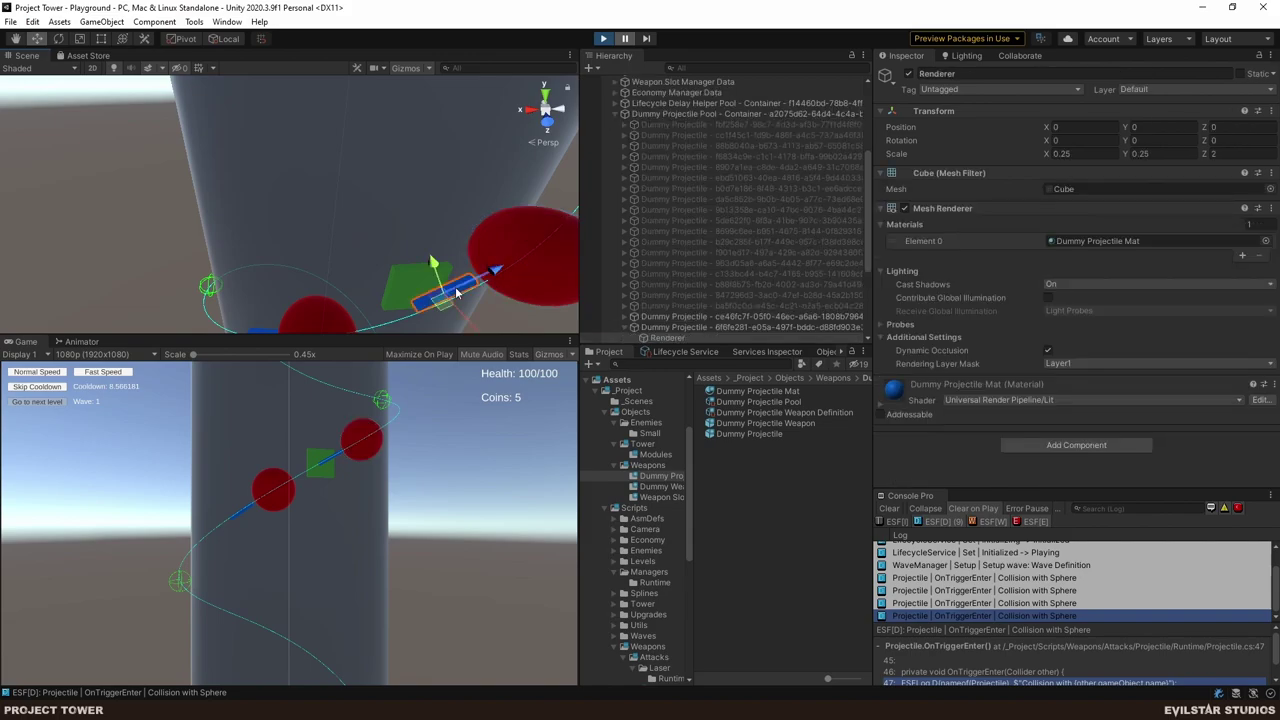
{"action": "left_click", "coordinate": [662, 328]}
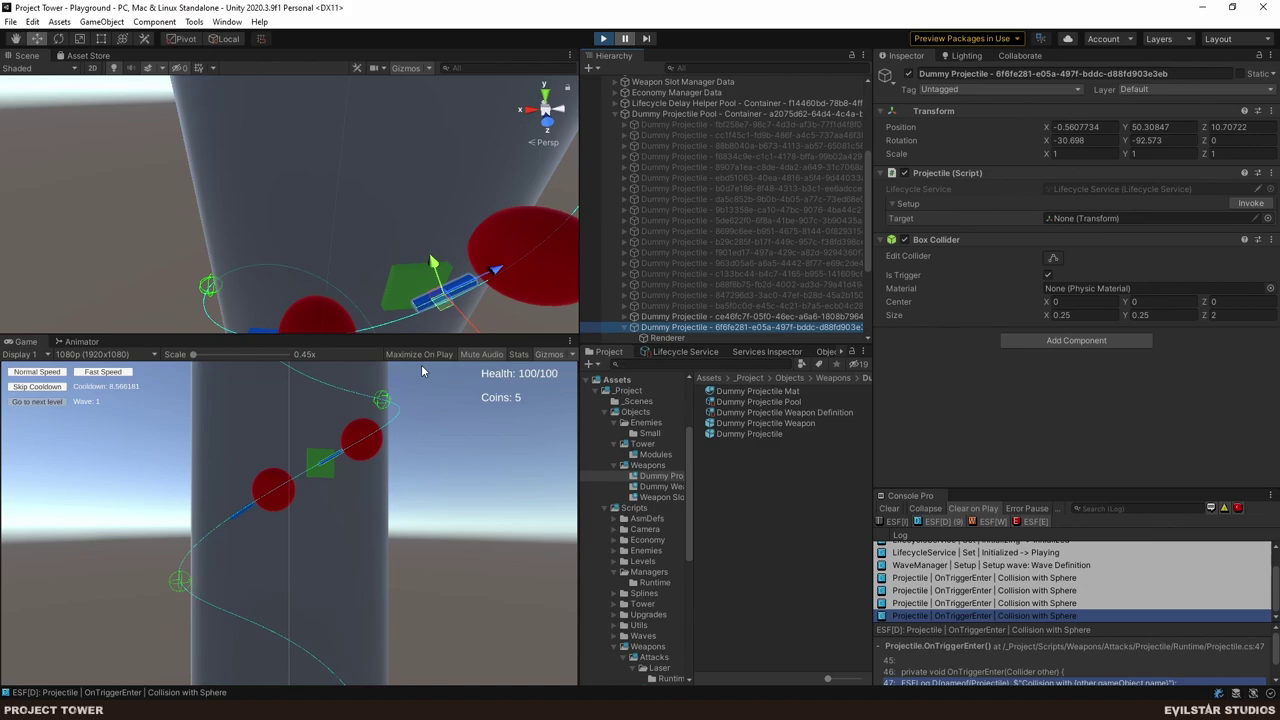
- Step the paused game several frames, framing the projectile and reselecting the enemy sphere
{"action": "left_click", "coordinate": [646, 40]}
{"action": "left_click", "coordinate": [646, 40]}
{"action": "left_click", "coordinate": [646, 40]}
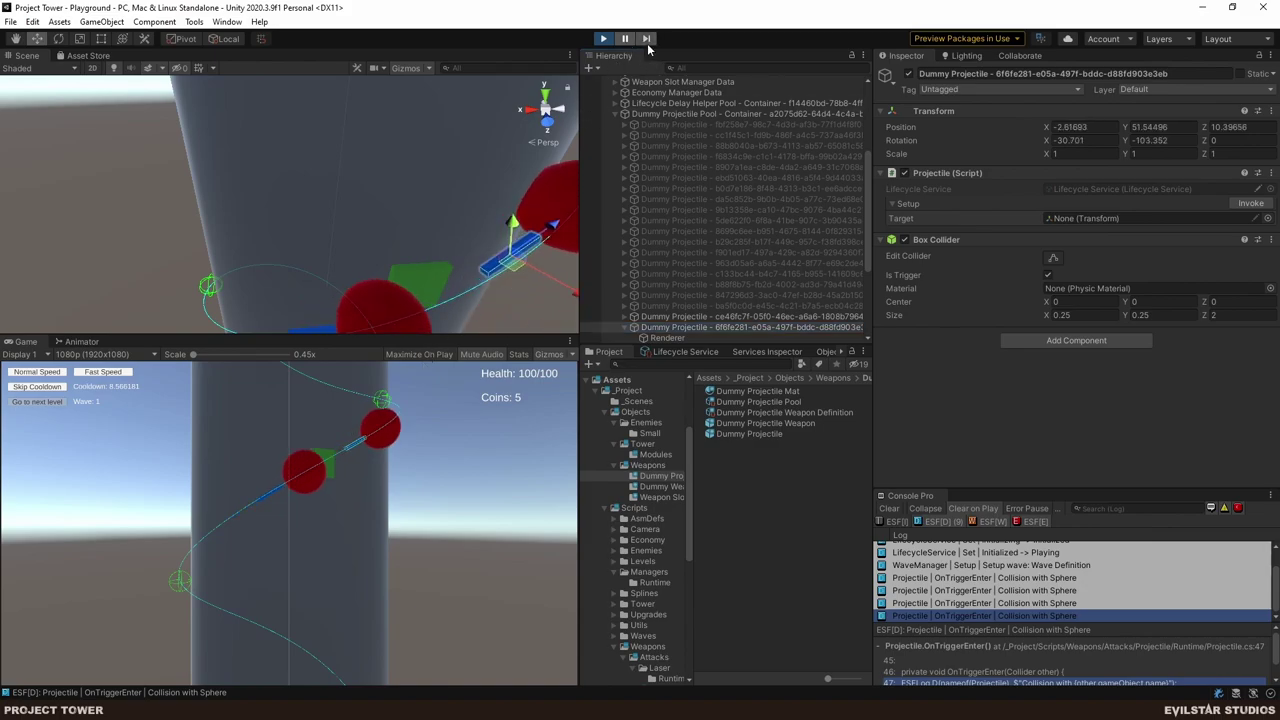
{"action": "left_click", "coordinate": [647, 40]}
{"action": "middle_click_drag", "start_coordinate": [480, 195], "coordinate": [354, 194]}
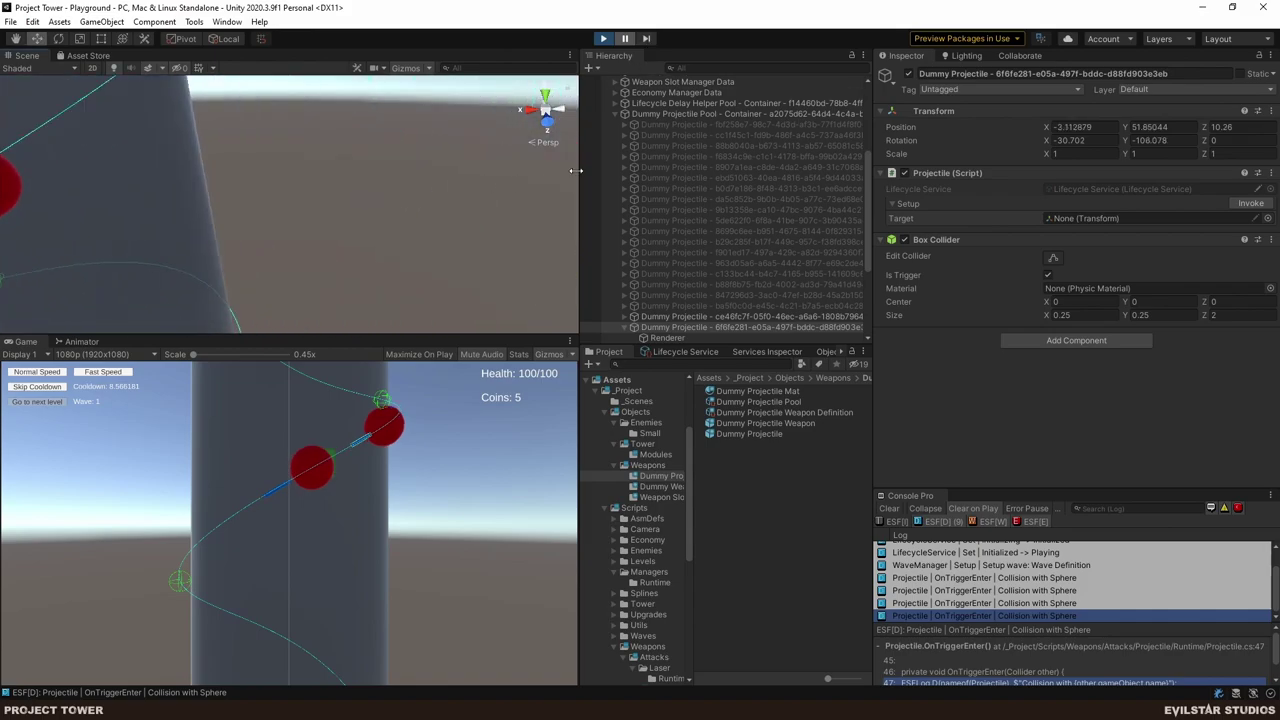
{"action": "key", "text": "f"}
{"action": "left_click_drag", "start_coordinate": [460, 210], "coordinate": [475, 231], "text": "alt"}
{"action": "left_click", "coordinate": [647, 39]}
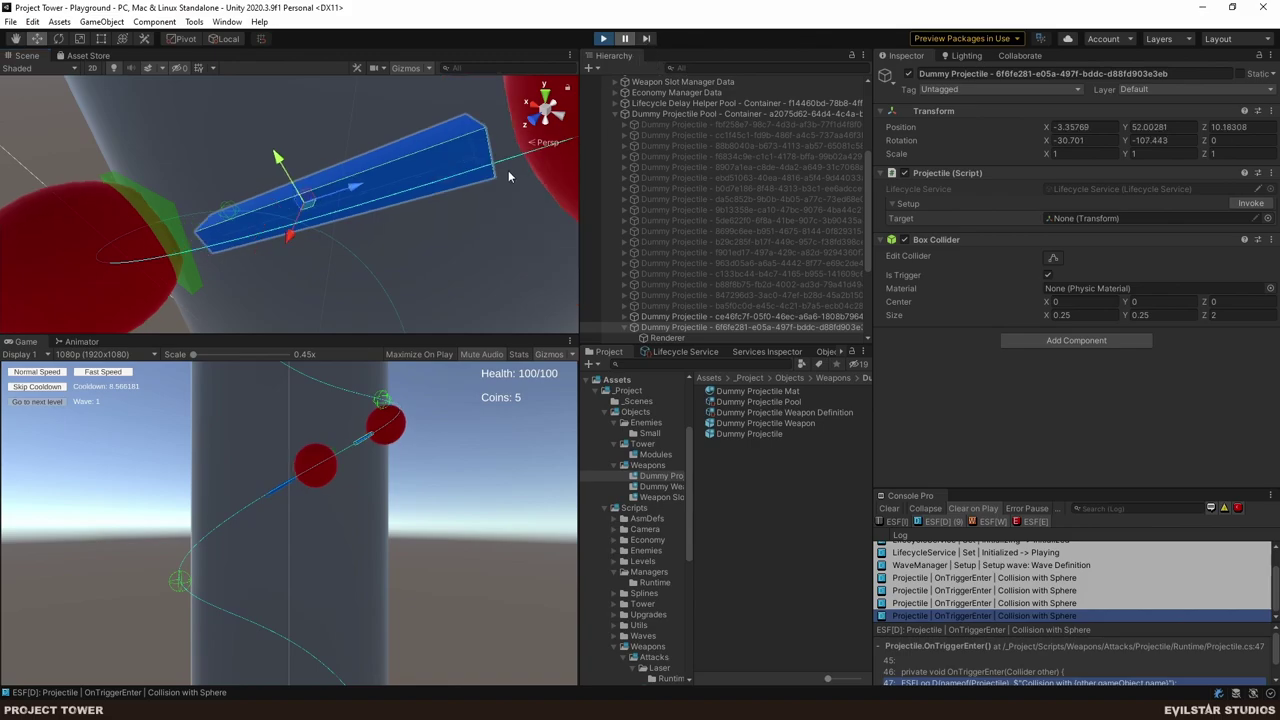
{"action": "left_click_drag", "start_coordinate": [508, 170], "coordinate": [524, 152], "text": "alt"}
{"action": "left_click", "coordinate": [474, 175]}
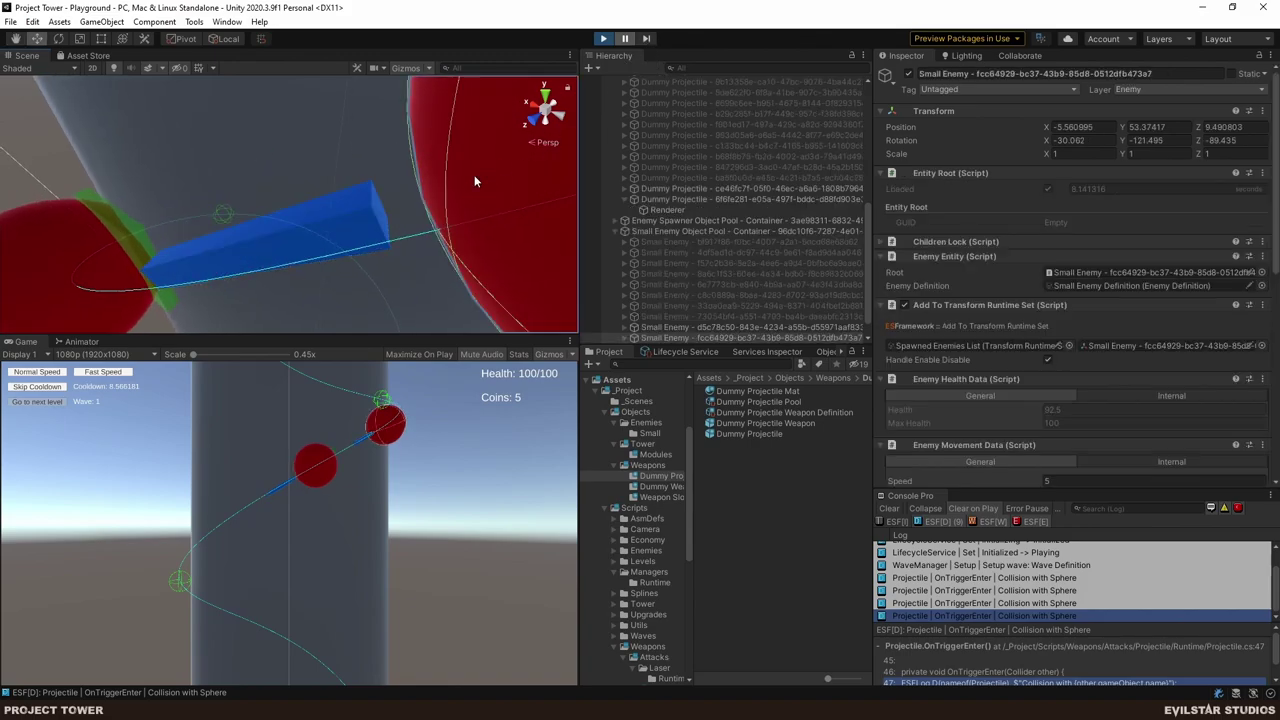
{"action": "left_click", "coordinate": [328, 227]}
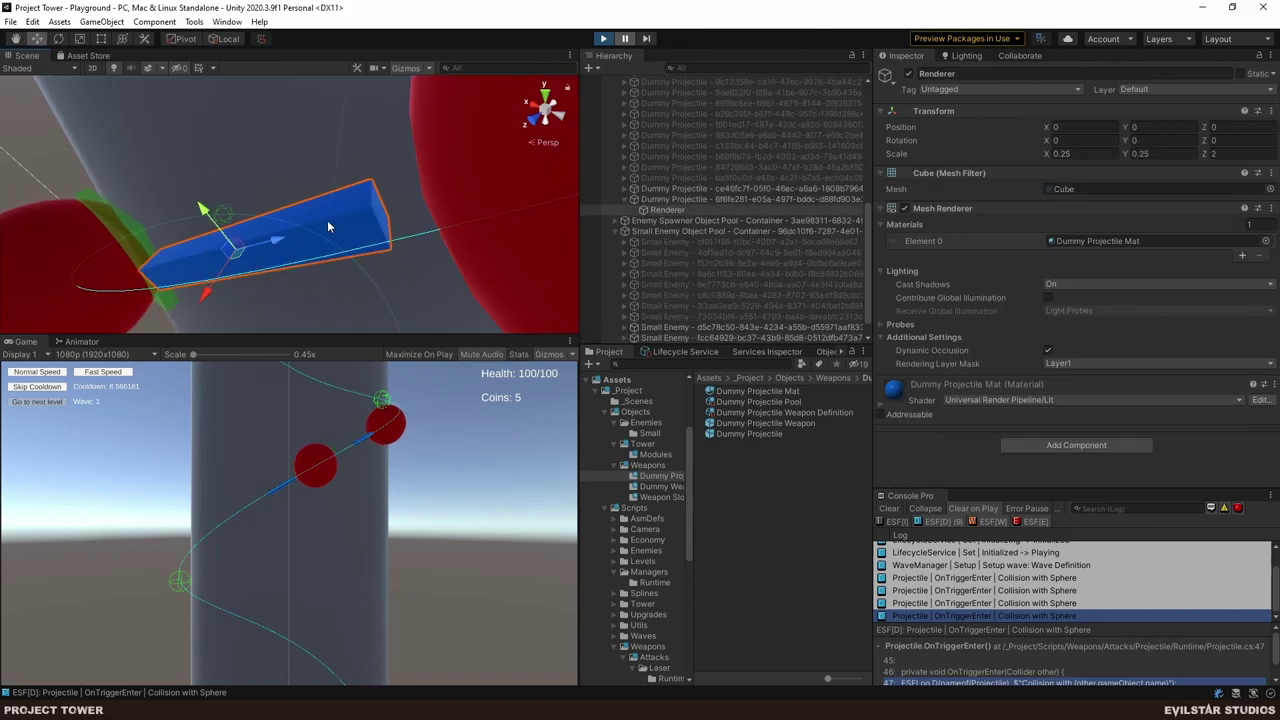
- Keep stepping frame by frame, orbiting to follow the projectile toward the enemies
{"action": "left_click", "coordinate": [648, 41]}
{"action": "left_click", "coordinate": [649, 42]}
{"action": "left_click_drag", "start_coordinate": [560, 180], "coordinate": [352, 223], "text": "alt"}
{"action": "scroll", "coordinate": [397, 239], "scroll_direction": "down", "scroll_amount": 3}
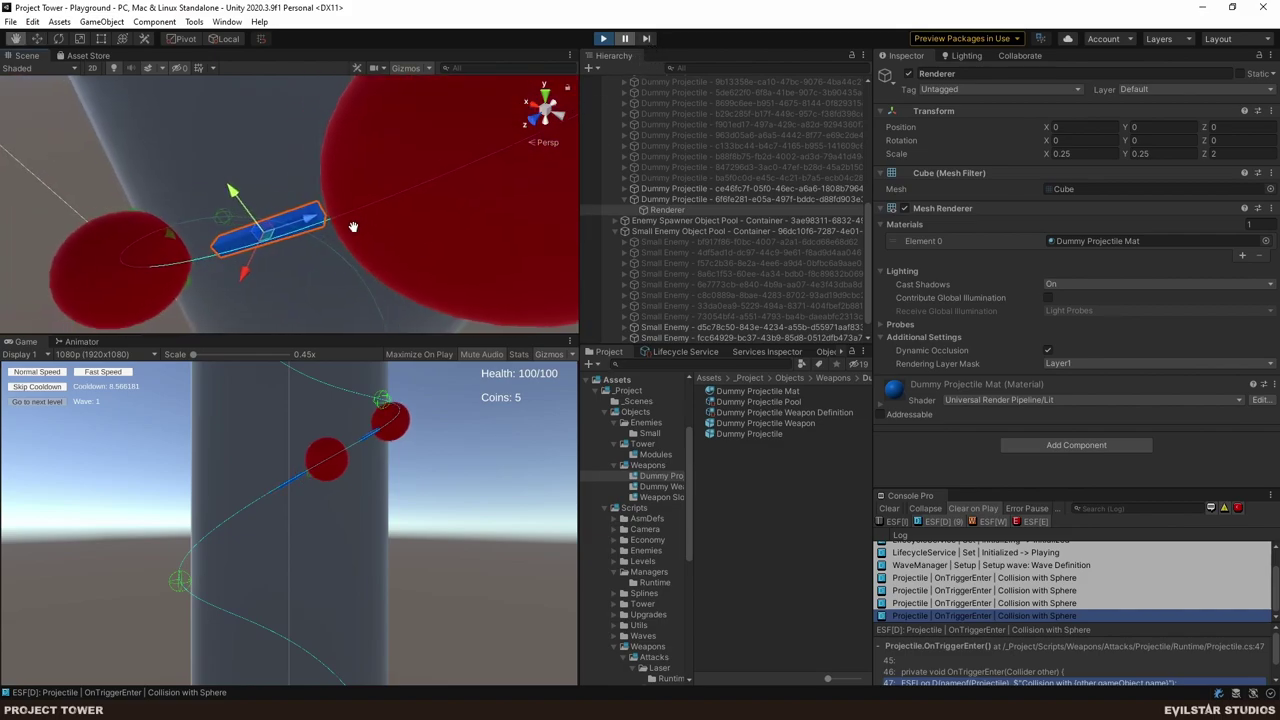
{"action": "left_click", "coordinate": [649, 40]}
{"action": "left_click", "coordinate": [649, 40]}
{"action": "left_click", "coordinate": [649, 40]}
{"action": "left_click", "coordinate": [649, 40]}
{"action": "mouse_move", "coordinate": [410, 215]}
{"action": "left_mouse_down", "text": "alt"}
{"action": "mouse_move", "coordinate": [366, 243]}
{"action": "mouse_move", "coordinate": [398, 202]}
{"action": "left_mouse_up", "text": "alt"}
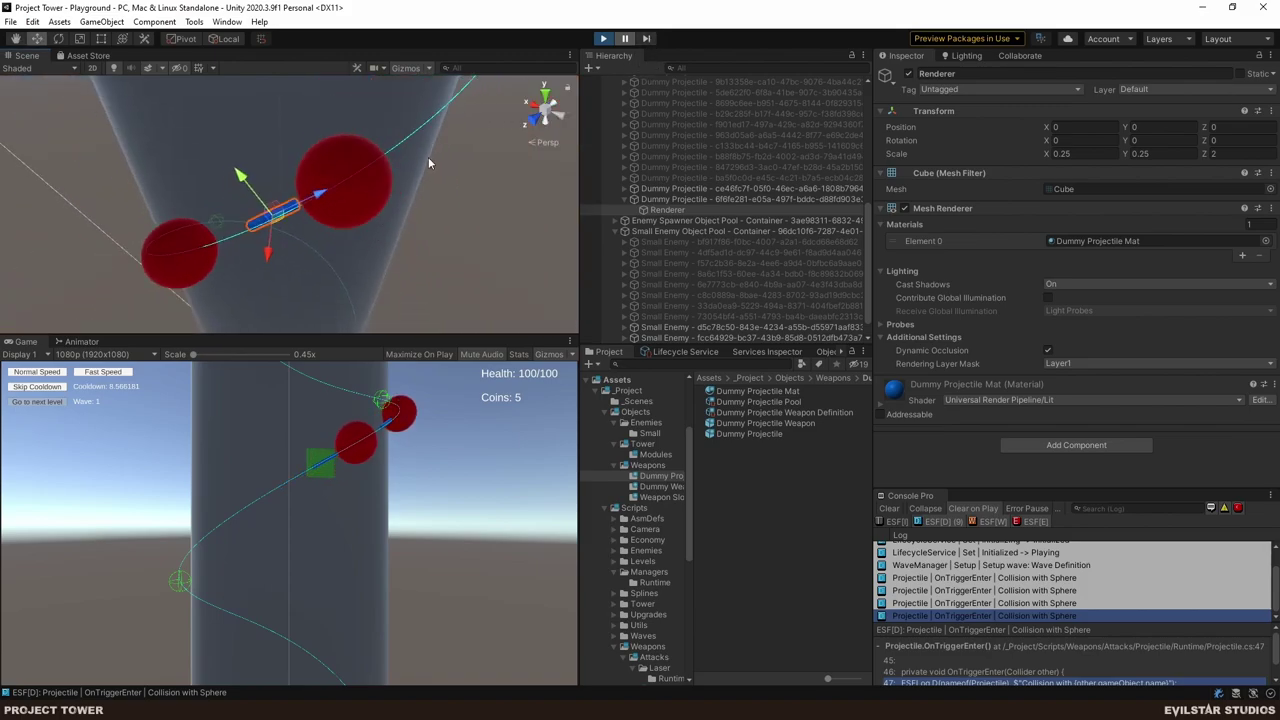
{"action": "left_click", "coordinate": [647, 39]}
{"action": "left_click", "coordinate": [647, 39]}
{"action": "left_click", "coordinate": [647, 39]}
{"action": "left_click", "coordinate": [647, 39]}
{"action": "left_click", "coordinate": [648, 40]}
{"action": "left_click", "coordinate": [648, 40]}
{"action": "left_click", "coordinate": [648, 40]}
{"action": "left_click", "coordinate": [648, 40]}
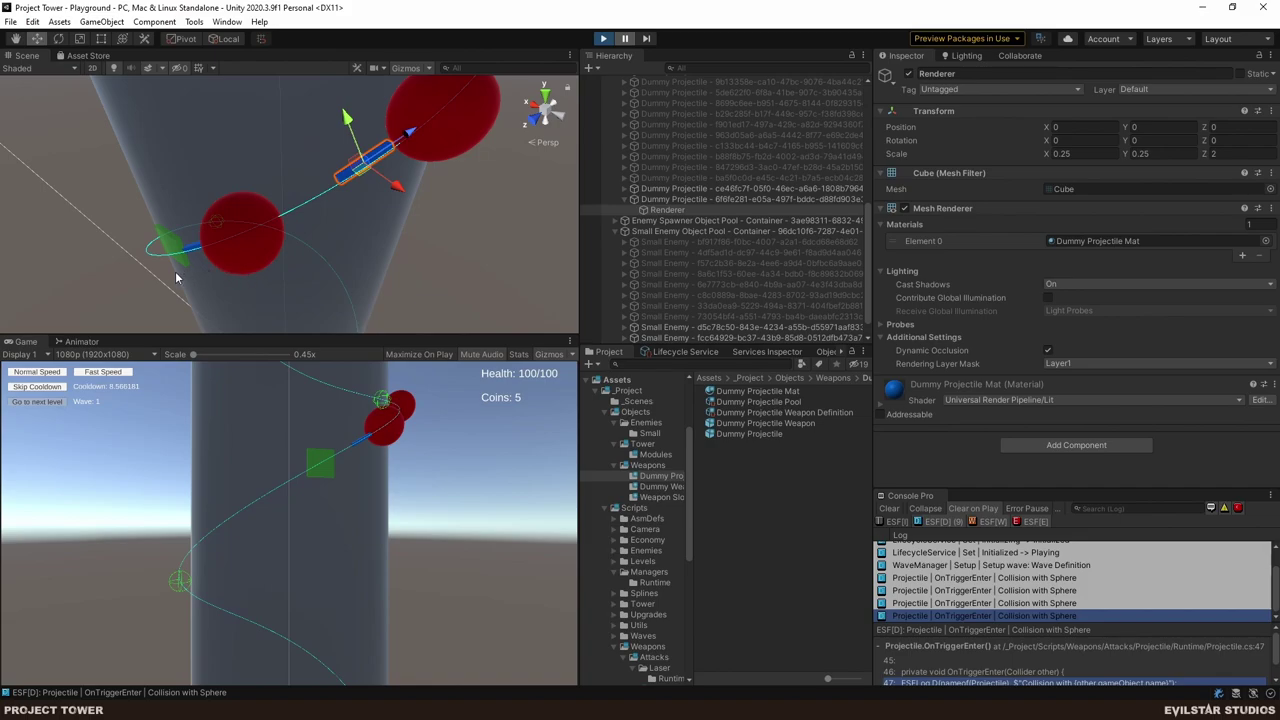
- Stop play mode and place the caret in the Time.deltaTime * 5f factor in Projectile.cs Update
{"action": "left_click", "coordinate": [604, 39]}
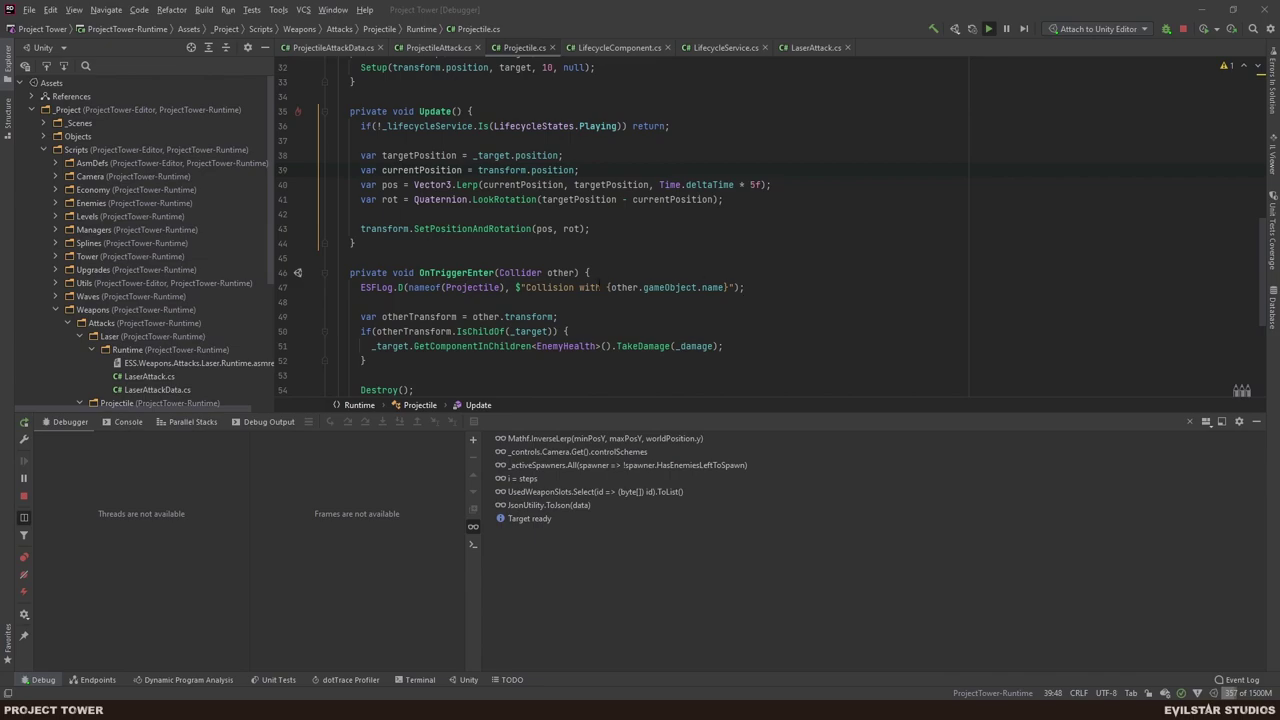
{"action": "scroll", "coordinate": [700, 226], "scroll_direction": "down", "scroll_amount": 6}
{"action": "scroll", "coordinate": [700, 226], "scroll_direction": "up", "scroll_amount": 6}
{"action": "left_click", "coordinate": [784, 201]}
{"action": "scroll", "coordinate": [658, 136], "scroll_direction": "up", "scroll_amount": 1}
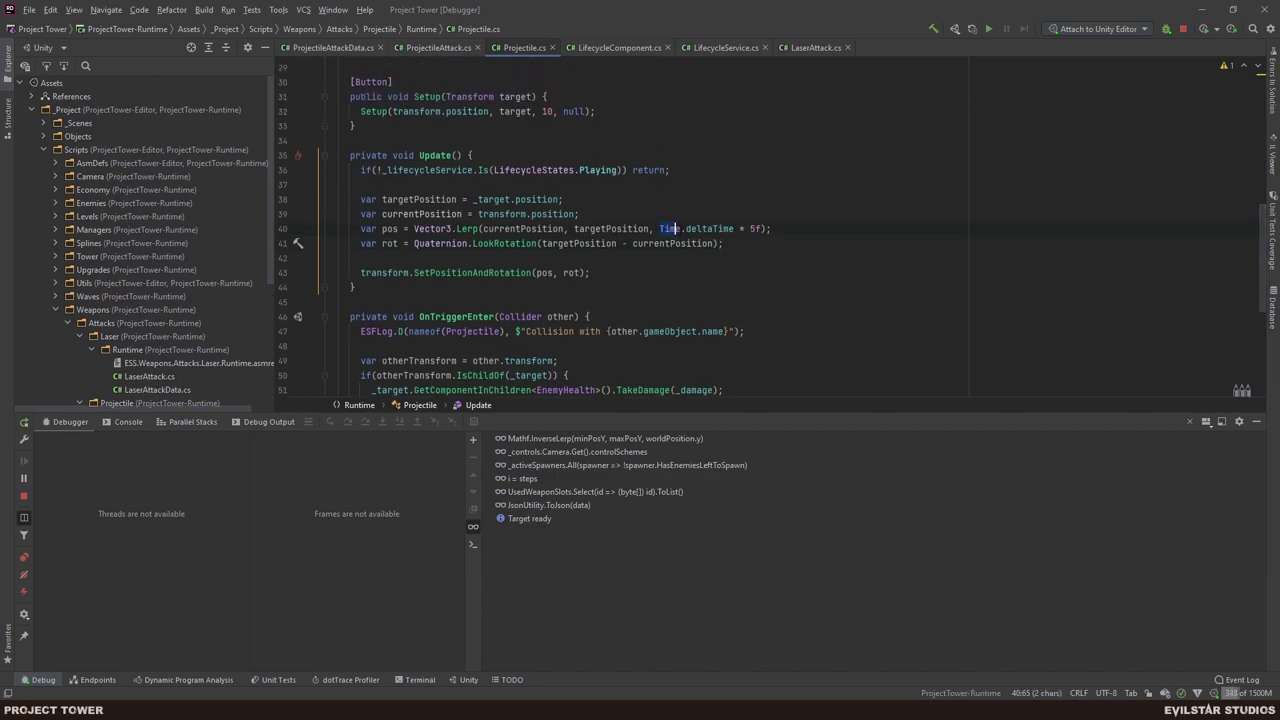
{"action": "left_click_drag", "start_coordinate": [659, 228], "coordinate": [761, 228]}
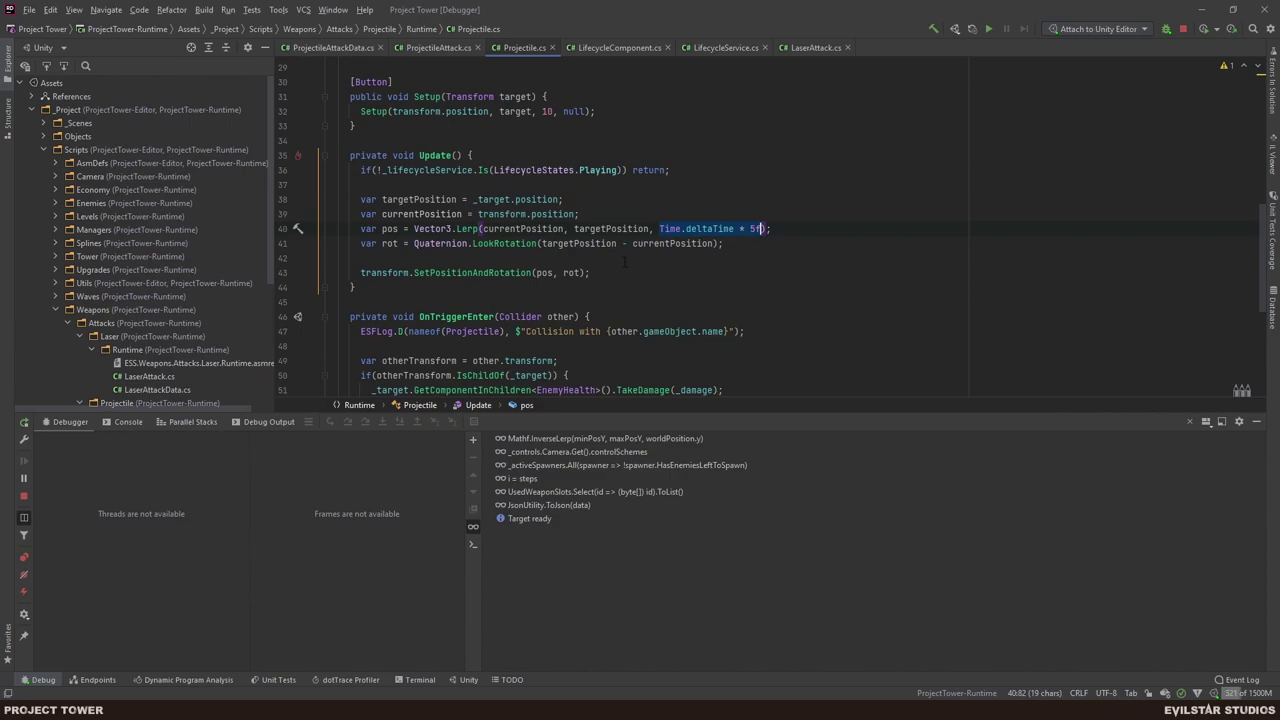
{"action": "double_click", "coordinate": [630, 229]}
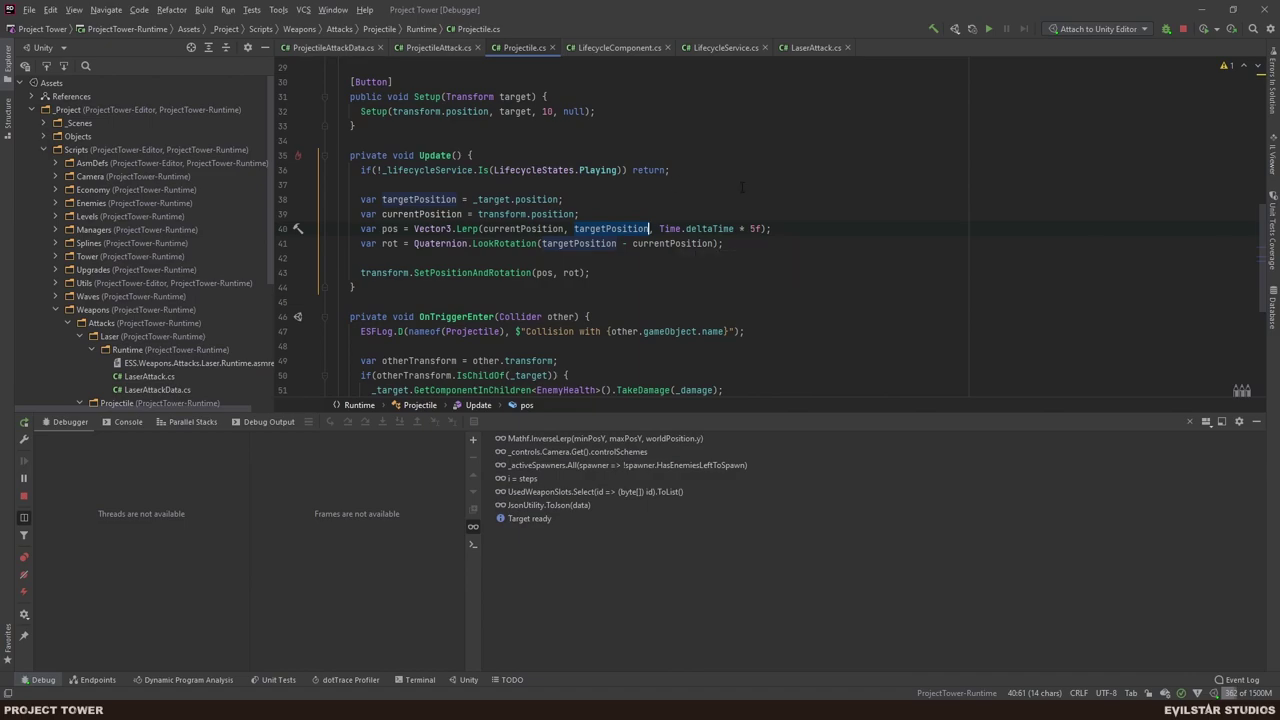
{"action": "left_click", "coordinate": [753, 228]}
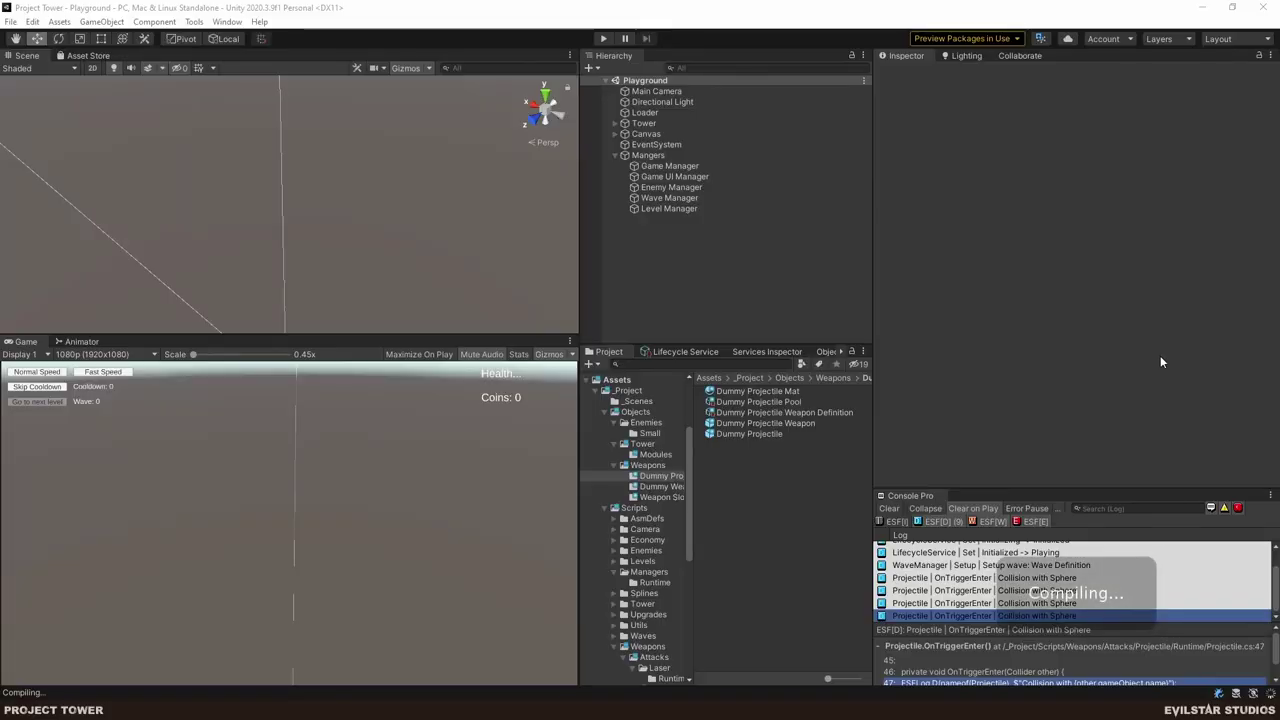
- Enter play mode, place a weapon, assign Level Manager's Level Definition and invoke Setup
{"action": "key", "text": "alt+Tab"}
{"action": "left_click", "coordinate": [603, 39]}
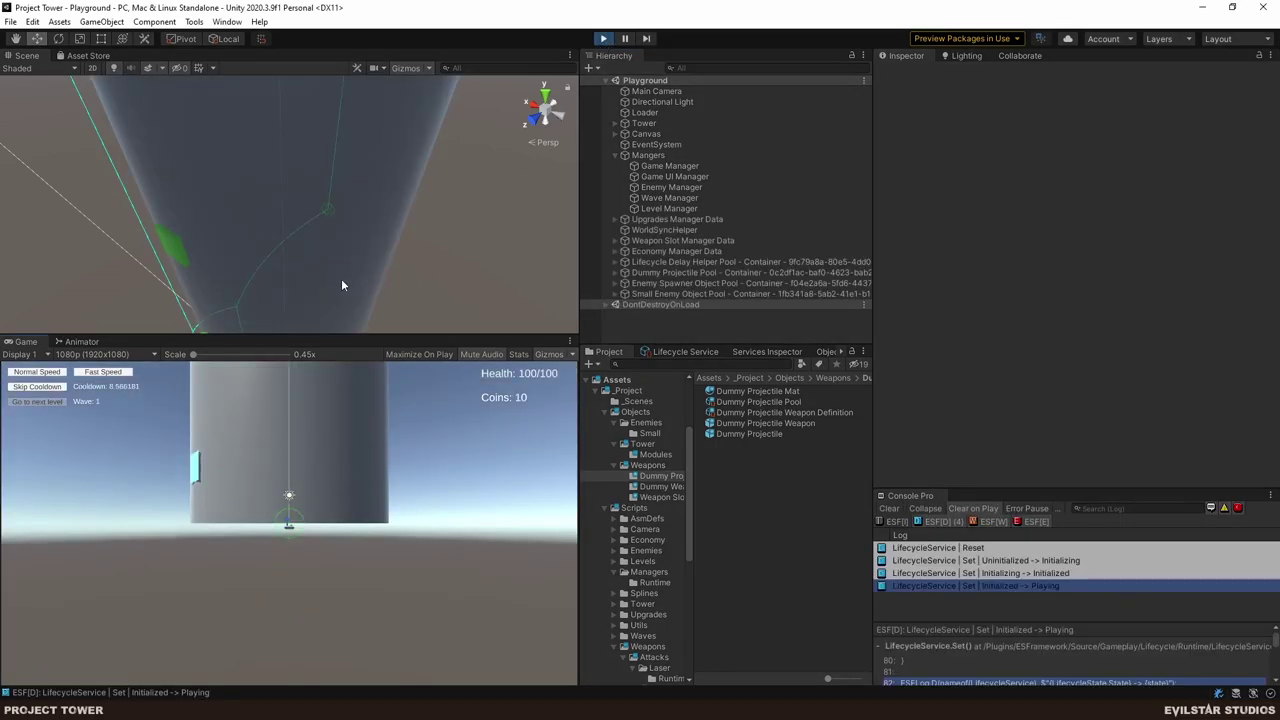
{"action": "right_click_drag", "start_coordinate": [341, 285], "coordinate": [300, 290]}
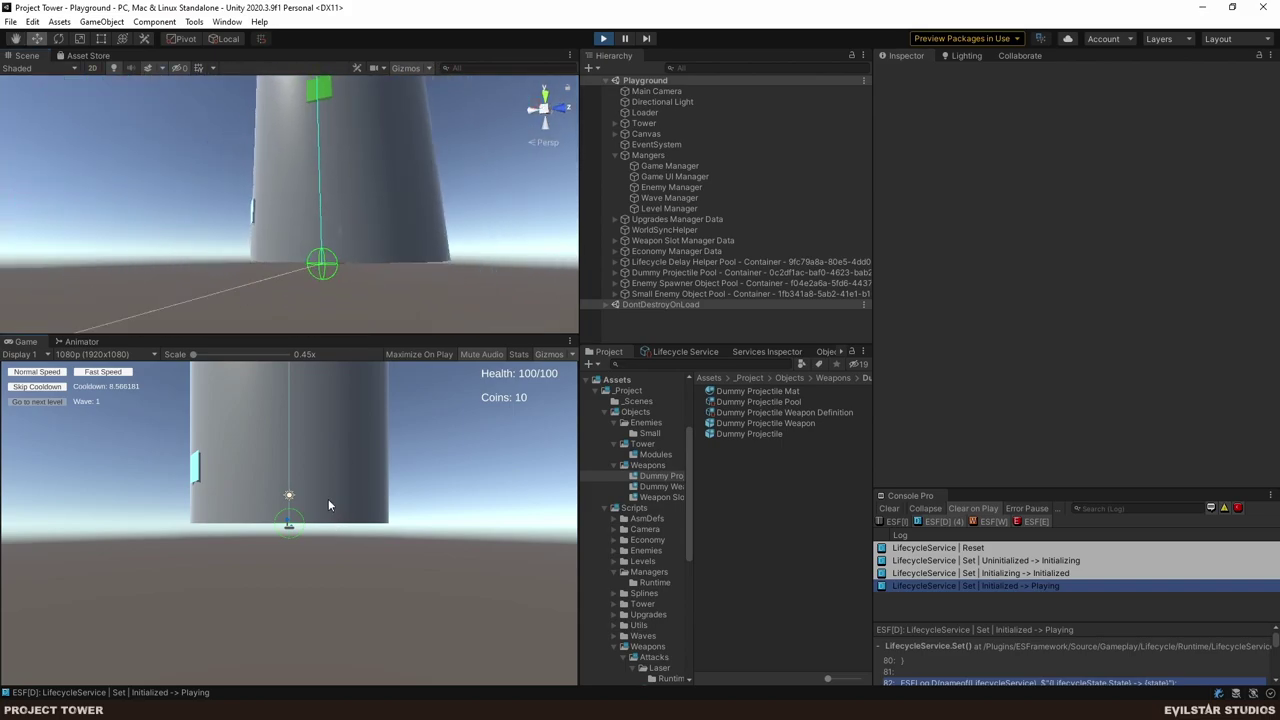
{"action": "left_click", "coordinate": [328, 498]}
{"action": "left_click", "coordinate": [700, 208]}
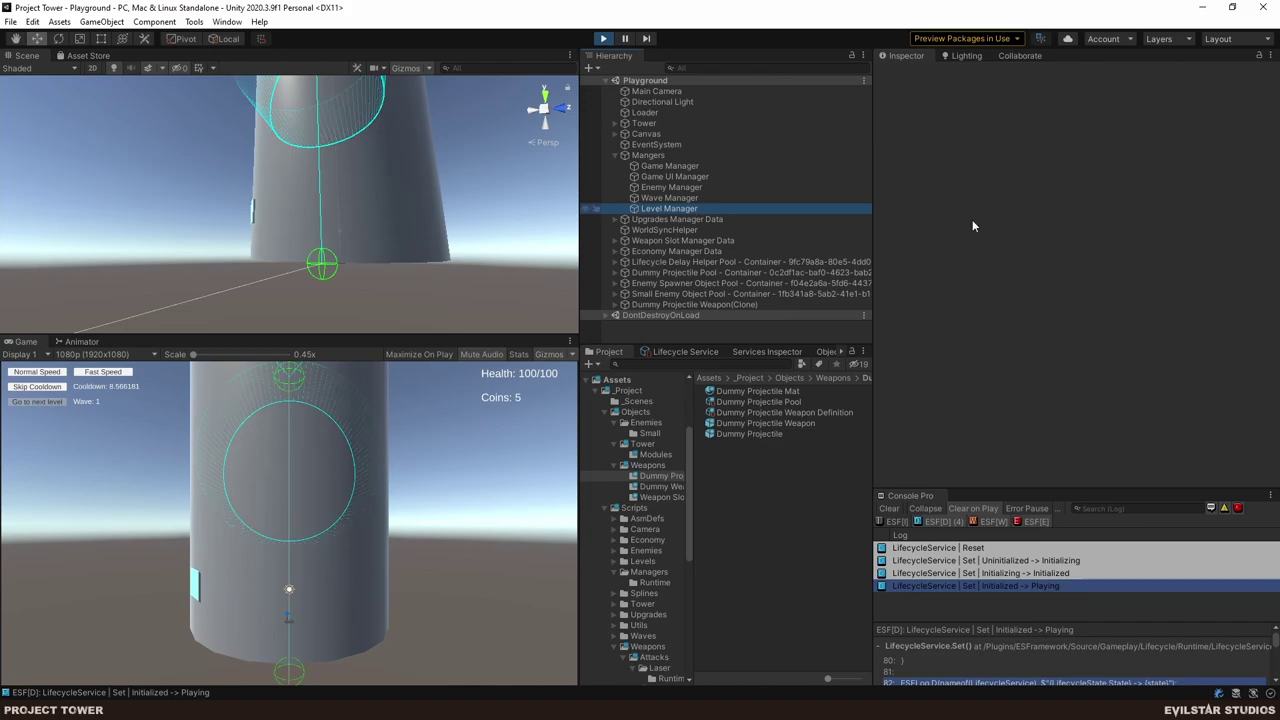
{"action": "left_click", "coordinate": [1269, 304]}
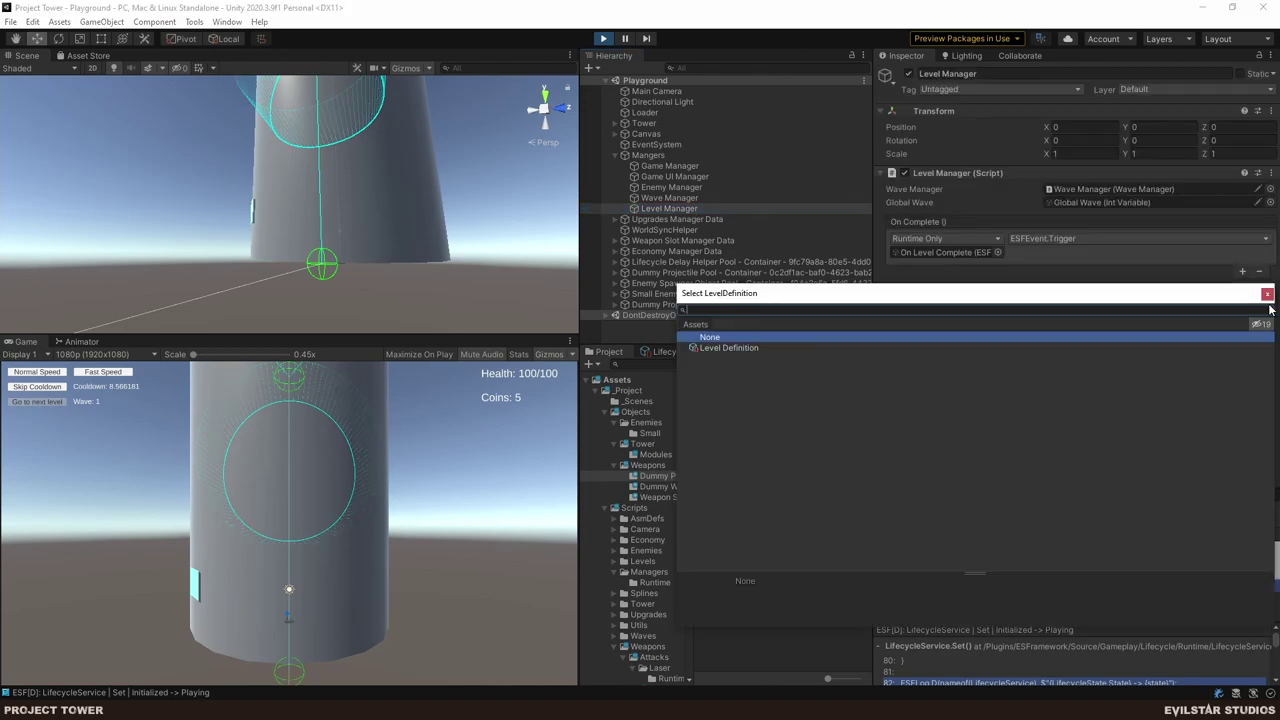
{"action": "key", "text": "Down"}
{"action": "key", "text": "Return"}
{"action": "left_click", "coordinate": [1251, 288]}
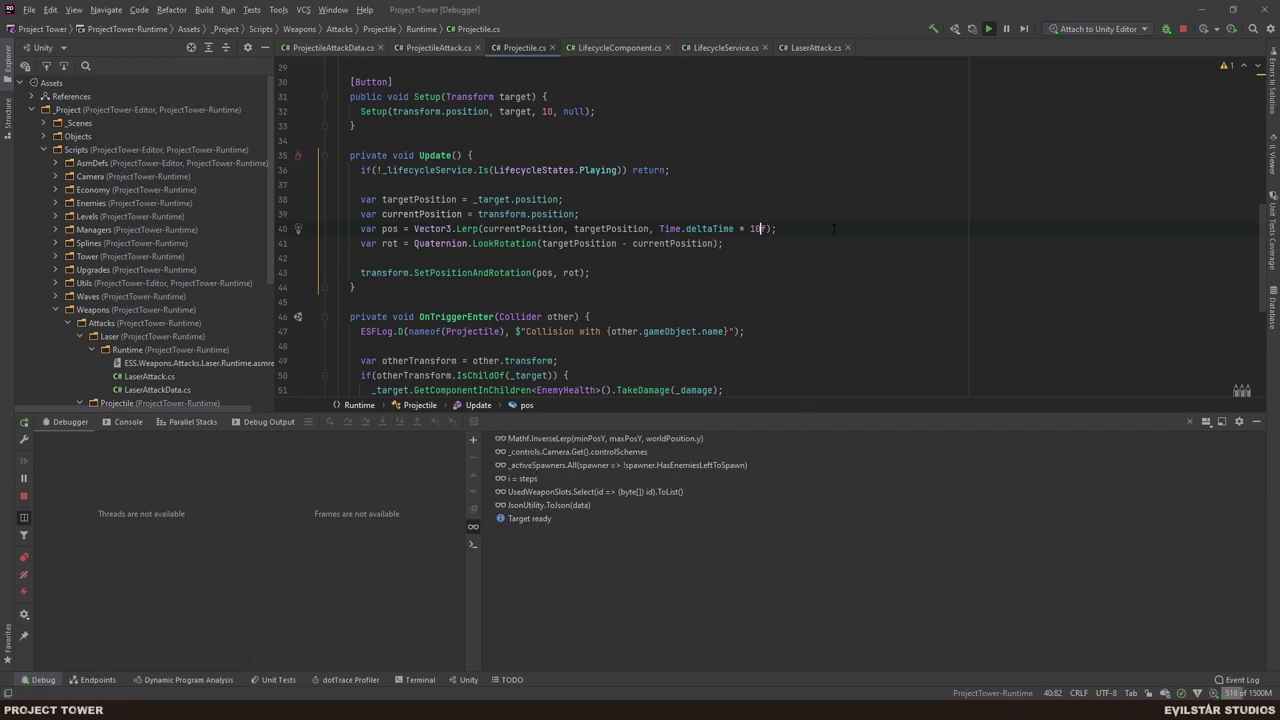
- Replace the 10f Lerp factor with 7.5f and return to Unity to recompile
{"action": "key", "text": "shift+Left"}
{"action": "key", "text": "shift+Left"}
{"action": "type", "text": "0"}
{"action": "key", "text": "BackSpace"}
{"action": "type", "text": "7.5"}
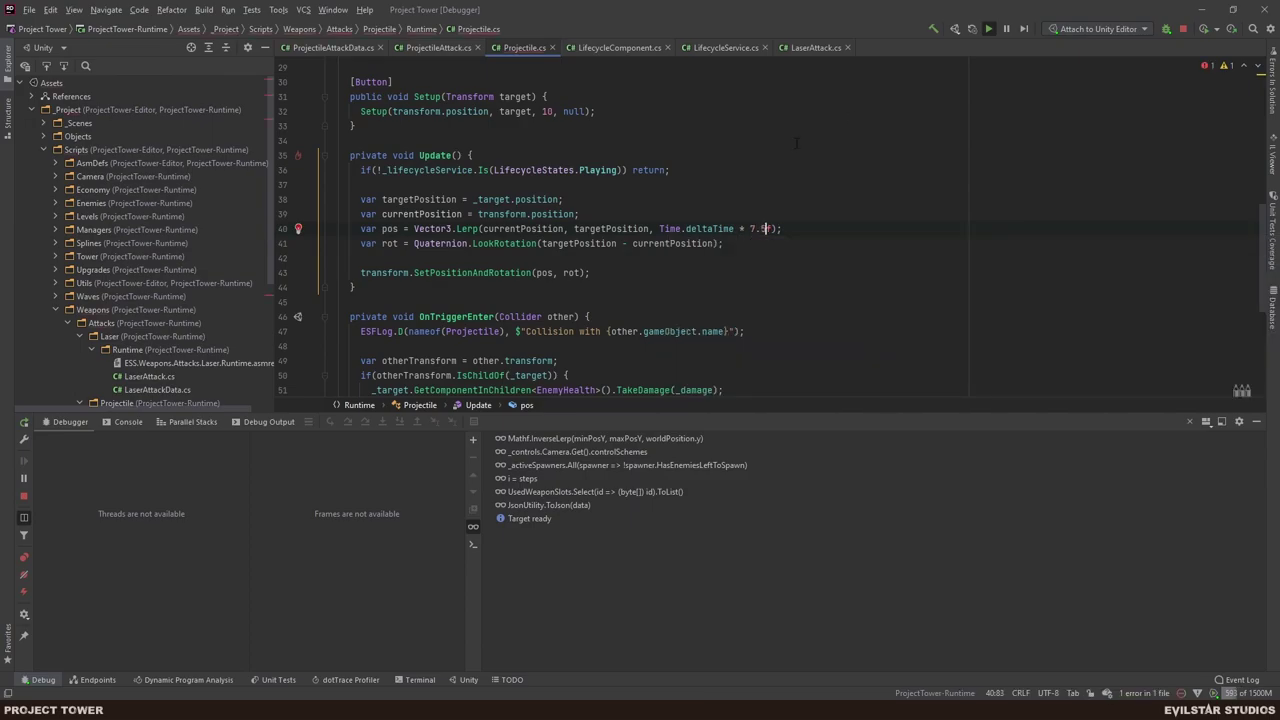
{"action": "key", "text": "alt+Tab"}
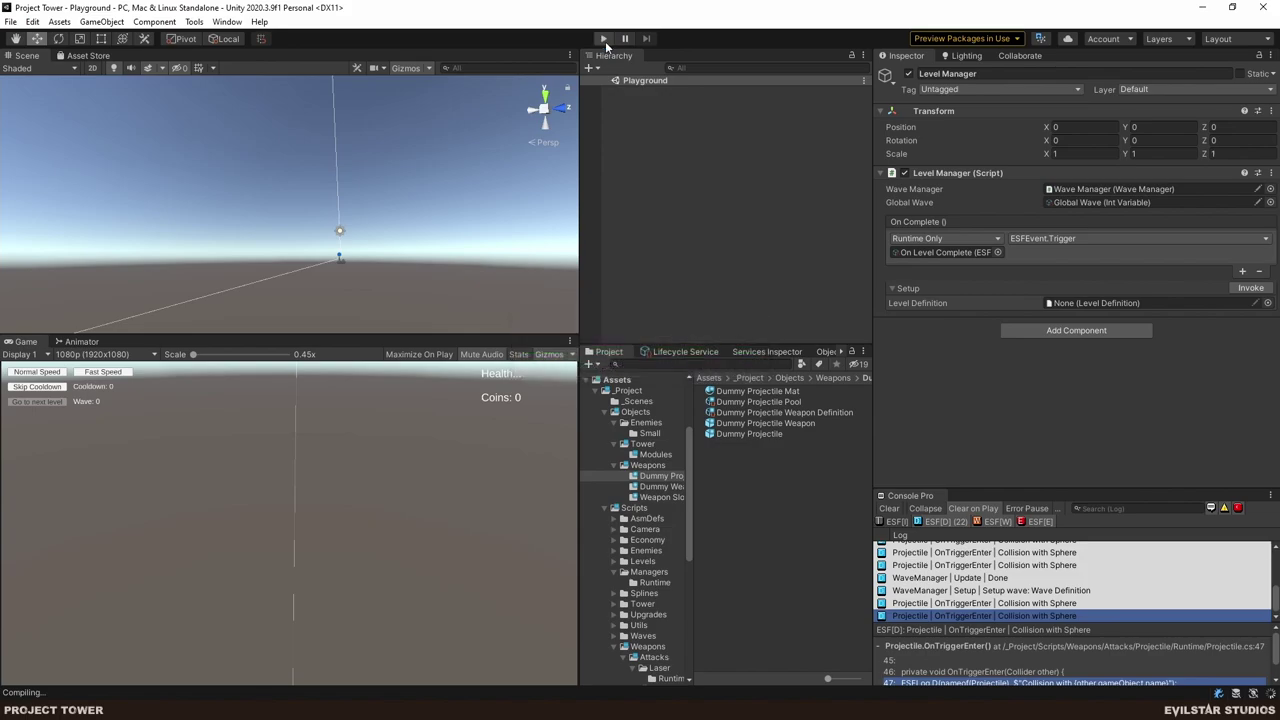
- Test the 7.5f speed: play, place a weapon, assign the Level Definition and run Setup
{"action": "left_click", "coordinate": [604, 39]}
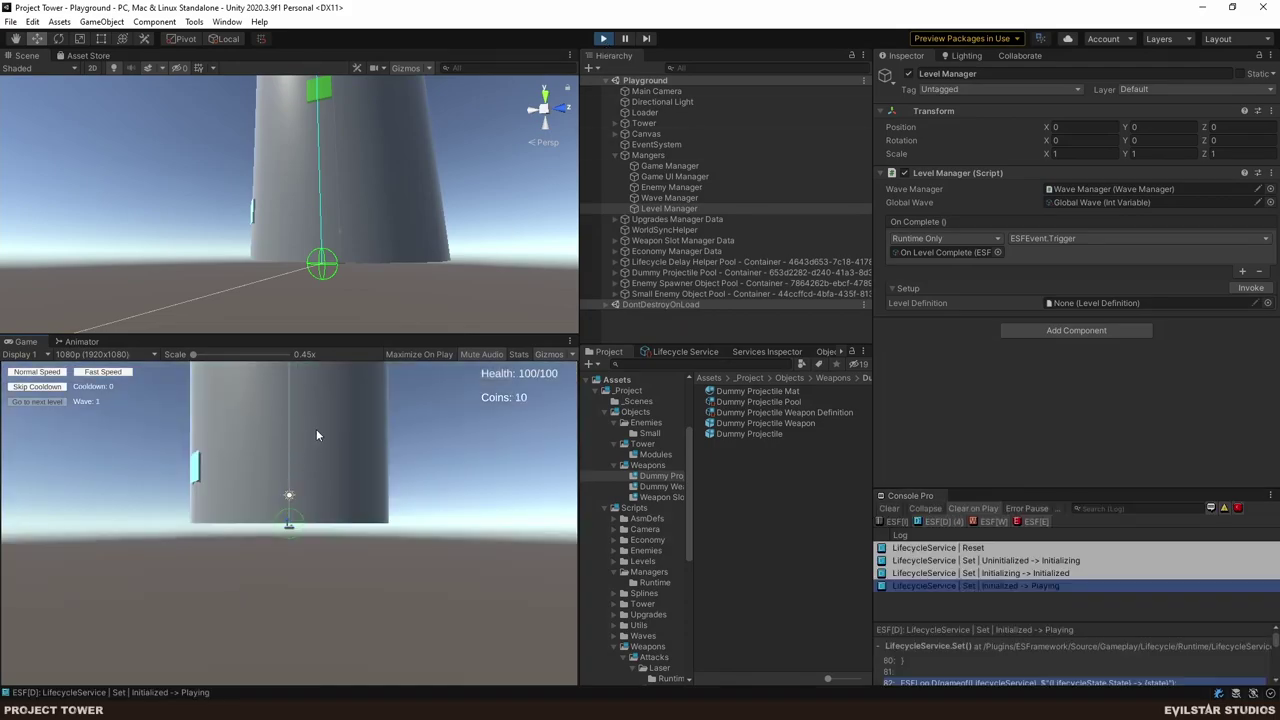
{"action": "left_click", "coordinate": [300, 443]}
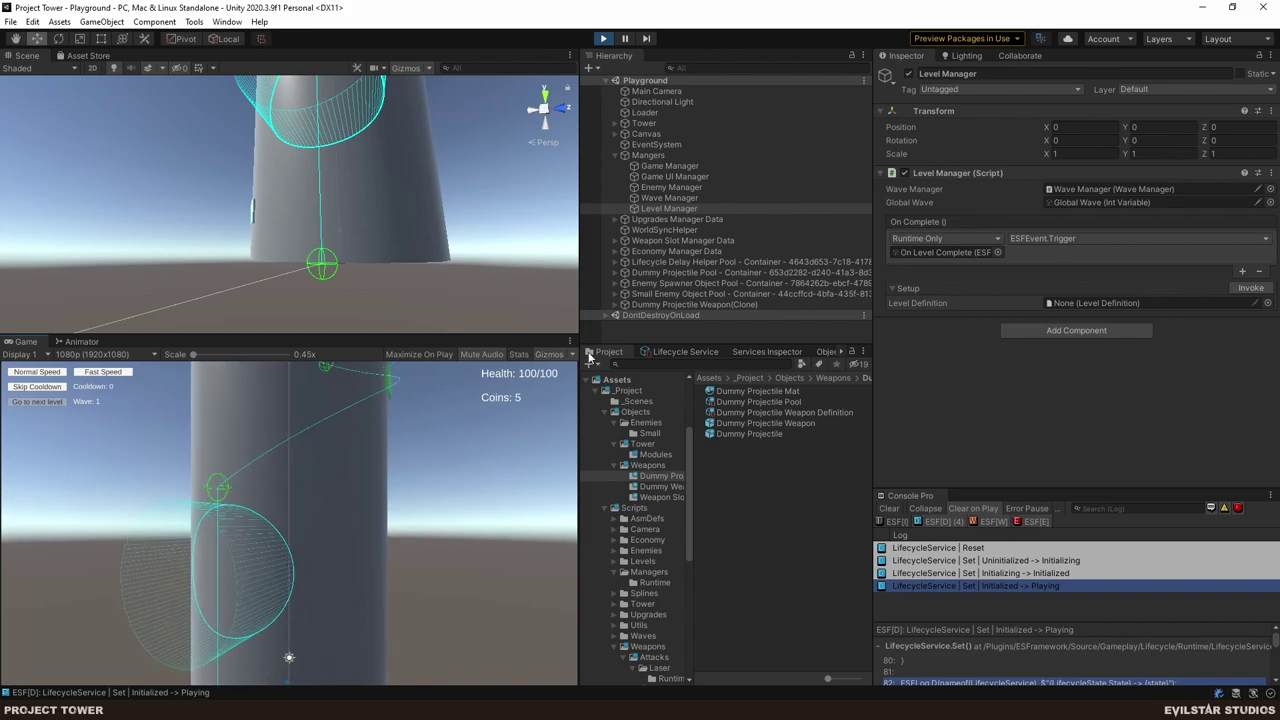
{"action": "left_click", "coordinate": [665, 207]}
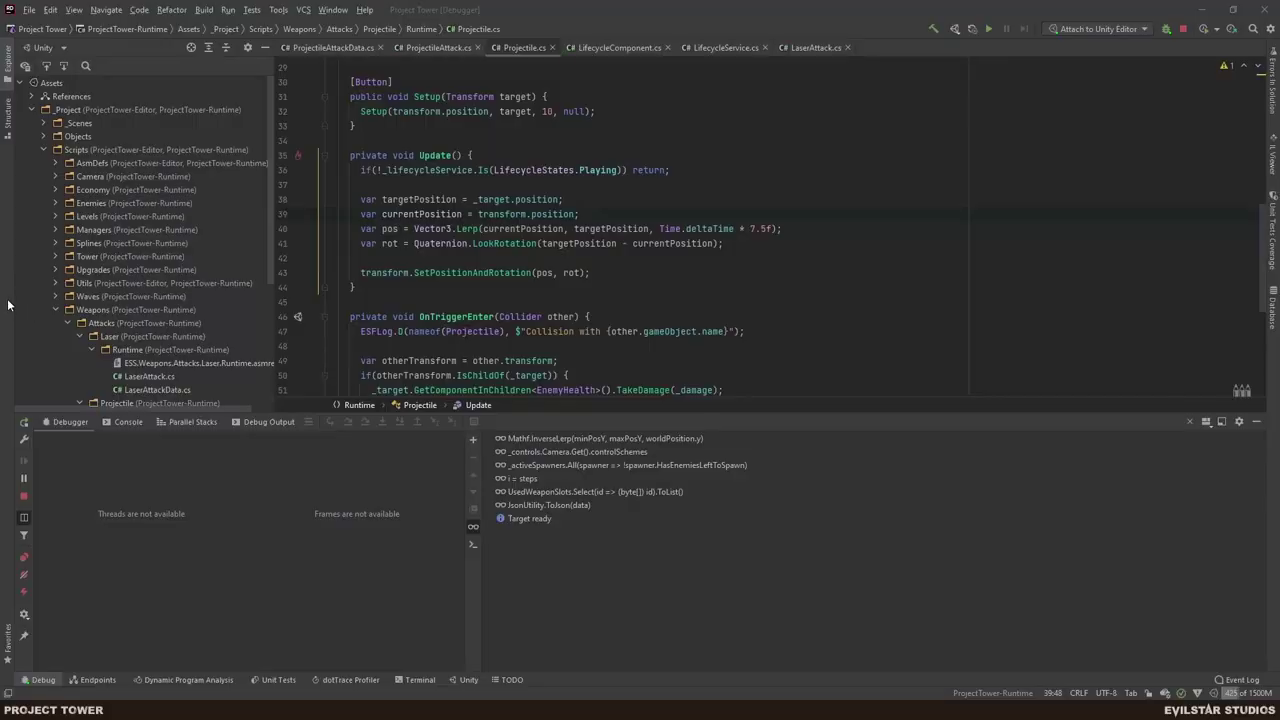
{"action": "left_click", "coordinate": [1267, 302]}
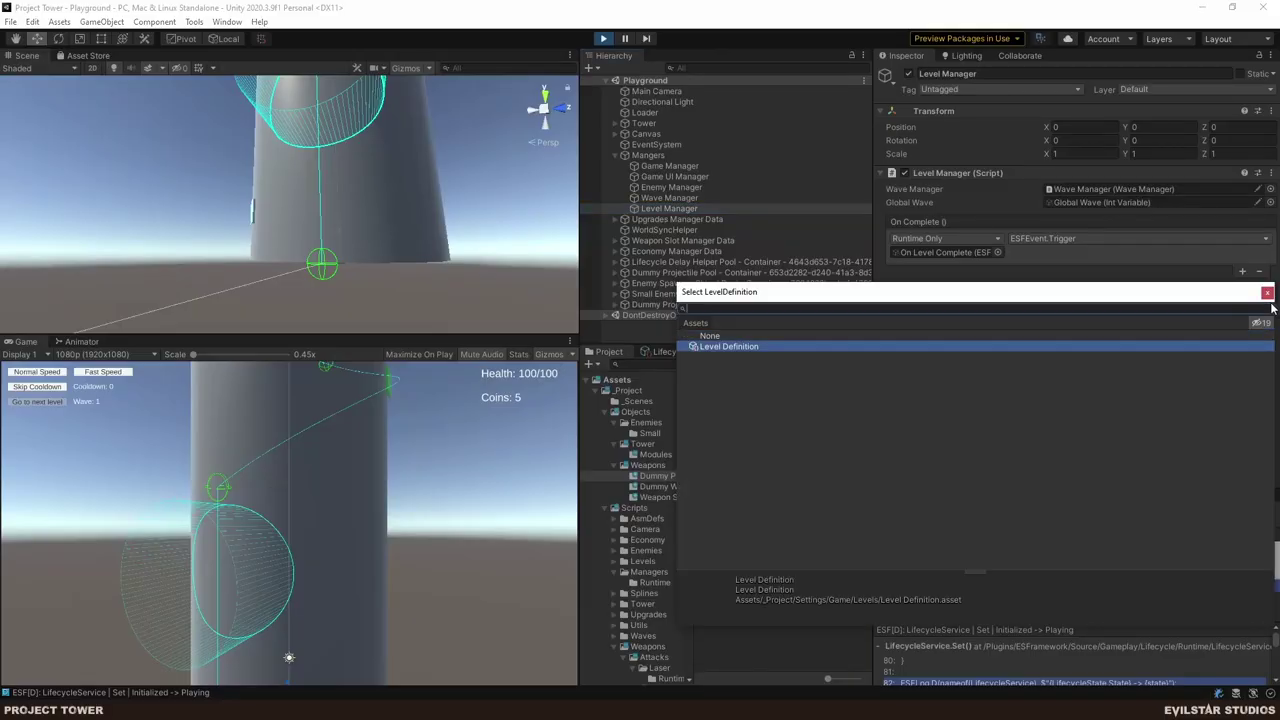
{"action": "left_click", "coordinate": [1267, 292]}
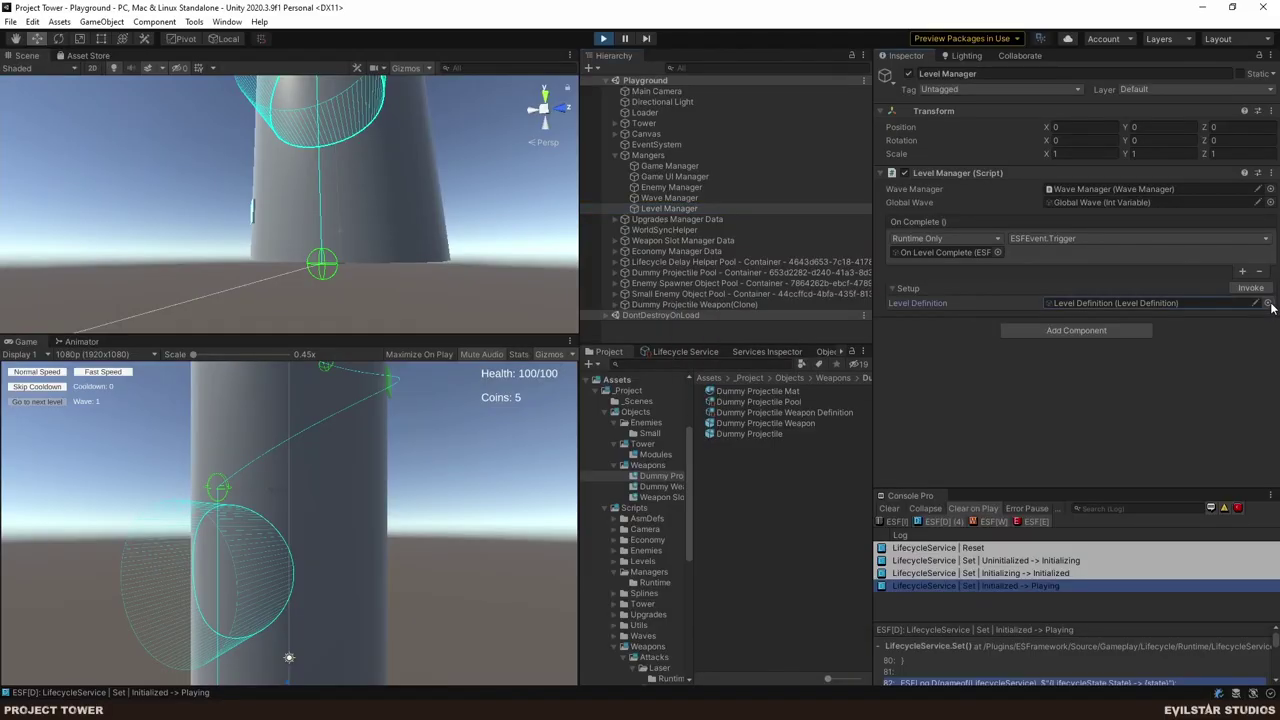
{"action": "left_click", "coordinate": [1250, 288]}
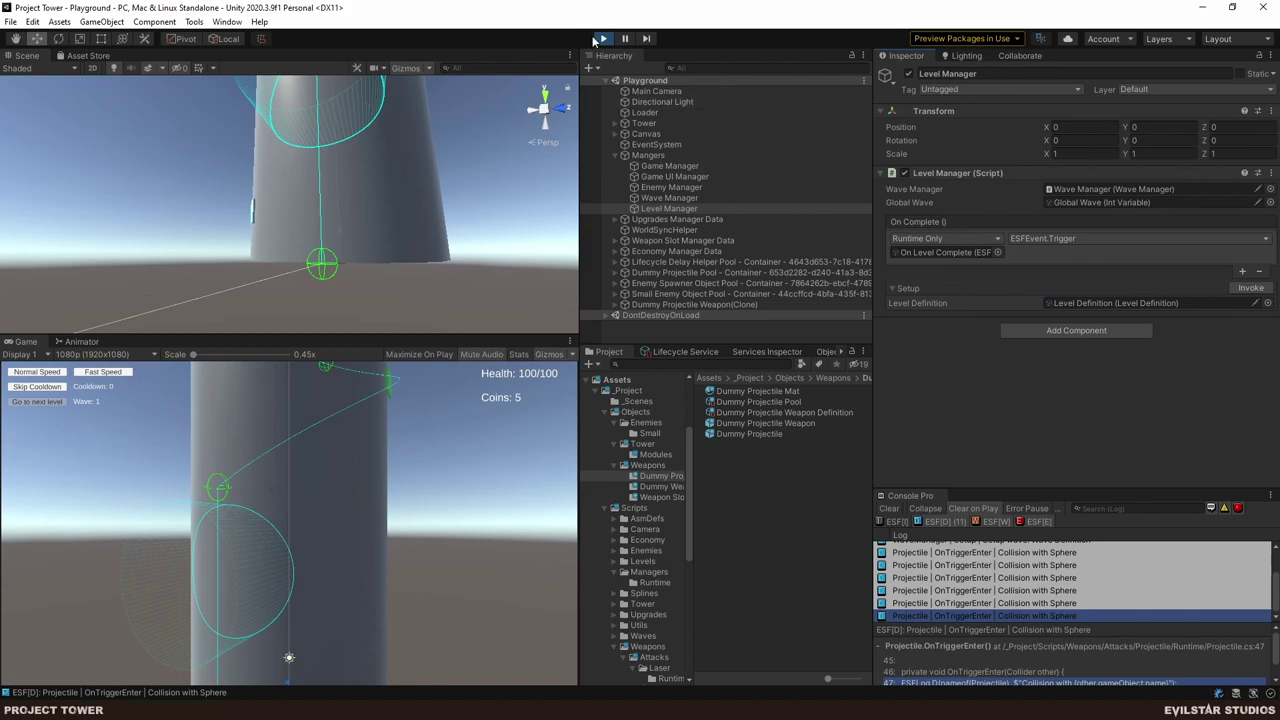
- Stop play mode and select the Dummy Projectile Weapon prefab in the Project panel
{"action": "key", "text": "ctrl+p"}
{"action": "left_click", "coordinate": [753, 433]}
{"action": "left_click", "coordinate": [762, 423]}
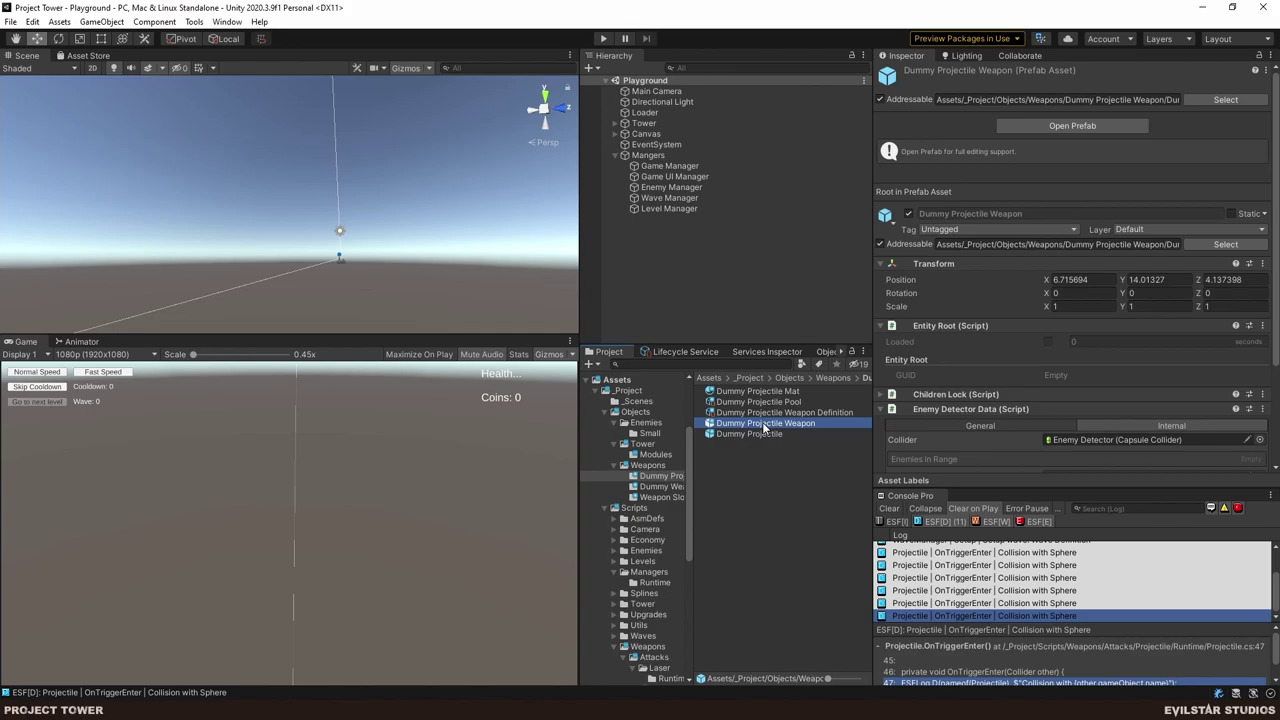
- In Prefab Mode set Enemy Detector Radius to 10 and Fire Rate to 25, then exit
{"action": "scroll", "coordinate": [1037, 378], "scroll_direction": "down", "scroll_amount": 3}
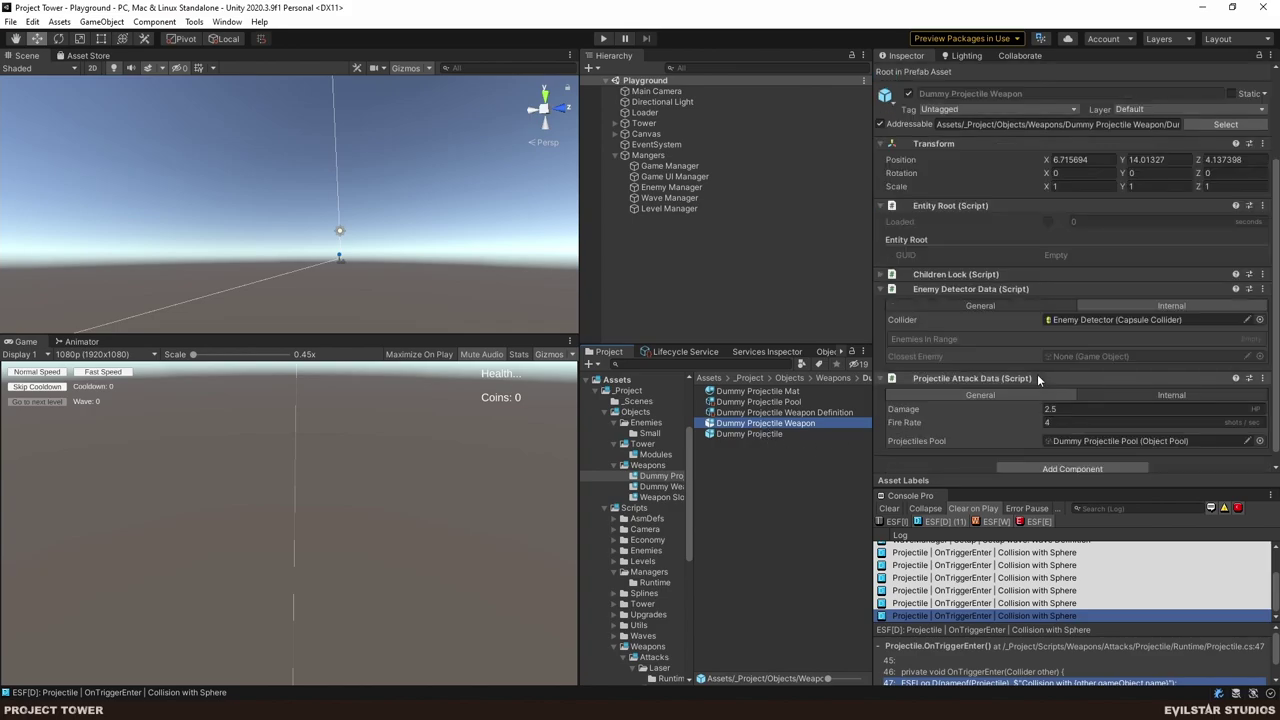
{"action": "double_click", "coordinate": [757, 424]}
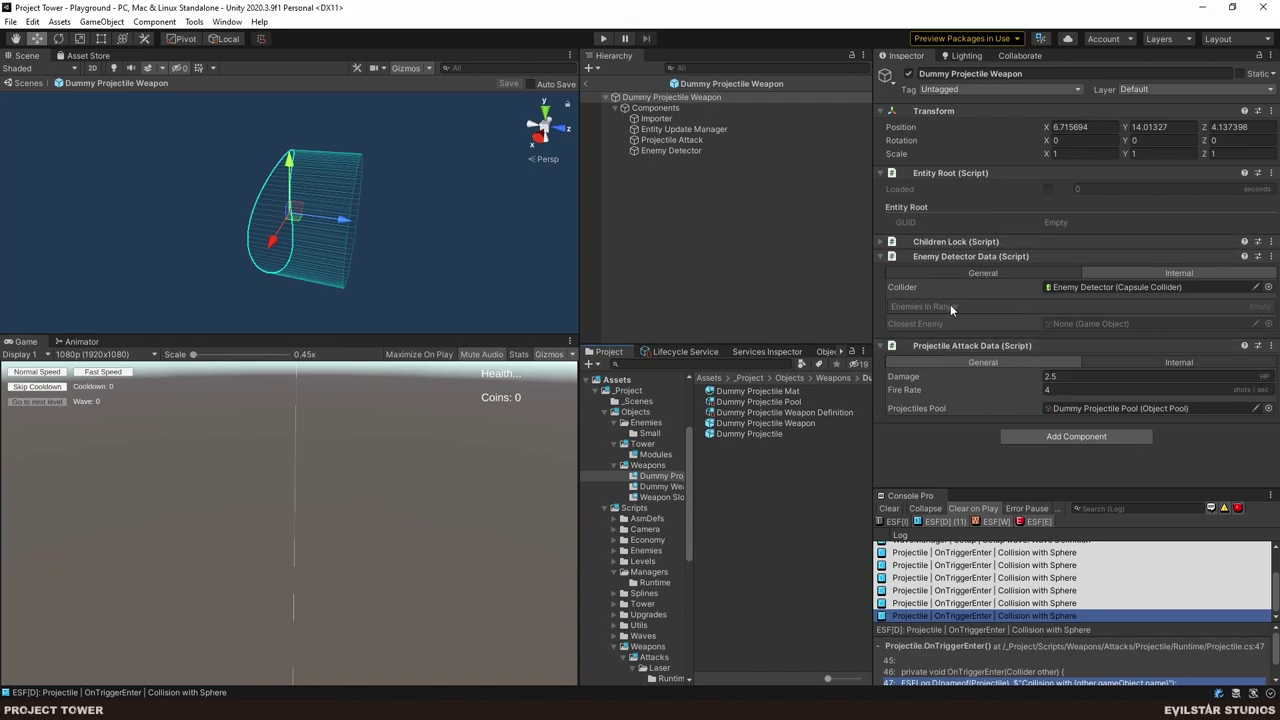
{"action": "left_click", "coordinate": [975, 272]}
{"action": "left_click", "coordinate": [1029, 288]}
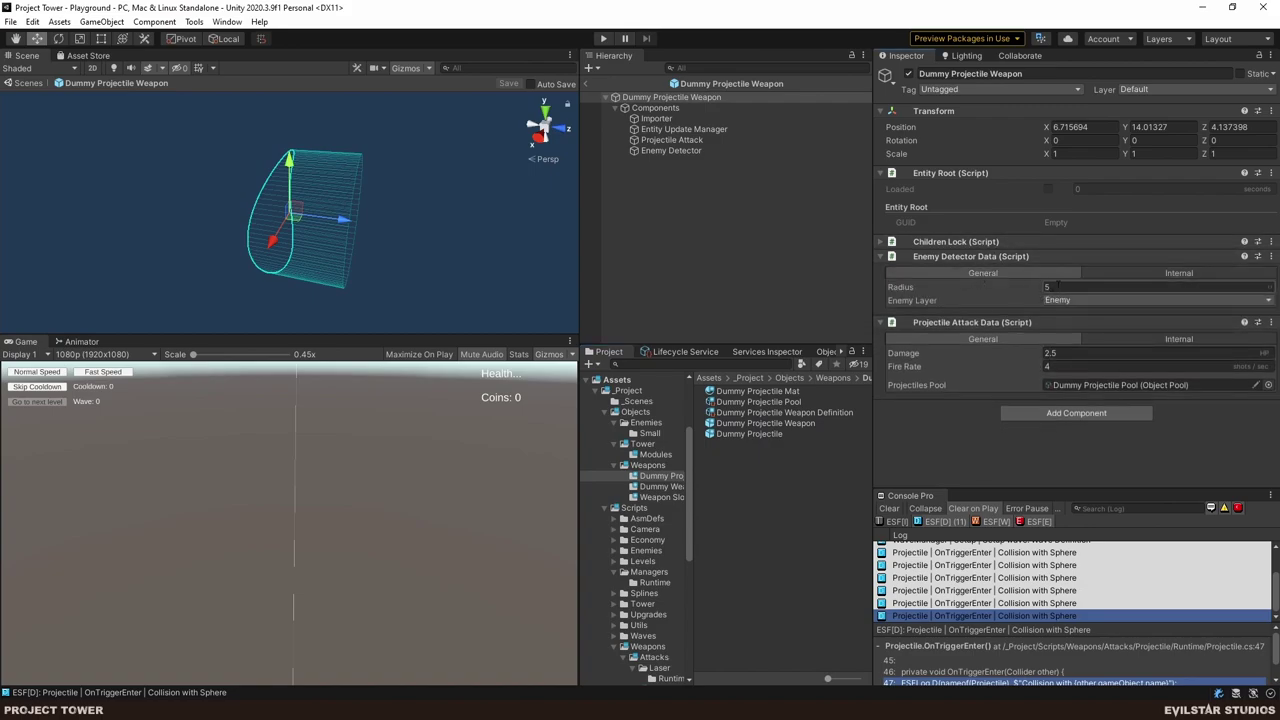
{"action": "type", "text": "10"}
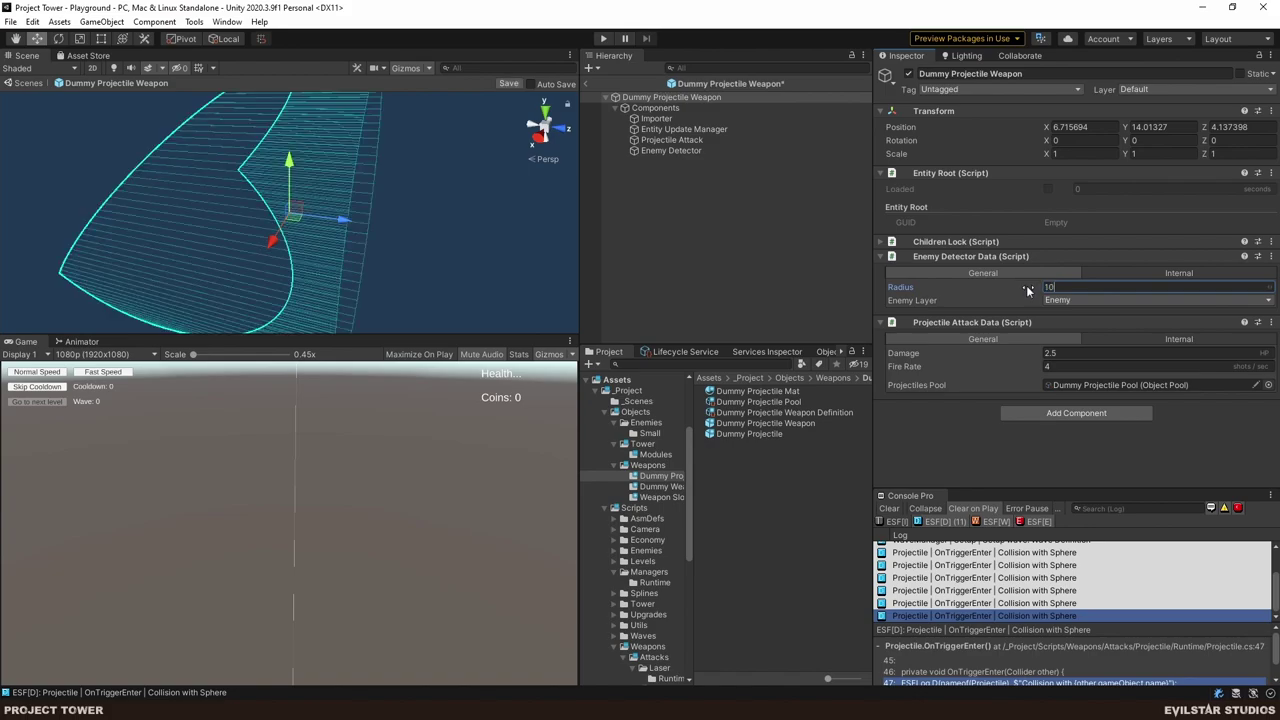
{"action": "left_click", "coordinate": [1145, 367]}
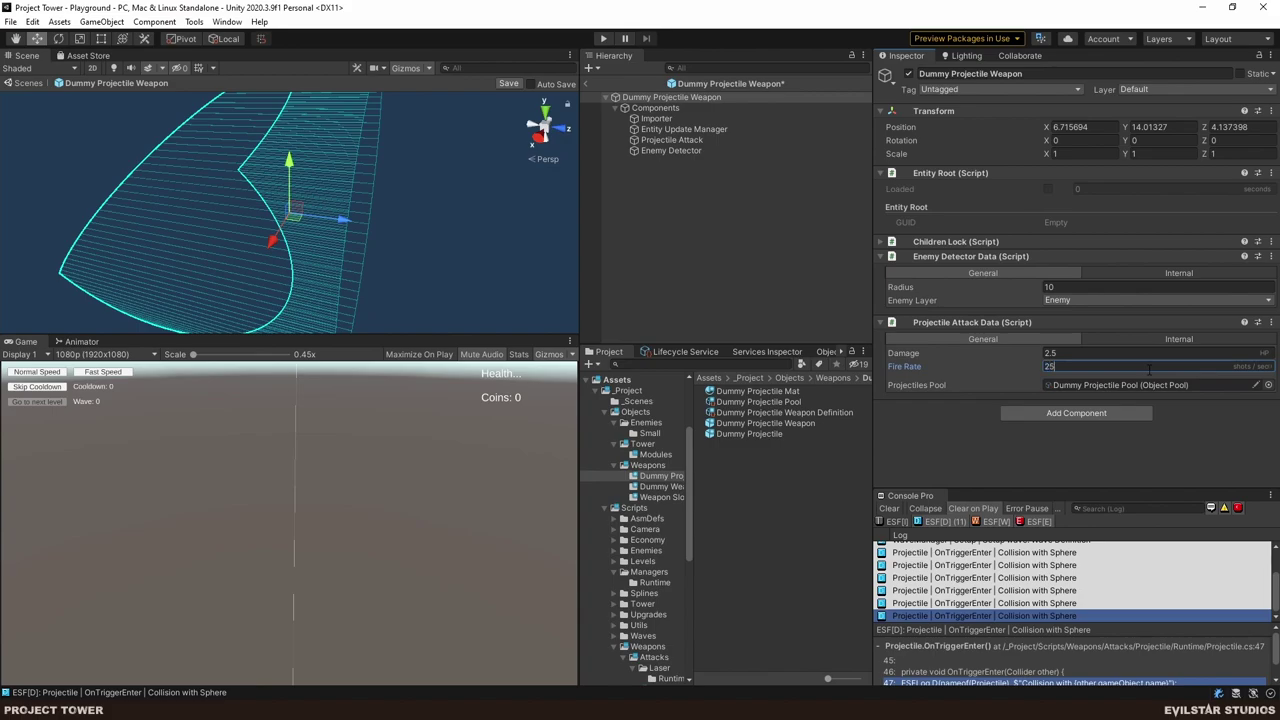
{"action": "left_click", "coordinate": [738, 262]}
{"action": "scroll", "coordinate": [258, 232], "scroll_direction": "down", "scroll_amount": 3}
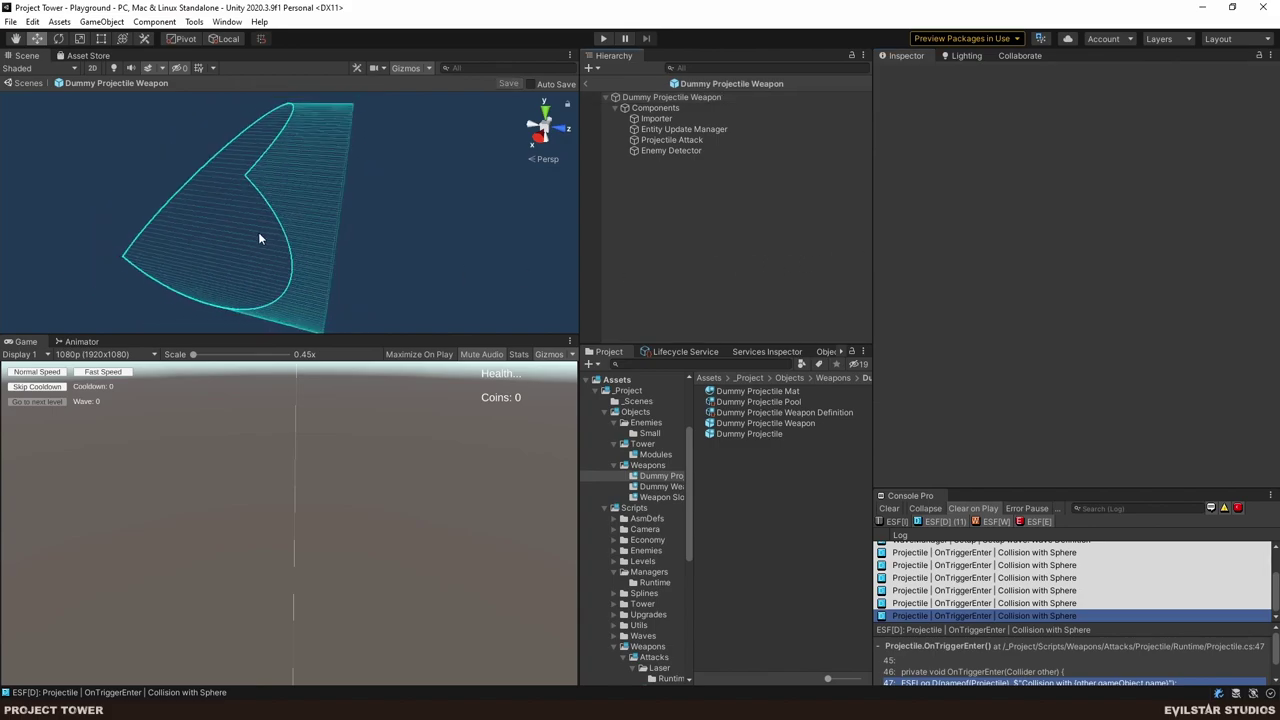
{"action": "mouse_move", "coordinate": [258, 232]}
{"action": "left_mouse_down", "text": "alt"}
{"action": "mouse_move", "coordinate": [360, 240]}
{"action": "mouse_move", "coordinate": [260, 235]}
{"action": "left_mouse_up", "text": "alt"}
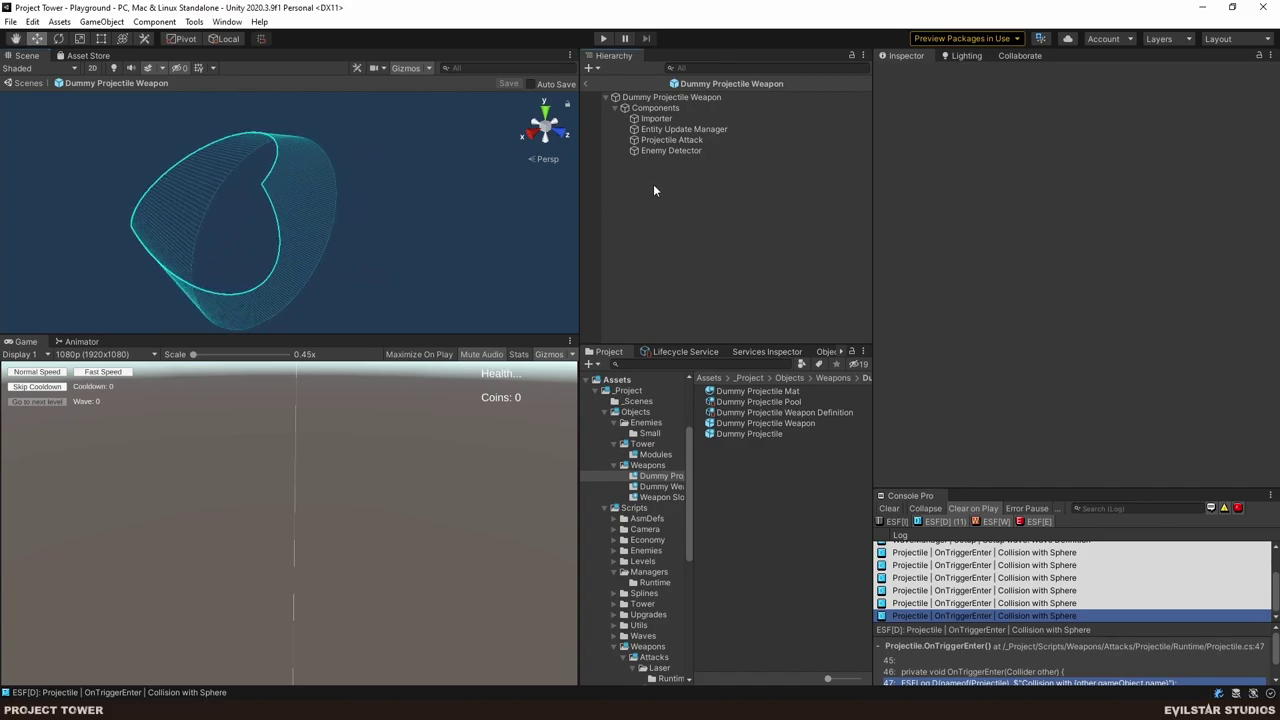
{"action": "left_click", "coordinate": [588, 83]}
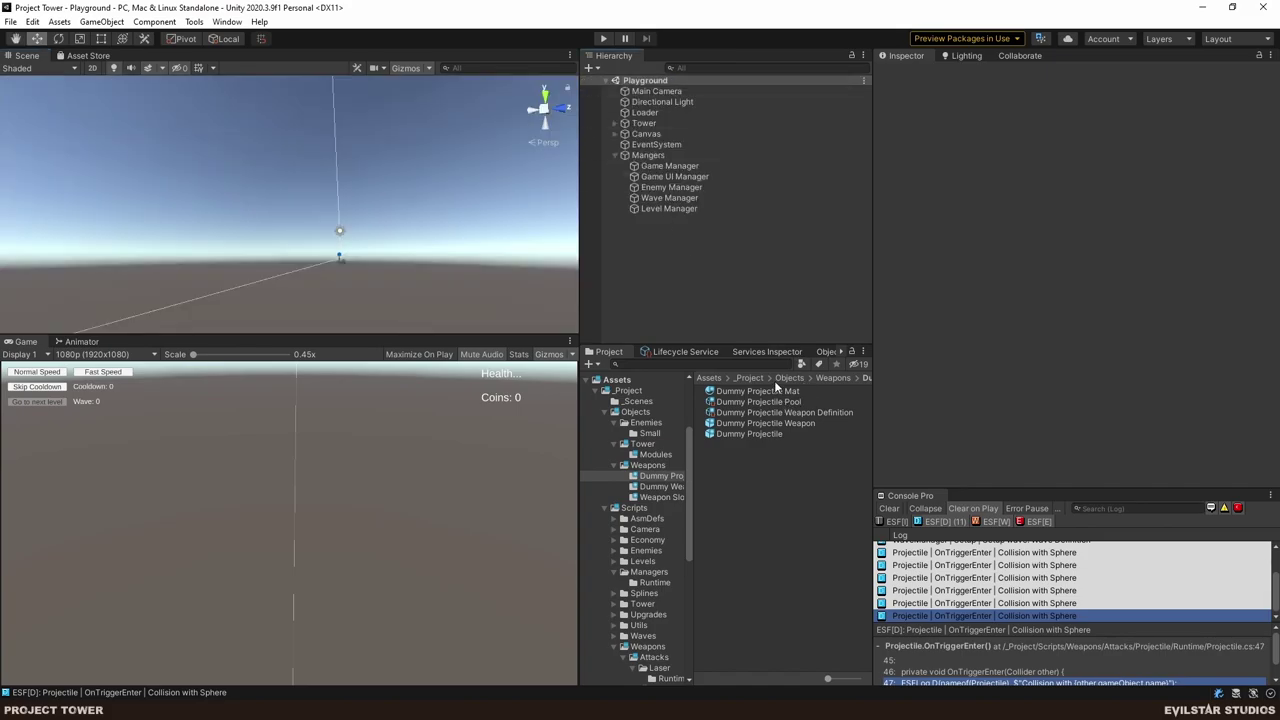
- Play, place the dummy weapon, assign the Level Definition, invoke Setup, then go to the next level
{"action": "left_click", "coordinate": [767, 351]}
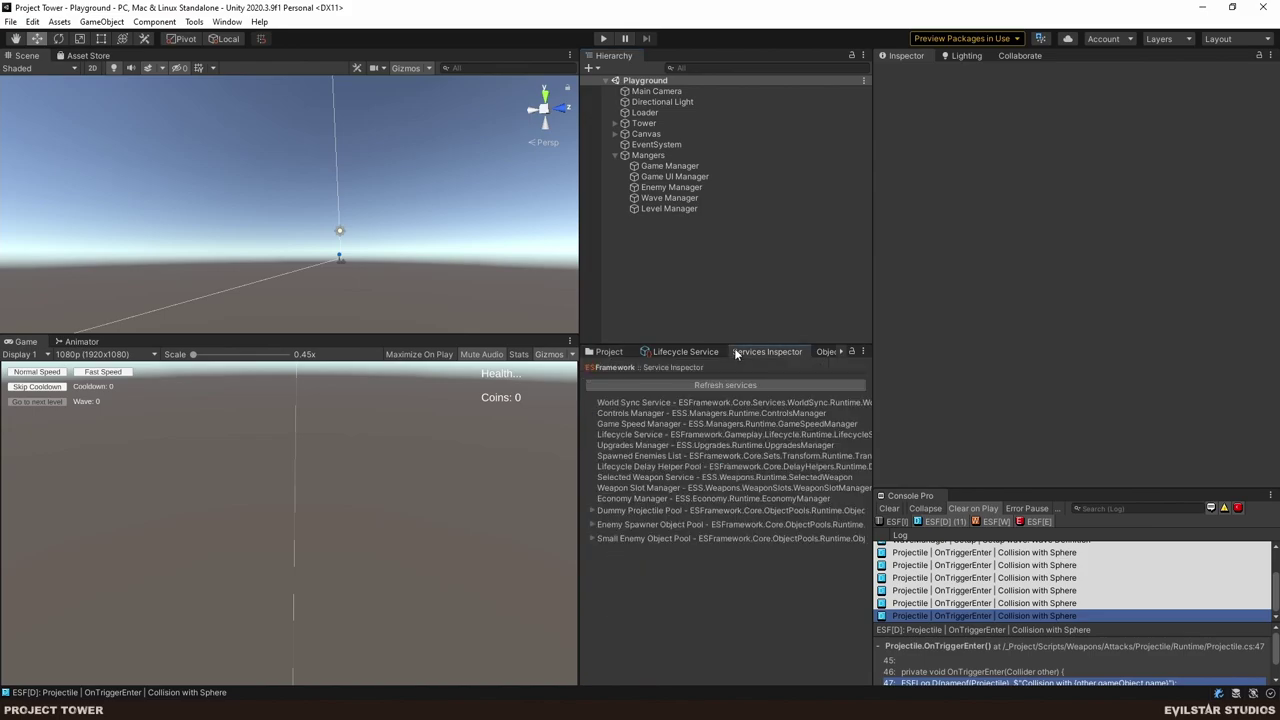
{"action": "left_click", "coordinate": [609, 352]}
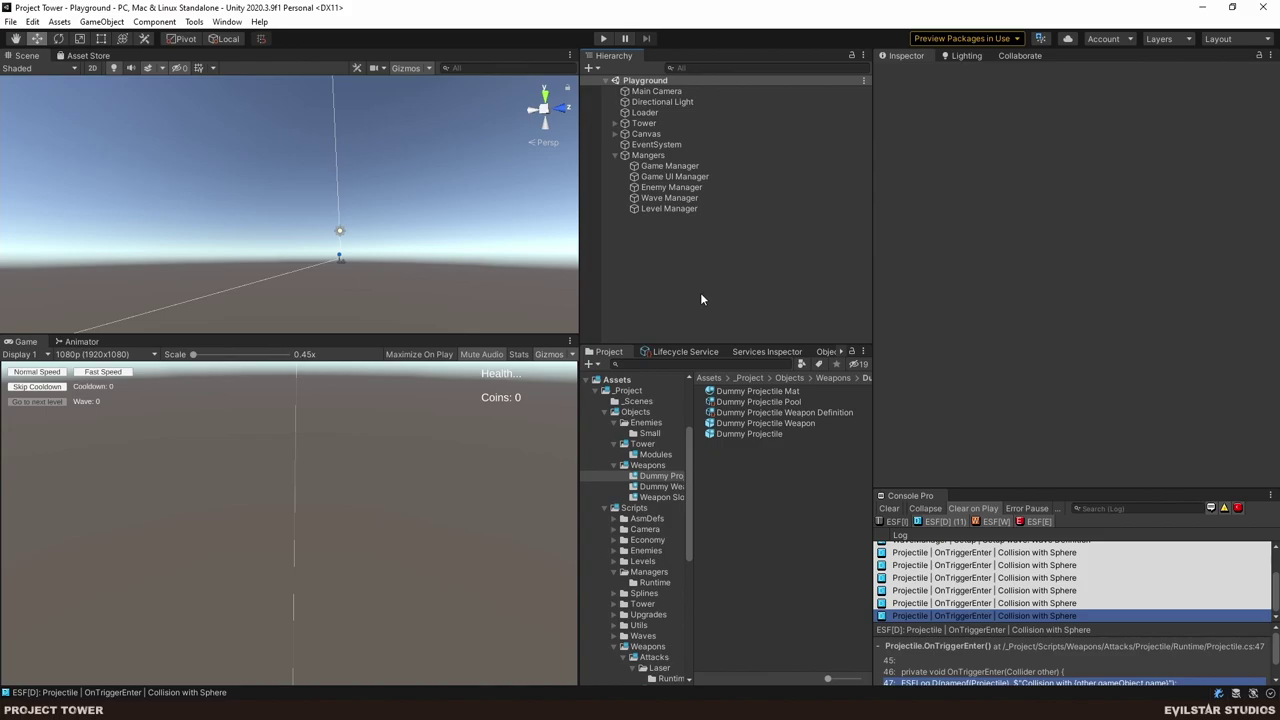
{"action": "key", "text": "ctrl+p"}
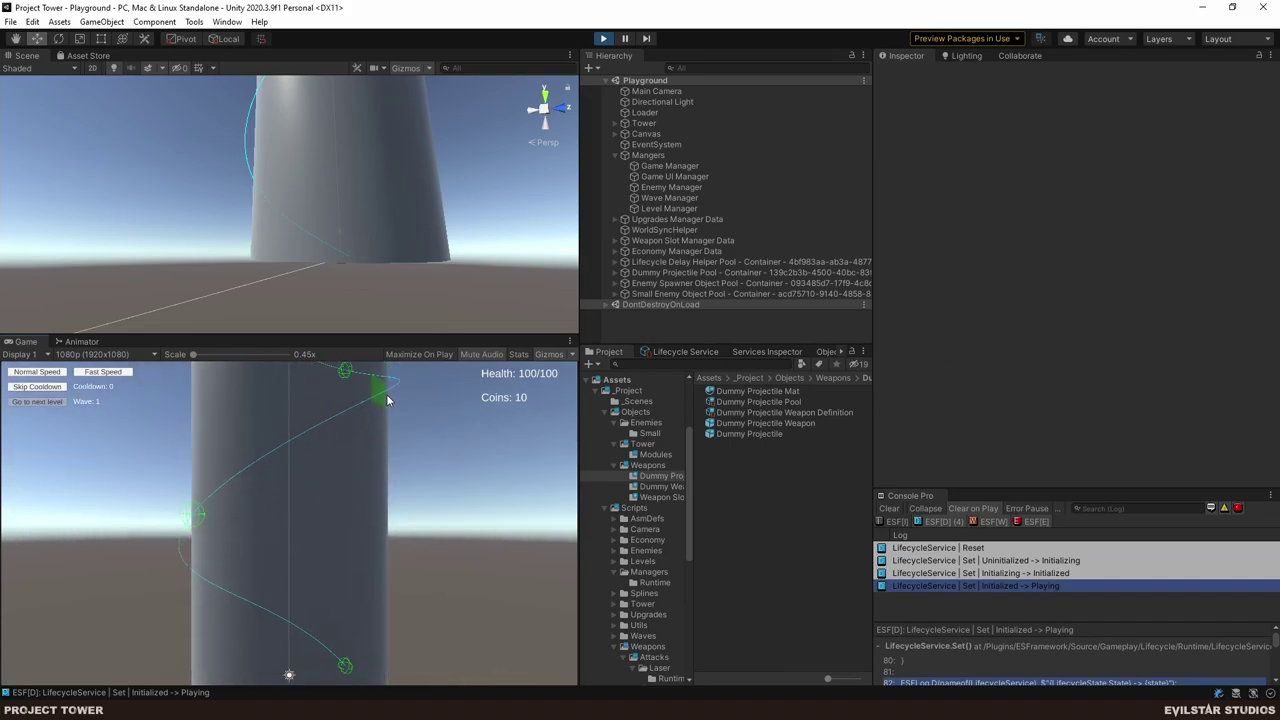
{"action": "left_click", "coordinate": [372, 420]}
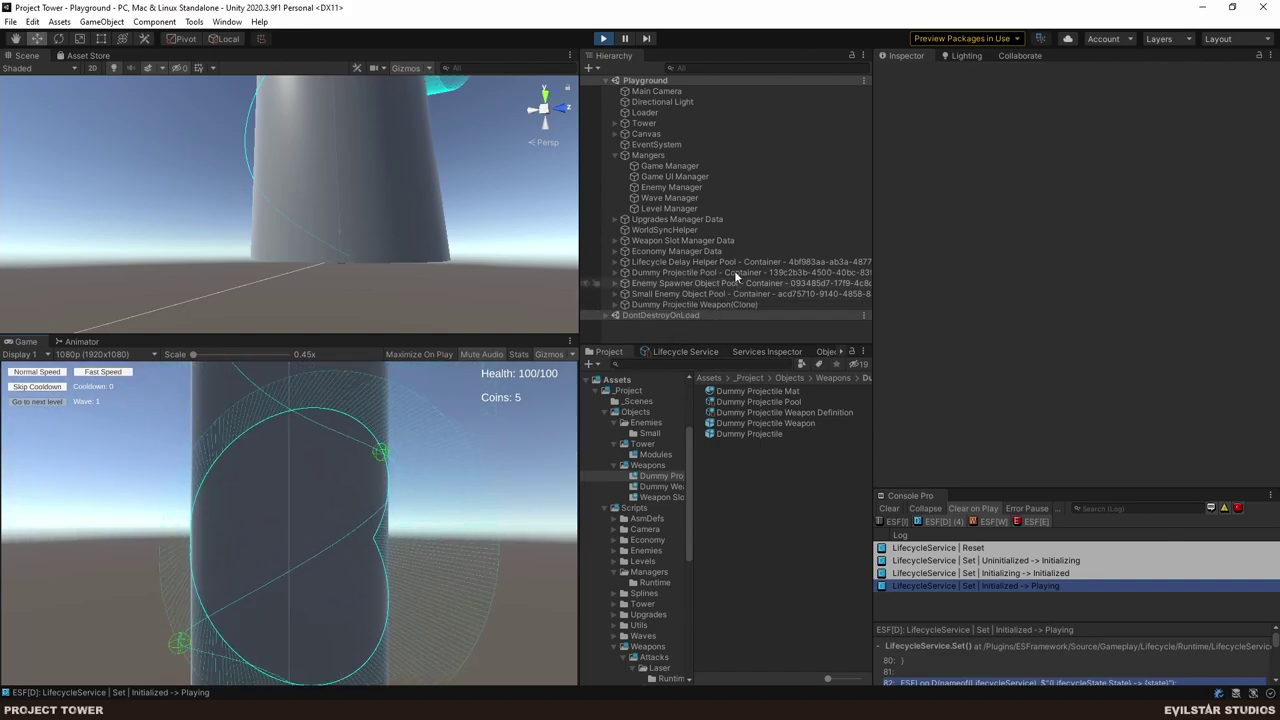
{"action": "left_click", "coordinate": [676, 209]}
{"action": "left_click", "coordinate": [1268, 302]}
{"action": "double_click", "coordinate": [729, 350]}
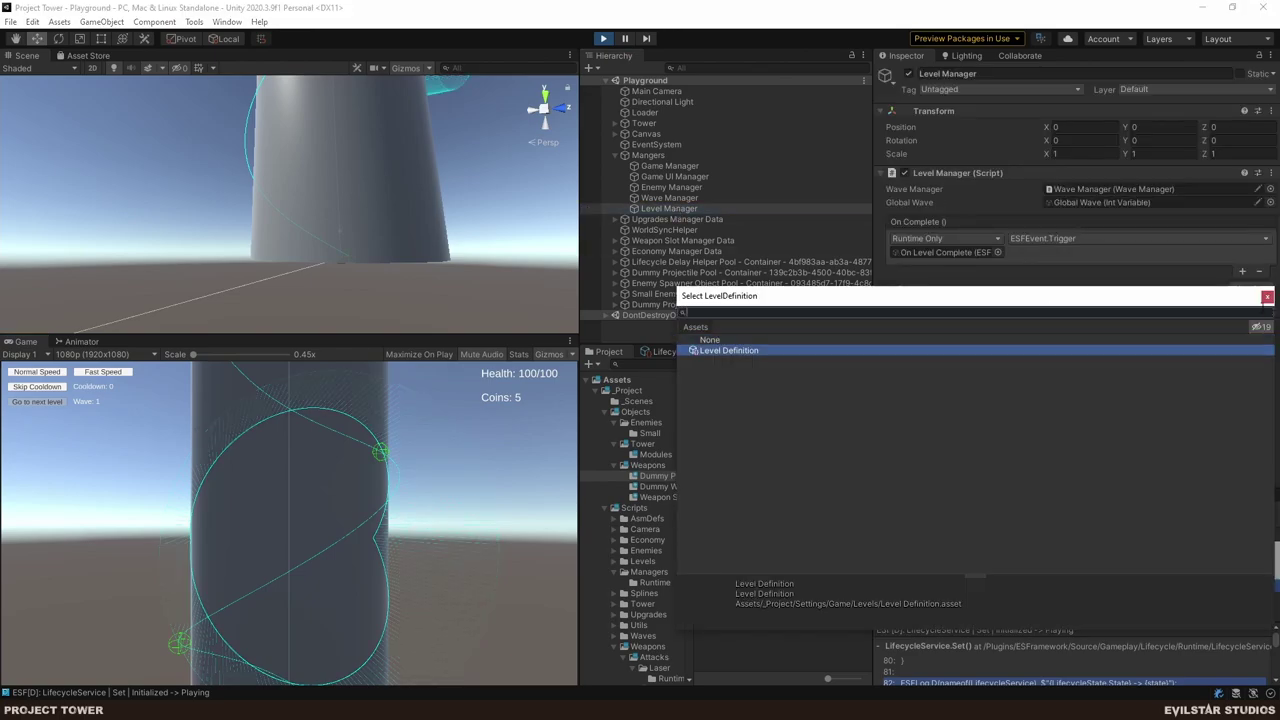
{"action": "left_click", "coordinate": [1251, 289]}
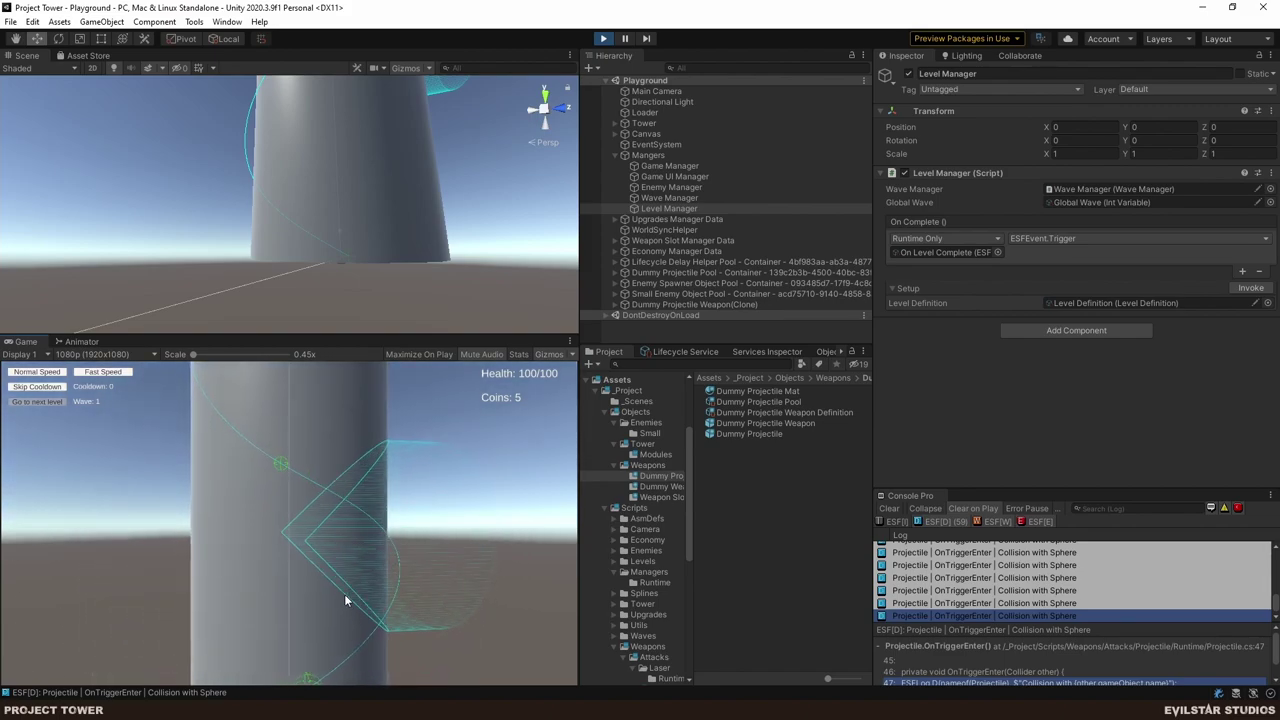
{"action": "left_click", "coordinate": [31, 403]}
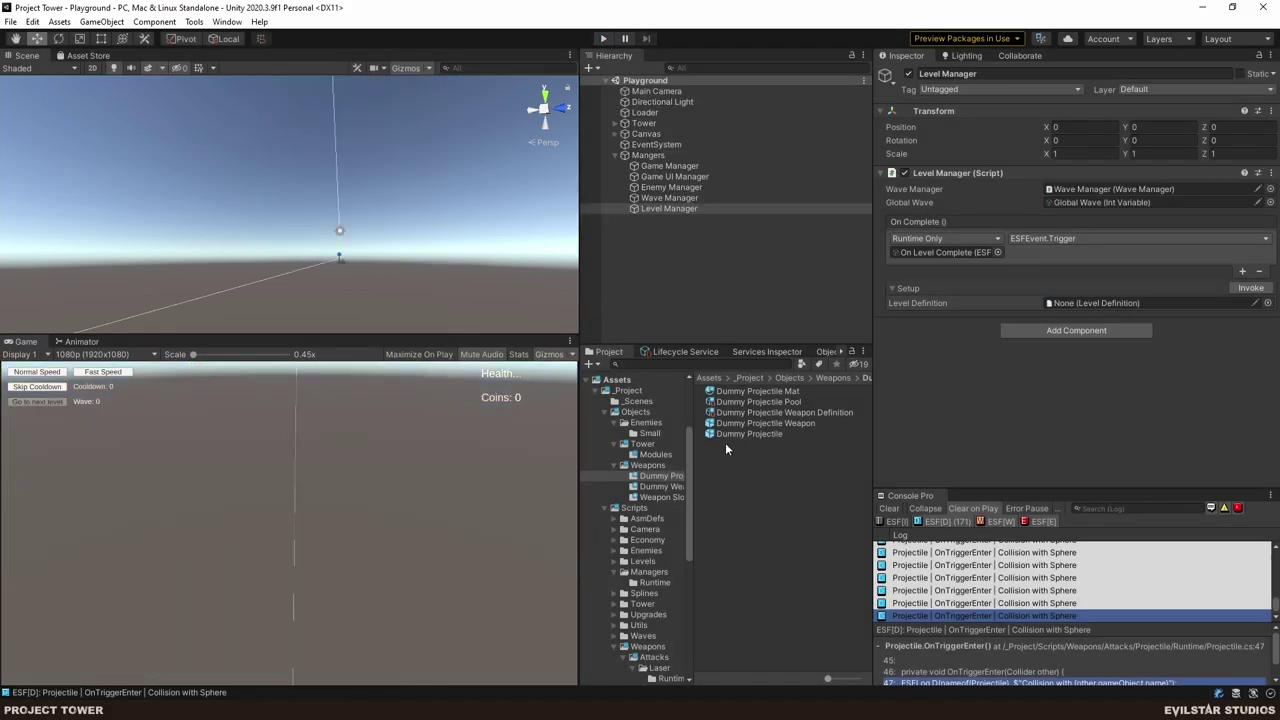
- Select the Dummy Projectile Weapon and enter 4 in its Projectile Attack Data Fire Rate
{"action": "left_click", "coordinate": [777, 425]}
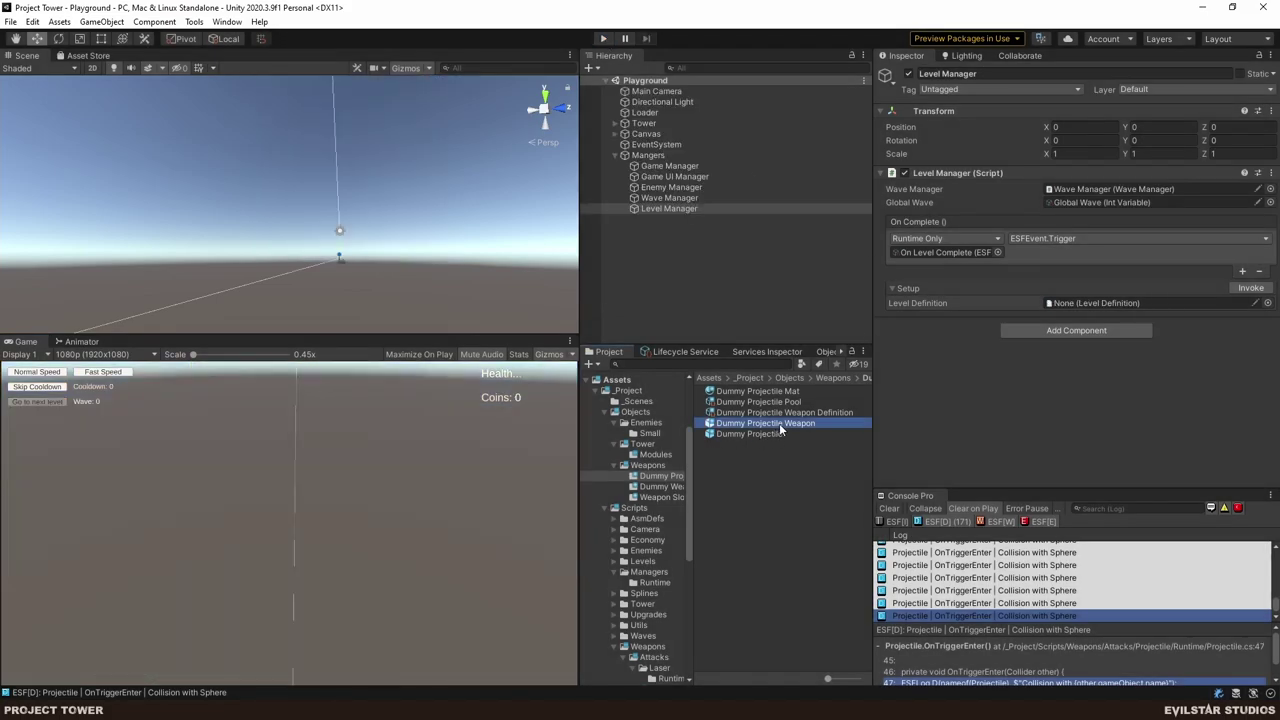
{"action": "left_click", "coordinate": [1065, 410]}
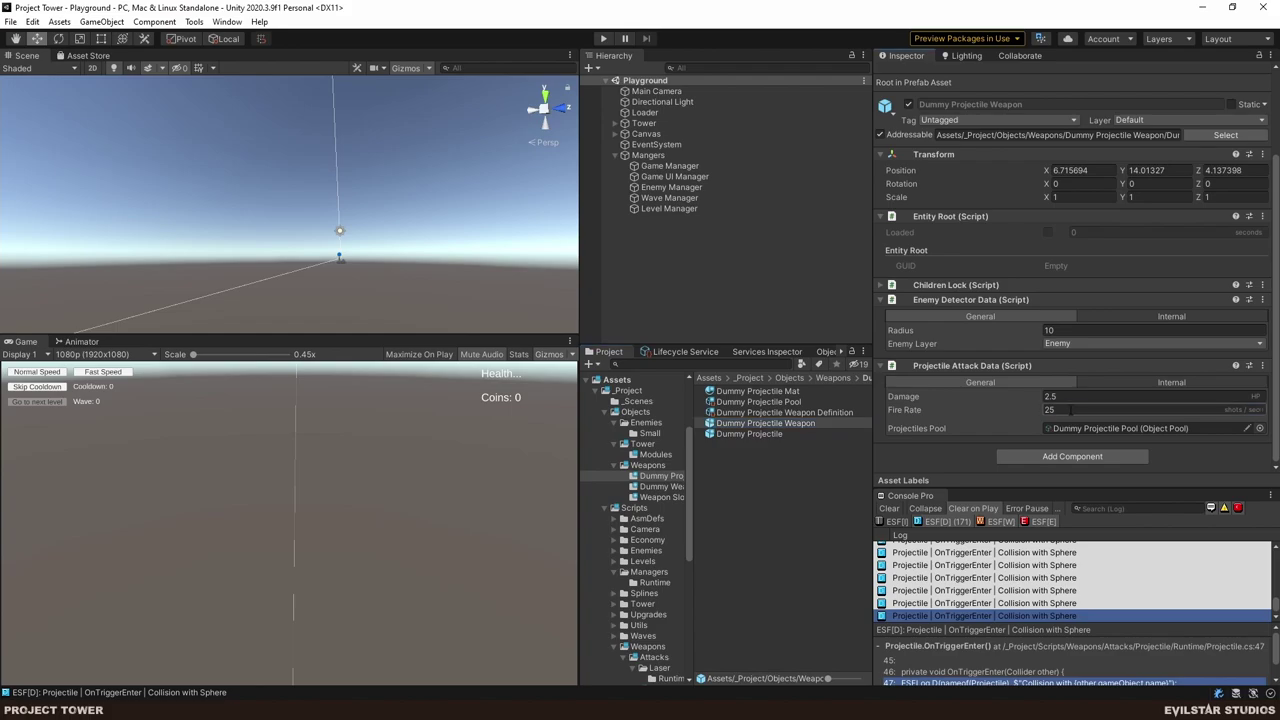
{"action": "type", "text": "4"}
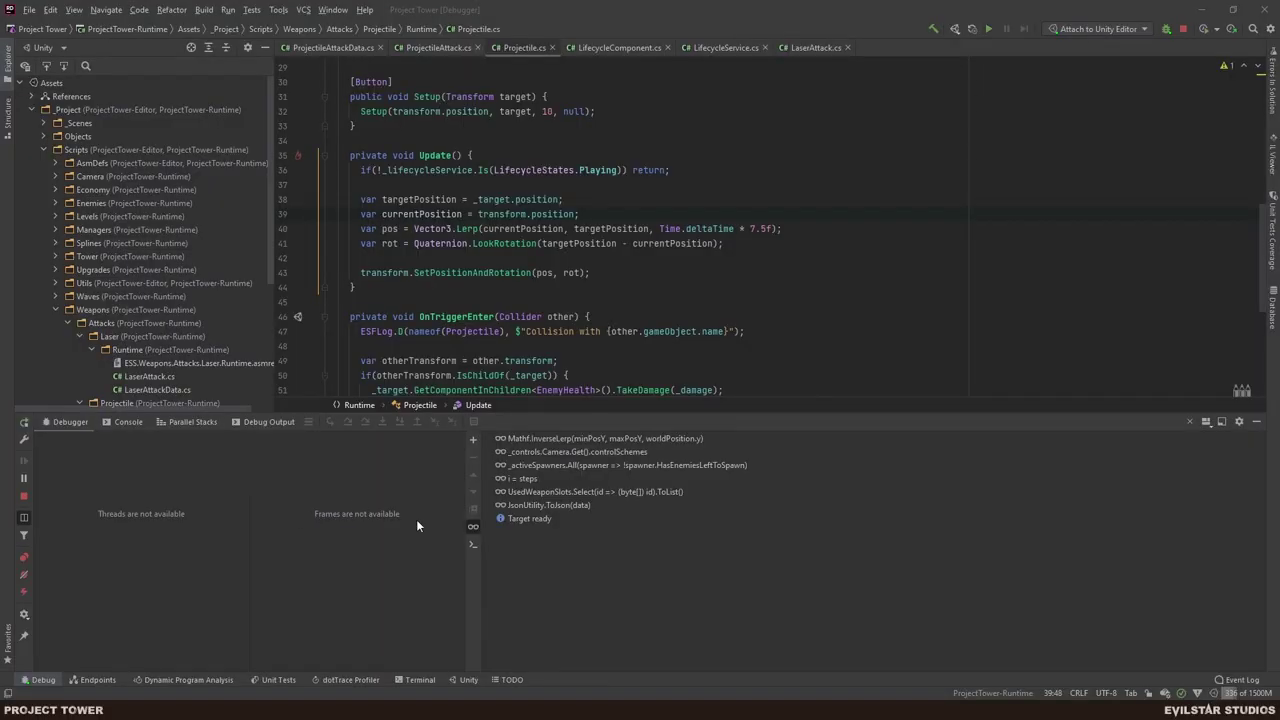
- Delete the ESFLog.D collision log line from OnTriggerEnter and replay the scene in Unity
{"action": "left_click", "coordinate": [760, 331]}
{"action": "scroll", "coordinate": [760, 310], "scroll_direction": "down", "scroll_amount": 3}
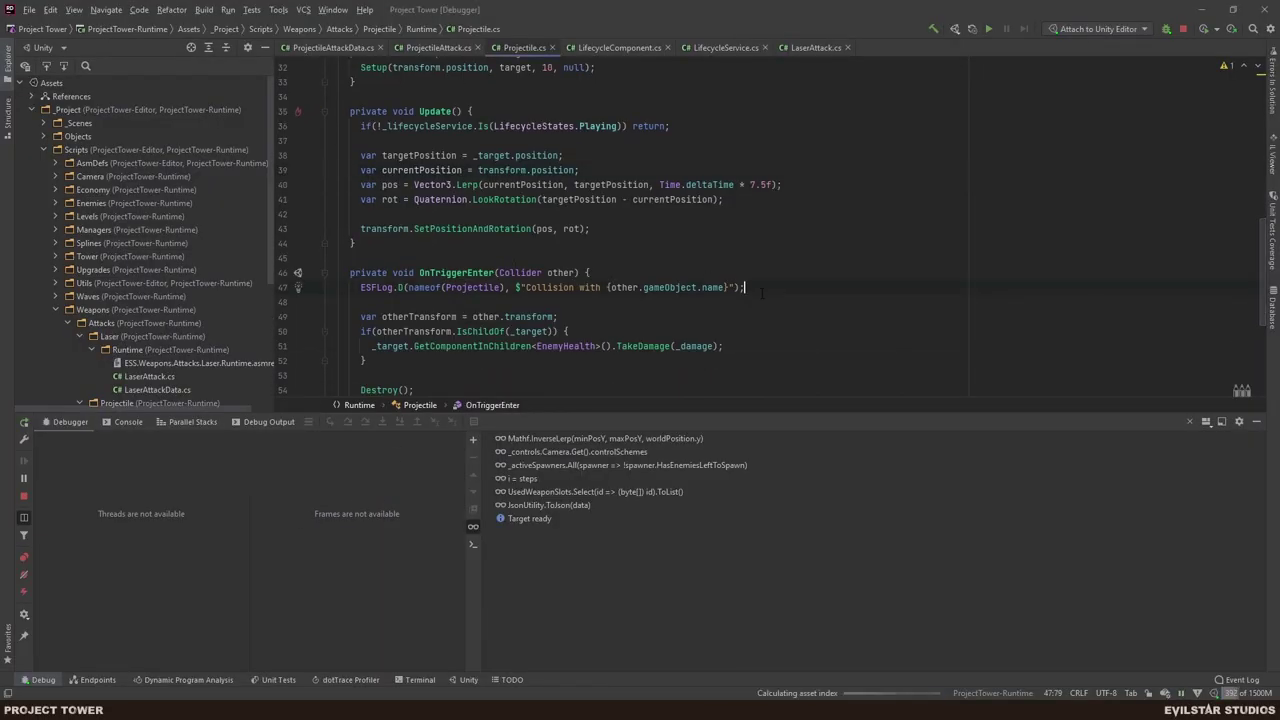
{"action": "left_click_drag", "start_coordinate": [356, 287], "coordinate": [298, 316]}
{"action": "key", "text": "Delete"}
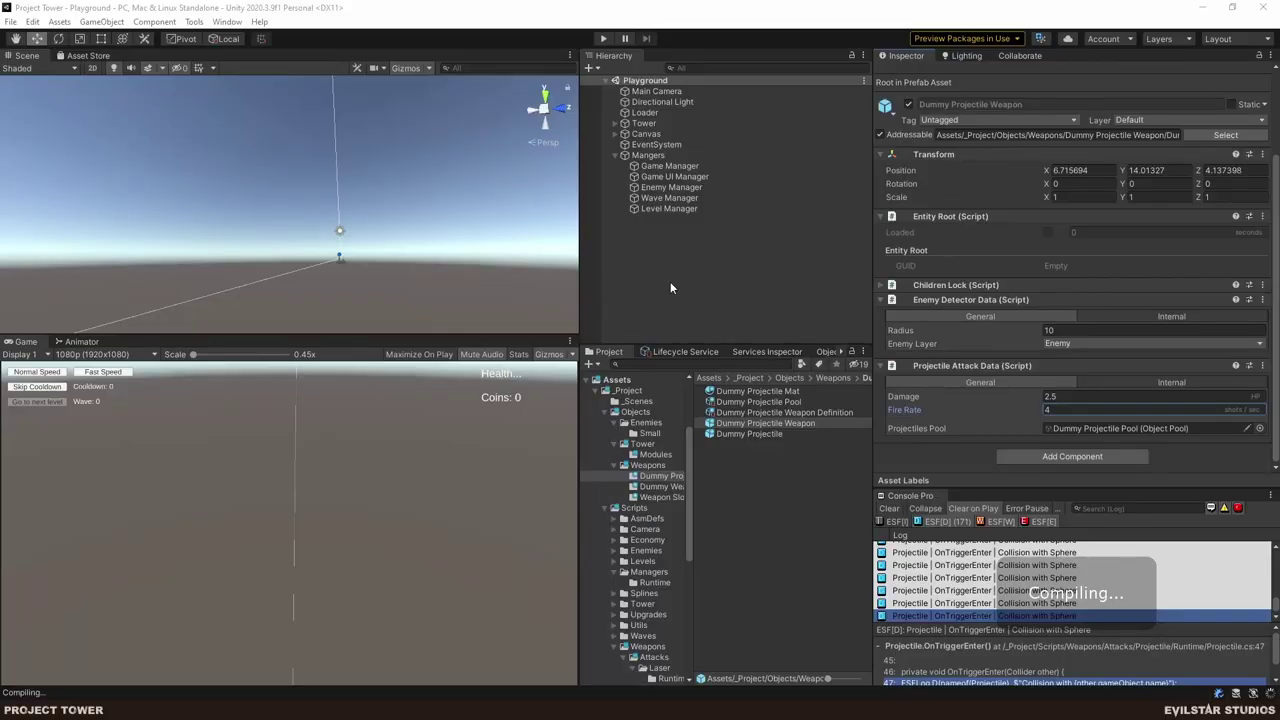
{"action": "left_click", "coordinate": [604, 39]}
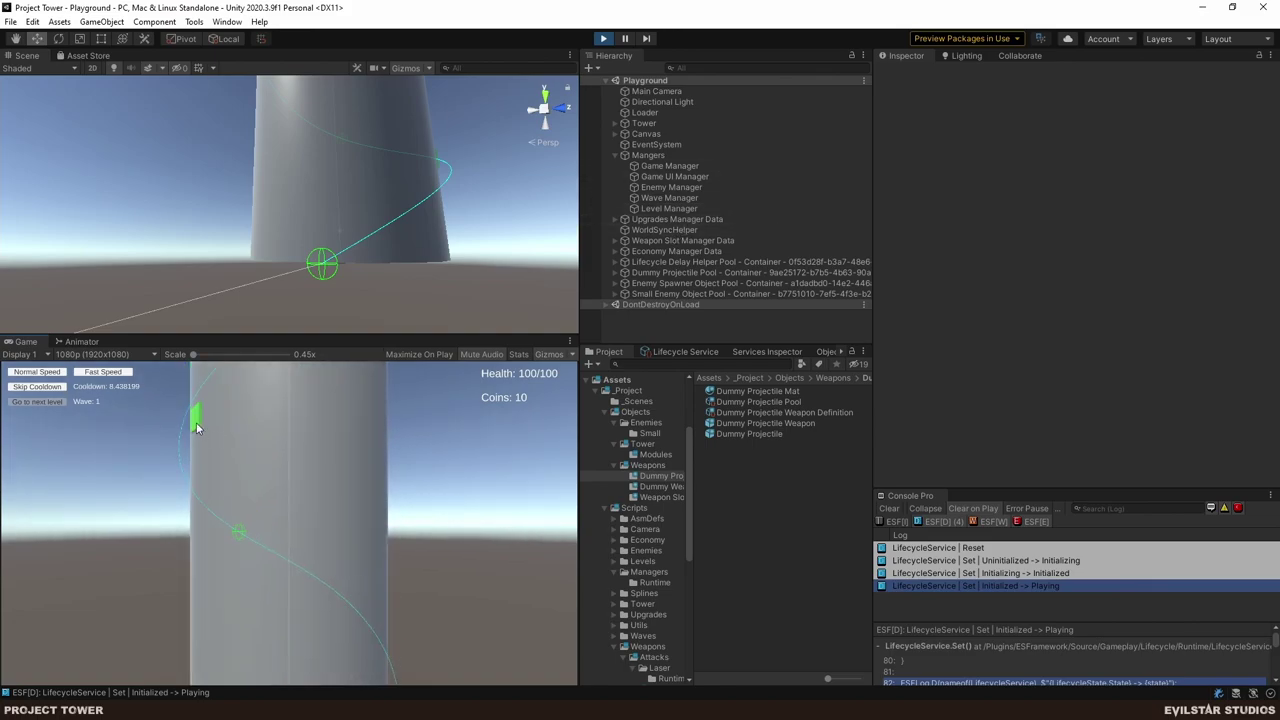
- Assign the Level Definition to the Level Manager, invoke it to start Wave 1, then stop playing
{"action": "left_click", "coordinate": [812, 208]}
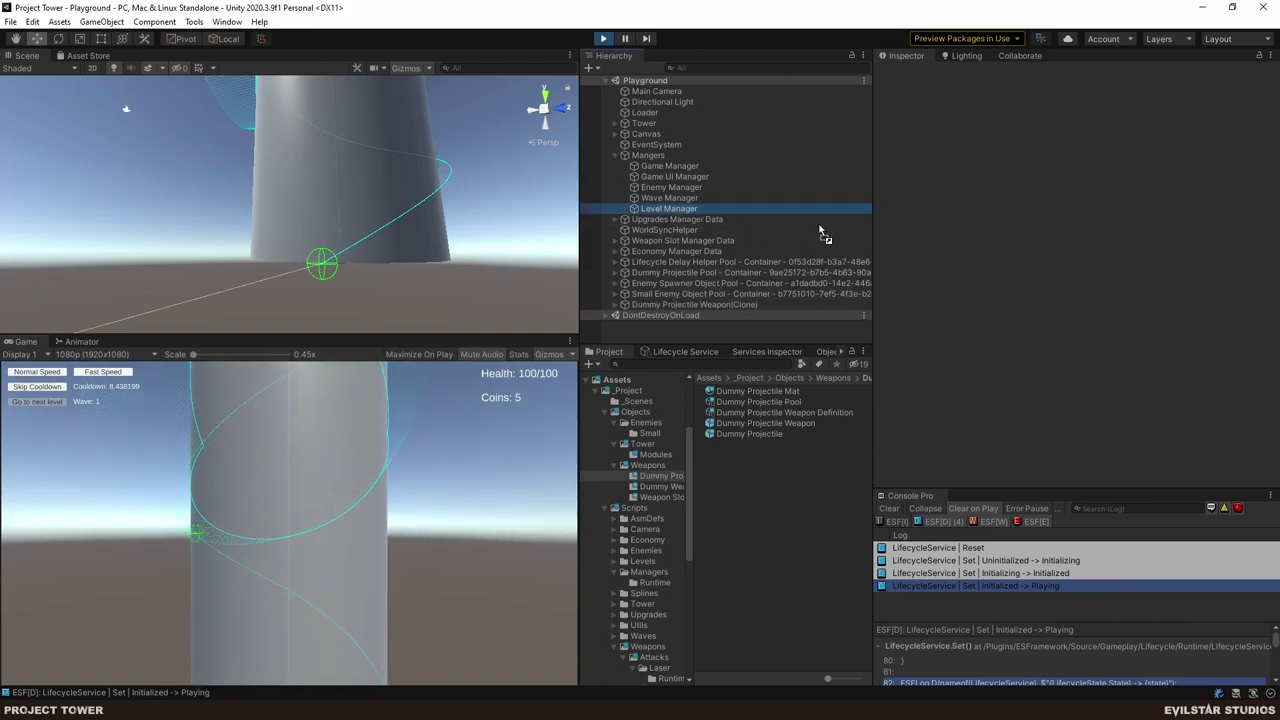
{"action": "left_click", "coordinate": [1270, 290]}
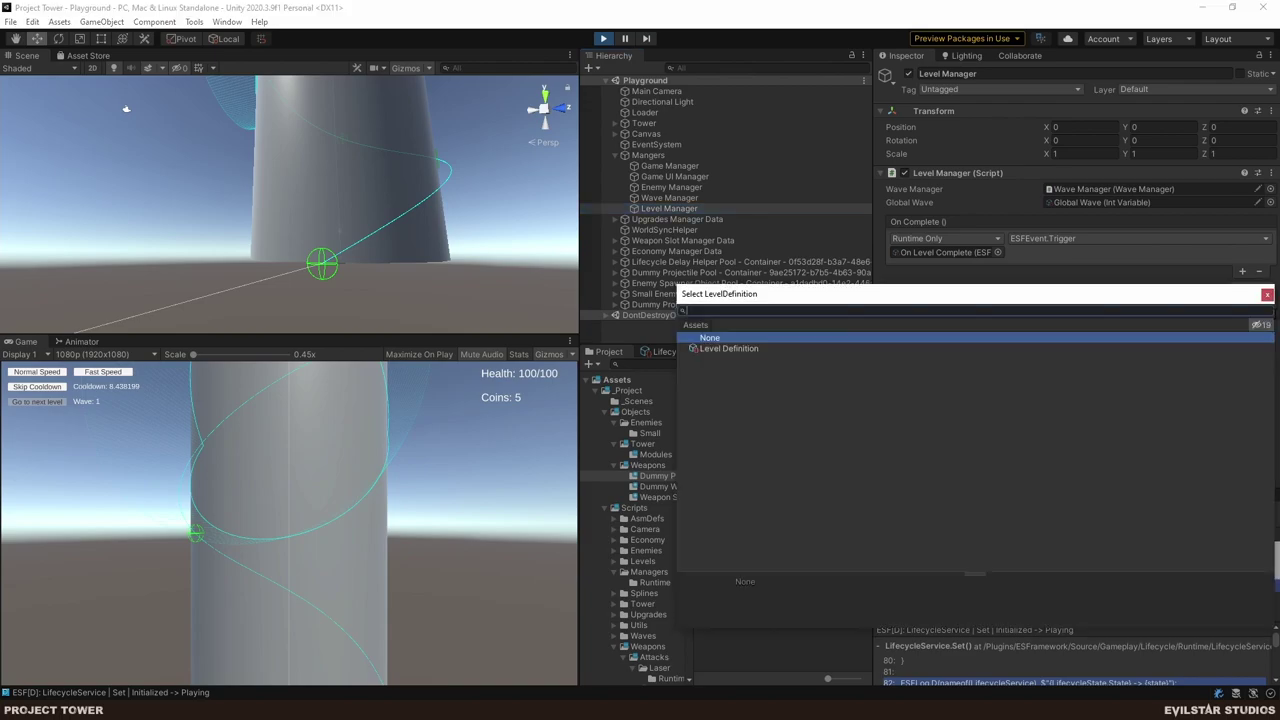
{"action": "double_click", "coordinate": [729, 348]}
{"action": "left_click", "coordinate": [1250, 288]}
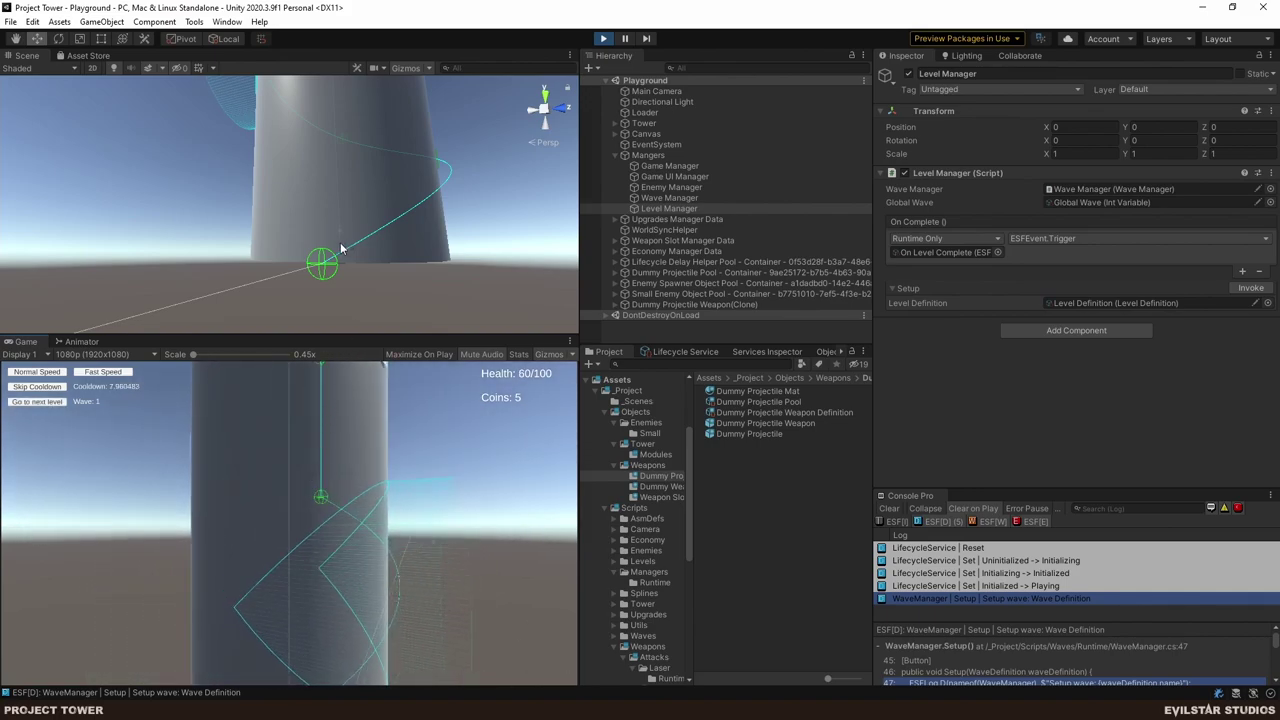
{"action": "key", "text": "ctrl+p"}
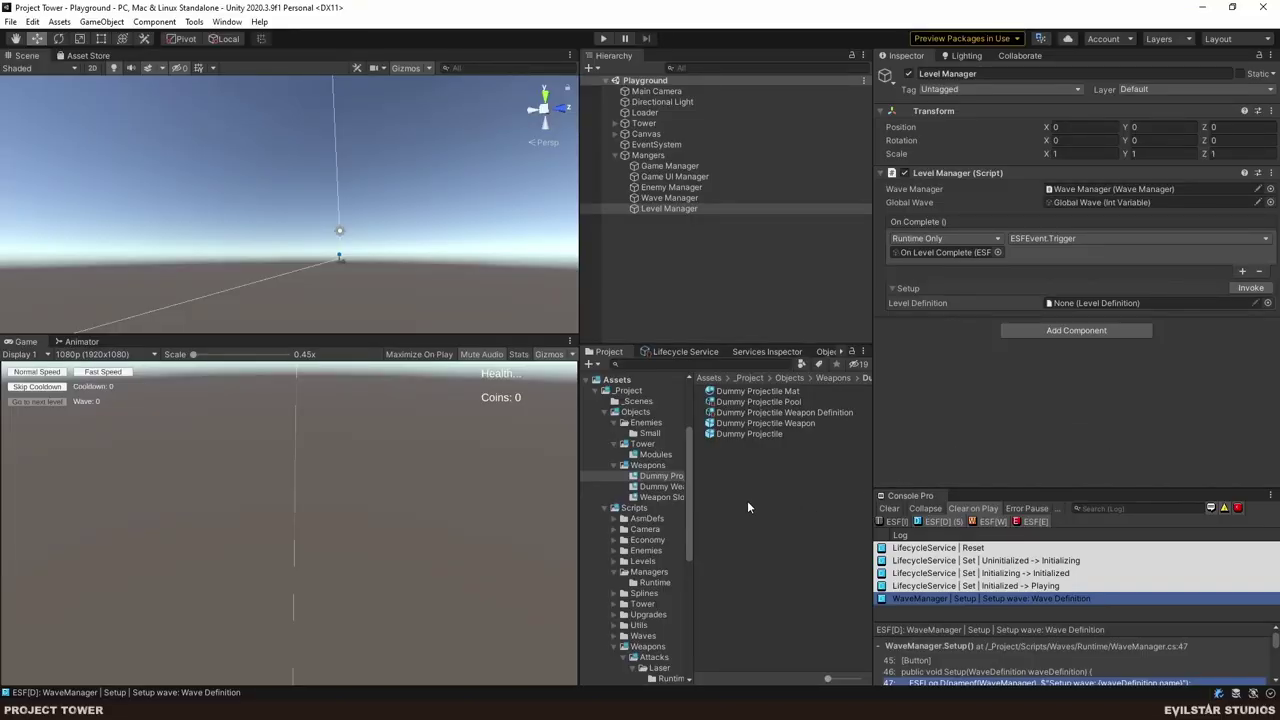
- Select the Dummy Projectile Weapon prefab in the Project window and open it in Prefab Mode
{"action": "left_click", "coordinate": [776, 423]}
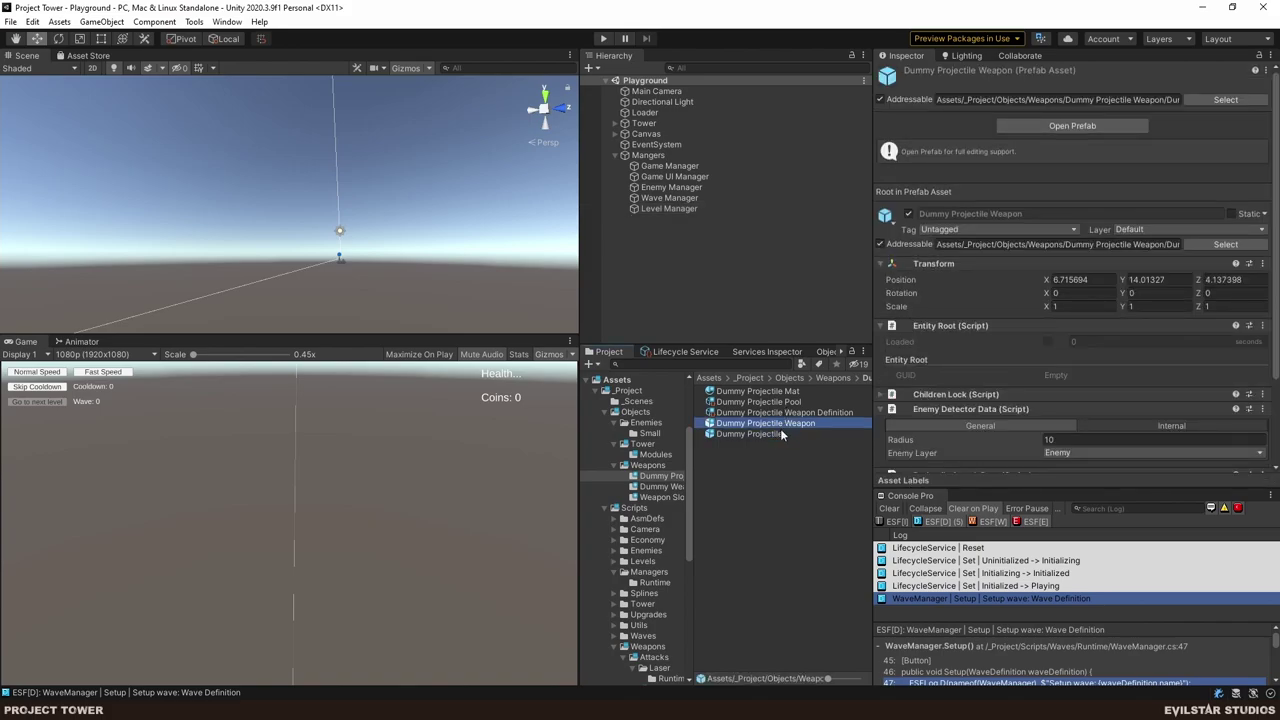
{"action": "left_click", "coordinate": [780, 431]}
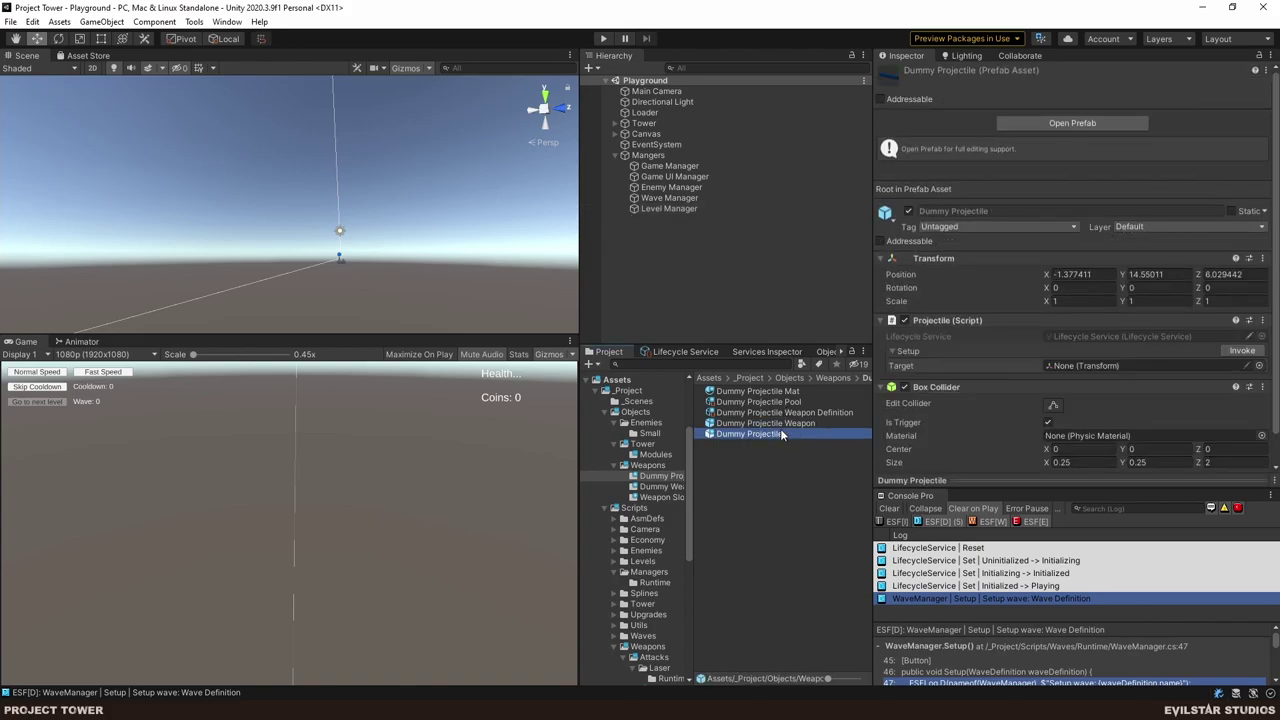
{"action": "scroll", "coordinate": [1017, 322], "scroll_direction": "down", "scroll_amount": 1}
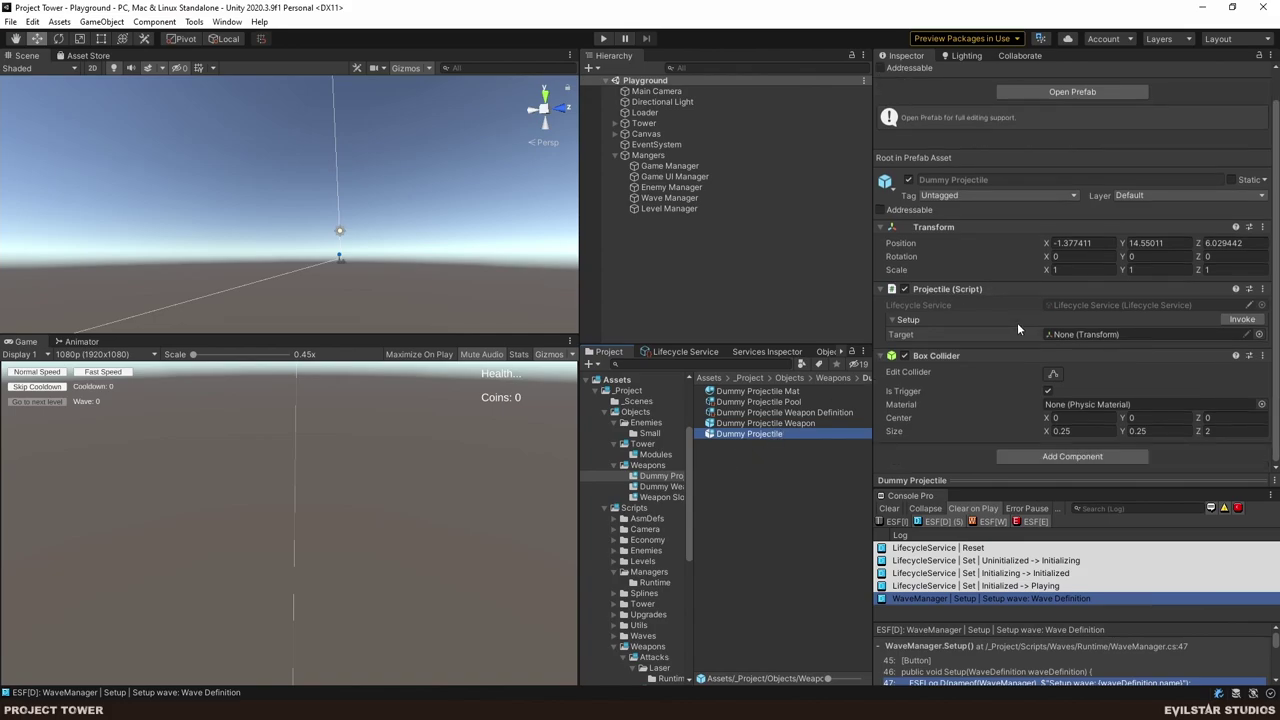
{"action": "left_click", "coordinate": [786, 424]}
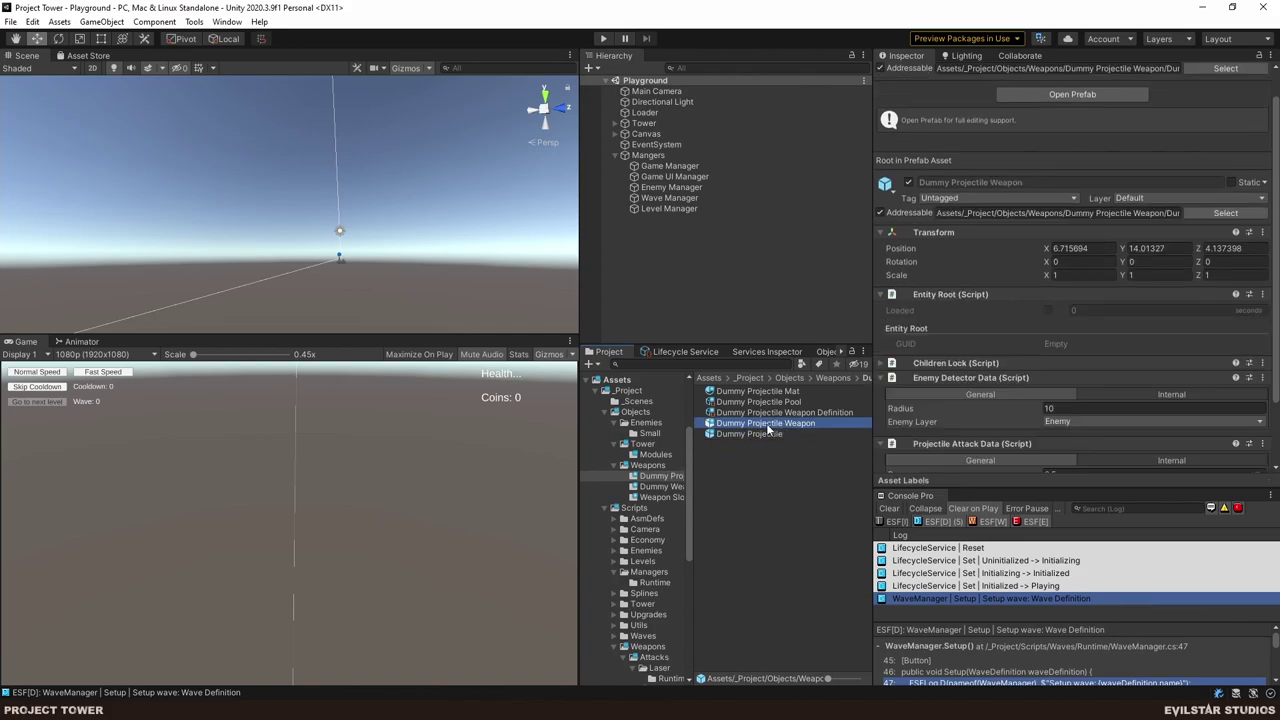
{"action": "double_click", "coordinate": [766, 424]}
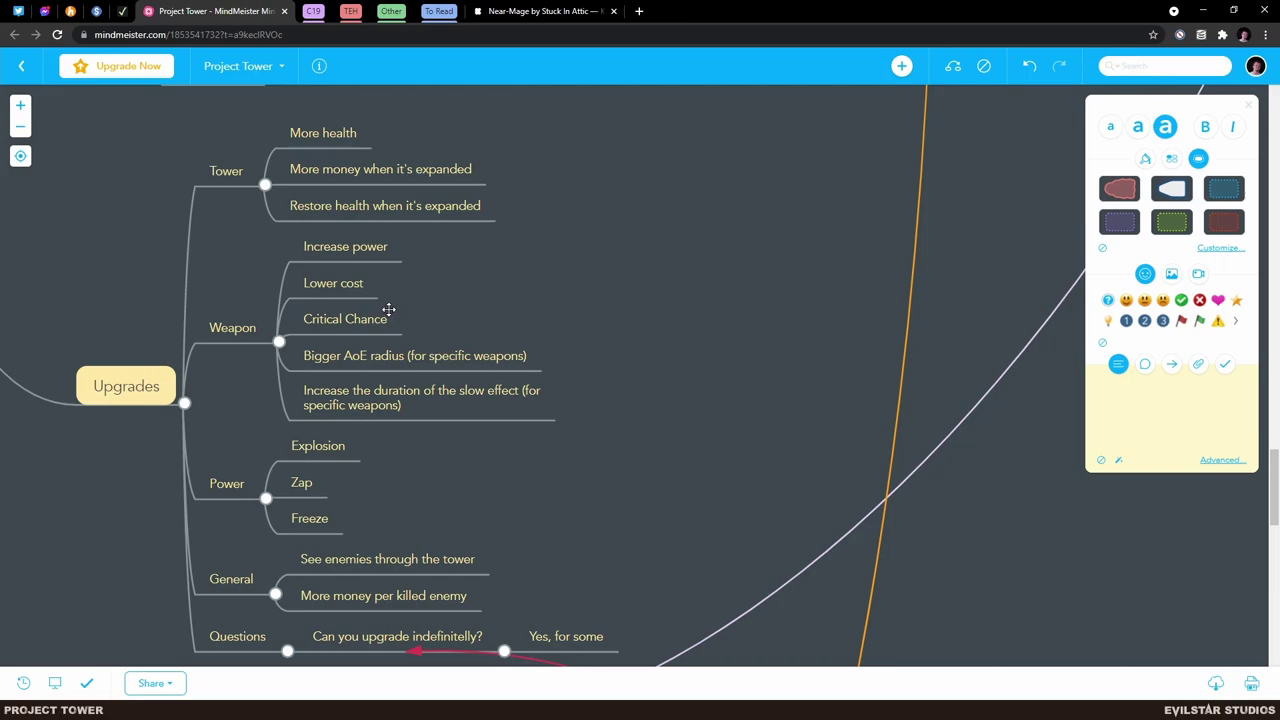
- Minimize the browser after reading the Weapon upgrade ideas
{"action": "left_click", "coordinate": [1201, 10]}
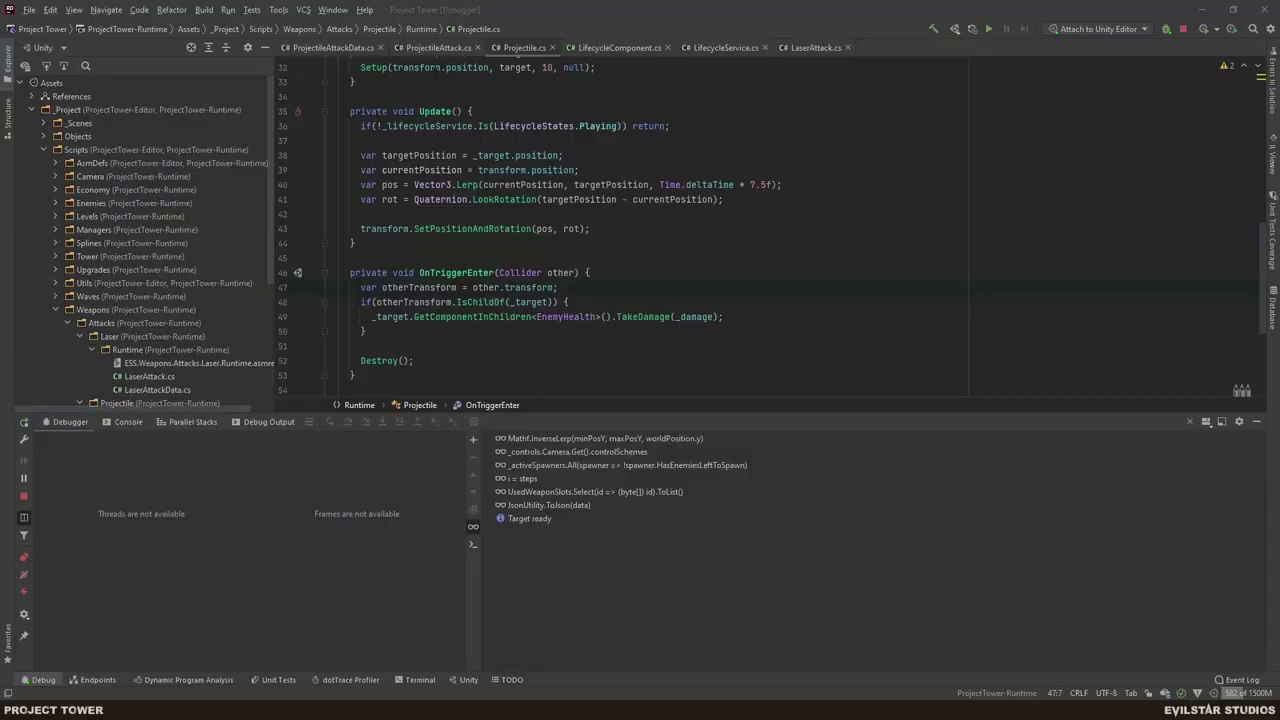
- In ProjectileAttackData.cs, declare public Link DamageStat; below the Damage field
{"action": "left_click", "coordinate": [357, 47]}
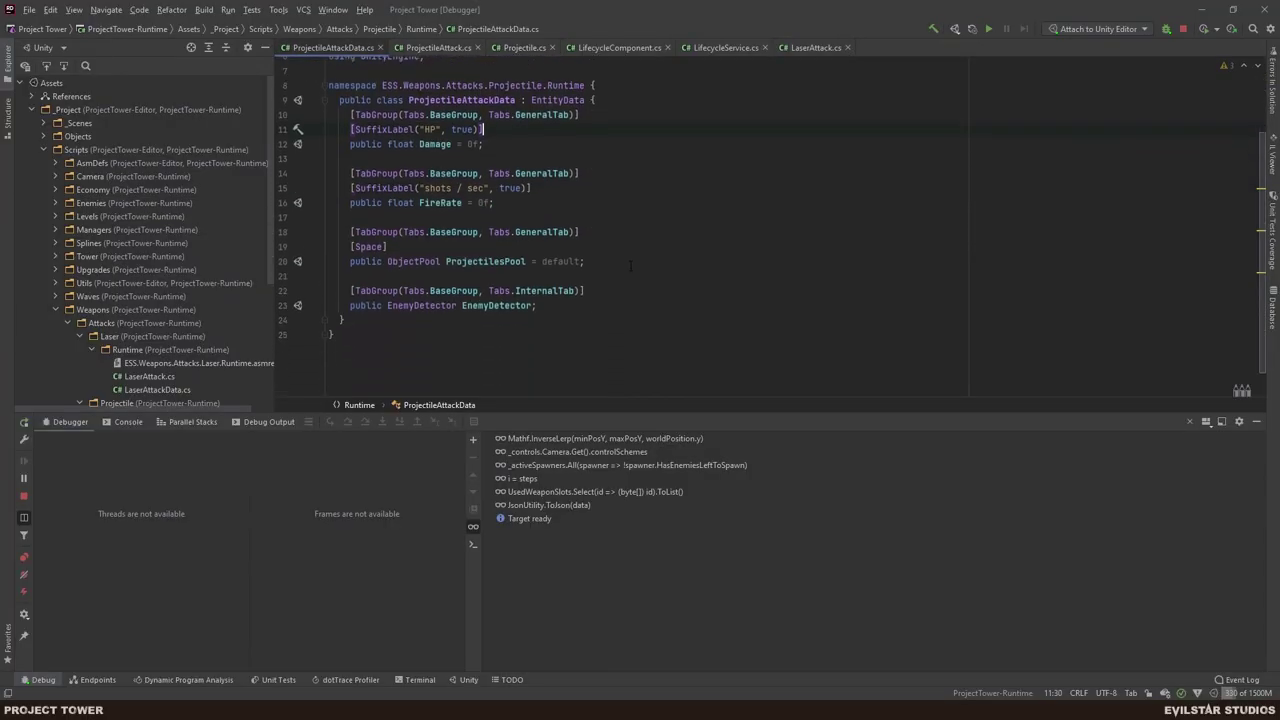
{"action": "scroll", "coordinate": [630, 265], "scroll_direction": "down", "scroll_amount": 1}
{"action": "key", "text": "Down"}
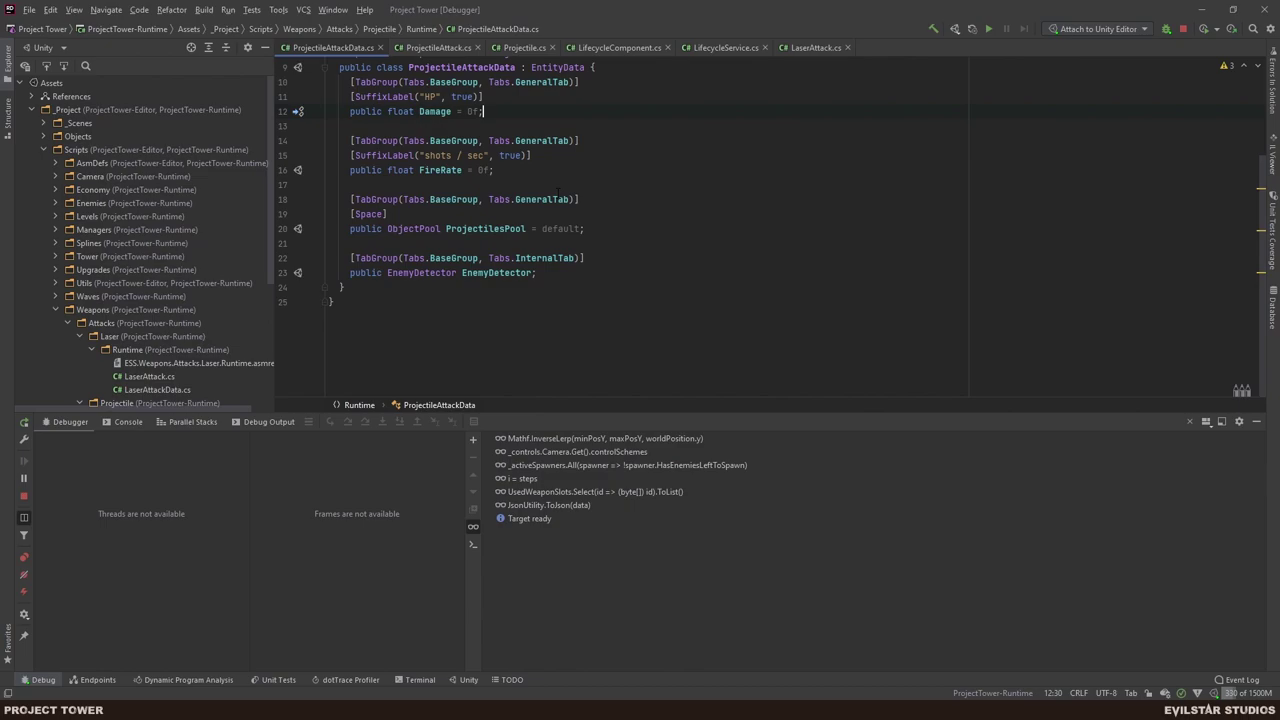
{"action": "key", "text": "Return"}
{"action": "key", "text": "Return"}
{"action": "type", "text": "pu"}
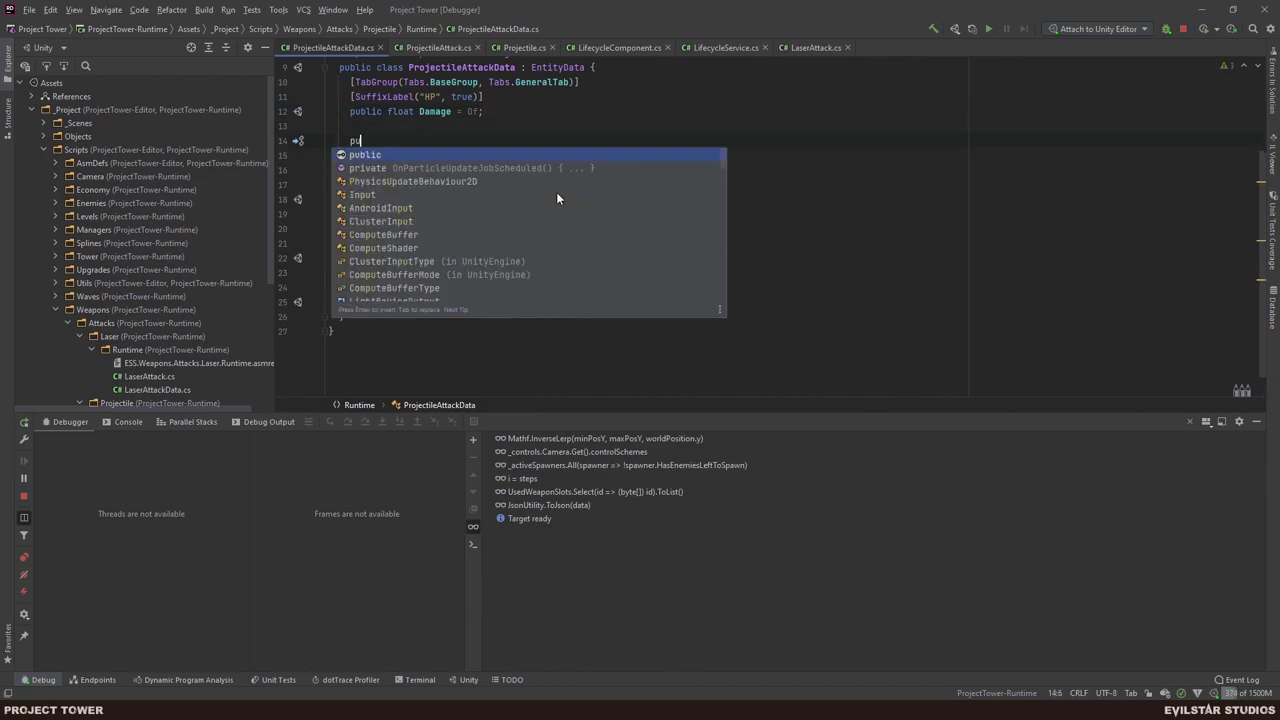
{"action": "type", "text": "blic Link"}
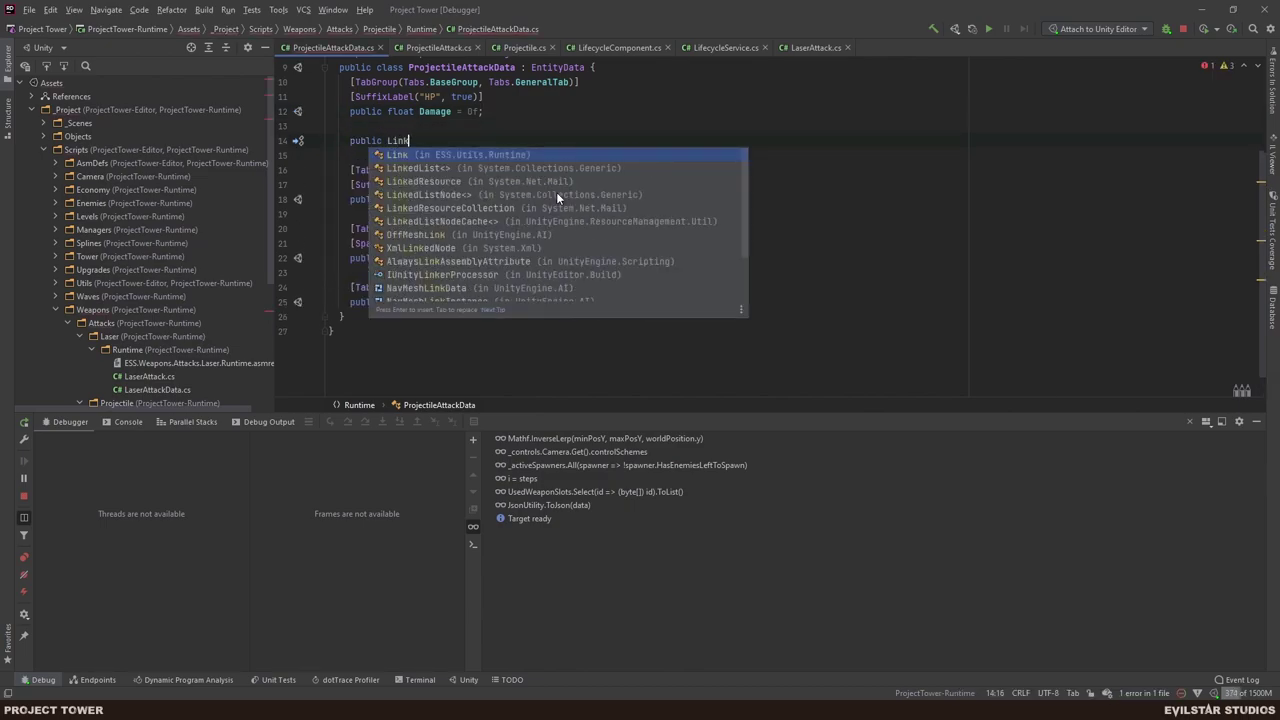
{"action": "key", "text": "Return"}
{"action": "type", "text": "Damake"}
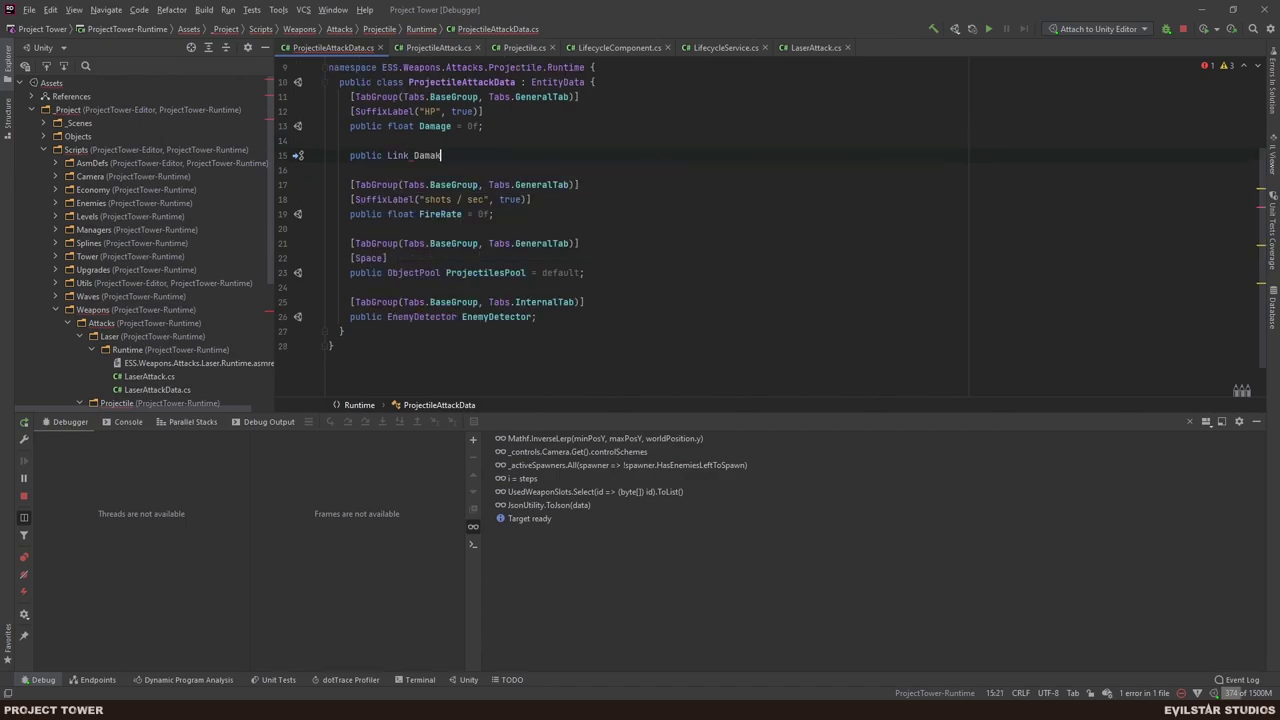
{"action": "key", "text": "BackSpace"}
{"action": "key", "text": "BackSpace"}
{"action": "type", "text": "geStat"}
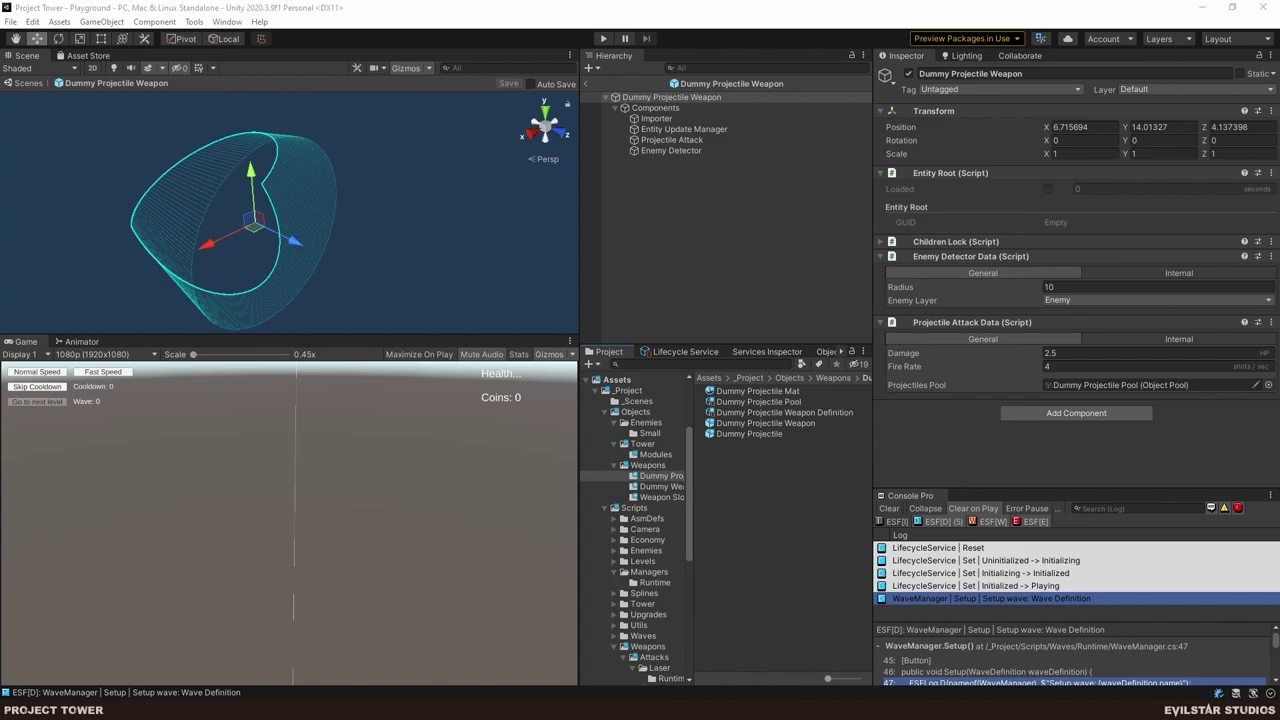
{"action": "key", "text": "alt+Tab"}
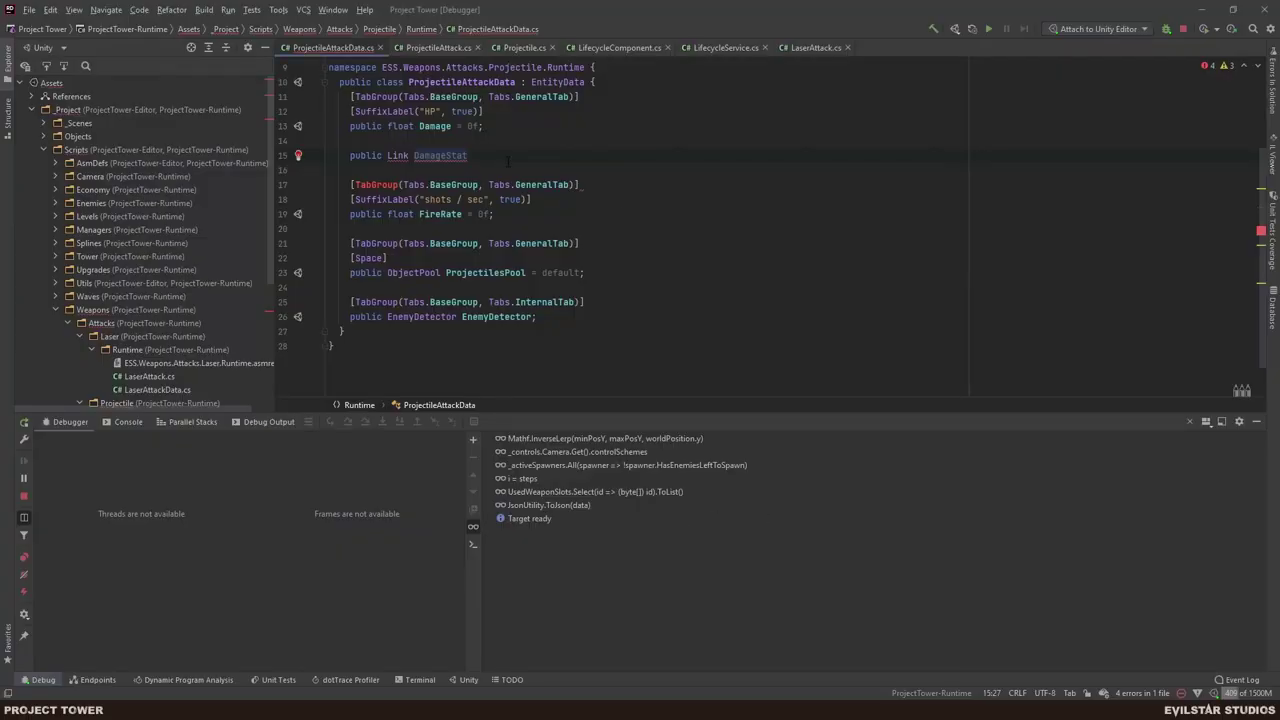
{"action": "type", "text": ";"}
- Copy the General [TabGroup] attribute above DamageStat and add an [Indent] attribute
{"action": "key", "text": "Up"}
{"action": "key", "text": "Up"}
{"action": "key", "text": "Up"}
{"action": "key", "text": "End"}
{"action": "key", "text": "Up"}
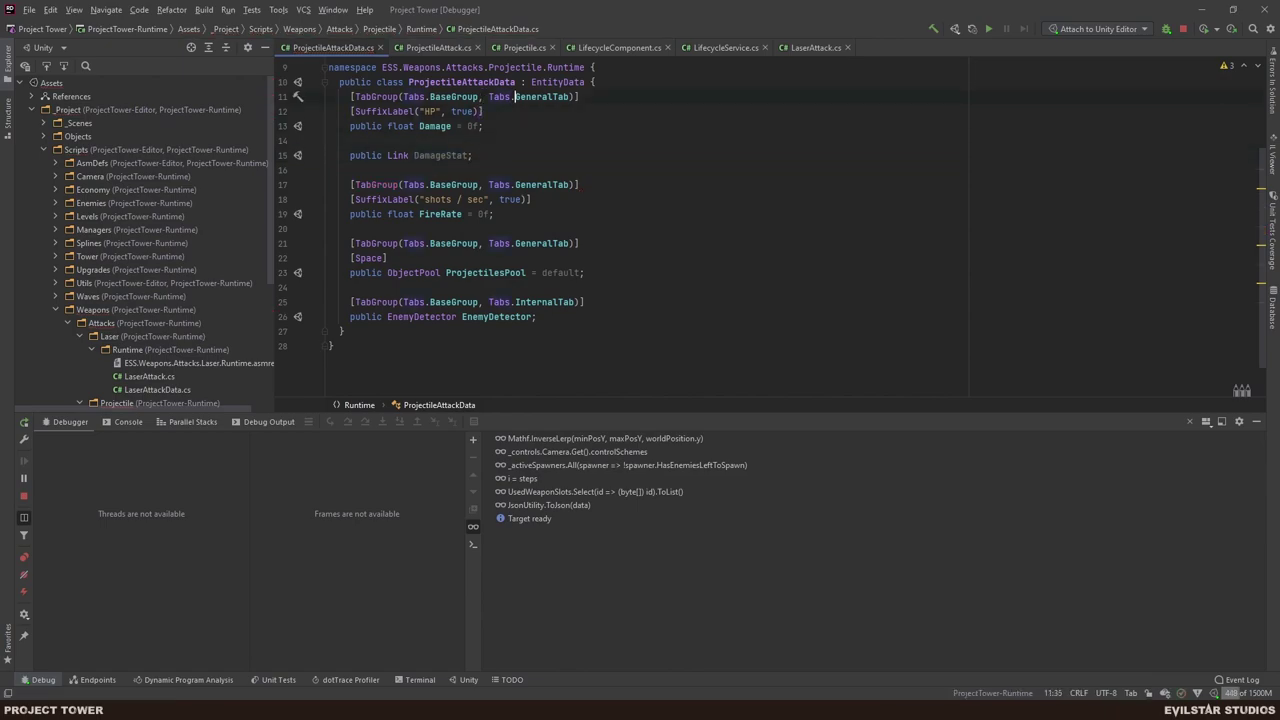
{"action": "key", "text": "End"}
{"action": "key", "text": "shift+Home"}
{"action": "key", "text": "ctrl+c"}
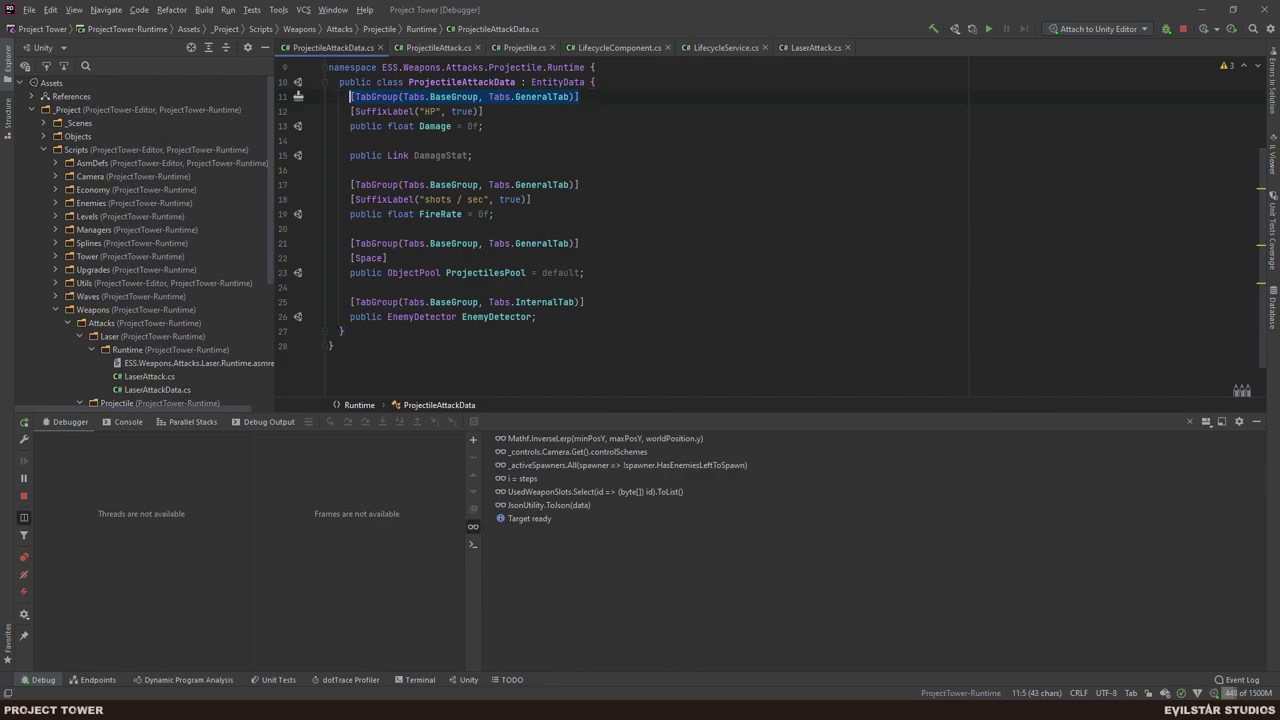
{"action": "key", "text": "Down"}
{"action": "key", "text": "Down"}
{"action": "key", "text": "Down"}
{"action": "key", "text": "Return"}
{"action": "key", "text": "ctrl+v"}
{"action": "key", "text": "Return"}
{"action": "type", "text": "[Indent"}
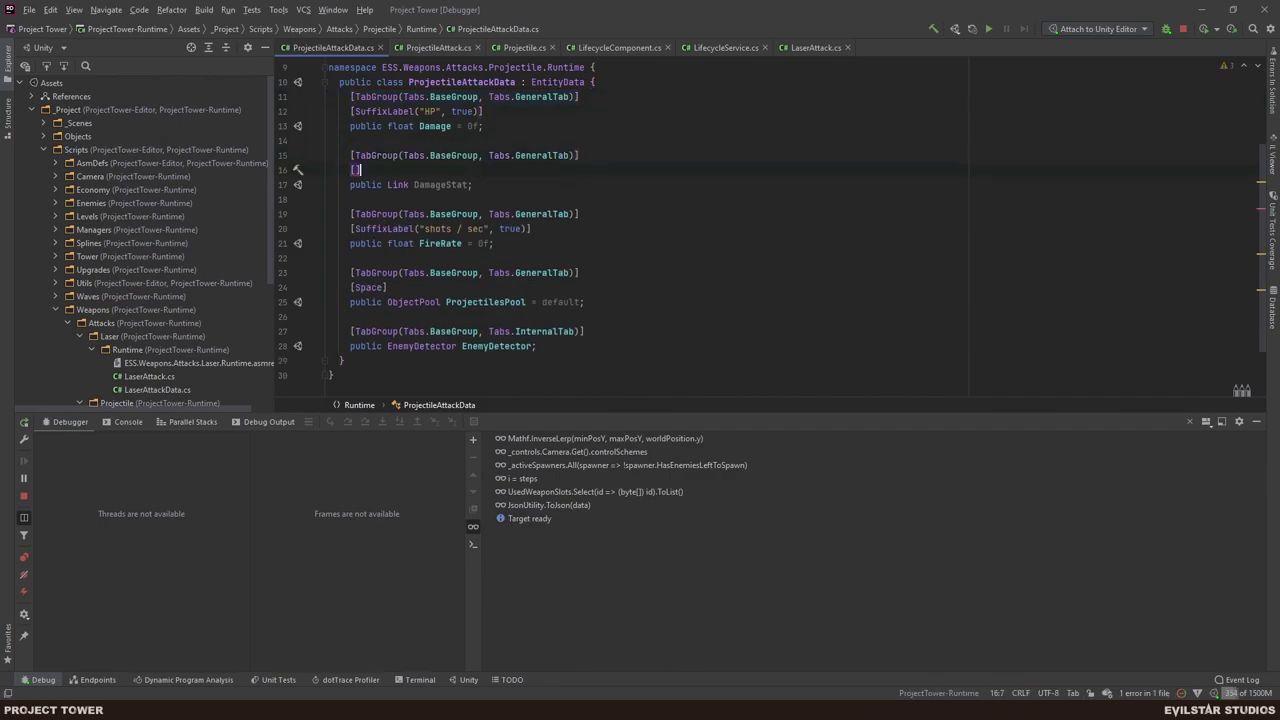
{"action": "key", "text": "Escape"}
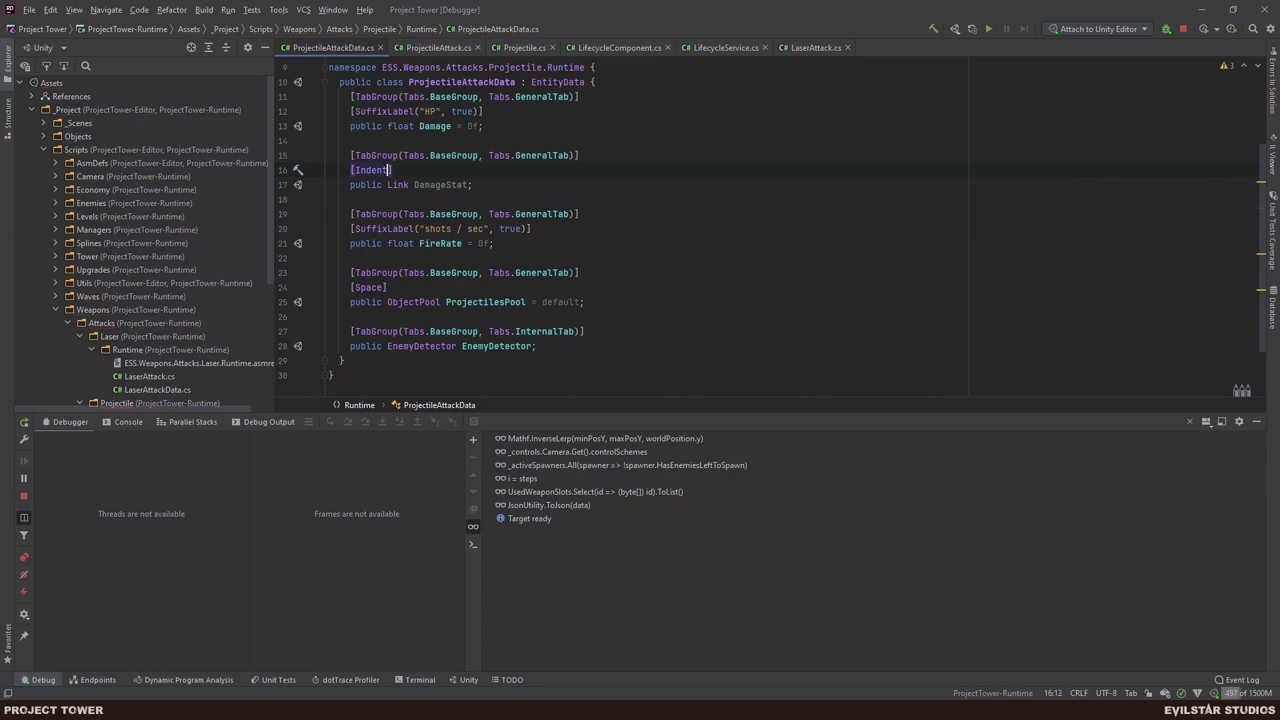
- Add a [Space] attribute above the FireRate field
{"action": "key", "text": "Down"}
{"action": "key", "text": "Down"}
{"action": "key", "text": "Down"}
{"action": "key", "text": "Down"}
{"action": "key", "text": "Down"}
{"action": "key", "text": "Return"}
{"action": "key", "text": "Up"}
{"action": "type", "text": "[Space"}
{"action": "key", "text": "Escape"}
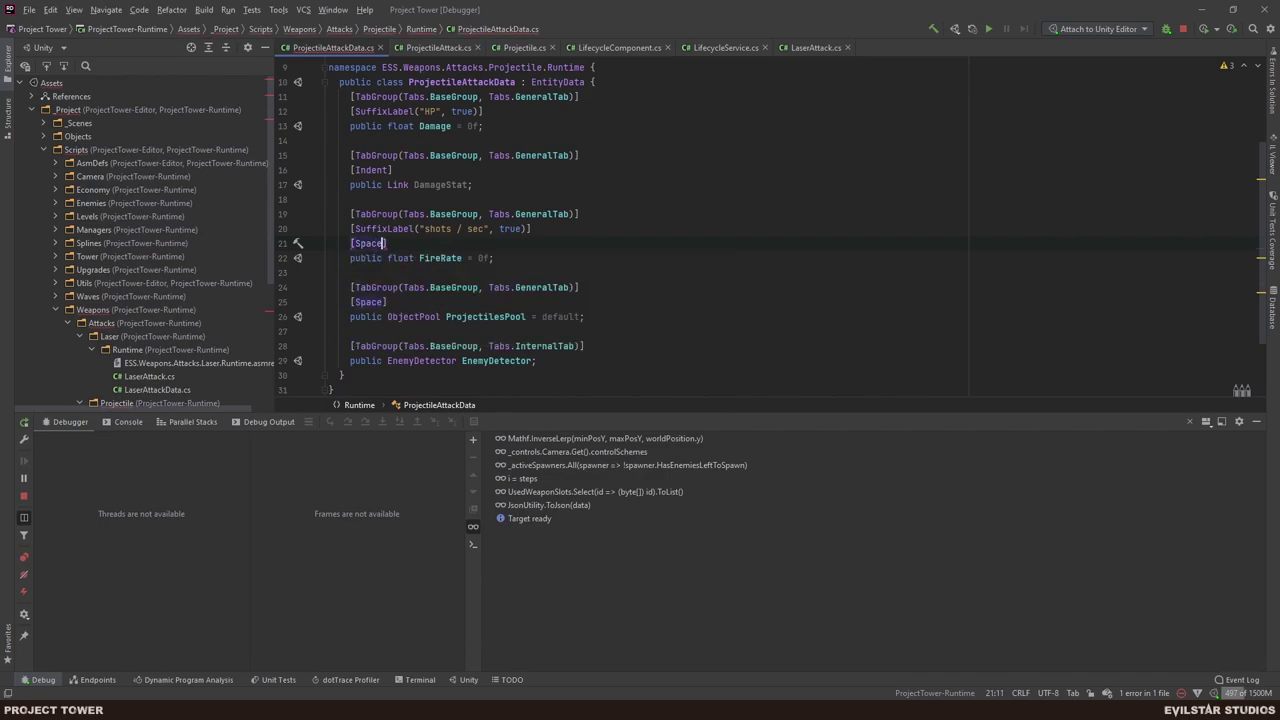
- Duplicate the DamageStat block below FireRate and rename it FireRateStat
{"action": "key", "text": "Up"}
{"action": "key", "text": "Up"}
{"action": "key", "text": "Up"}
{"action": "key", "text": "Up"}
{"action": "key", "text": "End"}
{"action": "key", "text": "shift+Up"}
{"action": "key", "text": "shift+Up"}
{"action": "key", "text": "shift+Up"}
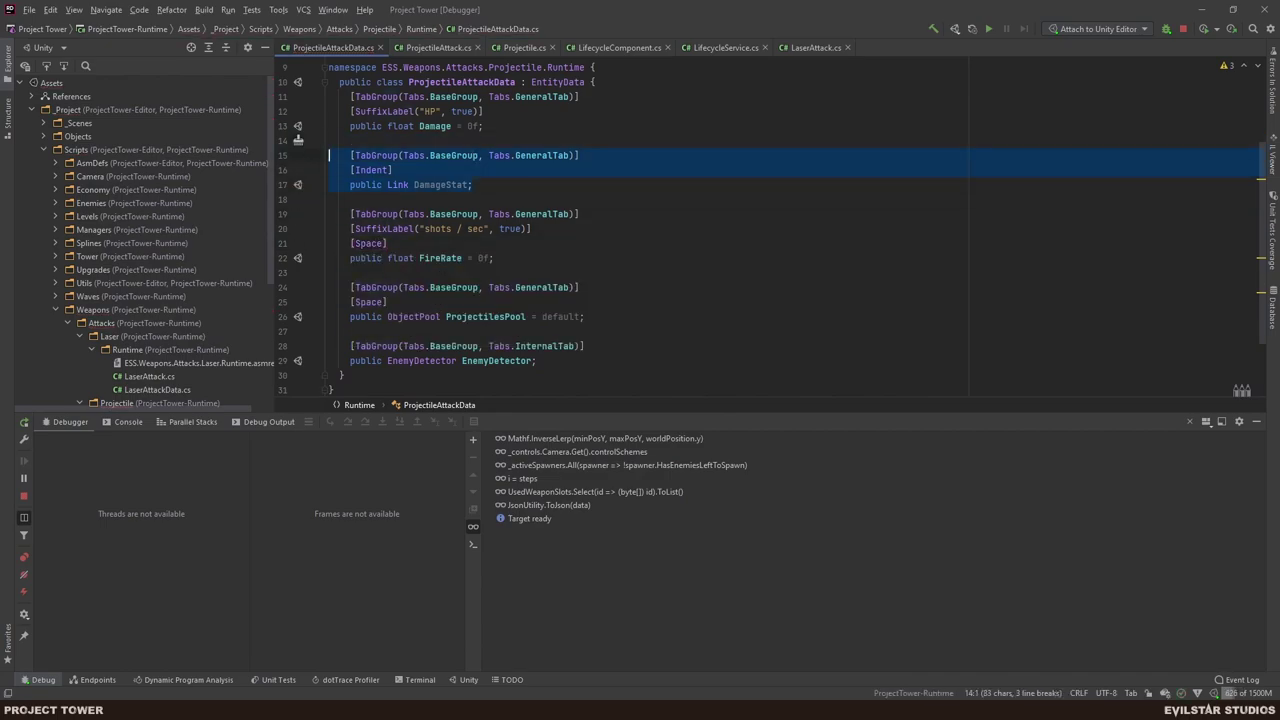
{"action": "key", "text": "Down"}
{"action": "key", "text": "Down"}
{"action": "key", "text": "Down"}
{"action": "key", "text": "Down"}
{"action": "key", "text": "Down"}
{"action": "key", "text": "Down"}
{"action": "key", "text": "Down"}
{"action": "key", "text": "Down"}
{"action": "key", "text": "Down"}
{"action": "key", "text": "Return"}
{"action": "key", "text": "Return"}
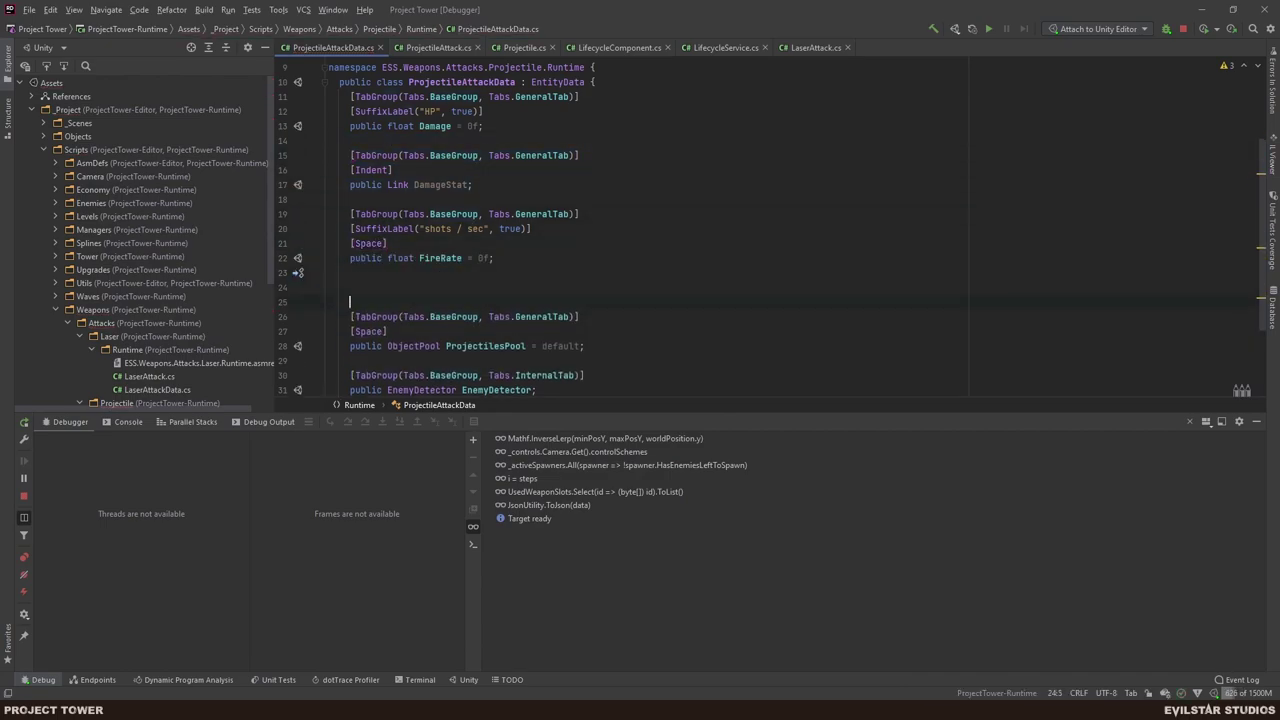
{"action": "key", "text": "ctrl+v"}
{"action": "left_click", "coordinate": [415, 316]}
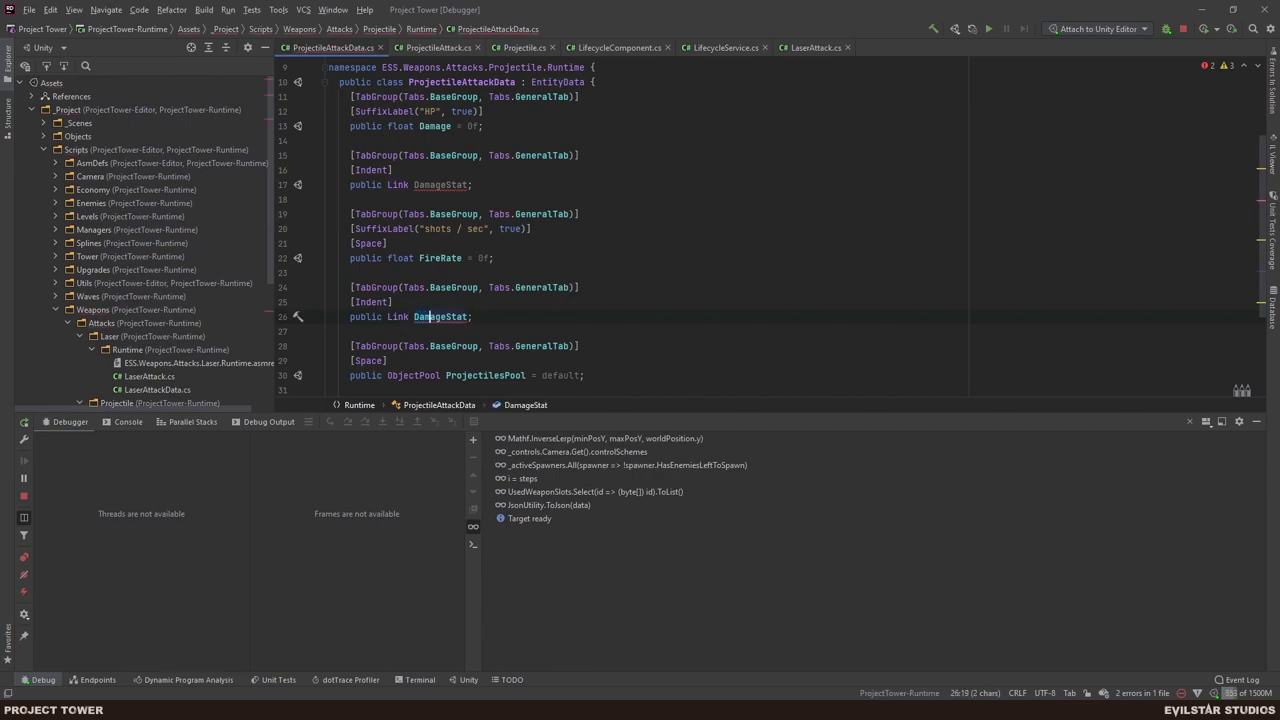
{"action": "key", "text": "ctrl+Left"}
{"action": "key", "text": "ctrl+shift+Right"}
{"action": "type", "text": "FIreR"}
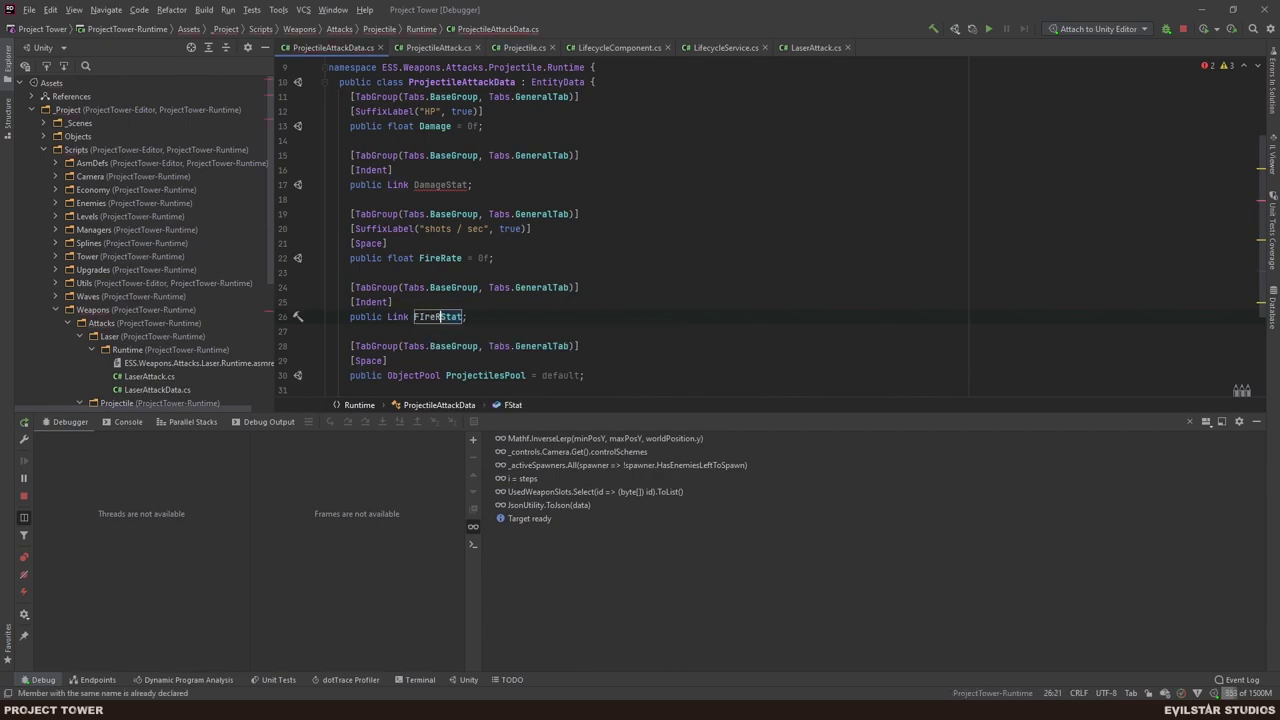
{"action": "key", "text": "BackSpace"}
{"action": "key", "text": "BackSpace"}
{"action": "key", "text": "BackSpace"}
{"action": "type", "text": "i"}
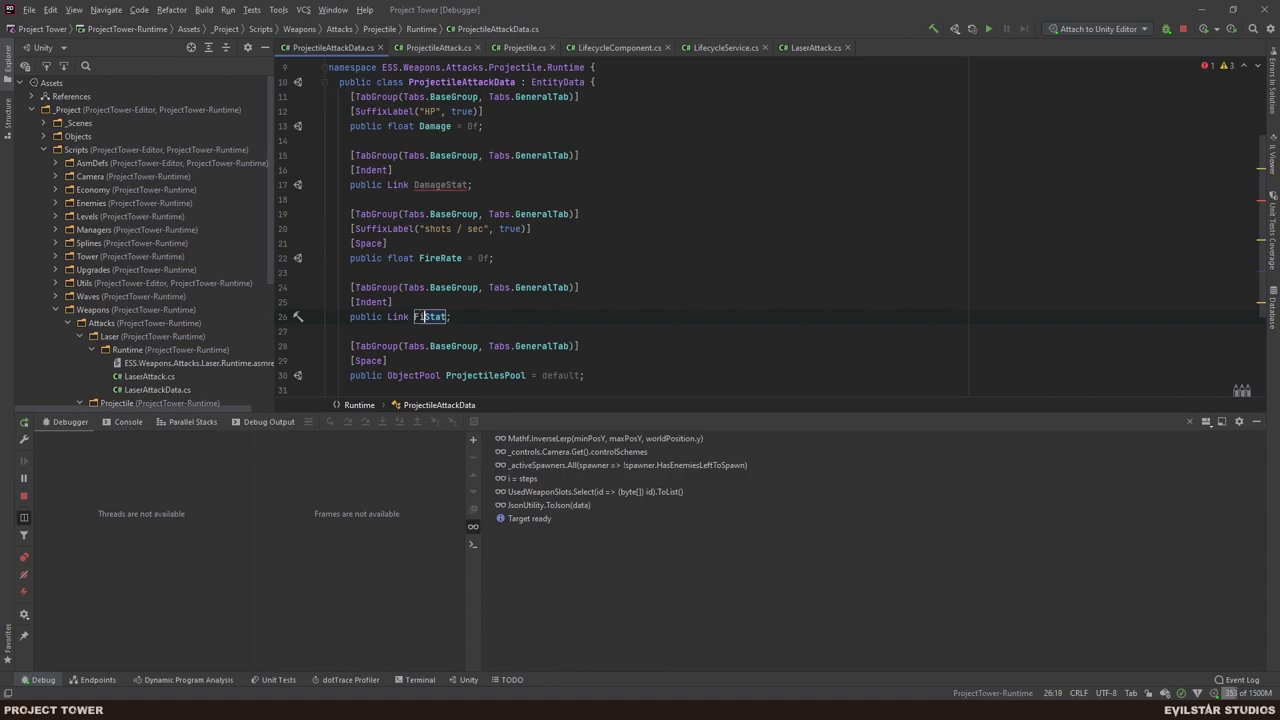
{"action": "type", "text": "reRate"}
{"action": "key", "text": "End"}
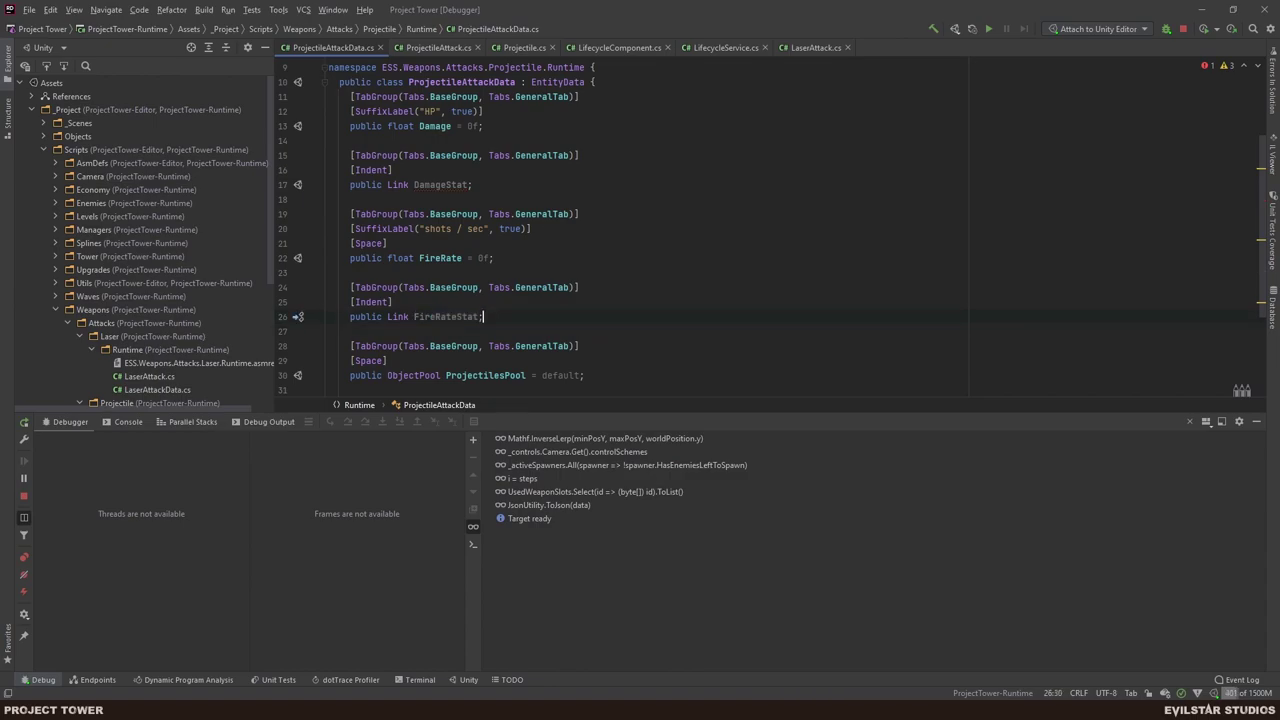
{"action": "scroll", "coordinate": [540, 205], "scroll_direction": "down", "scroll_amount": 2}
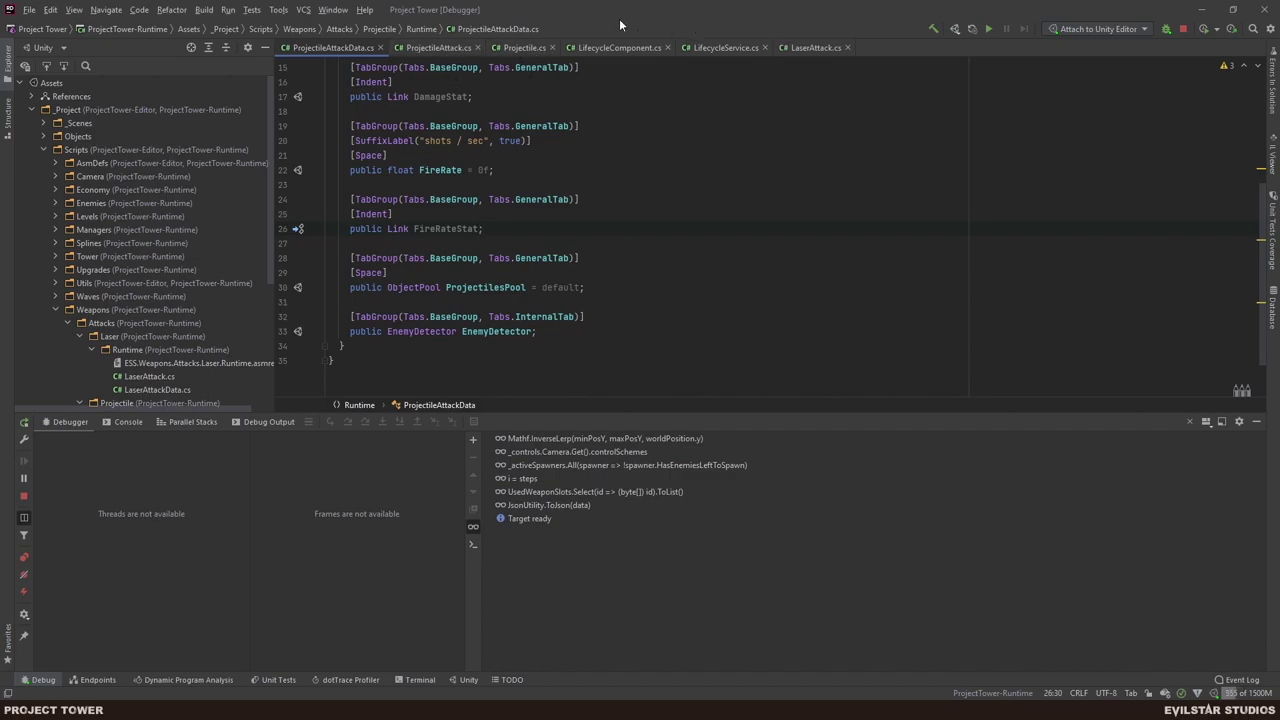
- Close two unneeded code tabs, glance at ProjectileAttack.cs, and return to ProjectileAttackData.cs
{"action": "middle_click", "coordinate": [514, 50]}
{"action": "middle_click", "coordinate": [514, 50]}
{"action": "middle_click", "coordinate": [514, 50]}
{"action": "middle_click", "coordinate": [514, 50]}
{"action": "left_click", "coordinate": [404, 44]}
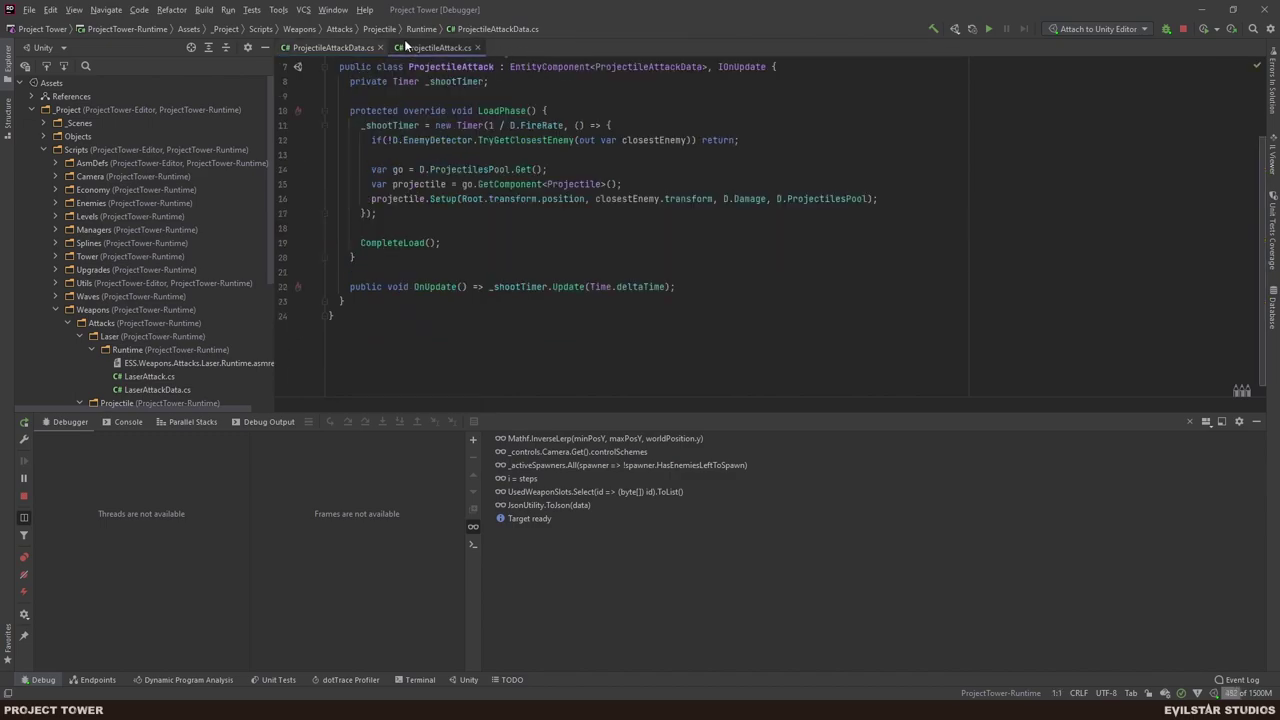
{"action": "key", "text": "ctrl+Tab"}
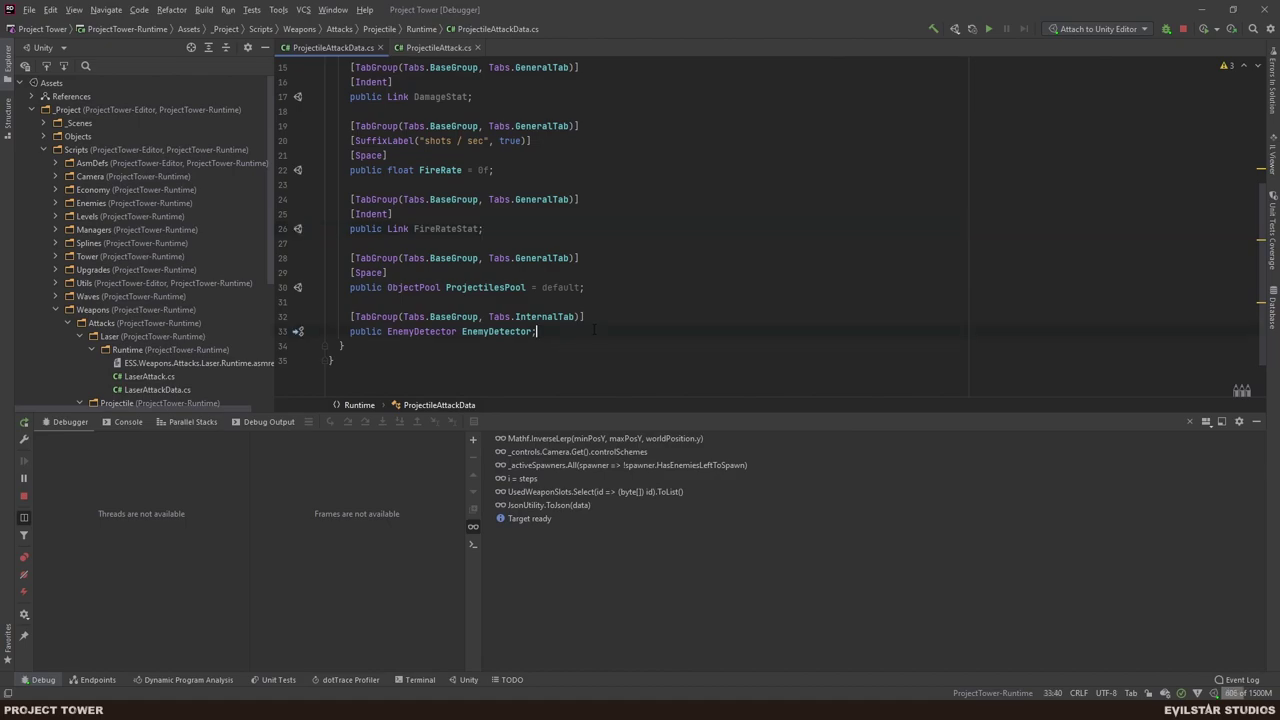
- Duplicate the EnemyDetector field as an InternalTab UpgradesManager field, then show ProjectileAttack.cs from the top
{"action": "key", "text": "shift+Up"}
{"action": "key", "text": "shift+Home"}
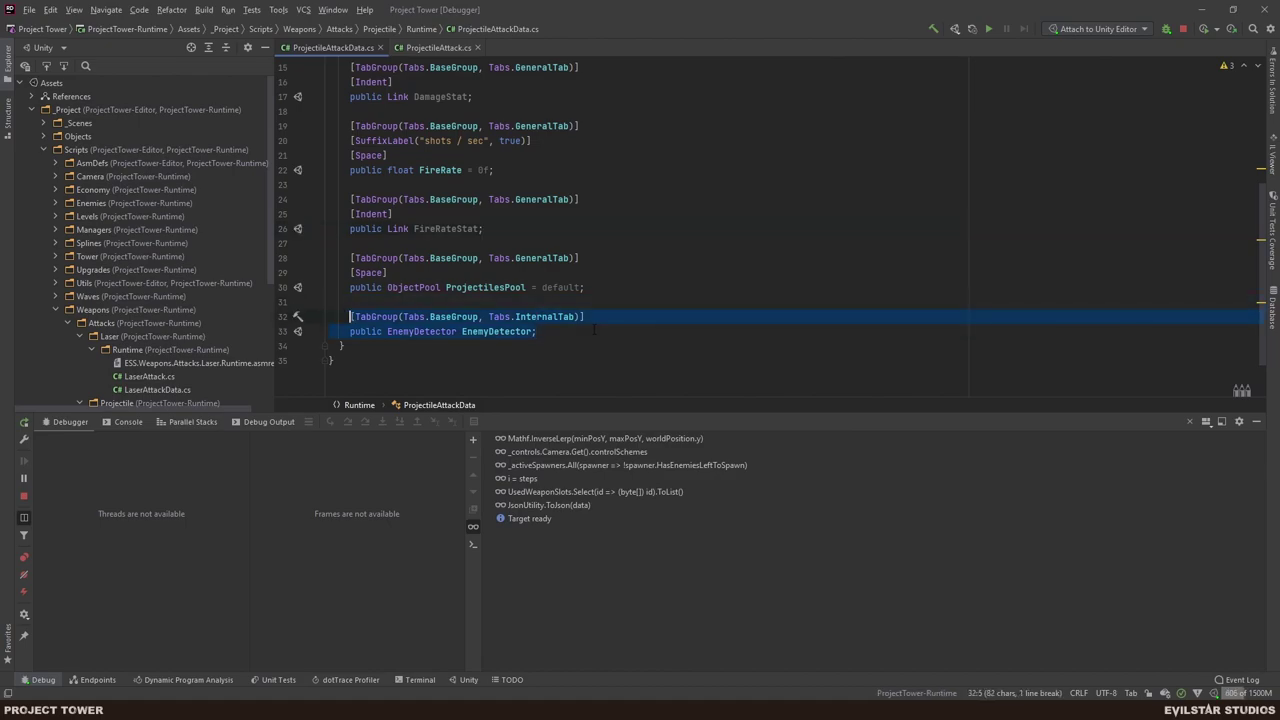
{"action": "key", "text": "ctrl+c"}
{"action": "key", "text": "End"}
{"action": "key", "text": "Return"}
{"action": "key", "text": "Return"}
{"action": "key", "text": "ctrl+v"}
{"action": "key", "text": "Left"}
{"action": "key", "text": "Left"}
{"action": "key", "text": "Left"}
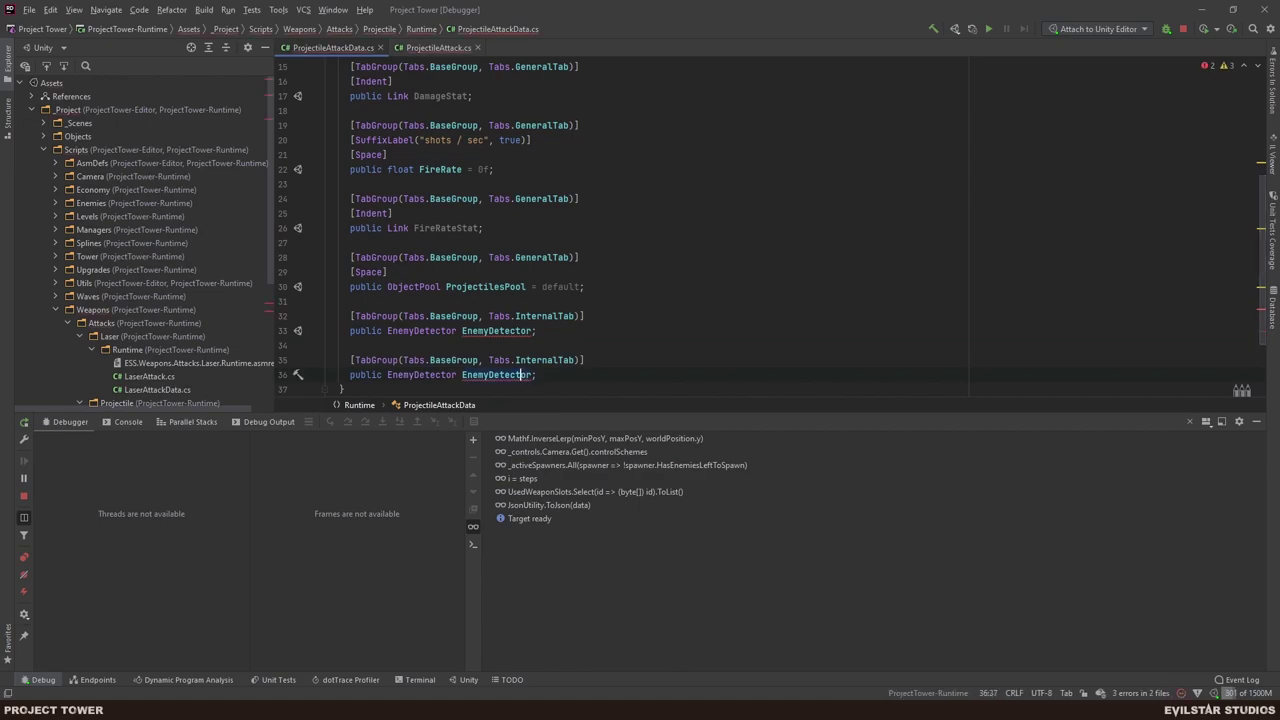
{"action": "key", "text": "ctrl+Right"}
{"action": "key", "text": "ctrl+shift+Left"}
{"action": "key", "text": "ctrl+shift+Left"}
{"action": "type", "text": "Upg"}
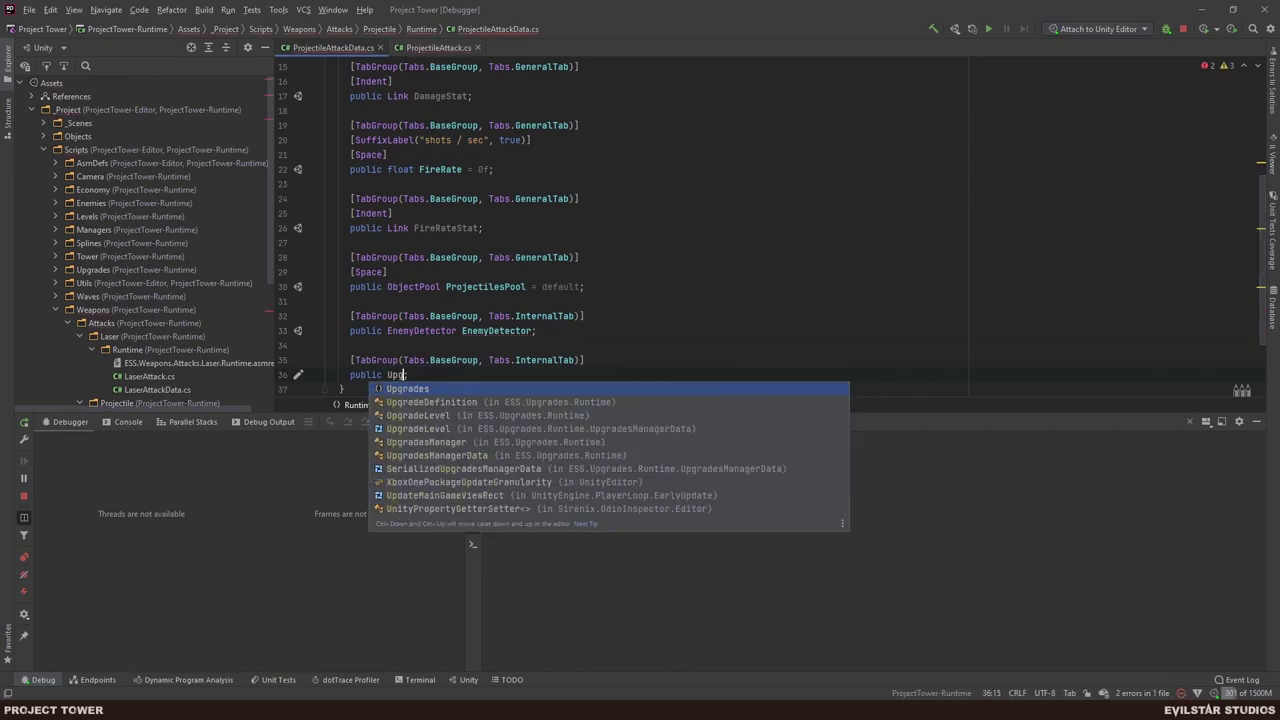
{"action": "type", "text": "rades"}
{"action": "key", "text": "Down"}
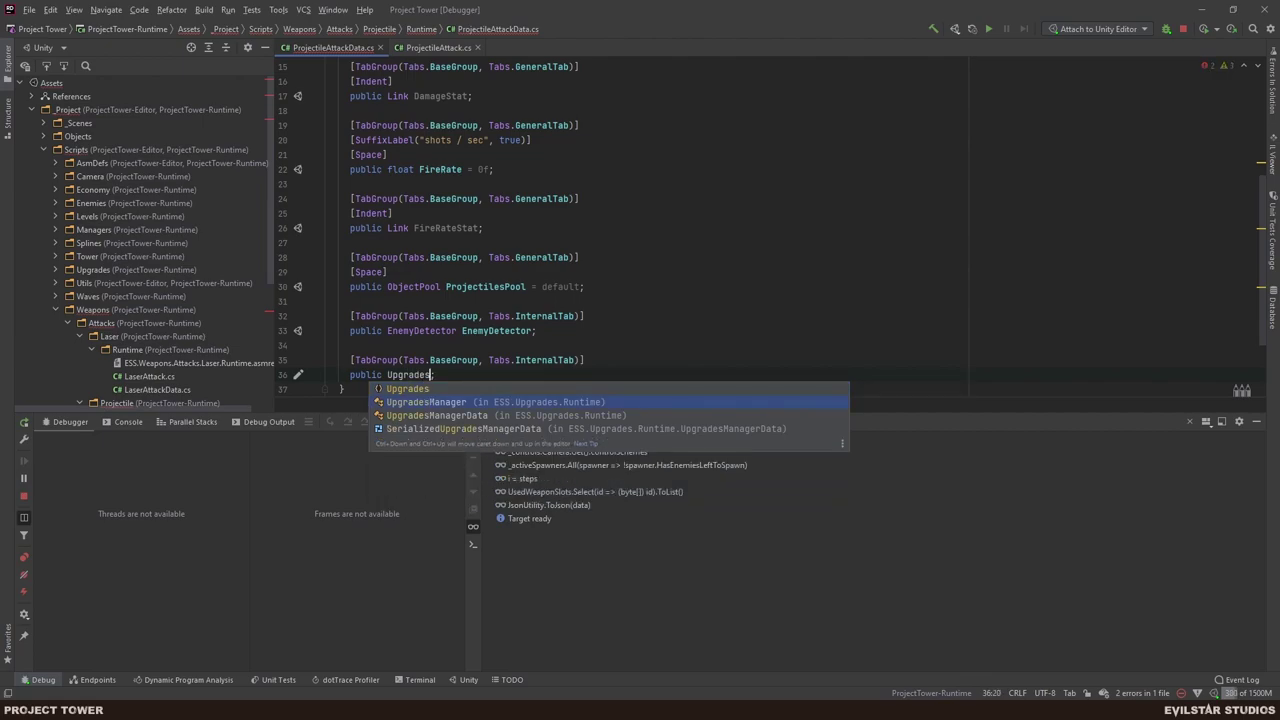
{"action": "key", "text": "Return"}
{"action": "key", "text": "Return"}
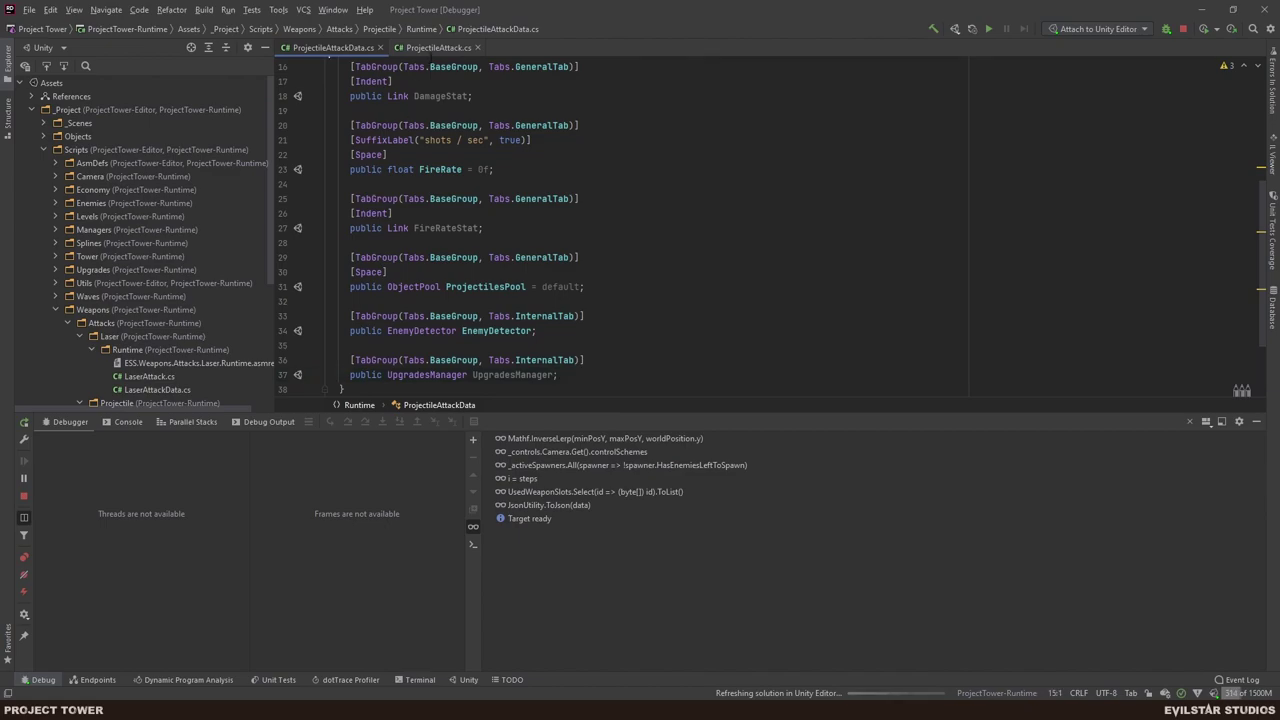
{"action": "left_click", "coordinate": [434, 48]}
{"action": "scroll", "coordinate": [430, 60], "scroll_direction": "up", "scroll_amount": 2}
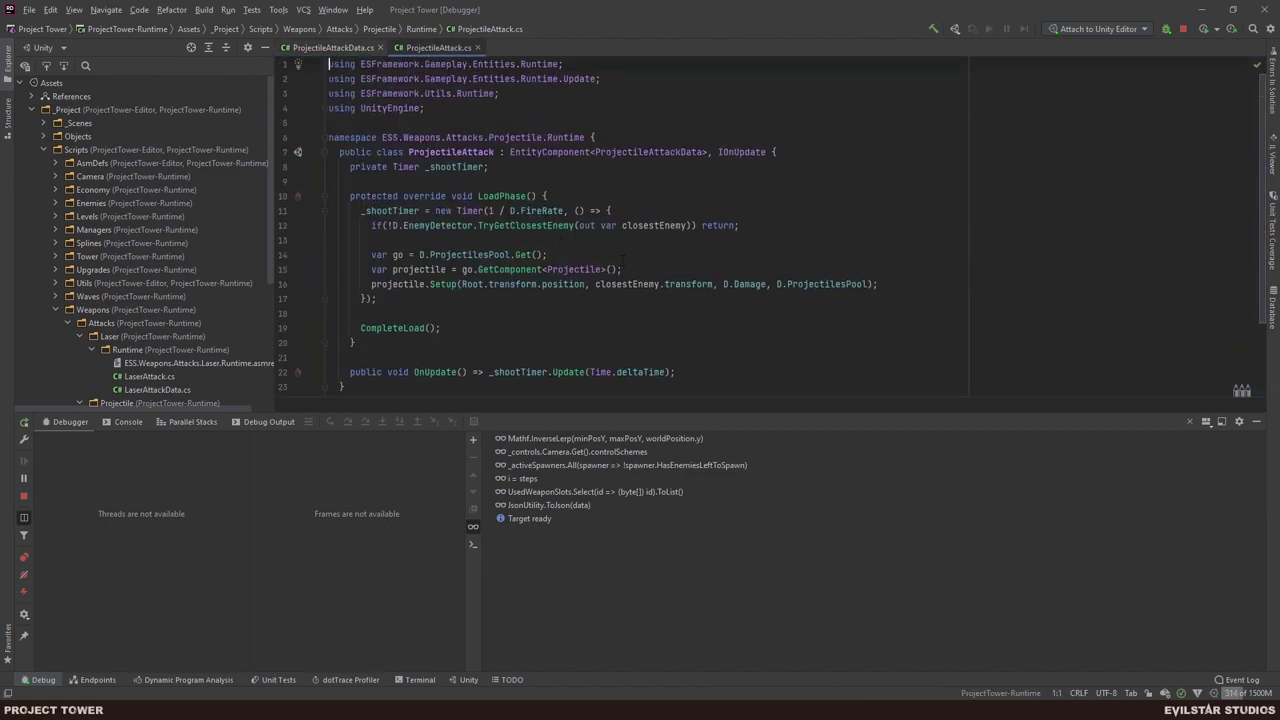
- In LoadPhase, add fireRate = FireRate * D.UpgradesManager.GetMultiplierForStat(D.FireRateStat)
{"action": "left_click", "coordinate": [650, 270]}
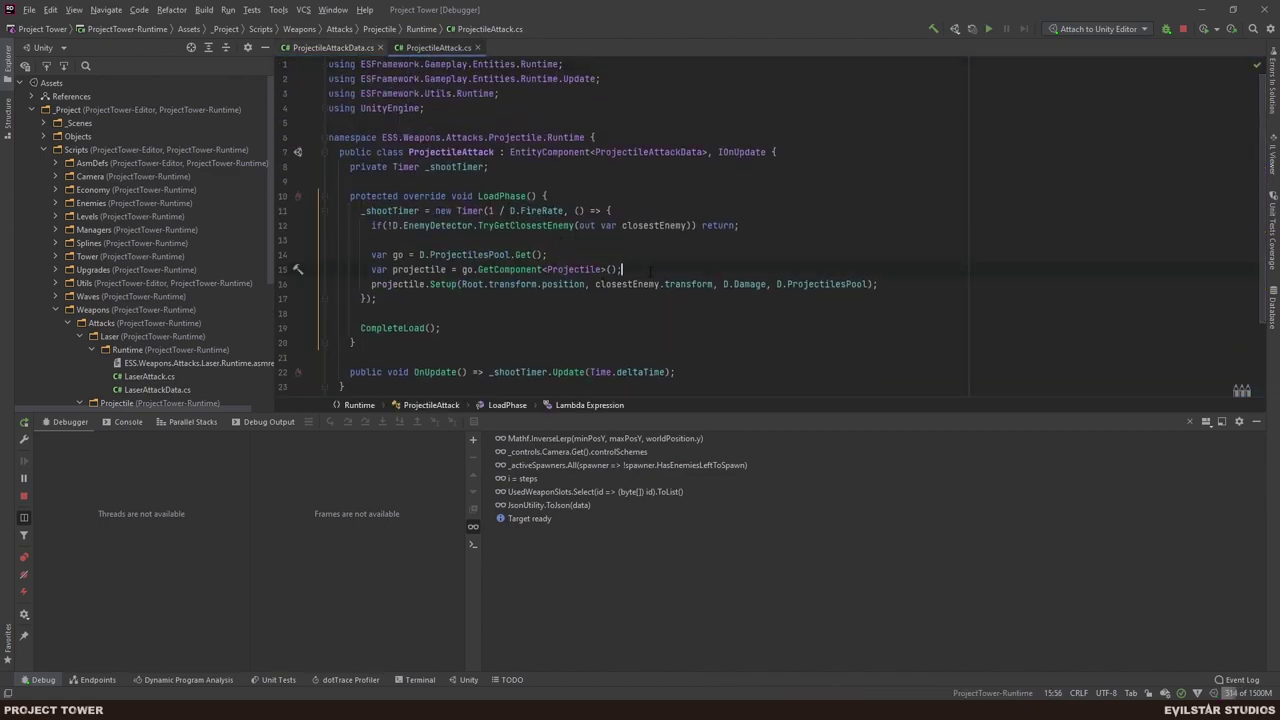
{"action": "key", "text": "Down"}
{"action": "left_click", "coordinate": [548, 196]}
{"action": "key", "text": "Return"}
{"action": "key", "text": "Return"}
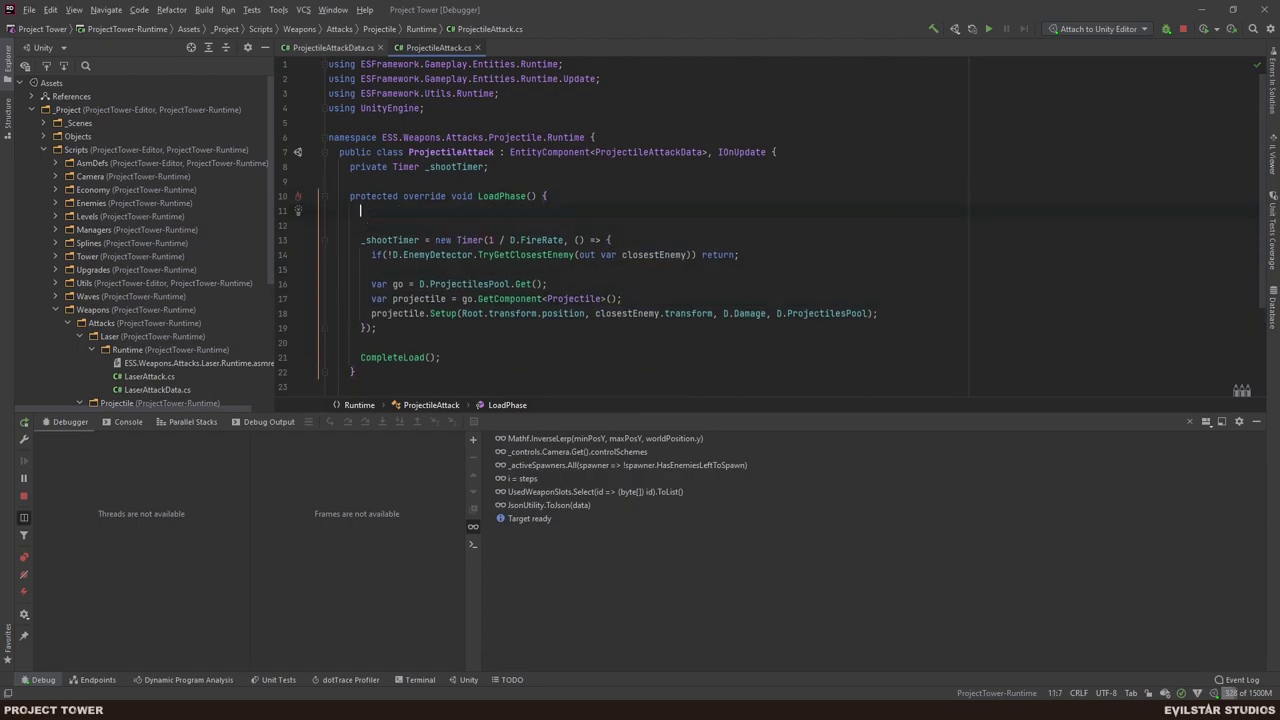
{"action": "type", "text": "var fireRate = "}
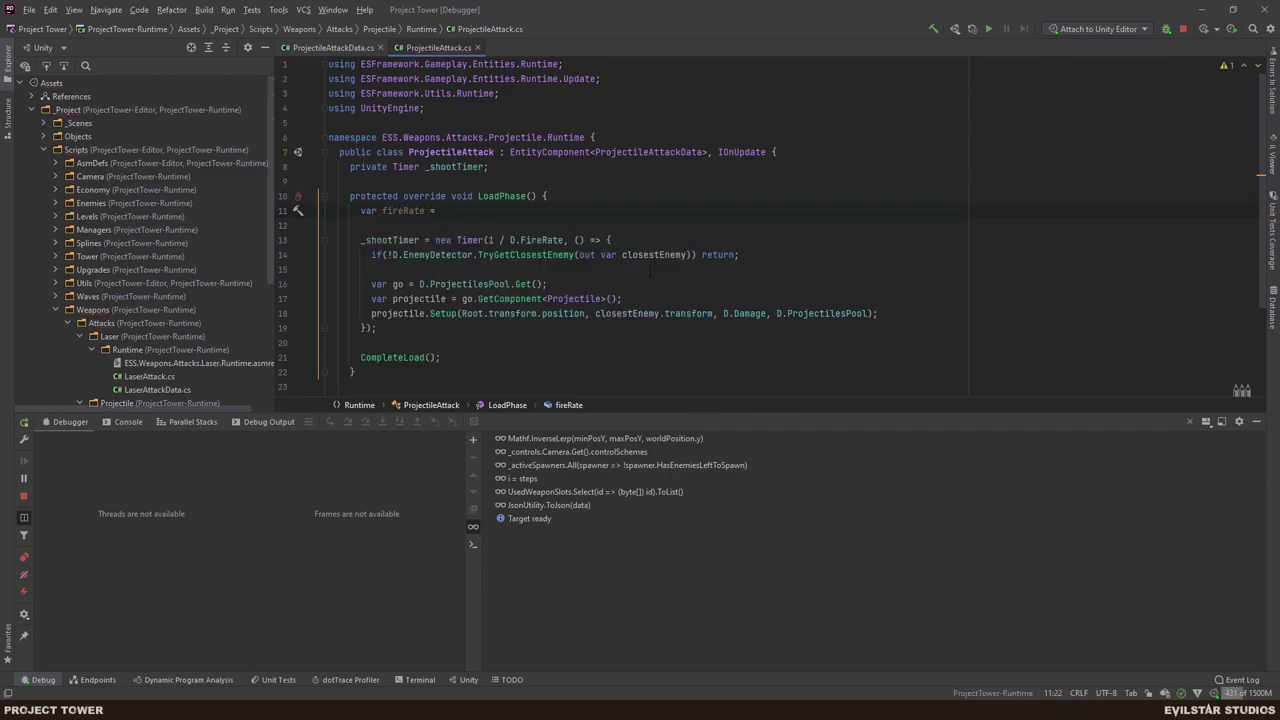
{"action": "type", "text": "  FireRate "}
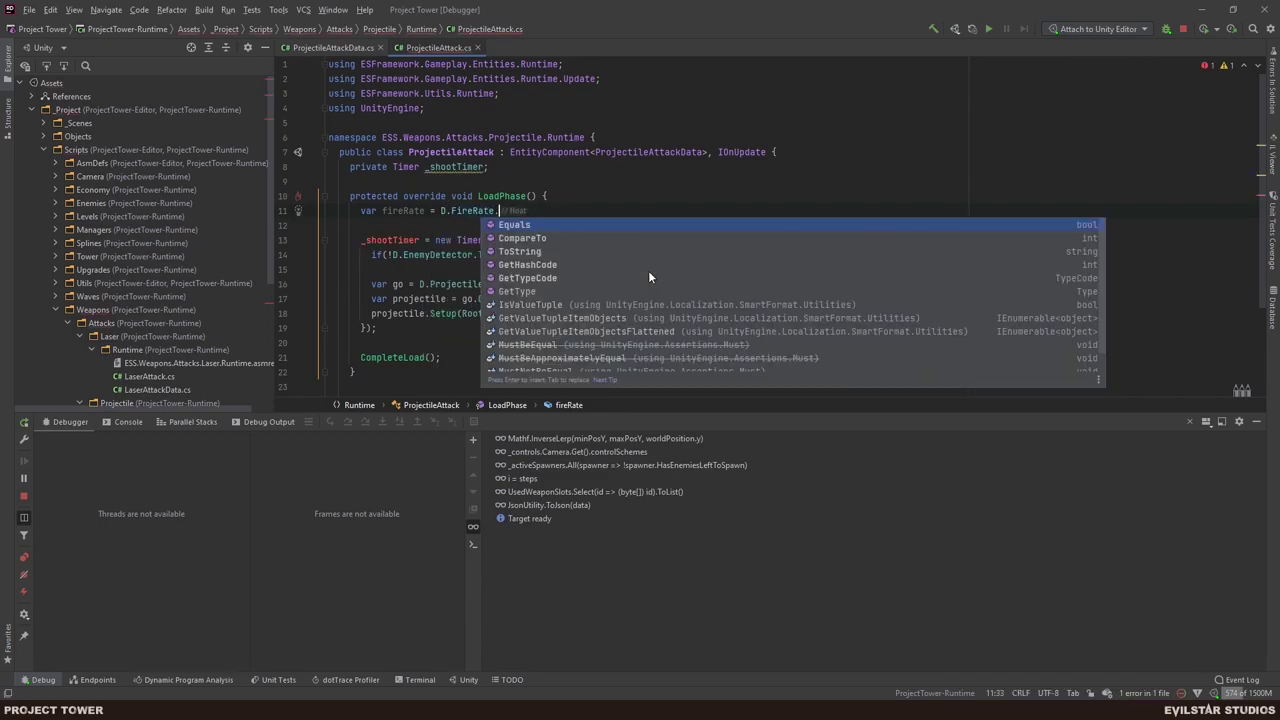
{"action": "type", "text": "* "}
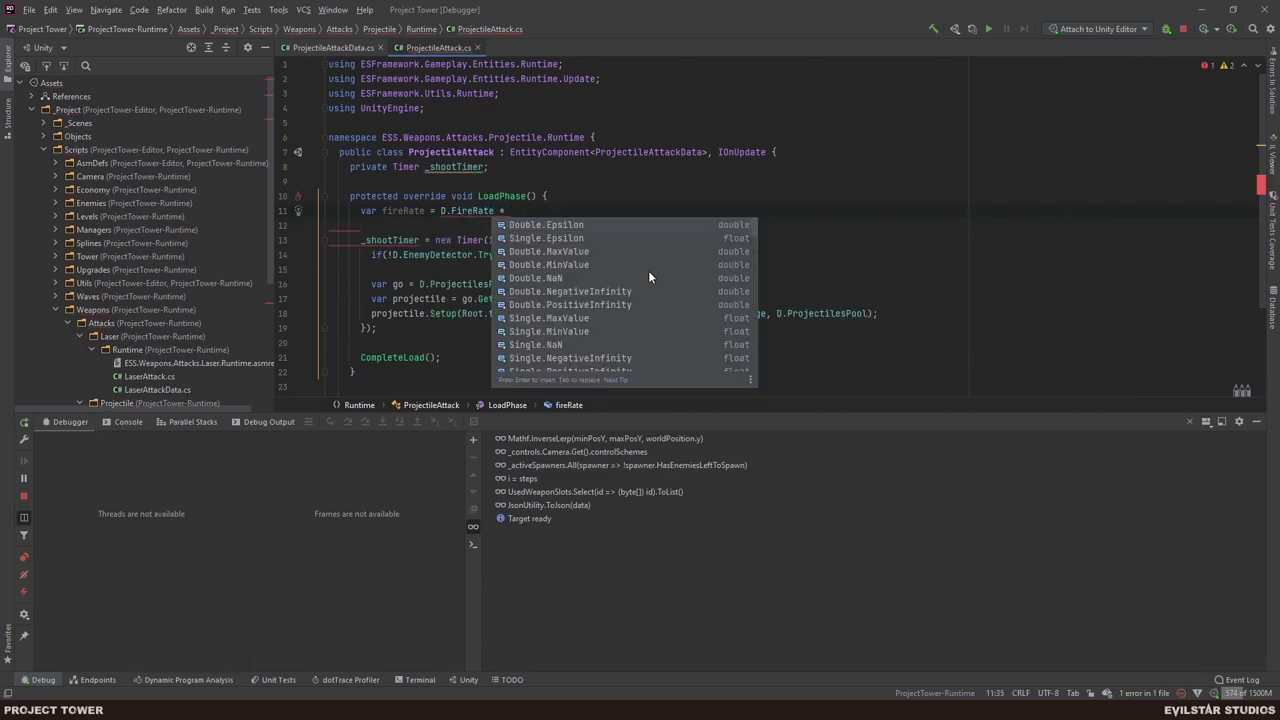
{"action": "type", "text": "D.Up"}
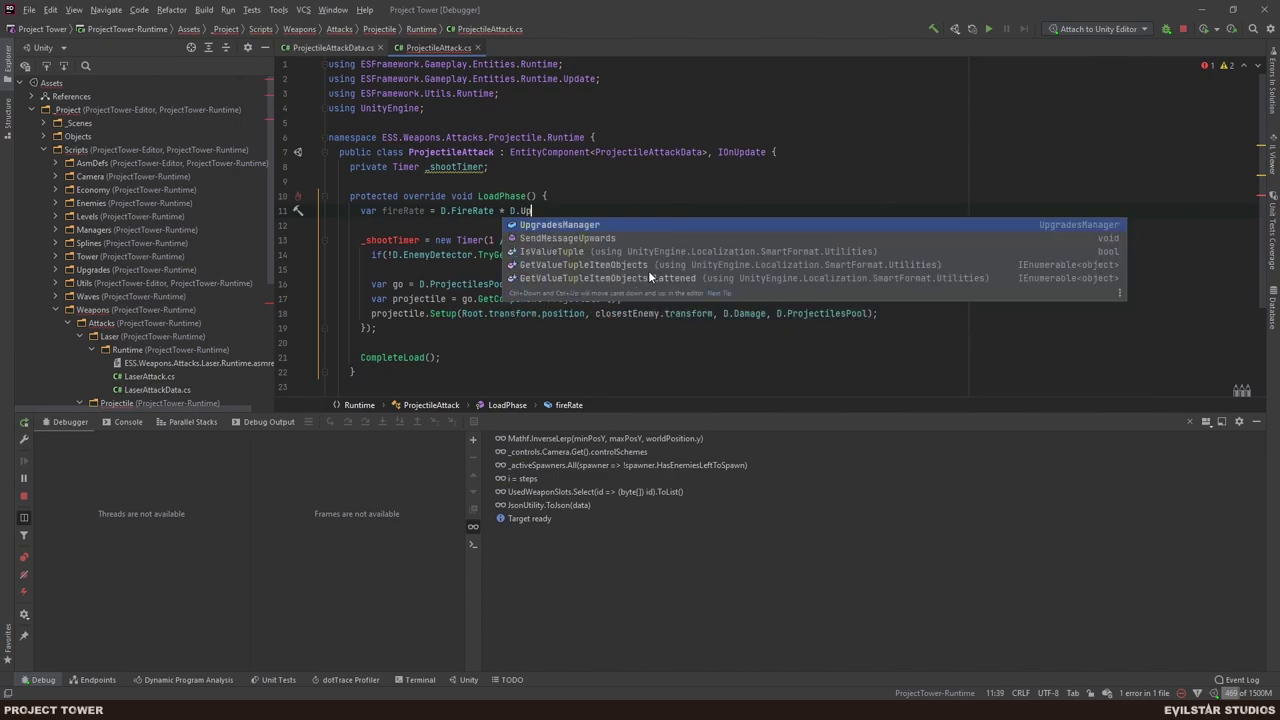
{"action": "key", "text": "Return"}
{"action": "type", "text": "."}
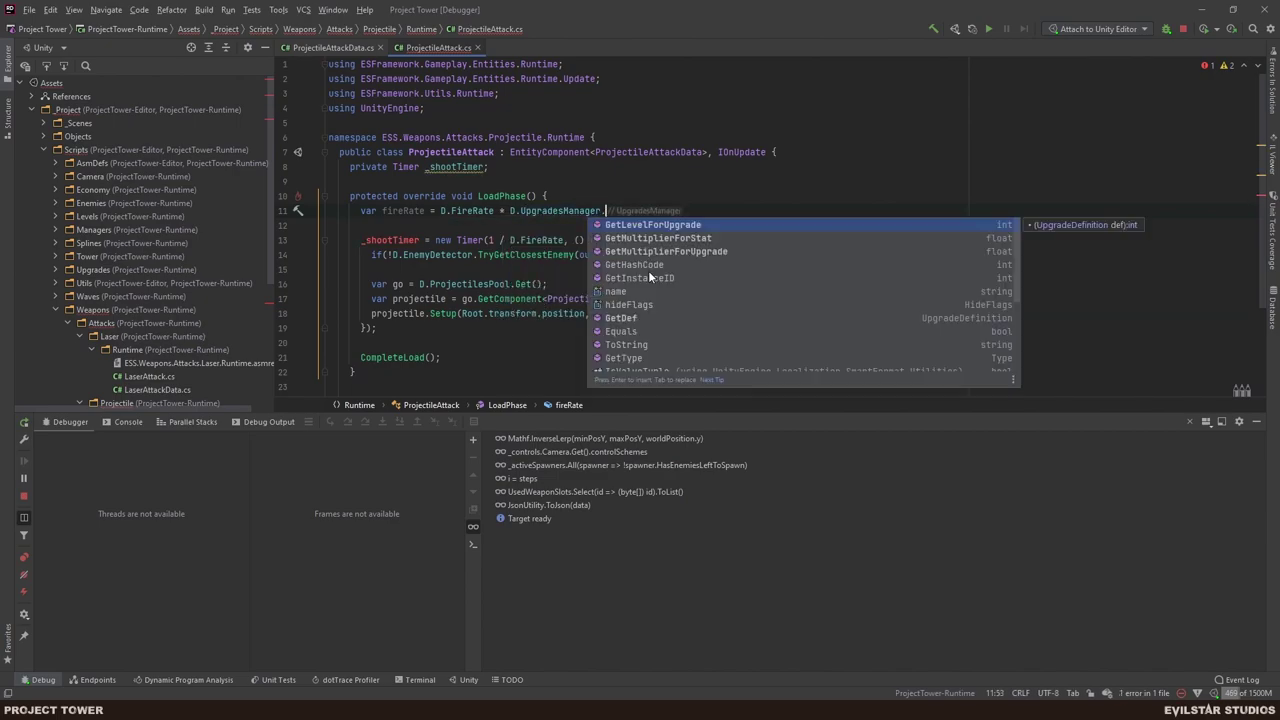
{"action": "key", "text": "Down"}
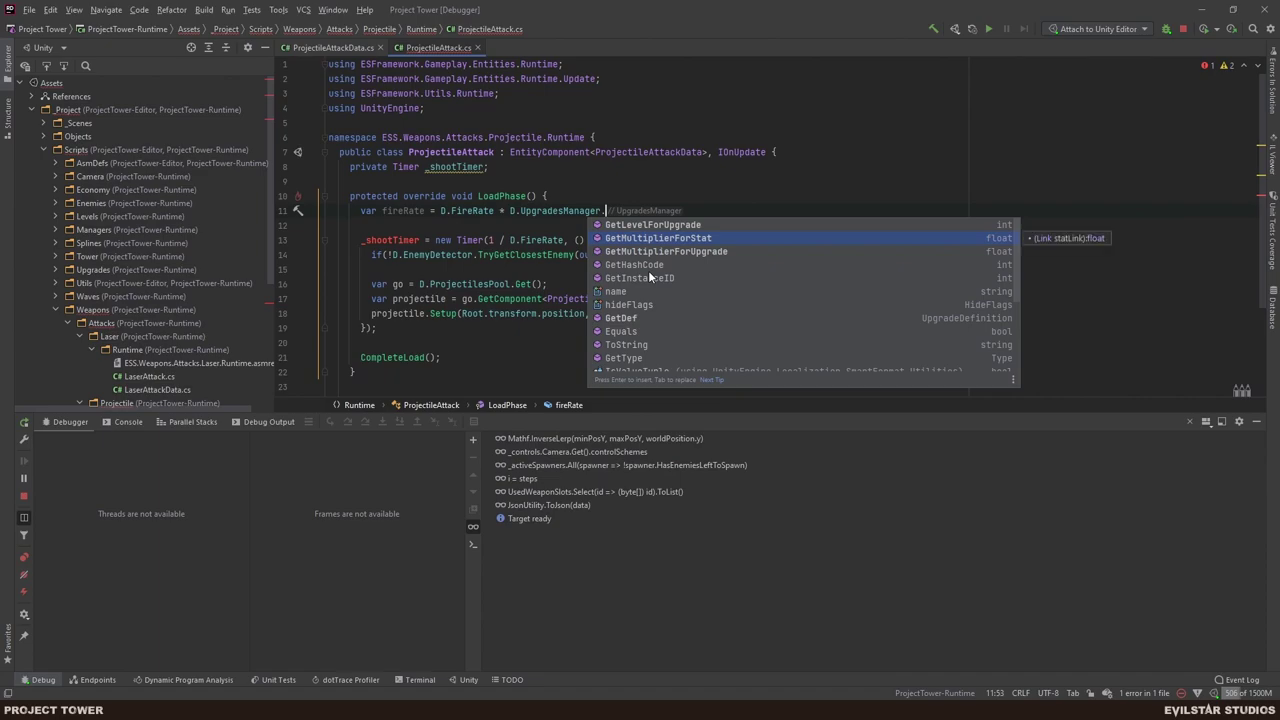
{"action": "key", "text": "Return"}
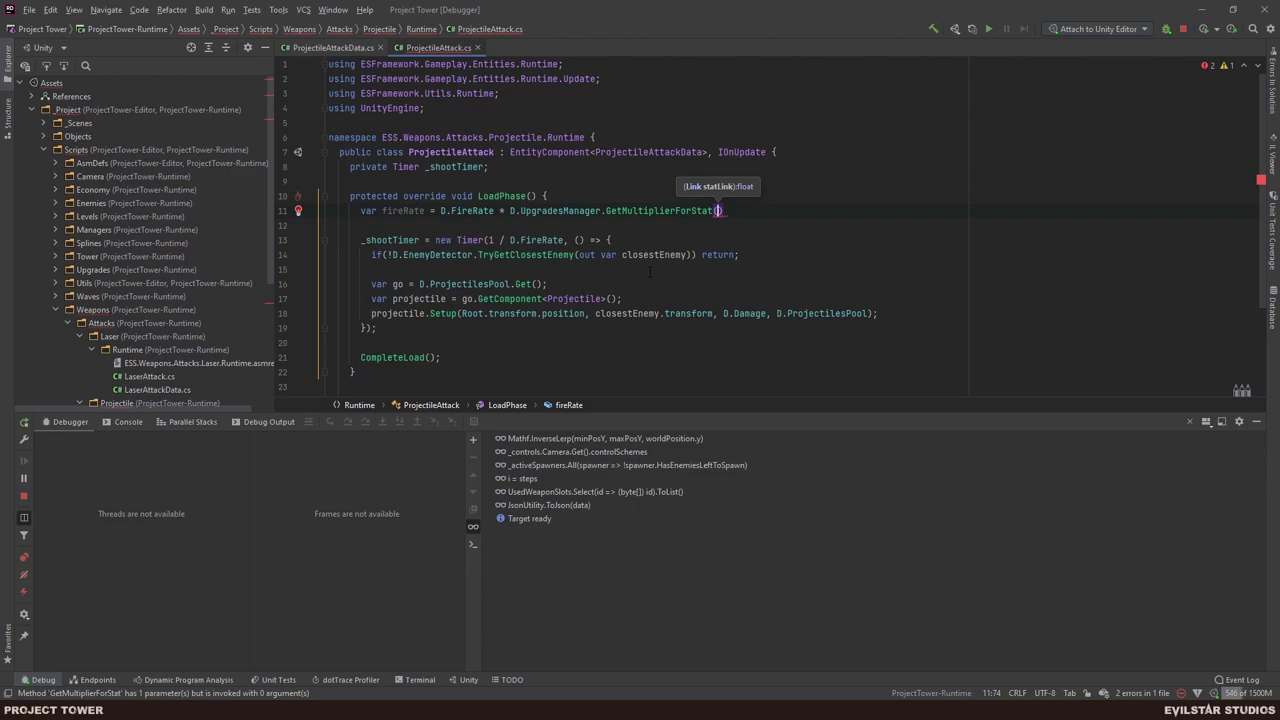
{"action": "type", "text": "D."}
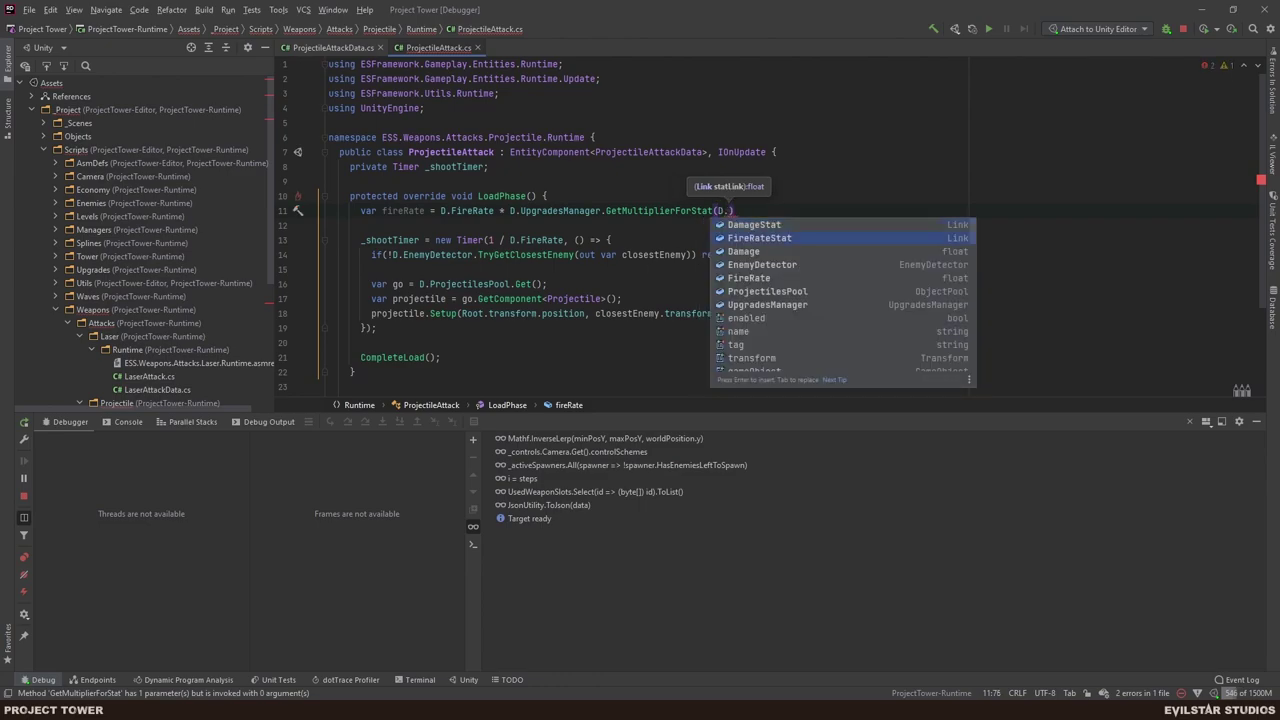
{"action": "key", "text": "Return"}
{"action": "type", "text": ";"}
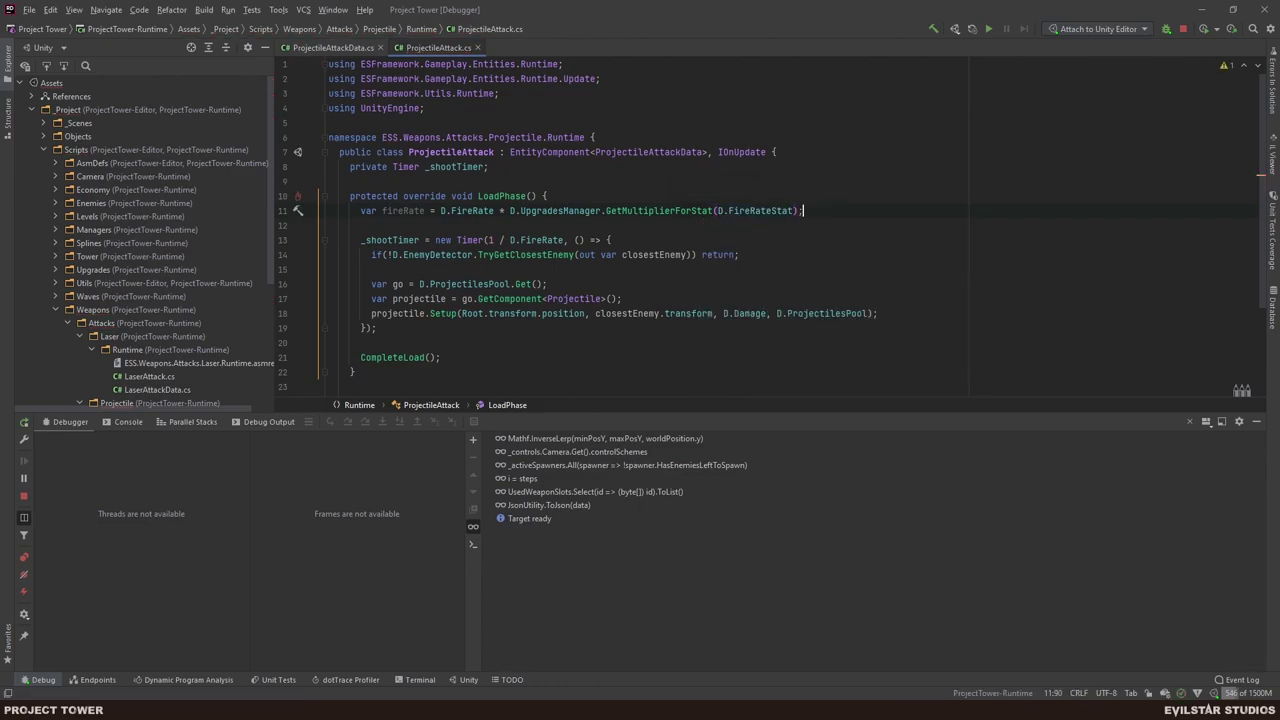
- Duplicate that line as a damage local using Damage and DamageStat
{"action": "key", "text": "ctrl+d"}
{"action": "double_click", "coordinate": [403, 225]}
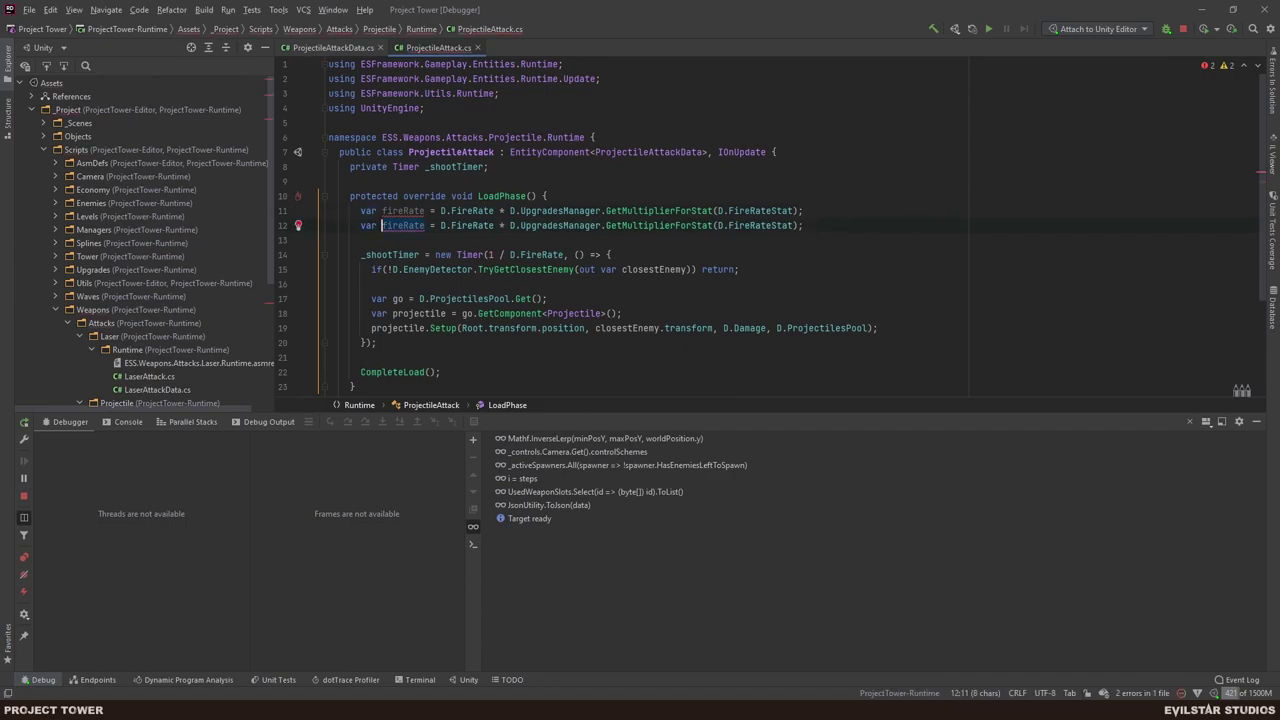
{"action": "type", "text": "damage"}
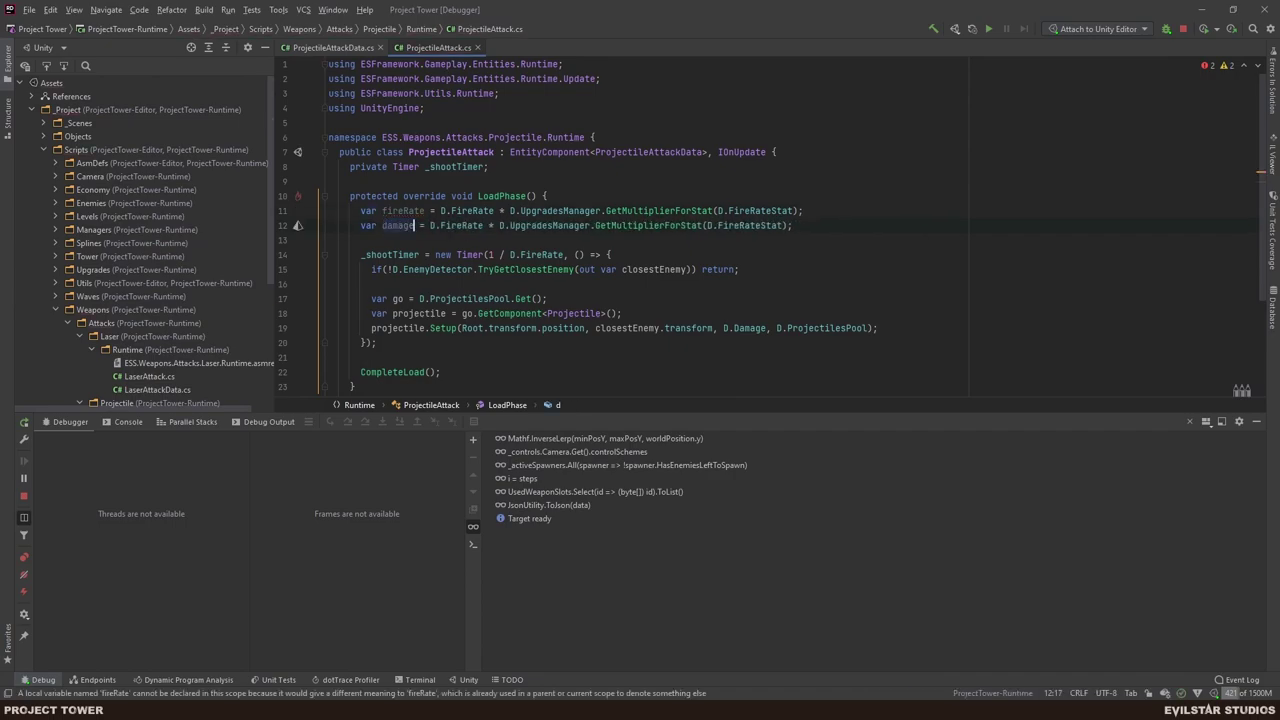
{"action": "double_click", "coordinate": [462, 225]}
{"action": "type", "text": "Dama"}
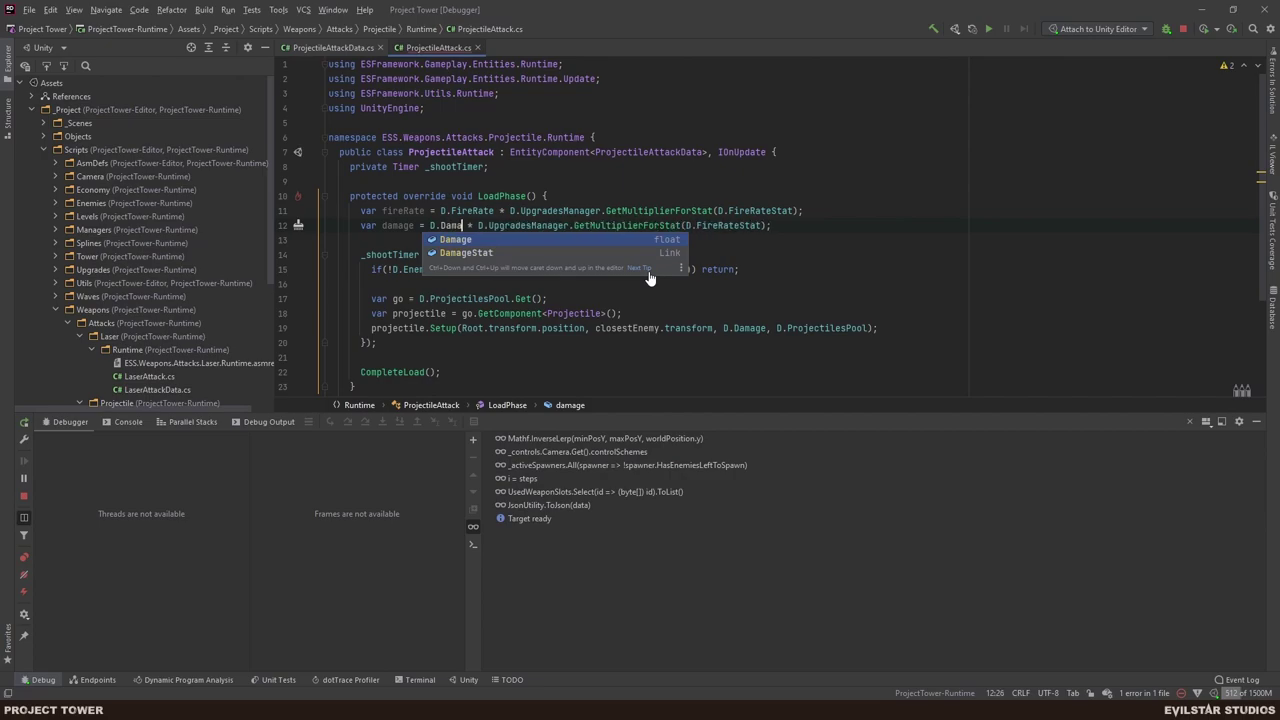
{"action": "key", "text": "Return"}
{"action": "left_click", "coordinate": [699, 225]}
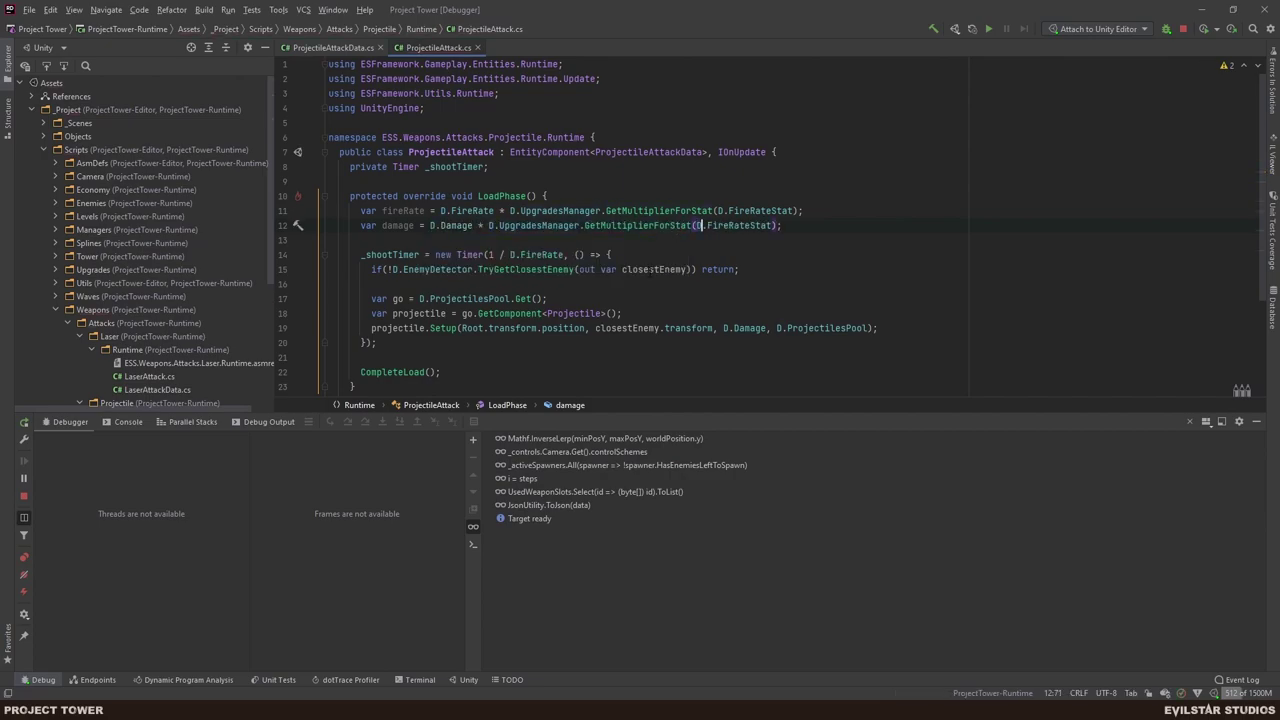
{"action": "double_click", "coordinate": [740, 225]}
{"action": "type", "text": "Dama"}
{"action": "key", "text": "Down"}
{"action": "key", "text": "Return"}
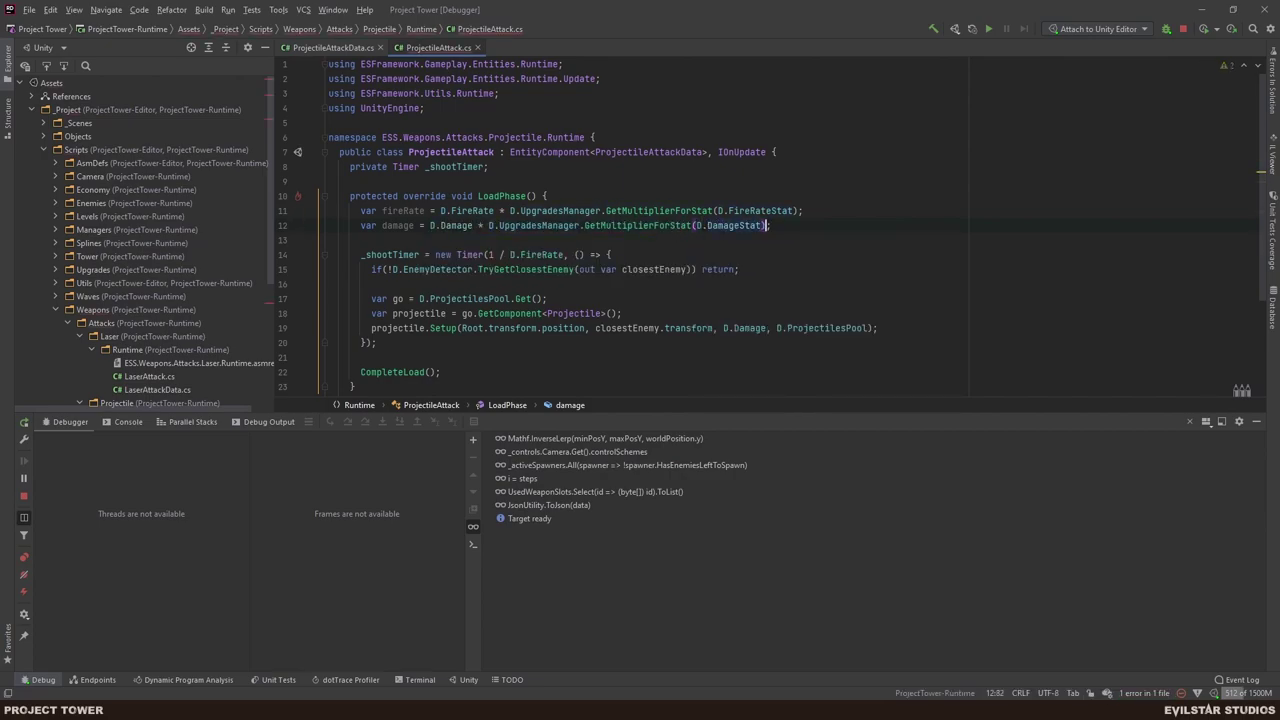
- Use fireRate in the shot timer and pass damage to projectile.Setup instead of D.Damage
{"action": "double_click", "coordinate": [424, 196]}
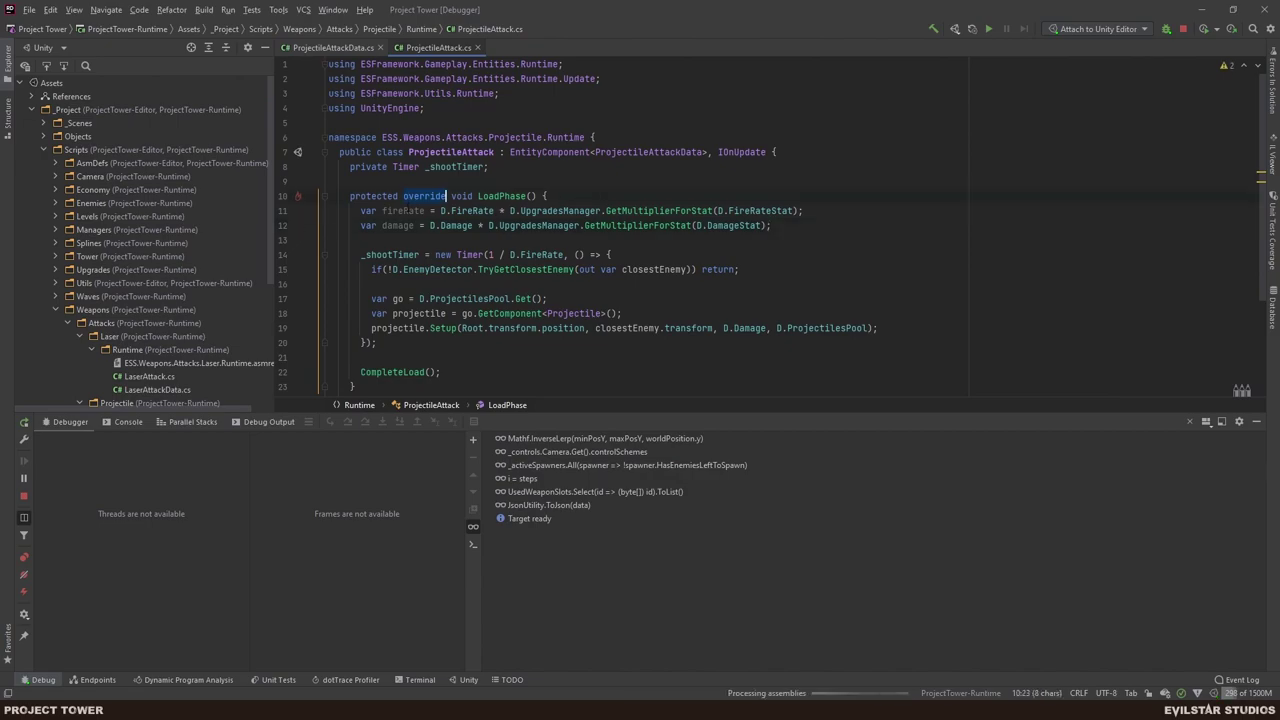
{"action": "double_click", "coordinate": [420, 211]}
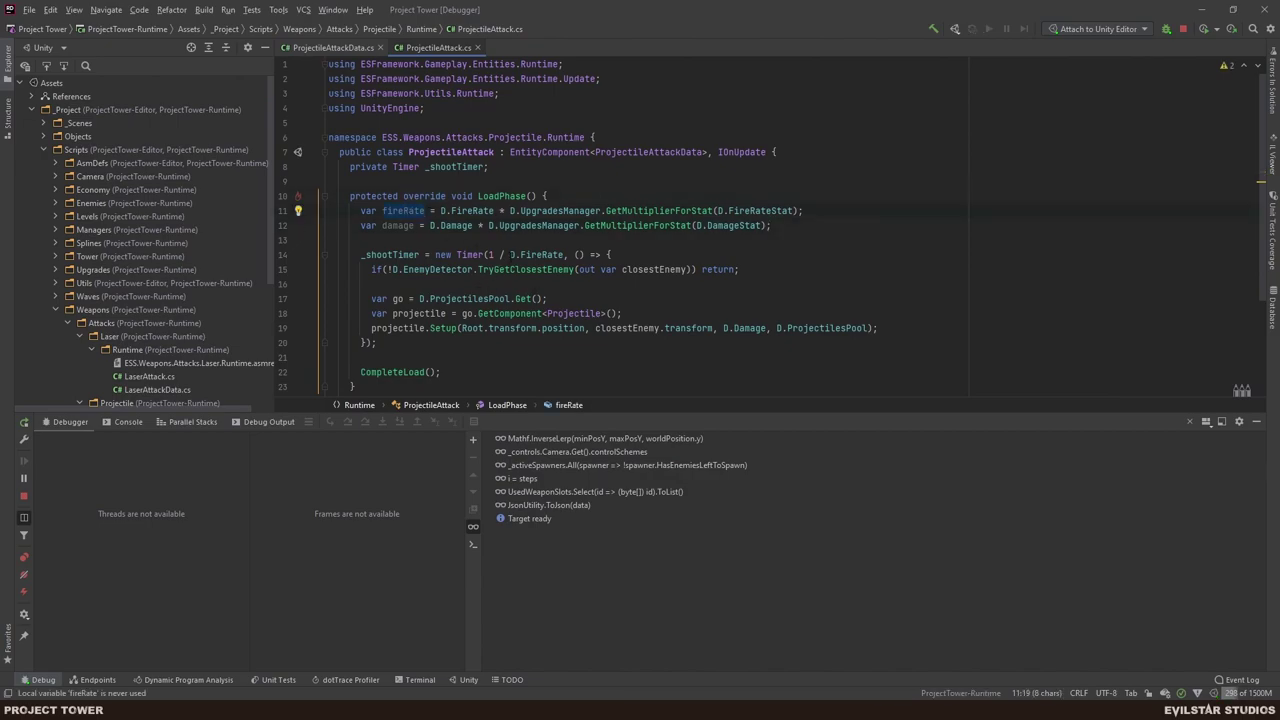
{"action": "left_click_drag", "start_coordinate": [510, 255], "coordinate": [563, 255]}
{"action": "type", "text": "v"}
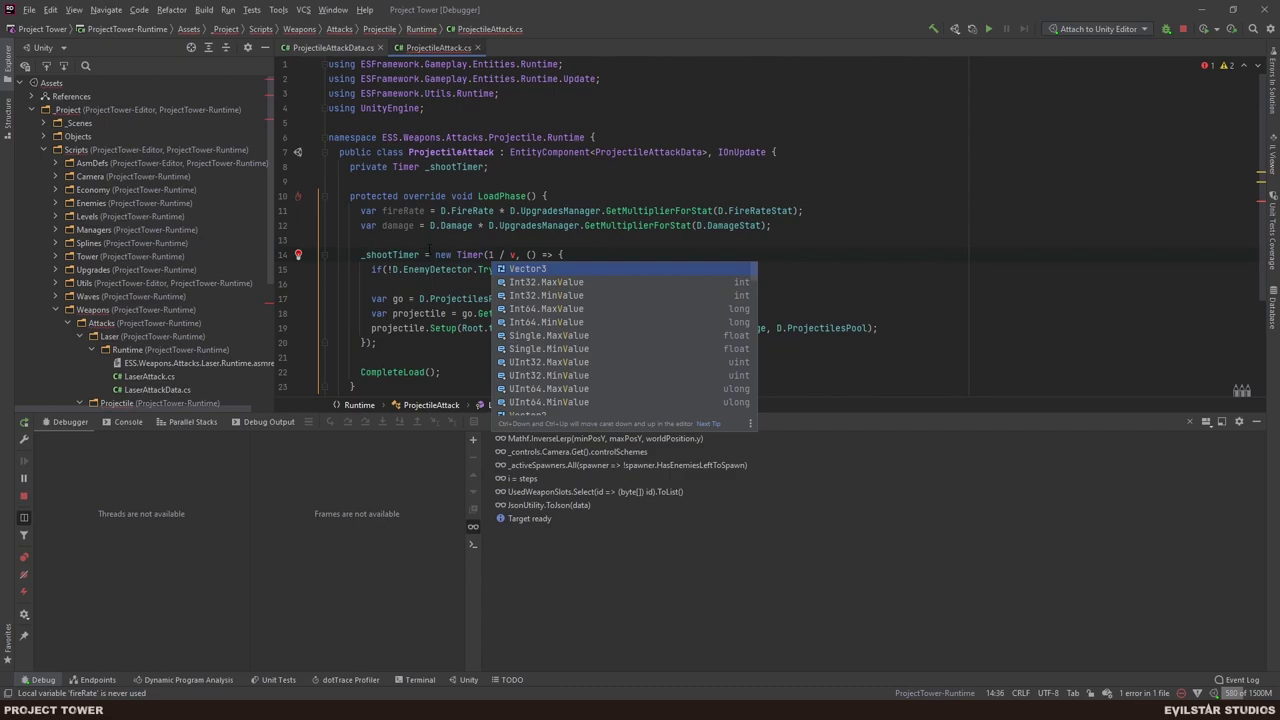
{"action": "key", "text": "BackSpace"}
{"action": "type", "text": "fireRate"}
{"action": "double_click", "coordinate": [402, 226]}
{"action": "key", "text": "ctrl+c"}
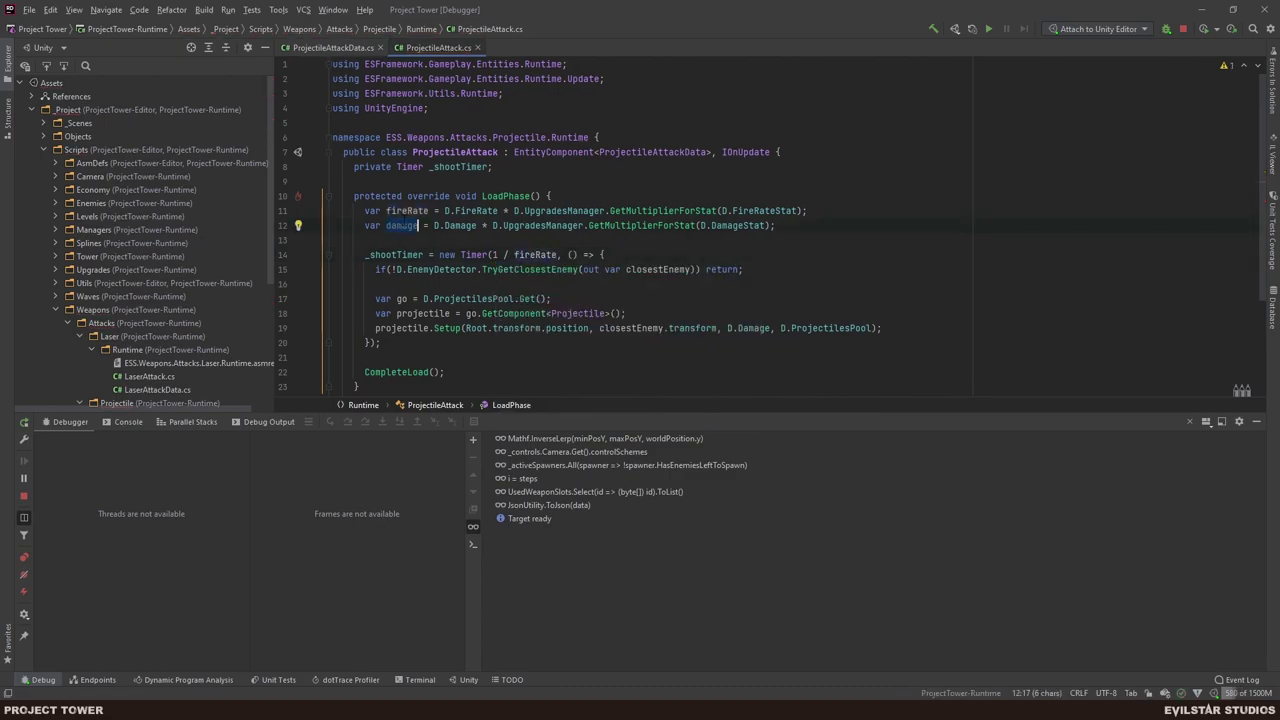
{"action": "left_click_drag", "start_coordinate": [727, 328], "coordinate": [771, 328]}
{"action": "type", "text": "v"}
{"action": "key", "text": "ctrl+z"}
{"action": "key", "text": "ctrl+v"}
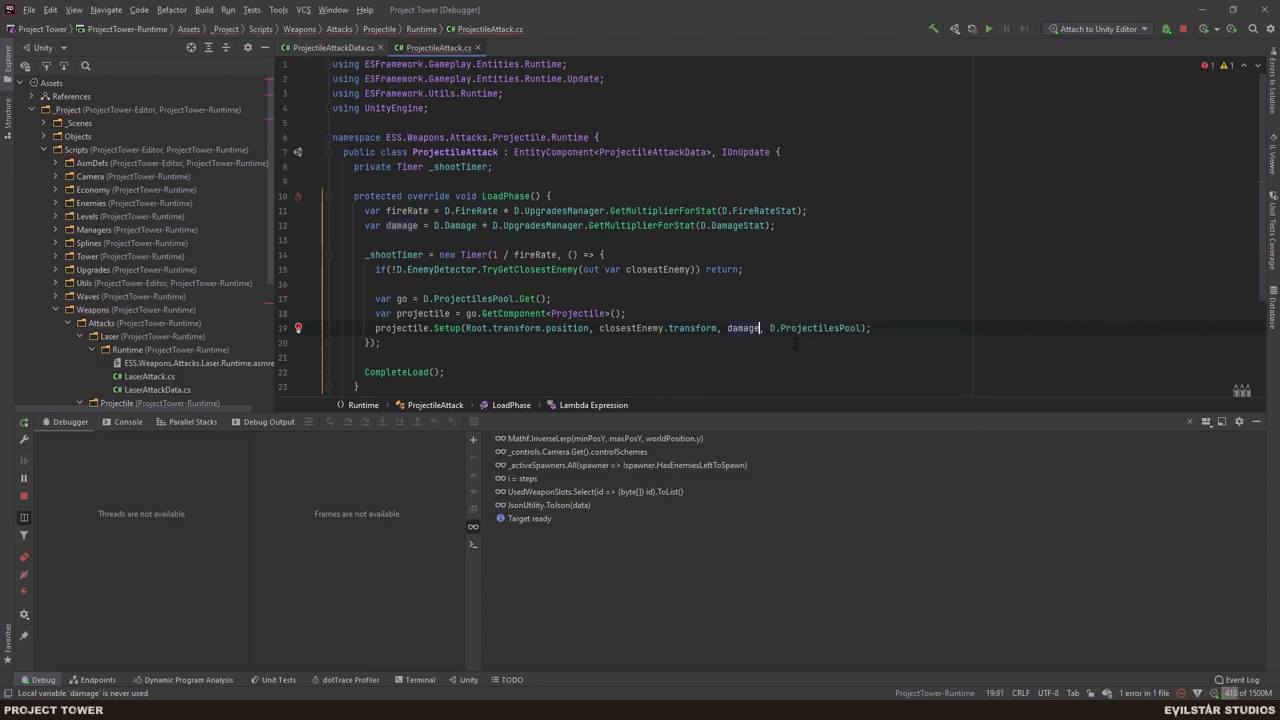
{"action": "left_click", "coordinate": [919, 328]}
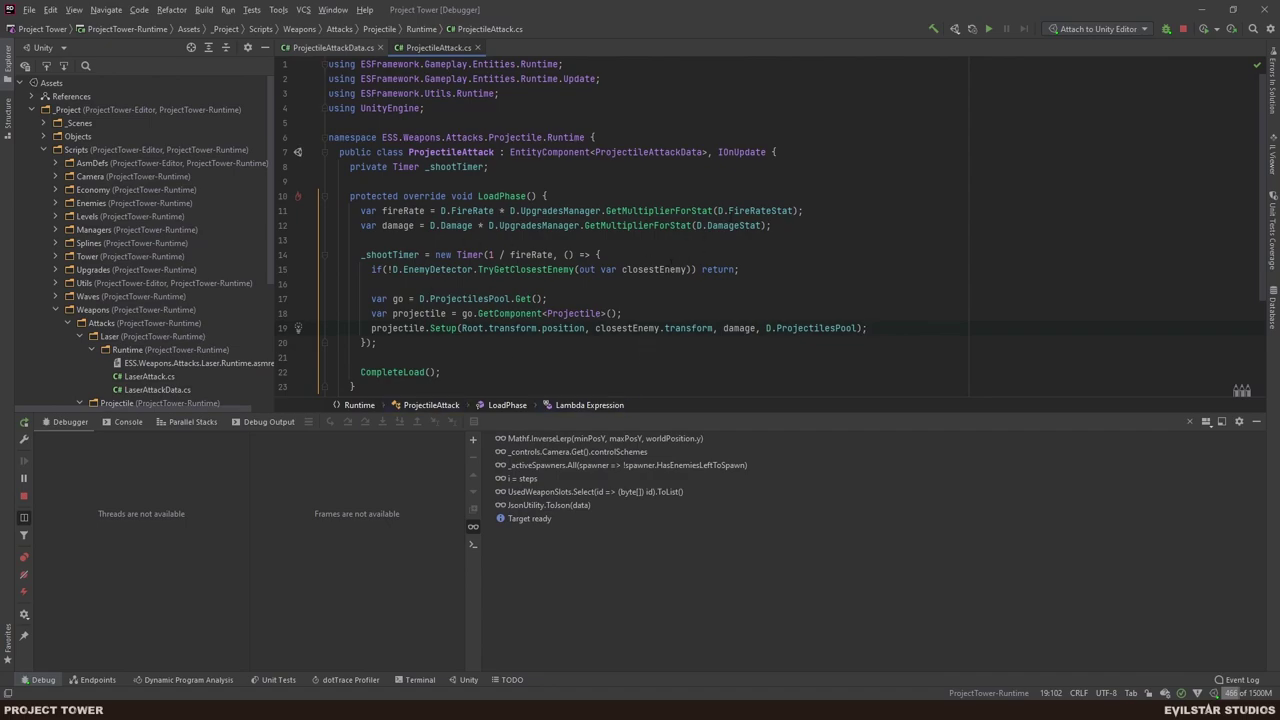
- Inspect the FireRateStat declaration and UpgradesManager's GetMultiplierForStat, then return to Unity
{"action": "left_click", "coordinate": [752, 211]}
{"action": "left_click", "coordinate": [752, 211], "text": "ctrl"}
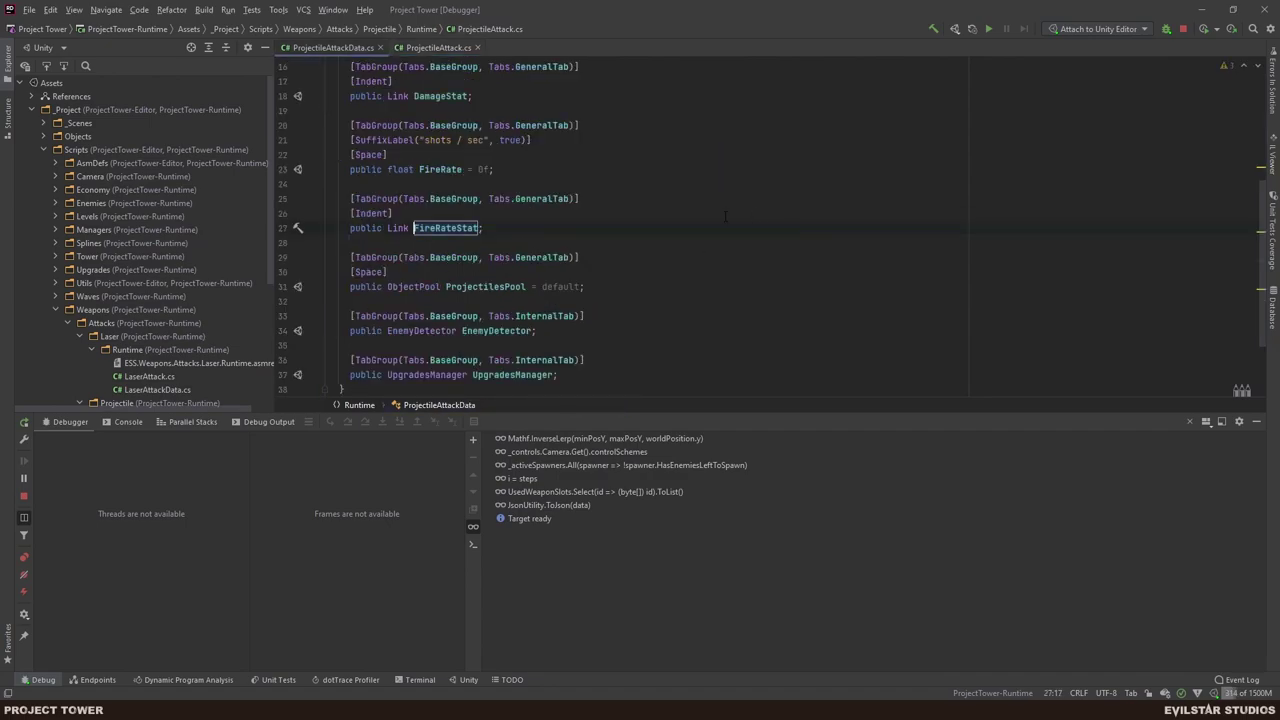
{"action": "key", "text": "ctrl+alt+Left"}
{"action": "left_click", "coordinate": [653, 211], "text": "ctrl"}
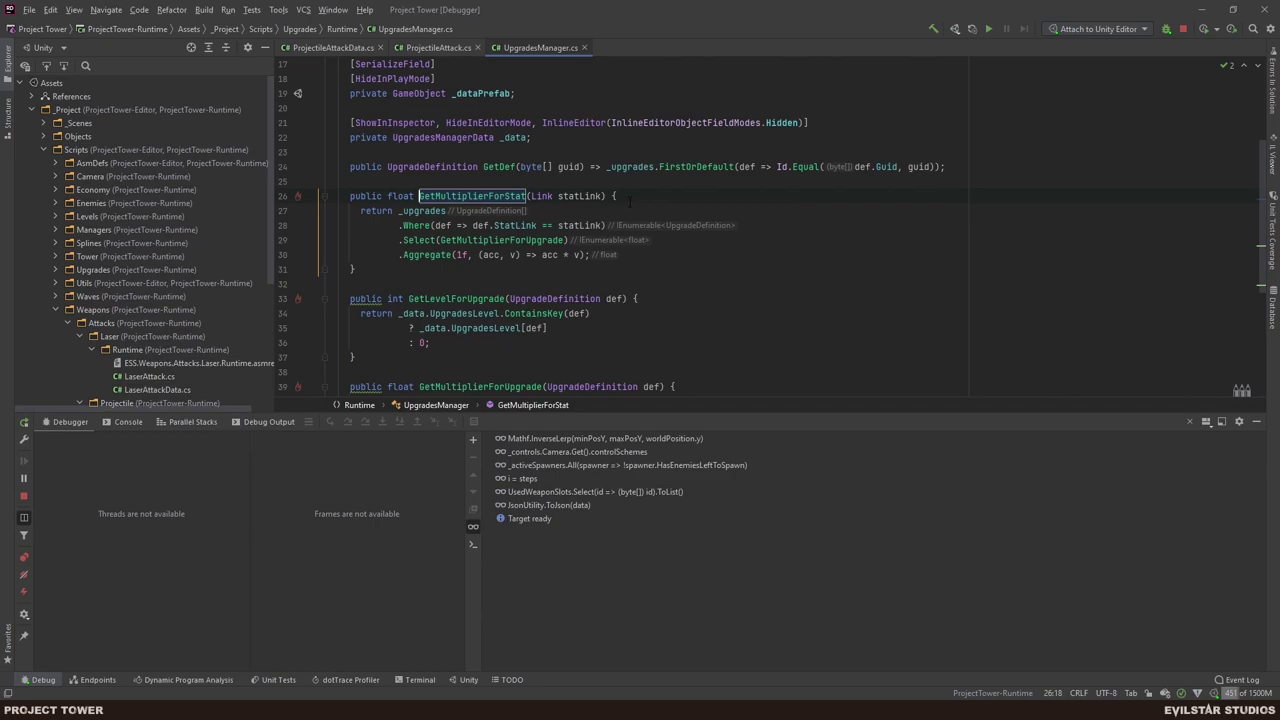
{"action": "key", "text": "alt+Tab"}
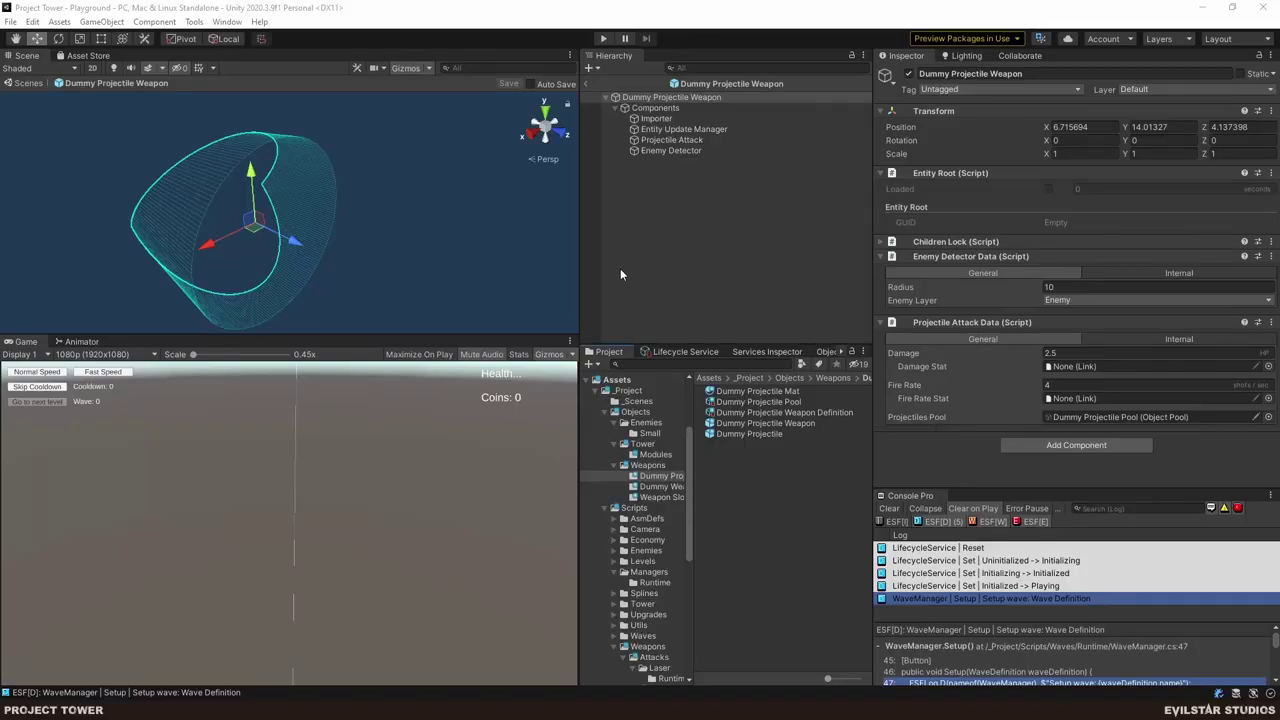
- On the Dummy Projectile Weapon's Projectile Attack Data, assign the Upgrades Manager asset in the internal tab
{"action": "left_click", "coordinate": [653, 256]}
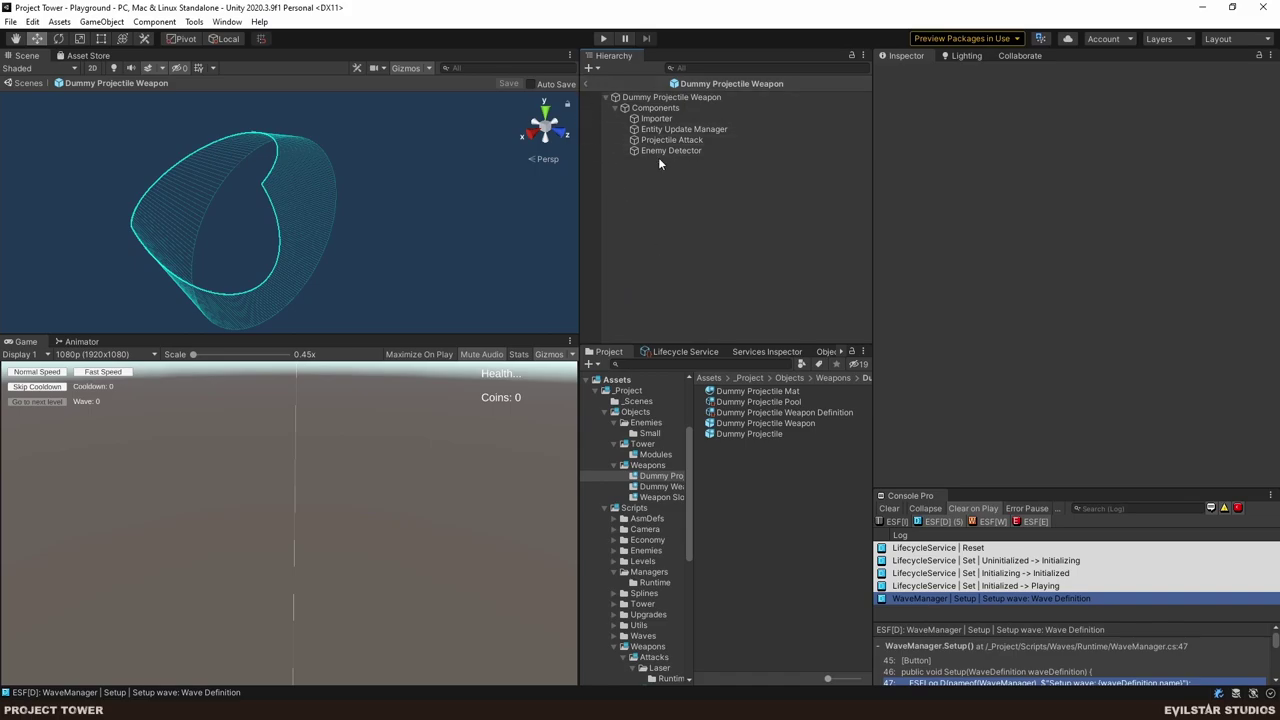
{"action": "left_click", "coordinate": [665, 97]}
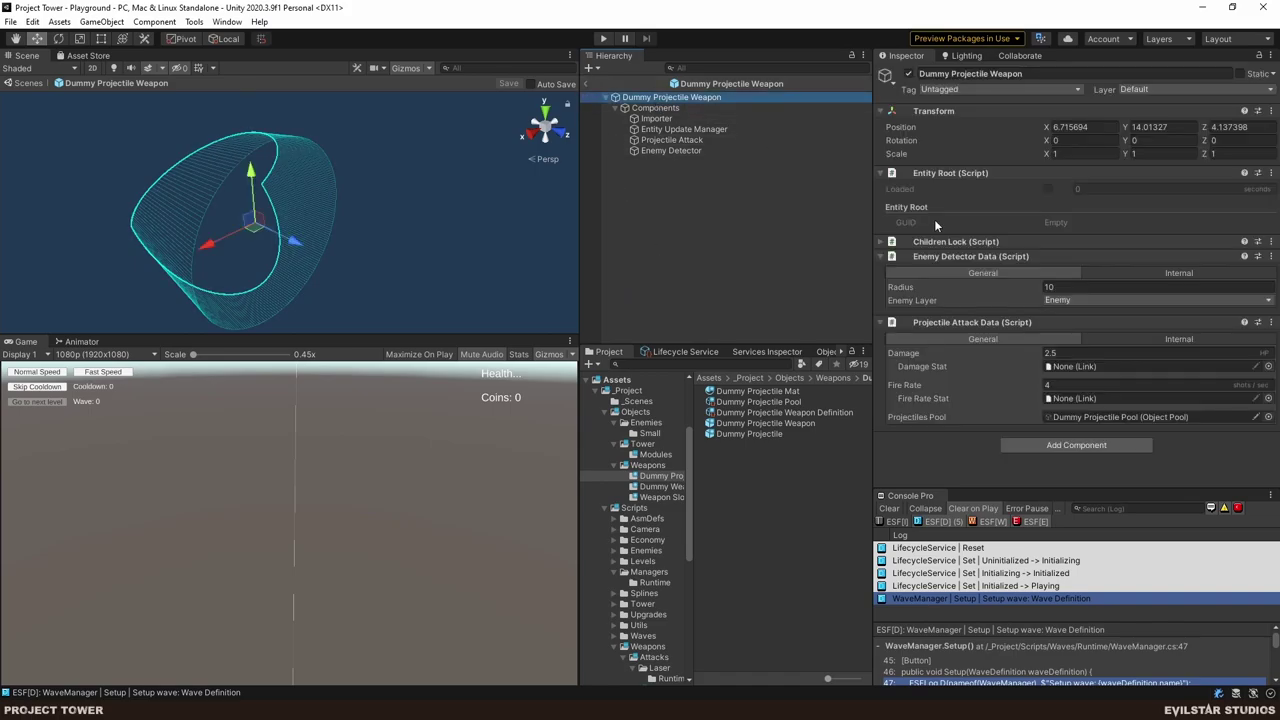
{"action": "left_click", "coordinate": [1113, 337]}
{"action": "left_click", "coordinate": [1268, 366]}
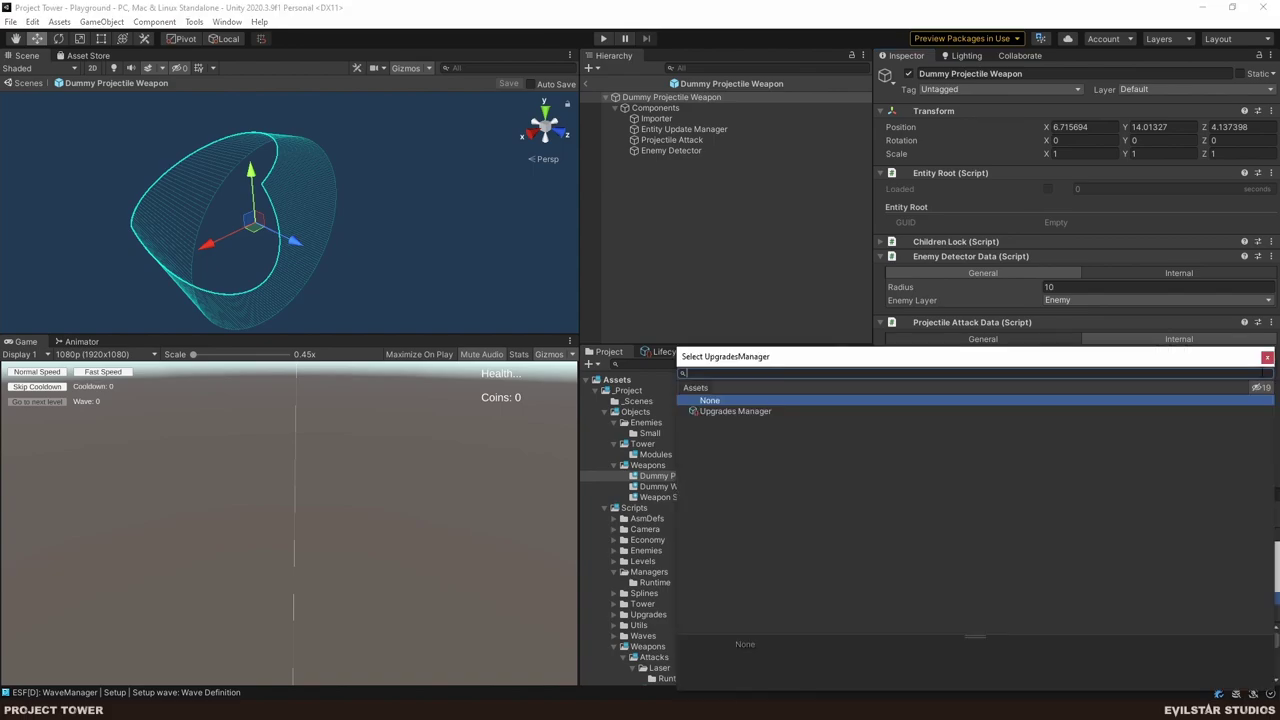
{"action": "double_click", "coordinate": [760, 405]}
{"action": "left_click", "coordinate": [975, 337]}
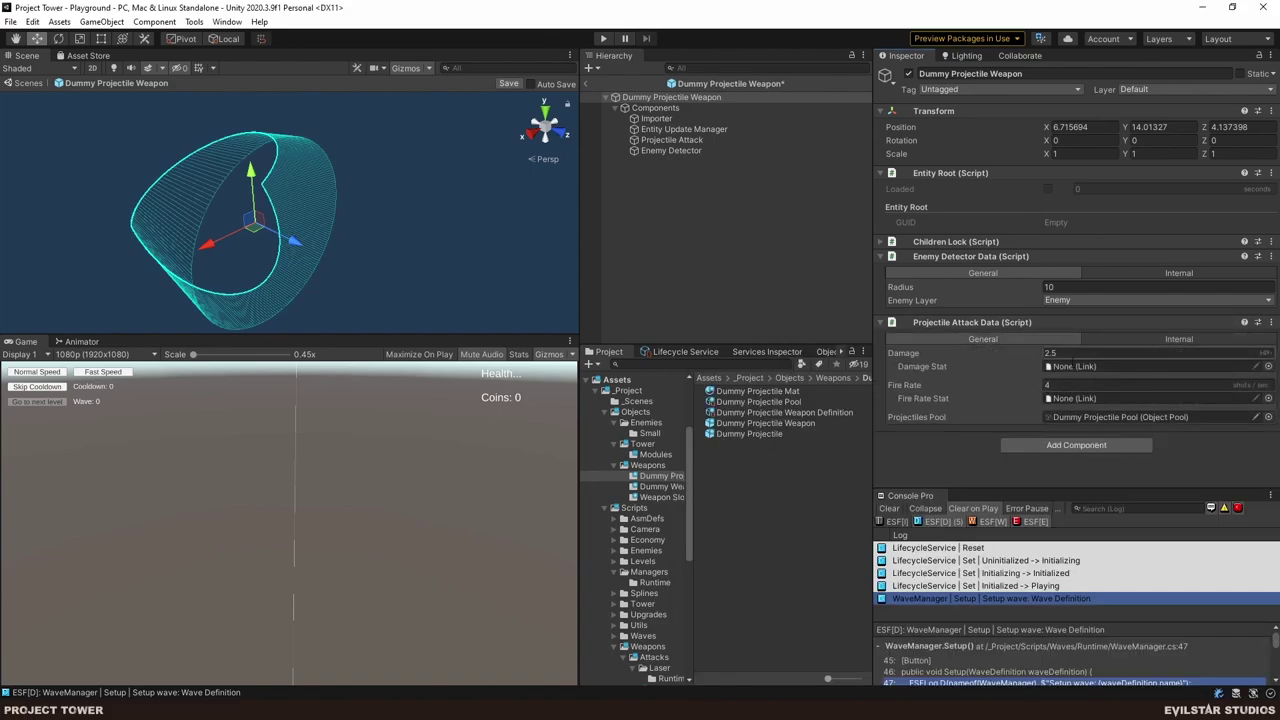
- Save the weapon prefab and return to the Playground scene
{"action": "left_click", "coordinate": [659, 262]}
{"action": "key", "text": "ctrl+s"}
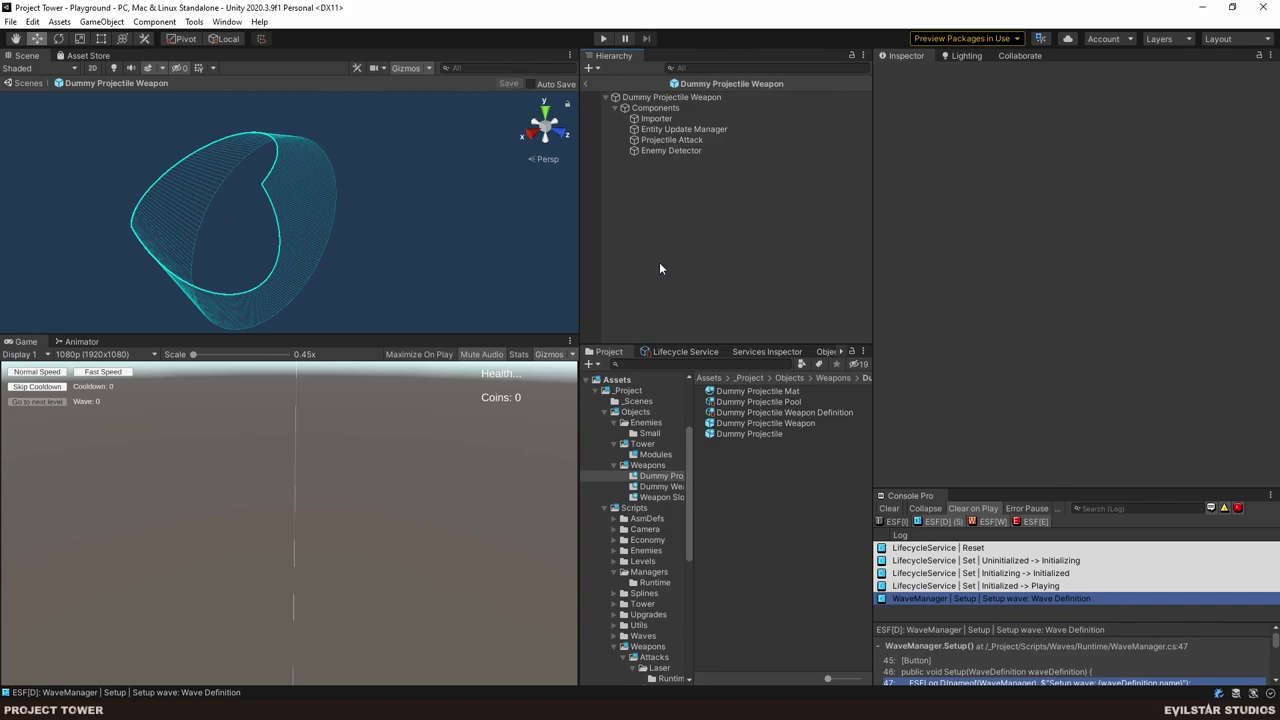
{"action": "left_click", "coordinate": [588, 84]}
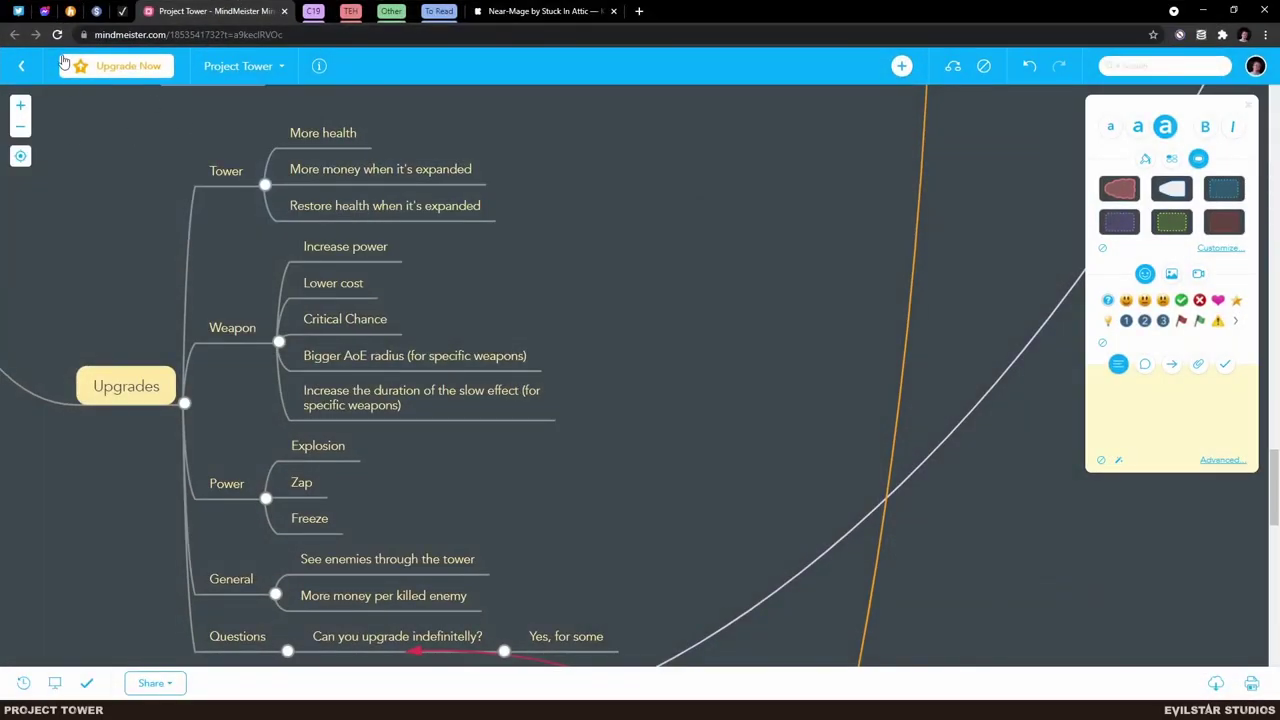
- Switch to the HacknPlan Week 11 board showing task #75, Create projectile attack component
{"action": "left_click", "coordinate": [70, 11]}
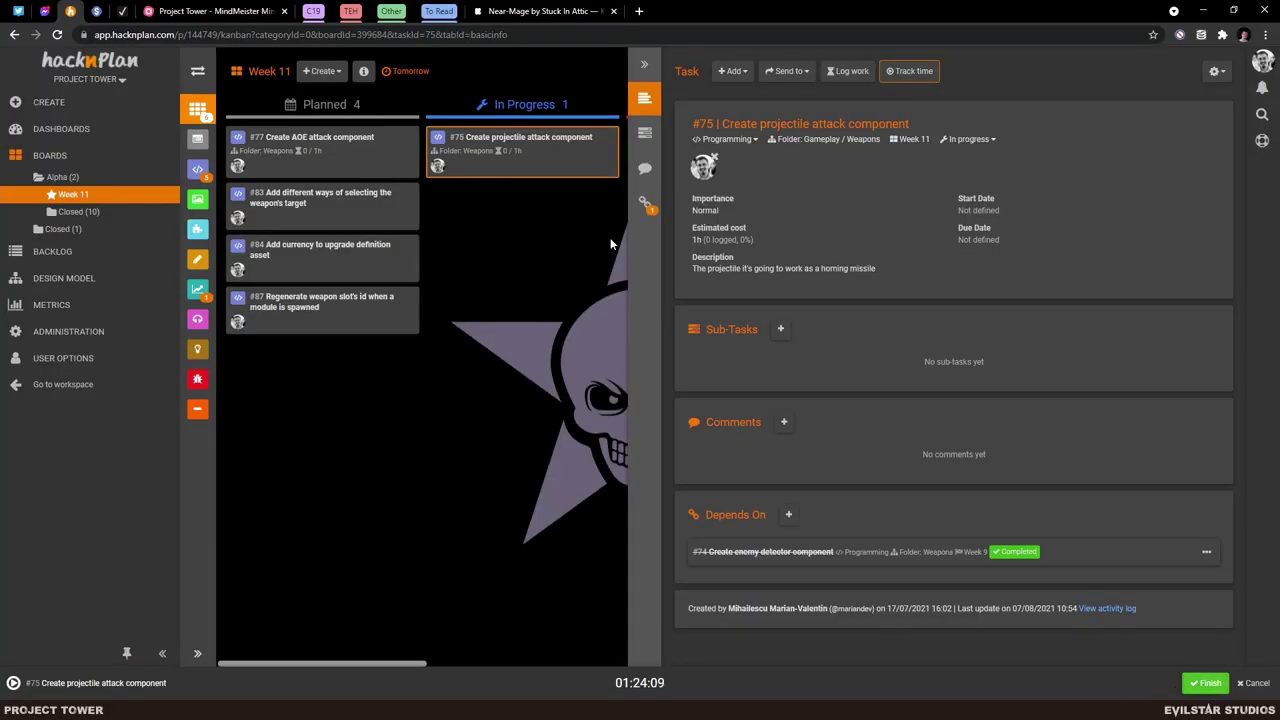
- Shrink the HacknPlan browser window so the Unity Playground scene shows again
{"action": "left_click_drag", "start_coordinate": [684, 14], "coordinate": [676, 18]}
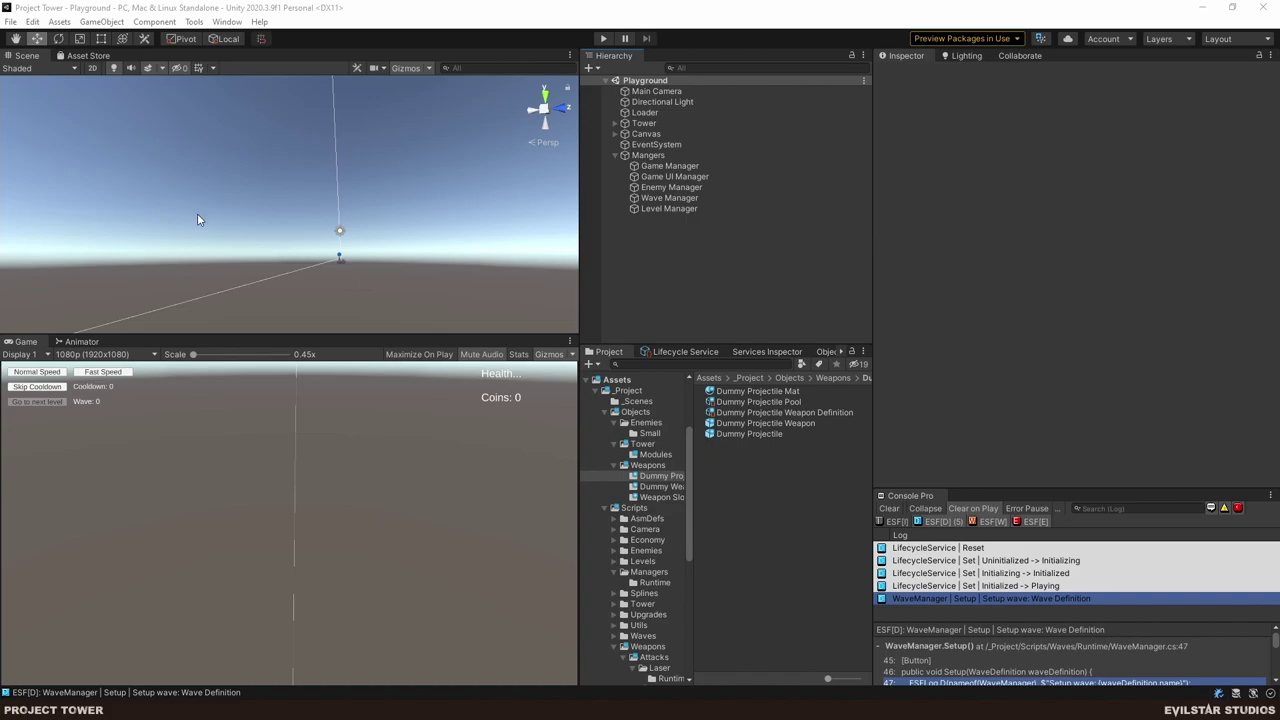
- Open the Collaborate panel and review the 48 pending changes, including projectile scripts and weapon prefabs
{"action": "left_click", "coordinate": [1018, 55]}
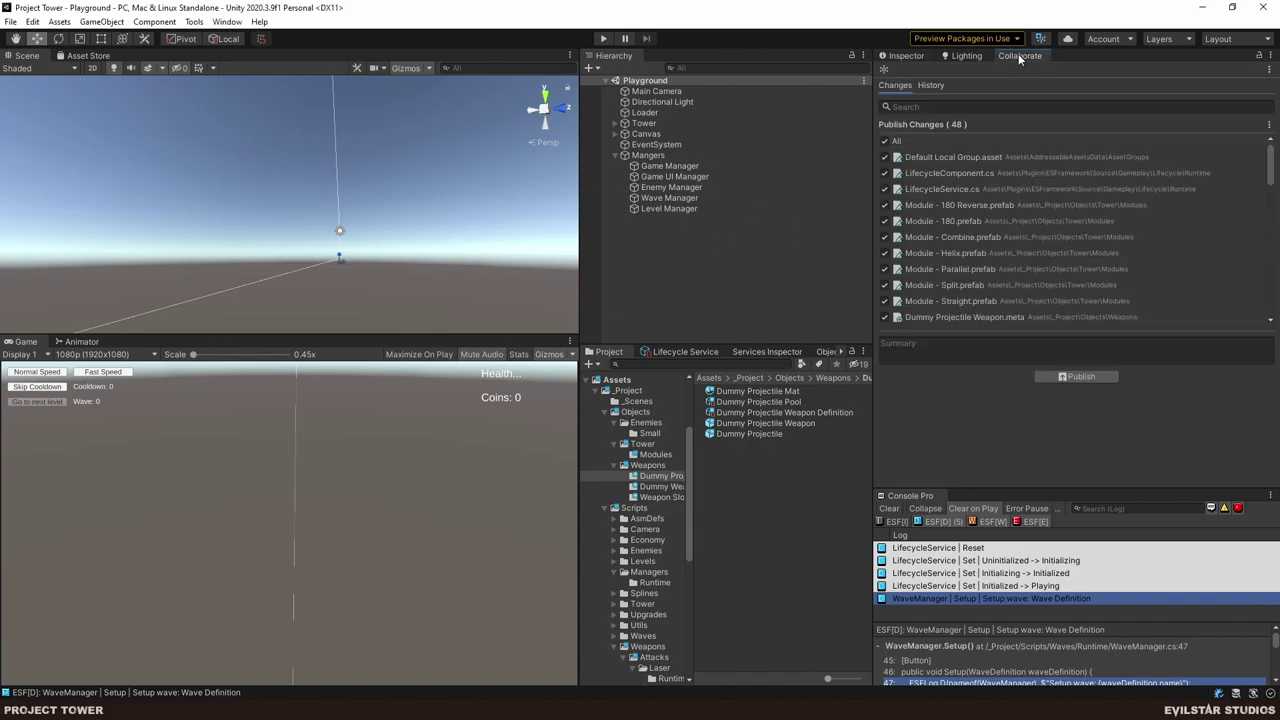
{"action": "scroll", "coordinate": [1019, 226], "scroll_direction": "down", "scroll_amount": 10}
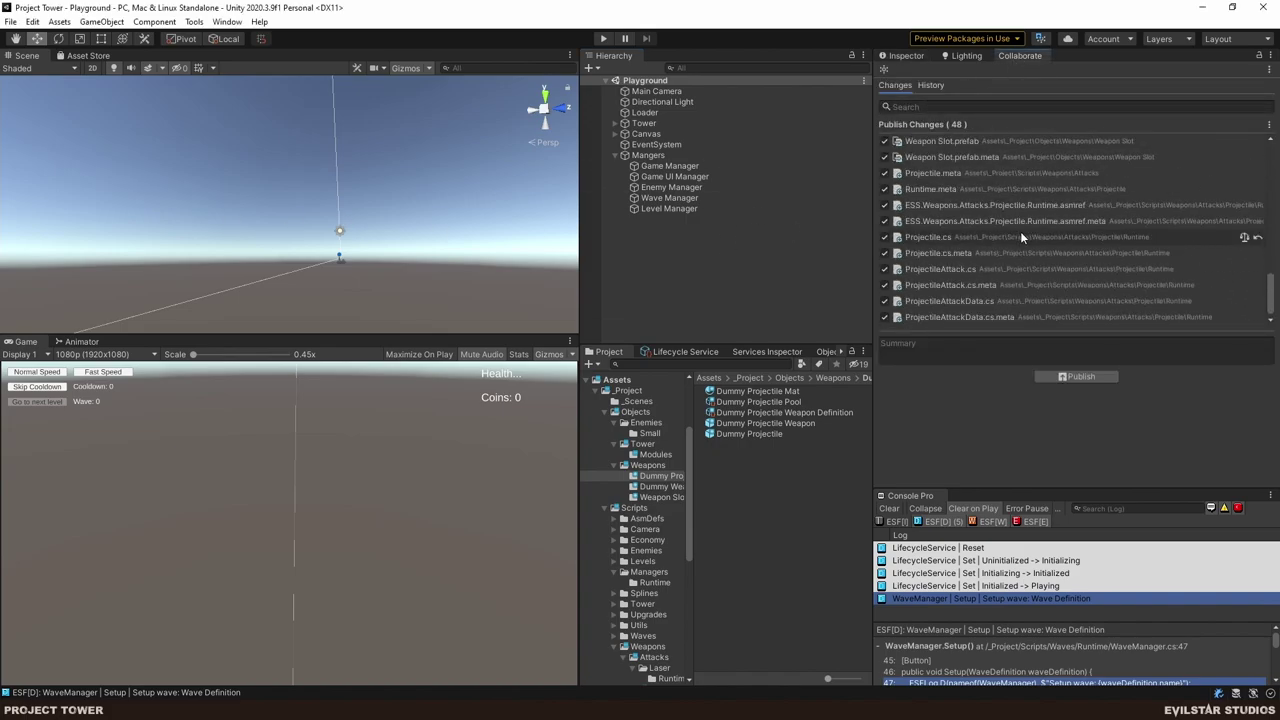
{"action": "scroll", "coordinate": [1052, 243], "scroll_direction": "up", "scroll_amount": 5}
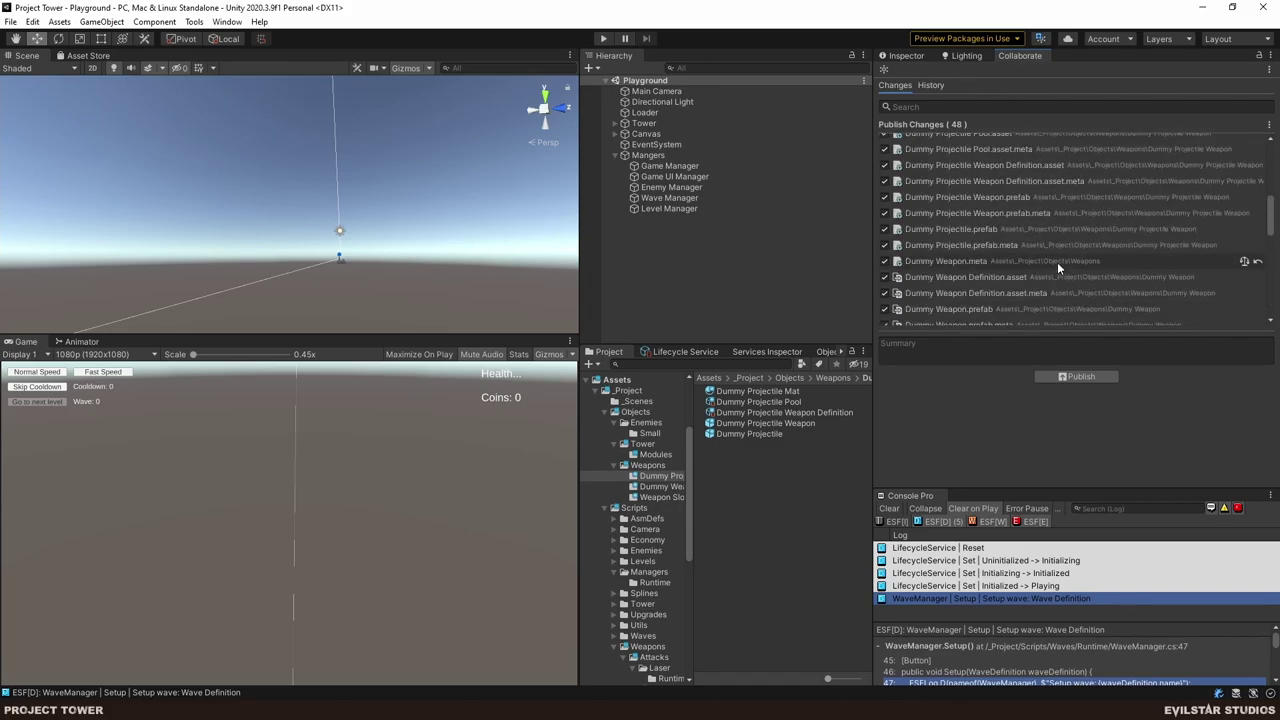
{"action": "scroll", "coordinate": [1057, 262], "scroll_direction": "up", "scroll_amount": 2}
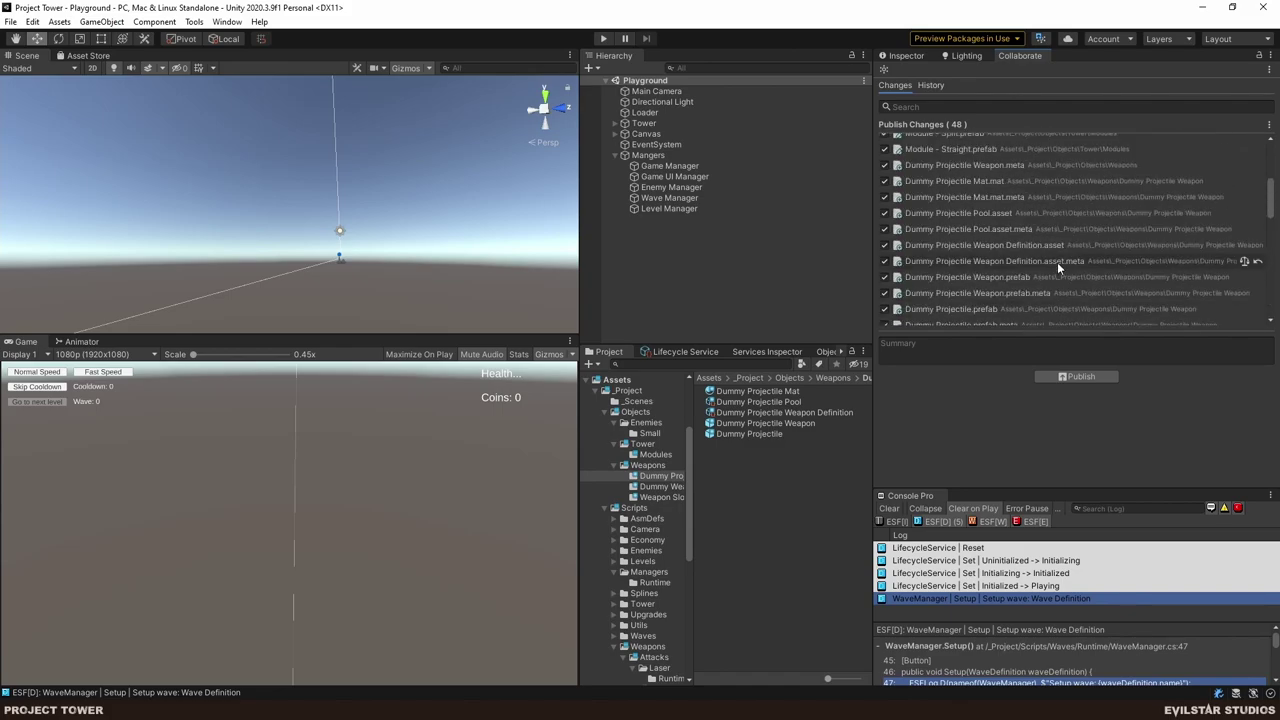
{"action": "scroll", "coordinate": [1057, 262], "scroll_direction": "up", "scroll_amount": 4}
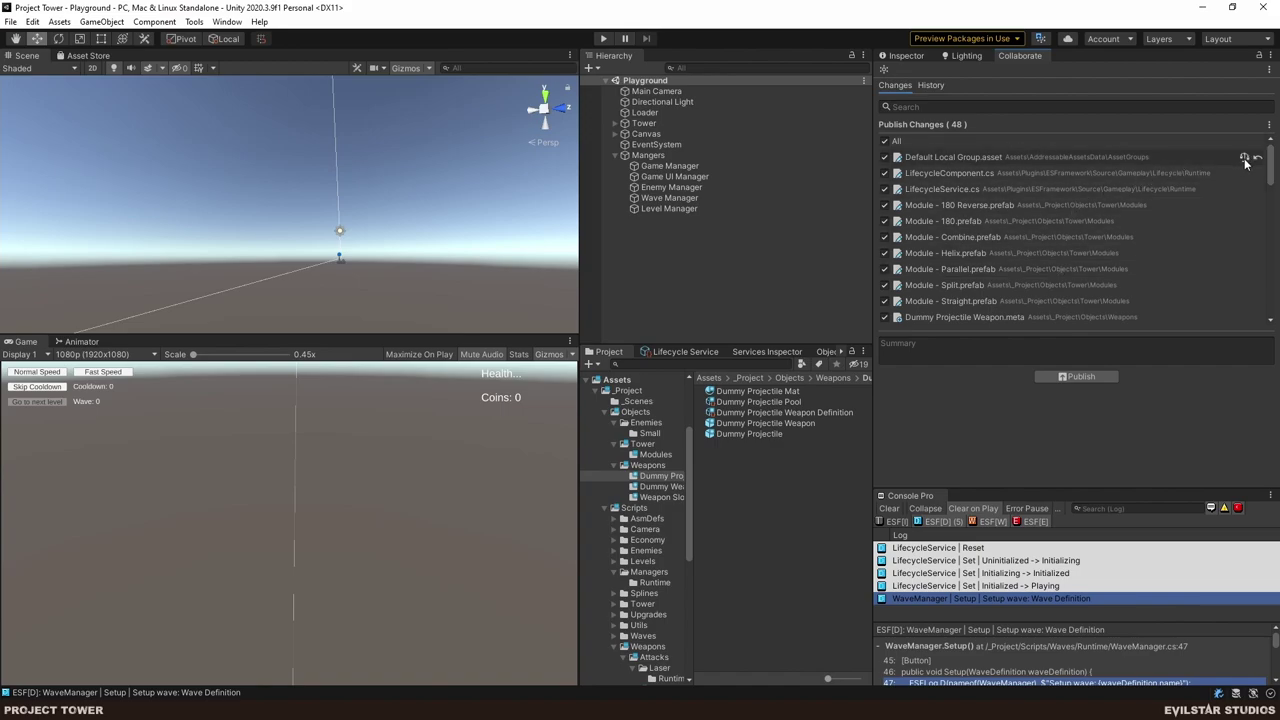
{"action": "left_click", "coordinate": [1244, 158]}
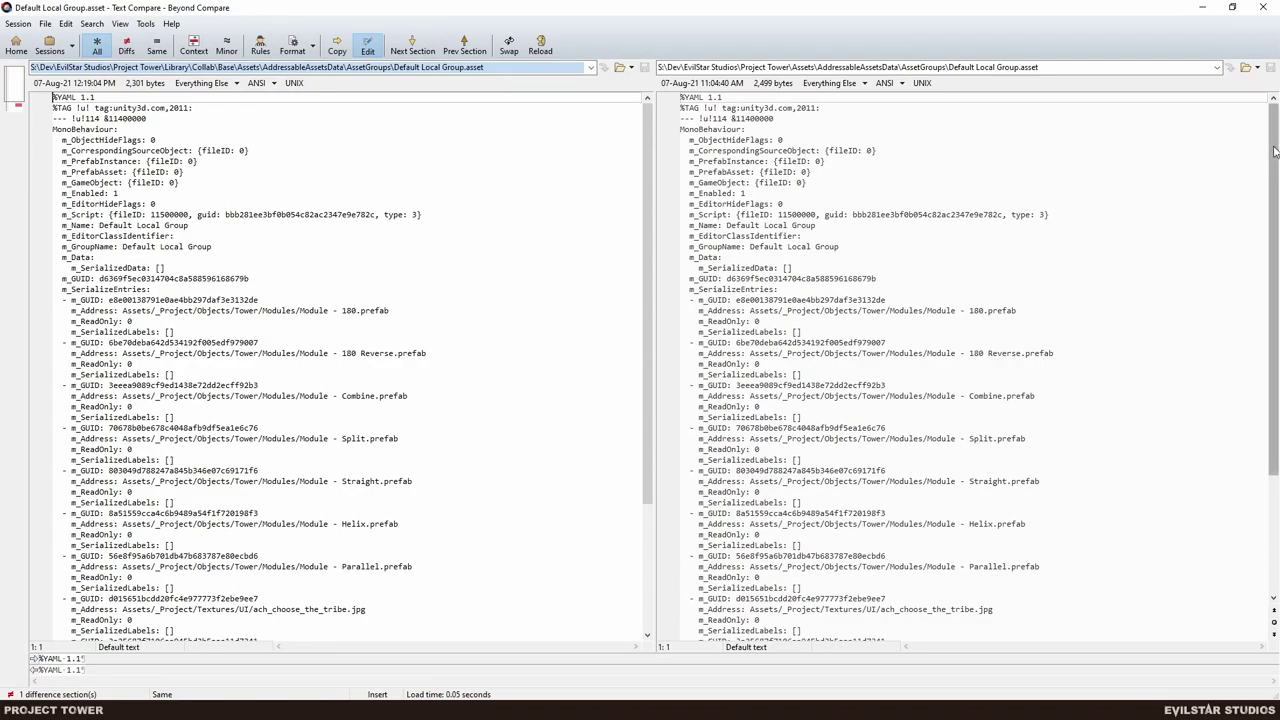
{"action": "scroll", "coordinate": [869, 577], "scroll_direction": "down", "scroll_amount": 5}
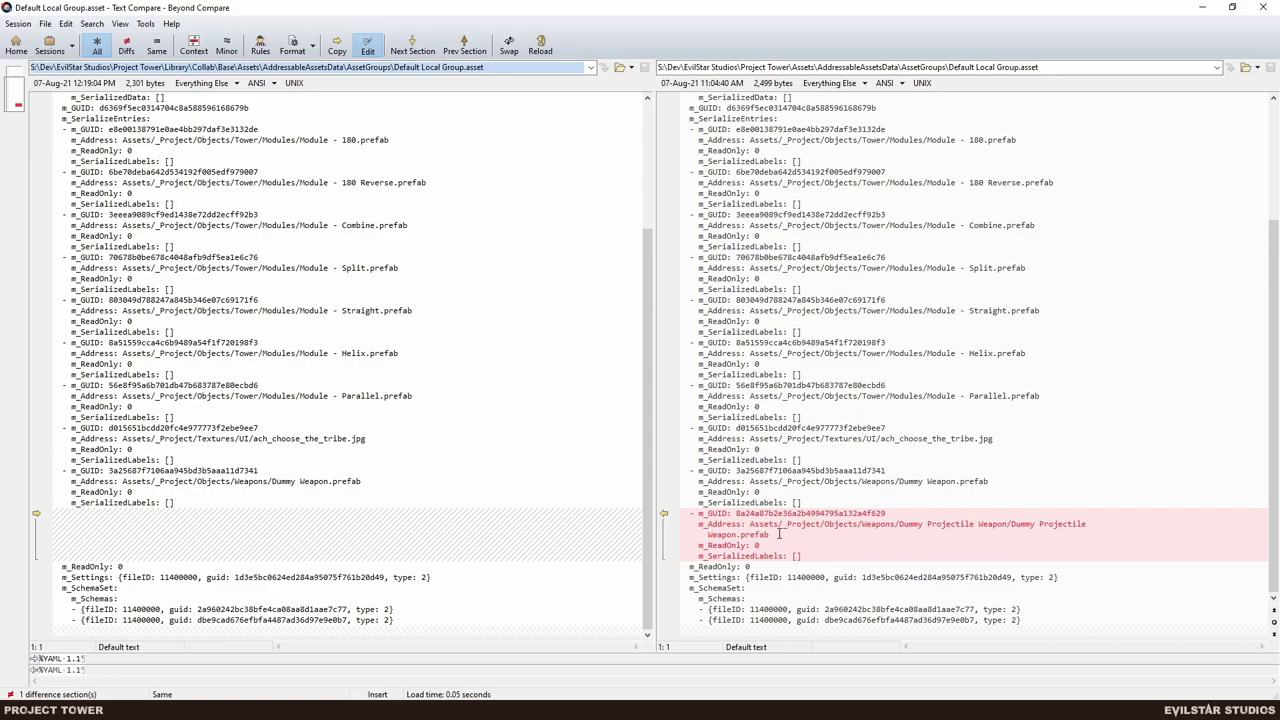
- Close the comparison view and scroll down the Collaborate changes list to the summary box
{"action": "left_click", "coordinate": [1263, 7]}
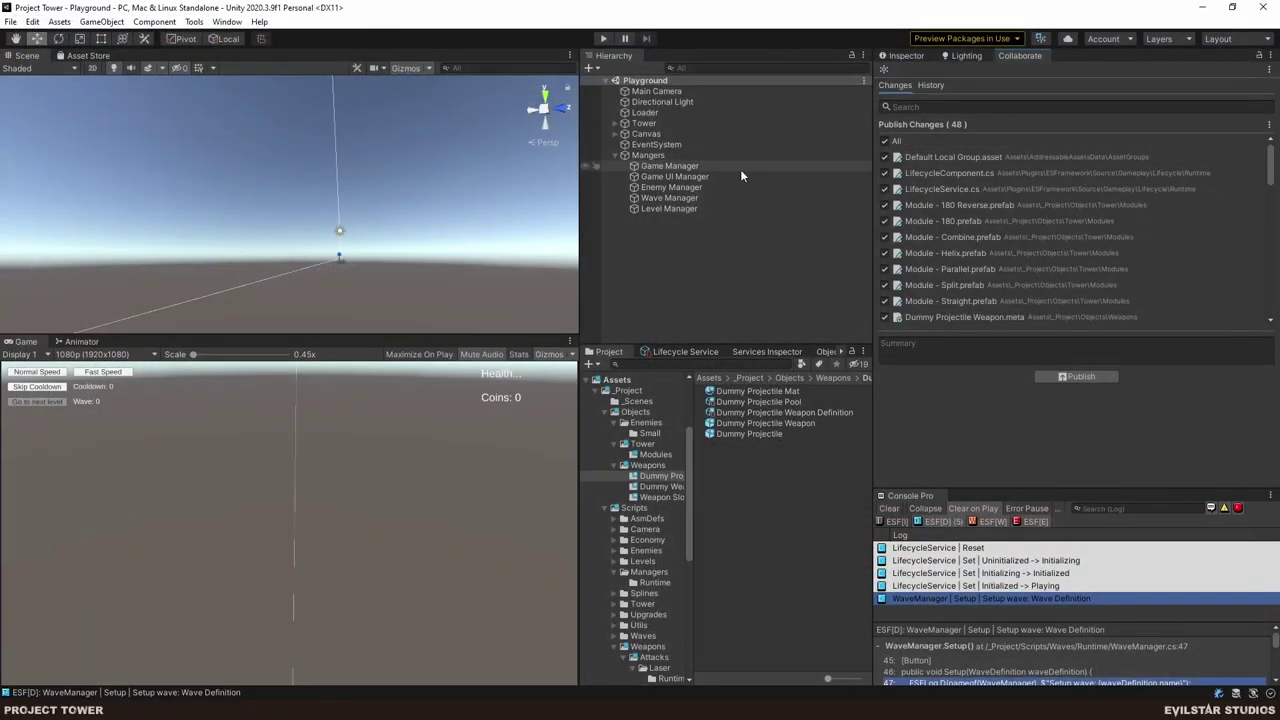
{"action": "scroll", "coordinate": [1032, 238], "scroll_direction": "down", "scroll_amount": 3}
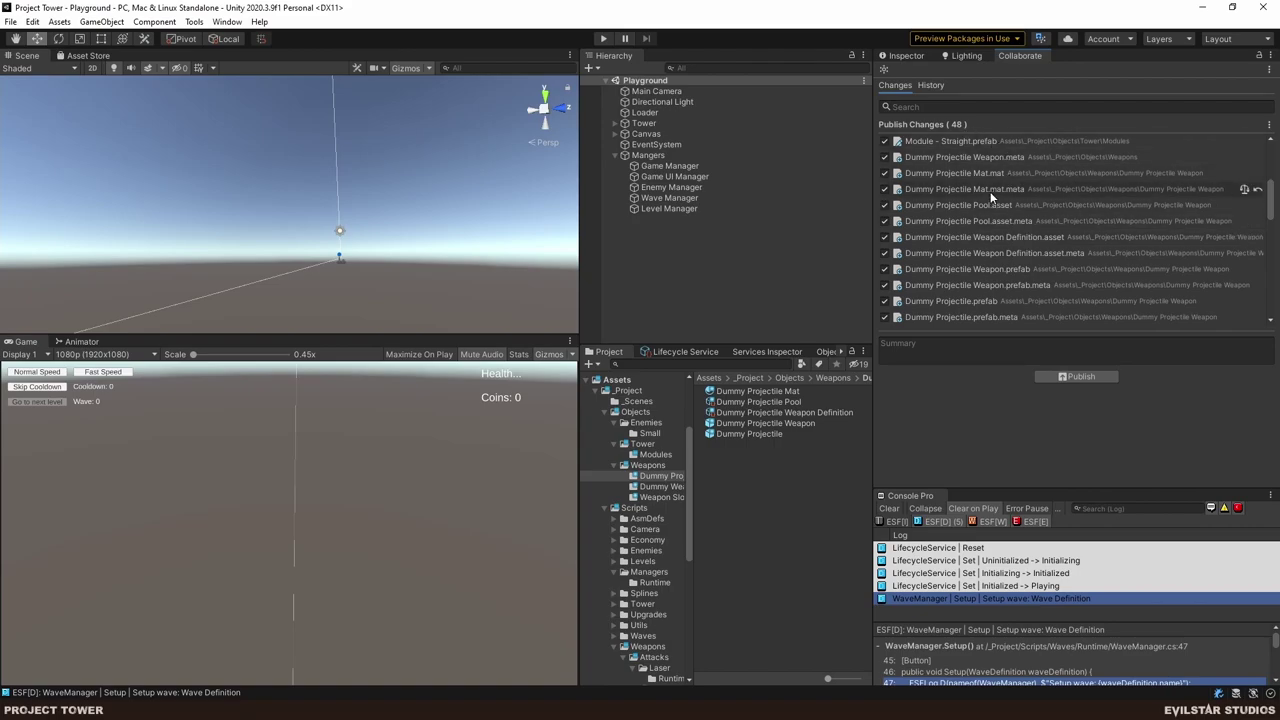
{"action": "scroll", "coordinate": [1020, 260], "scroll_direction": "down", "scroll_amount": 3}
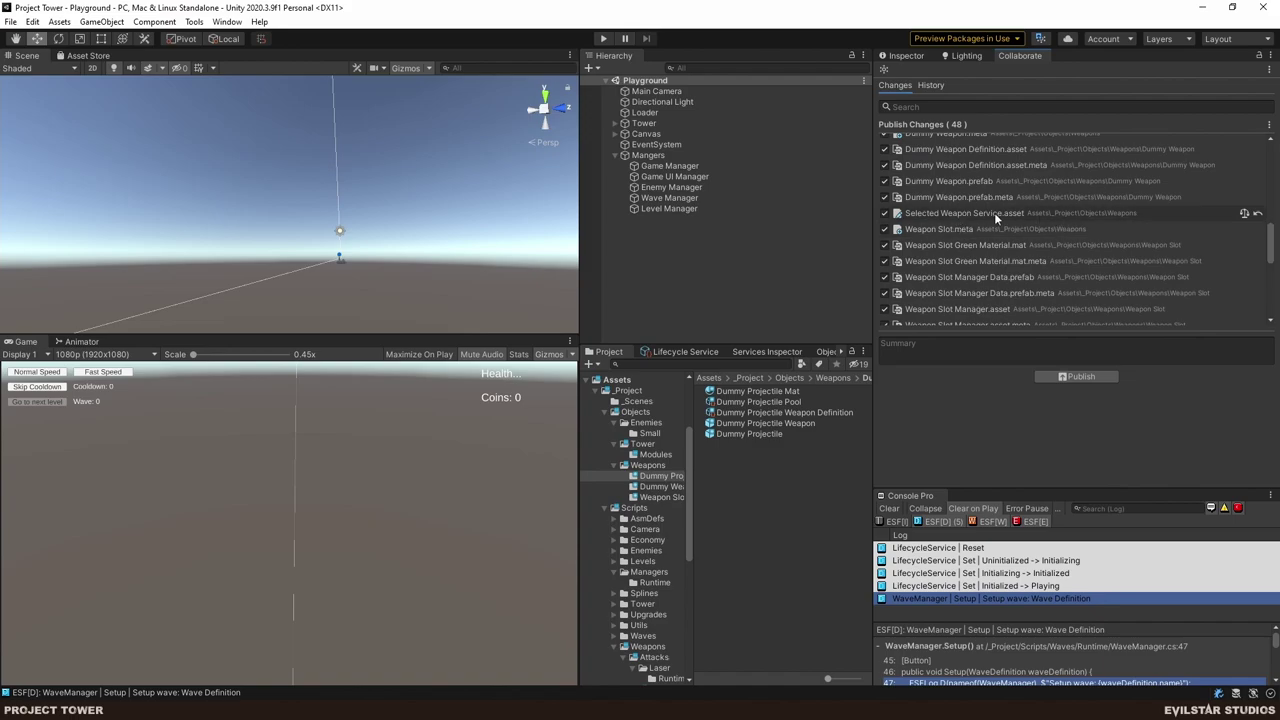
{"action": "scroll", "coordinate": [1018, 248], "scroll_direction": "down", "scroll_amount": 4}
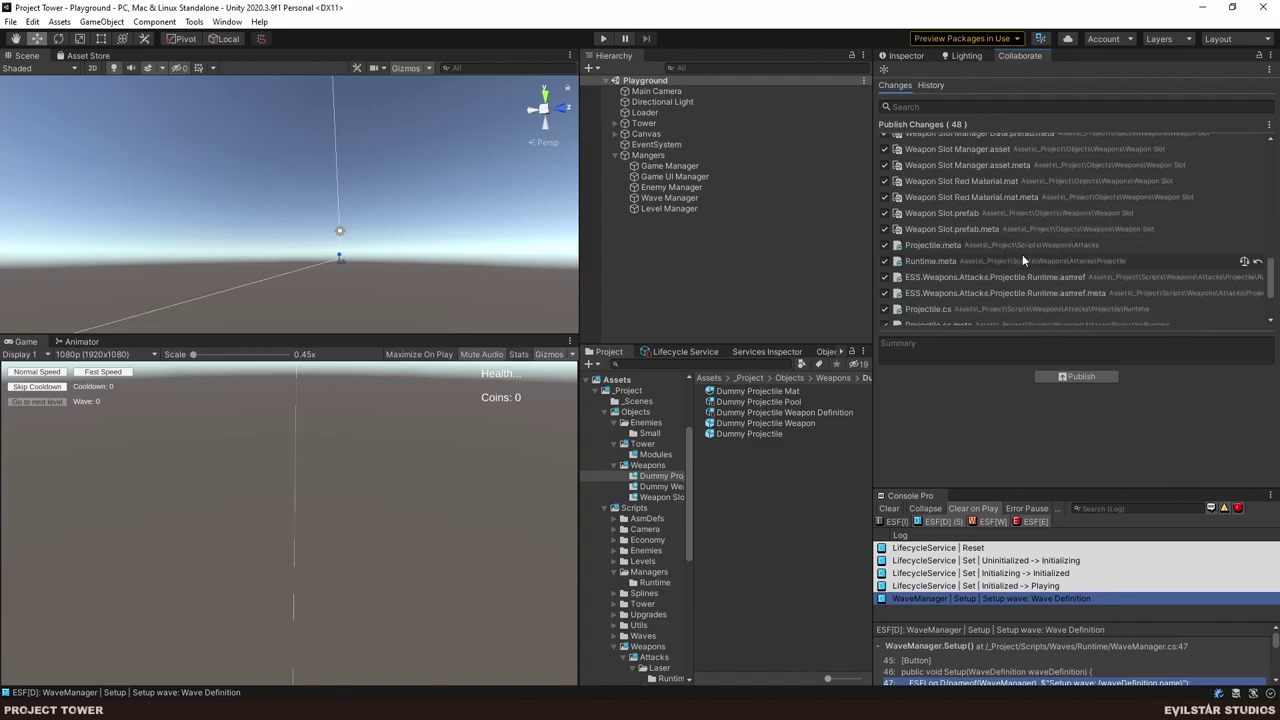
{"action": "scroll", "coordinate": [1022, 254], "scroll_direction": "down", "scroll_amount": 2}
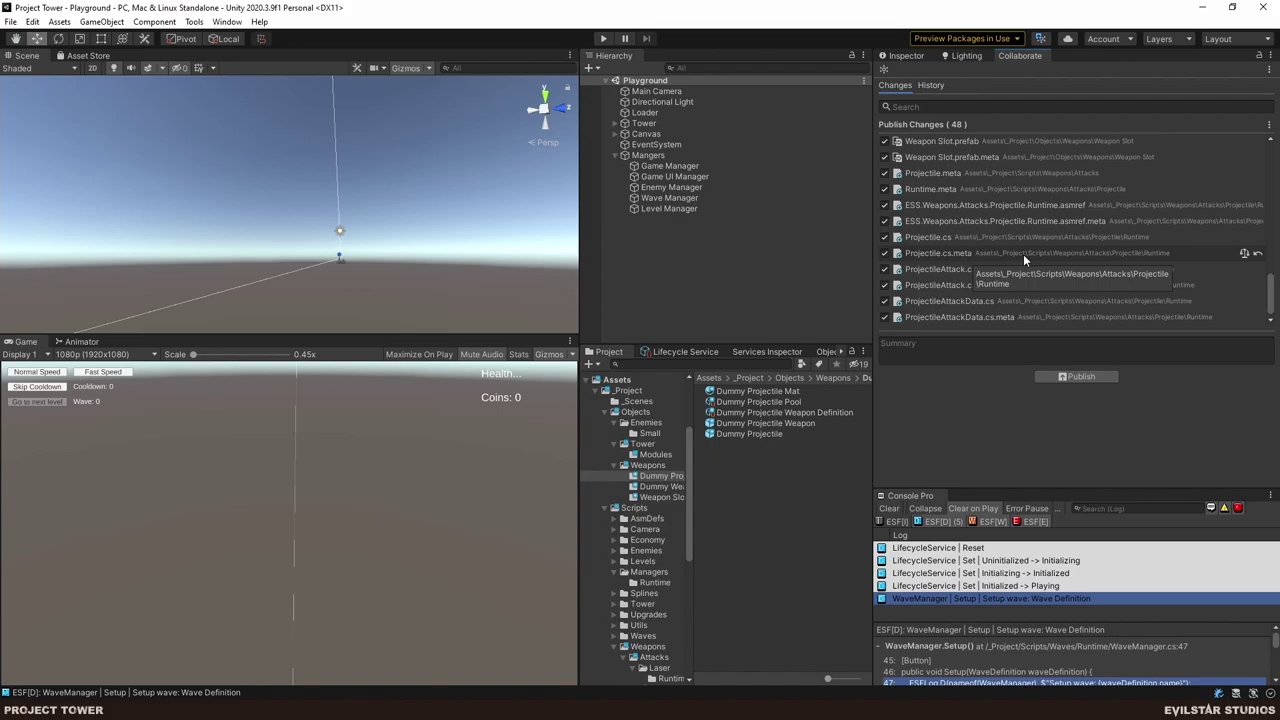
- Write the publish summary 'feat: [#75 Create projectile attack component' from the pasted task title
{"action": "left_click", "coordinate": [928, 358]}
{"action": "type", "text": "feat: p"}
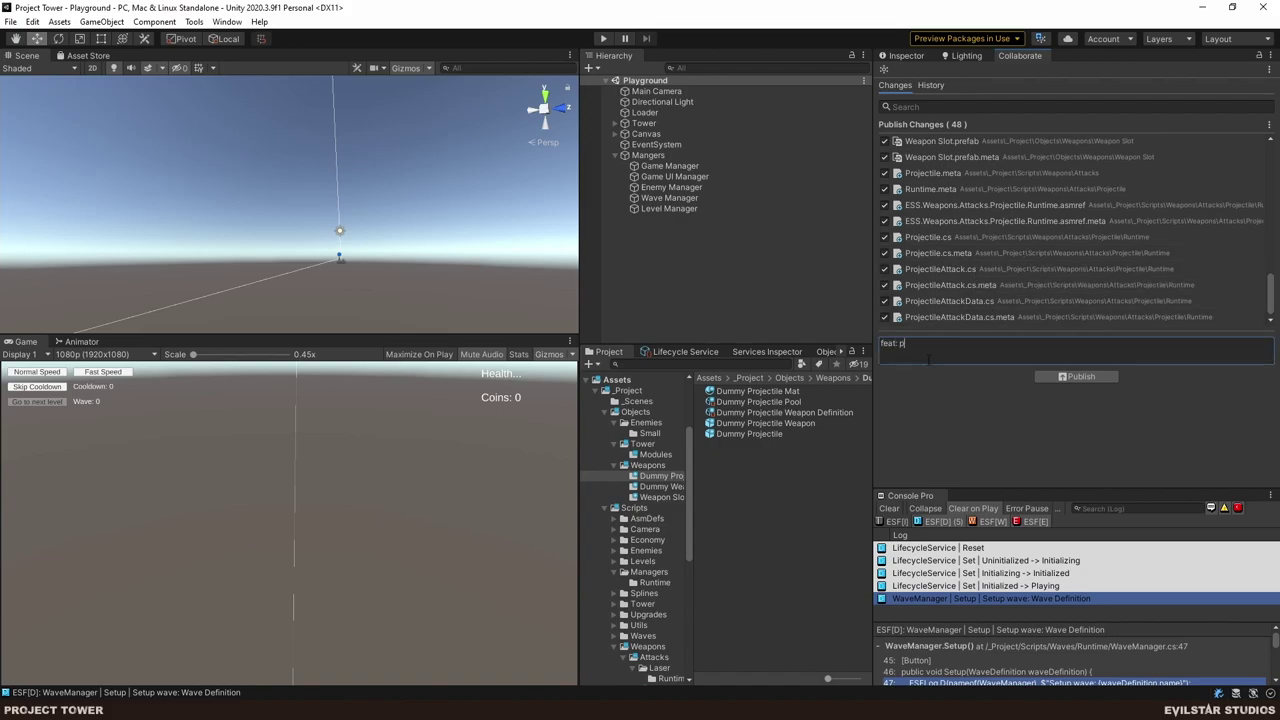
{"action": "type", "text": "#75 | Create projectile attack component"}
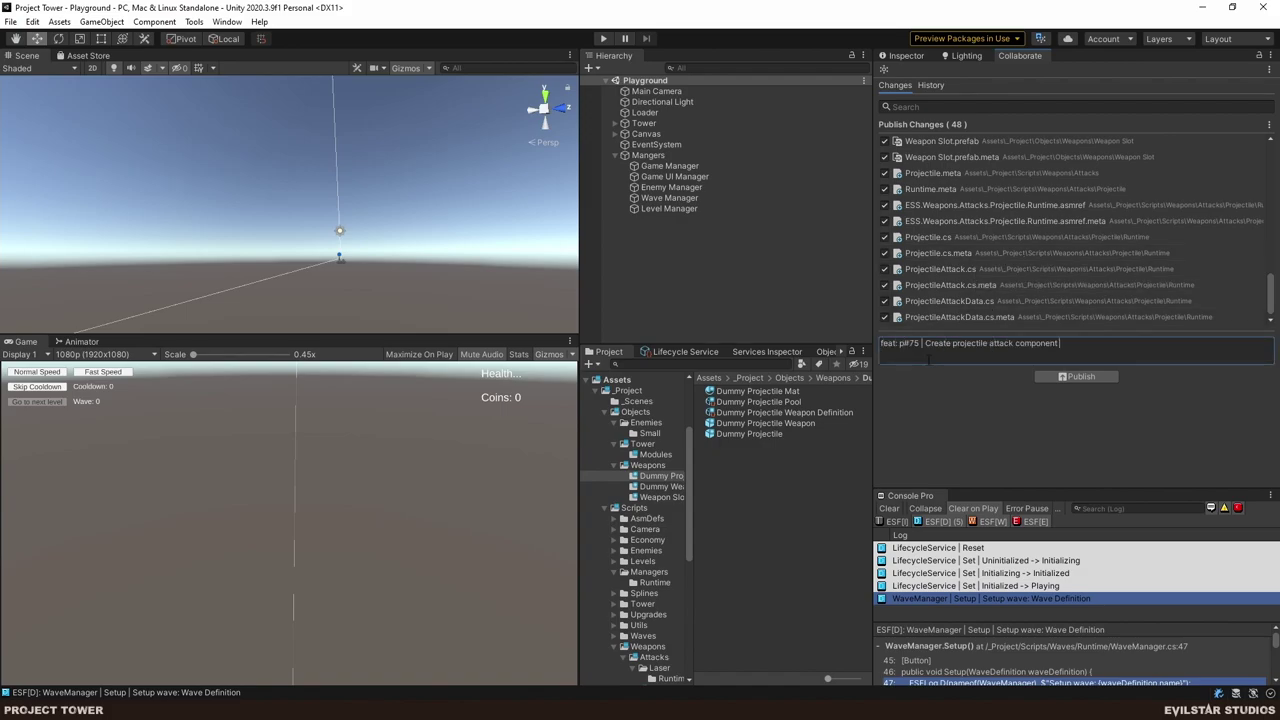
{"action": "key", "text": "ctrl+shift+Left"}
{"action": "key", "text": "ctrl+shift+Left"}
{"action": "key", "text": "ctrl+shift+Left"}
{"action": "key", "text": "ctrl+shift+Left"}
{"action": "key", "text": "ctrl+shift+Left"}
{"action": "key", "text": "ctrl+shift+Left"}
{"action": "key", "text": "ctrl+shift+Left"}
{"action": "key", "text": "ctrl+shift+Left"}
{"action": "key", "text": "ctrl+c"}
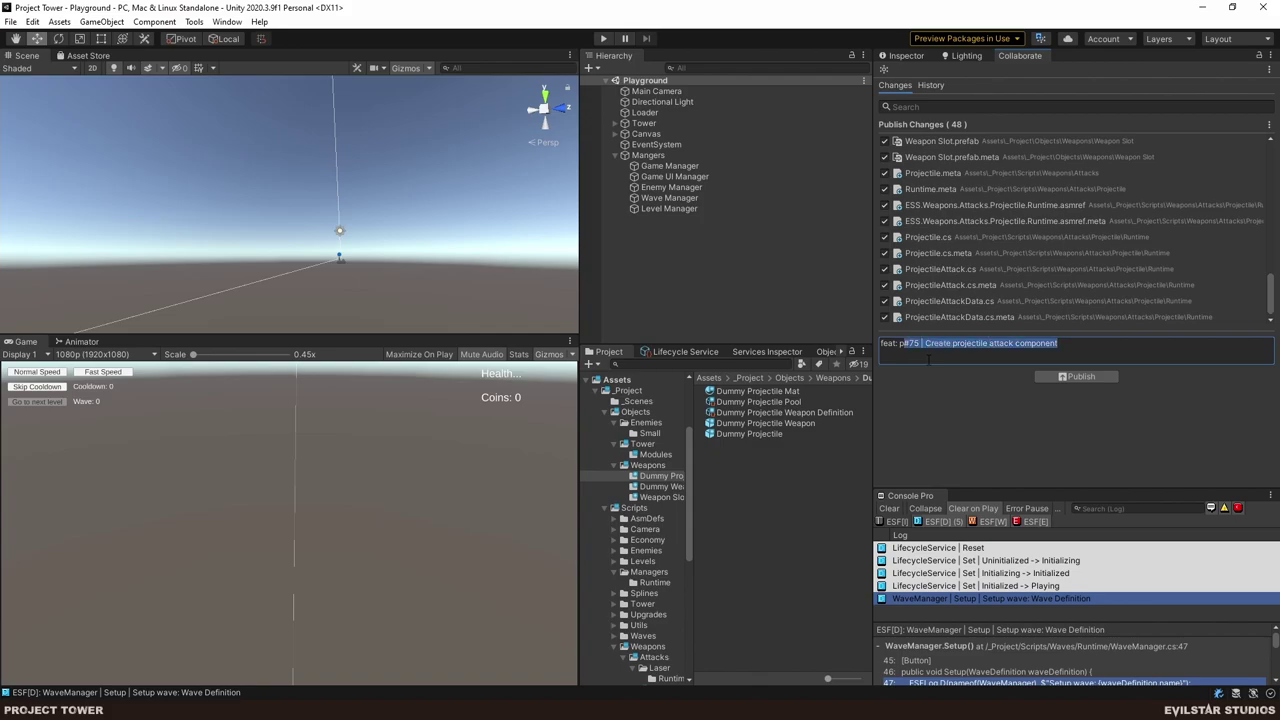
{"action": "type", "text": "["}
{"action": "key", "text": "ctrl+v"}
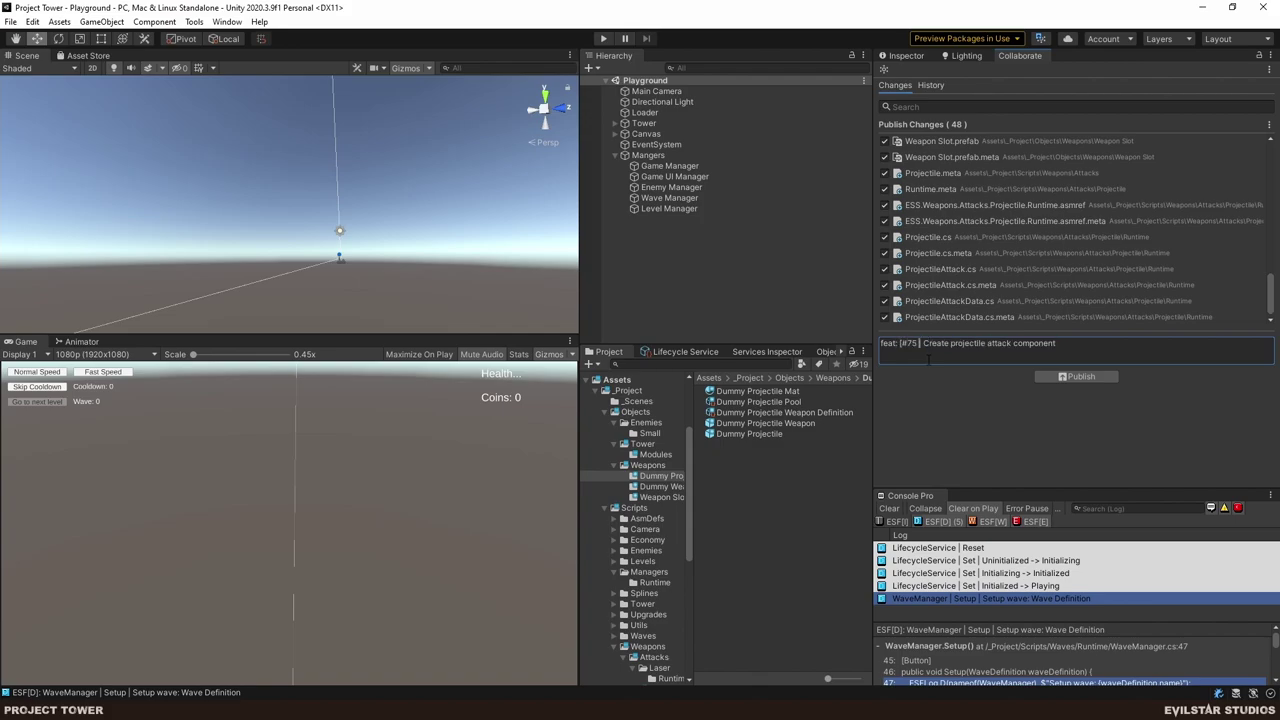
{"action": "key", "text": "BackSpace"}
{"action": "key", "text": "BackSpace"}
- Close the summary bracket and publish the 48 changes, retrying after the failed submit
{"action": "type", "text": "]"}
{"action": "left_click", "coordinate": [1090, 378]}
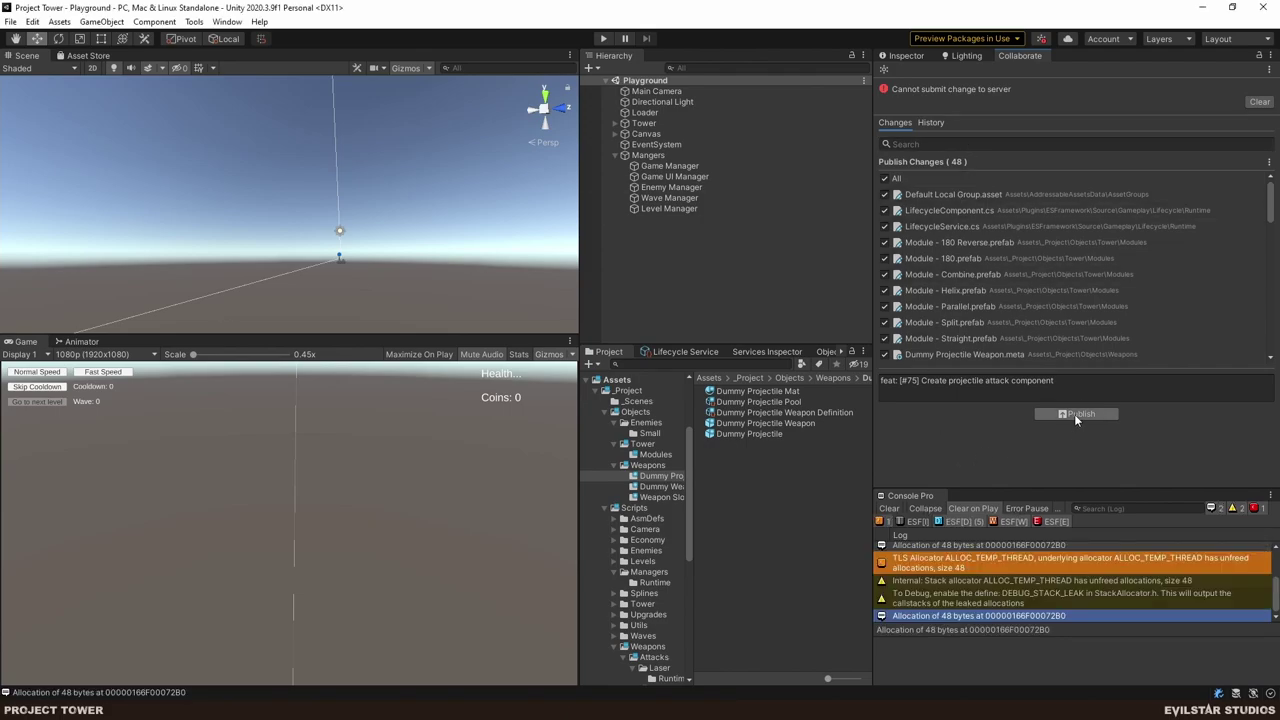
{"action": "left_click", "coordinate": [1074, 414]}
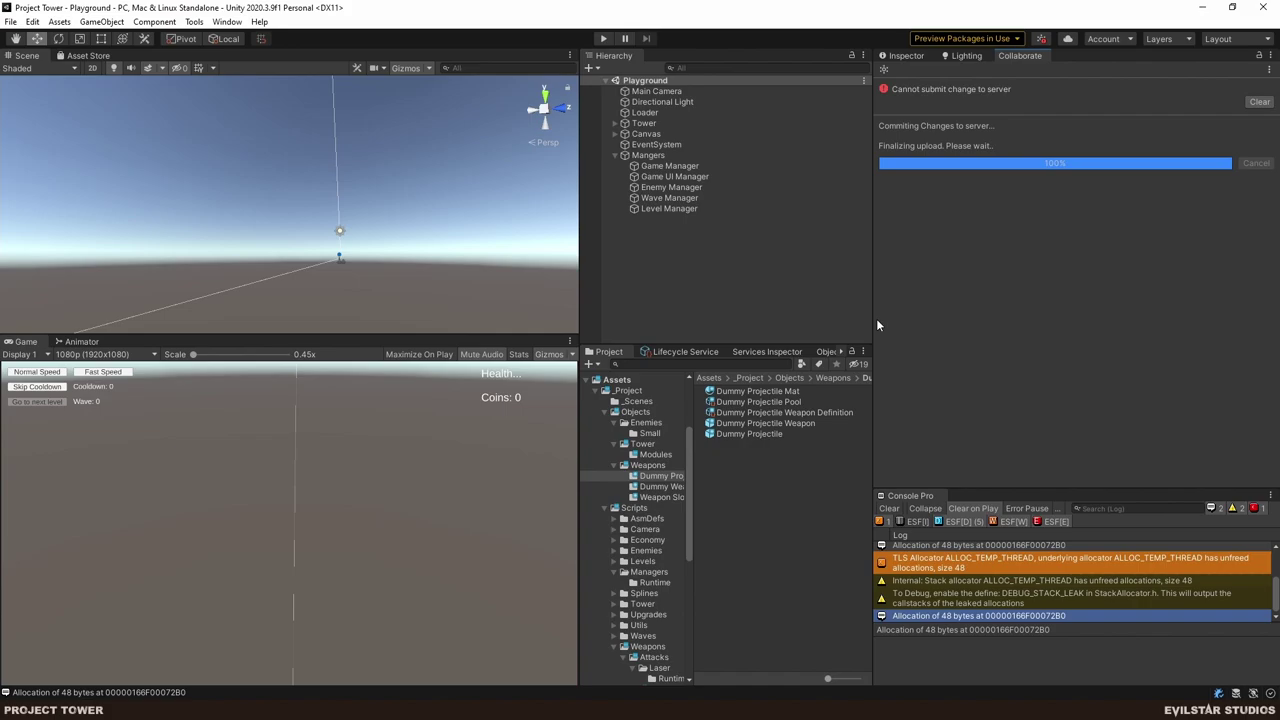
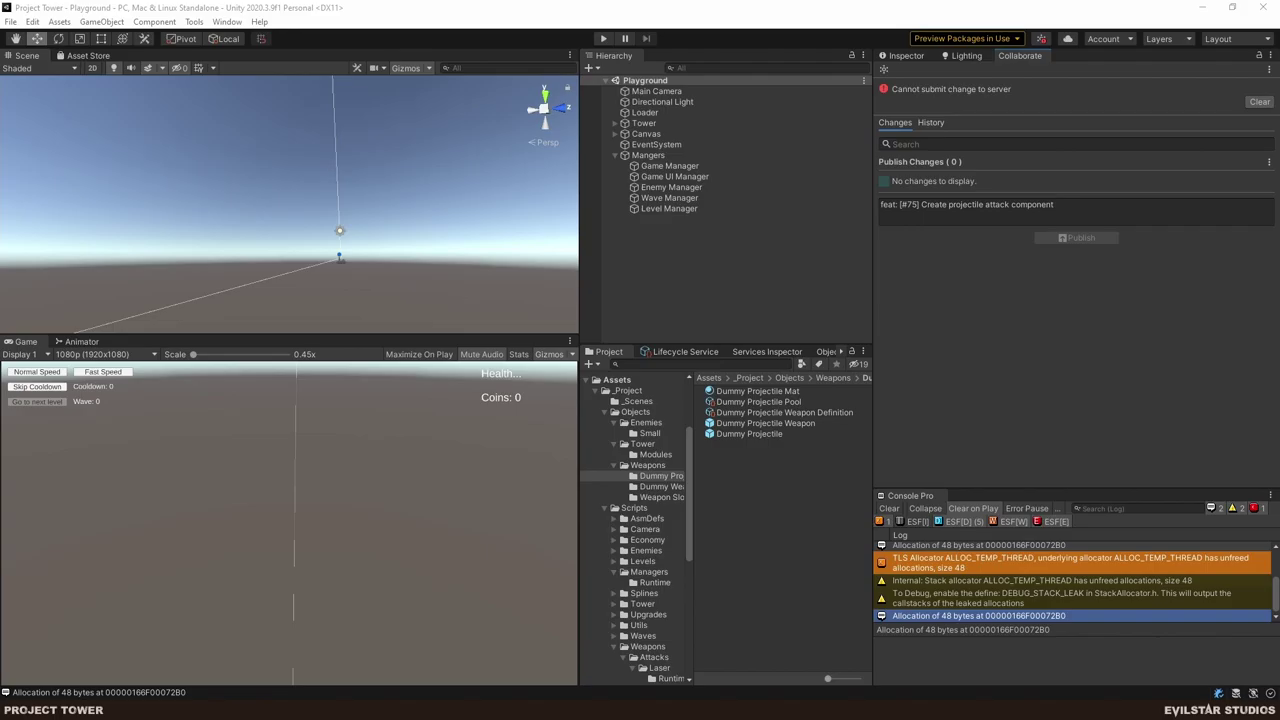
- Switch from Unity to the HacknPlan Week 11 kanban board in the browser
{"action": "key", "text": "alt+Tab"}
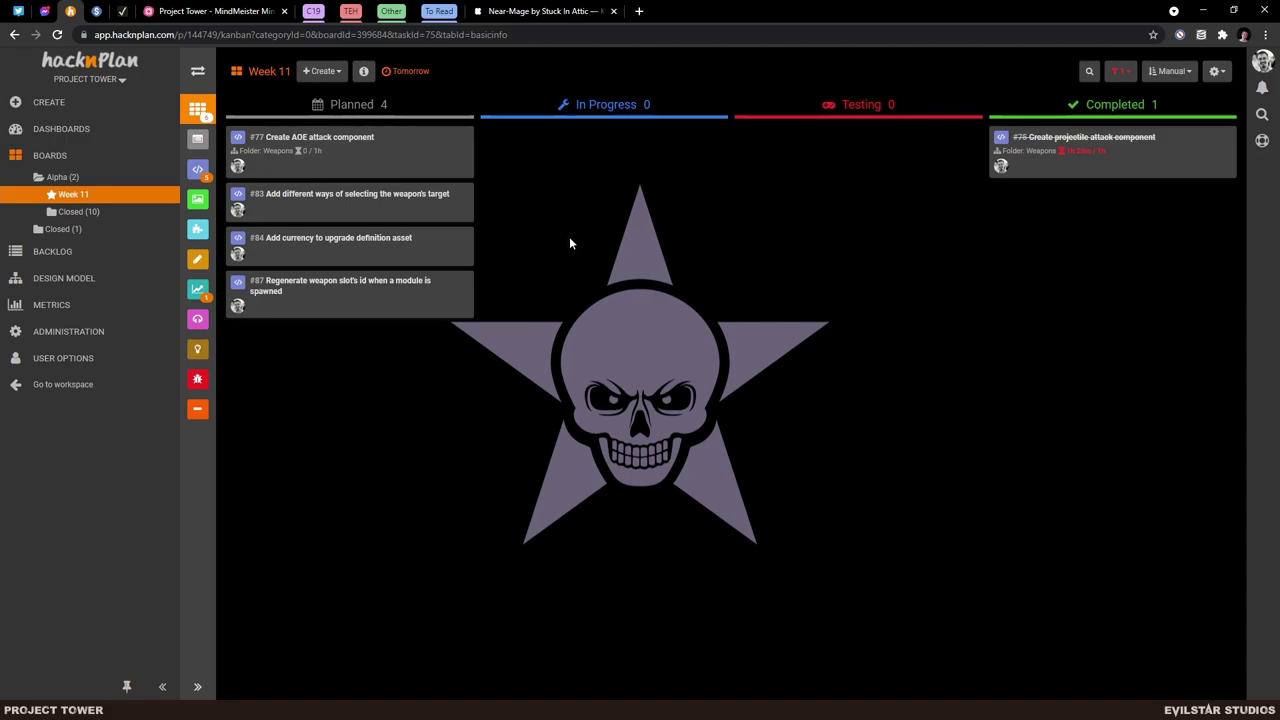
- Create the task 'Add buttons for selecting the weapon to spawn' with a 10m estimate
{"action": "left_click", "coordinate": [320, 72]}
{"action": "left_click", "coordinate": [308, 89]}
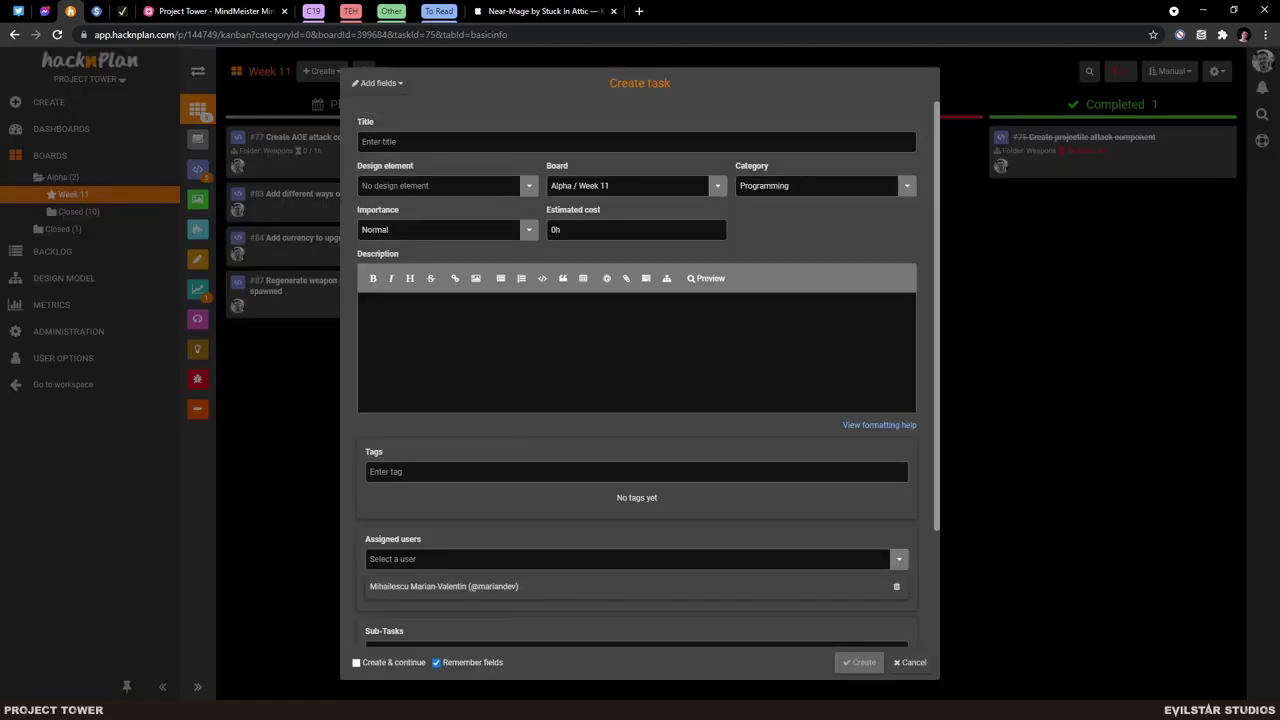
{"action": "type", "text": "Add "}
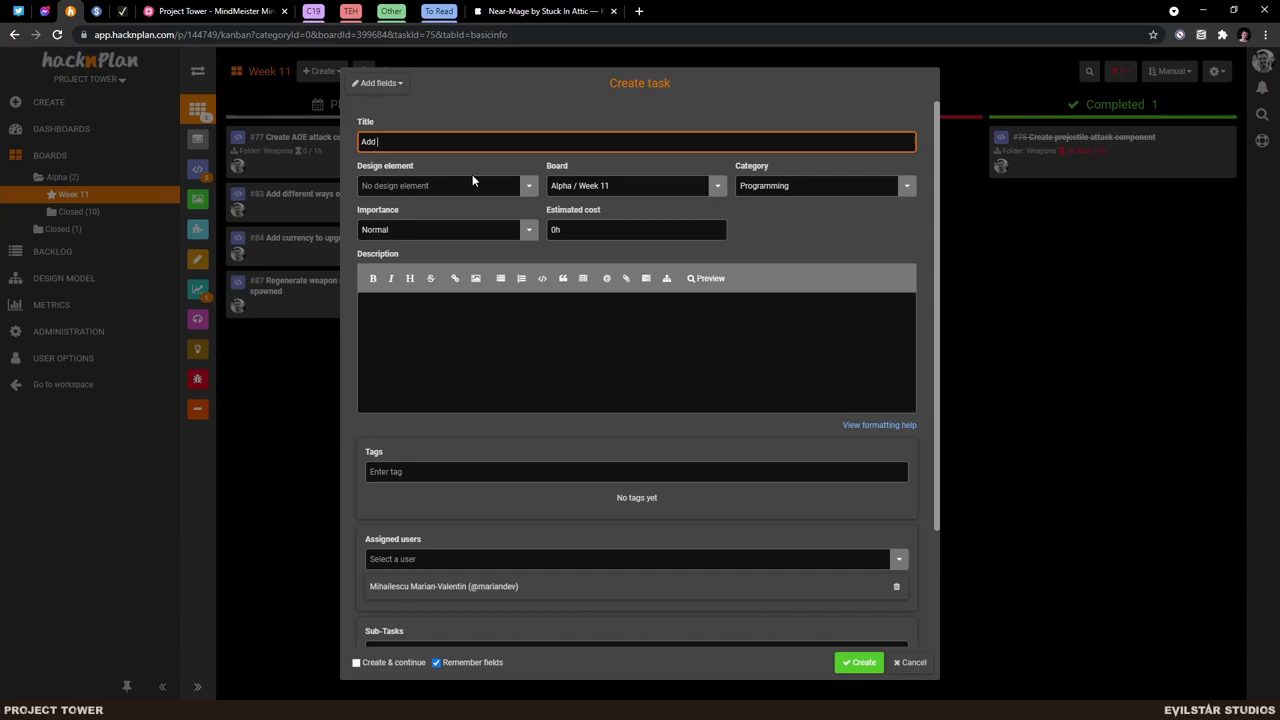
{"action": "type", "text": "buttons for selecting the weapon to"}
{"action": "type", "text": "spawn"}
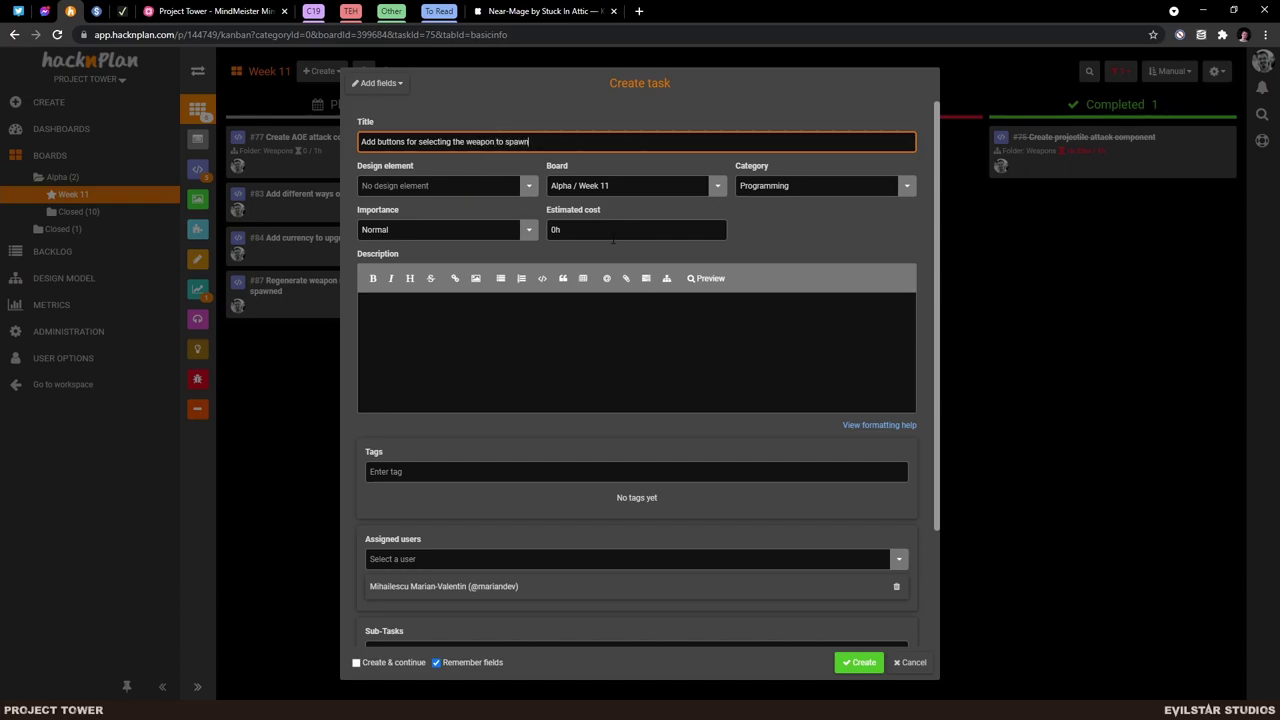
{"action": "left_click", "coordinate": [574, 231]}
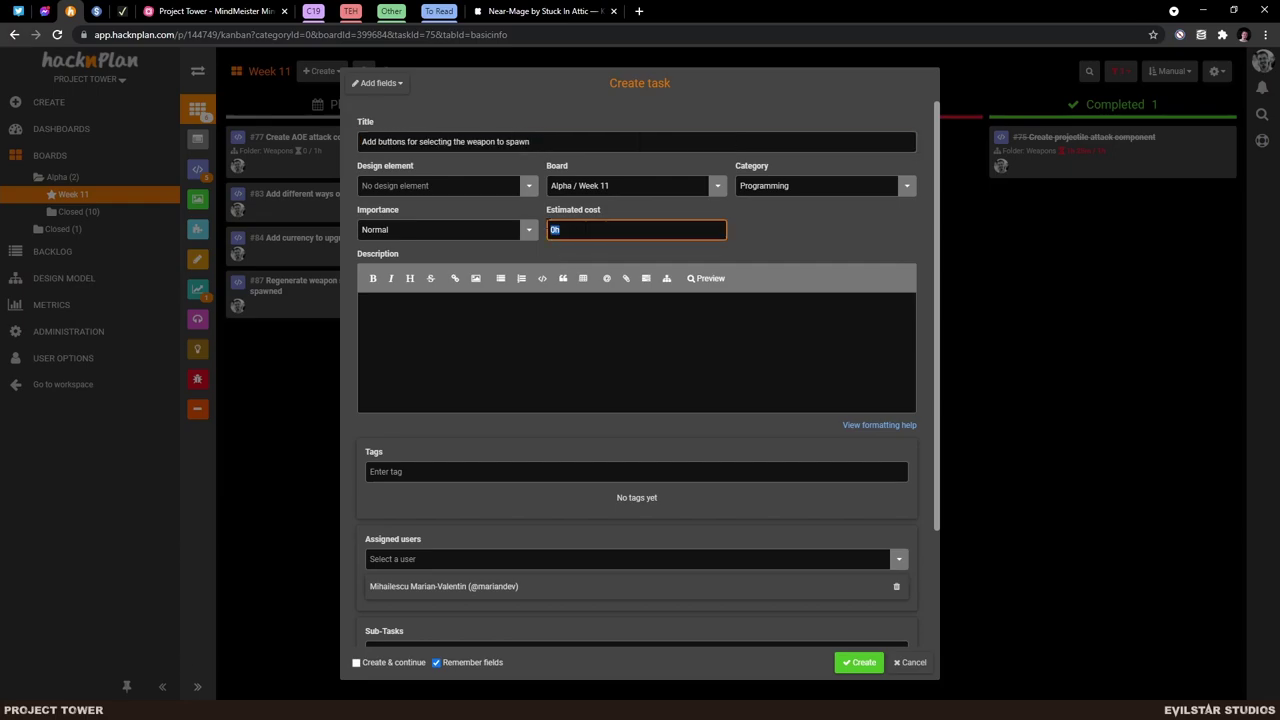
{"action": "type", "text": "10m"}
{"action": "left_click", "coordinate": [846, 263]}
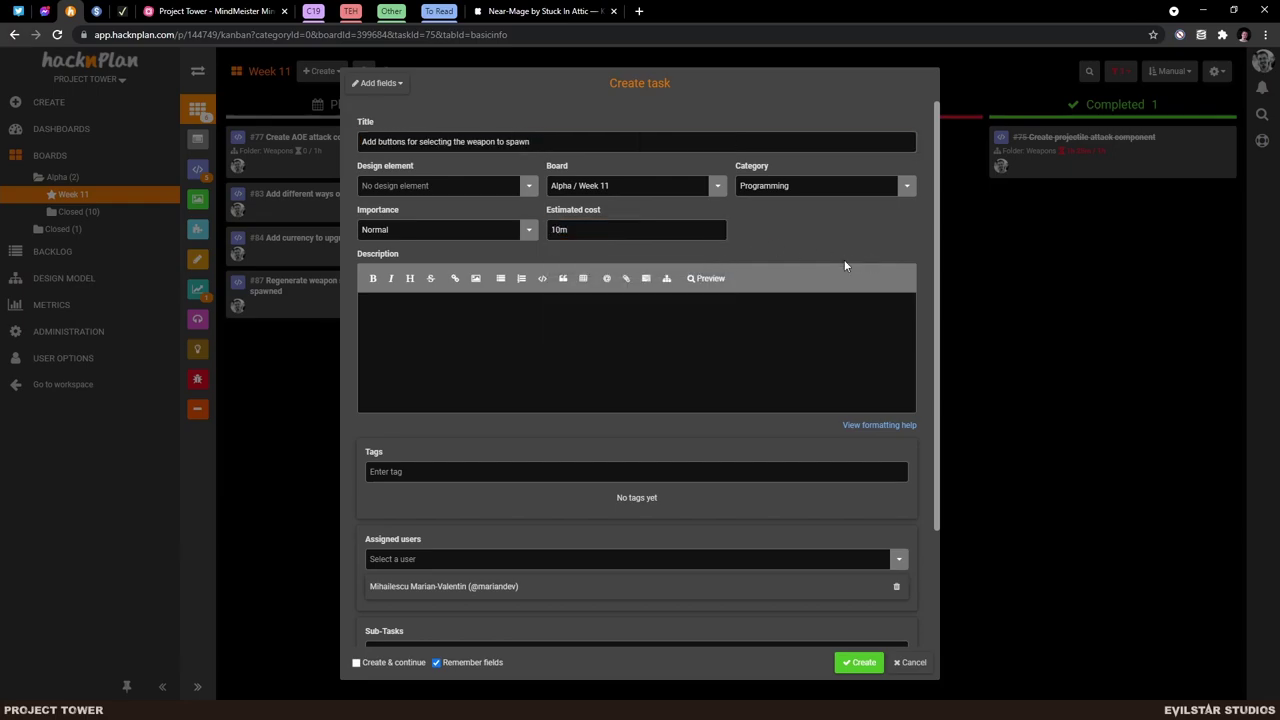
{"action": "left_click", "coordinate": [859, 663]}
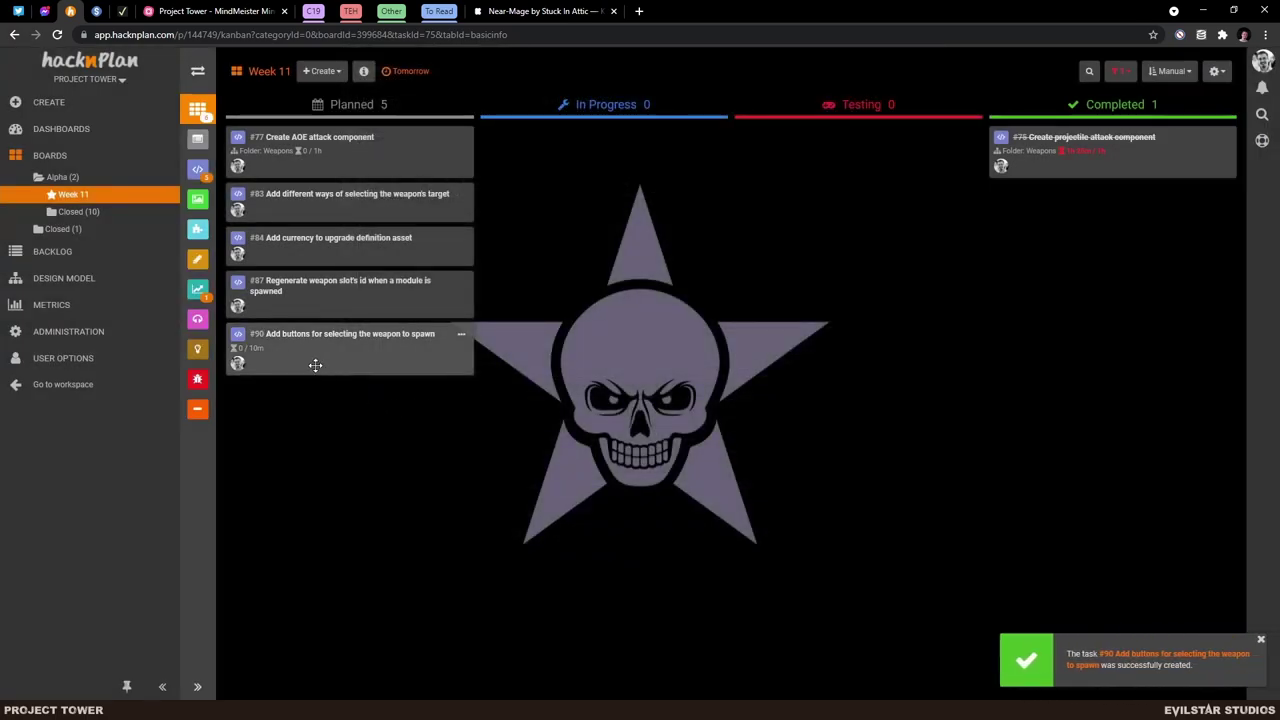
- Move task #90 to In Progress and start tracking time on it
{"action": "left_click_drag", "start_coordinate": [315, 365], "coordinate": [600, 230]}
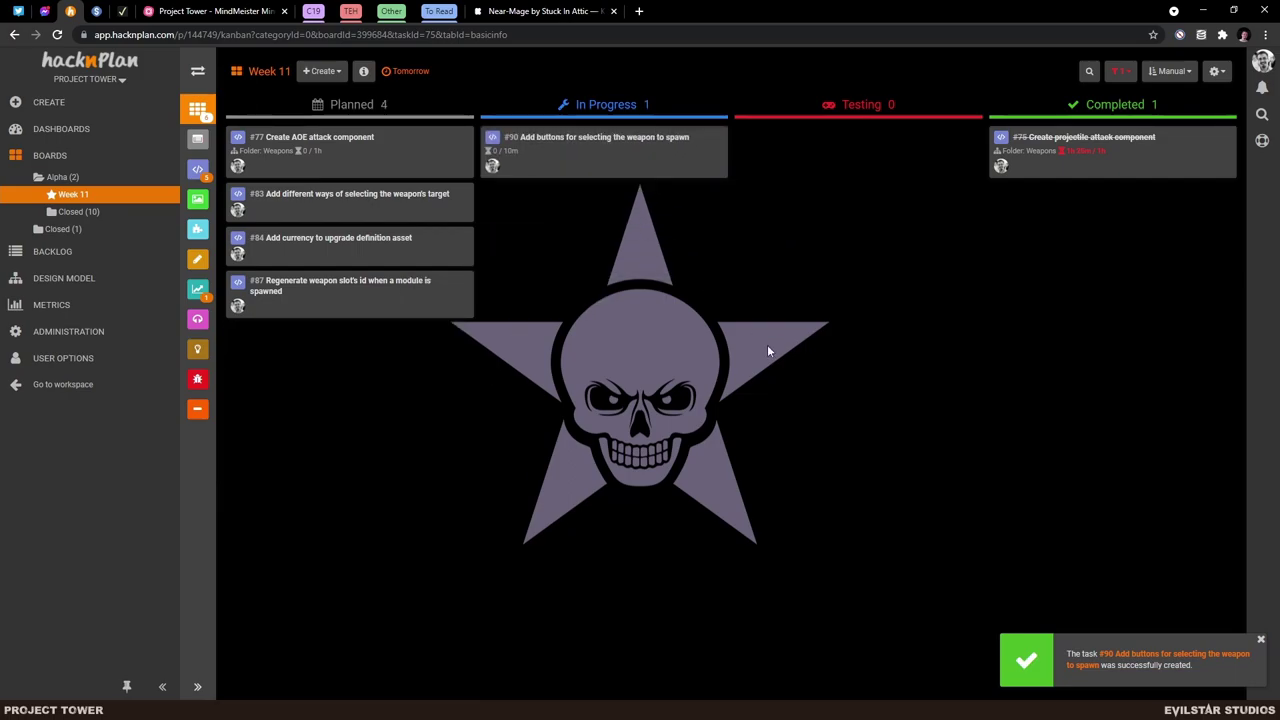
{"action": "left_click", "coordinate": [594, 175]}
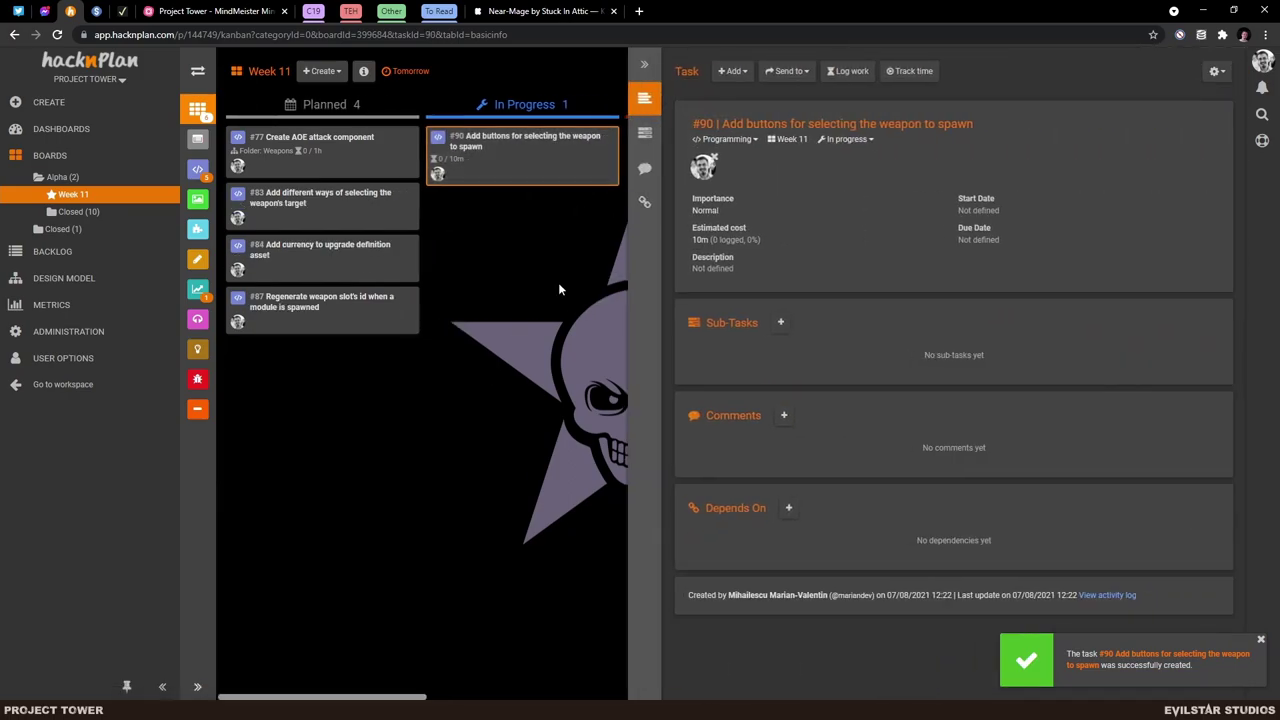
{"action": "left_click", "coordinate": [910, 72]}
- Back in Unity, duplicate the Canvas's 'Go to next level' button and name the copy Laser
{"action": "key", "text": "alt+Tab"}
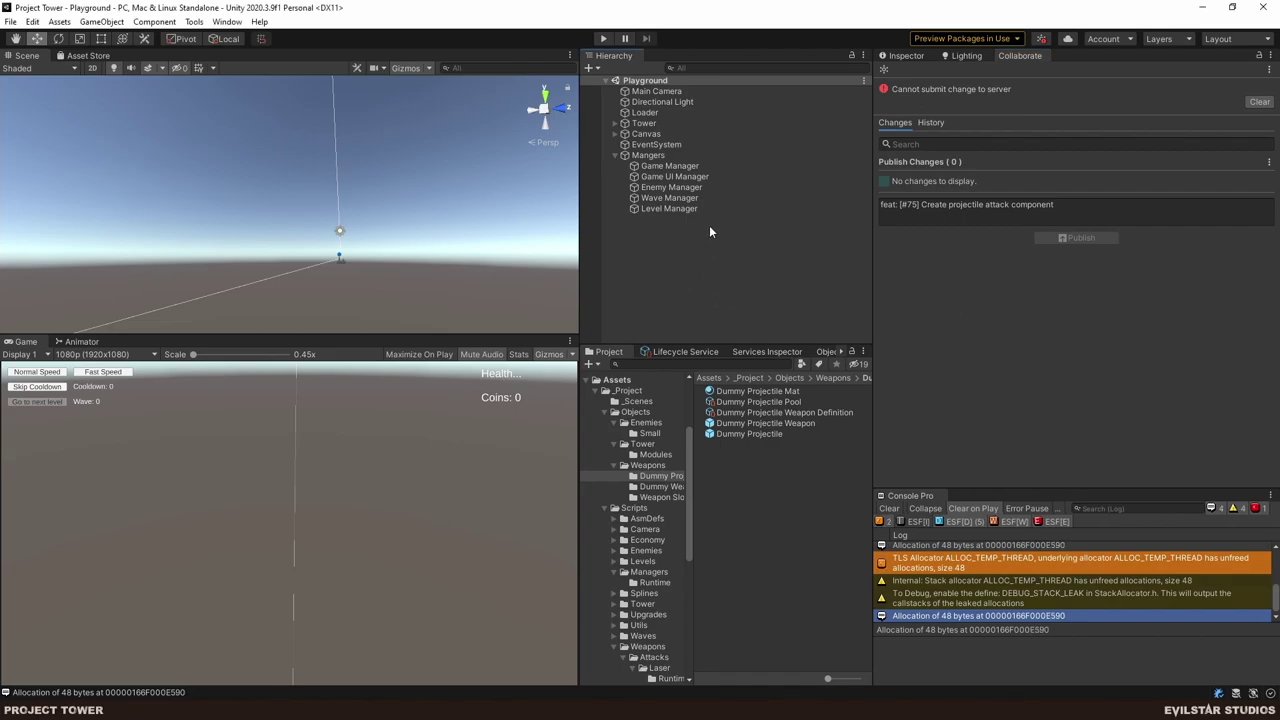
{"action": "left_click", "coordinate": [613, 155]}
{"action": "left_click", "coordinate": [614, 135]}
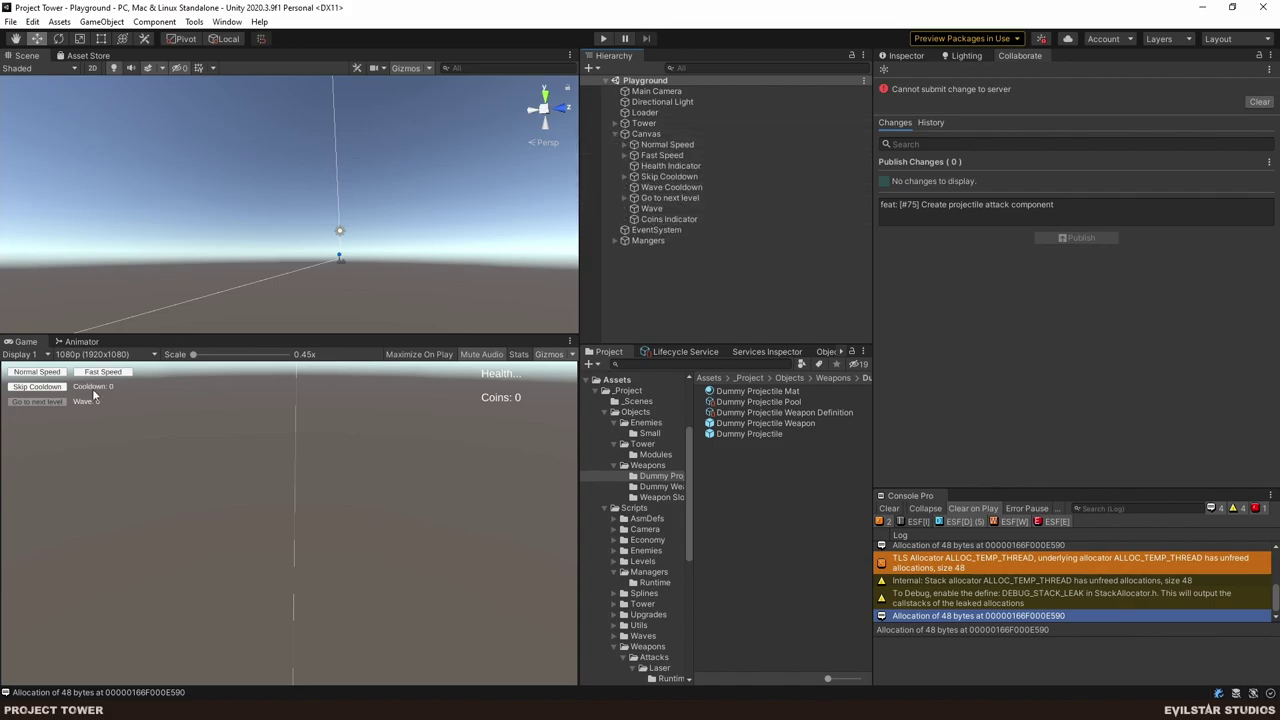
{"action": "left_click", "coordinate": [681, 197]}
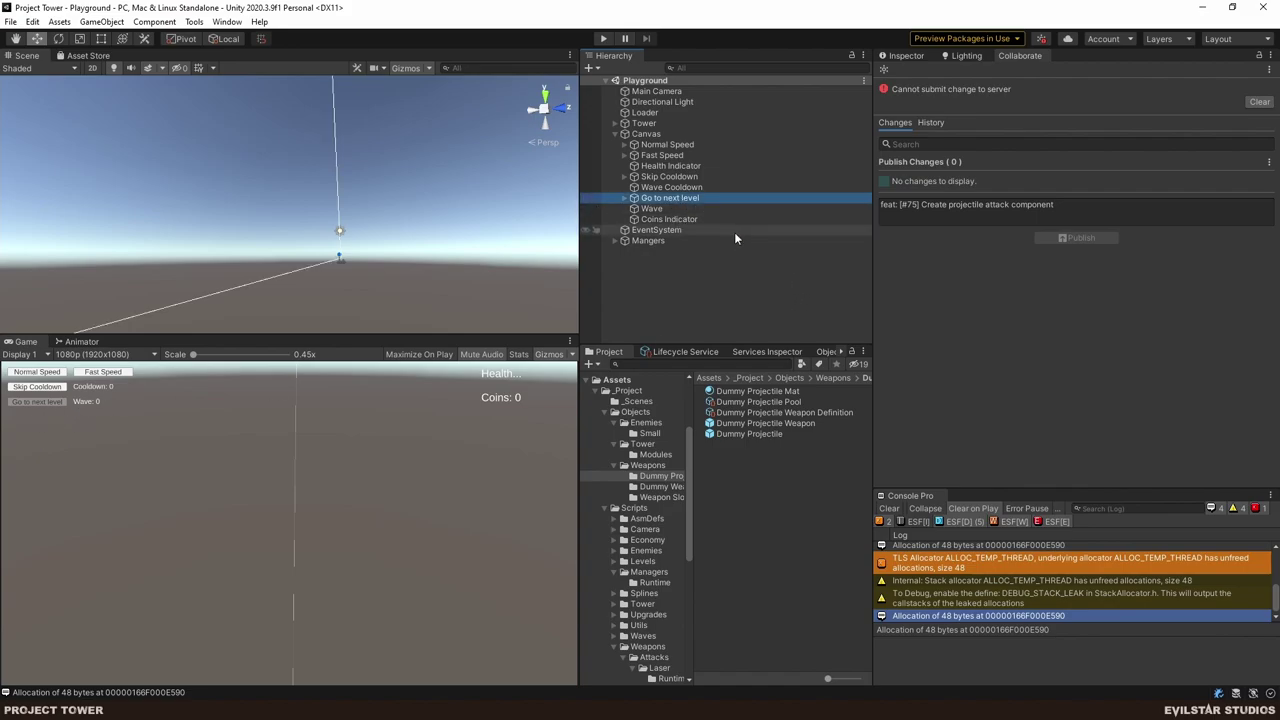
{"action": "left_click", "coordinate": [918, 56]}
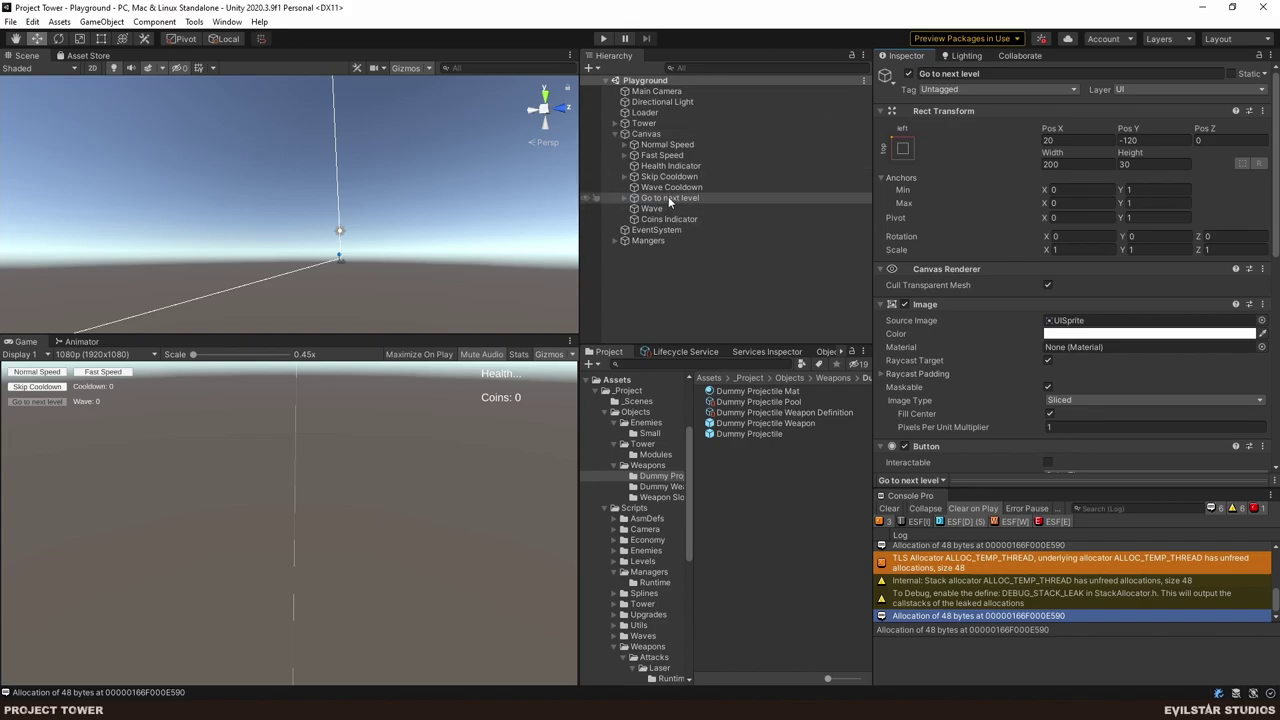
{"action": "left_click", "coordinate": [666, 197]}
{"action": "key", "text": "ctrl+d"}
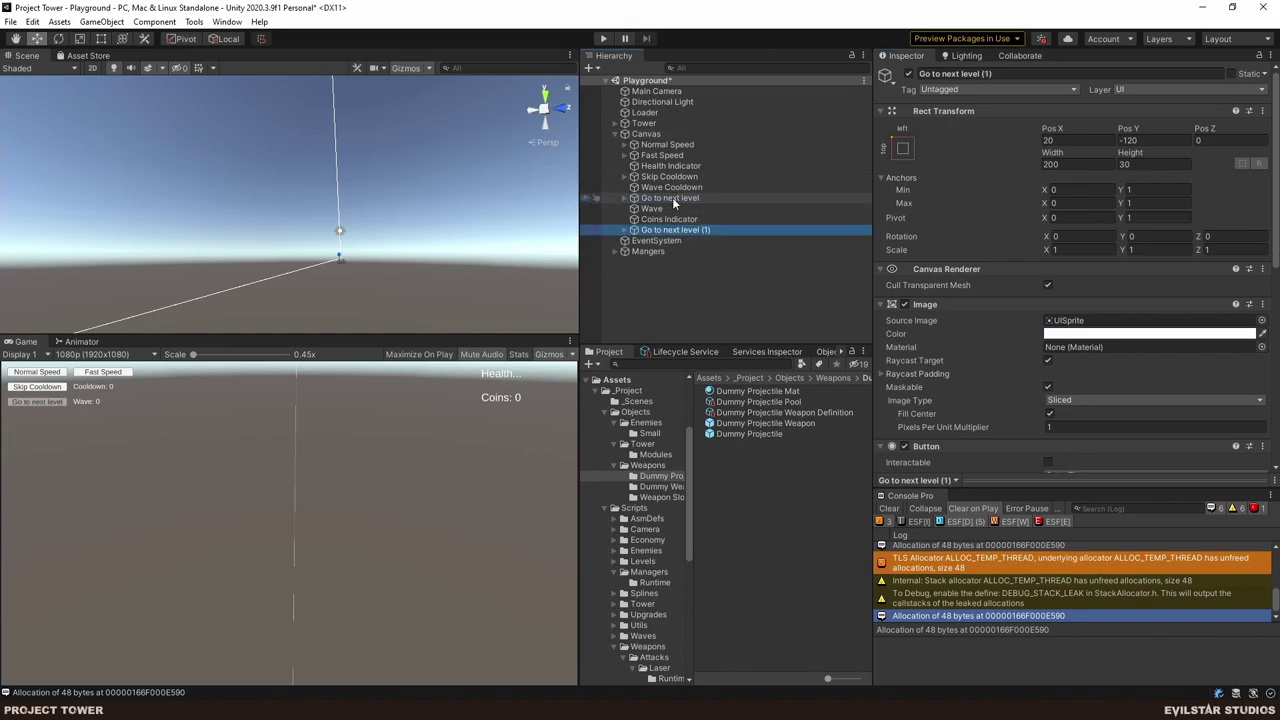
{"action": "left_click", "coordinate": [681, 229]}
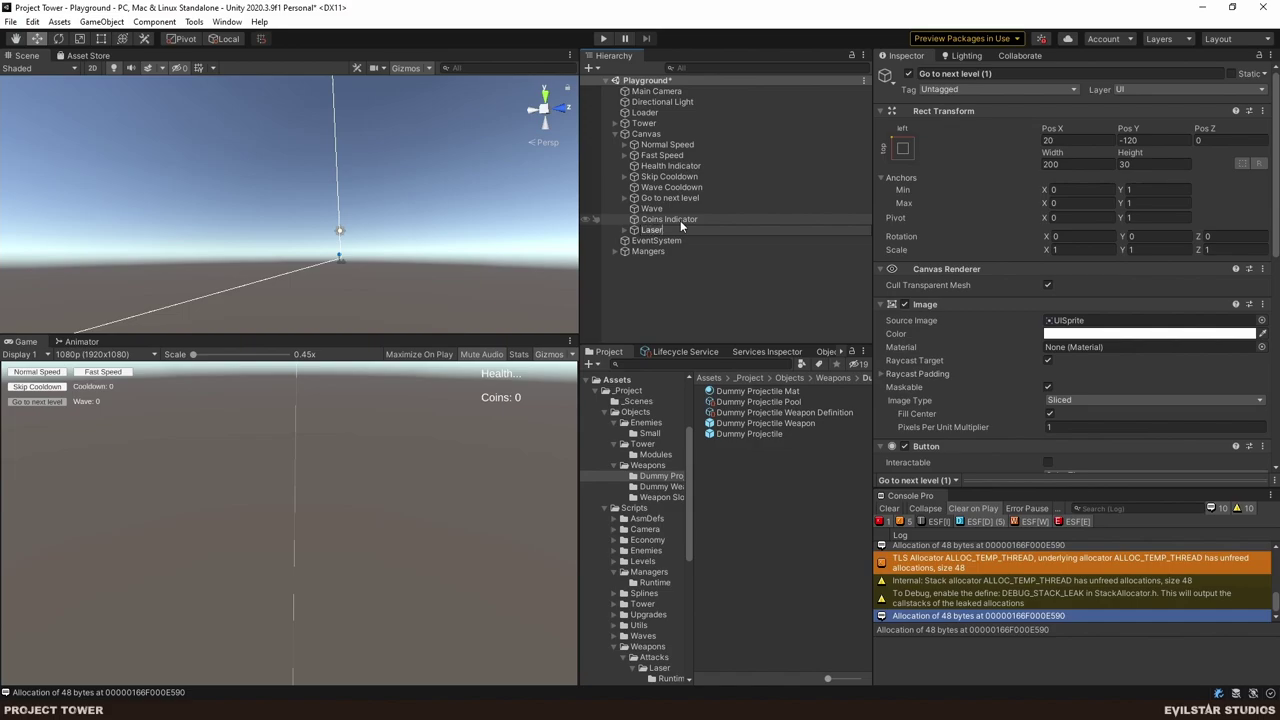
{"action": "type", "text": "Laser"}
{"action": "key", "text": "Return"}
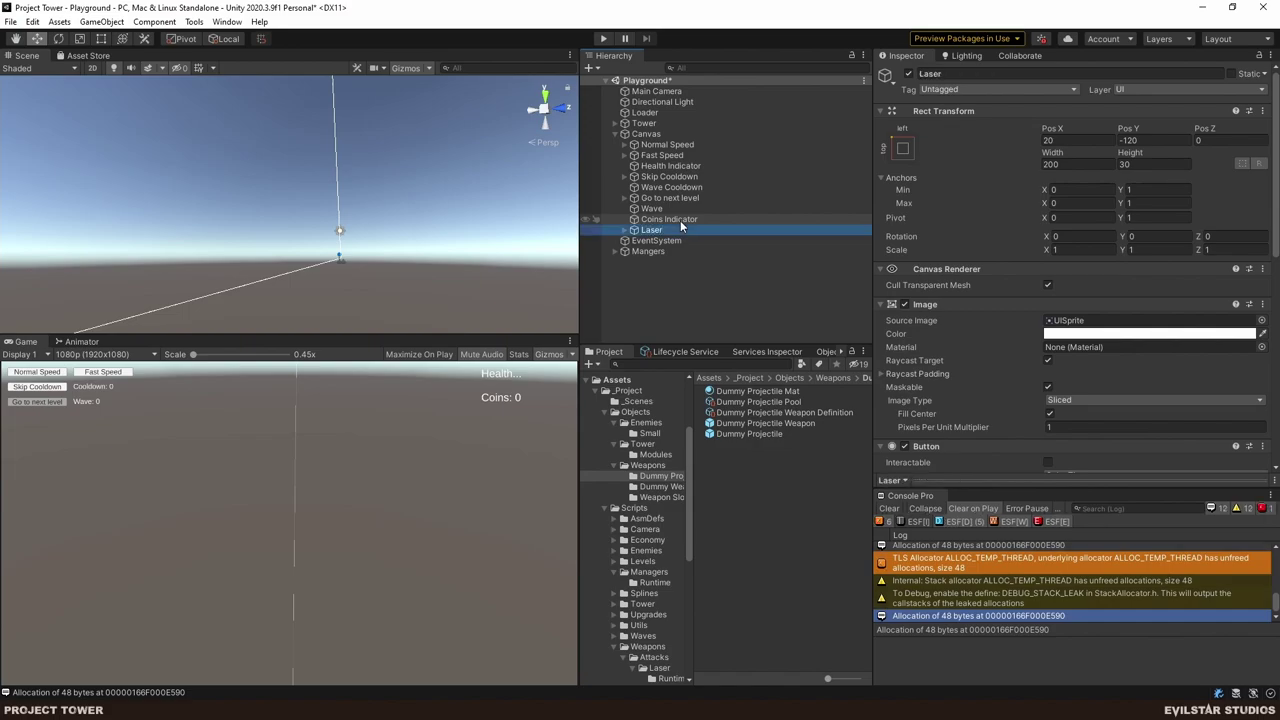
- Set the Laser button's Pos Y to -170
{"action": "left_click", "coordinate": [658, 175]}
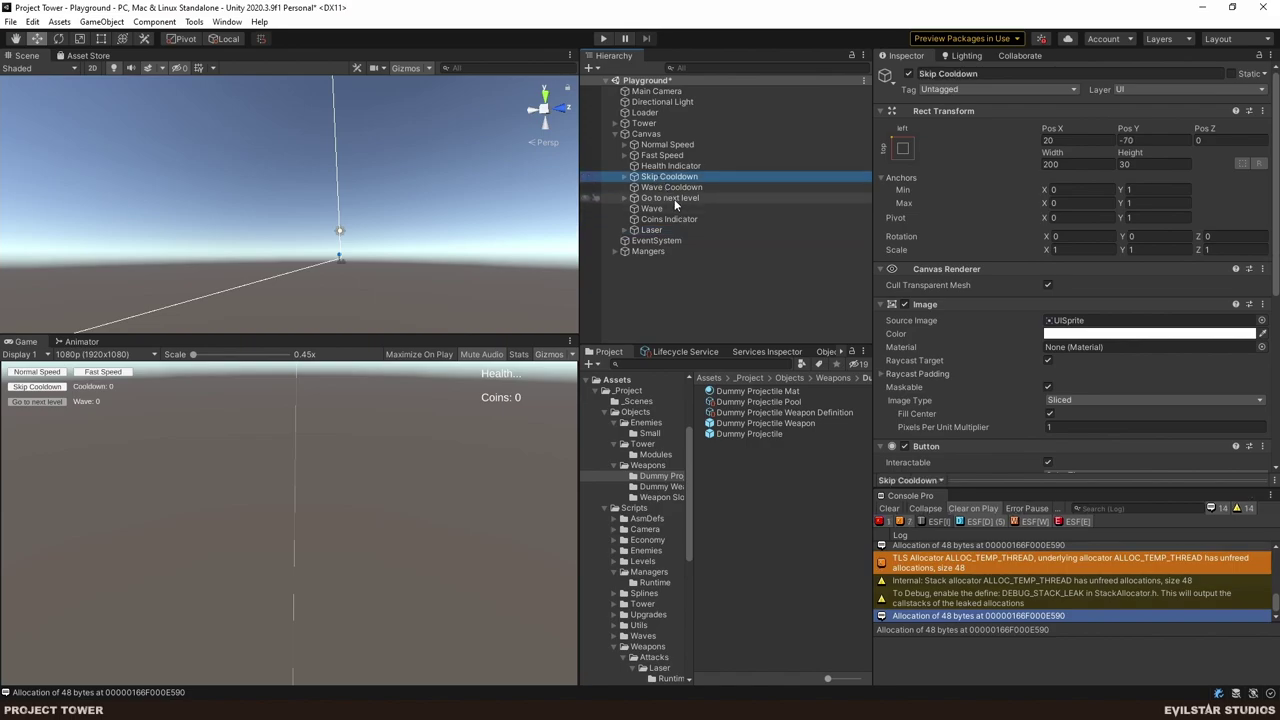
{"action": "left_click_drag", "start_coordinate": [674, 199], "coordinate": [660, 232]}
{"action": "left_click", "coordinate": [1166, 141]}
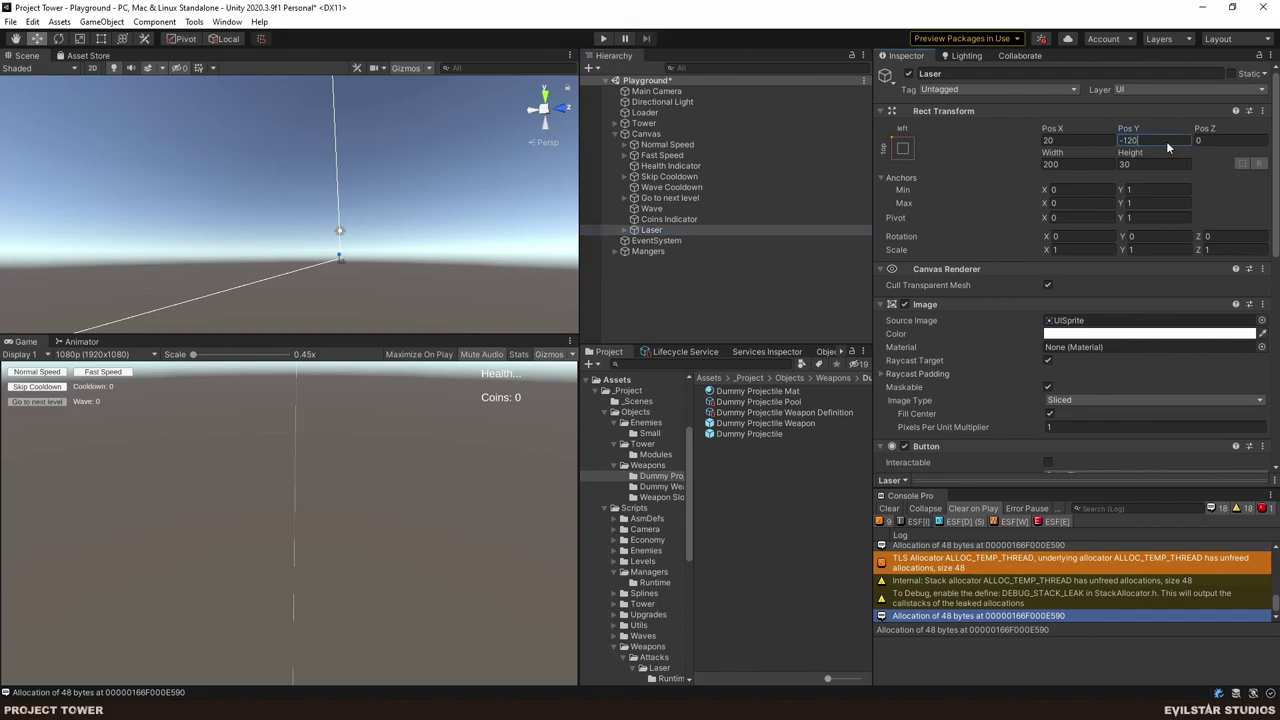
{"action": "type", "text": "-170"}
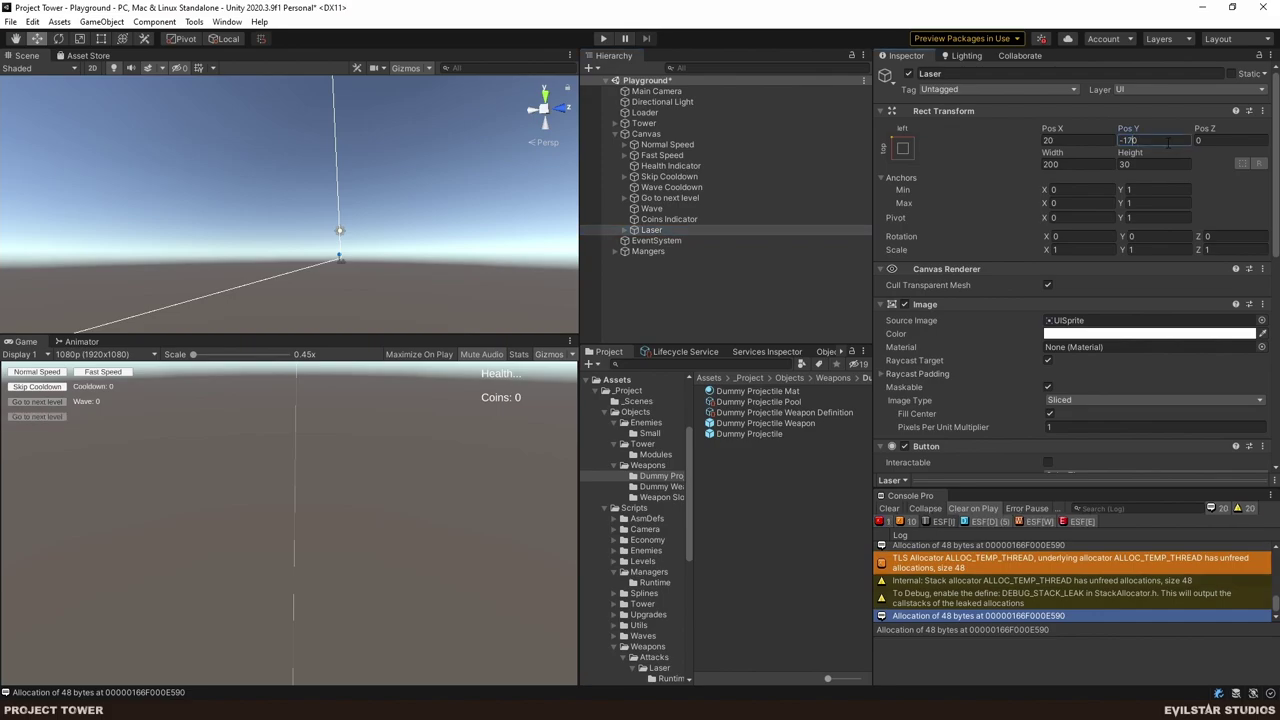
{"action": "left_click", "coordinate": [600, 230]}
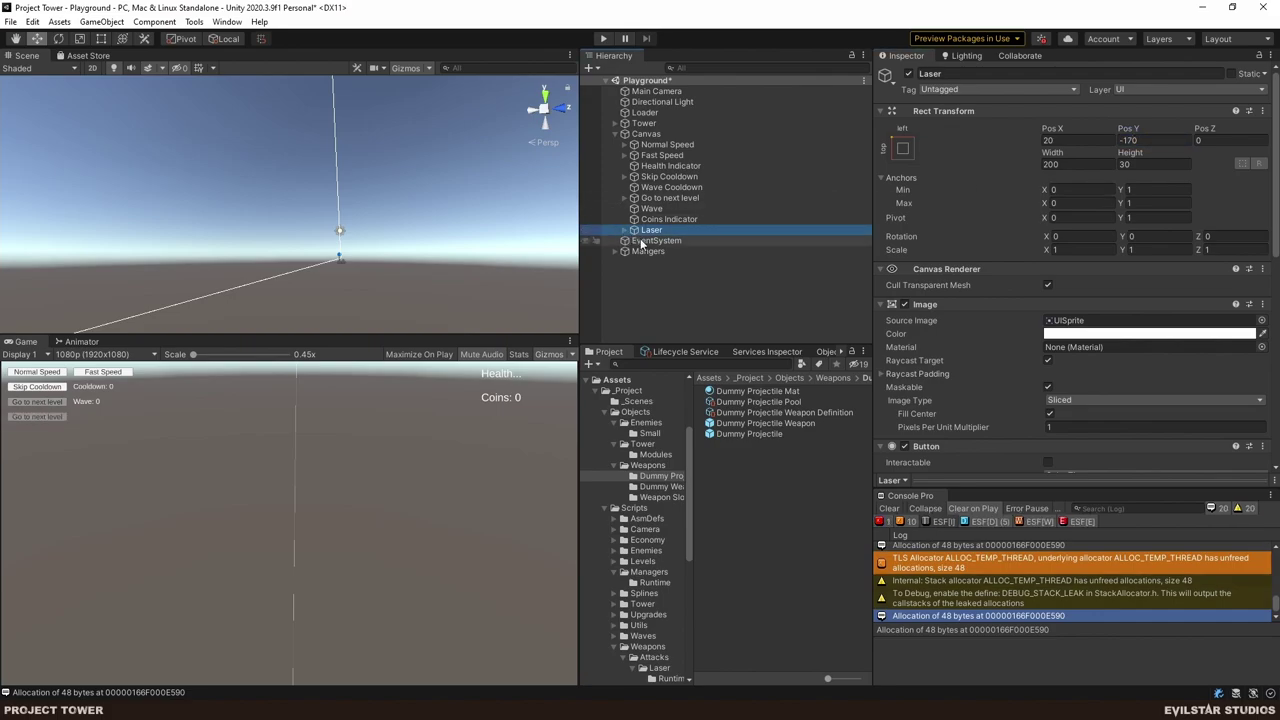
- Change the Laser button's Text (TMP) label to 'Laser'
{"action": "left_click", "coordinate": [624, 230]}
{"action": "left_click", "coordinate": [670, 240]}
{"action": "left_click", "coordinate": [920, 360]}
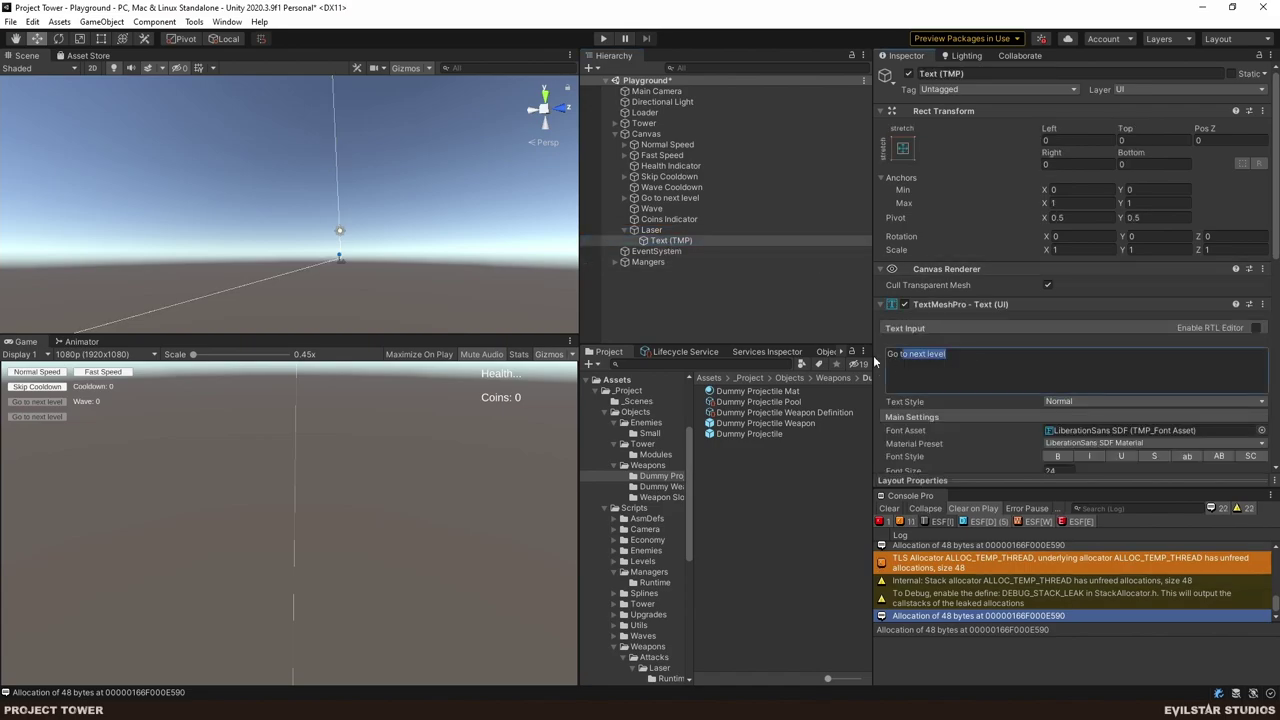
{"action": "type", "text": "Laser"}
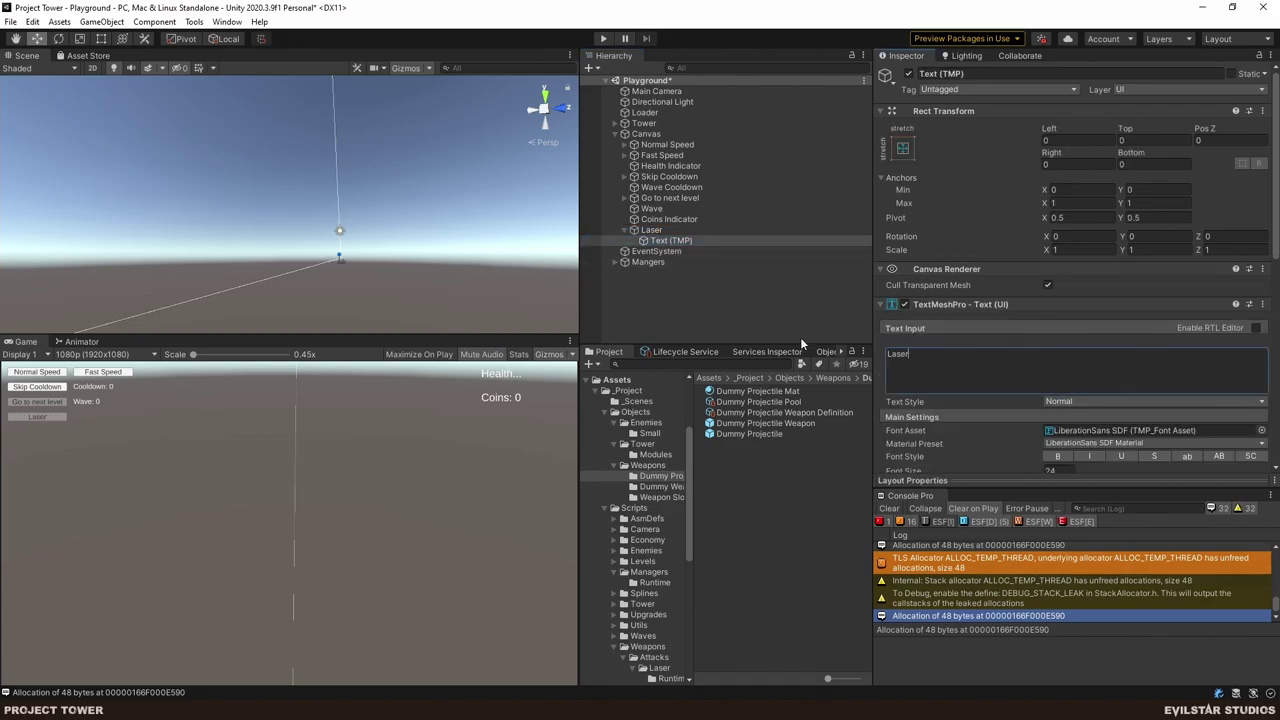
{"action": "left_click", "coordinate": [650, 231]}
{"action": "left_click", "coordinate": [624, 230]}
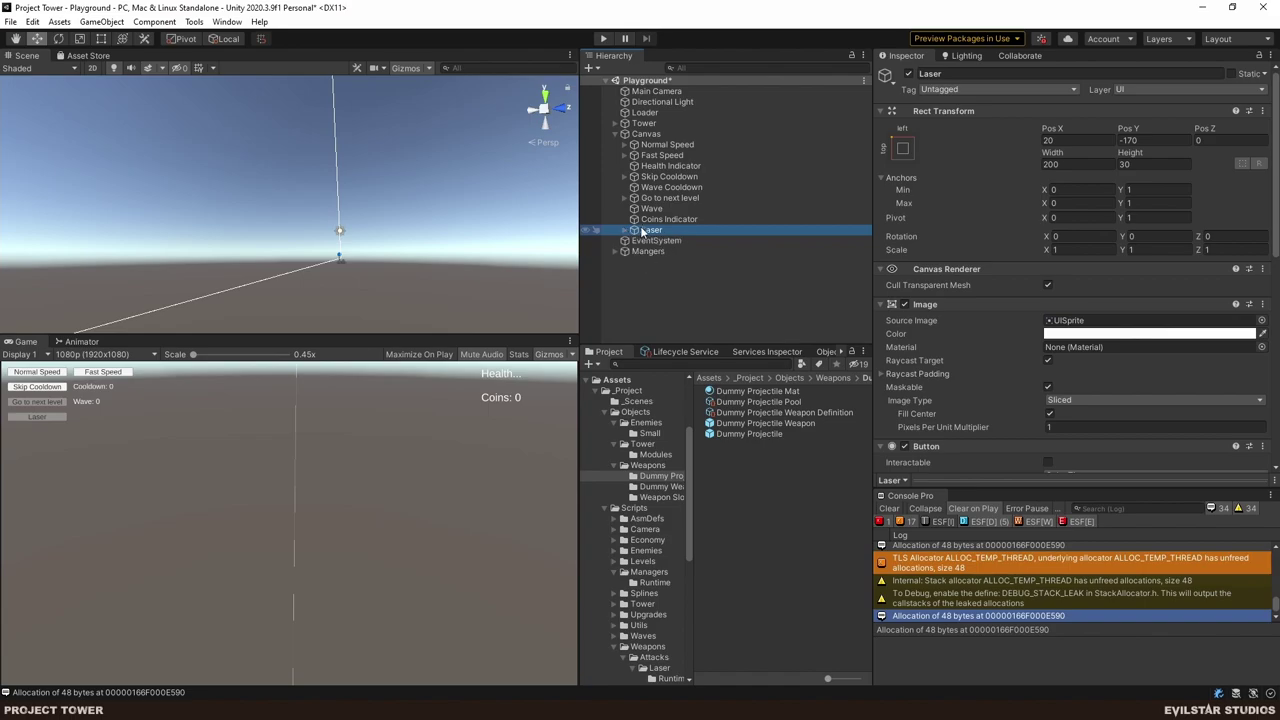
- Put Selected Weapon Service in the Laser button's ESF Event Listener response, function left unset
{"action": "scroll", "coordinate": [1161, 372], "scroll_direction": "down", "scroll_amount": 10}
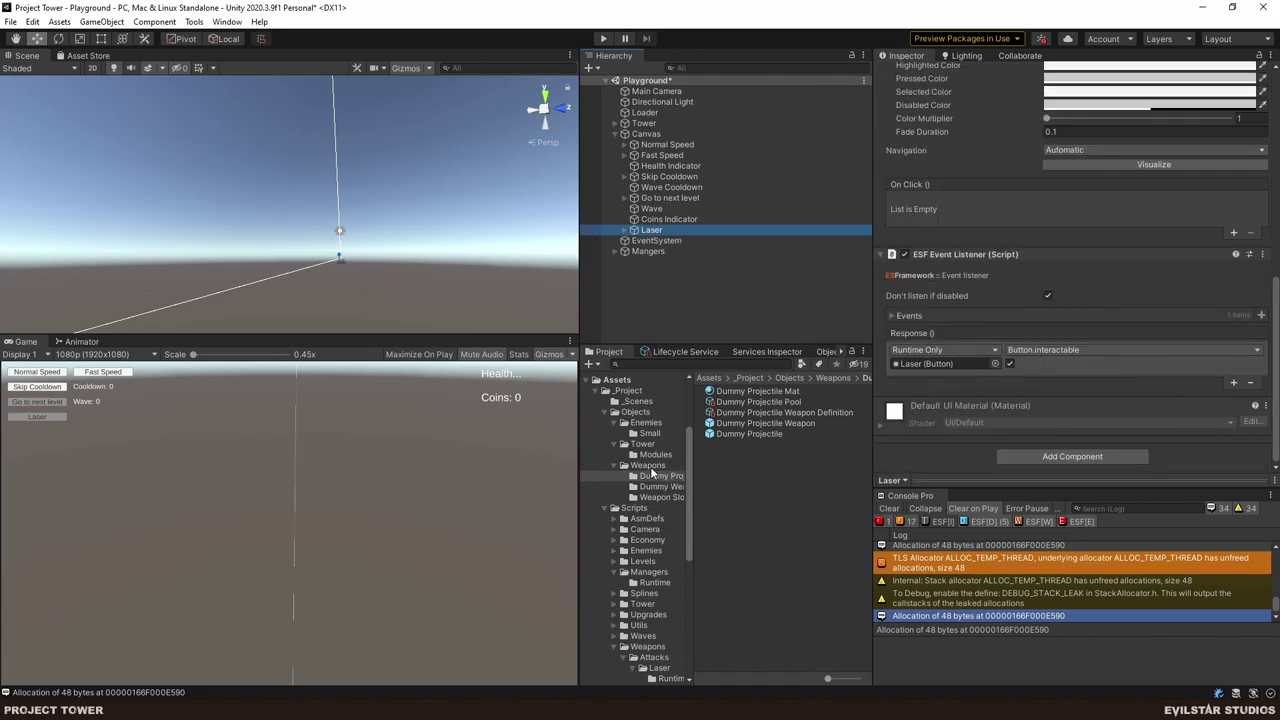
{"action": "left_click", "coordinate": [648, 465]}
{"action": "left_click_drag", "start_coordinate": [780, 423], "coordinate": [942, 362]}
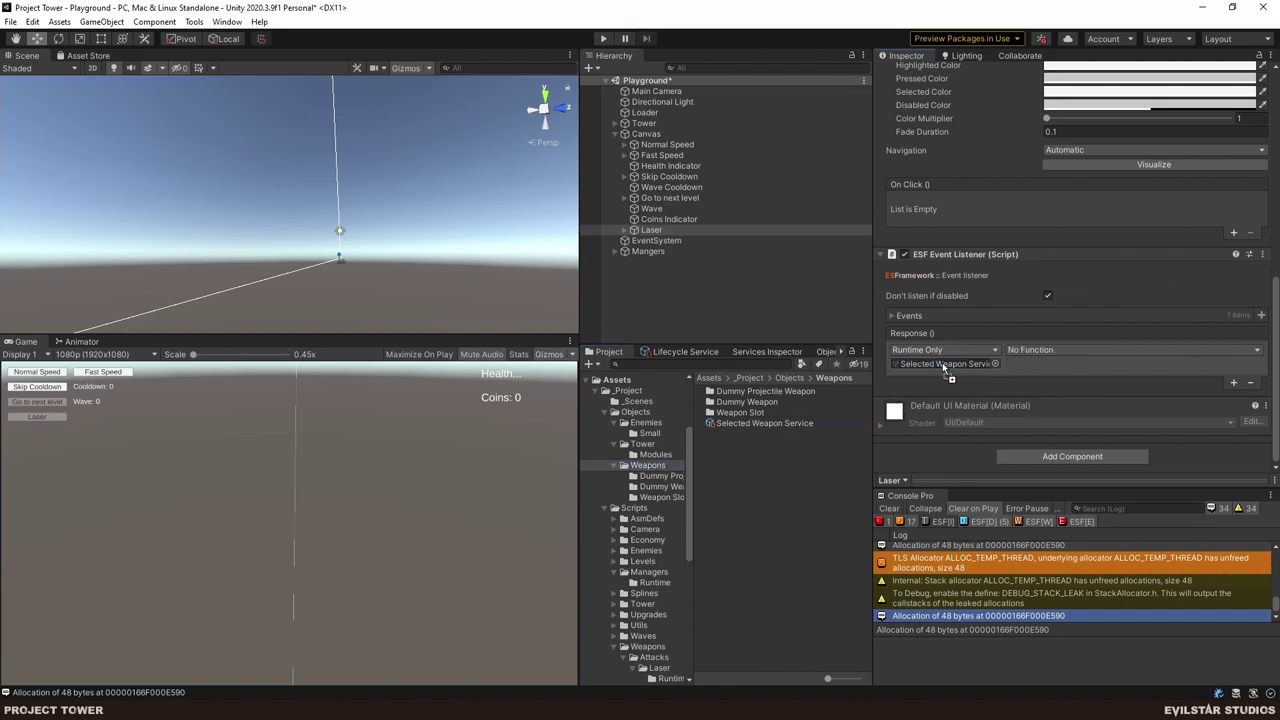
{"action": "left_click", "coordinate": [1042, 352]}
{"action": "mouse_move", "coordinate": [1062, 385]}
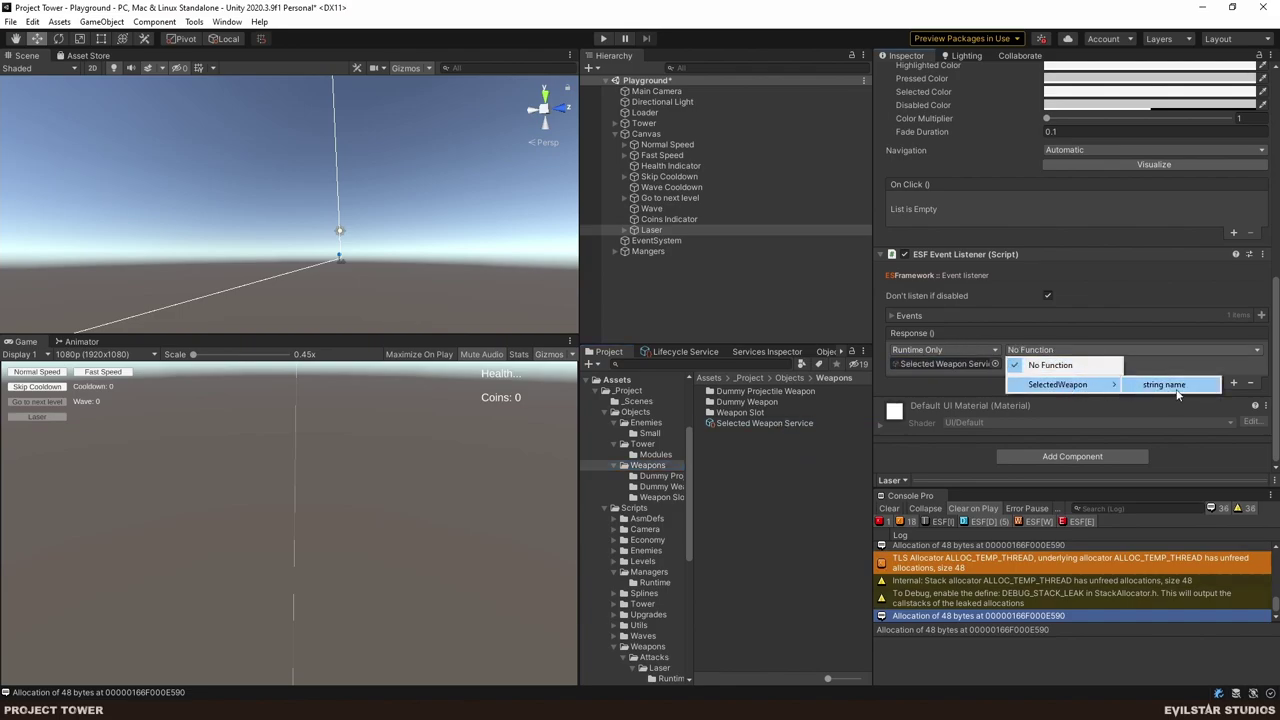
{"action": "left_click", "coordinate": [948, 379]}
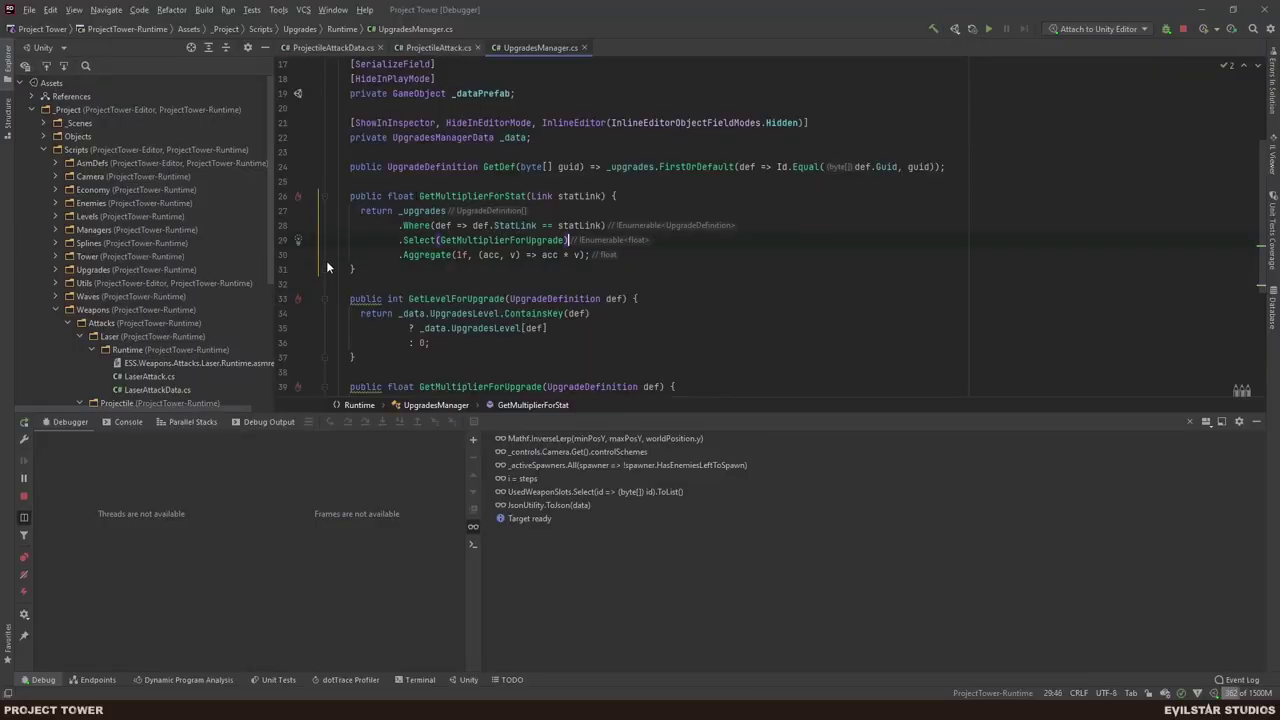
- Open the SelectedWeapon script in Rider, discarding a started 'public void' line
{"action": "scroll", "coordinate": [190, 310], "scroll_direction": "down", "scroll_amount": 5}
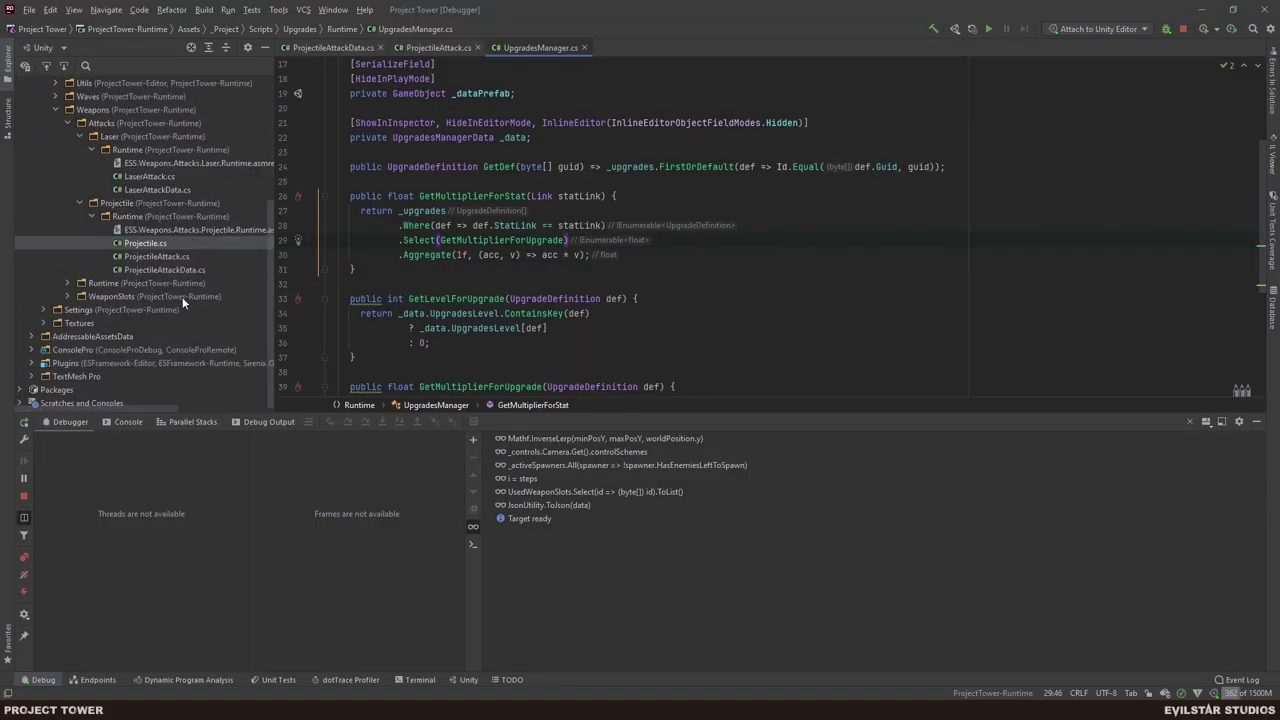
{"action": "left_click", "coordinate": [69, 283]}
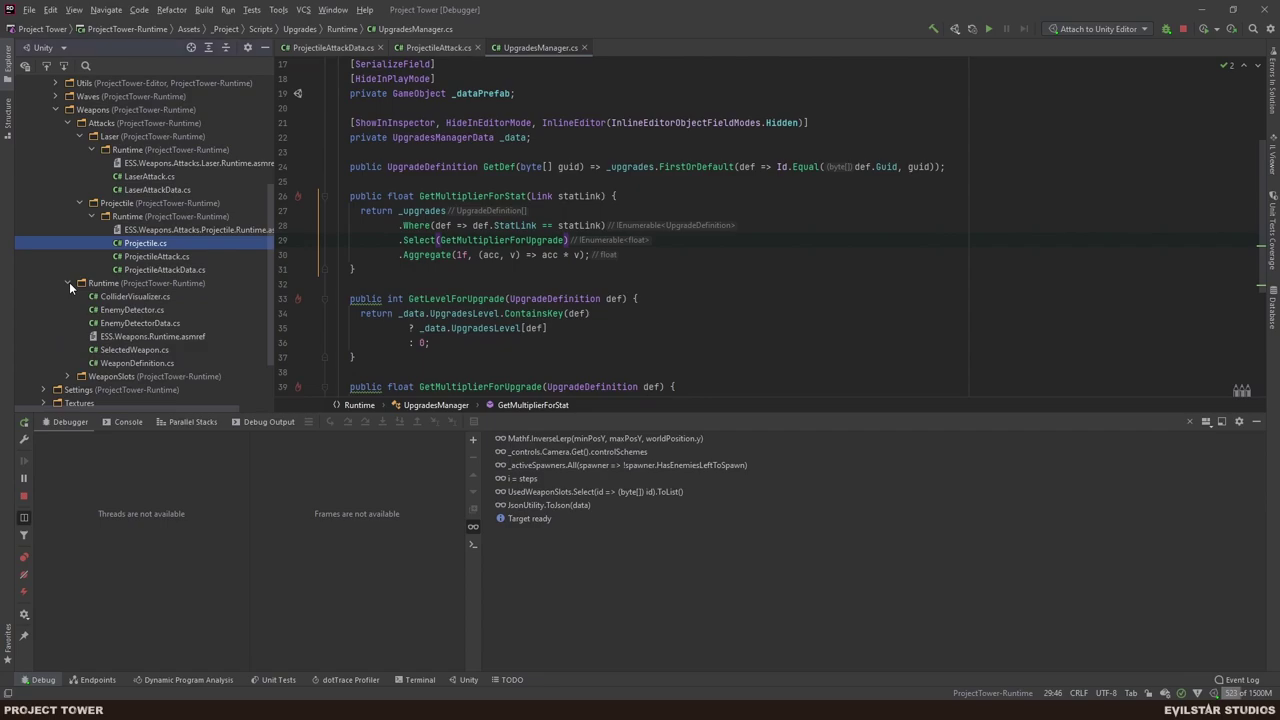
{"action": "double_click", "coordinate": [139, 350]}
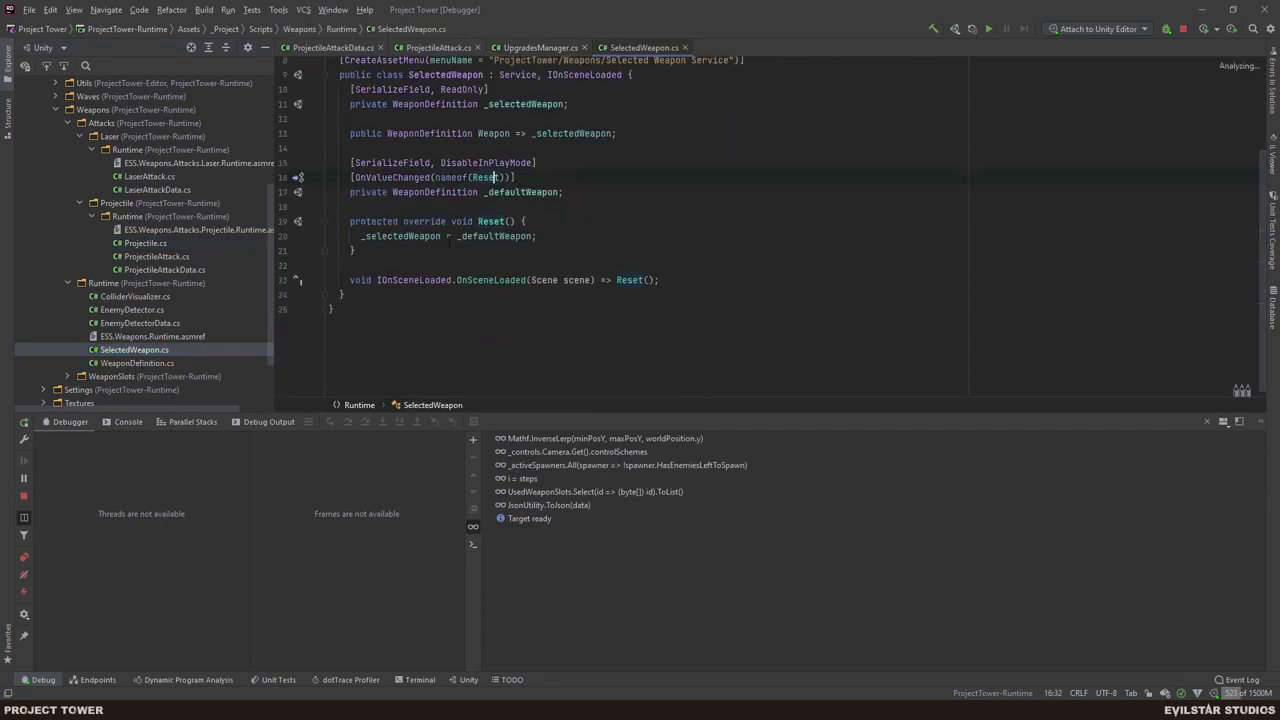
{"action": "scroll", "coordinate": [600, 230], "scroll_direction": "up", "scroll_amount": 2}
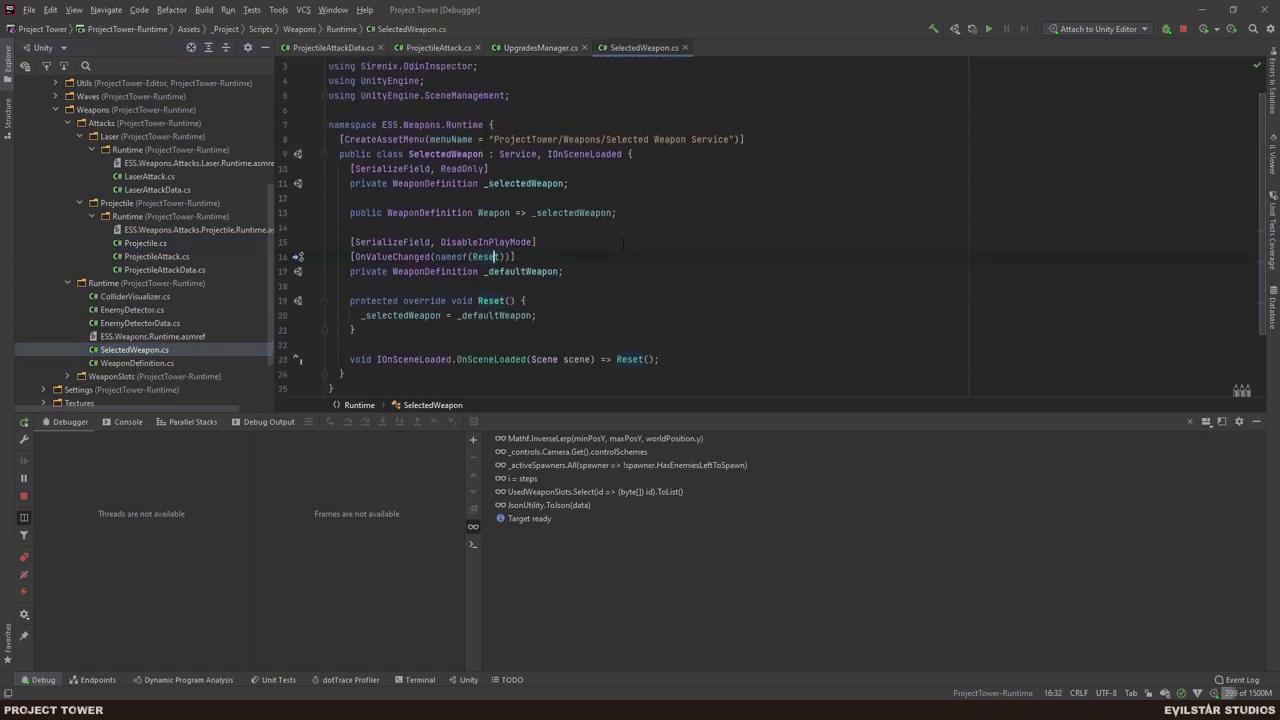
{"action": "scroll", "coordinate": [600, 230], "scroll_direction": "down", "scroll_amount": 2}
{"action": "left_click", "coordinate": [704, 281]}
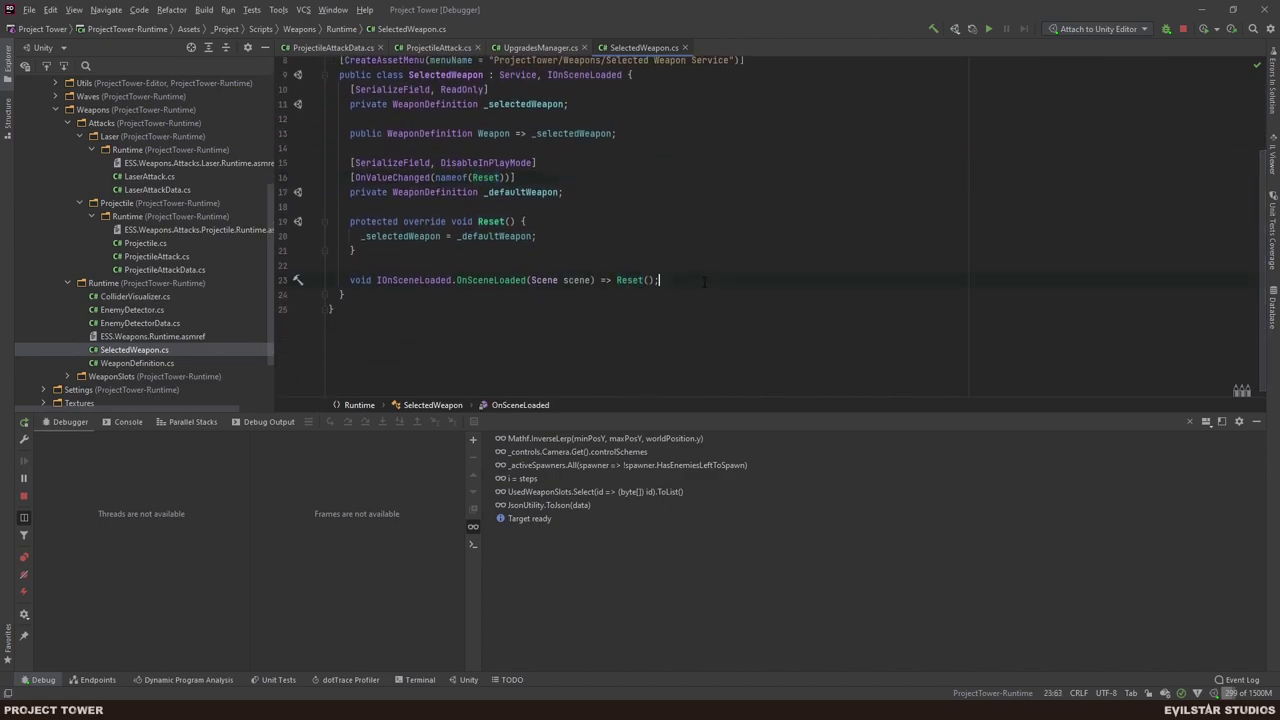
{"action": "key", "text": "Return"}
{"action": "key", "text": "Return"}
{"action": "type", "text": "public void"}
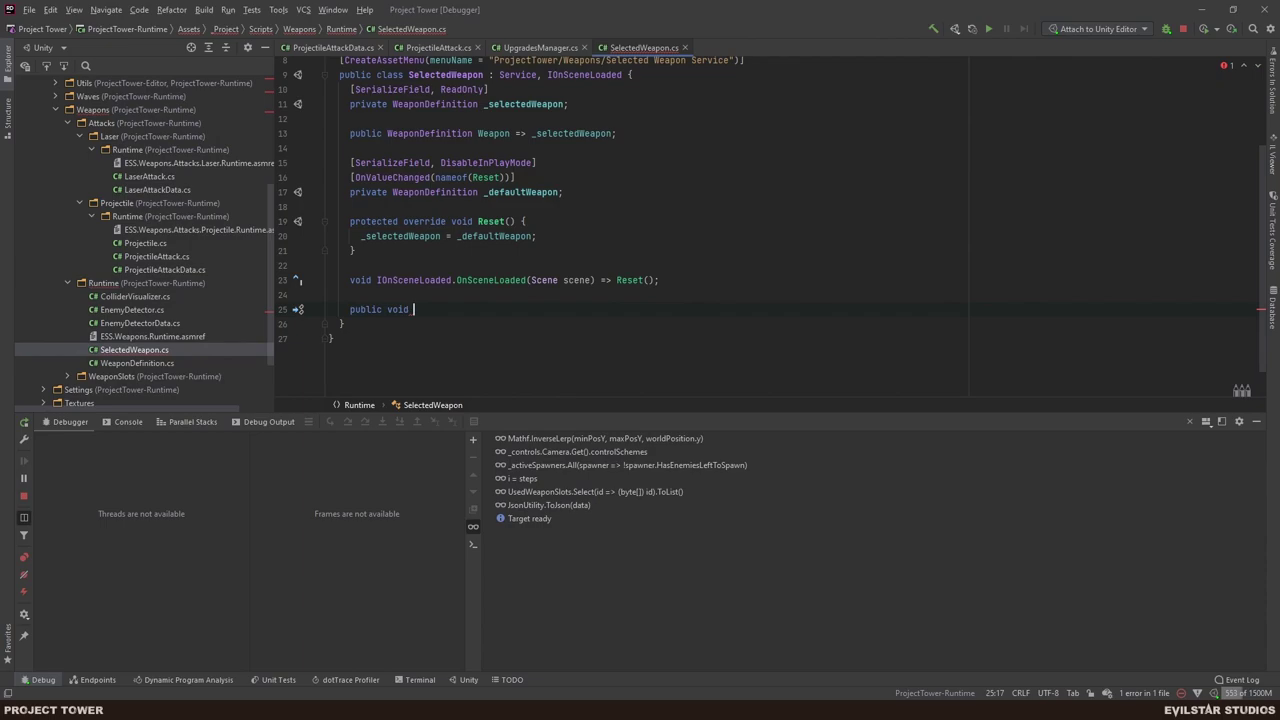
{"action": "key", "text": "ctrl+shift+Left"}
{"action": "key", "text": "ctrl+shift+Left"}
{"action": "key", "text": "ctrl+shift+Left"}
{"action": "key", "text": "ctrl+shift+Left"}
{"action": "key", "text": "BackSpace"}
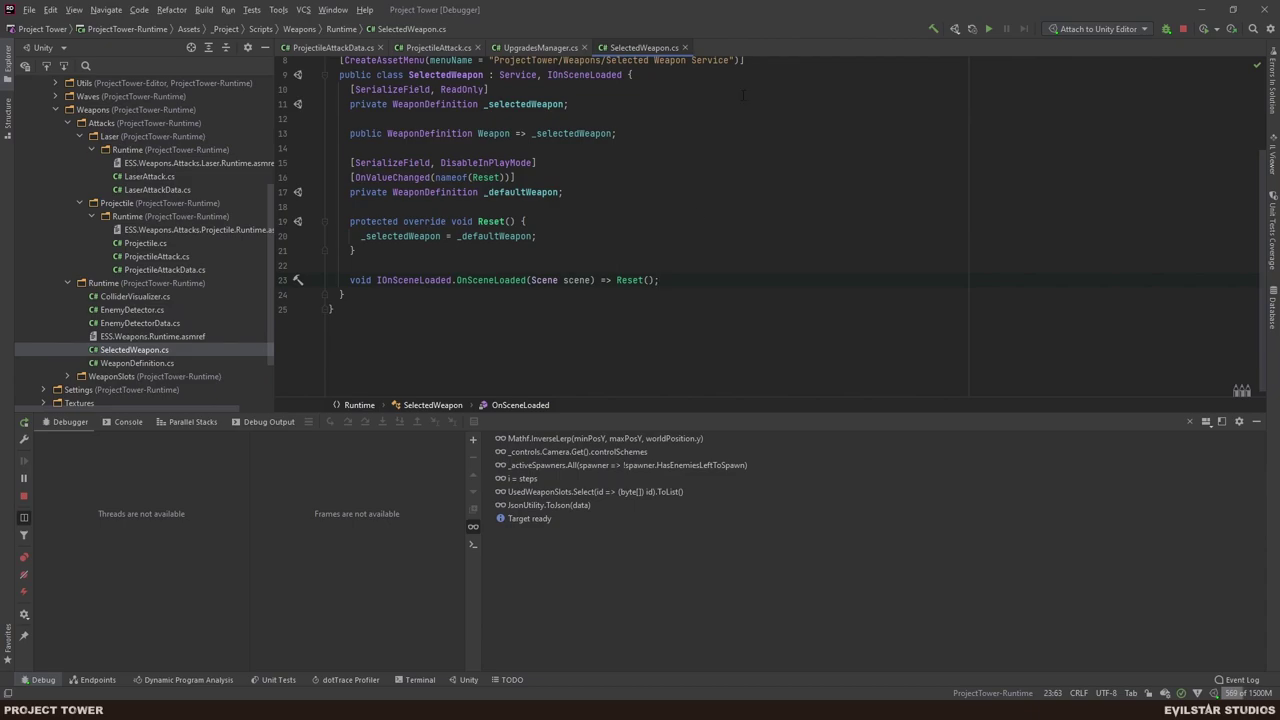
- Turn the Weapon property into a block with getter get => _selectedWeapon;
{"action": "left_click", "coordinate": [641, 133]}
{"action": "double_click", "coordinate": [600, 133]}
{"action": "left_click", "coordinate": [524, 133]}
{"action": "key", "text": "ctrl+w"}
{"action": "key", "text": "ctrl+w"}
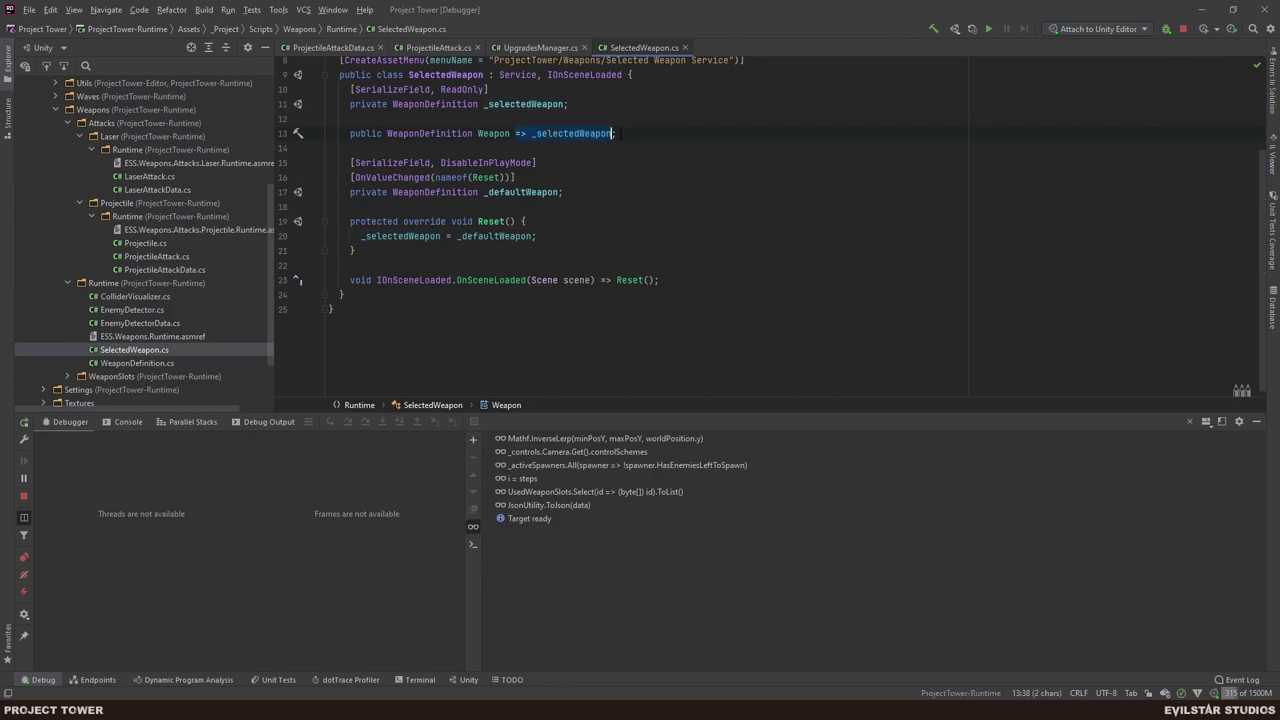
{"action": "type", "text": "{"}
{"action": "key", "text": "Return"}
{"action": "type", "text": "ge"}
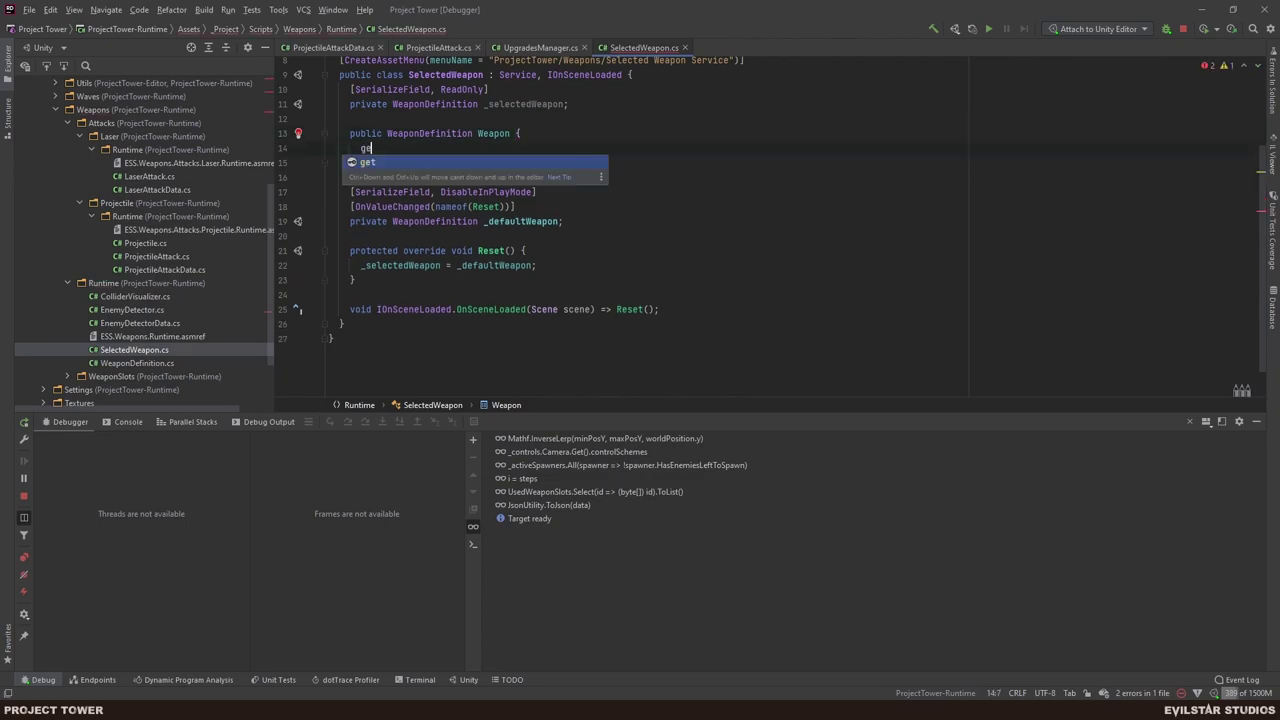
{"action": "type", "text": "t =>"}
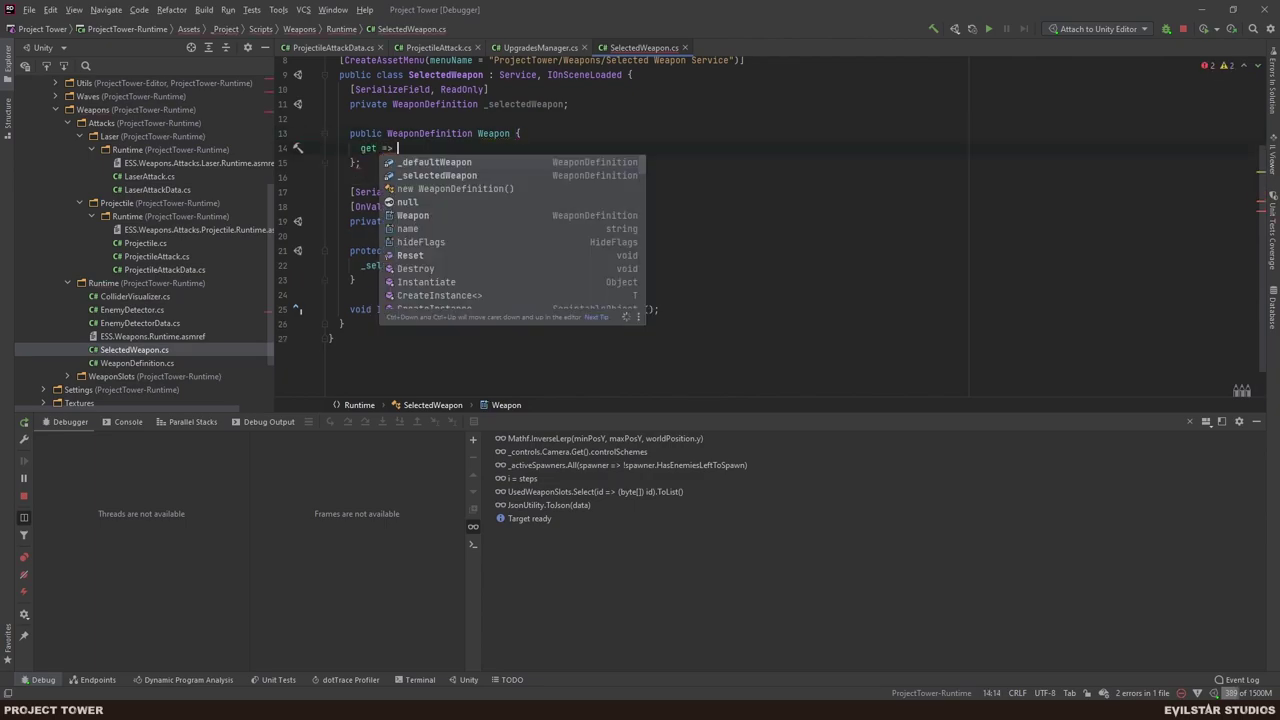
{"action": "key", "text": "Down"}
{"action": "key", "text": "Return"}
{"action": "type", "text": ","}
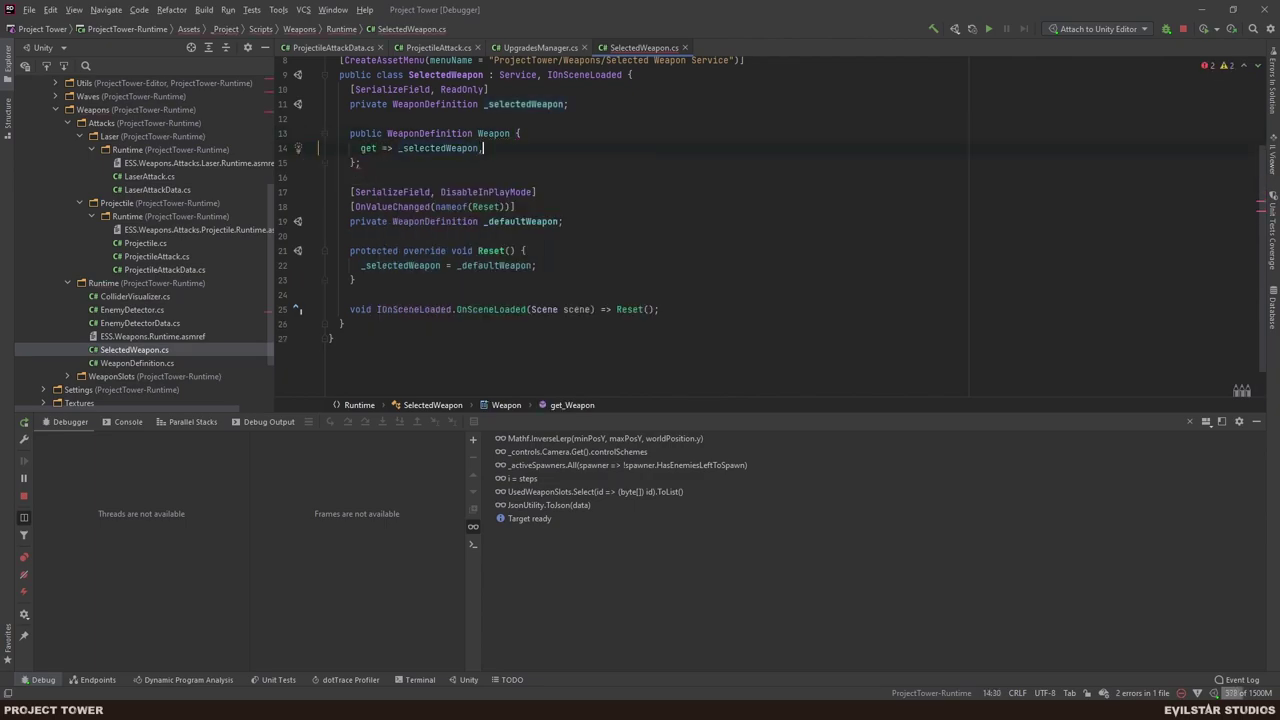
{"action": "key", "text": "BackSpace"}
{"action": "type", "text": ";"}
- Add the setter set => _selectedWeapon = value; and return to Unity to recompile
{"action": "key", "text": "Return"}
{"action": "type", "text": "set"}
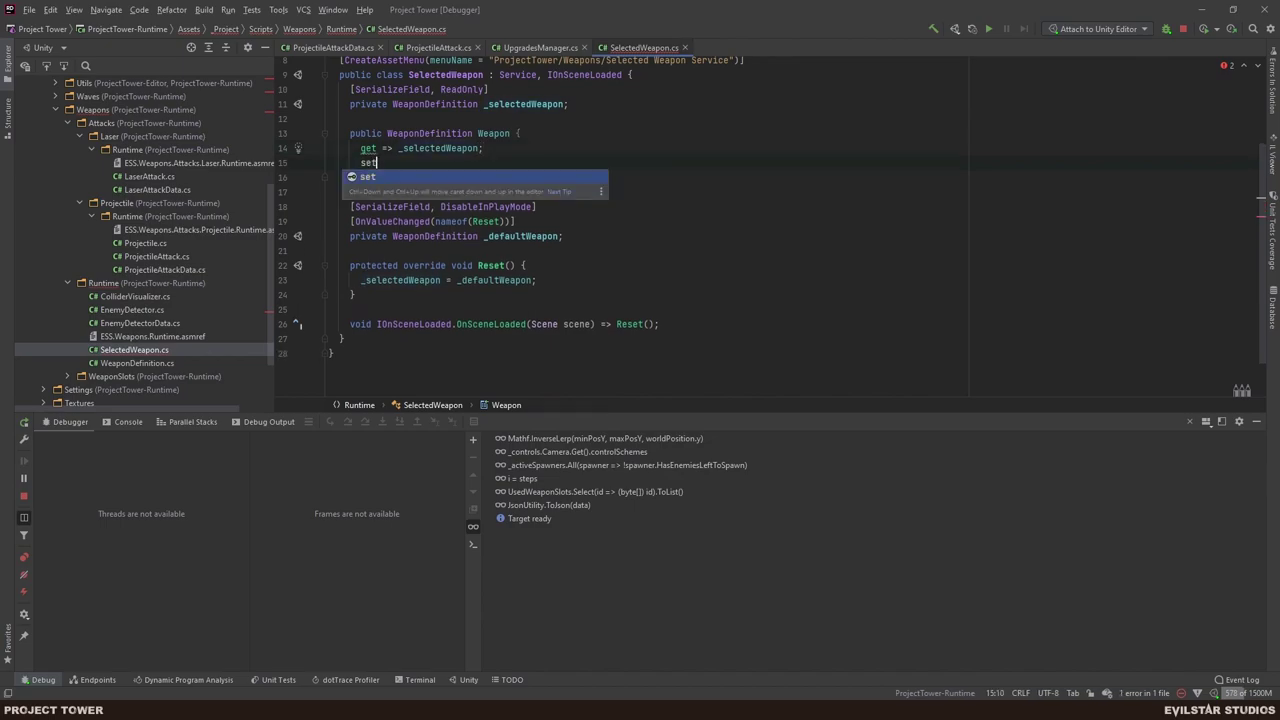
{"action": "type", "text": " => _selectedWeapon = SuppressInvalidAttributeErrorAttribute;"}
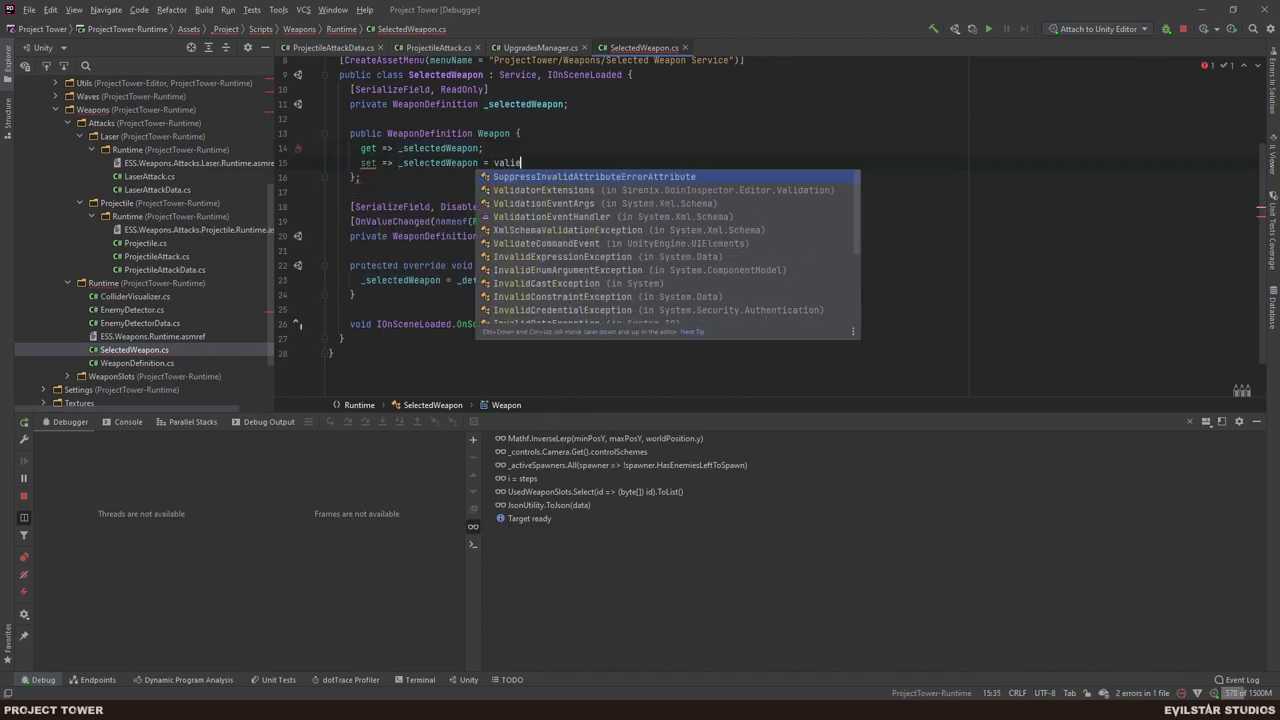
{"action": "key", "text": "ctrl+z"}
{"action": "type", "text": "value;"}
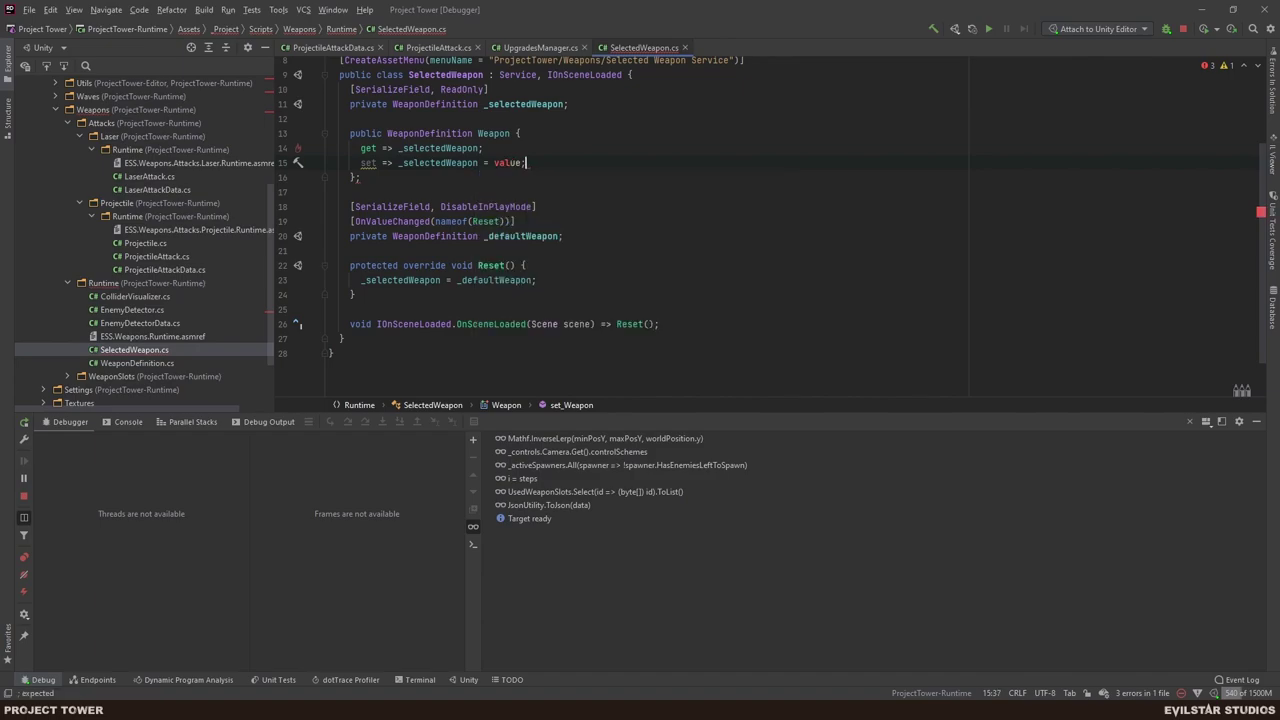
{"action": "key", "text": "Down"}
{"action": "key", "text": "BackSpace"}
{"action": "key", "text": "Up"}
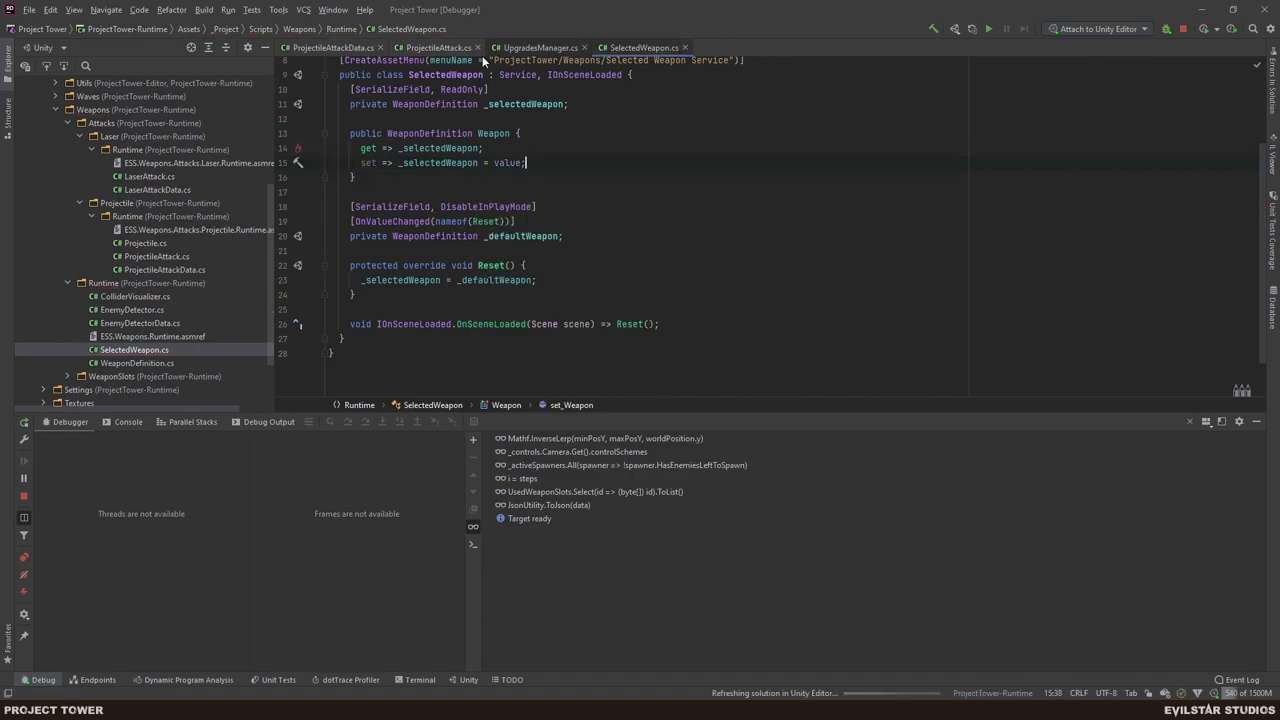
{"action": "key", "text": "alt+Tab"}
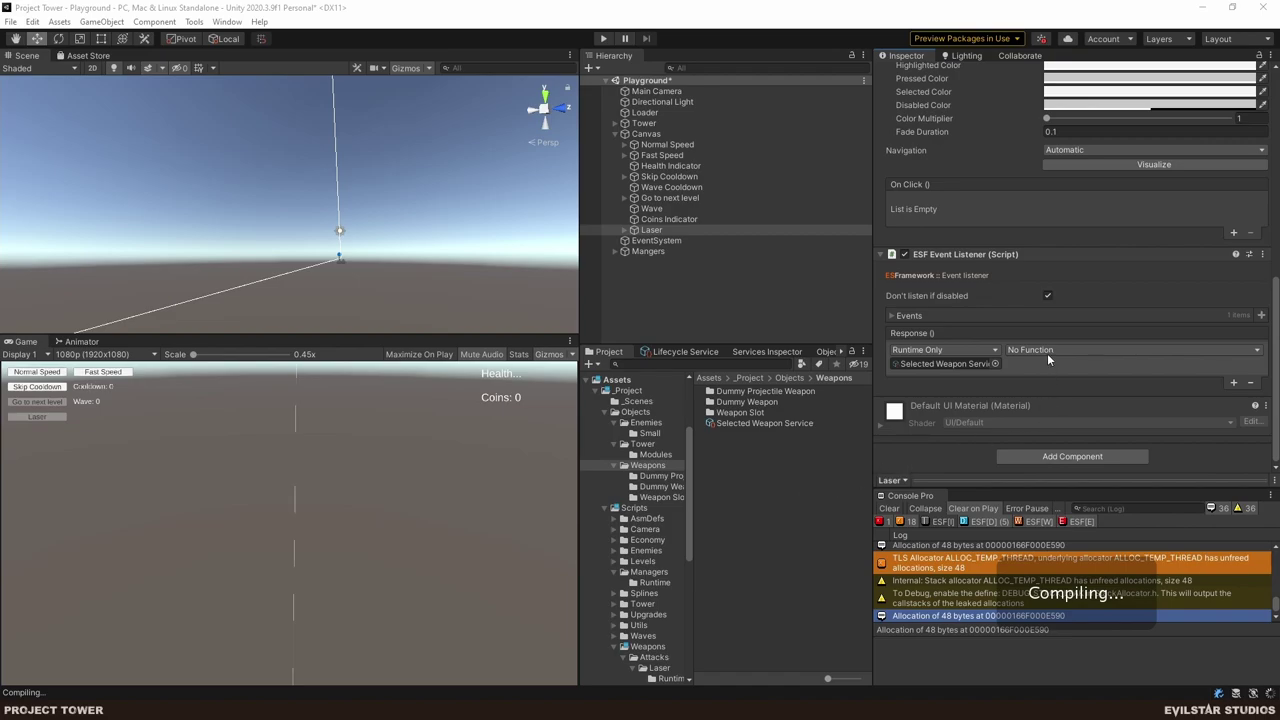
- Set the Laser listener response to SelectedWeapon.Weapon with Dummy Weapon Definition
{"action": "left_click", "coordinate": [1047, 396]}
{"action": "mouse_move", "coordinate": [1049, 432]}
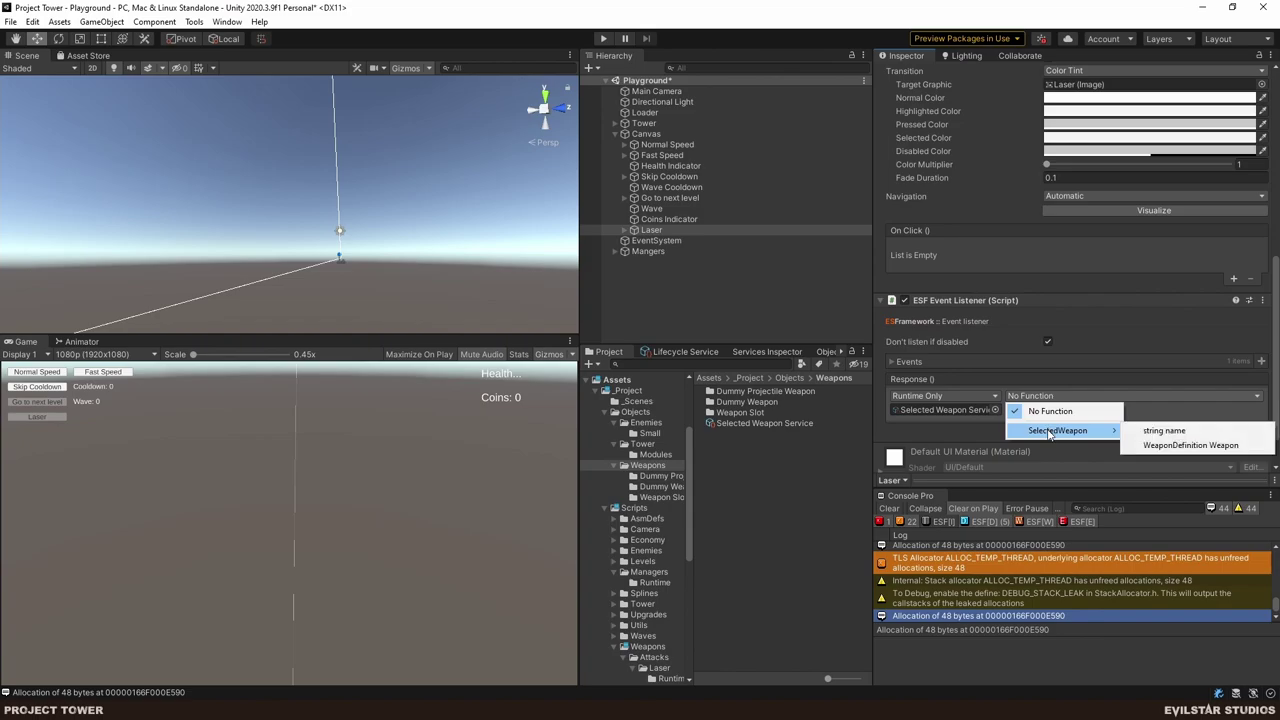
{"action": "left_click", "coordinate": [1180, 445]}
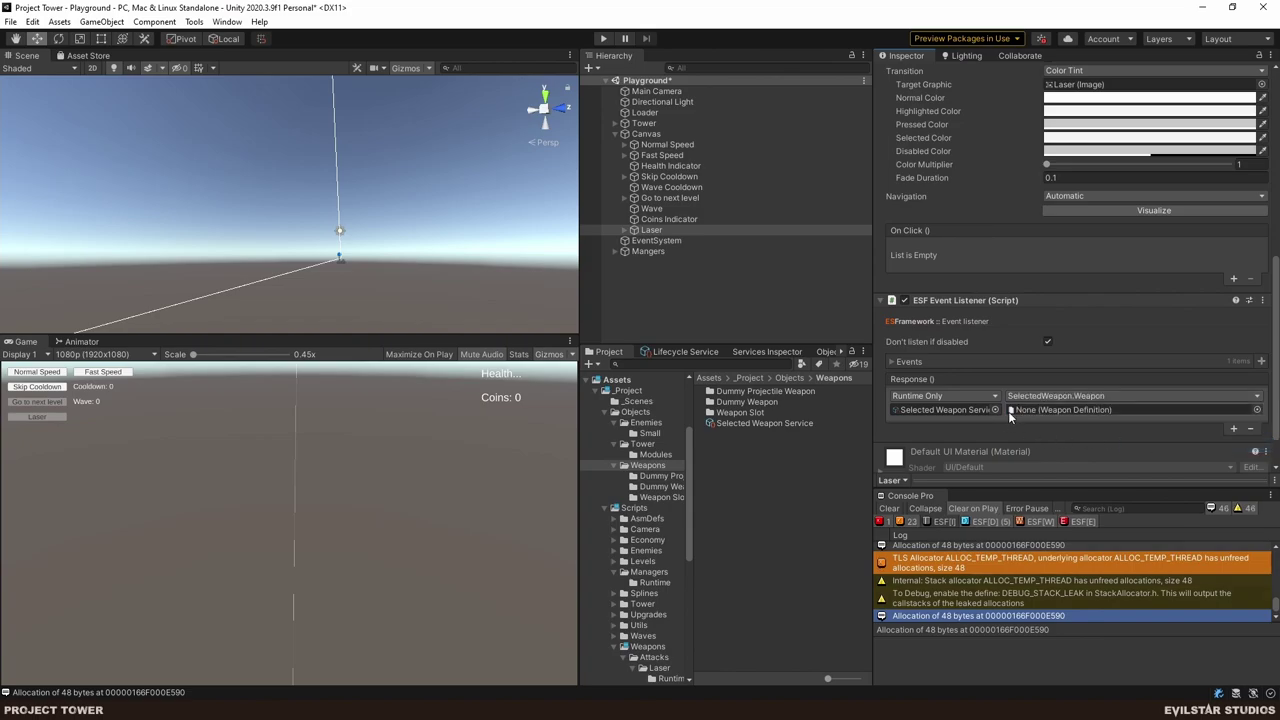
{"action": "left_click", "coordinate": [1257, 410]}
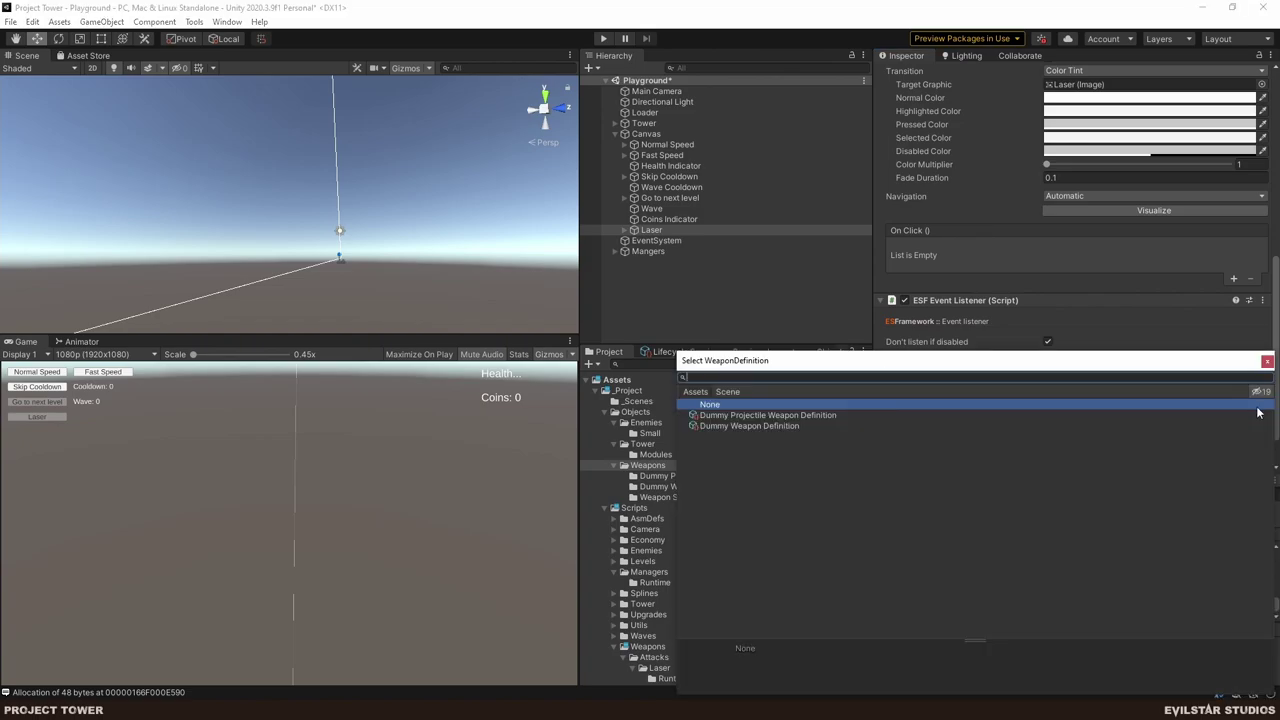
{"action": "double_click", "coordinate": [1250, 426]}
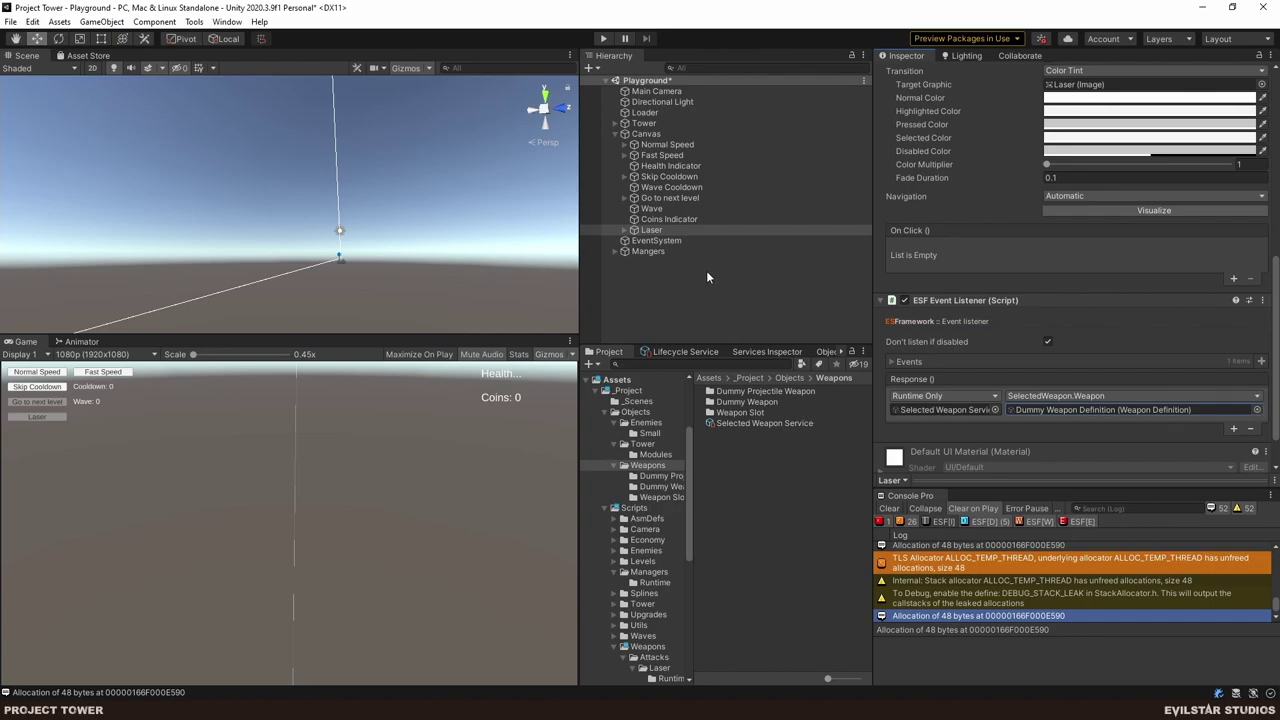
- Duplicate the Laser button as 'Projectile Weapon' and rename the original 'Laser Weapon'
{"action": "left_click", "coordinate": [657, 229]}
{"action": "key", "text": "ctrl+d"}
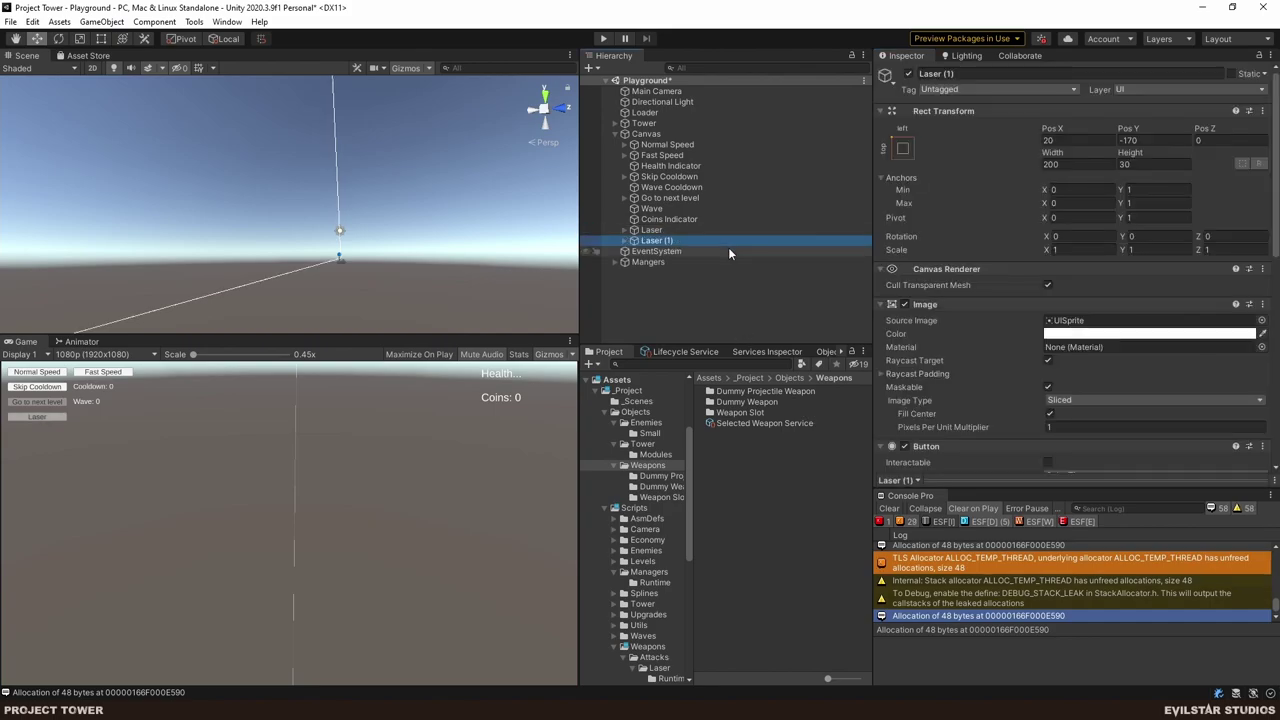
{"action": "key", "text": "F2"}
{"action": "type", "text": "Projectile"}
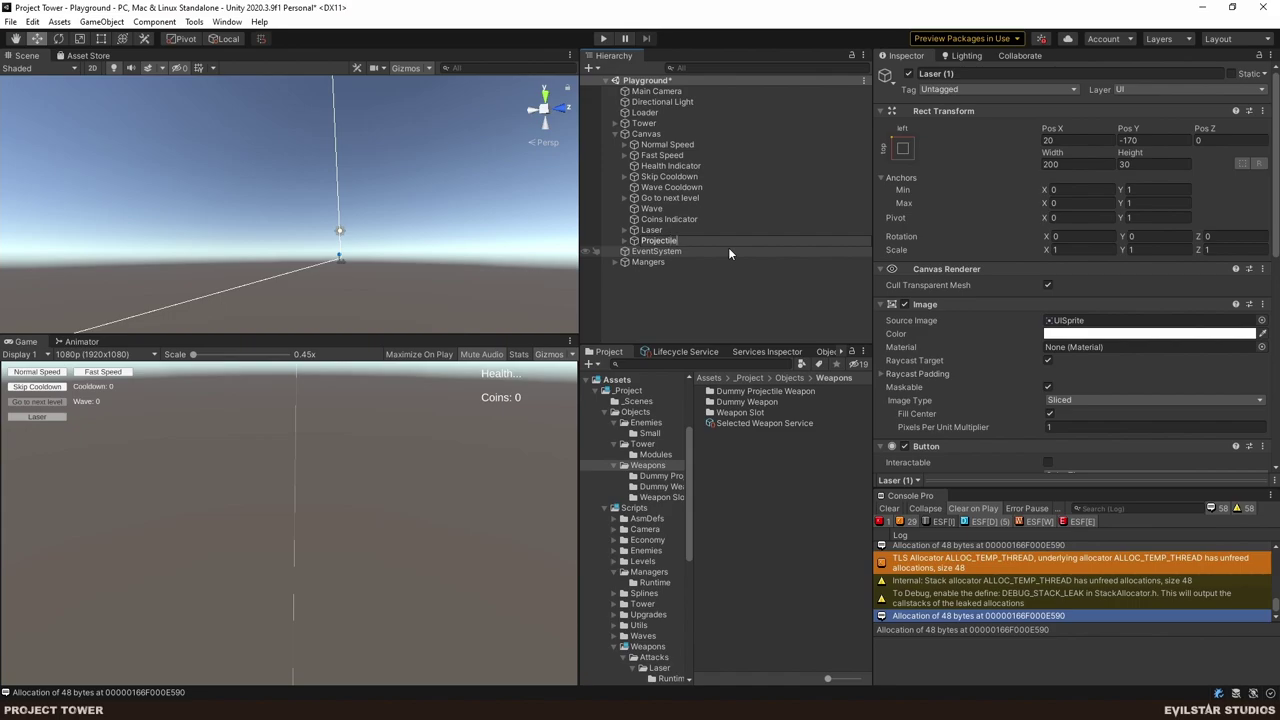
{"action": "type", "text": " Weapon"}
{"action": "key", "text": "Return"}
{"action": "key", "text": "Up"}
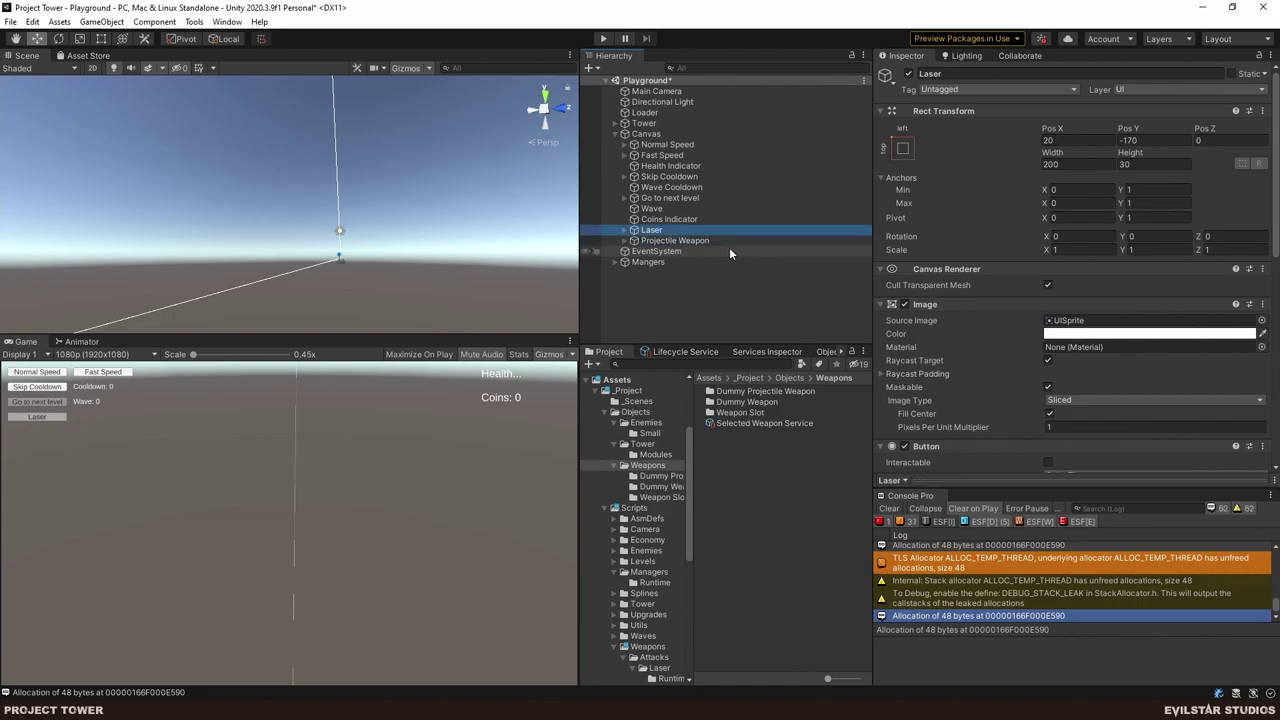
{"action": "key", "text": "F2"}
{"action": "type", "text": "Weapon"}
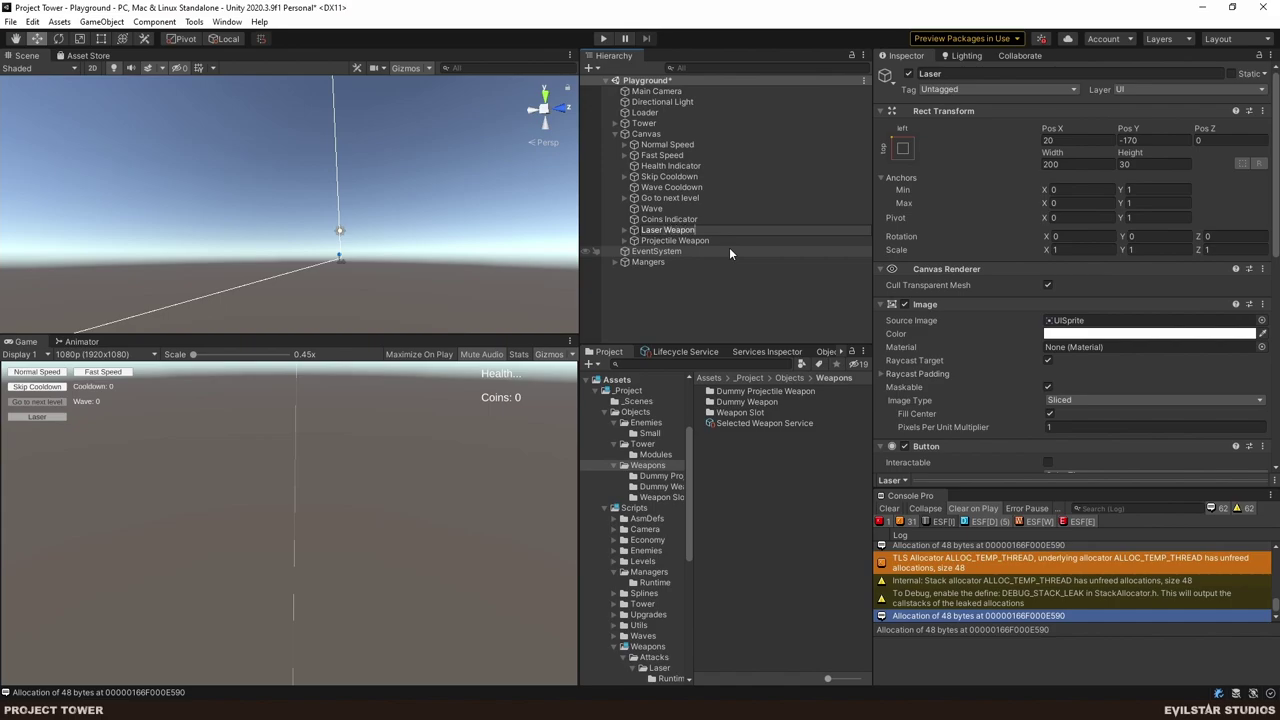
{"action": "key", "text": "Return"}
- Set the Projectile Weapon button's definition to Dummy Projectile Weapon Definition
{"action": "left_click", "coordinate": [703, 240]}
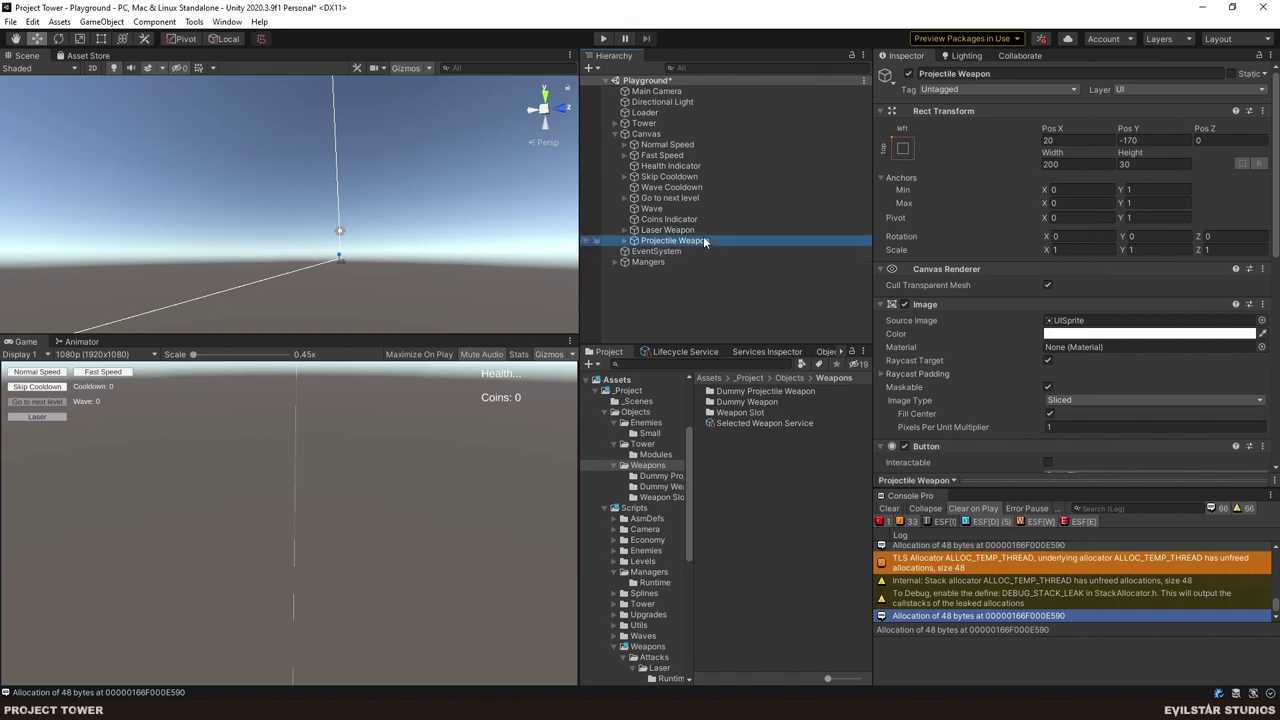
{"action": "scroll", "coordinate": [1164, 305], "scroll_direction": "down", "scroll_amount": 10}
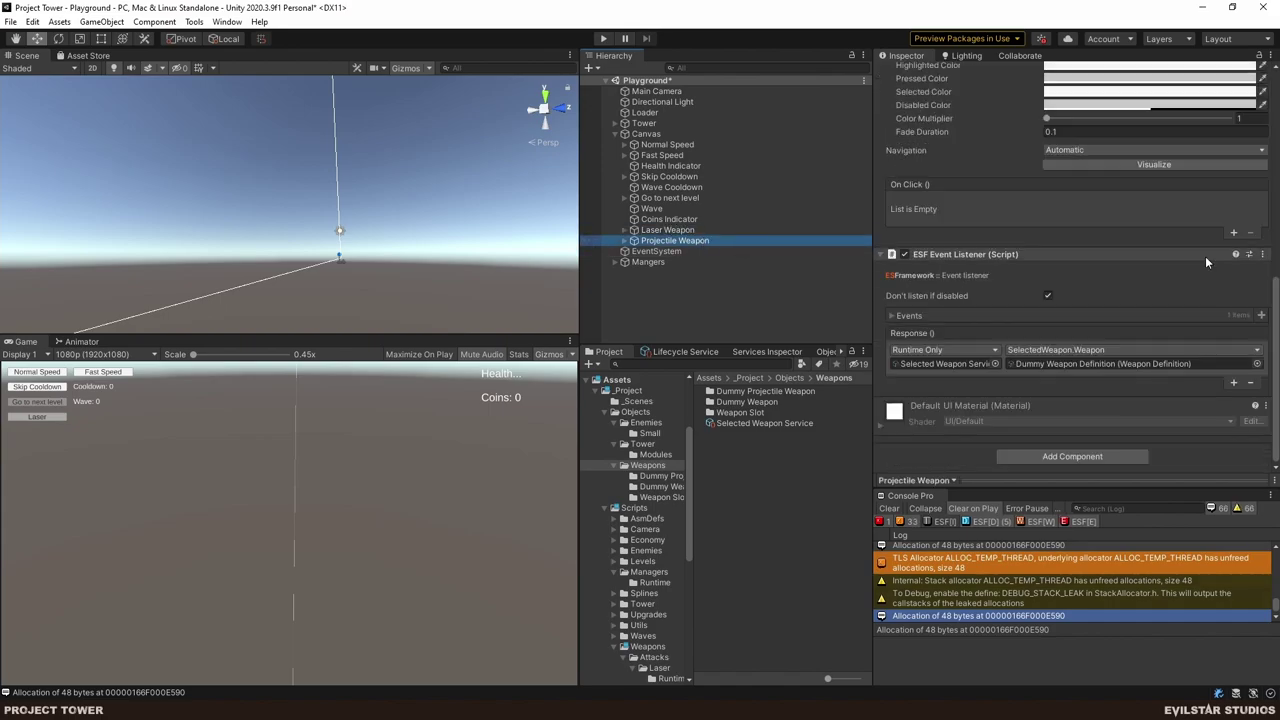
{"action": "left_click", "coordinate": [1257, 364]}
{"action": "double_click", "coordinate": [1250, 406]}
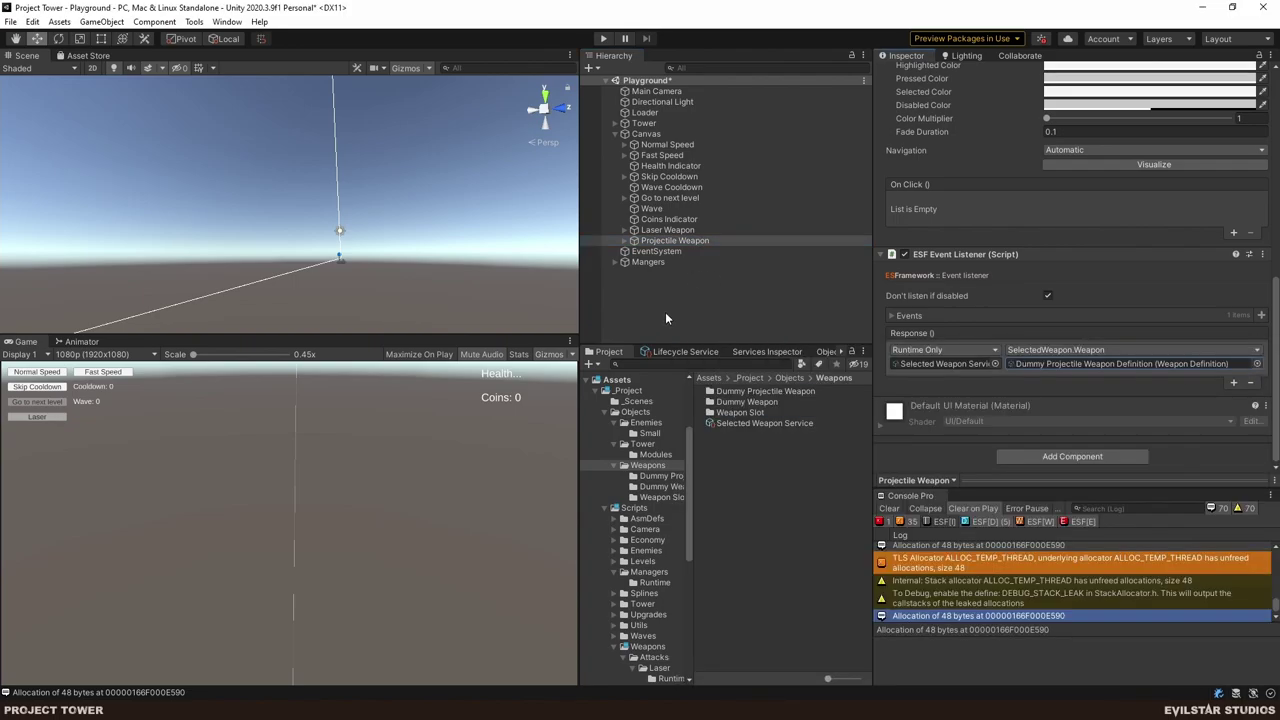
- Change the Projectile Weapon button's label text to 'Projectile'
{"action": "left_click", "coordinate": [625, 241]}
{"action": "left_click", "coordinate": [670, 251]}
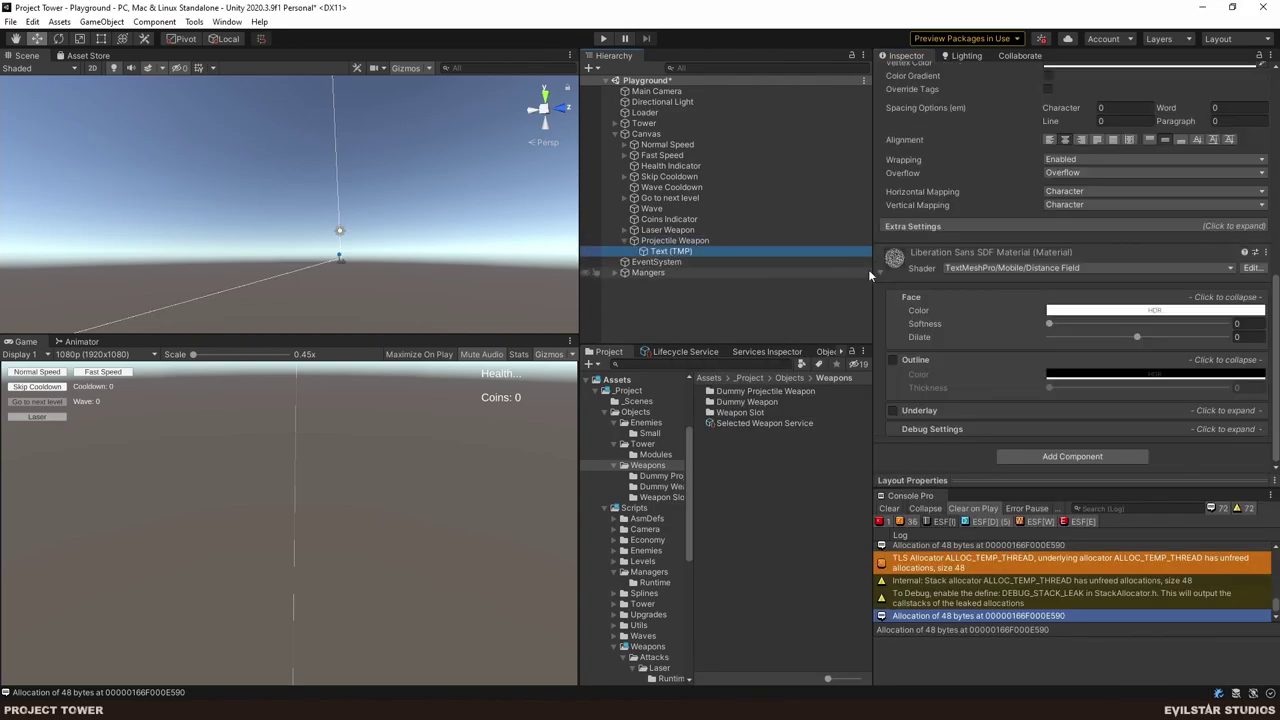
{"action": "scroll", "coordinate": [968, 290], "scroll_direction": "down", "scroll_amount": 3}
{"action": "left_click", "coordinate": [968, 286]}
{"action": "type", "text": "Projectile"}
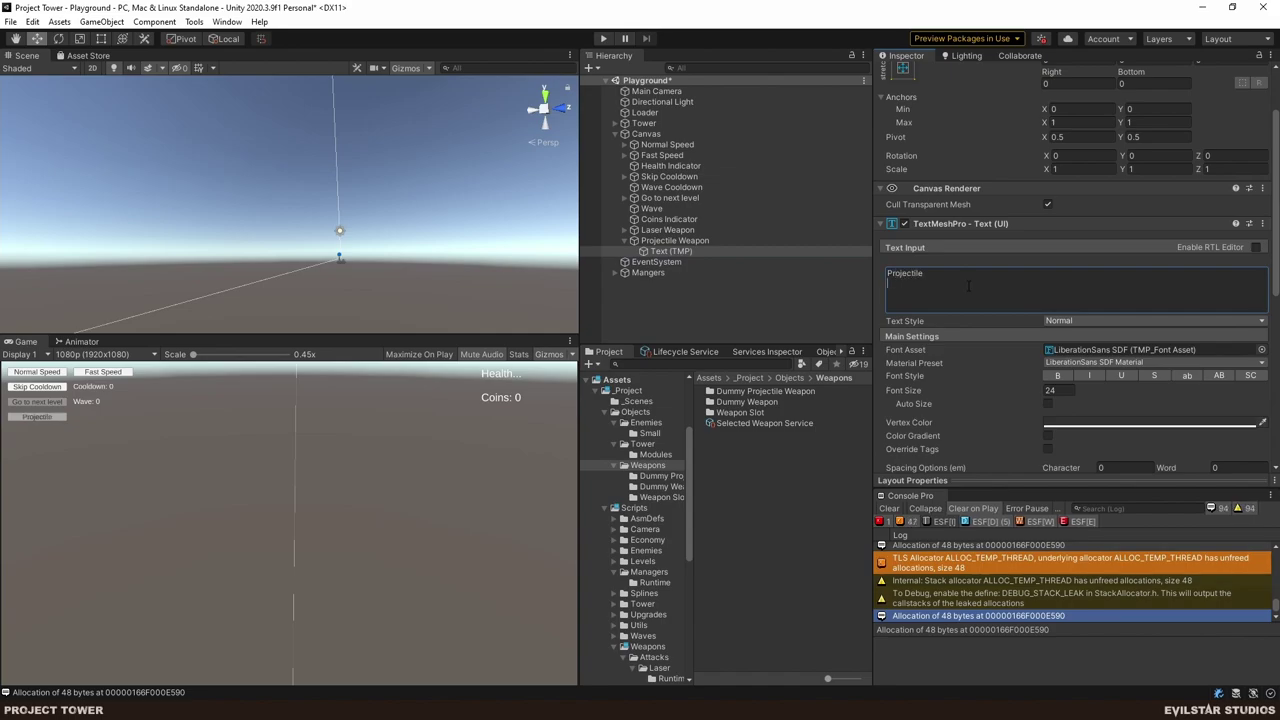
{"action": "scroll", "coordinate": [980, 294], "scroll_direction": "down", "scroll_amount": 6}
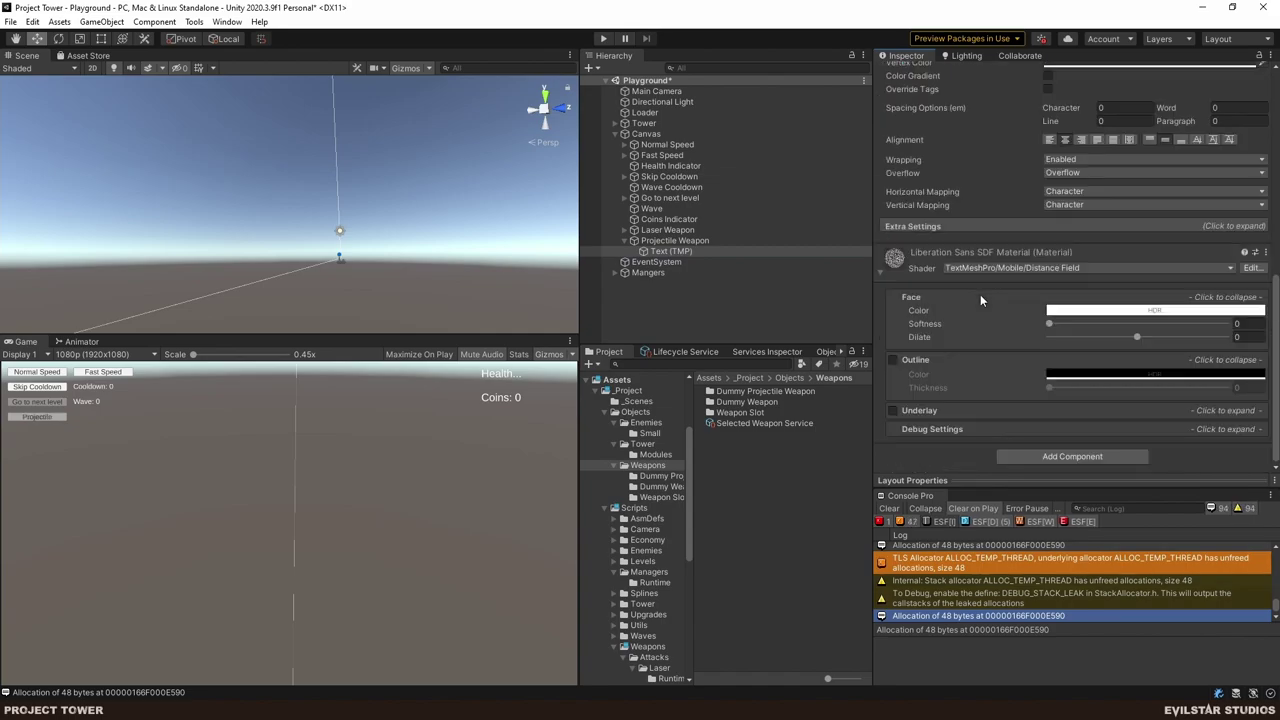
{"action": "left_click", "coordinate": [672, 241]}
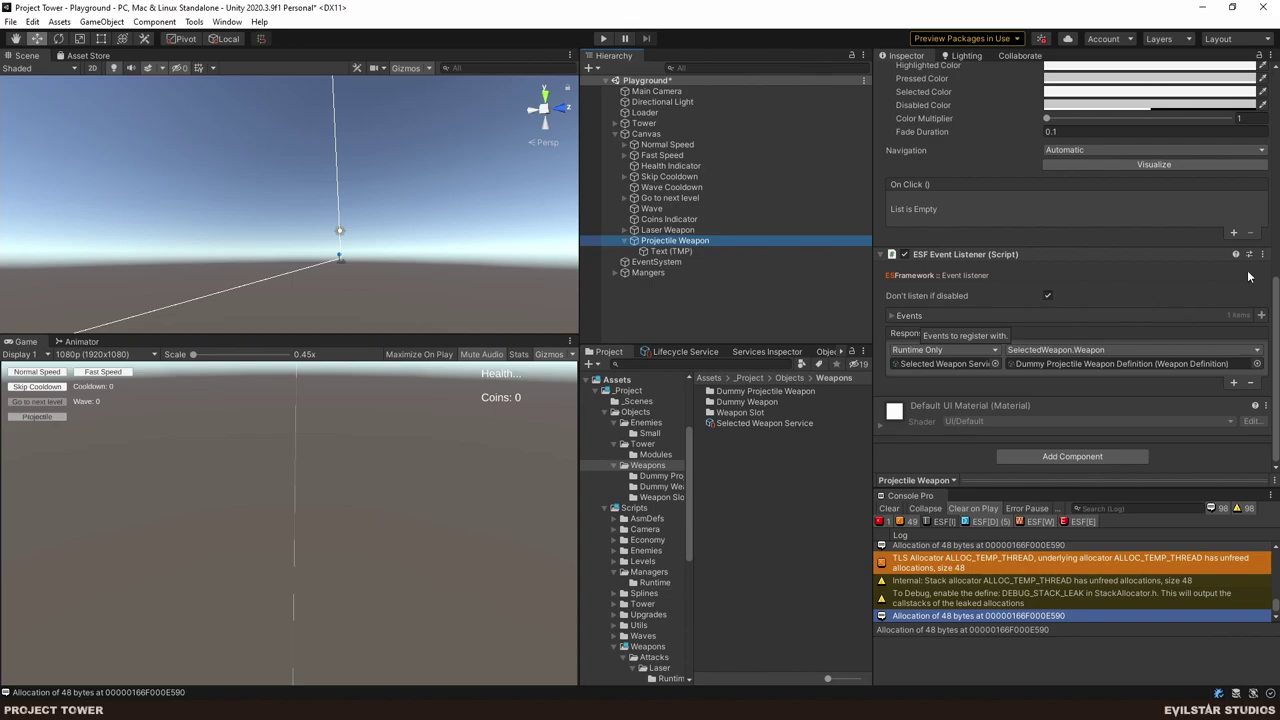
- Replace Projectile Weapon's event listener with an On Click setting Weapon to Dummy Projectile Weapon Definition
{"action": "scroll", "coordinate": [1132, 264], "scroll_direction": "up", "scroll_amount": 8}
{"action": "scroll", "coordinate": [1070, 320], "scroll_direction": "down", "scroll_amount": 4}
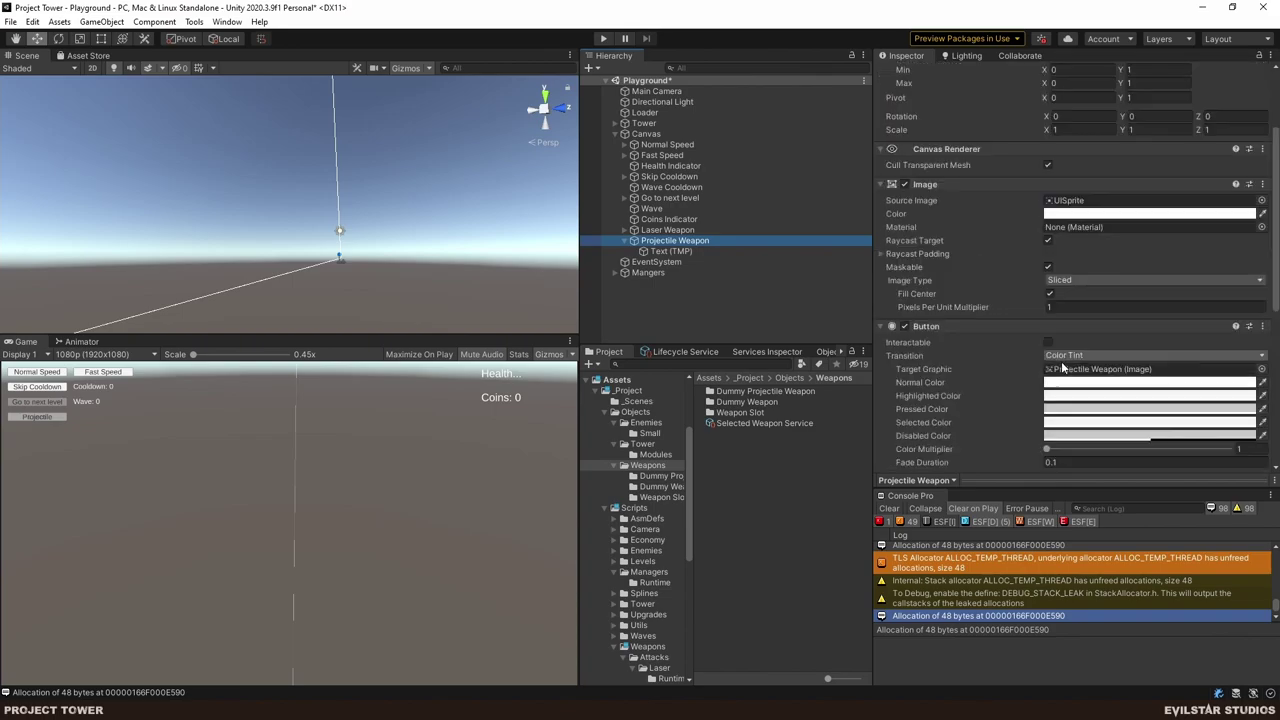
{"action": "scroll", "coordinate": [1038, 271], "scroll_direction": "down", "scroll_amount": 5}
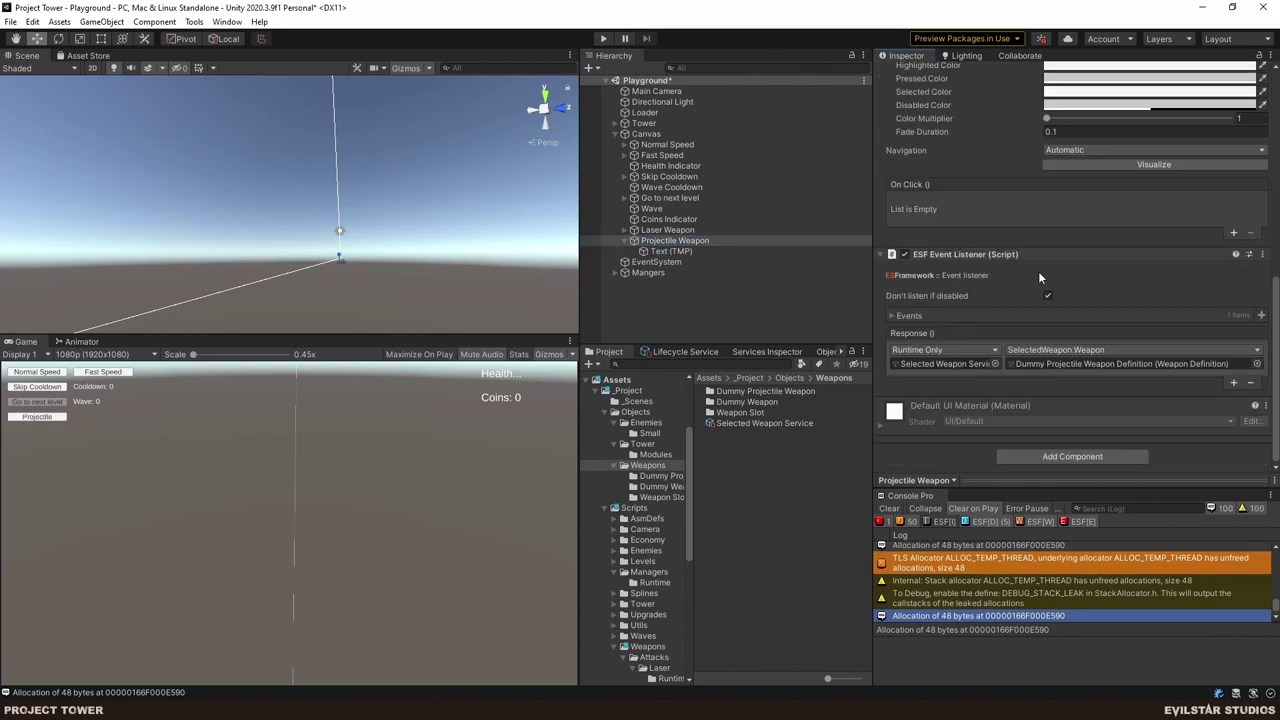
{"action": "left_click", "coordinate": [1262, 254]}
{"action": "left_click", "coordinate": [1160, 318]}
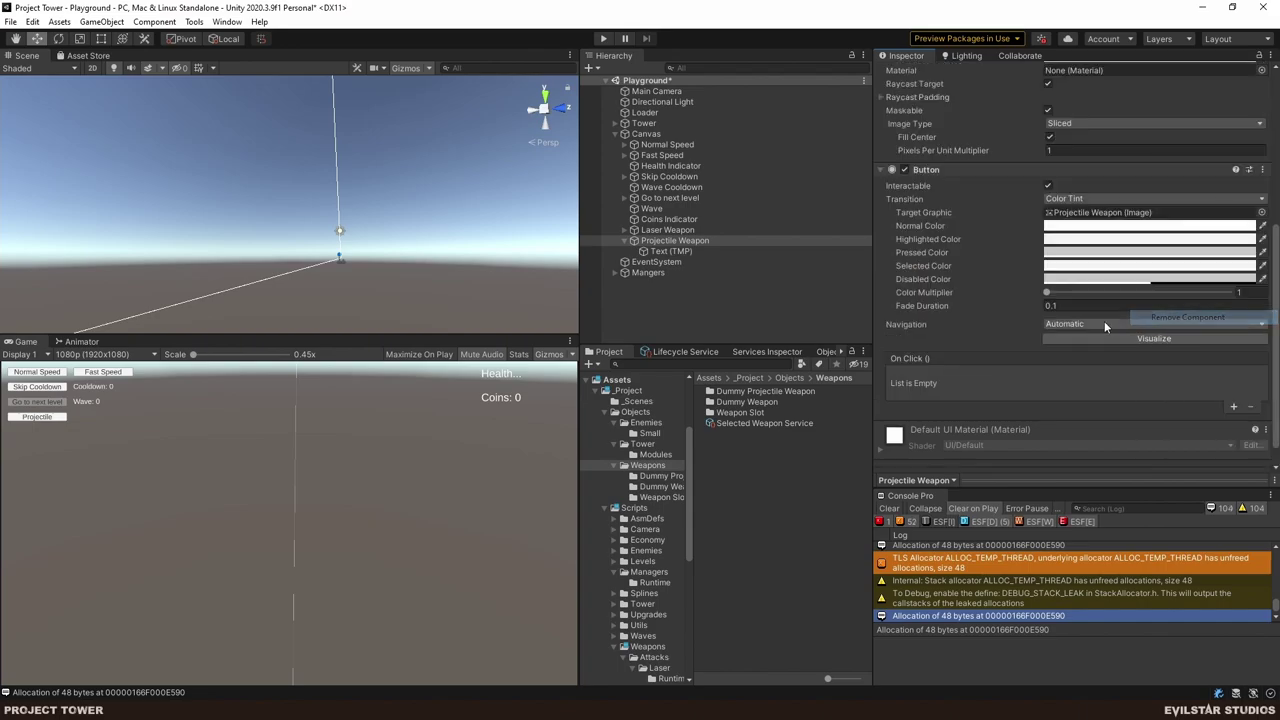
{"action": "left_click", "coordinate": [1233, 406]}
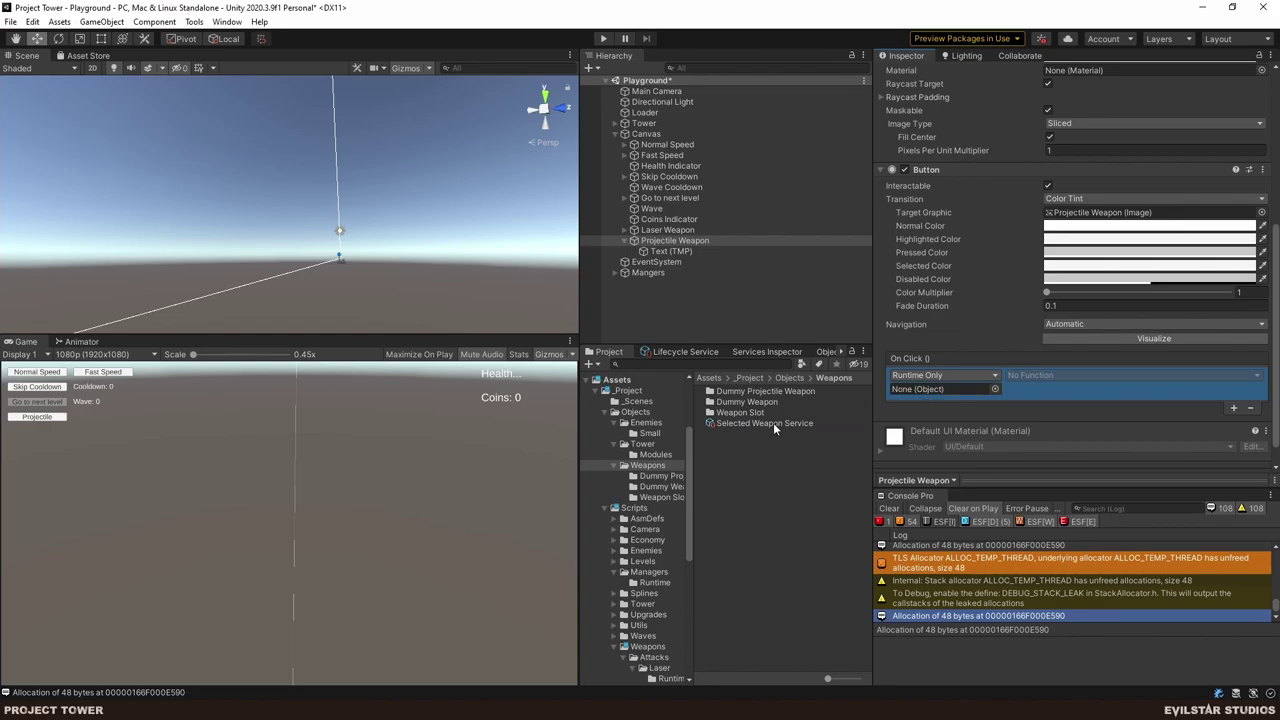
{"action": "left_click_drag", "start_coordinate": [773, 422], "coordinate": [941, 390]}
{"action": "left_click", "coordinate": [1030, 375]}
{"action": "mouse_move", "coordinate": [1057, 410]}
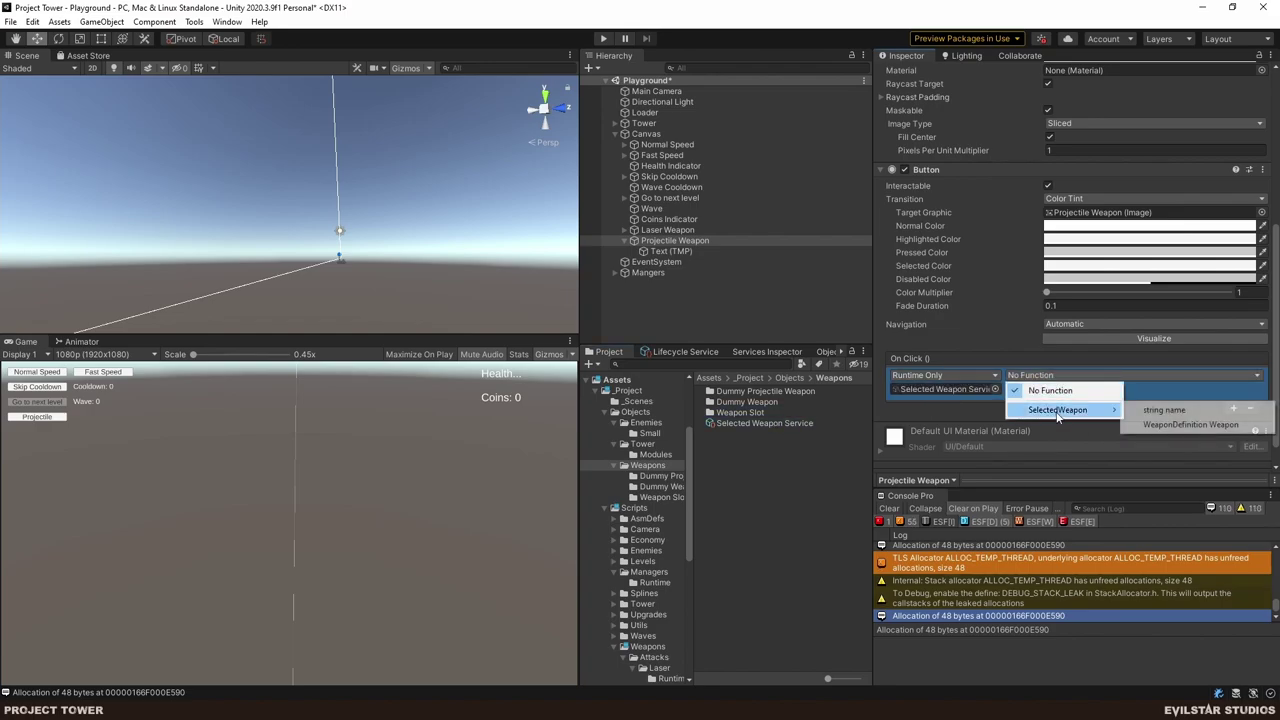
{"action": "left_click", "coordinate": [1190, 424]}
{"action": "left_click", "coordinate": [1256, 389]}
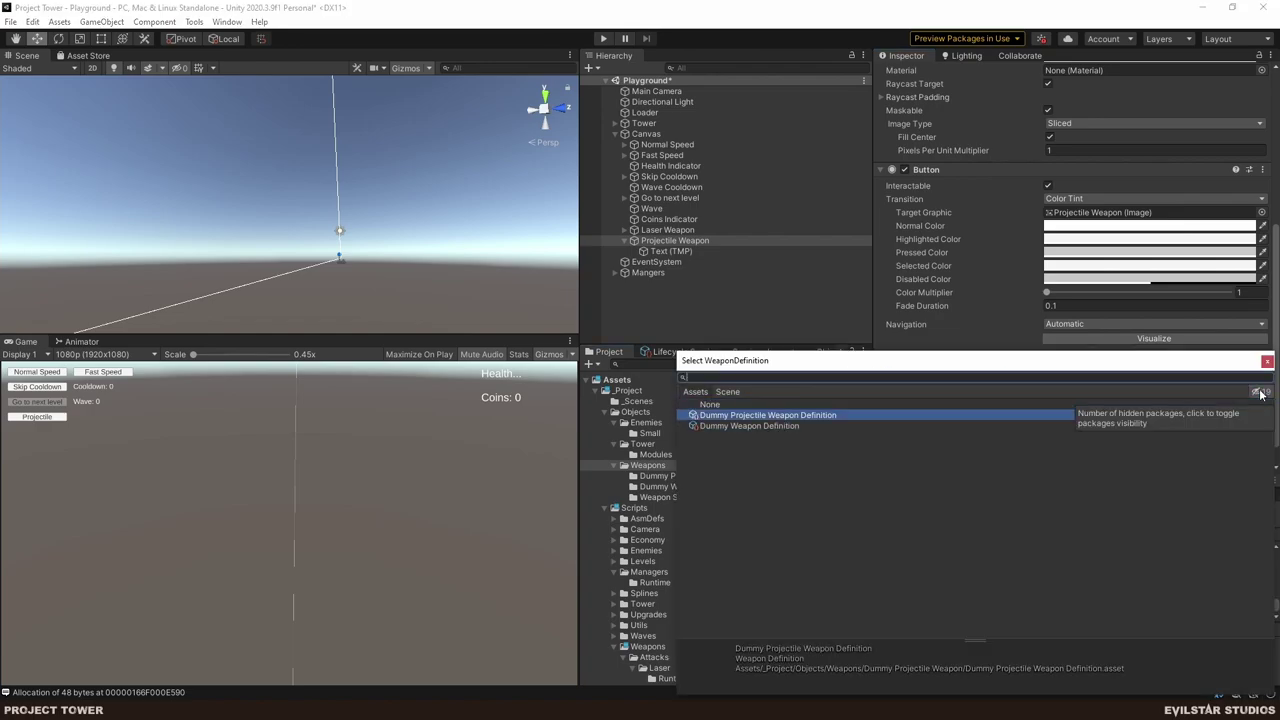
{"action": "key", "text": "Return"}
- Give the Laser Weapon button an On Click setting SelectedWeapon.Weapon to Dummy Weapon Definition
{"action": "left_click", "coordinate": [660, 237]}
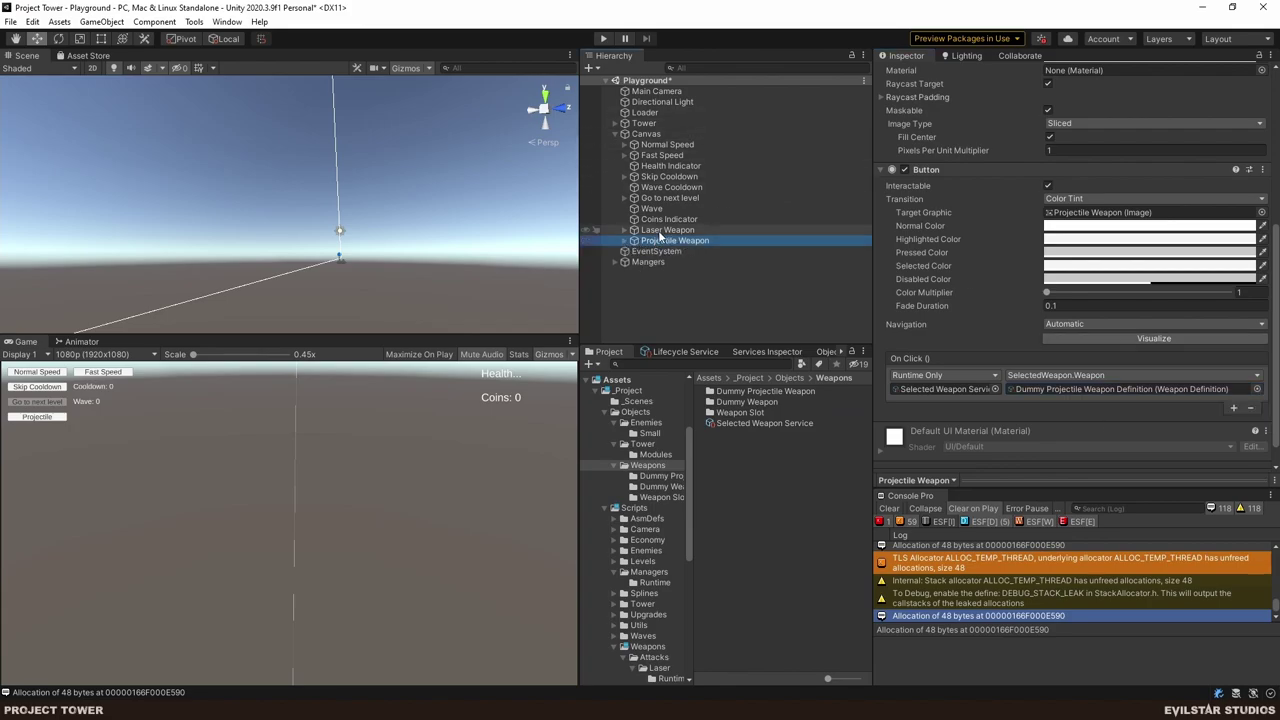
{"action": "left_click", "coordinate": [662, 231]}
{"action": "left_click", "coordinate": [1046, 185]}
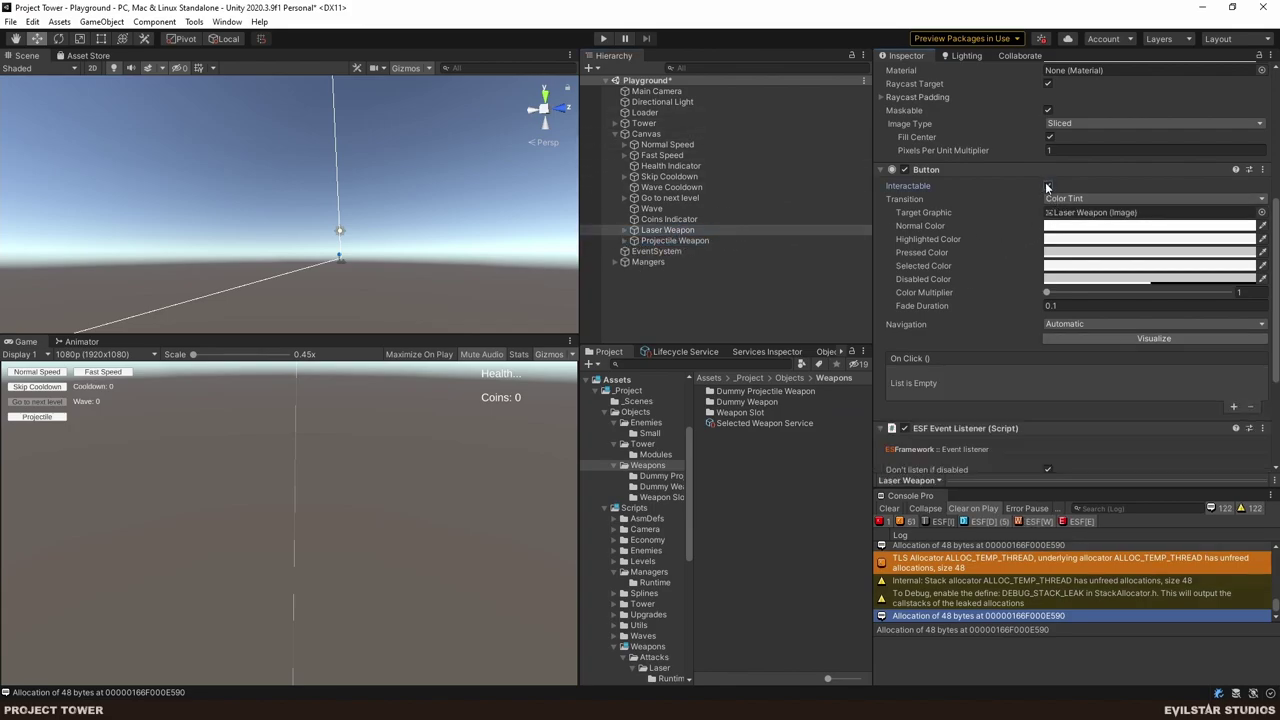
{"action": "left_click", "coordinate": [1233, 407]}
{"action": "left_click_drag", "start_coordinate": [765, 423], "coordinate": [945, 388]}
{"action": "left_click", "coordinate": [1130, 375]}
{"action": "mouse_move", "coordinate": [1057, 410]}
{"action": "left_click", "coordinate": [1185, 424]}
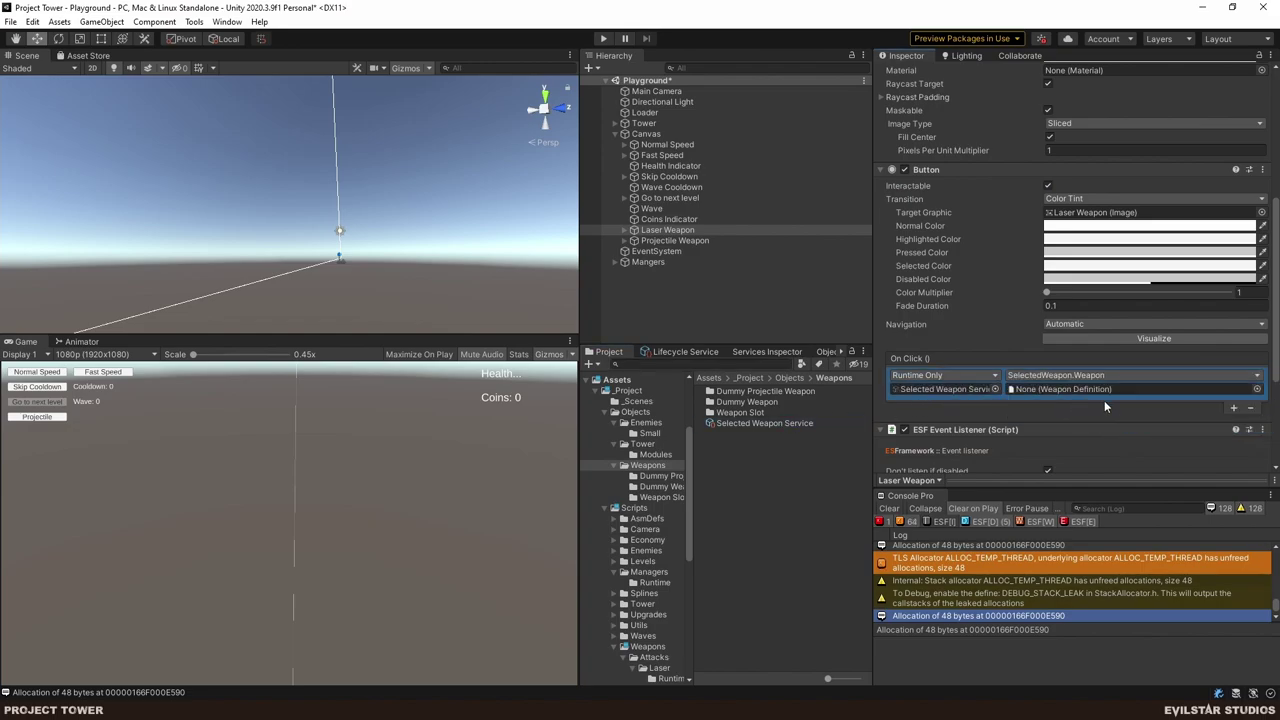
{"action": "left_click", "coordinate": [1263, 408]}
{"action": "key", "text": "Down"}
{"action": "key", "text": "Down"}
{"action": "key", "text": "Return"}
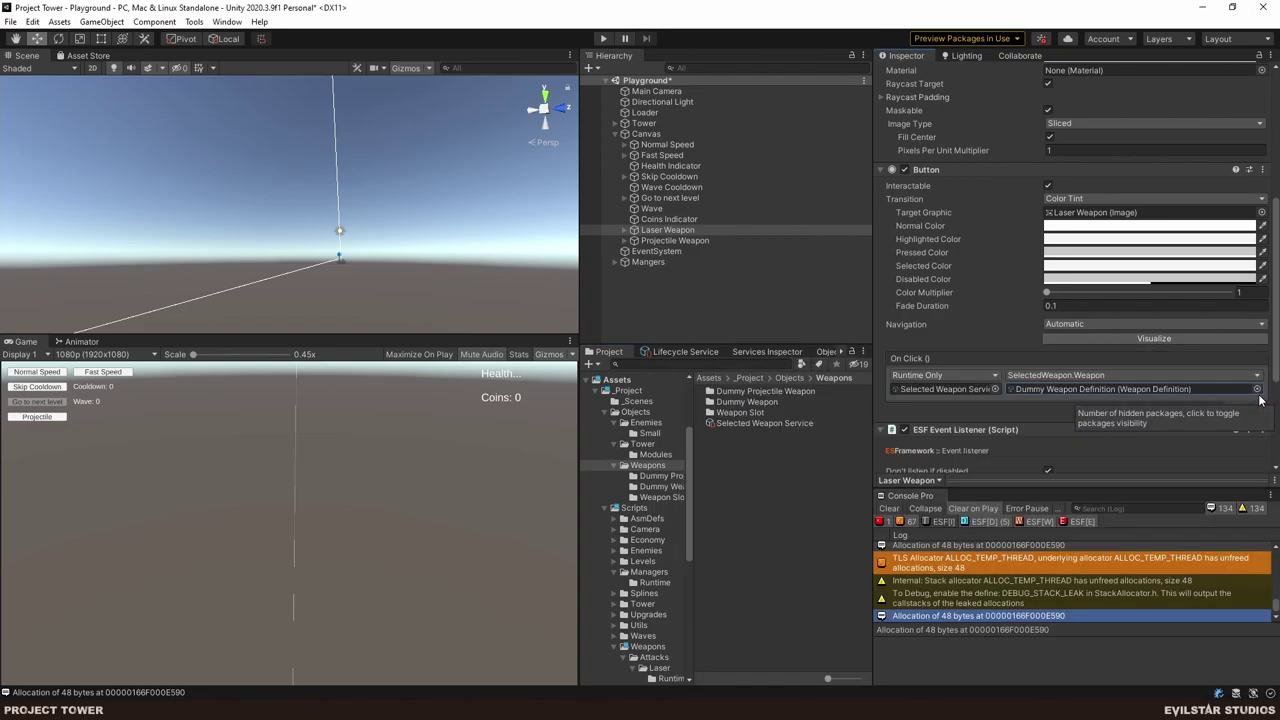
- Remove the ESF Event Listener component from the Laser Weapon button
{"action": "scroll", "coordinate": [1198, 377], "scroll_direction": "down", "scroll_amount": 5}
{"action": "left_click", "coordinate": [1263, 254]}
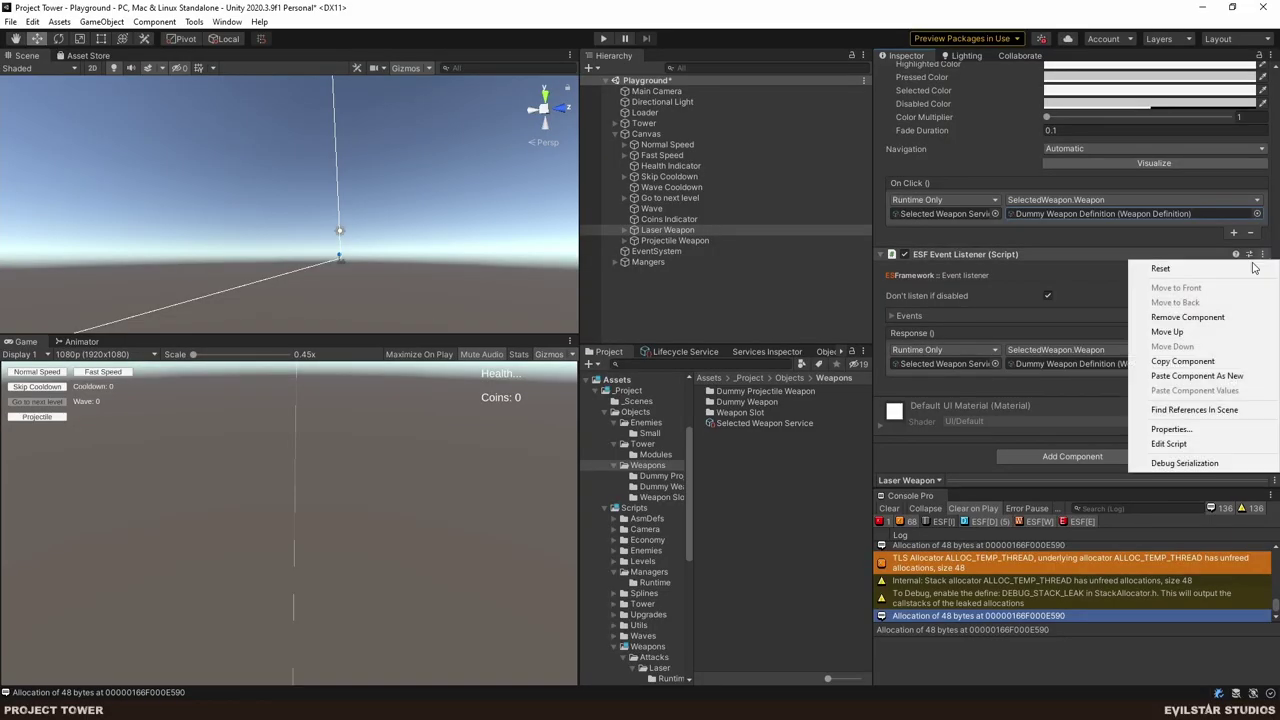
{"action": "left_click", "coordinate": [1165, 314]}
{"action": "left_click", "coordinate": [670, 241]}
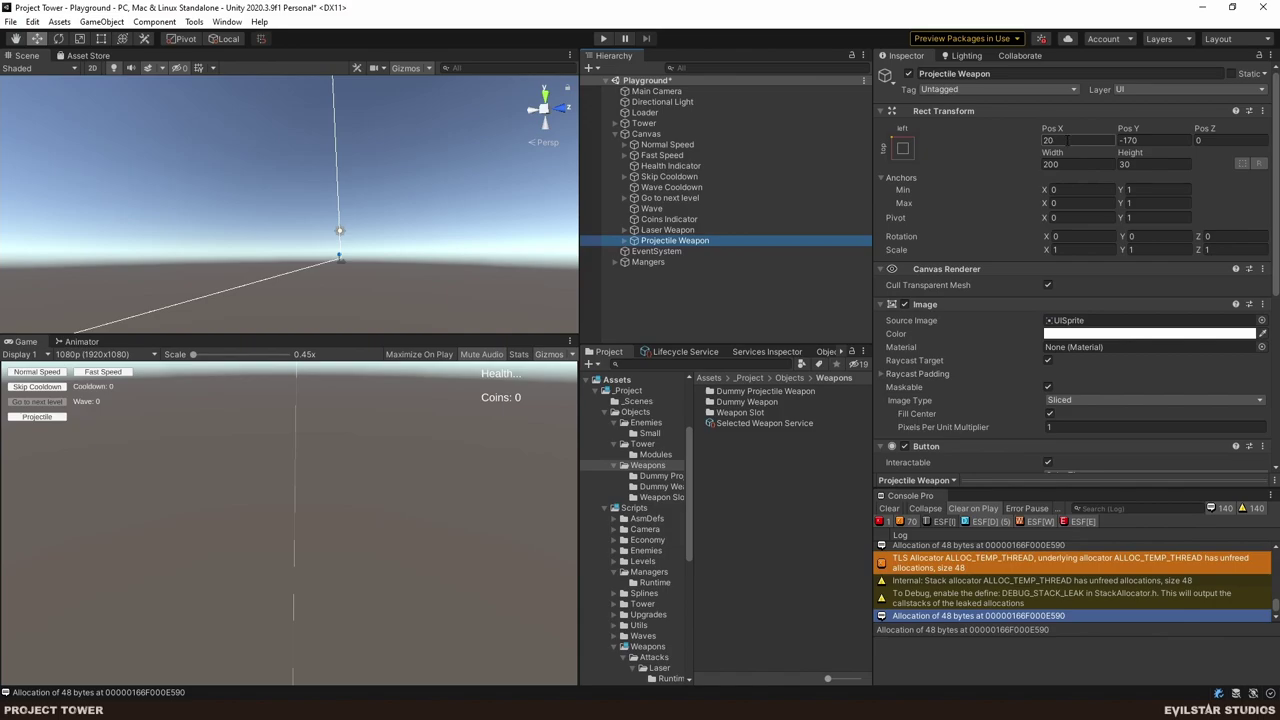
- Set the Projectile Weapon button's Pos X to 240 and save the Playground scene
{"action": "left_click", "coordinate": [1068, 140]}
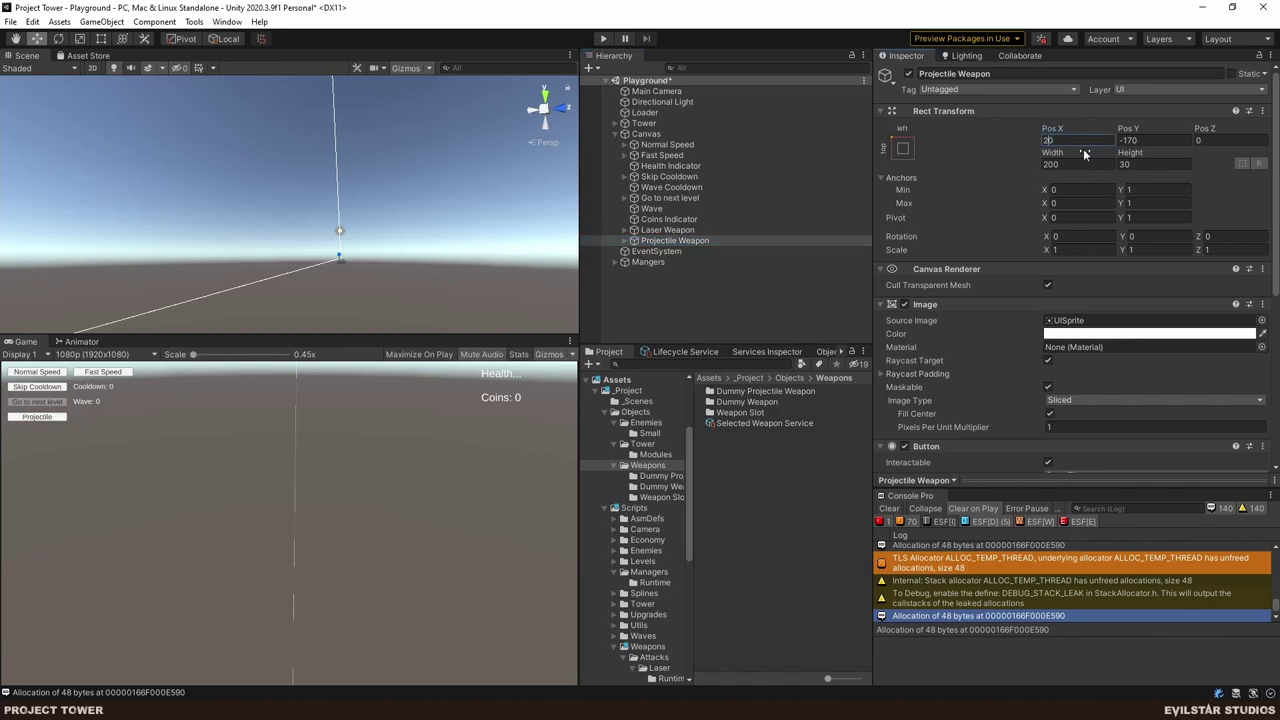
{"action": "type", "text": "220"}
{"action": "key", "text": "BackSpace"}
{"action": "key", "text": "BackSpace"}
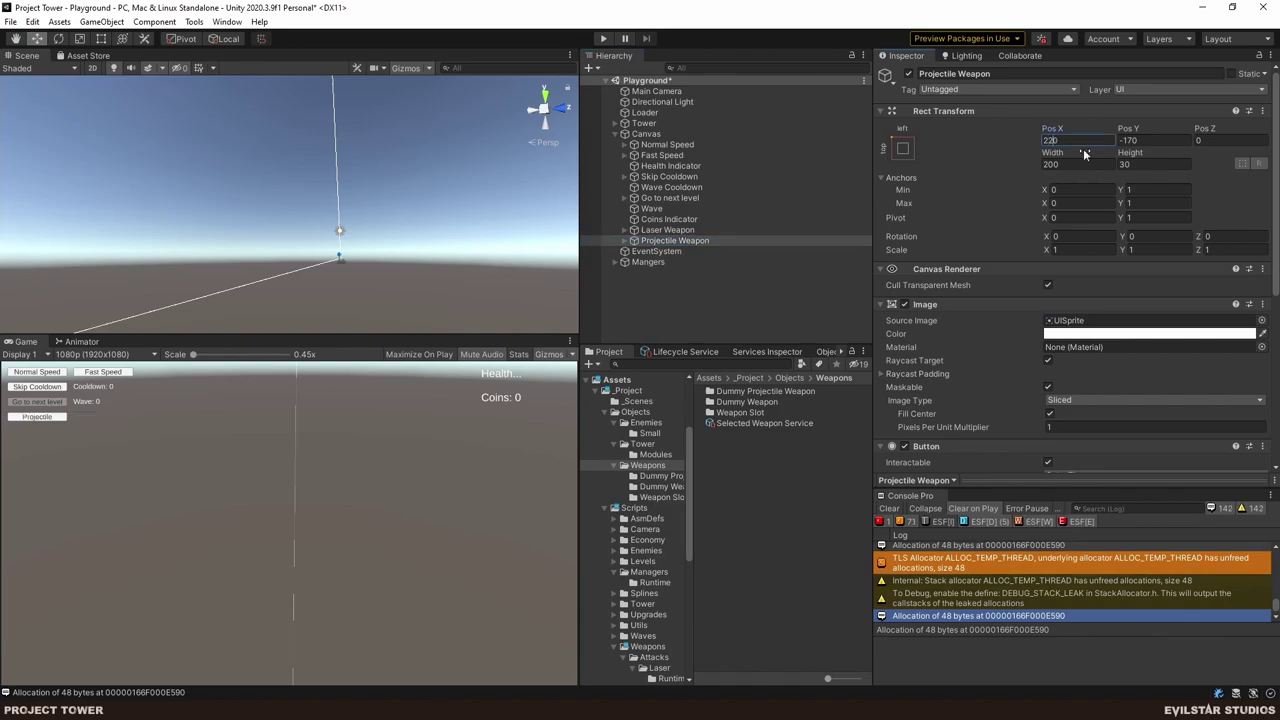
{"action": "type", "text": "40"}
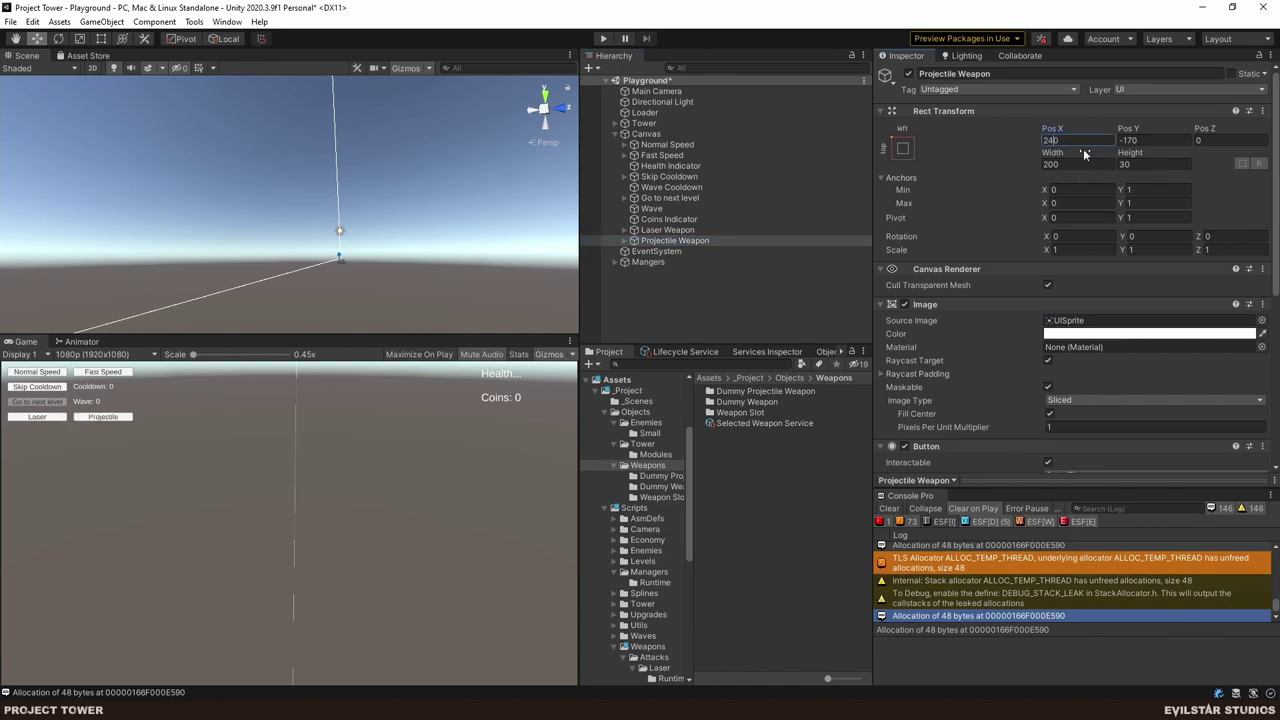
{"action": "left_click", "coordinate": [663, 155]}
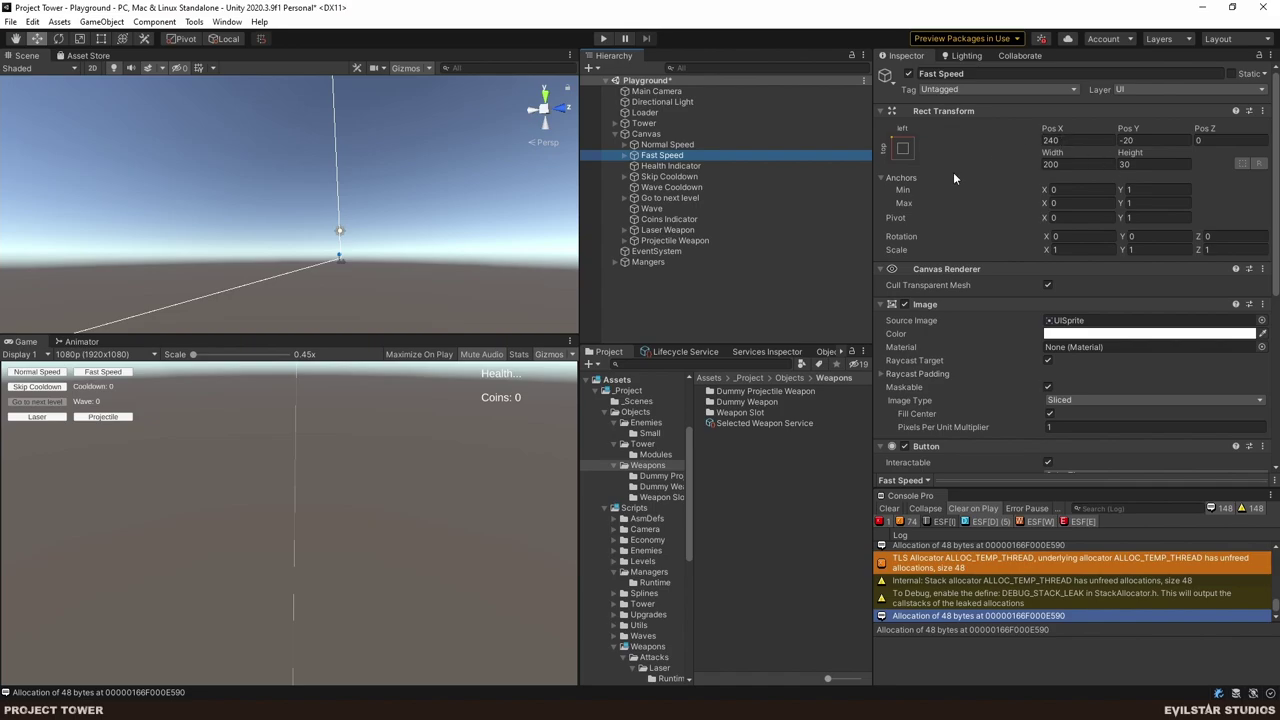
{"action": "left_click", "coordinate": [660, 241]}
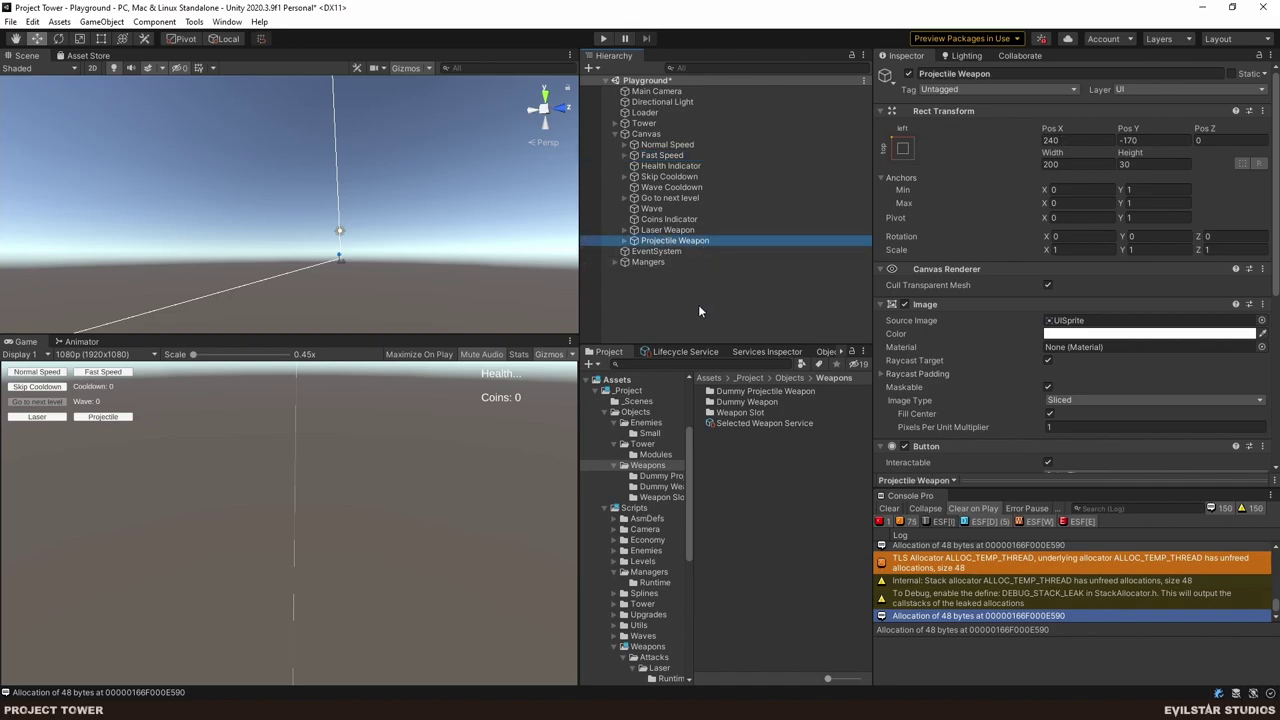
{"action": "left_click", "coordinate": [658, 312]}
{"action": "key", "text": "ctrl+s"}
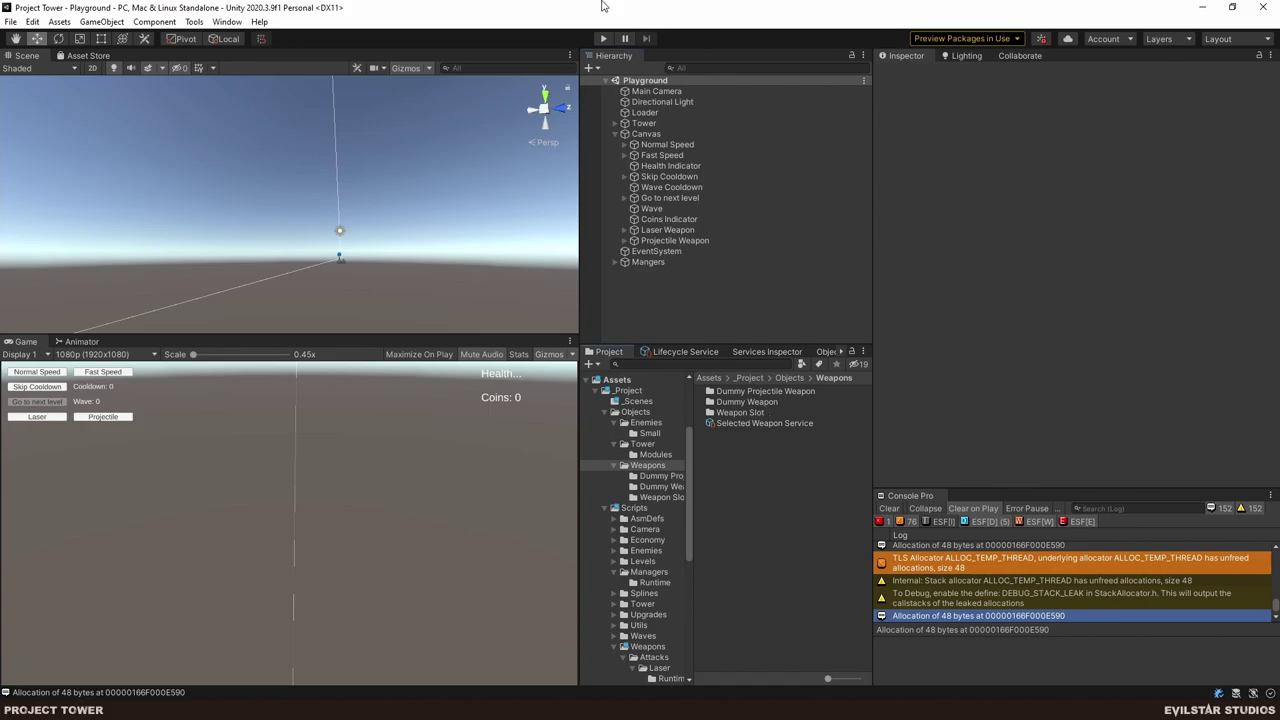
- Play the scene, switch between Laser and Projectile buttons, and place a laser weapon on the tower
{"action": "left_click", "coordinate": [603, 39]}
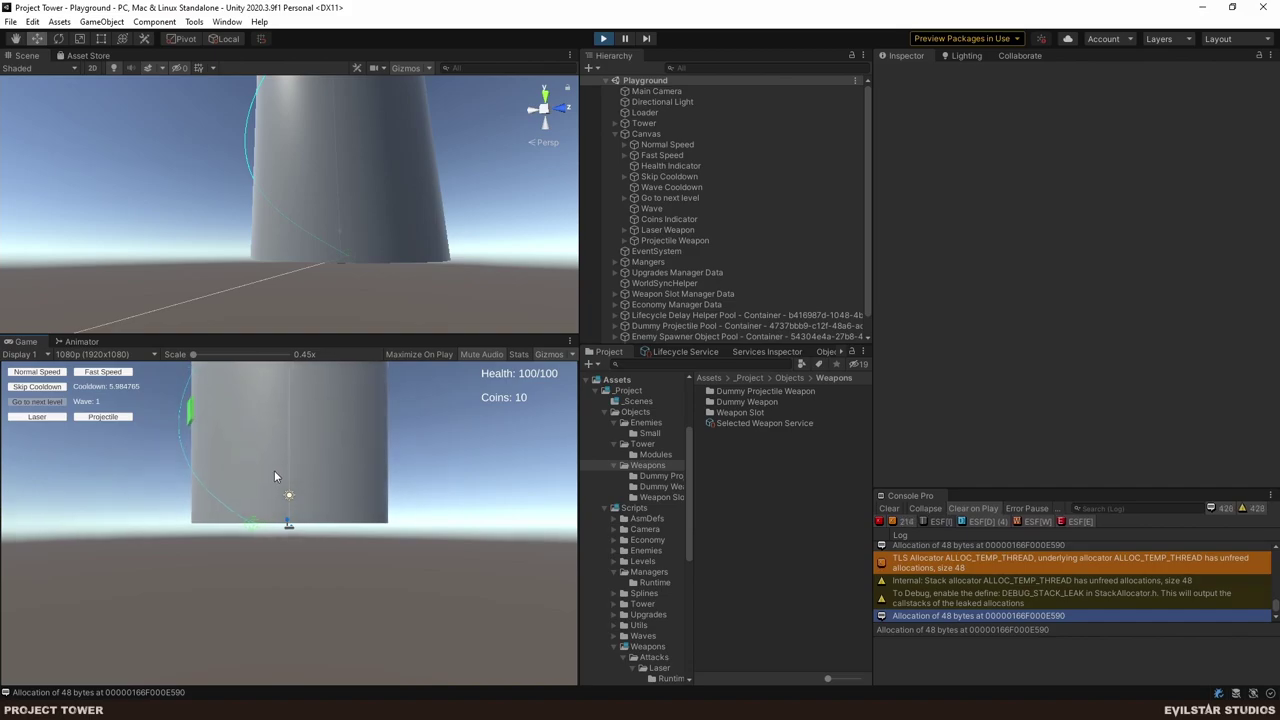
{"action": "left_click", "coordinate": [769, 421]}
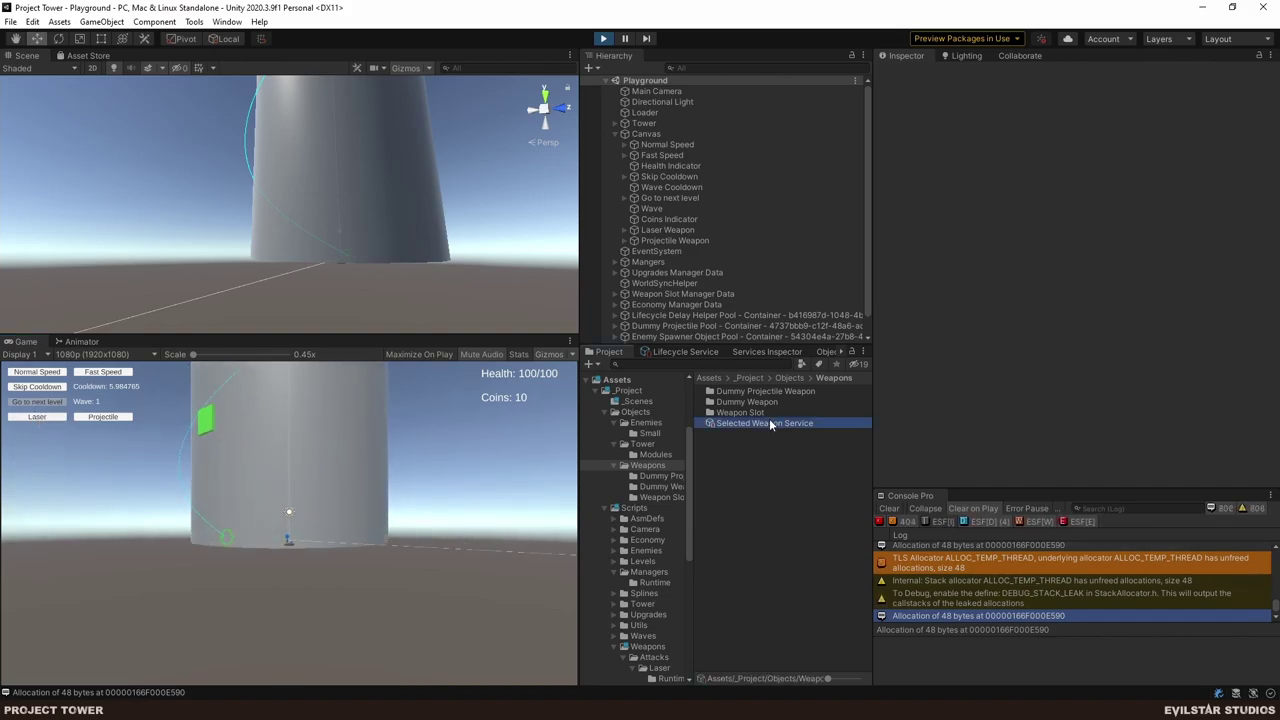
{"action": "left_click", "coordinate": [36, 417]}
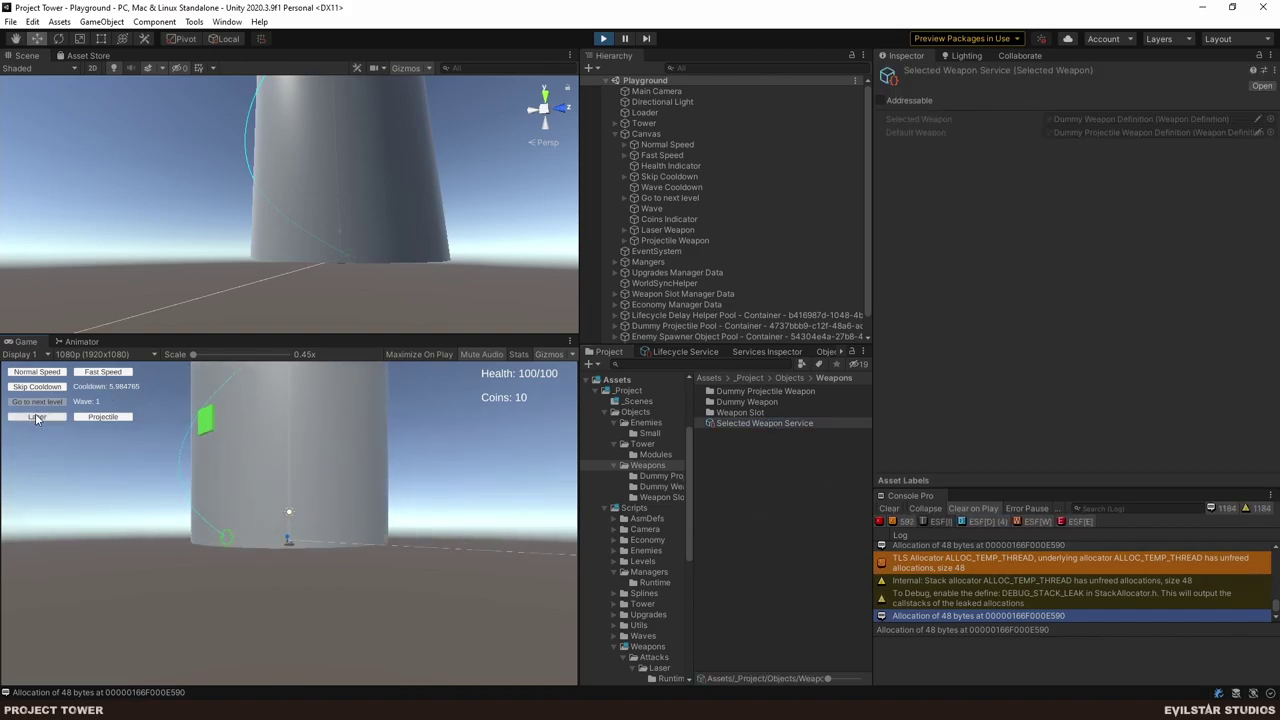
{"action": "left_click", "coordinate": [104, 416]}
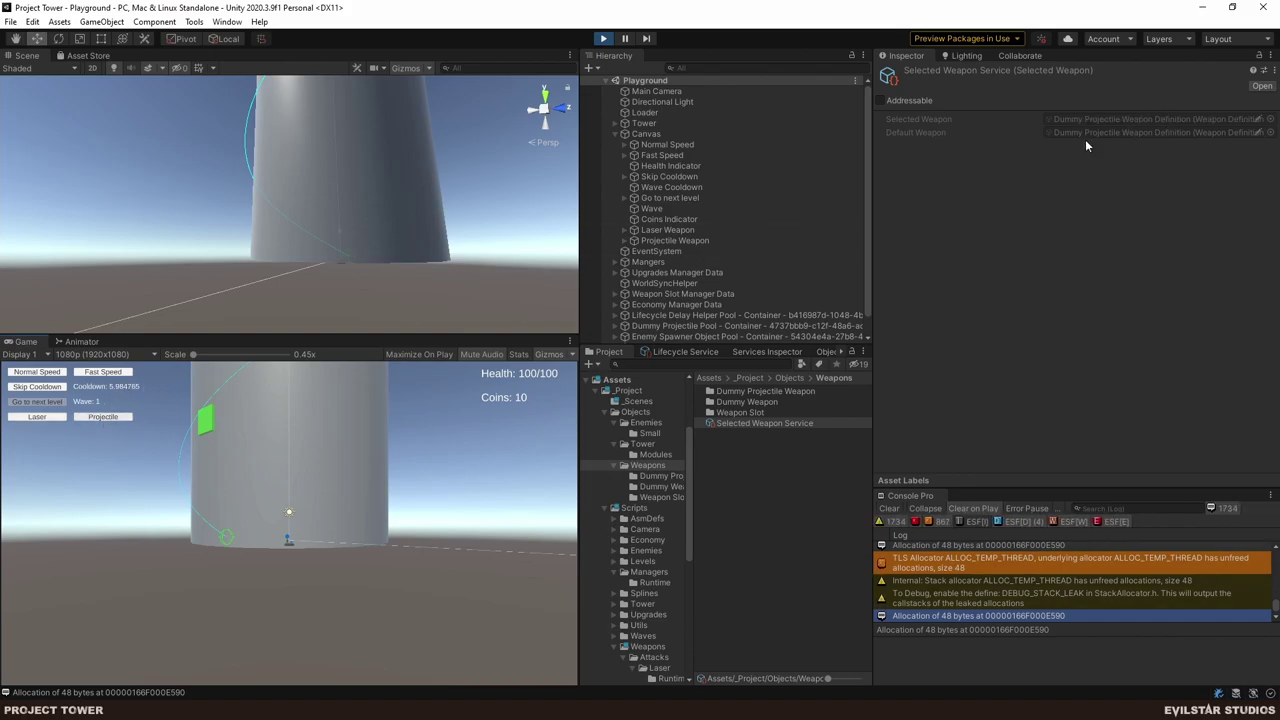
{"action": "left_click", "coordinate": [40, 417]}
{"action": "left_click", "coordinate": [242, 459]}
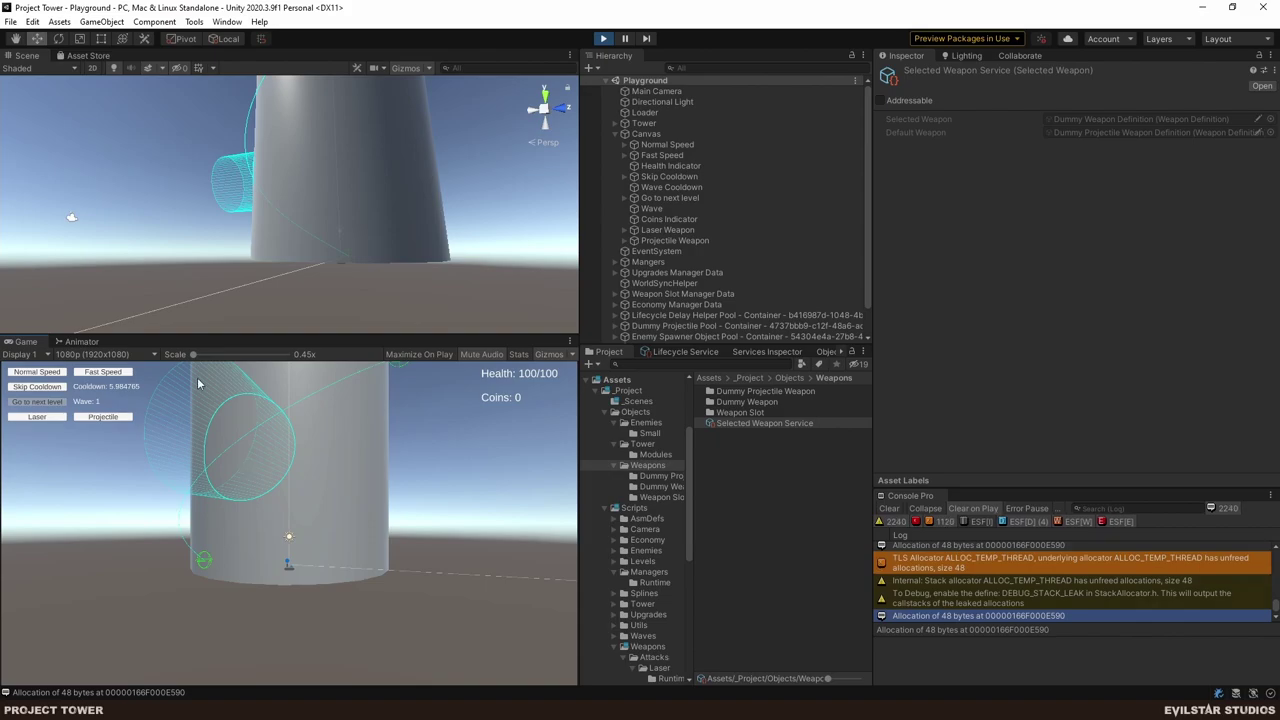
{"action": "left_click", "coordinate": [100, 417]}
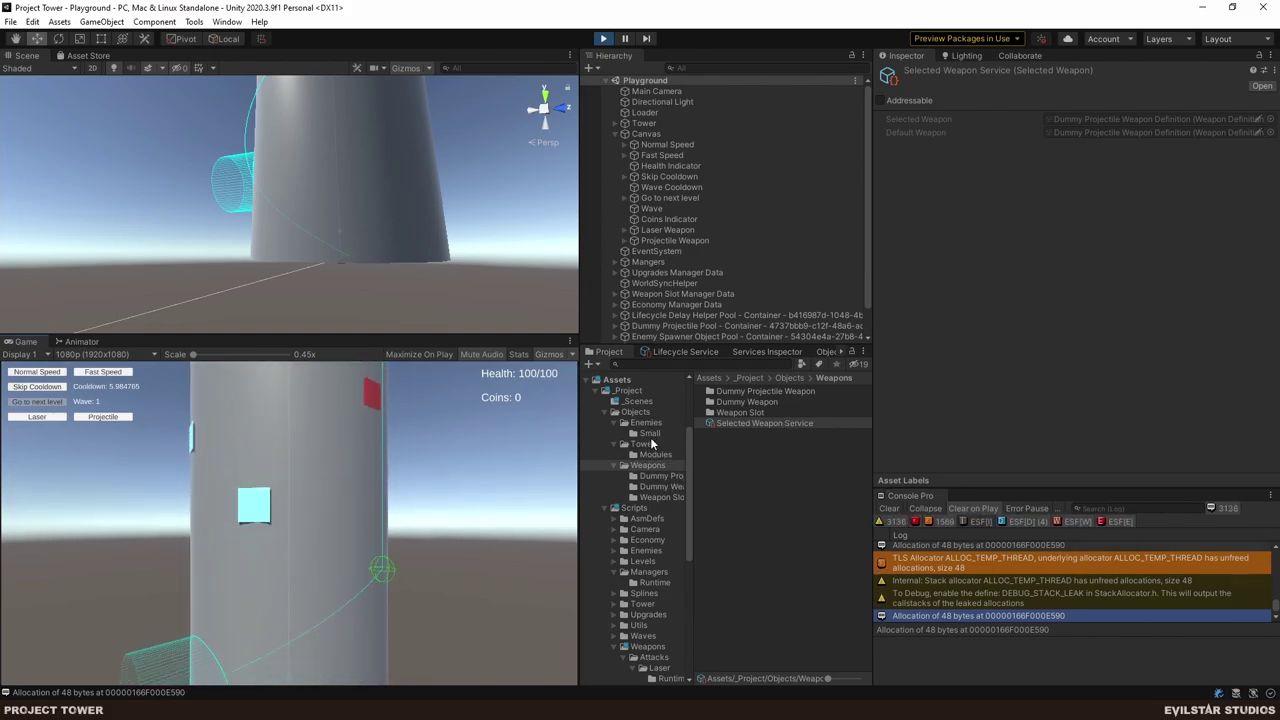
- Grant 10000 Coins Currency through the Economy Manager's Add Currency, then select Selected Weapon Service
{"action": "left_click", "coordinate": [605, 508]}
{"action": "left_click", "coordinate": [657, 551]}
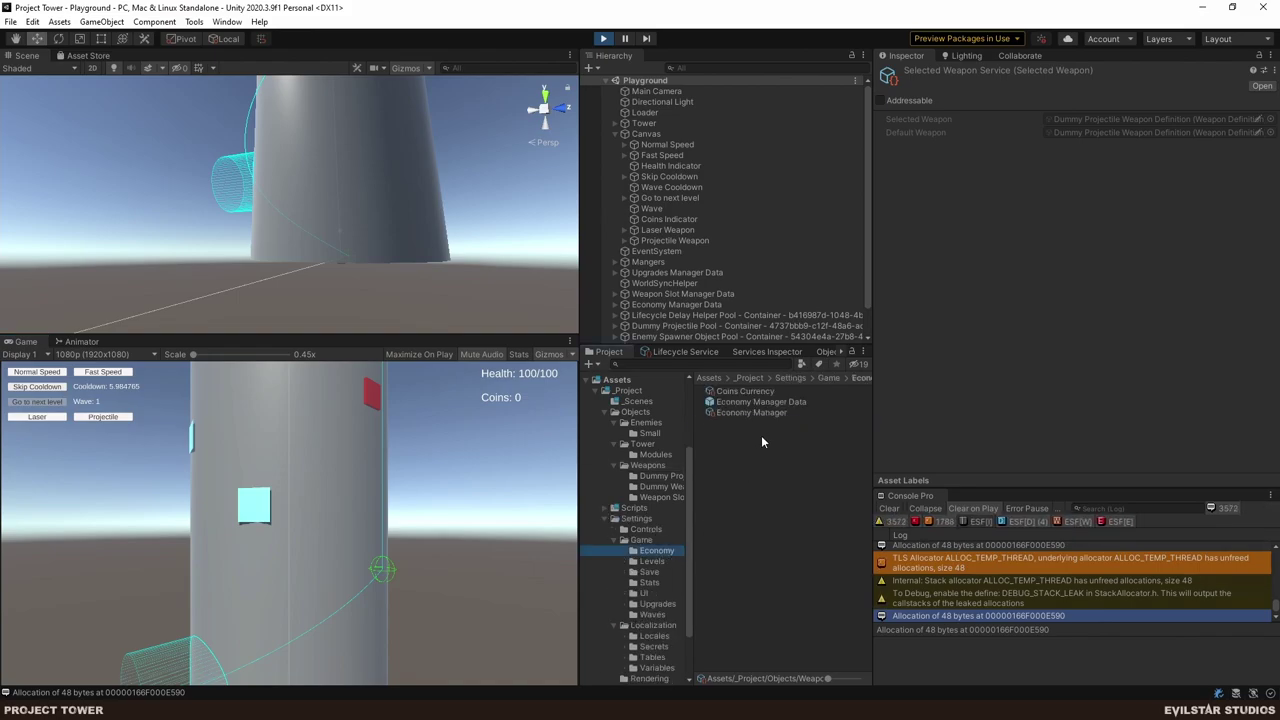
{"action": "left_click", "coordinate": [752, 413]}
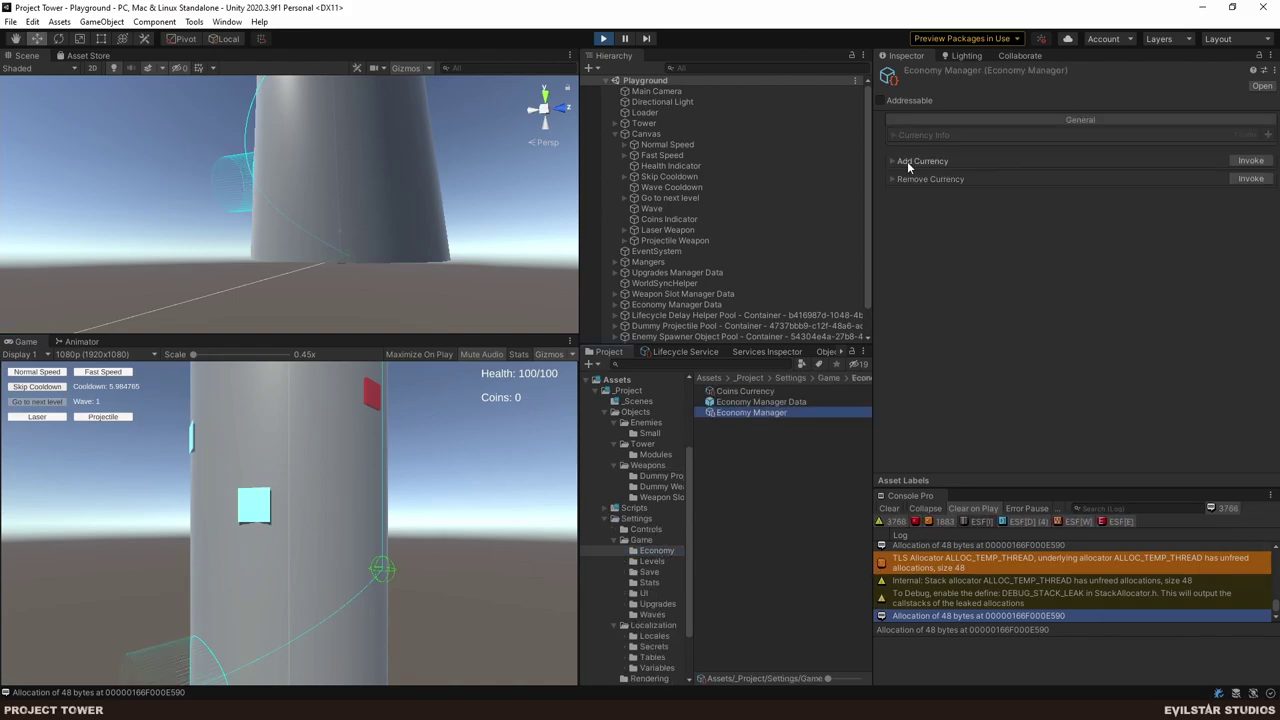
{"action": "left_click", "coordinate": [907, 161]}
{"action": "left_click", "coordinate": [1267, 176]}
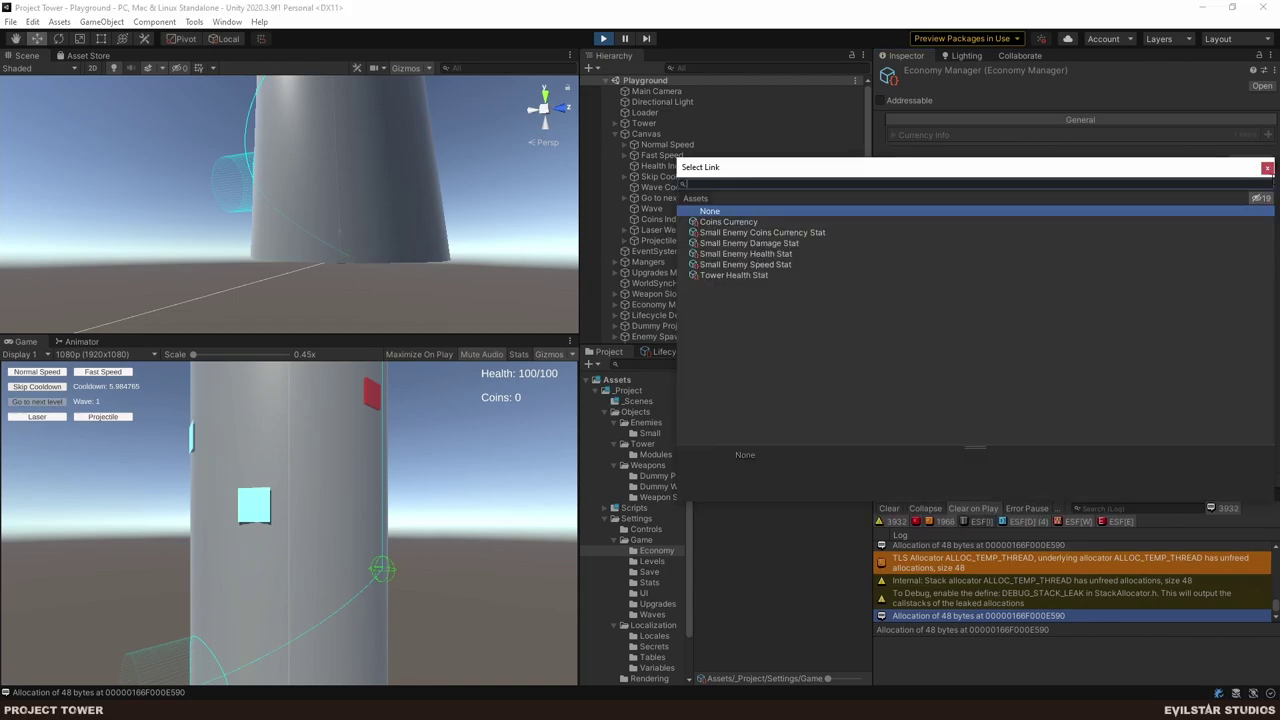
{"action": "key", "text": "Down"}
{"action": "key", "text": "Return"}
{"action": "left_click", "coordinate": [1046, 189]}
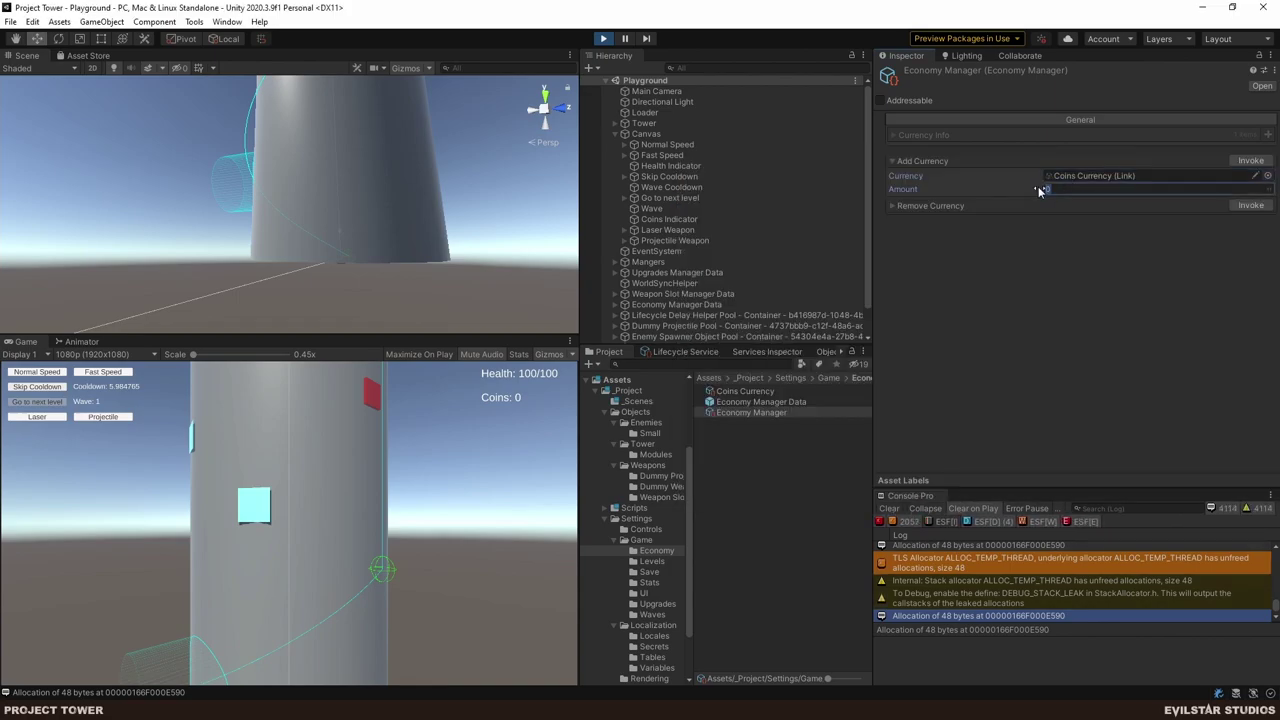
{"action": "type", "text": "10000"}
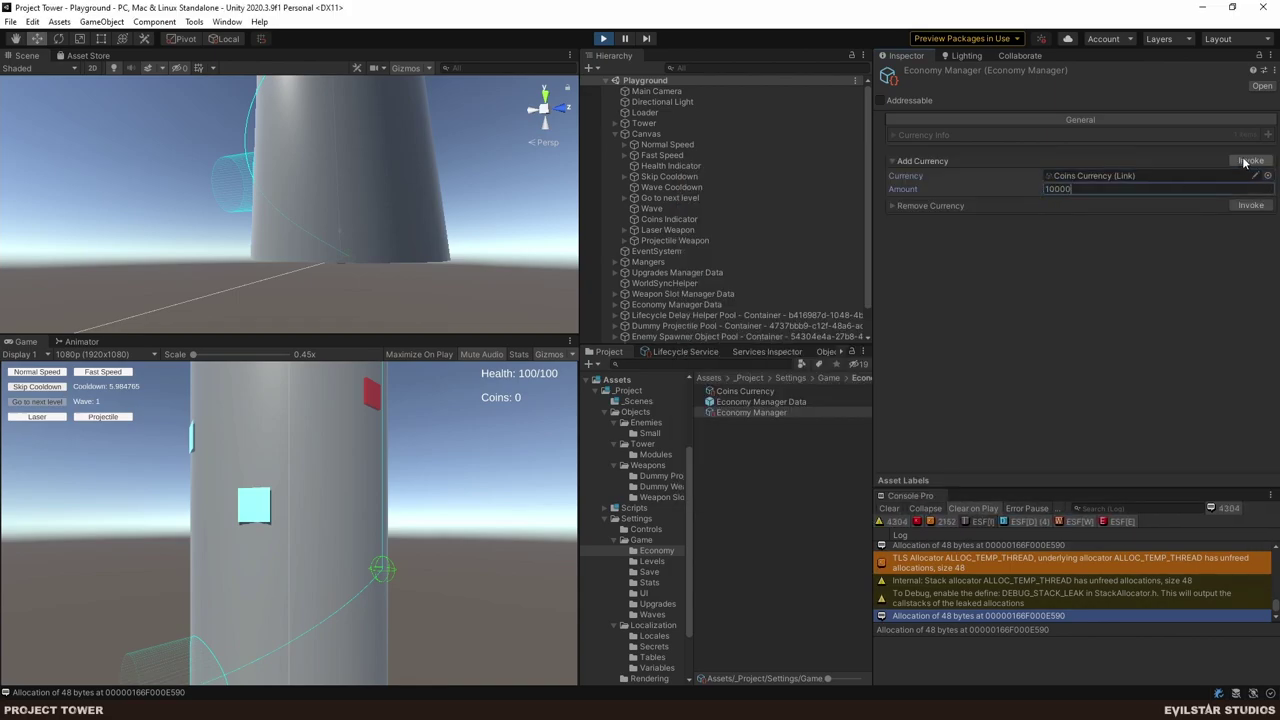
{"action": "left_click", "coordinate": [1248, 161]}
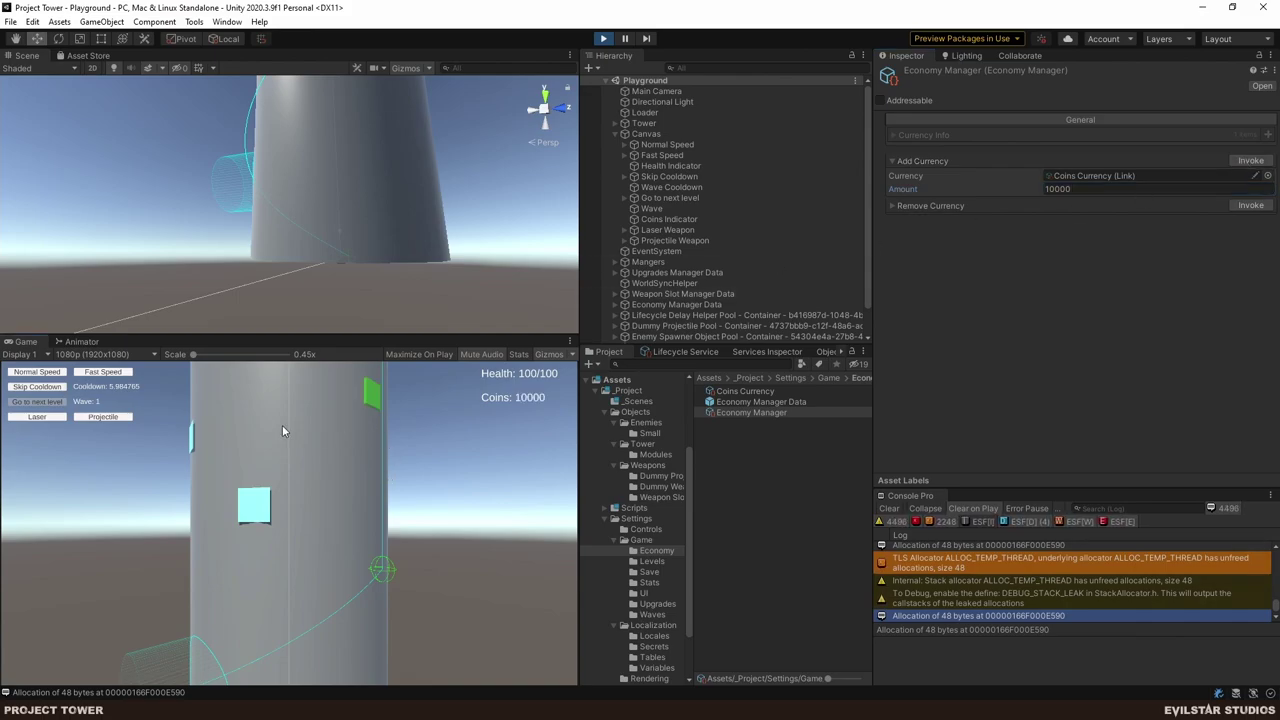
{"action": "left_click", "coordinate": [647, 465]}
{"action": "left_click", "coordinate": [762, 423]}
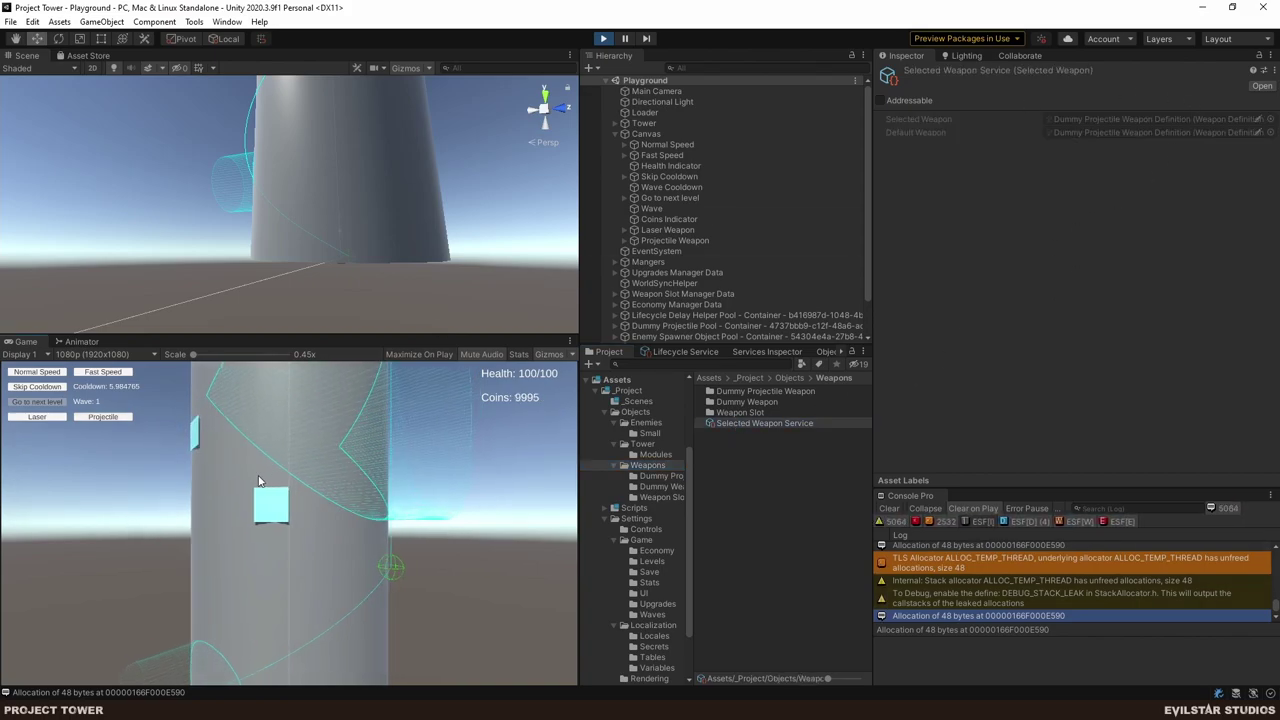
- Place laser and projectile weapons in the running game, then exit Play mode
{"action": "left_click", "coordinate": [28, 419]}
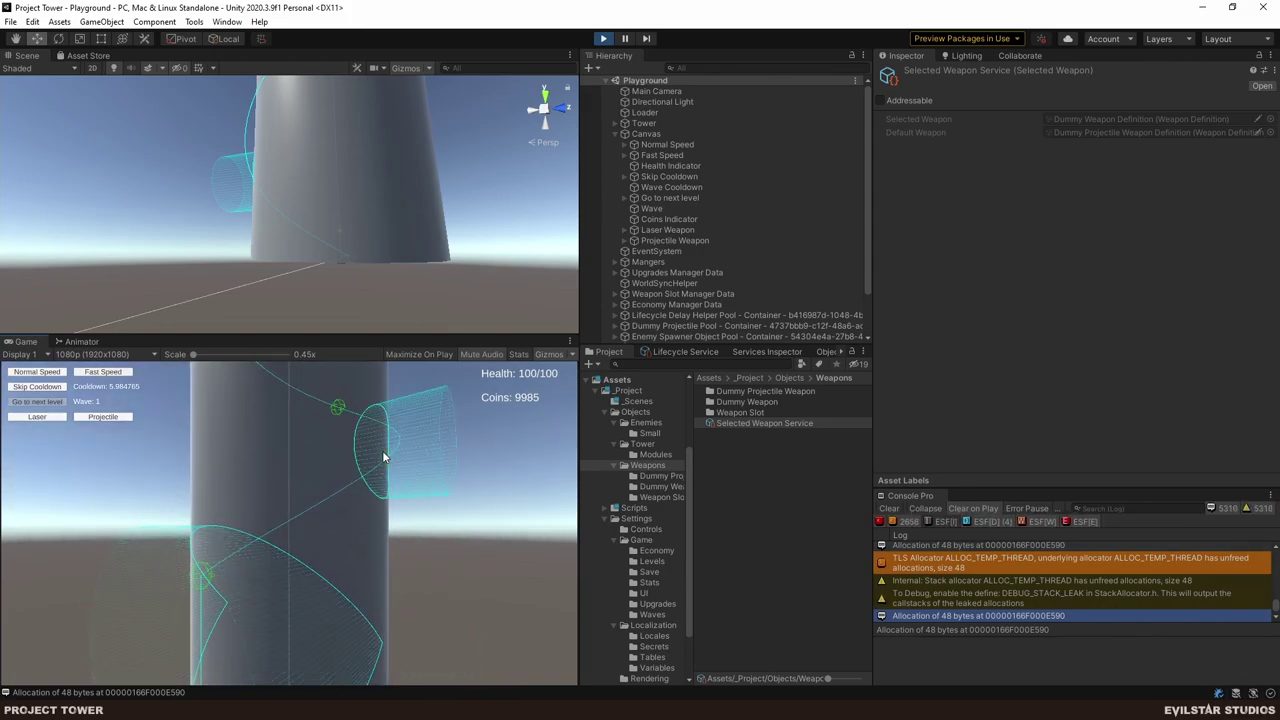
{"action": "left_click", "coordinate": [100, 418]}
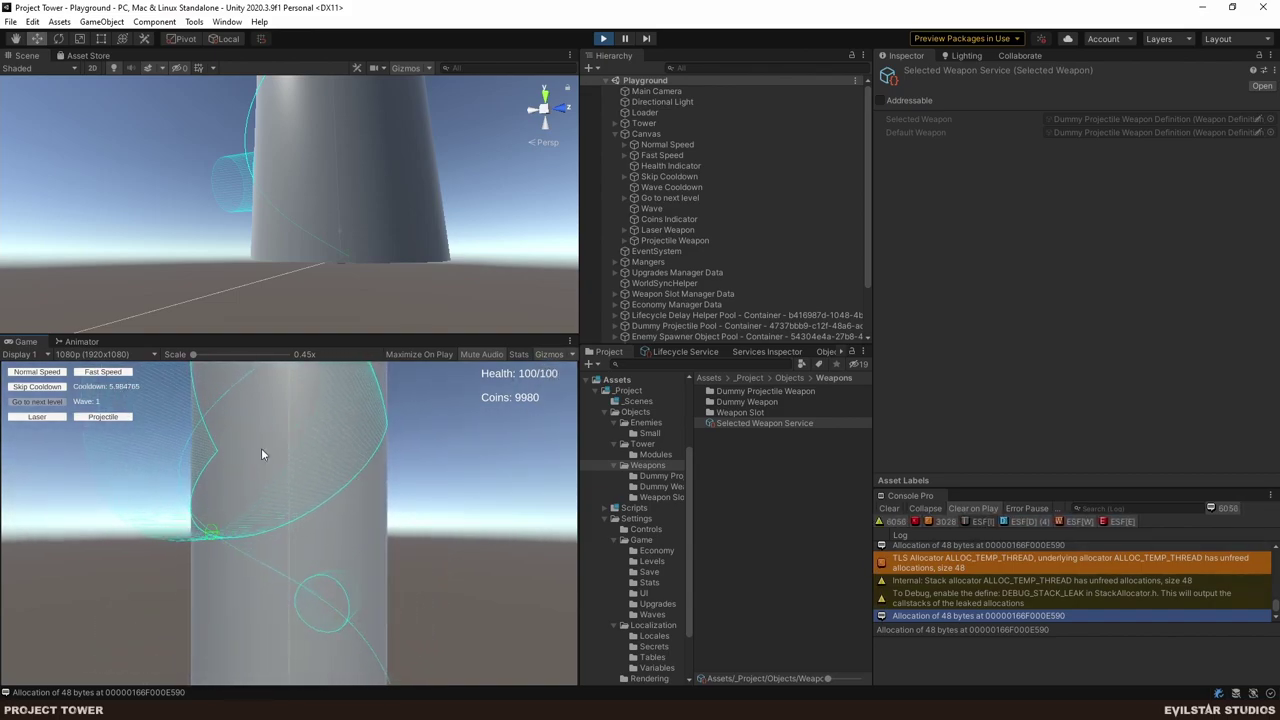
{"action": "left_click", "coordinate": [604, 39]}
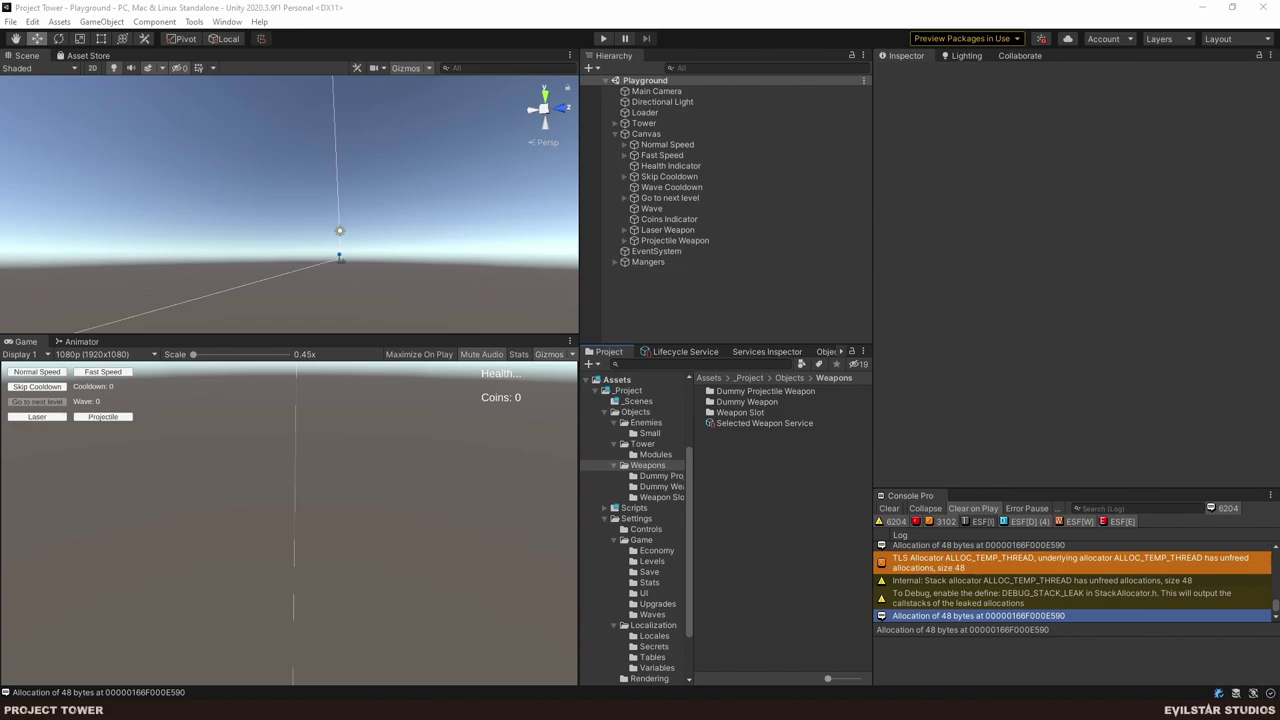
- Publish the pending changes with message 'feat: [#90] Add buttons for selecting the weapon to spawn'
{"action": "left_click", "coordinate": [1020, 55]}
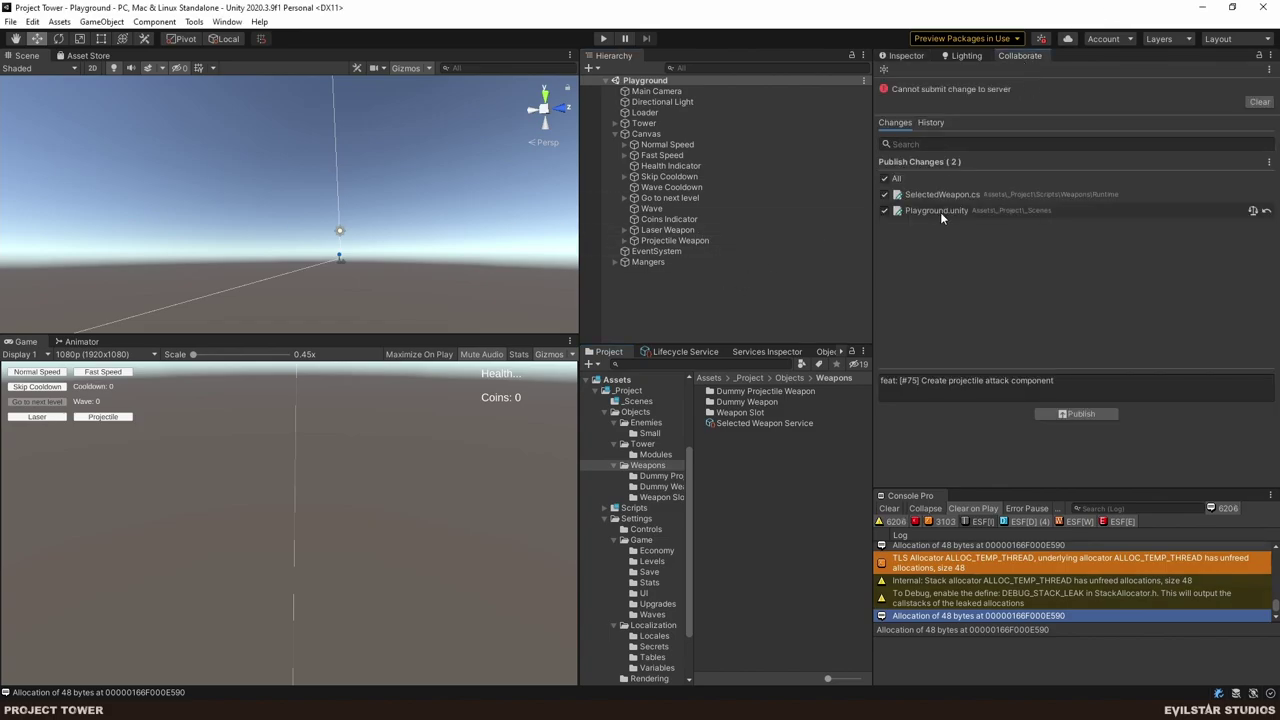
{"action": "left_click", "coordinate": [929, 144]}
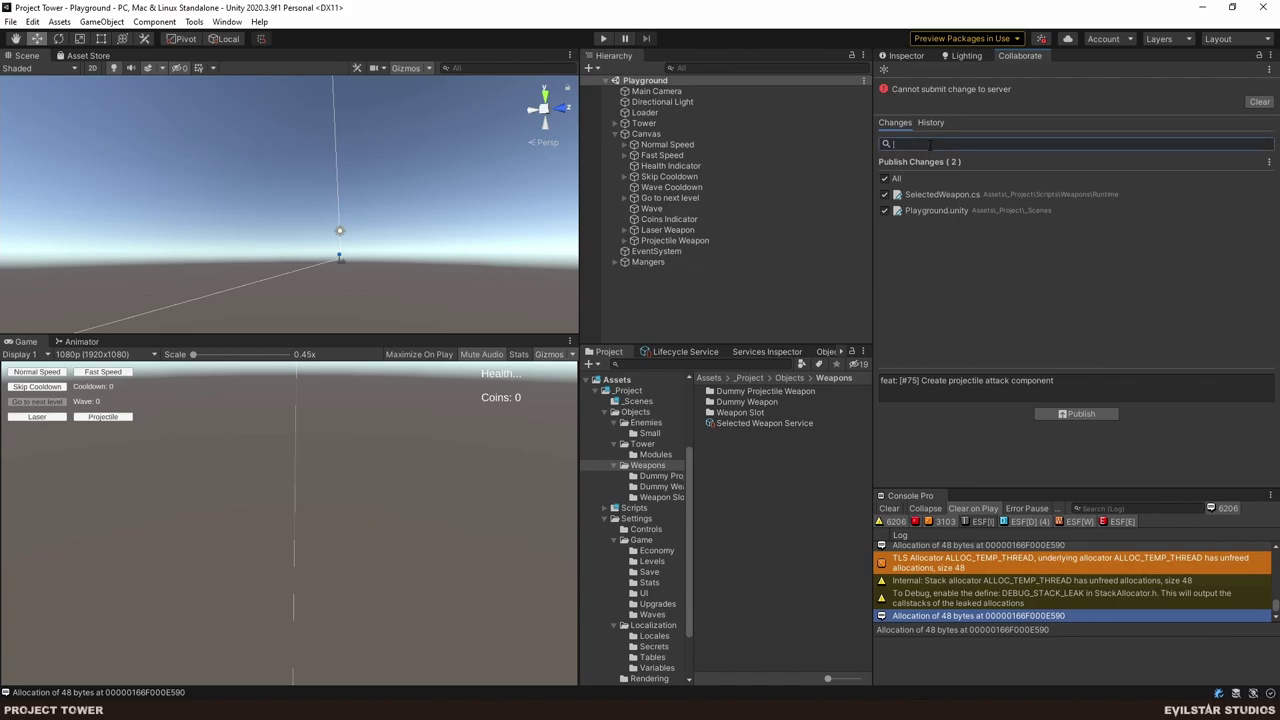
{"action": "type", "text": "abc"}
{"action": "key", "text": "BackSpace"}
{"action": "key", "text": "BackSpace"}
{"action": "key", "text": "BackSpace"}
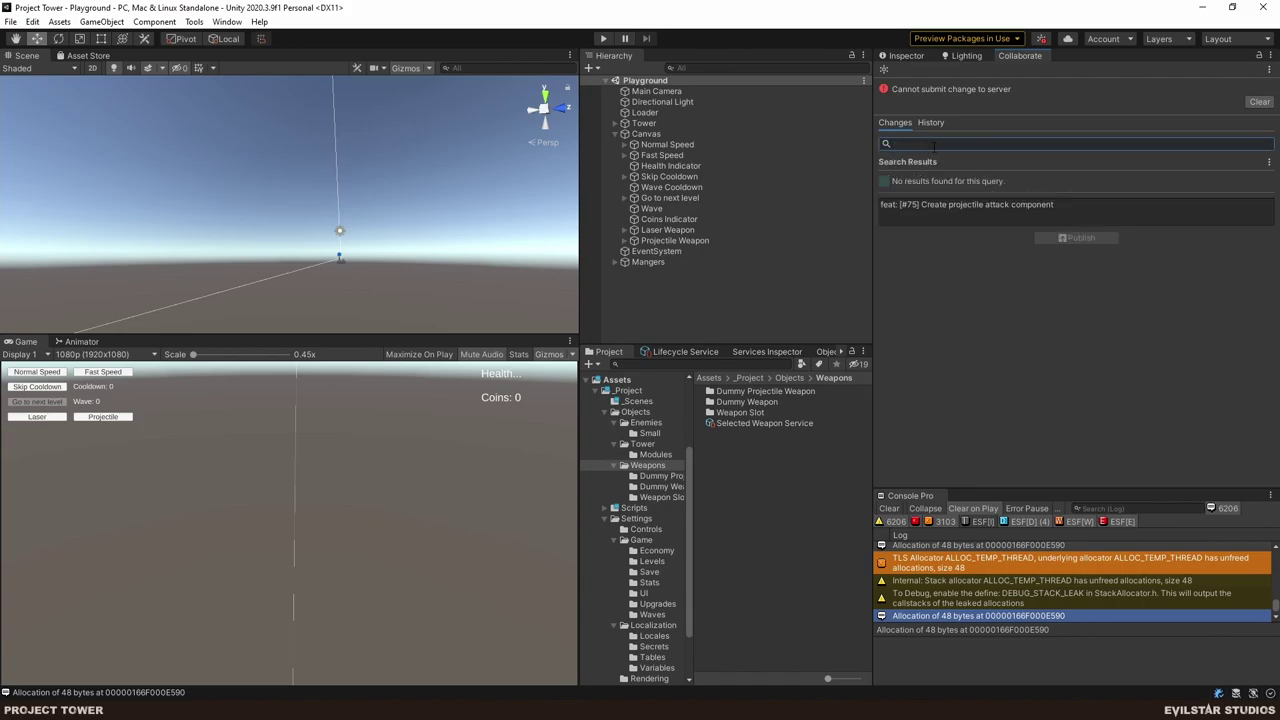
{"action": "left_click", "coordinate": [1102, 212]}
{"action": "type", "text": "feat"}
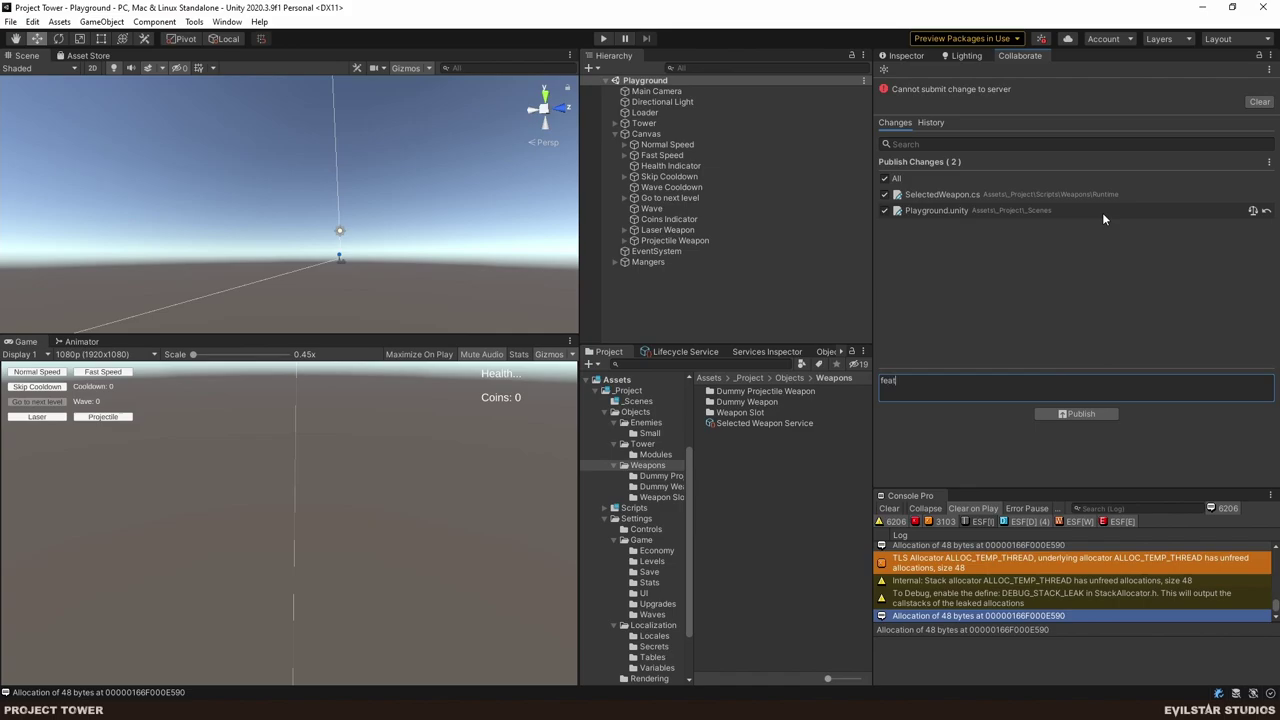
{"action": "type", "text": ": [#90 | Add buttons for selecting the weapon to spawn"}
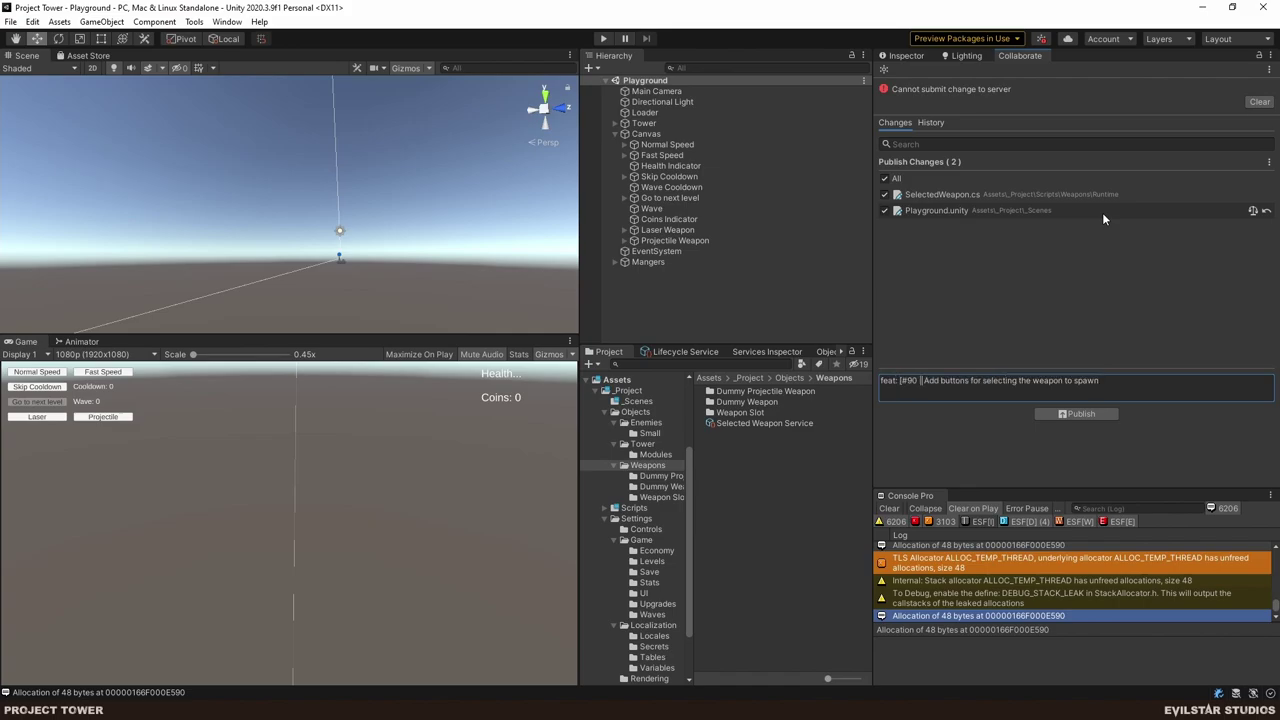
{"action": "key", "text": "BackSpace"}
{"action": "key", "text": "BackSpace"}
{"action": "type", "text": "]"}
{"action": "left_click", "coordinate": [1095, 414]}
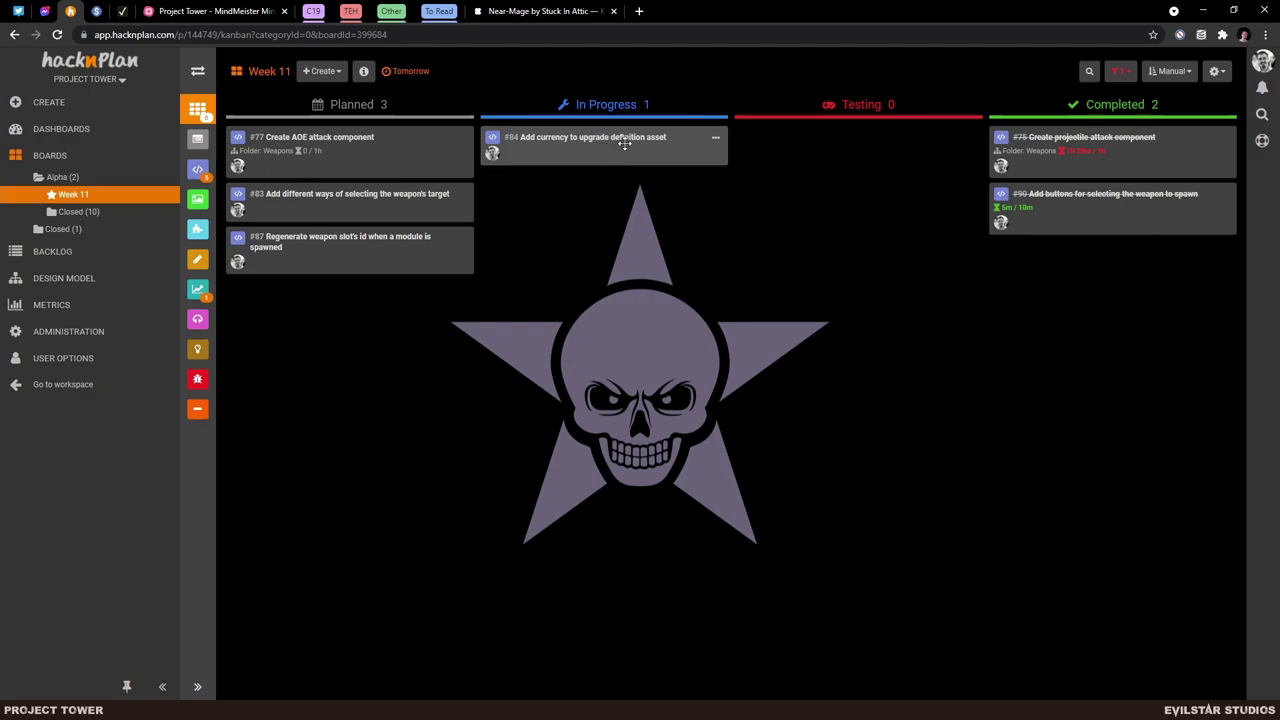
- View task #84's details on the HacknPlan board, then return to the Unity editor
{"action": "left_click", "coordinate": [591, 147]}
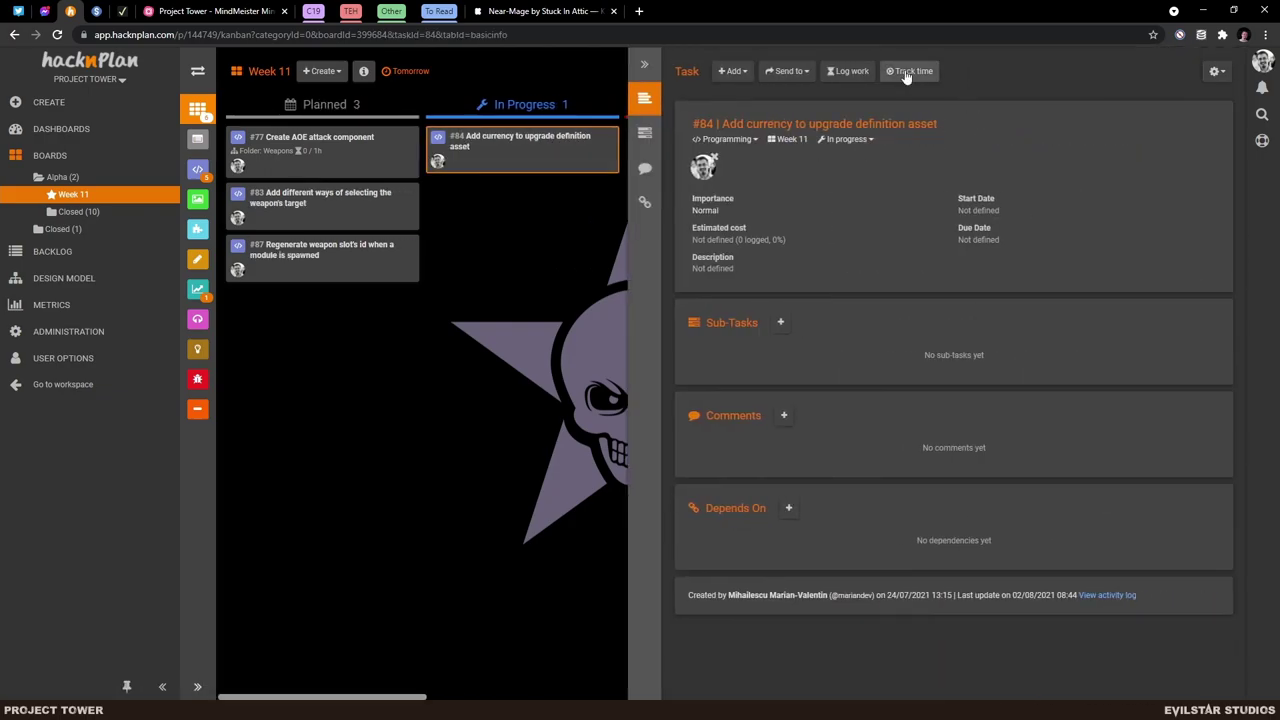
{"action": "key", "text": "alt+Tab"}
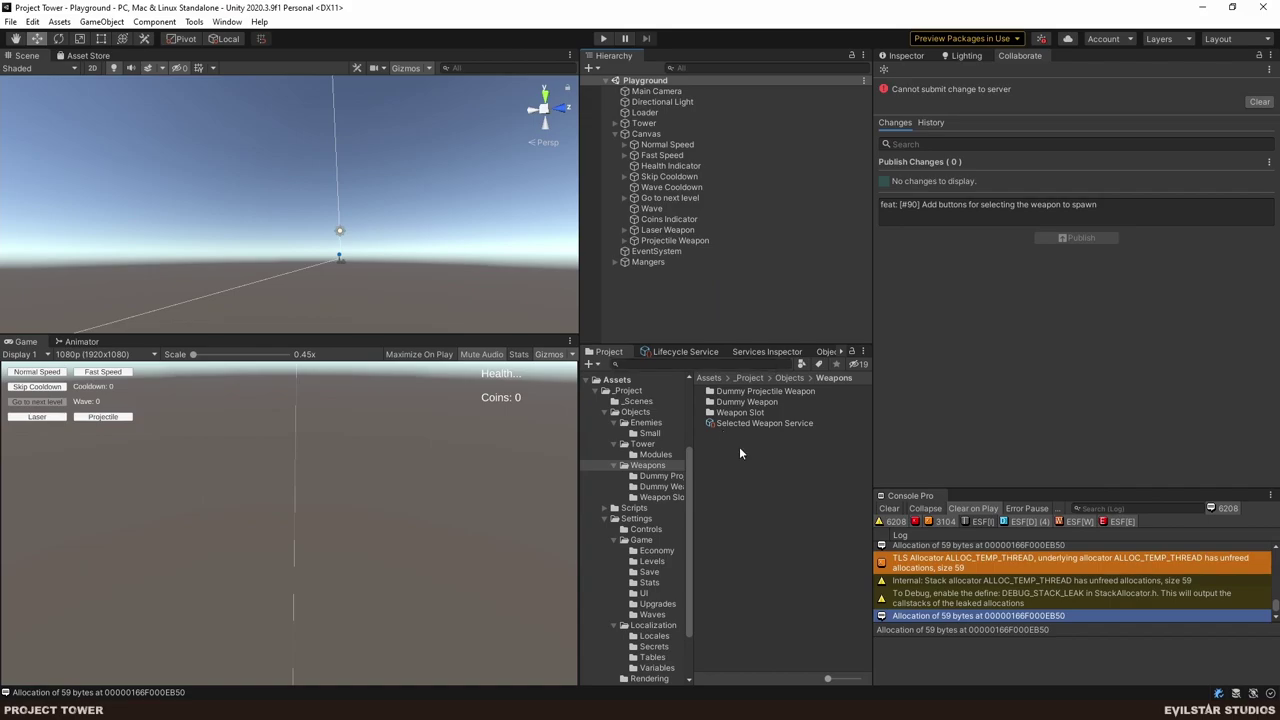
- Open UpgradeDefinition.cs from the Upgrades scripts in Rider
{"action": "key", "text": "alt+Tab"}
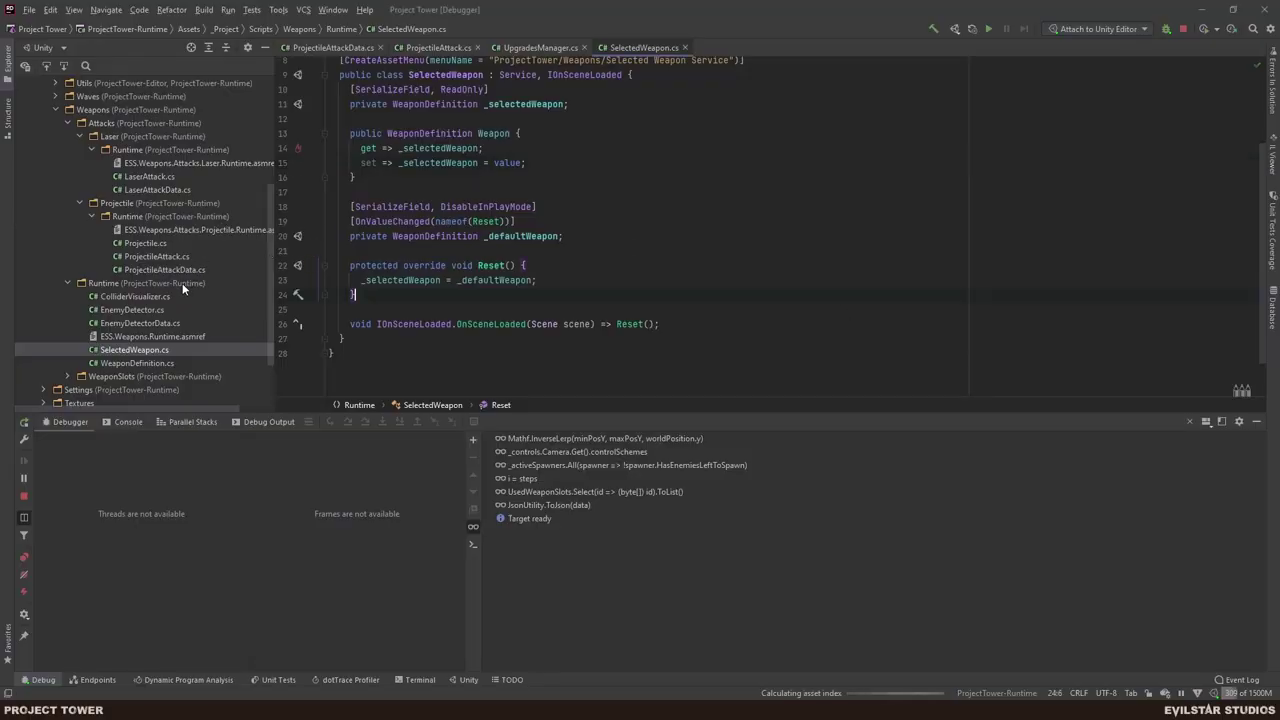
{"action": "scroll", "coordinate": [117, 208], "scroll_direction": "up", "scroll_amount": 4}
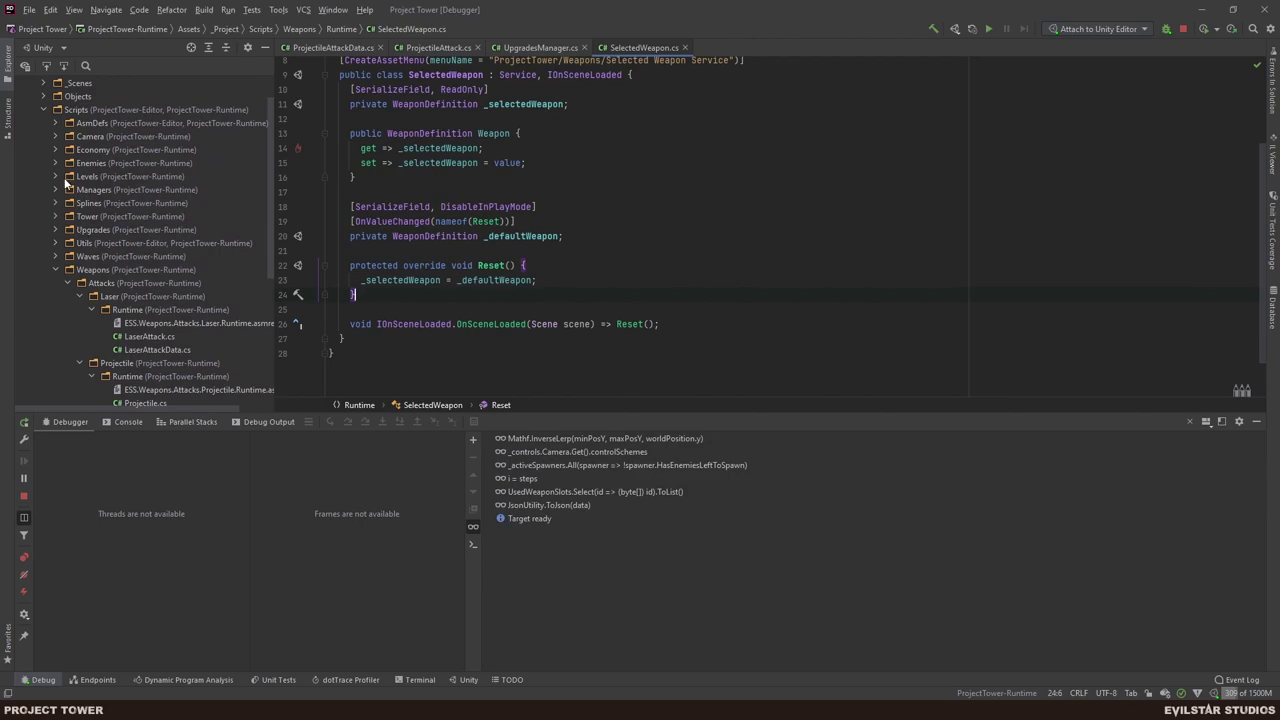
{"action": "left_click", "coordinate": [55, 229]}
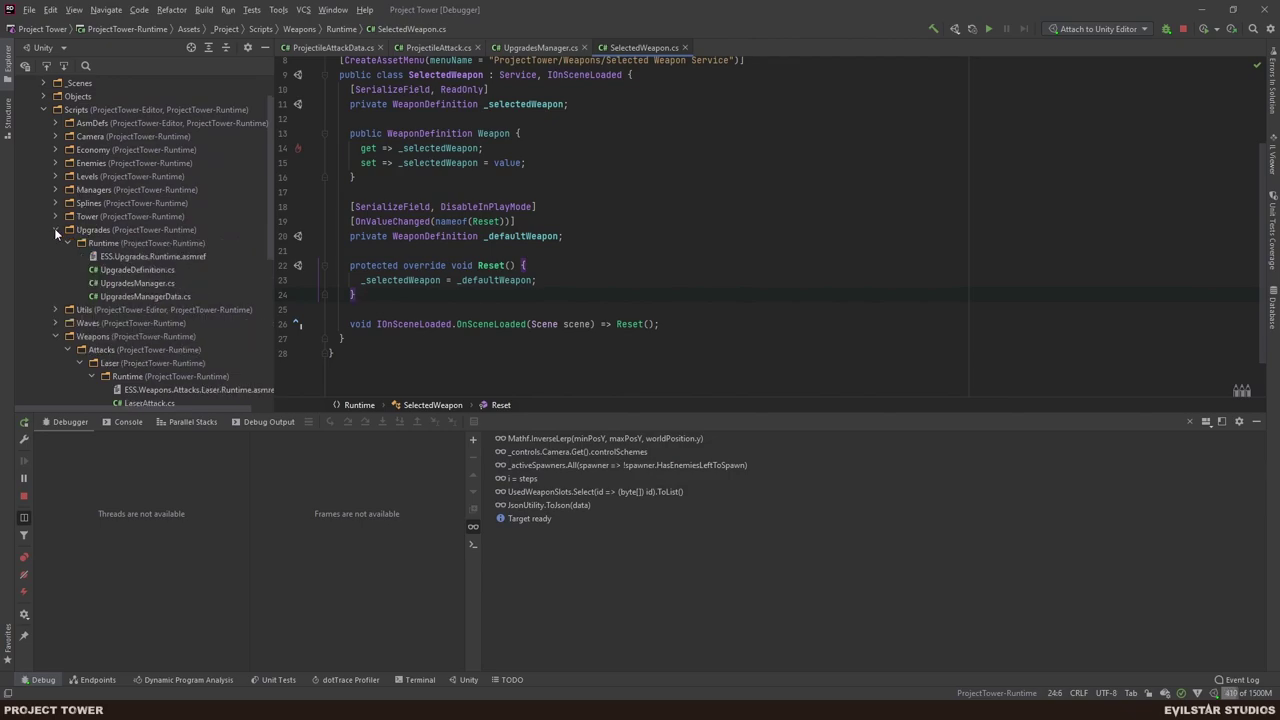
{"action": "double_click", "coordinate": [141, 271]}
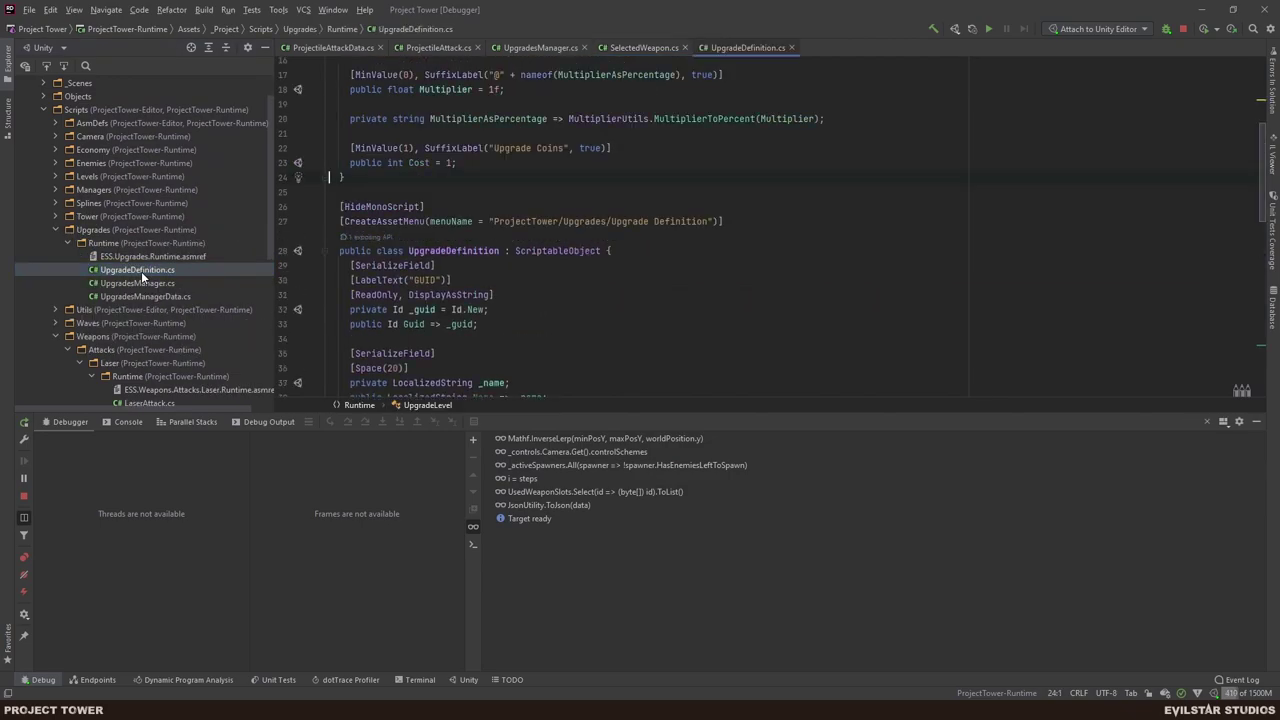
- Paste a duplicate of the Cost field and its attribute, then undo the paste
{"action": "scroll", "coordinate": [485, 247], "scroll_direction": "up", "scroll_amount": 2}
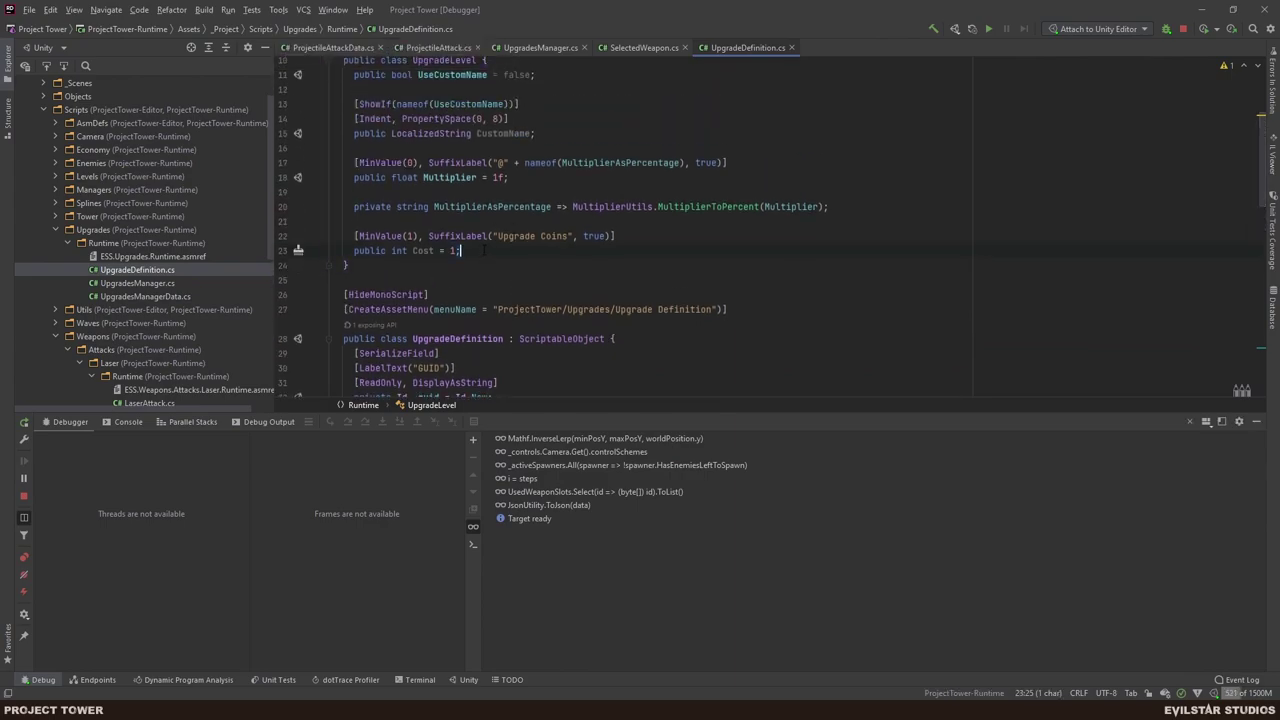
{"action": "left_click_drag", "start_coordinate": [461, 250], "coordinate": [354, 236]}
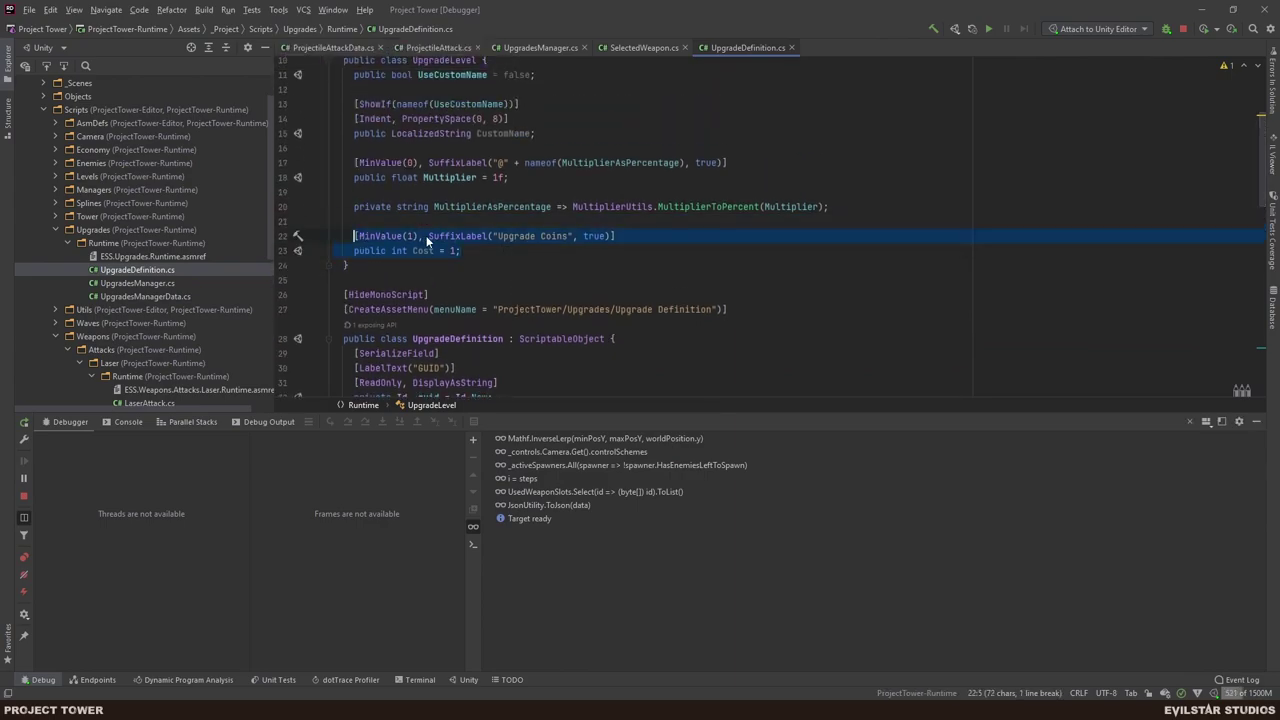
{"action": "key", "text": "ctrl+c"}
{"action": "key", "text": "End"}
{"action": "key", "text": "Return"}
{"action": "key", "text": "Return"}
{"action": "key", "text": "ctrl+v"}
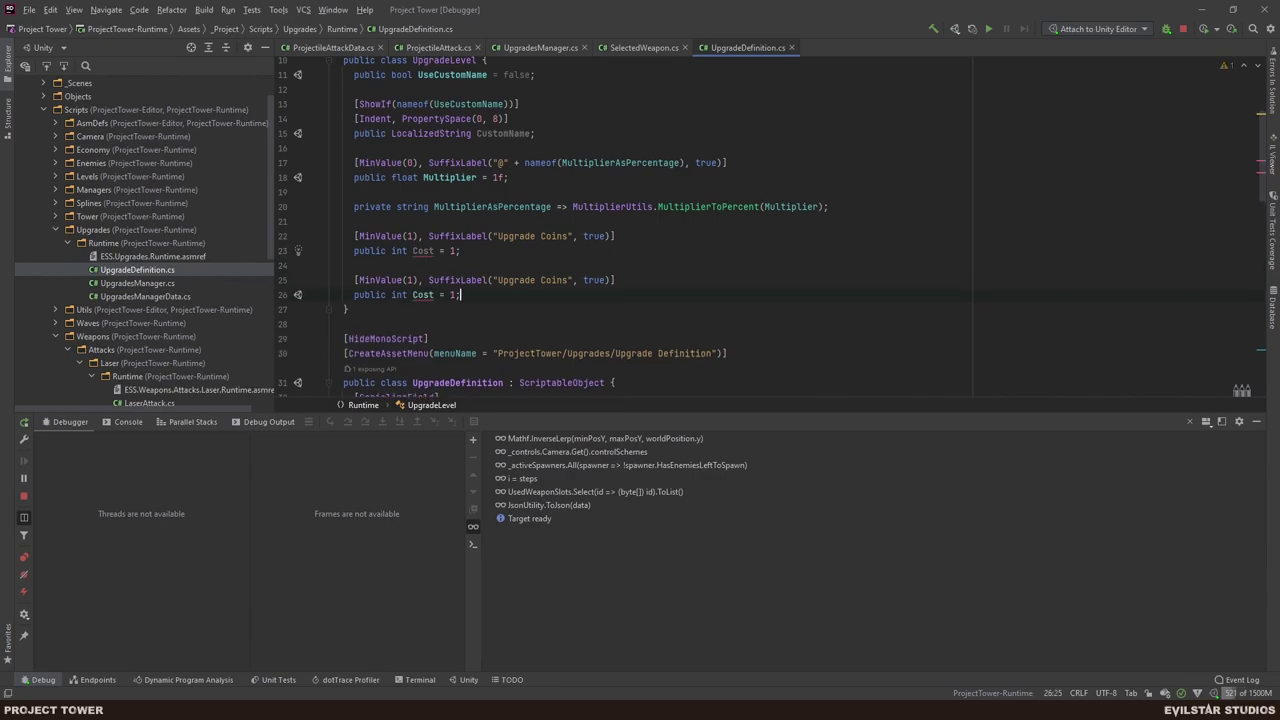
{"action": "key", "text": "ctrl+z"}
{"action": "key", "text": "ctrl+z"}
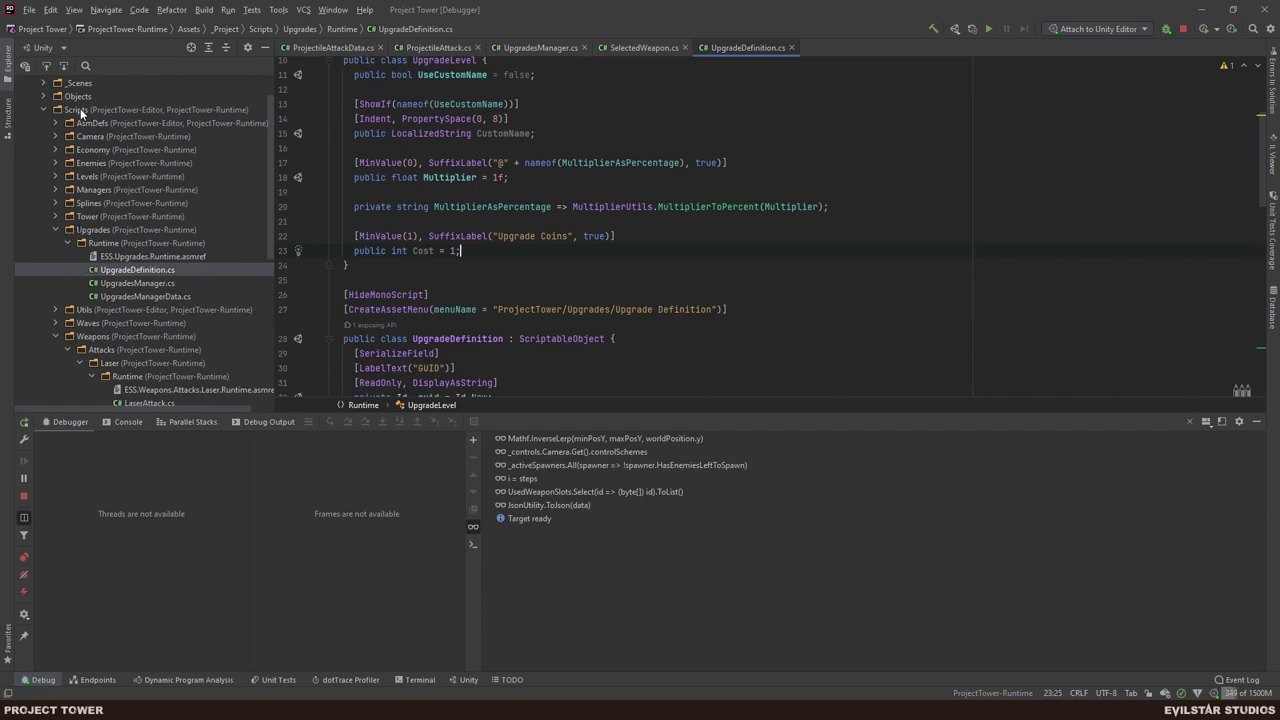
- Open EnemyRewardData.cs from Enemies > Reward > Runtime
{"action": "left_click", "coordinate": [55, 162]}
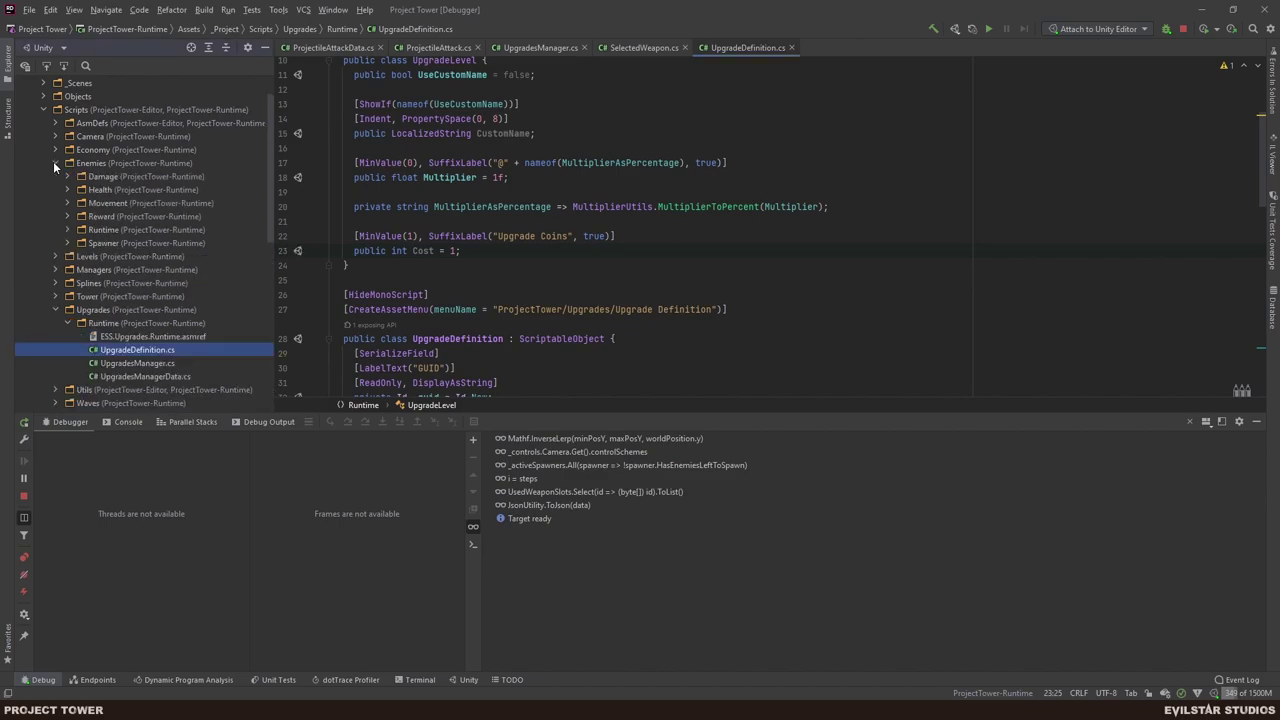
{"action": "left_click", "coordinate": [67, 216]}
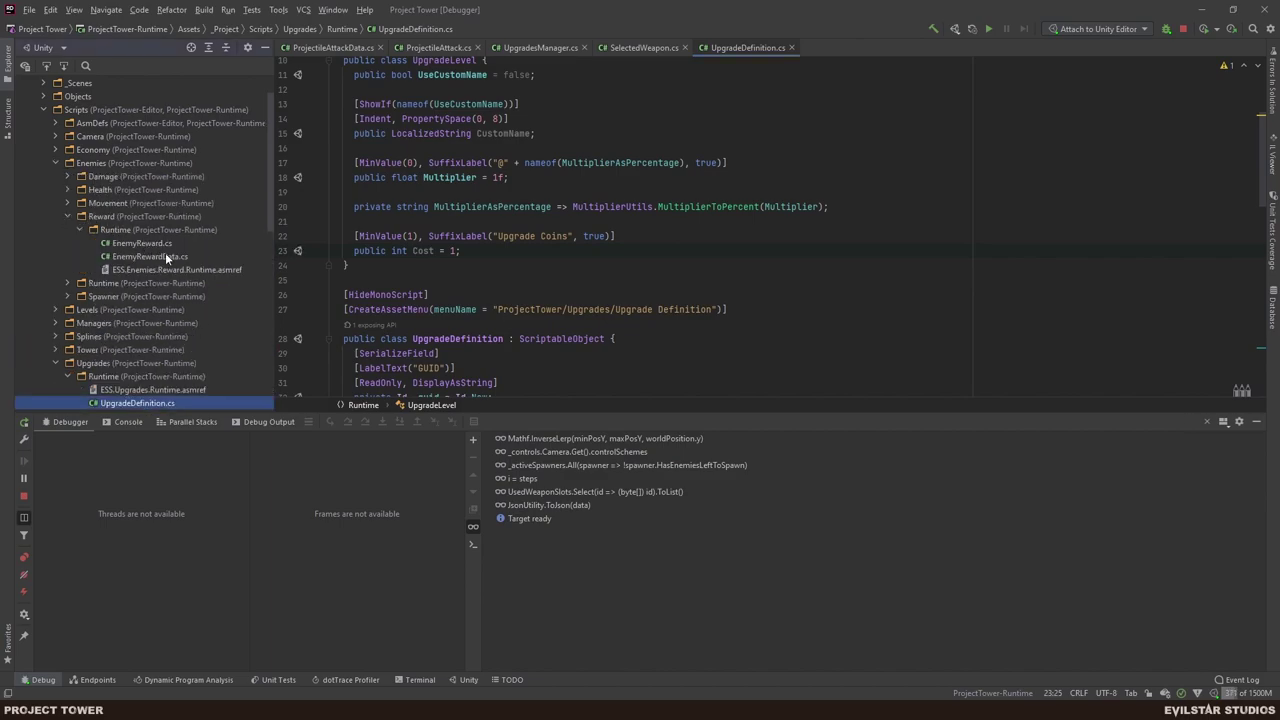
{"action": "double_click", "coordinate": [165, 256]}
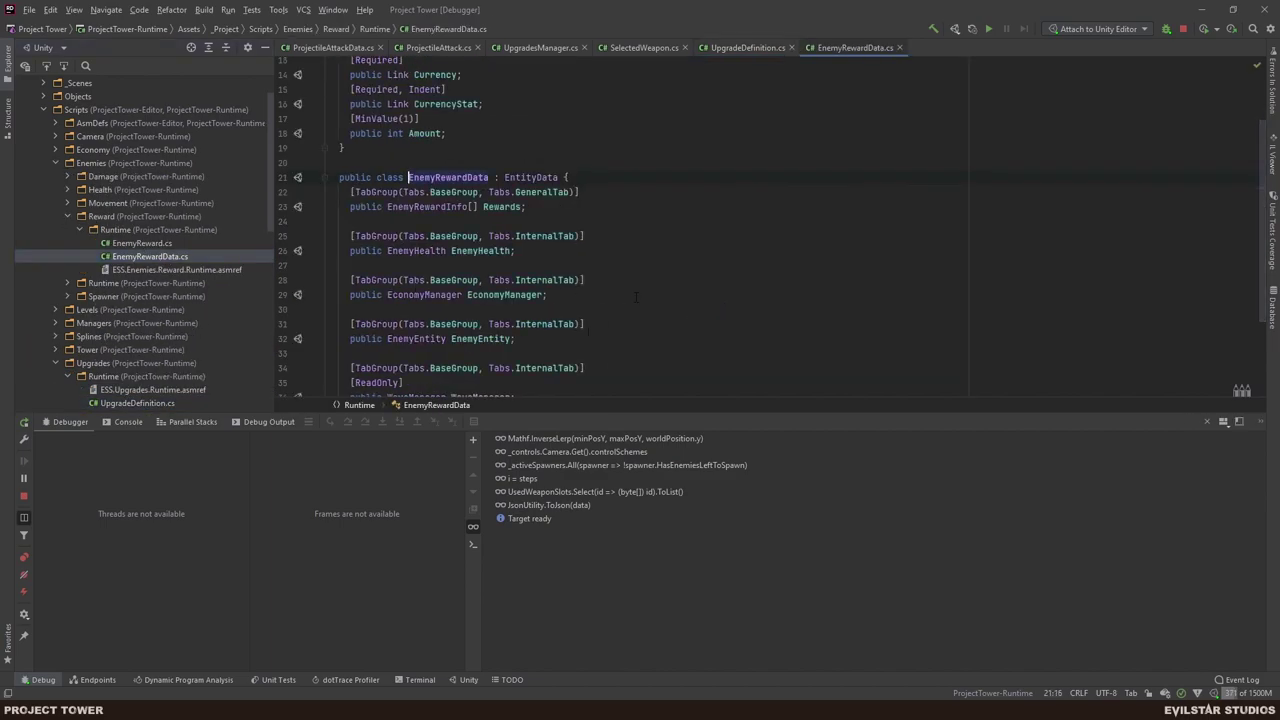
{"action": "scroll", "coordinate": [635, 296], "scroll_direction": "down", "scroll_amount": 3}
{"action": "scroll", "coordinate": [625, 296], "scroll_direction": "up", "scroll_amount": 2}
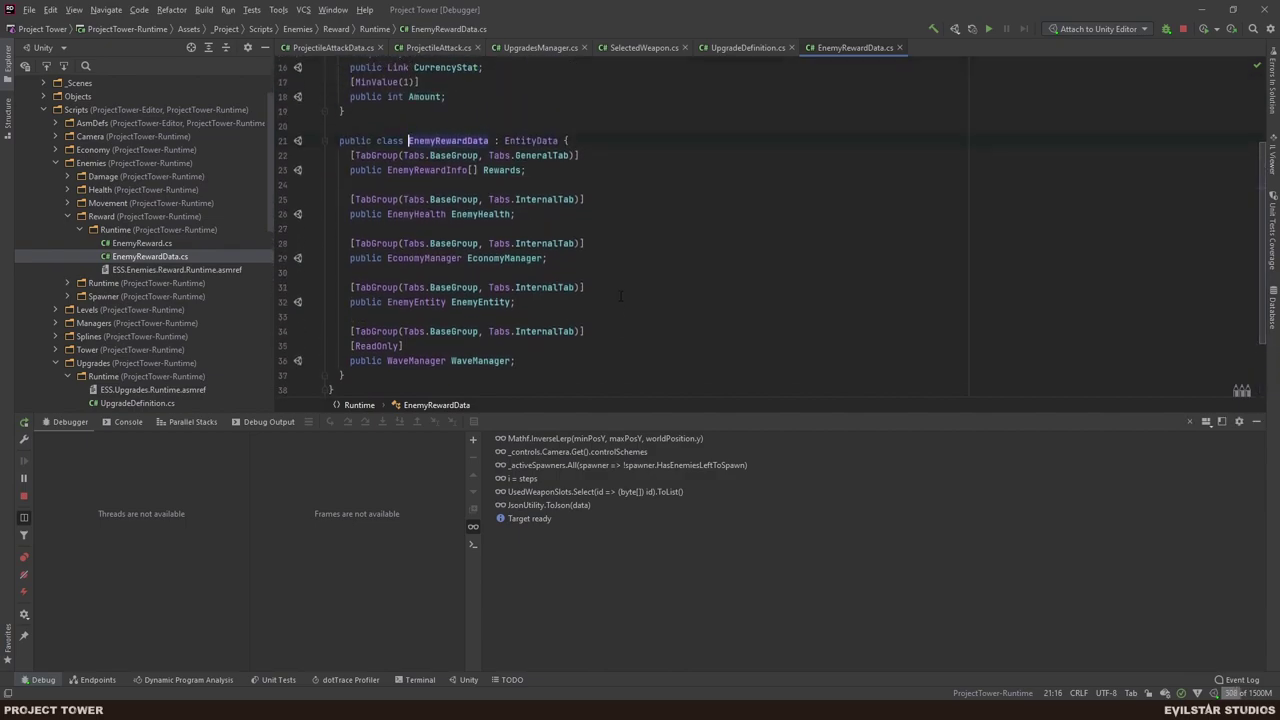
{"action": "scroll", "coordinate": [491, 181], "scroll_direction": "up", "scroll_amount": 4}
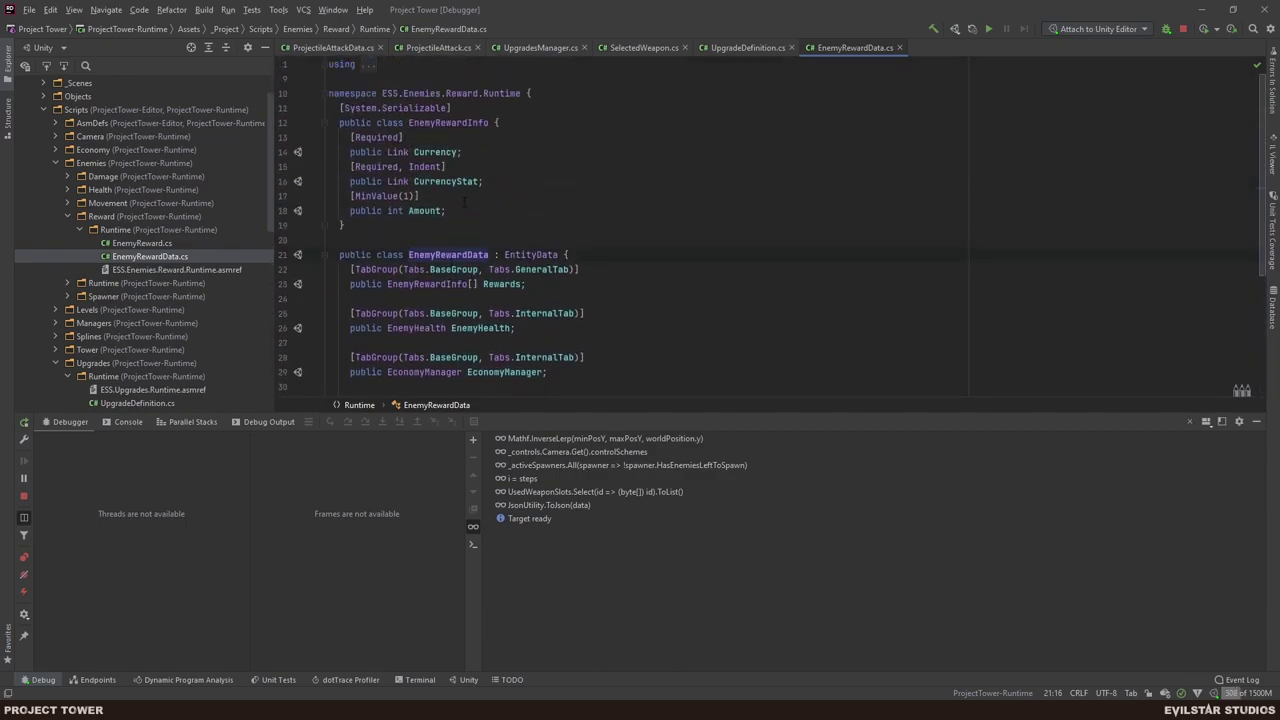
- Inspect the CurrencyStat declaration and select the word Link to search within Enemies
{"action": "left_click", "coordinate": [514, 186]}
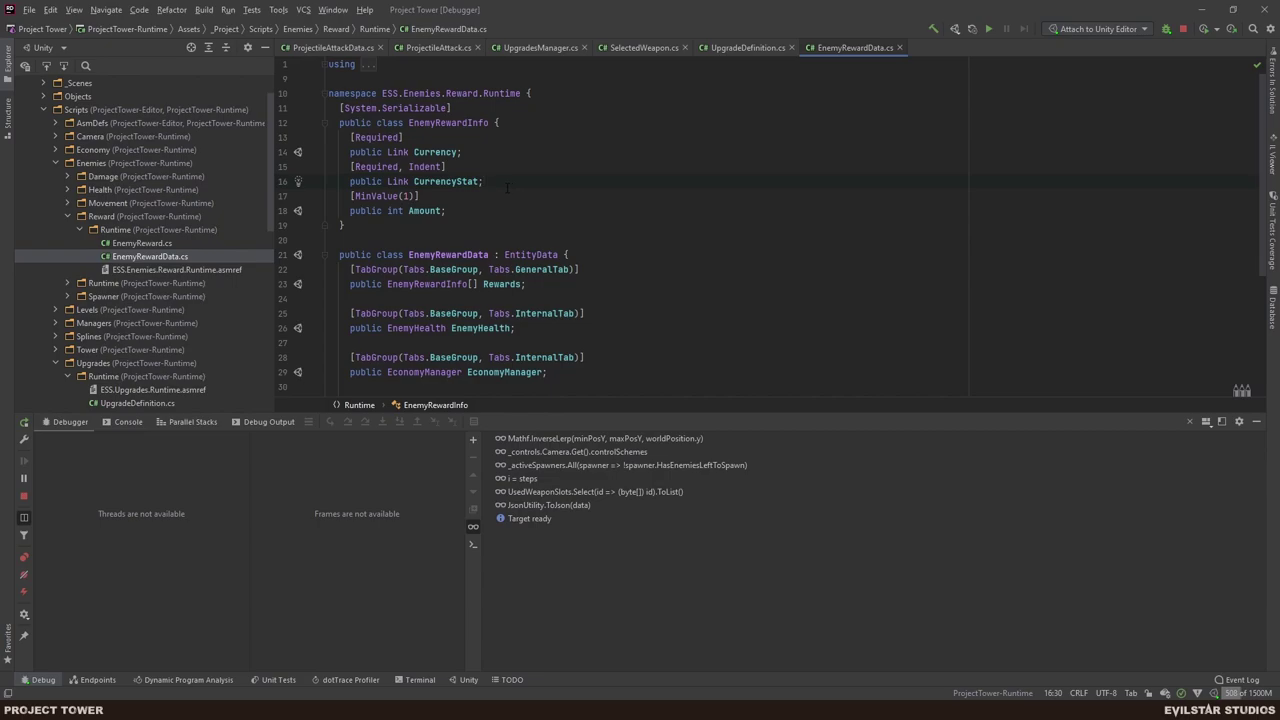
{"action": "key", "text": "shift+Up"}
{"action": "key", "text": "shift+Home"}
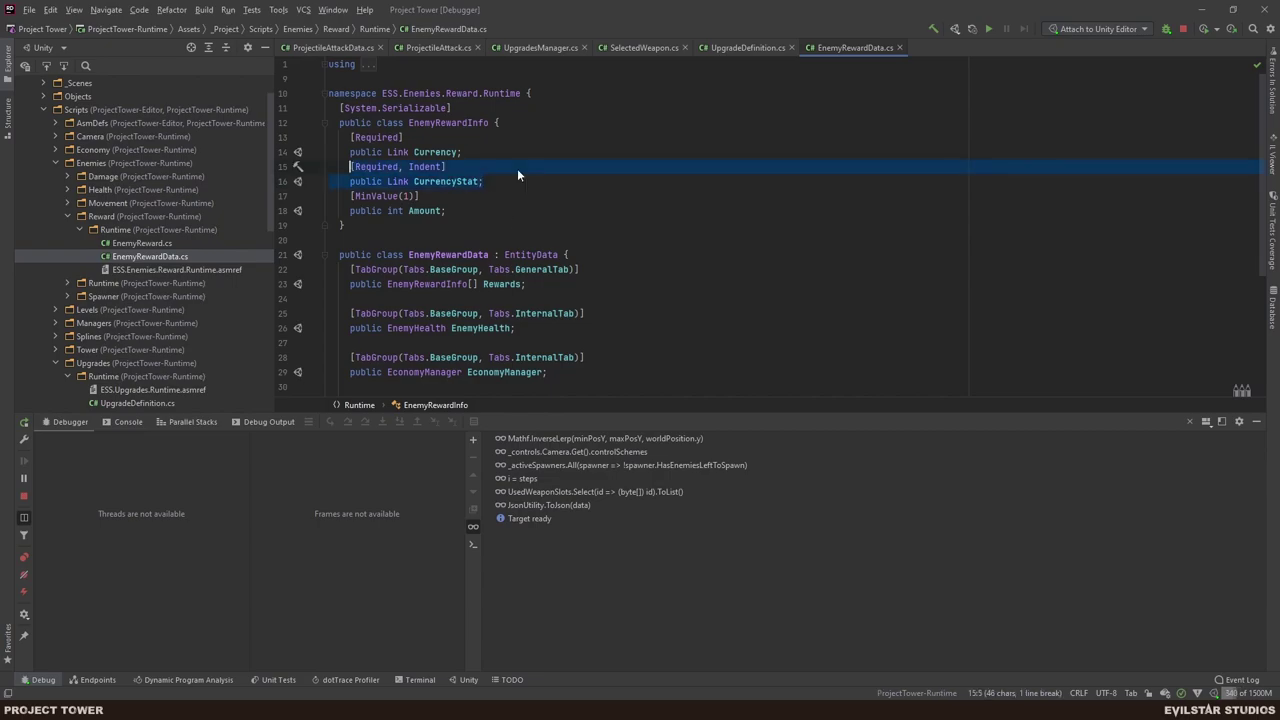
{"action": "key", "text": "Right"}
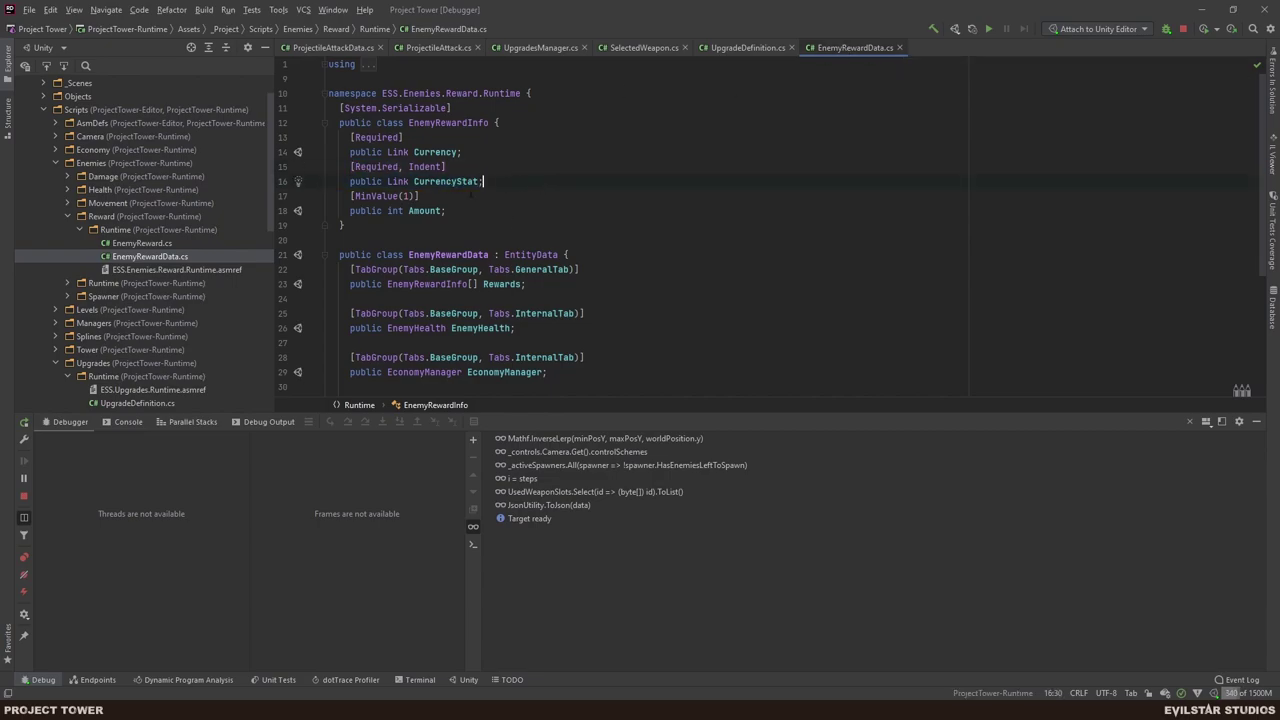
{"action": "double_click", "coordinate": [398, 181]}
{"action": "left_click", "coordinate": [91, 165]}
- Search the Enemies scripts for Link and browse the 7 matches
{"action": "key", "text": "ctrl+shift+f"}
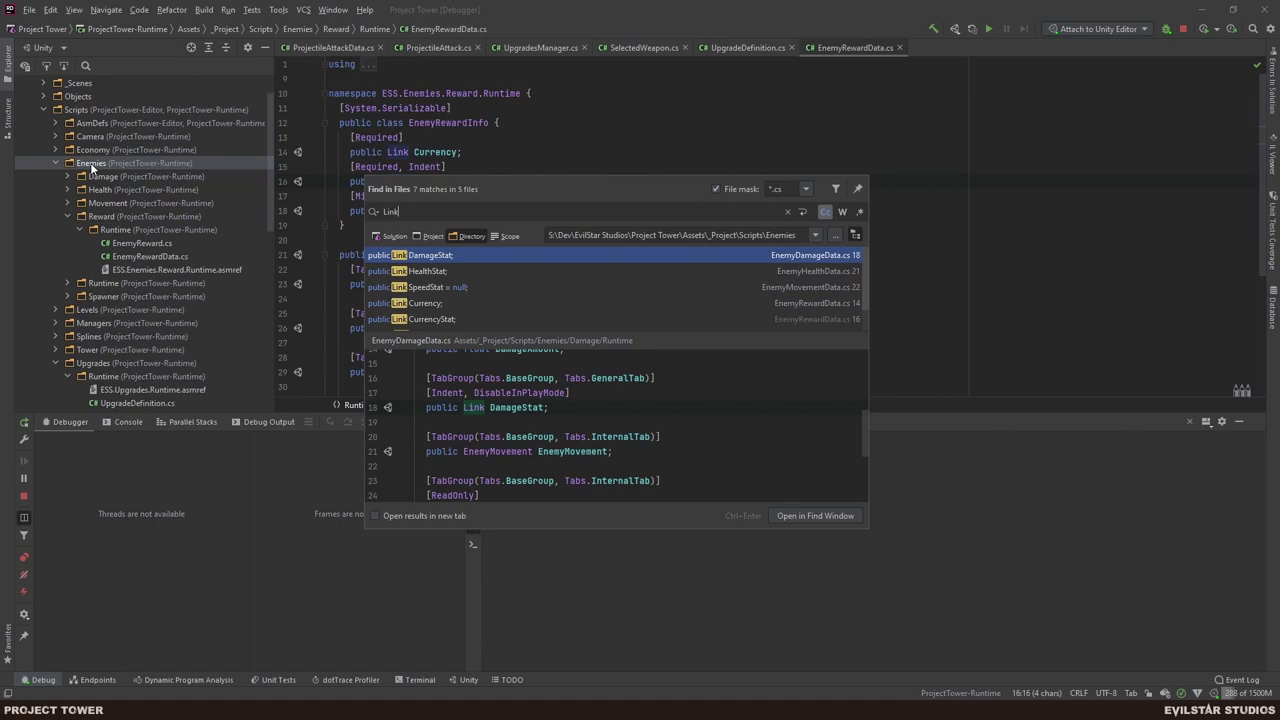
{"action": "scroll", "coordinate": [492, 292], "scroll_direction": "down", "scroll_amount": 2}
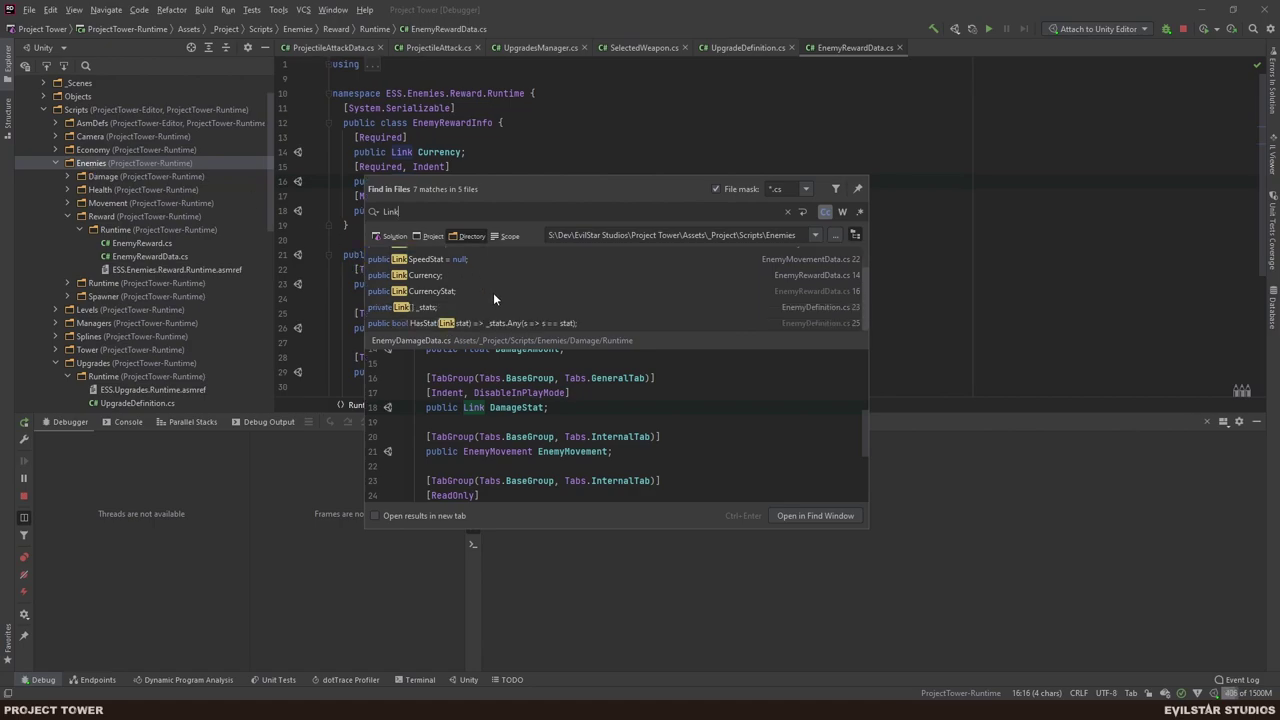
{"action": "scroll", "coordinate": [493, 293], "scroll_direction": "up", "scroll_amount": 2}
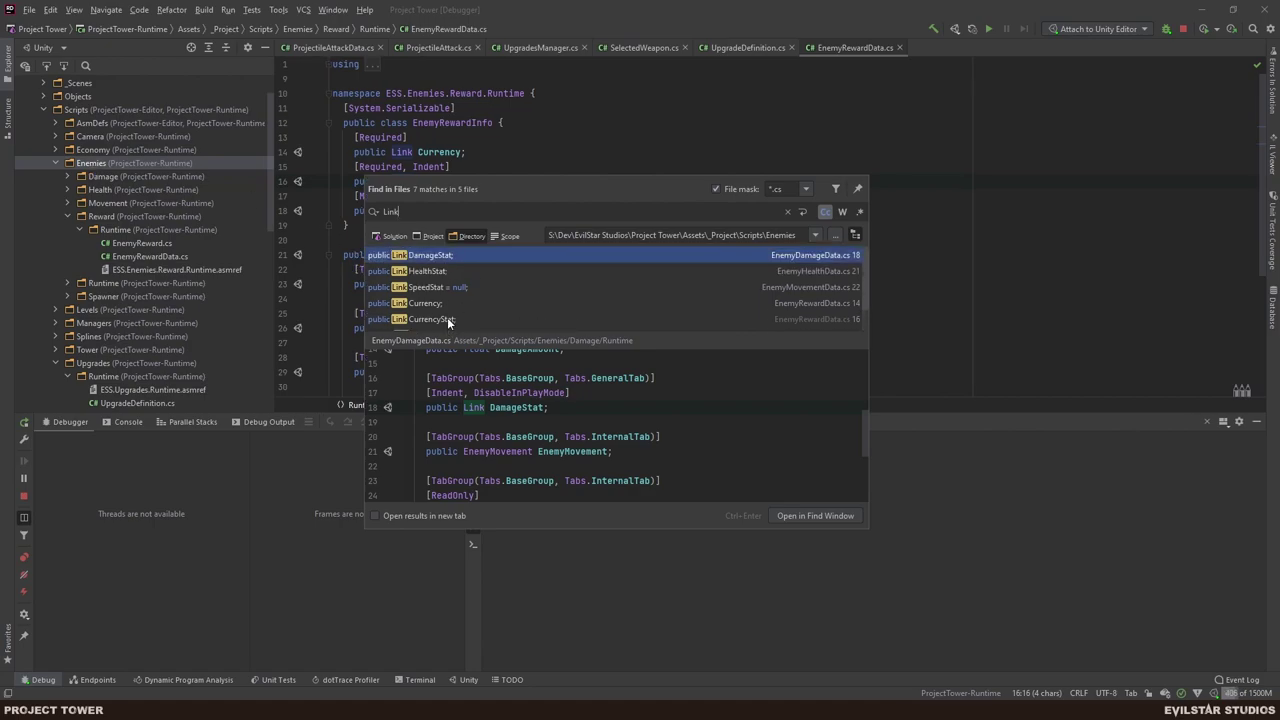
{"action": "scroll", "coordinate": [446, 316], "scroll_direction": "down", "scroll_amount": 2}
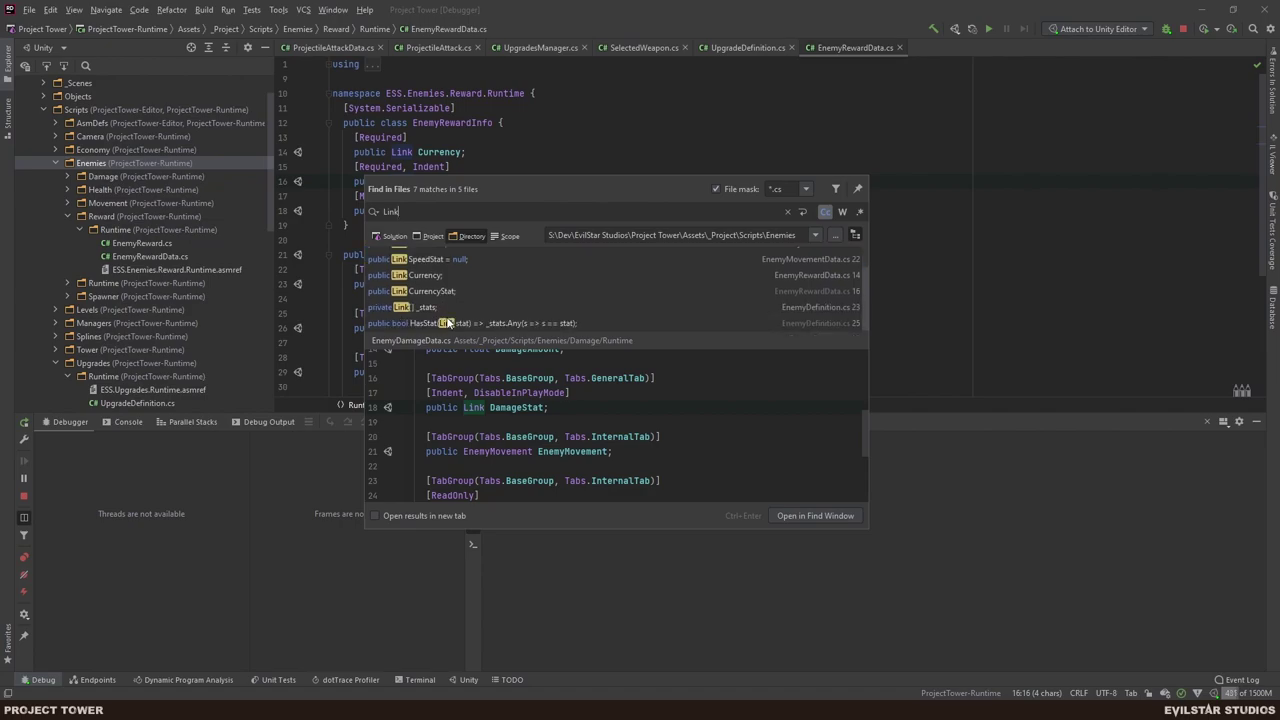
{"action": "scroll", "coordinate": [446, 321], "scroll_direction": "up", "scroll_amount": 2}
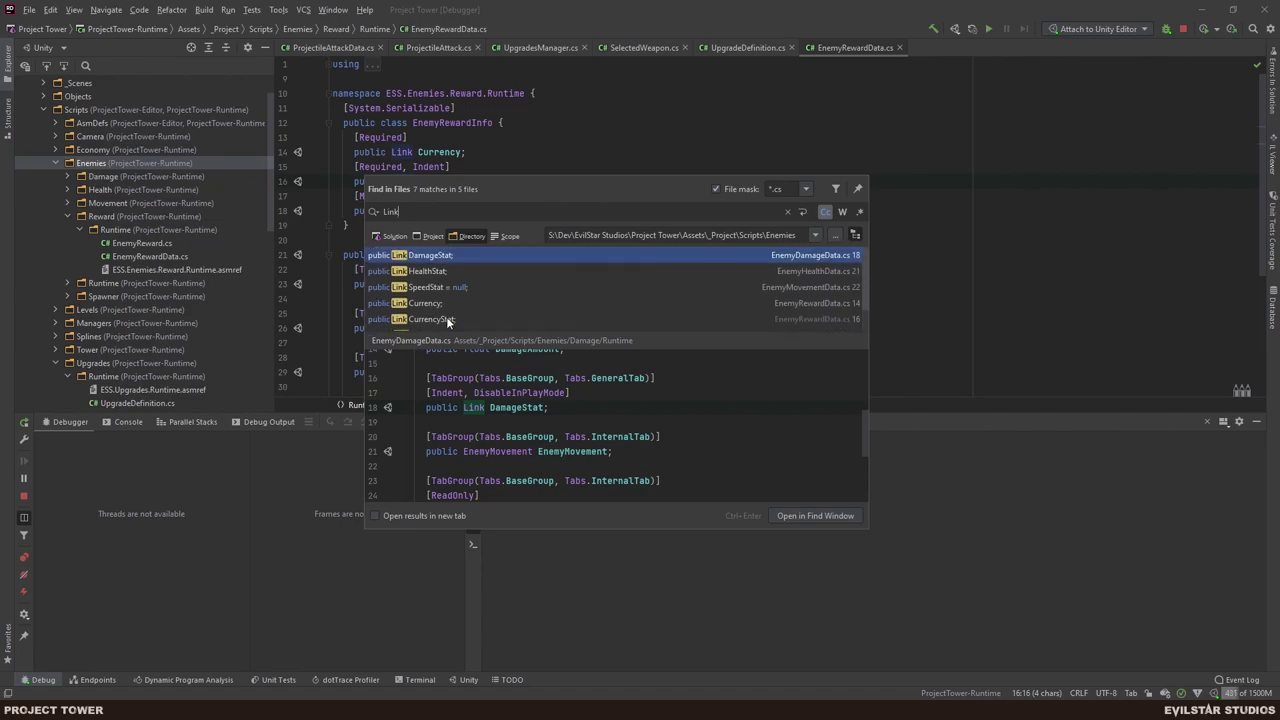
{"action": "scroll", "coordinate": [446, 316], "scroll_direction": "down", "scroll_amount": 2}
{"action": "scroll", "coordinate": [446, 316], "scroll_direction": "up", "scroll_amount": 2}
{"action": "scroll", "coordinate": [446, 316], "scroll_direction": "down", "scroll_amount": 2}
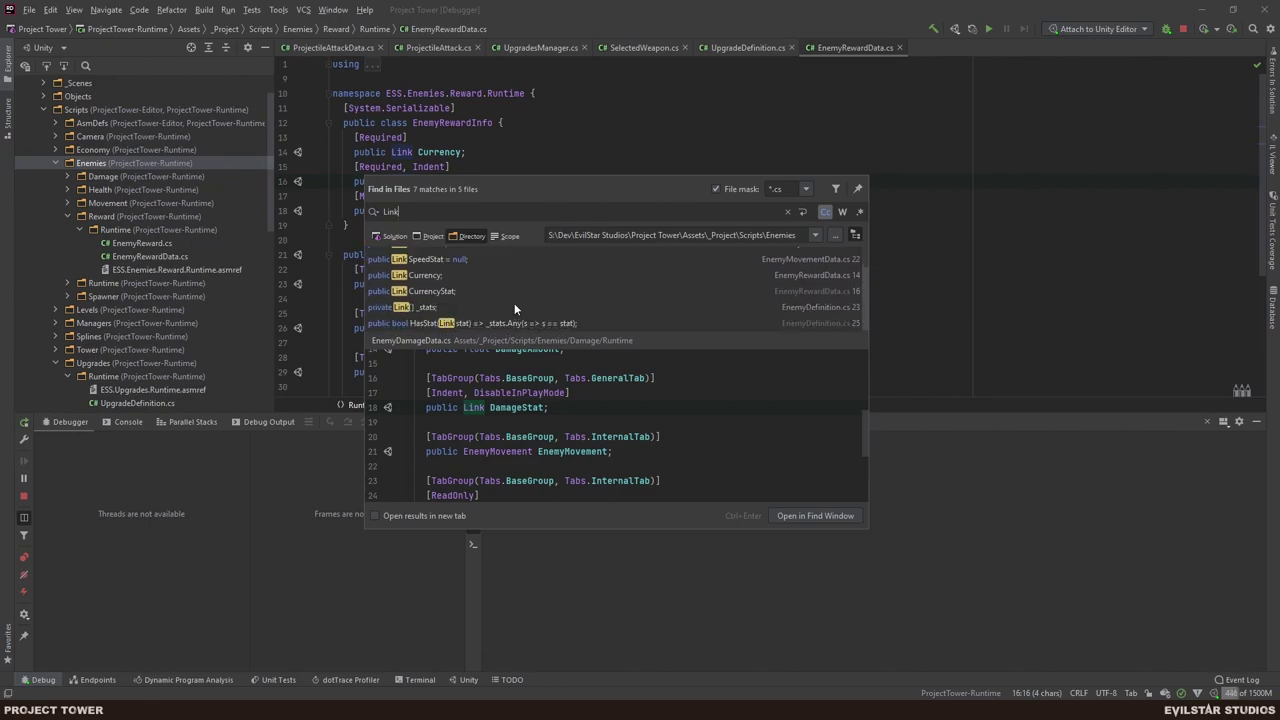
{"action": "key", "text": "Escape"}
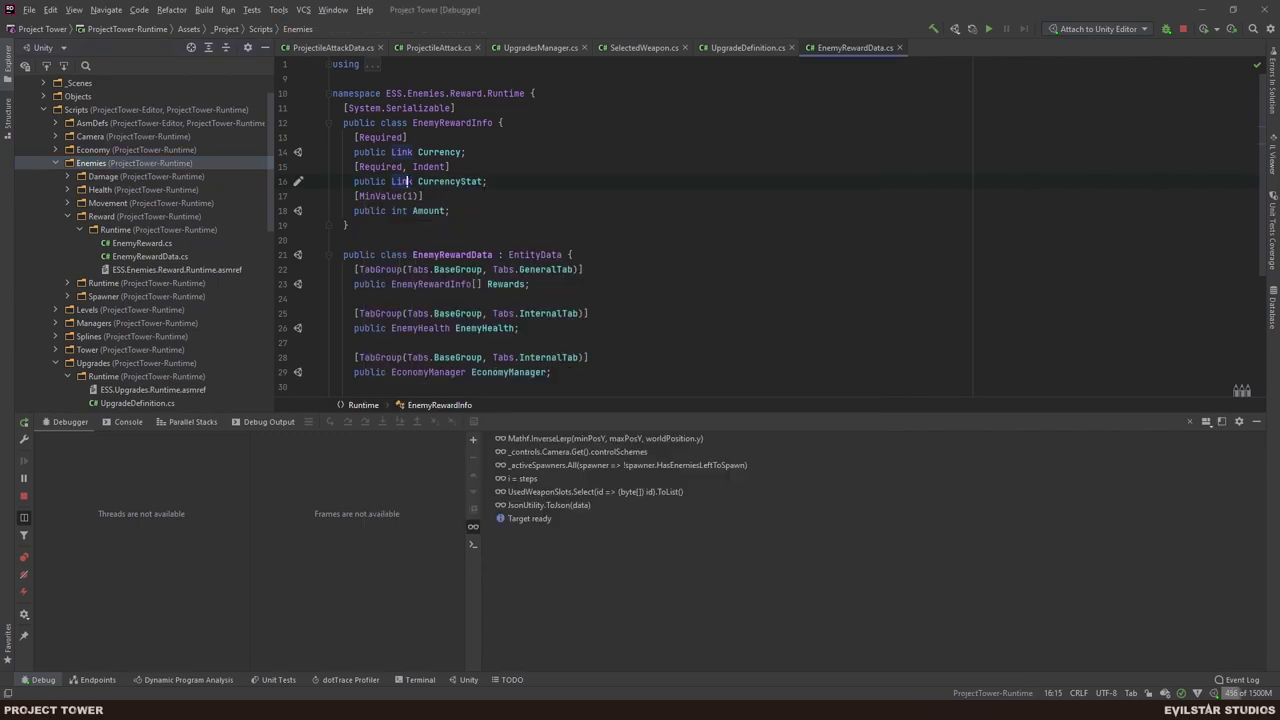
- Open WeaponDefinition's Link _currency field and select it with its attributes
{"action": "key", "text": "ctrl+b"}
{"action": "key", "text": "ctrl+b"}
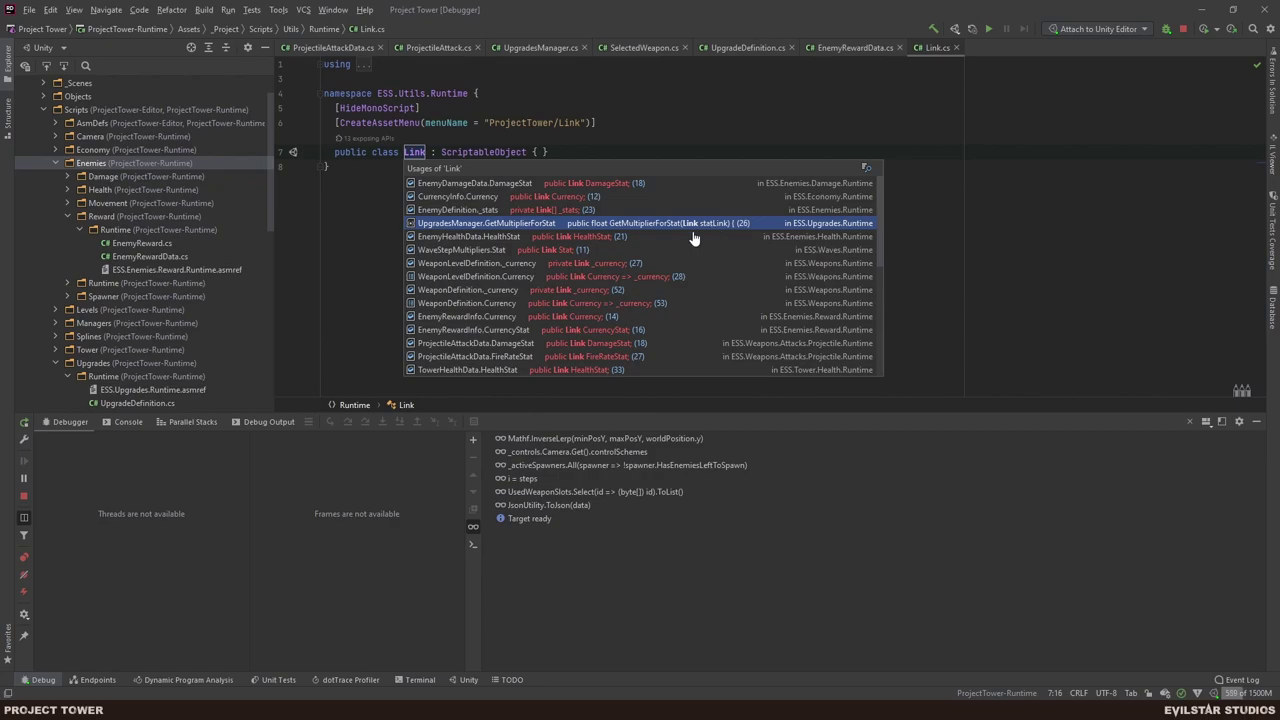
{"action": "left_click", "coordinate": [598, 265]}
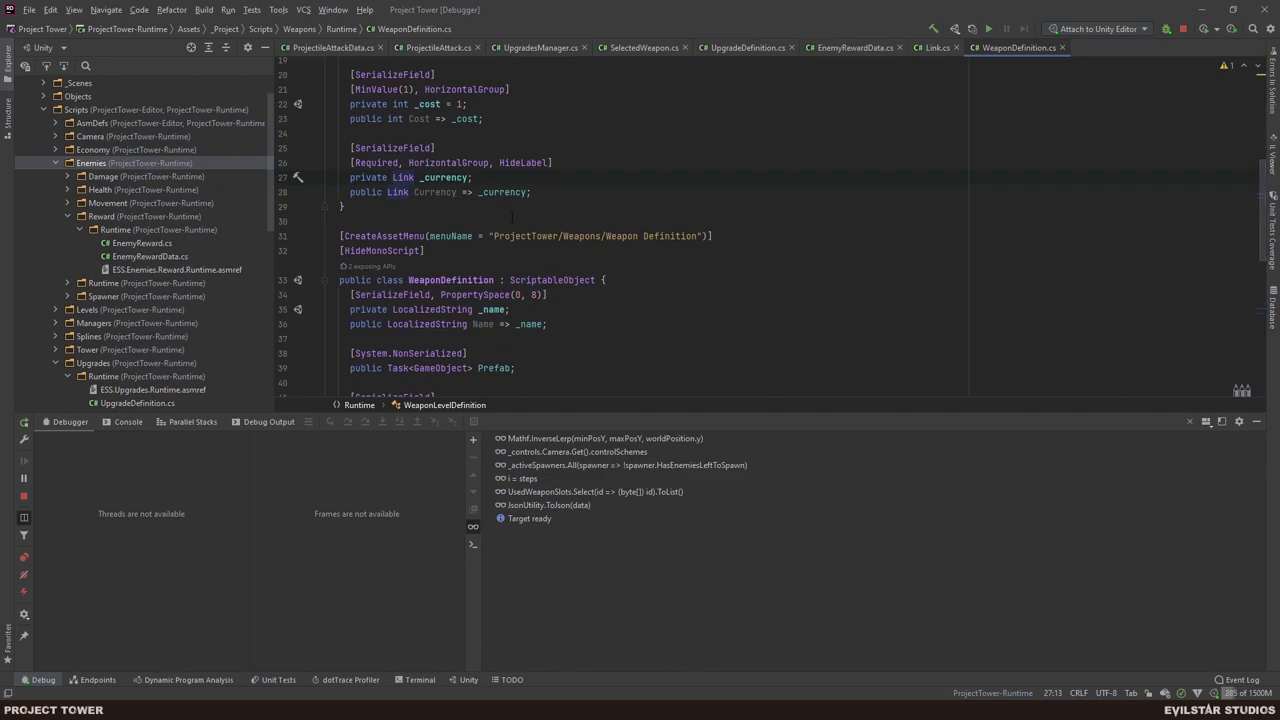
{"action": "scroll", "coordinate": [512, 216], "scroll_direction": "up", "scroll_amount": 2}
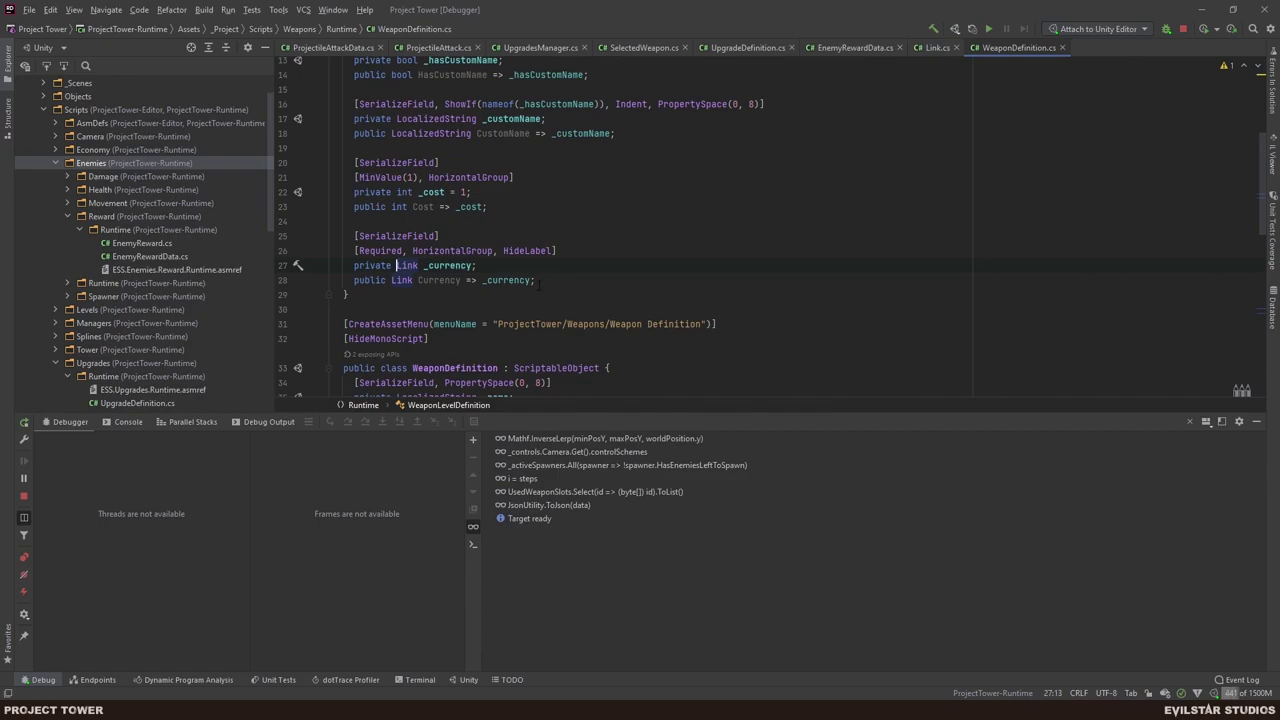
{"action": "left_click_drag", "start_coordinate": [540, 283], "coordinate": [354, 236]}
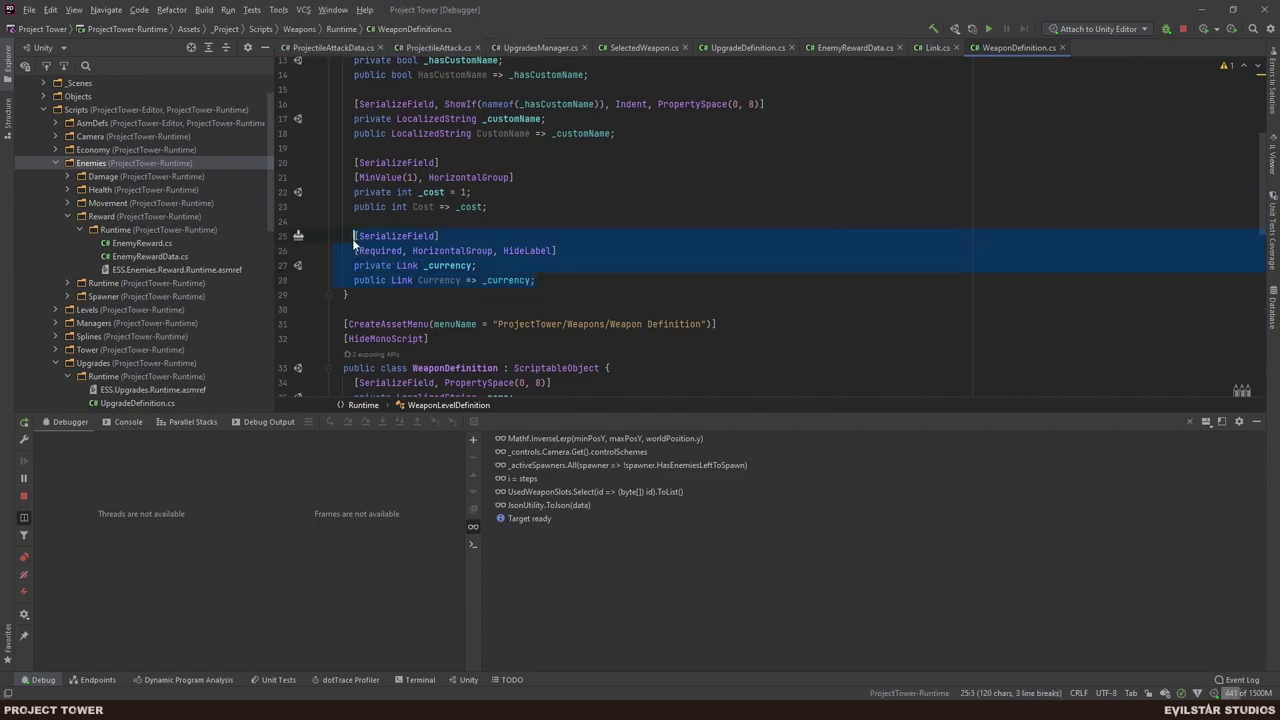
{"action": "left_click_drag", "start_coordinate": [514, 262], "coordinate": [354, 236]}
{"action": "key", "text": "ctrl+c"}
- Paste the copied Link currency field into UpgradeLevel after Cost
{"action": "left_click", "coordinate": [742, 49]}
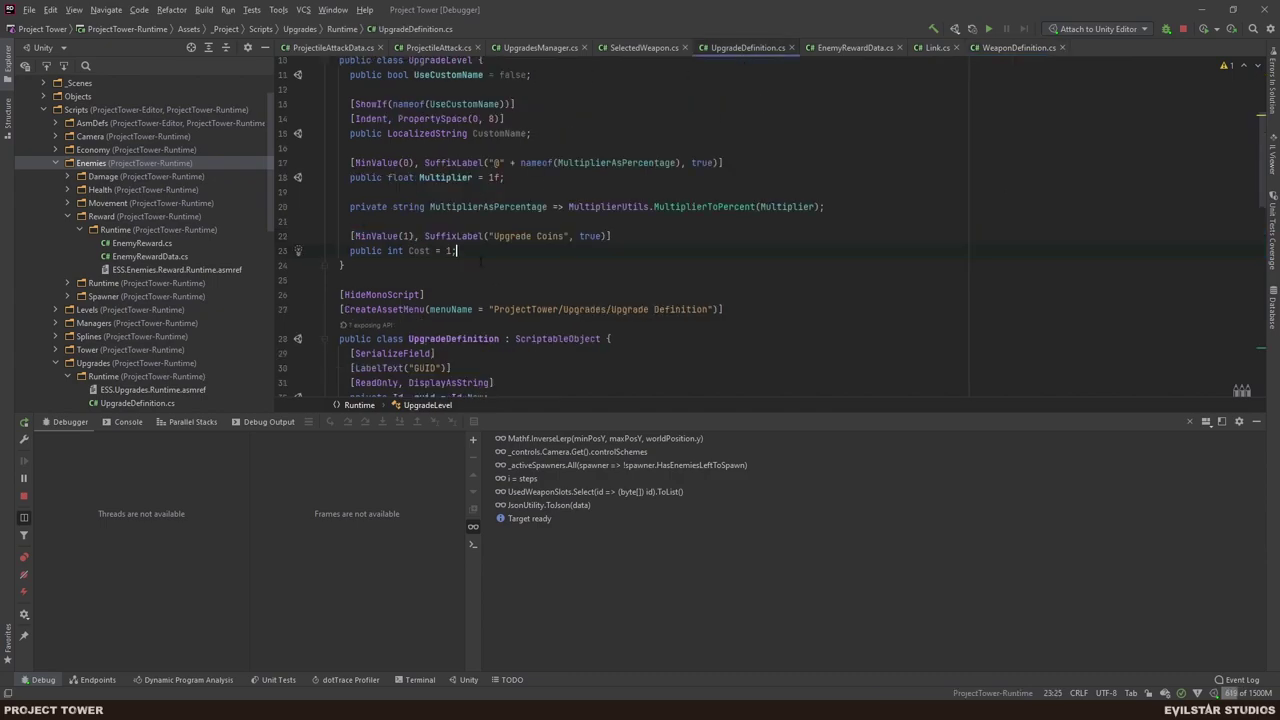
{"action": "key", "text": "Return"}
{"action": "key", "text": "Return"}
{"action": "key", "text": "ctrl+v"}
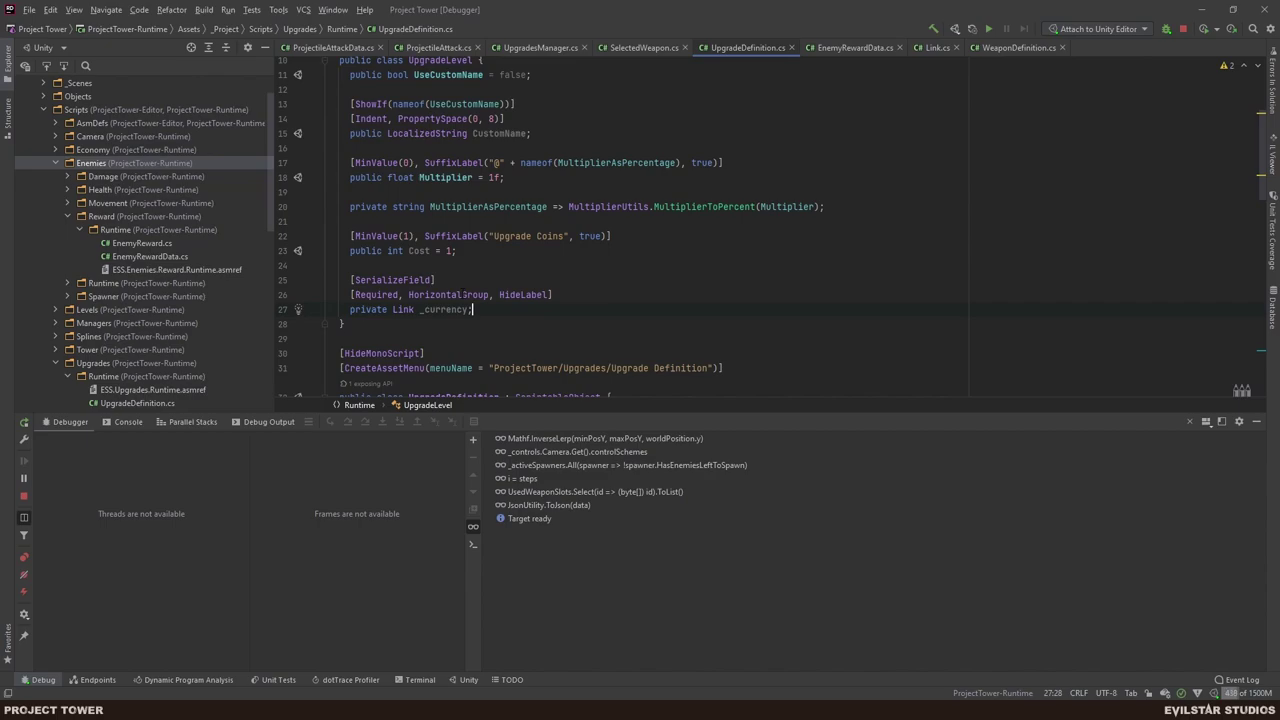
{"action": "left_click", "coordinate": [604, 293]}
- Add HorizontalGroup to the Cost field's attributes and remove SuffixLabel
{"action": "left_click", "coordinate": [1012, 46]}
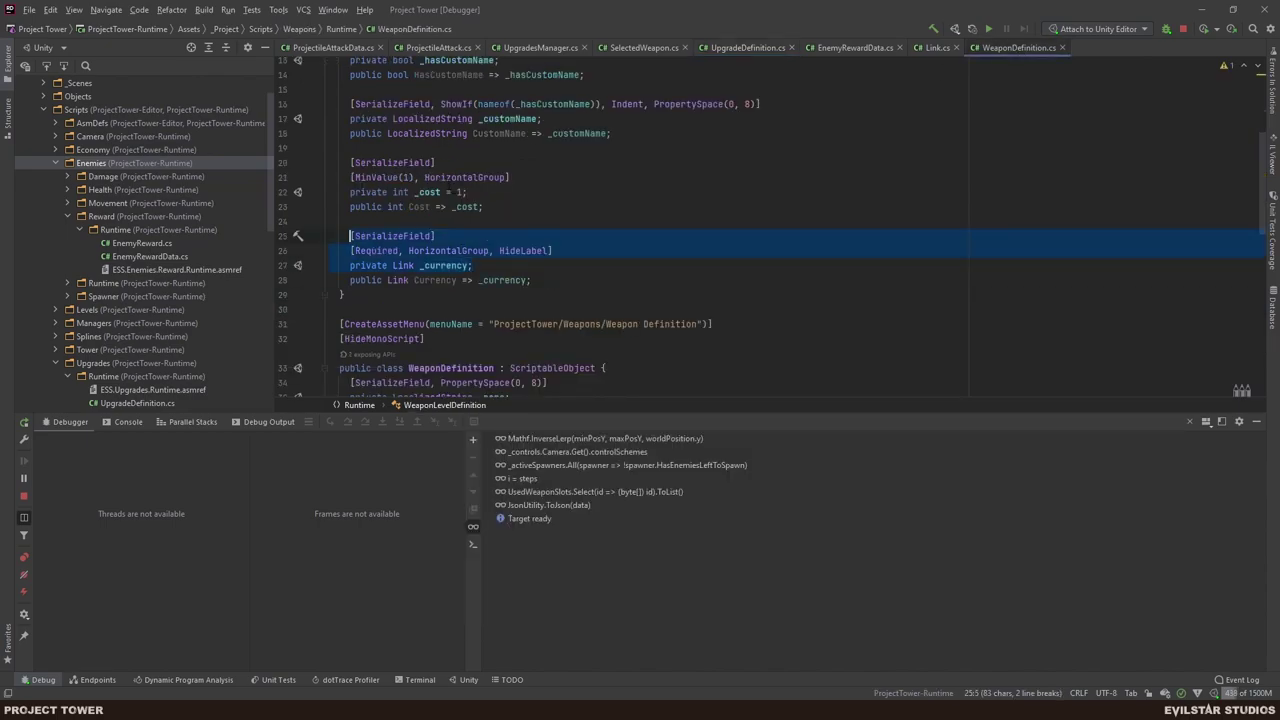
{"action": "double_click", "coordinate": [451, 178]}
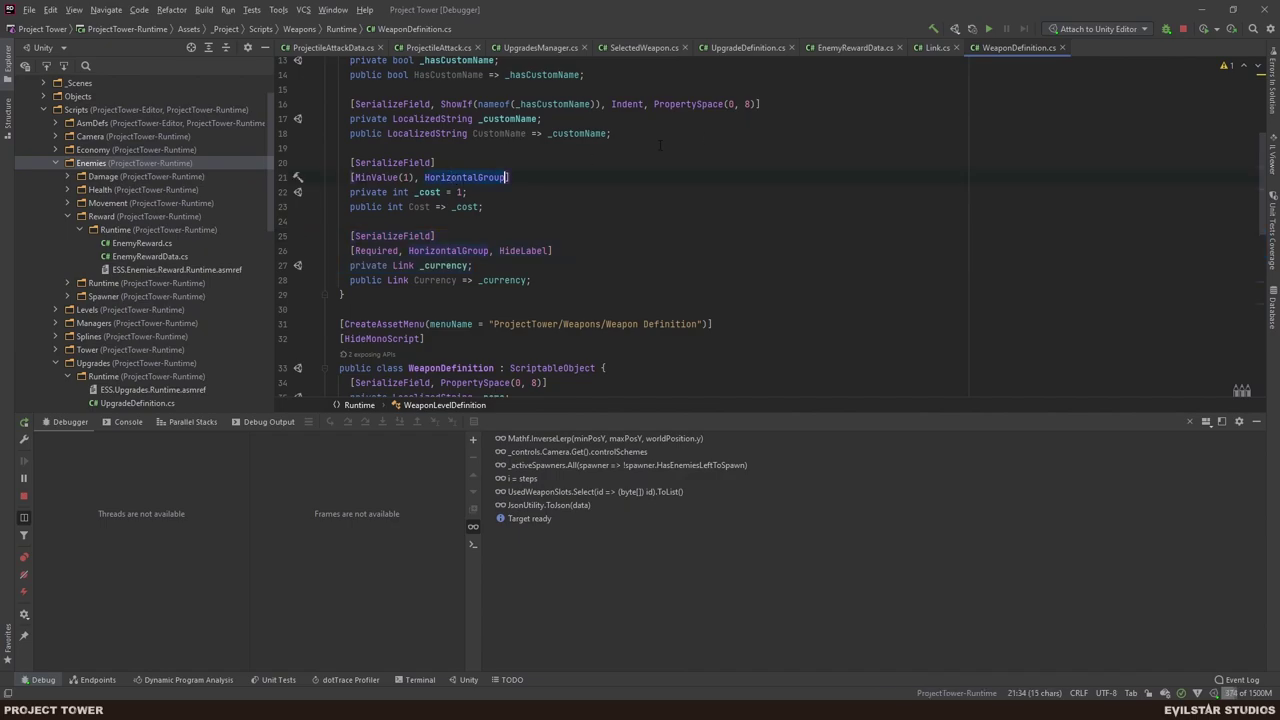
{"action": "left_click", "coordinate": [745, 49]}
{"action": "left_click", "coordinate": [607, 236]}
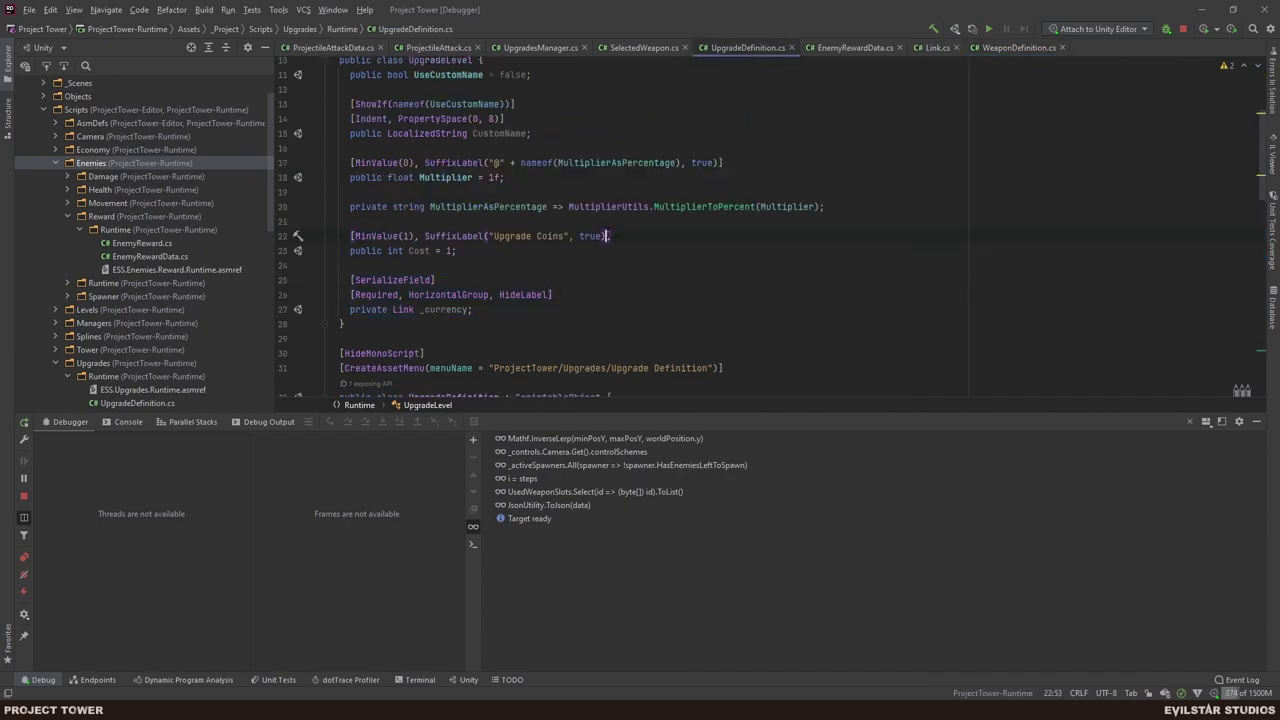
{"action": "type", "text": ","}
{"action": "type", "text": "HorizontalGroup"}
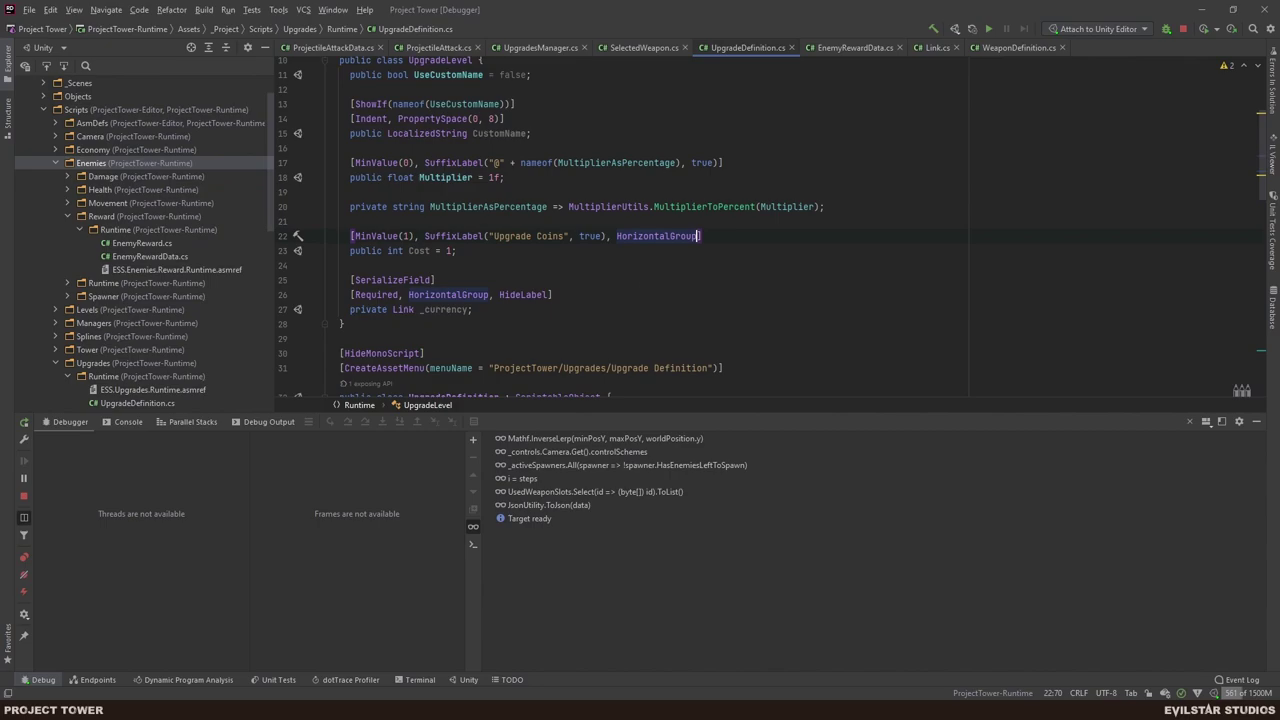
{"action": "left_click", "coordinate": [607, 236]}
{"action": "key", "text": "ctrl+shift+Left"}
{"action": "key", "text": "ctrl+shift+Left"}
{"action": "key", "text": "ctrl+shift+Left"}
{"action": "key", "text": "ctrl+shift+Left"}
{"action": "key", "text": "ctrl+shift+Left"}
{"action": "key", "text": "ctrl+shift+Left"}
{"action": "key", "text": "ctrl+shift+Left"}
{"action": "key", "text": "ctrl+shift+Left"}
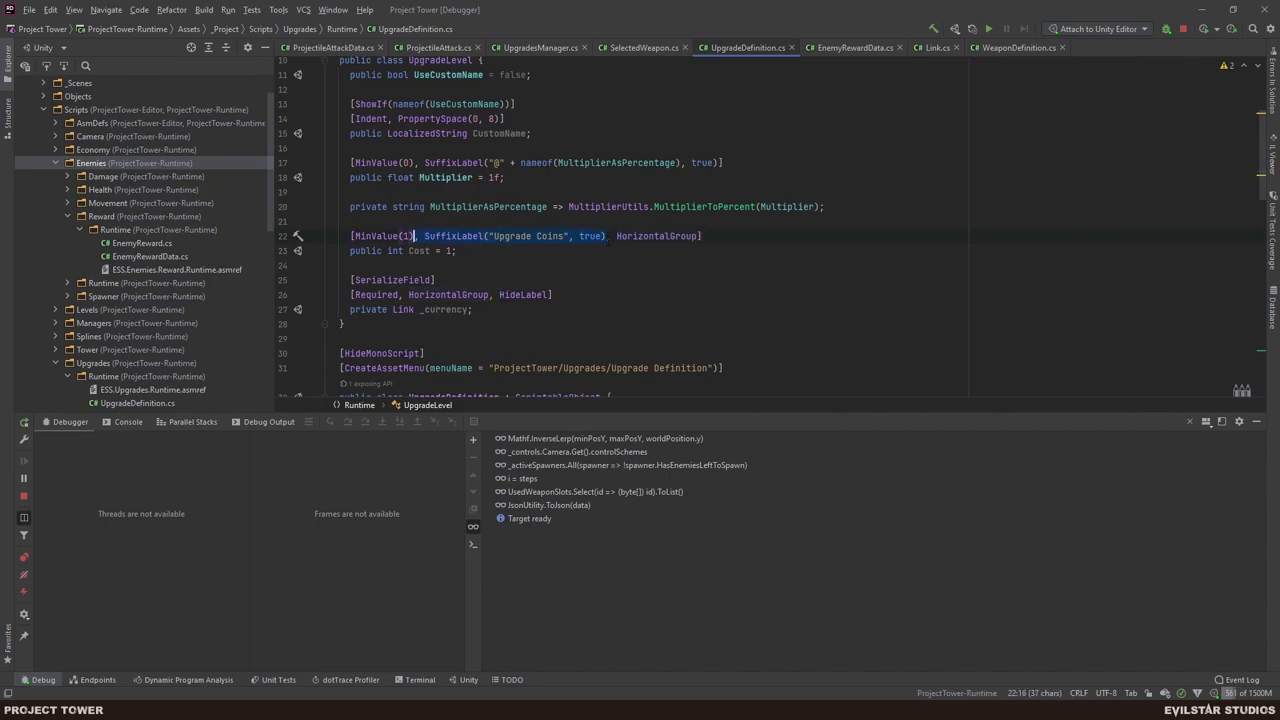
{"action": "key", "text": "BackSpace"}
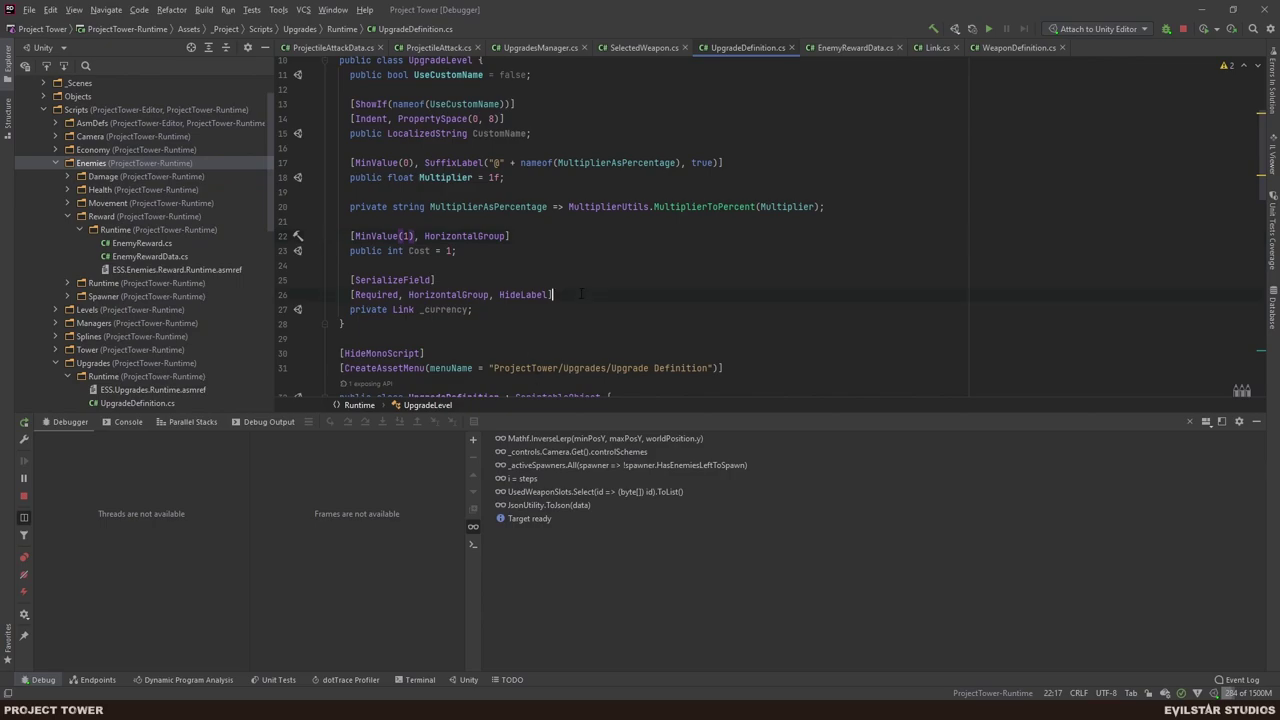
- Make the currency field public and rename it from _currency to Currency
{"action": "left_click", "coordinate": [581, 294]}
{"action": "left_click_drag", "start_coordinate": [387, 309], "coordinate": [349, 309]}
{"action": "type", "text": "public"}
{"action": "left_click", "coordinate": [445, 309]}
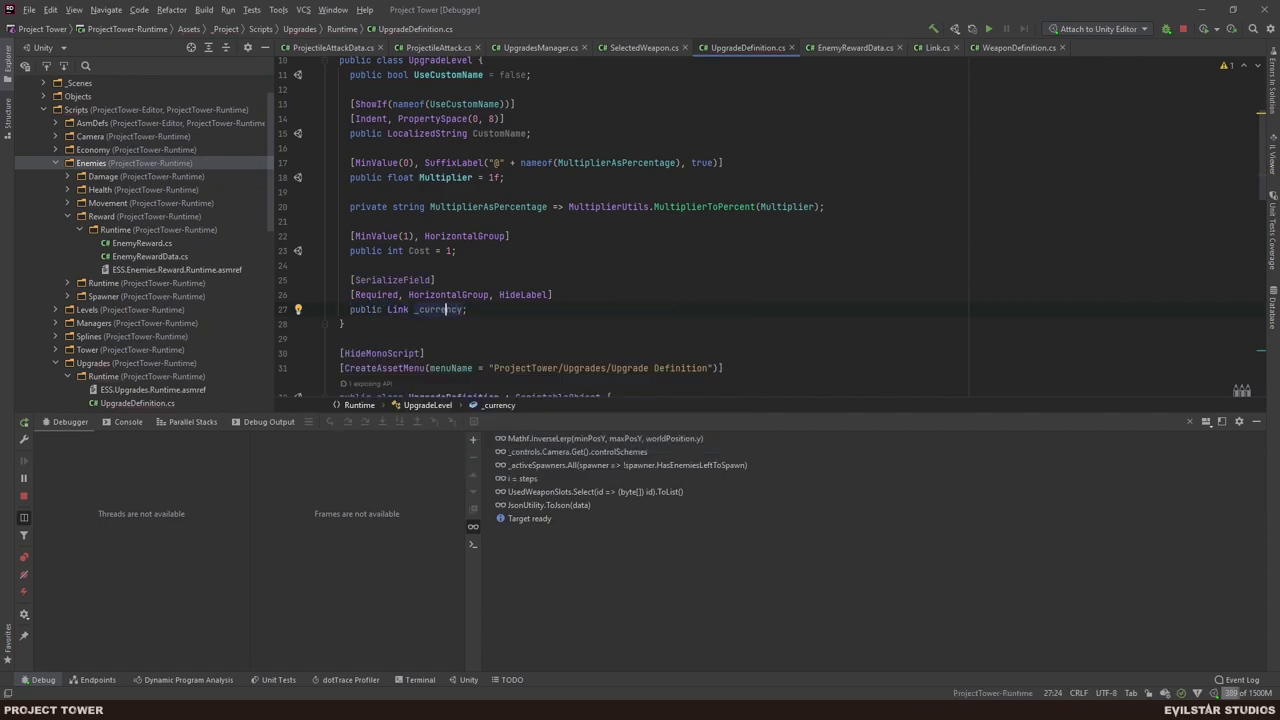
{"action": "left_click", "coordinate": [415, 309]}
{"action": "key", "text": "Delete"}
{"action": "key", "text": "Delete"}
{"action": "type", "text": "C"}
{"action": "key", "text": "Escape"}
- Delete the [SerializeField] line above Currency and switch to Unity to recompile
{"action": "left_click", "coordinate": [349, 294]}
{"action": "key", "text": "Up"}
{"action": "key", "text": "ctrl+y"}
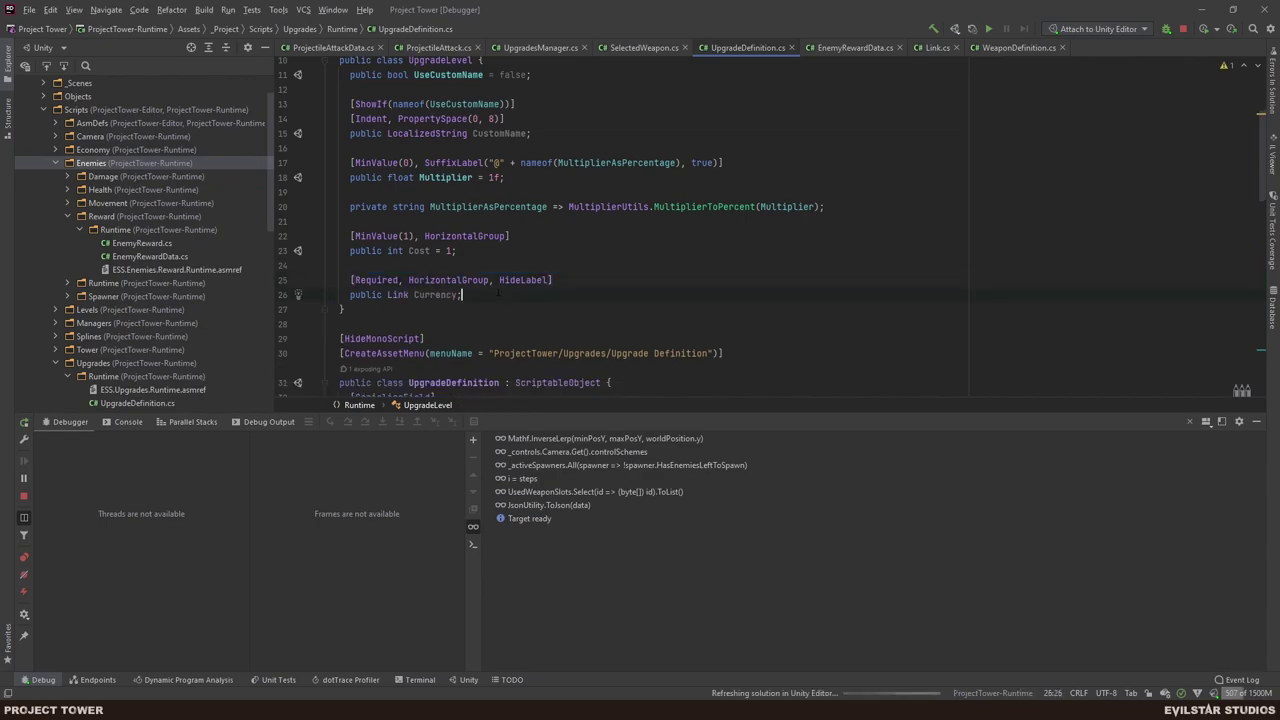
{"action": "key", "text": "alt+Tab"}
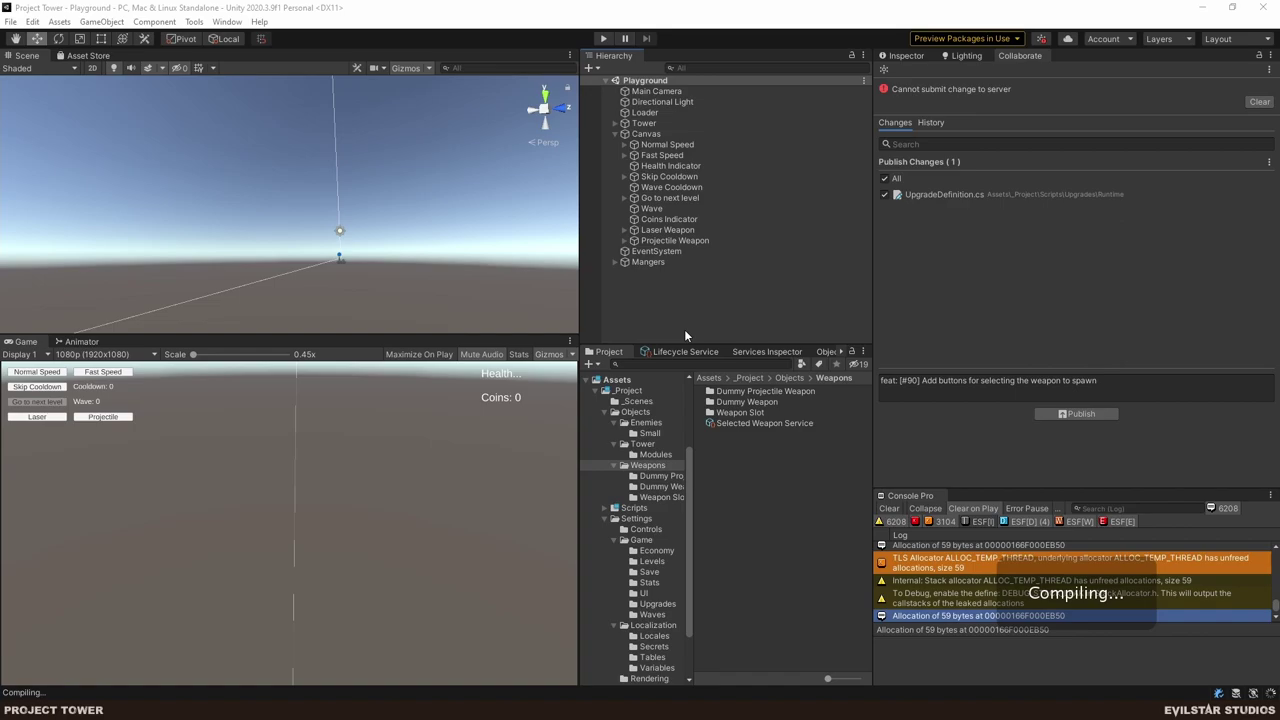
- Inspect the Tower Health Upgrade Definition, marking it infinite and checking the Cost Link picker
{"action": "left_click", "coordinate": [650, 606]}
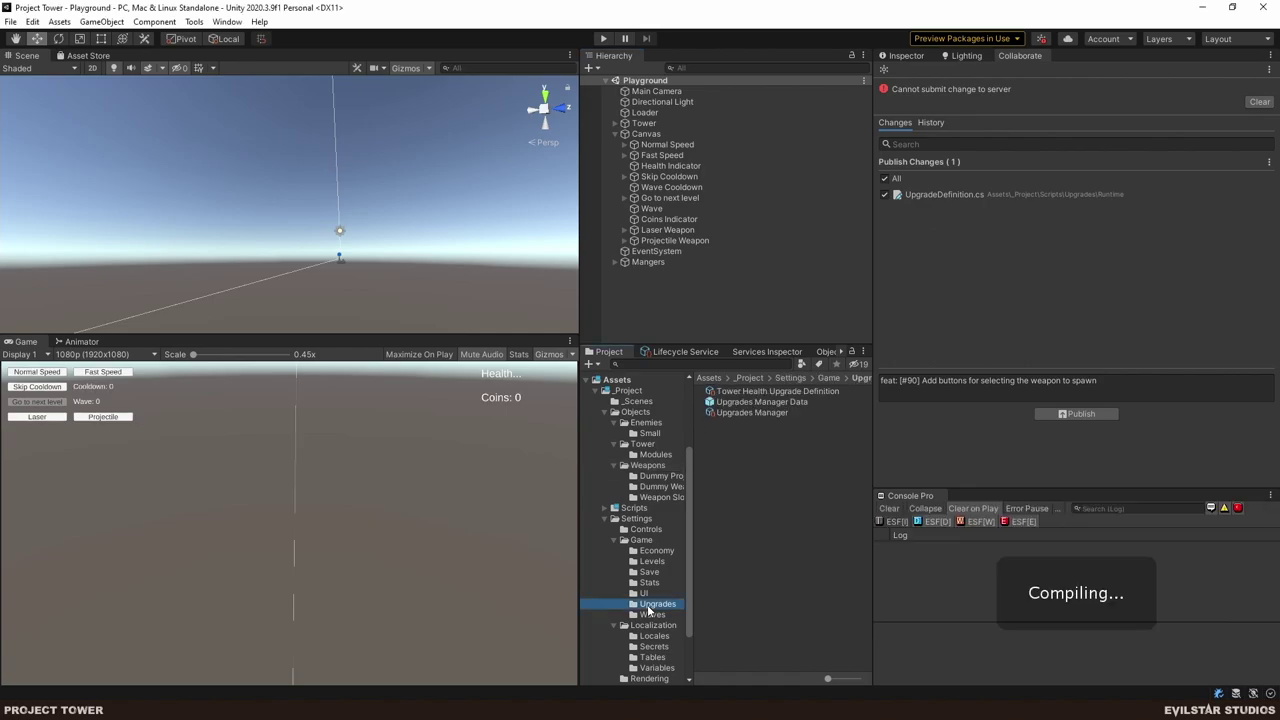
{"action": "left_click", "coordinate": [750, 391]}
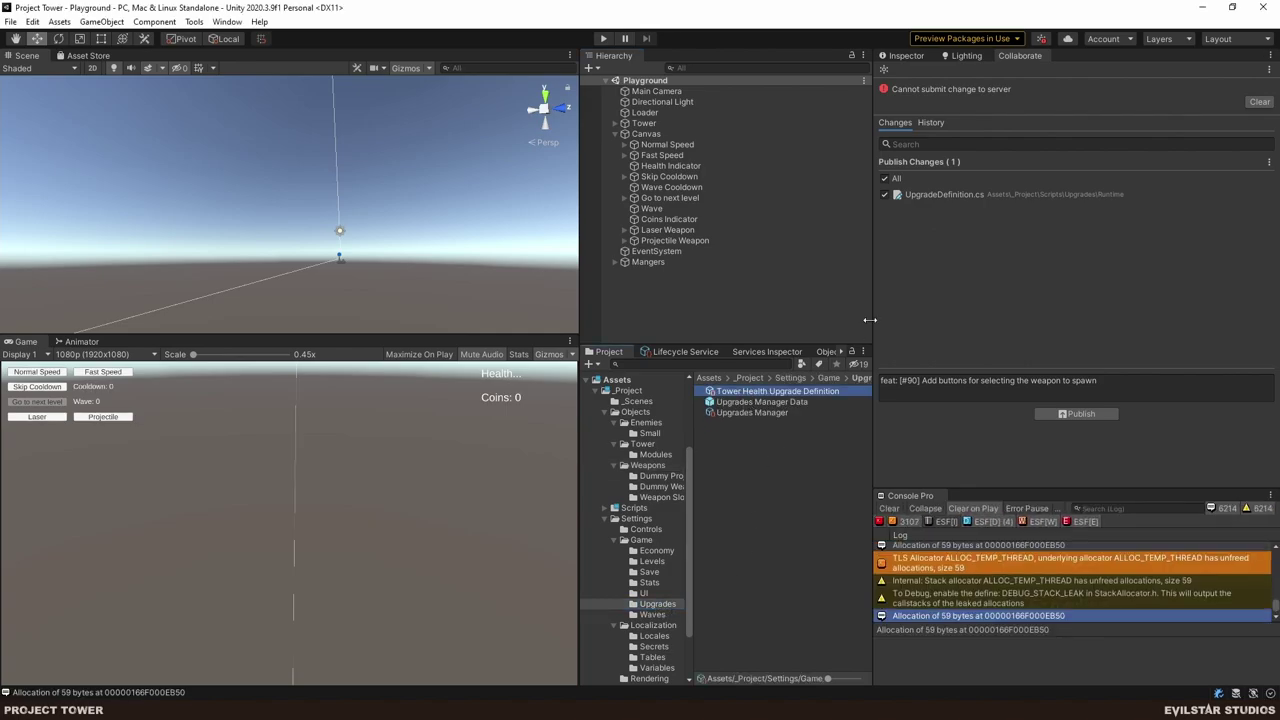
{"action": "left_click", "coordinate": [900, 57]}
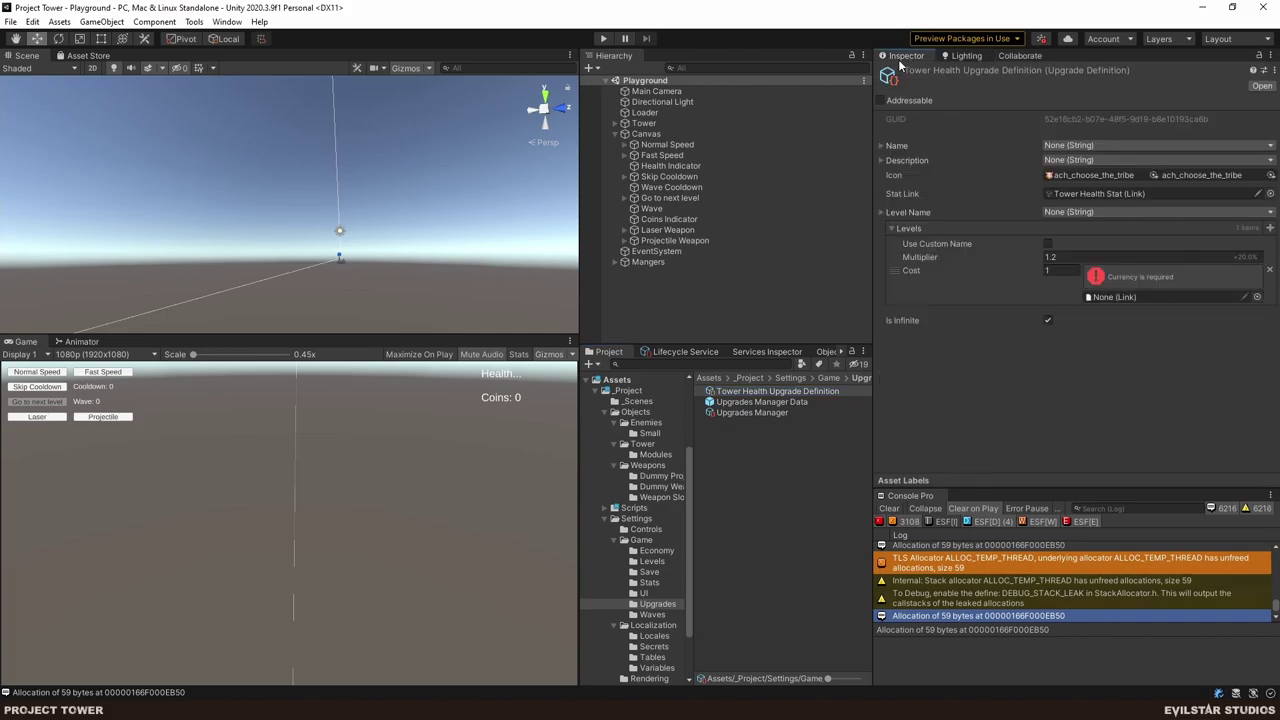
{"action": "left_click", "coordinate": [1047, 320]}
{"action": "left_click", "coordinate": [1257, 298]}
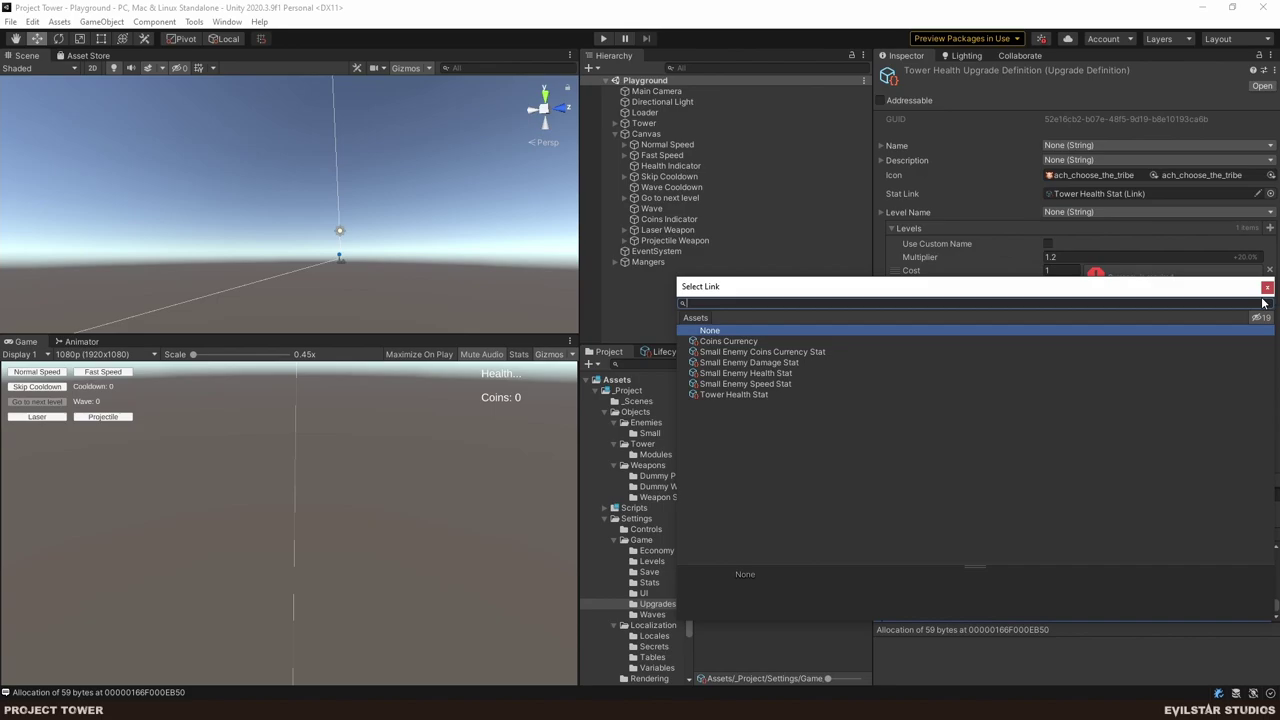
{"action": "left_click", "coordinate": [1267, 287]}
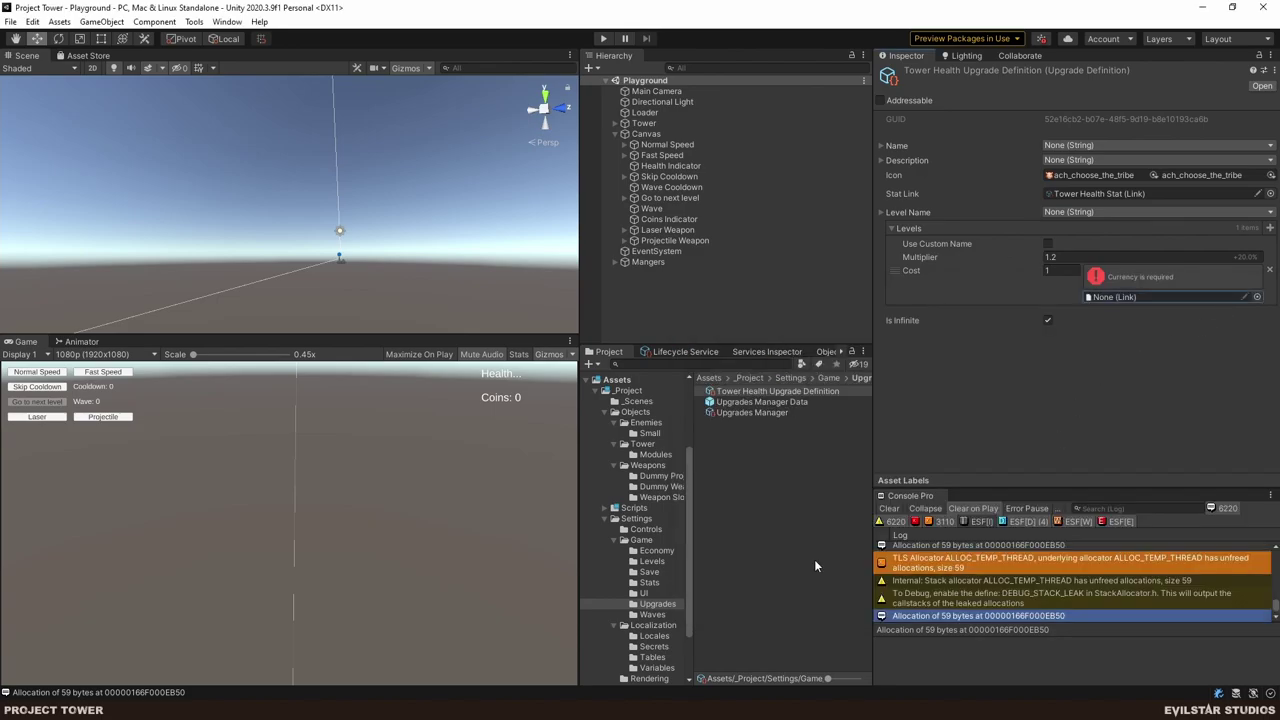
{"action": "left_click", "coordinate": [654, 551]}
- Create a Link asset via Create > ProjectTower > Link named Upgrade Coins Currency
{"action": "right_click", "coordinate": [736, 445]}
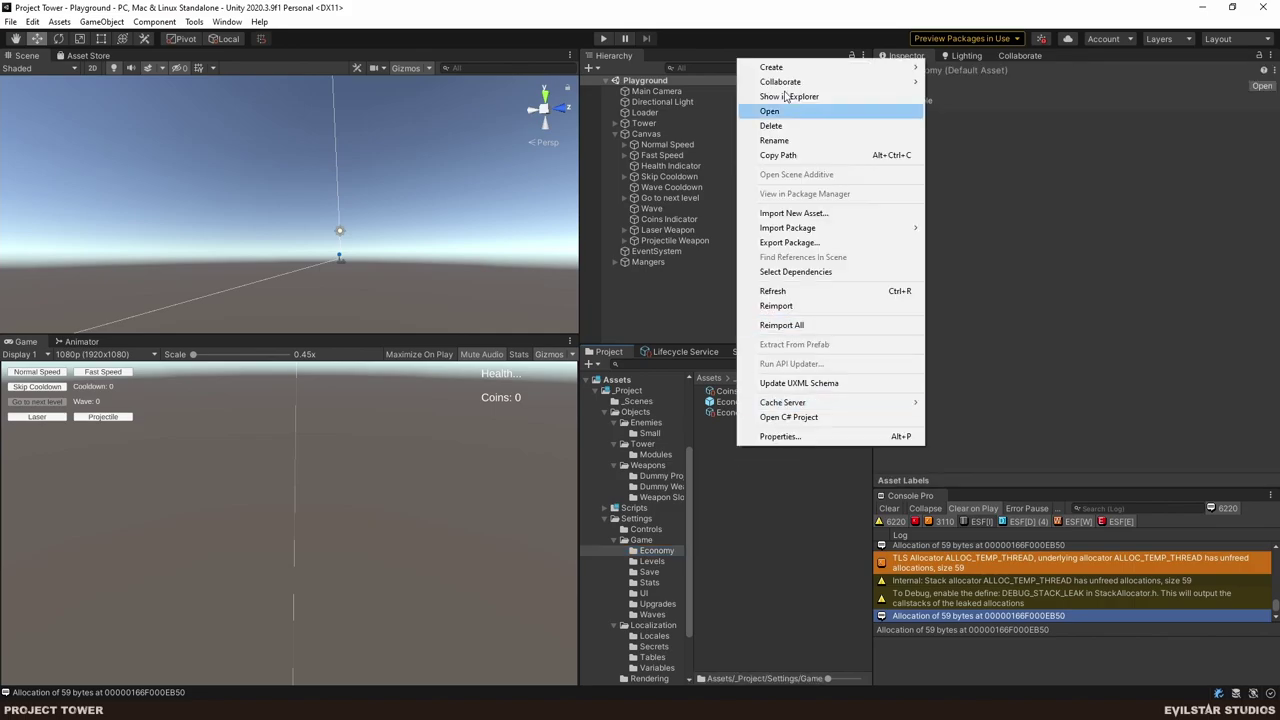
{"action": "mouse_move", "coordinate": [787, 72]}
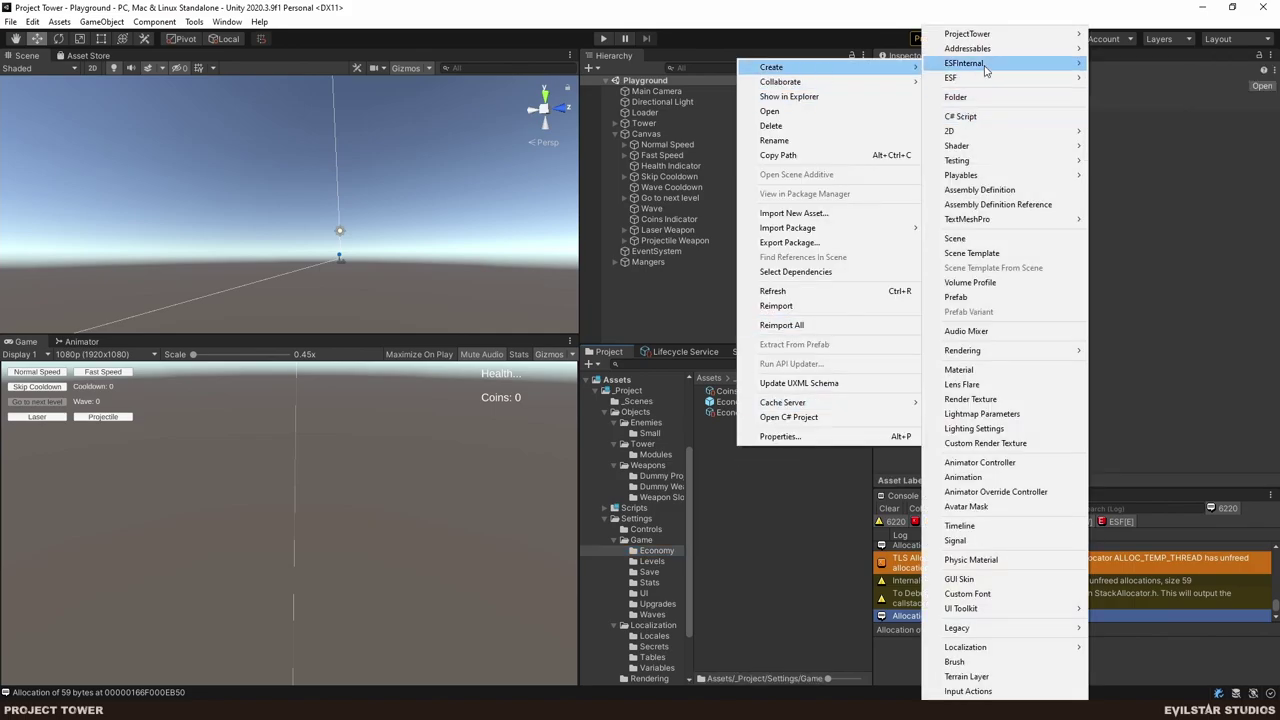
{"action": "mouse_move", "coordinate": [984, 34]}
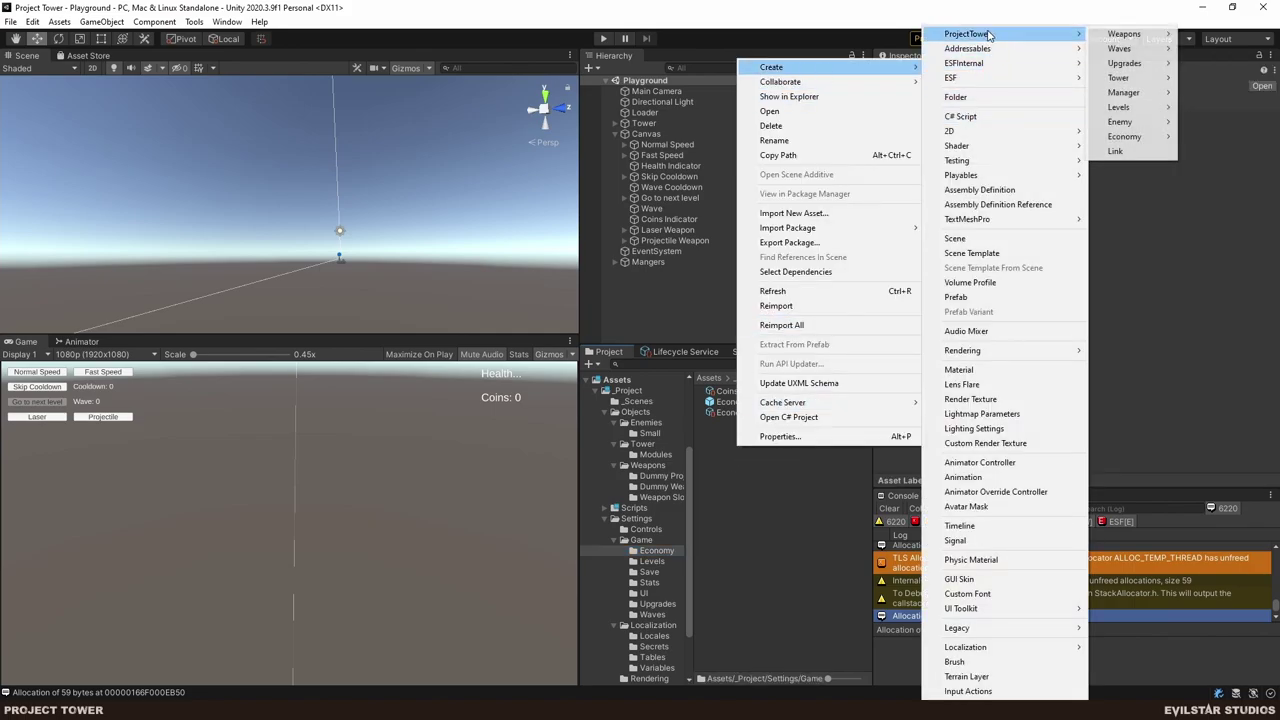
{"action": "left_click", "coordinate": [1107, 152]}
{"action": "type", "text": "Up"}
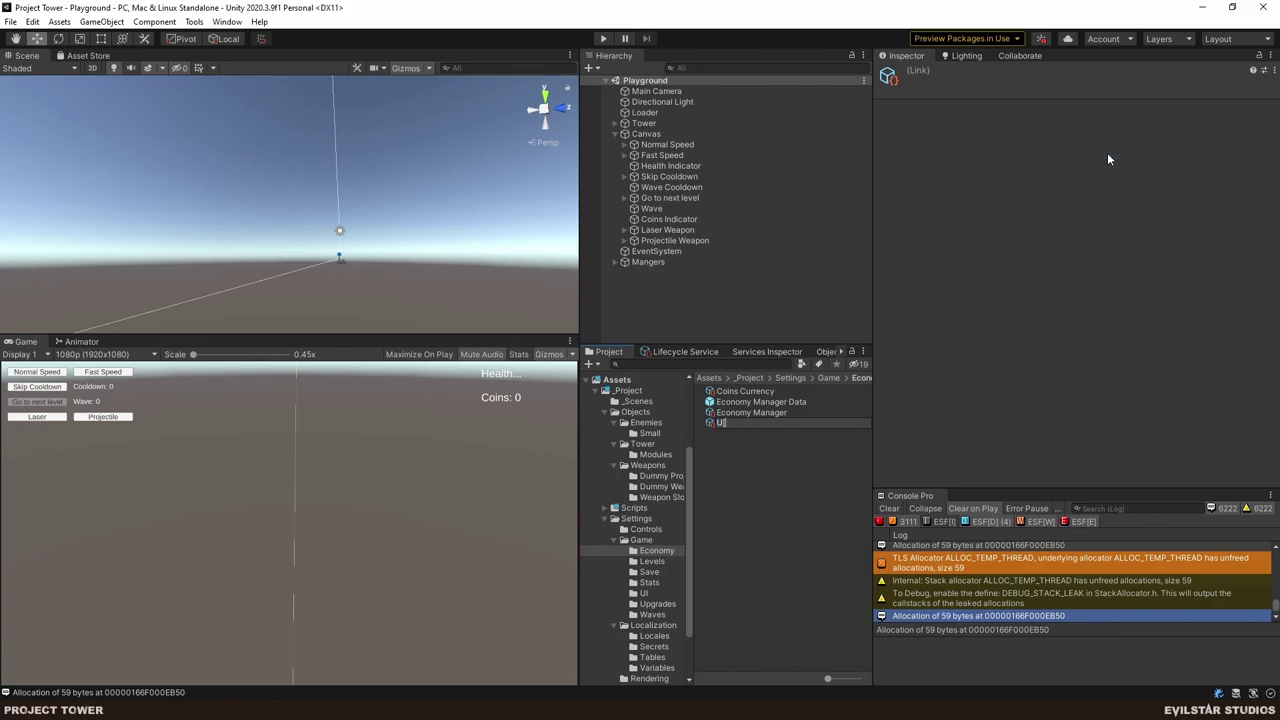
{"action": "type", "text": "grade Coin Currency"}
{"action": "key", "text": "Return"}
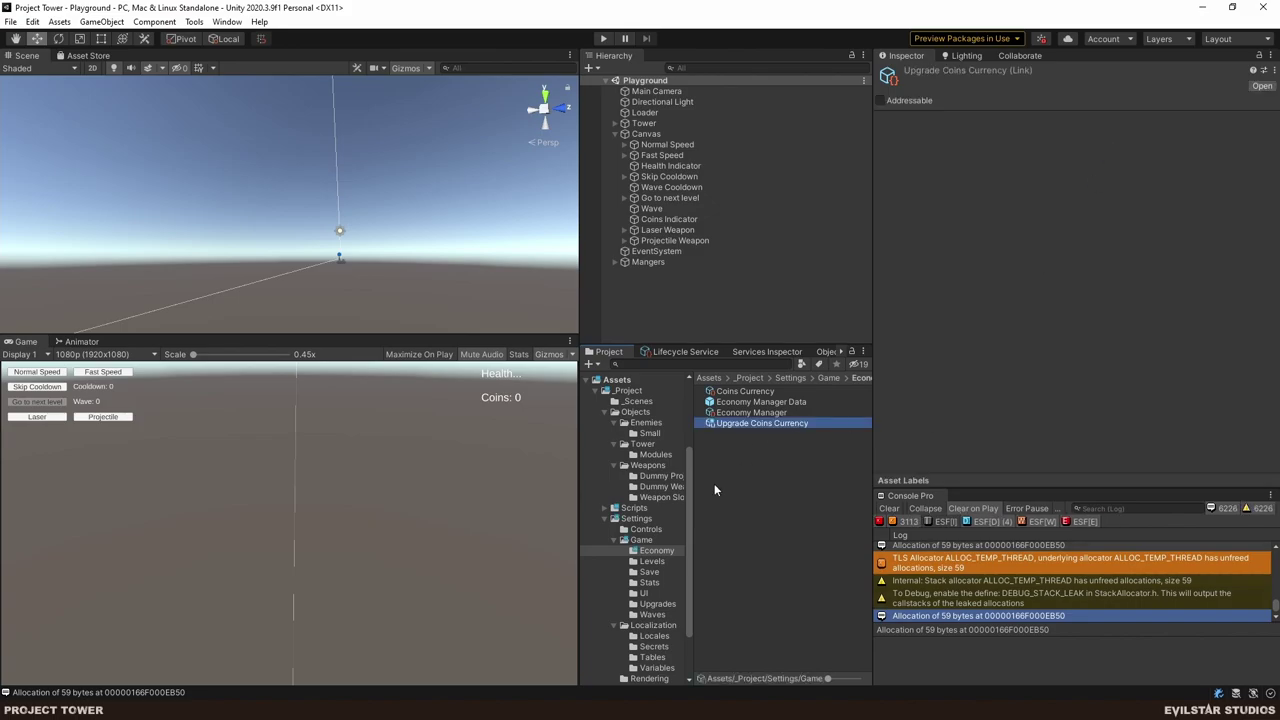
- Set the Tower Health Upgrade Definition's Cost currency to Upgrade Coins Currency and review the pending changes
{"action": "left_click", "coordinate": [660, 606]}
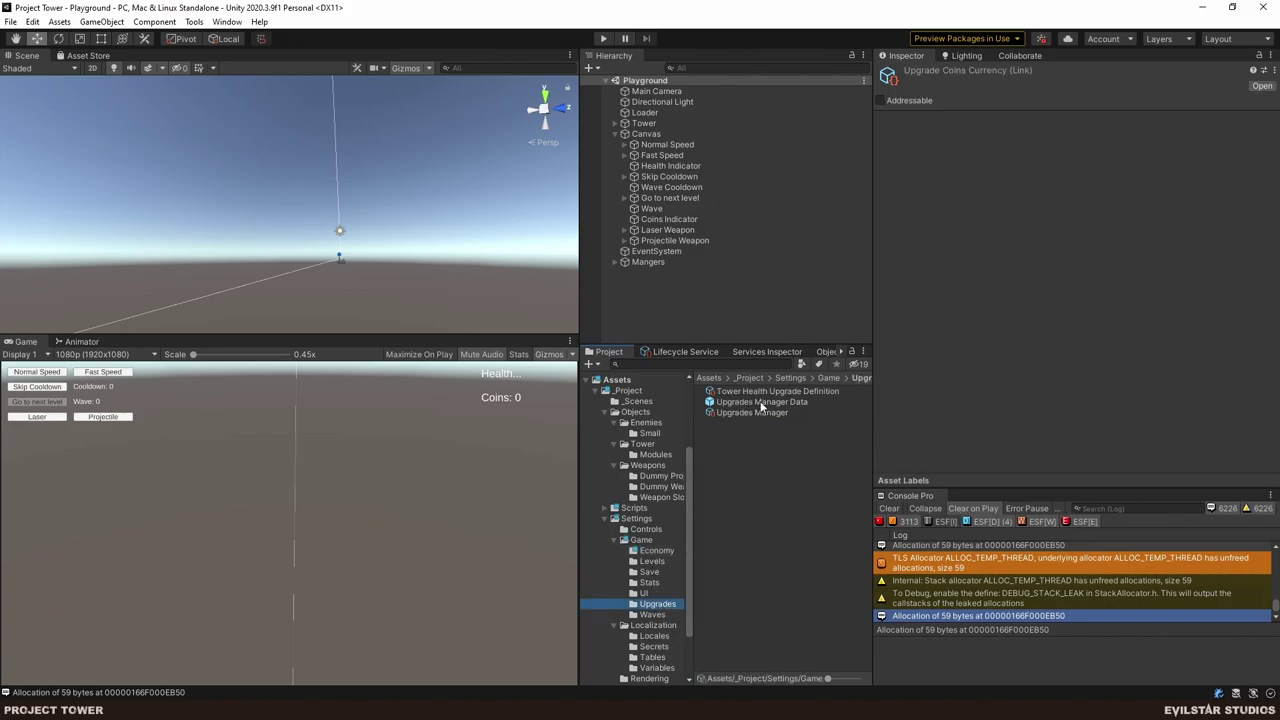
{"action": "left_click", "coordinate": [778, 390]}
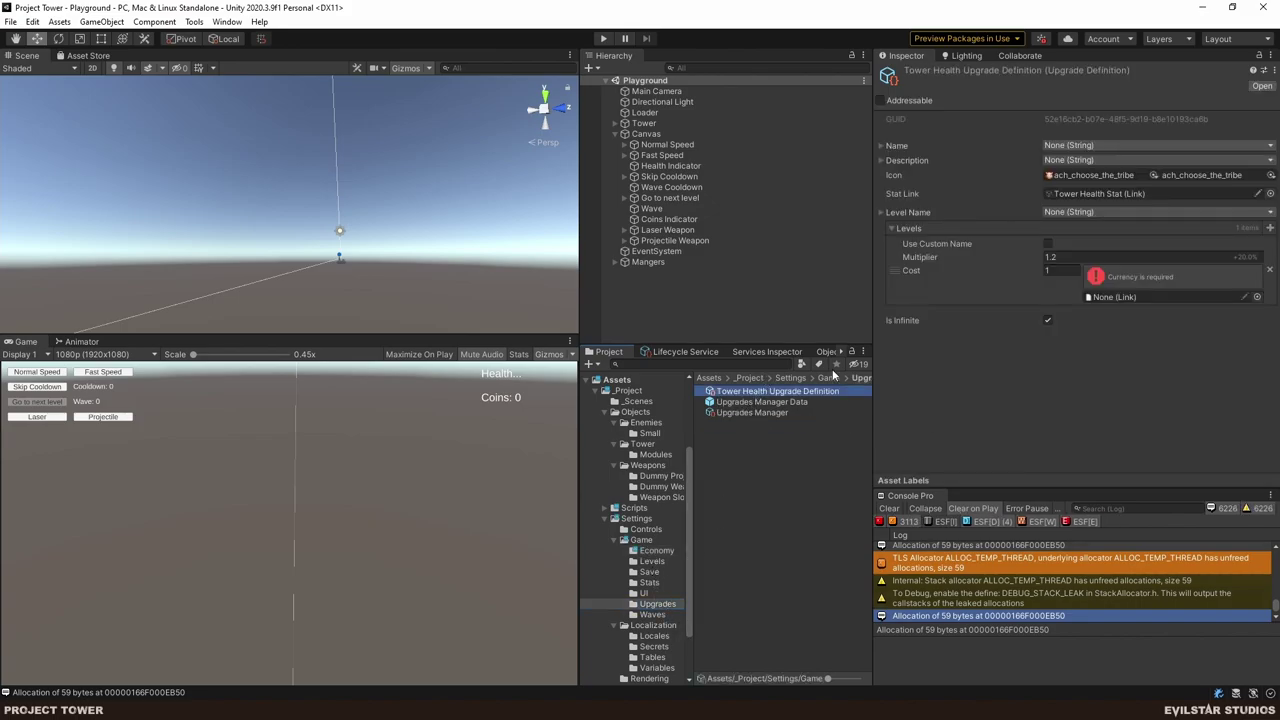
{"action": "left_click", "coordinate": [1264, 296]}
{"action": "key", "text": "Down"}
{"action": "key", "text": "Down"}
{"action": "key", "text": "Down"}
{"action": "key", "text": "Down"}
{"action": "key", "text": "Down"}
{"action": "key", "text": "Down"}
{"action": "key", "text": "Down"}
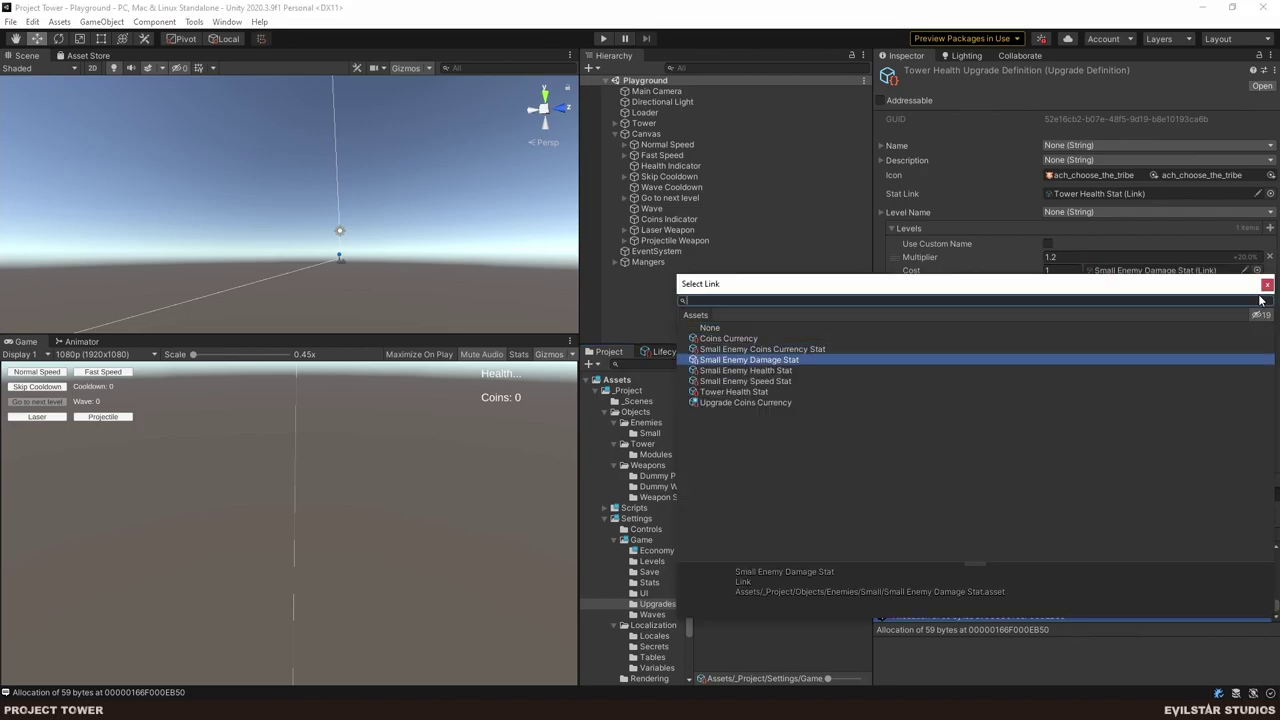
{"action": "key", "text": "Return"}
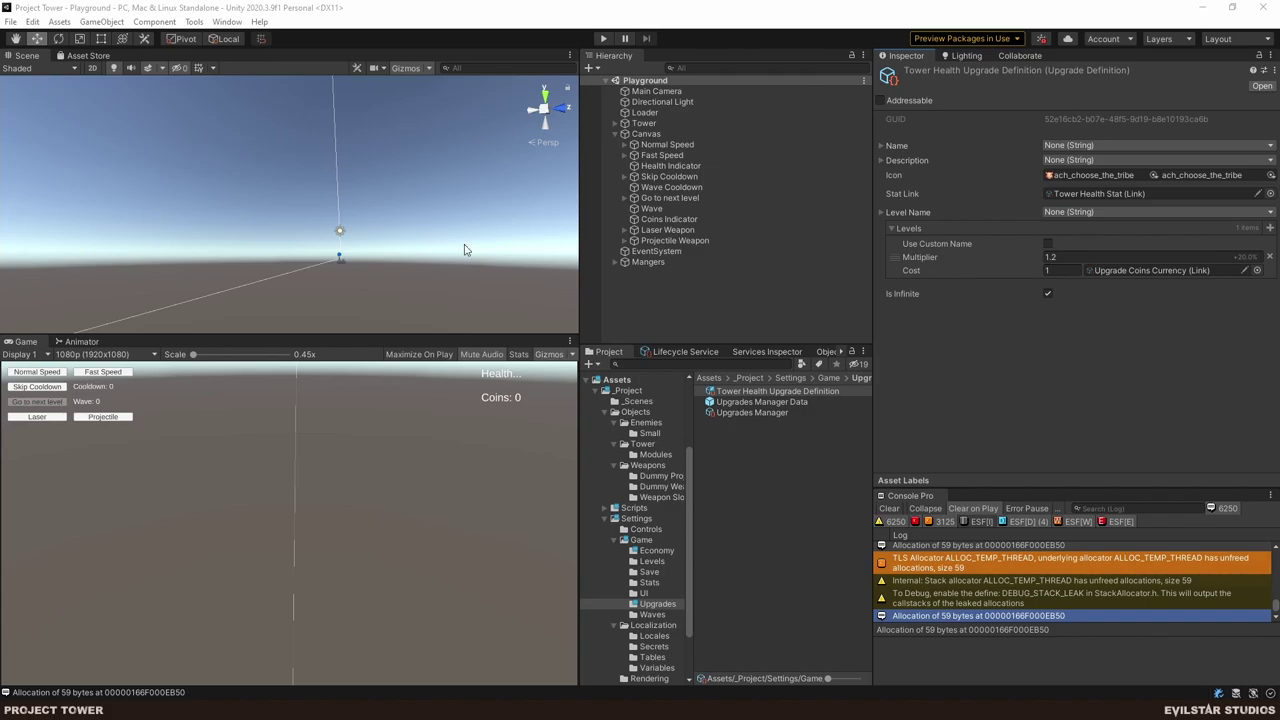
{"action": "left_click", "coordinate": [1020, 55]}
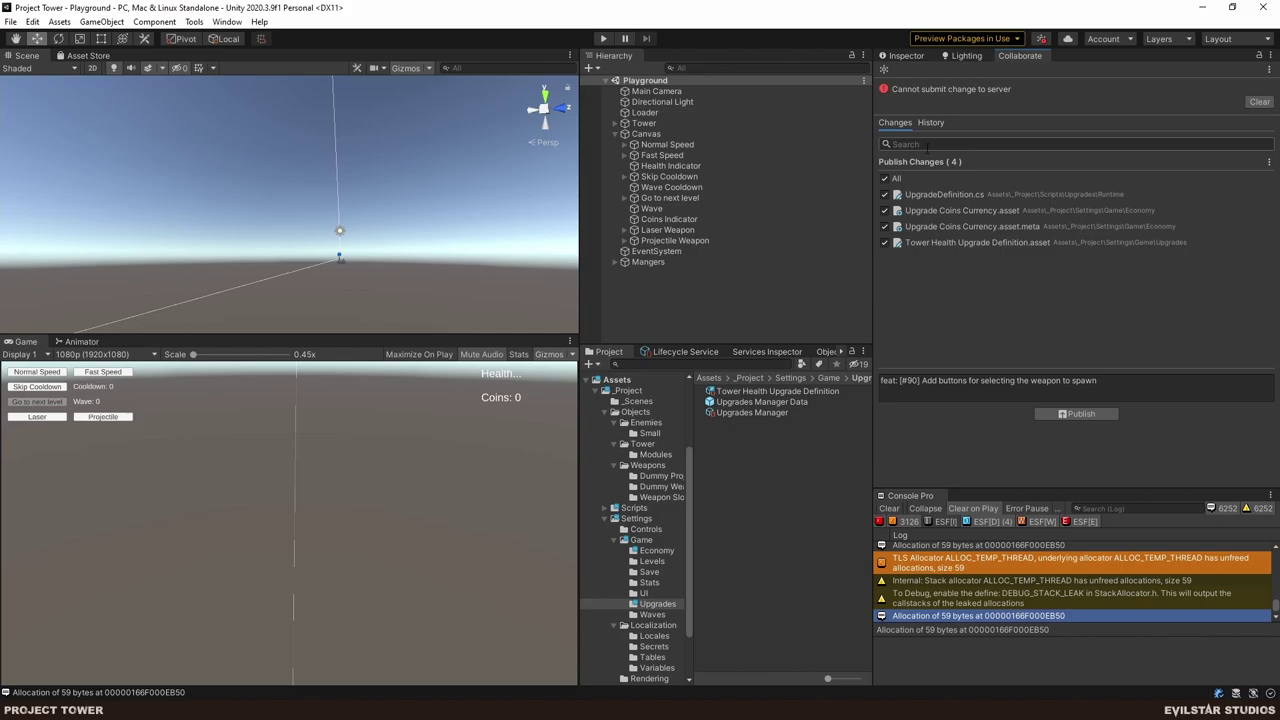
- Publish the changes with commit message 'feat: [#84] Add currency to upgrade definition asset'
{"action": "left_click", "coordinate": [1000, 385]}
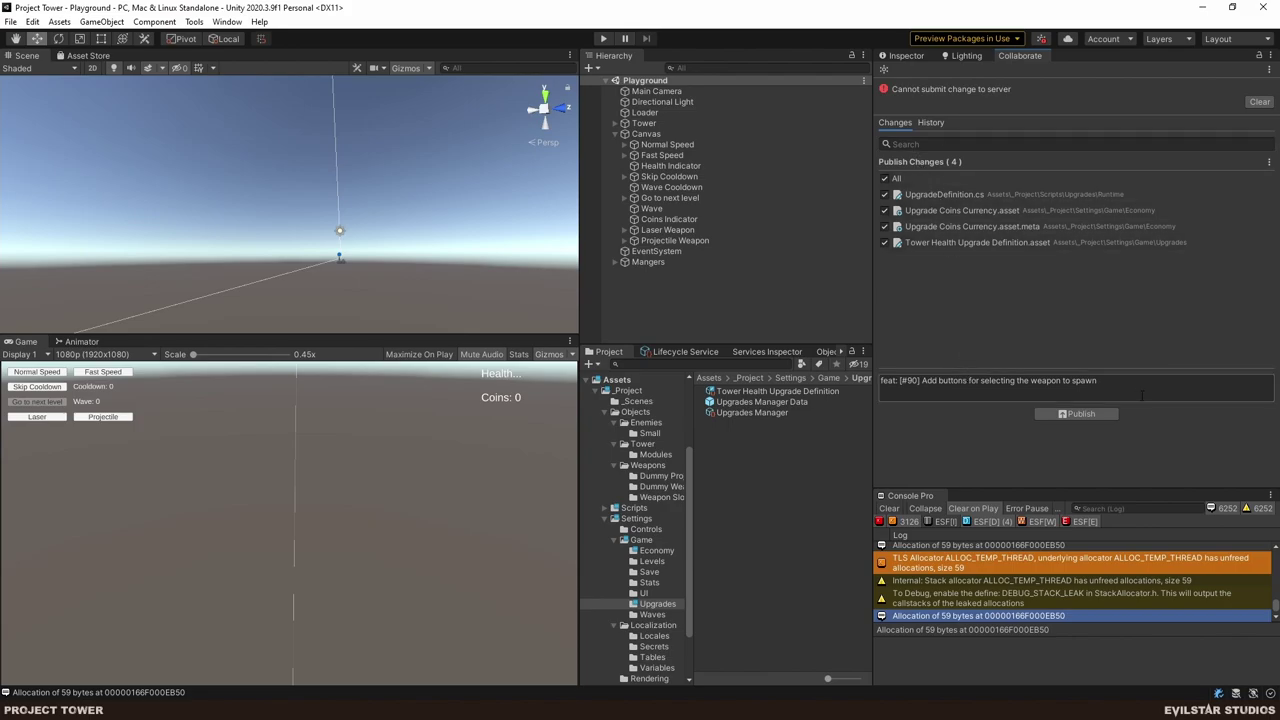
{"action": "key", "text": "ctrl+a"}
{"action": "type", "text": "feat: ["}
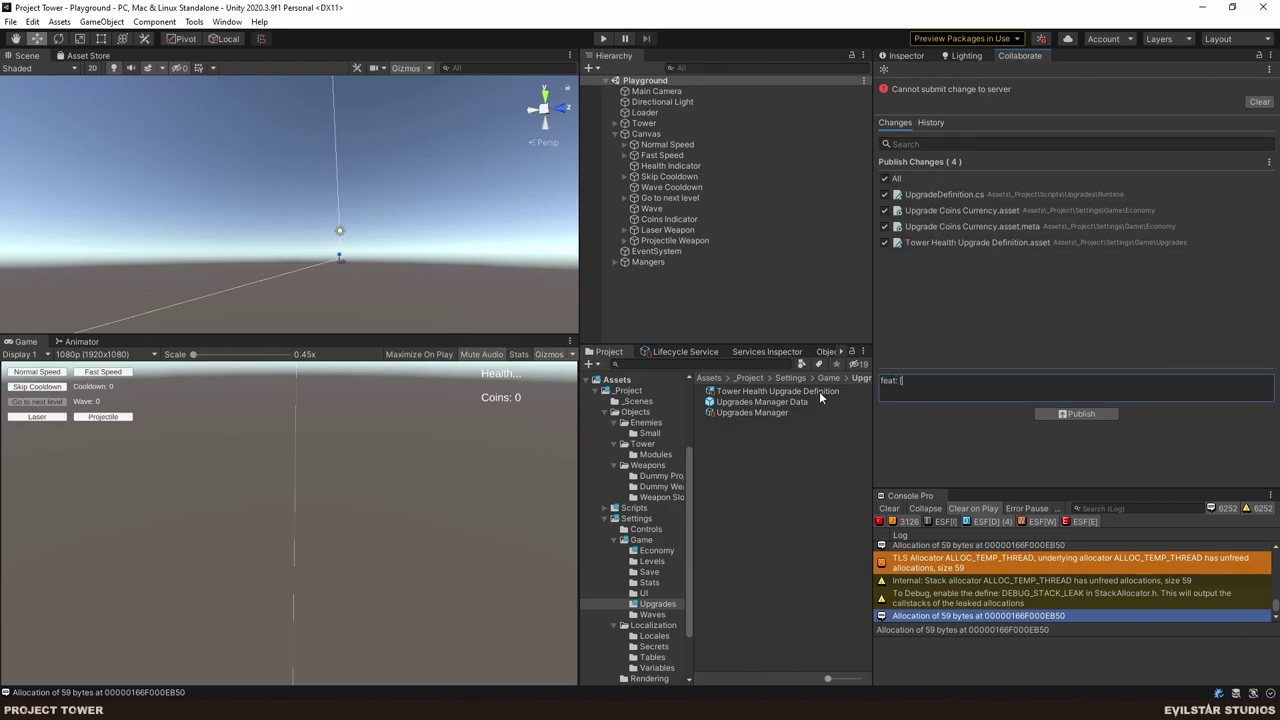
{"action": "type", "text": "#84 | Add currency to upgrade definition asset"}
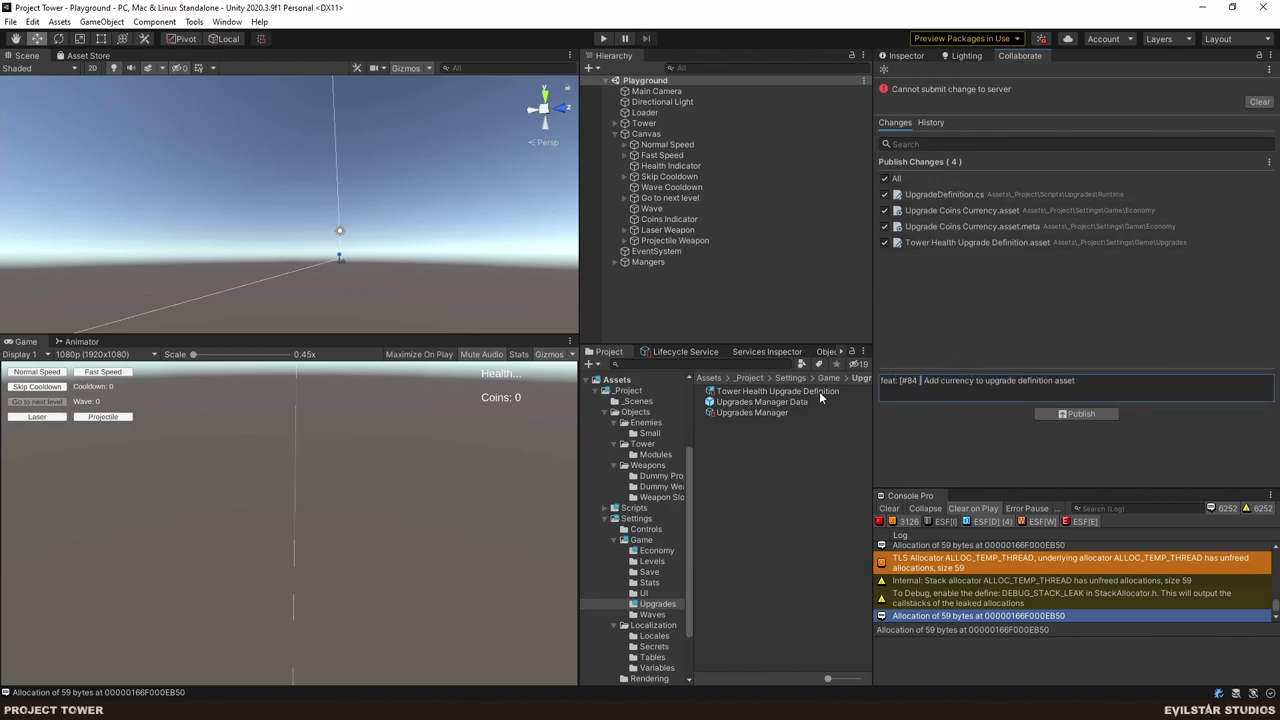
{"action": "type", "text": "]"}
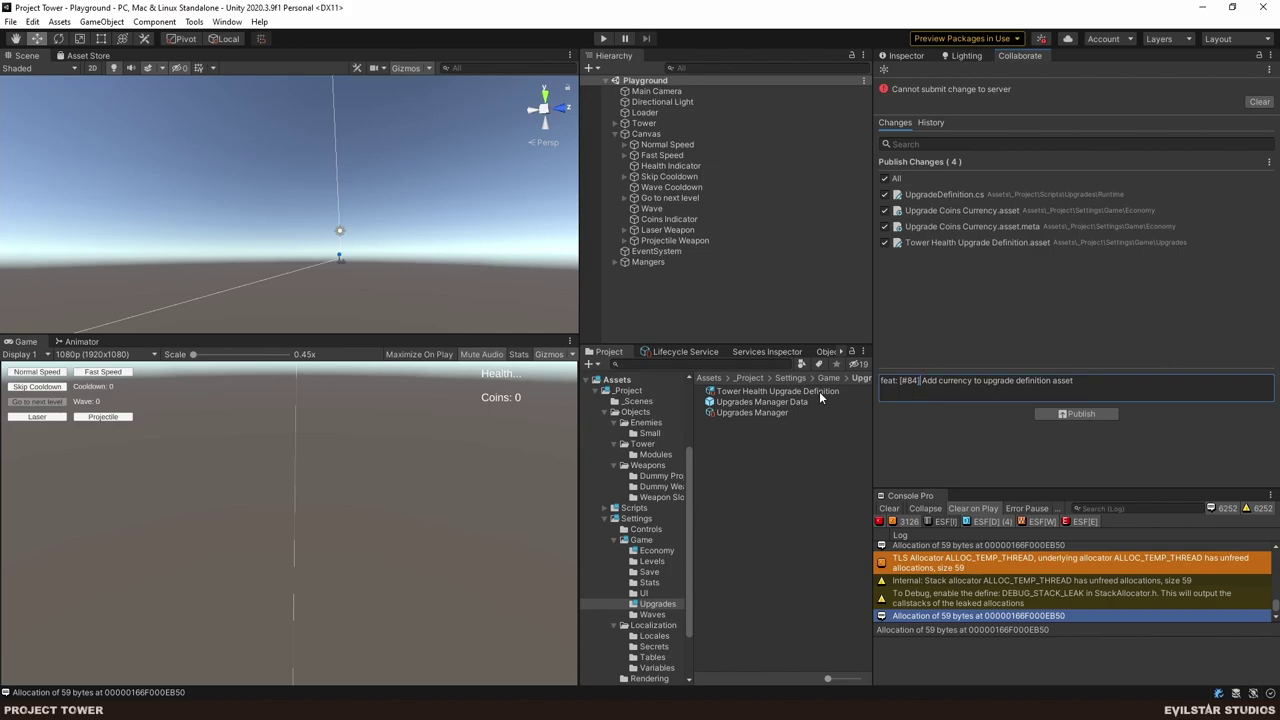
{"action": "left_click", "coordinate": [1082, 413]}
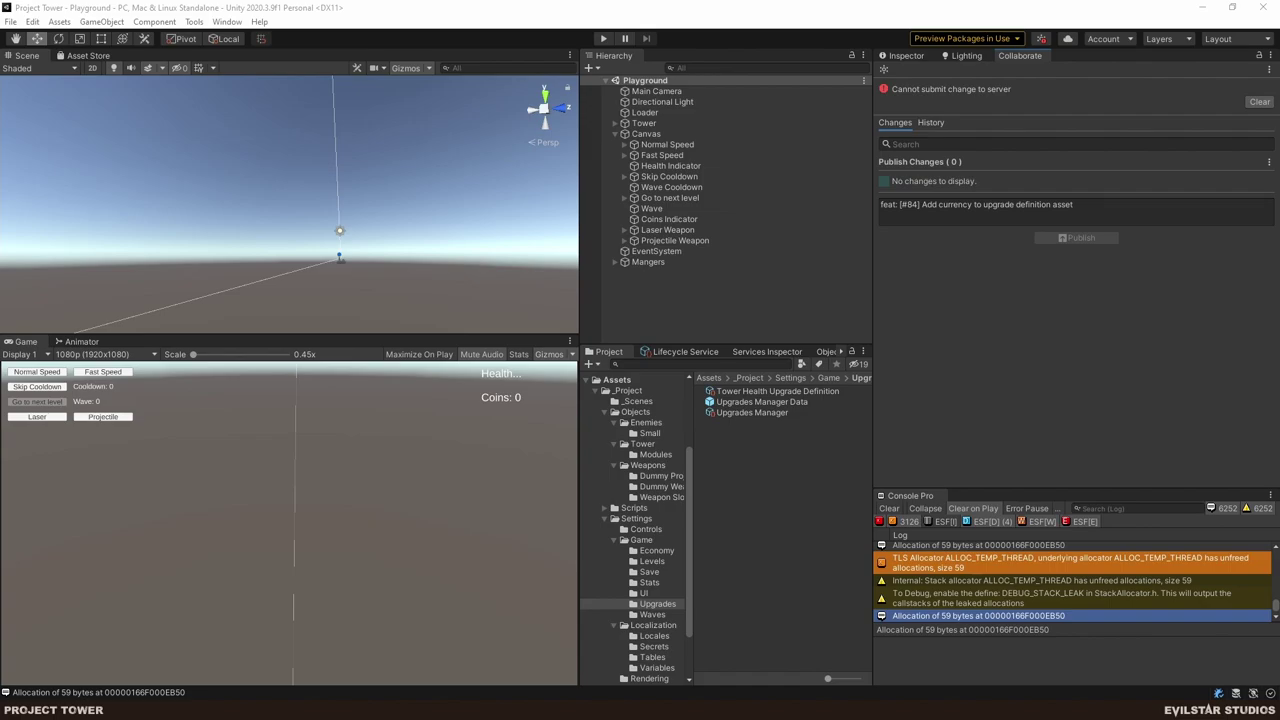
{"action": "key", "text": "alt+Tab"}
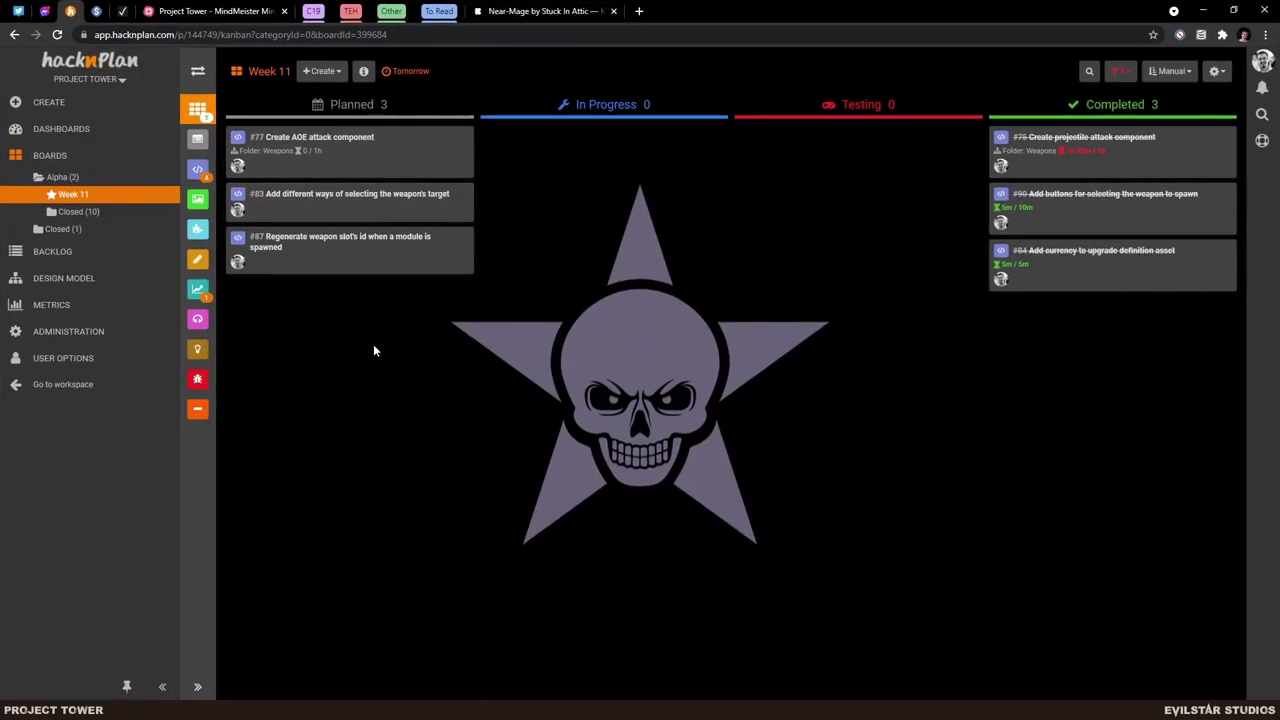
- Open task card #87, 'Regenerate weapon slot's id when a module is spawned', from the Planned column
{"action": "left_click", "coordinate": [306, 251]}
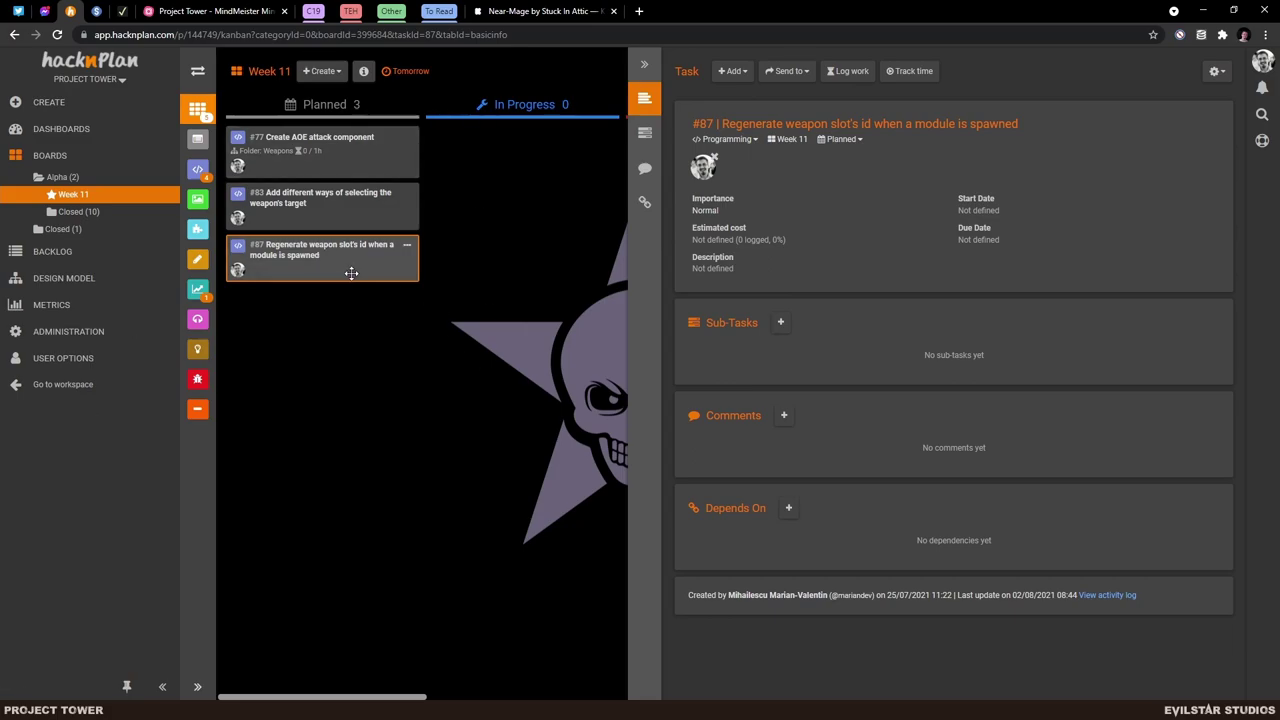
- Move task #87 to In Progress, start its time tracking, and return to Unity
{"action": "left_click_drag", "start_coordinate": [306, 265], "coordinate": [481, 187]}
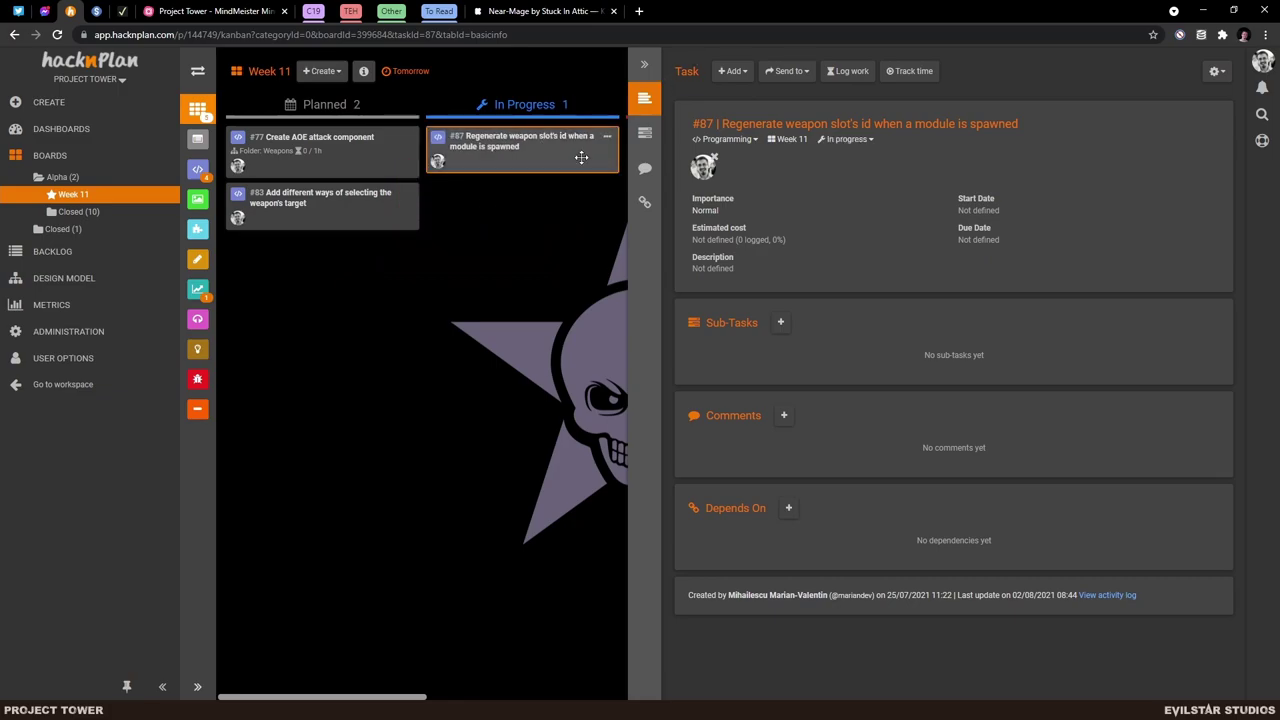
{"action": "left_click", "coordinate": [912, 72]}
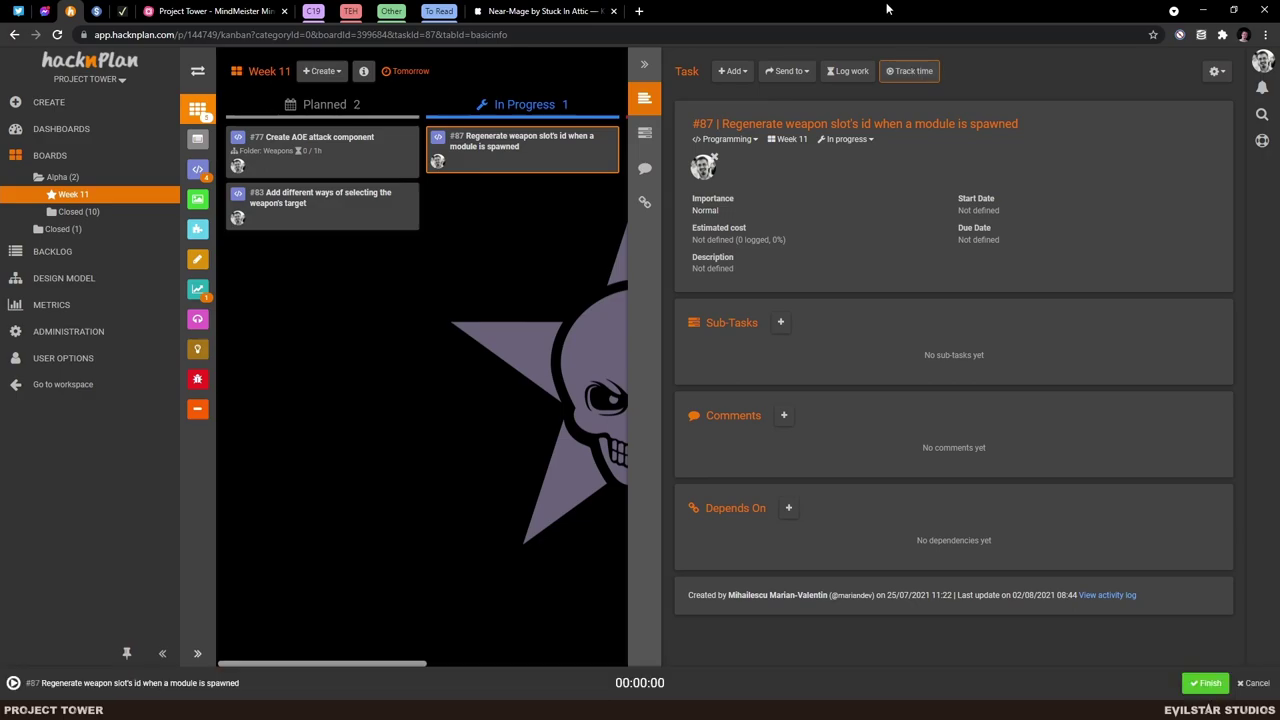
{"action": "key", "text": "super+Down"}
{"action": "key", "text": "super+Down"}
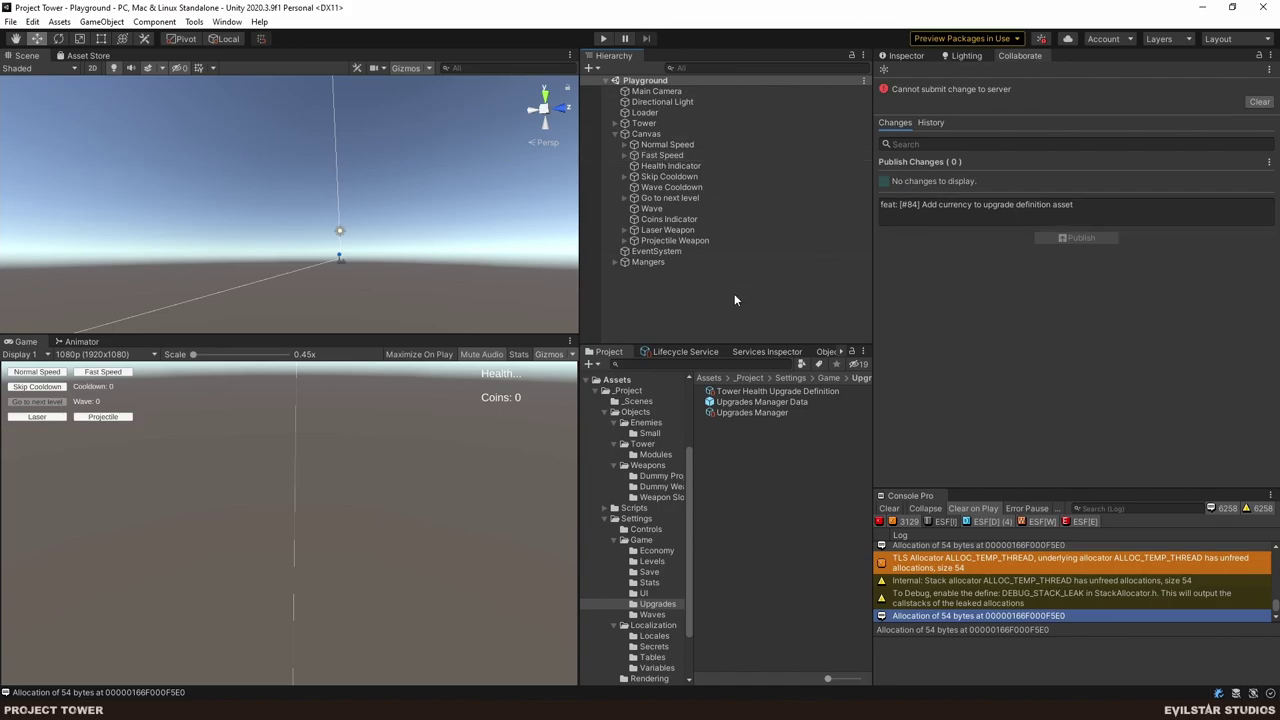
- Switch to Rider and close the three open code files
{"action": "key", "text": "alt+Tab"}
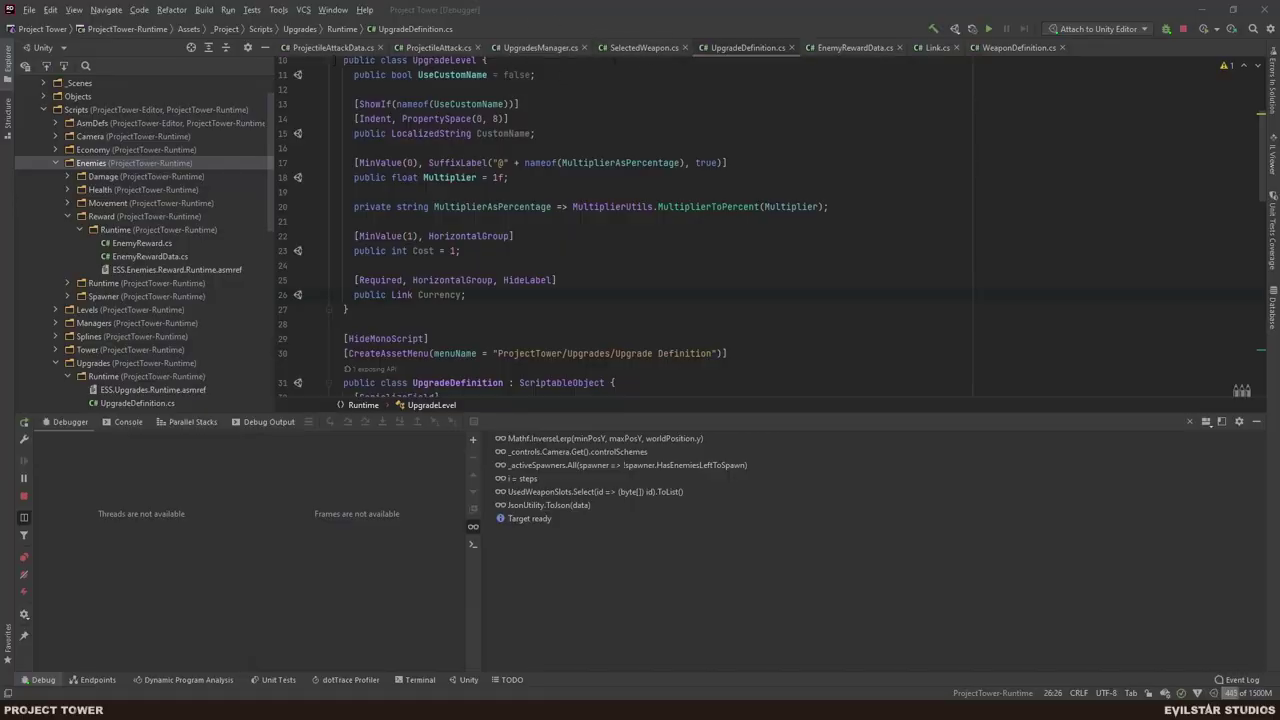
{"action": "middle_click", "coordinate": [318, 48]}
{"action": "middle_click", "coordinate": [318, 48]}
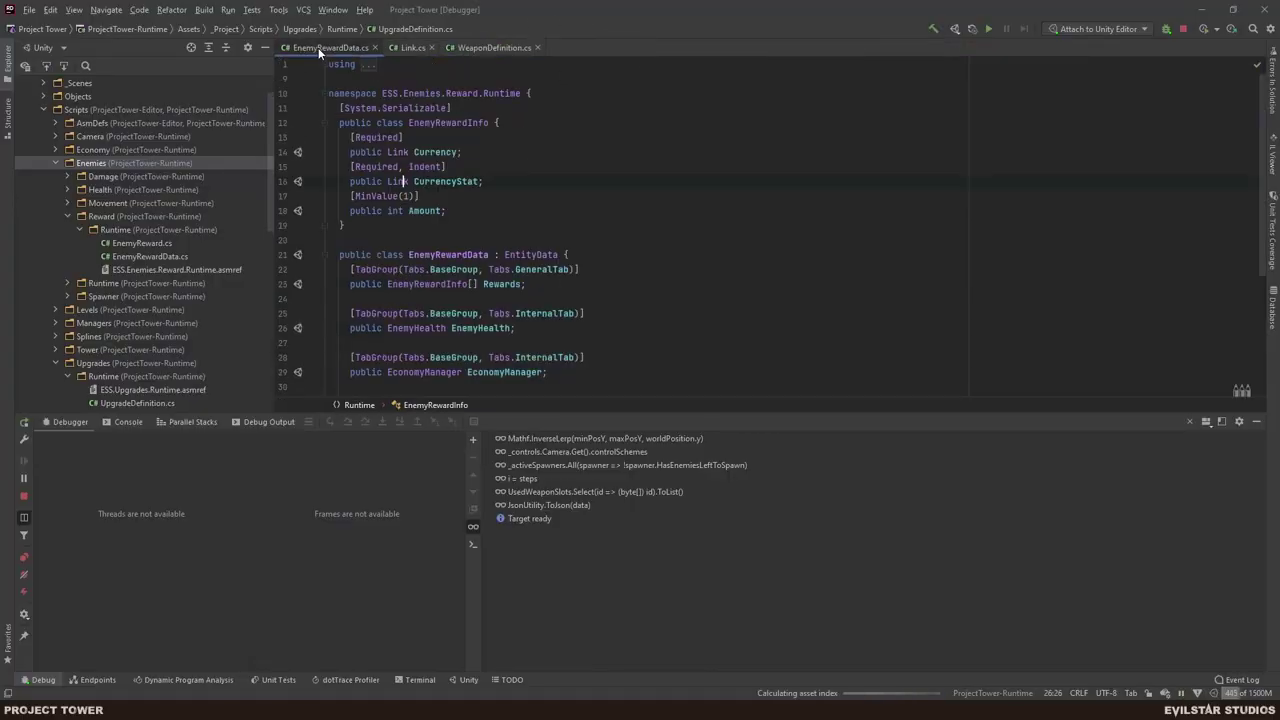
{"action": "middle_click", "coordinate": [318, 47]}
- Expand the Weapons > WeaponSlots > Runtime folder in the Explorer to show WeaponSlot.cs
{"action": "scroll", "coordinate": [164, 312], "scroll_direction": "up", "scroll_amount": 2}
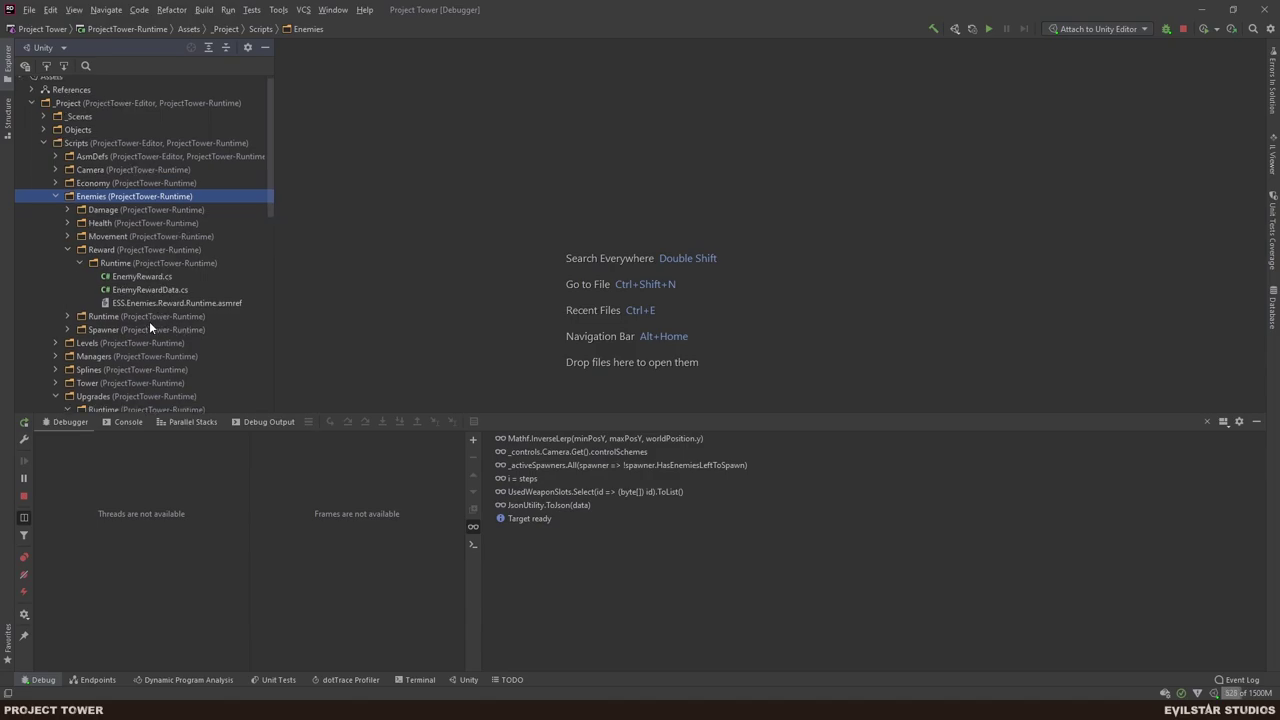
{"action": "scroll", "coordinate": [149, 321], "scroll_direction": "down", "scroll_amount": 7}
{"action": "scroll", "coordinate": [144, 256], "scroll_direction": "down", "scroll_amount": 4}
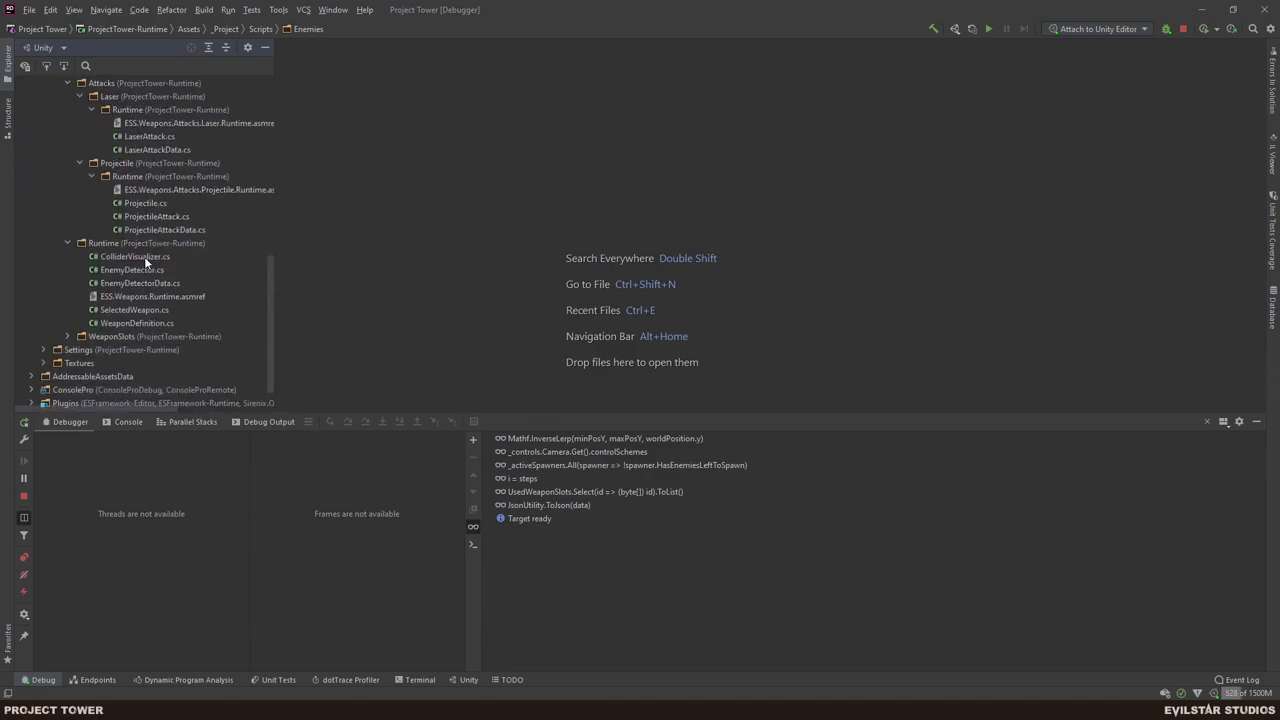
{"action": "left_click", "coordinate": [68, 336]}
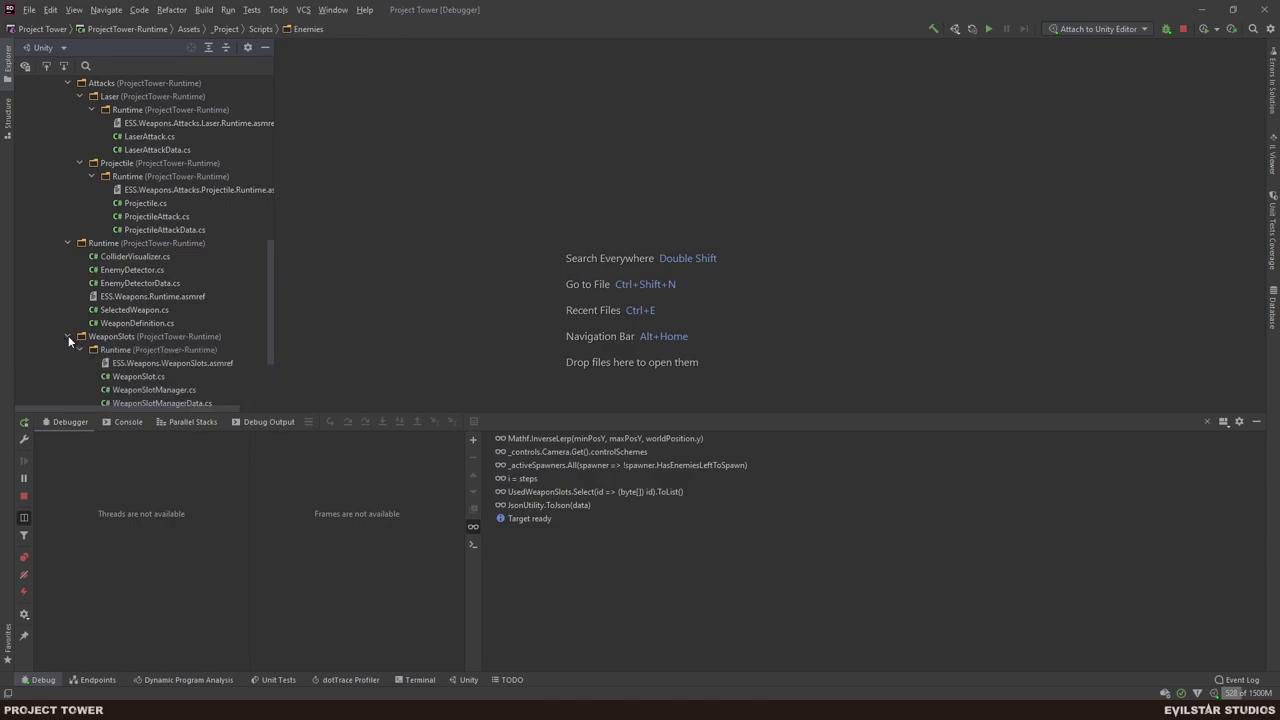
{"action": "scroll", "coordinate": [170, 329], "scroll_direction": "down", "scroll_amount": 2}
- Open WeaponSlot.cs and change the _id field initializer from Id.New to Id.Empty
{"action": "double_click", "coordinate": [152, 296]}
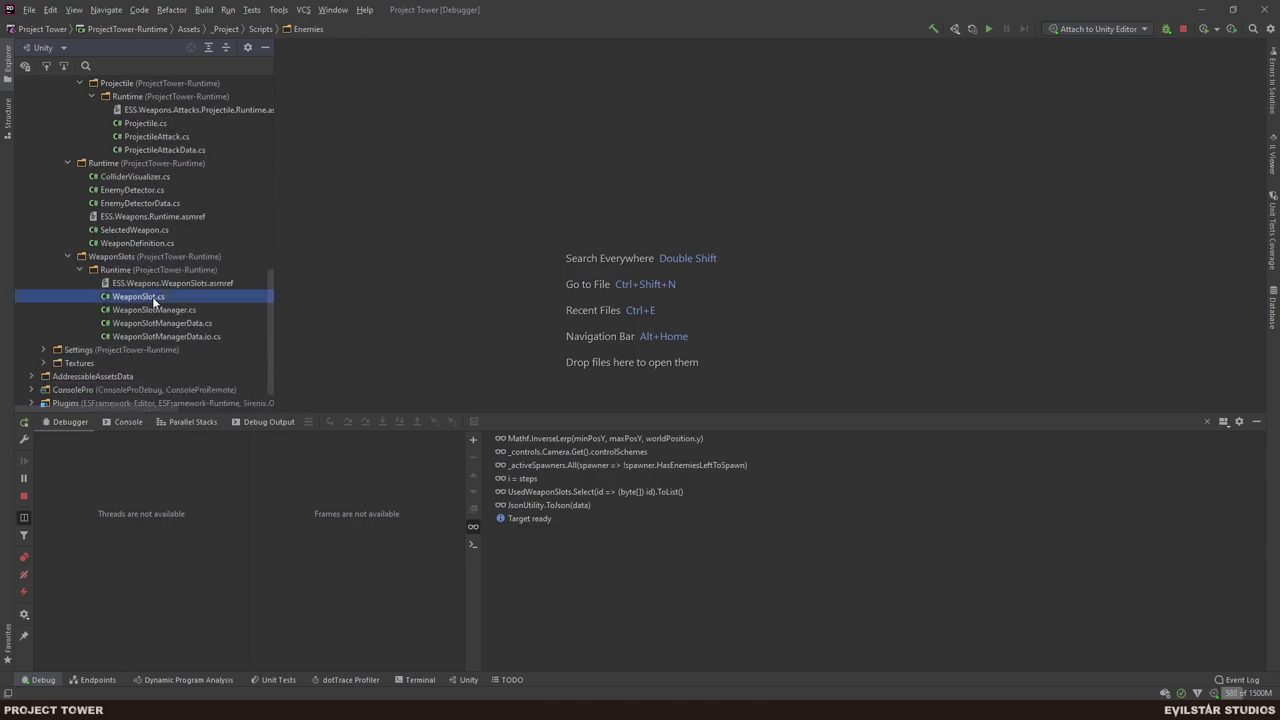
{"action": "scroll", "coordinate": [610, 317], "scroll_direction": "up", "scroll_amount": 15}
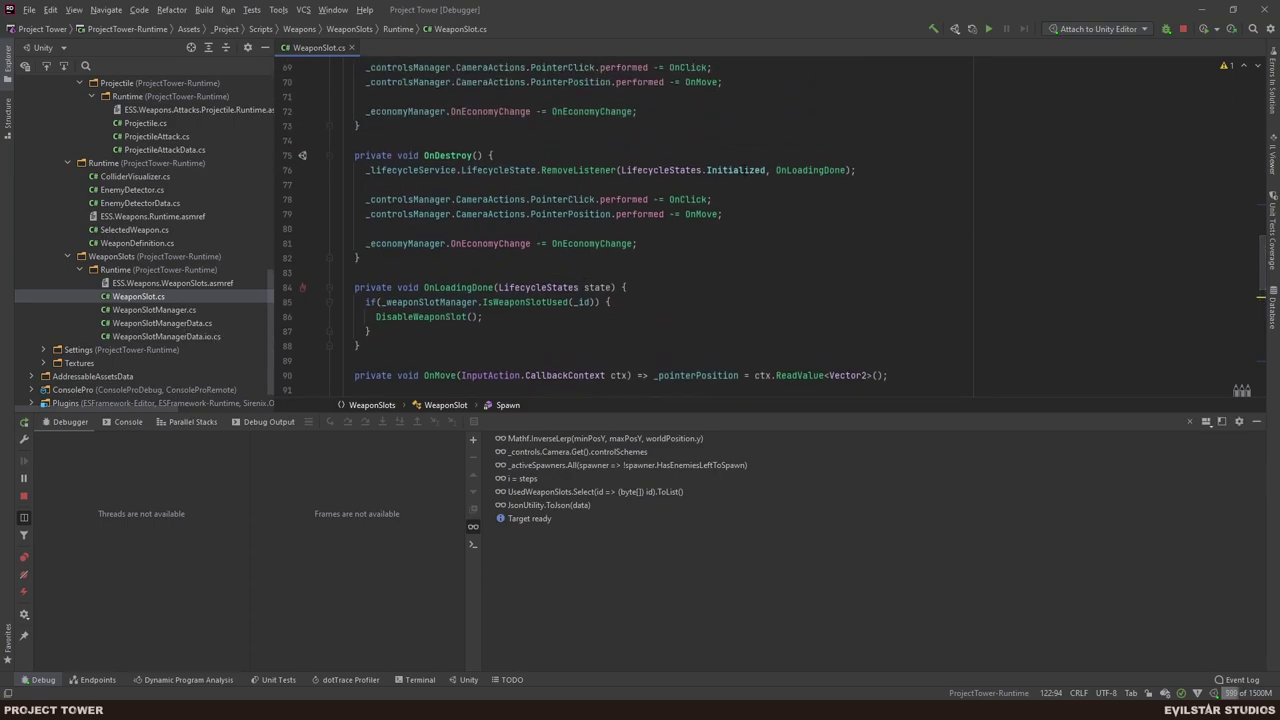
{"action": "scroll", "coordinate": [588, 184], "scroll_direction": "up", "scroll_amount": 20}
{"action": "scroll", "coordinate": [588, 183], "scroll_direction": "up", "scroll_amount": 2}
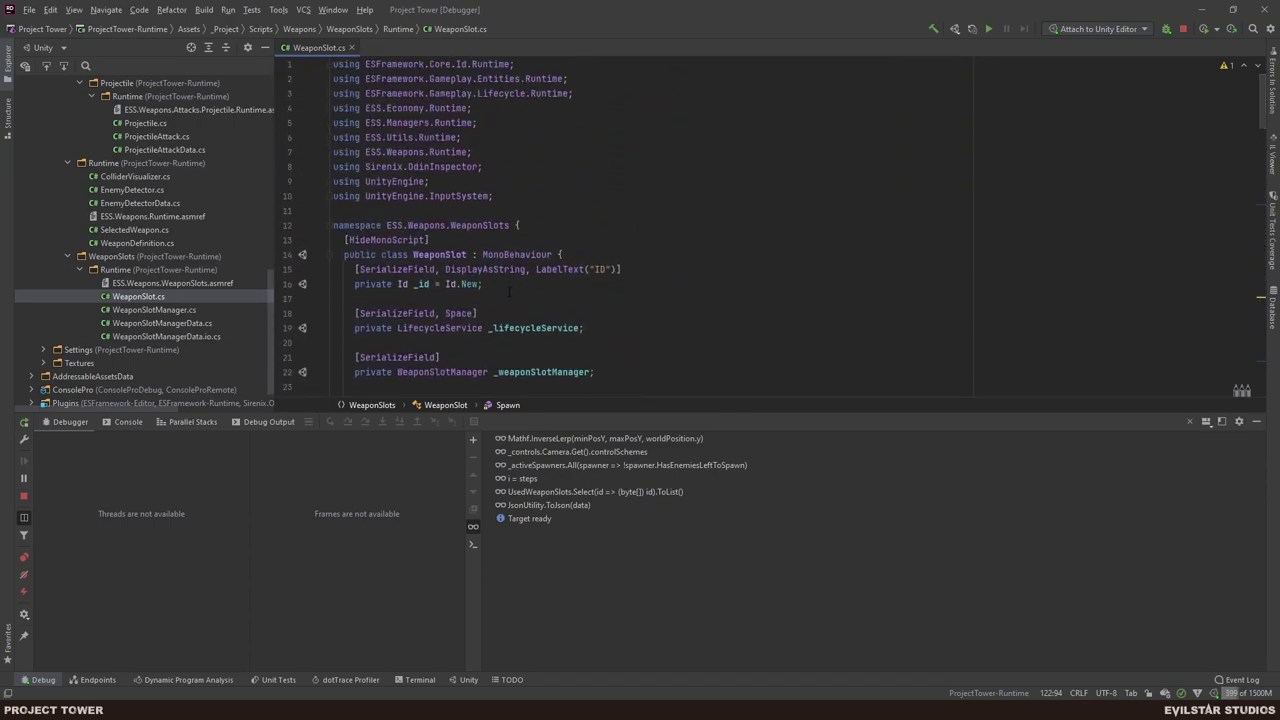
{"action": "left_click_drag", "start_coordinate": [482, 284], "coordinate": [312, 274]}
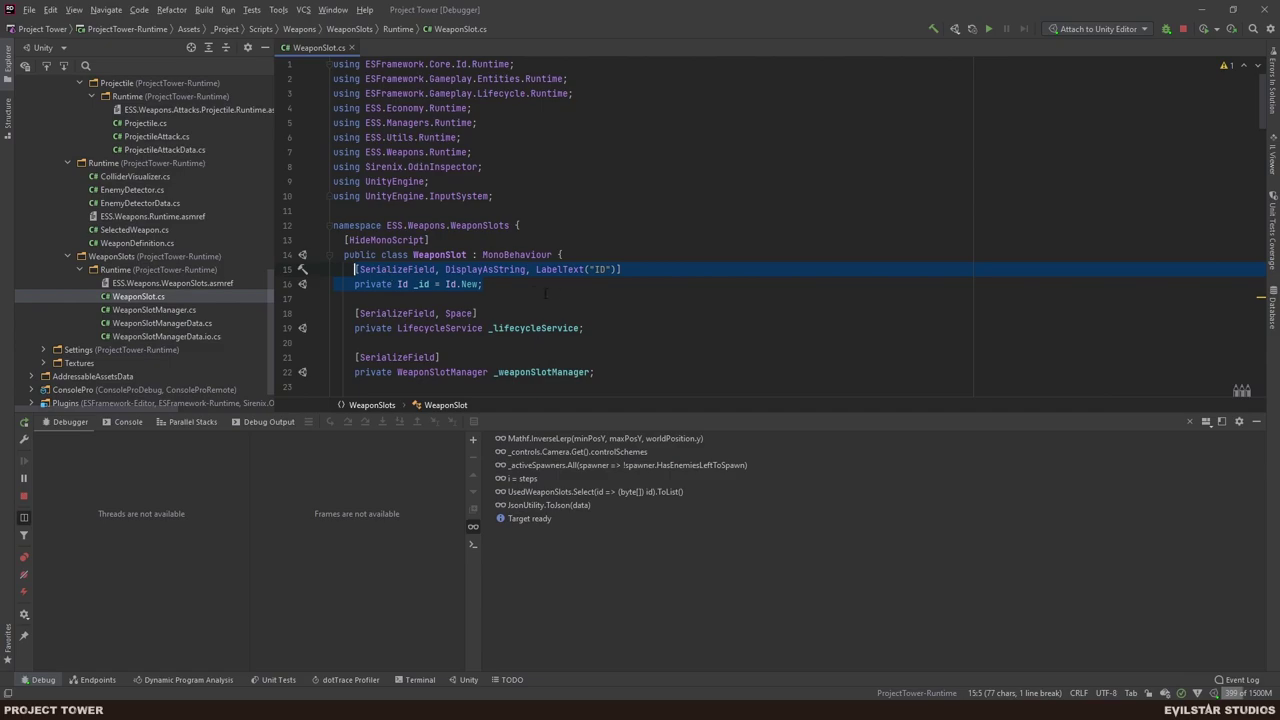
{"action": "key", "text": "Right"}
{"action": "left_click", "coordinate": [1256, 421]}
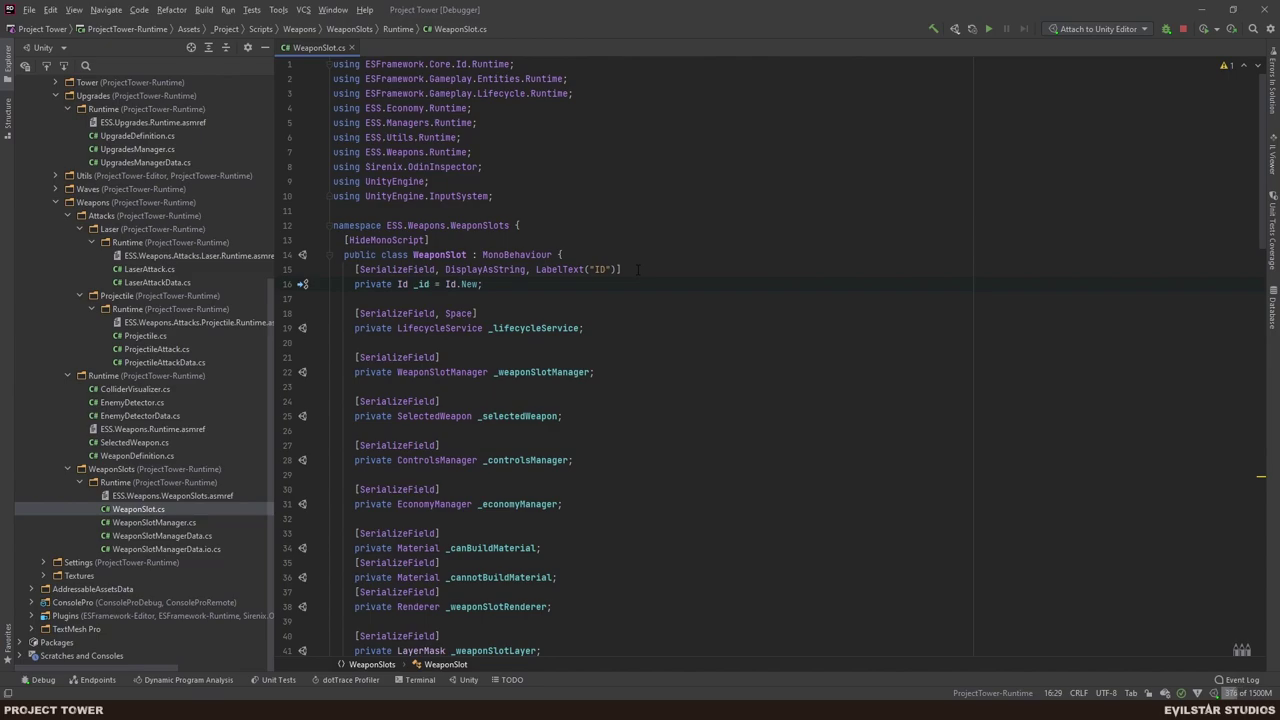
{"action": "key", "text": "Left"}
{"action": "key", "text": "ctrl+shift+Left"}
{"action": "type", "text": "Em"}
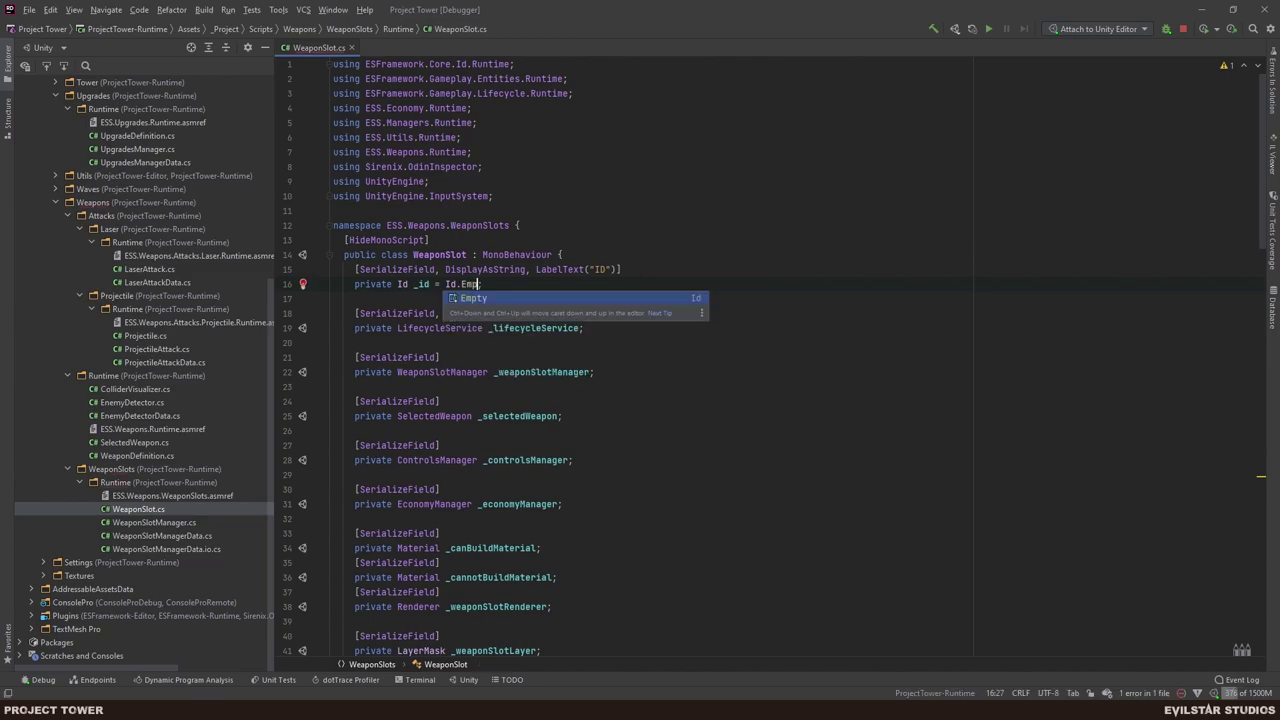
{"action": "key", "text": "Return"}
{"action": "key", "text": "End"}
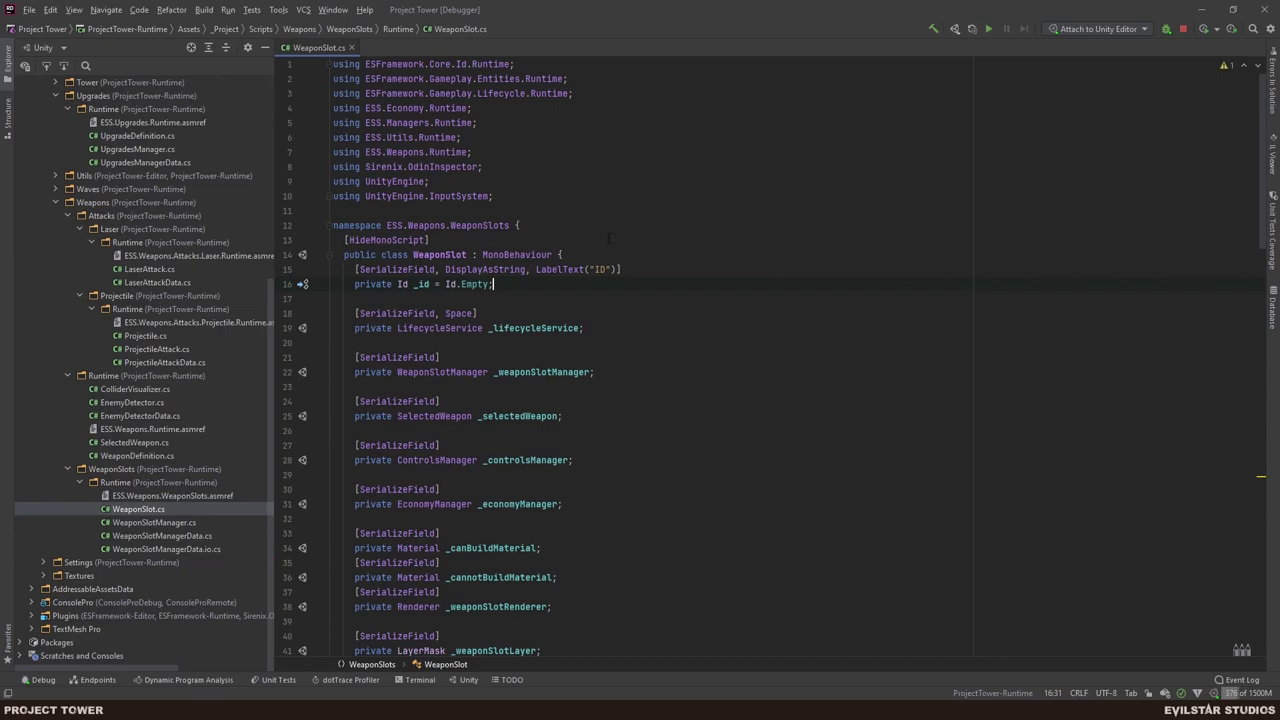
- Find usages of the _id field and jump to its use in OnLoadingDone
{"action": "scroll", "coordinate": [607, 275], "scroll_direction": "down", "scroll_amount": 1}
{"action": "scroll", "coordinate": [607, 275], "scroll_direction": "down", "scroll_amount": 7}
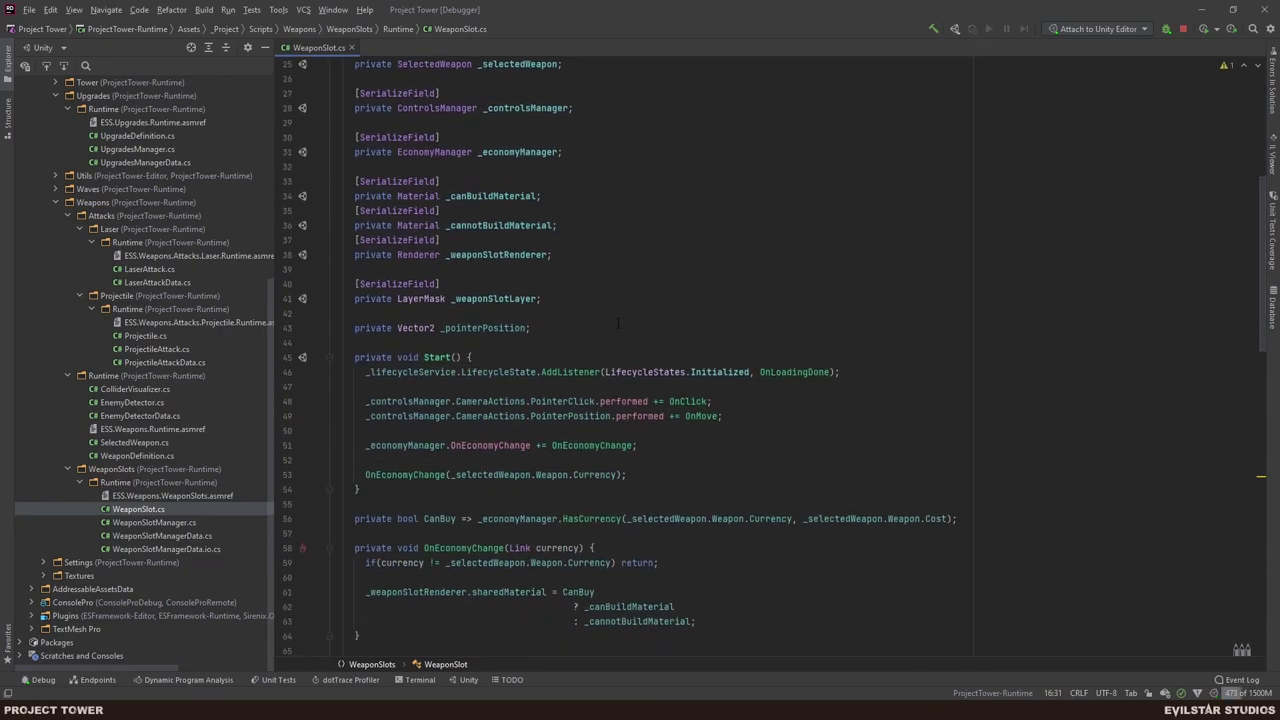
{"action": "scroll", "coordinate": [618, 323], "scroll_direction": "up", "scroll_amount": 8}
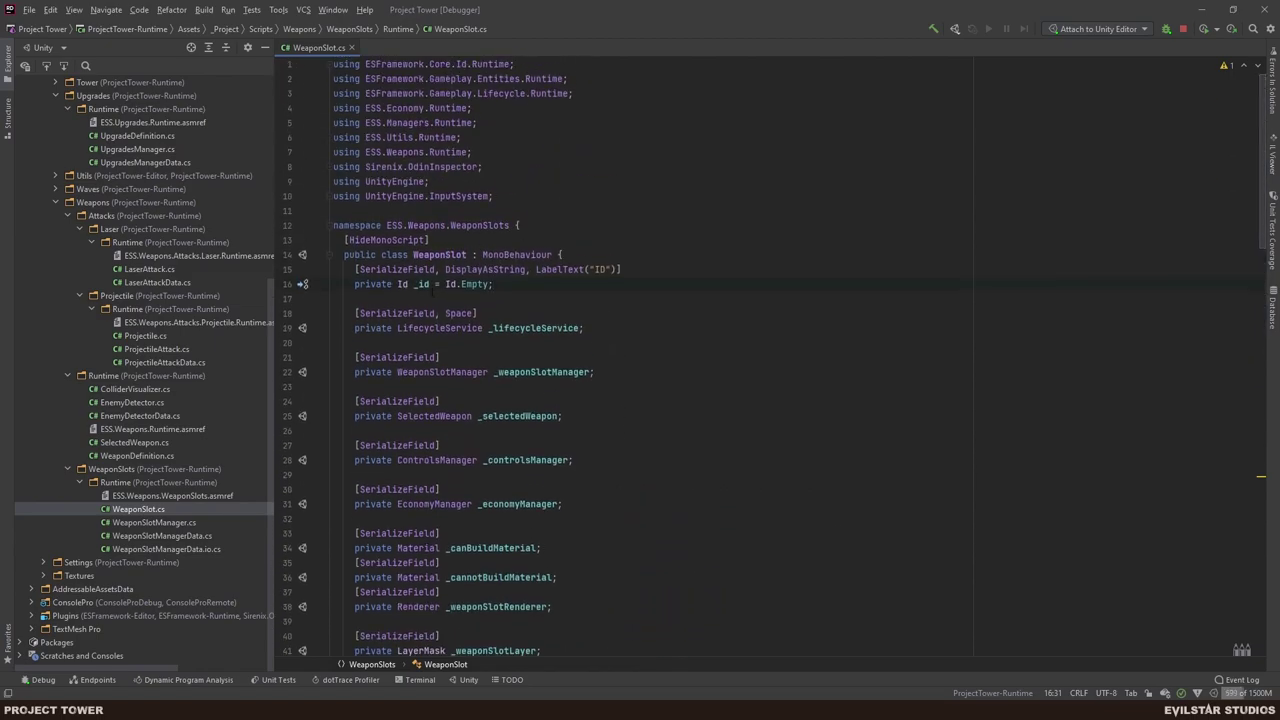
{"action": "left_click", "coordinate": [423, 284]}
{"action": "key", "text": "ctrl+b"}
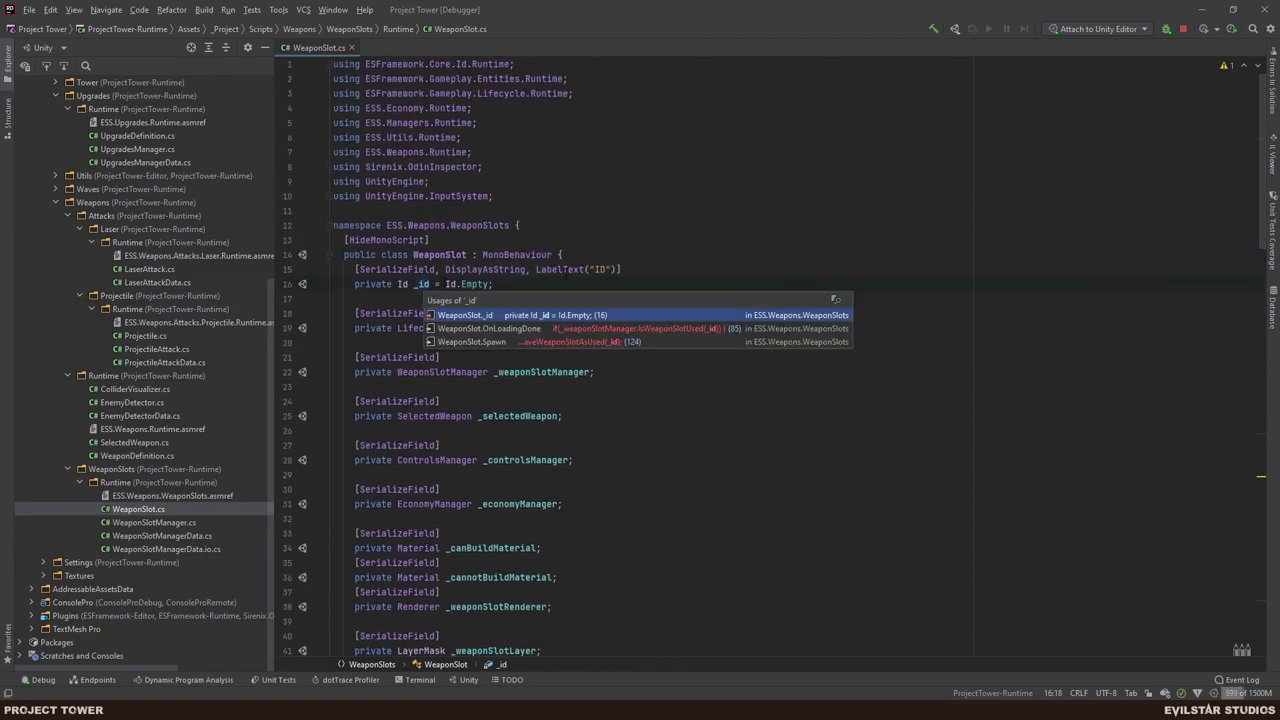
{"action": "left_click", "coordinate": [621, 337]}
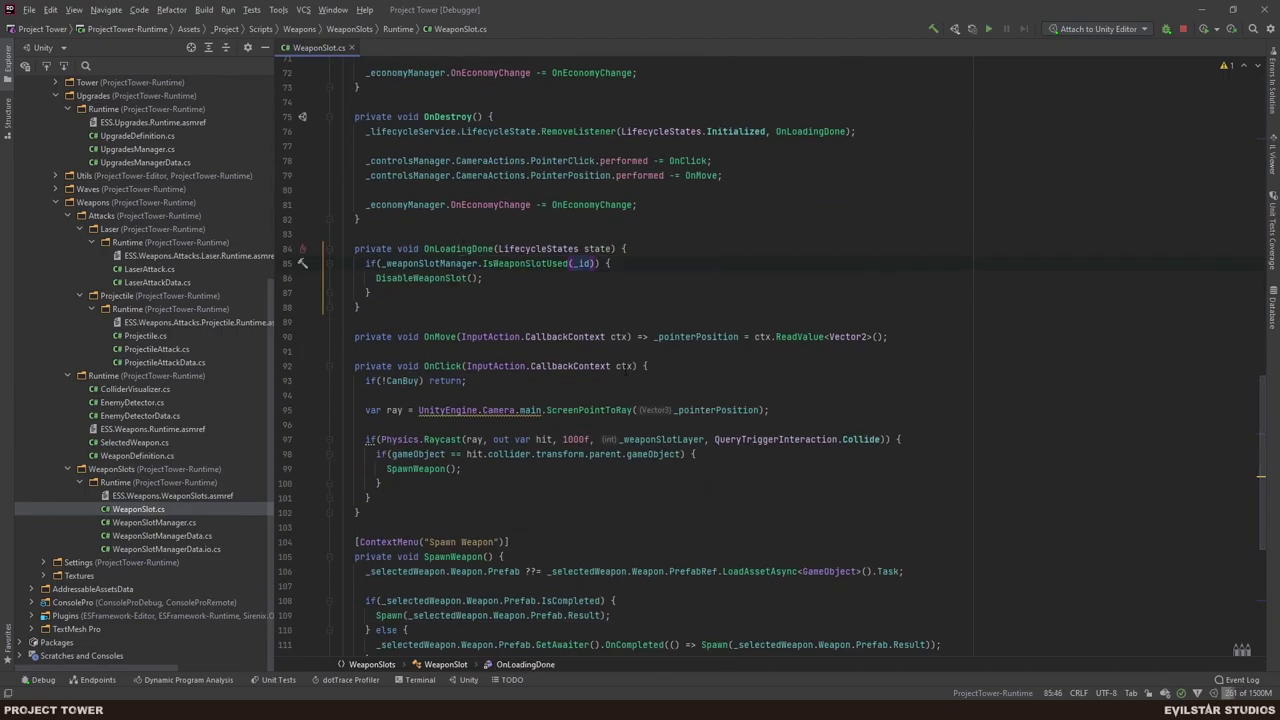
- Find usages of OnLoadingDone and jump to Start, where it's registered for Initialized
{"action": "double_click", "coordinate": [470, 249]}
{"action": "key", "text": "ctrl+alt+F7"}
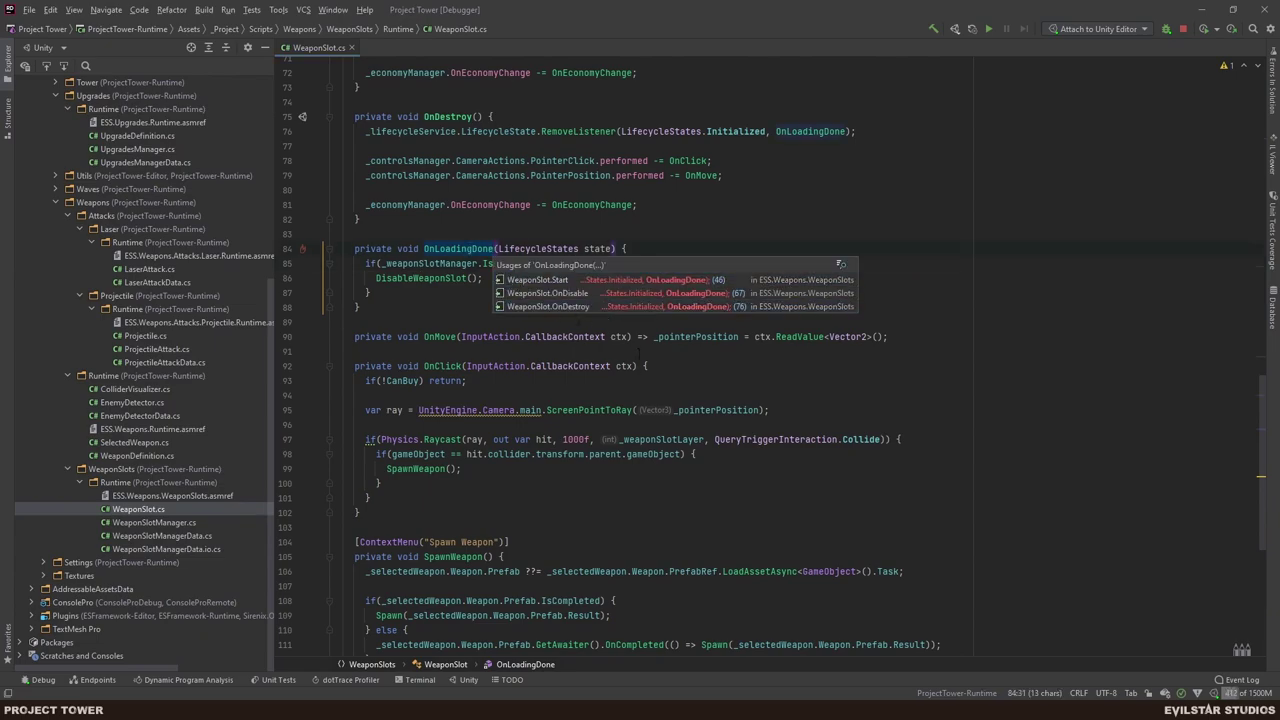
{"action": "left_click", "coordinate": [688, 289]}
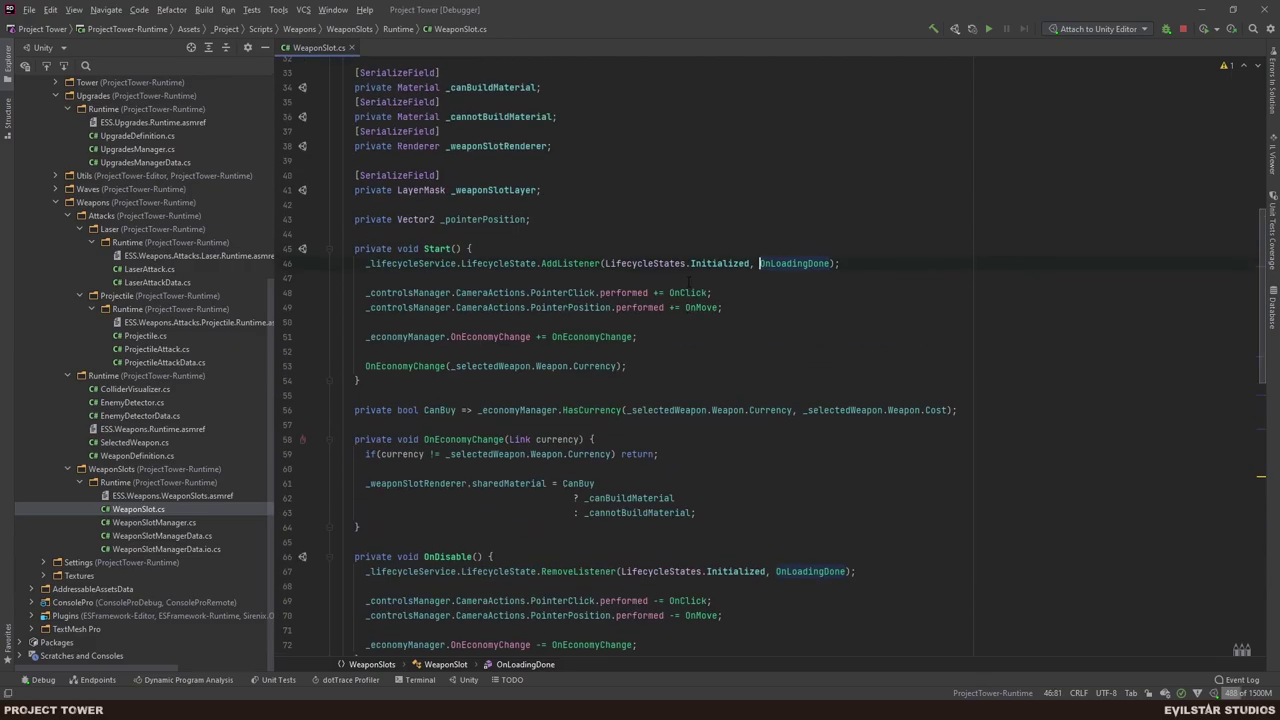
{"action": "double_click", "coordinate": [720, 263]}
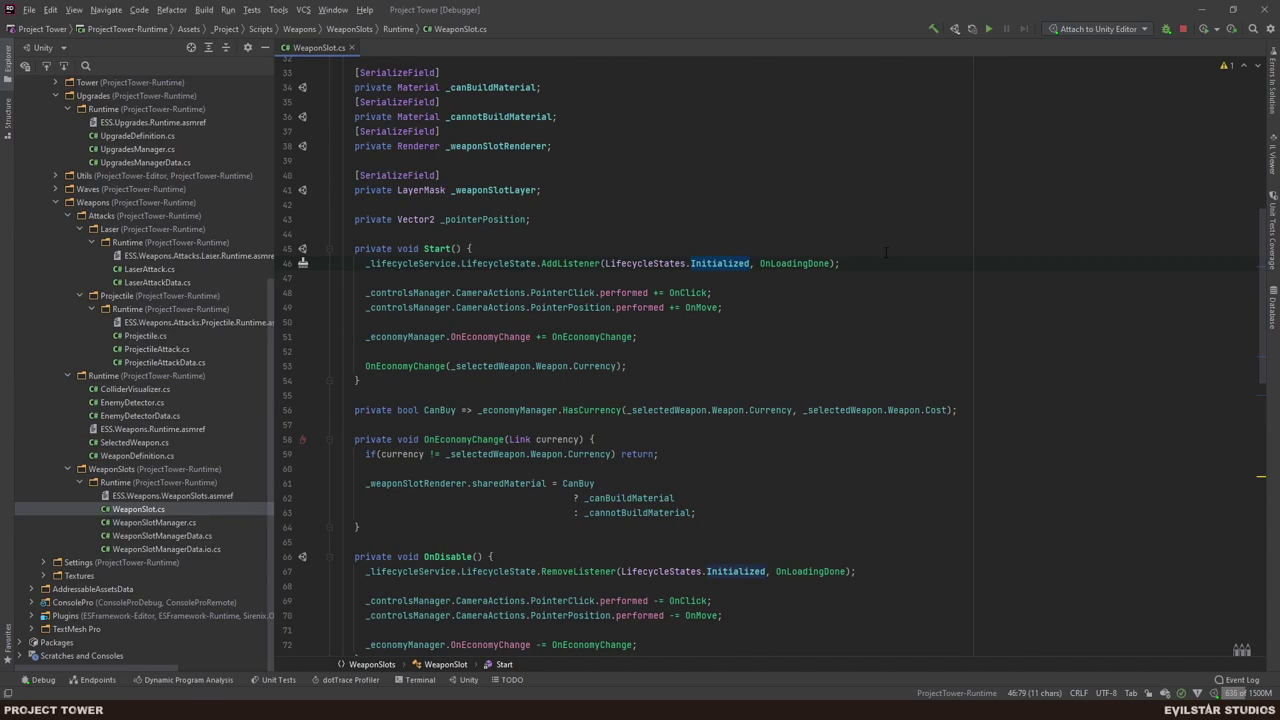
{"action": "key", "text": "ctrl+shift+n"}
{"action": "type", "text": "tow"}
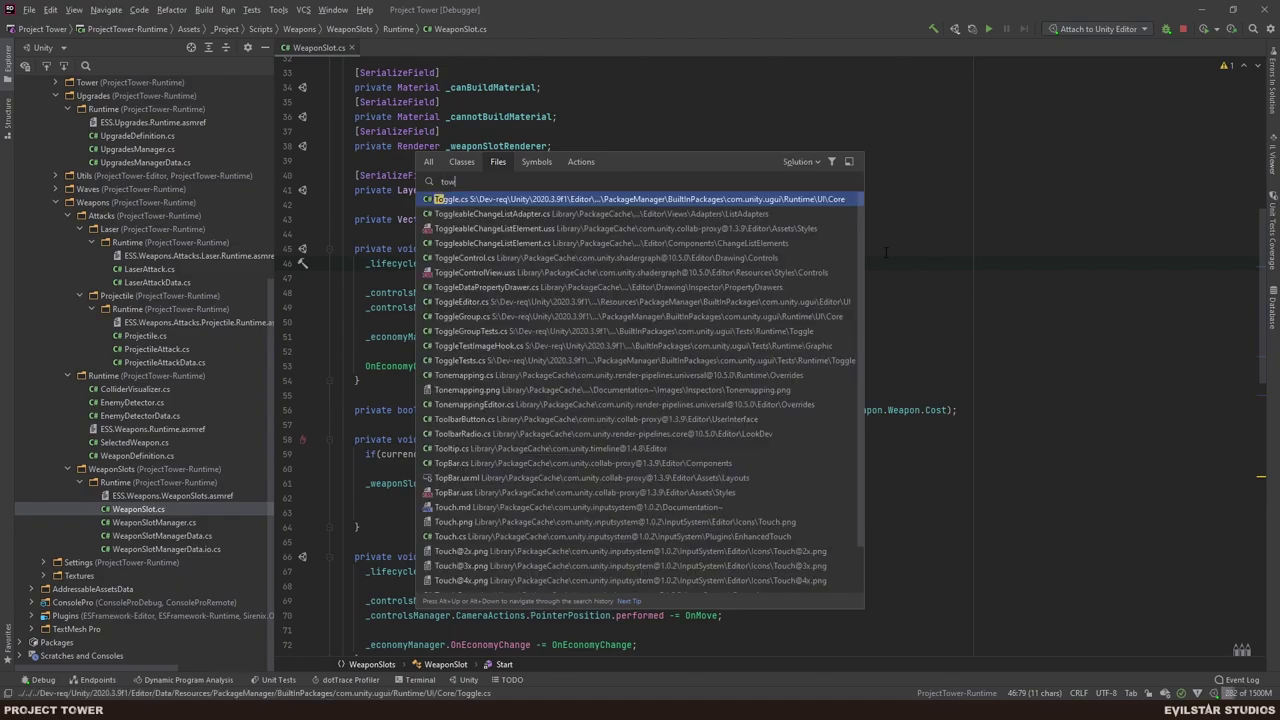
{"action": "type", "text": "erbuilder"}
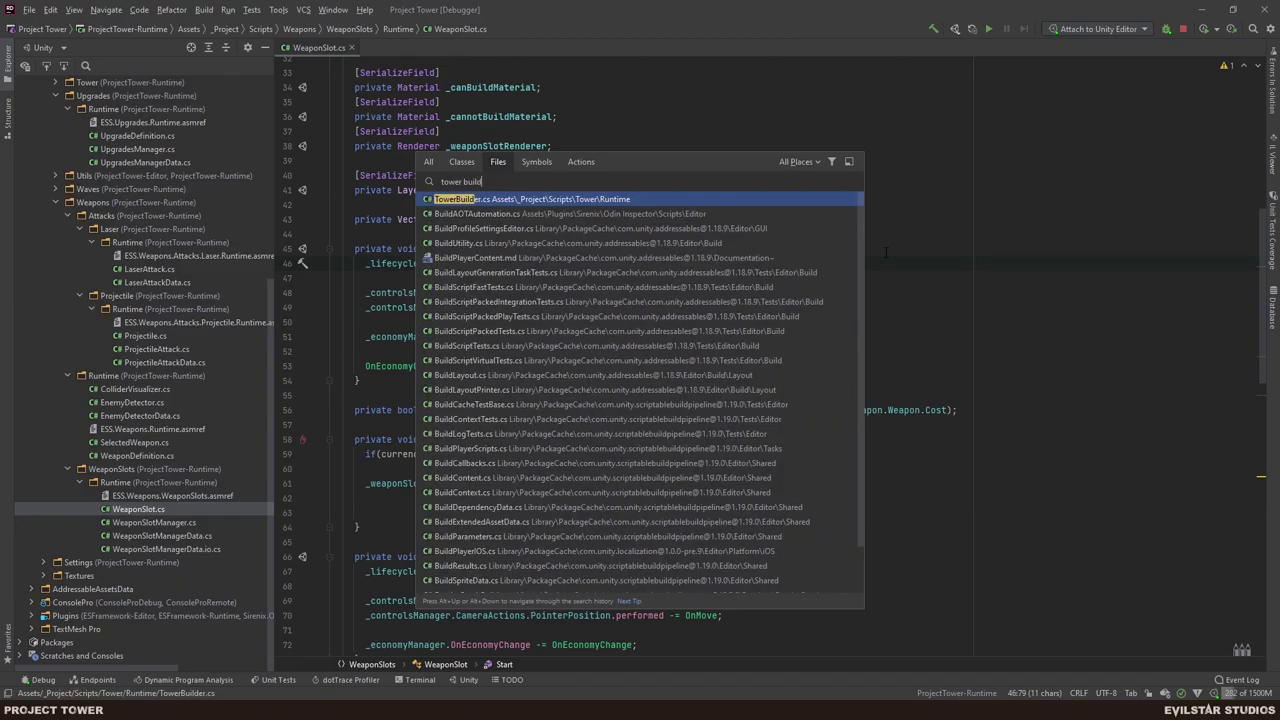
{"action": "key", "text": "Return"}
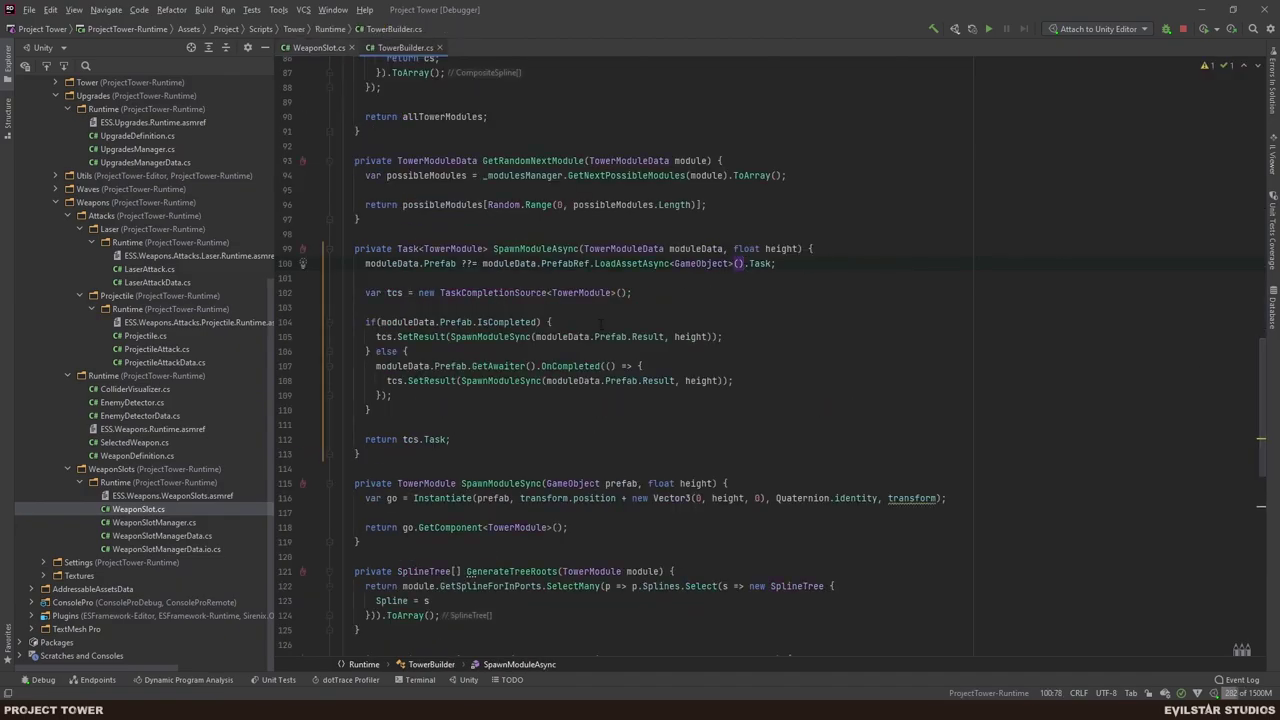
{"action": "scroll", "coordinate": [600, 387], "scroll_direction": "up", "scroll_amount": 8}
{"action": "scroll", "coordinate": [600, 387], "scroll_direction": "up", "scroll_amount": 18}
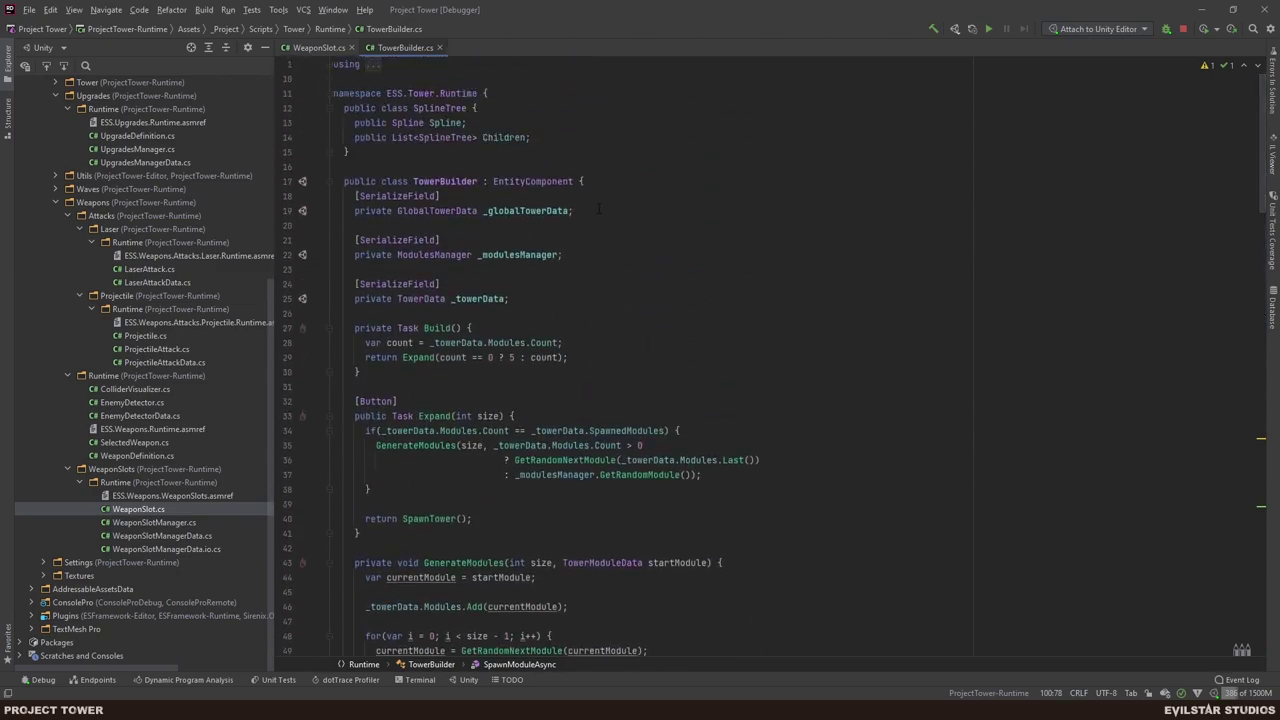
{"action": "scroll", "coordinate": [604, 236], "scroll_direction": "down", "scroll_amount": 3}
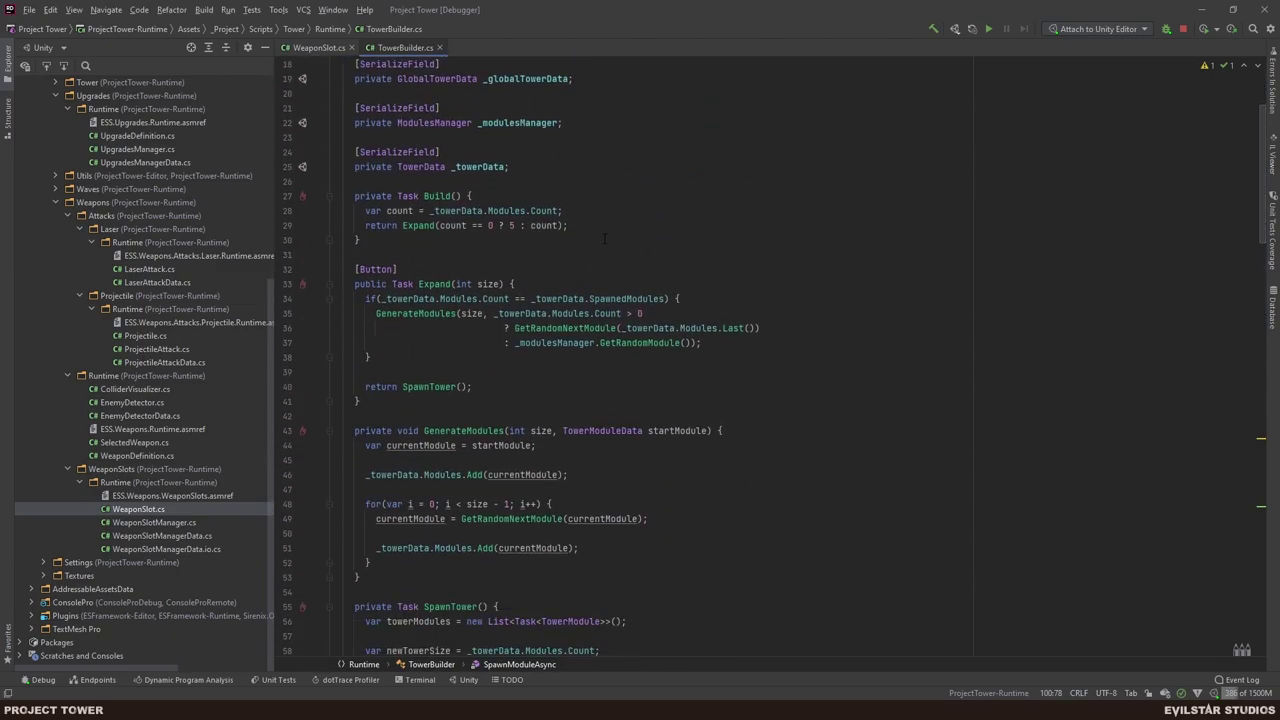
{"action": "scroll", "coordinate": [606, 240], "scroll_direction": "up", "scroll_amount": 3}
{"action": "scroll", "coordinate": [615, 260], "scroll_direction": "down", "scroll_amount": 7}
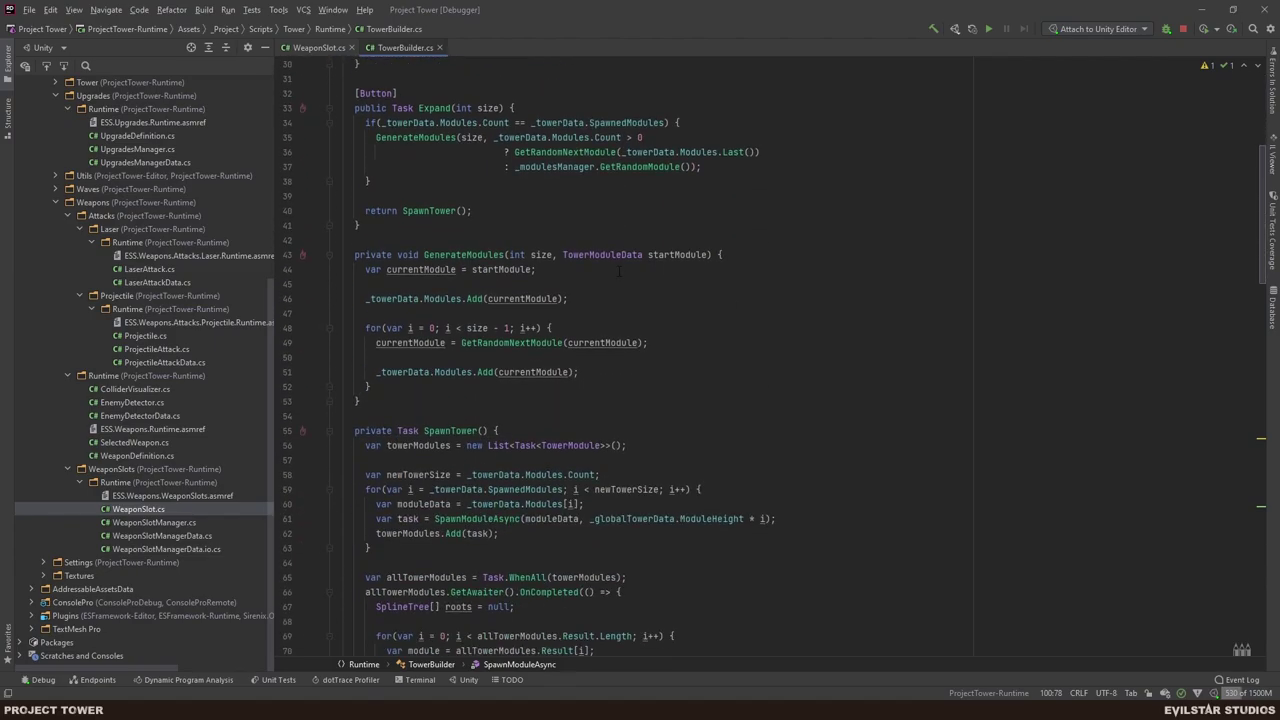
{"action": "scroll", "coordinate": [575, 269], "scroll_direction": "down", "scroll_amount": 6}
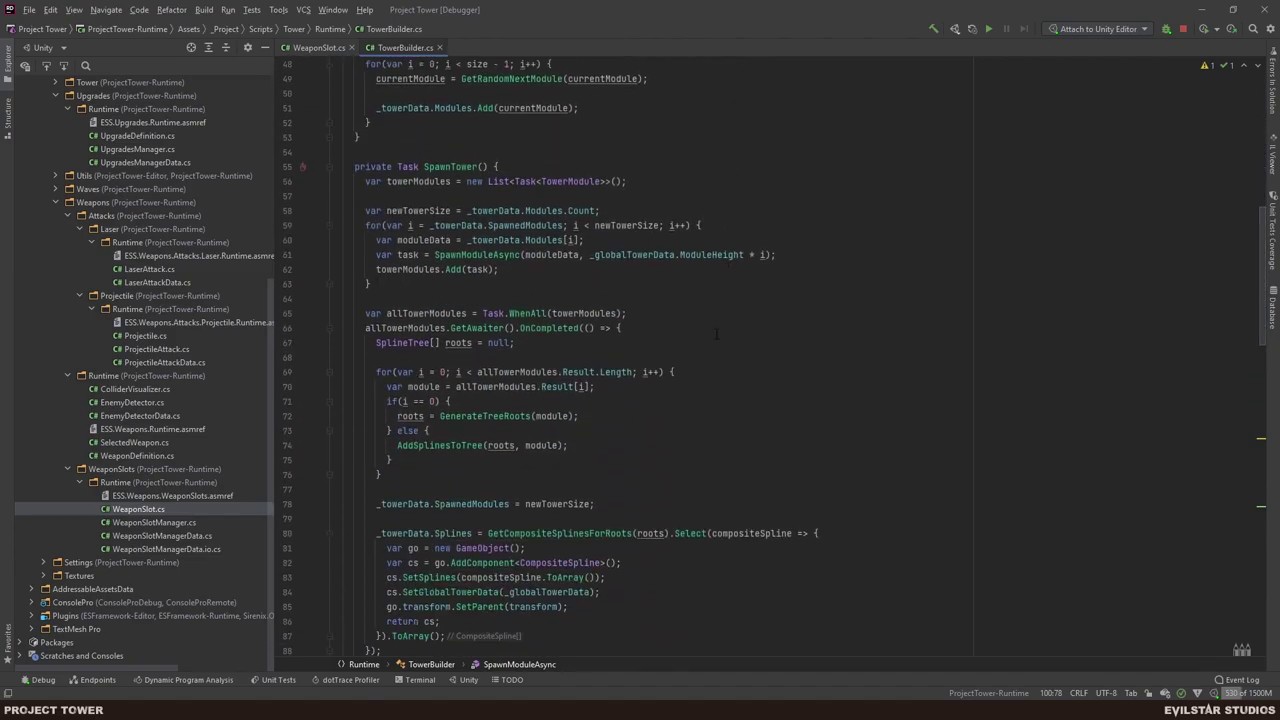
{"action": "scroll", "coordinate": [704, 333], "scroll_direction": "down", "scroll_amount": 12}
{"action": "scroll", "coordinate": [705, 328], "scroll_direction": "down", "scroll_amount": 9}
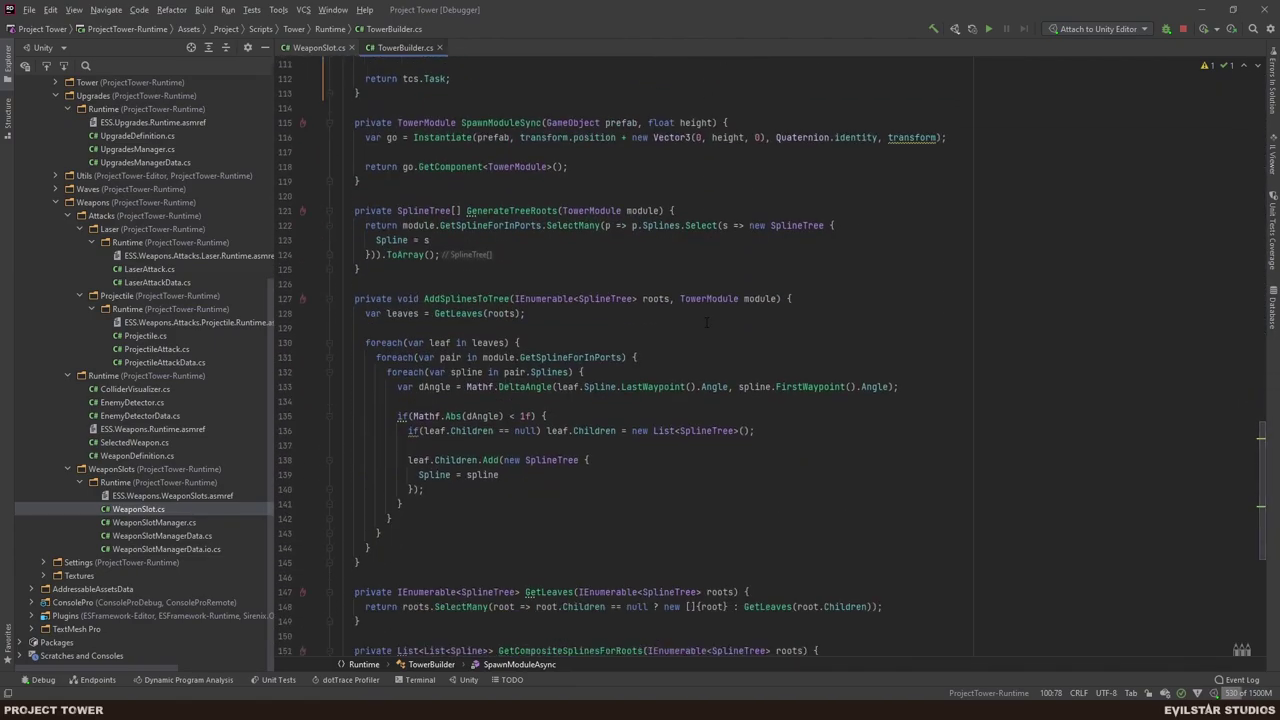
{"action": "scroll", "coordinate": [706, 322], "scroll_direction": "down", "scroll_amount": 9}
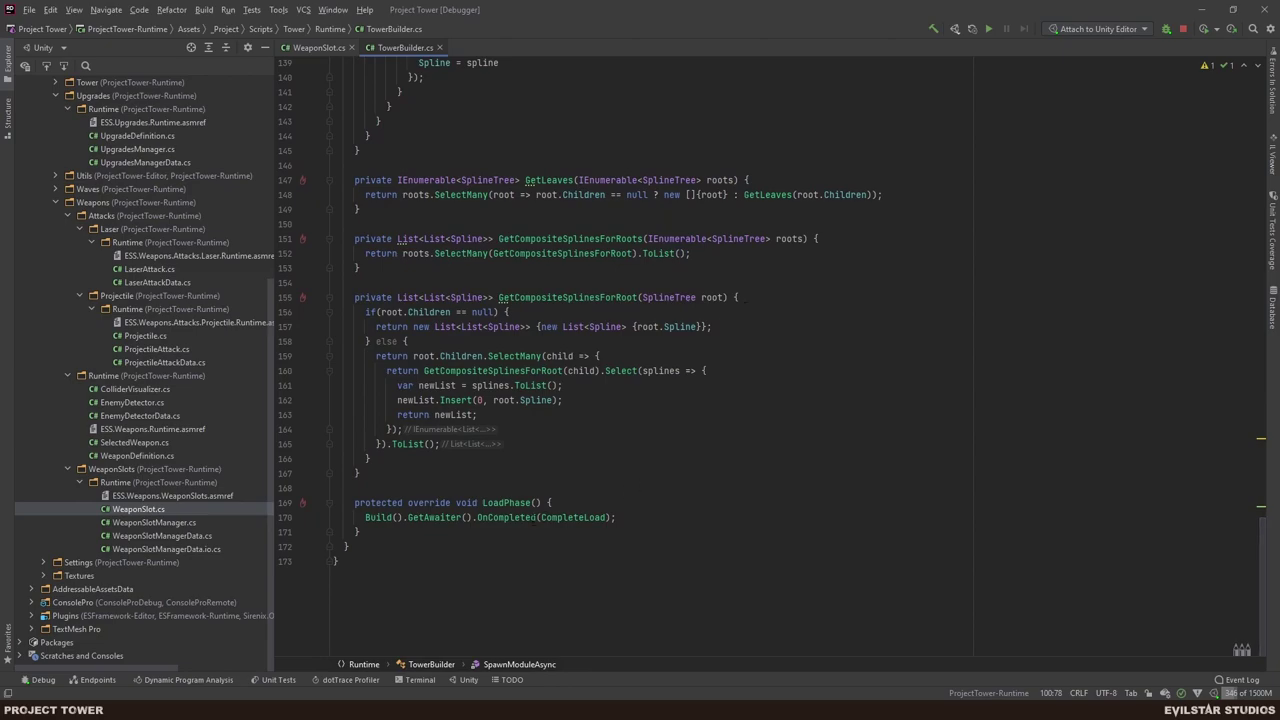
{"action": "left_click", "coordinate": [504, 503]}
{"action": "double_click", "coordinate": [378, 517]}
{"action": "left_click", "coordinate": [428, 544]}
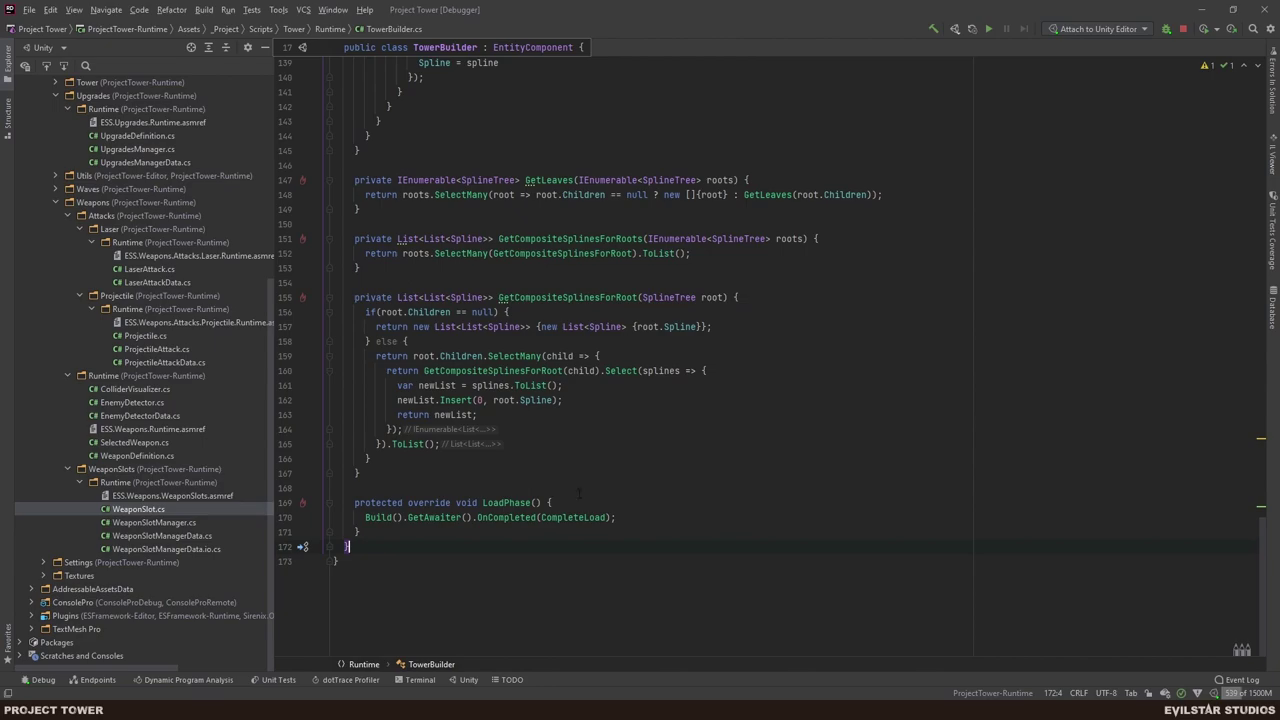
{"action": "left_click", "coordinate": [648, 519]}
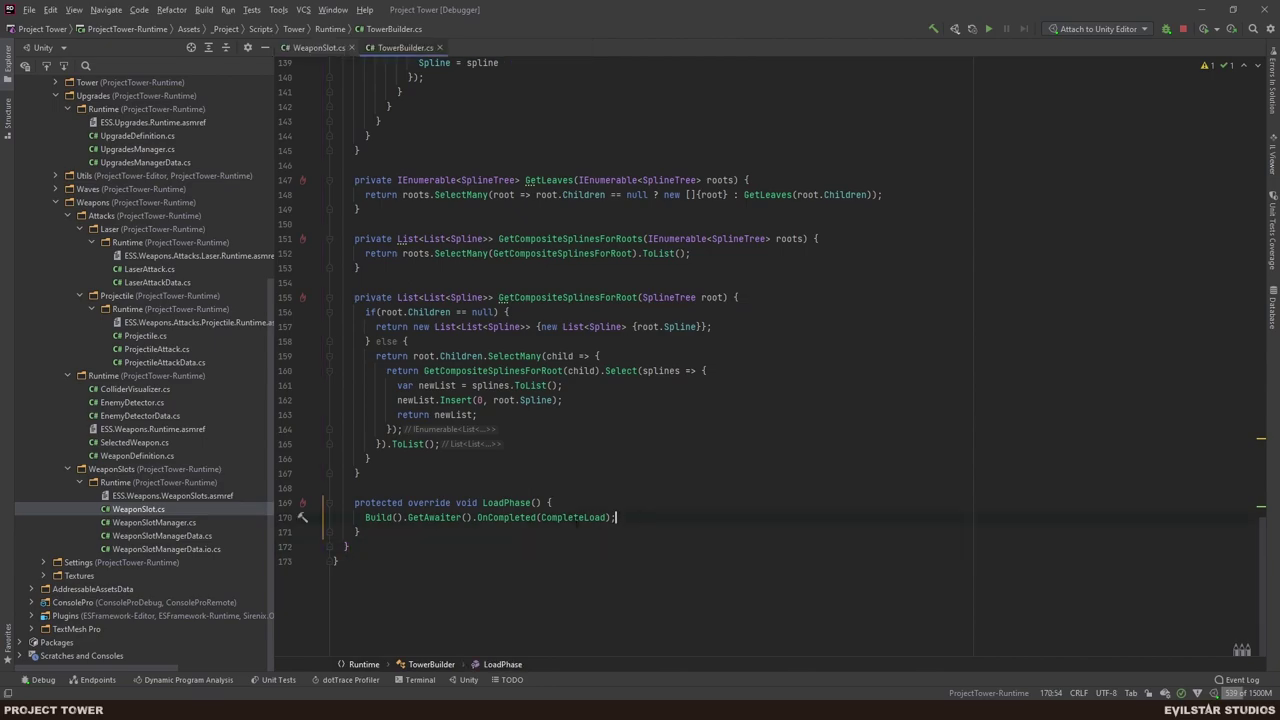
{"action": "left_click", "coordinate": [380, 521], "text": "ctrl"}
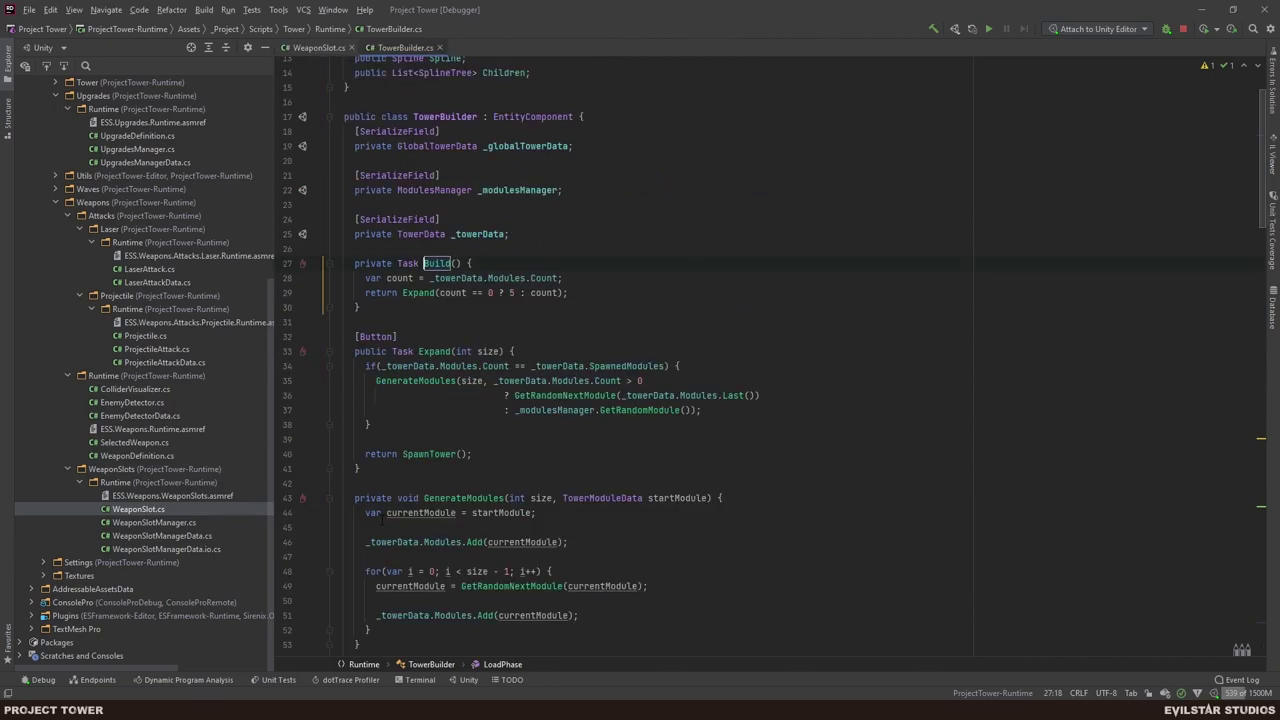
{"action": "left_click", "coordinate": [567, 292]}
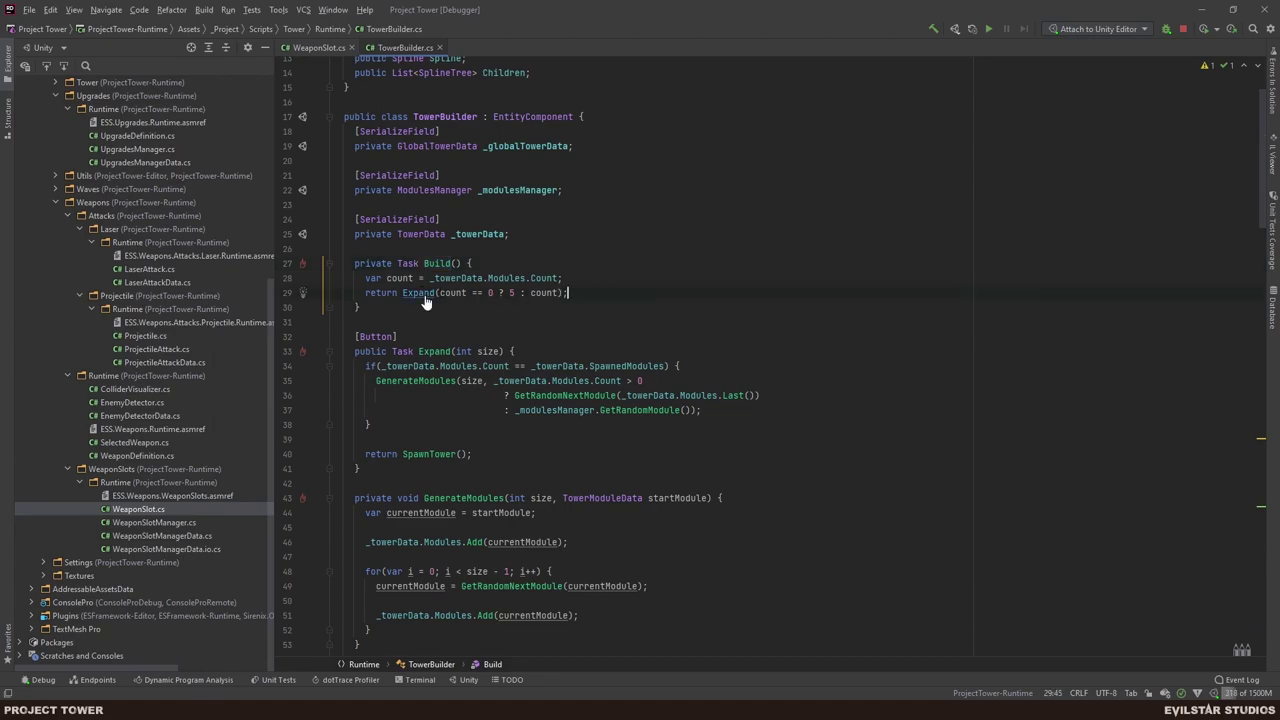
{"action": "left_click", "coordinate": [424, 297], "text": "ctrl"}
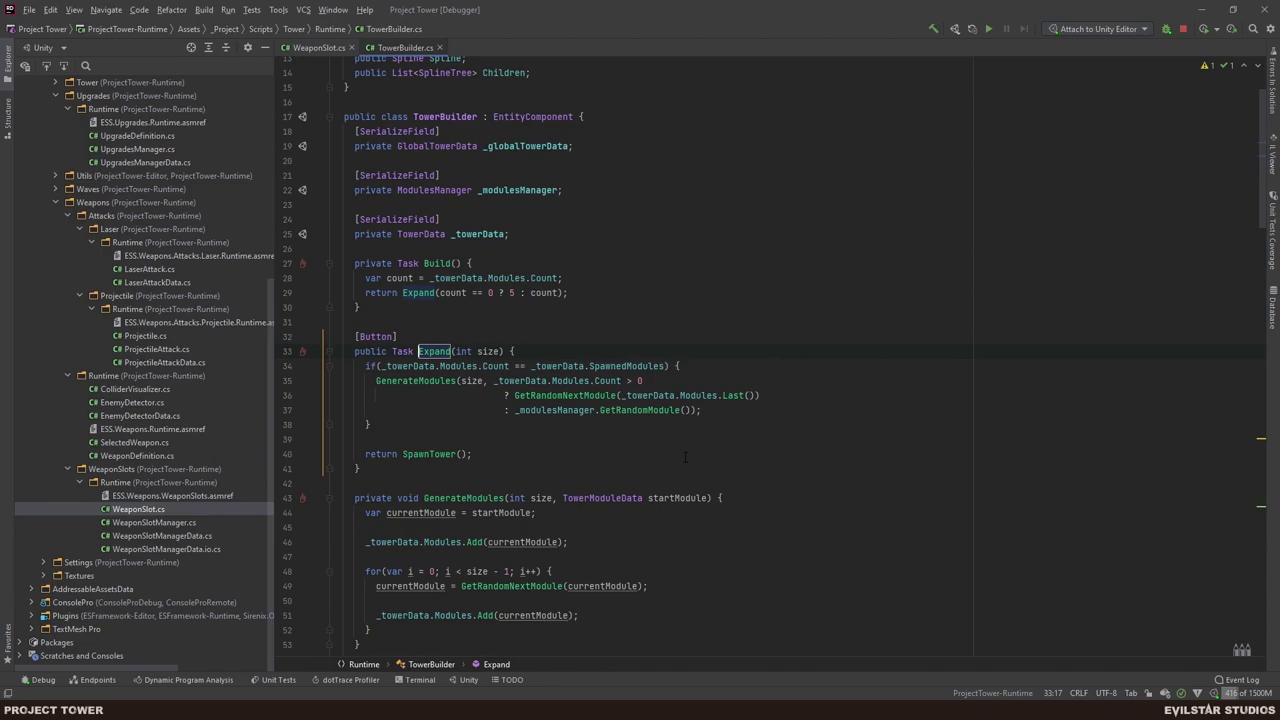
{"action": "left_click", "coordinate": [428, 454], "text": "ctrl"}
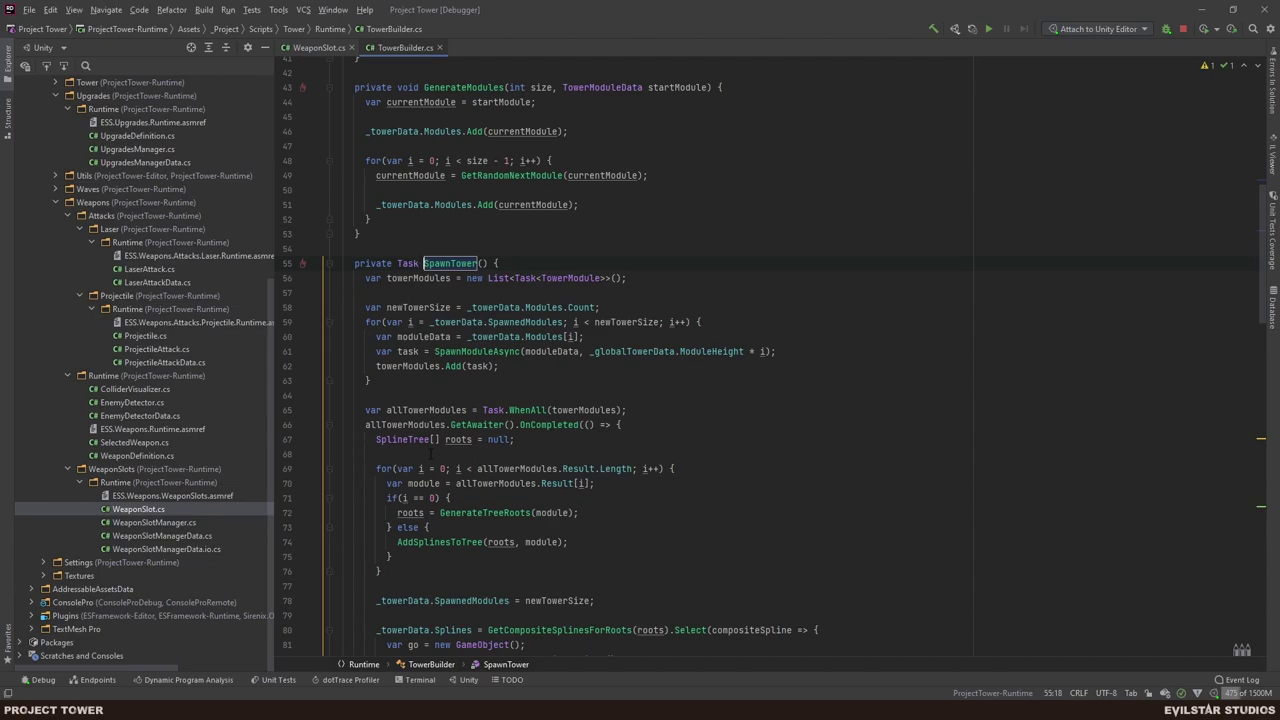
{"action": "scroll", "coordinate": [436, 348], "scroll_direction": "up", "scroll_amount": 2}
{"action": "scroll", "coordinate": [436, 348], "scroll_direction": "up", "scroll_amount": 3}
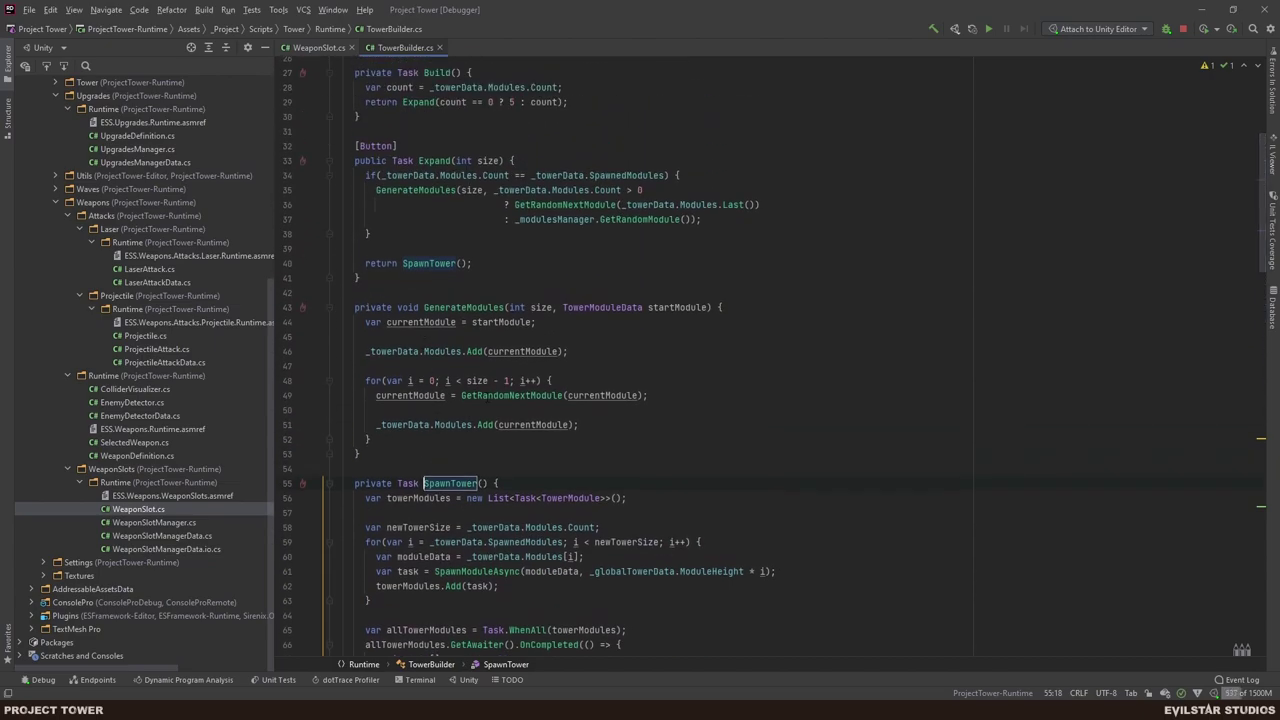
{"action": "scroll", "coordinate": [436, 212], "scroll_direction": "down", "scroll_amount": 4}
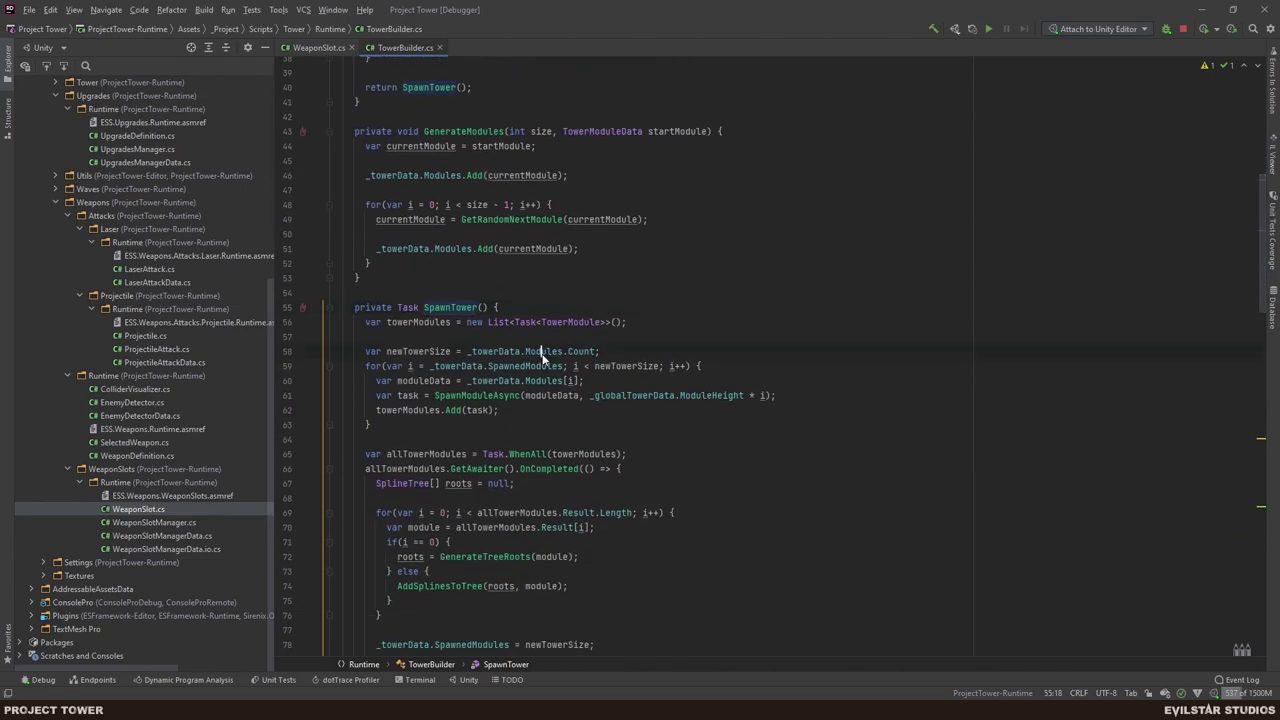
- Inspect TowerData's Modules field and the TowerModuleData class, then navigate back to TowerBuilder.cs
{"action": "left_click", "coordinate": [542, 352], "text": "ctrl"}
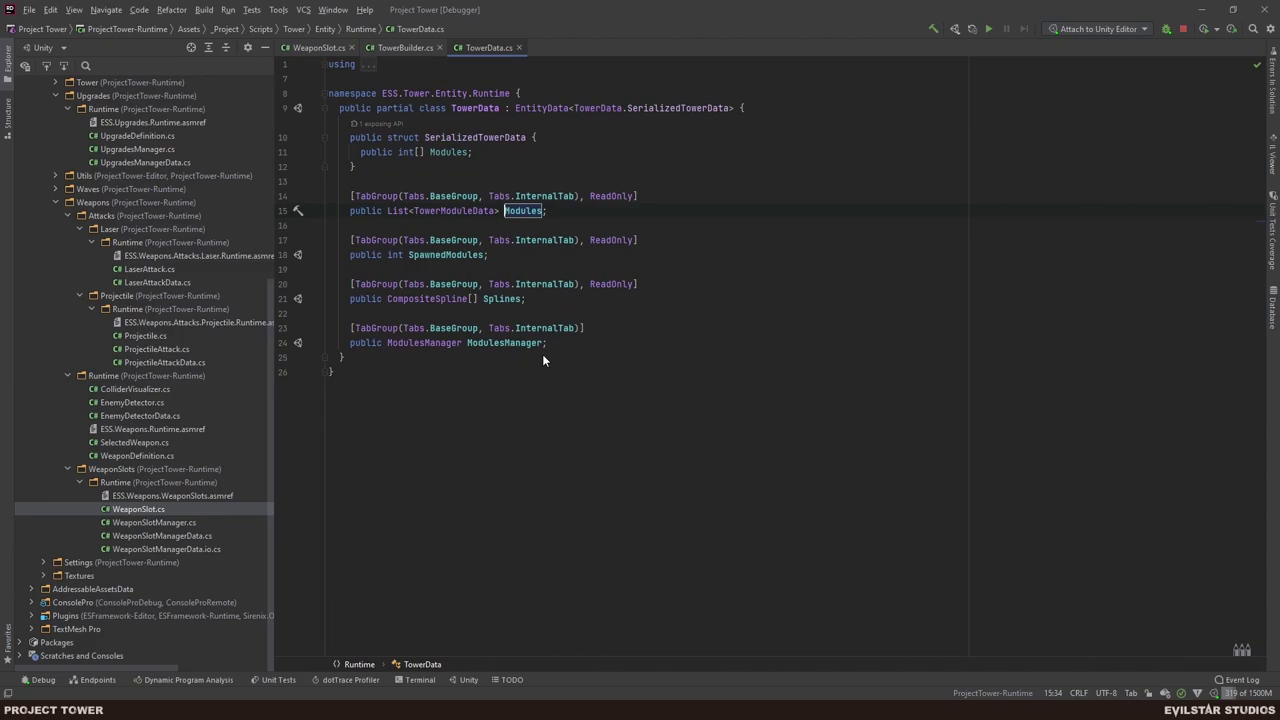
{"action": "left_click", "coordinate": [480, 212], "text": "ctrl"}
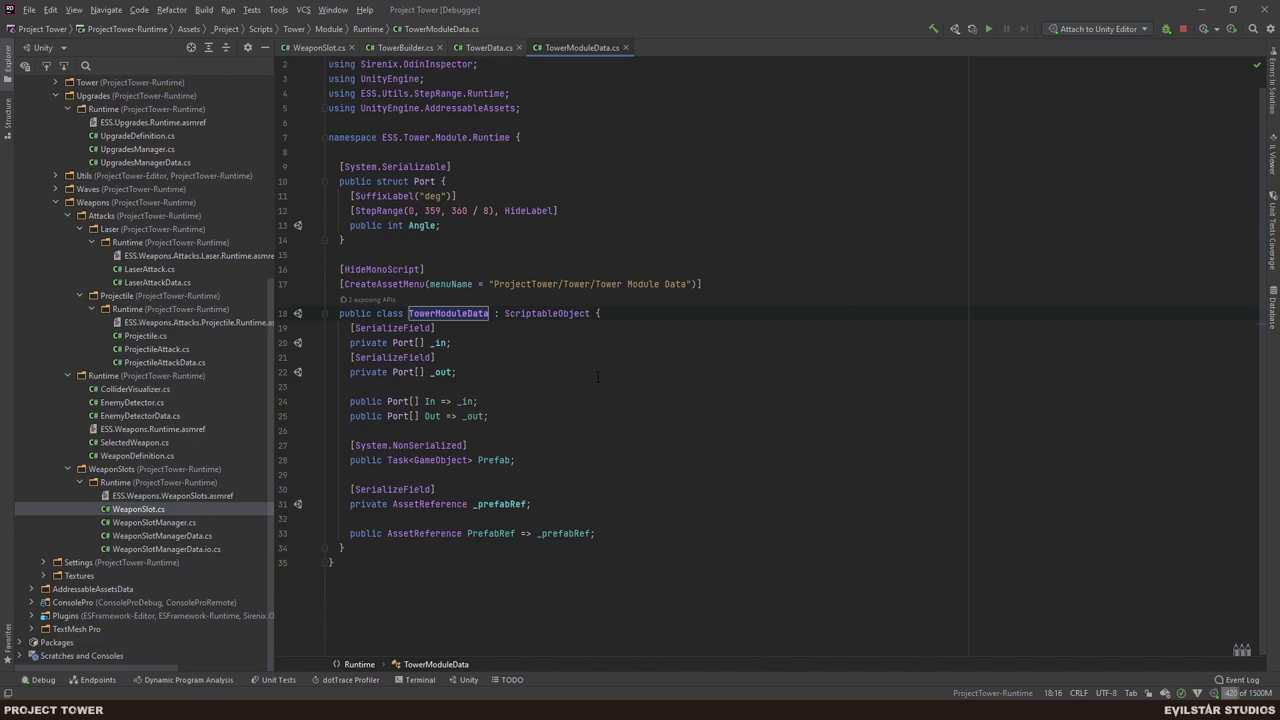
{"action": "key", "text": "ctrl+alt+Left"}
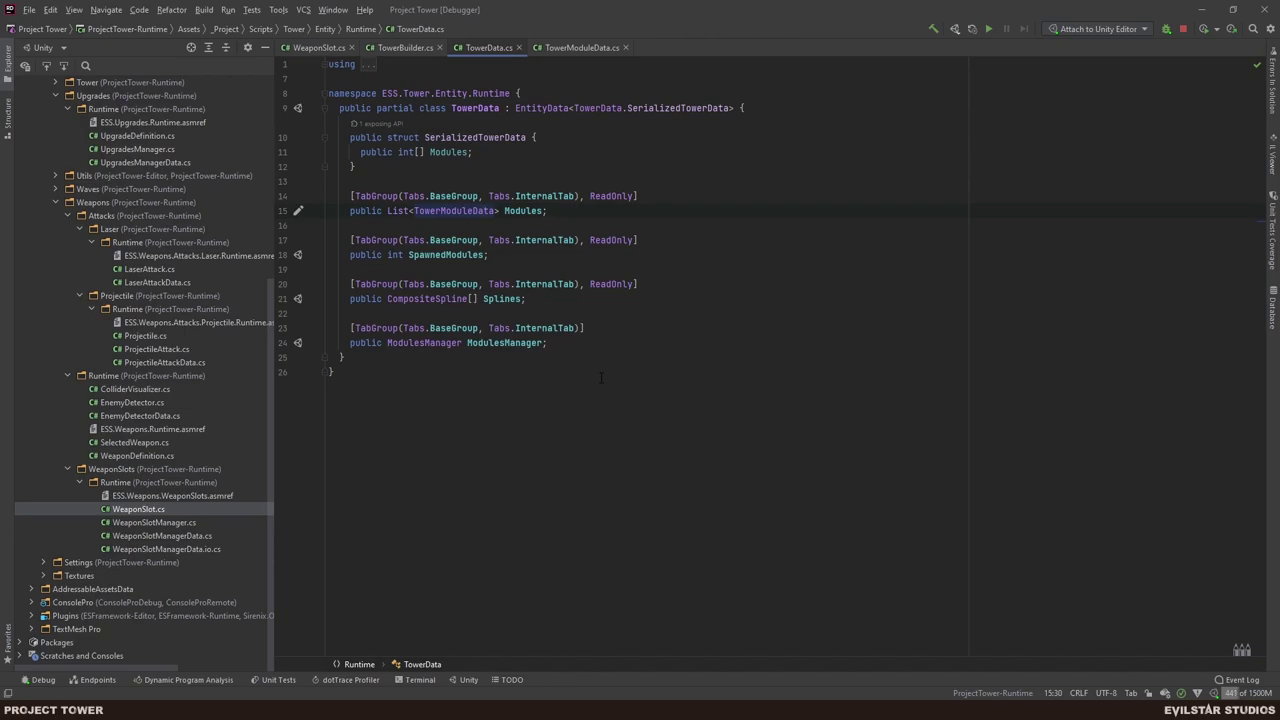
{"action": "key", "text": "ctrl+alt+Left"}
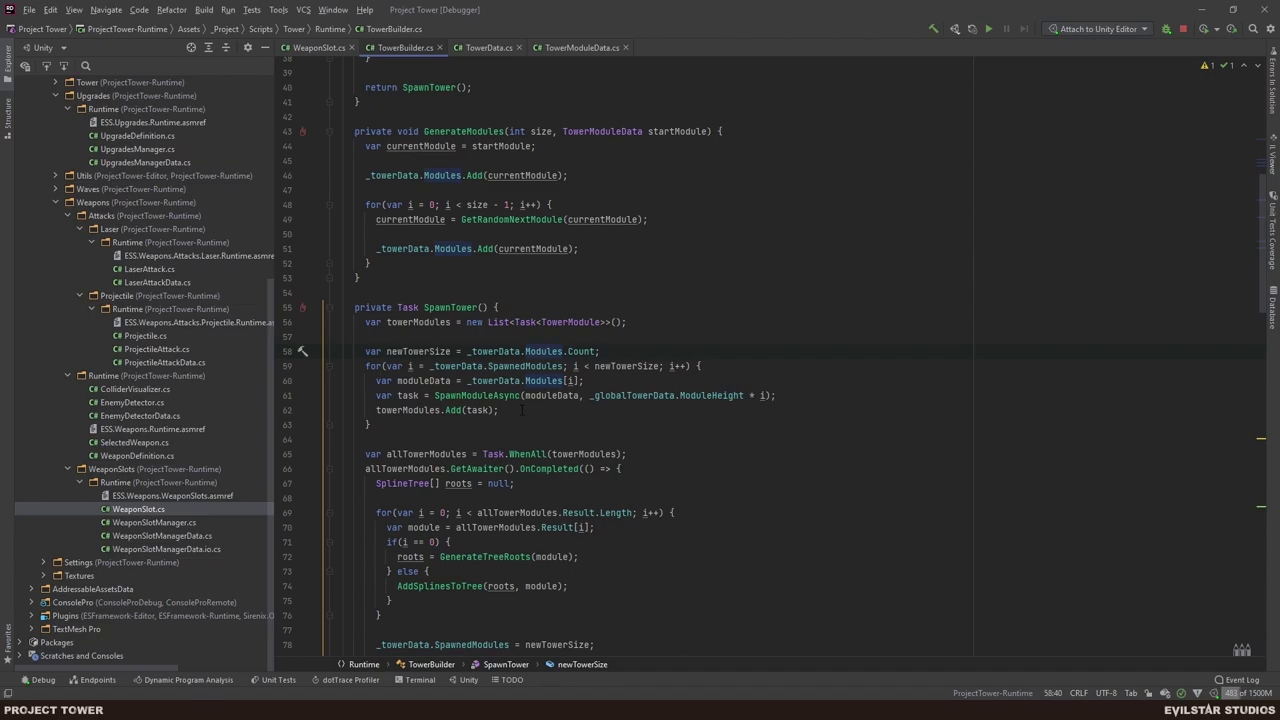
{"action": "scroll", "coordinate": [553, 443], "scroll_direction": "down", "scroll_amount": 2}
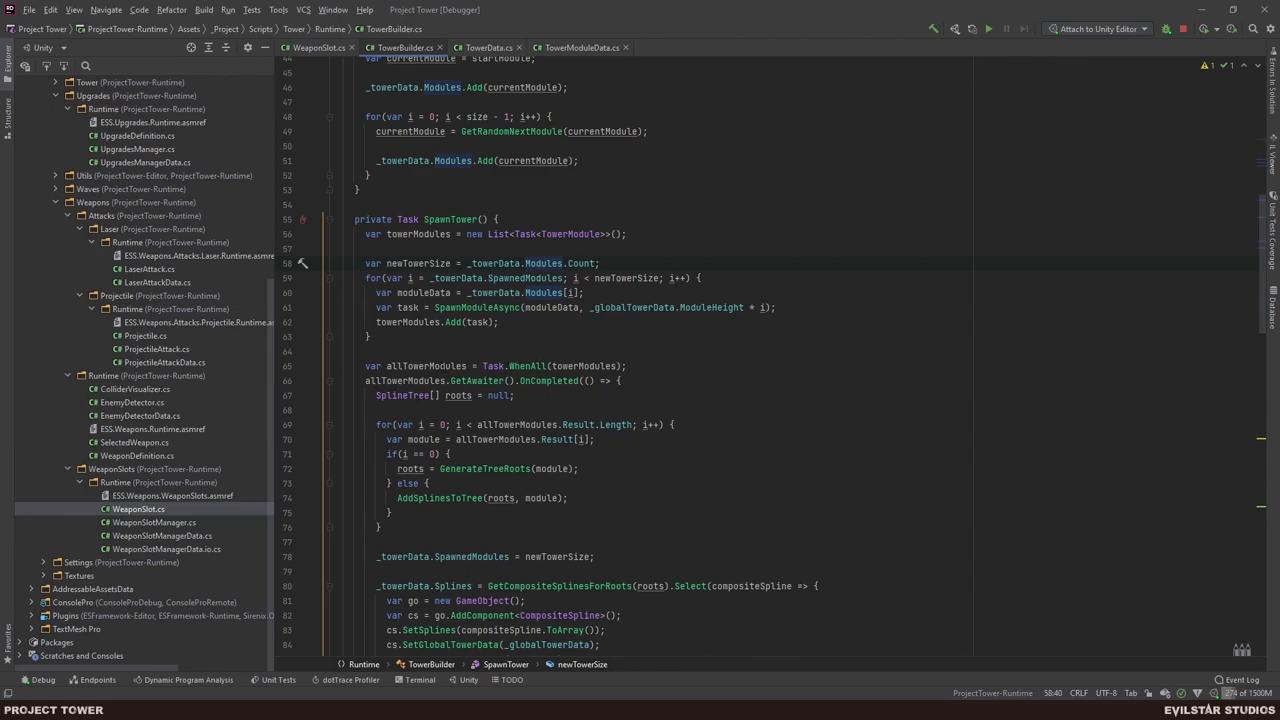
{"action": "double_click", "coordinate": [426, 366]}
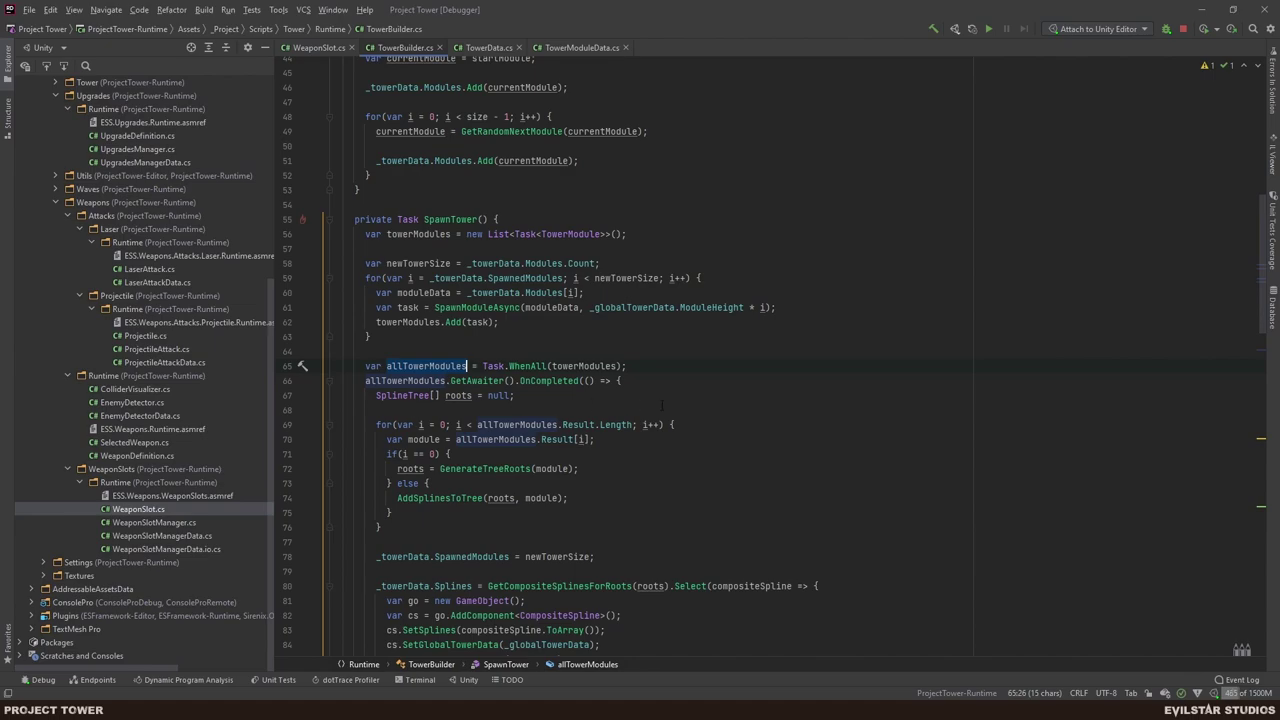
{"action": "left_click", "coordinate": [682, 380]}
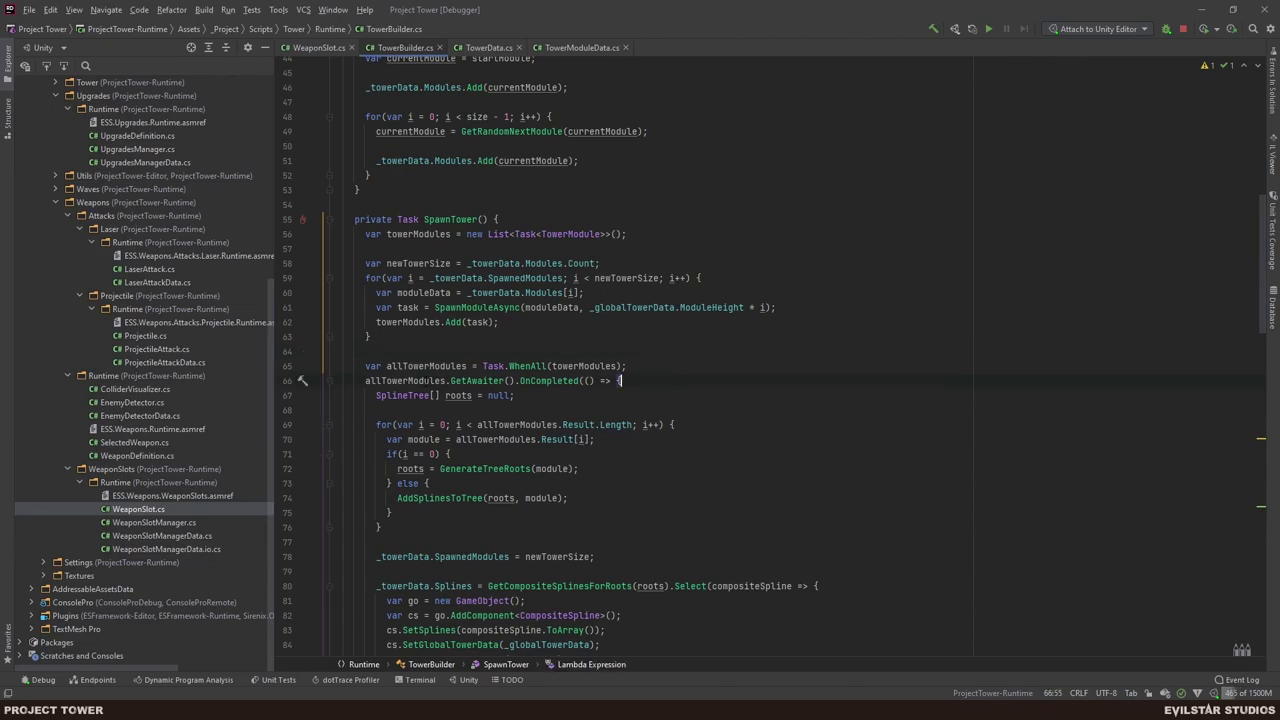
- Switch to WeaponSlot.cs and go to the WeaponSlot class declaration
{"action": "mouse_move", "coordinate": [394, 381]}
{"action": "left_click", "coordinate": [312, 47]}
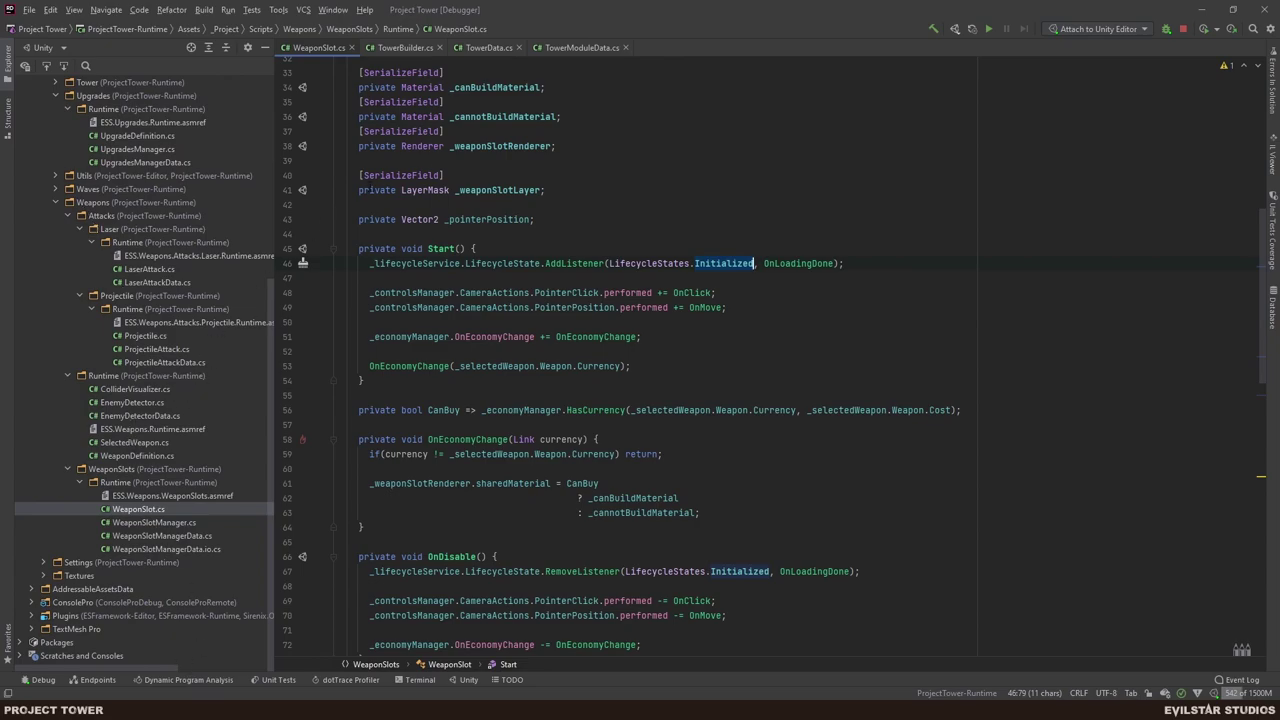
{"action": "scroll", "coordinate": [770, 356], "scroll_direction": "up", "scroll_amount": 10}
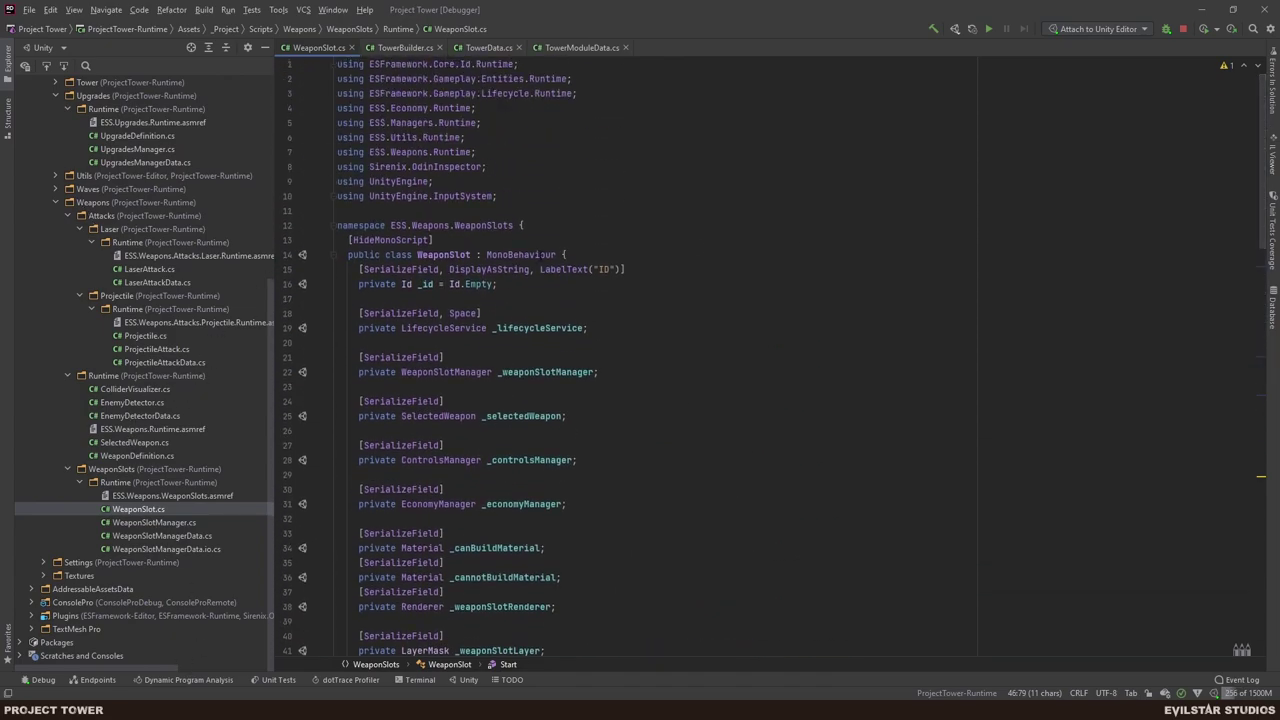
{"action": "left_click", "coordinate": [556, 254]}
- Collapse Scripts and expand Tower > Module > Runtime in the project tree
{"action": "scroll", "coordinate": [112, 293], "scroll_direction": "up", "scroll_amount": 1}
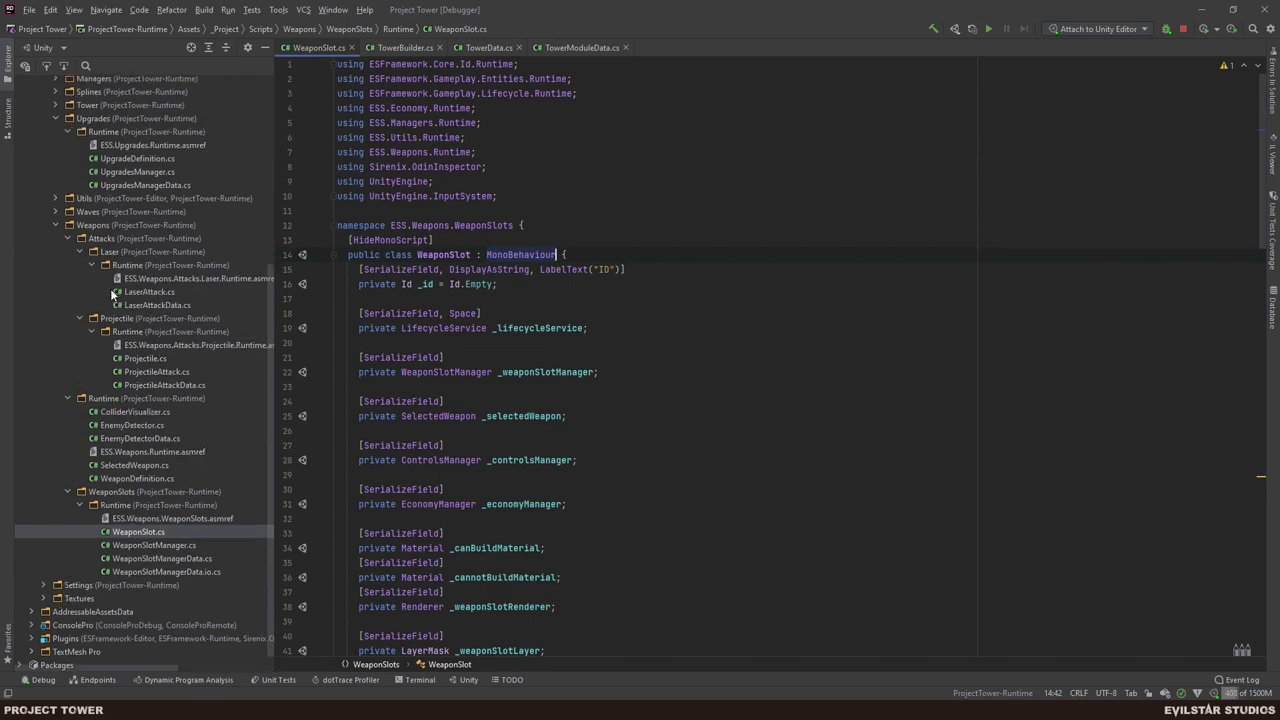
{"action": "scroll", "coordinate": [112, 293], "scroll_direction": "up", "scroll_amount": 5}
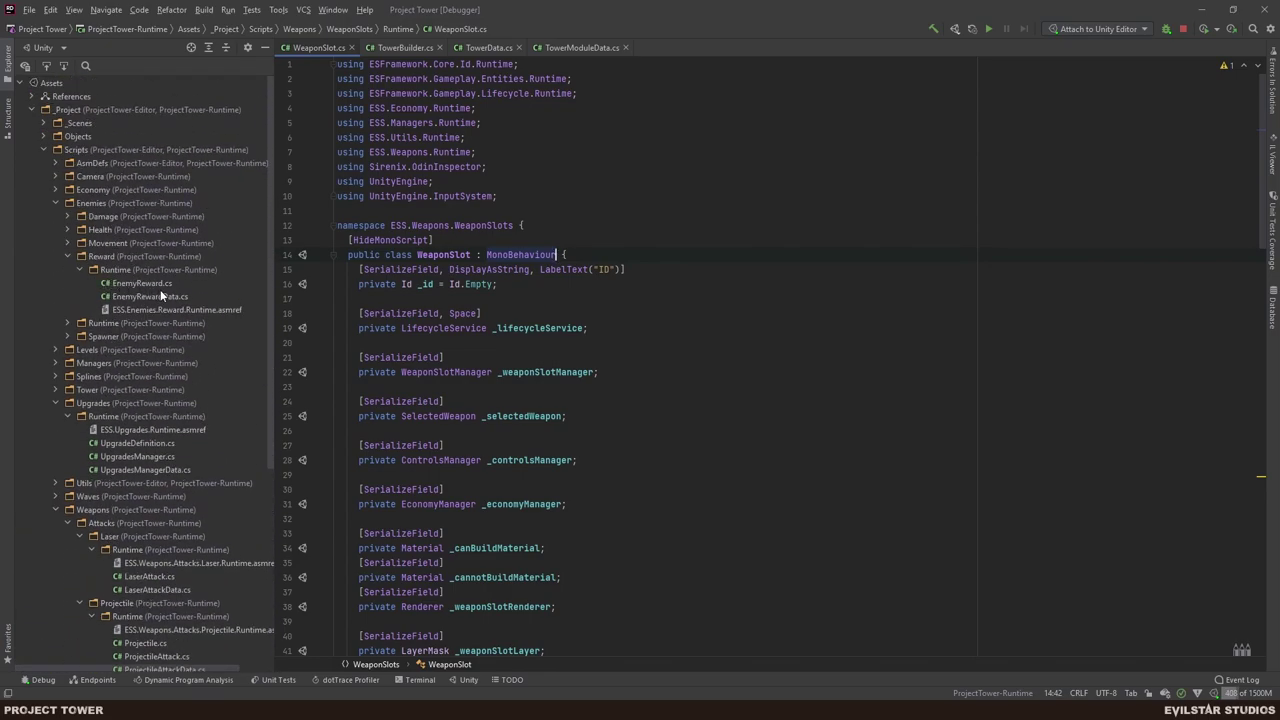
{"action": "left_click", "coordinate": [44, 150]}
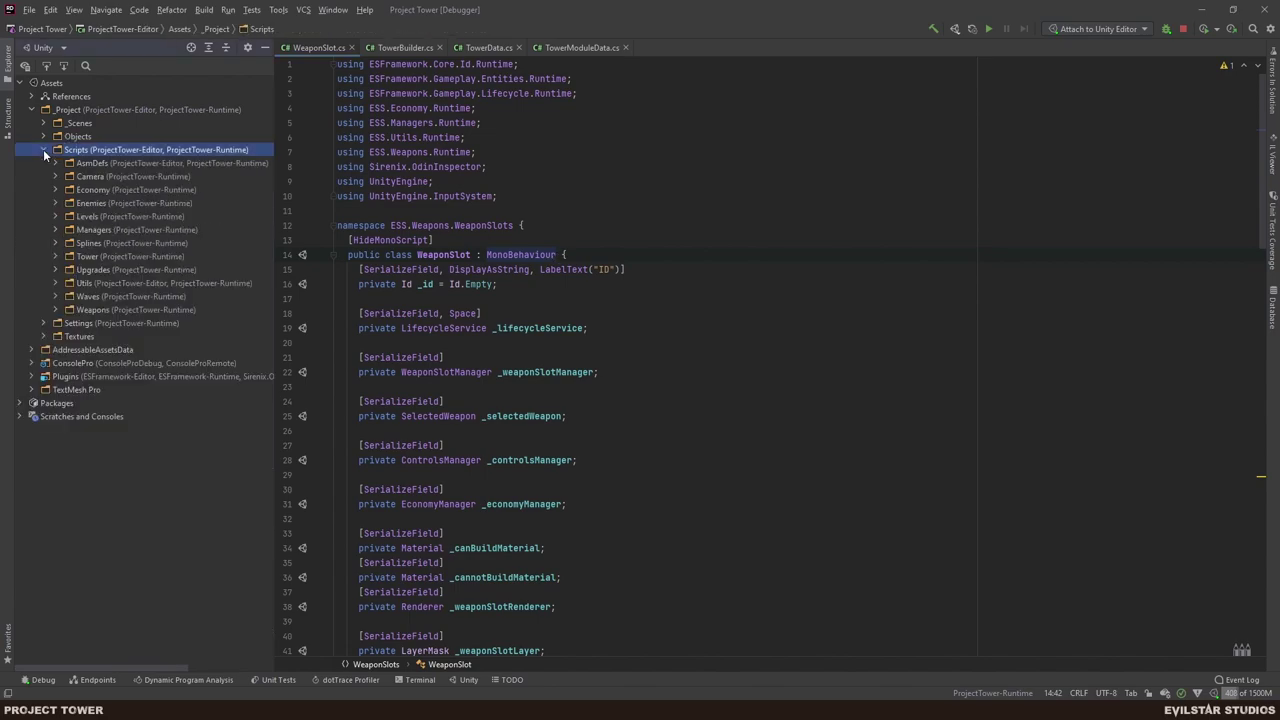
{"action": "left_click", "coordinate": [58, 256]}
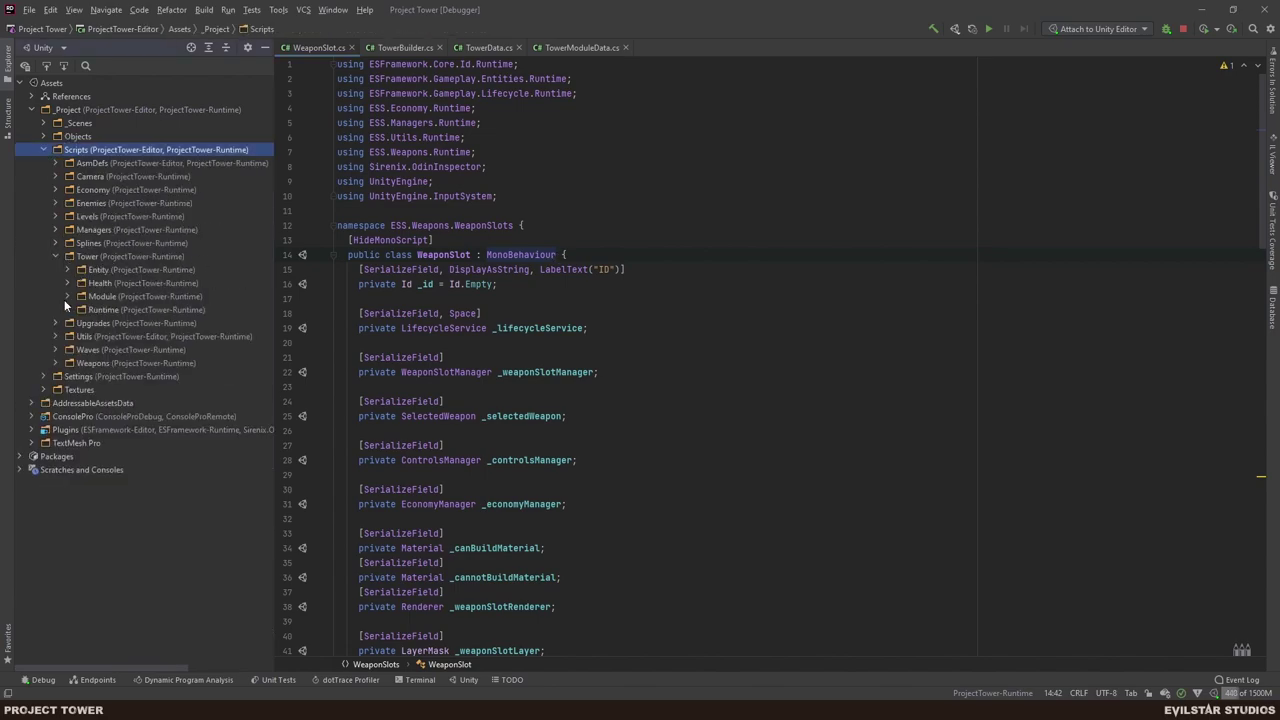
{"action": "left_click", "coordinate": [68, 297]}
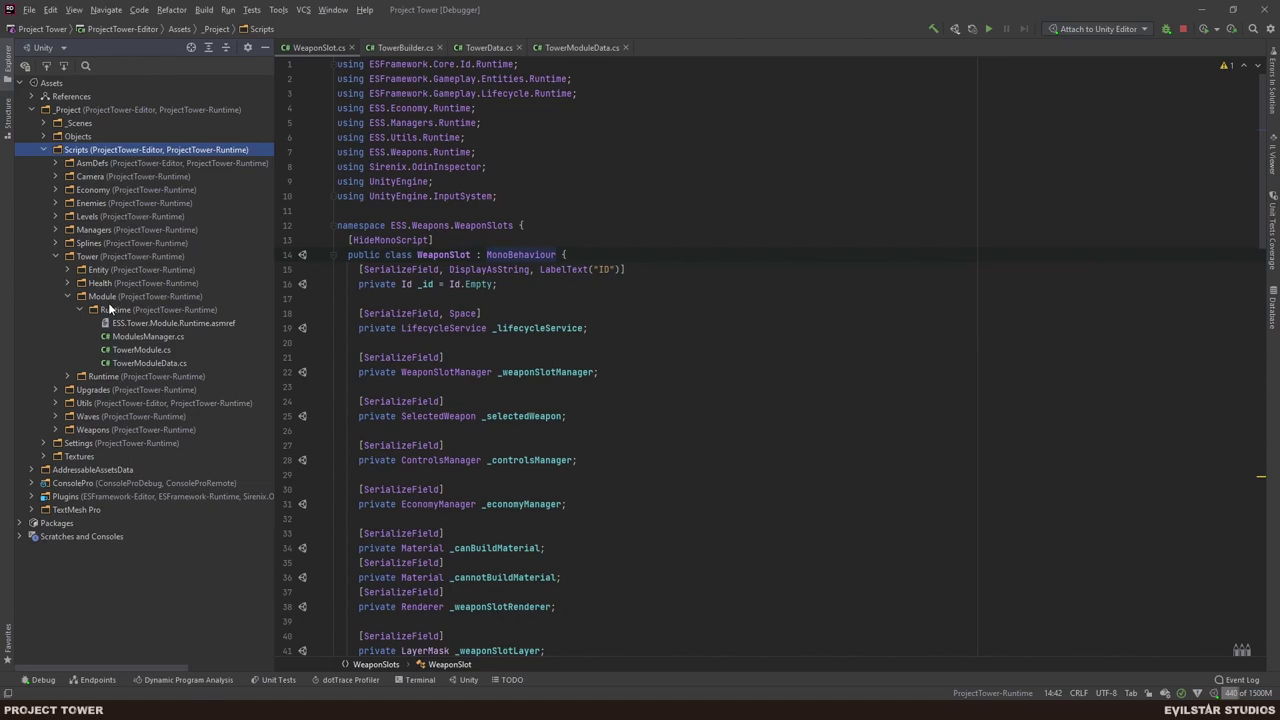
- Create a new ITowerModuleReset type in Module Runtime and rename it to ITowerModuleSetup
{"action": "right_click", "coordinate": [105, 310]}
{"action": "mouse_move", "coordinate": [222, 320]}
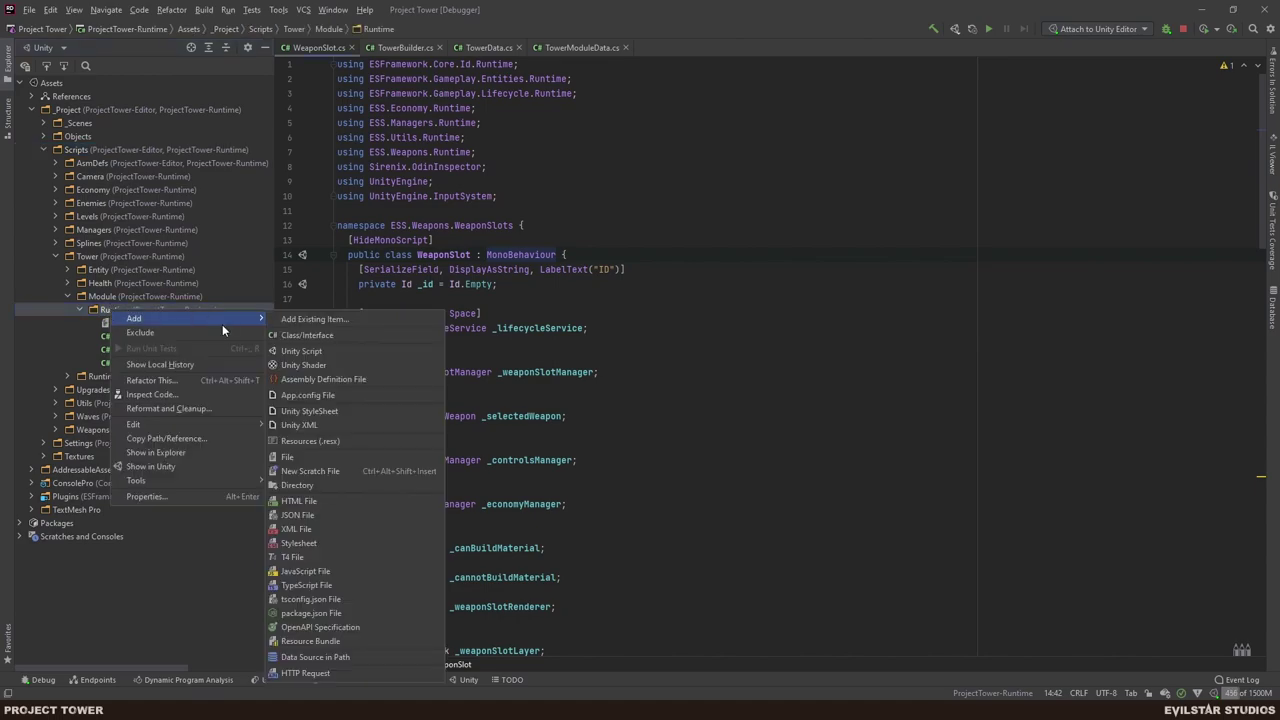
{"action": "left_click", "coordinate": [376, 337]}
{"action": "type", "text": "C"}
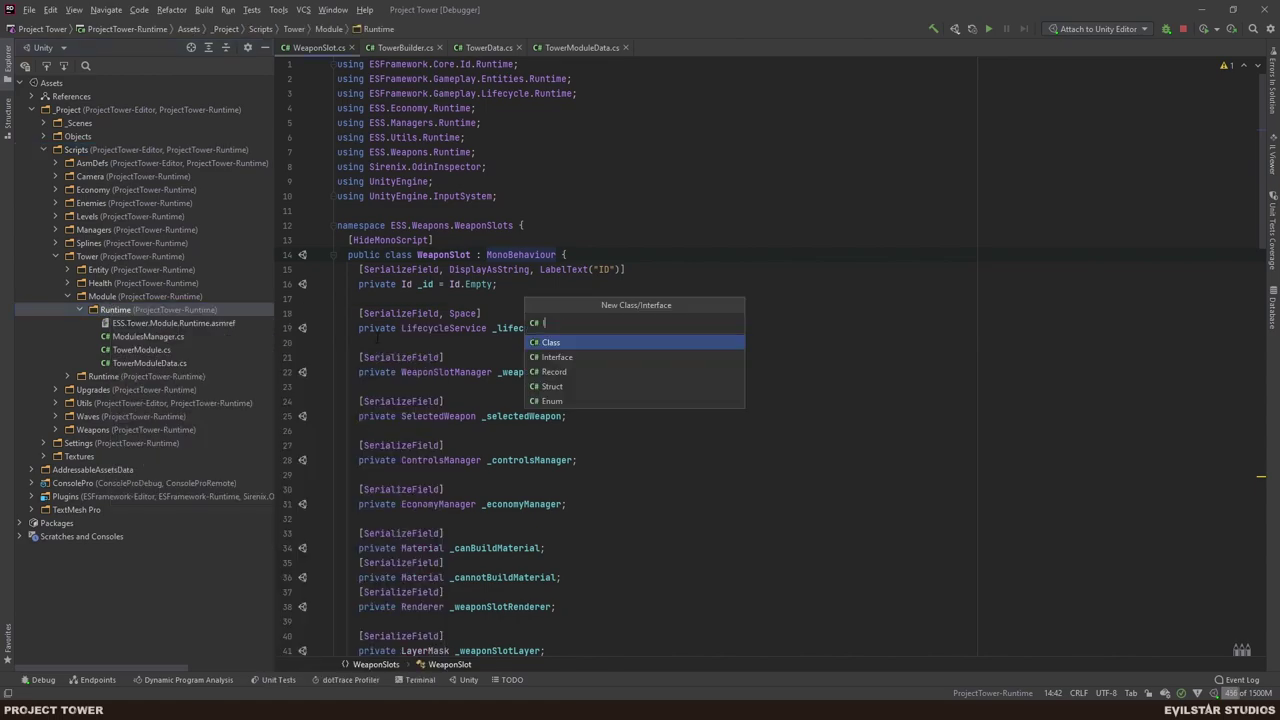
{"action": "type", "text": "TowerModuleReset"}
{"action": "key", "text": "Return"}
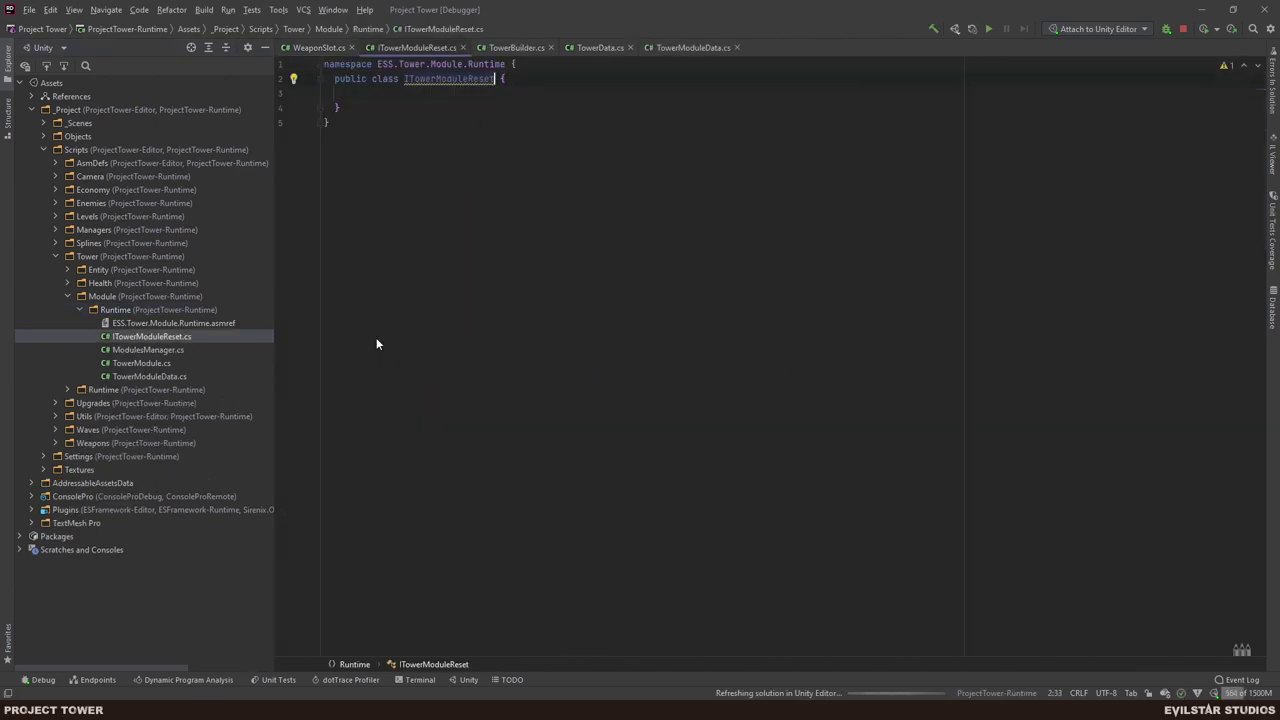
{"action": "key", "text": "F2"}
{"action": "key", "text": "End"}
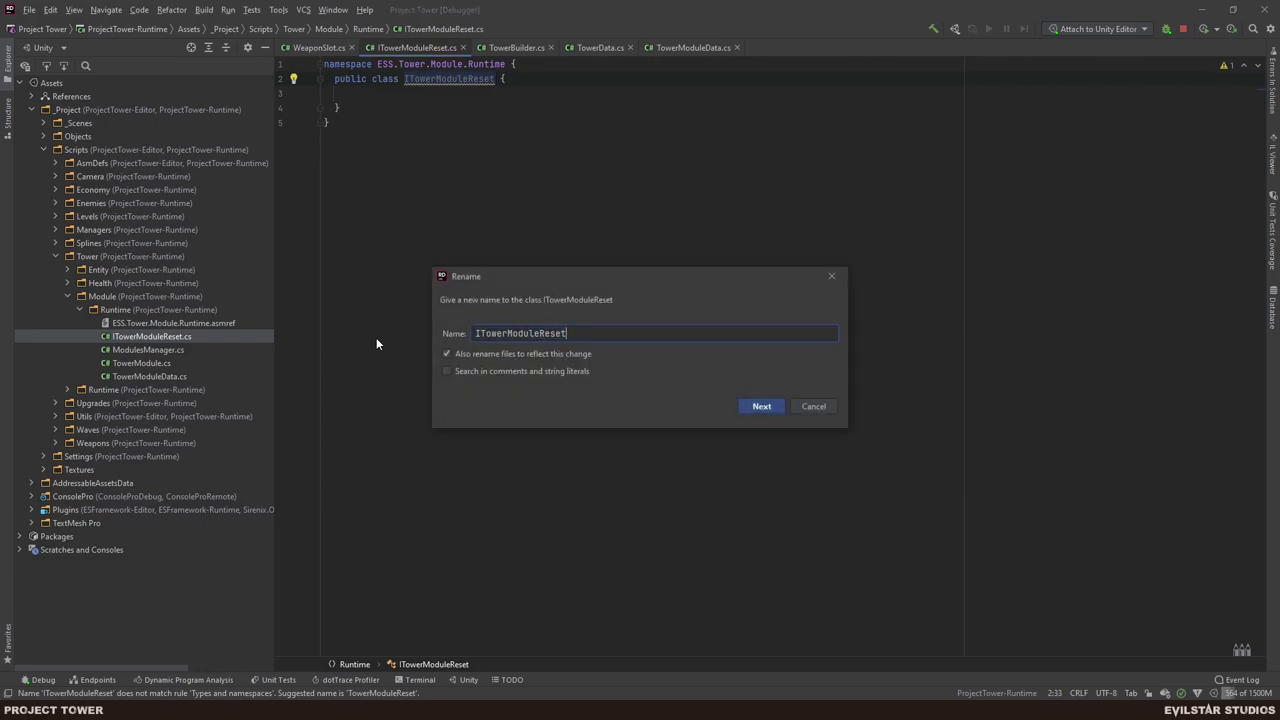
{"action": "key", "text": "BackSpace"}
{"action": "key", "text": "BackSpace"}
{"action": "key", "text": "BackSpace"}
{"action": "key", "text": "BackSpace"}
{"action": "key", "text": "BackSpace"}
{"action": "type", "text": "Setup"}
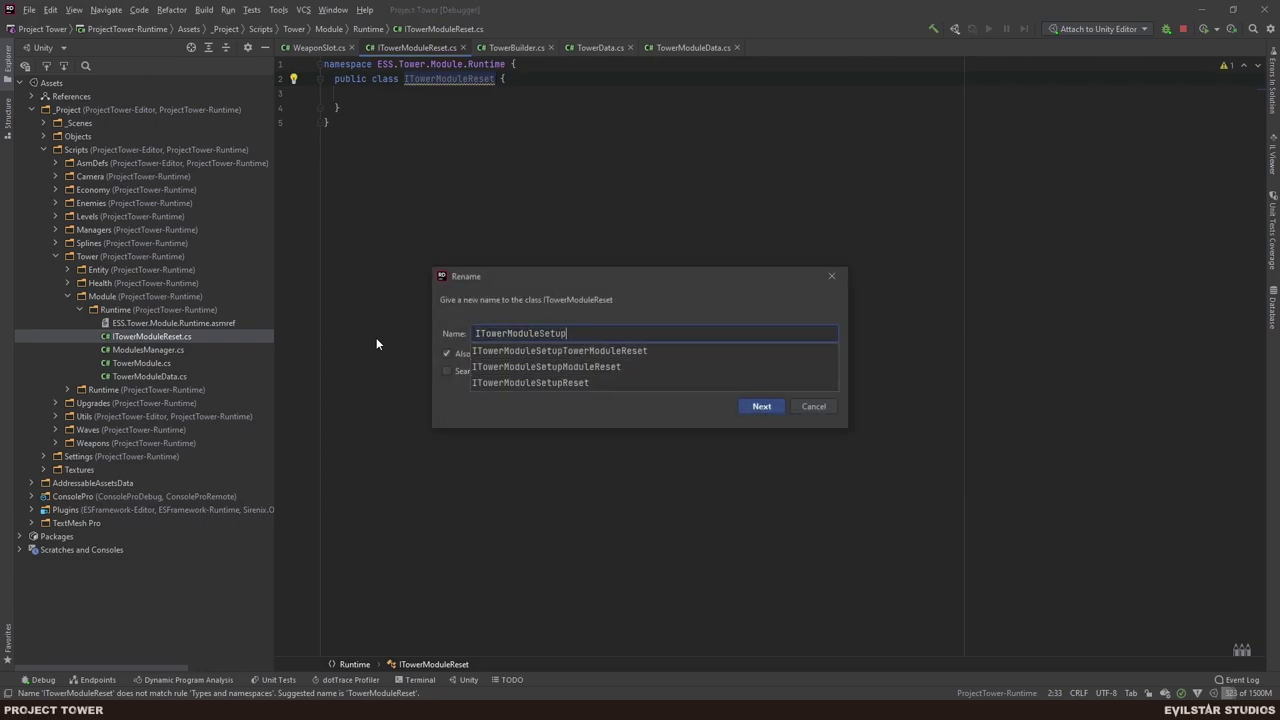
{"action": "key", "text": "Return"}
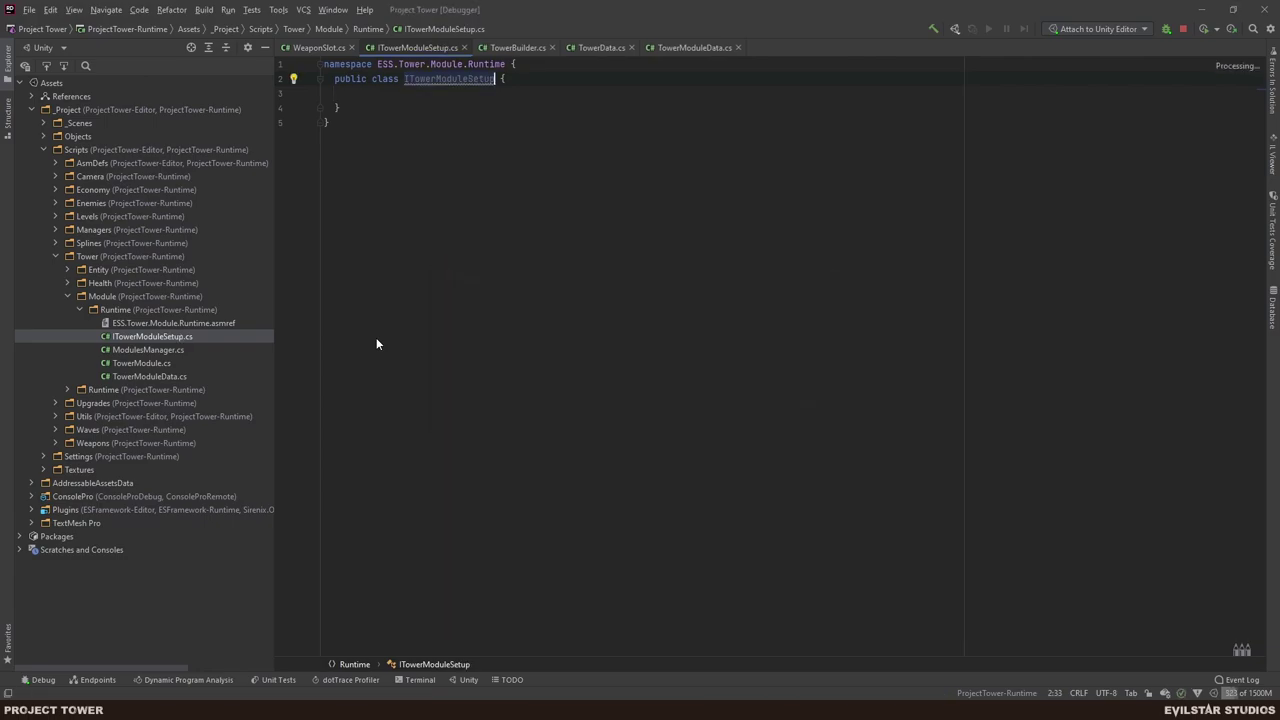
- Change the ITowerModuleSetup declaration keyword from class to interface
{"action": "key", "text": "ctrl+Left"}
{"action": "key", "text": "ctrl+Left"}
{"action": "key", "text": "ctrl+shift+Right"}
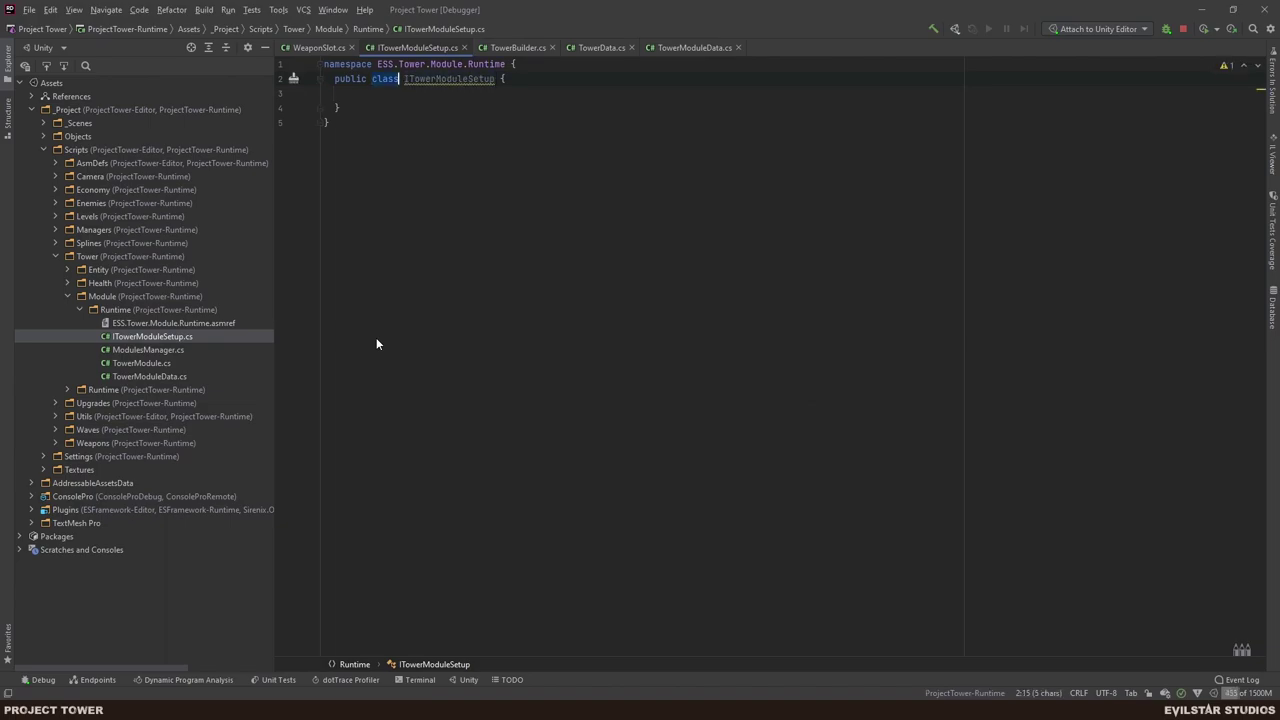
{"action": "type", "text": "interface"}
{"action": "key", "text": "Return"}
- Declare 'public void TowerModuleSetup(bool newModulePiece);' in the interface
{"action": "key", "text": "Down"}
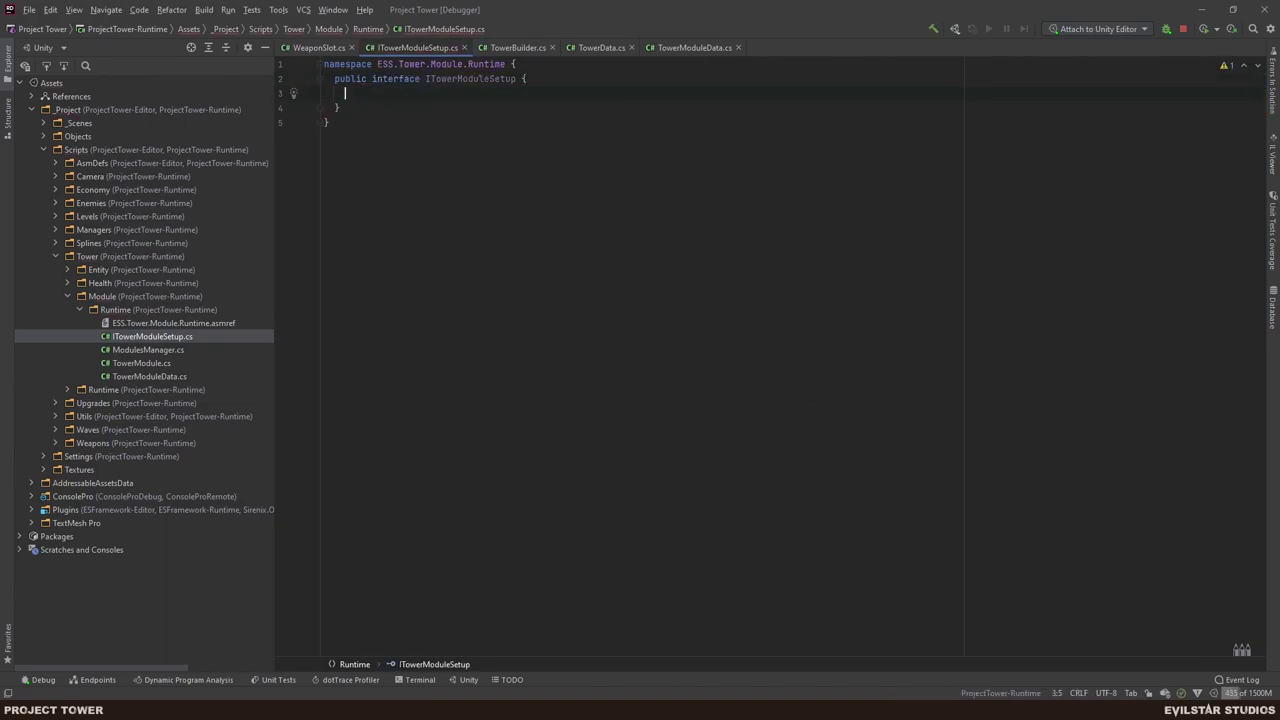
{"action": "type", "text": "public void"}
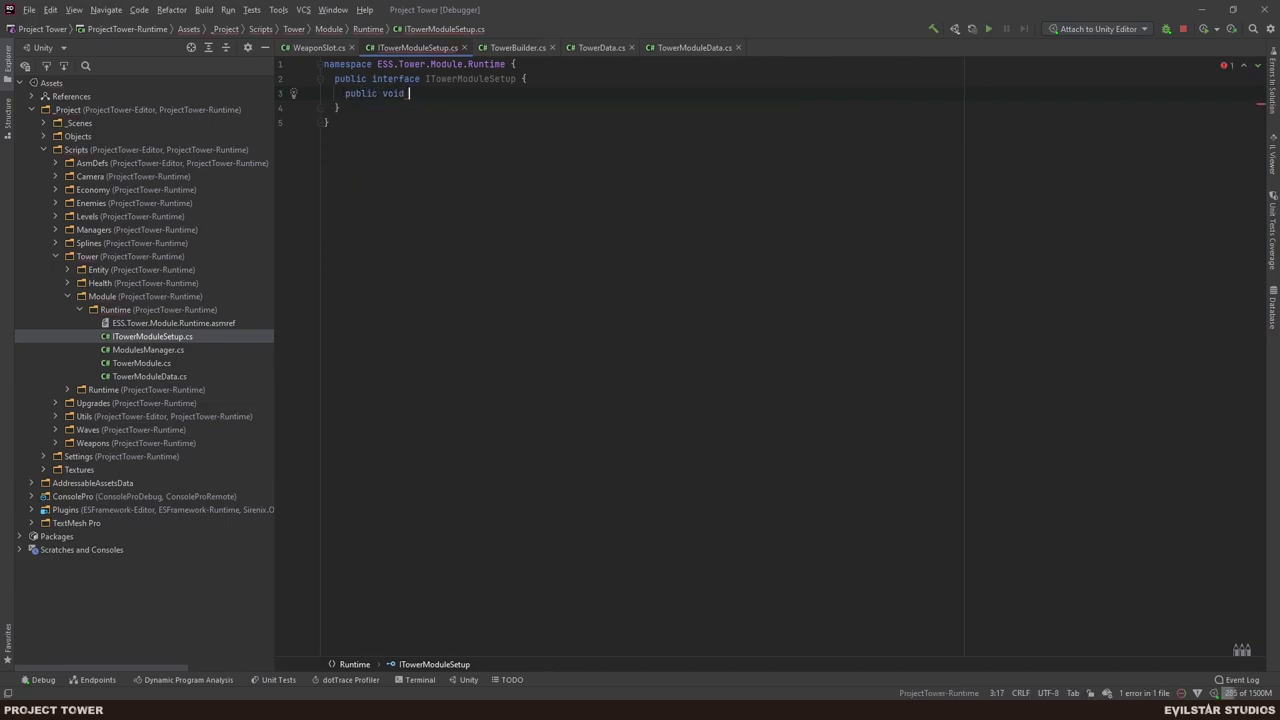
{"action": "key", "text": "Up"}
{"action": "key", "text": "Right"}
{"action": "key", "text": "Right"}
{"action": "key", "text": "Right"}
{"action": "key", "text": "Right"}
{"action": "key", "text": "Delete"}
{"action": "type", "text": "c"}
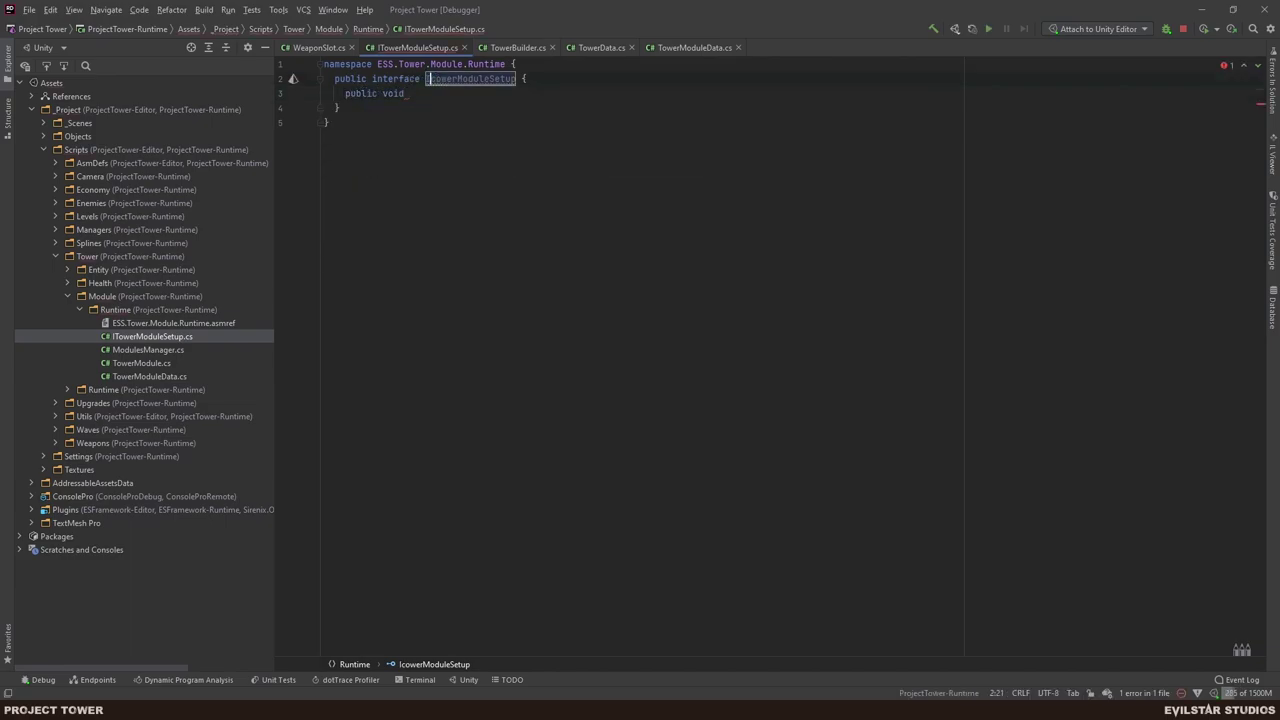
{"action": "key", "text": "ctrl+z"}
{"action": "key", "text": "ctrl+z"}
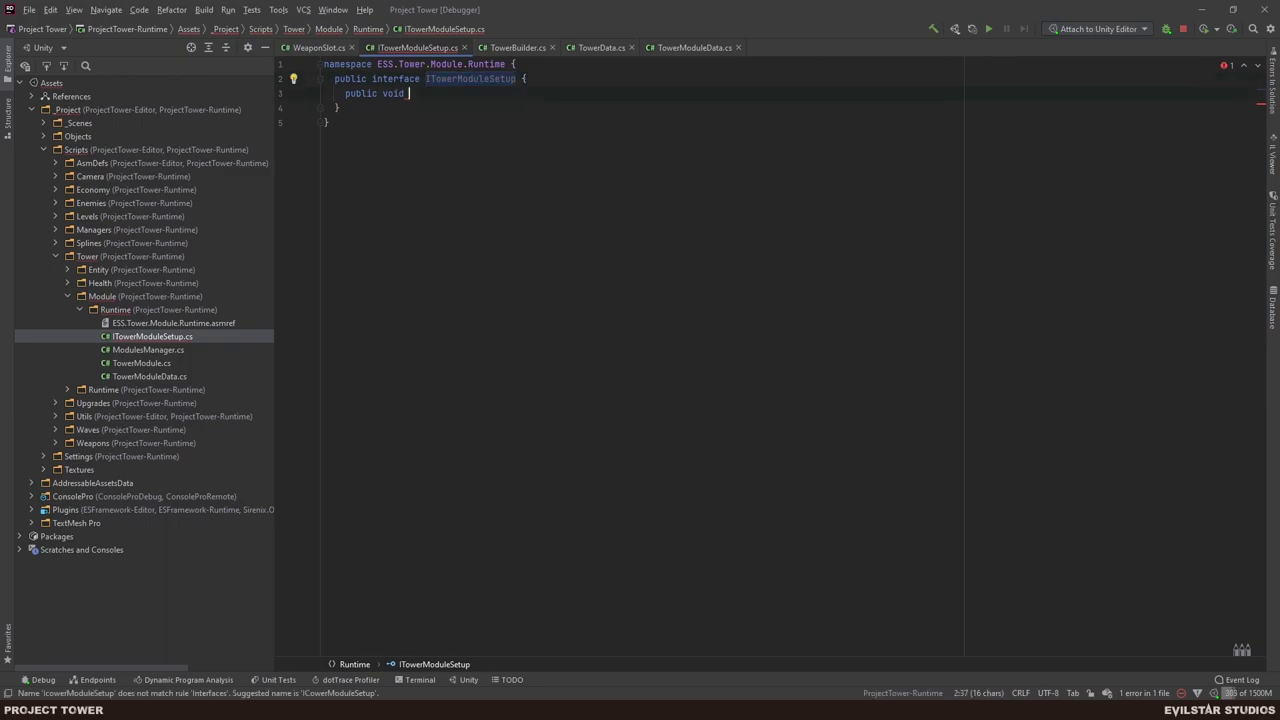
{"action": "type", "text": "TowerModuleSetup(b) { }"}
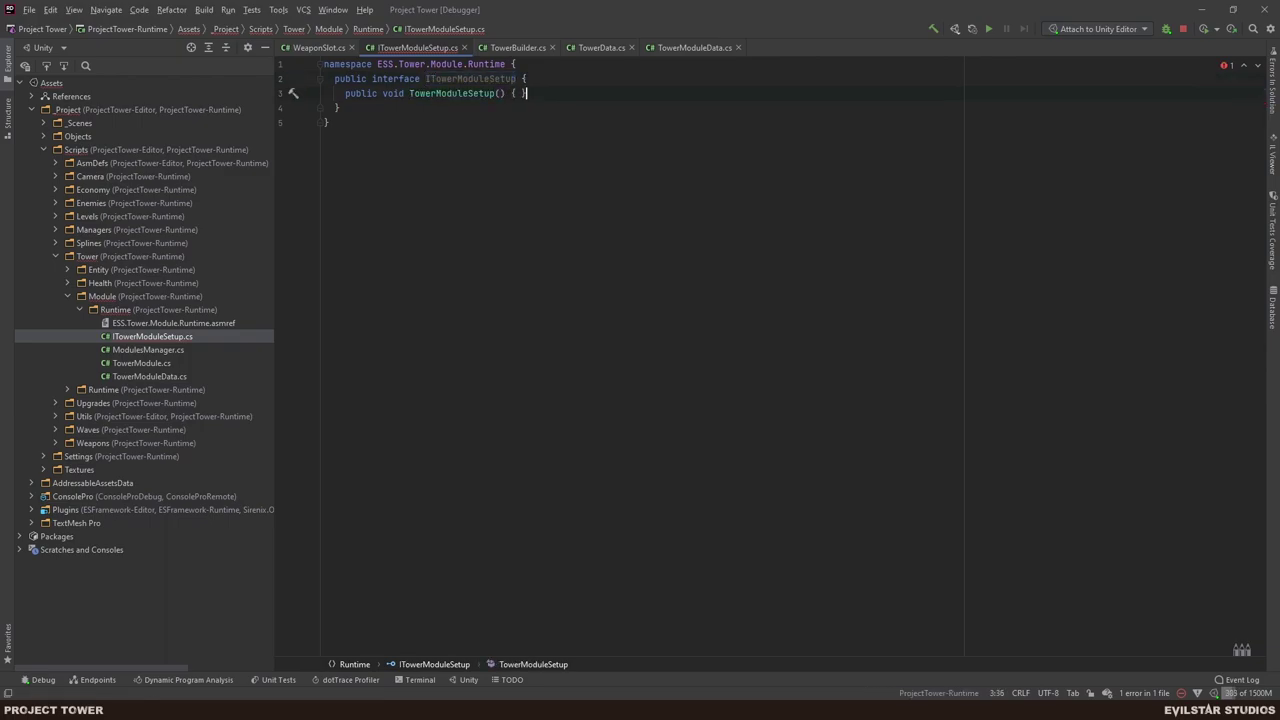
{"action": "key", "text": "Left"}
{"action": "key", "text": "Left"}
{"action": "key", "text": "Left"}
{"action": "key", "text": "Left"}
{"action": "key", "text": "Left"}
{"action": "type", "text": "bool new"}
{"action": "key", "text": "BackSpace"}
{"action": "key", "text": "BackSpace"}
{"action": "key", "text": "BackSpace"}
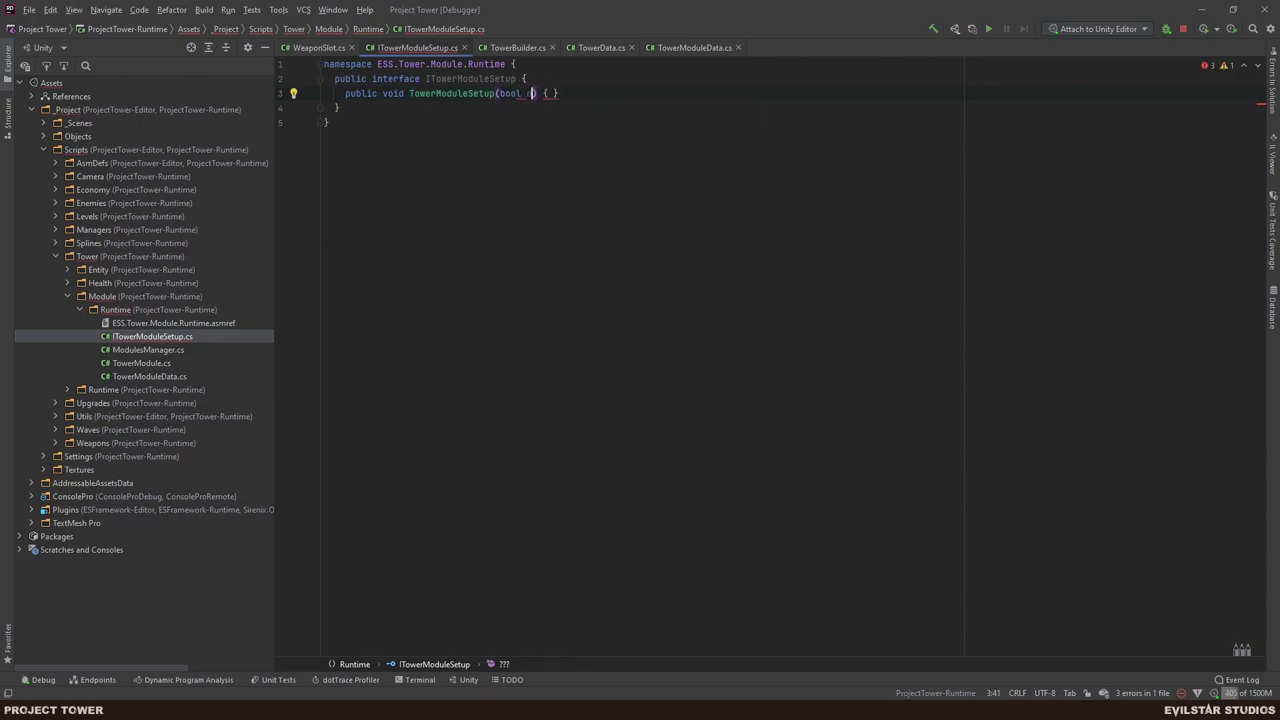
{"action": "type", "text": "newModulep"}
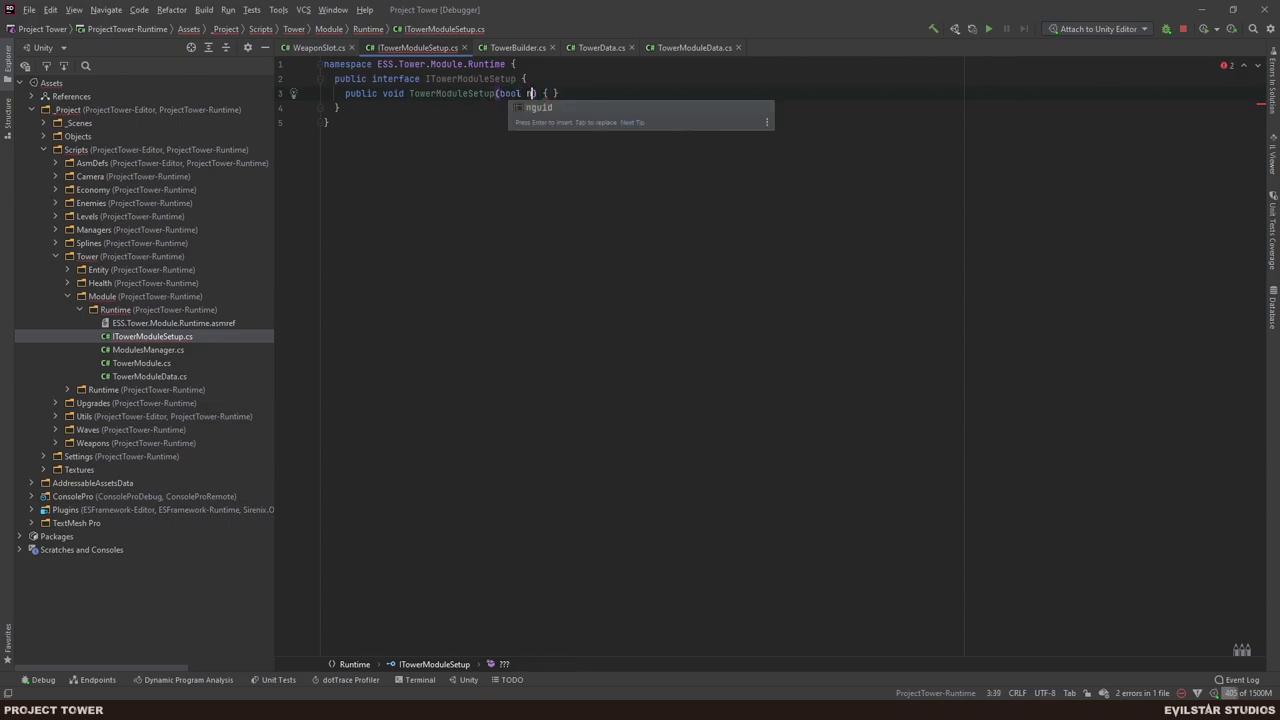
{"action": "key", "text": "BackSpace"}
{"action": "type", "text": "Piece"}
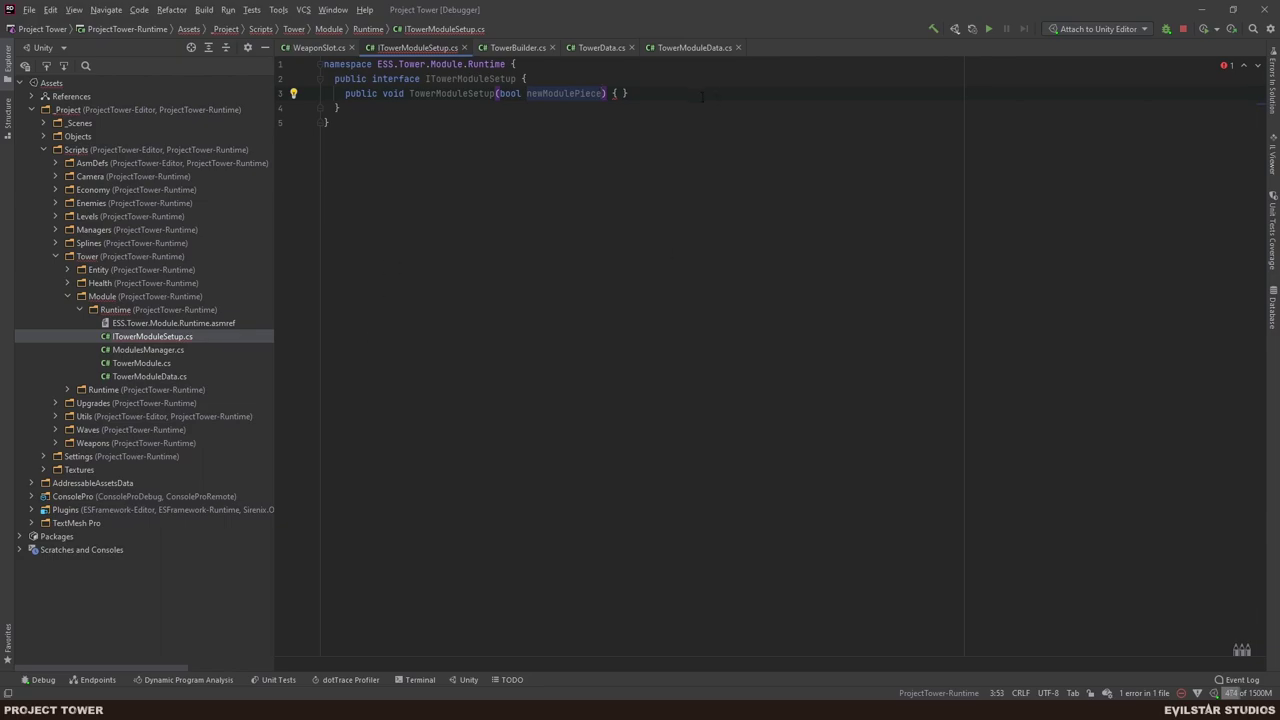
{"action": "key", "text": "End"}
{"action": "key", "text": "BackSpace"}
{"action": "key", "text": "BackSpace"}
{"action": "key", "text": "BackSpace"}
{"action": "key", "text": "BackSpace"}
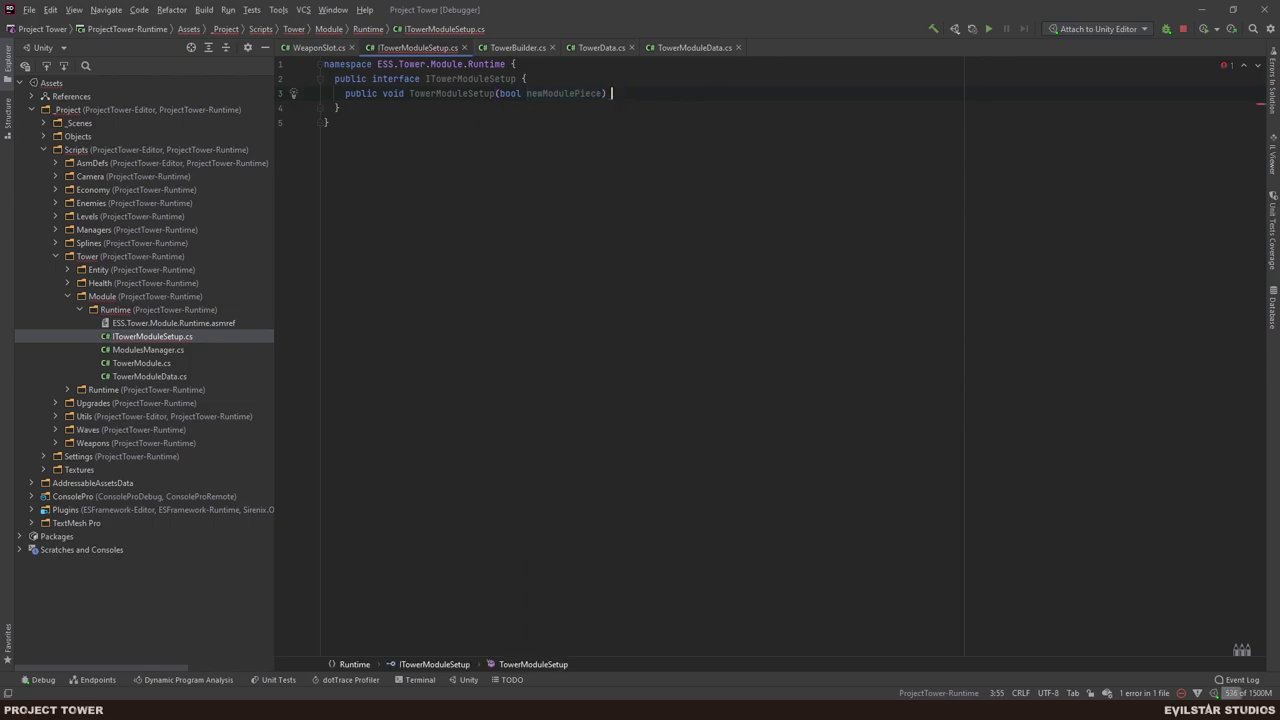
{"action": "type", "text": ";"}
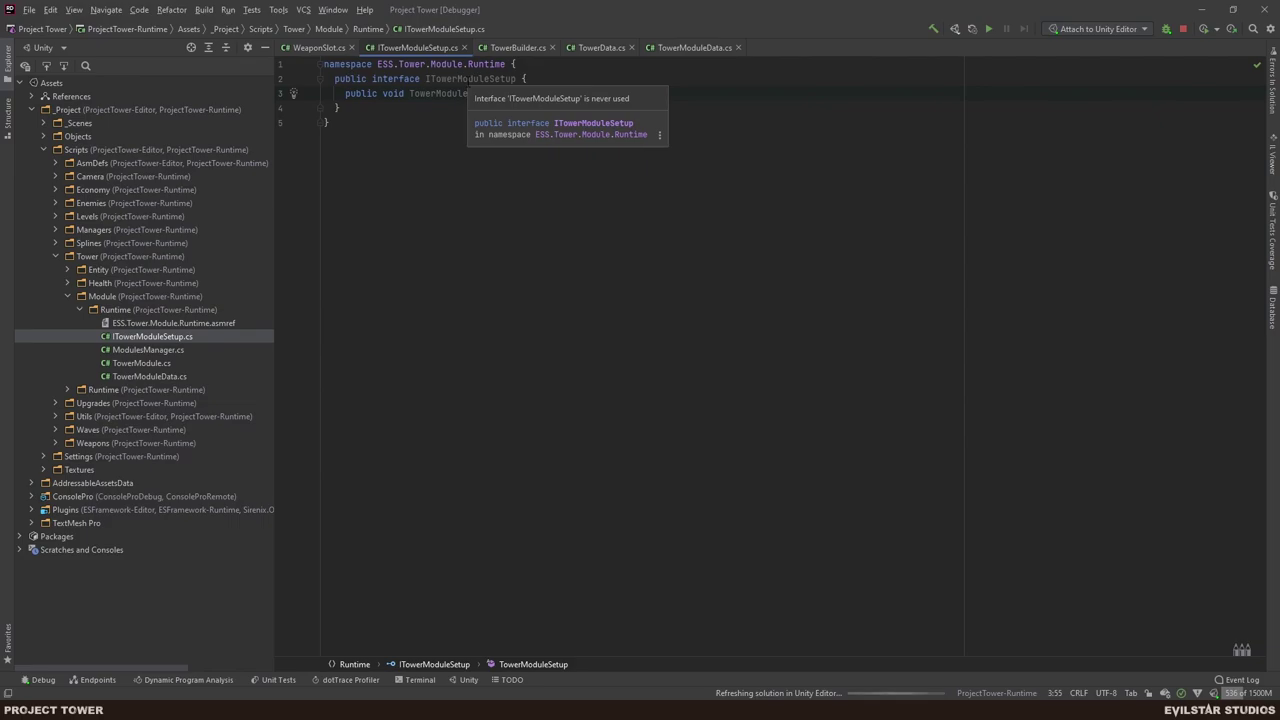
{"action": "double_click", "coordinate": [470, 78]}
{"action": "key", "text": "ctrl+c"}
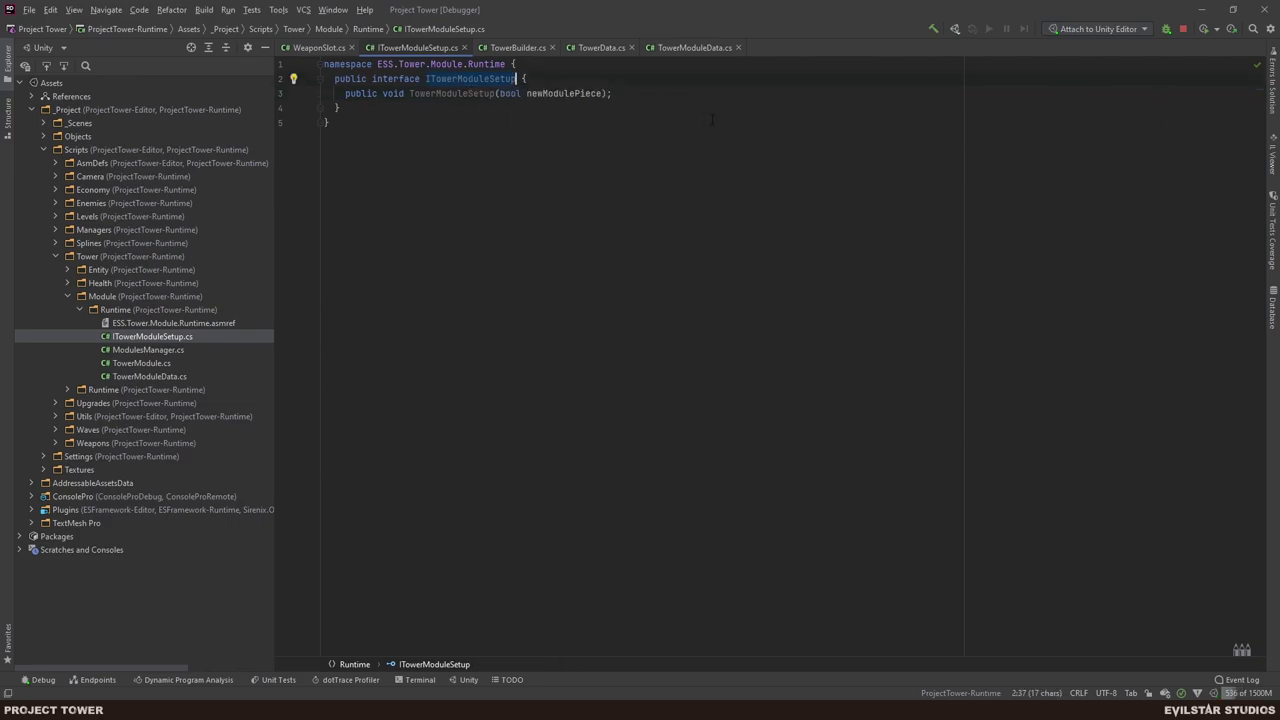
{"action": "left_click", "coordinate": [316, 48]}
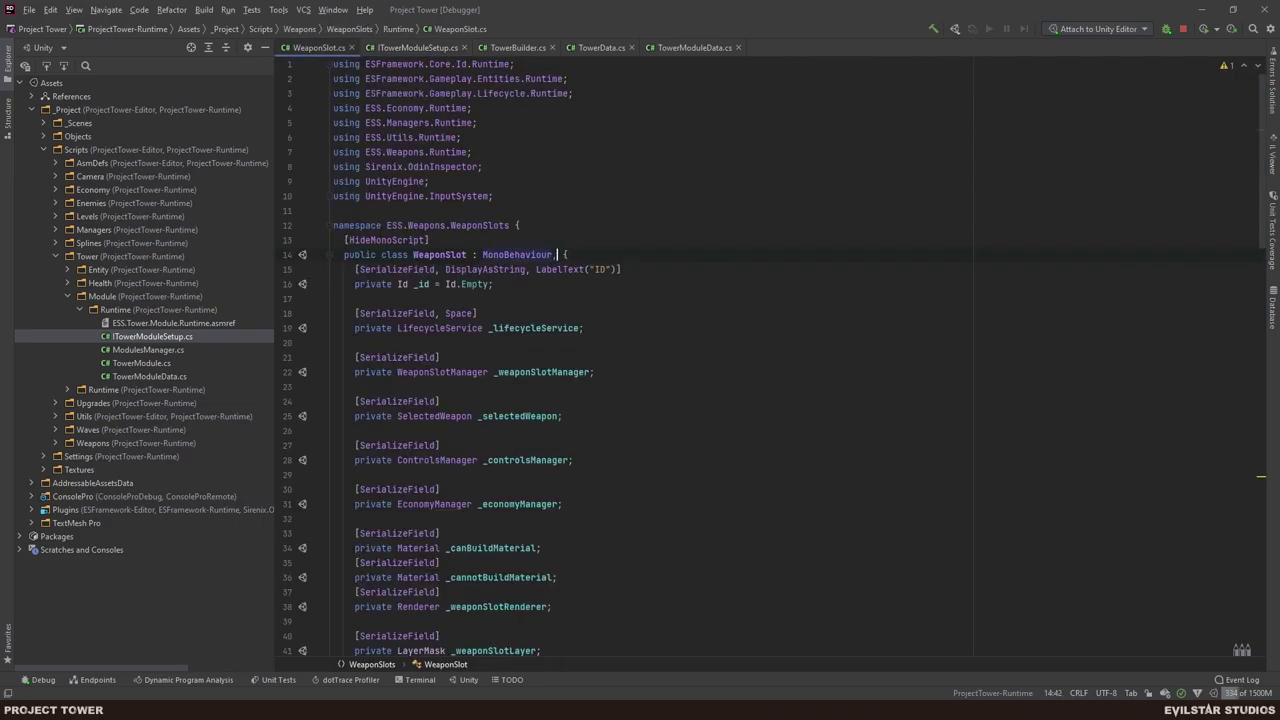
- Add ITowerModuleSetup to WeaponSlot's base types and generate its method stub
{"action": "type", "text": ","}
{"action": "key", "text": "ctrl+v"}
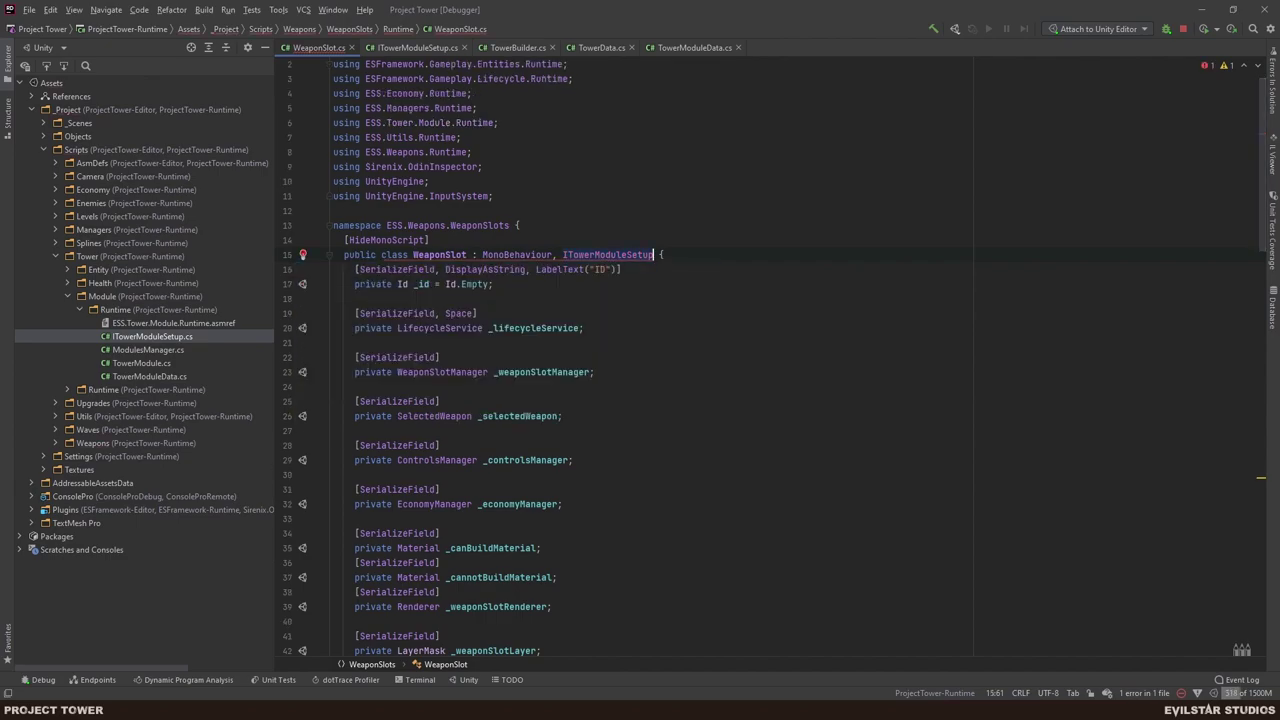
{"action": "key", "text": "alt+Return"}
{"action": "key", "text": "Return"}
- Write '_id = Id.New;' in the generated setup method
{"action": "type", "text": "_id"}
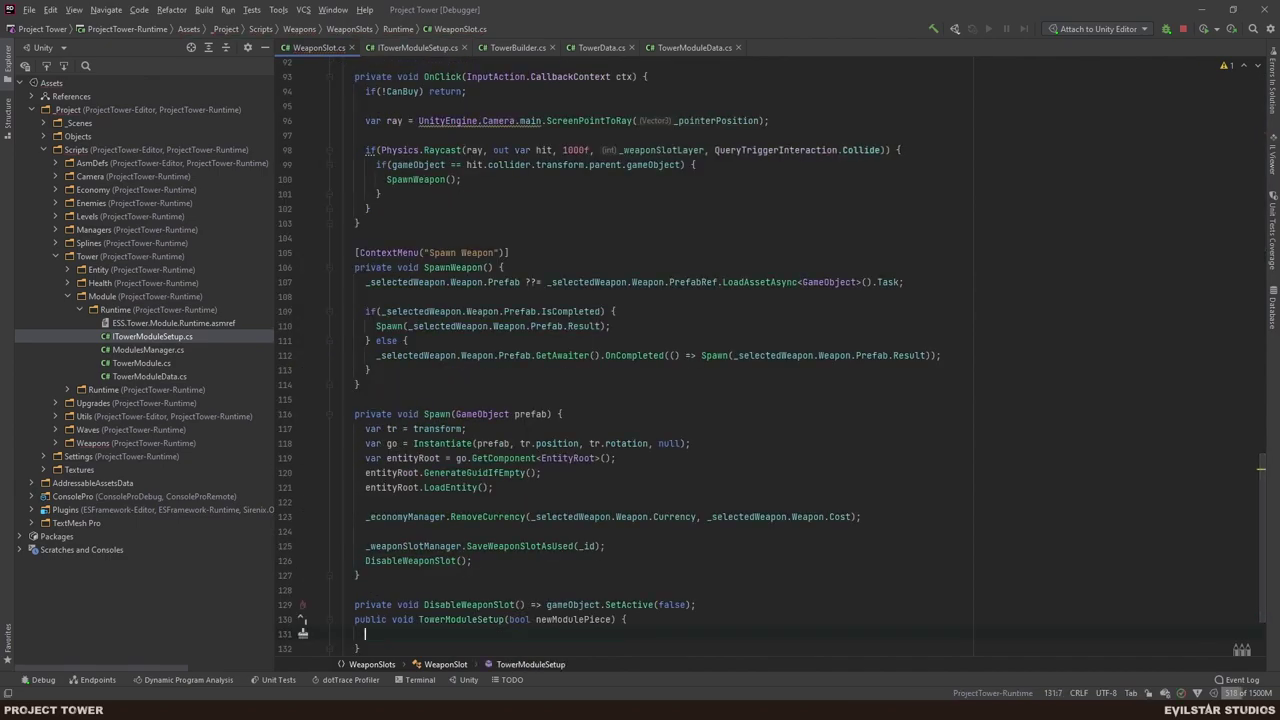
{"action": "type", "text": " ="}
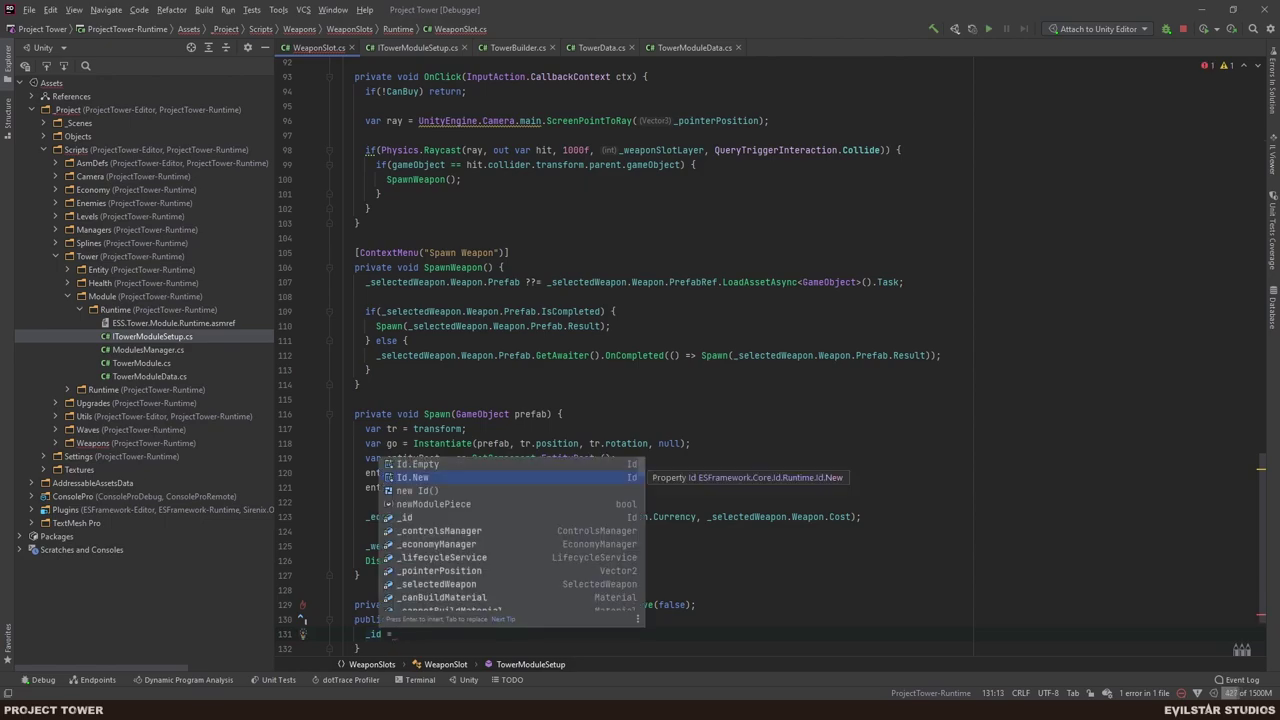
{"action": "key", "text": "Return"}
{"action": "type", "text": ";"}
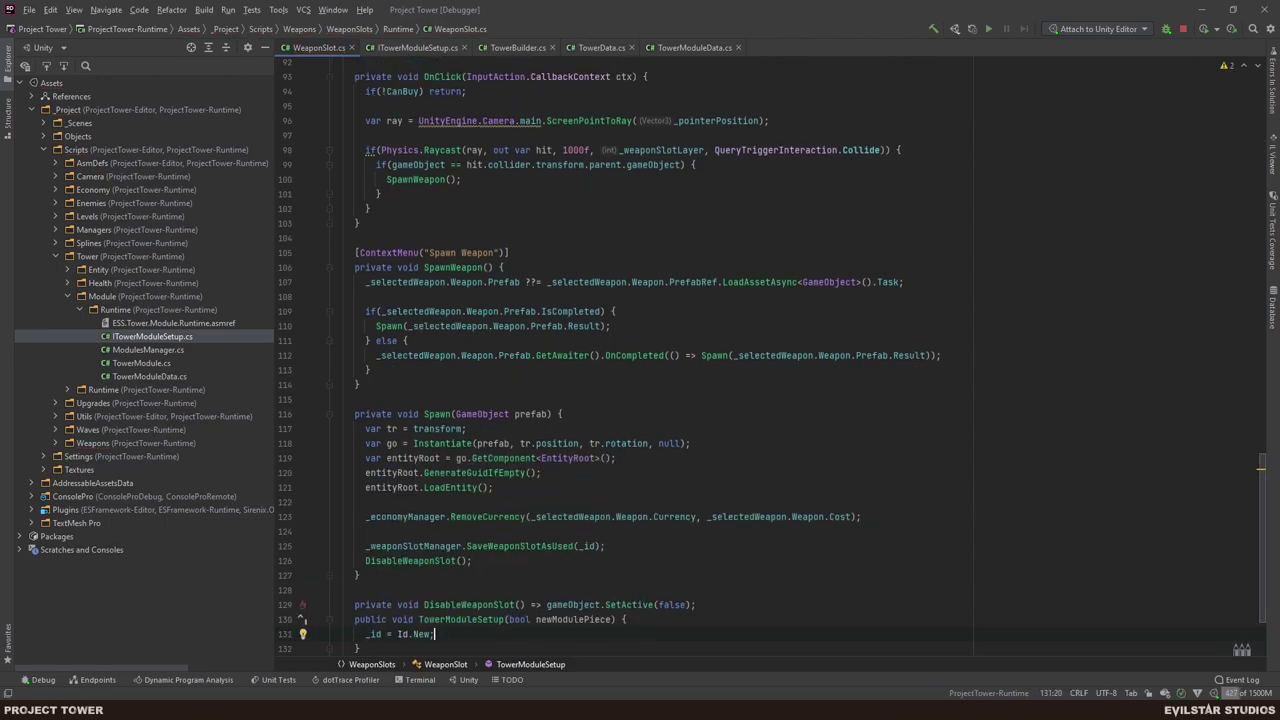
{"action": "left_click", "coordinate": [610, 619]}
{"action": "left_click", "coordinate": [397, 634]}
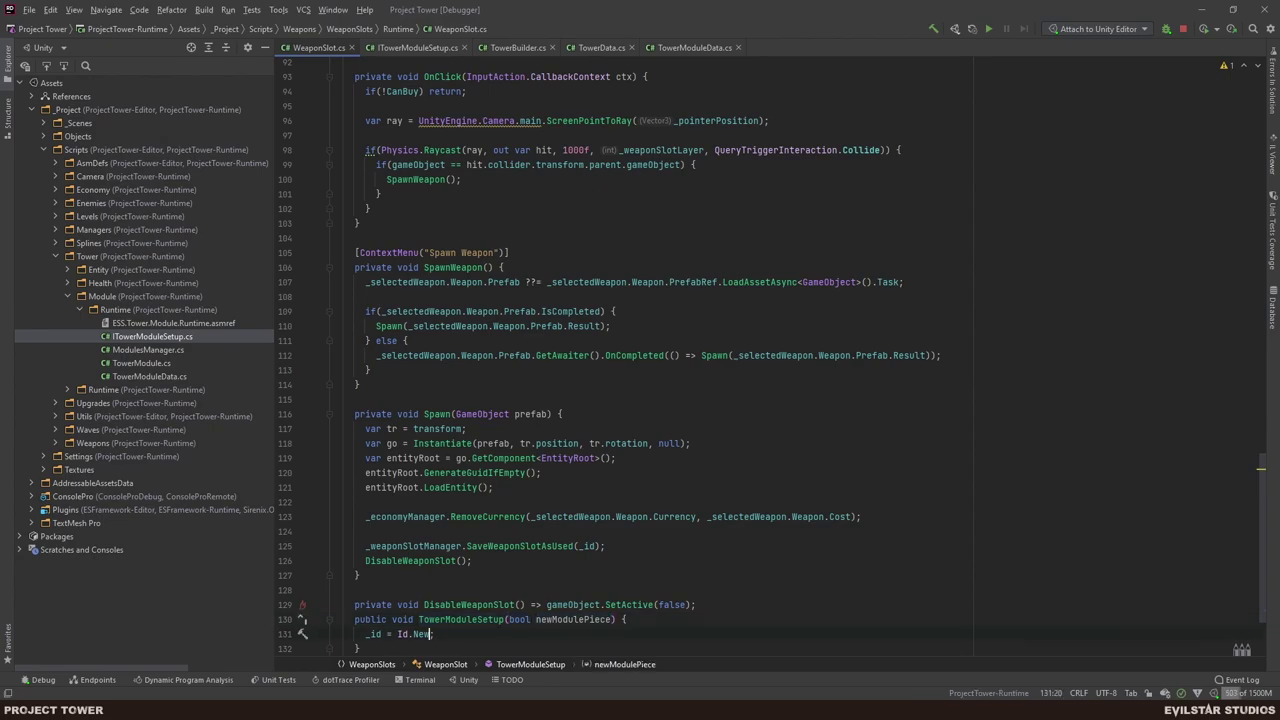
- Add an if(newModulePiece) condition above the _id assignment
{"action": "key", "text": "Up"}
{"action": "key", "text": "End"}
{"action": "key", "text": "Return"}
{"action": "key", "text": "Return"}
{"action": "type", "text": "i"}
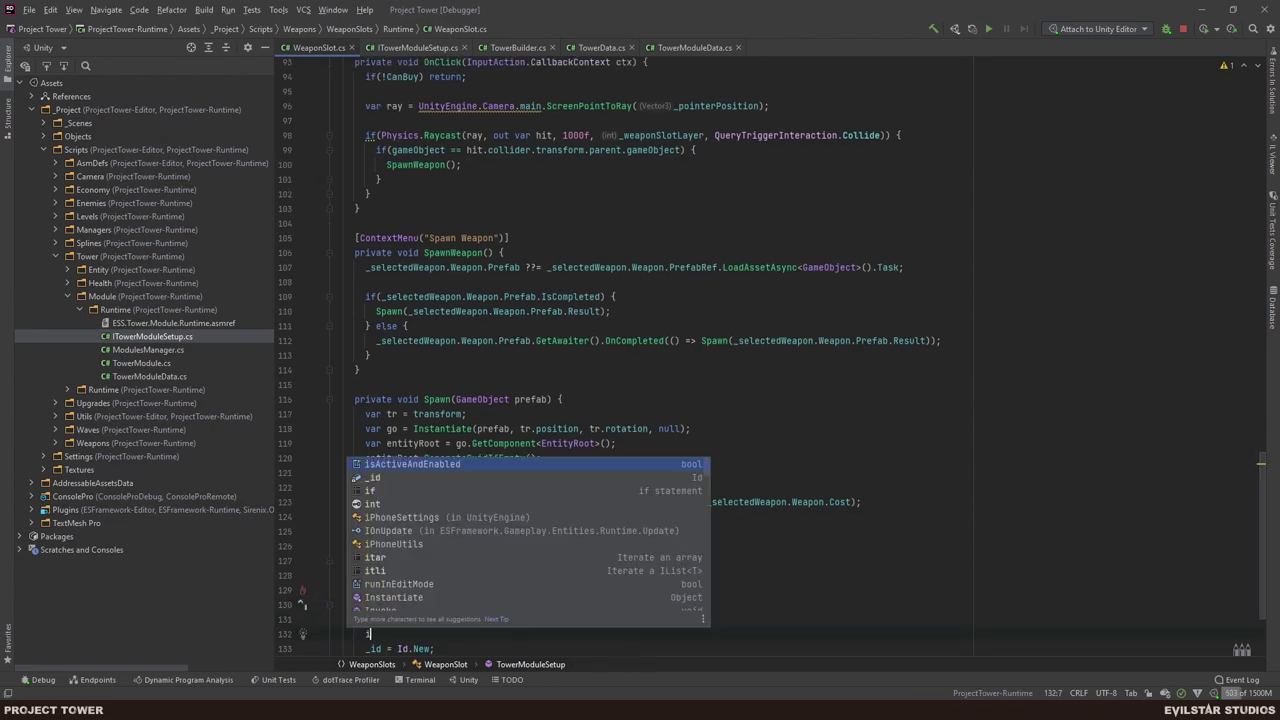
{"action": "type", "text": "f(n"}
{"action": "key", "text": "Return"}
- Move '_id = Id.New;' inside the if block's braces and remove the leftover blank line
{"action": "left_click_drag", "start_coordinate": [434, 634], "coordinate": [378, 634]}
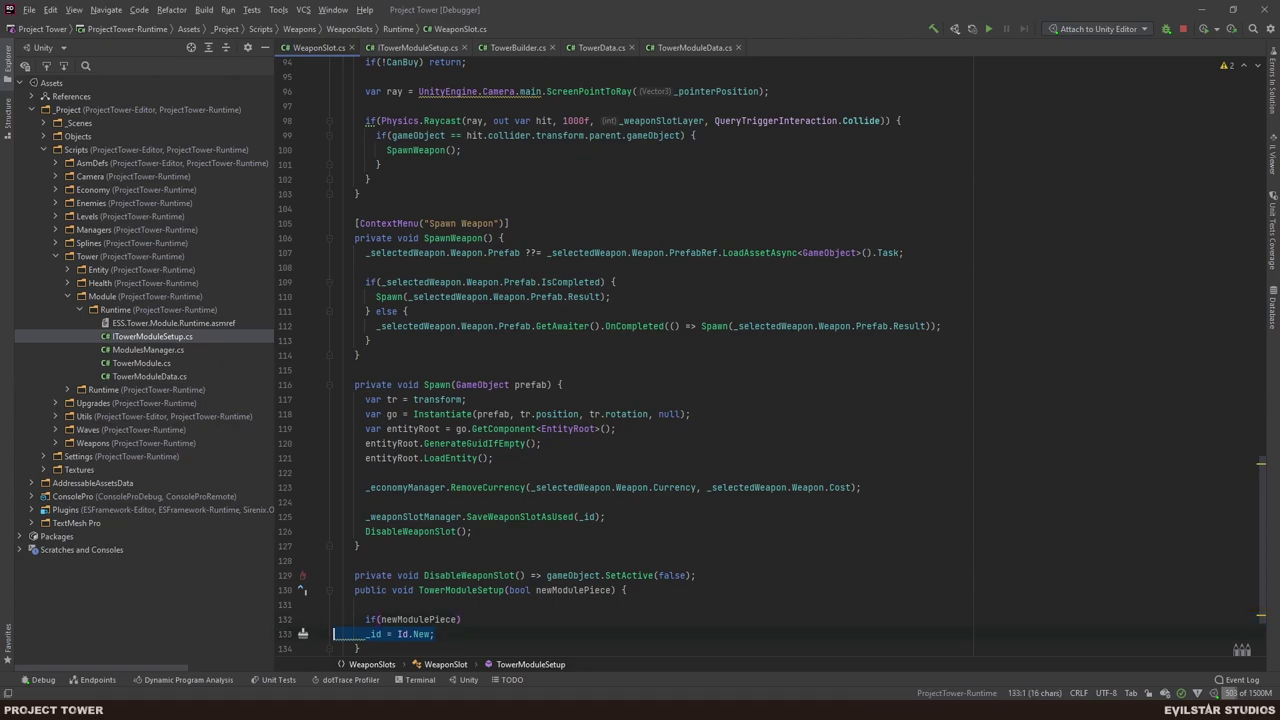
{"action": "key", "text": "ctrl+x"}
{"action": "key", "text": "Up"}
{"action": "key", "text": "End"}
{"action": "type", "text": "{"}
{"action": "key", "text": "Return"}
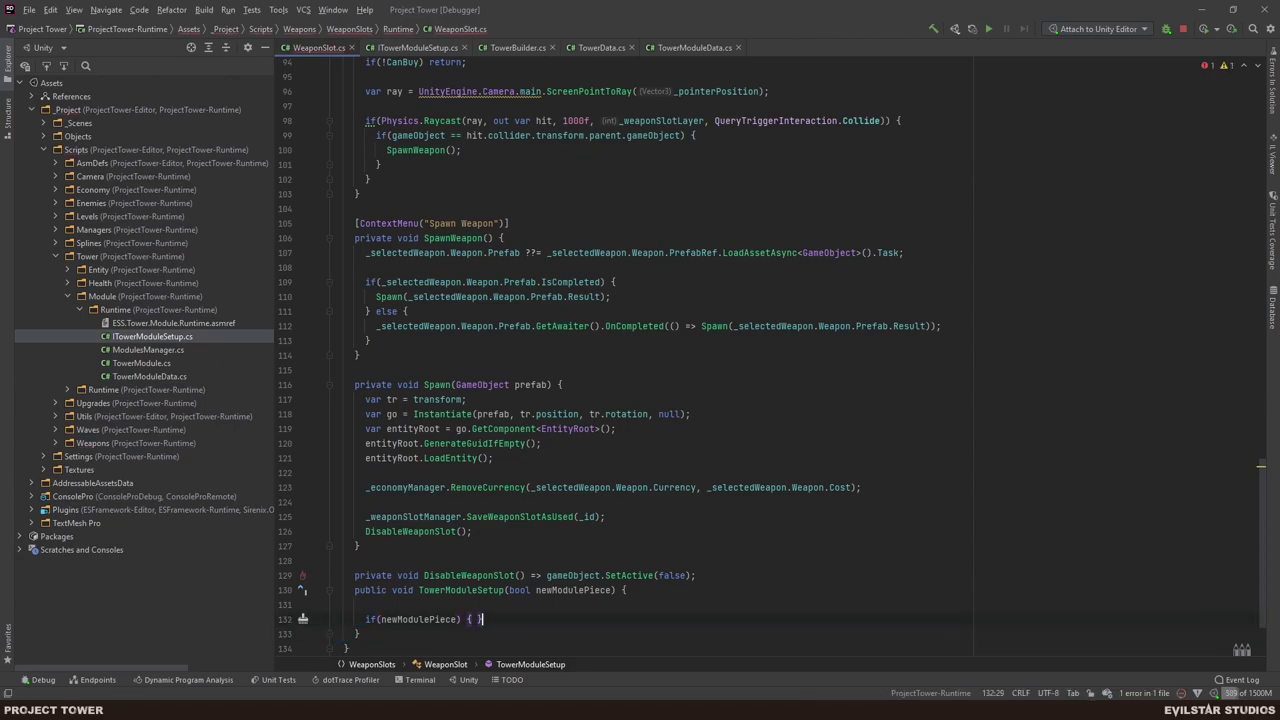
{"action": "key", "text": "ctrl+v"}
{"action": "key", "text": "Up"}
{"action": "key", "text": "Up"}
{"action": "key", "text": "Up"}
{"action": "key", "text": "End"}
{"action": "key", "text": "Delete"}
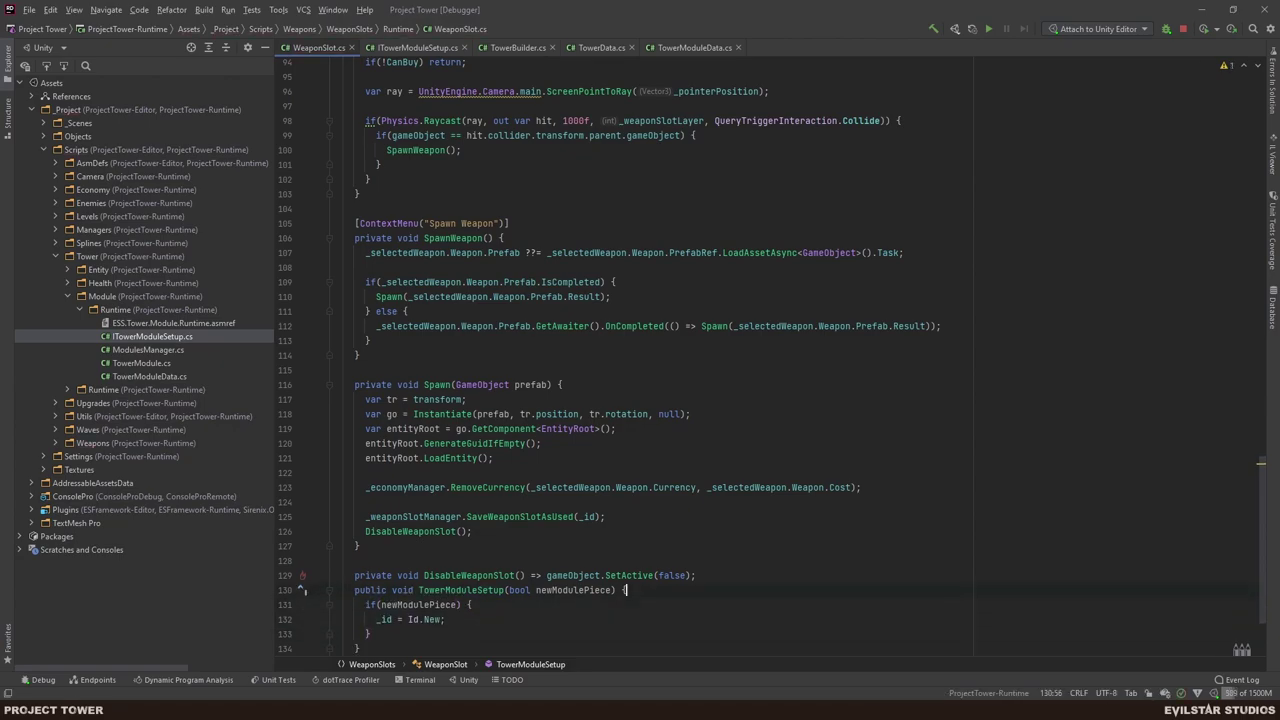
{"action": "left_click", "coordinate": [445, 619]}
- Review the finished WeaponSlot code, then return to Unity to recompile
{"action": "scroll", "coordinate": [693, 405], "scroll_direction": "up", "scroll_amount": 20}
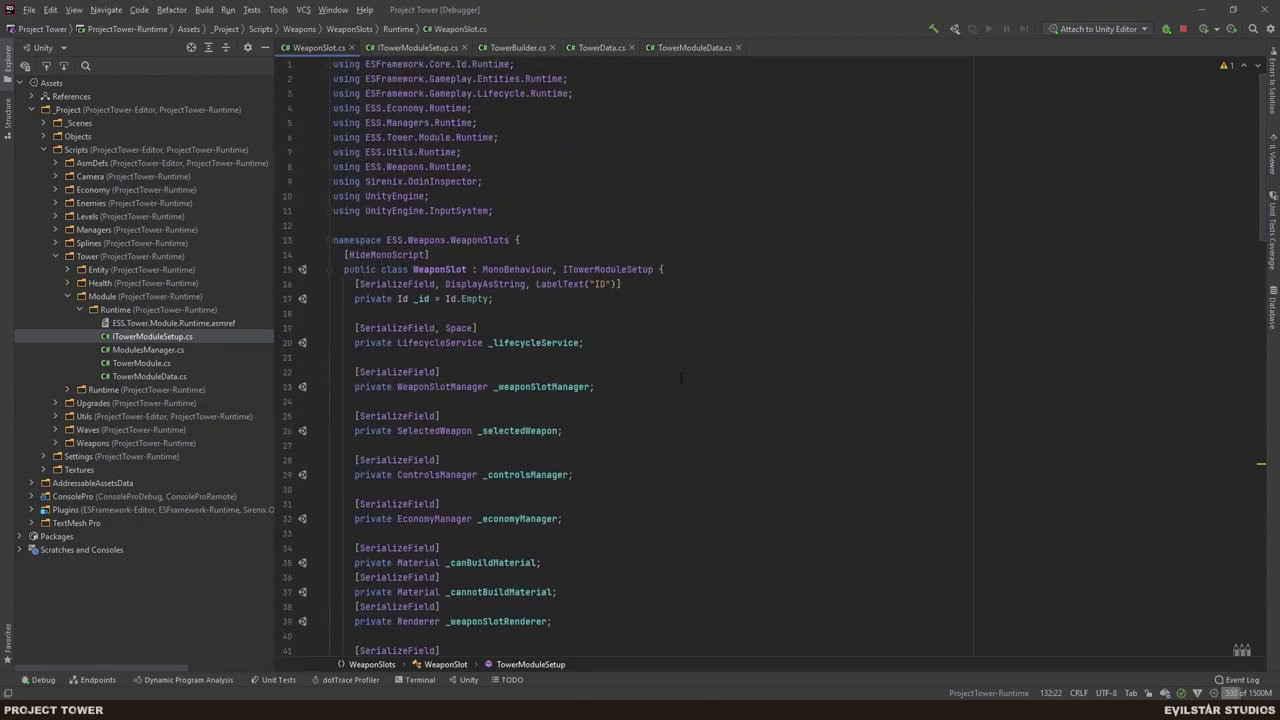
{"action": "scroll", "coordinate": [660, 363], "scroll_direction": "down", "scroll_amount": 20}
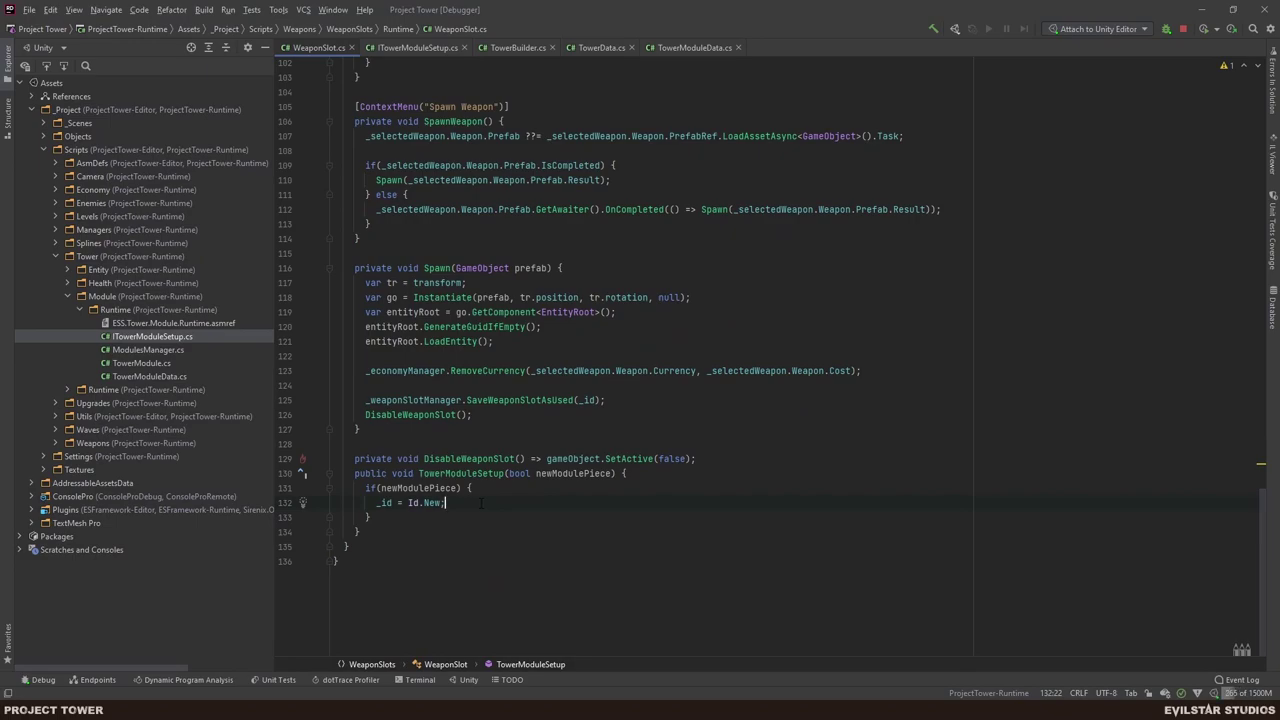
{"action": "key", "text": "alt+Tab"}
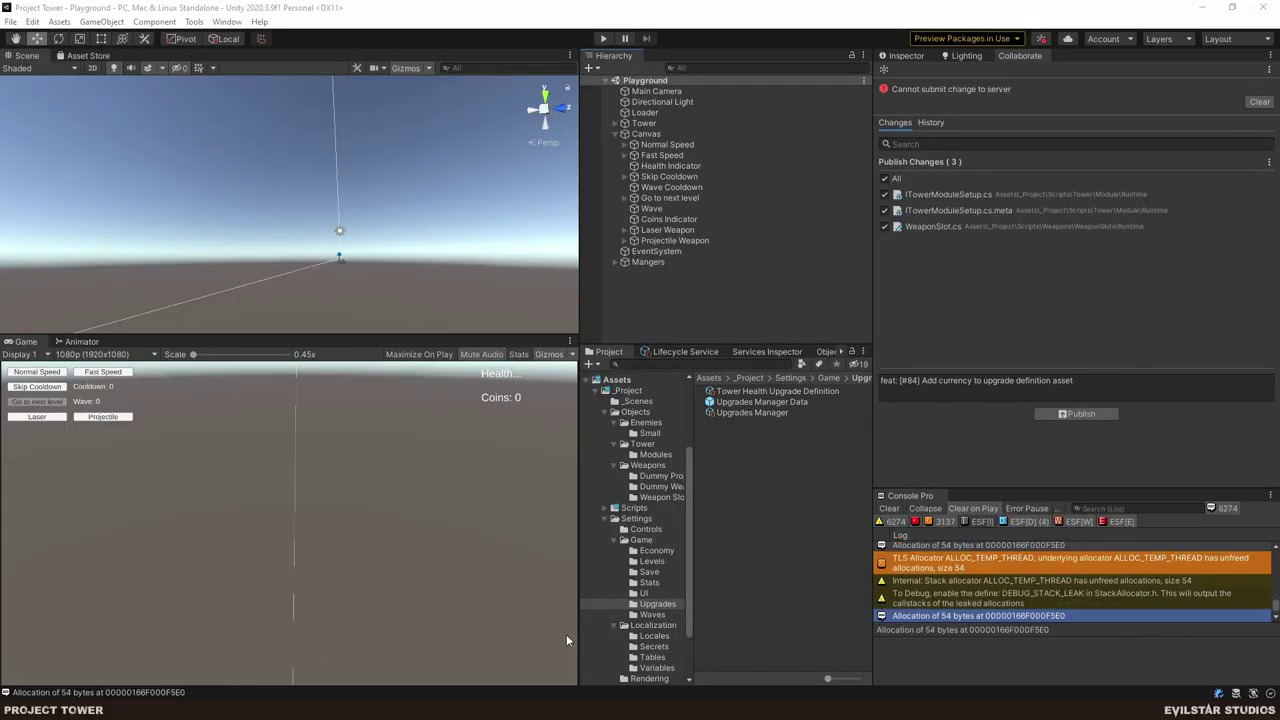
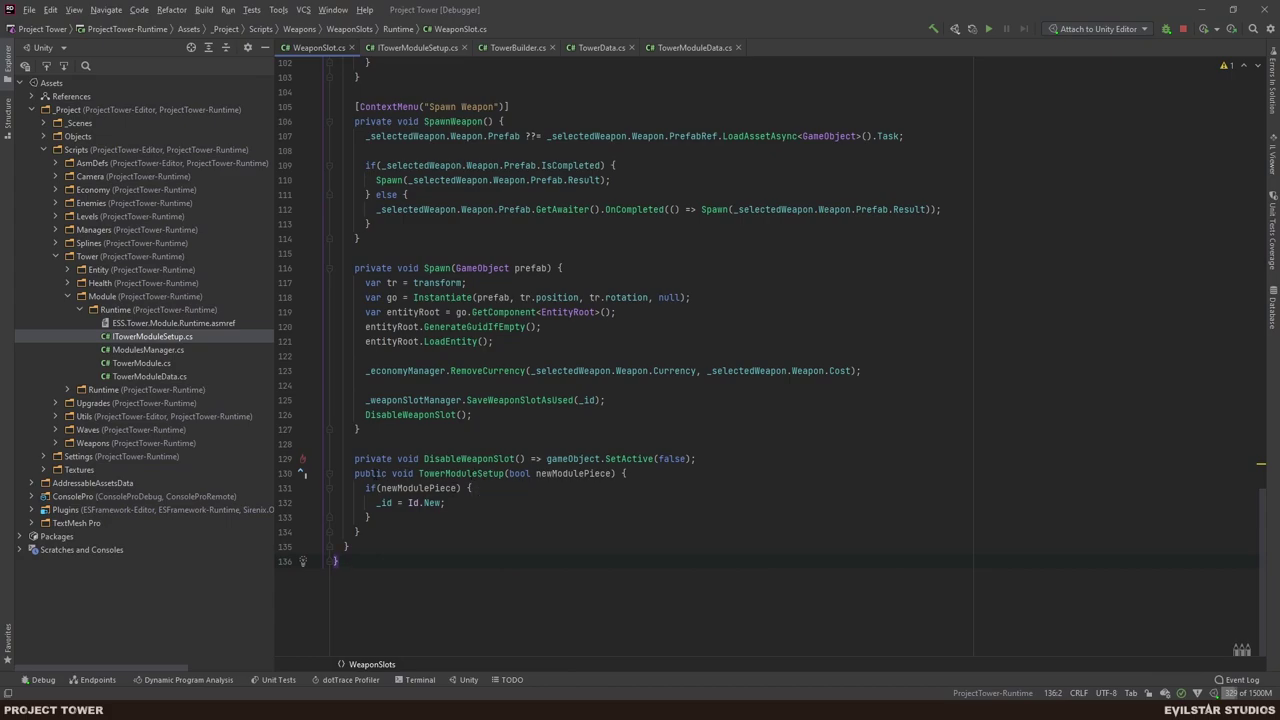
- Review WeaponSlot's TowerModuleSetup(bool newModulePiece) method, then bring up TowerBuilder.cs at SpawnTower
{"action": "left_click", "coordinate": [418, 533]}
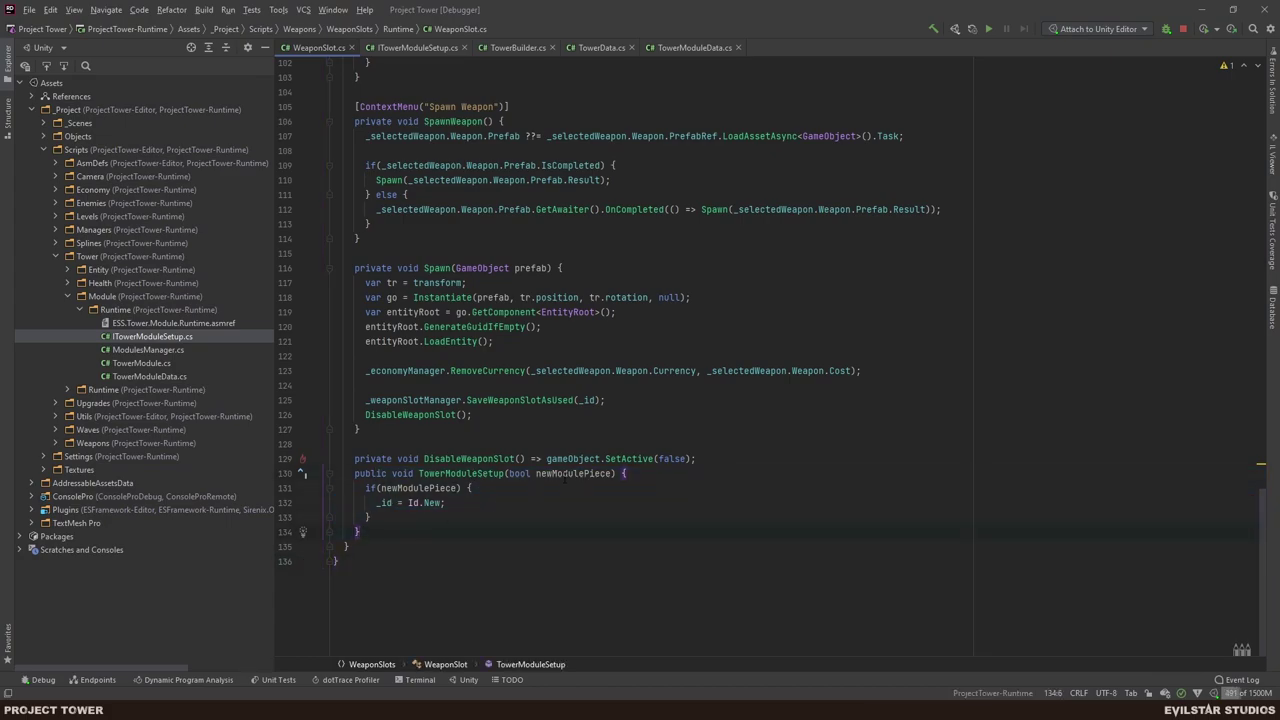
{"action": "double_click", "coordinate": [536, 475]}
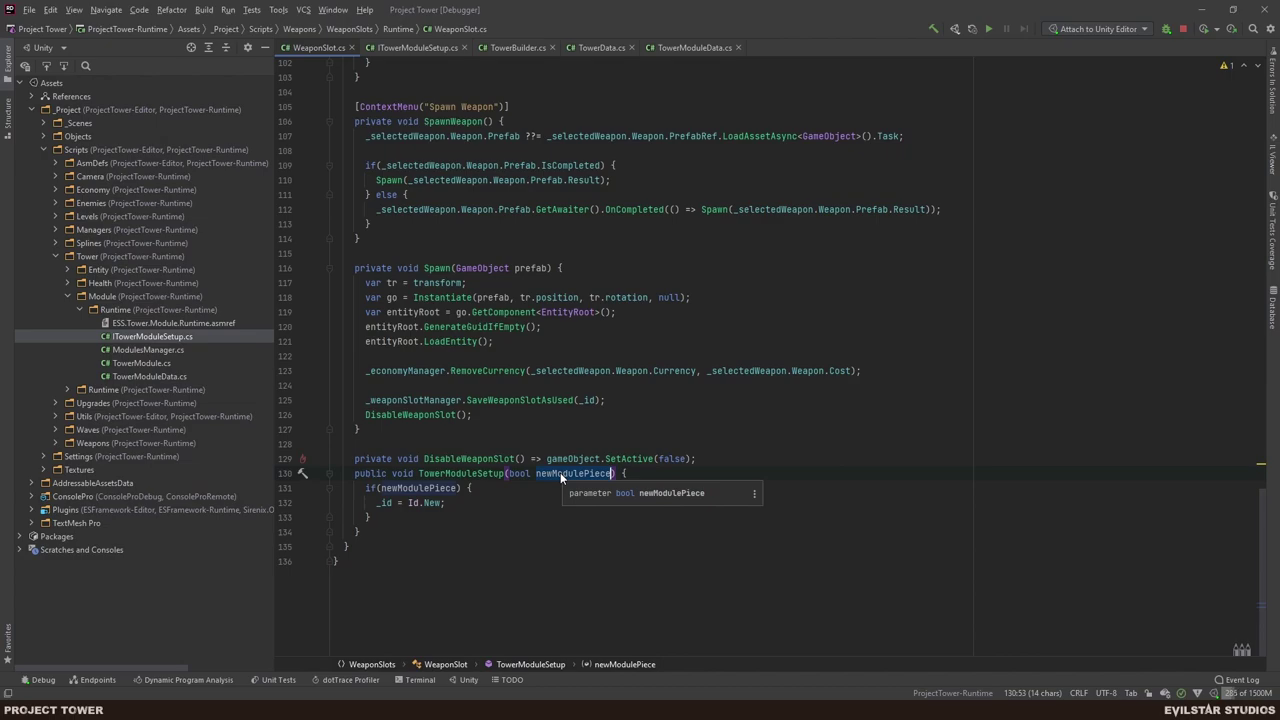
{"action": "key", "text": "Down"}
{"action": "key", "text": "Down"}
{"action": "key", "text": "Down"}
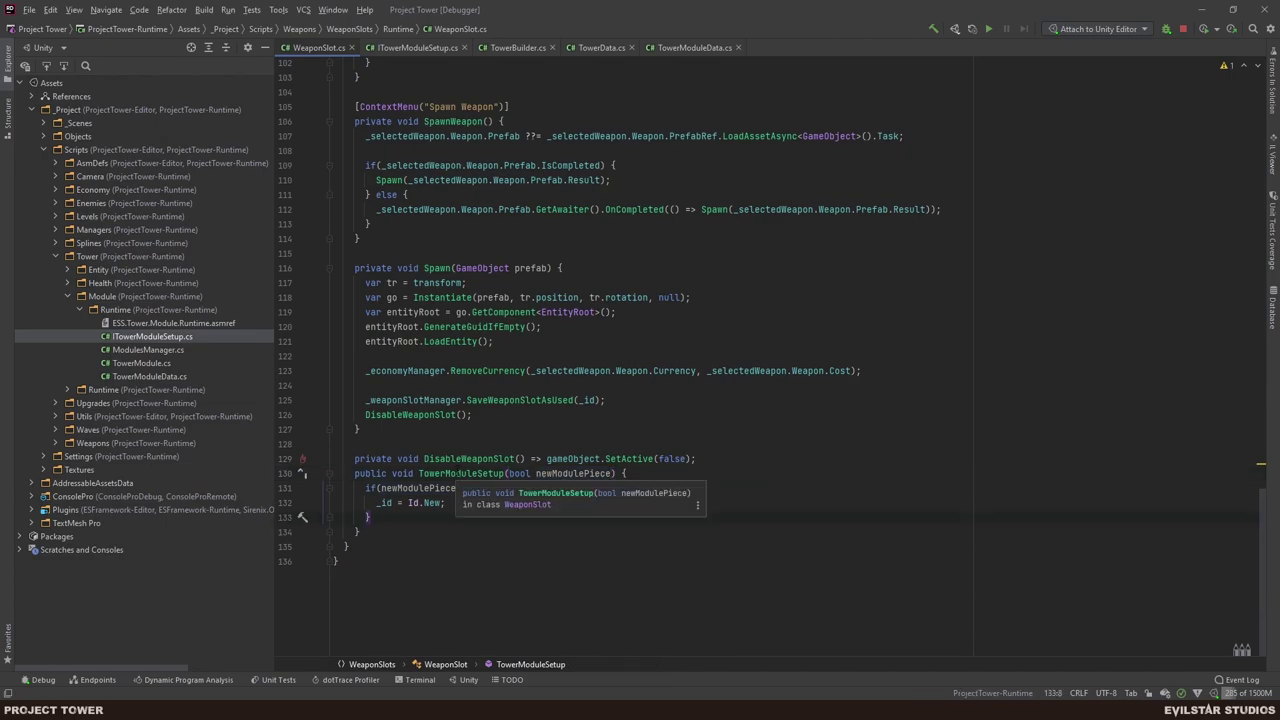
{"action": "double_click", "coordinate": [458, 475]}
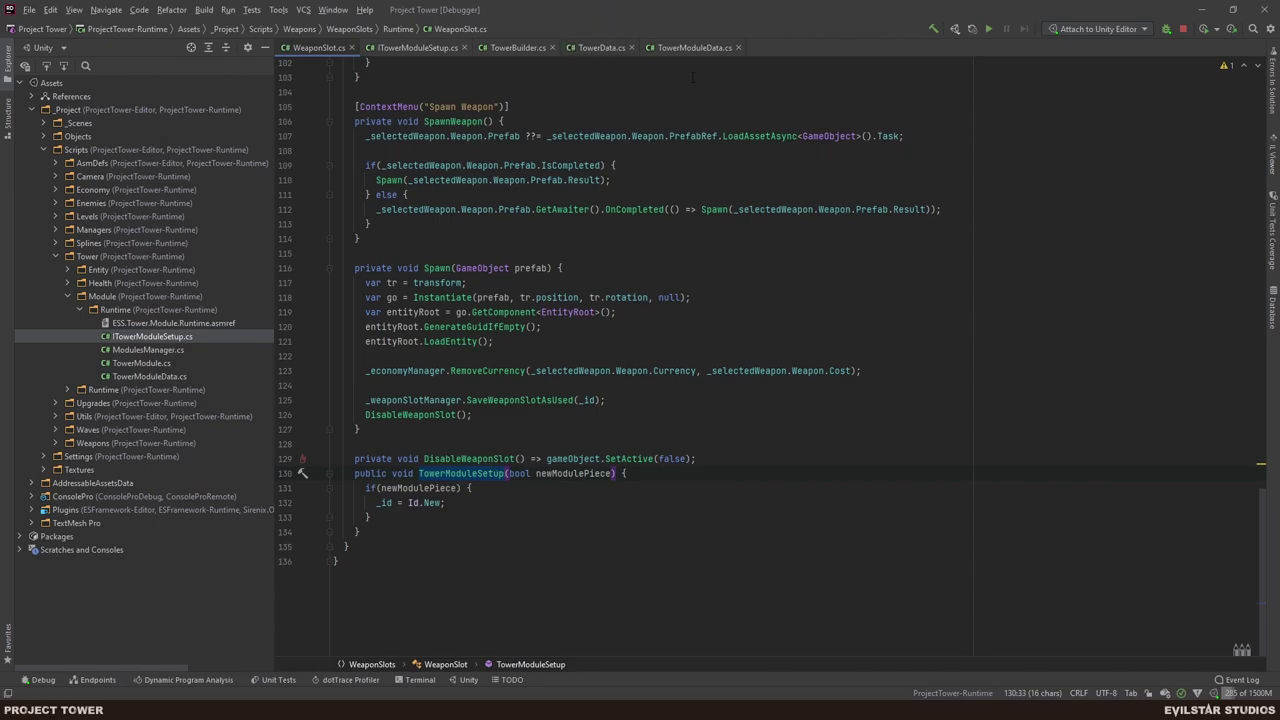
{"action": "left_click", "coordinate": [518, 48]}
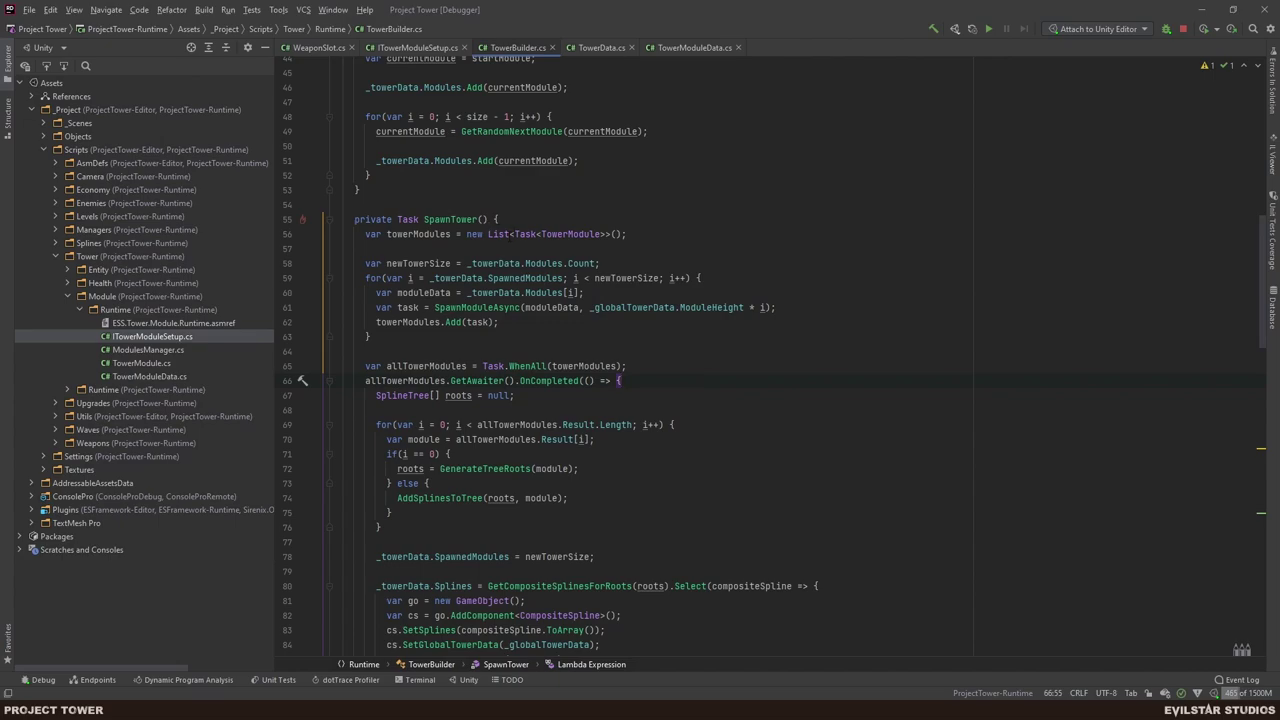
{"action": "scroll", "coordinate": [595, 292], "scroll_direction": "up", "scroll_amount": 10}
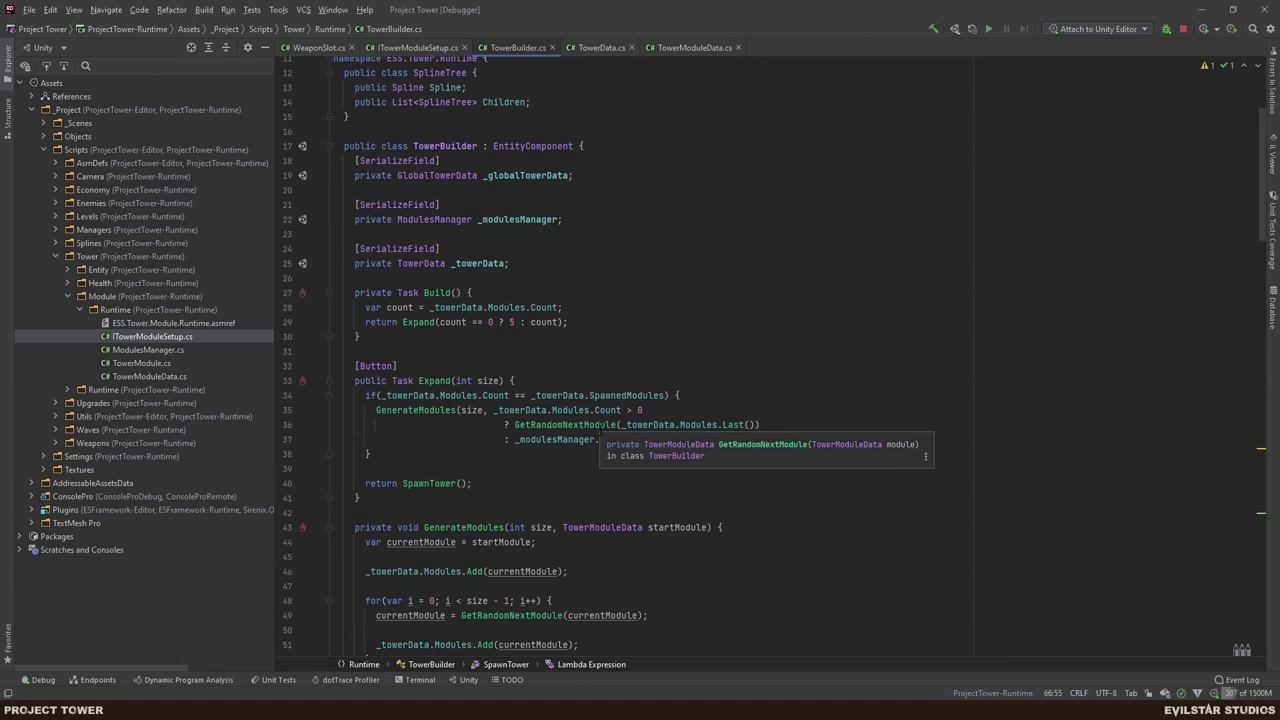
{"action": "left_click_drag", "start_coordinate": [365, 395], "coordinate": [598, 452]}
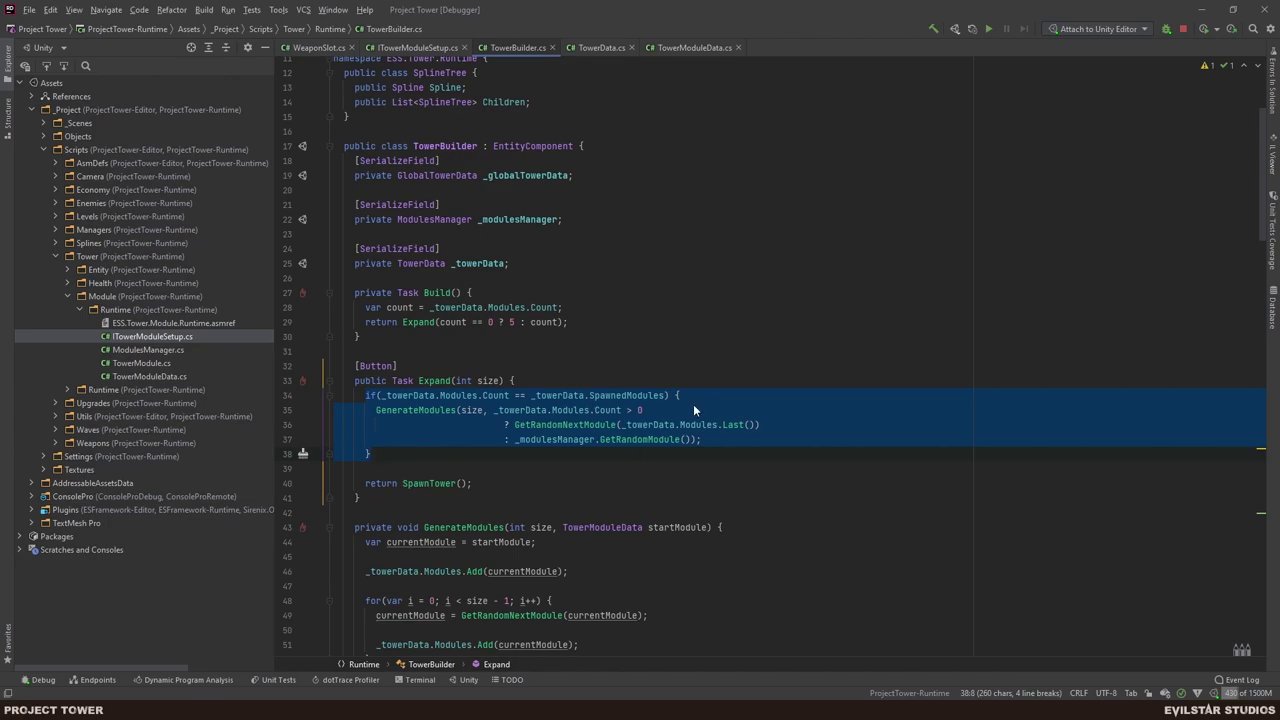
{"action": "left_click", "coordinate": [740, 393]}
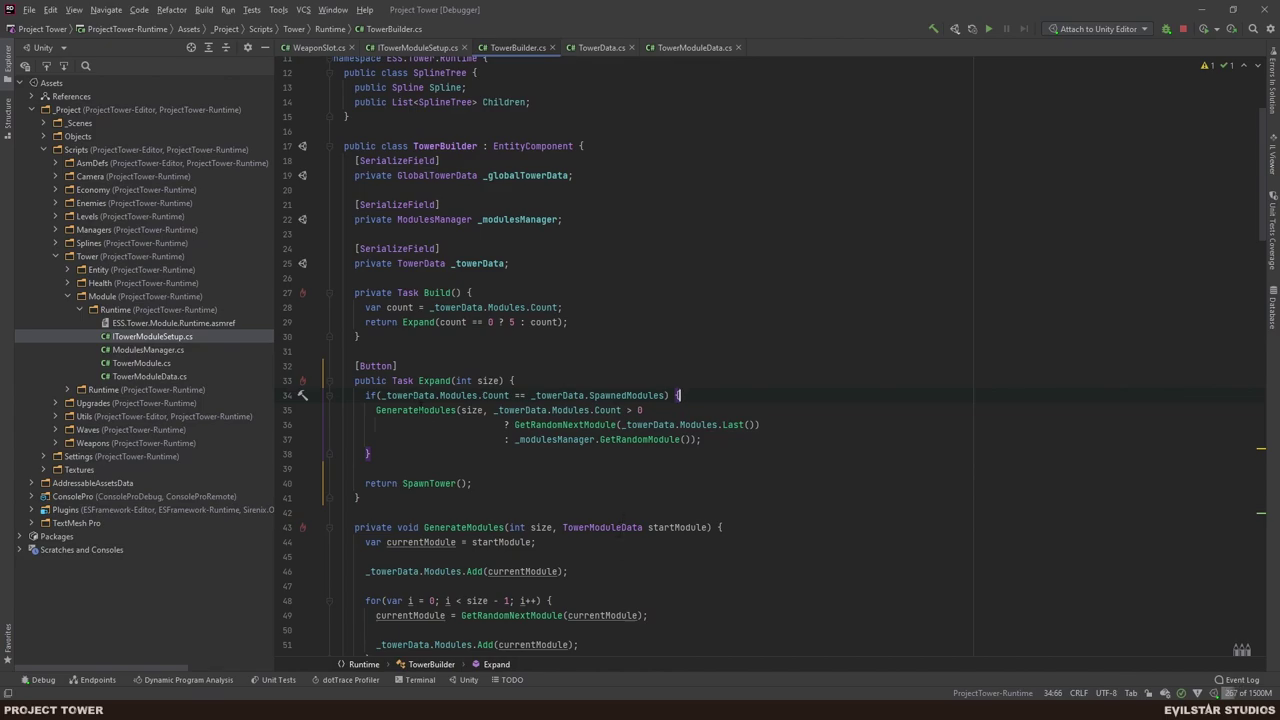
{"action": "double_click", "coordinate": [470, 410]}
{"action": "double_click", "coordinate": [572, 410]}
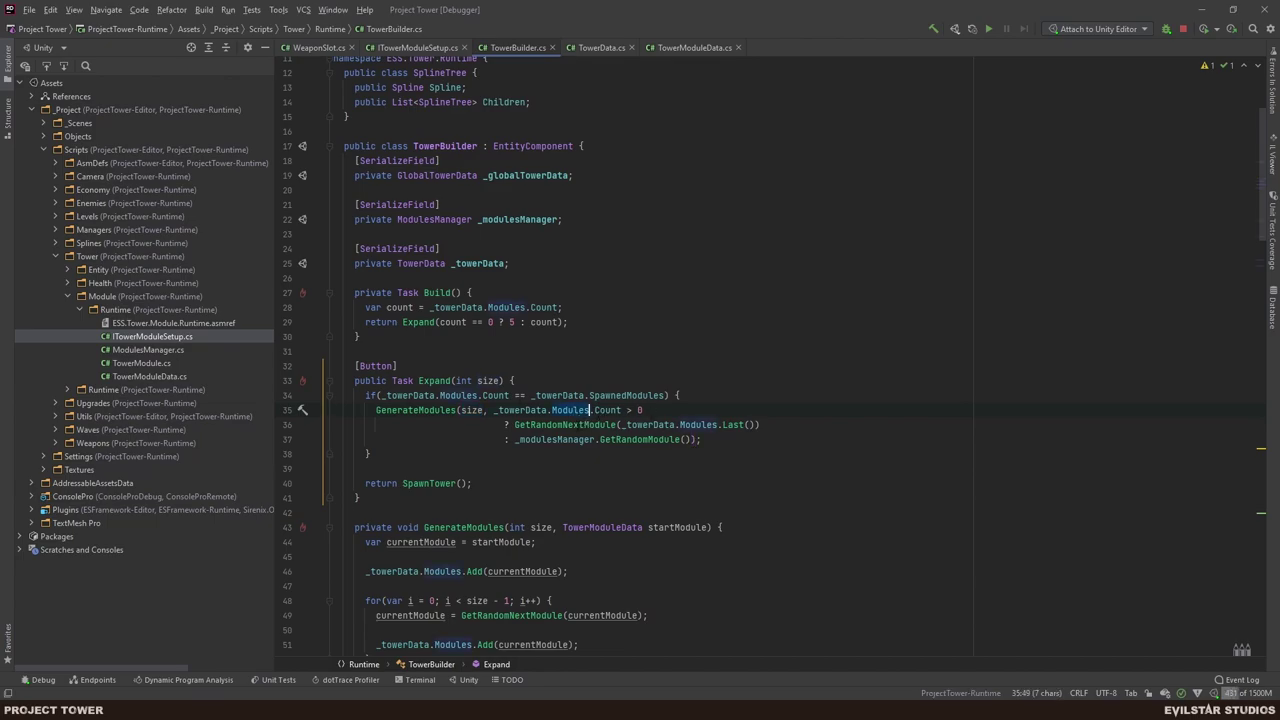
{"action": "double_click", "coordinate": [600, 424]}
{"action": "left_click", "coordinate": [655, 410]}
{"action": "double_click", "coordinate": [585, 424]}
{"action": "mouse_move", "coordinate": [657, 446]}
{"action": "left_click", "coordinate": [415, 410], "text": "ctrl"}
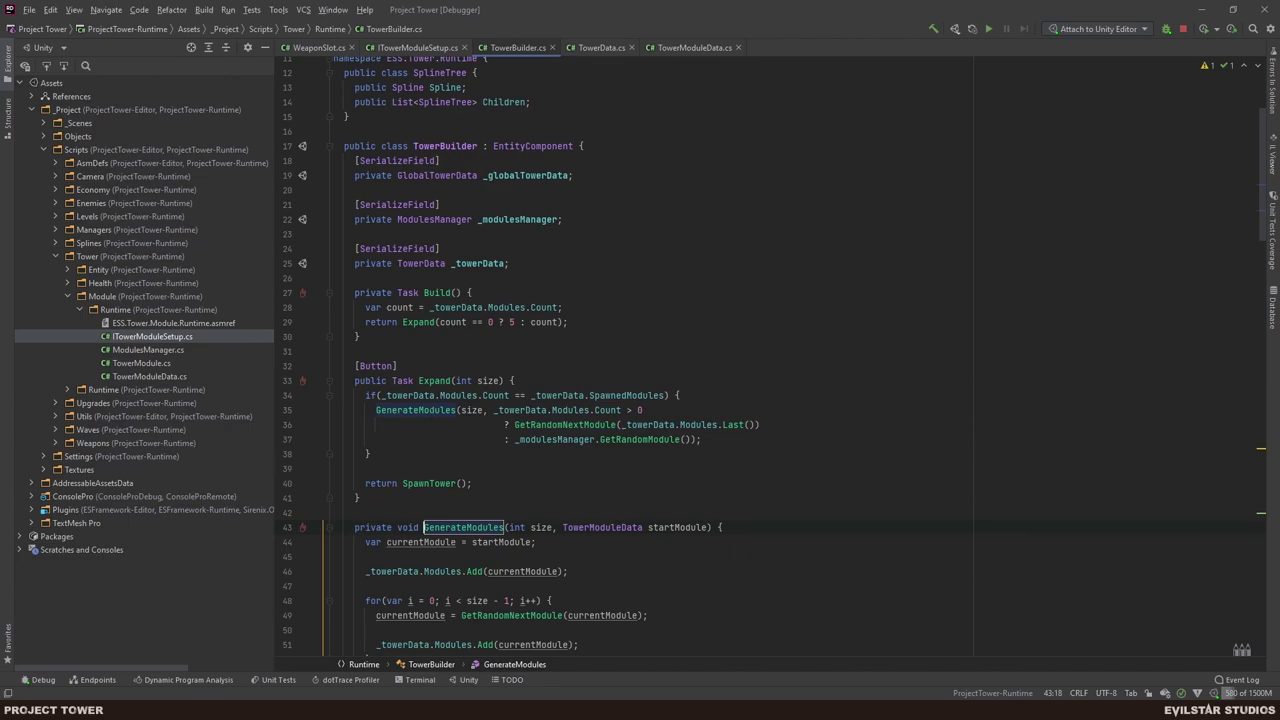
{"action": "double_click", "coordinate": [666, 527]}
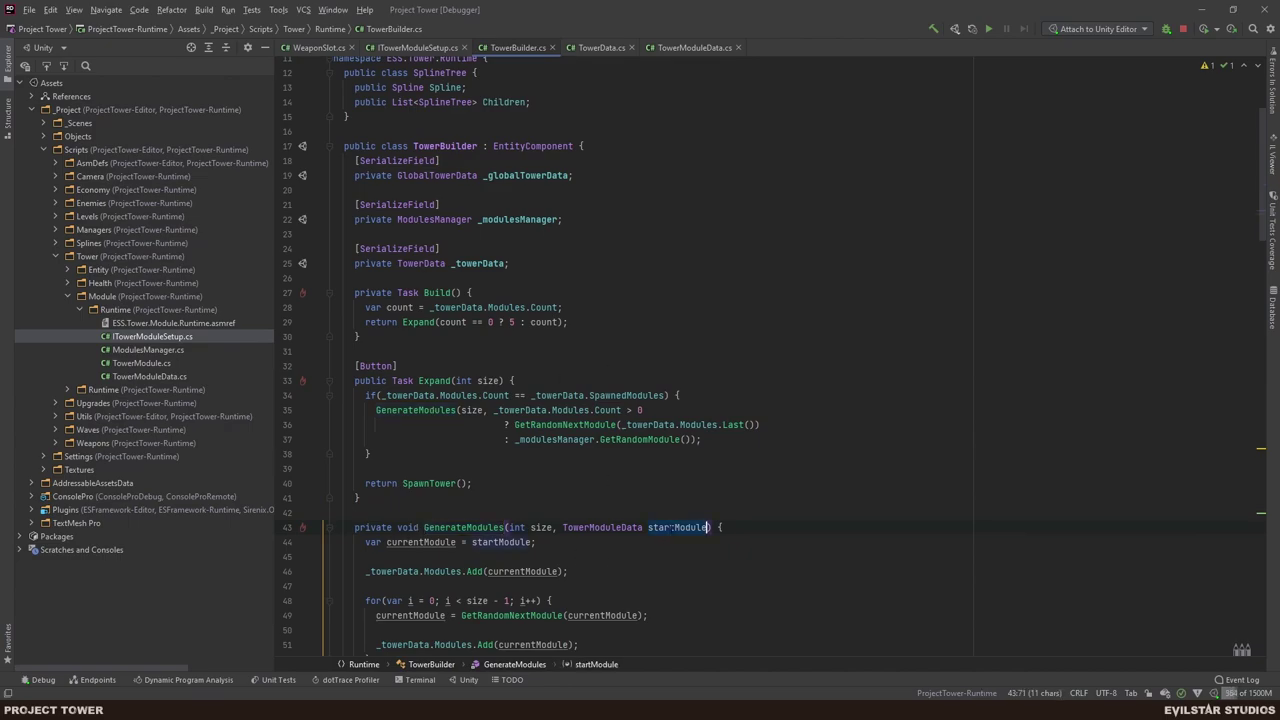
{"action": "scroll", "coordinate": [646, 556], "scroll_direction": "down", "scroll_amount": 2}
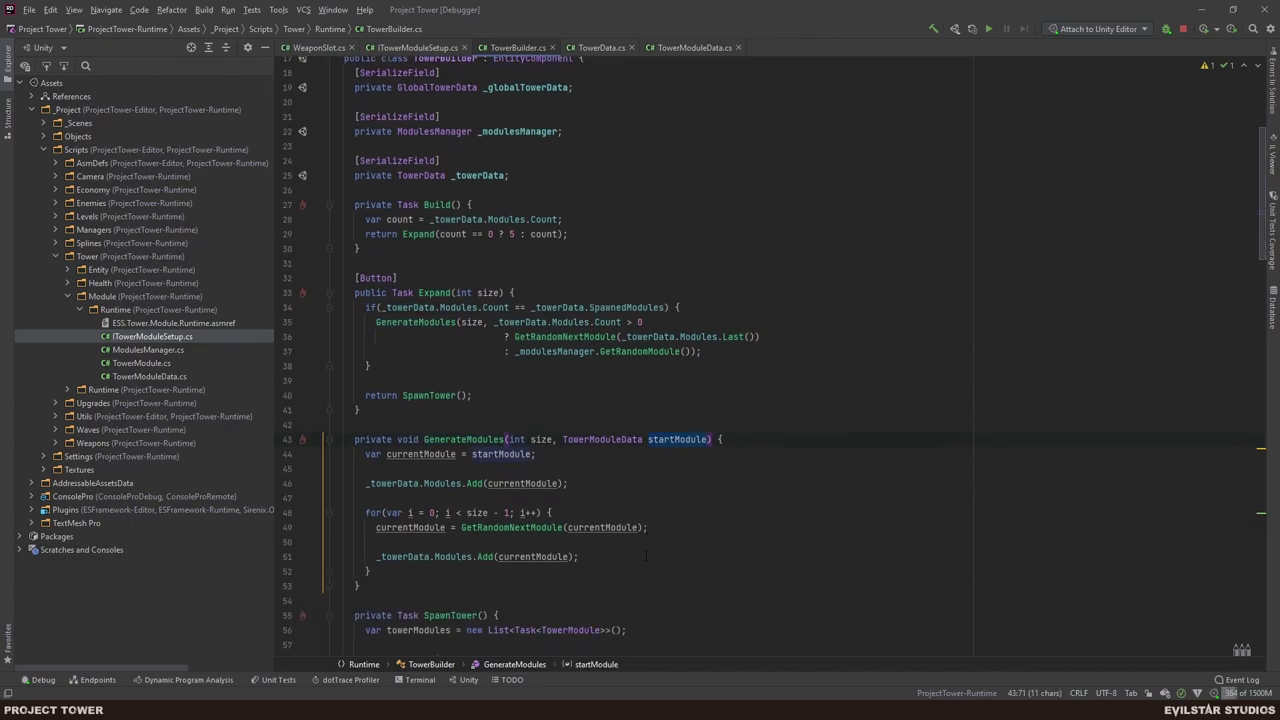
{"action": "left_click", "coordinate": [427, 454]}
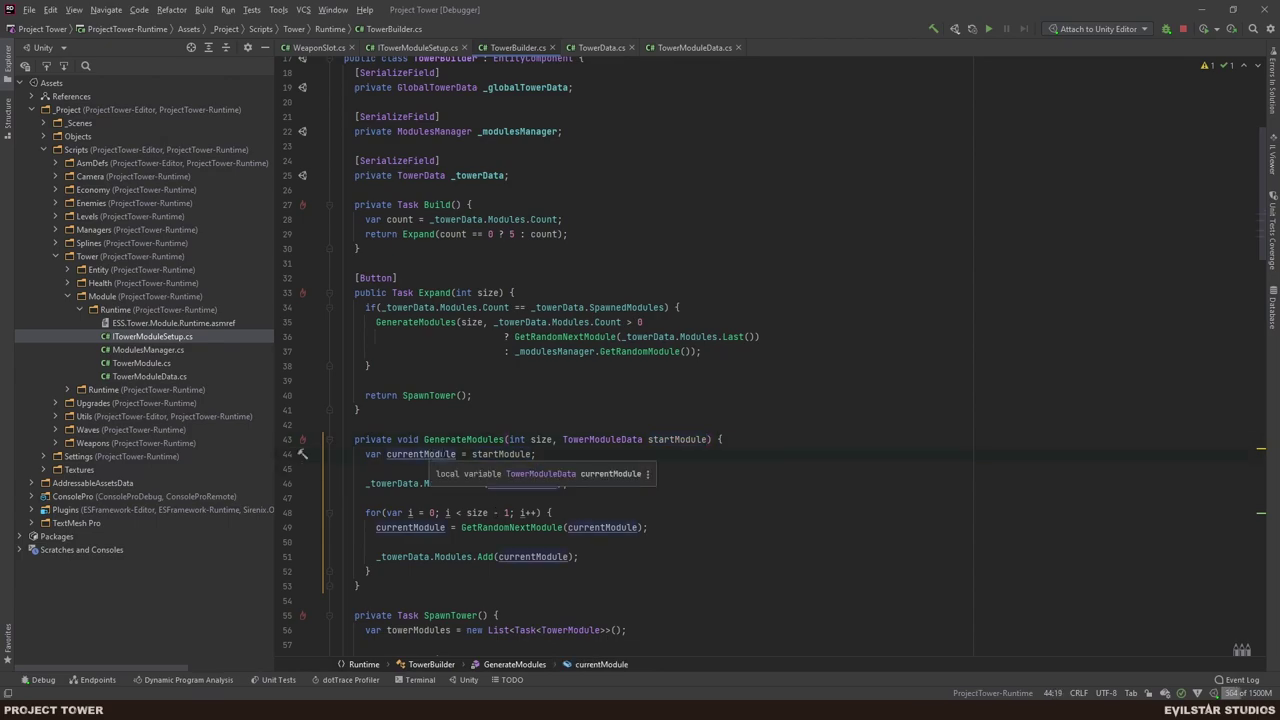
{"action": "left_click", "coordinate": [644, 322]}
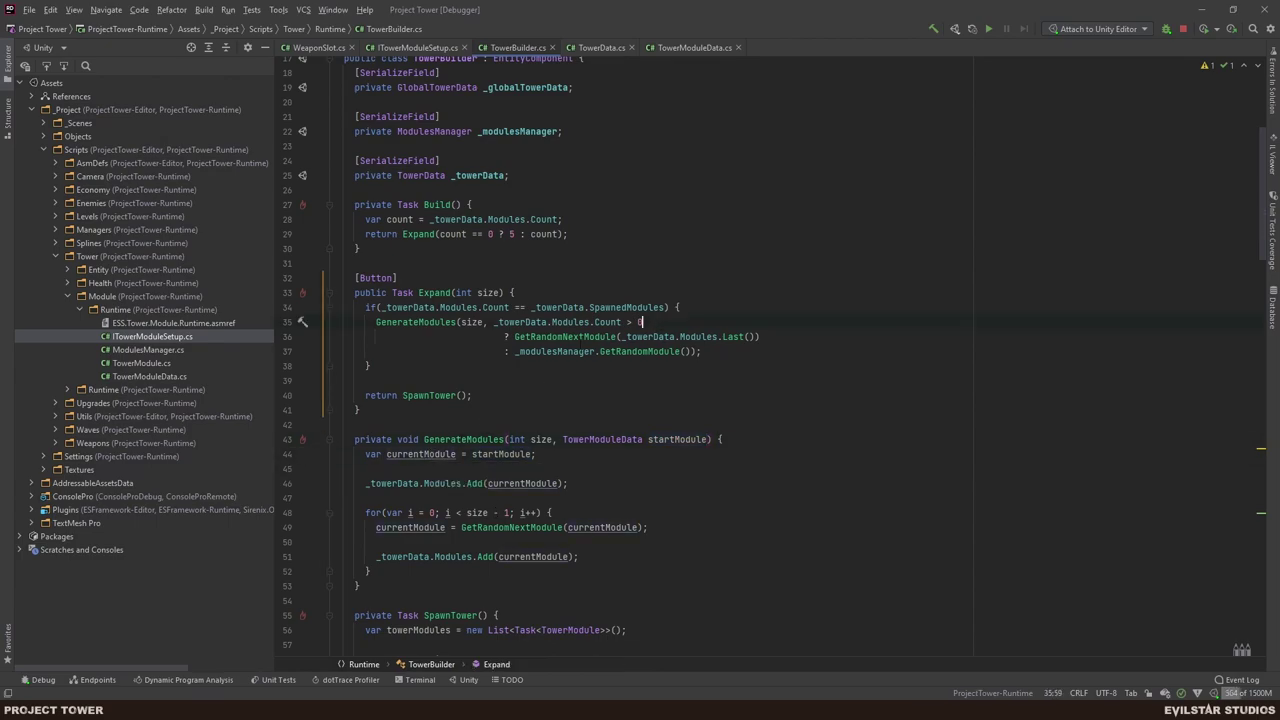
{"action": "left_click_drag", "start_coordinate": [641, 322], "coordinate": [493, 322]}
{"action": "mouse_move", "coordinate": [575, 351]}
{"action": "key", "text": "shift+Right"}
{"action": "key", "text": "shift+Right"}
{"action": "key", "text": "shift+Right"}
{"action": "key", "text": "shift+Right"}
{"action": "key", "text": "shift+Right"}
{"action": "key", "text": "shift+Right"}
{"action": "key", "text": "shift+Right"}
{"action": "key", "text": "shift+Right"}
{"action": "key", "text": "shift+Right"}
{"action": "key", "text": "shift+Right"}
{"action": "key", "text": "shift+Right"}
{"action": "key", "text": "shift+Right"}
{"action": "key", "text": "shift+Right"}
{"action": "key", "text": "shift+Right"}
{"action": "key", "text": "shift+Right"}
{"action": "key", "text": "shift+Right"}
{"action": "key", "text": "shift+Right"}
{"action": "key", "text": "shift+Right"}
{"action": "key", "text": "shift+Right"}
{"action": "key", "text": "shift+Right"}
{"action": "key", "text": "shift+Left"}
{"action": "key", "text": "shift+Left"}
{"action": "key", "text": "shift+Left"}
{"action": "key", "text": "shift+Left"}
{"action": "key", "text": "shift+Left"}
{"action": "key", "text": "shift+Left"}
{"action": "key", "text": "shift+Left"}
{"action": "key", "text": "shift+Left"}
{"action": "key", "text": "shift+Left"}
{"action": "key", "text": "shift+Left"}
{"action": "key", "text": "shift+Left"}
{"action": "key", "text": "shift+Left"}
{"action": "key", "text": "shift+Left"}
{"action": "key", "text": "shift+Left"}
{"action": "key", "text": "shift+Left"}
{"action": "key", "text": "shift+Left"}
{"action": "key", "text": "shift+Left"}
{"action": "key", "text": "shift+Left"}
{"action": "key", "text": "shift+Left"}
{"action": "mouse_move", "coordinate": [497, 326]}
{"action": "left_click", "coordinate": [509, 383]}
{"action": "left_click", "coordinate": [430, 396], "text": "ctrl"}
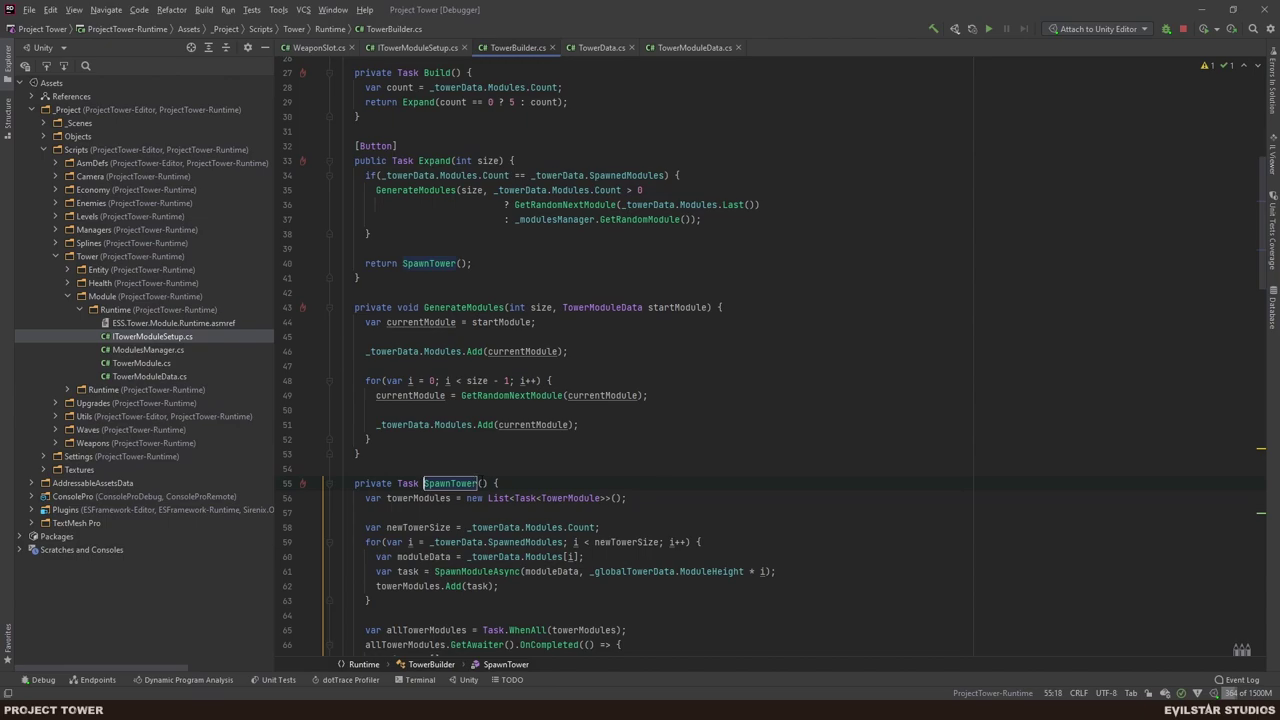
- Add an int countOfModulesFromSaveFile parameter to SpawnTower in TowerBuilder.cs
{"action": "left_click", "coordinate": [481, 483]}
{"action": "type", "text": "int"}
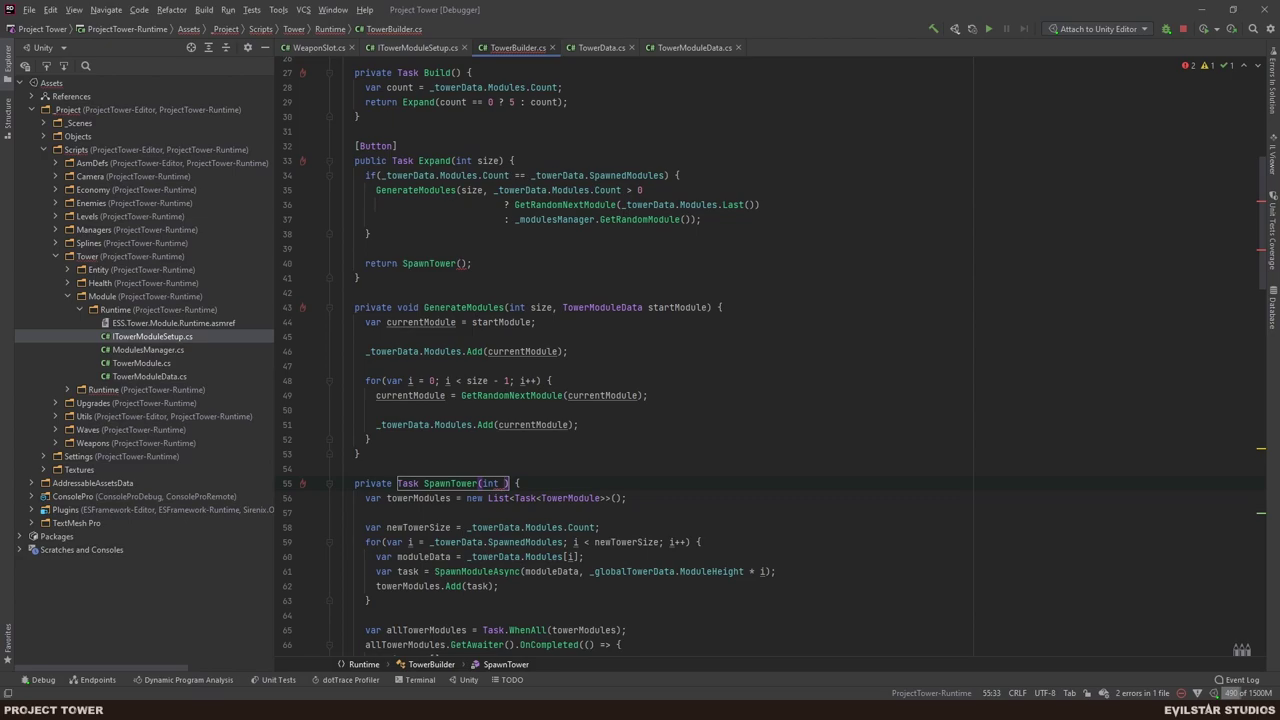
{"action": "type", "text": "countOf"}
{"action": "type", "text": "ModulesFromSa"}
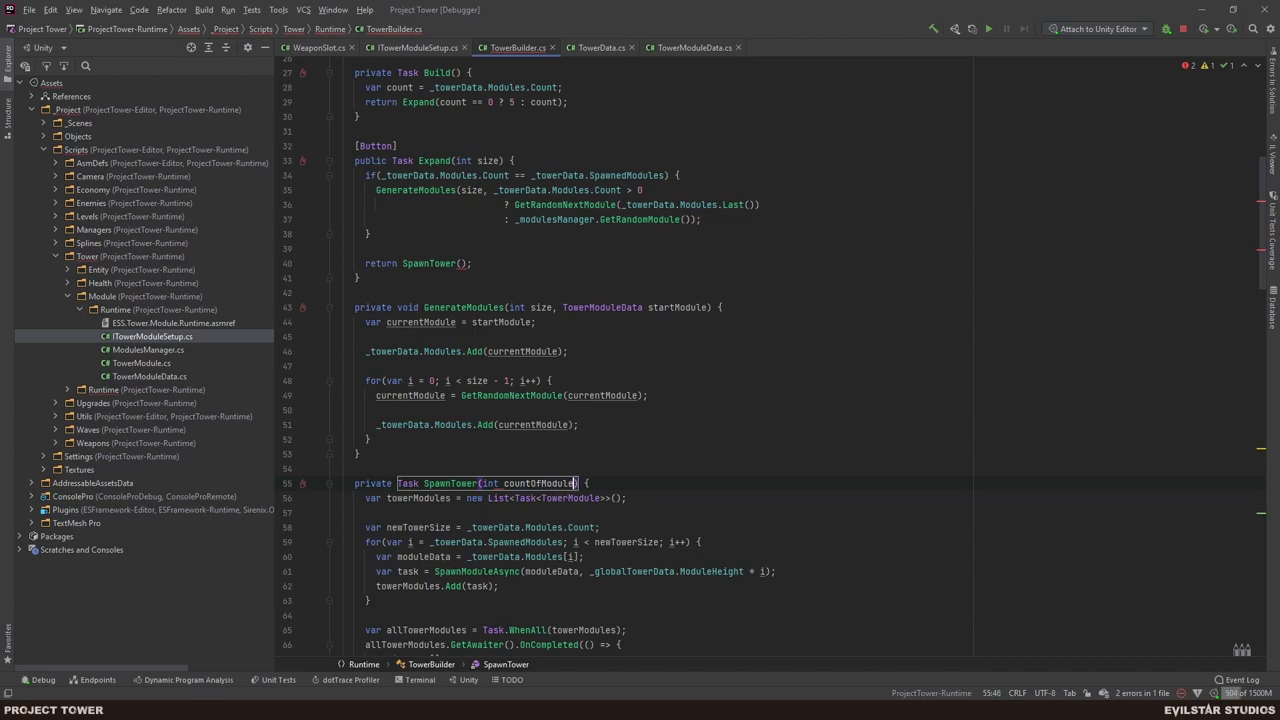
{"action": "type", "text": "veFile"}
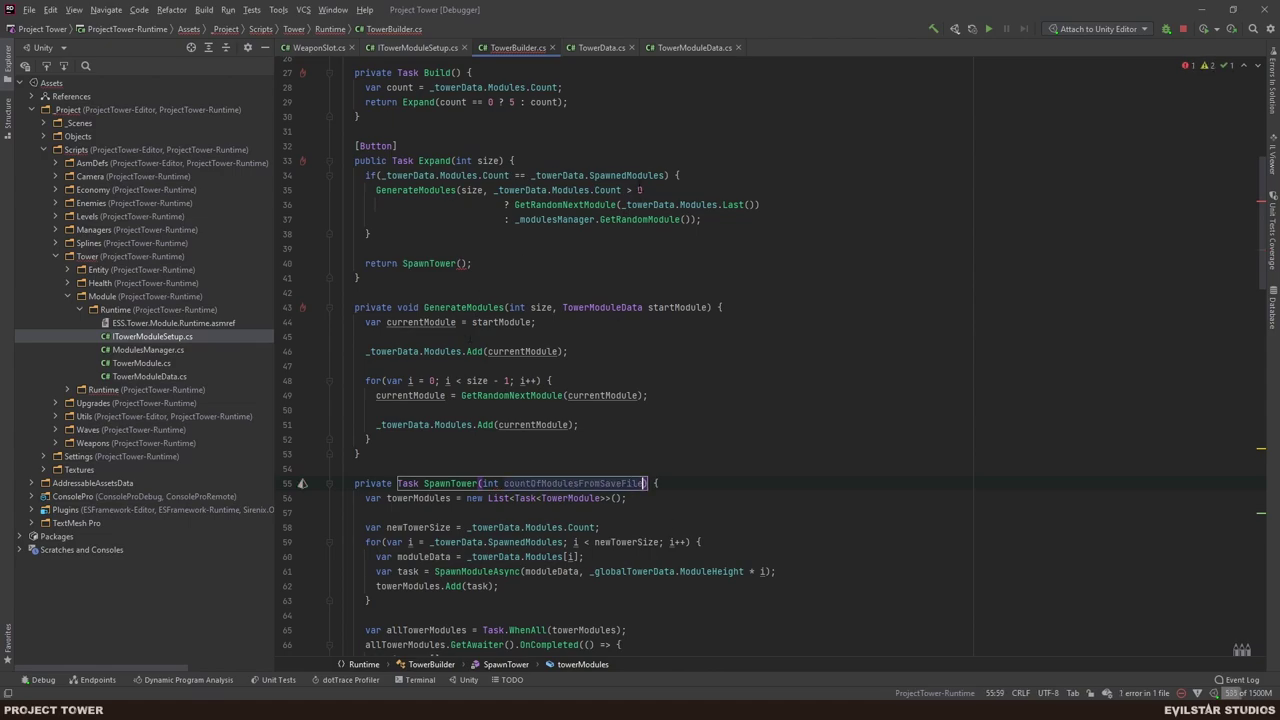
- Declare var countOfModulesFromSaveFile = _towerData.Modules.Count; at the top of Expand
{"action": "left_click_drag", "start_coordinate": [622, 190], "coordinate": [492, 190]}
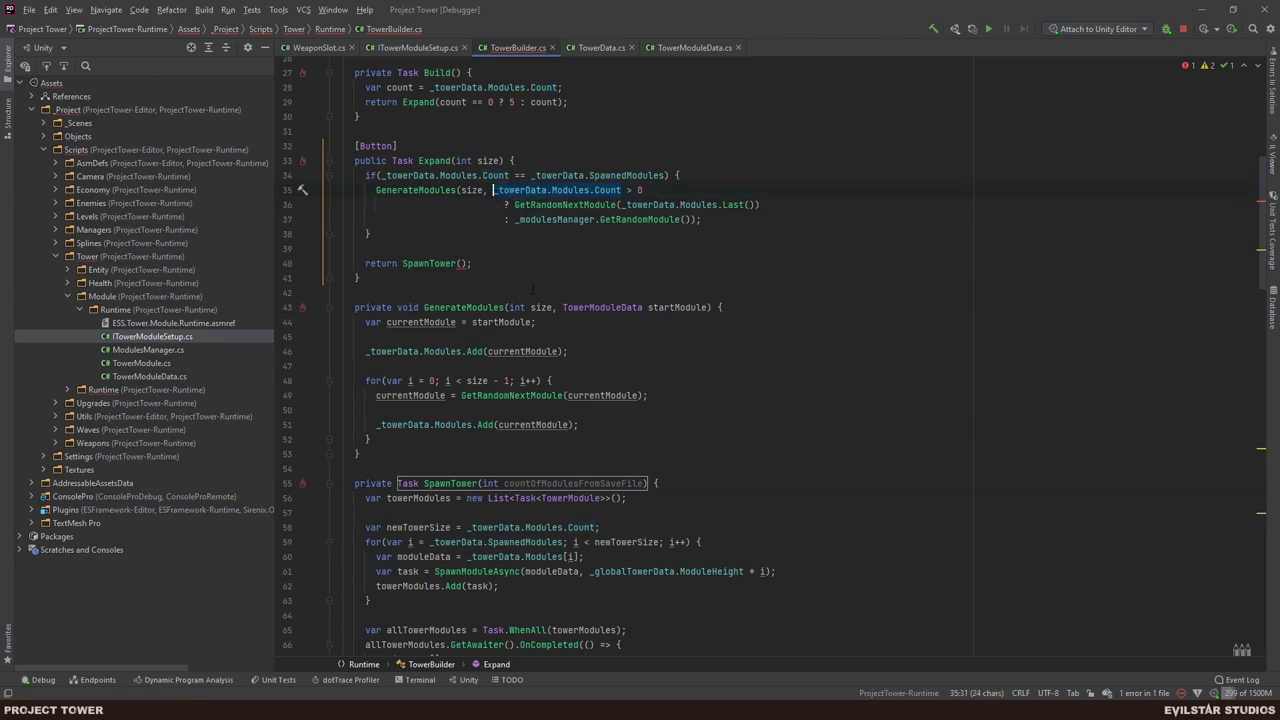
{"action": "double_click", "coordinate": [568, 483]}
{"action": "key", "text": "ctrl+c"}
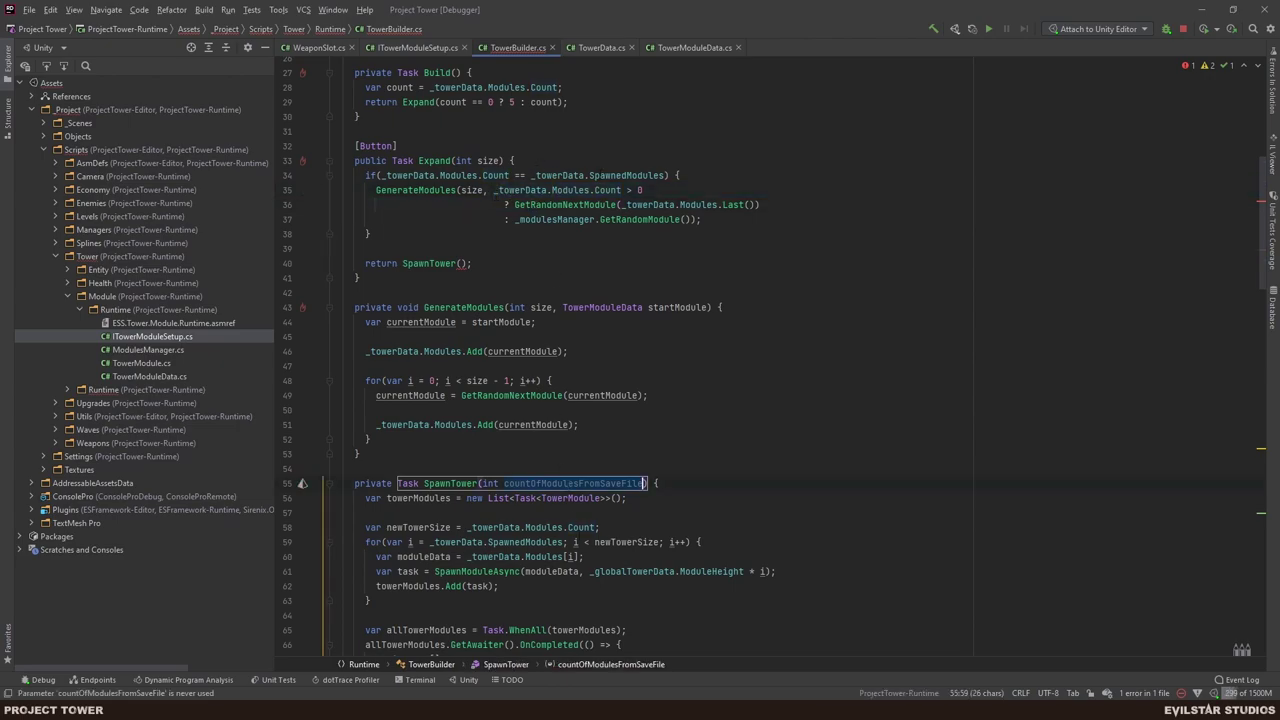
{"action": "key", "text": "Up"}
{"action": "key", "text": "Up"}
{"action": "key", "text": "Up"}
{"action": "key", "text": "Up"}
{"action": "key", "text": "Up"}
{"action": "key", "text": "Up"}
{"action": "key", "text": "Up"}
{"action": "key", "text": "Up"}
{"action": "key", "text": "Up"}
{"action": "key", "text": "Up"}
{"action": "key", "text": "Up"}
{"action": "key", "text": "Up"}
{"action": "key", "text": "Up"}
{"action": "key", "text": "Up"}
{"action": "key", "text": "Up"}
{"action": "key", "text": "Up"}
{"action": "key", "text": "Up"}
{"action": "key", "text": "Up"}
{"action": "key", "text": "Up"}
{"action": "key", "text": "Up"}
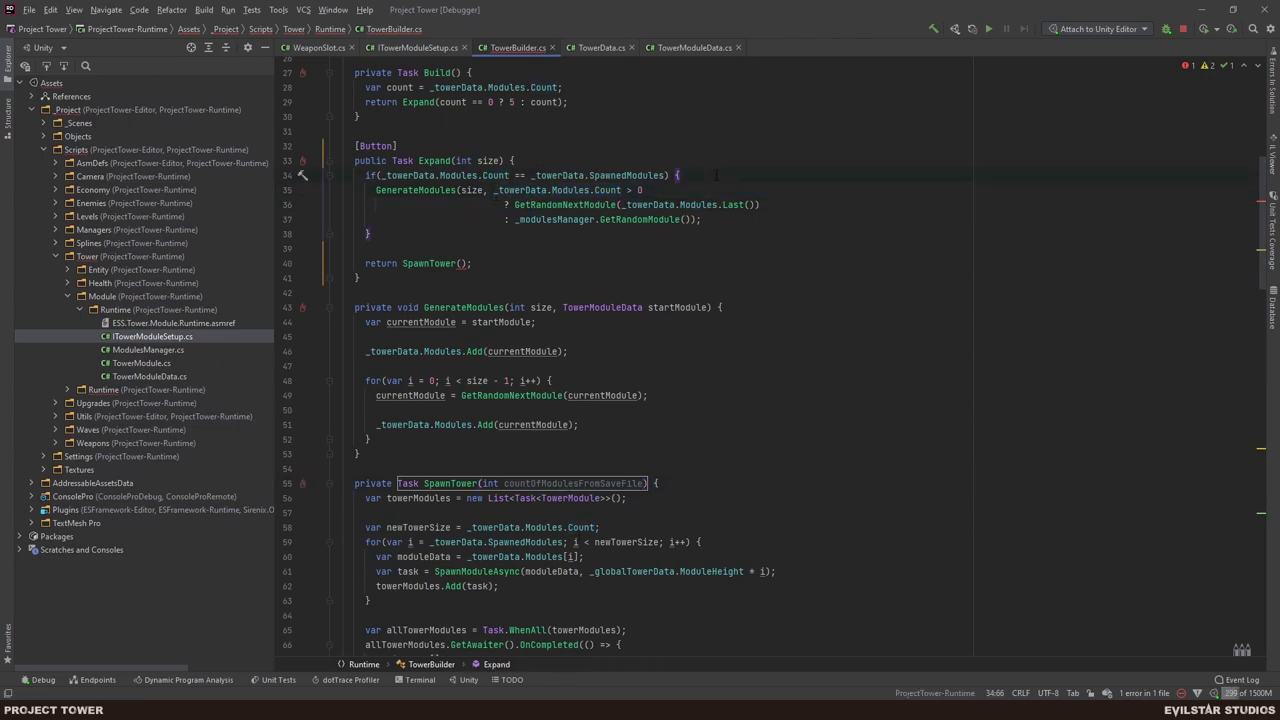
{"action": "key", "text": "Return"}
{"action": "key", "text": "Return"}
{"action": "key", "text": "Up"}
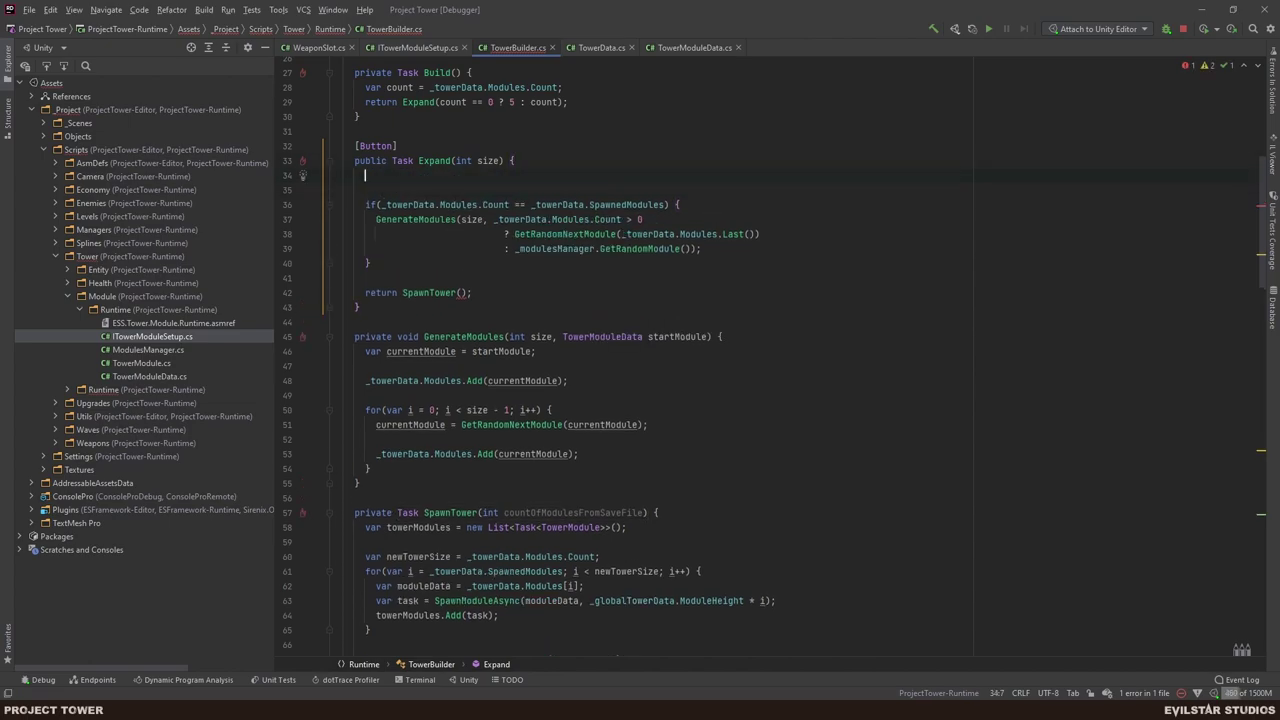
{"action": "type", "text": "await"}
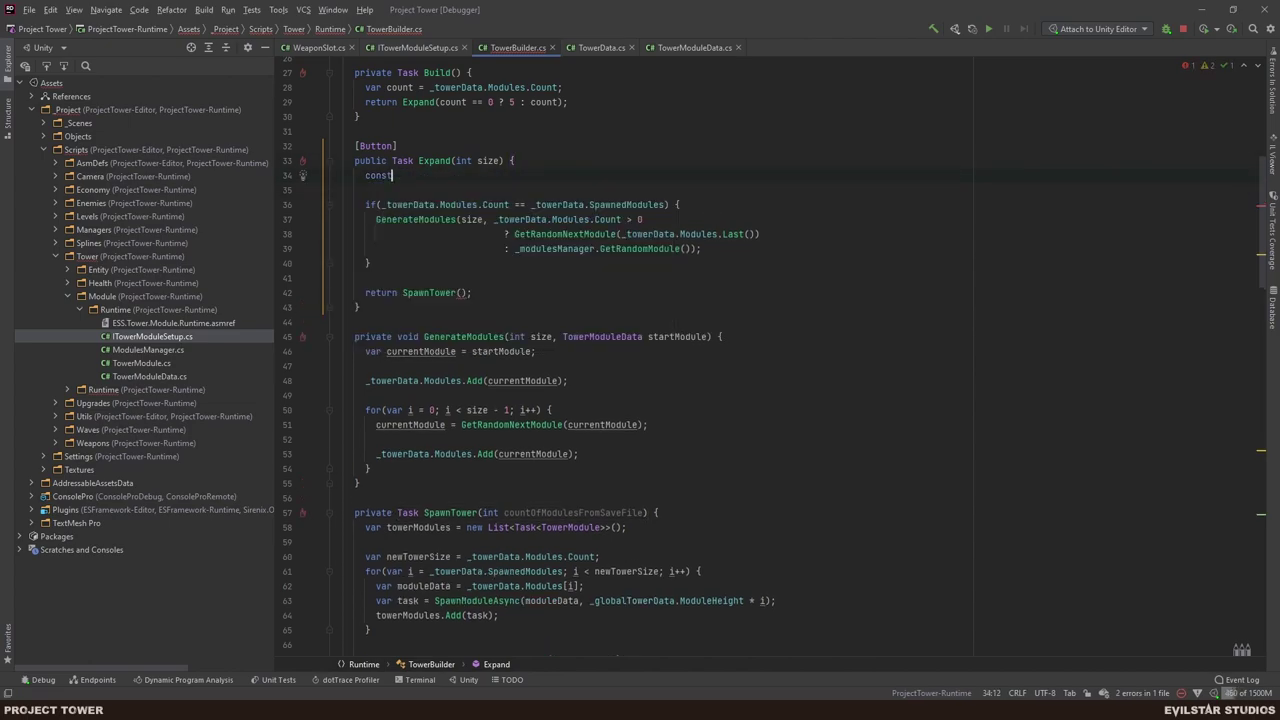
{"action": "key", "text": "ctrl+BackSpace"}
{"action": "type", "text": "ca"}
{"action": "key", "text": "ctrl+BackSpace"}
{"action": "type", "text": "var"}
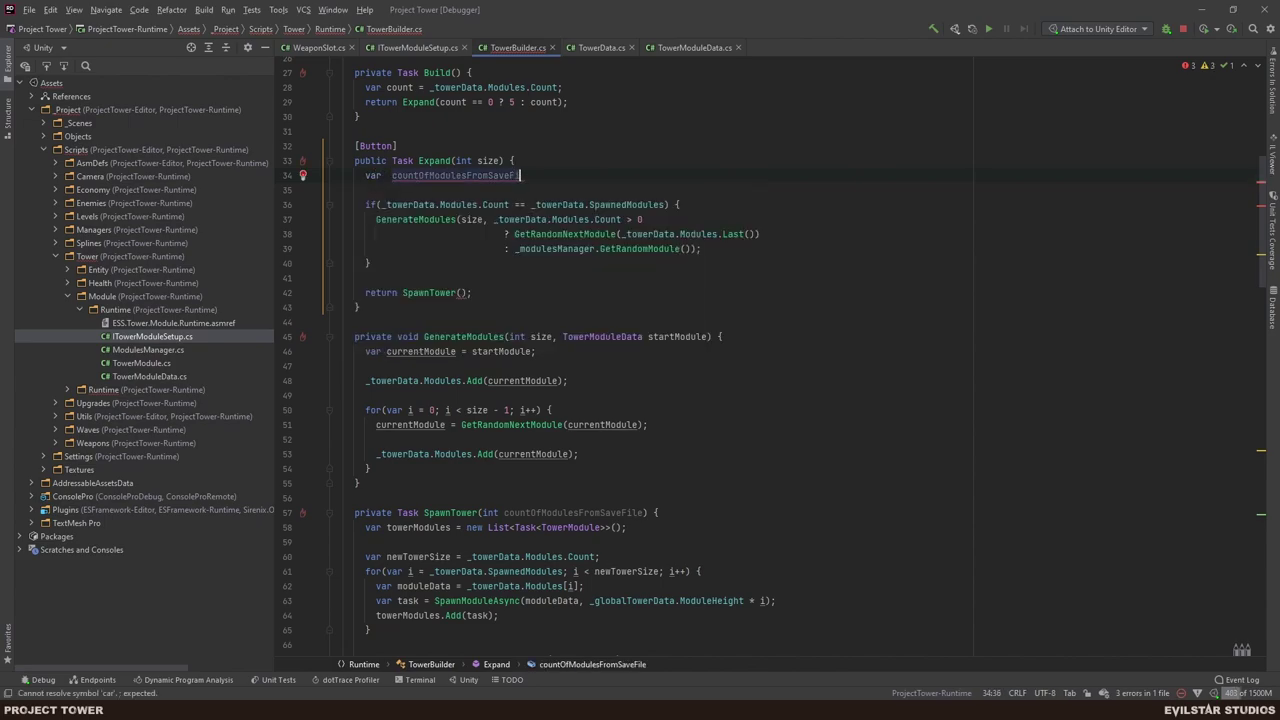
{"action": "key", "text": "ctrl+v"}
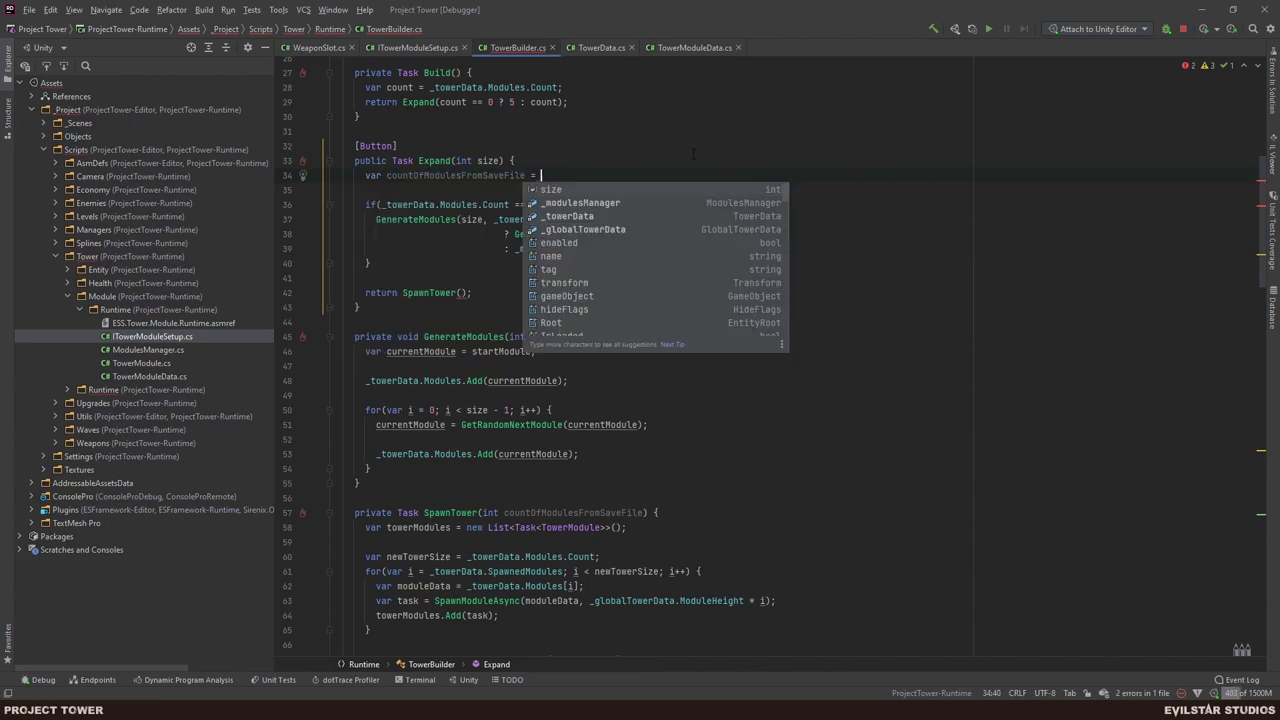
{"action": "type", "text": "="}
{"action": "left_click_drag", "start_coordinate": [492, 219], "coordinate": [622, 219]}
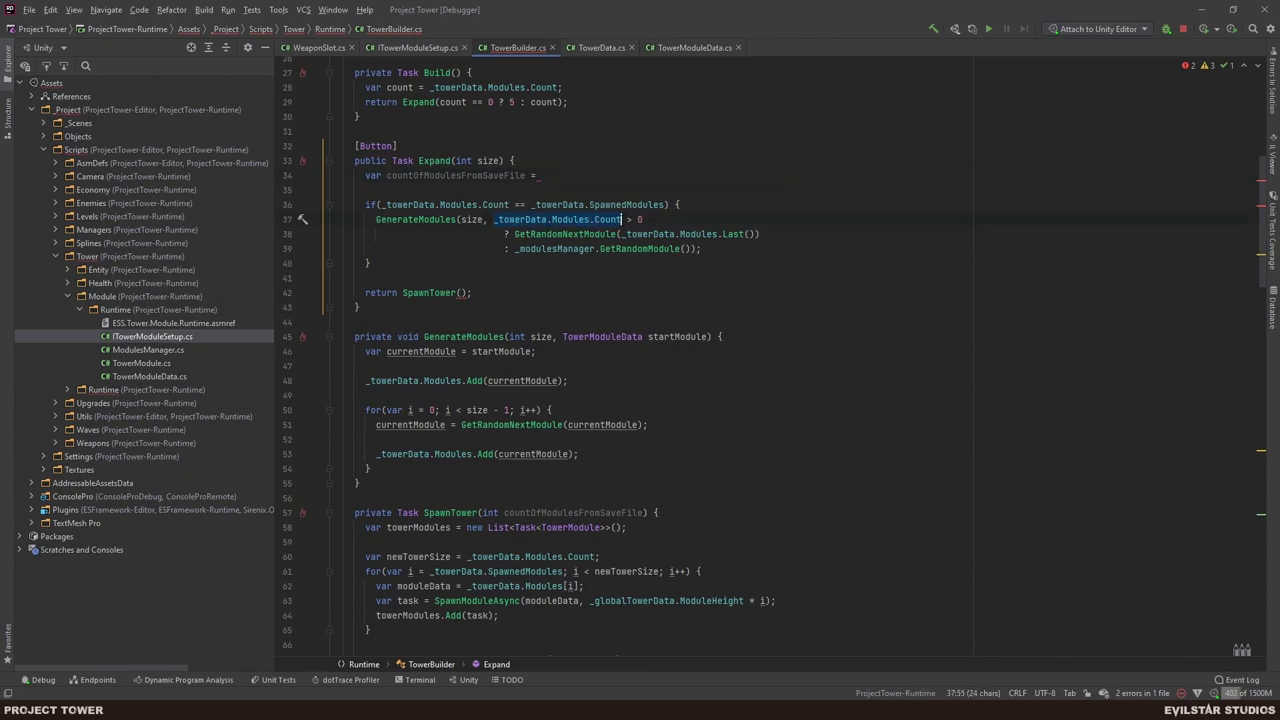
{"action": "type", "text": "_towerData.Modules.Count"}
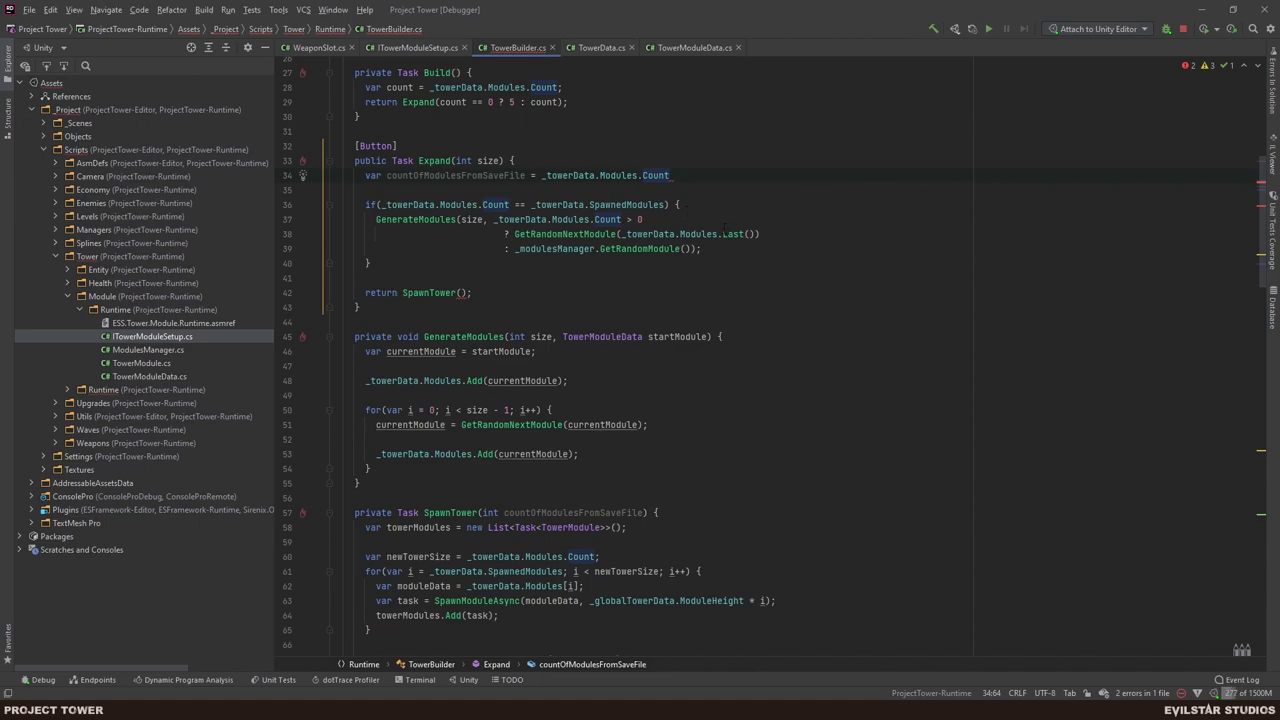
{"action": "type", "text": ";"}
- Pass countOfModulesFromSaveFile as the argument of the SpawnTower call in Expand
{"action": "double_click", "coordinate": [459, 175]}
{"action": "key", "text": "ctrl+c"}
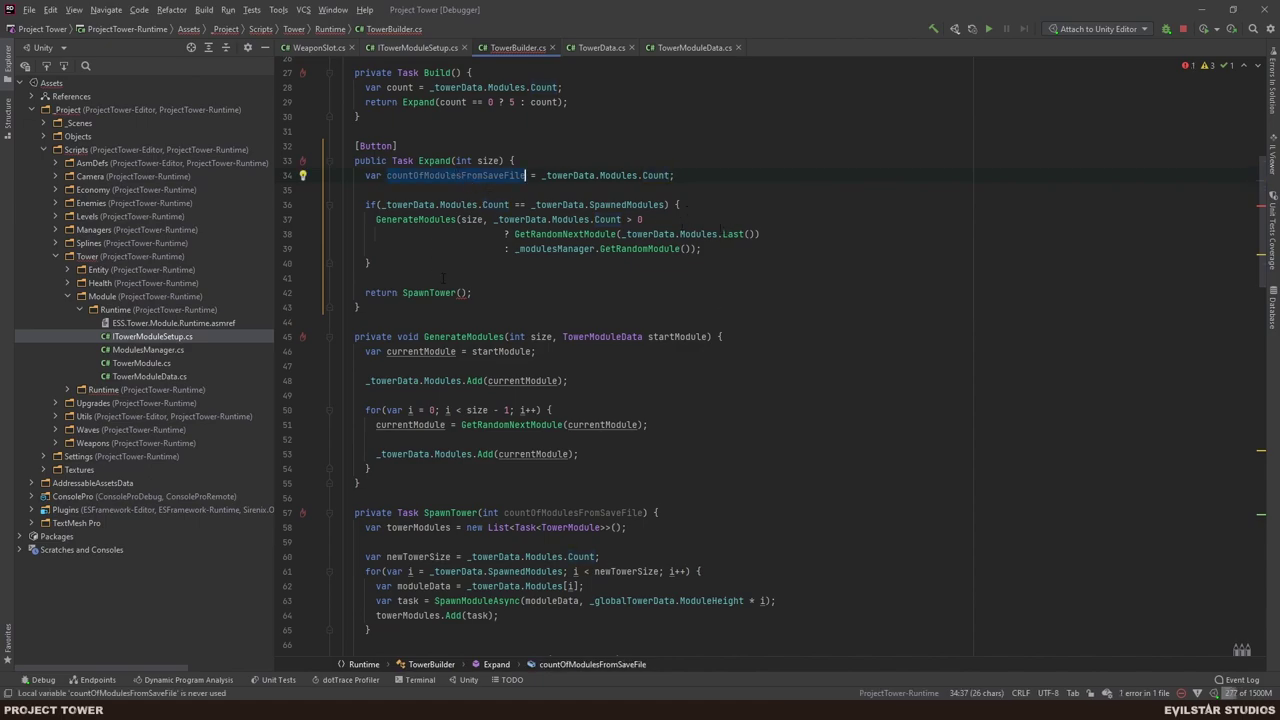
{"action": "left_click", "coordinate": [462, 292]}
{"action": "key", "text": "ctrl+v"}
{"action": "left_click", "coordinate": [638, 295]}
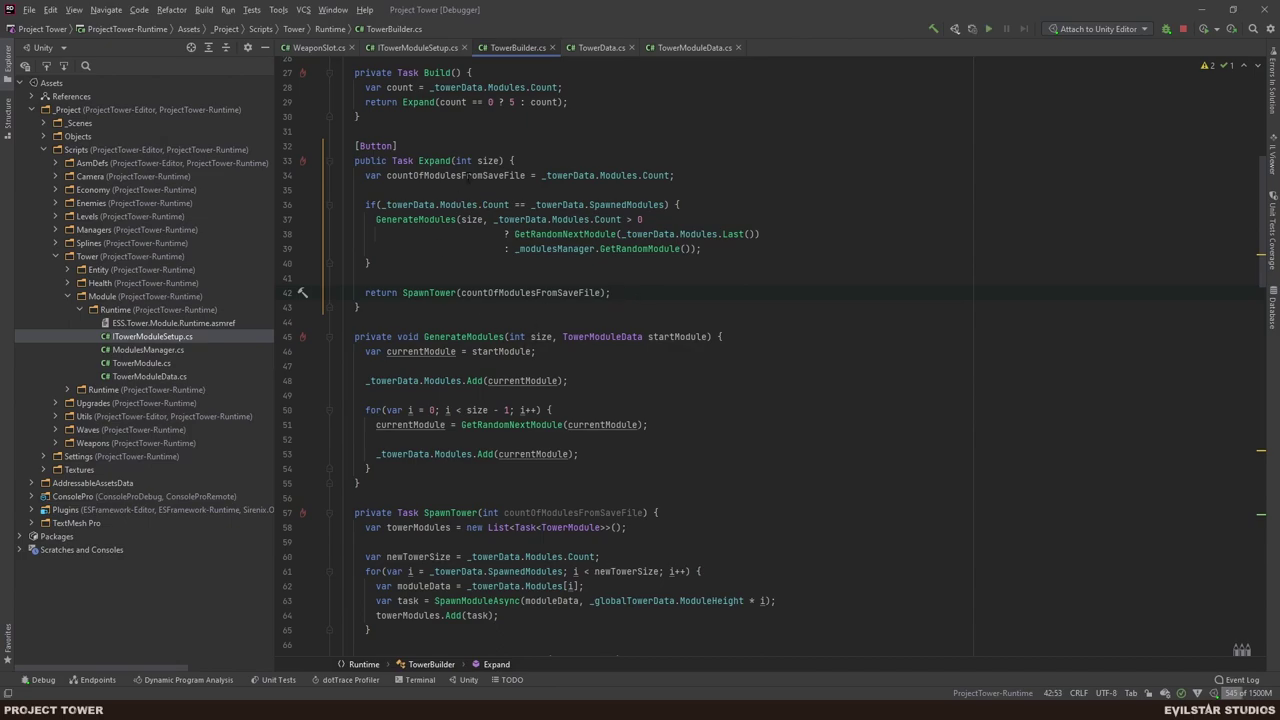
- Rename countOfModulesFromSaveFile to countOfKnownModules across the local and the SpawnTower parameter
{"action": "left_click", "coordinate": [467, 175]}
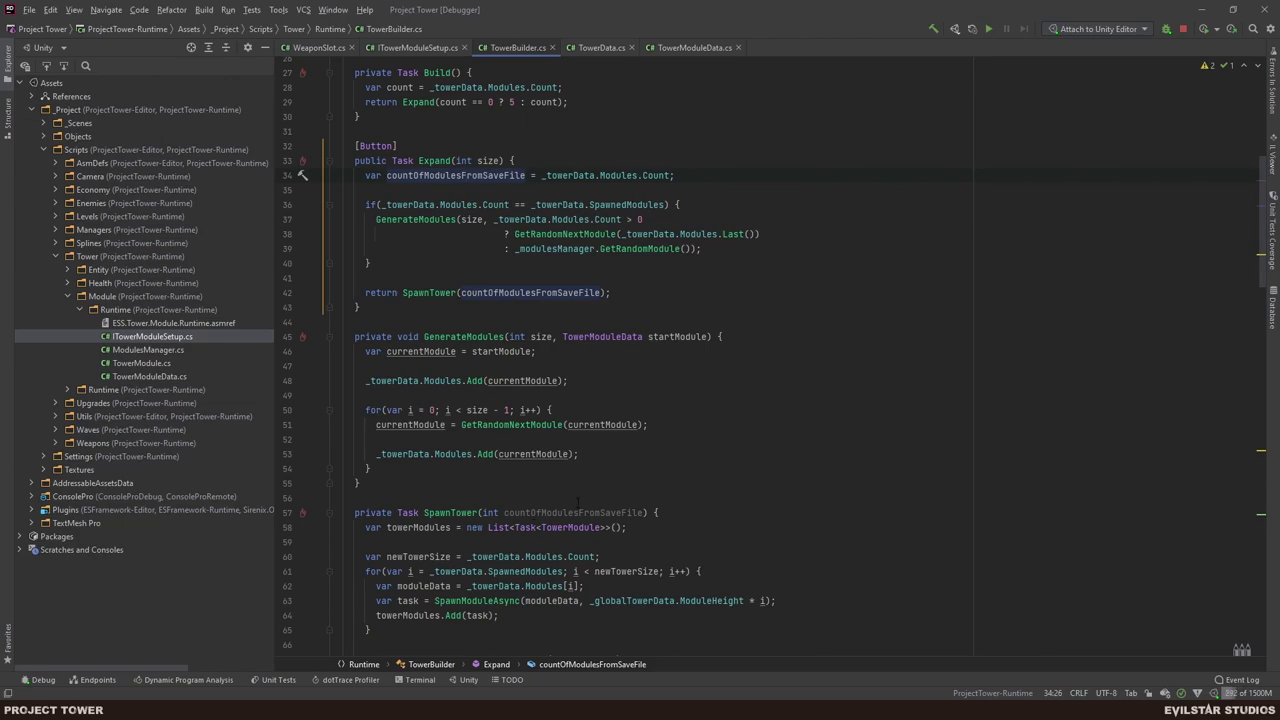
{"action": "left_click_drag", "start_coordinate": [632, 512], "coordinate": [547, 512]}
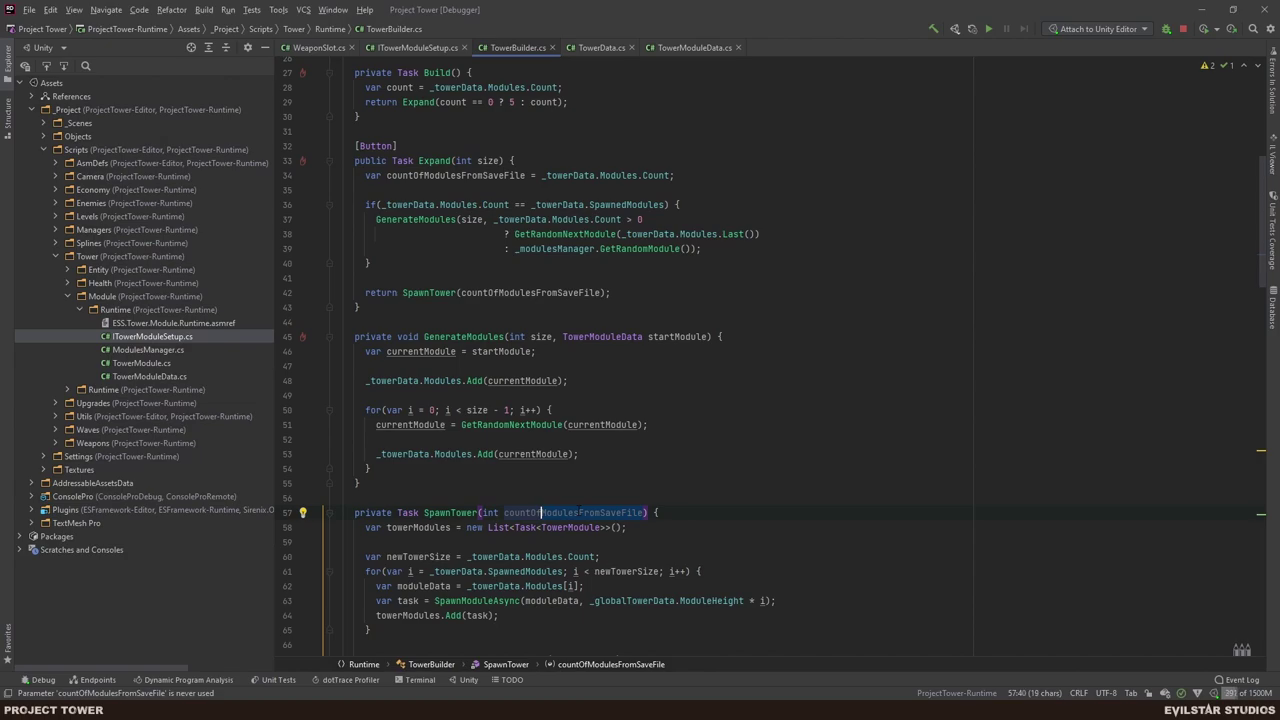
{"action": "type", "text": "Known"}
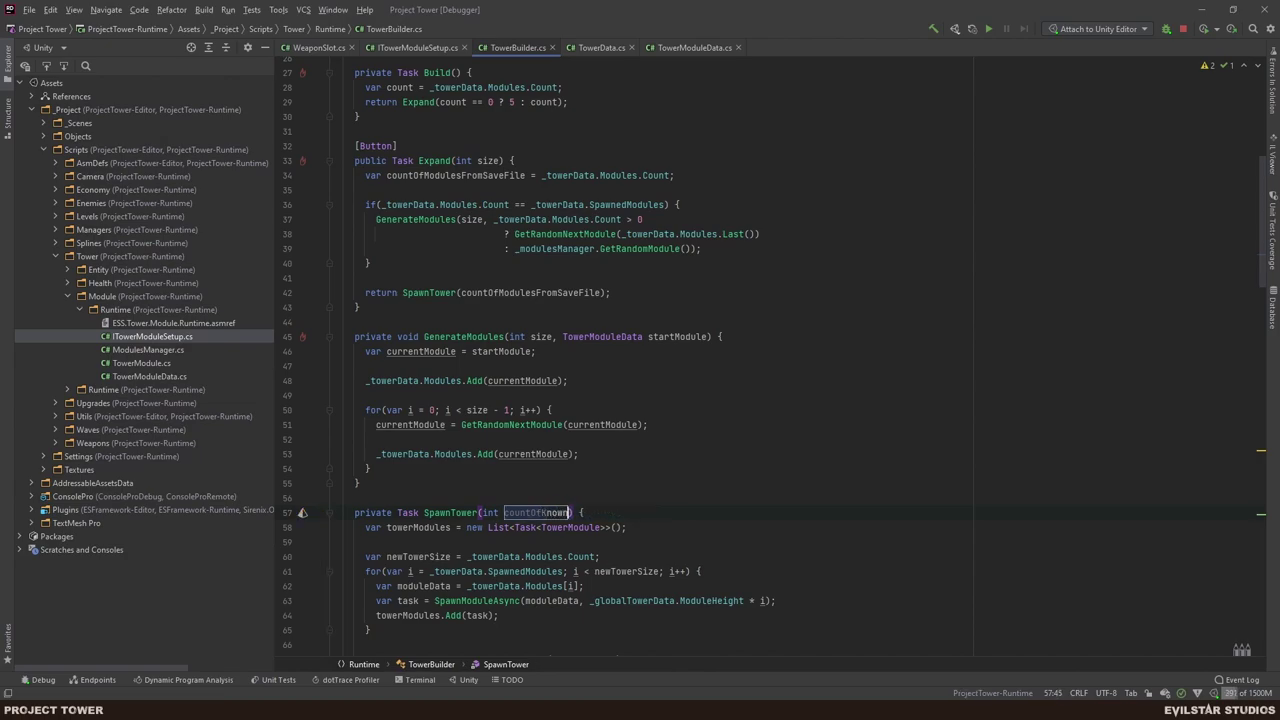
{"action": "type", "text": "Modules"}
{"action": "key", "text": "Return"}
{"action": "left_click", "coordinate": [560, 292]}
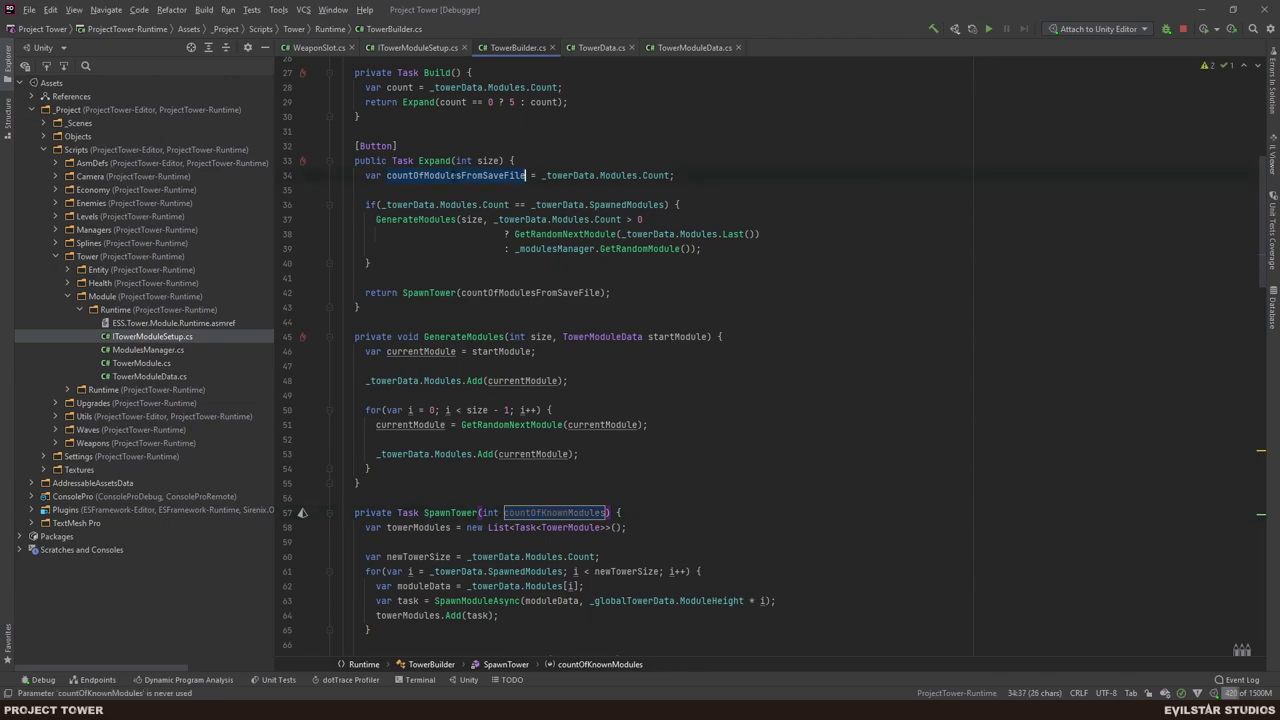
{"action": "key", "text": "shift+F6"}
{"action": "type", "text": "countOfKnownModules"}
{"action": "key", "text": "Return"}
{"action": "left_click", "coordinate": [684, 175]}
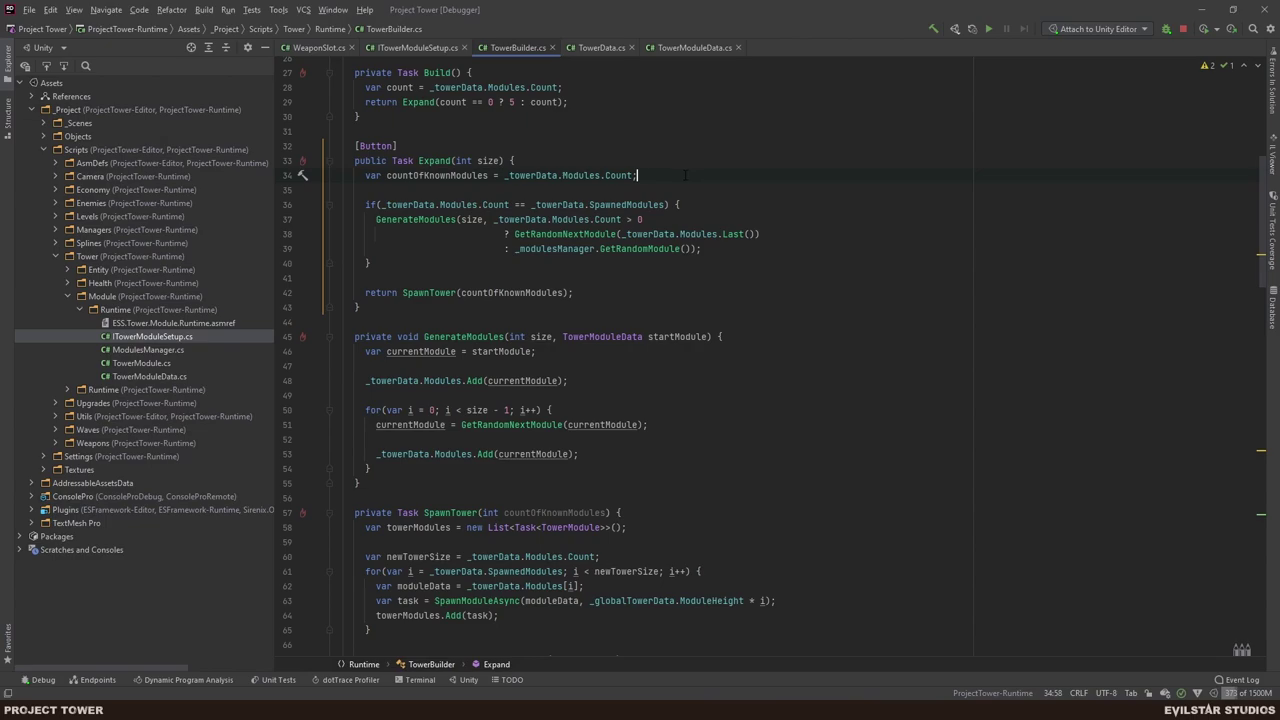
{"action": "scroll", "coordinate": [684, 175], "scroll_direction": "down", "scroll_amount": 4}
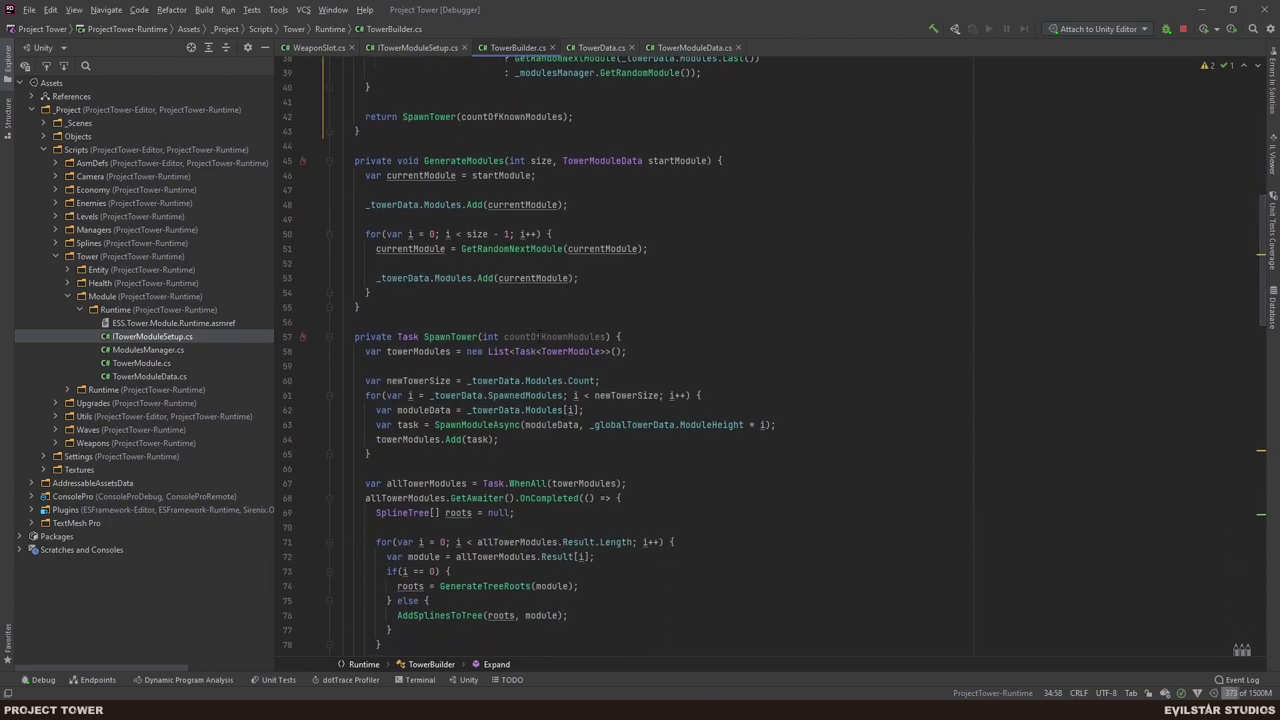
- Highlight the usages of allTowerModules and towerModules in SpawnTower
{"action": "mouse_move", "coordinate": [537, 337]}
{"action": "left_click", "coordinate": [420, 483]}
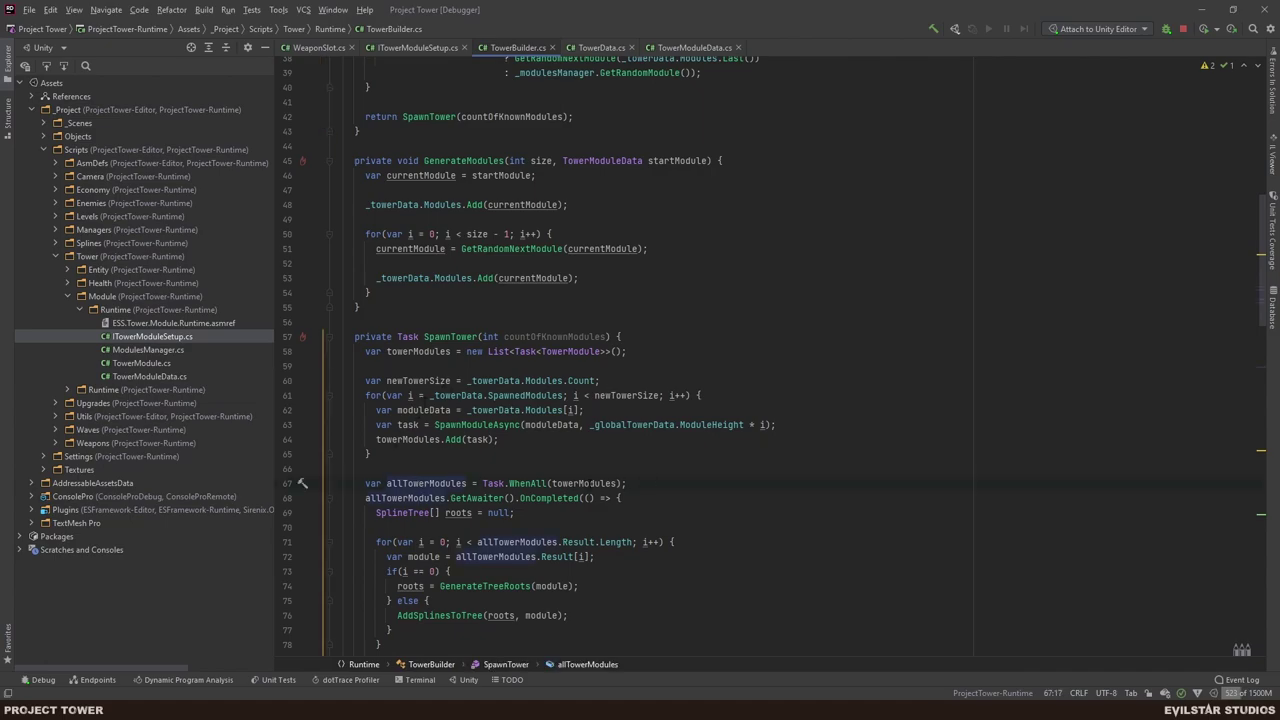
{"action": "left_click", "coordinate": [567, 483]}
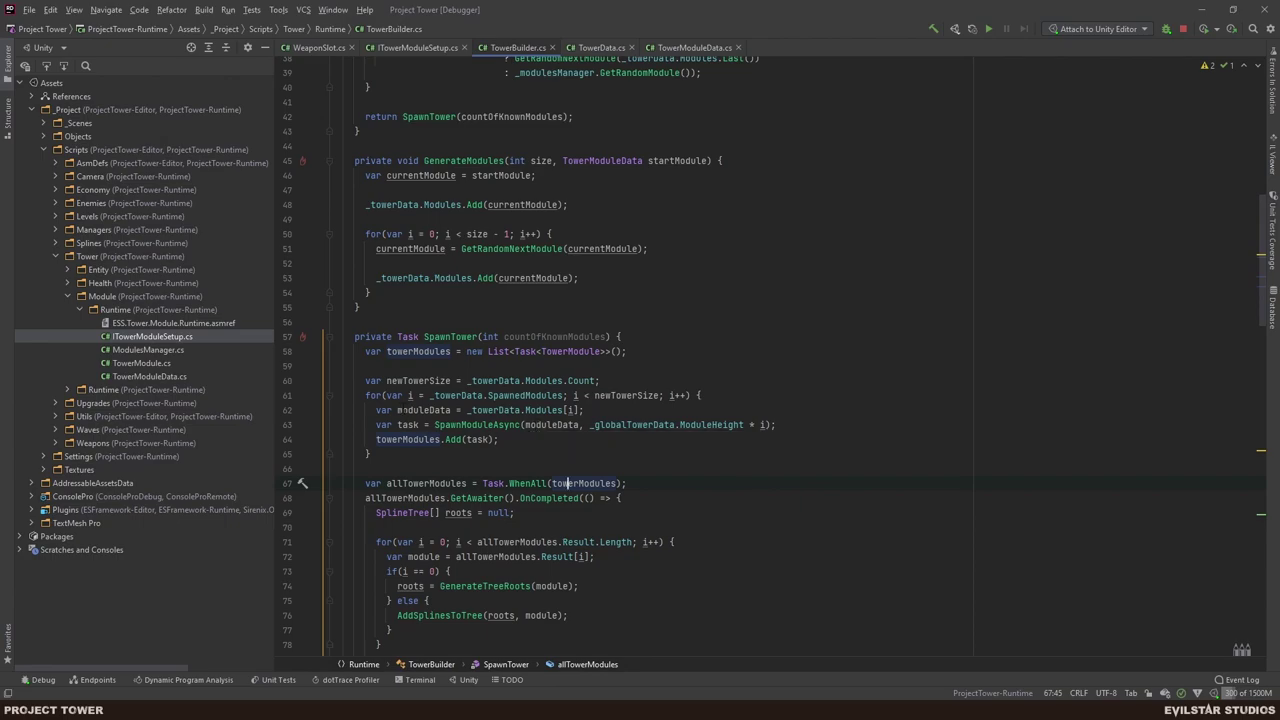
{"action": "scroll", "coordinate": [560, 425], "scroll_direction": "down", "scroll_amount": 3}
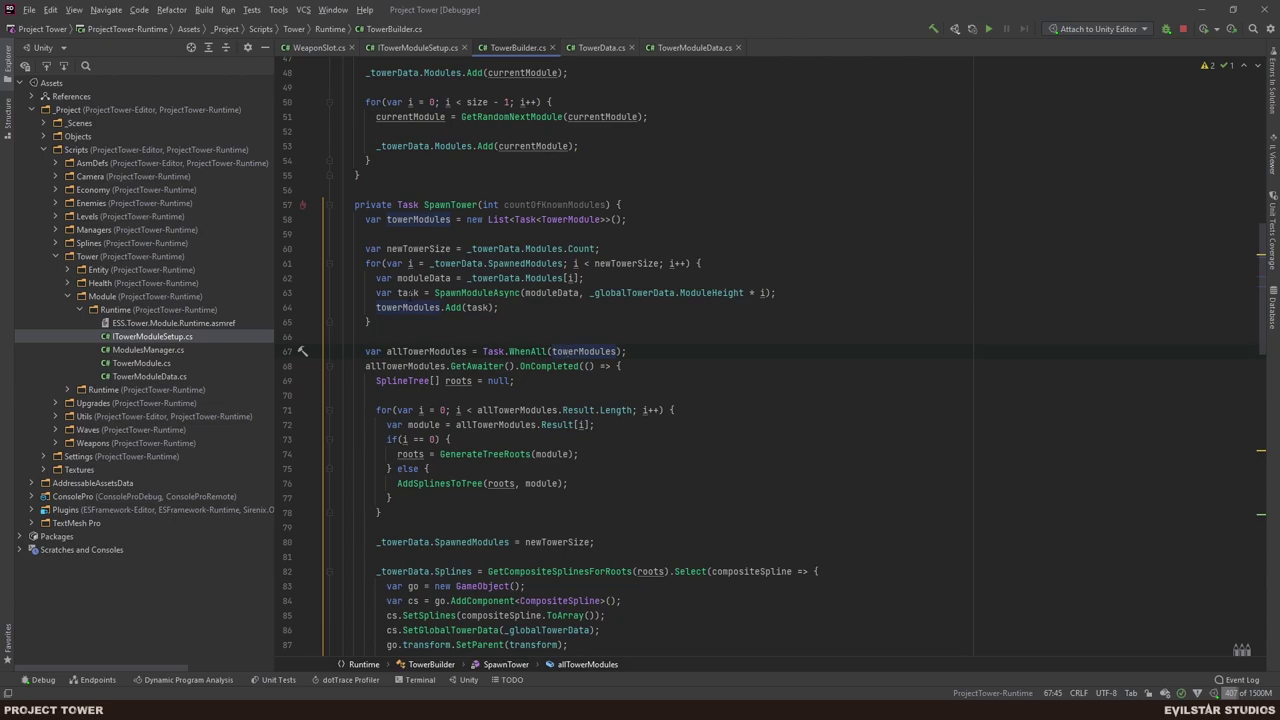
- Inspect SpawnModuleAsync and the TowerModule class, then navigate back to the SpawnModuleAsync call
{"action": "mouse_move", "coordinate": [407, 293]}
{"action": "left_click", "coordinate": [493, 293], "text": "ctrl"}
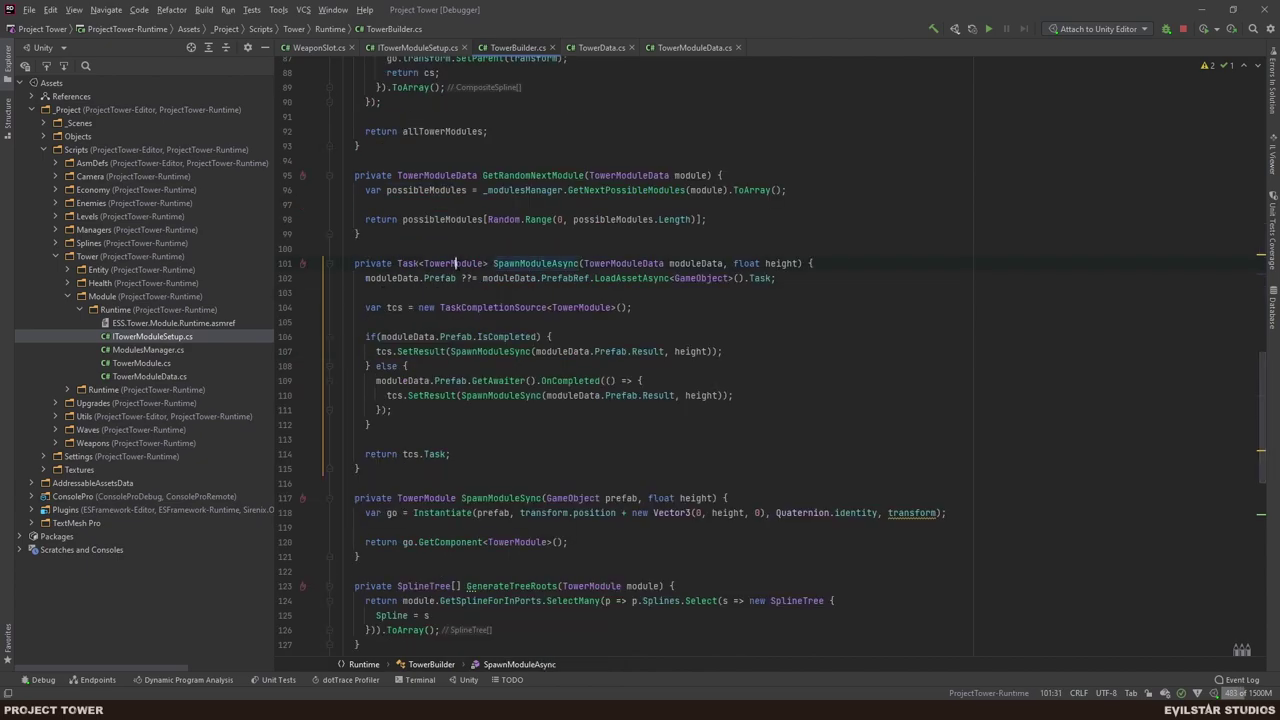
{"action": "left_click", "coordinate": [457, 264], "text": "ctrl"}
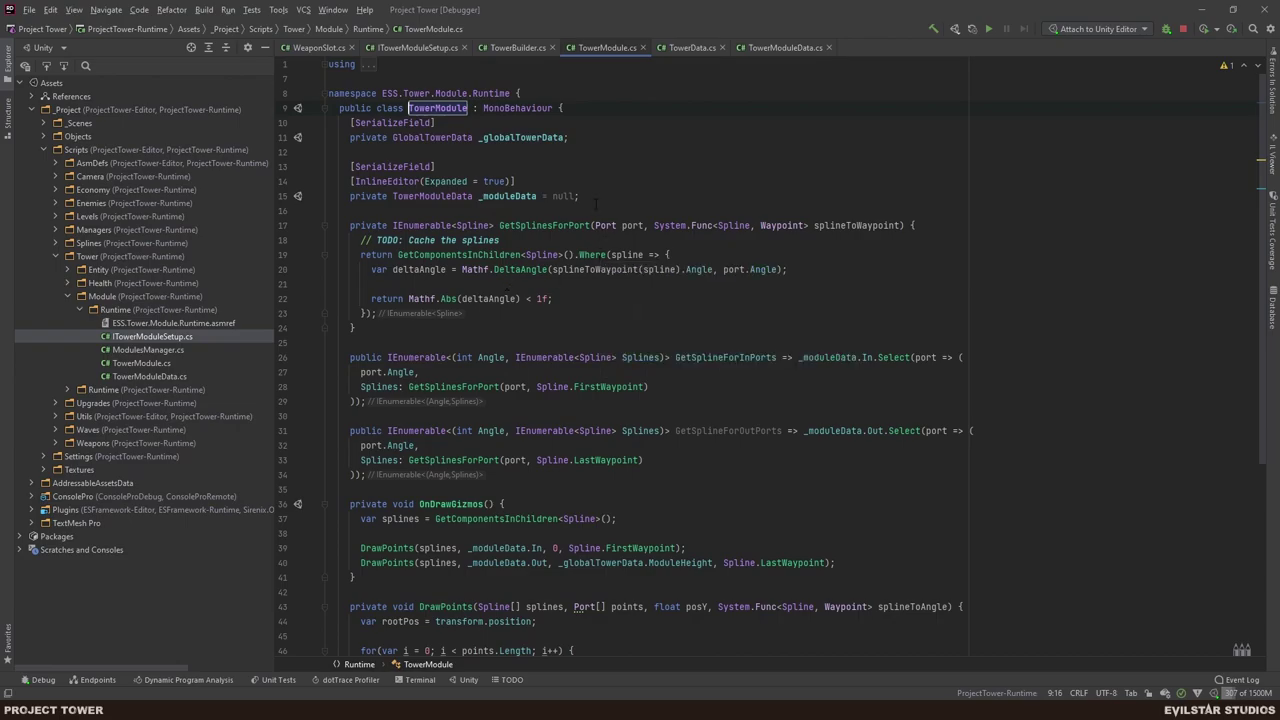
{"action": "key", "text": "ctrl+alt+Left"}
{"action": "key", "text": "ctrl+alt+Right"}
{"action": "key", "text": "ctrl+alt+Left"}
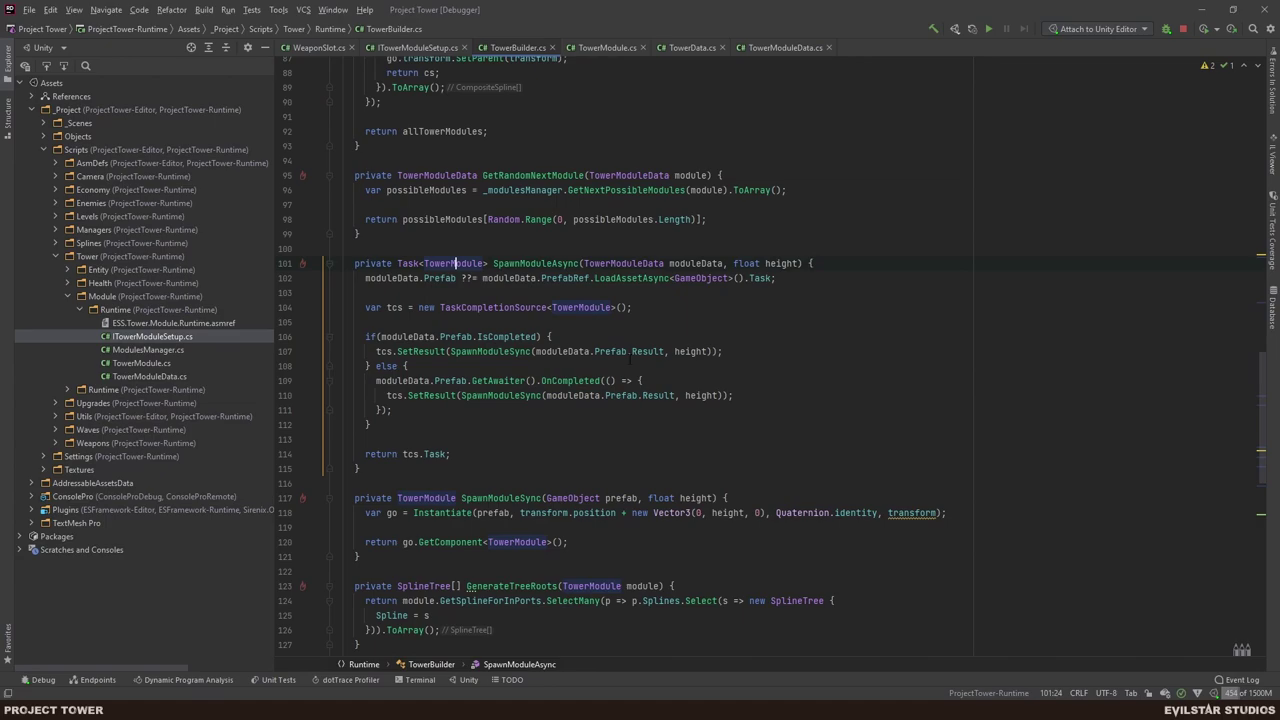
{"action": "key", "text": "ctrl+alt+Left"}
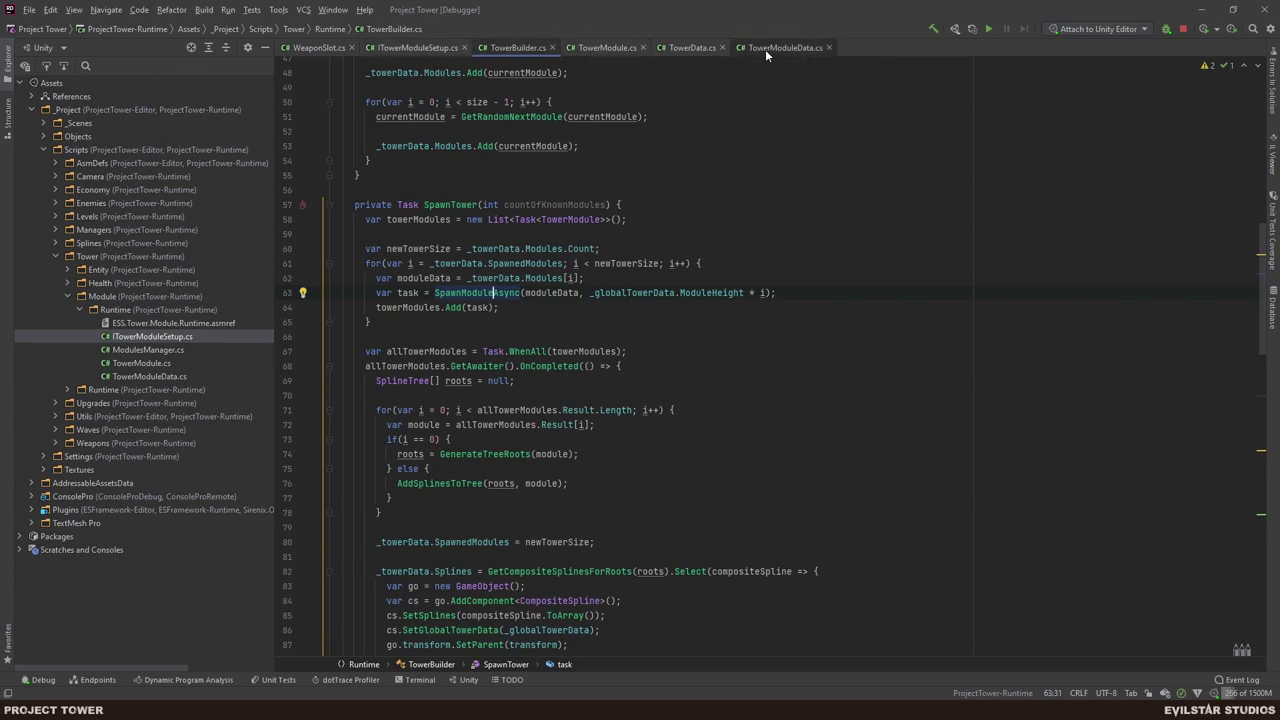
- In TowerData.cs, duplicate the Modules field with its attribute directly below it
{"action": "left_click", "coordinate": [686, 50]}
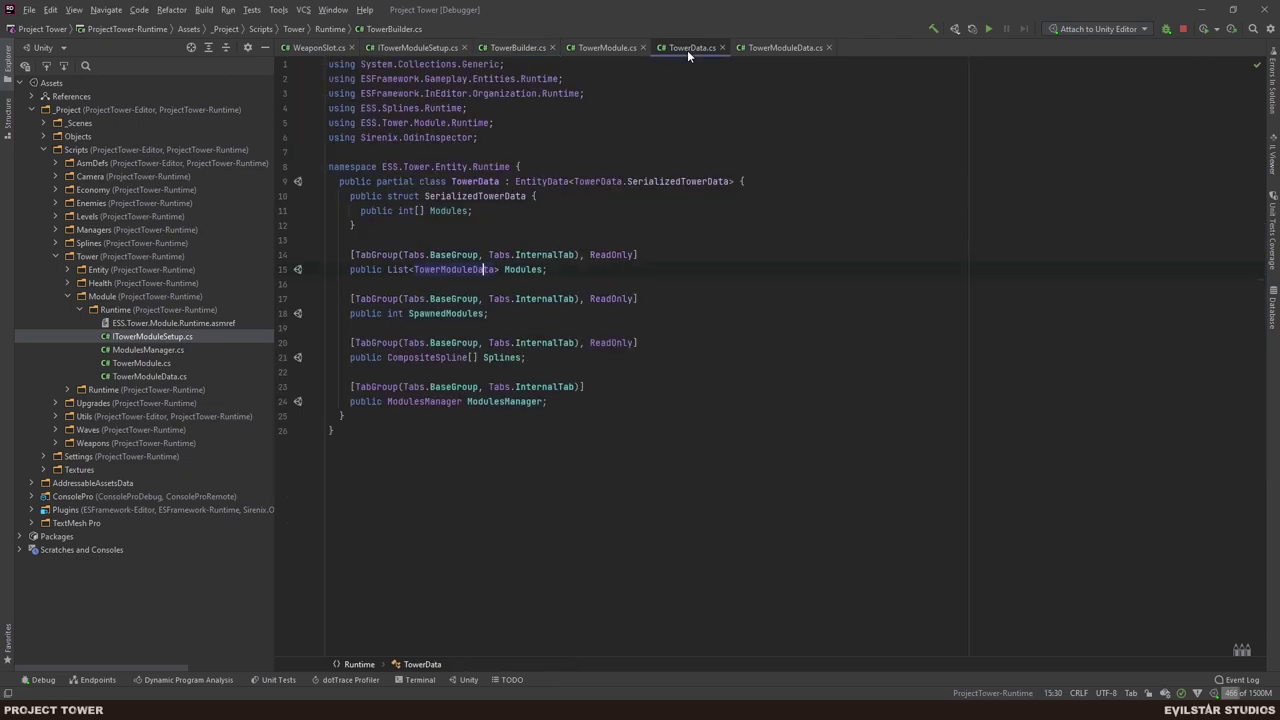
{"action": "left_click", "coordinate": [567, 298]}
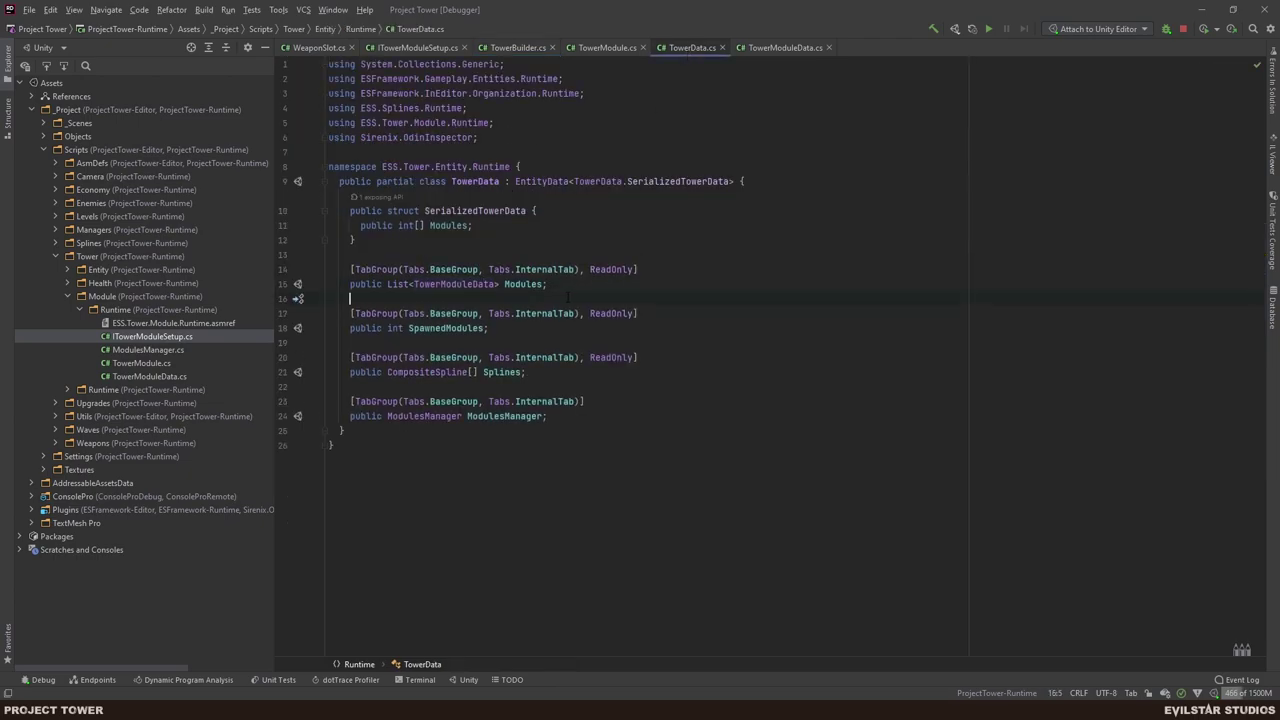
{"action": "double_click", "coordinate": [455, 284]}
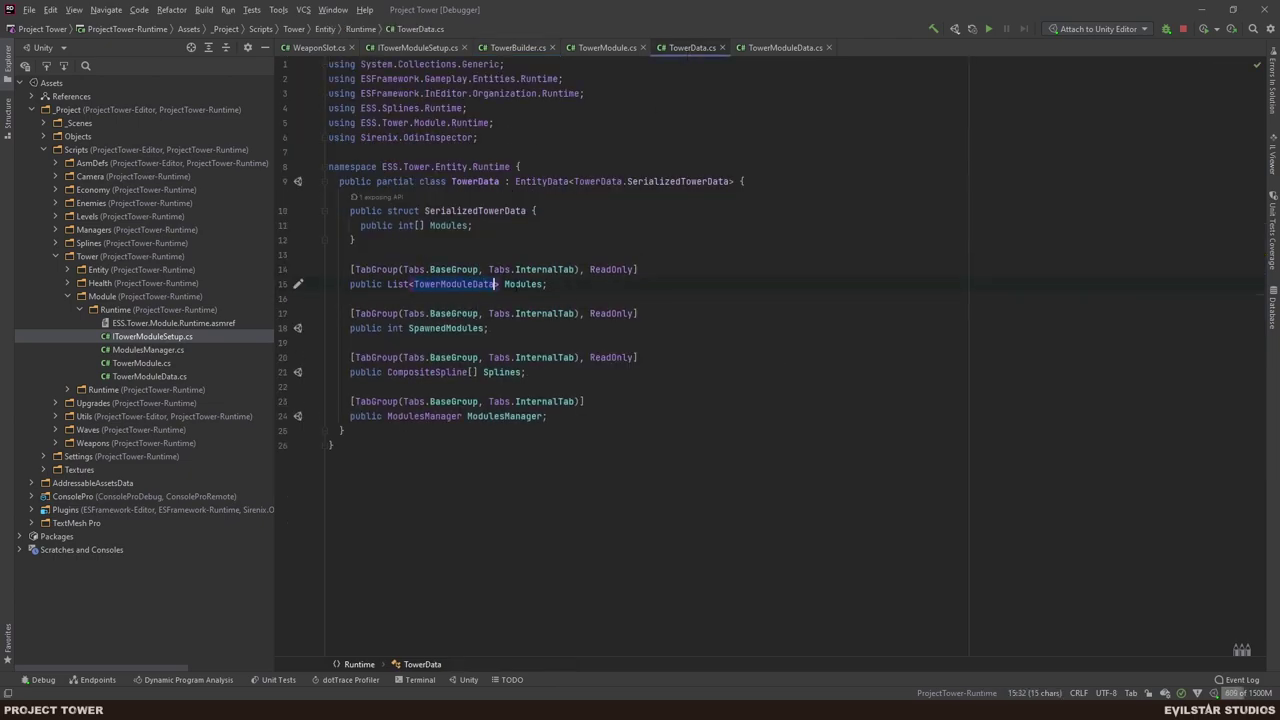
{"action": "left_click", "coordinate": [590, 284]}
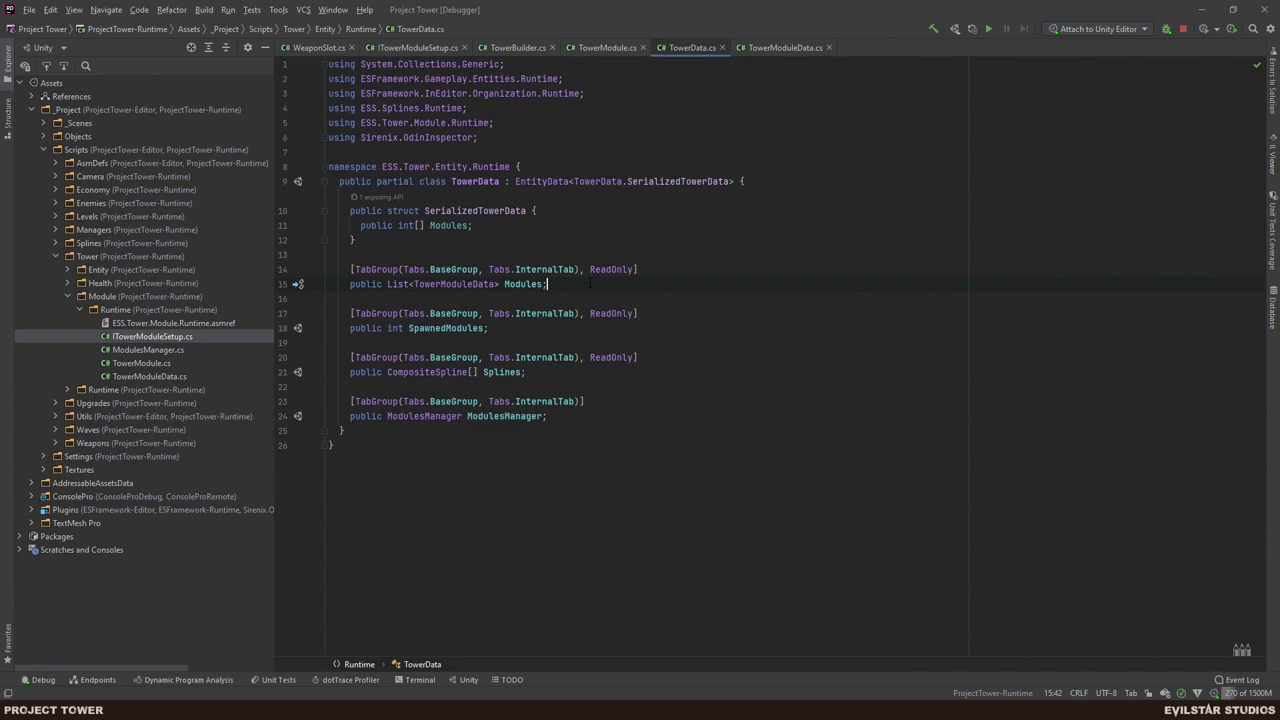
{"action": "key", "text": "ctrl+w"}
{"action": "key", "text": "ctrl+c"}
{"action": "left_click", "coordinate": [590, 284]}
{"action": "key", "text": "Return"}
{"action": "key", "text": "Return"}
{"action": "key", "text": "ctrl+v"}
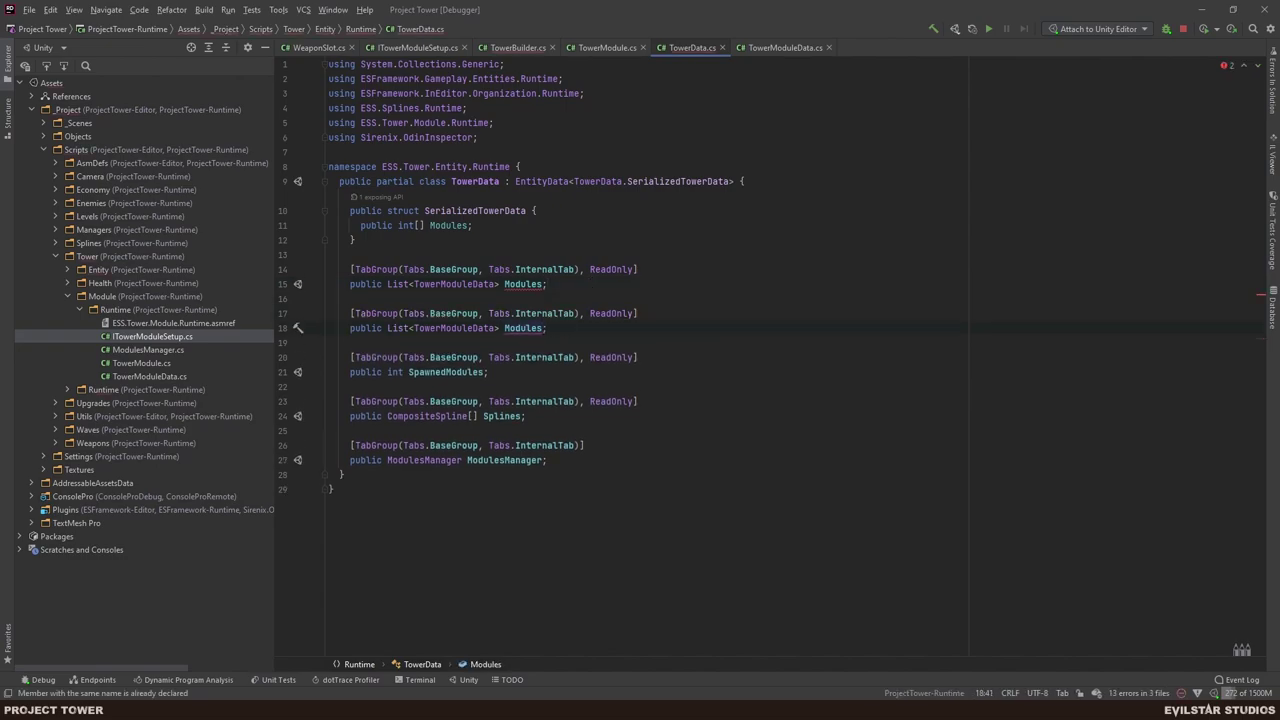
- Change the copied field's type to GameObject and rename it ModulesGO
{"action": "double_click", "coordinate": [455, 328]}
{"action": "type", "text": "Gma"}
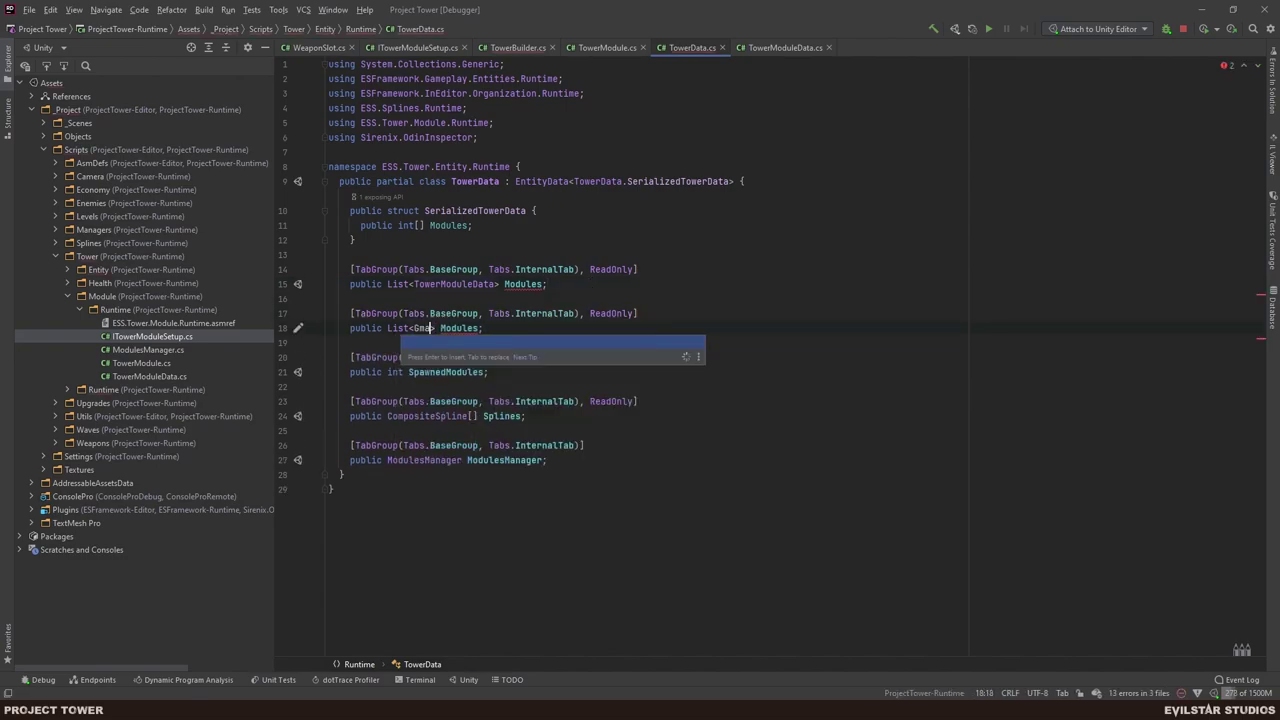
{"action": "type", "text": "eo"}
{"action": "key", "text": "Down"}
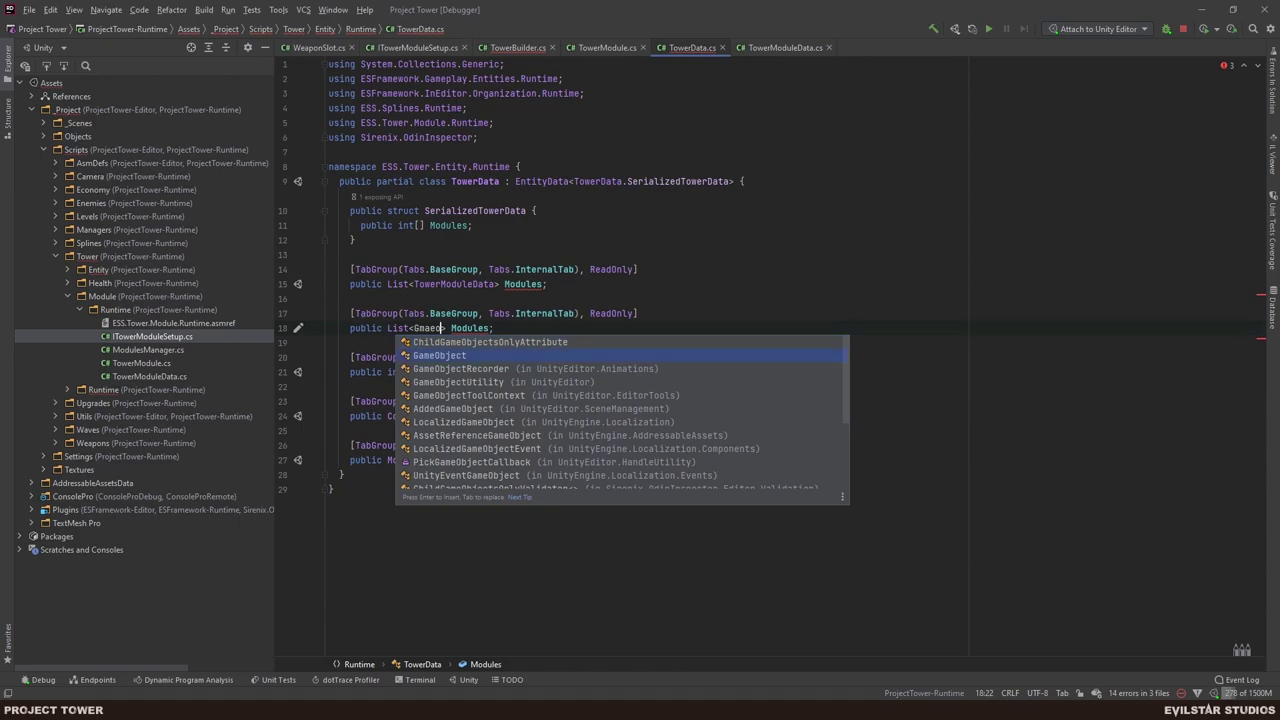
{"action": "key", "text": "Return"}
{"action": "left_click", "coordinate": [516, 343]}
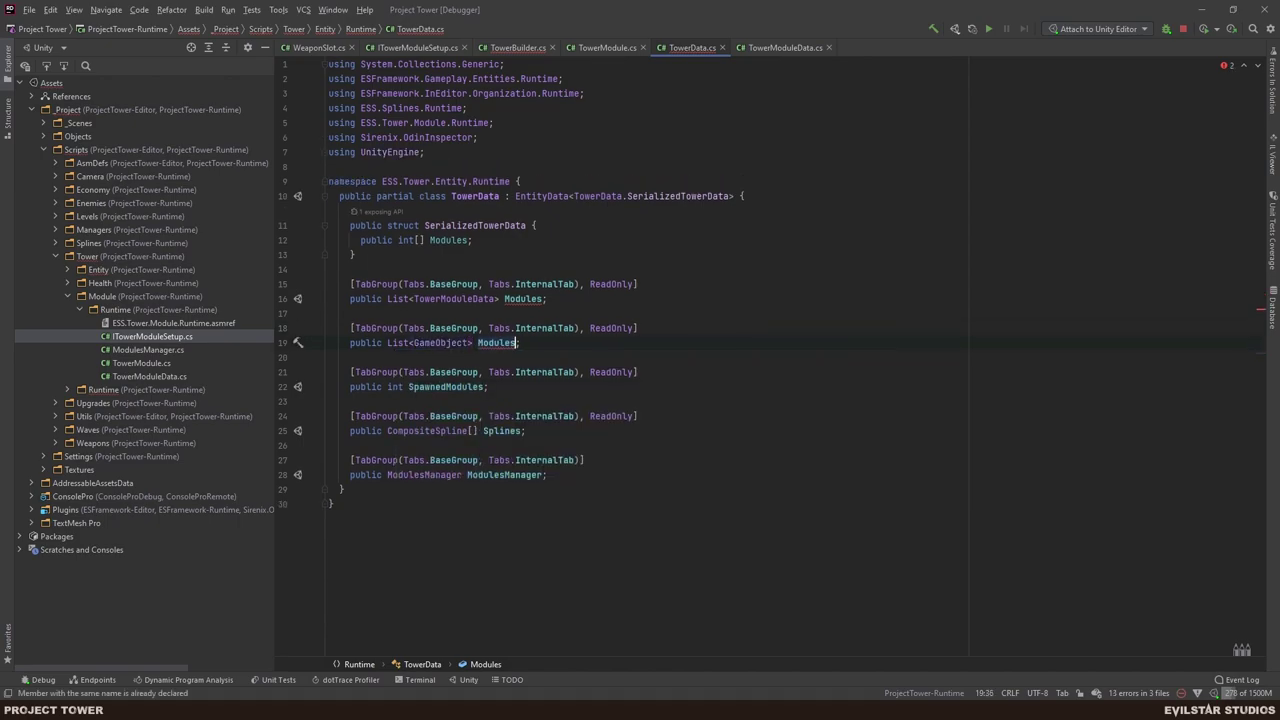
{"action": "type", "text": "GO"}
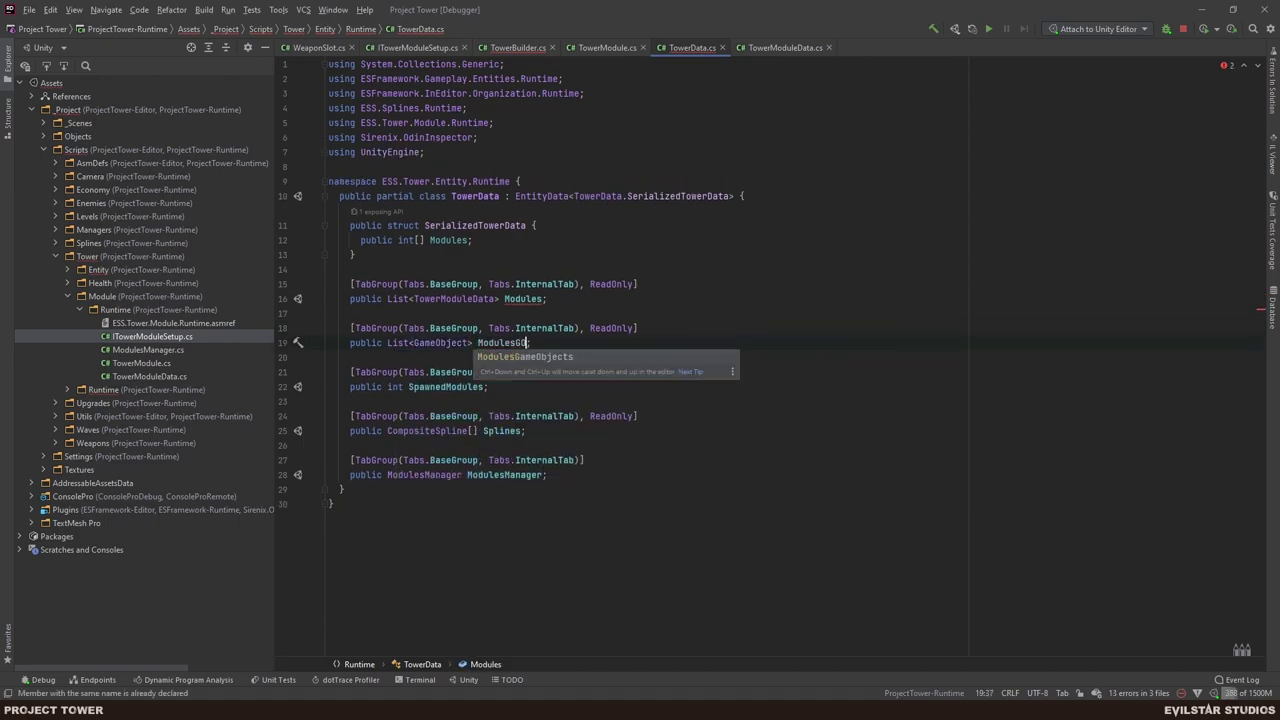
{"action": "left_click", "coordinate": [584, 343]}
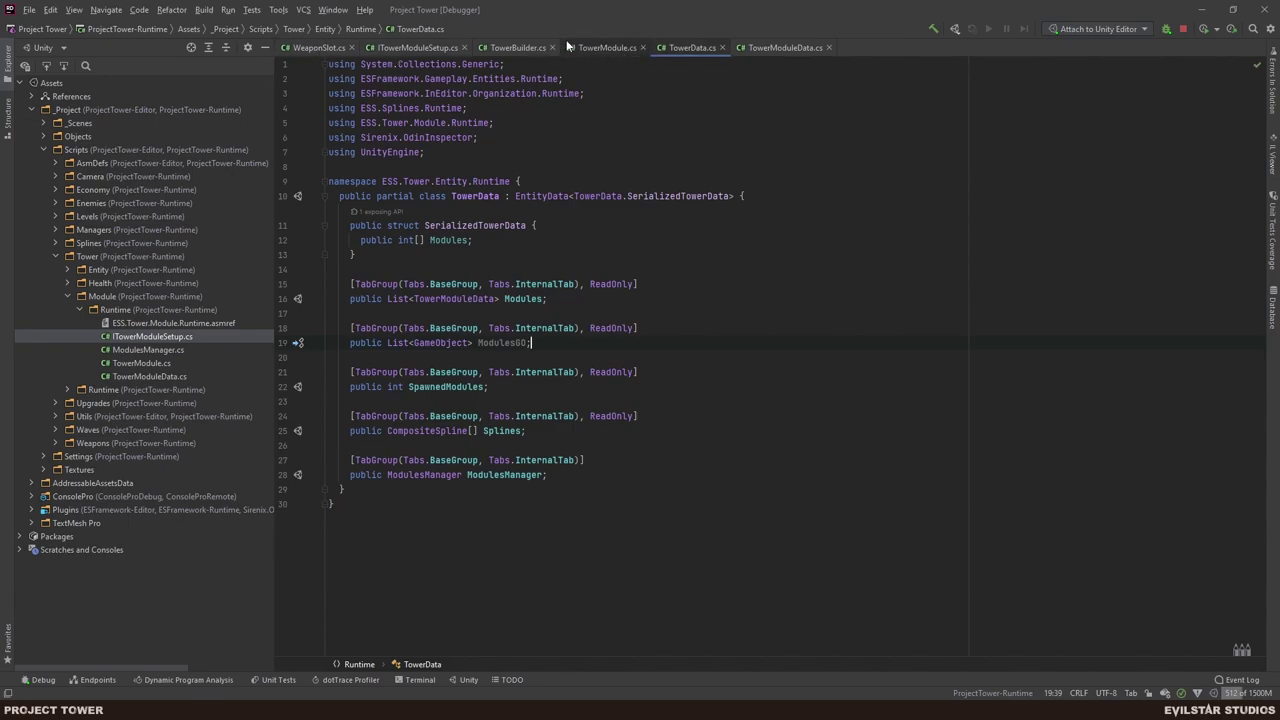
- Back in TowerBuilder.cs, open a blank line after the roots loop in SpawnTower's OnCompleted callback
{"action": "left_click", "coordinate": [506, 47]}
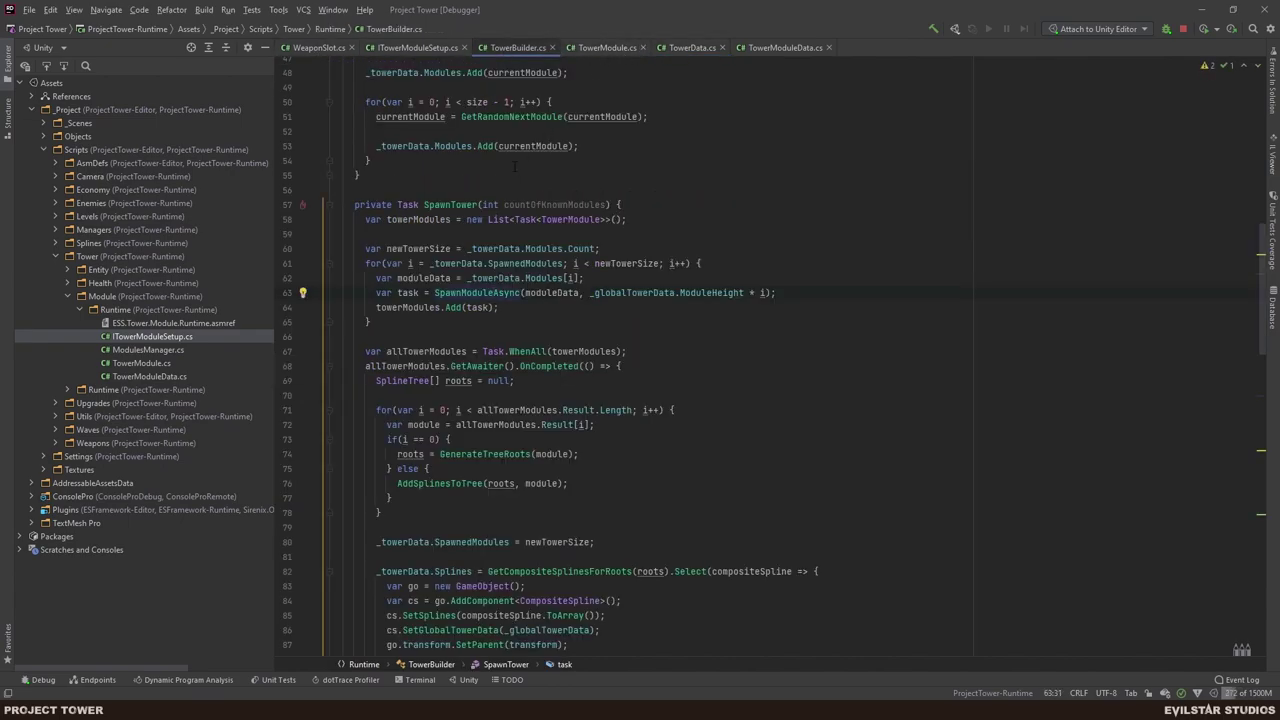
{"action": "scroll", "coordinate": [534, 318], "scroll_direction": "up", "scroll_amount": 2}
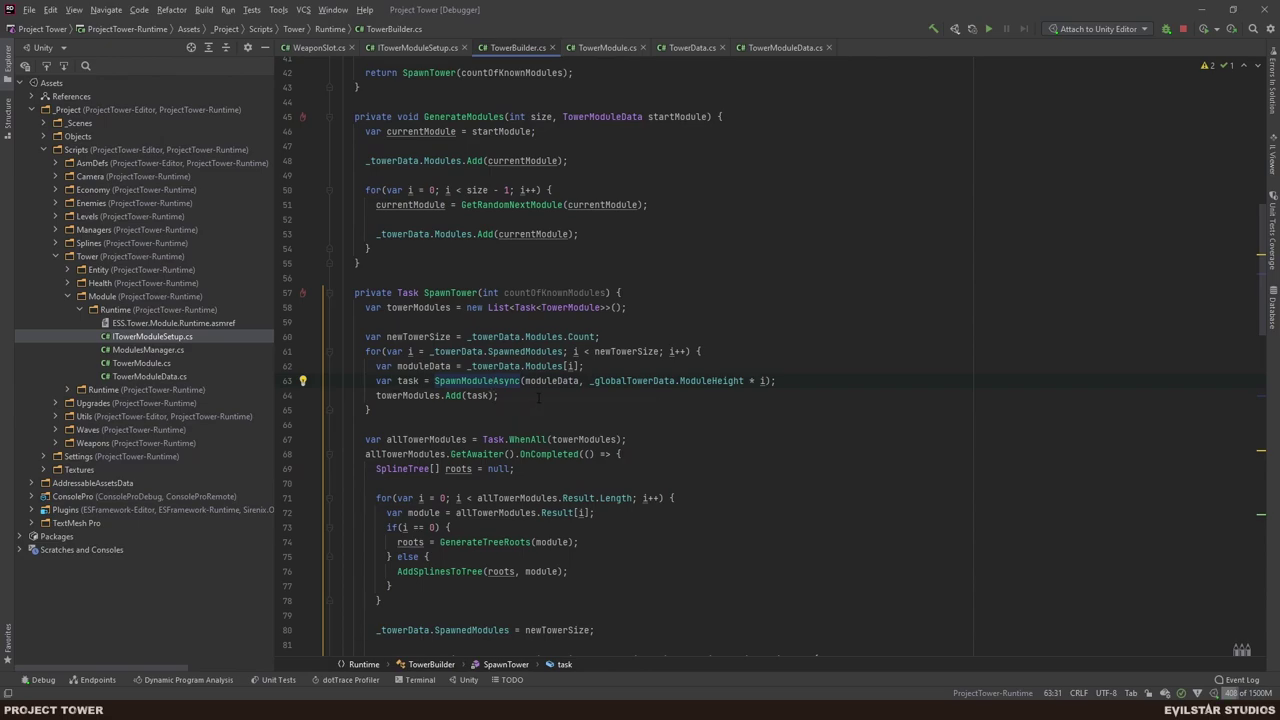
{"action": "left_click", "coordinate": [797, 380]}
{"action": "left_click", "coordinate": [728, 508]}
{"action": "scroll", "coordinate": [663, 515], "scroll_direction": "down", "scroll_amount": 1}
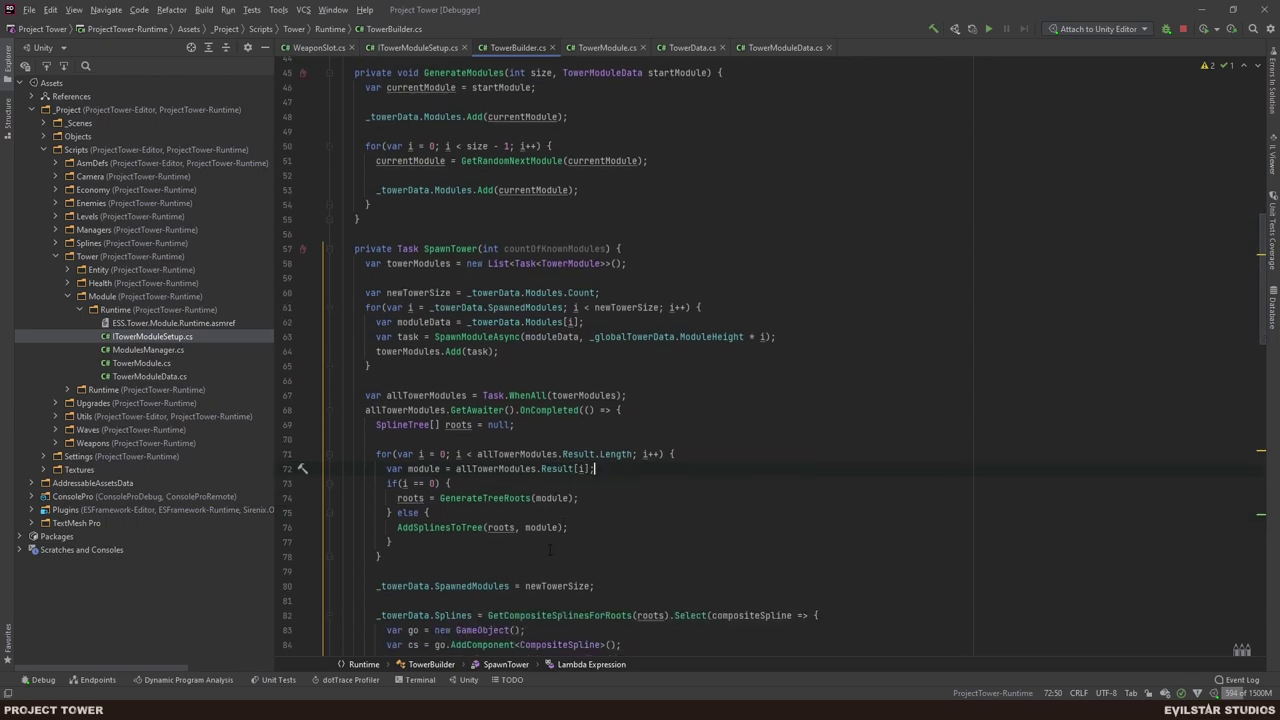
{"action": "scroll", "coordinate": [543, 545], "scroll_direction": "down", "scroll_amount": 3}
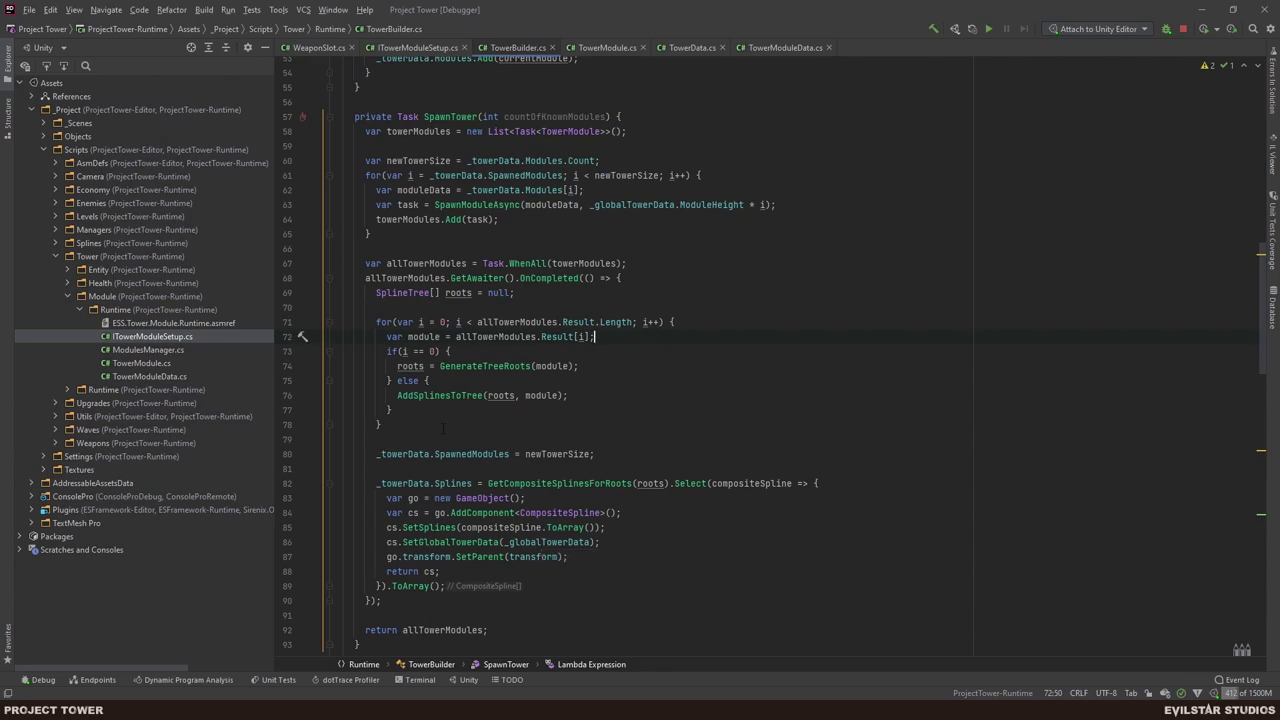
{"action": "mouse_move", "coordinate": [487, 366]}
{"action": "left_click_drag", "start_coordinate": [477, 322], "coordinate": [596, 322]}
{"action": "left_click", "coordinate": [432, 423]}
{"action": "key", "text": "Return"}
{"action": "key", "text": "Return"}
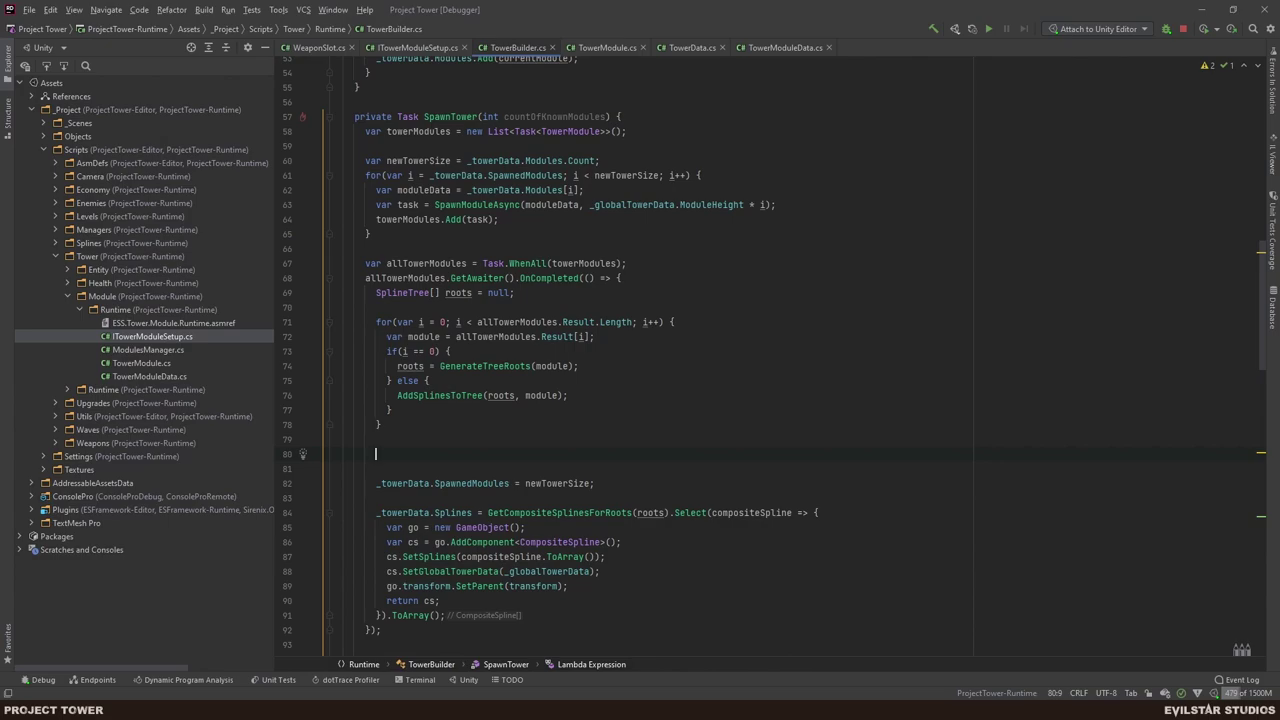
- Add _towerData.ModulesGO.AddRange(allTowerModules.Result); after the loop and check its type-mismatch error
{"action": "type", "text": "_"}
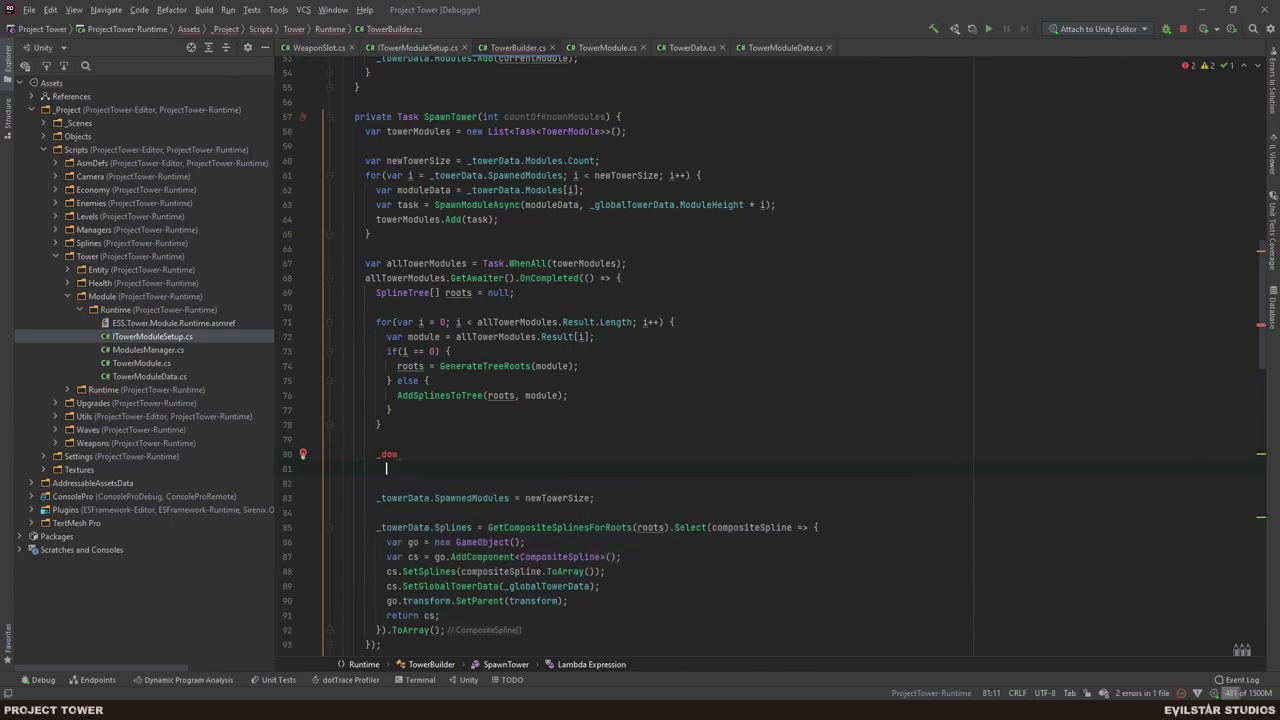
{"action": "type", "text": "towerData."}
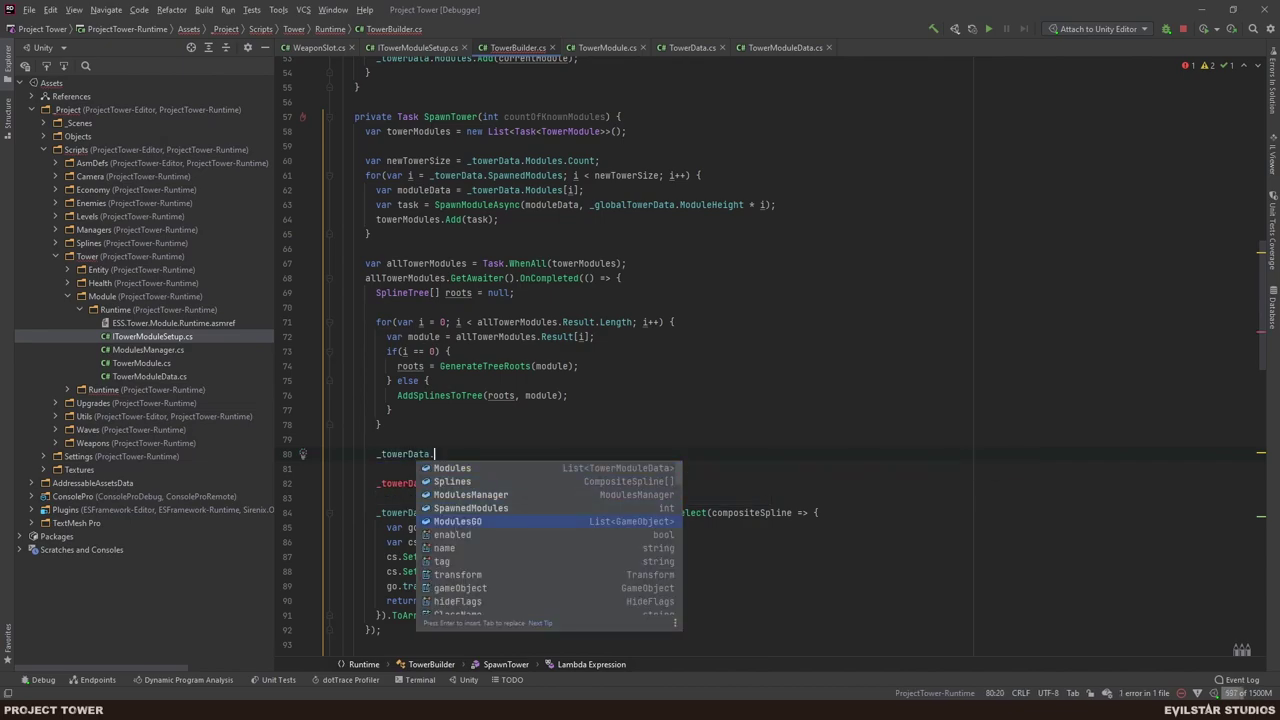
{"action": "type", "text": "ModulesGO.AddRange("}
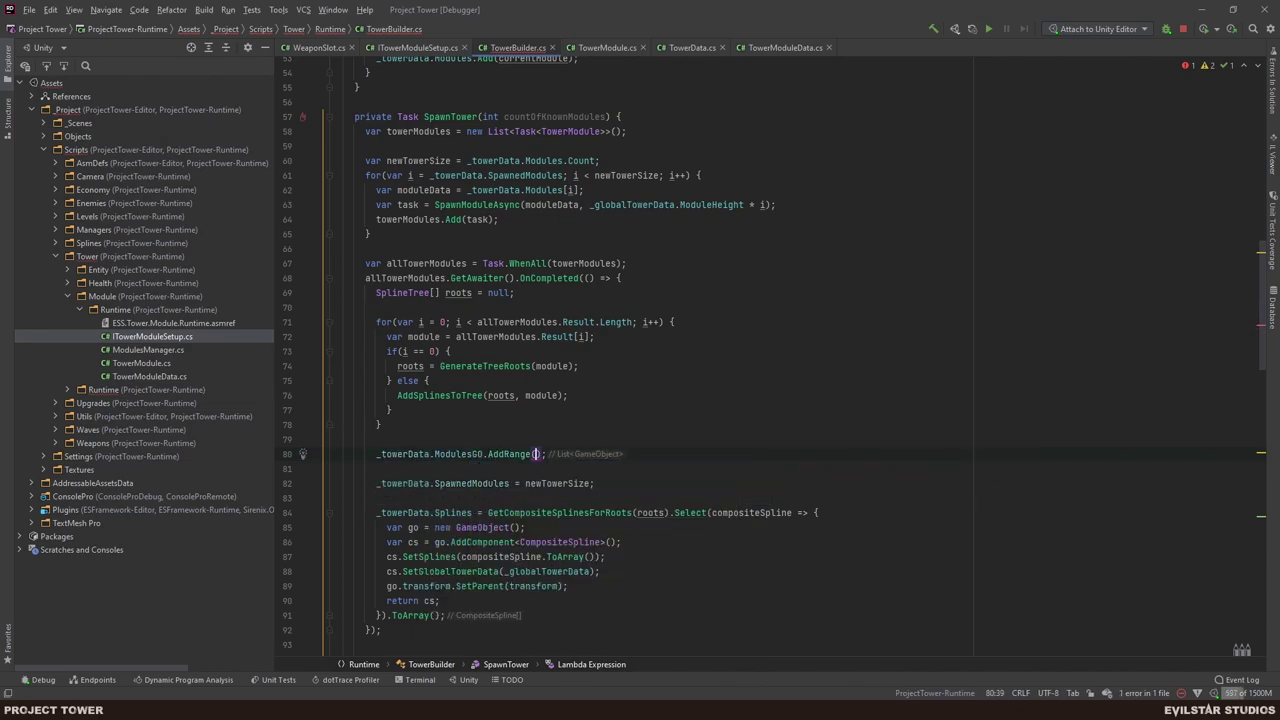
{"action": "type", "text": "allTowerModules.Result"}
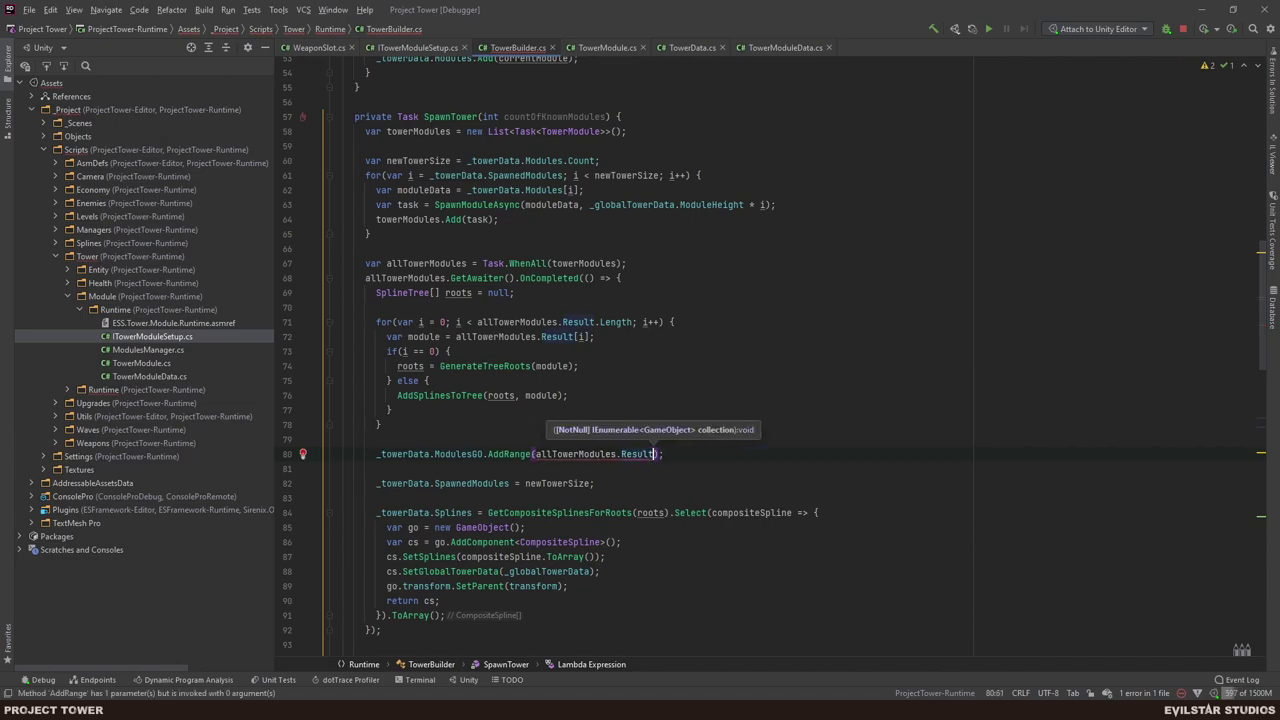
{"action": "key", "text": "End"}
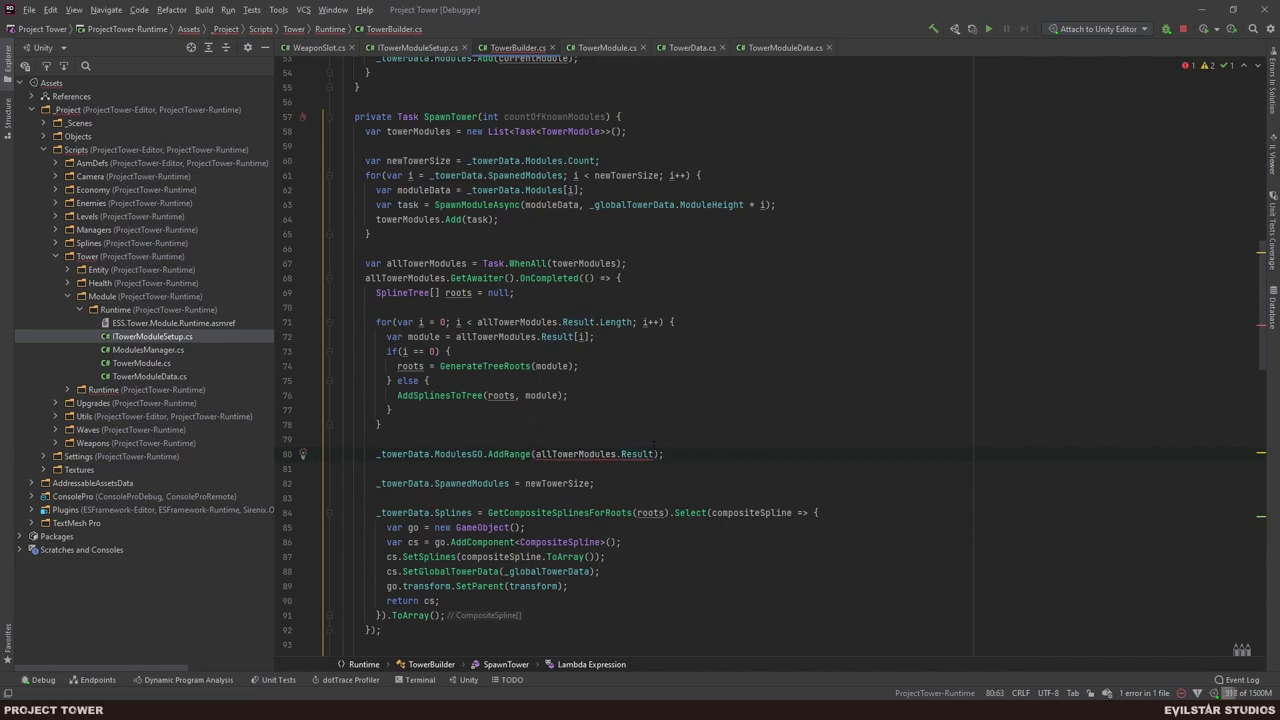
{"action": "mouse_move", "coordinate": [637, 455]}
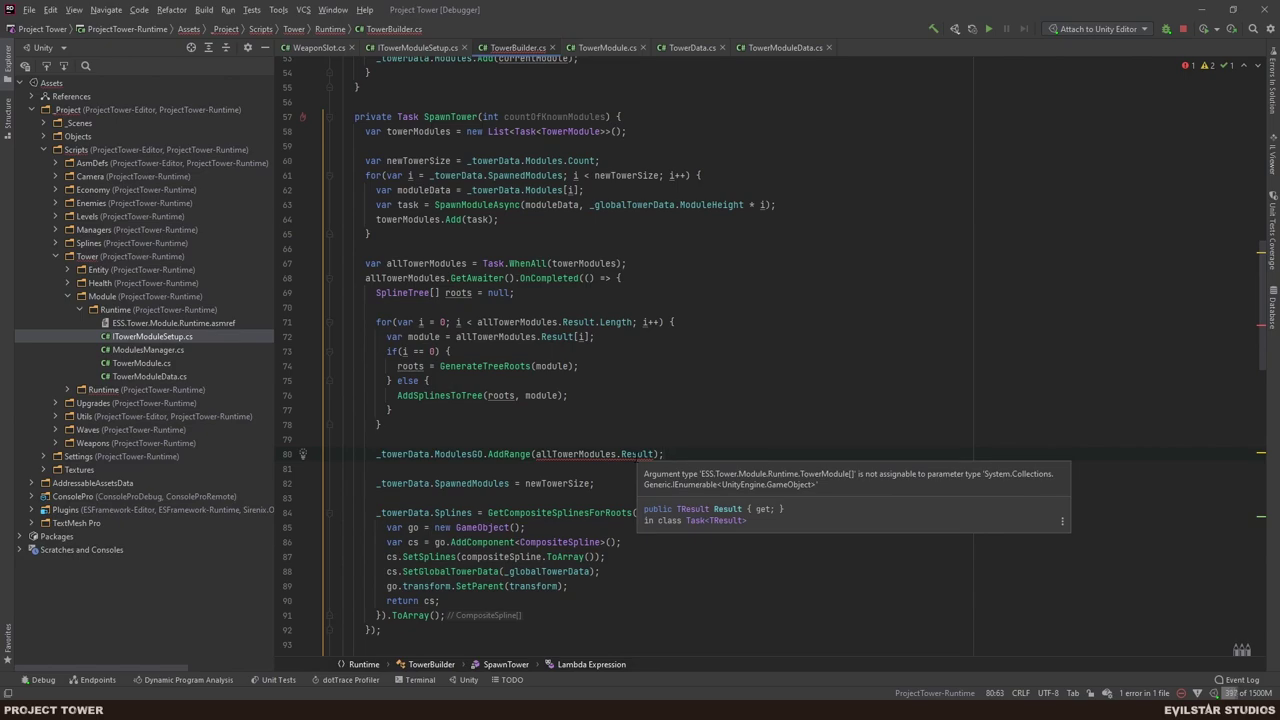
- In TowerData.cs, change the ModulesGO list type from GameObject to TowerModule
{"action": "left_click", "coordinate": [704, 48]}
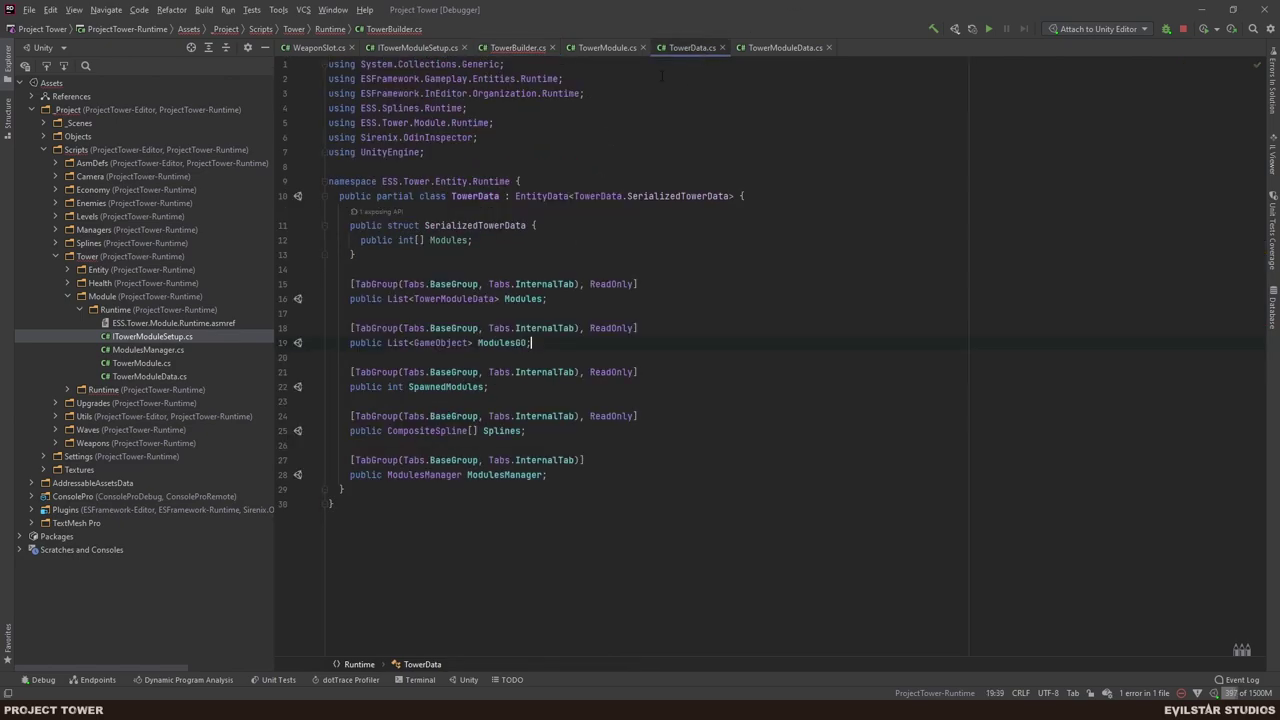
{"action": "double_click", "coordinate": [445, 343]}
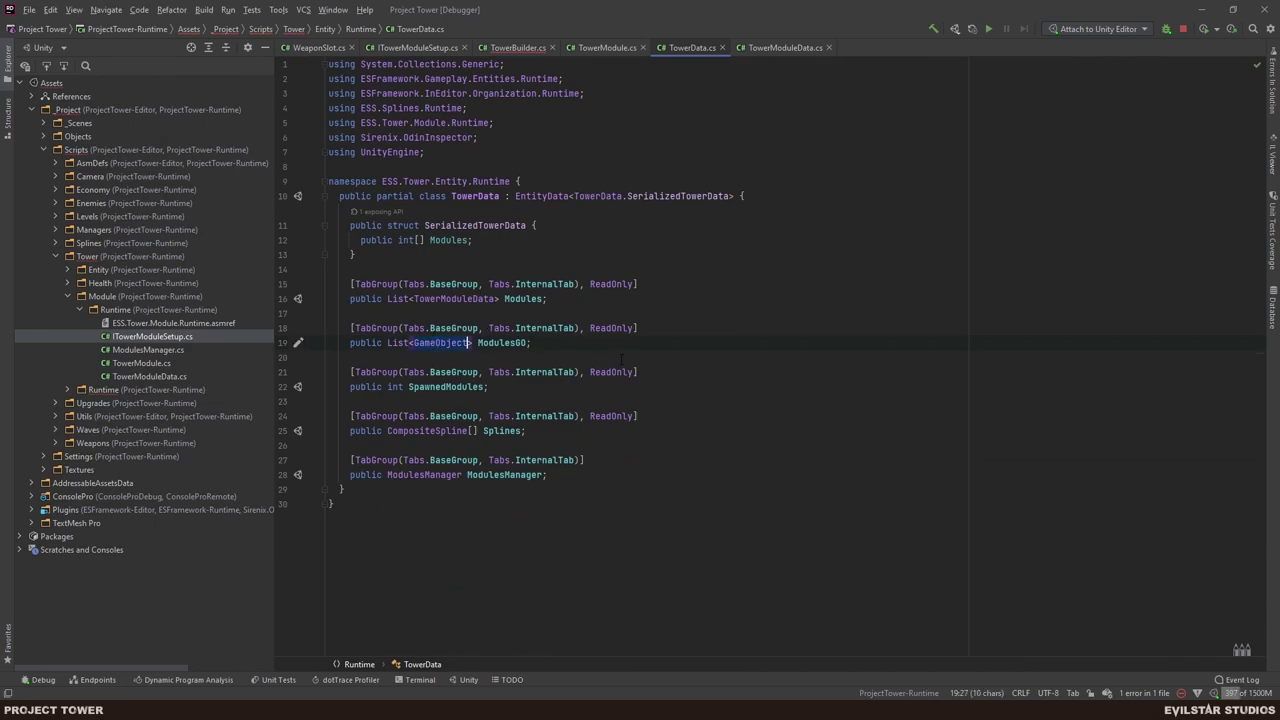
{"action": "type", "text": "TowerMo"}
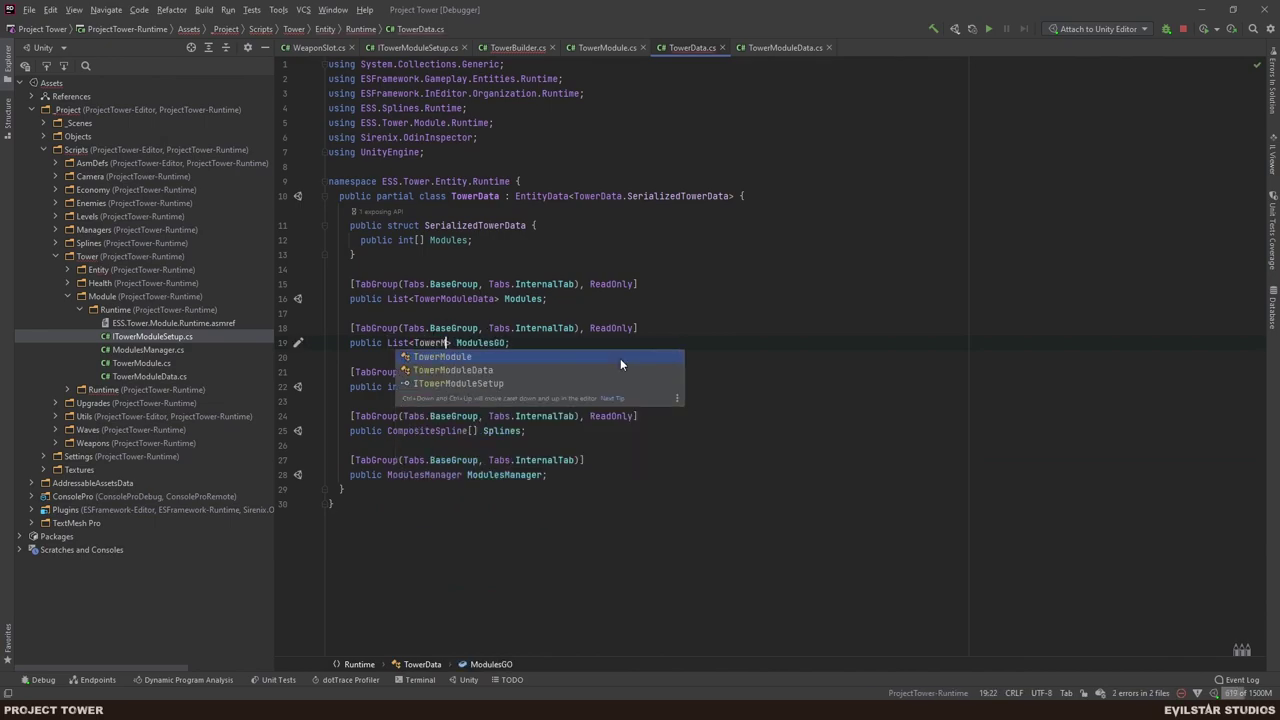
{"action": "key", "text": "Return"}
- Rename the ModulesGO field to ModuleInstances
{"action": "key", "text": "End"}
{"action": "key", "text": "Left"}
{"action": "key", "text": "BackSpace"}
{"action": "key", "text": "BackSpace"}
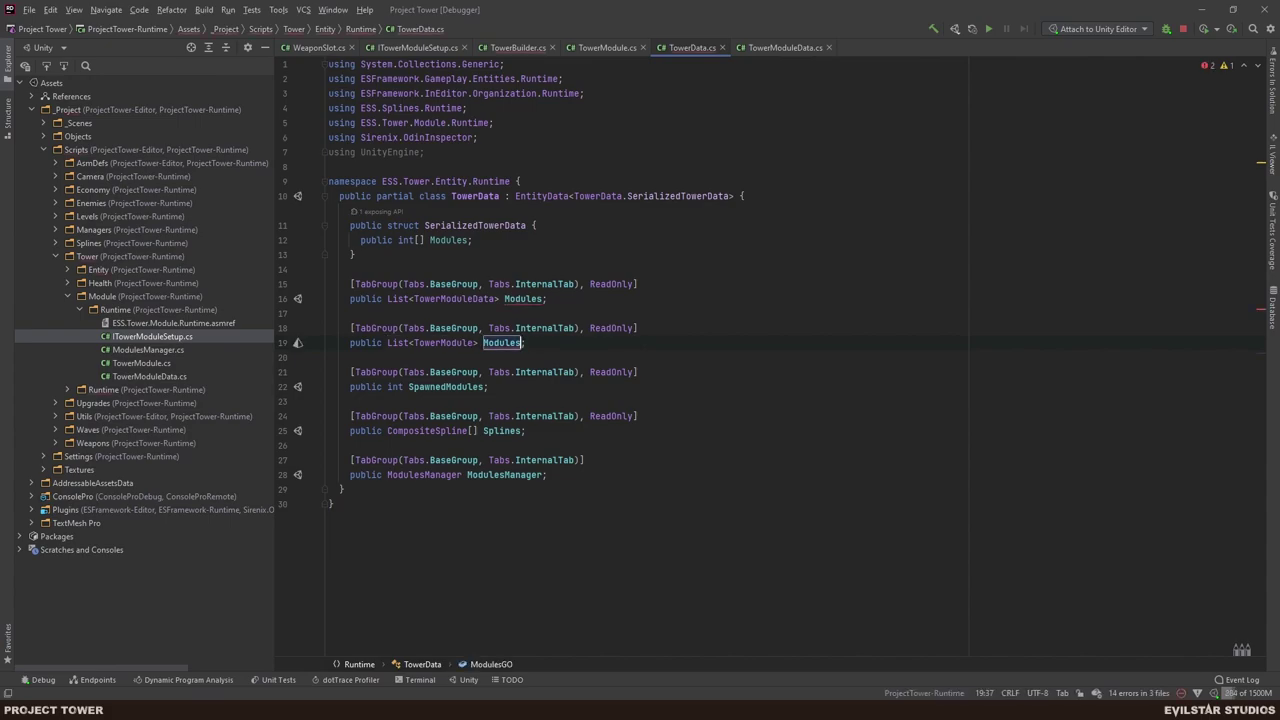
{"action": "type", "text": "Instances"}
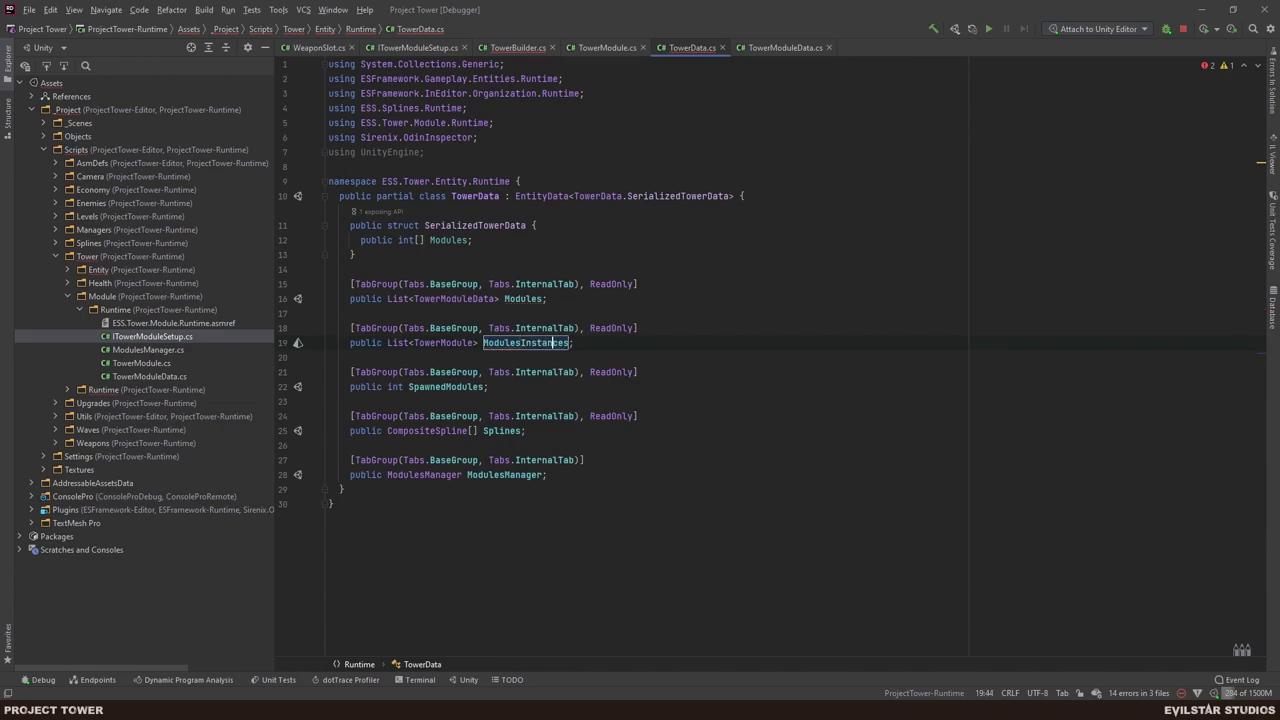
{"action": "key", "text": "Left"}
{"action": "key", "text": "Left"}
{"action": "key", "text": "Left"}
{"action": "key", "text": "Left"}
{"action": "key", "text": "Left"}
{"action": "key", "text": "Left"}
{"action": "key", "text": "Left"}
{"action": "key", "text": "Left"}
{"action": "key", "text": "Left"}
{"action": "key", "text": "BackSpace"}
{"action": "key", "text": "End"}
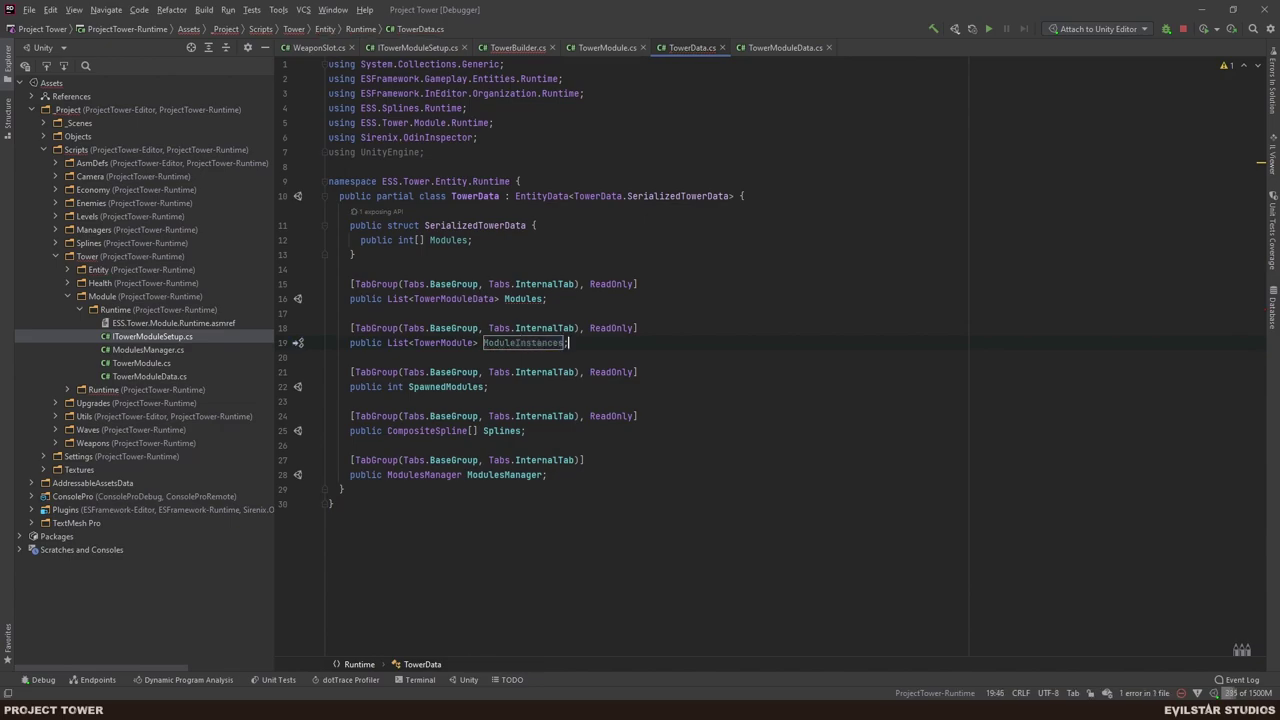
- Retarget the AddRange line in TowerBuilder.cs to _towerData.ModuleInstances
{"action": "key", "text": "ctrl+Tab"}
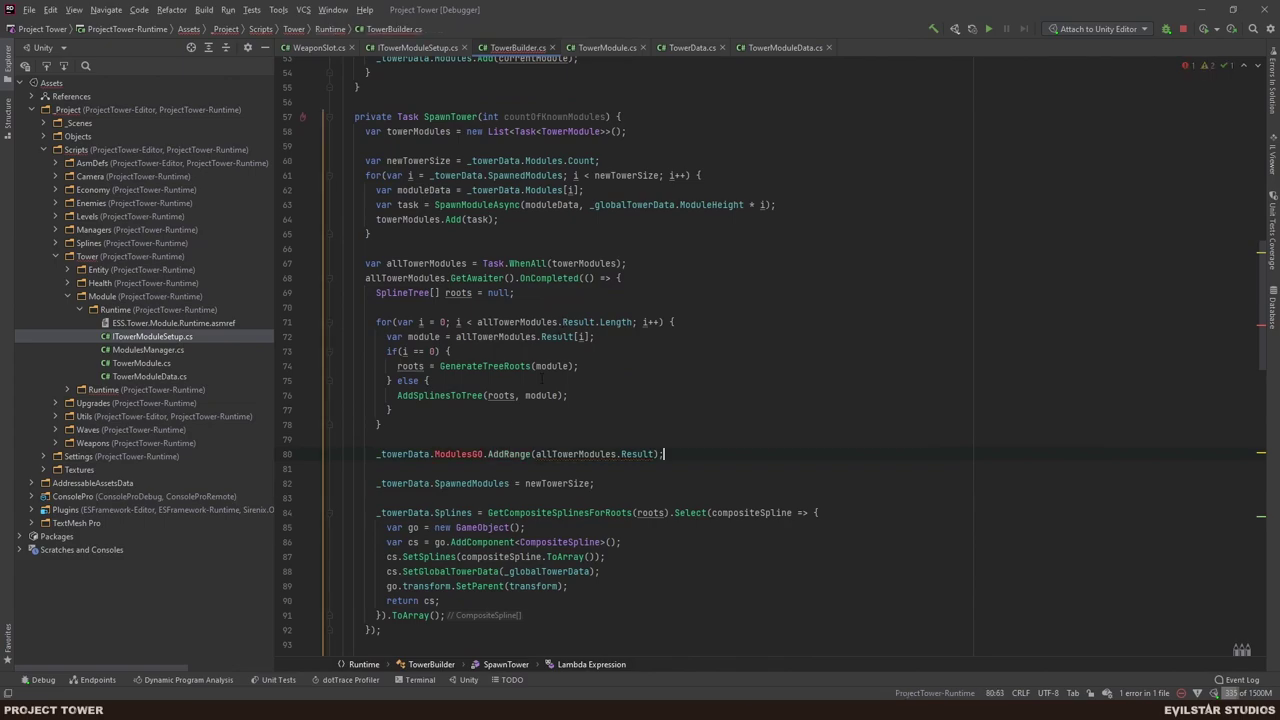
{"action": "key", "text": "alt+Return"}
{"action": "key", "text": "Return"}
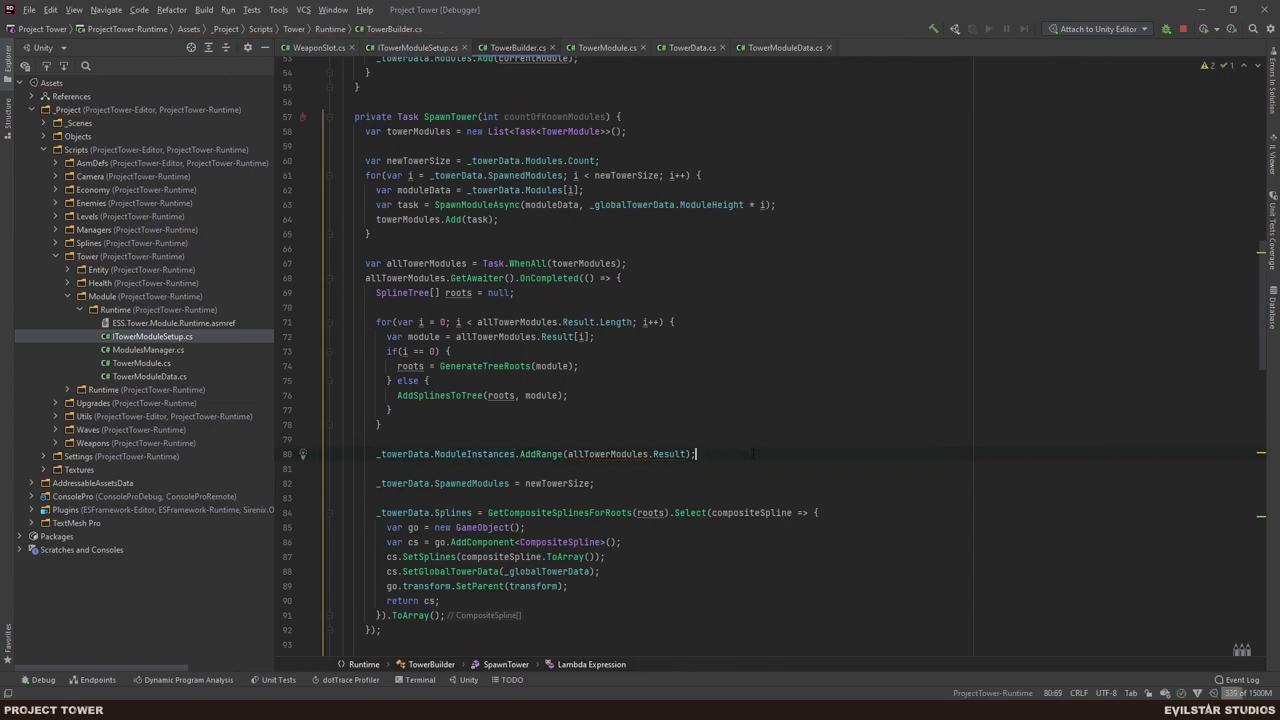
{"action": "key", "text": "Home"}
{"action": "key", "text": "ctrl+shift+Right"}
{"action": "key", "text": "ctrl+shift+Right"}
{"action": "key", "text": "ctrl+shift+Right"}
{"action": "key", "text": "ctrl+shift+Right"}
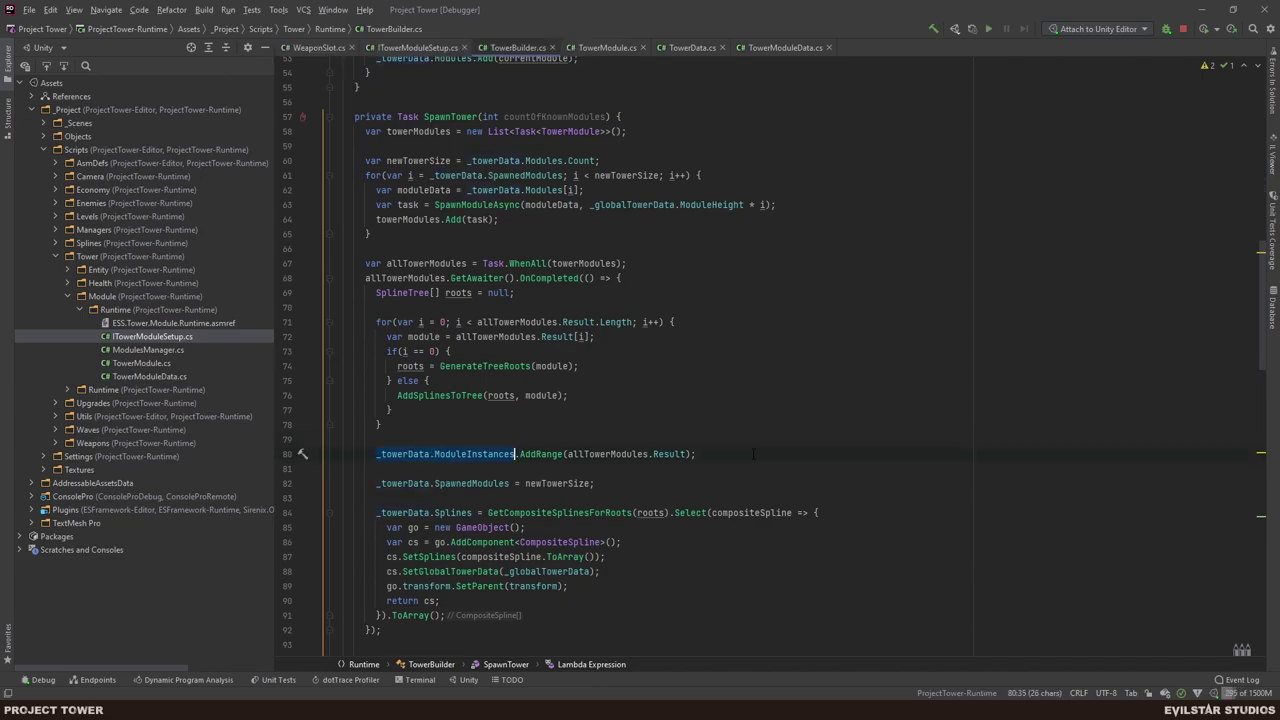
{"action": "key", "text": "ctrl+c"}
- Add a foreach loop over _towerData.ModuleInstances with loop variable moduleInstance
{"action": "key", "text": "End"}
{"action": "key", "text": "Return"}
{"action": "key", "text": "Return"}
{"action": "key", "text": "ctrl+v"}
{"action": "key", "text": "BackSpace"}
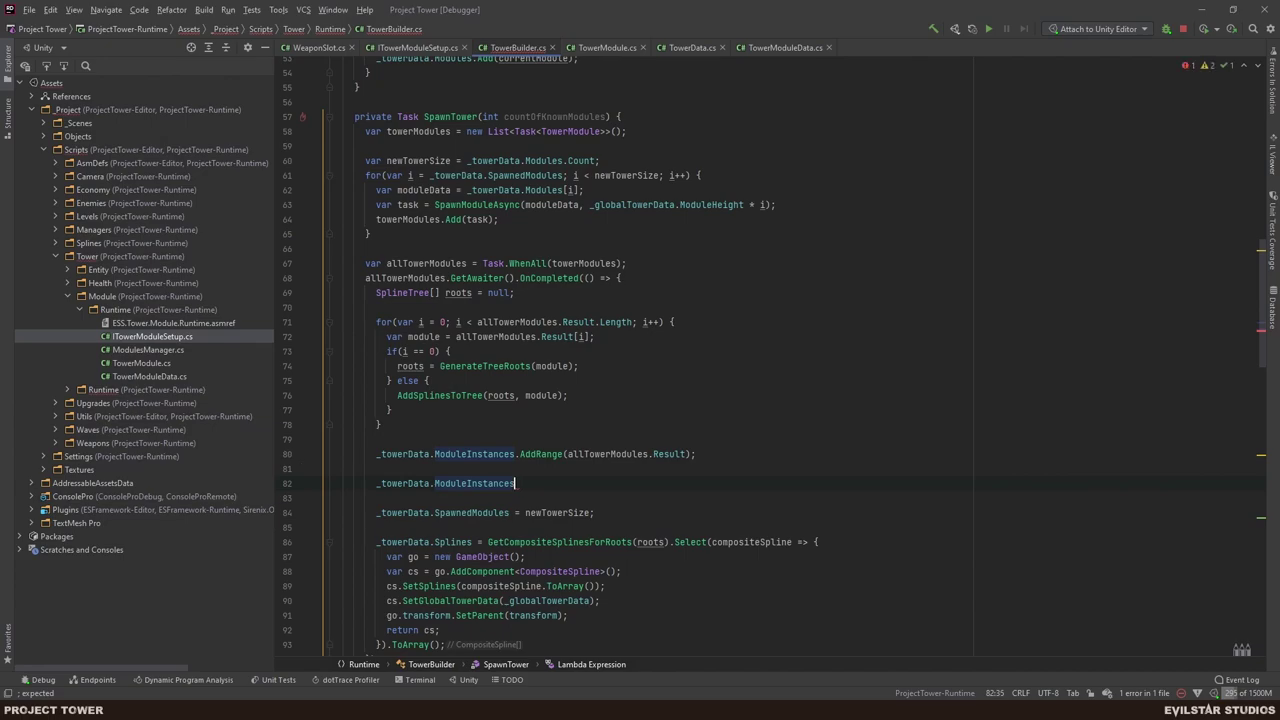
{"action": "key", "text": "ctrl+BackSpace"}
{"action": "key", "text": "ctrl+BackSpace"}
{"action": "key", "text": "ctrl+BackSpace"}
{"action": "type", "text": "forea"}
{"action": "key", "text": "Return"}
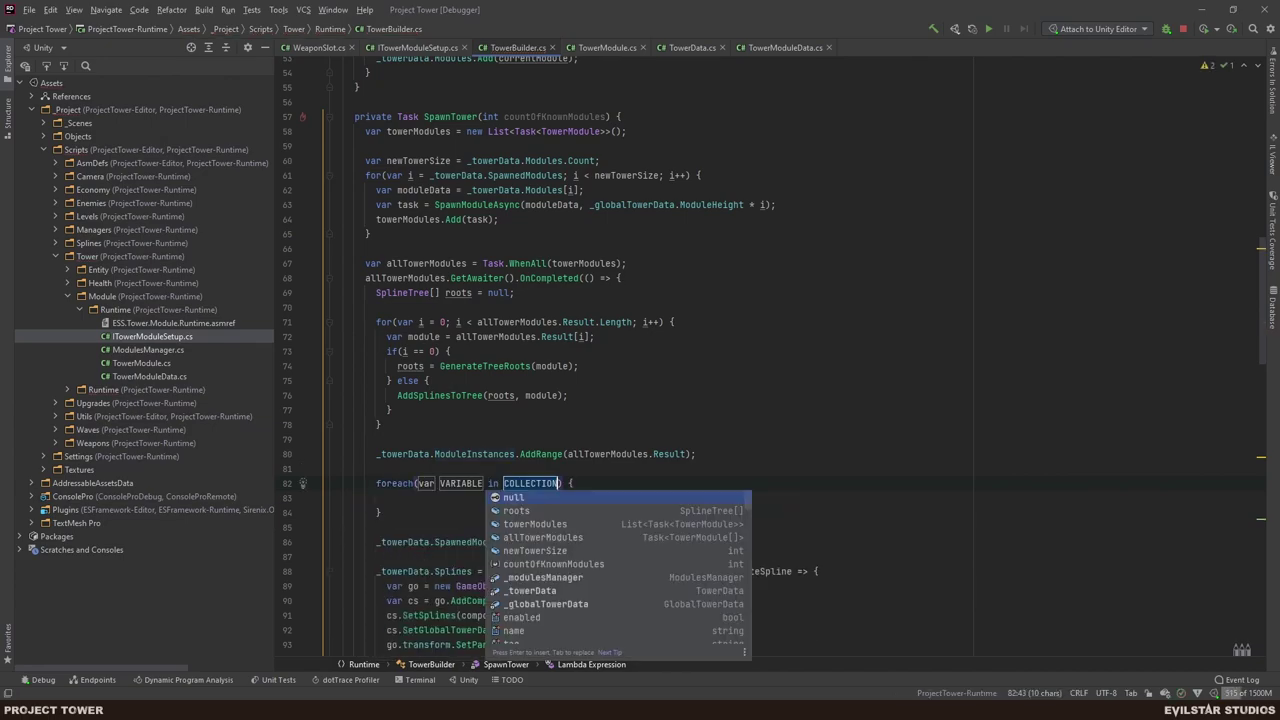
{"action": "key", "text": "Return"}
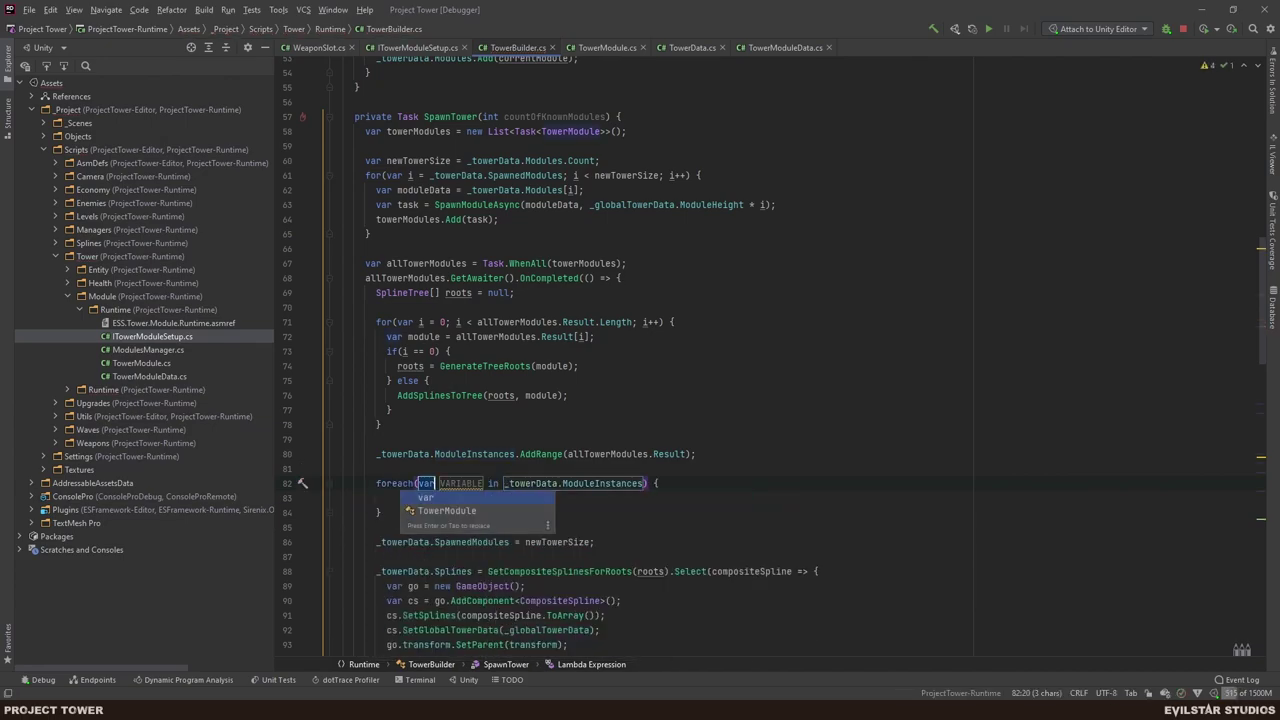
{"action": "key", "text": "Return"}
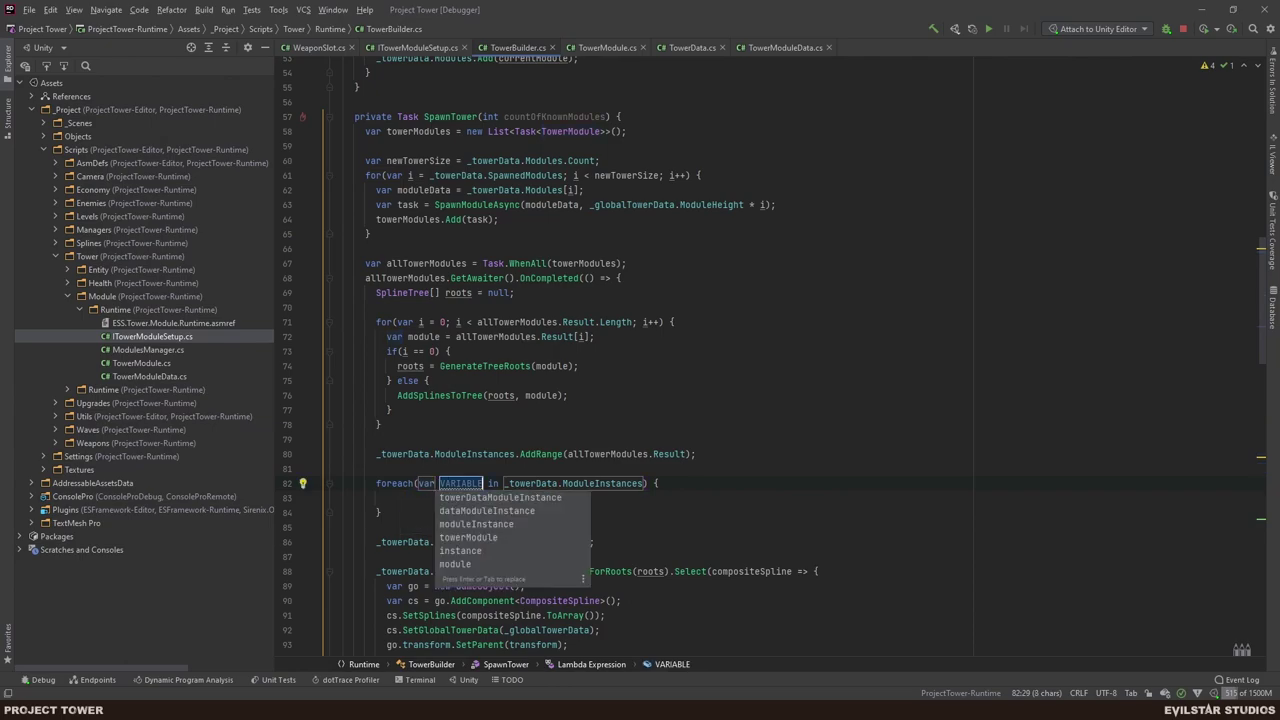
{"action": "key", "text": "Return"}
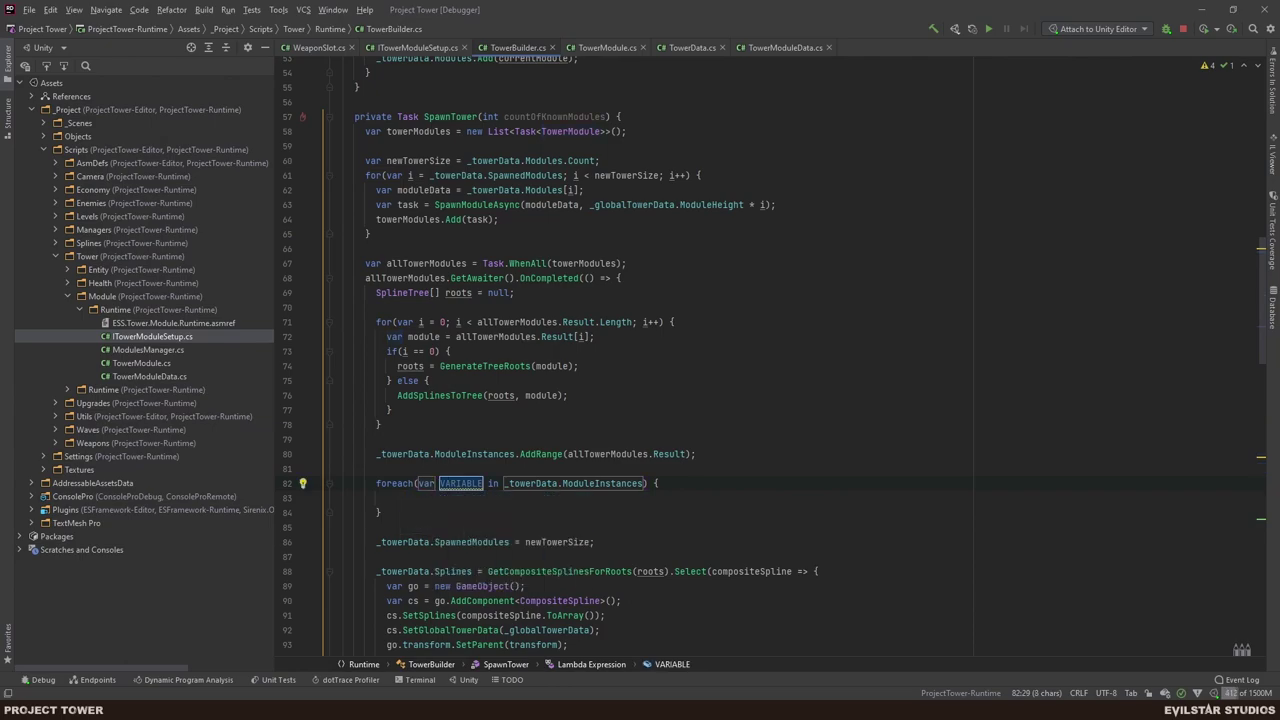
{"action": "left_click", "coordinate": [439, 483]}
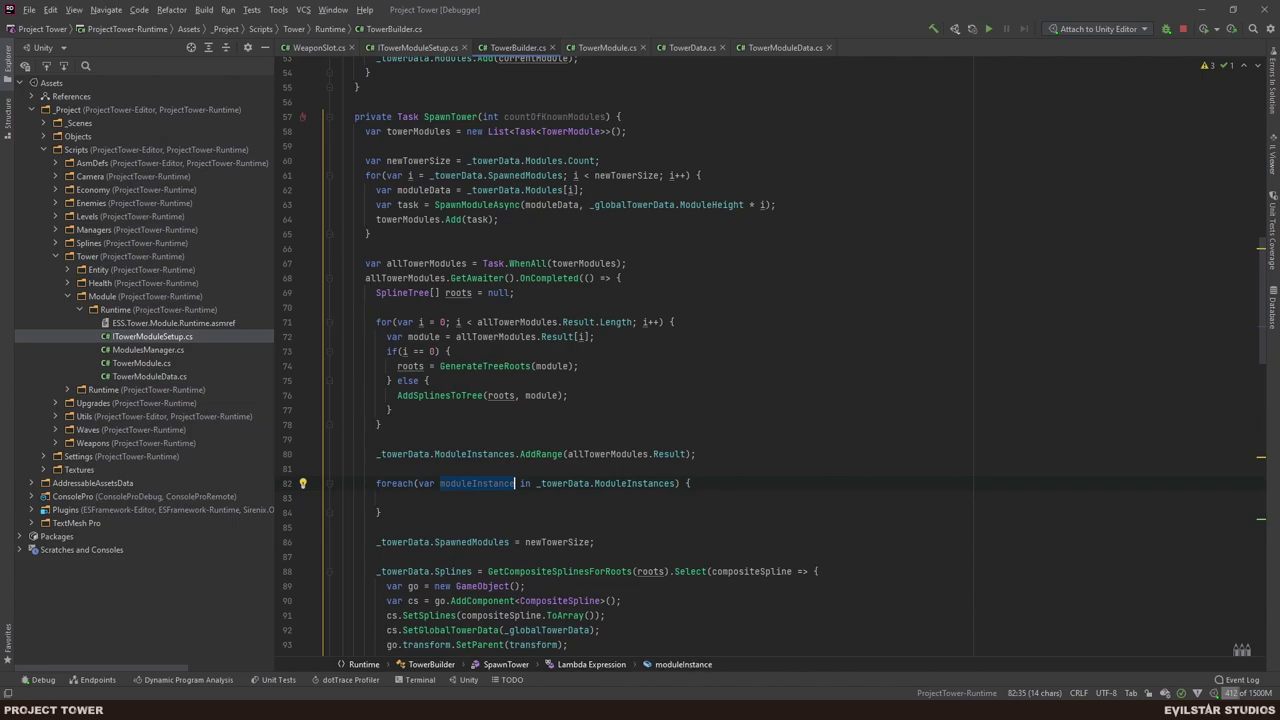
- In the loop body, call moduleInstance.GetComponentsInChildren<ITowerModuleSetup>()
{"action": "key", "text": "Down"}
{"action": "type", "text": "moduleInstance"}
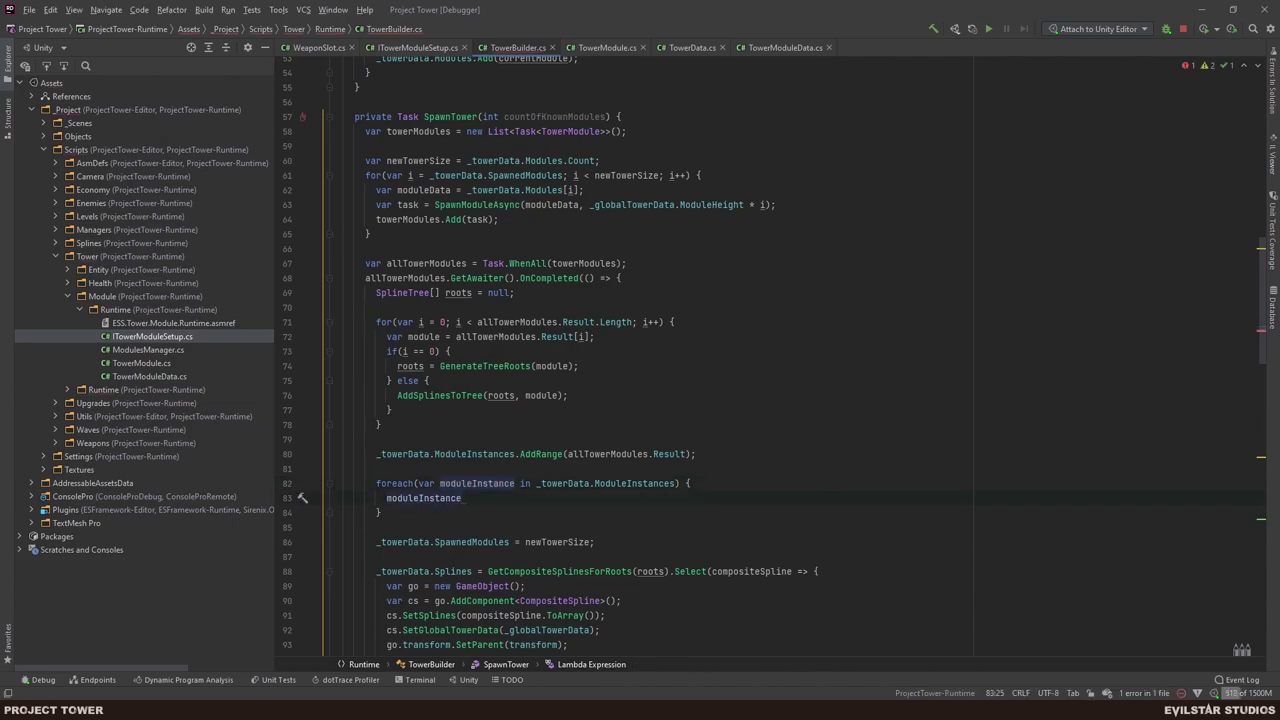
{"action": "type", "text": ".GetCom"}
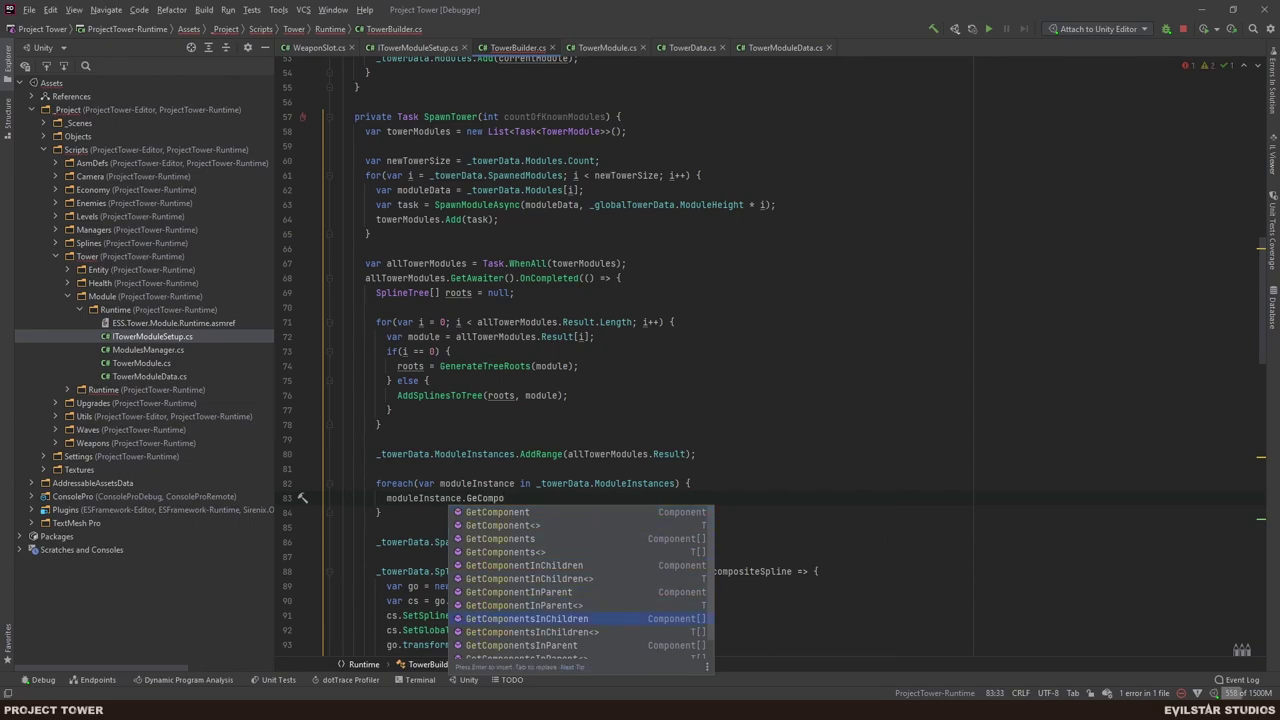
{"action": "type", "text": "po"}
{"action": "key", "text": "Return"}
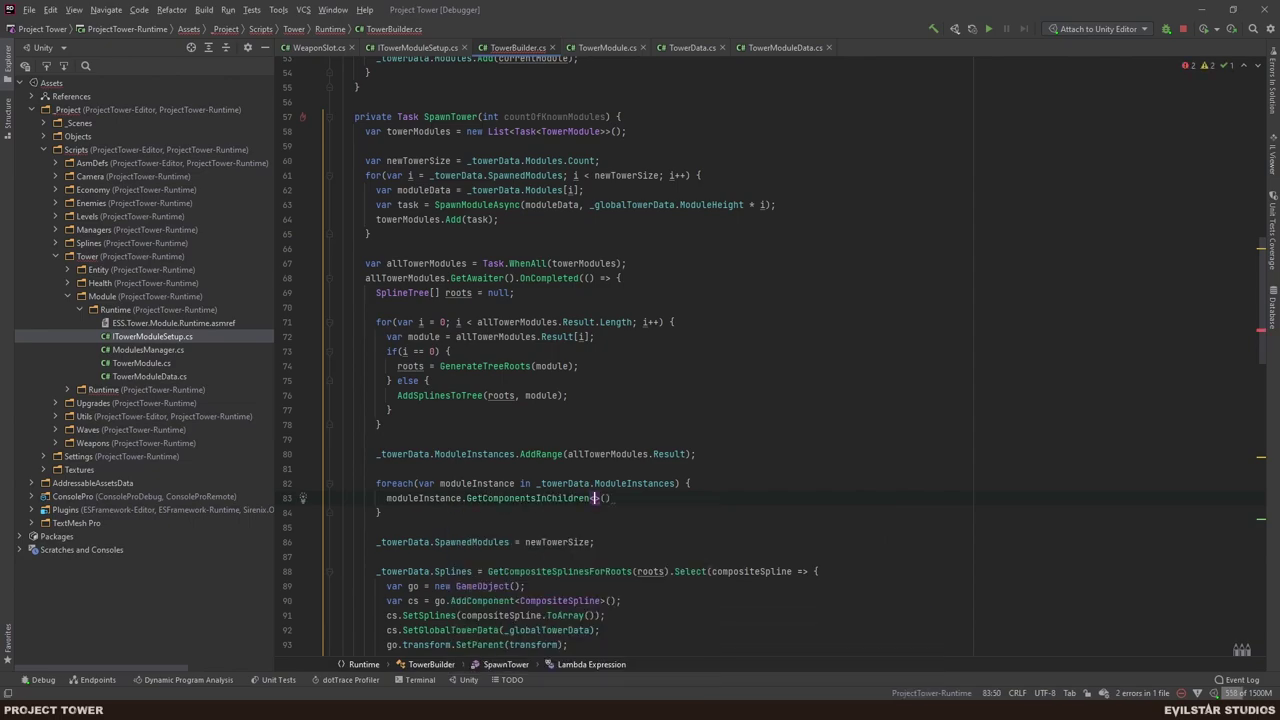
{"action": "type", "text": "I"}
{"action": "type", "text": "TowerMod"}
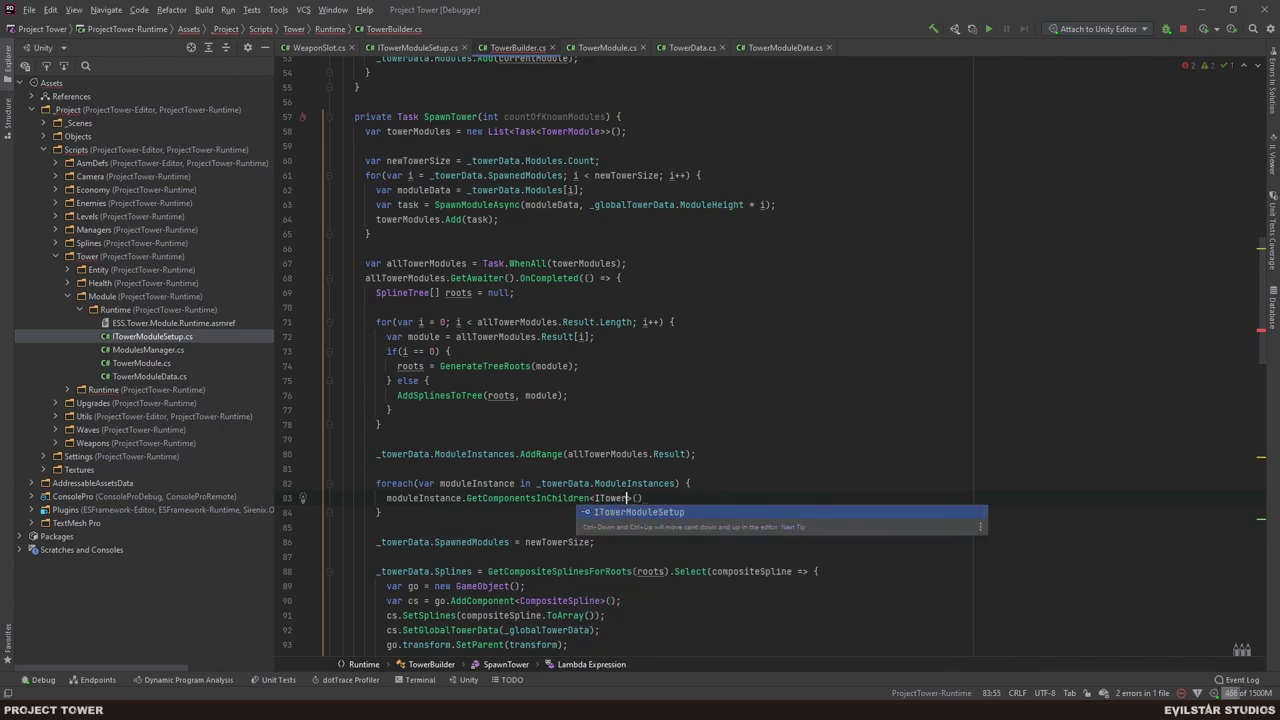
{"action": "key", "text": "Return"}
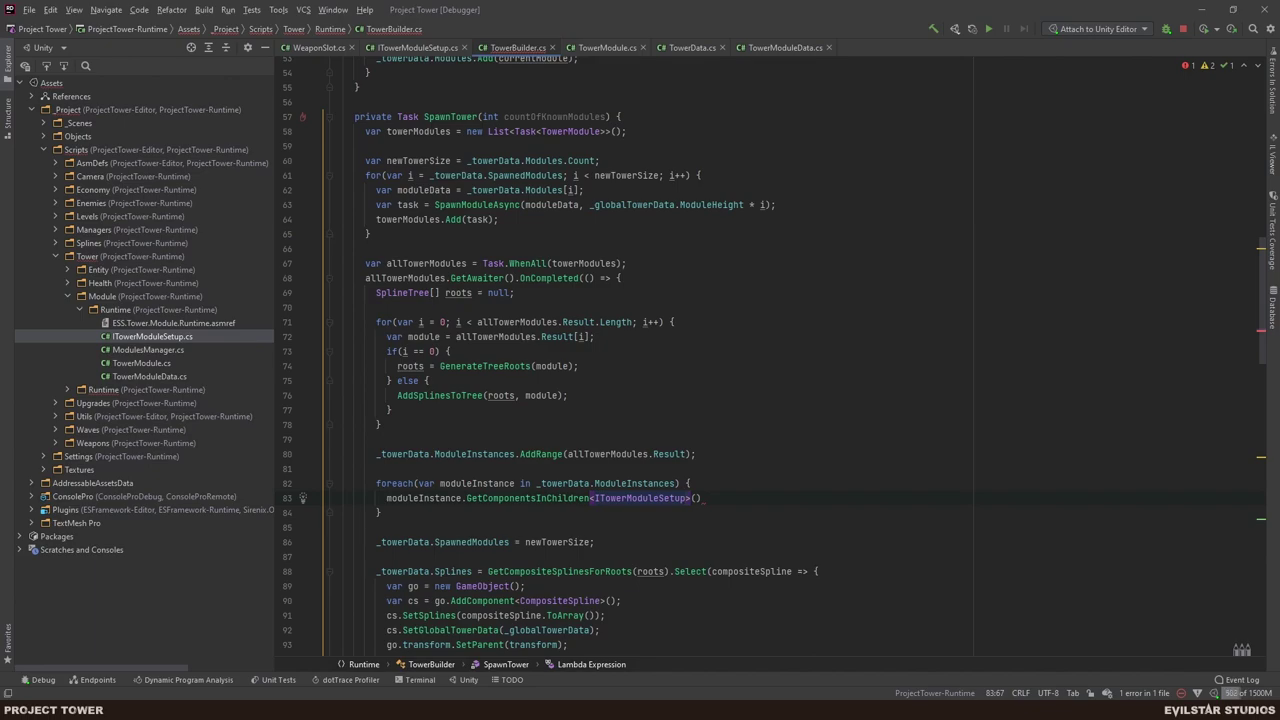
- Wrap the ITowerModuleSetup components in a foreach loop with variable towerModuleSetup
{"action": "type", "text": ">().Set"}
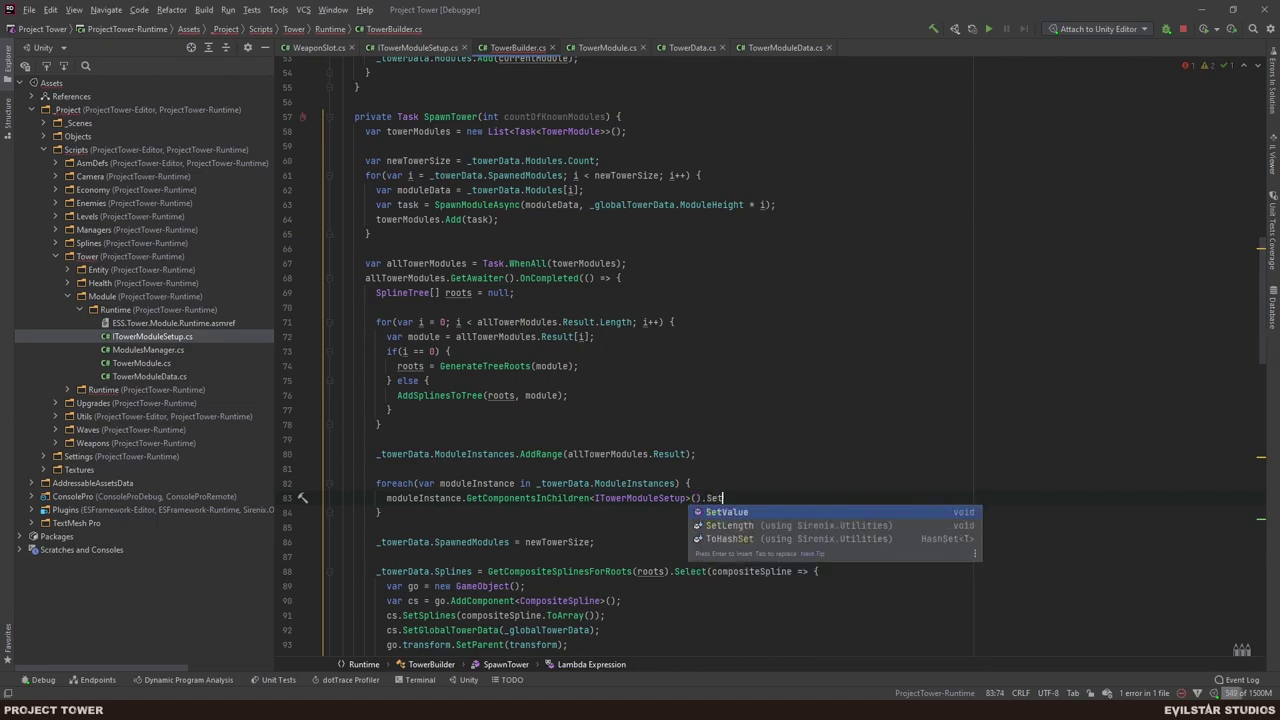
{"action": "key", "text": "BackSpace"}
{"action": "key", "text": "BackSpace"}
{"action": "key", "text": "BackSpace"}
{"action": "key", "text": "BackSpace"}
{"action": "type", "text": ".foreach"}
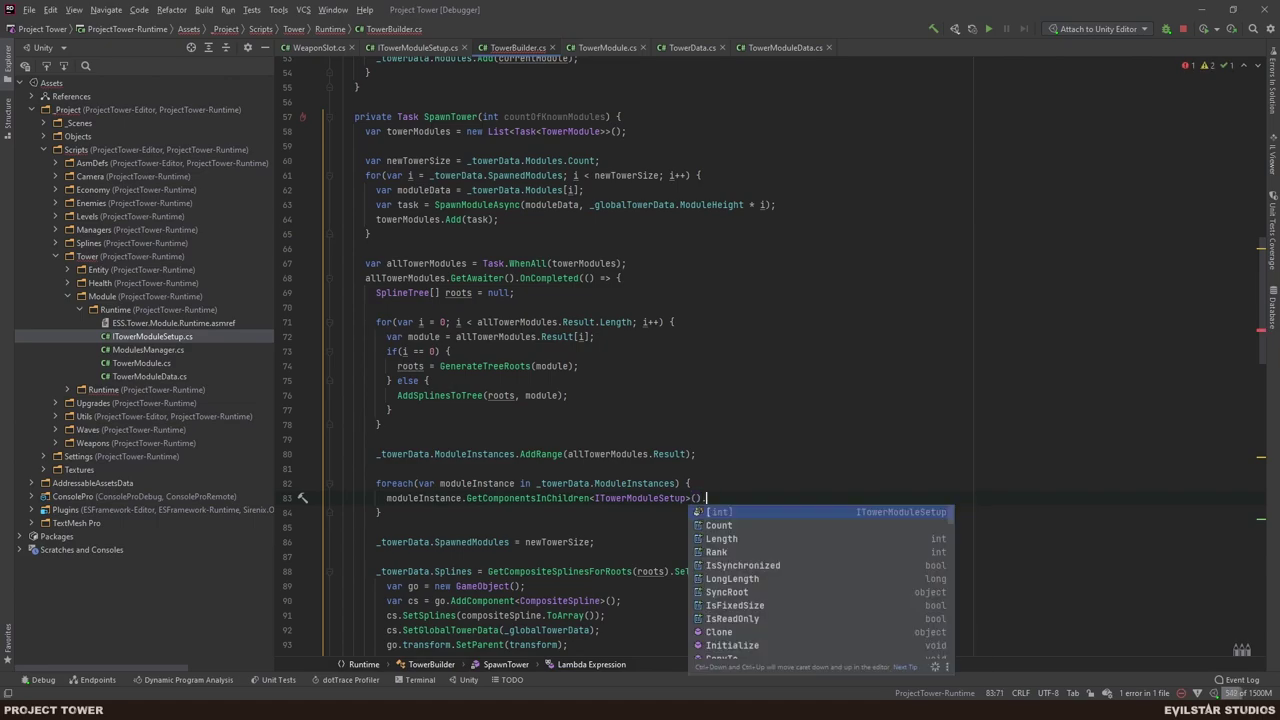
{"action": "key", "text": "Return"}
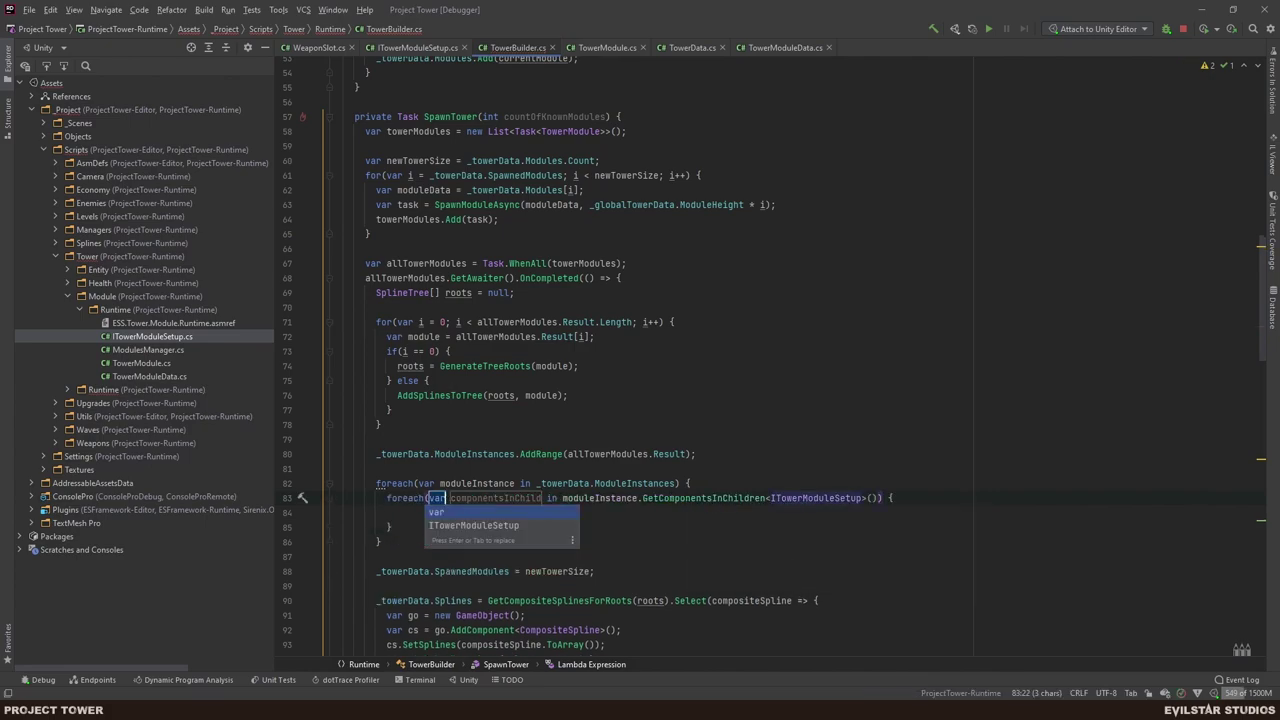
{"action": "key", "text": "ctrl+z"}
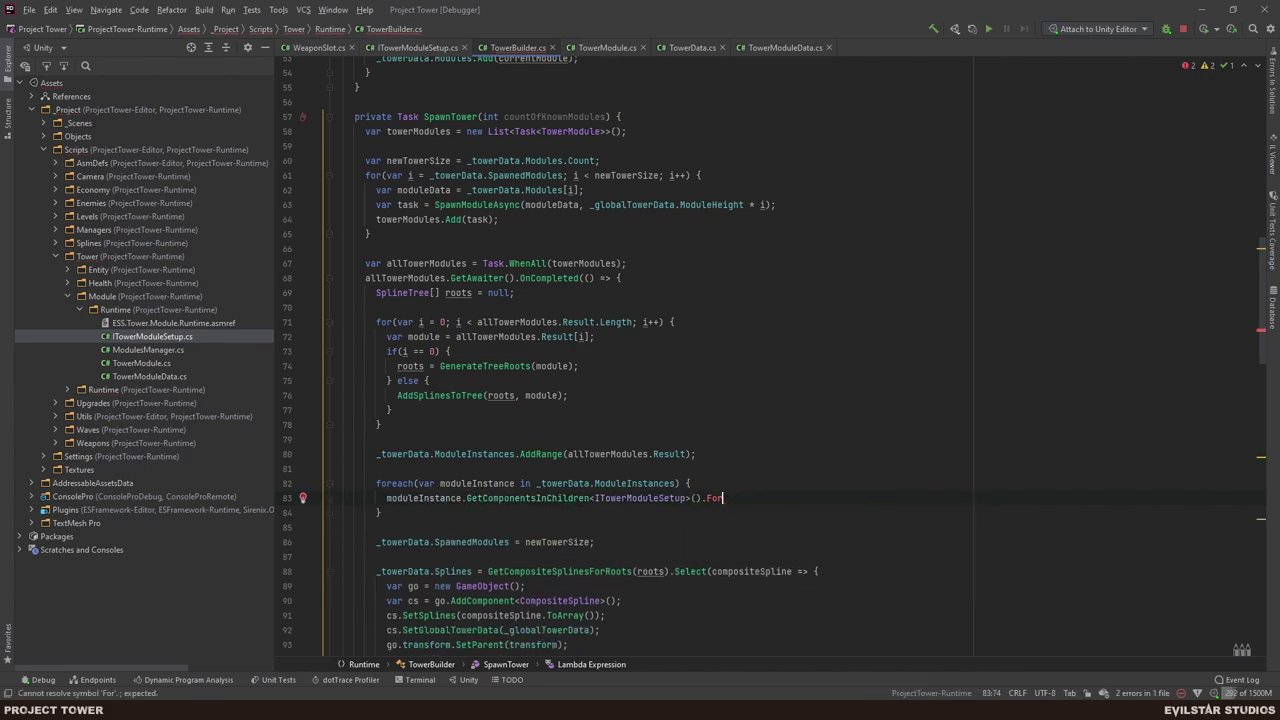
{"action": "key", "text": "ctrl+space"}
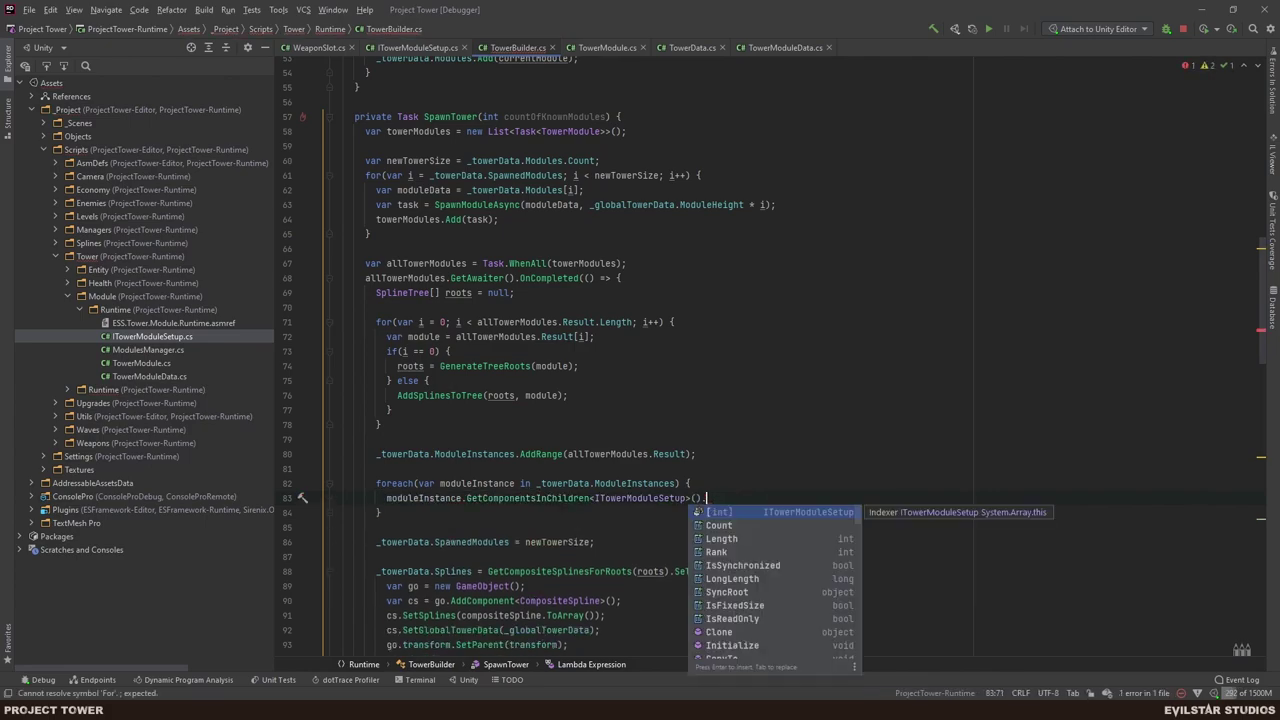
{"action": "type", "text": "for"}
{"action": "key", "text": "Return"}
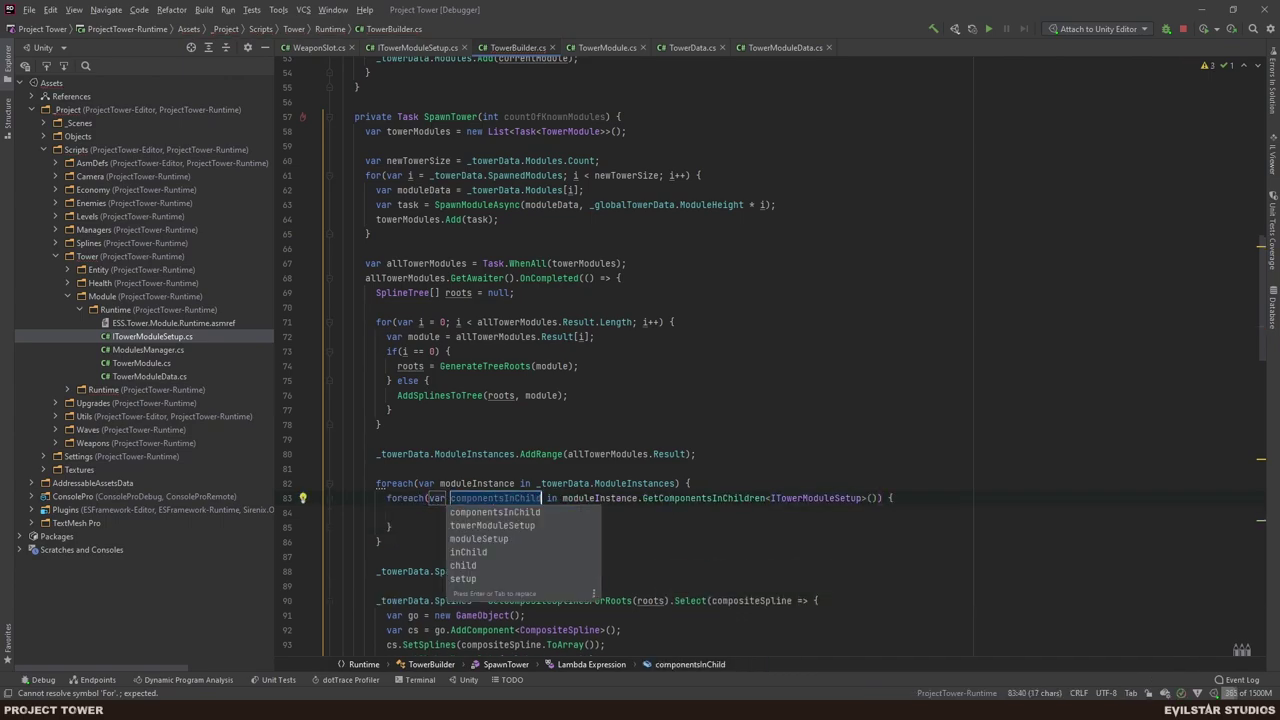
{"action": "key", "text": "Return"}
- Call towerModuleSetup.TowerModuleSetup() inside the inner loop
{"action": "left_click", "coordinate": [395, 499]}
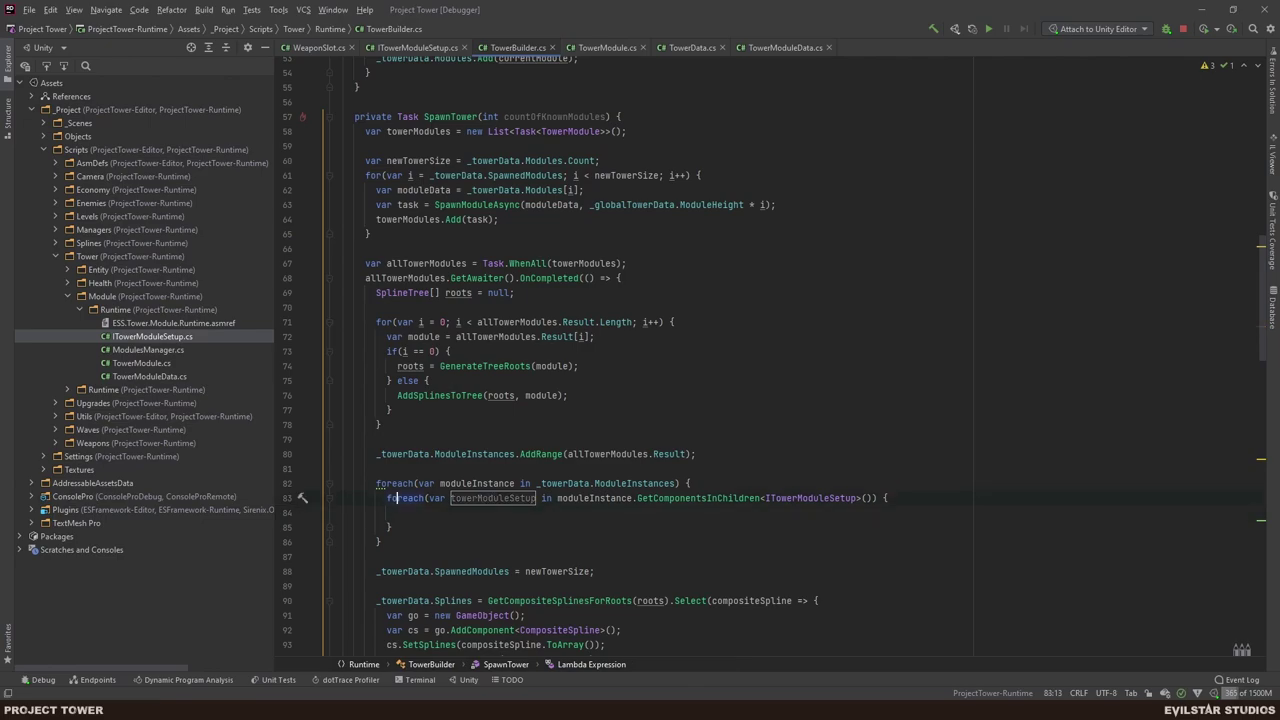
{"action": "key", "text": "Down"}
{"action": "type", "text": "towerModuleSetup."}
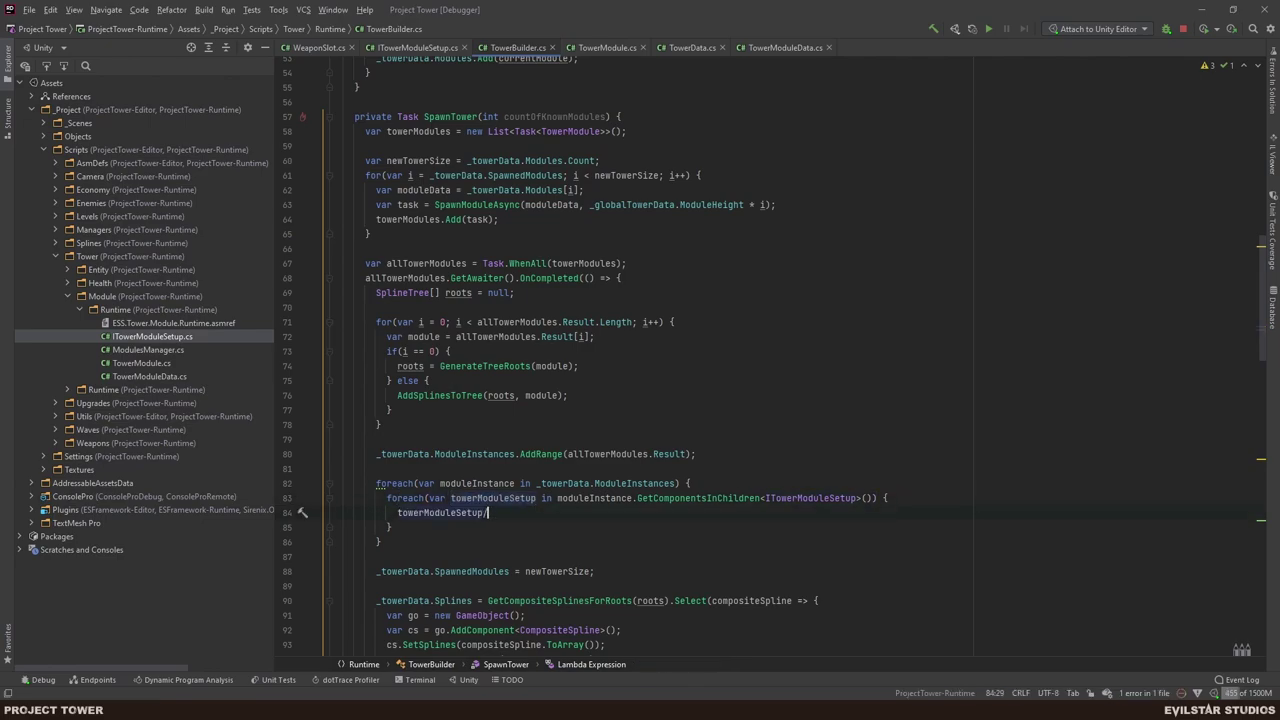
{"action": "key", "text": "Return"}
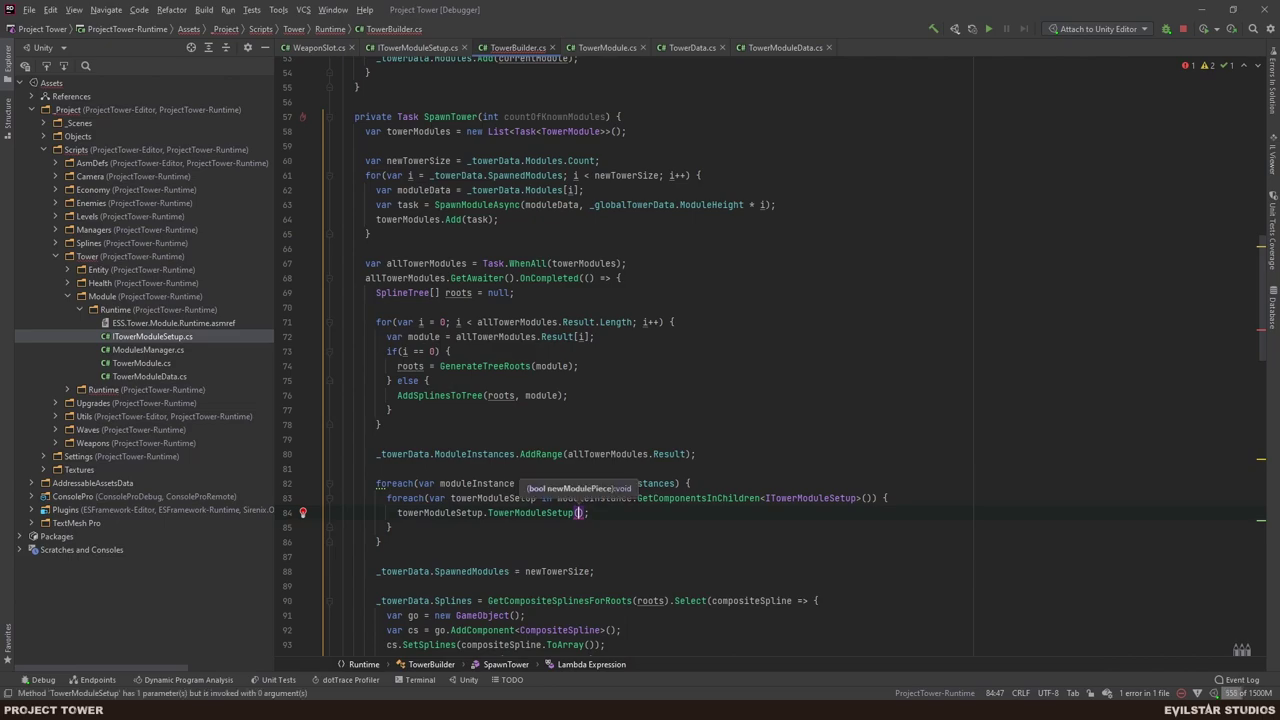
{"action": "key", "text": "Escape"}
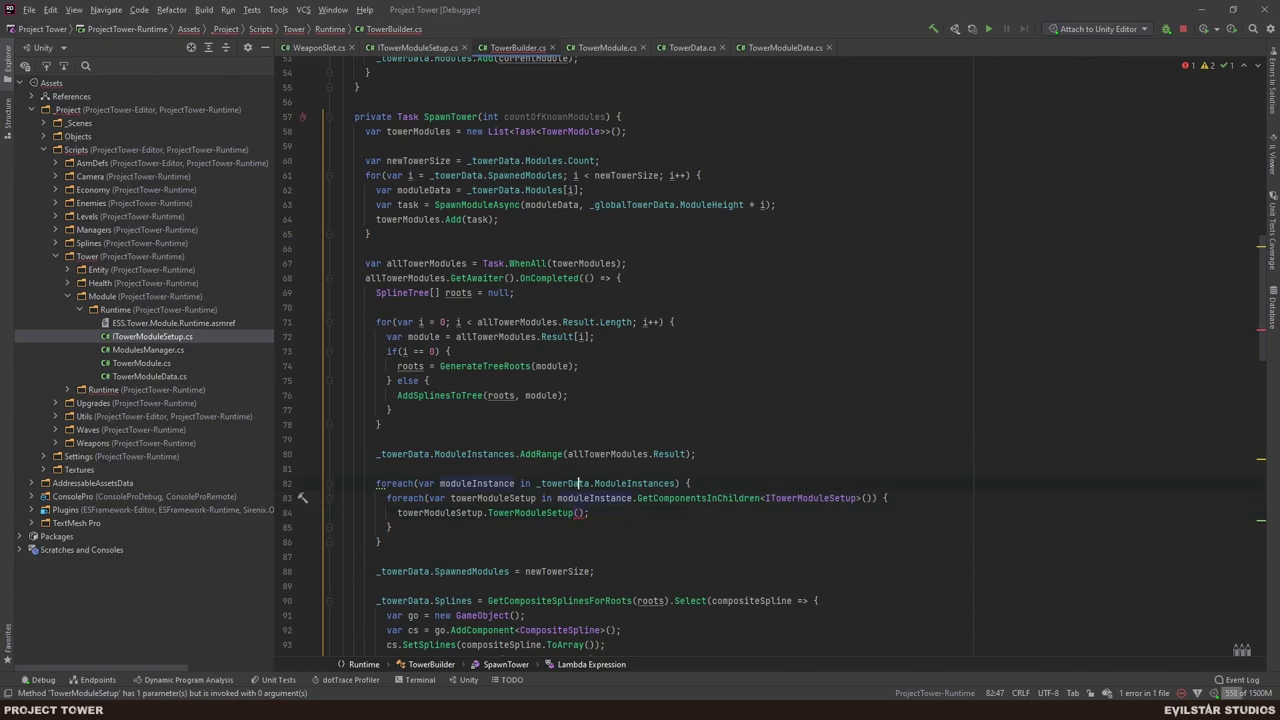
- Convert the outer foreach into an indexed for loop with index i
{"action": "left_click", "coordinate": [376, 483]}
{"action": "key", "text": "alt+Return"}
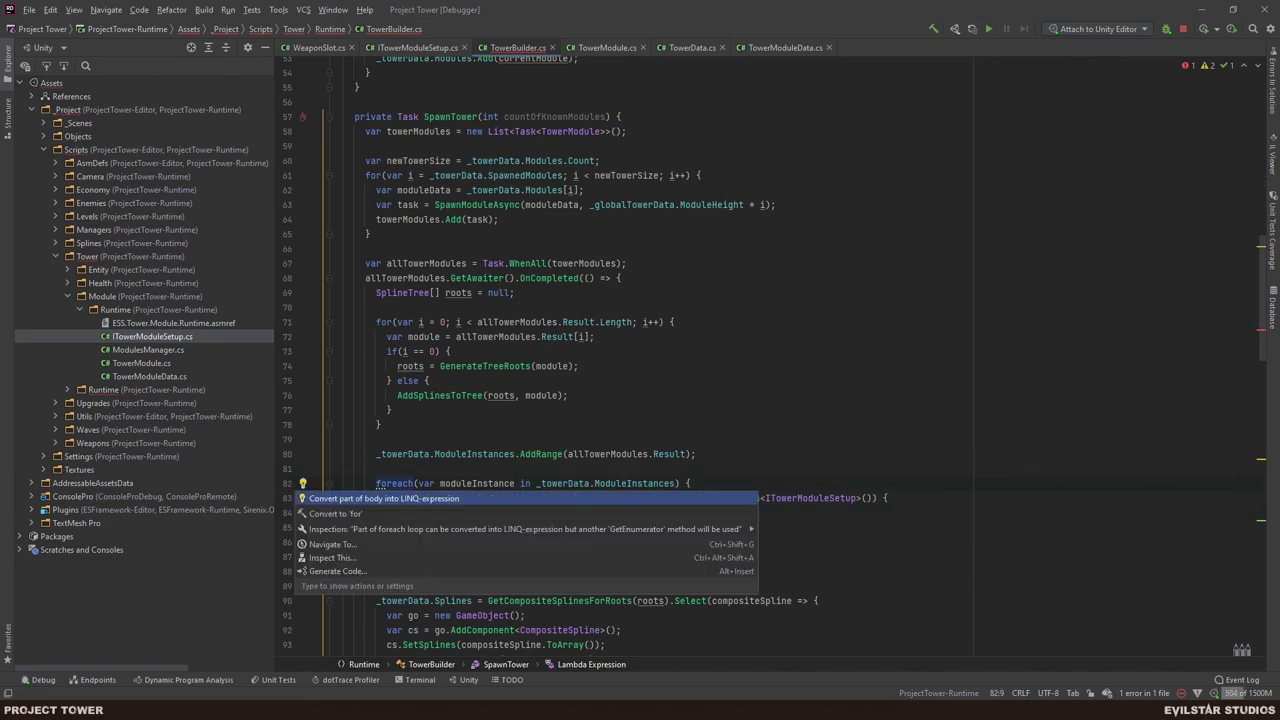
{"action": "key", "text": "Down"}
{"action": "key", "text": "Return"}
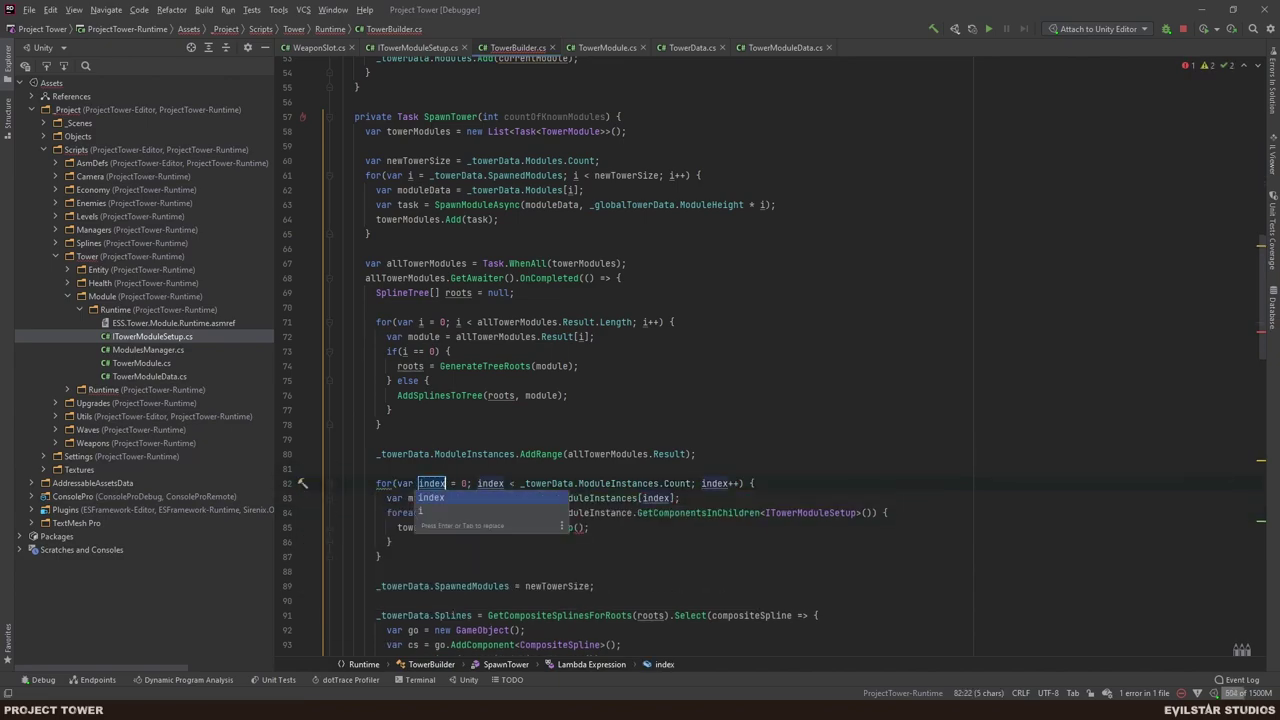
{"action": "key", "text": "Return"}
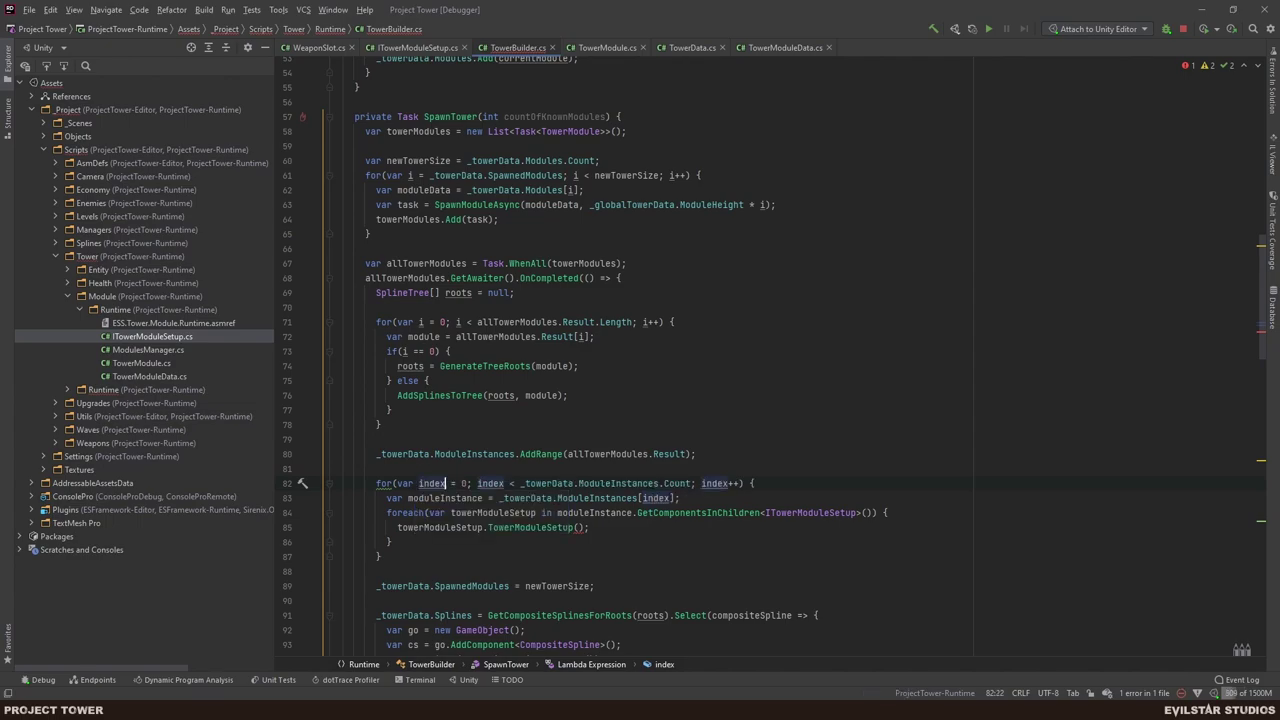
{"action": "key", "text": "shift+F6"}
{"action": "type", "text": "i"}
{"action": "key", "text": "Return"}
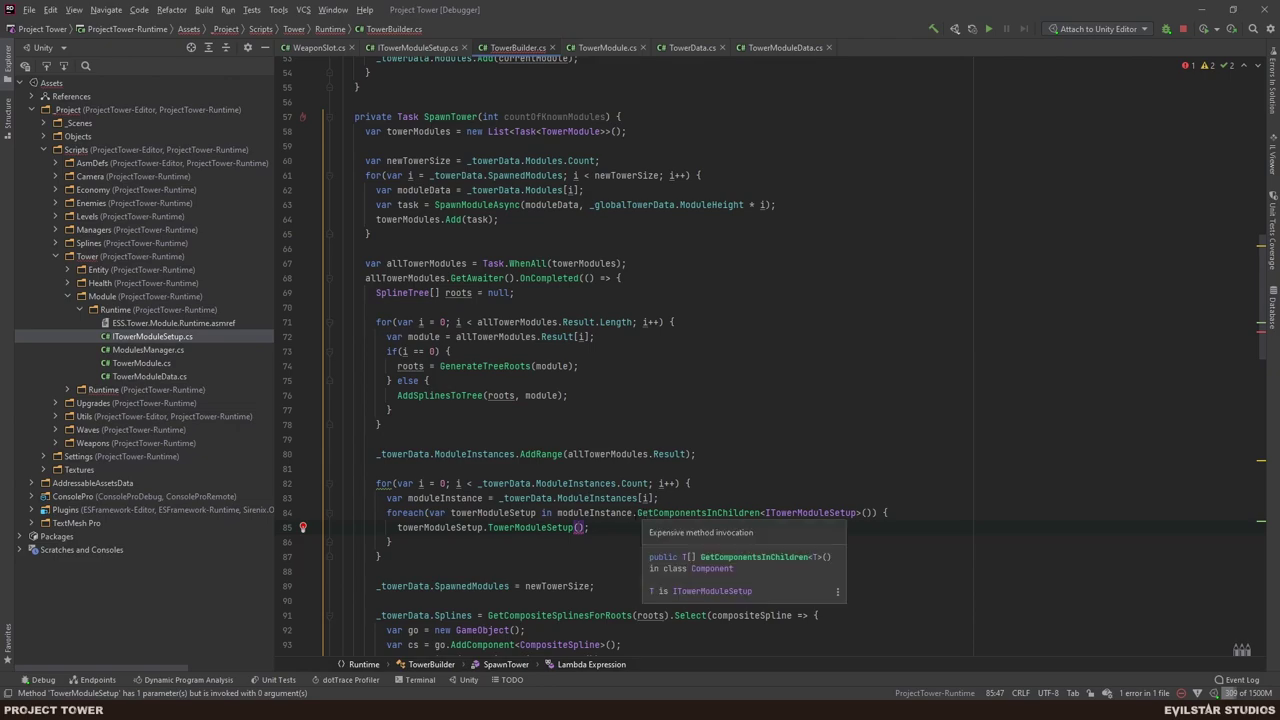
- Pass i >= countOfKnownModules as the TowerModuleSetup argument
{"action": "left_click", "coordinate": [525, 527], "text": "ctrl"}
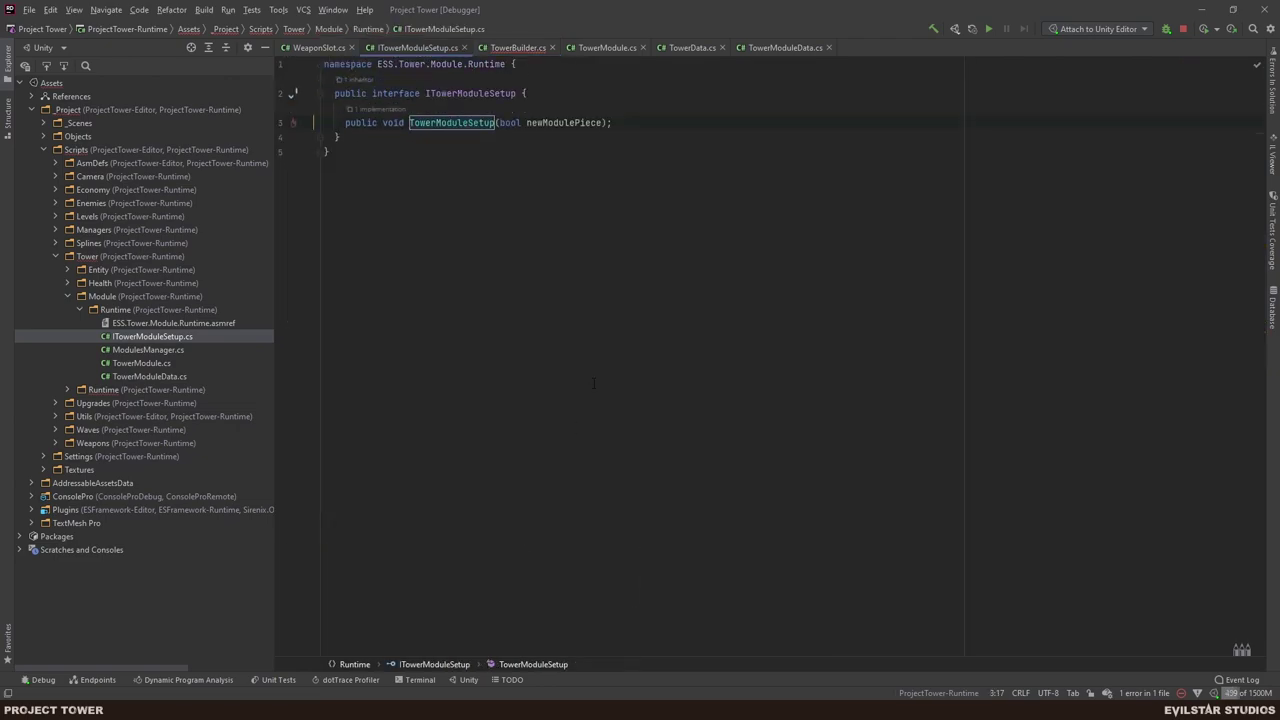
{"action": "key", "text": "ctrl+alt+Left"}
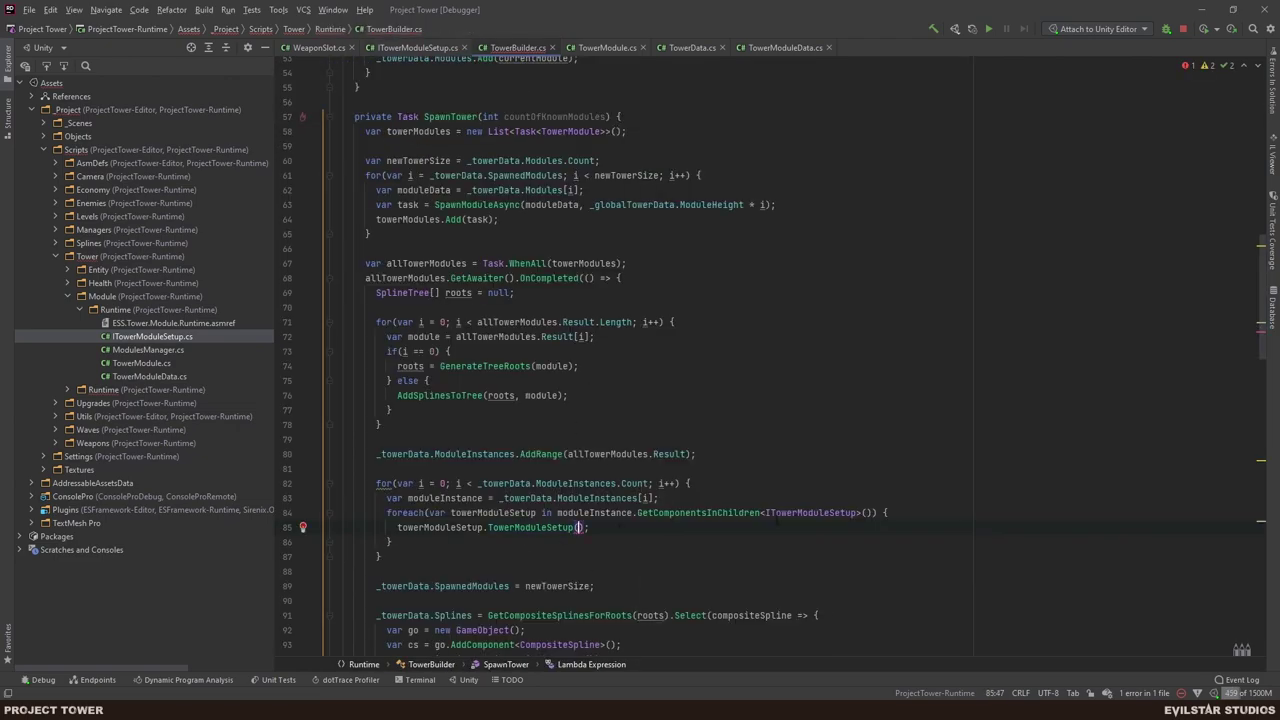
{"action": "type", "text": "i"}
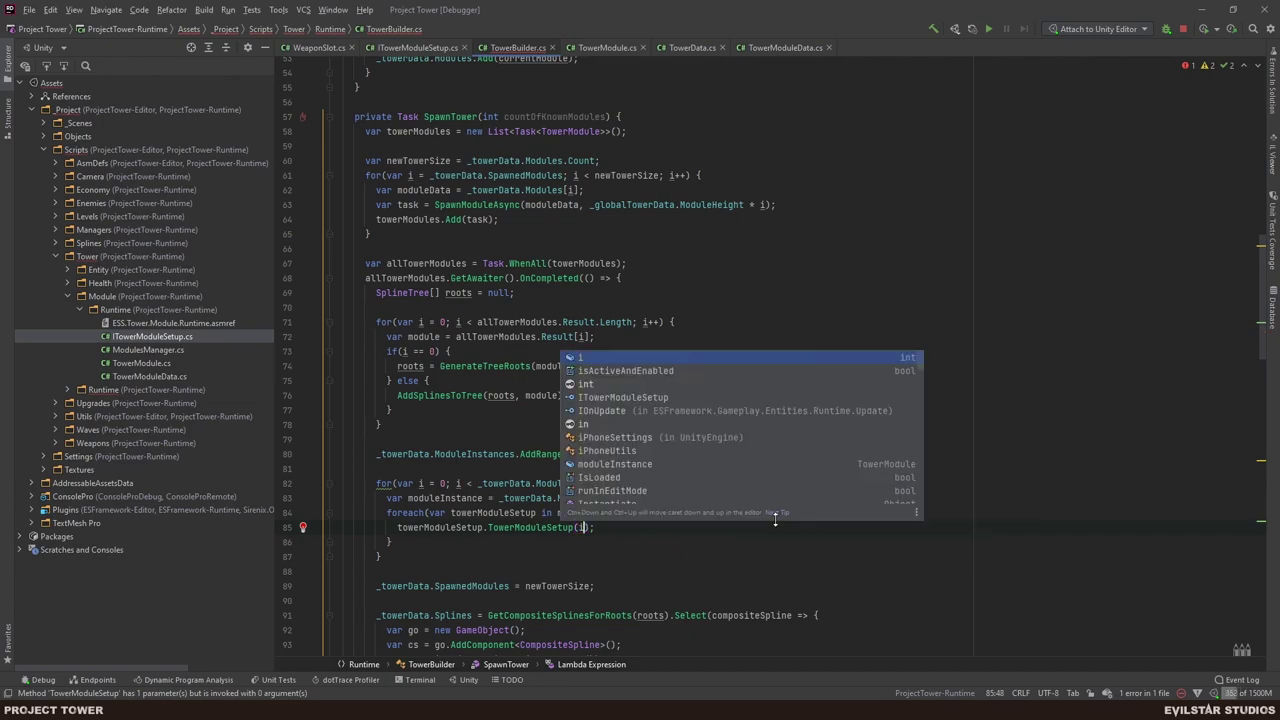
{"action": "type", "text": " >="}
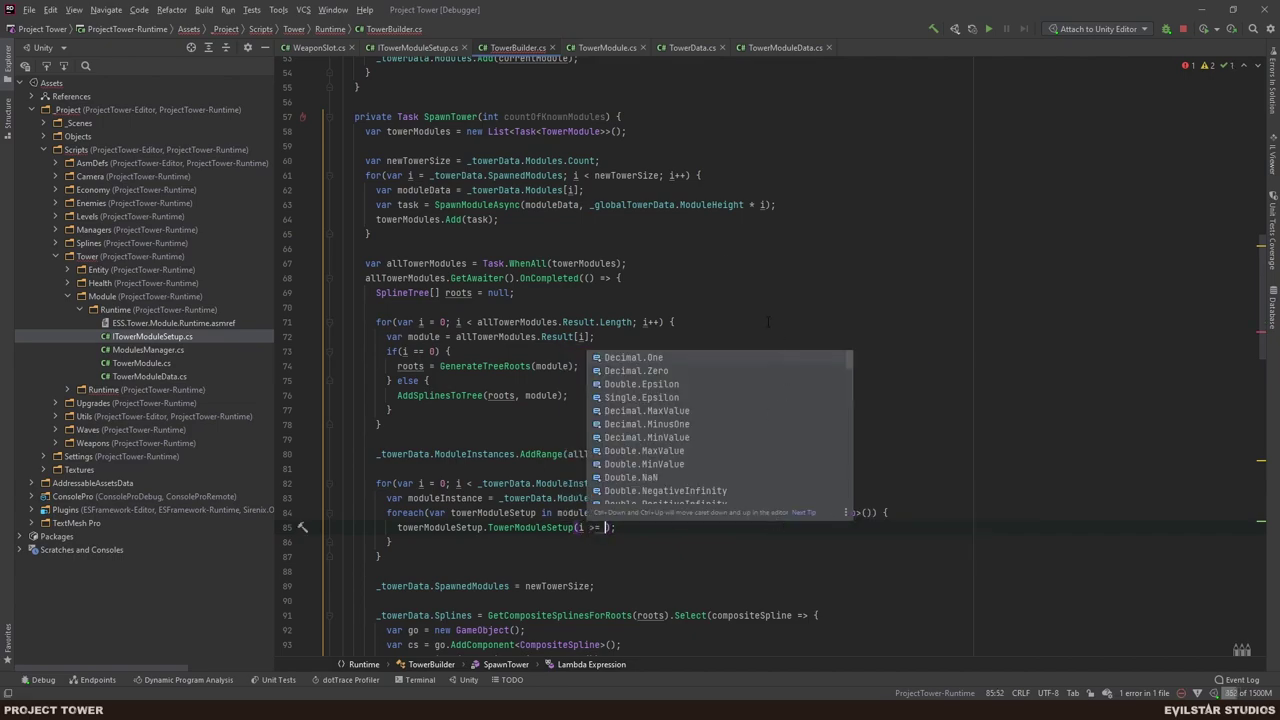
{"action": "double_click", "coordinate": [547, 116]}
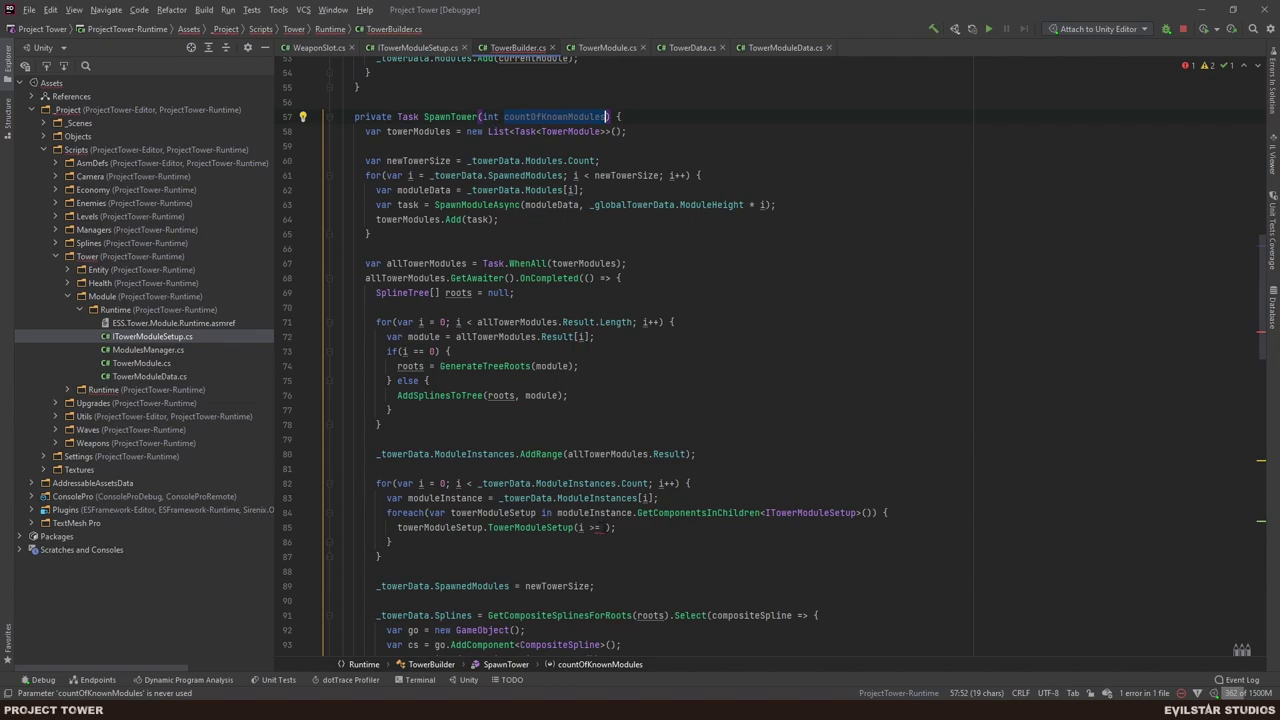
{"action": "key", "text": "ctrl+c"}
{"action": "left_click", "coordinate": [604, 527]}
{"action": "key", "text": "ctrl+v"}
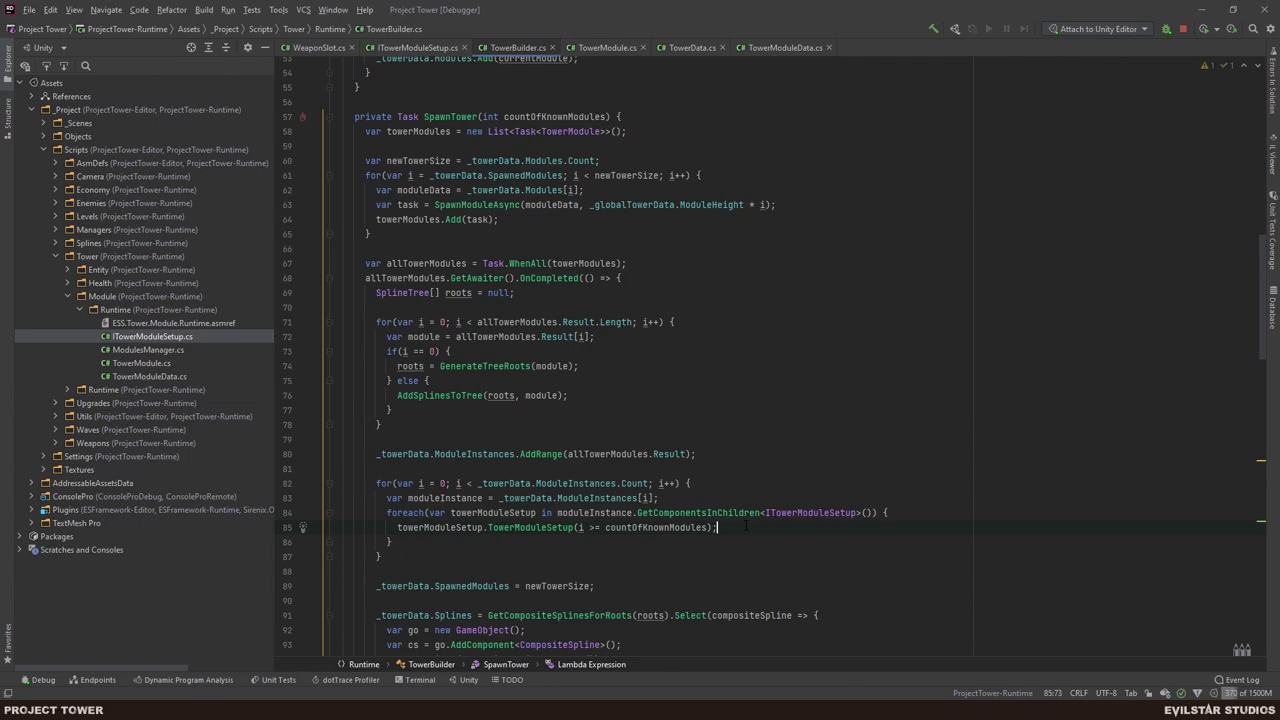
- In WeaponSlot.cs, add a new first line to TowerModuleSetup from the log live template (ESFLog.D)
{"action": "left_click", "coordinate": [313, 48]}
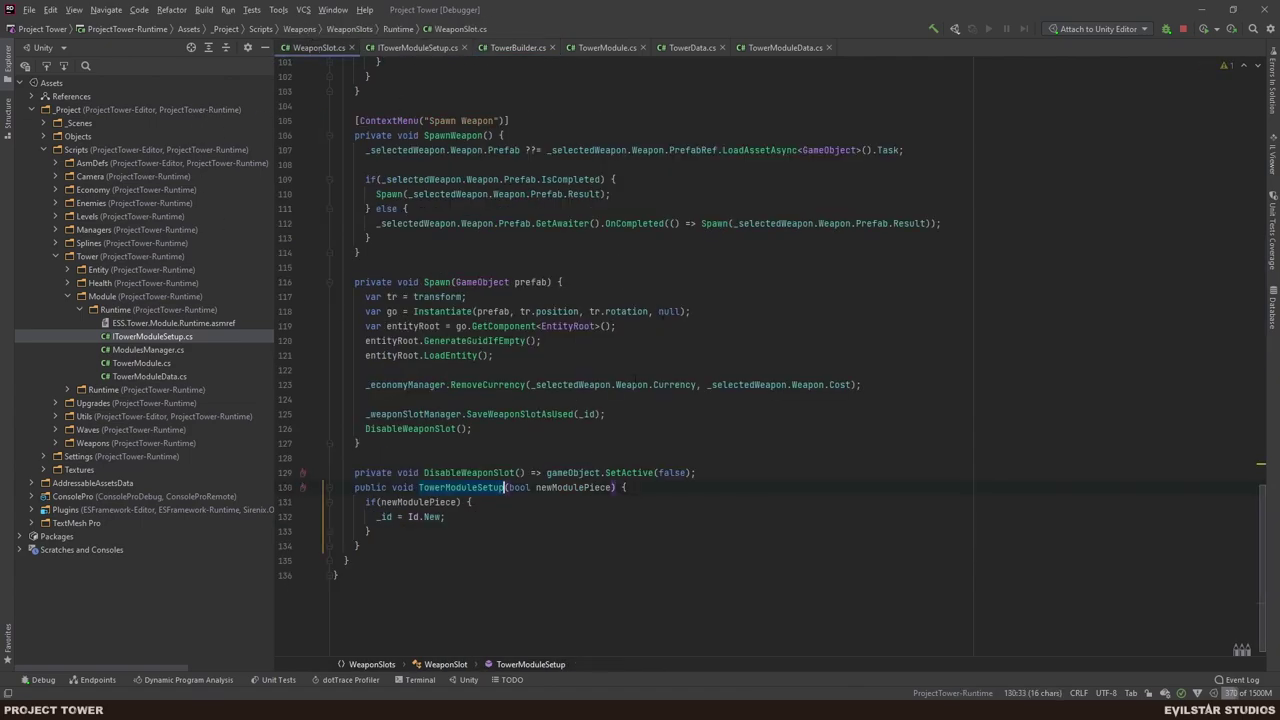
{"action": "left_click", "coordinate": [674, 492]}
{"action": "key", "text": "Return"}
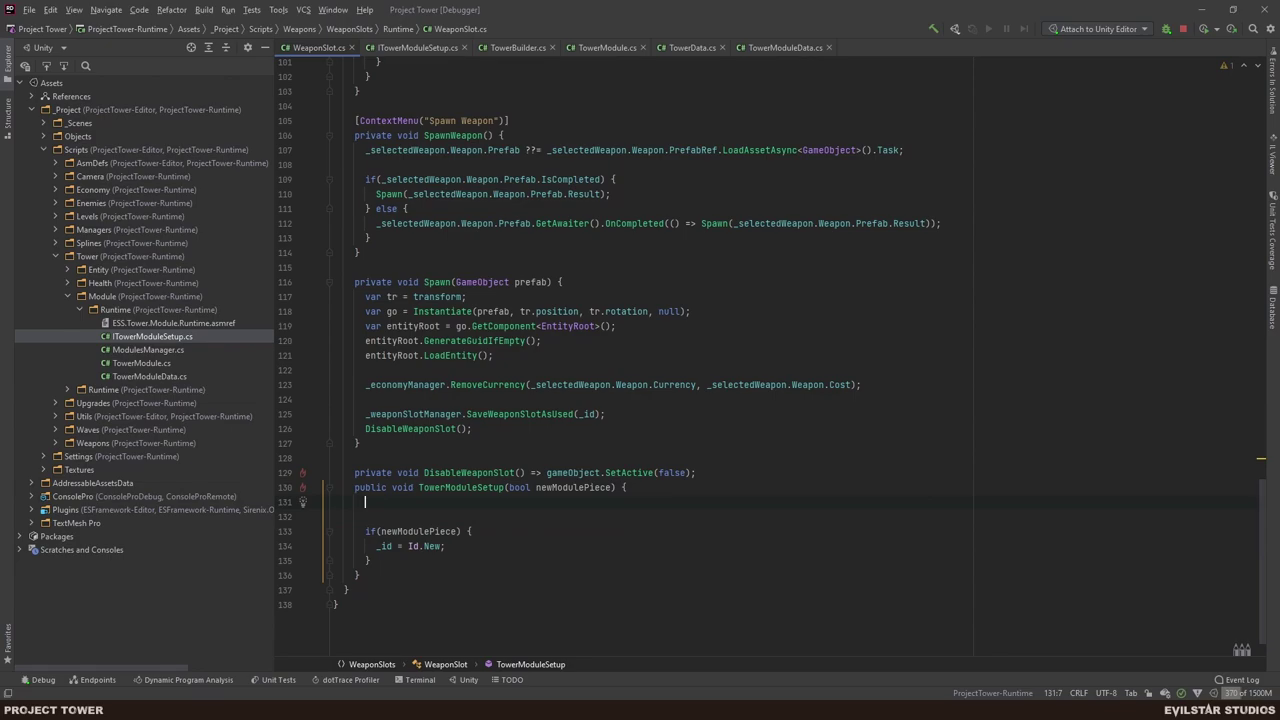
{"action": "type", "text": "cons"}
{"action": "key", "text": "Escape"}
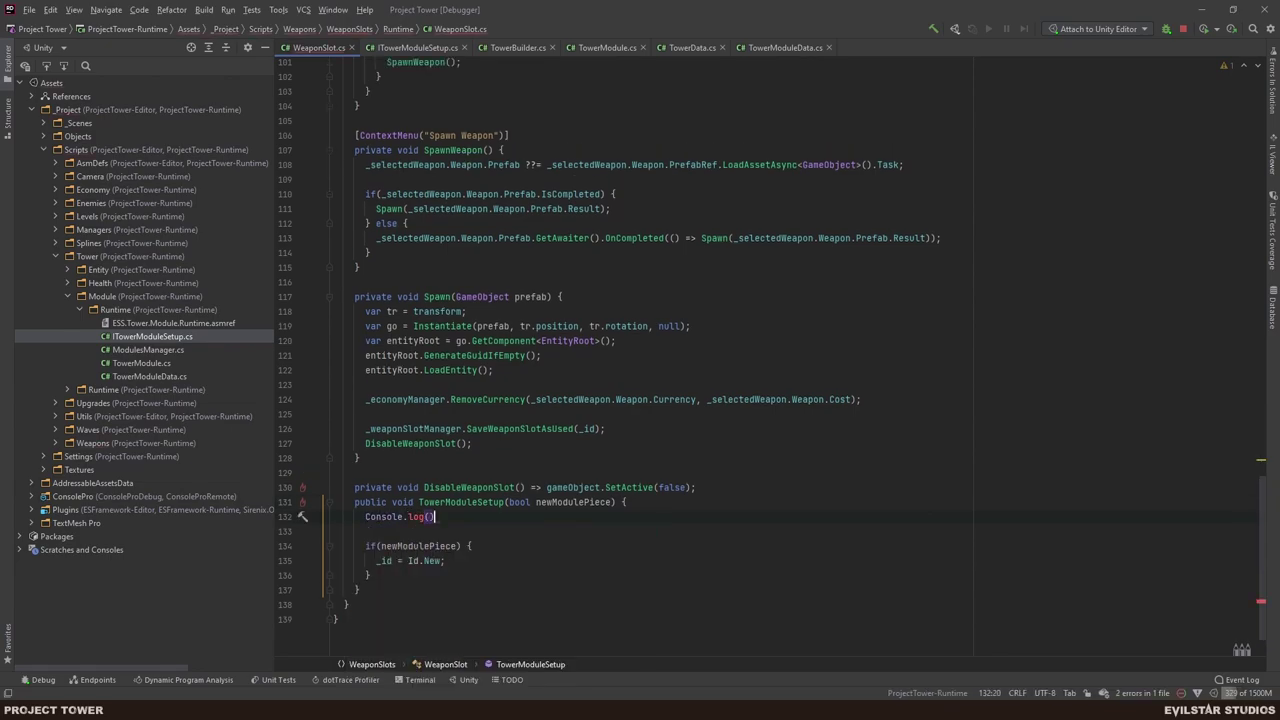
{"action": "key", "text": "BackSpace"}
{"action": "key", "text": "BackSpace"}
{"action": "key", "text": "BackSpace"}
{"action": "key", "text": "BackSpace"}
{"action": "type", "text": "log"}
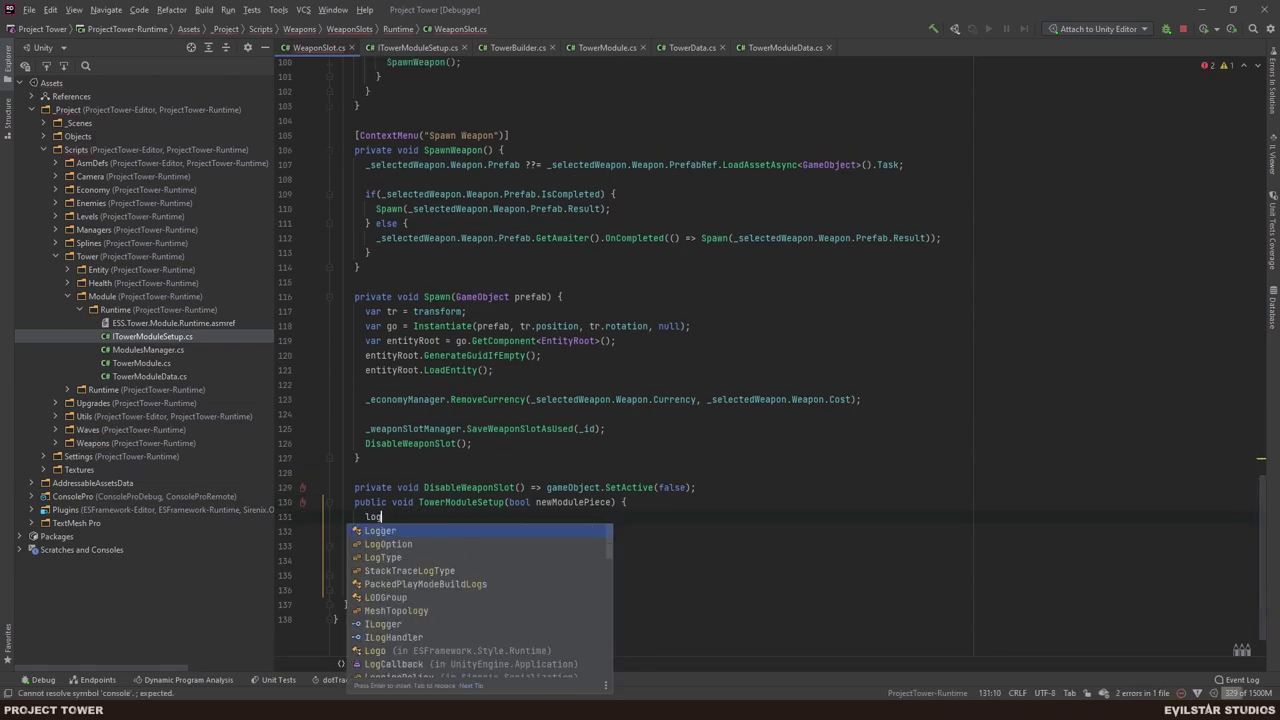
{"action": "key", "text": "Escape"}
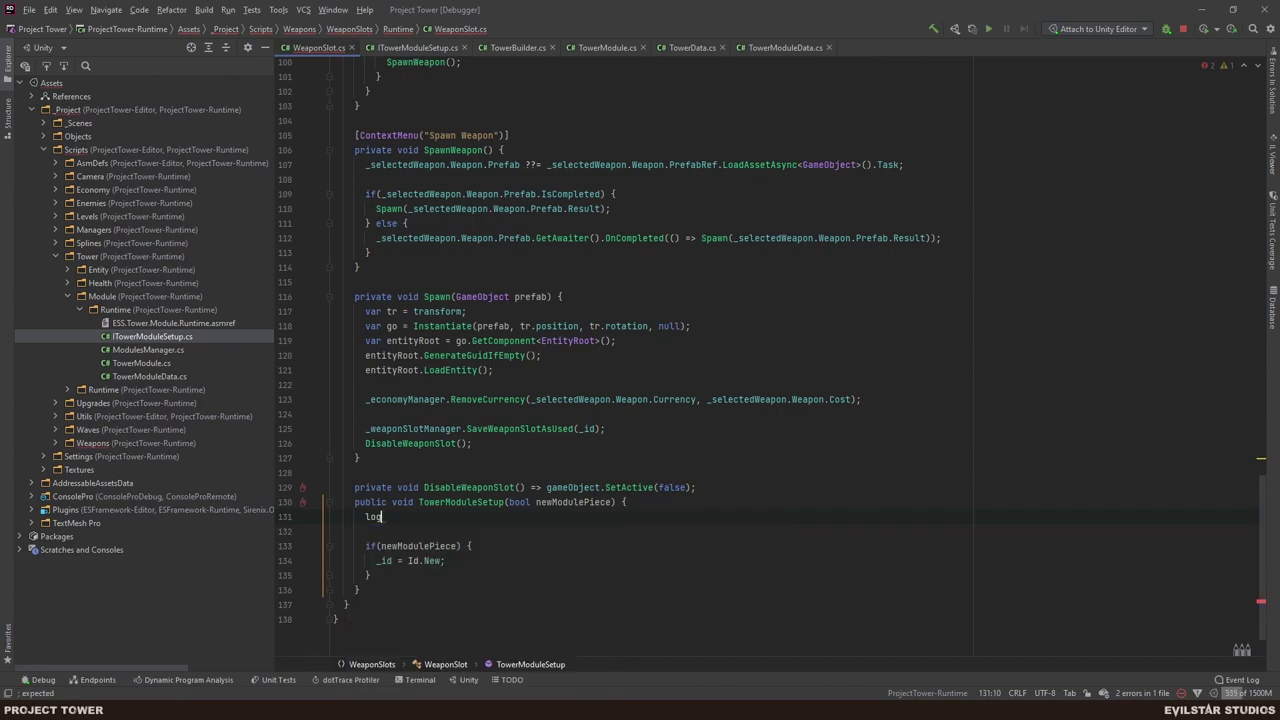
{"action": "key", "text": "ctrl+space"}
{"action": "key", "text": "Return"}
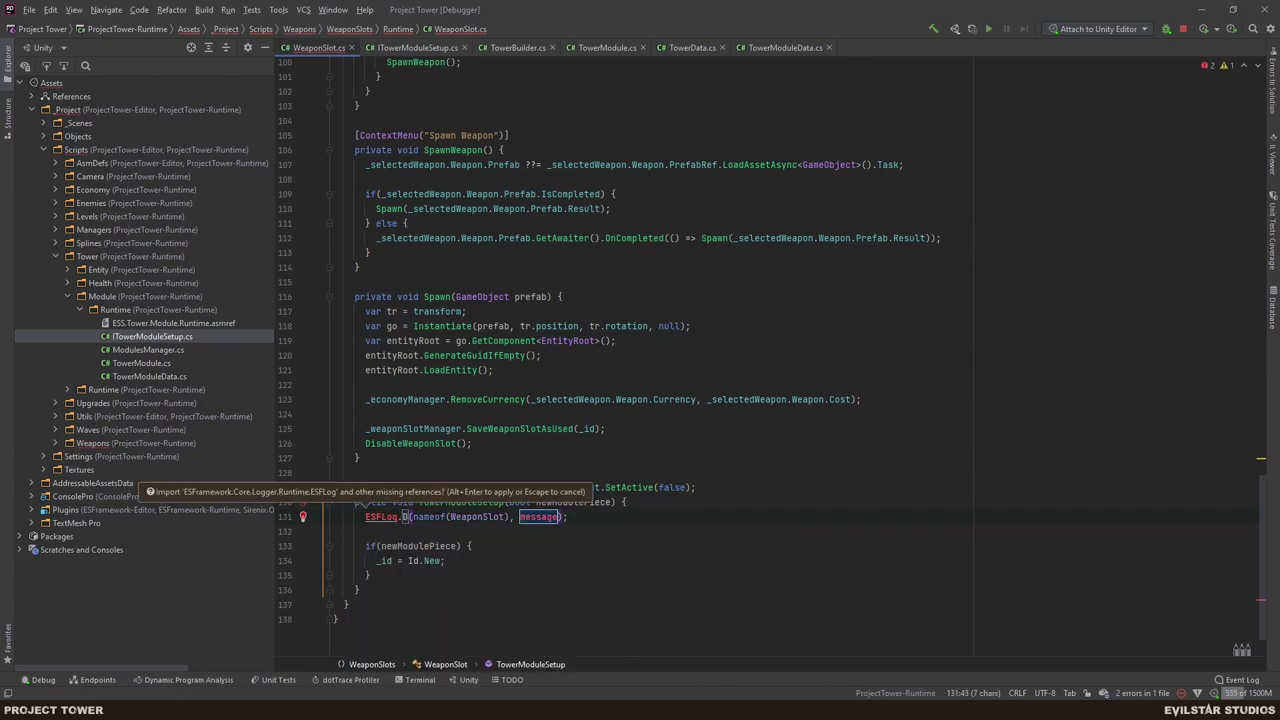
- Fill the ESFLog.D call with an empty "" message and gameObject as its context
{"action": "type", "text": "$\""}
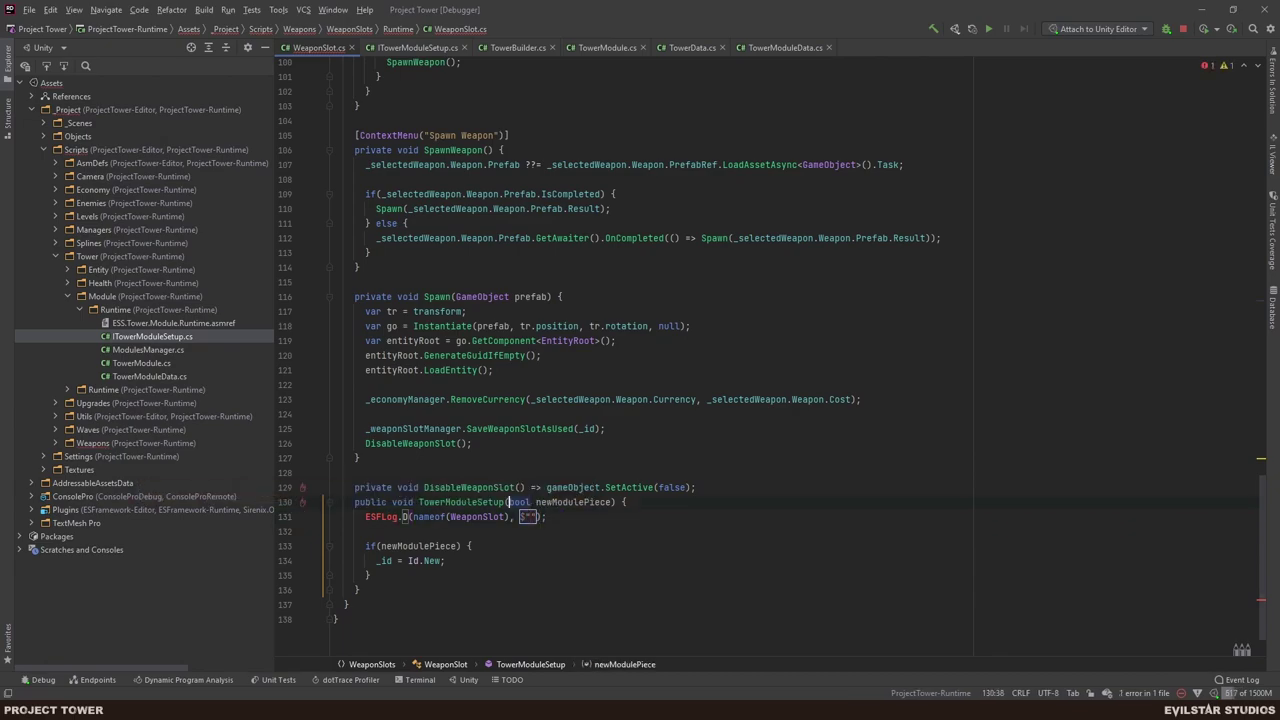
{"action": "left_click", "coordinate": [507, 502]}
{"action": "left_click", "coordinate": [522, 516]}
{"action": "key", "text": "BackSpace"}
{"action": "key", "text": "Right"}
{"action": "type", "text": ", this"}
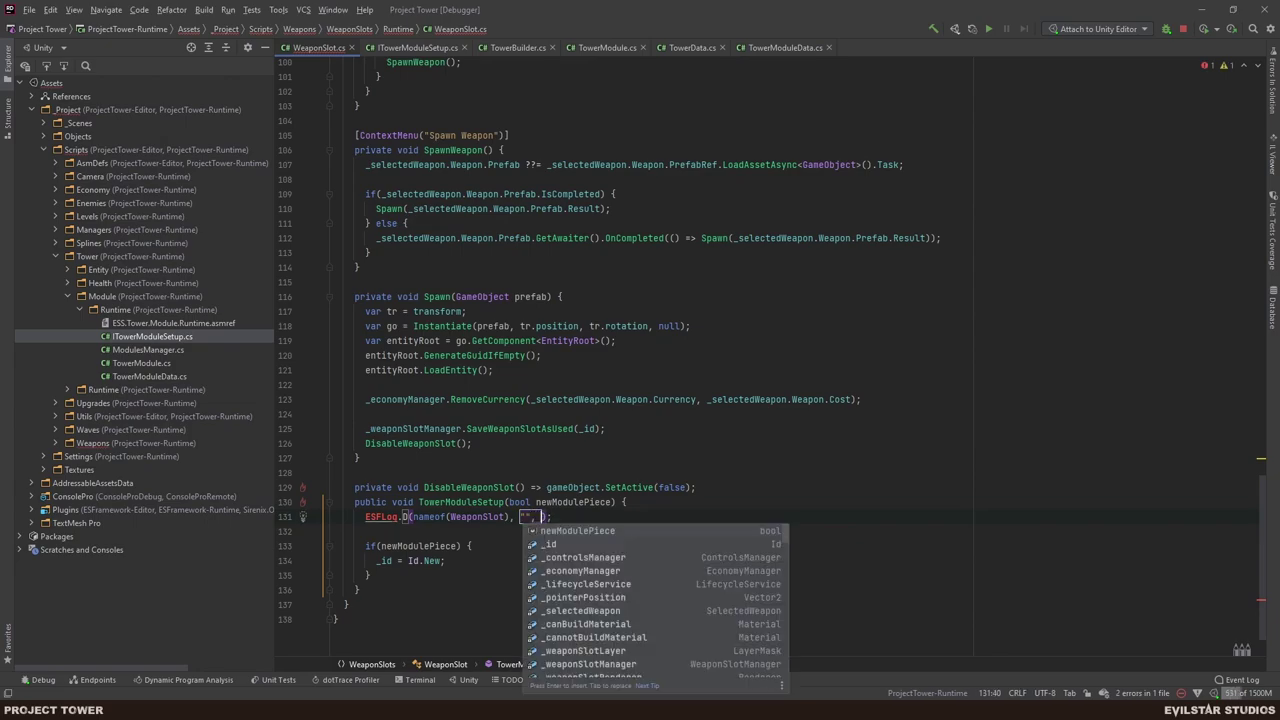
{"action": "key", "text": "End"}
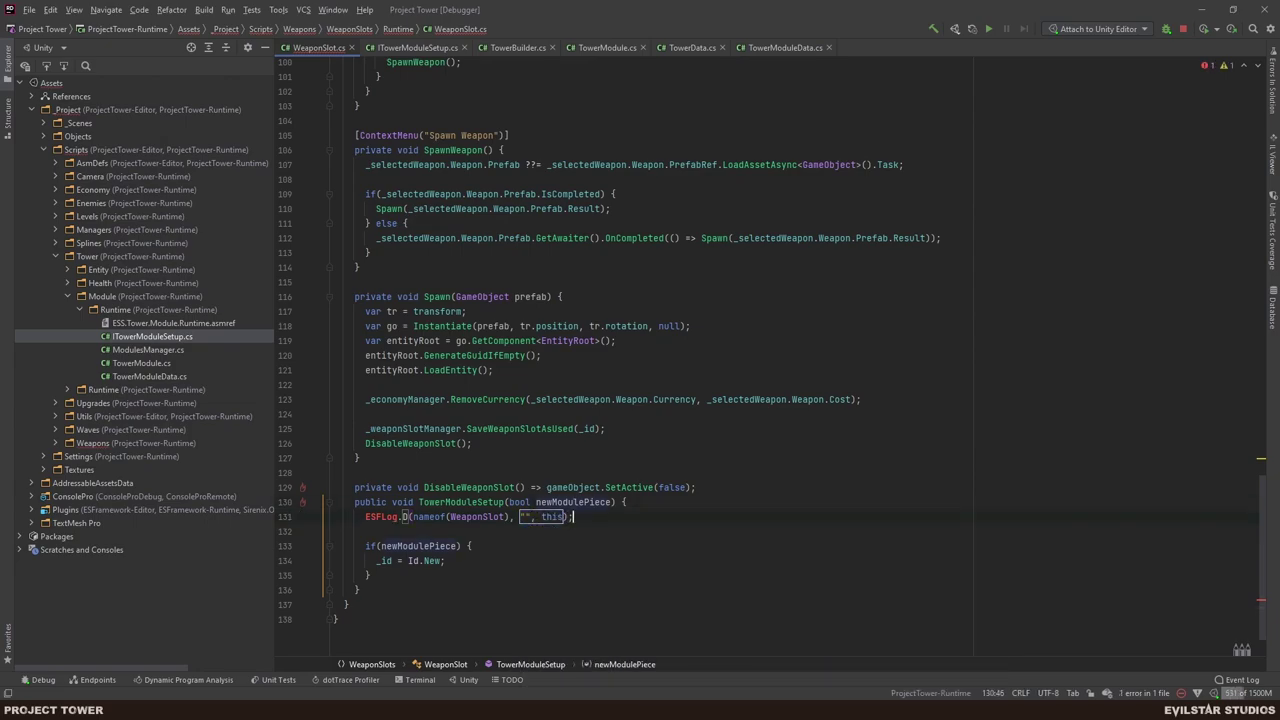
{"action": "type", "text": "game"}
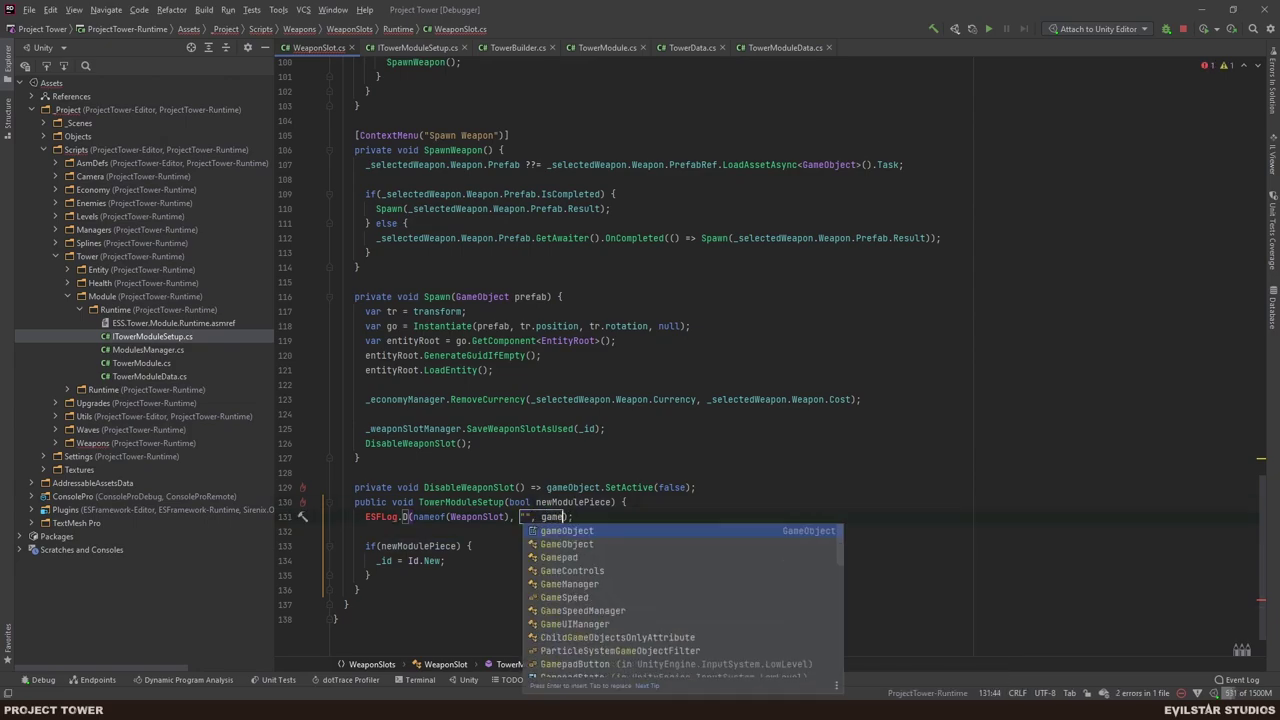
{"action": "key", "text": "Return"}
- Import the missing ESFLog namespace and go back to Unity to recompile
{"action": "left_click", "coordinate": [397, 517]}
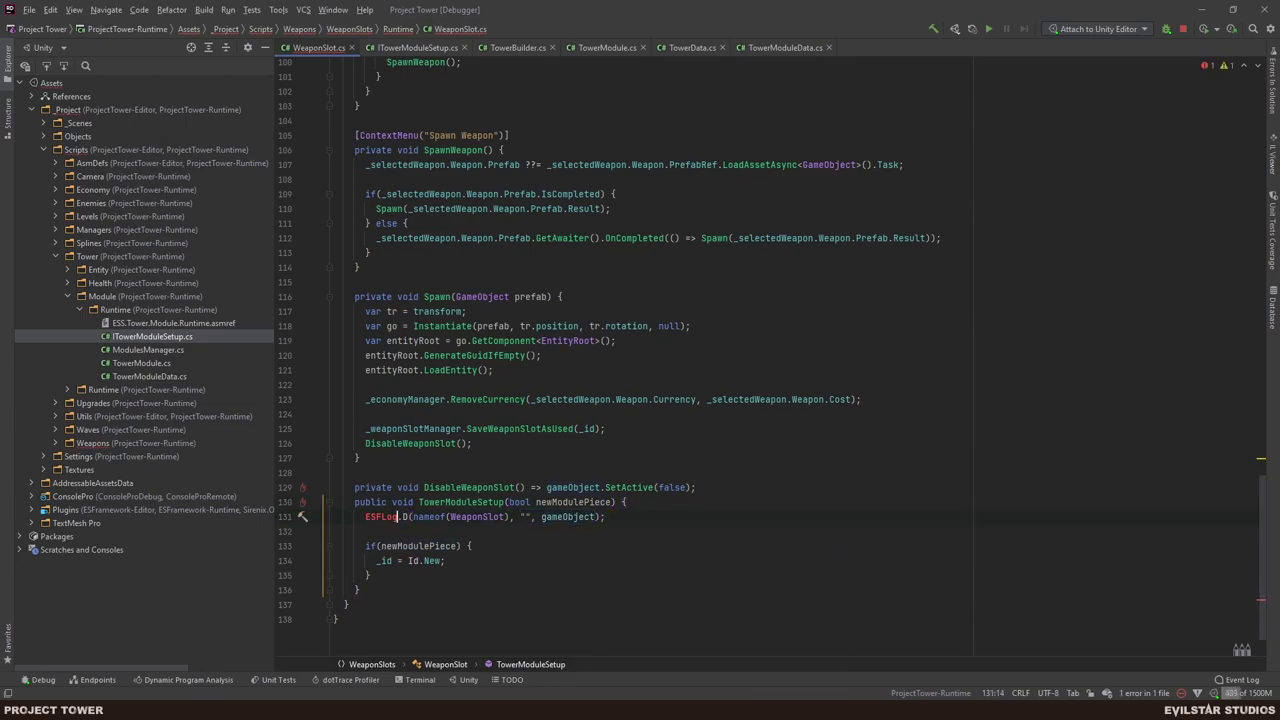
{"action": "key", "text": "alt+Return"}
{"action": "key", "text": "End"}
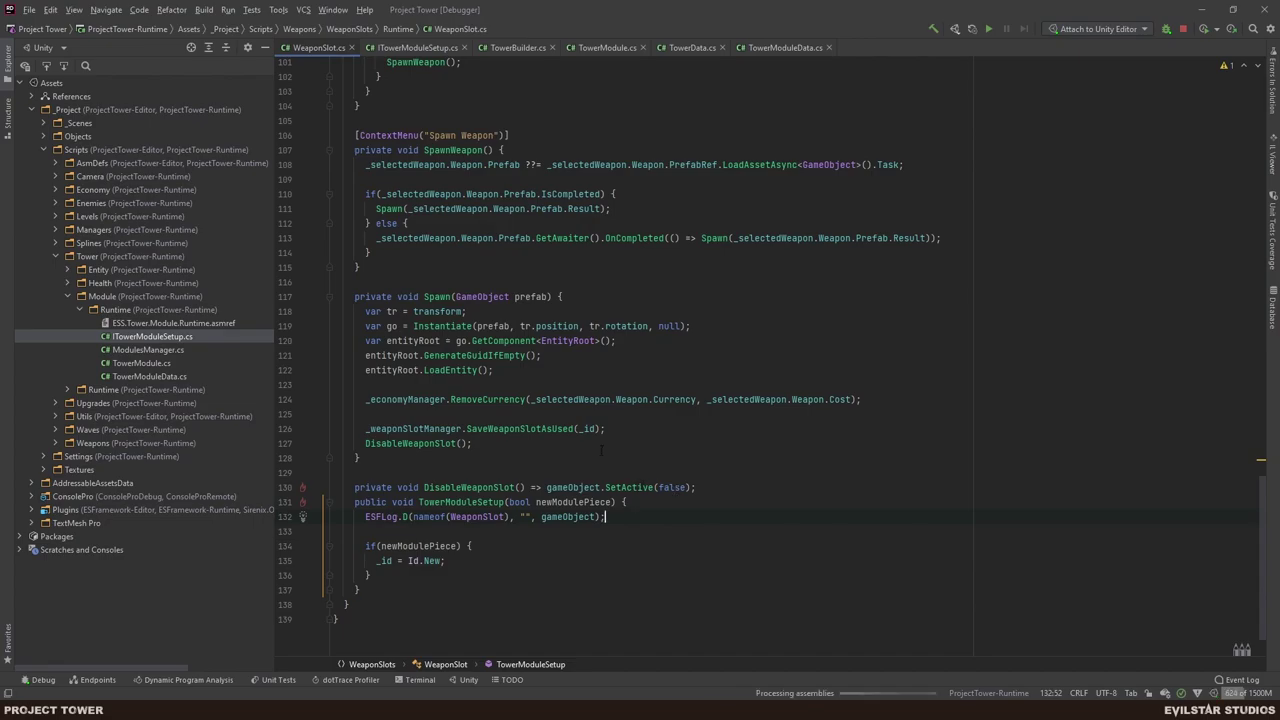
{"action": "key", "text": "alt+Tab"}
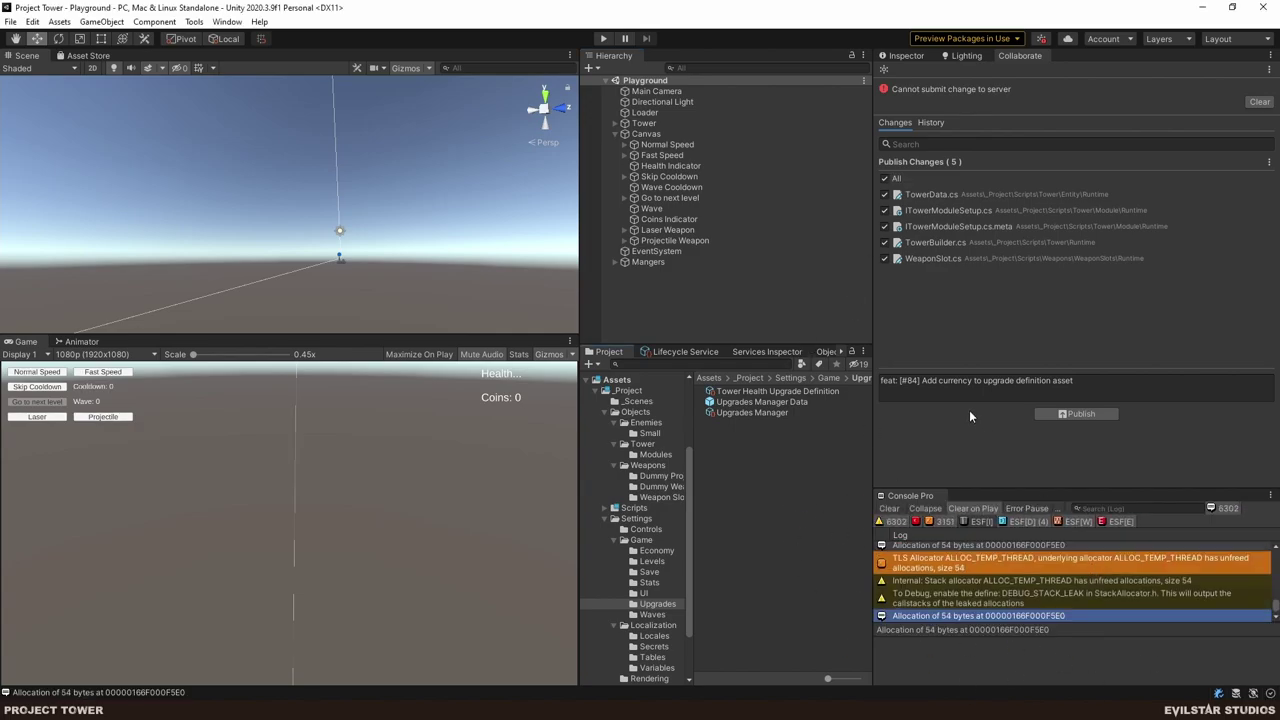
- Clear the console, make it taller, and start Play mode
{"action": "left_click", "coordinate": [889, 508]}
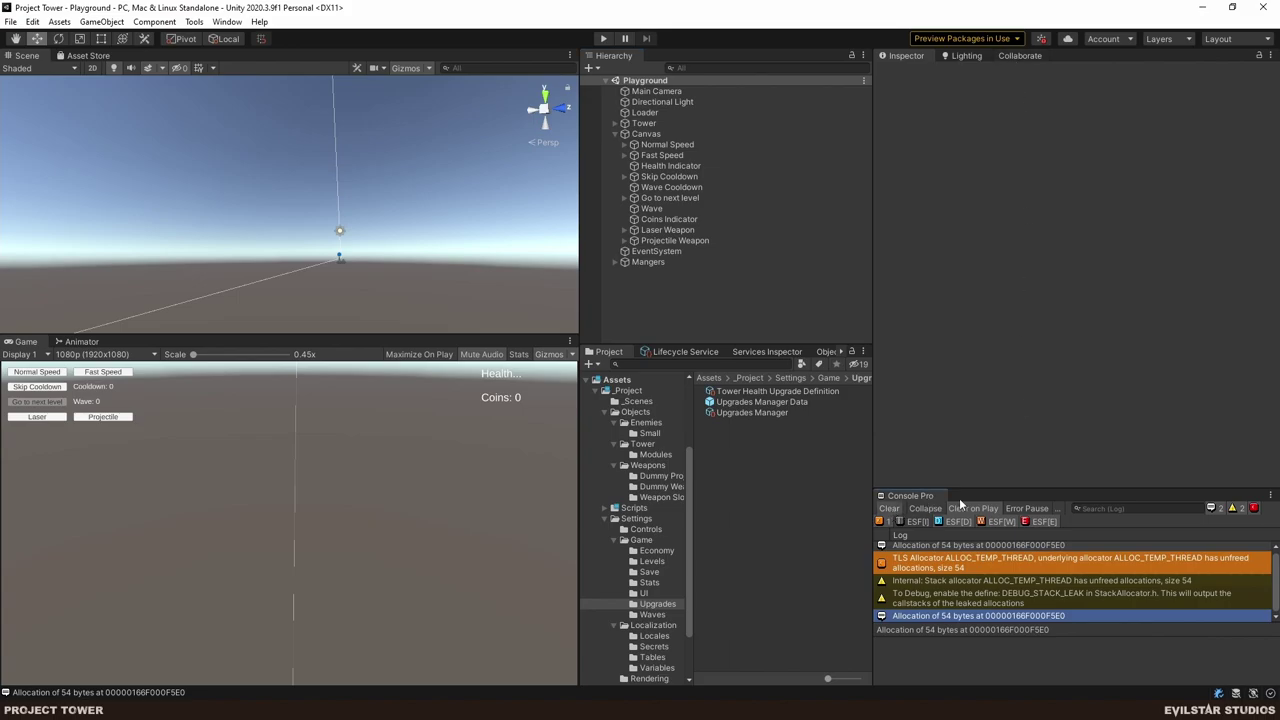
{"action": "left_click", "coordinate": [889, 508]}
{"action": "left_click_drag", "start_coordinate": [1008, 490], "coordinate": [1008, 384]}
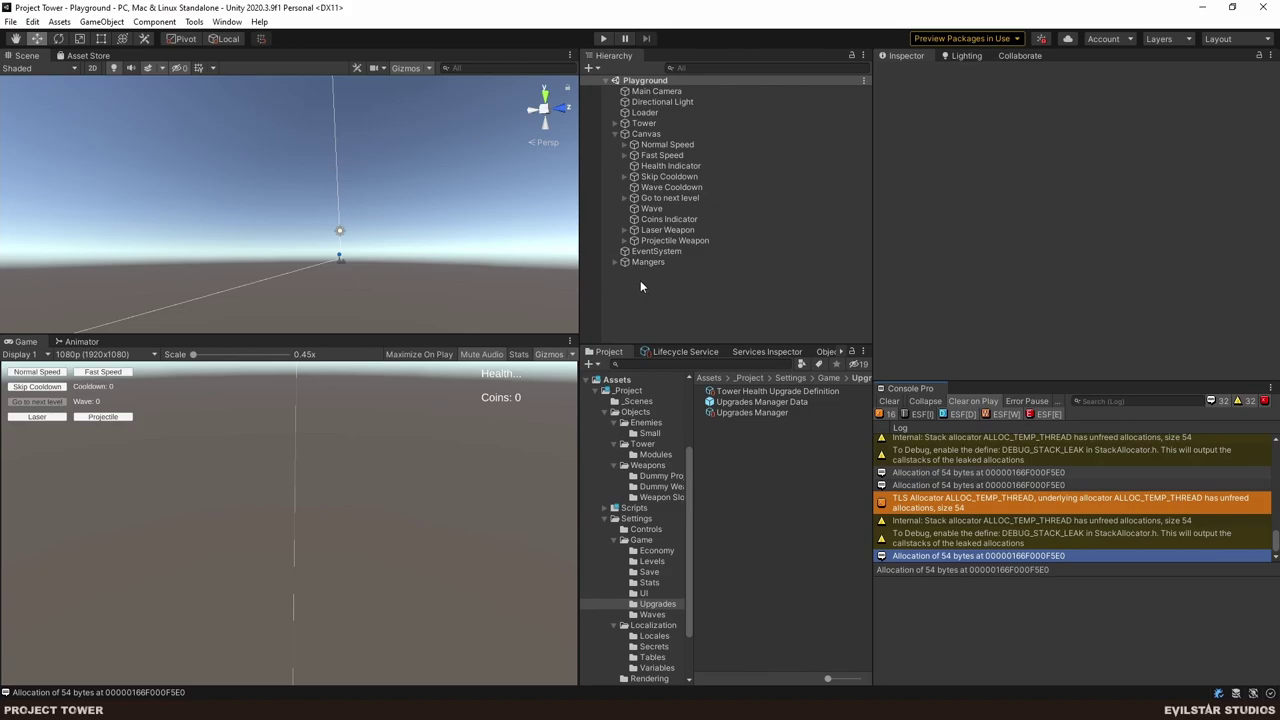
{"action": "left_click", "coordinate": [603, 38]}
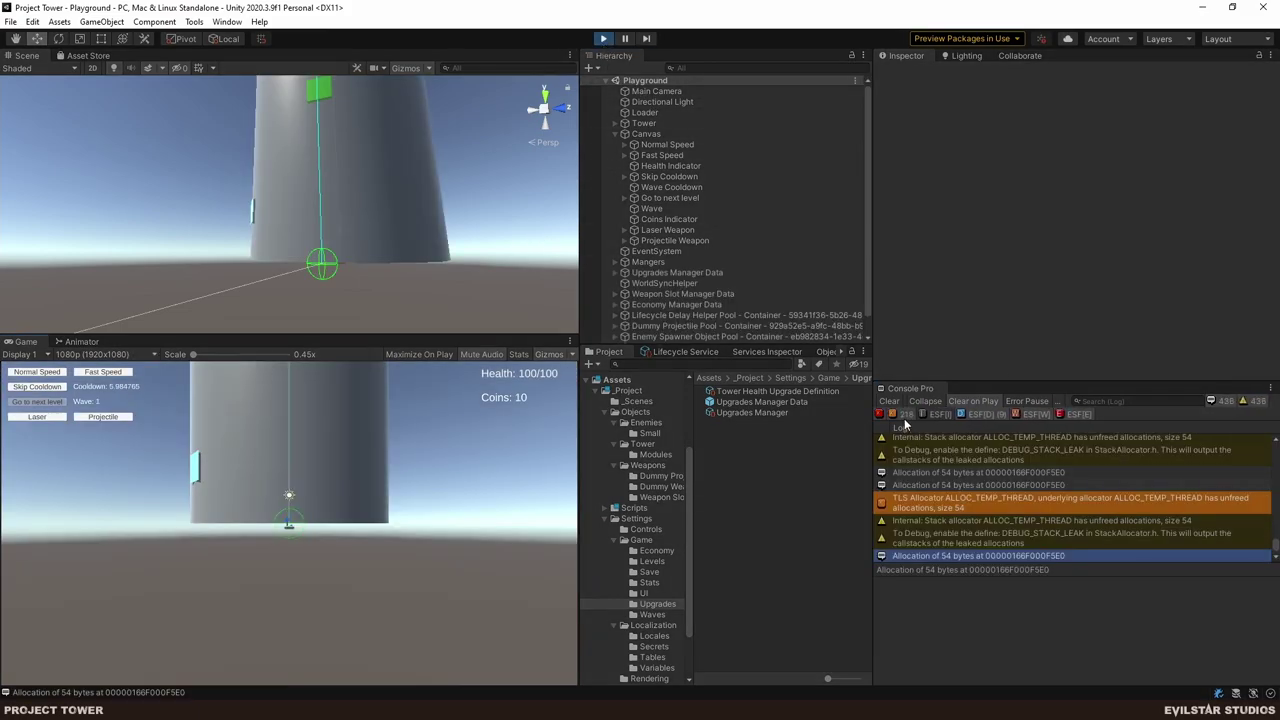
- Hide warnings and ping the Weapon Slot behind a TowerModuleSetup log entry
{"action": "left_click", "coordinate": [1255, 401]}
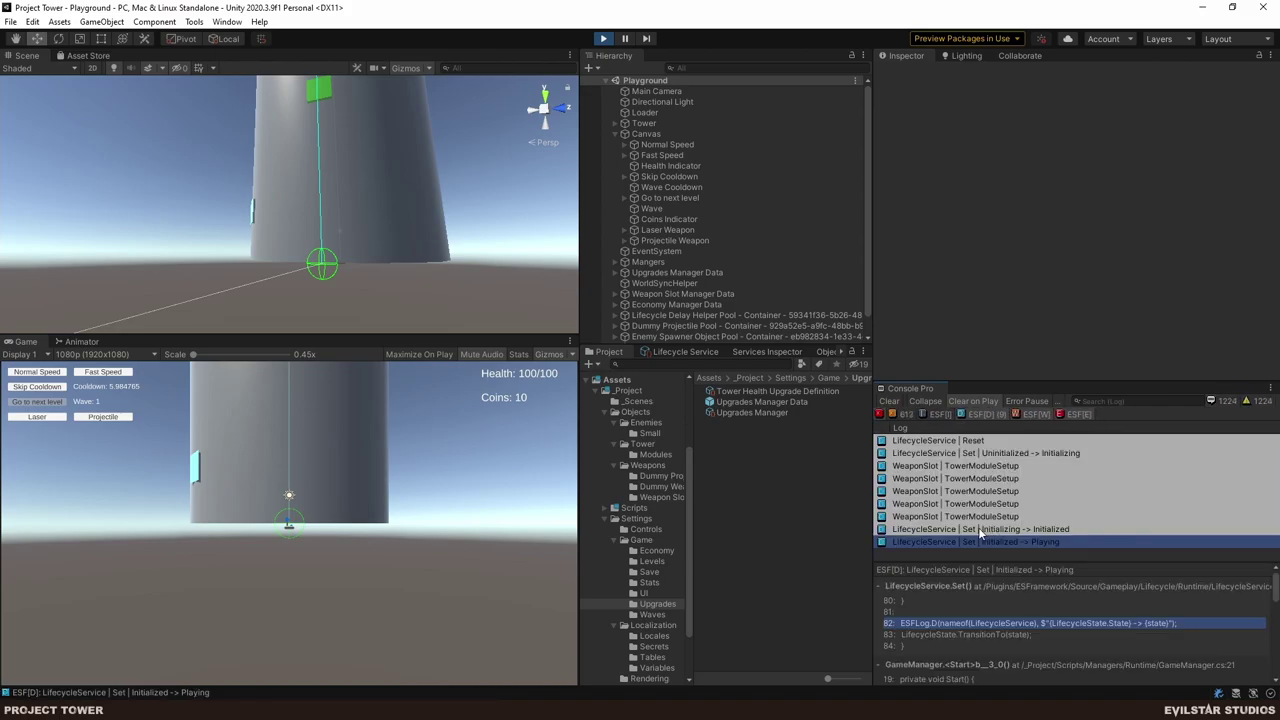
{"action": "left_click", "coordinate": [968, 466]}
{"action": "left_click", "coordinate": [900, 478]}
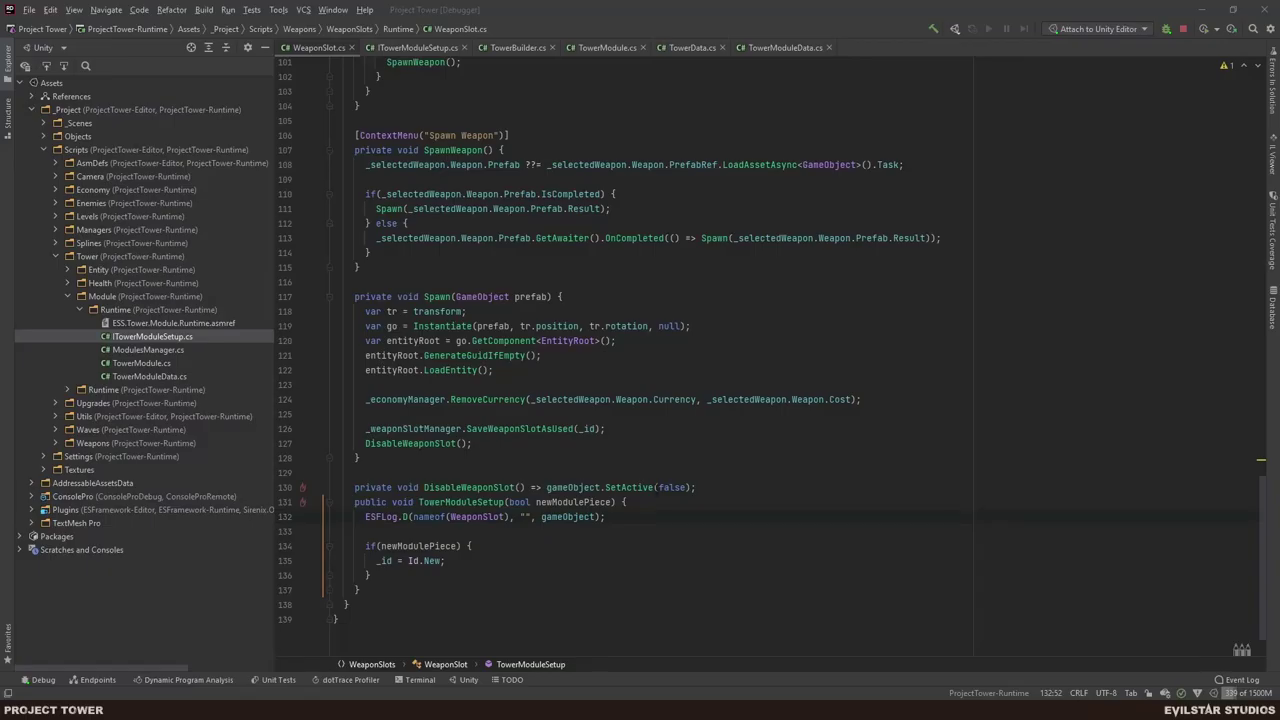
- Change the log message to $"newModulePiece={newModulePiece}" and return to Unity to recompile
{"action": "left_click", "coordinate": [524, 516]}
{"action": "type", "text": "newModulePiece="}
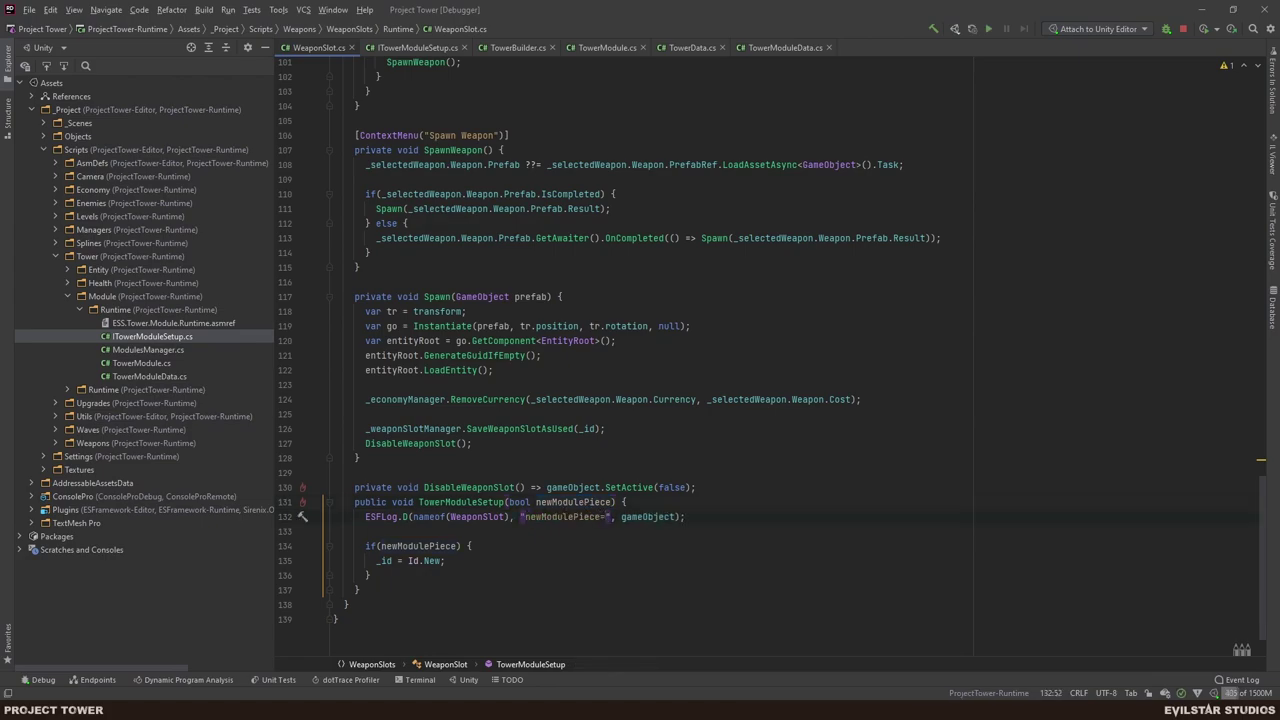
{"action": "type", "text": "{newModulePiece}"}
{"action": "left_click", "coordinate": [520, 516]}
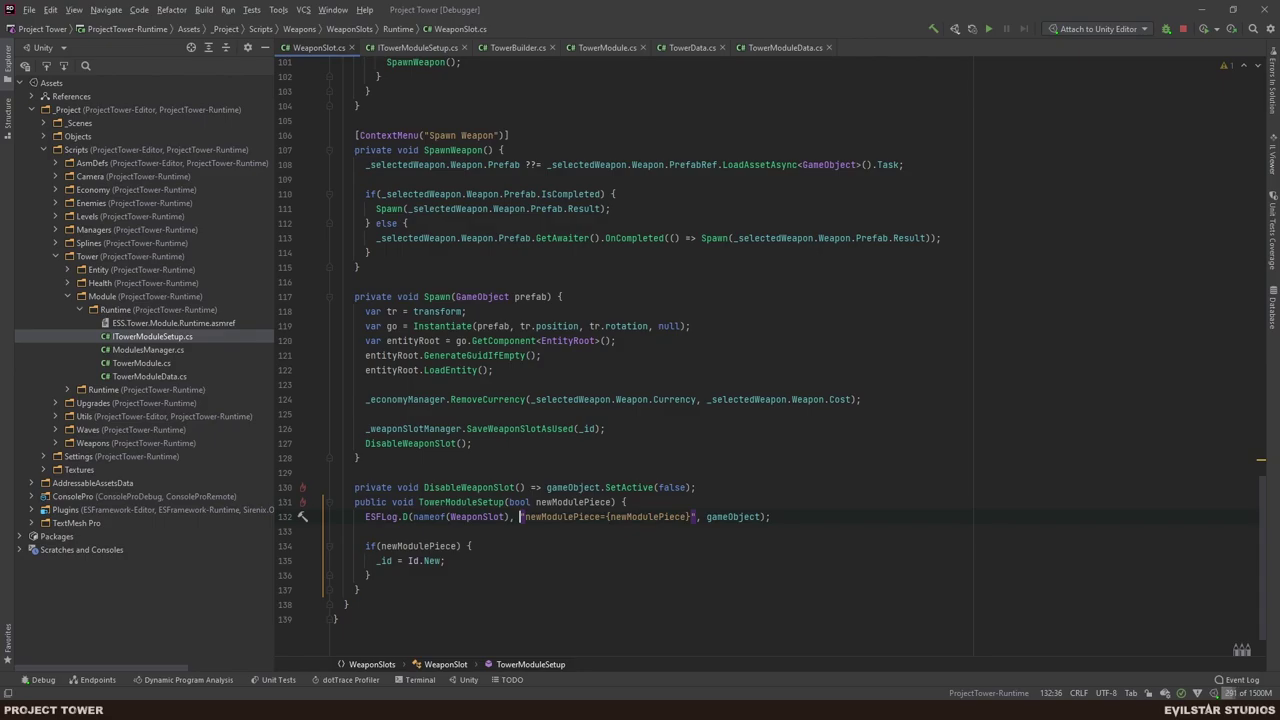
{"action": "type", "text": "$"}
{"action": "key", "text": "alt+Tab"}
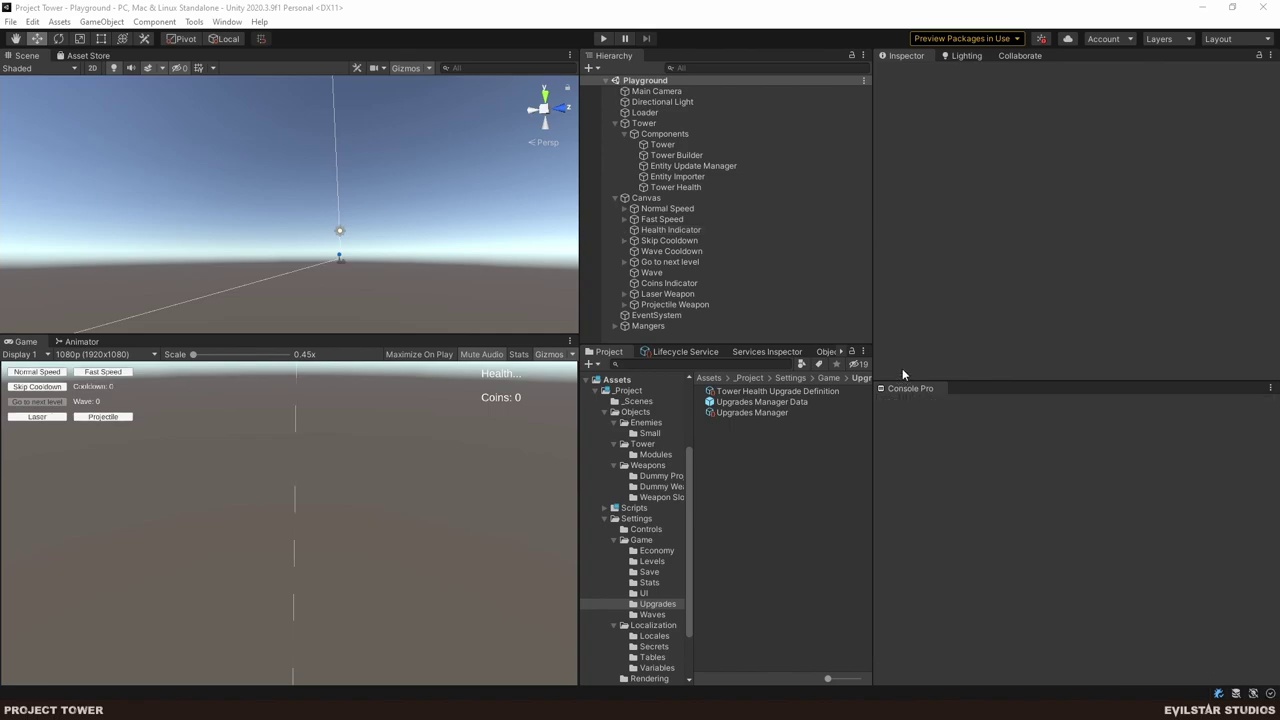
- Start Play mode and inspect the first two newModulePiece log entries
{"action": "left_click", "coordinate": [603, 39]}
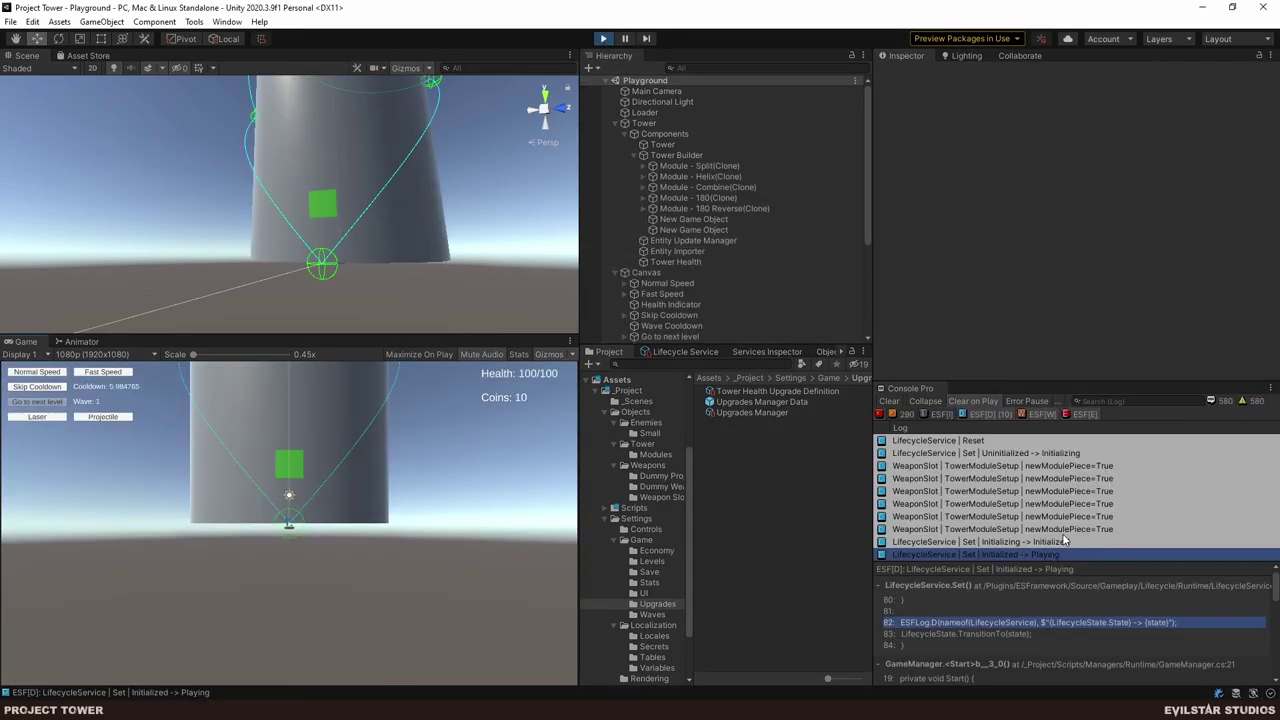
{"action": "left_click", "coordinate": [1012, 478]}
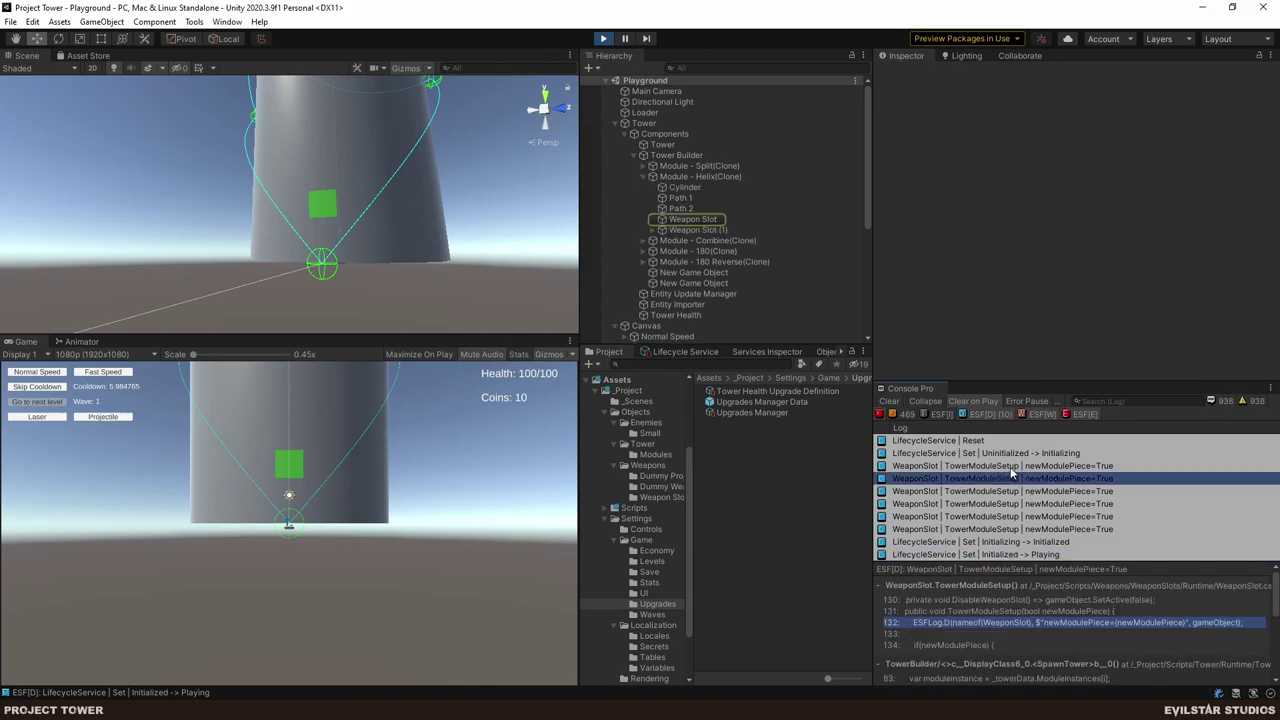
{"action": "left_click", "coordinate": [1014, 466]}
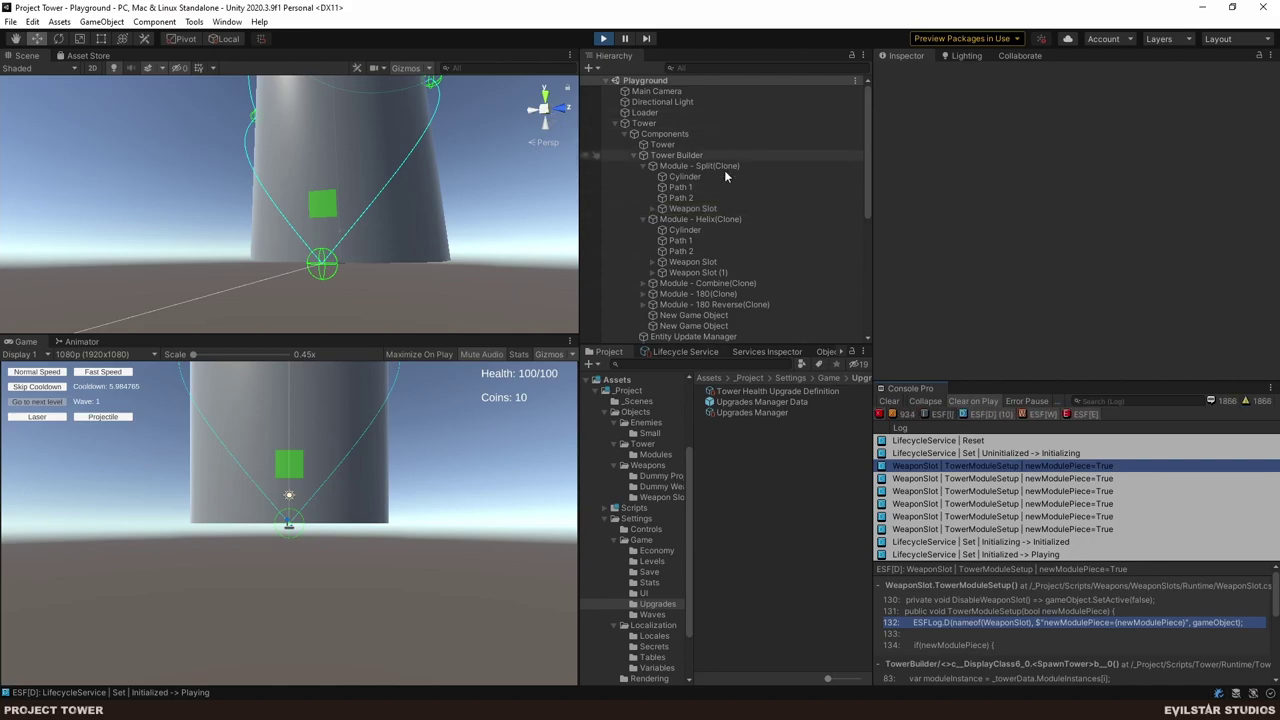
- Check the IDs of the Split and Helix modules' weapon slots, then stop the game
{"action": "left_click", "coordinate": [717, 209]}
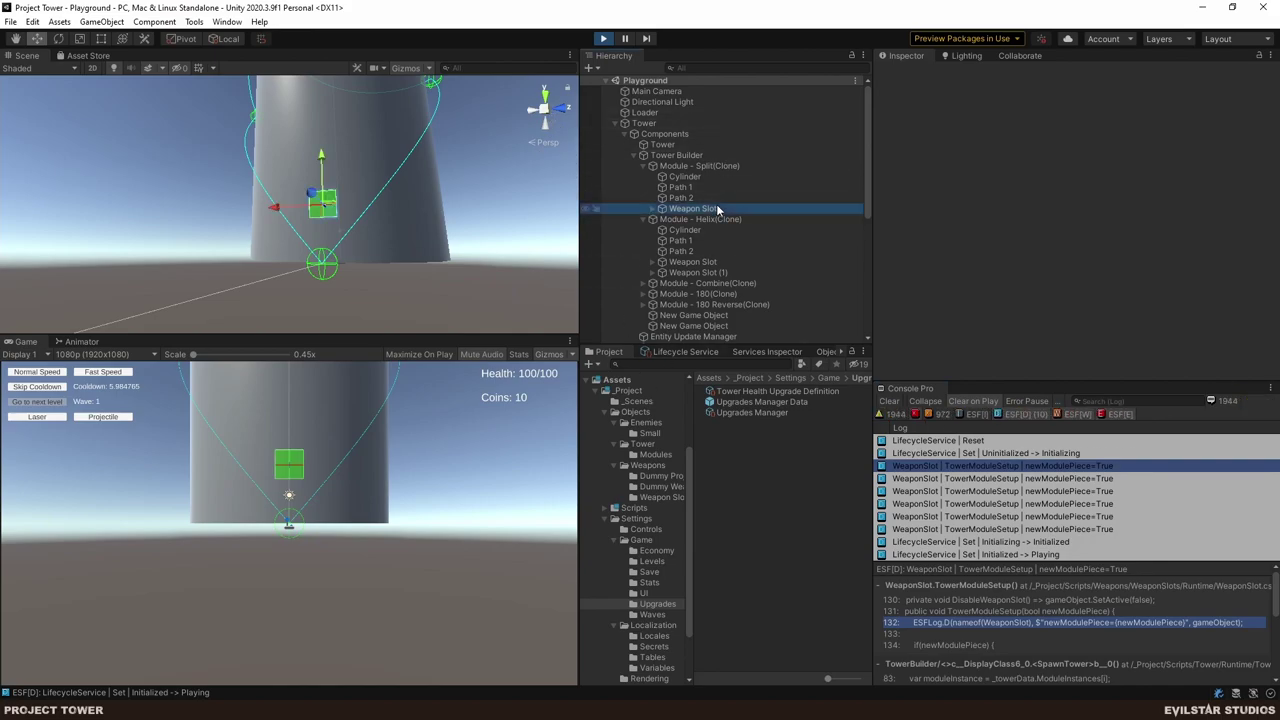
{"action": "left_click", "coordinate": [709, 262]}
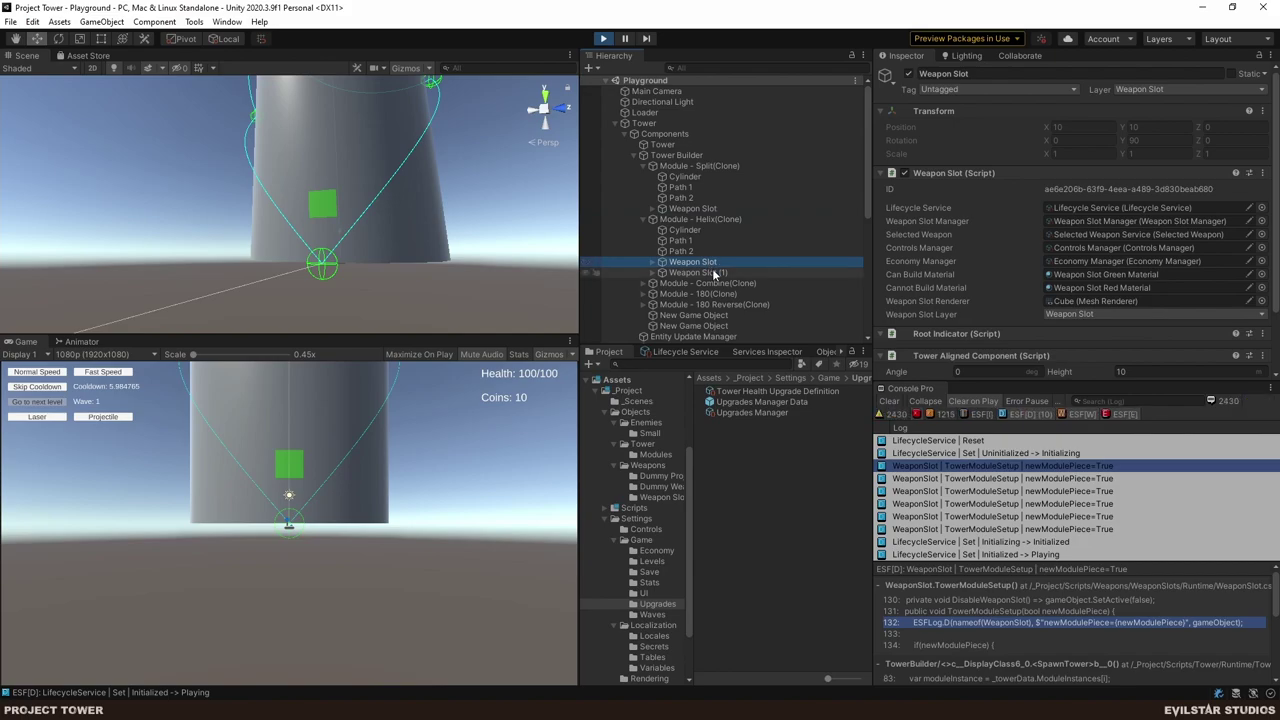
{"action": "left_click", "coordinate": [705, 272]}
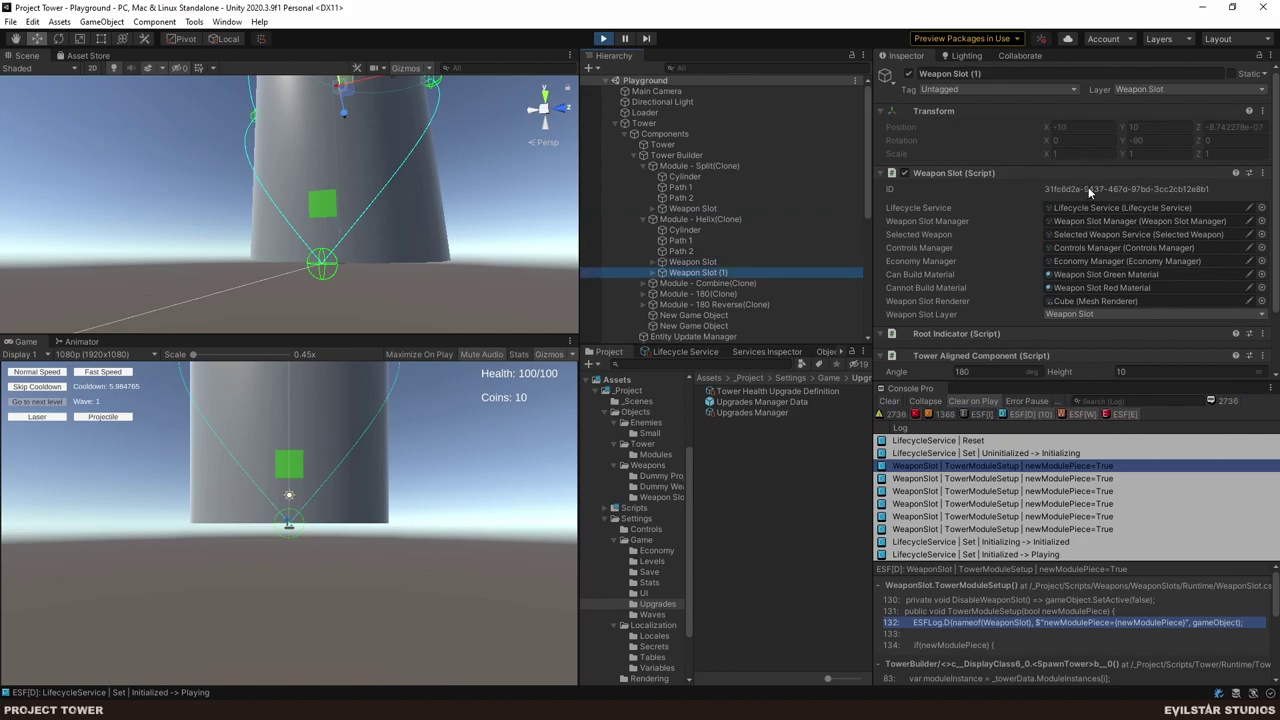
{"action": "left_click", "coordinate": [603, 38]}
- Start the game and invoke Tower Builder's Expand with Size 5
{"action": "left_click", "coordinate": [603, 38]}
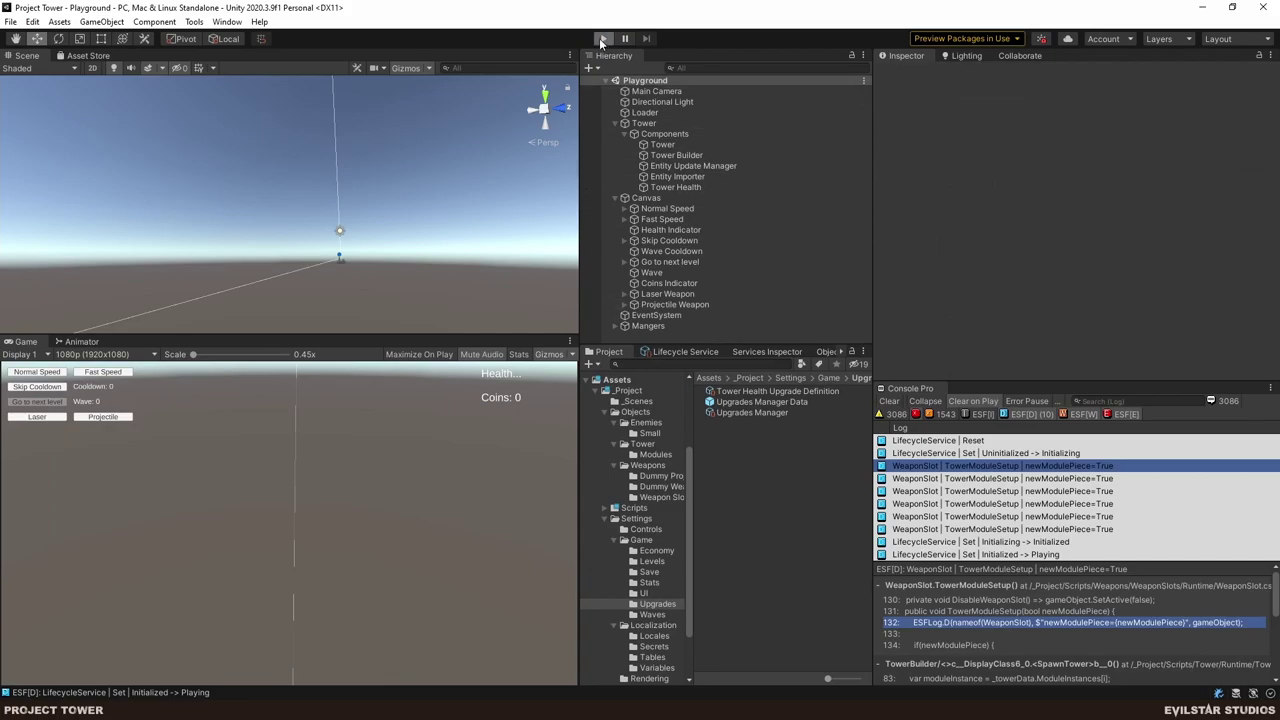
{"action": "left_click", "coordinate": [660, 155]}
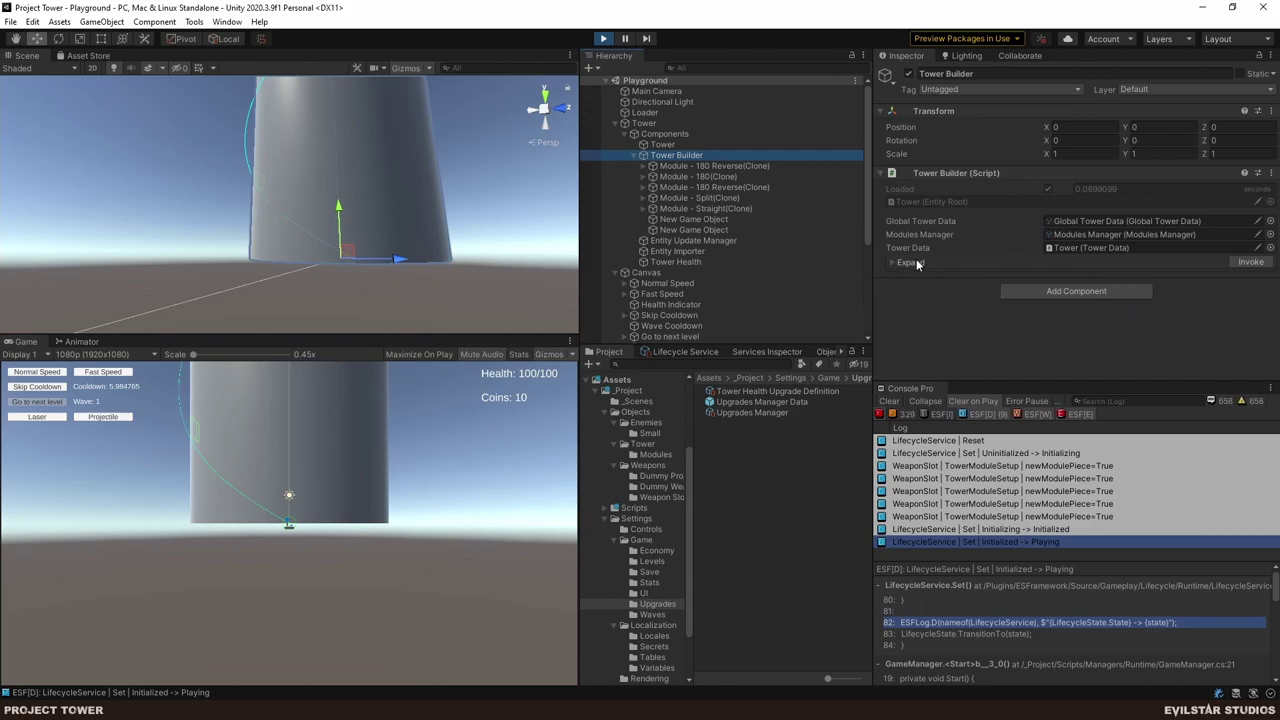
{"action": "left_click", "coordinate": [894, 262]}
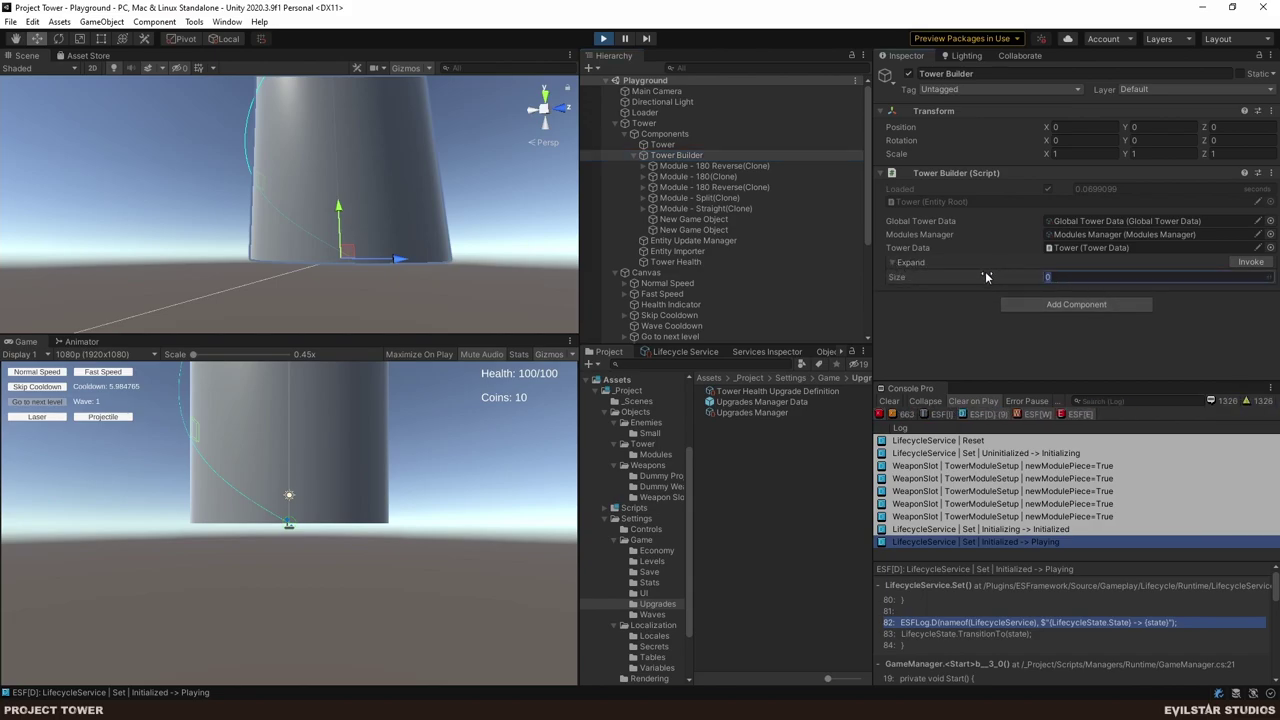
{"action": "type", "text": "5"}
{"action": "left_click", "coordinate": [1251, 262]}
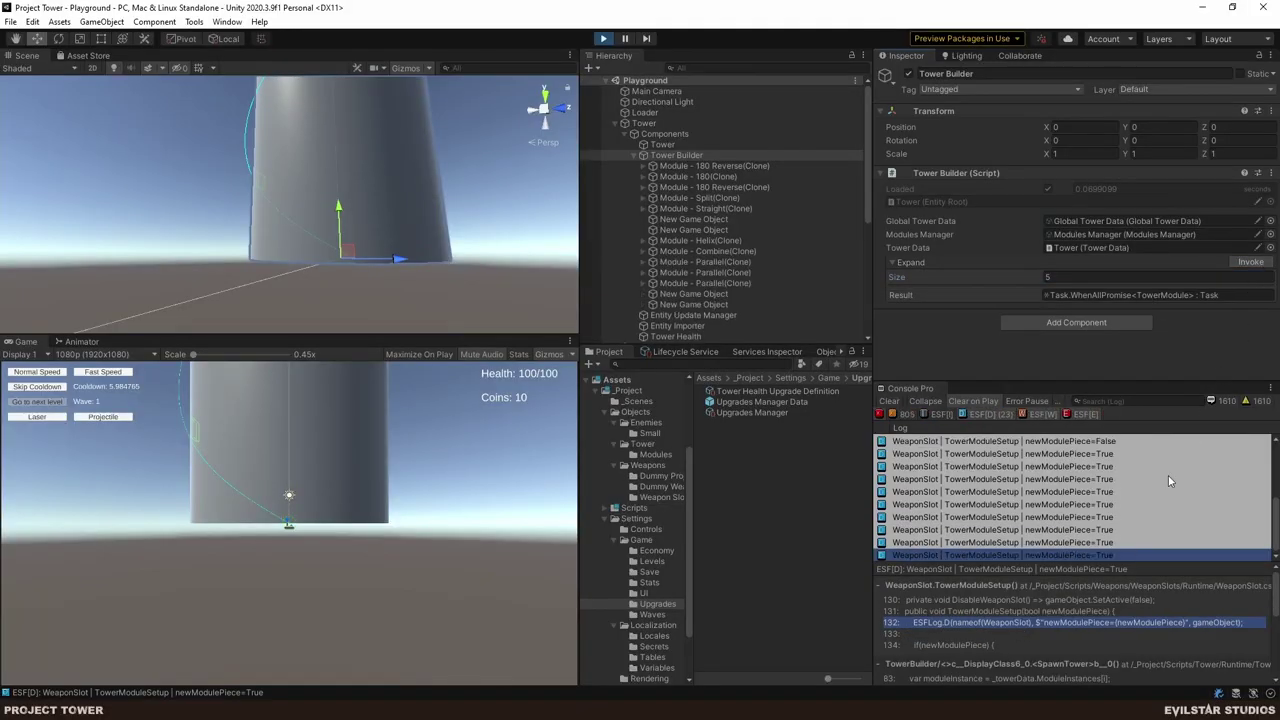
- Step through the console from the newModulePiece=False entries down into the True ones
{"action": "left_click", "coordinate": [1166, 478]}
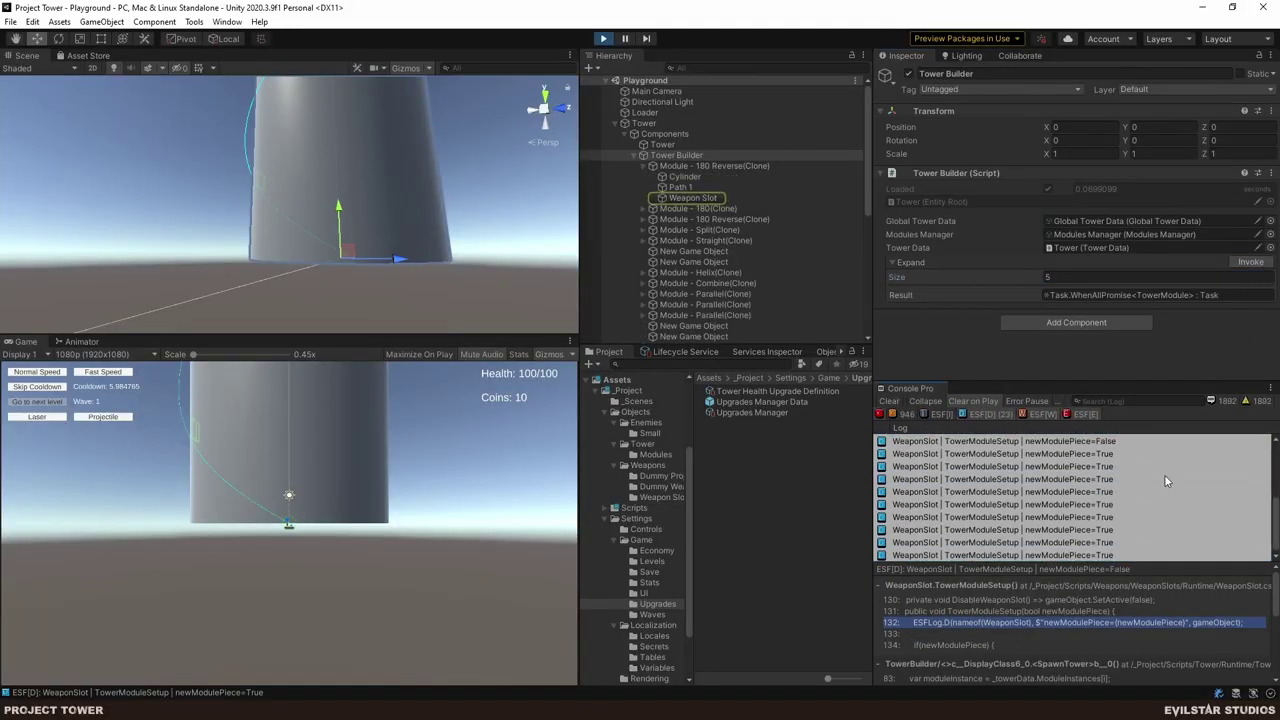
{"action": "scroll", "coordinate": [1170, 480], "scroll_direction": "up", "scroll_amount": 3}
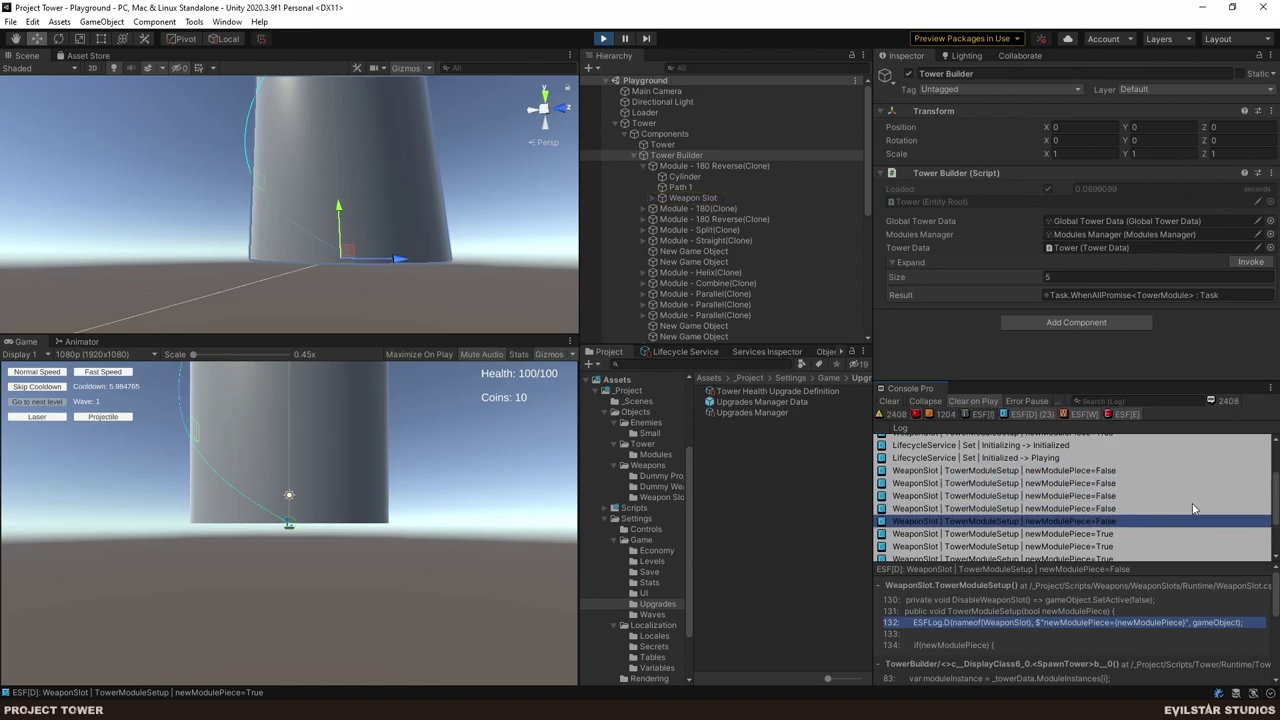
{"action": "key", "text": "Down"}
{"action": "key", "text": "Down"}
{"action": "key", "text": "Down"}
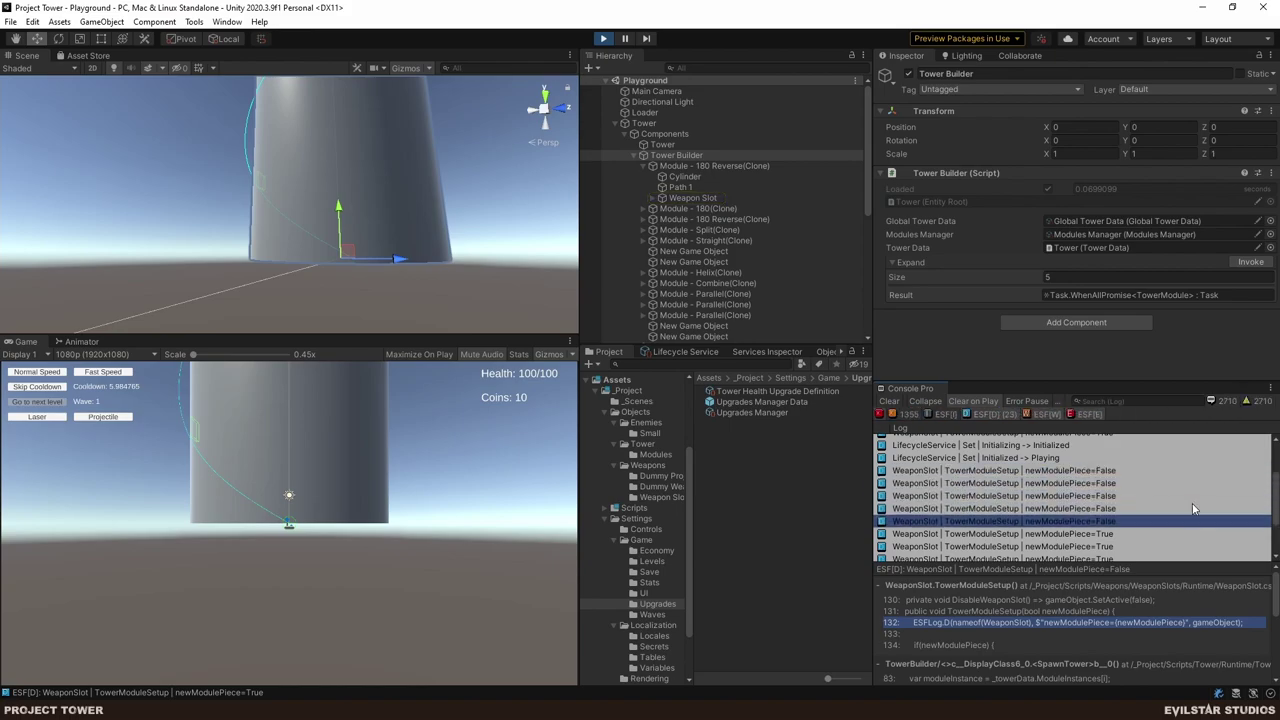
{"action": "scroll", "coordinate": [1163, 495], "scroll_direction": "down", "scroll_amount": 1}
{"action": "scroll", "coordinate": [1170, 490], "scroll_direction": "down", "scroll_amount": 1}
{"action": "key", "text": "Down"}
{"action": "key", "text": "Down"}
{"action": "key", "text": "Down"}
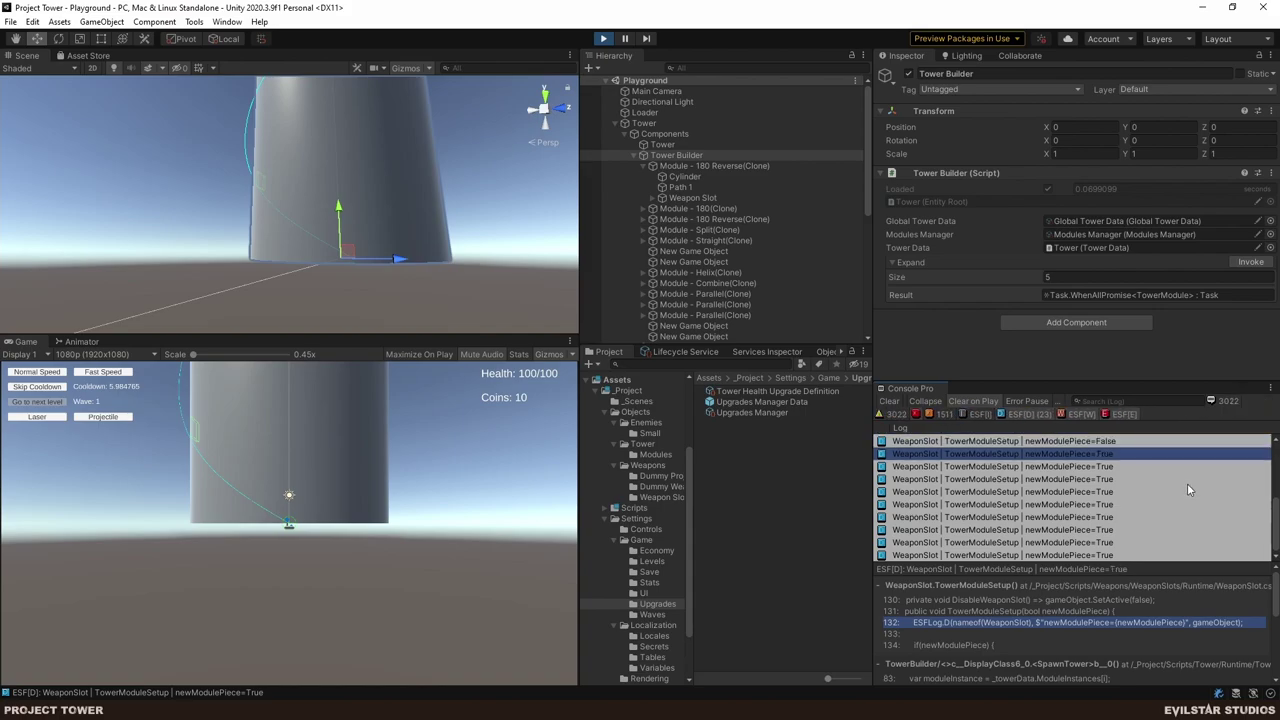
{"action": "key", "text": "Down"}
{"action": "key", "text": "Down"}
{"action": "key", "text": "Down"}
{"action": "key", "text": "Down"}
{"action": "key", "text": "Down"}
{"action": "key", "text": "Down"}
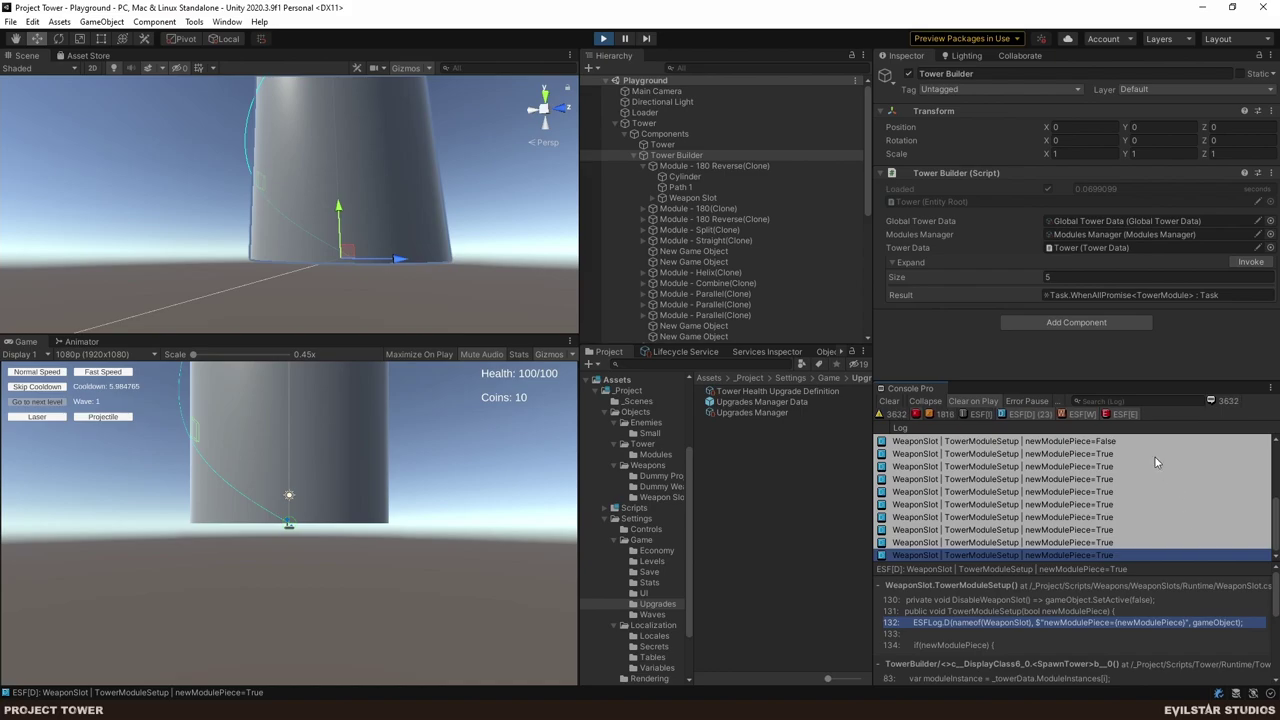
- Enlarge the console and ping entries' weapon slots, stepping up from the last log entry
{"action": "left_click_drag", "start_coordinate": [1164, 383], "coordinate": [1164, 311]}
{"action": "left_click", "coordinate": [1116, 512]}
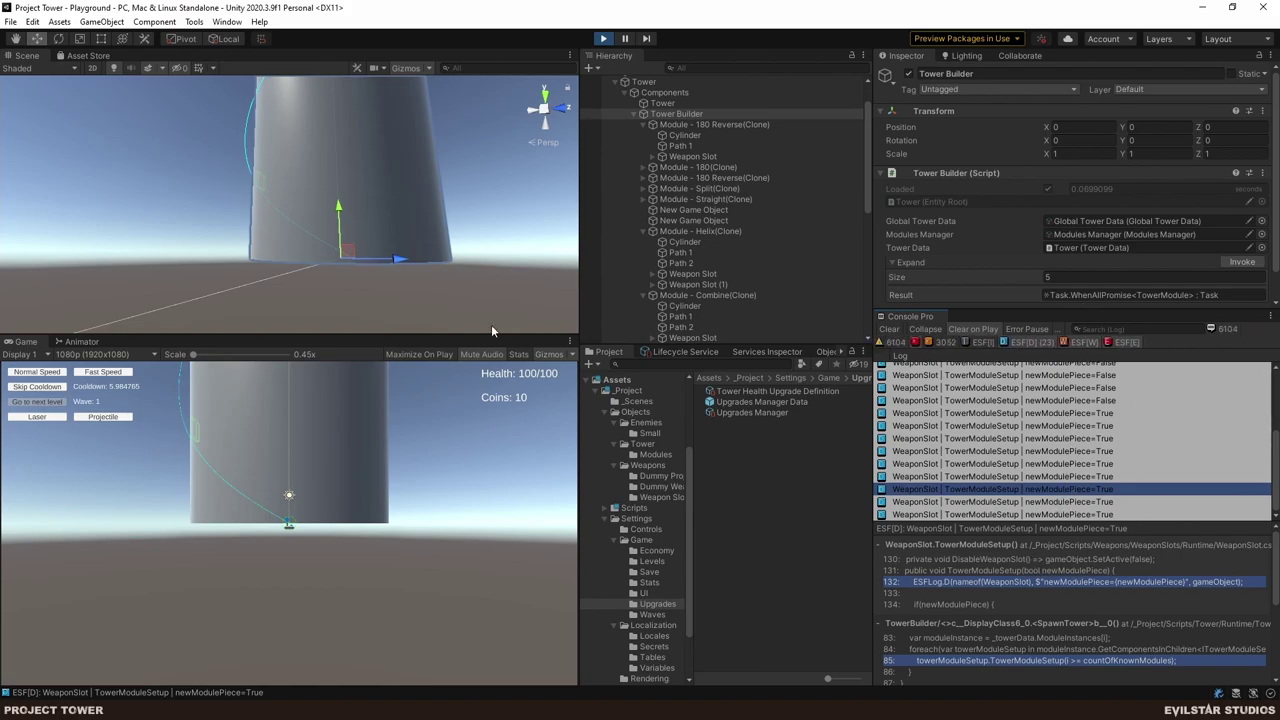
{"action": "key", "text": "alt+Tab"}
{"action": "left_click", "coordinate": [1145, 515]}
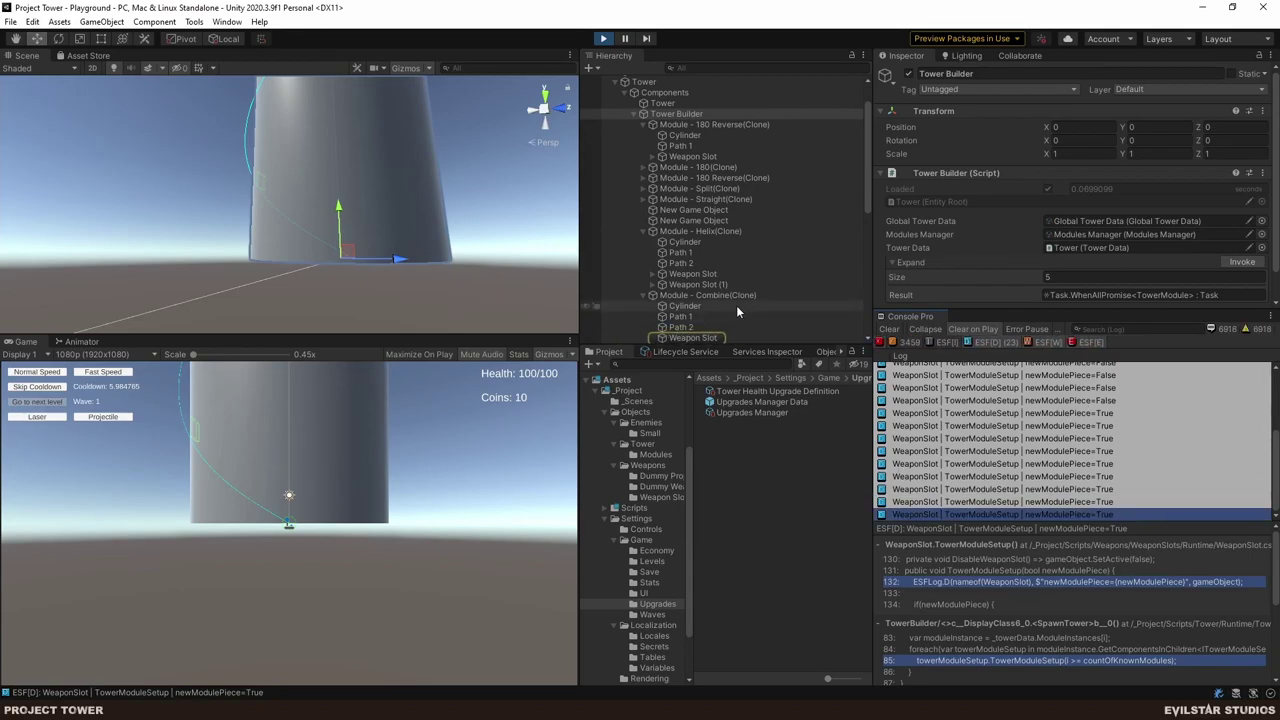
{"action": "key", "text": "Up"}
{"action": "key", "text": "Up"}
{"action": "key", "text": "Up"}
{"action": "key", "text": "Up"}
{"action": "key", "text": "Up"}
{"action": "key", "text": "Up"}
{"action": "key", "text": "Up"}
{"action": "key", "text": "Up"}
{"action": "key", "text": "Up"}
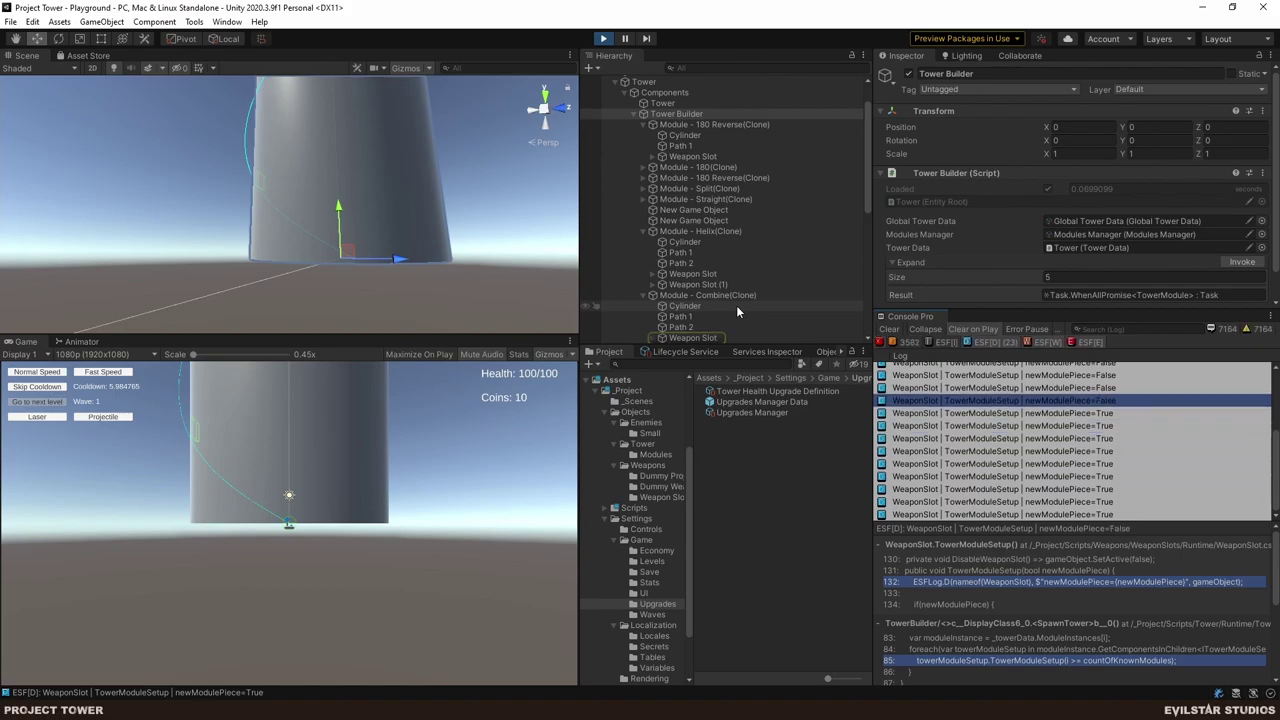
- Step up to the first False entry, open its source in Rider, then return to Unity
{"action": "left_click", "coordinate": [1094, 401]}
{"action": "left_click", "coordinate": [1103, 388]}
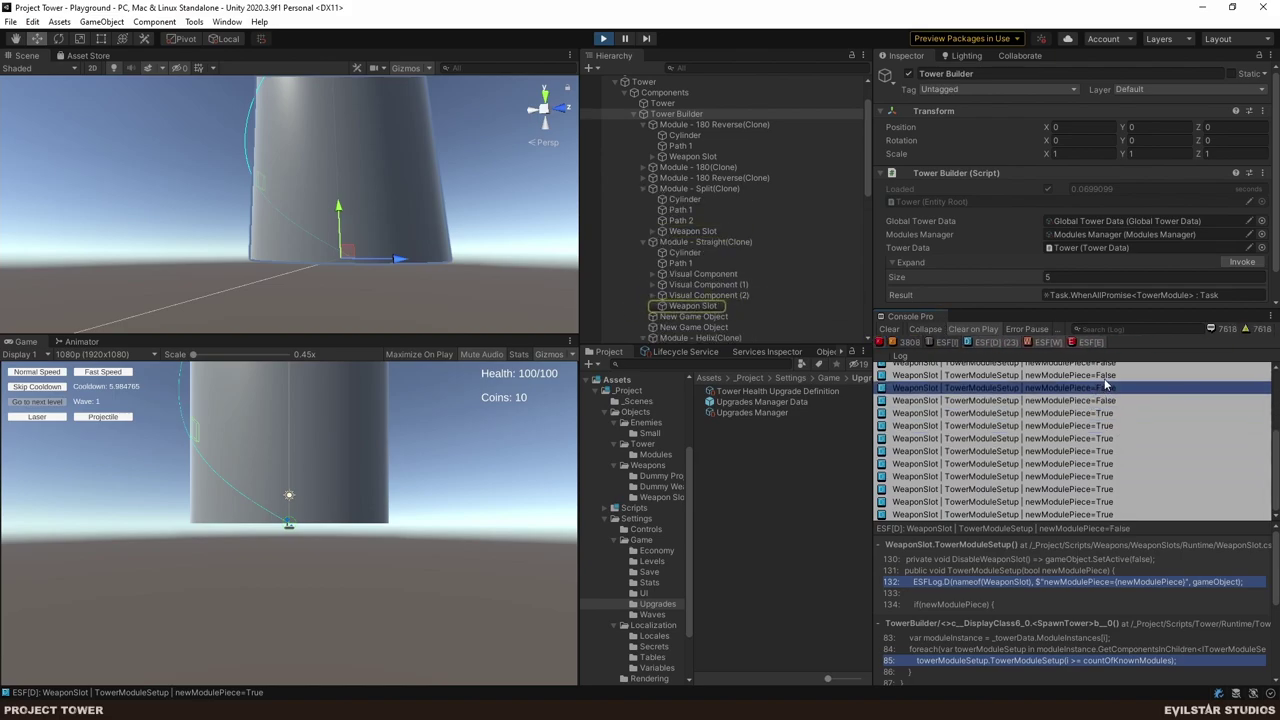
{"action": "left_click", "coordinate": [1105, 377]}
{"action": "scroll", "coordinate": [1117, 397], "scroll_direction": "up", "scroll_amount": 1}
{"action": "key", "text": "Up"}
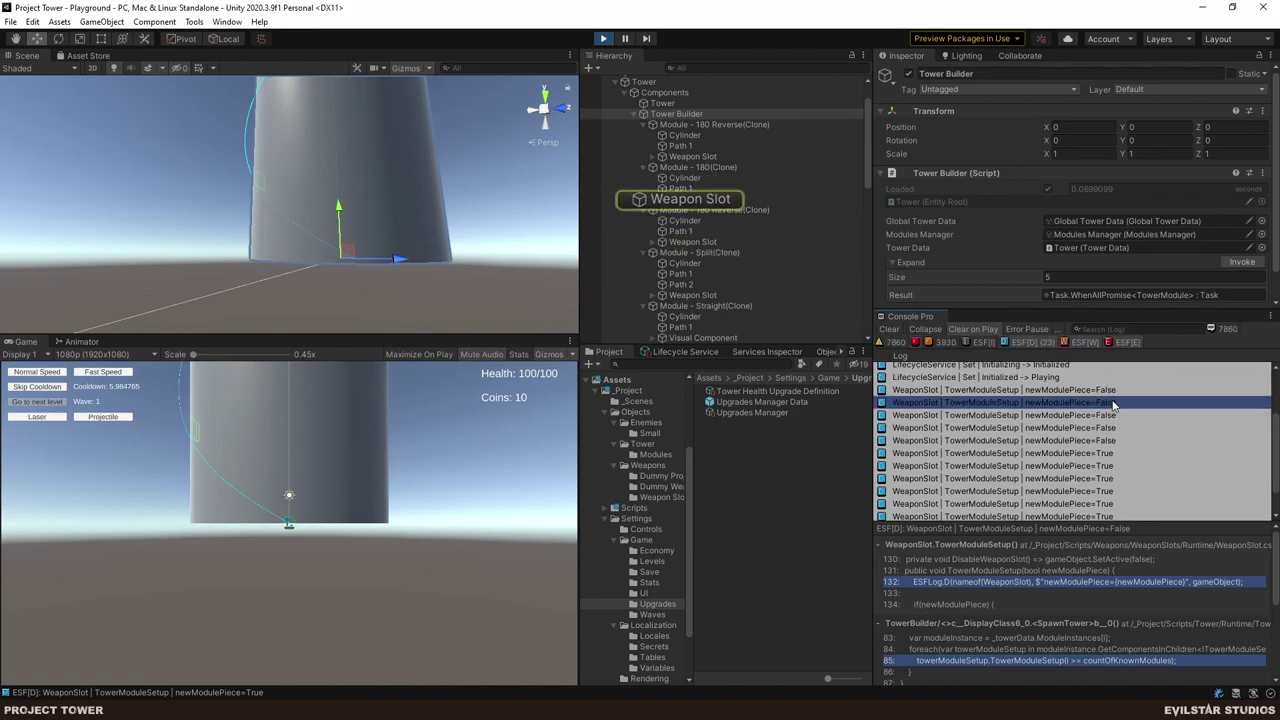
{"action": "key", "text": "Up"}
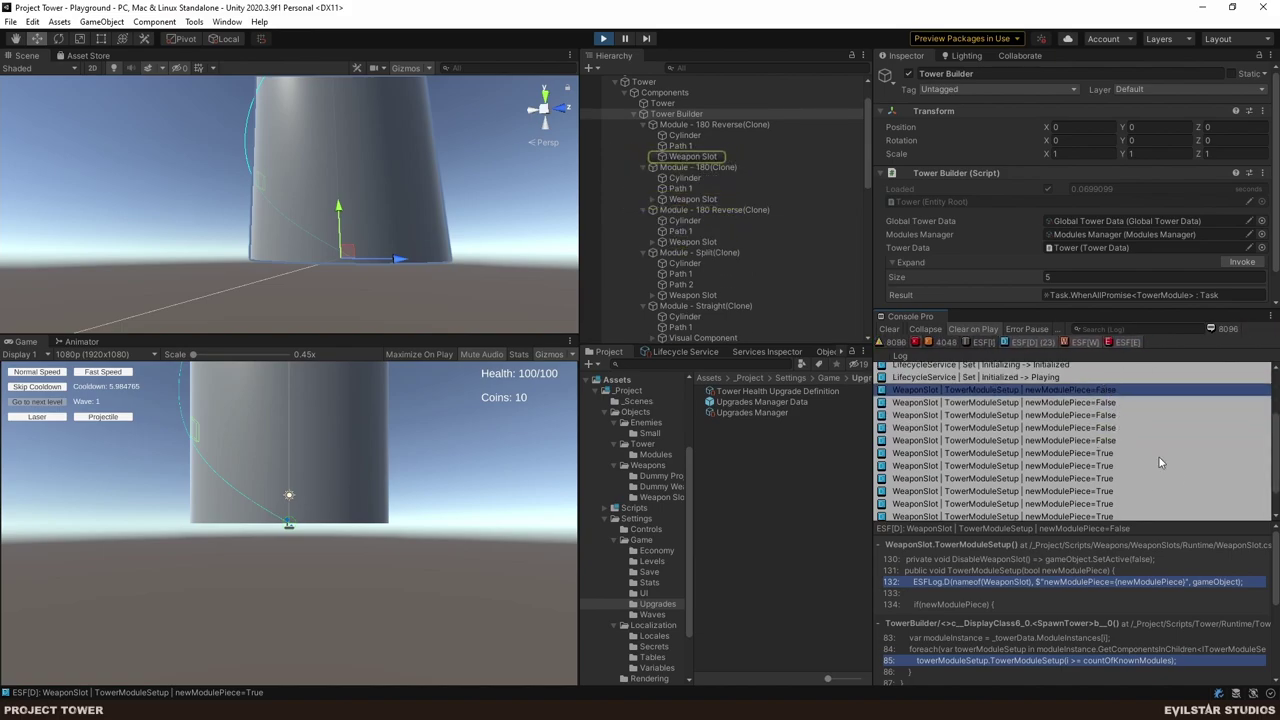
{"action": "double_click", "coordinate": [1112, 408]}
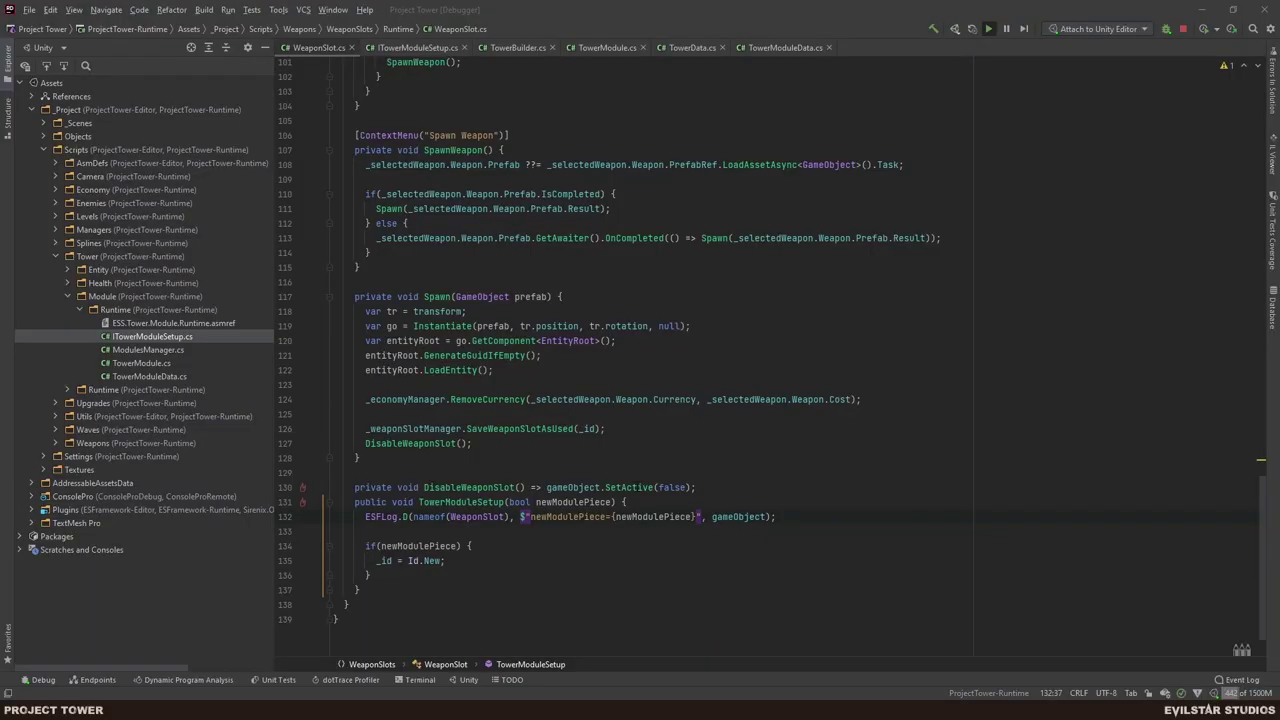
{"action": "key", "text": "alt+Tab"}
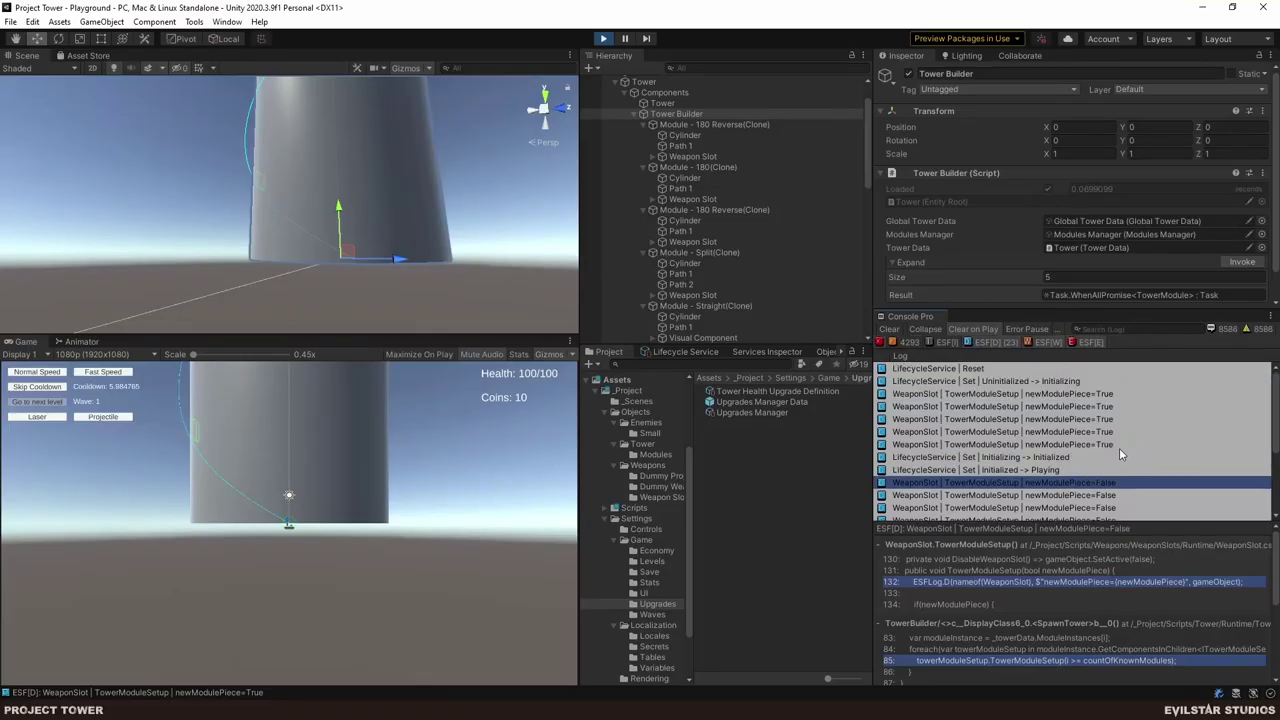
- Click through the True and five False entries to ping each one's Weapon Slot
{"action": "left_click", "coordinate": [1119, 446]}
{"action": "key", "text": "Up"}
{"action": "key", "text": "Up"}
{"action": "key", "text": "Up"}
{"action": "key", "text": "Up"}
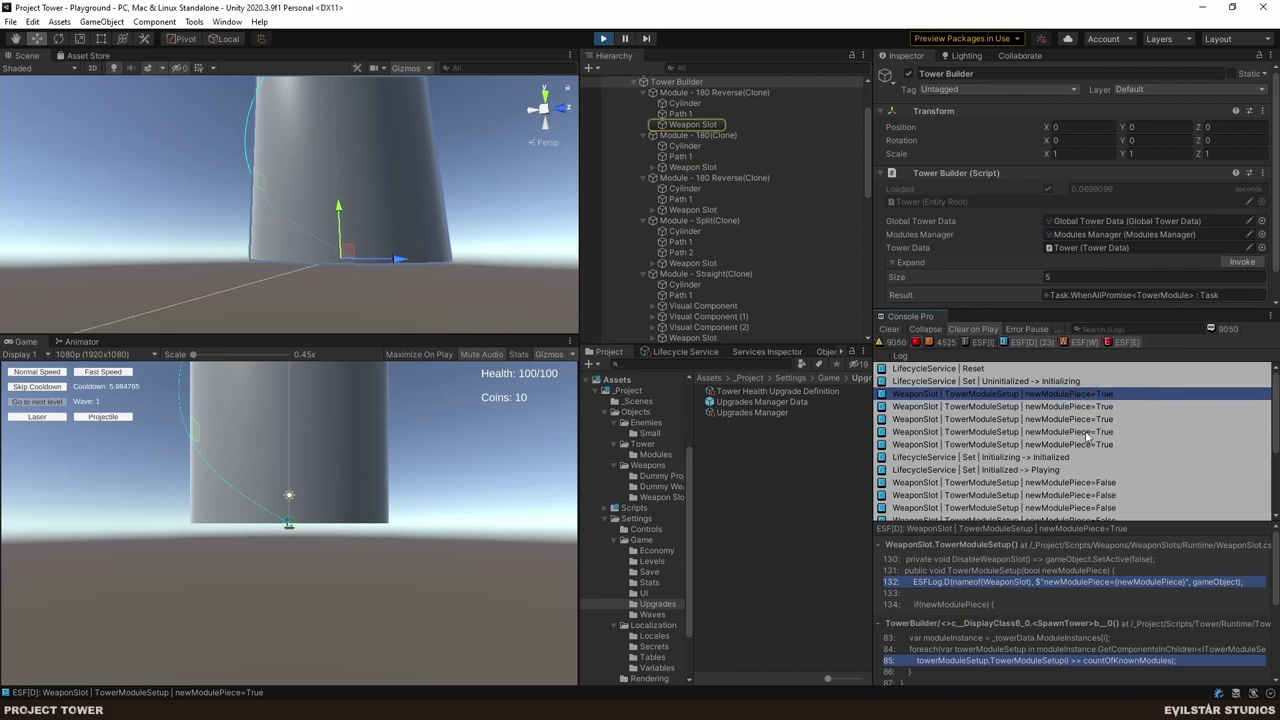
{"action": "scroll", "coordinate": [1090, 440], "scroll_direction": "down", "scroll_amount": 1}
{"action": "left_click", "coordinate": [1097, 443]}
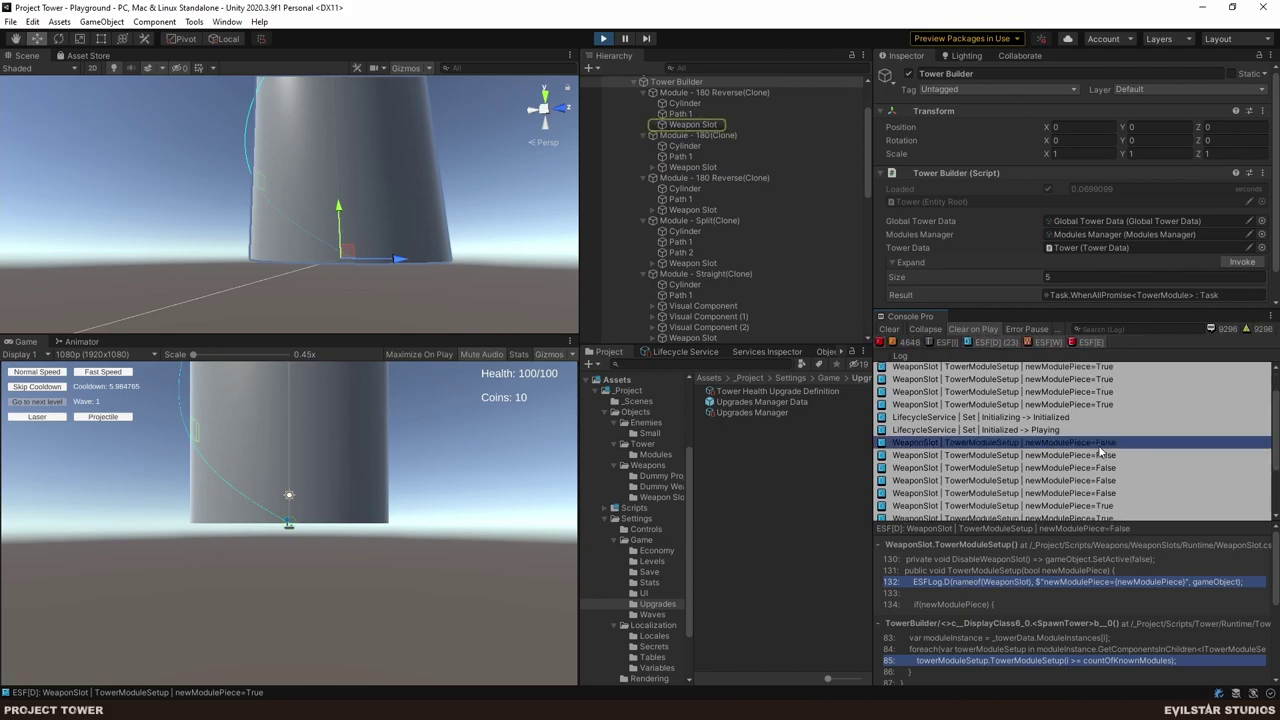
{"action": "left_click", "coordinate": [1113, 457]}
{"action": "left_click", "coordinate": [1110, 468]}
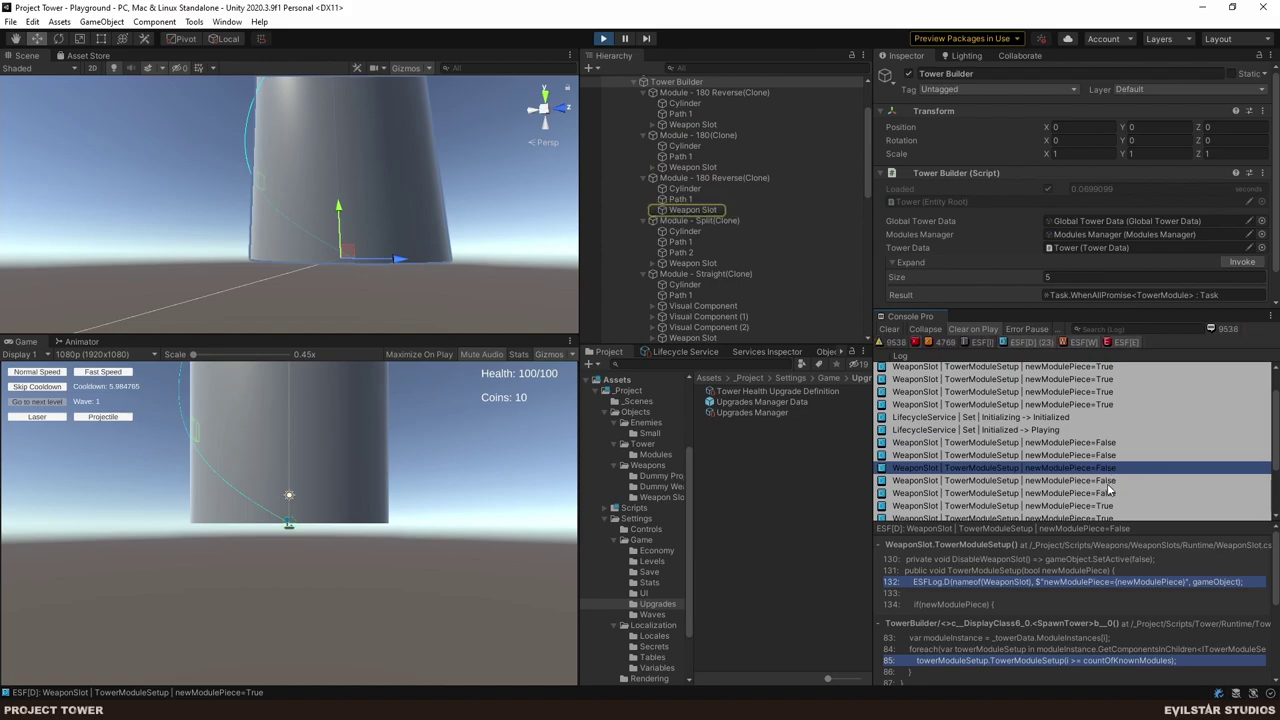
{"action": "left_click", "coordinate": [1108, 484]}
{"action": "left_click", "coordinate": [1109, 494]}
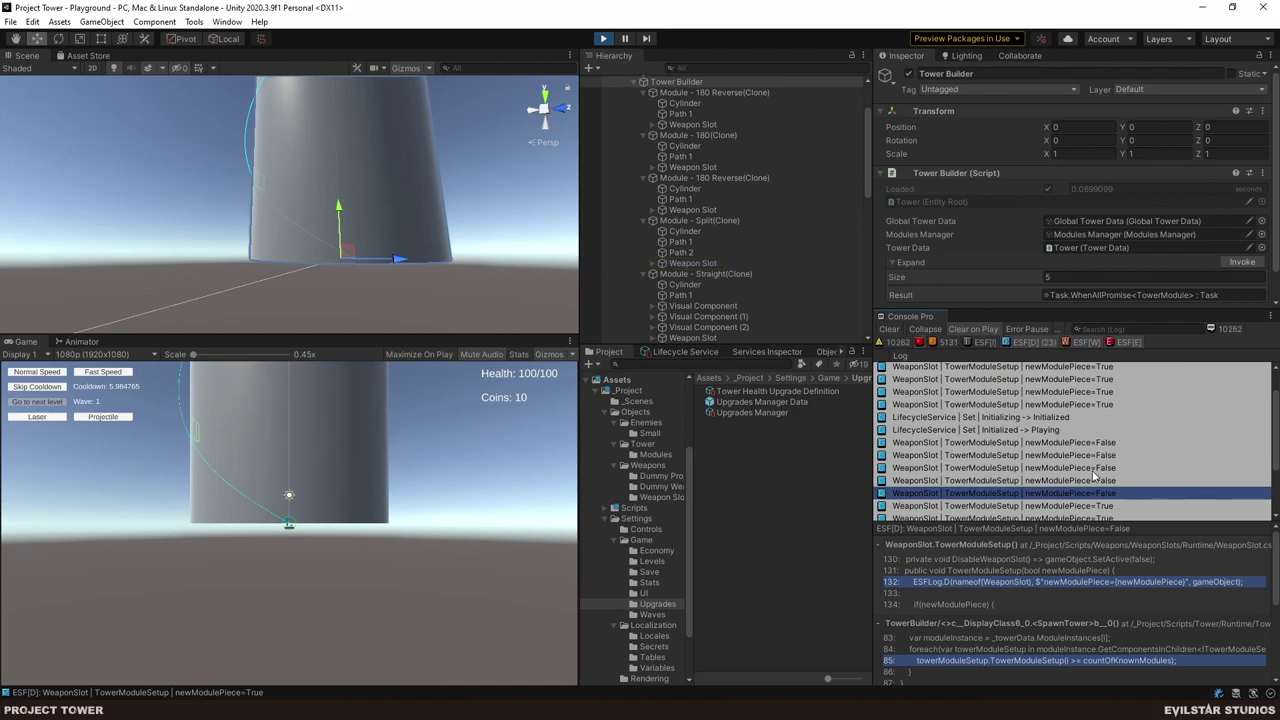
{"action": "scroll", "coordinate": [1156, 471], "scroll_direction": "down", "scroll_amount": 2}
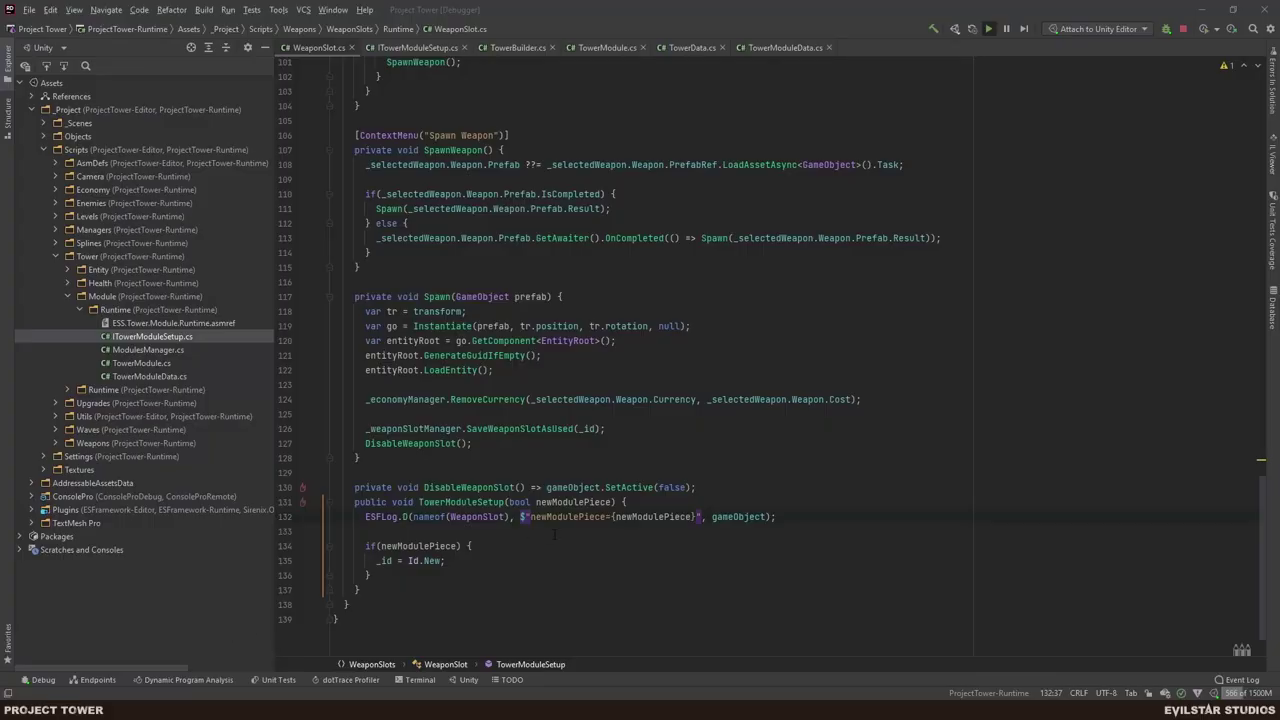
- Delete the ESFLog.D line and the blank line below it, then return to Unity
{"action": "key", "text": "alt+Tab"}
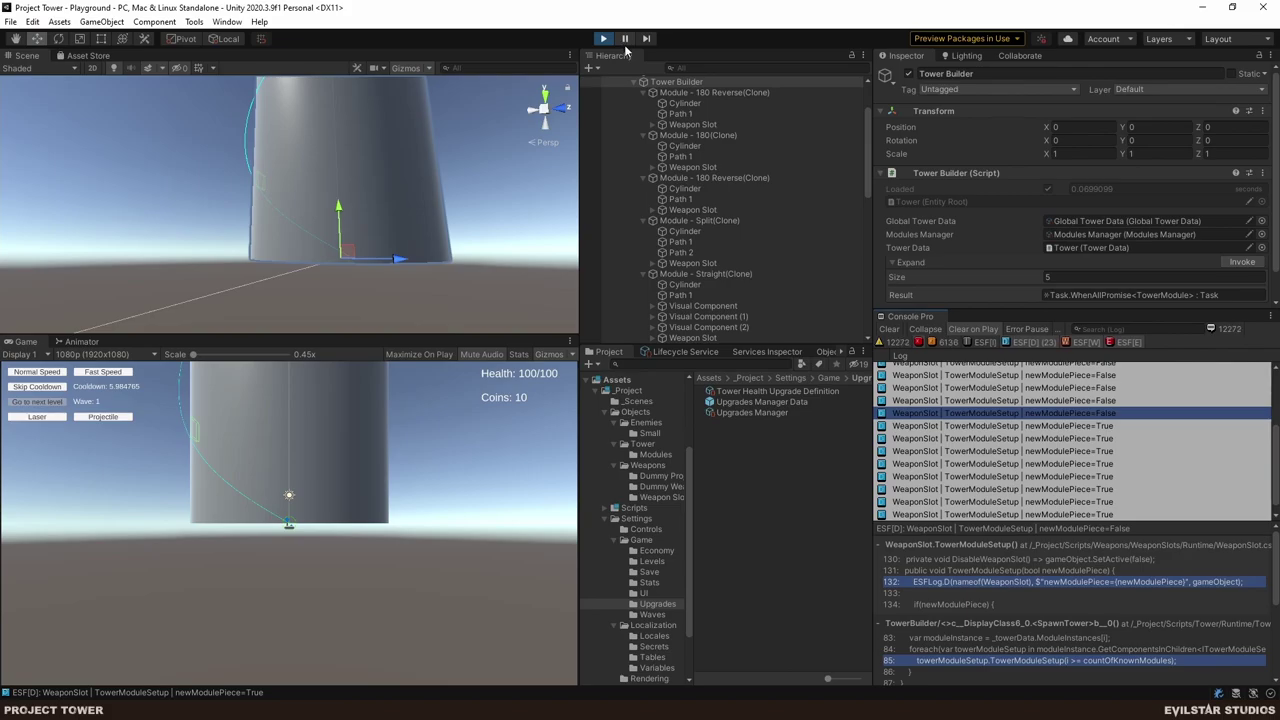
{"action": "key", "text": "alt+Tab"}
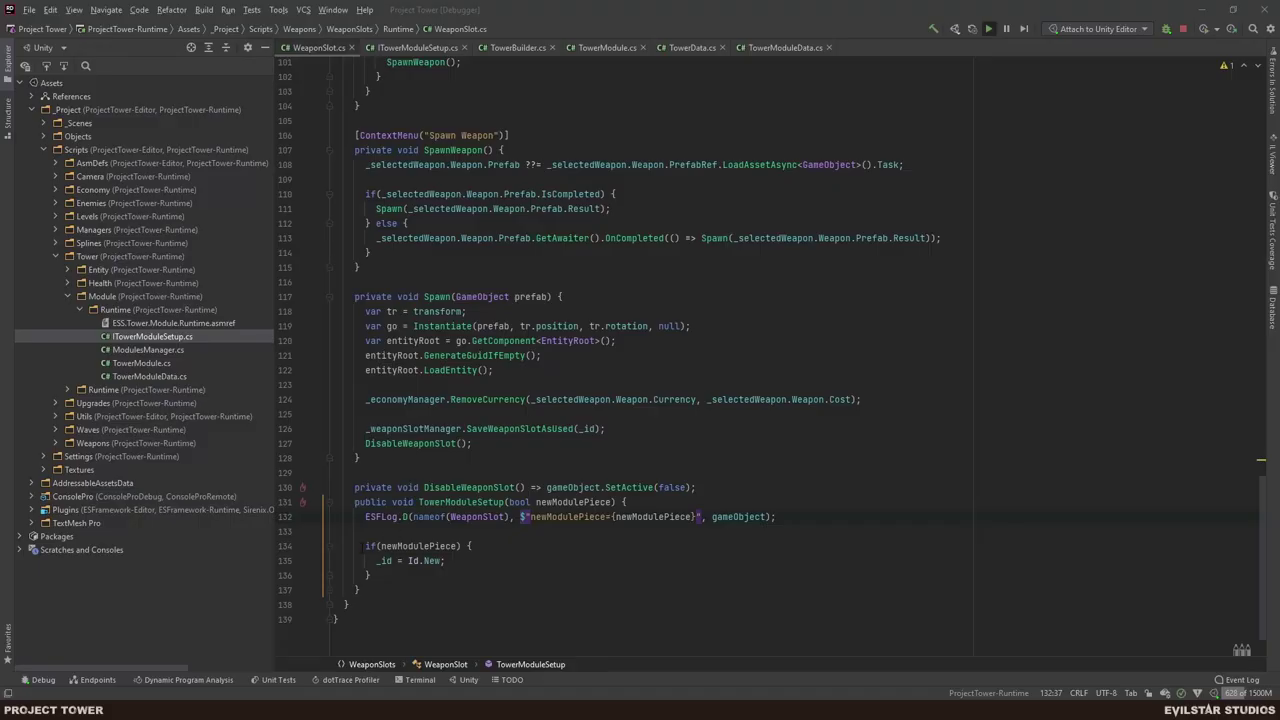
{"action": "left_click_drag", "start_coordinate": [363, 546], "coordinate": [365, 516]}
{"action": "key", "text": "BackSpace"}
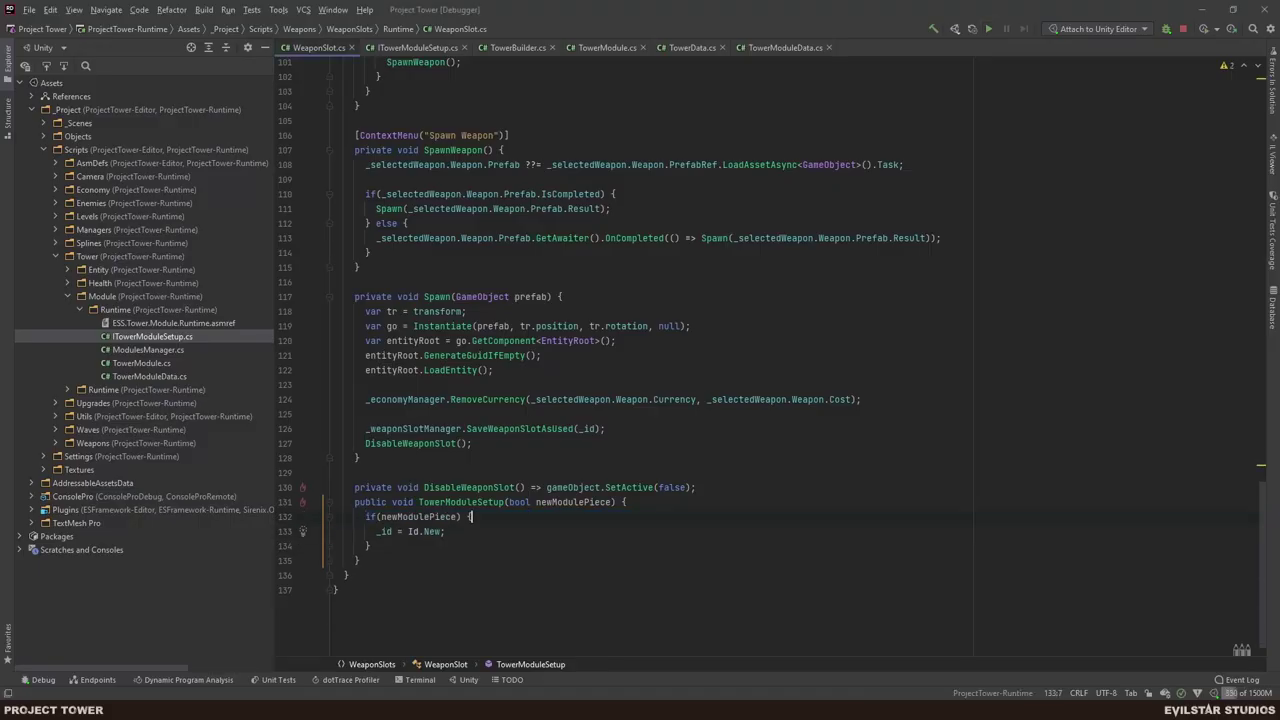
{"action": "key", "text": "alt+Tab"}
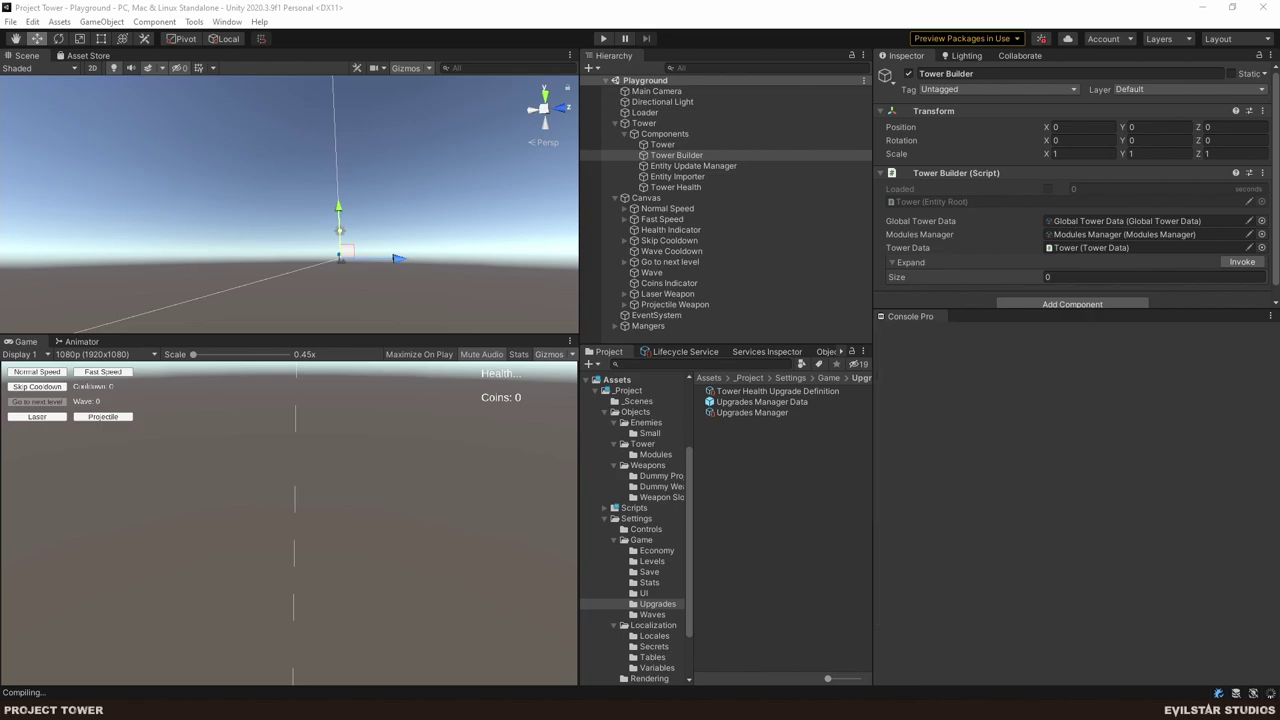
- In the Weapon Slots folder, open the Weapon Slot prefab for editing and clear the console
{"action": "left_click", "coordinate": [662, 497]}
{"action": "left_click", "coordinate": [744, 424]}
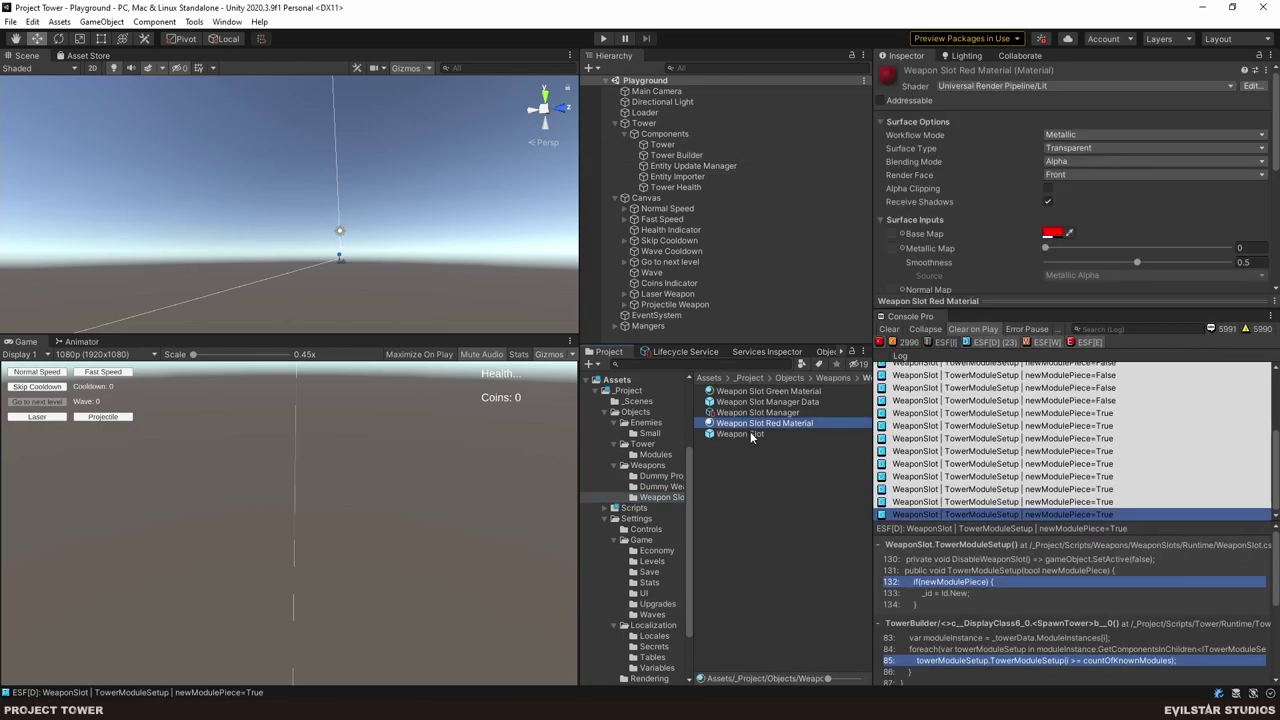
{"action": "left_click", "coordinate": [750, 434]}
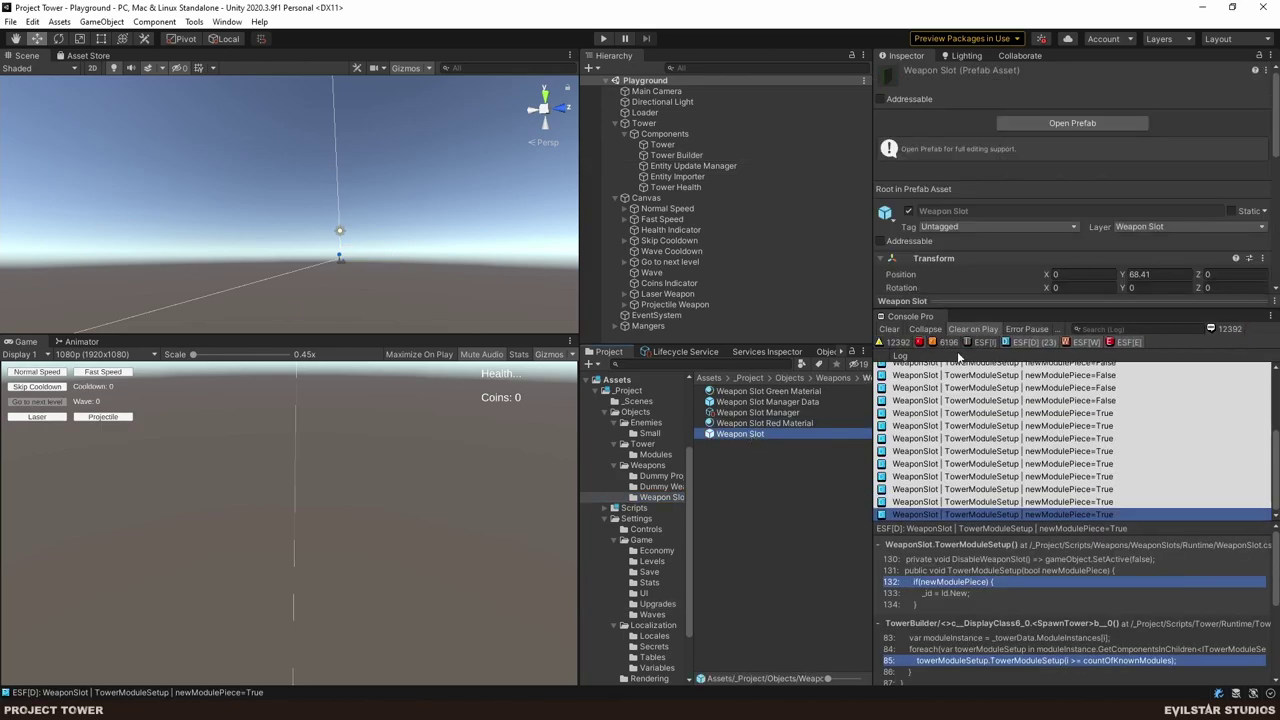
{"action": "left_click", "coordinate": [889, 329]}
{"action": "double_click", "coordinate": [751, 433]}
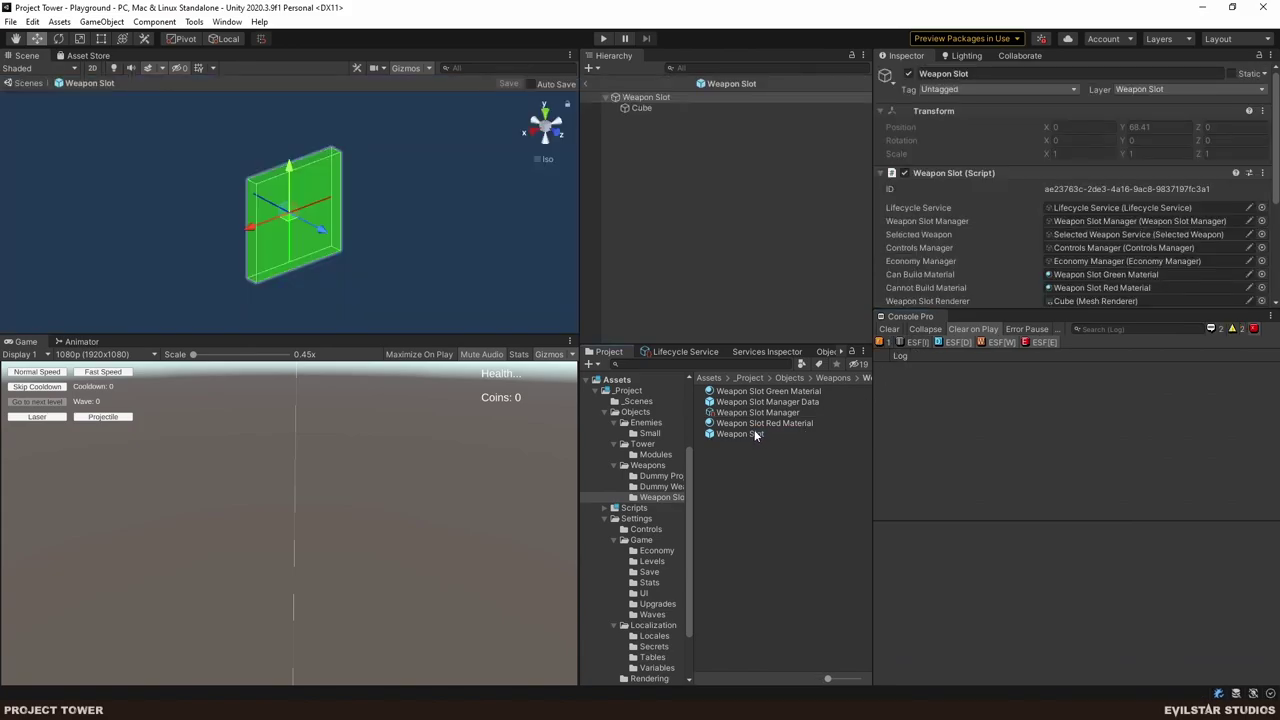
{"action": "scroll", "coordinate": [1046, 200], "scroll_direction": "down", "scroll_amount": 5}
{"action": "scroll", "coordinate": [1046, 200], "scroll_direction": "up", "scroll_amount": 5}
{"action": "scroll", "coordinate": [1046, 200], "scroll_direction": "down", "scroll_amount": 5}
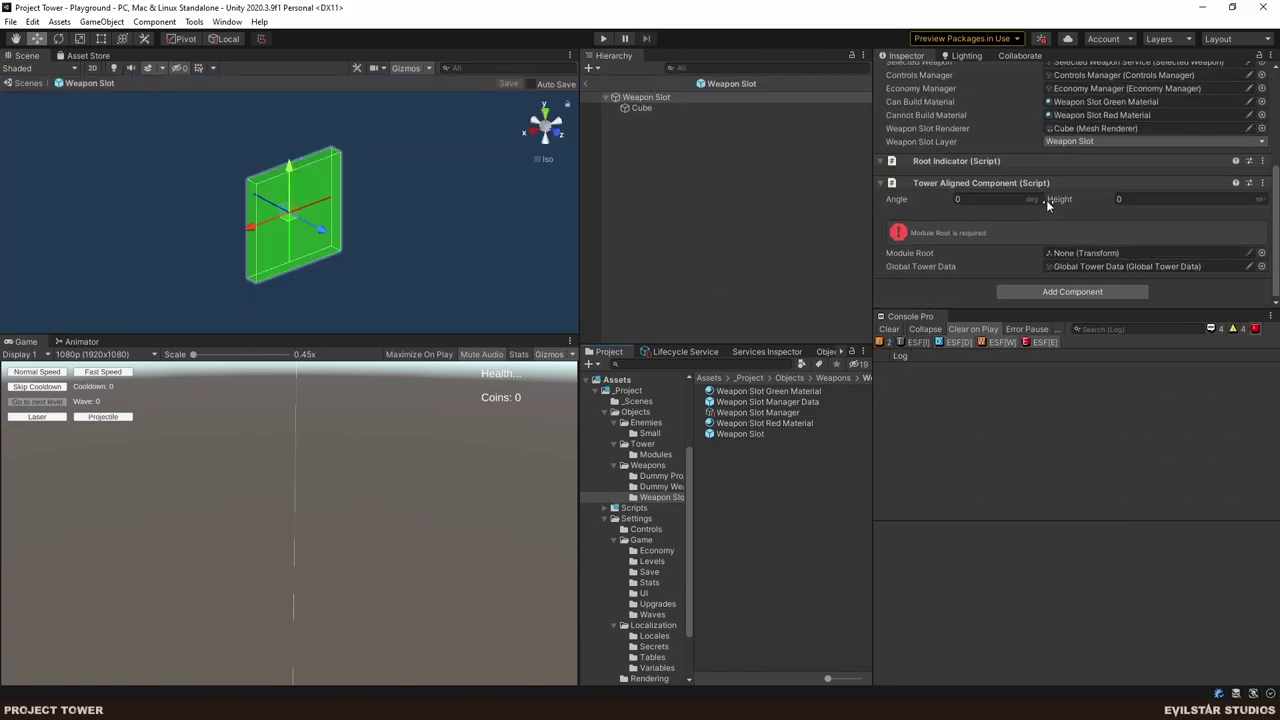
{"action": "scroll", "coordinate": [1046, 200], "scroll_direction": "up", "scroll_amount": 4}
{"action": "scroll", "coordinate": [1017, 256], "scroll_direction": "up", "scroll_amount": 3}
{"action": "scroll", "coordinate": [1017, 256], "scroll_direction": "down", "scroll_amount": 5}
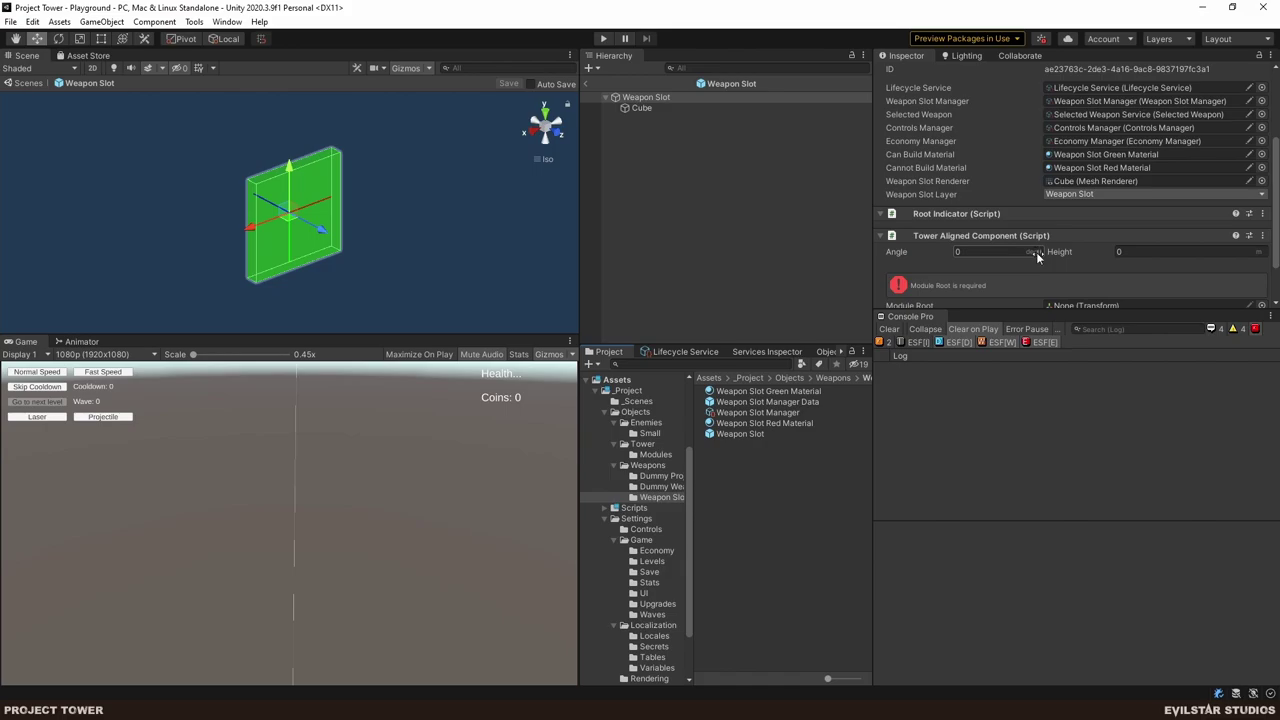
{"action": "scroll", "coordinate": [1036, 252], "scroll_direction": "up", "scroll_amount": 3}
- Switch the Weapon Slot inspector to Debug mode
{"action": "right_click", "coordinate": [1075, 196]}
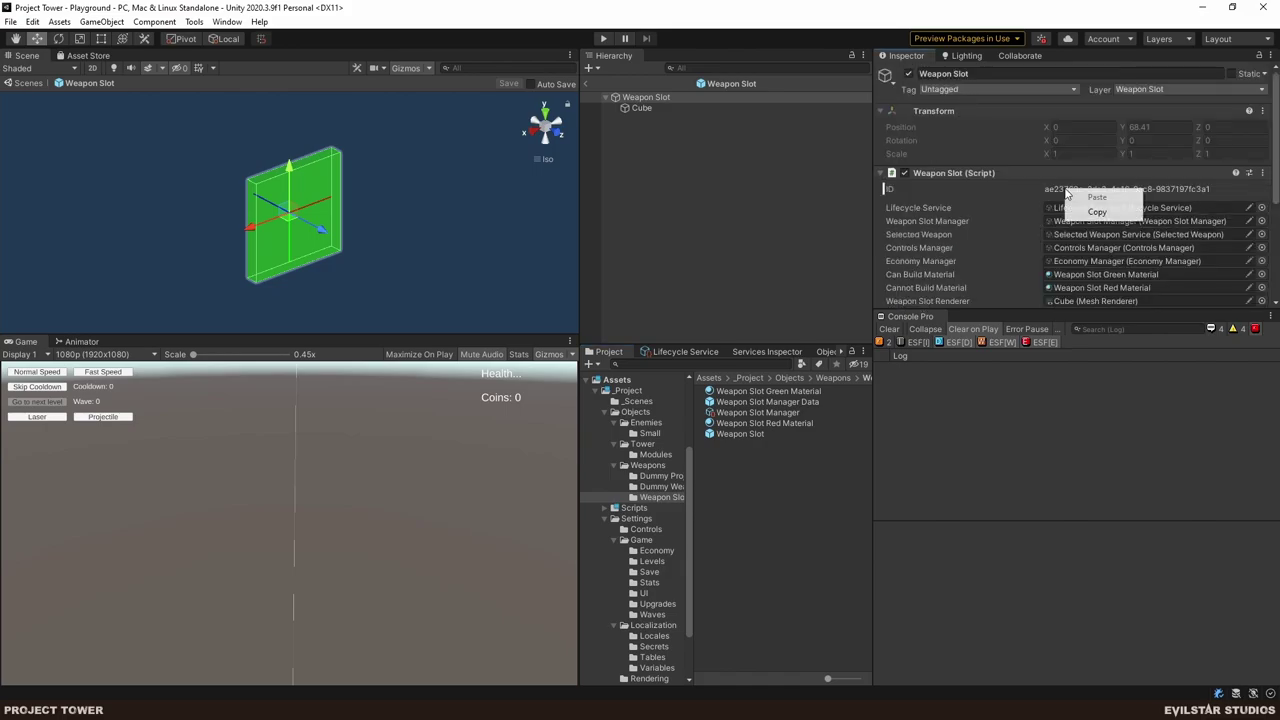
{"action": "left_click", "coordinate": [924, 189]}
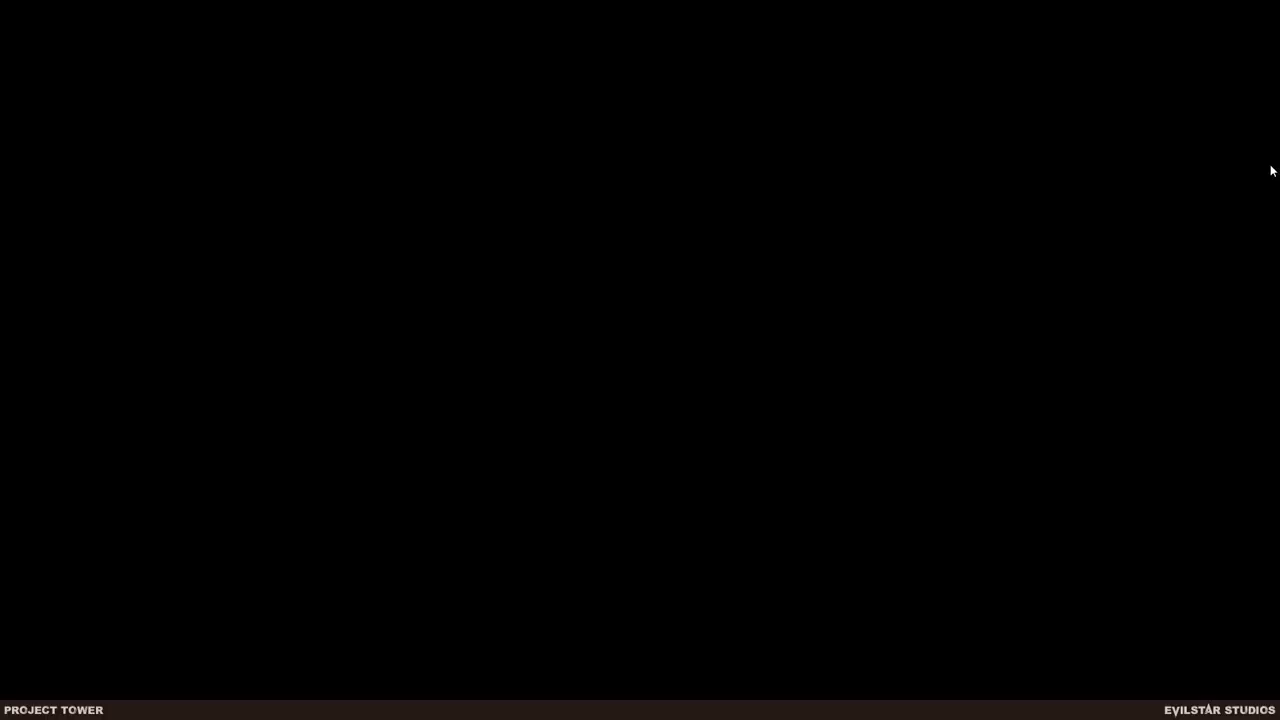
{"action": "left_click", "coordinate": [1262, 173]}
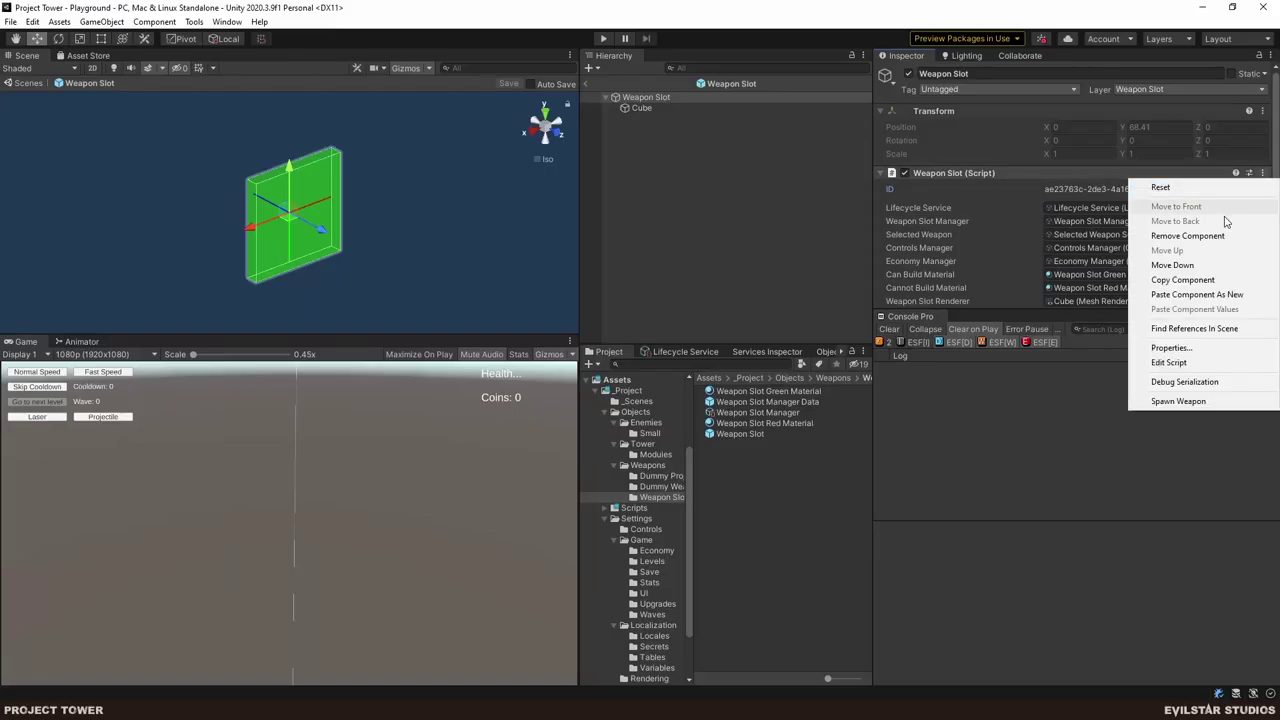
{"action": "left_click", "coordinate": [1272, 60]}
{"action": "left_click", "coordinate": [1269, 57]}
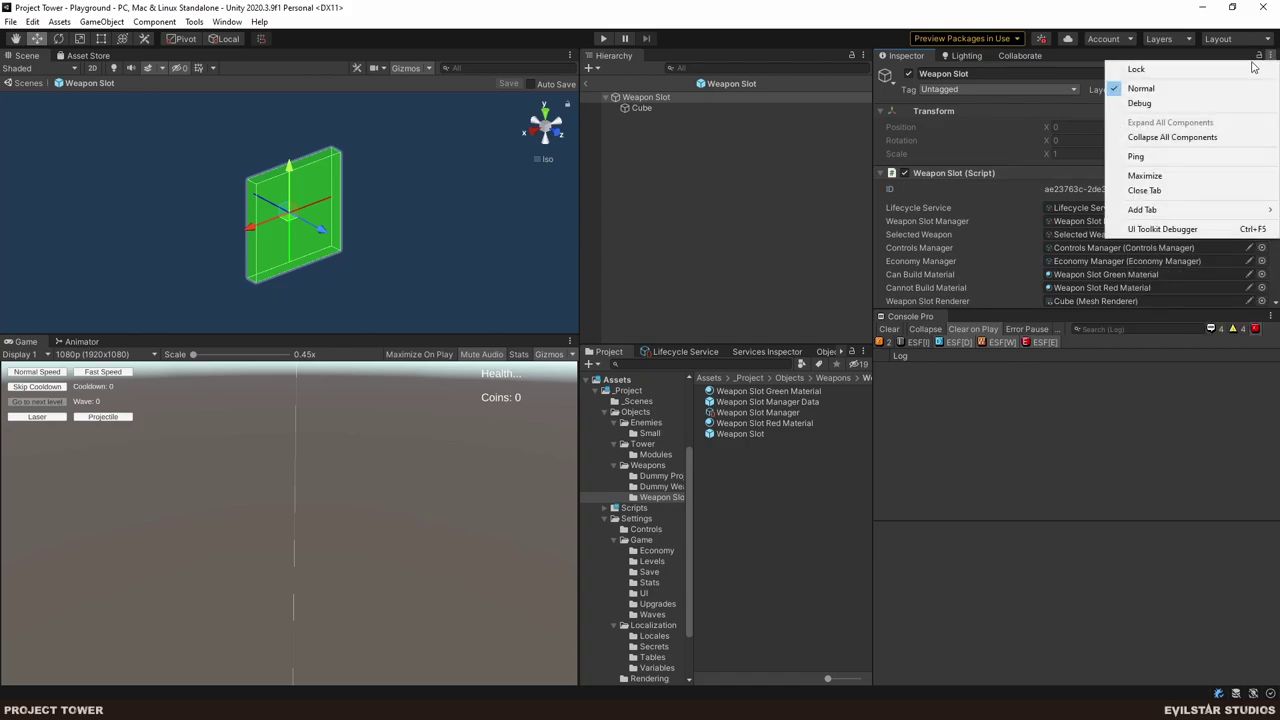
{"action": "left_click", "coordinate": [1140, 104]}
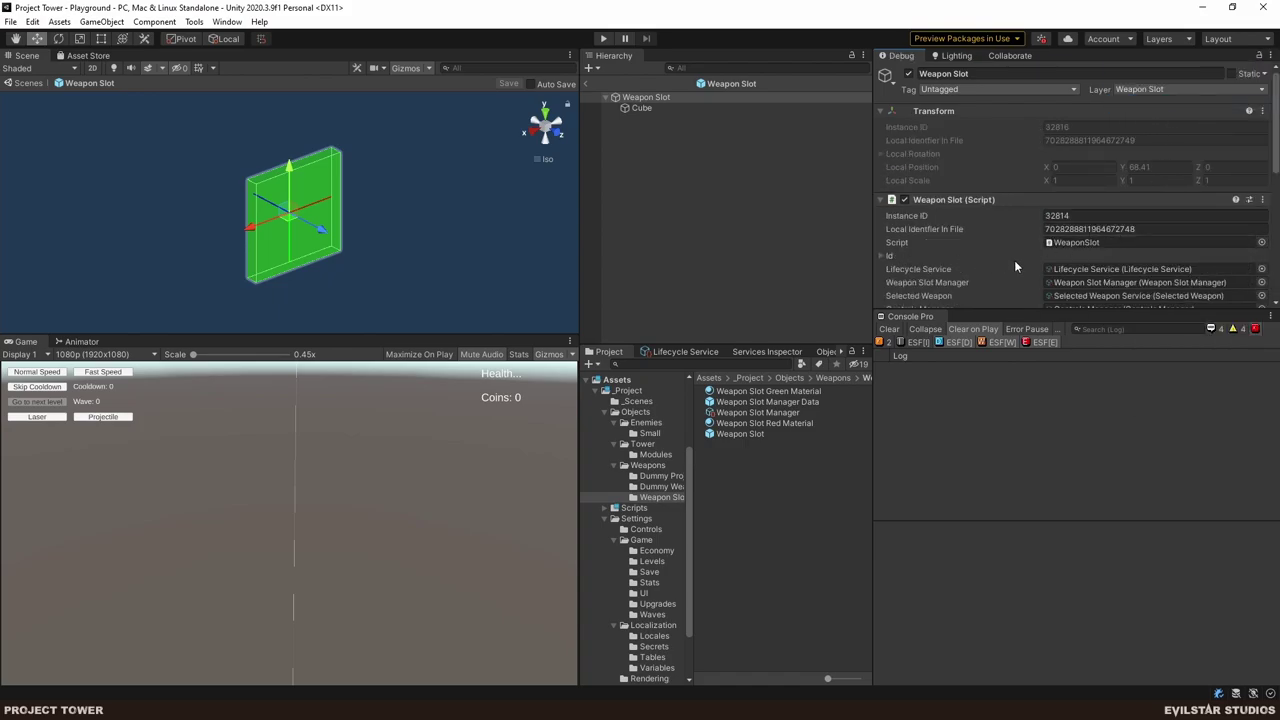
- Expand the Id Value array and set all its elements (0–15) to 0
{"action": "left_click", "coordinate": [881, 255]}
{"action": "scroll", "coordinate": [992, 251], "scroll_direction": "down", "scroll_amount": 3}
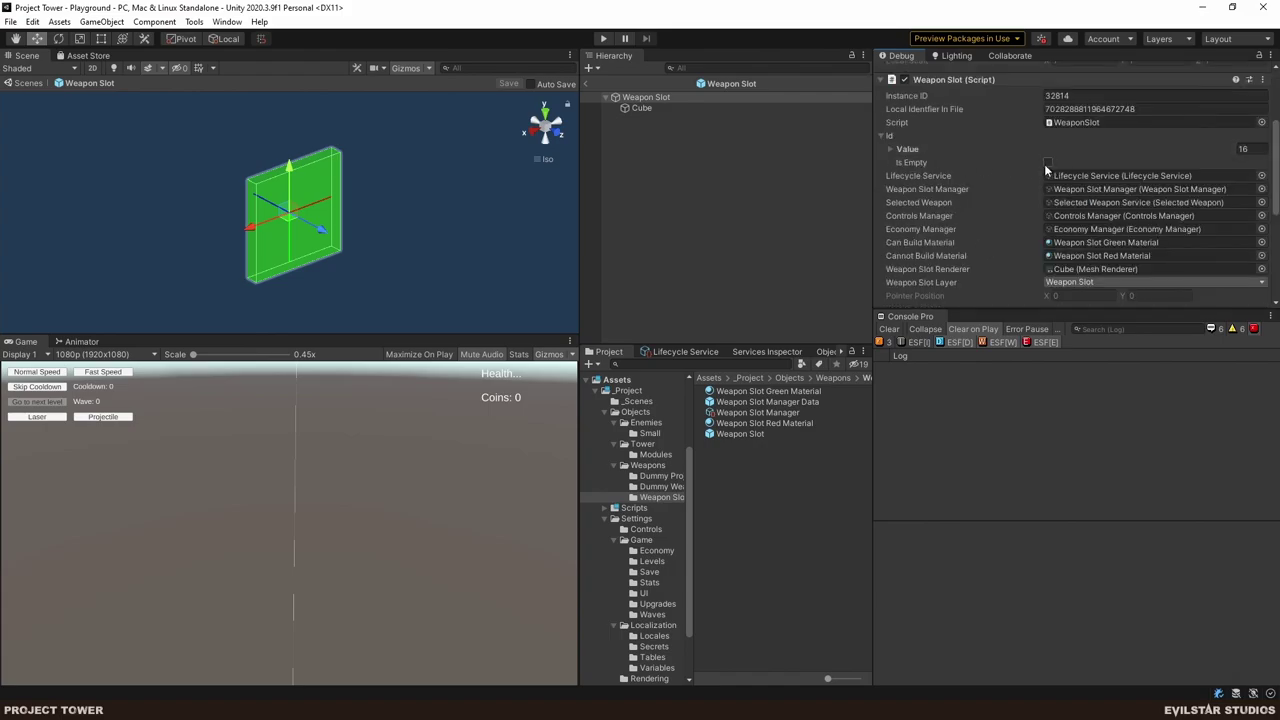
{"action": "left_click", "coordinate": [899, 150]}
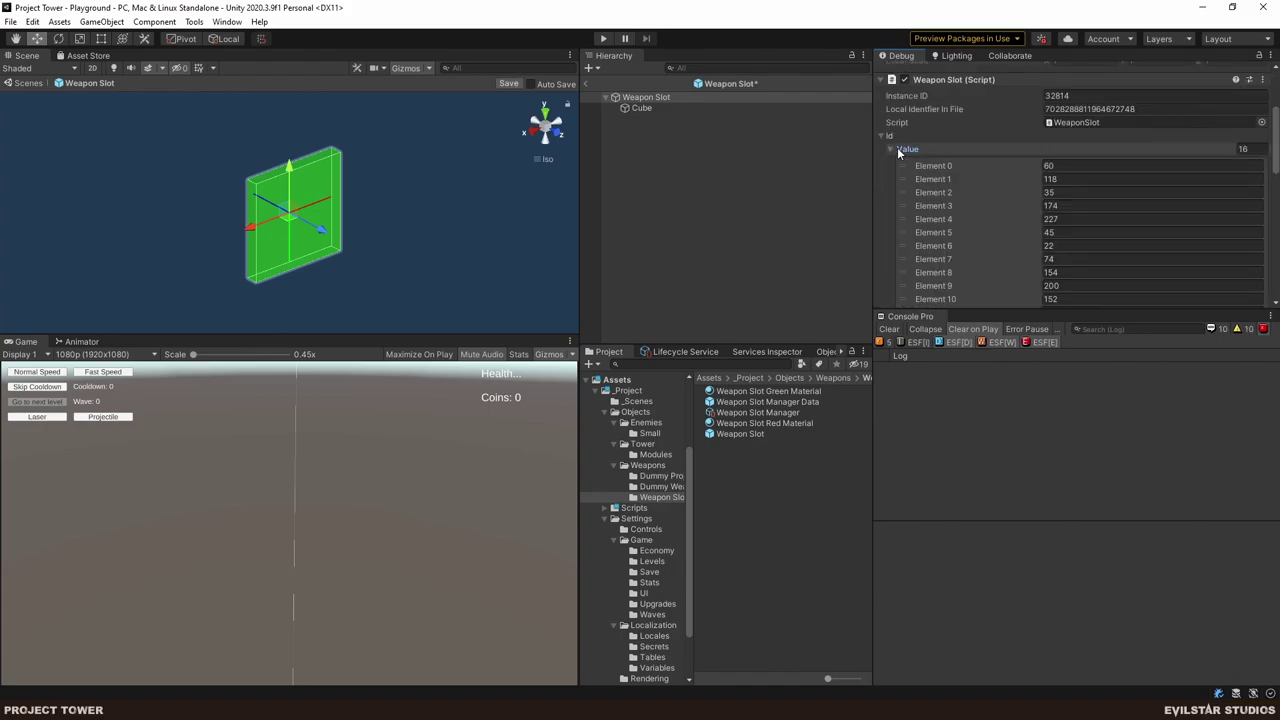
{"action": "left_click", "coordinate": [1064, 168]}
{"action": "scroll", "coordinate": [1066, 240], "scroll_direction": "down", "scroll_amount": 5}
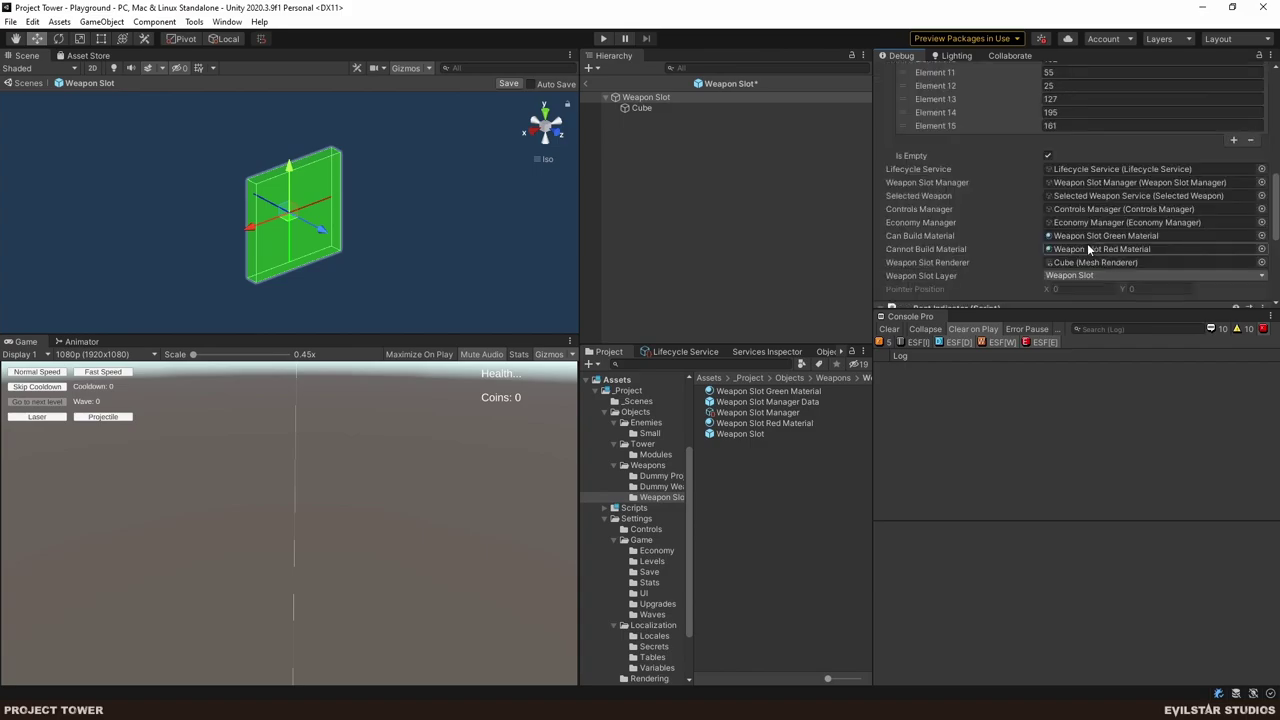
{"action": "scroll", "coordinate": [1066, 245], "scroll_direction": "up", "scroll_amount": 2}
{"action": "left_click", "coordinate": [1066, 245]}
{"action": "type", "text": "0"}
{"action": "left_click", "coordinate": [1062, 232]}
{"action": "type", "text": "0"}
{"action": "left_click", "coordinate": [1060, 219]}
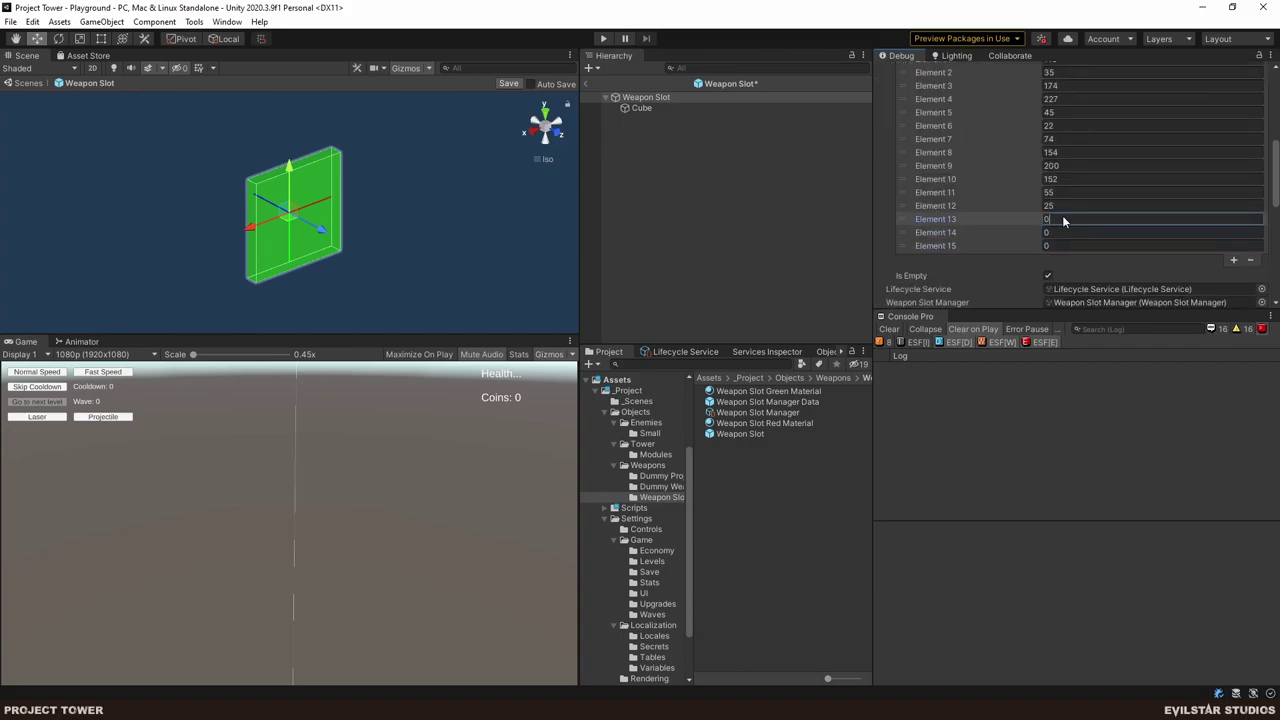
{"action": "type", "text": "0"}
{"action": "left_click", "coordinate": [1058, 205]}
{"action": "type", "text": "0"}
{"action": "left_click", "coordinate": [1056, 192]}
{"action": "left_click", "coordinate": [1058, 179]}
{"action": "type", "text": "0"}
{"action": "left_click", "coordinate": [1060, 165]}
{"action": "type", "text": "0"}
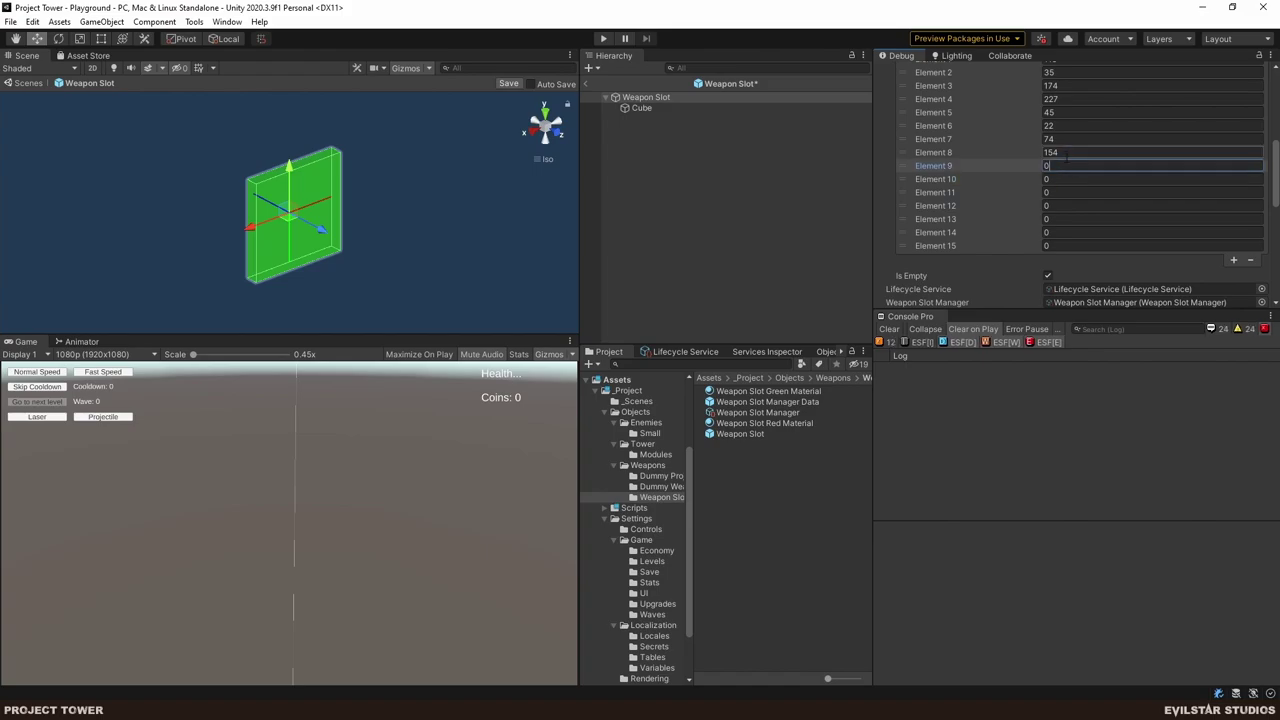
{"action": "left_click", "coordinate": [1062, 152]}
{"action": "type", "text": "0"}
{"action": "left_click", "coordinate": [1064, 139]}
{"action": "type", "text": "0"}
{"action": "left_click", "coordinate": [1068, 112]}
{"action": "type", "text": "0"}
{"action": "left_click", "coordinate": [1070, 99]}
{"action": "type", "text": "0"}
{"action": "left_click", "coordinate": [1072, 86]}
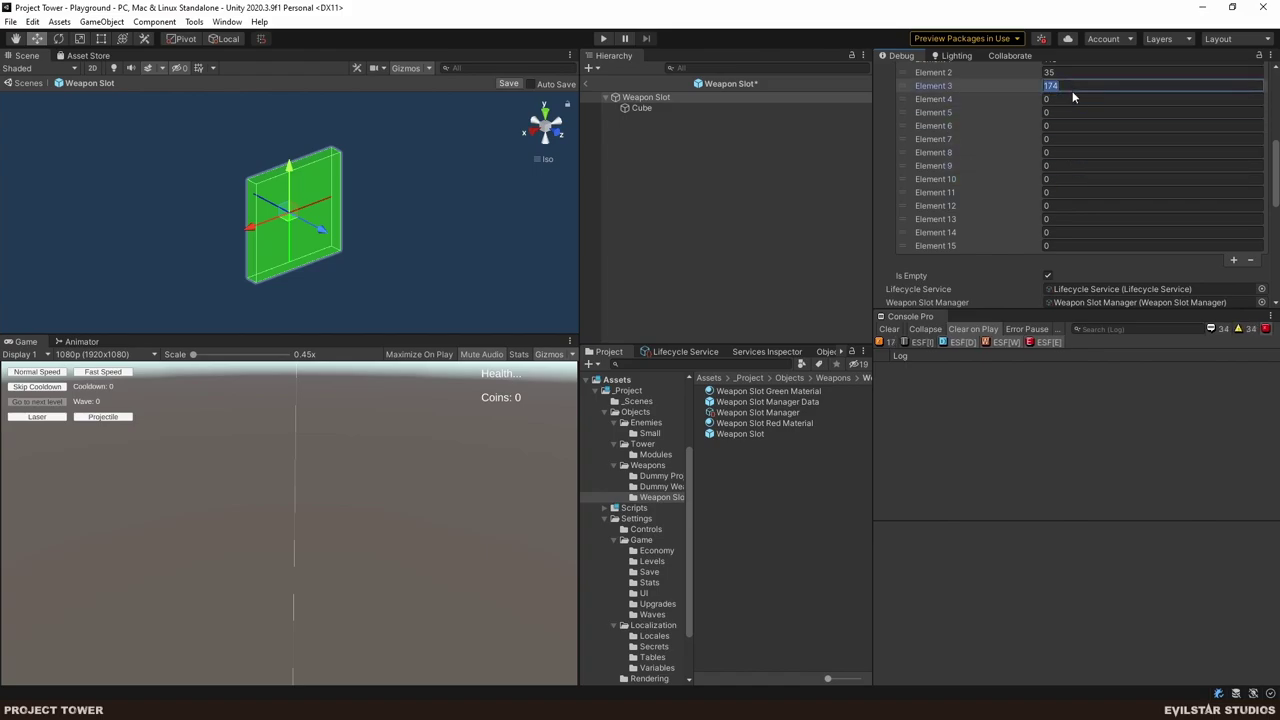
{"action": "type", "text": "0"}
{"action": "scroll", "coordinate": [1073, 120], "scroll_direction": "up", "scroll_amount": 3}
{"action": "left_click", "coordinate": [1064, 192]}
{"action": "type", "text": "0"}
{"action": "left_click", "coordinate": [1066, 178]}
{"action": "type", "text": "0"}
{"action": "left_click", "coordinate": [1066, 165]}
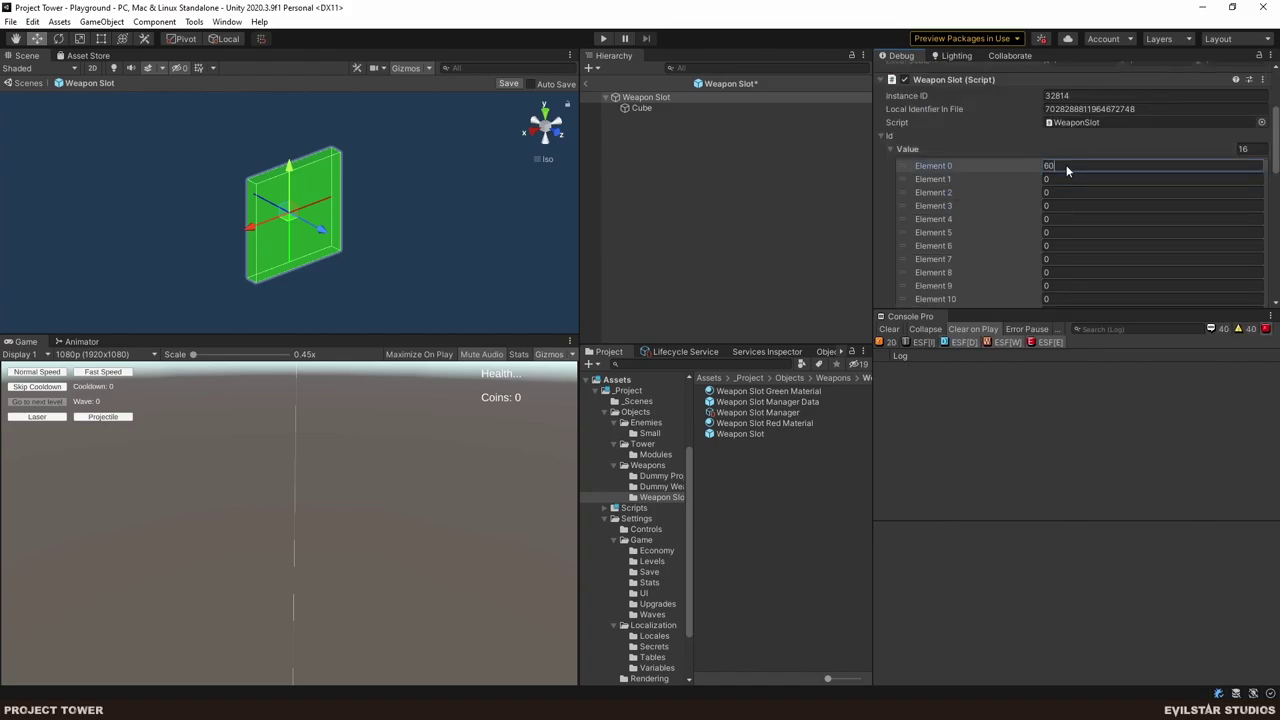
{"action": "type", "text": "0"}
- Collapse the array, set the inspector to Normal, and exit prefab mode to Playground
{"action": "left_click", "coordinate": [891, 149]}
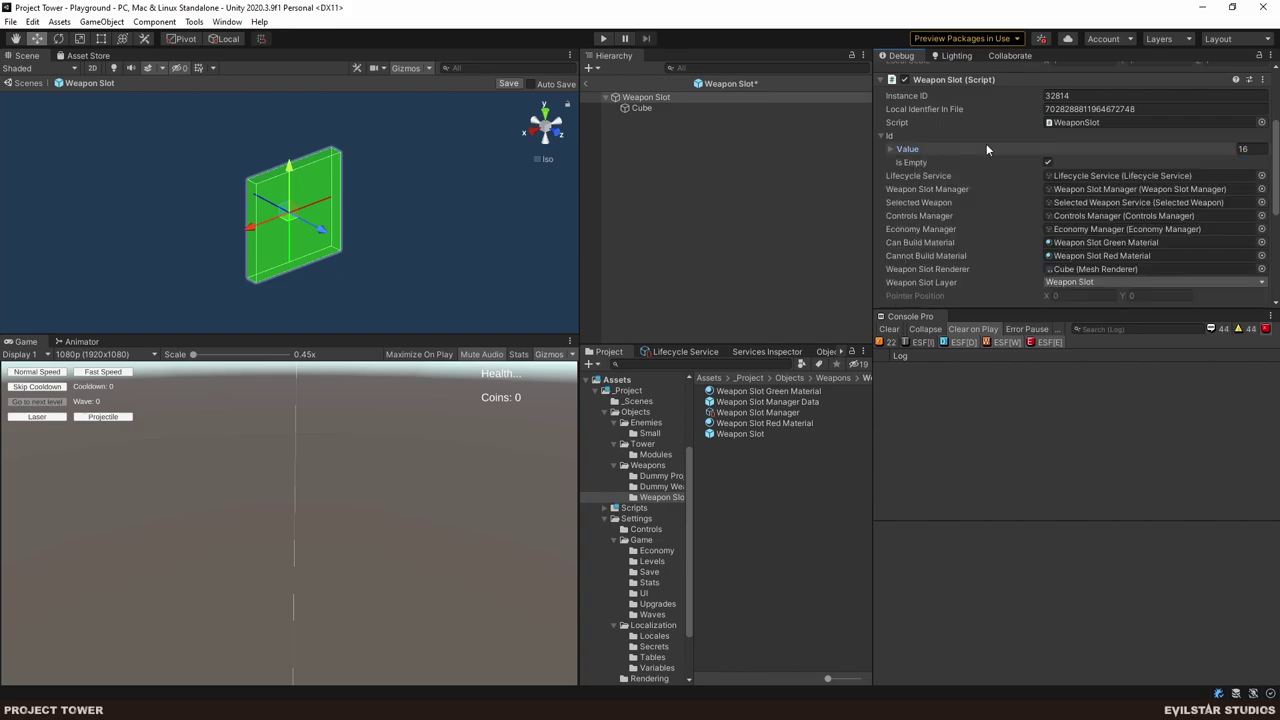
{"action": "left_click", "coordinate": [1262, 56]}
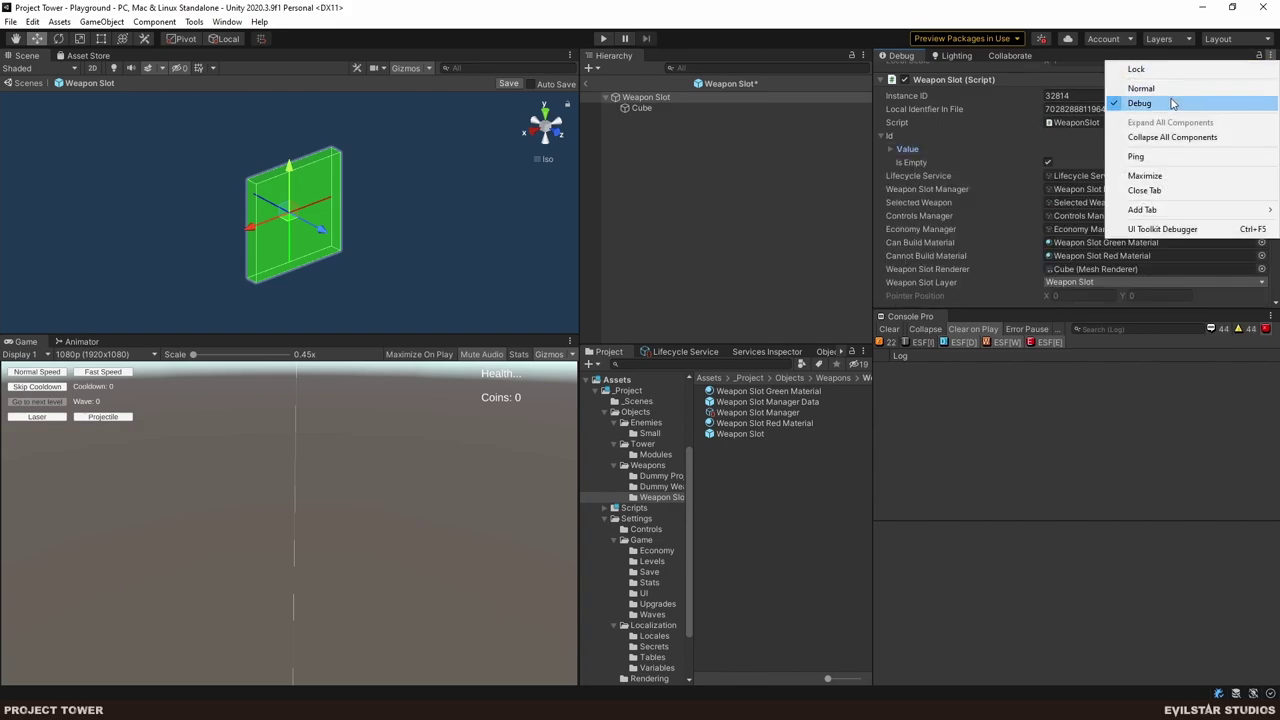
{"action": "left_click", "coordinate": [1140, 86]}
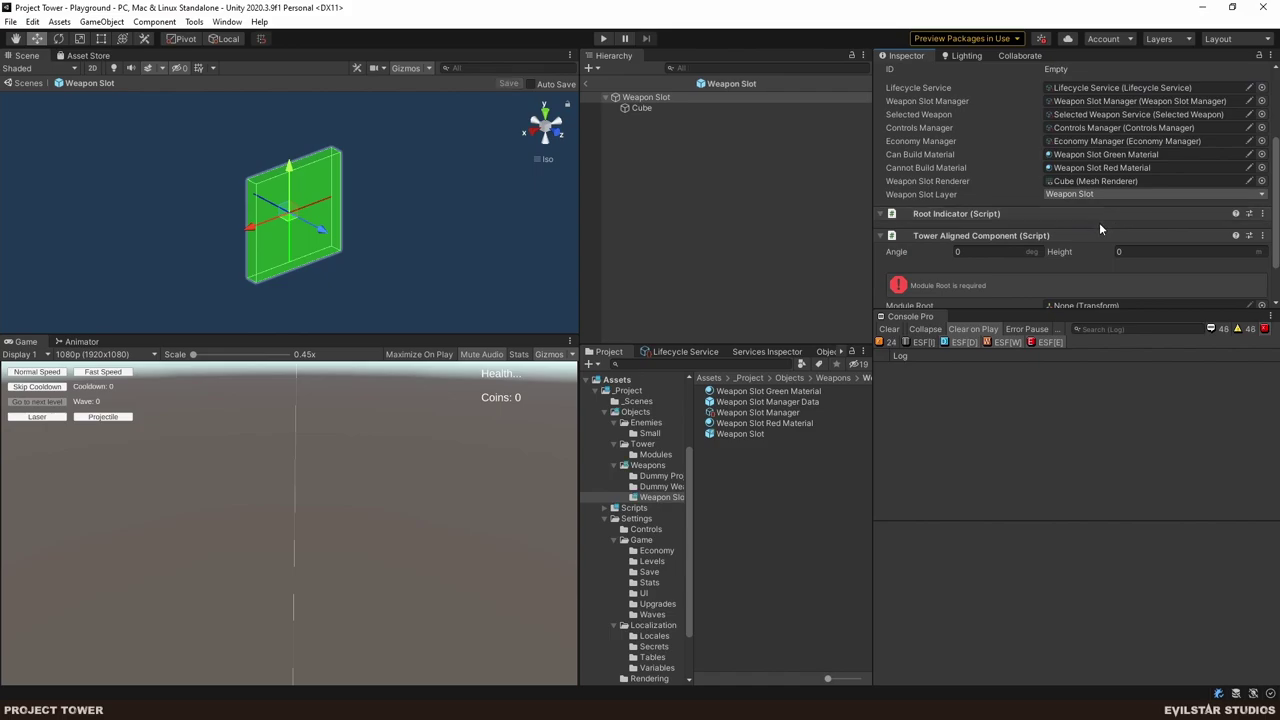
{"action": "scroll", "coordinate": [1099, 222], "scroll_direction": "up", "scroll_amount": 3}
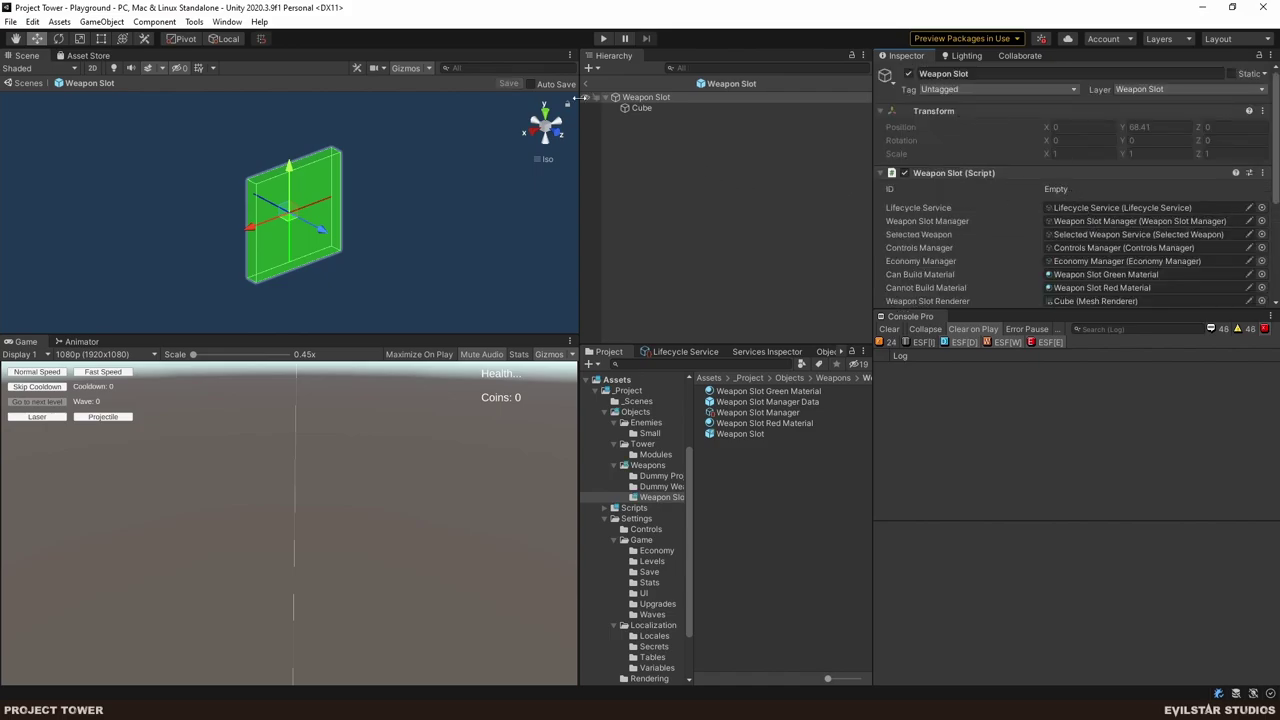
{"action": "left_click", "coordinate": [586, 84]}
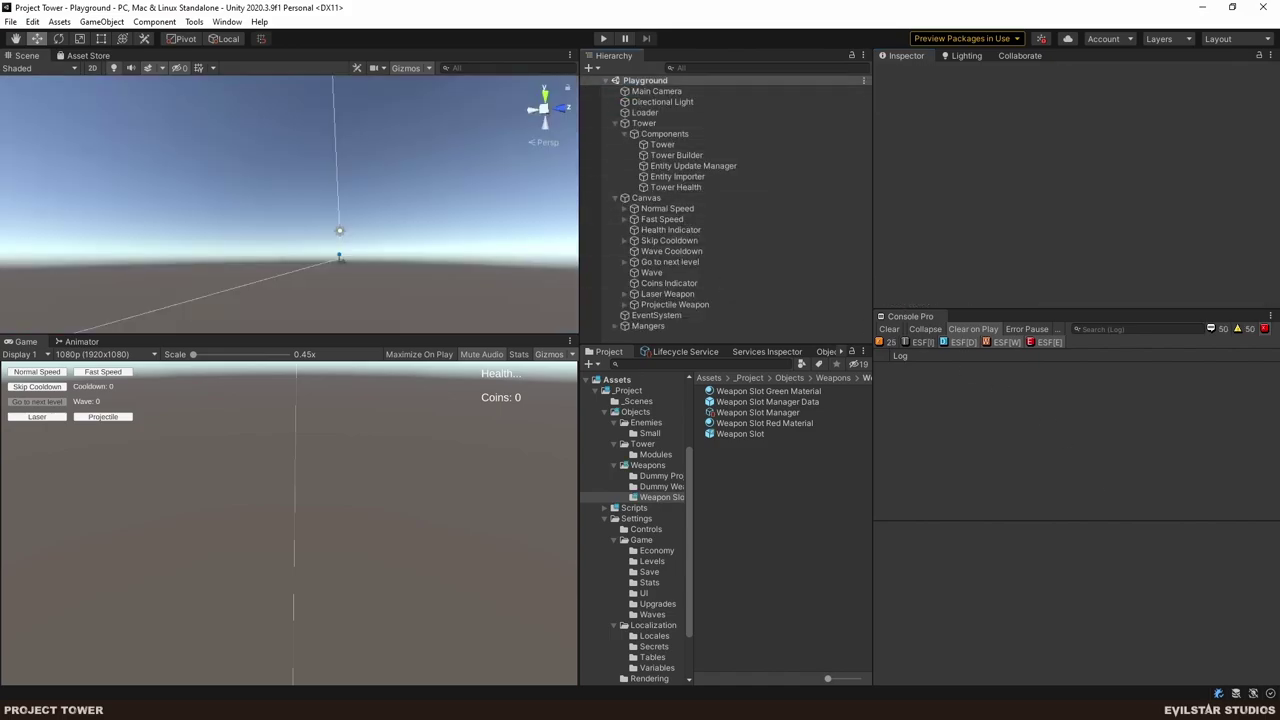
- Add an ESFLog.D debug call above _id = Id.New that logs the old _id value
{"action": "key", "text": "alt+Tab"}
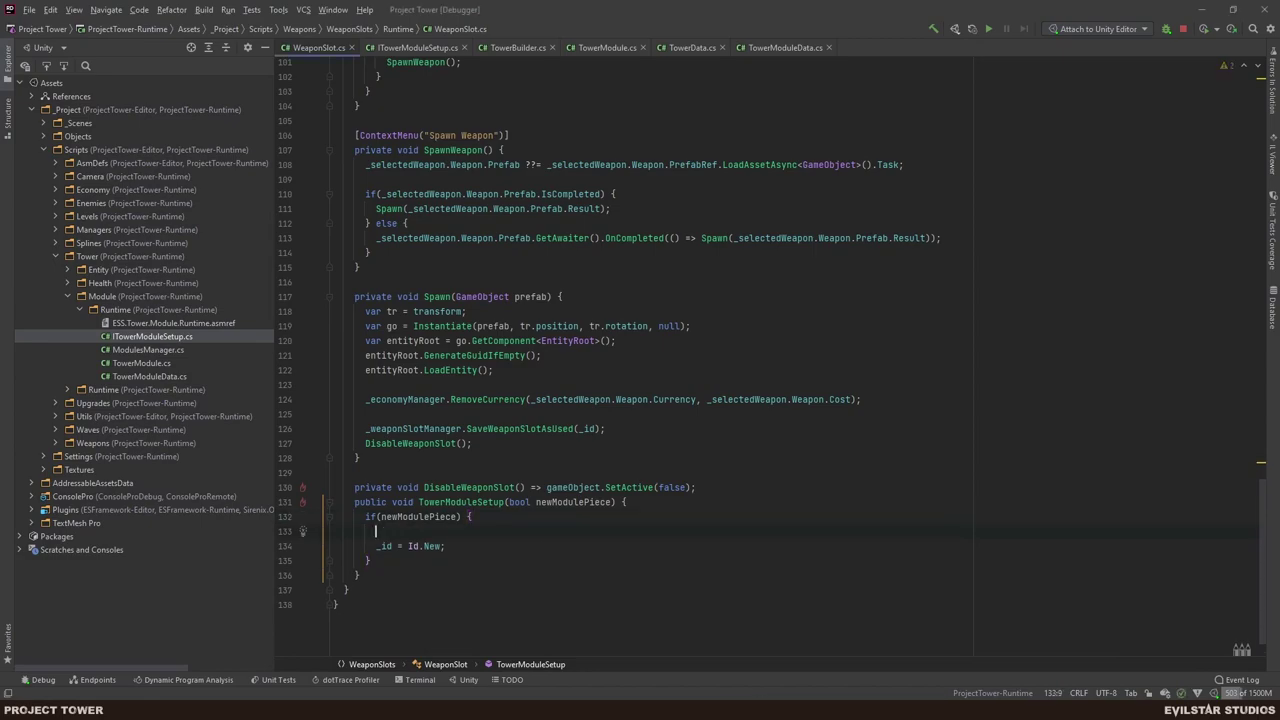
{"action": "key", "text": "BackSpace"}
{"action": "key", "text": "ctrl+alt+Return"}
{"action": "type", "text": "log"}
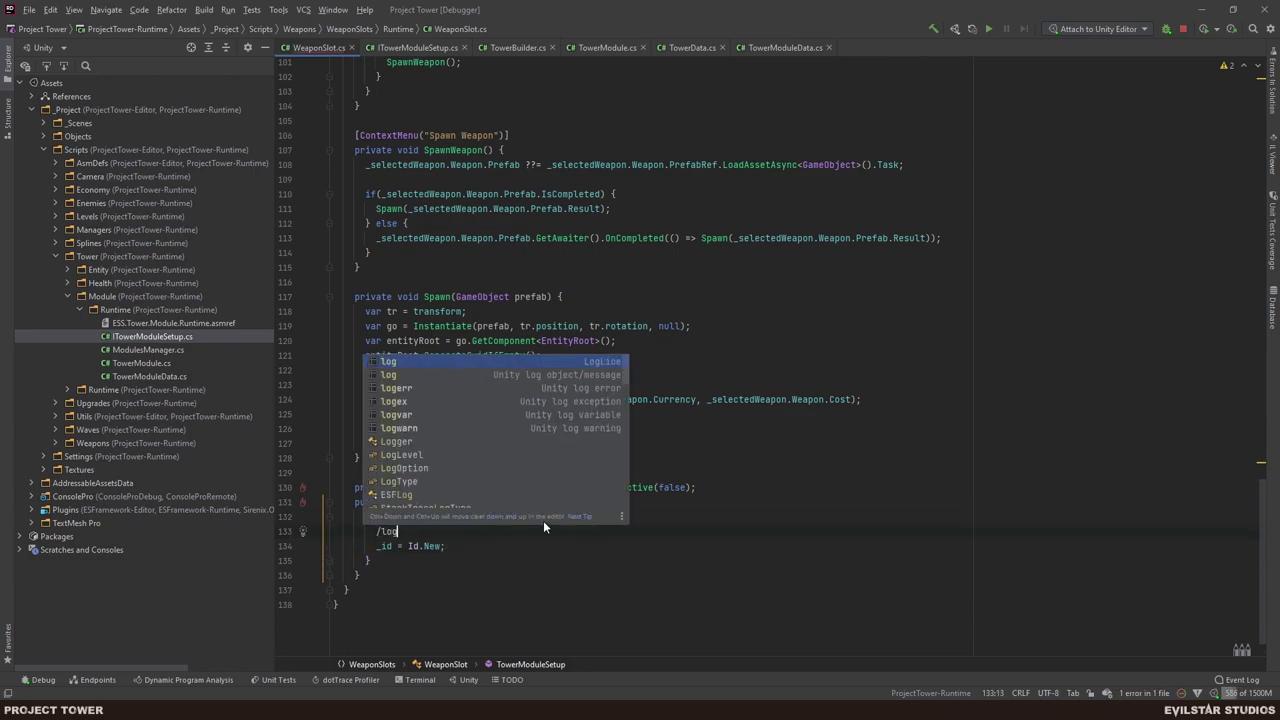
{"action": "key", "text": "Escape"}
{"action": "type", "text": "og"}
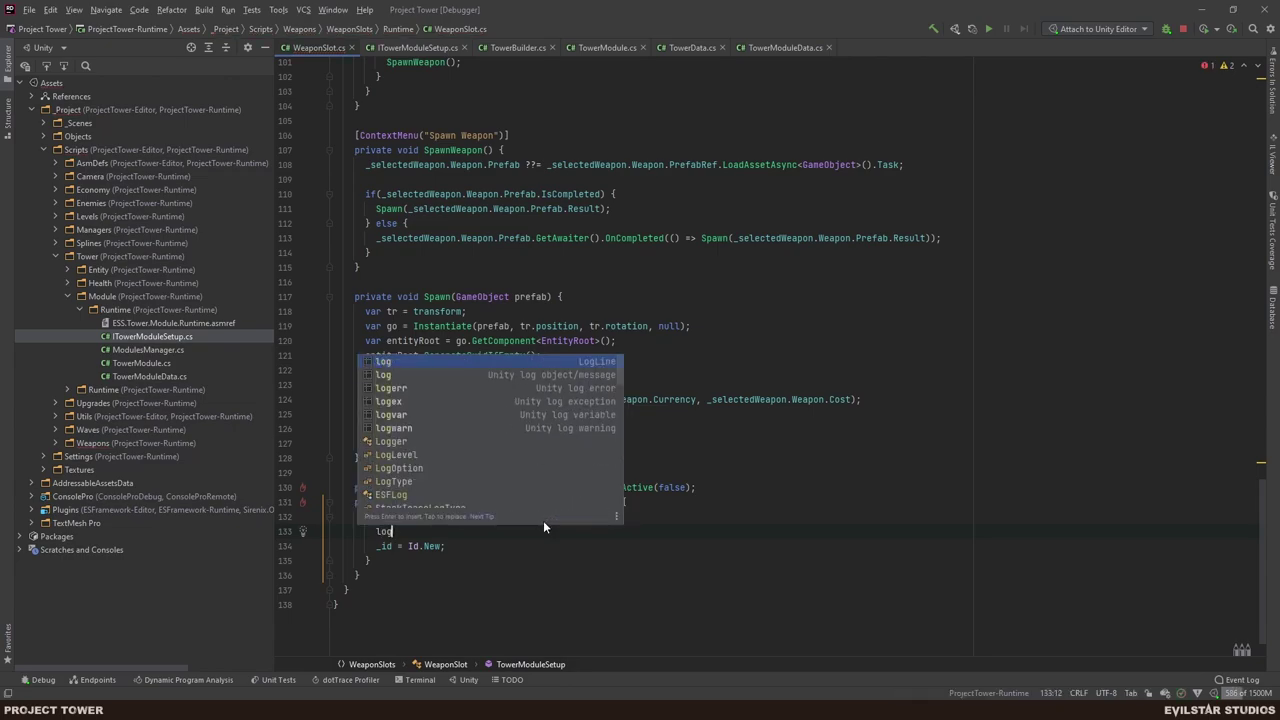
{"action": "key", "text": "Tab"}
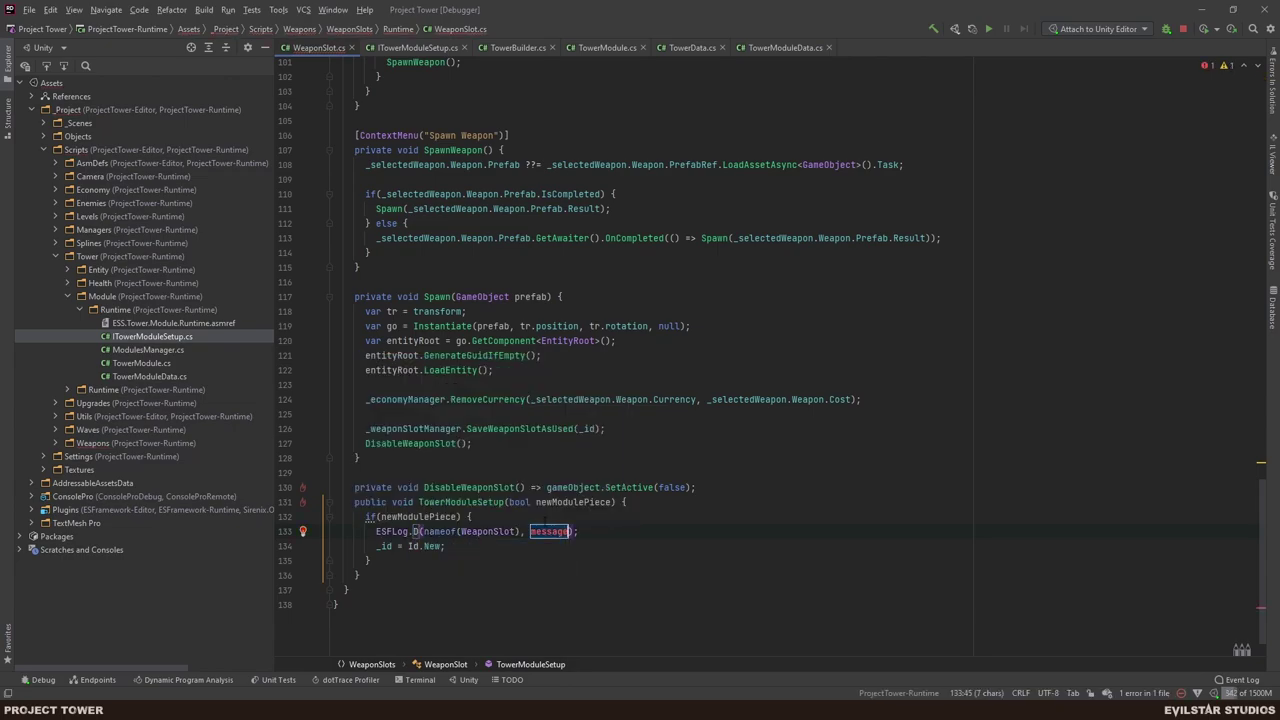
{"action": "key", "text": "BackSpace"}
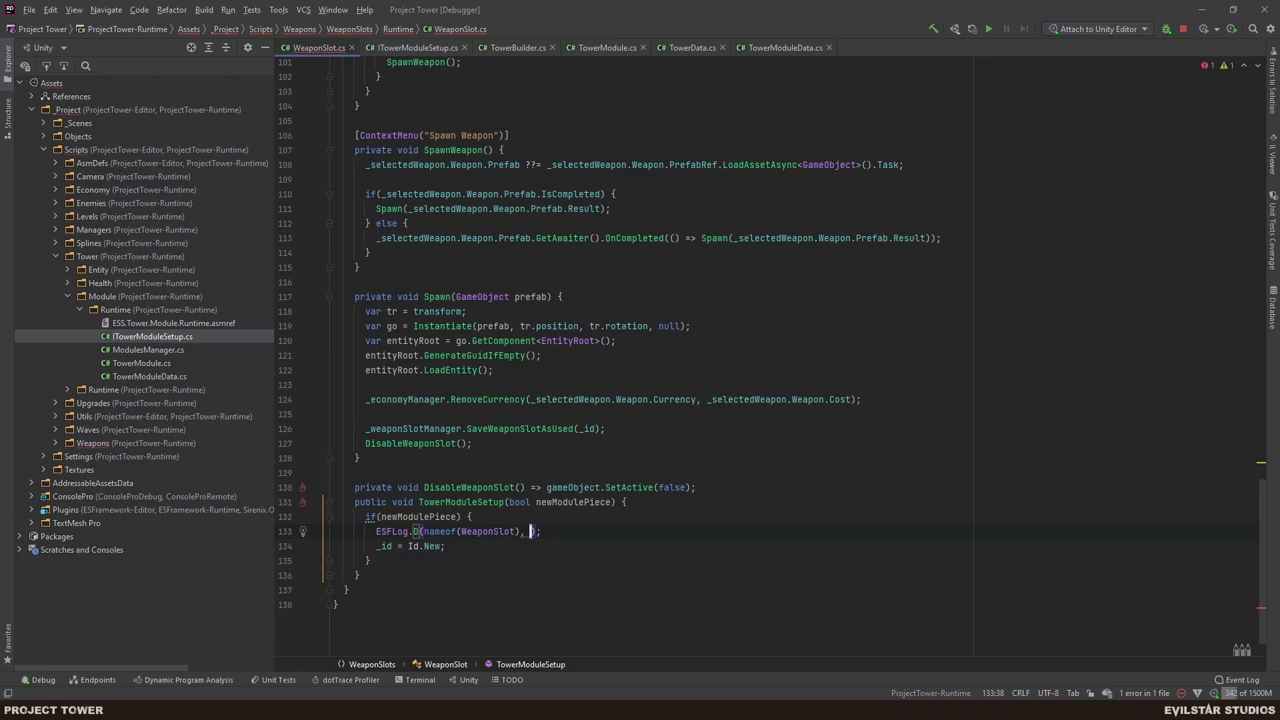
{"action": "type", "text": "$\"{}_id"}
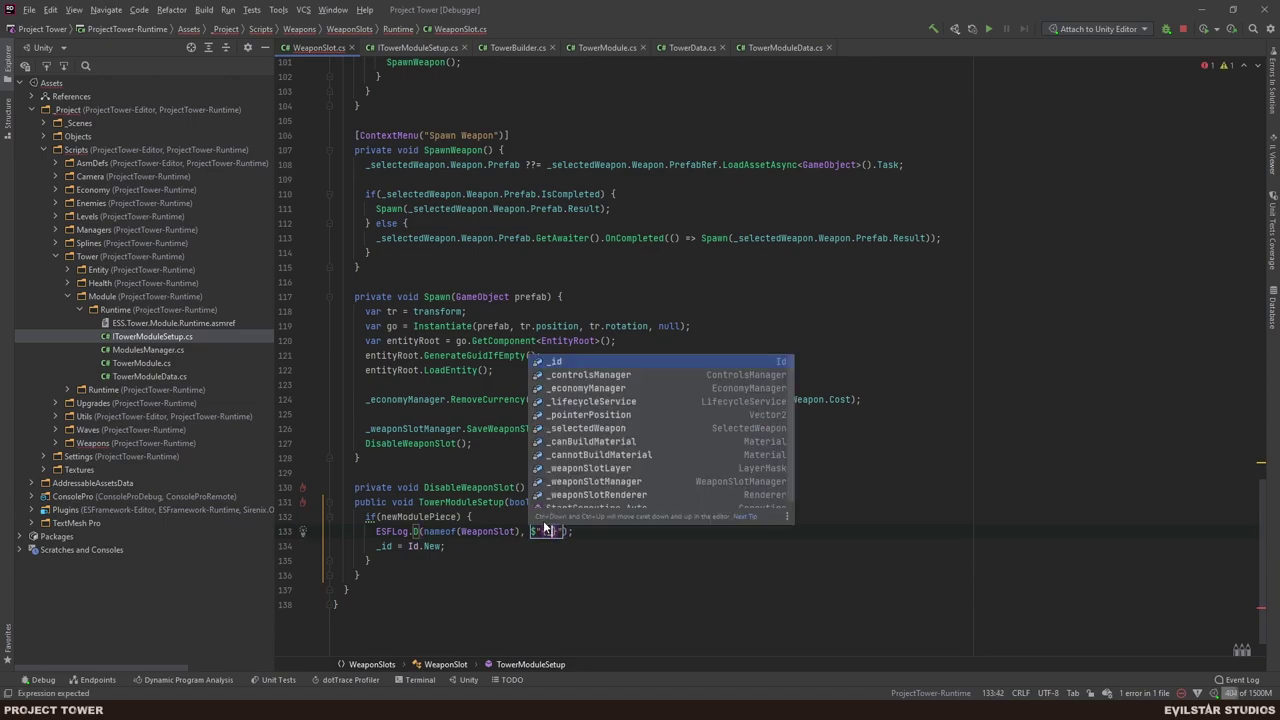
{"action": "type", "text": ".ToString()"}
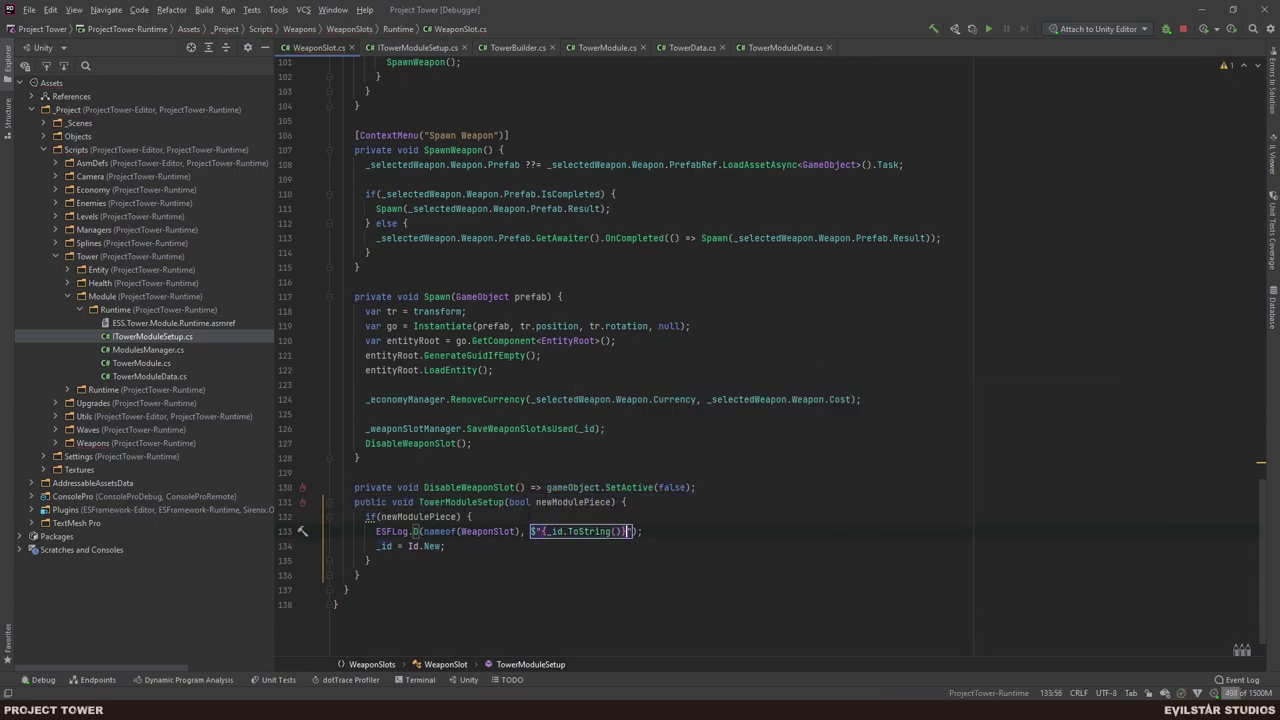
{"action": "key", "text": "Down"}
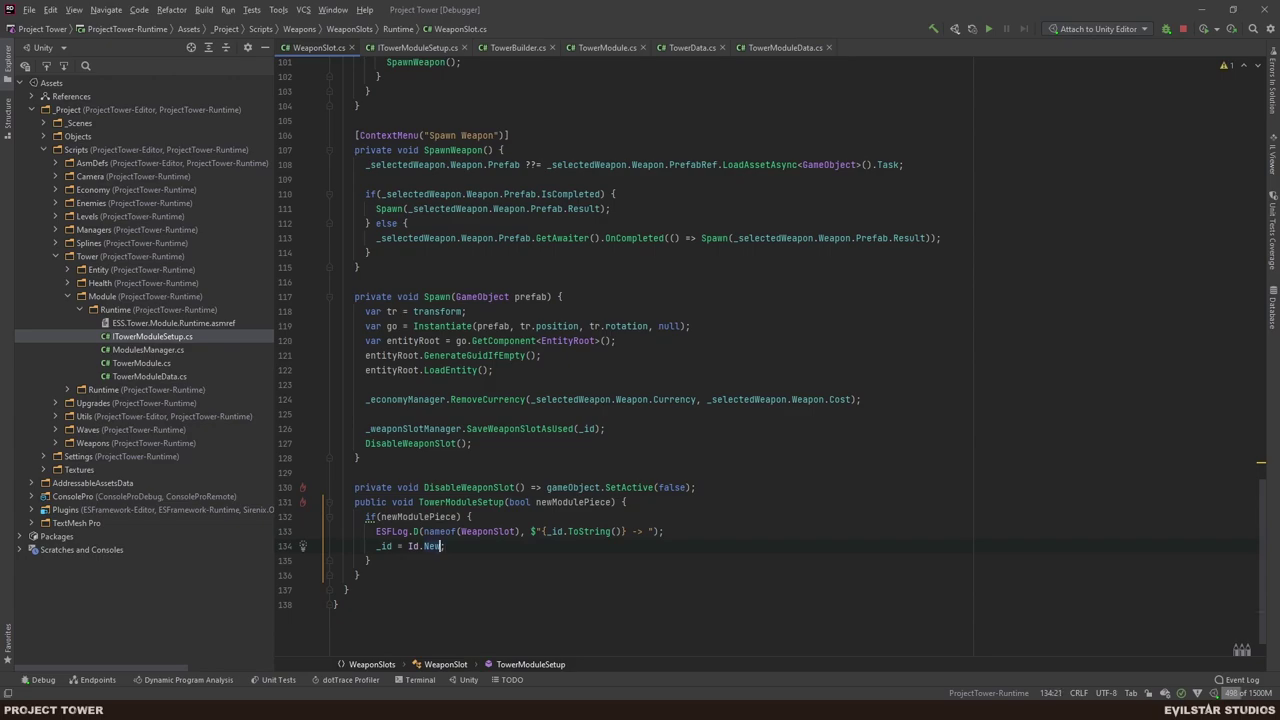
{"action": "key", "text": "ctrl+alt+v"}
{"action": "key", "text": "Return"}
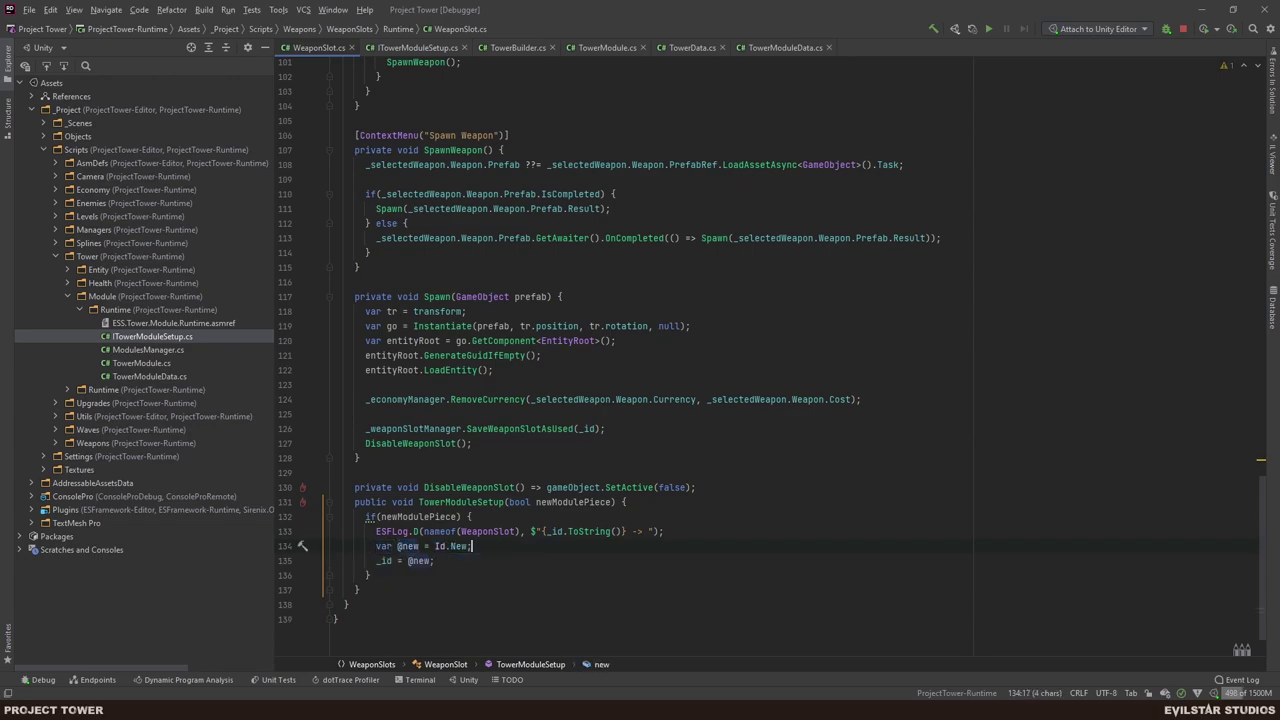
{"action": "key", "text": "Return"}
{"action": "key", "text": "BackSpace"}
{"action": "key", "text": "alt+shift+Up"}
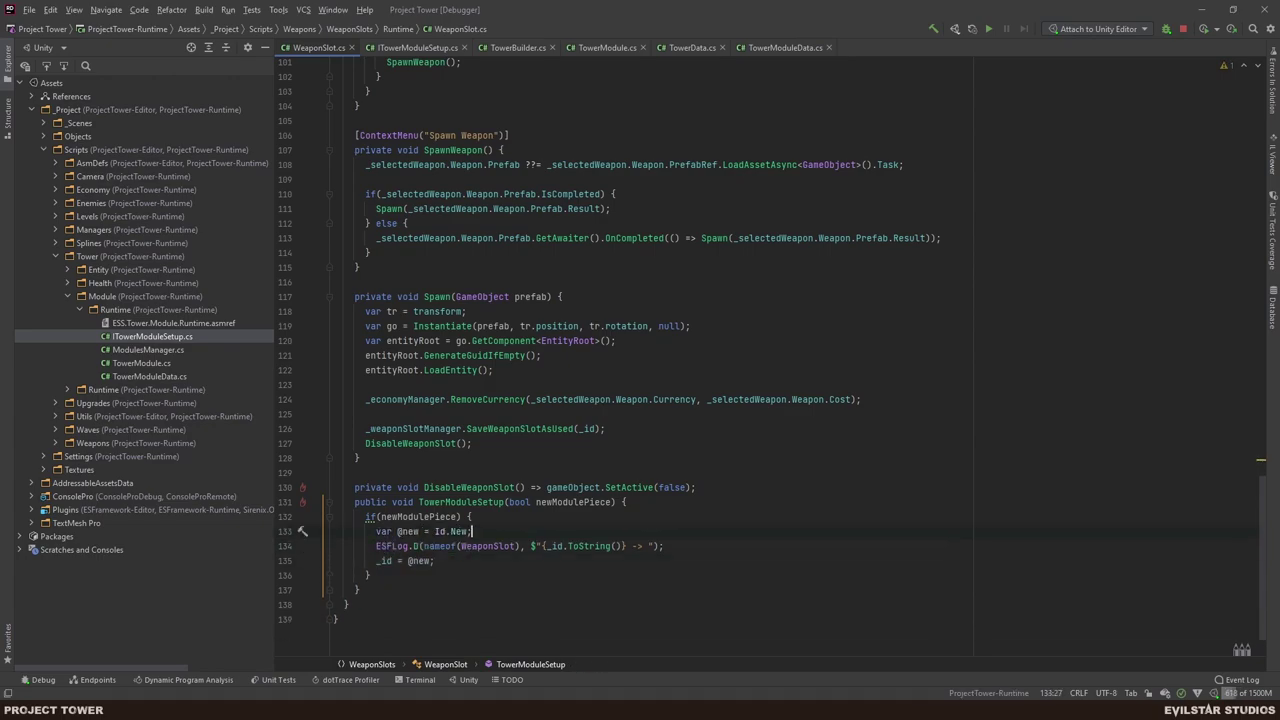
{"action": "key", "text": "Left"}
{"action": "key", "text": "Left"}
{"action": "type", "text": "{"}
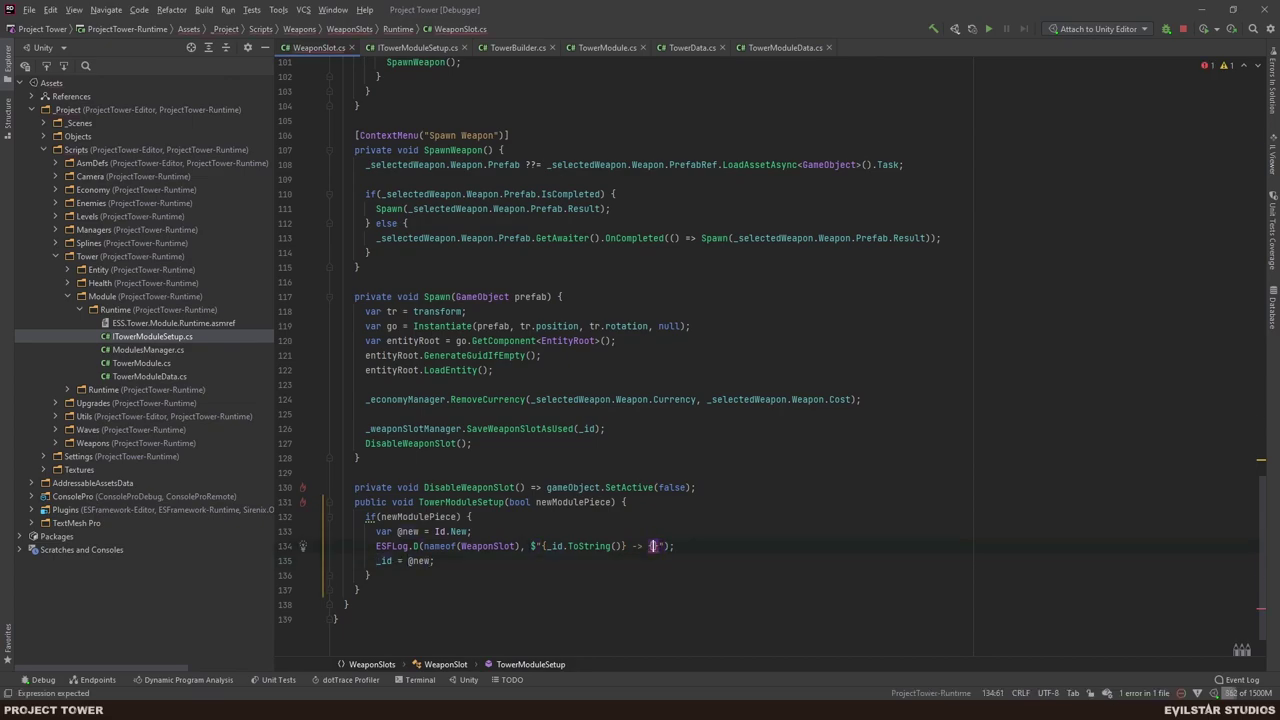
{"action": "type", "text": "@new"}
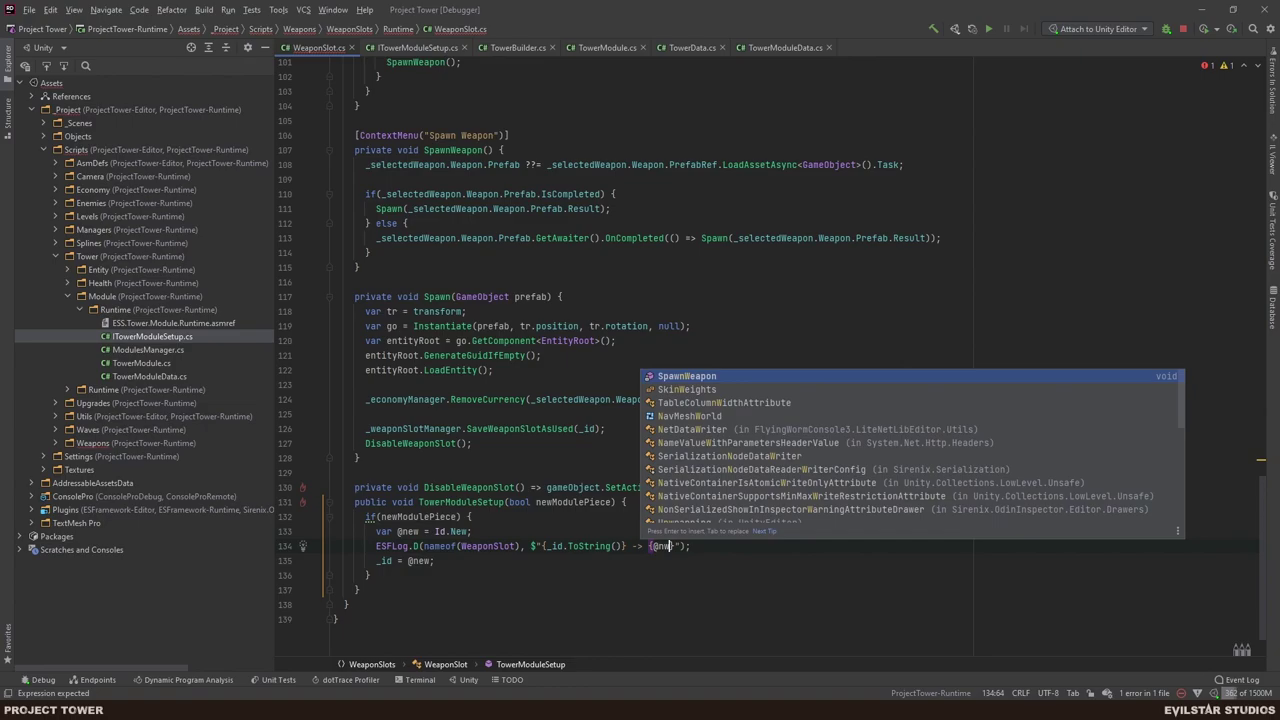
{"action": "type", "text": ".toStr"}
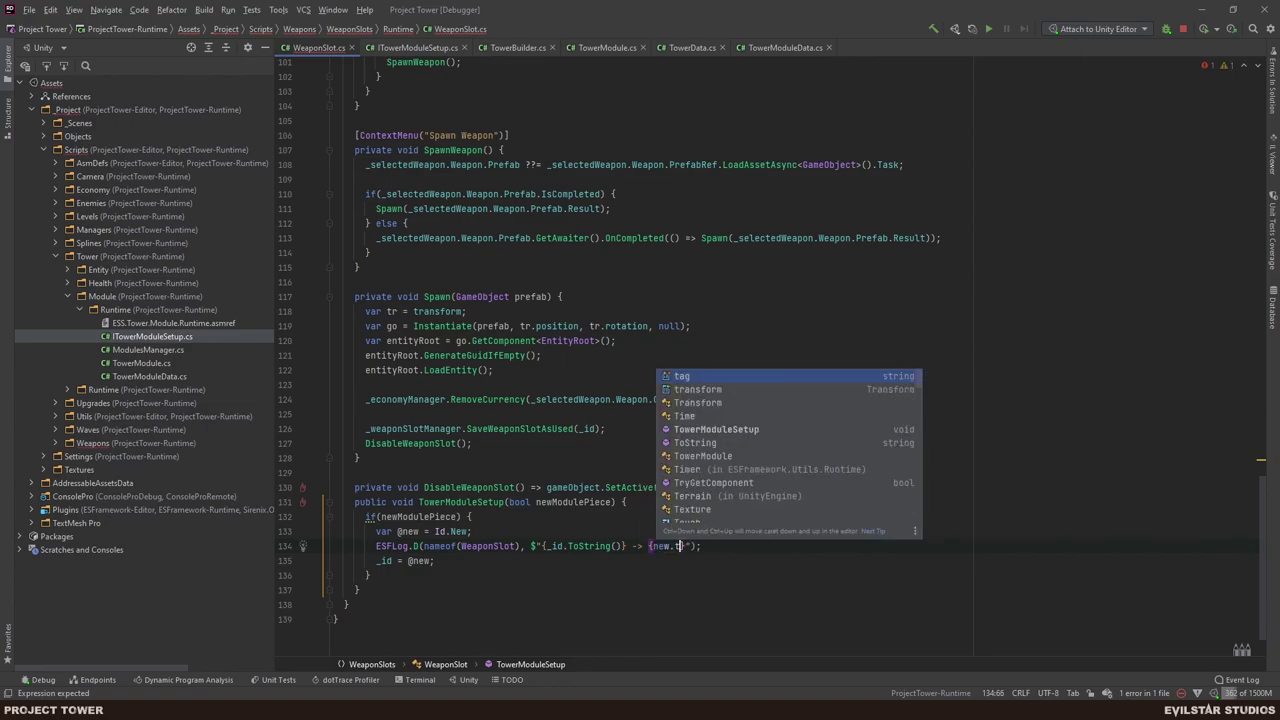
{"action": "key", "text": "Return"}
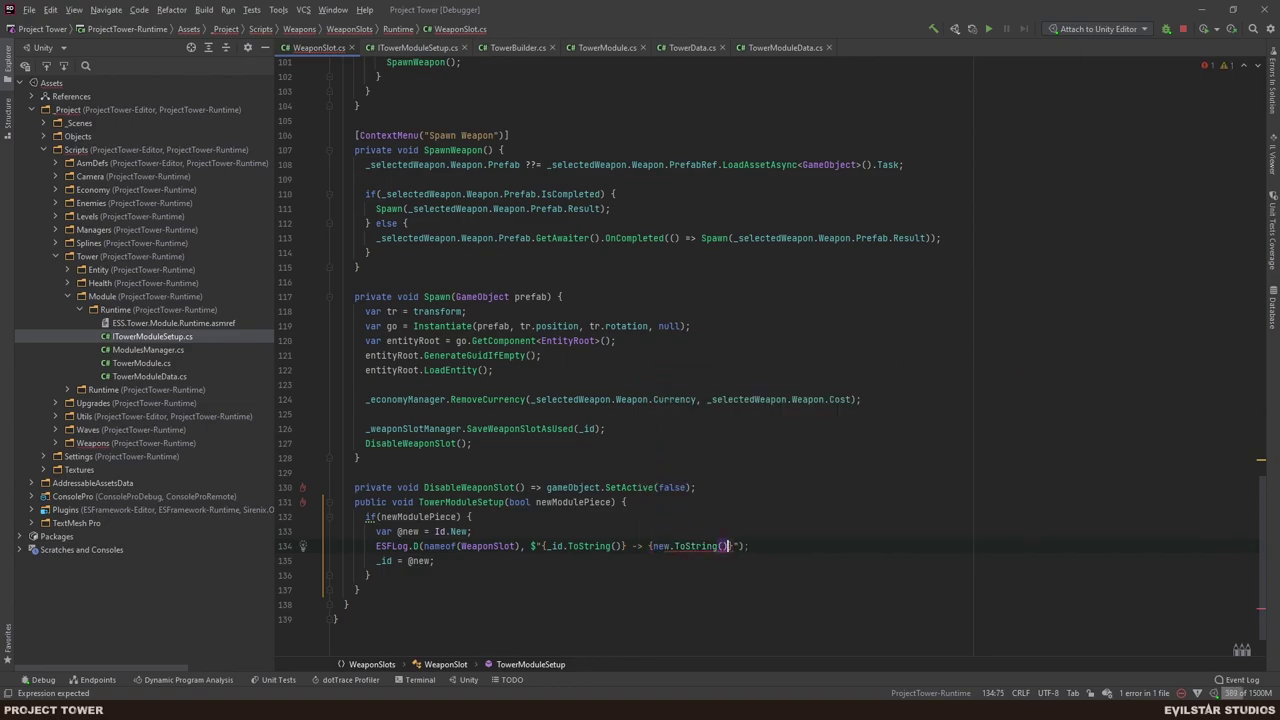
{"action": "type", "text": "@"}
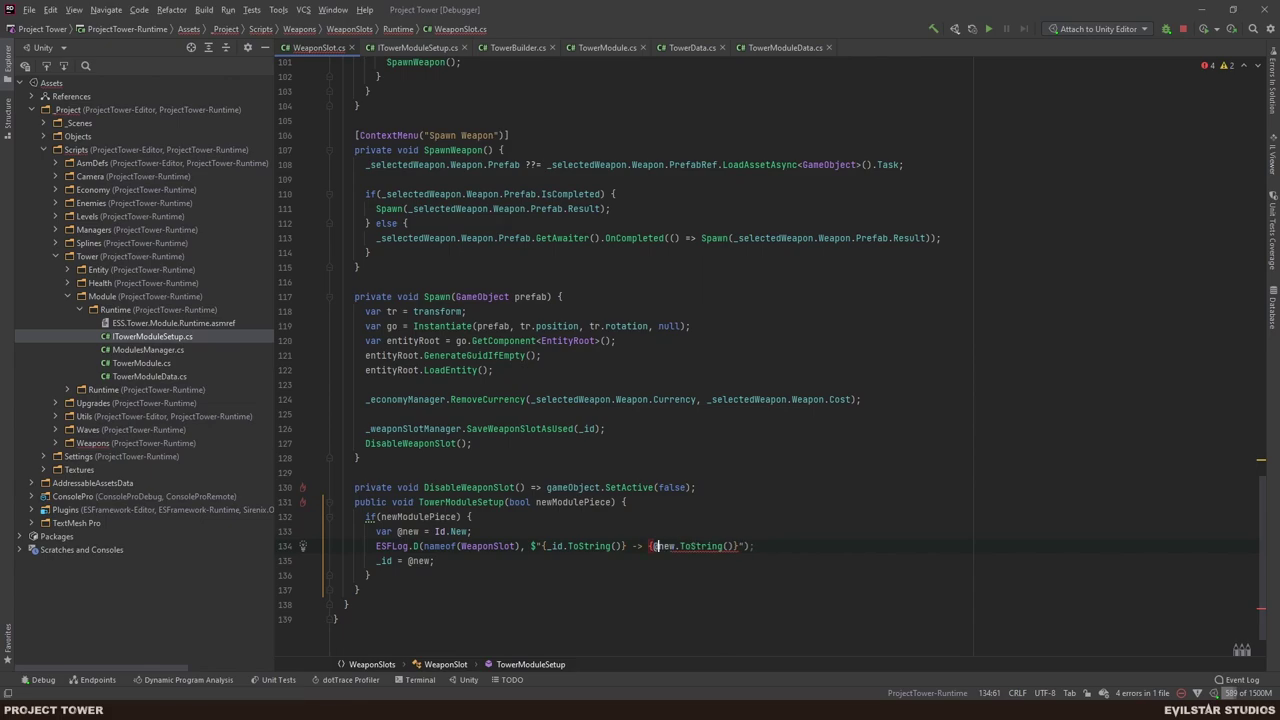
{"action": "type", "text": ")}\")"}
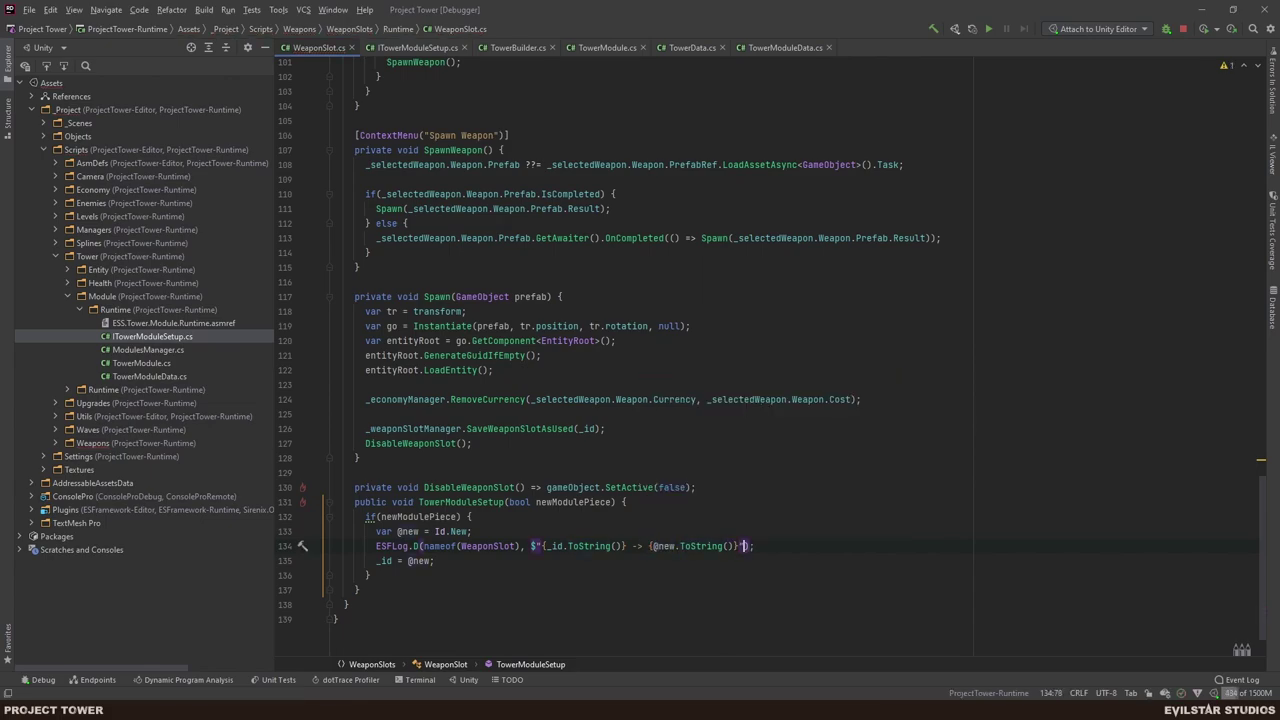
{"action": "type", "text": ", gameObject"}
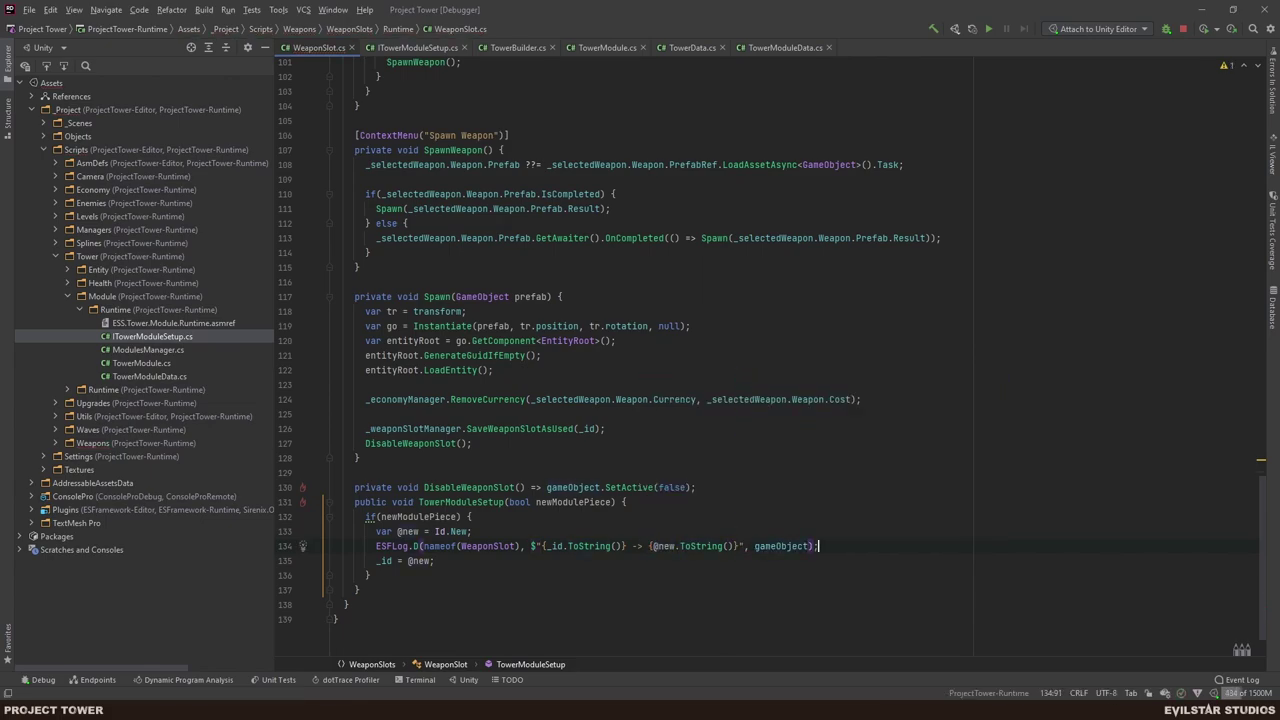
{"action": "scroll", "coordinate": [770, 360], "scroll_direction": "up", "scroll_amount": 3}
{"action": "scroll", "coordinate": [469, 503], "scroll_direction": "down", "scroll_amount": 4}
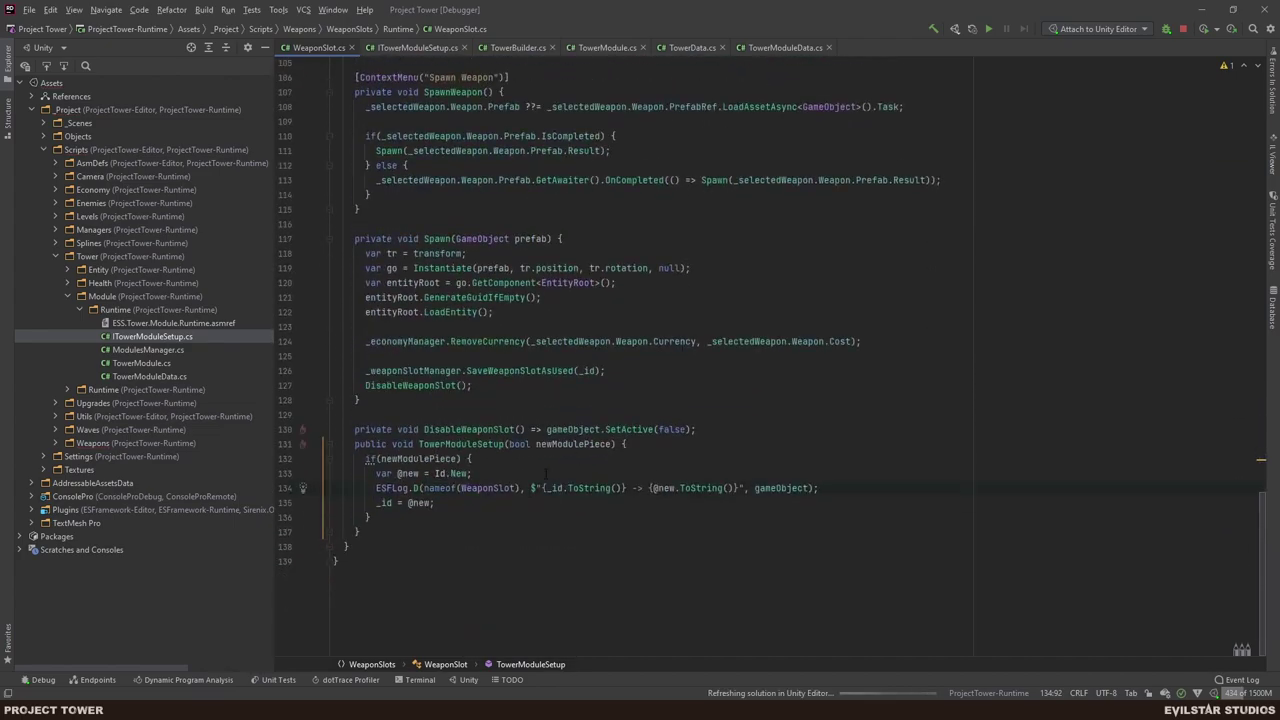
{"action": "left_click", "coordinate": [469, 503]}
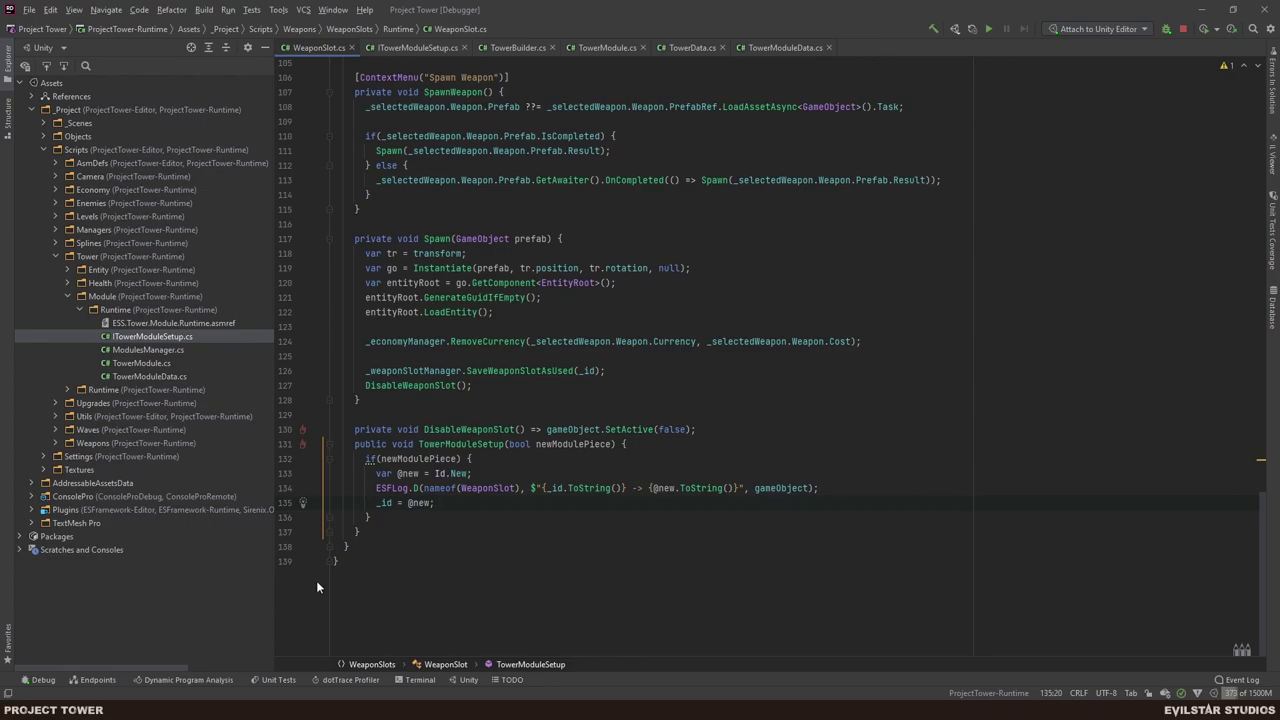
{"action": "key", "text": "alt+Tab"}
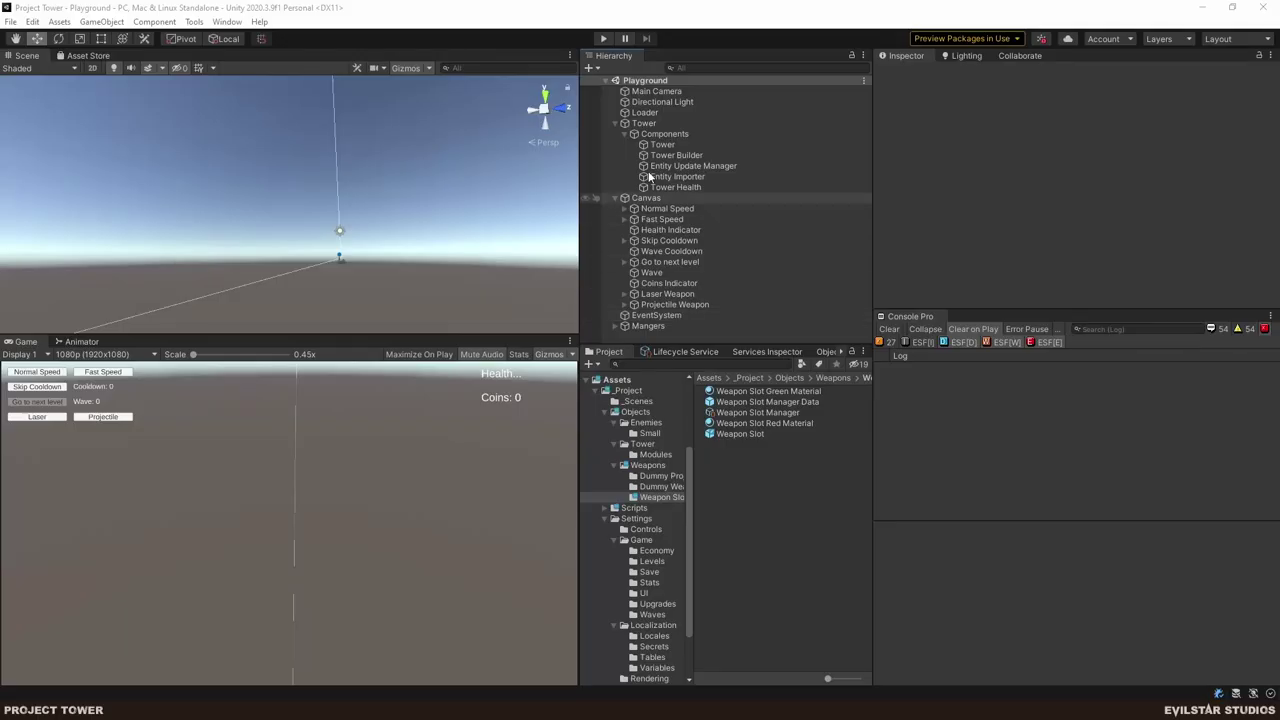
- Enter Play mode, expand Tower Builder by 5 modules, and review the Empty-to-new-ID log entries
{"action": "left_click", "coordinate": [603, 38]}
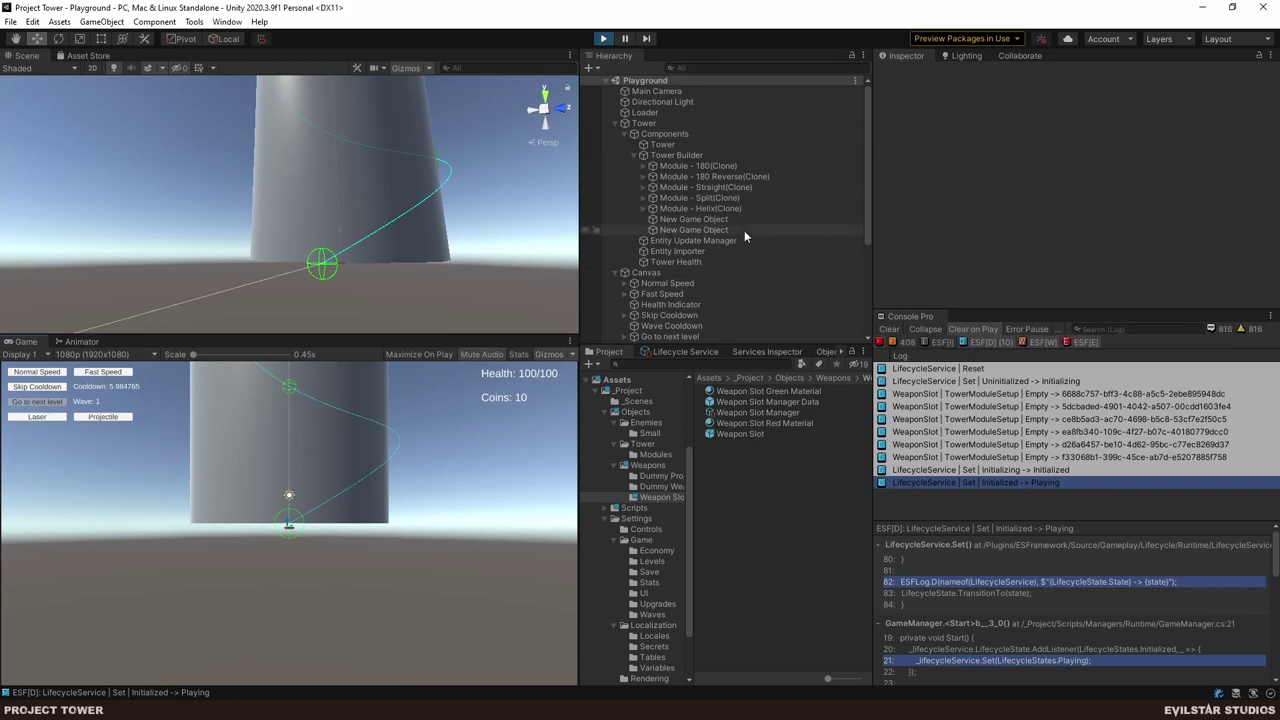
{"action": "left_click", "coordinate": [678, 155]}
{"action": "scroll", "coordinate": [1050, 195], "scroll_direction": "down", "scroll_amount": 1}
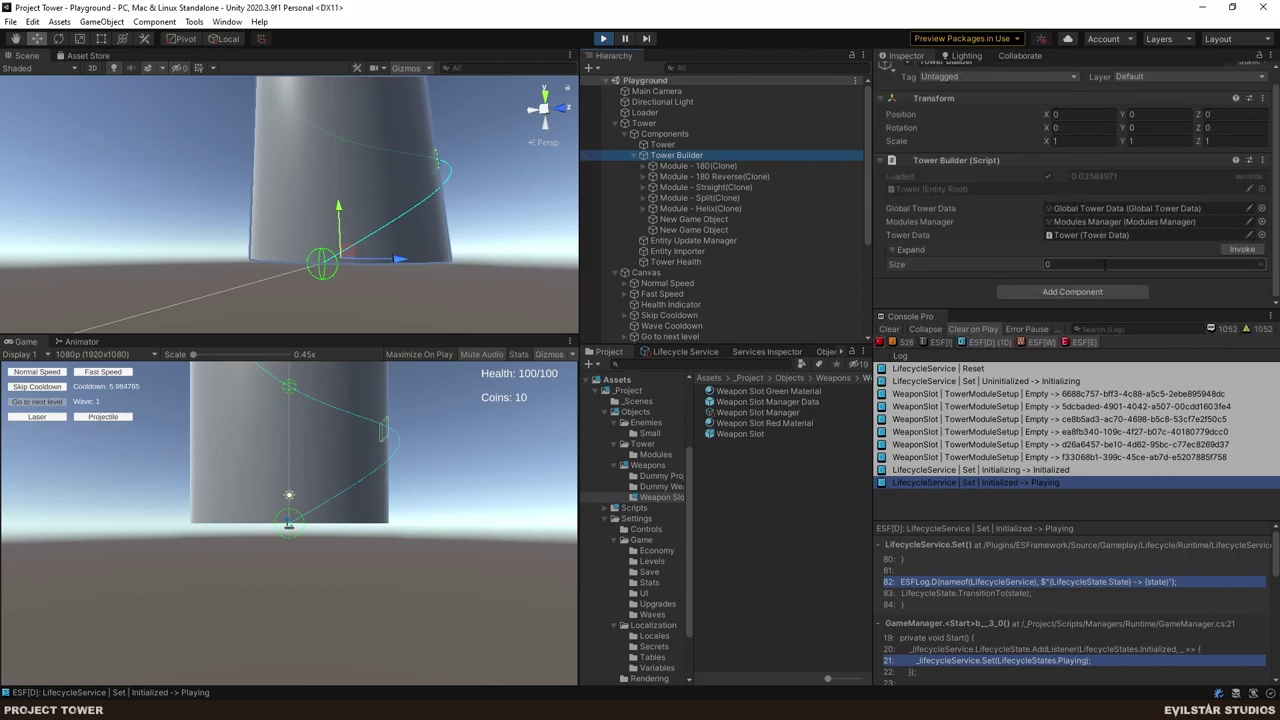
{"action": "left_click", "coordinate": [1034, 264]}
{"action": "type", "text": "5"}
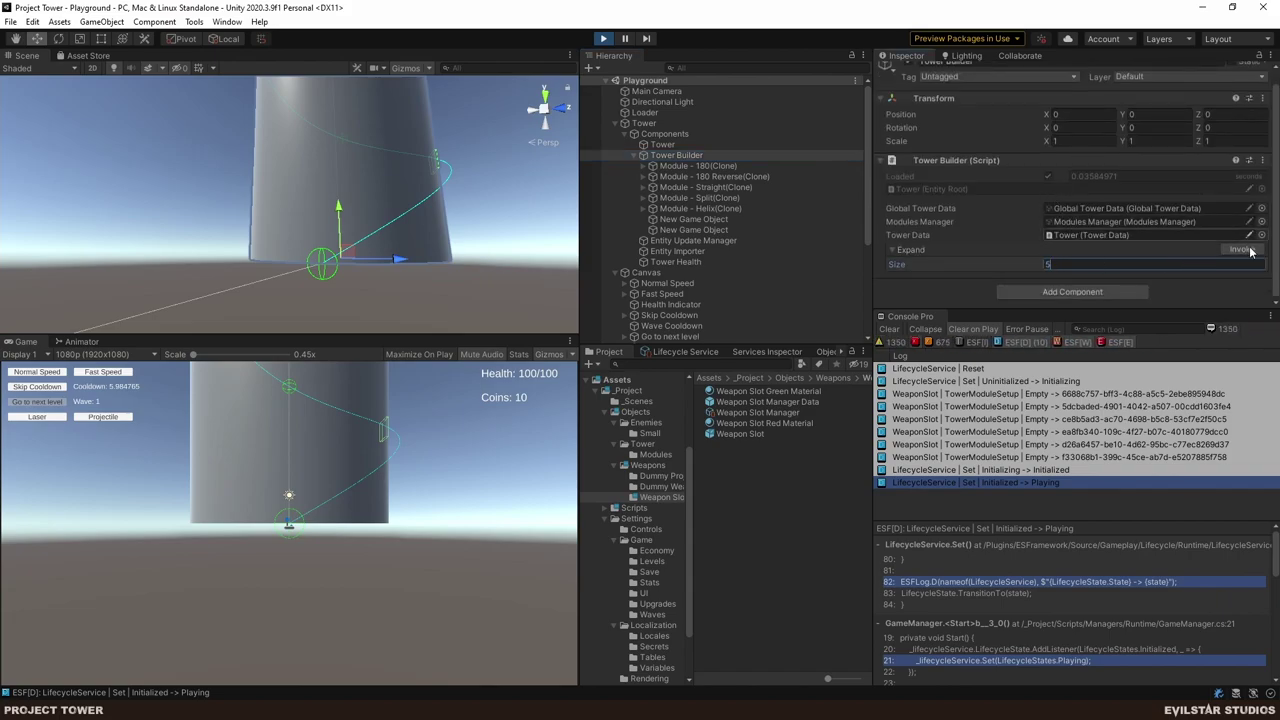
{"action": "left_click", "coordinate": [1242, 249]}
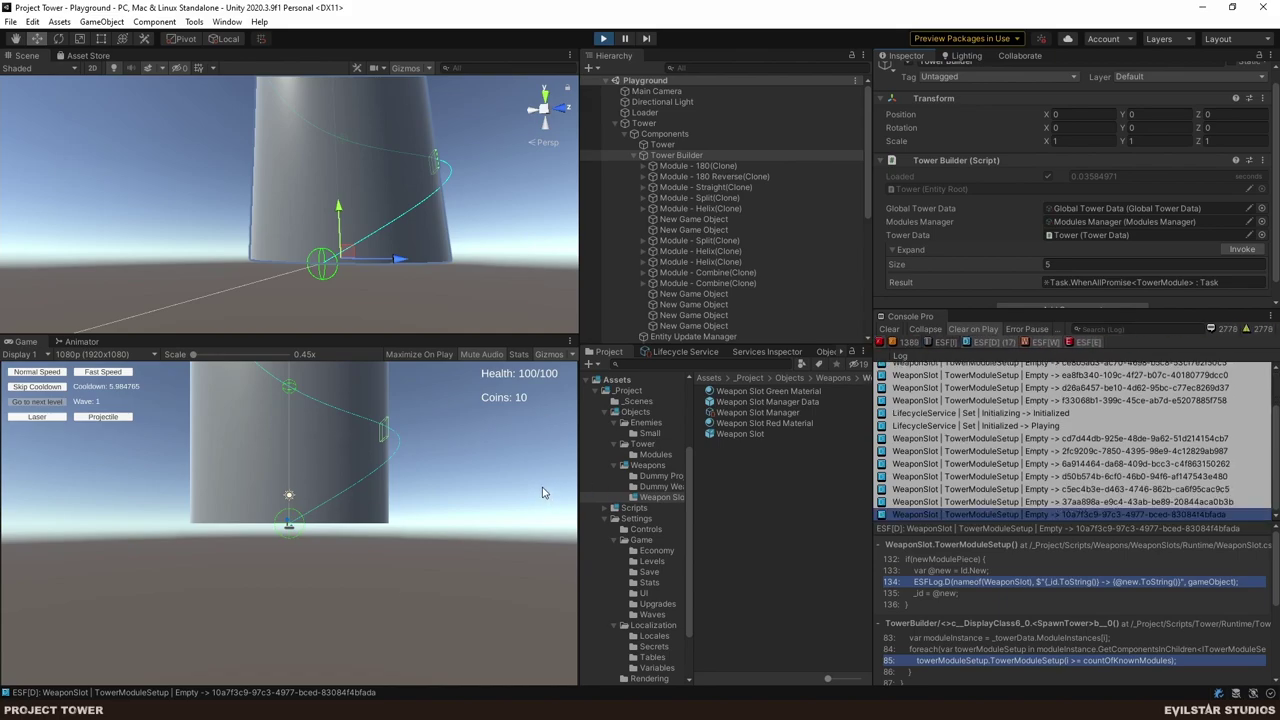
{"action": "scroll", "coordinate": [640, 540], "scroll_direction": "down", "scroll_amount": 2}
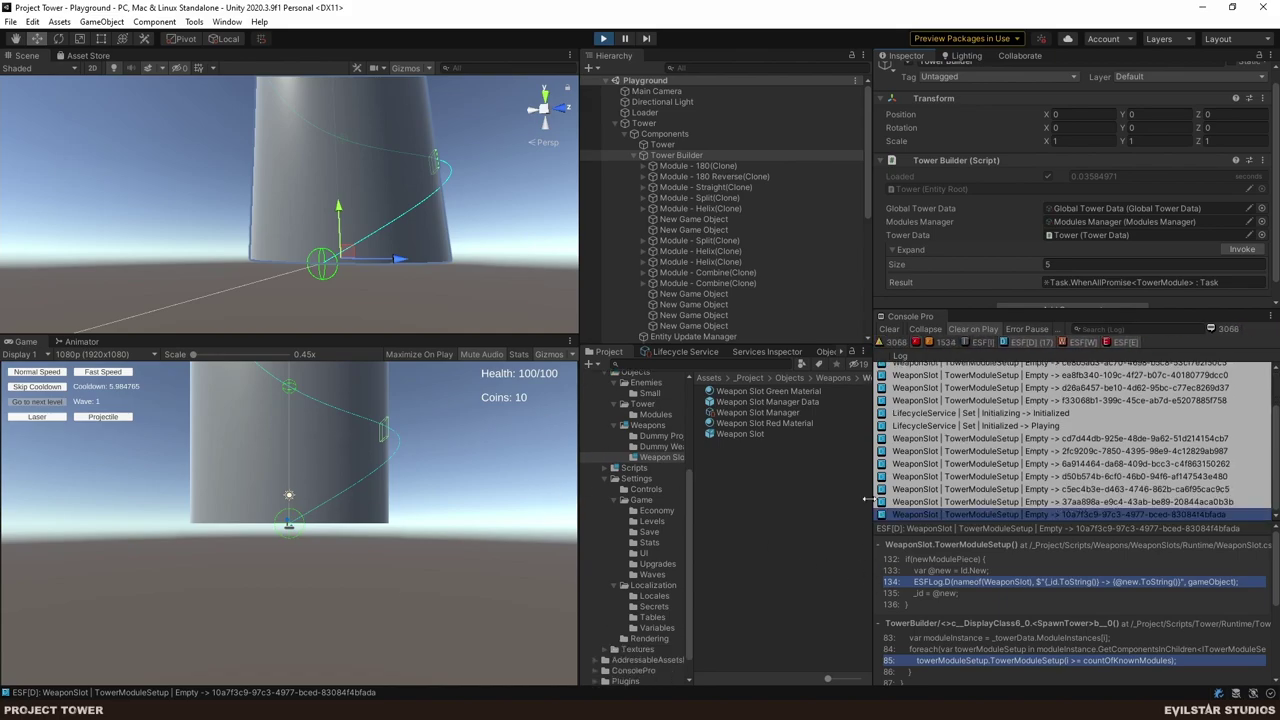
{"action": "key", "text": "alt+Tab"}
{"action": "left_click", "coordinate": [471, 473]}
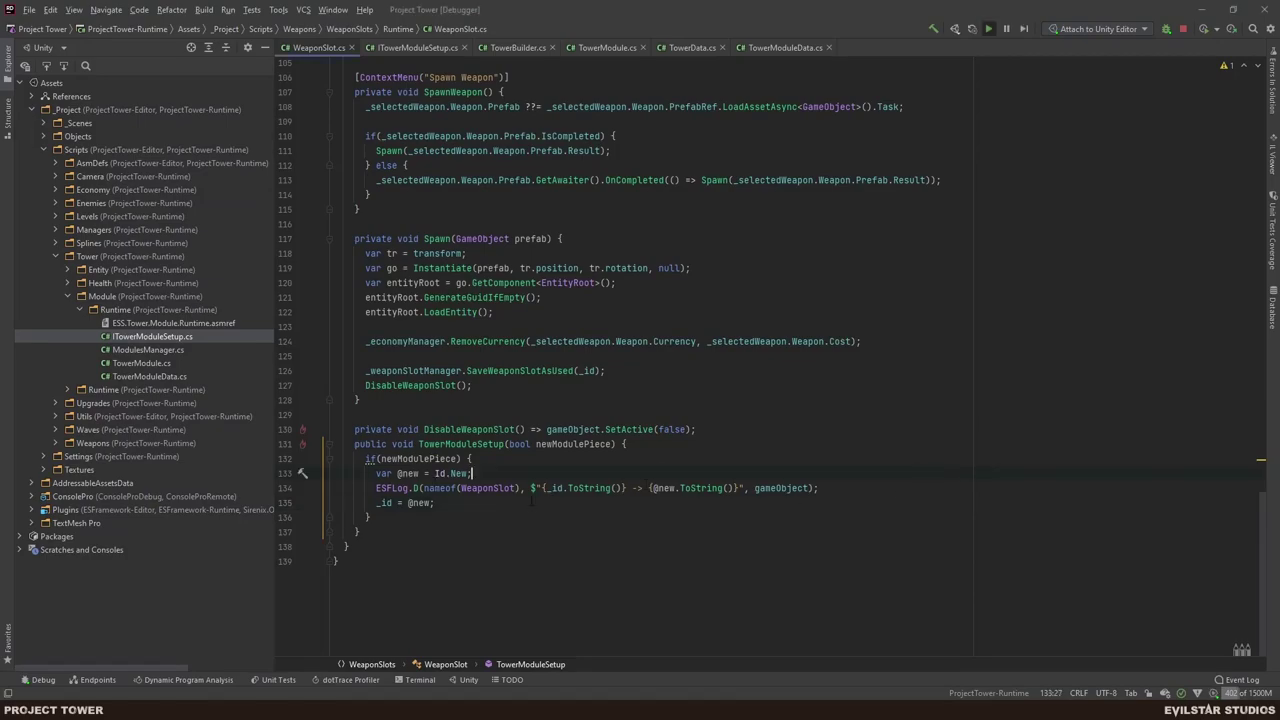
{"action": "left_click", "coordinate": [861, 492]}
{"action": "key", "text": "Down"}
{"action": "key", "text": "Up"}
{"action": "key", "text": "Up"}
{"action": "key", "text": "Home"}
{"action": "key", "text": "ctrl+Right"}
{"action": "key", "text": "ctrl+Right"}
{"action": "key", "text": "ctrl+Right"}
{"action": "key", "text": "Down"}
{"action": "key", "text": "Down"}
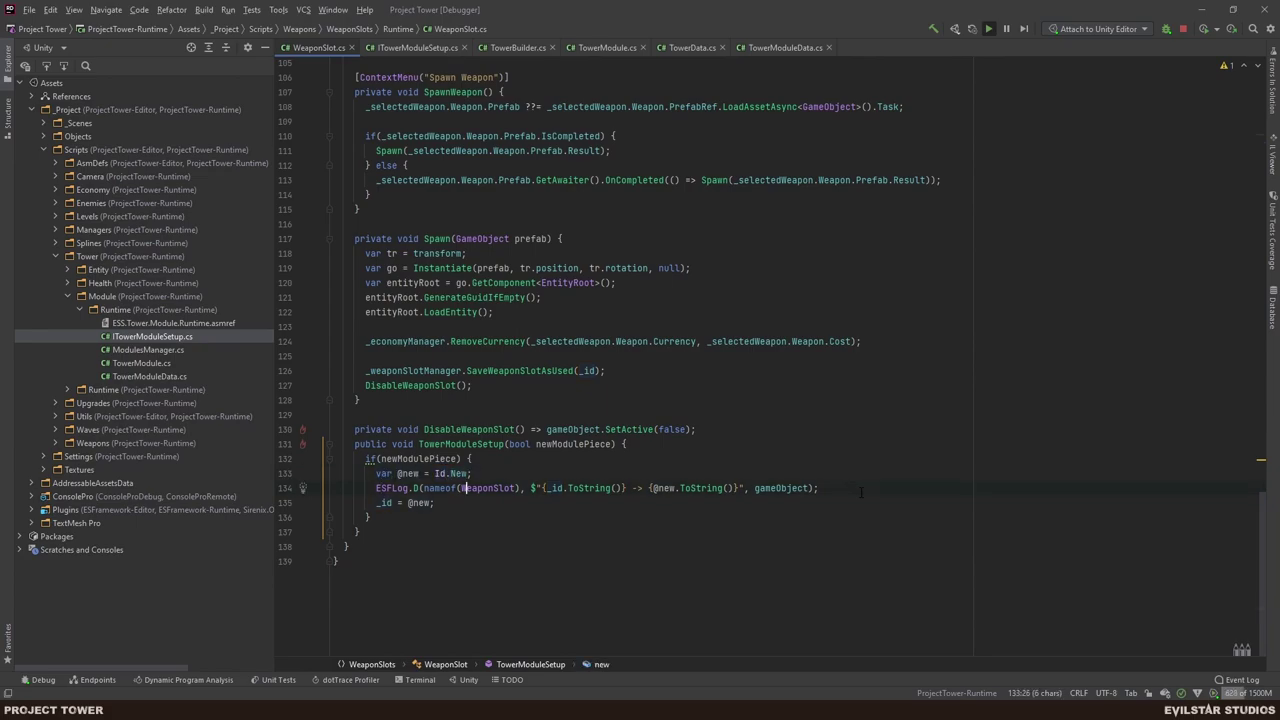
{"action": "key", "text": "ctrl+alt+n"}
{"action": "key", "text": "Home"}
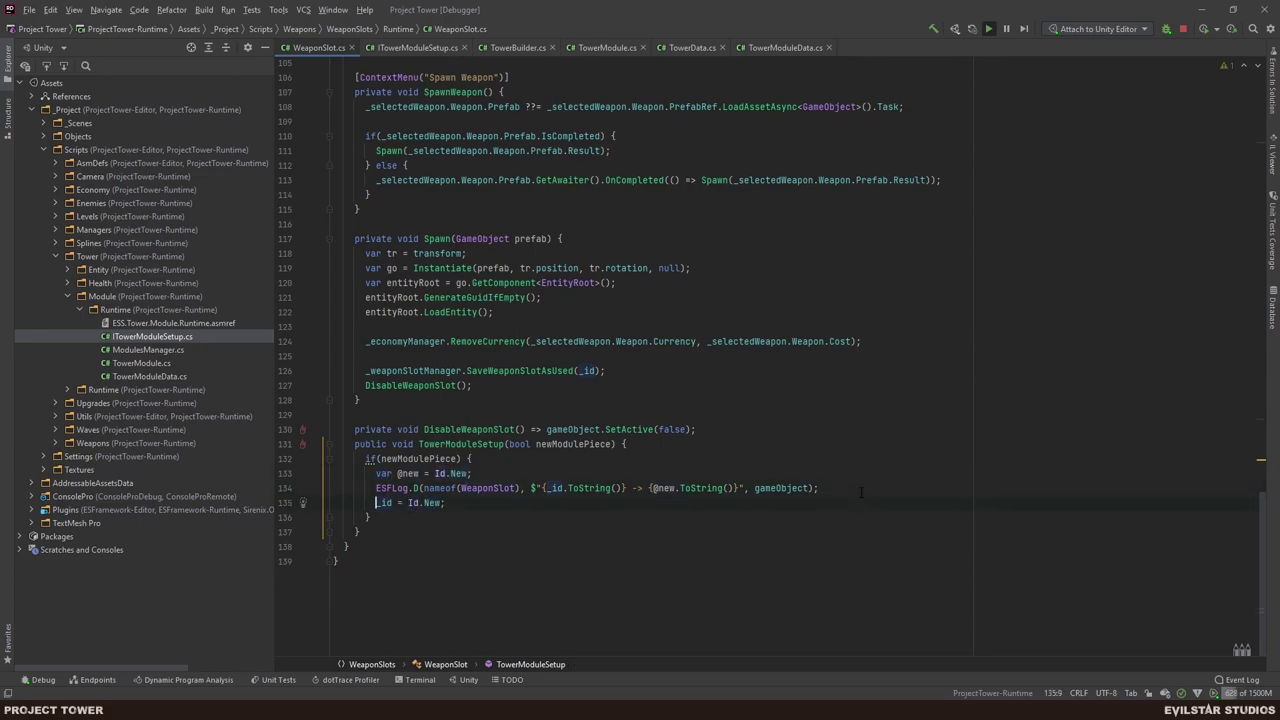
{"action": "key", "text": "shift+Up"}
{"action": "key", "text": "shift+Up"}
{"action": "key", "text": "Delete"}
- Invert the if into an early return, then stop the running Unity game
{"action": "key", "text": "Up"}
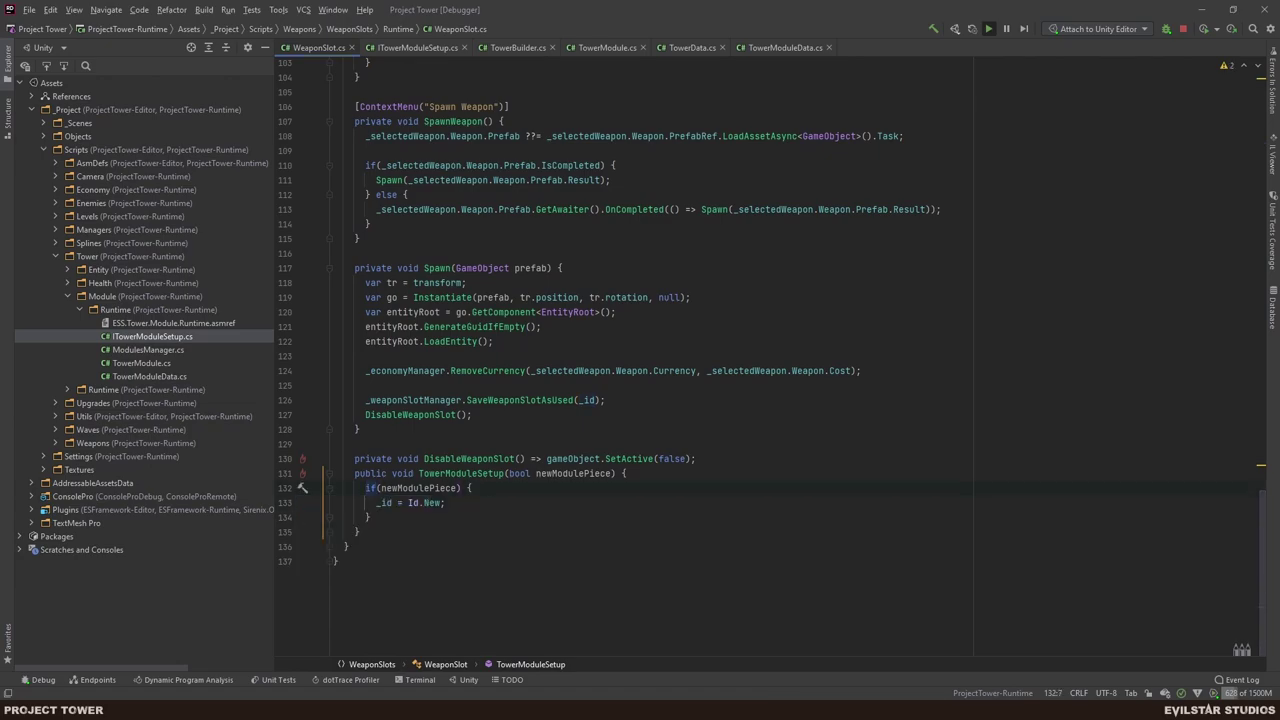
{"action": "key", "text": "alt+Return"}
{"action": "key", "text": "Return"}
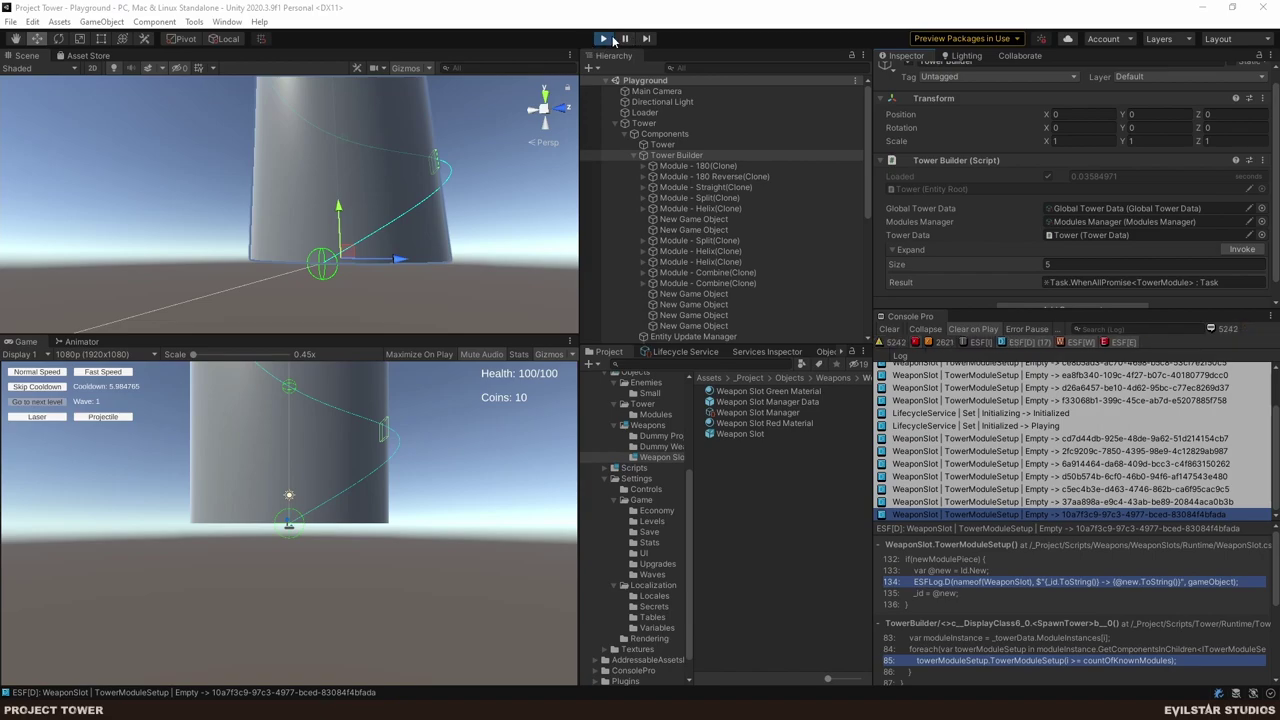
{"action": "left_click", "coordinate": [603, 38]}
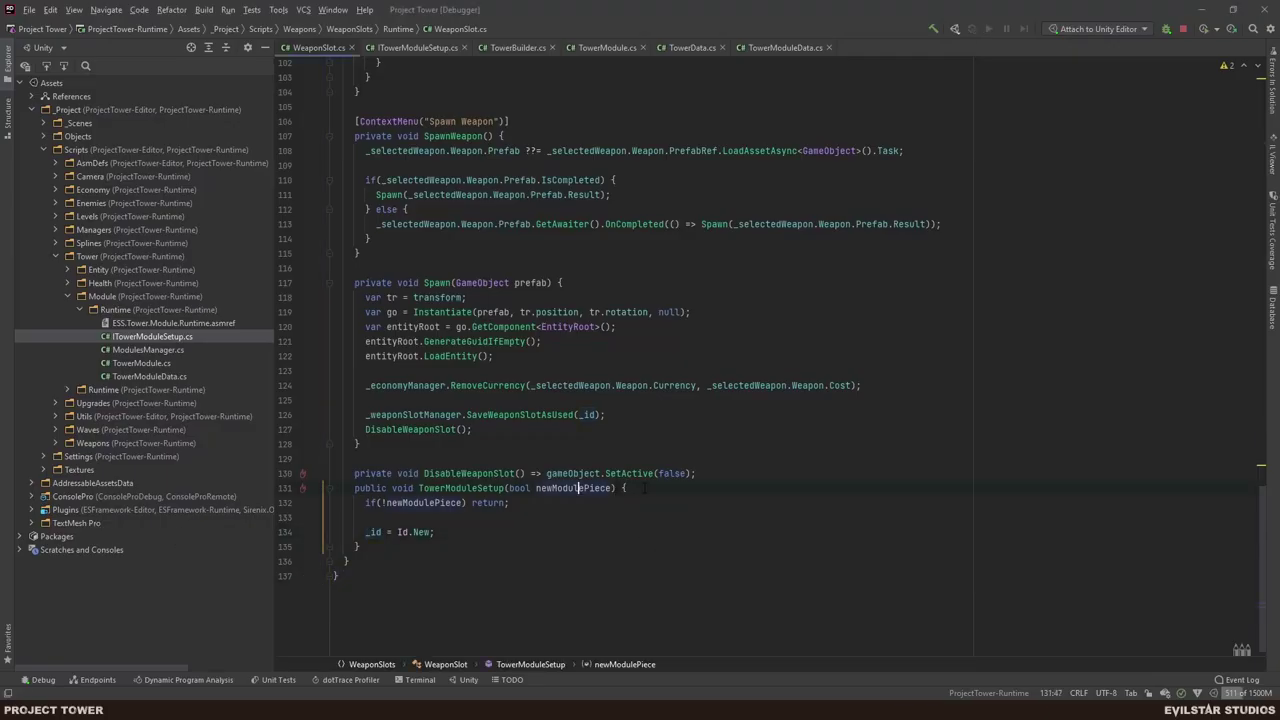
- Rename the newModulePiece parameter to newModule, excluding related symbols from the rename
{"action": "key", "text": "ctrl+r"}
{"action": "key", "text": "ctrl+r"}
{"action": "key", "text": "End"}
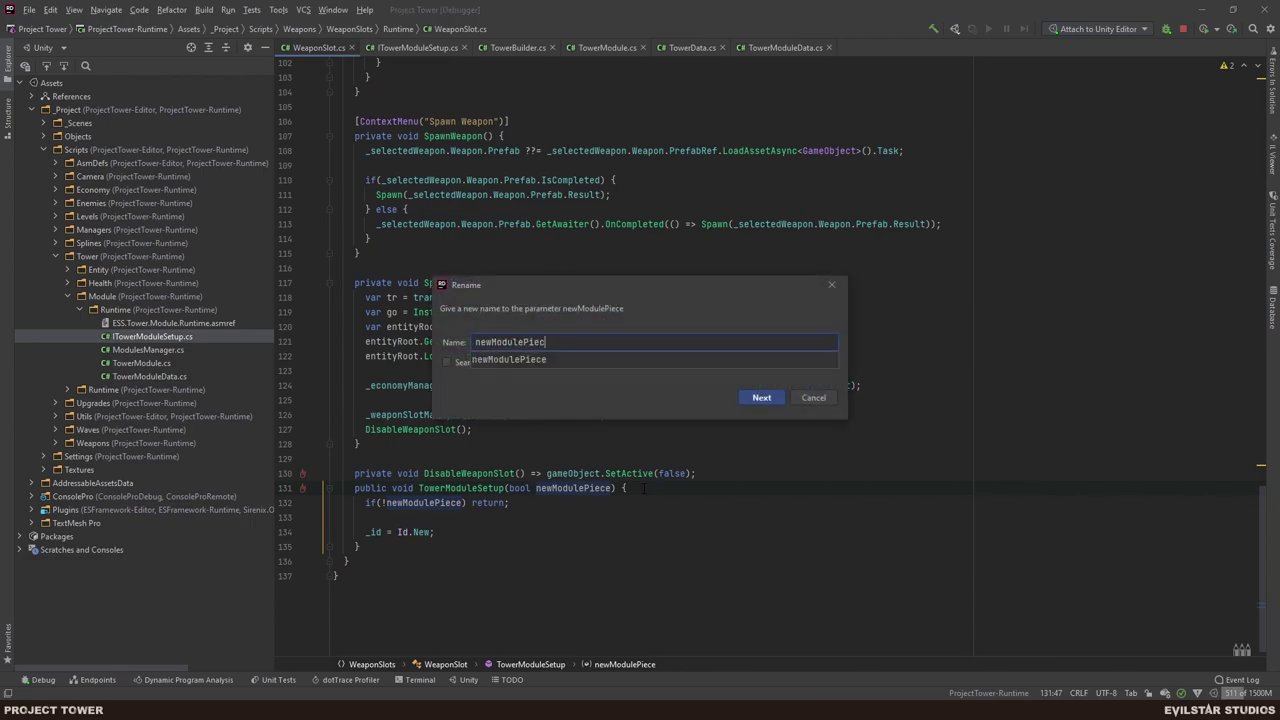
{"action": "key", "text": "BackSpace"}
{"action": "key", "text": "BackSpace"}
{"action": "key", "text": "BackSpace"}
{"action": "key", "text": "BackSpace"}
{"action": "key", "text": "BackSpace"}
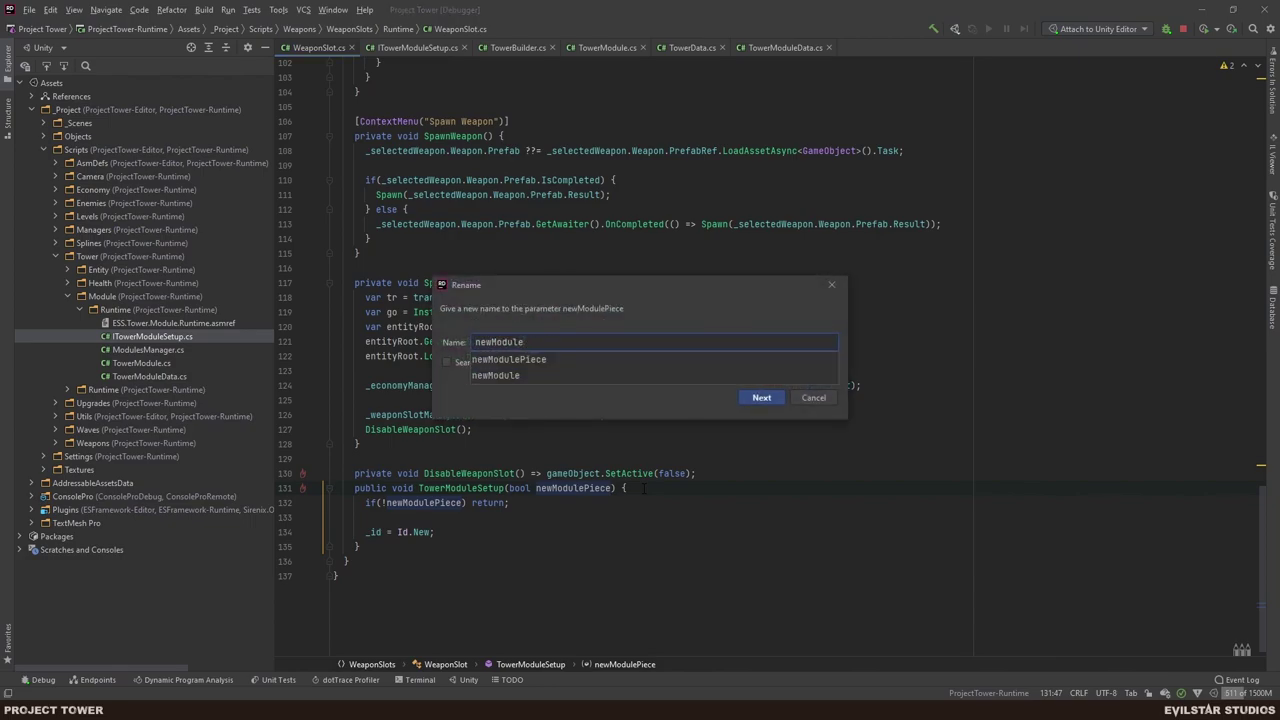
{"action": "key", "text": "Return"}
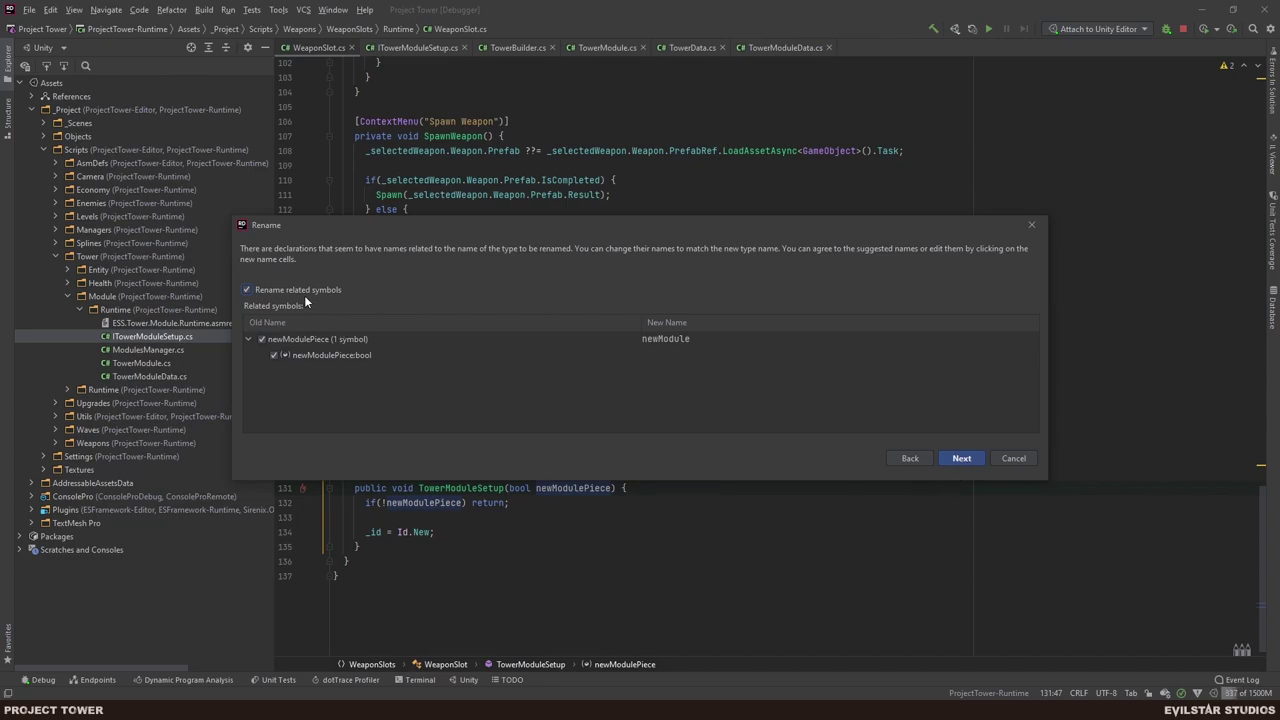
{"action": "left_click", "coordinate": [328, 344]}
{"action": "left_click", "coordinate": [334, 357]}
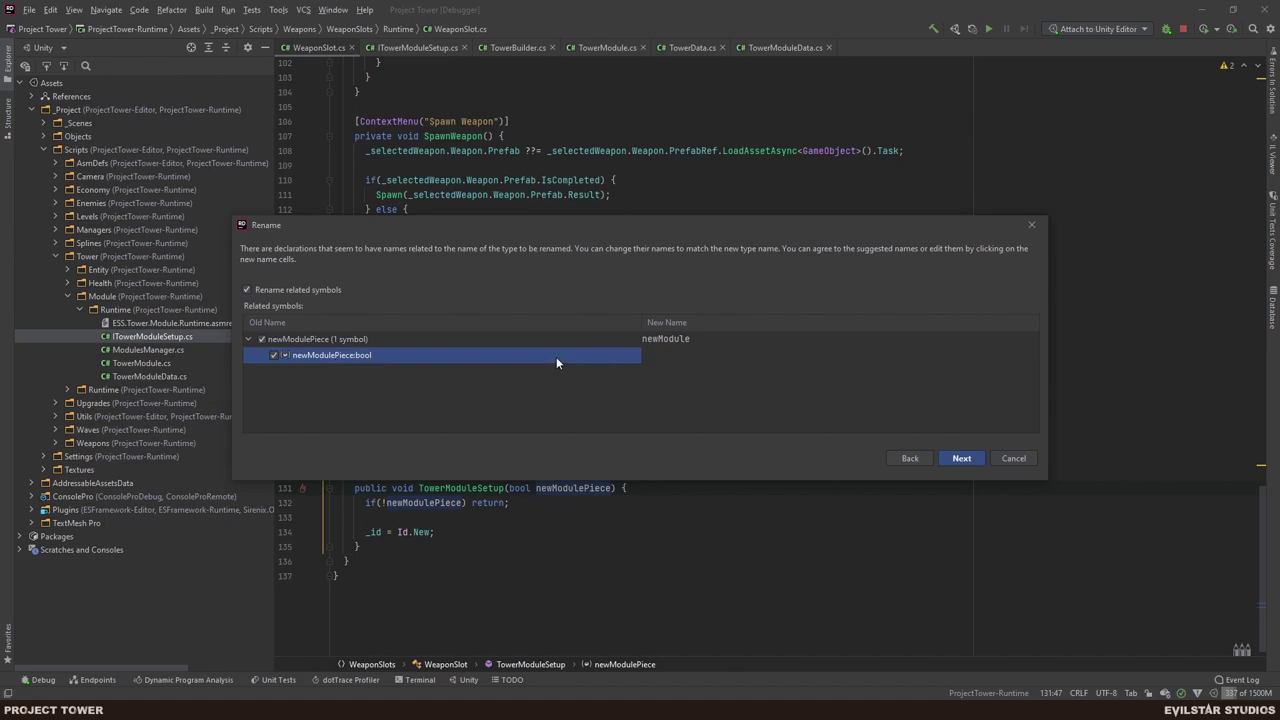
{"action": "left_click", "coordinate": [308, 339]}
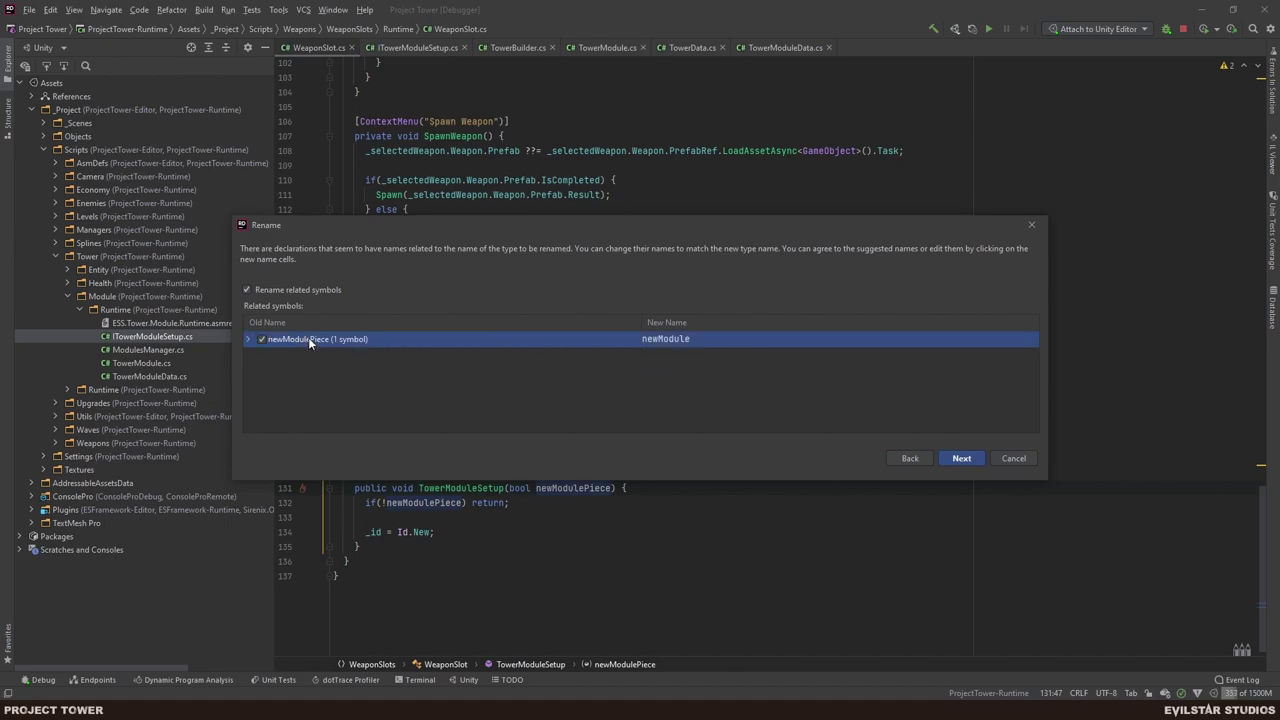
{"action": "left_click", "coordinate": [972, 459]}
{"action": "double_click", "coordinate": [557, 488]}
{"action": "key", "text": "ctrl+c"}
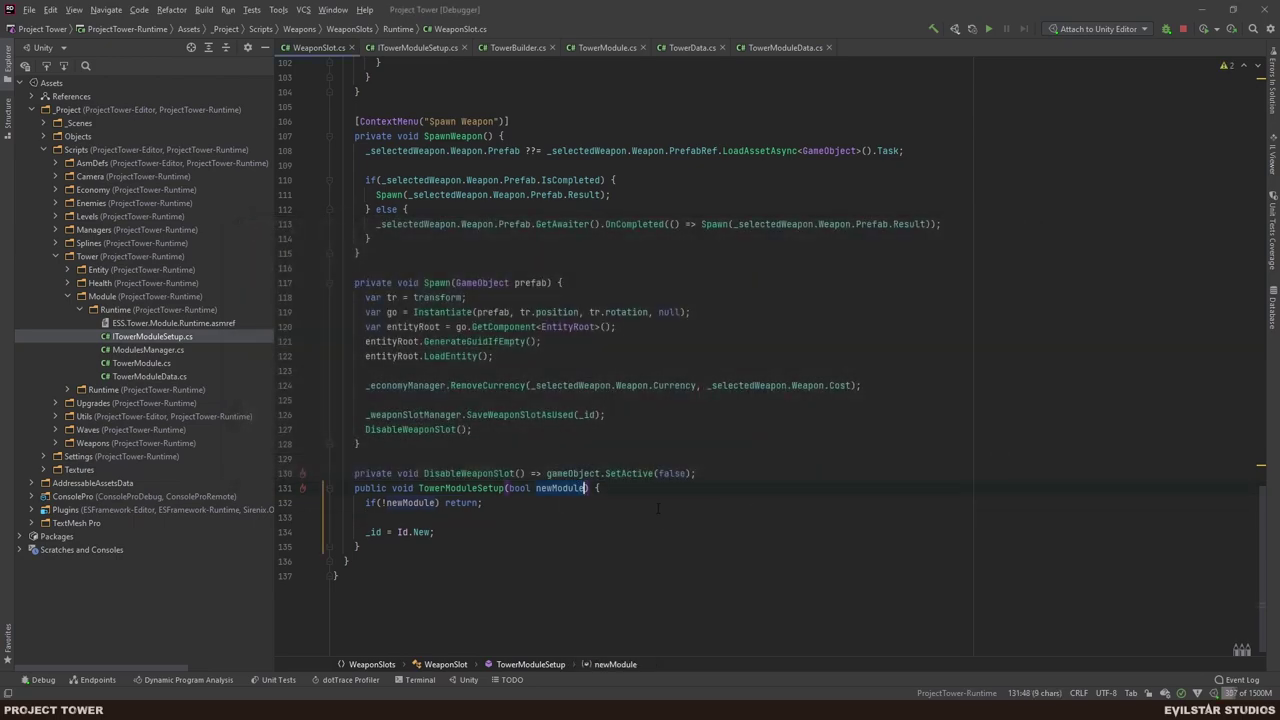
{"action": "scroll", "coordinate": [725, 408], "scroll_direction": "up", "scroll_amount": 10}
{"action": "scroll", "coordinate": [725, 408], "scroll_direction": "up", "scroll_amount": 15}
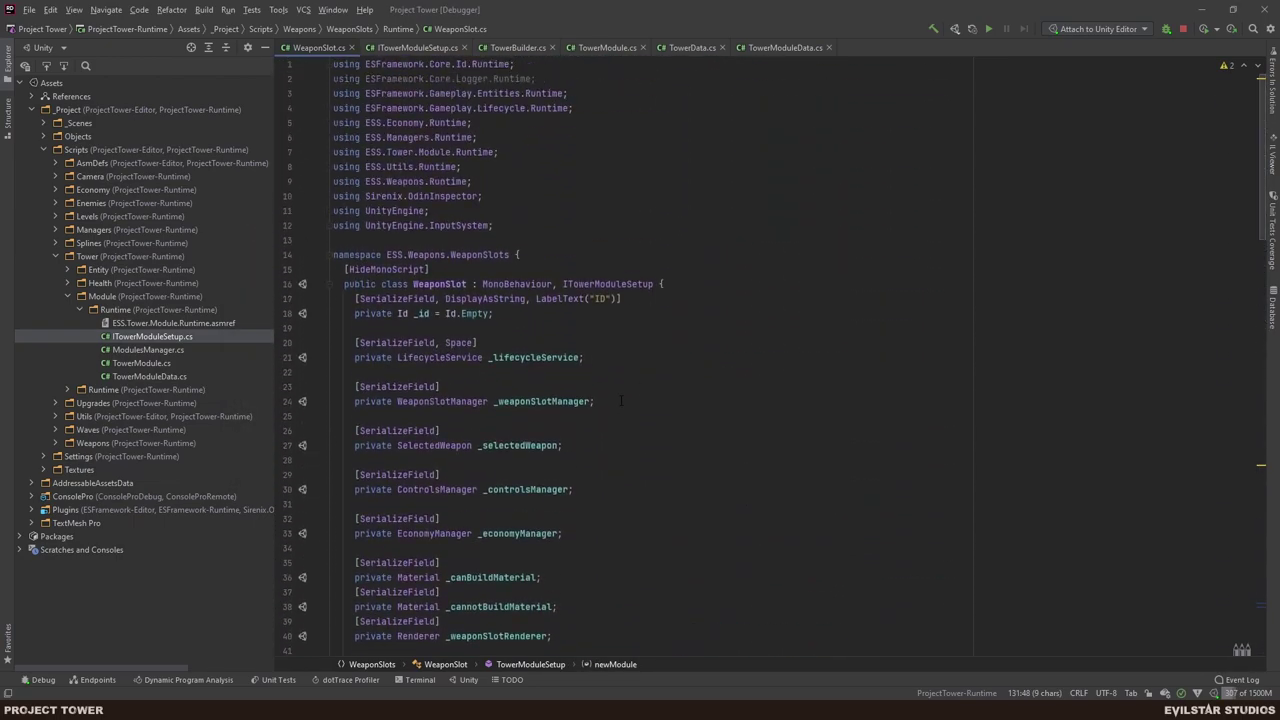
- In the ITowerModuleSetup interface, rename the newModulePiece parameter to newModule
{"action": "left_click", "coordinate": [620, 290], "text": "ctrl"}
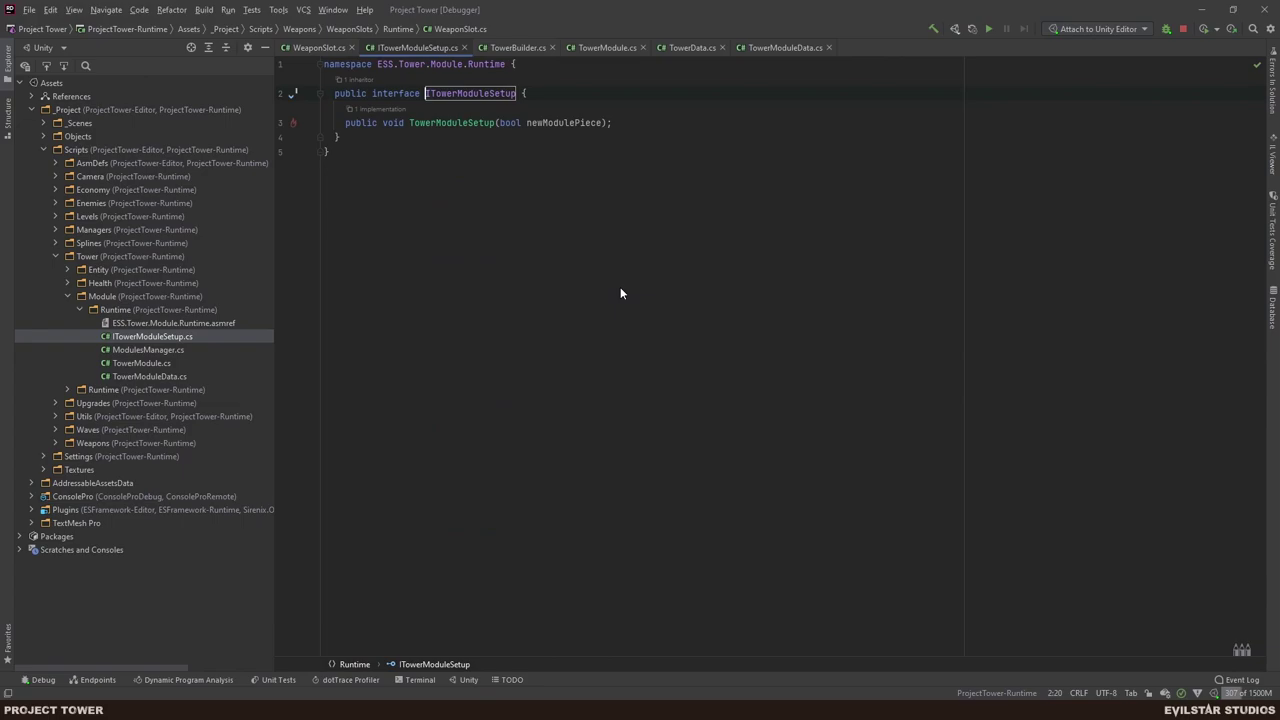
{"action": "double_click", "coordinate": [563, 122]}
{"action": "key", "text": "ctrl+v"}
{"action": "key", "text": "Return"}
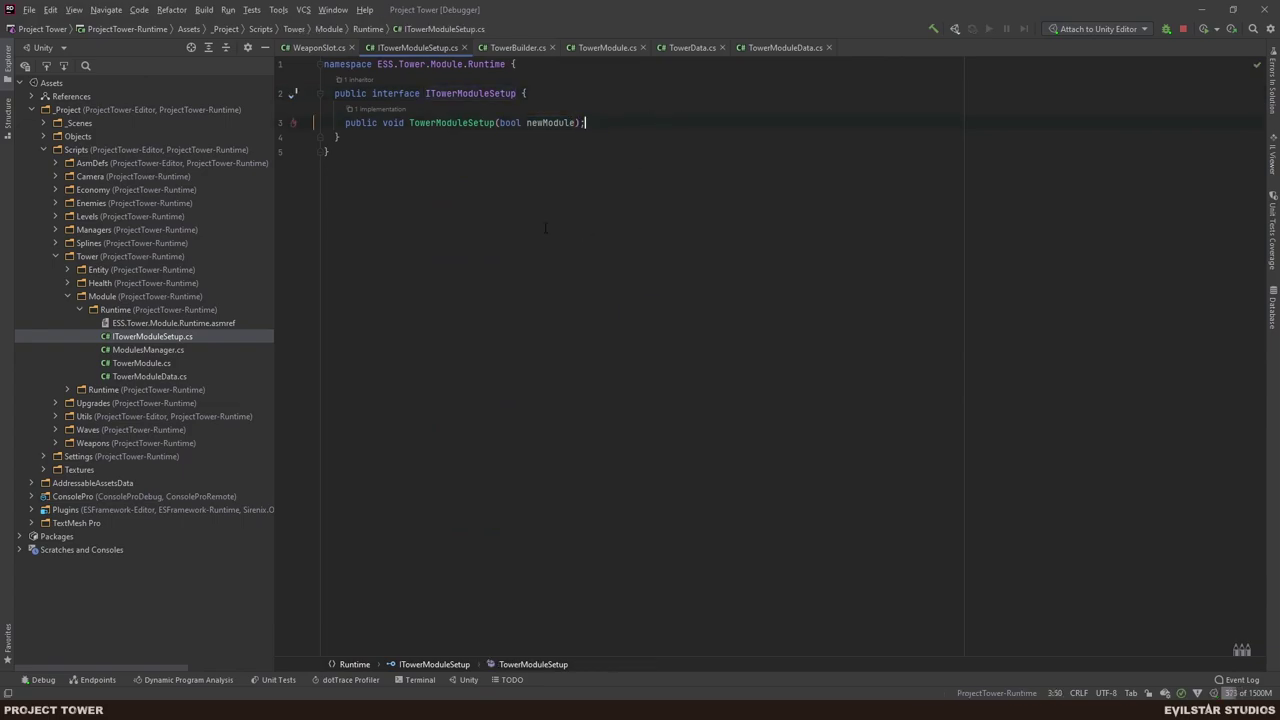
- Rename the newModule parameter to isNewModule everywhere and check WeaponSlot's early-return line
{"action": "left_click", "coordinate": [547, 122]}
{"action": "key", "text": "ctrl+r"}
{"action": "key", "text": "r"}
{"action": "key", "text": "Home"}
{"action": "type", "text": "isN"}
{"action": "key", "text": "Delete"}
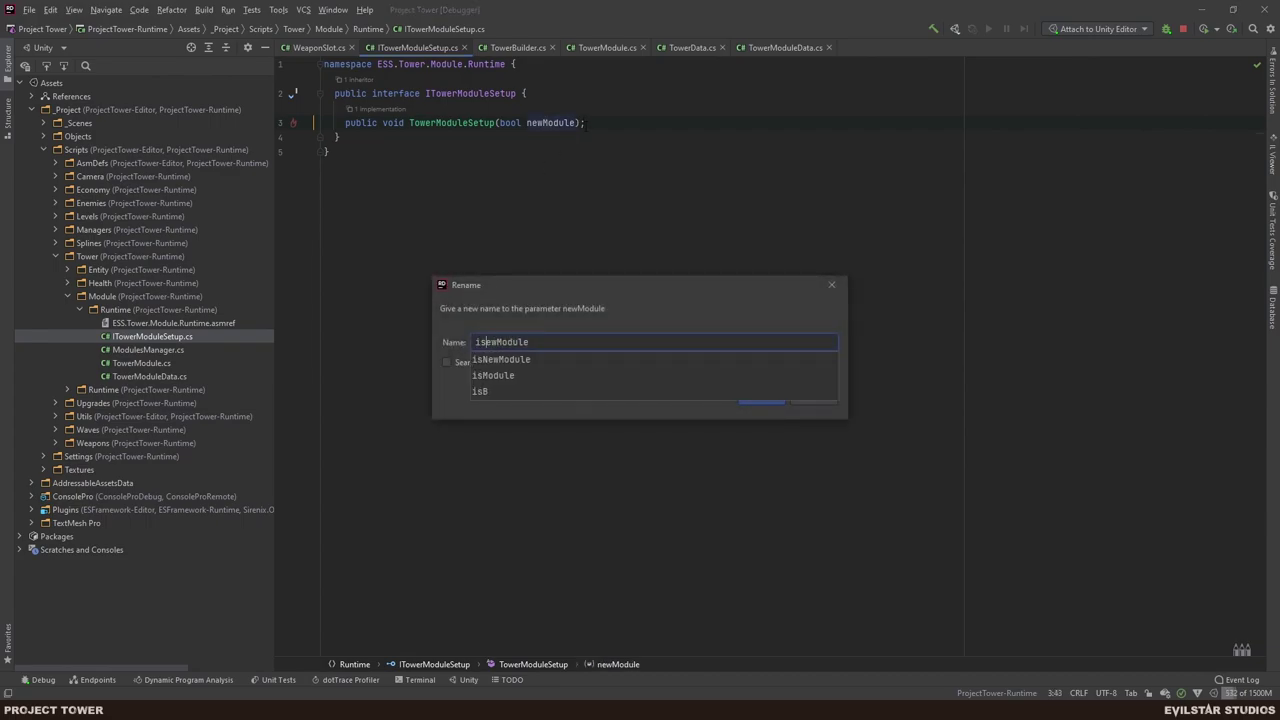
{"action": "key", "text": "Return"}
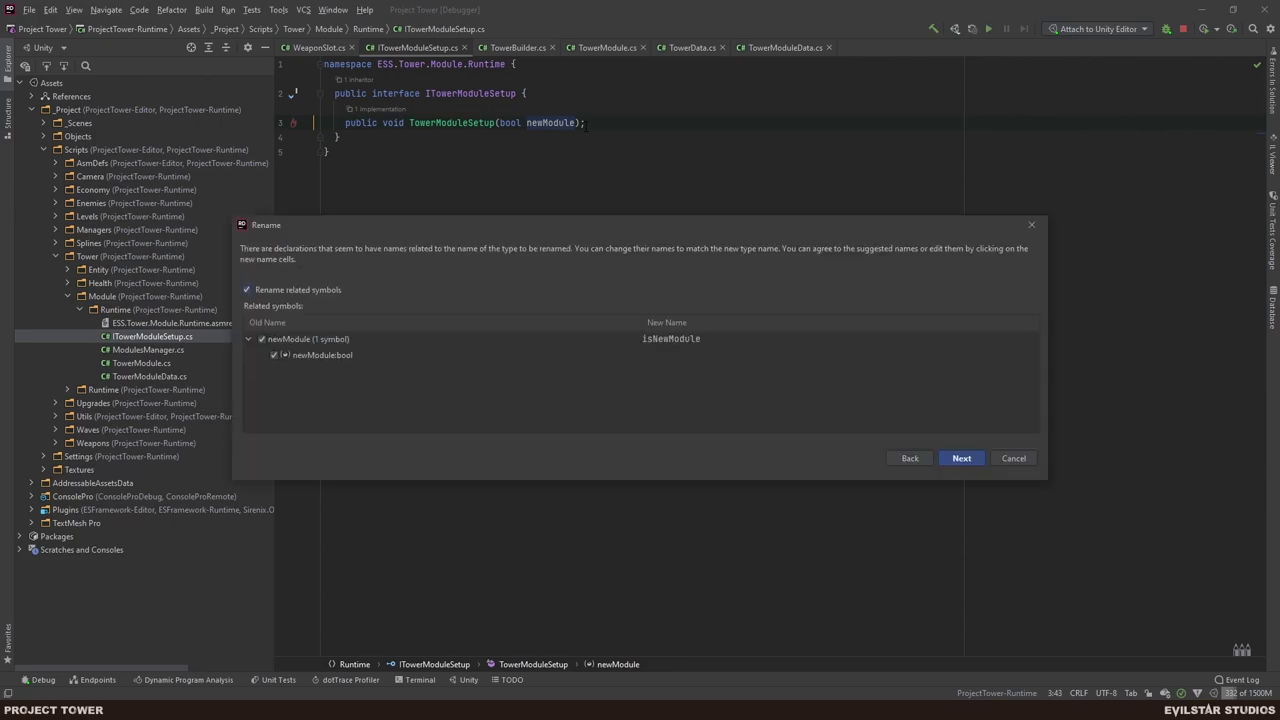
{"action": "left_click", "coordinate": [961, 458]}
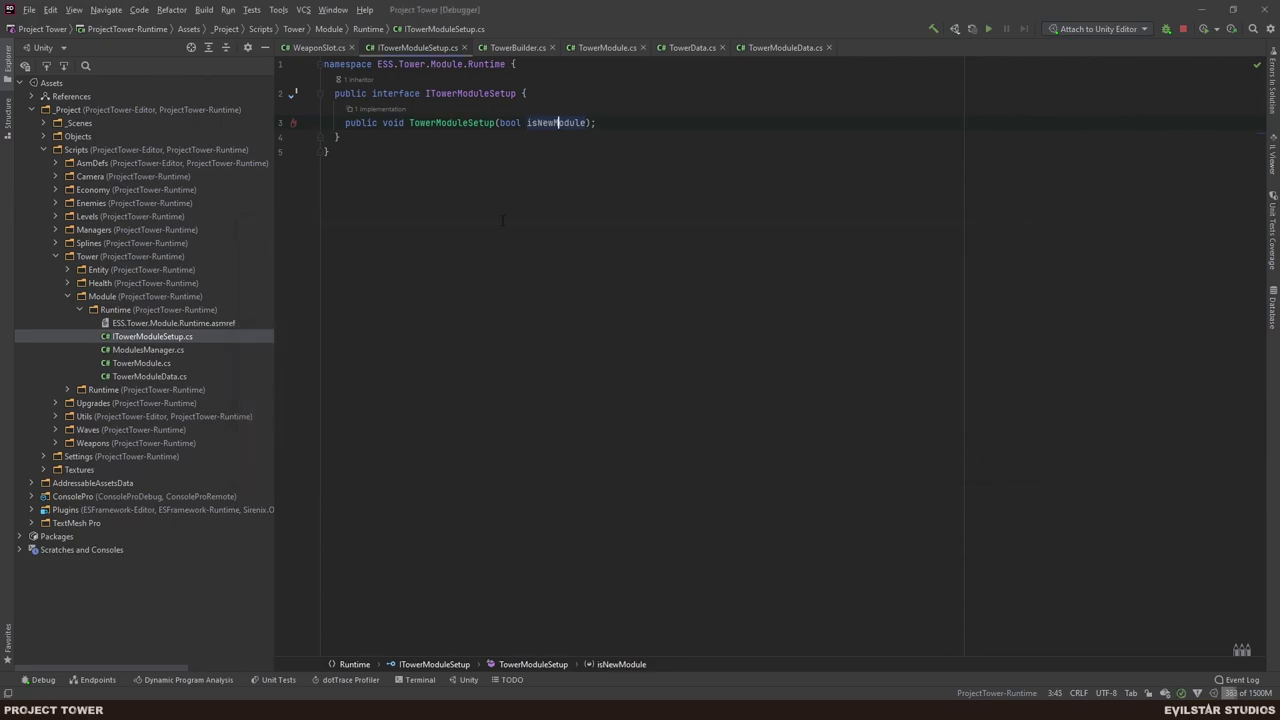
{"action": "key", "text": "ctrl+minus"}
{"action": "scroll", "coordinate": [649, 361], "scroll_direction": "down", "scroll_amount": 20}
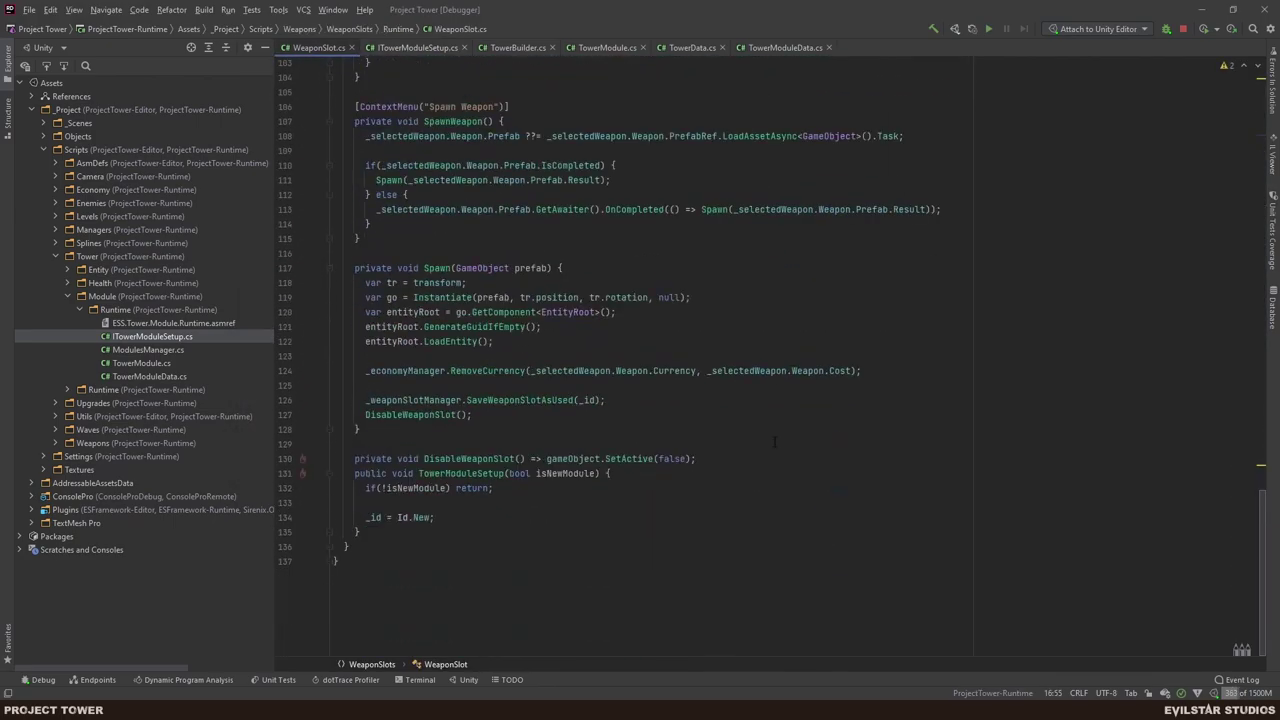
{"action": "left_click", "coordinate": [521, 491]}
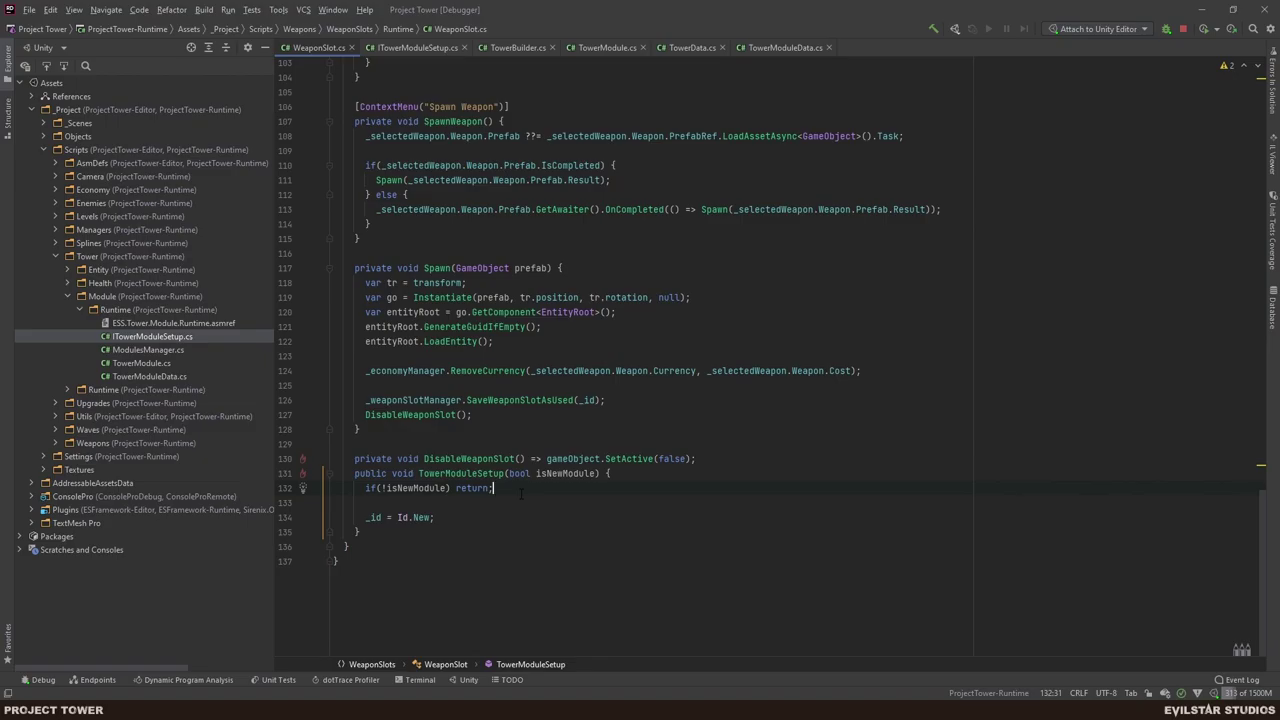
{"action": "key", "text": "alt+Tab"}
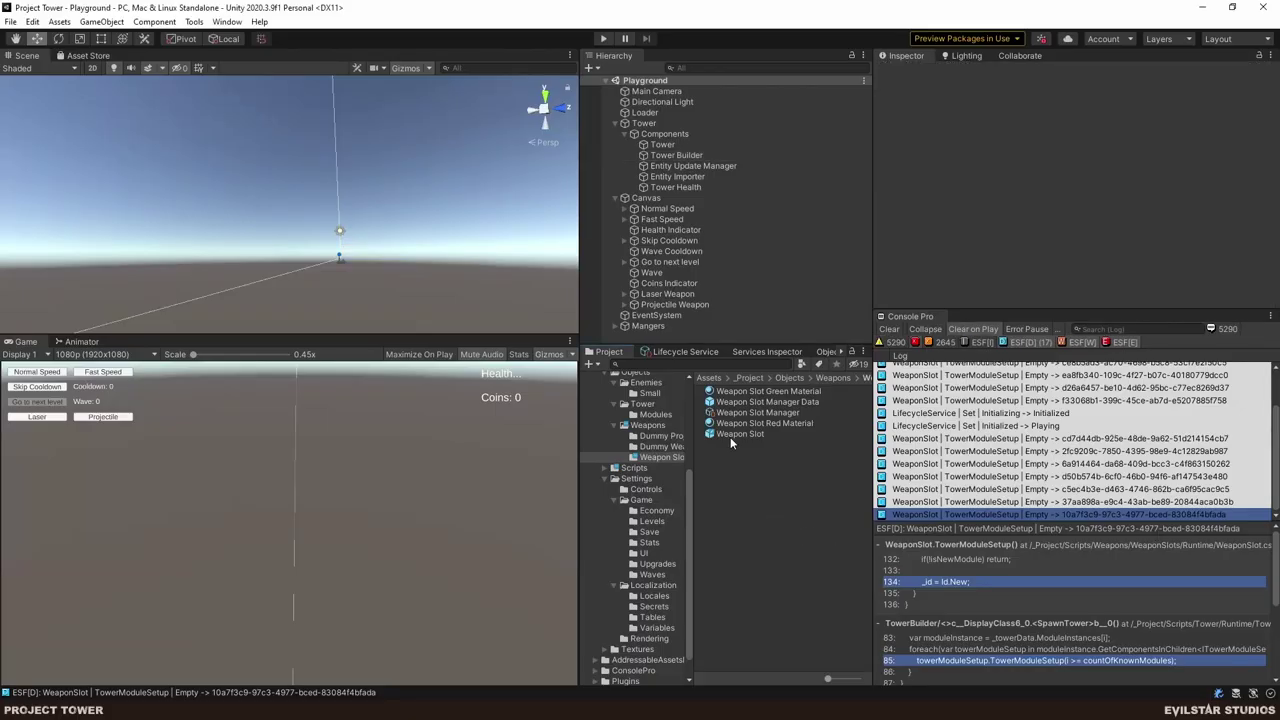
- Open the Weapon Slot prefab in Prefab Mode from the Project window
{"action": "double_click", "coordinate": [738, 434]}
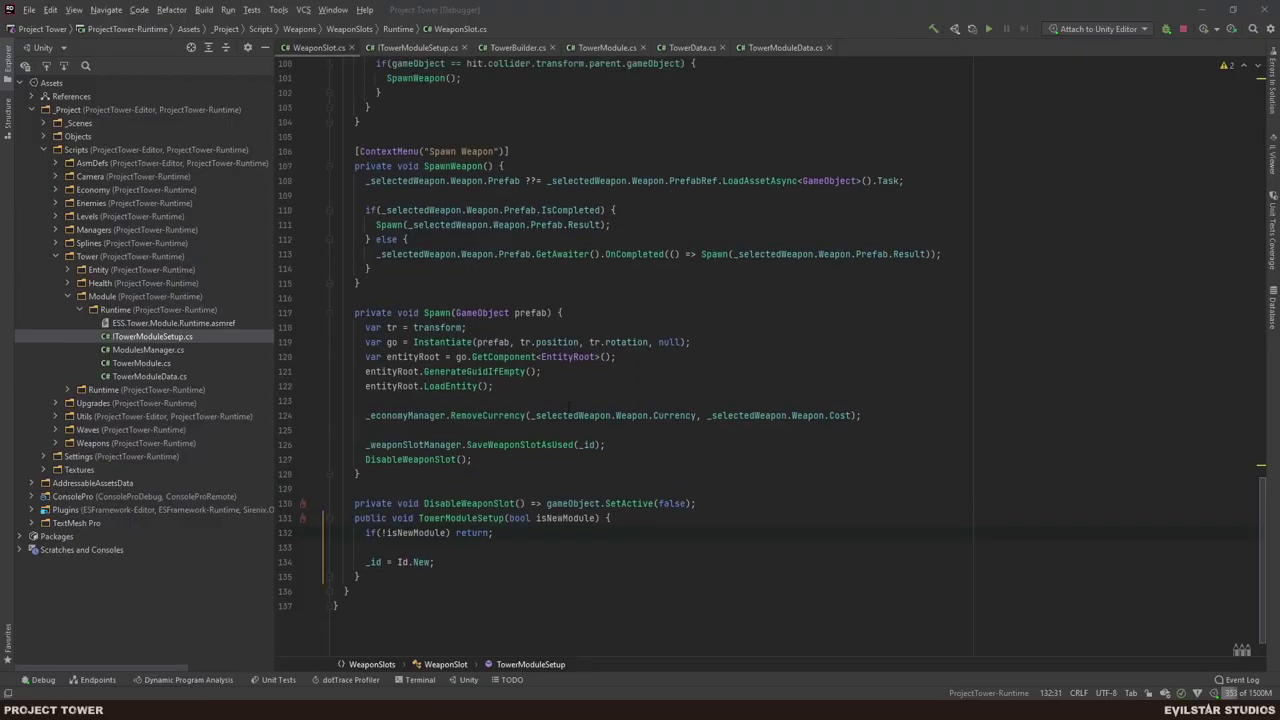
- Scroll to the top of WeaponSlot.cs to view the serialized _id field
{"action": "scroll", "coordinate": [591, 336], "scroll_direction": "up", "scroll_amount": 20}
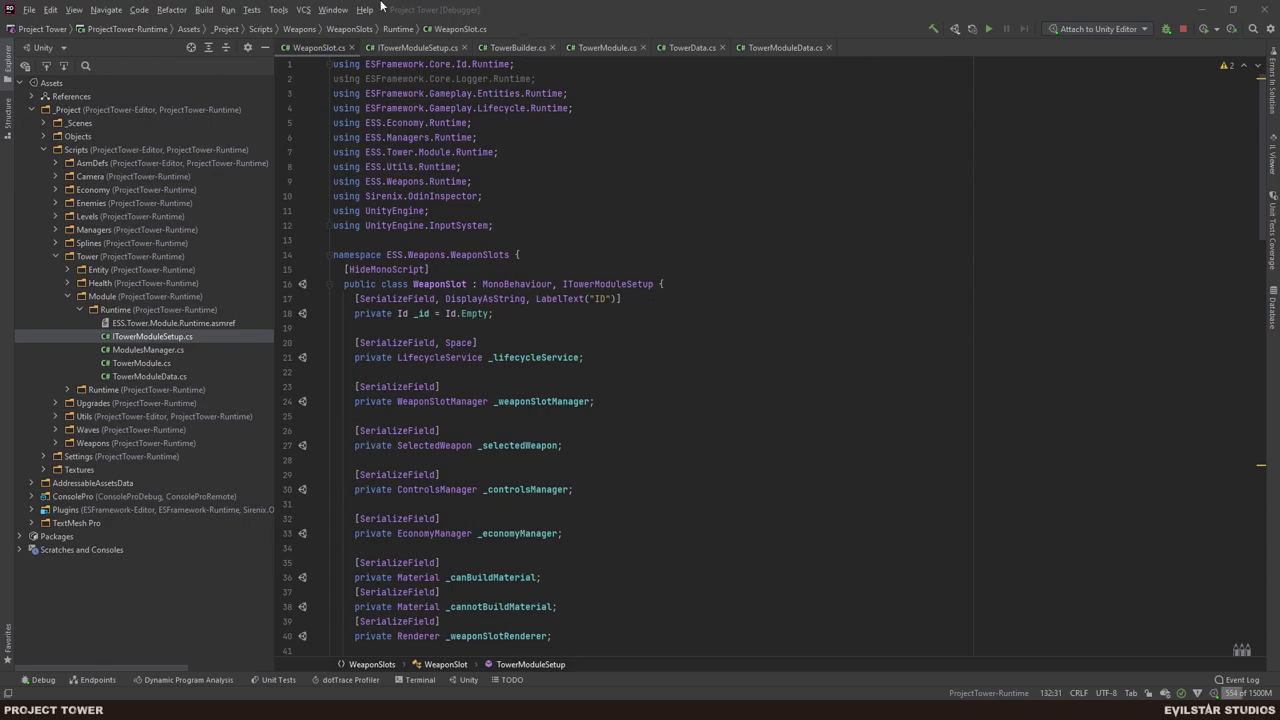
{"action": "key", "text": "alt+Tab"}
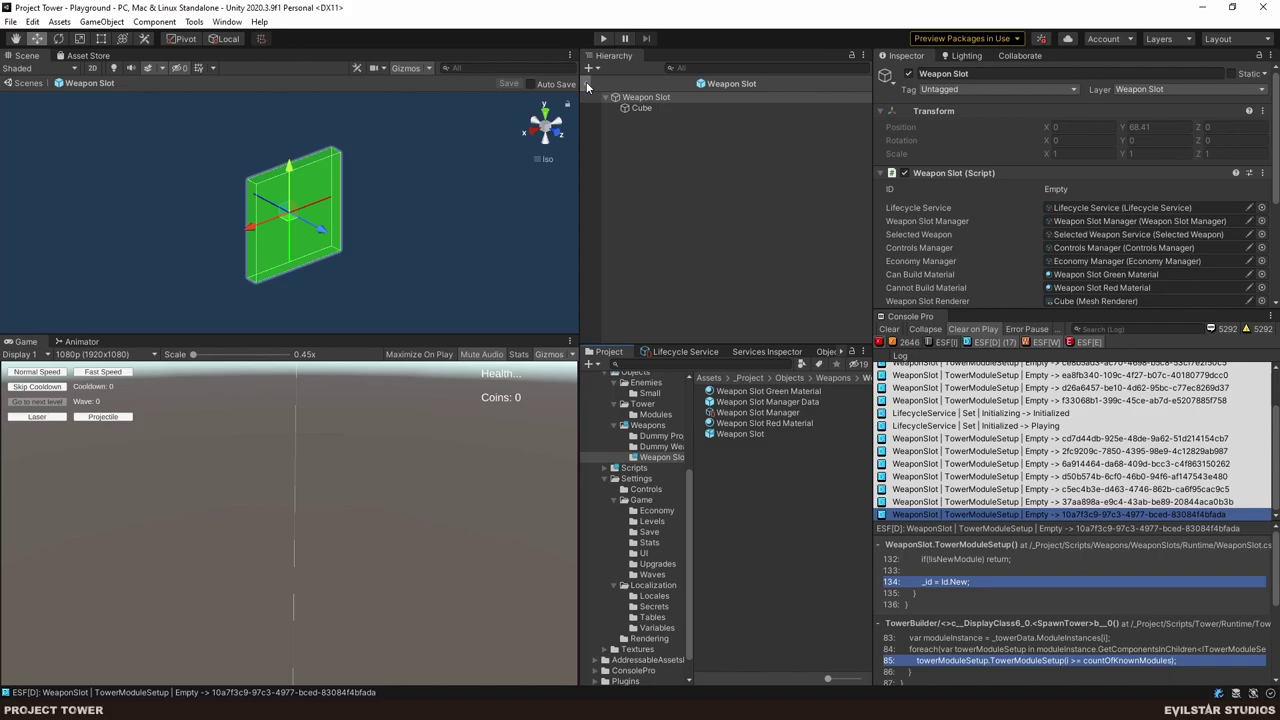
- Switch to the code editor and open TowerData.cs
{"action": "key", "text": "alt+Tab"}
{"action": "scroll", "coordinate": [640, 408], "scroll_direction": "down", "scroll_amount": 15}
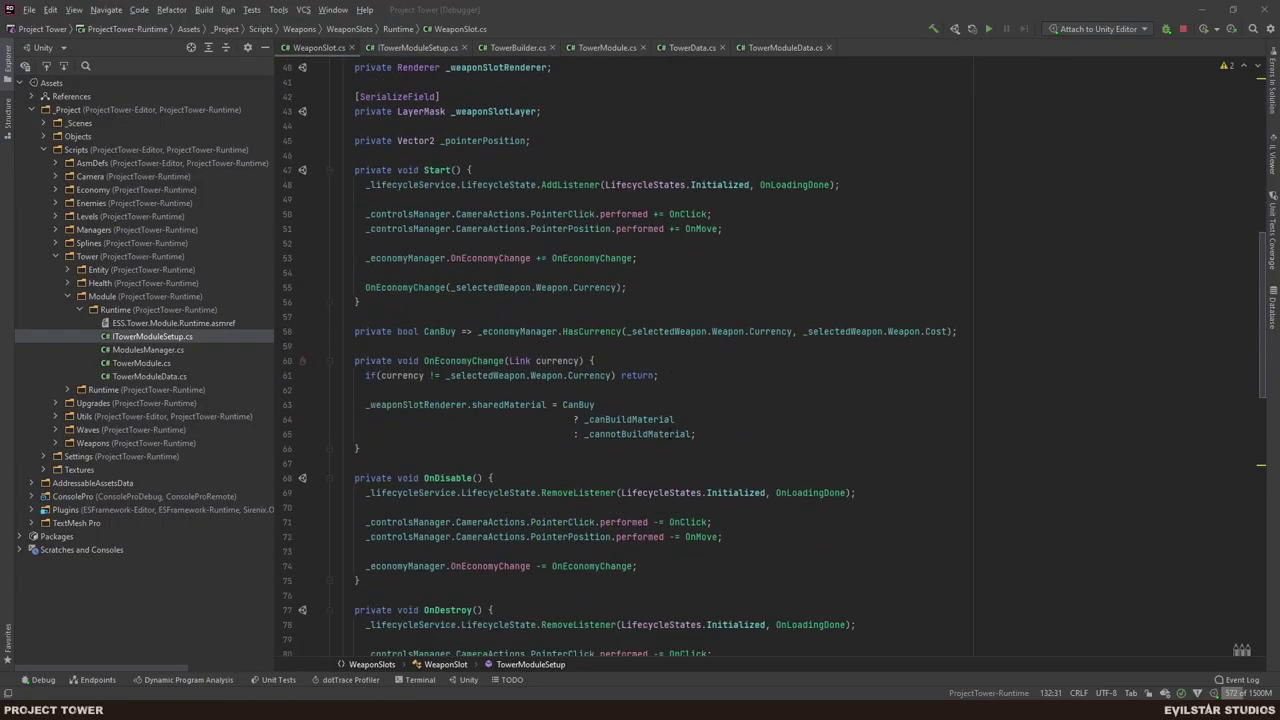
{"action": "scroll", "coordinate": [641, 408], "scroll_direction": "down", "scroll_amount": 14}
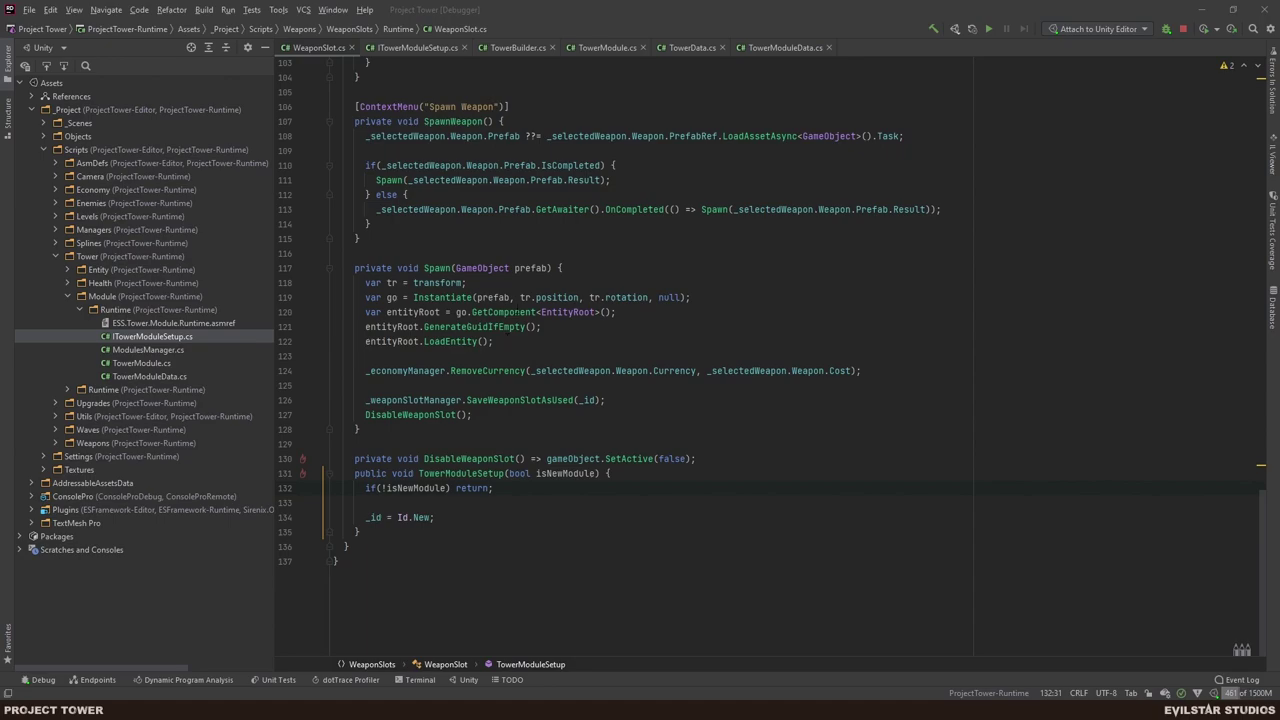
{"action": "left_click", "coordinate": [690, 47]}
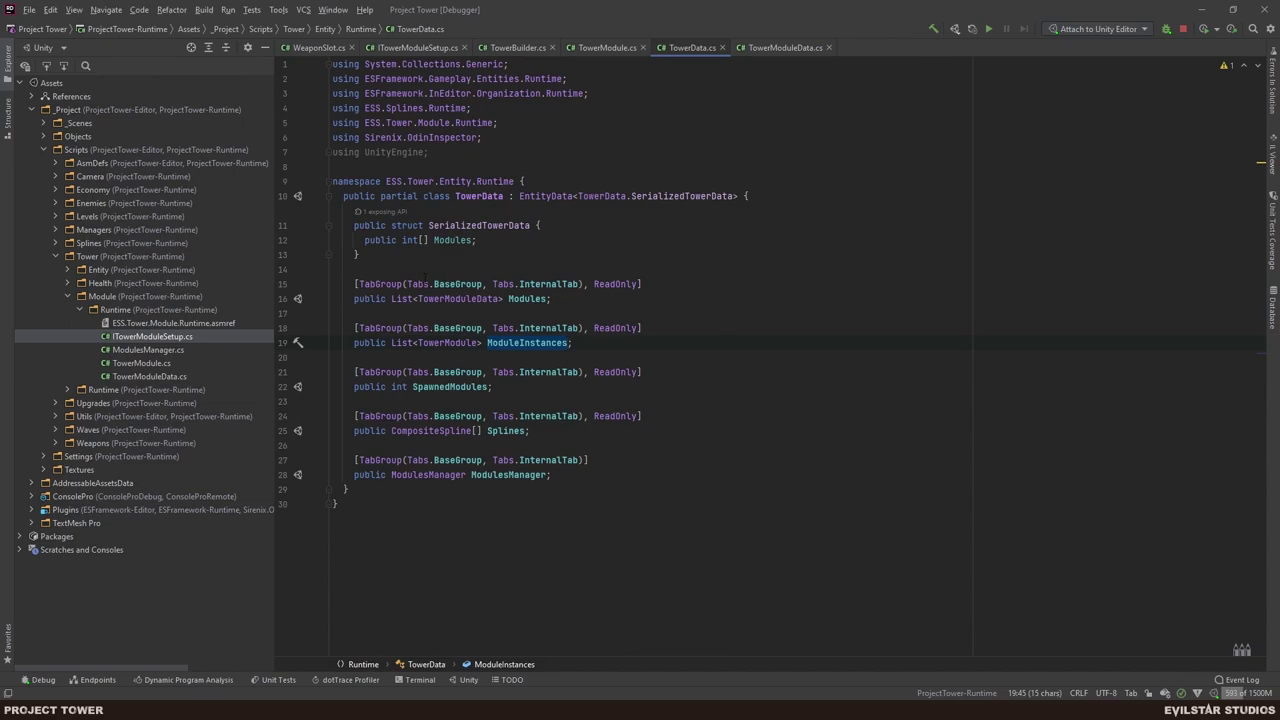
{"action": "left_click", "coordinate": [500, 256]}
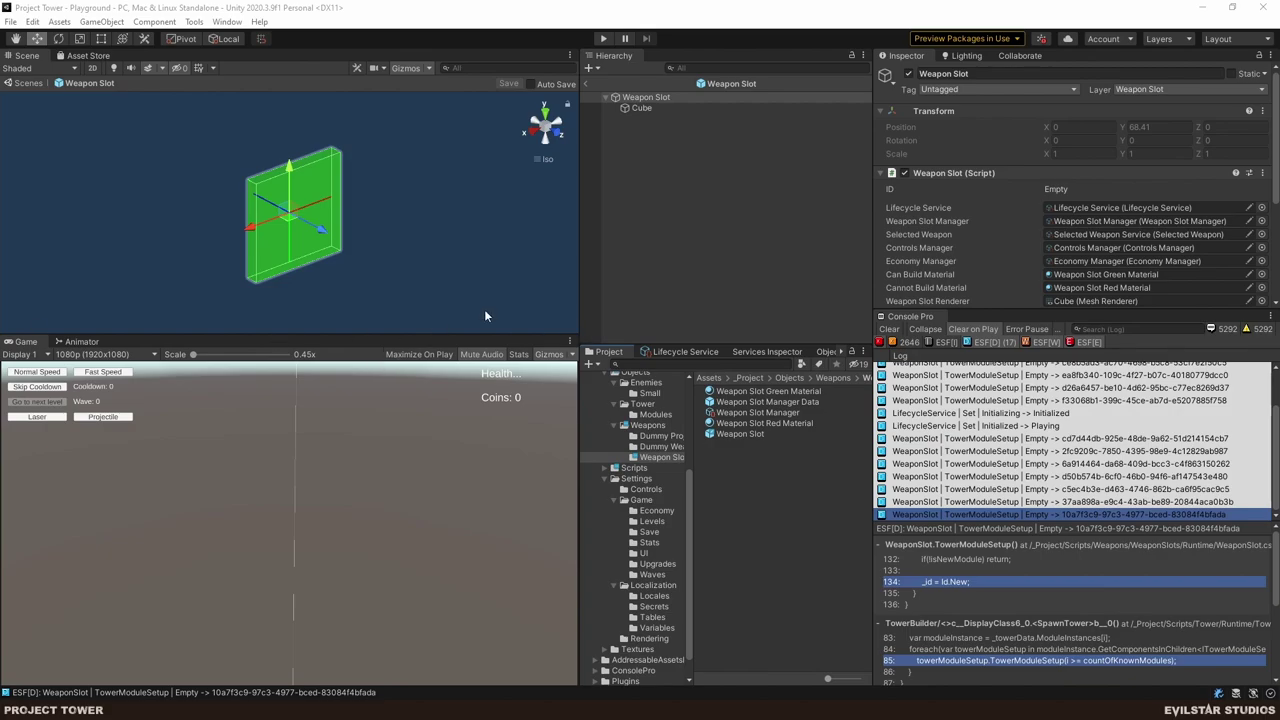
- Exit the Weapon Slot prefab to the Playground scene and show all six pending Collaborate changes
{"action": "left_click", "coordinate": [699, 188]}
{"action": "left_click", "coordinate": [586, 83]}
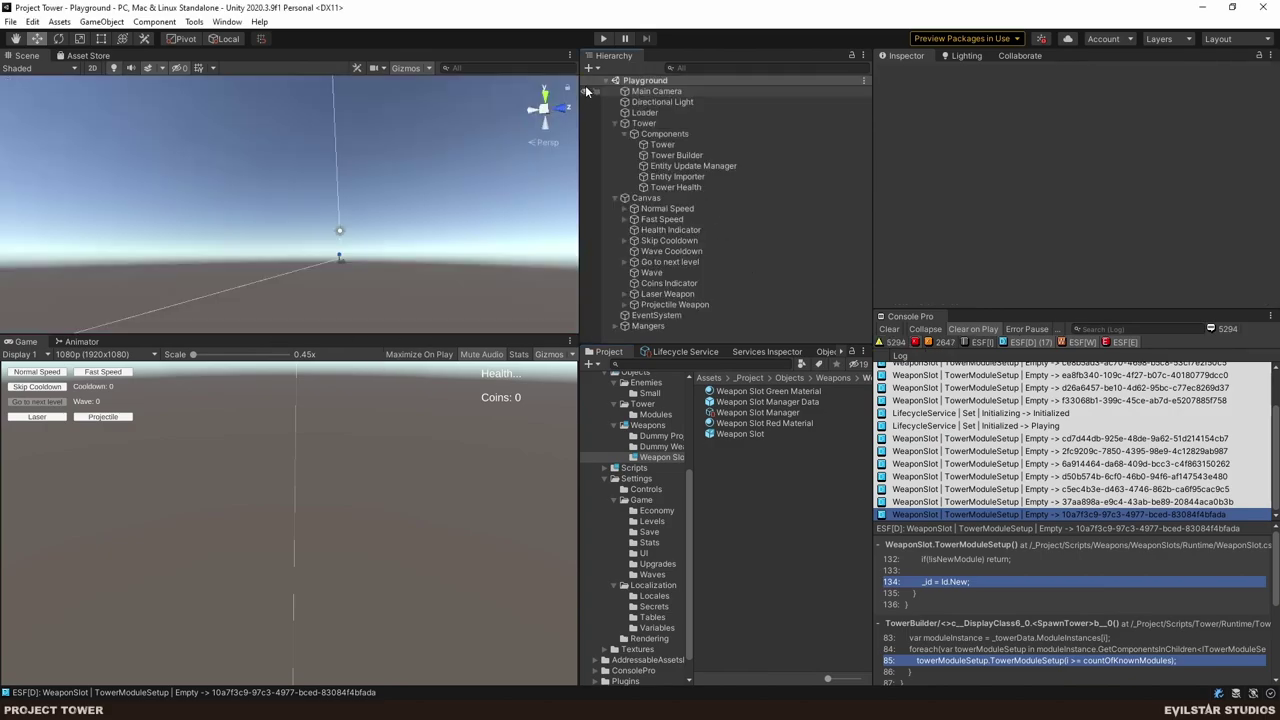
{"action": "left_click", "coordinate": [1020, 55]}
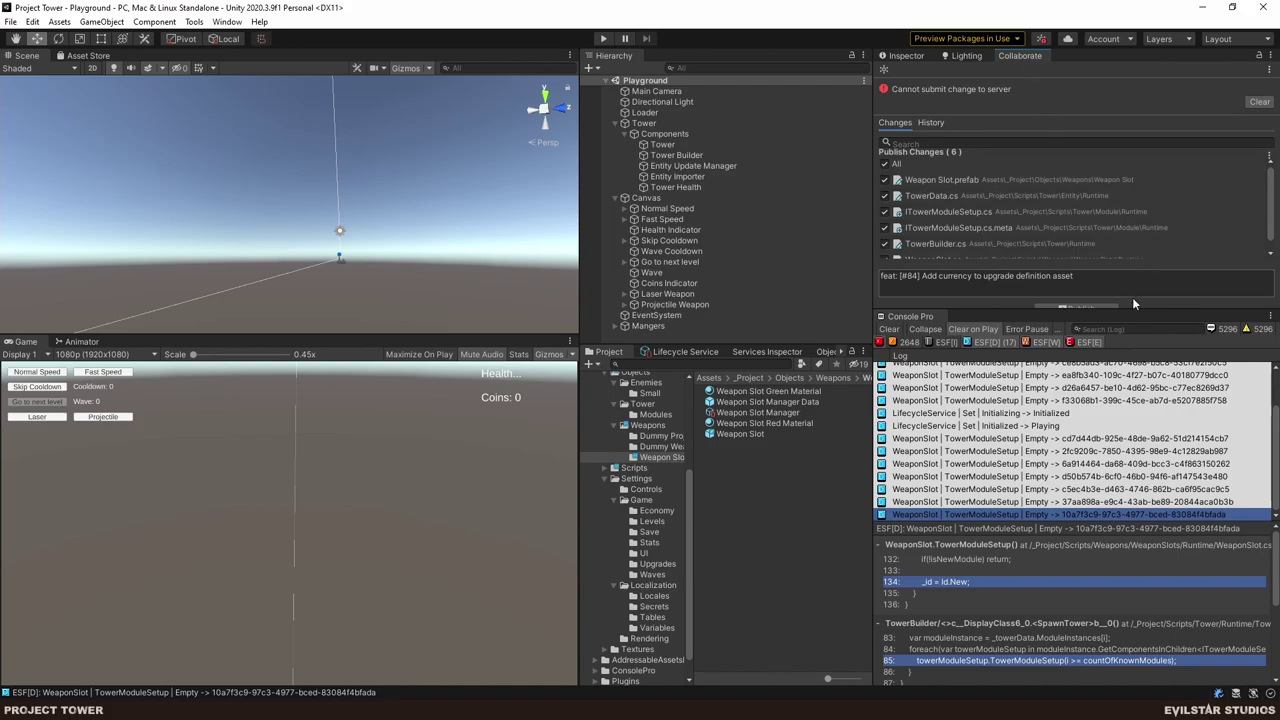
{"action": "left_click_drag", "start_coordinate": [1131, 309], "coordinate": [1131, 348]}
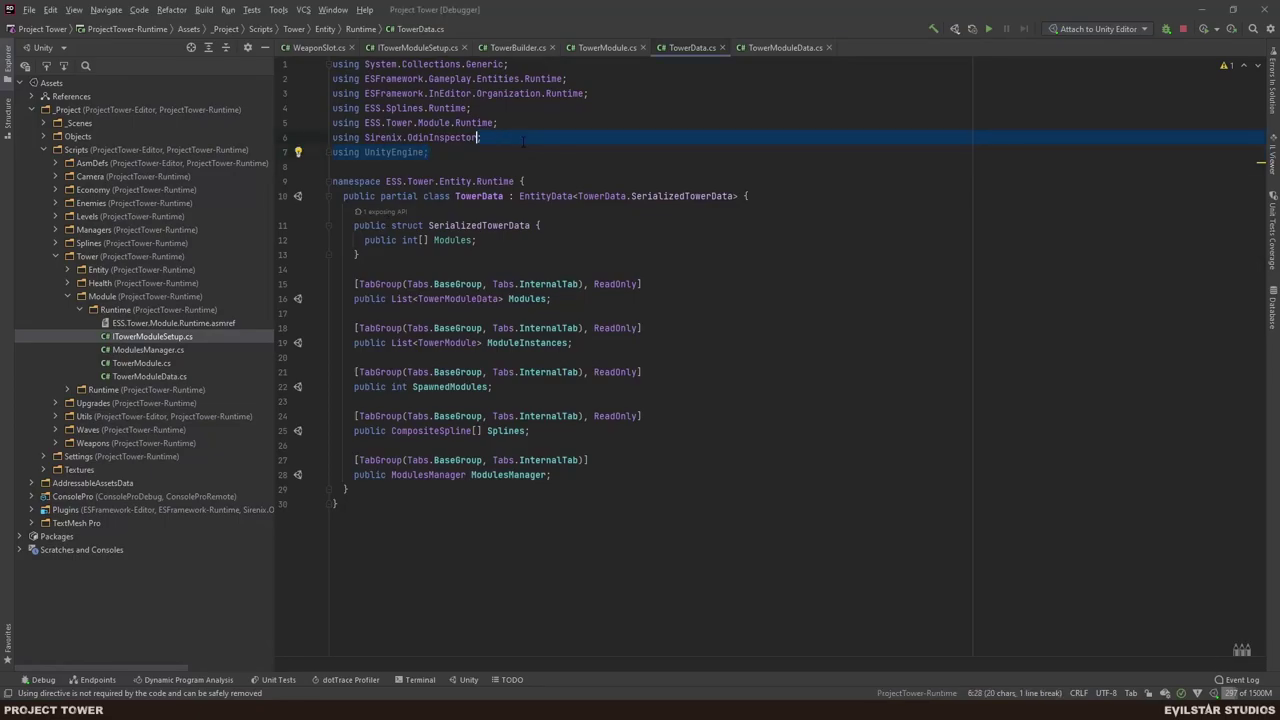
- Delete the unused 'using UnityEngine;' line from TowerData.cs and return to Unity to recompile
{"action": "type", "text": ";"}
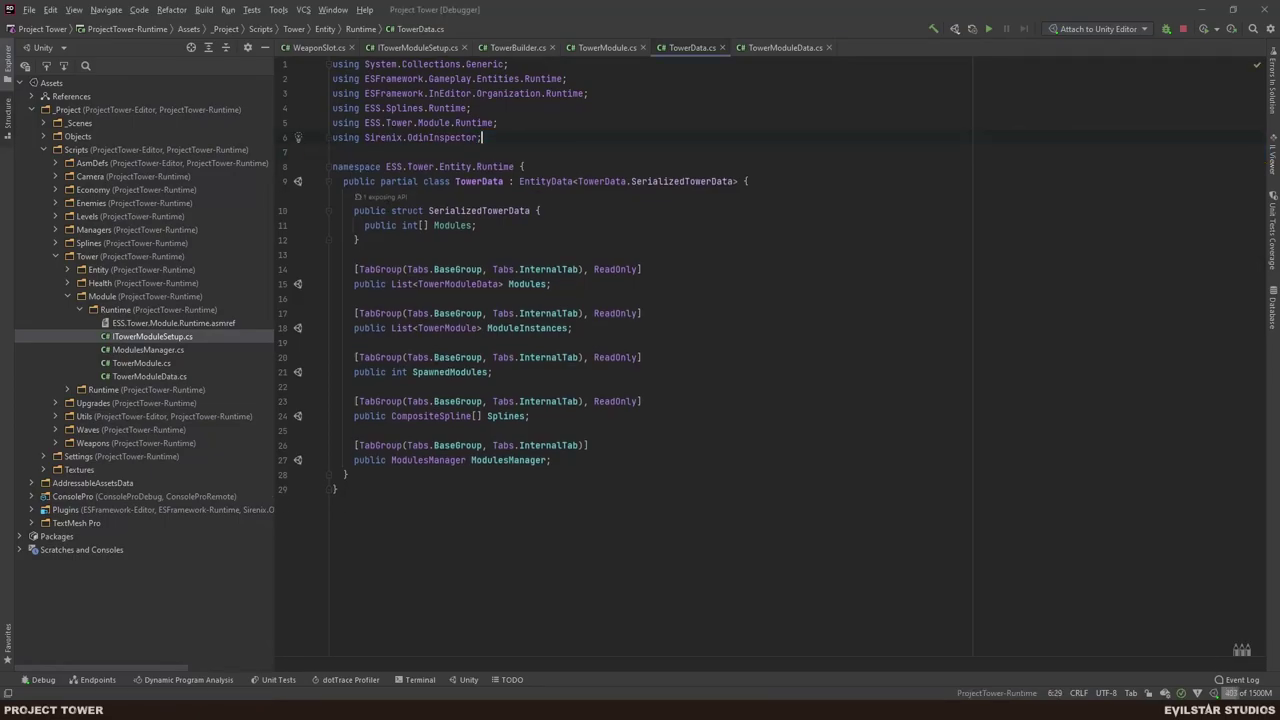
{"action": "key", "text": "alt+Tab"}
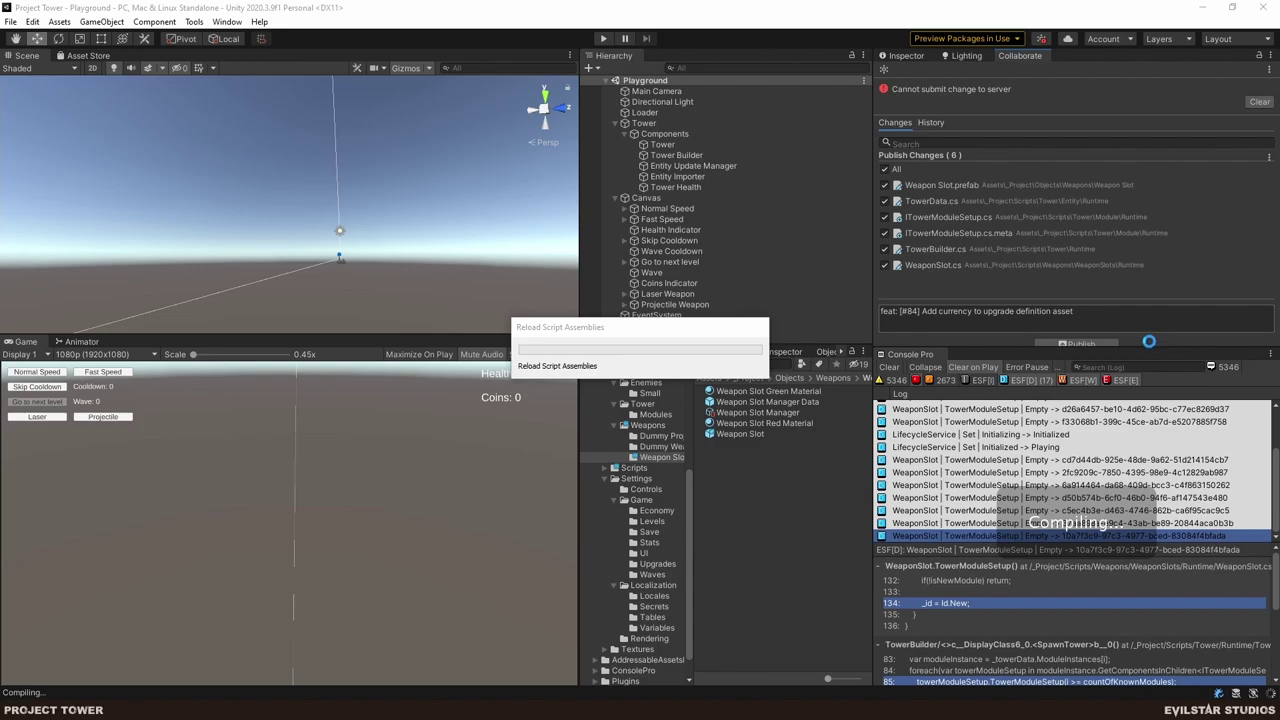
- Publish the six changes with commit message 'feat: [#87] Regenerate weapon slot's id when a module is spawned'
{"action": "left_click", "coordinate": [1088, 313]}
{"action": "type", "text": "feat: p"}
{"action": "type", "text": "#87 | Regenerate weapon slot's id when a module is spawned"}
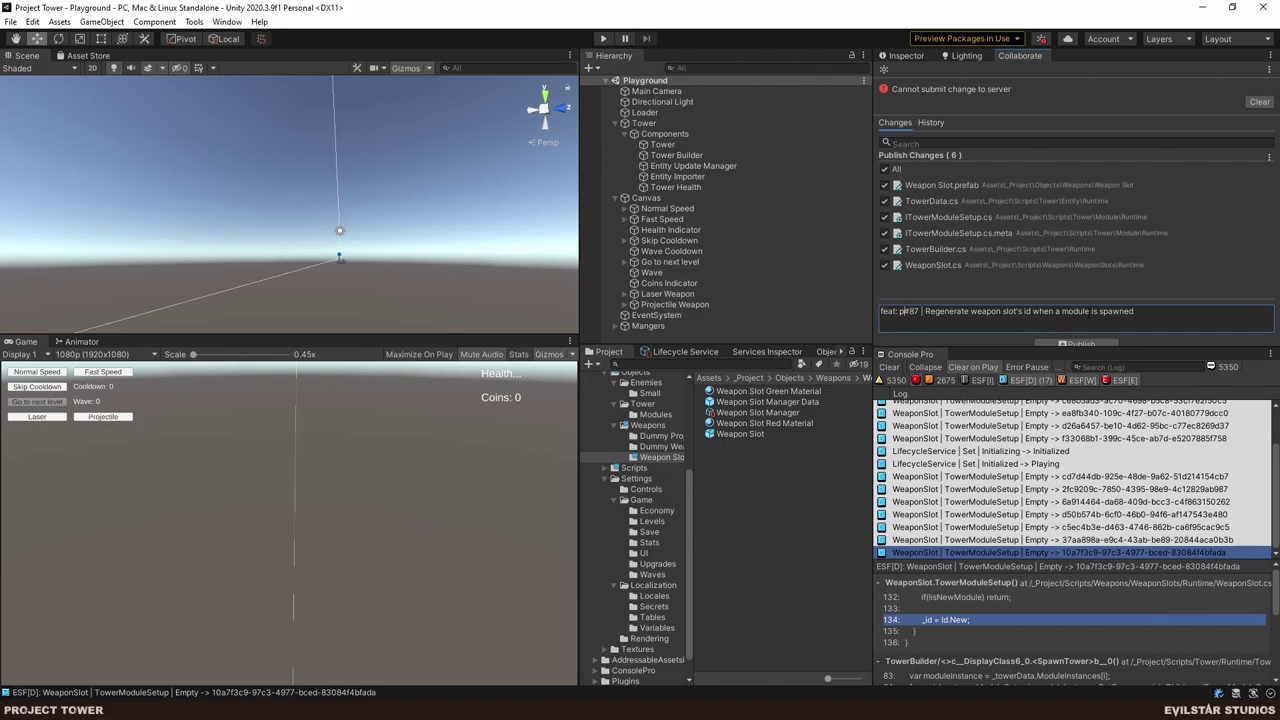
{"action": "key", "text": "BackSpace"}
{"action": "type", "text": "["}
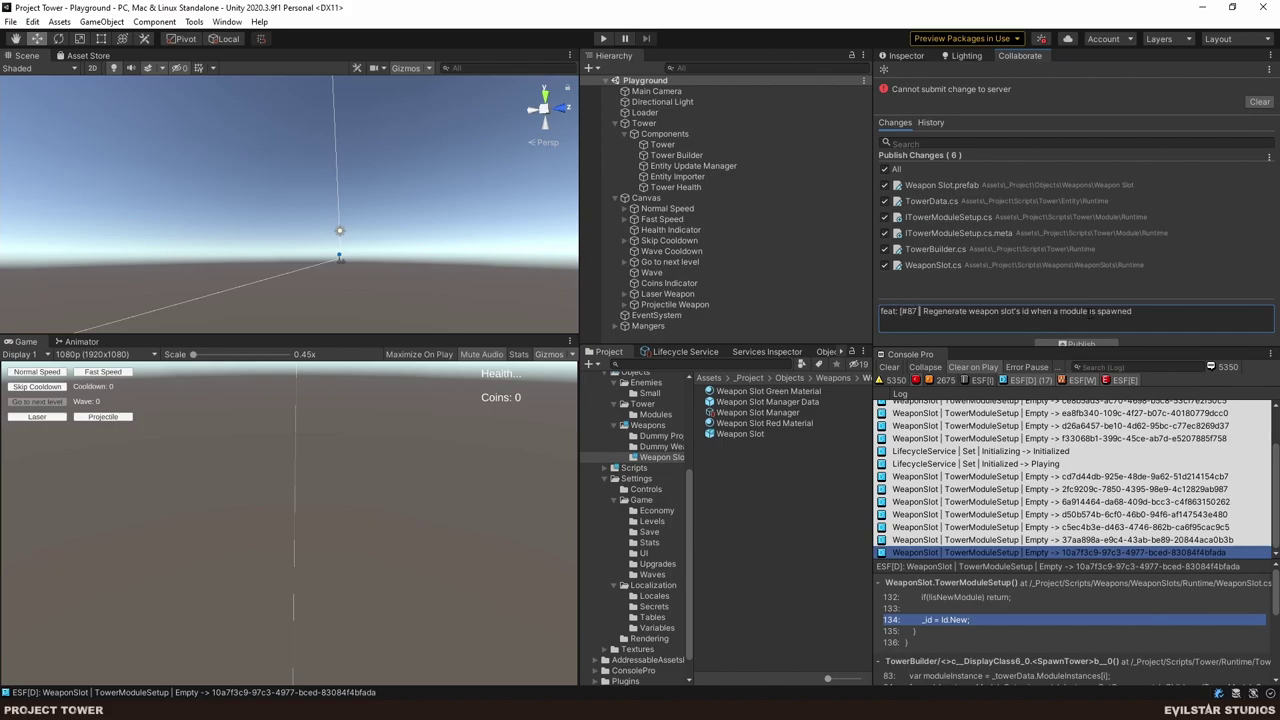
{"action": "key", "text": "Right"}
{"action": "key", "text": "Right"}
{"action": "key", "text": "Right"}
{"action": "key", "text": "Delete"}
{"action": "key", "text": "Delete"}
{"action": "type", "text": "]"}
{"action": "left_click", "coordinate": [1066, 342]}
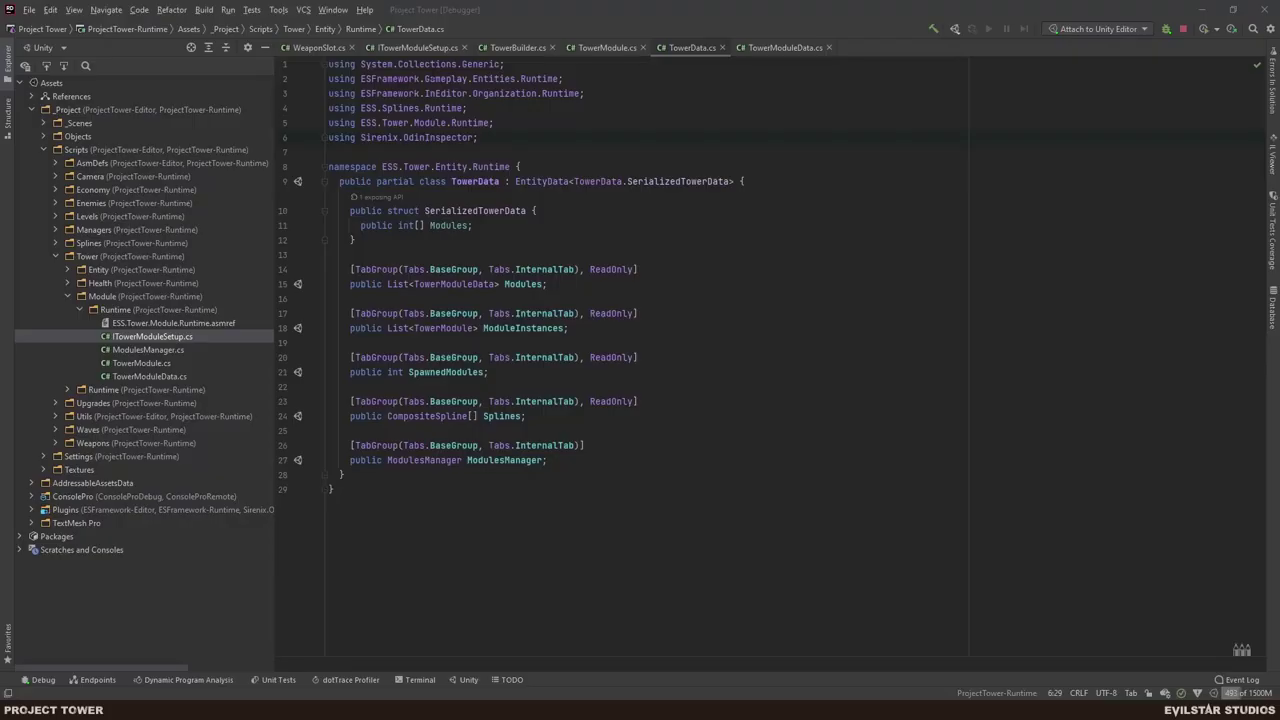
{"action": "left_click", "coordinate": [323, 49]}
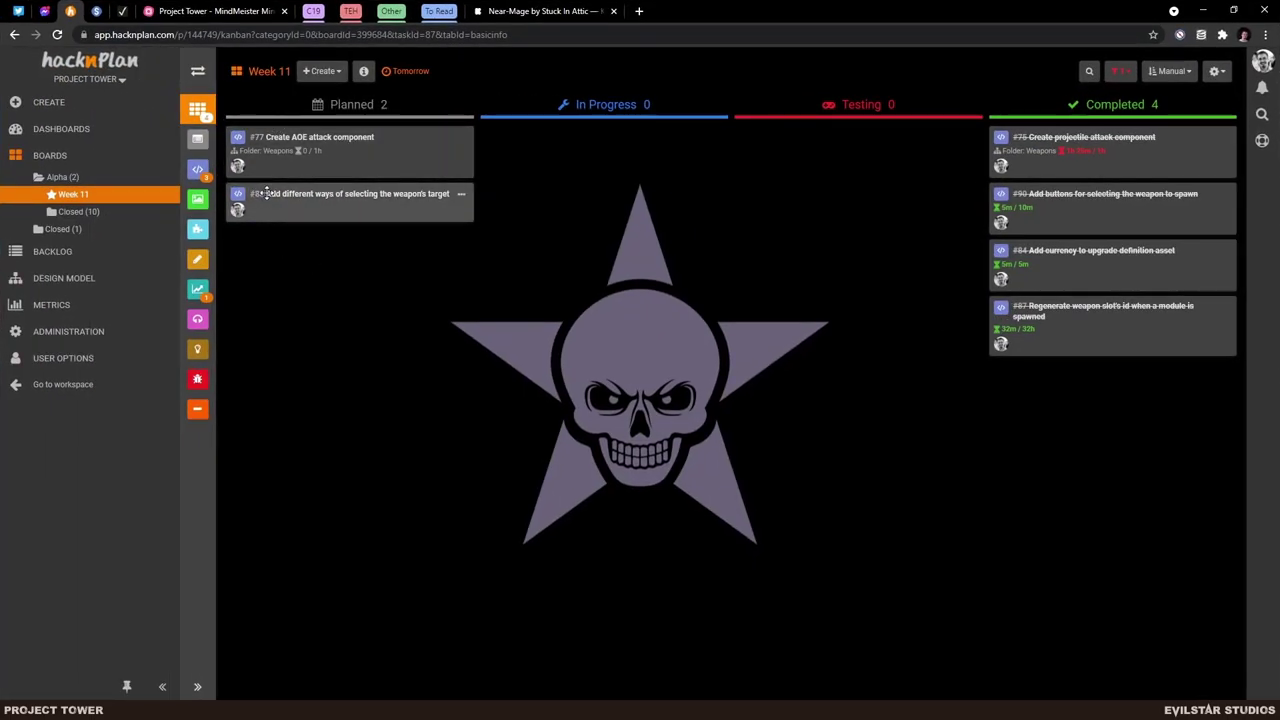
- Open the #77 'Create AOE attack component' card on the Week 11 board
{"action": "left_click", "coordinate": [335, 149]}
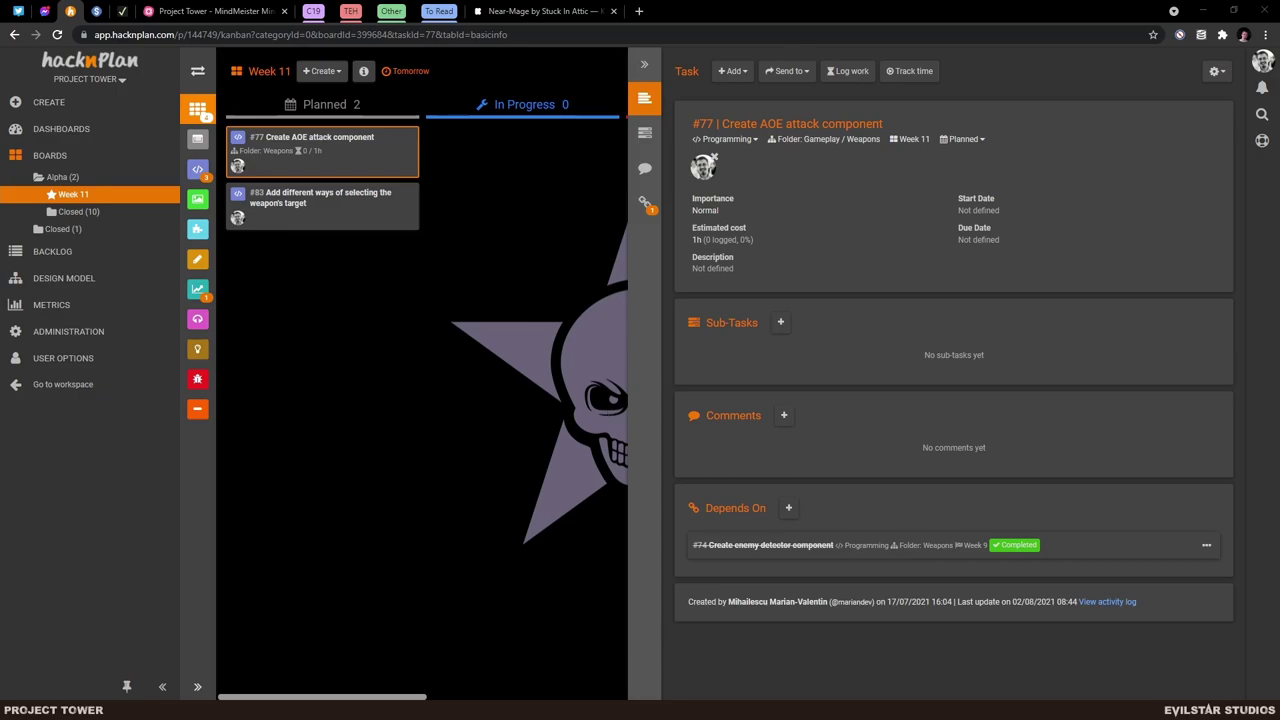
- Review task #83's details, then return to the Unity editor
{"action": "left_click", "coordinate": [335, 209]}
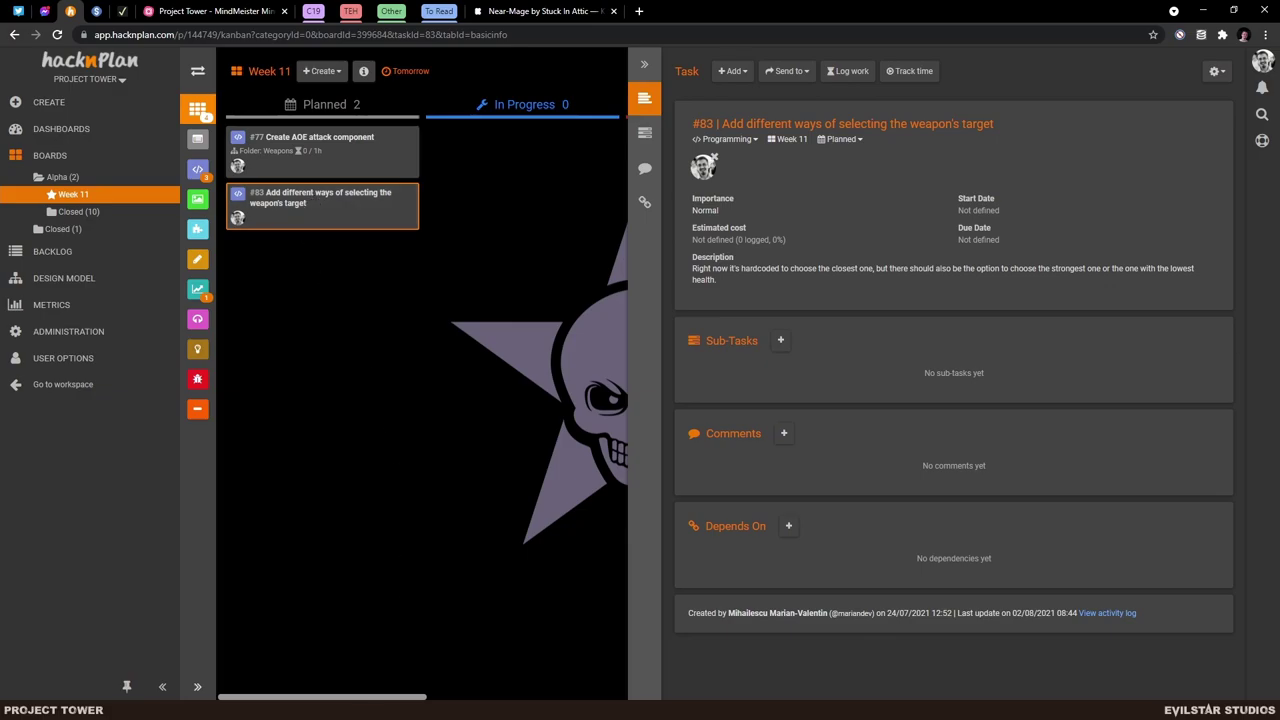
{"action": "left_click", "coordinate": [290, 650]}
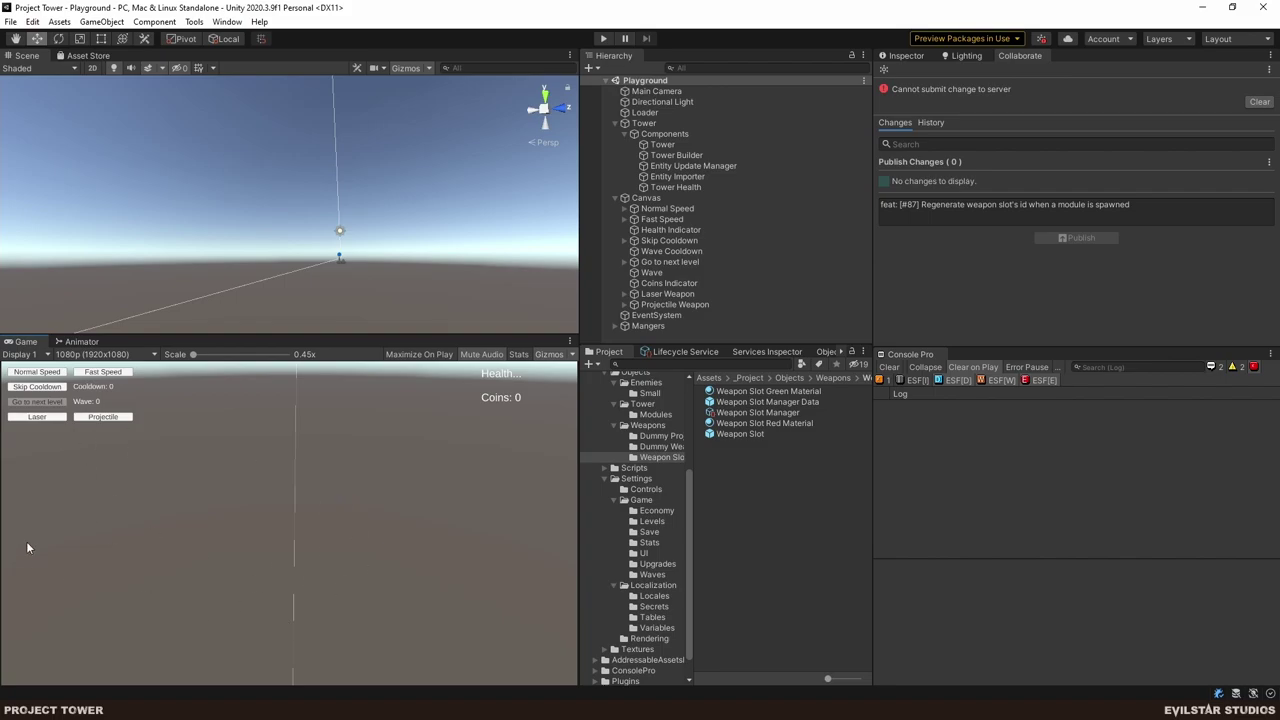
- Check Collaborate shows no pending changes, then bring the HacknPlan Week 11 board forward
{"action": "scroll", "coordinate": [206, 616], "scroll_direction": "up", "scroll_amount": 1}
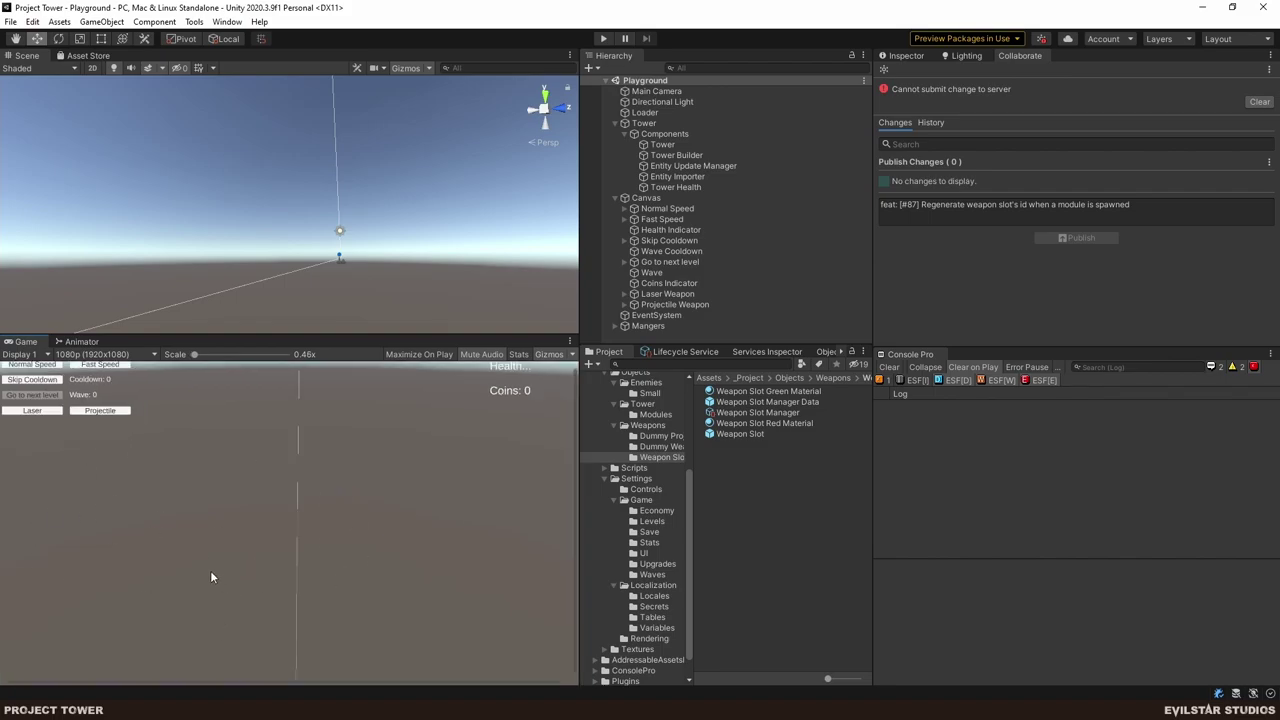
{"action": "scroll", "coordinate": [305, 592], "scroll_direction": "down", "scroll_amount": 1}
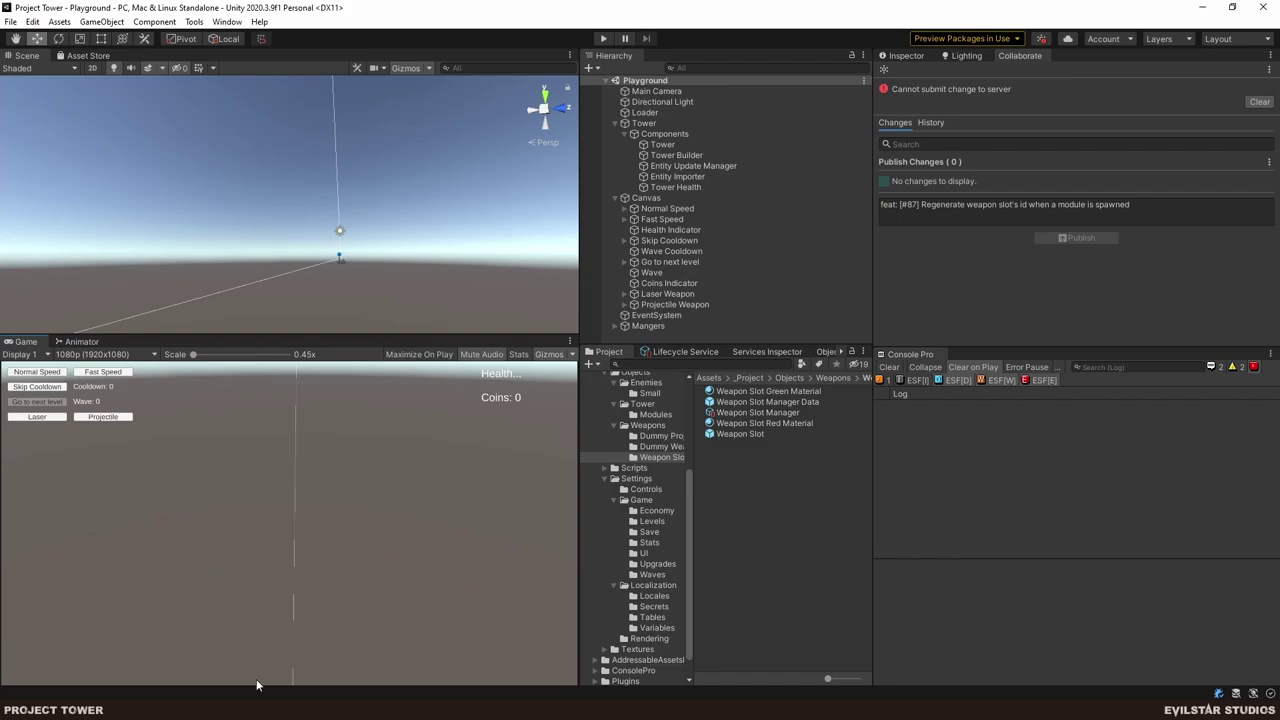
{"action": "mouse_move", "coordinate": [259, 708]}
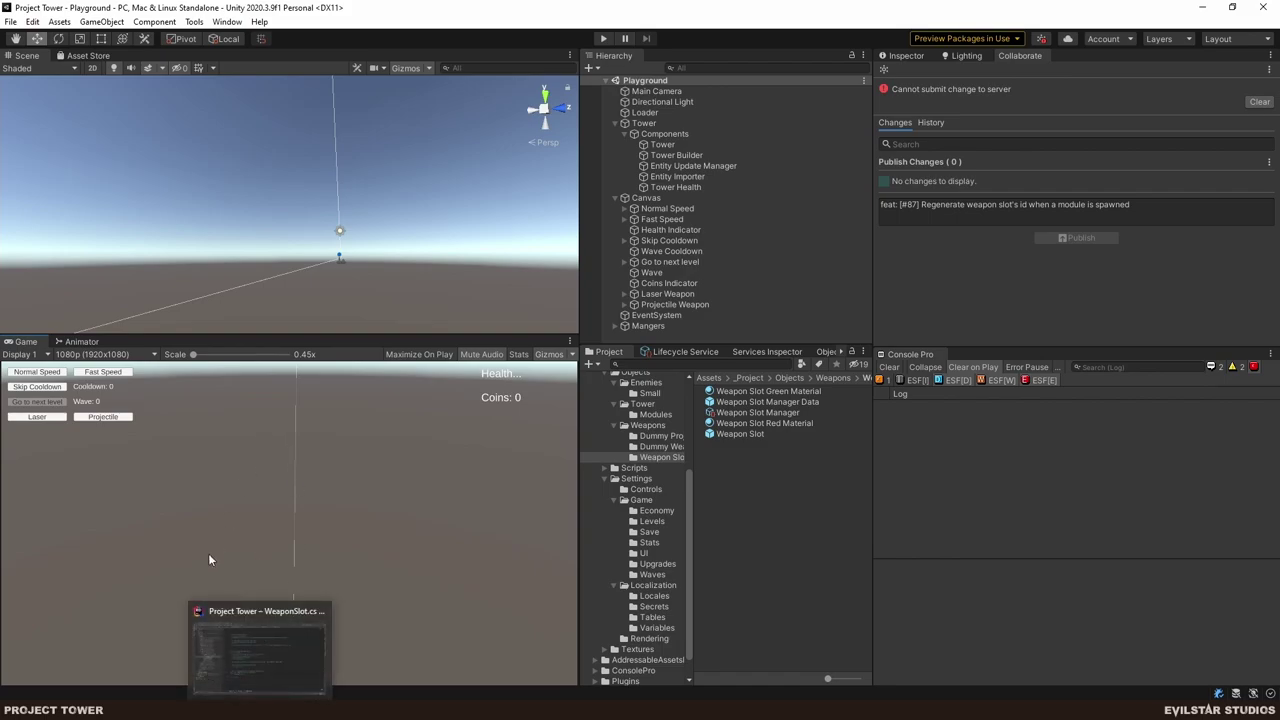
{"action": "left_click", "coordinate": [222, 650]}
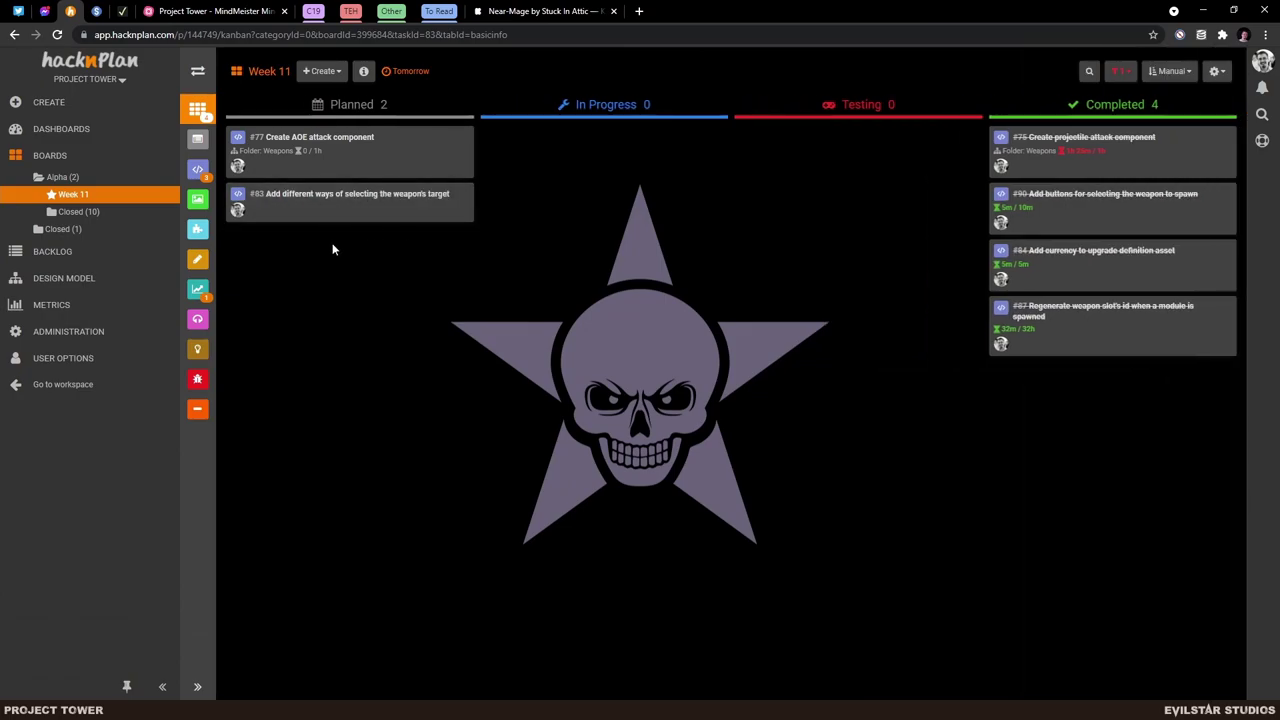
- Open the HacknPlan backlog, view tasks #14 and #71, then switch to MindMeister's Project Tower map
{"action": "left_click", "coordinate": [72, 251]}
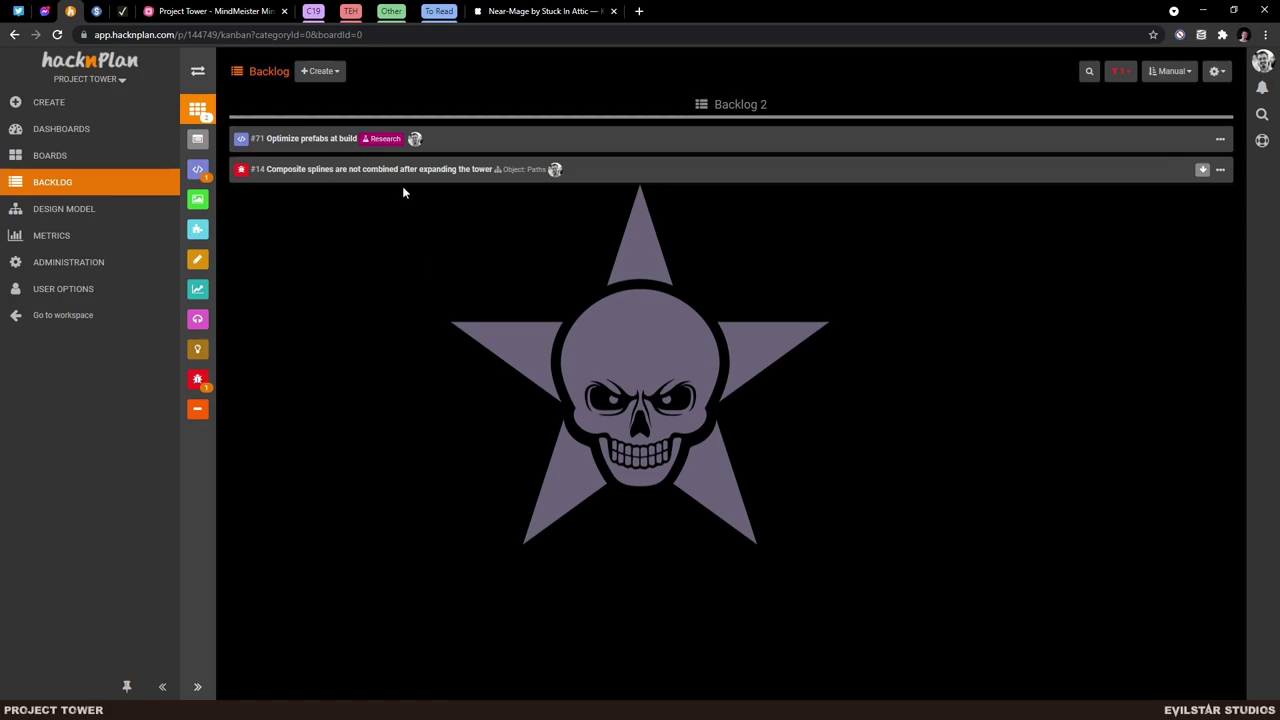
{"action": "left_click", "coordinate": [475, 169]}
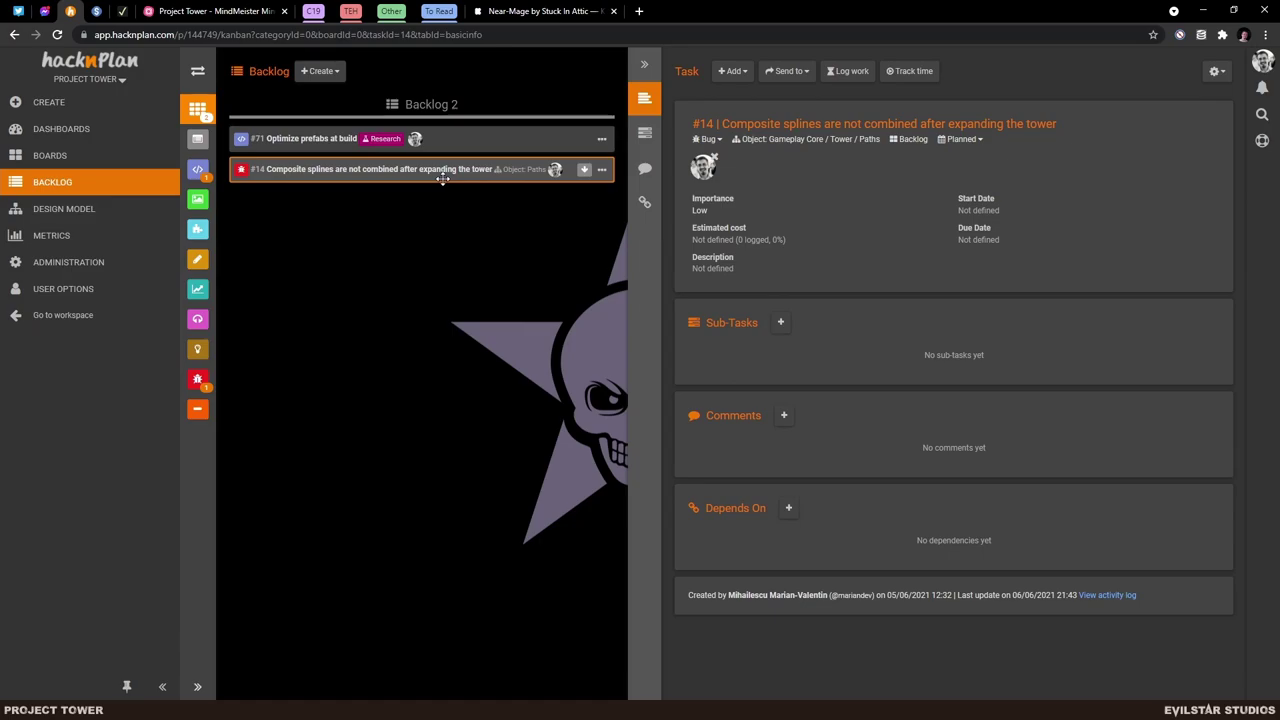
{"action": "left_click", "coordinate": [312, 140]}
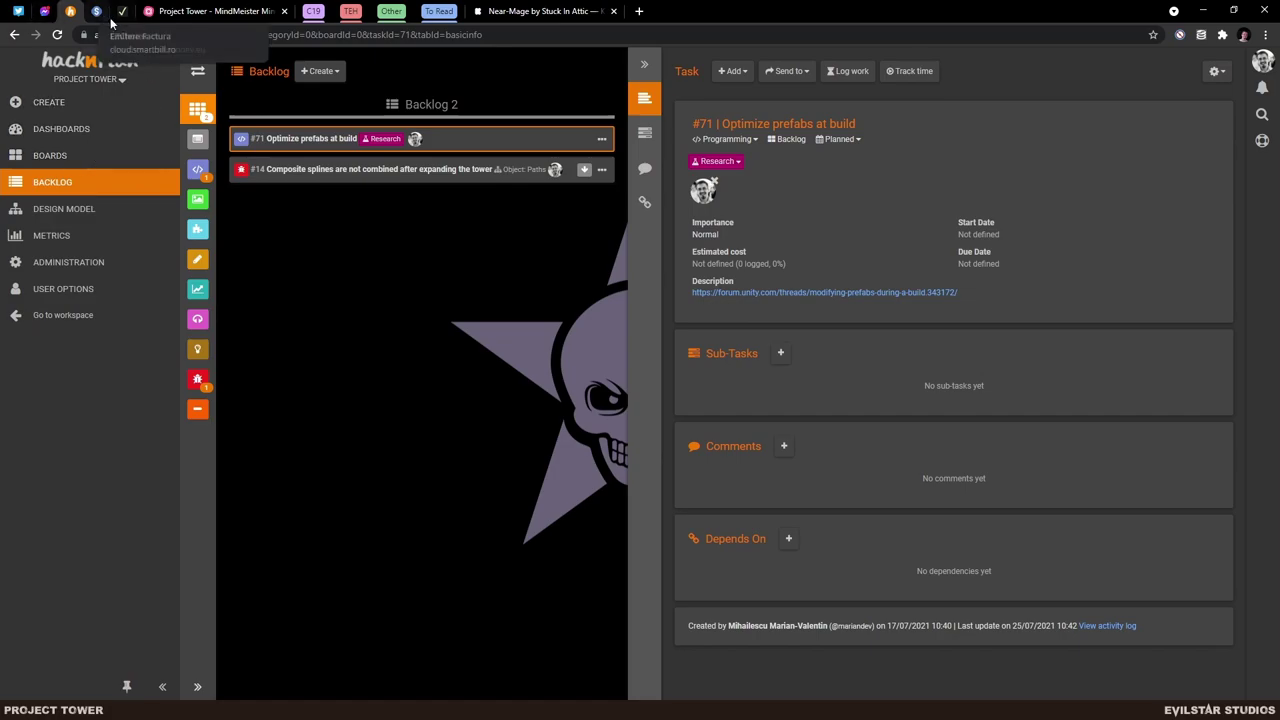
{"action": "left_click", "coordinate": [205, 11]}
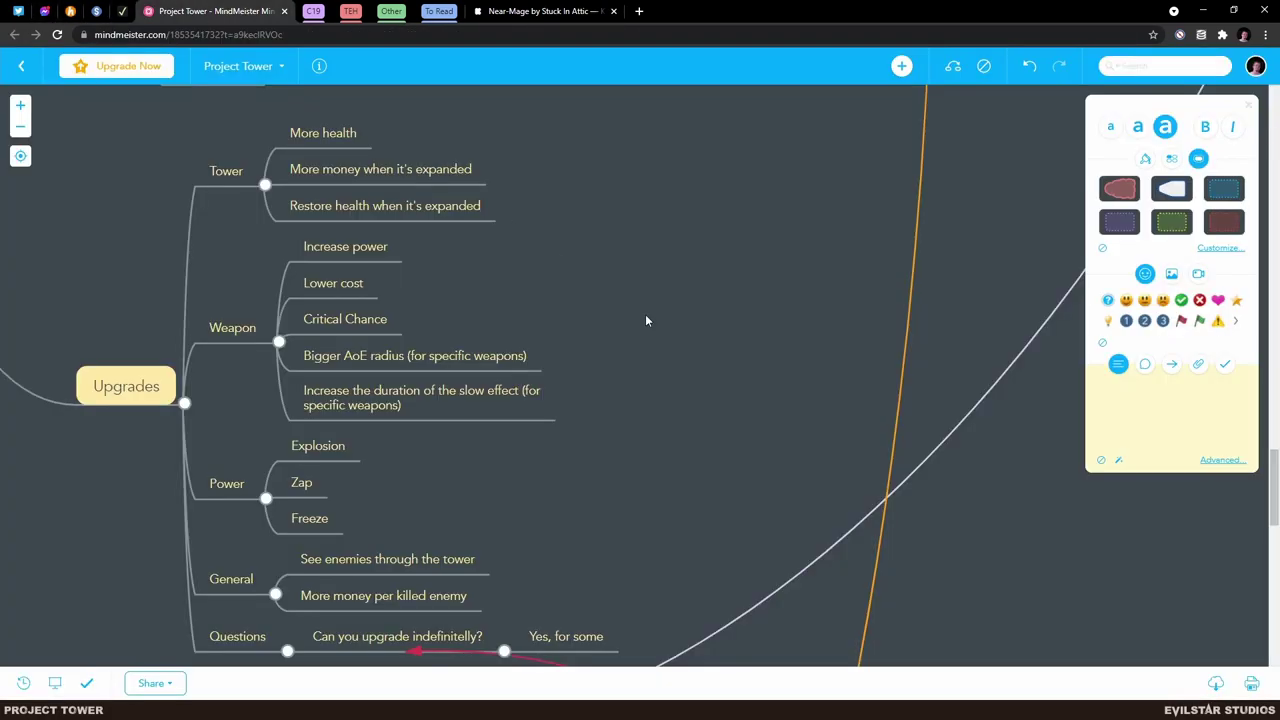
{"action": "scroll", "coordinate": [631, 335], "scroll_direction": "down", "scroll_amount": 5}
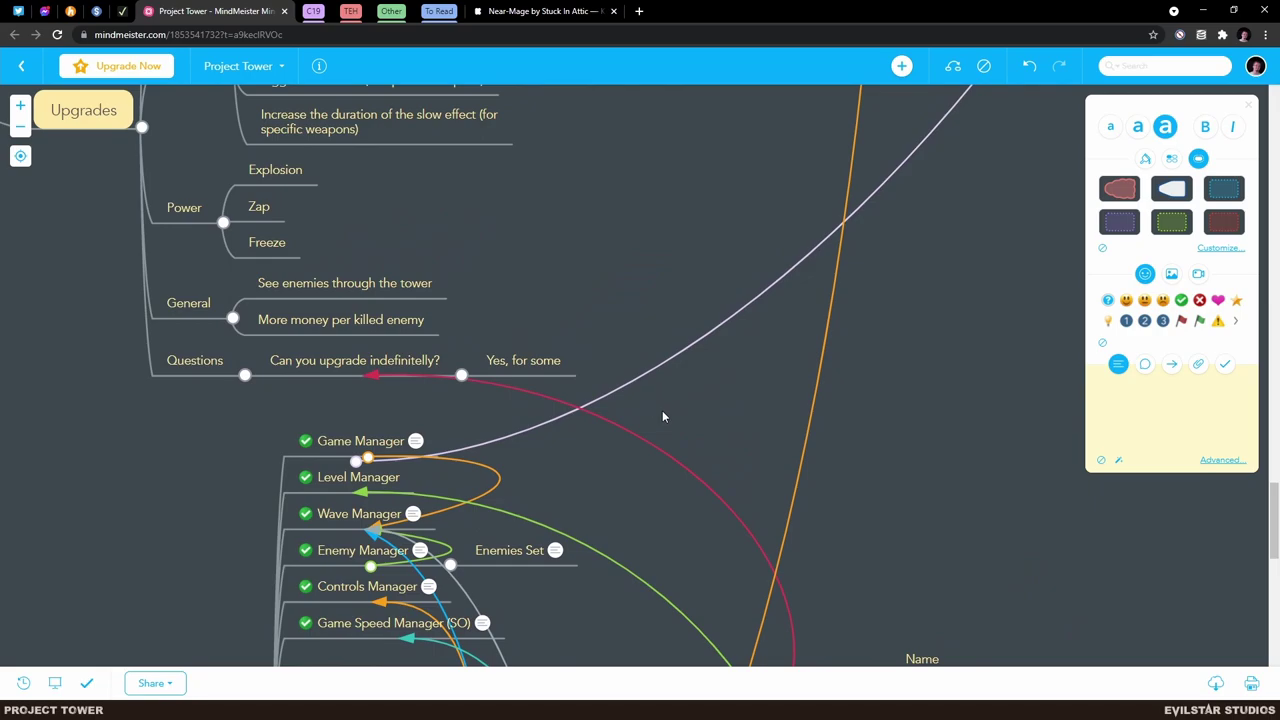
{"action": "scroll", "coordinate": [662, 416], "scroll_direction": "down", "scroll_amount": 3, "text": "ctrl"}
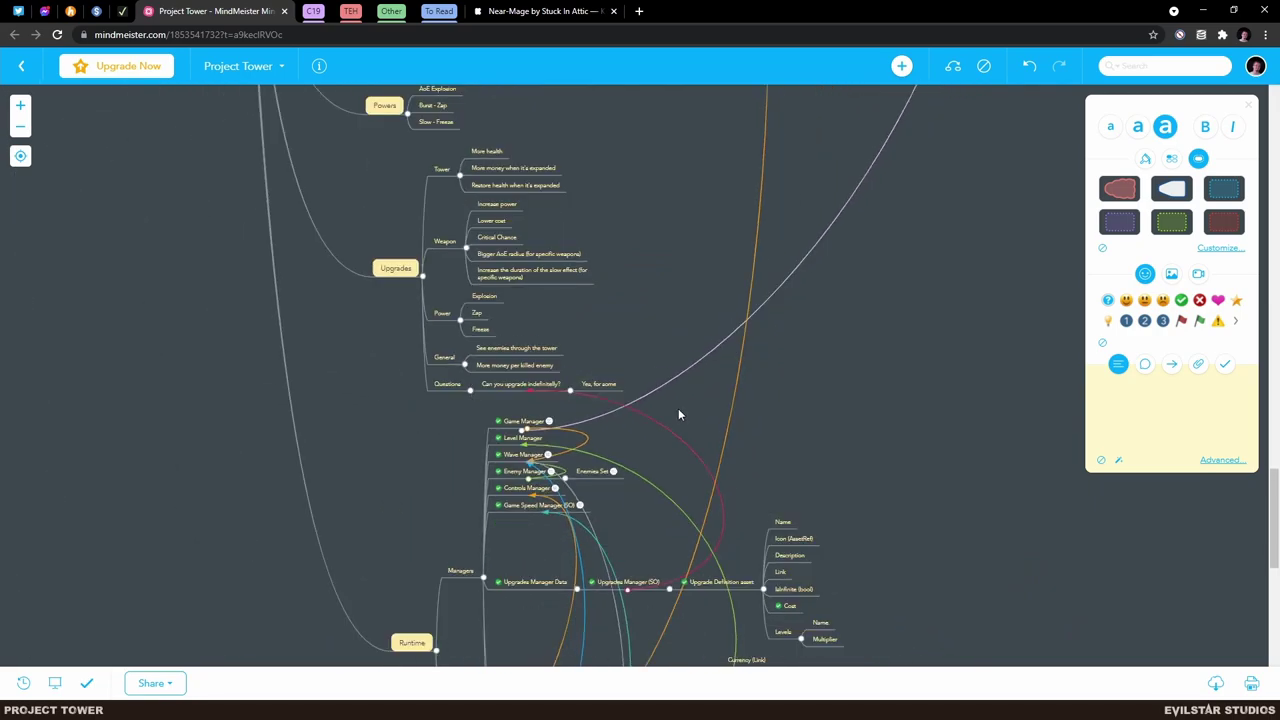
{"action": "left_click_drag", "start_coordinate": [863, 562], "coordinate": [721, 314]}
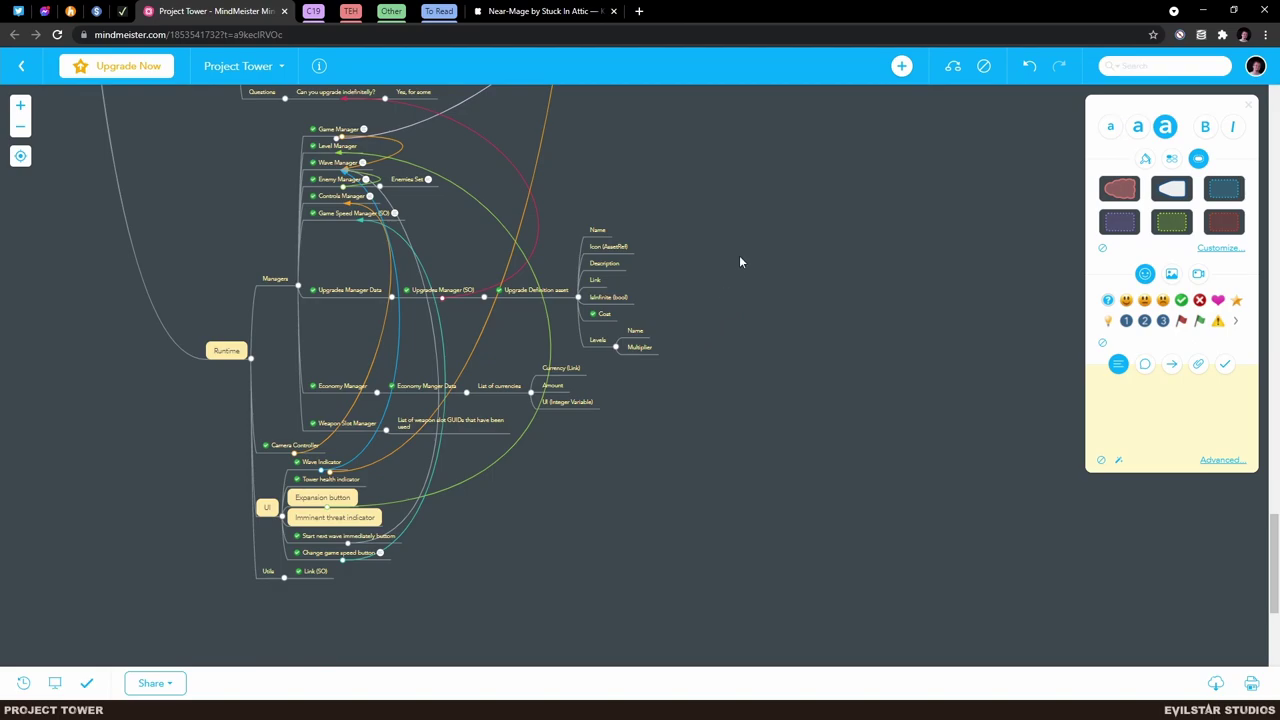
{"action": "scroll", "coordinate": [737, 289], "scroll_direction": "up", "scroll_amount": 5}
{"action": "scroll", "coordinate": [642, 423], "scroll_direction": "up", "scroll_amount": 5}
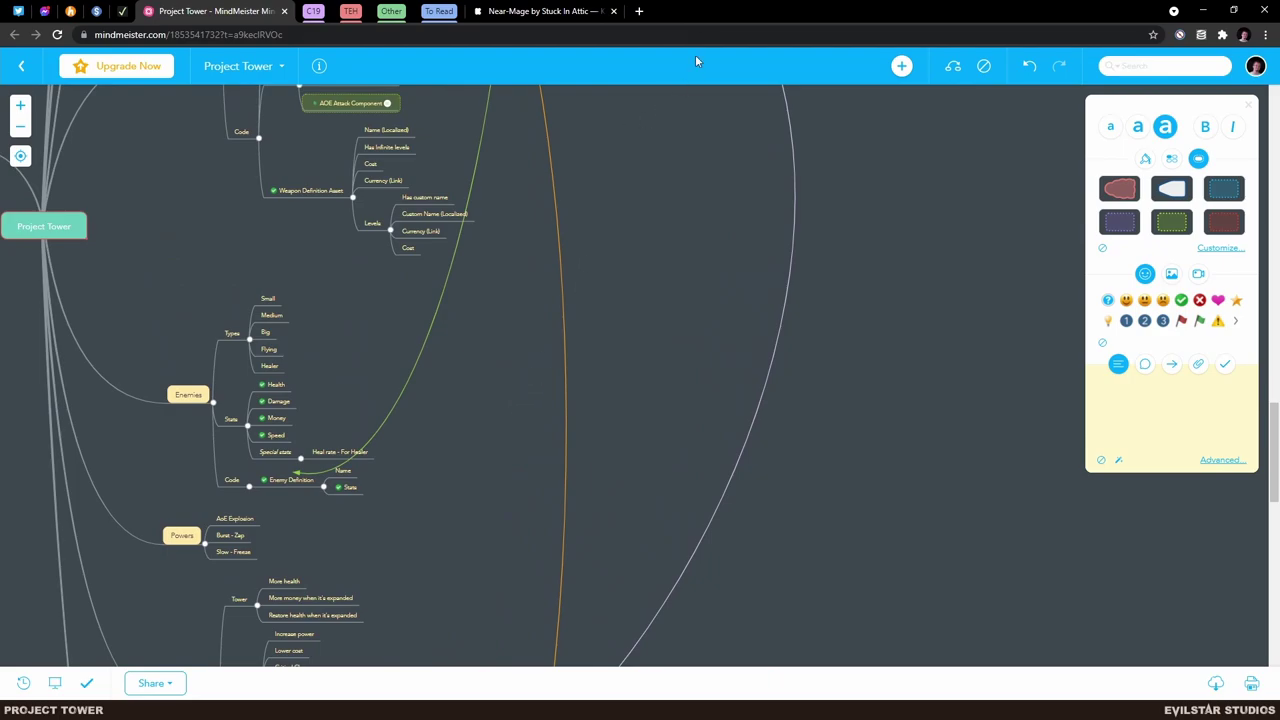
- Back in Unity, expand Mangers and select Level Manager to inspect its settings
{"action": "key", "text": "super+Down"}
{"action": "key", "text": "super+Down"}
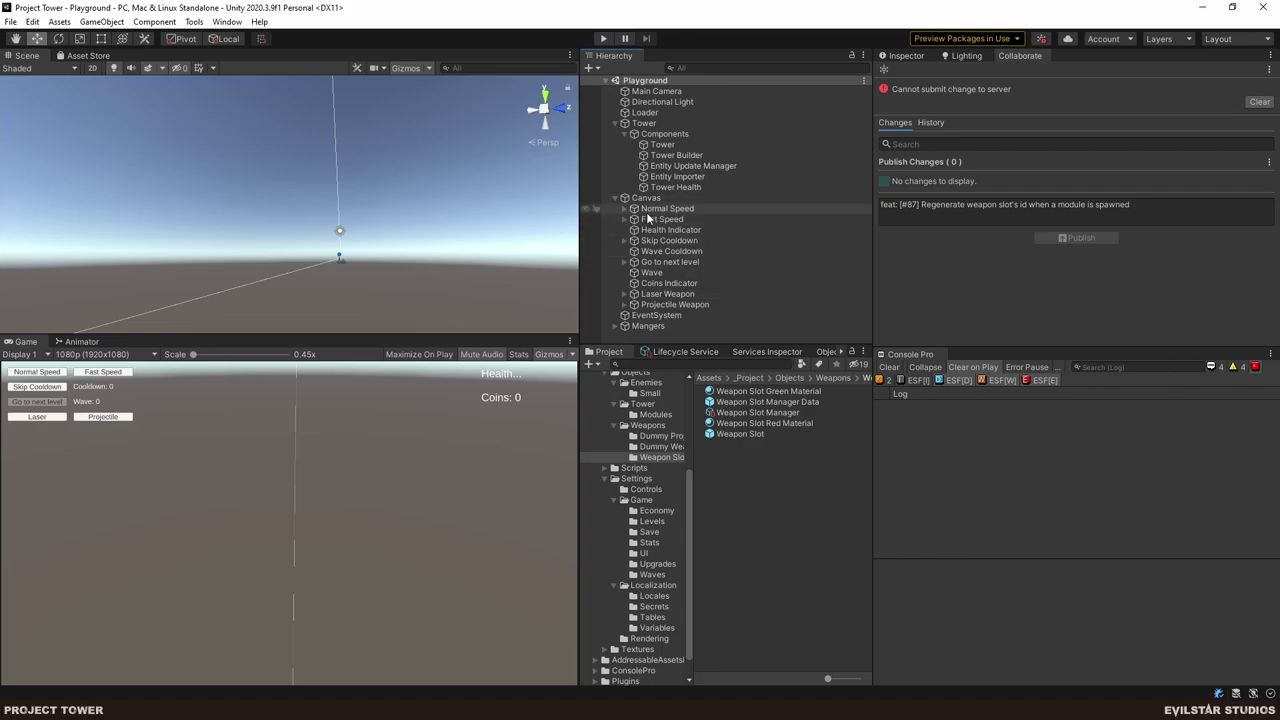
{"action": "left_click", "coordinate": [614, 326]}
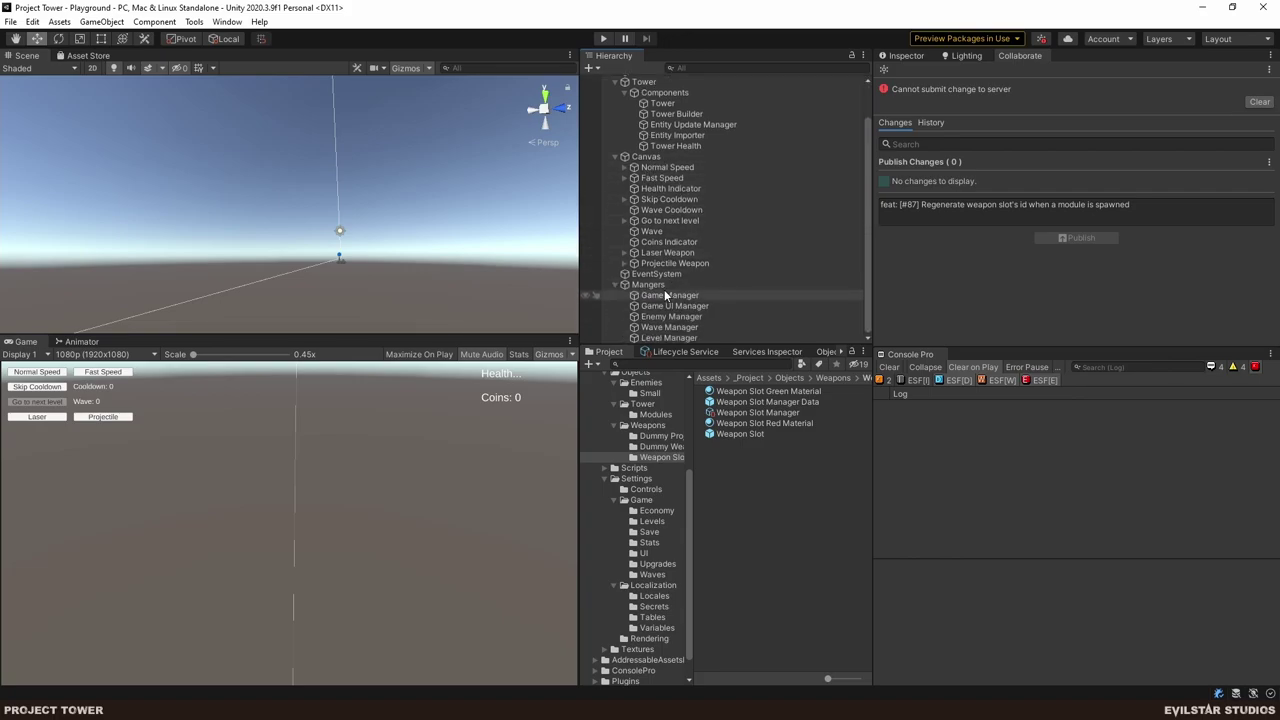
{"action": "left_click", "coordinate": [665, 338]}
{"action": "left_click", "coordinate": [1068, 214]}
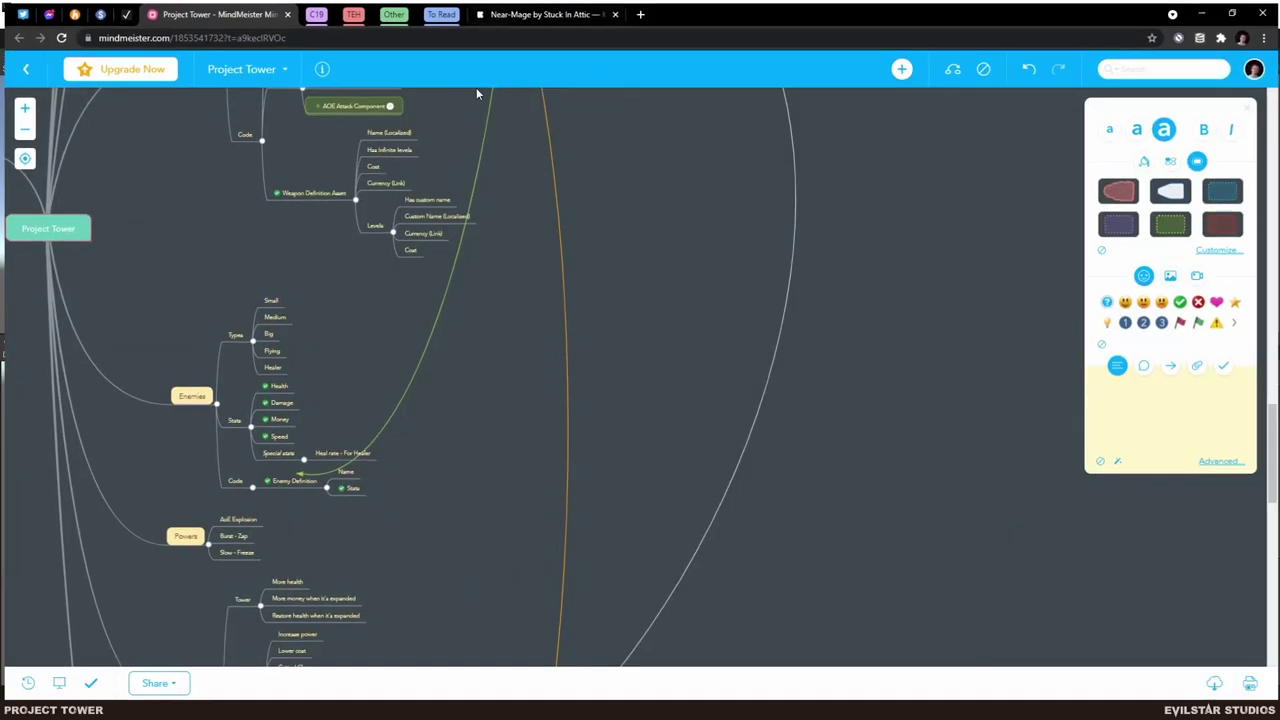
- Pan and zoom the Project Tower map through Enemies, Powers and Upgrades down to Runtime
{"action": "left_click_drag", "start_coordinate": [476, 87], "coordinate": [861, 543]}
{"action": "scroll", "coordinate": [790, 480], "scroll_direction": "up", "scroll_amount": 3}
{"action": "scroll", "coordinate": [714, 456], "scroll_direction": "down", "scroll_amount": 5}
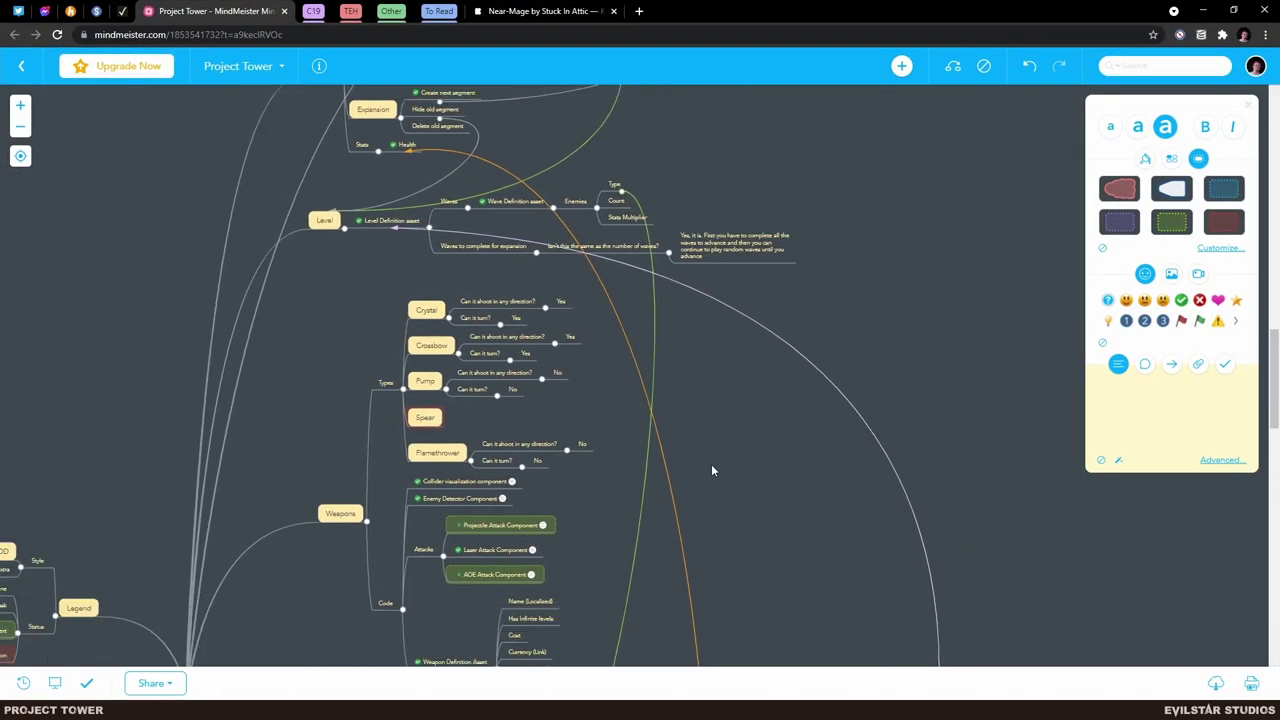
{"action": "left_click_drag", "start_coordinate": [746, 528], "coordinate": [743, 223]}
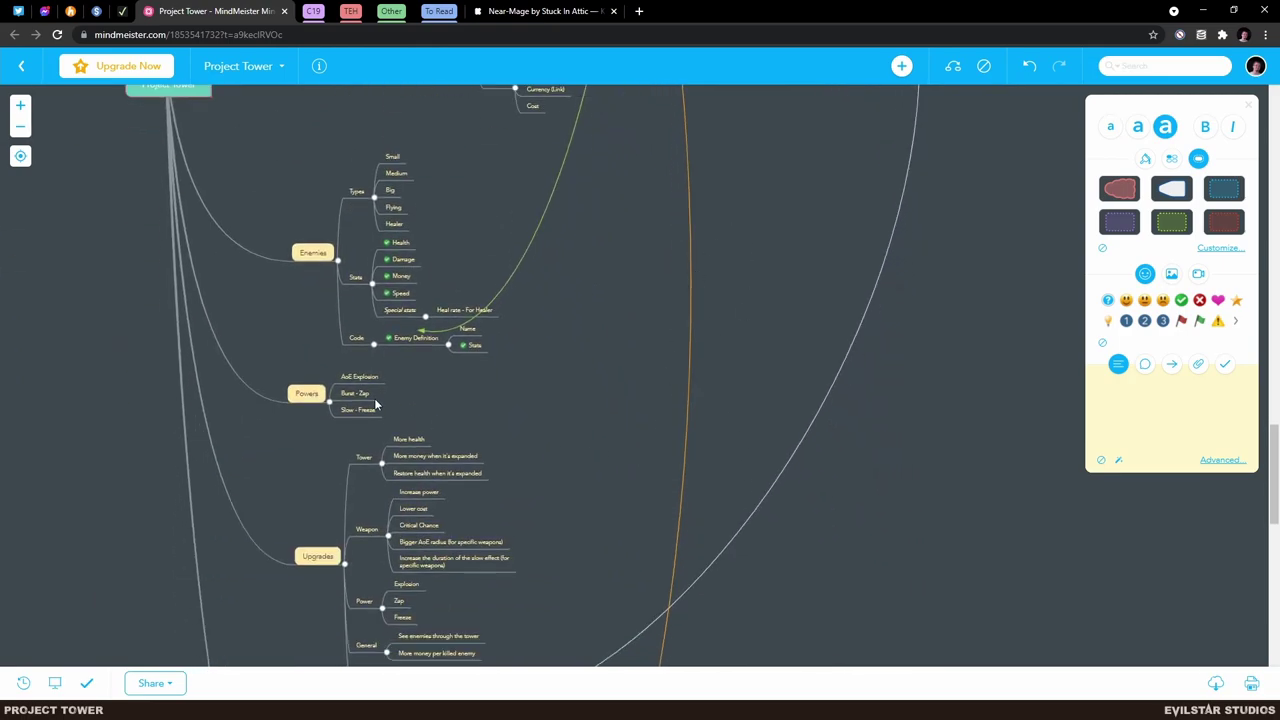
{"action": "scroll", "coordinate": [346, 398], "scroll_direction": "up", "scroll_amount": 3, "text": "ctrl"}
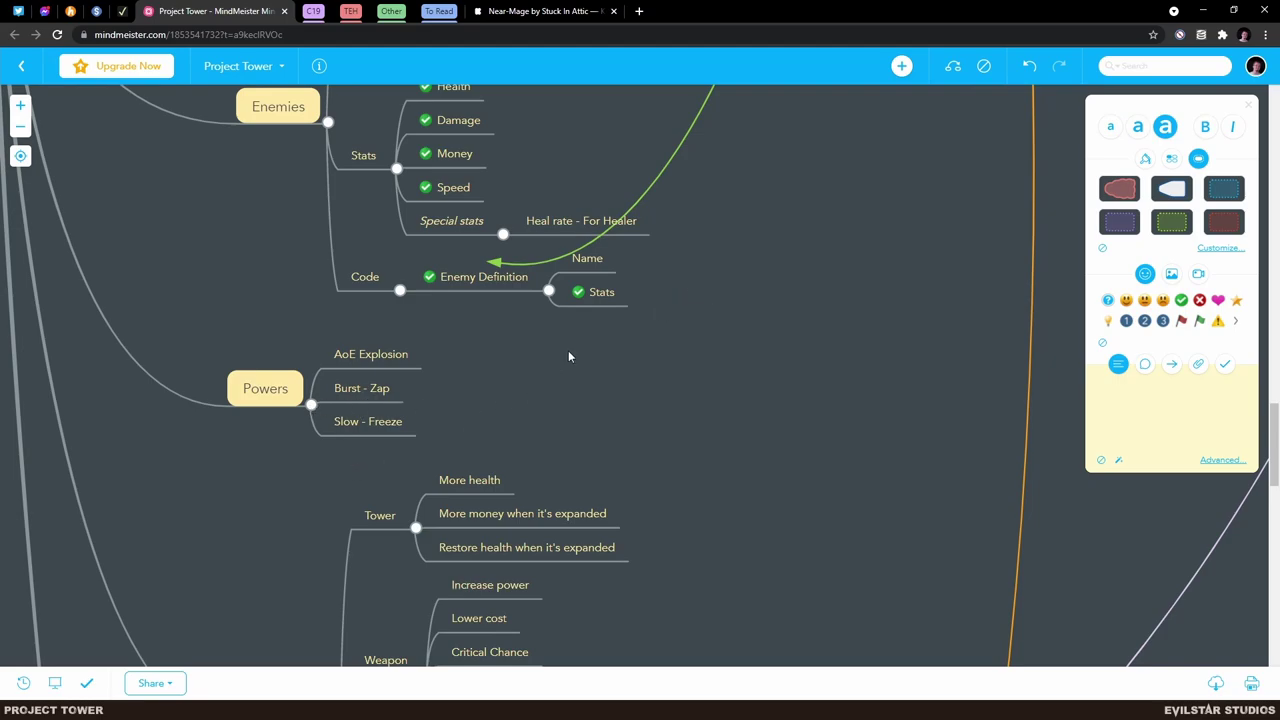
{"action": "left_click_drag", "start_coordinate": [777, 594], "coordinate": [709, 323]}
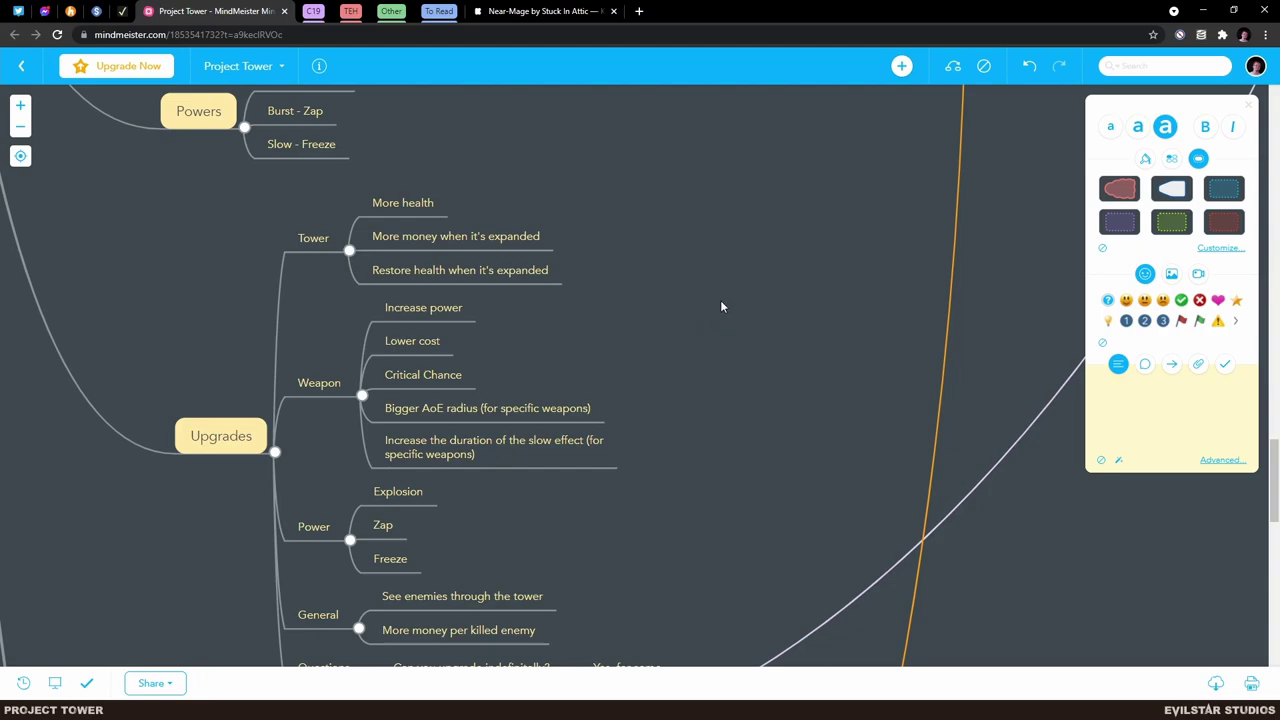
{"action": "scroll", "coordinate": [746, 237], "scroll_direction": "up", "scroll_amount": 5}
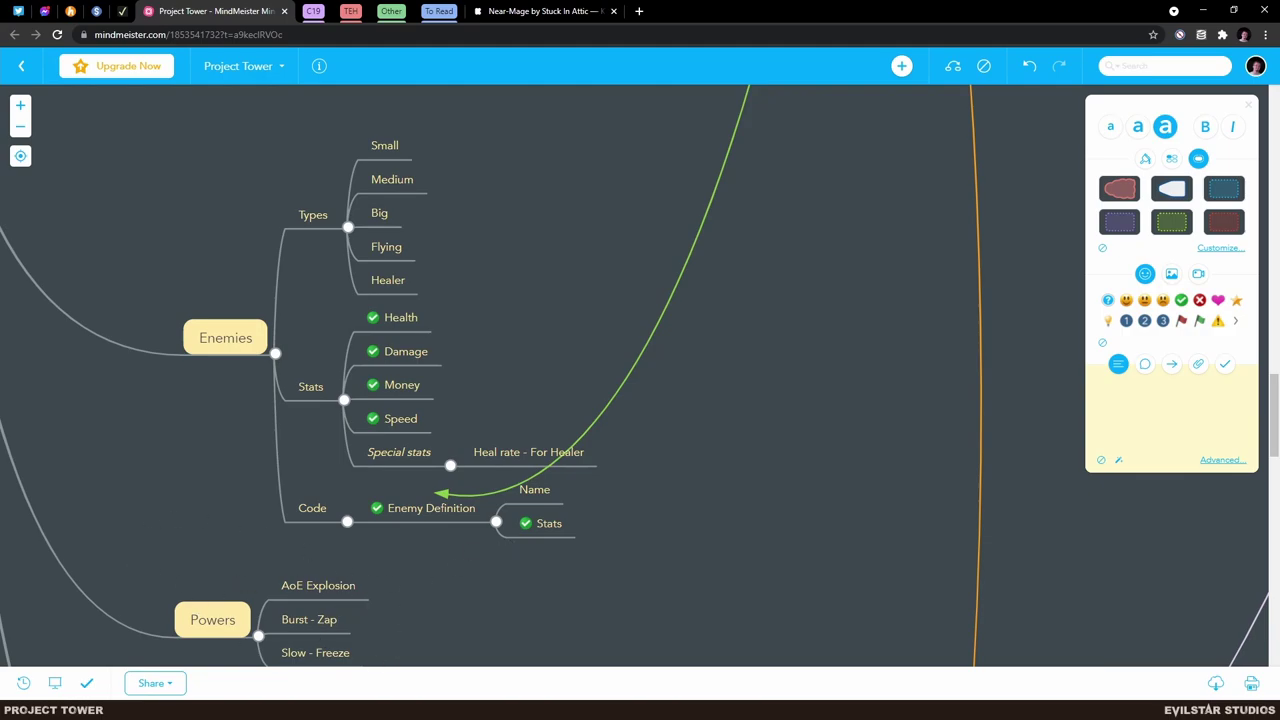
{"action": "scroll", "coordinate": [661, 444], "scroll_direction": "down", "scroll_amount": 2, "text": "ctrl"}
{"action": "scroll", "coordinate": [661, 444], "scroll_direction": "down", "scroll_amount": 1, "text": "ctrl"}
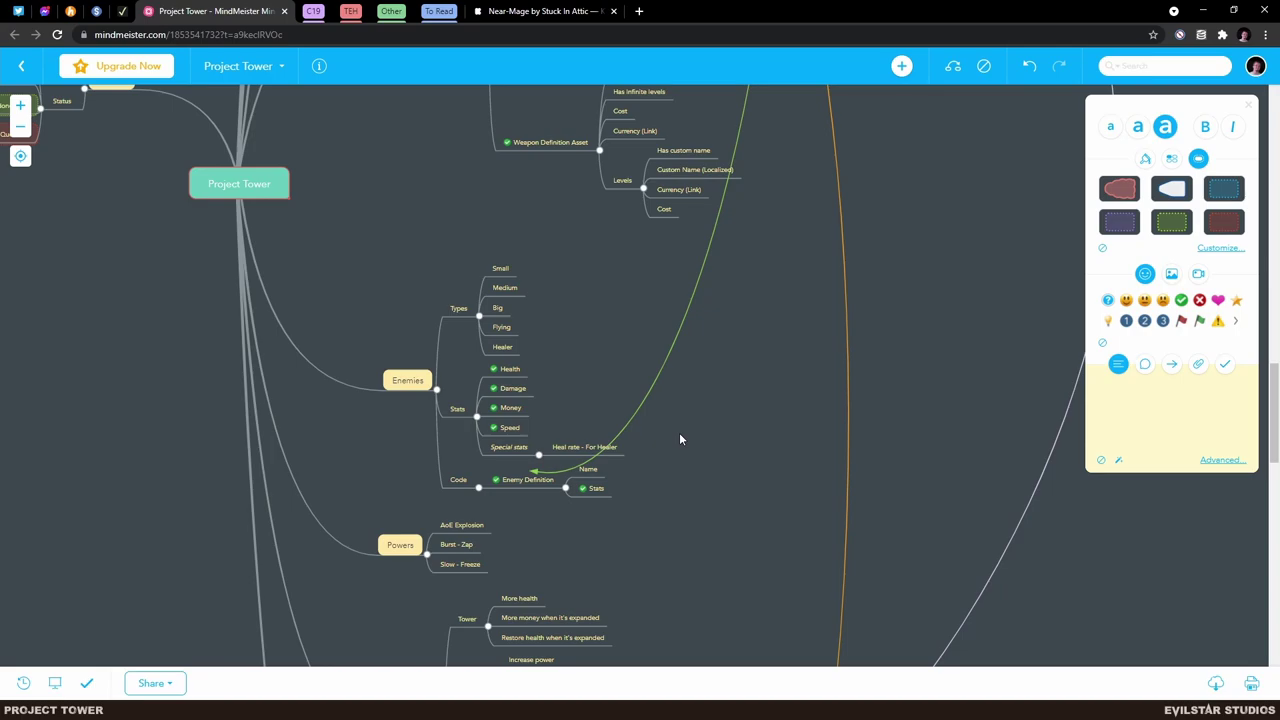
{"action": "scroll", "coordinate": [691, 530], "scroll_direction": "up", "scroll_amount": 1}
{"action": "scroll", "coordinate": [678, 397], "scroll_direction": "down", "scroll_amount": 4}
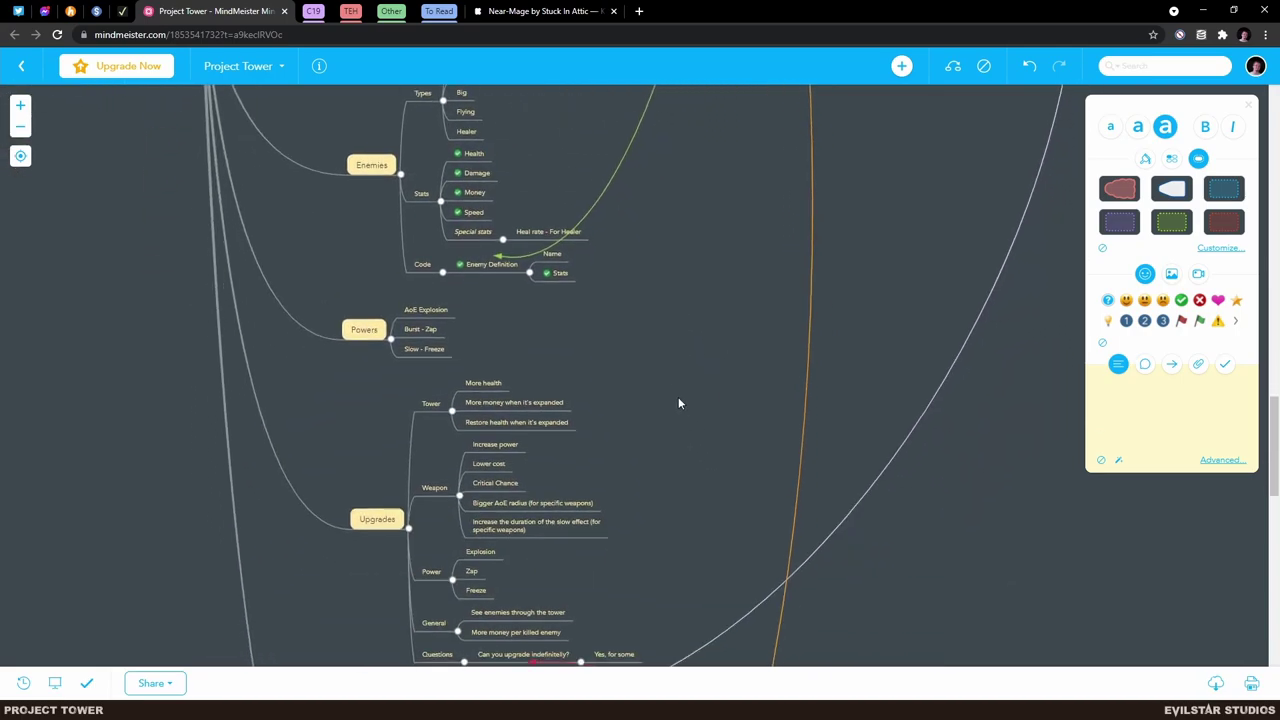
{"action": "scroll", "coordinate": [678, 403], "scroll_direction": "down", "scroll_amount": 8}
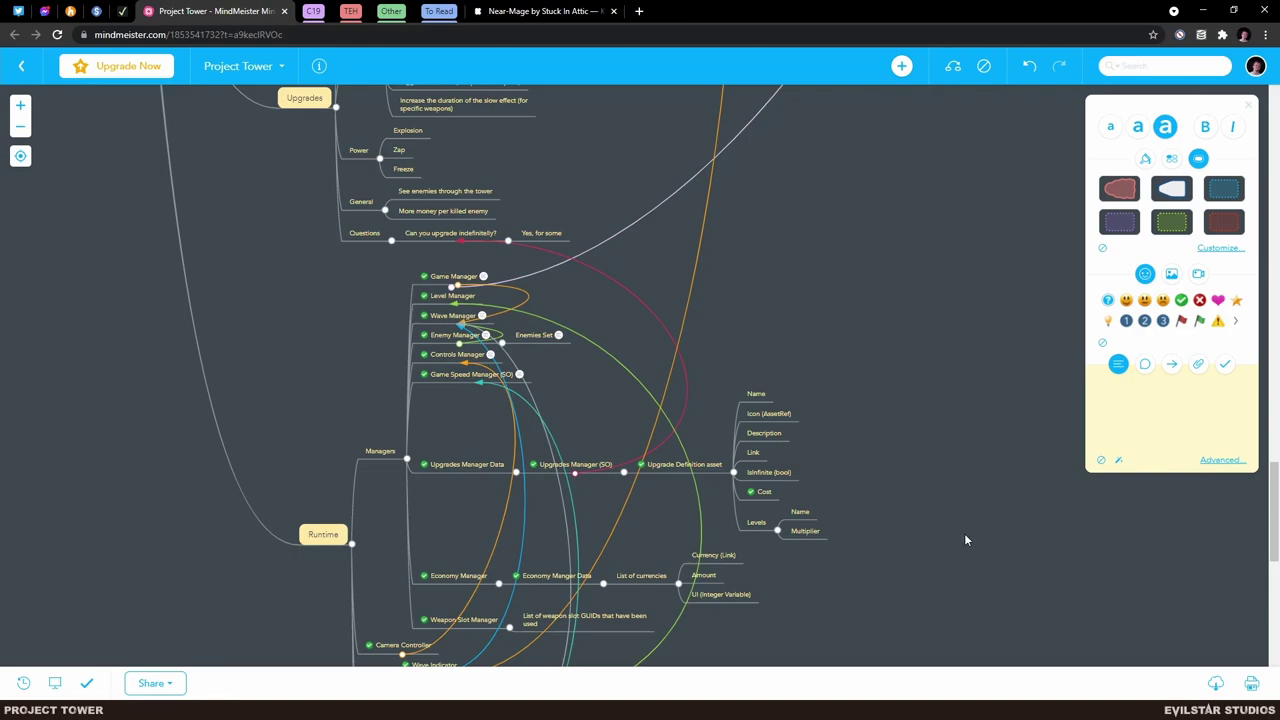
{"action": "left_click_drag", "start_coordinate": [966, 537], "coordinate": [911, 411]}
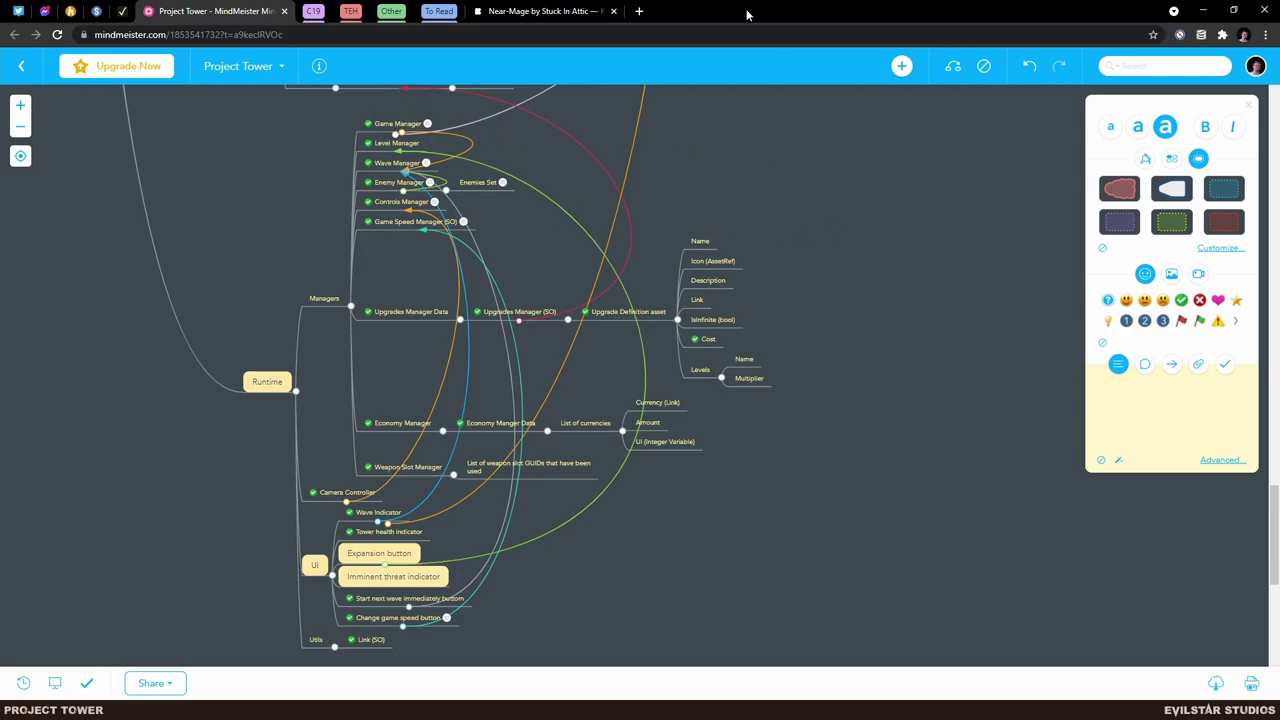
- Open Settings/Game/Levels, select the Level Definition asset and expand its Waves list
{"action": "key", "text": "super+Down"}
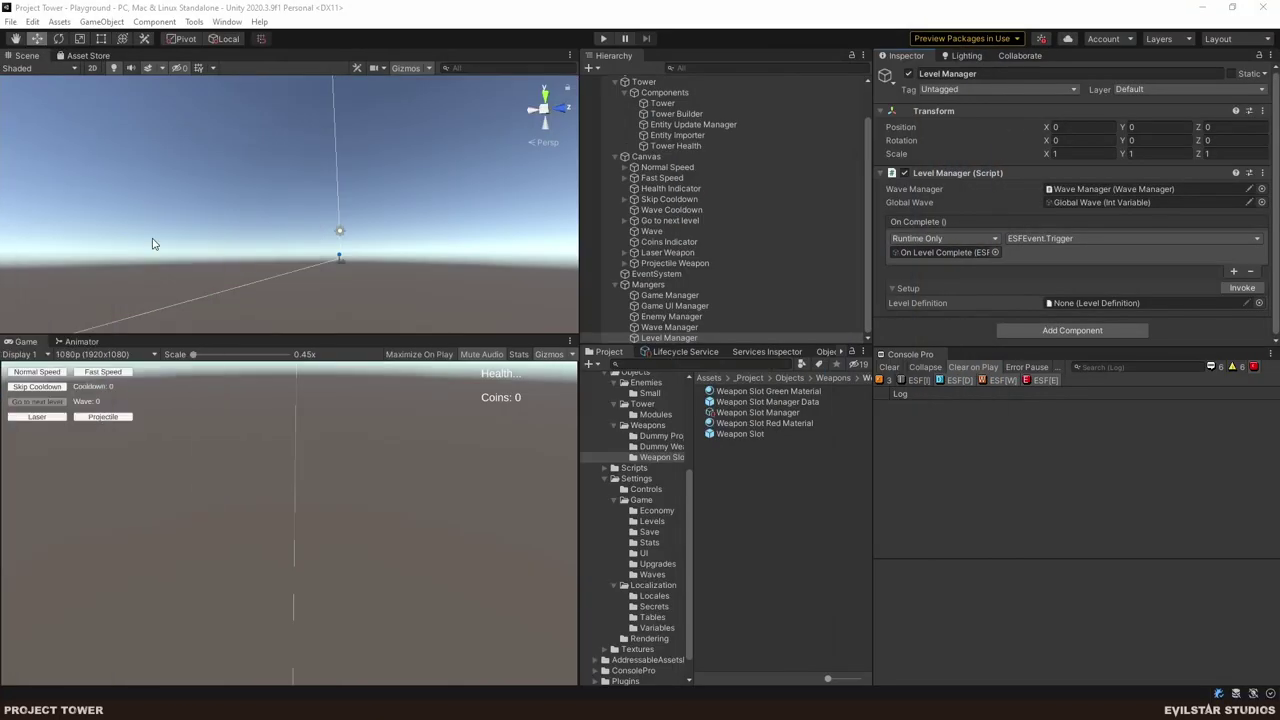
{"action": "left_click", "coordinate": [780, 499]}
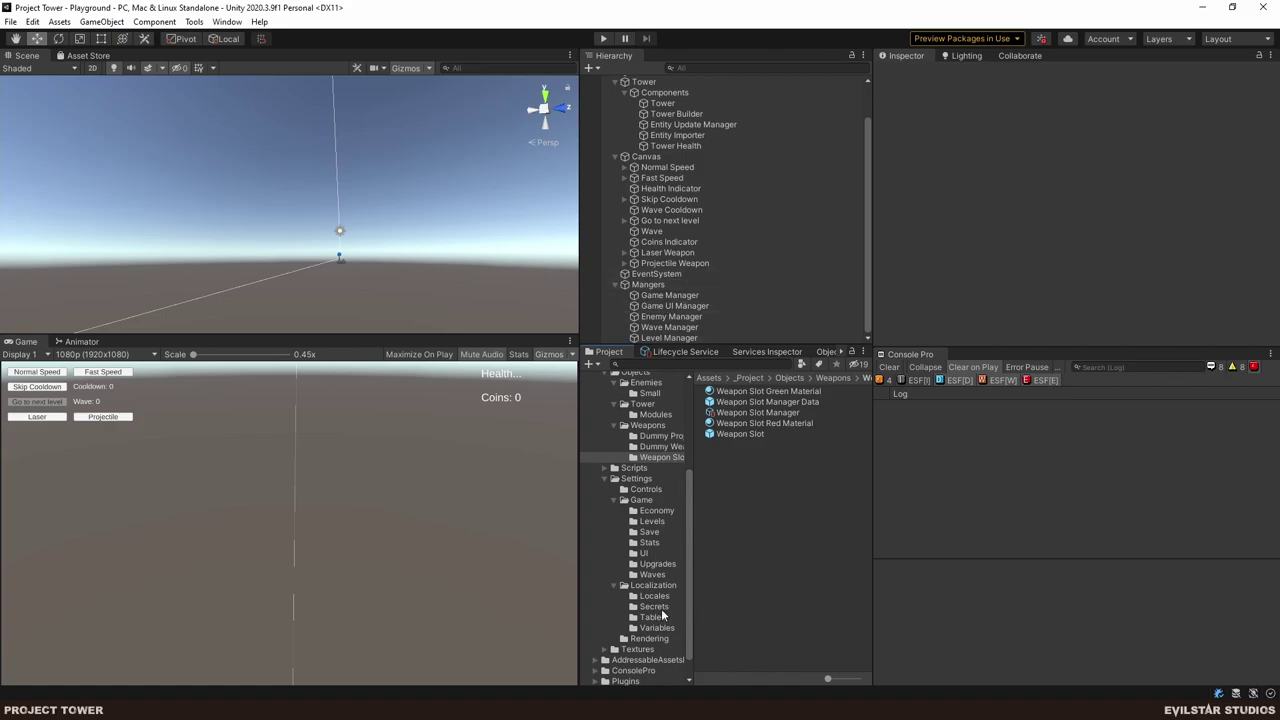
{"action": "left_click", "coordinate": [651, 521]}
{"action": "left_click", "coordinate": [744, 392]}
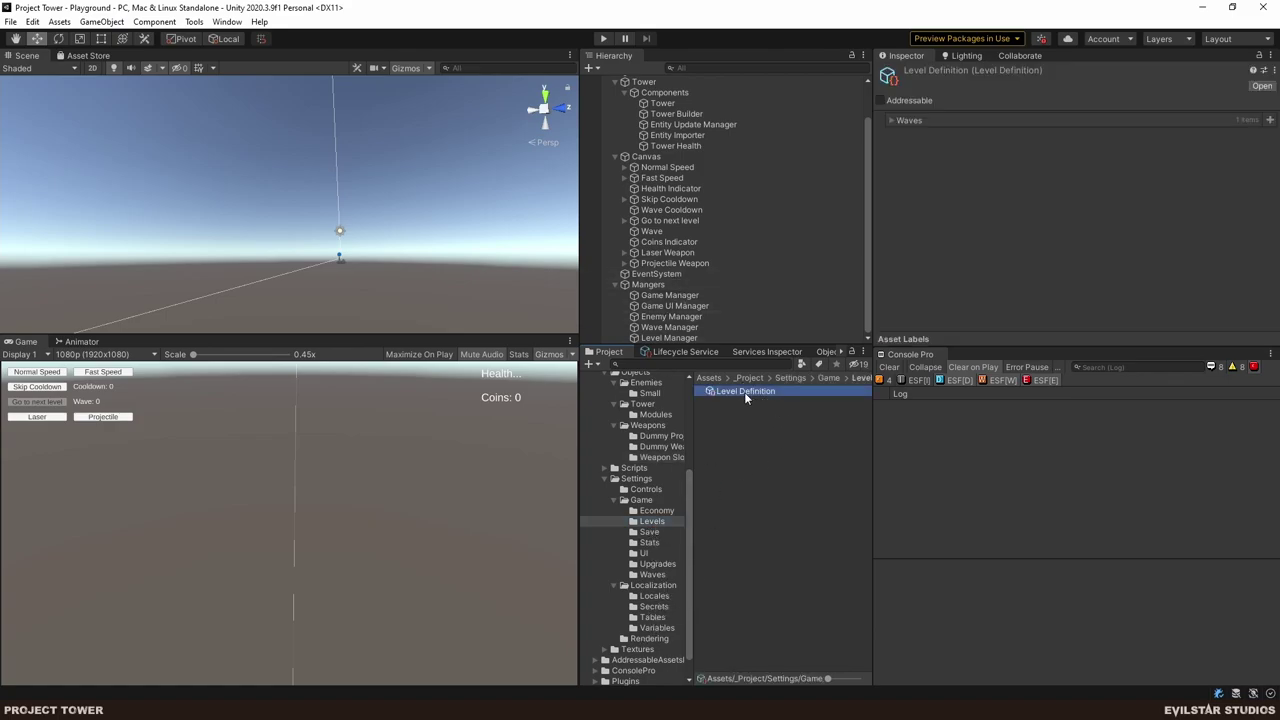
{"action": "left_click", "coordinate": [889, 120]}
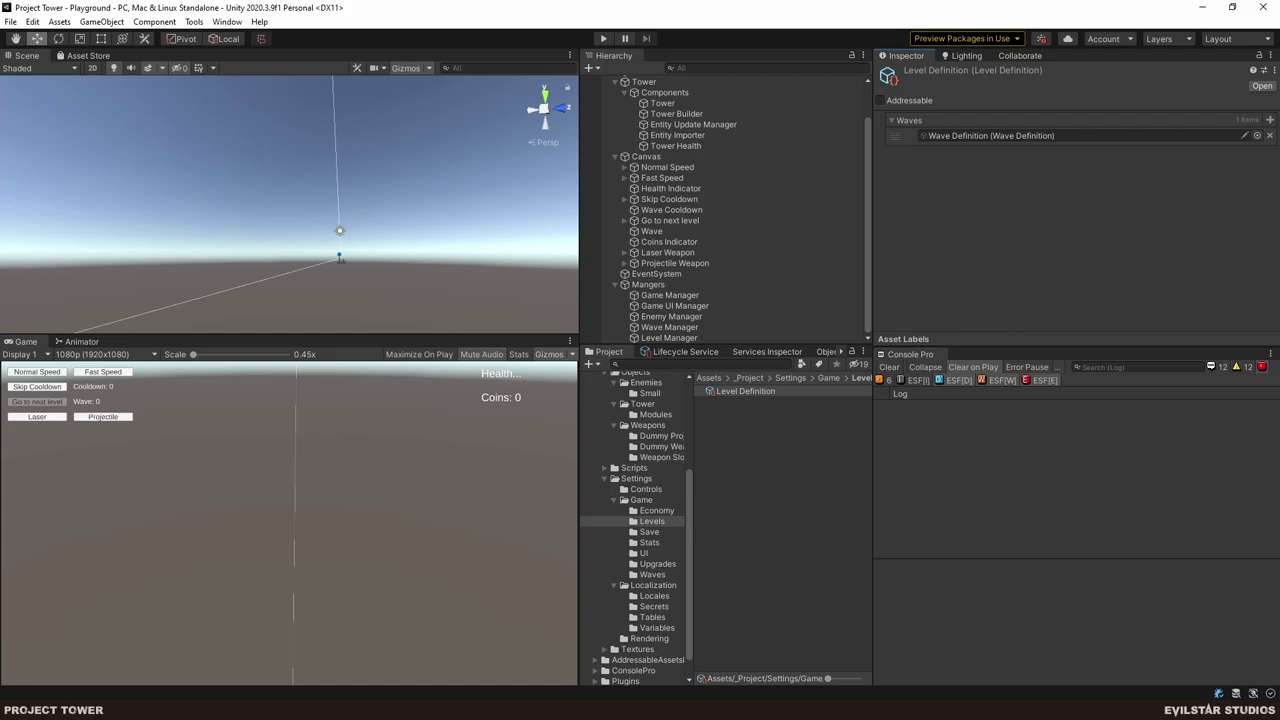
- In the Project Tower map, swap the Projectile Attack Component node's flag for a green completed check
{"action": "key", "text": "alt+Tab"}
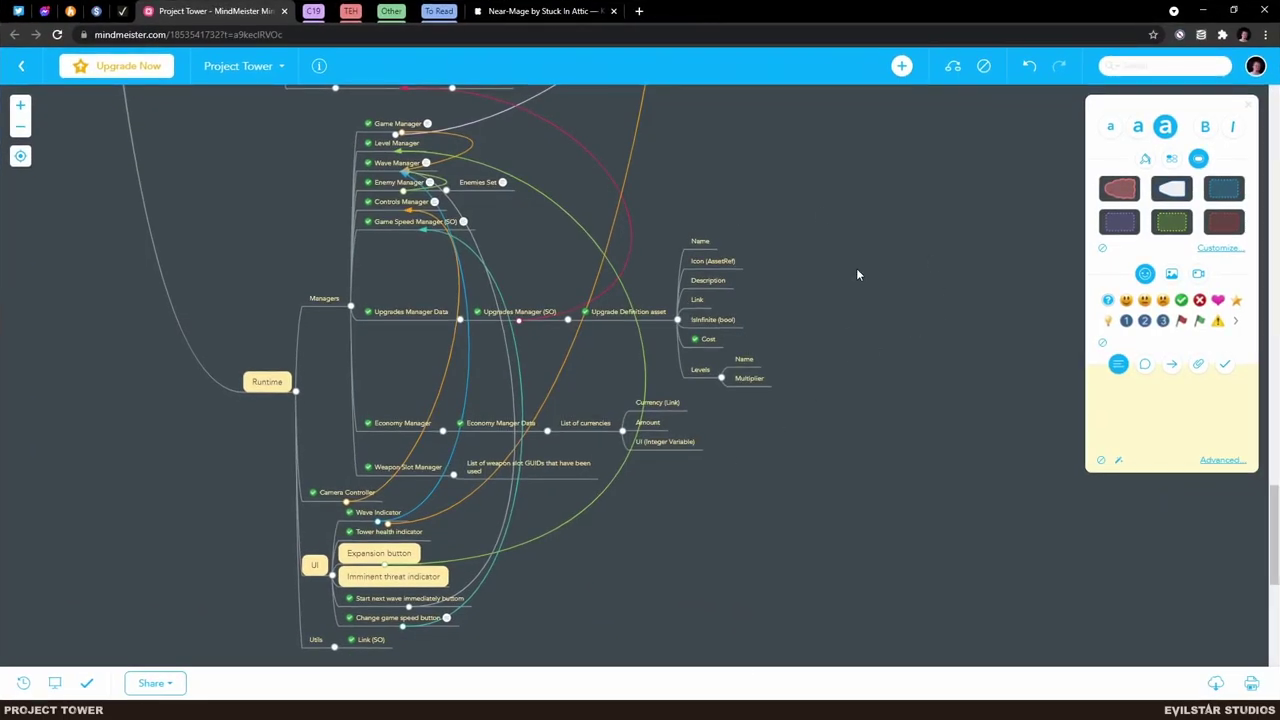
{"action": "scroll", "coordinate": [833, 594], "scroll_direction": "up", "scroll_amount": 3, "text": "ctrl"}
{"action": "scroll", "coordinate": [833, 594], "scroll_direction": "up", "scroll_amount": 3}
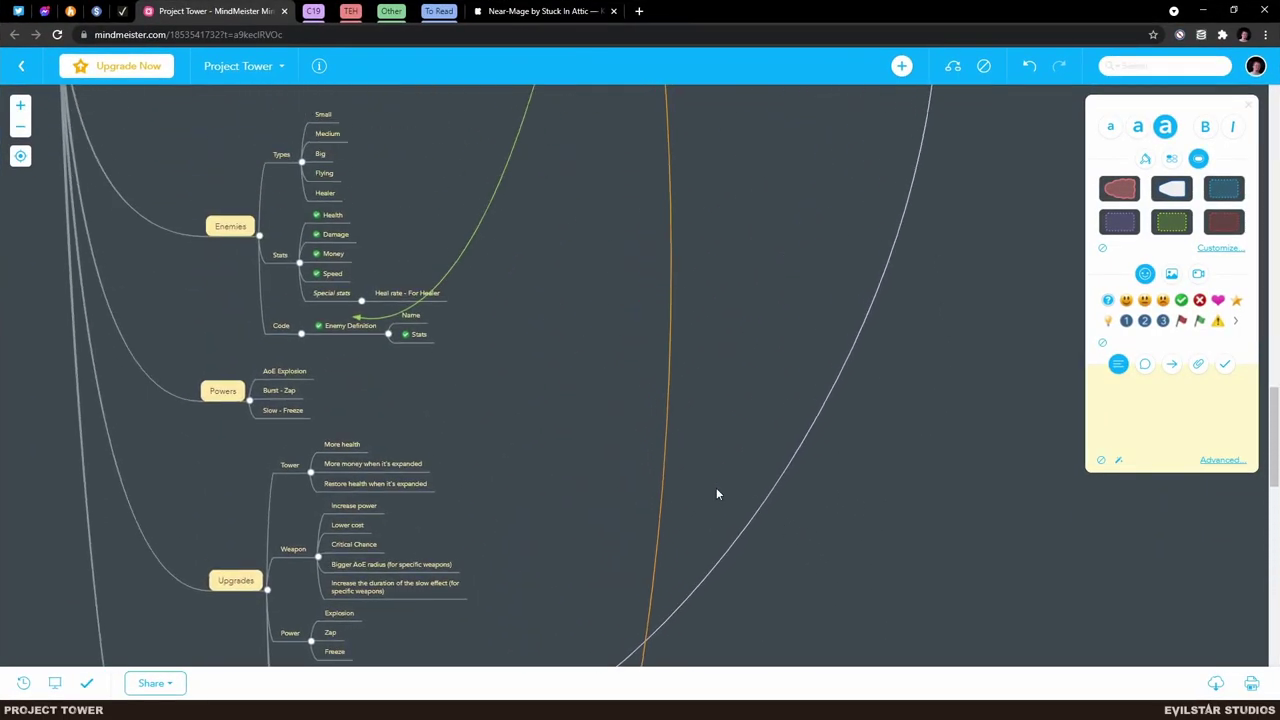
{"action": "scroll", "coordinate": [570, 244], "scroll_direction": "up", "scroll_amount": 5}
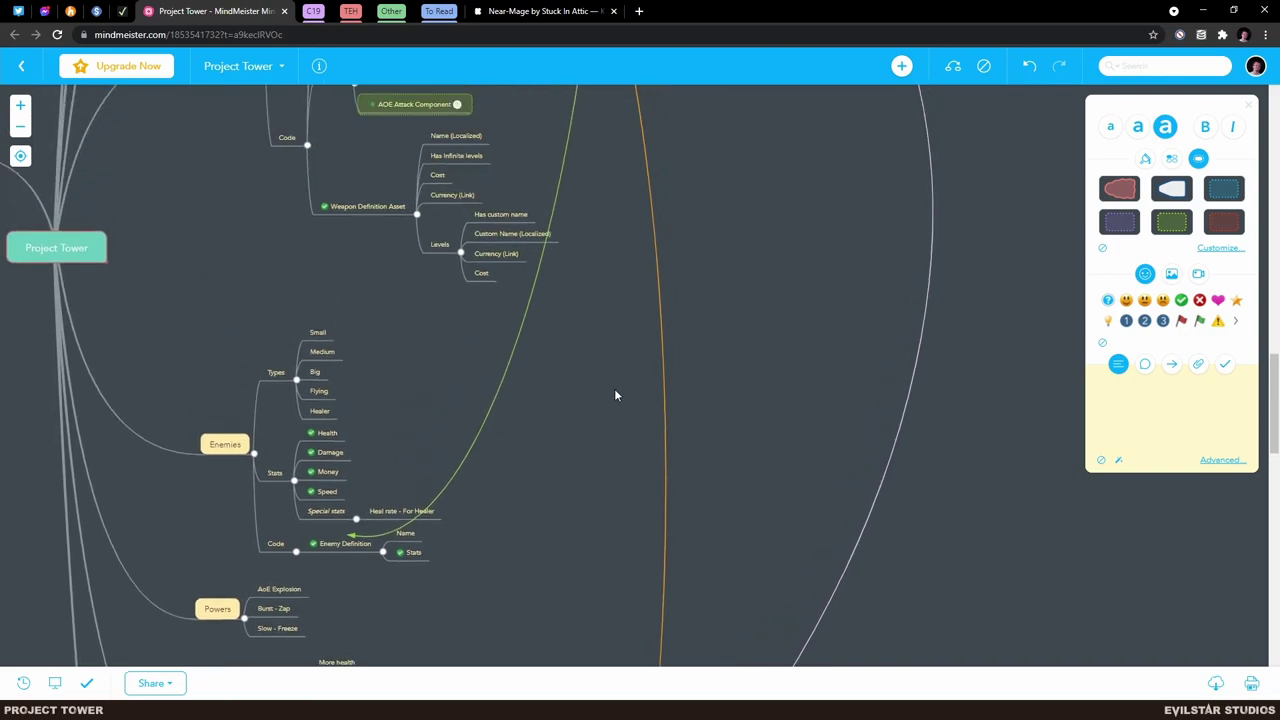
{"action": "scroll", "coordinate": [632, 505], "scroll_direction": "up", "scroll_amount": 1}
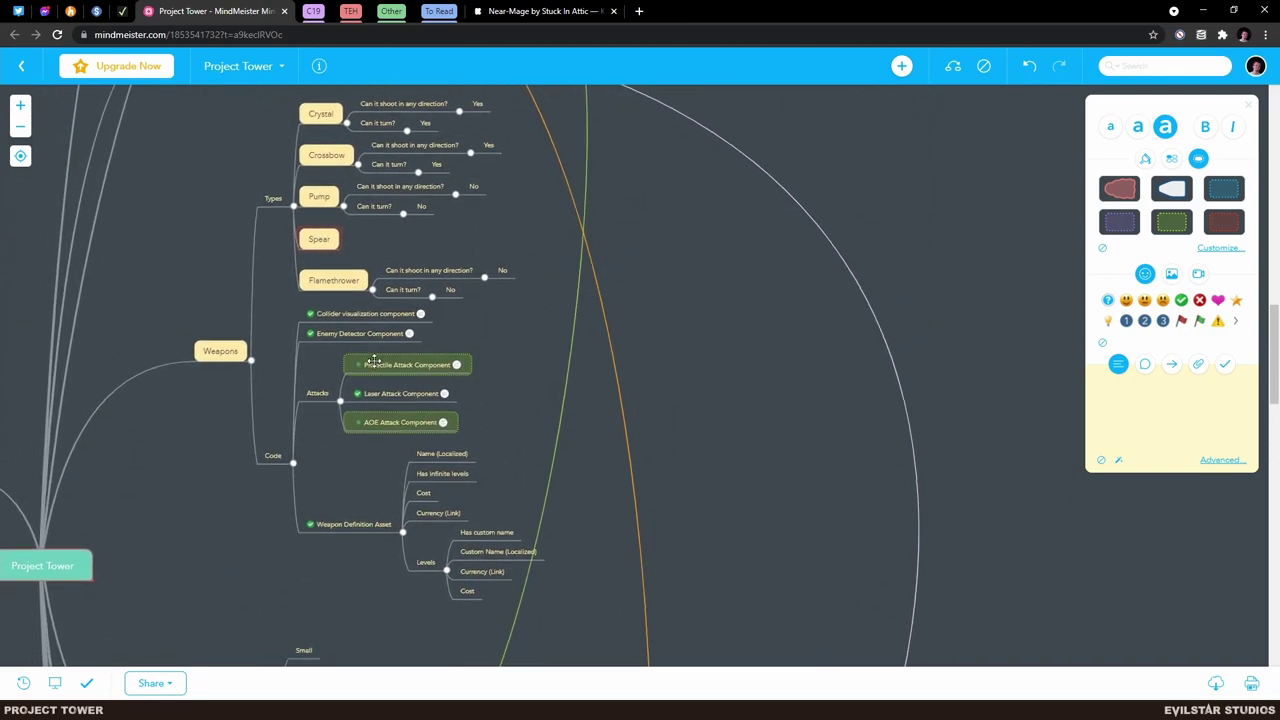
{"action": "left_click", "coordinate": [408, 364]}
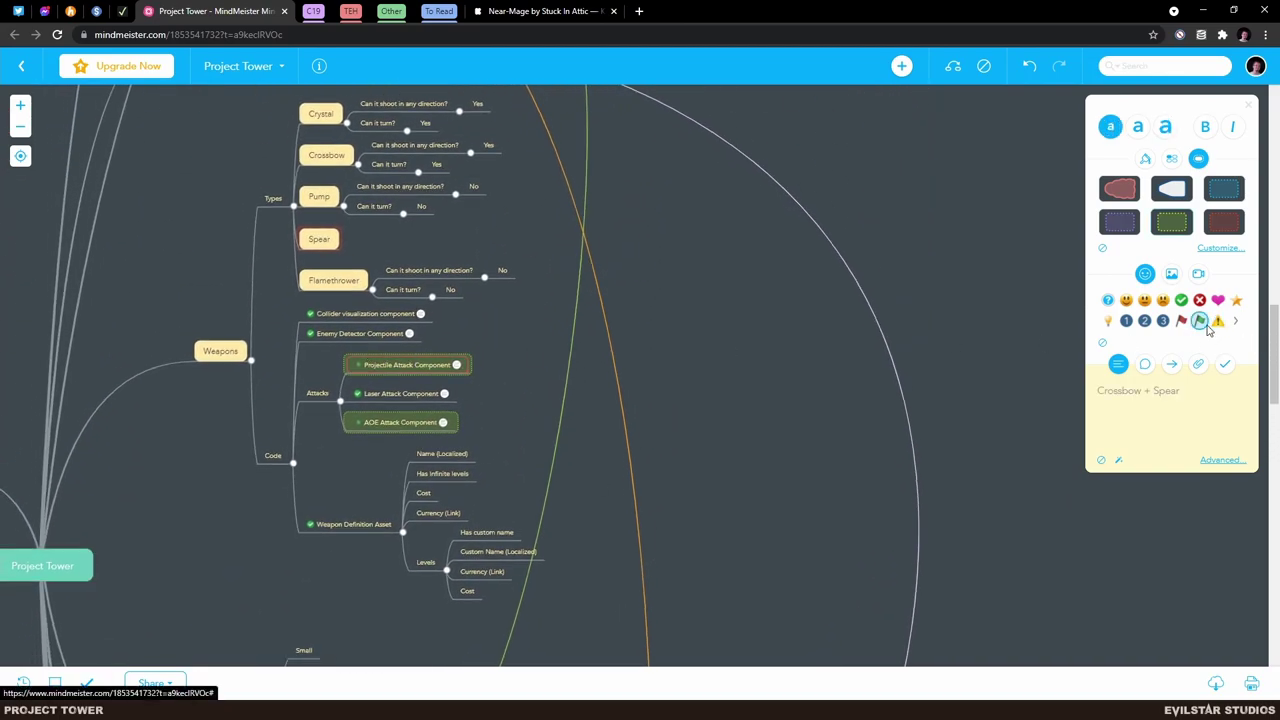
{"action": "left_click", "coordinate": [1199, 320]}
{"action": "left_click", "coordinate": [1181, 300]}
{"action": "scroll", "coordinate": [705, 536], "scroll_direction": "up", "scroll_amount": 5}
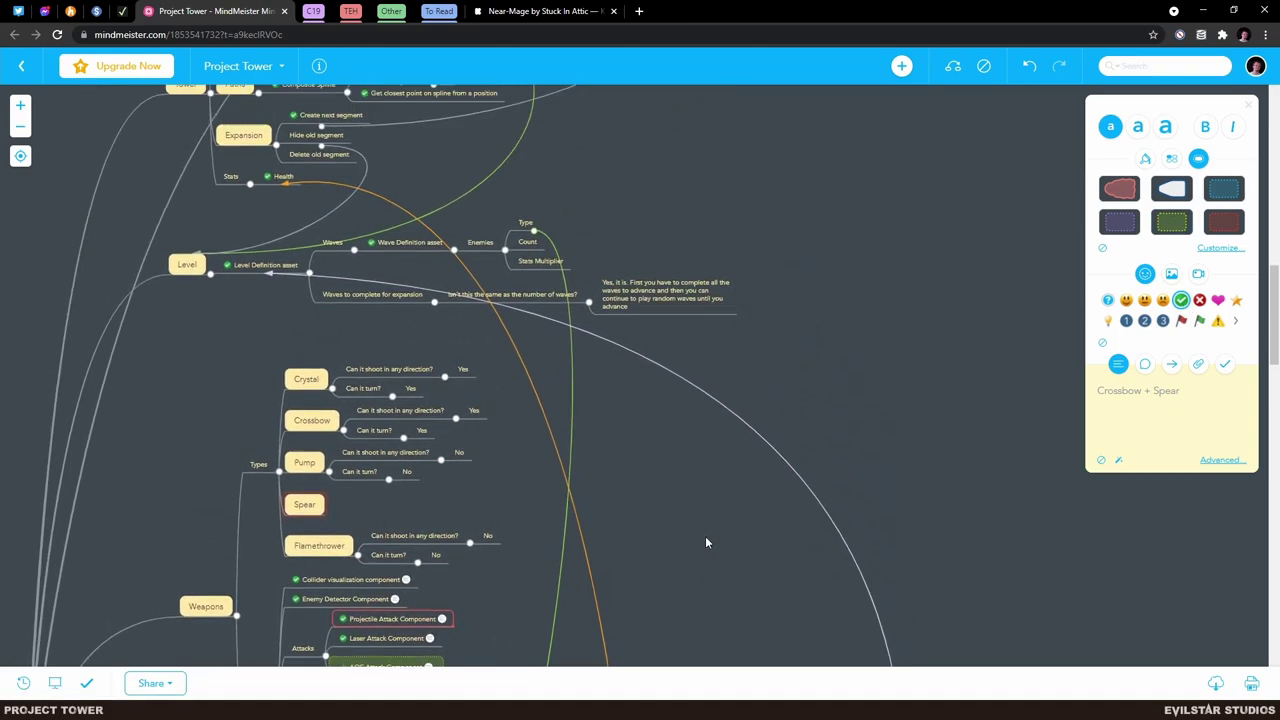
{"action": "scroll", "coordinate": [762, 159], "scroll_direction": "down", "scroll_amount": 10}
{"action": "scroll", "coordinate": [784, 300], "scroll_direction": "down", "scroll_amount": 10}
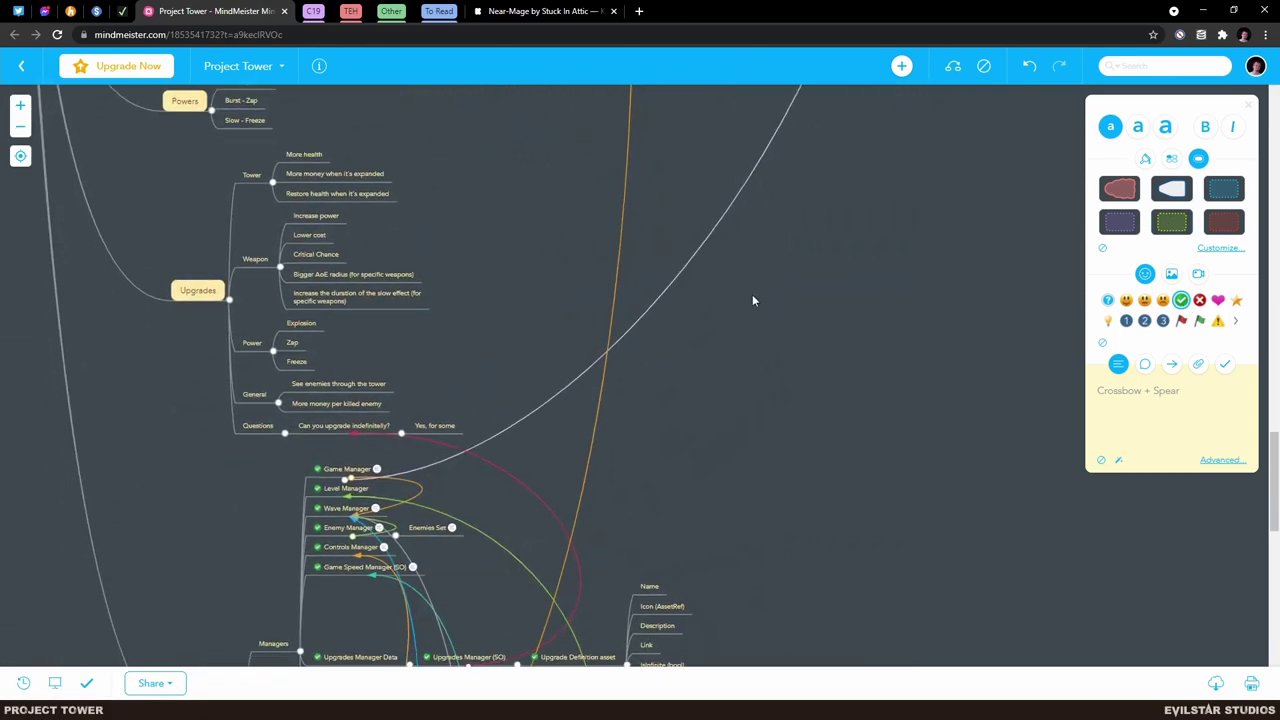
{"action": "scroll", "coordinate": [852, 303], "scroll_direction": "up", "scroll_amount": 15}
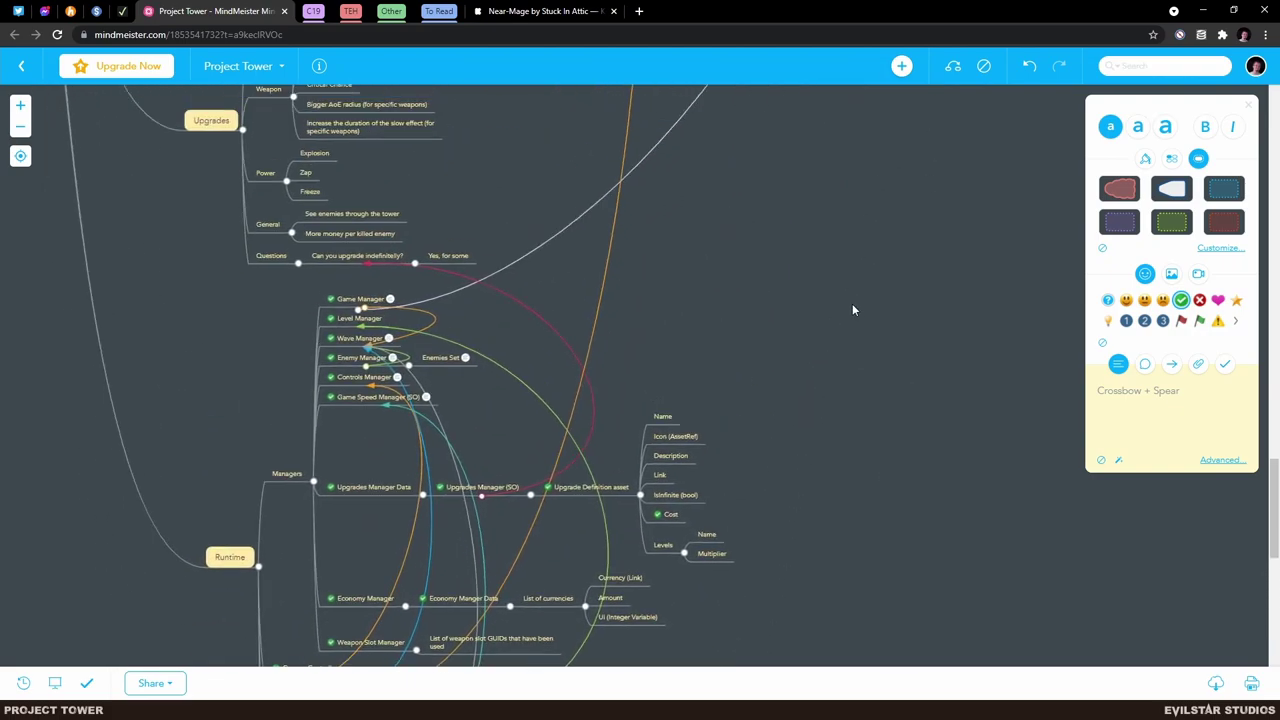